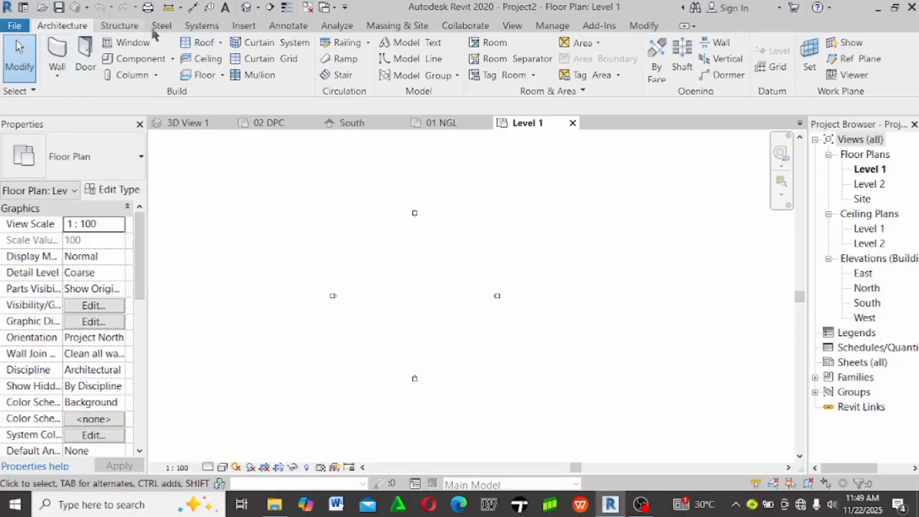
{"action": "left_click", "coordinate": [245, 25]}
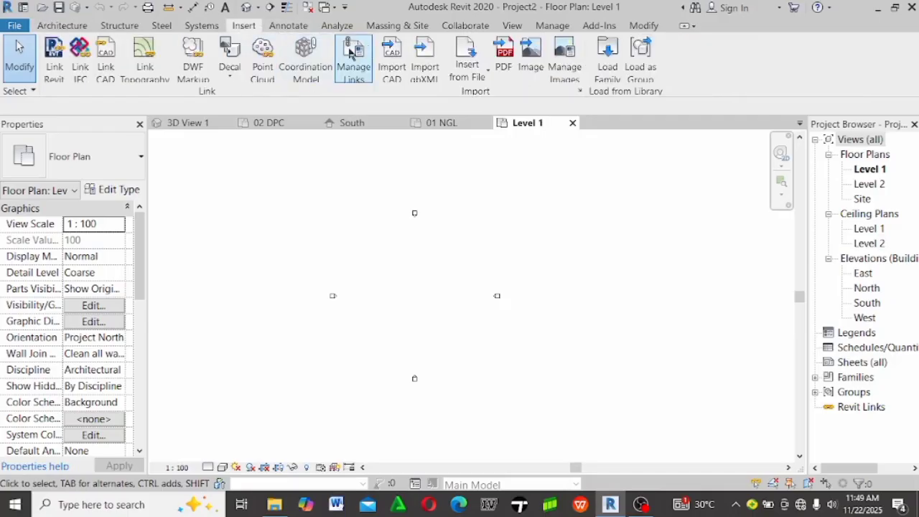
{"action": "left_click", "coordinate": [393, 26]}
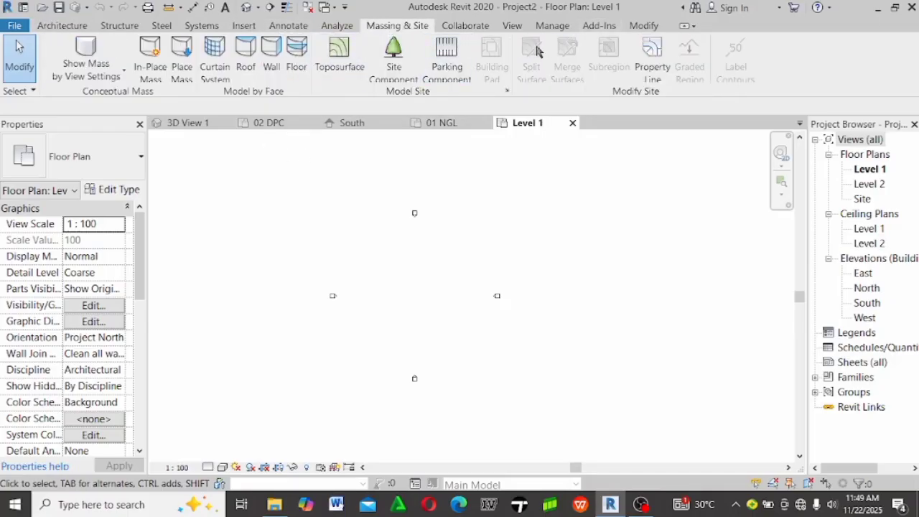
{"action": "scroll", "coordinate": [552, 28], "scroll_direction": "down", "scroll_amount": 3}
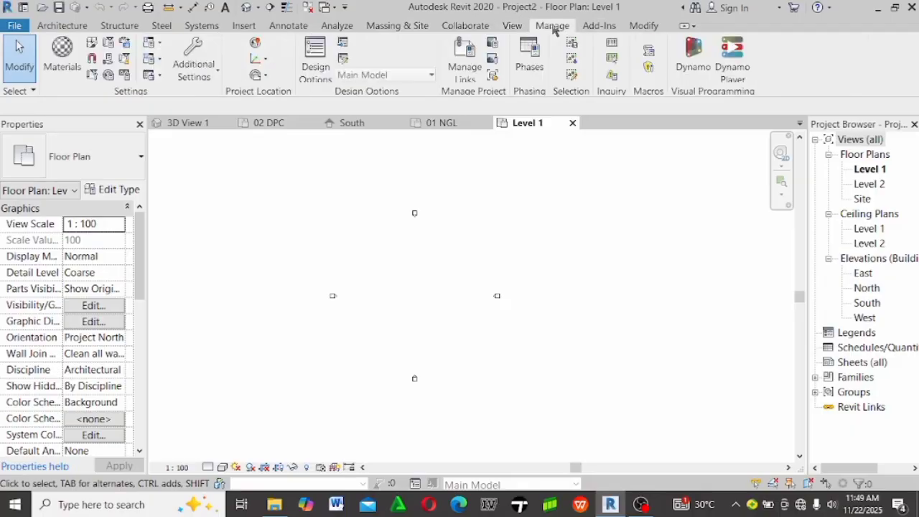
{"action": "left_click", "coordinate": [645, 27]}
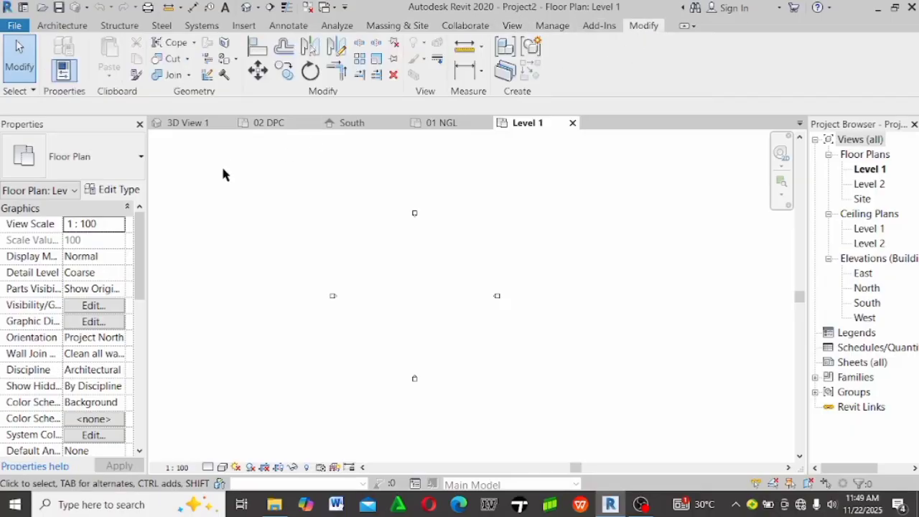
{"action": "left_click", "coordinate": [71, 28]}
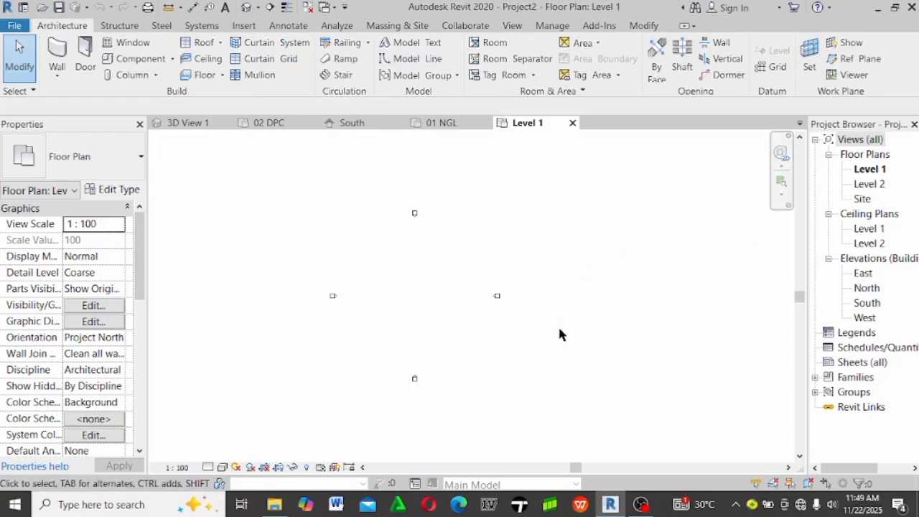
{"action": "middle_click_drag", "start_coordinate": [311, 260], "coordinate": [337, 314]}
{"action": "middle_click_drag", "start_coordinate": [381, 352], "coordinate": [413, 325]}
{"action": "scroll", "coordinate": [539, 341], "scroll_direction": "up", "scroll_amount": 2}
{"action": "middle_click_drag", "start_coordinate": [474, 276], "coordinate": [441, 301]}
{"action": "middle_click_drag", "start_coordinate": [332, 285], "coordinate": [349, 276]}
Look over the supermarket project's 01 NGL plan and the 4 BEDROOM DUPLEX 2 project's South elevation and 02 DPC plan
{"action": "left_click", "coordinate": [431, 126]}
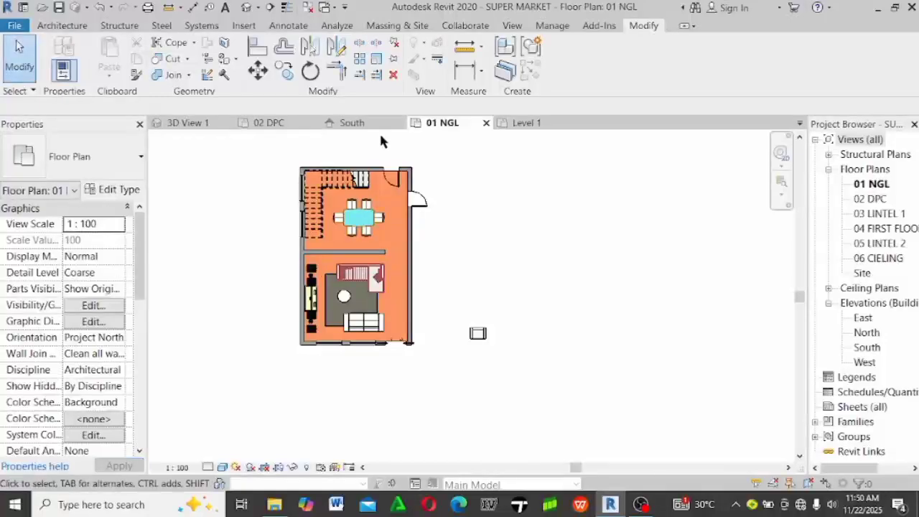
{"action": "left_click", "coordinate": [351, 123]}
{"action": "left_click", "coordinate": [270, 123]}
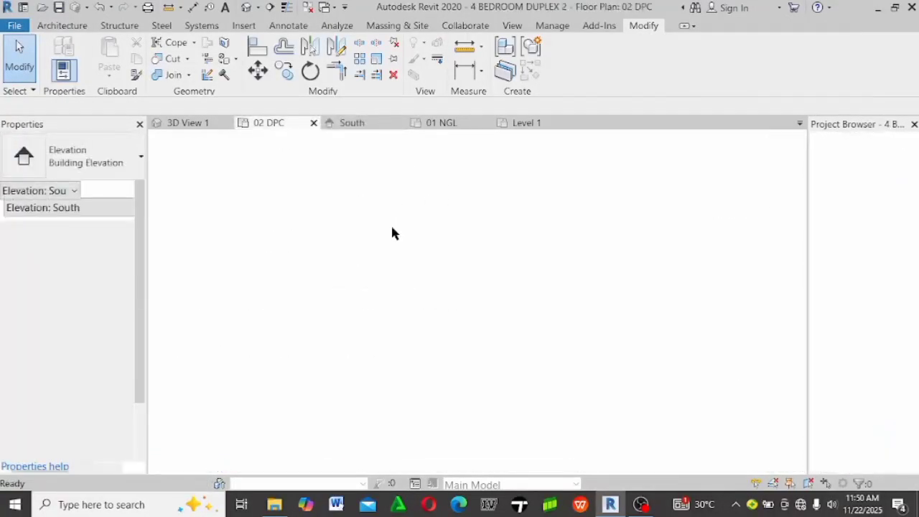
{"action": "scroll", "coordinate": [447, 232], "scroll_direction": "down", "scroll_amount": 5}
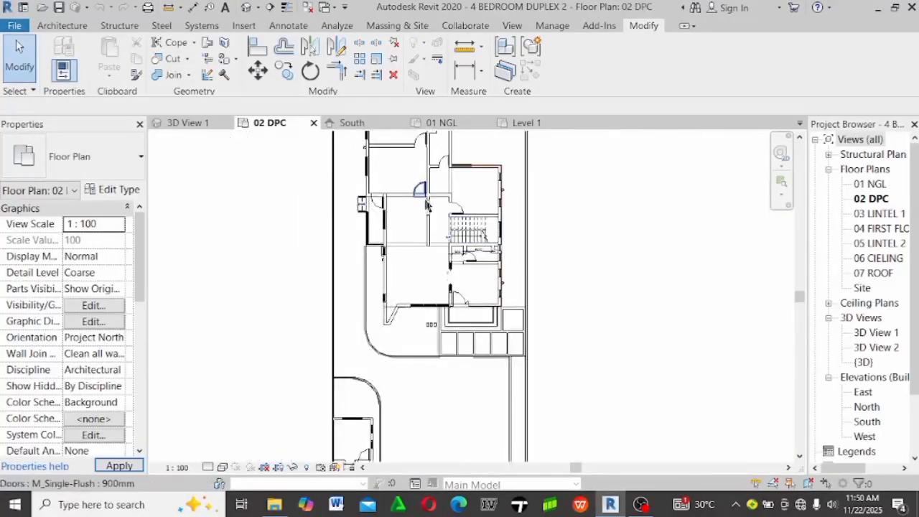
{"action": "middle_click_drag", "start_coordinate": [434, 217], "coordinate": [439, 269]}
{"action": "scroll", "coordinate": [441, 260], "scroll_direction": "down", "scroll_amount": 1}
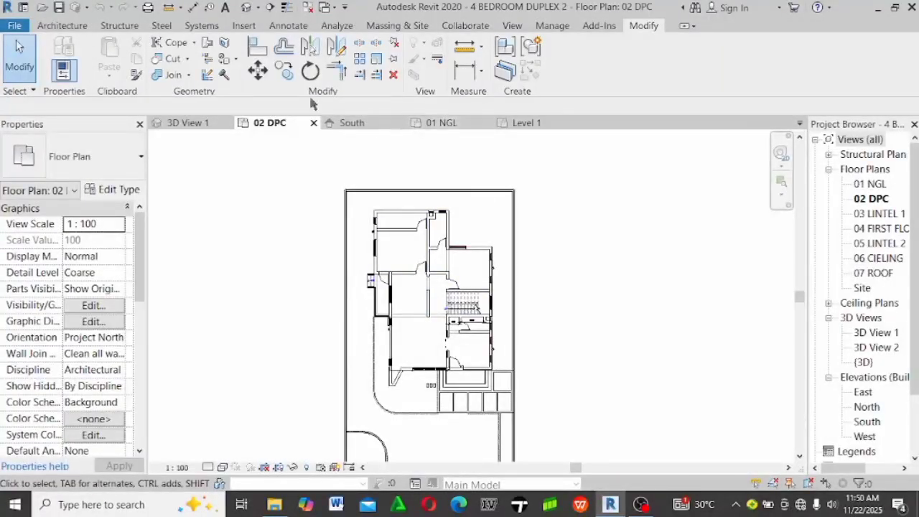
Return to Project2's Level 1 plan and start Transfer Project Standards with 4 BEDROOM DUPLEX 2 as the source project
{"action": "left_click", "coordinate": [549, 123]}
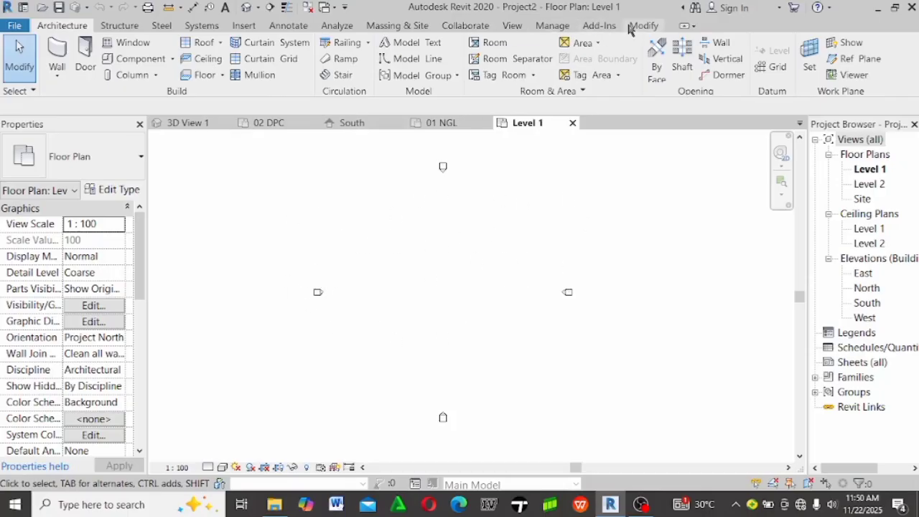
{"action": "left_click", "coordinate": [552, 25]}
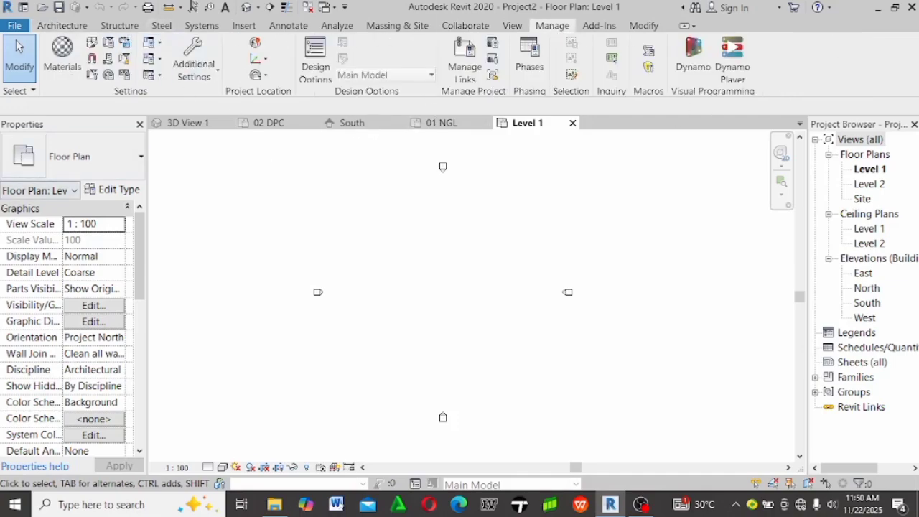
{"action": "left_click", "coordinate": [125, 43]}
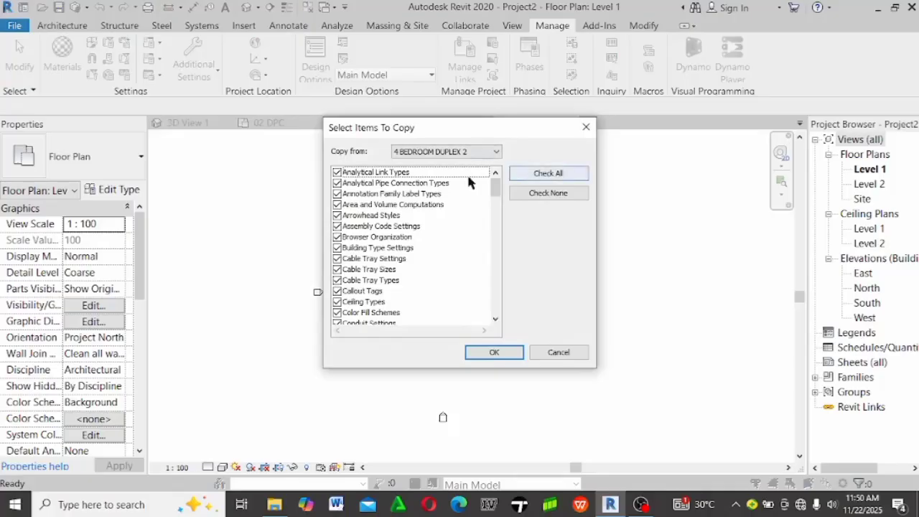
{"action": "left_click", "coordinate": [465, 153]}
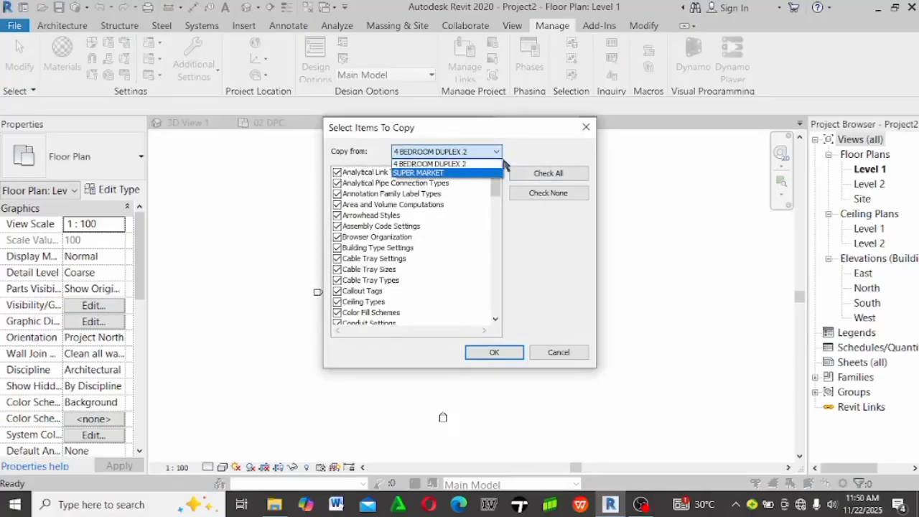
{"action": "left_click", "coordinate": [451, 165]}
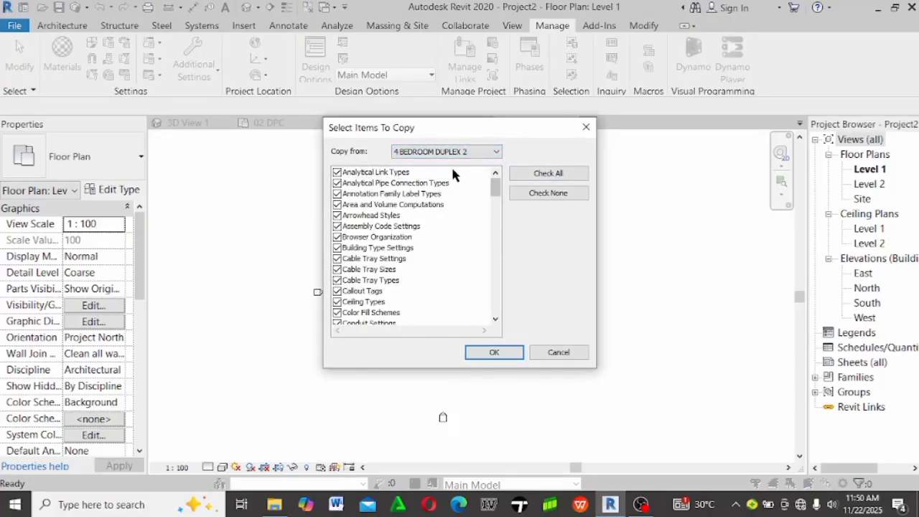
{"action": "left_click", "coordinate": [459, 151]}
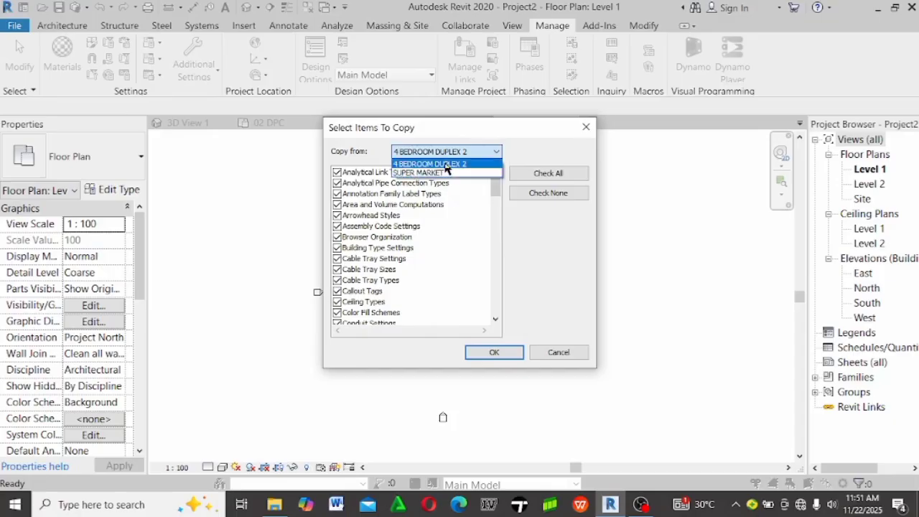
{"action": "left_click", "coordinate": [447, 165]}
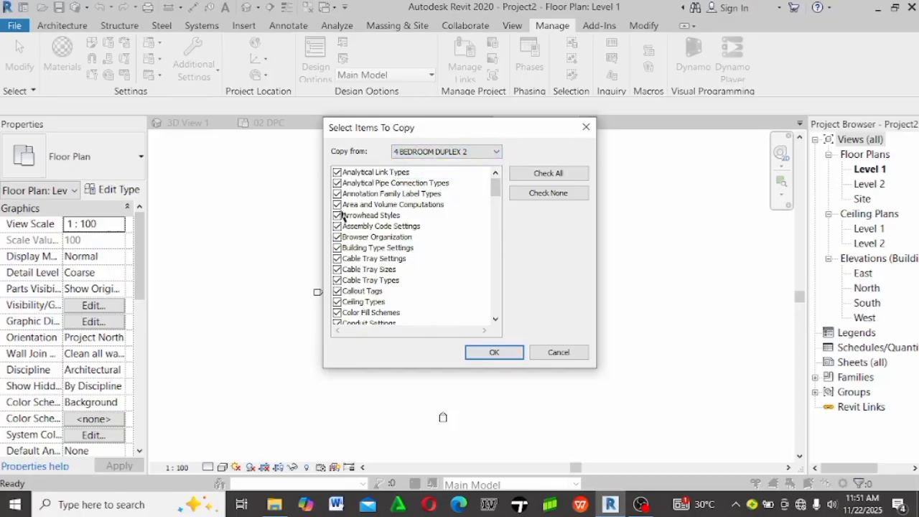
Copy all the checked project standards into Project2, overwriting the duplicate types
{"action": "scroll", "coordinate": [353, 230], "scroll_direction": "down", "scroll_amount": 15}
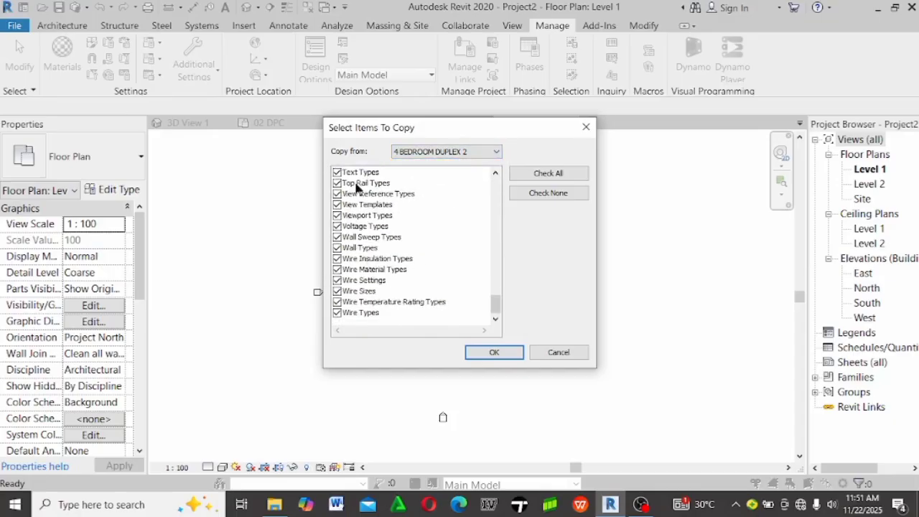
{"action": "scroll", "coordinate": [357, 191], "scroll_direction": "up", "scroll_amount": 15}
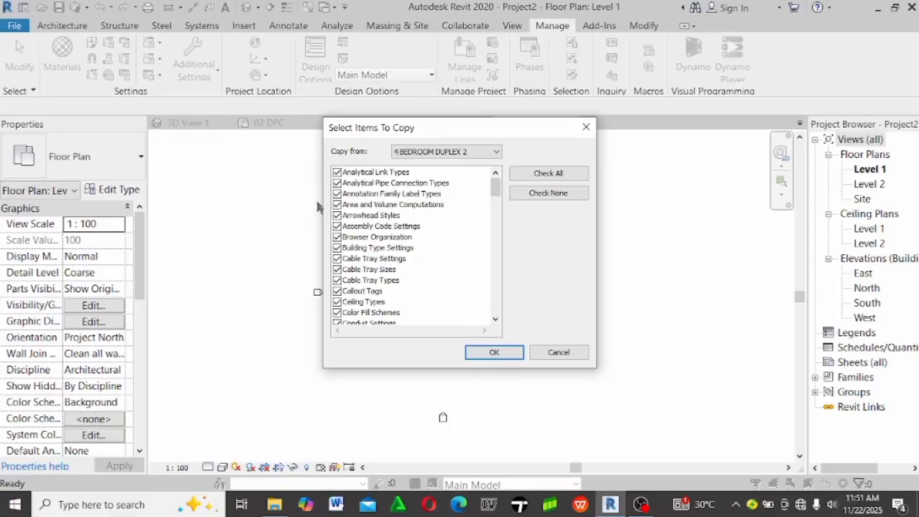
{"action": "left_click", "coordinate": [495, 353]}
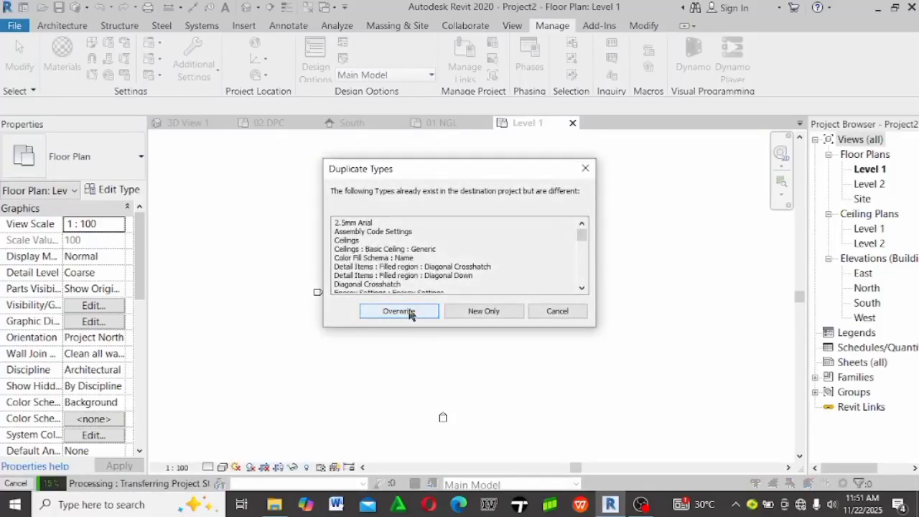
{"action": "left_click", "coordinate": [407, 313]}
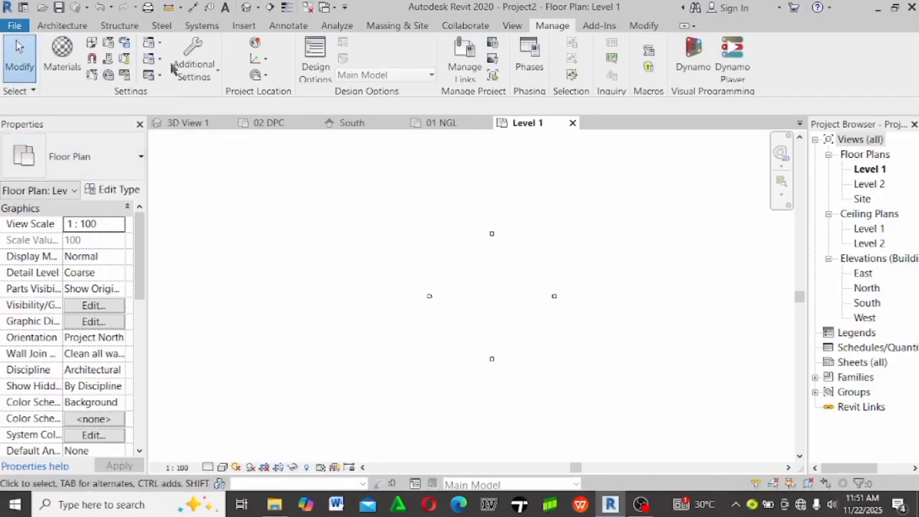
Collapse the ceiling plans in the project's view list and open the East elevation
{"action": "left_click", "coordinate": [78, 27]}
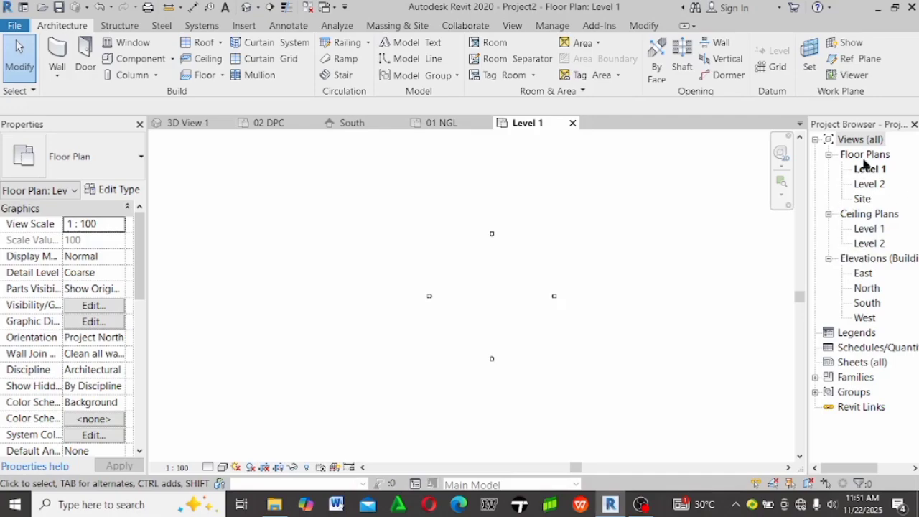
{"action": "left_click", "coordinate": [830, 214]}
{"action": "left_click", "coordinate": [829, 214]}
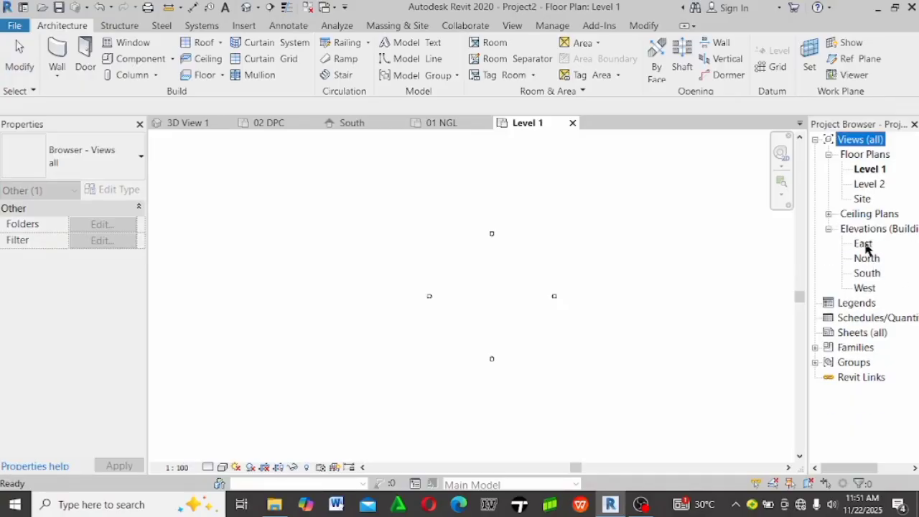
{"action": "left_click", "coordinate": [865, 258]}
{"action": "double_click", "coordinate": [864, 244]}
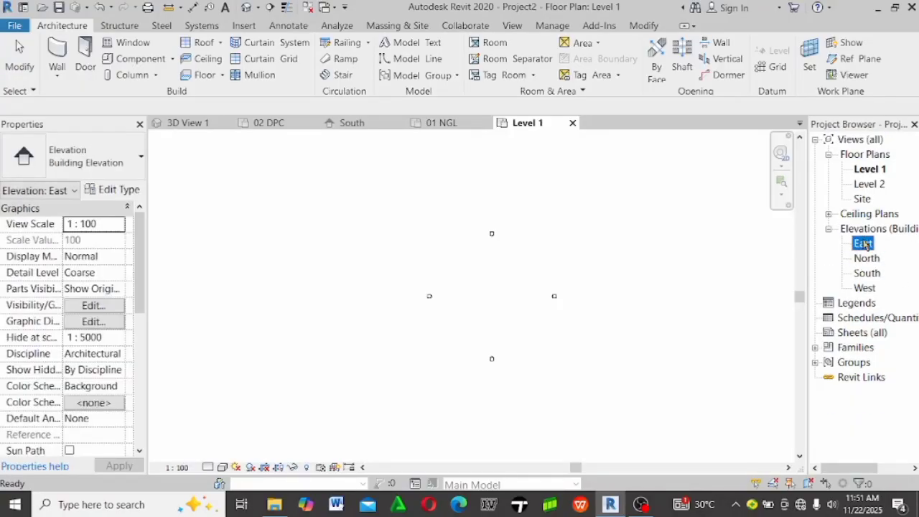
Rename Level 1 as 01 NGL in the East elevation
{"action": "scroll", "coordinate": [605, 276], "scroll_direction": "down", "scroll_amount": 2}
{"action": "scroll", "coordinate": [525, 300], "scroll_direction": "up", "scroll_amount": 5}
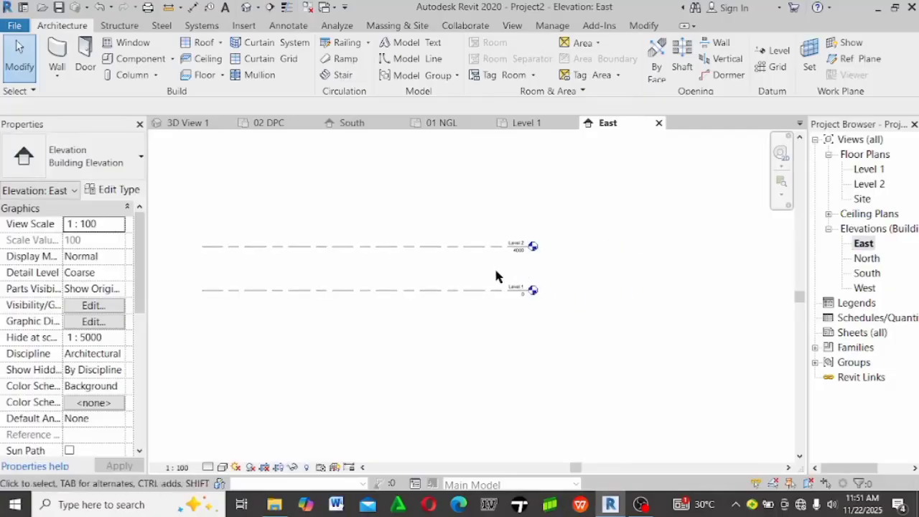
{"action": "scroll", "coordinate": [524, 300], "scroll_direction": "down", "scroll_amount": 3}
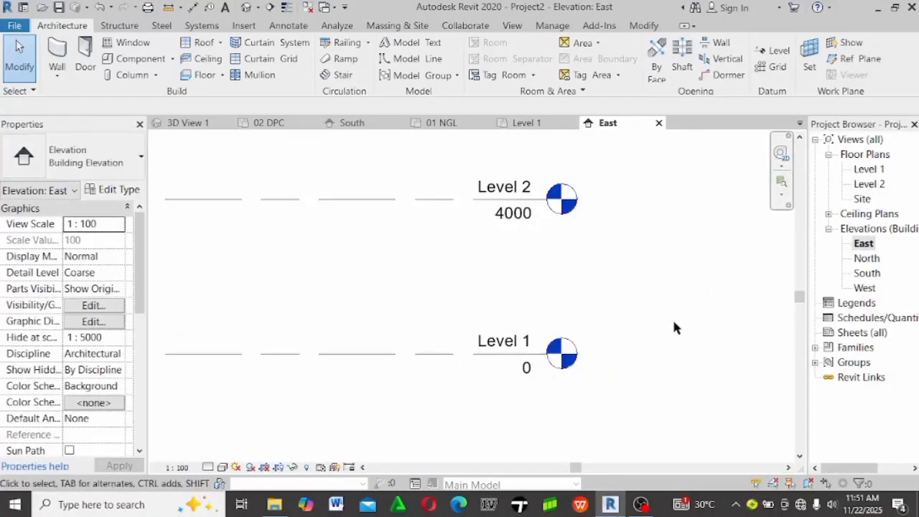
{"action": "scroll", "coordinate": [439, 332], "scroll_direction": "up", "scroll_amount": 2}
{"action": "middle_click_drag", "start_coordinate": [439, 333], "coordinate": [513, 341]}
{"action": "scroll", "coordinate": [466, 264], "scroll_direction": "down", "scroll_amount": 3}
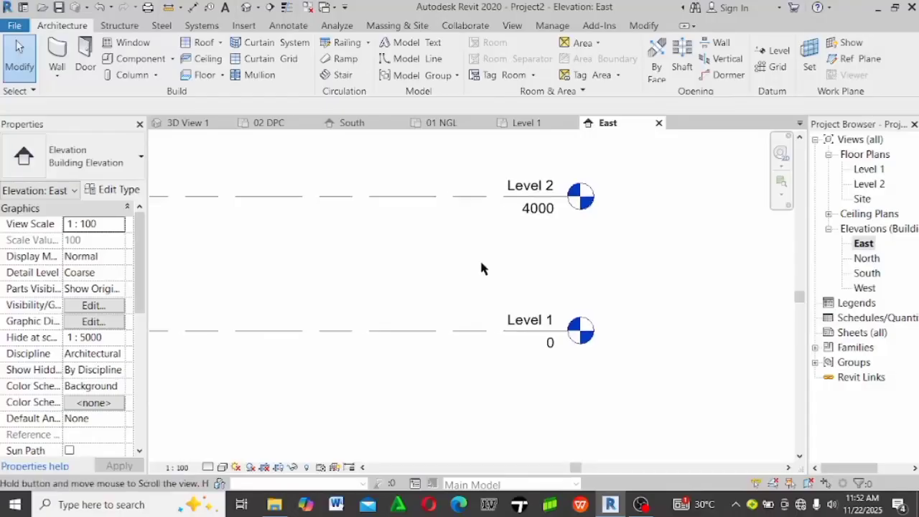
{"action": "scroll", "coordinate": [488, 262], "scroll_direction": "up", "scroll_amount": 2}
{"action": "scroll", "coordinate": [523, 278], "scroll_direction": "down", "scroll_amount": 1}
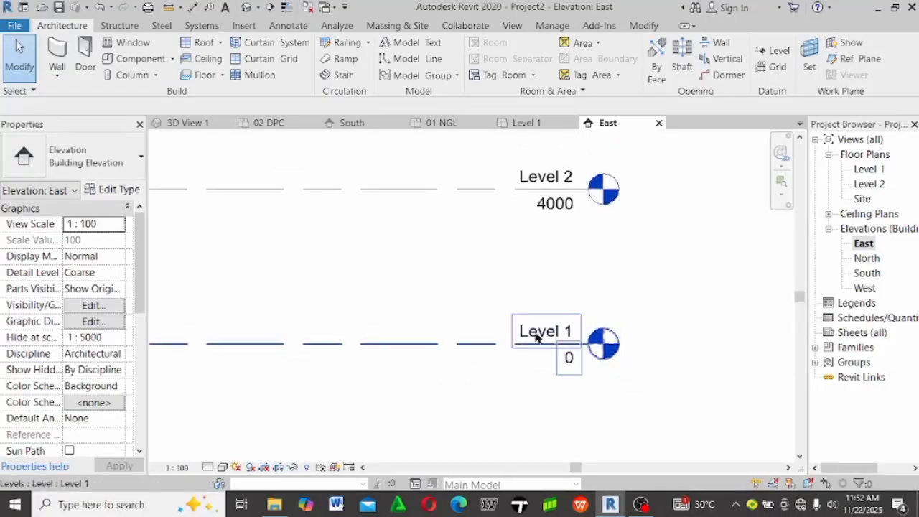
{"action": "scroll", "coordinate": [537, 327], "scroll_direction": "up", "scroll_amount": 1}
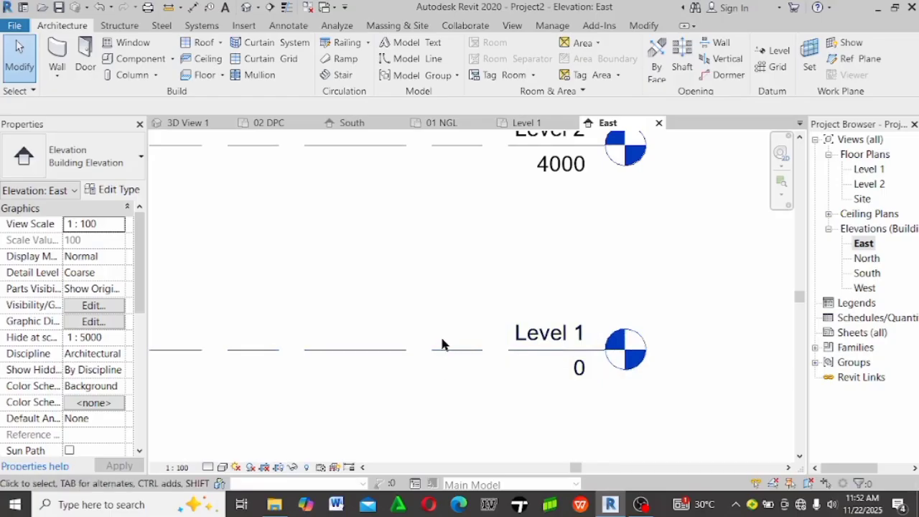
{"action": "scroll", "coordinate": [425, 325], "scroll_direction": "down", "scroll_amount": 1}
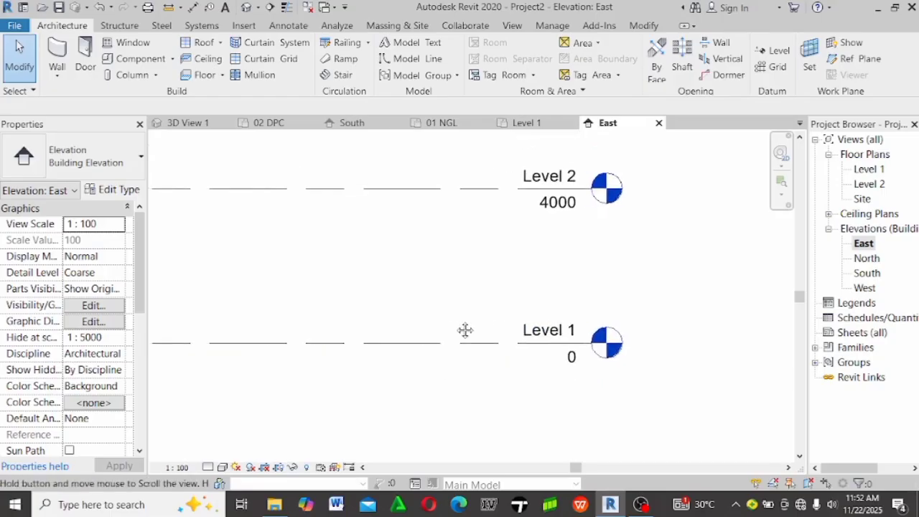
{"action": "scroll", "coordinate": [580, 357], "scroll_direction": "up", "scroll_amount": 2}
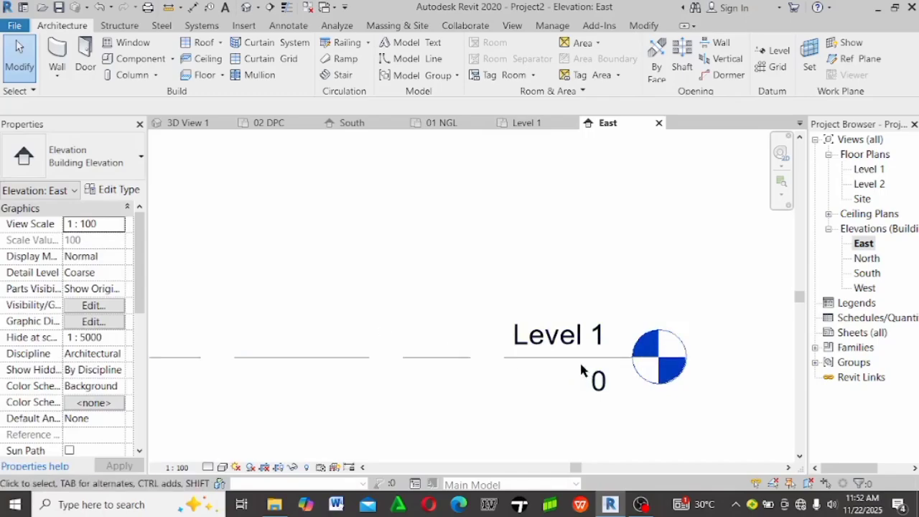
{"action": "scroll", "coordinate": [582, 369], "scroll_direction": "up", "scroll_amount": 1}
{"action": "double_click", "coordinate": [605, 327]}
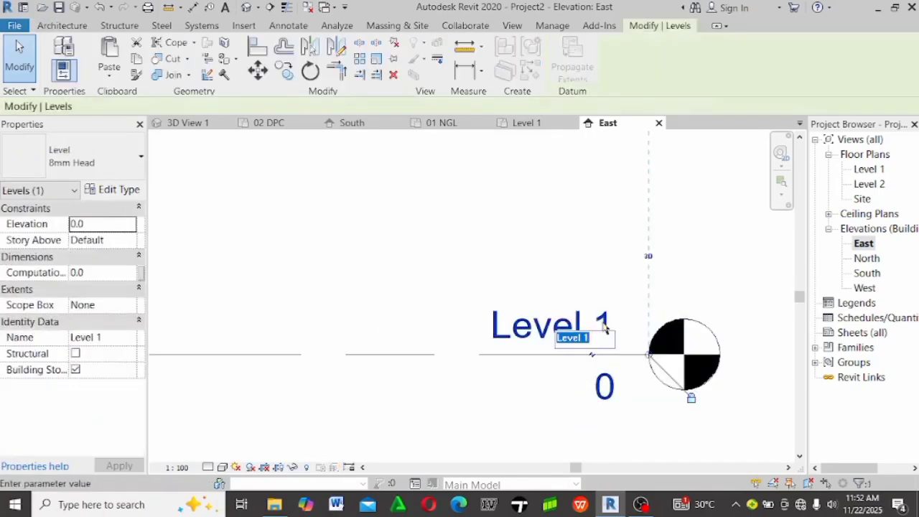
{"action": "type", "text": "0"}
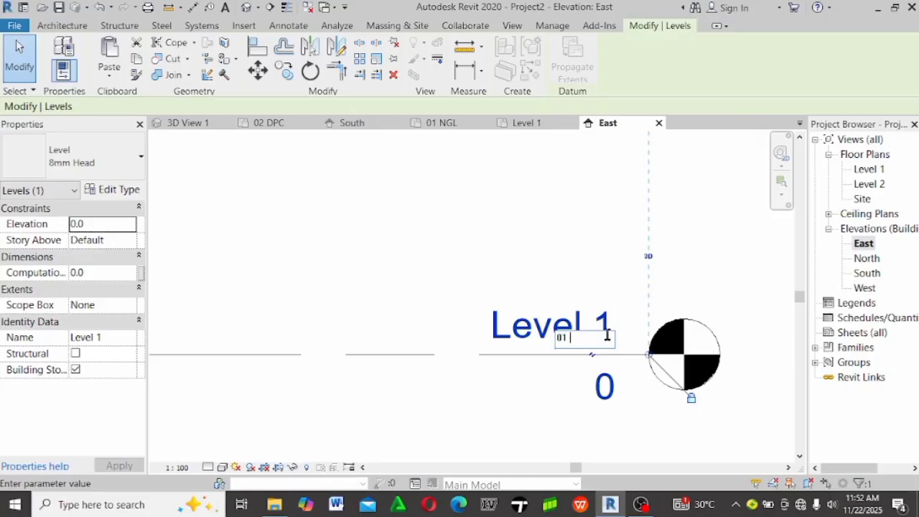
{"action": "type", "text": "1 n"}
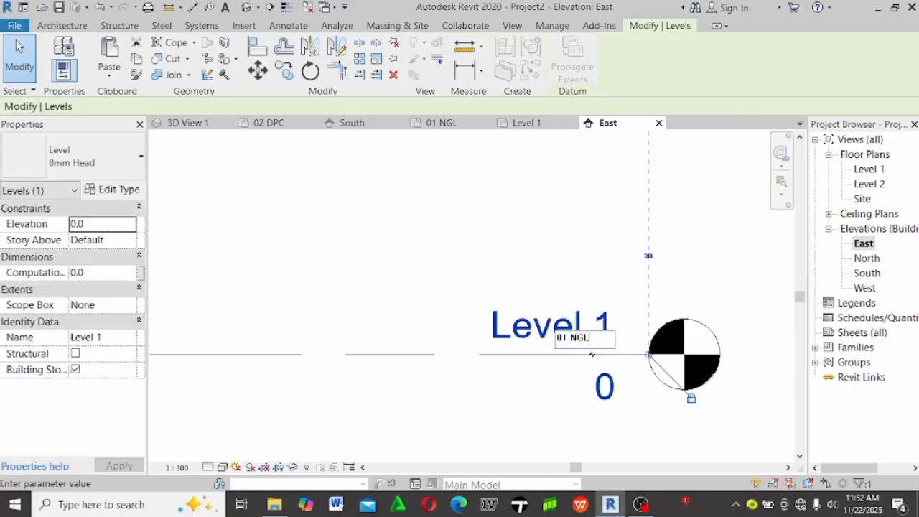
{"action": "key", "text": "Return"}
{"action": "key", "text": "Escape"}
Rename Level 2 as 02 DPC in the East elevation
{"action": "scroll", "coordinate": [597, 311], "scroll_direction": "down", "scroll_amount": 3}
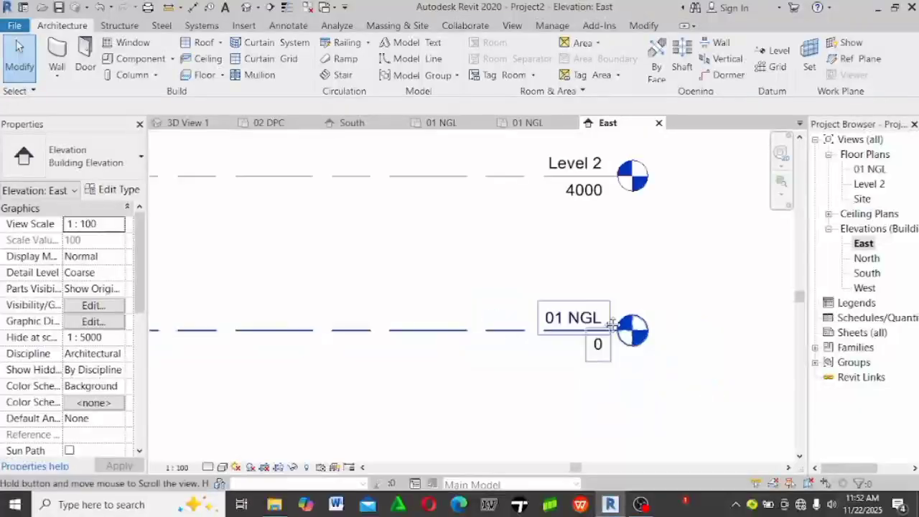
{"action": "middle_click_drag", "start_coordinate": [610, 323], "coordinate": [574, 379]}
{"action": "double_click", "coordinate": [553, 220]}
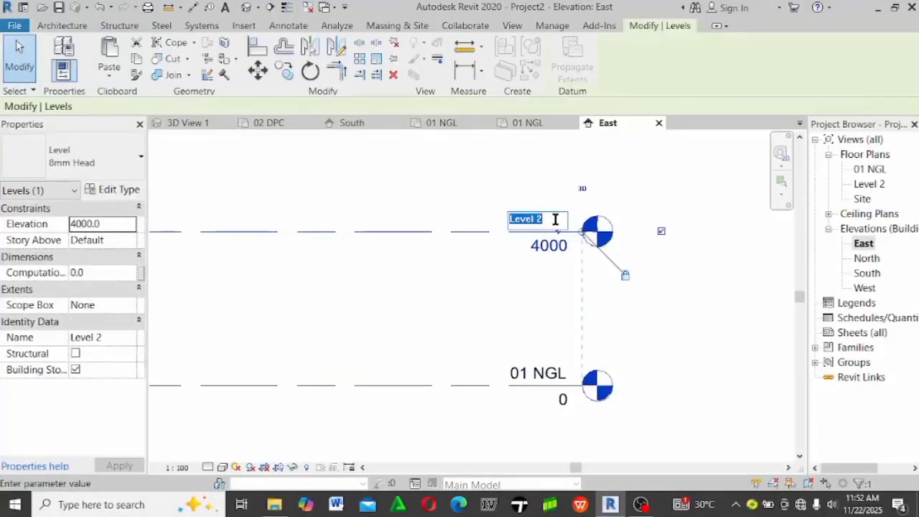
{"action": "type", "text": "02 D"}
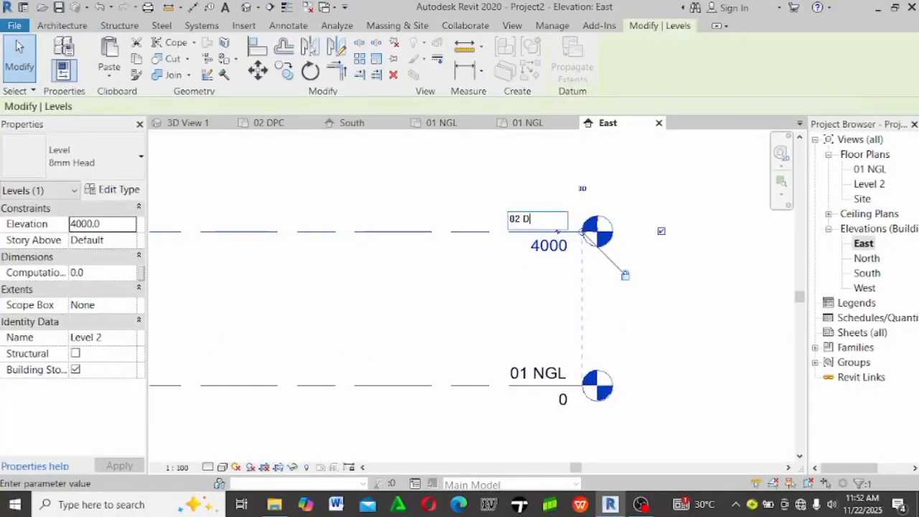
{"action": "type", "text": "PC"}
{"action": "key", "text": "Return"}
{"action": "key", "text": "Escape"}
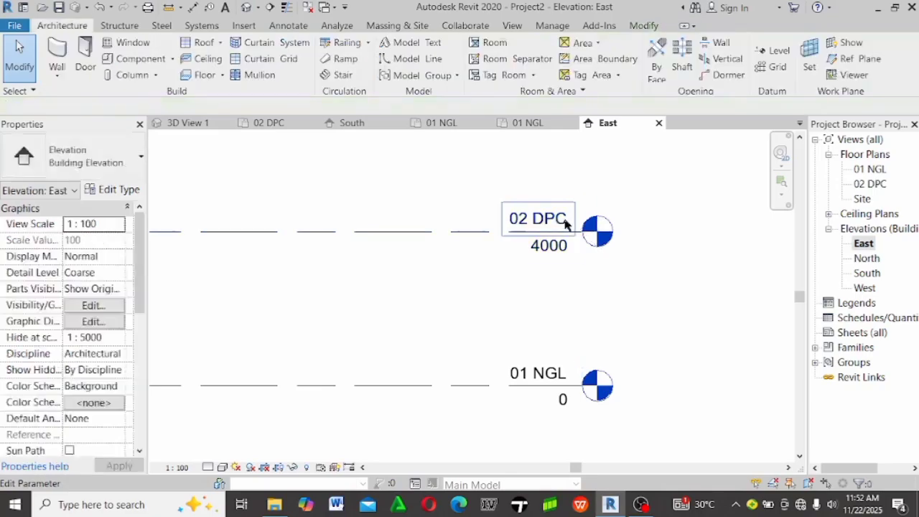
Set the elevation of the 02 DPC level to 450
{"action": "double_click", "coordinate": [567, 247]}
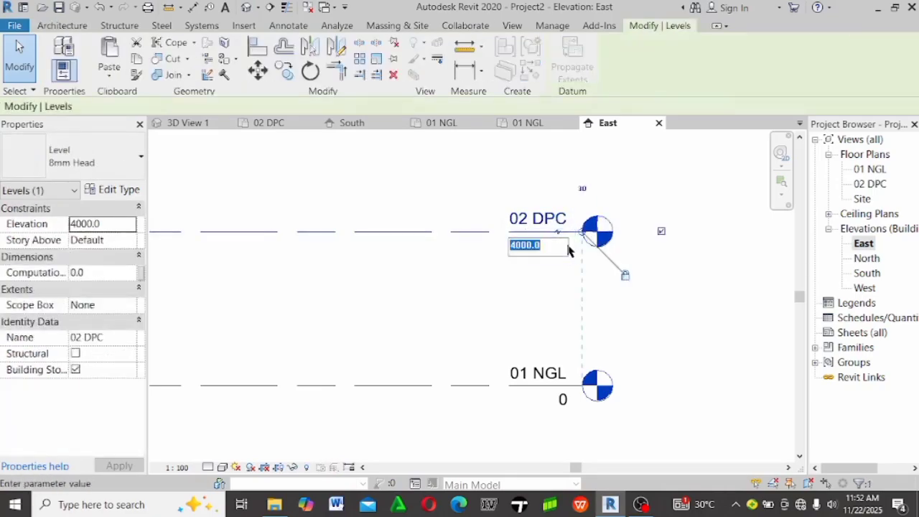
{"action": "type", "text": "45"}
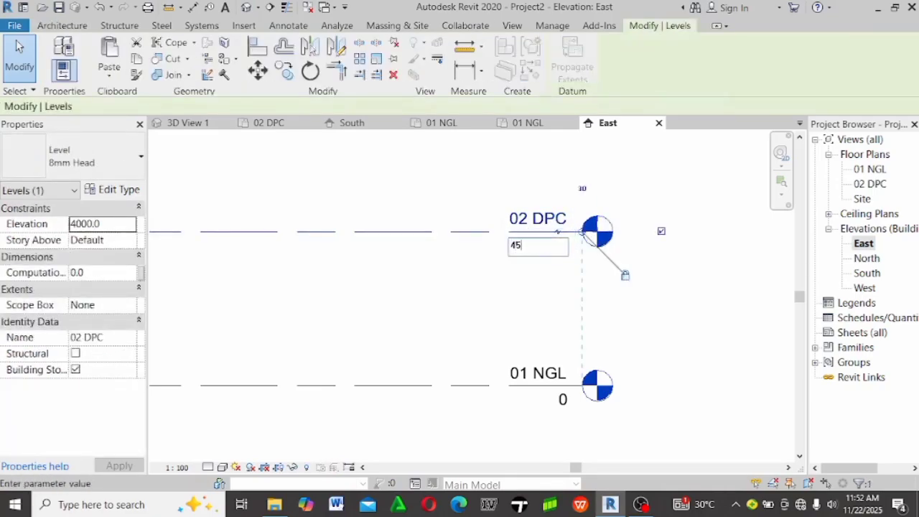
{"action": "type", "text": "0"}
{"action": "key", "text": "Return"}
{"action": "left_click", "coordinate": [485, 271]}
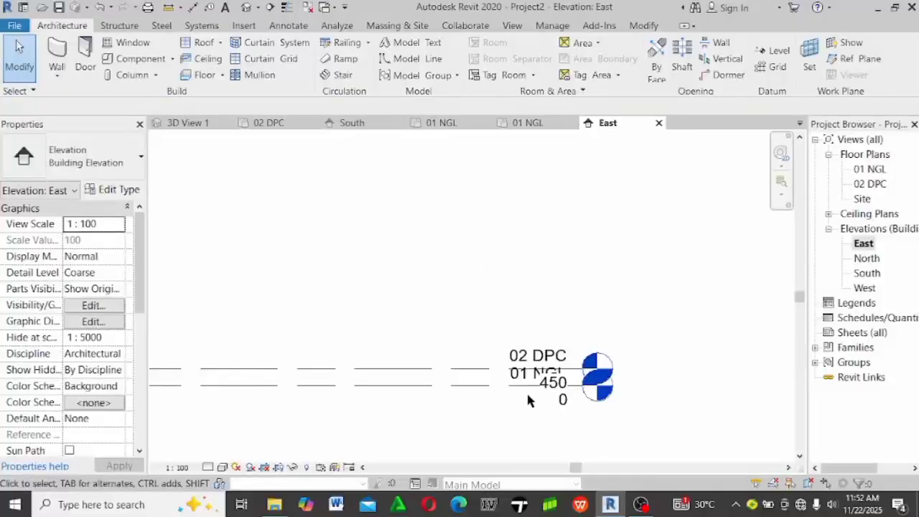
Draw a new level line 2100 mm above 02 DPC, ending in line with the existing level heads
{"action": "scroll", "coordinate": [527, 401], "scroll_direction": "up", "scroll_amount": 3}
{"action": "middle_click_drag", "start_coordinate": [538, 402], "coordinate": [500, 278]}
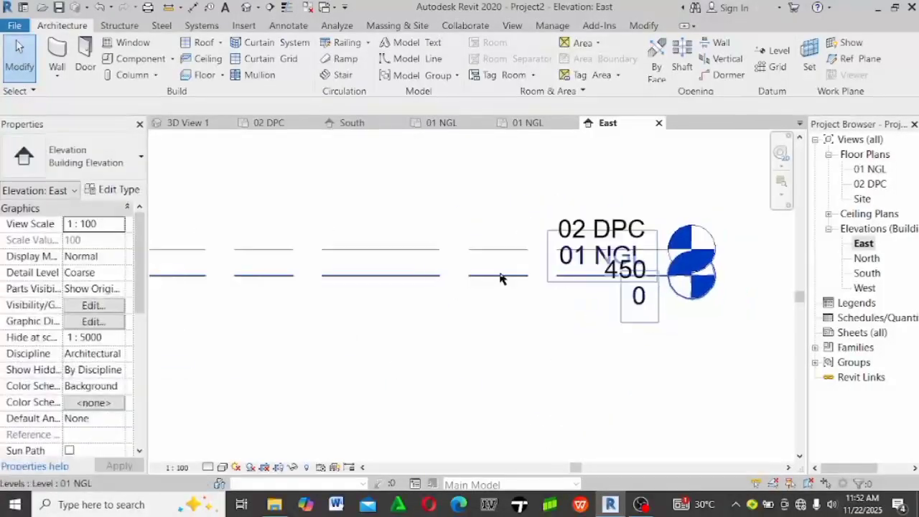
{"action": "scroll", "coordinate": [426, 269], "scroll_direction": "up", "scroll_amount": 4}
{"action": "middle_click_drag", "start_coordinate": [427, 268], "coordinate": [527, 266]}
{"action": "scroll", "coordinate": [242, 304], "scroll_direction": "down", "scroll_amount": 2}
{"action": "scroll", "coordinate": [441, 246], "scroll_direction": "down", "scroll_amount": 3}
{"action": "middle_click_drag", "start_coordinate": [441, 246], "coordinate": [504, 282]}
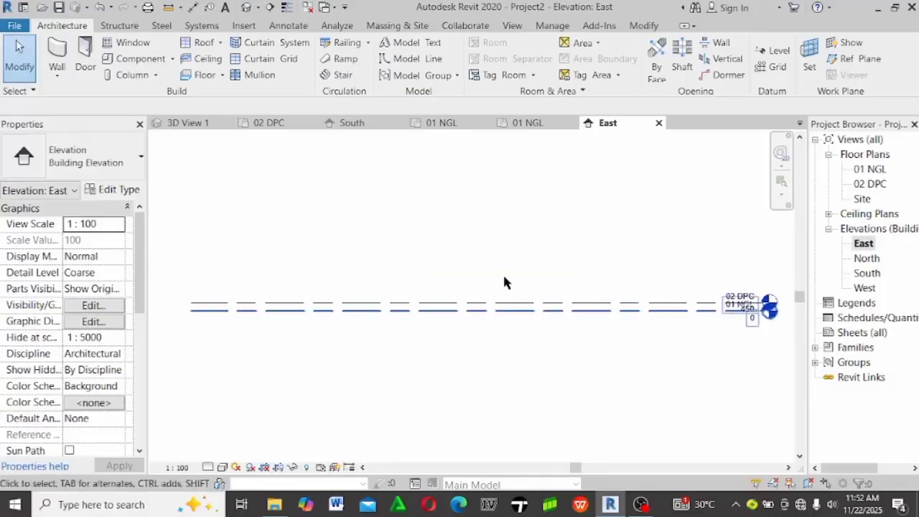
{"action": "scroll", "coordinate": [293, 283], "scroll_direction": "up", "scroll_amount": 4}
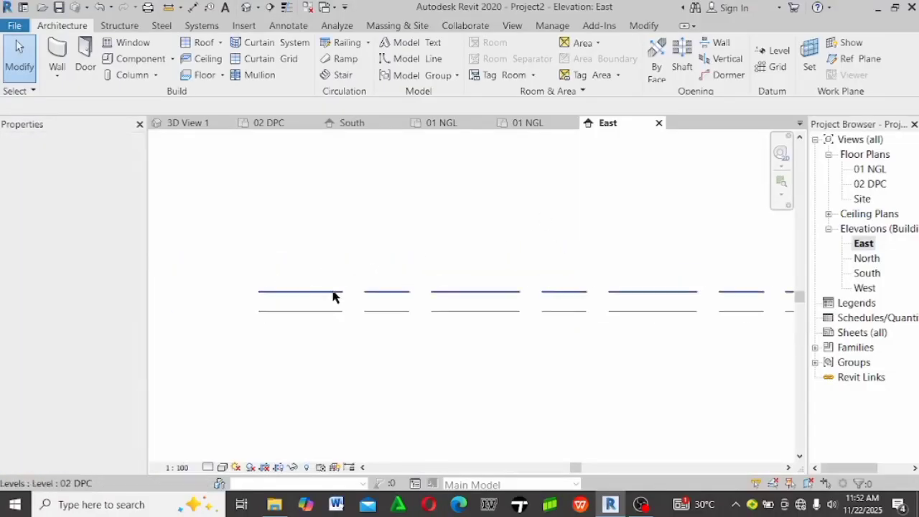
{"action": "scroll", "coordinate": [333, 296], "scroll_direction": "up", "scroll_amount": 2}
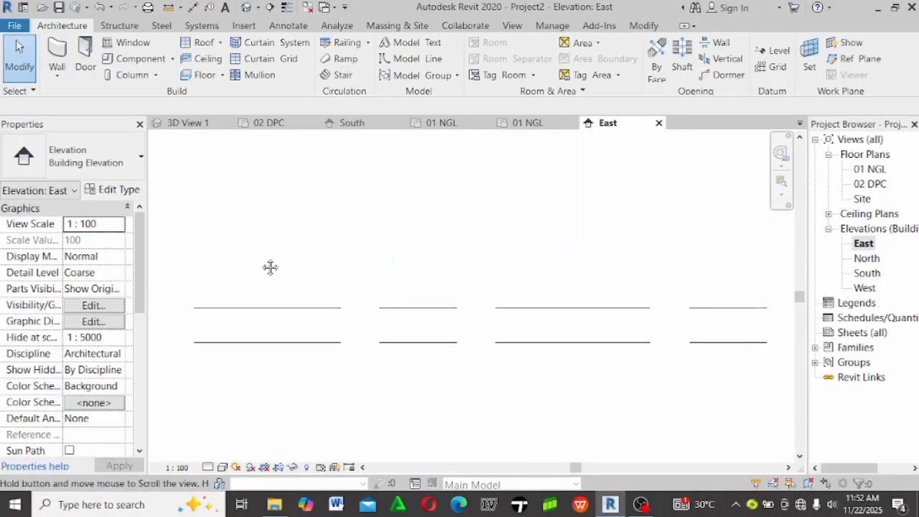
{"action": "middle_click_drag", "start_coordinate": [270, 267], "coordinate": [283, 251]}
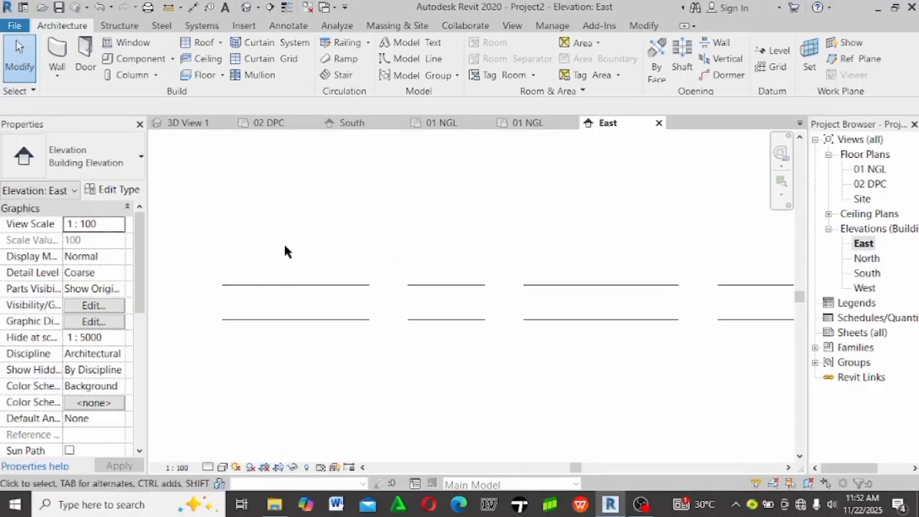
{"action": "left_click", "coordinate": [261, 285]}
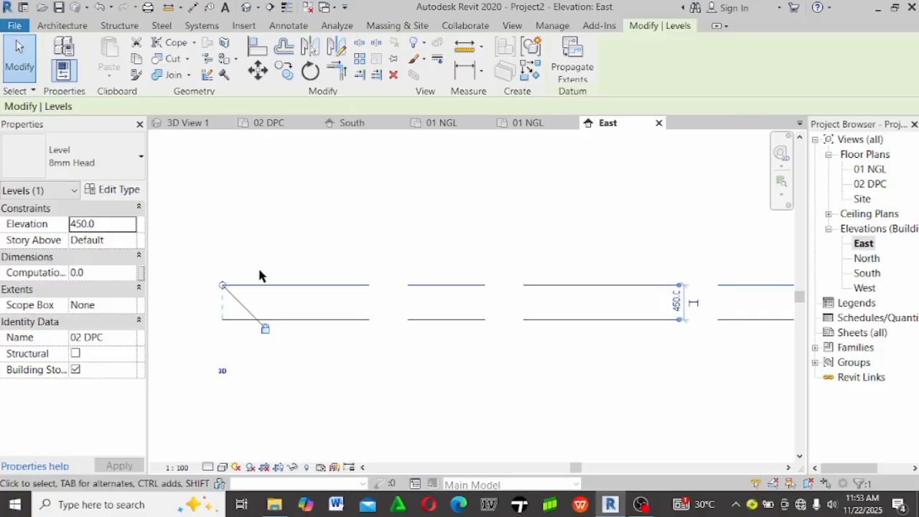
{"action": "key", "text": "l"}
{"action": "key", "text": "l"}
{"action": "scroll", "coordinate": [248, 275], "scroll_direction": "down", "scroll_amount": 3}
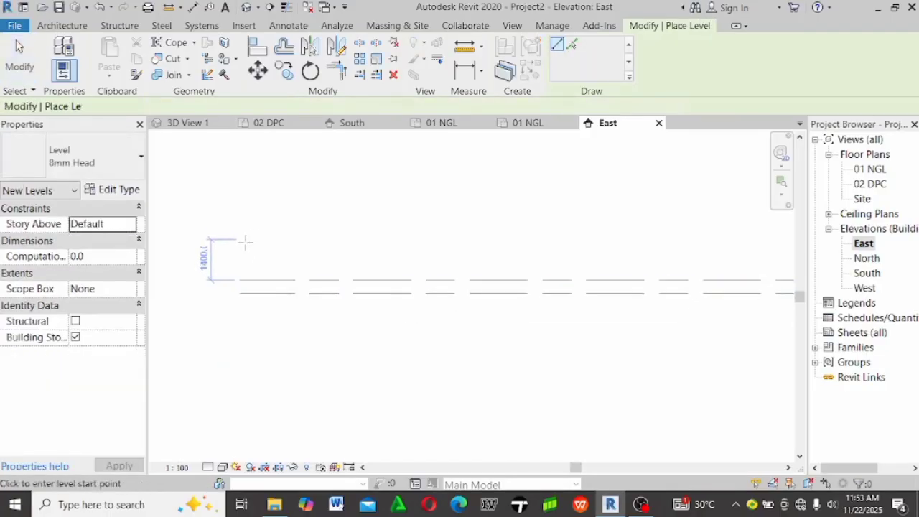
{"action": "middle_click_drag", "start_coordinate": [277, 234], "coordinate": [317, 251]}
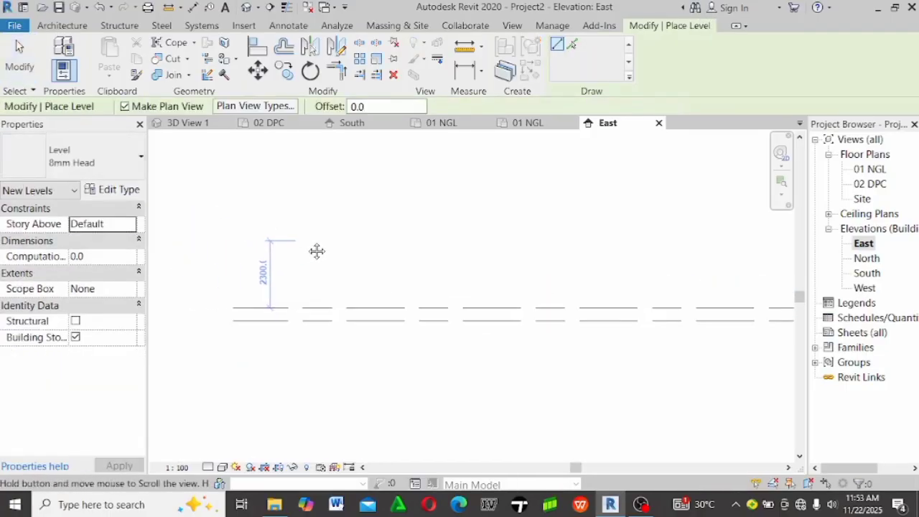
{"action": "scroll", "coordinate": [263, 248], "scroll_direction": "up", "scroll_amount": 2}
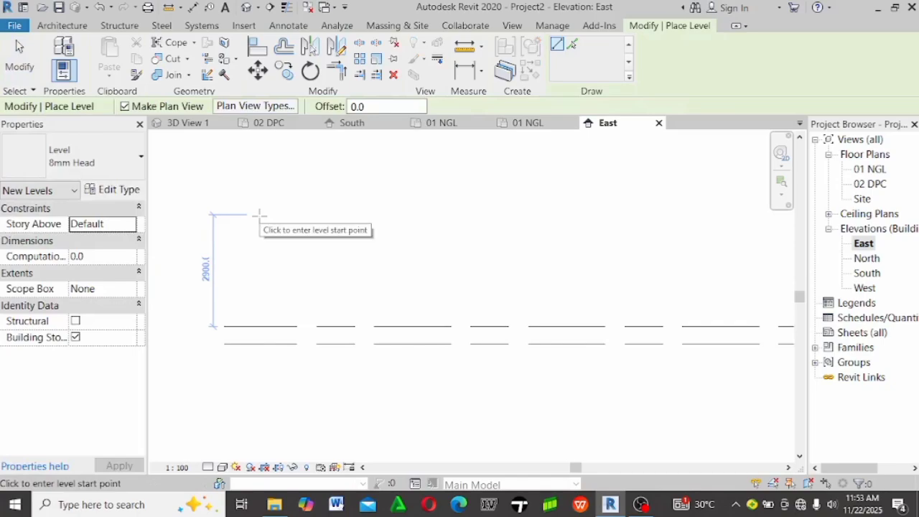
{"action": "type", "text": "2100"}
{"action": "key", "text": "Return"}
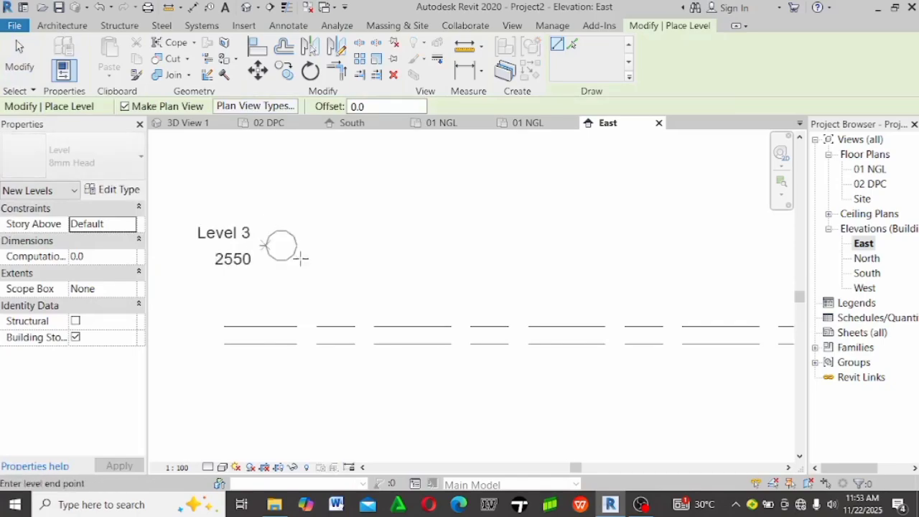
{"action": "scroll", "coordinate": [461, 261], "scroll_direction": "down", "scroll_amount": 2}
{"action": "scroll", "coordinate": [410, 254], "scroll_direction": "down", "scroll_amount": 2}
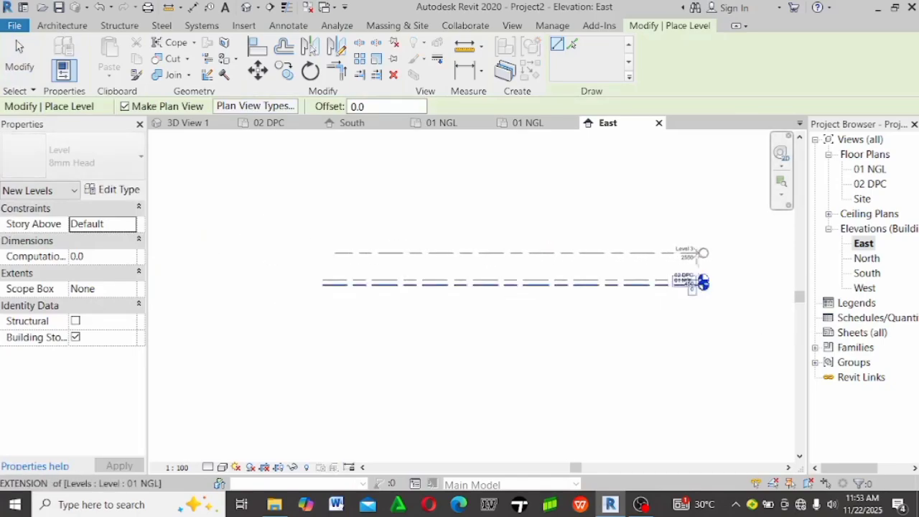
{"action": "left_click", "coordinate": [703, 253]}
Draw another level line 3000 mm above 02 DPC, ending in line with the other level heads
{"action": "scroll", "coordinate": [366, 251], "scroll_direction": "up", "scroll_amount": 2}
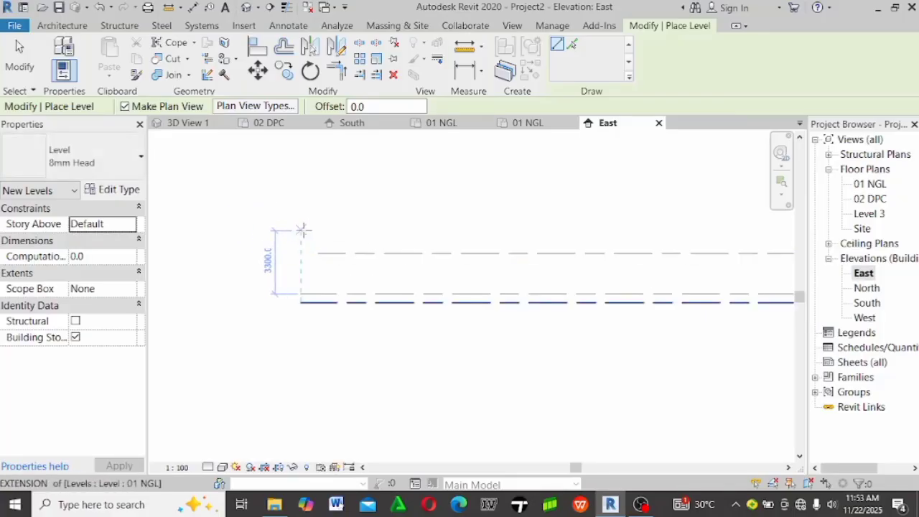
{"action": "scroll", "coordinate": [305, 229], "scroll_direction": "up", "scroll_amount": 1}
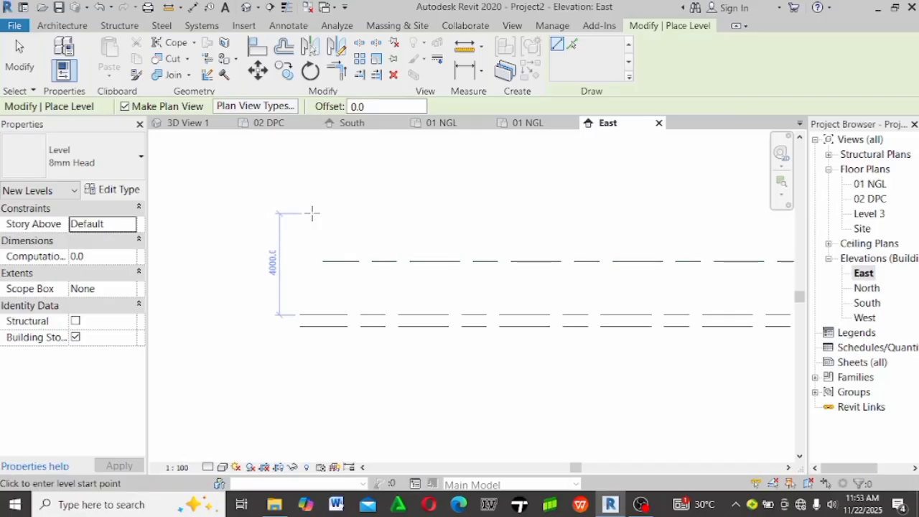
{"action": "type", "text": "3000"}
{"action": "key", "text": "Return"}
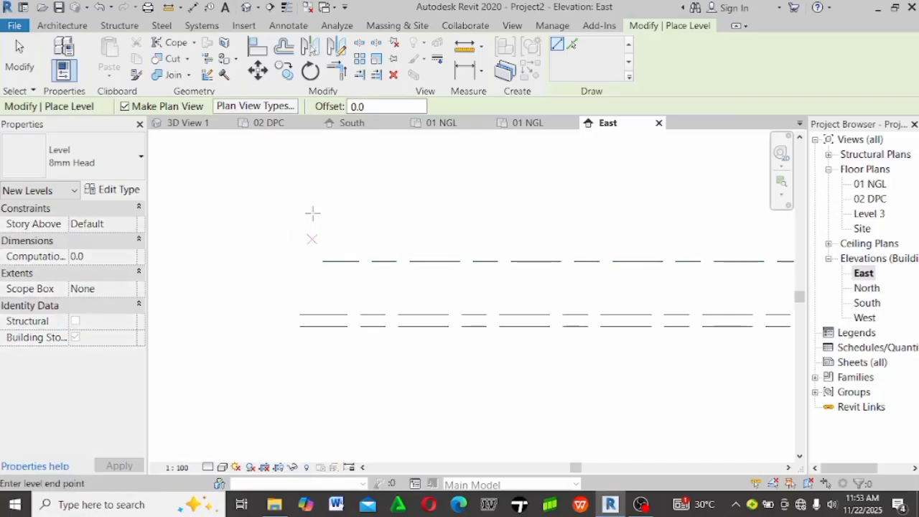
{"action": "scroll", "coordinate": [312, 212], "scroll_direction": "down", "scroll_amount": 4}
{"action": "scroll", "coordinate": [572, 222], "scroll_direction": "up", "scroll_amount": 2}
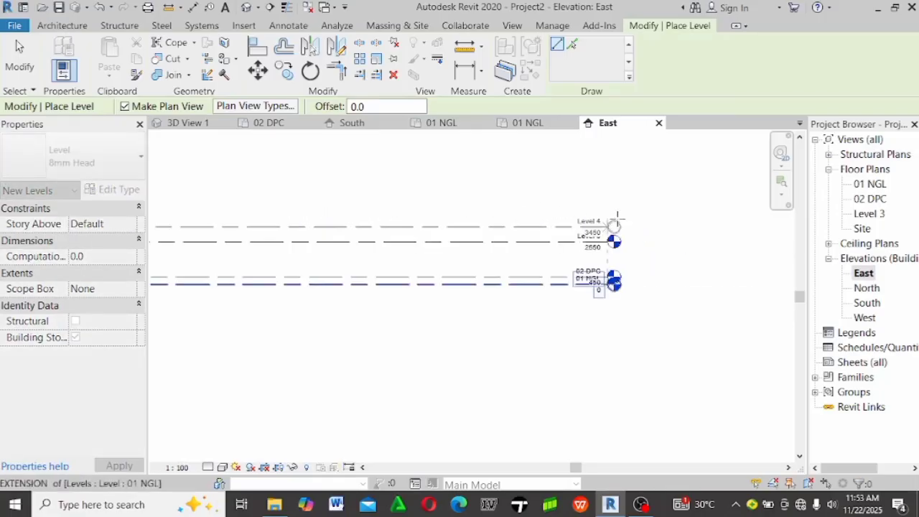
{"action": "left_click", "coordinate": [617, 217]}
Draw a level line 1500 mm above the topmost level, ending in line with the other level heads
{"action": "scroll", "coordinate": [615, 219], "scroll_direction": "down", "scroll_amount": 2}
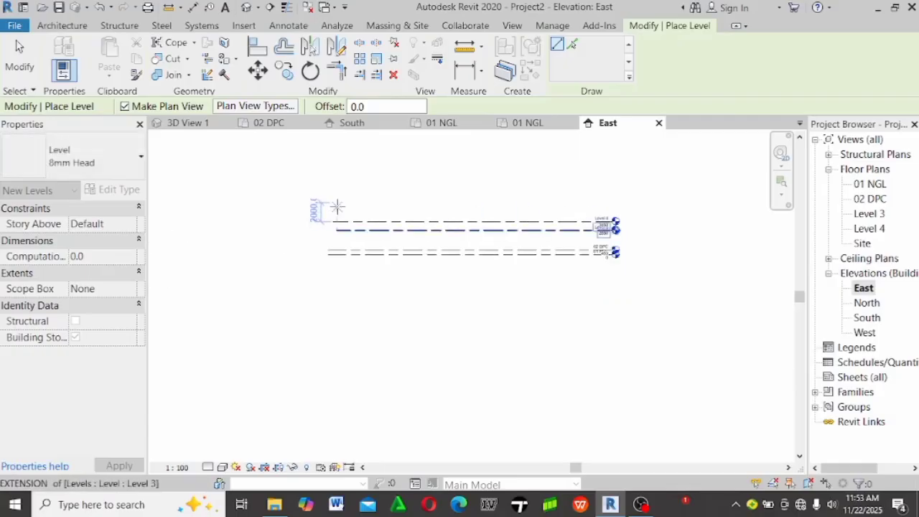
{"action": "scroll", "coordinate": [336, 207], "scroll_direction": "up", "scroll_amount": 2}
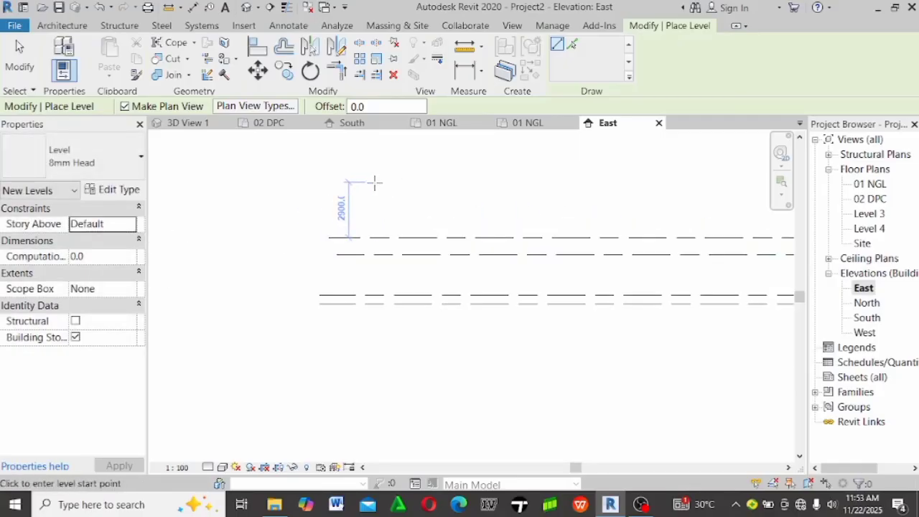
{"action": "type", "text": "1100"}
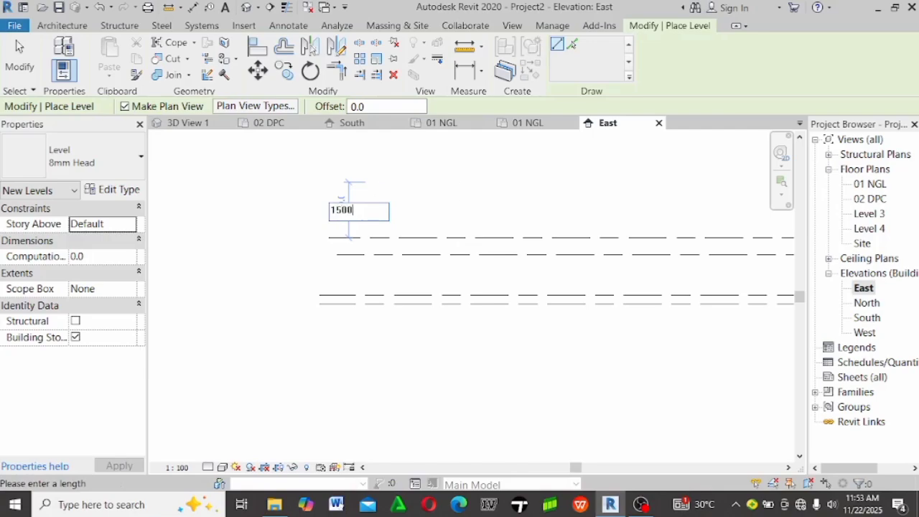
{"action": "key", "text": "Return"}
{"action": "left_click", "coordinate": [328, 205]}
{"action": "scroll", "coordinate": [359, 205], "scroll_direction": "down", "scroll_amount": 2}
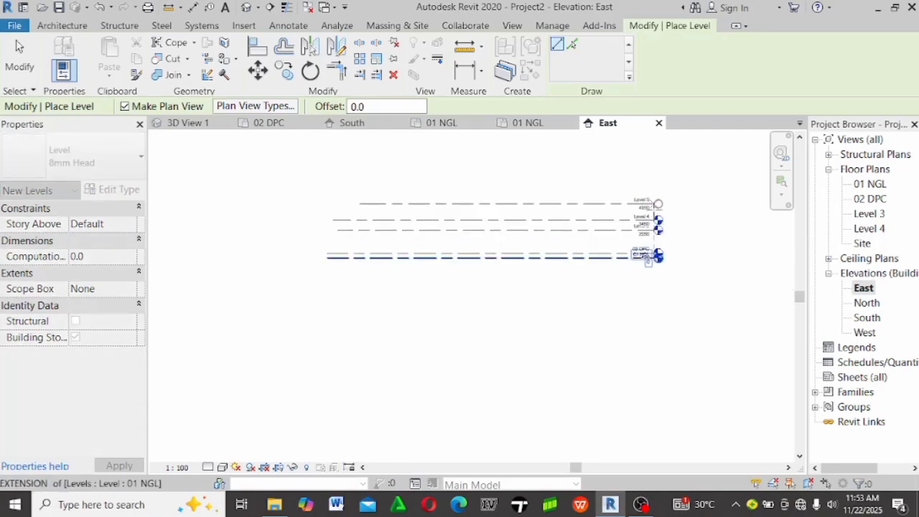
{"action": "left_click", "coordinate": [641, 504]}
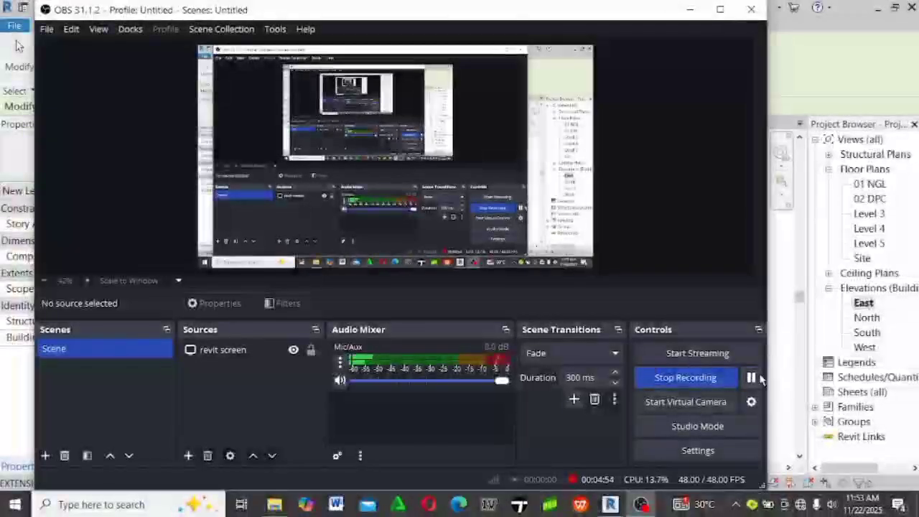
{"action": "left_click", "coordinate": [690, 10]}
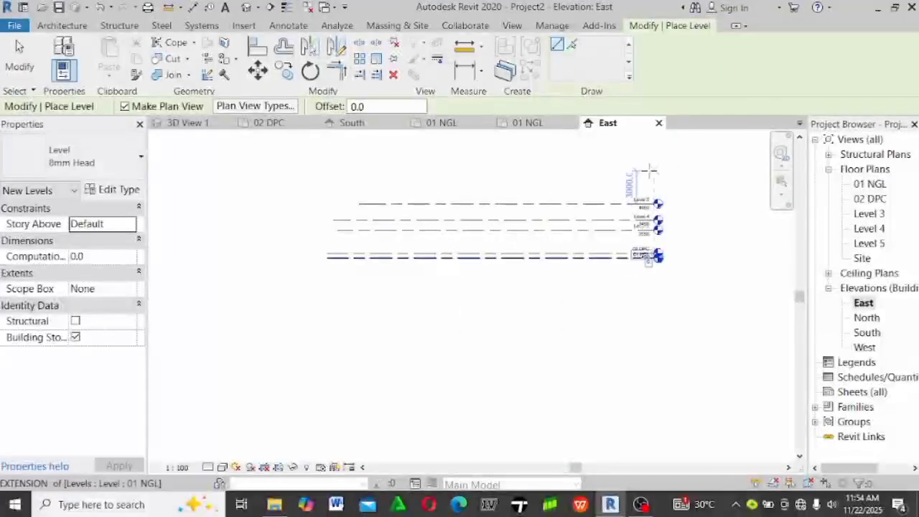
Finish placing levels and add an elbow to the Level 3 line to separate its label from Level 4's elevation text
{"action": "key", "text": "Escape"}
{"action": "key", "text": "Escape"}
{"action": "scroll", "coordinate": [659, 222], "scroll_direction": "up", "scroll_amount": 2}
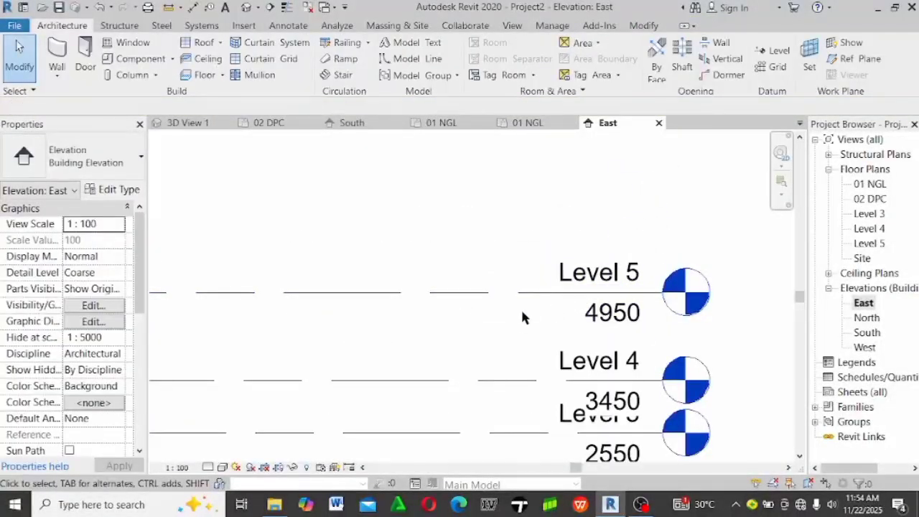
{"action": "scroll", "coordinate": [539, 289], "scroll_direction": "down", "scroll_amount": 3}
{"action": "scroll", "coordinate": [538, 290], "scroll_direction": "up", "scroll_amount": 4}
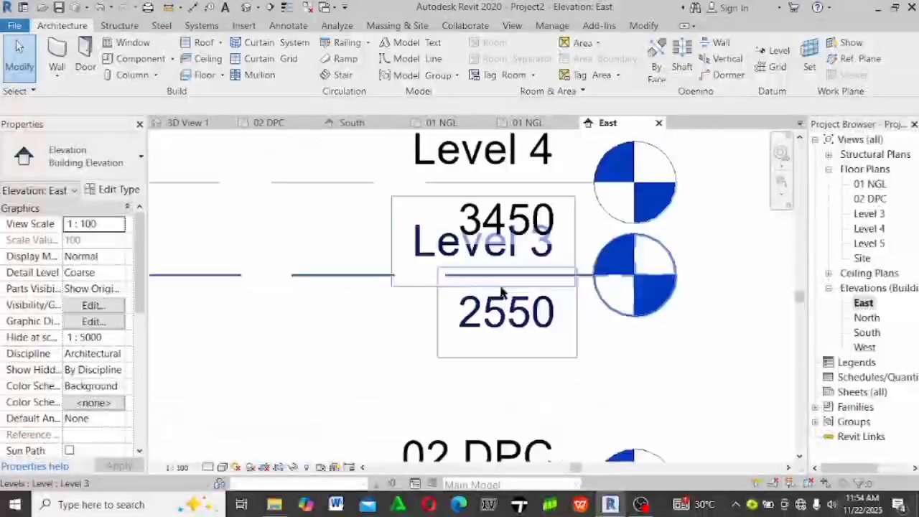
{"action": "left_click", "coordinate": [384, 277]}
{"action": "key", "text": "Escape"}
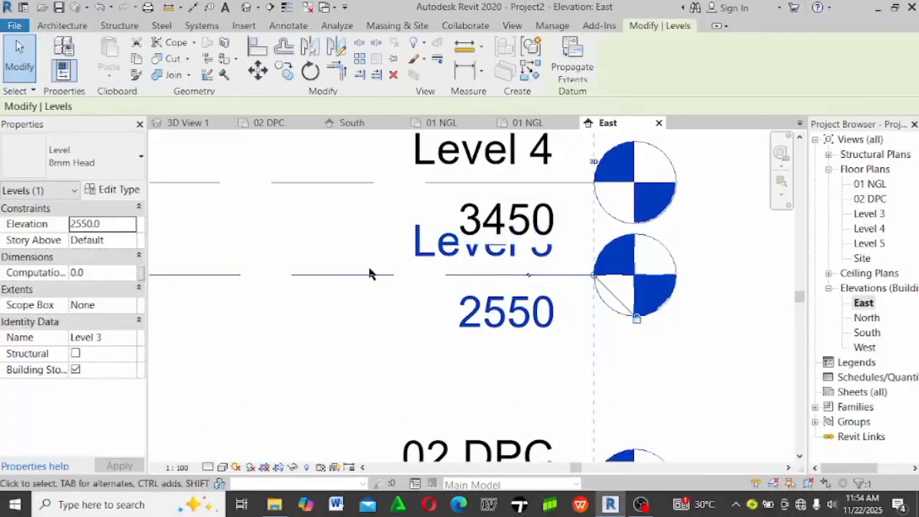
{"action": "left_click", "coordinate": [304, 275]}
{"action": "scroll", "coordinate": [532, 277], "scroll_direction": "up", "scroll_amount": 2}
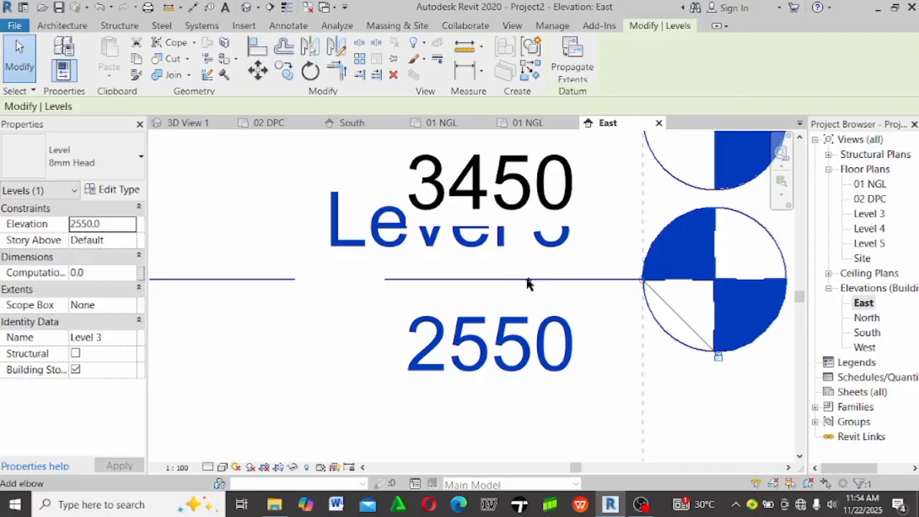
{"action": "left_click", "coordinate": [526, 282]}
{"action": "key", "text": "Escape"}
{"action": "scroll", "coordinate": [493, 228], "scroll_direction": "down", "scroll_amount": 3}
{"action": "scroll", "coordinate": [486, 197], "scroll_direction": "up", "scroll_amount": 1}
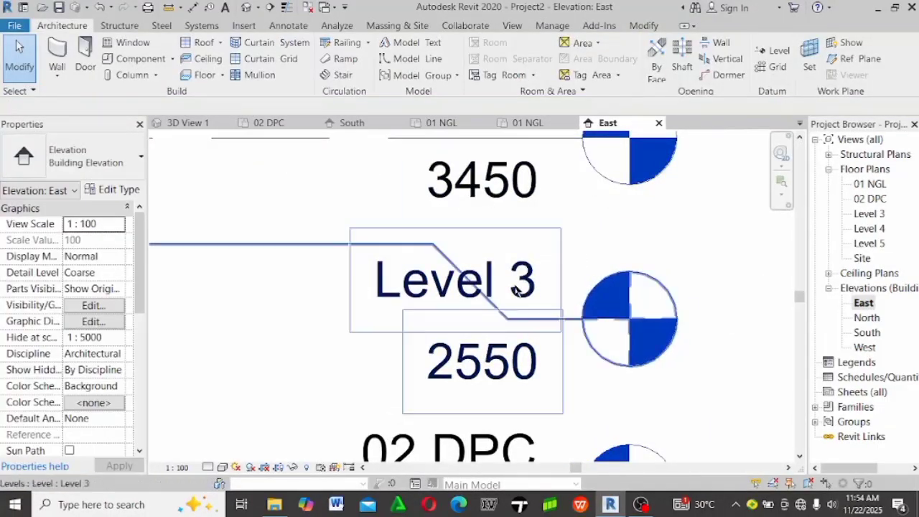
Rename Level 3 as 03 LINTEL 1 and deselect it
{"action": "left_click", "coordinate": [526, 319]}
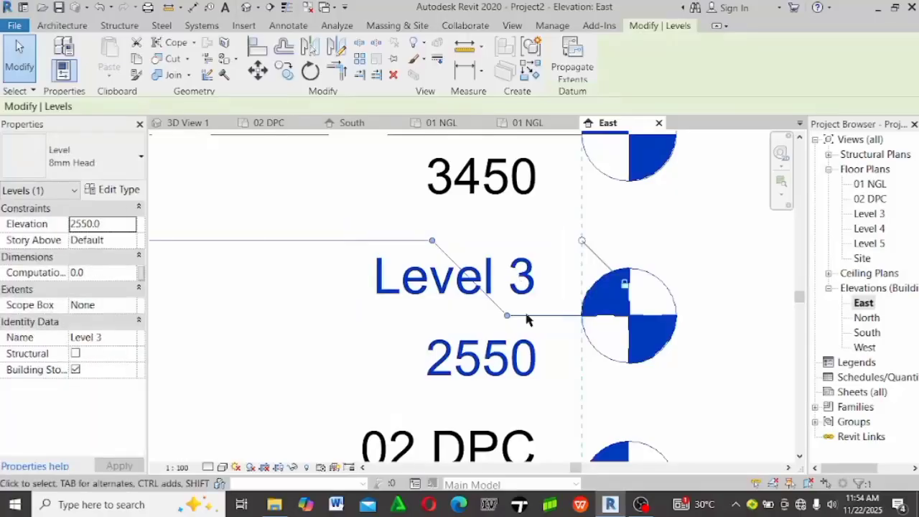
{"action": "double_click", "coordinate": [466, 287]}
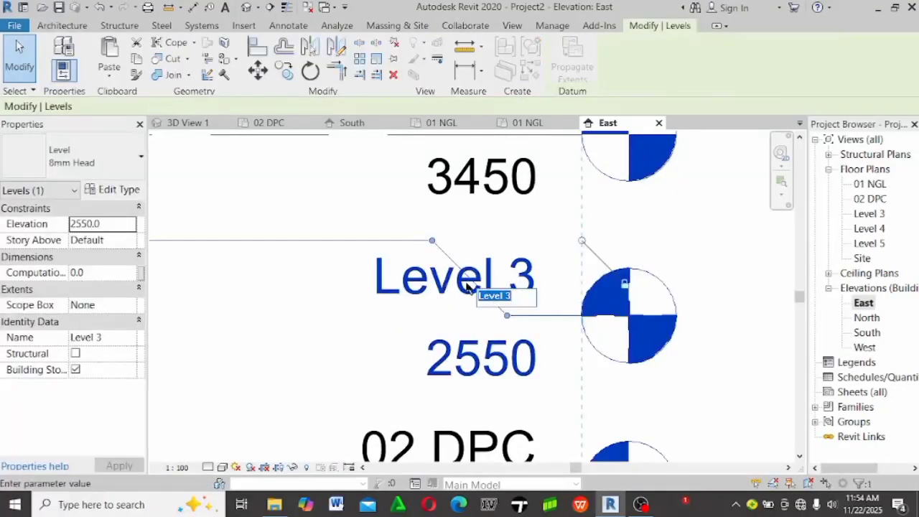
{"action": "type", "text": "03 LINTE"}
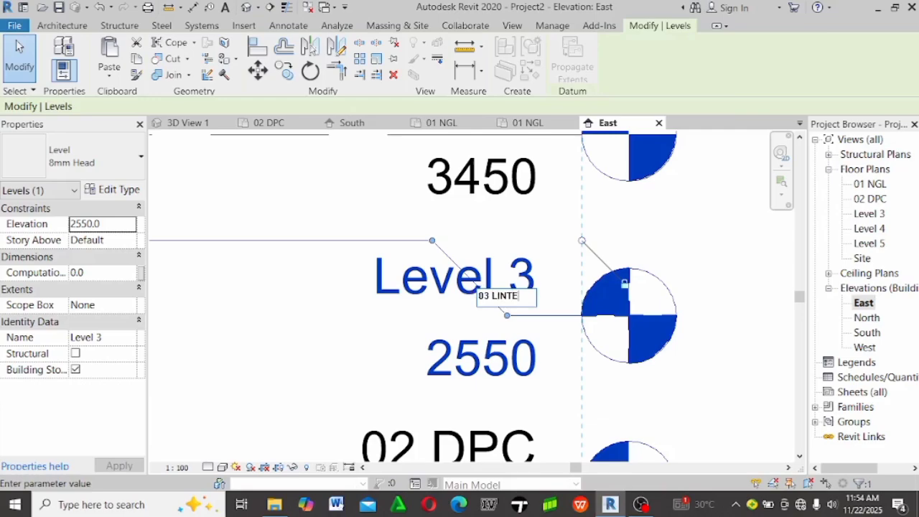
{"action": "type", "text": "L 1"}
{"action": "key", "text": "Return"}
{"action": "key", "text": "Escape"}
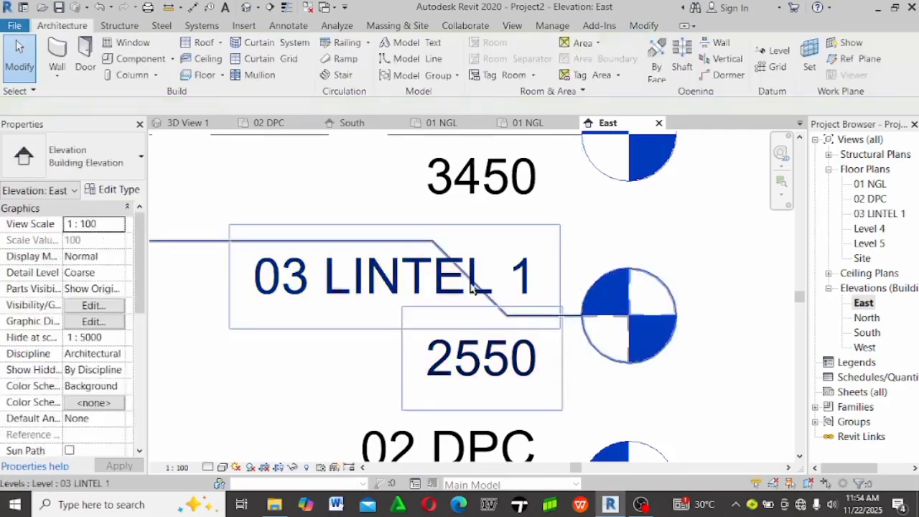
Rename Level 4 as 04 CIELING and deselect it
{"action": "middle_click_drag", "start_coordinate": [471, 243], "coordinate": [501, 400]}
{"action": "double_click", "coordinate": [487, 240]}
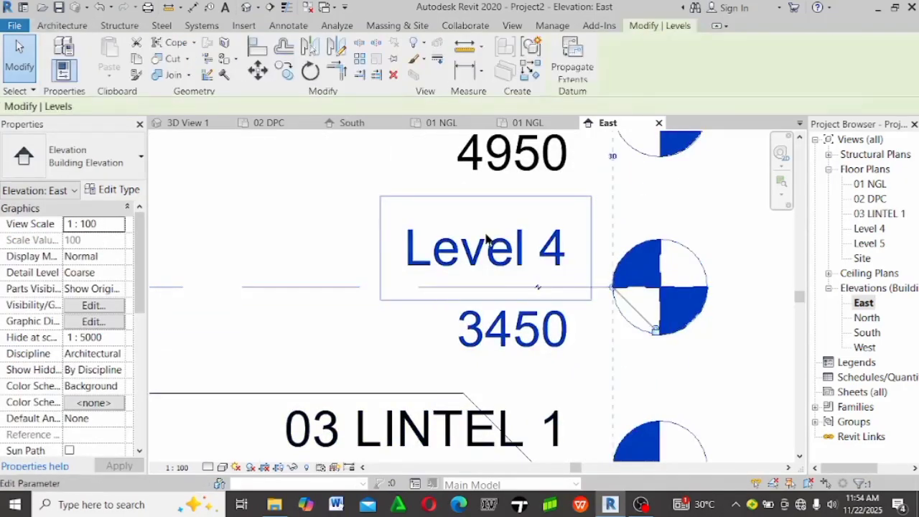
{"action": "type", "text": "04 CIELING"}
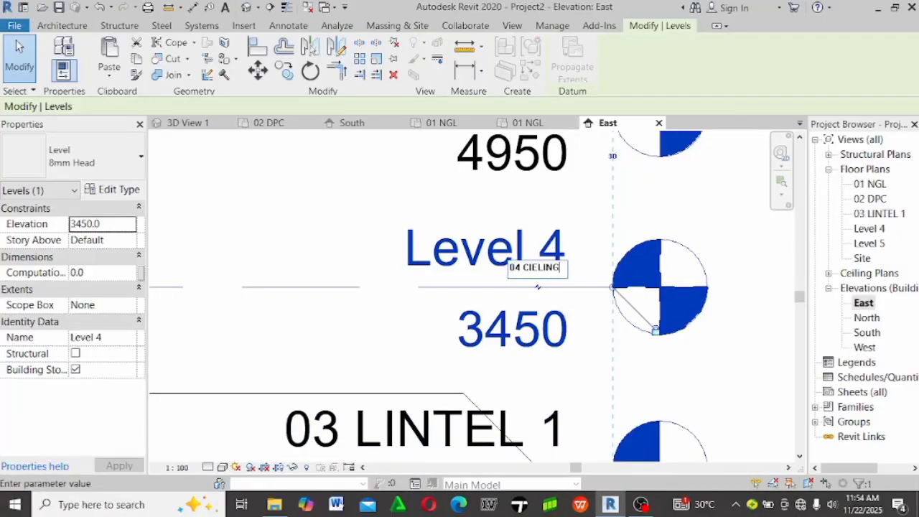
{"action": "key", "text": "Return"}
{"action": "key", "text": "Escape"}
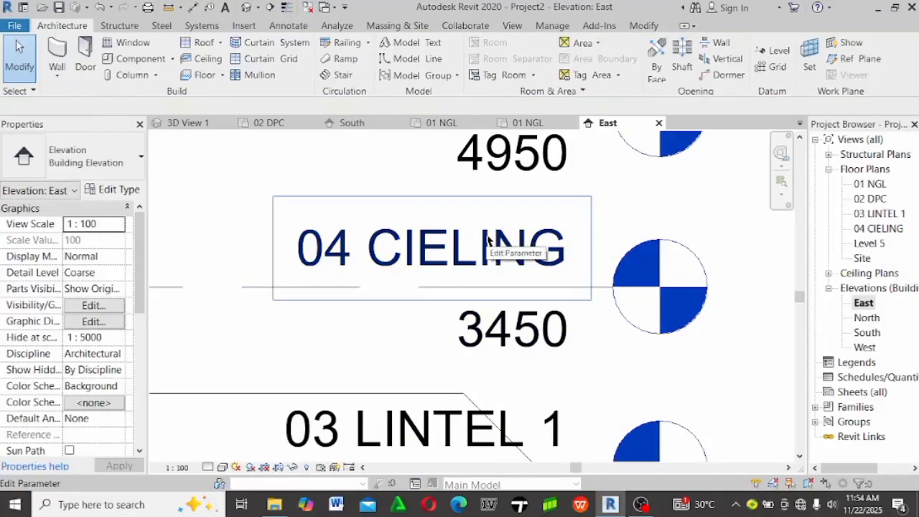
Rename Level 5 as 05 ROOF LEVEL and deselect it
{"action": "middle_click_drag", "start_coordinate": [495, 259], "coordinate": [466, 329]}
{"action": "double_click", "coordinate": [470, 208]}
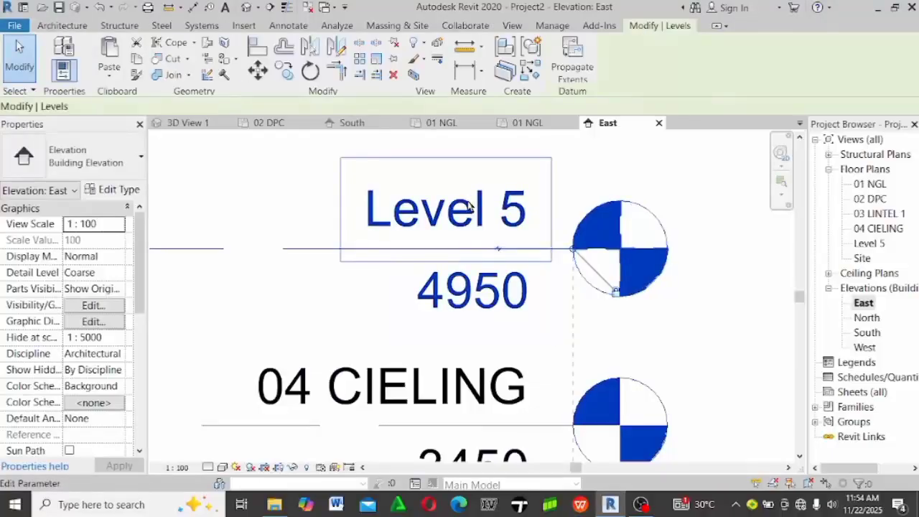
{"action": "type", "text": "05 ROOF"}
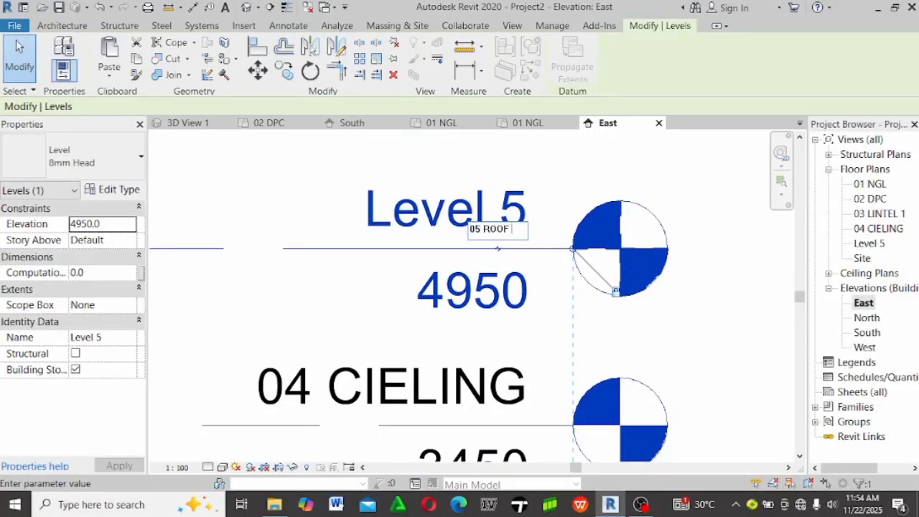
{"action": "type", "text": " LEVEL"}
{"action": "key", "text": "Return"}
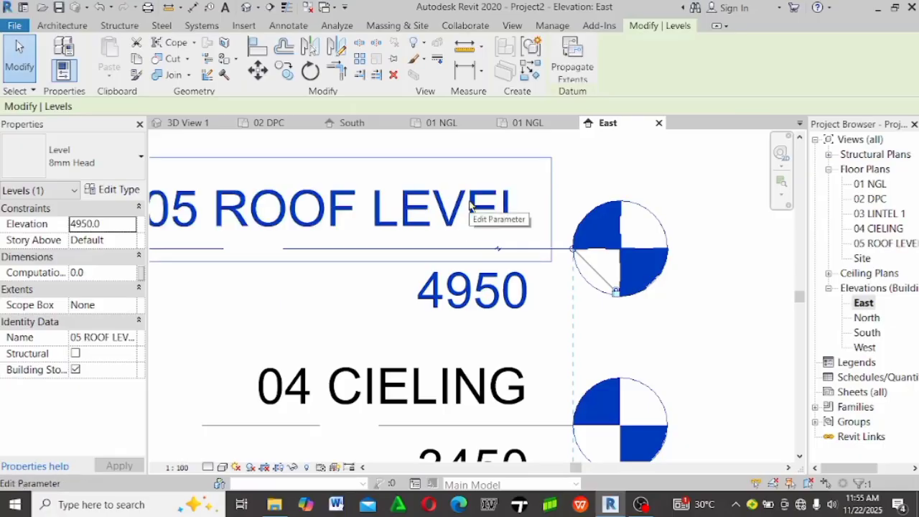
{"action": "left_click", "coordinate": [579, 149]}
Review the names, elevations and spacing of all level lines in the East elevation
{"action": "scroll", "coordinate": [579, 150], "scroll_direction": "down", "scroll_amount": 4}
{"action": "scroll", "coordinate": [640, 280], "scroll_direction": "down", "scroll_amount": 4}
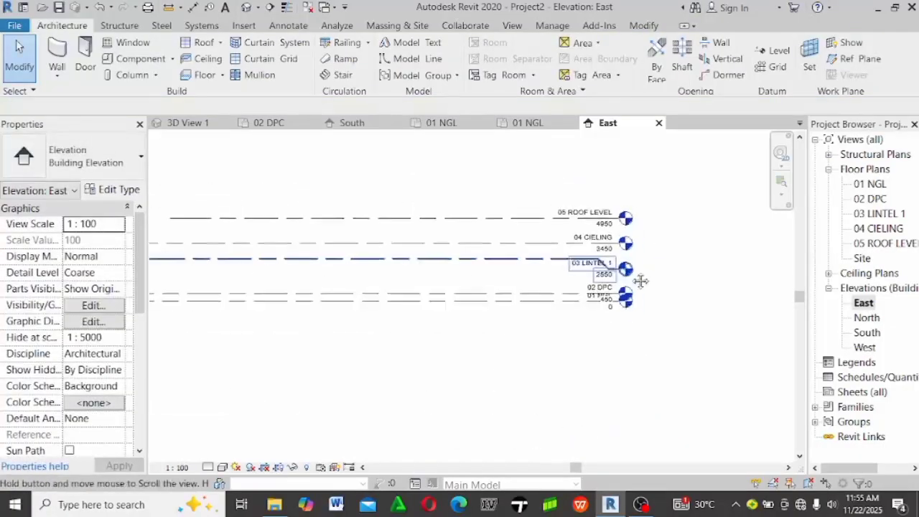
{"action": "middle_click_drag", "start_coordinate": [640, 280], "coordinate": [757, 281]}
{"action": "scroll", "coordinate": [388, 285], "scroll_direction": "up", "scroll_amount": 1}
{"action": "middle_click_drag", "start_coordinate": [383, 283], "coordinate": [201, 263]}
{"action": "mouse_move", "coordinate": [590, 215]}
{"action": "middle_mouse_down"}
{"action": "mouse_move", "coordinate": [489, 236]}
{"action": "mouse_move", "coordinate": [579, 228]}
{"action": "middle_mouse_up"}
{"action": "scroll", "coordinate": [488, 235], "scroll_direction": "up", "scroll_amount": 3}
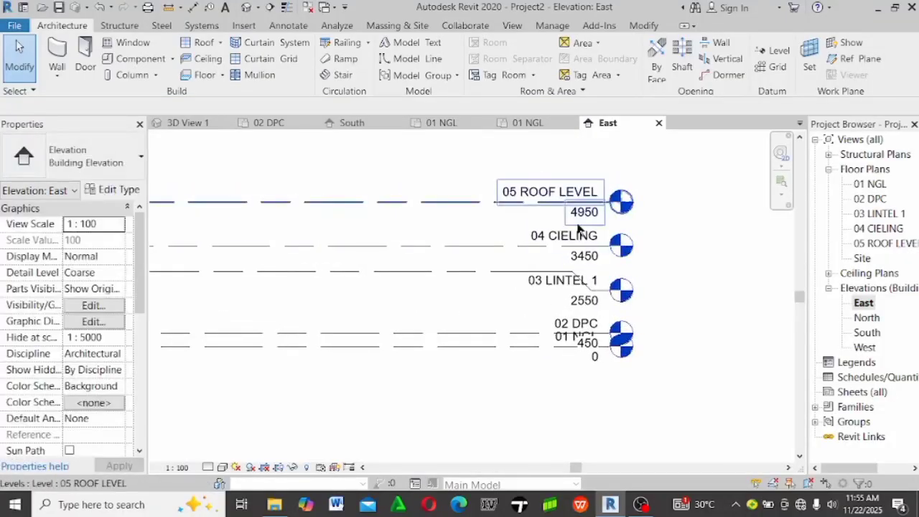
Open the 01 NGL floor plan and examine the area between its elevation markers
{"action": "double_click", "coordinate": [870, 184]}
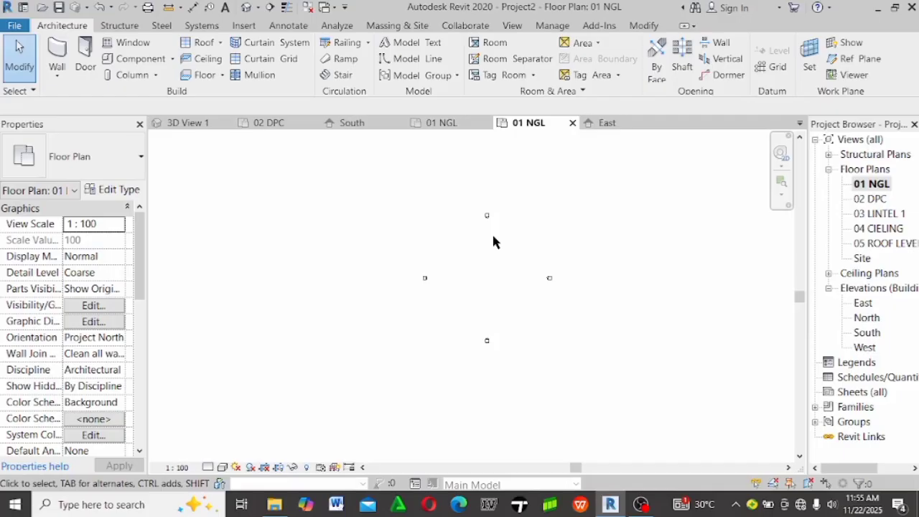
{"action": "scroll", "coordinate": [480, 251], "scroll_direction": "up", "scroll_amount": 4}
{"action": "middle_click_drag", "start_coordinate": [478, 252], "coordinate": [374, 242]}
{"action": "scroll", "coordinate": [451, 316], "scroll_direction": "up", "scroll_amount": 2}
{"action": "scroll", "coordinate": [439, 267], "scroll_direction": "down", "scroll_amount": 3}
{"action": "scroll", "coordinate": [440, 270], "scroll_direction": "up", "scroll_amount": 2}
{"action": "middle_click_drag", "start_coordinate": [457, 284], "coordinate": [467, 214]}
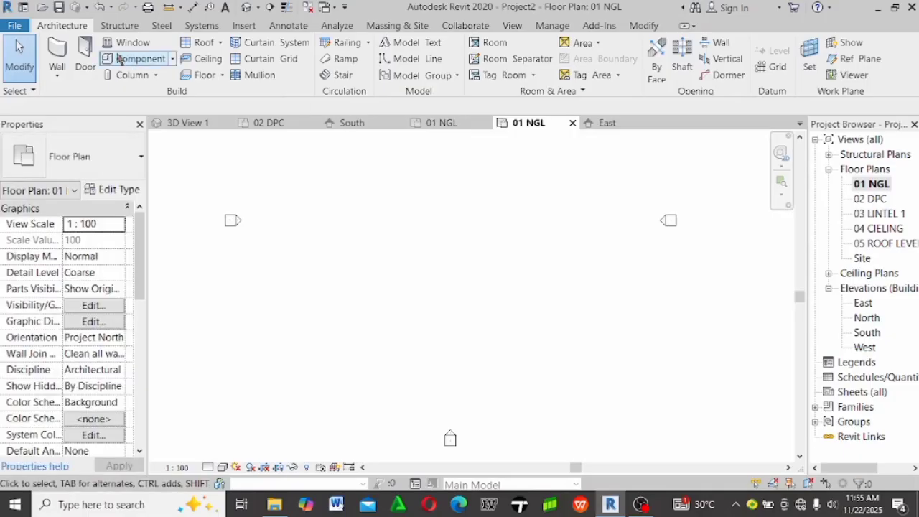
Start placing a wall in the 01 NGL plan and choose the Basic Wall type WALL 2
{"action": "left_click", "coordinate": [57, 54]}
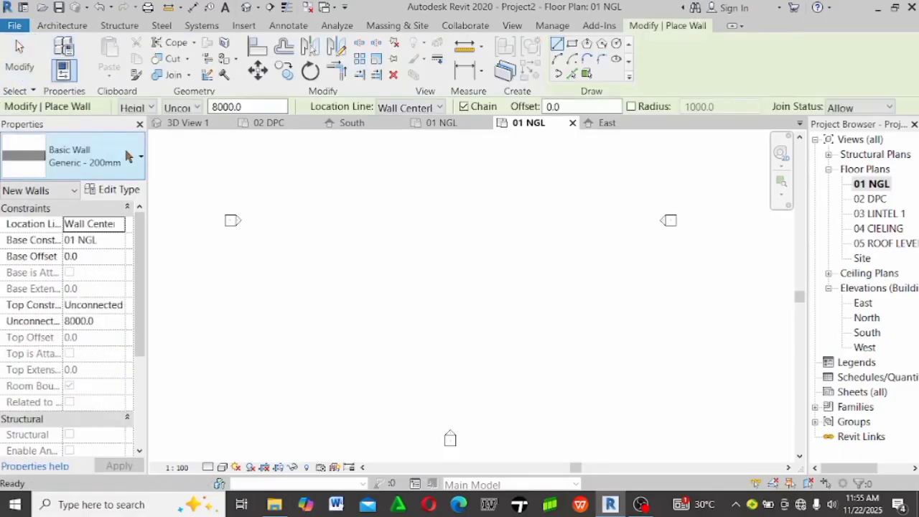
{"action": "left_click", "coordinate": [128, 156]}
{"action": "scroll", "coordinate": [96, 290], "scroll_direction": "down", "scroll_amount": 10}
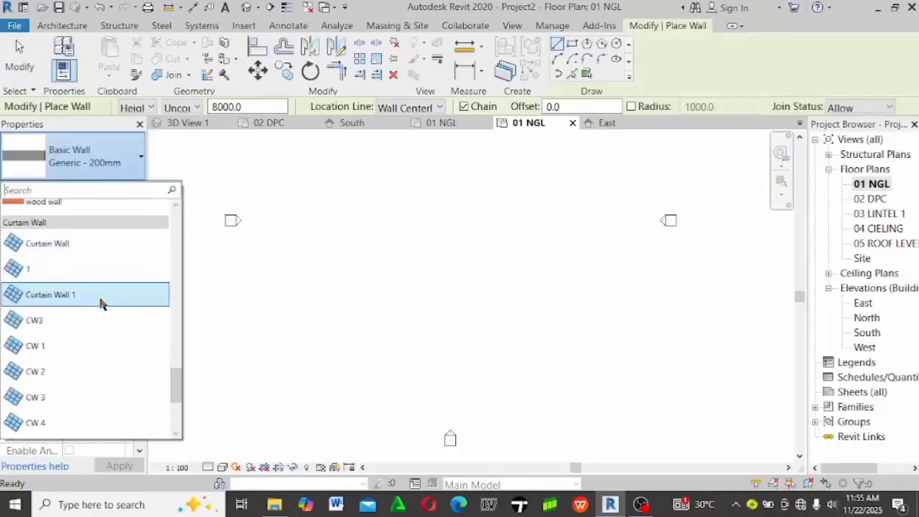
{"action": "scroll", "coordinate": [99, 302], "scroll_direction": "down", "scroll_amount": 2}
{"action": "scroll", "coordinate": [100, 302], "scroll_direction": "up", "scroll_amount": 5}
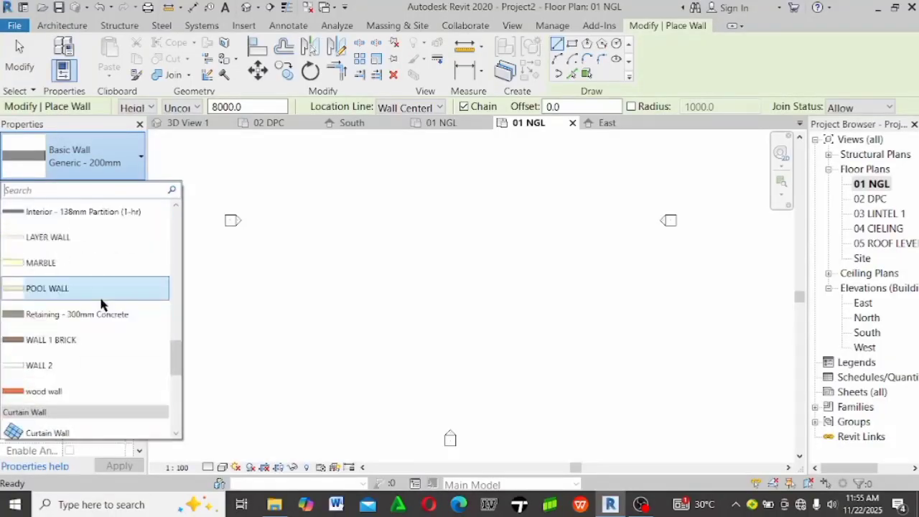
{"action": "scroll", "coordinate": [101, 304], "scroll_direction": "up", "scroll_amount": 1}
{"action": "scroll", "coordinate": [100, 304], "scroll_direction": "down", "scroll_amount": 1}
{"action": "mouse_move", "coordinate": [115, 367]}
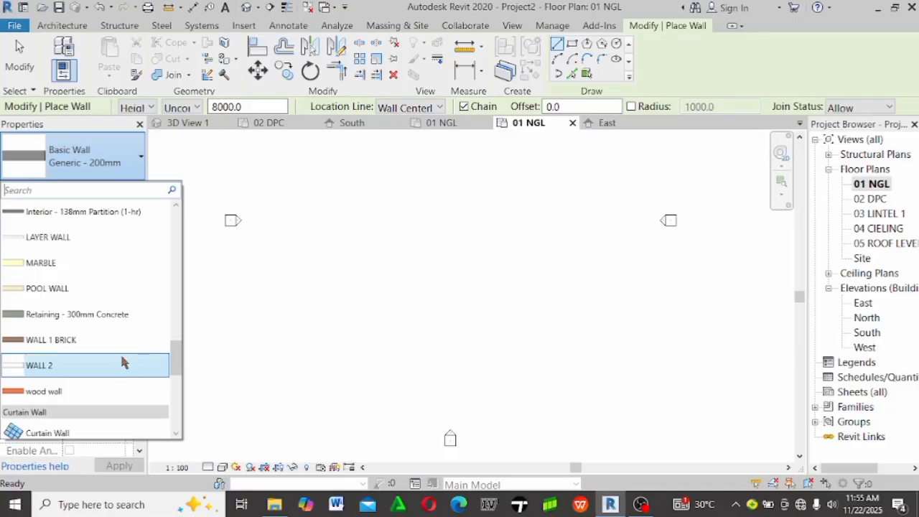
{"action": "scroll", "coordinate": [124, 363], "scroll_direction": "up", "scroll_amount": 2}
{"action": "scroll", "coordinate": [121, 356], "scroll_direction": "down", "scroll_amount": 2}
{"action": "left_click", "coordinate": [121, 365]}
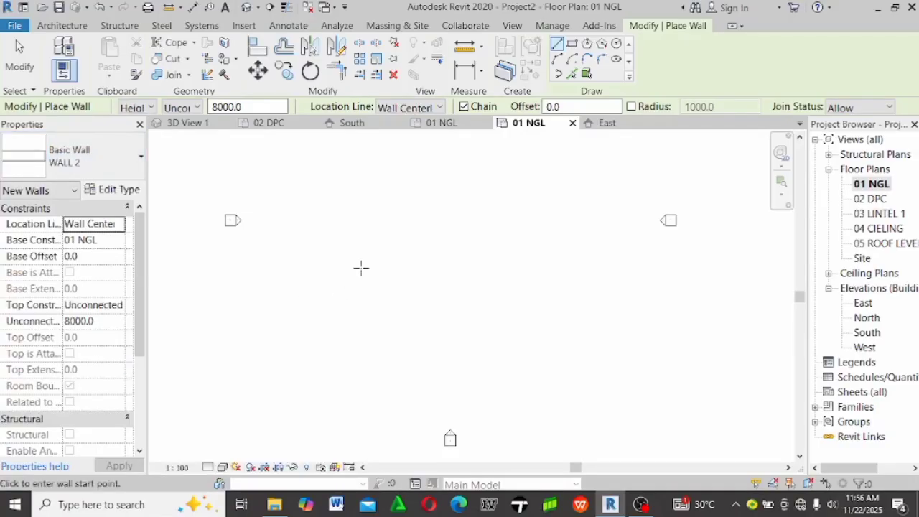
{"action": "scroll", "coordinate": [363, 268], "scroll_direction": "down", "scroll_amount": 2}
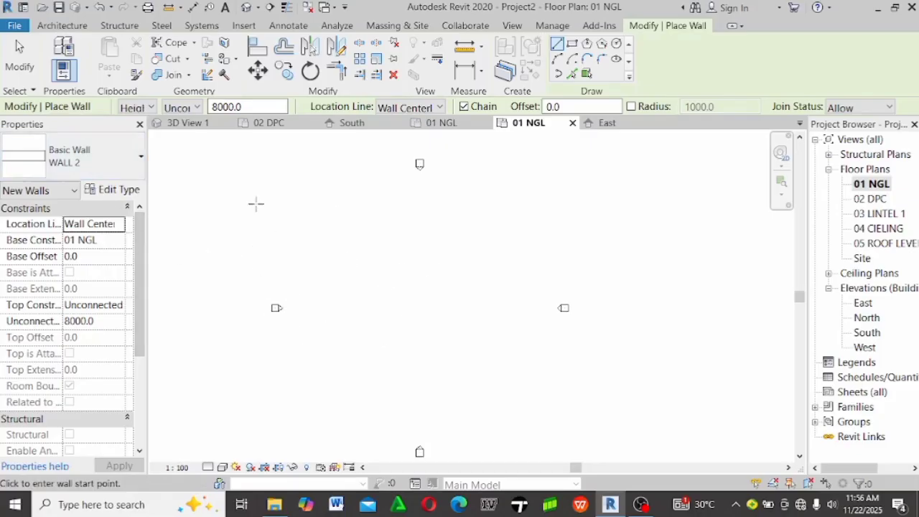
Look through the available wall types, keeping WALL 2 as the current type
{"action": "left_click", "coordinate": [111, 165]}
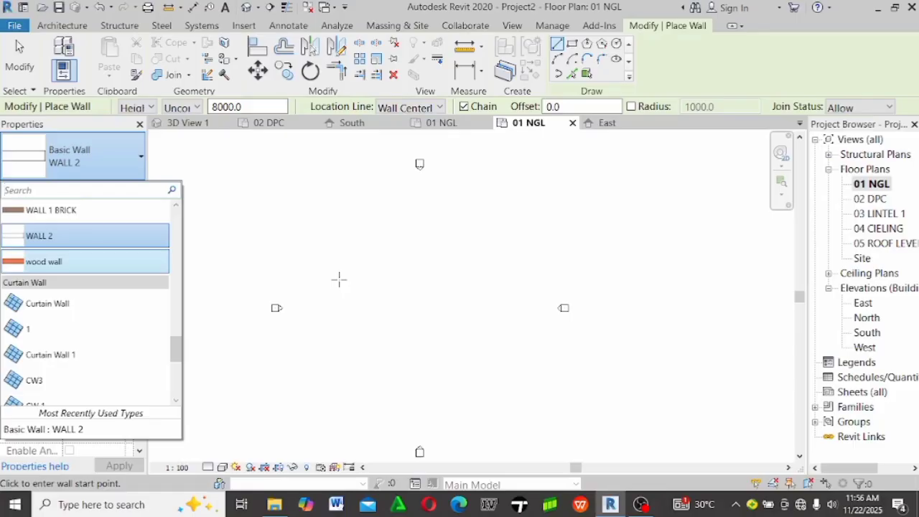
{"action": "scroll", "coordinate": [94, 267], "scroll_direction": "up", "scroll_amount": 4}
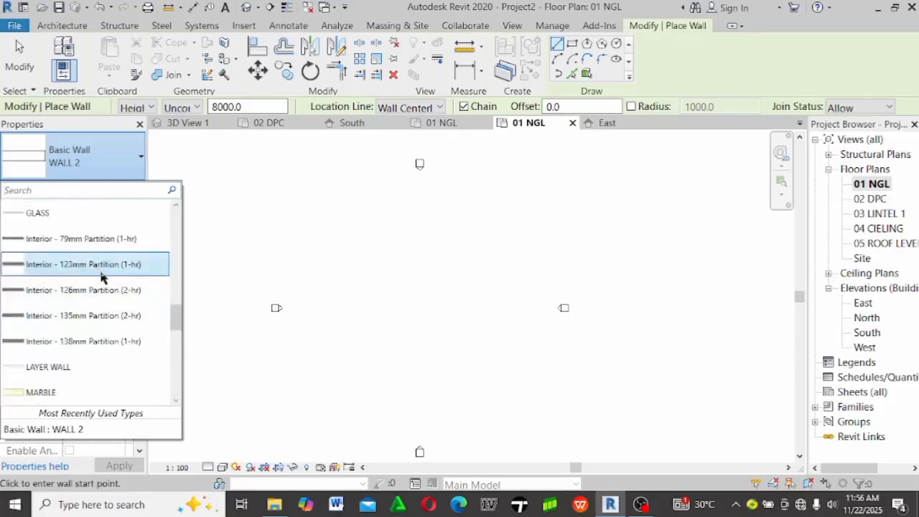
{"action": "scroll", "coordinate": [131, 314], "scroll_direction": "down", "scroll_amount": 3}
{"action": "scroll", "coordinate": [131, 317], "scroll_direction": "up", "scroll_amount": 2}
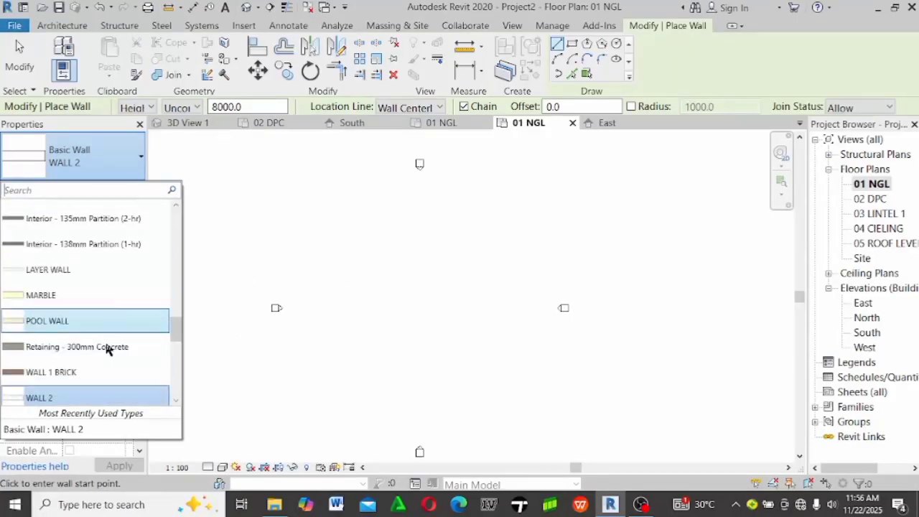
{"action": "scroll", "coordinate": [96, 318], "scroll_direction": "down", "scroll_amount": 2}
{"action": "left_click", "coordinate": [89, 302]}
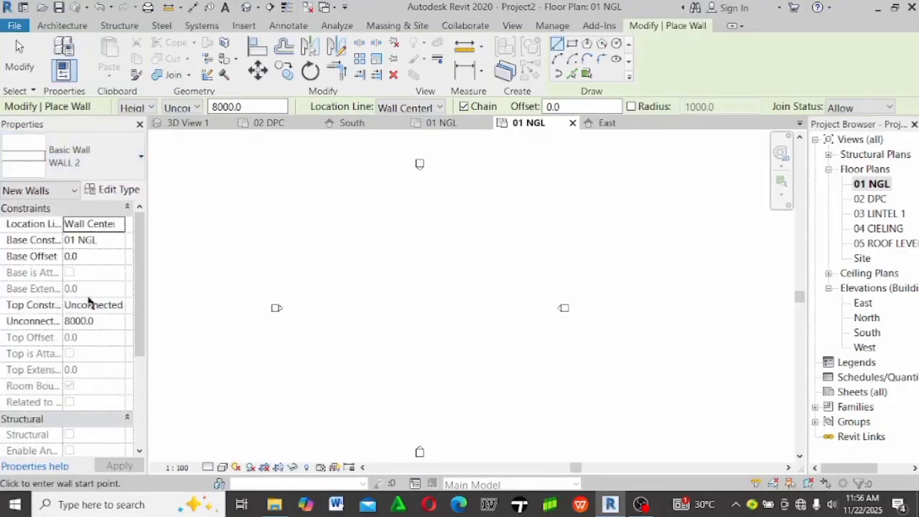
{"action": "left_click", "coordinate": [97, 160]}
{"action": "scroll", "coordinate": [85, 309], "scroll_direction": "up", "scroll_amount": 3}
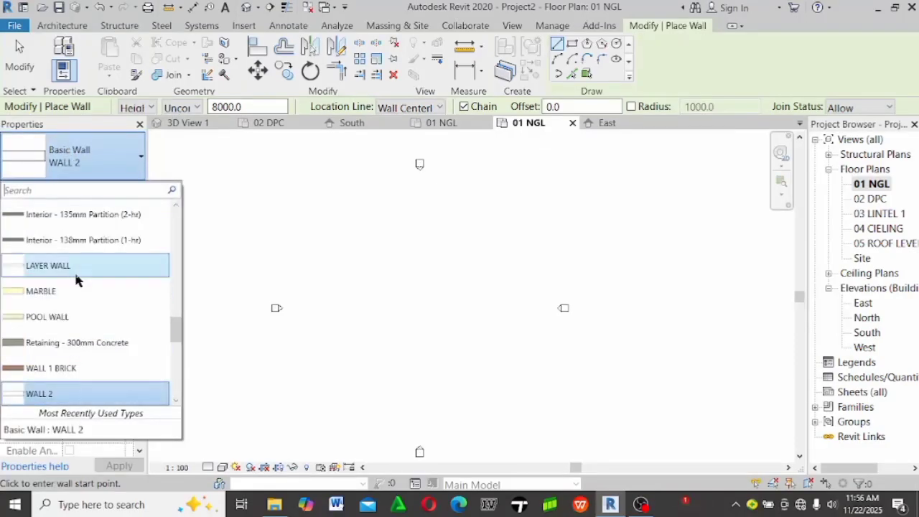
{"action": "scroll", "coordinate": [86, 280], "scroll_direction": "up", "scroll_amount": 3}
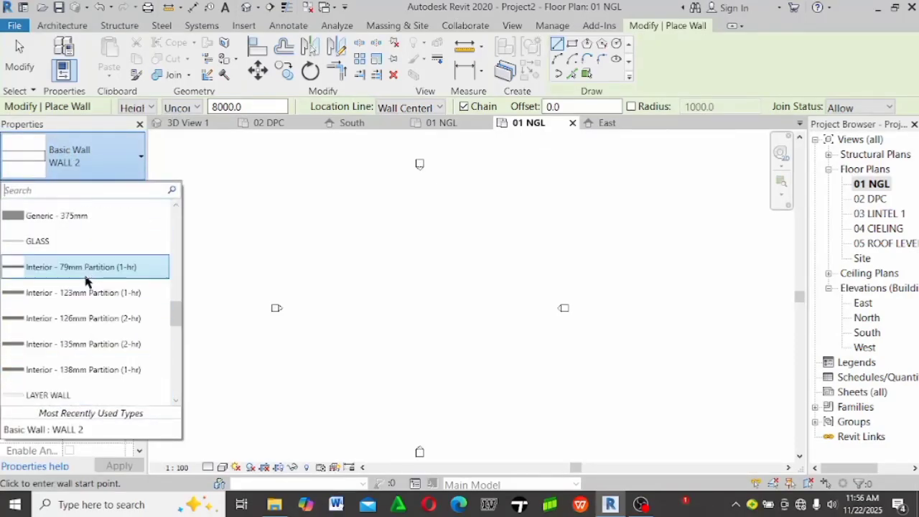
{"action": "scroll", "coordinate": [90, 283], "scroll_direction": "up", "scroll_amount": 4}
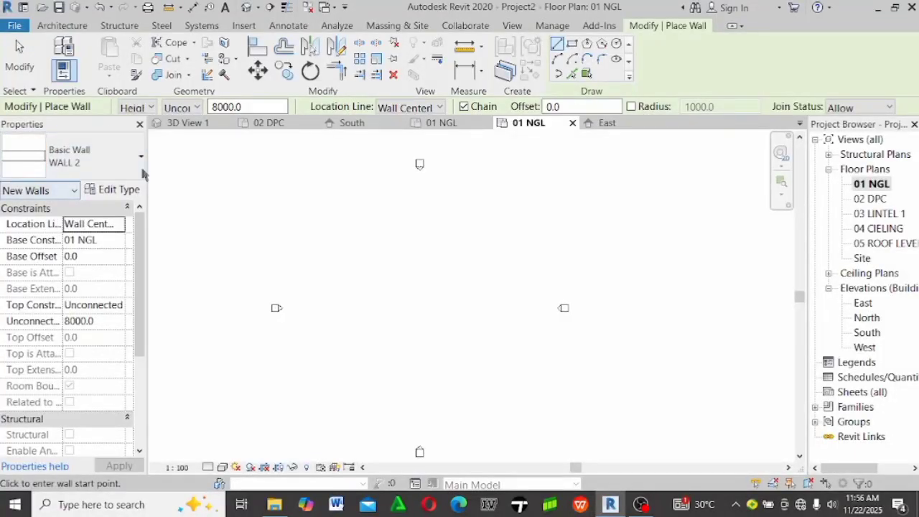
Duplicate the WALL 2 type as a new basic wall type named WALL A
{"action": "left_click", "coordinate": [106, 190]}
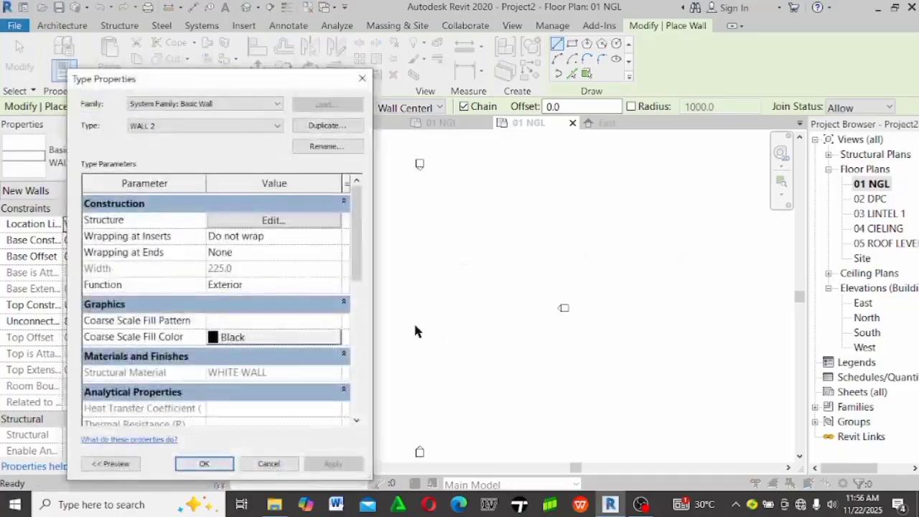
{"action": "left_click", "coordinate": [334, 125]}
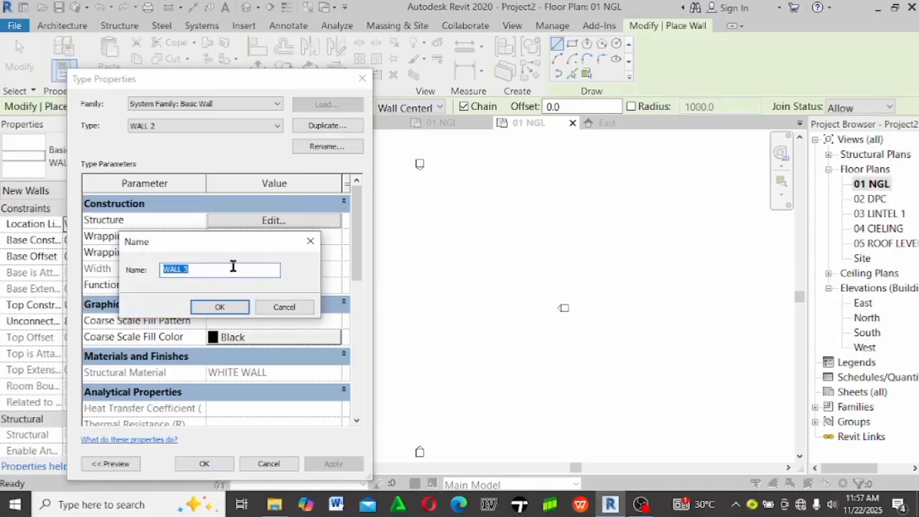
{"action": "type", "text": "WALL 2"}
{"action": "left_click", "coordinate": [219, 306]}
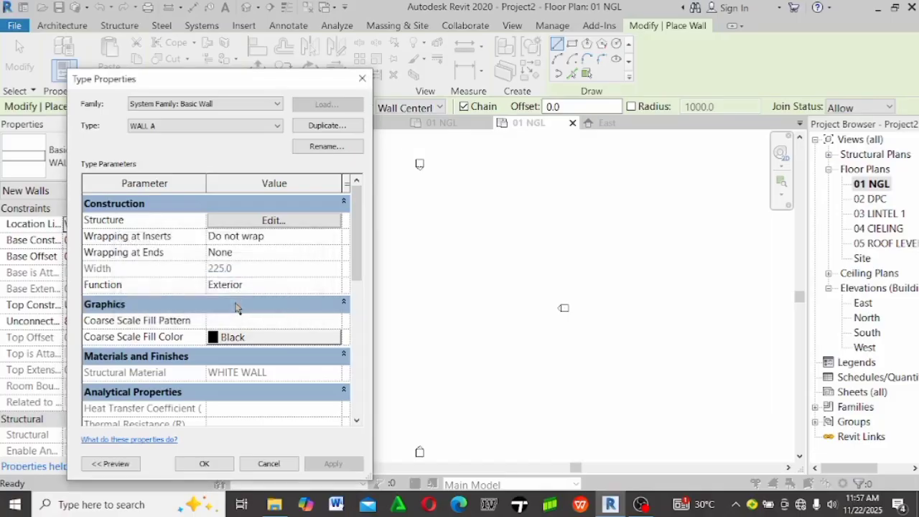
{"action": "left_click", "coordinate": [641, 504]}
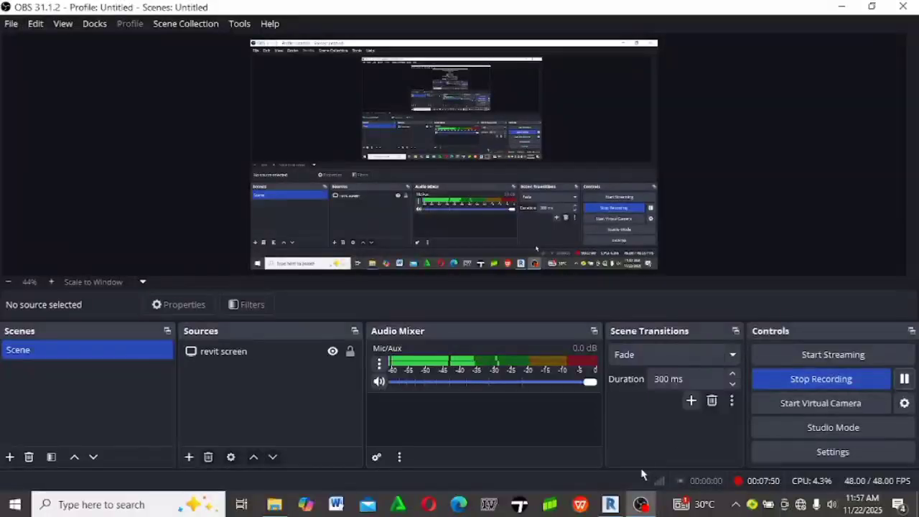
{"action": "left_click", "coordinate": [610, 504]}
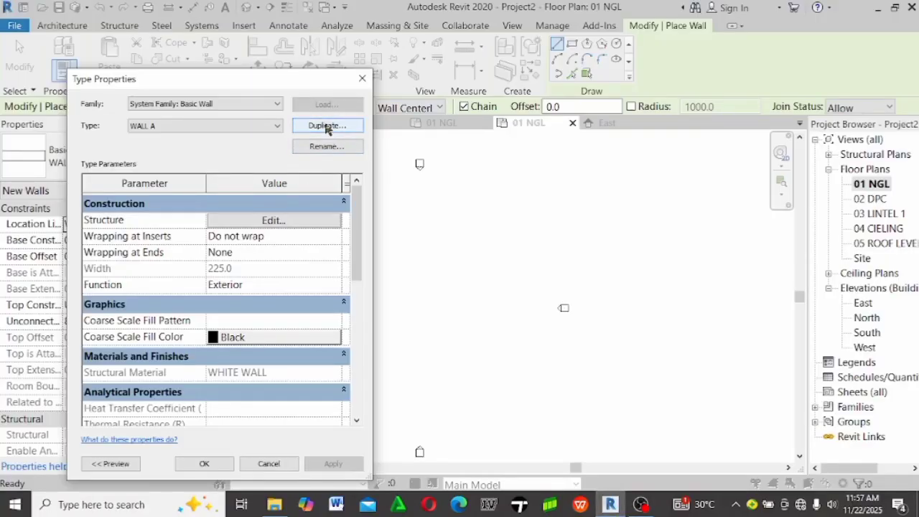
Open the layer structure of WALL A and bring up the material selection for its structure layer
{"action": "left_click", "coordinate": [284, 220]}
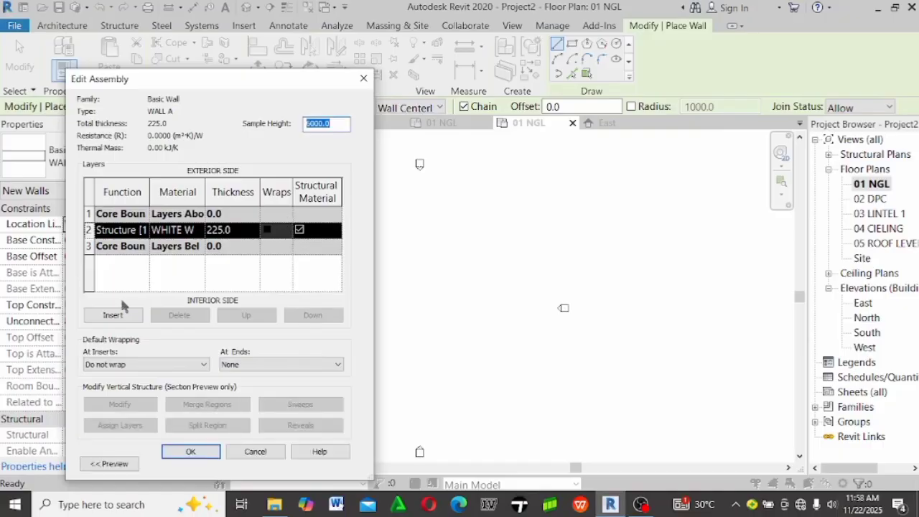
{"action": "left_click", "coordinate": [238, 229]}
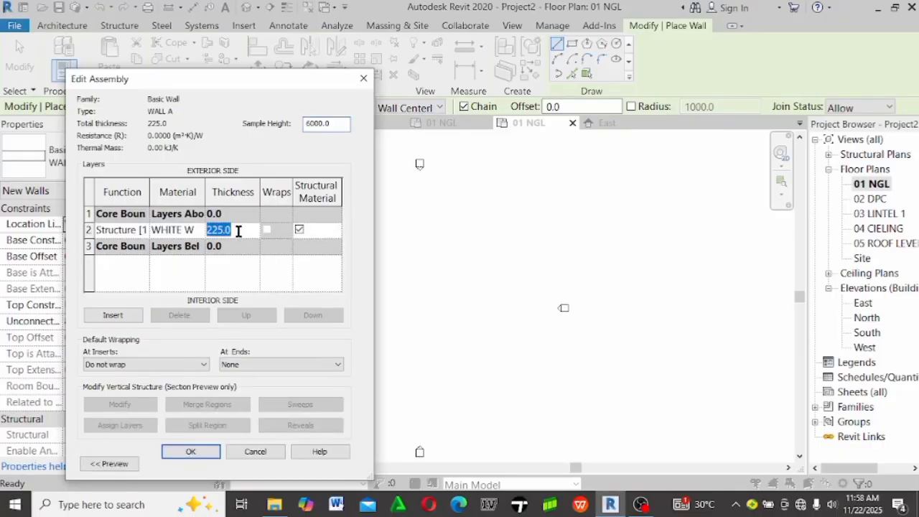
{"action": "left_click", "coordinate": [238, 229]}
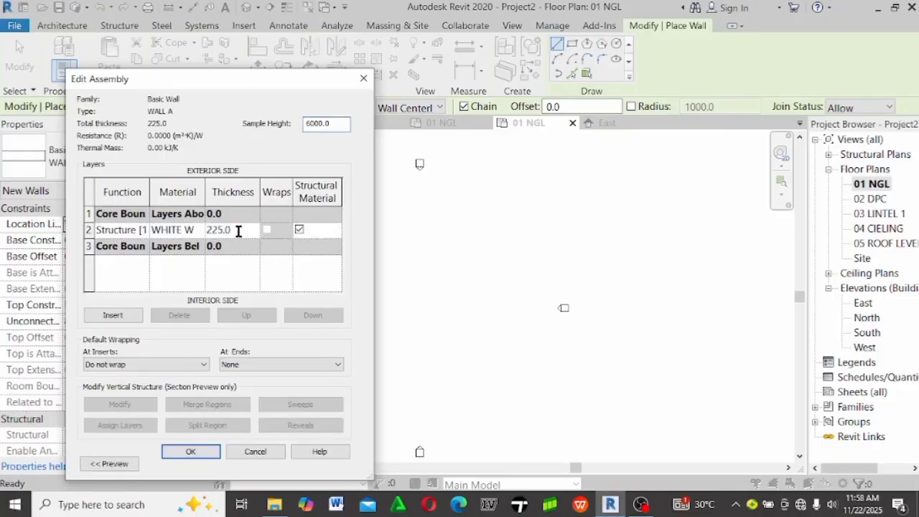
{"action": "left_click", "coordinate": [198, 230]}
{"action": "left_click", "coordinate": [199, 230]}
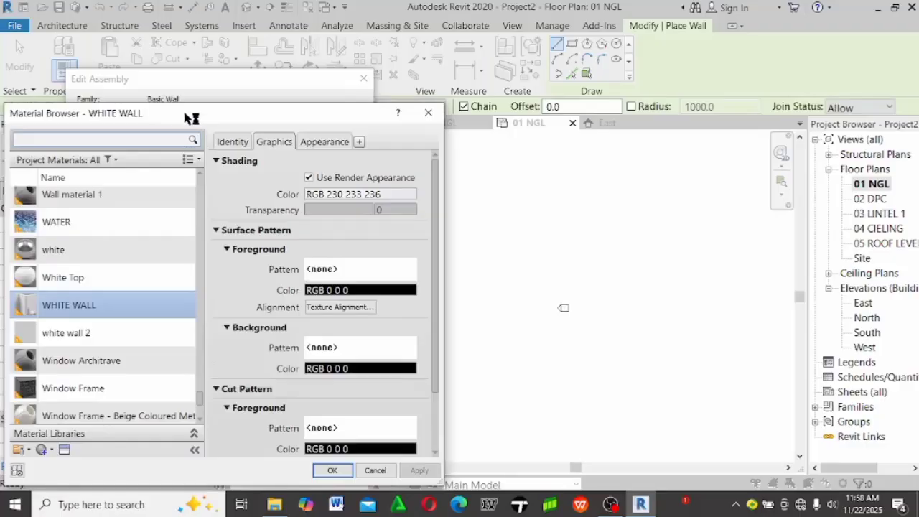
Duplicate the WHITE WALL material and name the copy WHITE WALL A
{"action": "left_click_drag", "start_coordinate": [199, 110], "coordinate": [255, 76]}
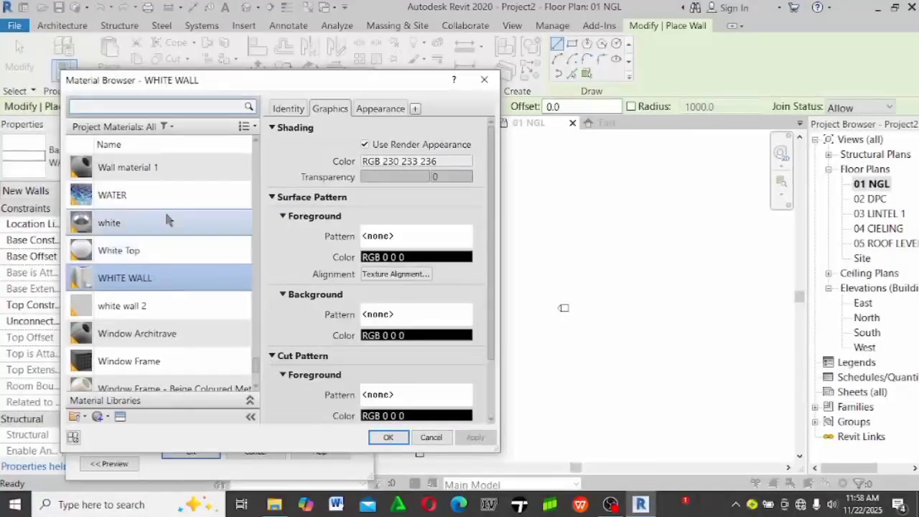
{"action": "scroll", "coordinate": [161, 211], "scroll_direction": "down", "scroll_amount": 4}
{"action": "scroll", "coordinate": [180, 287], "scroll_direction": "up", "scroll_amount": 7}
{"action": "scroll", "coordinate": [175, 264], "scroll_direction": "down", "scroll_amount": 3}
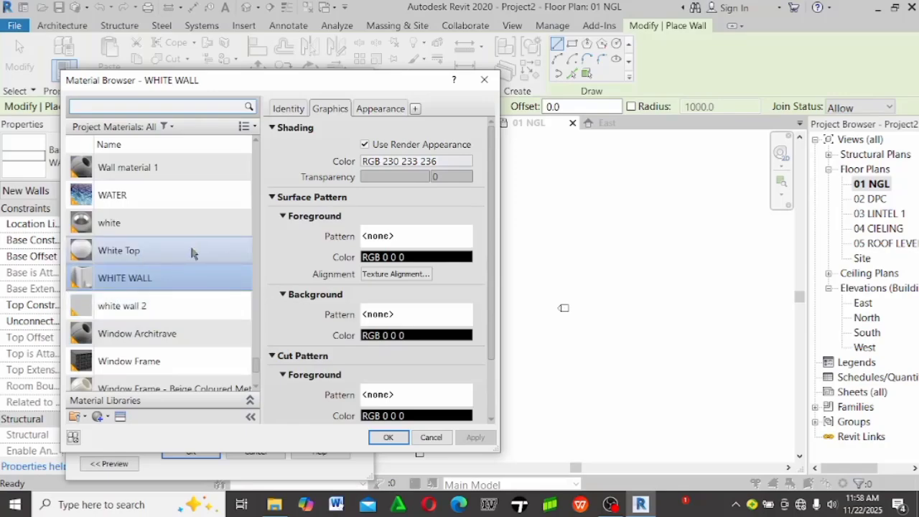
{"action": "right_click", "coordinate": [148, 277]}
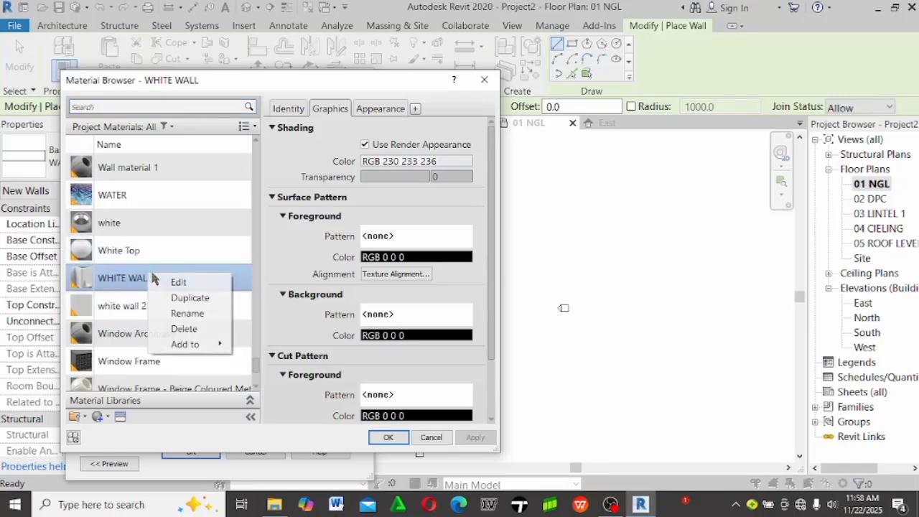
{"action": "left_click", "coordinate": [191, 297]}
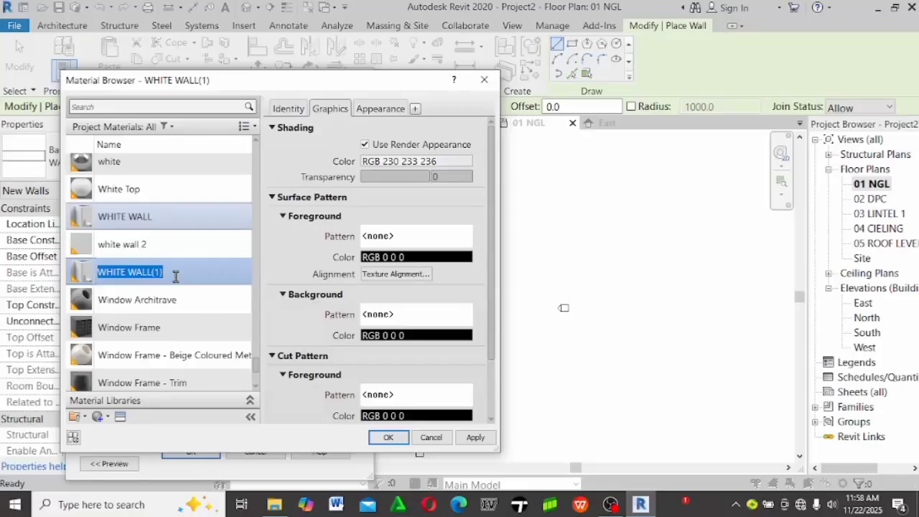
{"action": "left_click", "coordinate": [175, 277]}
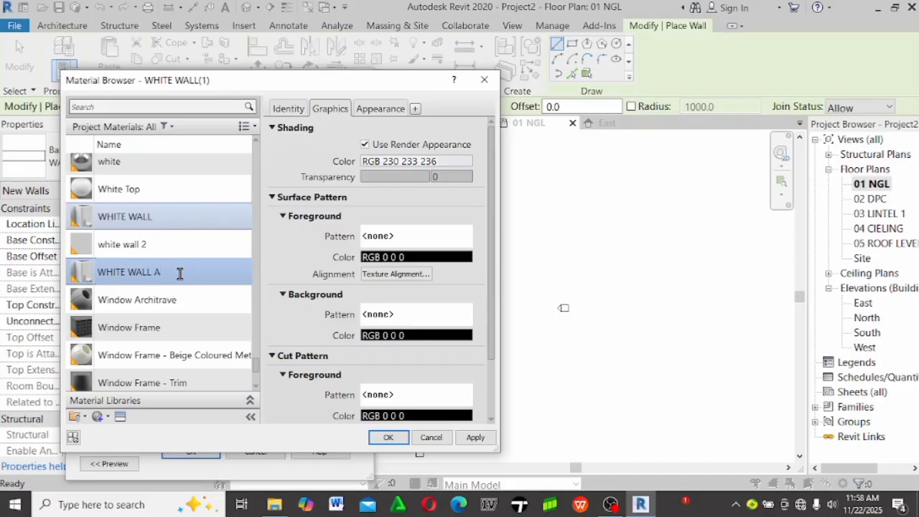
{"action": "left_click", "coordinate": [180, 276]}
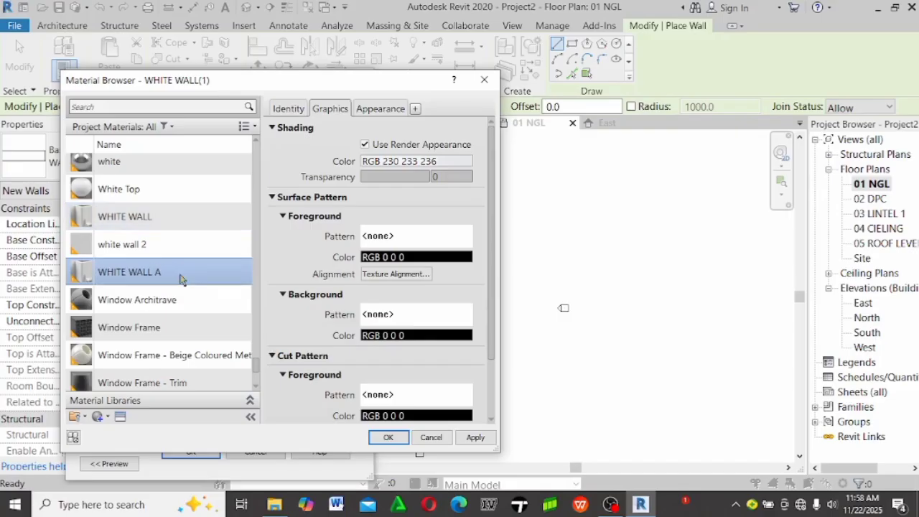
Replace the appearance of WHITE WALL A with the Paint asset from the Paint category of the Appearance Library
{"action": "left_click", "coordinate": [120, 417]}
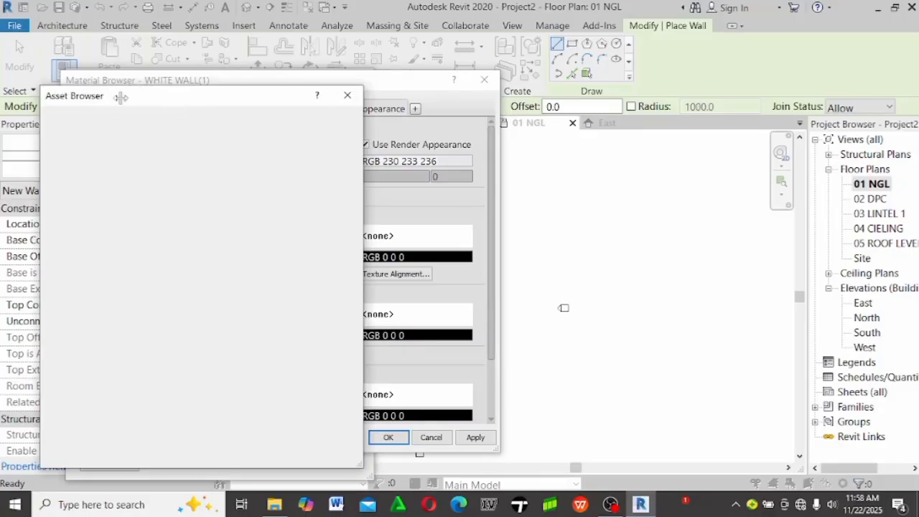
{"action": "left_click_drag", "start_coordinate": [140, 102], "coordinate": [179, 96]}
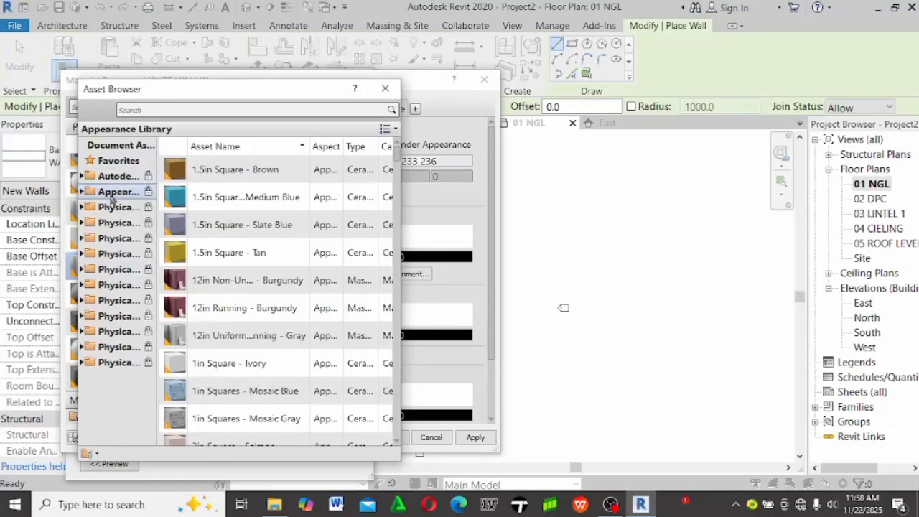
{"action": "left_click", "coordinate": [81, 192]}
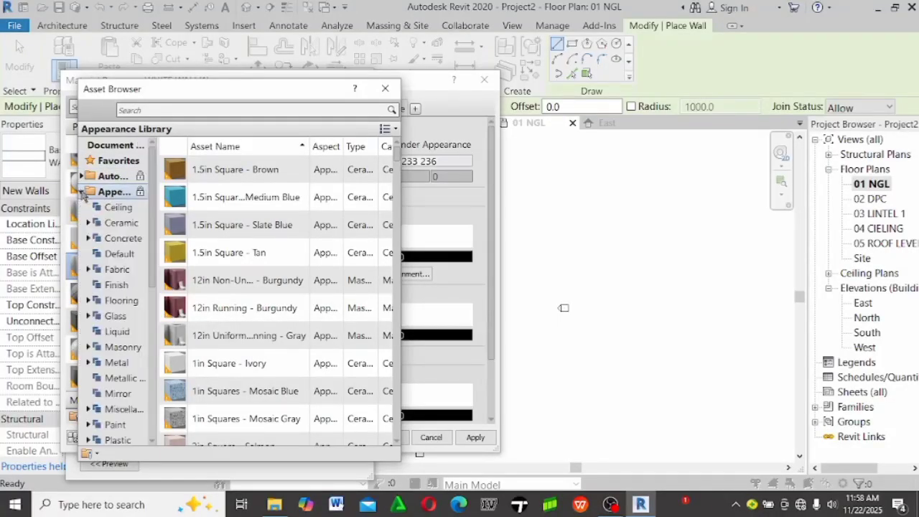
{"action": "scroll", "coordinate": [108, 316], "scroll_direction": "down", "scroll_amount": 7}
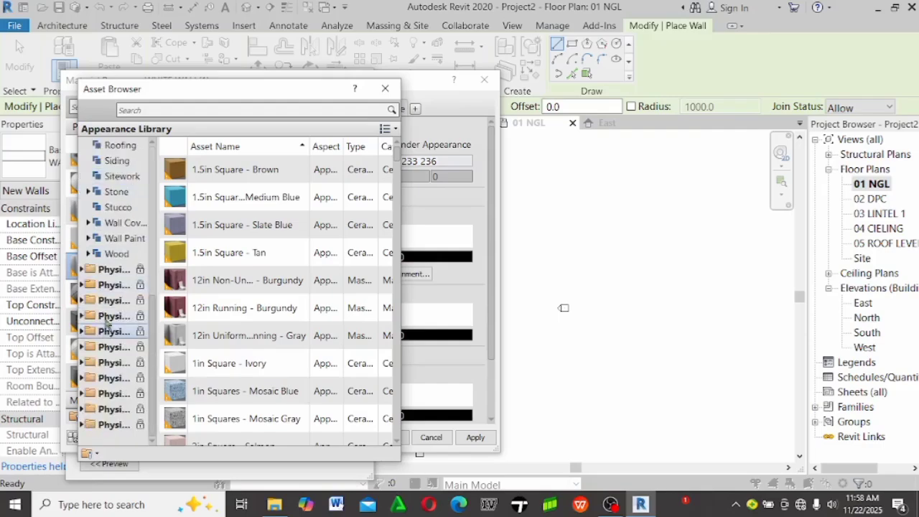
{"action": "scroll", "coordinate": [114, 244], "scroll_direction": "up", "scroll_amount": 6}
{"action": "scroll", "coordinate": [123, 315], "scroll_direction": "down", "scroll_amount": 3}
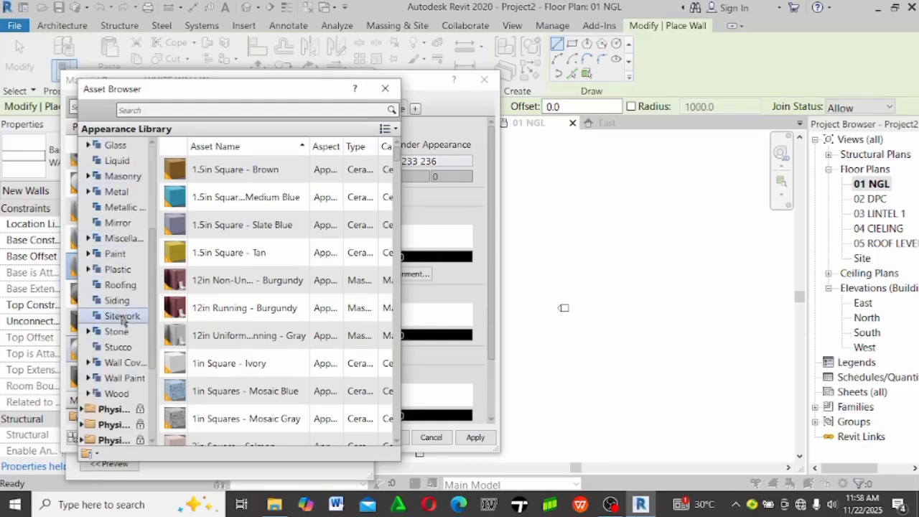
{"action": "left_click", "coordinate": [117, 255]}
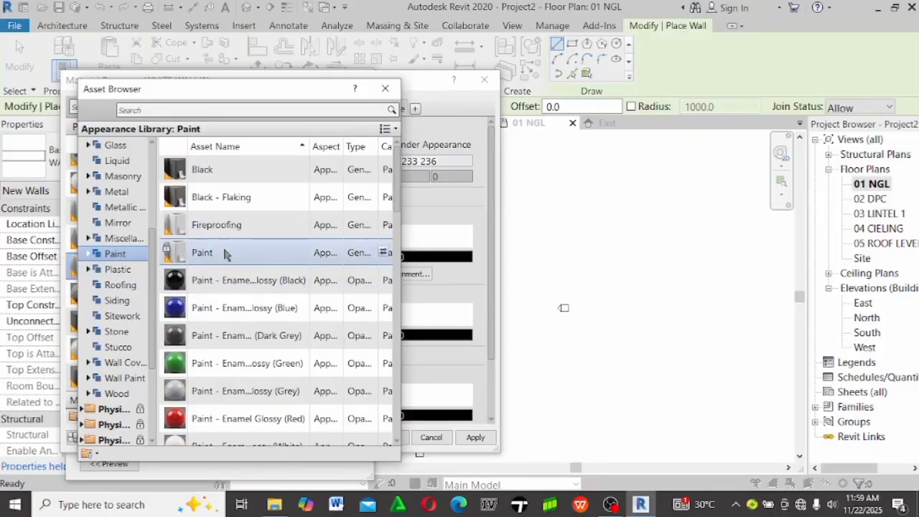
{"action": "double_click", "coordinate": [231, 270]}
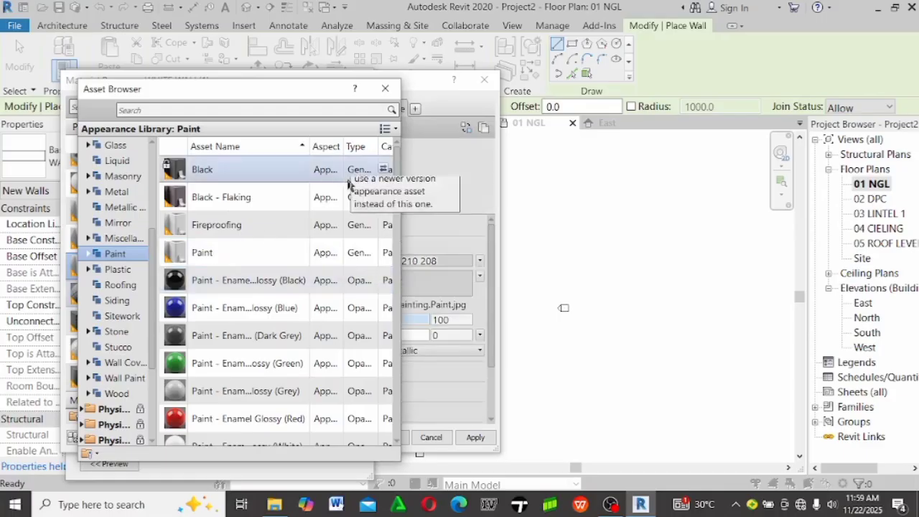
{"action": "left_click", "coordinate": [385, 88]}
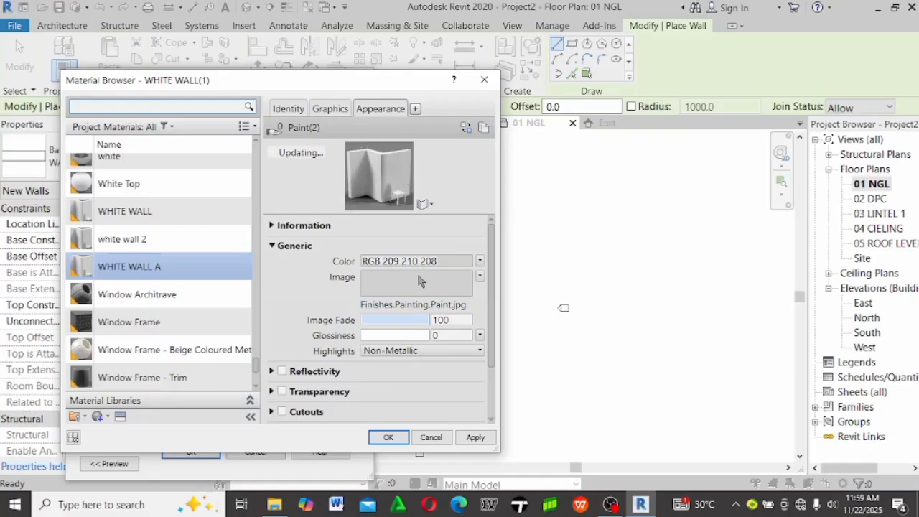
Review the graphics settings of WHITE WALL A, assign it to the structure layer, and apply the WALL A type changes
{"action": "left_click", "coordinate": [328, 109]}
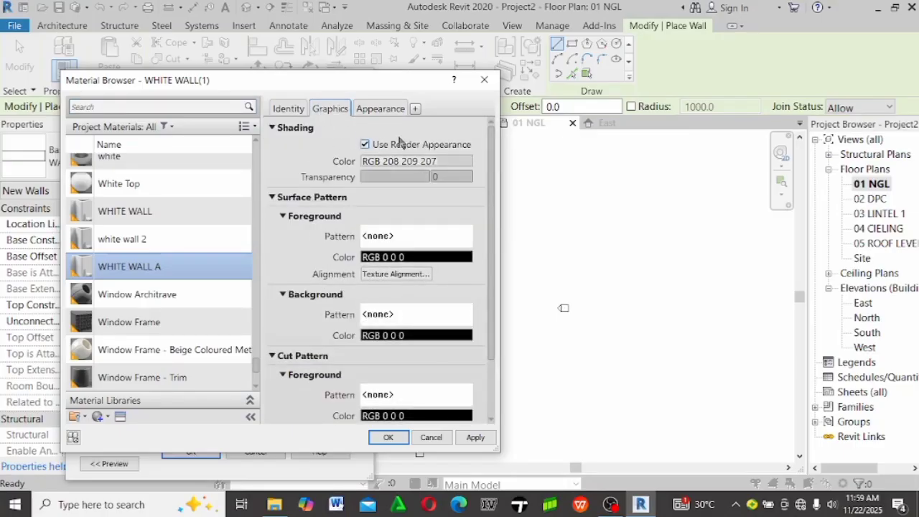
{"action": "left_click", "coordinate": [387, 437]}
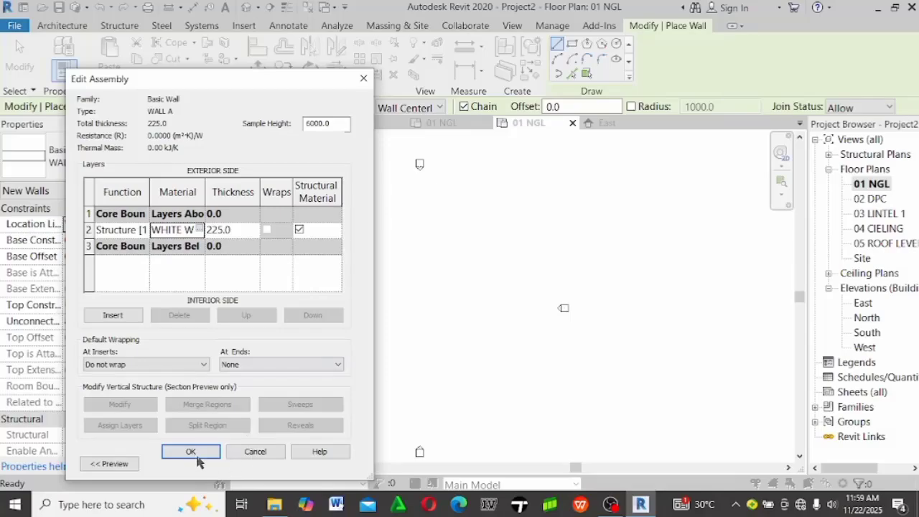
{"action": "left_click", "coordinate": [196, 454]}
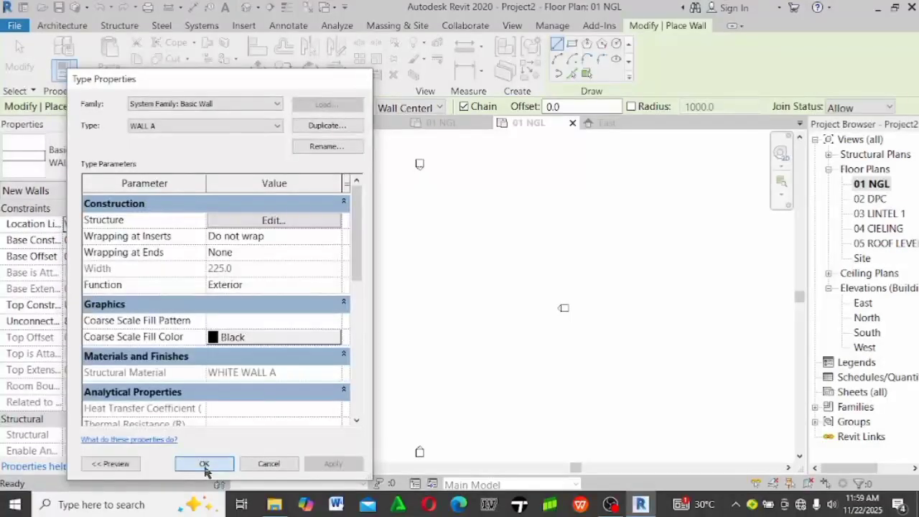
{"action": "left_click", "coordinate": [204, 464]}
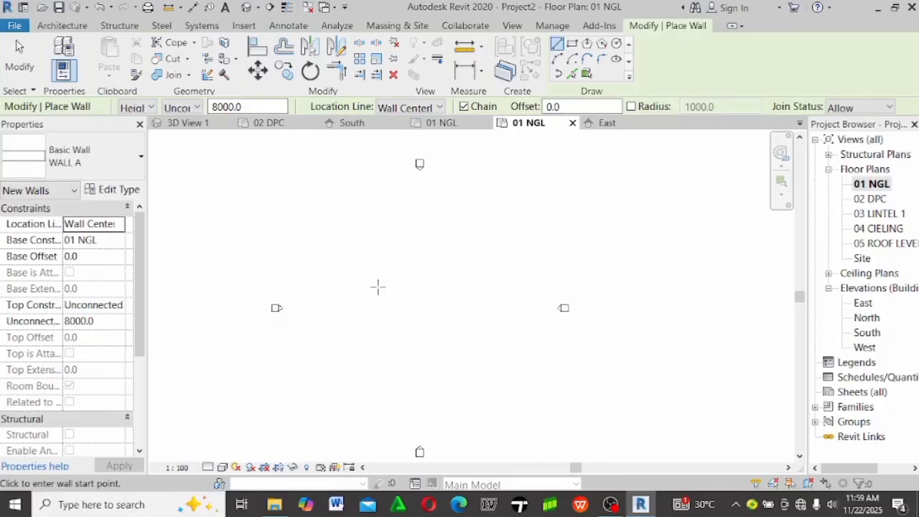
{"action": "left_click", "coordinate": [62, 25]}
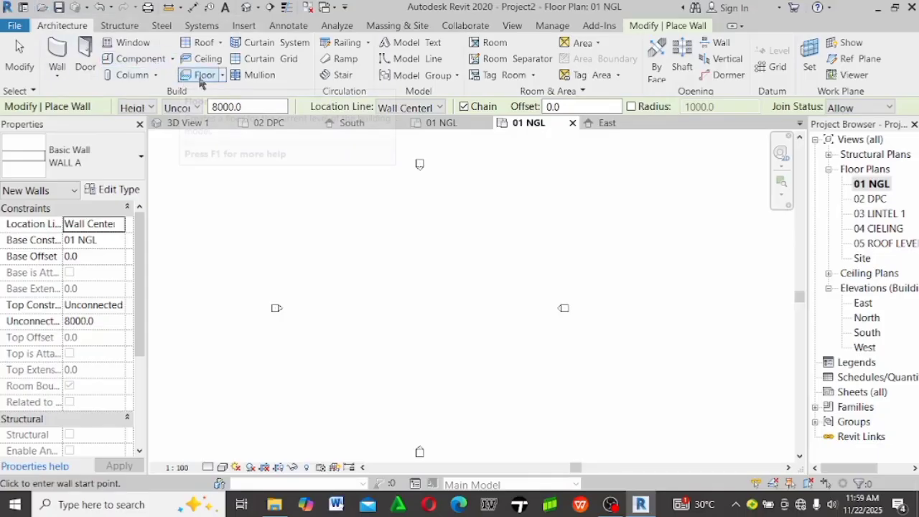
{"action": "left_click", "coordinate": [204, 76]}
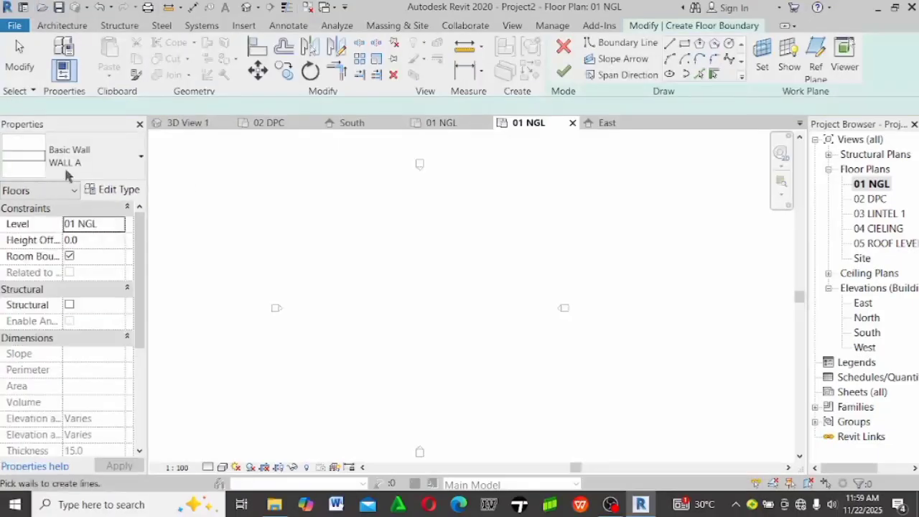
{"action": "left_click", "coordinate": [117, 191]}
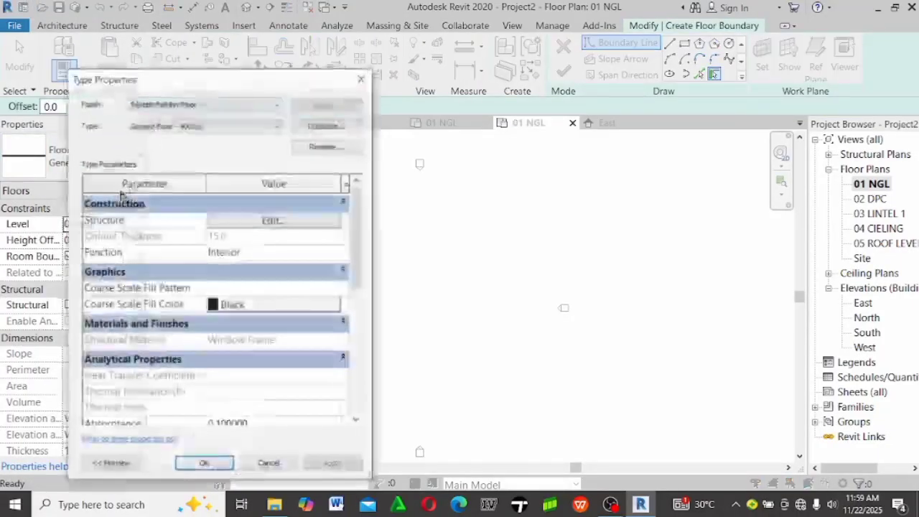
{"action": "left_click", "coordinate": [332, 127]}
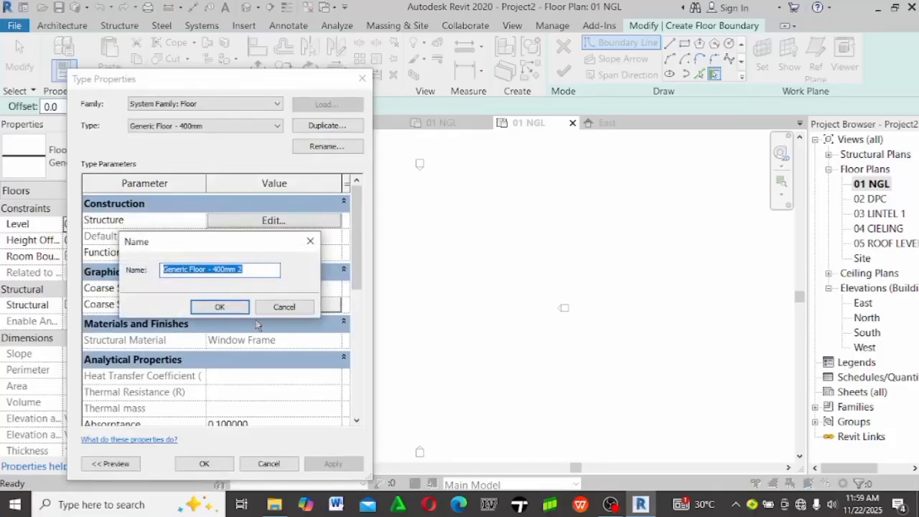
{"action": "left_click", "coordinate": [220, 308]}
{"action": "left_click", "coordinate": [273, 220]}
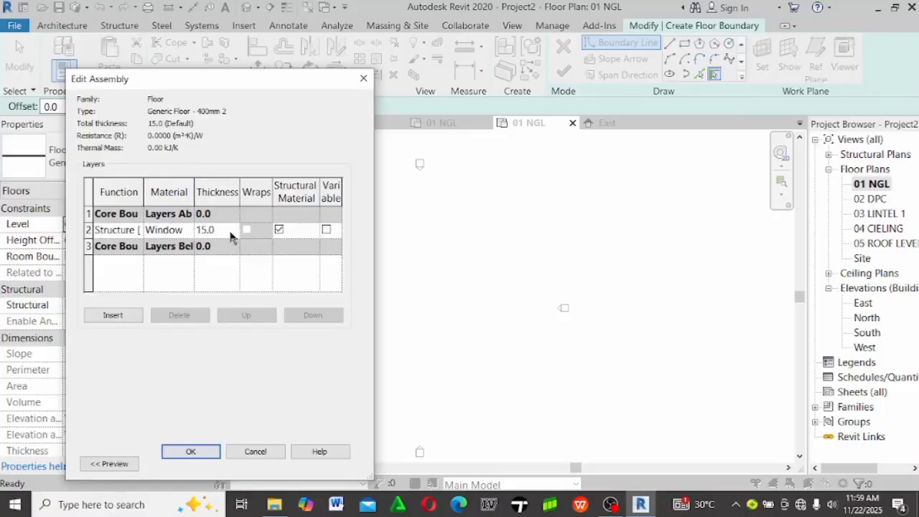
{"action": "left_click", "coordinate": [180, 232]}
{"action": "left_click", "coordinate": [364, 79]}
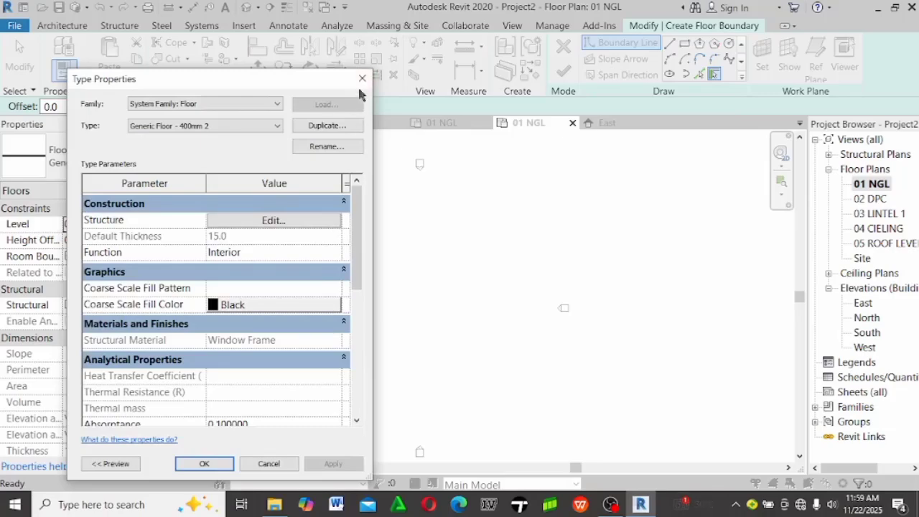
{"action": "left_click", "coordinate": [362, 79]}
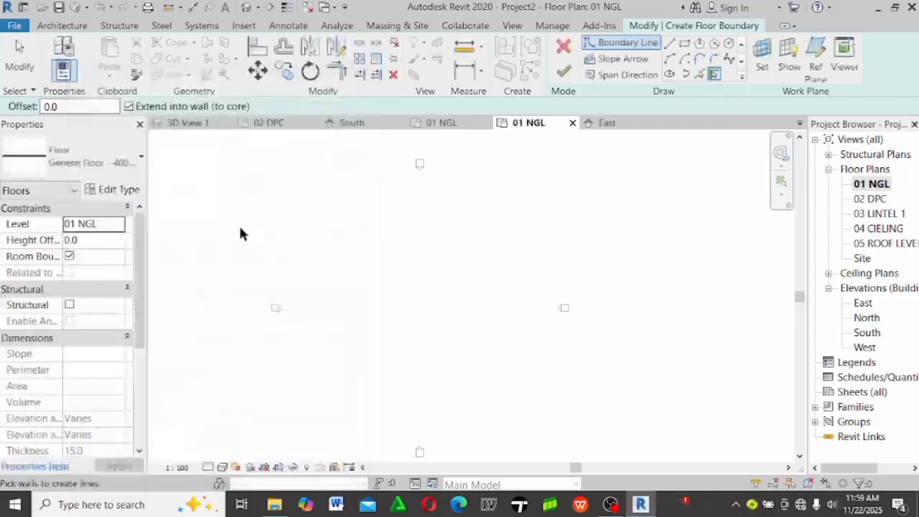
{"action": "left_click", "coordinate": [62, 25]}
{"action": "key", "text": "Escape"}
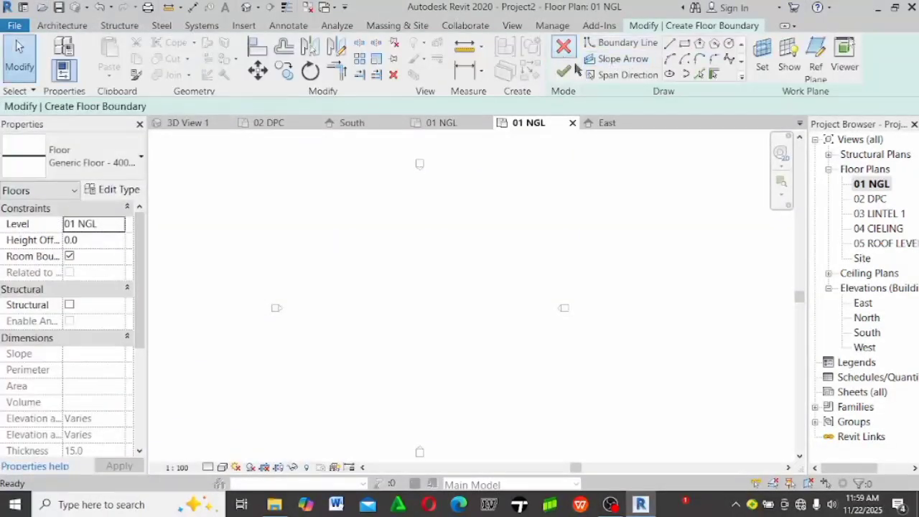
{"action": "left_click", "coordinate": [564, 47]}
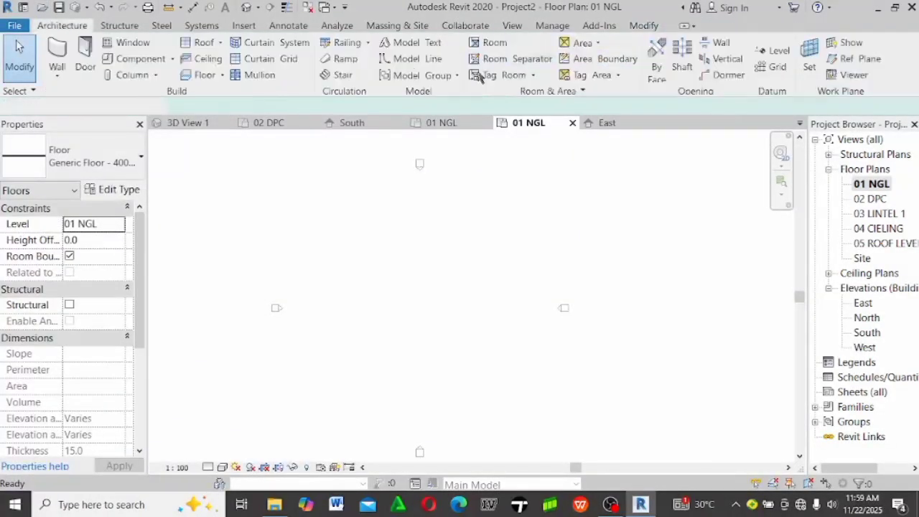
Draw a closed rectangle of WALL A walls about 11000 mm wide and 21000 mm long in the middle of the plan
{"action": "left_click", "coordinate": [57, 52]}
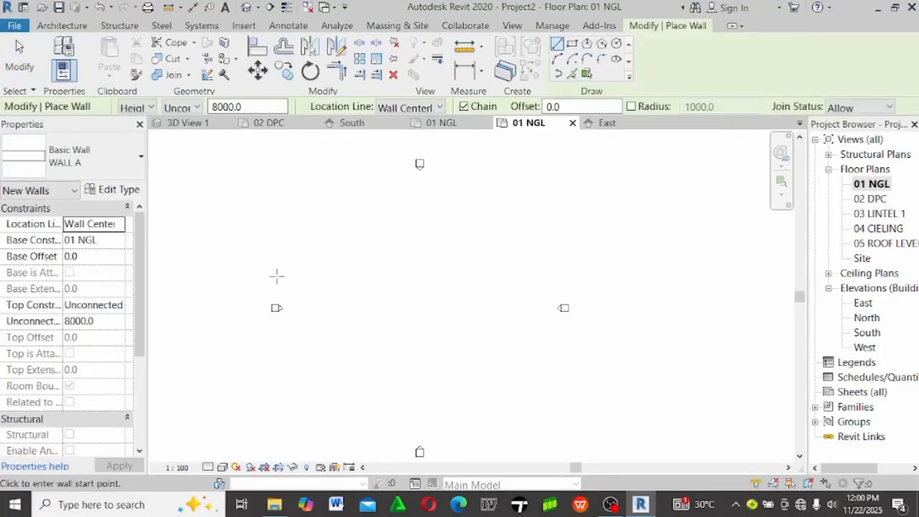
{"action": "scroll", "coordinate": [364, 331], "scroll_direction": "up", "scroll_amount": 2}
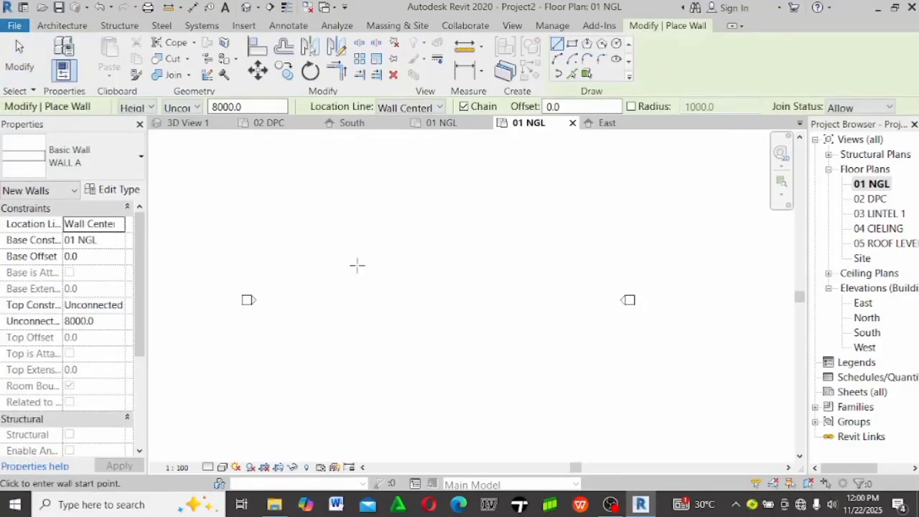
{"action": "left_click", "coordinate": [353, 207]}
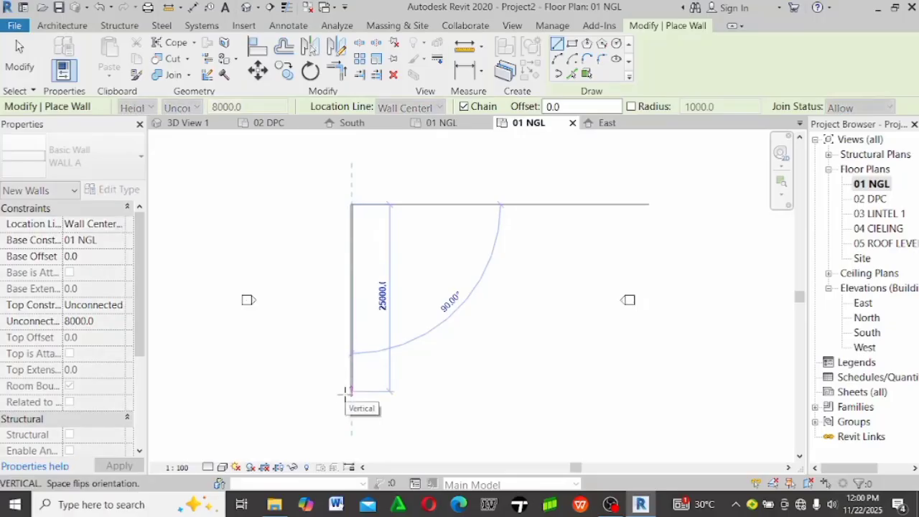
{"action": "scroll", "coordinate": [351, 360], "scroll_direction": "up", "scroll_amount": 2}
{"action": "left_click", "coordinate": [352, 361]}
{"action": "scroll", "coordinate": [352, 360], "scroll_direction": "down", "scroll_amount": 2}
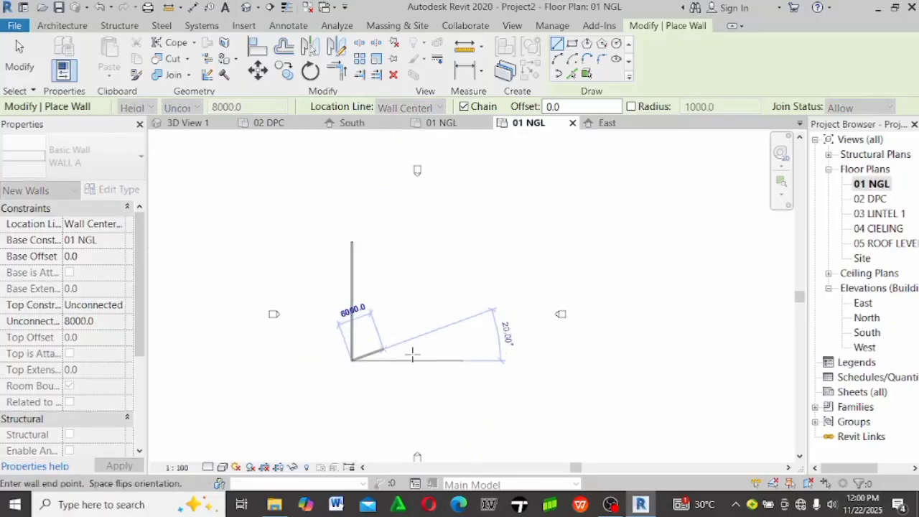
{"action": "scroll", "coordinate": [413, 361], "scroll_direction": "up", "scroll_amount": 1}
{"action": "left_click", "coordinate": [413, 360]}
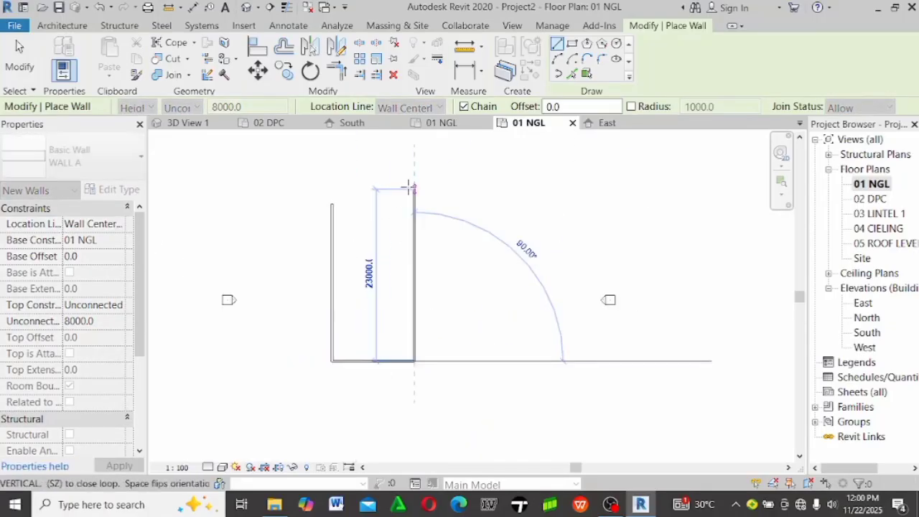
{"action": "left_click", "coordinate": [414, 205]}
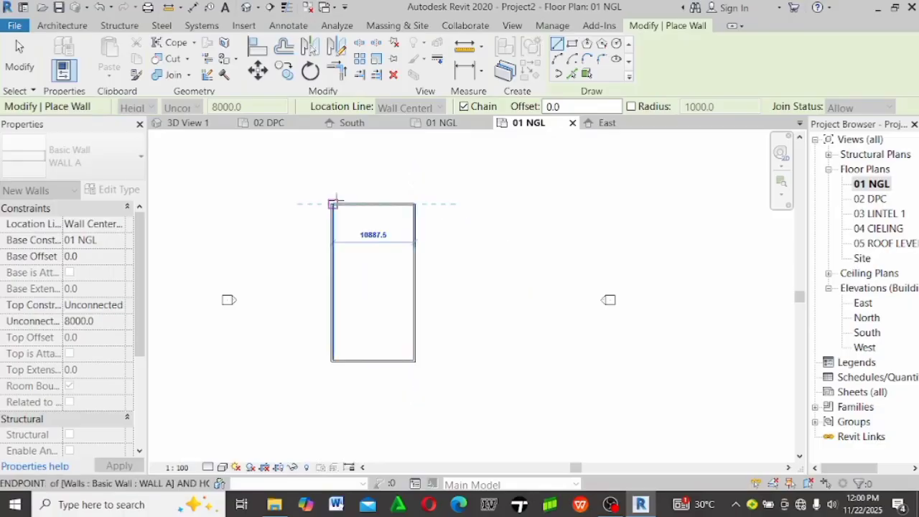
{"action": "left_click", "coordinate": [332, 204]}
Draw two interior WALL A walls enclosing a room in the outline's northwest corner, reaching about 7000 mm down from the north wall
{"action": "scroll", "coordinate": [332, 205], "scroll_direction": "up", "scroll_amount": 2}
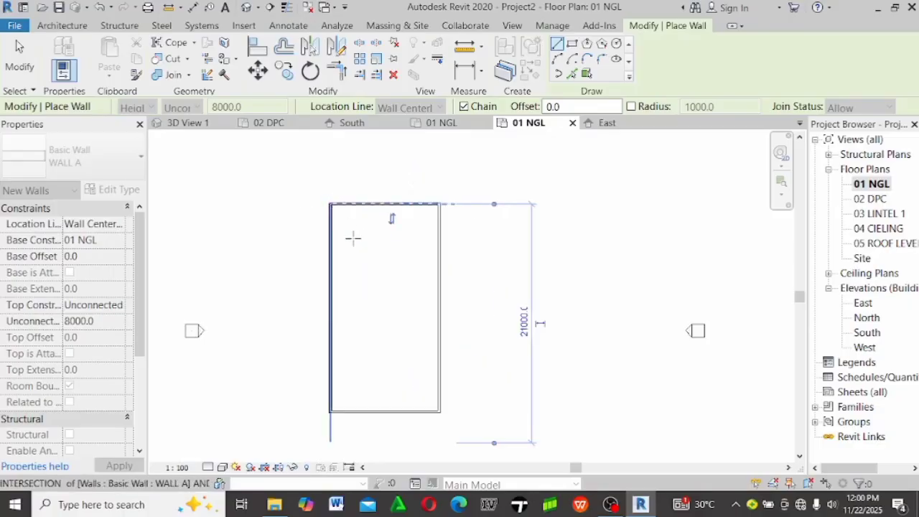
{"action": "left_click", "coordinate": [328, 294]}
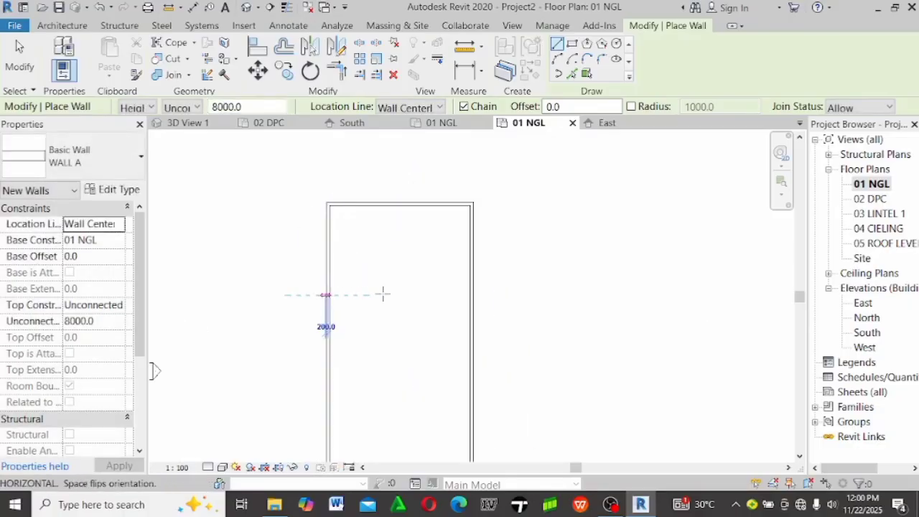
{"action": "left_click", "coordinate": [425, 294]}
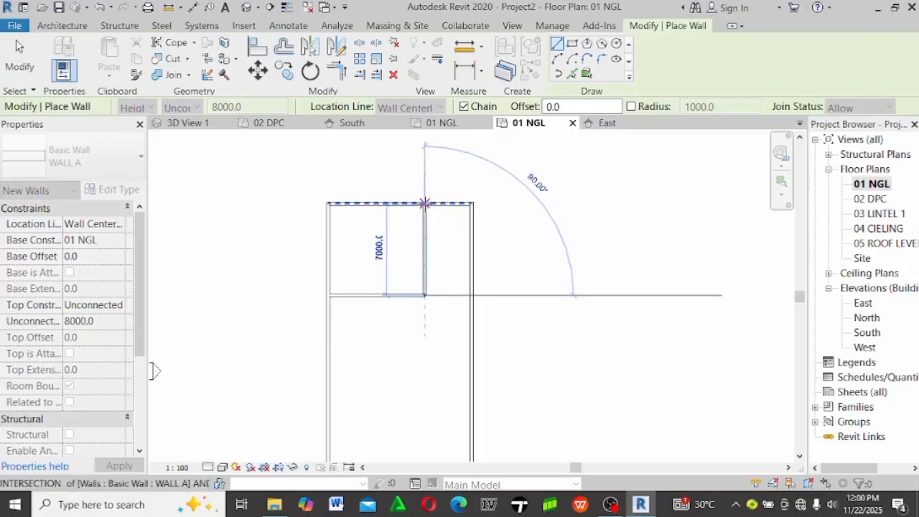
{"action": "left_click", "coordinate": [431, 205]}
{"action": "key", "text": "Escape"}
{"action": "scroll", "coordinate": [424, 196], "scroll_direction": "down", "scroll_amount": 3}
{"action": "scroll", "coordinate": [425, 208], "scroll_direction": "up", "scroll_amount": 3}
{"action": "key", "text": "Escape"}
{"action": "key", "text": "Escape"}
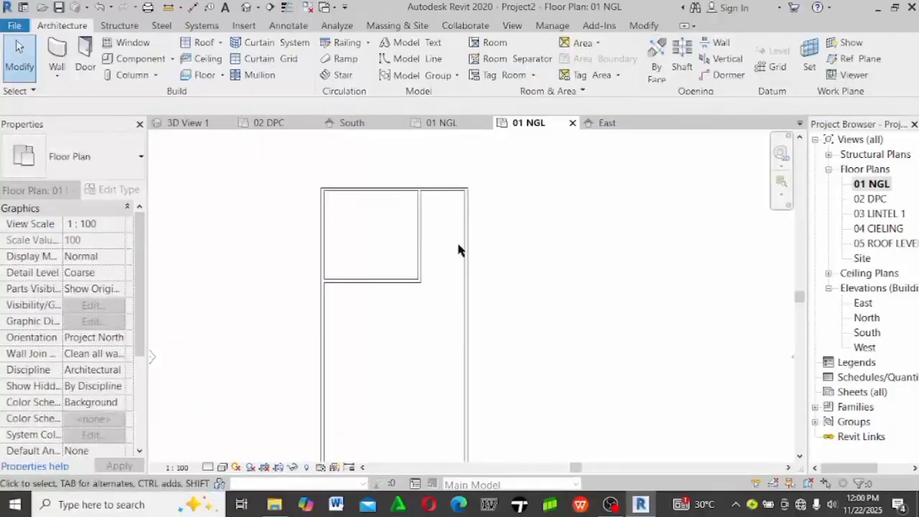
Shorten the building outline by moving its south wall inward
{"action": "scroll", "coordinate": [351, 197], "scroll_direction": "down", "scroll_amount": 2}
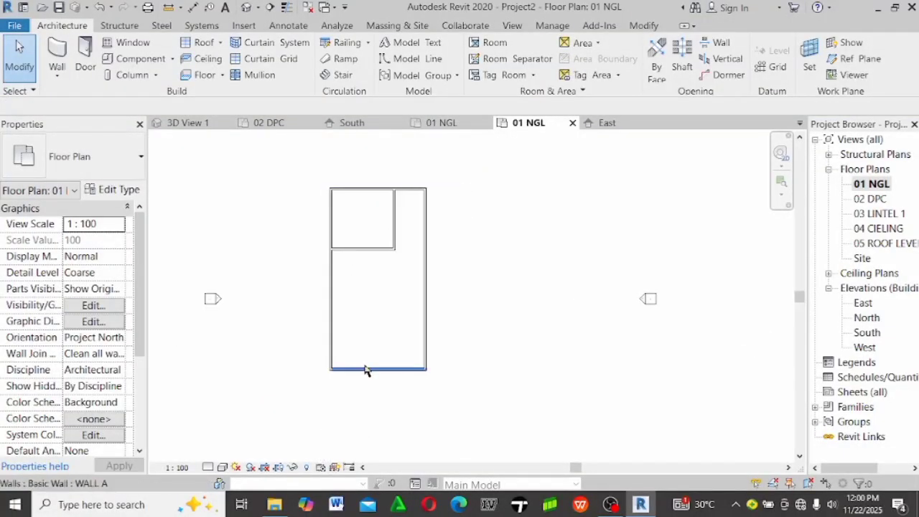
{"action": "left_click_drag", "start_coordinate": [364, 369], "coordinate": [378, 325]}
{"action": "key", "text": "Escape"}
{"action": "scroll", "coordinate": [422, 202], "scroll_direction": "up", "scroll_amount": 2}
{"action": "left_click", "coordinate": [428, 267]}
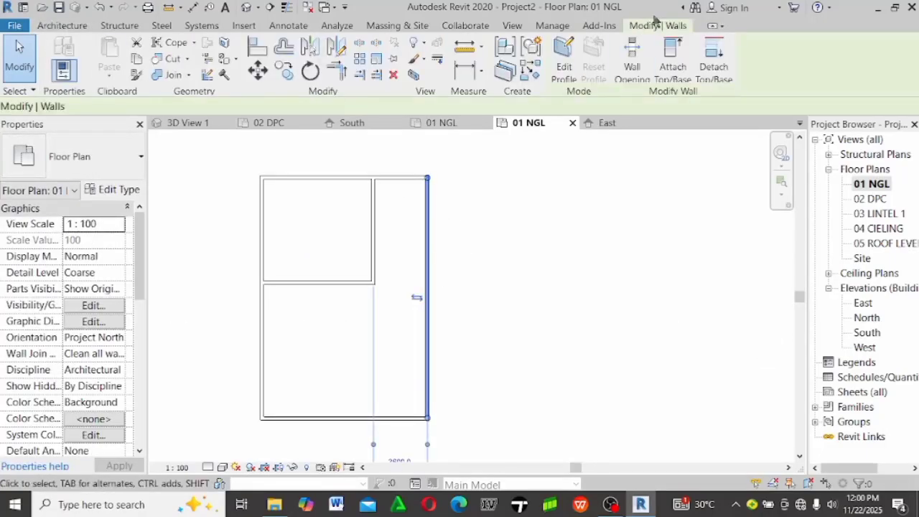
{"action": "key", "text": "Escape"}
{"action": "left_click", "coordinate": [552, 25]}
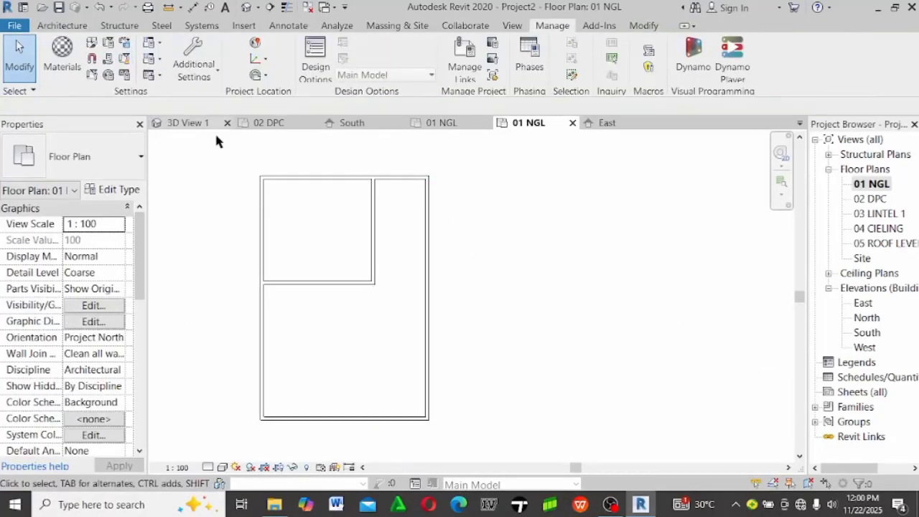
{"action": "left_click", "coordinate": [213, 71]}
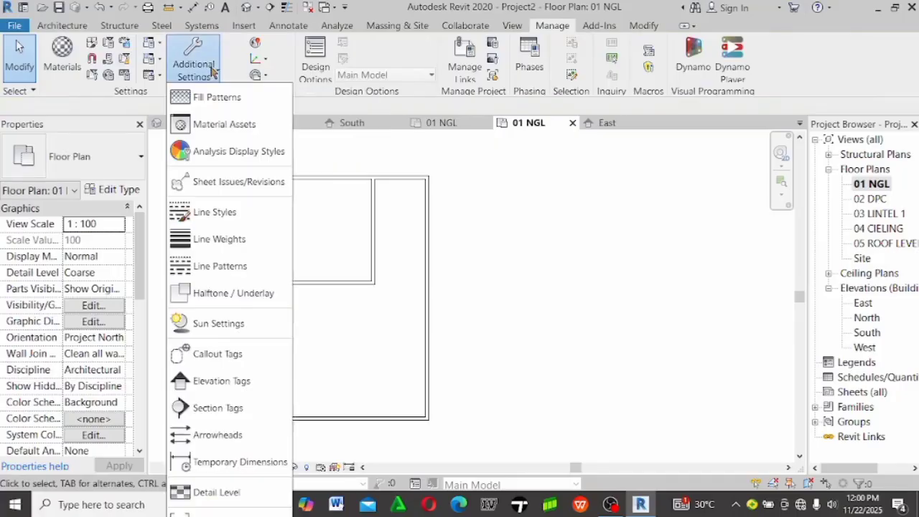
{"action": "left_click", "coordinate": [260, 464]}
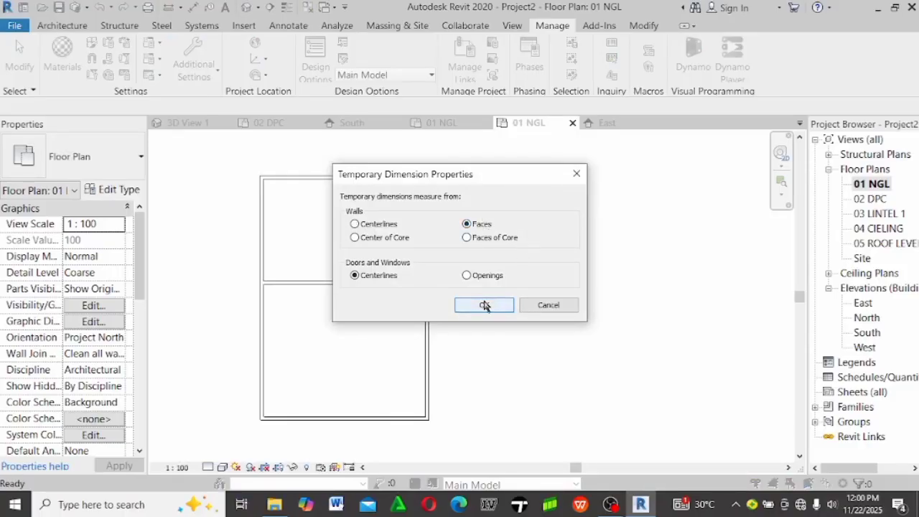
{"action": "left_click", "coordinate": [579, 175]}
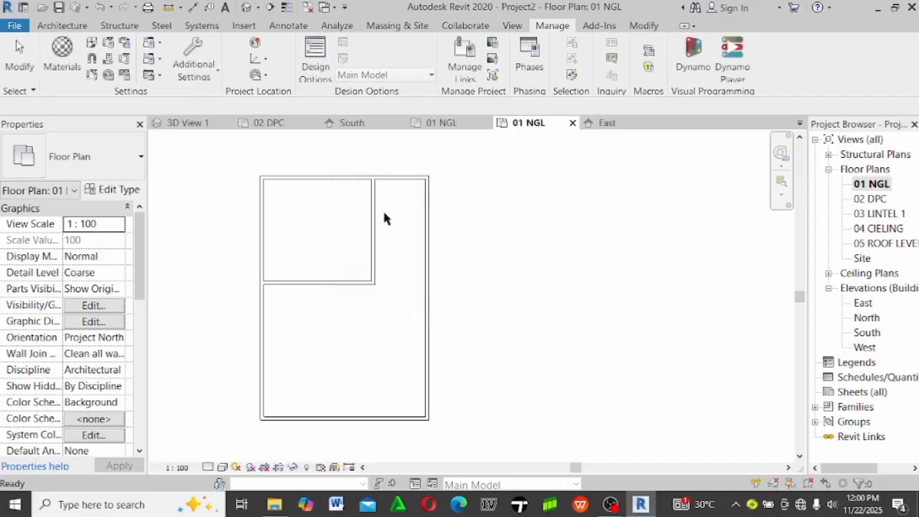
Examine which line of the interior wall the north outer wall's temporary dimension measures to
{"action": "scroll", "coordinate": [314, 213], "scroll_direction": "up", "scroll_amount": 3}
{"action": "middle_click_drag", "start_coordinate": [392, 226], "coordinate": [470, 327]}
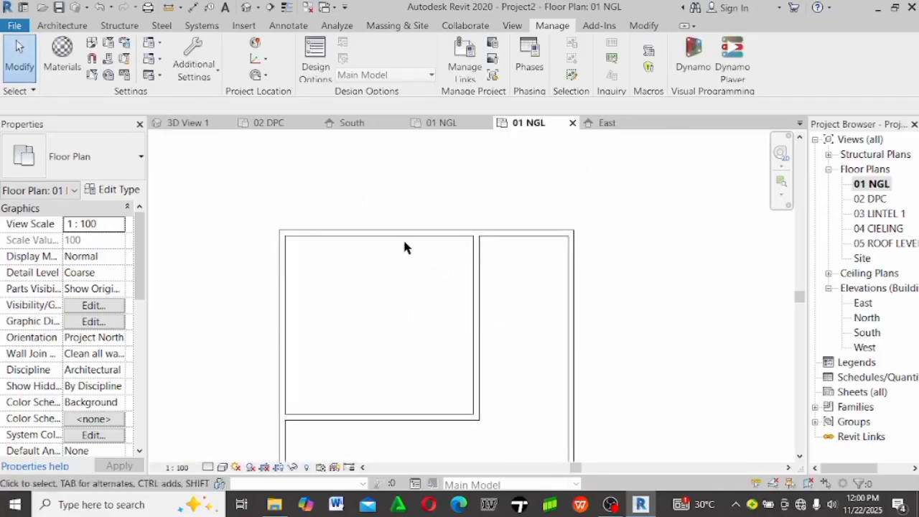
{"action": "left_click", "coordinate": [403, 234]}
{"action": "middle_click_drag", "start_coordinate": [602, 254], "coordinate": [535, 226]}
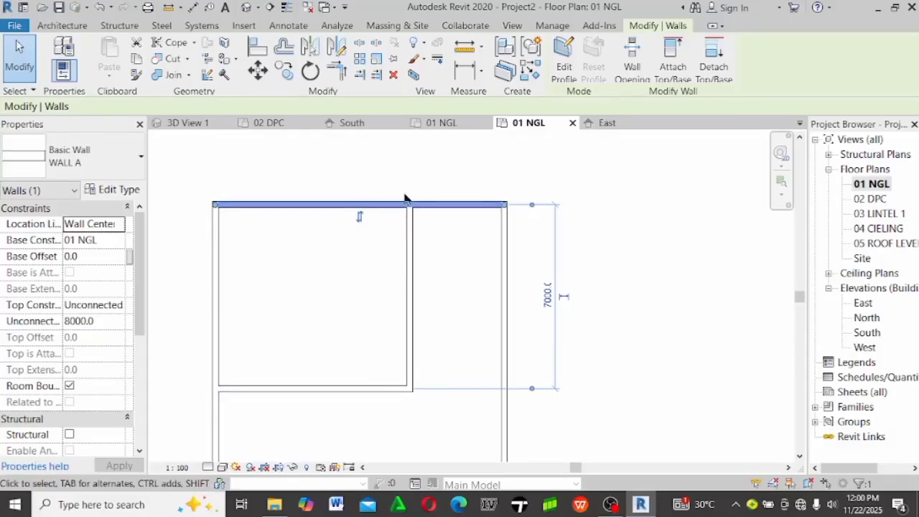
{"action": "scroll", "coordinate": [520, 383], "scroll_direction": "up", "scroll_amount": 3}
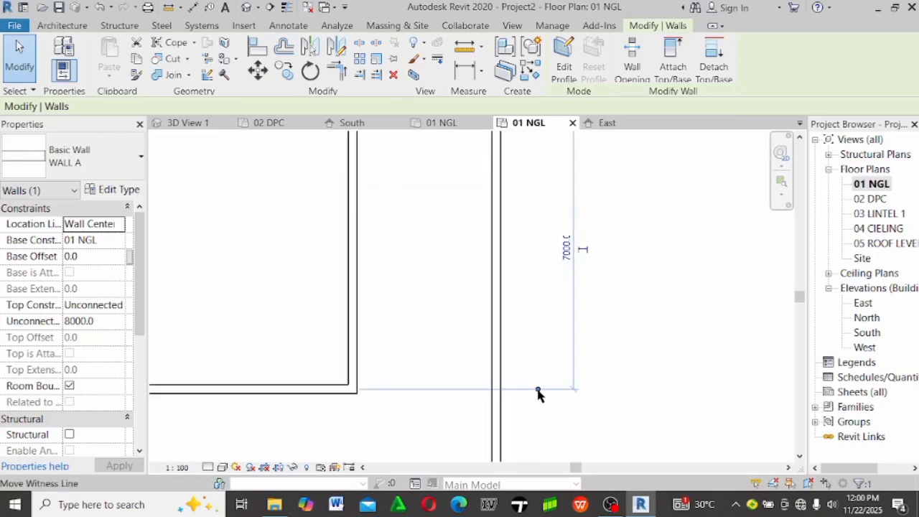
{"action": "scroll", "coordinate": [357, 394], "scroll_direction": "up", "scroll_amount": 4}
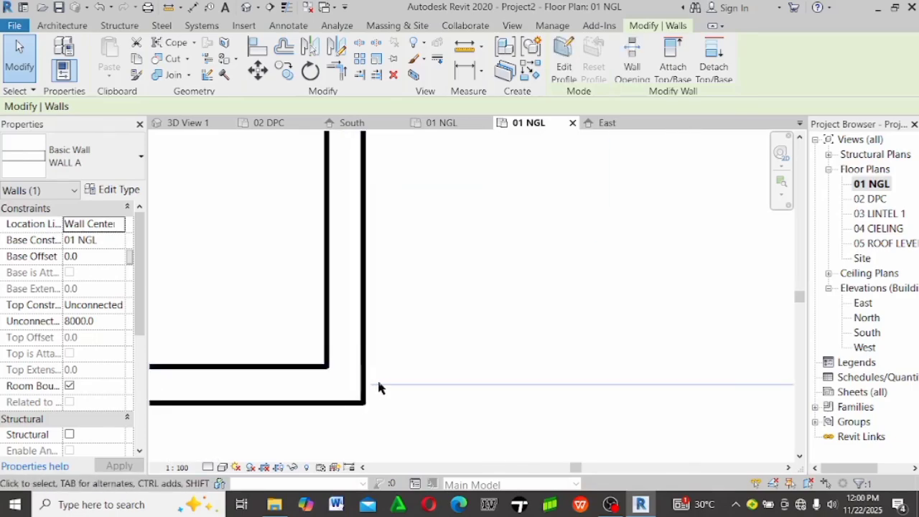
{"action": "scroll", "coordinate": [379, 383], "scroll_direction": "up", "scroll_amount": 2}
{"action": "scroll", "coordinate": [331, 377], "scroll_direction": "down", "scroll_amount": 2}
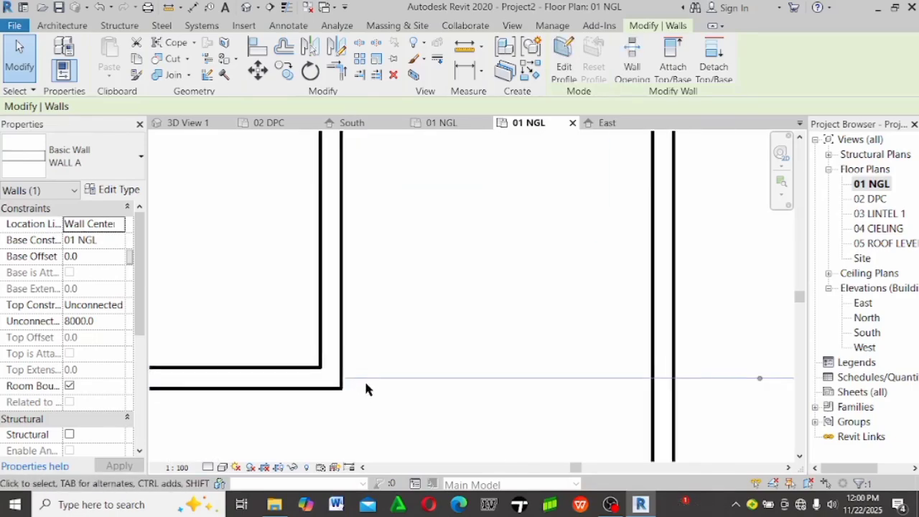
{"action": "scroll", "coordinate": [407, 305], "scroll_direction": "down", "scroll_amount": 2}
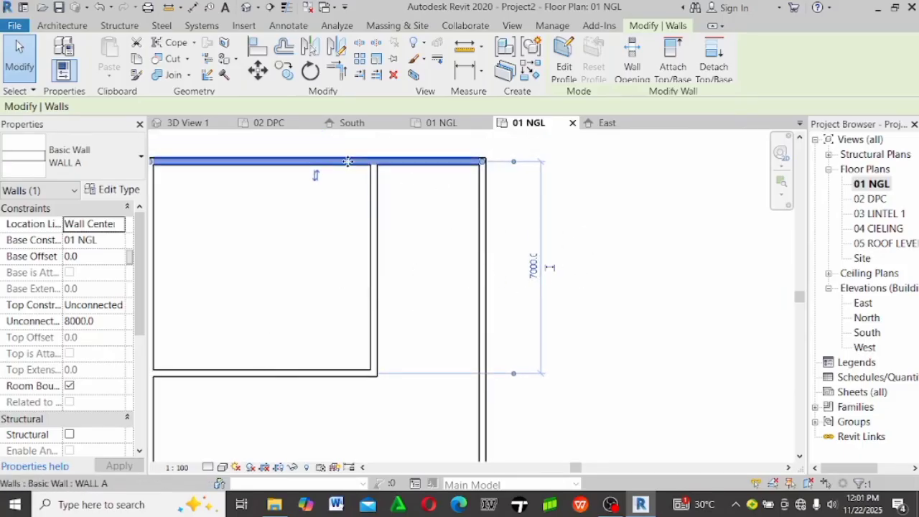
{"action": "scroll", "coordinate": [374, 254], "scroll_direction": "up", "scroll_amount": 1}
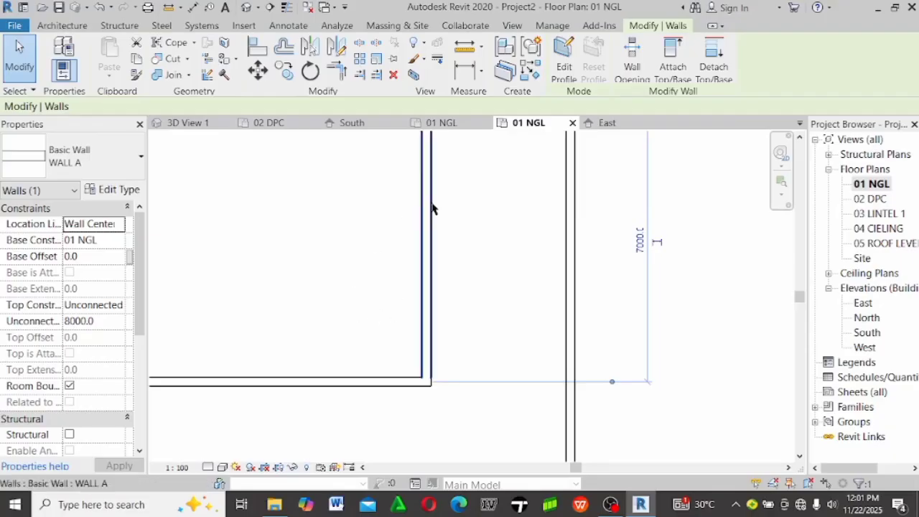
{"action": "key", "text": "Escape"}
Set temporary dimensions to measure walls from Faces
{"action": "left_click", "coordinate": [196, 66]}
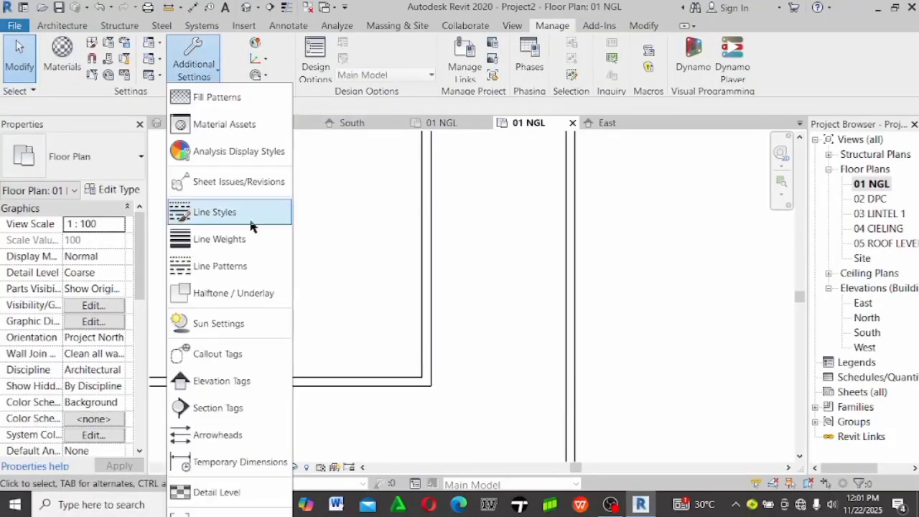
{"action": "left_click", "coordinate": [228, 462]}
{"action": "left_click", "coordinate": [483, 225]}
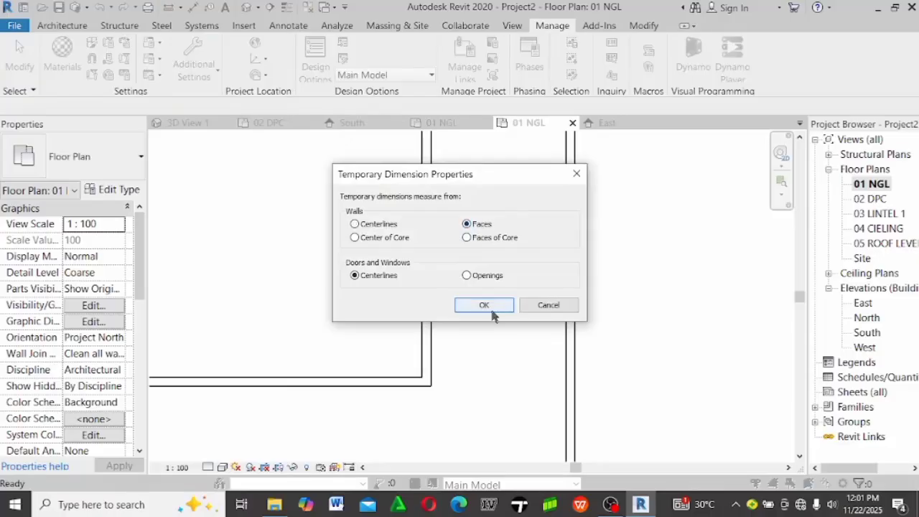
{"action": "left_click", "coordinate": [483, 305]}
Set the face-to-face distance between the horizontal interior wall and the north outer wall to 3600 mm
{"action": "scroll", "coordinate": [431, 326], "scroll_direction": "down", "scroll_amount": 3}
{"action": "scroll", "coordinate": [430, 327], "scroll_direction": "up", "scroll_amount": 2}
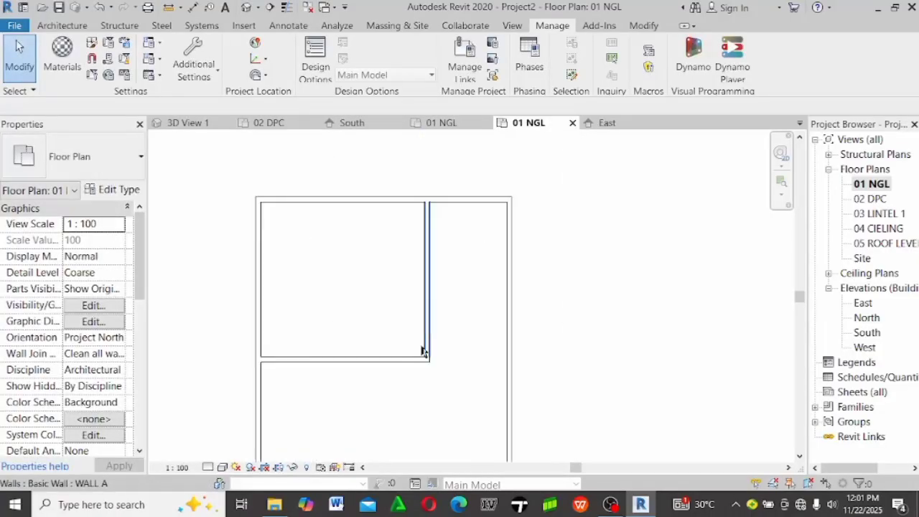
{"action": "left_click", "coordinate": [397, 362]}
{"action": "scroll", "coordinate": [440, 383], "scroll_direction": "up", "scroll_amount": 3}
{"action": "scroll", "coordinate": [459, 362], "scroll_direction": "up", "scroll_amount": 2}
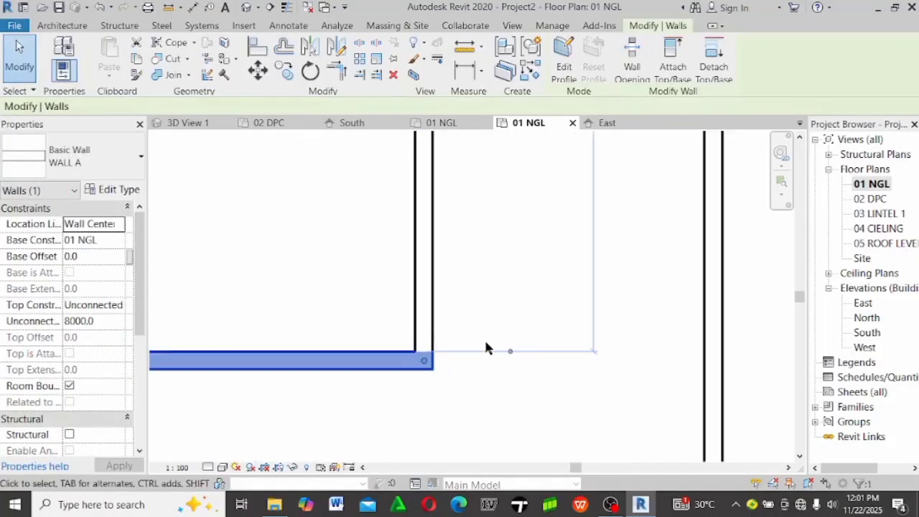
{"action": "scroll", "coordinate": [419, 351], "scroll_direction": "up", "scroll_amount": 1}
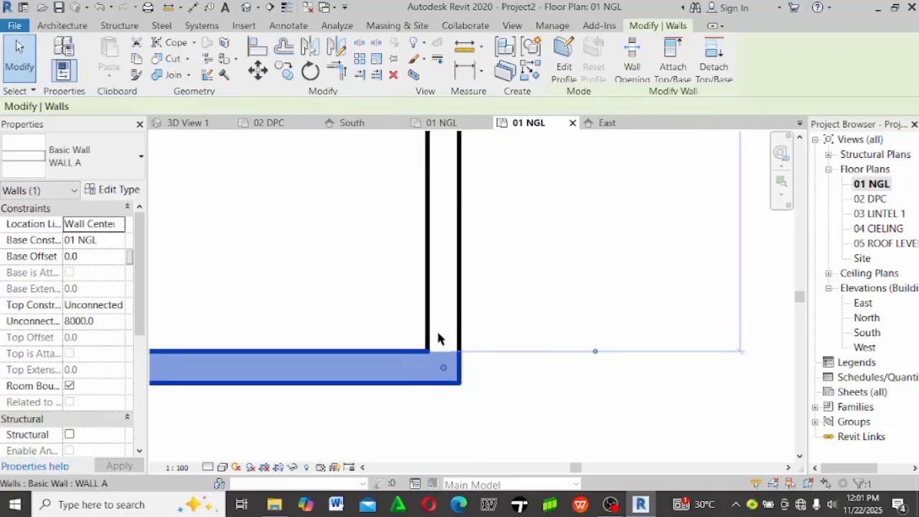
{"action": "scroll", "coordinate": [427, 329], "scroll_direction": "down", "scroll_amount": 3}
{"action": "scroll", "coordinate": [302, 334], "scroll_direction": "up", "scroll_amount": 1}
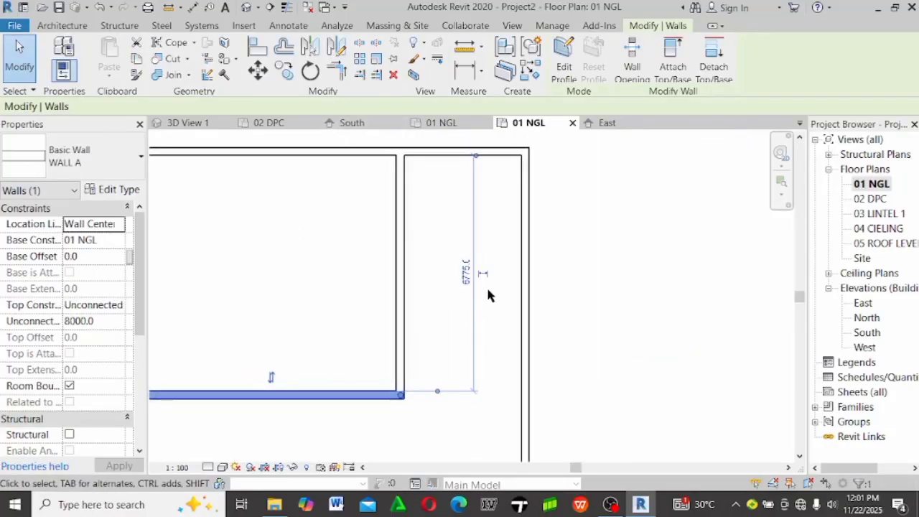
{"action": "left_click", "coordinate": [467, 271]}
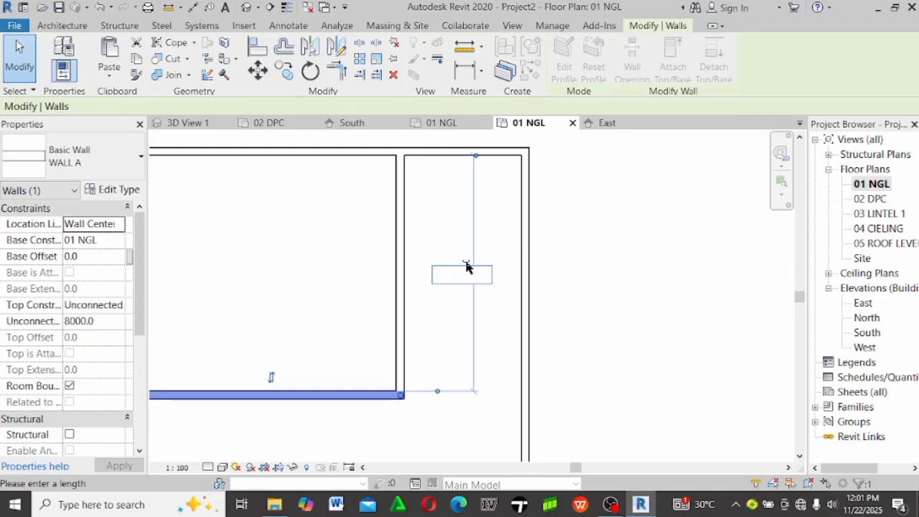
{"action": "key", "text": "Return"}
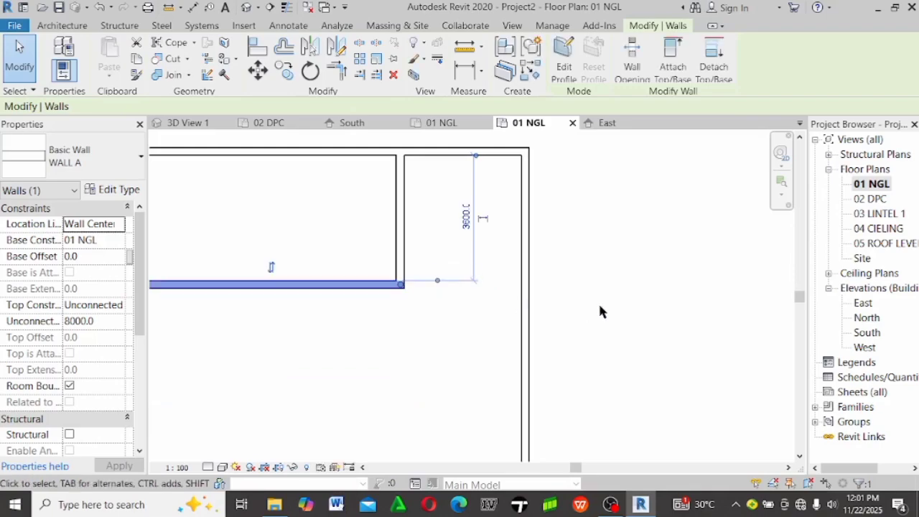
{"action": "left_click", "coordinate": [599, 310]}
{"action": "scroll", "coordinate": [384, 232], "scroll_direction": "down", "scroll_amount": 2}
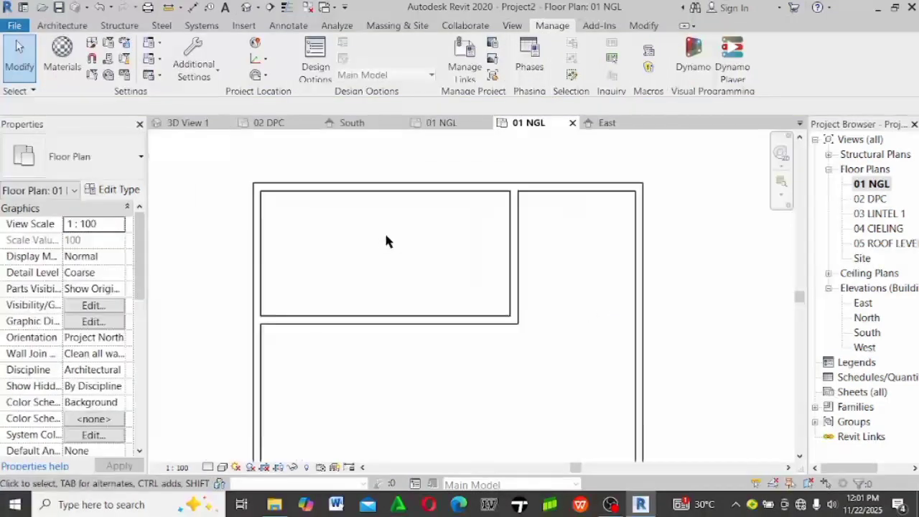
Check the horizontal interior wall's temporary dimension to the north outer wall and inspect the room's walls
{"action": "left_click", "coordinate": [442, 312]}
{"action": "scroll", "coordinate": [528, 249], "scroll_direction": "up", "scroll_amount": 2}
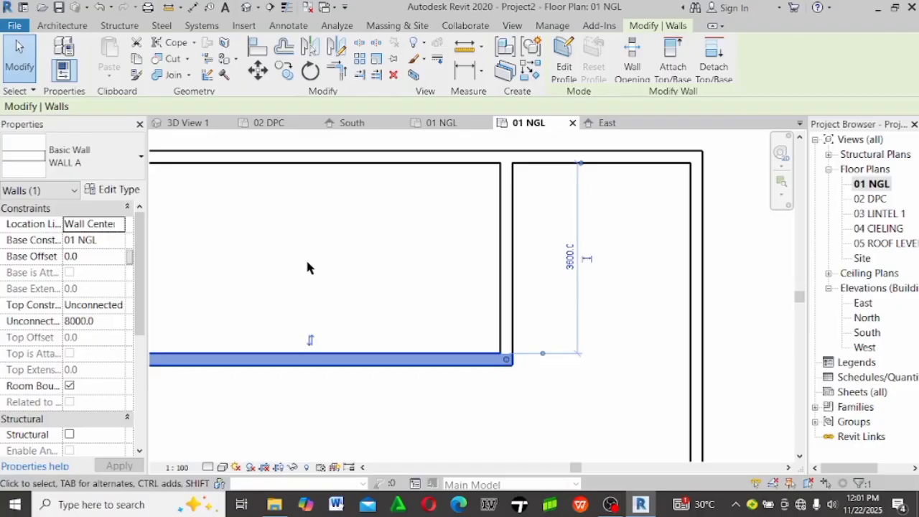
{"action": "scroll", "coordinate": [307, 262], "scroll_direction": "down", "scroll_amount": 2}
{"action": "key", "text": "Escape"}
{"action": "scroll", "coordinate": [352, 273], "scroll_direction": "up", "scroll_amount": 1}
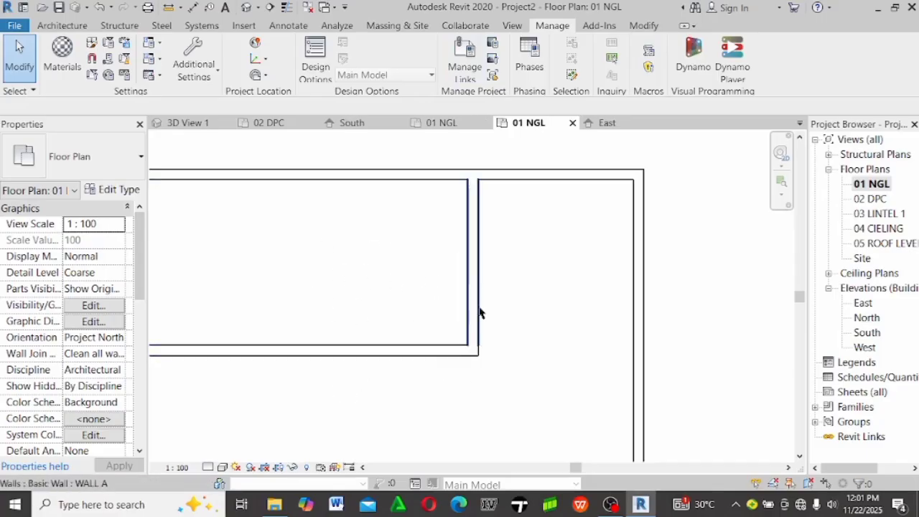
{"action": "scroll", "coordinate": [449, 273], "scroll_direction": "down", "scroll_amount": 1}
{"action": "scroll", "coordinate": [420, 316], "scroll_direction": "up", "scroll_amount": 1}
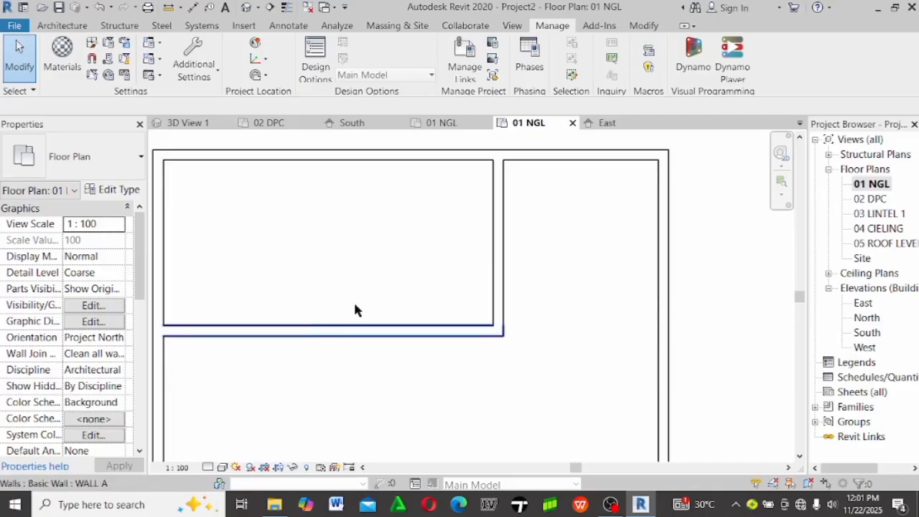
Check the horizontal interior wall's temporary dimension to the north outer wall, keeping it at 3600 mm
{"action": "left_click", "coordinate": [425, 339]}
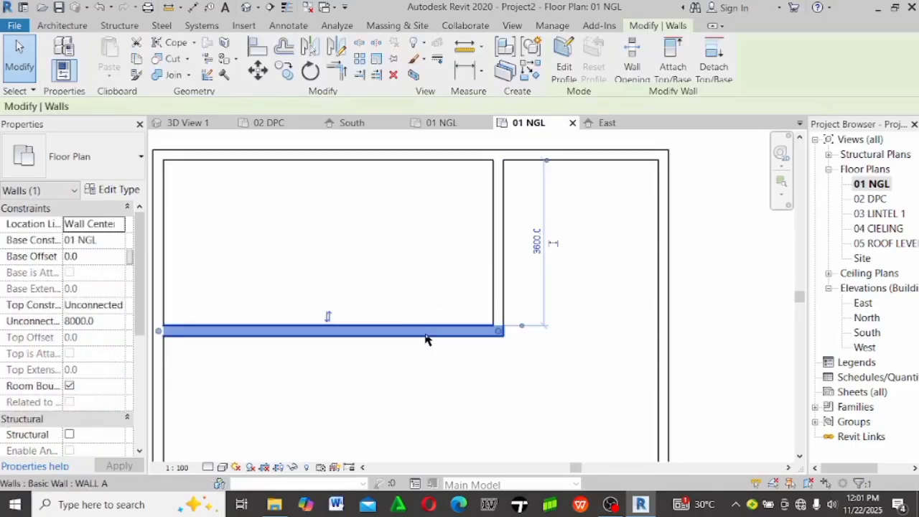
{"action": "left_click", "coordinate": [534, 244]}
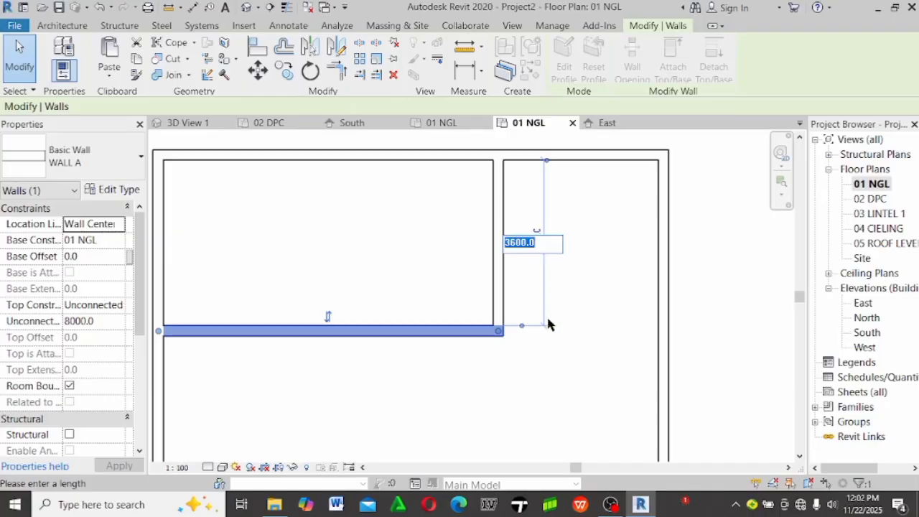
{"action": "key", "text": "Return"}
{"action": "left_click", "coordinate": [505, 427]}
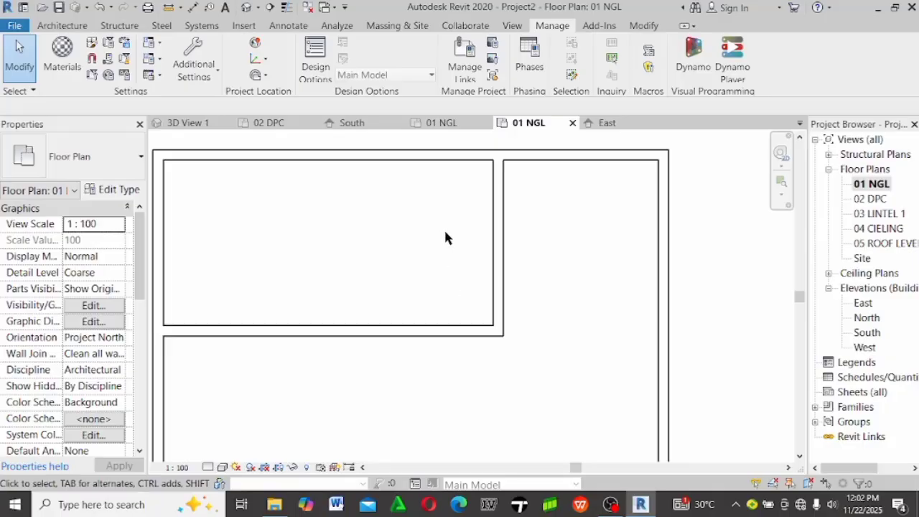
Examine the west outer wall and its temporary dimension to the vertical interior wall
{"action": "scroll", "coordinate": [447, 237], "scroll_direction": "down", "scroll_amount": 1}
{"action": "scroll", "coordinate": [409, 197], "scroll_direction": "down", "scroll_amount": 2}
{"action": "scroll", "coordinate": [340, 316], "scroll_direction": "up", "scroll_amount": 1}
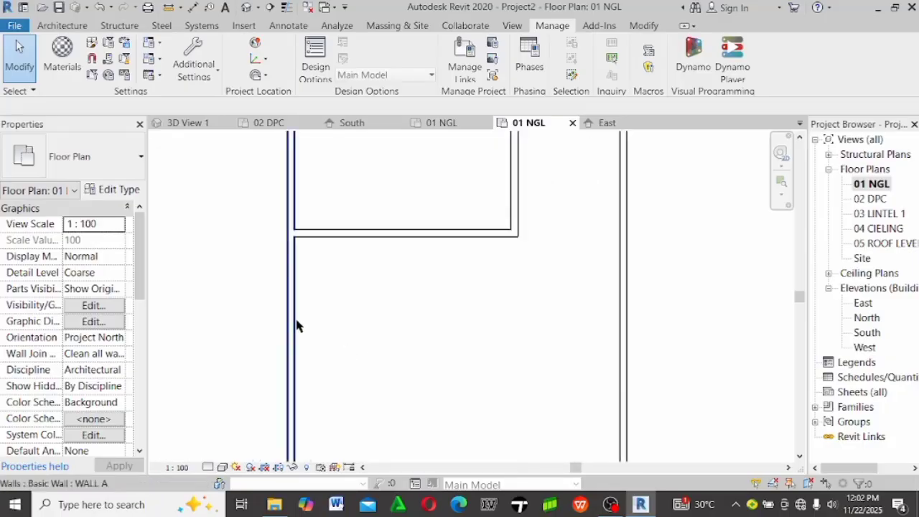
{"action": "left_click", "coordinate": [296, 329]}
{"action": "scroll", "coordinate": [332, 352], "scroll_direction": "down", "scroll_amount": 2}
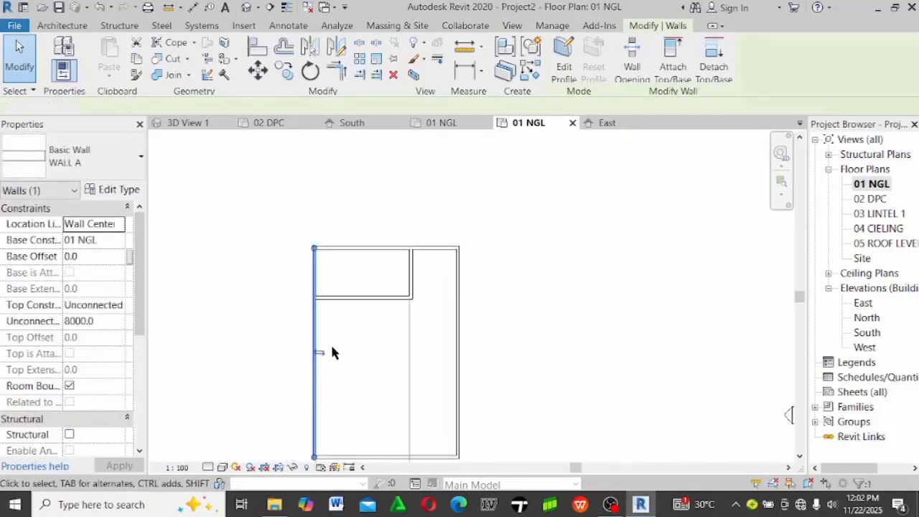
{"action": "left_click", "coordinate": [330, 352]}
{"action": "scroll", "coordinate": [330, 352], "scroll_direction": "up", "scroll_amount": 2}
{"action": "left_click", "coordinate": [302, 334]}
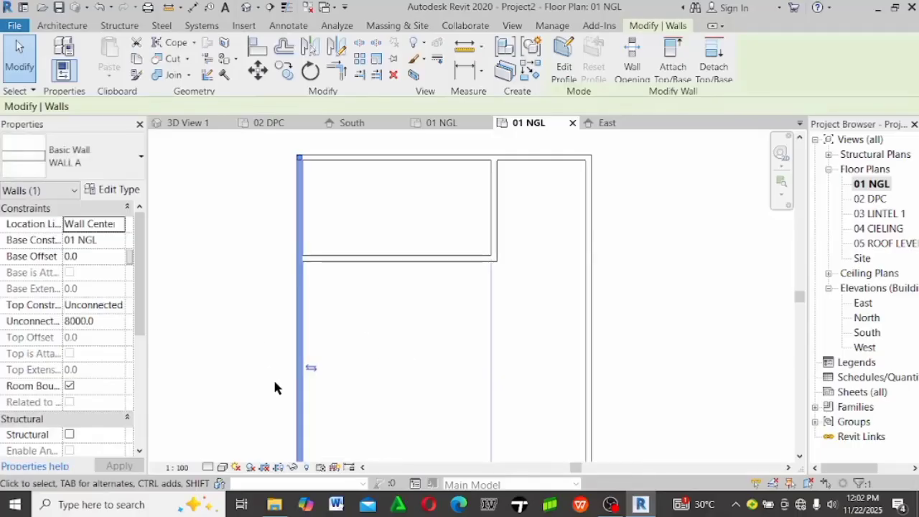
{"action": "left_click", "coordinate": [340, 351]}
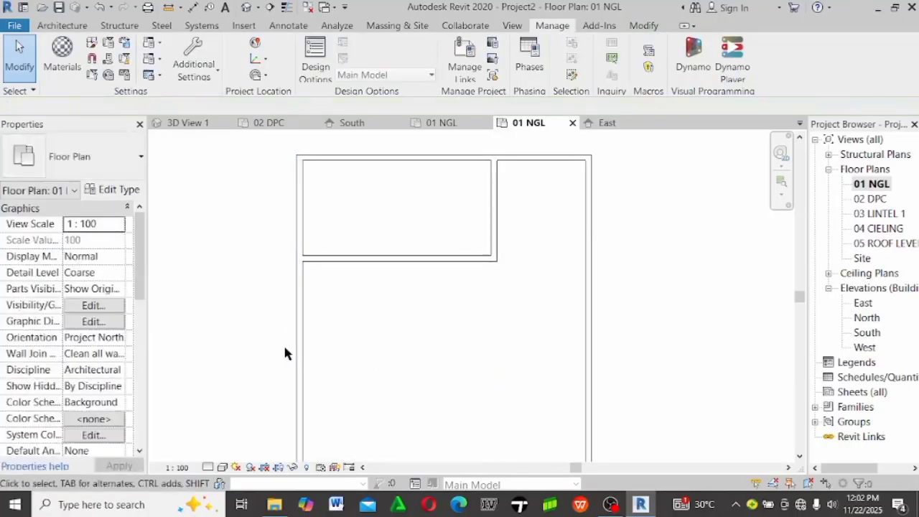
{"action": "left_click", "coordinate": [302, 328]}
{"action": "left_click", "coordinate": [164, 323]}
{"action": "scroll", "coordinate": [240, 305], "scroll_direction": "down", "scroll_amount": 1}
{"action": "scroll", "coordinate": [373, 239], "scroll_direction": "down", "scroll_amount": 1}
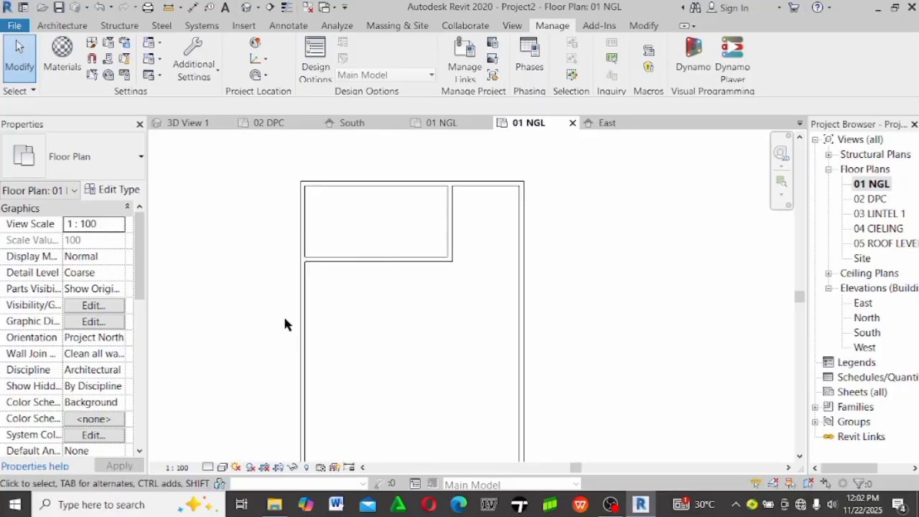
{"action": "left_click", "coordinate": [66, 25]}
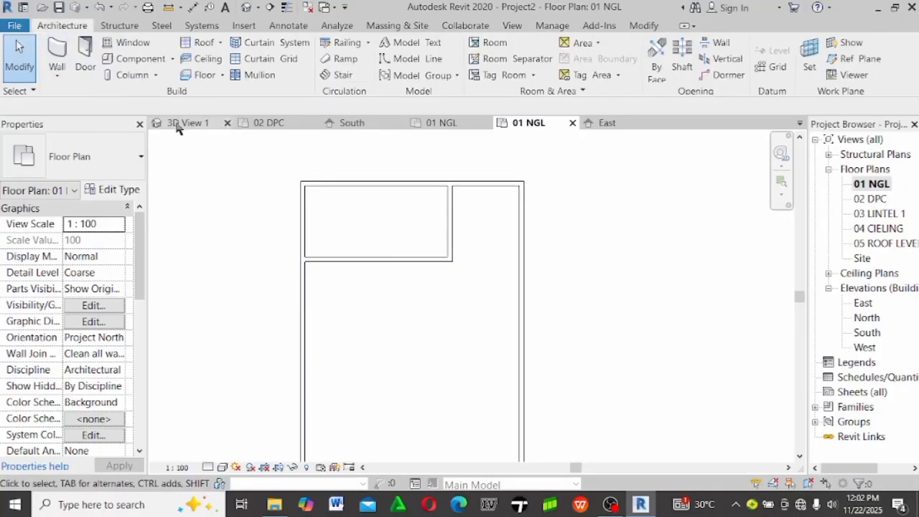
{"action": "left_click", "coordinate": [302, 293]}
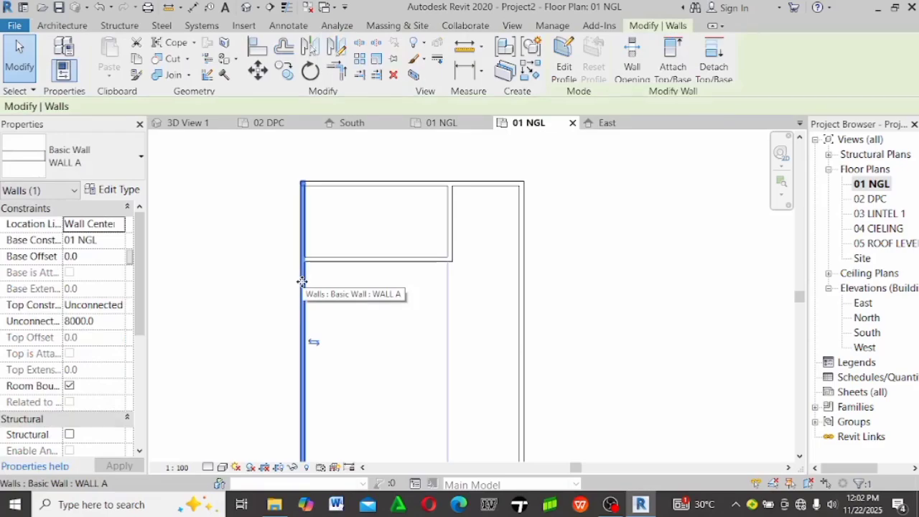
{"action": "left_click", "coordinate": [316, 215]}
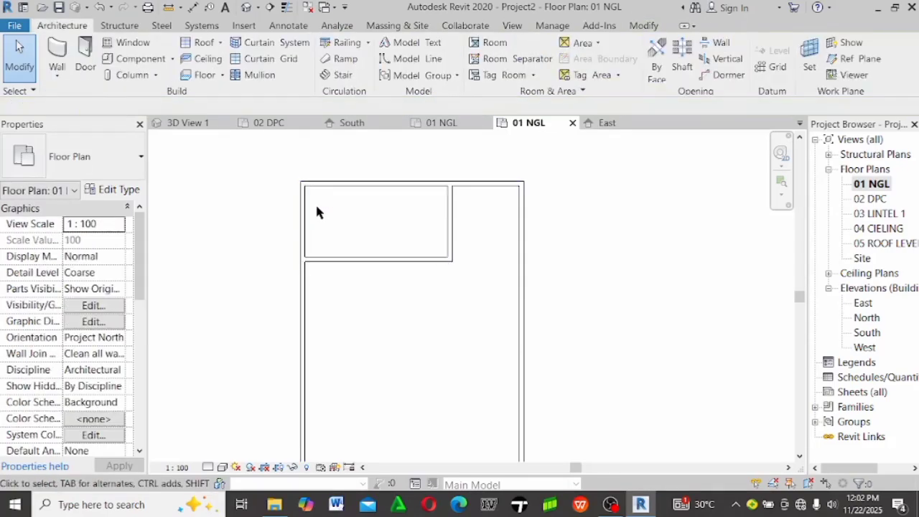
Set the face-to-face distance between the west outer wall and the vertical interior wall to 3600 mm
{"action": "left_click", "coordinate": [305, 203]}
{"action": "scroll", "coordinate": [391, 287], "scroll_direction": "down", "scroll_amount": 2}
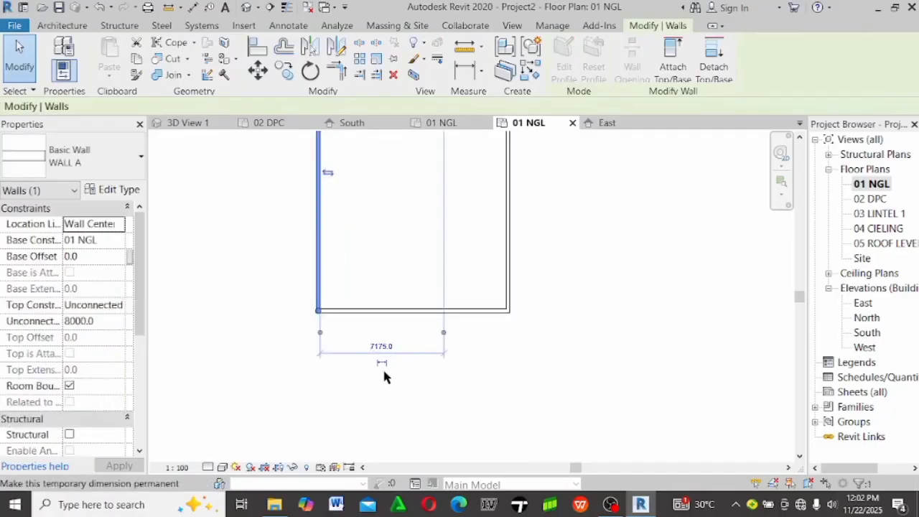
{"action": "scroll", "coordinate": [391, 366], "scroll_direction": "down", "scroll_amount": 1}
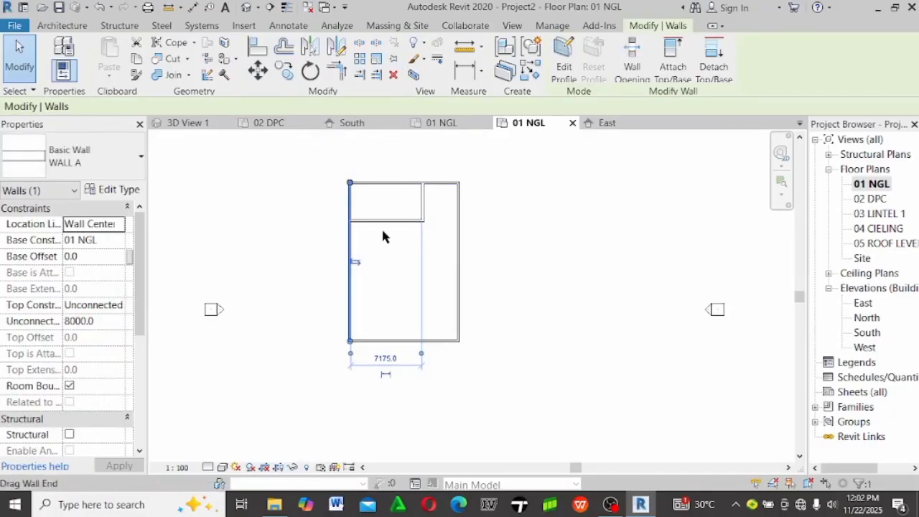
{"action": "left_click", "coordinate": [384, 357]}
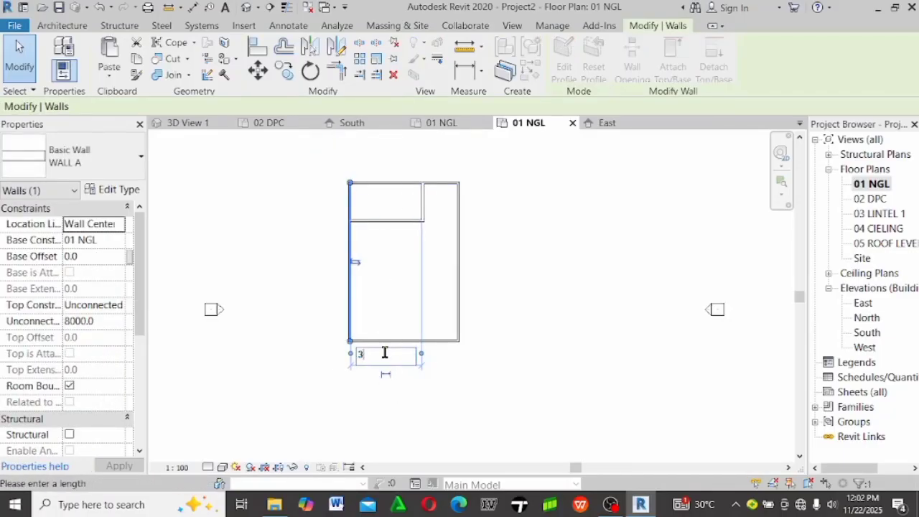
{"action": "key", "text": "Return"}
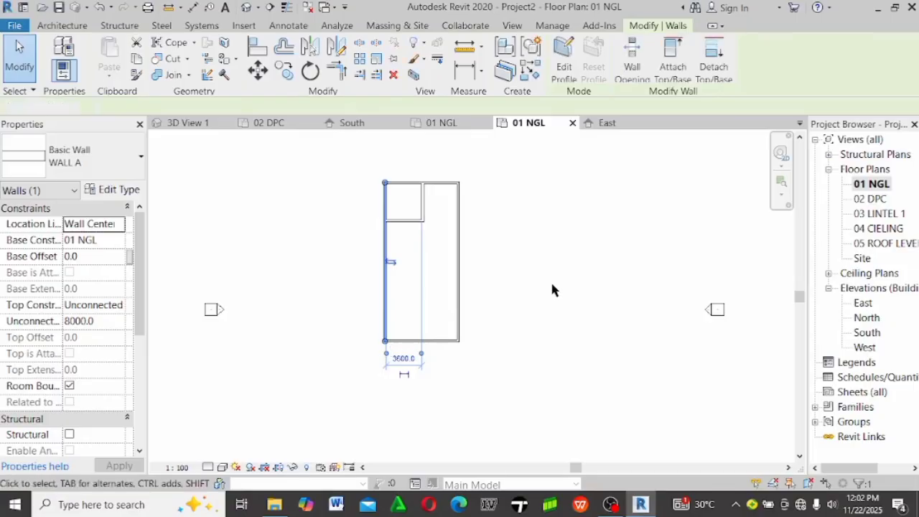
{"action": "key", "text": "Escape"}
{"action": "scroll", "coordinate": [459, 322], "scroll_direction": "up", "scroll_amount": 1}
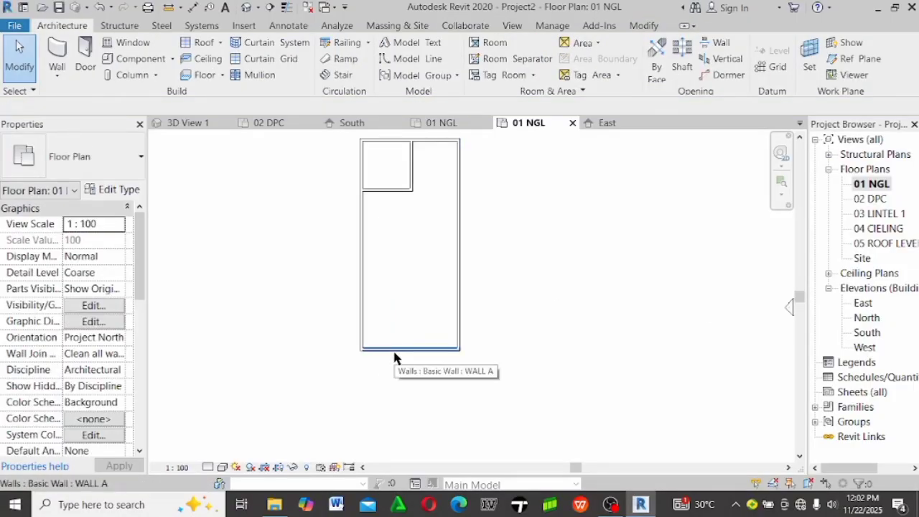
Draw a horizontal WALL A wall between the west and east outer walls, about 2100 mm south of the northwest room's wall
{"action": "left_click", "coordinate": [365, 247]}
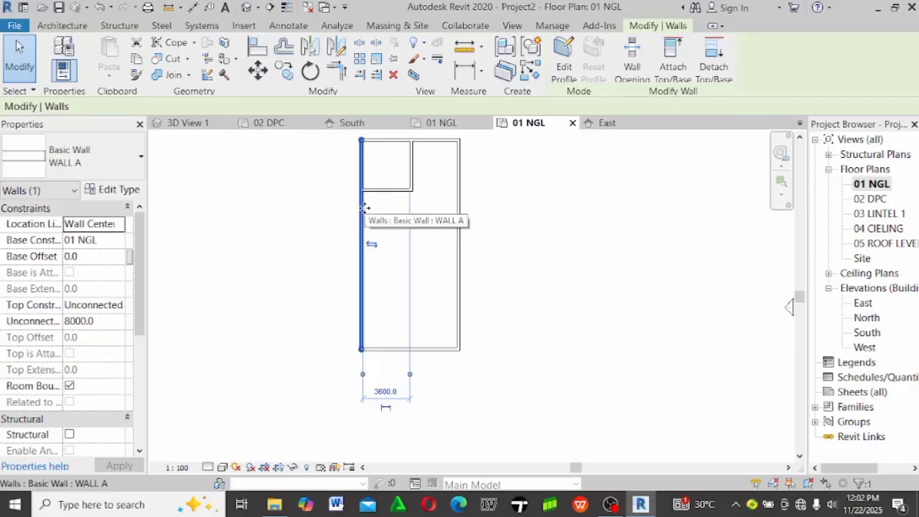
{"action": "key", "text": "c"}
{"action": "key", "text": "s"}
{"action": "scroll", "coordinate": [352, 244], "scroll_direction": "up", "scroll_amount": 4}
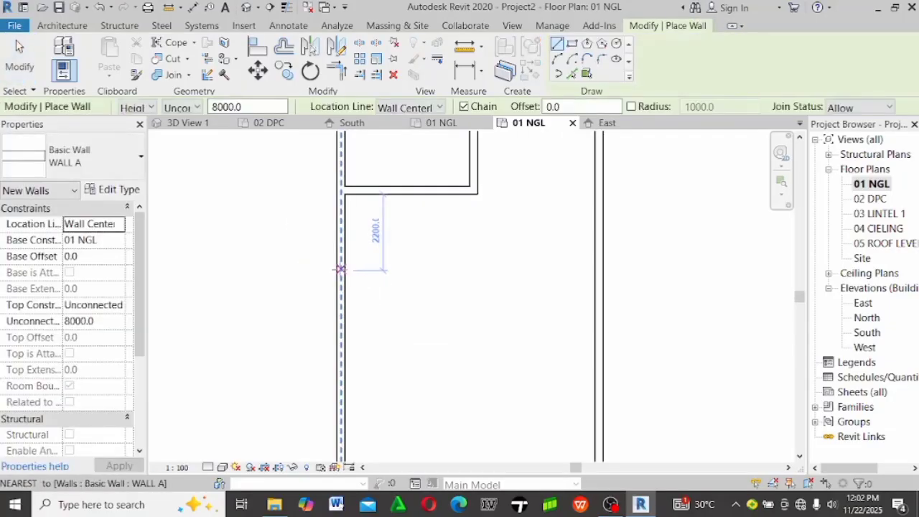
{"action": "left_click", "coordinate": [341, 269]}
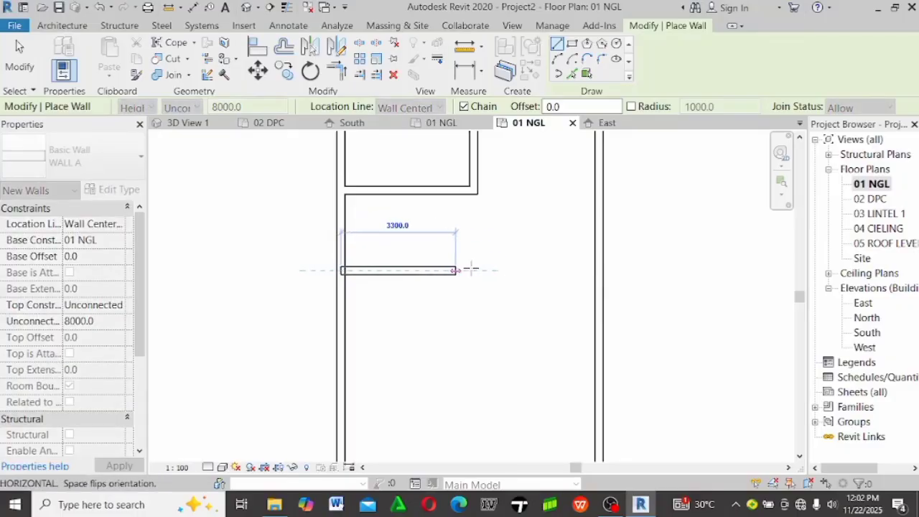
{"action": "left_click", "coordinate": [597, 269]}
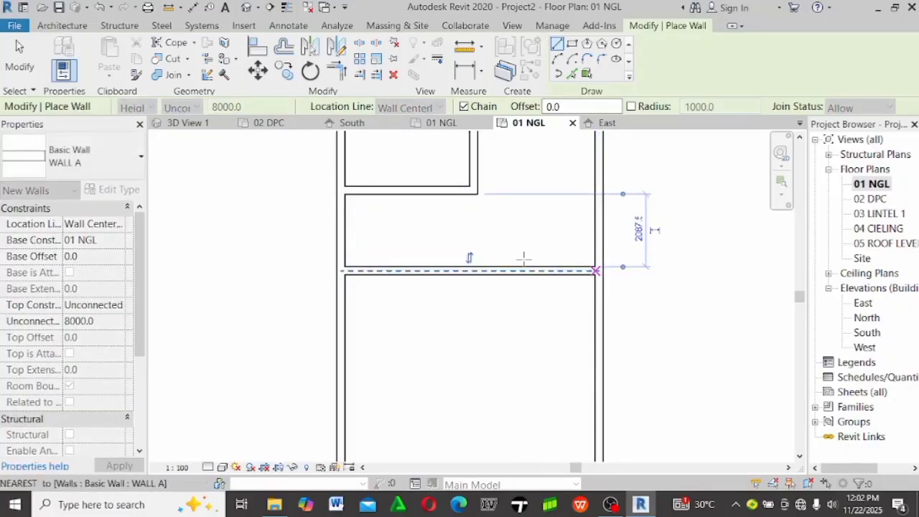
{"action": "key", "text": "Escape"}
Draw a vertical WALL A wall linking the two horizontal interior walls, about 2700 mm from the west outer wall
{"action": "left_click", "coordinate": [440, 190]}
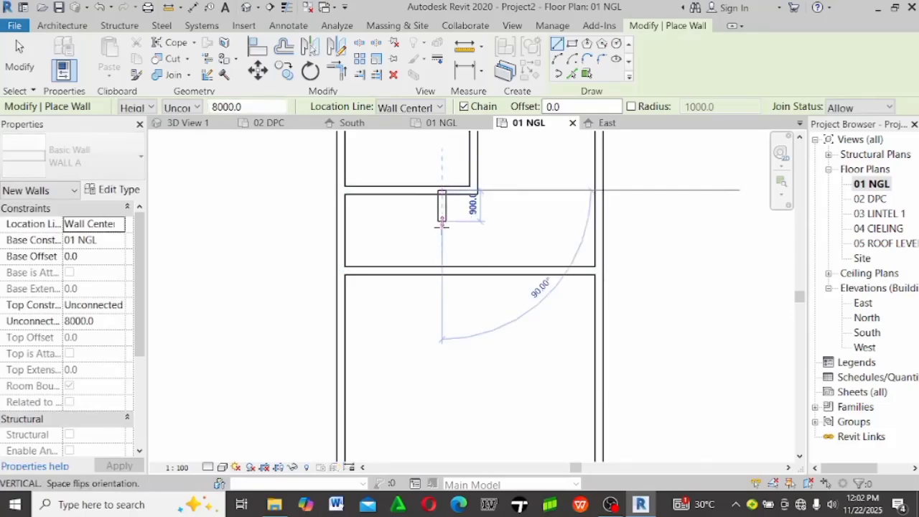
{"action": "left_click", "coordinate": [441, 266]}
{"action": "key", "text": "Escape"}
{"action": "key", "text": "Escape"}
{"action": "scroll", "coordinate": [402, 178], "scroll_direction": "down", "scroll_amount": 2}
Draw another horizontal WALL A wall between the west and east outer walls, about 3900 mm south of the previous cross wall
{"action": "key", "text": "w"}
{"action": "key", "text": "a"}
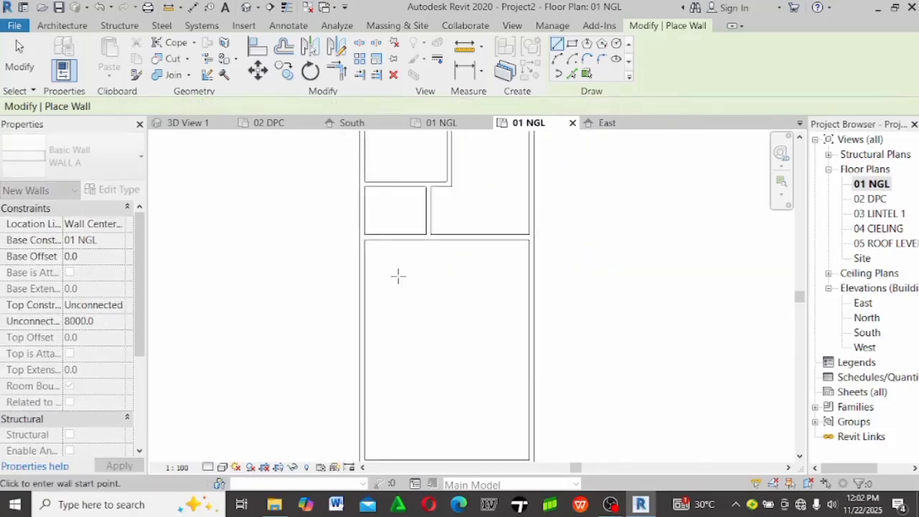
{"action": "left_click", "coordinate": [362, 328]}
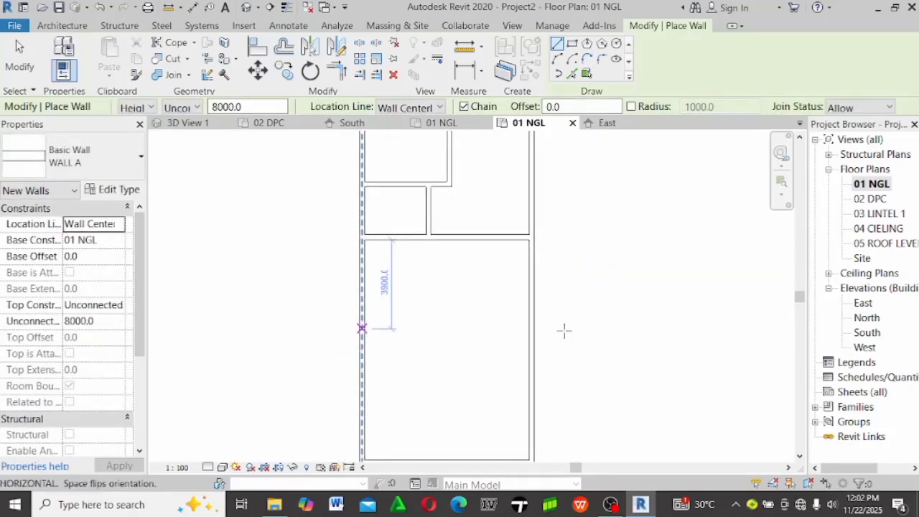
{"action": "left_click", "coordinate": [530, 328]}
{"action": "key", "text": "Escape"}
{"action": "key", "text": "Escape"}
{"action": "scroll", "coordinate": [530, 314], "scroll_direction": "down", "scroll_amount": 2}
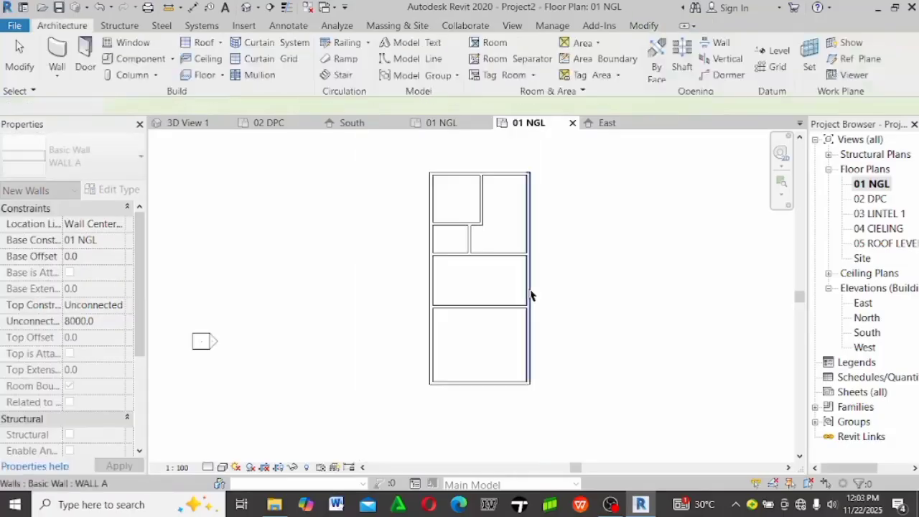
Delete the south outer wall of the building
{"action": "scroll", "coordinate": [521, 288], "scroll_direction": "up", "scroll_amount": 1}
{"action": "left_click", "coordinate": [479, 420]}
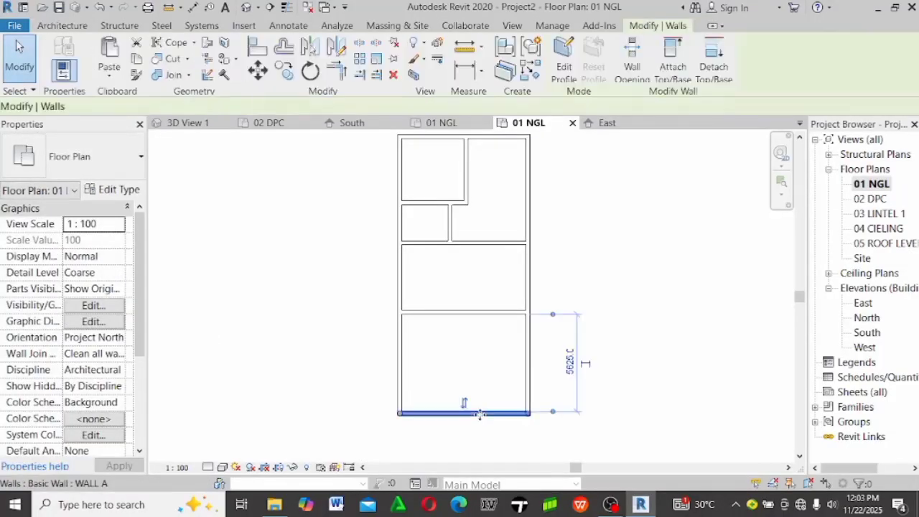
{"action": "key", "text": "Delete"}
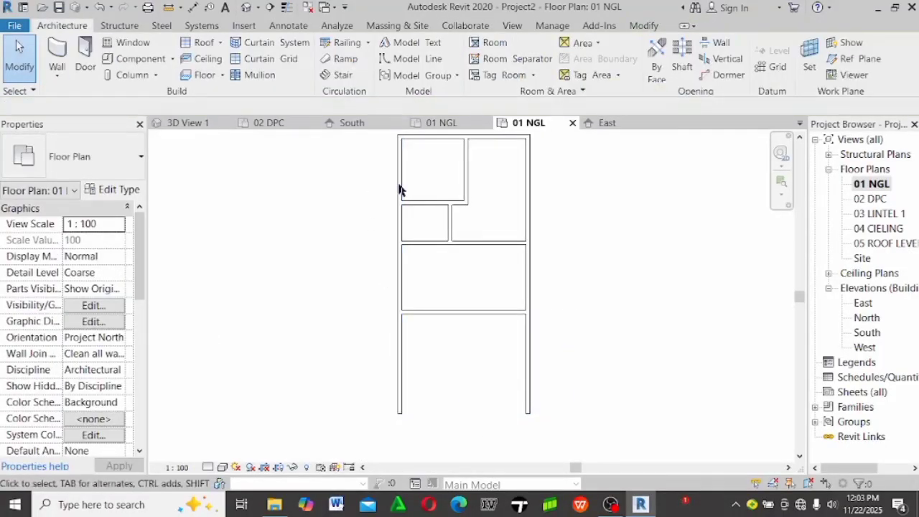
Trim the west and east outer walls to corners with the southernmost horizontal wall
{"action": "left_click", "coordinate": [401, 364]}
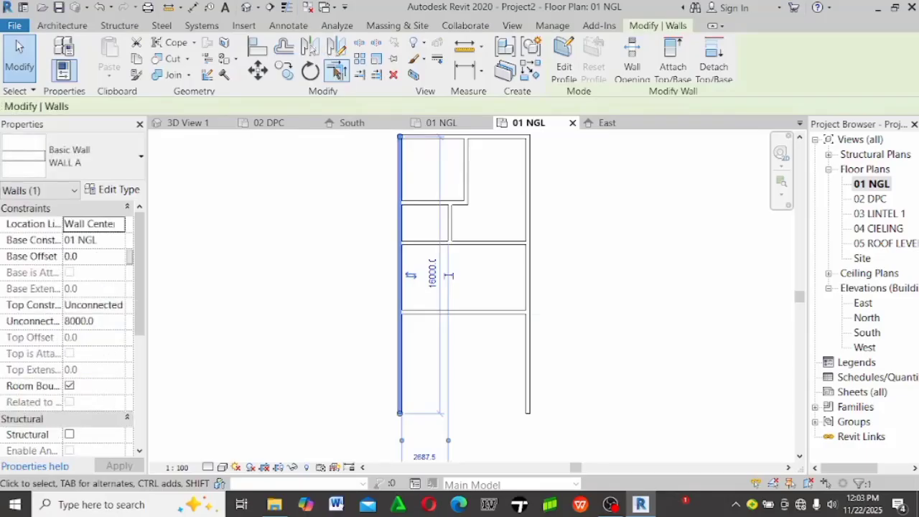
{"action": "left_click", "coordinate": [336, 71]}
{"action": "left_click", "coordinate": [409, 313]}
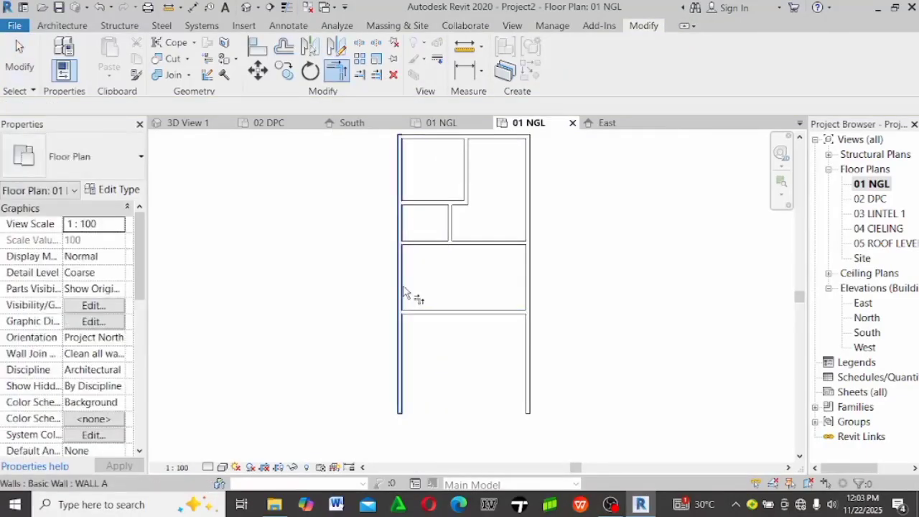
{"action": "left_click", "coordinate": [402, 291]}
{"action": "left_click", "coordinate": [429, 313]}
{"action": "left_click", "coordinate": [526, 282]}
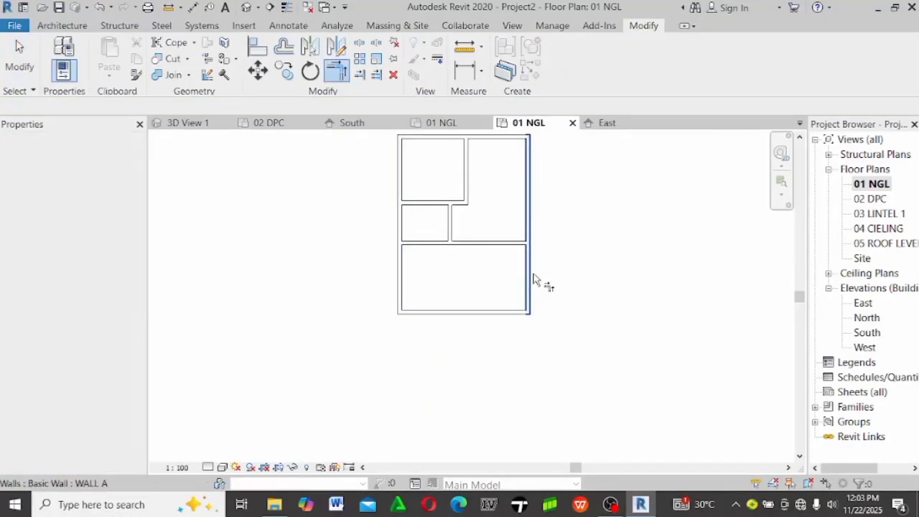
{"action": "scroll", "coordinate": [486, 270], "scroll_direction": "up", "scroll_amount": 2}
{"action": "key", "text": "Escape"}
{"action": "scroll", "coordinate": [492, 369], "scroll_direction": "down", "scroll_amount": 1}
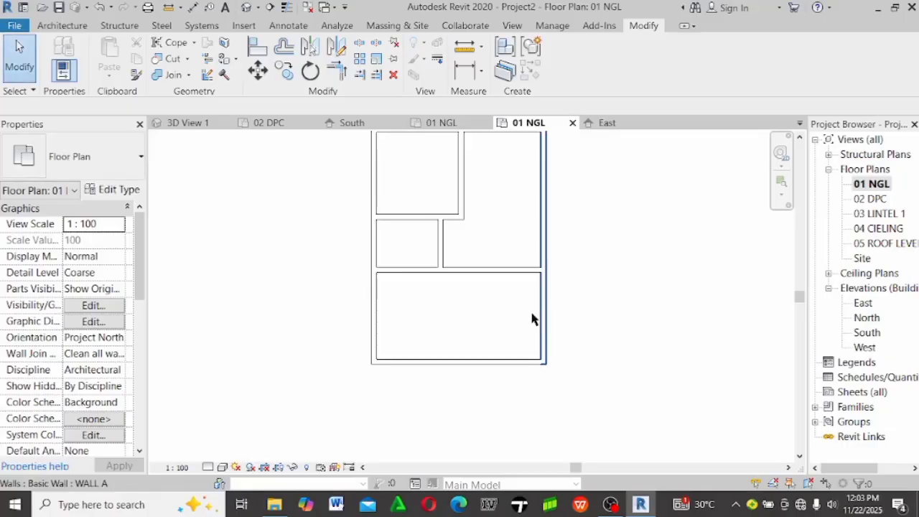
Set the distance between the west and east outer walls to 4800 mm by moving the east wall
{"action": "scroll", "coordinate": [530, 320], "scroll_direction": "down", "scroll_amount": 1}
{"action": "scroll", "coordinate": [532, 326], "scroll_direction": "up", "scroll_amount": 1}
{"action": "left_click", "coordinate": [537, 327]}
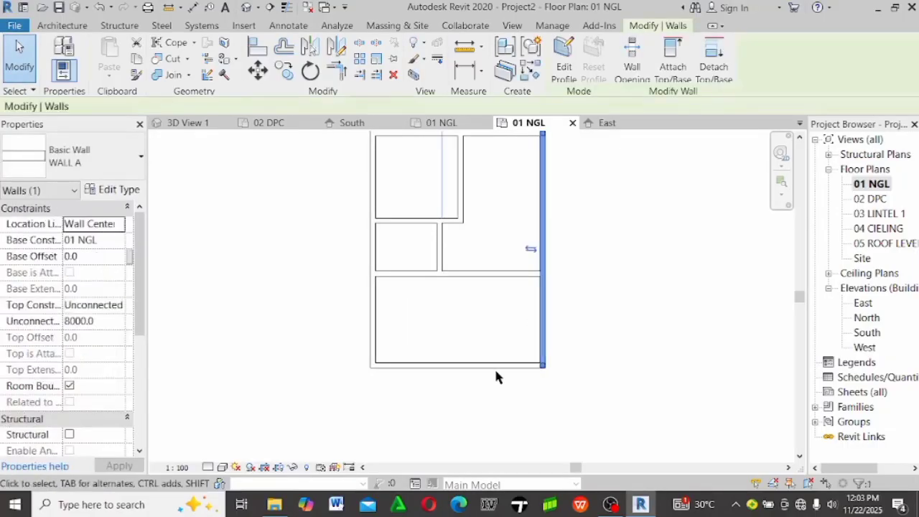
{"action": "scroll", "coordinate": [494, 367], "scroll_direction": "down", "scroll_amount": 1}
{"action": "left_click_drag", "start_coordinate": [460, 208], "coordinate": [417, 369]}
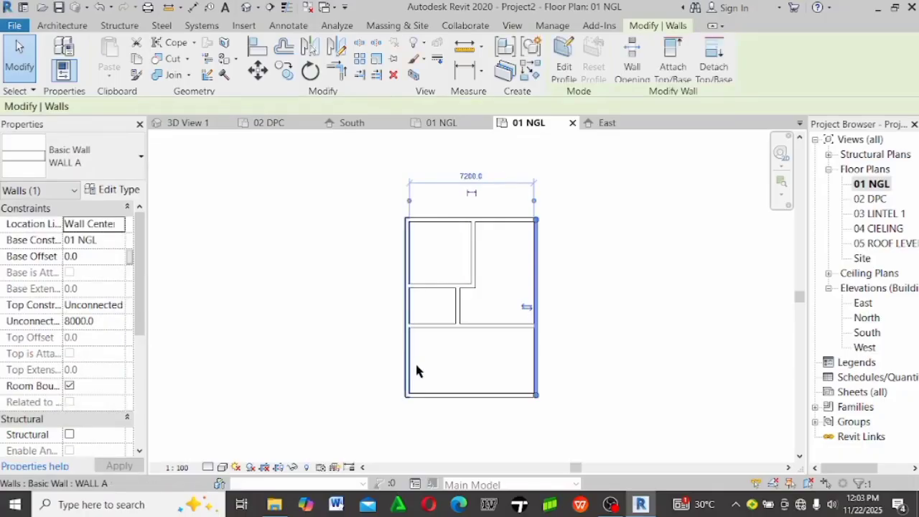
{"action": "scroll", "coordinate": [418, 323], "scroll_direction": "up", "scroll_amount": 2}
{"action": "scroll", "coordinate": [418, 283], "scroll_direction": "down", "scroll_amount": 1}
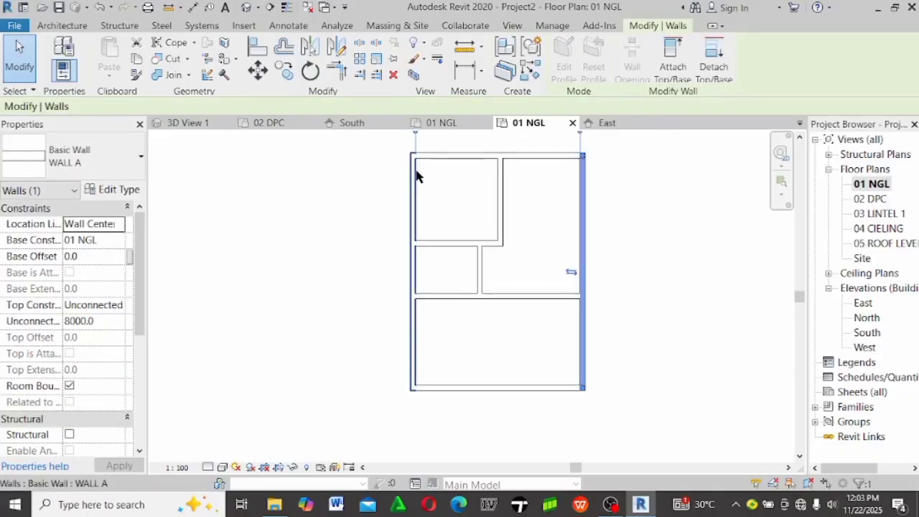
{"action": "scroll", "coordinate": [495, 380], "scroll_direction": "down", "scroll_amount": 2}
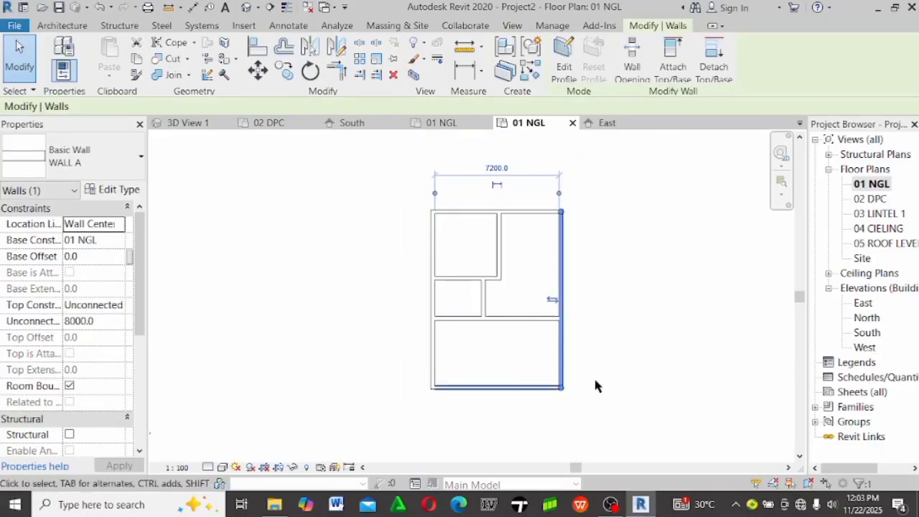
{"action": "left_click", "coordinate": [496, 169]}
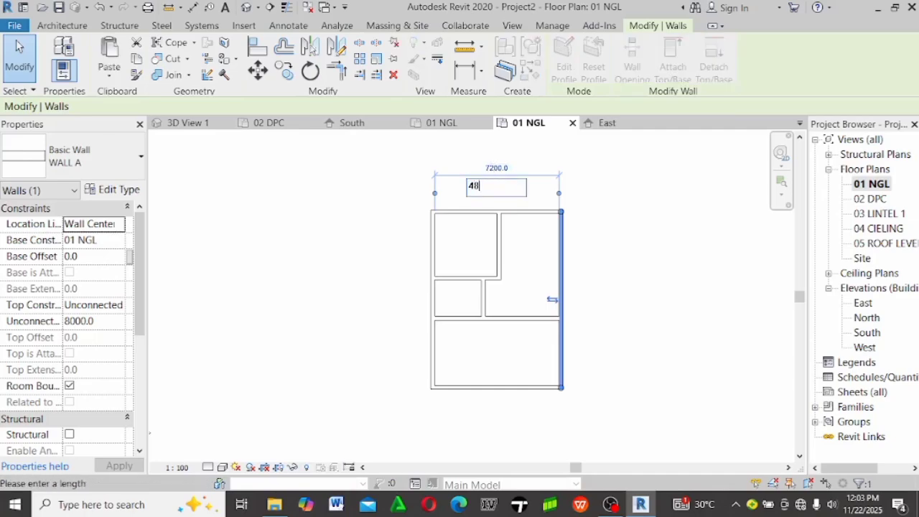
{"action": "type", "text": "4800"}
{"action": "key", "text": "Return"}
{"action": "left_click", "coordinate": [639, 315]}
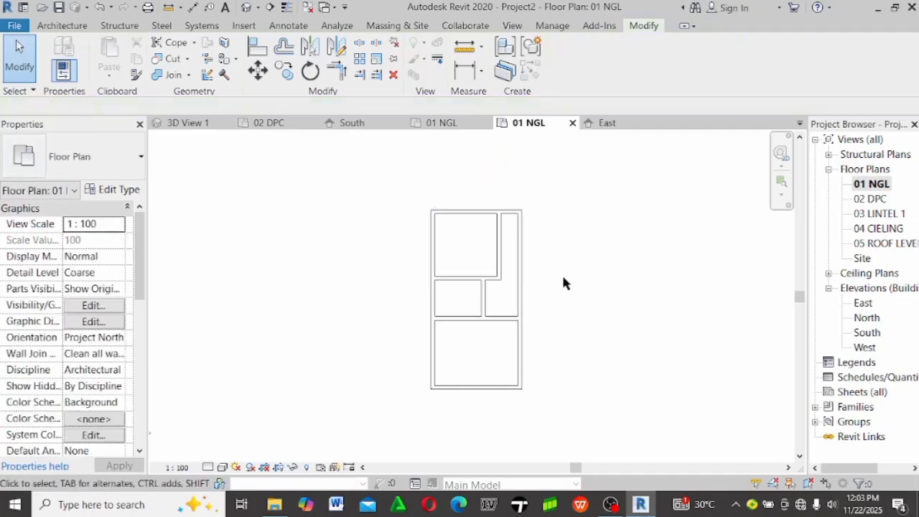
Draw a narrow WALL A bay from the building's southeast corner: about 1800 mm south, then east, north to the lower cross wall's line, and back to the east wall
{"action": "scroll", "coordinate": [561, 273], "scroll_direction": "up", "scroll_amount": 1}
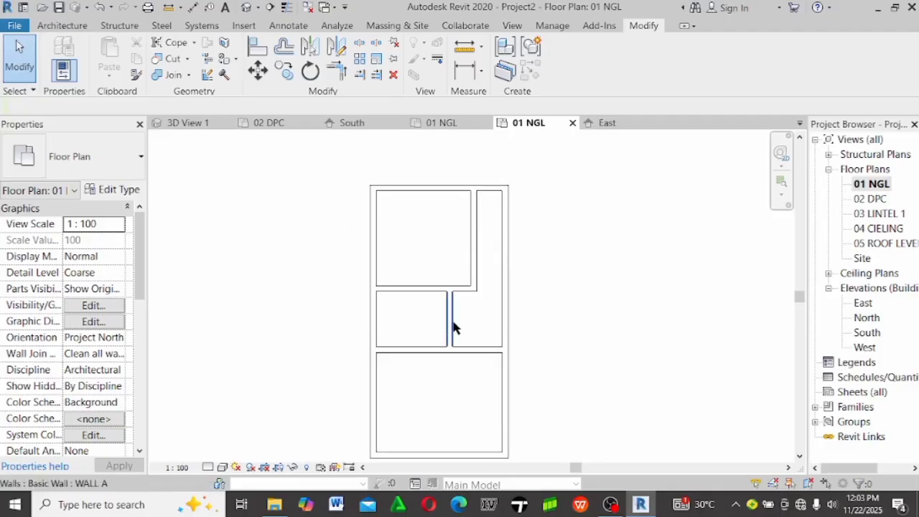
{"action": "middle_click_drag", "start_coordinate": [453, 327], "coordinate": [435, 285]}
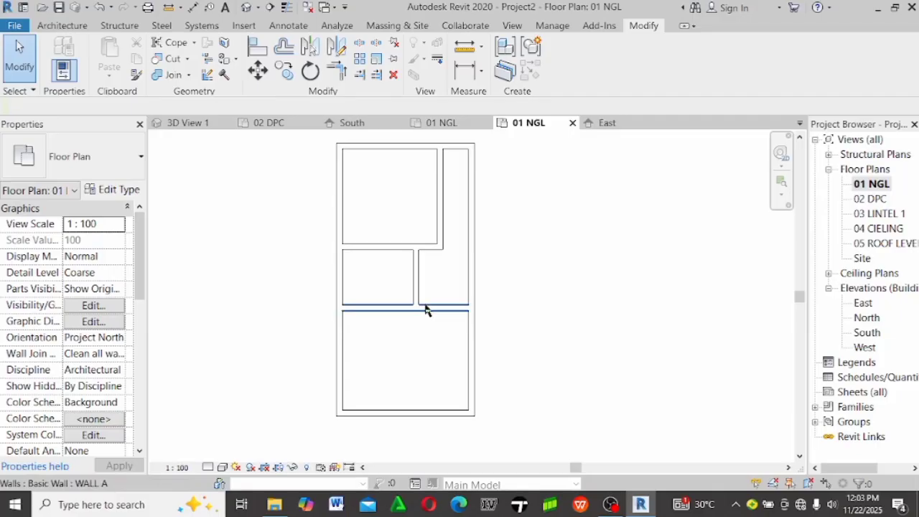
{"action": "left_click", "coordinate": [468, 349]}
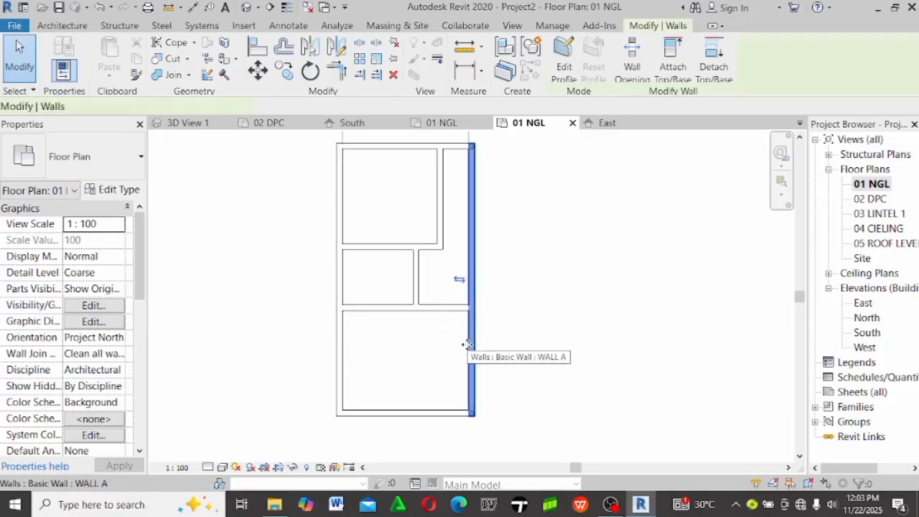
{"action": "key", "text": "c"}
{"action": "key", "text": "s"}
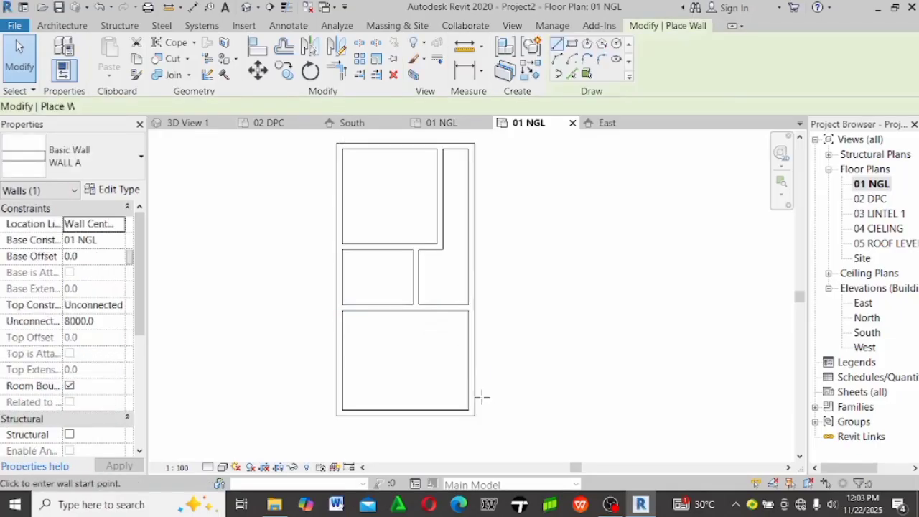
{"action": "left_click", "coordinate": [471, 413]}
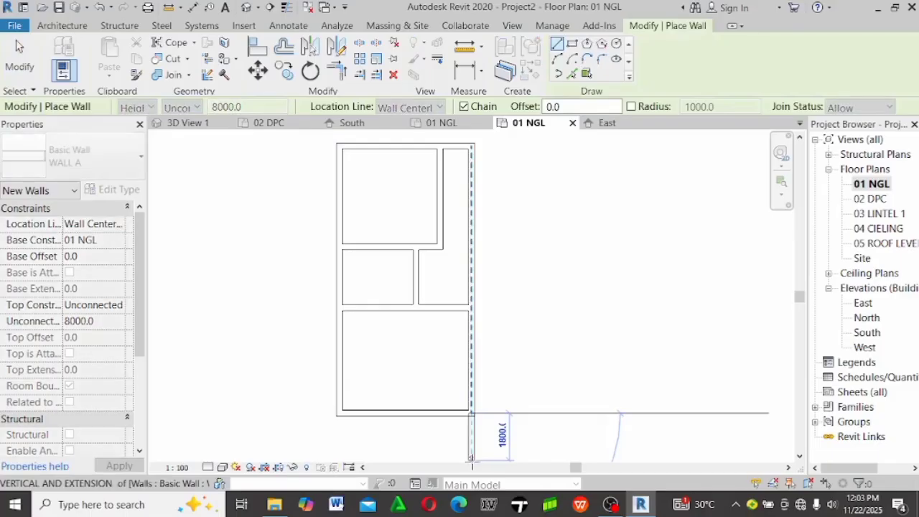
{"action": "left_click", "coordinate": [471, 459]}
{"action": "left_click", "coordinate": [519, 460]}
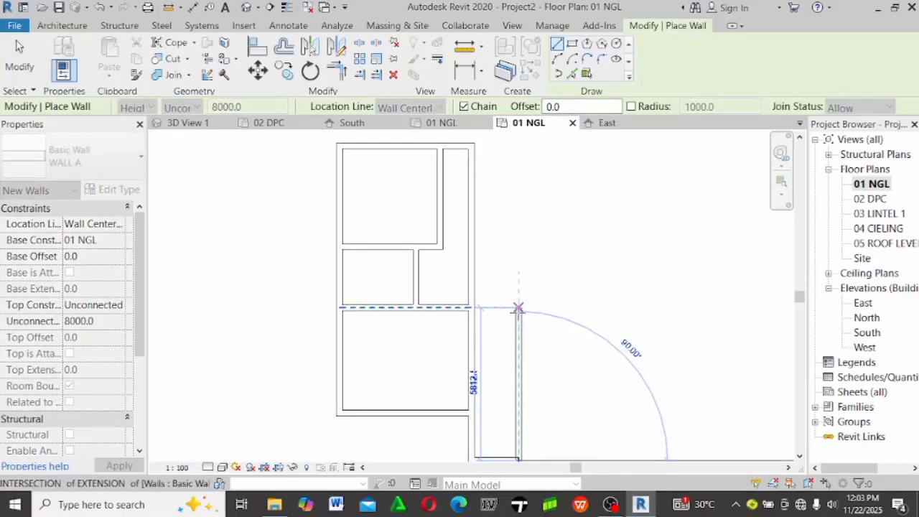
{"action": "left_click", "coordinate": [518, 308]}
{"action": "left_click", "coordinate": [472, 308]}
{"action": "key", "text": "Escape"}
{"action": "key", "text": "Escape"}
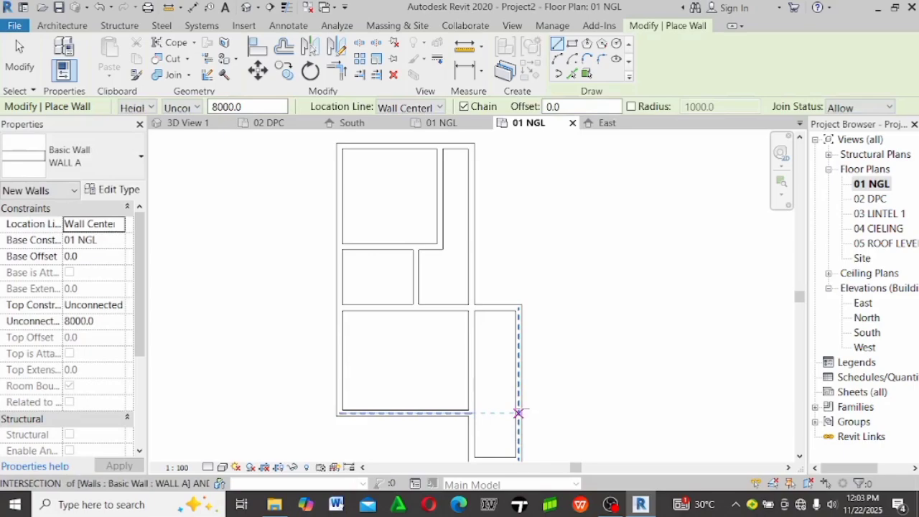
Draw a WALL A room east of the bay, about 6300 mm wide, with its north wall aligned with the upper interior wall and its west side joining the bay
{"action": "left_click", "coordinate": [518, 413]}
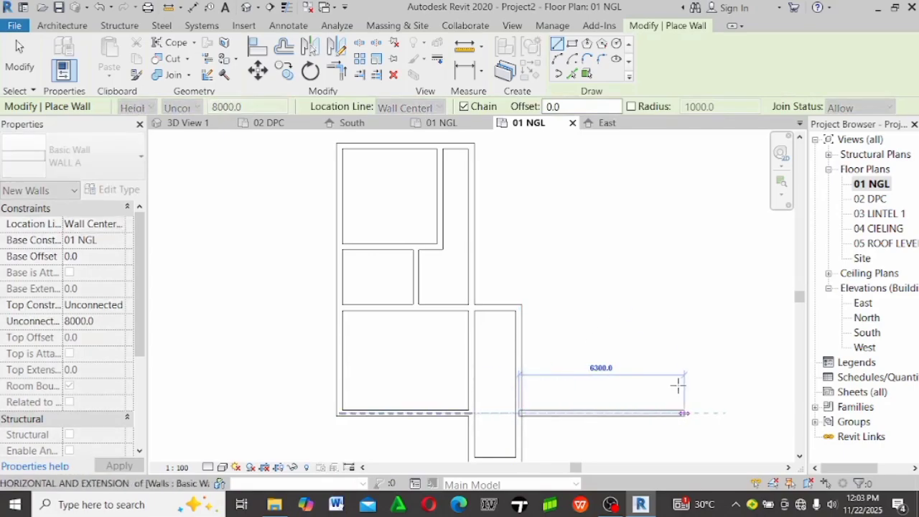
{"action": "left_click", "coordinate": [683, 413]}
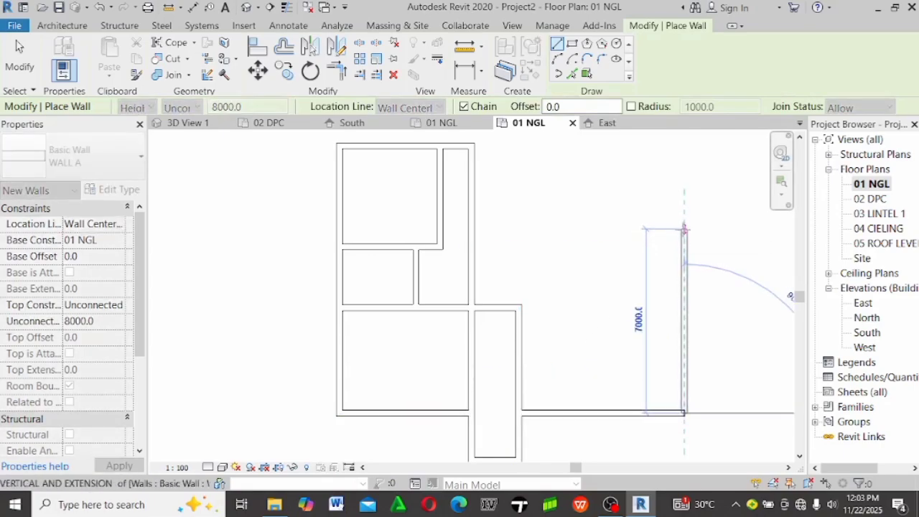
{"action": "left_click", "coordinate": [683, 246]}
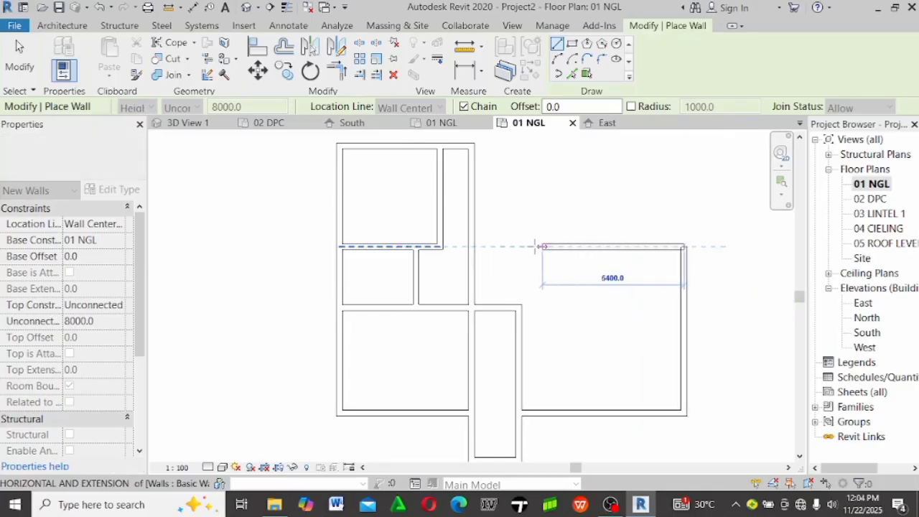
{"action": "left_click", "coordinate": [520, 246]}
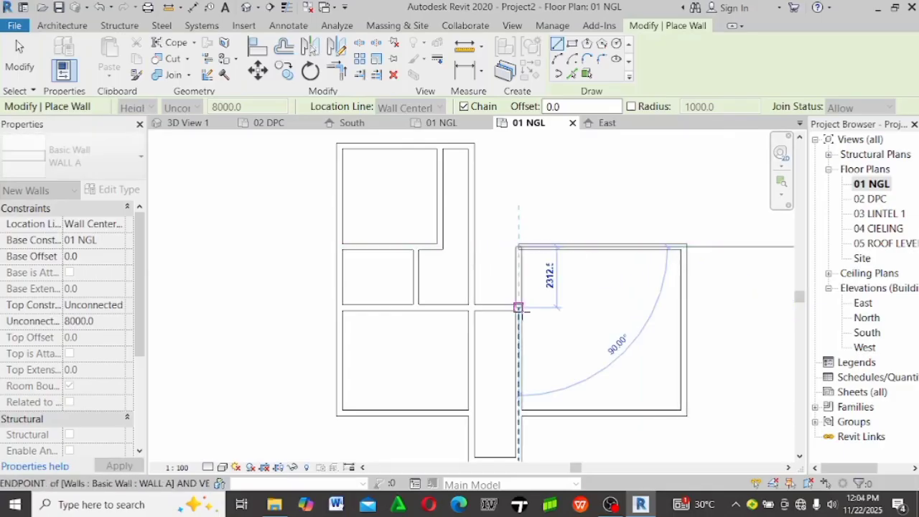
{"action": "key", "text": "Escape"}
{"action": "key", "text": "Escape"}
Shorten the original east outer wall by pulling its north end down to the lower cross wall
{"action": "left_click", "coordinate": [472, 262]}
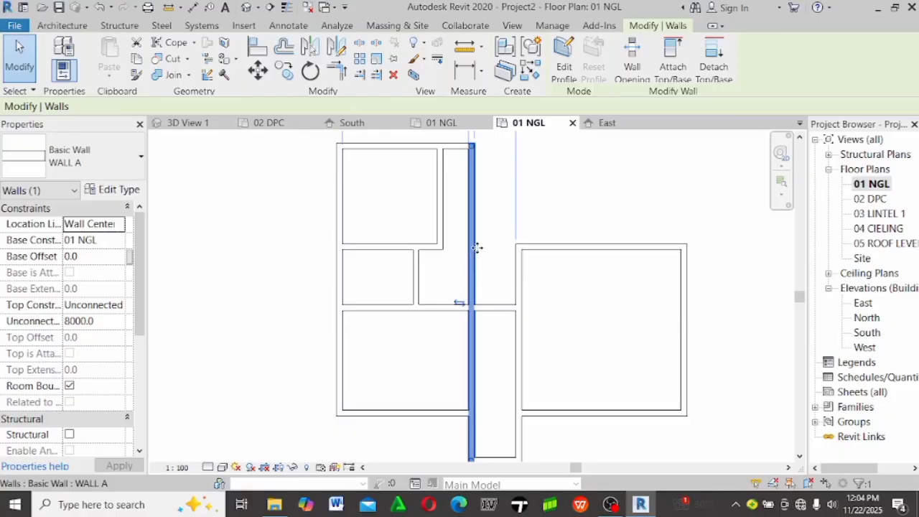
{"action": "key", "text": "Escape"}
{"action": "scroll", "coordinate": [478, 262], "scroll_direction": "down", "scroll_amount": 2}
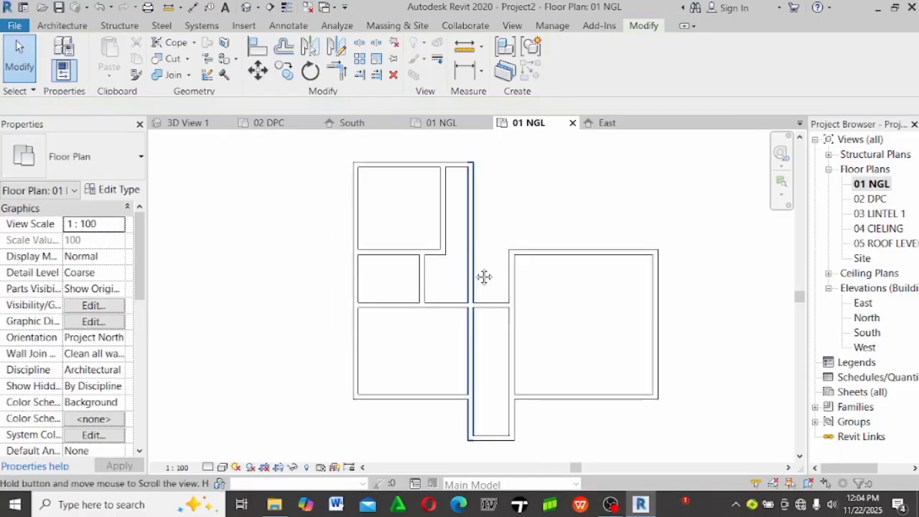
{"action": "middle_click_drag", "start_coordinate": [484, 277], "coordinate": [472, 263]}
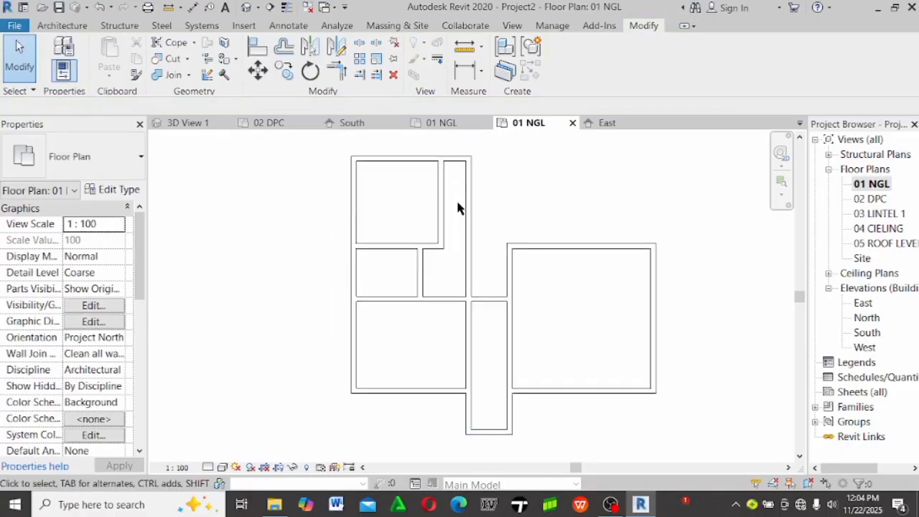
{"action": "left_click", "coordinate": [467, 218]}
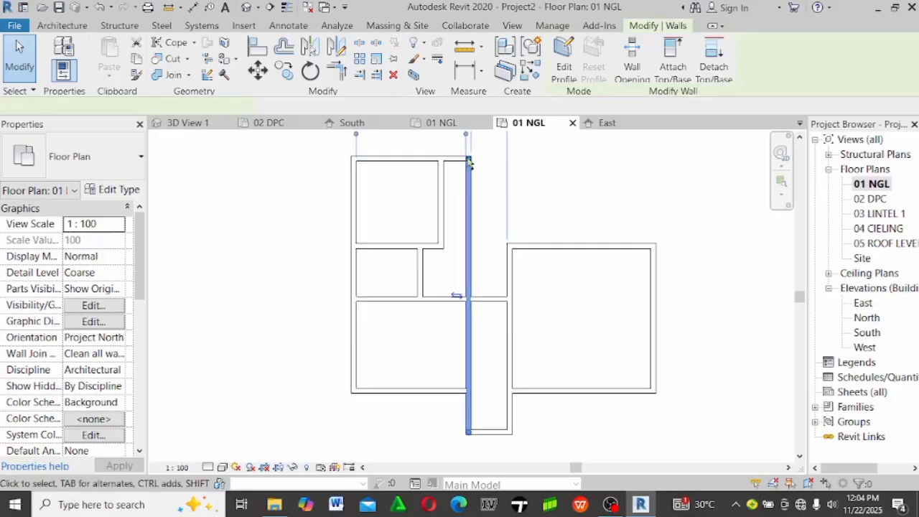
{"action": "scroll", "coordinate": [470, 160], "scroll_direction": "up", "scroll_amount": 3}
{"action": "scroll", "coordinate": [470, 161], "scroll_direction": "up", "scroll_amount": 5}
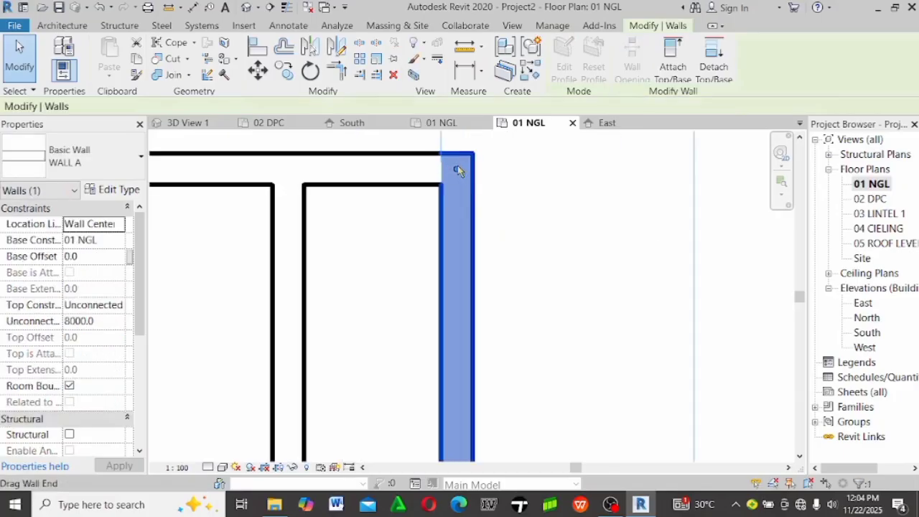
{"action": "left_click_drag", "start_coordinate": [458, 170], "coordinate": [470, 364]}
{"action": "left_click_drag", "start_coordinate": [466, 331], "coordinate": [465, 337]}
{"action": "left_click", "coordinate": [460, 350]}
{"action": "scroll", "coordinate": [453, 359], "scroll_direction": "down", "scroll_amount": 5}
{"action": "middle_click_drag", "start_coordinate": [445, 260], "coordinate": [417, 357]}
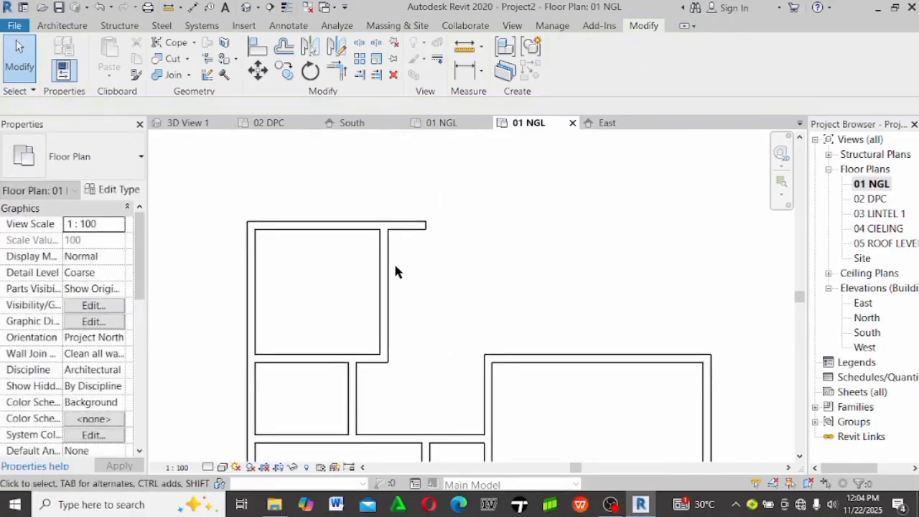
Try to stretch the east end of the north outer wall to a length of about 10500 mm
{"action": "middle_click_drag", "start_coordinate": [394, 268], "coordinate": [342, 196]}
{"action": "left_click", "coordinate": [343, 152]}
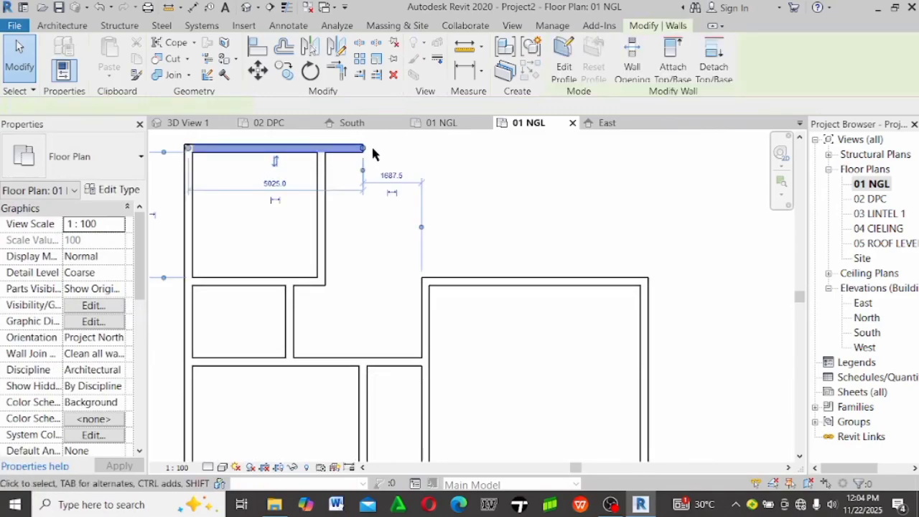
{"action": "left_click_drag", "start_coordinate": [364, 148], "coordinate": [555, 146]}
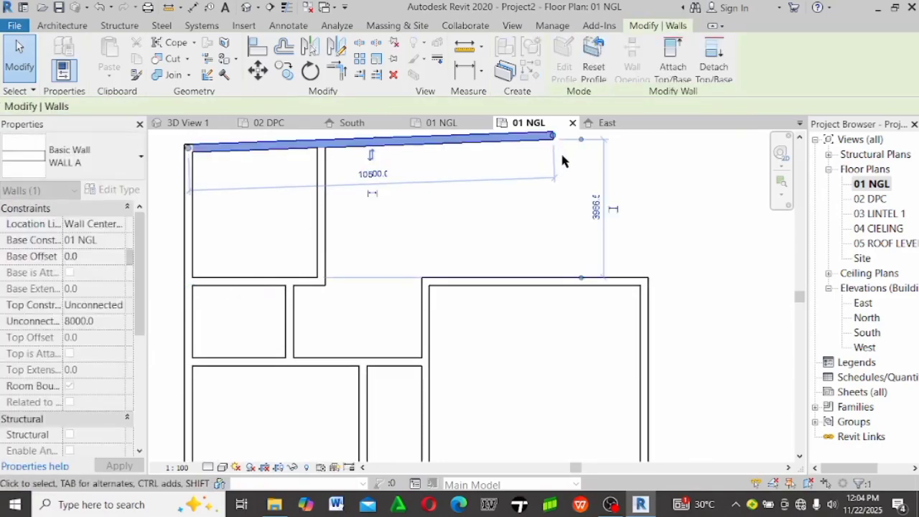
{"action": "key", "text": "ctrl+z"}
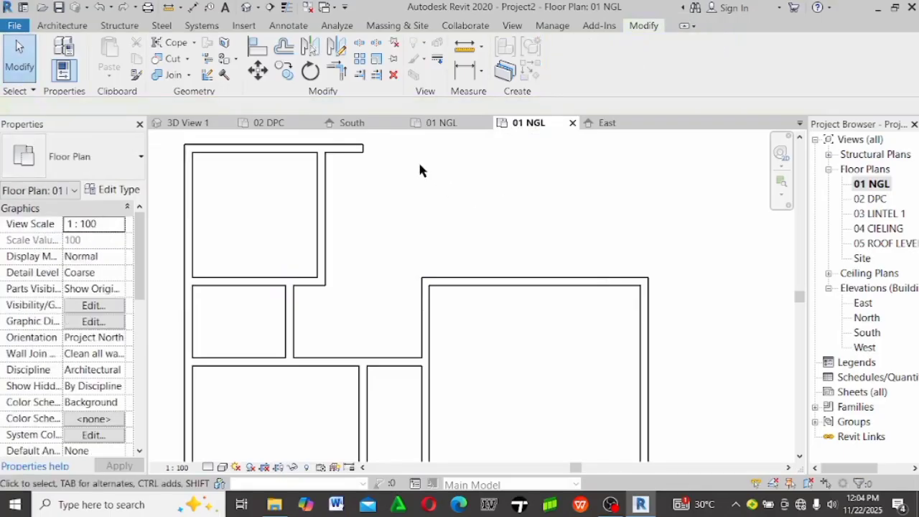
Extend the north outer wall horizontally eastward until it ends above the middle of the new east room
{"action": "left_click", "coordinate": [359, 149]}
{"action": "left_click_drag", "start_coordinate": [361, 149], "coordinate": [554, 152]}
{"action": "scroll", "coordinate": [550, 155], "scroll_direction": "down", "scroll_amount": 2}
{"action": "left_click", "coordinate": [394, 205]}
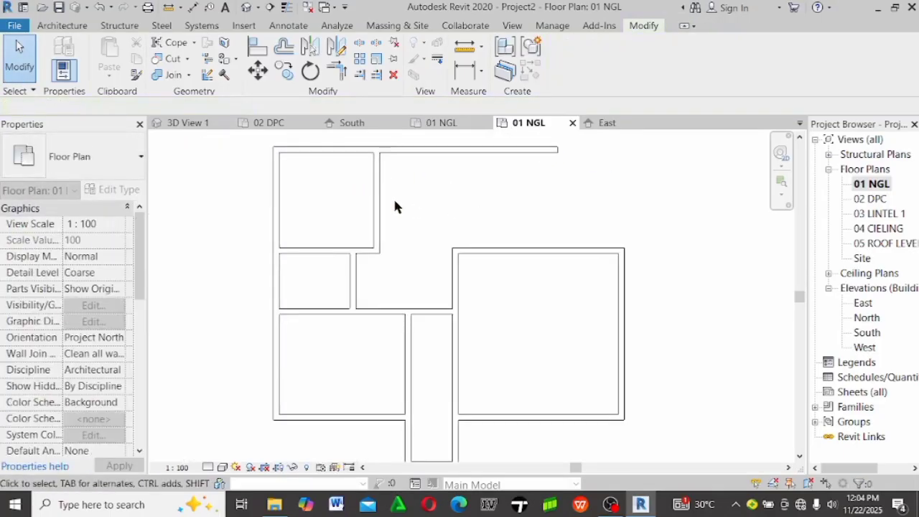
Draw a vertical WALL A wall south from the north outer wall, about 2000 mm east of the northwest room, ending near that room's south wall line
{"action": "left_click", "coordinate": [378, 194]}
{"action": "key", "text": "c"}
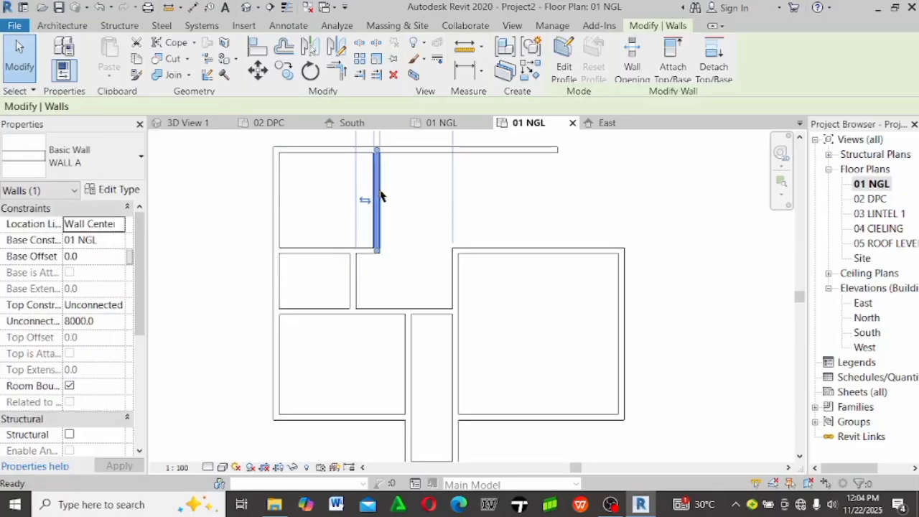
{"action": "key", "text": "w"}
{"action": "key", "text": "a"}
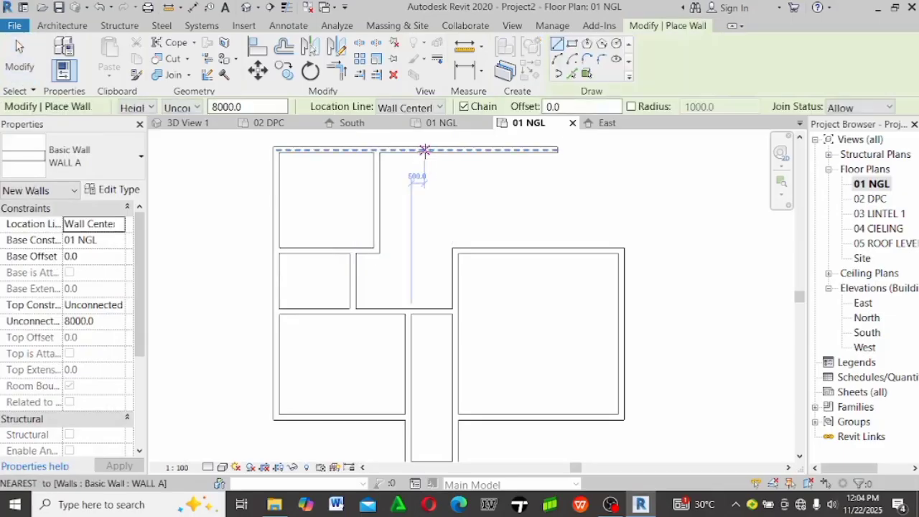
{"action": "left_click", "coordinate": [428, 151]}
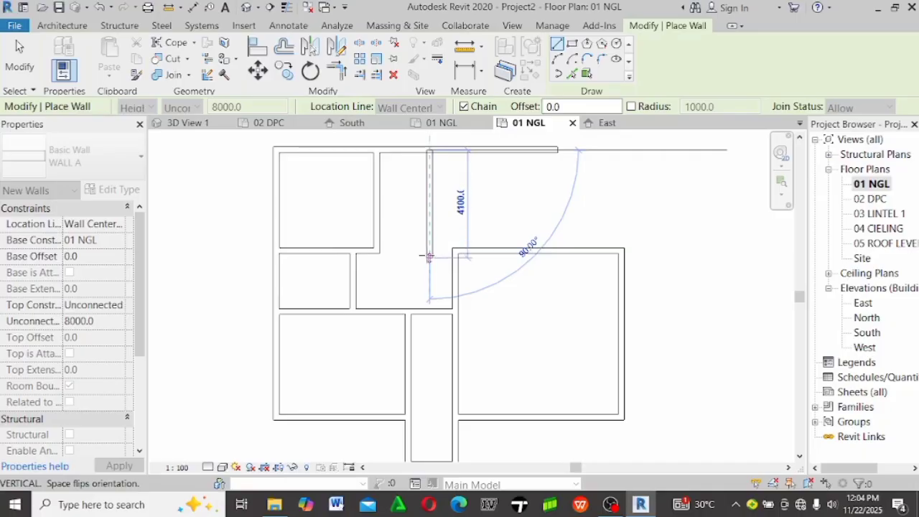
{"action": "left_click", "coordinate": [428, 250]}
{"action": "key", "text": "Escape"}
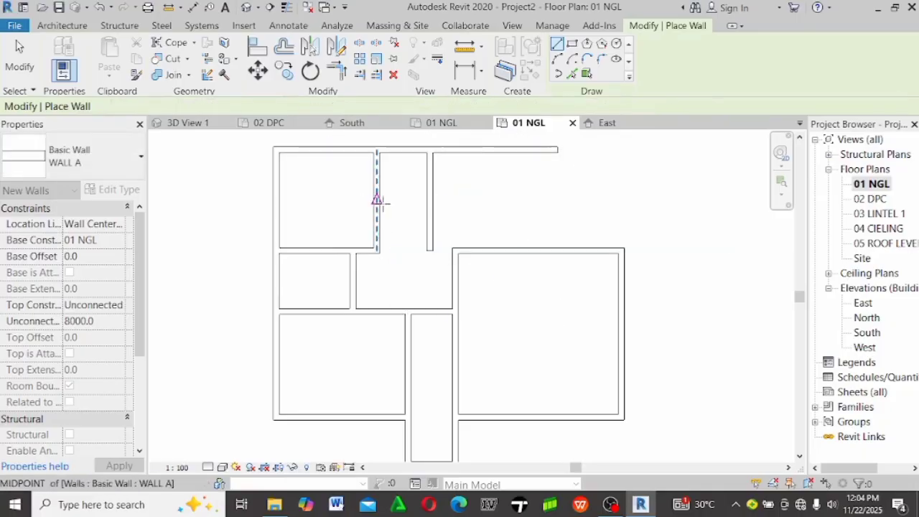
Draw a short horizontal WALL A wall, about 2000 mm long, between the northwest room's east wall and the new vertical wall
{"action": "scroll", "coordinate": [388, 208], "scroll_direction": "up", "scroll_amount": 2}
{"action": "left_click", "coordinate": [372, 219]}
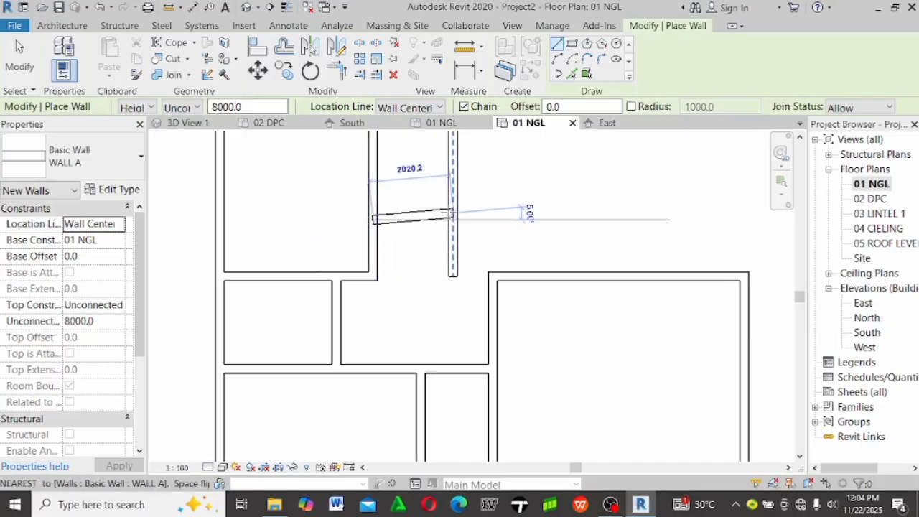
{"action": "left_click", "coordinate": [452, 221]}
{"action": "key", "text": "Escape"}
{"action": "scroll", "coordinate": [409, 207], "scroll_direction": "down", "scroll_amount": 2}
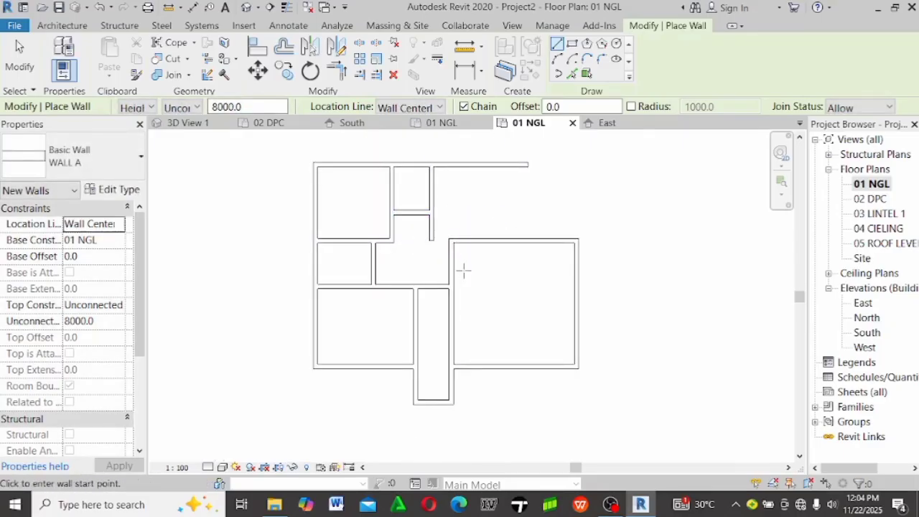
{"action": "scroll", "coordinate": [491, 276], "scroll_direction": "up", "scroll_amount": 1}
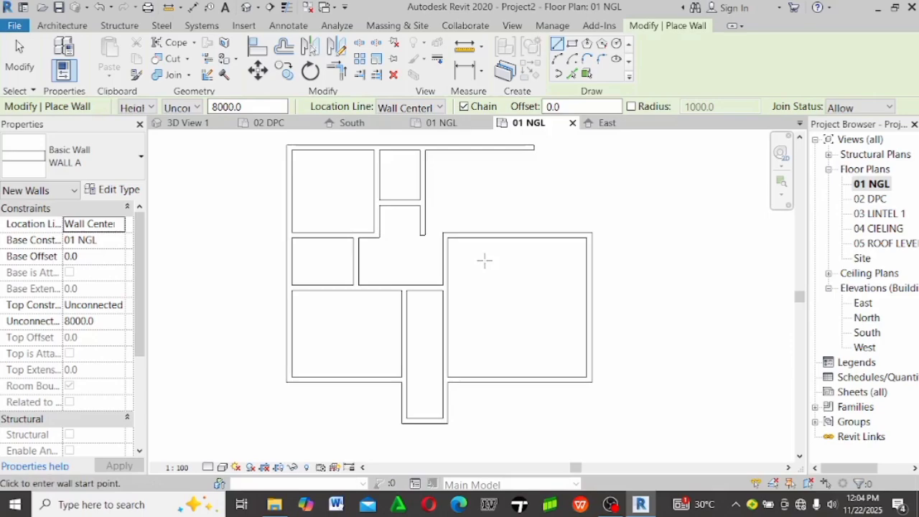
{"action": "scroll", "coordinate": [476, 217], "scroll_direction": "down", "scroll_amount": 1}
{"action": "scroll", "coordinate": [496, 360], "scroll_direction": "up", "scroll_amount": 1}
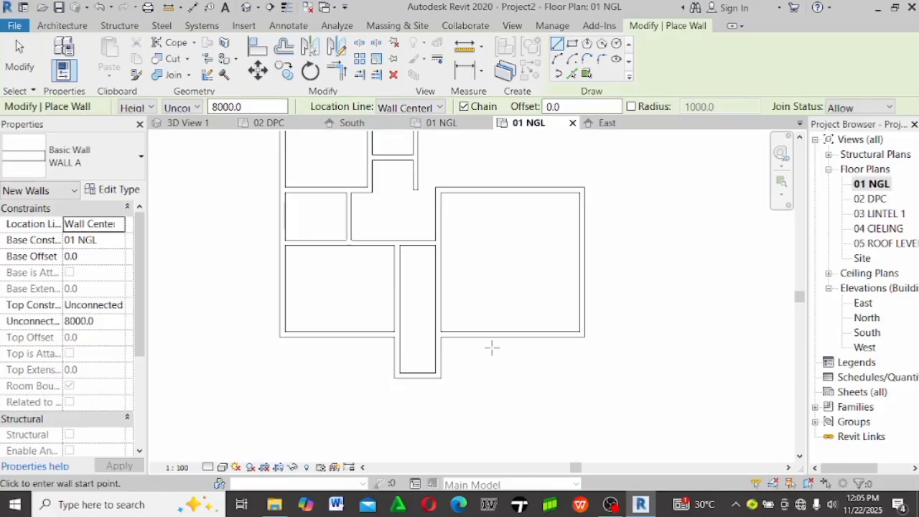
{"action": "key", "text": "Escape"}
{"action": "key", "text": "Escape"}
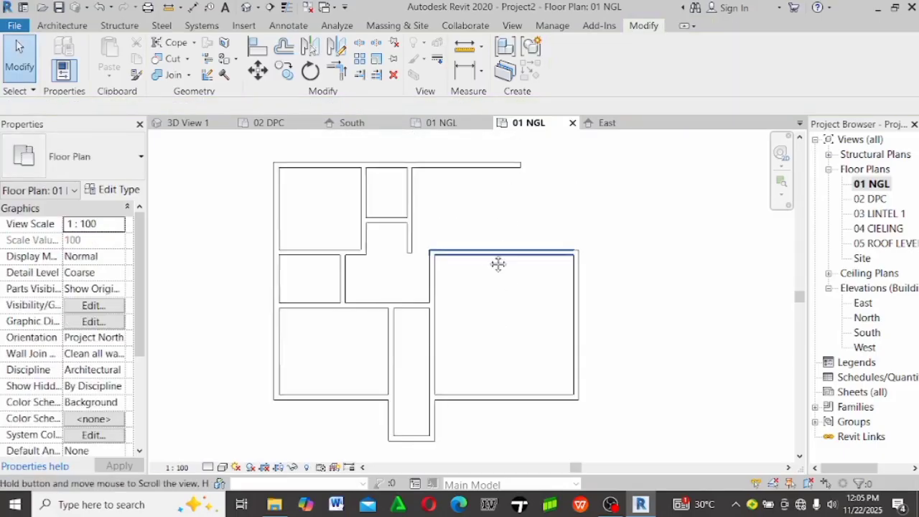
{"action": "middle_click_drag", "start_coordinate": [402, 374], "coordinate": [398, 260]}
{"action": "left_click_drag", "start_coordinate": [398, 261], "coordinate": [415, 282]}
{"action": "left_click", "coordinate": [453, 355]}
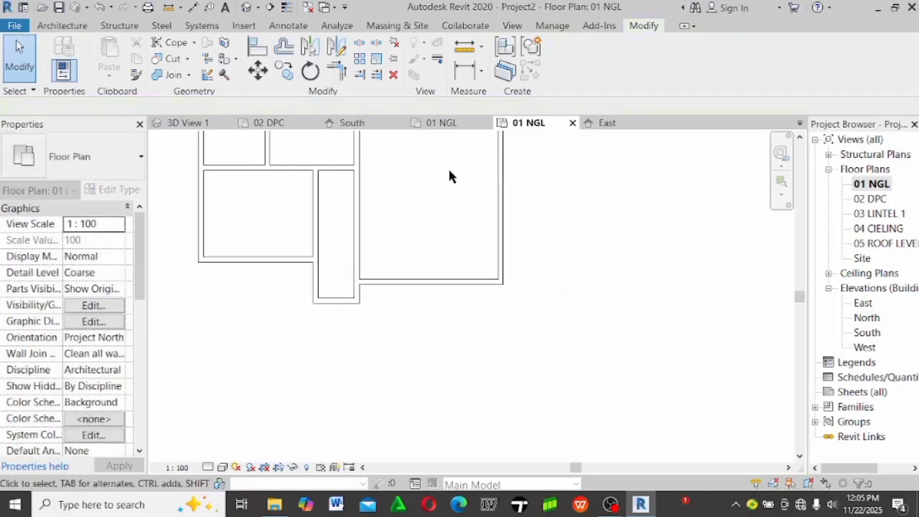
{"action": "middle_click_drag", "start_coordinate": [450, 176], "coordinate": [445, 295]}
{"action": "left_click", "coordinate": [415, 244]}
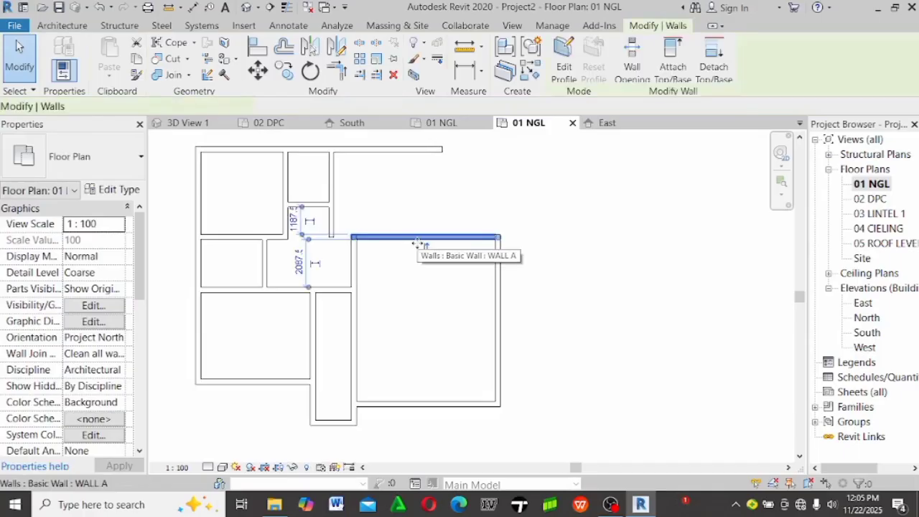
{"action": "left_click", "coordinate": [405, 294]}
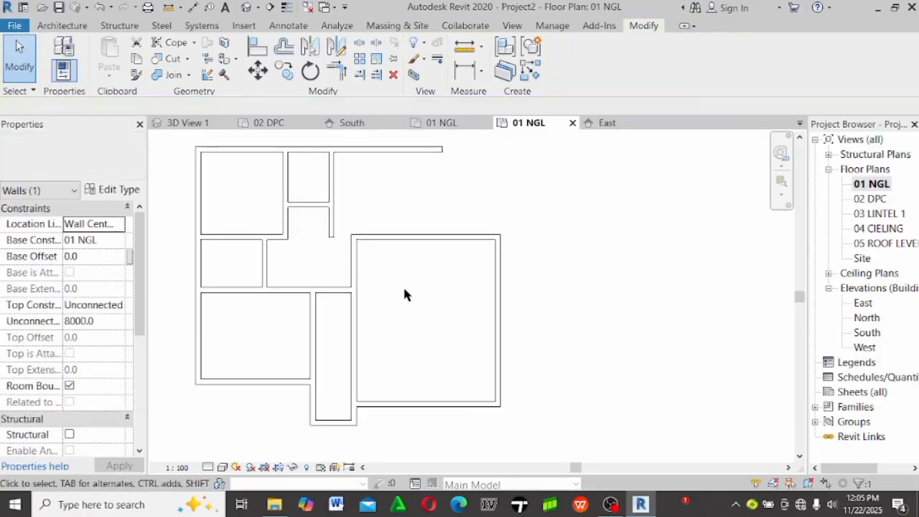
{"action": "left_click", "coordinate": [356, 335]}
{"action": "key", "text": "Escape"}
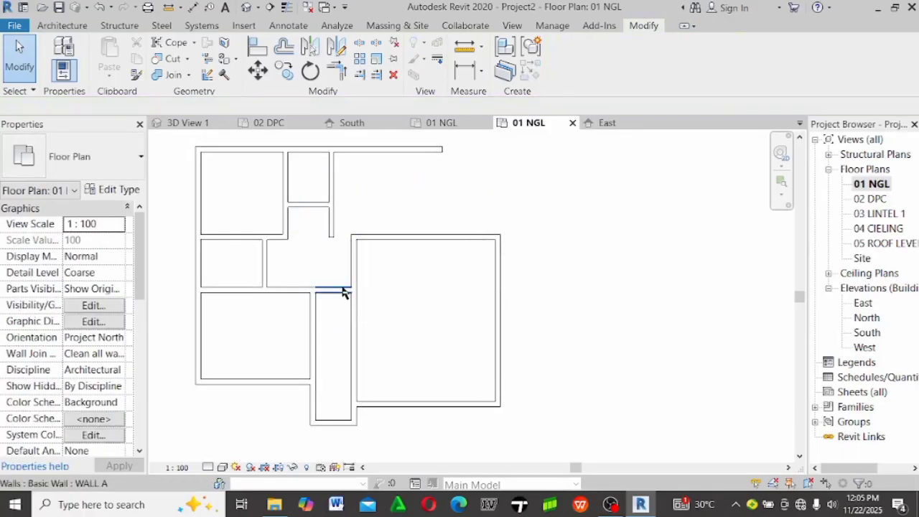
Extend the horizontal wall above the narrow south room eastward into the east room, making that segment about 6000 mm long
{"action": "left_click", "coordinate": [349, 291]}
{"action": "scroll", "coordinate": [352, 294], "scroll_direction": "up", "scroll_amount": 3}
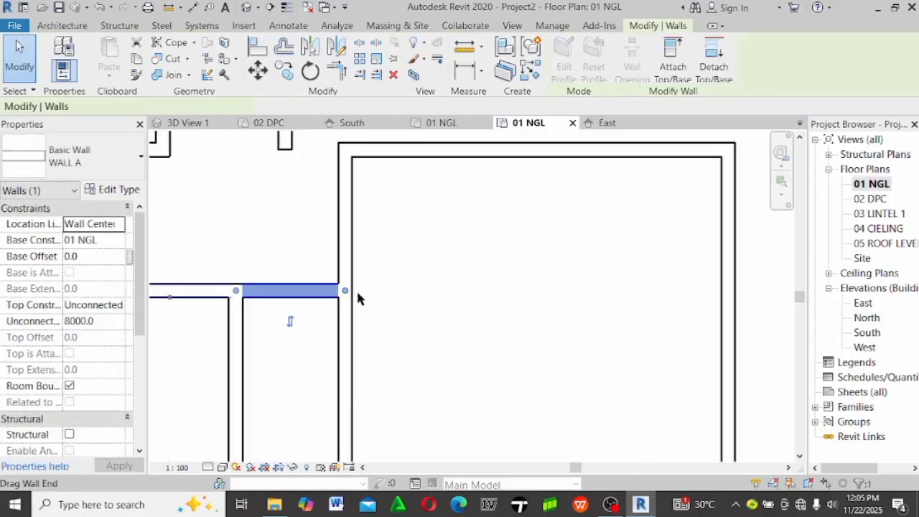
{"action": "left_click_drag", "start_coordinate": [347, 292], "coordinate": [599, 295]}
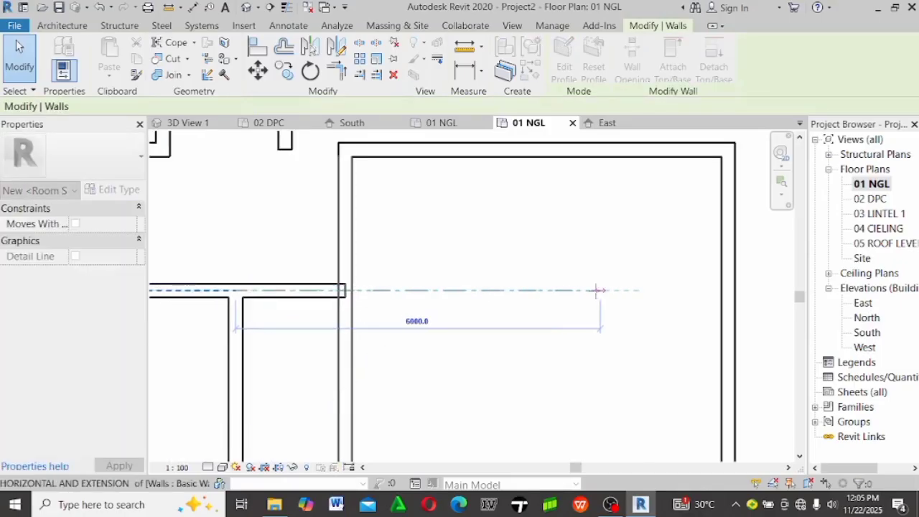
{"action": "key", "text": "Escape"}
{"action": "scroll", "coordinate": [528, 192], "scroll_direction": "down", "scroll_amount": 3}
{"action": "middle_click_drag", "start_coordinate": [552, 285], "coordinate": [485, 327]}
Shorten the east room's west wall from its north end so it stops at the extended horizontal wall, opening the corridor to the room
{"action": "scroll", "coordinate": [435, 300], "scroll_direction": "up", "scroll_amount": 2}
{"action": "scroll", "coordinate": [382, 261], "scroll_direction": "up", "scroll_amount": 2}
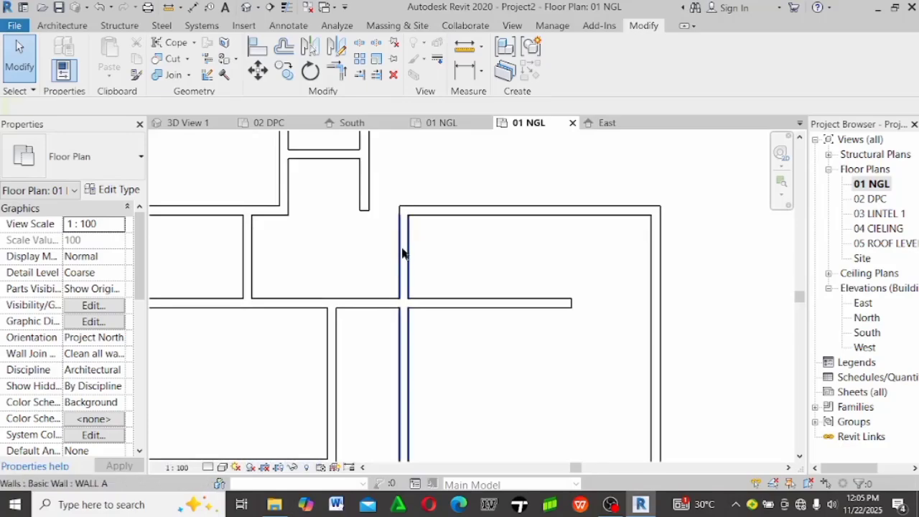
{"action": "left_click", "coordinate": [405, 205]}
{"action": "left_click_drag", "start_coordinate": [404, 192], "coordinate": [419, 328]}
{"action": "key", "text": "Escape"}
{"action": "scroll", "coordinate": [424, 287], "scroll_direction": "down", "scroll_amount": 3}
{"action": "scroll", "coordinate": [418, 280], "scroll_direction": "up", "scroll_amount": 3}
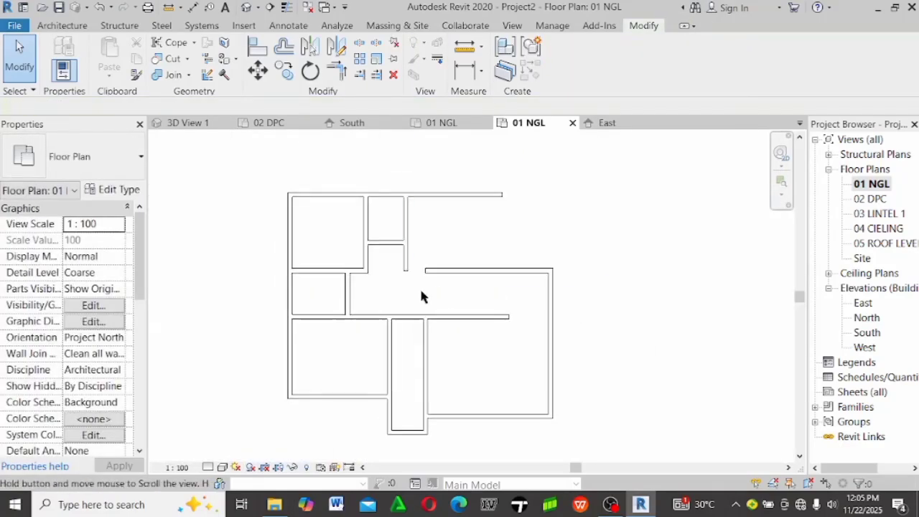
Move the southwest room's north wall to set the clear corridor width to 1800 mm
{"action": "scroll", "coordinate": [420, 266], "scroll_direction": "down", "scroll_amount": 3}
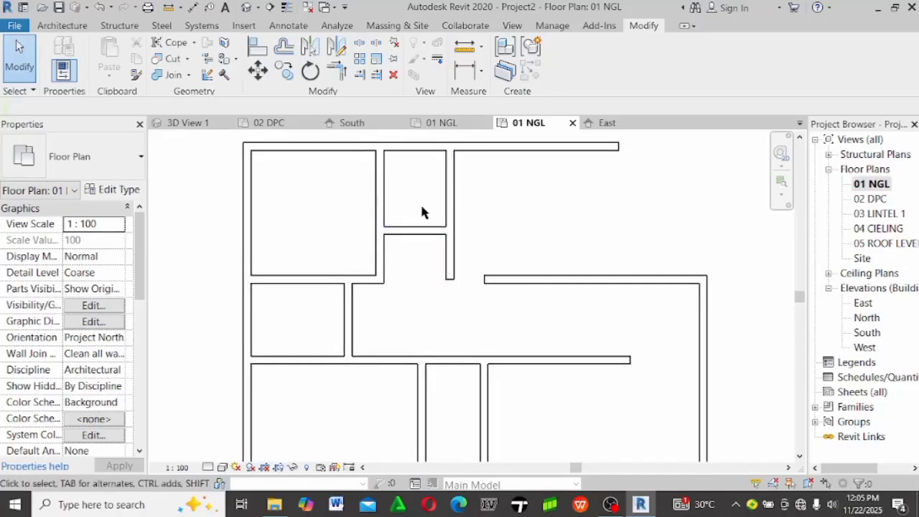
{"action": "scroll", "coordinate": [341, 314], "scroll_direction": "up", "scroll_amount": 3}
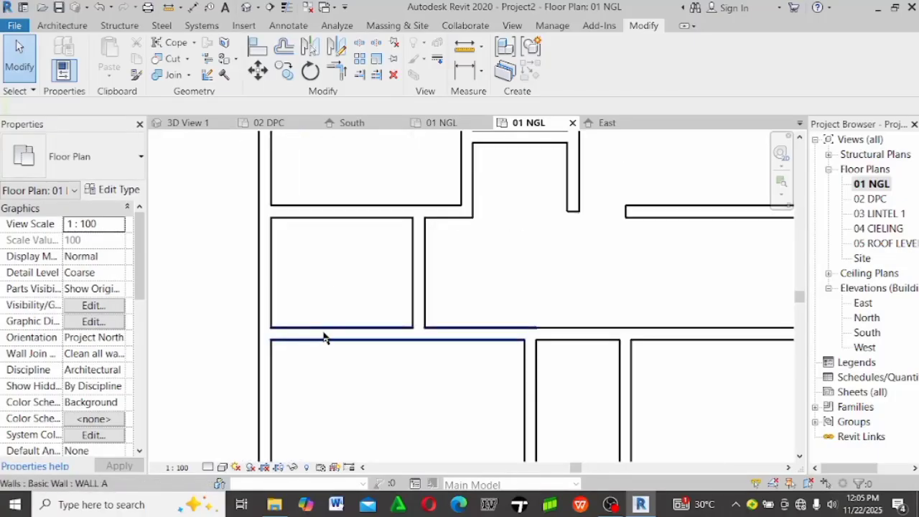
{"action": "left_click", "coordinate": [327, 335]}
{"action": "left_click", "coordinate": [580, 274]}
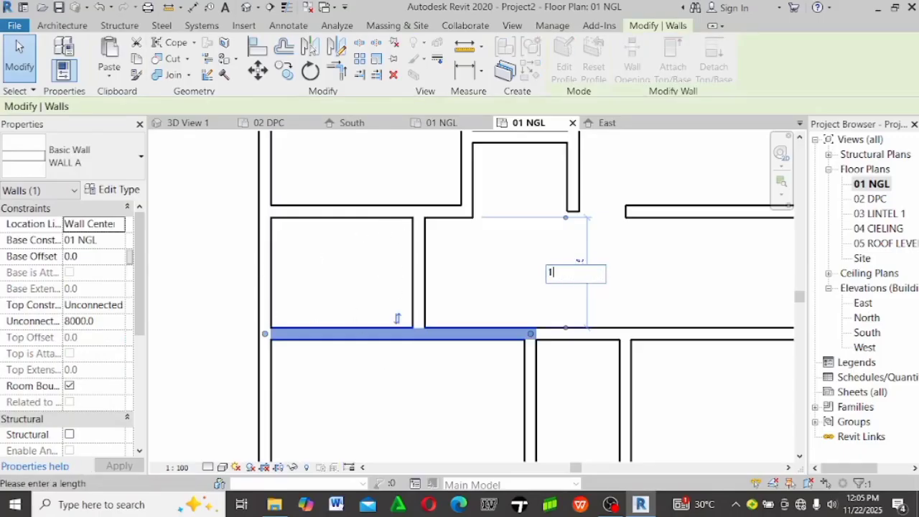
{"action": "key", "text": "Return"}
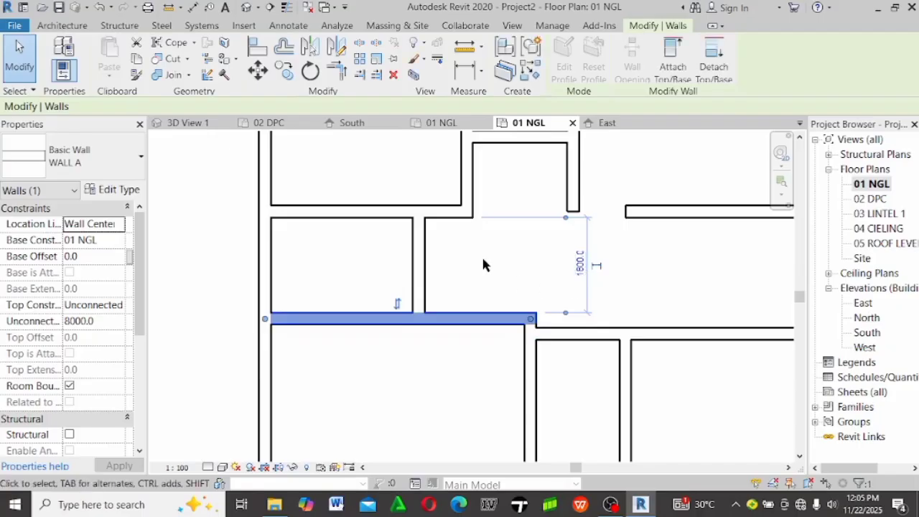
{"action": "left_click", "coordinate": [481, 256]}
Move the extended eastern segment of the corridor's south wall north to line up with the western segment
{"action": "scroll", "coordinate": [409, 236], "scroll_direction": "down", "scroll_amount": 2}
{"action": "scroll", "coordinate": [569, 298], "scroll_direction": "up", "scroll_amount": 2}
{"action": "scroll", "coordinate": [540, 265], "scroll_direction": "up", "scroll_amount": 2}
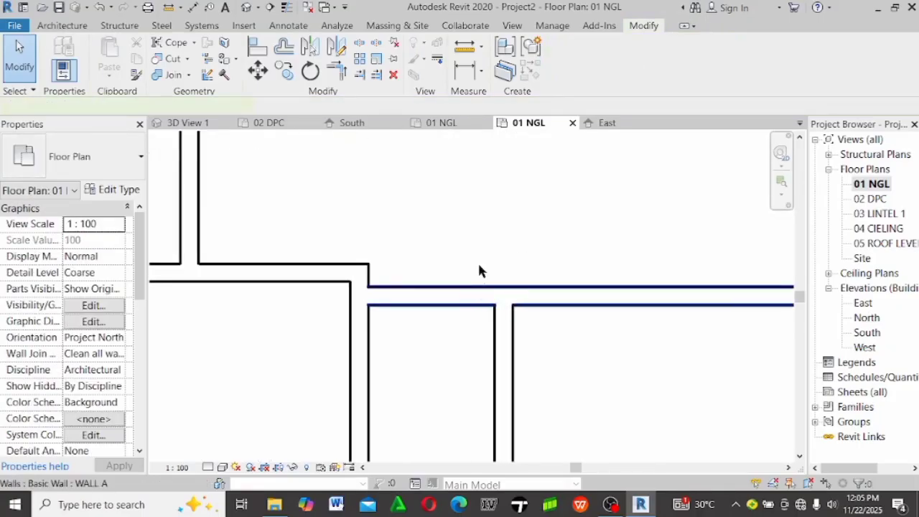
{"action": "left_click_drag", "start_coordinate": [481, 291], "coordinate": [407, 269]}
{"action": "left_click", "coordinate": [445, 190]}
{"action": "scroll", "coordinate": [435, 262], "scroll_direction": "down", "scroll_amount": 3}
Set the southwest room's clear north-south depth to 3900 mm by moving its south wall
{"action": "left_click", "coordinate": [383, 337]}
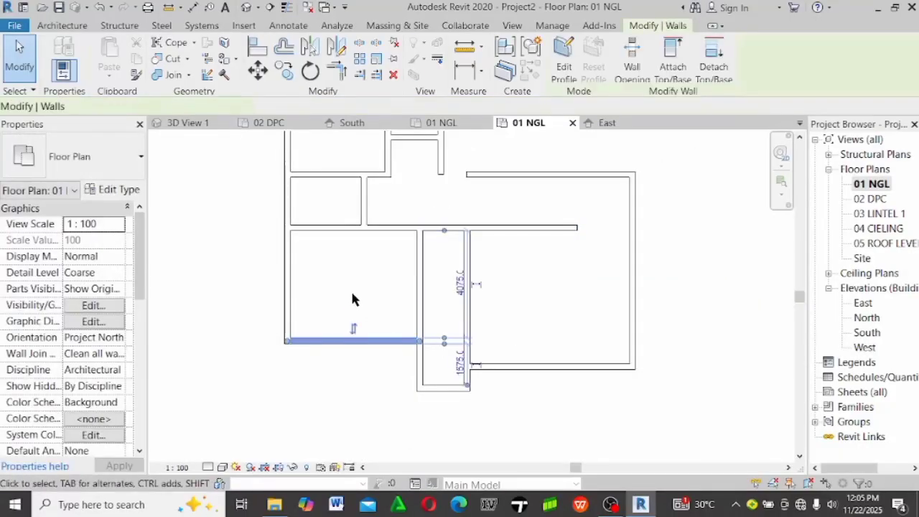
{"action": "scroll", "coordinate": [353, 300], "scroll_direction": "up", "scroll_amount": 1}
{"action": "key", "text": "Escape"}
{"action": "scroll", "coordinate": [366, 352], "scroll_direction": "up", "scroll_amount": 2}
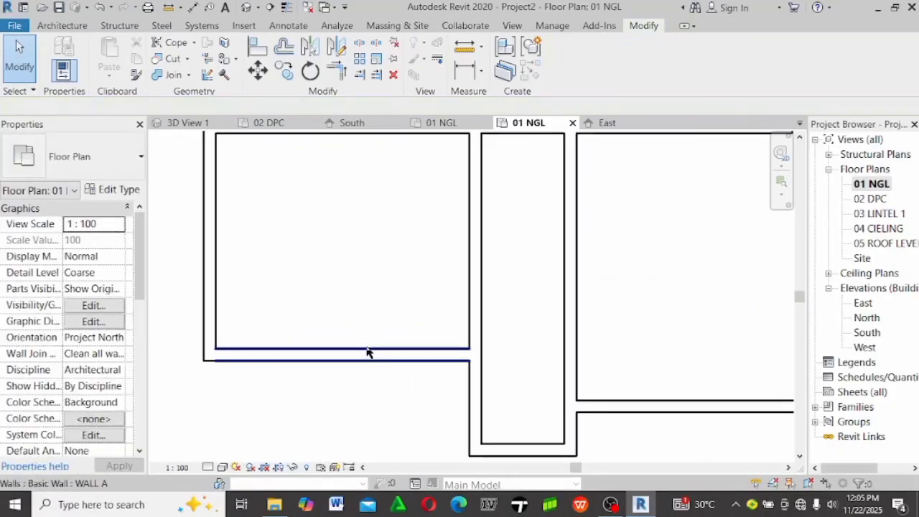
{"action": "key", "text": "ctrl+Left"}
{"action": "left_click", "coordinate": [512, 240]}
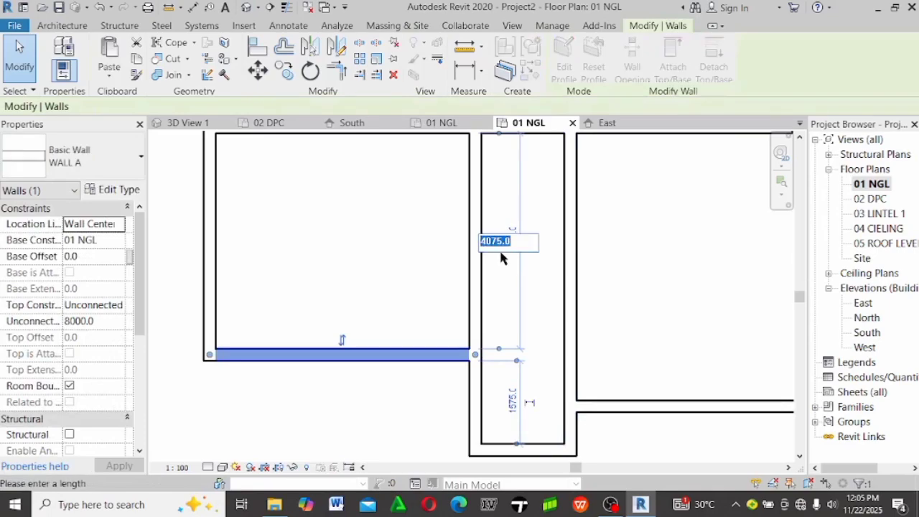
{"action": "scroll", "coordinate": [488, 284], "scroll_direction": "down", "scroll_amount": 1}
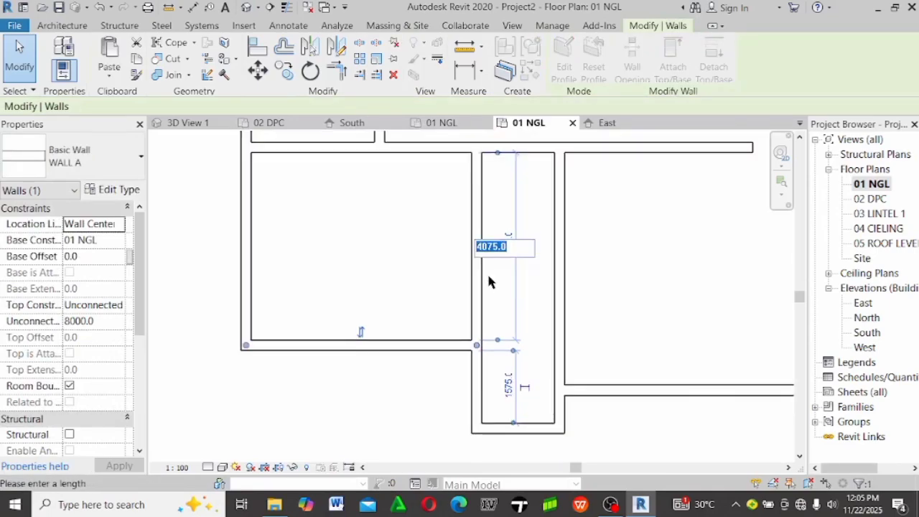
{"action": "type", "text": "3900"}
{"action": "key", "text": "Return"}
{"action": "left_click", "coordinate": [690, 275]}
{"action": "scroll", "coordinate": [413, 292], "scroll_direction": "down", "scroll_amount": 1}
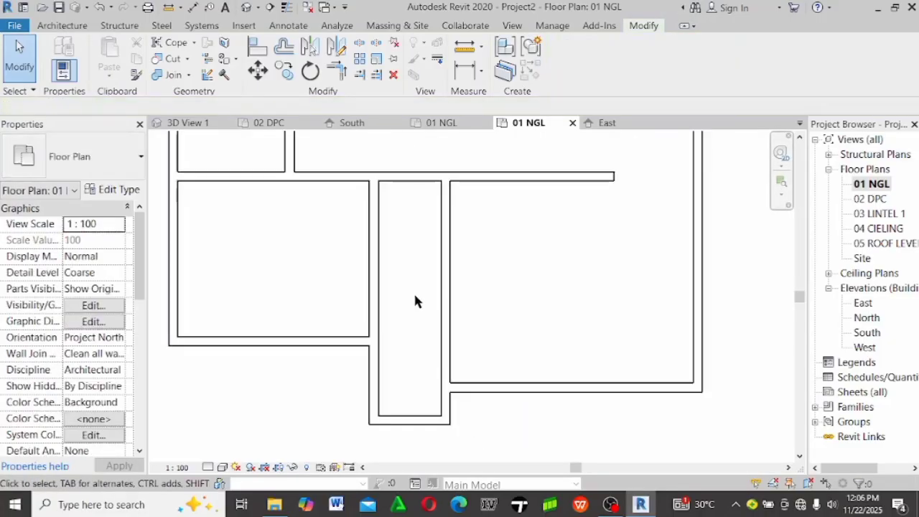
Draw a horizontal WALL A partition across the narrow south room, between its west and east walls, in the room's northern half
{"action": "scroll", "coordinate": [379, 369], "scroll_direction": "down", "scroll_amount": 1}
{"action": "left_click", "coordinate": [426, 270]}
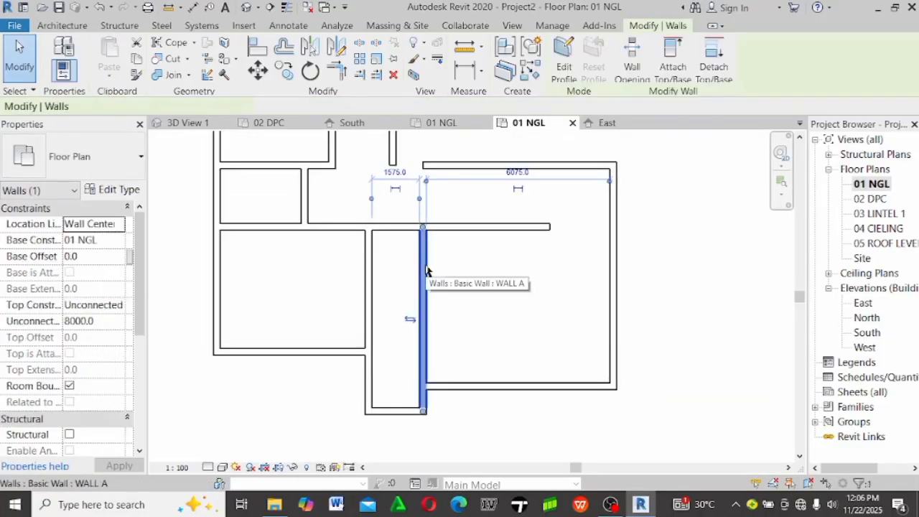
{"action": "key", "text": "c"}
{"action": "key", "text": "s"}
{"action": "scroll", "coordinate": [426, 271], "scroll_direction": "up", "scroll_amount": 2}
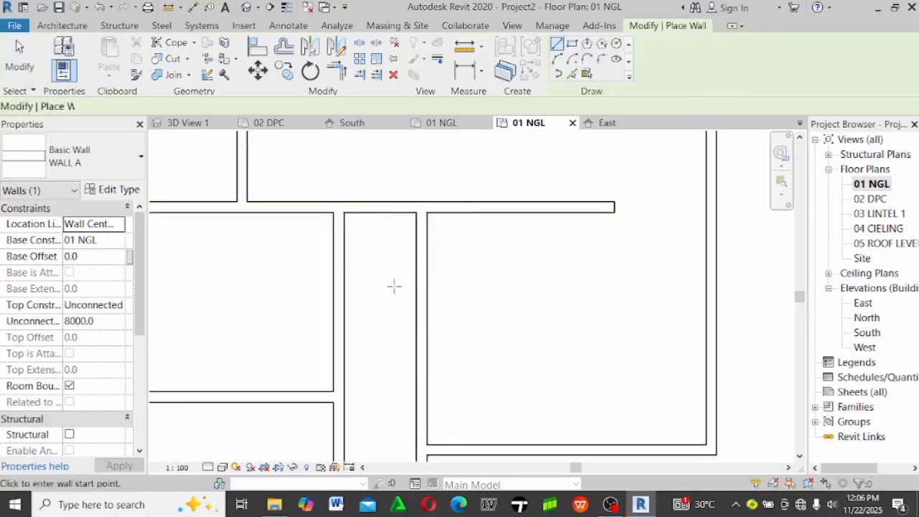
{"action": "left_click", "coordinate": [343, 294]}
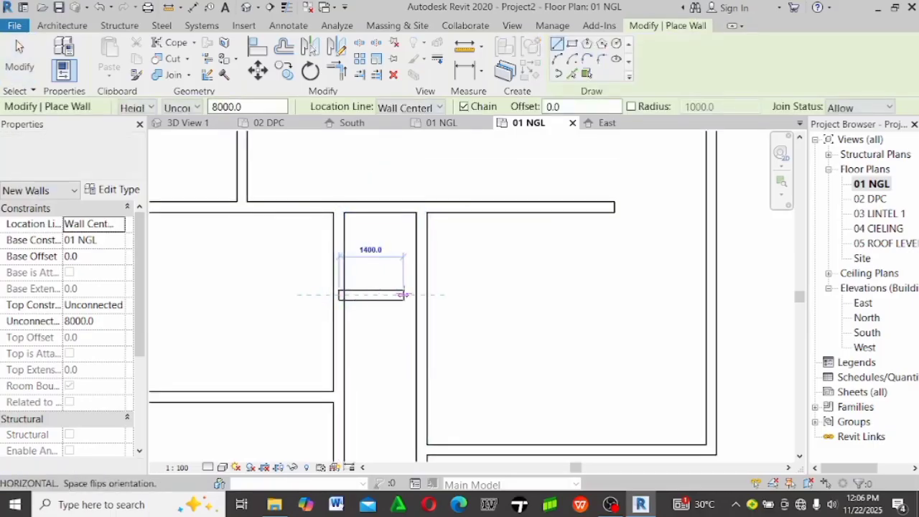
{"action": "left_click", "coordinate": [421, 295]}
{"action": "scroll", "coordinate": [420, 295], "scroll_direction": "down", "scroll_amount": 3}
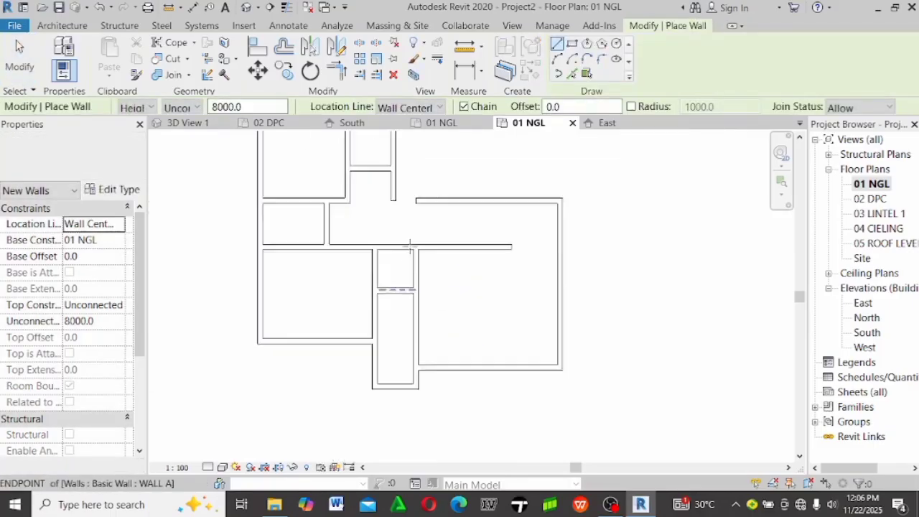
{"action": "key", "text": "Escape"}
{"action": "key", "text": "Escape"}
Set the narrow south room's clear width to 1200 mm by moving its east wall
{"action": "scroll", "coordinate": [418, 287], "scroll_direction": "up", "scroll_amount": 4}
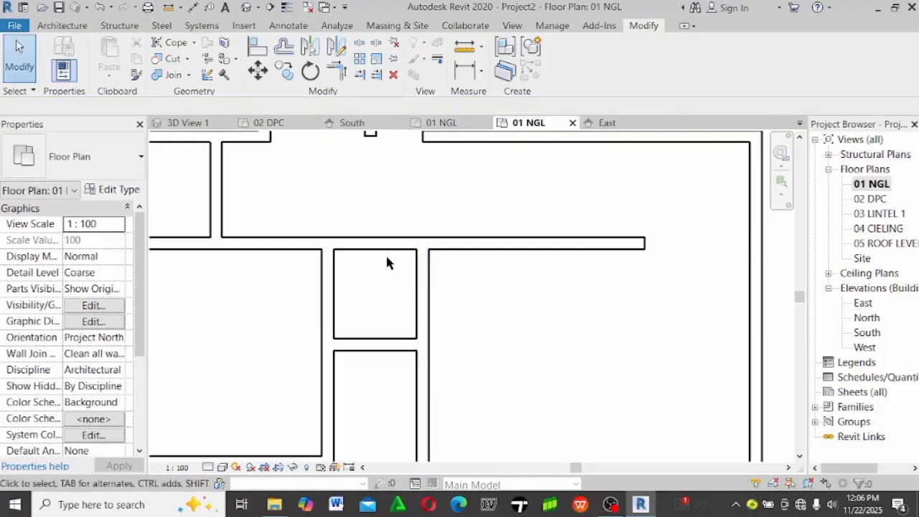
{"action": "scroll", "coordinate": [387, 265], "scroll_direction": "down", "scroll_amount": 1}
{"action": "scroll", "coordinate": [395, 277], "scroll_direction": "down", "scroll_amount": 1}
{"action": "scroll", "coordinate": [398, 269], "scroll_direction": "down", "scroll_amount": 1}
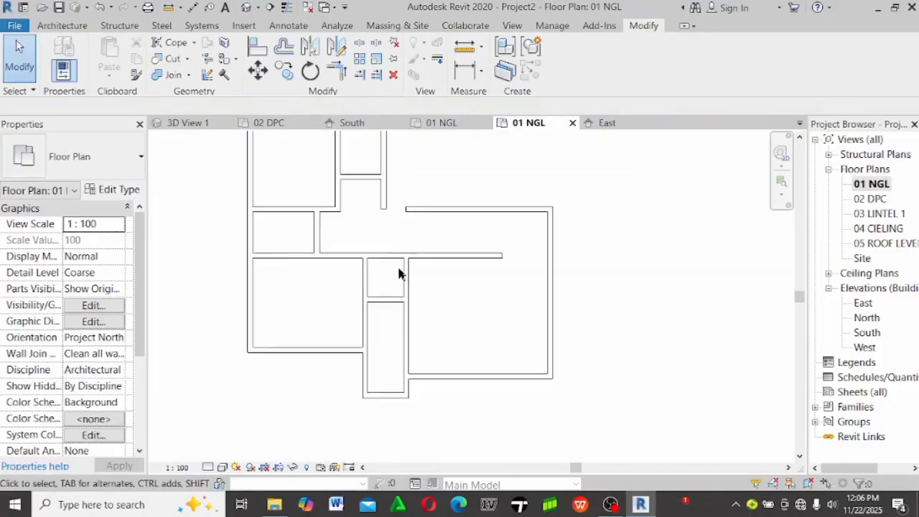
{"action": "scroll", "coordinate": [442, 264], "scroll_direction": "up", "scroll_amount": 1}
{"action": "middle_click_drag", "start_coordinate": [451, 281], "coordinate": [432, 271]}
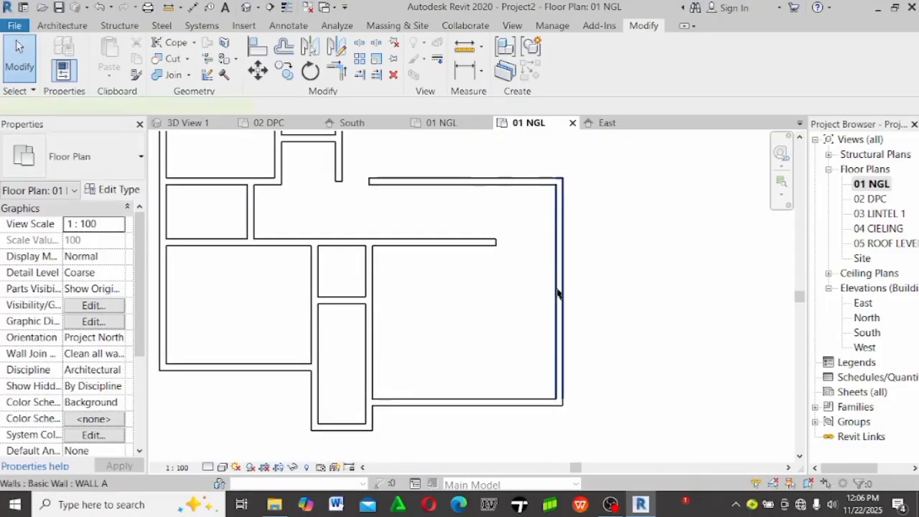
{"action": "left_click", "coordinate": [552, 294]}
{"action": "key", "text": "Escape"}
{"action": "left_click", "coordinate": [364, 349]}
{"action": "scroll", "coordinate": [352, 355], "scroll_direction": "down", "scroll_amount": 1}
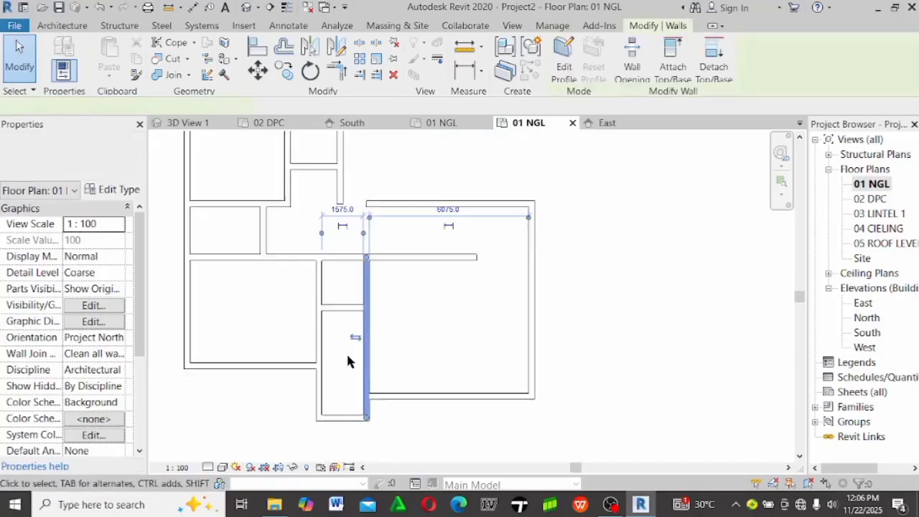
{"action": "left_click", "coordinate": [343, 210]}
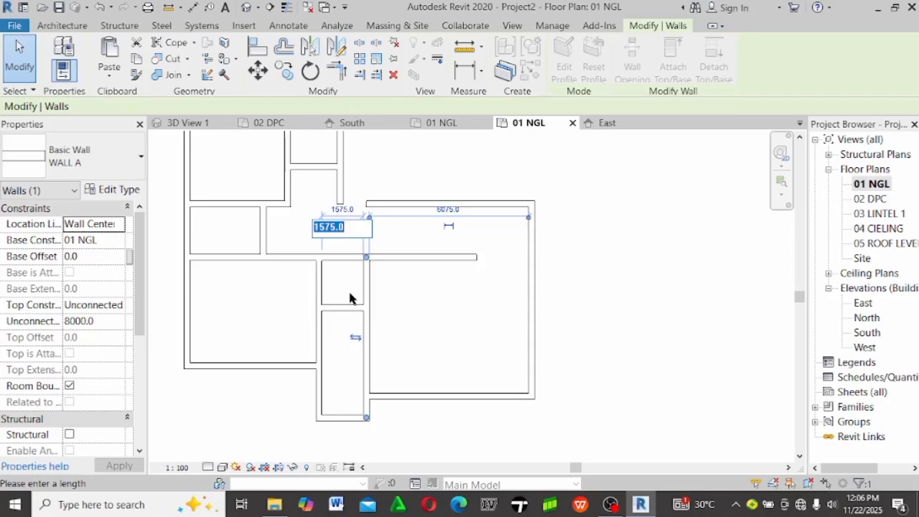
{"action": "type", "text": "1200"}
{"action": "key", "text": "Return"}
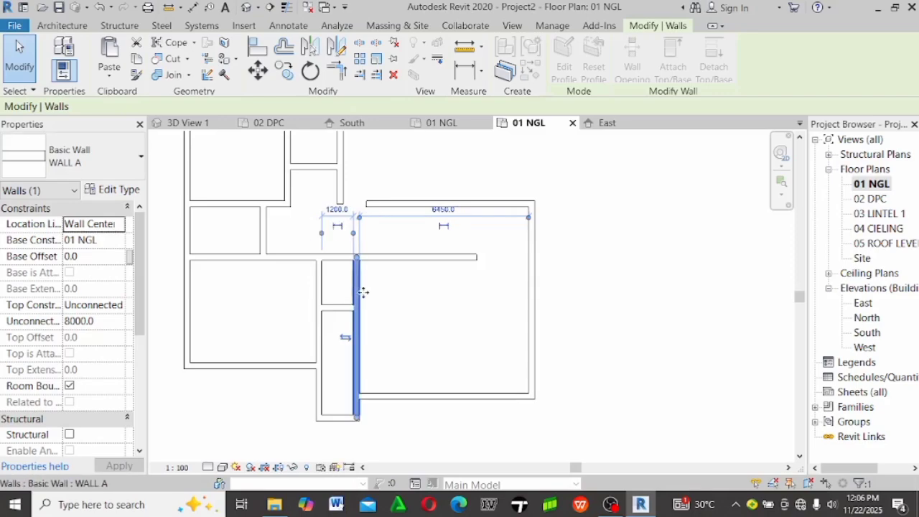
{"action": "left_click", "coordinate": [444, 334]}
Move the partition in the narrow south room southward and set the clear depth of the space south of it to 2700 mm
{"action": "scroll", "coordinate": [402, 323], "scroll_direction": "up", "scroll_amount": 2}
{"action": "left_click_drag", "start_coordinate": [341, 298], "coordinate": [340, 326]}
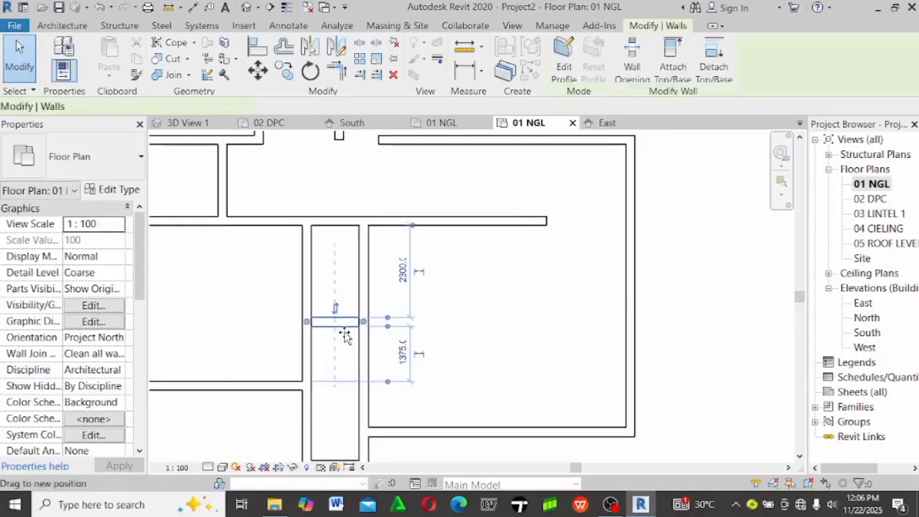
{"action": "left_click", "coordinate": [349, 308]}
{"action": "left_click", "coordinate": [349, 329]}
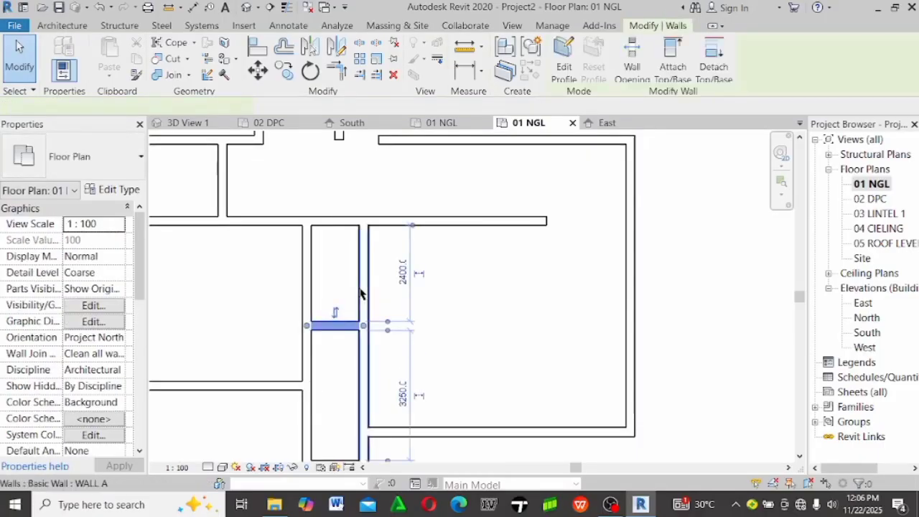
{"action": "middle_click_drag", "start_coordinate": [374, 362], "coordinate": [370, 343]}
{"action": "left_click", "coordinate": [400, 379]}
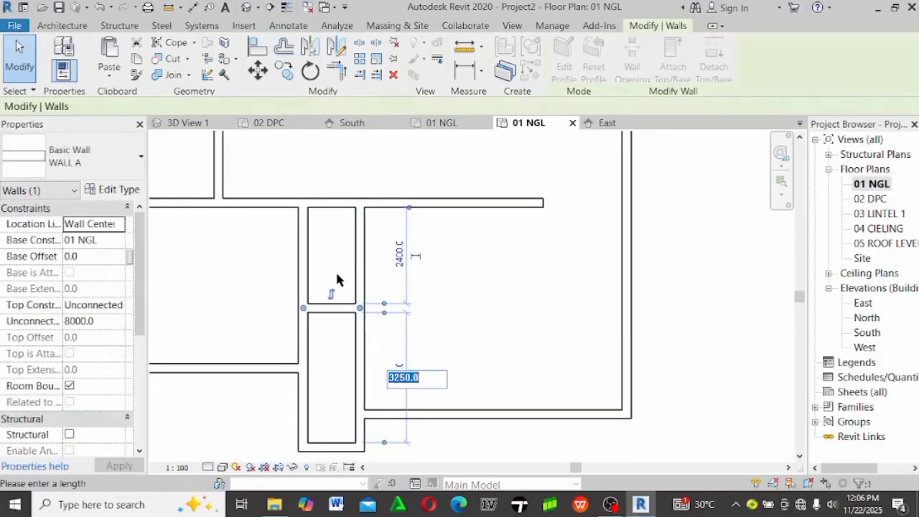
{"action": "type", "text": "2700"}
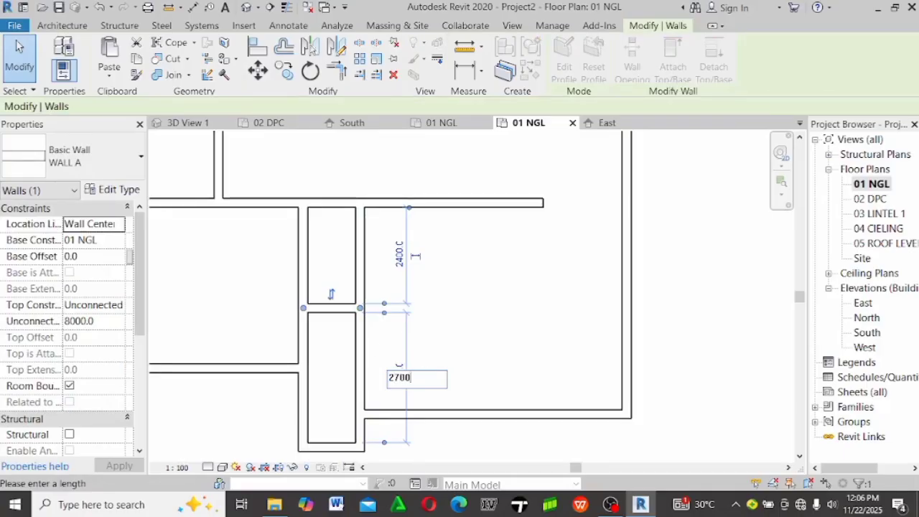
{"action": "key", "text": "Return"}
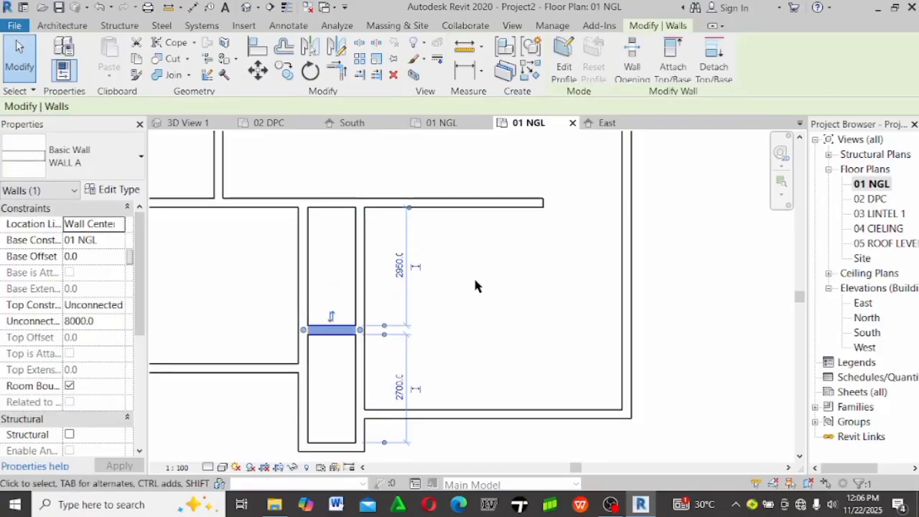
{"action": "left_click", "coordinate": [474, 280]}
{"action": "scroll", "coordinate": [466, 280], "scroll_direction": "down", "scroll_amount": 2}
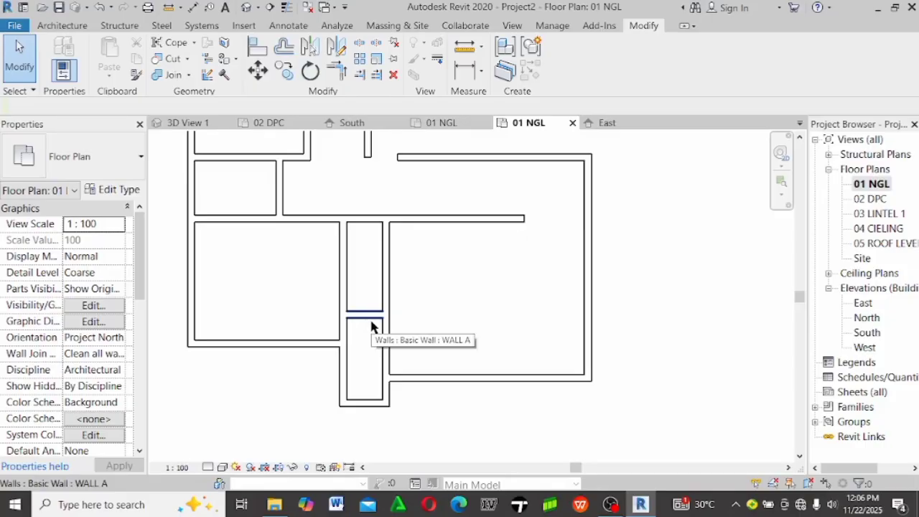
Move the narrow south room's partition to set the clear depth south of it to 3000 mm, and delete the dimension used
{"action": "left_click", "coordinate": [400, 316]}
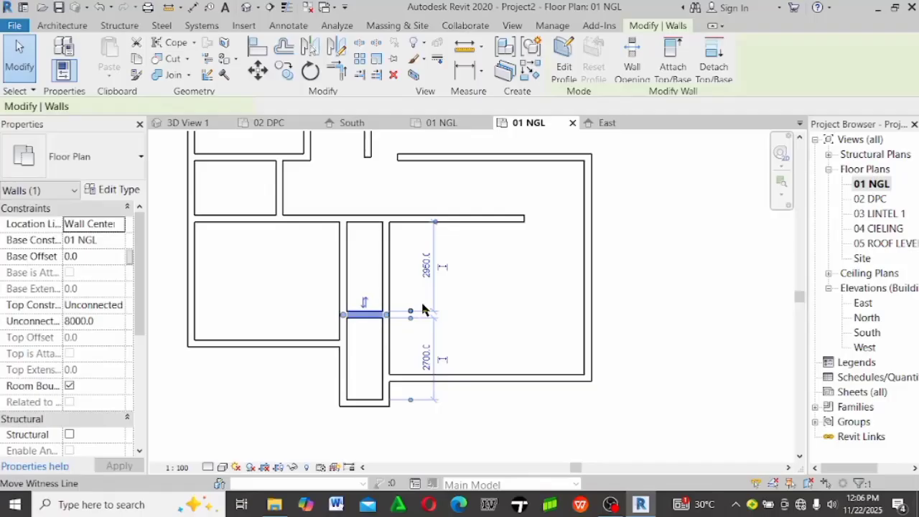
{"action": "left_click", "coordinate": [421, 347]}
{"action": "left_click", "coordinate": [365, 317]}
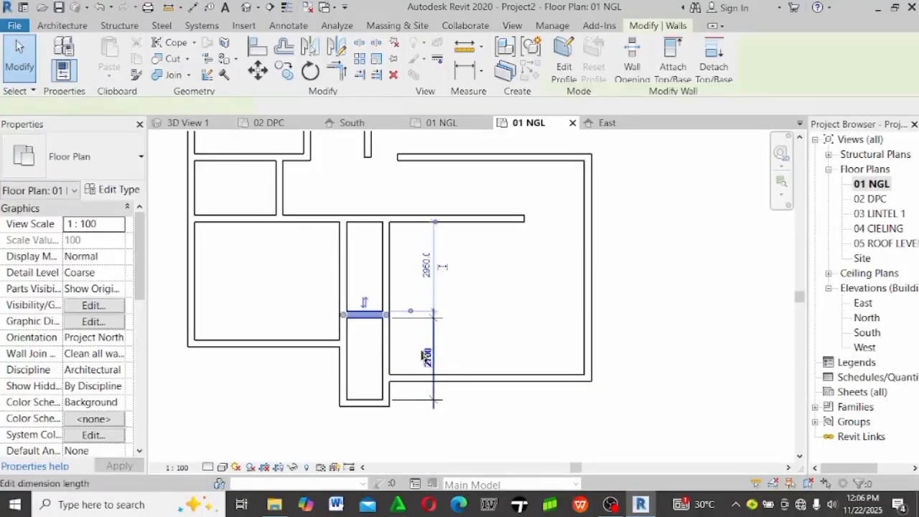
{"action": "left_click", "coordinate": [427, 356]}
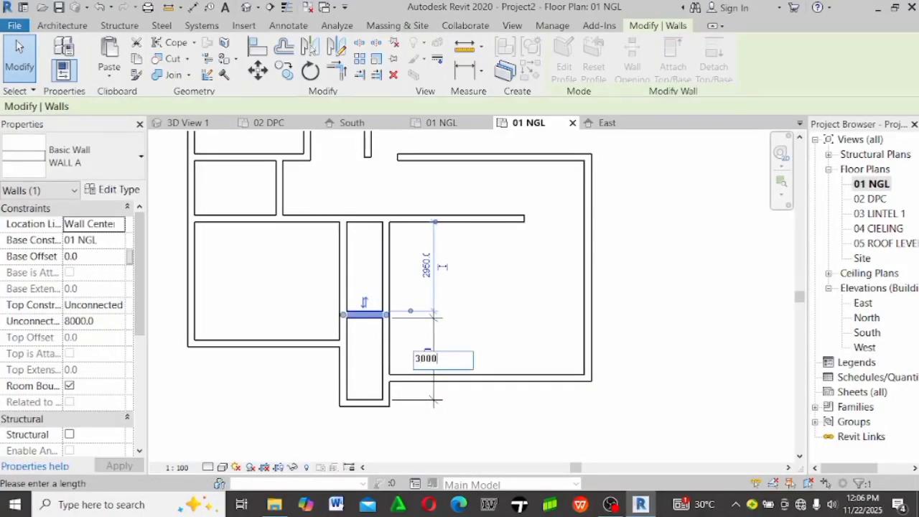
{"action": "key", "text": "Return"}
{"action": "left_click", "coordinate": [462, 347]}
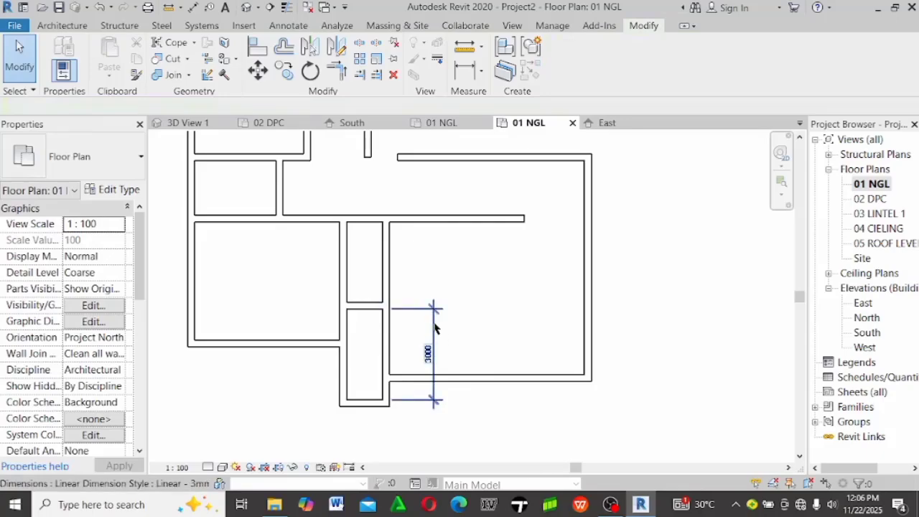
{"action": "left_click", "coordinate": [434, 329]}
{"action": "key", "text": "Delete"}
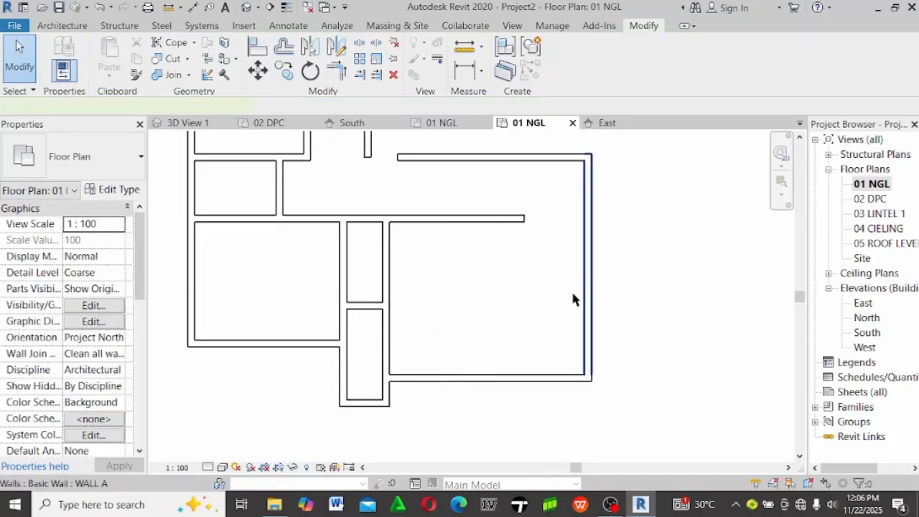
Set the large southeast room's clear width to 5400 mm by moving its east wall
{"action": "left_click", "coordinate": [586, 300]}
{"action": "scroll", "coordinate": [457, 403], "scroll_direction": "down", "scroll_amount": 2}
{"action": "left_click", "coordinate": [479, 174]}
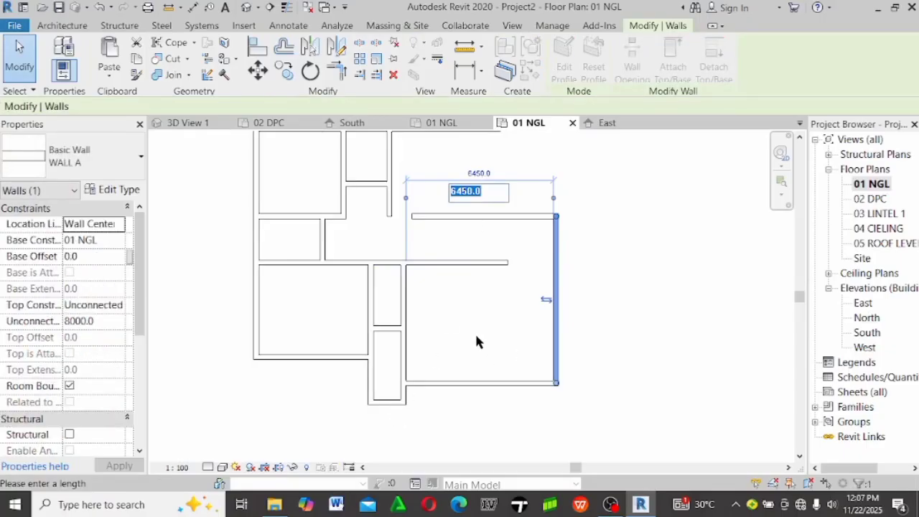
{"action": "type", "text": "5400"}
{"action": "key", "text": "Return"}
{"action": "left_click", "coordinate": [634, 330]}
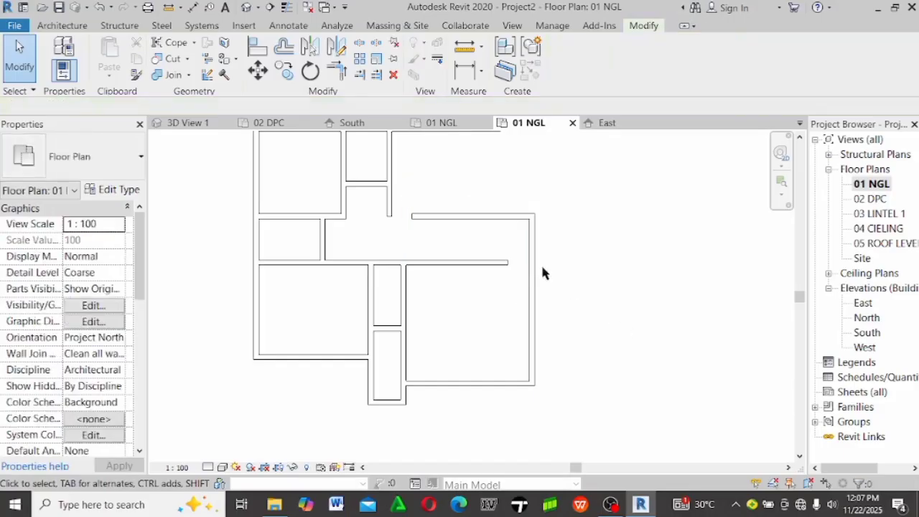
Shorten the long horizontal wall north of the south rooms by pulling its free east end westward
{"action": "scroll", "coordinate": [463, 237], "scroll_direction": "up", "scroll_amount": 2}
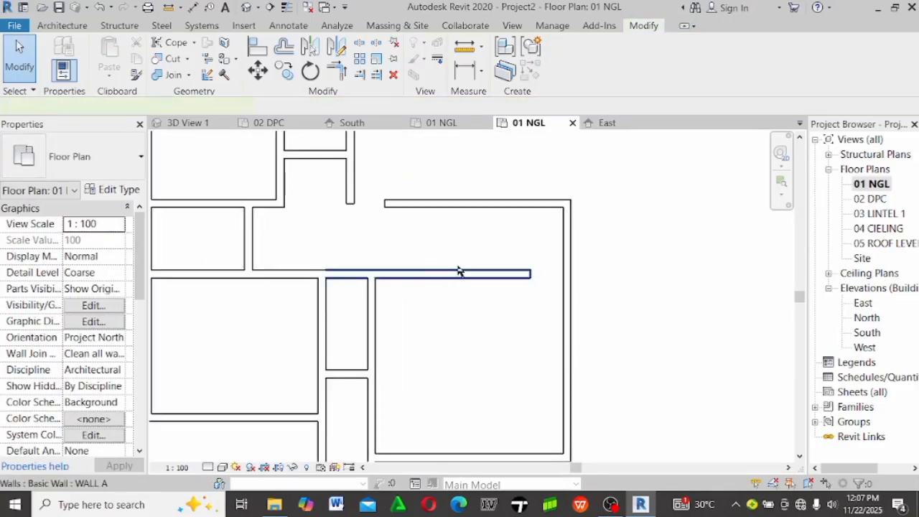
{"action": "left_click", "coordinate": [460, 272]}
{"action": "scroll", "coordinate": [459, 271], "scroll_direction": "up", "scroll_amount": 2}
{"action": "left_click_drag", "start_coordinate": [570, 279], "coordinate": [452, 278]}
{"action": "left_click", "coordinate": [457, 338]}
{"action": "scroll", "coordinate": [459, 302], "scroll_direction": "down", "scroll_amount": 3}
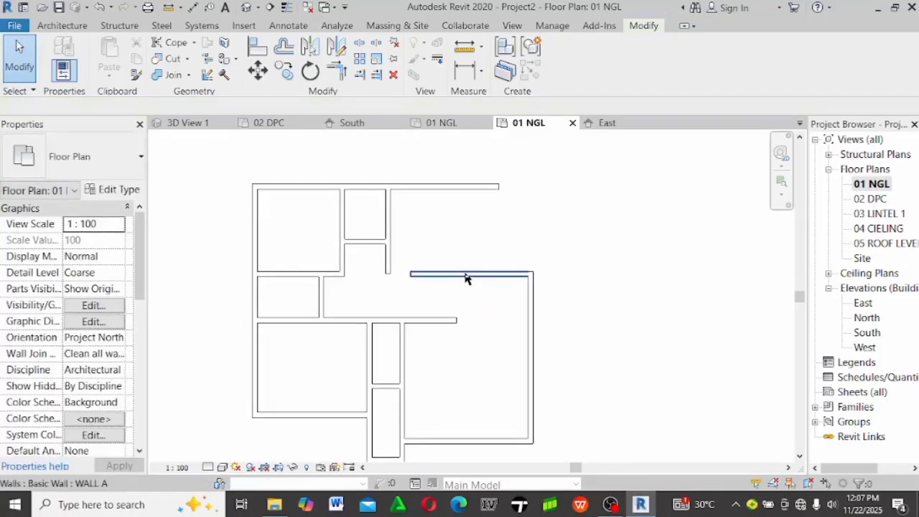
Move the large southeast room's north wall northward, about 3210 mm clear of the horizontal wall south of it, in line with the small north room's south wall
{"action": "scroll", "coordinate": [465, 278], "scroll_direction": "up", "scroll_amount": 2}
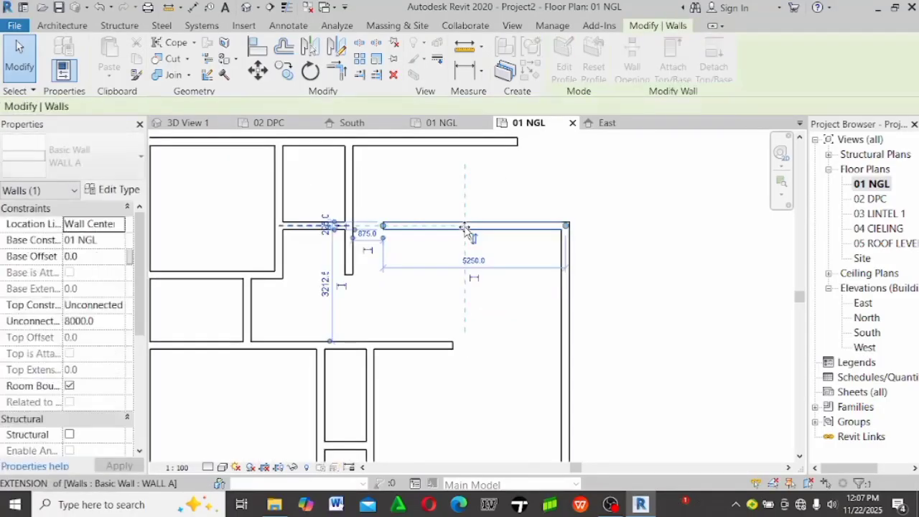
{"action": "left_click", "coordinate": [445, 318]}
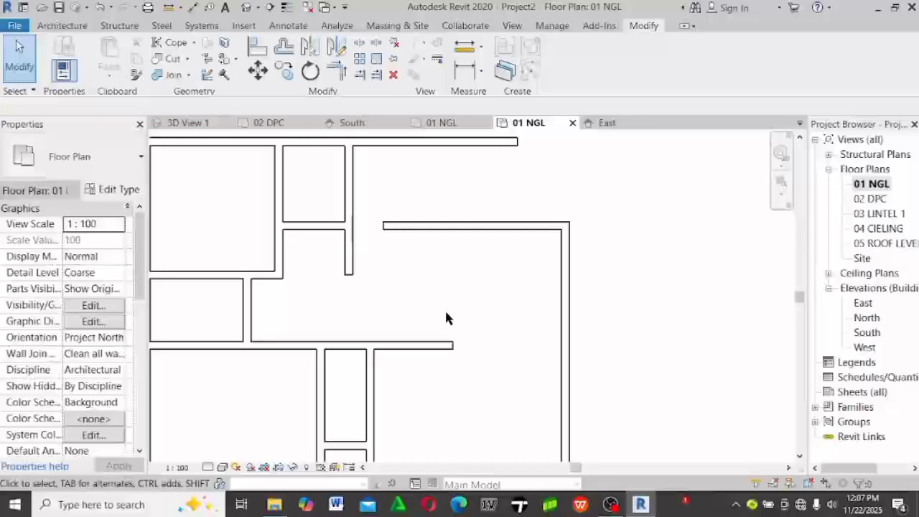
{"action": "left_click", "coordinate": [438, 230]}
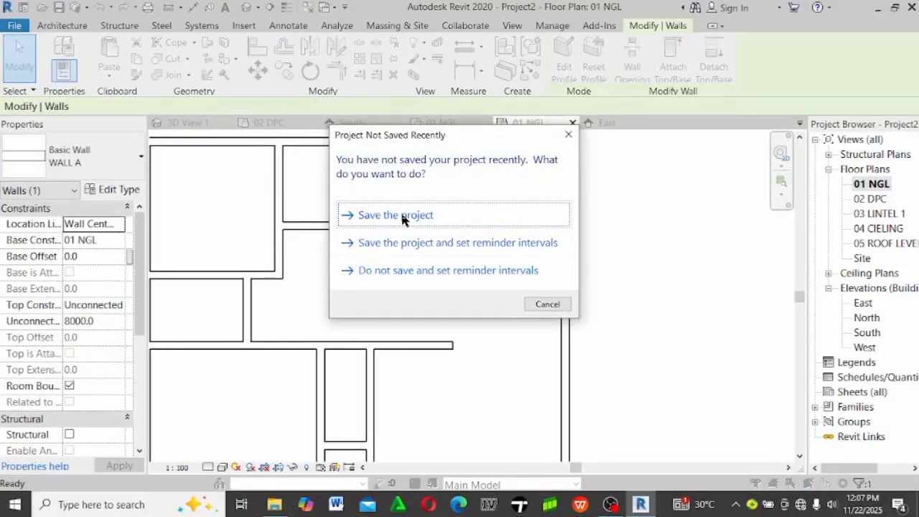
{"action": "left_click", "coordinate": [402, 215]}
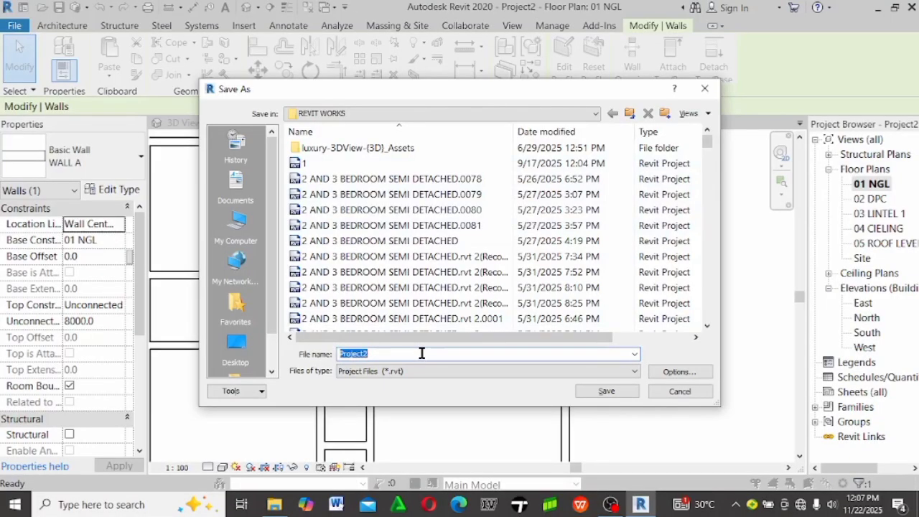
{"action": "type", "text": "2 BE"}
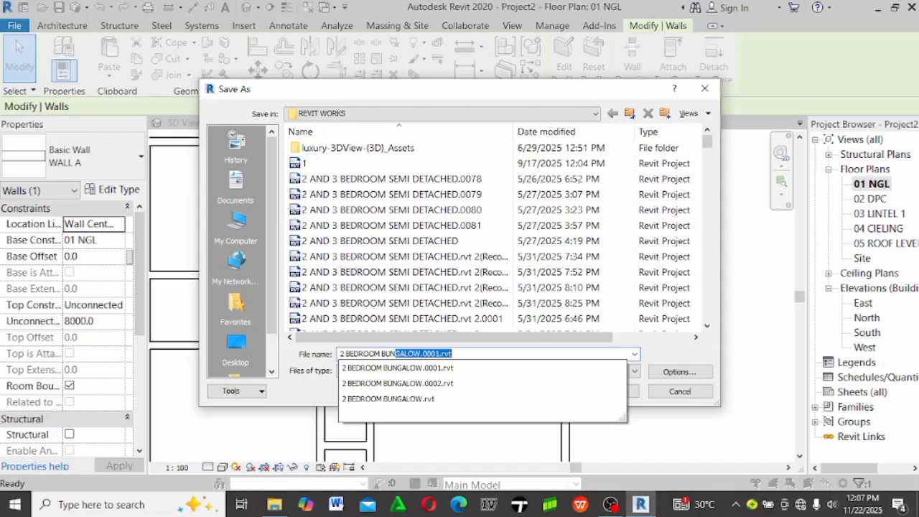
{"action": "type", "text": "DROOM BUNGALOW"}
{"action": "key", "text": "Return"}
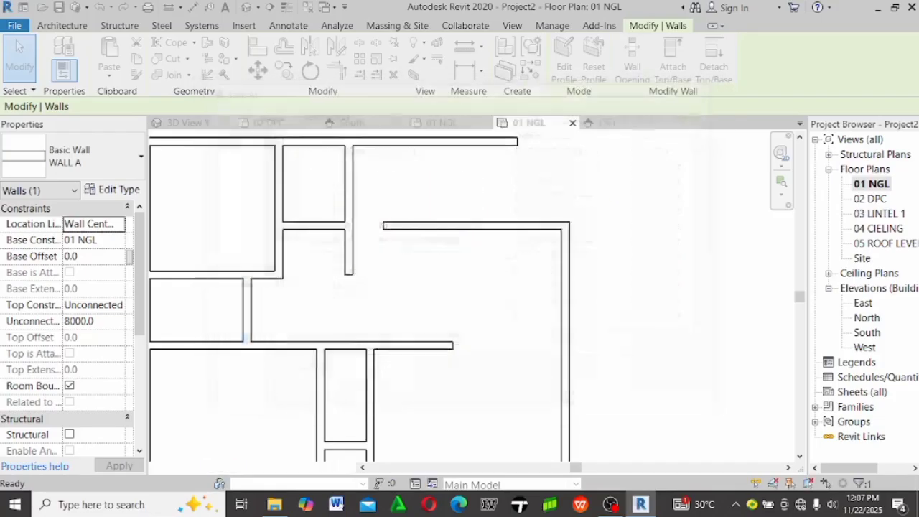
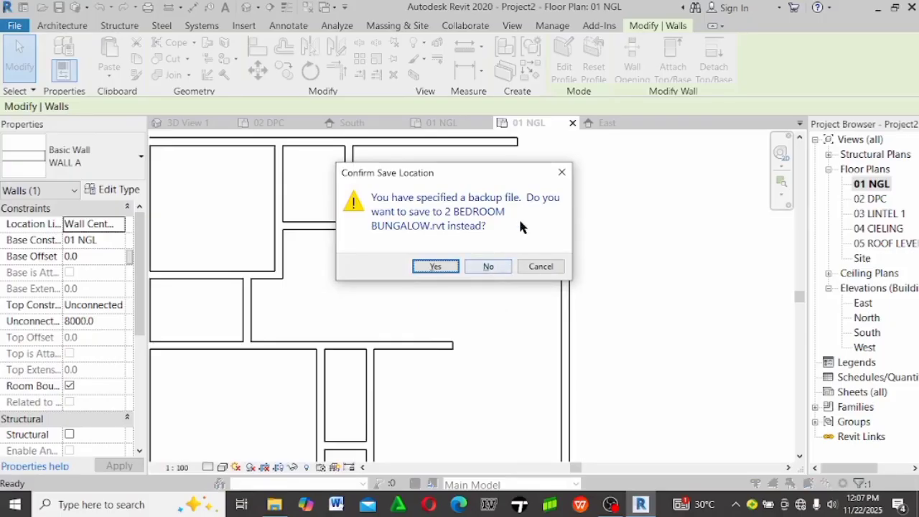
{"action": "left_click", "coordinate": [564, 173]}
Start the Wall tool with WALL A and save the project as 2 BEDROOM BUNGALOW AQ in the REVIT WORKS folder
{"action": "key", "text": "w"}
{"action": "key", "text": "a"}
{"action": "key", "text": "ctrl+s"}
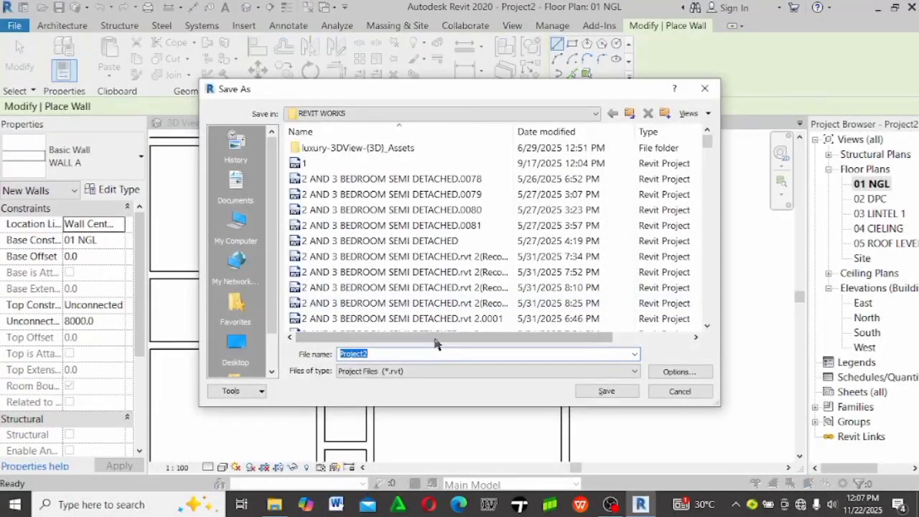
{"action": "type", "text": "2 BEDROOM BUNGAL"}
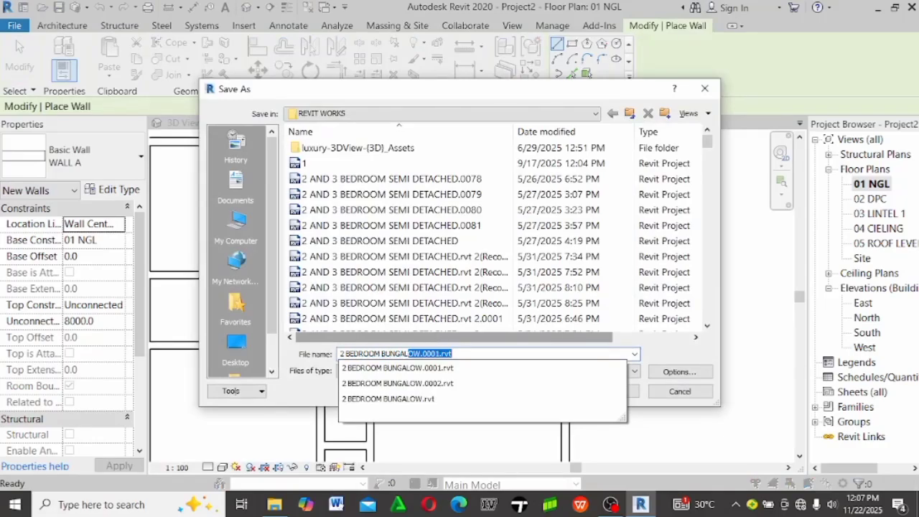
{"action": "type", "text": "OW AQ"}
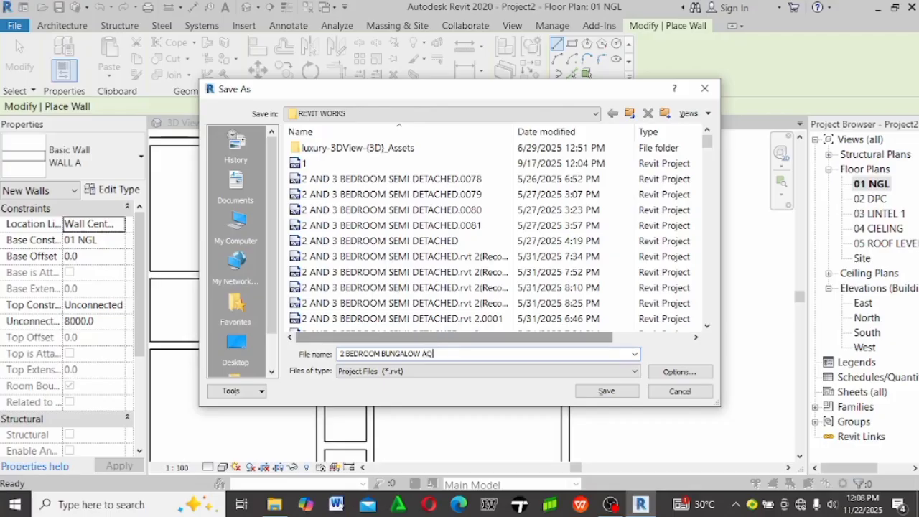
{"action": "key", "text": "Return"}
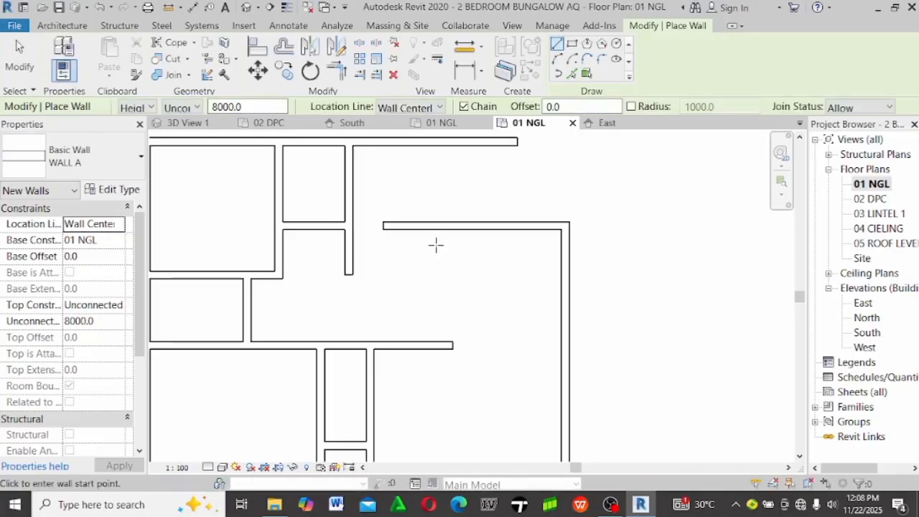
Draw a vertical WALL A stub about 1410 mm long southward from the large southeast room's north wall, near its west end
{"action": "scroll", "coordinate": [436, 245], "scroll_direction": "down", "scroll_amount": 1}
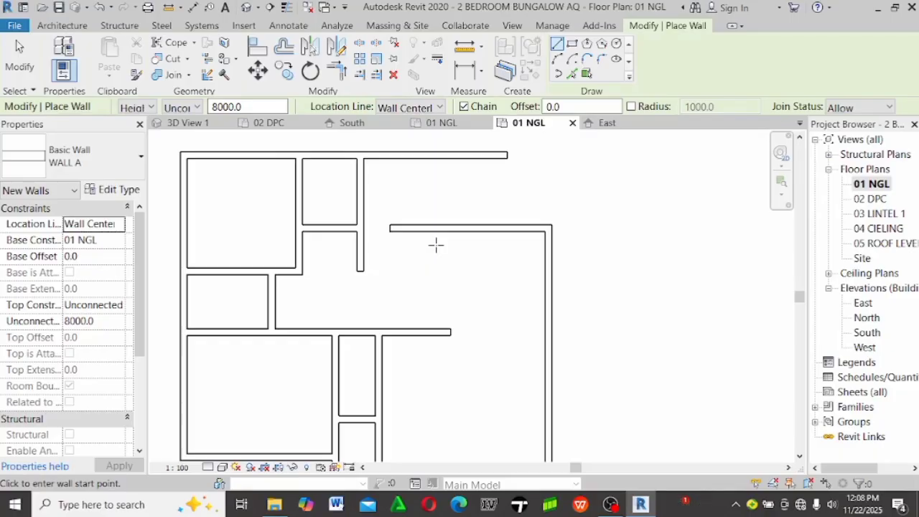
{"action": "scroll", "coordinate": [453, 238], "scroll_direction": "up", "scroll_amount": 1}
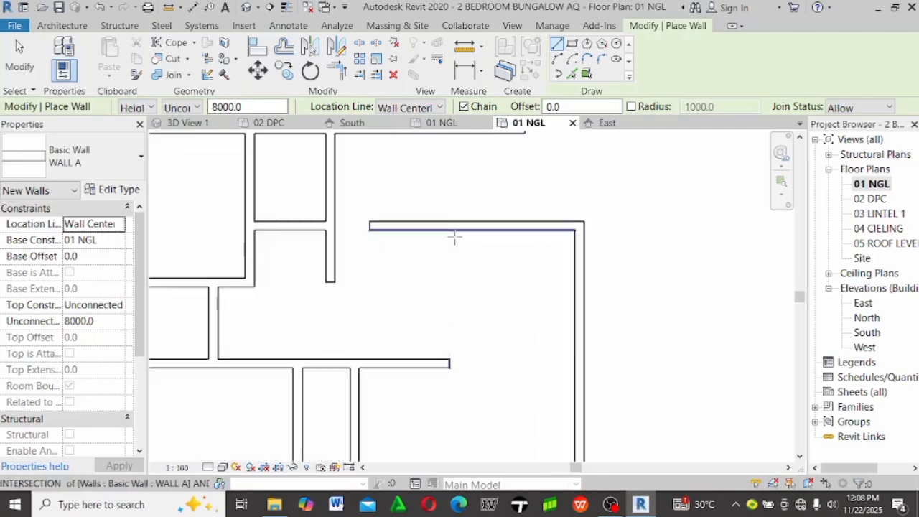
{"action": "left_click", "coordinate": [420, 226]}
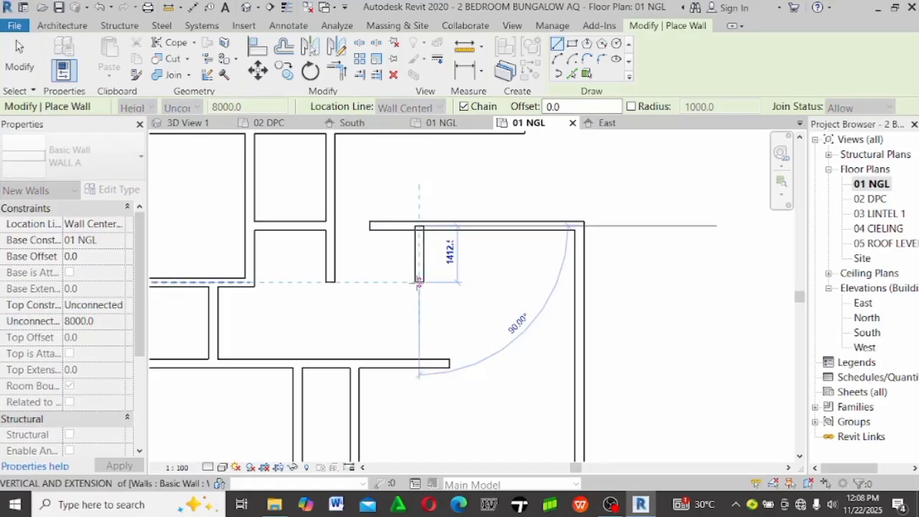
{"action": "left_click", "coordinate": [420, 282]}
{"action": "key", "text": "Escape"}
{"action": "scroll", "coordinate": [478, 237], "scroll_direction": "down", "scroll_amount": 2}
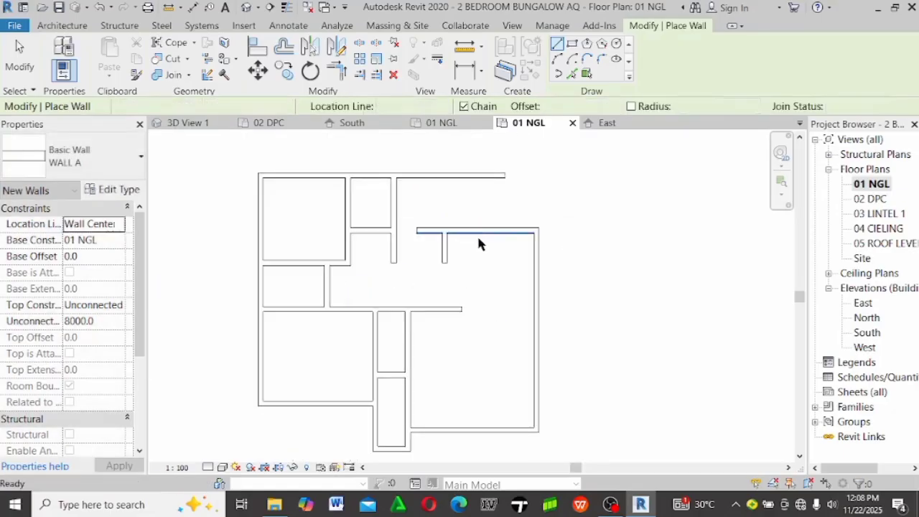
{"action": "key", "text": "Escape"}
Trim the vertical stub and the large southeast room's north wall to a corner, keeping the part east of the stub
{"action": "scroll", "coordinate": [460, 192], "scroll_direction": "up", "scroll_amount": 3}
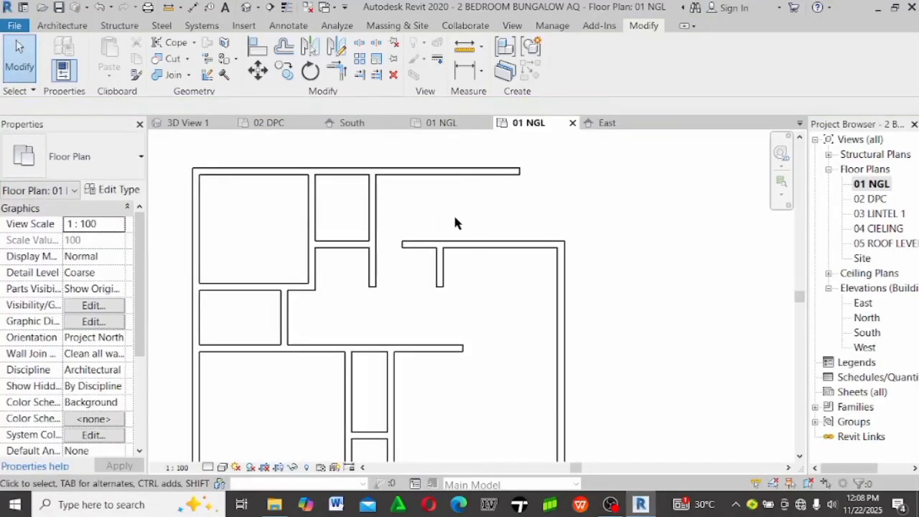
{"action": "scroll", "coordinate": [458, 237], "scroll_direction": "up", "scroll_amount": 2}
{"action": "key", "text": "t"}
{"action": "key", "text": "r"}
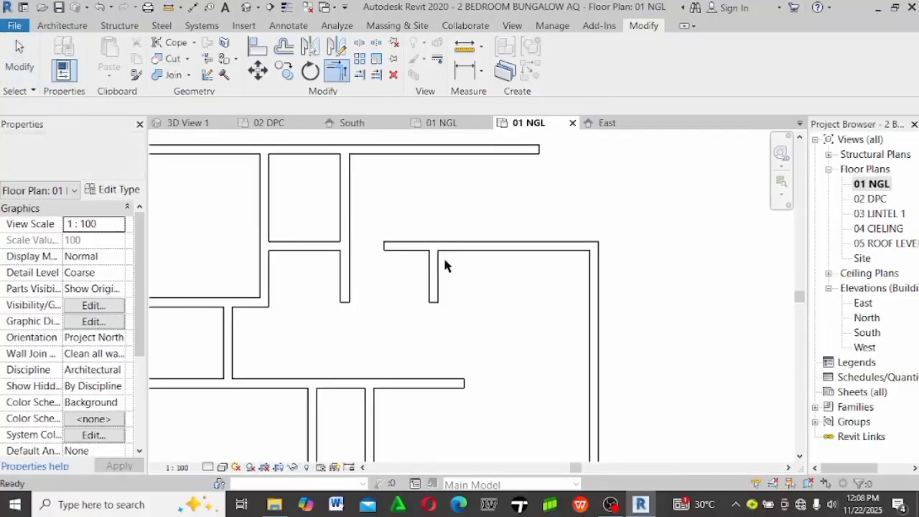
{"action": "key", "text": "Escape"}
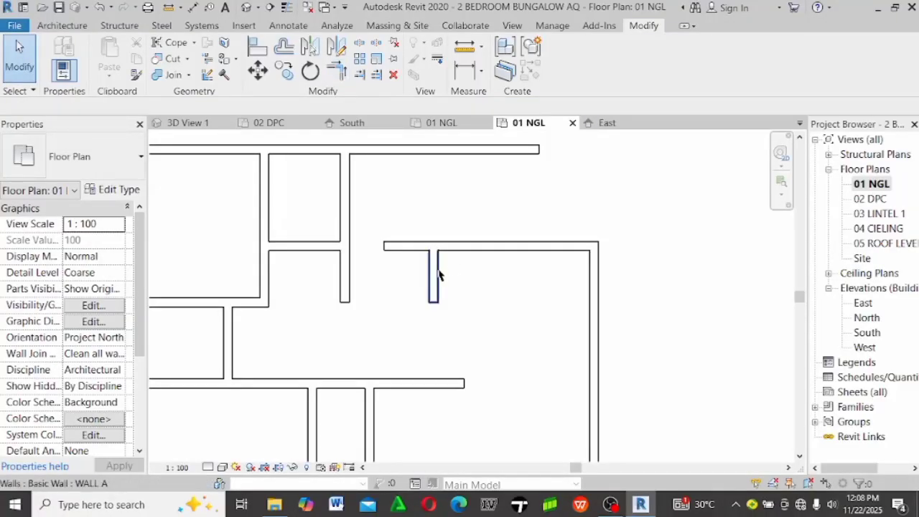
{"action": "key", "text": "t"}
{"action": "key", "text": "r"}
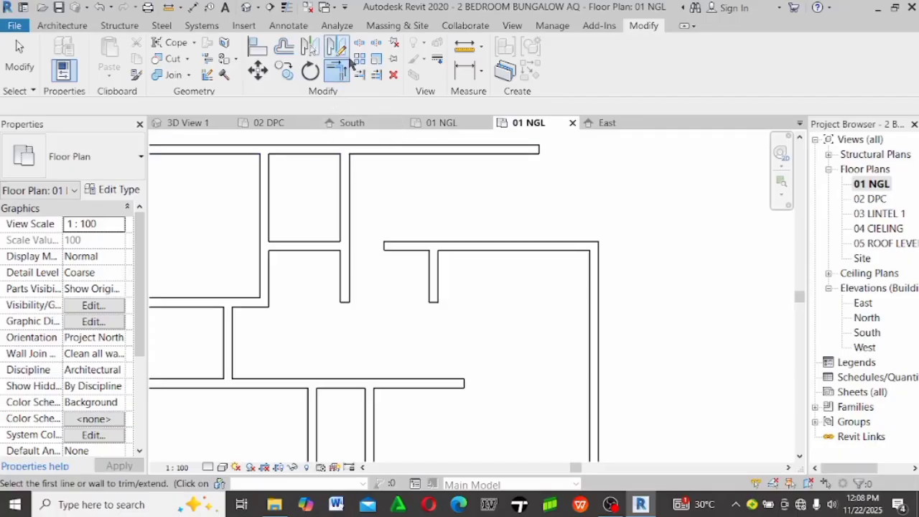
{"action": "left_click", "coordinate": [438, 291]}
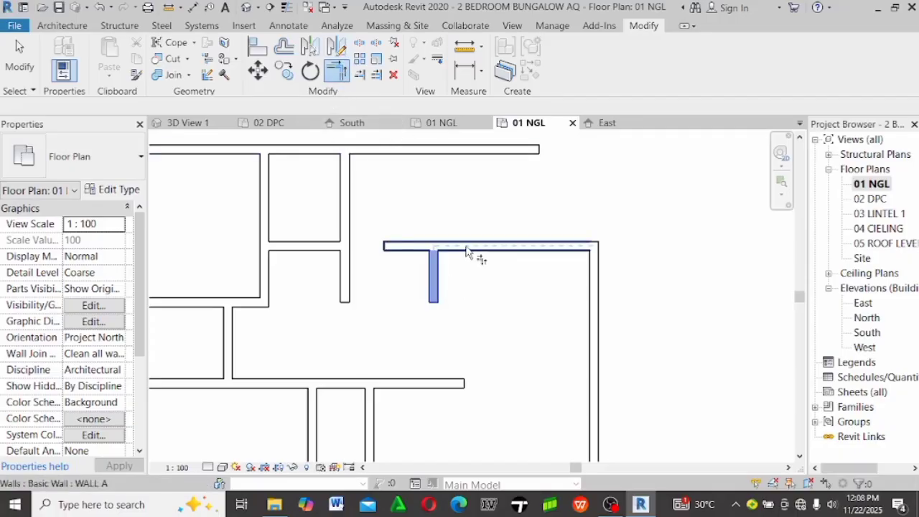
{"action": "left_click", "coordinate": [470, 250]}
{"action": "scroll", "coordinate": [436, 272], "scroll_direction": "down", "scroll_amount": 2}
{"action": "key", "text": "Escape"}
{"action": "key", "text": "Escape"}
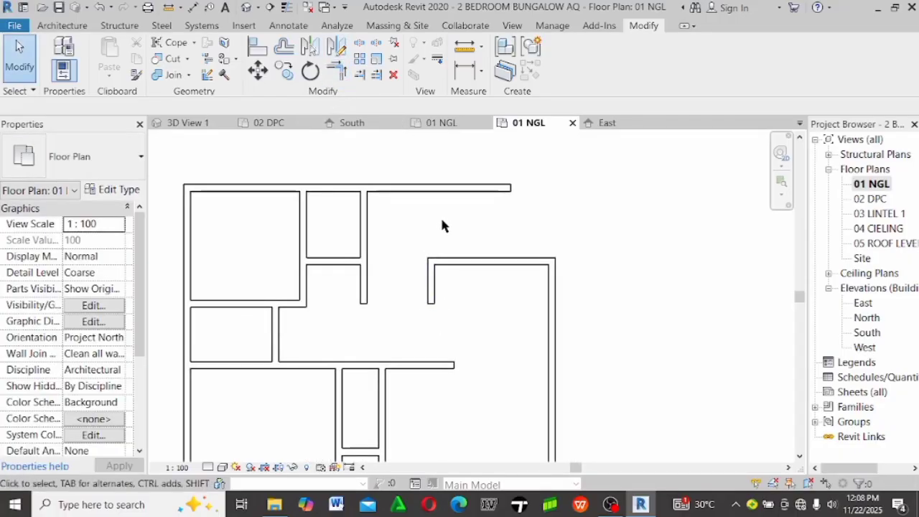
Set the small north room's clear width to 1500 mm by moving its east wall
{"action": "left_click", "coordinate": [361, 208]}
{"action": "scroll", "coordinate": [335, 346], "scroll_direction": "up", "scroll_amount": 3}
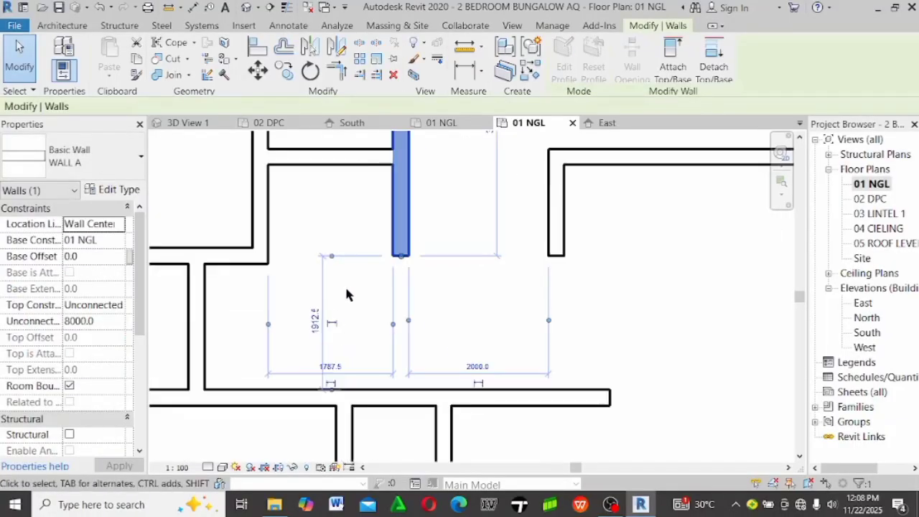
{"action": "scroll", "coordinate": [330, 325], "scroll_direction": "up", "scroll_amount": 1}
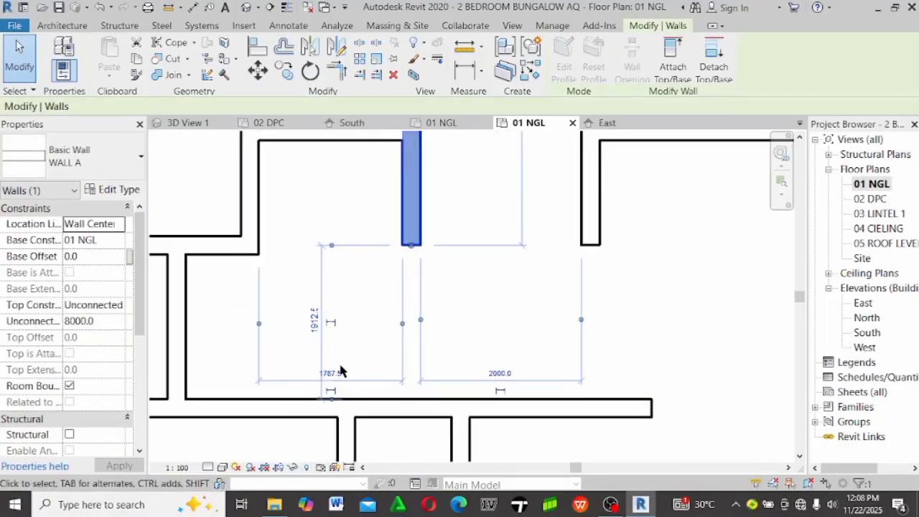
{"action": "left_click", "coordinate": [335, 374]}
{"action": "type", "text": "1500"}
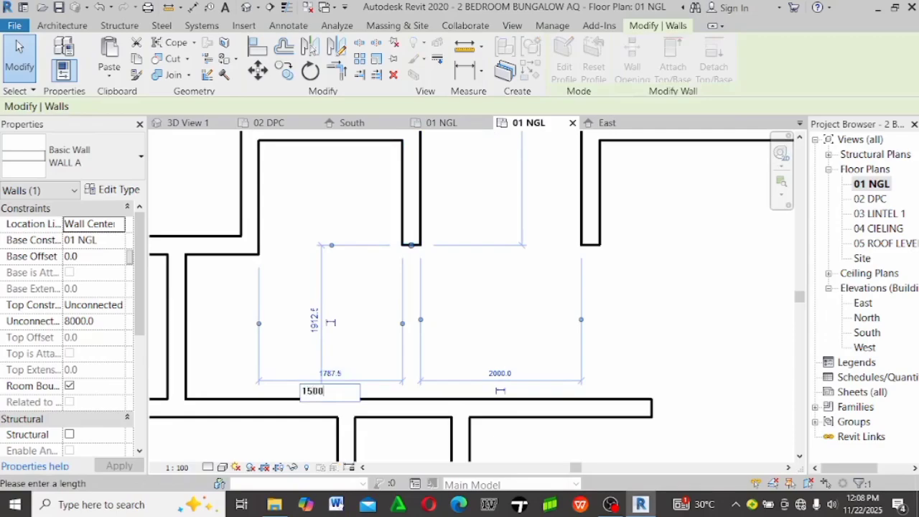
{"action": "key", "text": "Return"}
{"action": "scroll", "coordinate": [546, 313], "scroll_direction": "down", "scroll_amount": 4}
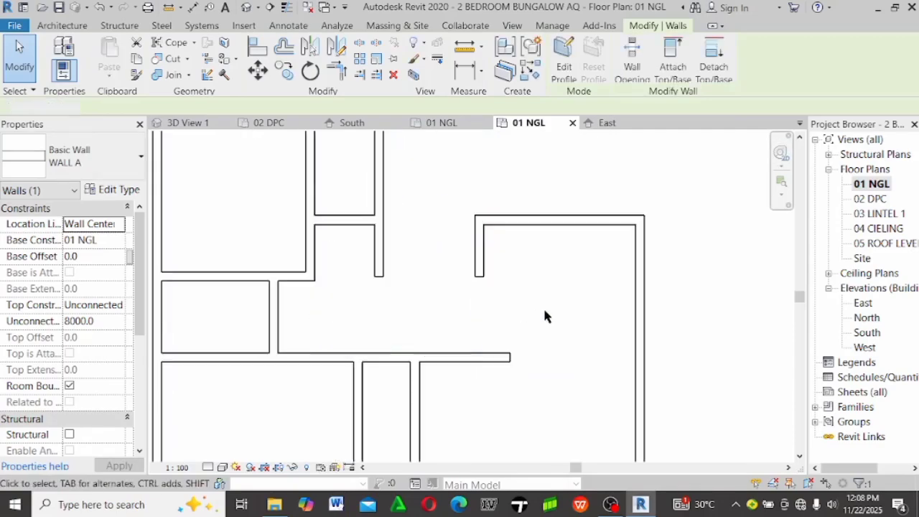
{"action": "key", "text": "Escape"}
{"action": "scroll", "coordinate": [539, 256], "scroll_direction": "up", "scroll_amount": 4}
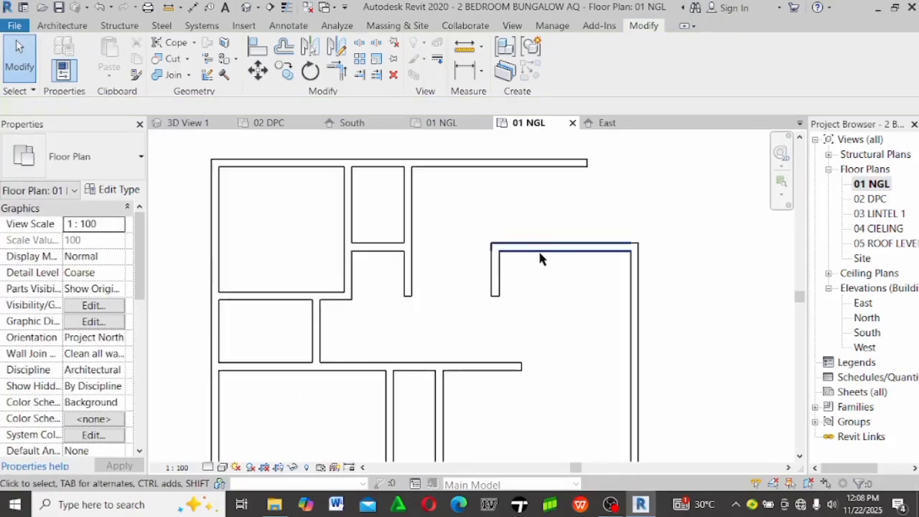
Set the clear distance between the vertical stub and the large southeast room's east wall to 3000 mm by moving the stub
{"action": "left_click", "coordinate": [492, 280]}
{"action": "scroll", "coordinate": [485, 283], "scroll_direction": "down", "scroll_amount": 1}
{"action": "scroll", "coordinate": [489, 286], "scroll_direction": "up", "scroll_amount": 1}
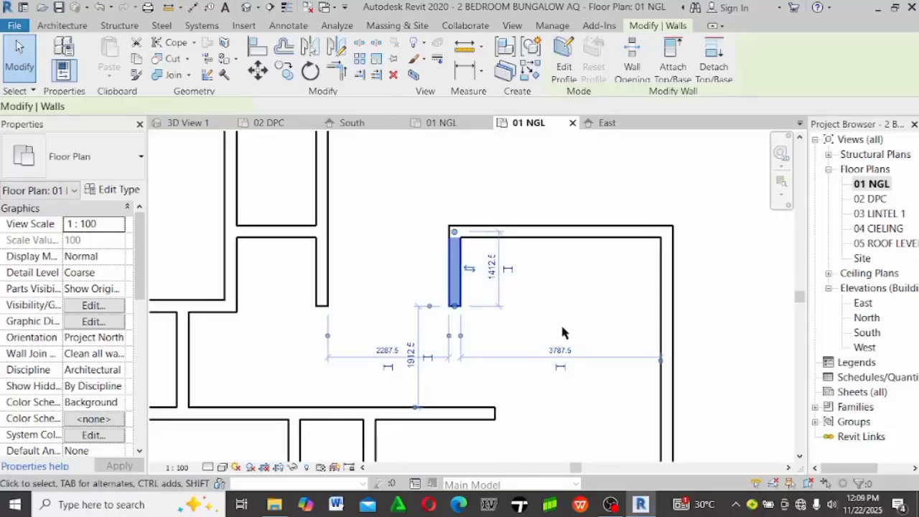
{"action": "left_click", "coordinate": [560, 351]}
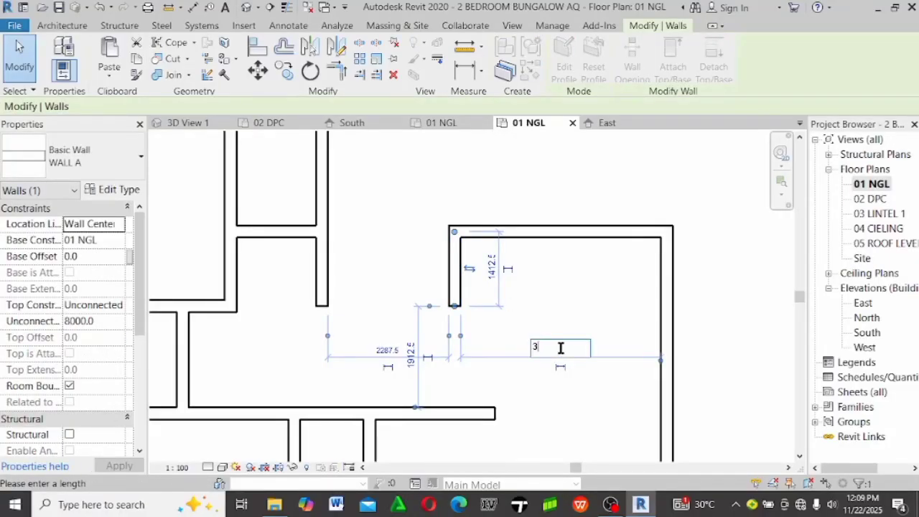
{"action": "type", "text": "3000"}
{"action": "key", "text": "Return"}
{"action": "left_click", "coordinate": [390, 311]}
{"action": "scroll", "coordinate": [431, 287], "scroll_direction": "down", "scroll_amount": 2}
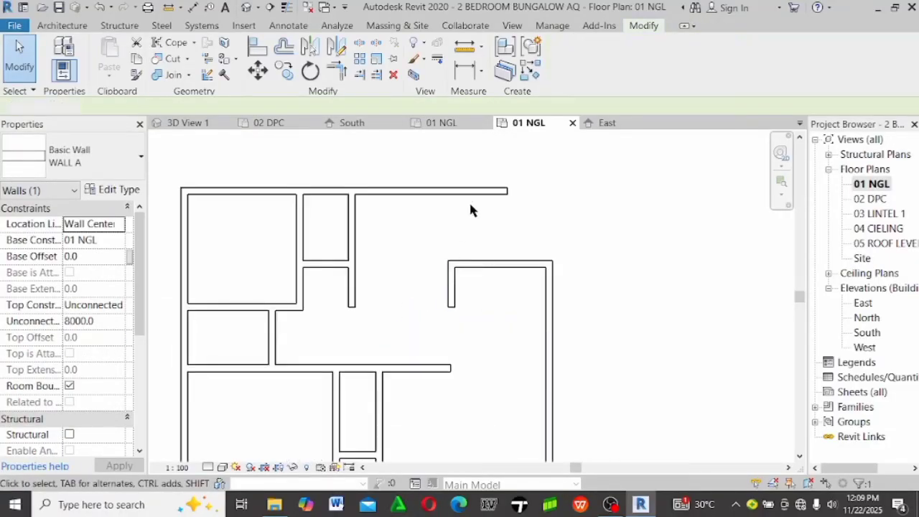
Draw a vertical WALL A about 2410 mm long from the stub's north corner up to the building's north wall
{"action": "scroll", "coordinate": [475, 202], "scroll_direction": "up", "scroll_amount": 2}
{"action": "left_click", "coordinate": [468, 188]}
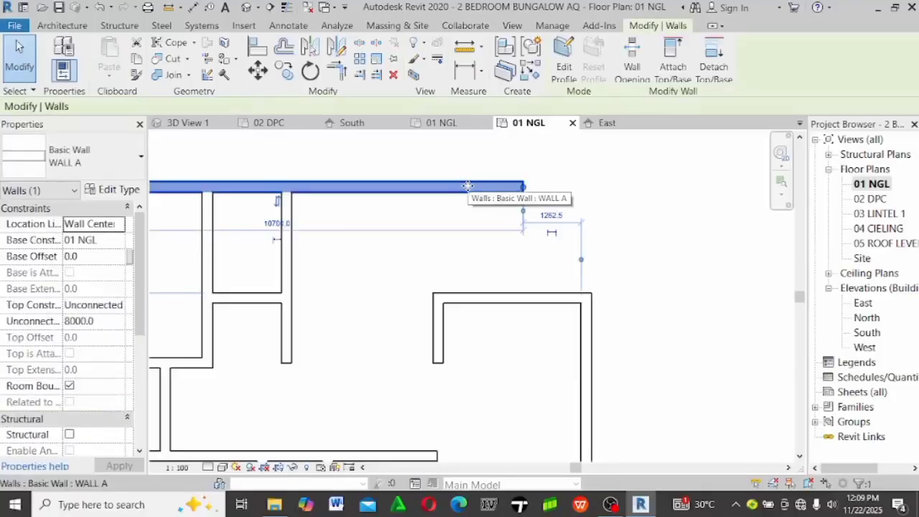
{"action": "key", "text": "w"}
{"action": "key", "text": "a"}
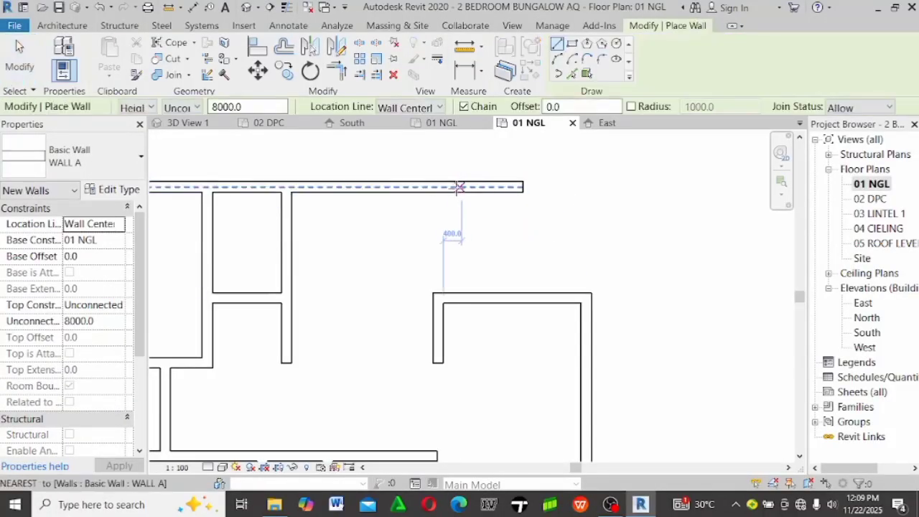
{"action": "left_click", "coordinate": [466, 187]}
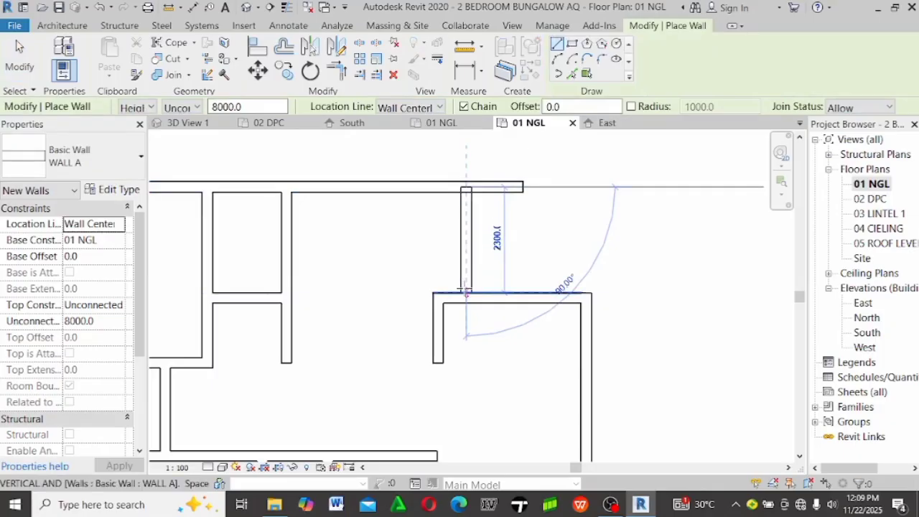
{"action": "key", "text": "Escape"}
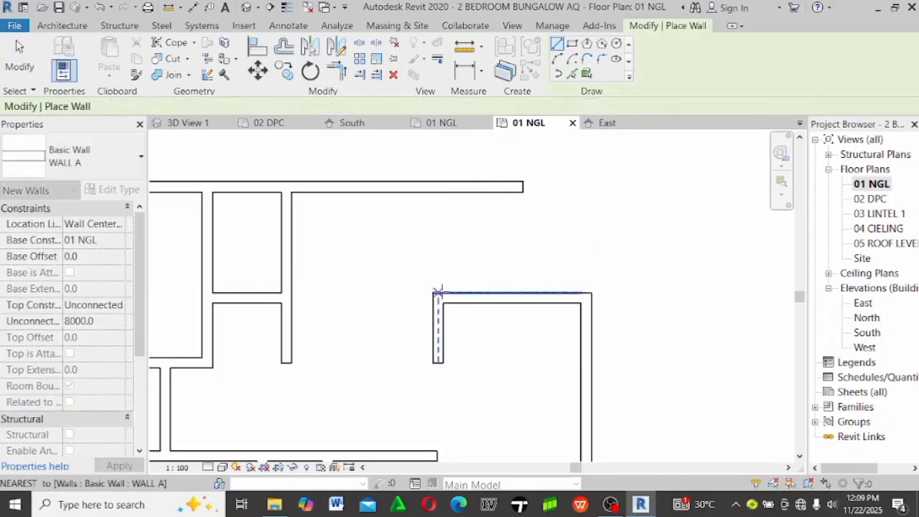
{"action": "left_click", "coordinate": [438, 296]}
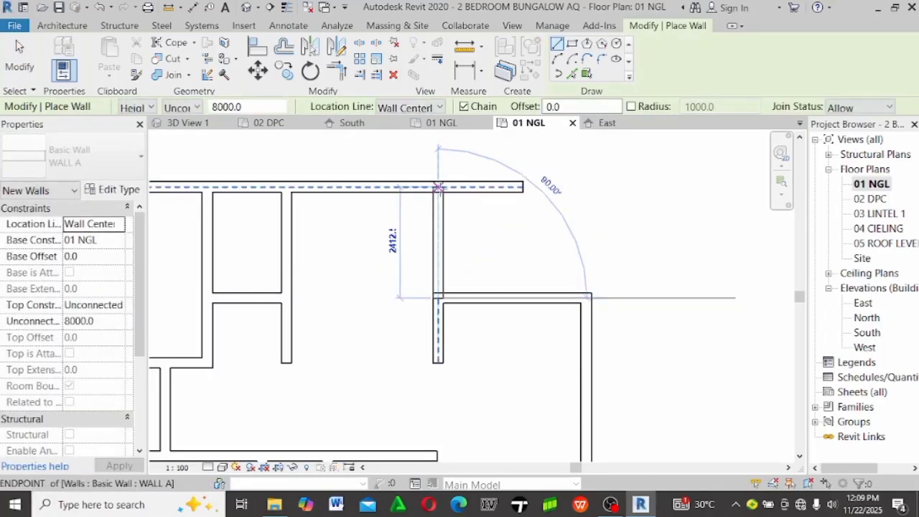
{"action": "left_click", "coordinate": [438, 188]}
{"action": "scroll", "coordinate": [439, 188], "scroll_direction": "down", "scroll_amount": 1}
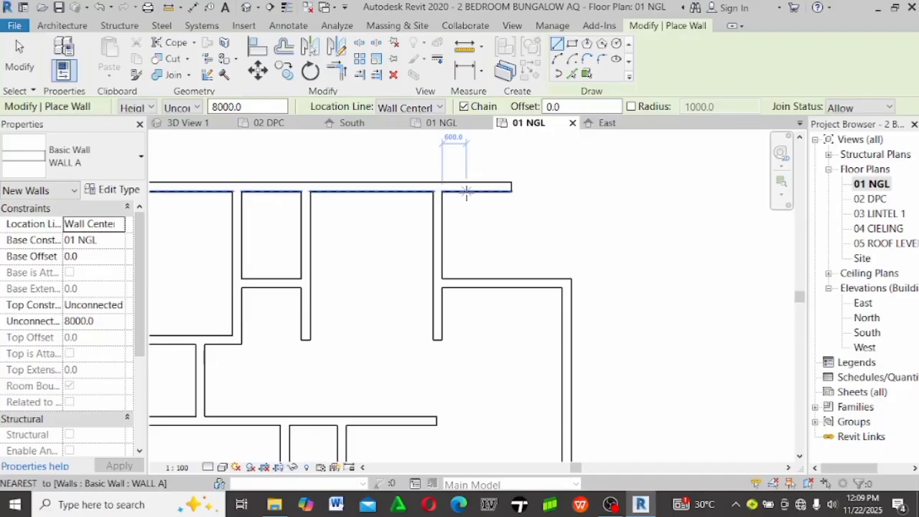
{"action": "scroll", "coordinate": [506, 209], "scroll_direction": "up", "scroll_amount": 1}
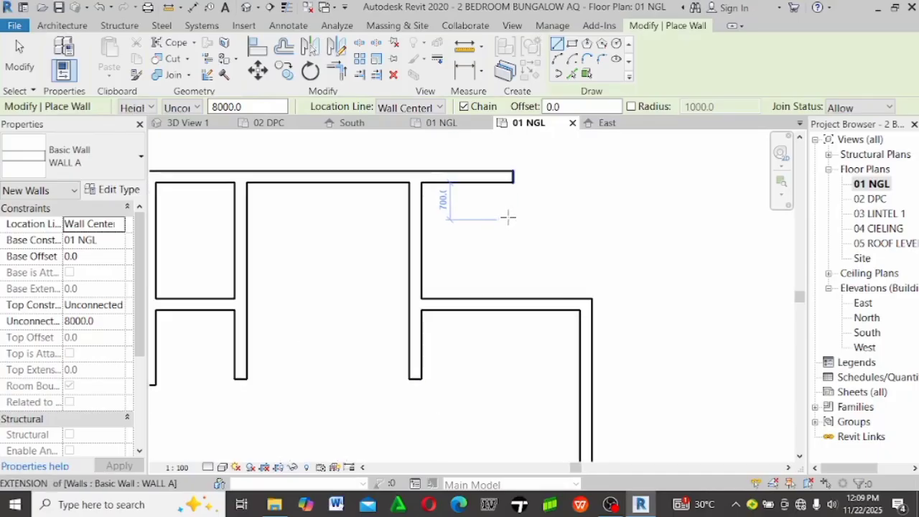
{"action": "key", "text": "Escape"}
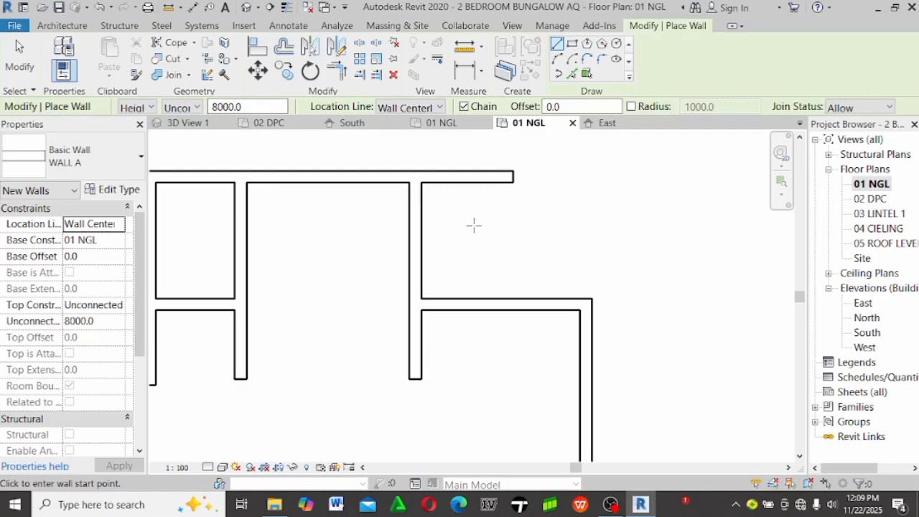
Enclose a small northeast room with WALL A, running about 3110 mm east from the new vertical wall and about 1300 mm south
{"action": "left_click", "coordinate": [421, 235]}
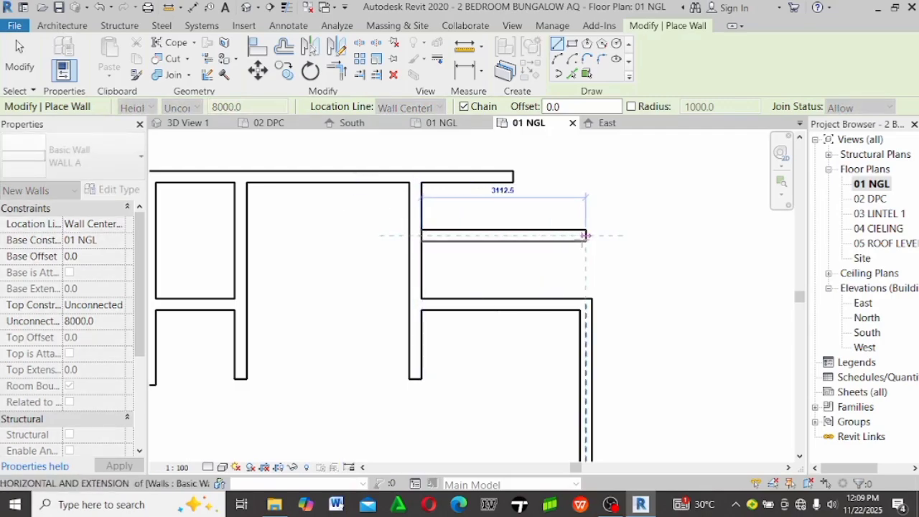
{"action": "left_click", "coordinate": [585, 236]}
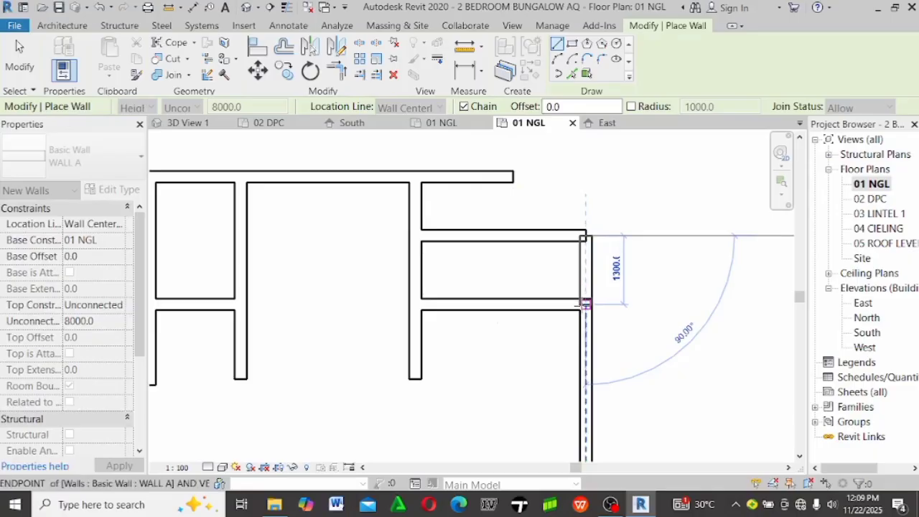
{"action": "key", "text": "Escape"}
{"action": "scroll", "coordinate": [527, 188], "scroll_direction": "down", "scroll_amount": 3}
{"action": "key", "text": "Escape"}
{"action": "scroll", "coordinate": [529, 231], "scroll_direction": "up", "scroll_amount": 3}
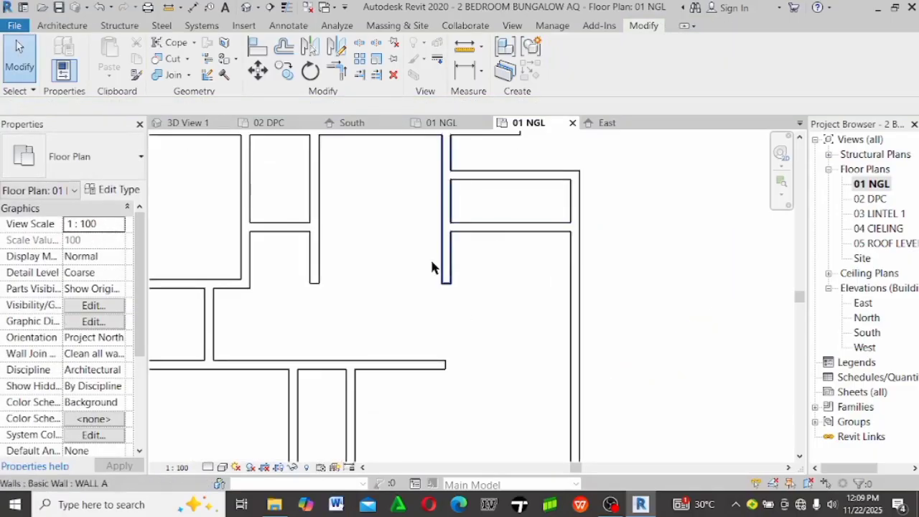
Draw a horizontal WALL A joining the south ends of the two parallel vertical walls to close the middle north room
{"action": "left_click", "coordinate": [316, 272]}
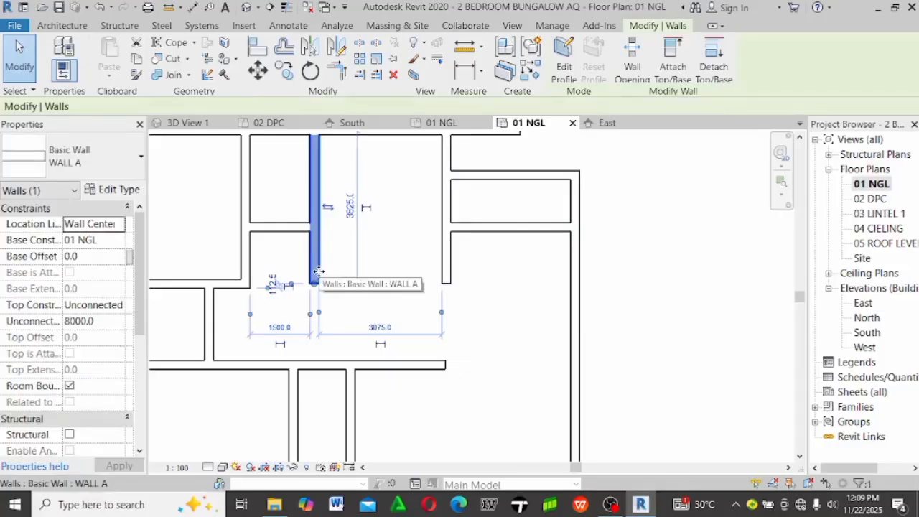
{"action": "key", "text": "w"}
{"action": "key", "text": "a"}
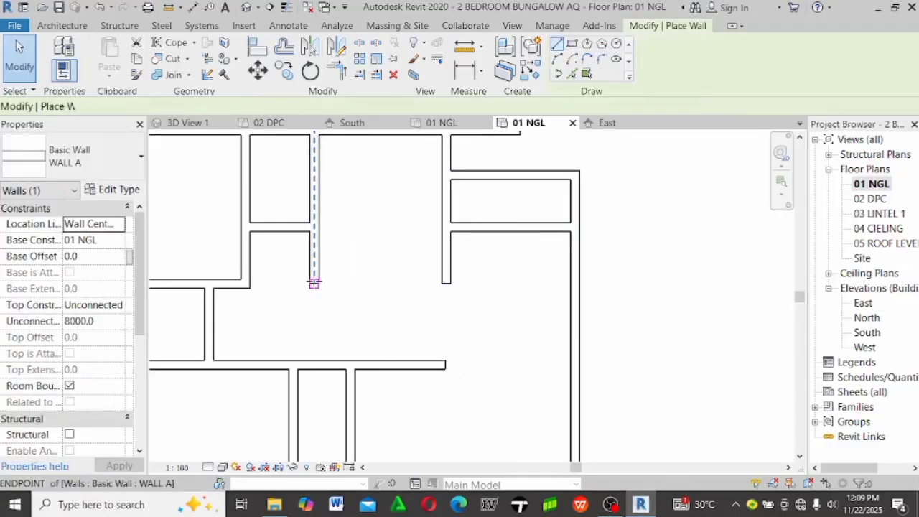
{"action": "scroll", "coordinate": [444, 281], "scroll_direction": "down", "scroll_amount": 4}
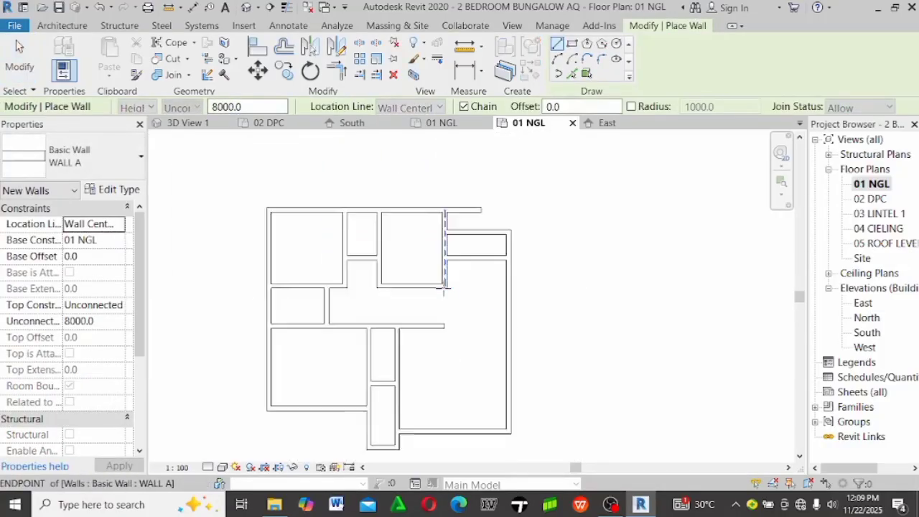
{"action": "scroll", "coordinate": [447, 281], "scroll_direction": "up", "scroll_amount": 3}
{"action": "scroll", "coordinate": [485, 284], "scroll_direction": "up", "scroll_amount": 2}
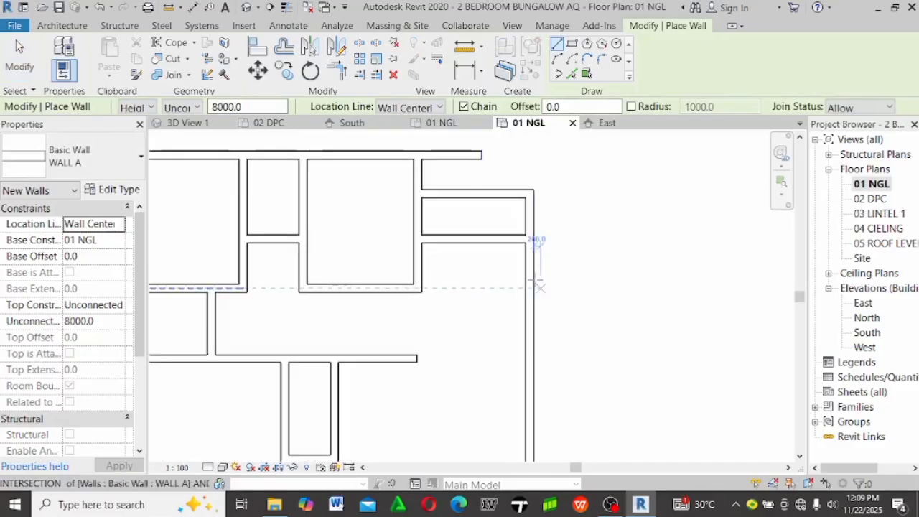
{"action": "scroll", "coordinate": [539, 242], "scroll_direction": "down", "scroll_amount": 3}
{"action": "scroll", "coordinate": [496, 213], "scroll_direction": "down", "scroll_amount": 3}
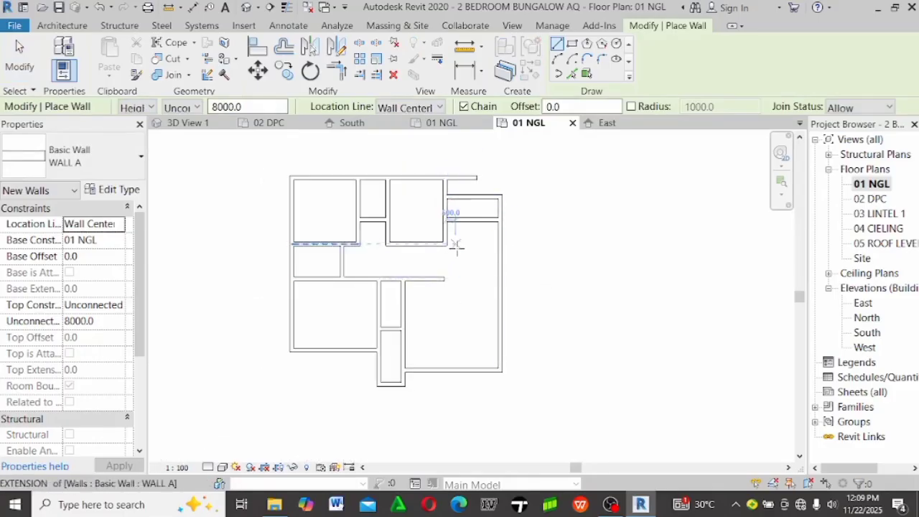
{"action": "scroll", "coordinate": [455, 205], "scroll_direction": "up", "scroll_amount": 3}
{"action": "scroll", "coordinate": [474, 205], "scroll_direction": "up", "scroll_amount": 1}
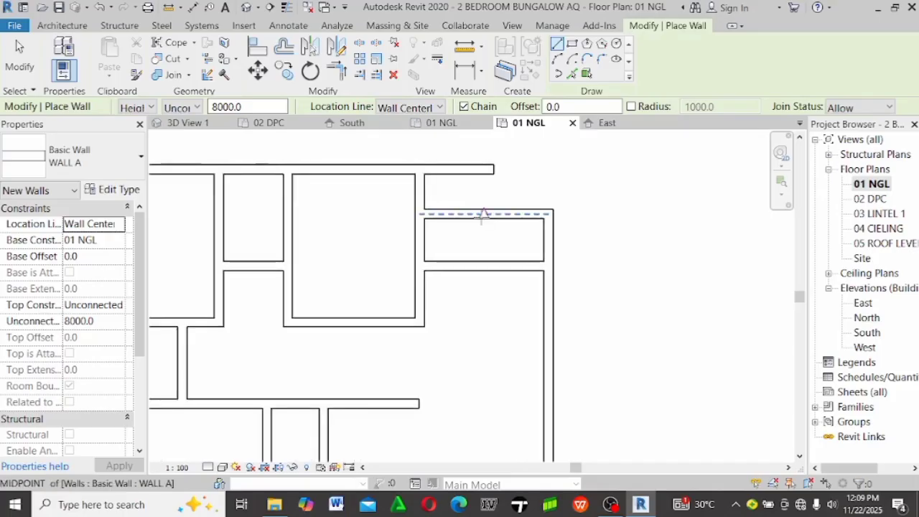
{"action": "scroll", "coordinate": [484, 211], "scroll_direction": "down", "scroll_amount": 2}
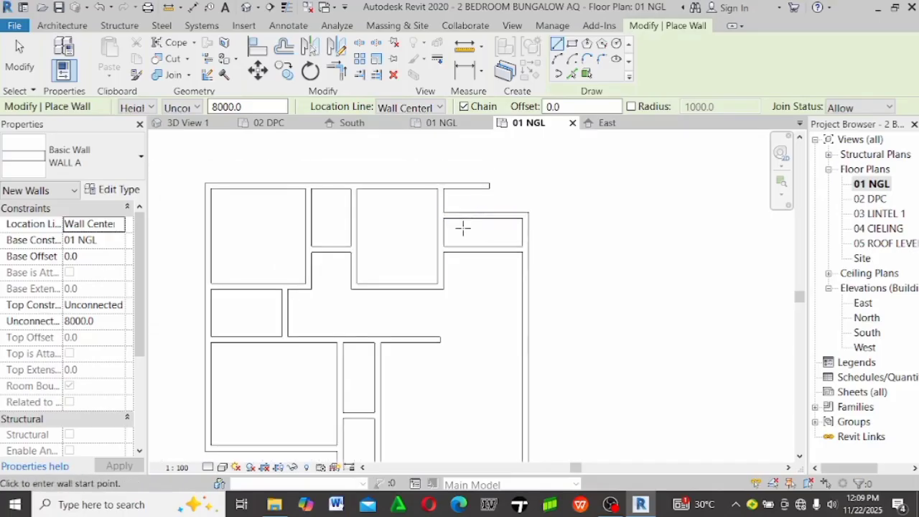
{"action": "key", "text": "Escape"}
{"action": "key", "text": "Escape"}
Set the northwest room's clear depth to 3900 mm by measuring to its south wall and moving the building's north wall
{"action": "scroll", "coordinate": [433, 251], "scroll_direction": "down", "scroll_amount": 2}
{"action": "scroll", "coordinate": [406, 224], "scroll_direction": "up", "scroll_amount": 2}
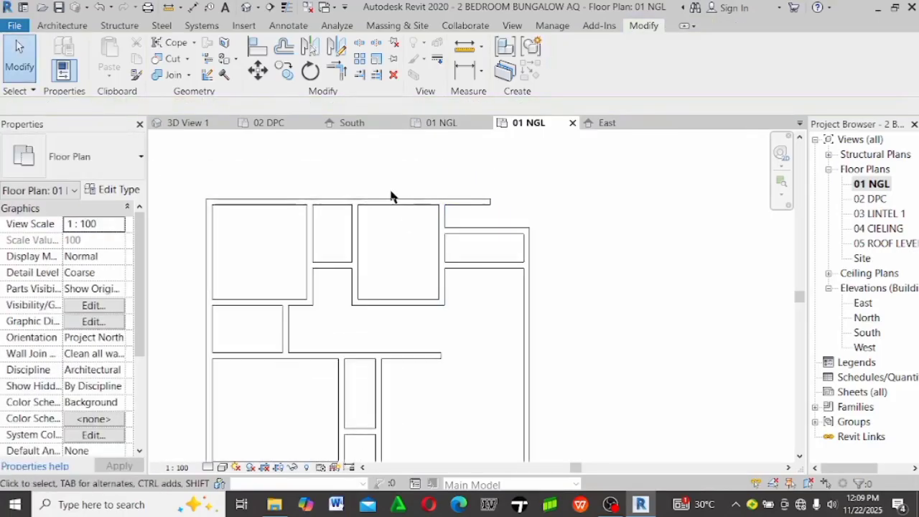
{"action": "left_click", "coordinate": [396, 202]}
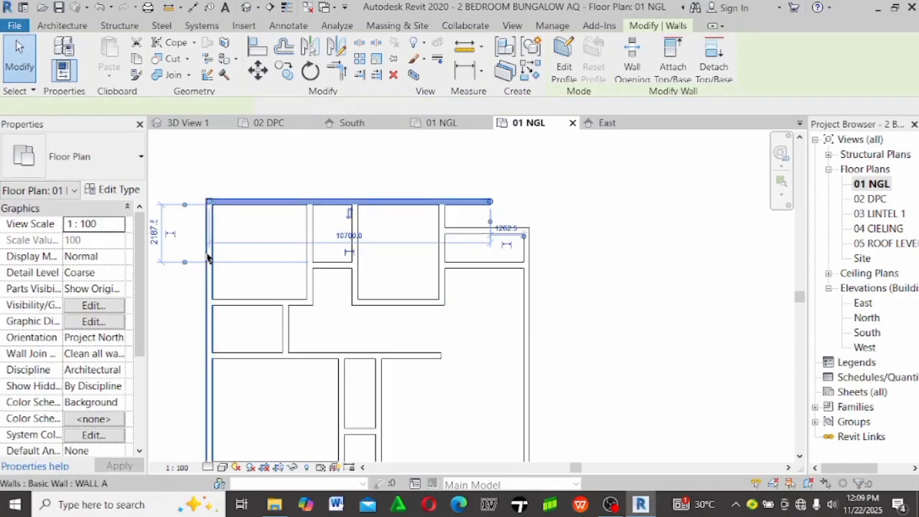
{"action": "scroll", "coordinate": [207, 254], "scroll_direction": "up", "scroll_amount": 1}
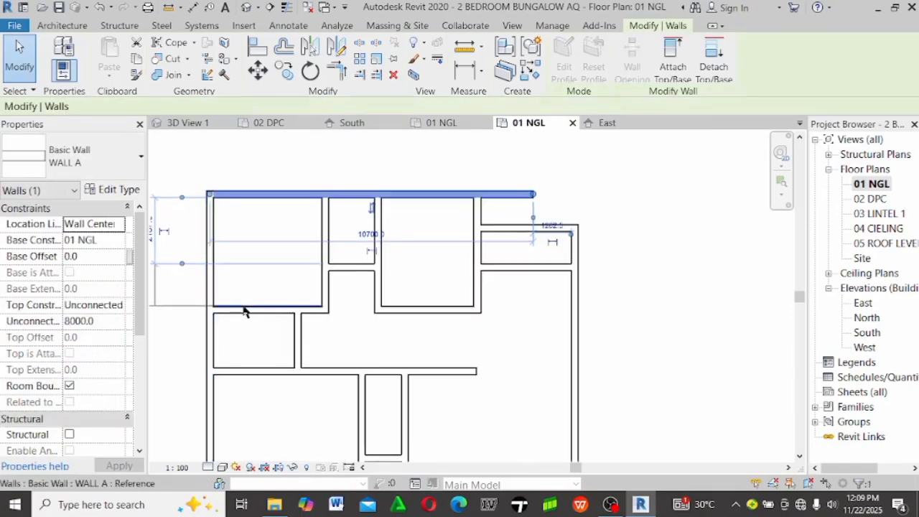
{"action": "scroll", "coordinate": [191, 262], "scroll_direction": "down", "scroll_amount": 1}
{"action": "left_click", "coordinate": [225, 244]}
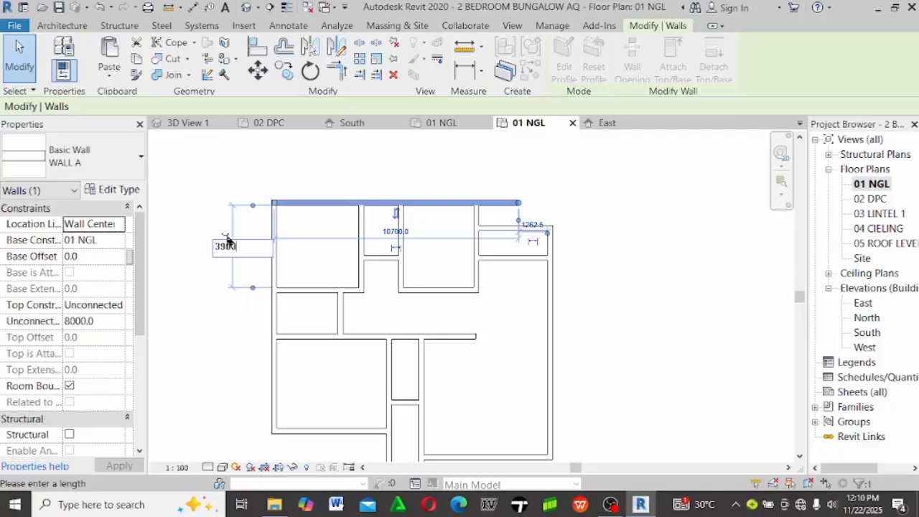
{"action": "key", "text": "Return"}
{"action": "left_click", "coordinate": [683, 226]}
{"action": "scroll", "coordinate": [545, 169], "scroll_direction": "up", "scroll_amount": 2}
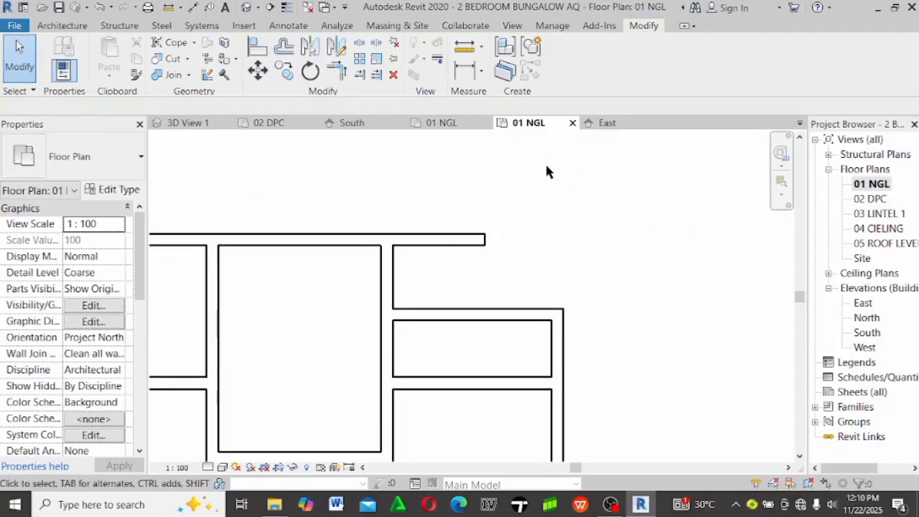
Try setting the small northeast room's clear depth to 120 mm by moving its north wall, and undo the change
{"action": "left_click", "coordinate": [488, 309]}
{"action": "scroll", "coordinate": [496, 309], "scroll_direction": "down", "scroll_amount": 1}
{"action": "scroll", "coordinate": [574, 307], "scroll_direction": "up", "scroll_amount": 2}
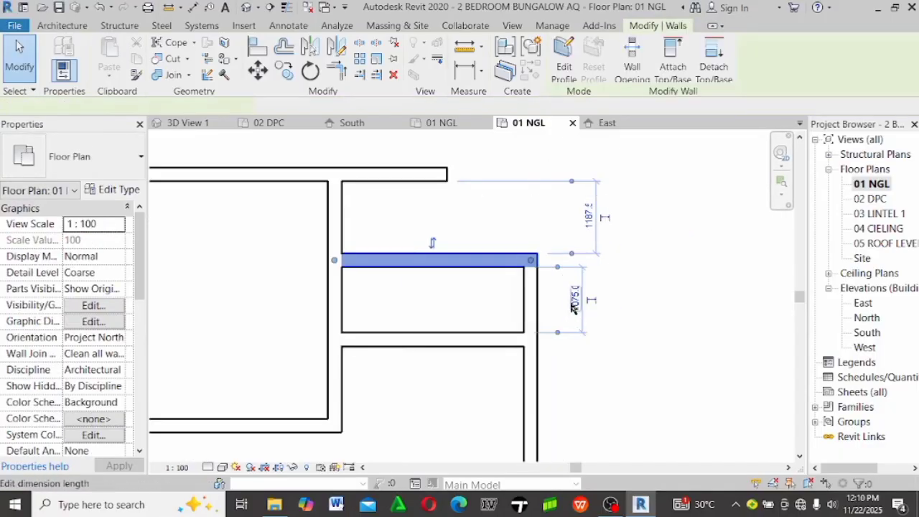
{"action": "left_click", "coordinate": [574, 307]}
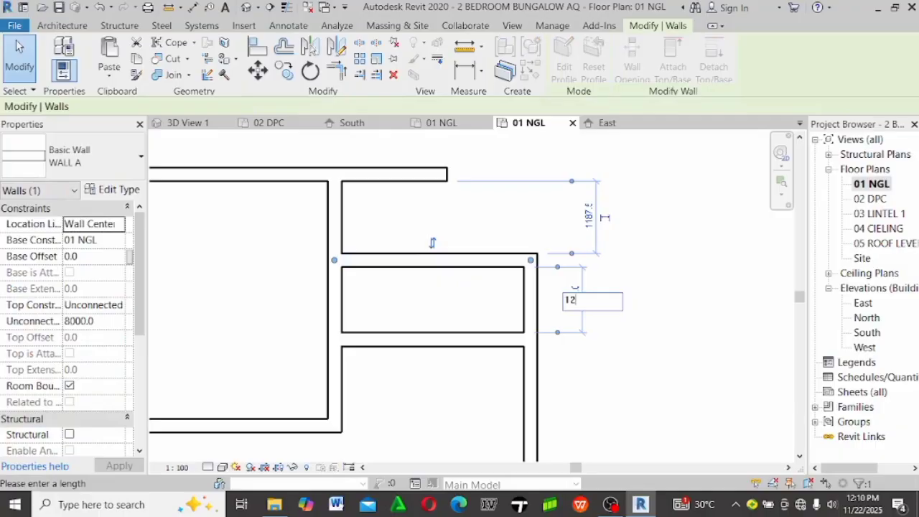
{"action": "type", "text": "120"}
{"action": "key", "text": "Return"}
{"action": "key", "text": "w"}
{"action": "key", "text": "a"}
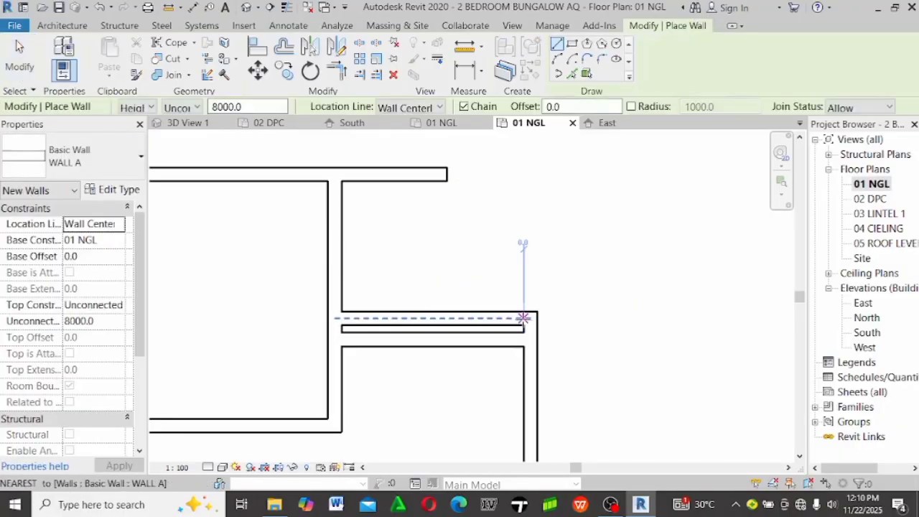
{"action": "key", "text": "Escape"}
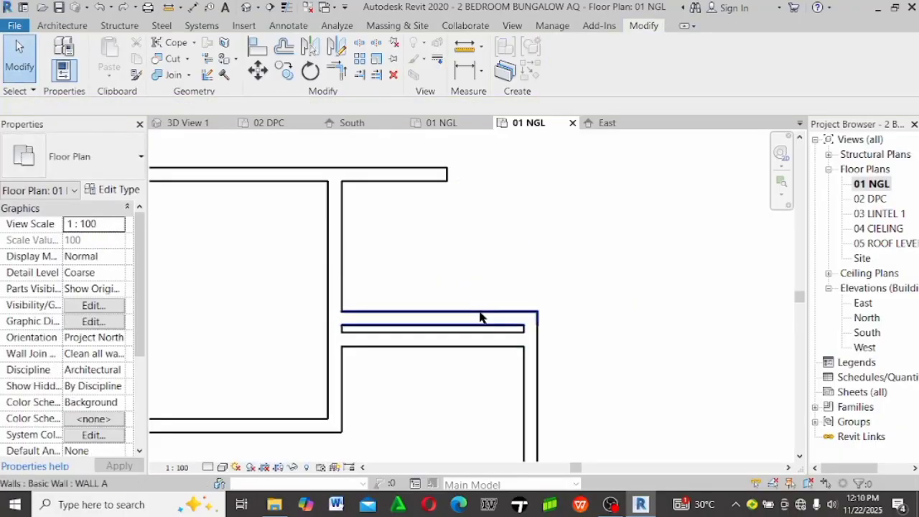
{"action": "key", "text": "ctrl+z"}
Set the small northeast room's clear depth to 1200 mm by moving its north wall
{"action": "left_click", "coordinate": [481, 275]}
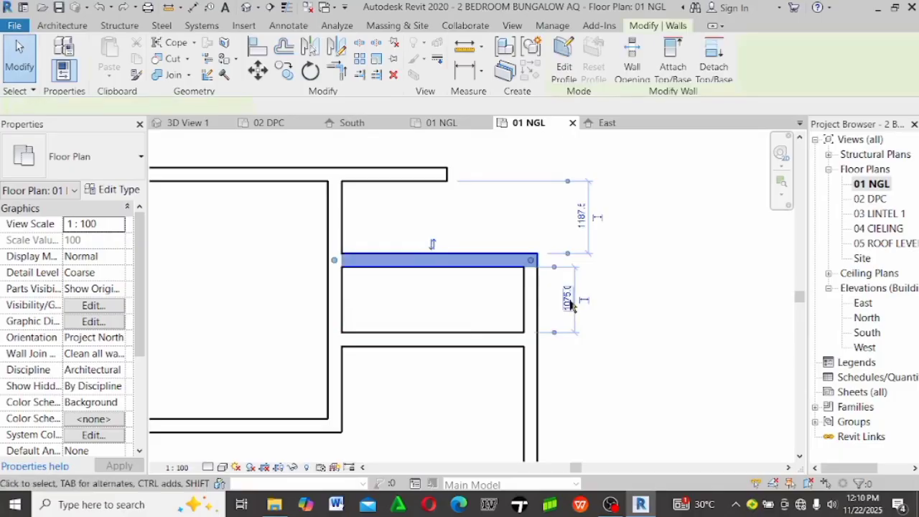
{"action": "left_click", "coordinate": [567, 296]}
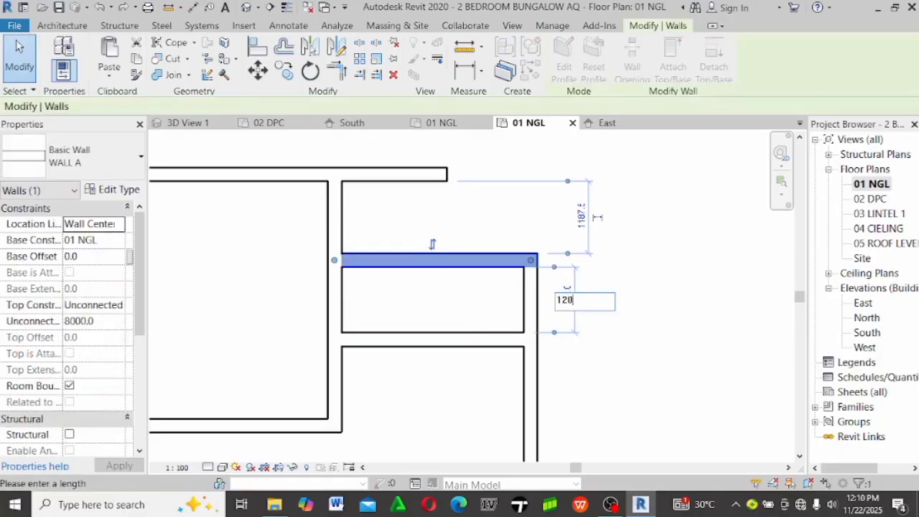
{"action": "key", "text": "Return"}
{"action": "left_click", "coordinate": [680, 357]}
Extend the building's north wall eastward with Trim/Extend to Corner so it meets the east exterior wall
{"action": "scroll", "coordinate": [488, 210], "scroll_direction": "down", "scroll_amount": 2}
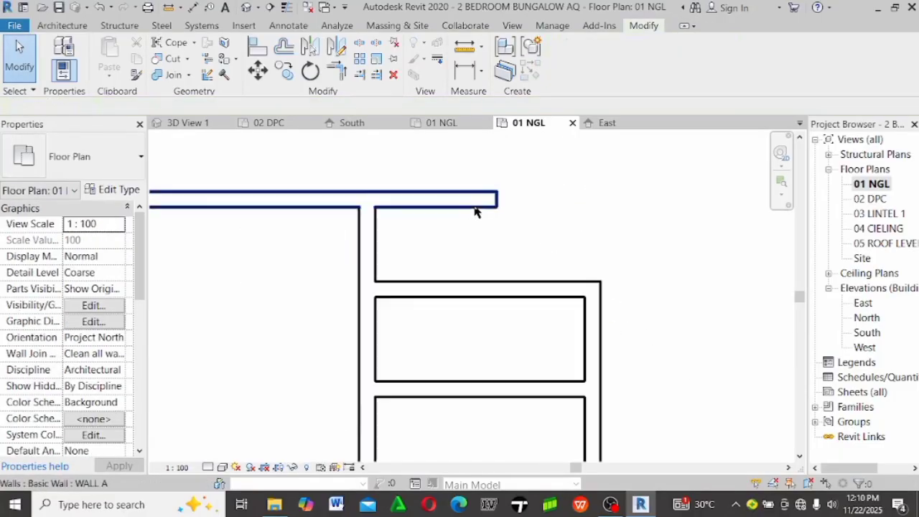
{"action": "scroll", "coordinate": [487, 210], "scroll_direction": "down", "scroll_amount": 1}
{"action": "scroll", "coordinate": [482, 239], "scroll_direction": "down", "scroll_amount": 1}
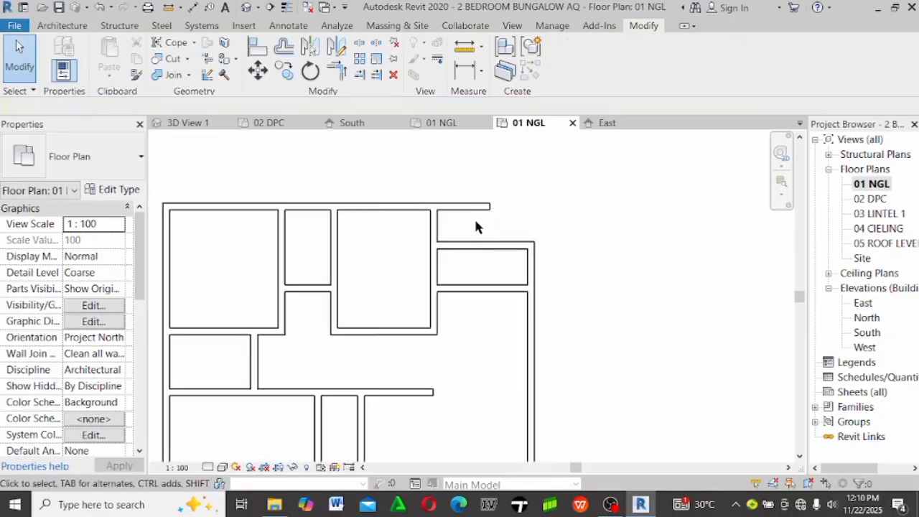
{"action": "scroll", "coordinate": [477, 224], "scroll_direction": "up", "scroll_amount": 2}
{"action": "left_click", "coordinate": [478, 202]}
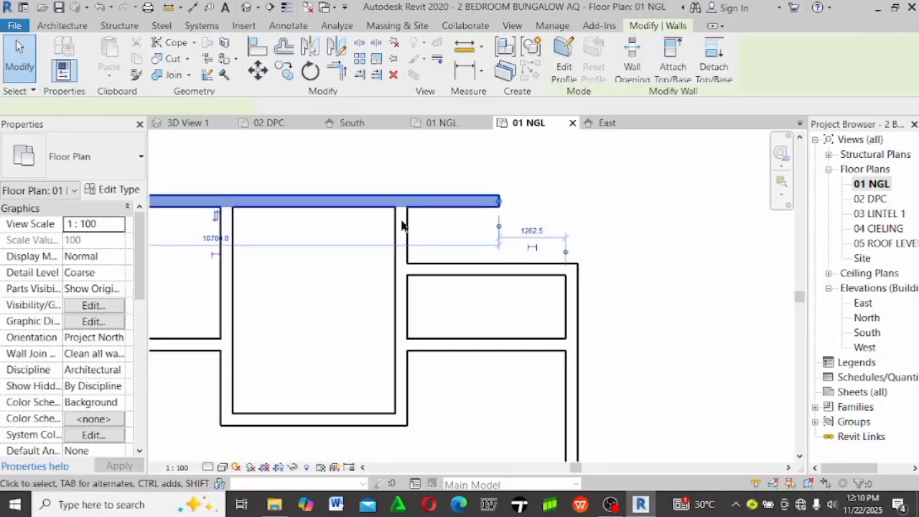
{"action": "key", "text": "Escape"}
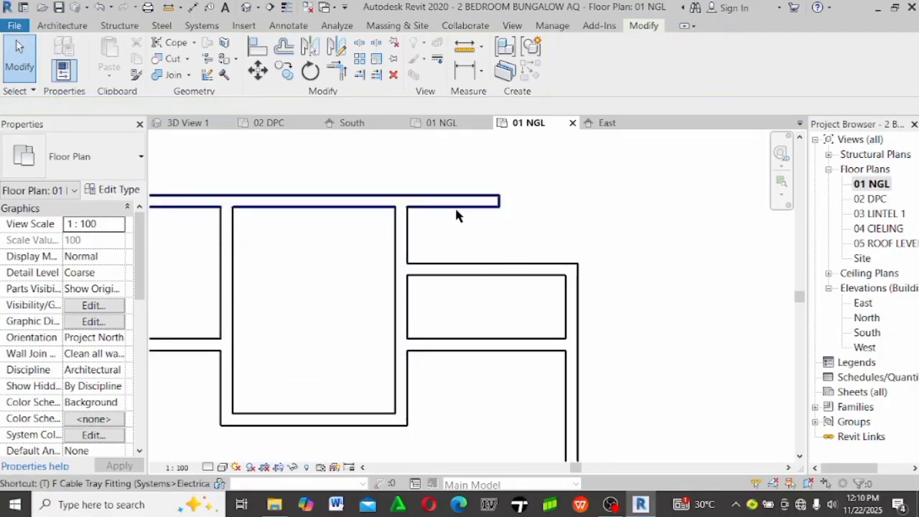
{"action": "key", "text": "t"}
{"action": "key", "text": "r"}
{"action": "left_click", "coordinate": [480, 203]}
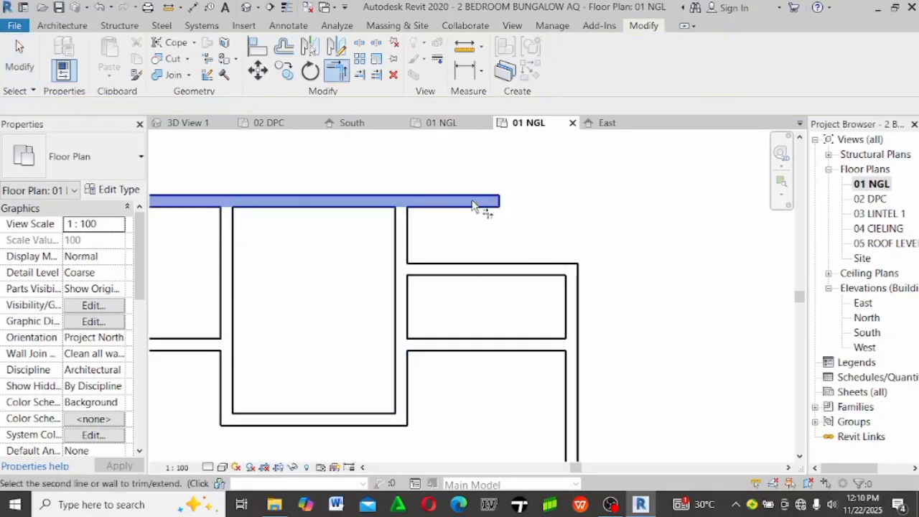
{"action": "left_click", "coordinate": [579, 301]}
{"action": "scroll", "coordinate": [516, 169], "scroll_direction": "down", "scroll_amount": 6}
{"action": "key", "text": "Escape"}
{"action": "scroll", "coordinate": [563, 212], "scroll_direction": "up", "scroll_amount": 2}
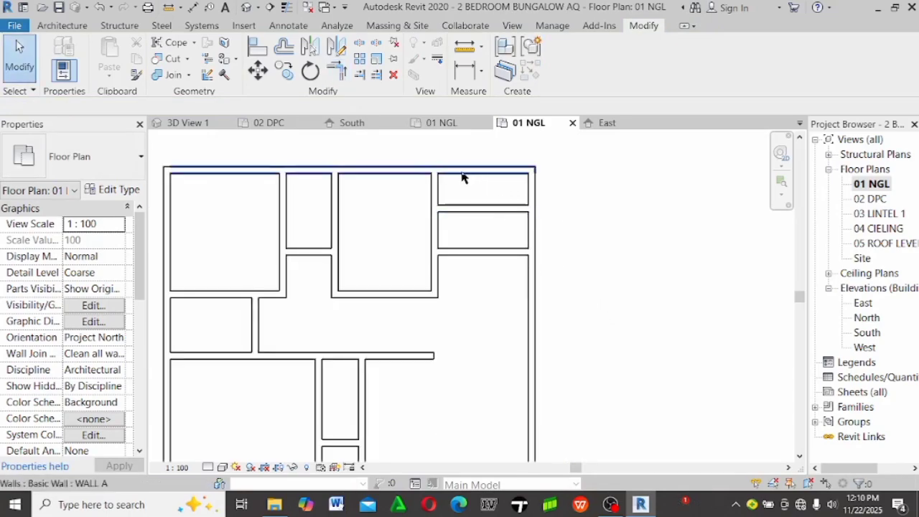
Examine the room layout across the floor plan, from the northeast rooms down to the south walls
{"action": "scroll", "coordinate": [463, 177], "scroll_direction": "up", "scroll_amount": 1}
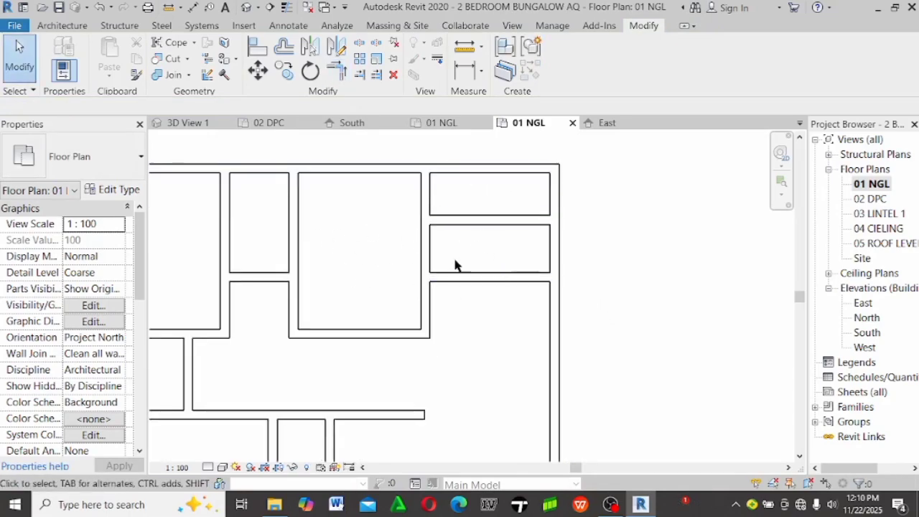
{"action": "scroll", "coordinate": [490, 243], "scroll_direction": "down", "scroll_amount": 1}
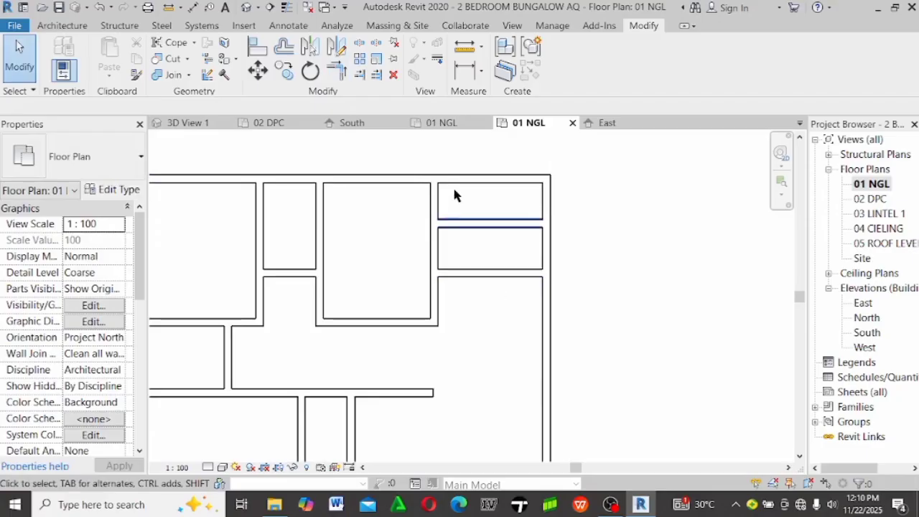
{"action": "scroll", "coordinate": [454, 194], "scroll_direction": "down", "scroll_amount": 2}
{"action": "scroll", "coordinate": [470, 311], "scroll_direction": "up", "scroll_amount": 2}
{"action": "scroll", "coordinate": [483, 223], "scroll_direction": "down", "scroll_amount": 2}
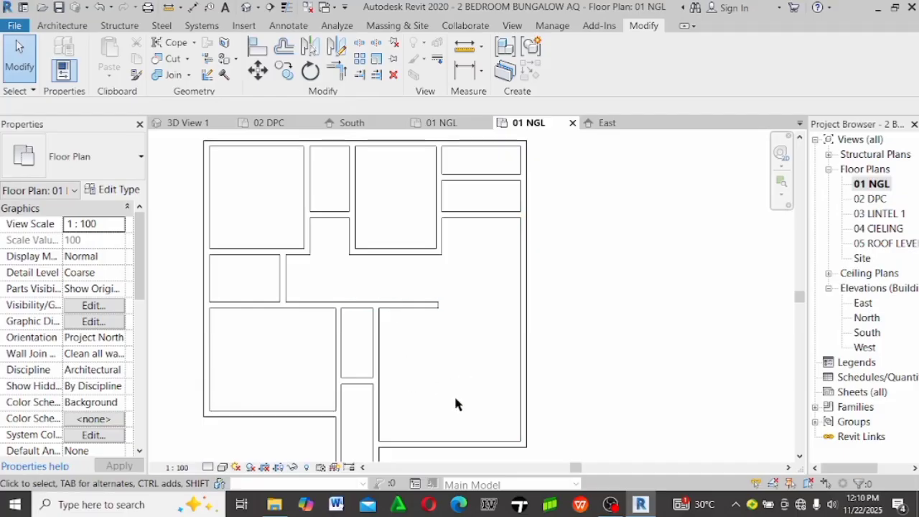
{"action": "scroll", "coordinate": [472, 242], "scroll_direction": "down", "scroll_amount": 2}
{"action": "scroll", "coordinate": [479, 335], "scroll_direction": "up", "scroll_amount": 2}
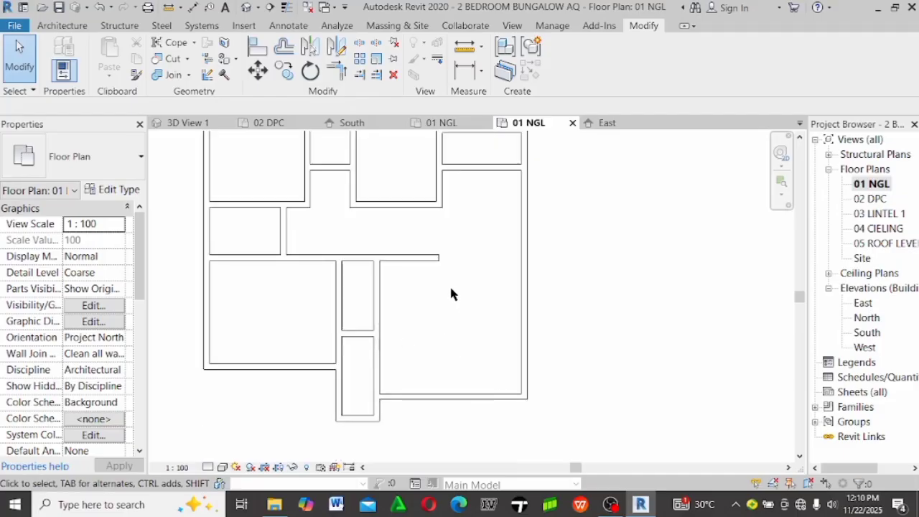
{"action": "scroll", "coordinate": [431, 320], "scroll_direction": "up", "scroll_amount": 2}
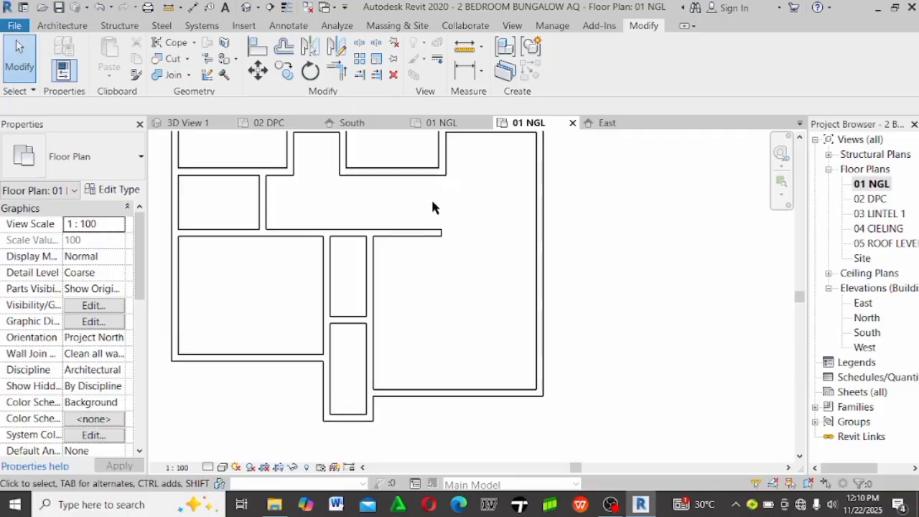
{"action": "left_click", "coordinate": [610, 505]}
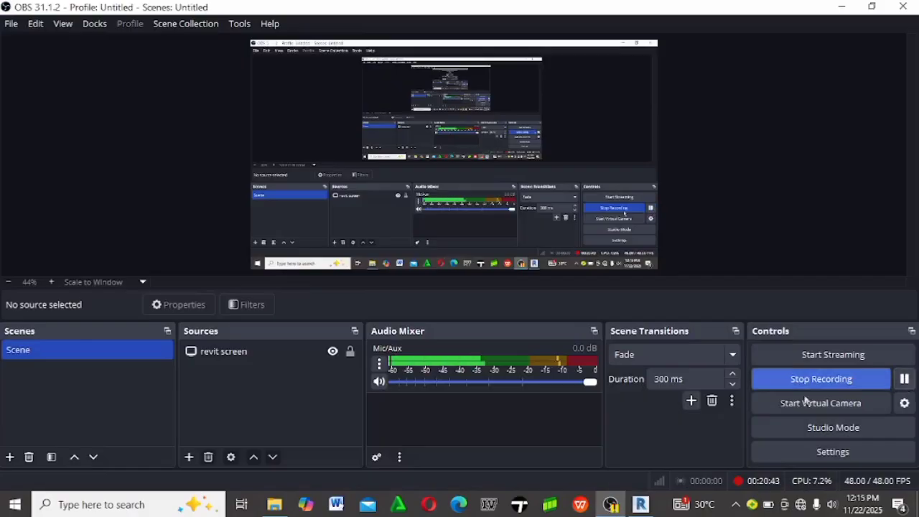
{"action": "left_click", "coordinate": [642, 504]}
Split the corridor's south wall just east of the narrow middle rooms' east wall
{"action": "scroll", "coordinate": [460, 269], "scroll_direction": "up", "scroll_amount": 5}
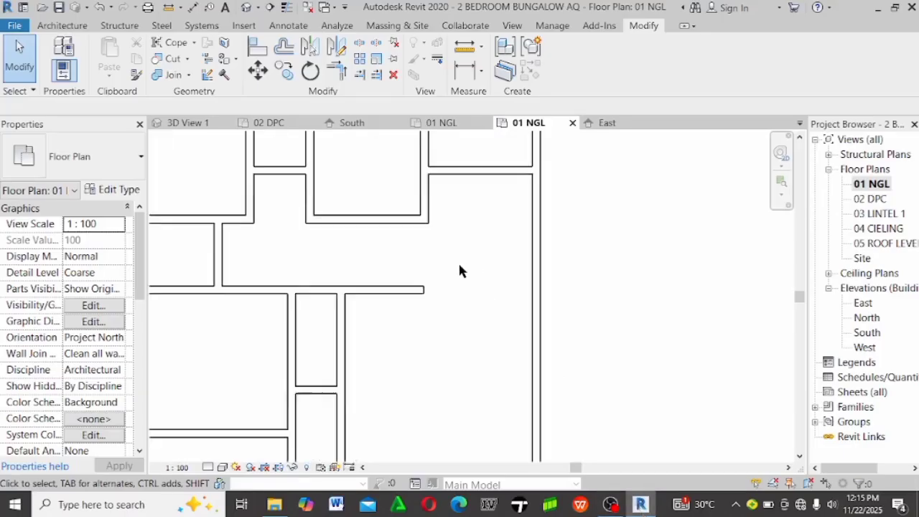
{"action": "left_click", "coordinate": [373, 329]}
{"action": "scroll", "coordinate": [348, 343], "scroll_direction": "up", "scroll_amount": 2}
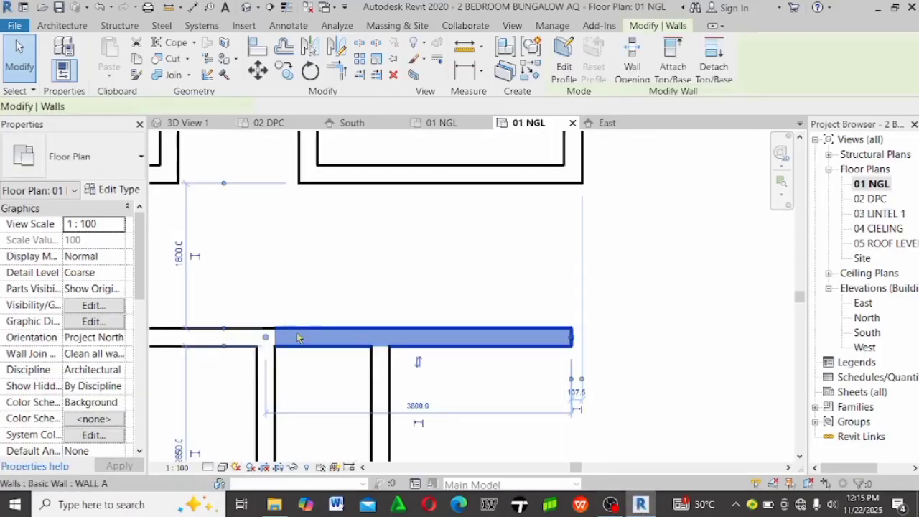
{"action": "key", "text": "Escape"}
{"action": "left_click", "coordinate": [427, 338]}
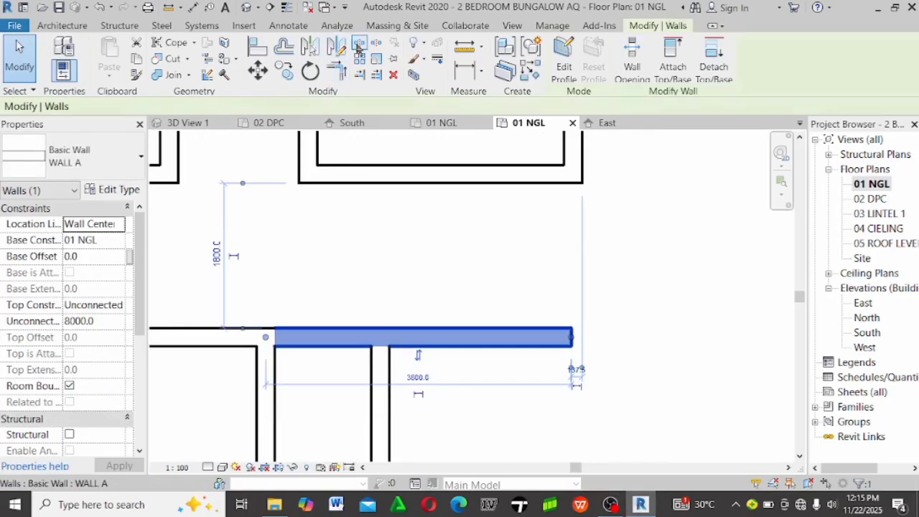
{"action": "left_click", "coordinate": [359, 43]}
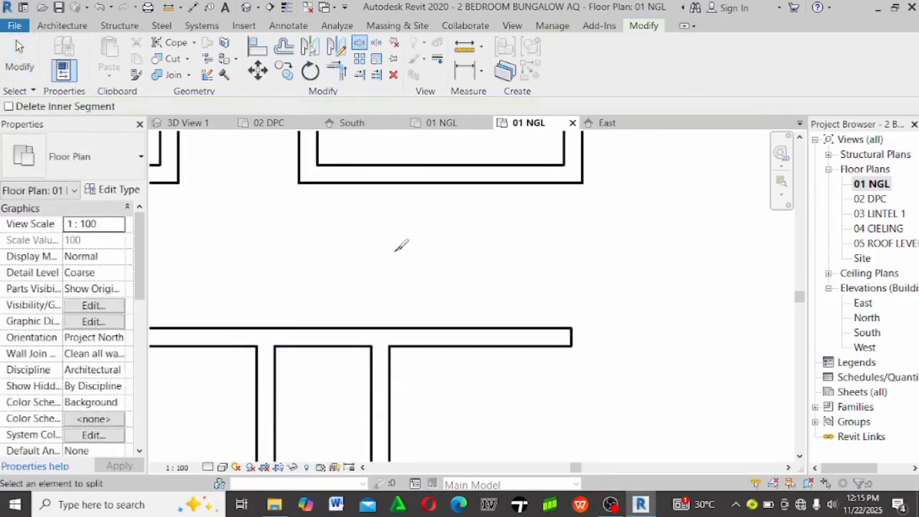
{"action": "left_click", "coordinate": [410, 335]}
{"action": "key", "text": "Escape"}
Trim the western part of the split corridor wall to a corner with the narrow rooms' east wall
{"action": "left_click", "coordinate": [337, 71]}
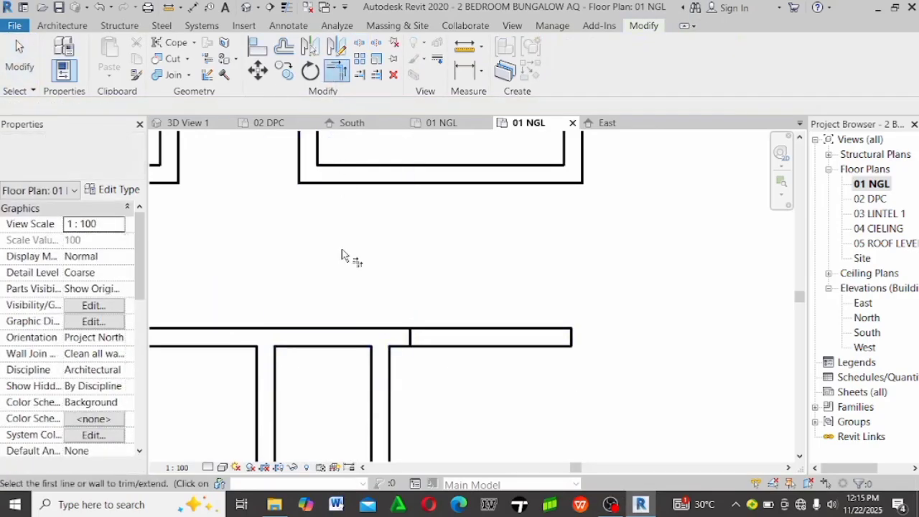
{"action": "left_click", "coordinate": [348, 337]}
{"action": "left_click", "coordinate": [372, 397]}
{"action": "key", "text": "Escape"}
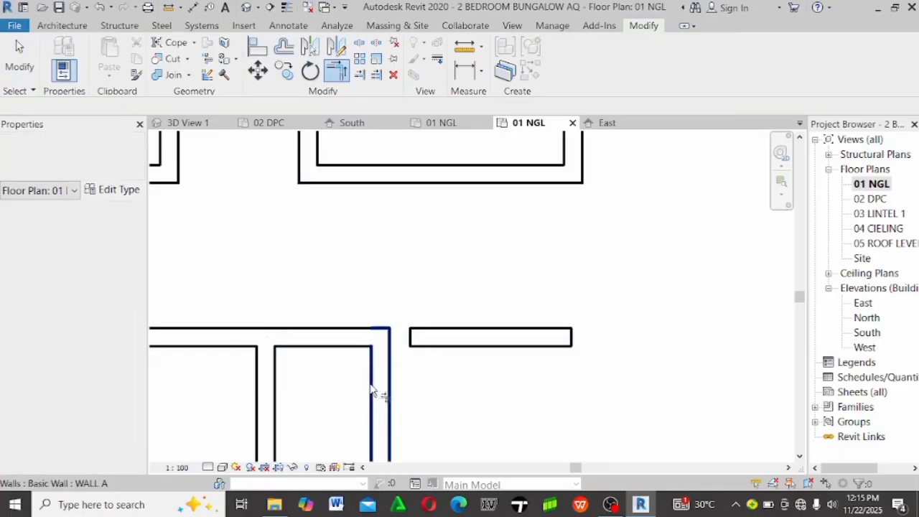
Shorten the detached wall segment to 600 mm by moving its west end eastward
{"action": "scroll", "coordinate": [359, 294], "scroll_direction": "down", "scroll_amount": 3}
{"action": "scroll", "coordinate": [420, 316], "scroll_direction": "up", "scroll_amount": 3}
{"action": "left_click", "coordinate": [420, 318]}
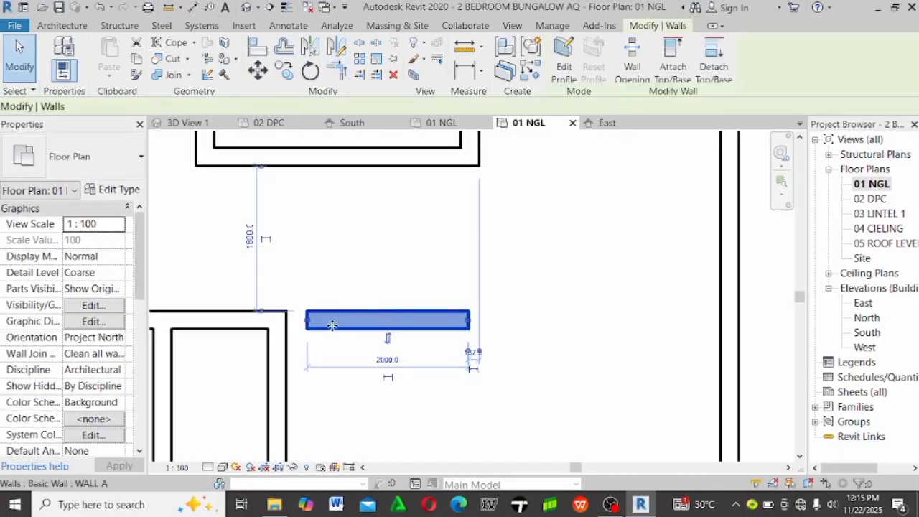
{"action": "left_click_drag", "start_coordinate": [419, 318], "coordinate": [422, 322]}
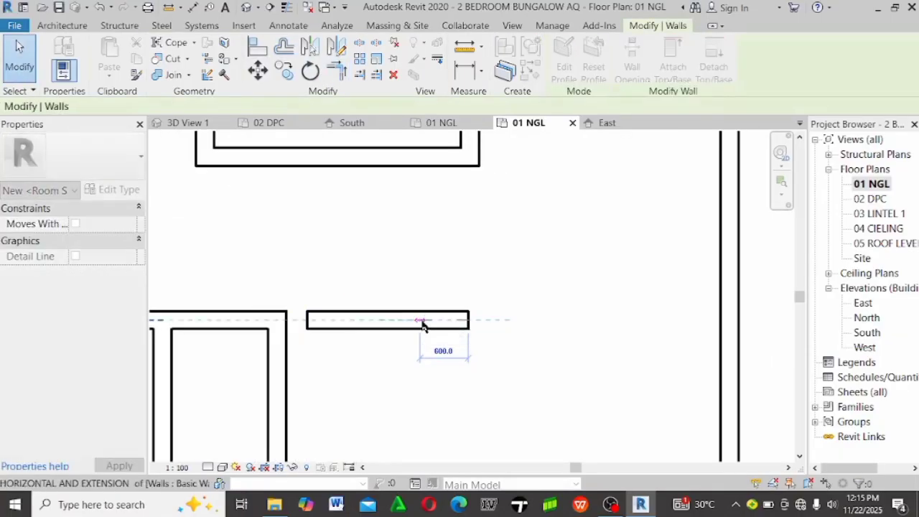
{"action": "scroll", "coordinate": [448, 293], "scroll_direction": "up", "scroll_amount": 1}
{"action": "left_click", "coordinate": [447, 293]}
{"action": "scroll", "coordinate": [445, 305], "scroll_direction": "up", "scroll_amount": 1}
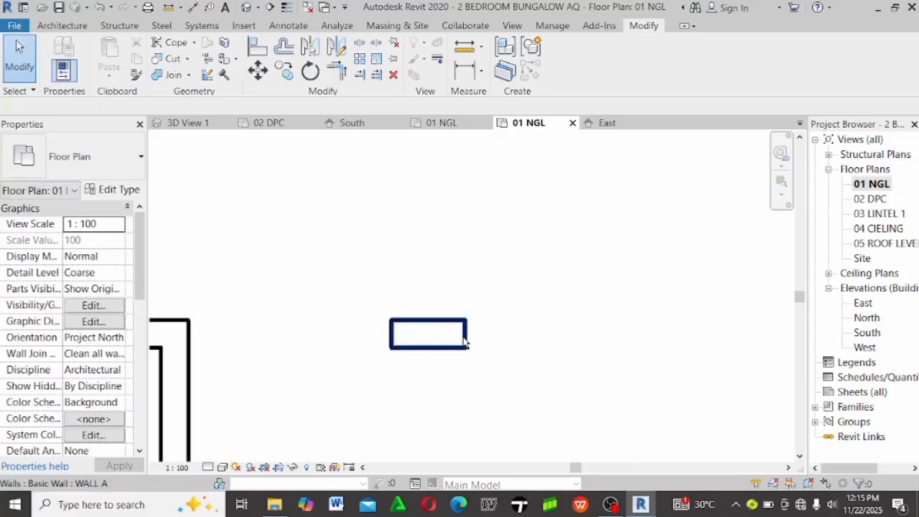
Stretch the detached wall segment's east end slightly beyond the line of the north room's east wall
{"action": "scroll", "coordinate": [463, 338], "scroll_direction": "down", "scroll_amount": 2}
{"action": "left_click", "coordinate": [464, 336]}
{"action": "scroll", "coordinate": [465, 339], "scroll_direction": "up", "scroll_amount": 2}
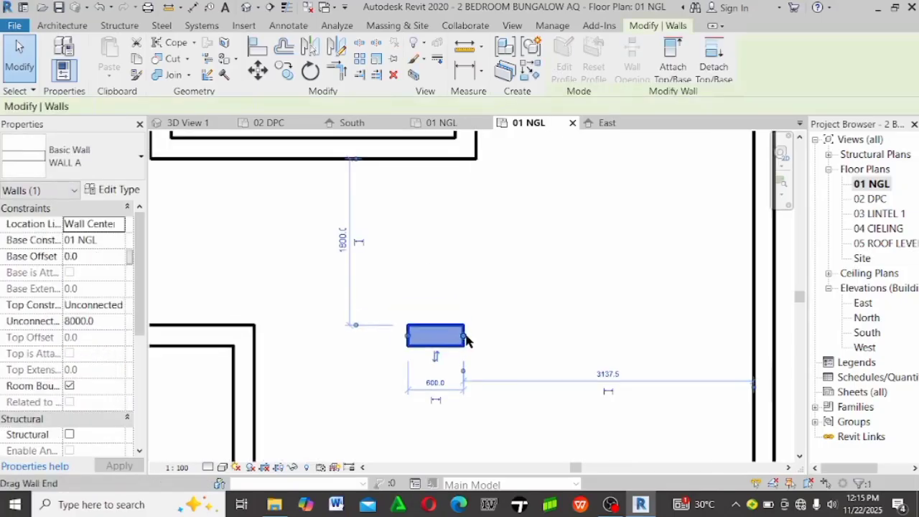
{"action": "scroll", "coordinate": [465, 342], "scroll_direction": "down", "scroll_amount": 1}
{"action": "left_click_drag", "start_coordinate": [466, 344], "coordinate": [492, 362]}
{"action": "key", "text": "Escape"}
{"action": "scroll", "coordinate": [417, 311], "scroll_direction": "down", "scroll_amount": 1}
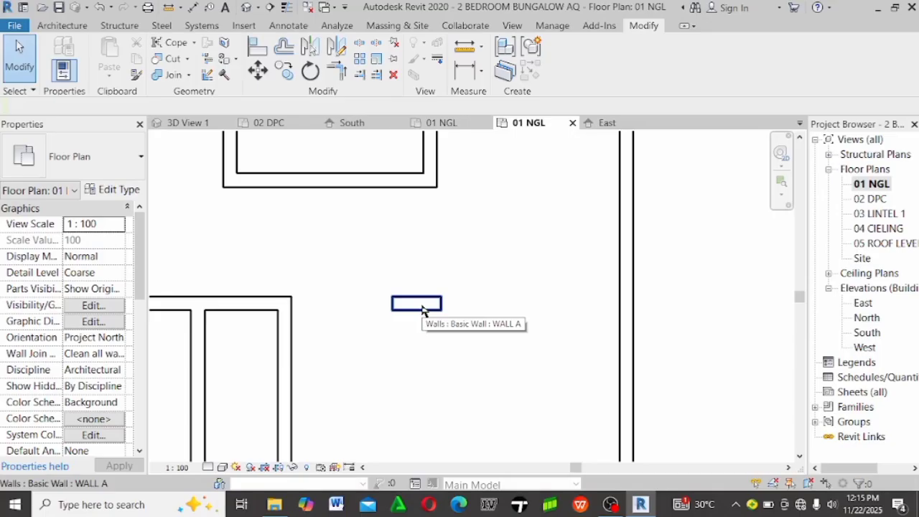
Try deleting the south wall of the small room that projects beyond the large room's south side
{"action": "scroll", "coordinate": [446, 266], "scroll_direction": "down", "scroll_amount": 2}
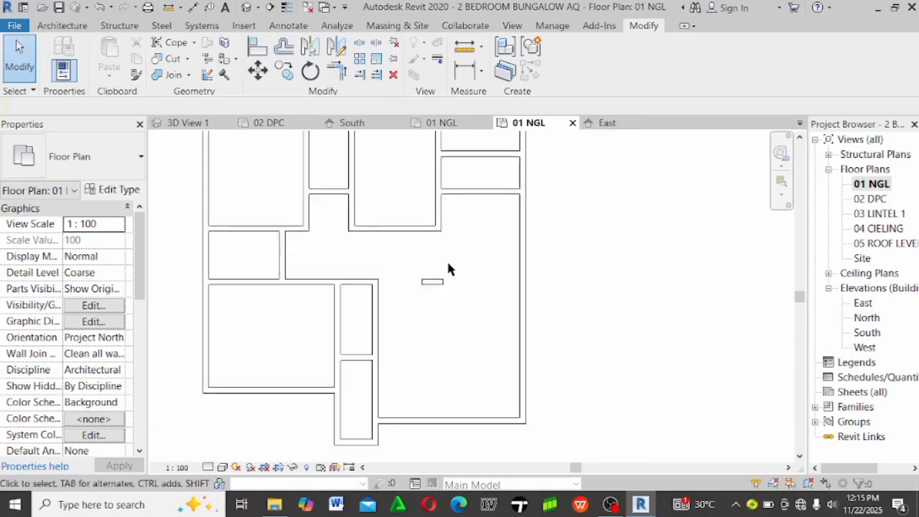
{"action": "scroll", "coordinate": [424, 290], "scroll_direction": "up", "scroll_amount": 1}
{"action": "middle_click_drag", "start_coordinate": [425, 296], "coordinate": [424, 185]}
{"action": "scroll", "coordinate": [362, 304], "scroll_direction": "down", "scroll_amount": 1}
{"action": "scroll", "coordinate": [363, 304], "scroll_direction": "up", "scroll_amount": 2}
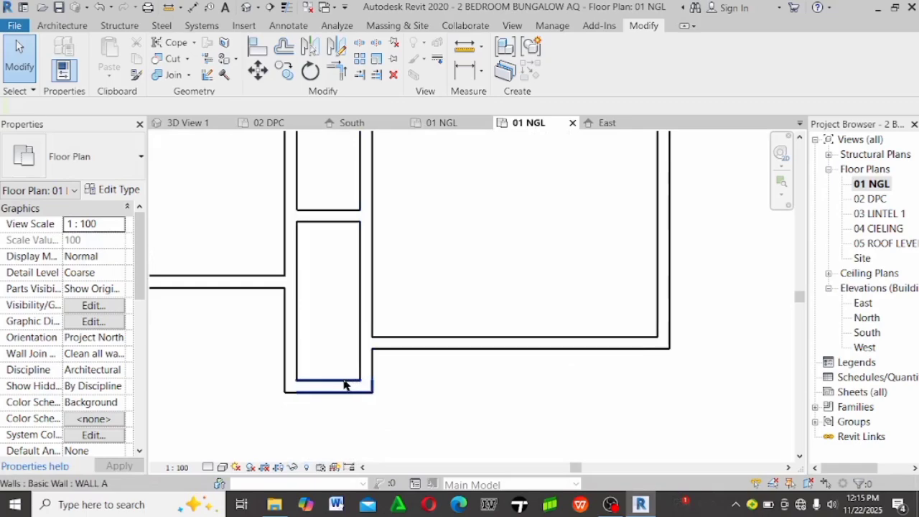
{"action": "left_click", "coordinate": [345, 386]}
{"action": "key", "text": "Delete"}
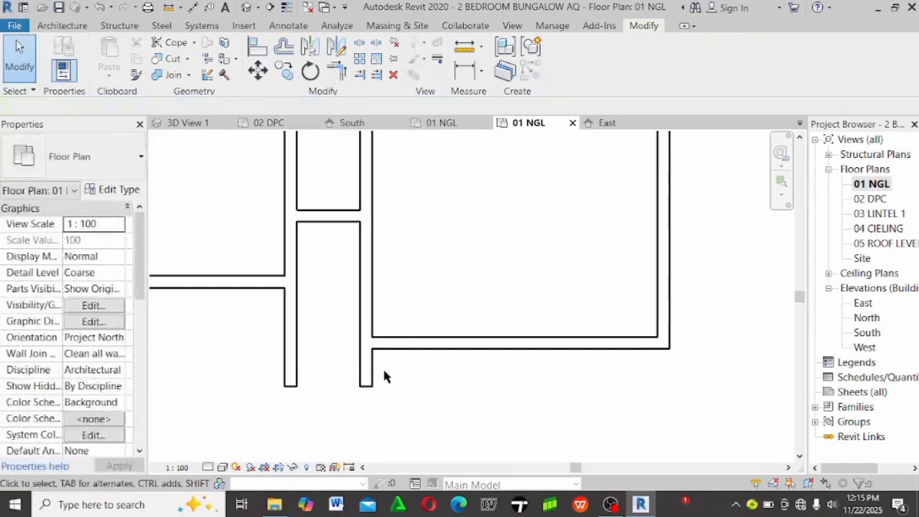
Try joining the small room's west wall to the large room's south wall in a corner and trimming its east wall there
{"action": "left_click", "coordinate": [338, 69]}
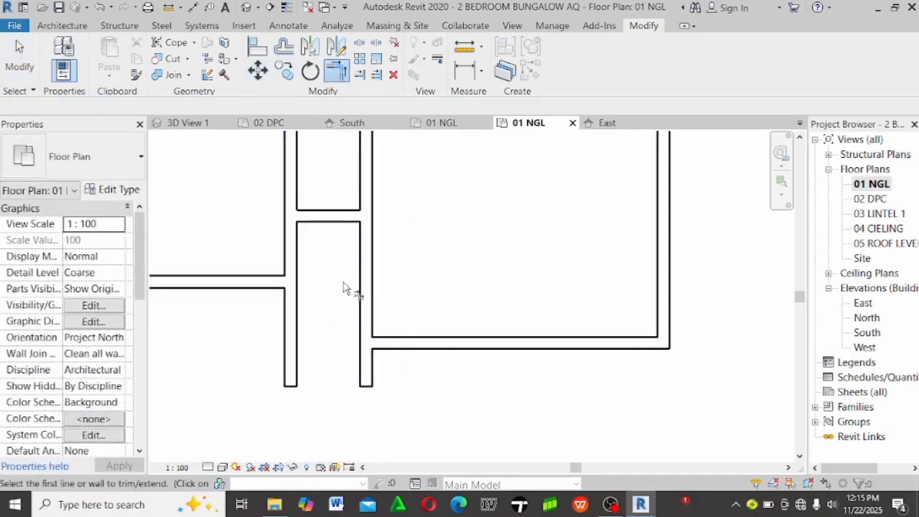
{"action": "left_click", "coordinate": [292, 251]}
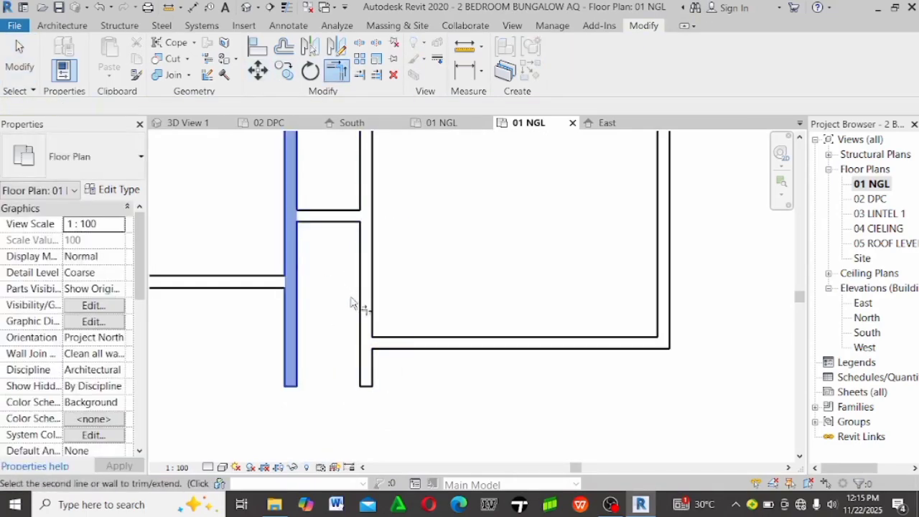
{"action": "left_click", "coordinate": [402, 347]}
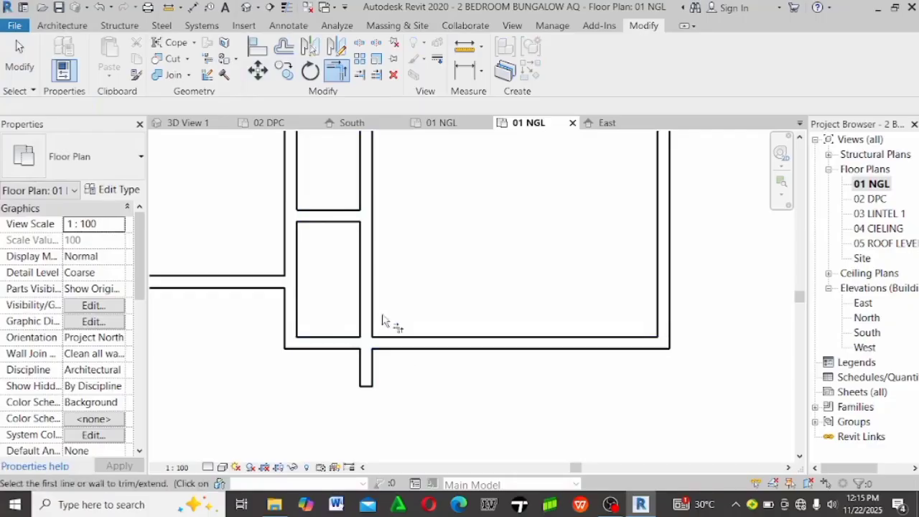
{"action": "left_click", "coordinate": [361, 76]}
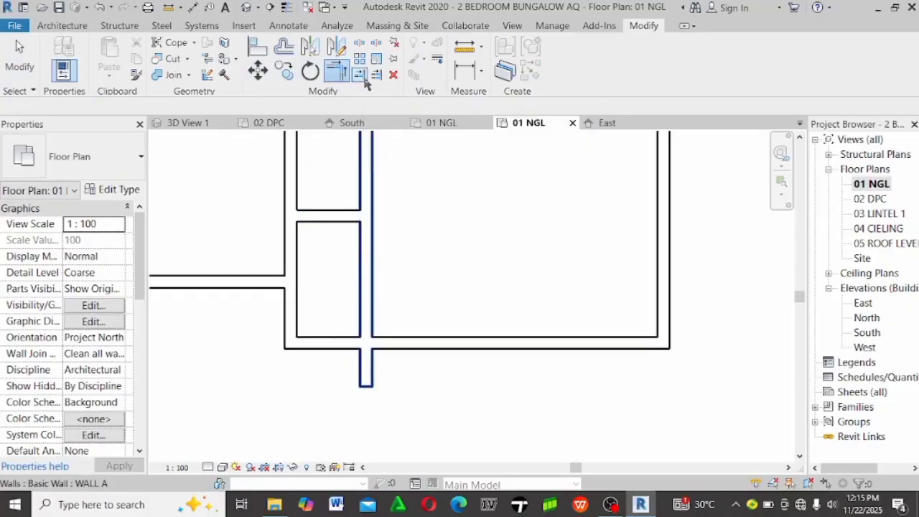
{"action": "left_click", "coordinate": [397, 348]}
{"action": "left_click", "coordinate": [374, 302]}
{"action": "scroll", "coordinate": [373, 302], "scroll_direction": "down", "scroll_amount": 2}
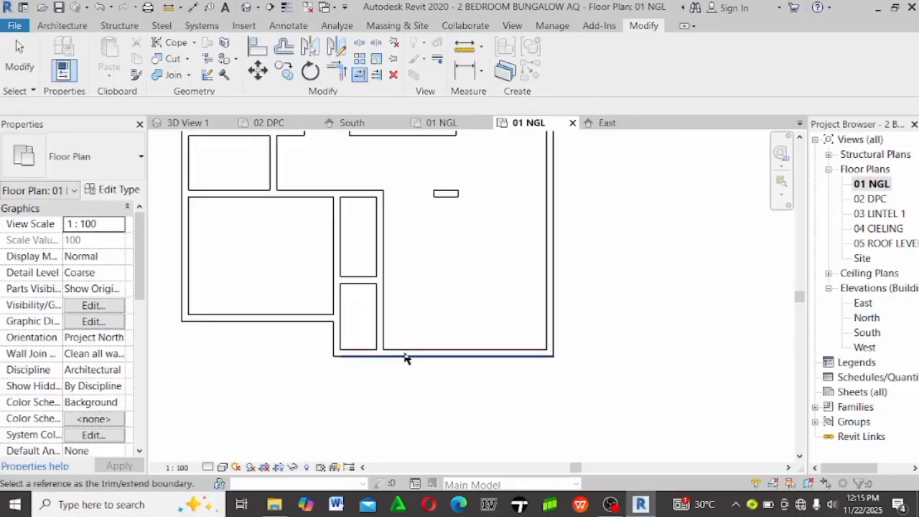
{"action": "key", "text": "Escape"}
{"action": "key", "text": "Escape"}
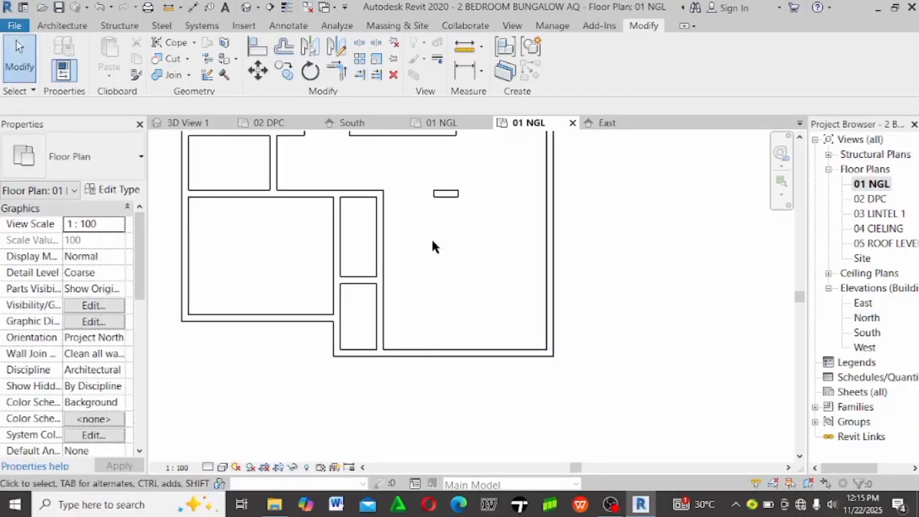
Undo the wall trims and the deletion of the projecting small room's south wall
{"action": "scroll", "coordinate": [433, 249], "scroll_direction": "up", "scroll_amount": 2}
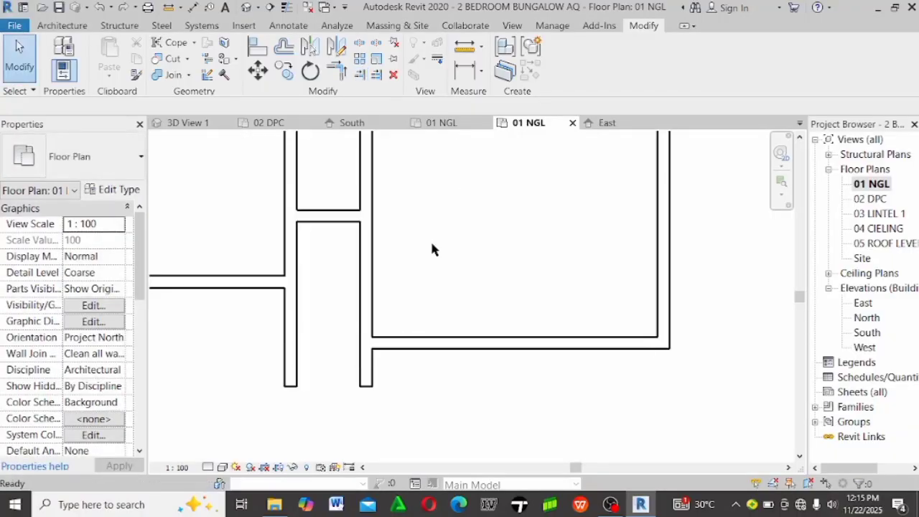
{"action": "left_click", "coordinate": [415, 348]}
{"action": "scroll", "coordinate": [420, 364], "scroll_direction": "down", "scroll_amount": 2}
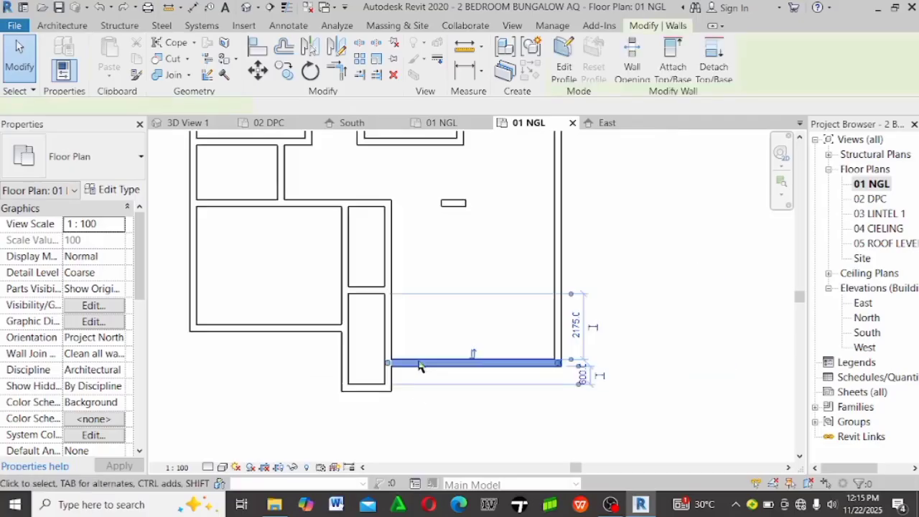
{"action": "left_click", "coordinate": [506, 316]}
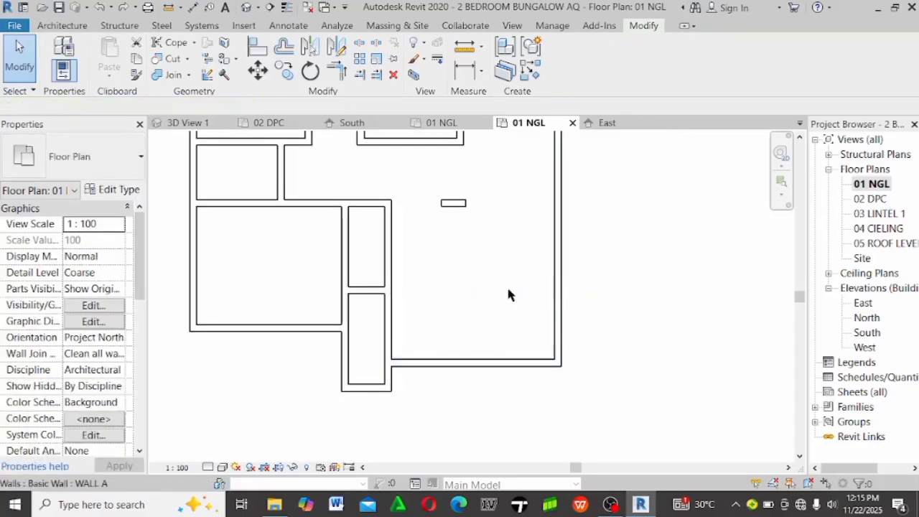
Measure the large room's south wall position from the detached wall segment and set that distance to 4800 mm
{"action": "left_click", "coordinate": [472, 367]}
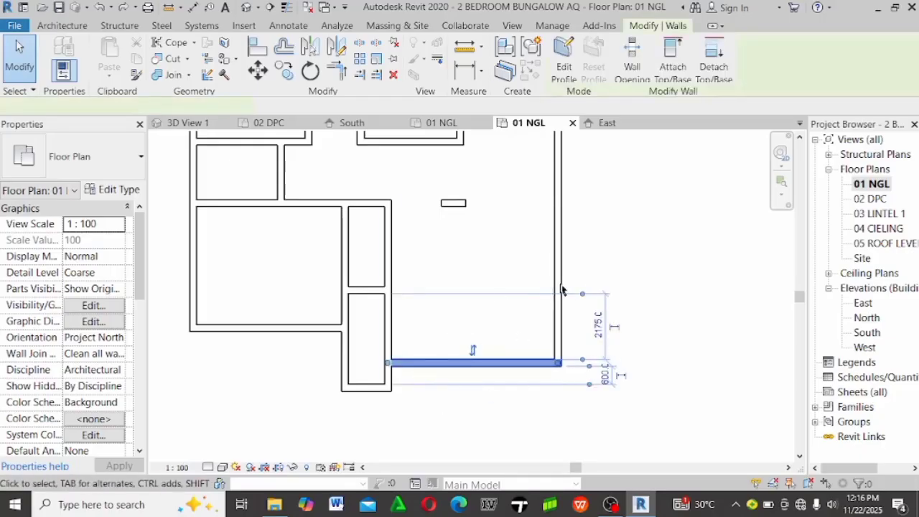
{"action": "left_click_drag", "start_coordinate": [562, 290], "coordinate": [456, 208]}
{"action": "left_click", "coordinate": [598, 274]}
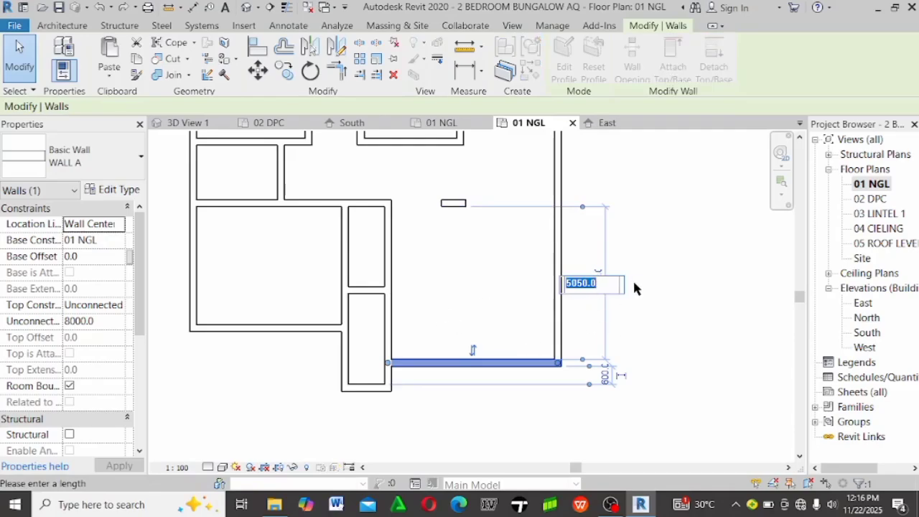
{"action": "scroll", "coordinate": [633, 288], "scroll_direction": "up", "scroll_amount": 2}
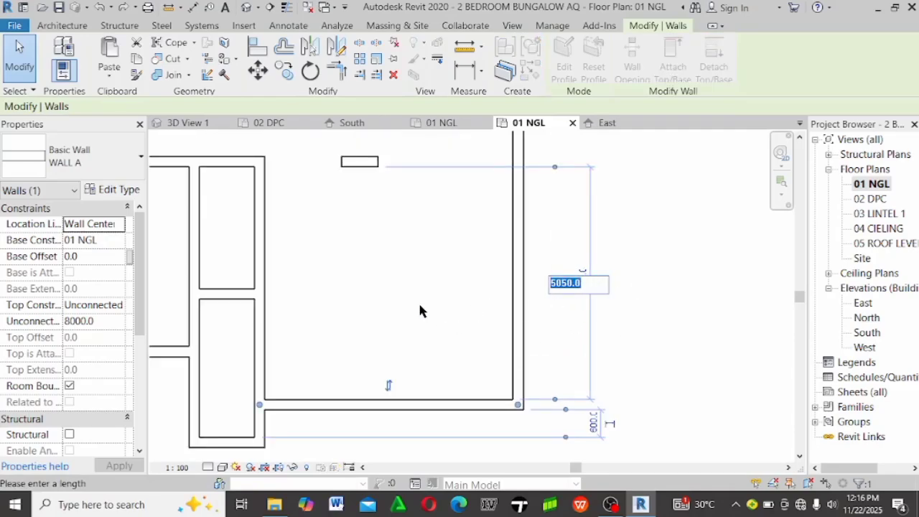
{"action": "type", "text": "4800"}
{"action": "key", "text": "Return"}
{"action": "left_click", "coordinate": [412, 290]}
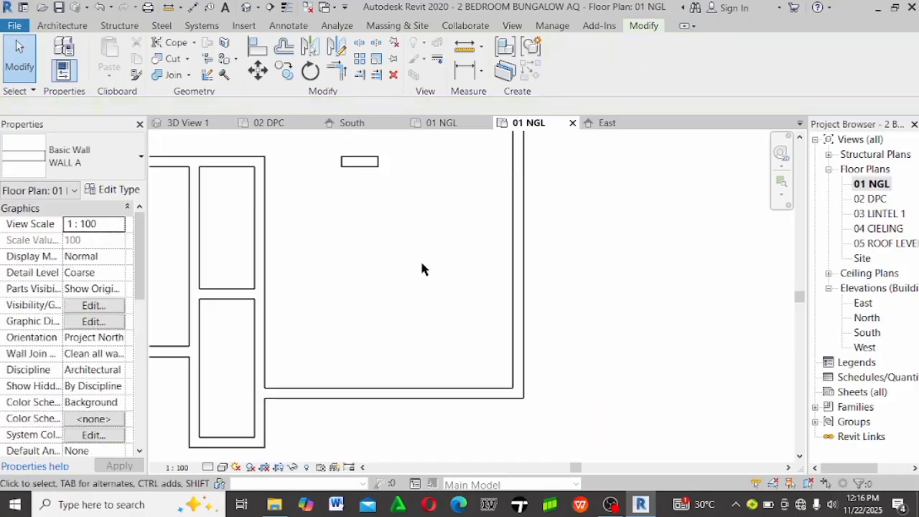
{"action": "scroll", "coordinate": [420, 259], "scroll_direction": "down", "scroll_amount": 1}
{"action": "scroll", "coordinate": [292, 398], "scroll_direction": "up", "scroll_amount": 2}
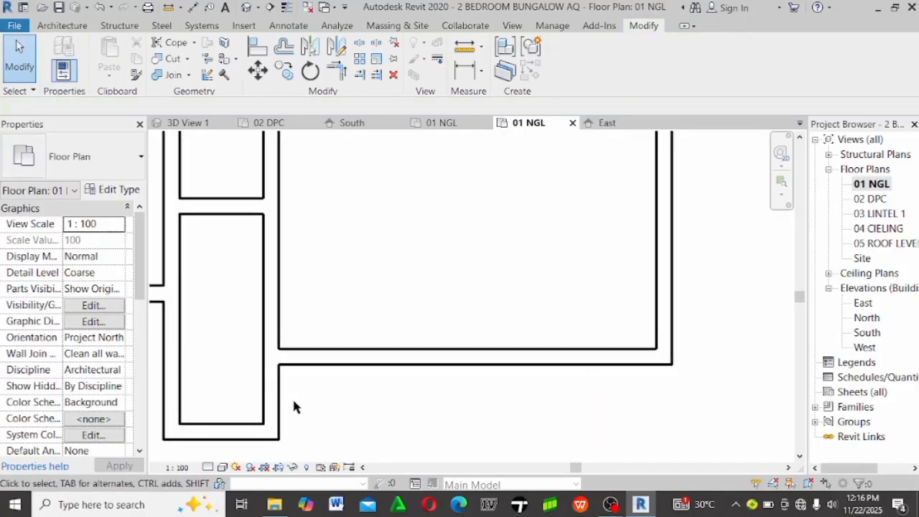
{"action": "key", "text": "d"}
{"action": "key", "text": "i"}
{"action": "scroll", "coordinate": [311, 350], "scroll_direction": "down", "scroll_amount": 2}
{"action": "scroll", "coordinate": [311, 350], "scroll_direction": "up", "scroll_amount": 2}
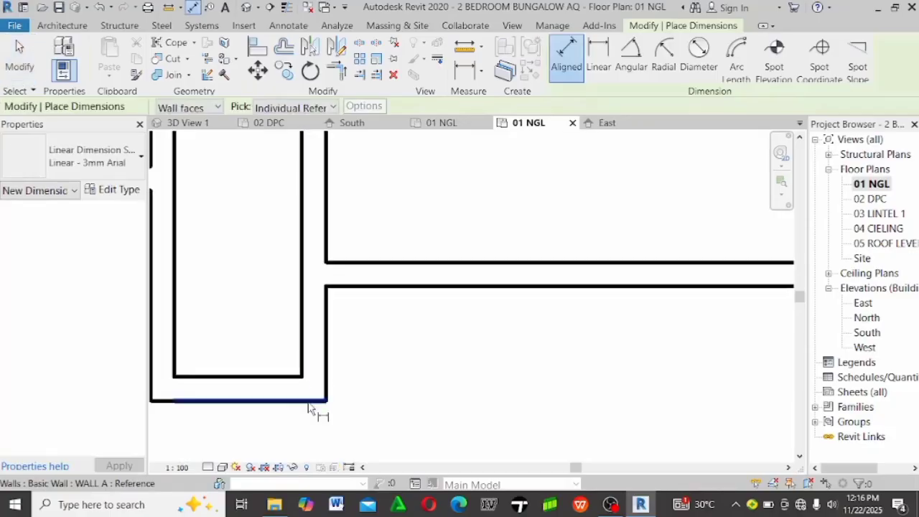
{"action": "left_click", "coordinate": [292, 400]}
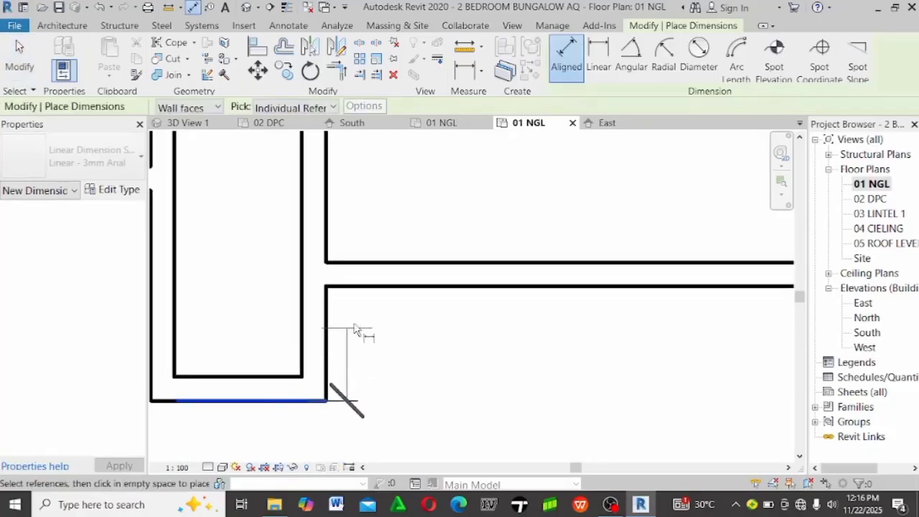
{"action": "left_click", "coordinate": [385, 295]}
{"action": "key", "text": "Escape"}
{"action": "key", "text": "Escape"}
{"action": "scroll", "coordinate": [390, 347], "scroll_direction": "down", "scroll_amount": 3}
{"action": "key", "text": "d"}
{"action": "key", "text": "i"}
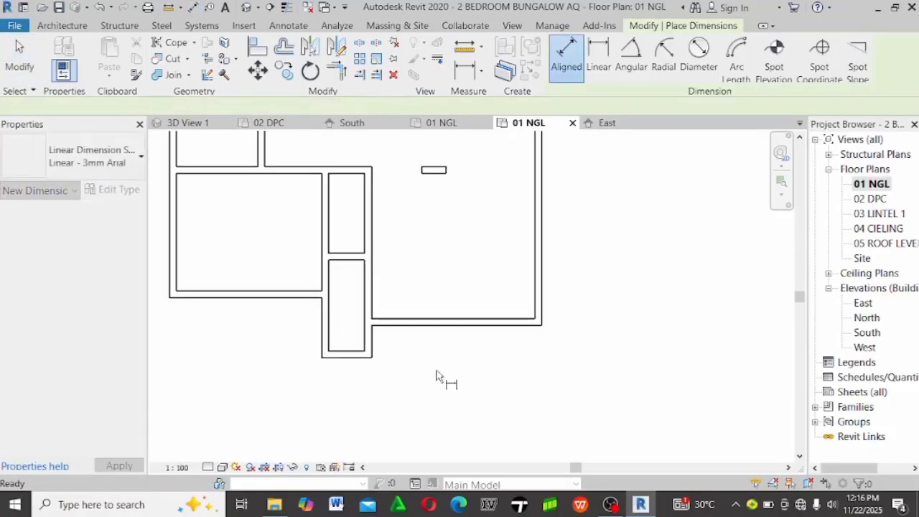
{"action": "scroll", "coordinate": [413, 305], "scroll_direction": "up", "scroll_amount": 2}
{"action": "scroll", "coordinate": [395, 324], "scroll_direction": "down", "scroll_amount": 1}
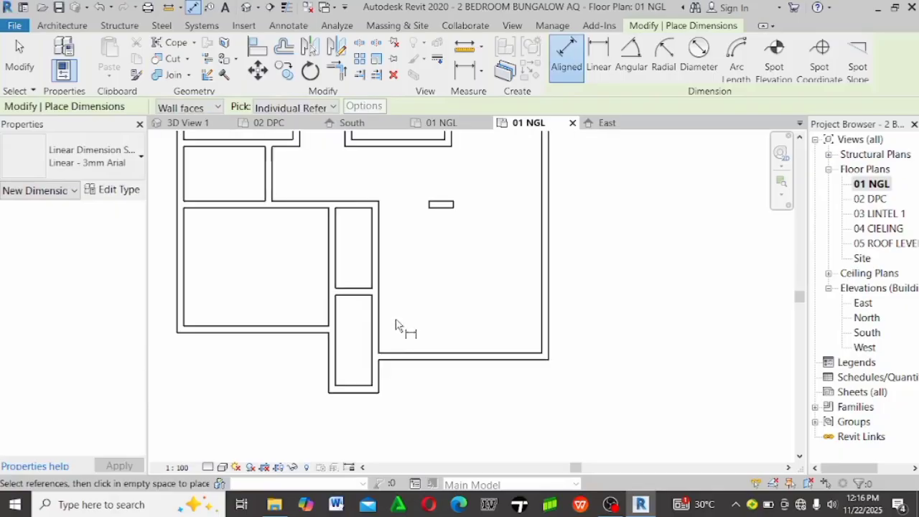
{"action": "key", "text": "Escape"}
{"action": "key", "text": "Escape"}
Set the distance from the detached segment to the large room's south wall to 4500 mm with a permanent dimension, and delete that dimension
{"action": "left_click", "coordinate": [455, 356]}
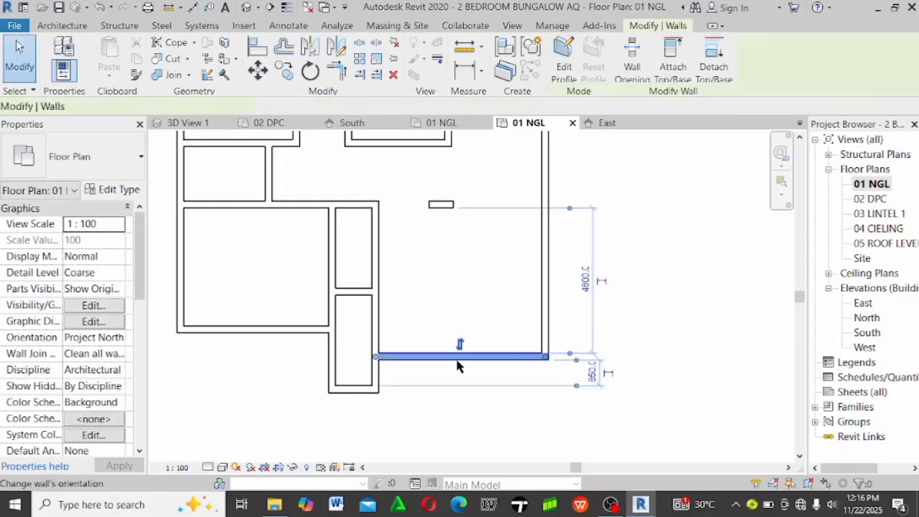
{"action": "left_click", "coordinate": [601, 282]}
{"action": "left_click", "coordinate": [697, 352]}
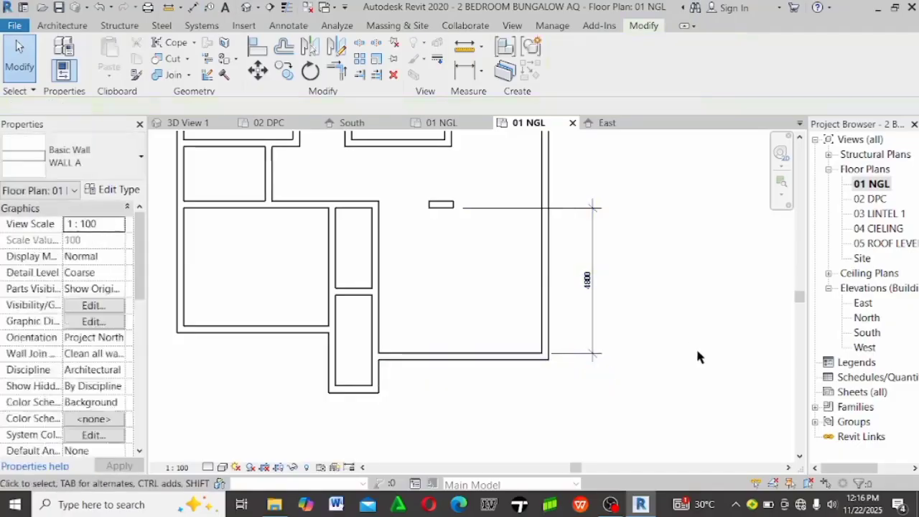
{"action": "left_click", "coordinate": [434, 357]}
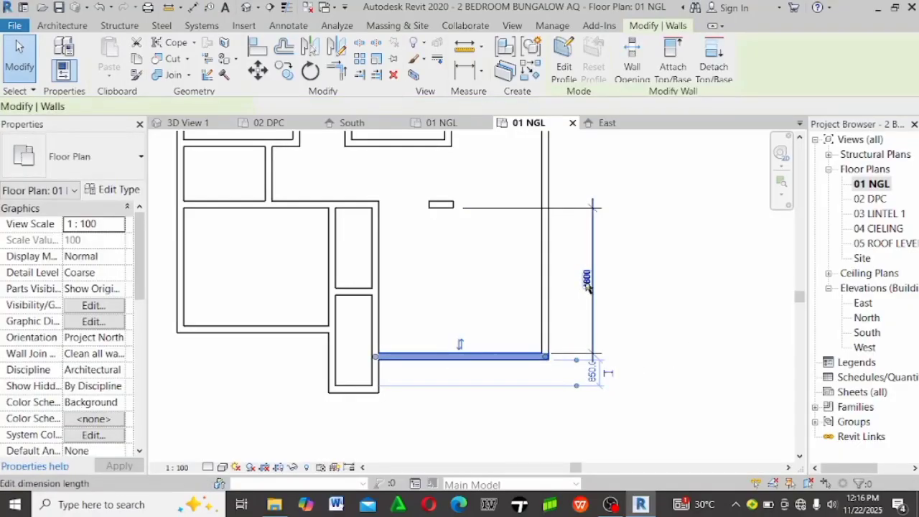
{"action": "left_click", "coordinate": [587, 281]}
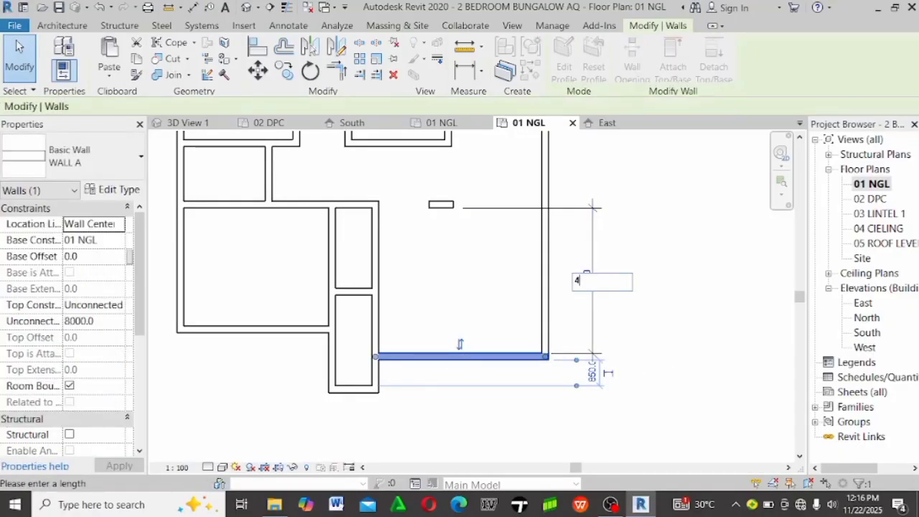
{"action": "type", "text": "4500"}
{"action": "key", "text": "Return"}
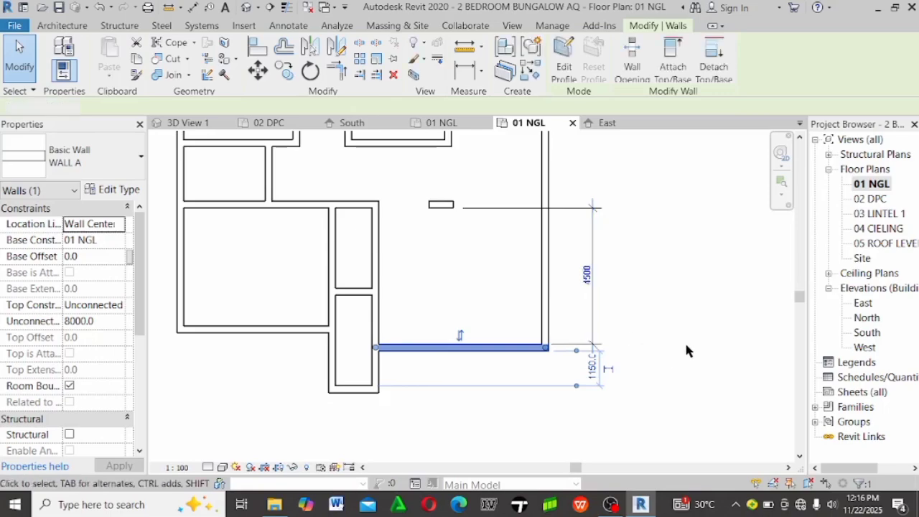
{"action": "left_click", "coordinate": [595, 287]}
{"action": "key", "text": "Delete"}
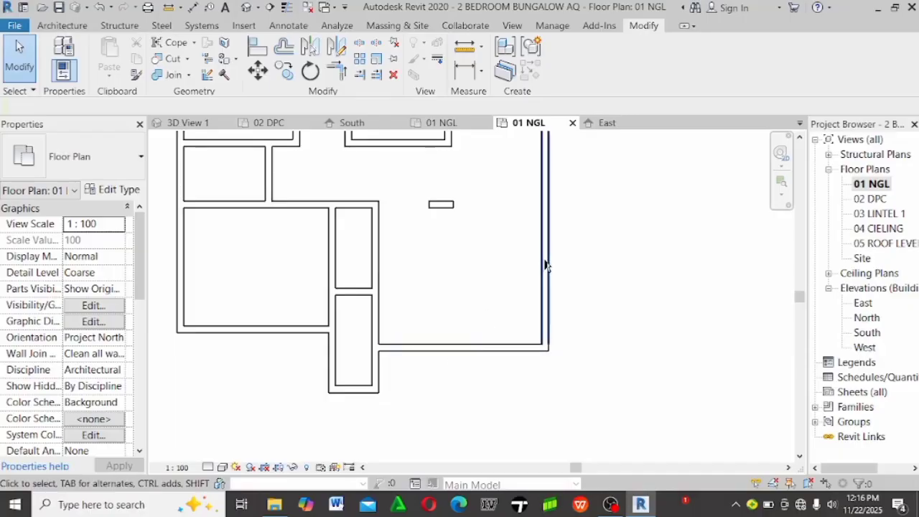
Move the southwest room's south wall down into line with the large room's south wall
{"action": "scroll", "coordinate": [249, 335], "scroll_direction": "up", "scroll_amount": 2}
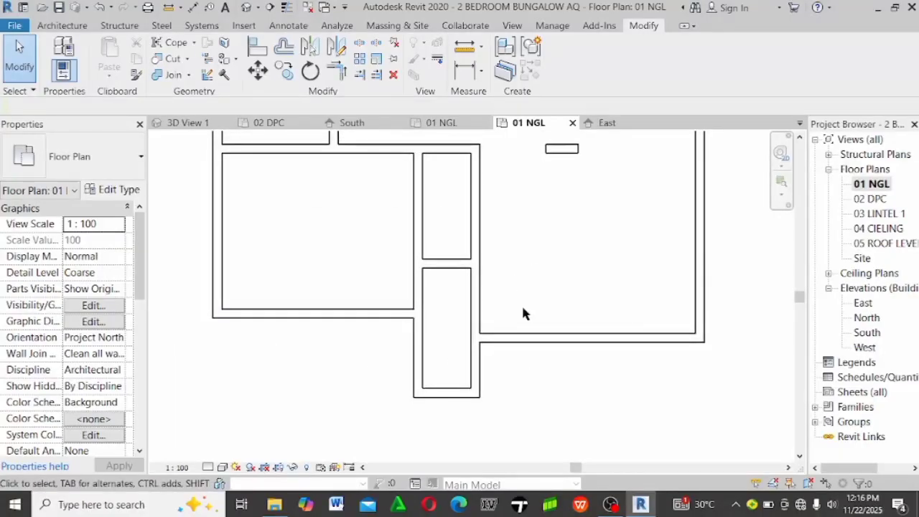
{"action": "left_click_drag", "start_coordinate": [325, 359], "coordinate": [324, 344]}
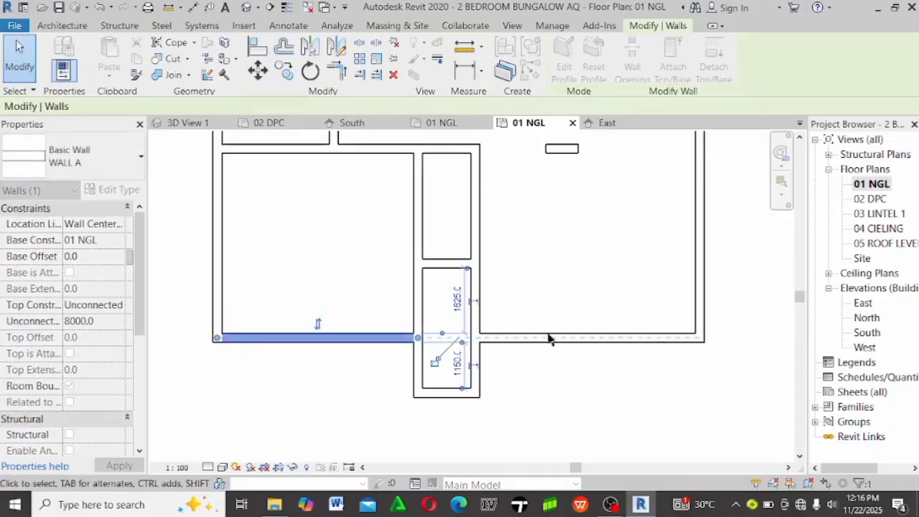
{"action": "scroll", "coordinate": [471, 366], "scroll_direction": "down", "scroll_amount": 2}
{"action": "left_click", "coordinate": [341, 283]}
{"action": "scroll", "coordinate": [328, 311], "scroll_direction": "down", "scroll_amount": 1}
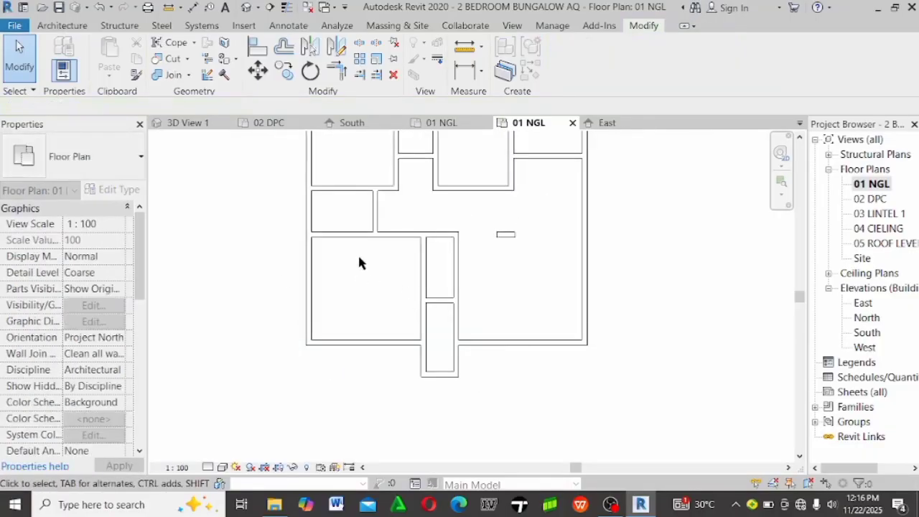
Draw a short WALL A wall continuing the large room's east wall south, ending near the line of the projecting small room's south wall
{"action": "middle_click_drag", "start_coordinate": [316, 246], "coordinate": [268, 281]}
{"action": "middle_click_drag", "start_coordinate": [376, 293], "coordinate": [312, 314]}
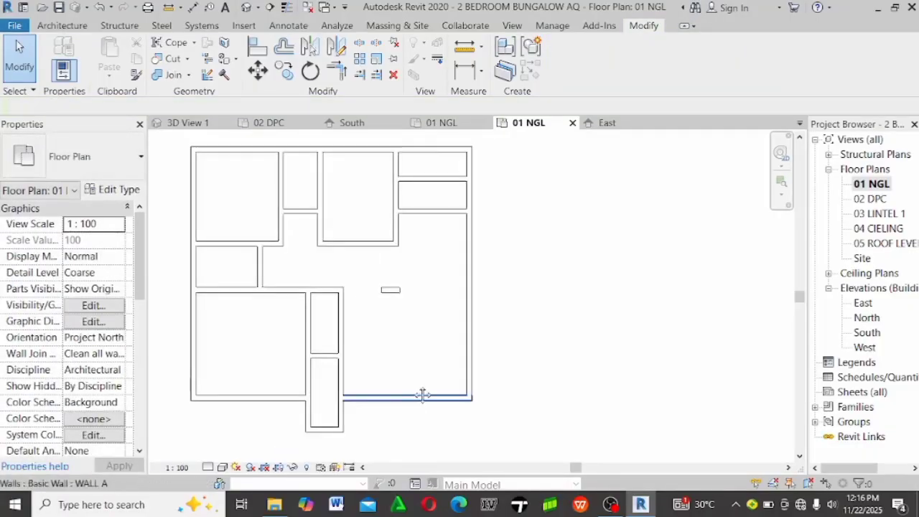
{"action": "middle_click_drag", "start_coordinate": [423, 394], "coordinate": [446, 303]}
{"action": "scroll", "coordinate": [425, 325], "scroll_direction": "up", "scroll_amount": 2}
{"action": "scroll", "coordinate": [312, 347], "scroll_direction": "up", "scroll_amount": 2}
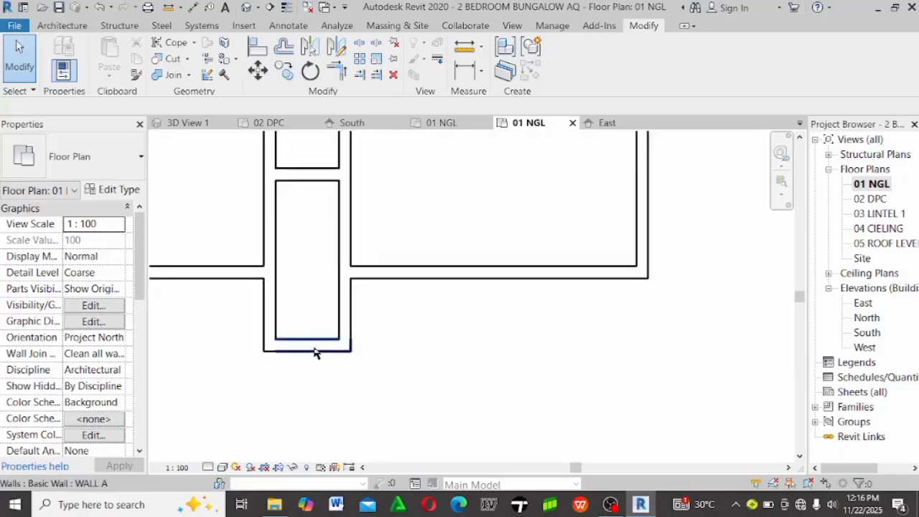
{"action": "left_click", "coordinate": [314, 345]}
{"action": "key", "text": "w"}
{"action": "key", "text": "a"}
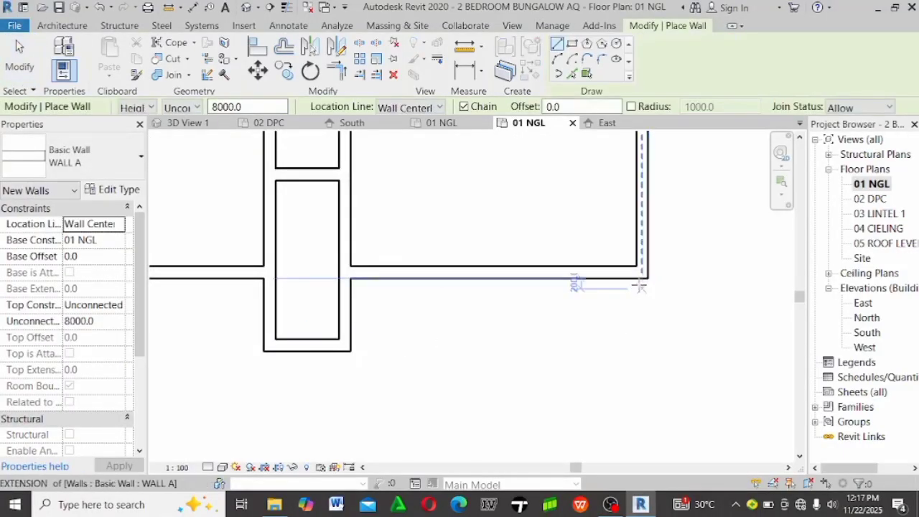
{"action": "left_click", "coordinate": [643, 278]}
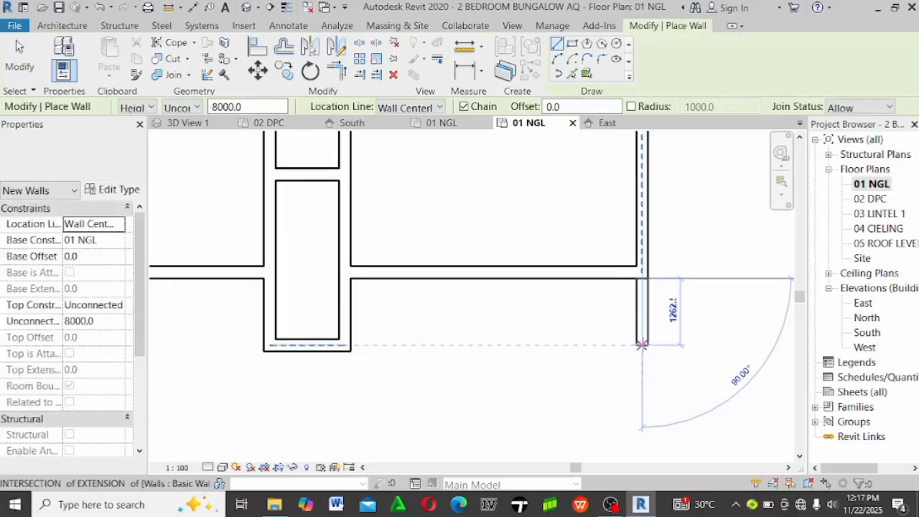
{"action": "left_click", "coordinate": [641, 333]}
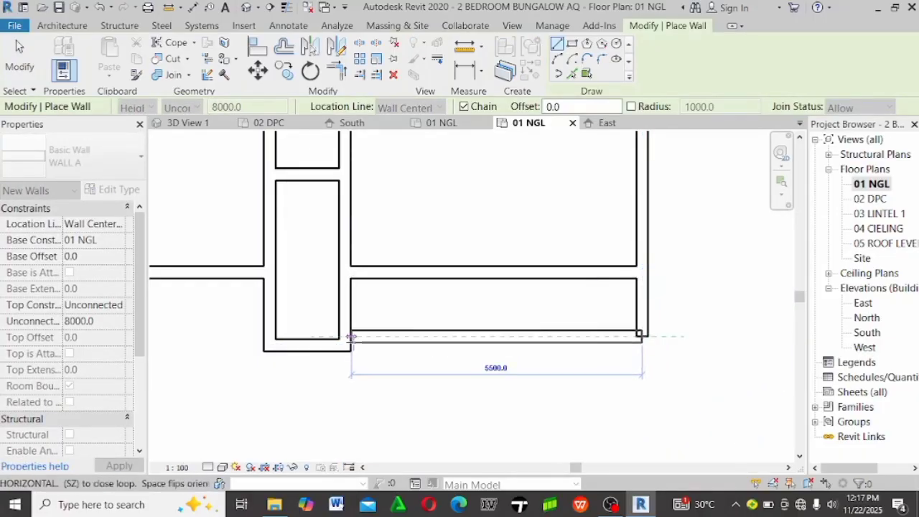
Try drawing a wall from the short east wall's south end west toward the projecting small room, and delete it
{"action": "scroll", "coordinate": [351, 349], "scroll_direction": "up", "scroll_amount": 4}
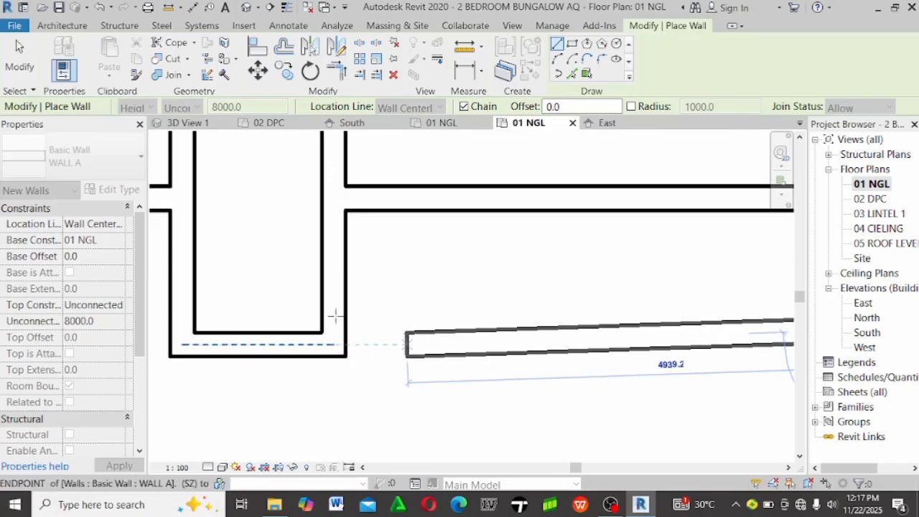
{"action": "left_click", "coordinate": [335, 316]}
{"action": "scroll", "coordinate": [284, 283], "scroll_direction": "down", "scroll_amount": 3}
{"action": "key", "text": "Escape"}
{"action": "key", "text": "Escape"}
{"action": "left_click", "coordinate": [418, 309]}
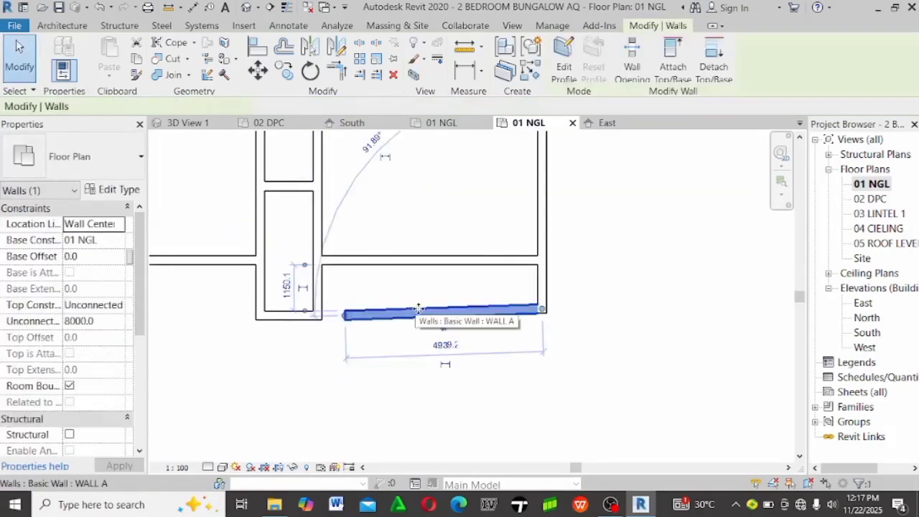
{"action": "key", "text": "Delete"}
Draw a WALL A wall east from beside the projecting small room's southeast corner, aligned with that room's south wall
{"action": "left_click", "coordinate": [323, 314]}
{"action": "key", "text": "c"}
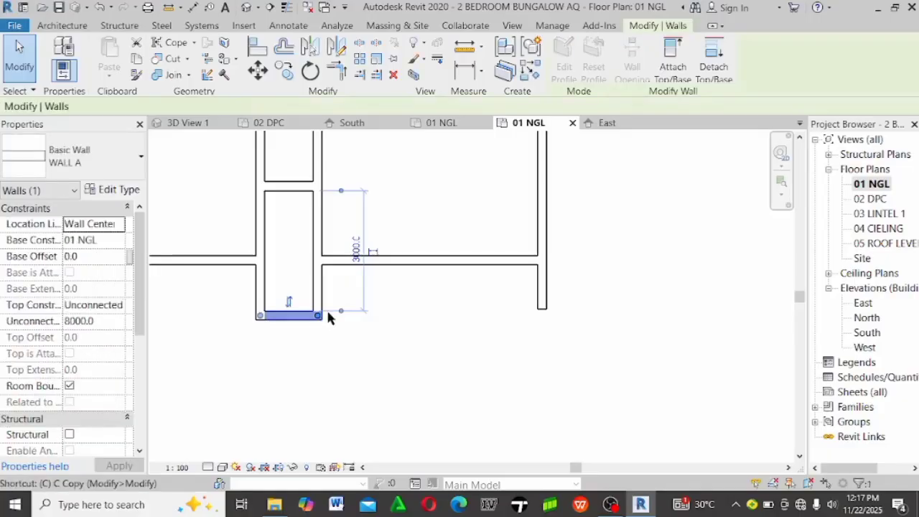
{"action": "key", "text": "w"}
{"action": "key", "text": "a"}
{"action": "scroll", "coordinate": [350, 320], "scroll_direction": "up", "scroll_amount": 2}
{"action": "left_click", "coordinate": [325, 316]}
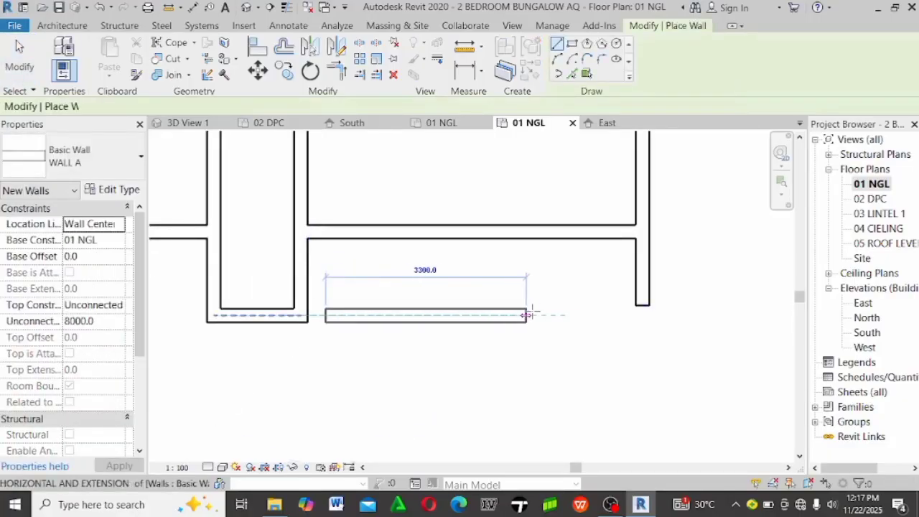
Finish the horizontal WALL A segment along the plan's lower edge and trim it into a corner with the right exterior wall
{"action": "left_click", "coordinate": [545, 314]}
{"action": "key", "text": "Escape"}
{"action": "key", "text": "Escape"}
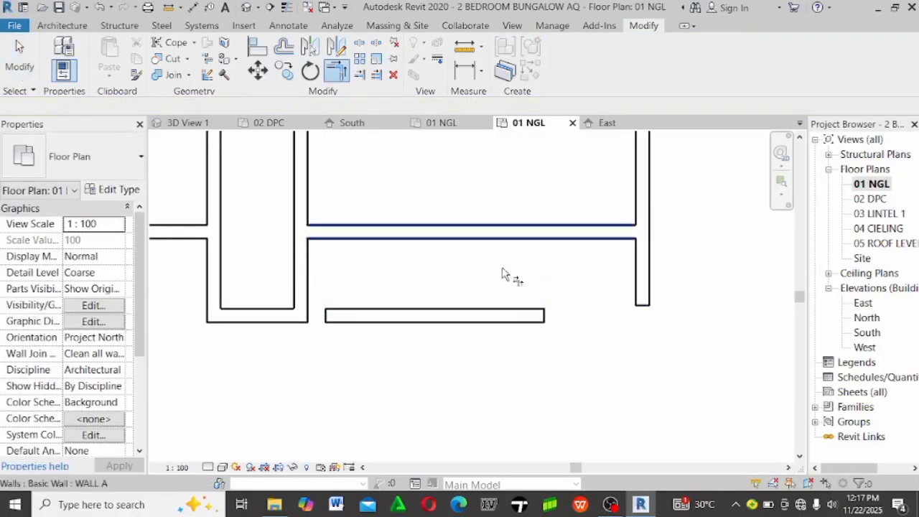
{"action": "left_click", "coordinate": [504, 316]}
{"action": "left_click", "coordinate": [643, 276]}
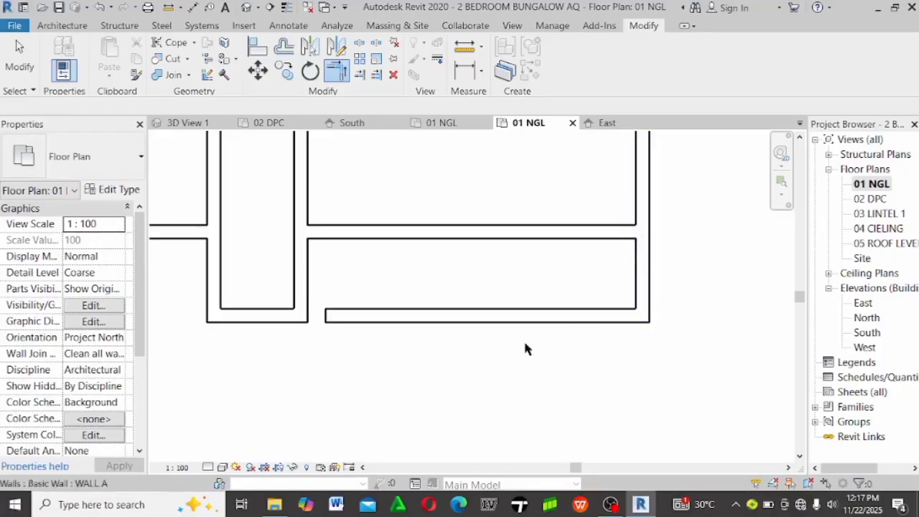
{"action": "key", "text": "Escape"}
{"action": "key", "text": "Escape"}
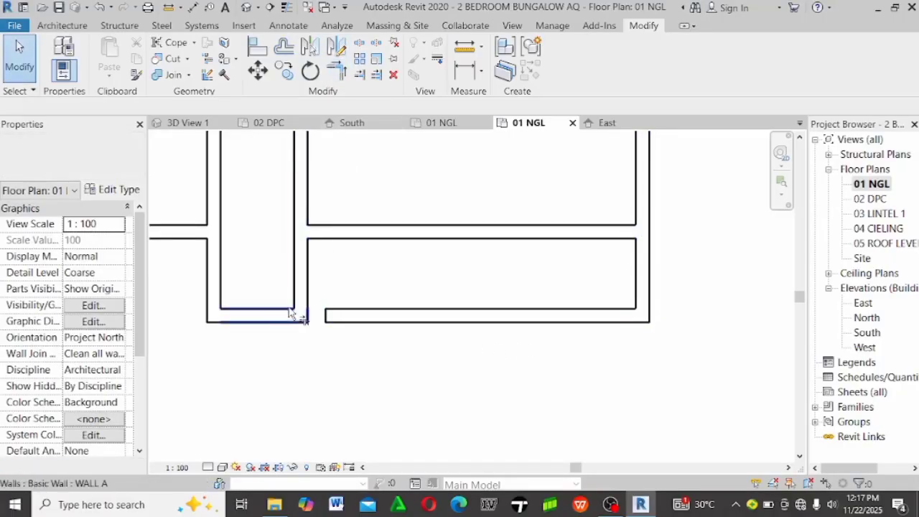
Close the gap between the new lower wall and the bottom wall of the narrow room with Trim/Extend to Corner
{"action": "left_click", "coordinate": [336, 70]}
{"action": "left_click", "coordinate": [295, 319]}
{"action": "left_click", "coordinate": [350, 320]}
{"action": "key", "text": "Escape"}
{"action": "key", "text": "Escape"}
{"action": "scroll", "coordinate": [649, 330], "scroll_direction": "down", "scroll_amount": 4}
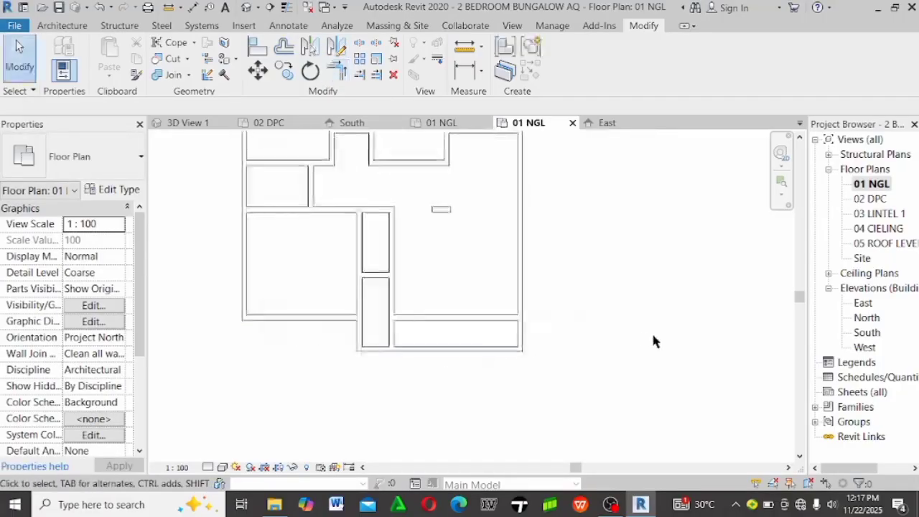
Examine the room layout and wall connections across the whole 01 NGL floor plan
{"action": "scroll", "coordinate": [564, 308], "scroll_direction": "up", "scroll_amount": 3}
{"action": "scroll", "coordinate": [534, 399], "scroll_direction": "down", "scroll_amount": 1}
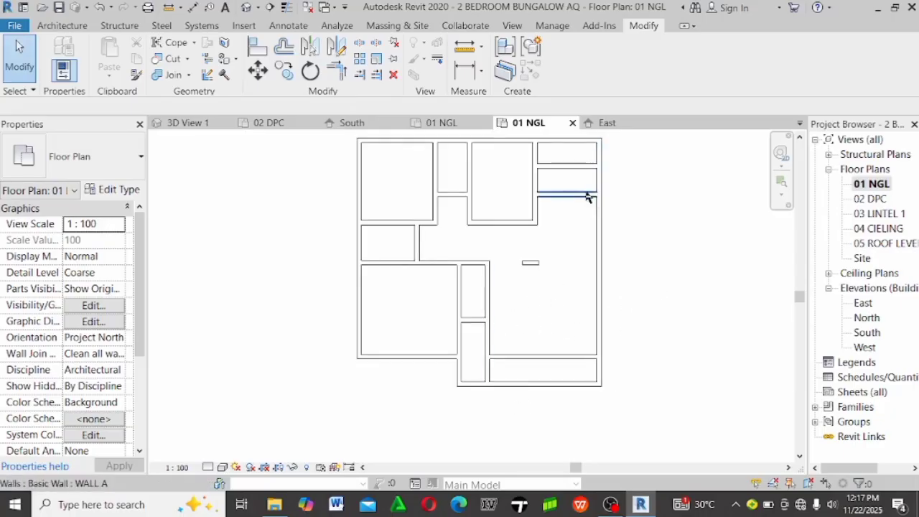
{"action": "scroll", "coordinate": [511, 183], "scroll_direction": "up", "scroll_amount": 1}
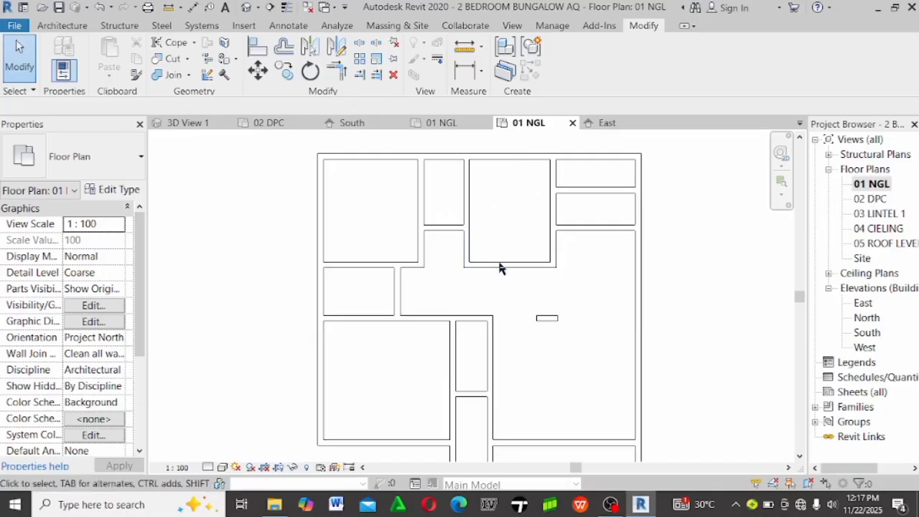
{"action": "scroll", "coordinate": [583, 209], "scroll_direction": "up", "scroll_amount": 1}
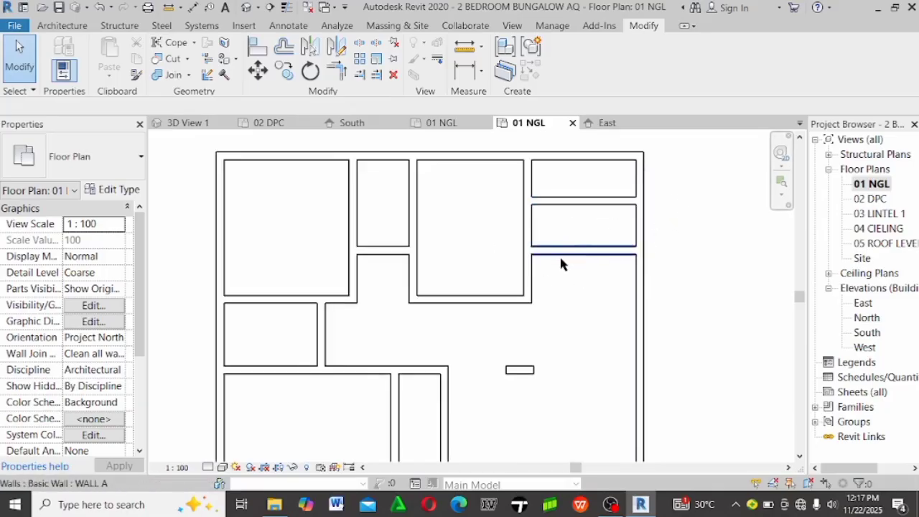
{"action": "scroll", "coordinate": [567, 229], "scroll_direction": "down", "scroll_amount": 1}
{"action": "scroll", "coordinate": [541, 211], "scroll_direction": "up", "scroll_amount": 2}
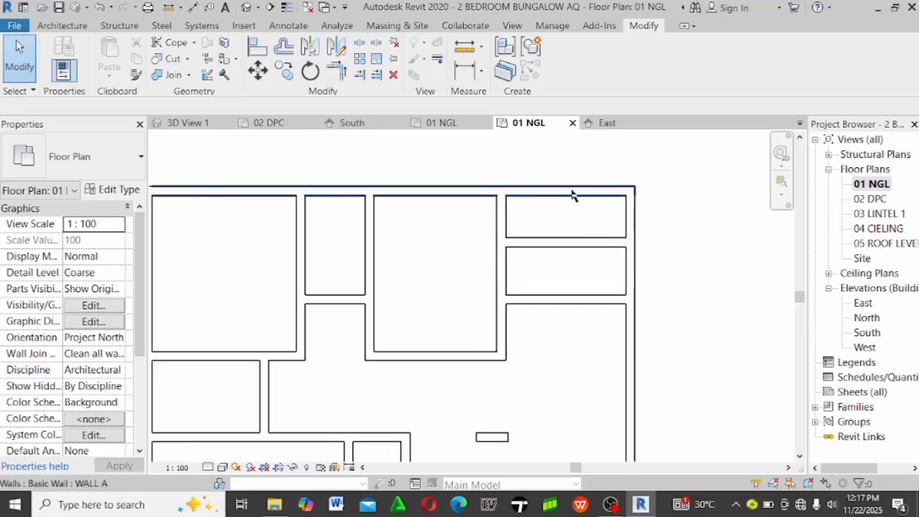
{"action": "scroll", "coordinate": [575, 194], "scroll_direction": "down", "scroll_amount": 1}
{"action": "scroll", "coordinate": [378, 370], "scroll_direction": "up", "scroll_amount": 3}
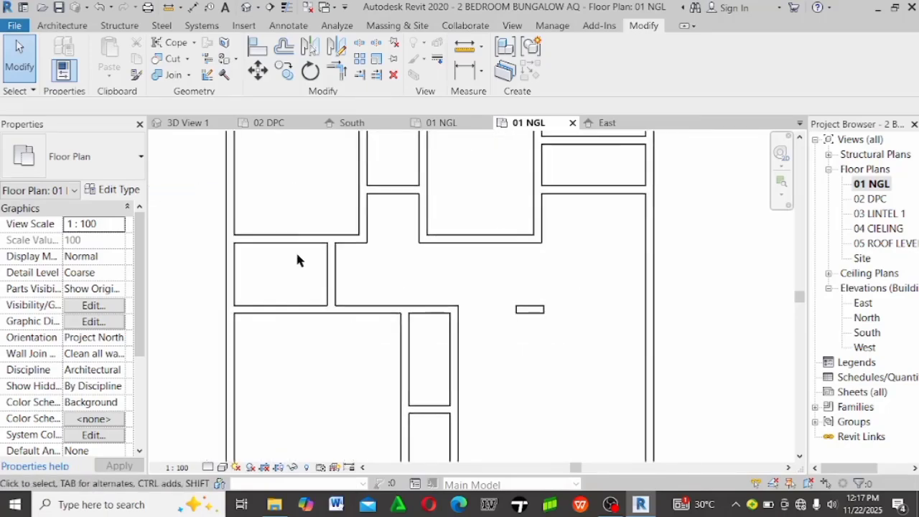
{"action": "scroll", "coordinate": [331, 316], "scroll_direction": "down", "scroll_amount": 3}
{"action": "scroll", "coordinate": [337, 316], "scroll_direction": "up", "scroll_amount": 2}
{"action": "scroll", "coordinate": [405, 332], "scroll_direction": "down", "scroll_amount": 3}
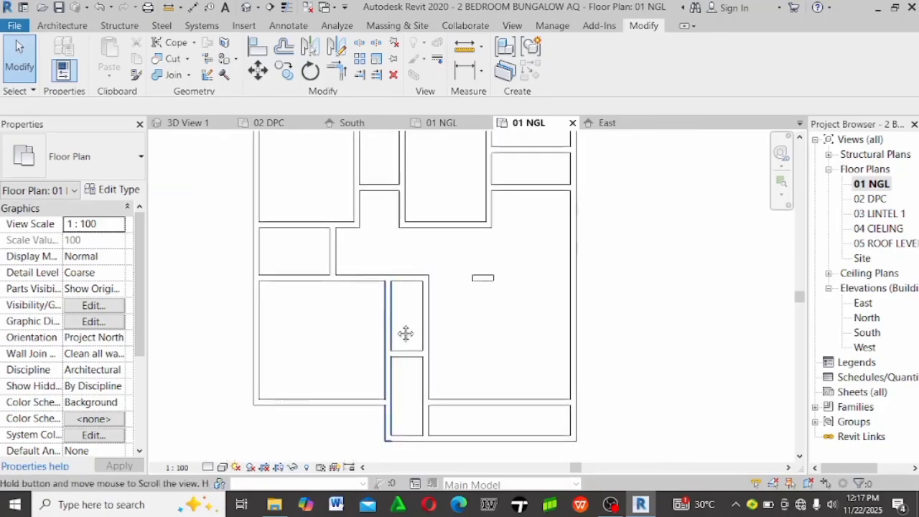
{"action": "scroll", "coordinate": [412, 334], "scroll_direction": "up", "scroll_amount": 2}
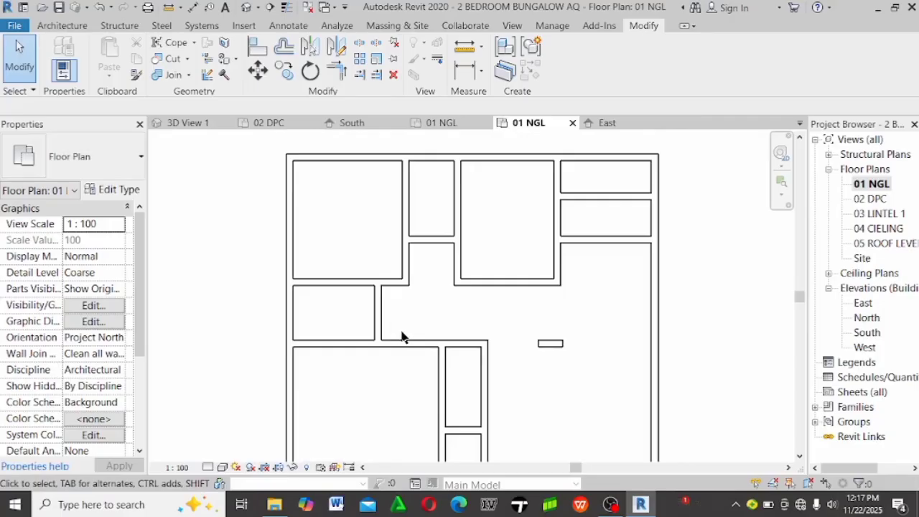
Move the short vertical partition beneath the upper-left room so it aligns with that room's right wall
{"action": "scroll", "coordinate": [416, 290], "scroll_direction": "up", "scroll_amount": 3}
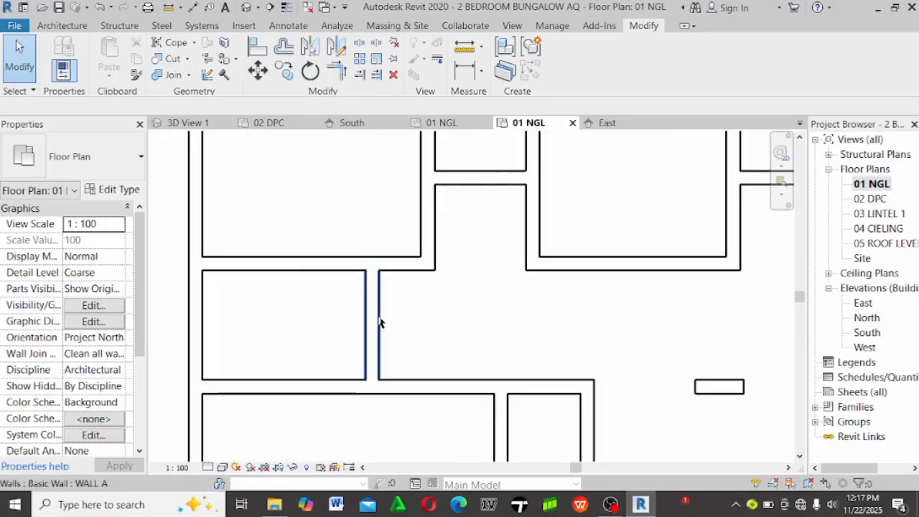
{"action": "left_click_drag", "start_coordinate": [388, 316], "coordinate": [437, 317]}
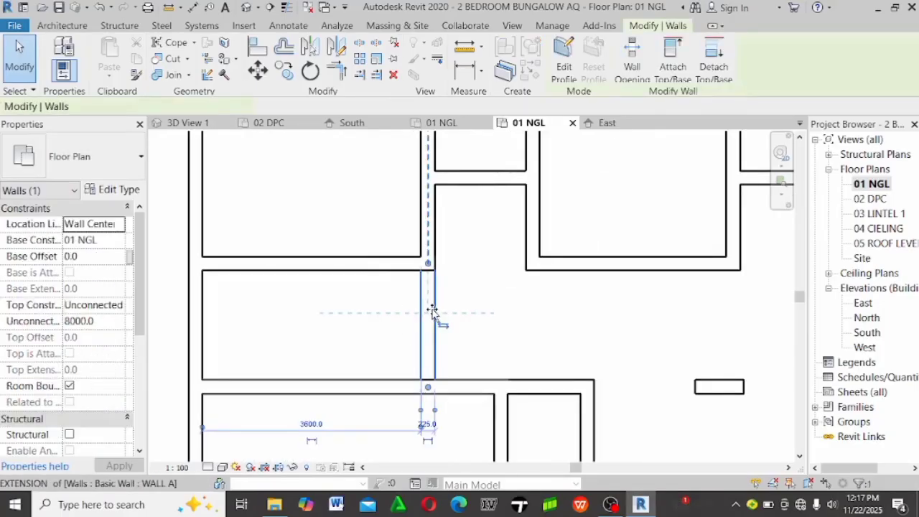
{"action": "left_click", "coordinate": [256, 292]}
{"action": "scroll", "coordinate": [293, 259], "scroll_direction": "down", "scroll_amount": 6}
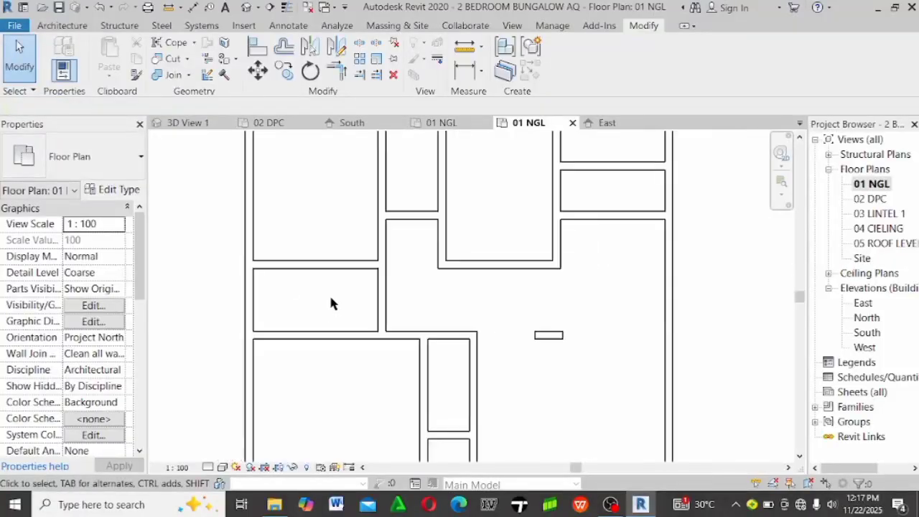
{"action": "scroll", "coordinate": [345, 251], "scroll_direction": "up", "scroll_amount": 2}
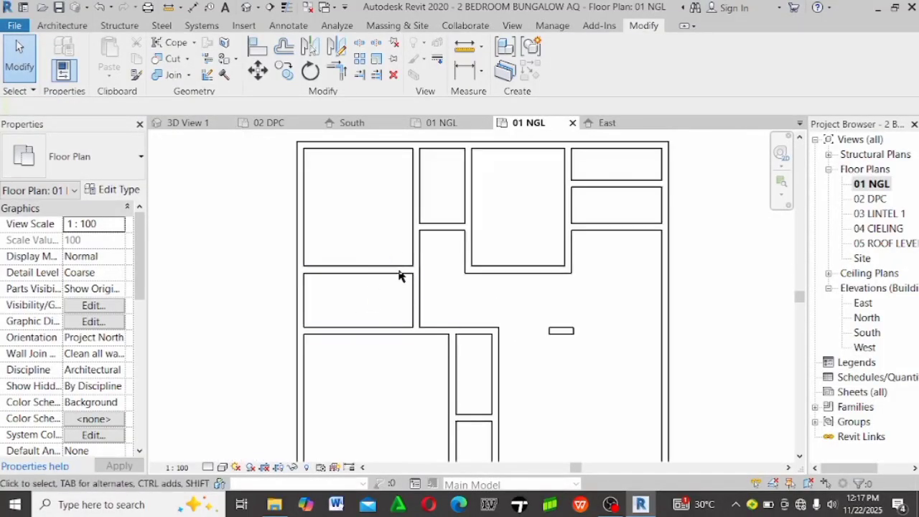
{"action": "scroll", "coordinate": [381, 238], "scroll_direction": "down", "scroll_amount": 1}
{"action": "scroll", "coordinate": [379, 246], "scroll_direction": "up", "scroll_amount": 1}
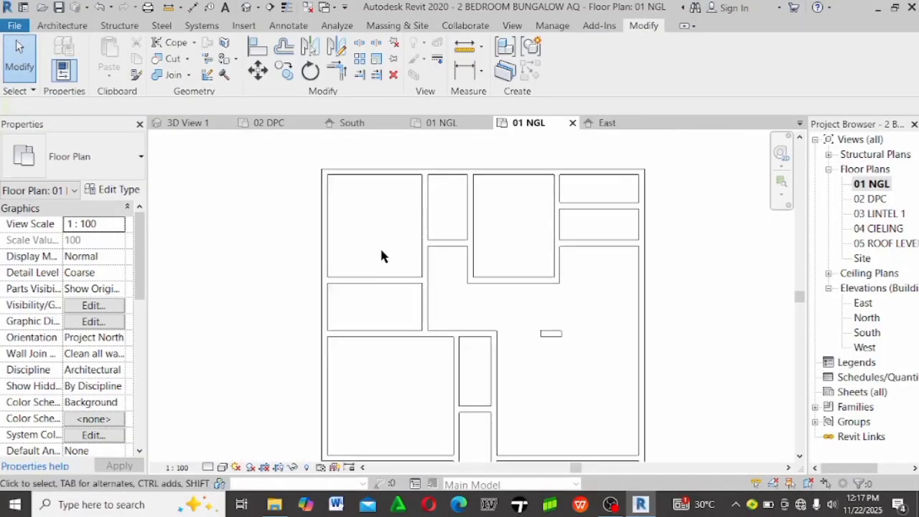
{"action": "scroll", "coordinate": [364, 192], "scroll_direction": "down", "scroll_amount": 1}
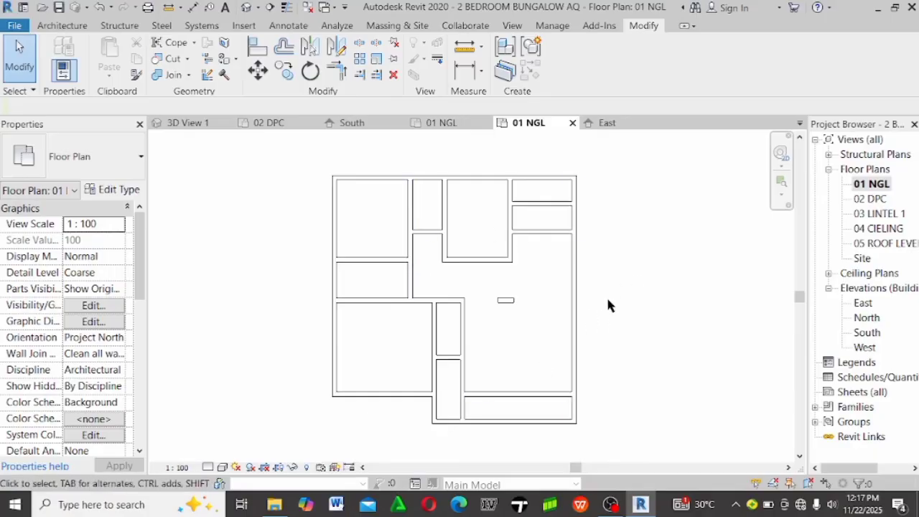
{"action": "middle_click_drag", "start_coordinate": [607, 305], "coordinate": [555, 314]}
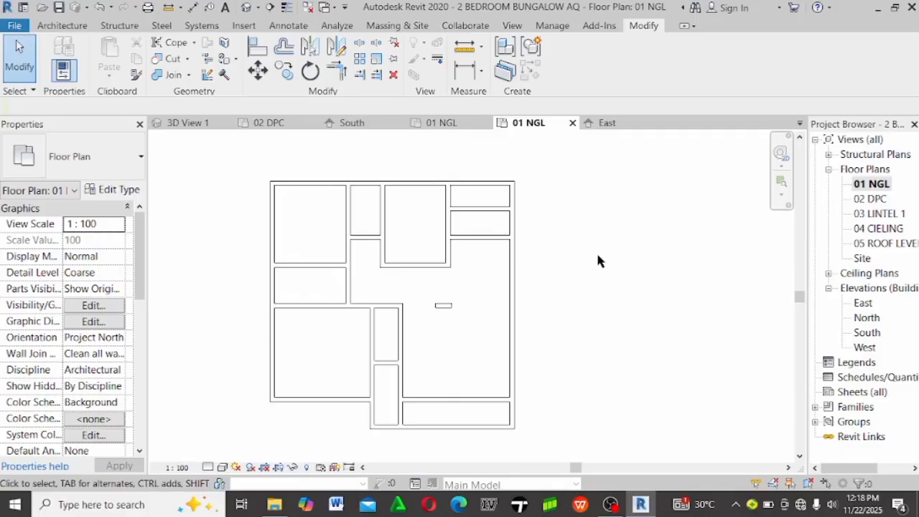
{"action": "scroll", "coordinate": [281, 178], "scroll_direction": "down", "scroll_amount": 1}
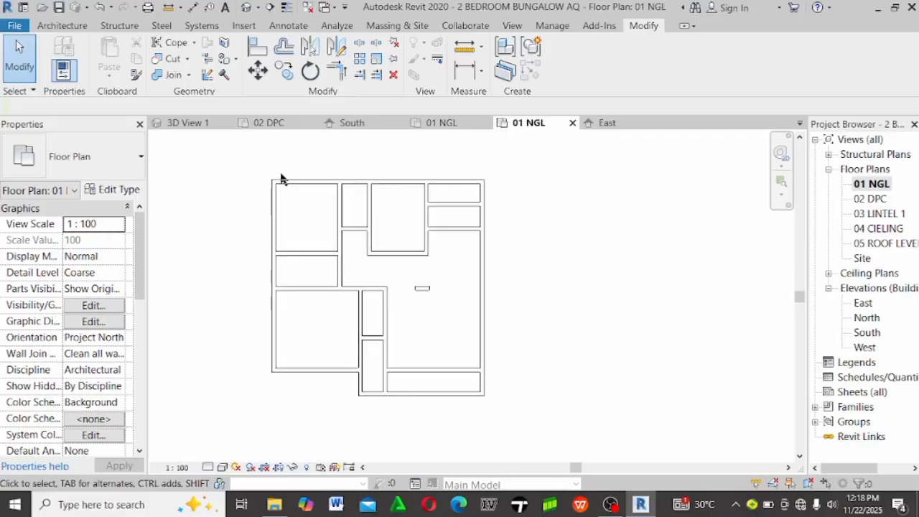
In the East elevation, select all the walls and set their top constraint to Up to level: 04 CIELING
{"action": "double_click", "coordinate": [864, 304]}
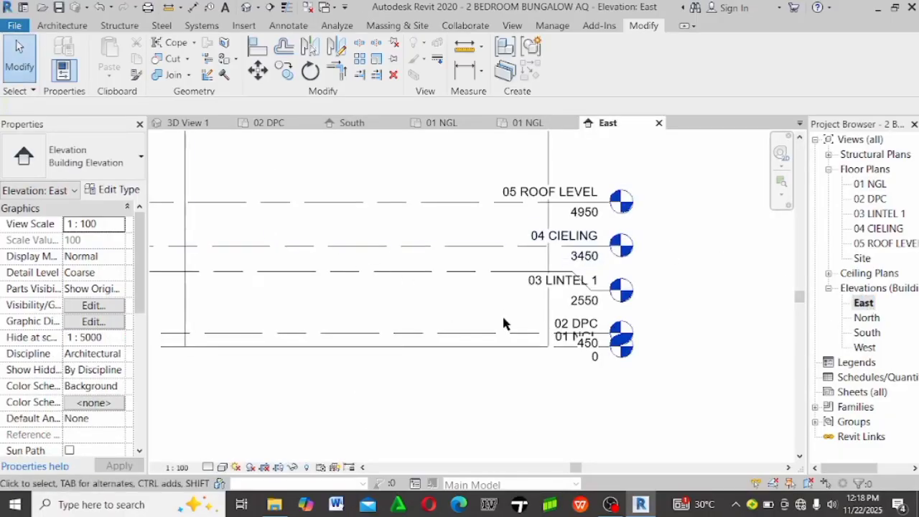
{"action": "scroll", "coordinate": [502, 323], "scroll_direction": "down", "scroll_amount": 2}
{"action": "scroll", "coordinate": [545, 309], "scroll_direction": "up", "scroll_amount": 2}
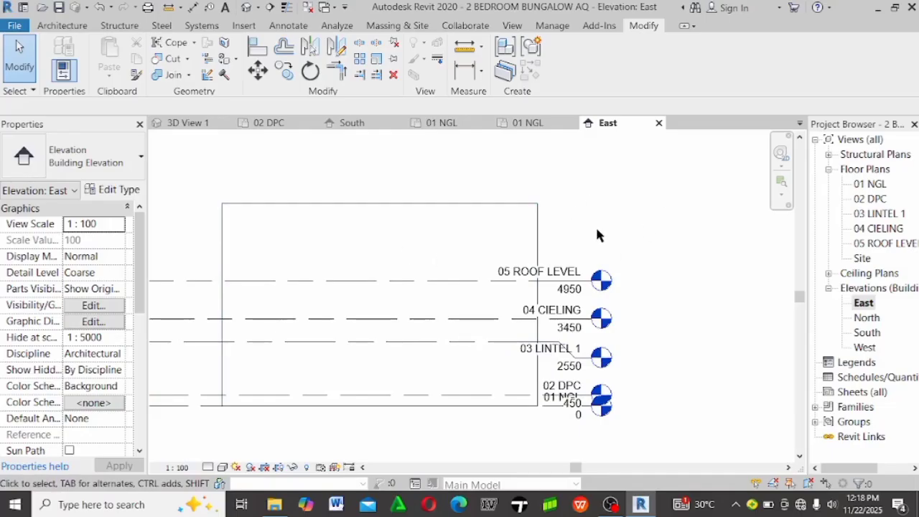
{"action": "scroll", "coordinate": [633, 208], "scroll_direction": "down", "scroll_amount": 1}
{"action": "left_click_drag", "start_coordinate": [639, 227], "coordinate": [295, 155]}
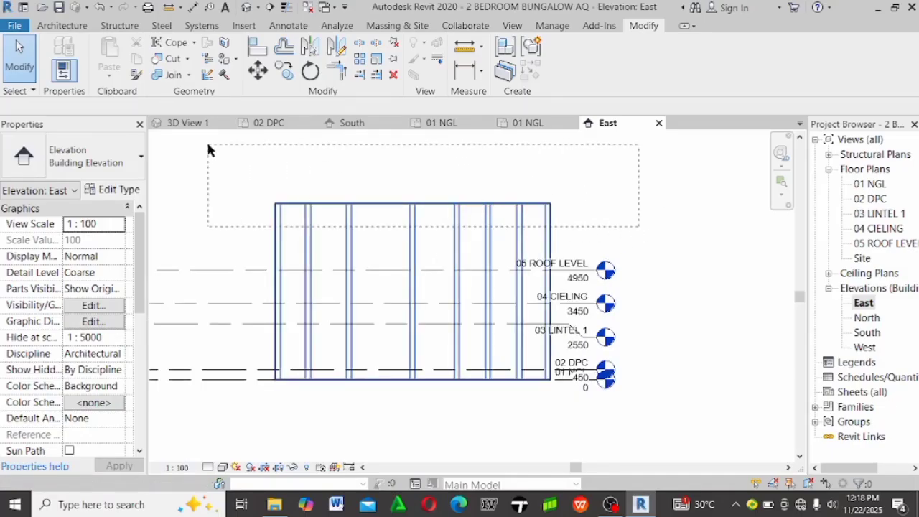
{"action": "left_click_drag", "start_coordinate": [208, 149], "coordinate": [208, 145]}
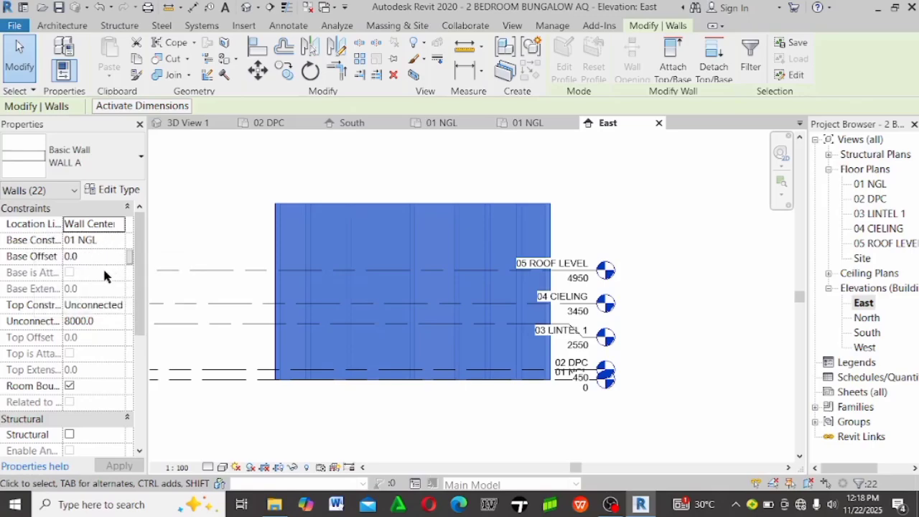
{"action": "left_click", "coordinate": [103, 304]}
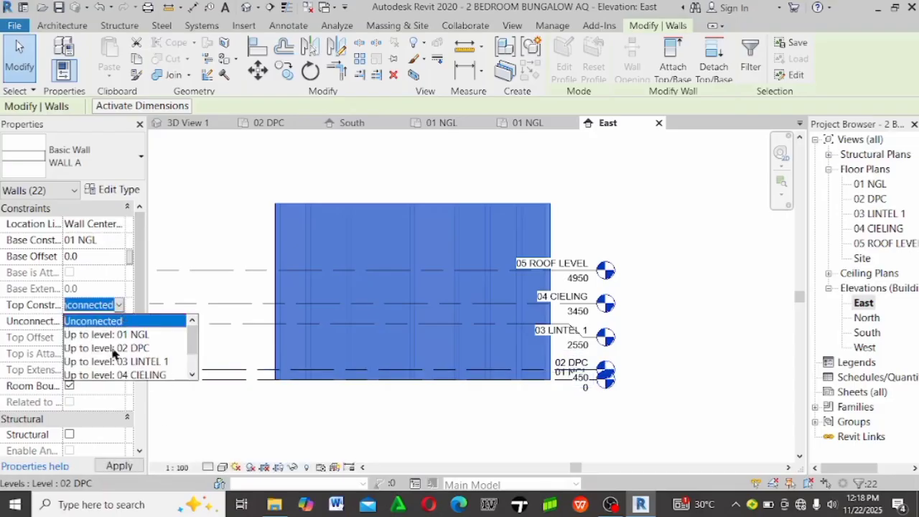
{"action": "scroll", "coordinate": [167, 363], "scroll_direction": "down", "scroll_amount": 1}
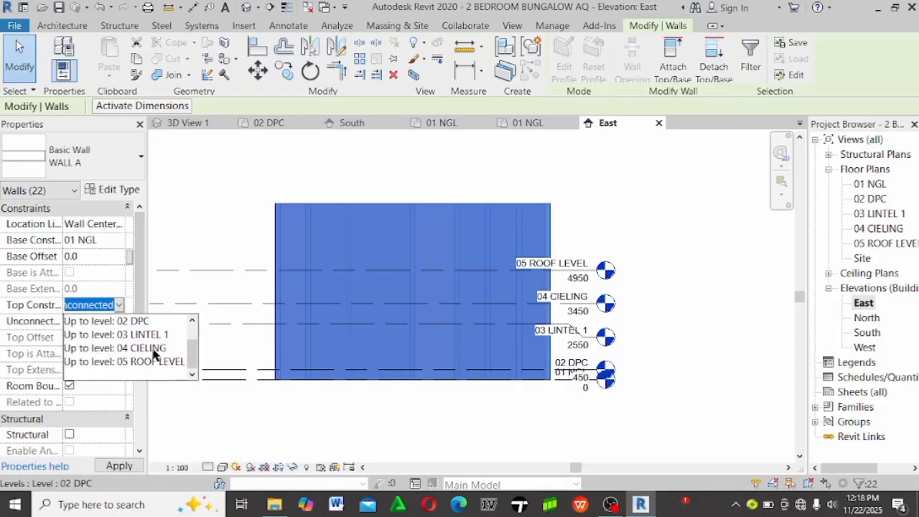
{"action": "left_click", "coordinate": [158, 349]}
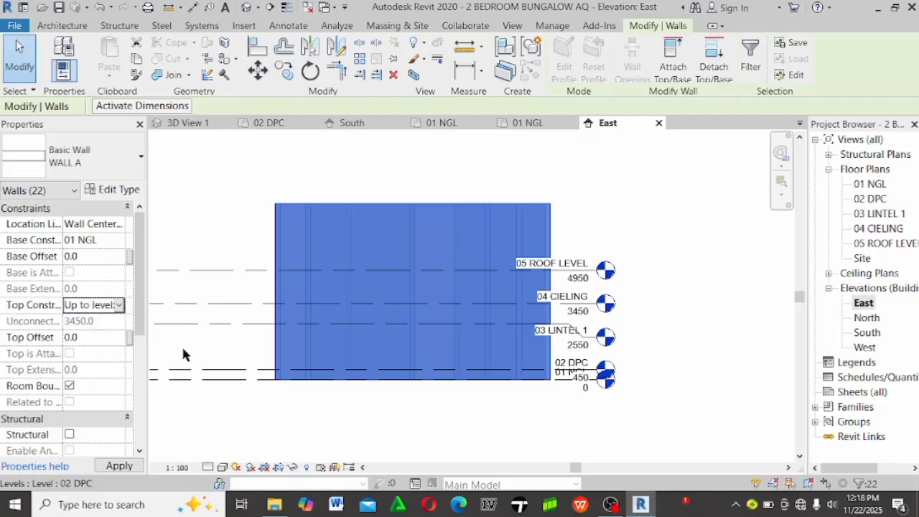
{"action": "left_click", "coordinate": [369, 411]}
{"action": "scroll", "coordinate": [551, 307], "scroll_direction": "up", "scroll_amount": 3}
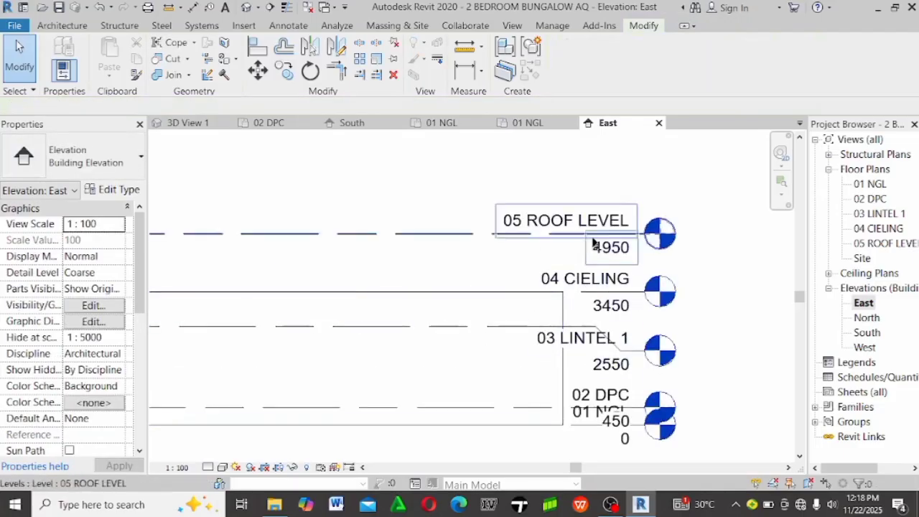
{"action": "scroll", "coordinate": [669, 219], "scroll_direction": "down", "scroll_amount": 4}
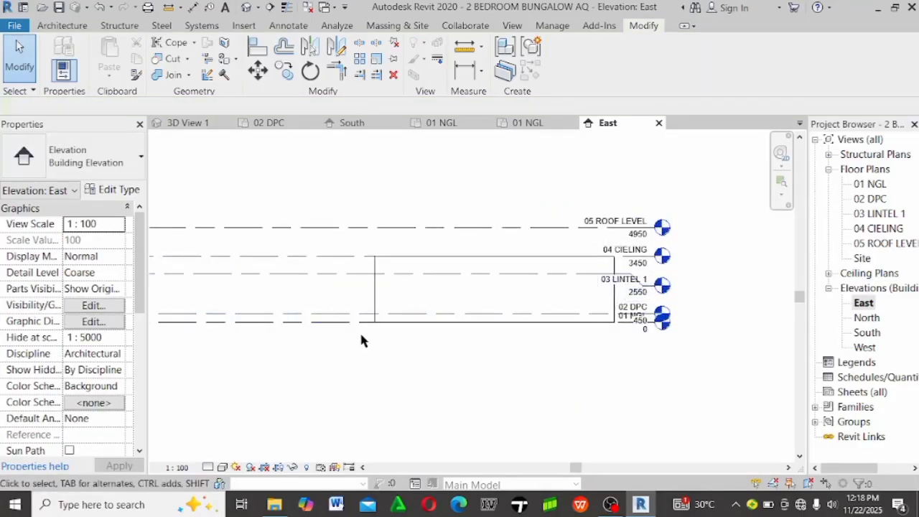
Open the 02 DPC floor plan and look over its wall layout
{"action": "double_click", "coordinate": [871, 198]}
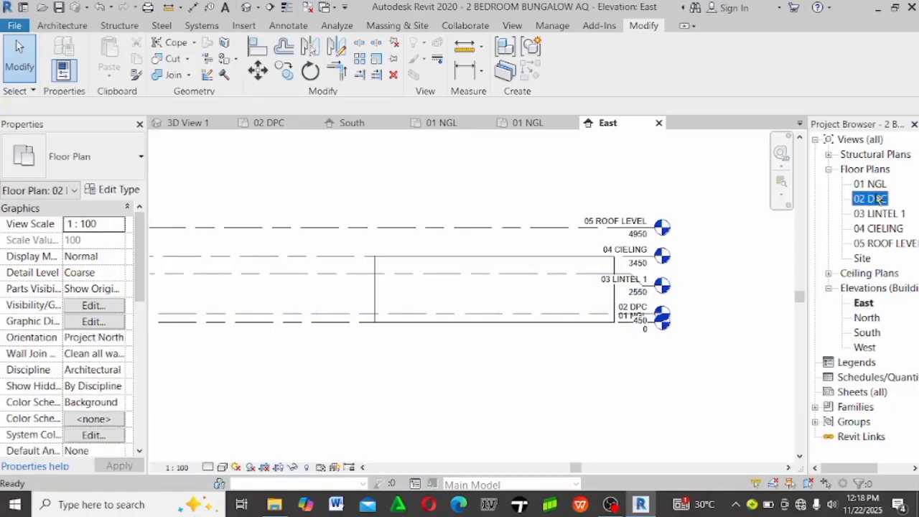
{"action": "scroll", "coordinate": [468, 384], "scroll_direction": "up", "scroll_amount": 2}
{"action": "scroll", "coordinate": [468, 383], "scroll_direction": "down", "scroll_amount": 4}
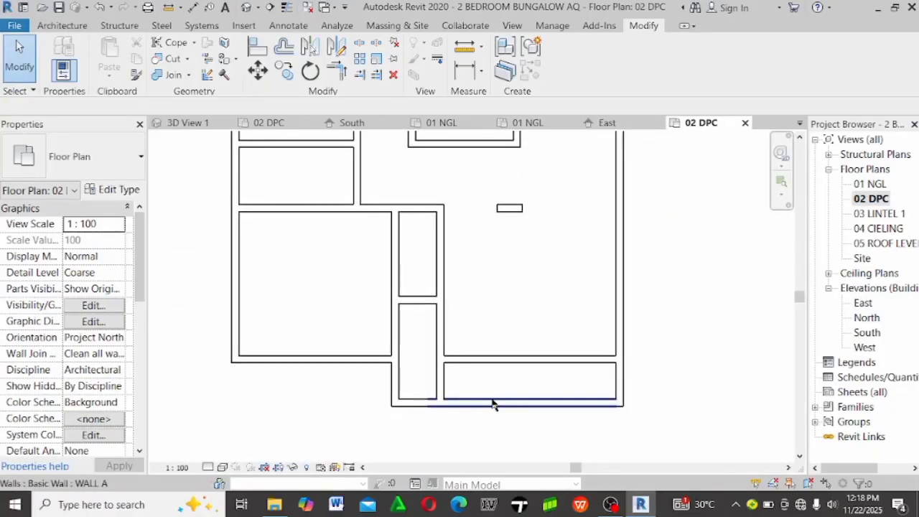
{"action": "scroll", "coordinate": [516, 263], "scroll_direction": "up", "scroll_amount": 2}
{"action": "scroll", "coordinate": [534, 268], "scroll_direction": "up", "scroll_amount": 1}
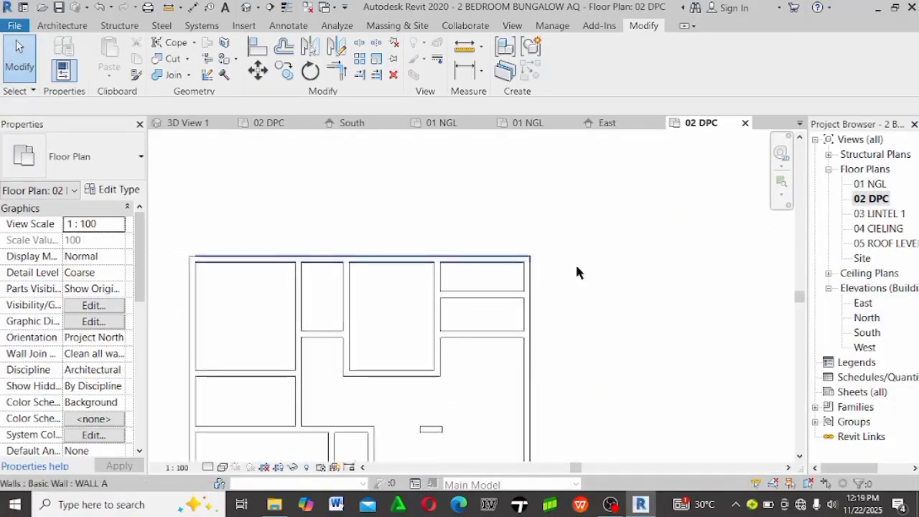
{"action": "scroll", "coordinate": [507, 188], "scroll_direction": "down", "scroll_amount": 3}
{"action": "scroll", "coordinate": [441, 381], "scroll_direction": "up", "scroll_amount": 3}
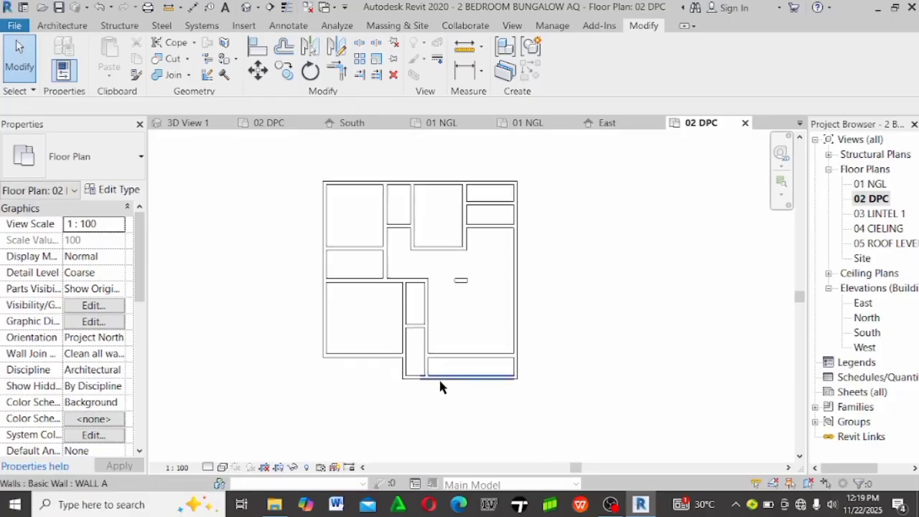
Shorten the bottom wall of the narrow lower-right space so its left end stops at the centreline of the adjacent partition
{"action": "scroll", "coordinate": [443, 381], "scroll_direction": "up", "scroll_amount": 2}
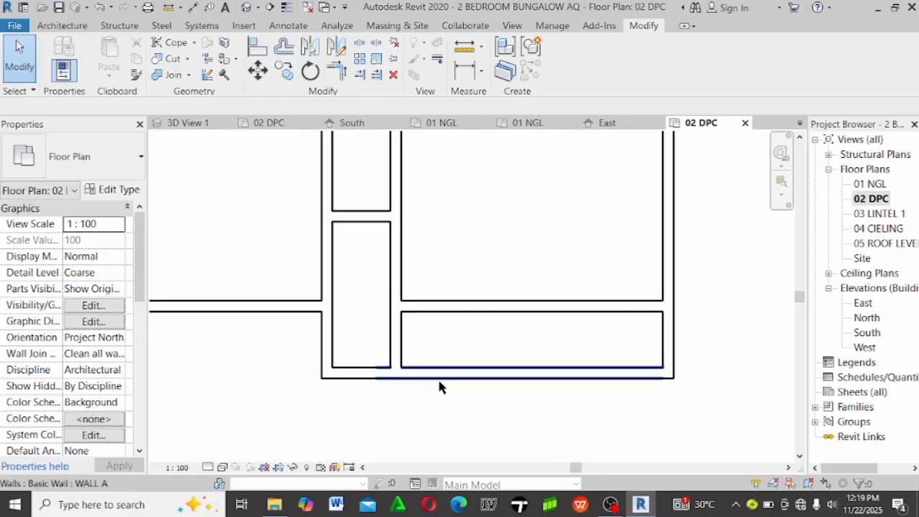
{"action": "left_click", "coordinate": [441, 382]}
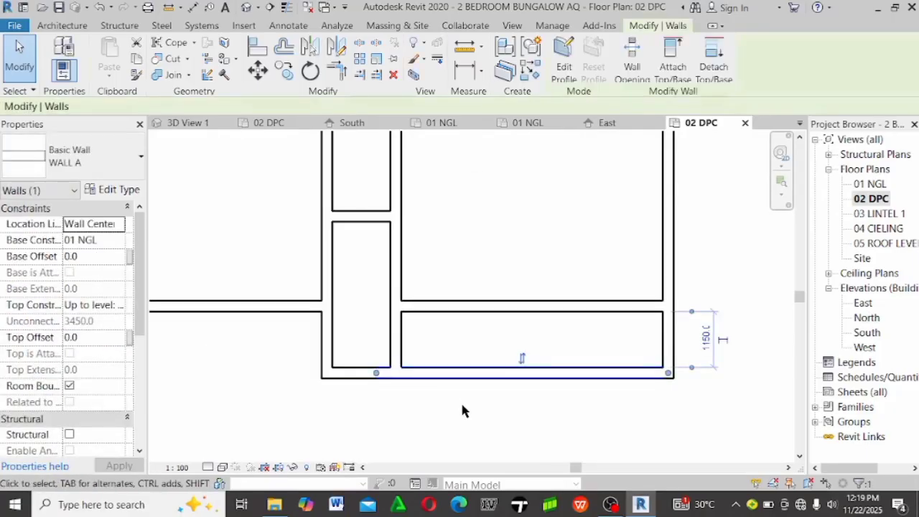
{"action": "scroll", "coordinate": [427, 384], "scroll_direction": "up", "scroll_amount": 3}
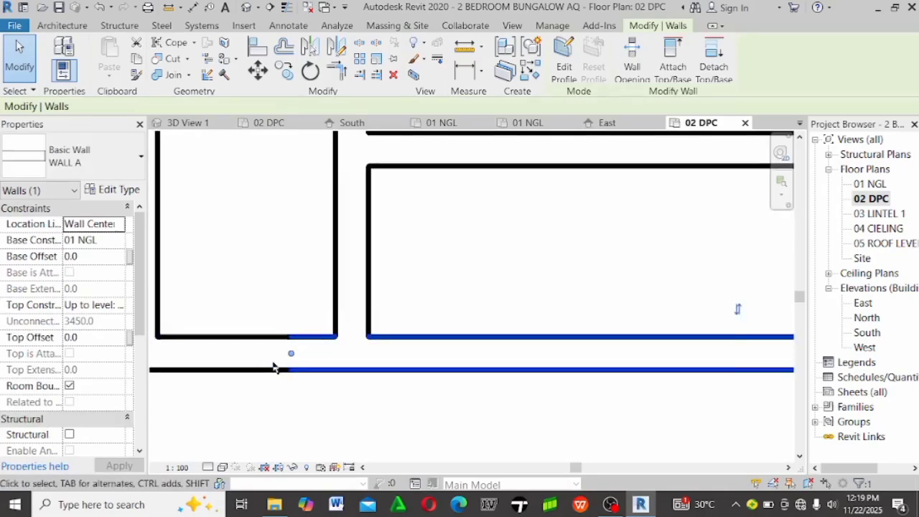
{"action": "scroll", "coordinate": [283, 362], "scroll_direction": "up", "scroll_amount": 2}
{"action": "key", "text": "r"}
{"action": "key", "text": "s"}
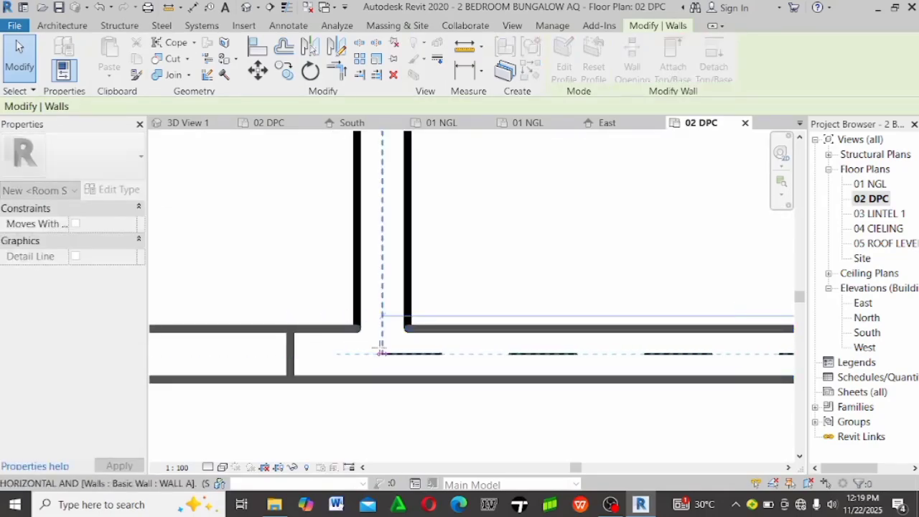
{"action": "key", "text": "Escape"}
{"action": "key", "text": "Escape"}
{"action": "scroll", "coordinate": [323, 372], "scroll_direction": "down", "scroll_amount": 2}
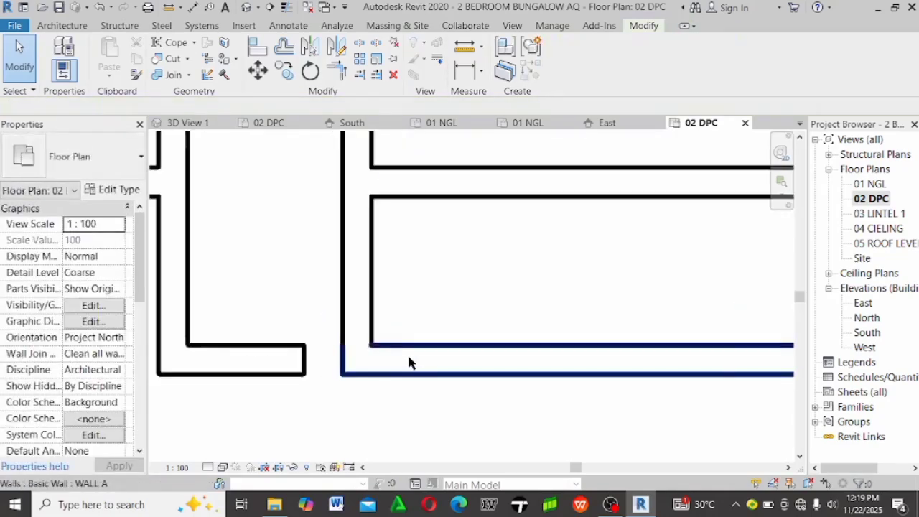
Trim the leftover bottom wall stub and the vertical partition beside the narrow lower-right space into a clean corner
{"action": "key", "text": "t"}
{"action": "key", "text": "r"}
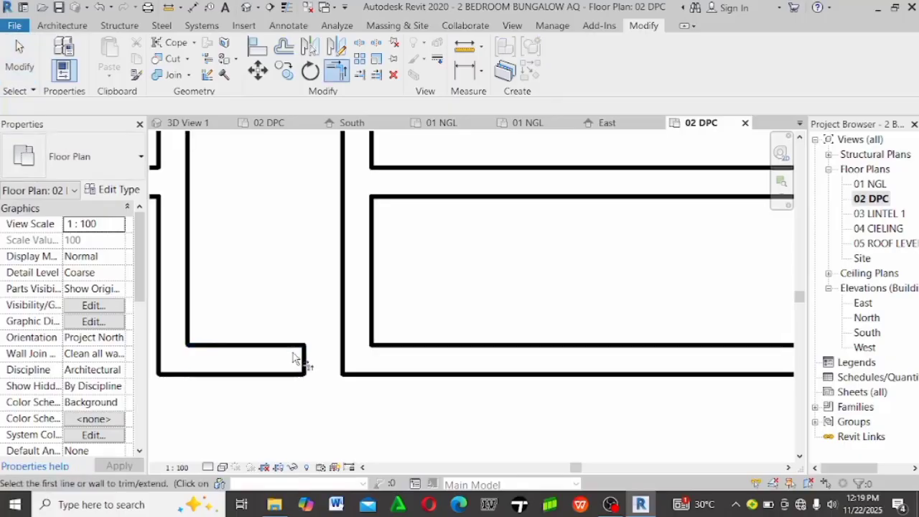
{"action": "left_click", "coordinate": [298, 362]}
{"action": "left_click", "coordinate": [358, 279]}
{"action": "scroll", "coordinate": [198, 317], "scroll_direction": "down", "scroll_amount": 2}
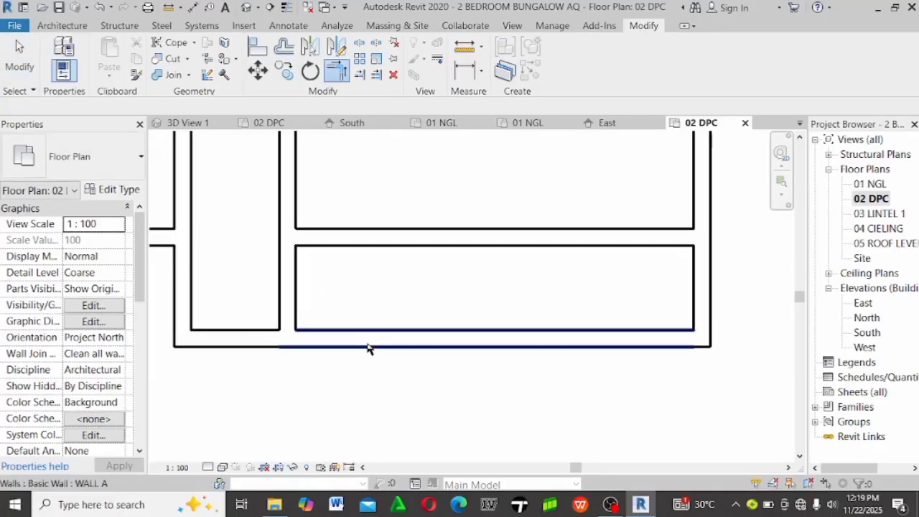
{"action": "key", "text": "Escape"}
Split the right exterior wall about 1300 mm from its lower end, just below the upper wall of the narrow lower-right space
{"action": "left_click", "coordinate": [368, 347]}
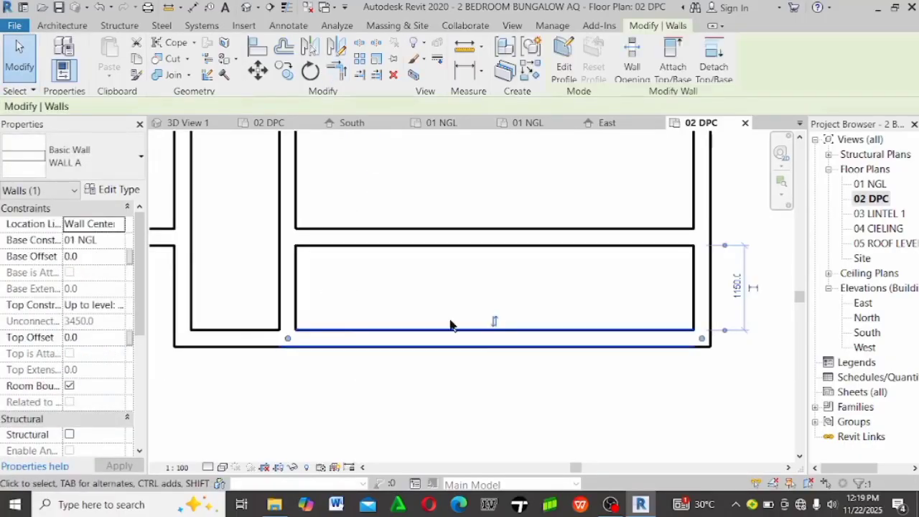
{"action": "left_click", "coordinate": [654, 317]}
{"action": "left_click", "coordinate": [710, 295]}
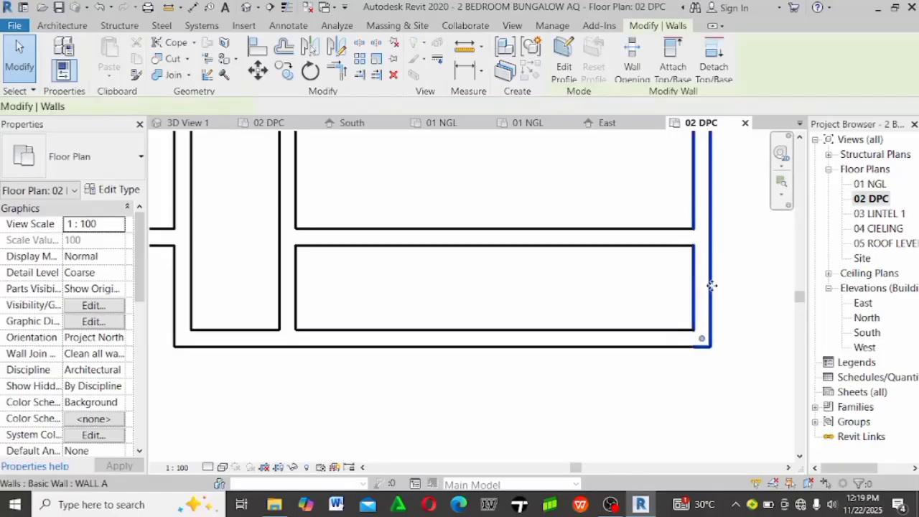
{"action": "left_click", "coordinate": [359, 43]}
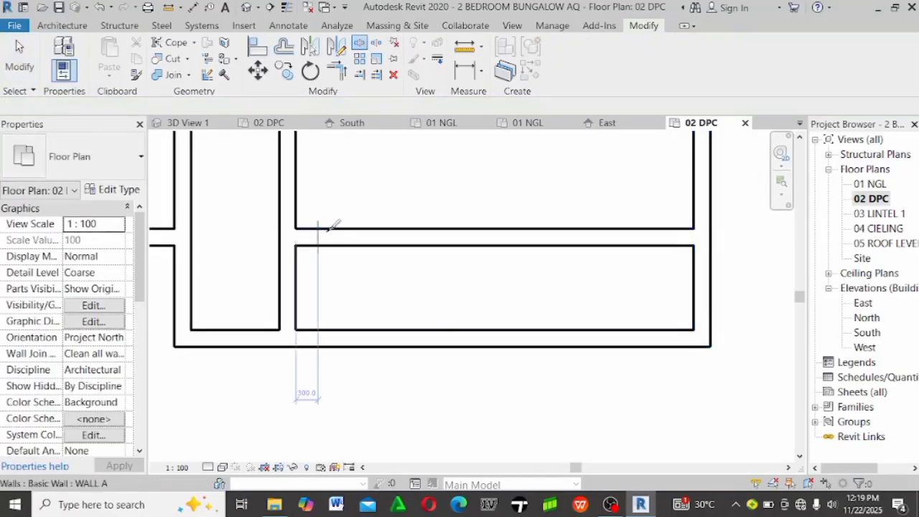
{"action": "scroll", "coordinate": [591, 214], "scroll_direction": "up", "scroll_amount": 2}
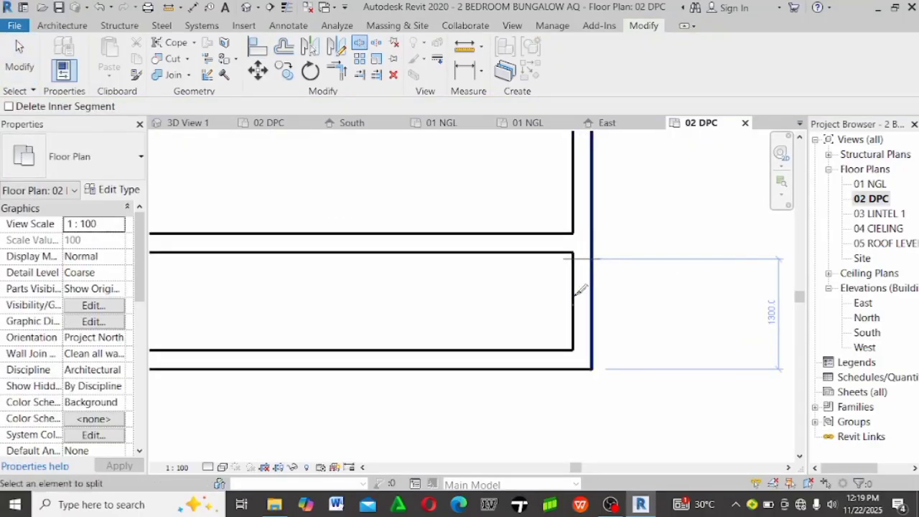
{"action": "scroll", "coordinate": [596, 255], "scroll_direction": "down", "scroll_amount": 5}
{"action": "scroll", "coordinate": [554, 225], "scroll_direction": "up", "scroll_amount": 3}
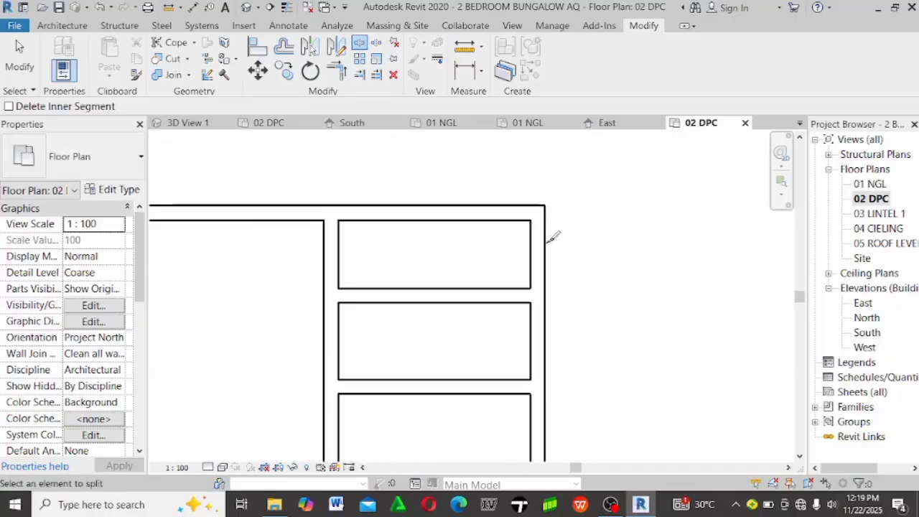
Around the upper-right corner space, split the right exterior wall 900 mm below the inner corner and the top wall beside the left partition
{"action": "left_click", "coordinate": [544, 276]}
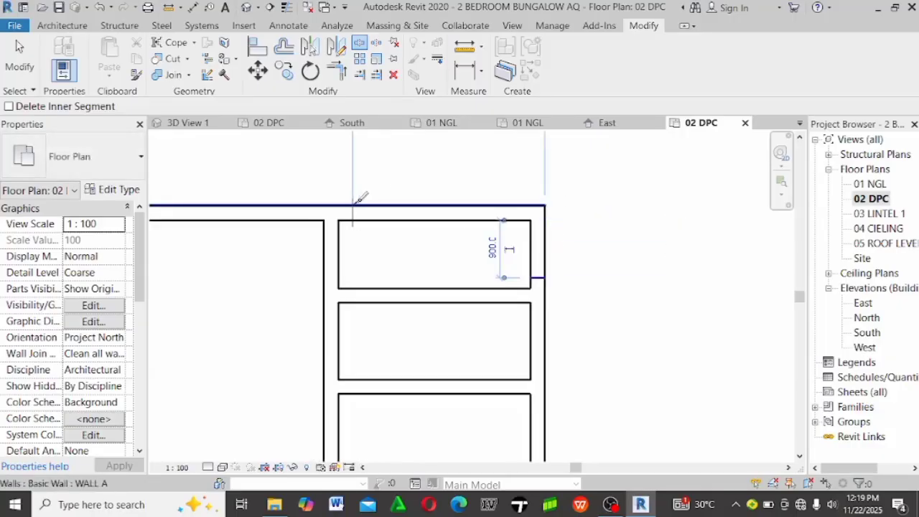
{"action": "left_click", "coordinate": [347, 206]}
{"action": "scroll", "coordinate": [387, 188], "scroll_direction": "down", "scroll_amount": 2}
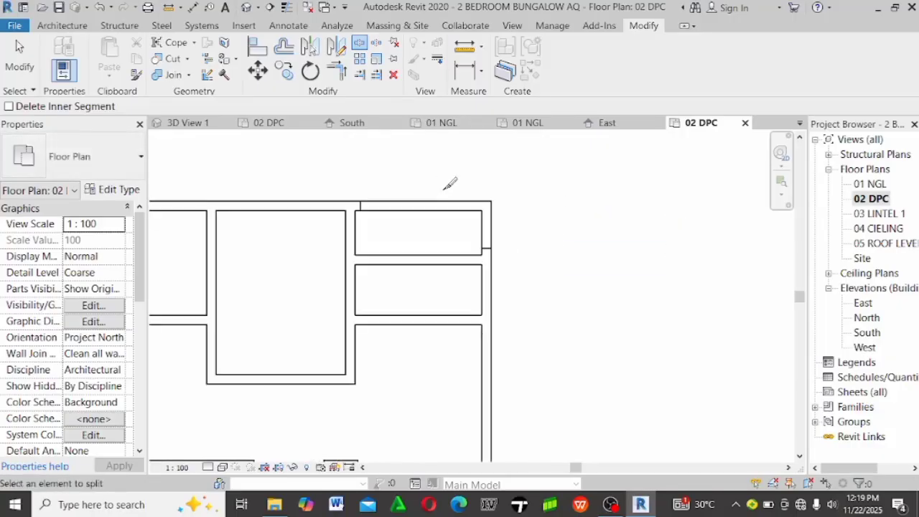
{"action": "scroll", "coordinate": [450, 182], "scroll_direction": "up", "scroll_amount": 3}
{"action": "key", "text": "Escape"}
Select the four outer wall segments around the upper-right and lower-right corner spaces and set their top constraint to Up to level: 02 DPC
{"action": "left_click_drag", "start_coordinate": [580, 246], "coordinate": [479, 188]}
{"action": "scroll", "coordinate": [480, 188], "scroll_direction": "down", "scroll_amount": 4}
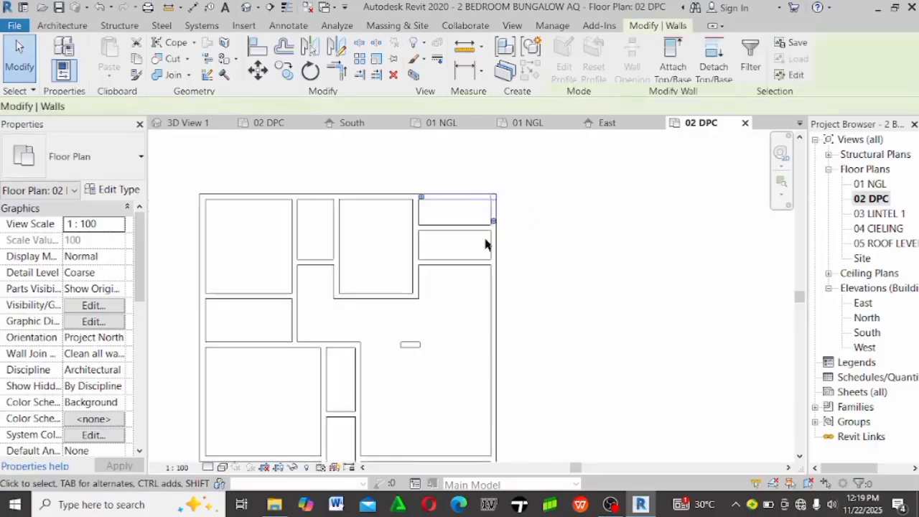
{"action": "scroll", "coordinate": [474, 301], "scroll_direction": "up", "scroll_amount": 5}
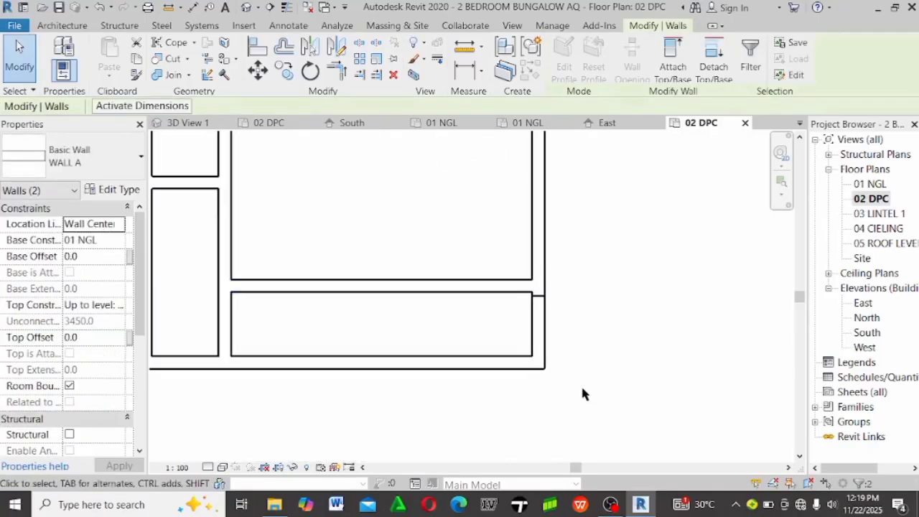
{"action": "left_click_drag", "start_coordinate": [571, 387], "coordinate": [481, 336]}
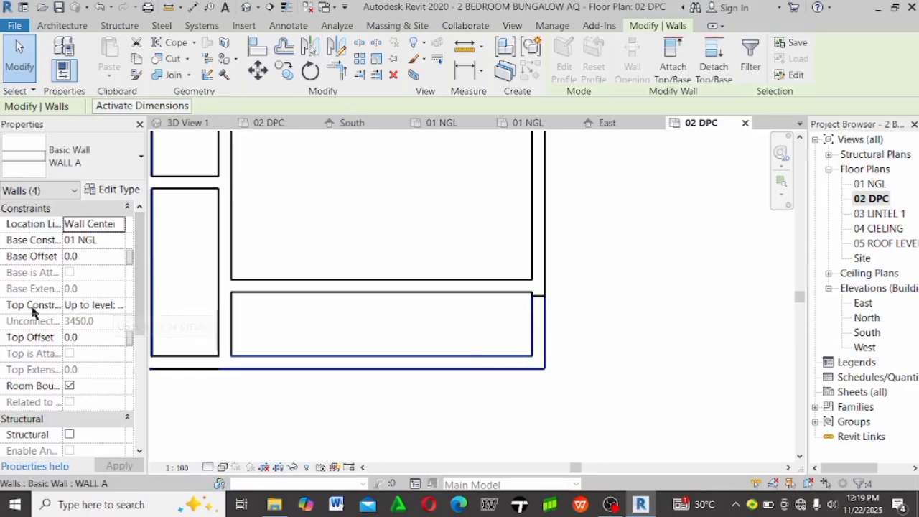
{"action": "left_click", "coordinate": [114, 305]}
{"action": "left_click", "coordinate": [119, 305]}
{"action": "left_click", "coordinate": [115, 335]}
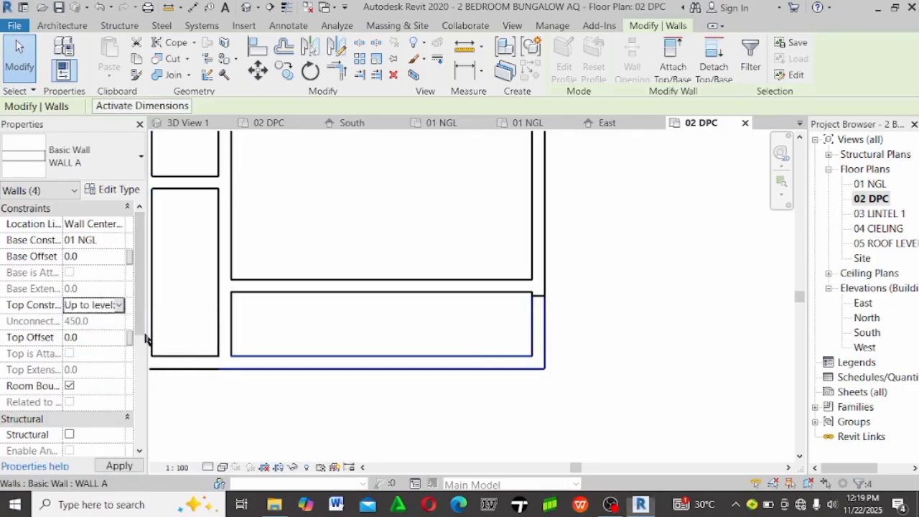
{"action": "left_click", "coordinate": [458, 413]}
Trim the right exterior wall and the horizontal wall above the lower-right low walls into a clean corner
{"action": "scroll", "coordinate": [461, 358], "scroll_direction": "up", "scroll_amount": 3}
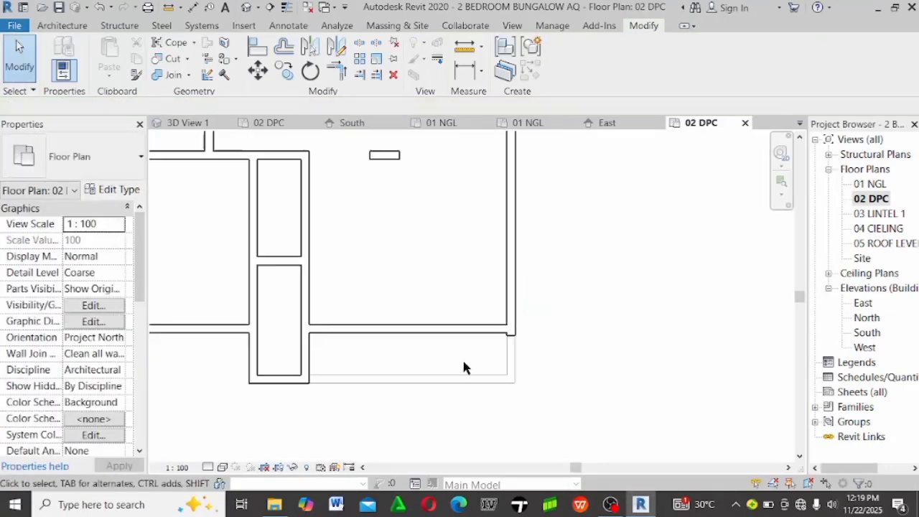
{"action": "scroll", "coordinate": [500, 352], "scroll_direction": "up", "scroll_amount": 1}
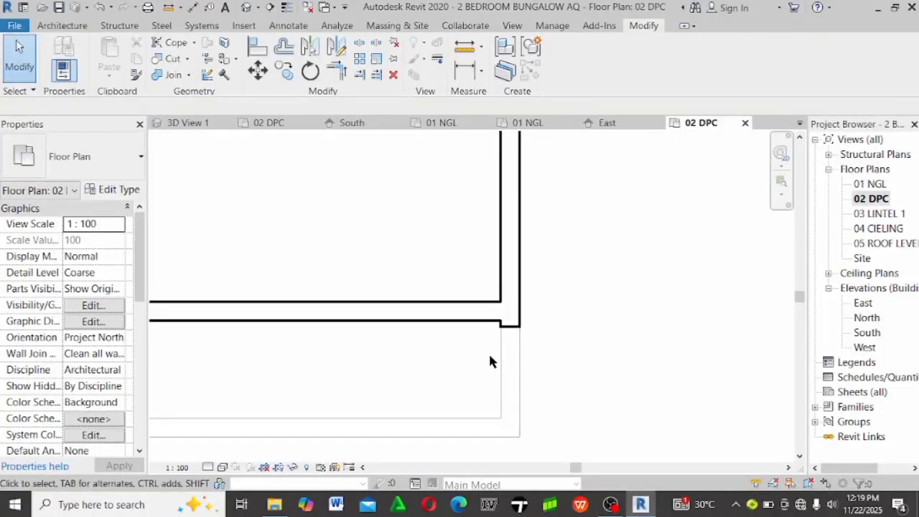
{"action": "key", "text": "t"}
{"action": "key", "text": "r"}
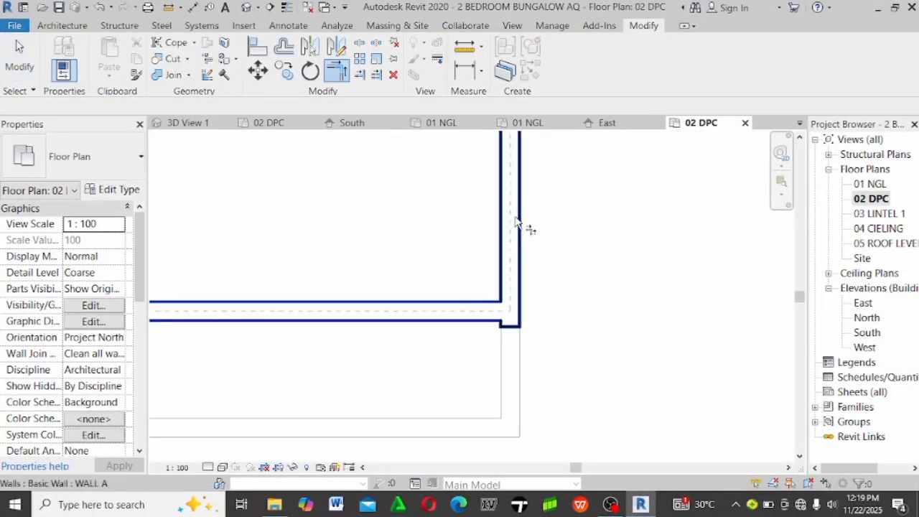
{"action": "scroll", "coordinate": [523, 427], "scroll_direction": "down", "scroll_amount": 5}
Beside the upper-right low walls, trim the horizontal partition with the right exterior wall and the vertical partition with the top wall into corners
{"action": "scroll", "coordinate": [455, 340], "scroll_direction": "up", "scroll_amount": 4}
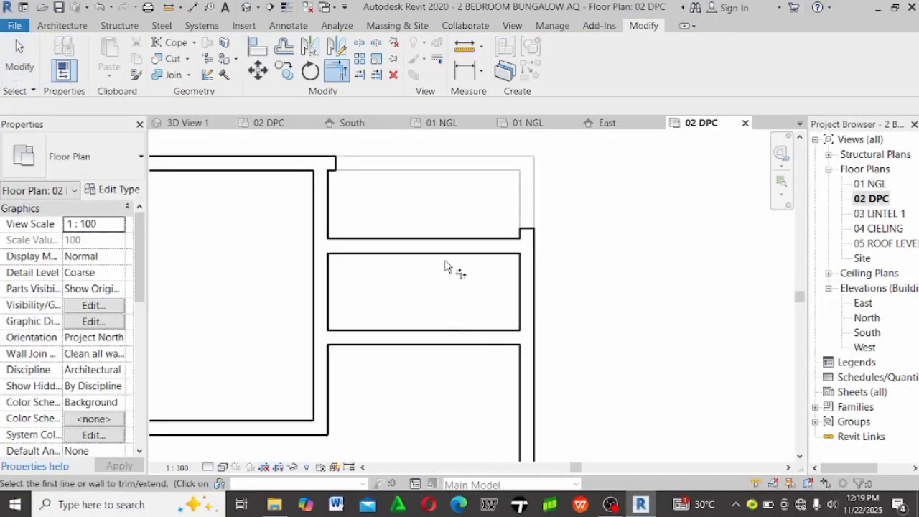
{"action": "left_click", "coordinate": [448, 253]}
{"action": "left_click", "coordinate": [523, 312]}
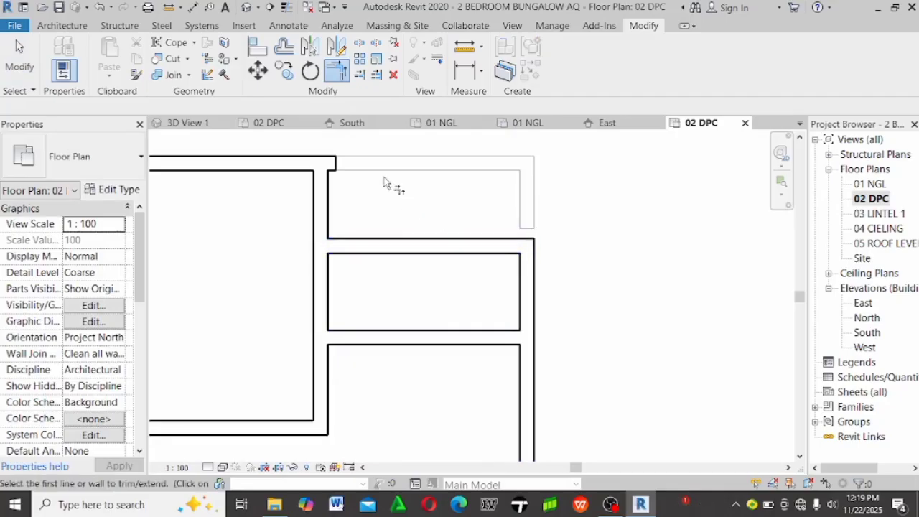
{"action": "left_click", "coordinate": [318, 213]}
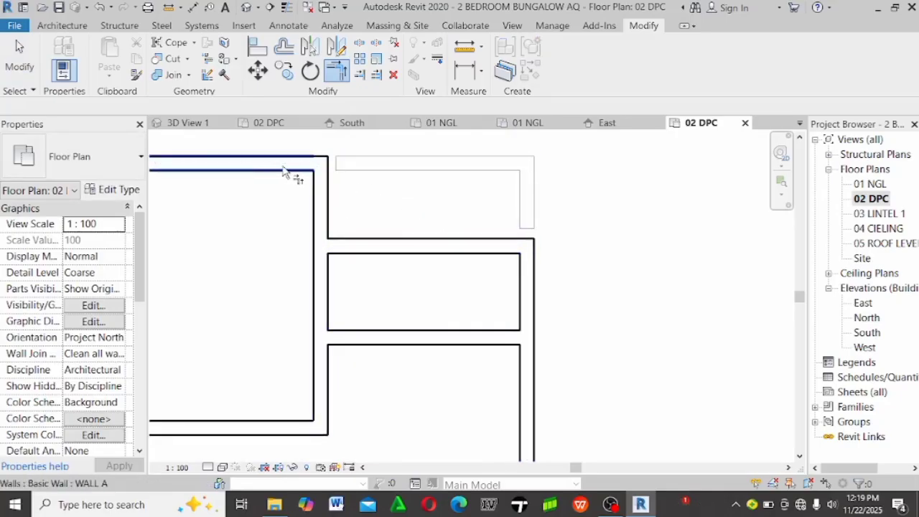
{"action": "left_click", "coordinate": [285, 173]}
{"action": "scroll", "coordinate": [495, 194], "scroll_direction": "down", "scroll_amount": 4}
{"action": "key", "text": "Escape"}
In the 01 NGL floor plan, extend the lower end of the upper-right vertical low wall to meet the full-height wall corner
{"action": "scroll", "coordinate": [537, 186], "scroll_direction": "up", "scroll_amount": 5}
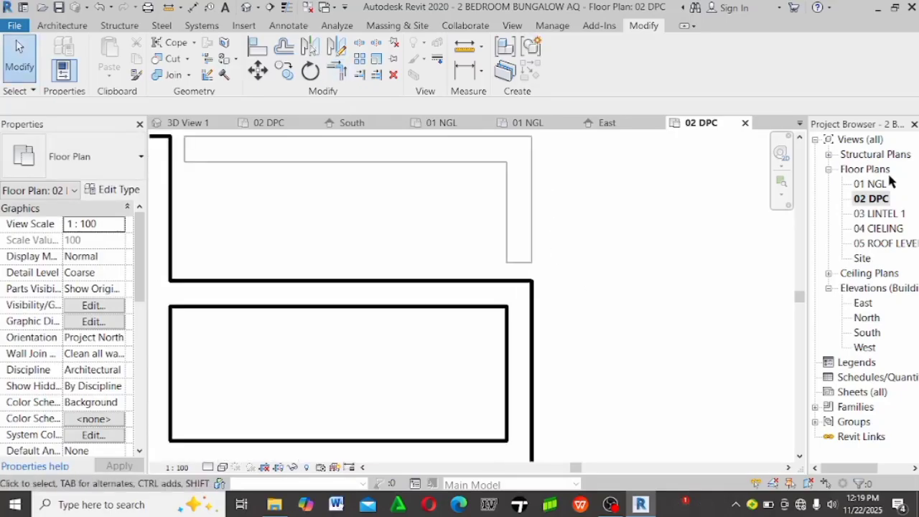
{"action": "double_click", "coordinate": [888, 184]}
{"action": "scroll", "coordinate": [560, 303], "scroll_direction": "up", "scroll_amount": 5}
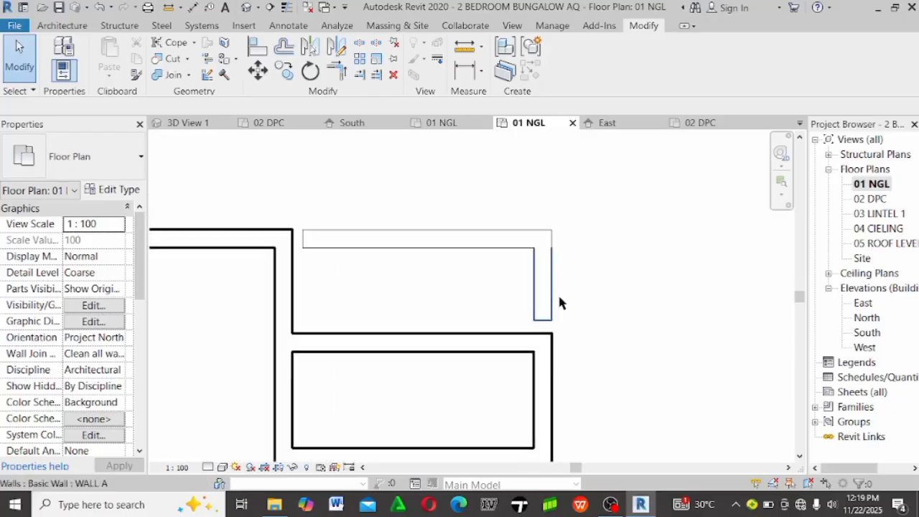
{"action": "scroll", "coordinate": [559, 304], "scroll_direction": "up", "scroll_amount": 1}
{"action": "left_click", "coordinate": [540, 325]}
{"action": "scroll", "coordinate": [532, 323], "scroll_direction": "up", "scroll_amount": 2}
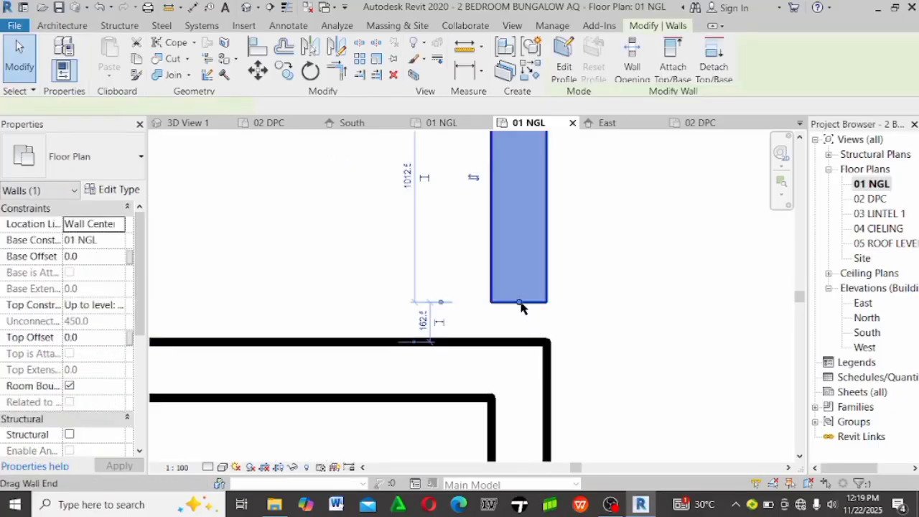
{"action": "left_click_drag", "start_coordinate": [520, 305], "coordinate": [564, 353]}
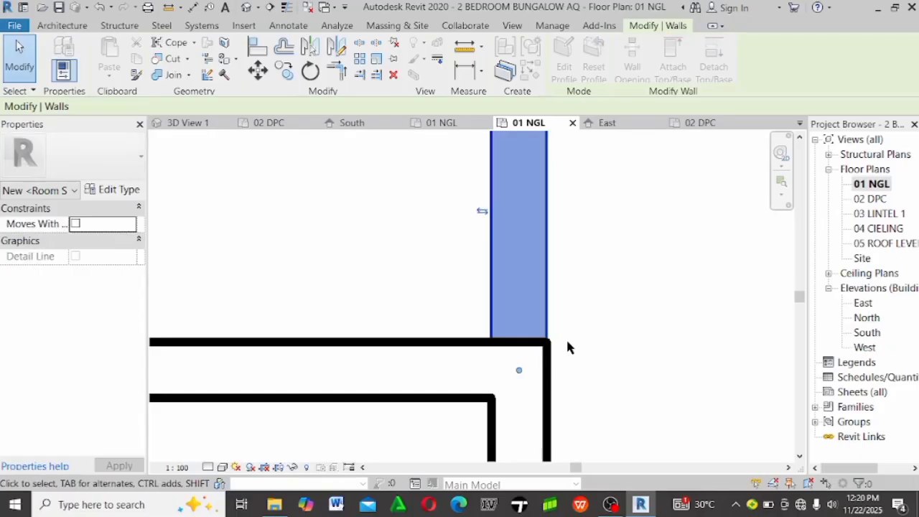
{"action": "key", "text": "Escape"}
{"action": "scroll", "coordinate": [540, 382], "scroll_direction": "down", "scroll_amount": 3}
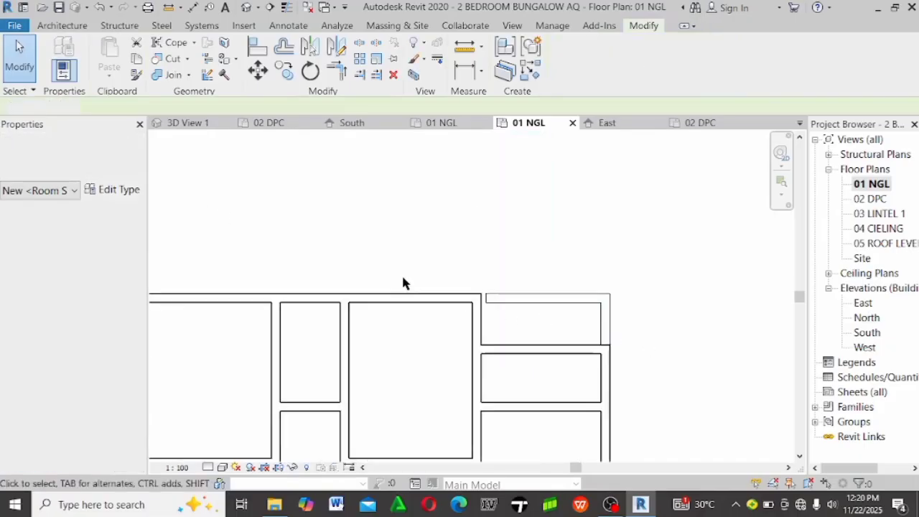
Extend the left end of the upper-right horizontal low wall to meet the full-height wall corner beside it
{"action": "scroll", "coordinate": [402, 283], "scroll_direction": "up", "scroll_amount": 4}
{"action": "scroll", "coordinate": [691, 359], "scroll_direction": "up", "scroll_amount": 2}
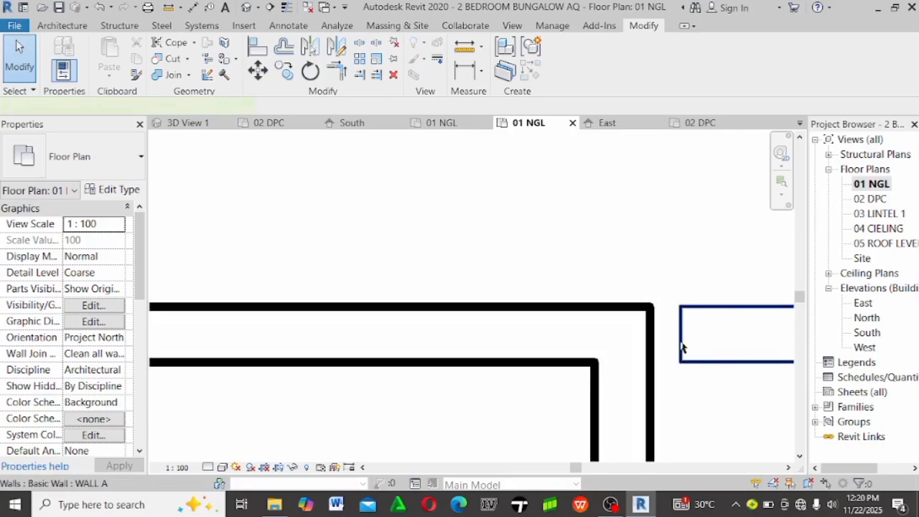
{"action": "left_click", "coordinate": [682, 347]}
{"action": "left_click_drag", "start_coordinate": [681, 334], "coordinate": [607, 332]}
{"action": "left_click", "coordinate": [621, 327]}
Extend the upper end of the lower-right vertical low wall to meet the full-height wall corner above it
{"action": "scroll", "coordinate": [621, 327], "scroll_direction": "down", "scroll_amount": 2}
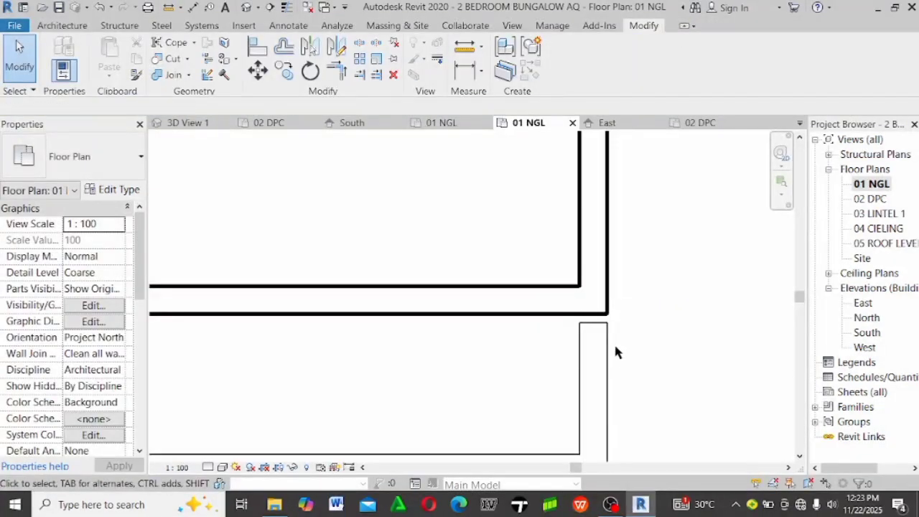
{"action": "left_click", "coordinate": [607, 351]}
{"action": "scroll", "coordinate": [600, 287], "scroll_direction": "up", "scroll_amount": 2}
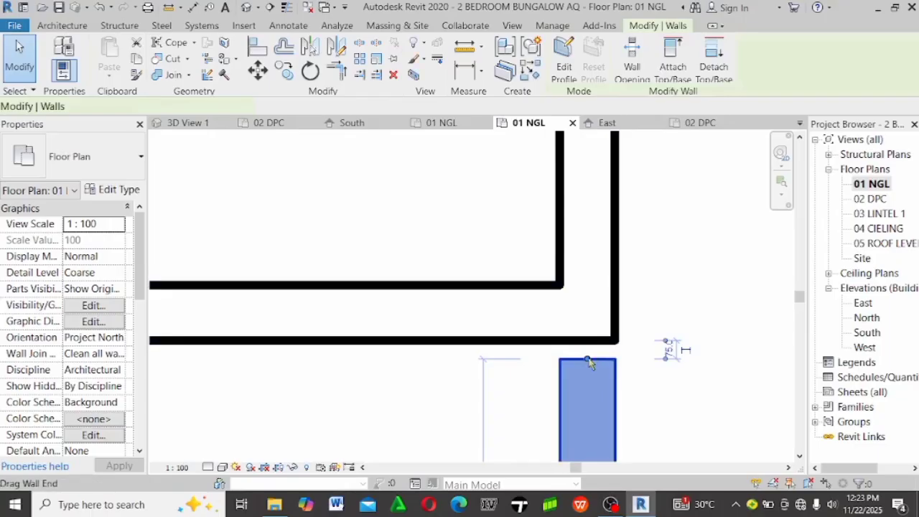
{"action": "left_click_drag", "start_coordinate": [589, 362], "coordinate": [569, 301]}
{"action": "left_click", "coordinate": [499, 199]}
Look over the whole 01 NGL wall layout, including both low-wall corners, and select the 02 DPC floor plan
{"action": "scroll", "coordinate": [499, 198], "scroll_direction": "down", "scroll_amount": 6}
{"action": "middle_click_drag", "start_coordinate": [446, 394], "coordinate": [504, 356]}
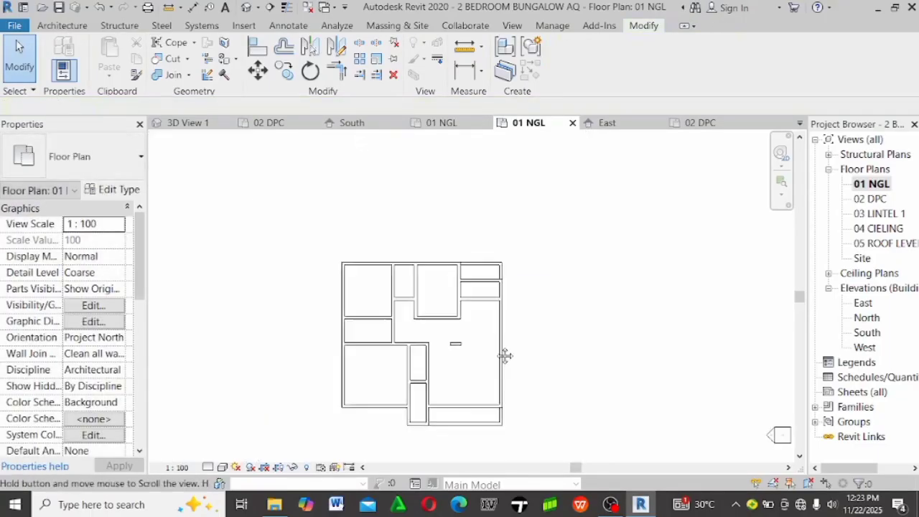
{"action": "scroll", "coordinate": [486, 352], "scroll_direction": "up", "scroll_amount": 4}
{"action": "scroll", "coordinate": [531, 339], "scroll_direction": "down", "scroll_amount": 2}
{"action": "middle_click_drag", "start_coordinate": [505, 182], "coordinate": [455, 230]}
{"action": "scroll", "coordinate": [476, 216], "scroll_direction": "down", "scroll_amount": 4}
{"action": "scroll", "coordinate": [707, 240], "scroll_direction": "up", "scroll_amount": 2}
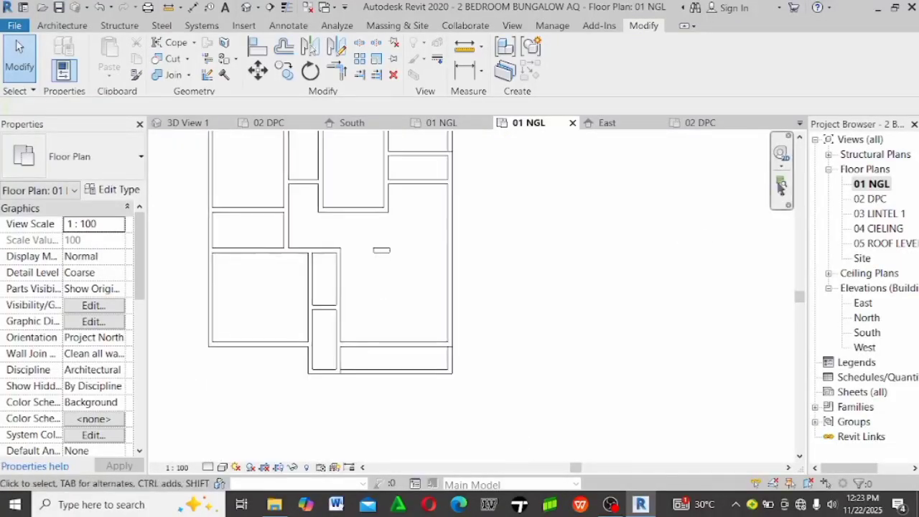
{"action": "left_click", "coordinate": [888, 201]}
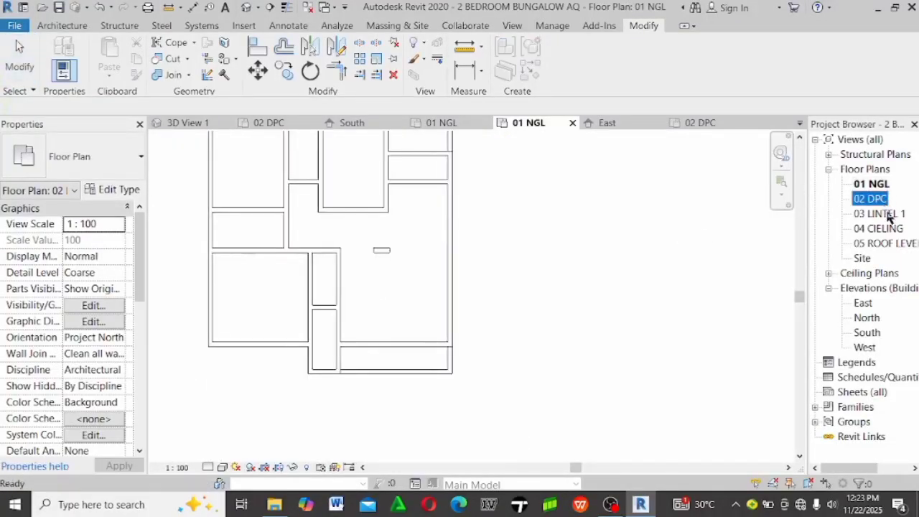
Open the 02 DPC floor plan and save the project when reminded
{"action": "left_click", "coordinate": [888, 215]}
{"action": "double_click", "coordinate": [870, 199]}
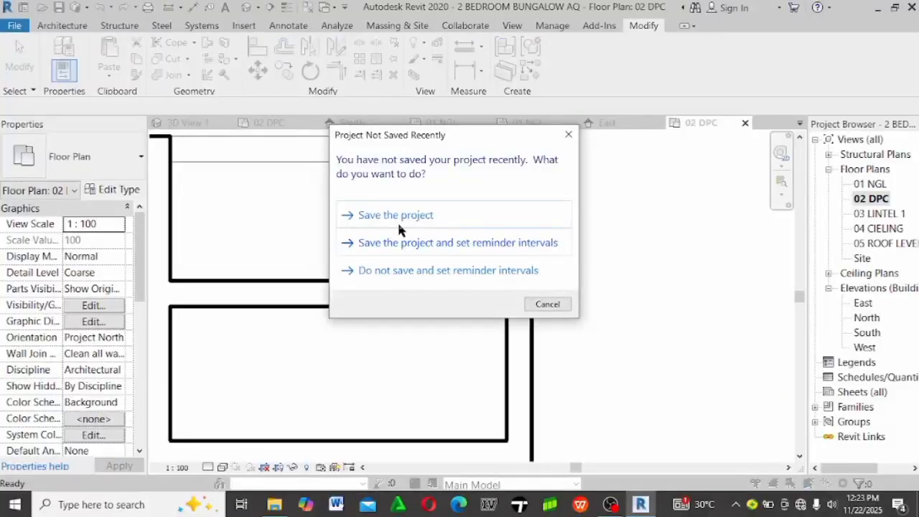
{"action": "left_click", "coordinate": [396, 216]}
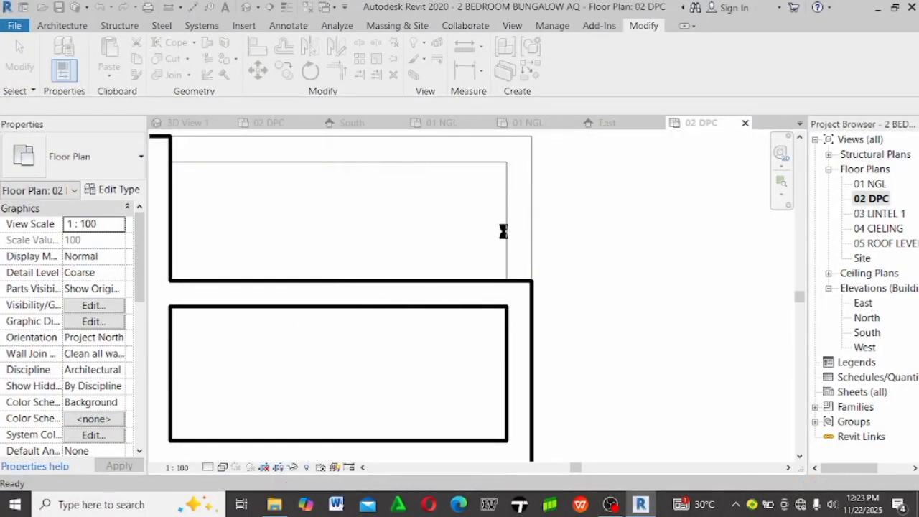
Draw a horizontal detail line in the <Overhead> style from the short freestanding wall's lower-right corner to the right outer wall
{"action": "middle_click_drag", "start_coordinate": [425, 250], "coordinate": [469, 146]}
{"action": "scroll", "coordinate": [533, 174], "scroll_direction": "down", "scroll_amount": 5}
{"action": "scroll", "coordinate": [423, 296], "scroll_direction": "up", "scroll_amount": 3}
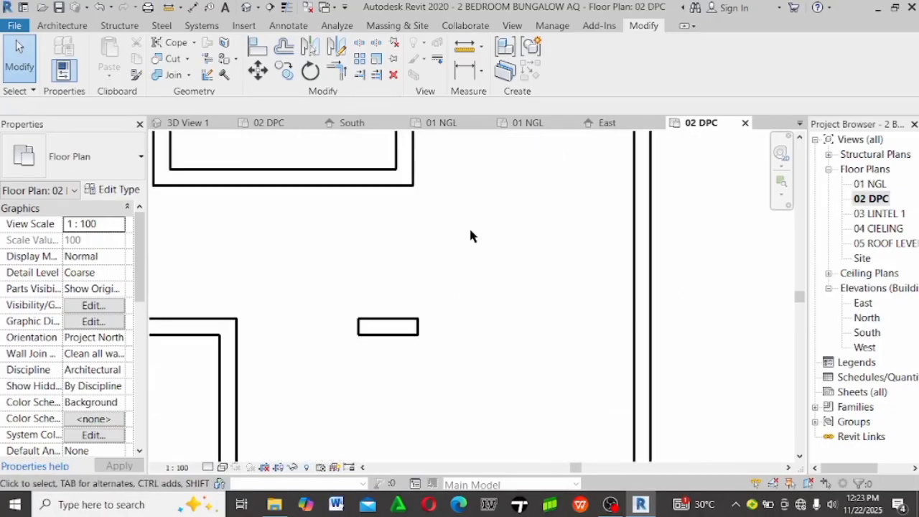
{"action": "left_click", "coordinate": [71, 26]}
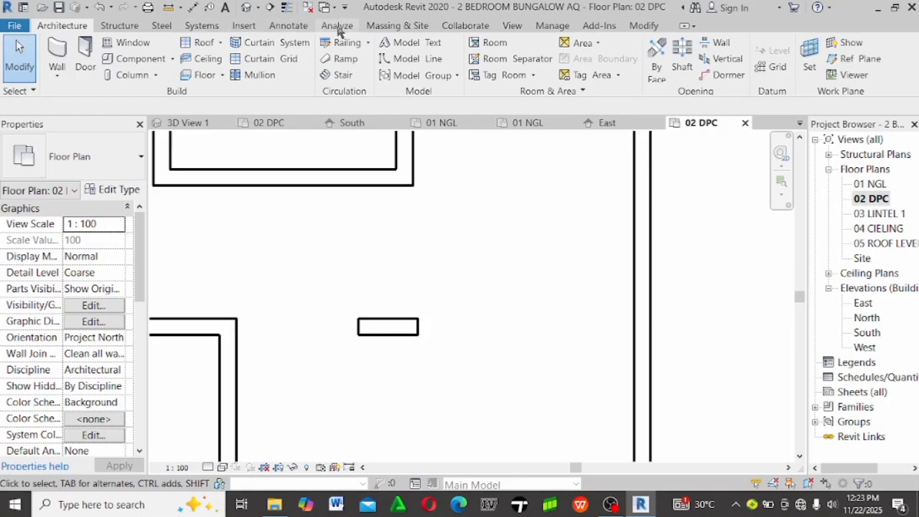
{"action": "left_click", "coordinate": [289, 26]}
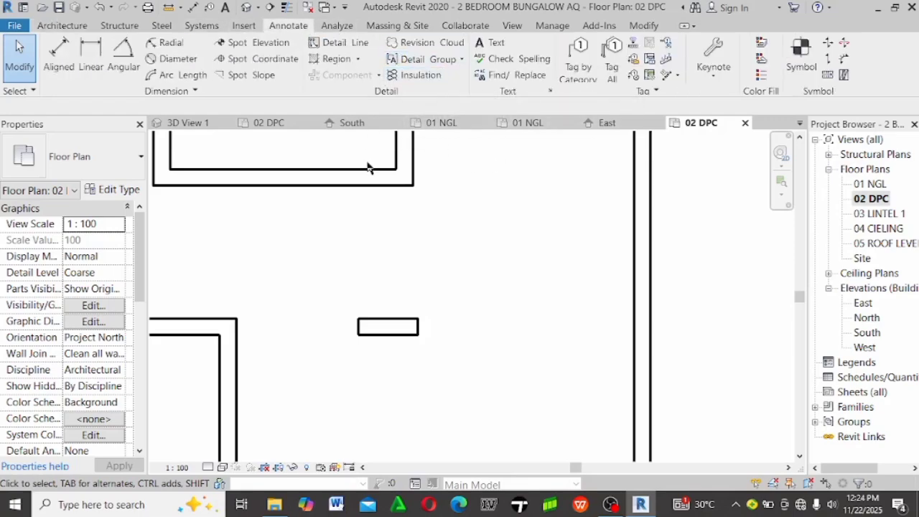
{"action": "left_click", "coordinate": [336, 43]}
{"action": "left_click", "coordinate": [689, 64]}
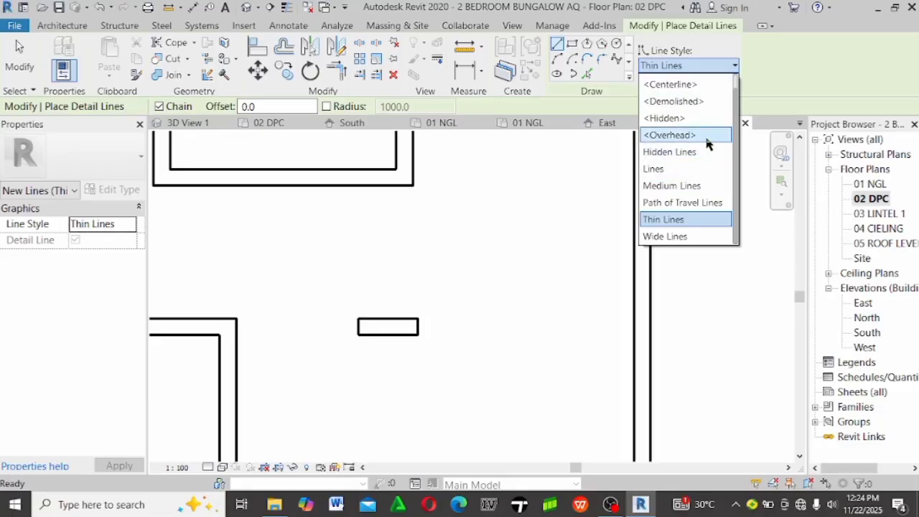
{"action": "left_click", "coordinate": [708, 135]}
{"action": "scroll", "coordinate": [420, 336], "scroll_direction": "up", "scroll_amount": 2}
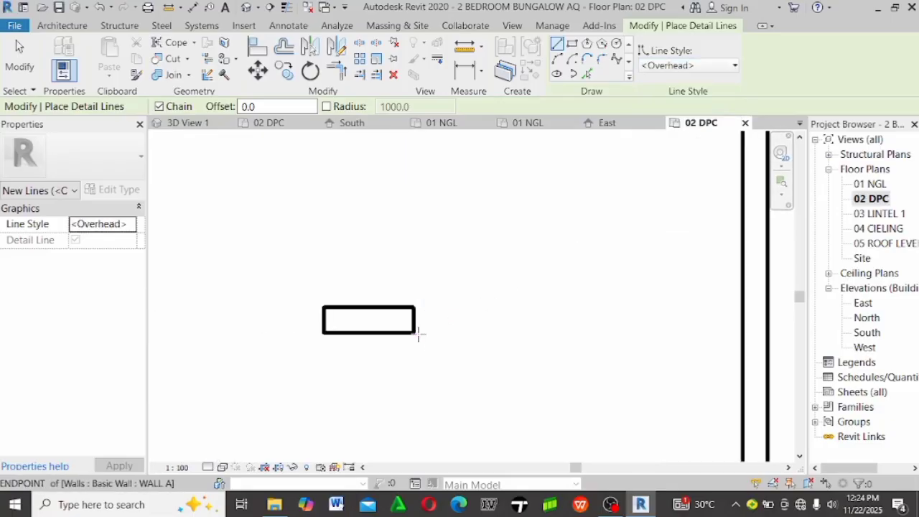
{"action": "left_click", "coordinate": [415, 333]}
{"action": "left_click", "coordinate": [740, 332]}
{"action": "key", "text": "Escape"}
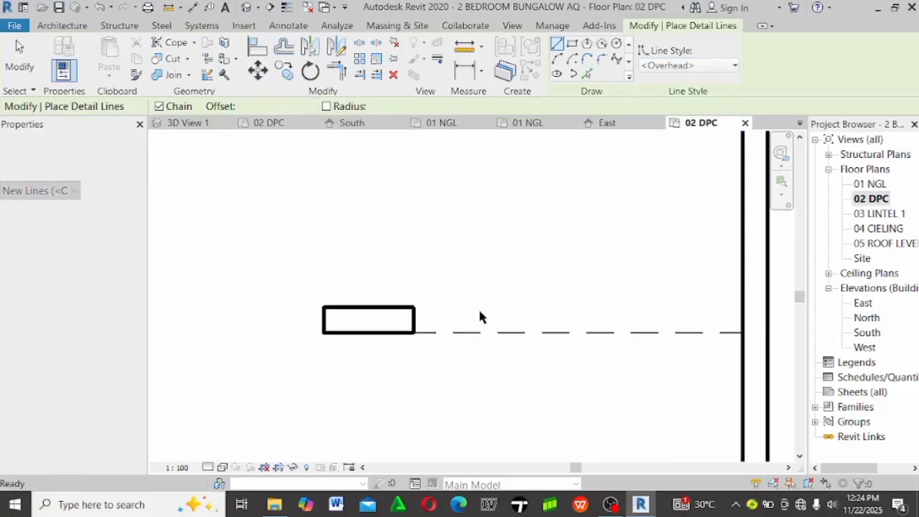
Draw a second parallel overhead line from the short freestanding wall's upper-right corner to the right outer wall
{"action": "left_click", "coordinate": [415, 306]}
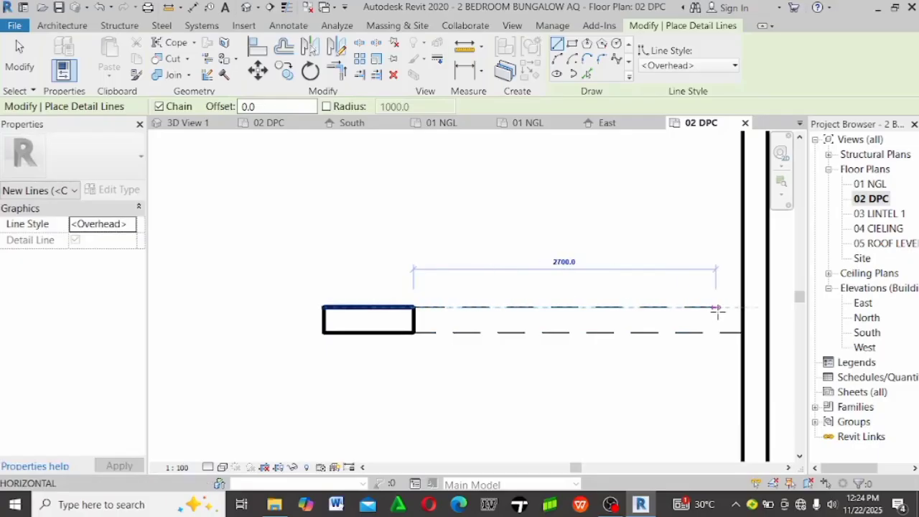
{"action": "left_click", "coordinate": [741, 306]}
{"action": "key", "text": "Escape"}
Draw two vertical overhead lines connecting the corner of the upper middle room's wall down to the short freestanding wall
{"action": "scroll", "coordinate": [488, 301], "scroll_direction": "down", "scroll_amount": 2}
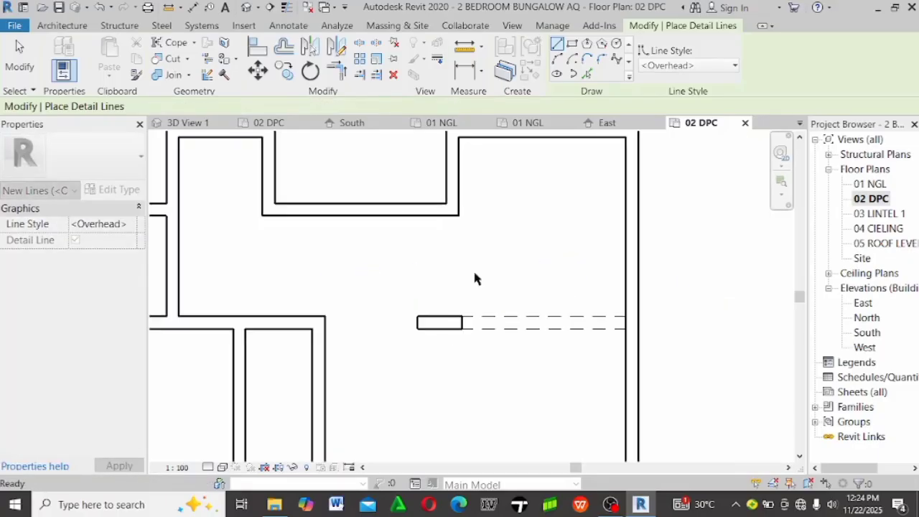
{"action": "left_click", "coordinate": [458, 215]}
{"action": "scroll", "coordinate": [459, 316], "scroll_direction": "up", "scroll_amount": 3}
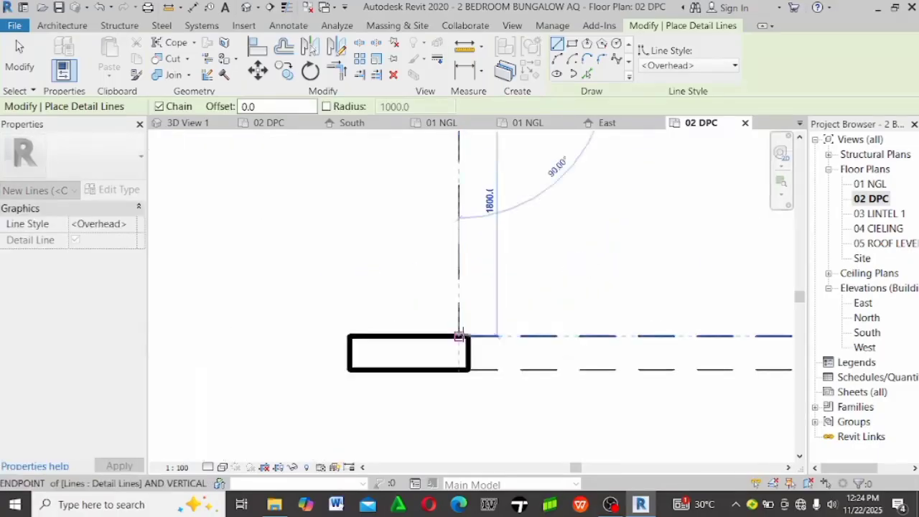
{"action": "left_click", "coordinate": [458, 336]}
{"action": "scroll", "coordinate": [456, 323], "scroll_direction": "down", "scroll_amount": 2}
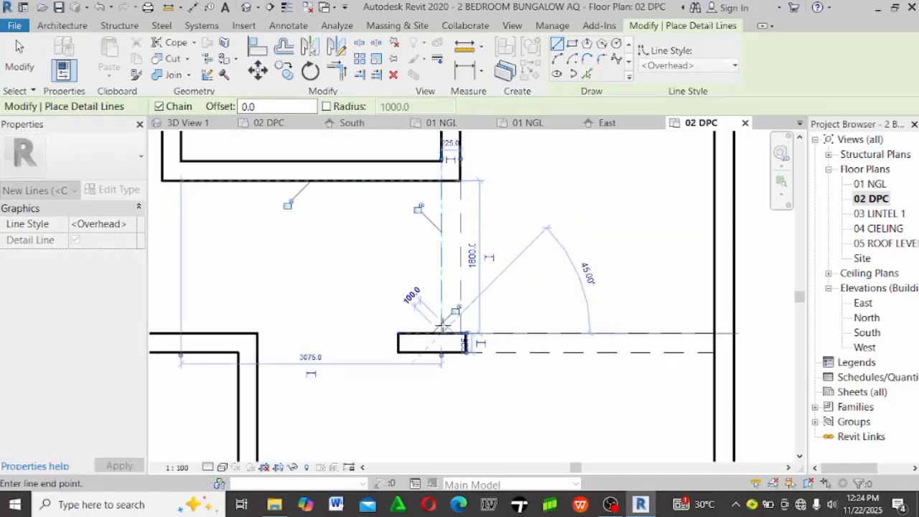
{"action": "key", "text": "Escape"}
Draw two horizontal overhead lines between the wall corner left of the short freestanding wall and its left end, and finish placing detail lines
{"action": "left_click", "coordinate": [257, 332]}
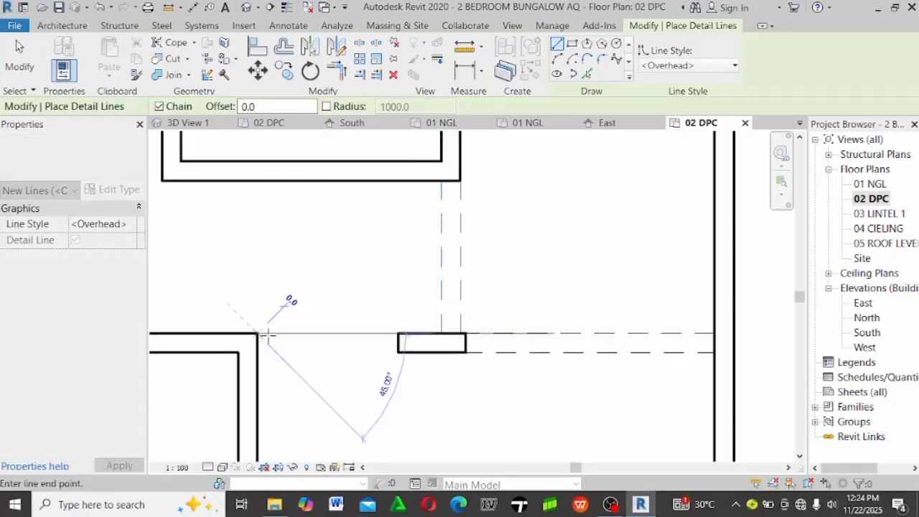
{"action": "left_click", "coordinate": [397, 333]}
{"action": "key", "text": "Escape"}
{"action": "left_click", "coordinate": [397, 352]}
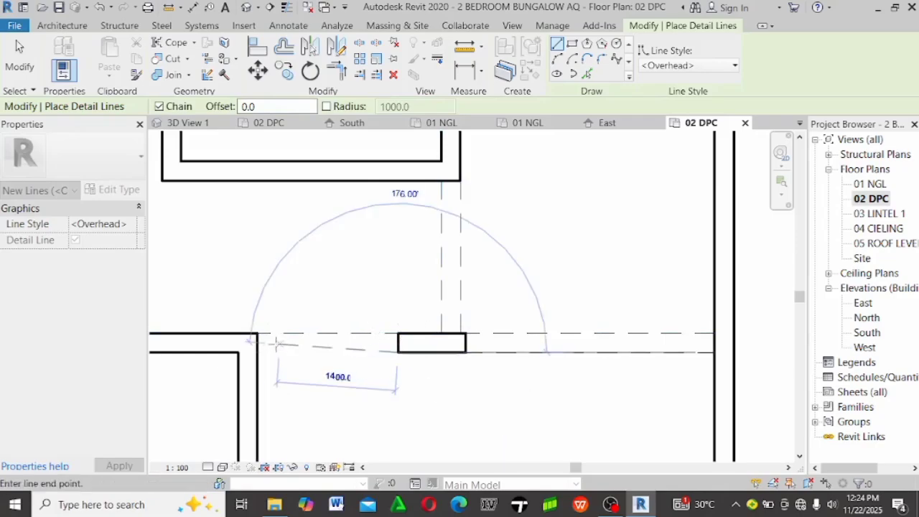
{"action": "left_click", "coordinate": [257, 352]}
{"action": "key", "text": "Escape"}
{"action": "scroll", "coordinate": [325, 372], "scroll_direction": "down", "scroll_amount": 3}
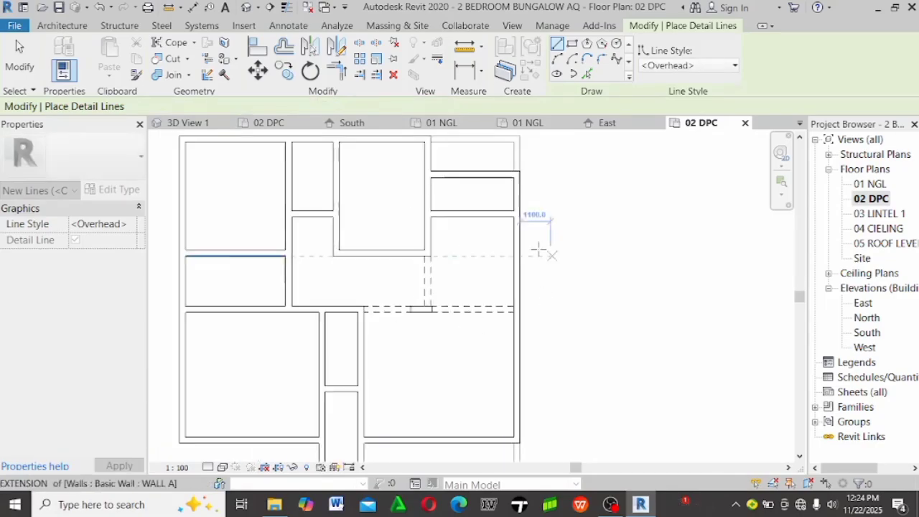
{"action": "left_click", "coordinate": [544, 220]}
{"action": "scroll", "coordinate": [543, 220], "scroll_direction": "up", "scroll_amount": 2}
{"action": "scroll", "coordinate": [473, 244], "scroll_direction": "down", "scroll_amount": 3}
{"action": "key", "text": "Escape"}
{"action": "key", "text": "Escape"}
{"action": "scroll", "coordinate": [433, 309], "scroll_direction": "up", "scroll_amount": 3}
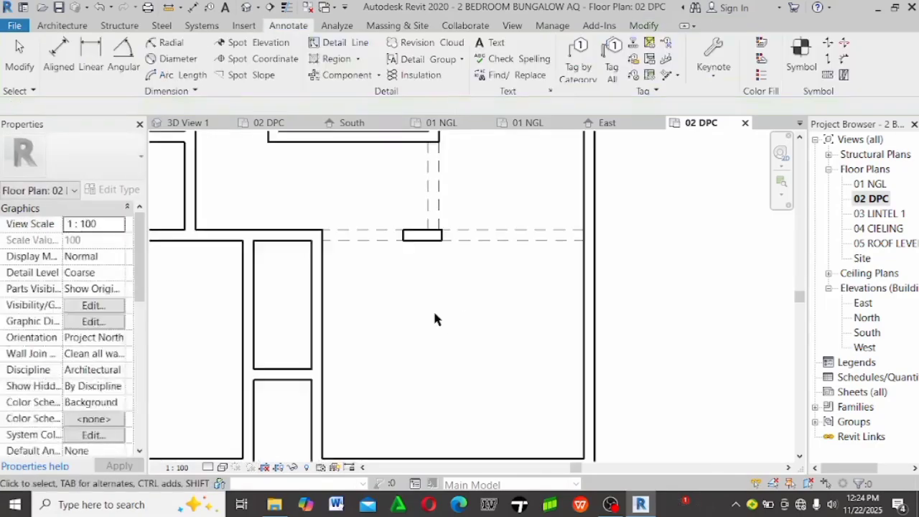
Look over the whole 02 DPC plan, including the dashed overhead lines and the room layout
{"action": "scroll", "coordinate": [445, 323], "scroll_direction": "down", "scroll_amount": 1}
{"action": "middle_click_drag", "start_coordinate": [440, 330], "coordinate": [472, 362]}
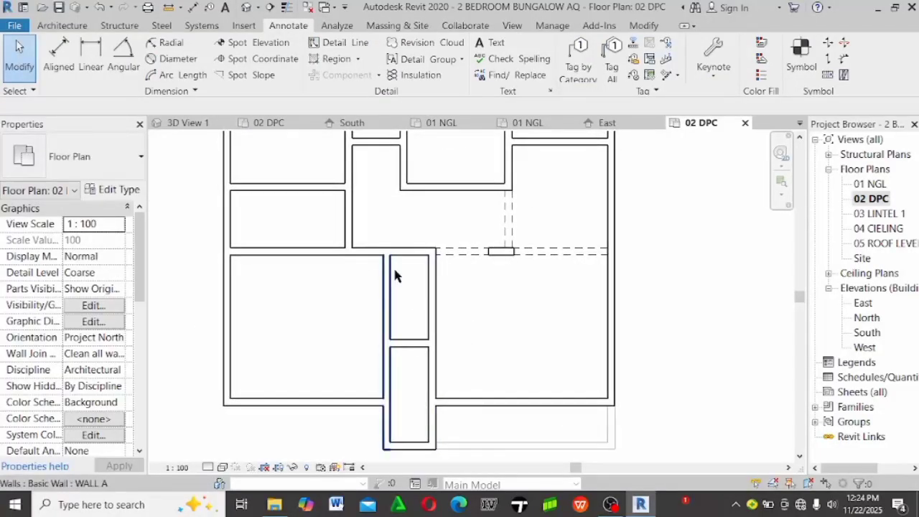
{"action": "scroll", "coordinate": [443, 283], "scroll_direction": "down", "scroll_amount": 3}
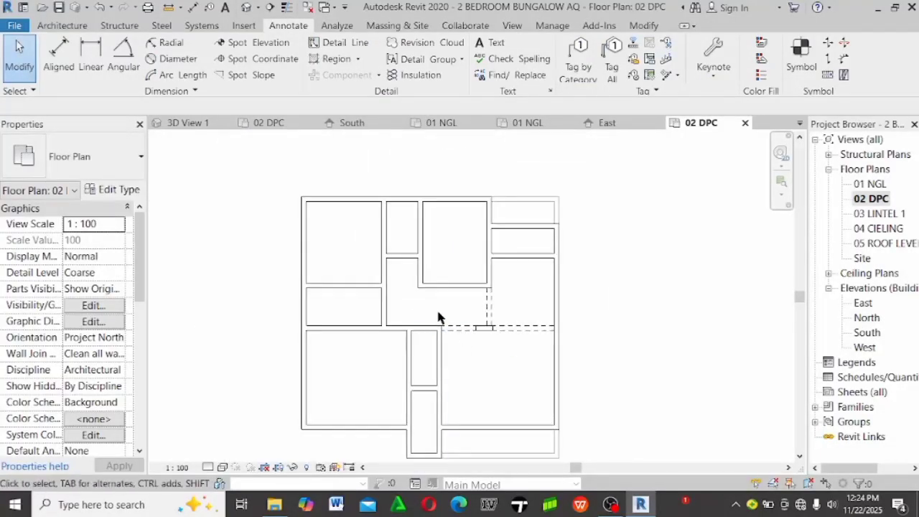
{"action": "scroll", "coordinate": [440, 317], "scroll_direction": "up", "scroll_amount": 2}
{"action": "scroll", "coordinate": [458, 250], "scroll_direction": "down", "scroll_amount": 2}
{"action": "middle_click_drag", "start_coordinate": [457, 250], "coordinate": [431, 277]}
{"action": "scroll", "coordinate": [484, 275], "scroll_direction": "down", "scroll_amount": 1}
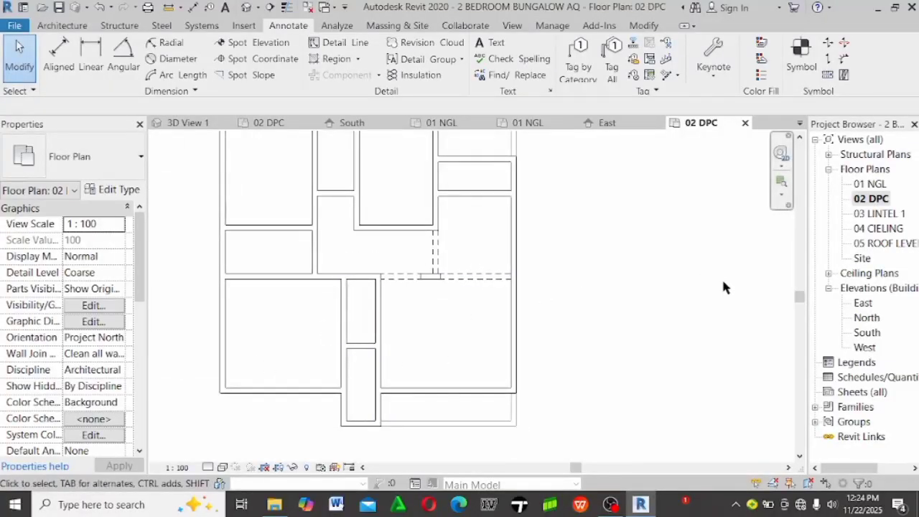
{"action": "middle_click_drag", "start_coordinate": [468, 301], "coordinate": [510, 301]}
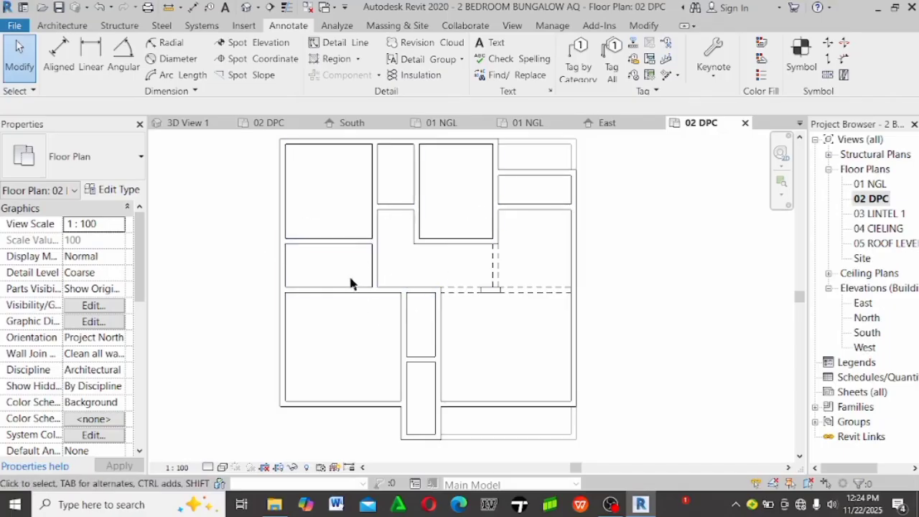
{"action": "middle_click_drag", "start_coordinate": [351, 282], "coordinate": [388, 314]}
{"action": "middle_click_drag", "start_coordinate": [363, 237], "coordinate": [405, 284]}
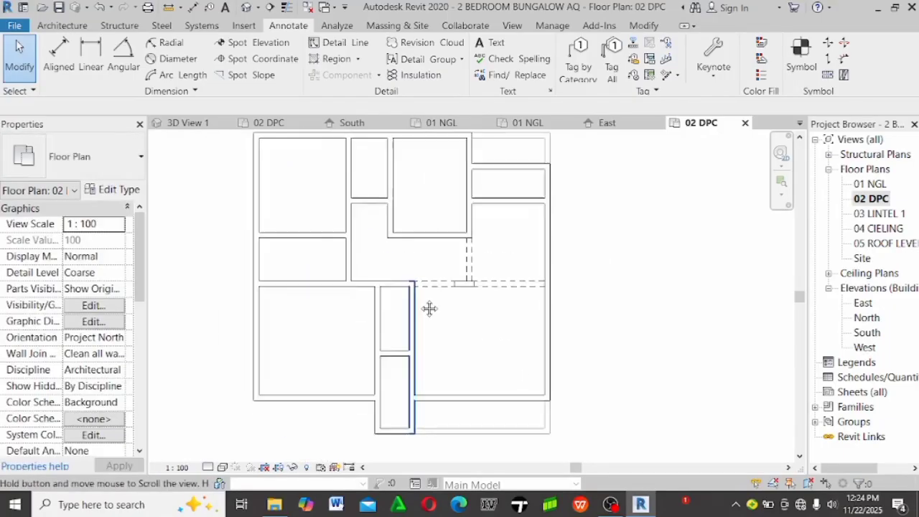
{"action": "scroll", "coordinate": [373, 370], "scroll_direction": "up", "scroll_amount": 4}
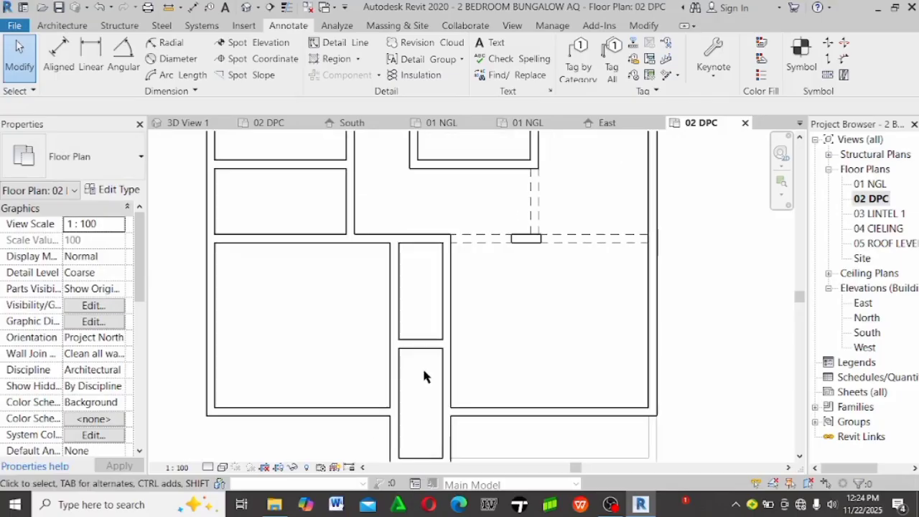
{"action": "left_click", "coordinate": [425, 334]}
{"action": "scroll", "coordinate": [425, 334], "scroll_direction": "down", "scroll_amount": 2}
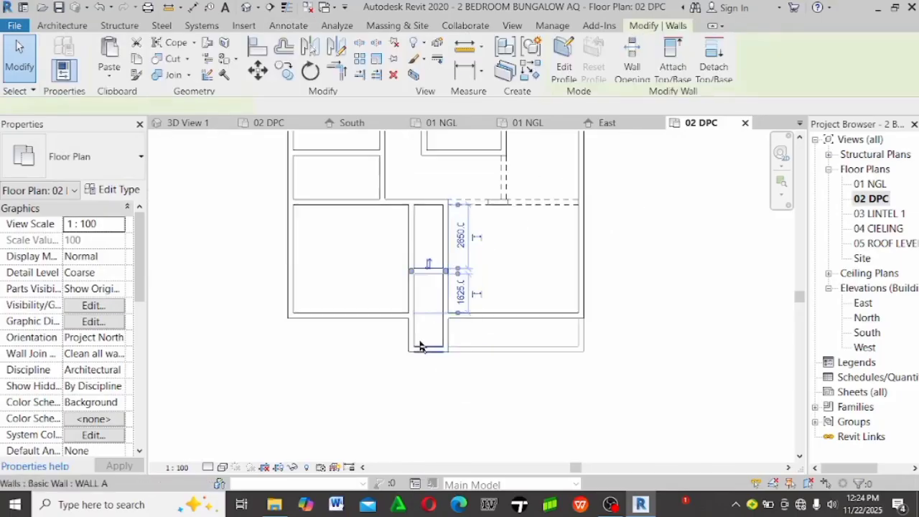
{"action": "left_click", "coordinate": [456, 297]}
{"action": "scroll", "coordinate": [459, 309], "scroll_direction": "up", "scroll_amount": 2}
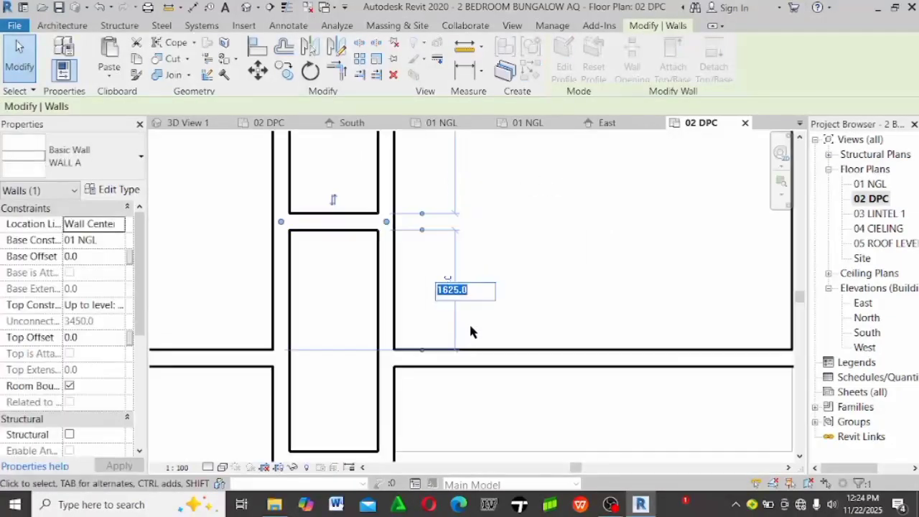
{"action": "key", "text": "Escape"}
{"action": "key", "text": "Escape"}
{"action": "scroll", "coordinate": [395, 248], "scroll_direction": "down", "scroll_amount": 1}
Set the distance between the cross wall dividing the two narrow lower rooms and the bottom wall to 3300
{"action": "left_click", "coordinate": [370, 240]}
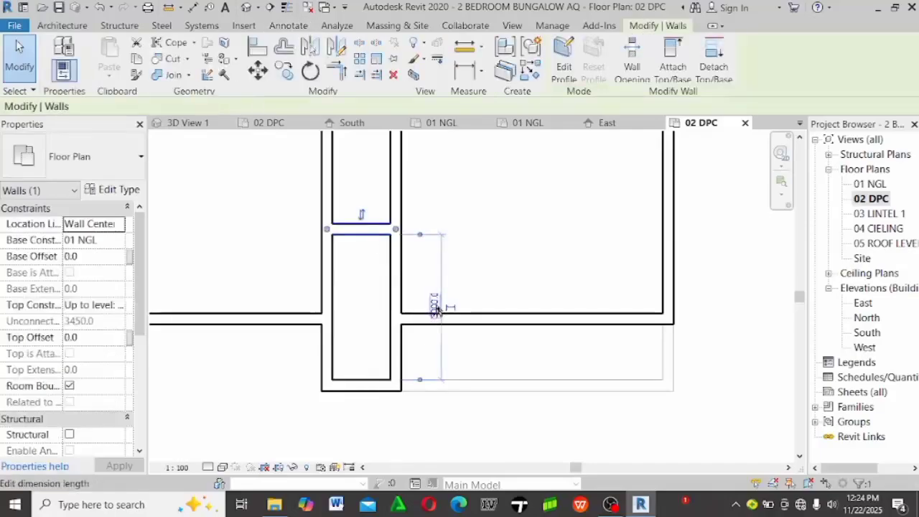
{"action": "left_click", "coordinate": [436, 305]}
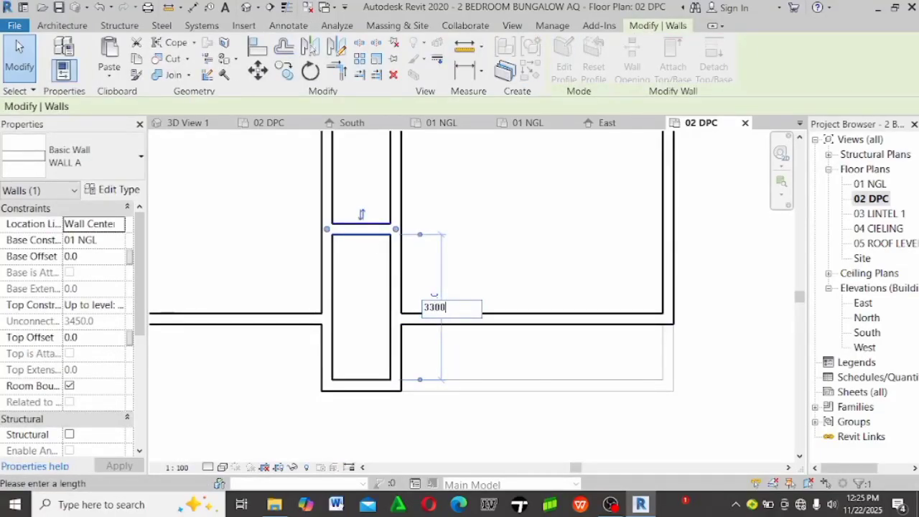
{"action": "type", "text": "3300"}
{"action": "key", "text": "Return"}
{"action": "key", "text": "Escape"}
{"action": "scroll", "coordinate": [467, 224], "scroll_direction": "down", "scroll_amount": 1}
{"action": "scroll", "coordinate": [408, 238], "scroll_direction": "up", "scroll_amount": 1}
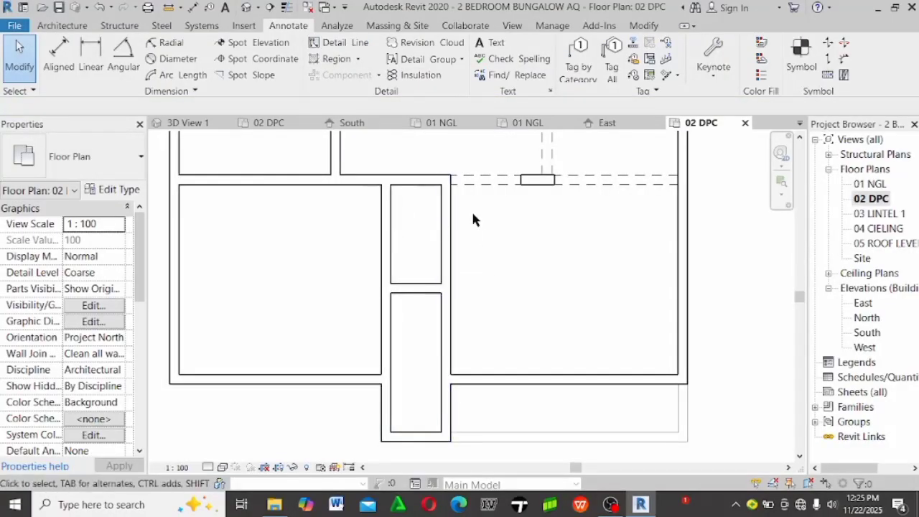
Examine the two narrow lower rooms and the walls around them in the 02 DPC plan
{"action": "scroll", "coordinate": [445, 215], "scroll_direction": "down", "scroll_amount": 3}
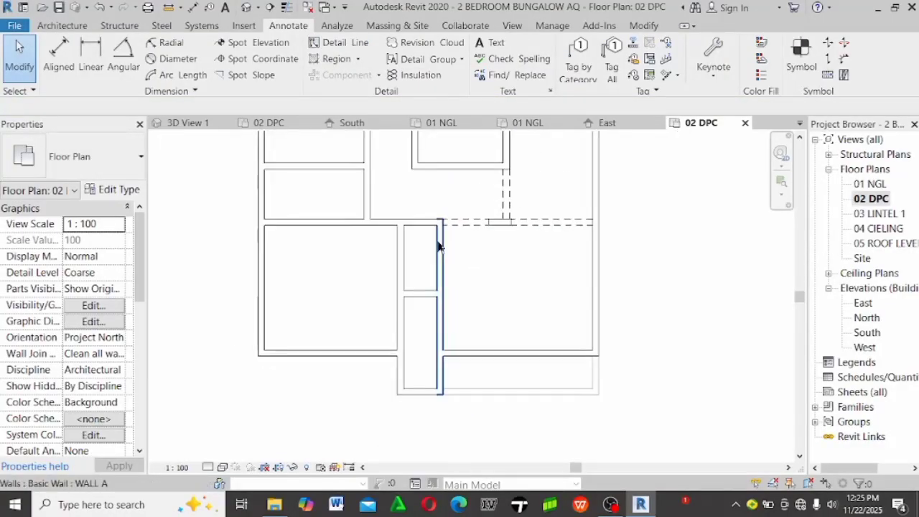
{"action": "scroll", "coordinate": [448, 273], "scroll_direction": "up", "scroll_amount": 3}
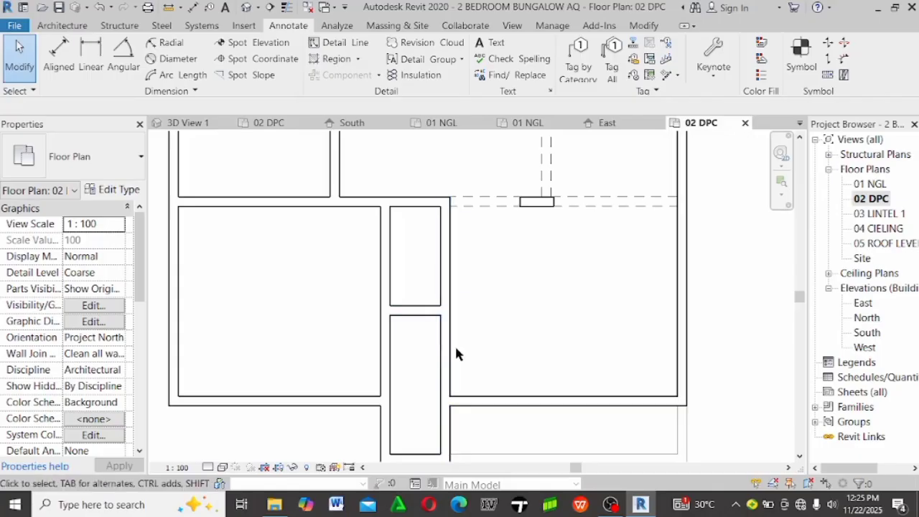
{"action": "scroll", "coordinate": [455, 344], "scroll_direction": "up", "scroll_amount": 1}
{"action": "scroll", "coordinate": [445, 252], "scroll_direction": "down", "scroll_amount": 1}
{"action": "scroll", "coordinate": [479, 352], "scroll_direction": "up", "scroll_amount": 1}
{"action": "scroll", "coordinate": [460, 287], "scroll_direction": "down", "scroll_amount": 1}
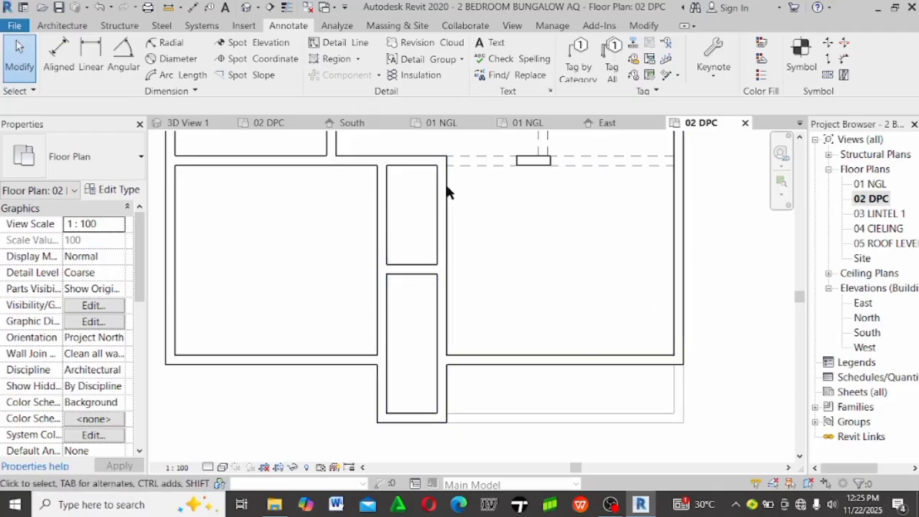
{"action": "scroll", "coordinate": [460, 221], "scroll_direction": "down", "scroll_amount": 2}
{"action": "middle_click_drag", "start_coordinate": [465, 229], "coordinate": [447, 322]}
{"action": "scroll", "coordinate": [443, 323], "scroll_direction": "up", "scroll_amount": 2}
{"action": "middle_click_drag", "start_coordinate": [411, 390], "coordinate": [382, 323]}
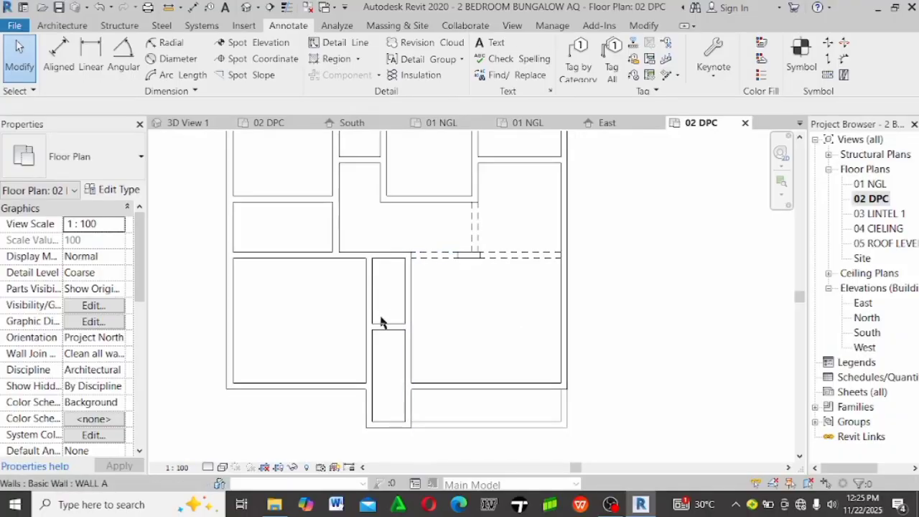
Start placing a component and preview the Chair - Auditorium family in the CHAIRS library folder
{"action": "left_click", "coordinate": [61, 25]}
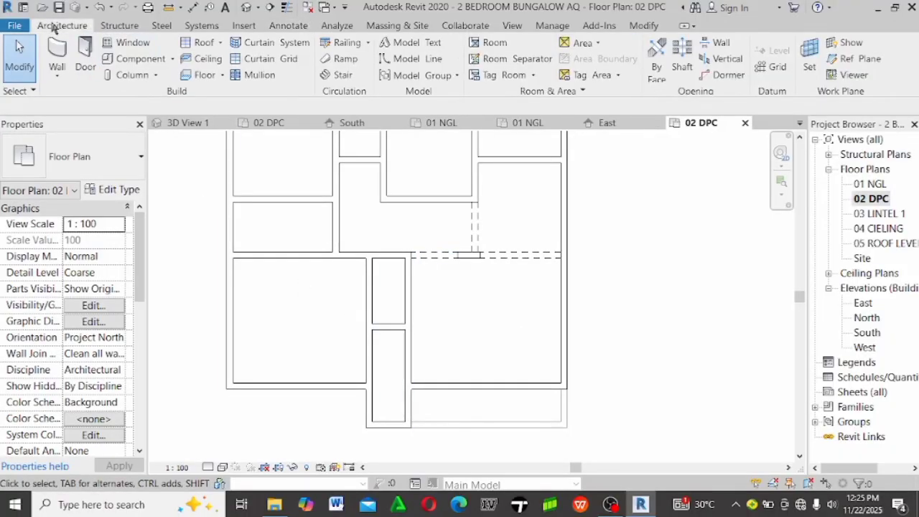
{"action": "left_click", "coordinate": [135, 59]}
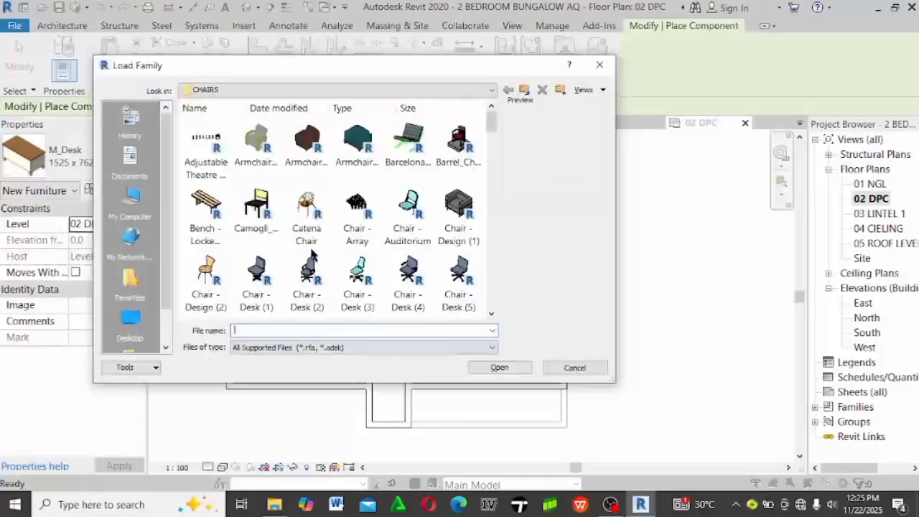
{"action": "left_click", "coordinate": [306, 216]}
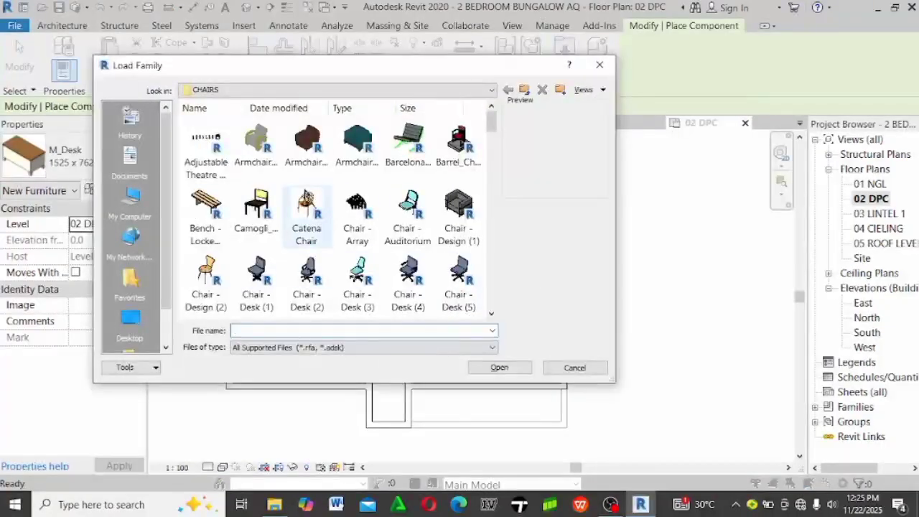
{"action": "left_click", "coordinate": [314, 147]}
{"action": "left_click", "coordinate": [407, 206]}
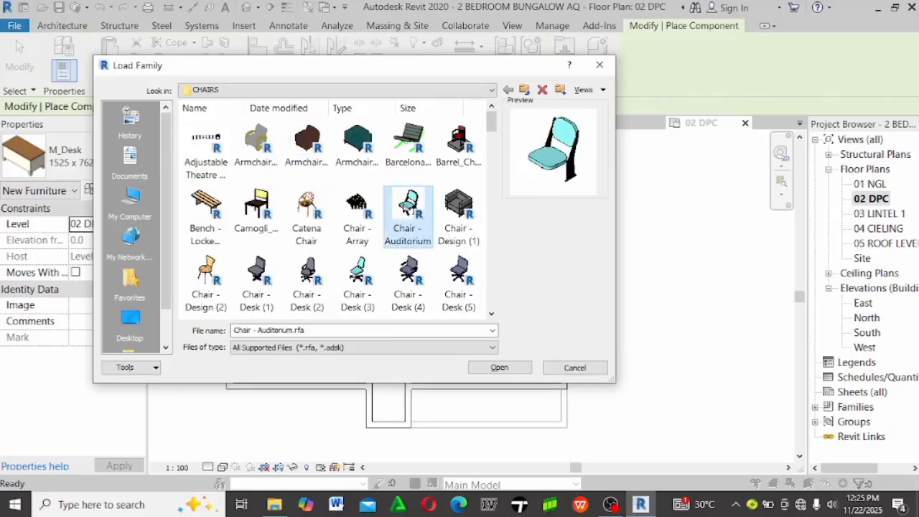
Look through the FURNITURE and RAC 2009 library folders, ending in the CHAIRS folder
{"action": "key", "text": "BackSpace"}
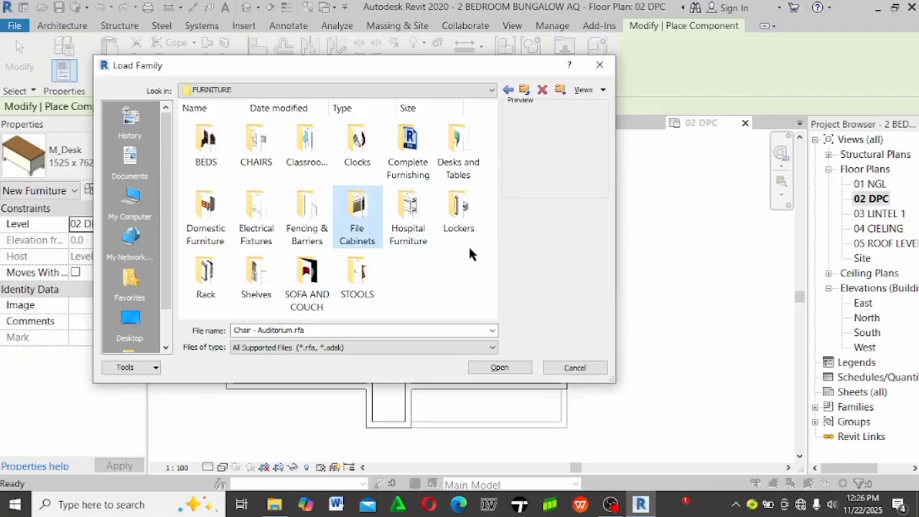
{"action": "left_click", "coordinate": [417, 219]}
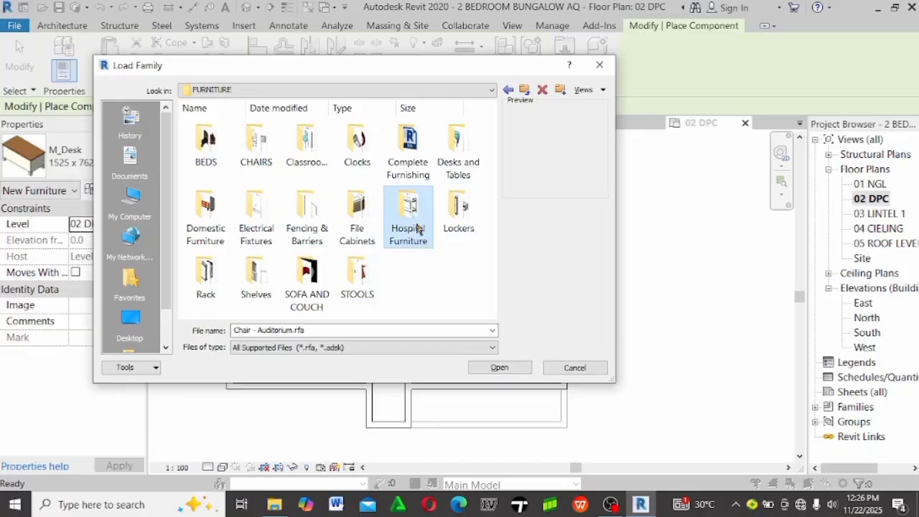
{"action": "key", "text": "BackSpace"}
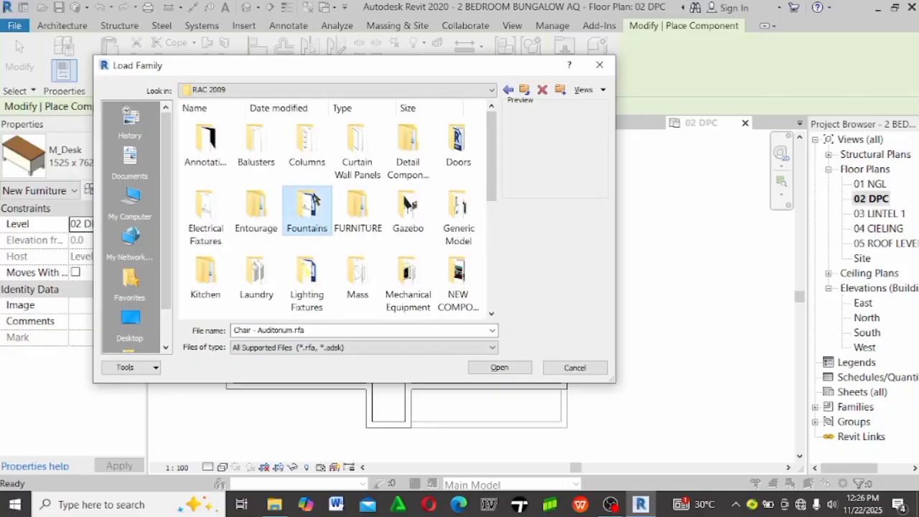
{"action": "key", "text": "BackSpace"}
{"action": "double_click", "coordinate": [241, 148]}
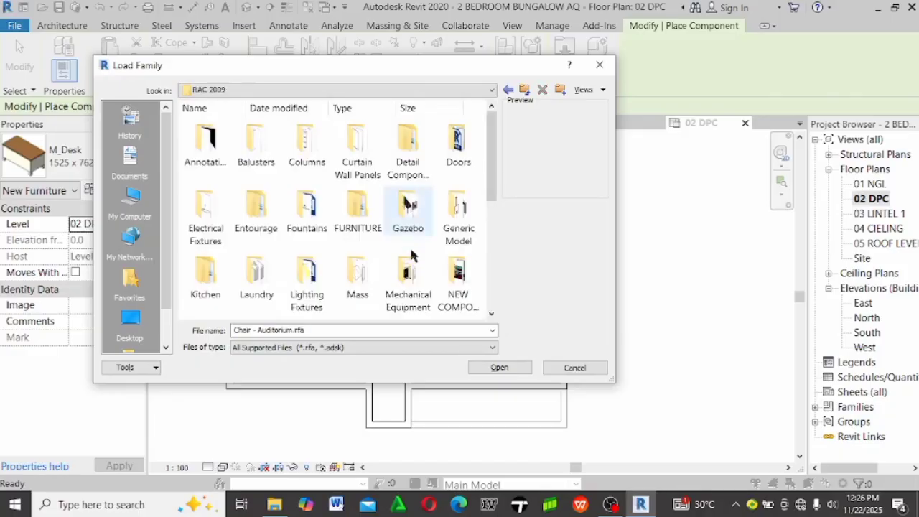
{"action": "double_click", "coordinate": [355, 216]}
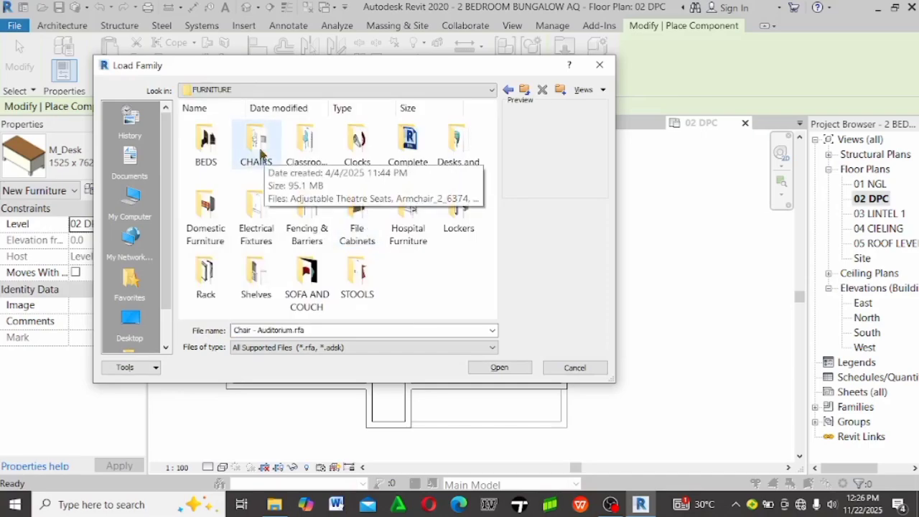
{"action": "left_click", "coordinate": [261, 152]}
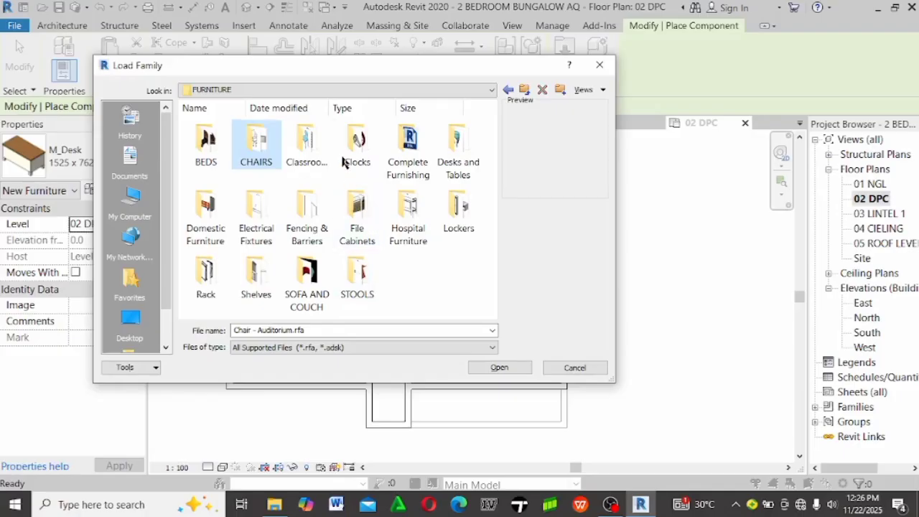
{"action": "double_click", "coordinate": [269, 150]}
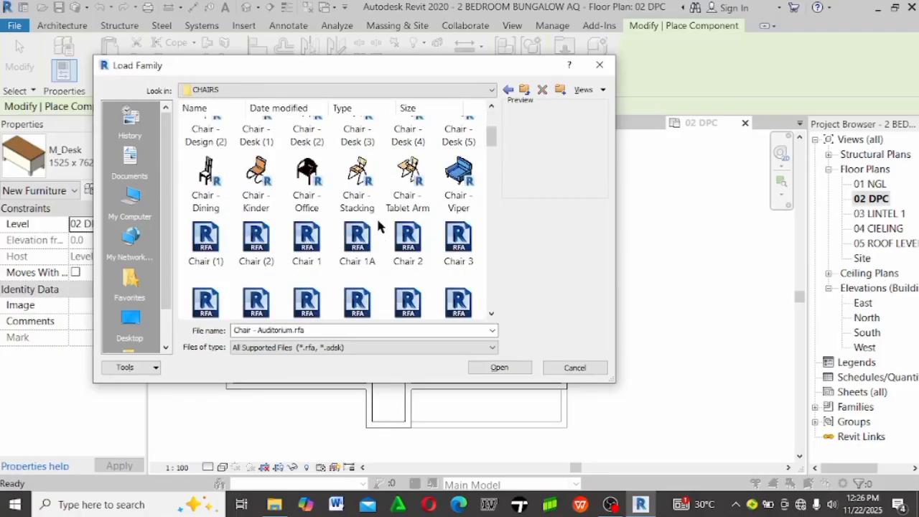
Examine the chair and sofa families in the CHAIRS folder, preview Chair 71, and leave without loading a family
{"action": "scroll", "coordinate": [376, 223], "scroll_direction": "down", "scroll_amount": 10}
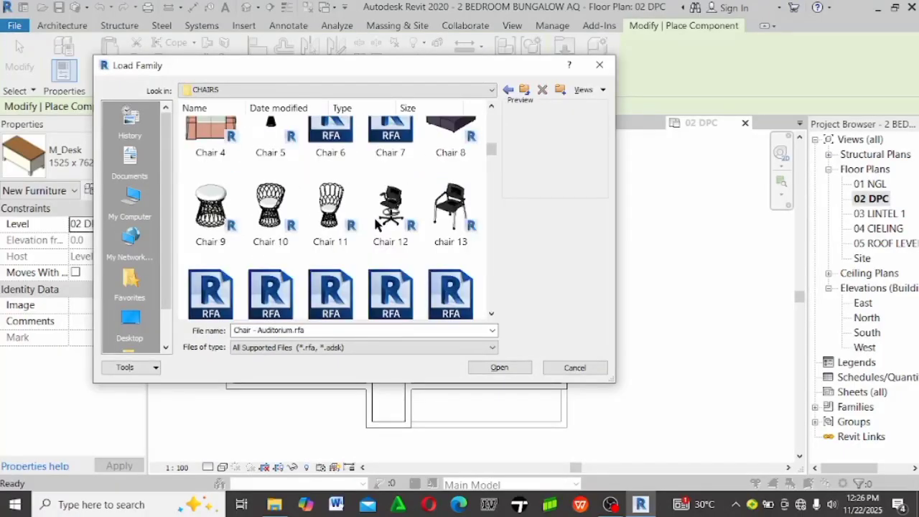
{"action": "scroll", "coordinate": [376, 223], "scroll_direction": "down", "scroll_amount": 6}
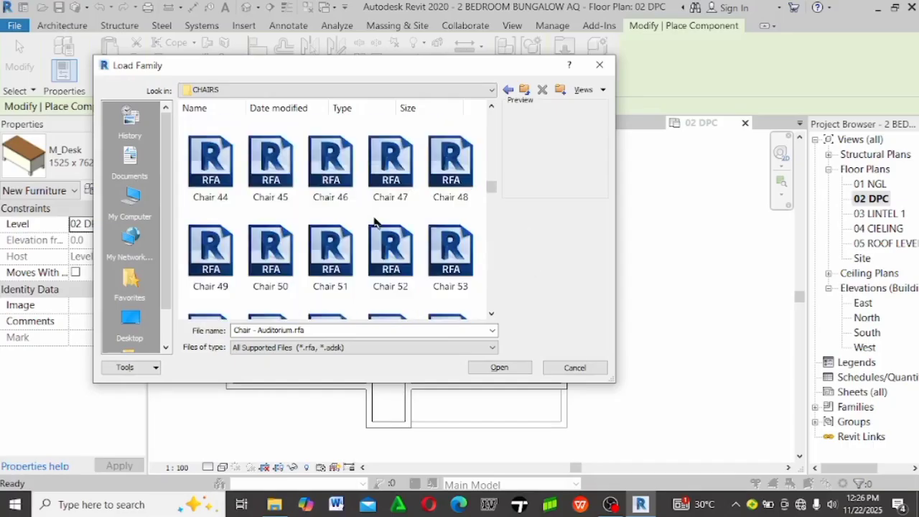
{"action": "scroll", "coordinate": [375, 223], "scroll_direction": "down", "scroll_amount": 3}
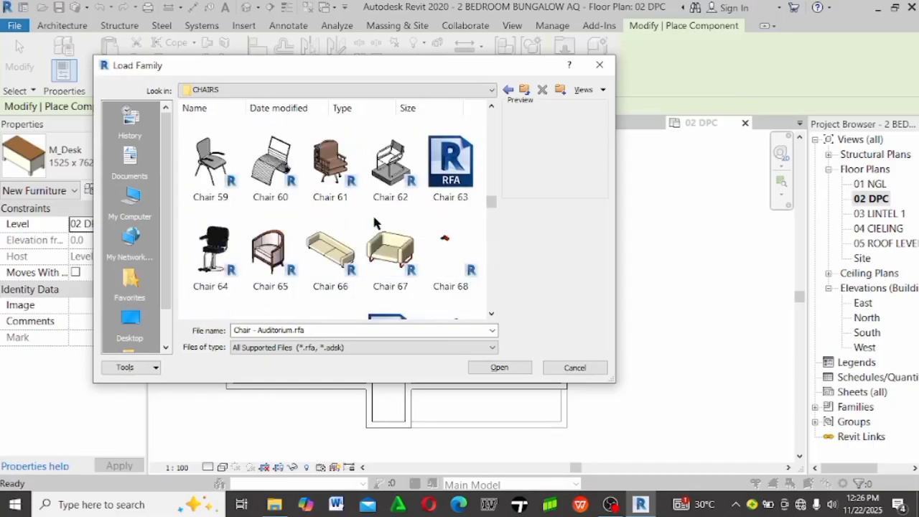
{"action": "scroll", "coordinate": [375, 223], "scroll_direction": "down", "scroll_amount": 2}
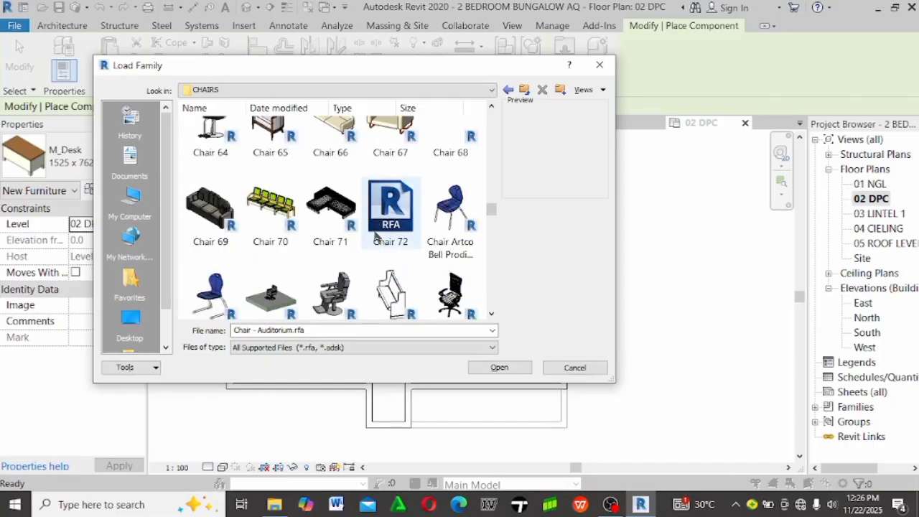
{"action": "left_click", "coordinate": [336, 212]}
{"action": "scroll", "coordinate": [346, 213], "scroll_direction": "down", "scroll_amount": 3}
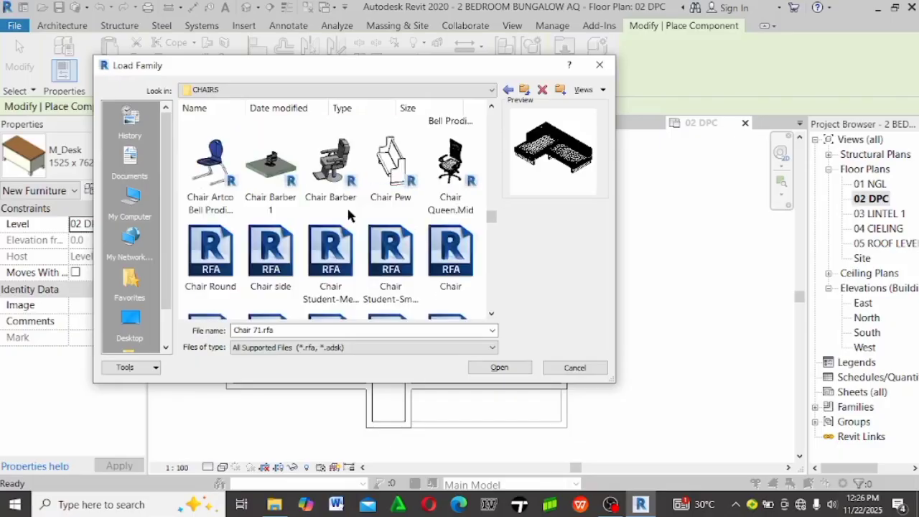
{"action": "scroll", "coordinate": [347, 214], "scroll_direction": "down", "scroll_amount": 3}
{"action": "scroll", "coordinate": [455, 227], "scroll_direction": "down", "scroll_amount": 5}
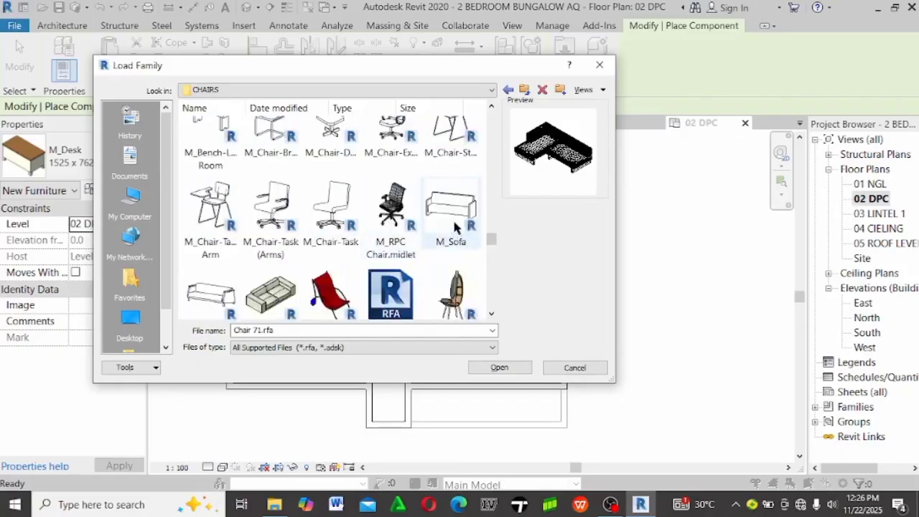
{"action": "scroll", "coordinate": [430, 237], "scroll_direction": "down", "scroll_amount": 5}
{"action": "scroll", "coordinate": [423, 243], "scroll_direction": "down", "scroll_amount": 3}
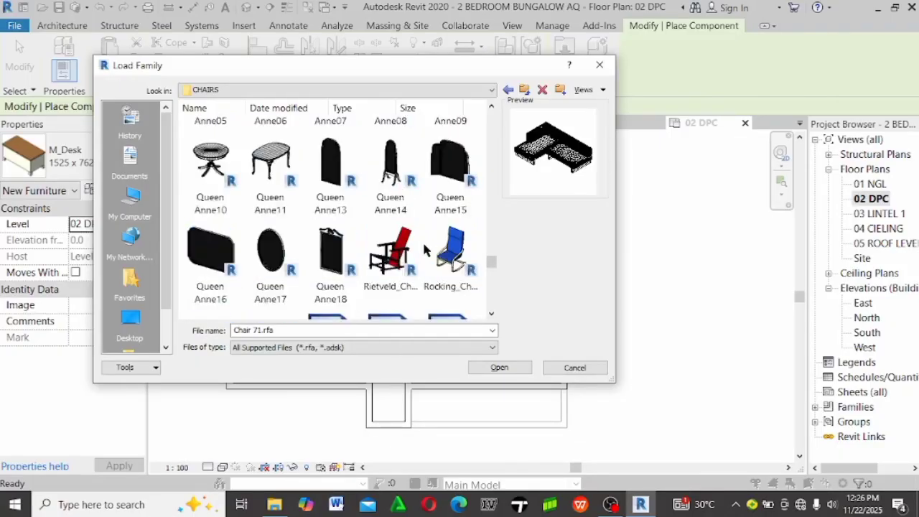
{"action": "scroll", "coordinate": [422, 240], "scroll_direction": "down", "scroll_amount": 3}
{"action": "scroll", "coordinate": [428, 247], "scroll_direction": "down", "scroll_amount": 5}
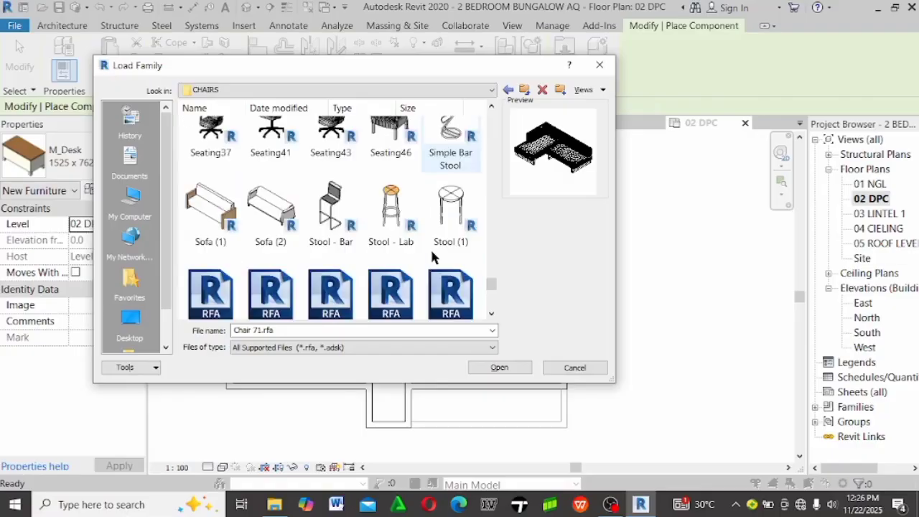
{"action": "scroll", "coordinate": [431, 256], "scroll_direction": "down", "scroll_amount": 5}
{"action": "scroll", "coordinate": [431, 253], "scroll_direction": "up", "scroll_amount": 15}
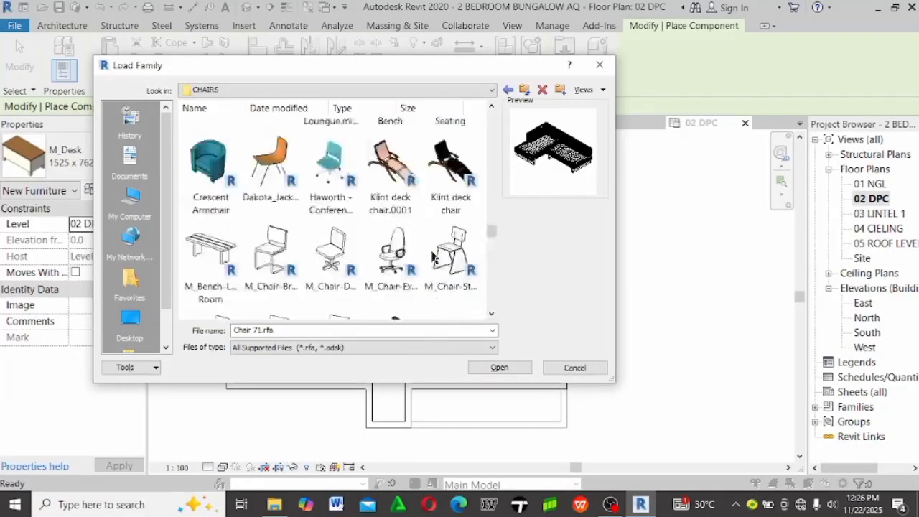
{"action": "scroll", "coordinate": [432, 257], "scroll_direction": "up", "scroll_amount": 5}
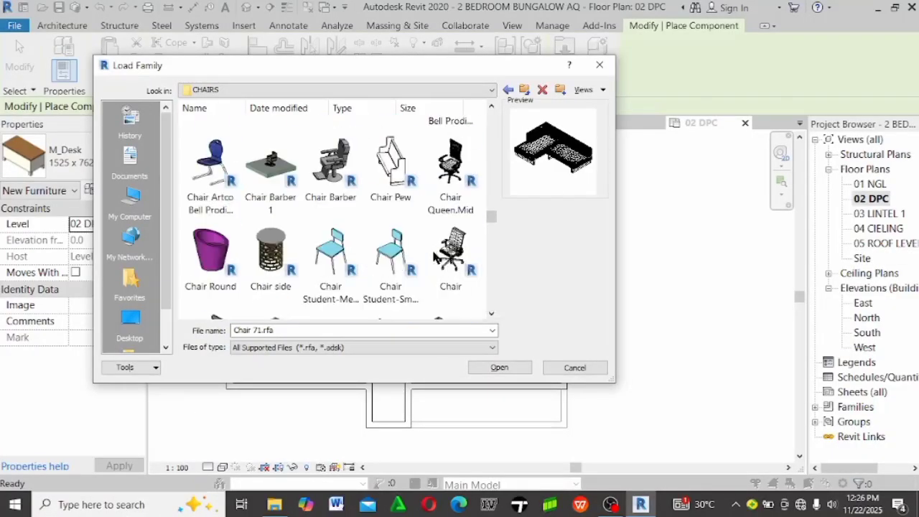
{"action": "left_click", "coordinate": [600, 65]}
{"action": "key", "text": "Escape"}
Switch to the SUPER MARKET project's 01 NGL floor plan and save that project
{"action": "left_click", "coordinate": [528, 123]}
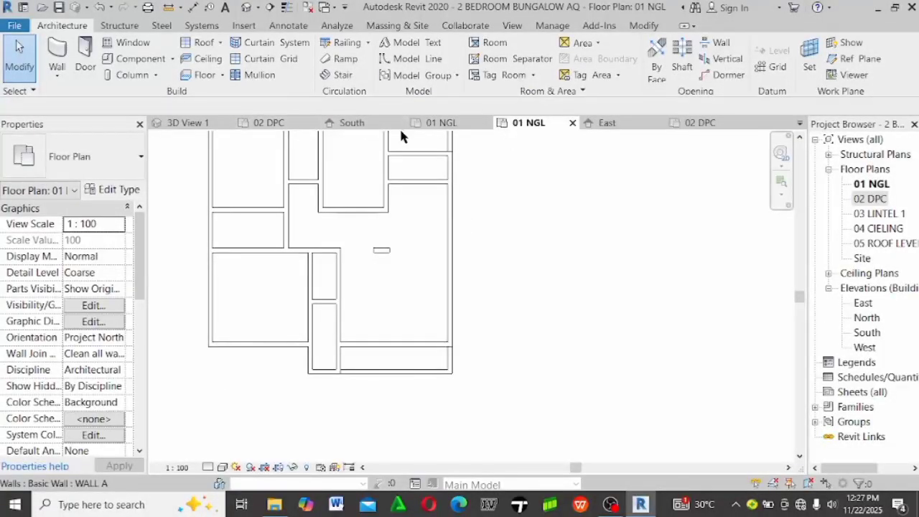
{"action": "left_click", "coordinate": [433, 123]}
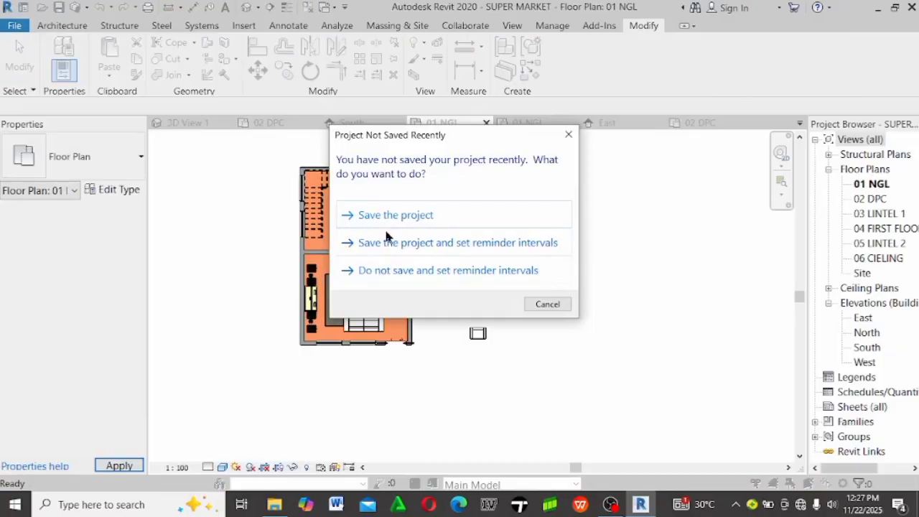
{"action": "left_click", "coordinate": [402, 218]}
Select the living room's couch, L-shaped sofa, round table, square rug and the media unit along the wall together
{"action": "scroll", "coordinate": [446, 352], "scroll_direction": "up", "scroll_amount": 5}
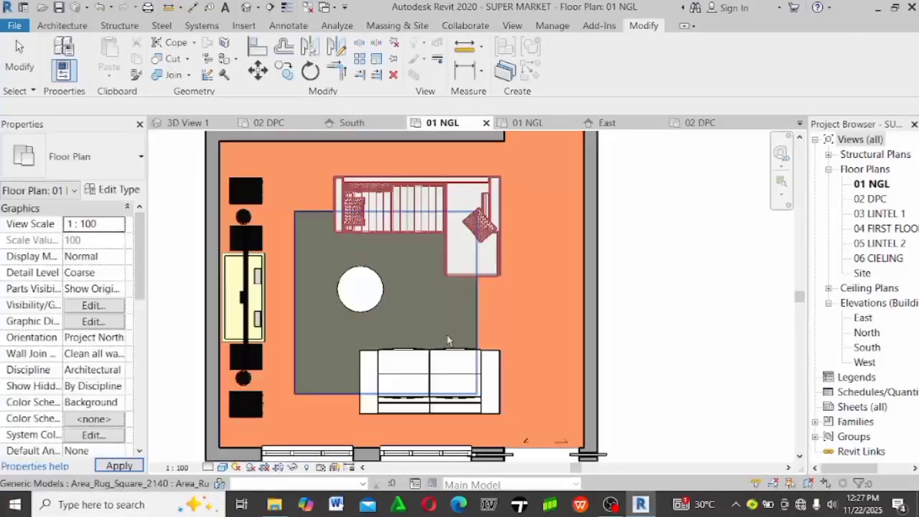
{"action": "left_click", "coordinate": [501, 366]}
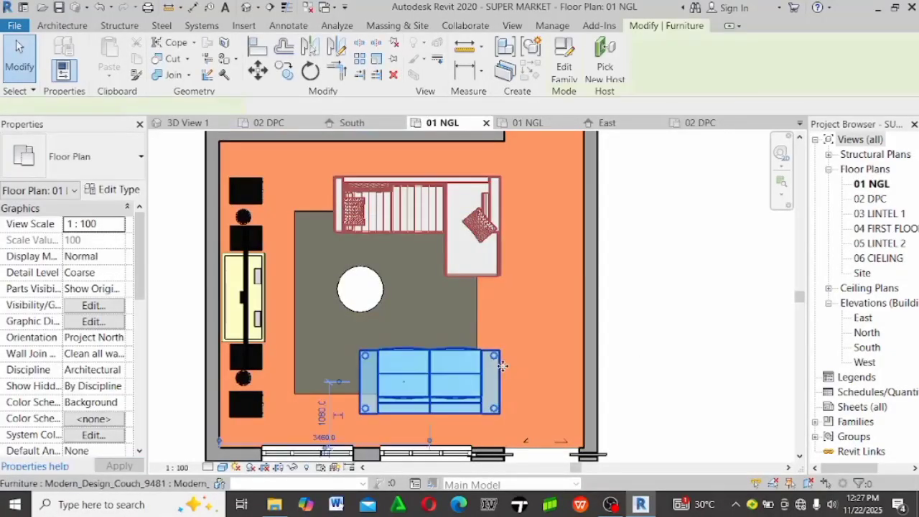
{"action": "left_click", "coordinate": [501, 251], "text": "ctrl"}
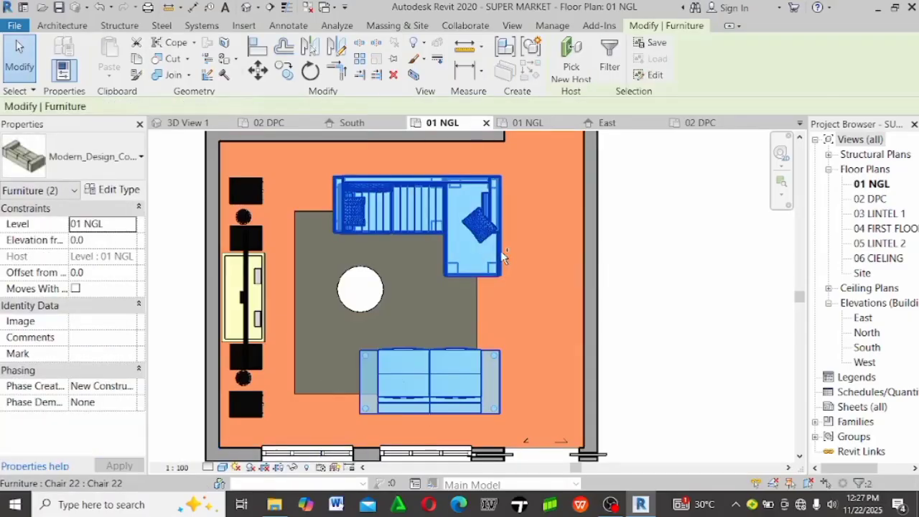
{"action": "left_click", "coordinate": [349, 294], "text": "ctrl"}
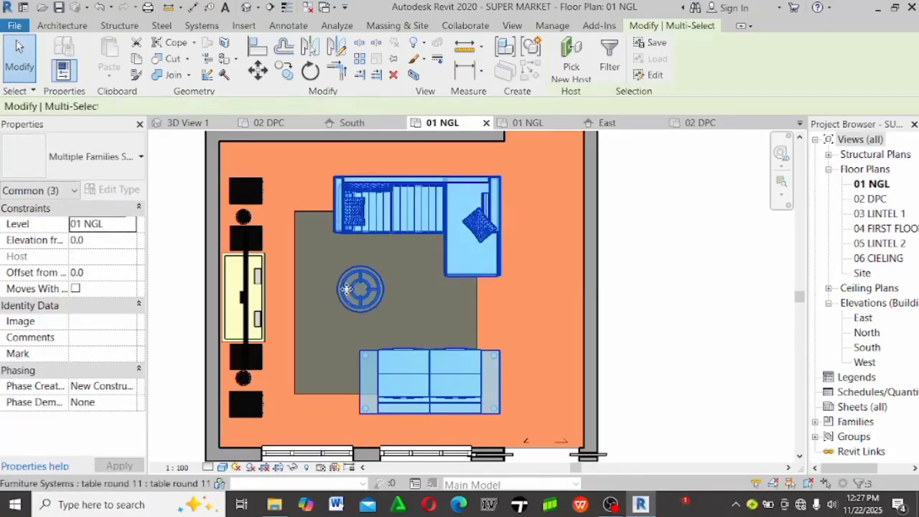
{"action": "left_click", "coordinate": [297, 284], "text": "ctrl"}
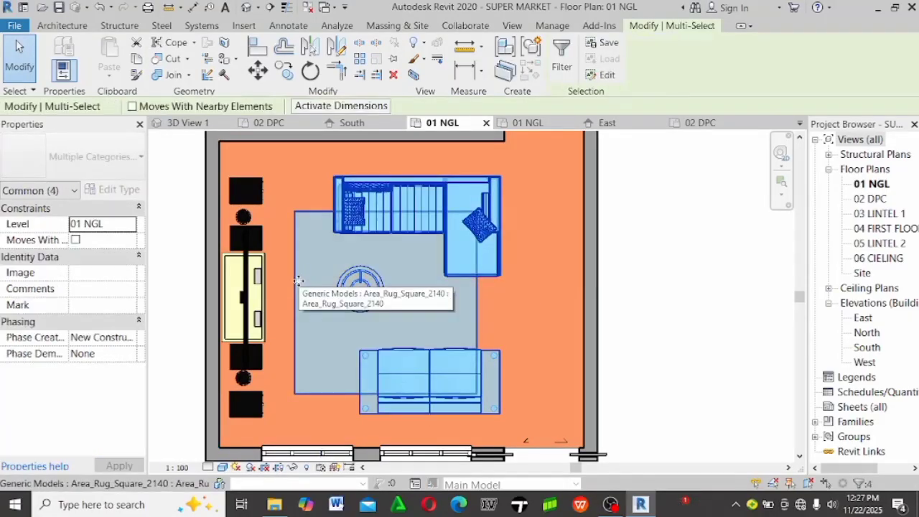
{"action": "left_click", "coordinate": [258, 327], "text": "ctrl"}
Add the six-seat dining set and the outward-opening single-flush door beside the dining area to the selection
{"action": "scroll", "coordinate": [343, 290], "scroll_direction": "down", "scroll_amount": 3}
{"action": "scroll", "coordinate": [364, 259], "scroll_direction": "up", "scroll_amount": 4}
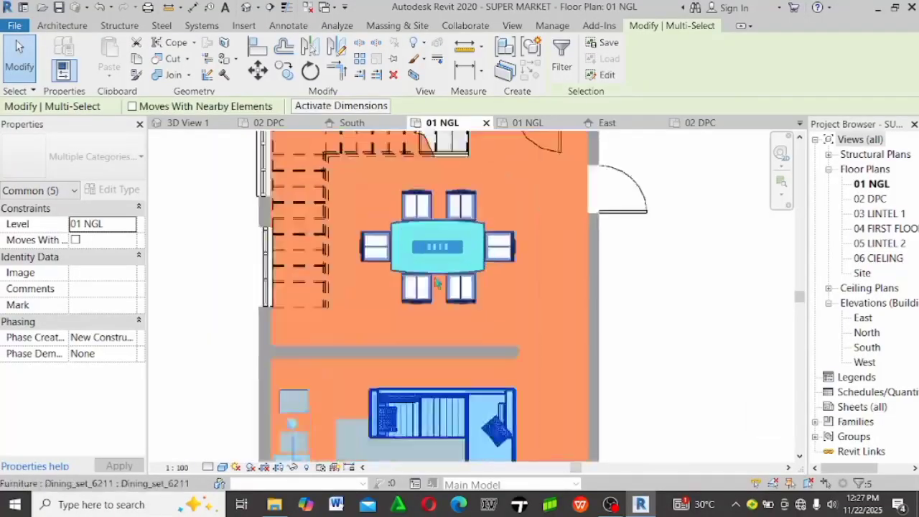
{"action": "left_click", "coordinate": [488, 297], "text": "ctrl"}
{"action": "scroll", "coordinate": [402, 215], "scroll_direction": "down", "scroll_amount": 4}
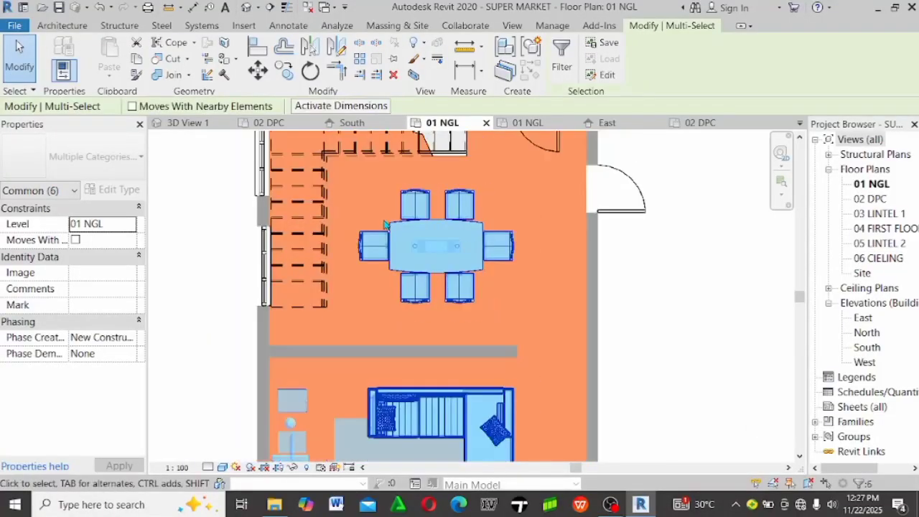
{"action": "scroll", "coordinate": [482, 185], "scroll_direction": "up", "scroll_amount": 3}
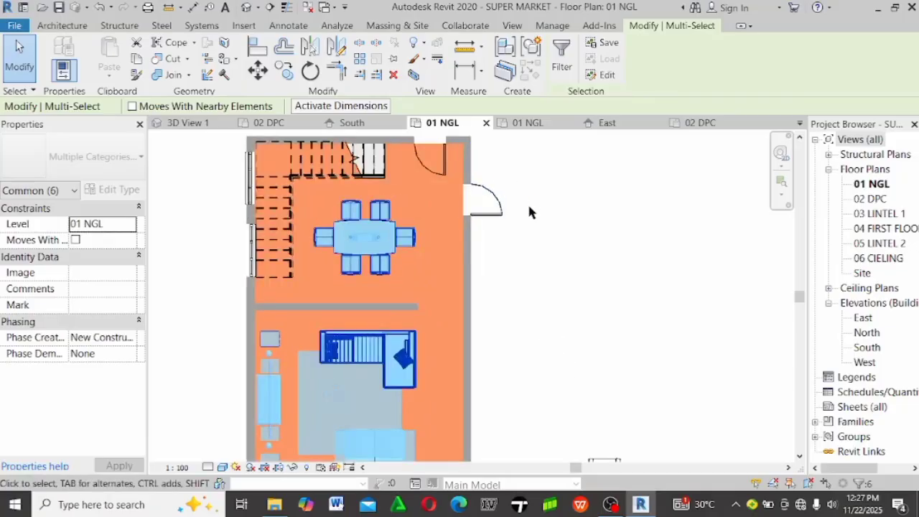
{"action": "left_click", "coordinate": [500, 213], "text": "ctrl"}
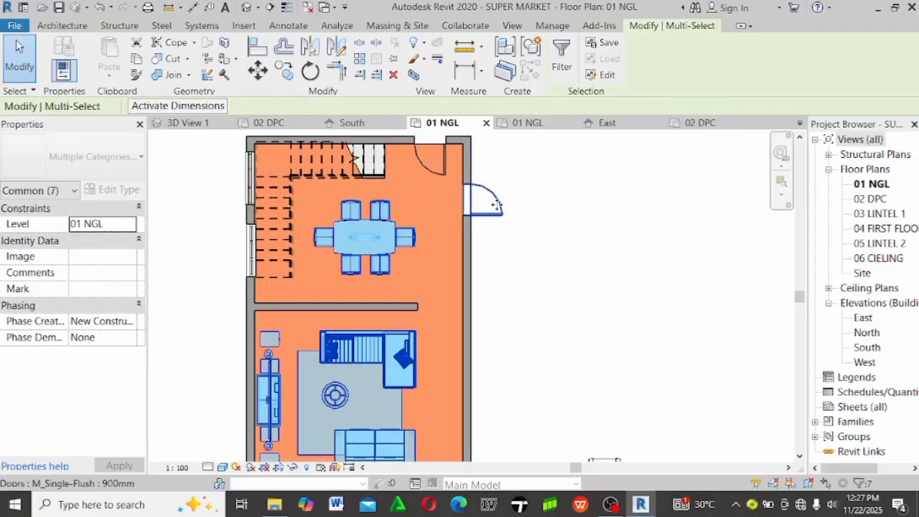
Add the entrance door in the living room's lower wall and the window next to it to the selection
{"action": "scroll", "coordinate": [440, 143], "scroll_direction": "down", "scroll_amount": 3}
{"action": "scroll", "coordinate": [449, 334], "scroll_direction": "up", "scroll_amount": 5}
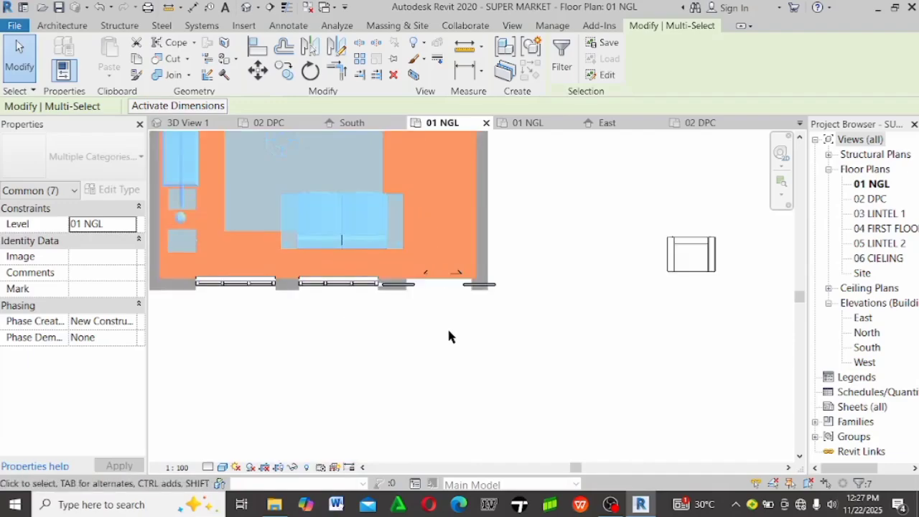
{"action": "left_click", "coordinate": [436, 284], "text": "ctrl"}
{"action": "left_click", "coordinate": [323, 286], "text": "ctrl"}
{"action": "scroll", "coordinate": [266, 256], "scroll_direction": "down", "scroll_amount": 3}
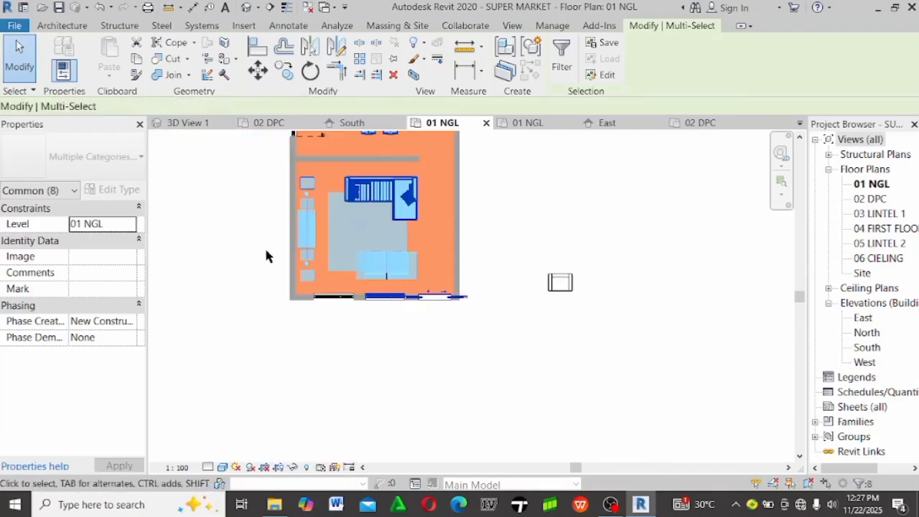
{"action": "scroll", "coordinate": [345, 362], "scroll_direction": "up", "scroll_amount": 2}
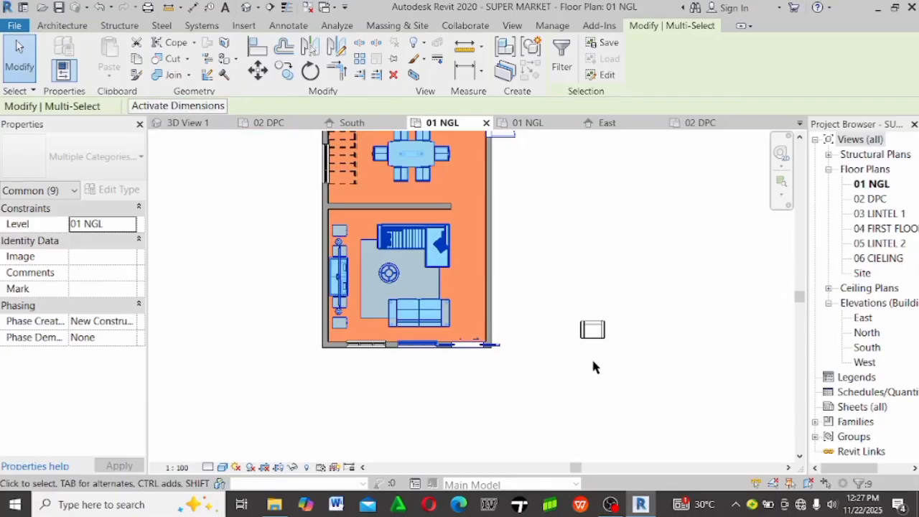
Add the standalone armchair outside the building to the selection and copy all the selected elements
{"action": "scroll", "coordinate": [616, 348], "scroll_direction": "up", "scroll_amount": 2}
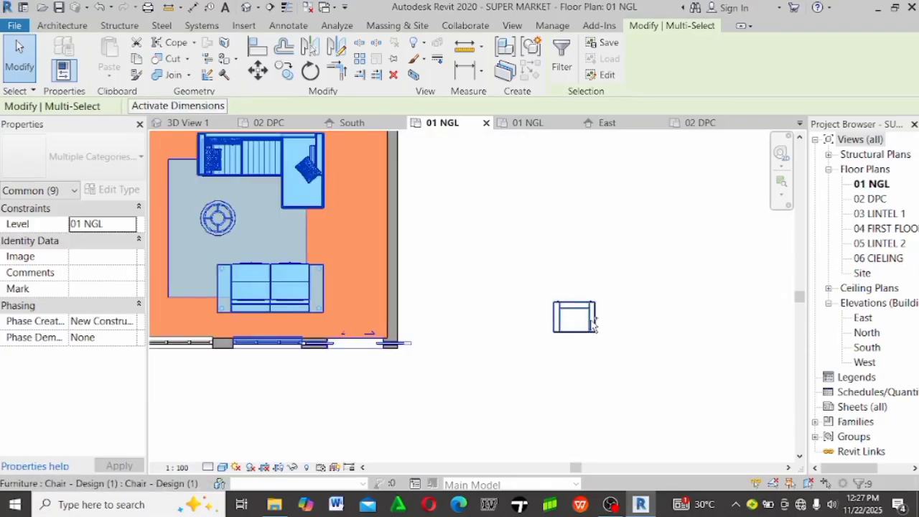
{"action": "left_click", "coordinate": [526, 353], "text": "ctrl"}
{"action": "scroll", "coordinate": [526, 353], "scroll_direction": "down", "scroll_amount": 2}
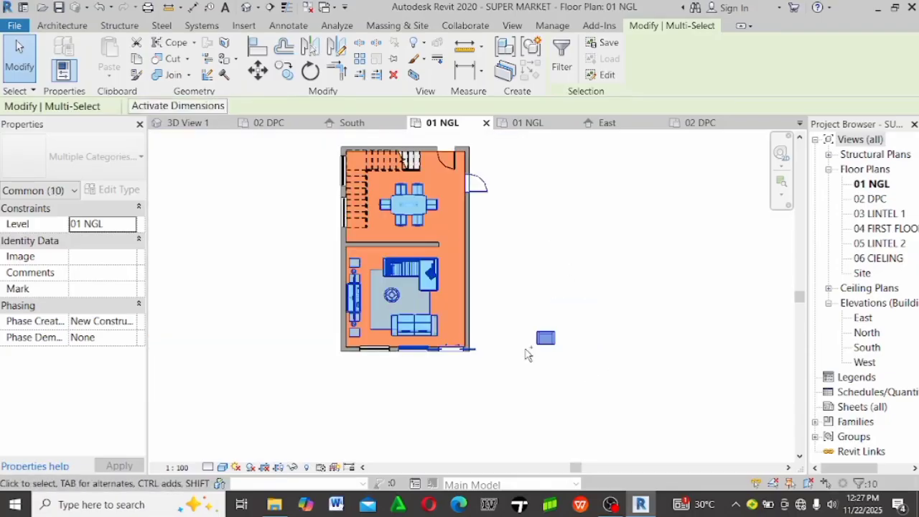
Paste the copied elements into the 2 BEDROOM BUNGALOW AQ project's 02 DPC floor plan, in the empty area right of the building
{"action": "left_click", "coordinate": [688, 123]}
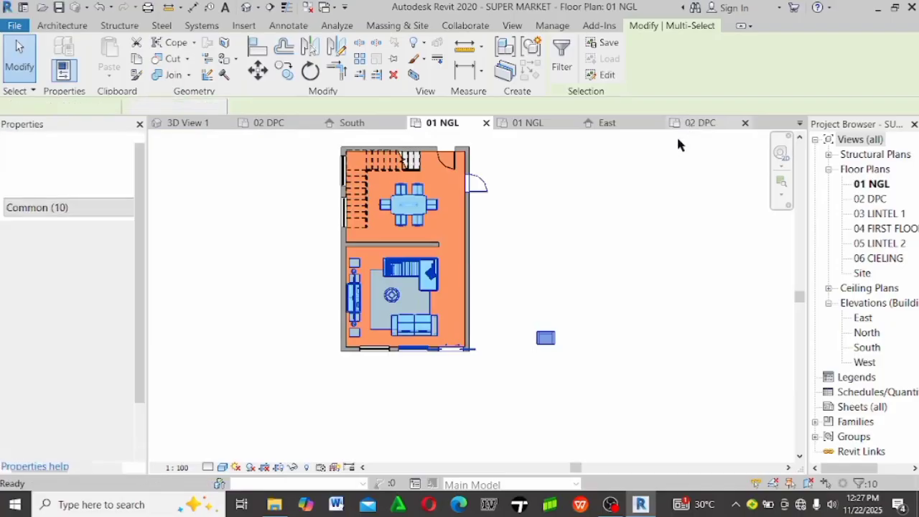
{"action": "scroll", "coordinate": [456, 271], "scroll_direction": "down", "scroll_amount": 4}
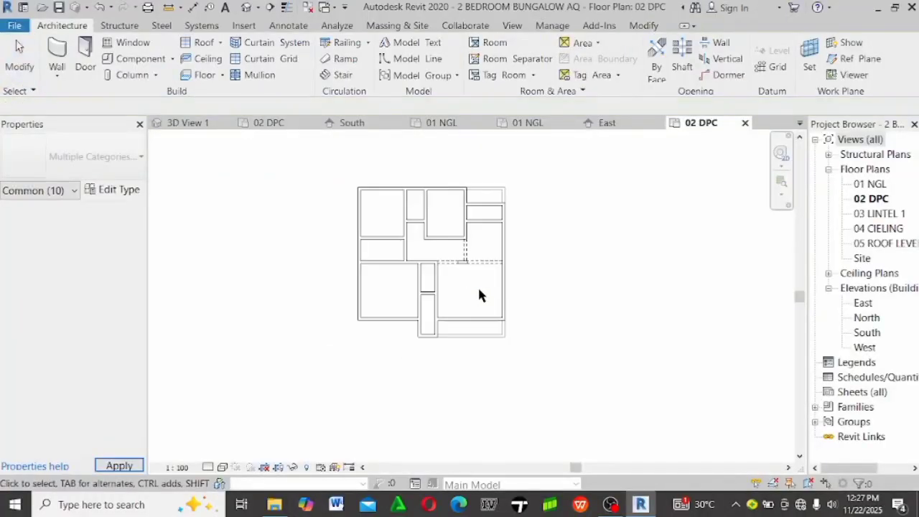
{"action": "key", "text": "Escape"}
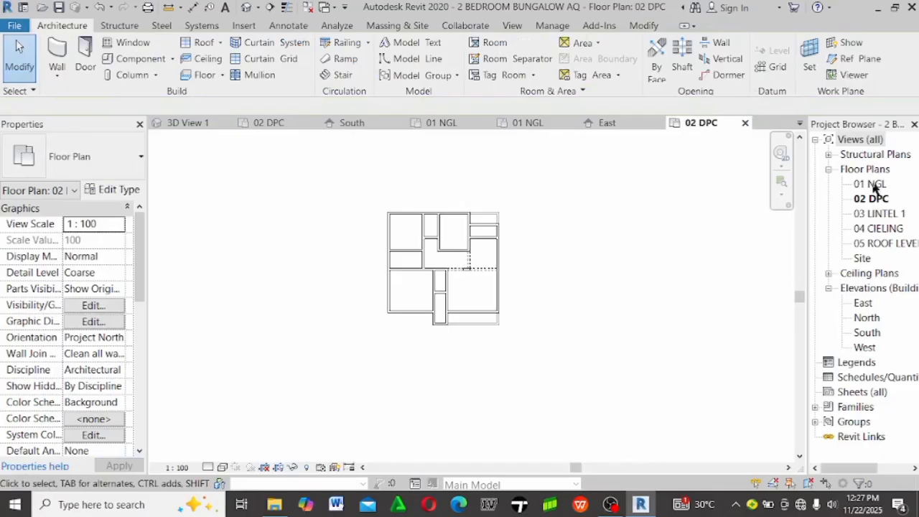
{"action": "scroll", "coordinate": [565, 245], "scroll_direction": "up", "scroll_amount": 2}
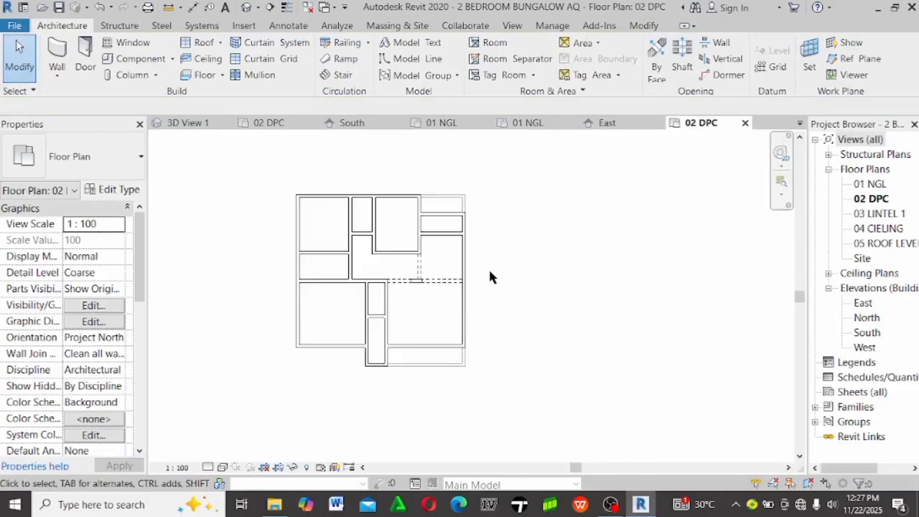
{"action": "key", "text": "ctrl+v"}
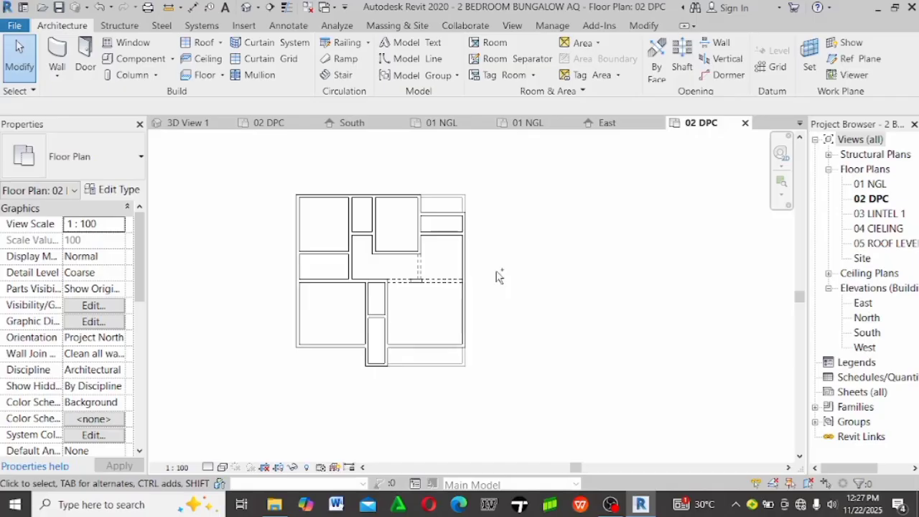
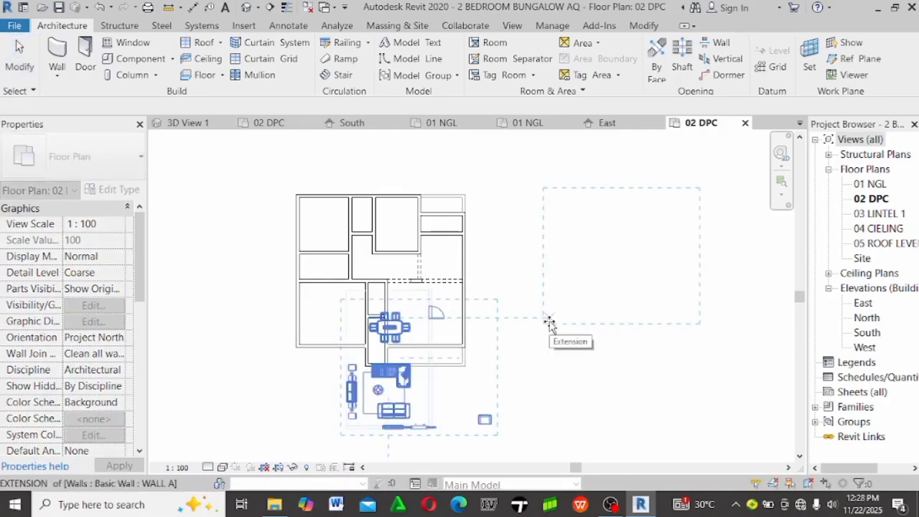
{"action": "left_click", "coordinate": [557, 320]}
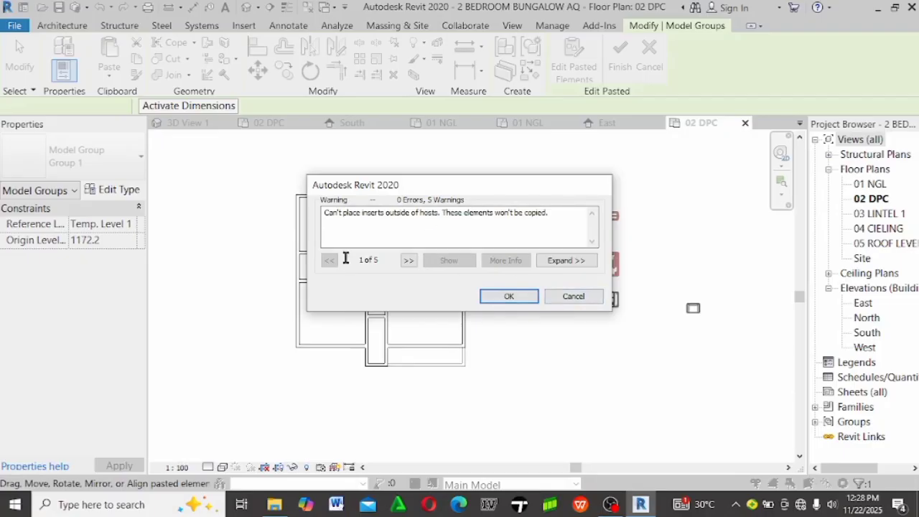
{"action": "left_click", "coordinate": [495, 297]}
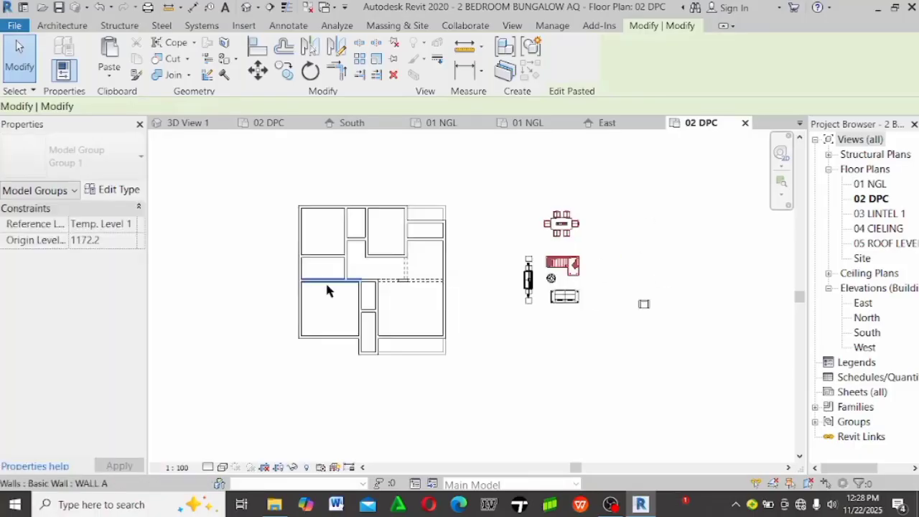
{"action": "key", "text": "Escape"}
Examine the pasted furniture beside the bungalow plan to see which elements came across
{"action": "scroll", "coordinate": [503, 208], "scroll_direction": "up", "scroll_amount": 2}
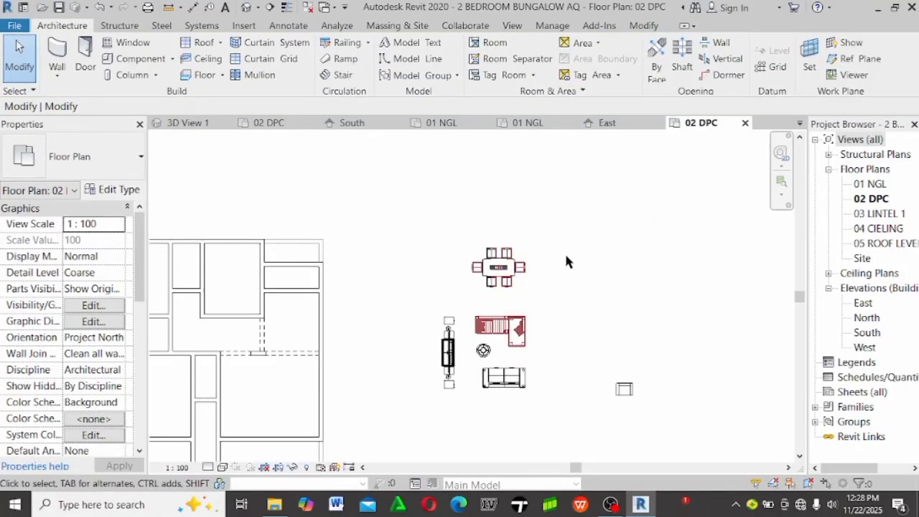
{"action": "scroll", "coordinate": [566, 262], "scroll_direction": "down", "scroll_amount": 3}
{"action": "scroll", "coordinate": [534, 320], "scroll_direction": "up", "scroll_amount": 4}
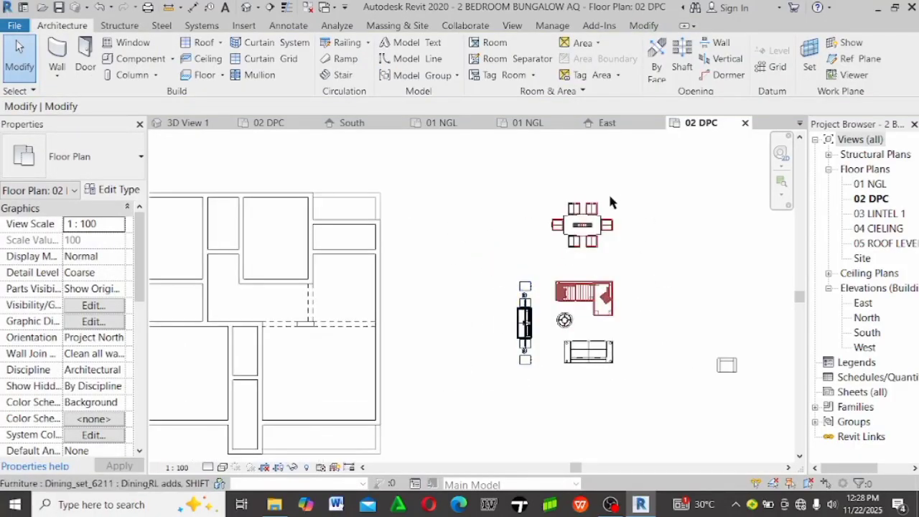
{"action": "scroll", "coordinate": [614, 198], "scroll_direction": "down", "scroll_amount": 2}
{"action": "scroll", "coordinate": [667, 194], "scroll_direction": "down", "scroll_amount": 1}
{"action": "scroll", "coordinate": [718, 192], "scroll_direction": "up", "scroll_amount": 1}
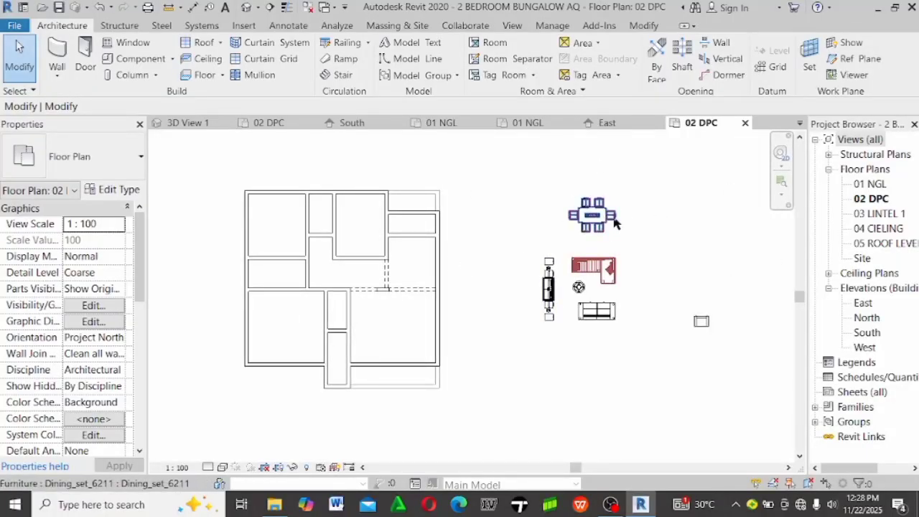
{"action": "scroll", "coordinate": [323, 228], "scroll_direction": "down", "scroll_amount": 1}
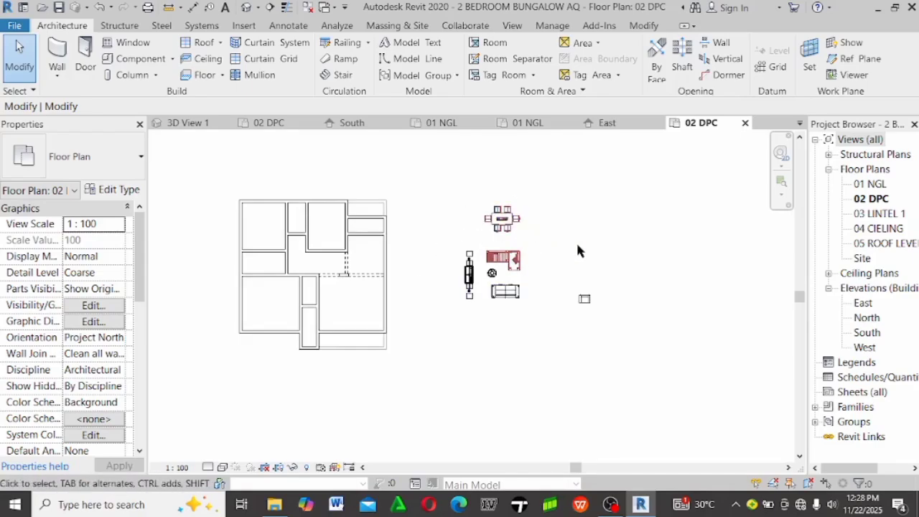
{"action": "scroll", "coordinate": [518, 190], "scroll_direction": "up", "scroll_amount": 3}
{"action": "scroll", "coordinate": [586, 191], "scroll_direction": "down", "scroll_amount": 3}
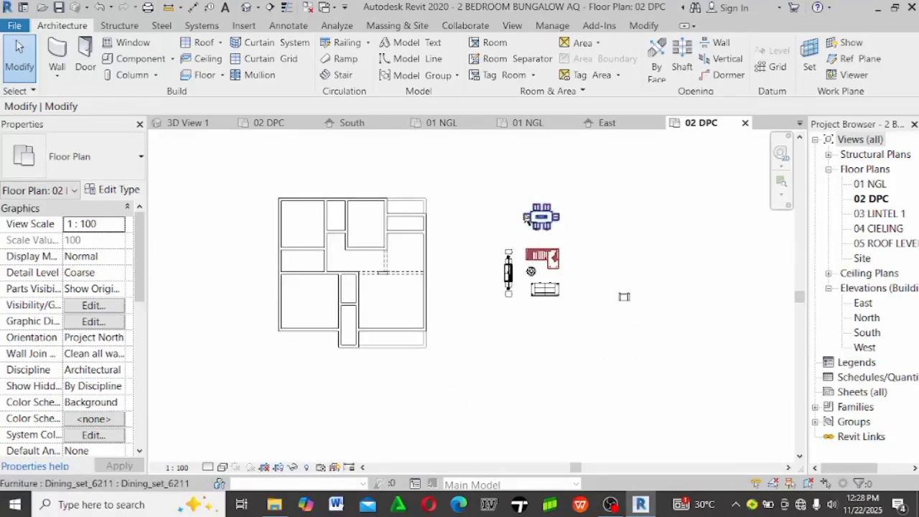
{"action": "scroll", "coordinate": [532, 216], "scroll_direction": "up", "scroll_amount": 2}
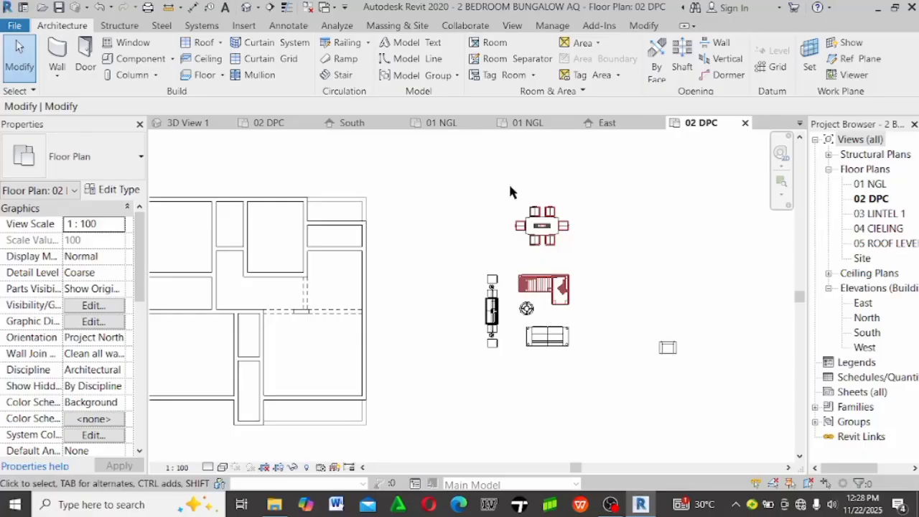
{"action": "scroll", "coordinate": [550, 206], "scroll_direction": "down", "scroll_amount": 2}
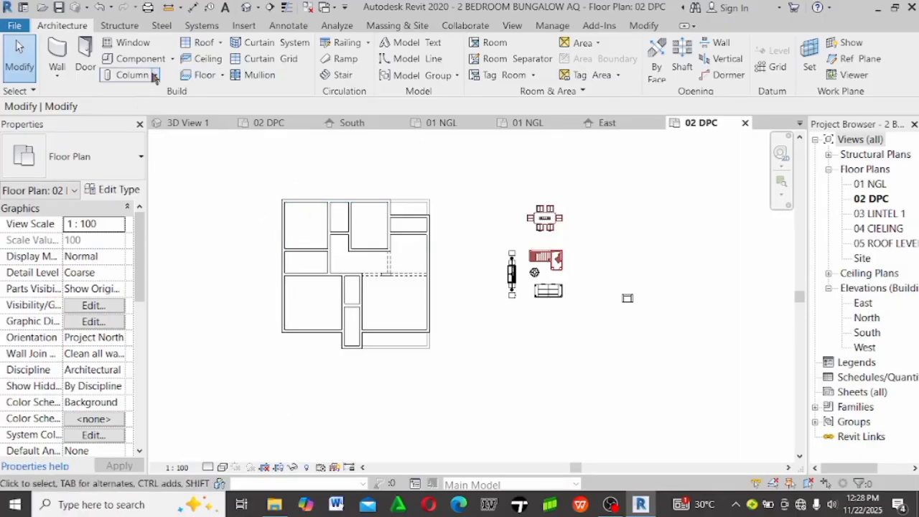
Check which door types are available for placement in the bungalow project
{"action": "left_click", "coordinate": [85, 66]}
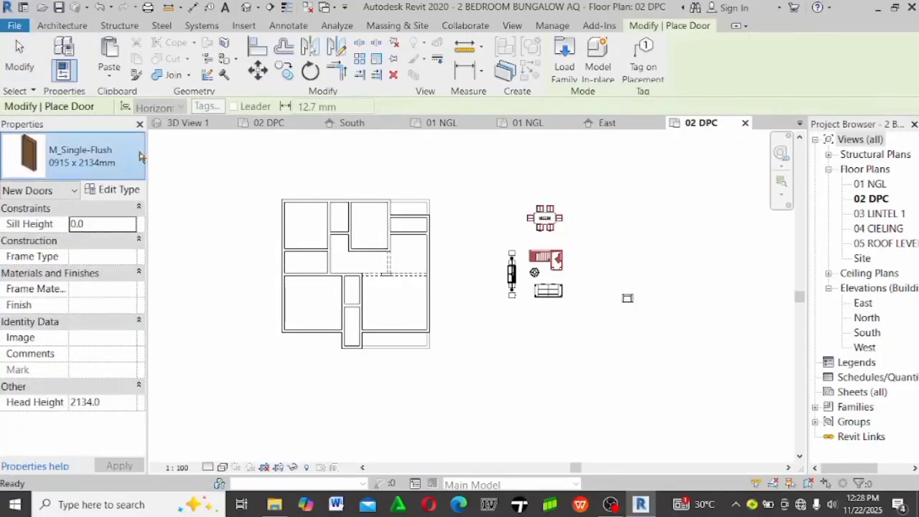
{"action": "left_click", "coordinate": [135, 162]}
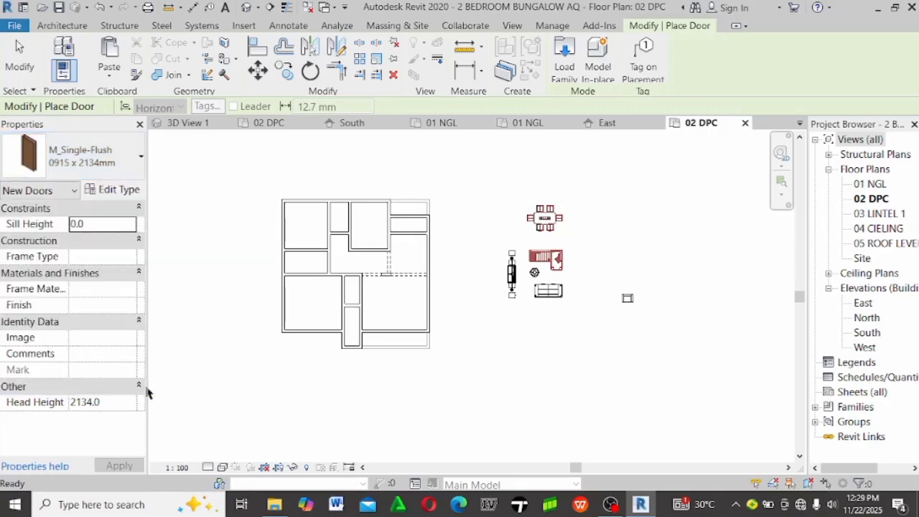
{"action": "key", "text": "Escape"}
{"action": "key", "text": "Escape"}
Move the L-shaped sofa into the living room at the plan's lower right and rotate it 90 degrees counterclockwise
{"action": "scroll", "coordinate": [581, 240], "scroll_direction": "up", "scroll_amount": 3}
{"action": "scroll", "coordinate": [579, 210], "scroll_direction": "down", "scroll_amount": 2}
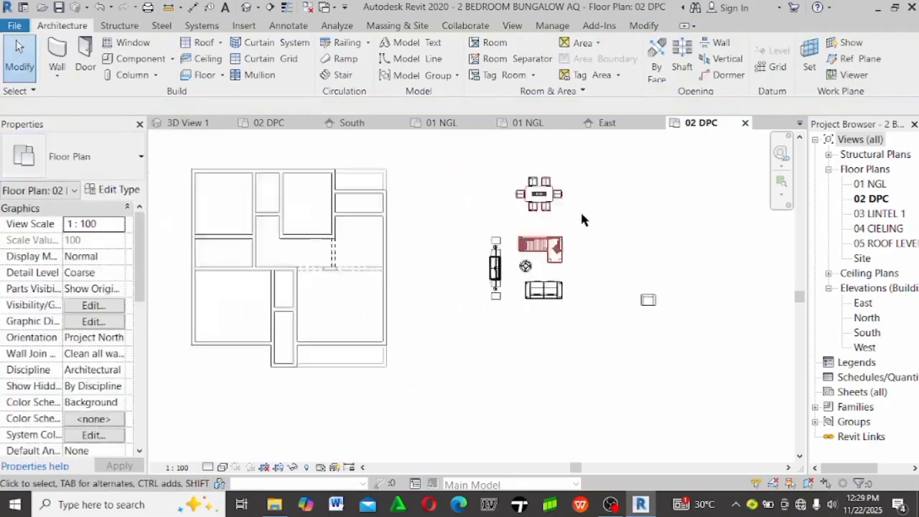
{"action": "scroll", "coordinate": [577, 231], "scroll_direction": "up", "scroll_amount": 3}
{"action": "middle_click_drag", "start_coordinate": [577, 231], "coordinate": [614, 173]}
{"action": "scroll", "coordinate": [619, 222], "scroll_direction": "down", "scroll_amount": 2}
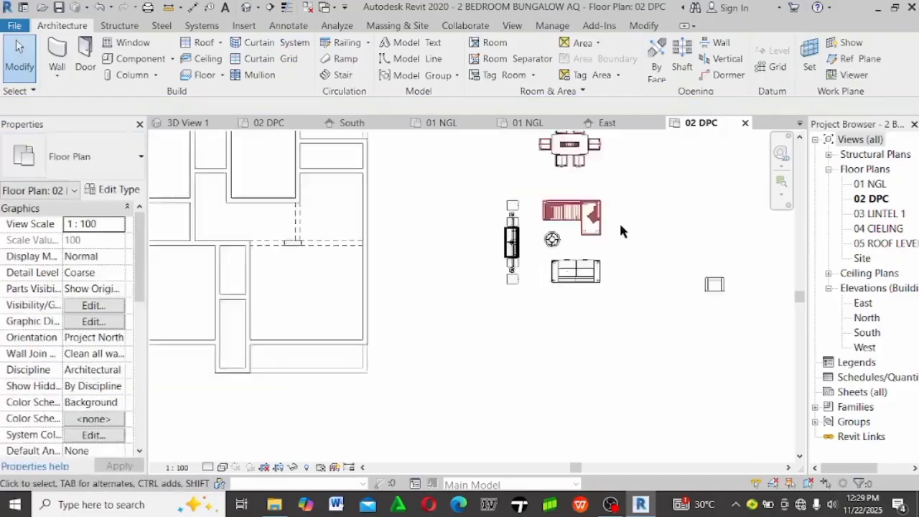
{"action": "scroll", "coordinate": [616, 237], "scroll_direction": "up", "scroll_amount": 2}
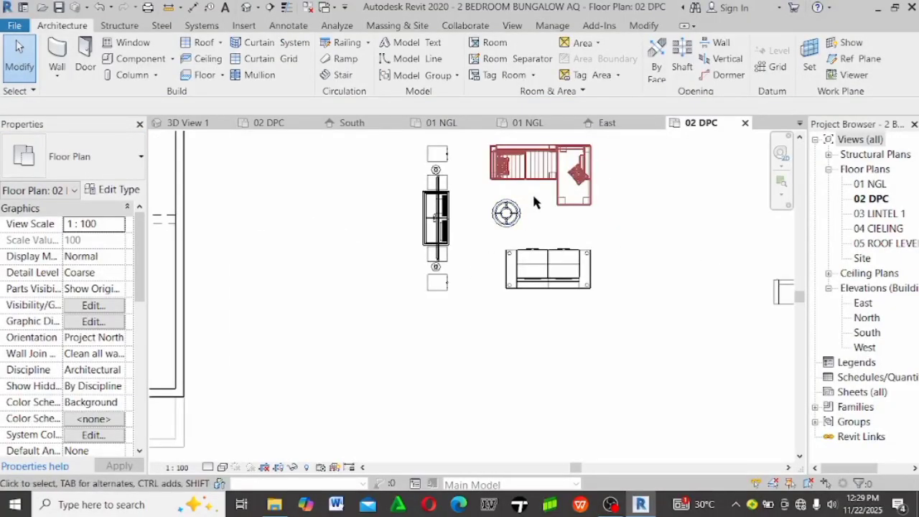
{"action": "scroll", "coordinate": [535, 199], "scroll_direction": "down", "scroll_amount": 2}
{"action": "scroll", "coordinate": [611, 216], "scroll_direction": "up", "scroll_amount": 1}
{"action": "middle_click_drag", "start_coordinate": [615, 234], "coordinate": [632, 240]}
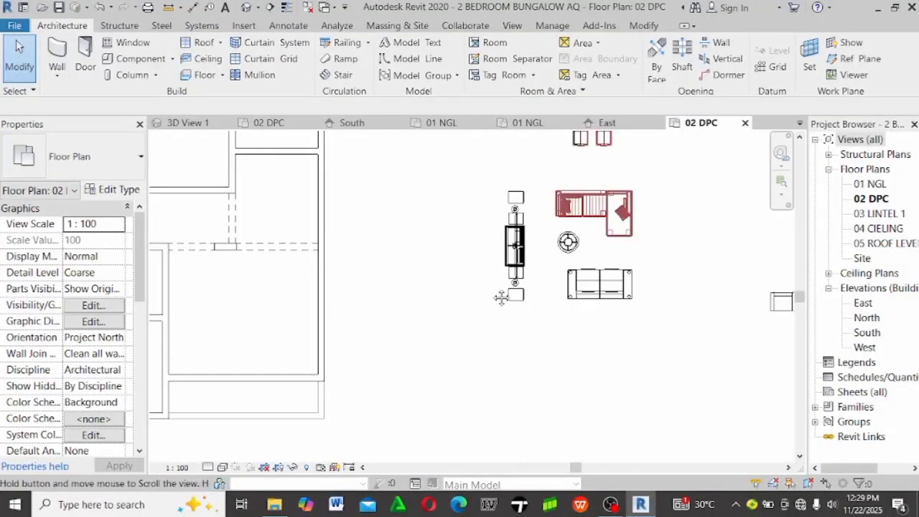
{"action": "middle_click_drag", "start_coordinate": [498, 297], "coordinate": [588, 276]}
{"action": "left_click_drag", "start_coordinate": [675, 188], "coordinate": [302, 281]}
{"action": "key", "text": "space"}
{"action": "scroll", "coordinate": [348, 291], "scroll_direction": "up", "scroll_amount": 2}
Shift the L-shaped sofa slightly up and left, about 2200 mm from the room's left wall and 2200 mm below the dashed lines
{"action": "left_click", "coordinate": [348, 287]}
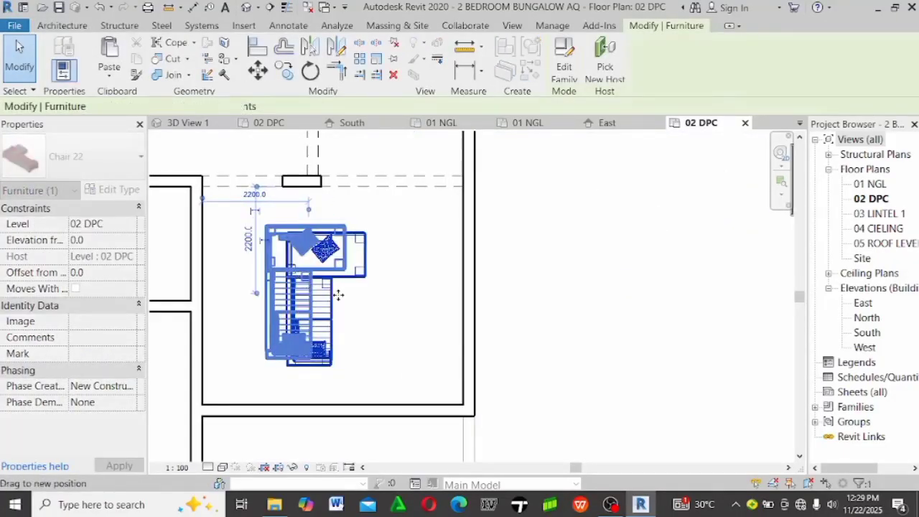
{"action": "left_click", "coordinate": [361, 298]}
{"action": "scroll", "coordinate": [329, 278], "scroll_direction": "down", "scroll_amount": 1}
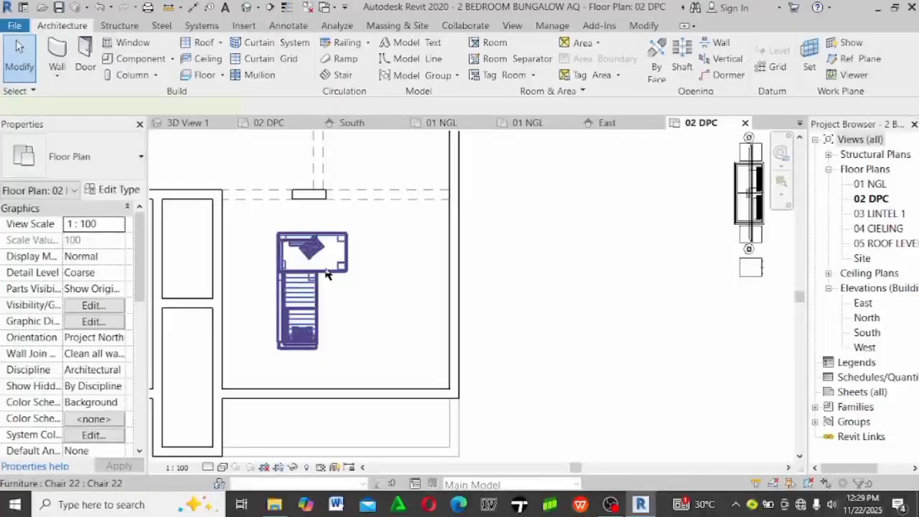
{"action": "left_click", "coordinate": [326, 275]}
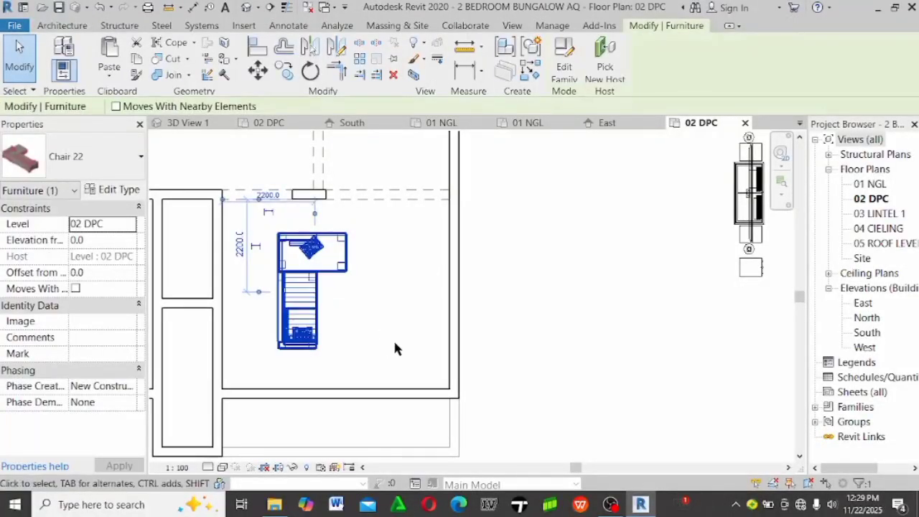
{"action": "left_click", "coordinate": [395, 313]}
Move the TV cabinet from the pasted furniture to the living room's right wall, facing the L-shaped sofa
{"action": "scroll", "coordinate": [394, 313], "scroll_direction": "down", "scroll_amount": 3}
{"action": "scroll", "coordinate": [500, 280], "scroll_direction": "up", "scroll_amount": 1}
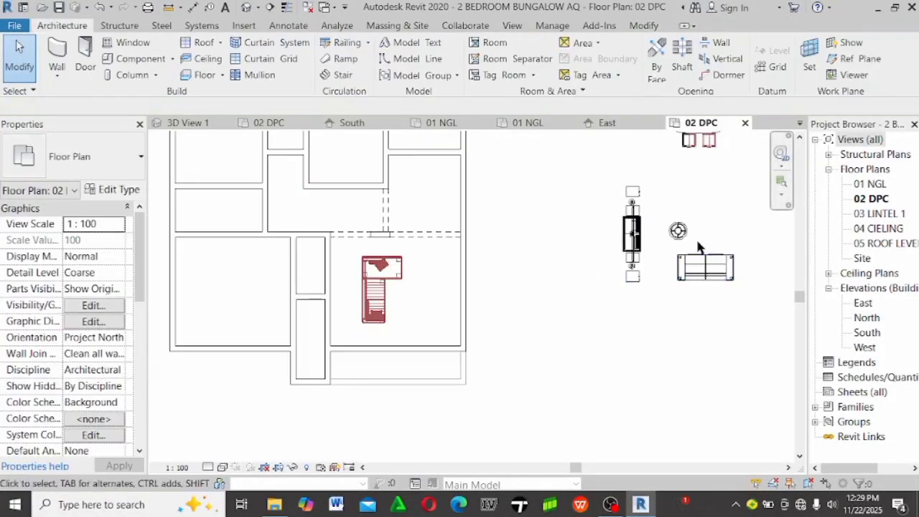
{"action": "left_click_drag", "start_coordinate": [634, 230], "coordinate": [456, 291]}
{"action": "key", "text": "Escape"}
{"action": "scroll", "coordinate": [456, 291], "scroll_direction": "up", "scroll_amount": 3}
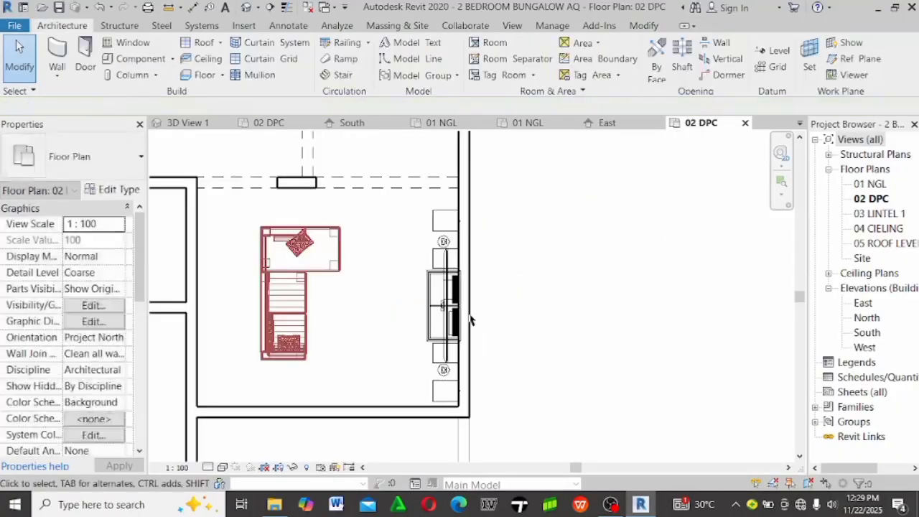
Nudge the TV cabinet left off the wall and upward, about 2170 mm below the dashed lines
{"action": "left_click", "coordinate": [454, 305]}
{"action": "key", "text": "Left"}
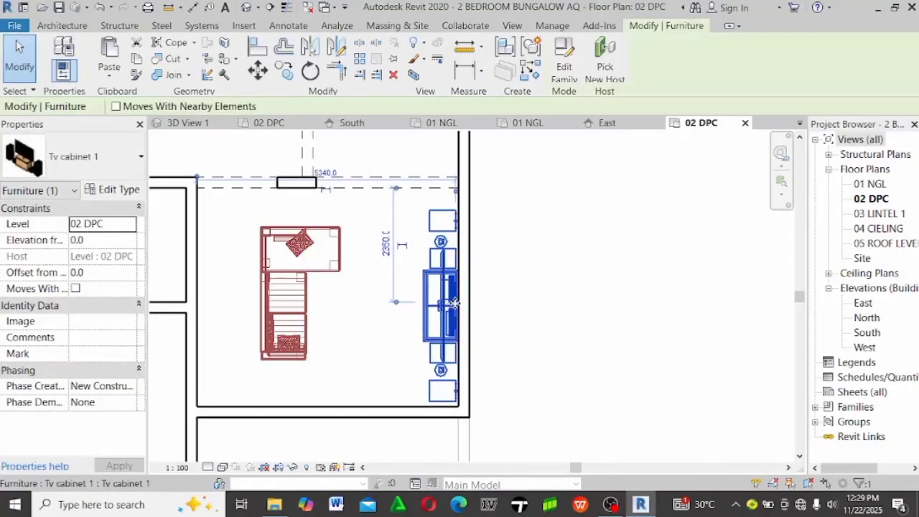
{"action": "key", "text": "Up"}
{"action": "key", "text": "Up"}
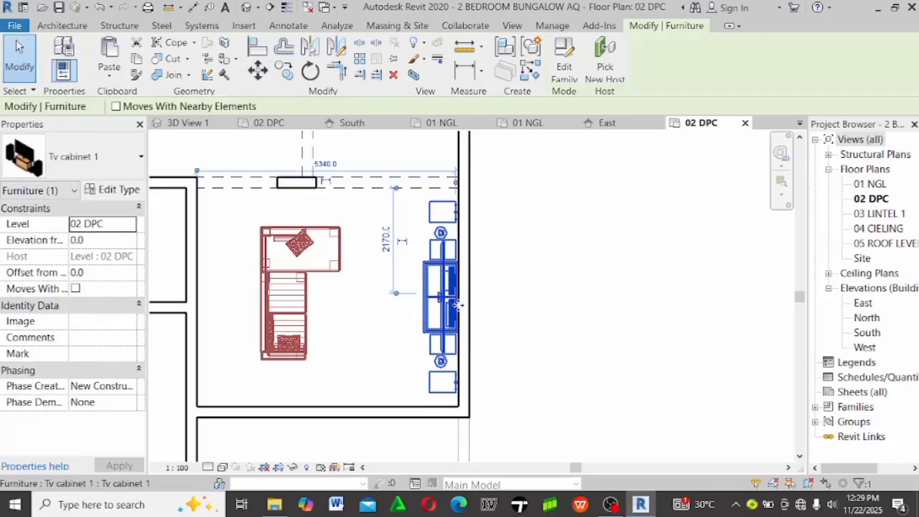
{"action": "key", "text": "Left"}
{"action": "key", "text": "Up"}
{"action": "key", "text": "Right"}
{"action": "left_click", "coordinate": [536, 301]}
Review the TV cabinet's type properties without changing them
{"action": "scroll", "coordinate": [347, 209], "scroll_direction": "down", "scroll_amount": 1}
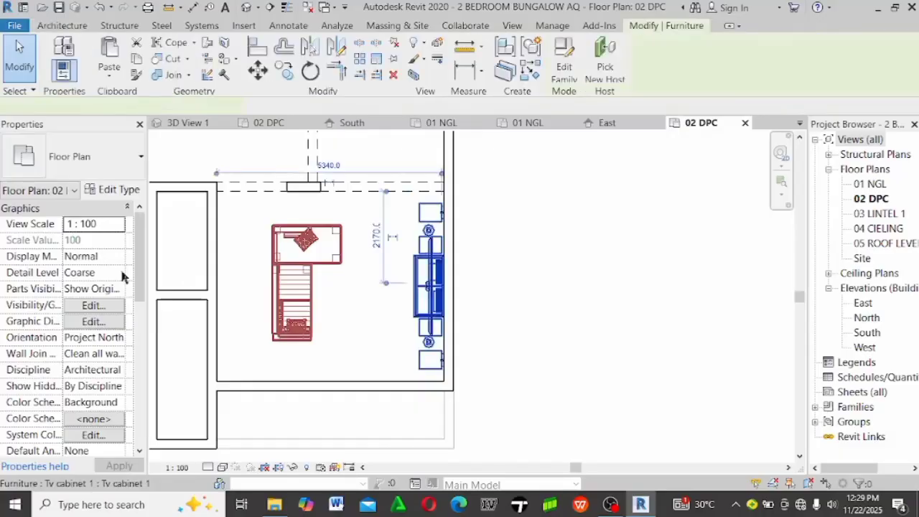
{"action": "left_click", "coordinate": [111, 189]}
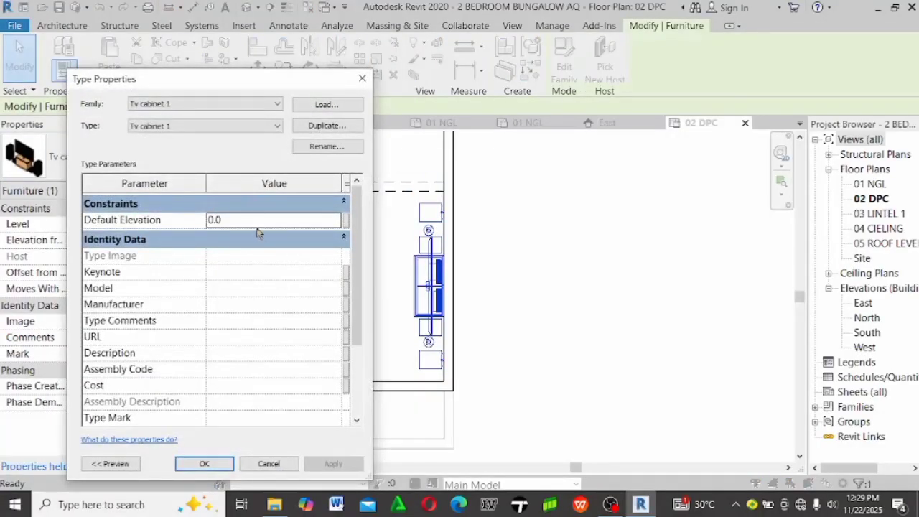
{"action": "key", "text": "Escape"}
{"action": "left_click", "coordinate": [562, 304]}
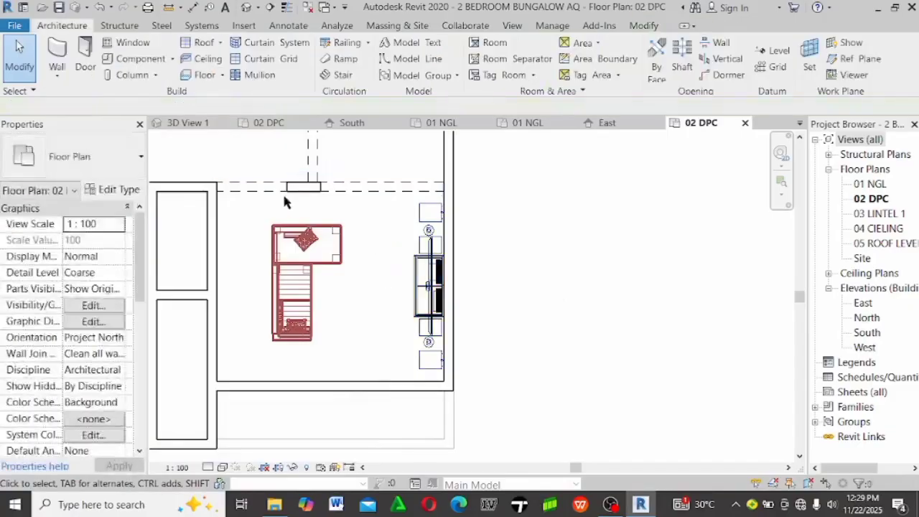
Move the round table into the living room between the L-shaped sofa and the TV cabinet
{"action": "scroll", "coordinate": [283, 192], "scroll_direction": "down", "scroll_amount": 2}
{"action": "scroll", "coordinate": [619, 212], "scroll_direction": "up", "scroll_amount": 1}
{"action": "left_click_drag", "start_coordinate": [585, 180], "coordinate": [239, 274]}
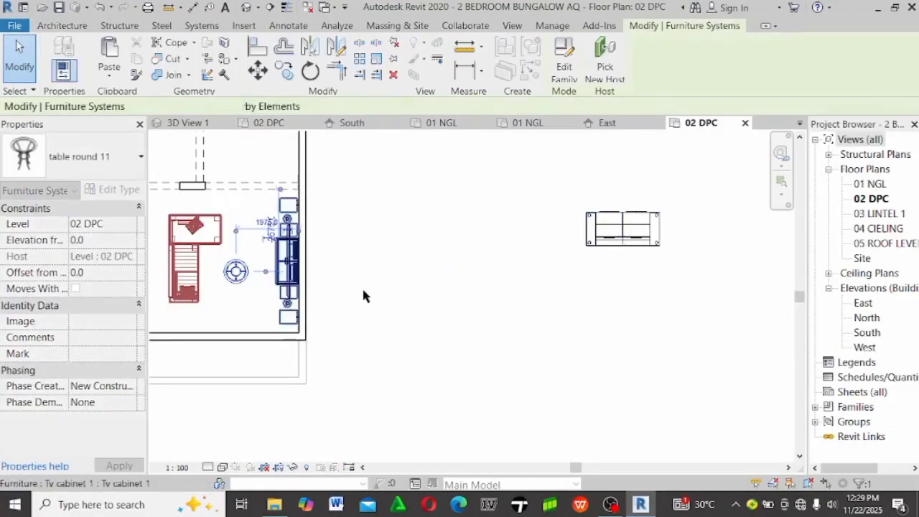
{"action": "left_click", "coordinate": [580, 262]}
{"action": "scroll", "coordinate": [608, 269], "scroll_direction": "down", "scroll_amount": 1}
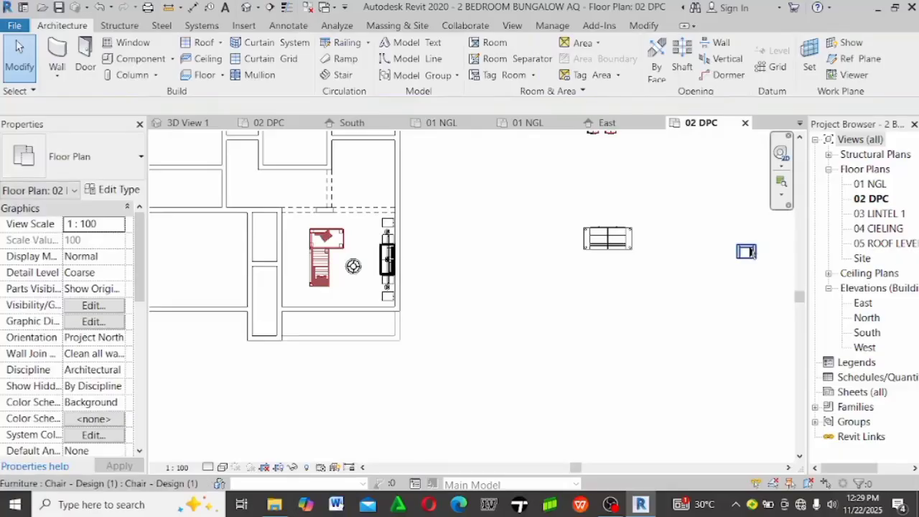
Move the armchair into the living room below the round table, flip it to face the table, and place it 1500 mm from the right wall
{"action": "left_click", "coordinate": [746, 252]}
{"action": "scroll", "coordinate": [349, 284], "scroll_direction": "up", "scroll_amount": 1}
{"action": "left_click_drag", "start_coordinate": [350, 283], "coordinate": [361, 338]}
{"action": "scroll", "coordinate": [345, 290], "scroll_direction": "up", "scroll_amount": 1}
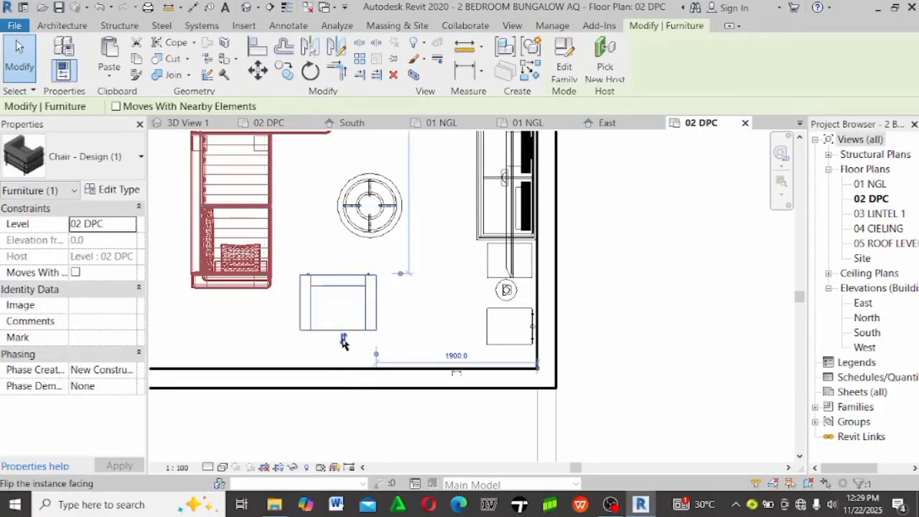
{"action": "scroll", "coordinate": [343, 344], "scroll_direction": "up", "scroll_amount": 2}
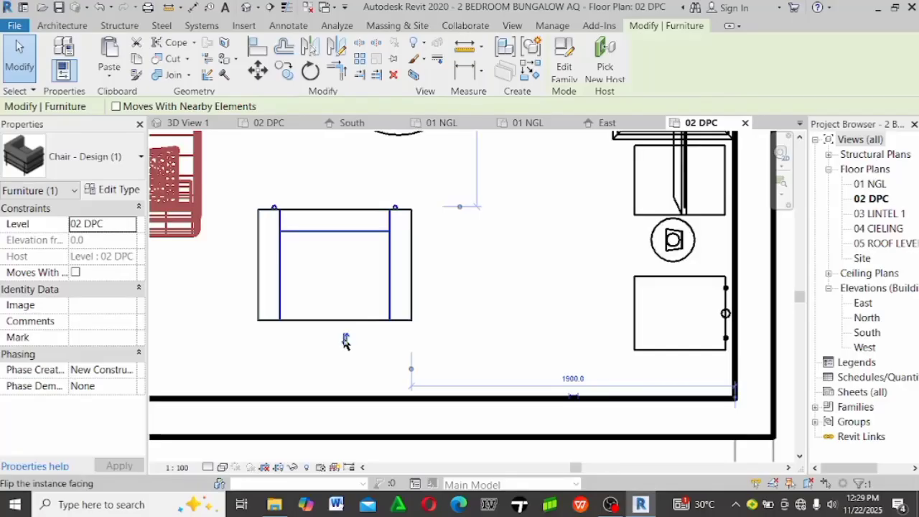
{"action": "scroll", "coordinate": [375, 285], "scroll_direction": "down", "scroll_amount": 2}
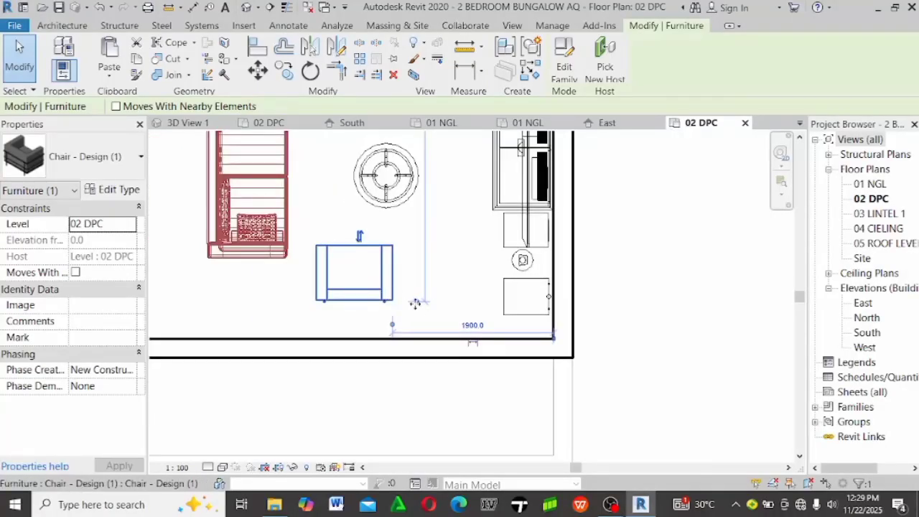
{"action": "left_click_drag", "start_coordinate": [415, 304], "coordinate": [423, 320]}
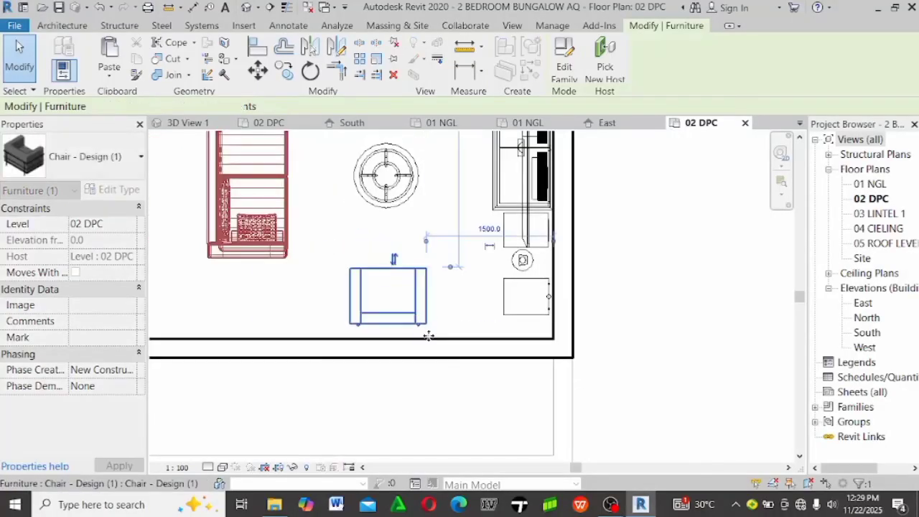
{"action": "key", "text": "Escape"}
Delete the leftover two-seat sofa outside the building
{"action": "scroll", "coordinate": [359, 287], "scroll_direction": "down", "scroll_amount": 2}
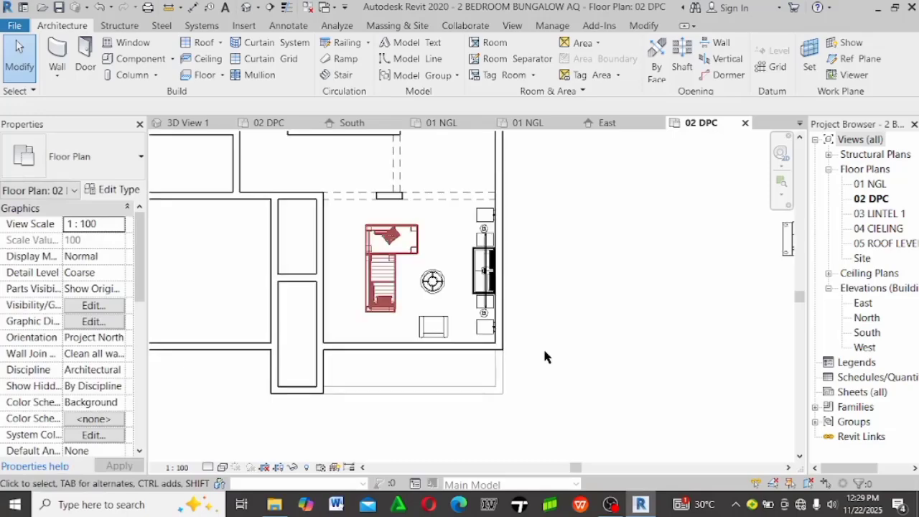
{"action": "scroll", "coordinate": [373, 306], "scroll_direction": "down", "scroll_amount": 1}
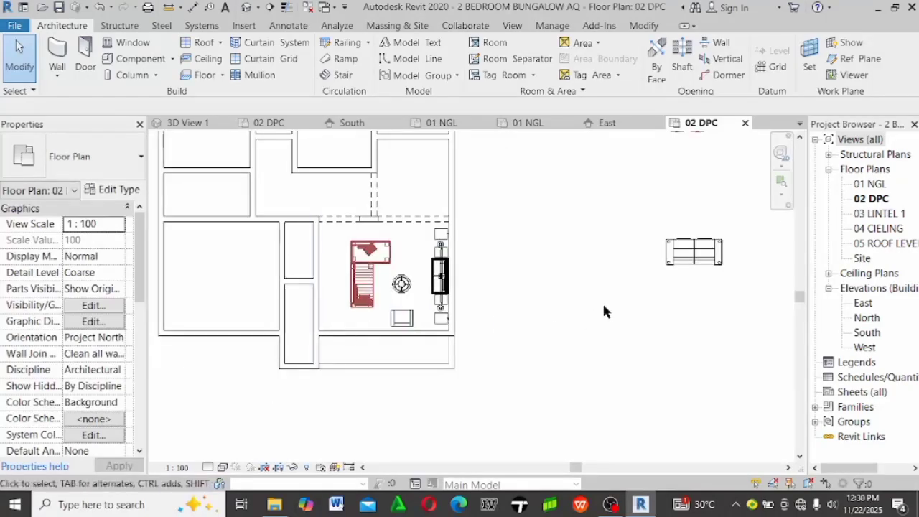
{"action": "middle_click_drag", "start_coordinate": [532, 338], "coordinate": [445, 325]}
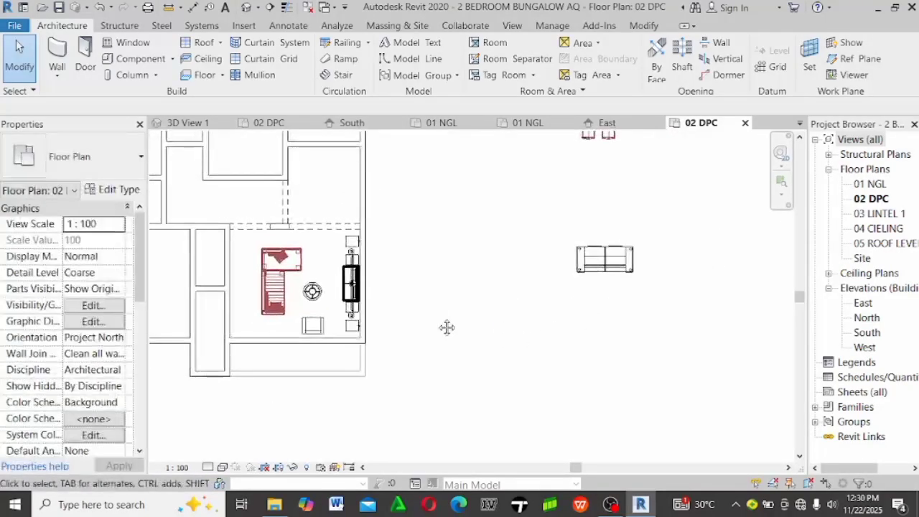
{"action": "left_click", "coordinate": [628, 277]}
{"action": "key", "text": "Delete"}
Move the six-seat dining set into the dining area above the living room and rotate it so the table runs vertically in plan
{"action": "scroll", "coordinate": [667, 292], "scroll_direction": "down", "scroll_amount": 2}
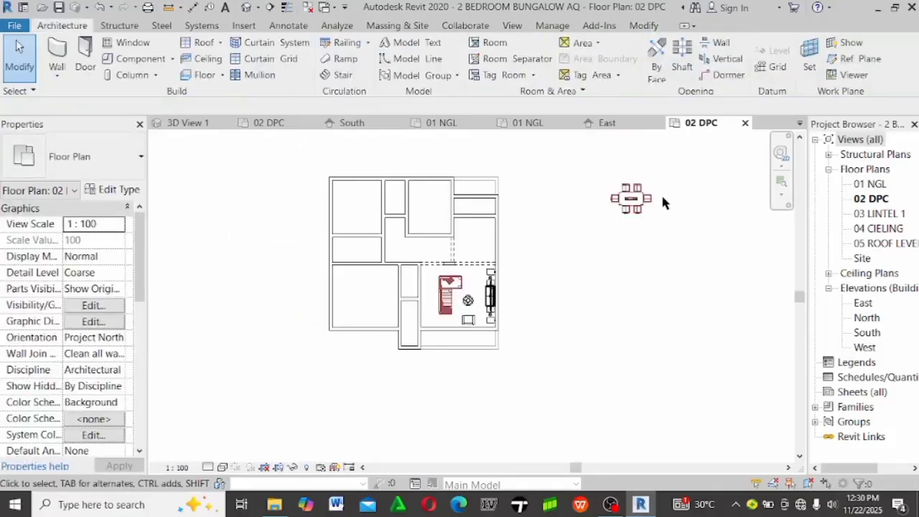
{"action": "scroll", "coordinate": [660, 192], "scroll_direction": "up", "scroll_amount": 2}
{"action": "left_click", "coordinate": [616, 210]}
{"action": "left_click_drag", "start_coordinate": [616, 209], "coordinate": [343, 267]}
{"action": "scroll", "coordinate": [334, 267], "scroll_direction": "up", "scroll_amount": 2}
{"action": "key", "text": "space"}
{"action": "left_click", "coordinate": [619, 285]}
{"action": "scroll", "coordinate": [617, 284], "scroll_direction": "down", "scroll_amount": 3}
{"action": "scroll", "coordinate": [502, 307], "scroll_direction": "up", "scroll_amount": 3}
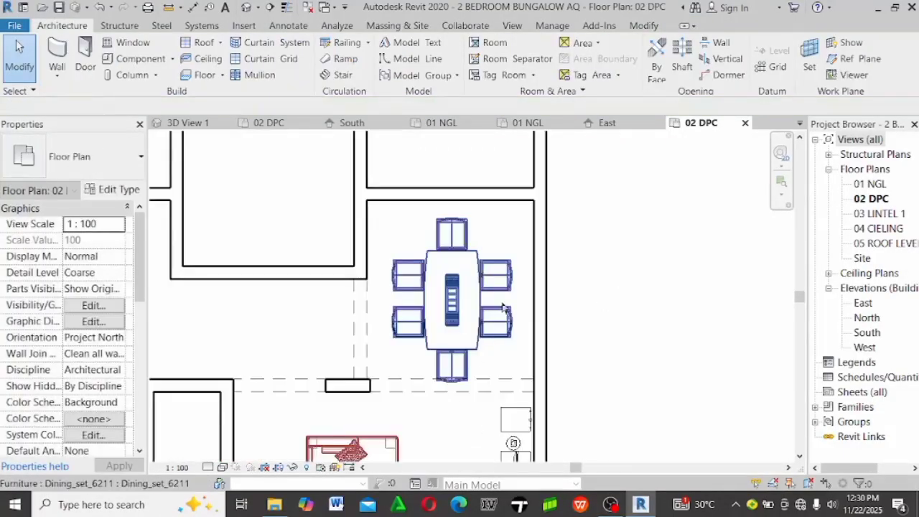
{"action": "left_click", "coordinate": [486, 298]}
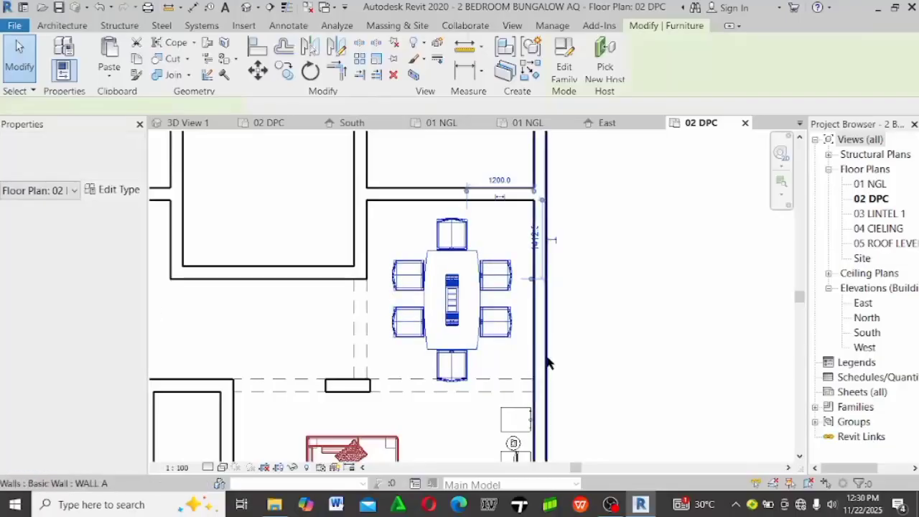
{"action": "left_click", "coordinate": [566, 72]}
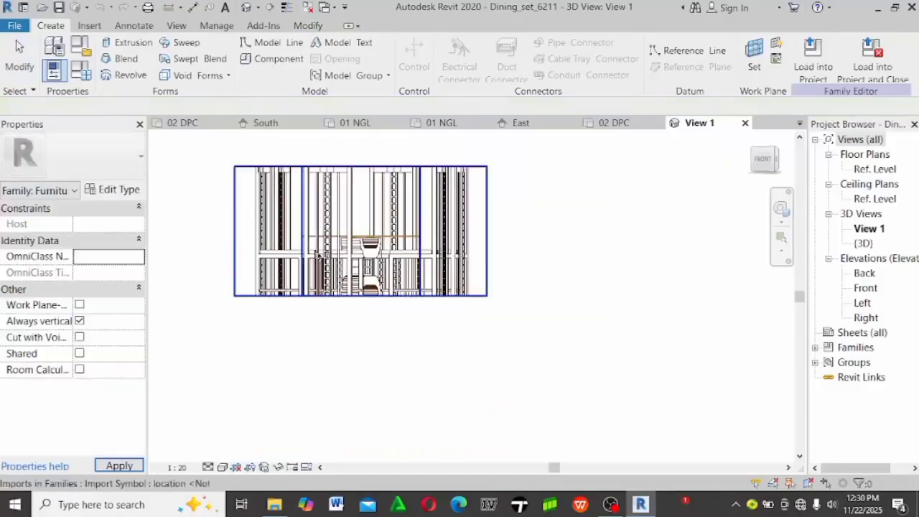
{"action": "left_click", "coordinate": [317, 256]}
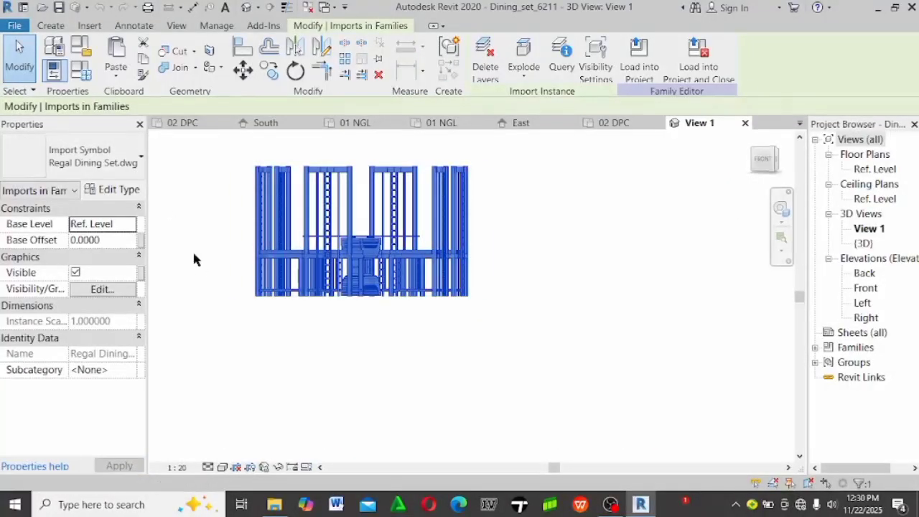
{"action": "left_click", "coordinate": [746, 124]}
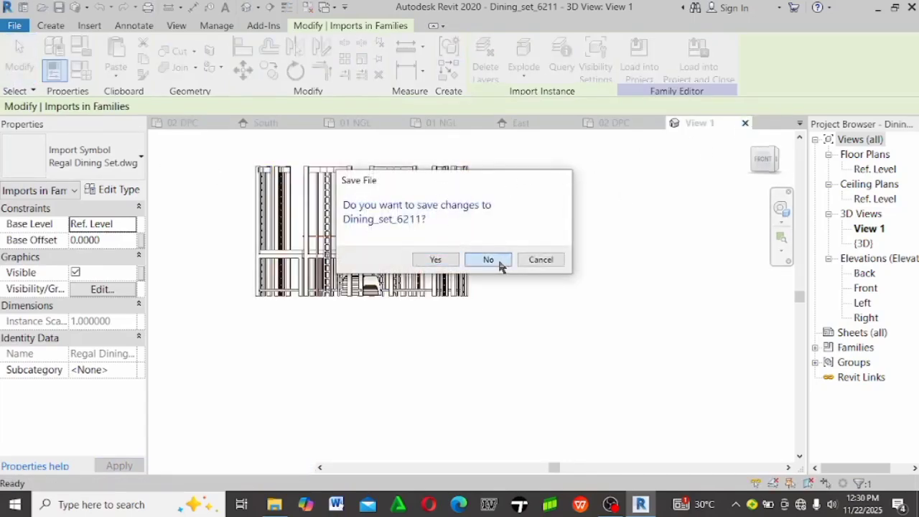
{"action": "left_click", "coordinate": [500, 261]}
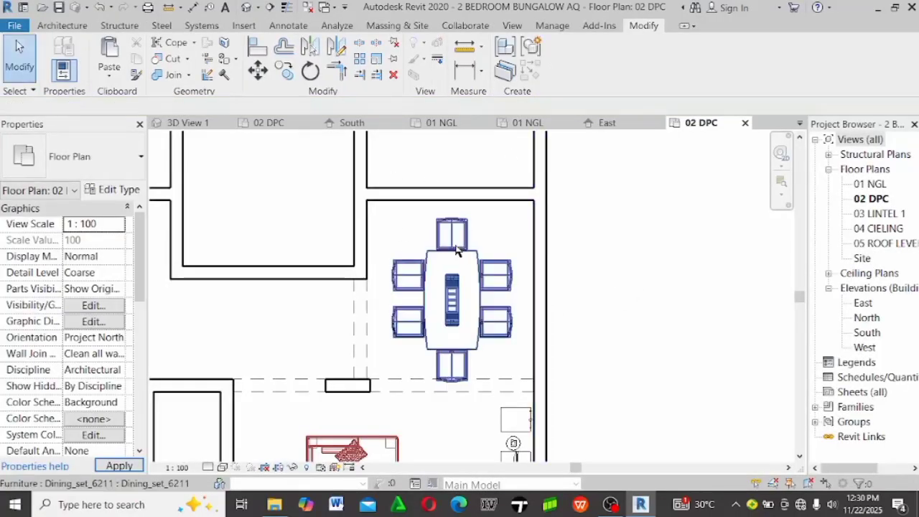
Open the dining set family for editing and reduce the scale factor of its Regal Dining Set.dwg import
{"action": "left_click", "coordinate": [460, 253]}
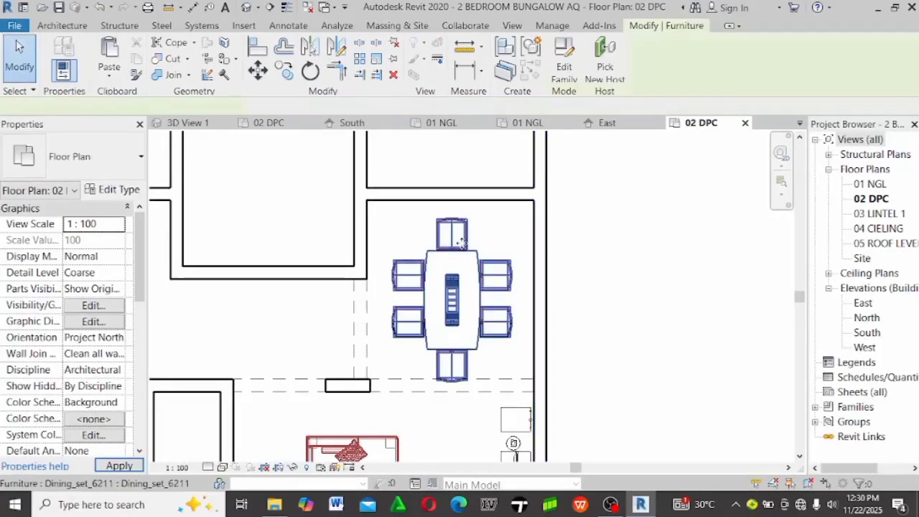
{"action": "left_click", "coordinate": [563, 74]}
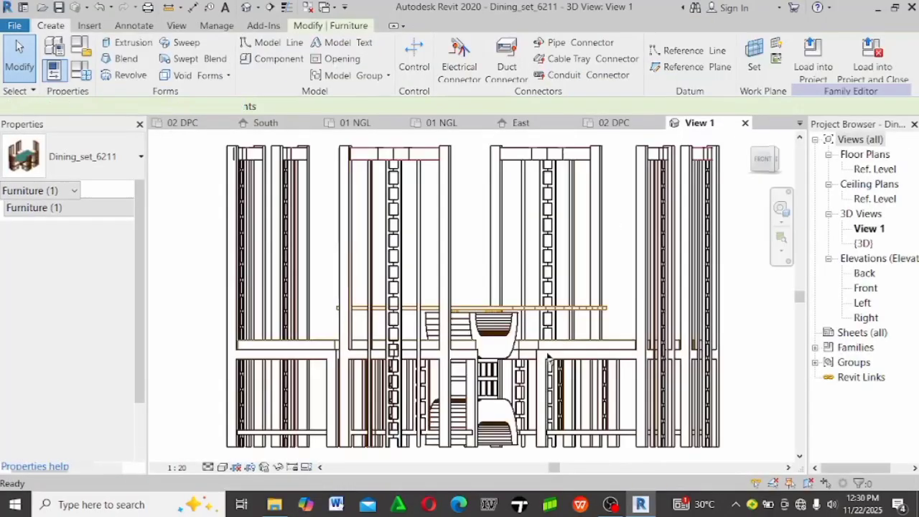
{"action": "scroll", "coordinate": [529, 242], "scroll_direction": "down", "scroll_amount": 3}
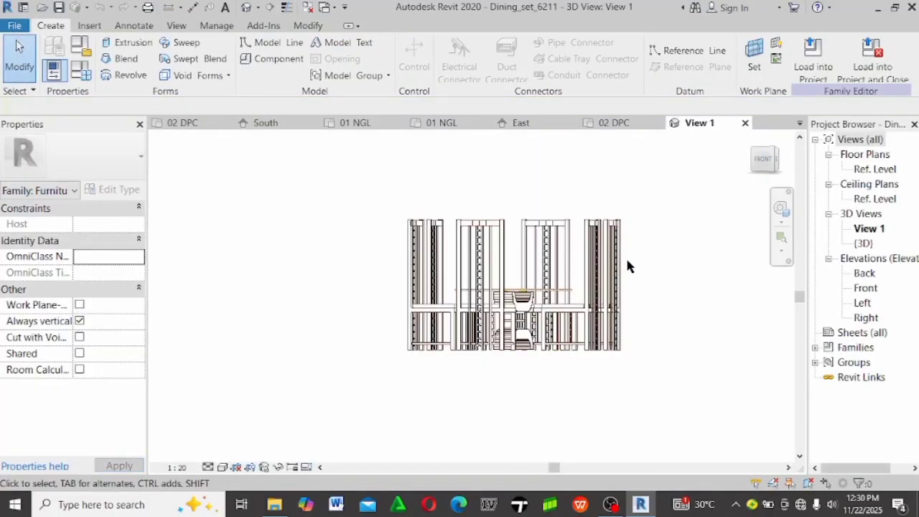
{"action": "left_click", "coordinate": [619, 255]}
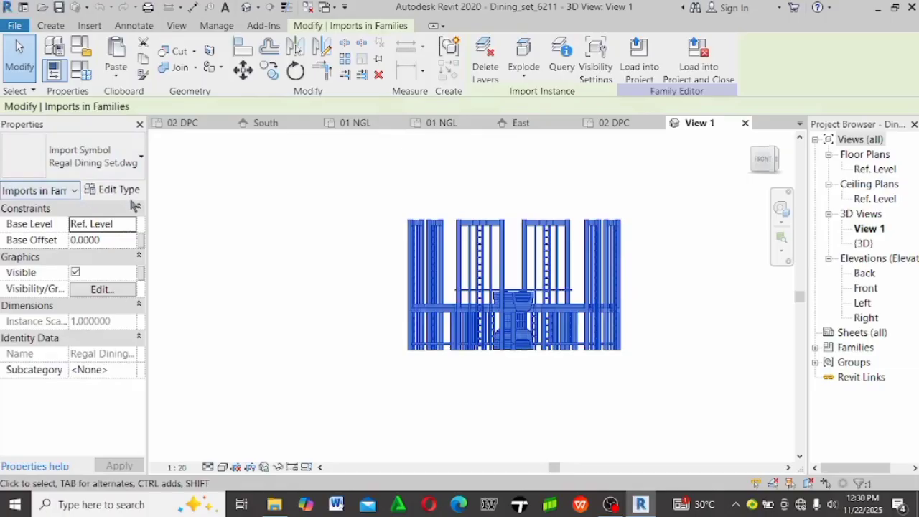
{"action": "left_click", "coordinate": [114, 191]}
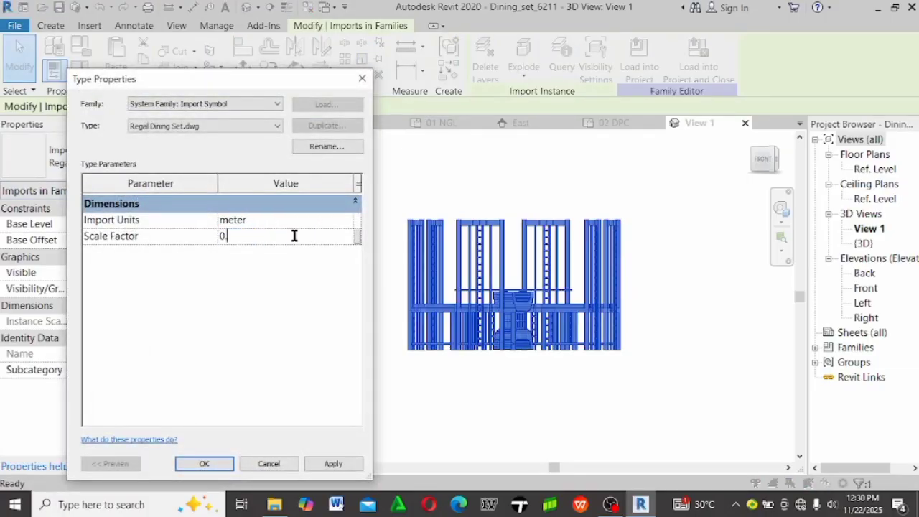
{"action": "left_click", "coordinate": [324, 468]}
{"action": "left_click", "coordinate": [212, 465]}
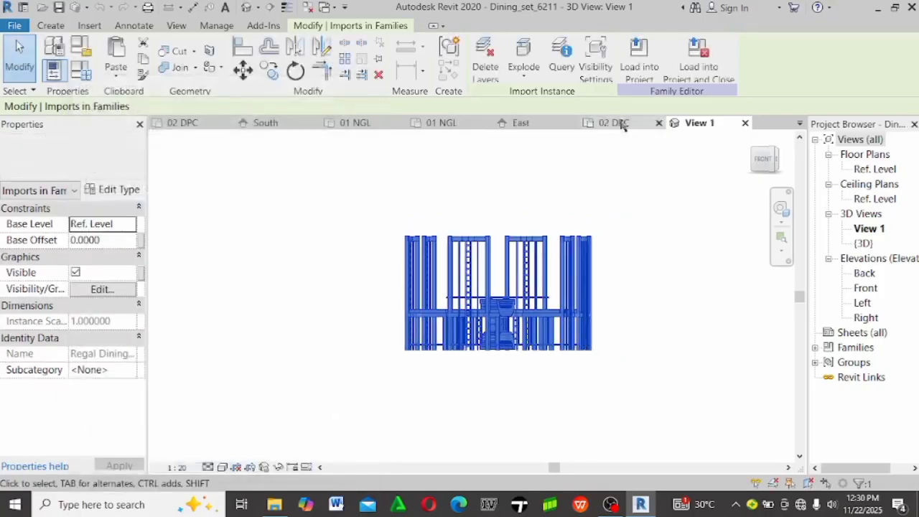
Load the edited dining set family into 2 BEDROOM BUNGALOW AQ.rvt only, overwriting the existing version
{"action": "left_click", "coordinate": [637, 62]}
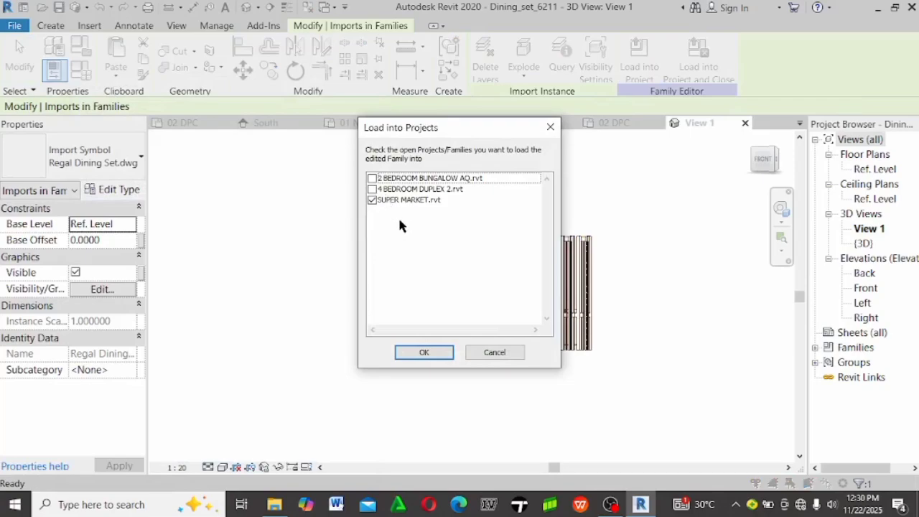
{"action": "left_click", "coordinate": [372, 179]}
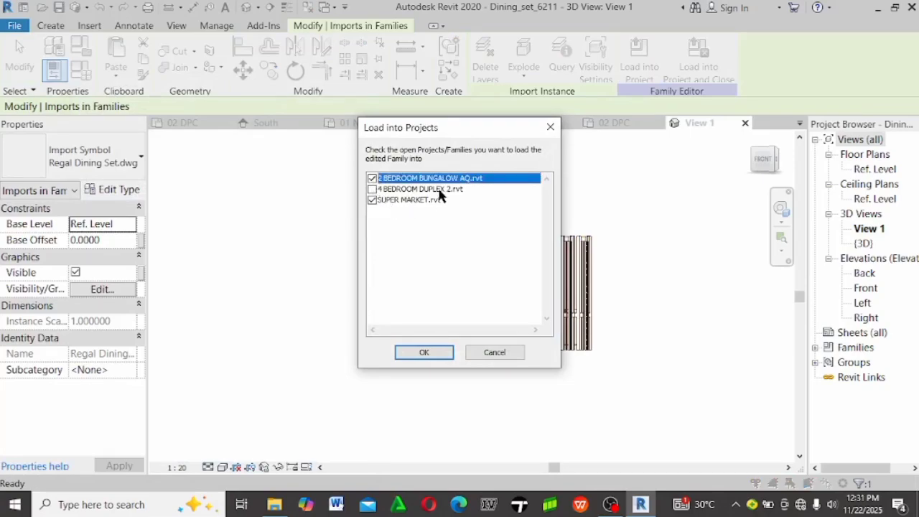
{"action": "left_click", "coordinate": [373, 202]}
{"action": "left_click", "coordinate": [422, 353]}
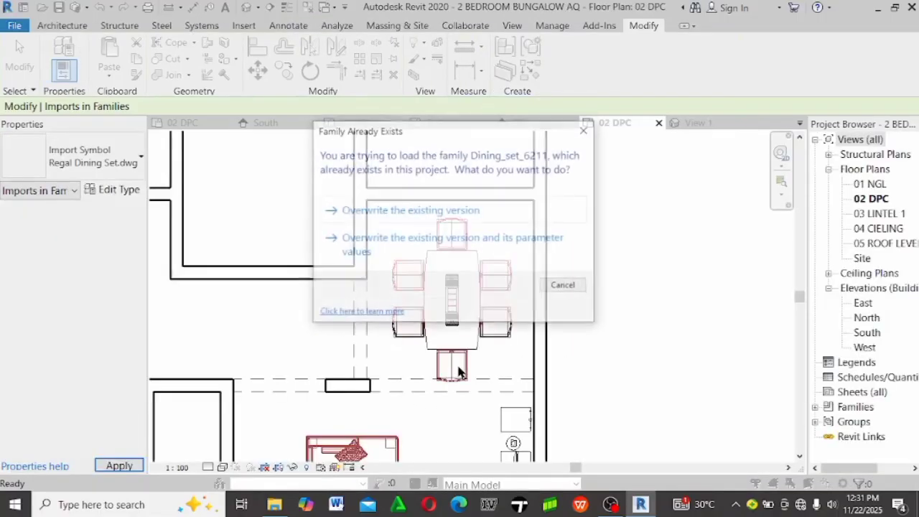
{"action": "left_click", "coordinate": [433, 209]}
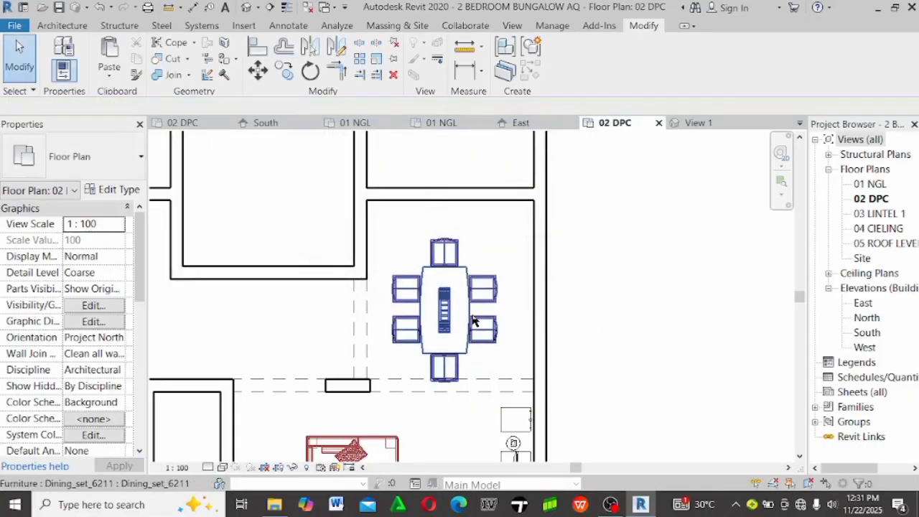
Shift the dining set up and slightly right to centre it in the dining area
{"action": "left_click_drag", "start_coordinate": [476, 322], "coordinate": [478, 294]}
{"action": "left_click", "coordinate": [553, 189]}
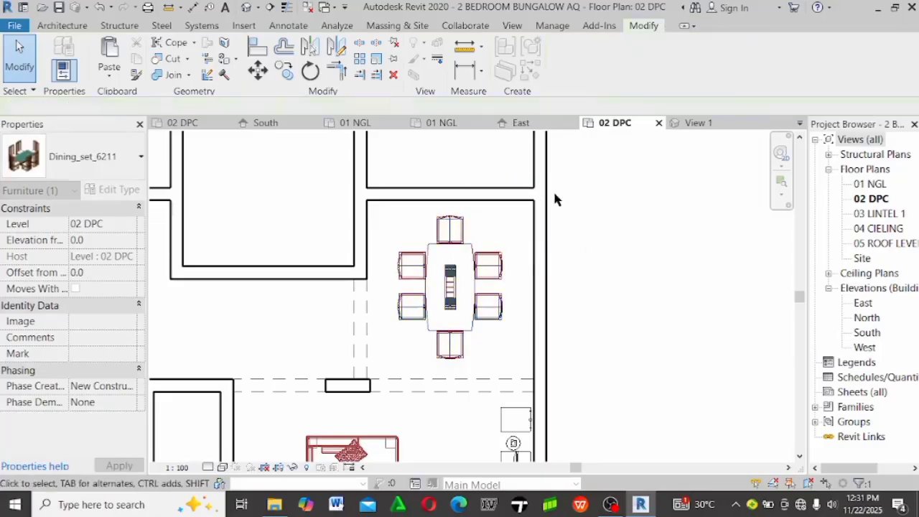
Move the right exterior wall outward by increasing its temporary dimension from the living room's left wall
{"action": "scroll", "coordinate": [567, 193], "scroll_direction": "down", "scroll_amount": 4}
{"action": "scroll", "coordinate": [572, 208], "scroll_direction": "up", "scroll_amount": 1}
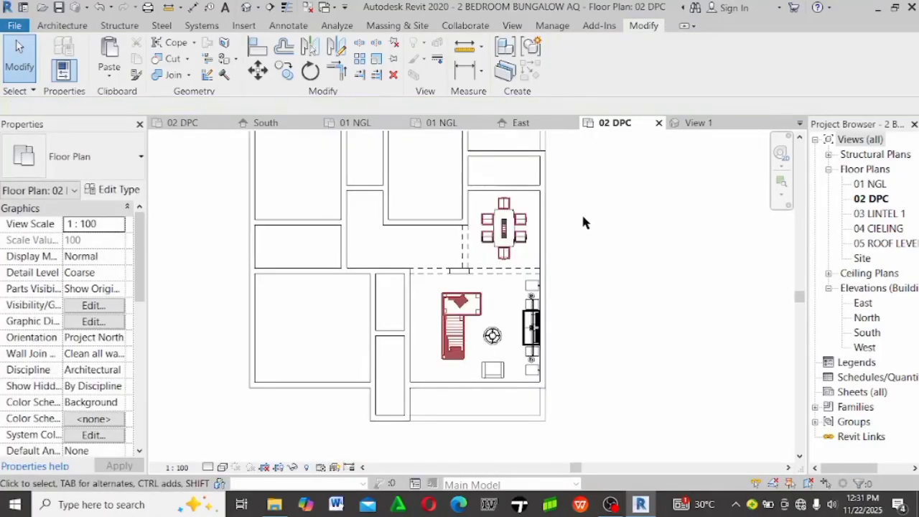
{"action": "scroll", "coordinate": [588, 219], "scroll_direction": "up", "scroll_amount": 1}
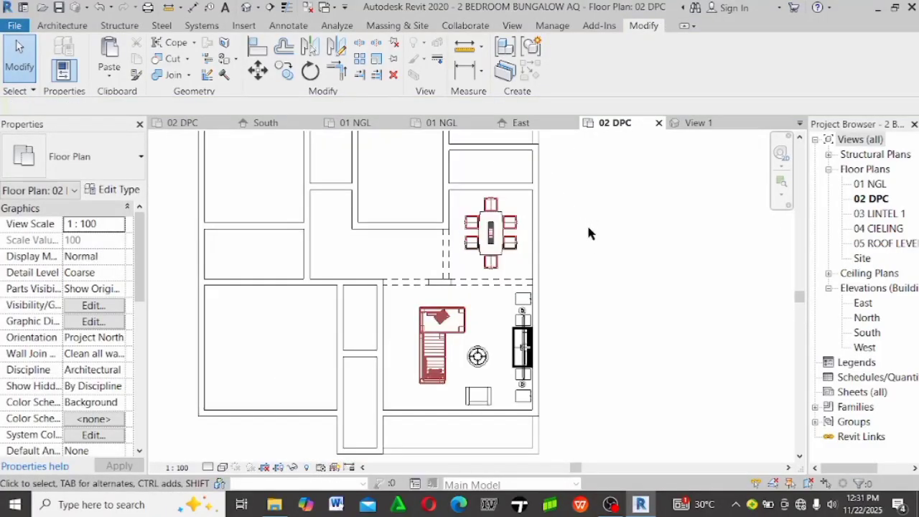
{"action": "scroll", "coordinate": [544, 213], "scroll_direction": "down", "scroll_amount": 1}
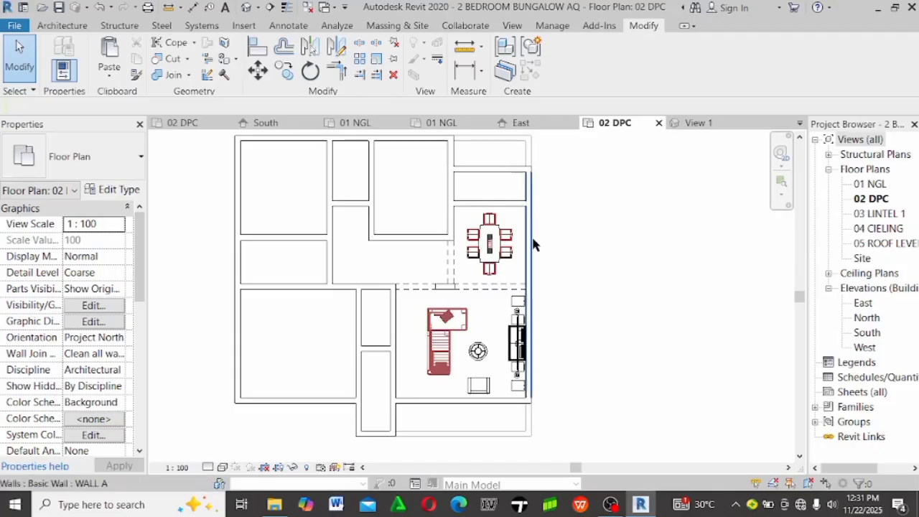
{"action": "left_click", "coordinate": [534, 235]}
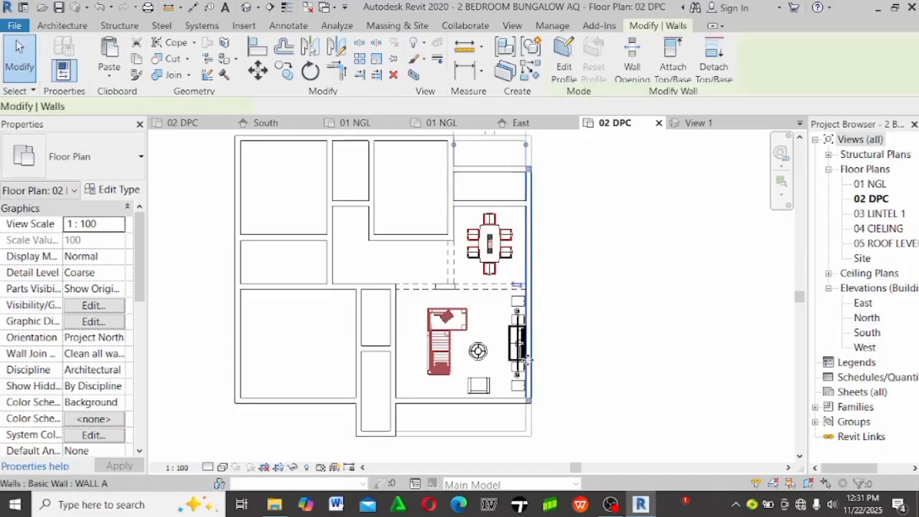
{"action": "scroll", "coordinate": [516, 372], "scroll_direction": "down", "scroll_amount": 1}
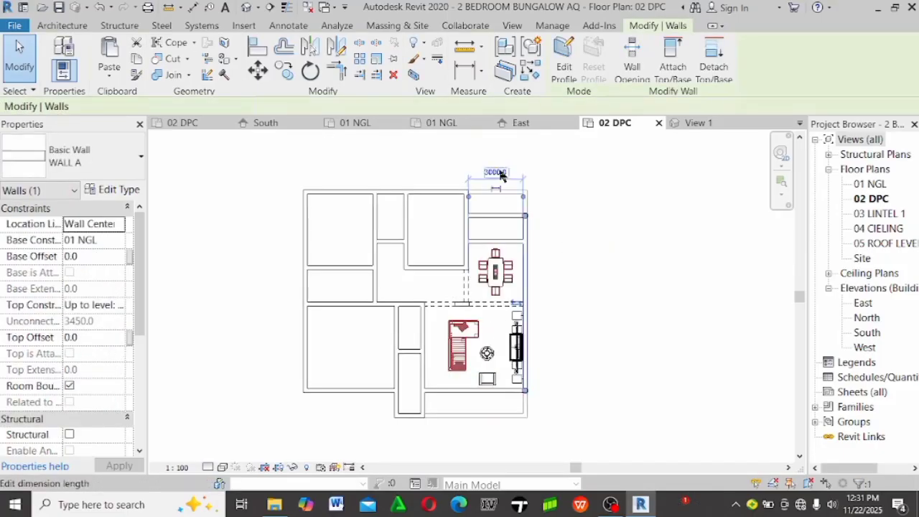
{"action": "left_click_drag", "start_coordinate": [471, 198], "coordinate": [431, 367]}
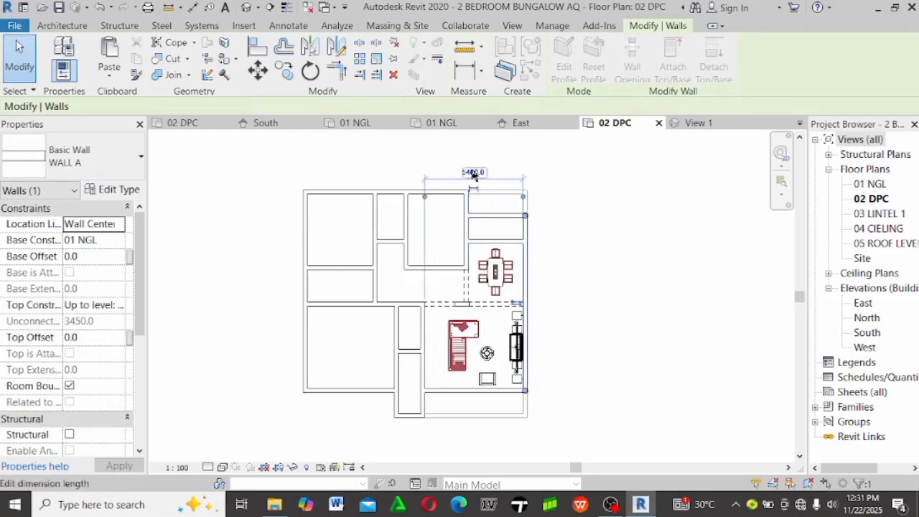
{"action": "left_click", "coordinate": [473, 173]}
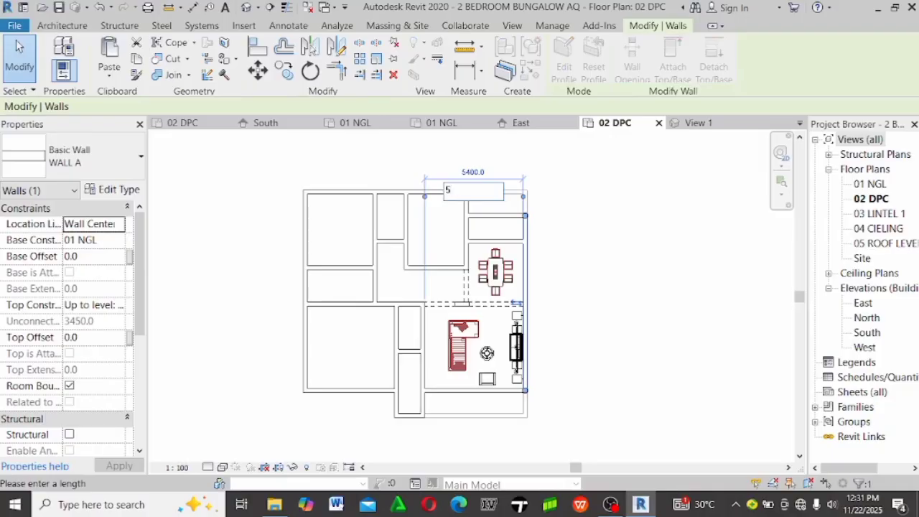
{"action": "key", "text": "Return"}
{"action": "left_click", "coordinate": [641, 337]}
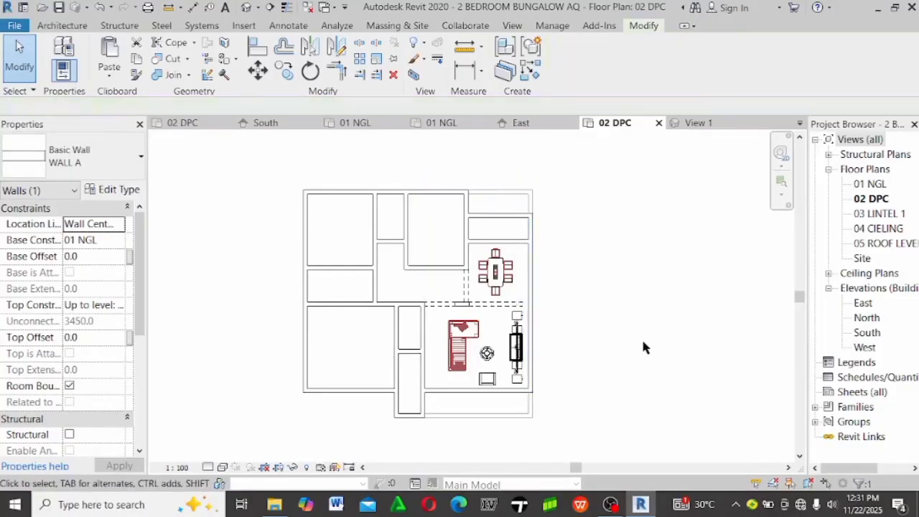
Move the TV cabinet right, closer to the living room's right wall
{"action": "scroll", "coordinate": [539, 367], "scroll_direction": "up", "scroll_amount": 3}
{"action": "left_click", "coordinate": [488, 369]}
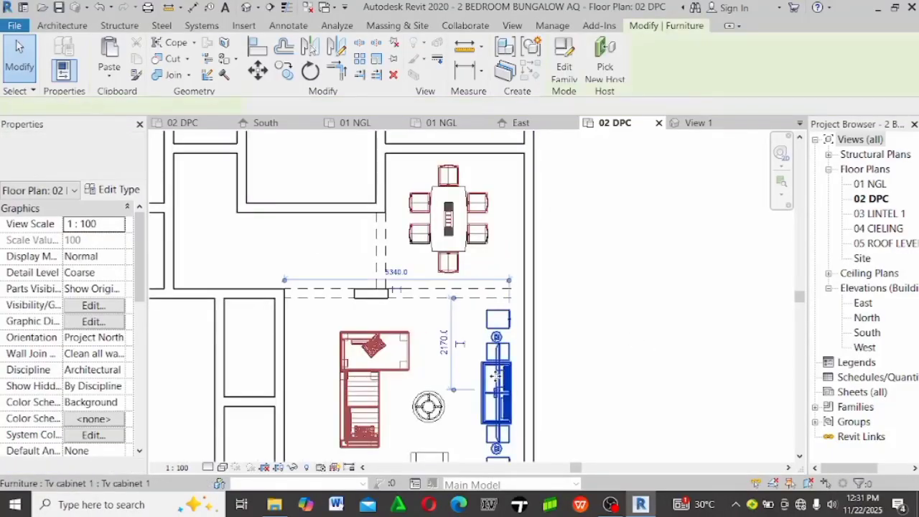
{"action": "left_click_drag", "start_coordinate": [488, 370], "coordinate": [507, 364]}
{"action": "left_click", "coordinate": [577, 361]}
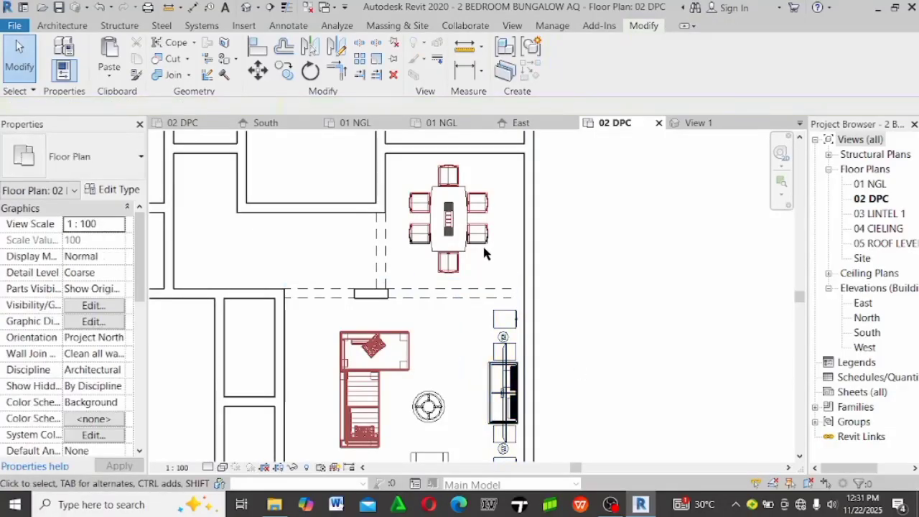
Shift the dining set slightly right within the dining area
{"action": "left_click", "coordinate": [470, 239]}
{"action": "left_click_drag", "start_coordinate": [470, 239], "coordinate": [480, 239]}
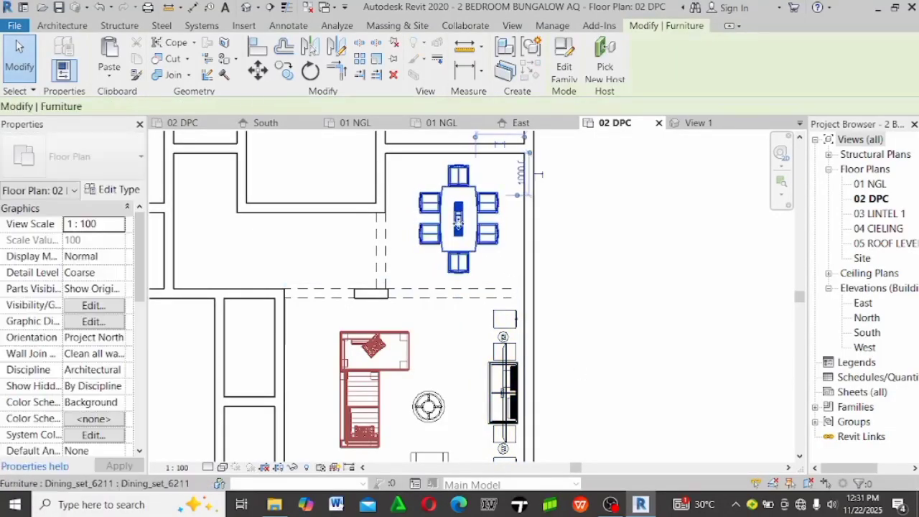
{"action": "left_click", "coordinate": [621, 332]}
{"action": "scroll", "coordinate": [601, 344], "scroll_direction": "down", "scroll_amount": 2}
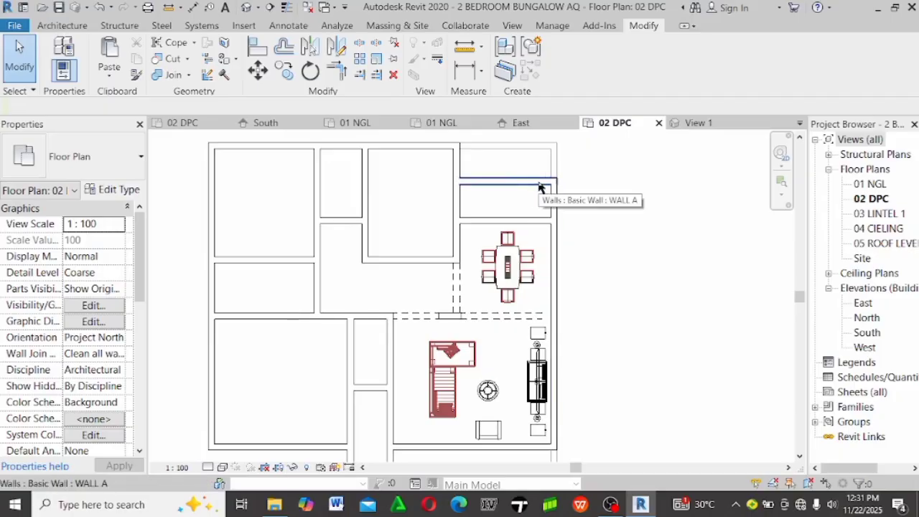
Start placing a component and browse the furniture family library to the BEDS folder
{"action": "middle_click_drag", "start_coordinate": [468, 241], "coordinate": [419, 364]}
{"action": "scroll", "coordinate": [468, 208], "scroll_direction": "up", "scroll_amount": 1}
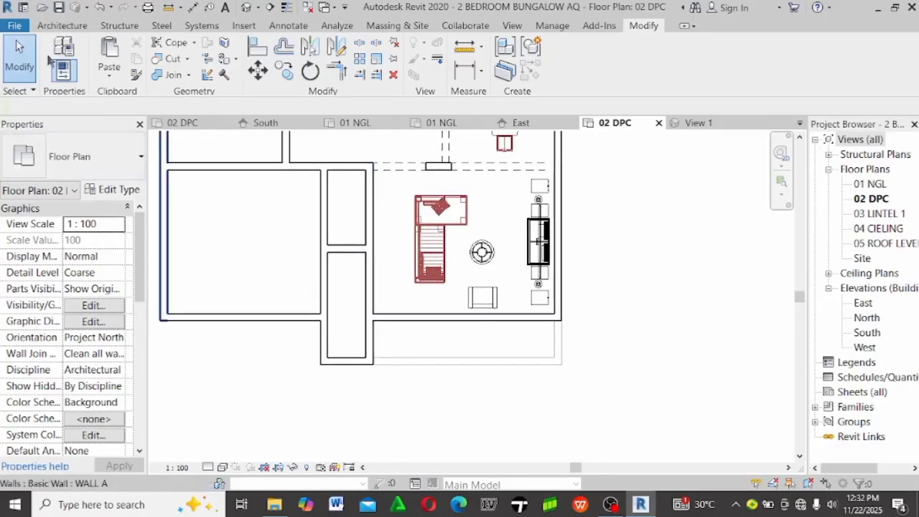
{"action": "left_click", "coordinate": [61, 28]}
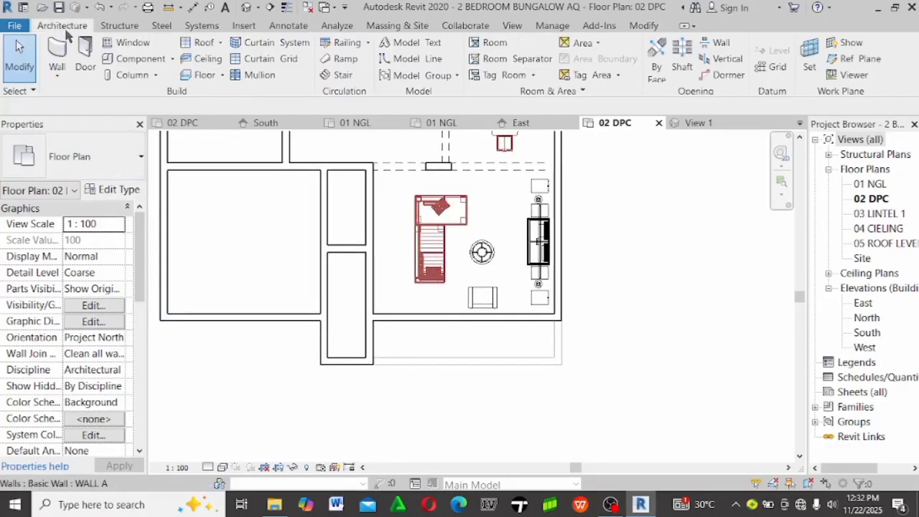
{"action": "left_click", "coordinate": [136, 59]}
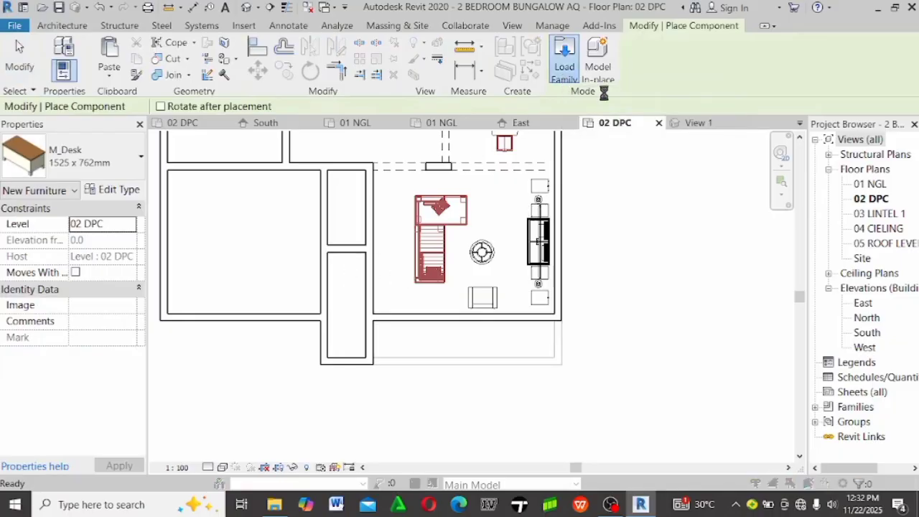
{"action": "left_click", "coordinate": [564, 59]}
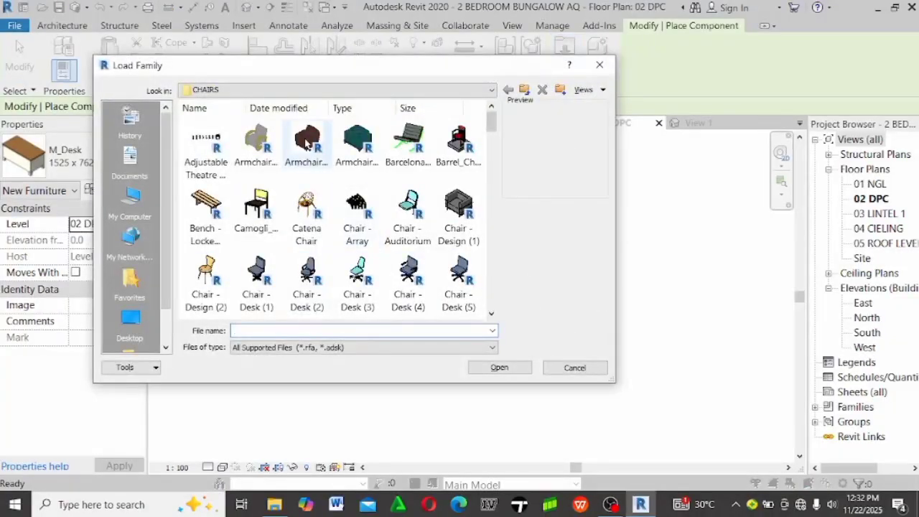
{"action": "left_click", "coordinate": [308, 140]}
{"action": "left_click", "coordinate": [357, 204]}
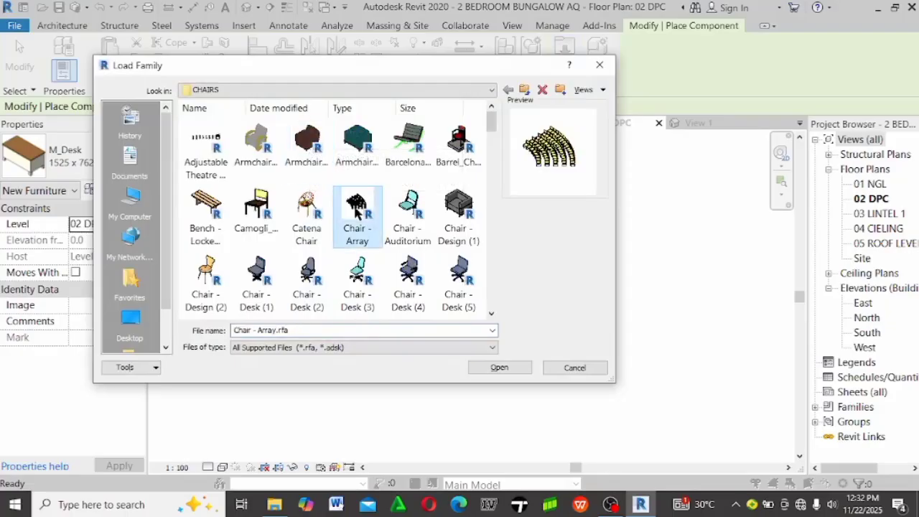
{"action": "key", "text": "BackSpace"}
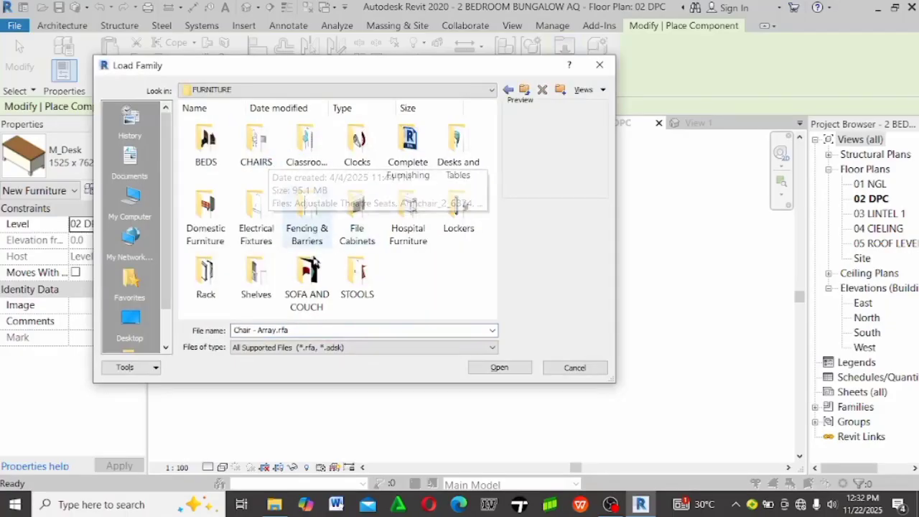
{"action": "double_click", "coordinate": [203, 137]}
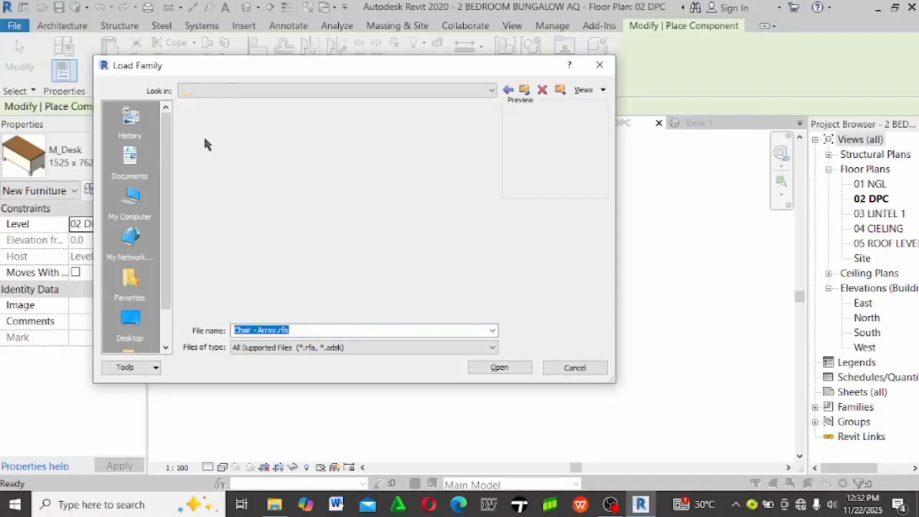
Load the Bed_9029.0001 family from the BEDS folder into the project
{"action": "scroll", "coordinate": [344, 226], "scroll_direction": "up", "scroll_amount": 1, "text": "ctrl"}
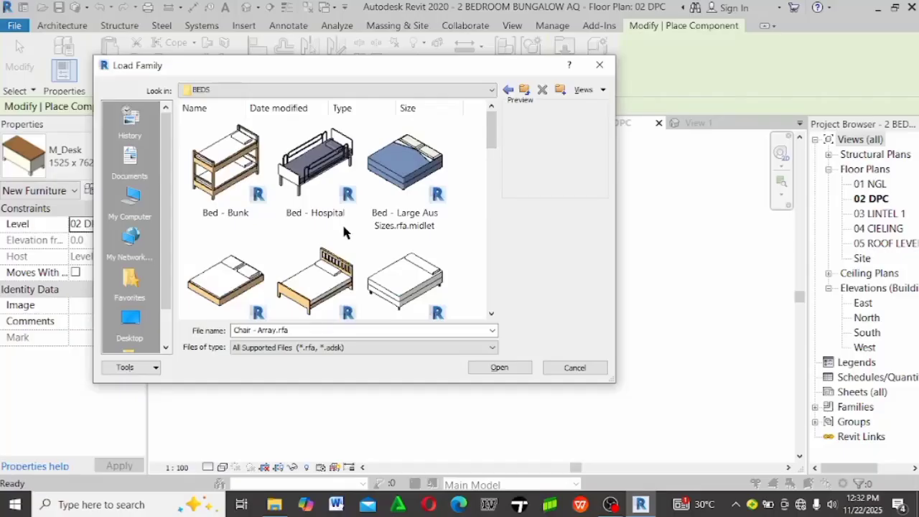
{"action": "scroll", "coordinate": [343, 223], "scroll_direction": "up", "scroll_amount": 1, "text": "ctrl"}
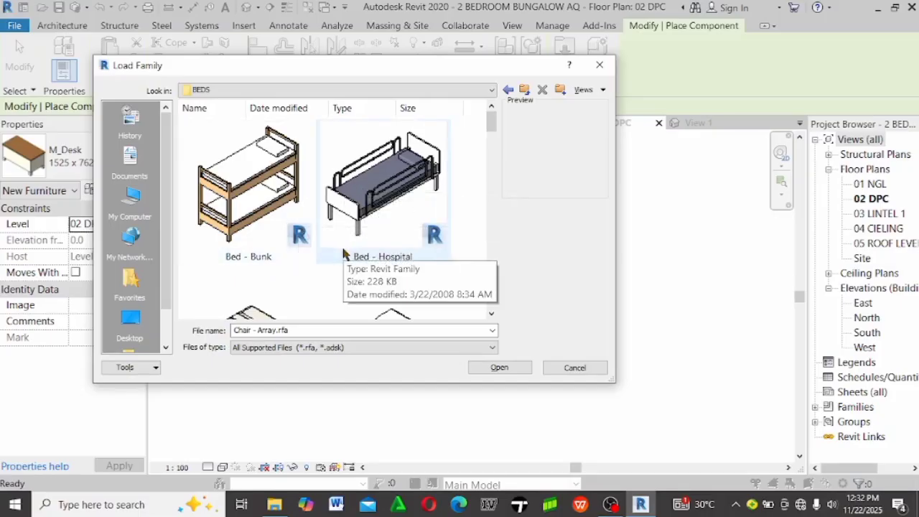
{"action": "scroll", "coordinate": [345, 253], "scroll_direction": "up", "scroll_amount": 1, "text": "ctrl"}
{"action": "scroll", "coordinate": [344, 252], "scroll_direction": "down", "scroll_amount": 2, "text": "ctrl"}
{"action": "scroll", "coordinate": [344, 252], "scroll_direction": "up", "scroll_amount": 1, "text": "ctrl"}
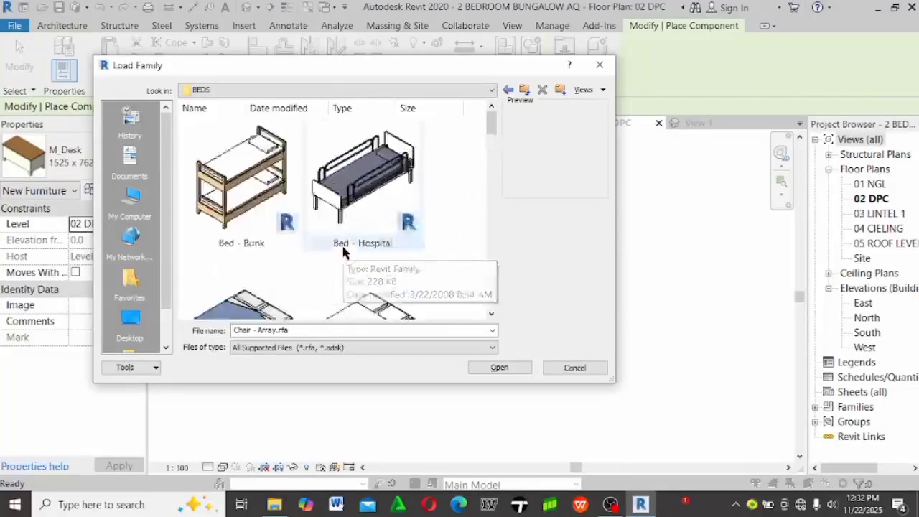
{"action": "scroll", "coordinate": [344, 251], "scroll_direction": "down", "scroll_amount": 2, "text": "ctrl"}
{"action": "scroll", "coordinate": [342, 245], "scroll_direction": "up", "scroll_amount": 1, "text": "ctrl"}
{"action": "scroll", "coordinate": [342, 243], "scroll_direction": "down", "scroll_amount": 1, "text": "ctrl"}
{"action": "scroll", "coordinate": [344, 246], "scroll_direction": "down", "scroll_amount": 3}
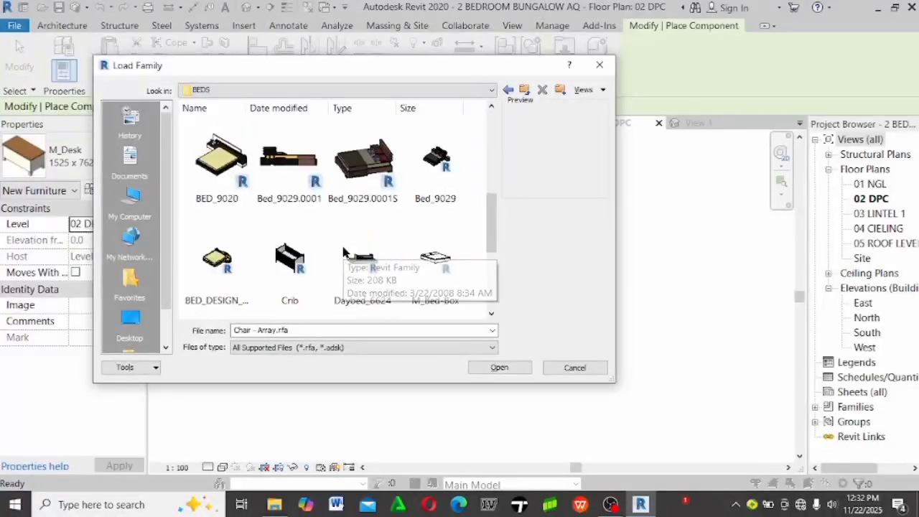
{"action": "scroll", "coordinate": [366, 216], "scroll_direction": "up", "scroll_amount": 1, "text": "ctrl"}
{"action": "scroll", "coordinate": [380, 183], "scroll_direction": "down", "scroll_amount": 3}
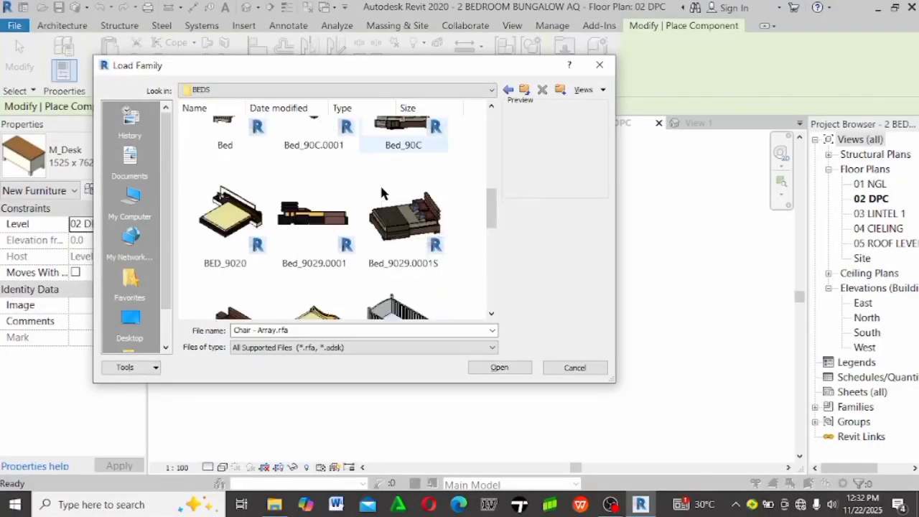
{"action": "left_click", "coordinate": [344, 208]}
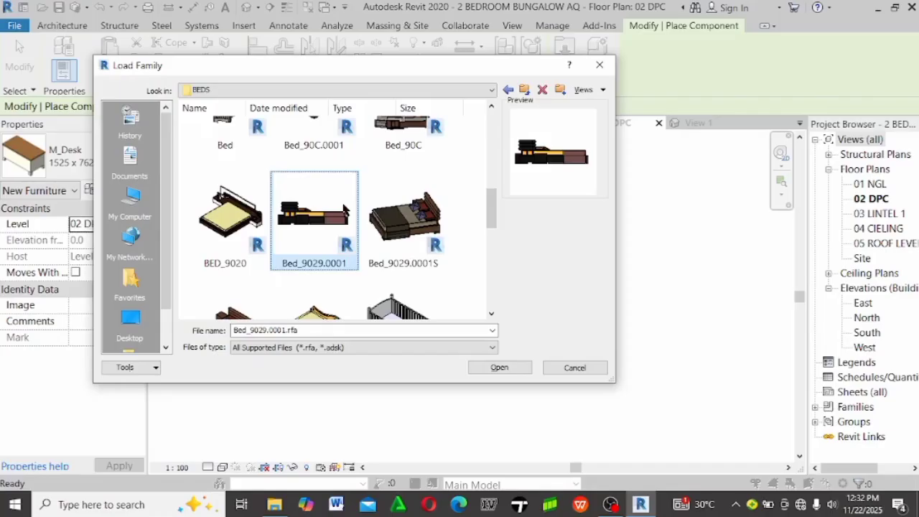
{"action": "left_click", "coordinate": [505, 369]}
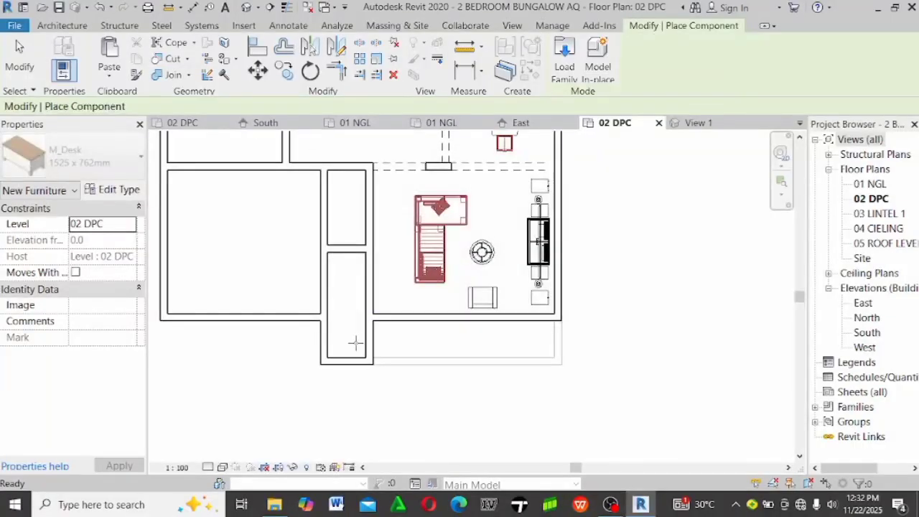
Place a Bed_9029.0001 bed against the left wall of both the lower-left and the upper-left bedroom
{"action": "scroll", "coordinate": [287, 266], "scroll_direction": "up", "scroll_amount": 3}
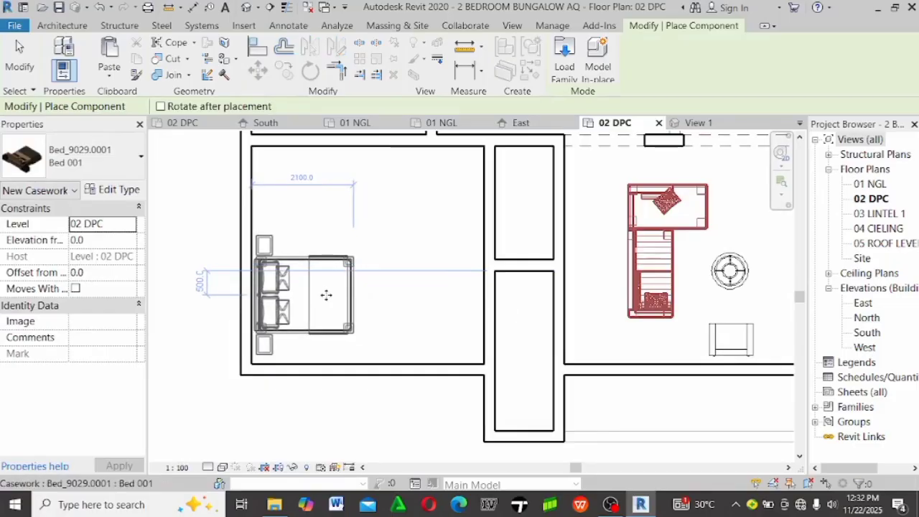
{"action": "left_click", "coordinate": [326, 294]}
{"action": "scroll", "coordinate": [328, 301], "scroll_direction": "down", "scroll_amount": 2}
{"action": "middle_click_drag", "start_coordinate": [459, 295], "coordinate": [327, 302]}
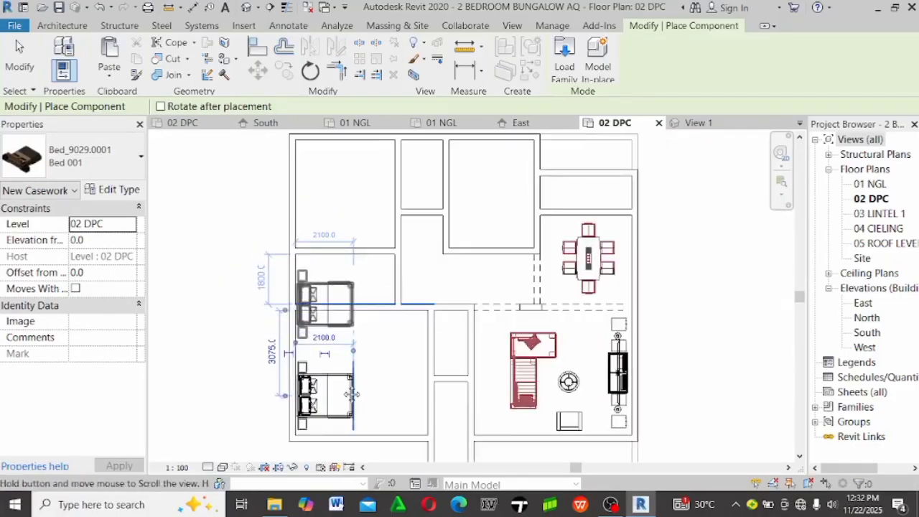
{"action": "scroll", "coordinate": [323, 280], "scroll_direction": "up", "scroll_amount": 4}
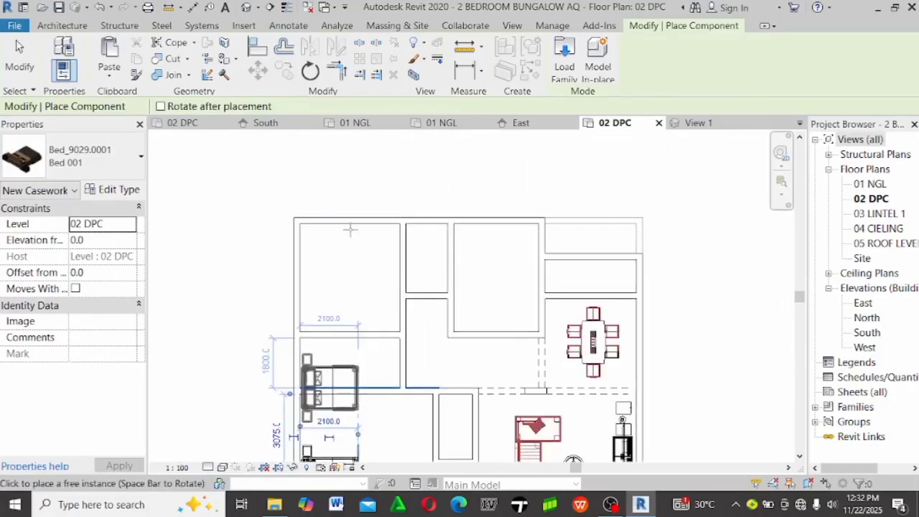
{"action": "left_click", "coordinate": [329, 273]}
{"action": "scroll", "coordinate": [330, 269], "scroll_direction": "down", "scroll_amount": 4}
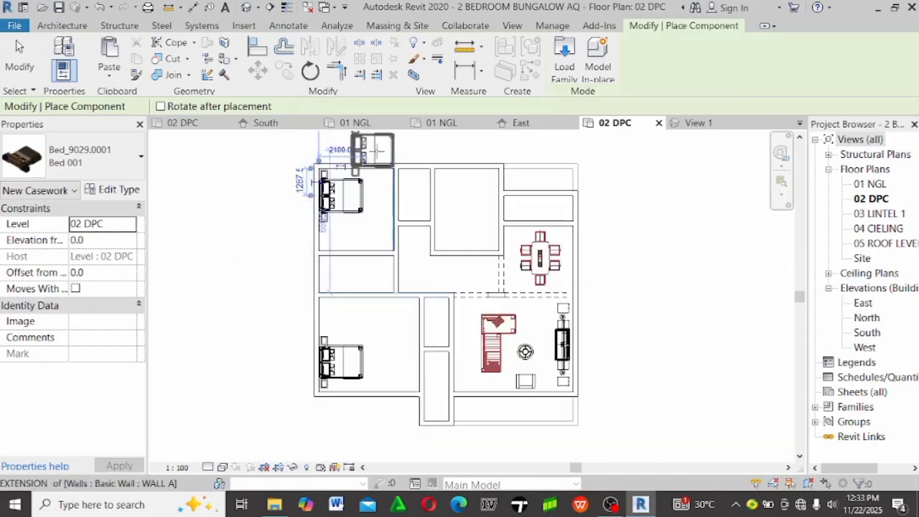
{"action": "key", "text": "Escape"}
Start a new straight wall with the 150 MM WALL type for the lower-left bedroom
{"action": "scroll", "coordinate": [331, 262], "scroll_direction": "up", "scroll_amount": 3}
{"action": "middle_click_drag", "start_coordinate": [402, 259], "coordinate": [402, 191]}
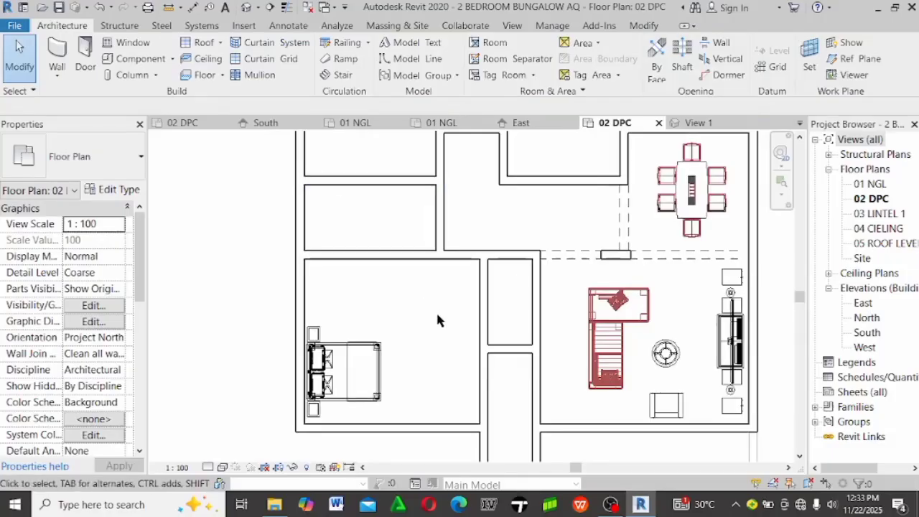
{"action": "scroll", "coordinate": [437, 318], "scroll_direction": "up", "scroll_amount": 1}
{"action": "left_click", "coordinate": [339, 246]}
{"action": "scroll", "coordinate": [337, 244], "scroll_direction": "up", "scroll_amount": 1}
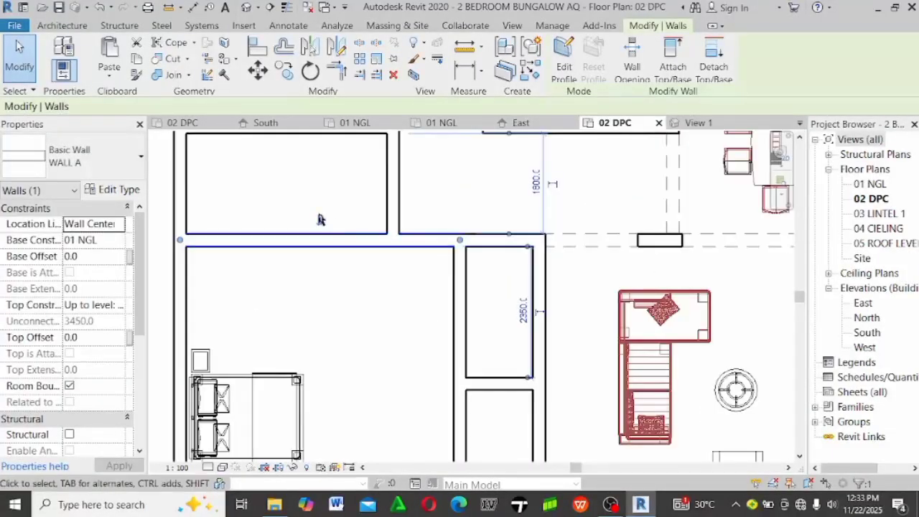
{"action": "key", "text": "w"}
{"action": "key", "text": "a"}
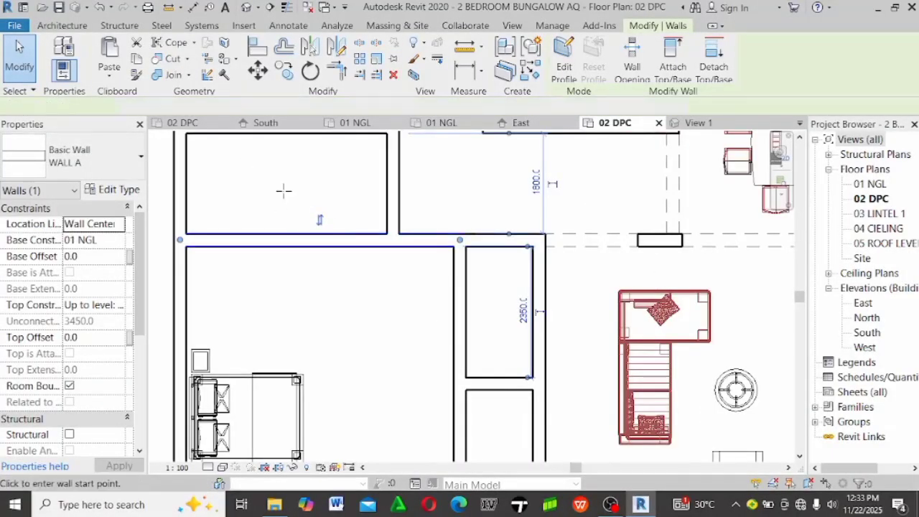
{"action": "left_click", "coordinate": [95, 164]}
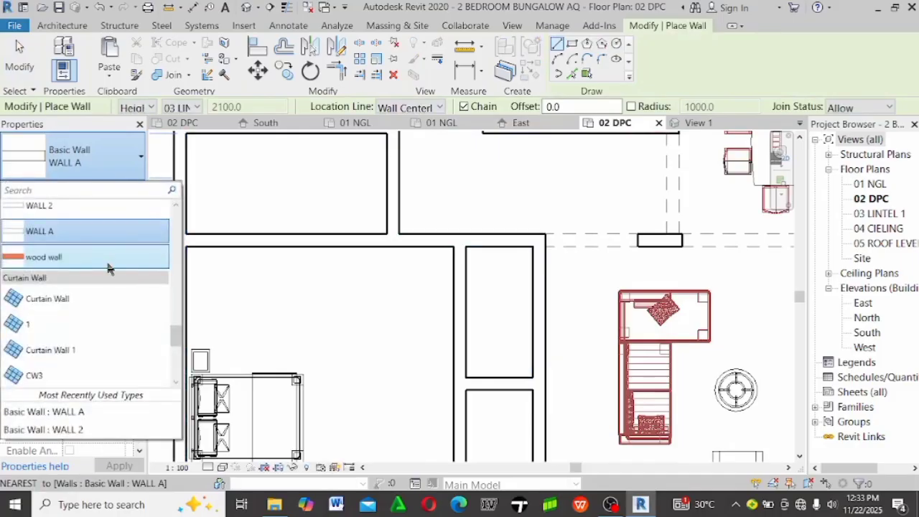
{"action": "scroll", "coordinate": [109, 263], "scroll_direction": "down", "scroll_amount": 3}
{"action": "scroll", "coordinate": [96, 237], "scroll_direction": "up", "scroll_amount": 5}
{"action": "scroll", "coordinate": [106, 246], "scroll_direction": "up", "scroll_amount": 10}
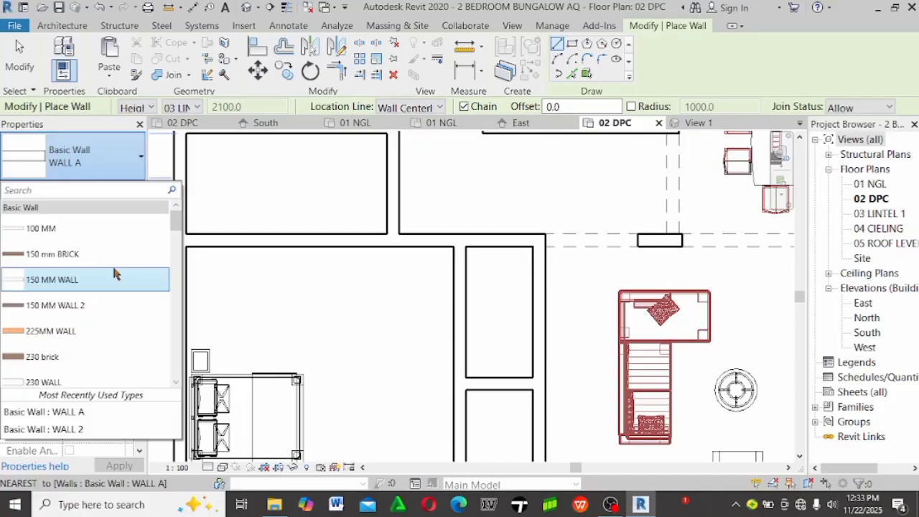
{"action": "key", "text": "Escape"}
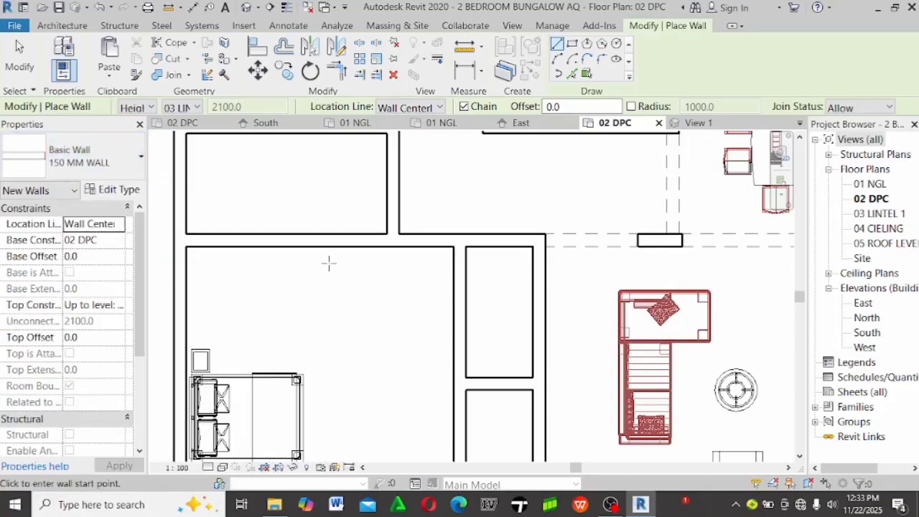
Draw a wall stub about 700 mm long down from the centre line of the lower-left bedroom's upper wall
{"action": "scroll", "coordinate": [324, 258], "scroll_direction": "up", "scroll_amount": 1}
{"action": "left_click", "coordinate": [318, 239]}
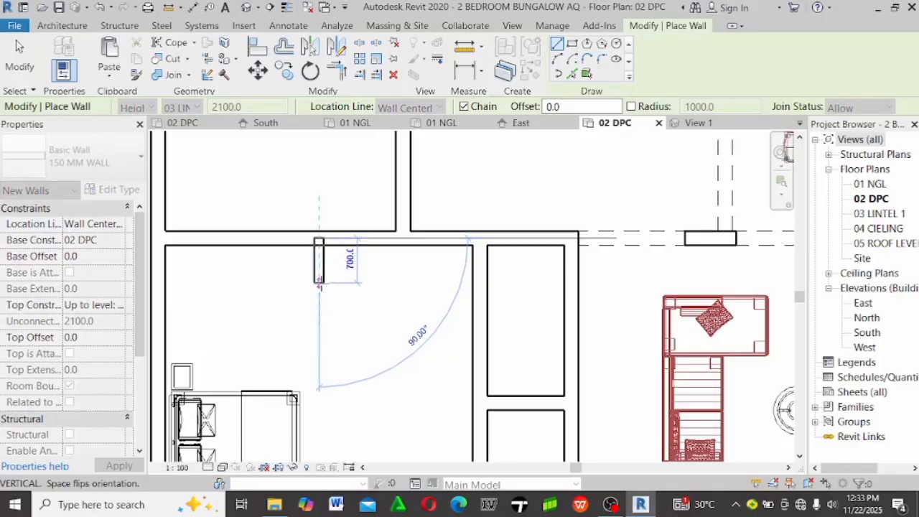
{"action": "left_click", "coordinate": [319, 283]}
{"action": "key", "text": "Escape"}
{"action": "key", "text": "Escape"}
Set the wall stub's length to 600 mm
{"action": "left_click", "coordinate": [321, 280]}
{"action": "scroll", "coordinate": [321, 280], "scroll_direction": "up", "scroll_amount": 2}
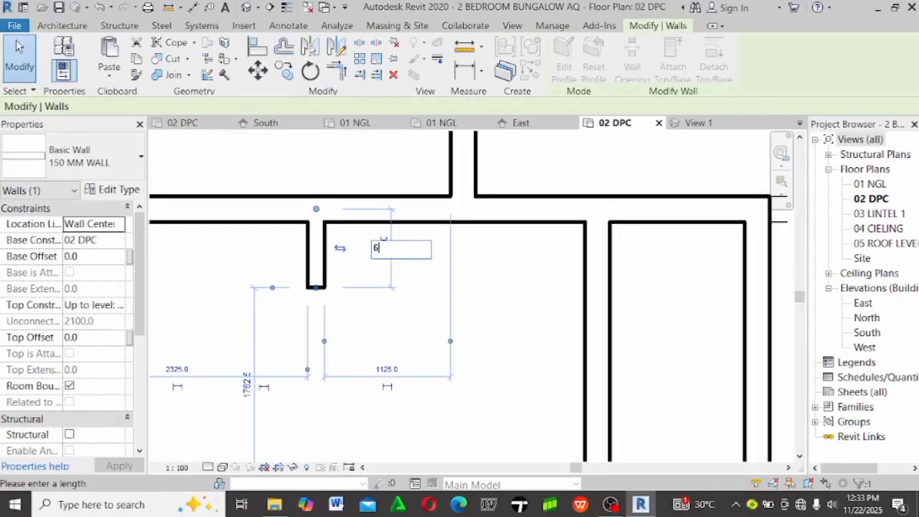
{"action": "key", "text": "Return"}
{"action": "left_click", "coordinate": [506, 320]}
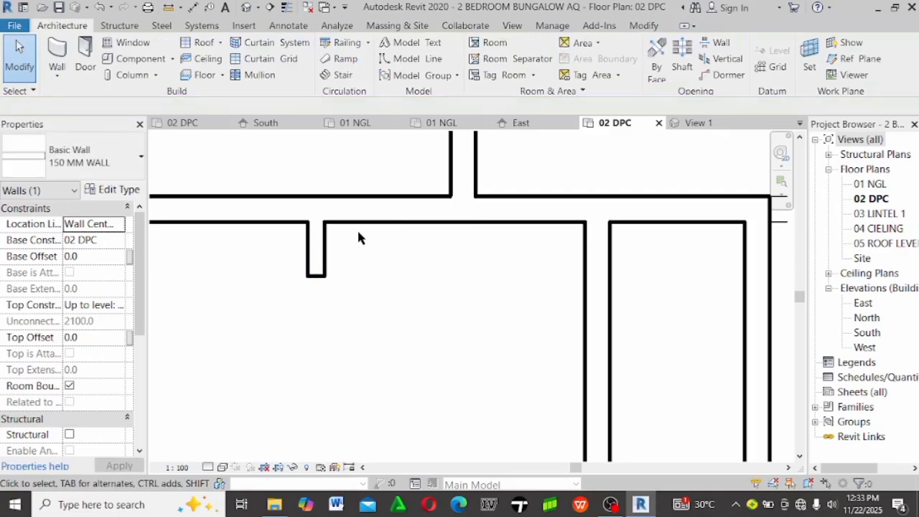
{"action": "scroll", "coordinate": [322, 280], "scroll_direction": "down", "scroll_amount": 5}
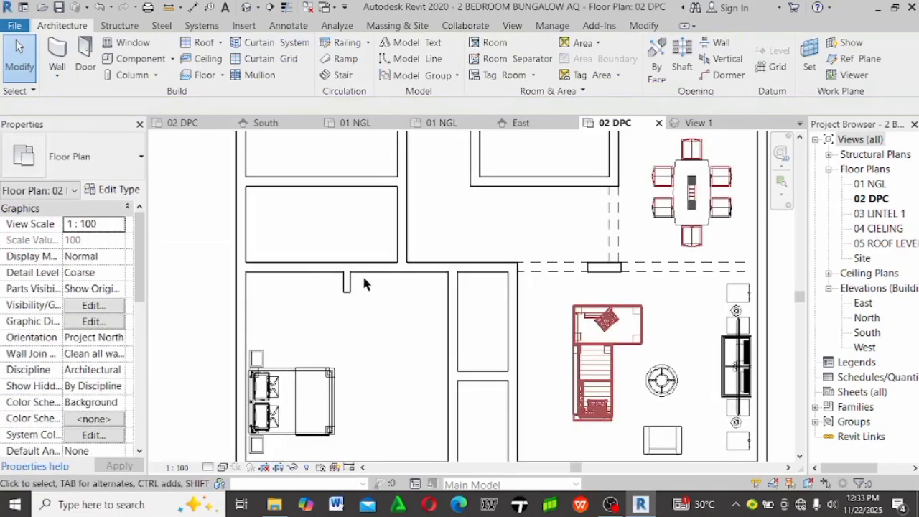
Add an aligned dimension from the bedroom's upper wall face to the free end of the wall stub
{"action": "scroll", "coordinate": [362, 274], "scroll_direction": "up", "scroll_amount": 3}
{"action": "scroll", "coordinate": [341, 299], "scroll_direction": "up", "scroll_amount": 4}
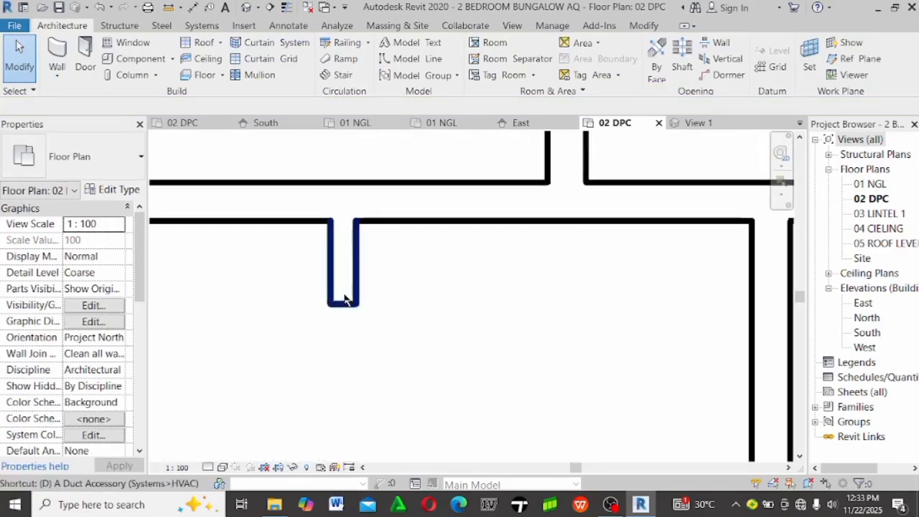
{"action": "key", "text": "i"}
{"action": "left_click", "coordinate": [385, 222]}
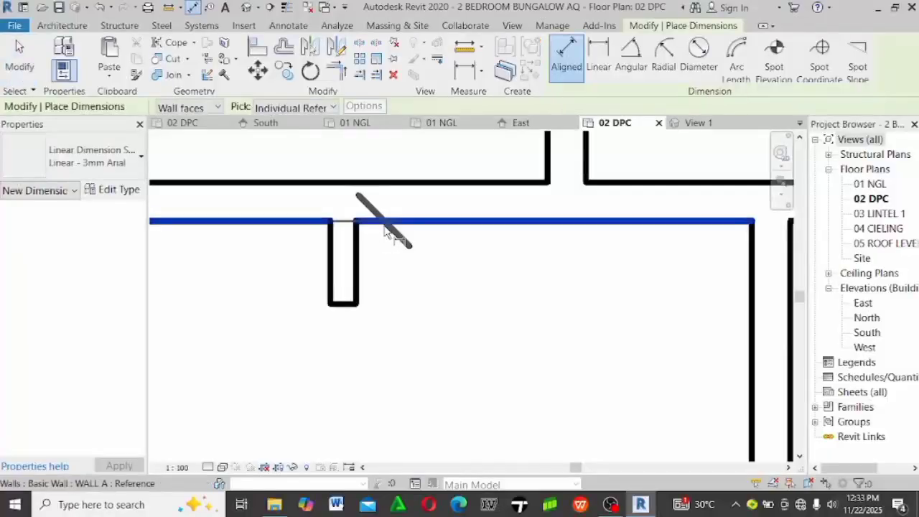
{"action": "left_click", "coordinate": [349, 306]}
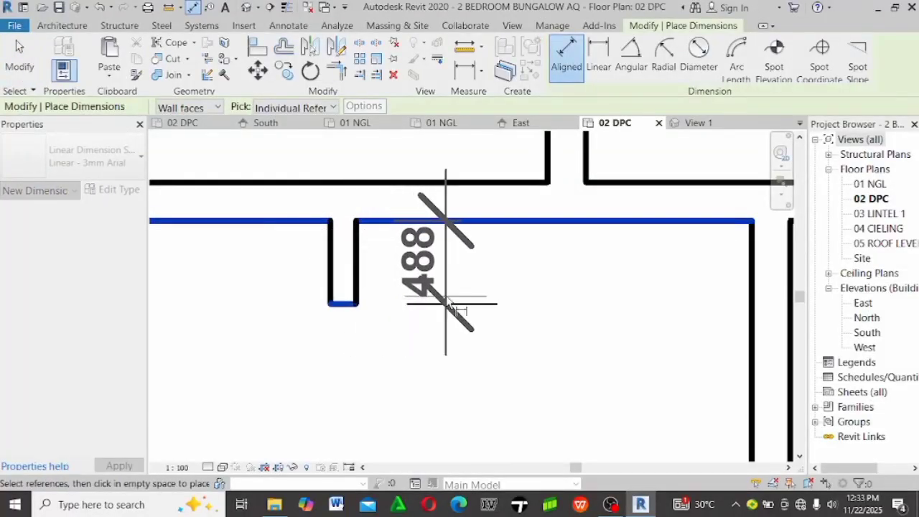
{"action": "left_click", "coordinate": [446, 305]}
{"action": "key", "text": "Escape"}
{"action": "key", "text": "Escape"}
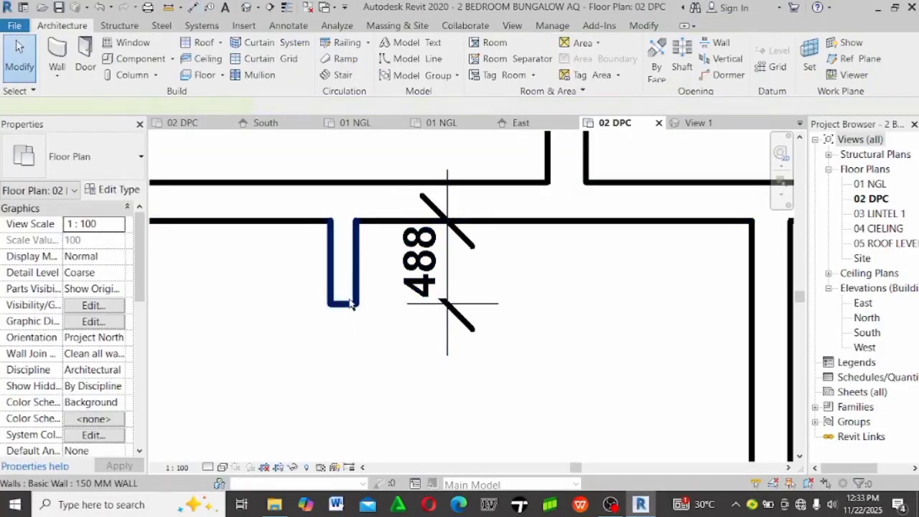
Set the wall stub's projection from the bedroom's upper wall face to 600 mm and remove the helper dimension
{"action": "left_click", "coordinate": [339, 297]}
{"action": "left_click", "coordinate": [438, 260]}
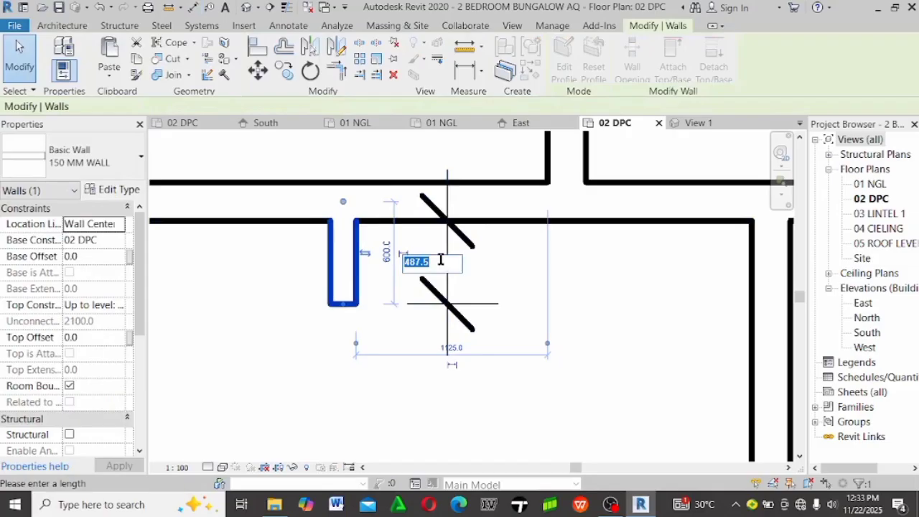
{"action": "key", "text": "Return"}
{"action": "key", "text": "Escape"}
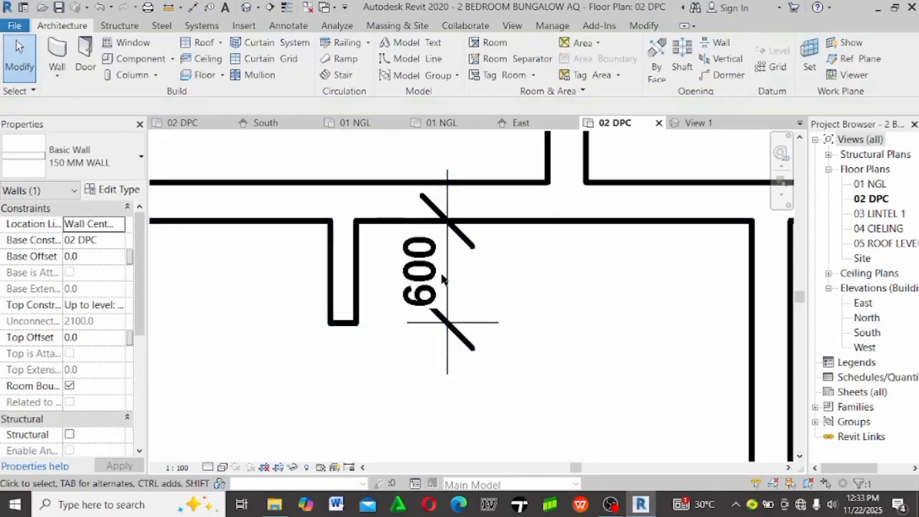
{"action": "scroll", "coordinate": [387, 258], "scroll_direction": "down", "scroll_amount": 3}
{"action": "scroll", "coordinate": [388, 265], "scroll_direction": "up", "scroll_amount": 2}
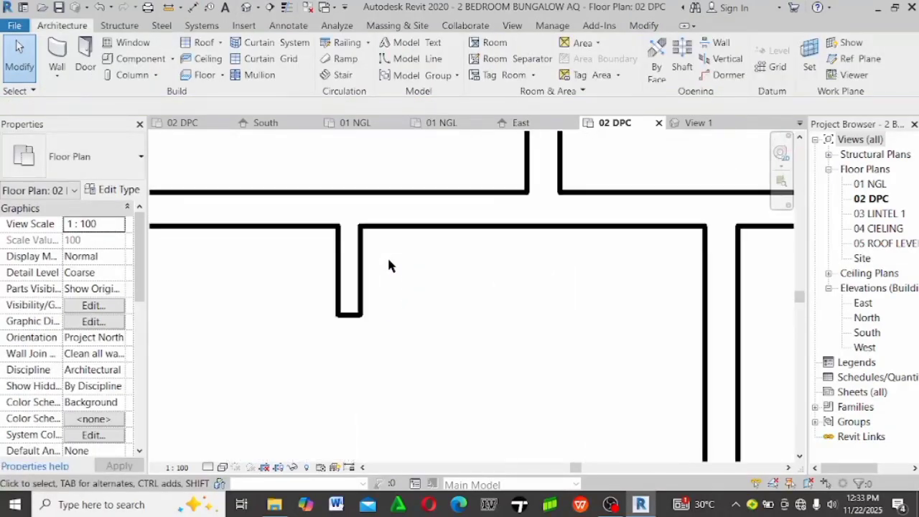
{"action": "scroll", "coordinate": [387, 280], "scroll_direction": "up", "scroll_amount": 2}
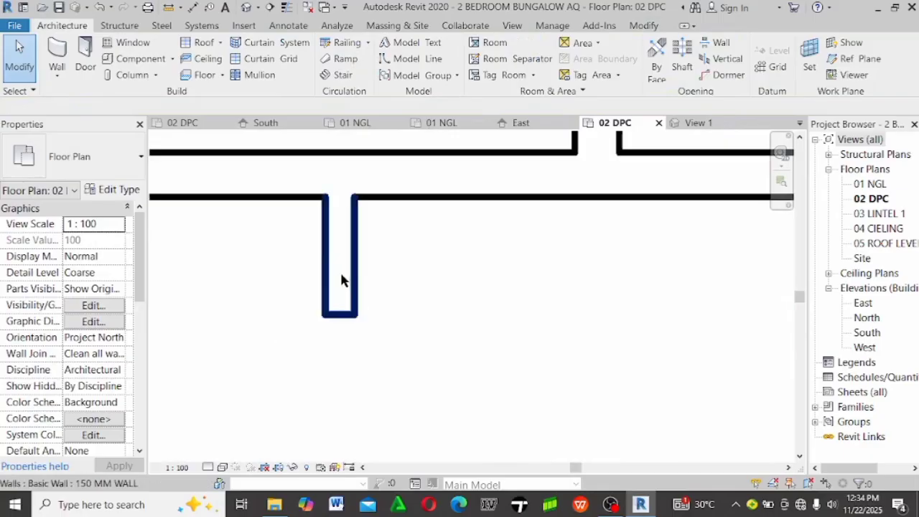
{"action": "key", "text": "i"}
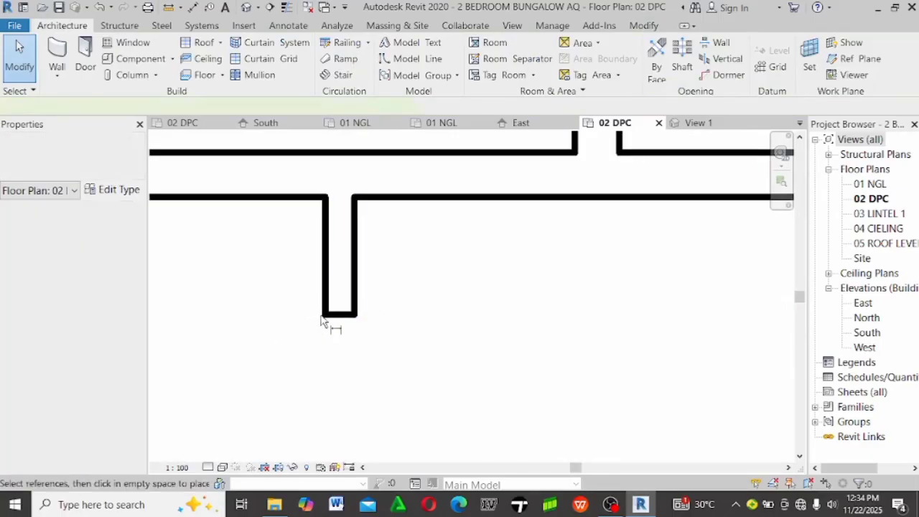
{"action": "key", "text": "Escape"}
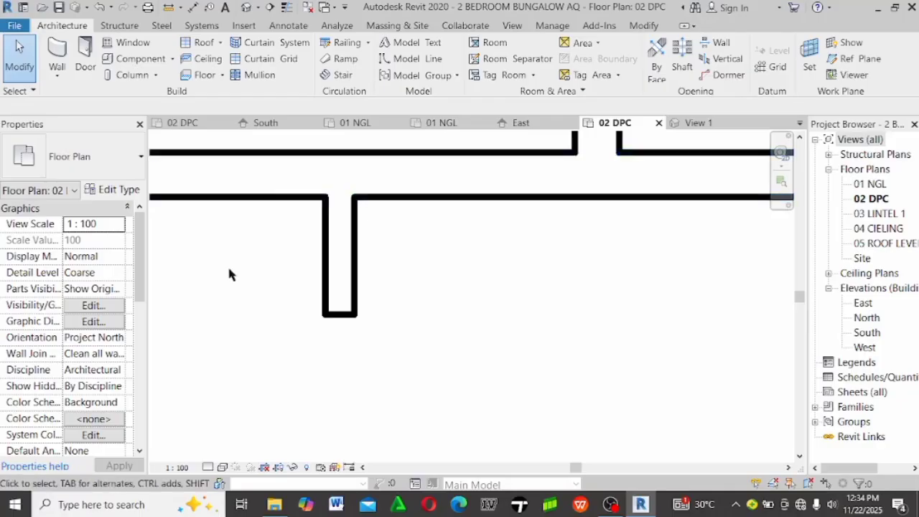
{"action": "left_click", "coordinate": [300, 28]}
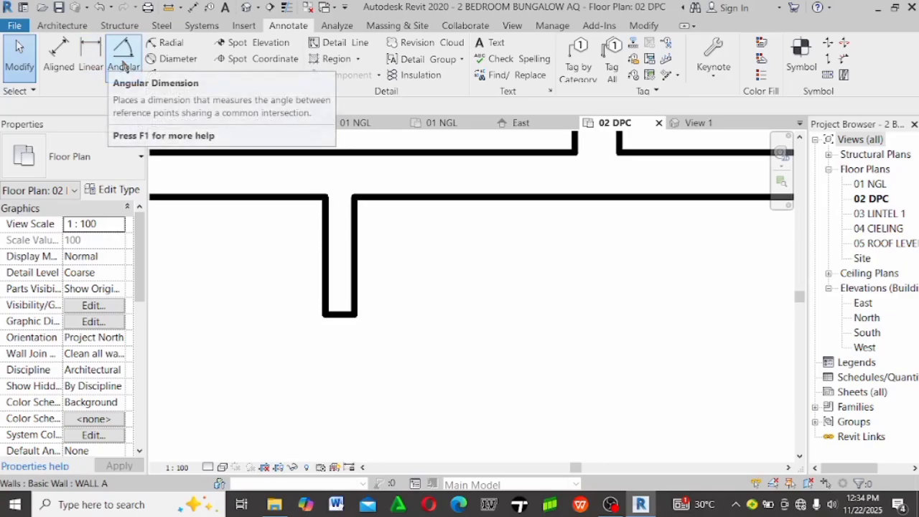
{"action": "left_click", "coordinate": [57, 58]}
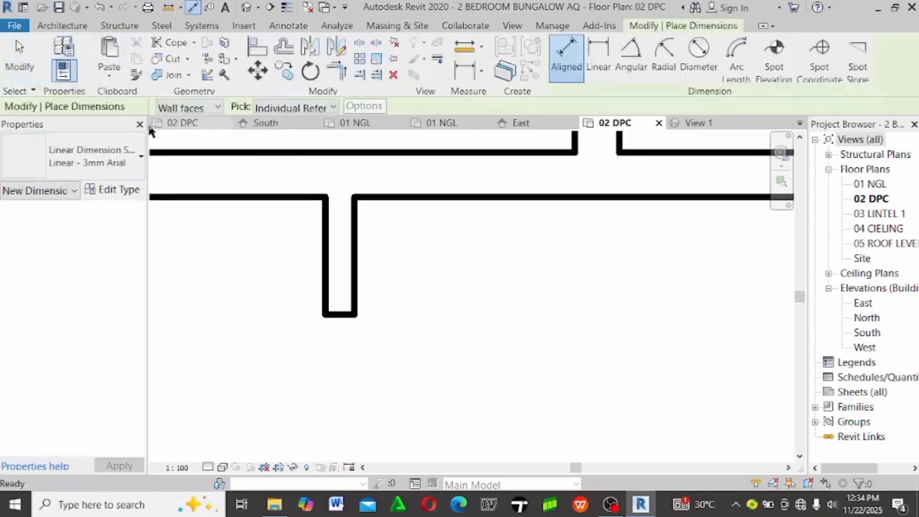
{"action": "left_click", "coordinate": [216, 109]}
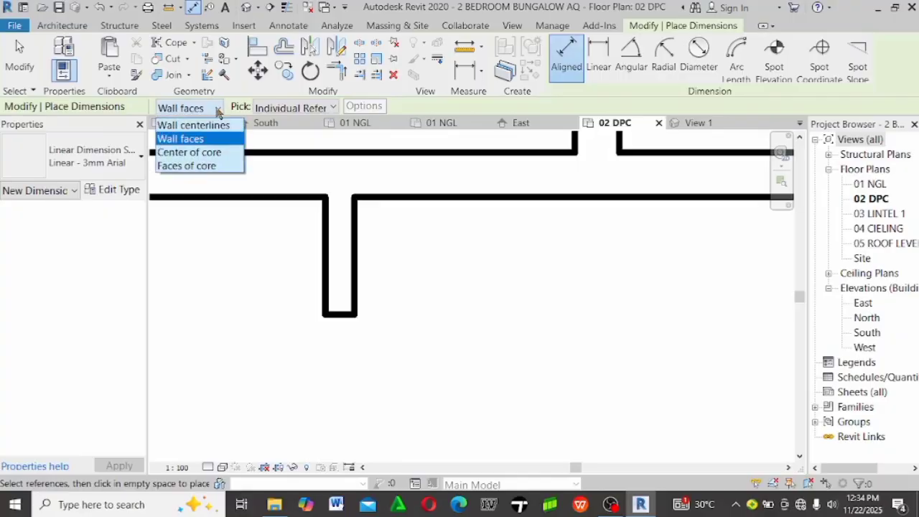
{"action": "left_click", "coordinate": [200, 143]}
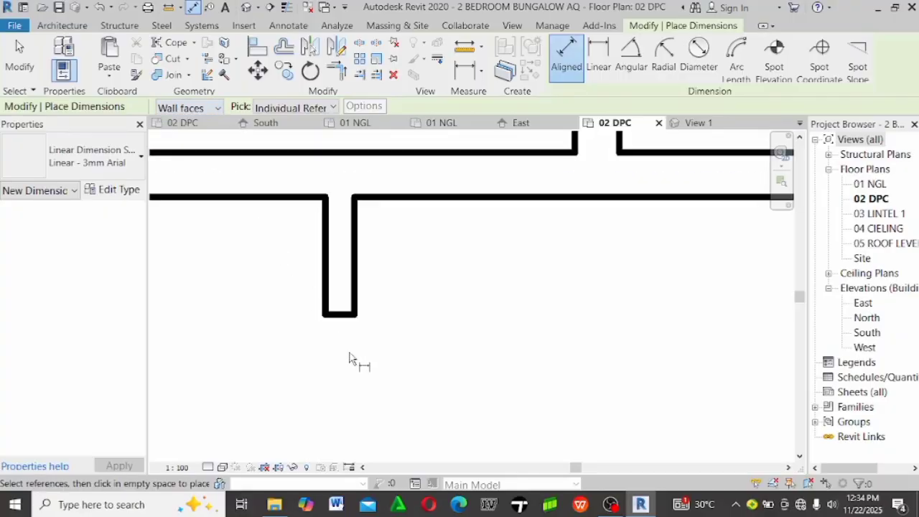
{"action": "left_click", "coordinate": [341, 316]}
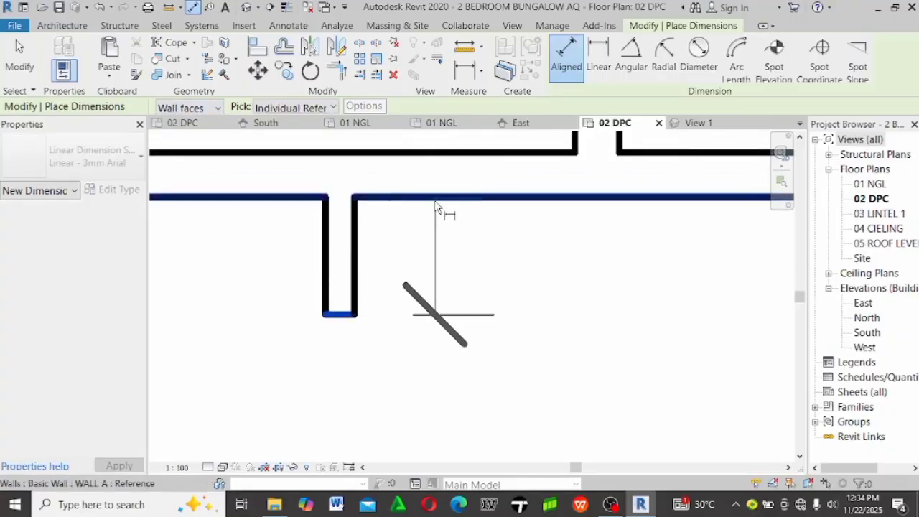
{"action": "left_click", "coordinate": [438, 200]}
{"action": "key", "text": "Escape"}
{"action": "key", "text": "Escape"}
{"action": "scroll", "coordinate": [487, 226], "scroll_direction": "down", "scroll_amount": 2}
{"action": "key", "text": "Escape"}
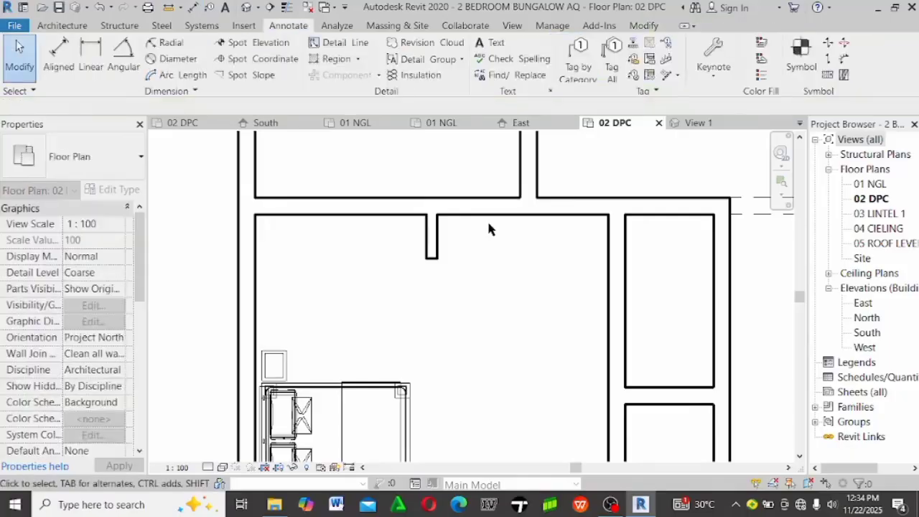
Add an aligned dimension from the lower-left bedroom's left wall inner face to the near face of the wall stub
{"action": "scroll", "coordinate": [338, 186], "scroll_direction": "down", "scroll_amount": 1}
{"action": "scroll", "coordinate": [357, 207], "scroll_direction": "up", "scroll_amount": 1}
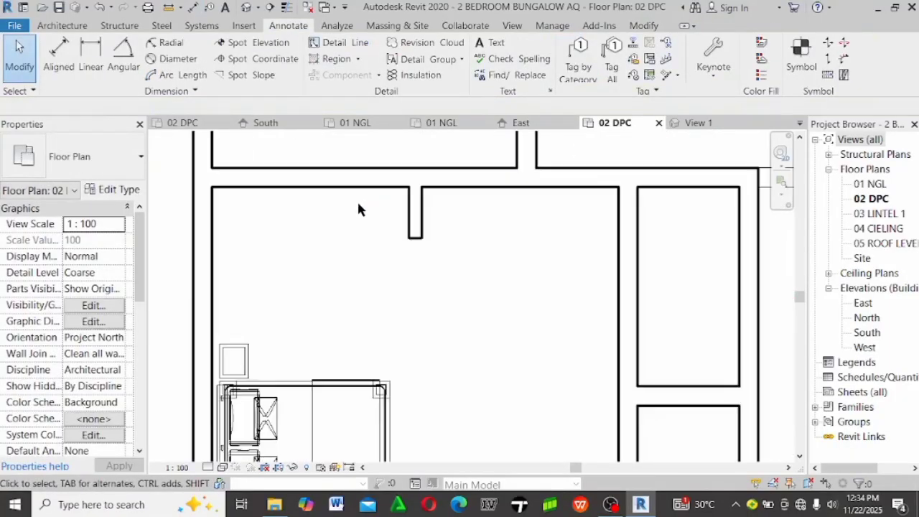
{"action": "key", "text": "d"}
{"action": "key", "text": "i"}
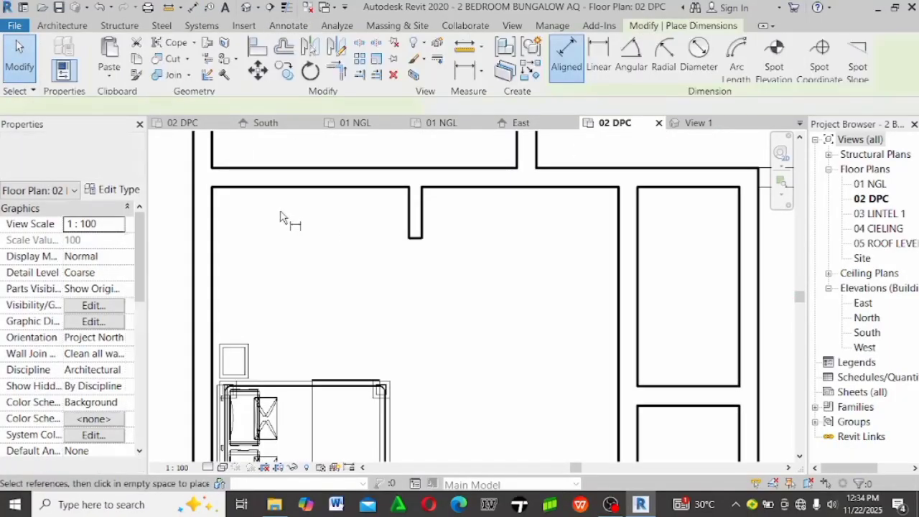
{"action": "left_click", "coordinate": [213, 211]}
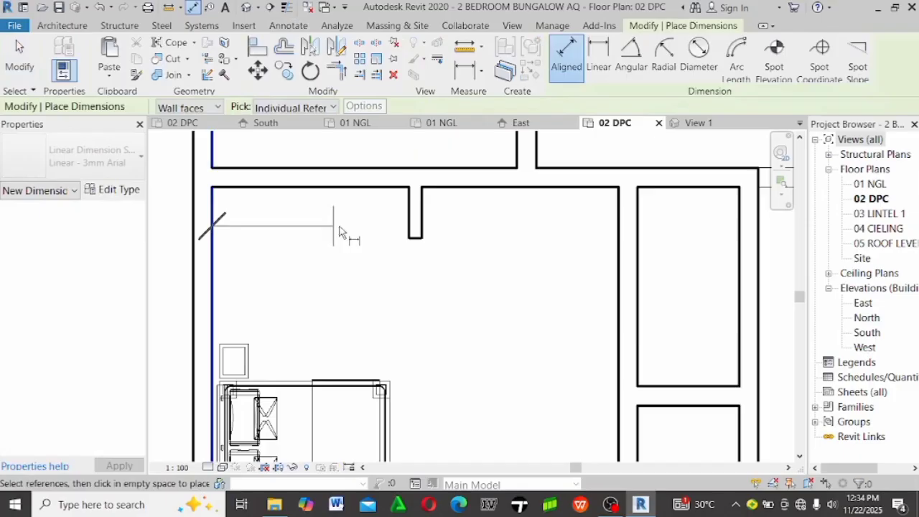
{"action": "left_click", "coordinate": [417, 218]}
{"action": "left_click", "coordinate": [425, 229]}
{"action": "scroll", "coordinate": [424, 224], "scroll_direction": "up", "scroll_amount": 1}
{"action": "key", "text": "Escape"}
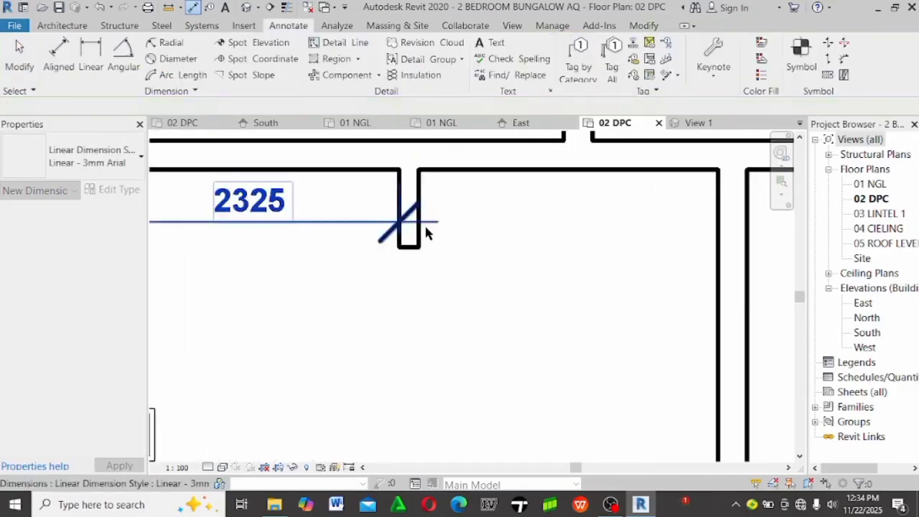
{"action": "key", "text": "Escape"}
Set the wall stub's distance from the bedroom's left wall to 2100 mm and delete the helper dimension
{"action": "left_click", "coordinate": [419, 224]}
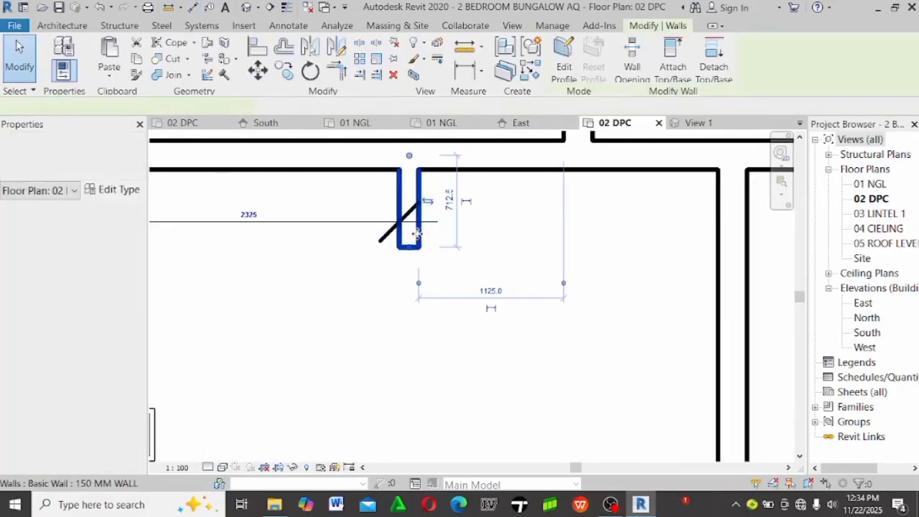
{"action": "left_click", "coordinate": [256, 218]}
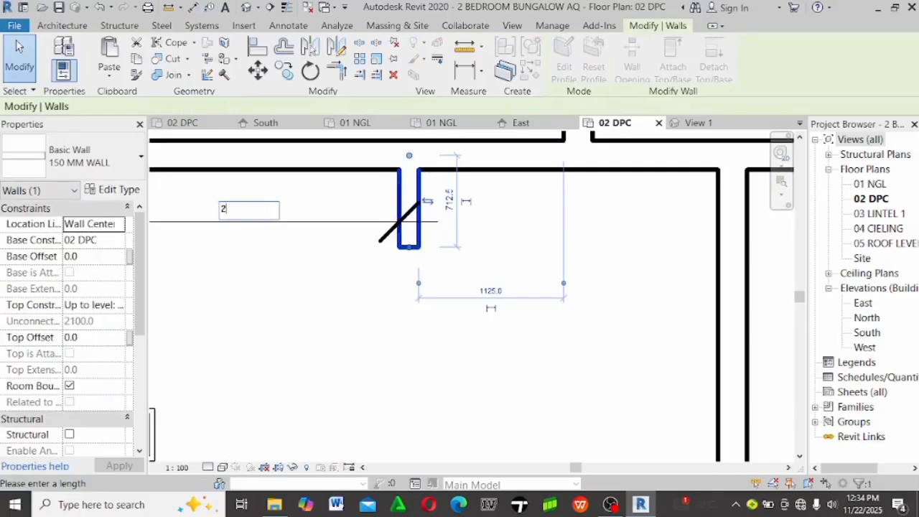
{"action": "type", "text": "2100"}
{"action": "key", "text": "Return"}
{"action": "left_click", "coordinate": [535, 331]}
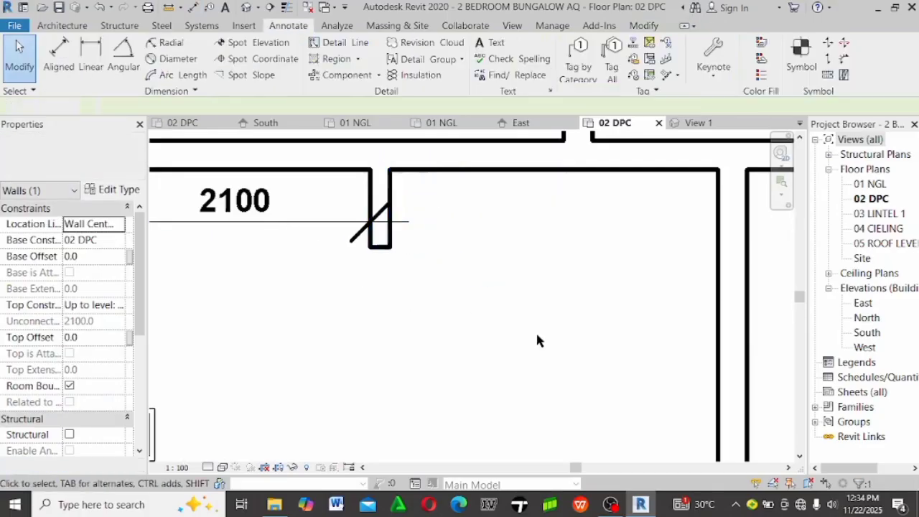
{"action": "left_click", "coordinate": [273, 224]}
{"action": "key", "text": "Escape"}
{"action": "scroll", "coordinate": [326, 206], "scroll_direction": "down", "scroll_amount": 5}
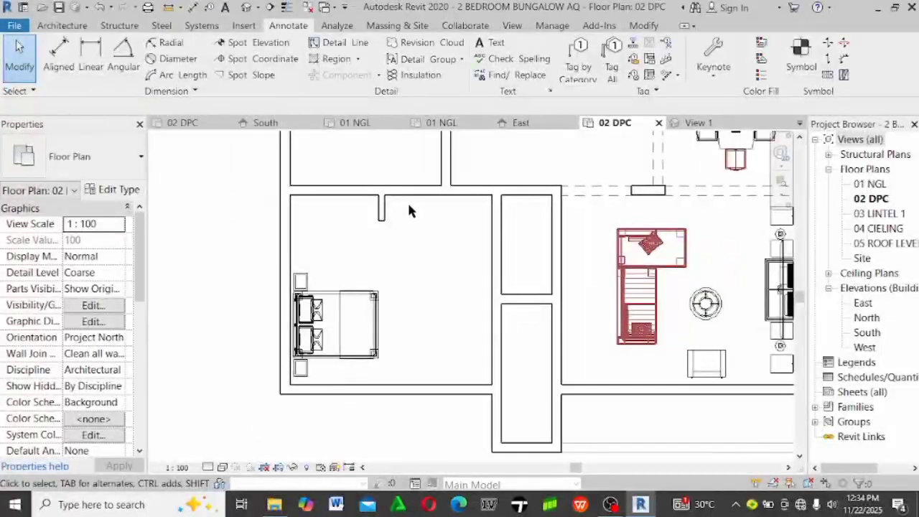
Copy the wall stub 2850 mm straight up so it projects upward from the upper-left bedroom's lower wall
{"action": "scroll", "coordinate": [428, 250], "scroll_direction": "up", "scroll_amount": 3}
{"action": "scroll", "coordinate": [430, 297], "scroll_direction": "down", "scroll_amount": 2}
{"action": "scroll", "coordinate": [443, 214], "scroll_direction": "up", "scroll_amount": 2}
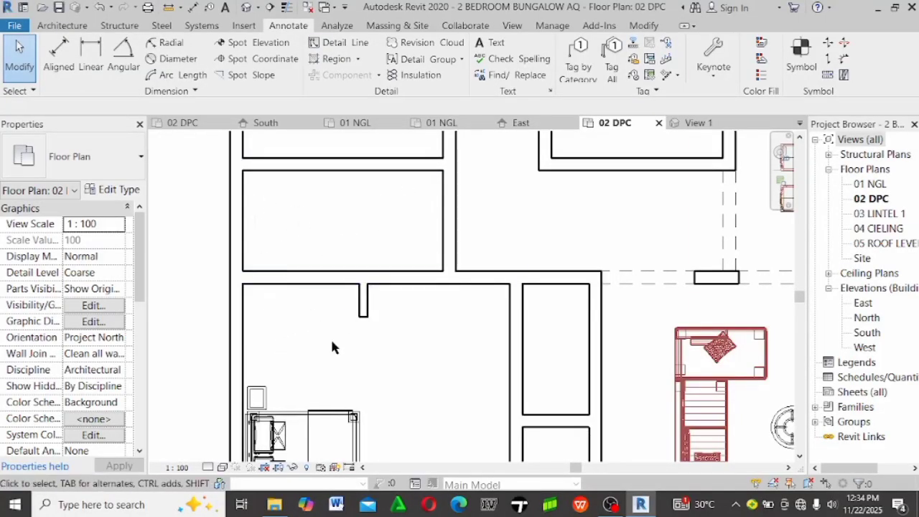
{"action": "scroll", "coordinate": [311, 176], "scroll_direction": "down", "scroll_amount": 4}
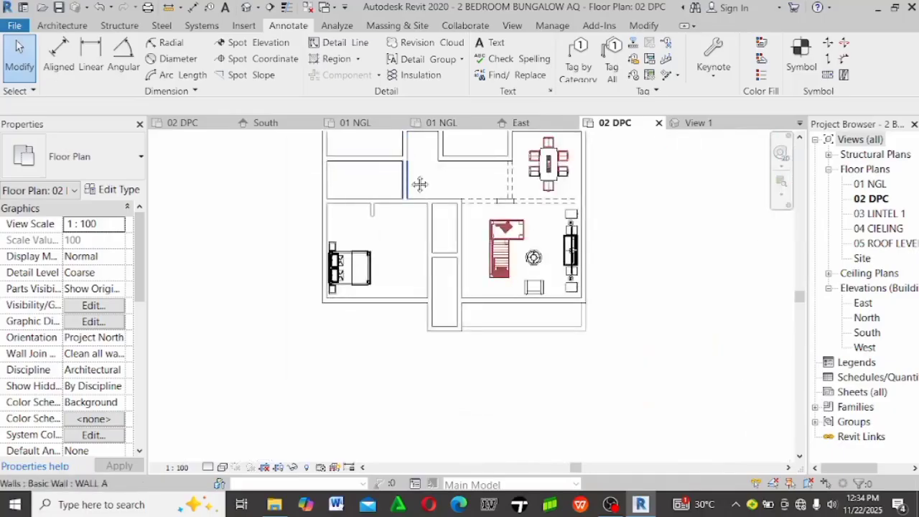
{"action": "scroll", "coordinate": [350, 213], "scroll_direction": "up", "scroll_amount": 3}
{"action": "middle_click_drag", "start_coordinate": [348, 208], "coordinate": [353, 263]}
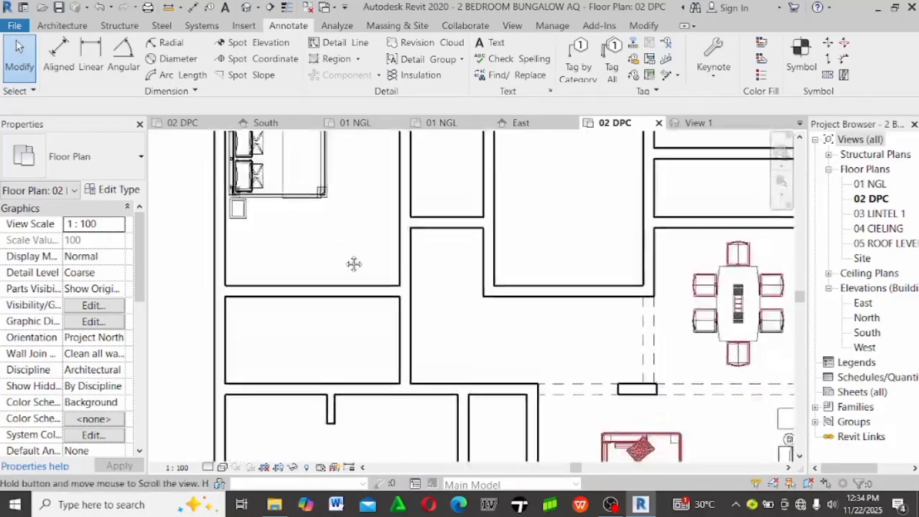
{"action": "left_click", "coordinate": [332, 419]}
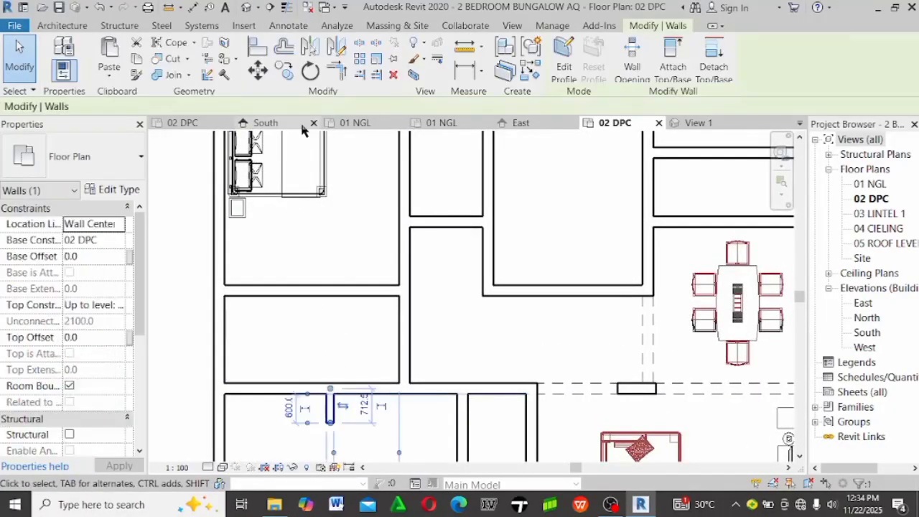
{"action": "left_click", "coordinate": [284, 72]}
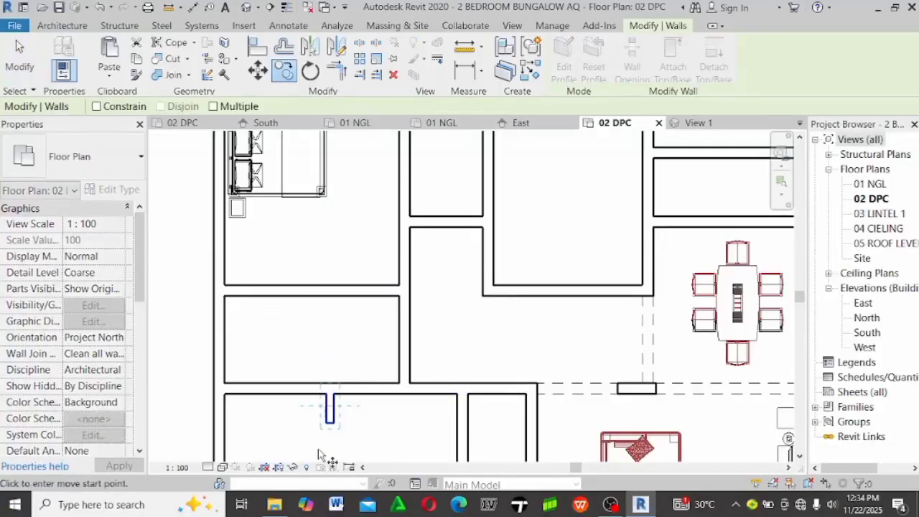
{"action": "left_click", "coordinate": [333, 425]}
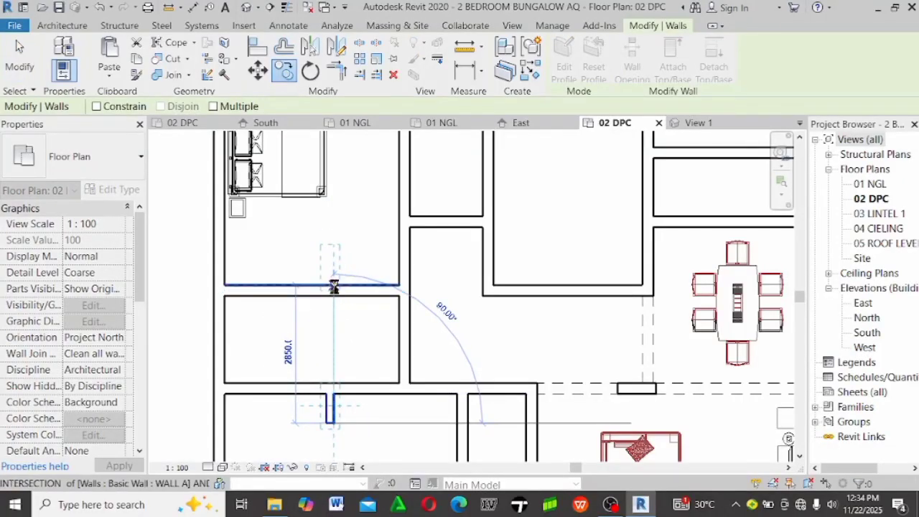
{"action": "left_click", "coordinate": [334, 285]}
{"action": "left_click", "coordinate": [339, 217]}
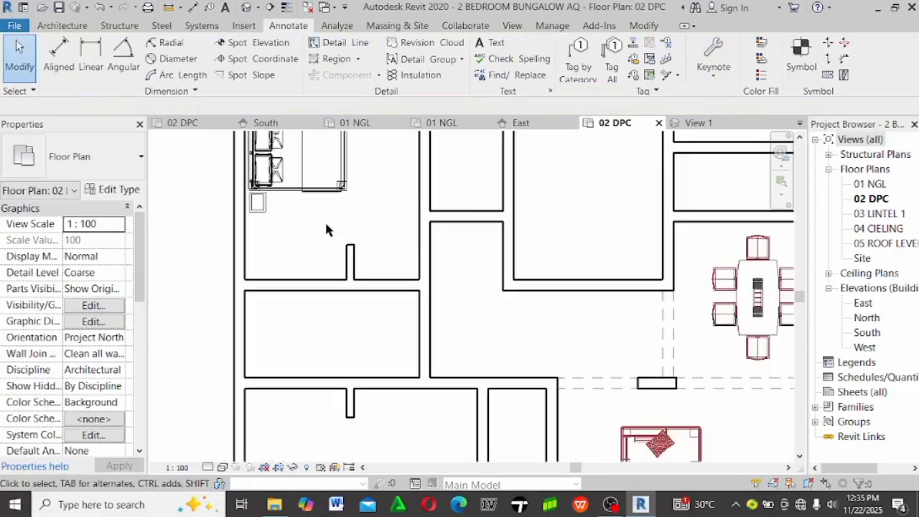
{"action": "scroll", "coordinate": [352, 318], "scroll_direction": "down", "scroll_amount": 3}
{"action": "scroll", "coordinate": [349, 256], "scroll_direction": "up", "scroll_amount": 2}
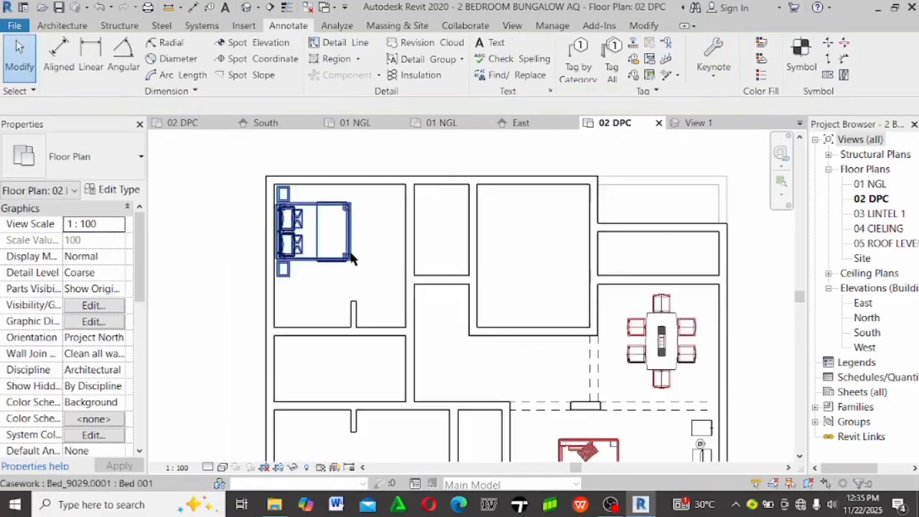
{"action": "scroll", "coordinate": [373, 228], "scroll_direction": "down", "scroll_amount": 2}
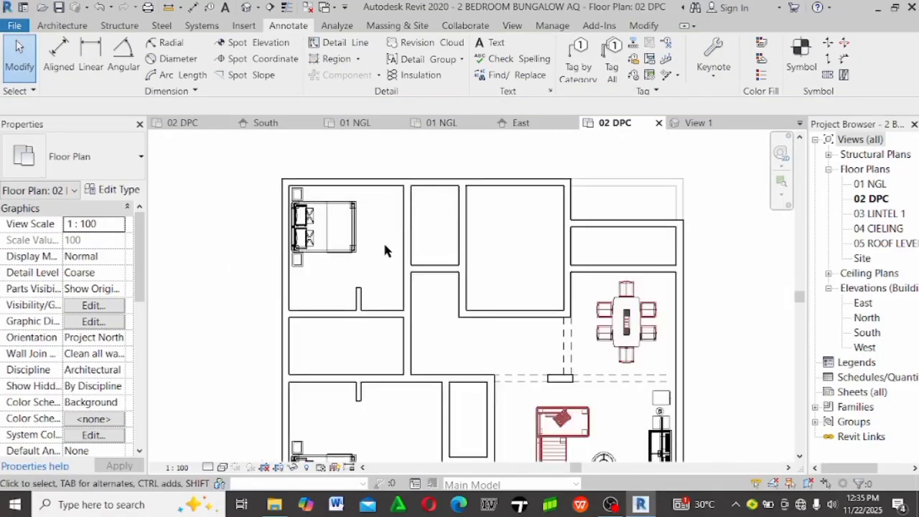
{"action": "scroll", "coordinate": [377, 235], "scroll_direction": "down", "scroll_amount": 2}
{"action": "scroll", "coordinate": [445, 349], "scroll_direction": "up", "scroll_amount": 1}
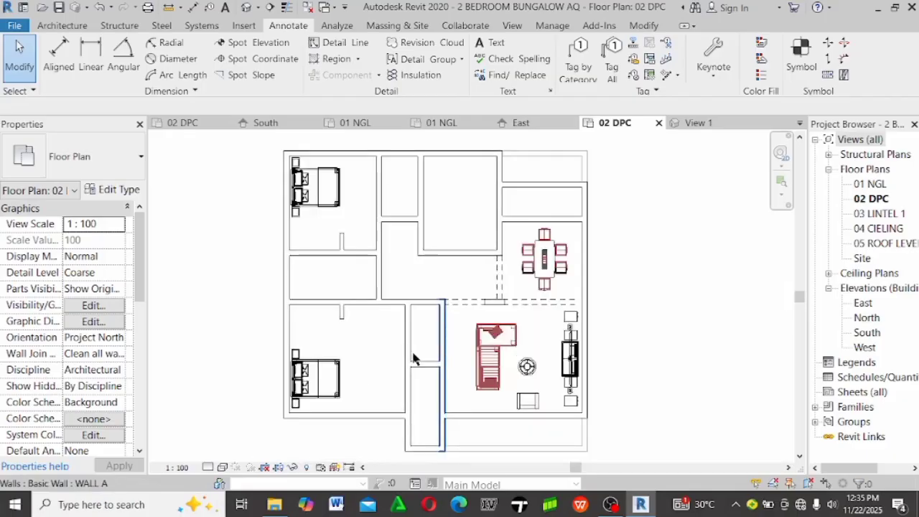
{"action": "scroll", "coordinate": [341, 384], "scroll_direction": "up", "scroll_amount": 2}
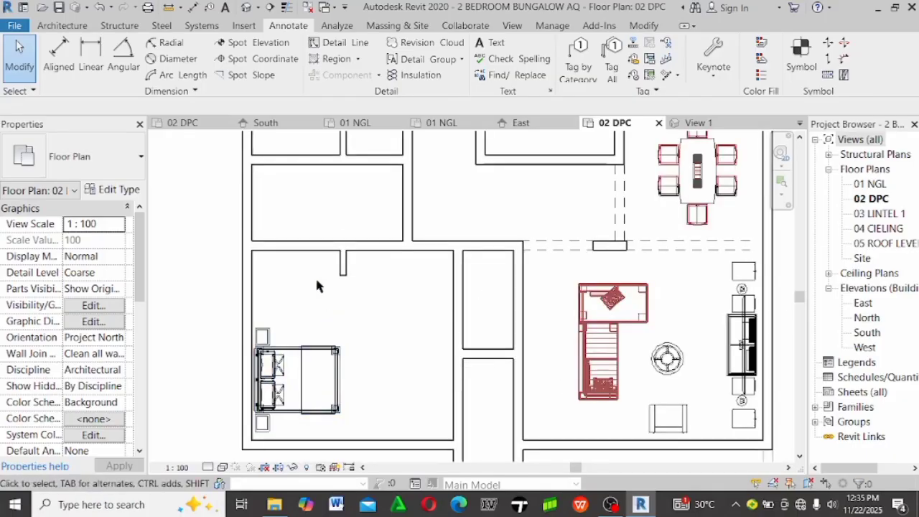
{"action": "scroll", "coordinate": [316, 276], "scroll_direction": "down", "scroll_amount": 2}
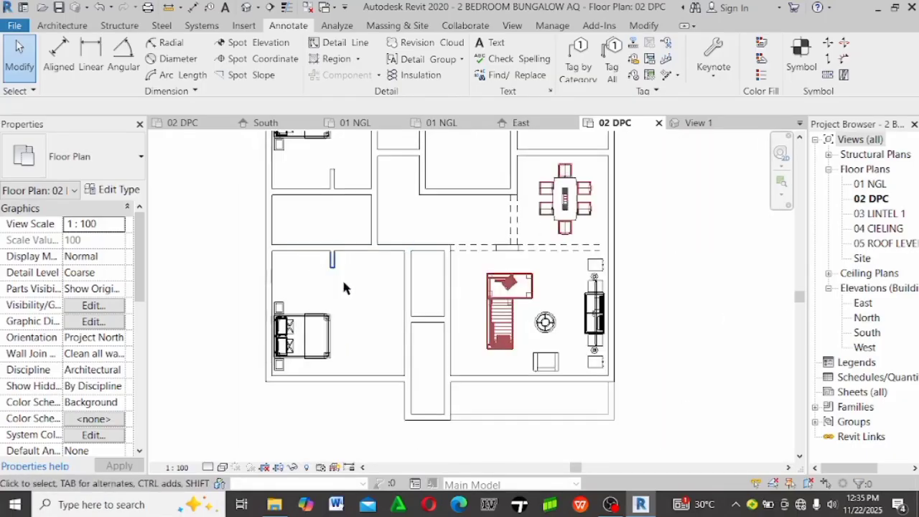
Start loading a new component family and browse the RAC 2009 library to the Baths folder in Plumbing Fixtures
{"action": "left_click", "coordinate": [62, 26]}
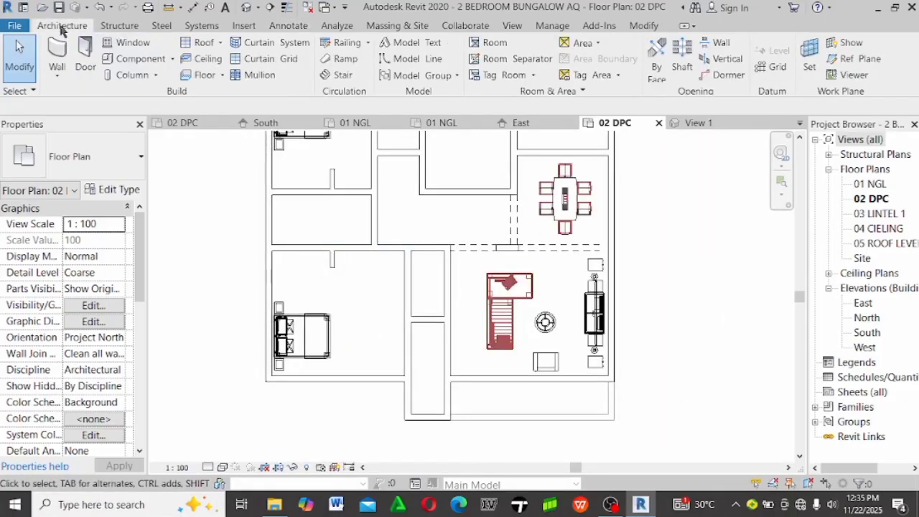
{"action": "left_click", "coordinate": [133, 59]}
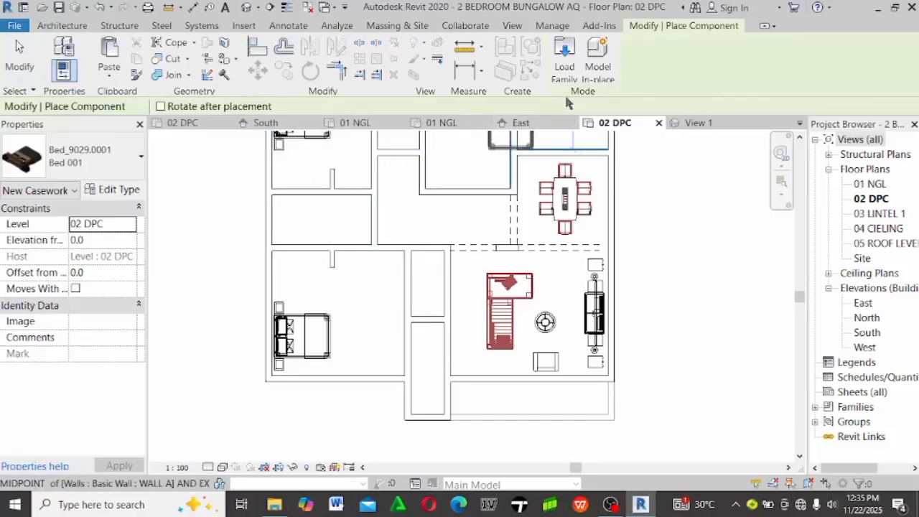
{"action": "left_click", "coordinate": [569, 75]}
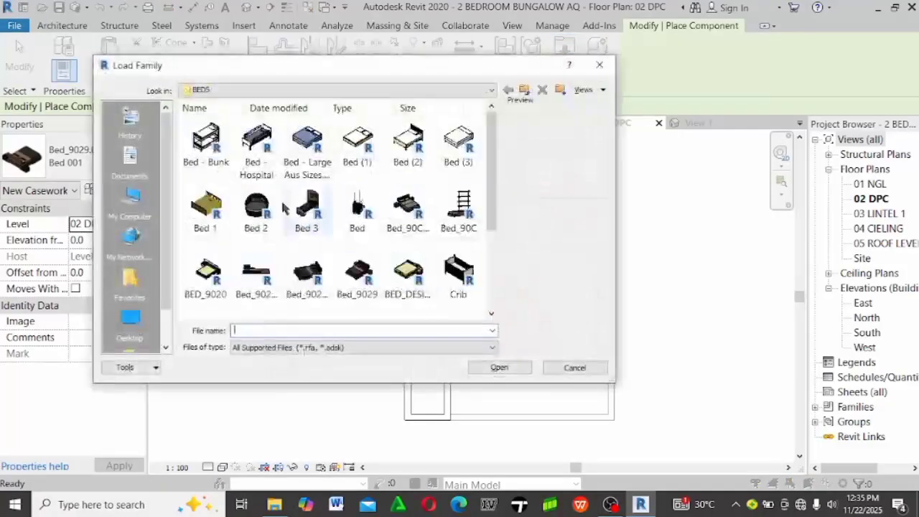
{"action": "left_click", "coordinate": [265, 213]}
{"action": "key", "text": "BackSpace"}
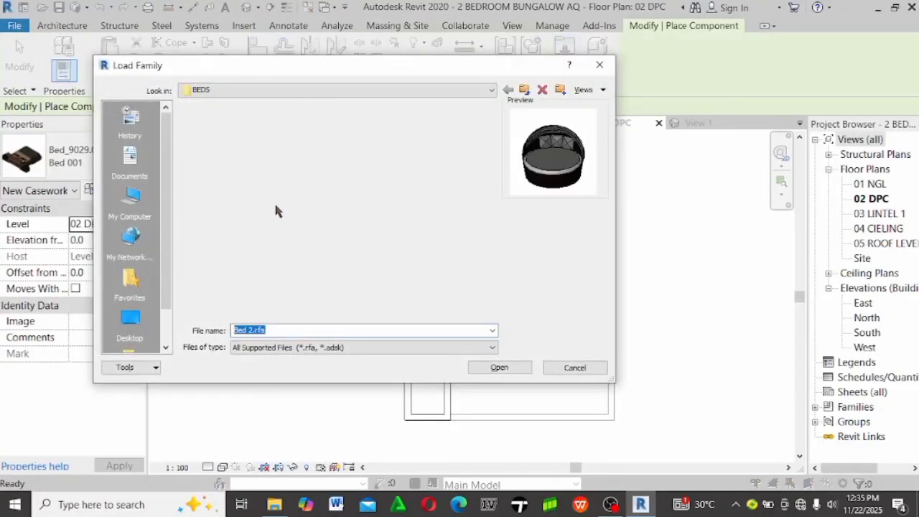
{"action": "key", "text": "BackSpace"}
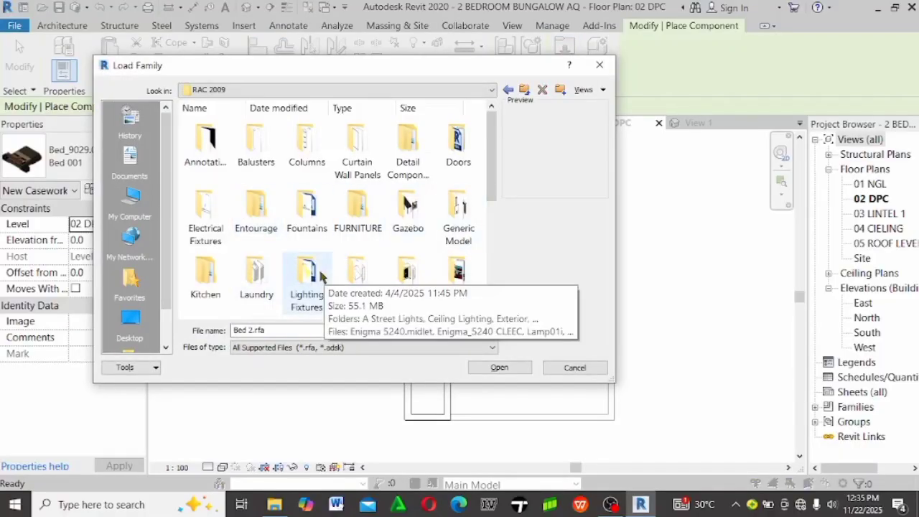
{"action": "scroll", "coordinate": [313, 295], "scroll_direction": "down", "scroll_amount": 2}
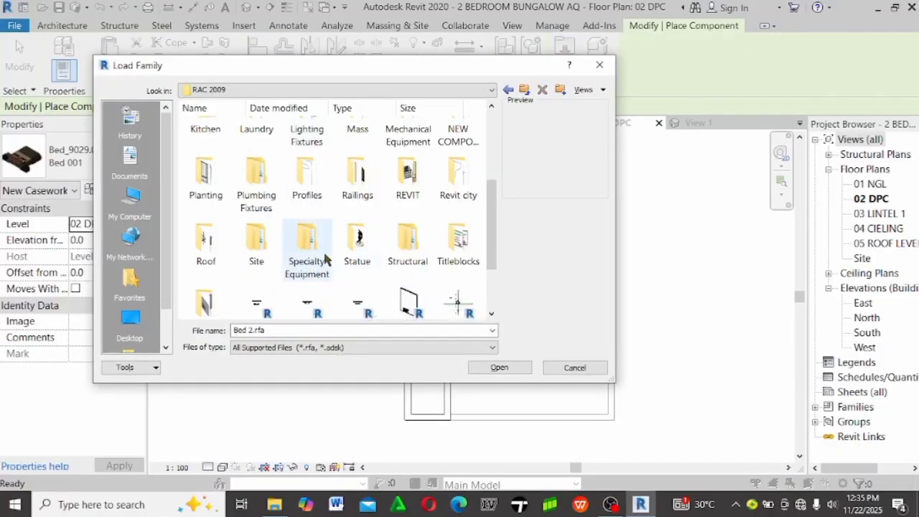
{"action": "double_click", "coordinate": [263, 201]}
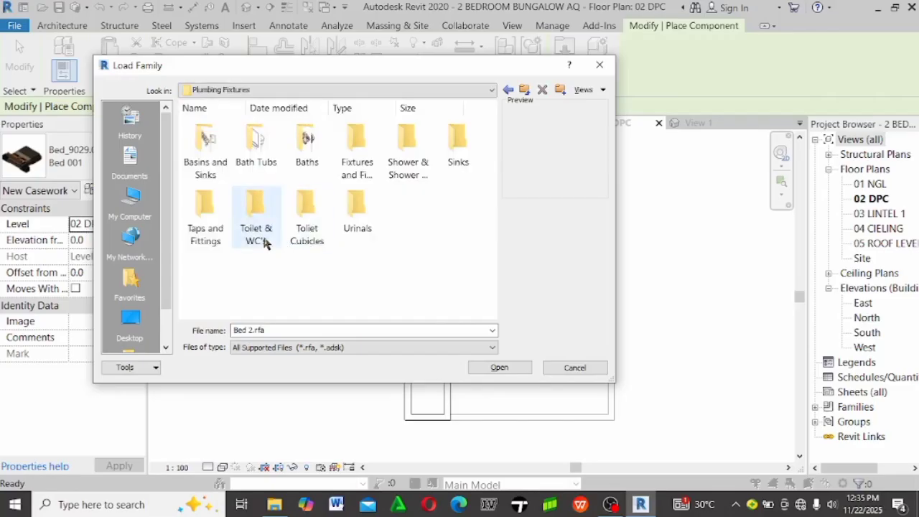
{"action": "double_click", "coordinate": [323, 150]}
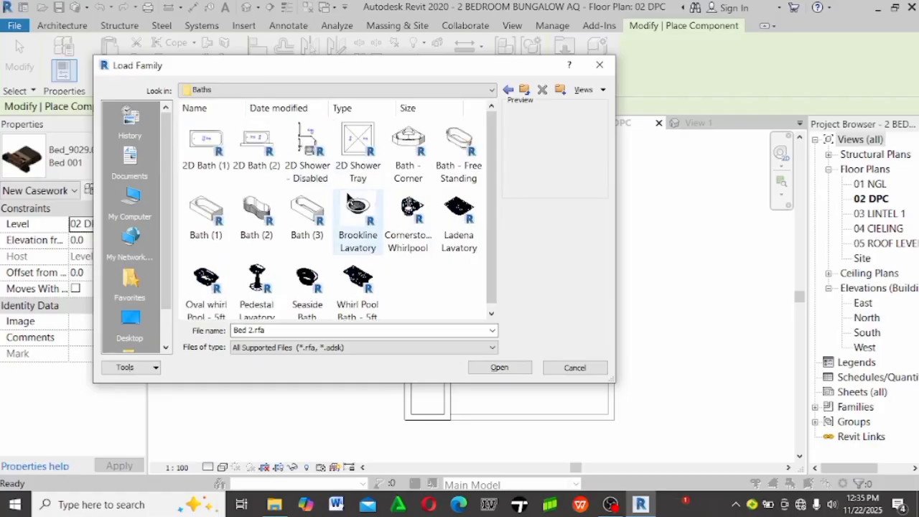
Look through the enlarged bath family thumbnails and load the 2D Shower Tray family
{"action": "scroll", "coordinate": [348, 196], "scroll_direction": "up", "scroll_amount": 2, "text": "ctrl"}
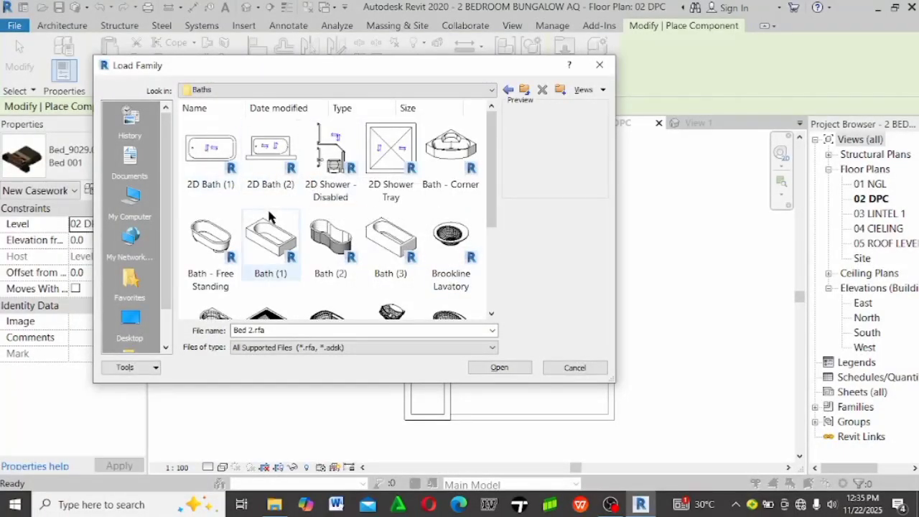
{"action": "scroll", "coordinate": [269, 214], "scroll_direction": "down", "scroll_amount": 3}
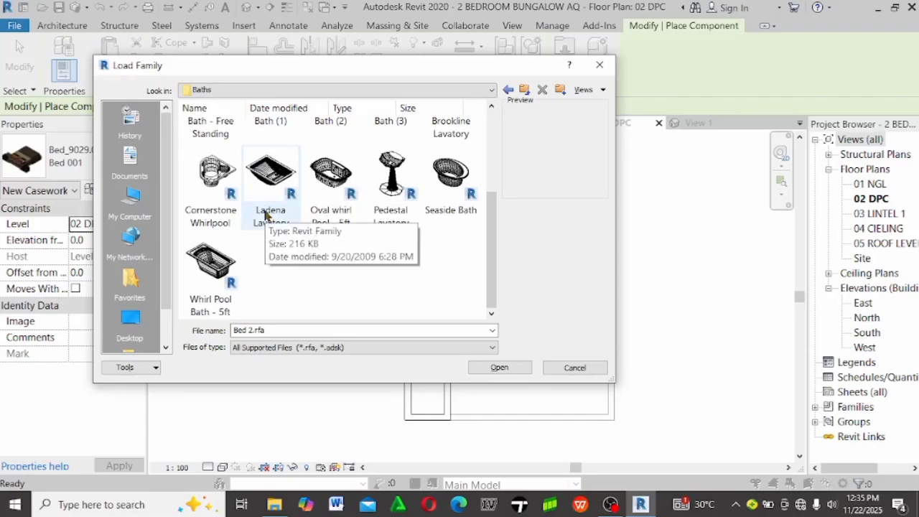
{"action": "scroll", "coordinate": [267, 214], "scroll_direction": "up", "scroll_amount": 3}
{"action": "scroll", "coordinate": [266, 213], "scroll_direction": "down", "scroll_amount": 3}
{"action": "scroll", "coordinate": [266, 213], "scroll_direction": "up", "scroll_amount": 4}
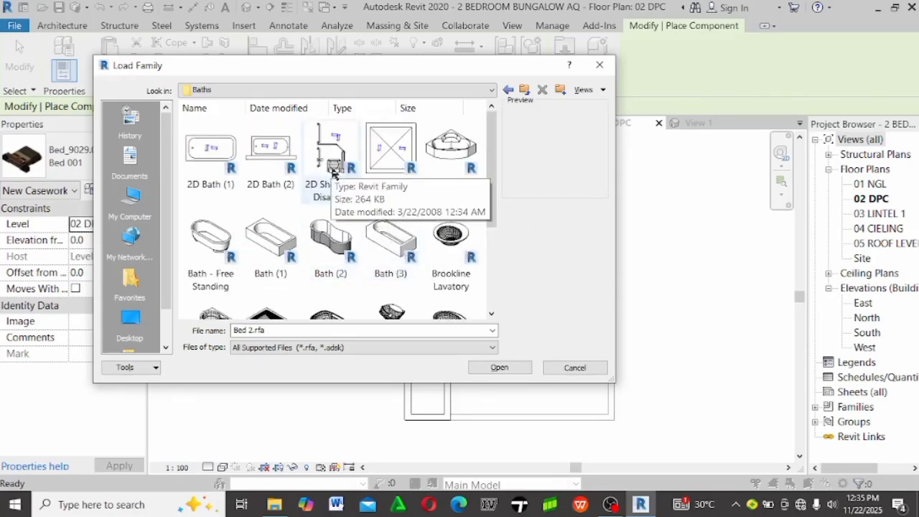
{"action": "double_click", "coordinate": [405, 152]}
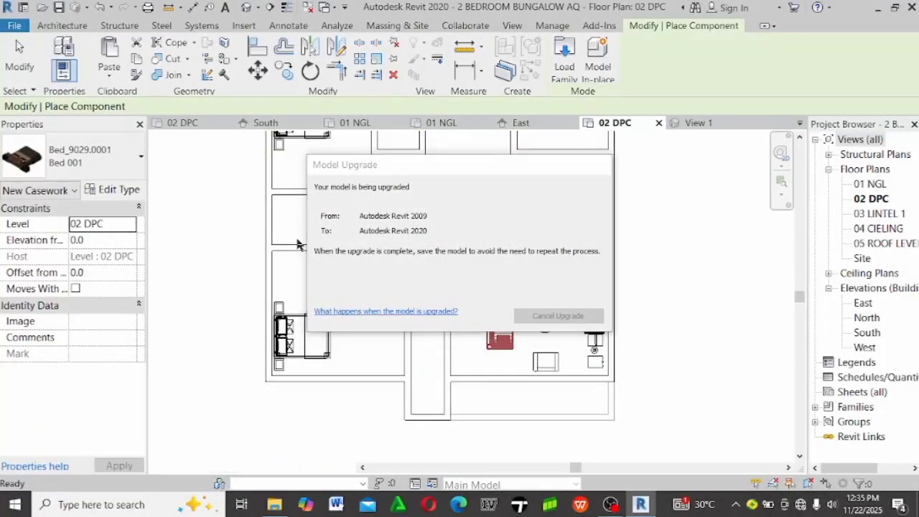
Place 2D Shower Trays in the upper-left corner of the room between the left bedrooms and the upper-right corner of the narrow room beside the upper bedroom
{"action": "scroll", "coordinate": [287, 242], "scroll_direction": "up", "scroll_amount": 5}
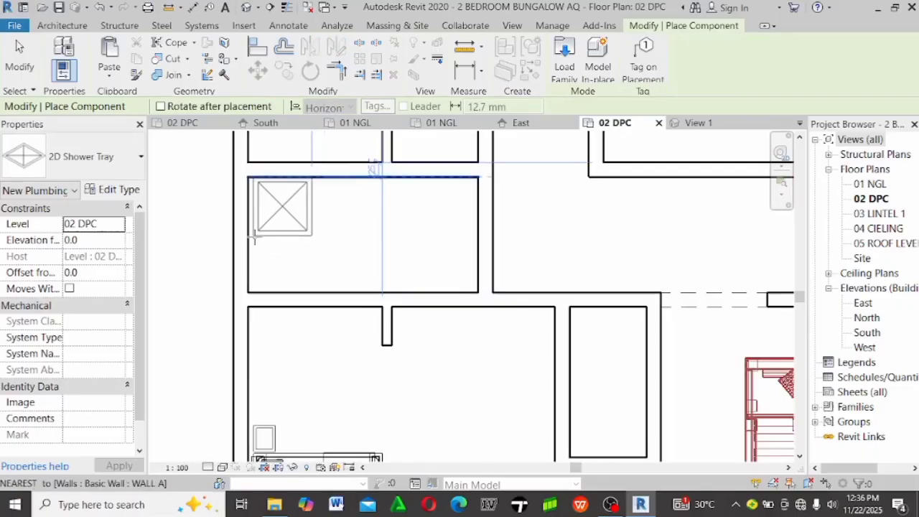
{"action": "scroll", "coordinate": [280, 241], "scroll_direction": "down", "scroll_amount": 4}
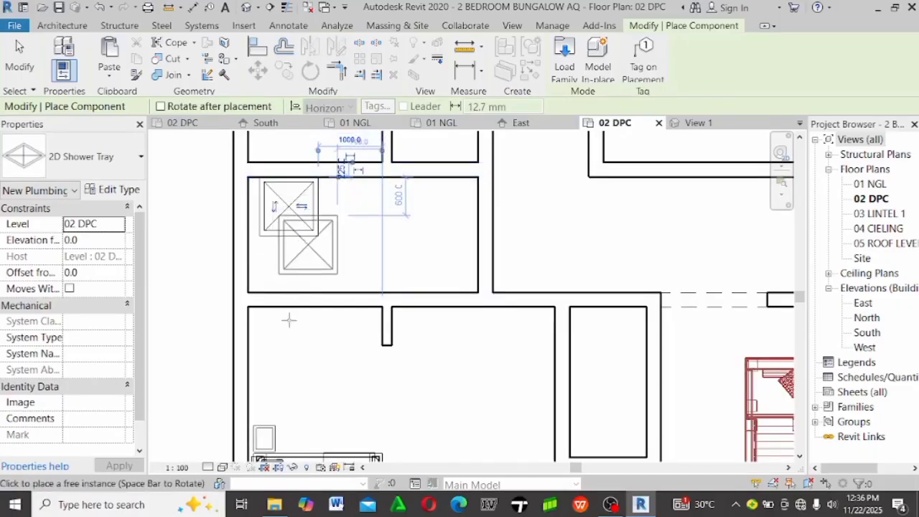
{"action": "scroll", "coordinate": [305, 242], "scroll_direction": "up", "scroll_amount": 2}
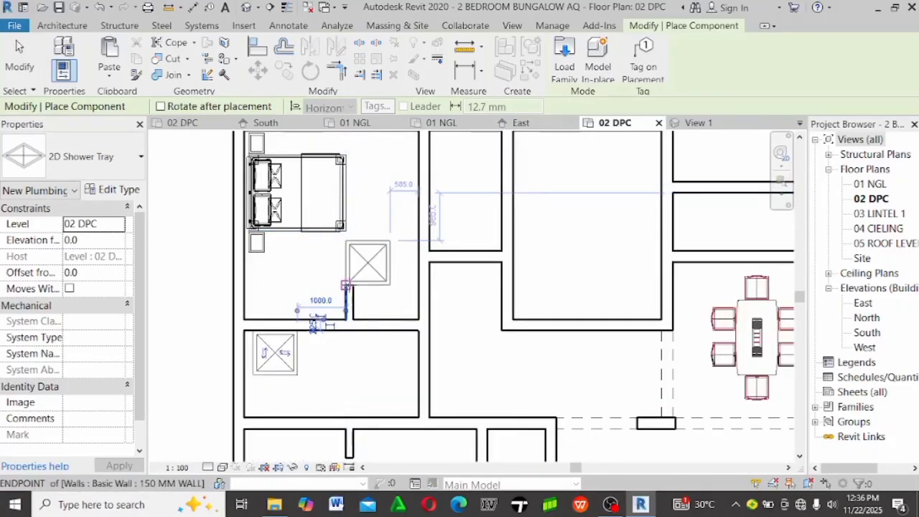
{"action": "scroll", "coordinate": [316, 244], "scroll_direction": "down", "scroll_amount": 2}
{"action": "scroll", "coordinate": [434, 223], "scroll_direction": "up", "scroll_amount": 3}
{"action": "scroll", "coordinate": [434, 223], "scroll_direction": "up", "scroll_amount": 2}
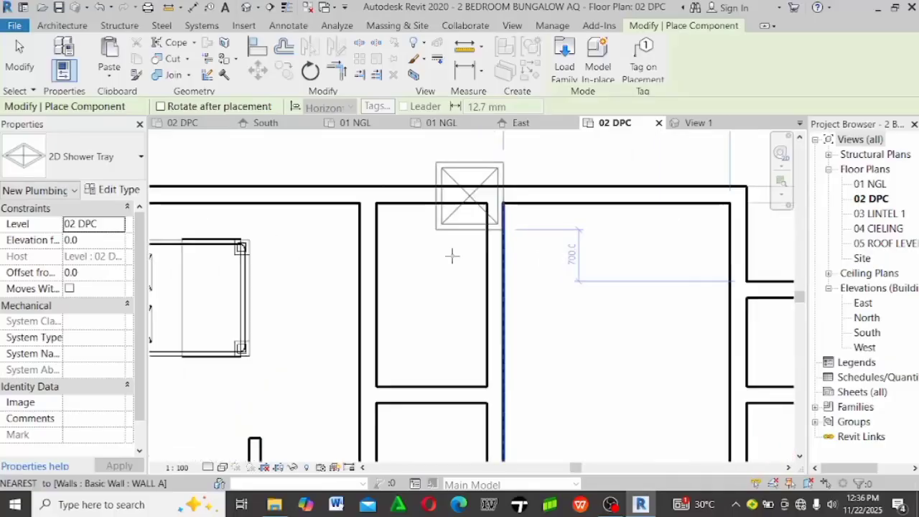
{"action": "left_click", "coordinate": [418, 267]}
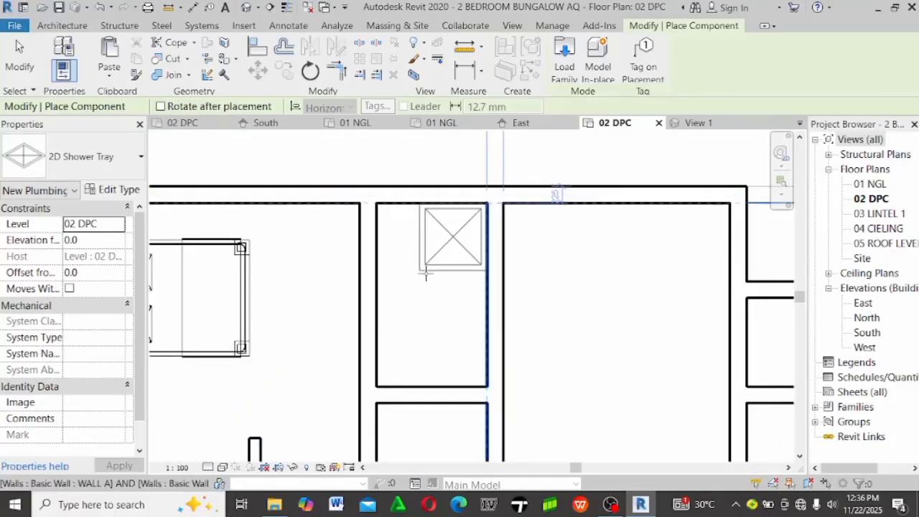
{"action": "scroll", "coordinate": [431, 244], "scroll_direction": "down", "scroll_amount": 3}
{"action": "scroll", "coordinate": [393, 270], "scroll_direction": "up", "scroll_amount": 2}
{"action": "scroll", "coordinate": [395, 268], "scroll_direction": "up", "scroll_amount": 2}
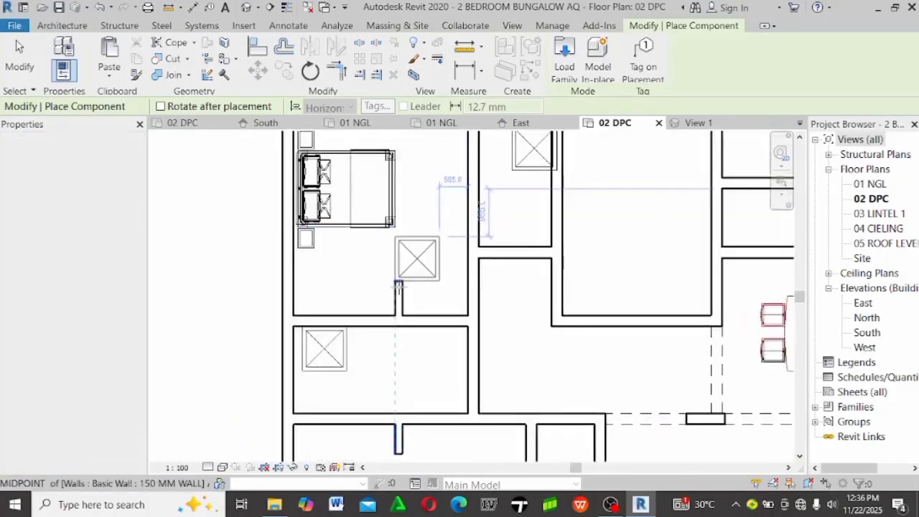
{"action": "scroll", "coordinate": [402, 272], "scroll_direction": "down", "scroll_amount": 1}
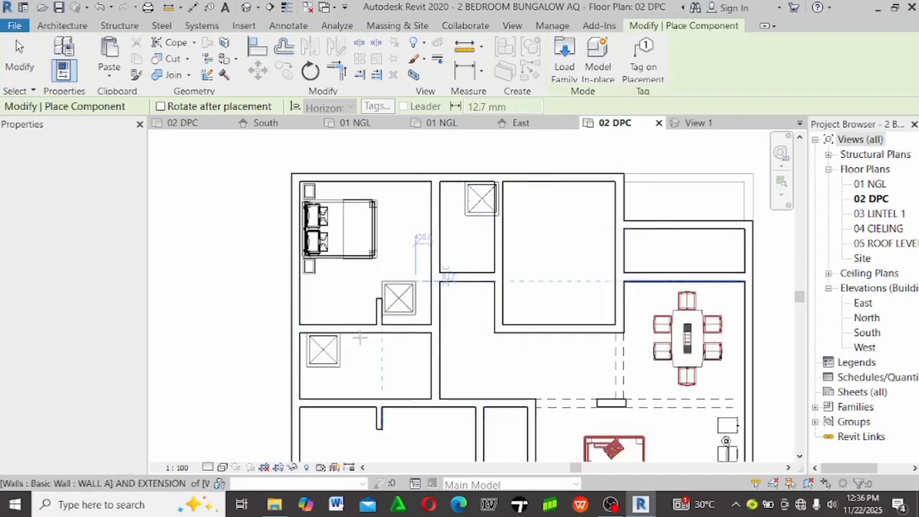
{"action": "scroll", "coordinate": [431, 287], "scroll_direction": "up", "scroll_amount": 4}
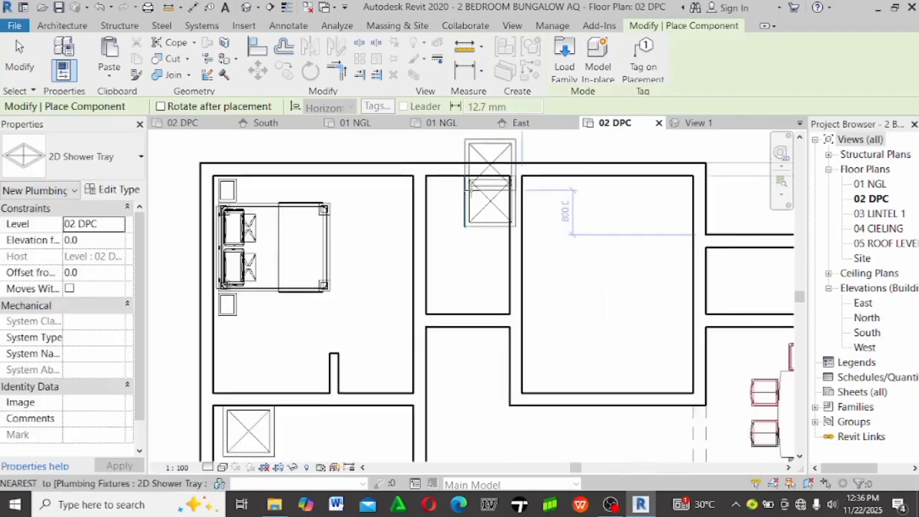
{"action": "key", "text": "Escape"}
{"action": "key", "text": "Escape"}
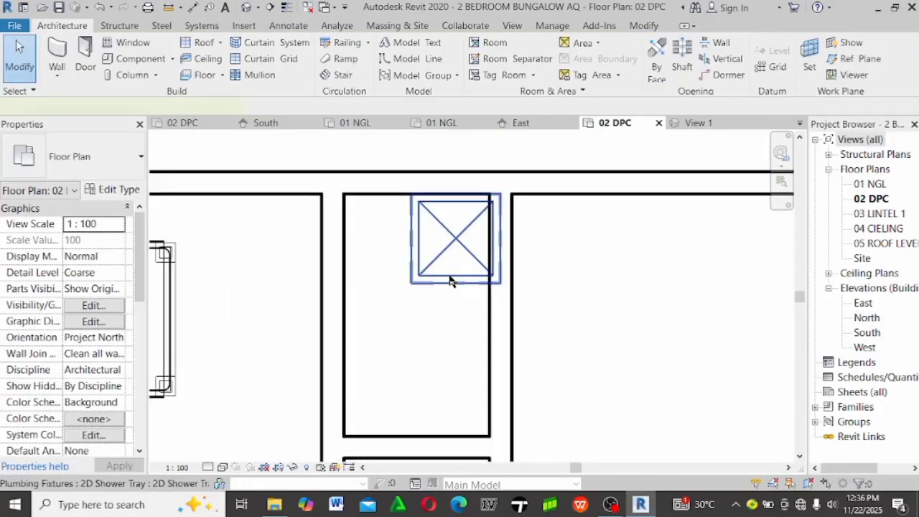
Nudge the shower tray in the narrow upper room left until it clears the room's right wall
{"action": "left_click", "coordinate": [450, 280]}
{"action": "key", "text": "Left"}
{"action": "key", "text": "Left"}
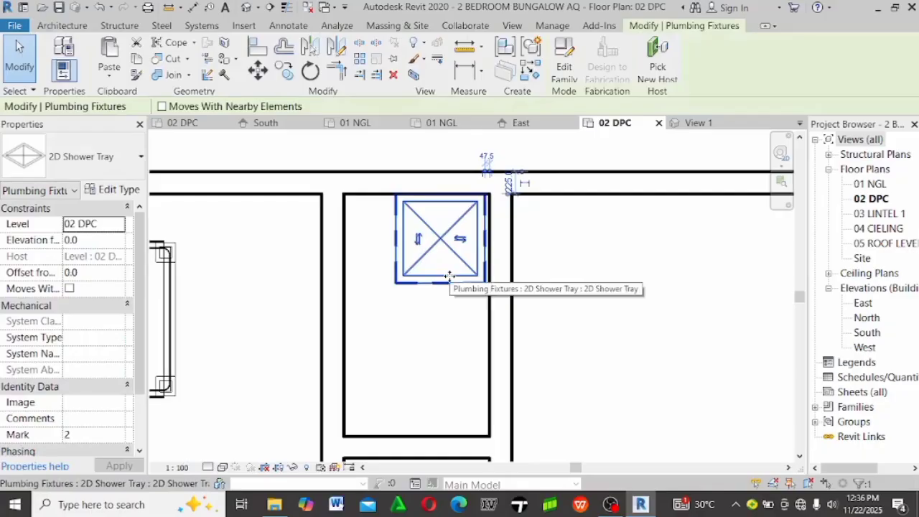
{"action": "scroll", "coordinate": [430, 302], "scroll_direction": "down", "scroll_amount": 4}
{"action": "scroll", "coordinate": [370, 309], "scroll_direction": "down", "scroll_amount": 1}
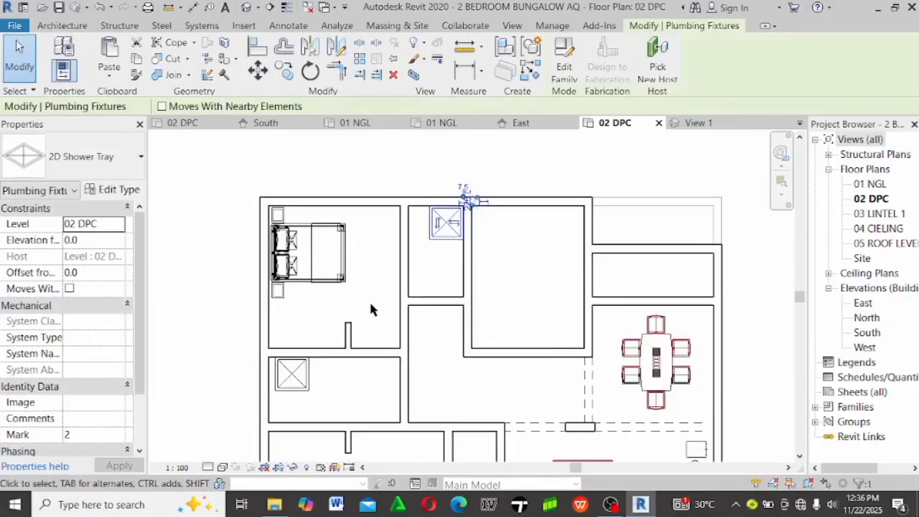
{"action": "key", "text": "Escape"}
Duplicate the type of the shower tray between the two left bedrooms as 2D Shower Tray 2
{"action": "scroll", "coordinate": [298, 392], "scroll_direction": "up", "scroll_amount": 3}
{"action": "left_click", "coordinate": [290, 353]}
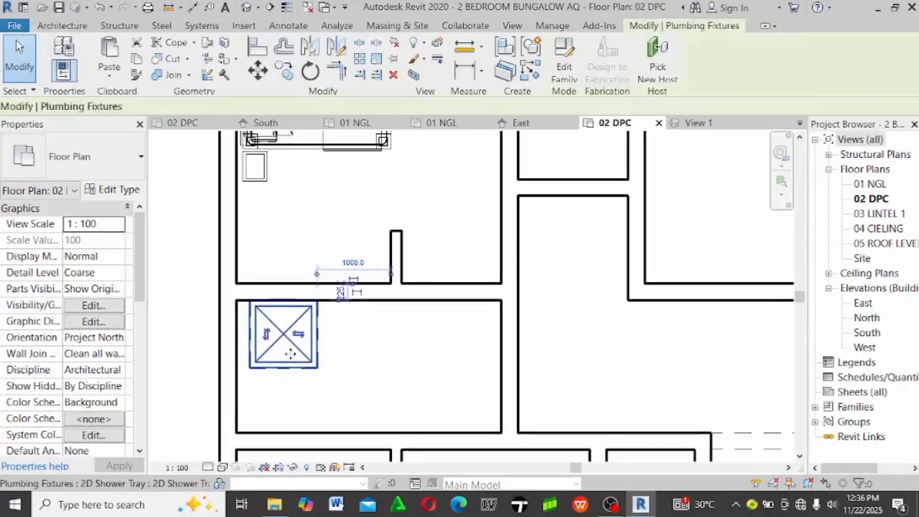
{"action": "left_click", "coordinate": [299, 375]}
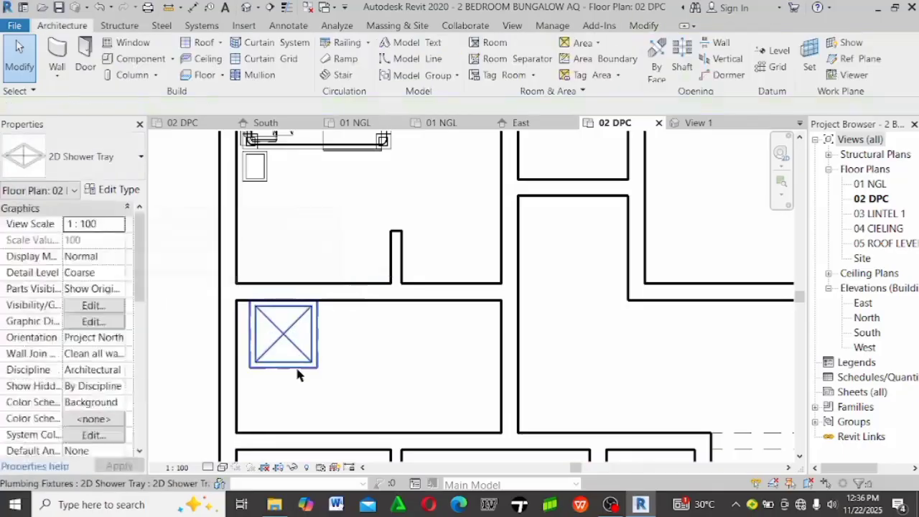
{"action": "left_click", "coordinate": [287, 345]}
{"action": "left_click", "coordinate": [115, 189]}
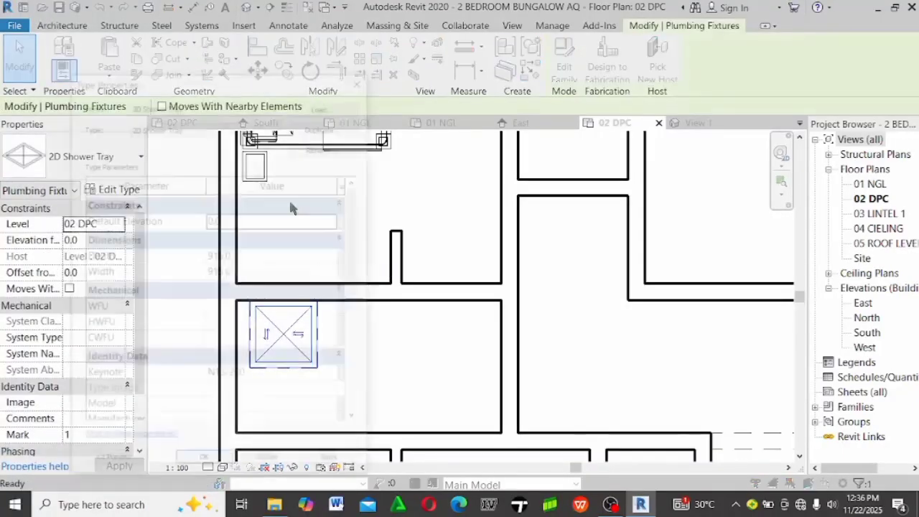
{"action": "left_click", "coordinate": [327, 125]}
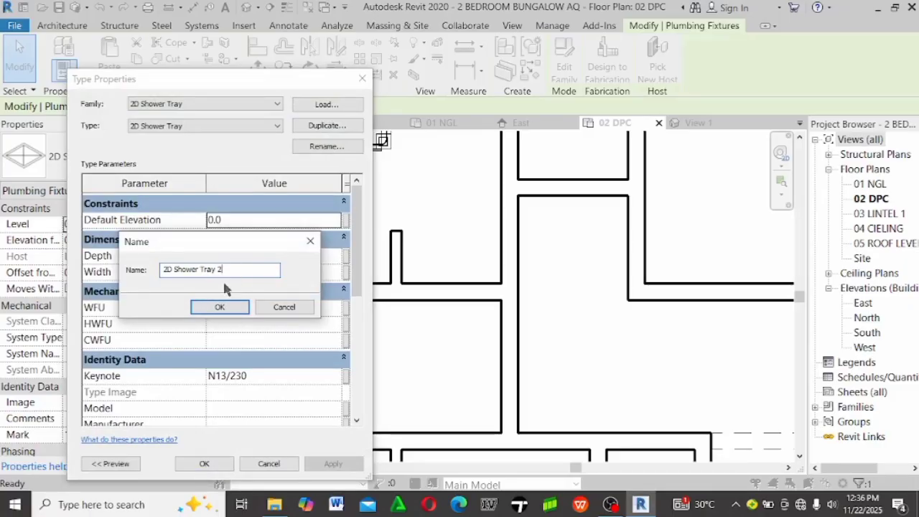
{"action": "left_click", "coordinate": [231, 306]}
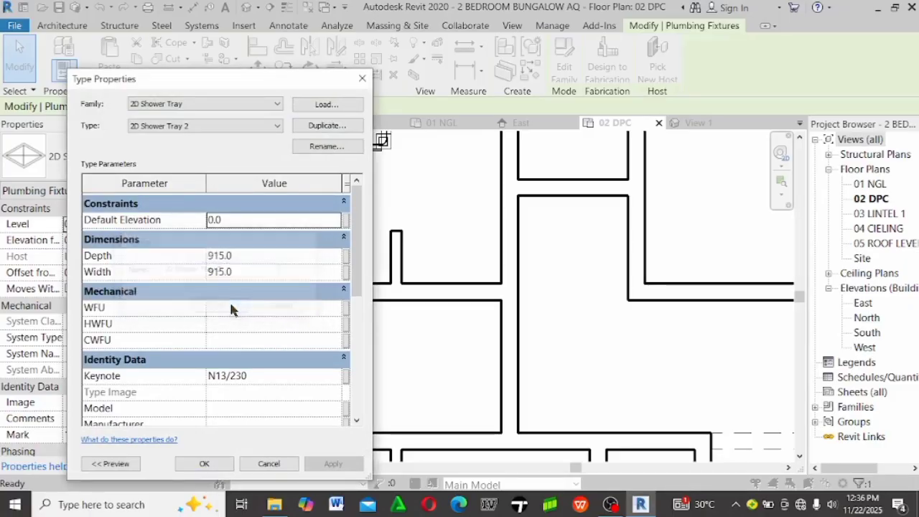
Set the 2D Shower Tray 2 type's depth to 900 mm and width to 1800 mm
{"action": "left_click", "coordinate": [242, 257]}
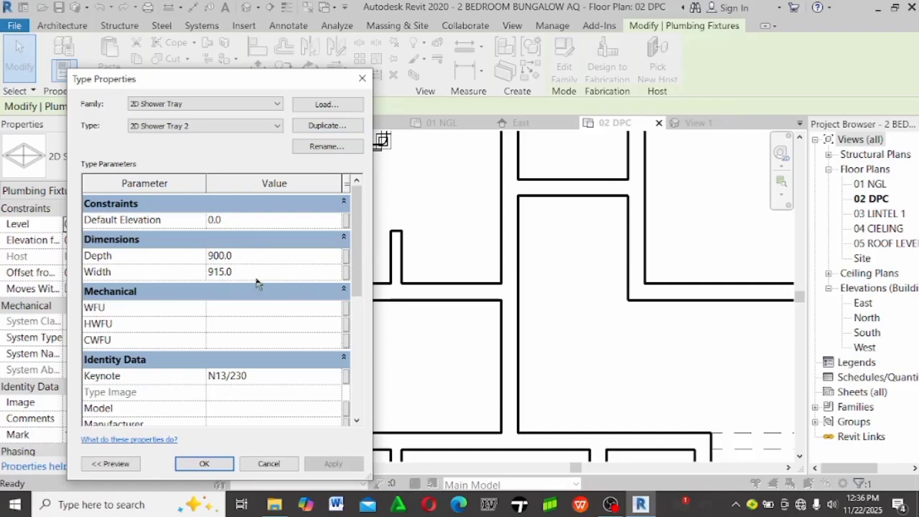
{"action": "left_click", "coordinate": [255, 267]}
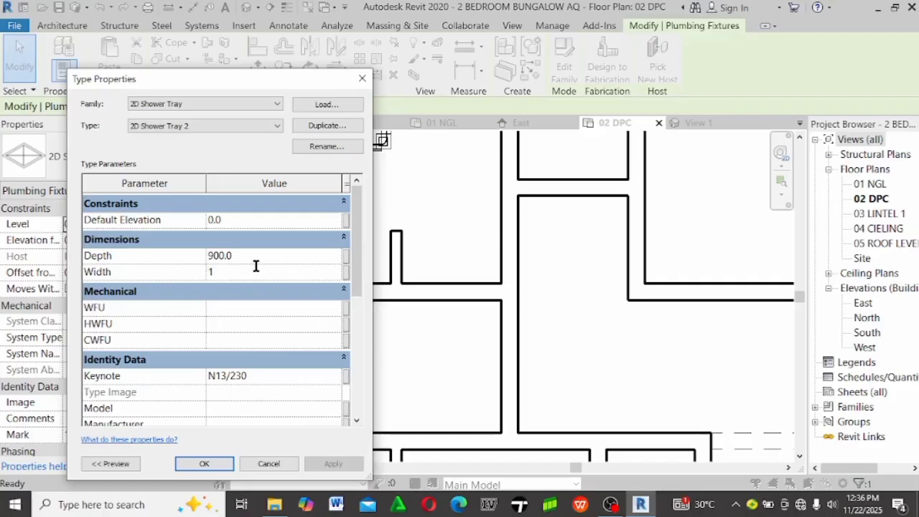
{"action": "left_click", "coordinate": [230, 465]}
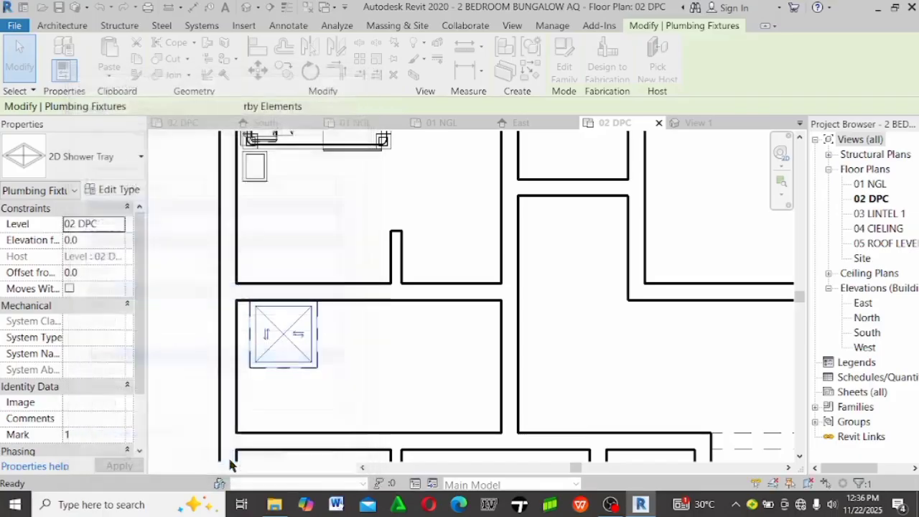
Swap the 2D Shower Tray 2 type's dimensions to a depth of 1800 mm and a width of 900 mm
{"action": "left_click", "coordinate": [123, 192]}
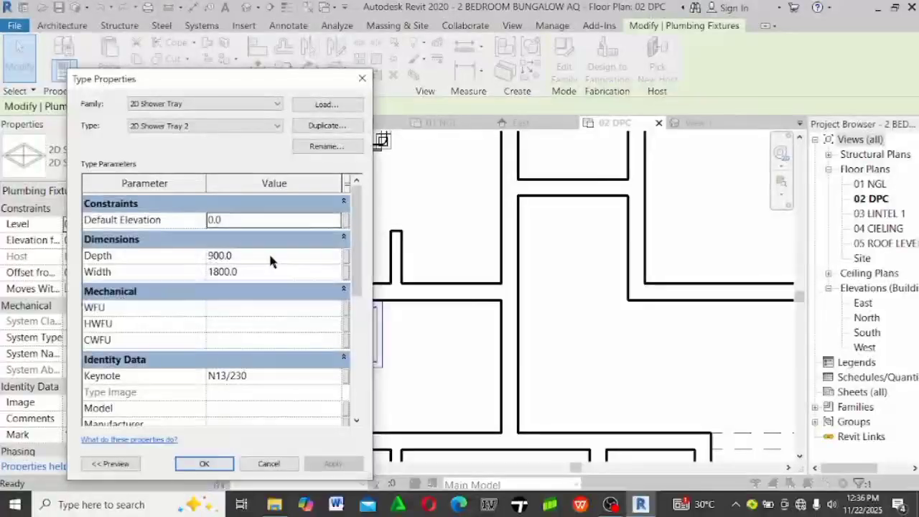
{"action": "left_click", "coordinate": [272, 254]}
{"action": "left_click", "coordinate": [272, 252]}
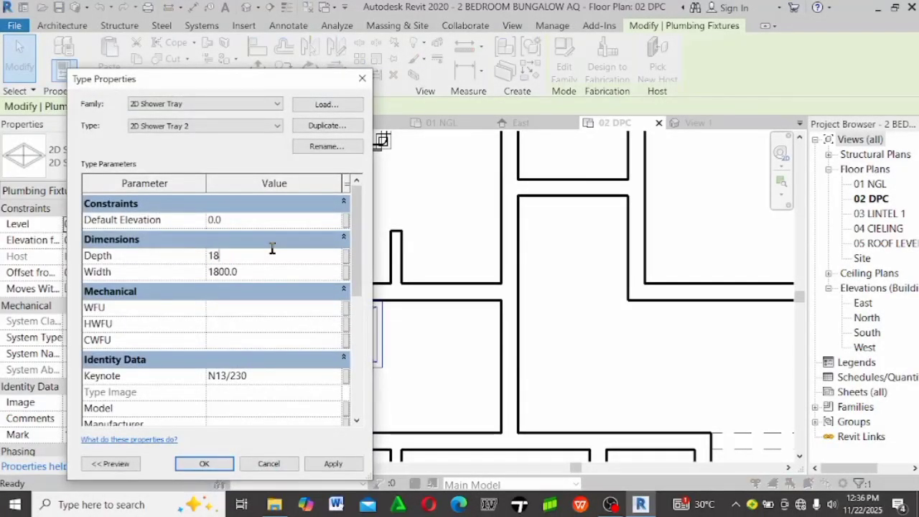
{"action": "left_click", "coordinate": [280, 271]}
{"action": "left_click", "coordinate": [280, 269]}
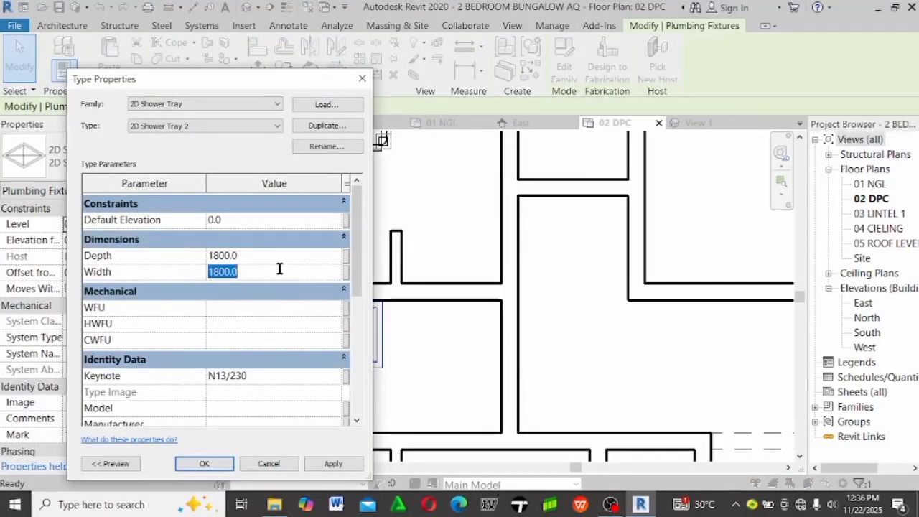
{"action": "left_click", "coordinate": [204, 463]}
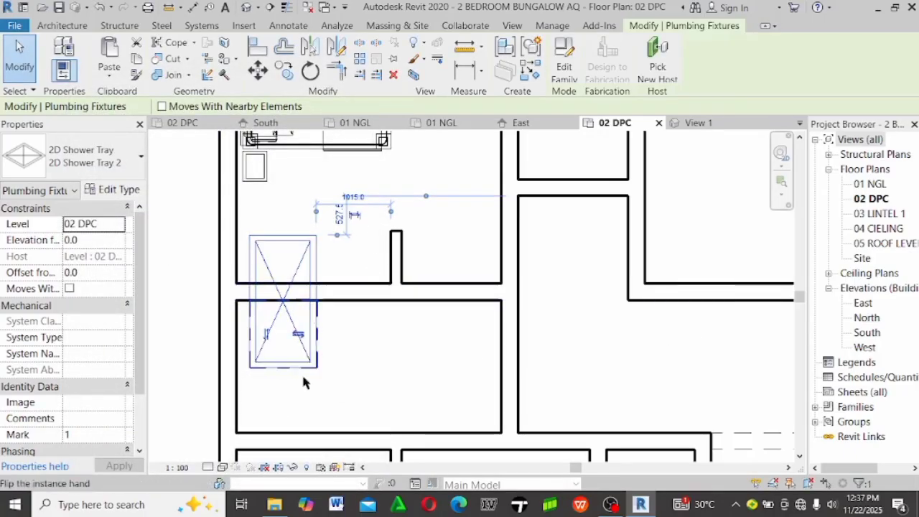
Move the 2D Shower Tray 2 down into the room between the two left bedrooms, against its left end
{"action": "left_click_drag", "start_coordinate": [288, 369], "coordinate": [285, 427]}
{"action": "left_click", "coordinate": [308, 344]}
{"action": "scroll", "coordinate": [314, 349], "scroll_direction": "down", "scroll_amount": 2}
{"action": "scroll", "coordinate": [302, 388], "scroll_direction": "up", "scroll_amount": 2}
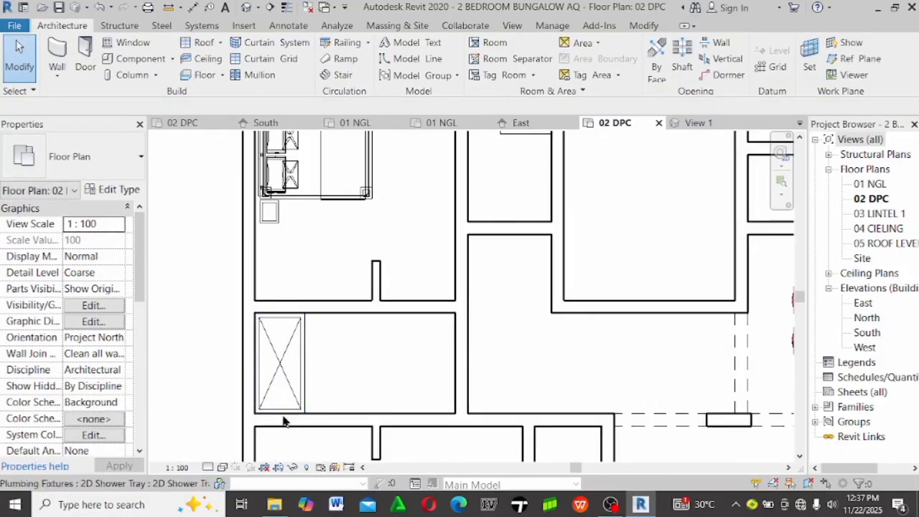
{"action": "scroll", "coordinate": [314, 413], "scroll_direction": "down", "scroll_amount": 3}
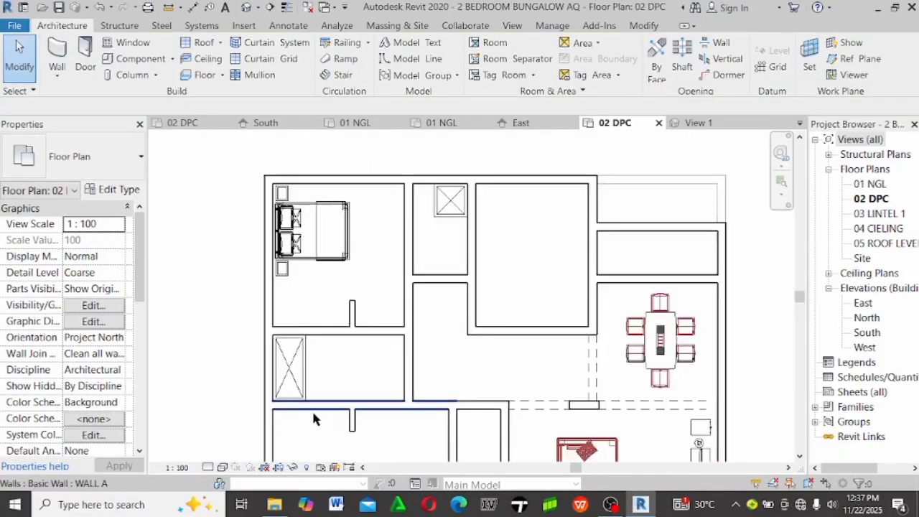
Set the 2D Shower Tray type's width to 1500 mm for the tray in the narrow upper room
{"action": "scroll", "coordinate": [388, 267], "scroll_direction": "up", "scroll_amount": 5}
{"action": "left_click", "coordinate": [395, 285]}
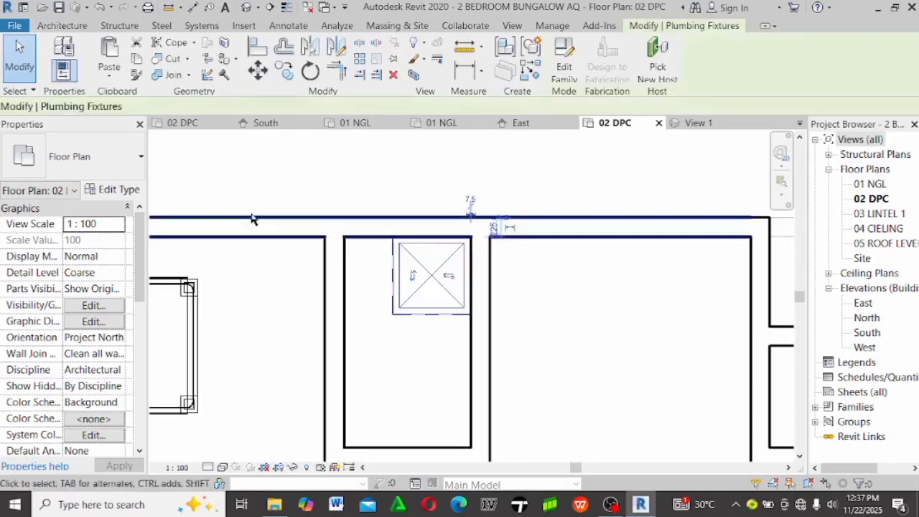
{"action": "left_click", "coordinate": [133, 189]}
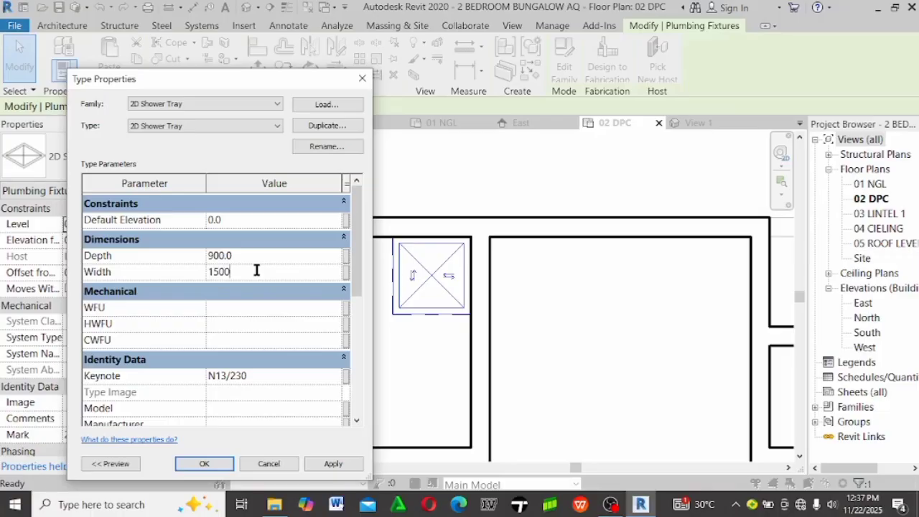
{"action": "left_click", "coordinate": [202, 463]}
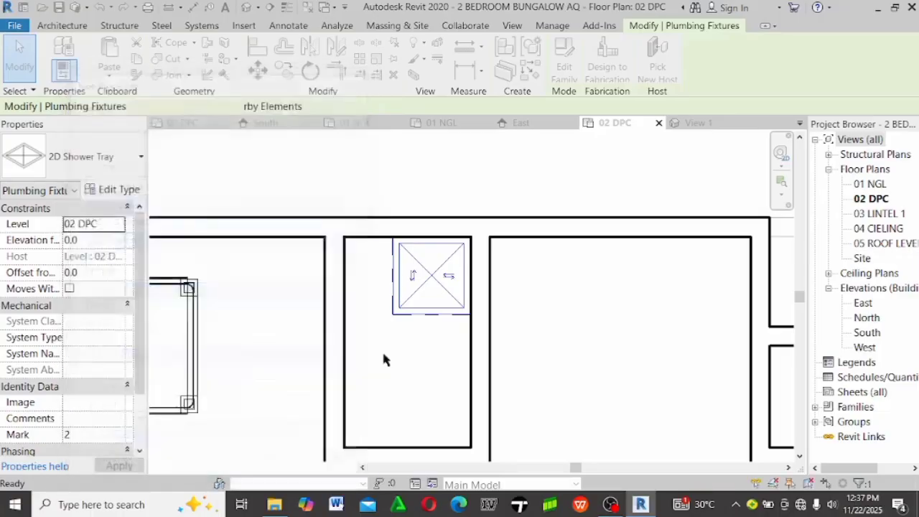
Reposition the widened shower tray to span between the side walls at the upper end of the narrow room
{"action": "left_click_drag", "start_coordinate": [417, 320], "coordinate": [353, 306]}
{"action": "left_click", "coordinate": [417, 188]}
{"action": "scroll", "coordinate": [417, 189], "scroll_direction": "down", "scroll_amount": 3}
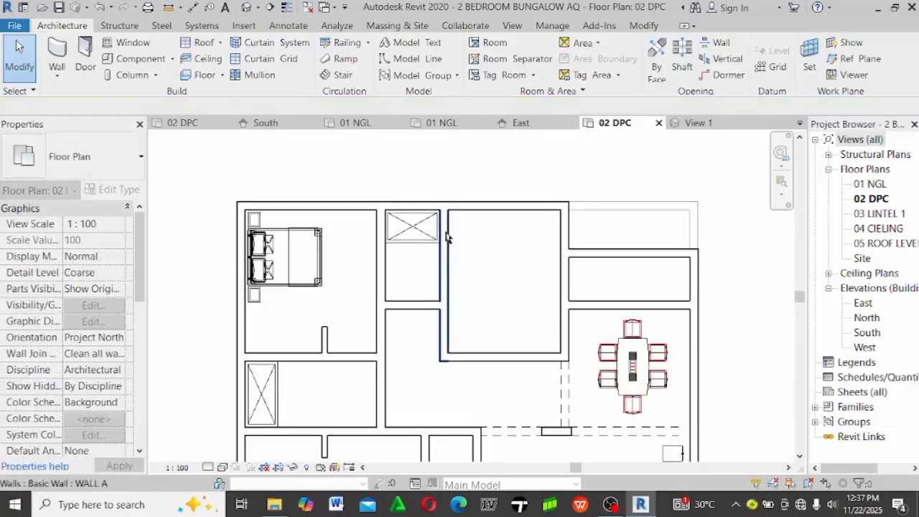
Place M_Single-Flush 900mm doors from the corridor into the lower-left bedroom's upper wall and the upper-left bedroom's right wall
{"action": "scroll", "coordinate": [444, 336], "scroll_direction": "up", "scroll_amount": 1}
{"action": "scroll", "coordinate": [406, 267], "scroll_direction": "up", "scroll_amount": 2}
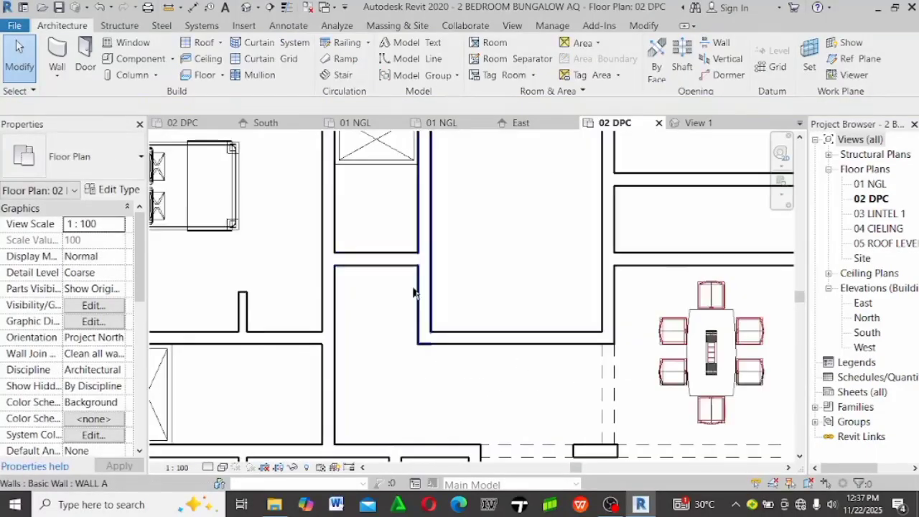
{"action": "scroll", "coordinate": [341, 327], "scroll_direction": "down", "scroll_amount": 4}
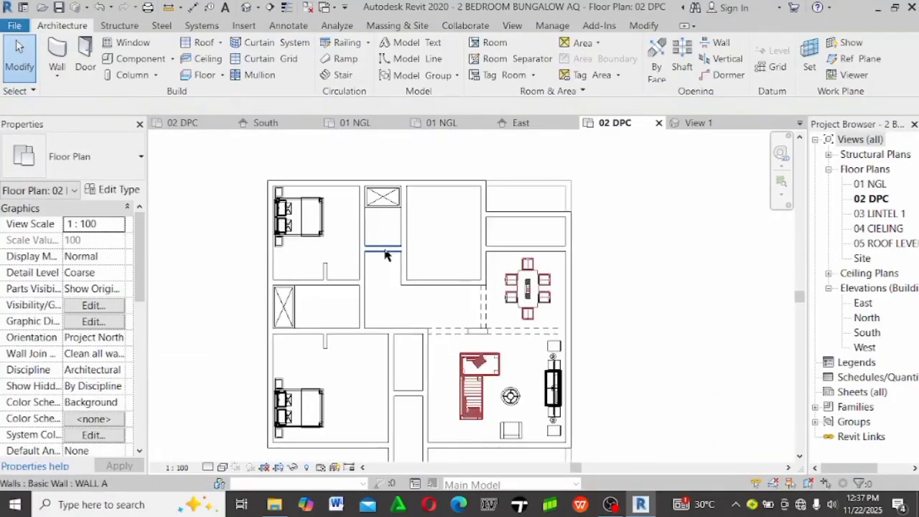
{"action": "left_click", "coordinate": [86, 61]}
{"action": "left_click", "coordinate": [109, 158]}
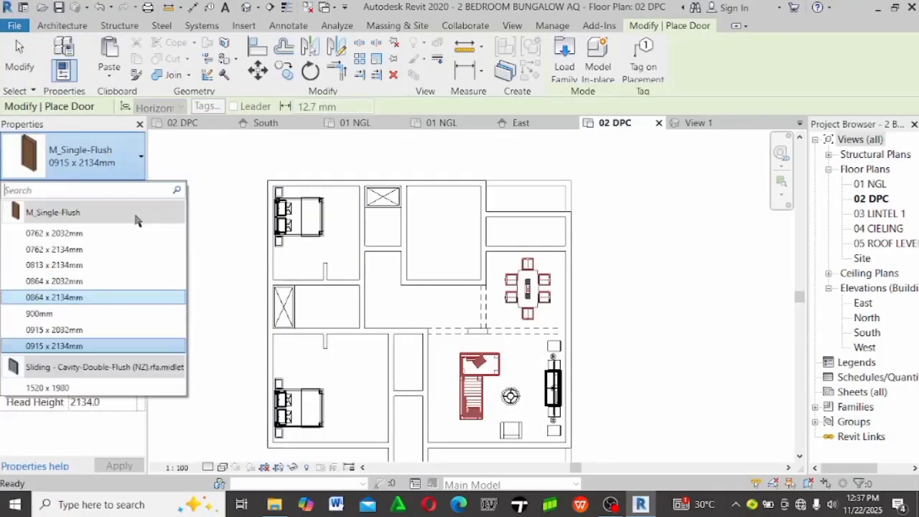
{"action": "left_click", "coordinate": [91, 319]}
{"action": "scroll", "coordinate": [383, 323], "scroll_direction": "up", "scroll_amount": 5}
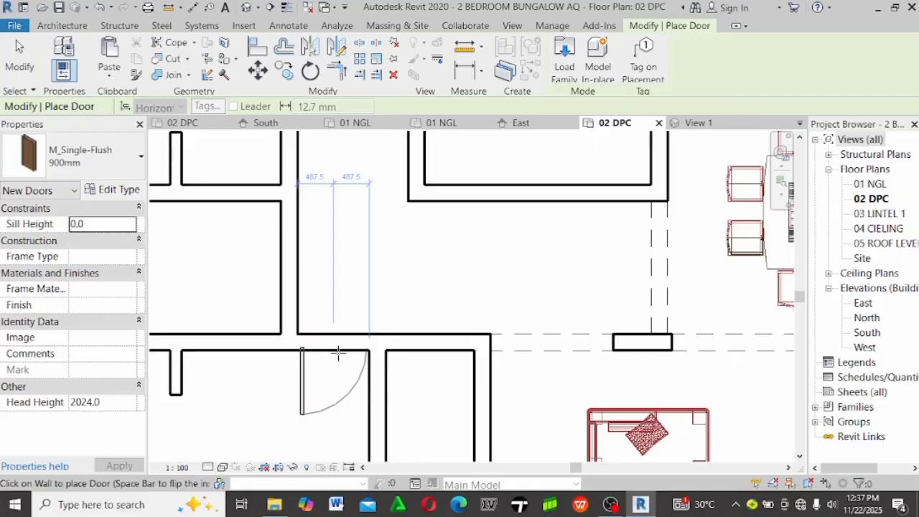
{"action": "scroll", "coordinate": [339, 352], "scroll_direction": "down", "scroll_amount": 5}
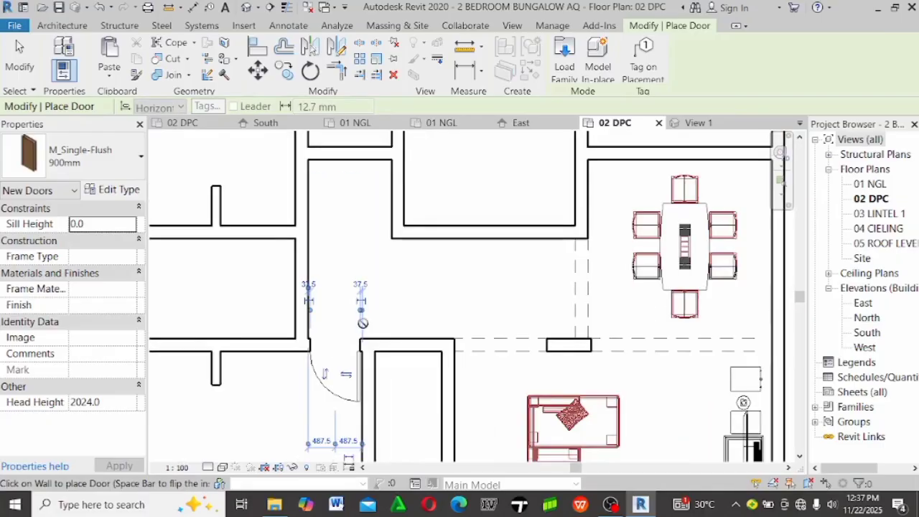
{"action": "scroll", "coordinate": [366, 308], "scroll_direction": "up", "scroll_amount": 2}
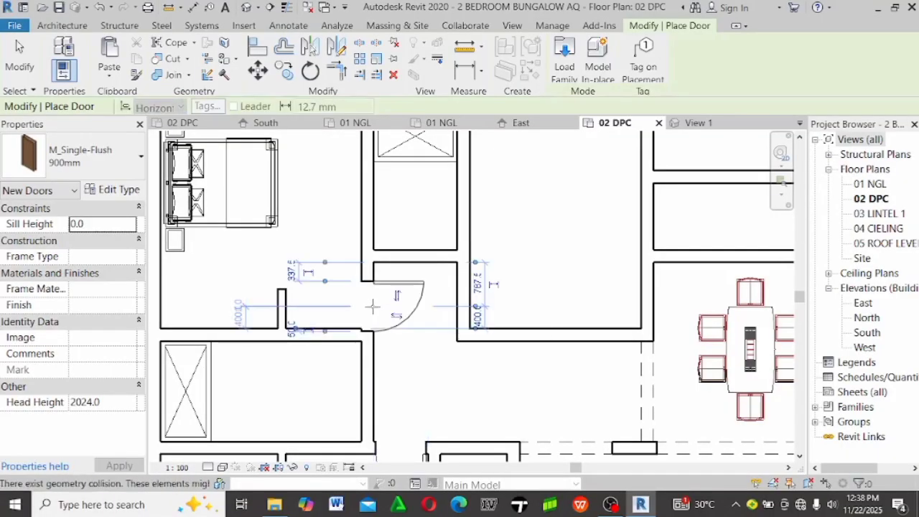
{"action": "scroll", "coordinate": [367, 294], "scroll_direction": "down", "scroll_amount": 2}
Place a 900mm single-flush door in the large upper room's lower wall, near its right corner
{"action": "scroll", "coordinate": [414, 283], "scroll_direction": "up", "scroll_amount": 4}
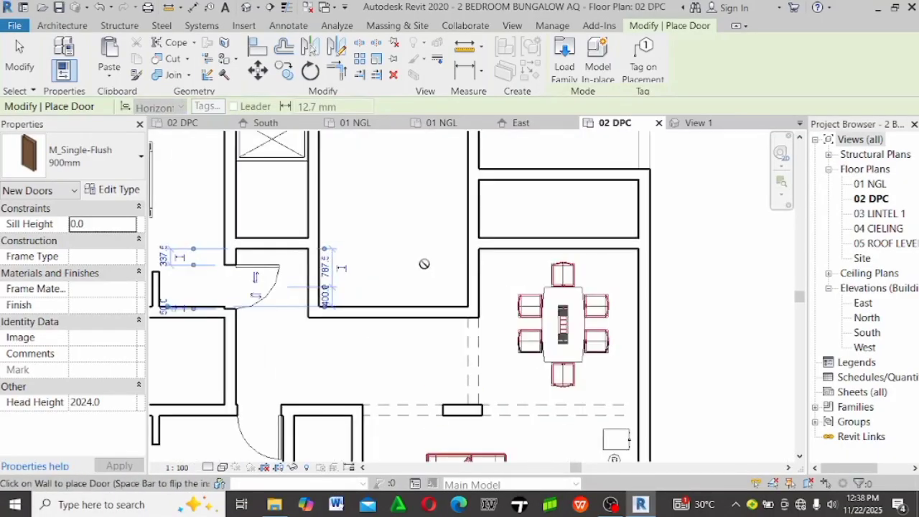
{"action": "middle_click_drag", "start_coordinate": [334, 289], "coordinate": [289, 316]}
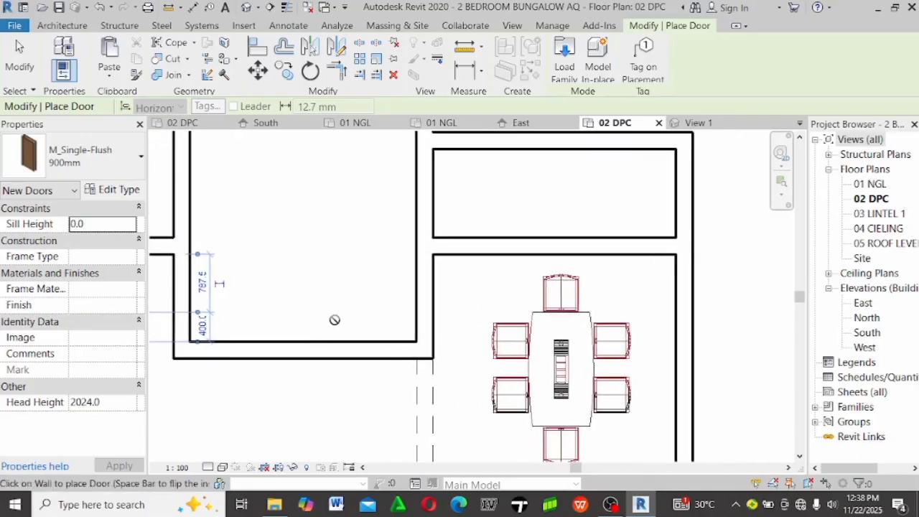
{"action": "left_click", "coordinate": [380, 343]}
{"action": "middle_click_drag", "start_coordinate": [381, 357], "coordinate": [324, 443]}
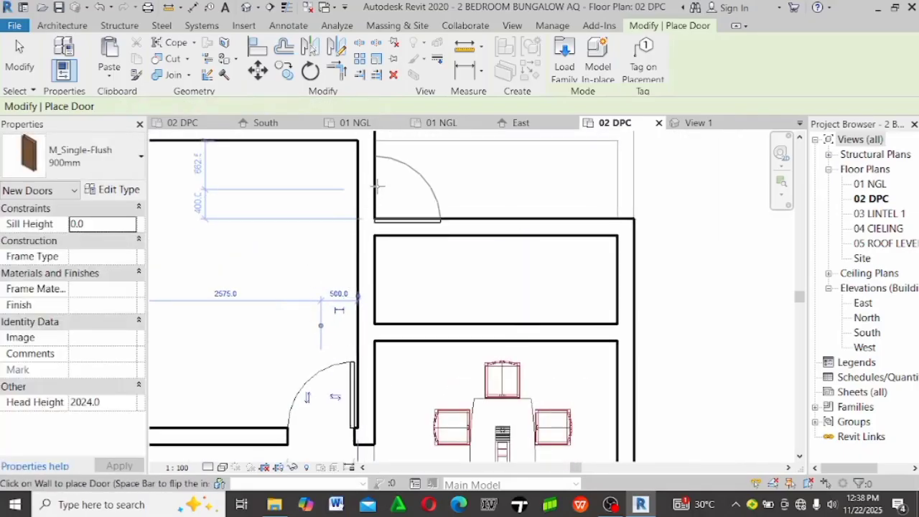
Place two 900mm doors in the large upper room's right wall, one to the outside corner area and one to the small side room
{"action": "left_click", "coordinate": [383, 224]}
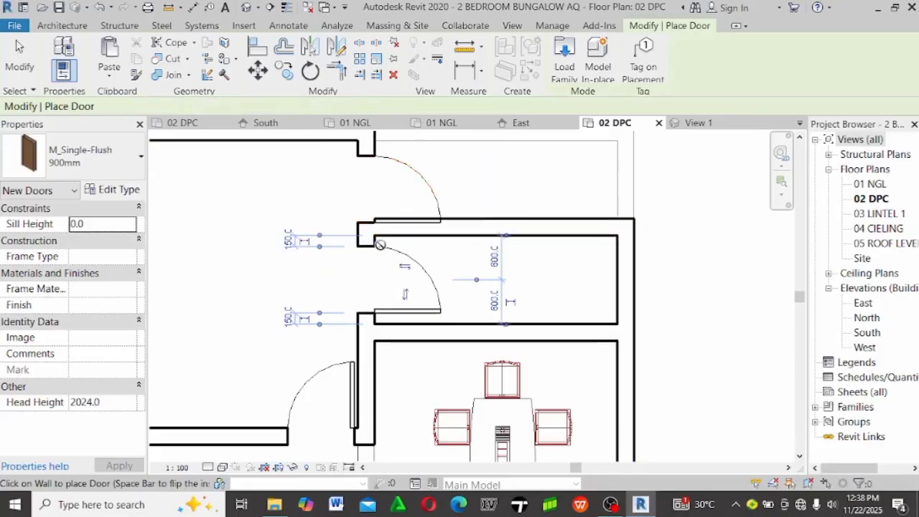
{"action": "scroll", "coordinate": [381, 244], "scroll_direction": "down", "scroll_amount": 5}
{"action": "scroll", "coordinate": [347, 310], "scroll_direction": "down", "scroll_amount": 2}
{"action": "scroll", "coordinate": [347, 311], "scroll_direction": "up", "scroll_amount": 4}
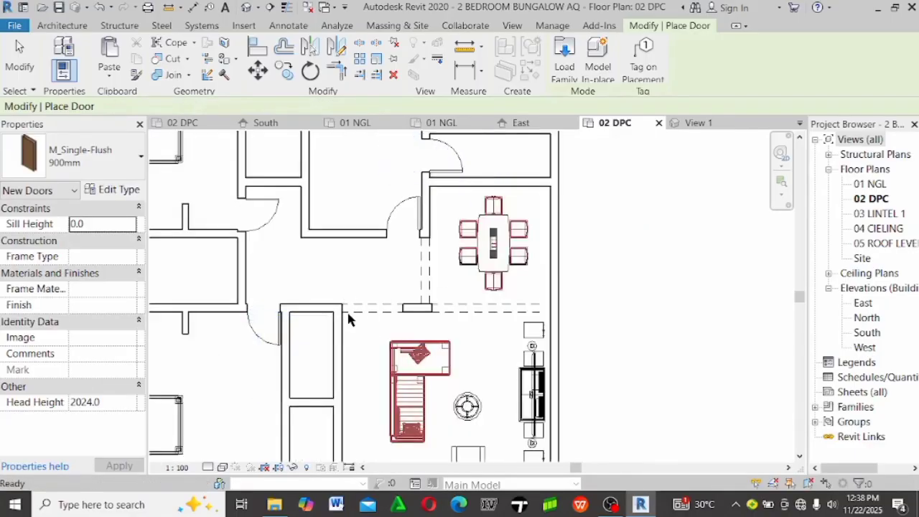
{"action": "key", "text": "Escape"}
Nudge the outside door of the large upper room up to leave about 70 mm to the adjoining wall below
{"action": "scroll", "coordinate": [338, 280], "scroll_direction": "down", "scroll_amount": 3}
{"action": "scroll", "coordinate": [327, 242], "scroll_direction": "up", "scroll_amount": 4}
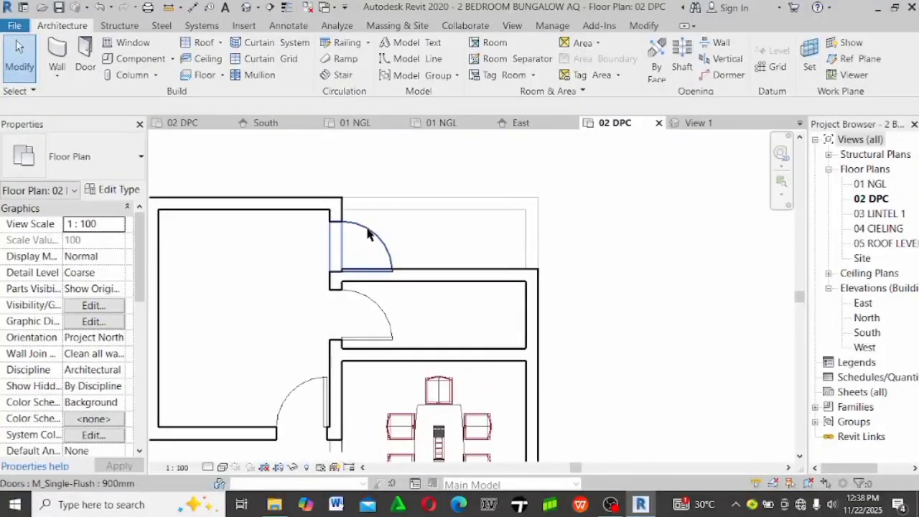
{"action": "left_click", "coordinate": [367, 234]}
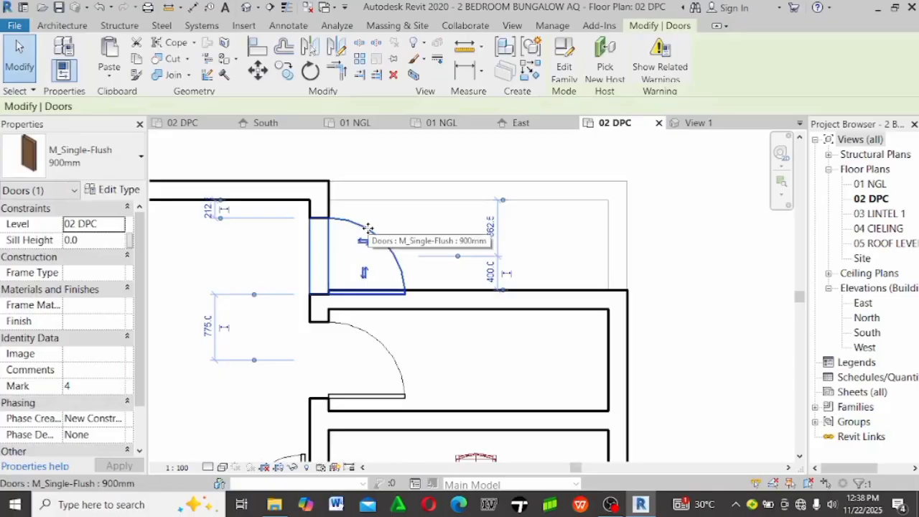
{"action": "key", "text": "space"}
{"action": "key", "text": "space"}
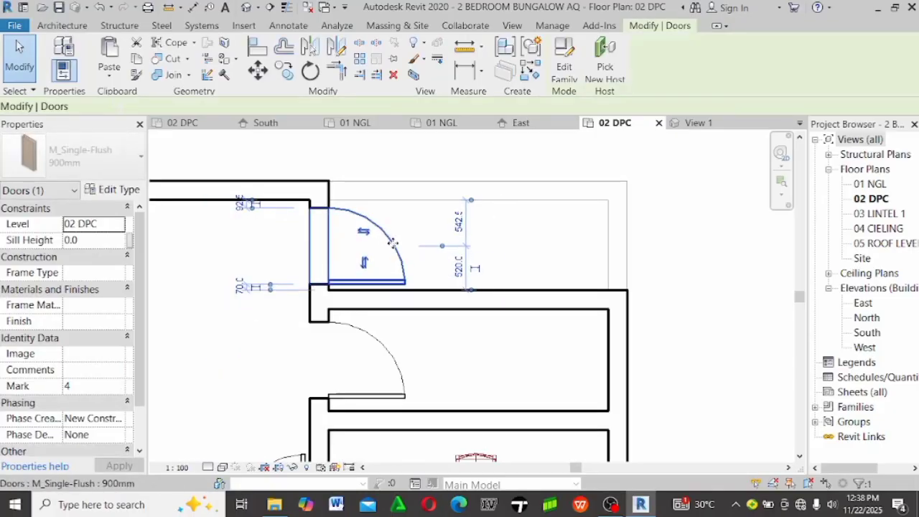
{"action": "scroll", "coordinate": [432, 250], "scroll_direction": "down", "scroll_amount": 2}
{"action": "key", "text": "Escape"}
Flip the facing of the upper-left bedroom's door so it swings into the bedroom
{"action": "scroll", "coordinate": [268, 321], "scroll_direction": "down", "scroll_amount": 1}
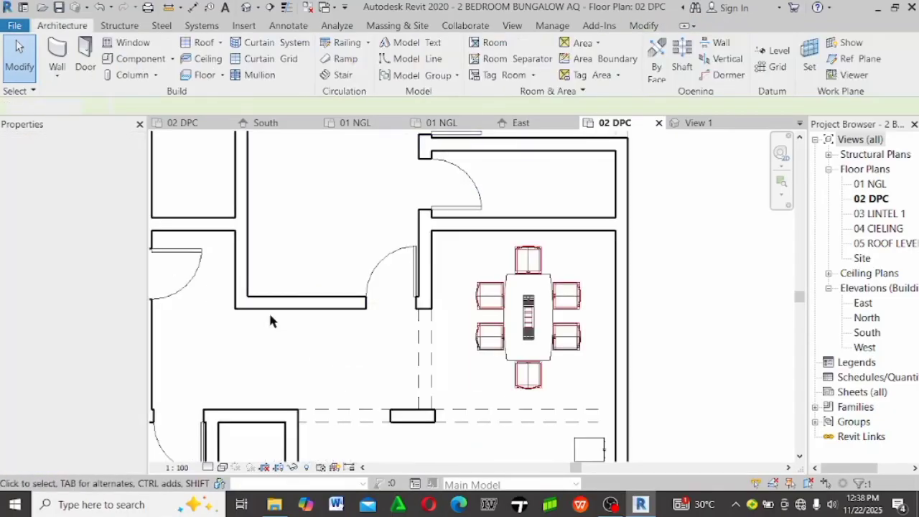
{"action": "scroll", "coordinate": [338, 288], "scroll_direction": "up", "scroll_amount": 1}
{"action": "middle_click_drag", "start_coordinate": [338, 287], "coordinate": [458, 282]}
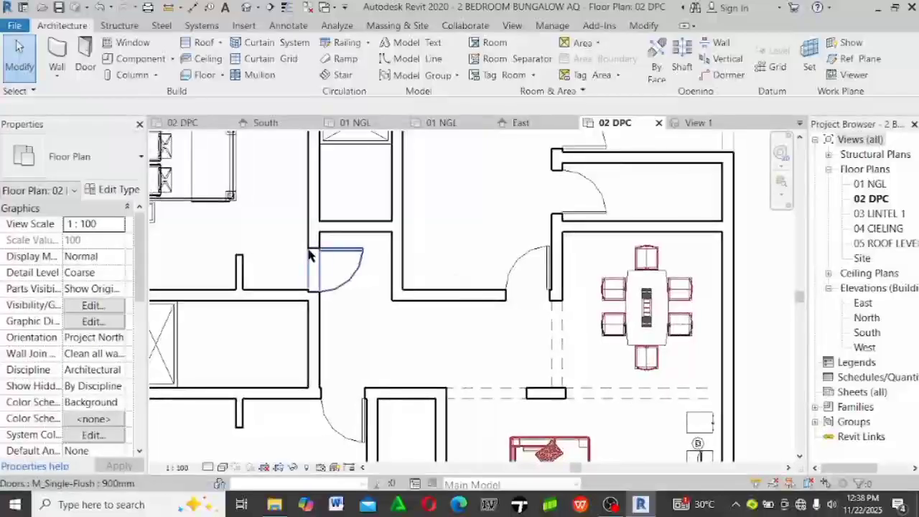
{"action": "left_click", "coordinate": [334, 259]}
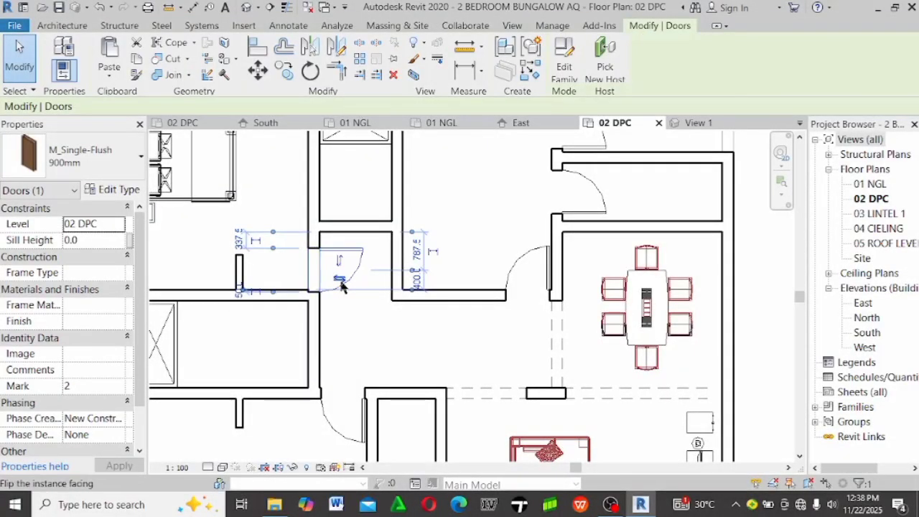
{"action": "scroll", "coordinate": [342, 286], "scroll_direction": "up", "scroll_amount": 2}
{"action": "left_click", "coordinate": [335, 273]}
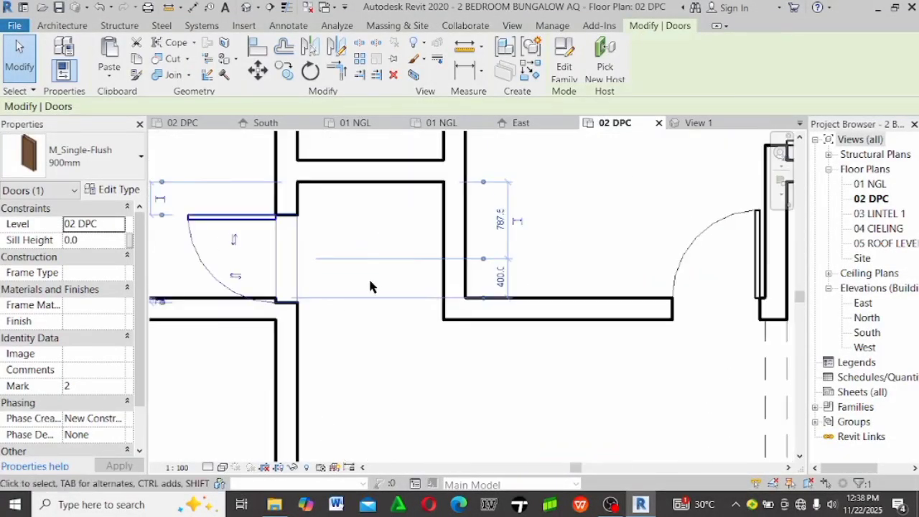
Nudge the upper-left bedroom's door up to about 10 mm from the wall below and flip its hinge side
{"action": "left_click_drag", "start_coordinate": [302, 309], "coordinate": [304, 301]}
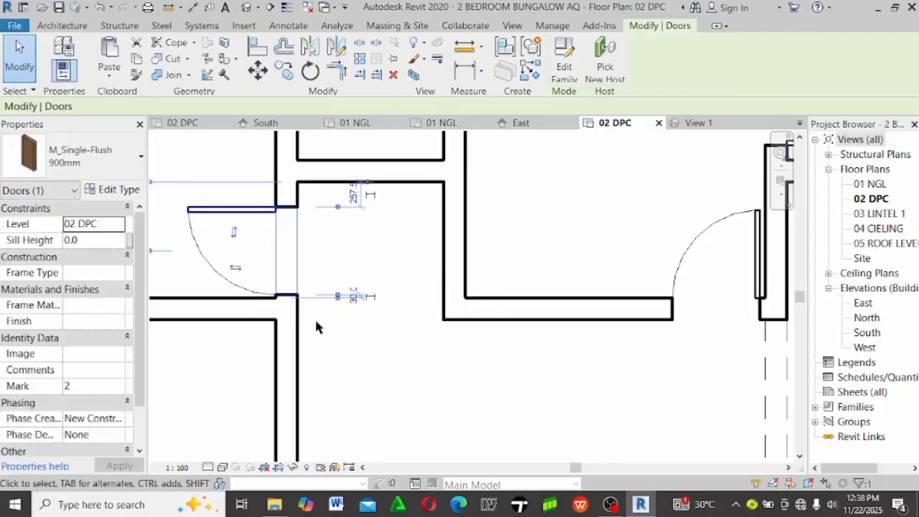
{"action": "key", "text": "Down"}
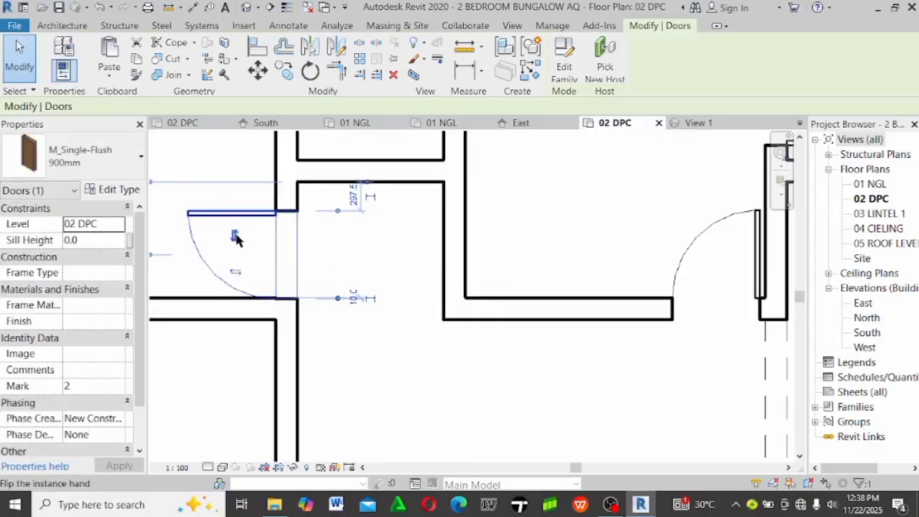
{"action": "left_click", "coordinate": [235, 238]}
{"action": "scroll", "coordinate": [338, 331], "scroll_direction": "down", "scroll_amount": 3}
{"action": "key", "text": "Escape"}
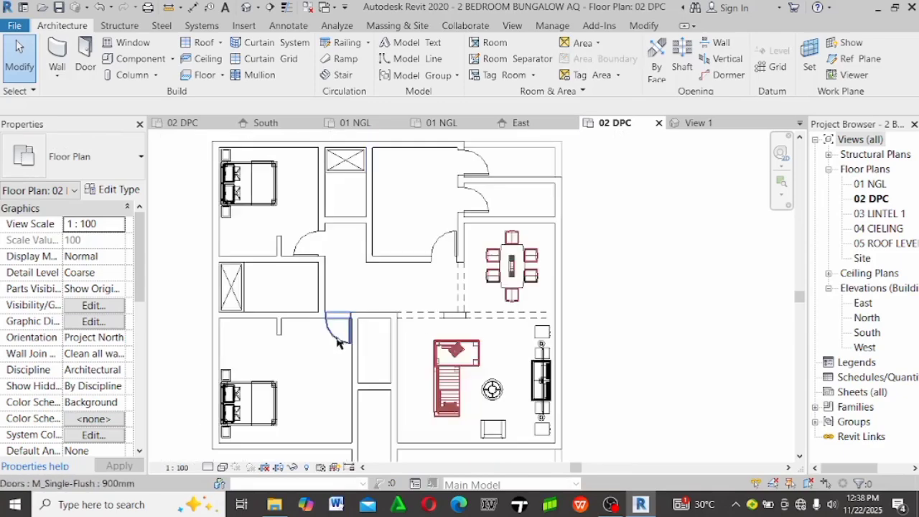
Move the lower wall of the narrow upper bathroom to 2400 mm from the upper exterior wall's inner face
{"action": "scroll", "coordinate": [278, 215], "scroll_direction": "up", "scroll_amount": 3}
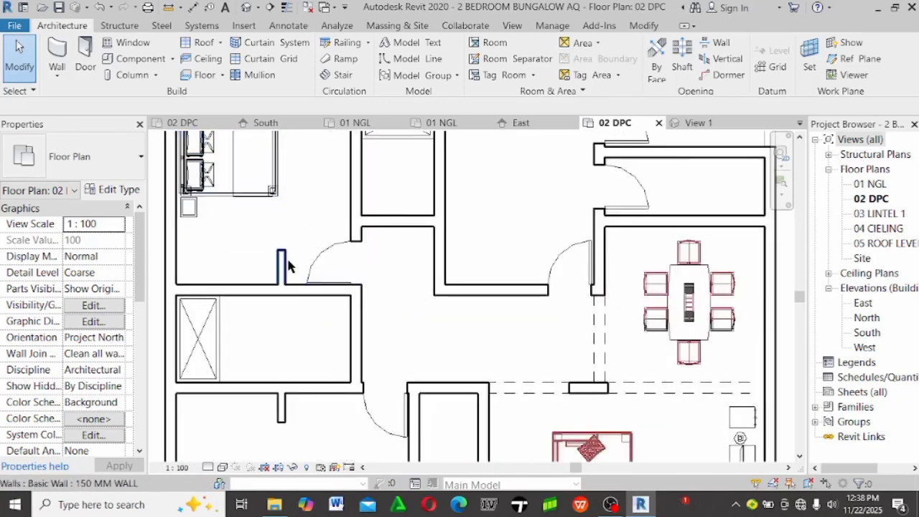
{"action": "scroll", "coordinate": [352, 264], "scroll_direction": "down", "scroll_amount": 2}
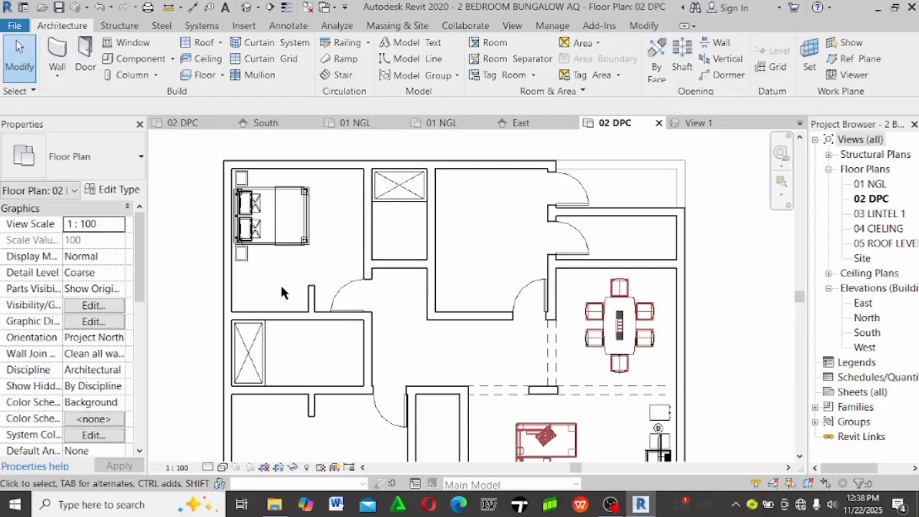
{"action": "scroll", "coordinate": [294, 289], "scroll_direction": "up", "scroll_amount": 1}
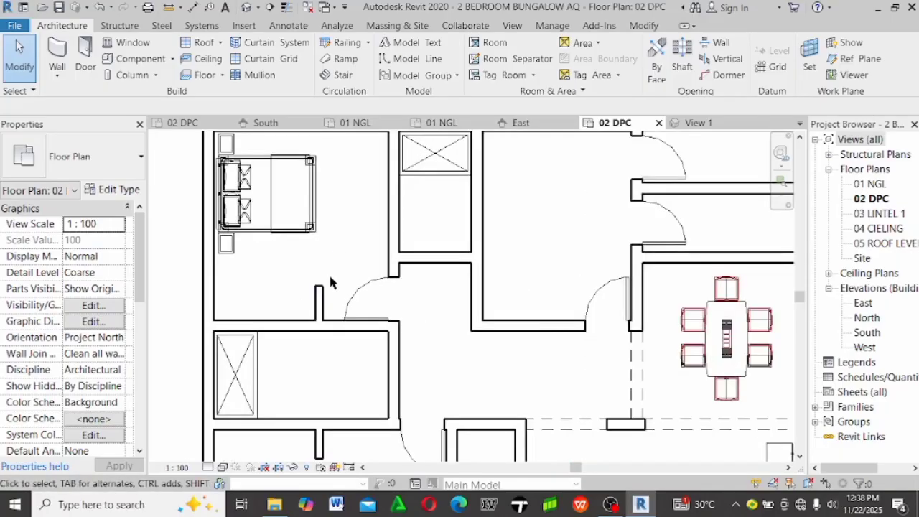
{"action": "scroll", "coordinate": [345, 288], "scroll_direction": "down", "scroll_amount": 1}
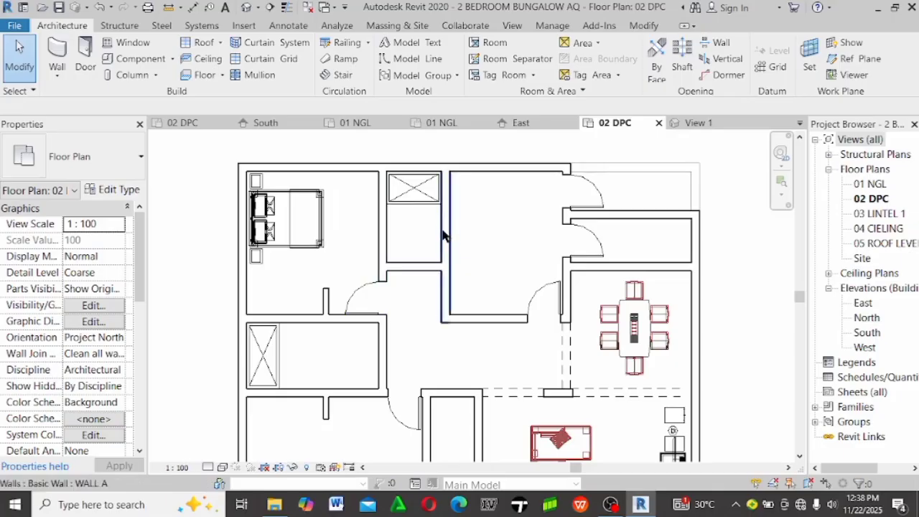
{"action": "scroll", "coordinate": [444, 235], "scroll_direction": "up", "scroll_amount": 1}
{"action": "left_click", "coordinate": [429, 269]}
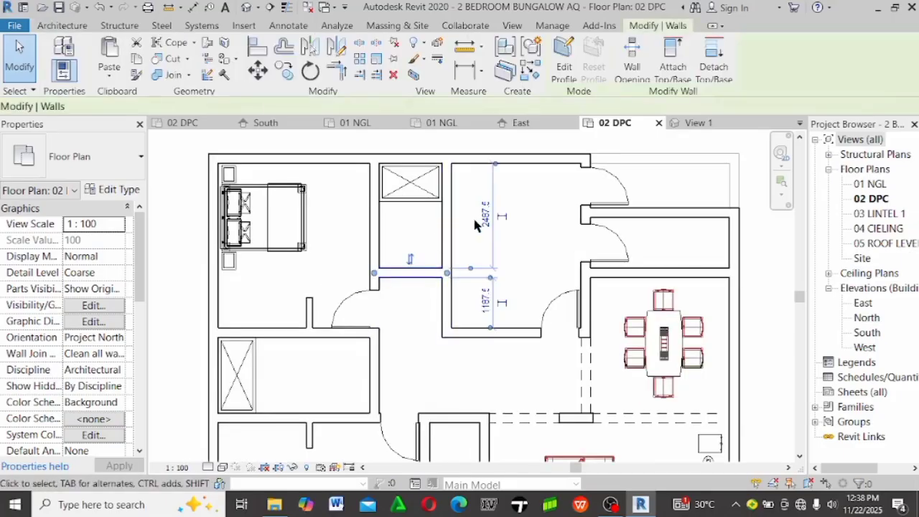
{"action": "scroll", "coordinate": [474, 225], "scroll_direction": "up", "scroll_amount": 2}
{"action": "left_click", "coordinate": [494, 216]}
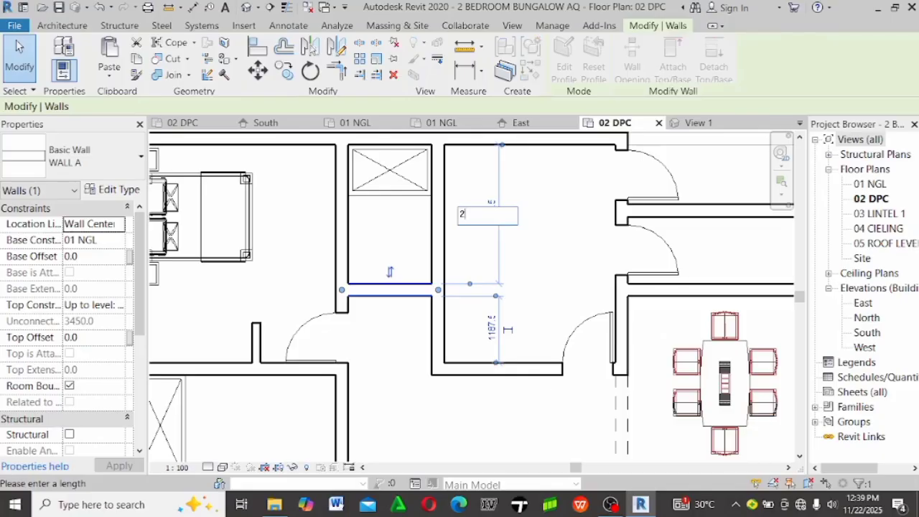
{"action": "key", "text": "Return"}
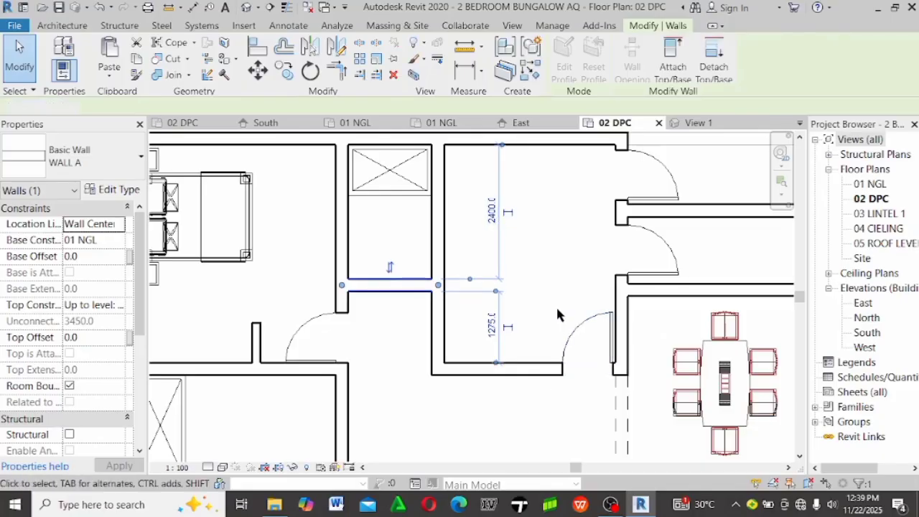
{"action": "key", "text": "Escape"}
{"action": "scroll", "coordinate": [482, 136], "scroll_direction": "down", "scroll_amount": 4}
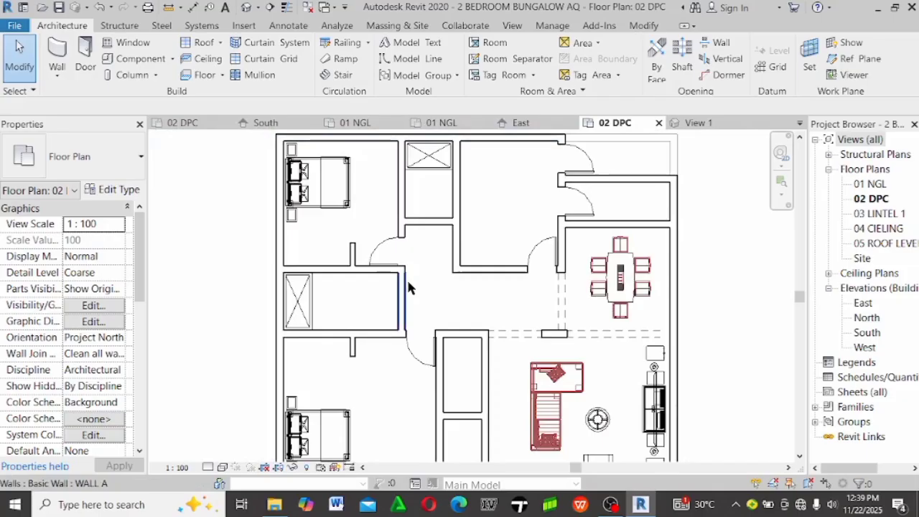
Save the bungalow project when the save reminder interrupts the work on the upper-left bedroom's door
{"action": "scroll", "coordinate": [346, 298], "scroll_direction": "up", "scroll_amount": 3}
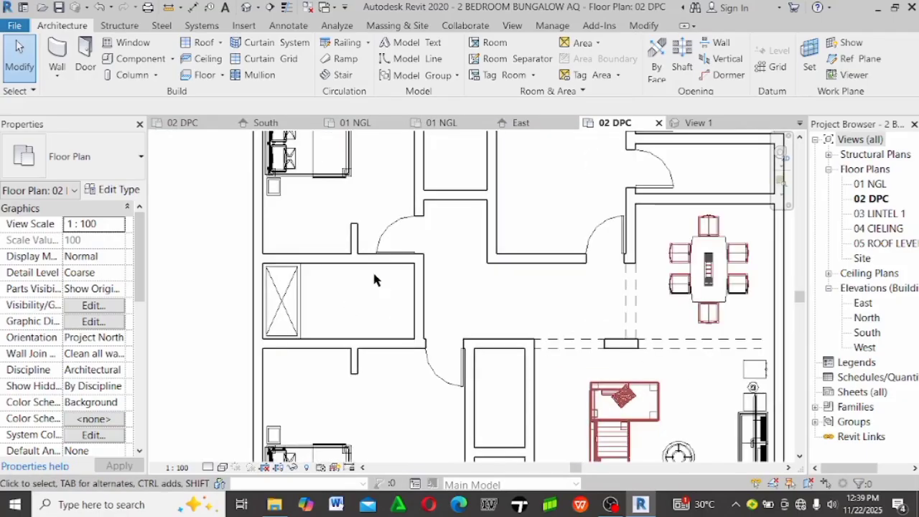
{"action": "scroll", "coordinate": [374, 279], "scroll_direction": "down", "scroll_amount": 5}
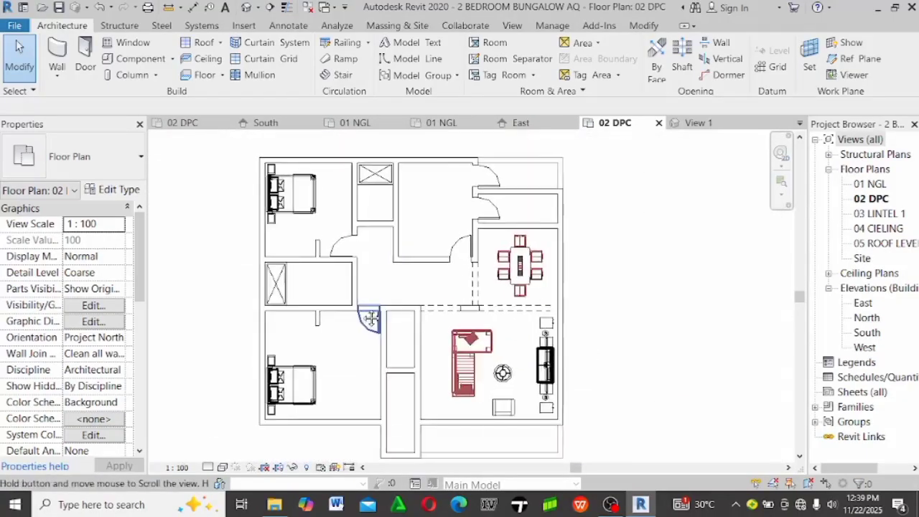
{"action": "scroll", "coordinate": [370, 319], "scroll_direction": "up", "scroll_amount": 3}
{"action": "middle_click_drag", "start_coordinate": [425, 194], "coordinate": [428, 230]}
{"action": "scroll", "coordinate": [337, 241], "scroll_direction": "up", "scroll_amount": 2}
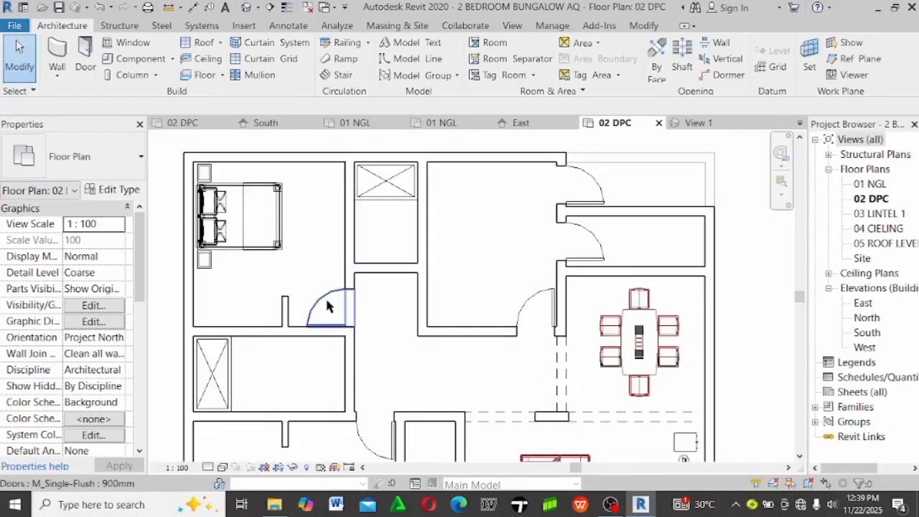
{"action": "left_click", "coordinate": [326, 305]}
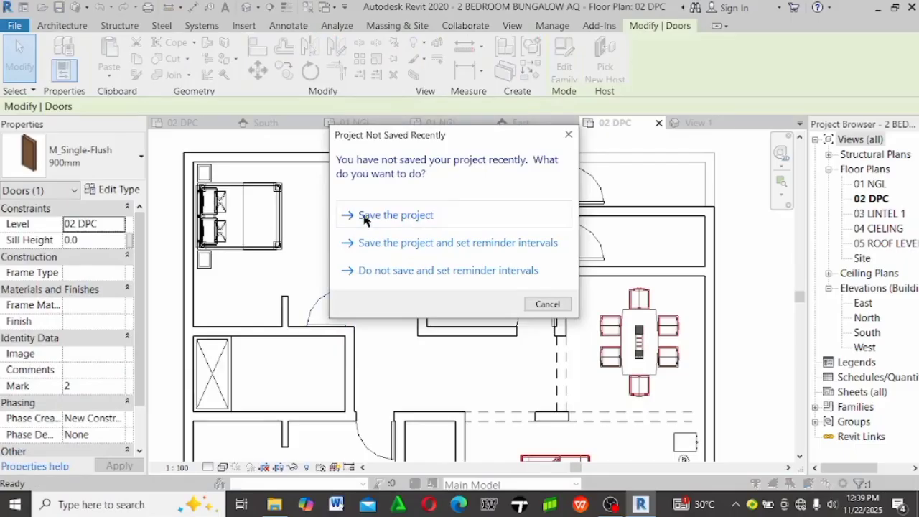
{"action": "left_click", "coordinate": [363, 216]}
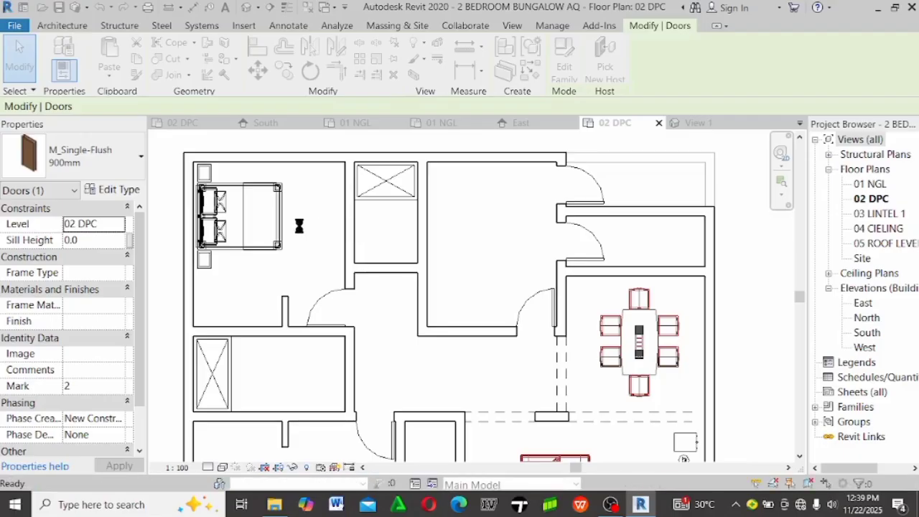
Duplicate the 900mm M_Single-Flush door type as 750MM and set its width to 750 mm
{"action": "key", "text": "d"}
{"action": "key", "text": "r"}
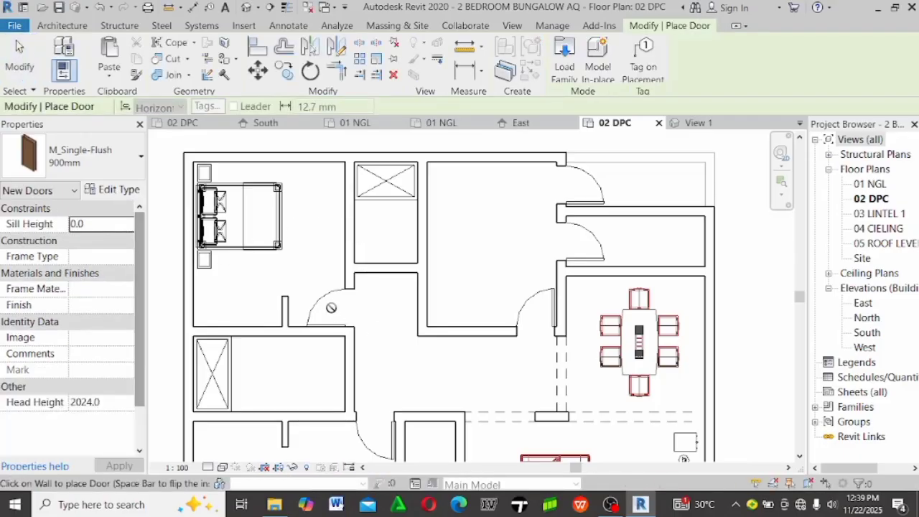
{"action": "left_click", "coordinate": [113, 191]}
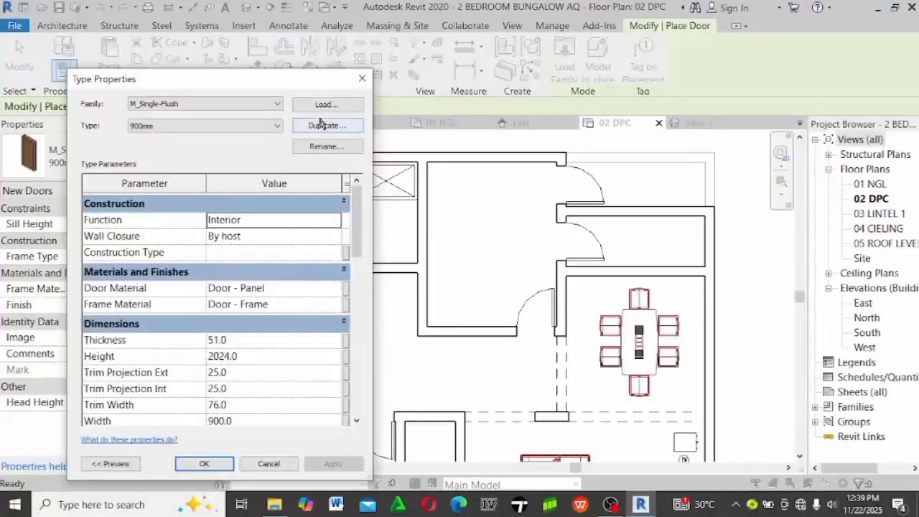
{"action": "left_click", "coordinate": [321, 125]}
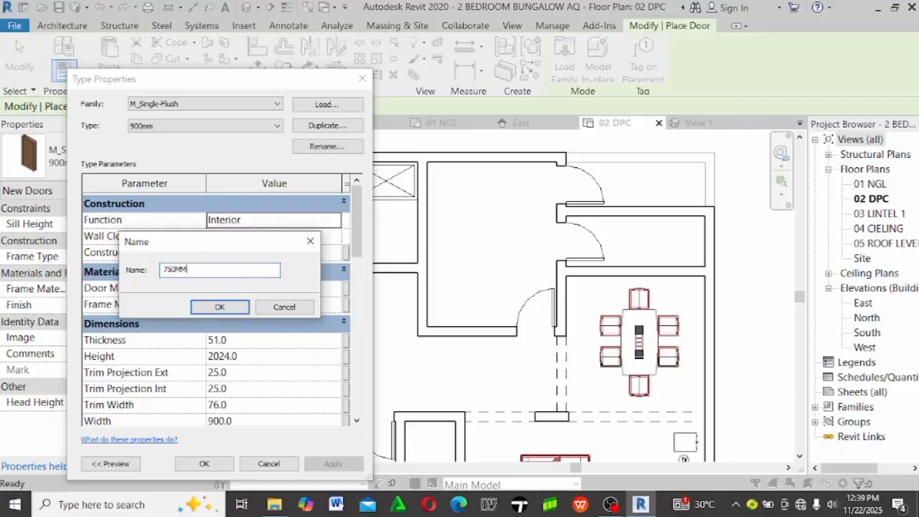
{"action": "left_click", "coordinate": [231, 312]}
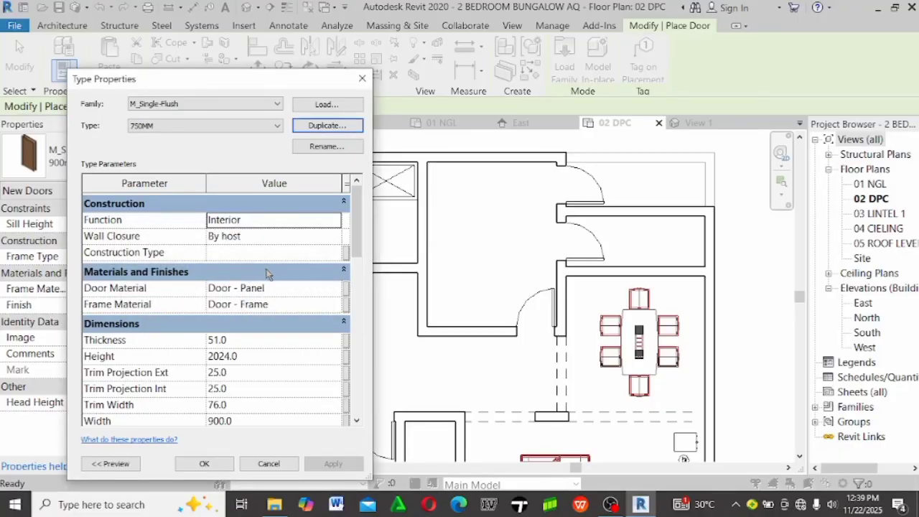
{"action": "scroll", "coordinate": [277, 277], "scroll_direction": "down", "scroll_amount": 3}
{"action": "scroll", "coordinate": [277, 277], "scroll_direction": "up", "scroll_amount": 3}
{"action": "left_click", "coordinate": [271, 417]}
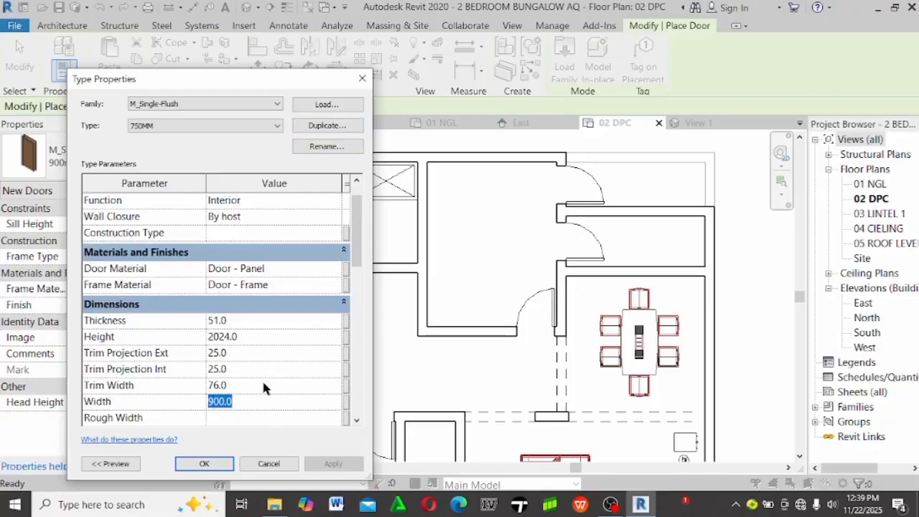
{"action": "type", "text": "750.0"}
{"action": "left_click", "coordinate": [204, 464]}
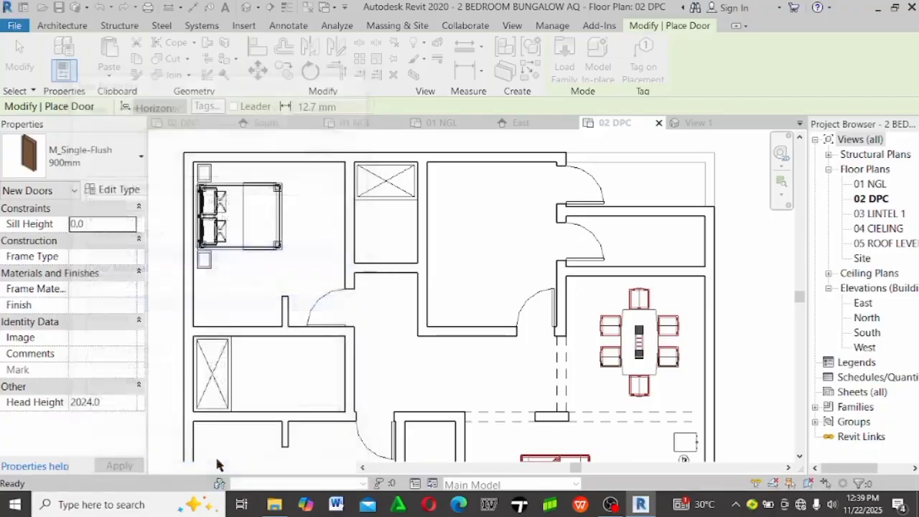
Place 750MM doors from the bedrooms into the two bathrooms, each swinging inward and centred 400 mm from the adjoining wall
{"action": "middle_click_drag", "start_coordinate": [322, 409], "coordinate": [331, 265]}
{"action": "scroll", "coordinate": [331, 266], "scroll_direction": "up", "scroll_amount": 2}
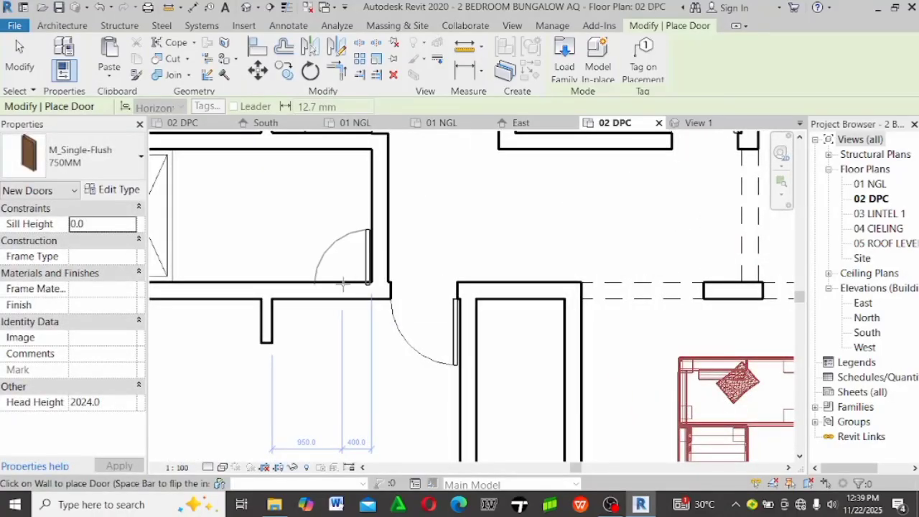
{"action": "middle_click_drag", "start_coordinate": [343, 280], "coordinate": [427, 196]}
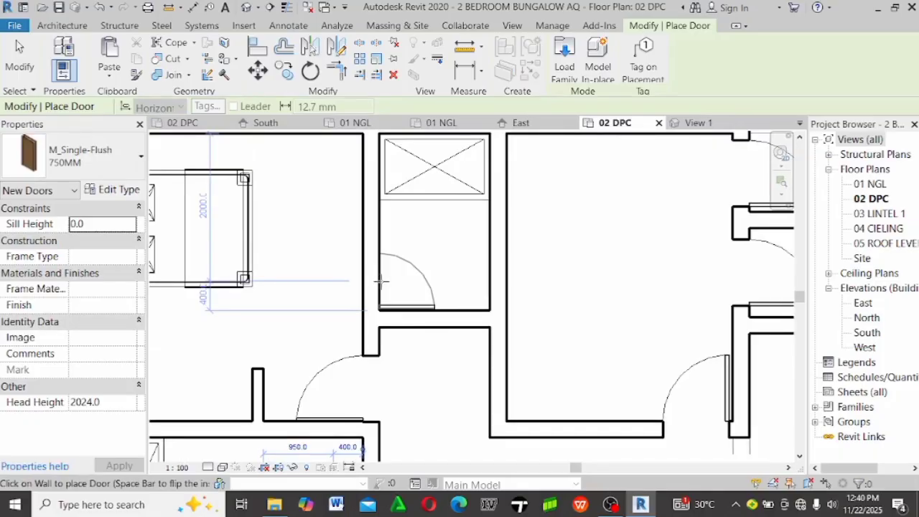
{"action": "scroll", "coordinate": [362, 237], "scroll_direction": "down", "scroll_amount": 5}
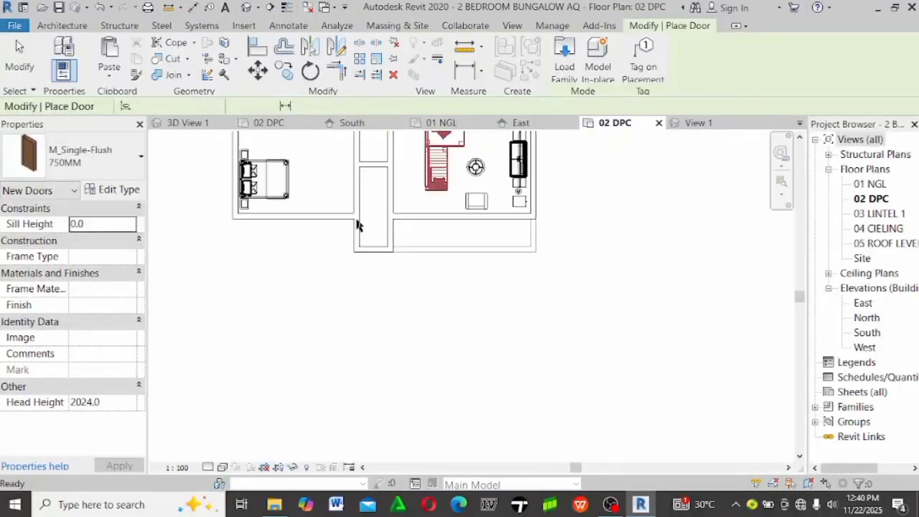
Place a 750MM door in the partition of the narrow room beside the living area, hinged at its living-area side and swinging downward
{"action": "scroll", "coordinate": [359, 225], "scroll_direction": "up", "scroll_amount": 5}
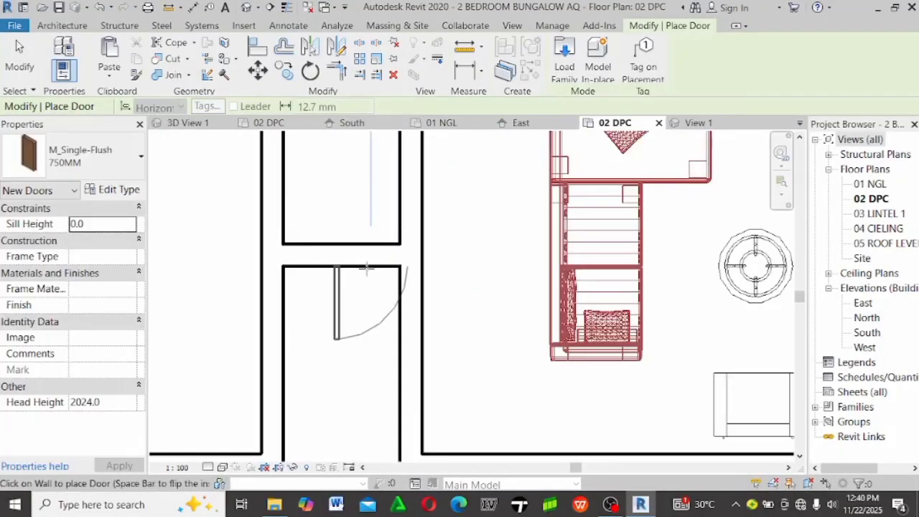
{"action": "key", "text": "space"}
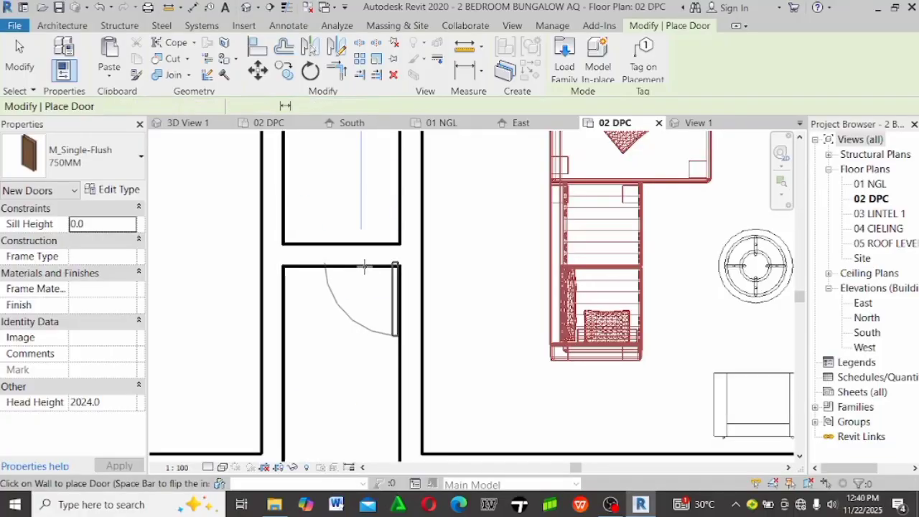
{"action": "scroll", "coordinate": [366, 269], "scroll_direction": "down", "scroll_amount": 5}
{"action": "left_click", "coordinate": [380, 275]}
{"action": "key", "text": "Escape"}
{"action": "key", "text": "Escape"}
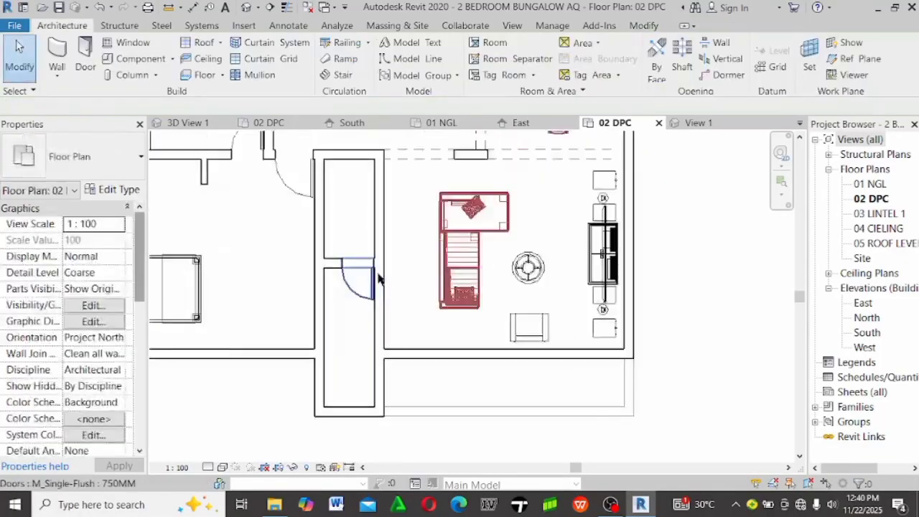
Try to split the wall between the narrow room and the living area just above the partition
{"action": "scroll", "coordinate": [377, 277], "scroll_direction": "up", "scroll_amount": 2}
{"action": "scroll", "coordinate": [414, 307], "scroll_direction": "down", "scroll_amount": 2}
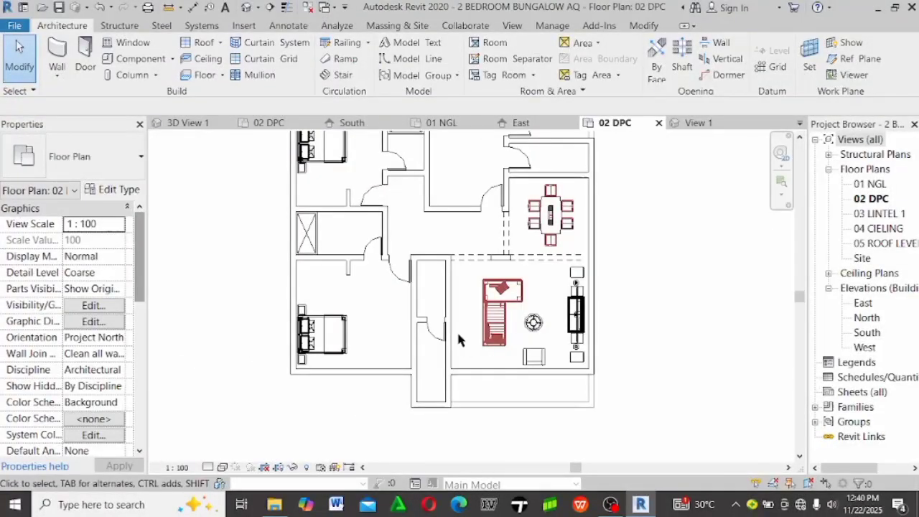
{"action": "scroll", "coordinate": [423, 226], "scroll_direction": "up", "scroll_amount": 2}
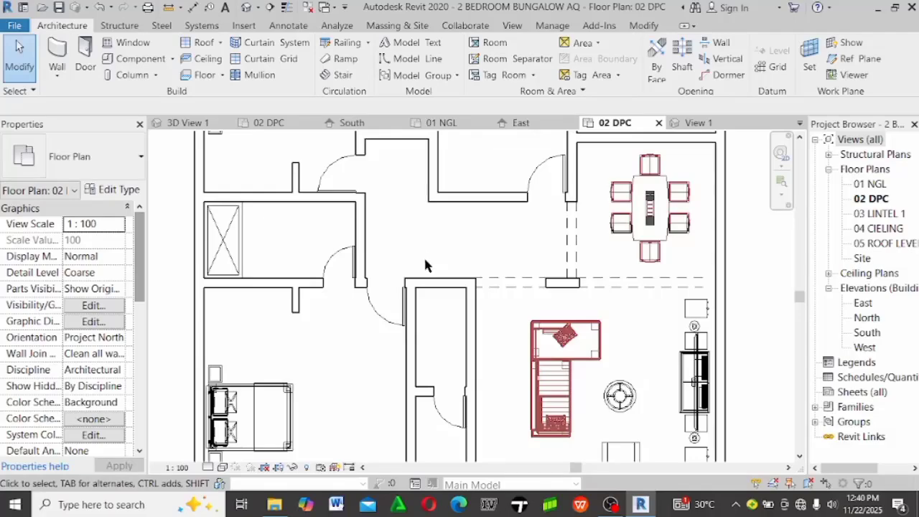
{"action": "middle_click_drag", "start_coordinate": [425, 265], "coordinate": [443, 307]}
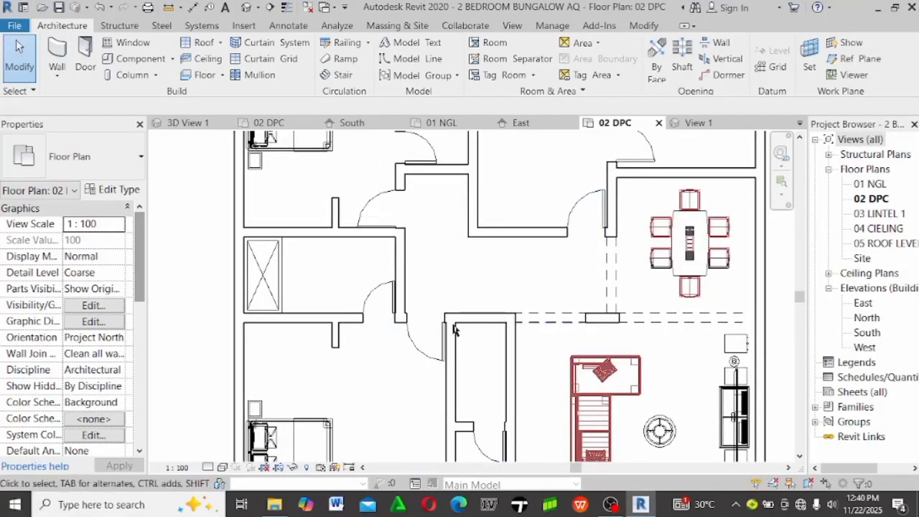
{"action": "scroll", "coordinate": [453, 329], "scroll_direction": "up", "scroll_amount": 3}
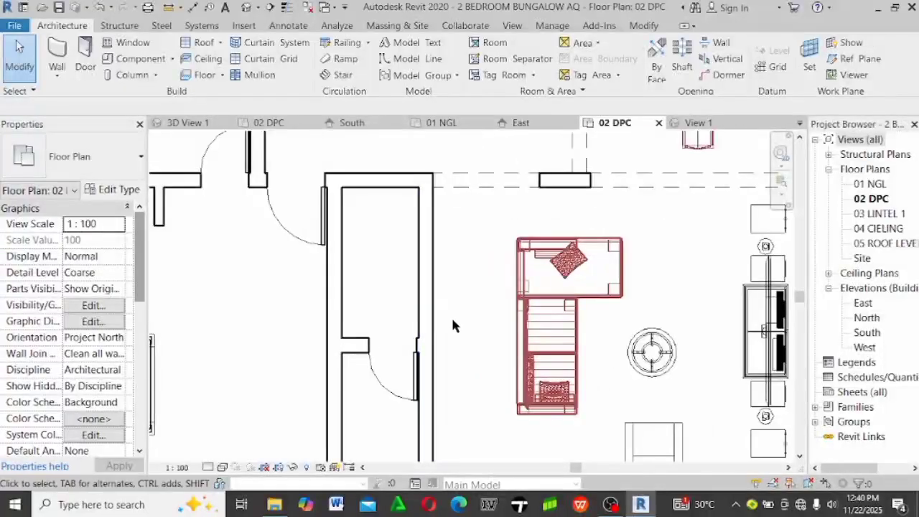
{"action": "left_click", "coordinate": [429, 285]}
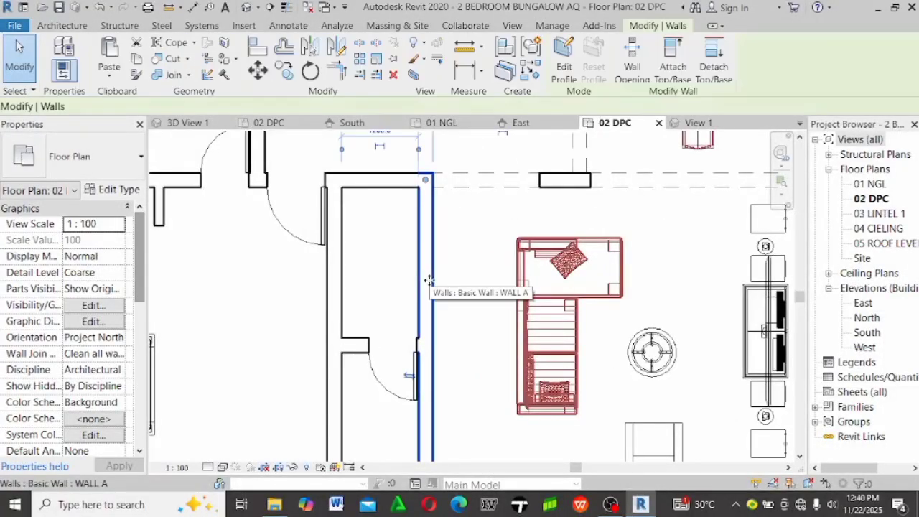
{"action": "left_click", "coordinate": [359, 43]}
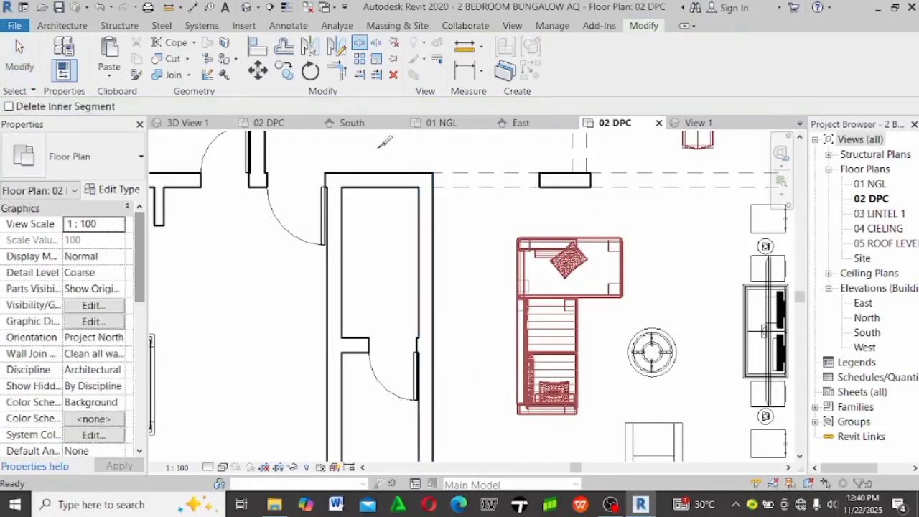
{"action": "left_click", "coordinate": [426, 324]}
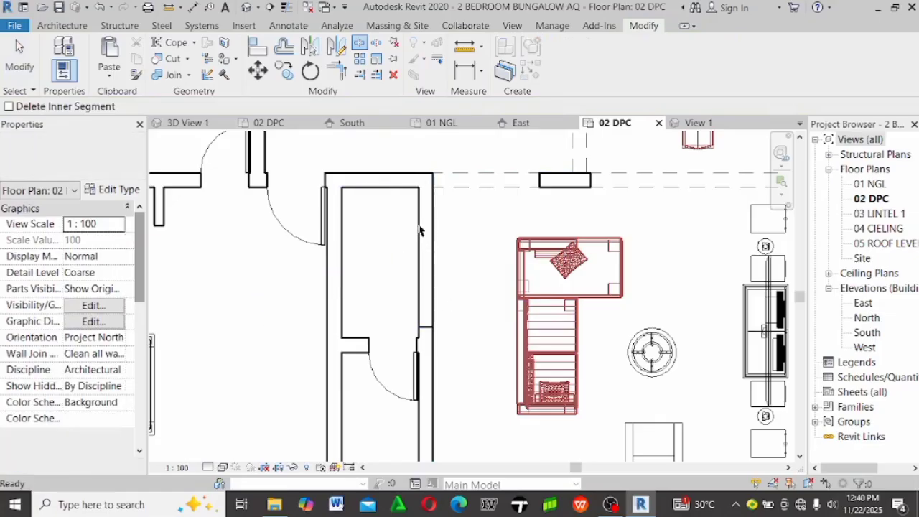
{"action": "key", "text": "Escape"}
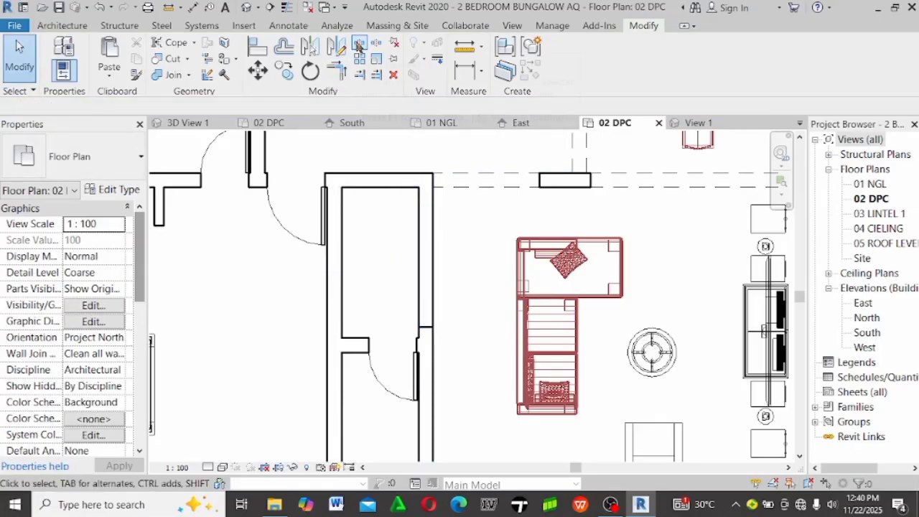
Pull the upper end of the narrow room's living-side wall down to leave a 275 mm gap below the room's upper wall
{"action": "scroll", "coordinate": [430, 194], "scroll_direction": "up", "scroll_amount": 2}
{"action": "left_click", "coordinate": [430, 211]}
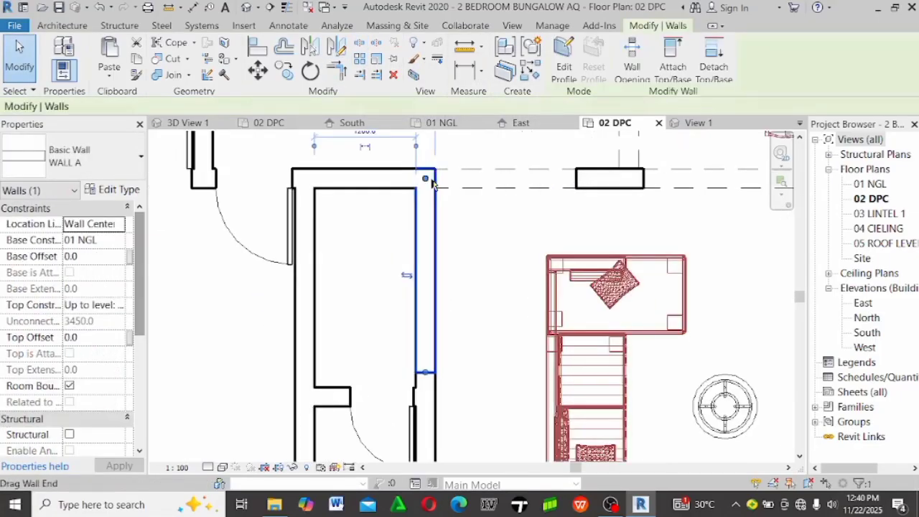
{"action": "mouse_move", "coordinate": [425, 178]}
{"action": "left_mouse_down"}
{"action": "mouse_move", "coordinate": [425, 214]}
{"action": "mouse_move", "coordinate": [433, 191]}
{"action": "mouse_move", "coordinate": [425, 184]}
{"action": "mouse_move", "coordinate": [441, 178]}
{"action": "left_mouse_up"}
{"action": "key", "text": "Escape"}
{"action": "scroll", "coordinate": [427, 185], "scroll_direction": "up", "scroll_amount": 2}
{"action": "key", "text": "Escape"}
{"action": "scroll", "coordinate": [430, 136], "scroll_direction": "down", "scroll_amount": 2}
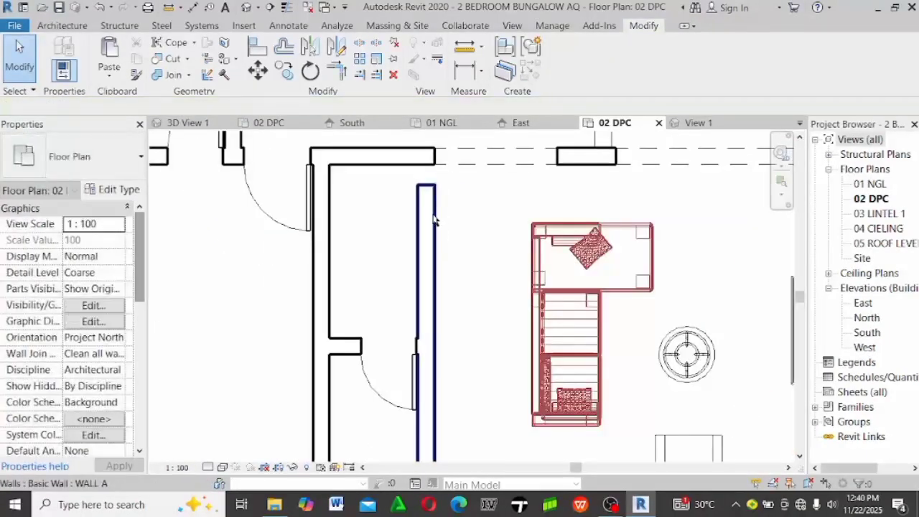
Split the narrow room's living-side wall 1800 mm below its free upper end, just above the partition
{"action": "left_click", "coordinate": [435, 284]}
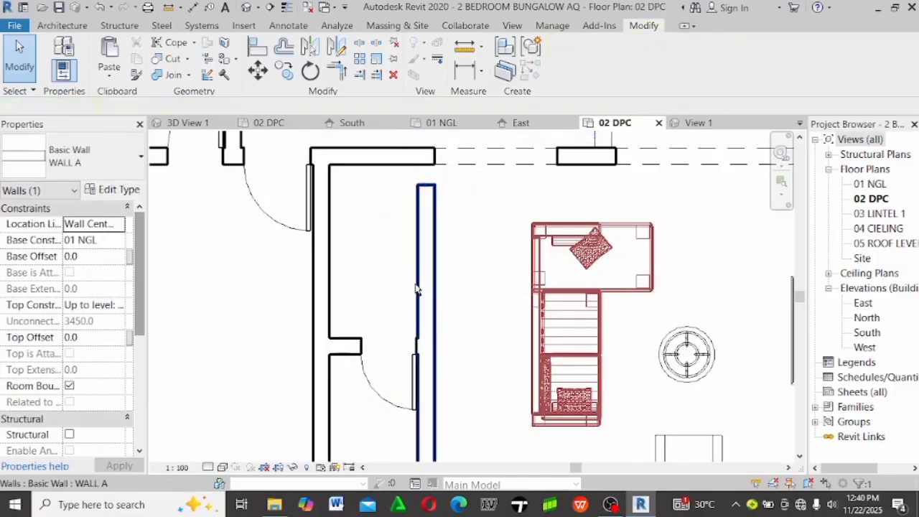
{"action": "key", "text": "Escape"}
{"action": "left_click", "coordinate": [433, 310]}
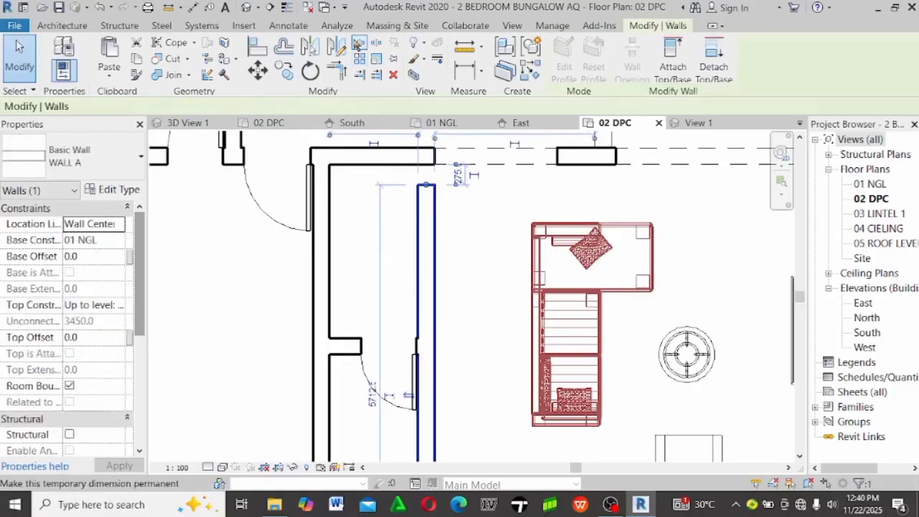
{"action": "left_click", "coordinate": [361, 76]}
{"action": "left_click", "coordinate": [426, 318]}
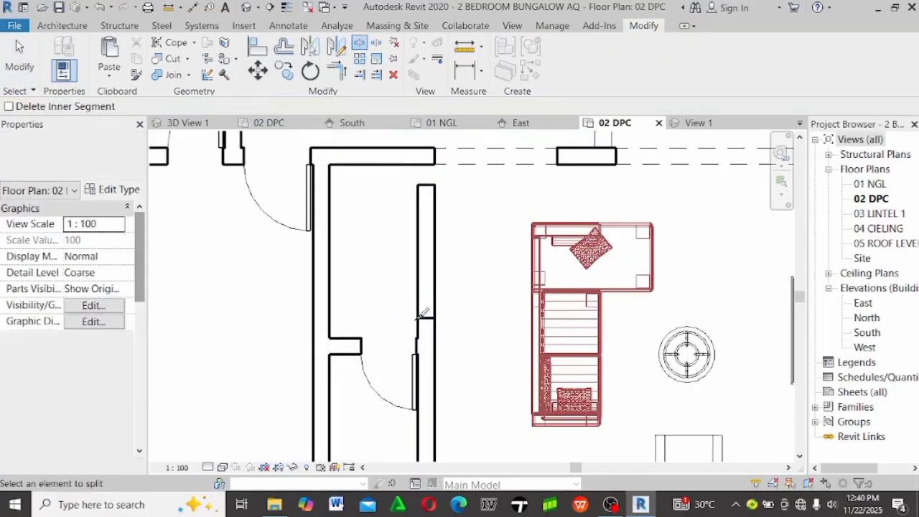
{"action": "key", "text": "Escape"}
Set the top constraint of the 1800 mm upper wall segment to Up to level: 02 DPC
{"action": "left_click", "coordinate": [426, 282]}
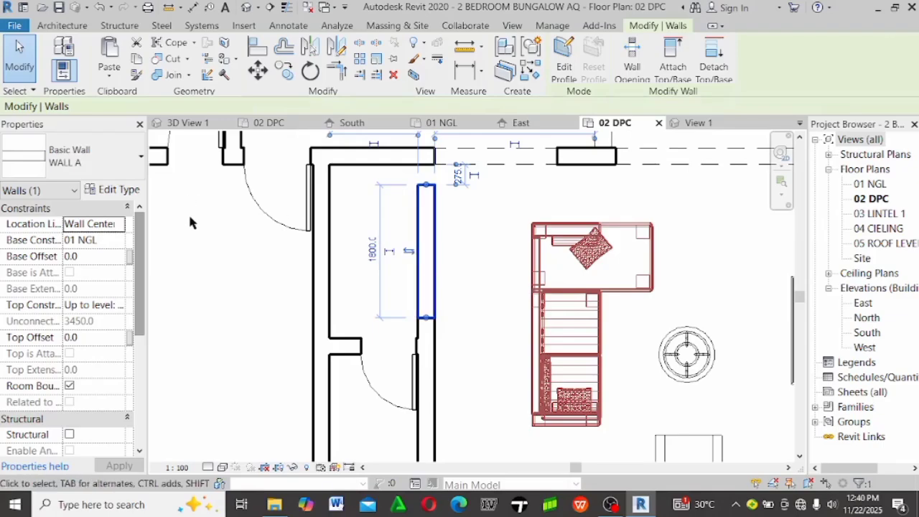
{"action": "left_click", "coordinate": [115, 308]}
{"action": "left_click", "coordinate": [119, 304]}
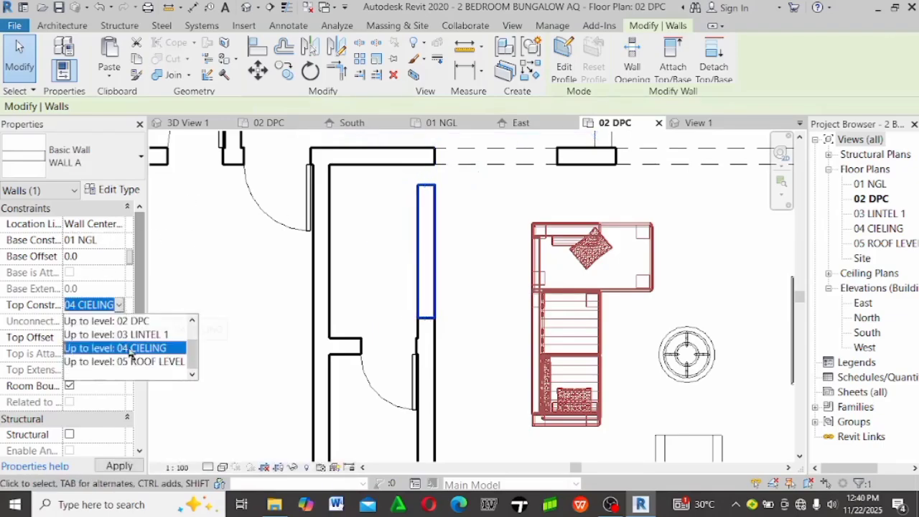
{"action": "scroll", "coordinate": [144, 334], "scroll_direction": "up", "scroll_amount": 1}
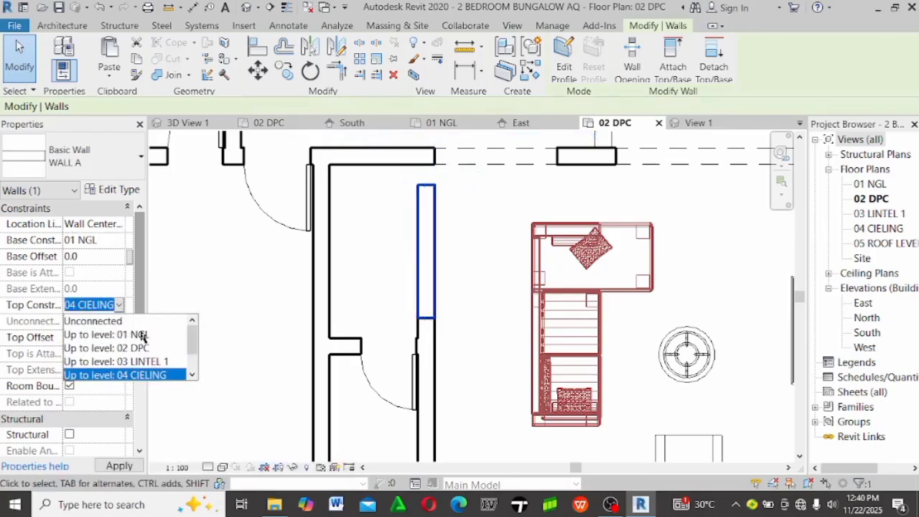
{"action": "left_click", "coordinate": [108, 348]}
{"action": "left_click", "coordinate": [333, 308]}
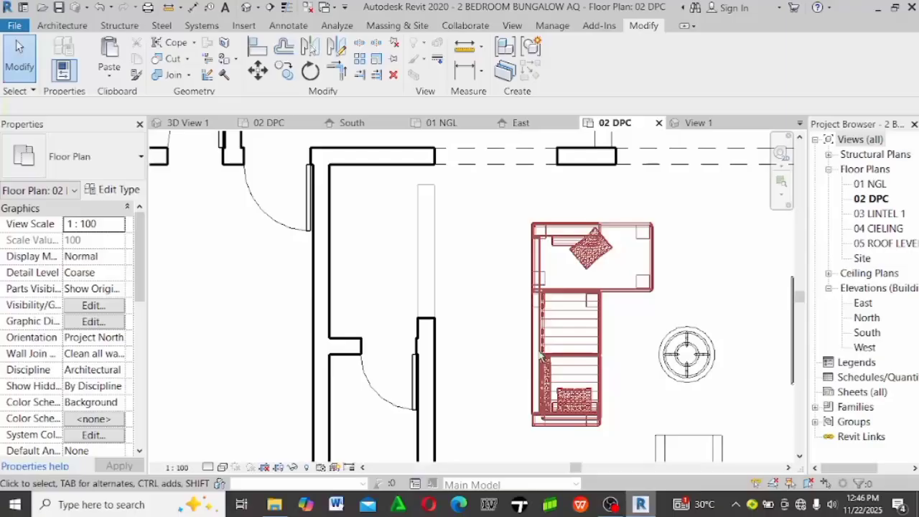
In floor plan 01 NGL, extend the low wall segment's upper end to meet the narrow room's upper wall
{"action": "double_click", "coordinate": [867, 185]}
{"action": "scroll", "coordinate": [377, 241], "scroll_direction": "up", "scroll_amount": 4}
{"action": "middle_click_drag", "start_coordinate": [377, 240], "coordinate": [418, 262]}
{"action": "left_click", "coordinate": [426, 290]}
{"action": "scroll", "coordinate": [434, 291], "scroll_direction": "up", "scroll_amount": 3}
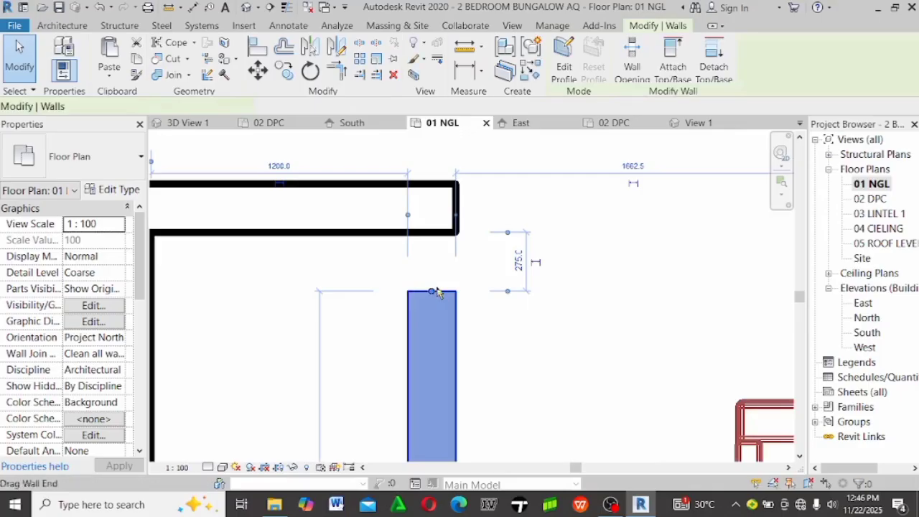
{"action": "key", "text": "r"}
{"action": "key", "text": "s"}
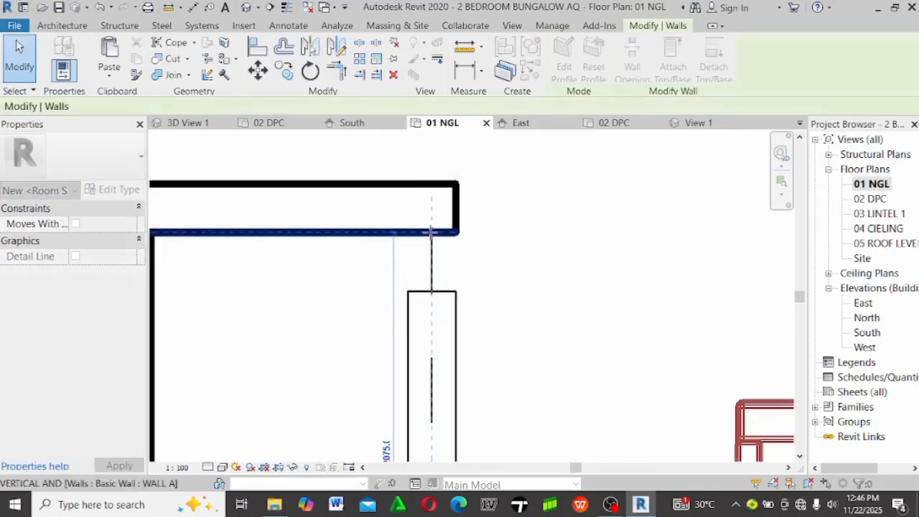
{"action": "left_click", "coordinate": [432, 234]}
{"action": "key", "text": "Escape"}
{"action": "key", "text": "Escape"}
{"action": "scroll", "coordinate": [432, 287], "scroll_direction": "down", "scroll_amount": 4}
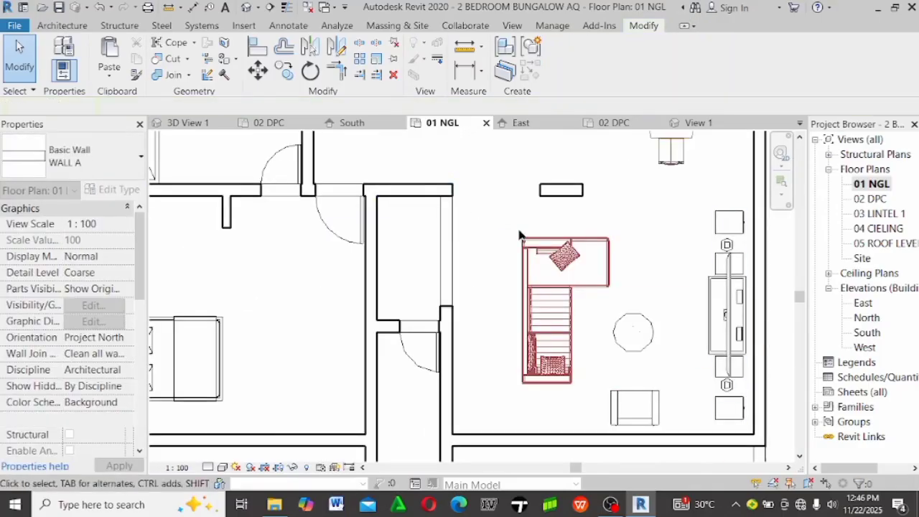
Return to floor plan 02 DPC and examine the room layout, door positions and the lowered wall beside the living area
{"action": "double_click", "coordinate": [870, 199]}
{"action": "scroll", "coordinate": [427, 221], "scroll_direction": "down", "scroll_amount": 2}
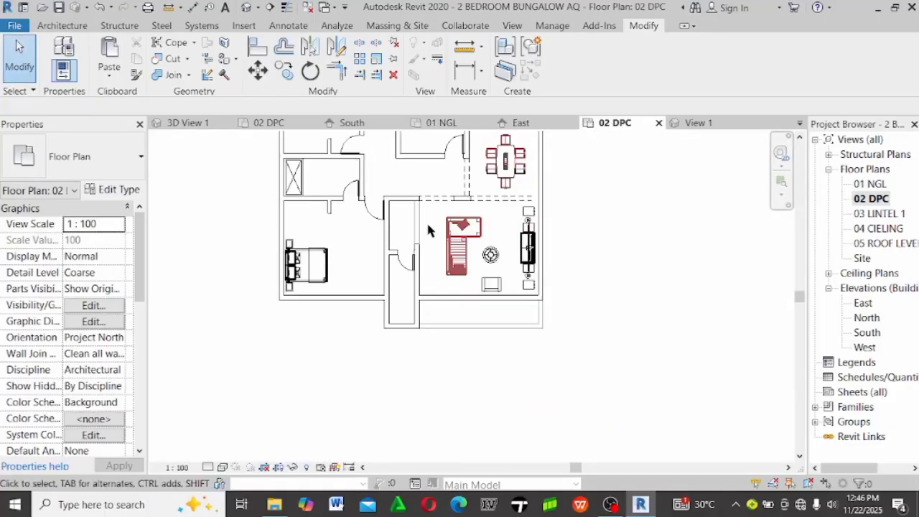
{"action": "middle_click_drag", "start_coordinate": [427, 221], "coordinate": [455, 248]}
{"action": "scroll", "coordinate": [382, 291], "scroll_direction": "up", "scroll_amount": 3}
{"action": "scroll", "coordinate": [327, 268], "scroll_direction": "down", "scroll_amount": 4}
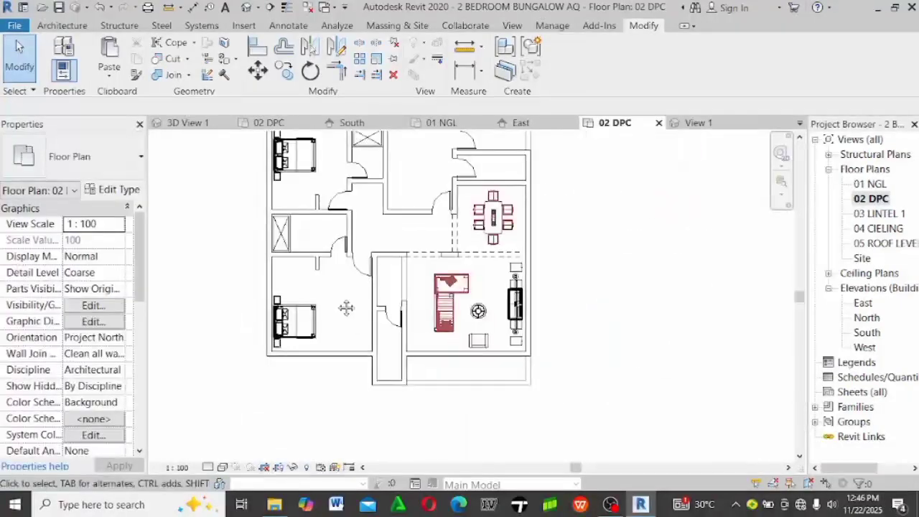
{"action": "scroll", "coordinate": [432, 257], "scroll_direction": "up", "scroll_amount": 4}
{"action": "middle_click_drag", "start_coordinate": [432, 257], "coordinate": [446, 225]}
{"action": "middle_click_drag", "start_coordinate": [393, 261], "coordinate": [339, 330]}
{"action": "scroll", "coordinate": [259, 336], "scroll_direction": "down", "scroll_amount": 4}
{"action": "scroll", "coordinate": [377, 262], "scroll_direction": "up", "scroll_amount": 5}
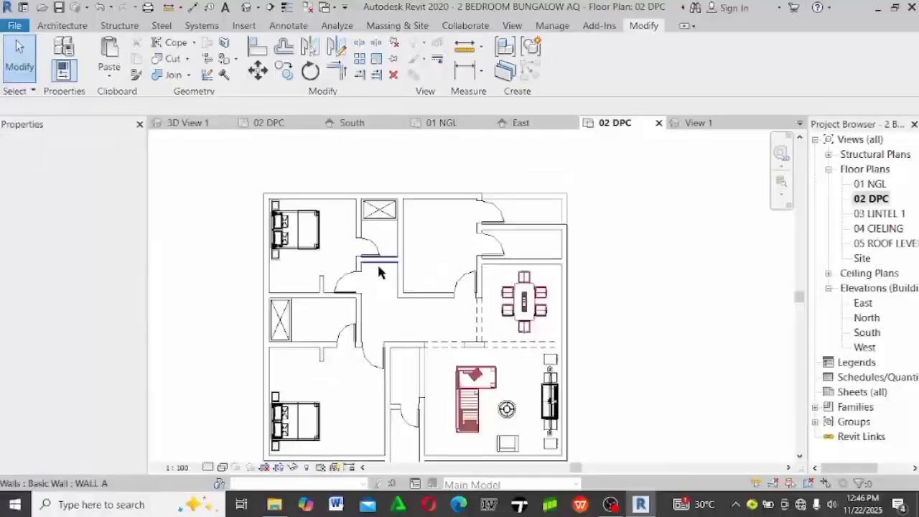
{"action": "mouse_move", "coordinate": [435, 280]}
{"action": "middle_mouse_down"}
{"action": "mouse_move", "coordinate": [410, 255]}
{"action": "mouse_move", "coordinate": [456, 263]}
{"action": "mouse_move", "coordinate": [431, 270]}
{"action": "middle_mouse_up"}
{"action": "middle_click_drag", "start_coordinate": [501, 257], "coordinate": [601, 216]}
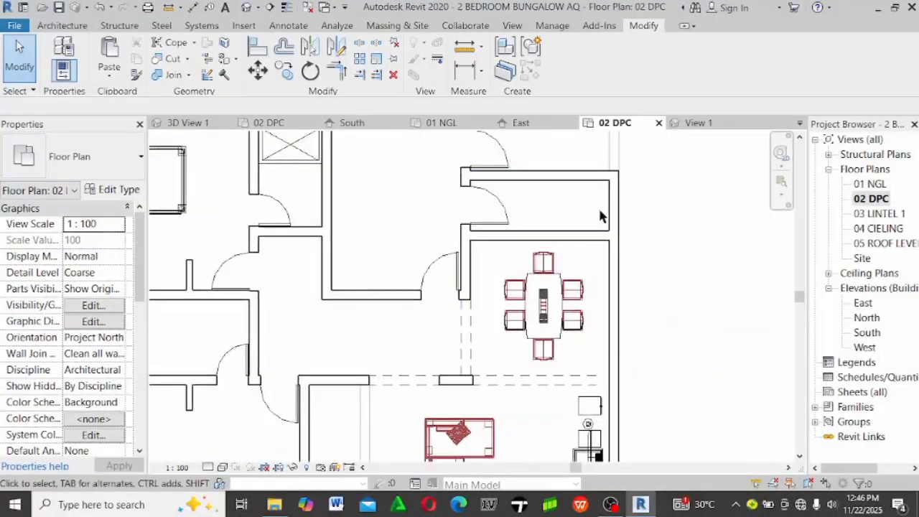
{"action": "middle_click_drag", "start_coordinate": [682, 237], "coordinate": [567, 249]}
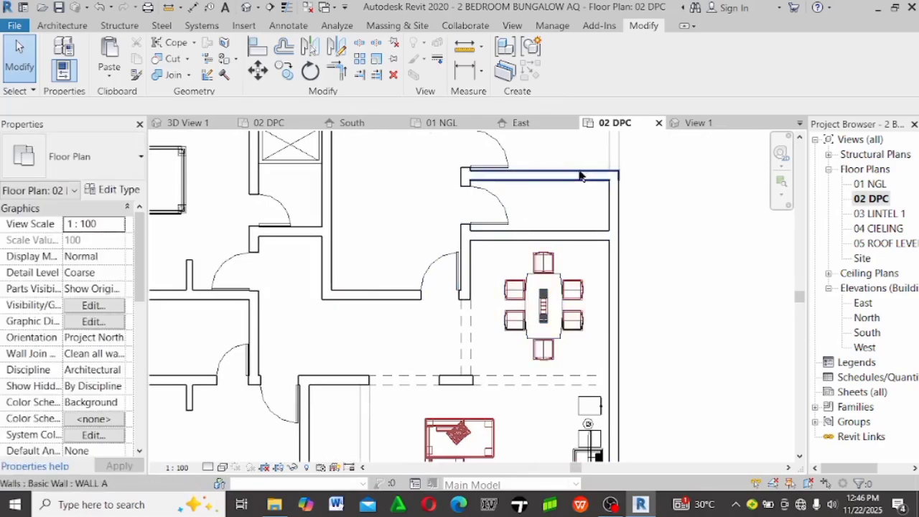
{"action": "scroll", "coordinate": [580, 176], "scroll_direction": "down", "scroll_amount": 3}
{"action": "scroll", "coordinate": [511, 265], "scroll_direction": "up", "scroll_amount": 2}
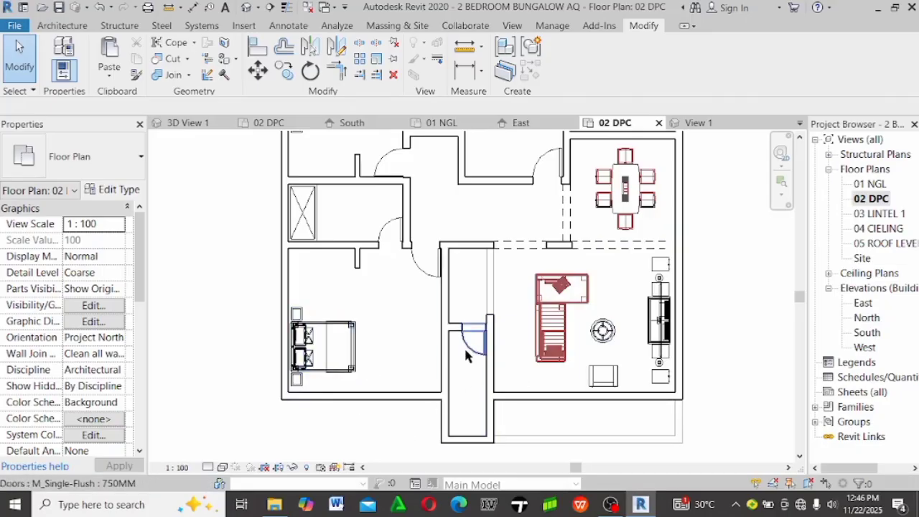
{"action": "scroll", "coordinate": [517, 405], "scroll_direction": "up", "scroll_amount": 2}
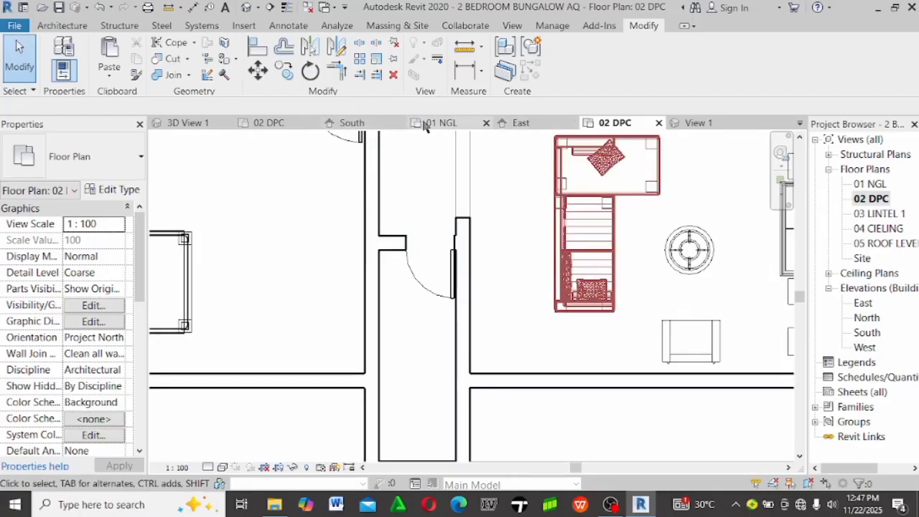
Inspect the double offset entrance door in the 4 BEDROOM DUPLEX 2 plan 02 DPC, and return to the bungalow's 02 DPC plan
{"action": "left_click", "coordinate": [267, 123]}
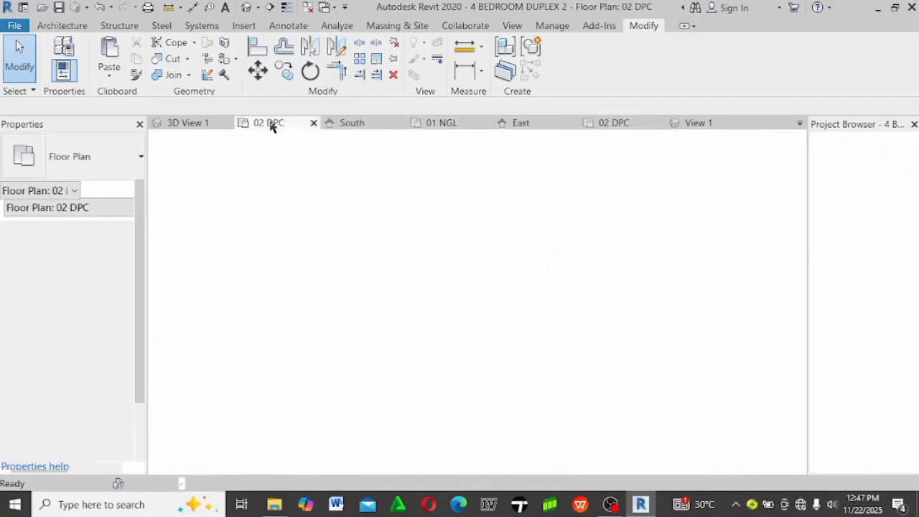
{"action": "scroll", "coordinate": [452, 374], "scroll_direction": "up", "scroll_amount": 6}
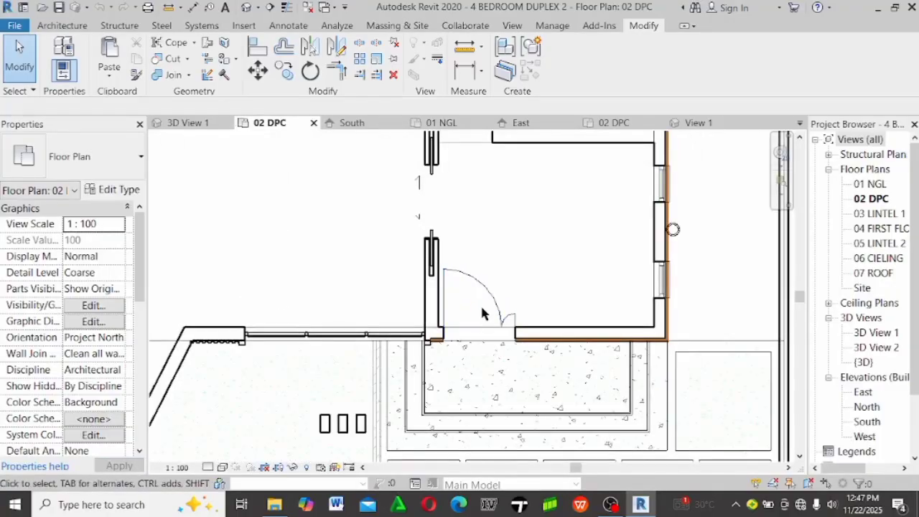
{"action": "left_click", "coordinate": [484, 297]}
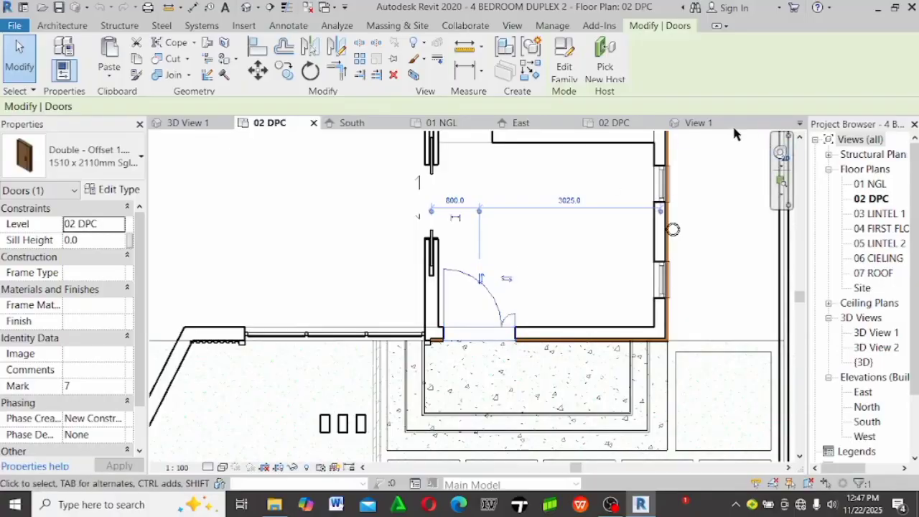
{"action": "left_click", "coordinate": [643, 128]}
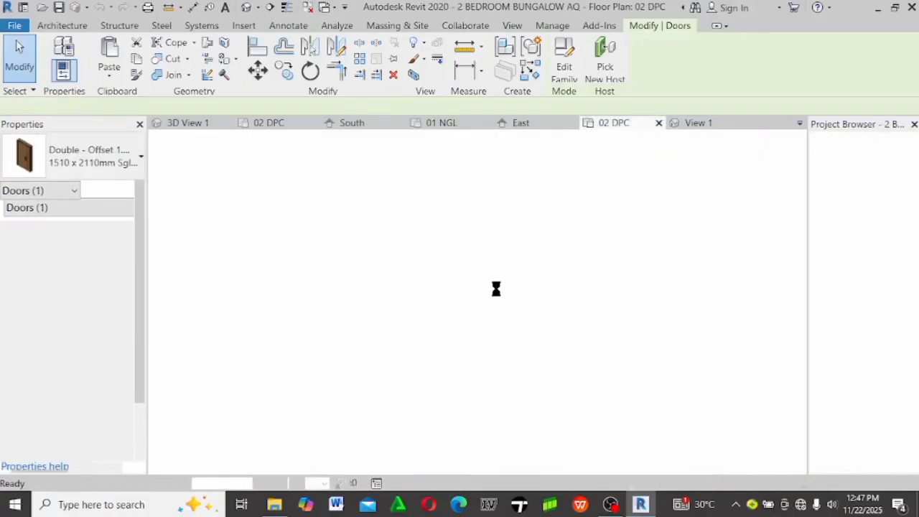
{"action": "scroll", "coordinate": [488, 314], "scroll_direction": "down", "scroll_amount": 3}
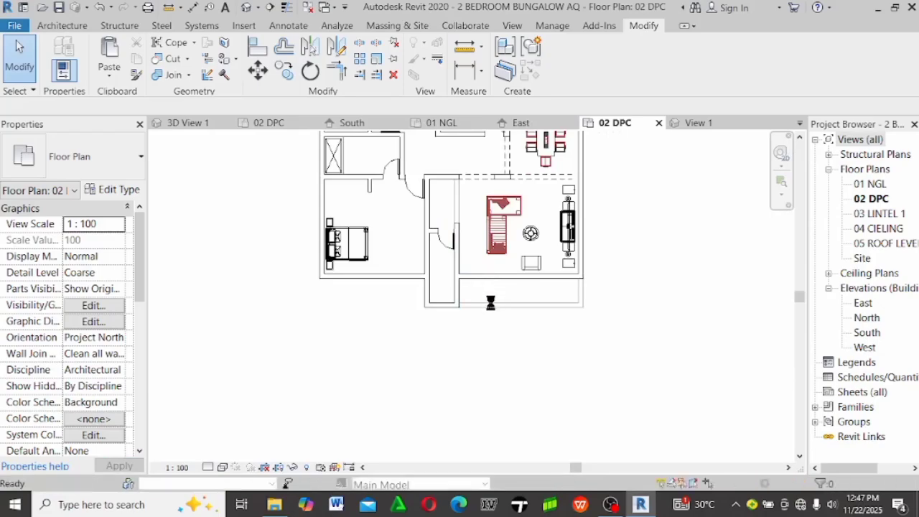
{"action": "key", "text": "d"}
{"action": "key", "text": "r"}
{"action": "scroll", "coordinate": [477, 334], "scroll_direction": "up", "scroll_amount": 5}
{"action": "scroll", "coordinate": [470, 330], "scroll_direction": "down", "scroll_amount": 3}
{"action": "key", "text": "Escape"}
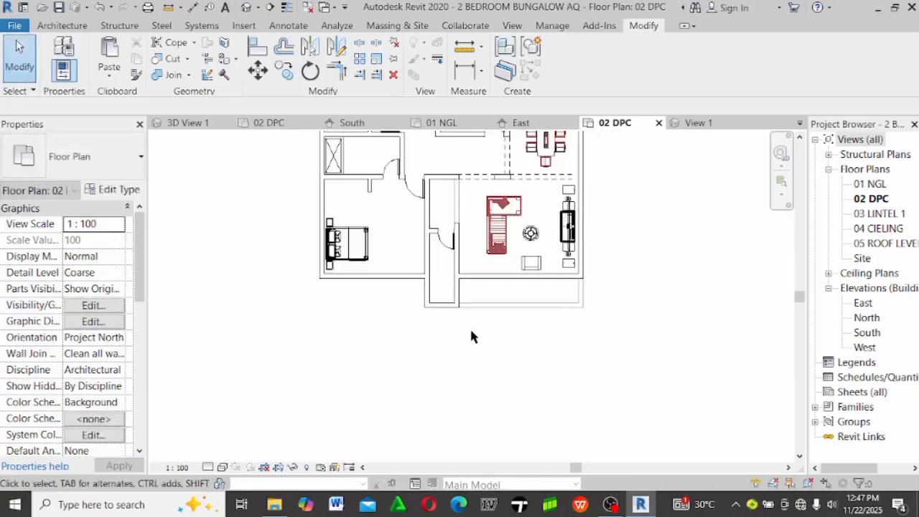
Place the unequal double-leaf entrance door in the living area's lower wall, against the narrow room's wall and swinging outward
{"action": "scroll", "coordinate": [452, 336], "scroll_direction": "up", "scroll_amount": 3}
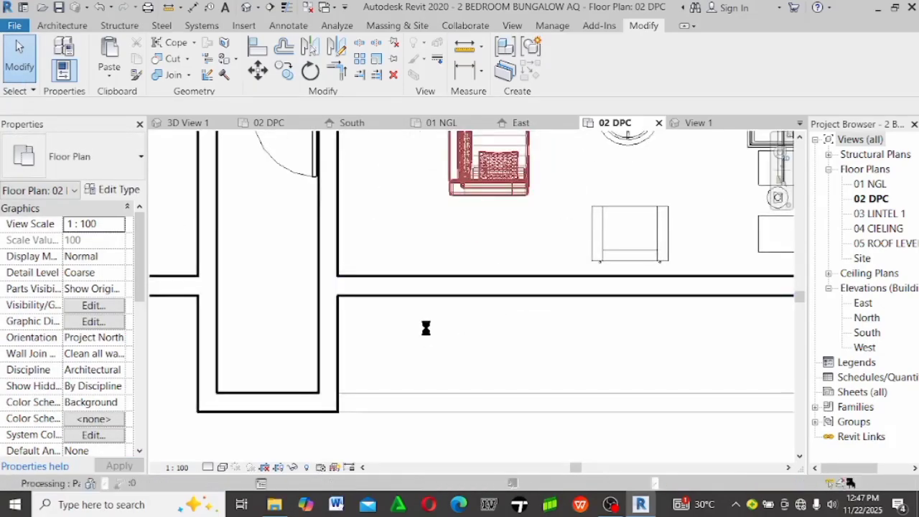
{"action": "key", "text": "d"}
{"action": "key", "text": "r"}
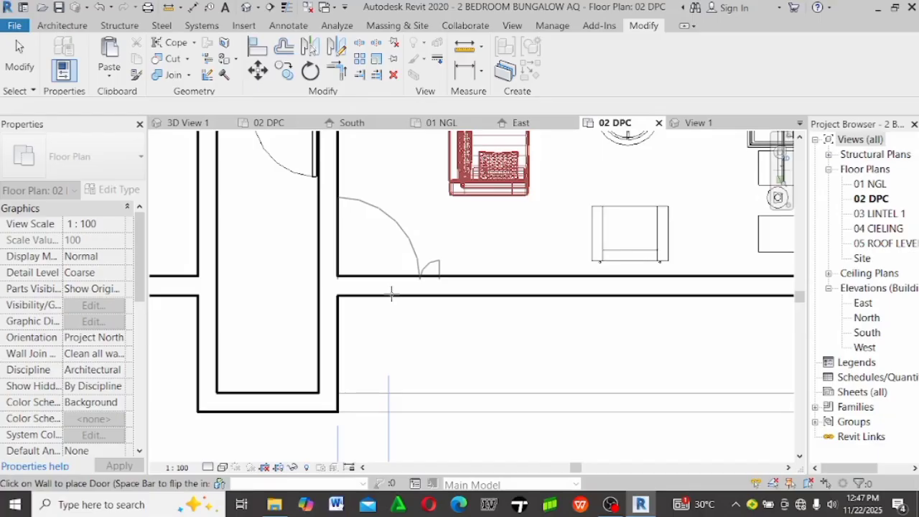
{"action": "left_click", "coordinate": [392, 300]}
{"action": "key", "text": "Escape"}
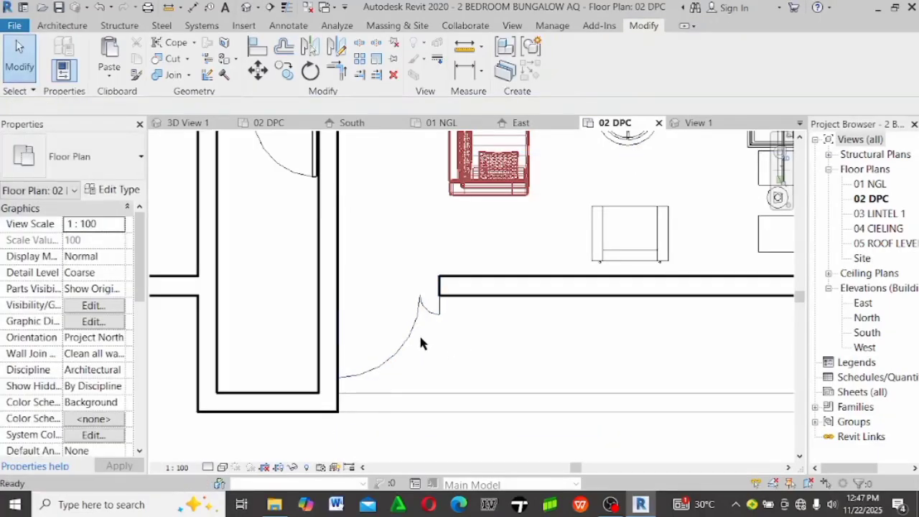
Flip the facing of the living room's double entrance door so it swings into the room
{"action": "left_click", "coordinate": [415, 331]}
{"action": "left_click", "coordinate": [404, 362]}
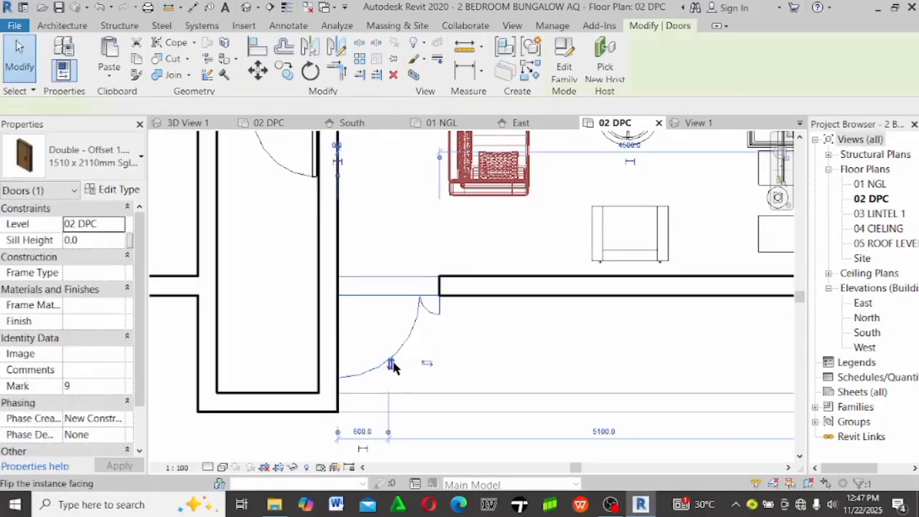
{"action": "left_click", "coordinate": [455, 328]}
{"action": "scroll", "coordinate": [463, 330], "scroll_direction": "down", "scroll_amount": 4}
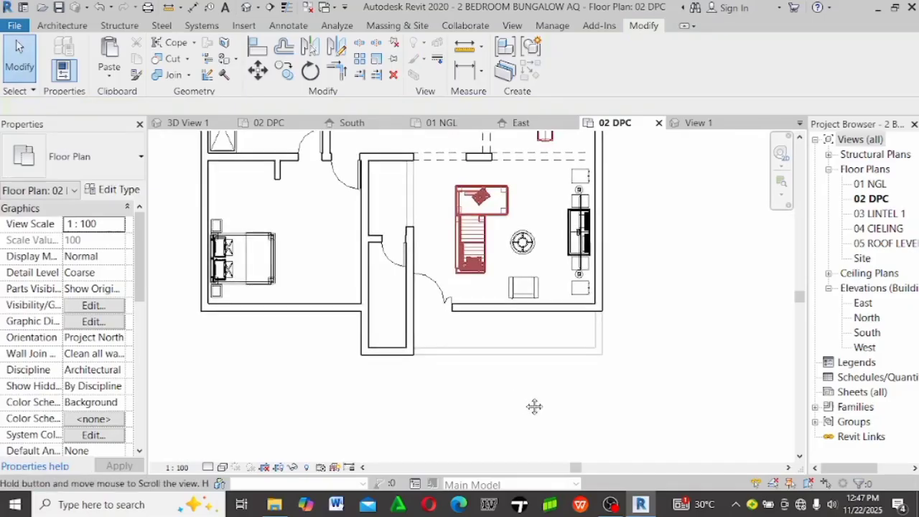
{"action": "scroll", "coordinate": [512, 341], "scroll_direction": "up", "scroll_amount": 2}
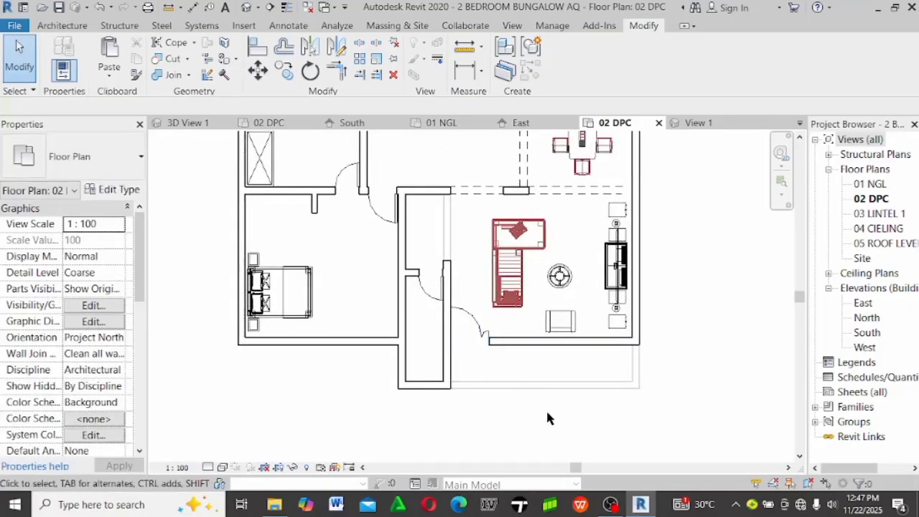
{"action": "scroll", "coordinate": [548, 413], "scroll_direction": "down", "scroll_amount": 1}
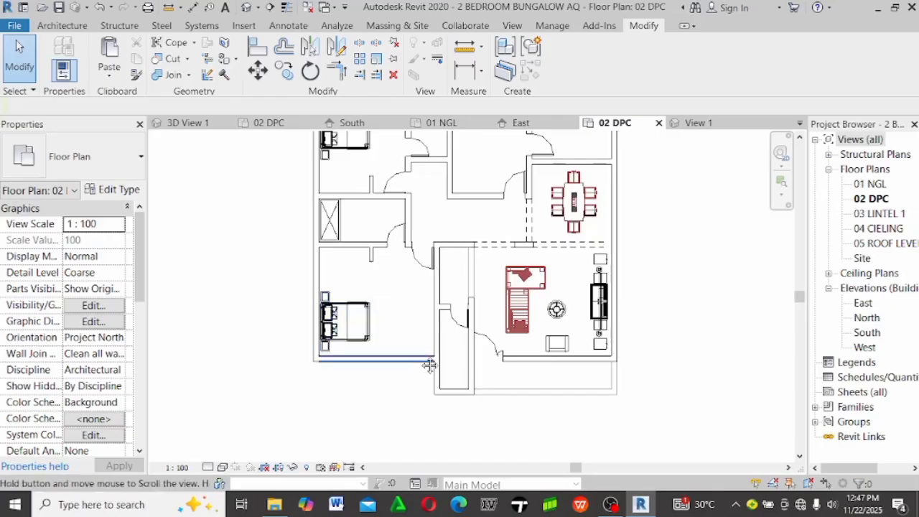
{"action": "middle_click_drag", "start_coordinate": [421, 356], "coordinate": [407, 416]}
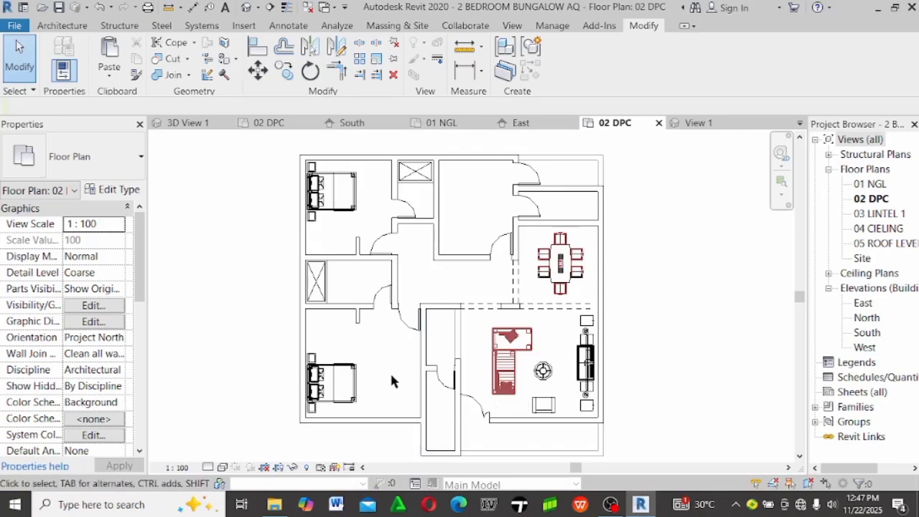
Load the component family "Disabled Shower Head with adjustable bar.midlet" from the Shower & Shower Fittings folder
{"action": "left_click", "coordinate": [63, 27]}
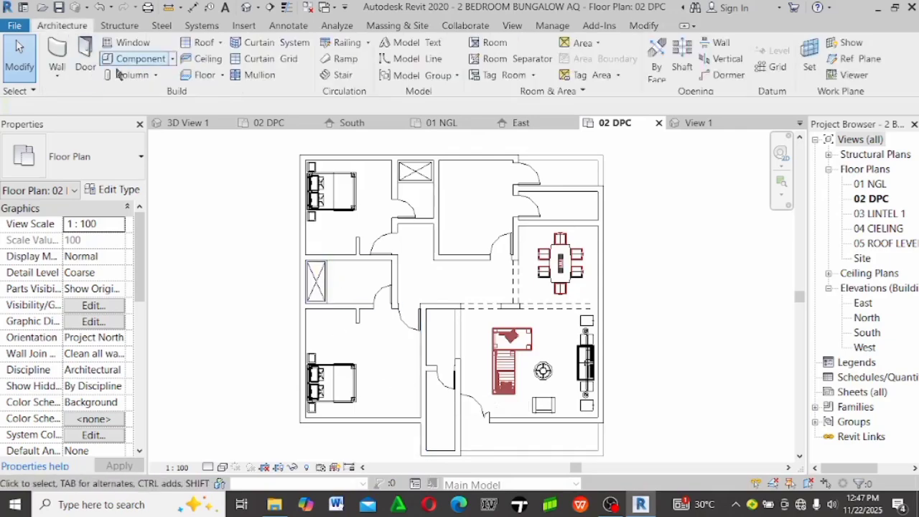
{"action": "left_click", "coordinate": [126, 58]}
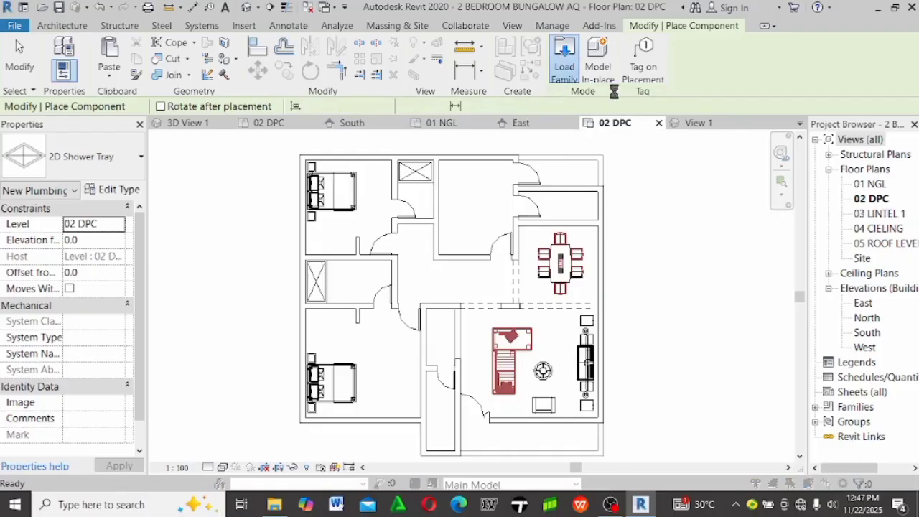
{"action": "left_click", "coordinate": [565, 61]}
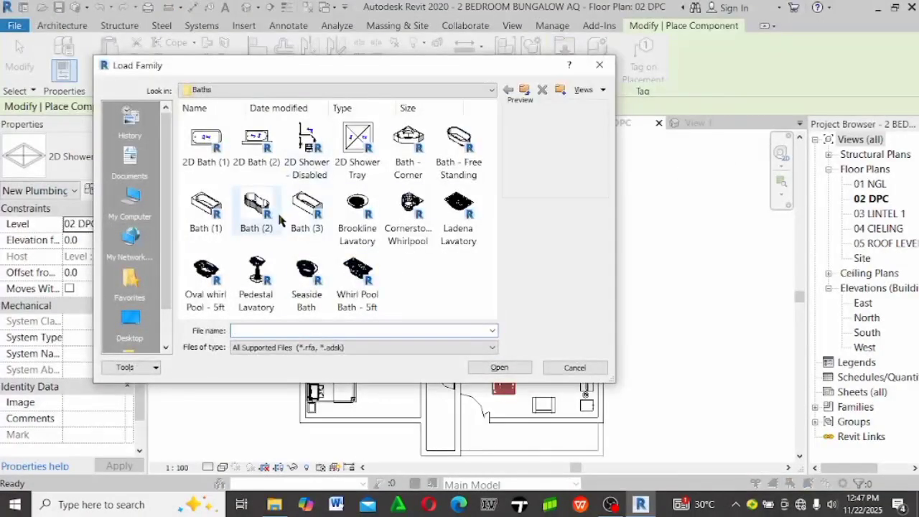
{"action": "left_click", "coordinate": [317, 212]}
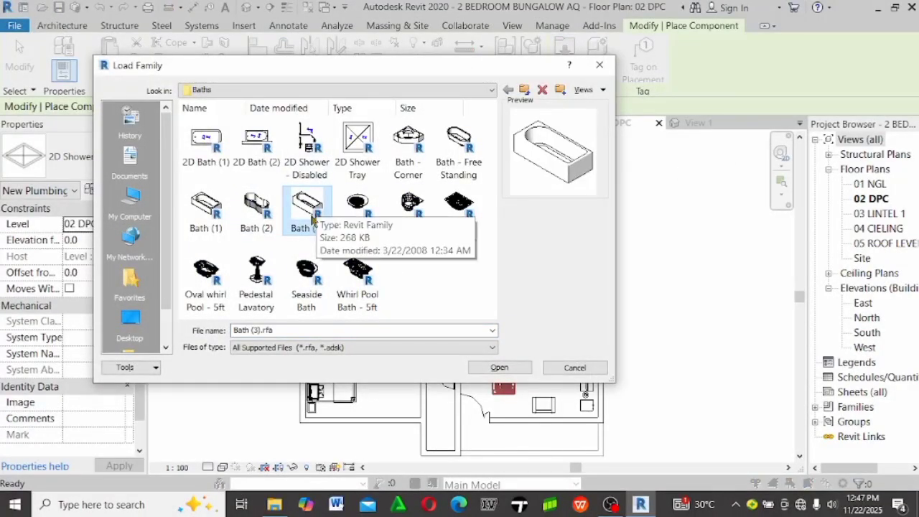
{"action": "key", "text": "BackSpace"}
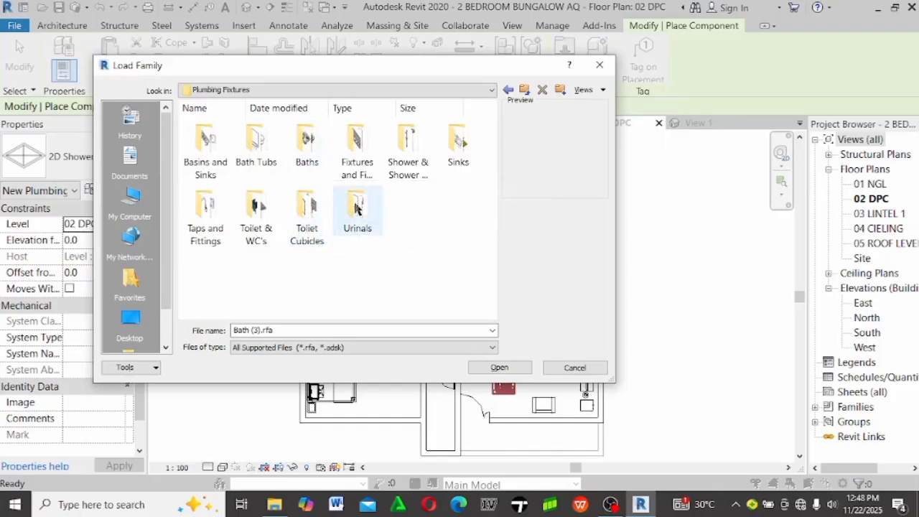
{"action": "double_click", "coordinate": [413, 164]}
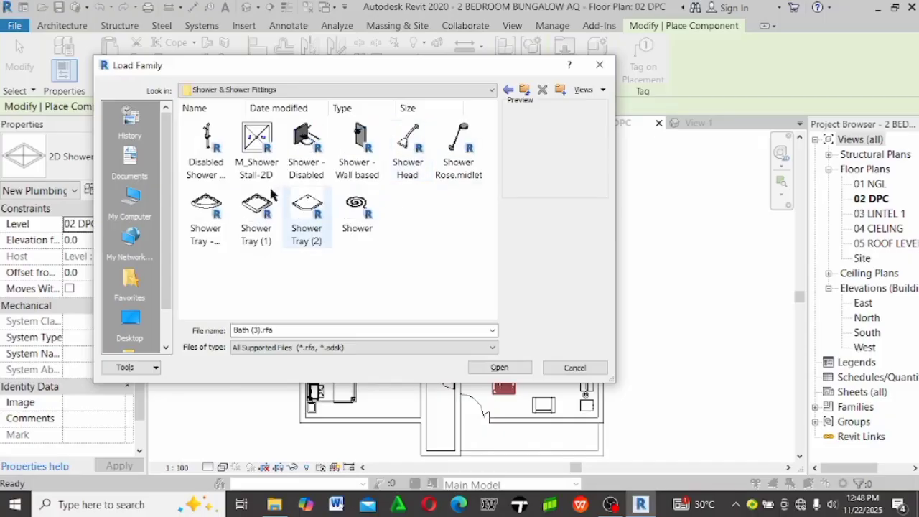
{"action": "left_click", "coordinate": [213, 144]}
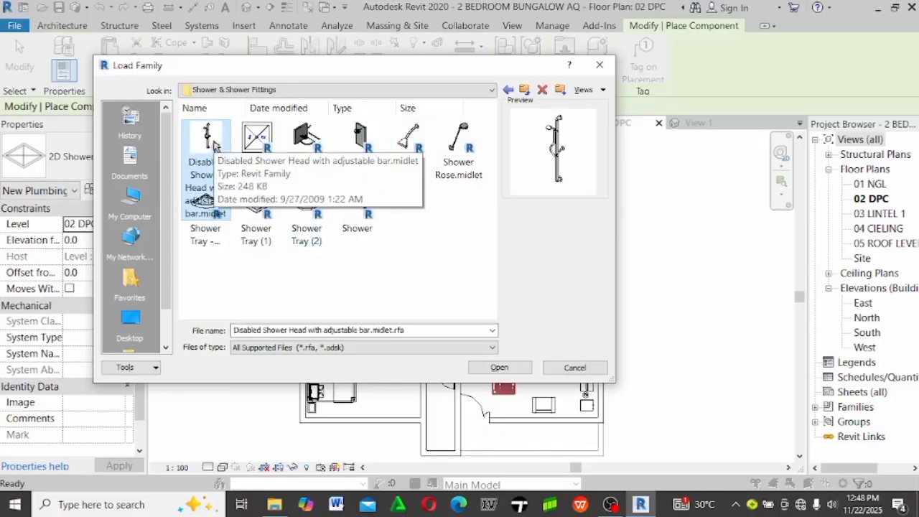
{"action": "double_click", "coordinate": [212, 140]}
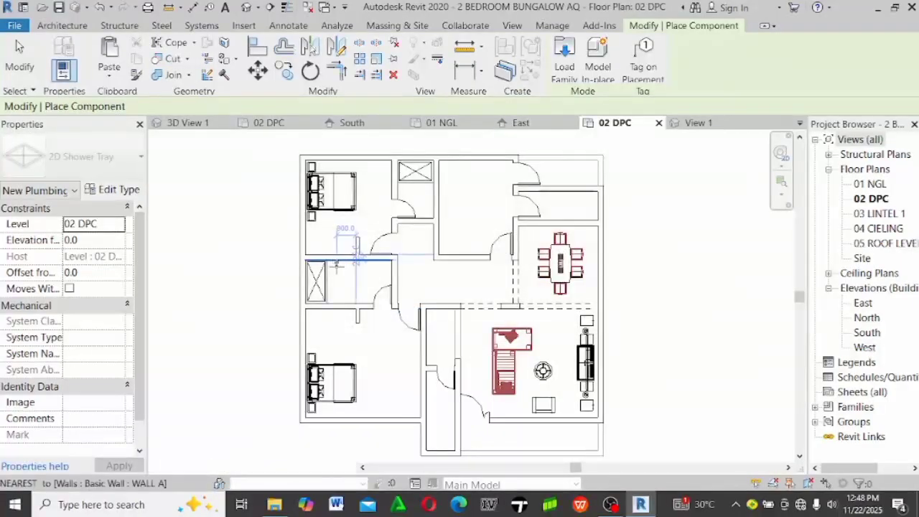
Place shower heads on the upper wall at the lower bathroom's shower tray and the right wall at the upper bathroom's tray
{"action": "scroll", "coordinate": [333, 262], "scroll_direction": "up", "scroll_amount": 6}
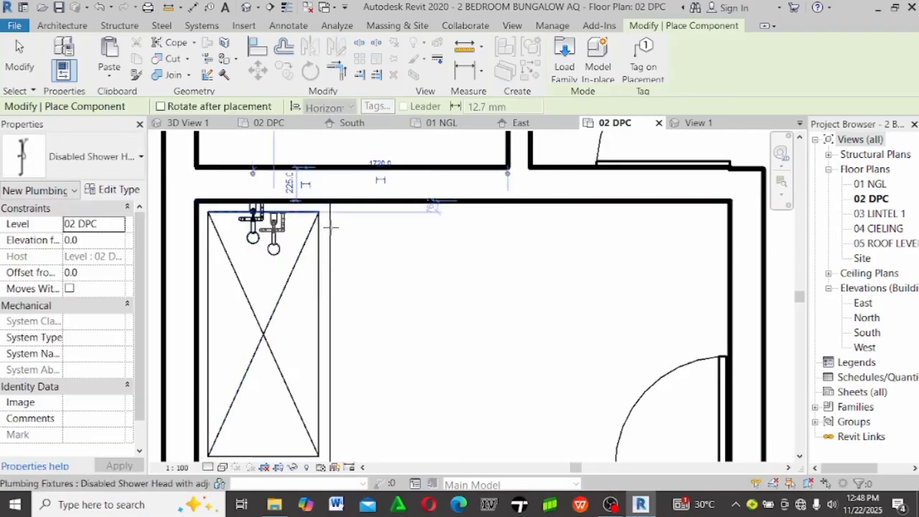
{"action": "middle_click_drag", "start_coordinate": [256, 216], "coordinate": [458, 232]}
{"action": "scroll", "coordinate": [534, 240], "scroll_direction": "up", "scroll_amount": 2}
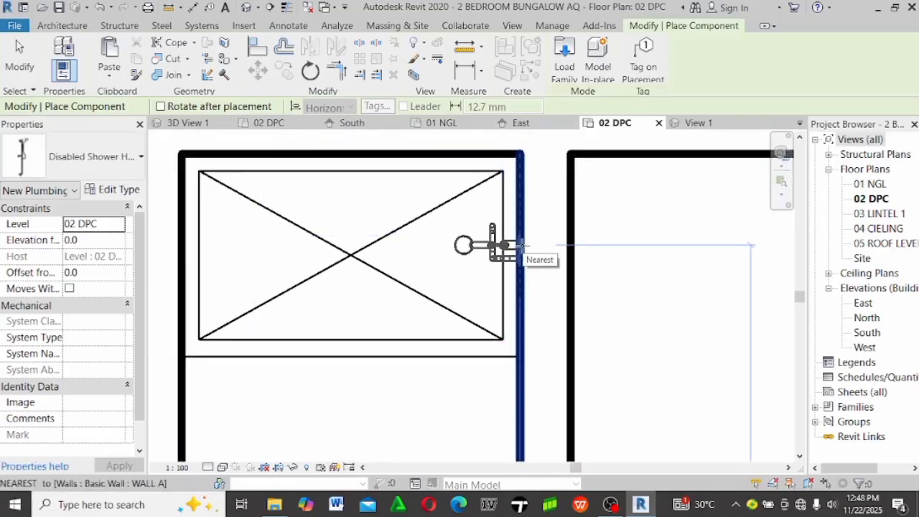
{"action": "left_click", "coordinate": [521, 246]}
{"action": "scroll", "coordinate": [467, 208], "scroll_direction": "down", "scroll_amount": 4}
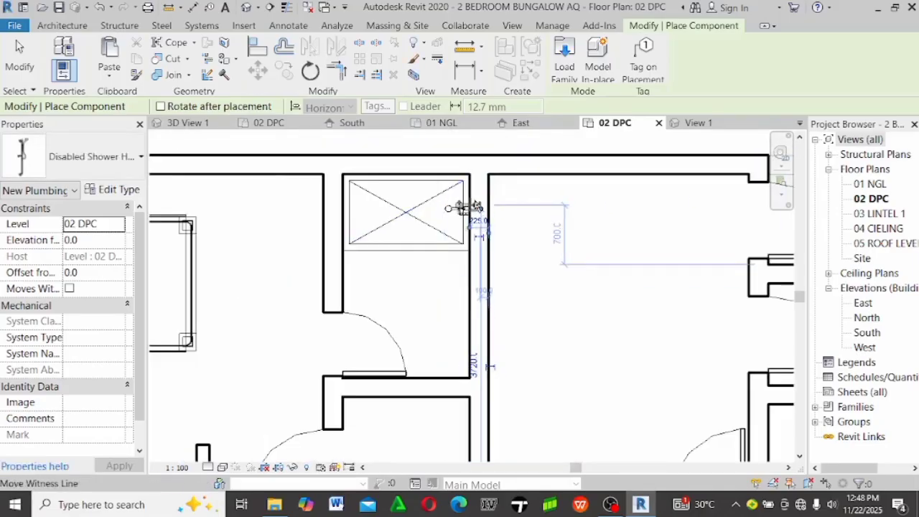
{"action": "scroll", "coordinate": [465, 205], "scroll_direction": "up", "scroll_amount": 2}
{"action": "scroll", "coordinate": [459, 208], "scroll_direction": "down", "scroll_amount": 6}
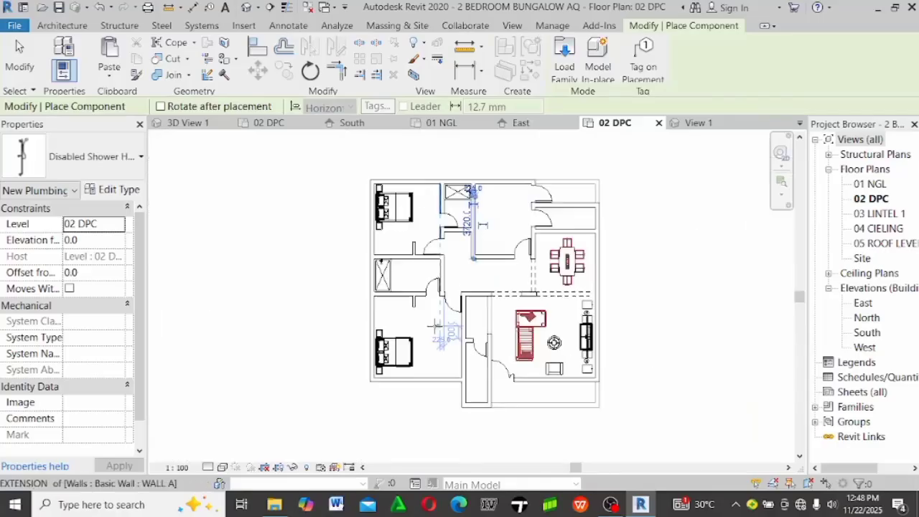
Start loading another component family and preview the Shower - Disabled, Shower Head and Shower - Wall based families
{"action": "scroll", "coordinate": [427, 326], "scroll_direction": "up", "scroll_amount": 3}
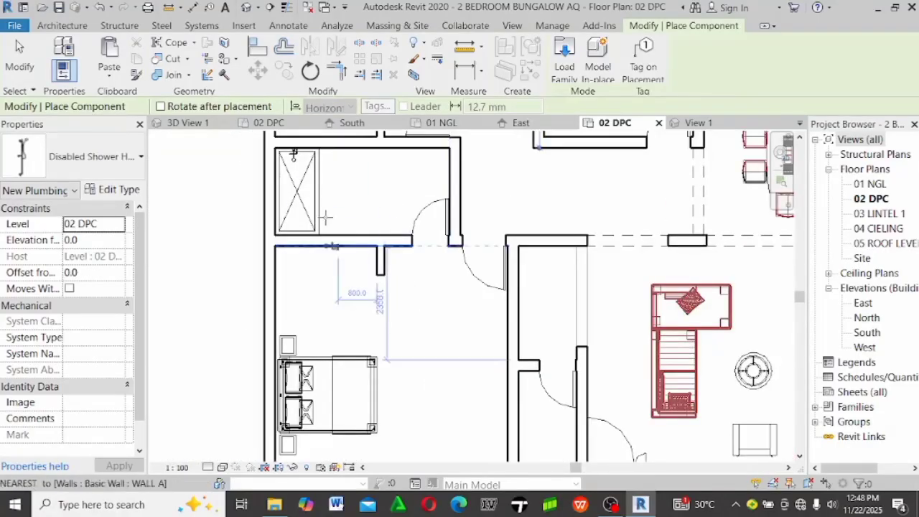
{"action": "scroll", "coordinate": [287, 157], "scroll_direction": "up", "scroll_amount": 2}
{"action": "scroll", "coordinate": [301, 158], "scroll_direction": "up", "scroll_amount": 2}
{"action": "left_click", "coordinate": [67, 27]}
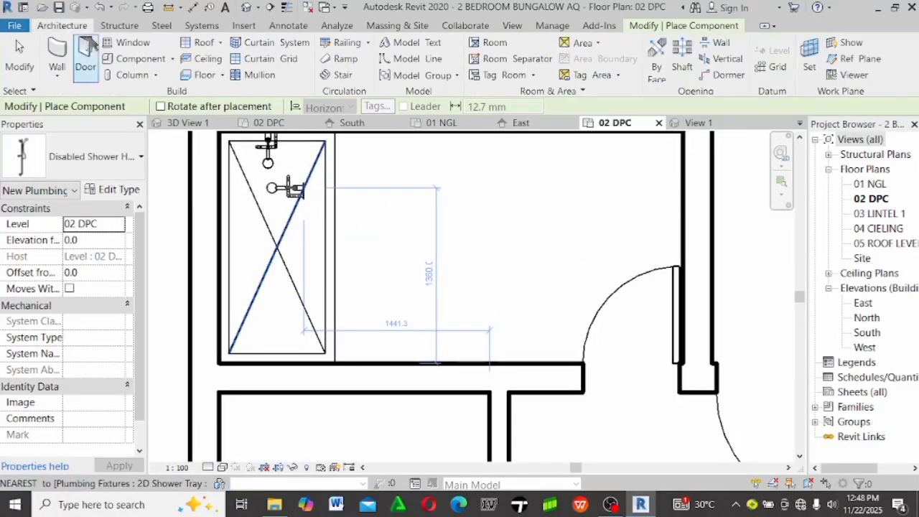
{"action": "left_click", "coordinate": [125, 59]}
{"action": "left_click", "coordinate": [563, 71]}
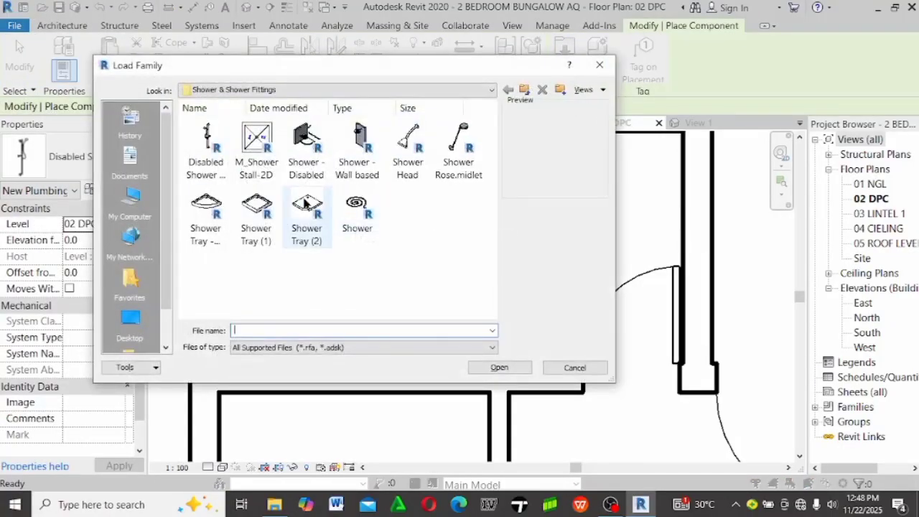
{"action": "left_click", "coordinate": [304, 147]}
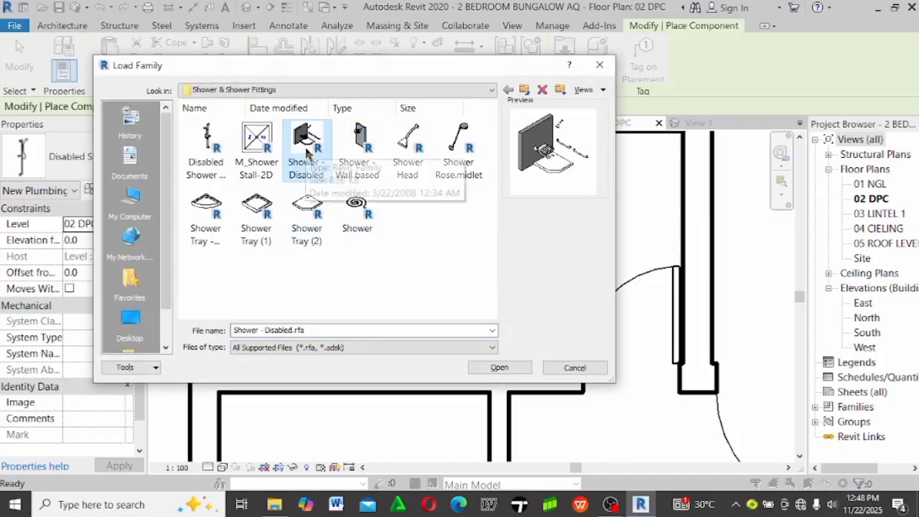
{"action": "left_click", "coordinate": [408, 153]}
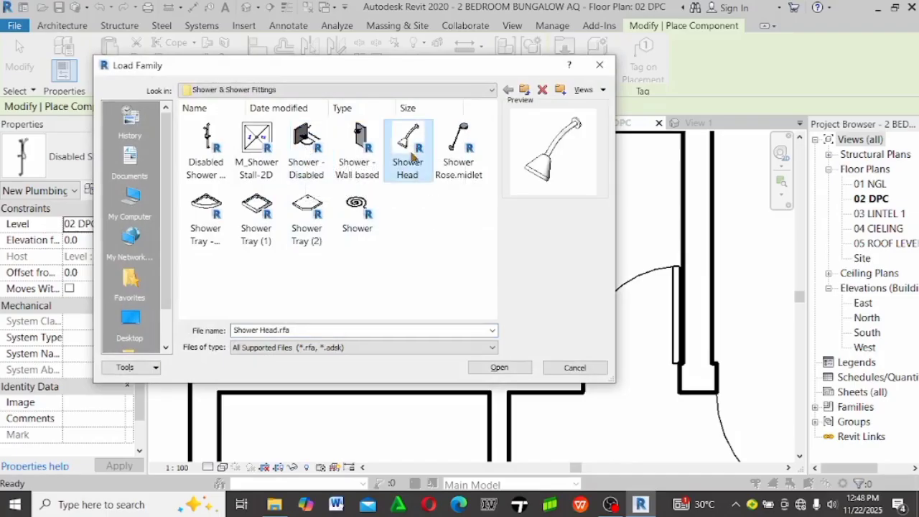
{"action": "left_click", "coordinate": [354, 150]}
Compare the toilet families in the Toilet & WC's folder and load WC Dis w Cistern (7)
{"action": "key", "text": "BackSpace"}
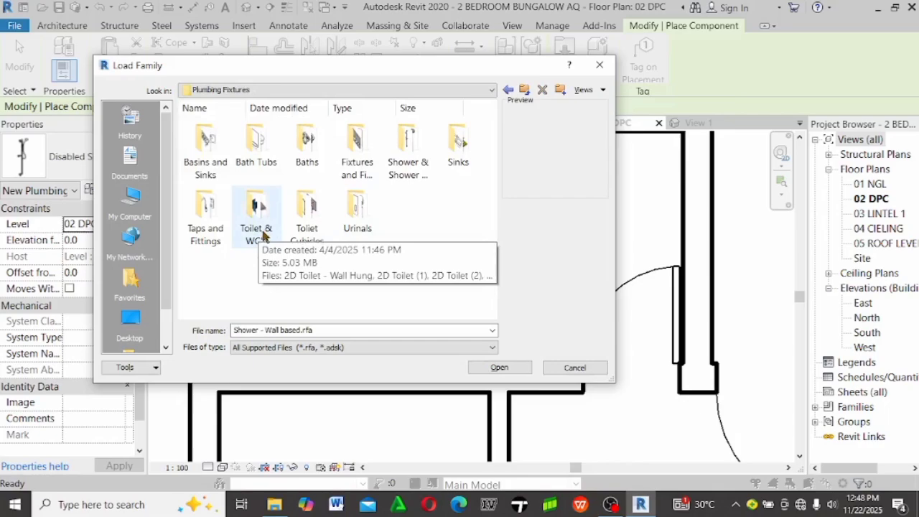
{"action": "left_click", "coordinate": [264, 233]}
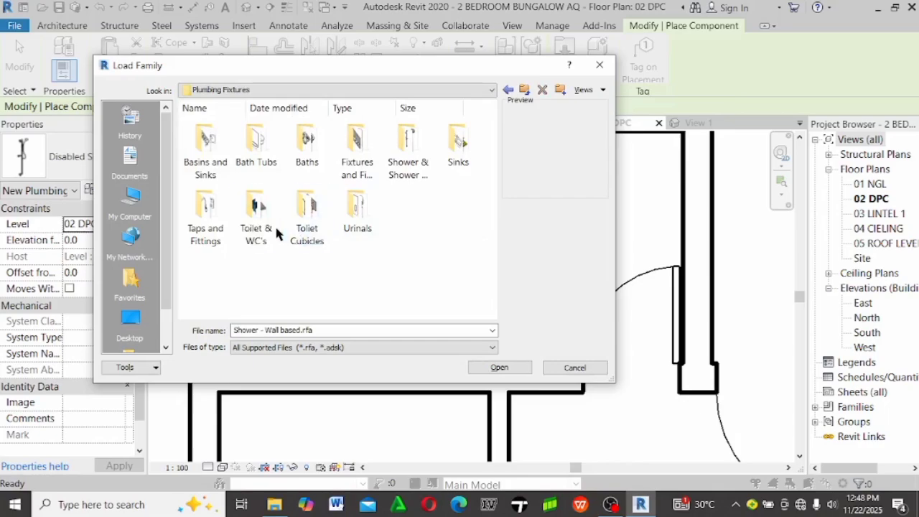
{"action": "double_click", "coordinate": [268, 211]}
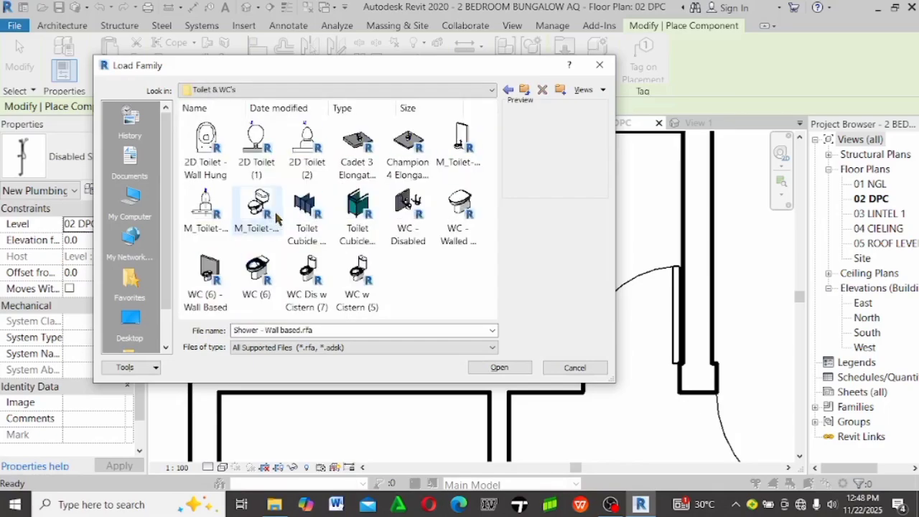
{"action": "left_click", "coordinate": [257, 204]}
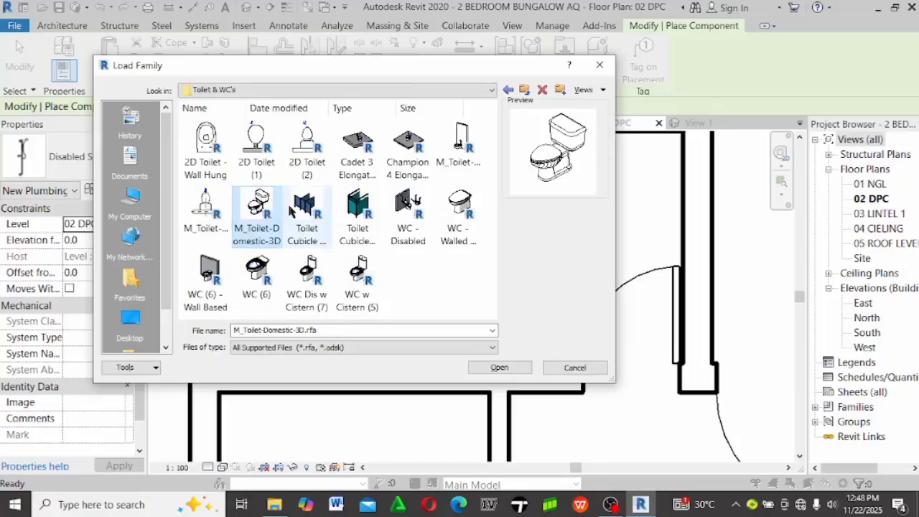
{"action": "left_click", "coordinate": [460, 208]}
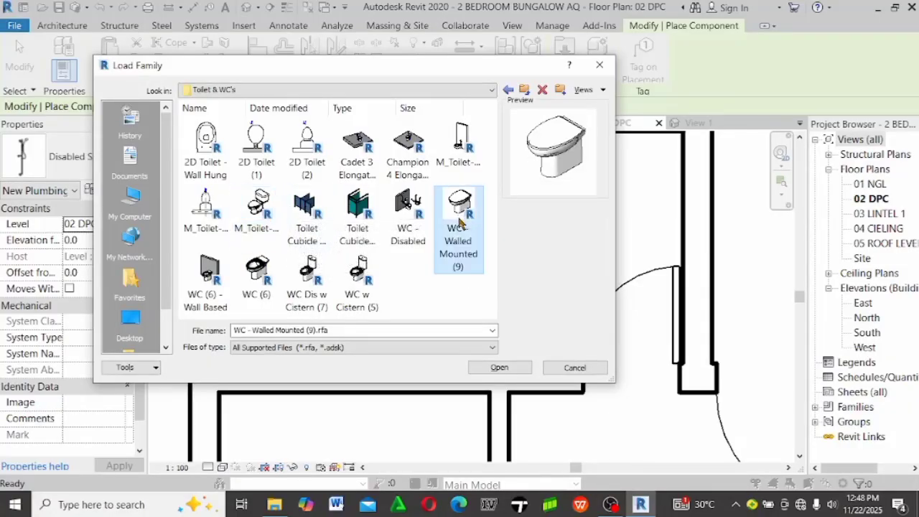
{"action": "left_click", "coordinate": [430, 152]}
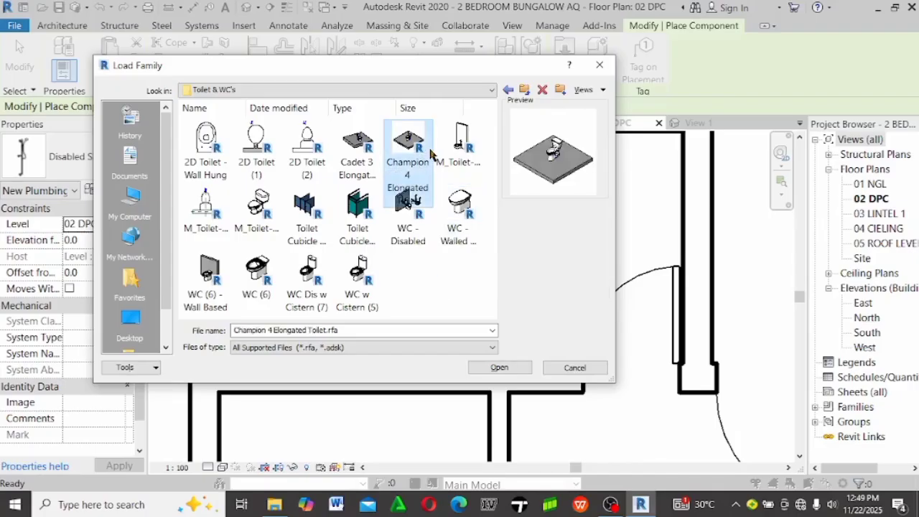
{"action": "left_click", "coordinate": [356, 151]}
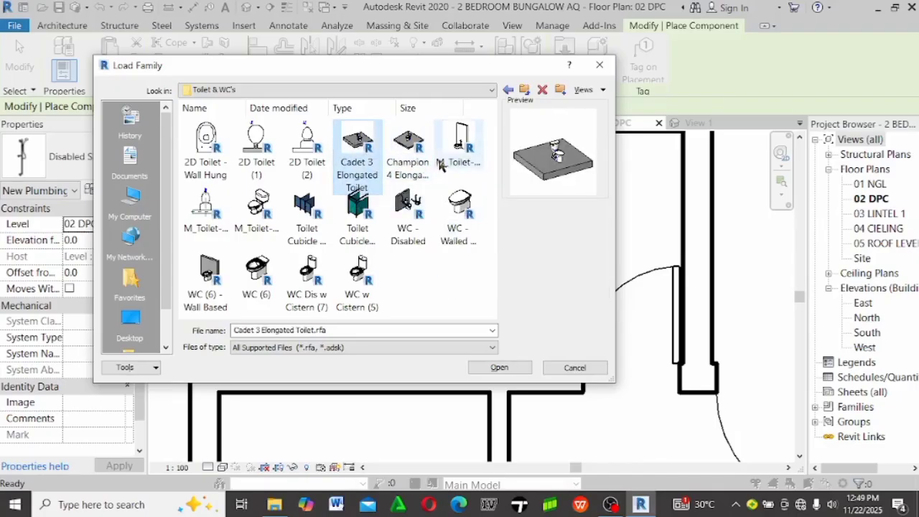
{"action": "left_click", "coordinate": [460, 151]}
{"action": "left_click", "coordinate": [260, 271]}
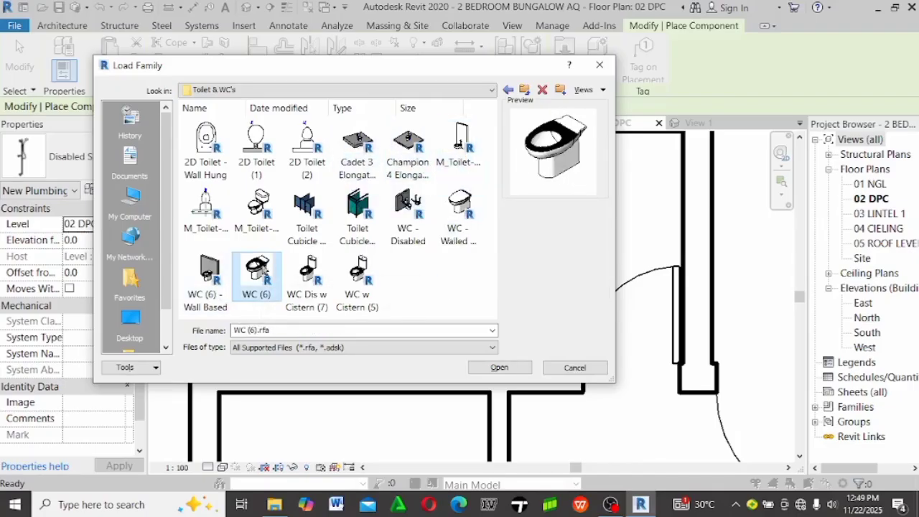
{"action": "left_click", "coordinate": [305, 280]}
{"action": "left_click", "coordinate": [370, 293]}
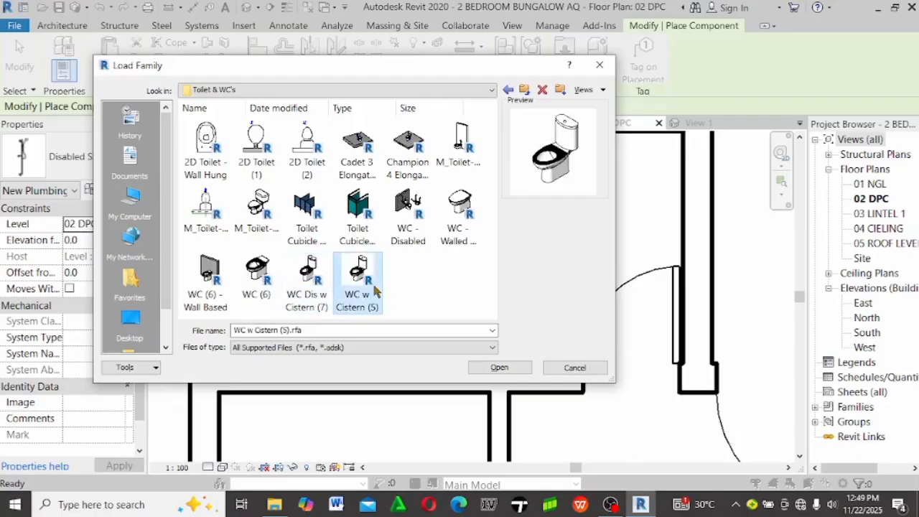
{"action": "double_click", "coordinate": [309, 277]}
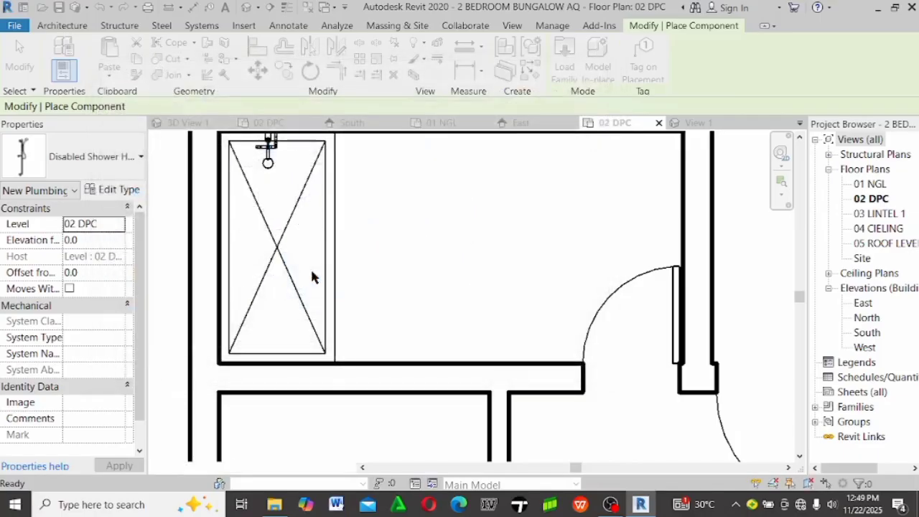
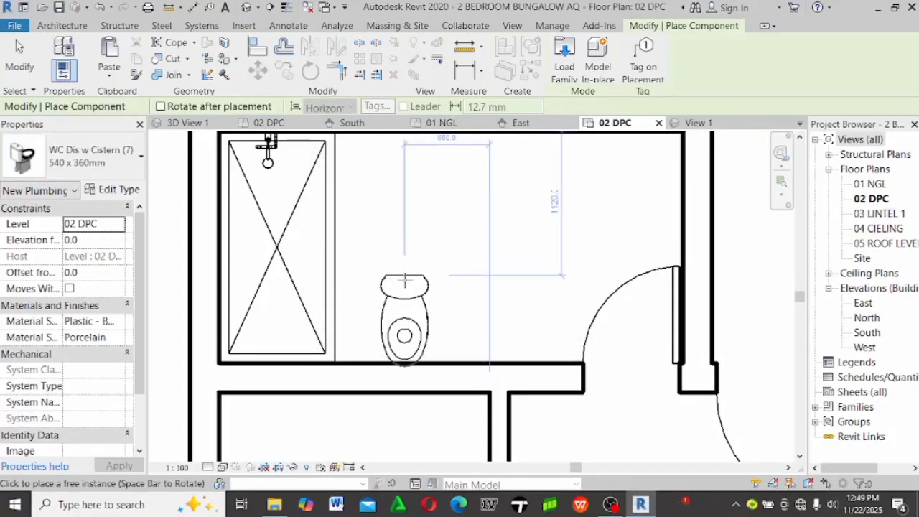
Rotate and place WC Dis w Cistern (7) toilets against the lower walls of the lower bathroom and the narrow toilet room beside the entrance
{"action": "scroll", "coordinate": [404, 287], "scroll_direction": "down", "scroll_amount": 1}
{"action": "key", "text": "space"}
{"action": "key", "text": "space"}
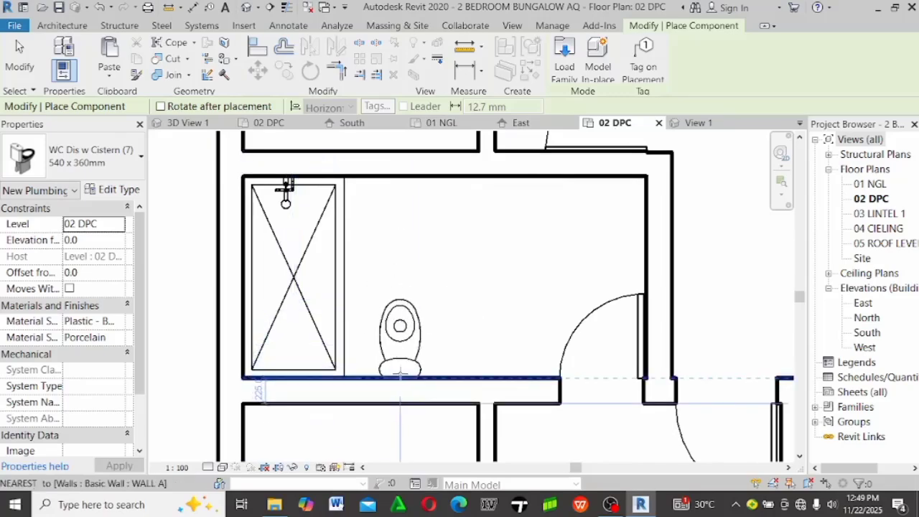
{"action": "scroll", "coordinate": [400, 374], "scroll_direction": "down", "scroll_amount": 2}
{"action": "scroll", "coordinate": [414, 307], "scroll_direction": "up", "scroll_amount": 2}
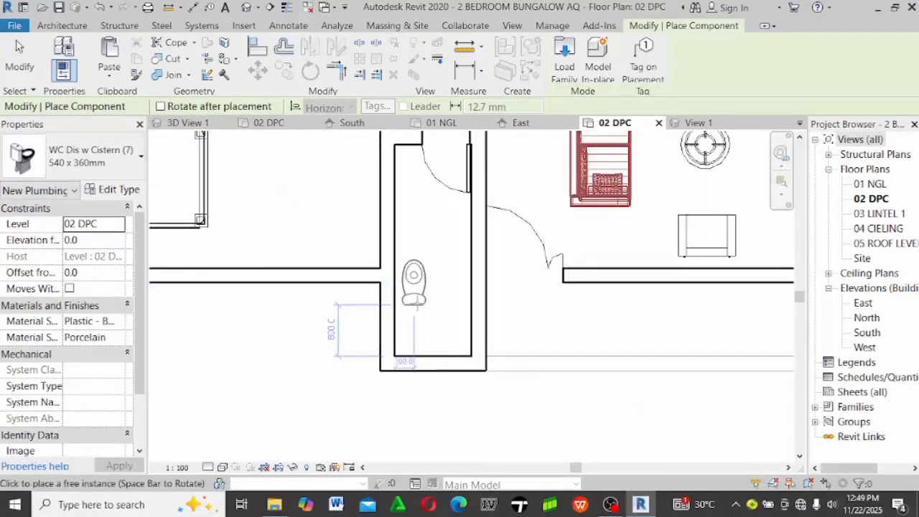
{"action": "scroll", "coordinate": [413, 307], "scroll_direction": "up", "scroll_amount": 2}
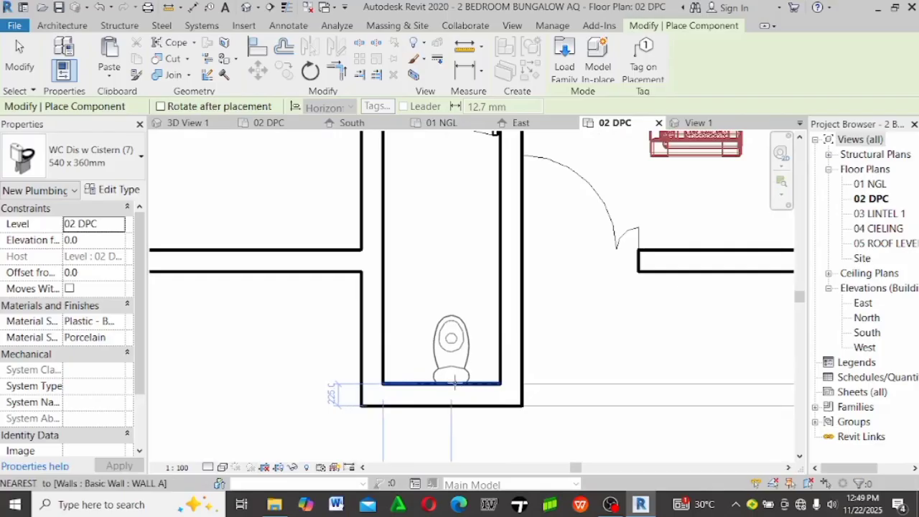
{"action": "scroll", "coordinate": [448, 369], "scroll_direction": "down", "scroll_amount": 3}
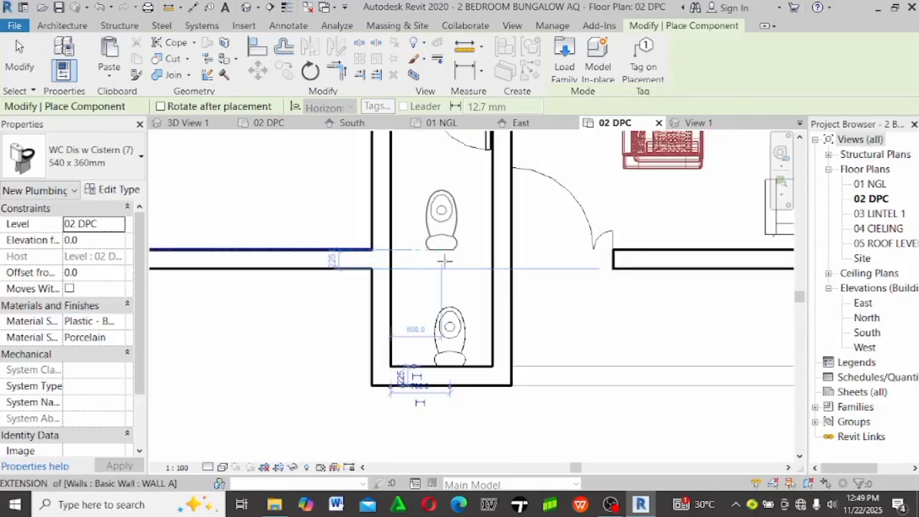
Place another toilet against the right wall of the upper bathroom, just below the shower tray
{"action": "scroll", "coordinate": [416, 337], "scroll_direction": "down", "scroll_amount": 2}
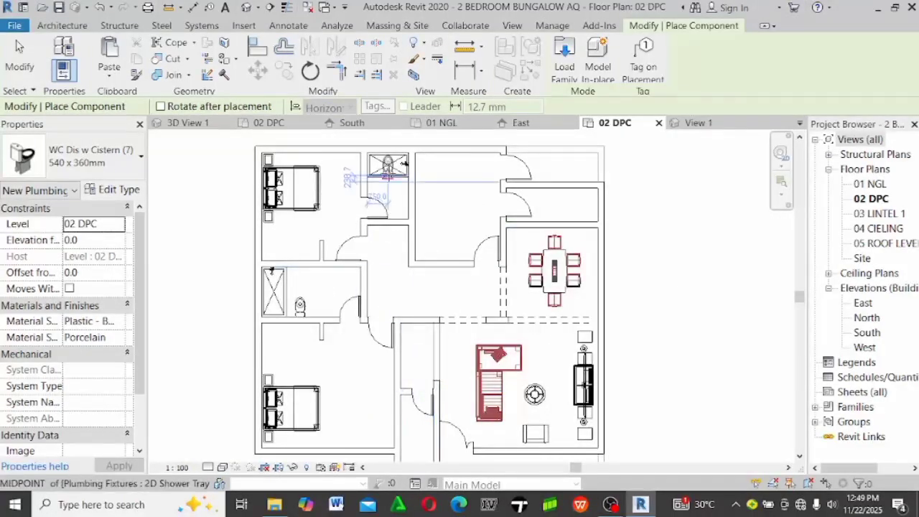
{"action": "scroll", "coordinate": [421, 323], "scroll_direction": "up", "scroll_amount": 4}
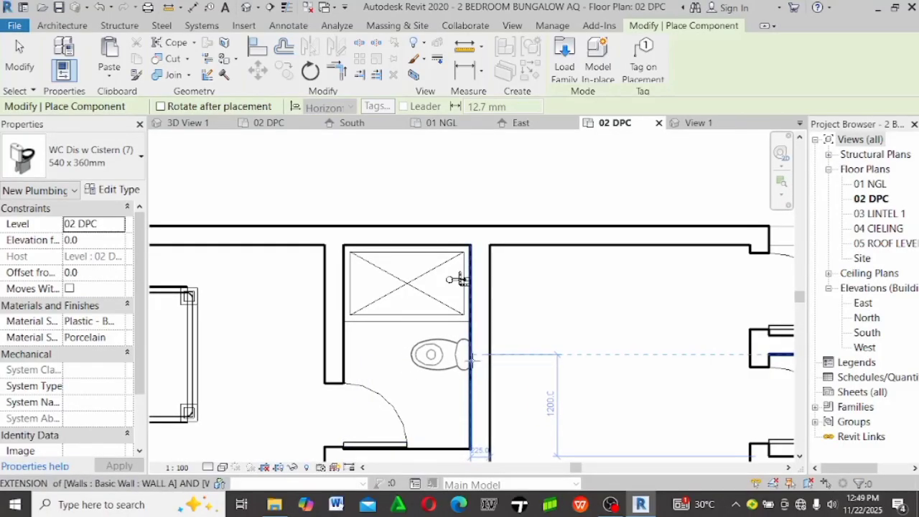
{"action": "left_click", "coordinate": [471, 359]}
{"action": "scroll", "coordinate": [496, 260], "scroll_direction": "down", "scroll_amount": 3}
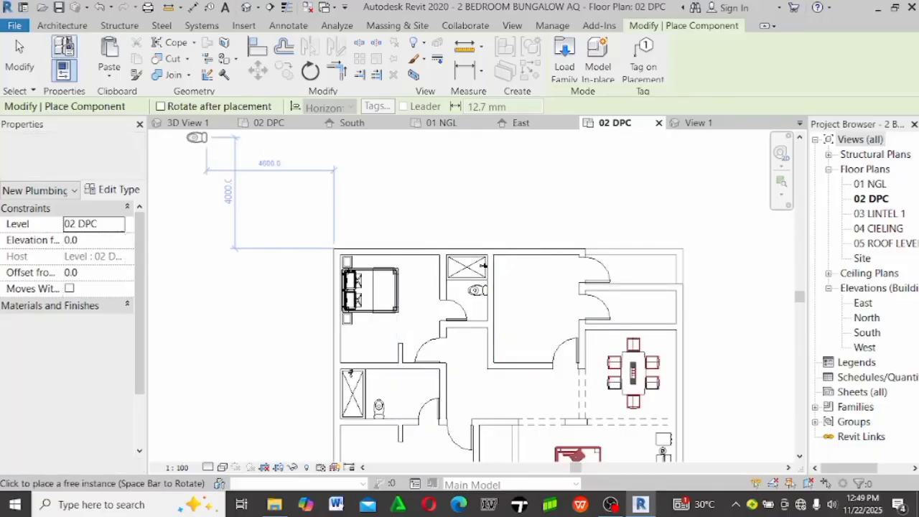
Start loading another component family and preview the M_Toilet-Domestic-3D, WC - Disabled, 2D Toilet (2) and Toilet Cubicle families
{"action": "left_click", "coordinate": [72, 26]}
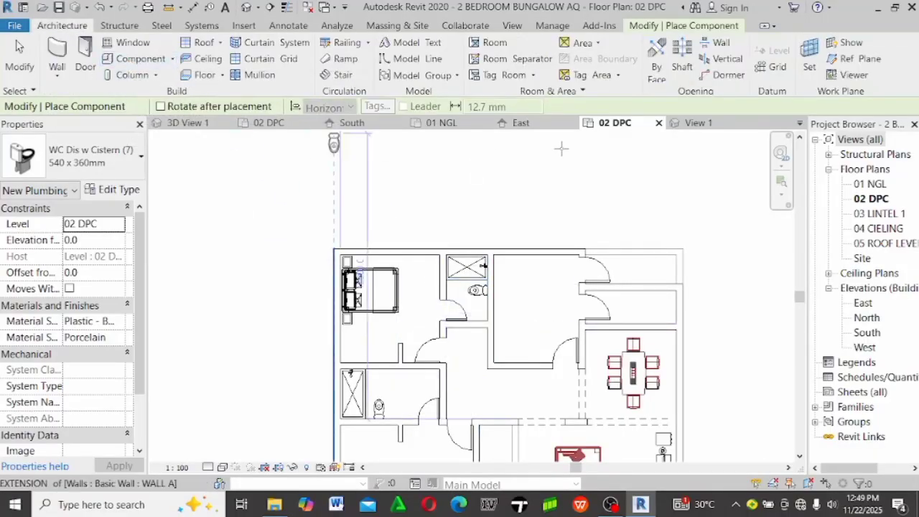
{"action": "left_click", "coordinate": [3, 64]}
{"action": "left_click", "coordinate": [137, 58]}
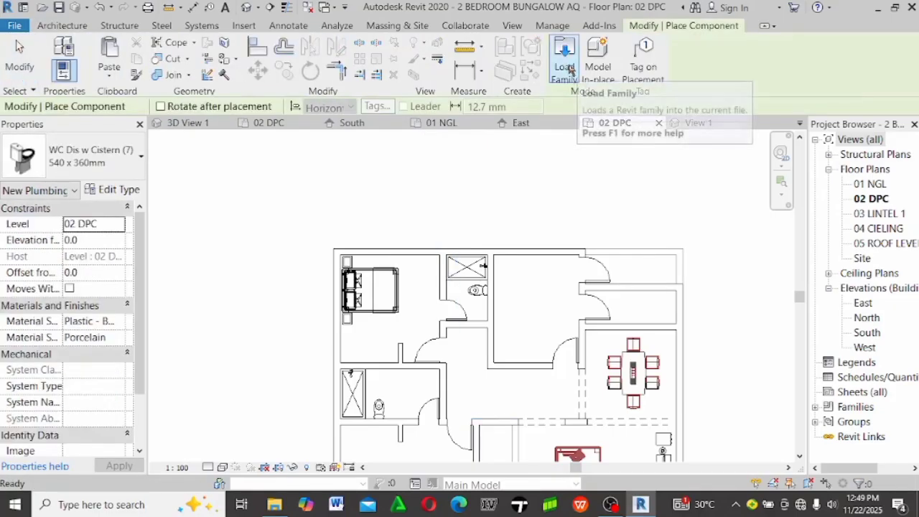
{"action": "left_click", "coordinate": [566, 61]}
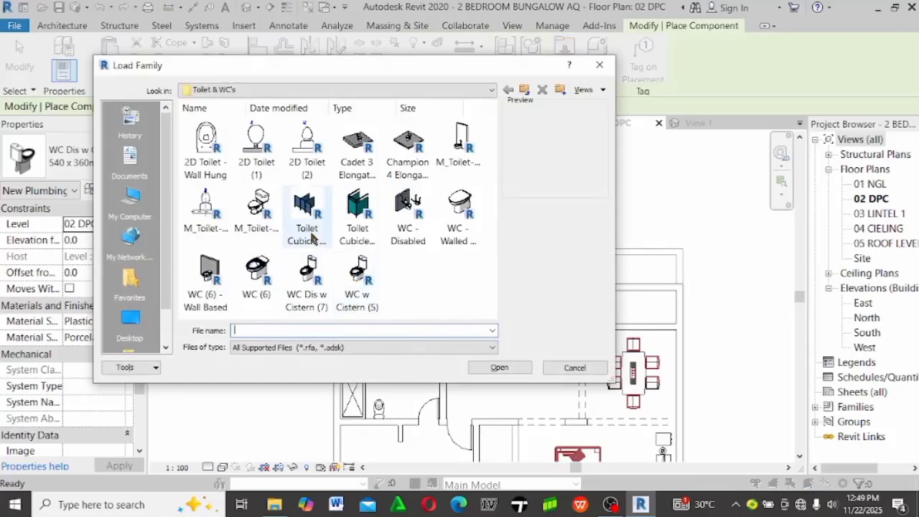
{"action": "left_click", "coordinate": [259, 205]}
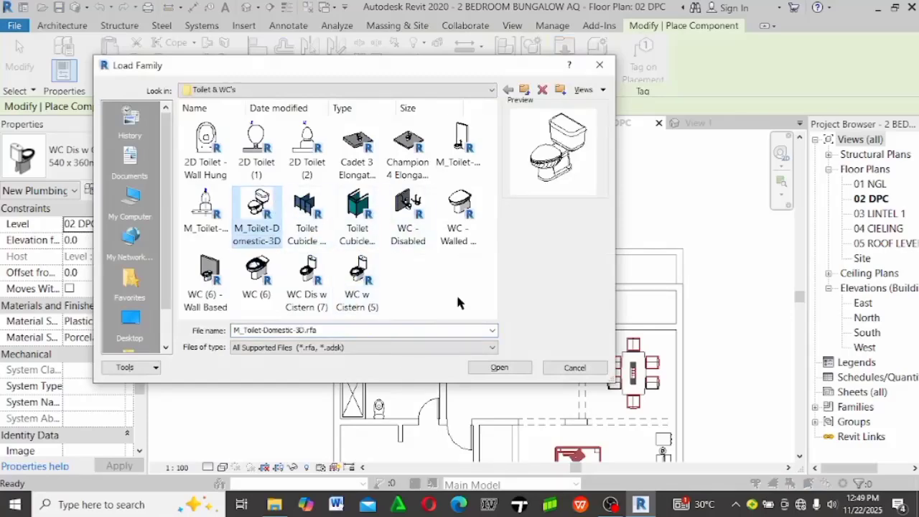
{"action": "left_click", "coordinate": [408, 217]}
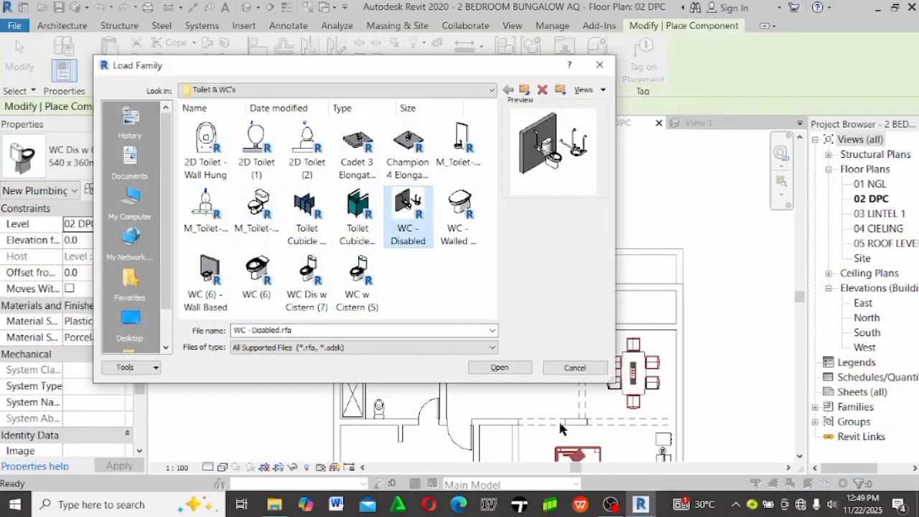
{"action": "left_click", "coordinate": [306, 209]}
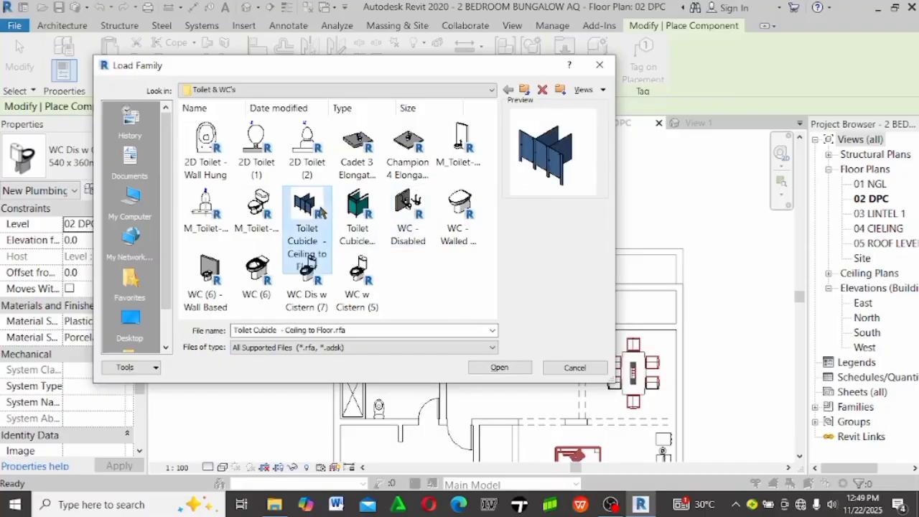
{"action": "left_click", "coordinate": [303, 146]}
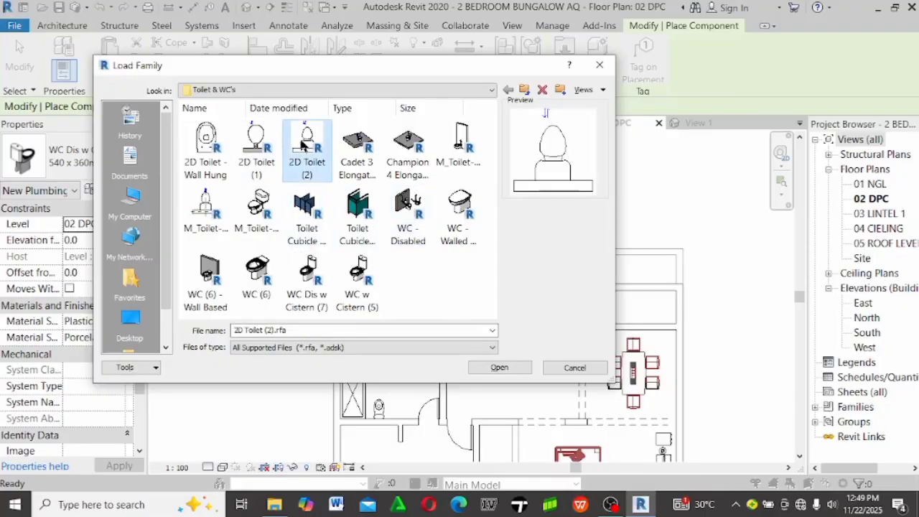
{"action": "left_click", "coordinate": [383, 228]}
{"action": "left_click", "coordinate": [358, 232]}
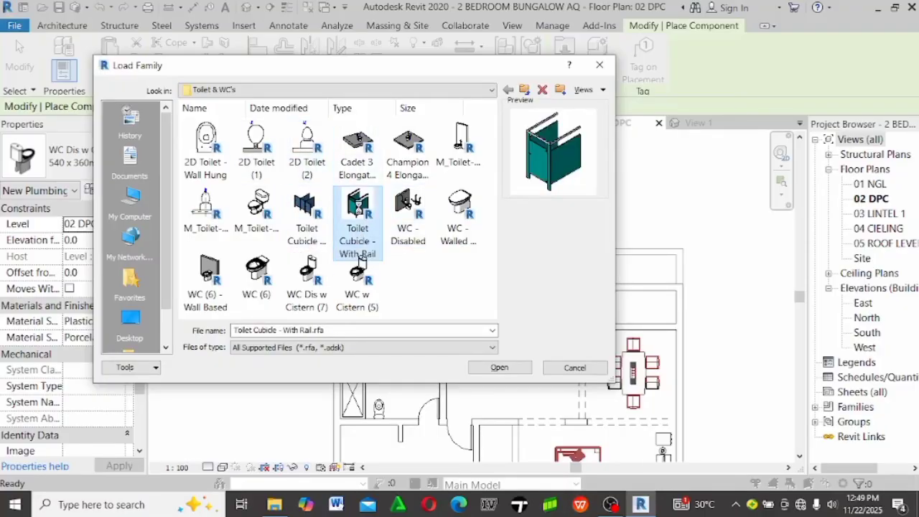
Compare the sink families in the Sinks folder under Plumbing Fixtures and load M_Sink Vanity-Square
{"action": "key", "text": "BackSpace"}
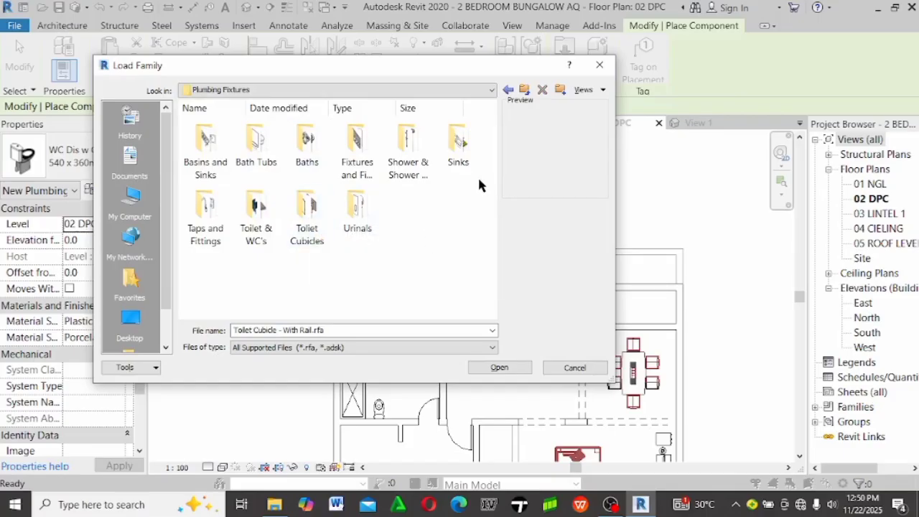
{"action": "double_click", "coordinate": [458, 143]}
{"action": "left_click", "coordinate": [358, 152]}
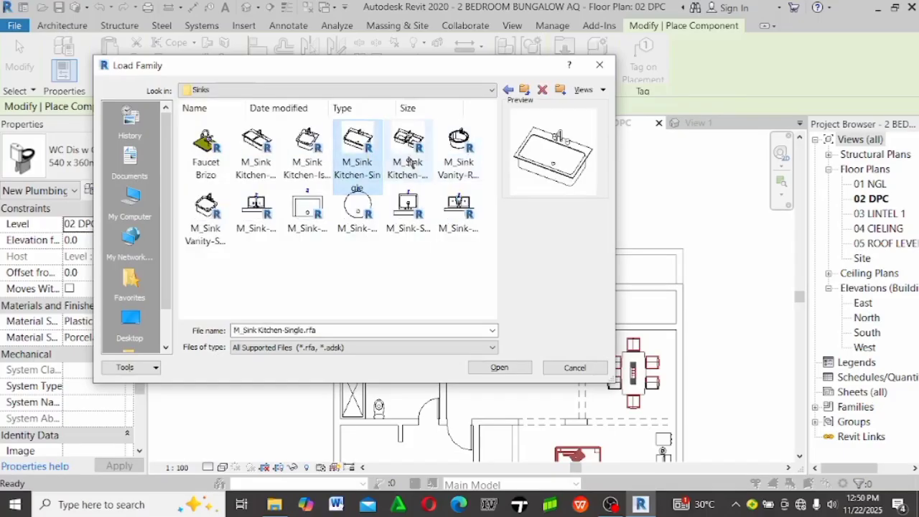
{"action": "left_click", "coordinate": [351, 208]}
{"action": "left_click", "coordinate": [304, 221]}
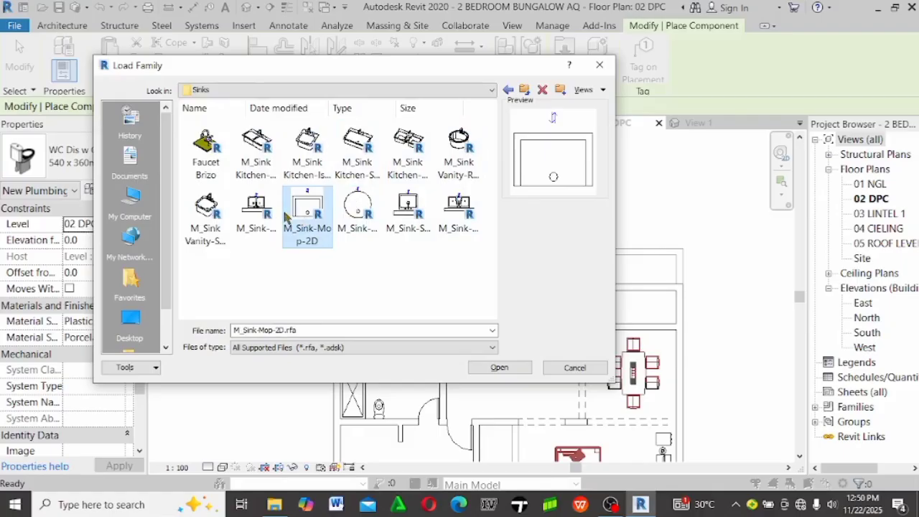
{"action": "left_click", "coordinate": [274, 214]}
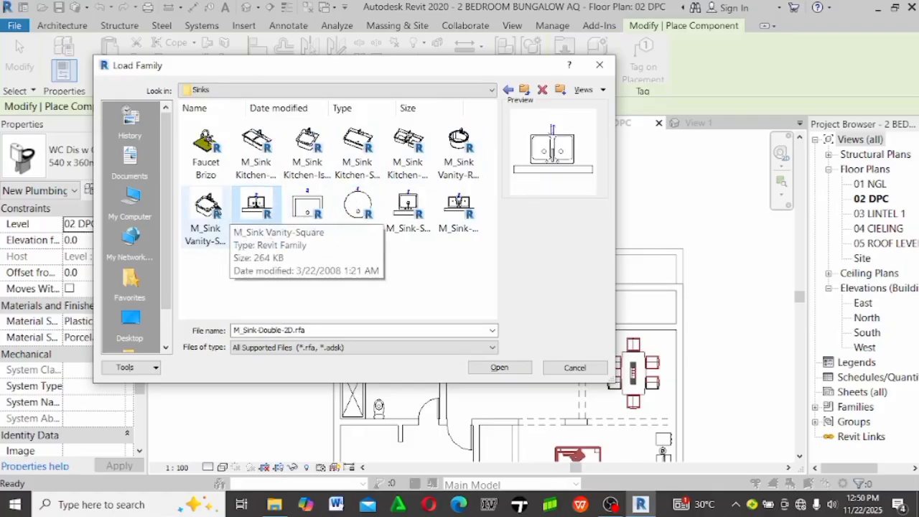
{"action": "left_click", "coordinate": [208, 206]}
{"action": "left_click", "coordinate": [258, 147]}
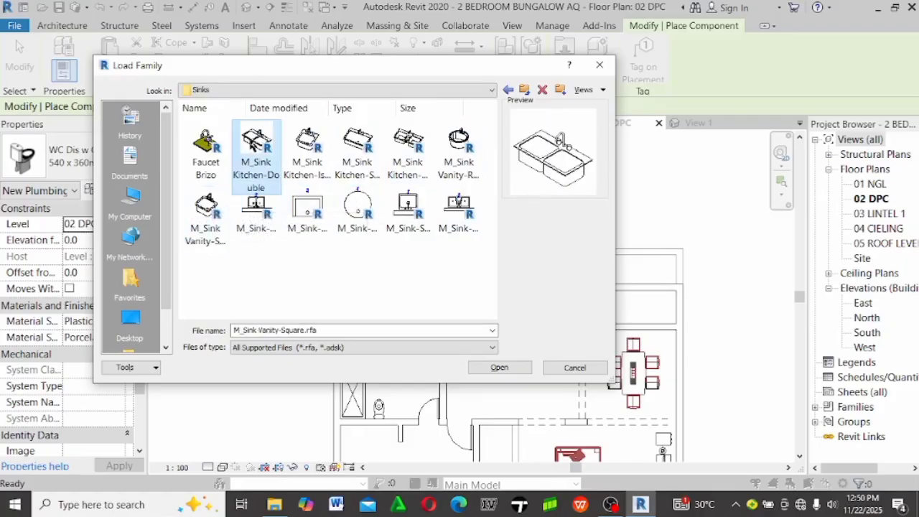
{"action": "left_click", "coordinate": [321, 148]}
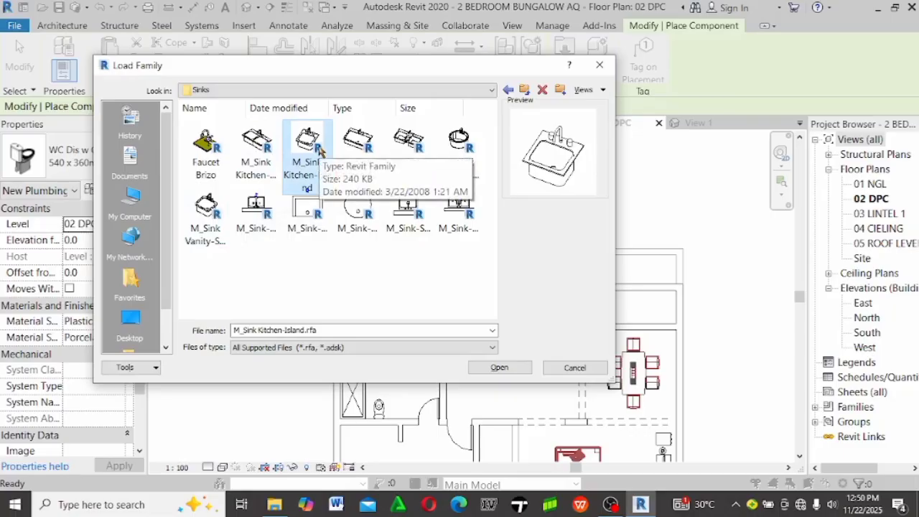
{"action": "left_click", "coordinate": [222, 227]}
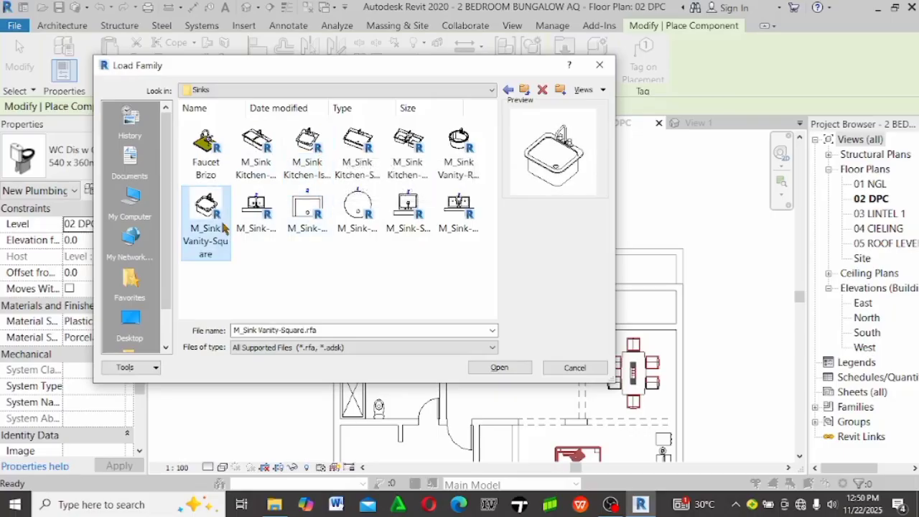
{"action": "double_click", "coordinate": [223, 219]}
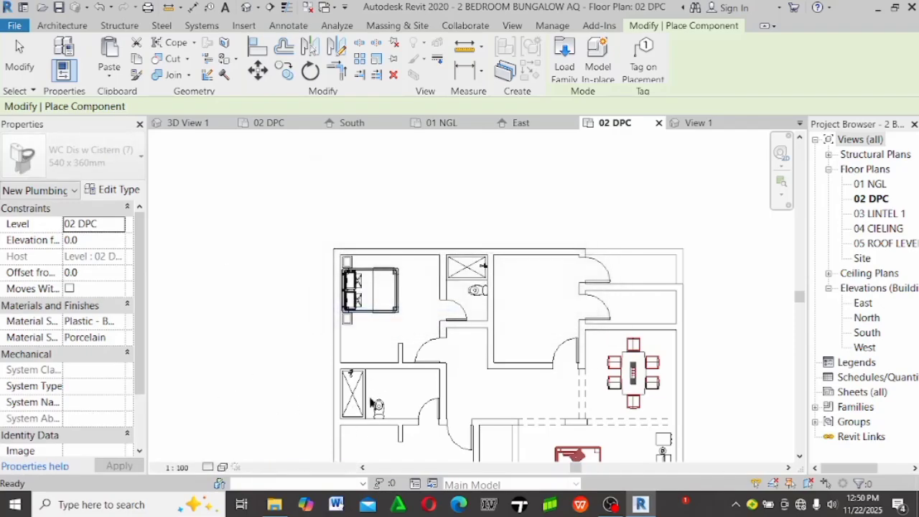
Rotate the 500 x 440mm vanity sink and place it on the lower bathroom's lower wall, between the toilet and the door
{"action": "middle_click_drag", "start_coordinate": [418, 358], "coordinate": [392, 316]}
{"action": "scroll", "coordinate": [351, 227], "scroll_direction": "up", "scroll_amount": 5}
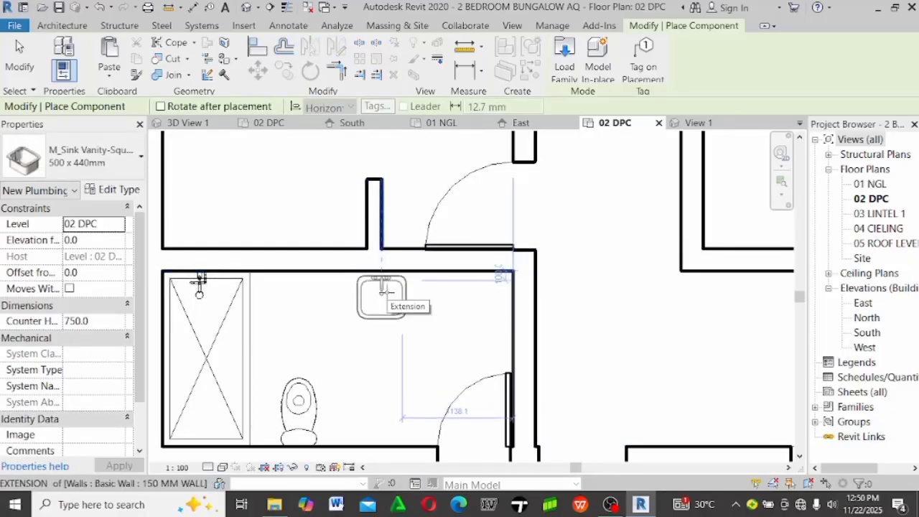
{"action": "middle_click_drag", "start_coordinate": [381, 320], "coordinate": [367, 228]}
{"action": "key", "text": "space"}
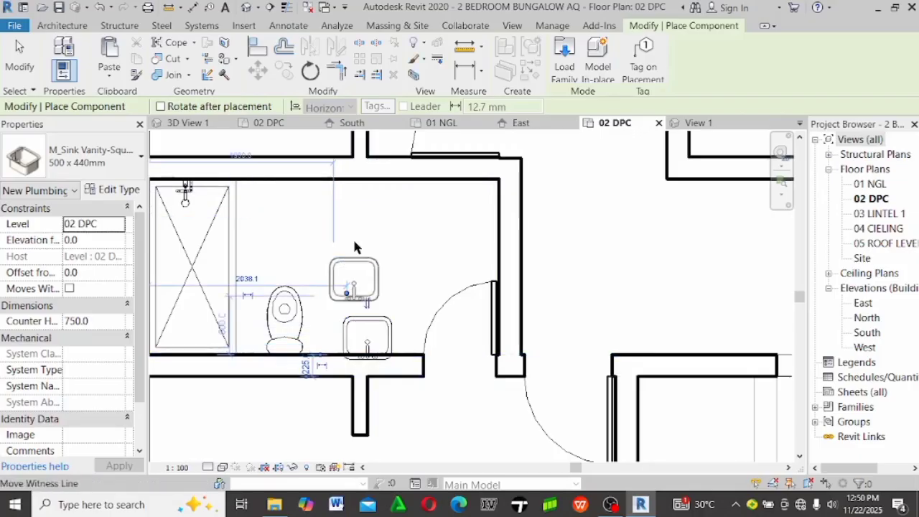
Place a vanity sink against the left wall of the narrow toilet room beside the entrance
{"action": "scroll", "coordinate": [352, 237], "scroll_direction": "down", "scroll_amount": 3}
{"action": "scroll", "coordinate": [366, 237], "scroll_direction": "up", "scroll_amount": 1}
{"action": "scroll", "coordinate": [367, 237], "scroll_direction": "up", "scroll_amount": 1}
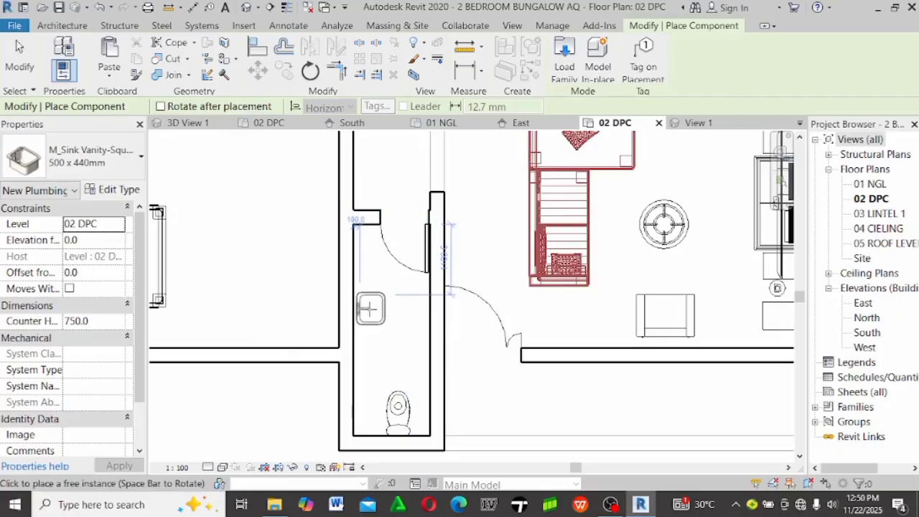
{"action": "left_click", "coordinate": [370, 309]}
Place a vanity sink against the dining area's left wall, near its upper corner beside the dining table
{"action": "middle_click_drag", "start_coordinate": [408, 190], "coordinate": [320, 463]}
{"action": "middle_click_drag", "start_coordinate": [395, 280], "coordinate": [290, 486]}
{"action": "key", "text": "Escape"}
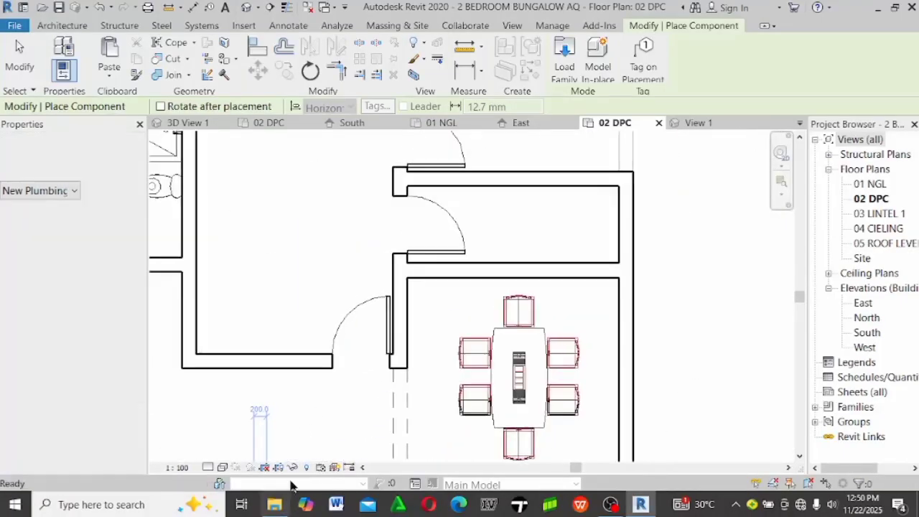
{"action": "scroll", "coordinate": [431, 316], "scroll_direction": "up", "scroll_amount": 2}
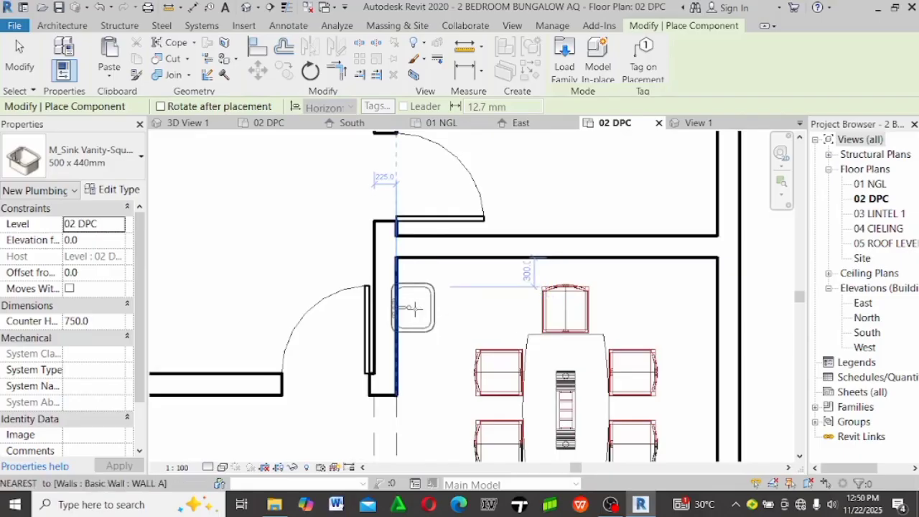
{"action": "scroll", "coordinate": [419, 310], "scroll_direction": "down", "scroll_amount": 4}
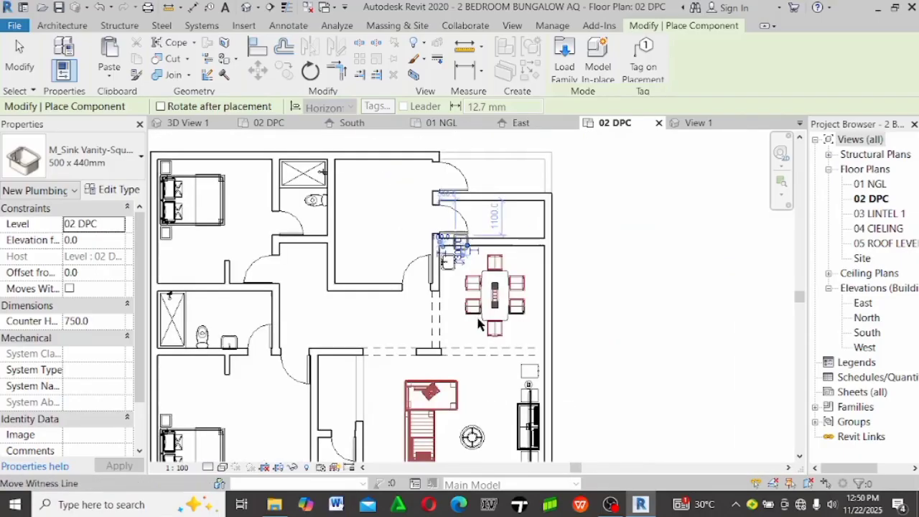
Place a vanity sink against the upper bathroom's right wall below the toilet and finish placing components
{"action": "scroll", "coordinate": [352, 284], "scroll_direction": "up", "scroll_amount": 5}
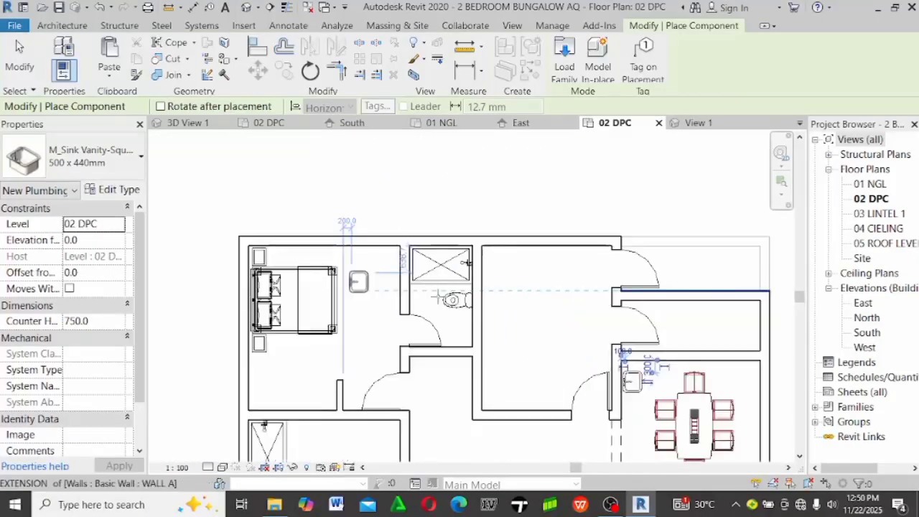
{"action": "middle_click_drag", "start_coordinate": [413, 269], "coordinate": [408, 269]}
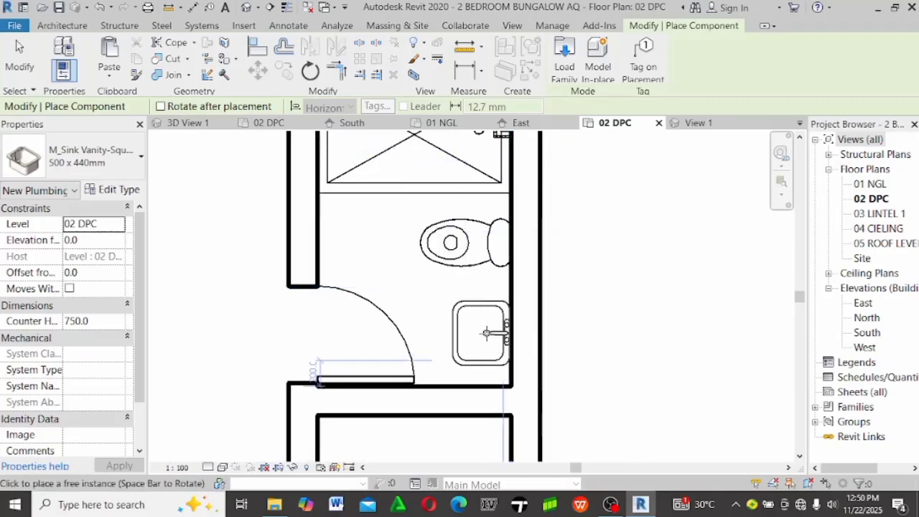
{"action": "left_click", "coordinate": [485, 342]}
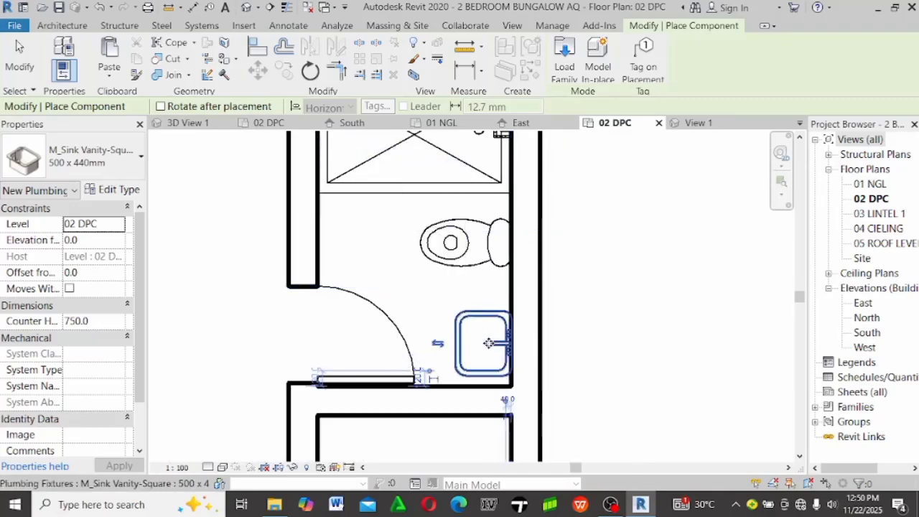
{"action": "key", "text": "Escape"}
{"action": "scroll", "coordinate": [431, 280], "scroll_direction": "down", "scroll_amount": 5}
{"action": "scroll", "coordinate": [428, 302], "scroll_direction": "up", "scroll_amount": 4}
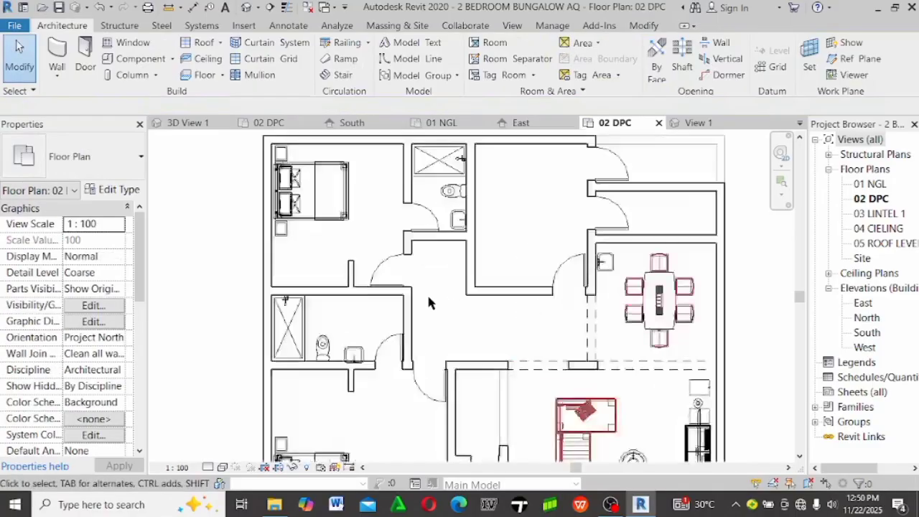
{"action": "scroll", "coordinate": [380, 285], "scroll_direction": "up", "scroll_amount": 2}
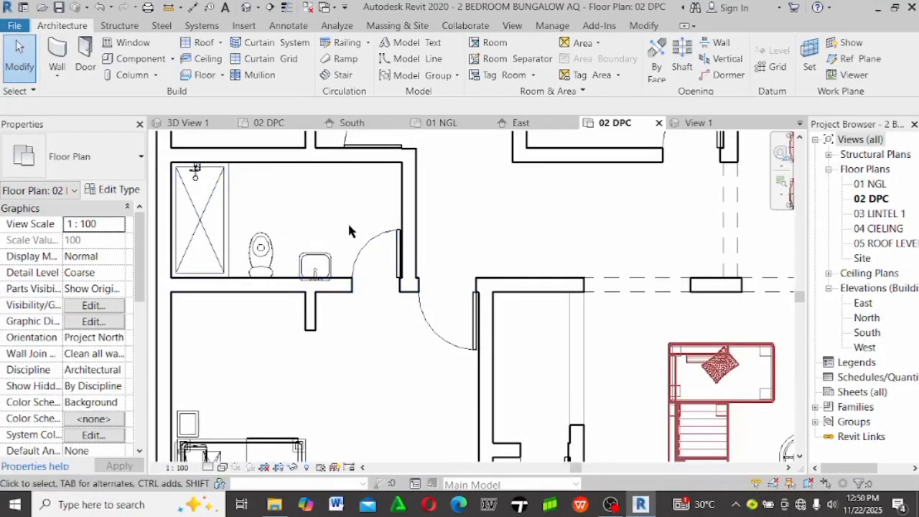
{"action": "middle_click_drag", "start_coordinate": [344, 238], "coordinate": [409, 228]}
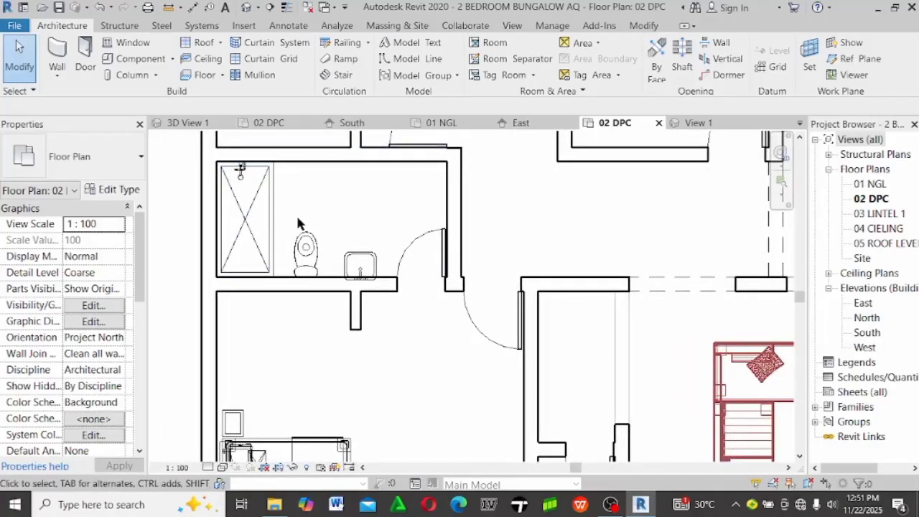
Load the free-standing tub family from the Bath Tubs folder of the Plumbing Fixtures library
{"action": "left_click", "coordinate": [145, 58]}
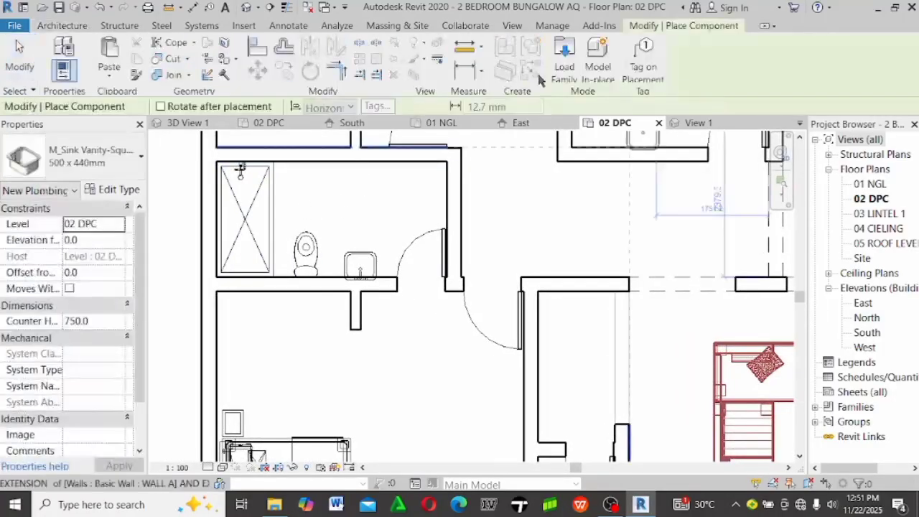
{"action": "left_click", "coordinate": [564, 56]}
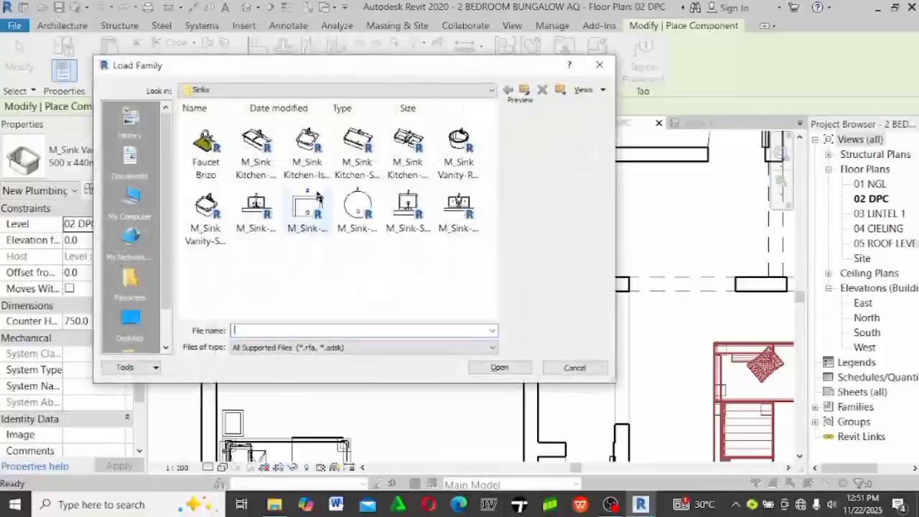
{"action": "left_click", "coordinate": [308, 148]}
{"action": "key", "text": "BackSpace"}
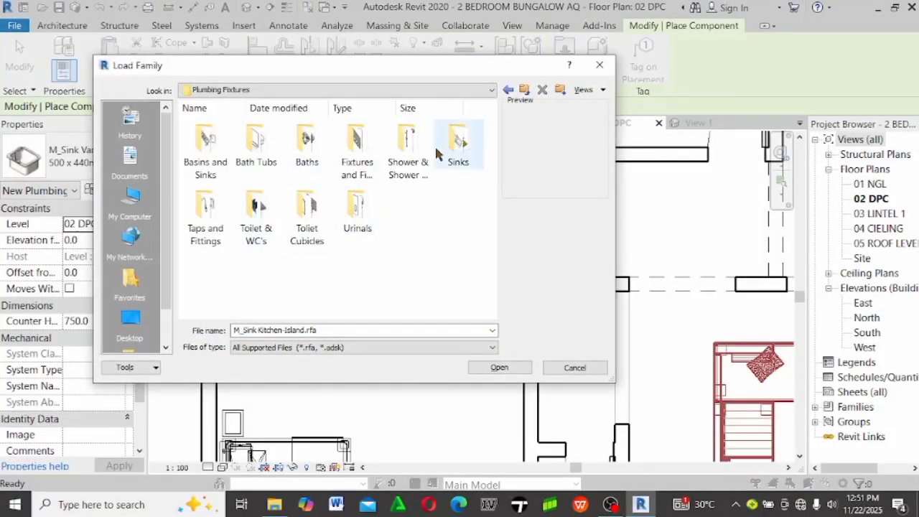
{"action": "left_click", "coordinate": [275, 159]}
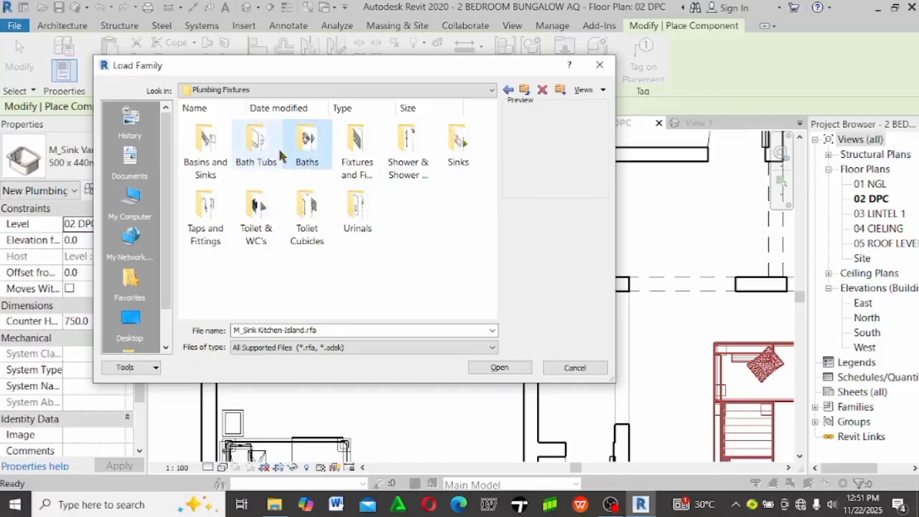
{"action": "double_click", "coordinate": [269, 153]}
{"action": "left_click", "coordinate": [268, 142]}
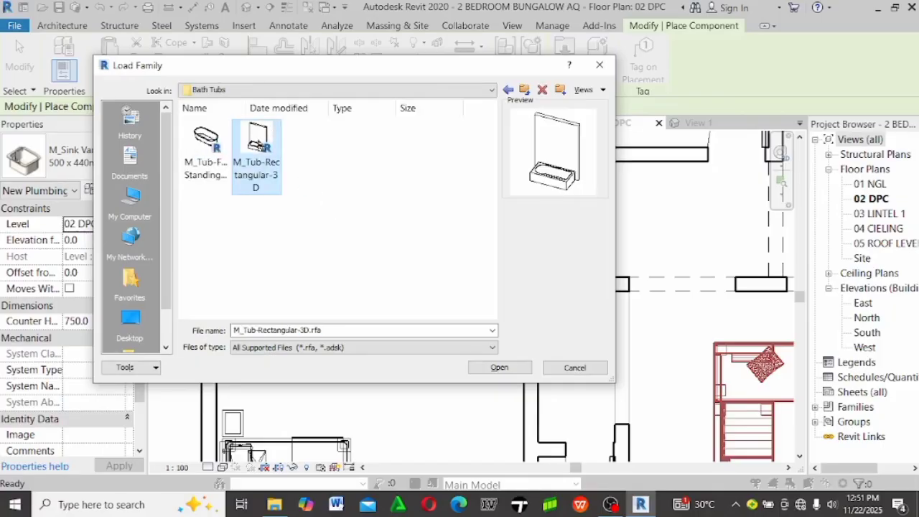
{"action": "left_click", "coordinate": [216, 144]}
{"action": "double_click", "coordinate": [215, 144]}
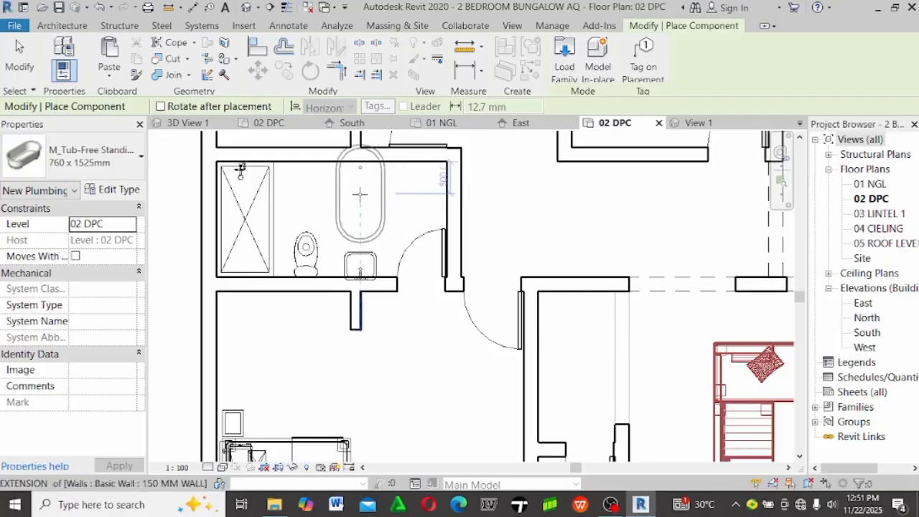
Rotate the 760 x 1525mm tub horizontally and place it in the lower bathroom's upper-right corner, against both walls
{"action": "key", "text": "space"}
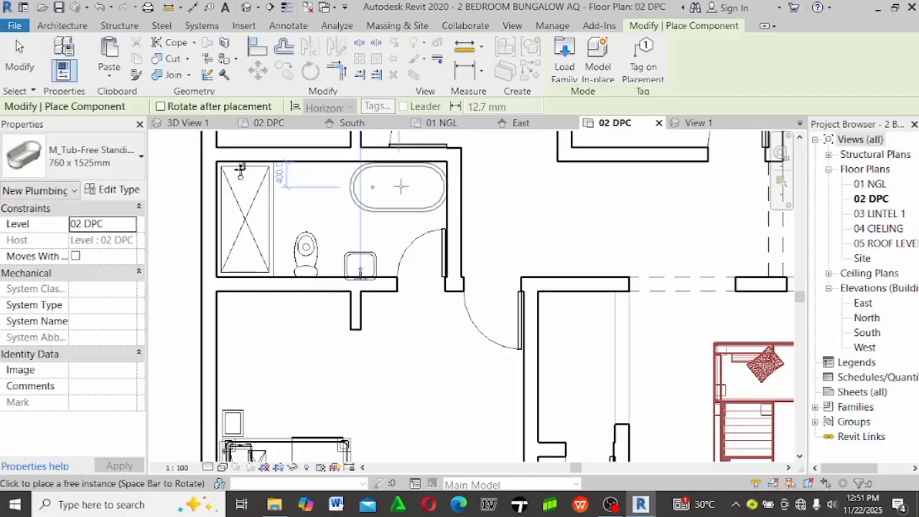
{"action": "left_click", "coordinate": [400, 187]}
{"action": "key", "text": "Escape"}
{"action": "key", "text": "Escape"}
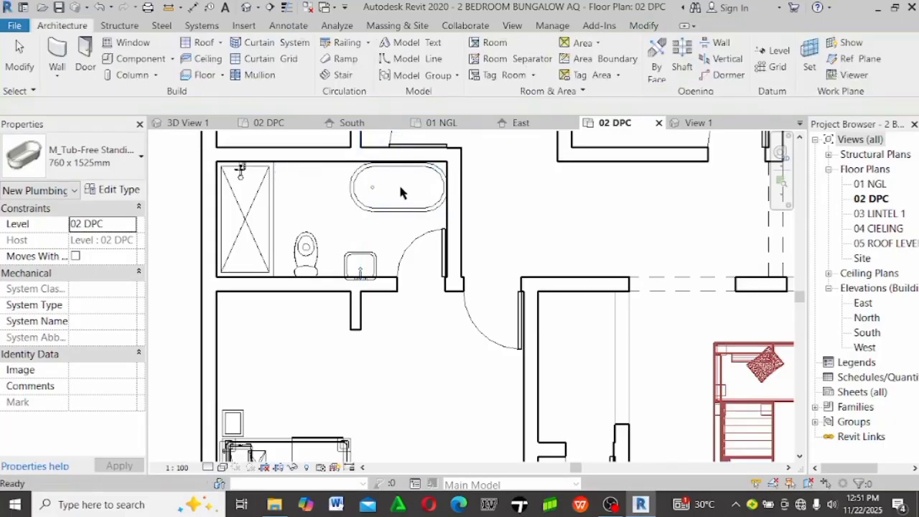
Examine the lower bathroom's fixture layout, its door and the adjoining bedroom on the plan
{"action": "scroll", "coordinate": [316, 244], "scroll_direction": "up", "scroll_amount": 2}
{"action": "scroll", "coordinate": [316, 248], "scroll_direction": "down", "scroll_amount": 2}
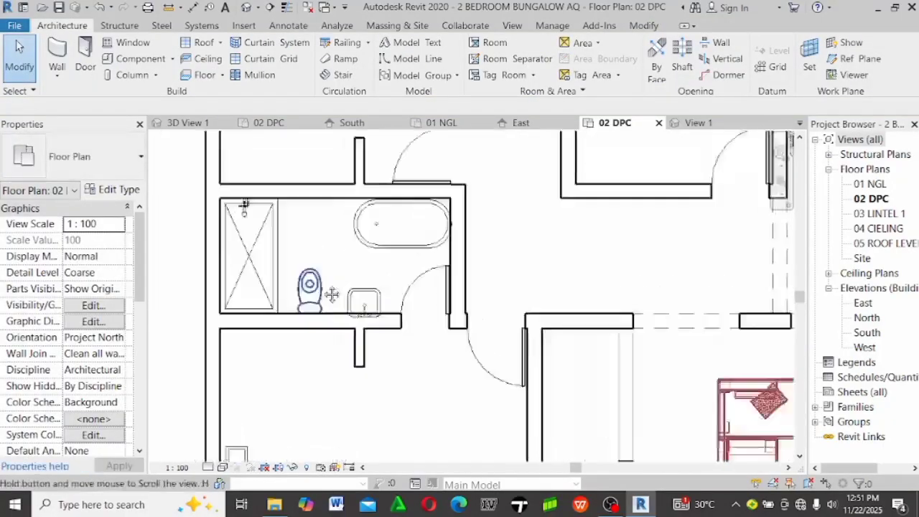
{"action": "scroll", "coordinate": [320, 252], "scroll_direction": "up", "scroll_amount": 3}
{"action": "scroll", "coordinate": [321, 255], "scroll_direction": "down", "scroll_amount": 2}
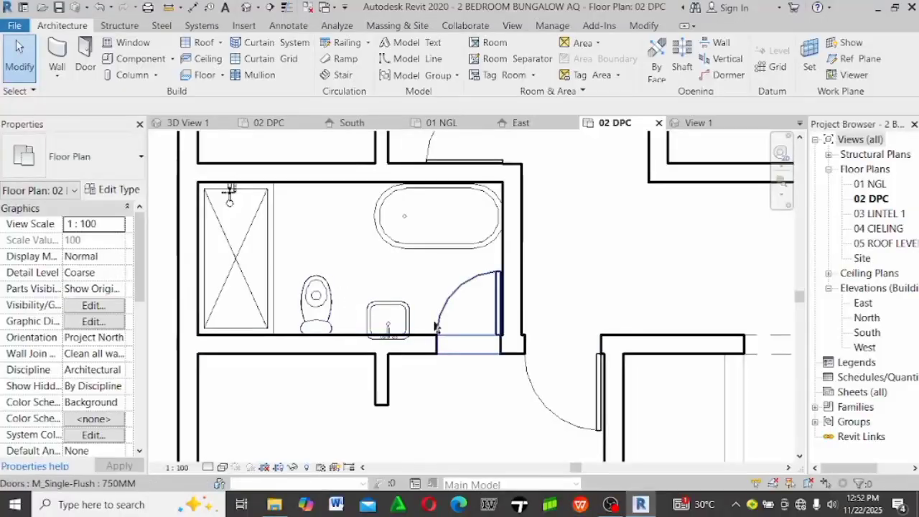
{"action": "scroll", "coordinate": [345, 251], "scroll_direction": "down", "scroll_amount": 2}
{"action": "scroll", "coordinate": [352, 295], "scroll_direction": "up", "scroll_amount": 3}
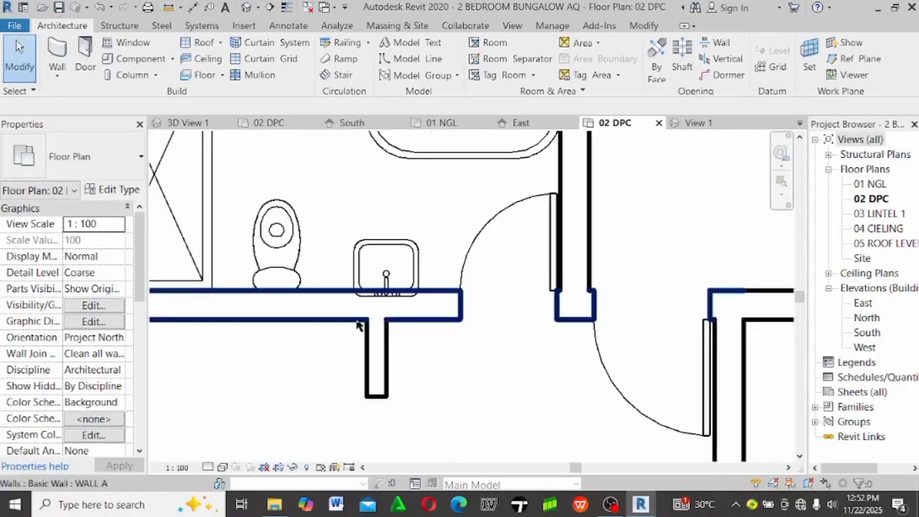
{"action": "middle_click_drag", "start_coordinate": [359, 290], "coordinate": [340, 204]}
{"action": "scroll", "coordinate": [340, 204], "scroll_direction": "down", "scroll_amount": 2}
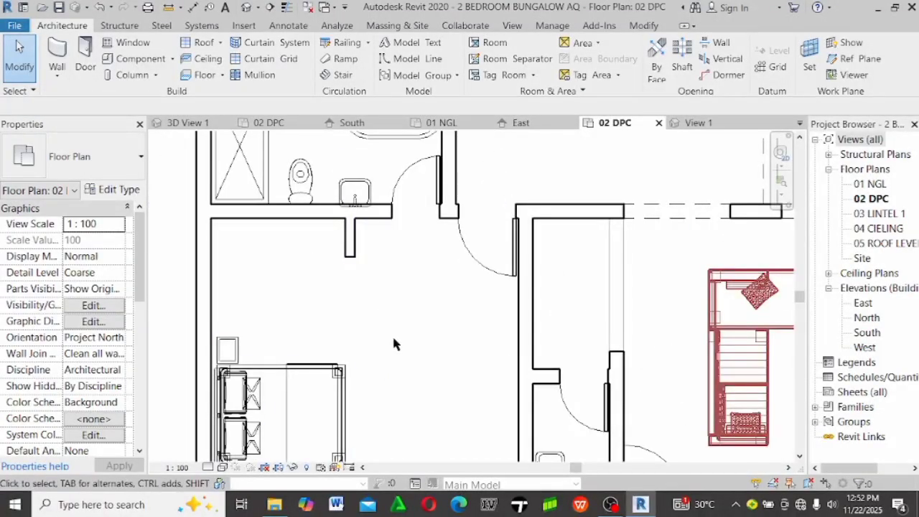
{"action": "scroll", "coordinate": [394, 344], "scroll_direction": "down", "scroll_amount": 4}
{"action": "scroll", "coordinate": [349, 304], "scroll_direction": "up", "scroll_amount": 4}
{"action": "middle_click_drag", "start_coordinate": [349, 304], "coordinate": [419, 349]}
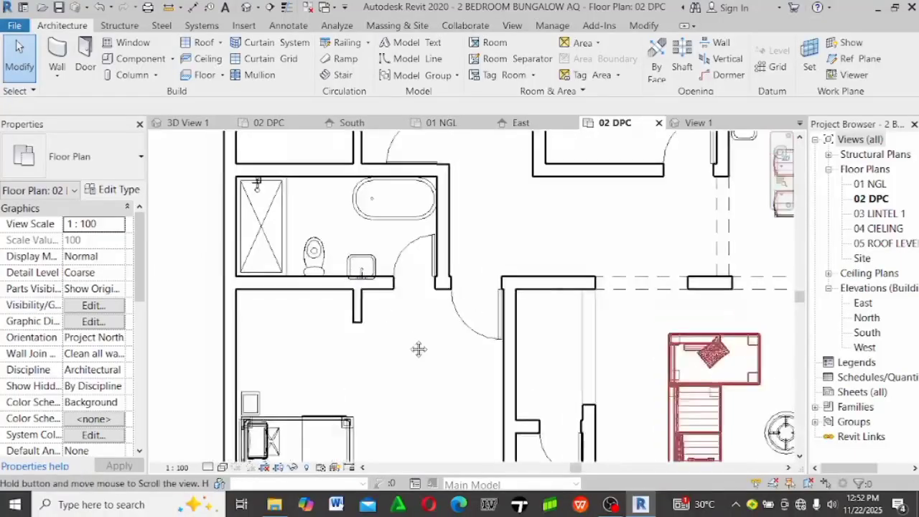
Move the lower bathroom's vanity sink slightly up so it clears the lower wall
{"action": "scroll", "coordinate": [361, 258], "scroll_direction": "up", "scroll_amount": 3}
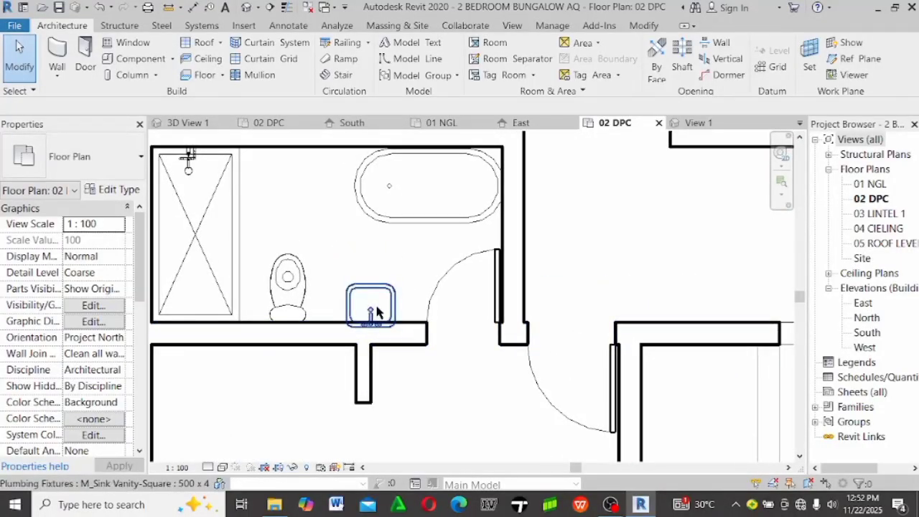
{"action": "left_click", "coordinate": [377, 313]}
{"action": "left_click_drag", "start_coordinate": [371, 309], "coordinate": [371, 300]}
{"action": "left_click", "coordinate": [294, 220]}
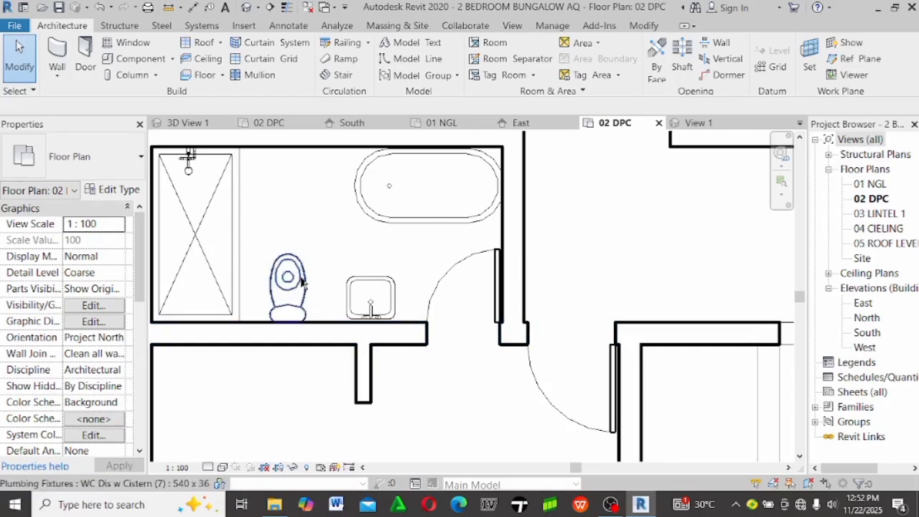
Flip the toilet onto the lower bathroom's upper wall between shower and tub, and shift the vanity sink along the lower wall towards the shower
{"action": "scroll", "coordinate": [473, 278], "scroll_direction": "down", "scroll_amount": 2}
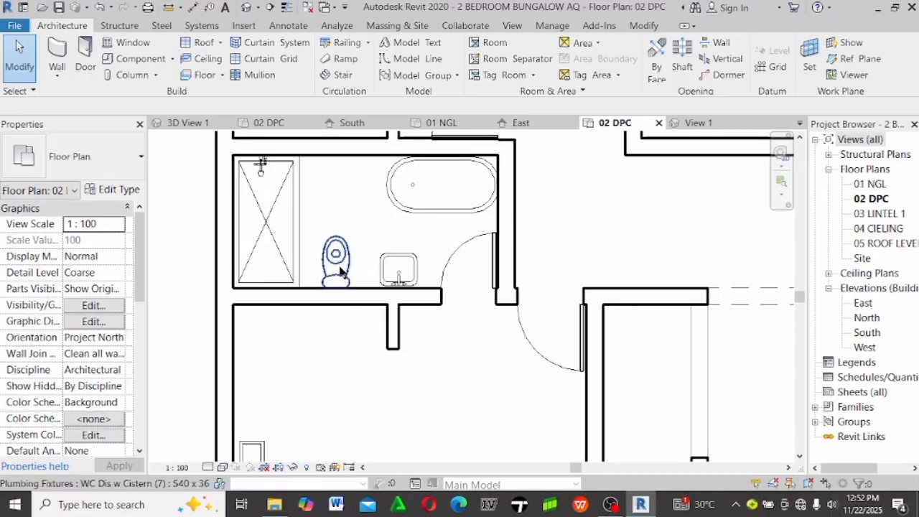
{"action": "left_click_drag", "start_coordinate": [341, 272], "coordinate": [337, 161]}
{"action": "key", "text": "space"}
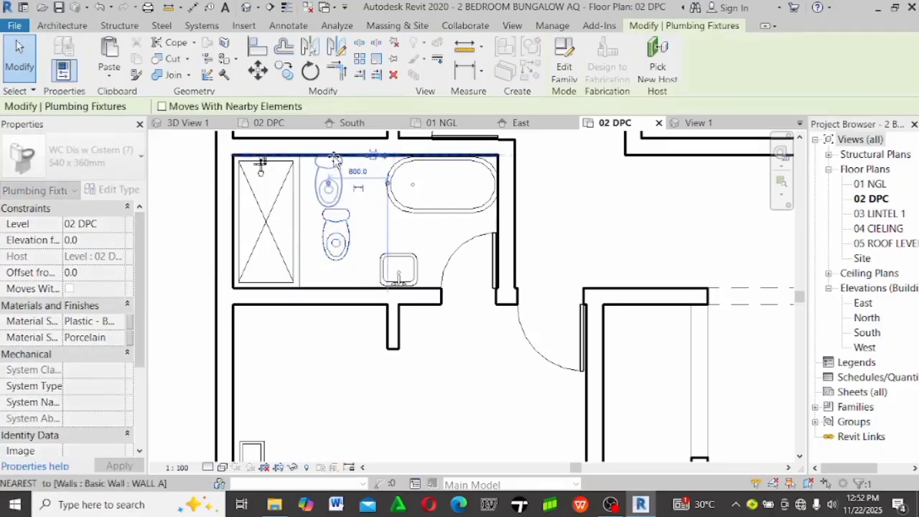
{"action": "left_click", "coordinate": [380, 207]}
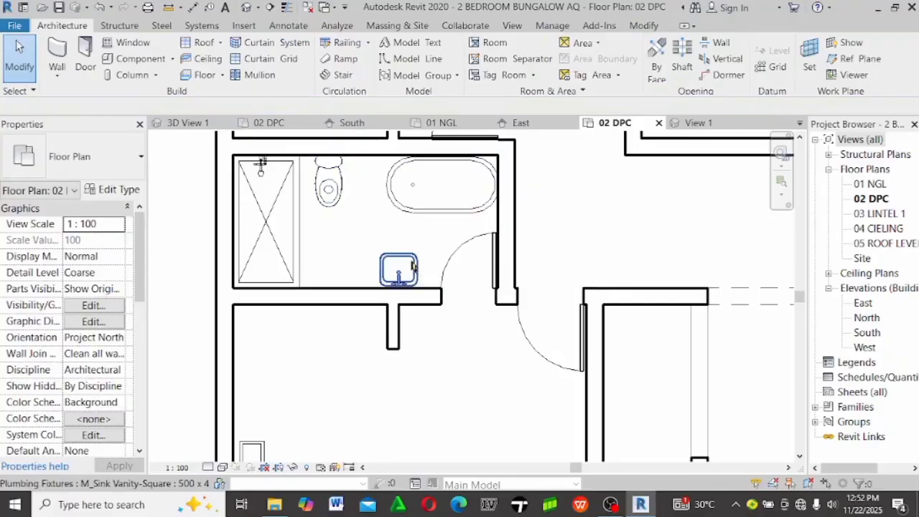
{"action": "left_click_drag", "start_coordinate": [394, 264], "coordinate": [378, 271]}
{"action": "left_click", "coordinate": [391, 274]}
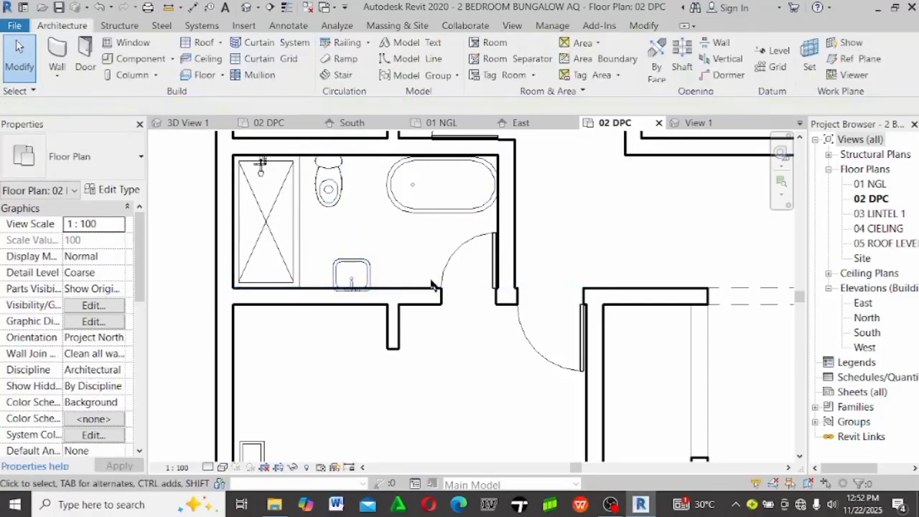
Reposition the lower bathroom's 750MM door along its wall, leaving 100 mm between the opening and the bathroom's right wall
{"action": "left_click_drag", "start_coordinate": [438, 284], "coordinate": [401, 278]}
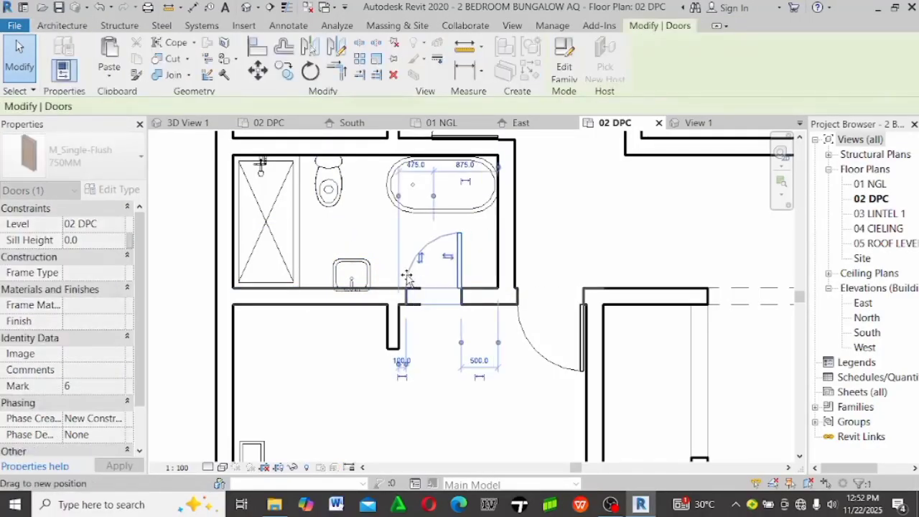
{"action": "left_click", "coordinate": [474, 358]}
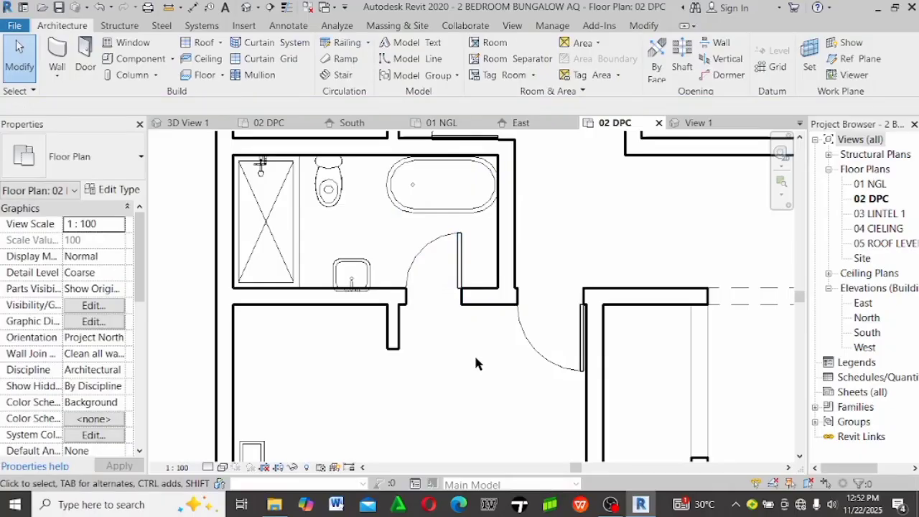
{"action": "left_click", "coordinate": [463, 289]}
{"action": "left_click_drag", "start_coordinate": [463, 289], "coordinate": [492, 289]}
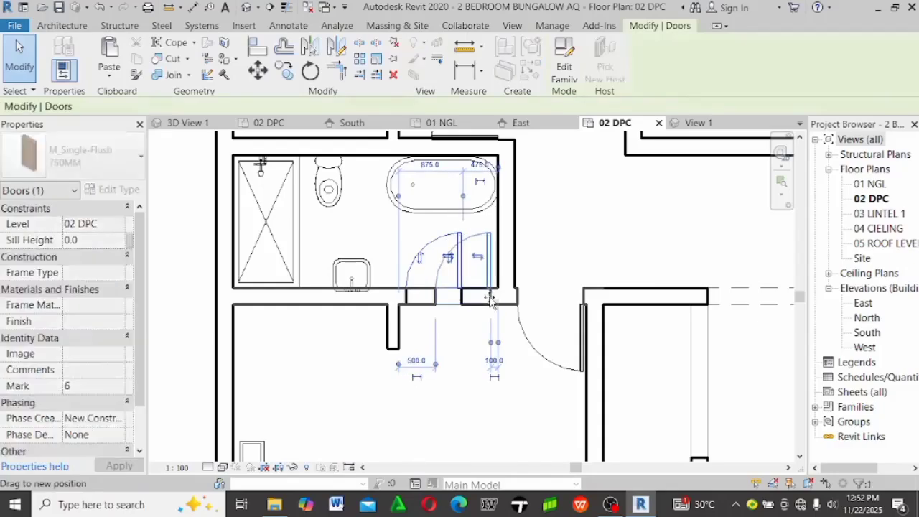
{"action": "key", "text": "Escape"}
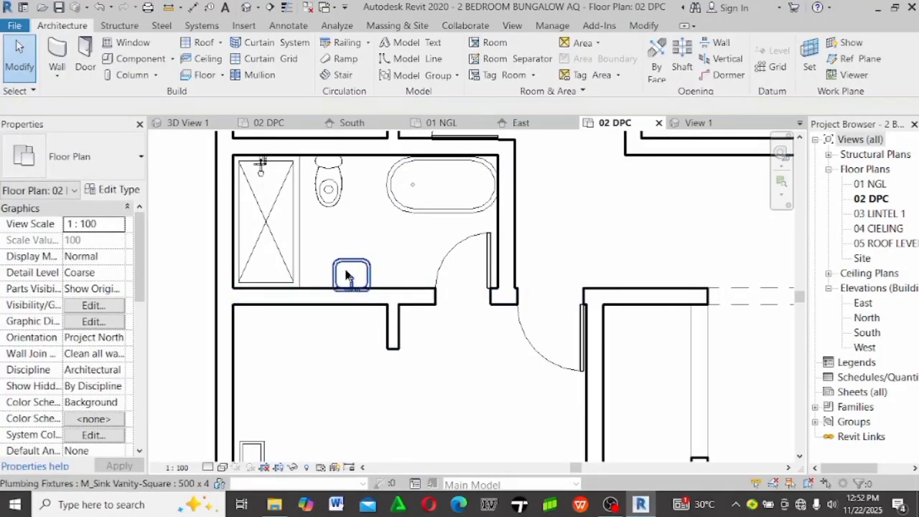
Nudge the relocated vanity sink up until it sits flush with the lower wall's inner face
{"action": "left_click", "coordinate": [350, 268]}
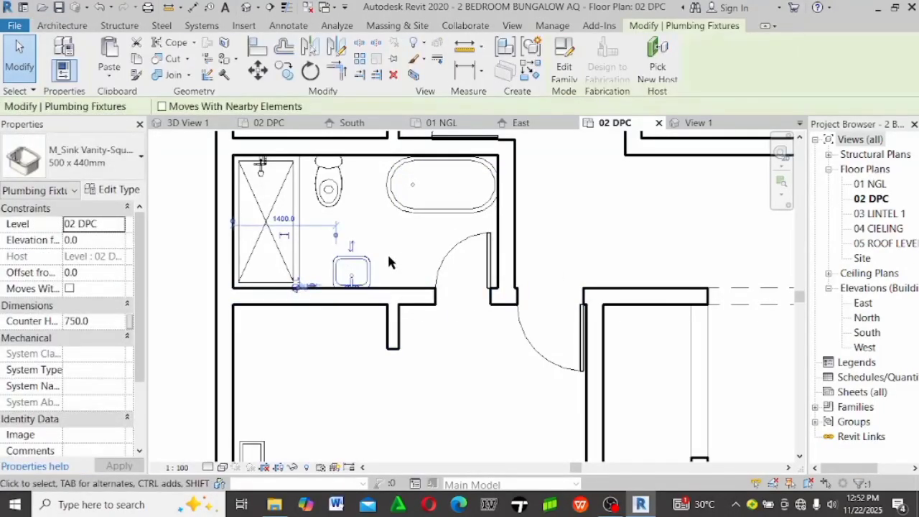
{"action": "scroll", "coordinate": [387, 252], "scroll_direction": "up", "scroll_amount": 1}
{"action": "left_click", "coordinate": [384, 269]}
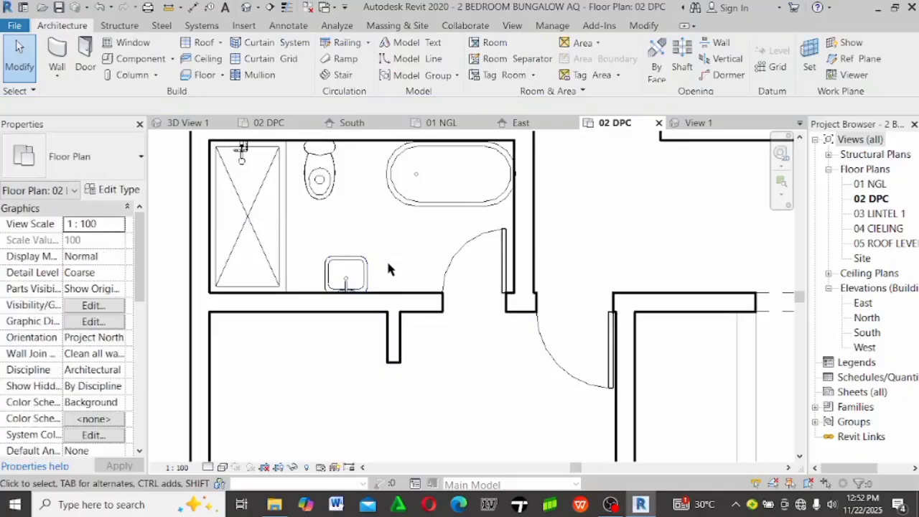
Nudge the lower bathroom's toilet left along the upper wall, close to the shower
{"action": "left_click", "coordinate": [329, 184]}
{"action": "key", "text": "Left"}
{"action": "key", "text": "Left"}
{"action": "key", "text": "Left"}
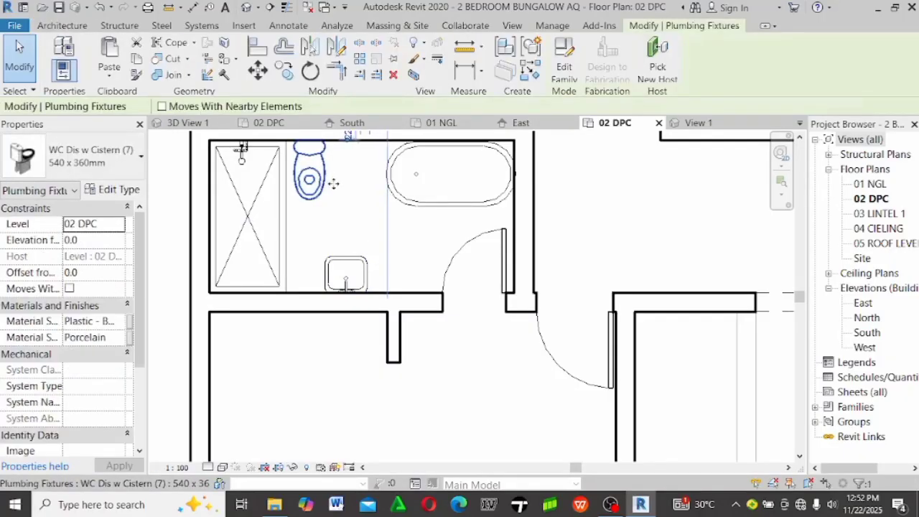
{"action": "left_click", "coordinate": [414, 266]}
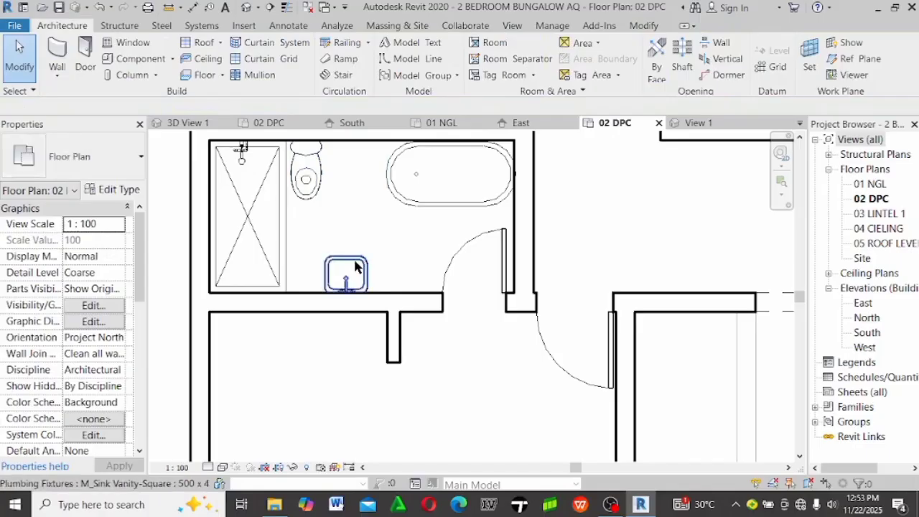
Try the vanity sink against the upper wall between the toilet and the tub, and undo the move
{"action": "left_click_drag", "start_coordinate": [355, 263], "coordinate": [362, 155]}
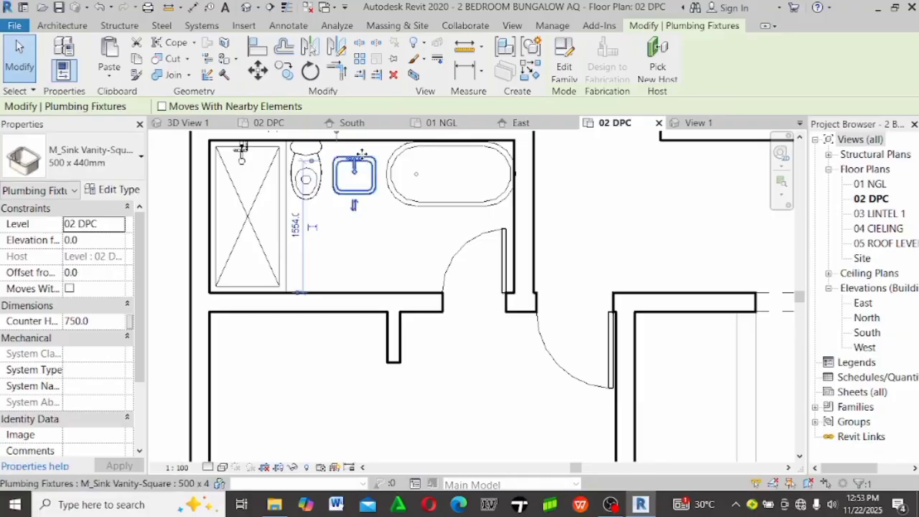
{"action": "left_click", "coordinate": [377, 221]}
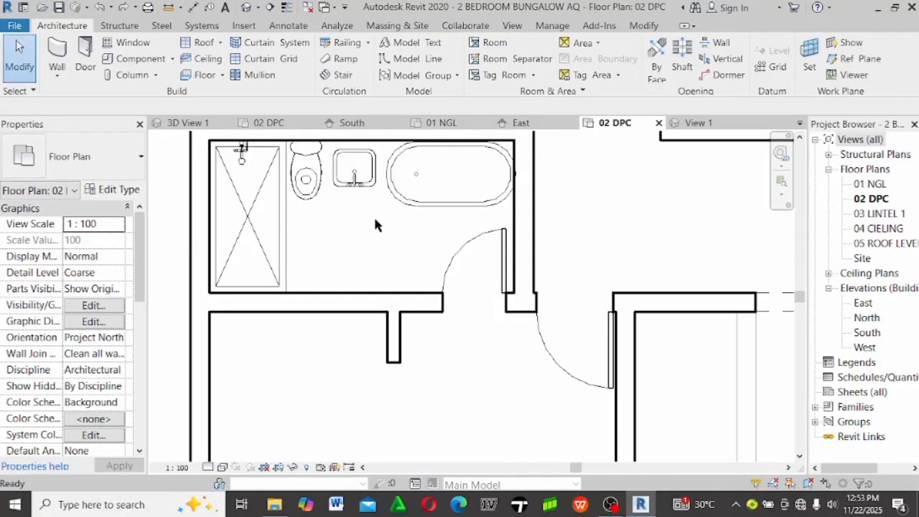
{"action": "key", "text": "ctrl+z"}
Shift the toilet right along the upper wall to roughly midway between the shower and the tub
{"action": "scroll", "coordinate": [367, 240], "scroll_direction": "down", "scroll_amount": 2}
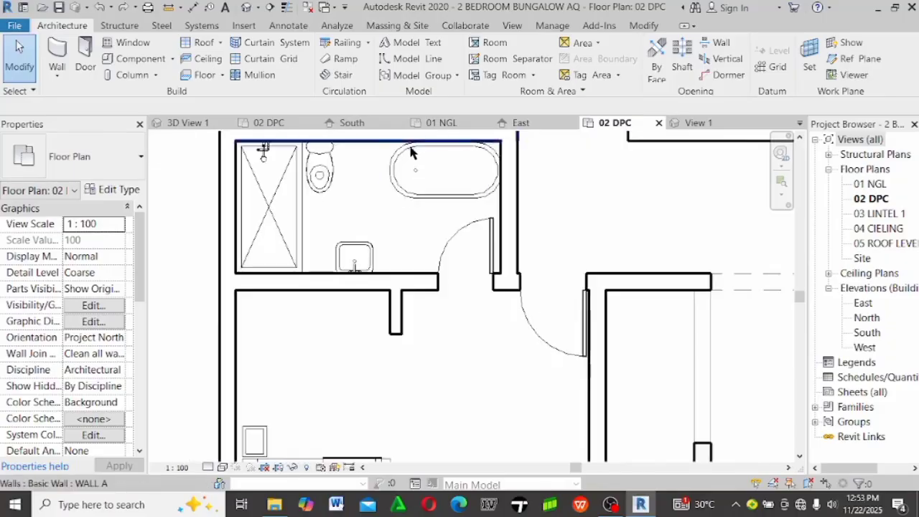
{"action": "scroll", "coordinate": [451, 262], "scroll_direction": "up", "scroll_amount": 2}
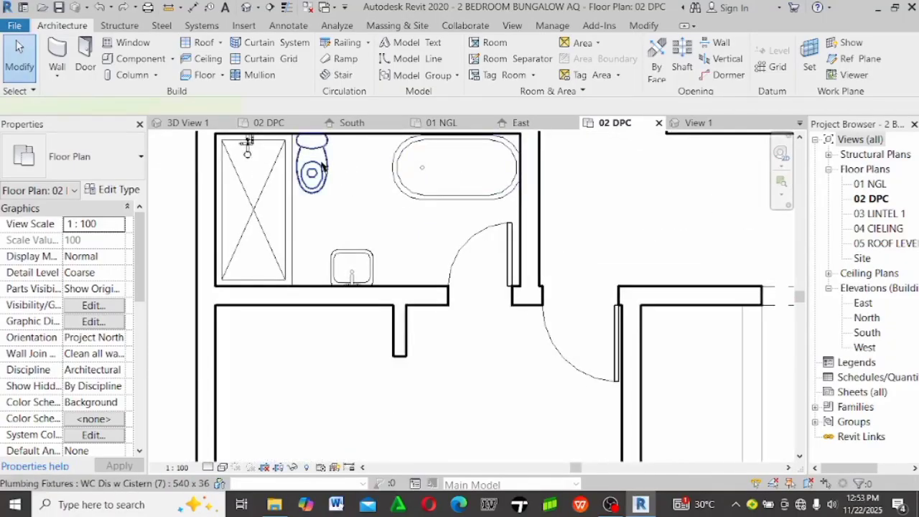
{"action": "left_click_drag", "start_coordinate": [321, 173], "coordinate": [406, 232]}
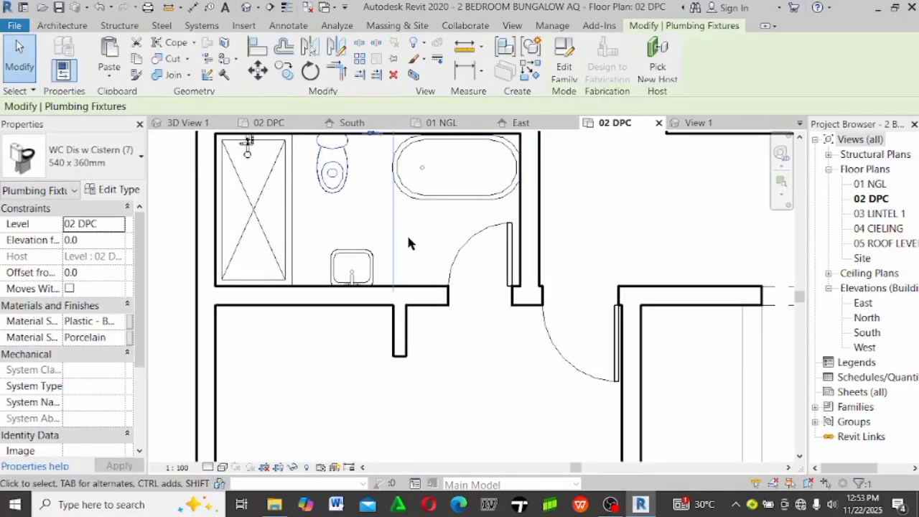
{"action": "left_click", "coordinate": [413, 240]}
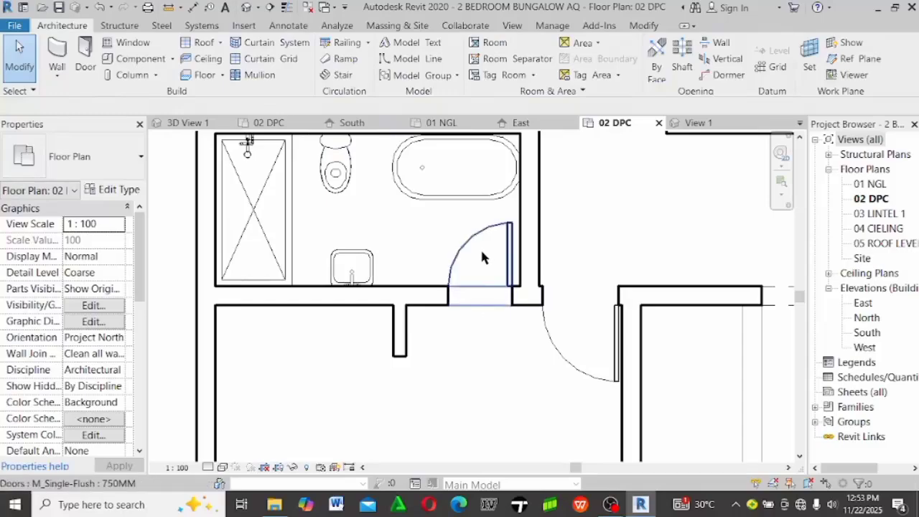
Search the RAC 2009 family library for "WARD" and open the tan 572 KB Wardrobe family
{"action": "scroll", "coordinate": [380, 215], "scroll_direction": "down", "scroll_amount": 3}
{"action": "scroll", "coordinate": [381, 198], "scroll_direction": "up", "scroll_amount": 3}
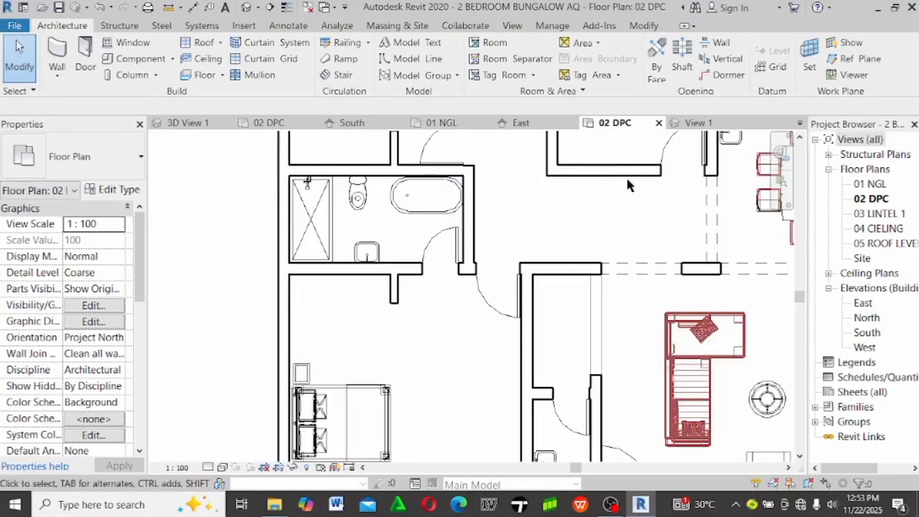
{"action": "left_click", "coordinate": [275, 505]}
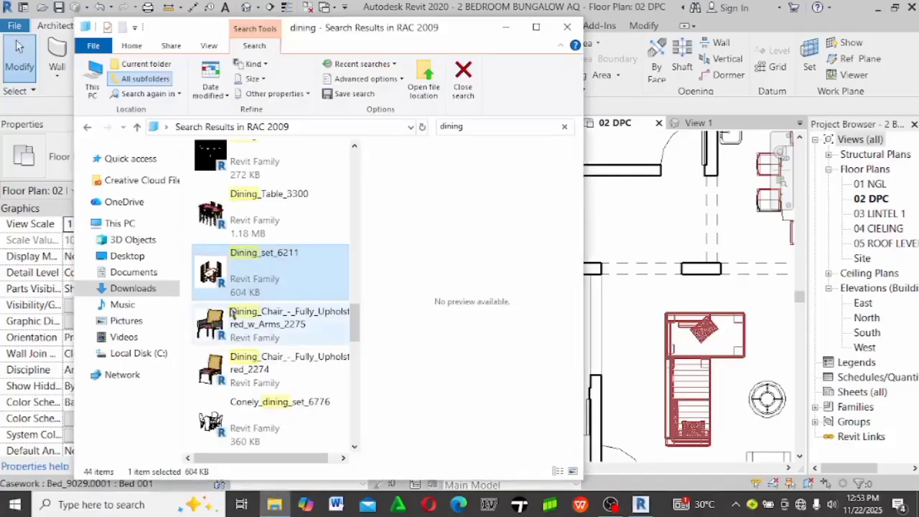
{"action": "left_click", "coordinate": [501, 126]}
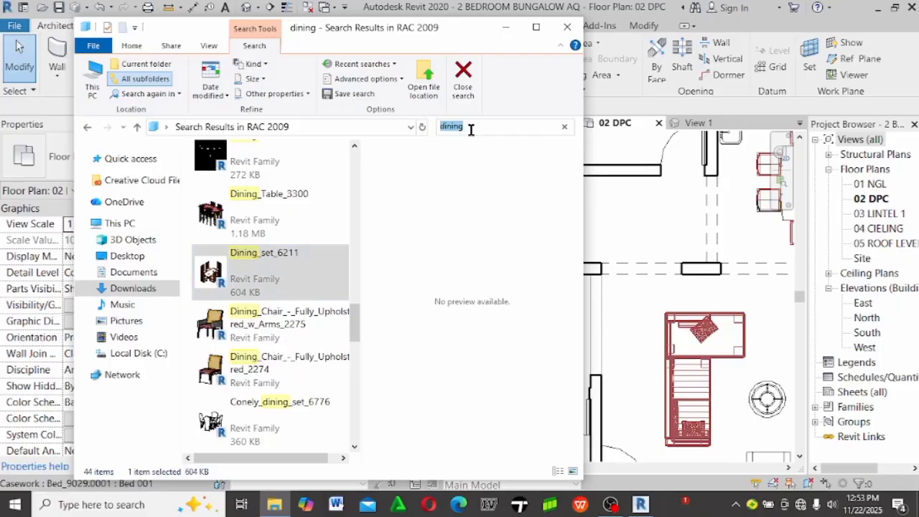
{"action": "type", "text": "WARD"}
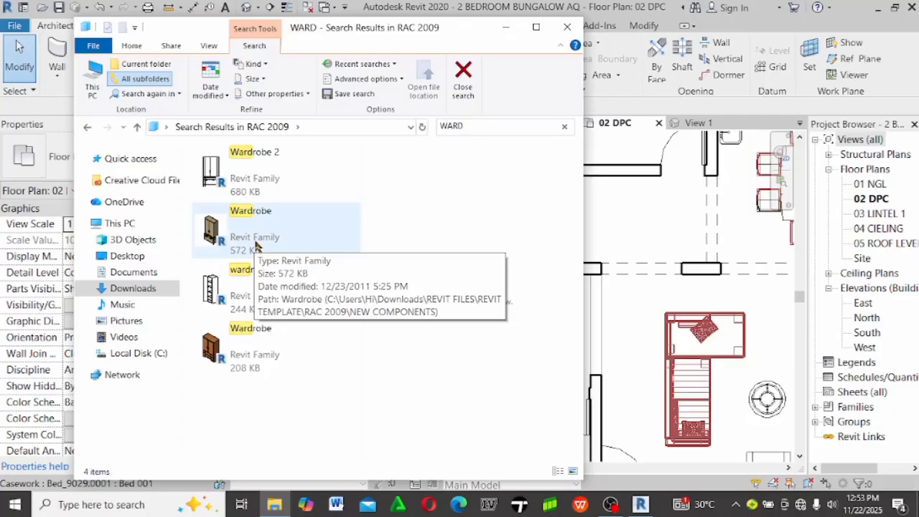
{"action": "double_click", "coordinate": [255, 247]}
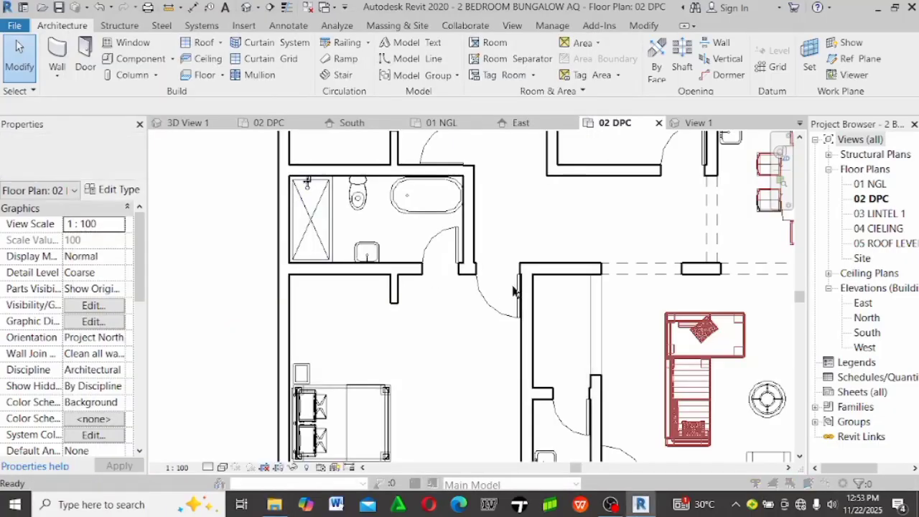
{"action": "left_click", "coordinate": [355, 236]}
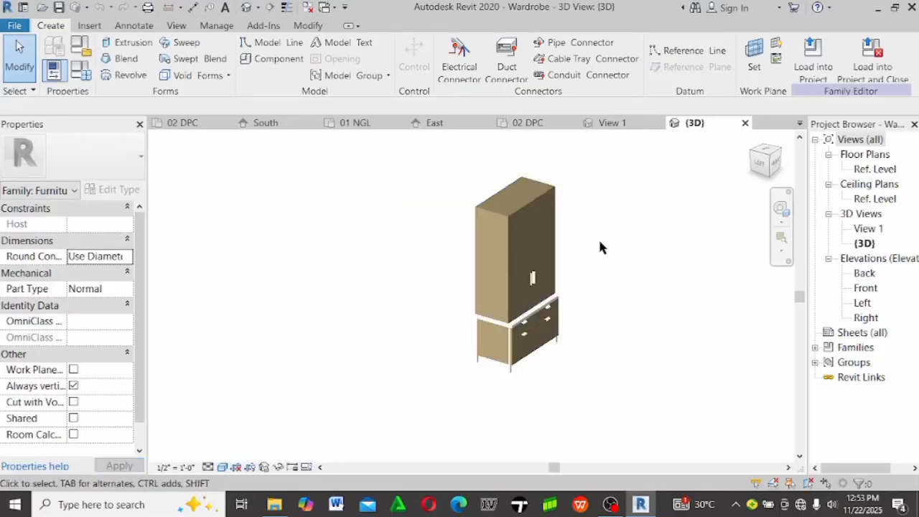
Inspect the wardrobe model from the front and side, and load it into 2 BEDROOM BUNGALOW AQ.rvt
{"action": "middle_click_drag", "start_coordinate": [599, 246], "coordinate": [482, 290], "text": "shift"}
{"action": "scroll", "coordinate": [565, 308], "scroll_direction": "up", "scroll_amount": 5}
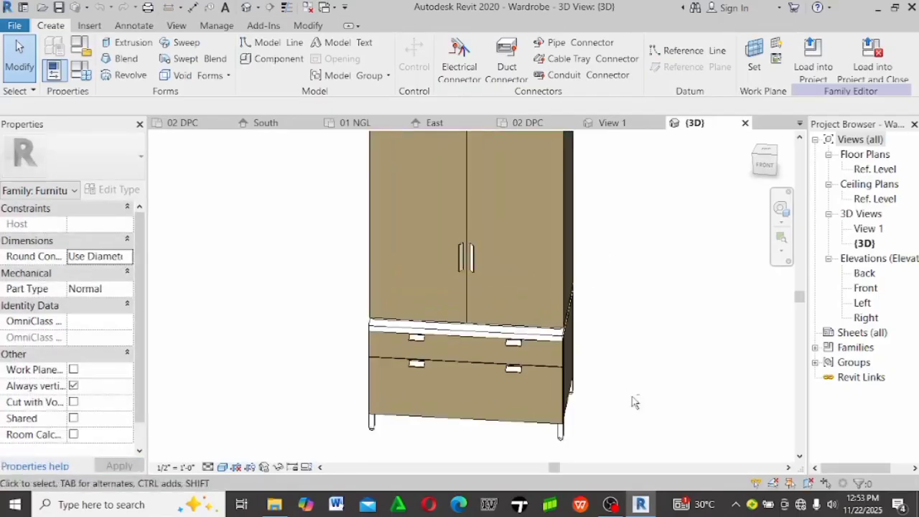
{"action": "middle_click_drag", "start_coordinate": [636, 400], "coordinate": [679, 328], "text": "shift"}
{"action": "scroll", "coordinate": [679, 328], "scroll_direction": "down", "scroll_amount": 3}
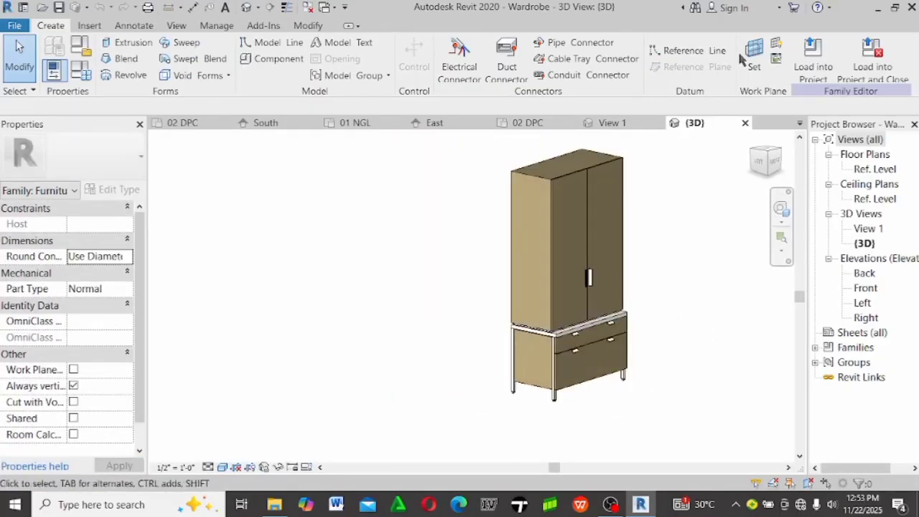
{"action": "left_click", "coordinate": [812, 72]}
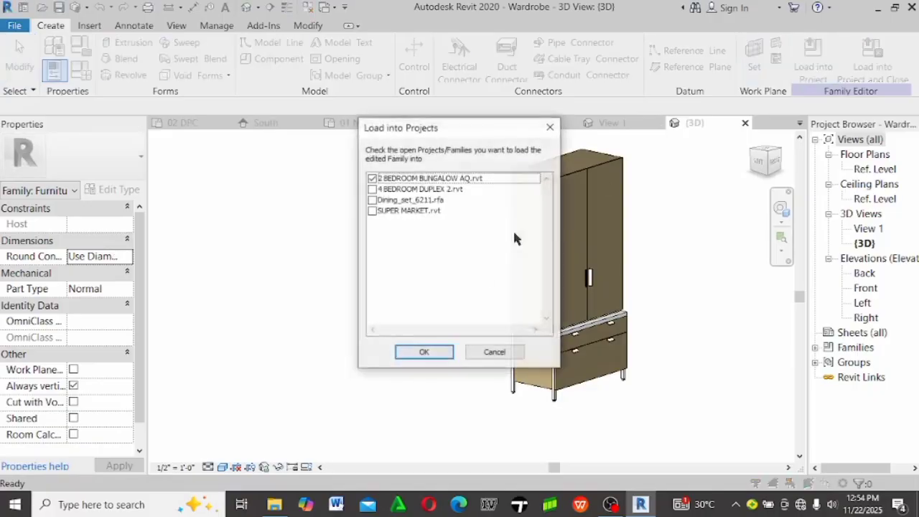
{"action": "left_click", "coordinate": [422, 353]}
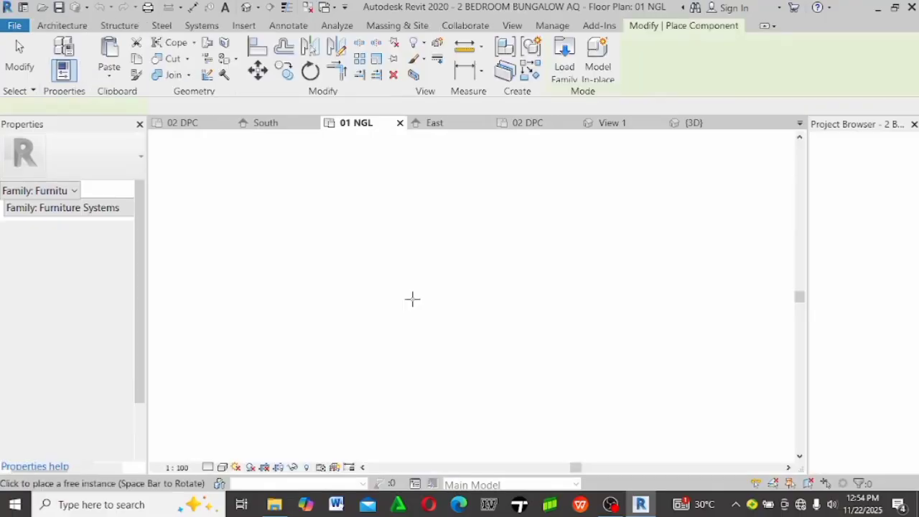
Place two wardrobes side by side against the lower bedroom's upper wall, between the outer wall and the wall stub
{"action": "scroll", "coordinate": [476, 231], "scroll_direction": "down", "scroll_amount": 2}
{"action": "scroll", "coordinate": [318, 247], "scroll_direction": "up", "scroll_amount": 5}
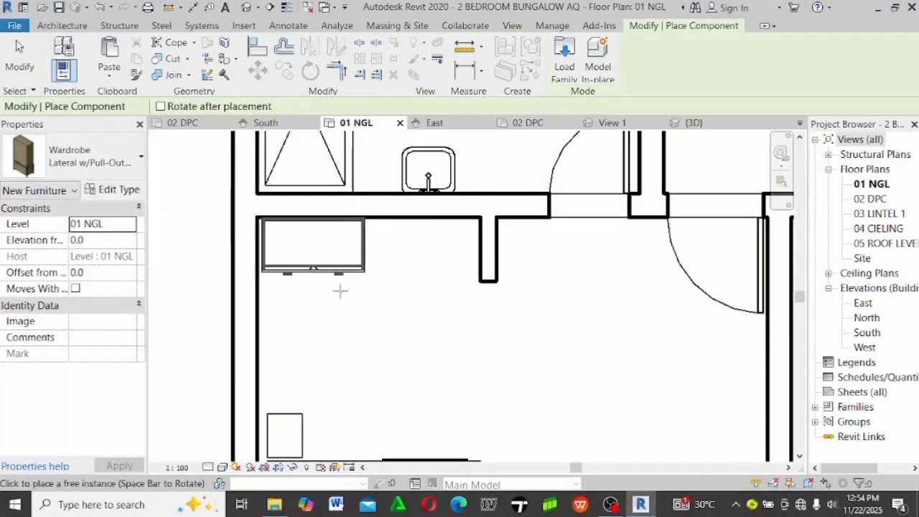
{"action": "left_click", "coordinate": [340, 292]}
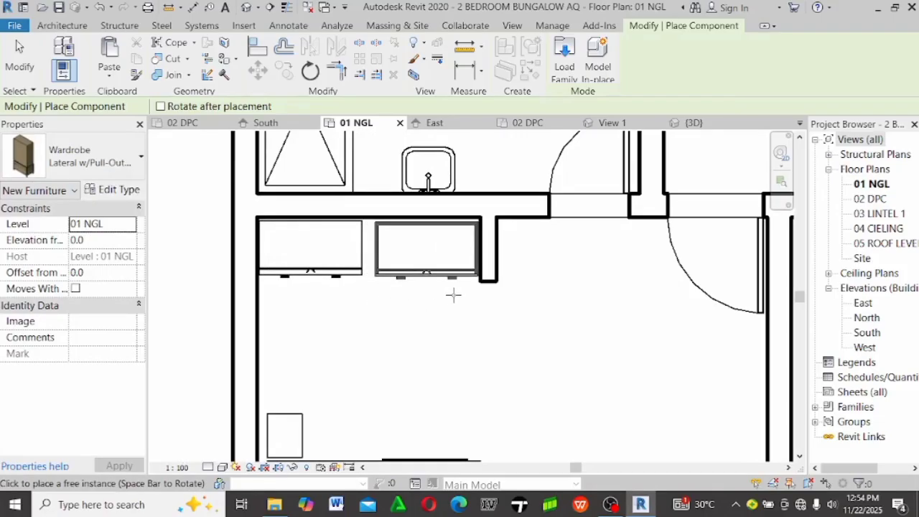
Place two wardrobes, turned to face into the upper bedroom, side by side along its lower wall beside the wall stub
{"action": "middle_click_drag", "start_coordinate": [435, 254], "coordinate": [439, 361]}
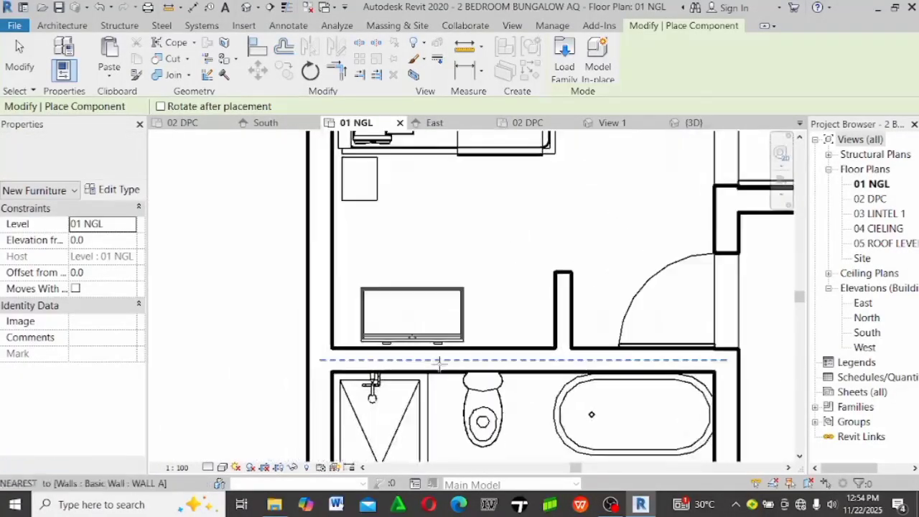
{"action": "scroll", "coordinate": [439, 361], "scroll_direction": "up", "scroll_amount": 2}
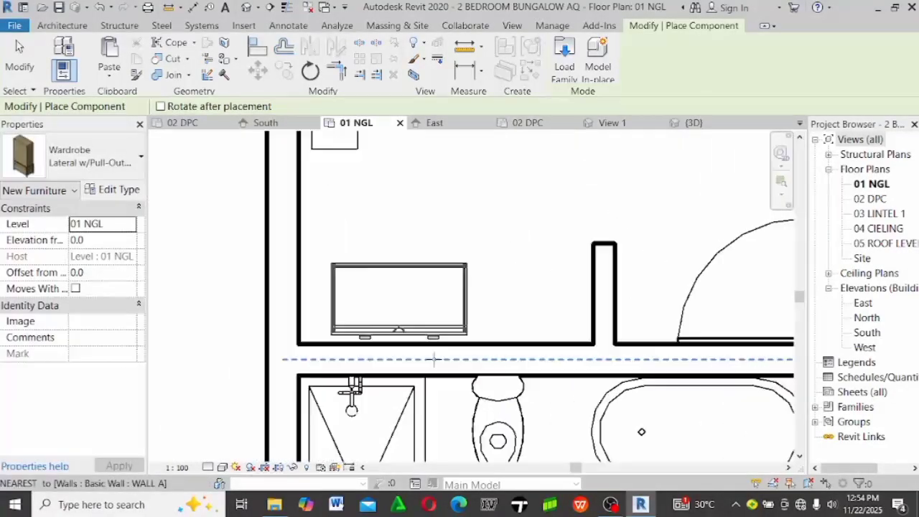
{"action": "left_click", "coordinate": [338, 247]}
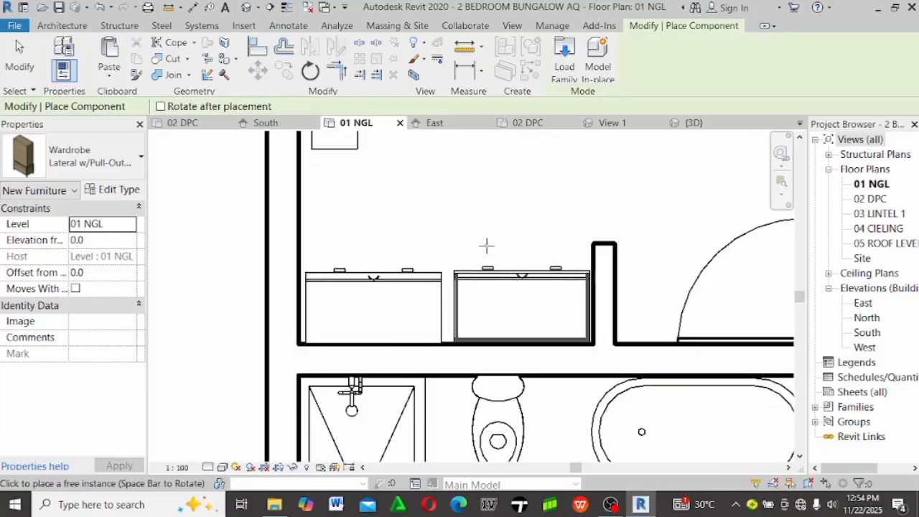
Open the brown 208 KB Wardrobe family from the library's search results for the empty room beside the upper bathroom
{"action": "scroll", "coordinate": [425, 199], "scroll_direction": "down", "scroll_amount": 3}
{"action": "middle_click_drag", "start_coordinate": [707, 359], "coordinate": [327, 351]}
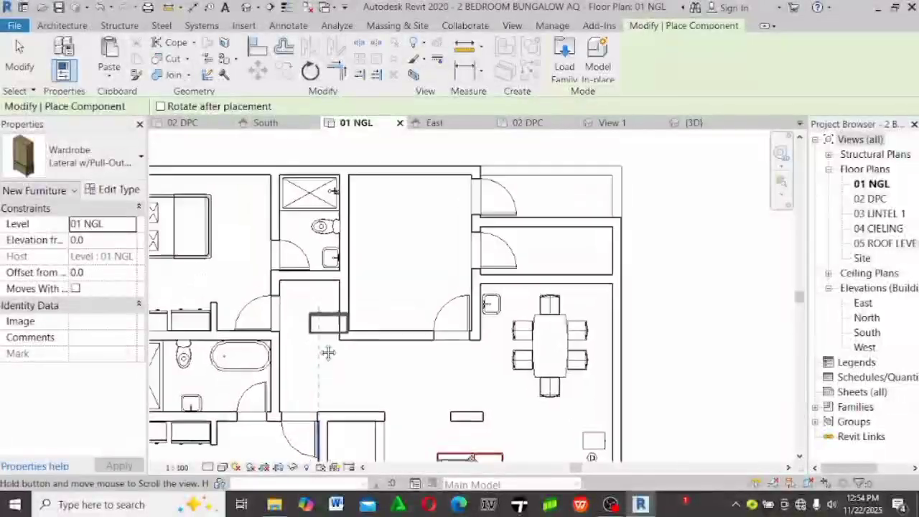
{"action": "scroll", "coordinate": [327, 352], "scroll_direction": "up", "scroll_amount": 4}
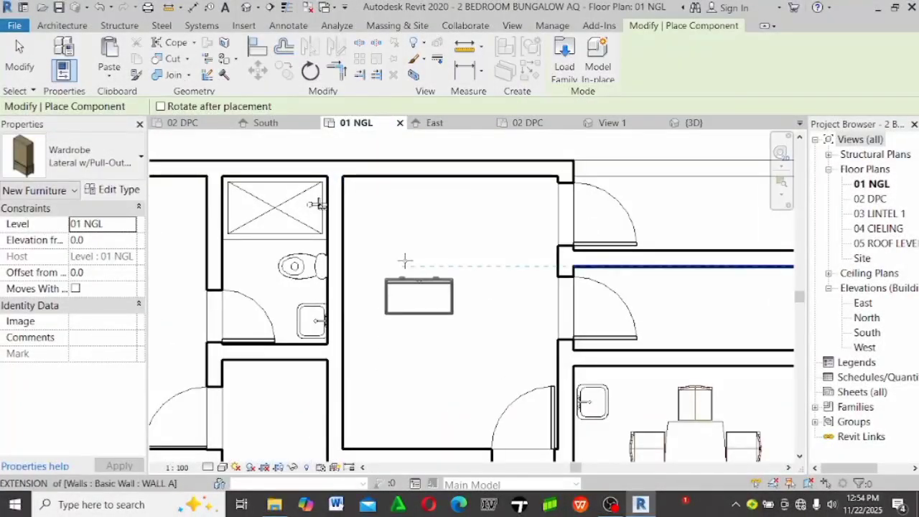
{"action": "left_click", "coordinate": [274, 504]}
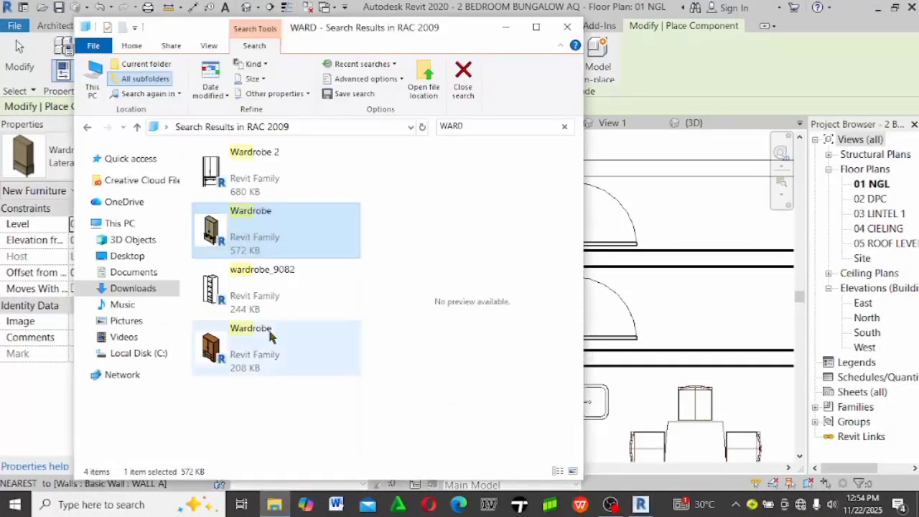
{"action": "double_click", "coordinate": [266, 359]}
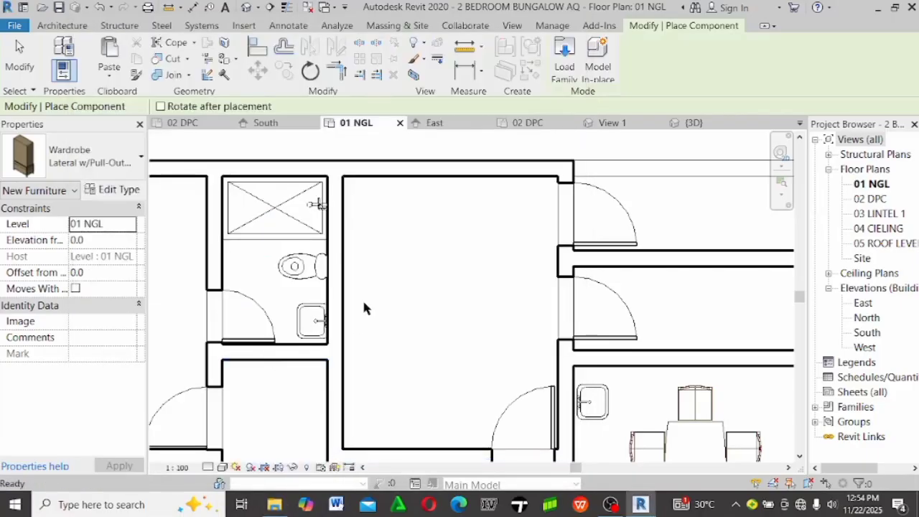
{"action": "left_click", "coordinate": [376, 237]}
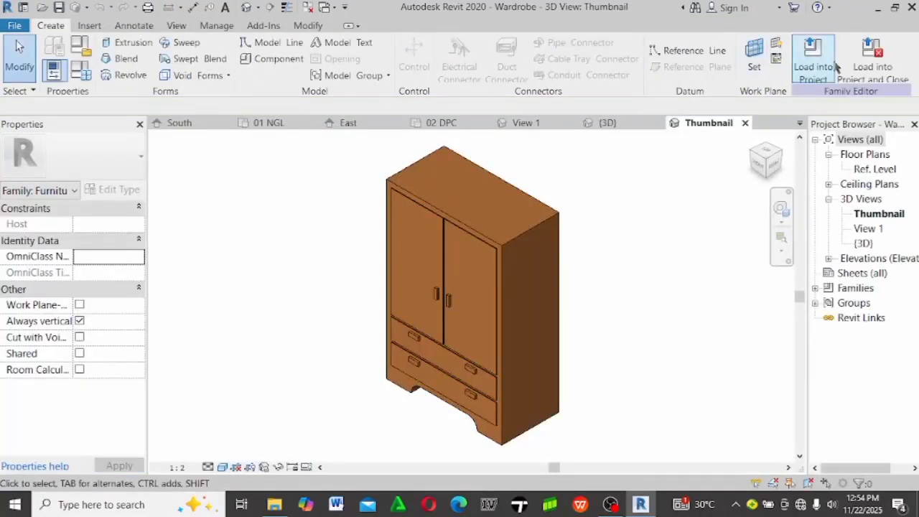
Load the brown wardrobe into 2 BEDROOM BUNGALOW AQ.rvt, overwriting the existing version of the family
{"action": "left_click", "coordinate": [833, 63]}
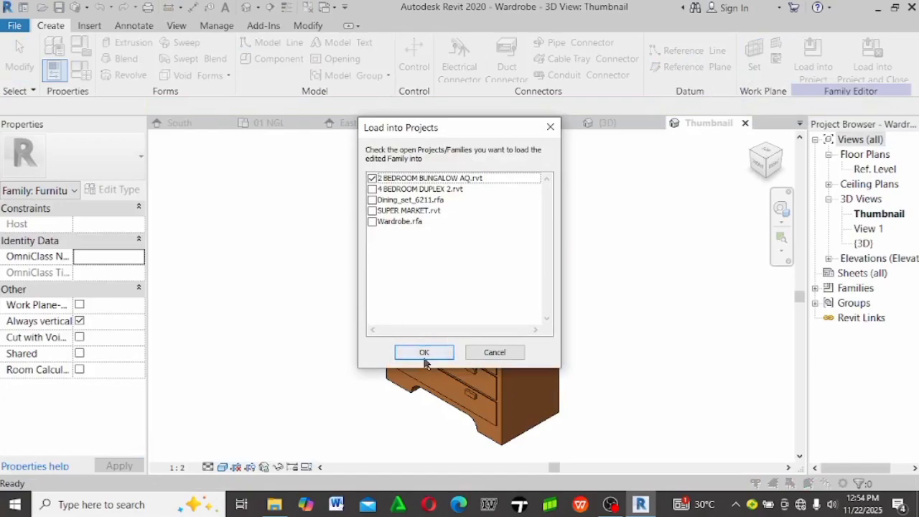
{"action": "left_click", "coordinate": [425, 358]}
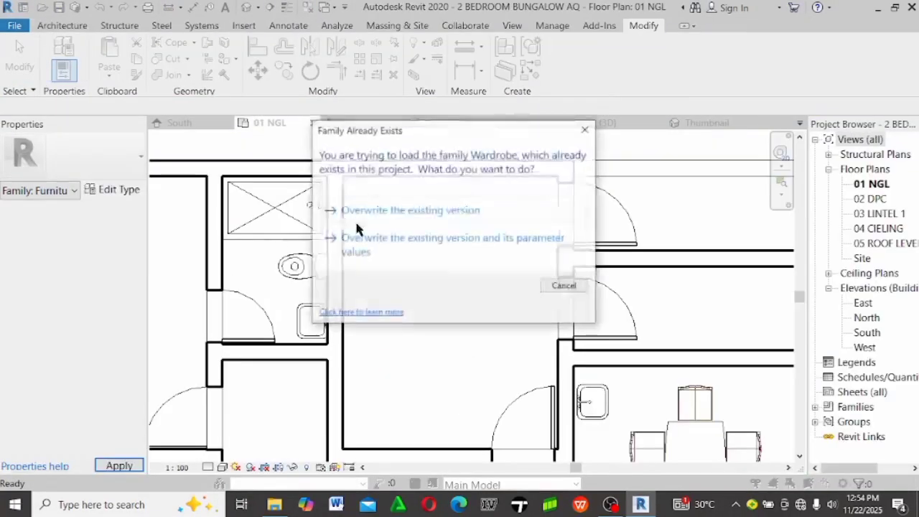
{"action": "left_click", "coordinate": [363, 209]}
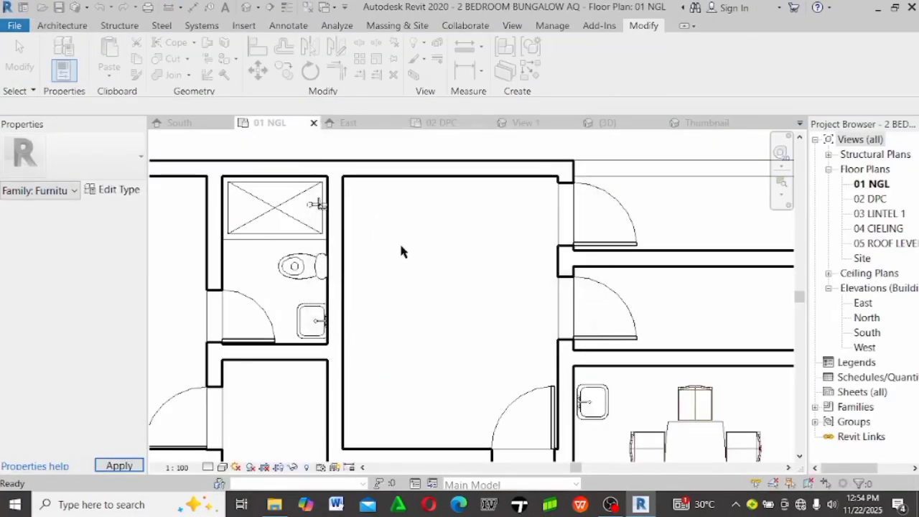
Place one brown wardrobe, rotated to face right, by the left wall near the lower-left corner of the empty room beside the upper bathroom
{"action": "scroll", "coordinate": [435, 247], "scroll_direction": "down", "scroll_amount": 3}
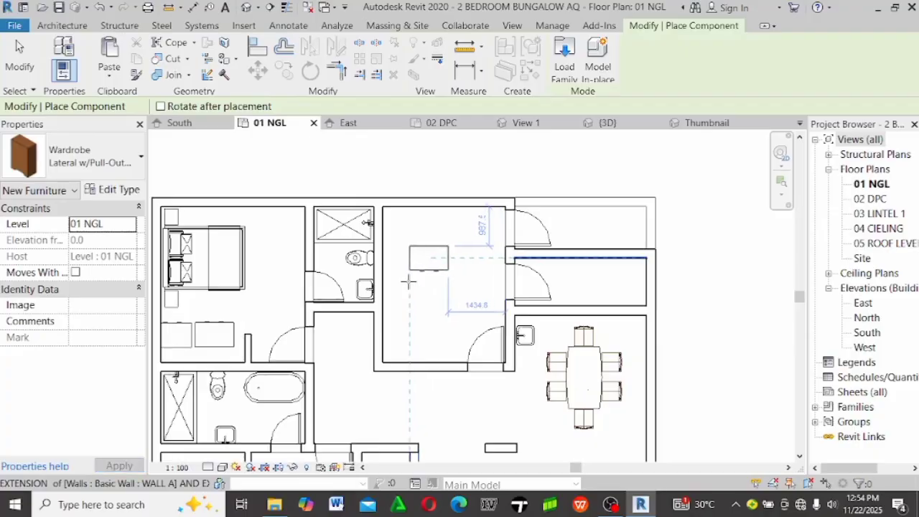
{"action": "middle_click_drag", "start_coordinate": [408, 282], "coordinate": [483, 224]}
{"action": "scroll", "coordinate": [268, 248], "scroll_direction": "up", "scroll_amount": 3}
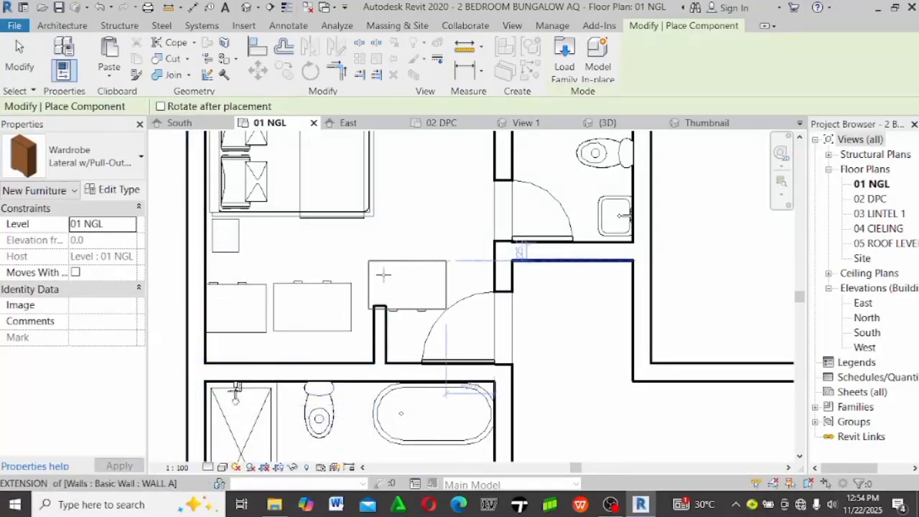
{"action": "middle_click_drag", "start_coordinate": [382, 274], "coordinate": [319, 277]}
{"action": "scroll", "coordinate": [587, 208], "scroll_direction": "down", "scroll_amount": 1}
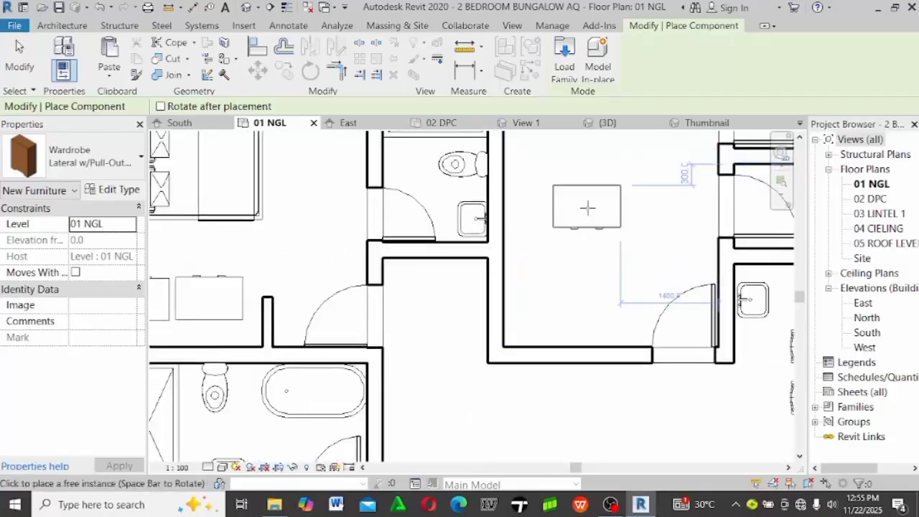
{"action": "middle_click_drag", "start_coordinate": [588, 208], "coordinate": [462, 302]}
{"action": "scroll", "coordinate": [431, 287], "scroll_direction": "up", "scroll_amount": 2}
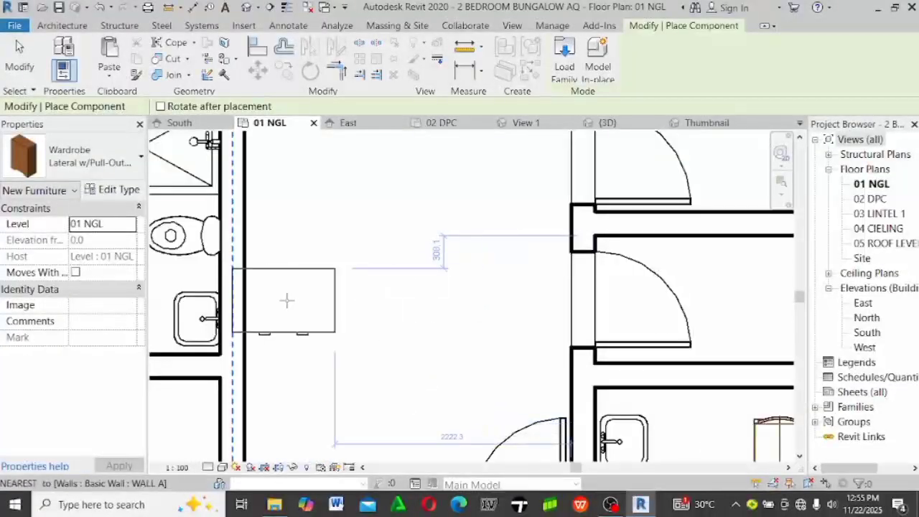
{"action": "key", "text": "space"}
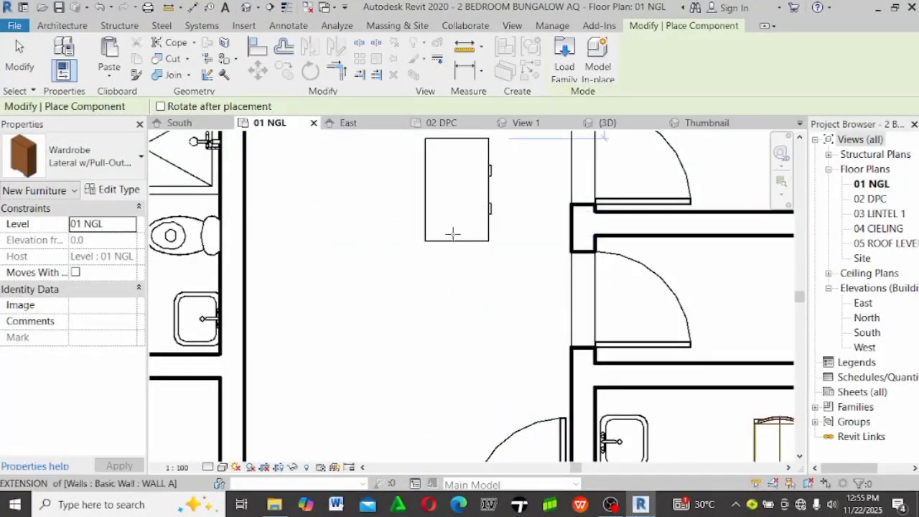
{"action": "scroll", "coordinate": [452, 232], "scroll_direction": "down", "scroll_amount": 3}
{"action": "scroll", "coordinate": [488, 187], "scroll_direction": "up", "scroll_amount": 2}
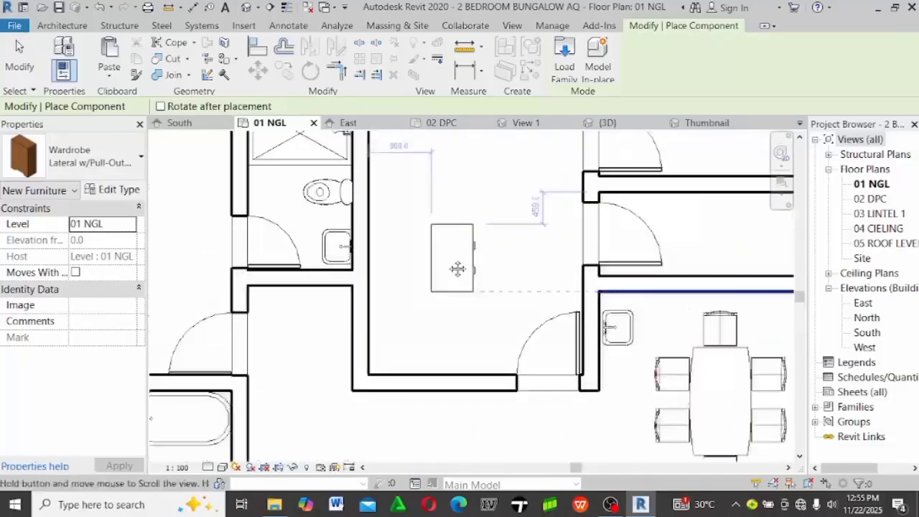
{"action": "left_click", "coordinate": [399, 313]}
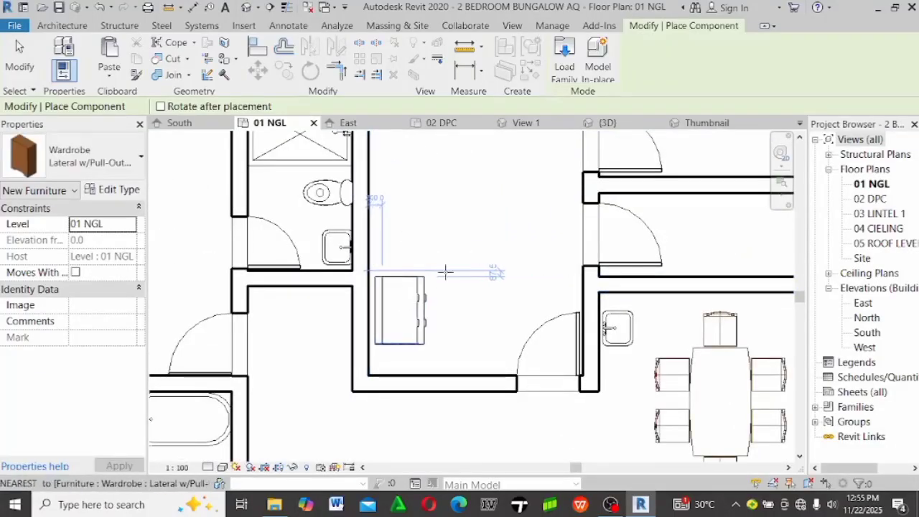
{"action": "scroll", "coordinate": [488, 226], "scroll_direction": "down", "scroll_amount": 4}
{"action": "key", "text": "Escape"}
{"action": "key", "text": "Escape"}
Delete the left of the two wardrobes along the upper bedroom's lower wall
{"action": "scroll", "coordinate": [311, 263], "scroll_direction": "up", "scroll_amount": 5}
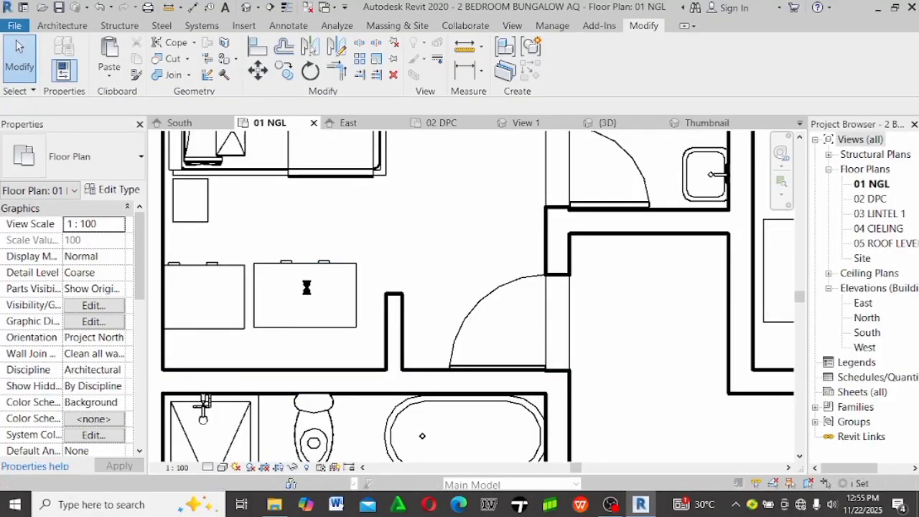
{"action": "scroll", "coordinate": [318, 271], "scroll_direction": "down", "scroll_amount": 2}
{"action": "scroll", "coordinate": [378, 220], "scroll_direction": "up", "scroll_amount": 1}
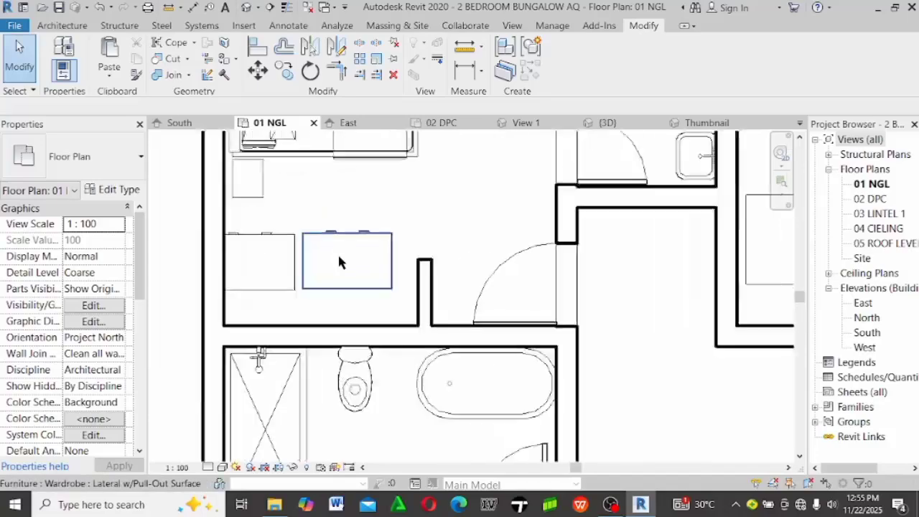
{"action": "scroll", "coordinate": [321, 266], "scroll_direction": "up", "scroll_amount": 1}
{"action": "scroll", "coordinate": [323, 263], "scroll_direction": "down", "scroll_amount": 2}
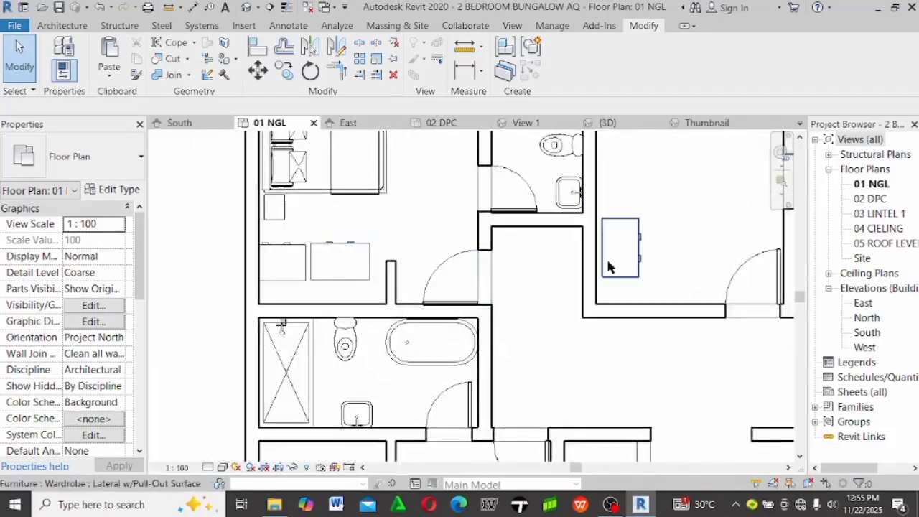
{"action": "scroll", "coordinate": [358, 275], "scroll_direction": "up", "scroll_amount": 5}
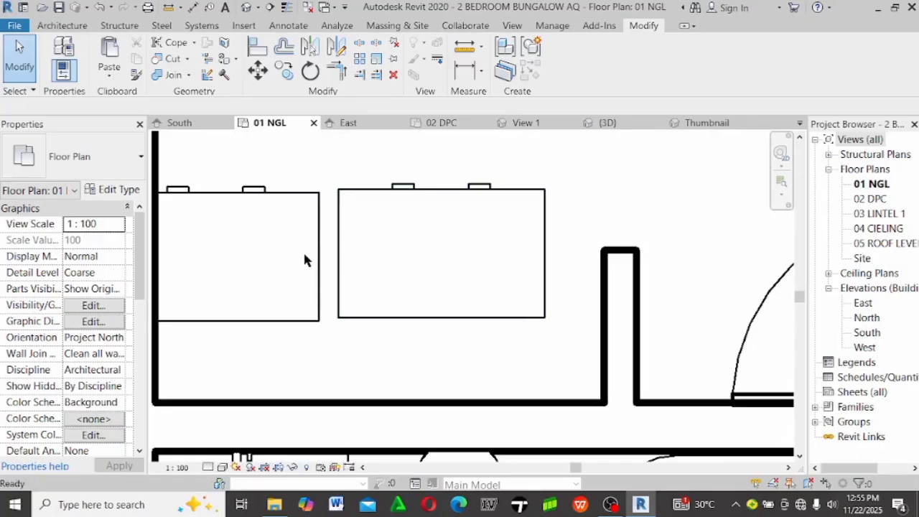
{"action": "key", "text": "d"}
{"action": "key", "text": "e"}
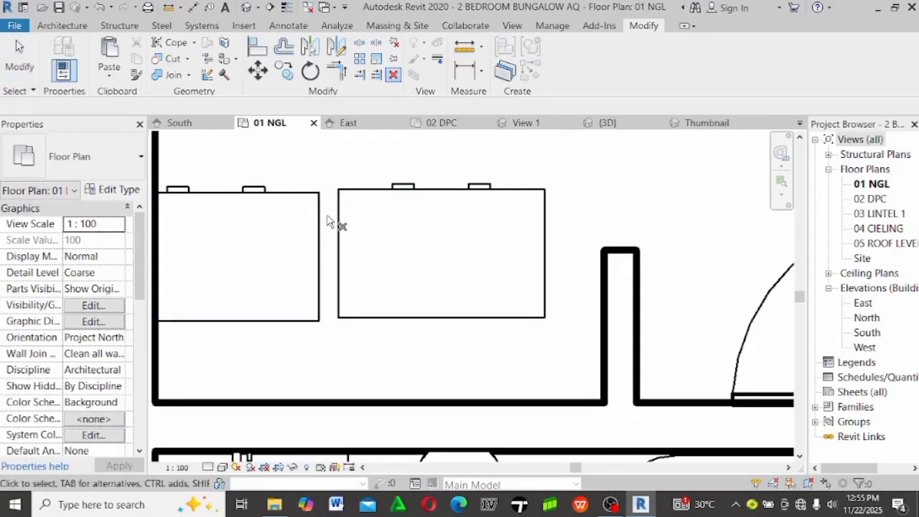
{"action": "left_click", "coordinate": [318, 206]}
Delete the lower bedroom's left wardrobe and move its remaining wardrobe into the corner formed by the left and upper walls
{"action": "scroll", "coordinate": [404, 233], "scroll_direction": "down", "scroll_amount": 3}
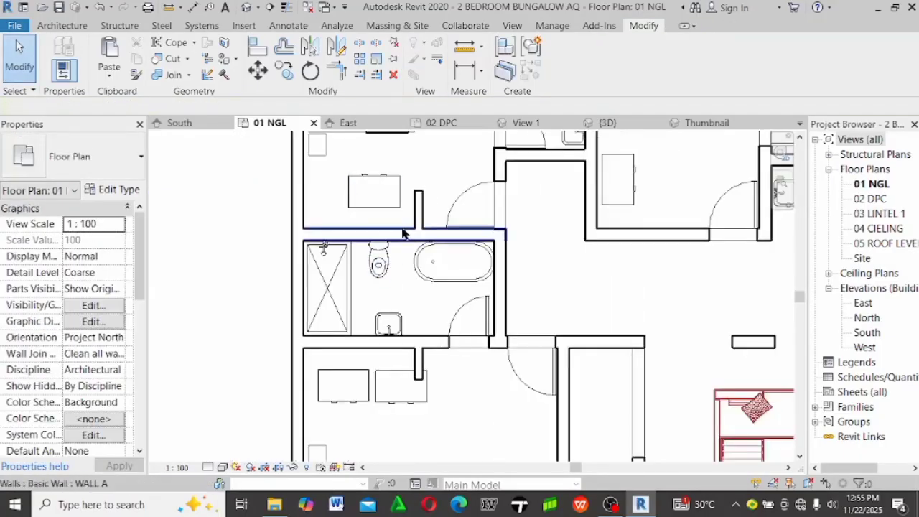
{"action": "scroll", "coordinate": [399, 330], "scroll_direction": "up", "scroll_amount": 5}
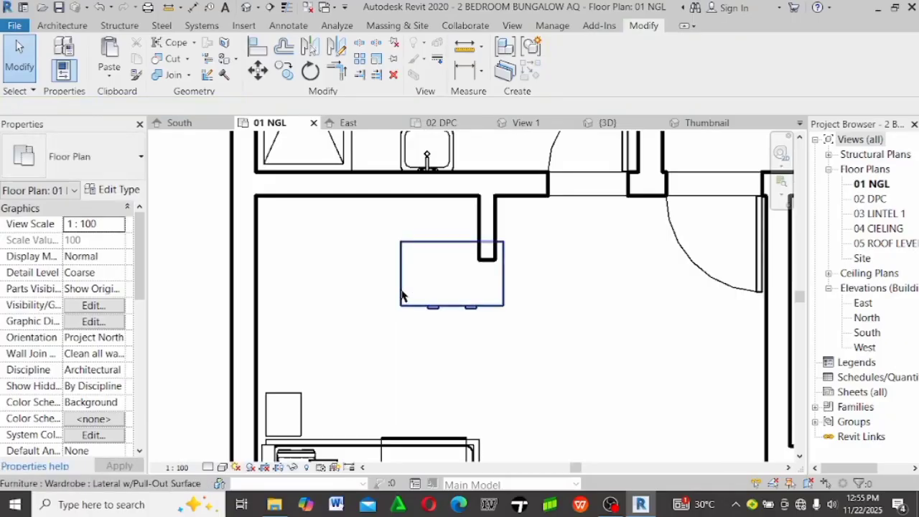
{"action": "left_click_drag", "start_coordinate": [402, 296], "coordinate": [261, 242]}
{"action": "scroll", "coordinate": [302, 232], "scroll_direction": "up", "scroll_amount": 2}
{"action": "key", "text": "Escape"}
Move the upper bedroom's remaining wardrobe into the lower-left corner, flush with both walls
{"action": "middle_click_drag", "start_coordinate": [351, 237], "coordinate": [390, 393]}
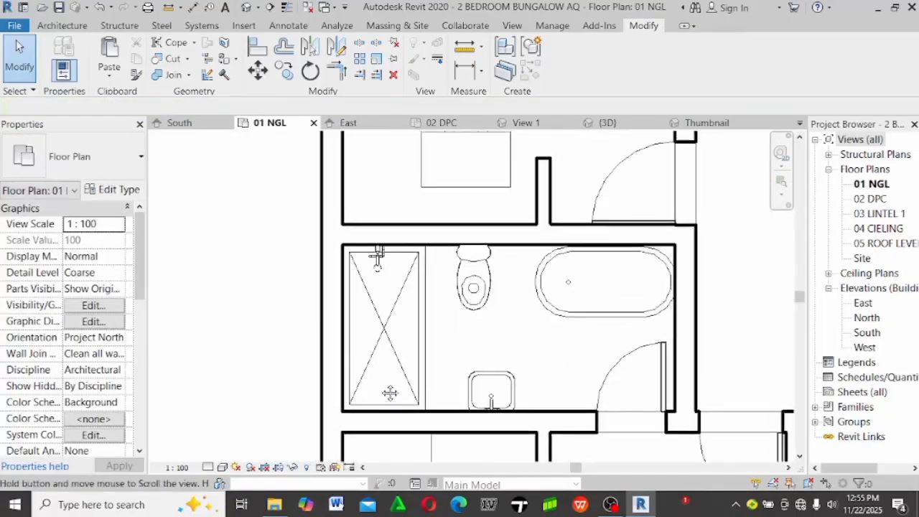
{"action": "scroll", "coordinate": [410, 143], "scroll_direction": "up", "scroll_amount": 2}
{"action": "middle_click_drag", "start_coordinate": [410, 144], "coordinate": [420, 166]}
{"action": "left_click", "coordinate": [445, 216]}
{"action": "left_click_drag", "start_coordinate": [445, 215], "coordinate": [323, 264]}
{"action": "key", "text": "Escape"}
{"action": "scroll", "coordinate": [369, 146], "scroll_direction": "down", "scroll_amount": 3}
Set the Width of the wardrobe type Lateral w/Pull-Out Surface to 2100
{"action": "left_click", "coordinate": [404, 181]}
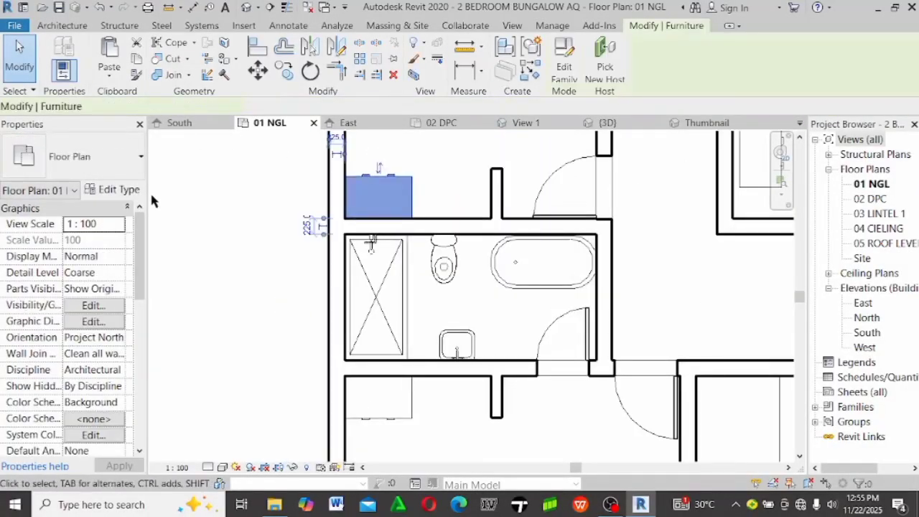
{"action": "left_click", "coordinate": [115, 189]}
{"action": "scroll", "coordinate": [287, 341], "scroll_direction": "down", "scroll_amount": 2}
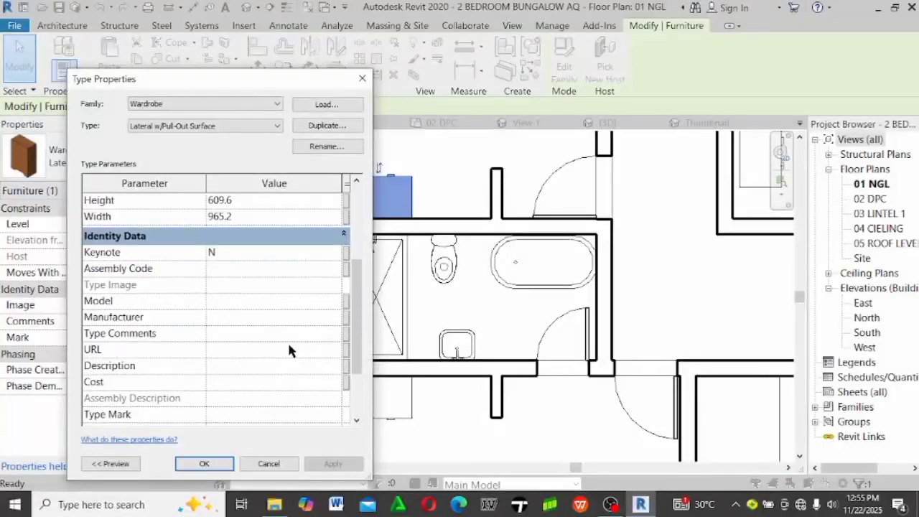
{"action": "scroll", "coordinate": [287, 341], "scroll_direction": "up", "scroll_amount": 2}
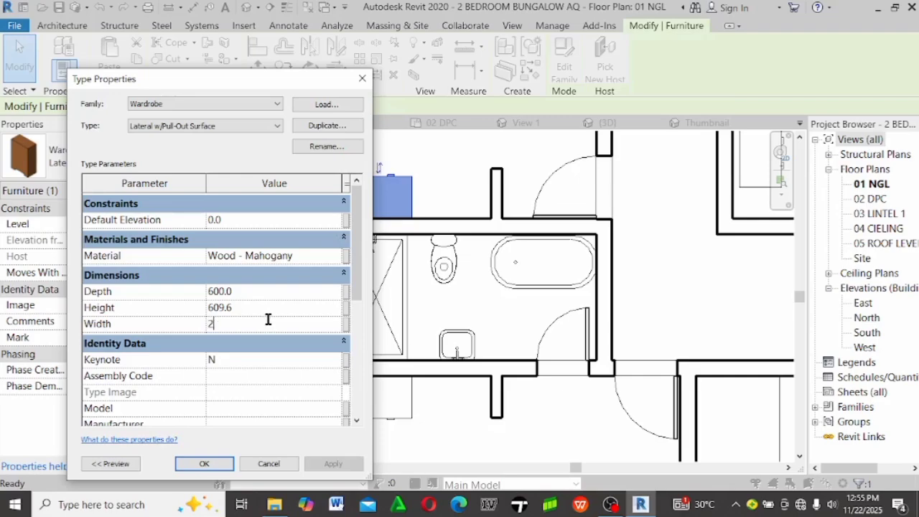
{"action": "left_click", "coordinate": [205, 463]}
{"action": "left_click", "coordinate": [270, 263]}
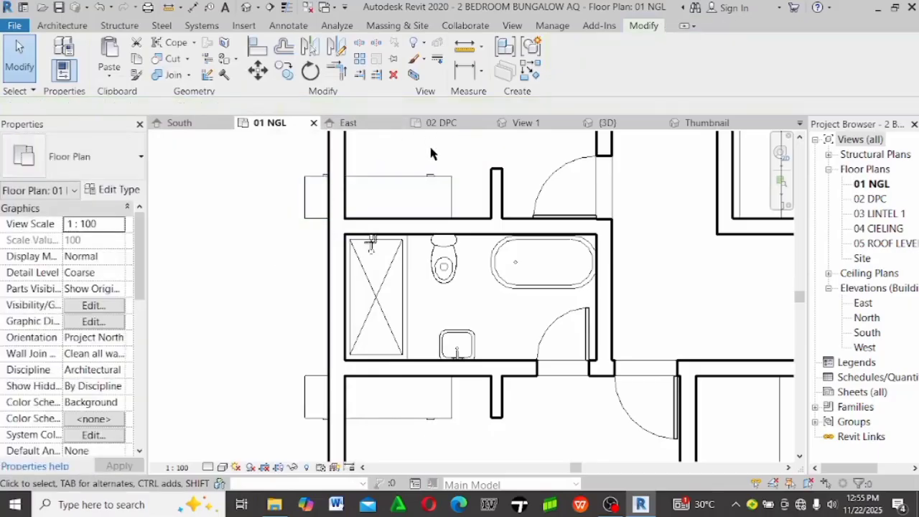
Shift both bedroom wardrobes right together so each fits between the left wall and the wall stub
{"action": "left_click", "coordinate": [447, 188]}
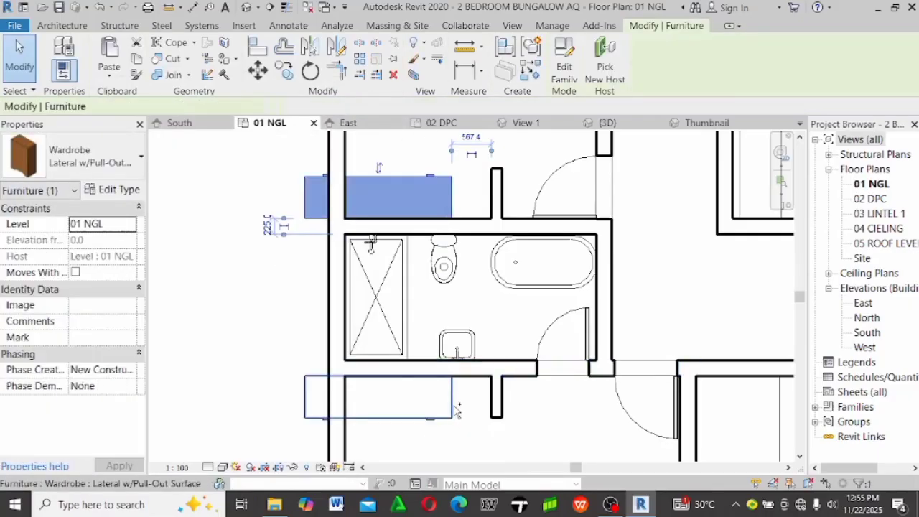
{"action": "left_click", "coordinate": [460, 408], "text": "ctrl"}
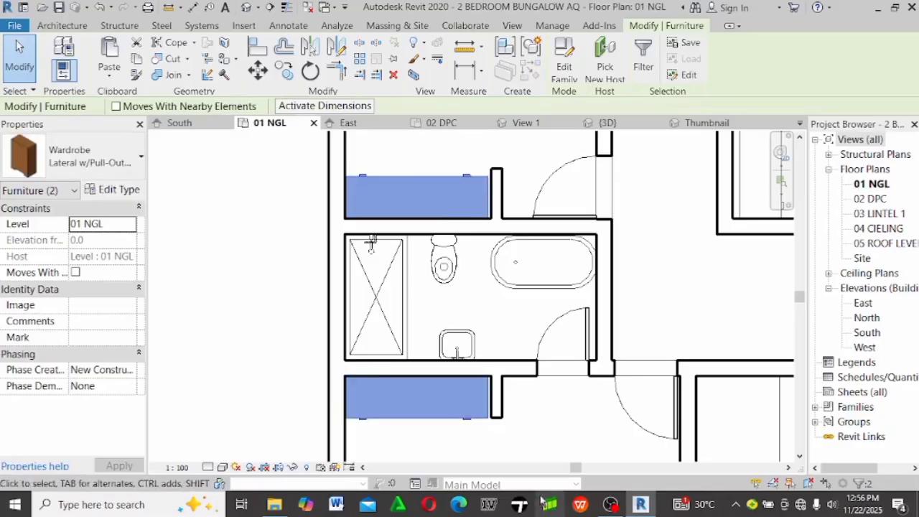
{"action": "left_click", "coordinate": [549, 443]}
Nudge the wardrobe in the room beside the upper bathroom flush into the room's lower-left corner
{"action": "scroll", "coordinate": [419, 431], "scroll_direction": "down", "scroll_amount": 5}
{"action": "scroll", "coordinate": [603, 323], "scroll_direction": "up", "scroll_amount": 6}
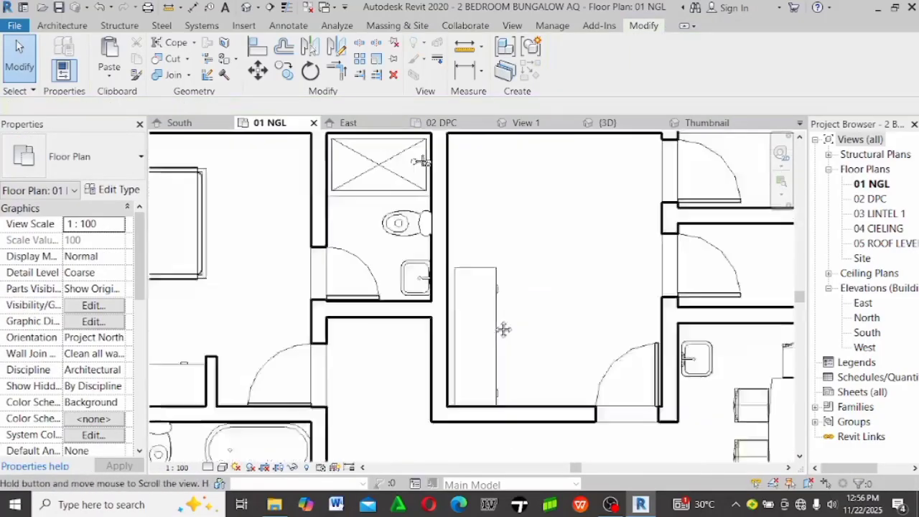
{"action": "left_click", "coordinate": [481, 302]}
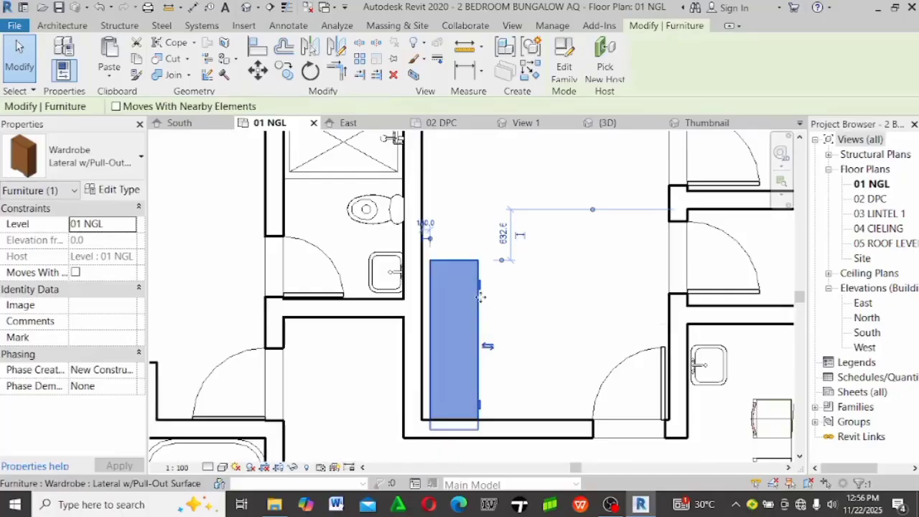
{"action": "key", "text": "Up"}
{"action": "key", "text": "Up"}
{"action": "key", "text": "Left"}
{"action": "key", "text": "Up"}
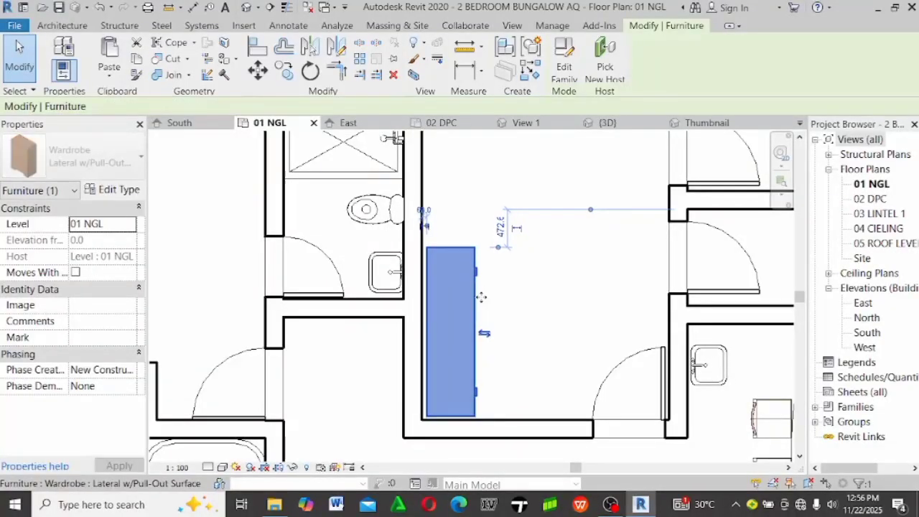
{"action": "key", "text": "Down"}
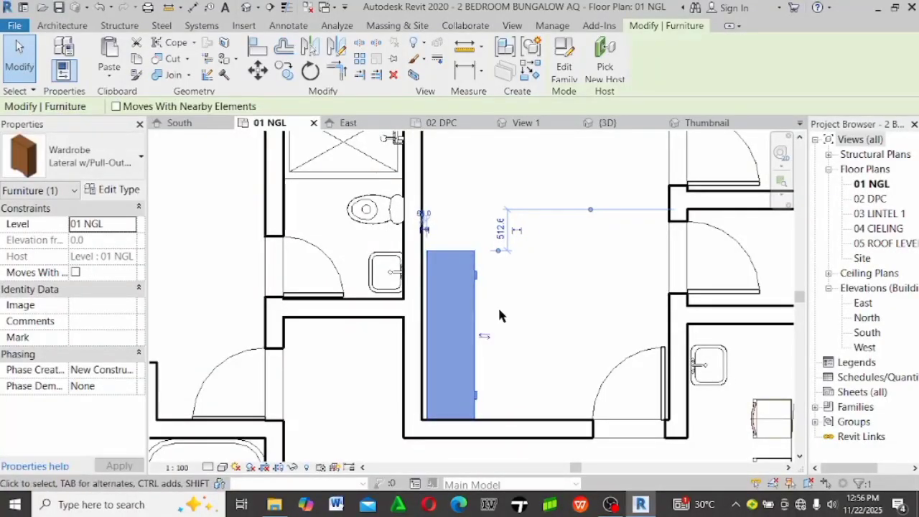
{"action": "left_click", "coordinate": [520, 317]}
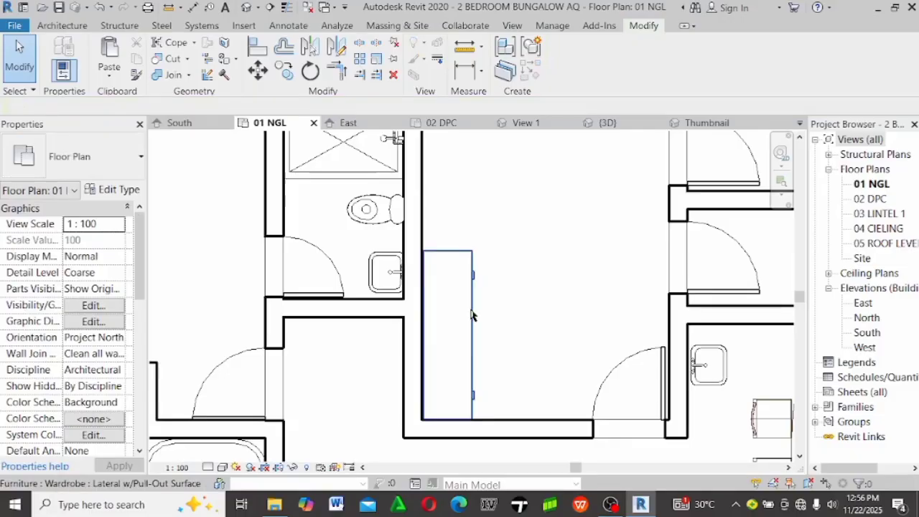
Copy that wardrobe upward along the left wall so the copy sits end to end with the original
{"action": "left_click", "coordinate": [460, 345]}
{"action": "scroll", "coordinate": [441, 372], "scroll_direction": "down", "scroll_amount": 2}
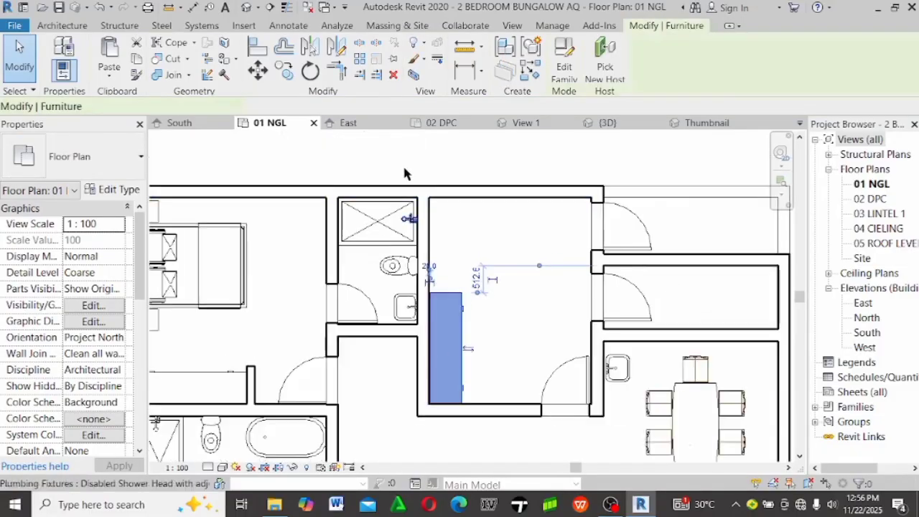
{"action": "left_click", "coordinate": [284, 70]}
{"action": "scroll", "coordinate": [481, 368], "scroll_direction": "up", "scroll_amount": 2}
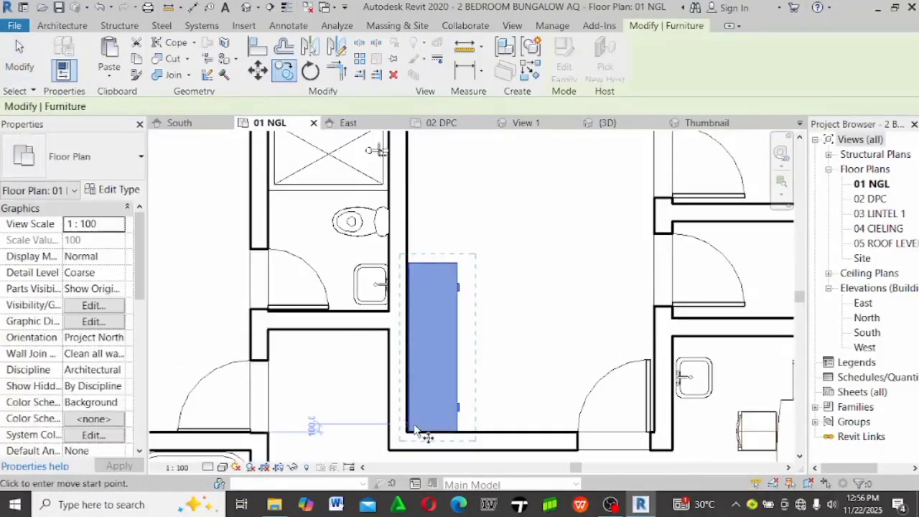
{"action": "left_click", "coordinate": [411, 264]}
{"action": "scroll", "coordinate": [421, 347], "scroll_direction": "down", "scroll_amount": 1}
{"action": "scroll", "coordinate": [434, 234], "scroll_direction": "up", "scroll_amount": 1}
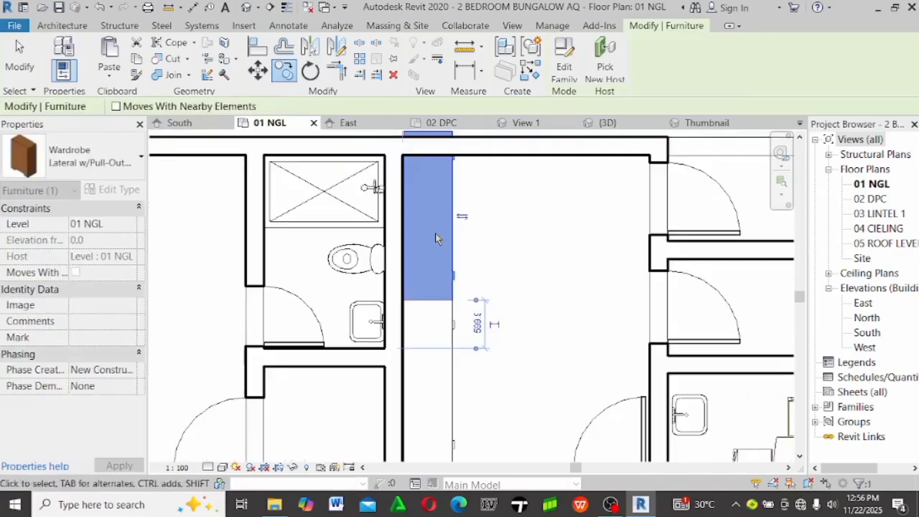
{"action": "left_click", "coordinate": [456, 238]}
{"action": "scroll", "coordinate": [456, 244], "scroll_direction": "down", "scroll_amount": 1}
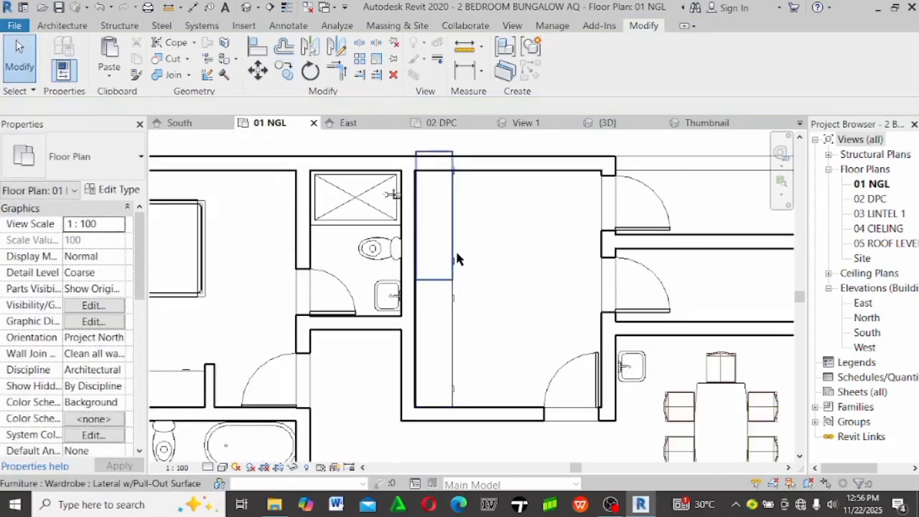
{"action": "left_click", "coordinate": [457, 259]}
{"action": "key", "text": "Delete"}
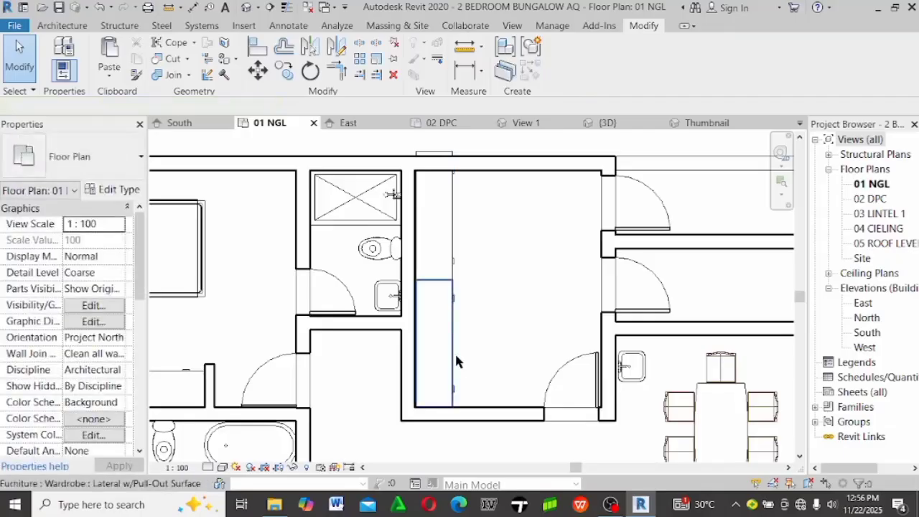
{"action": "left_click", "coordinate": [456, 361]}
{"action": "key", "text": "ctrl+z"}
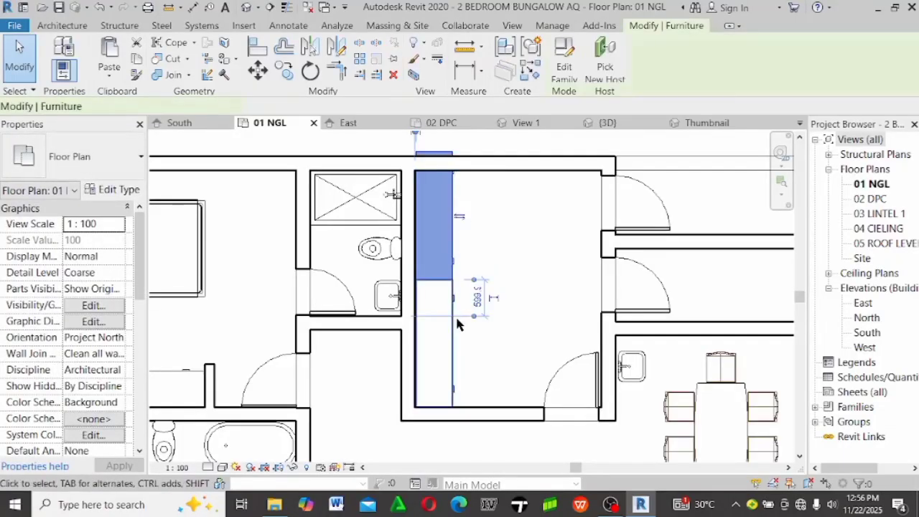
{"action": "left_click", "coordinate": [457, 347], "text": "ctrl"}
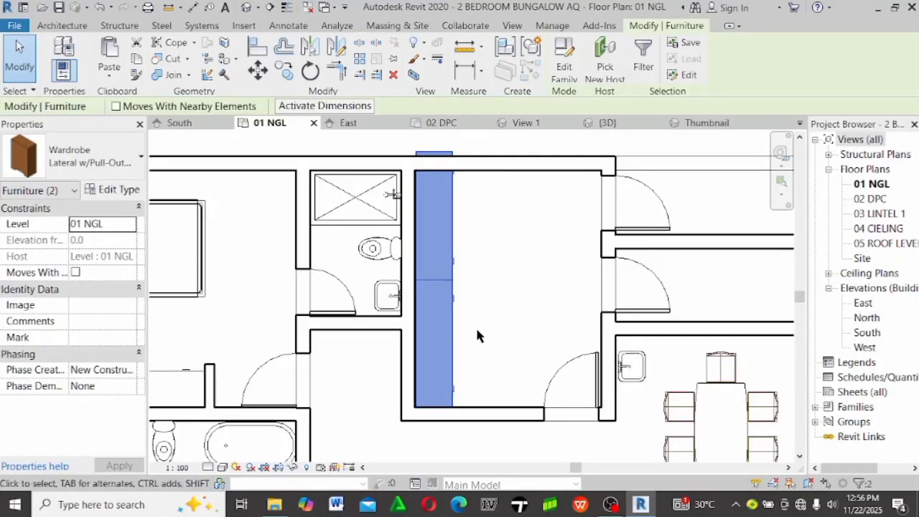
{"action": "left_click", "coordinate": [494, 210]}
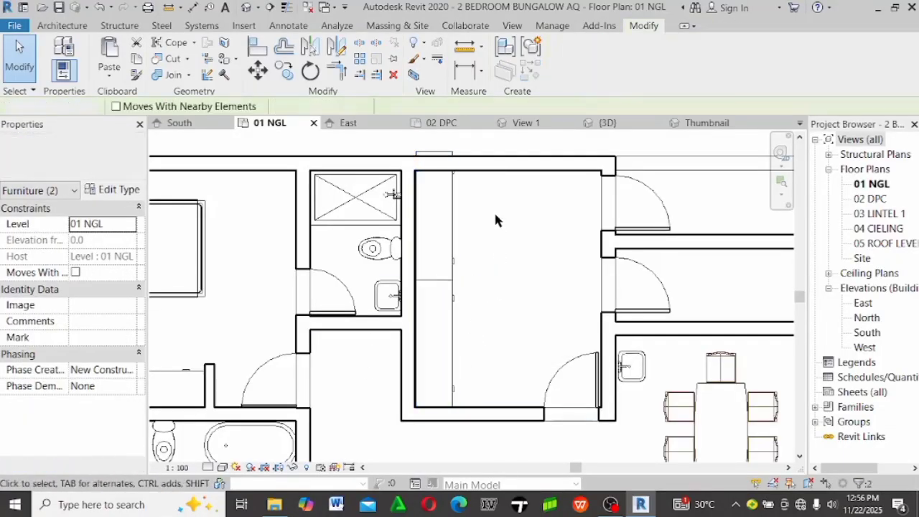
{"action": "left_click", "coordinate": [449, 212]}
{"action": "left_click", "coordinate": [534, 269]}
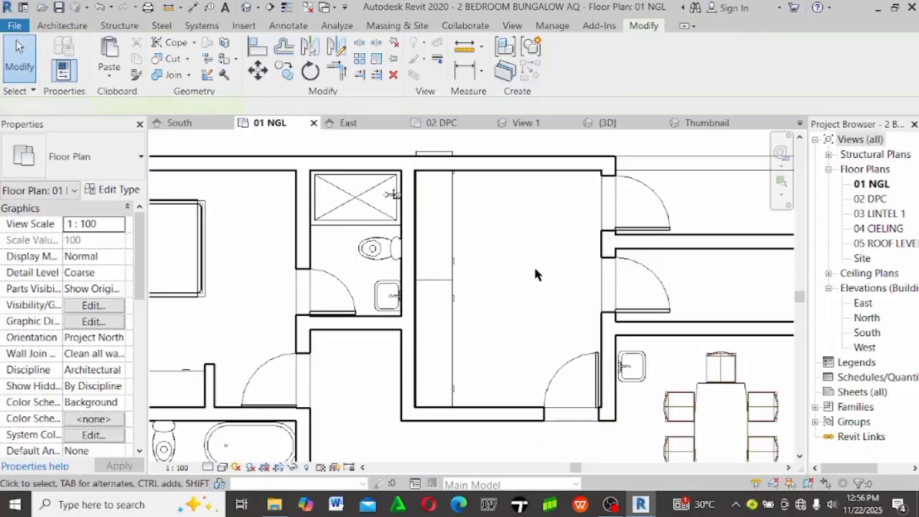
{"action": "left_click", "coordinate": [453, 215]}
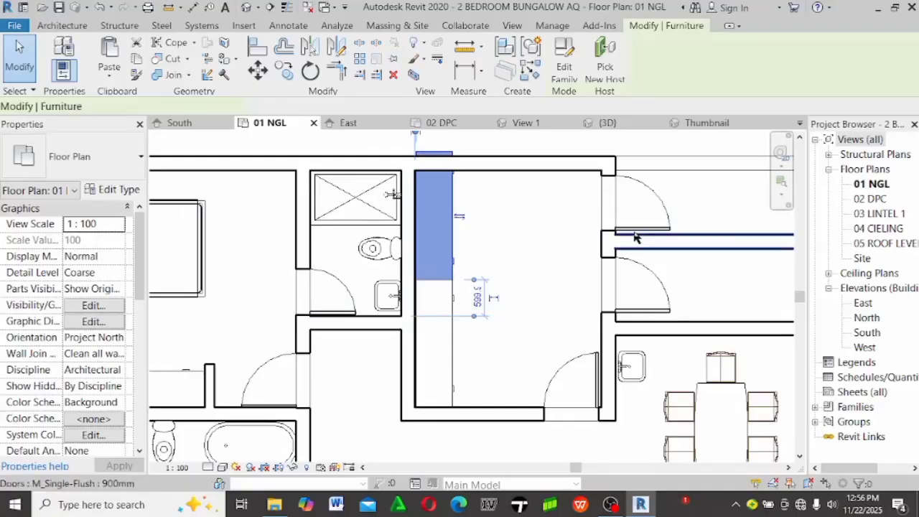
{"action": "left_click", "coordinate": [69, 26]}
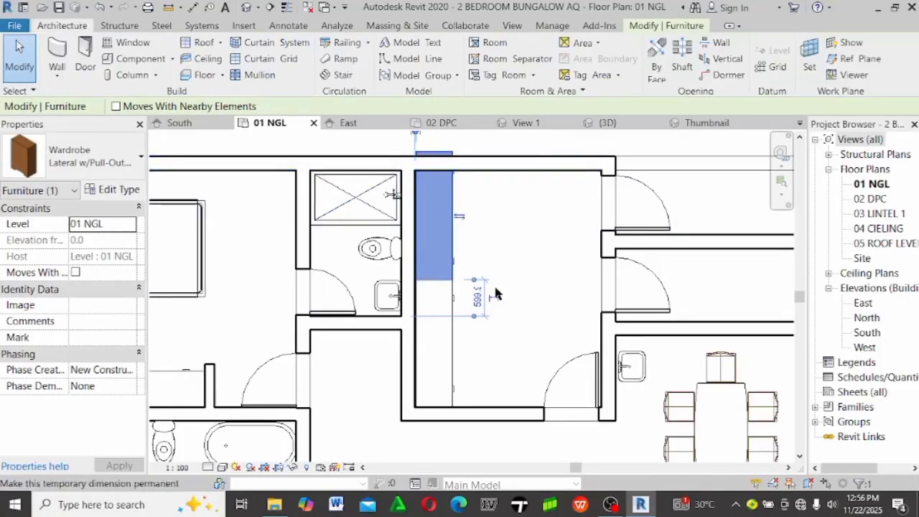
{"action": "left_click", "coordinate": [477, 225]}
Duplicate the upper wardrobe copy's type as Lateral w/Pull-Out Surface 2 and set its Width to 1800
{"action": "scroll", "coordinate": [457, 152], "scroll_direction": "up", "scroll_amount": 3}
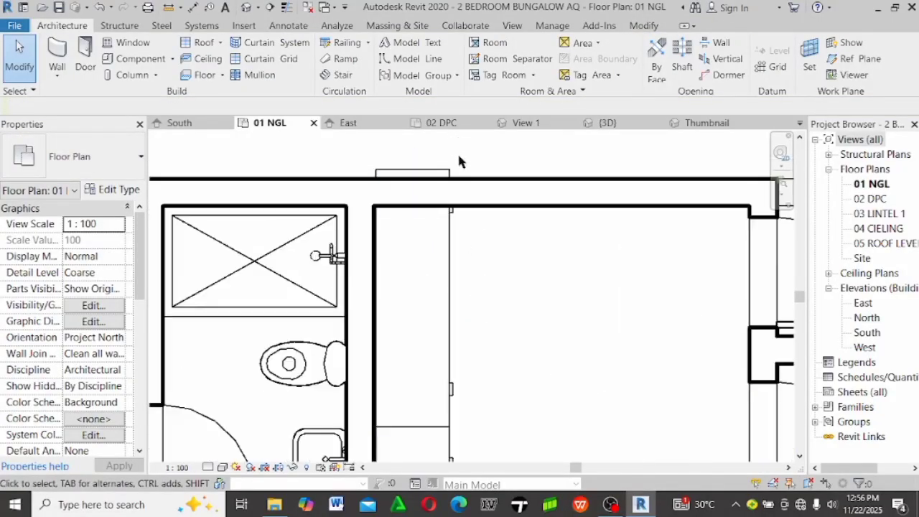
{"action": "left_click", "coordinate": [444, 267]}
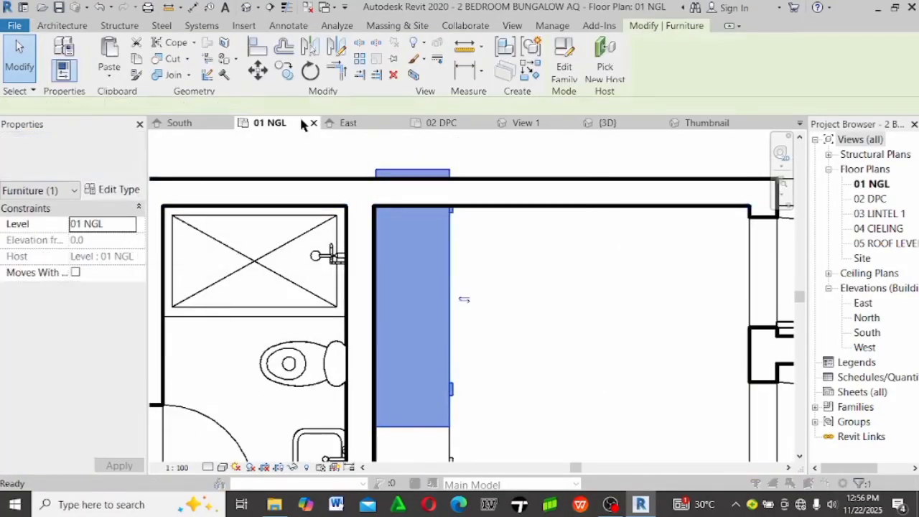
{"action": "left_click", "coordinate": [114, 190]}
{"action": "left_click", "coordinate": [329, 126]}
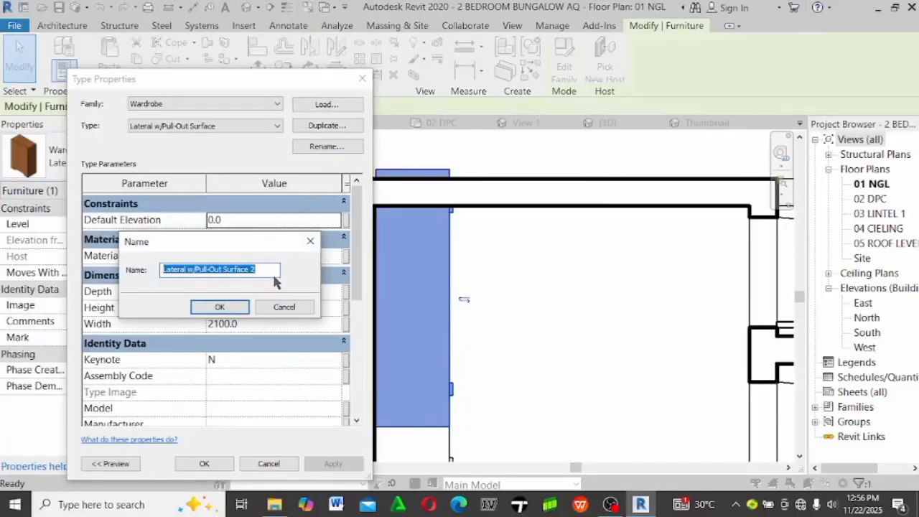
{"action": "left_click", "coordinate": [216, 308]}
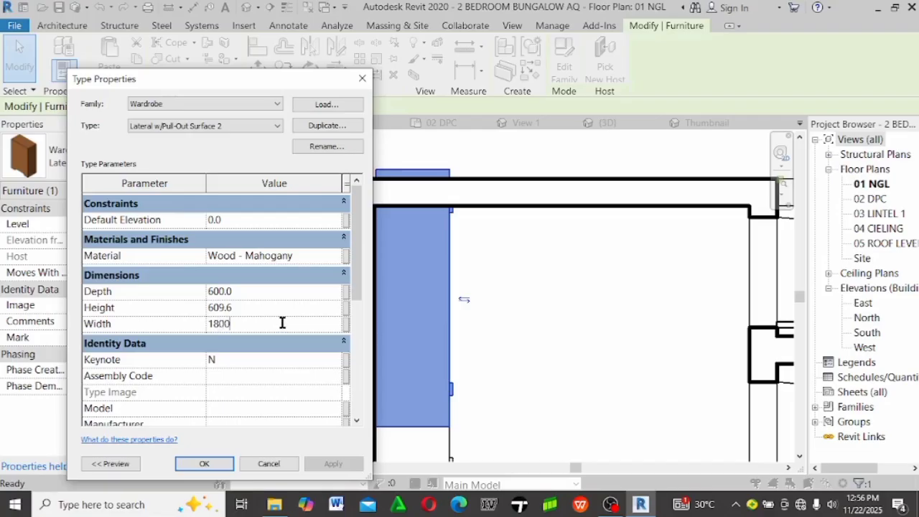
{"action": "left_click", "coordinate": [208, 464]}
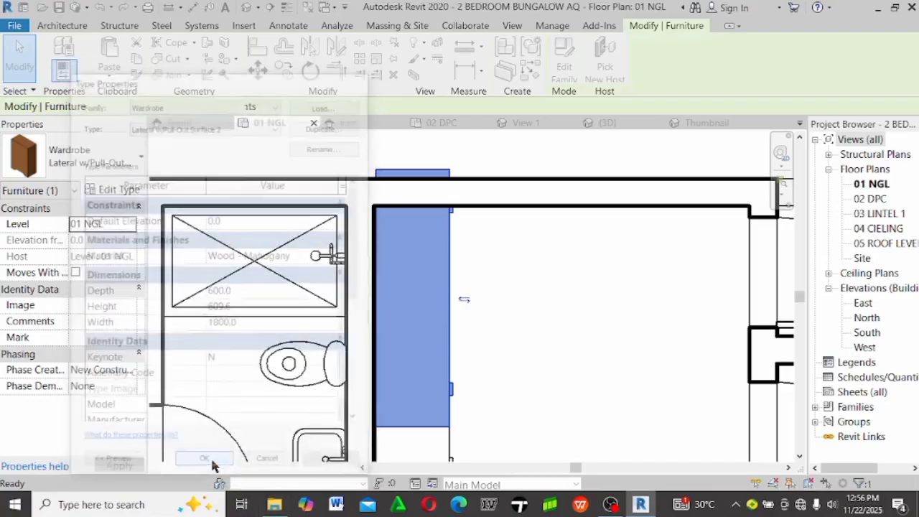
Nudge the 1800-wide wardrobe down the left wall so it fits between the upper wall and the lower wardrobe
{"action": "left_click", "coordinate": [517, 314]}
{"action": "left_click", "coordinate": [452, 347]}
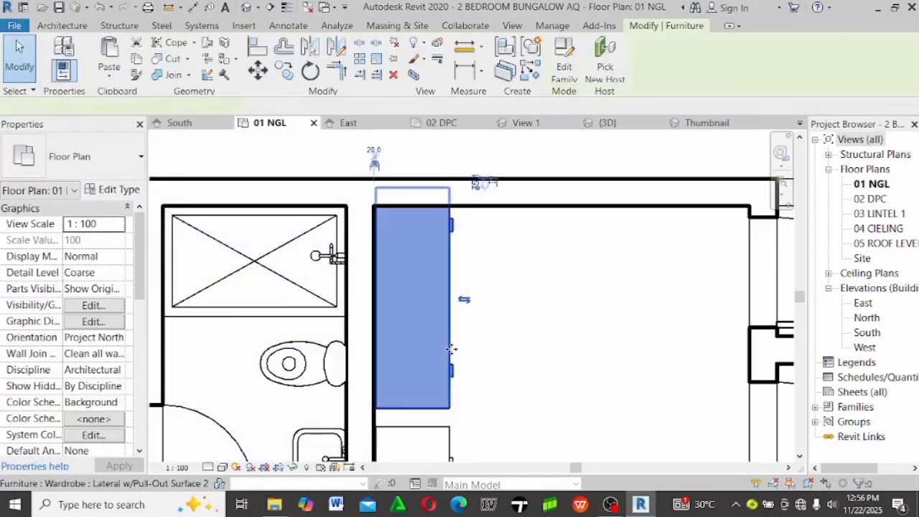
{"action": "left_click", "coordinate": [521, 341]}
{"action": "scroll", "coordinate": [510, 234], "scroll_direction": "down", "scroll_amount": 1}
{"action": "scroll", "coordinate": [508, 266], "scroll_direction": "down", "scroll_amount": 1}
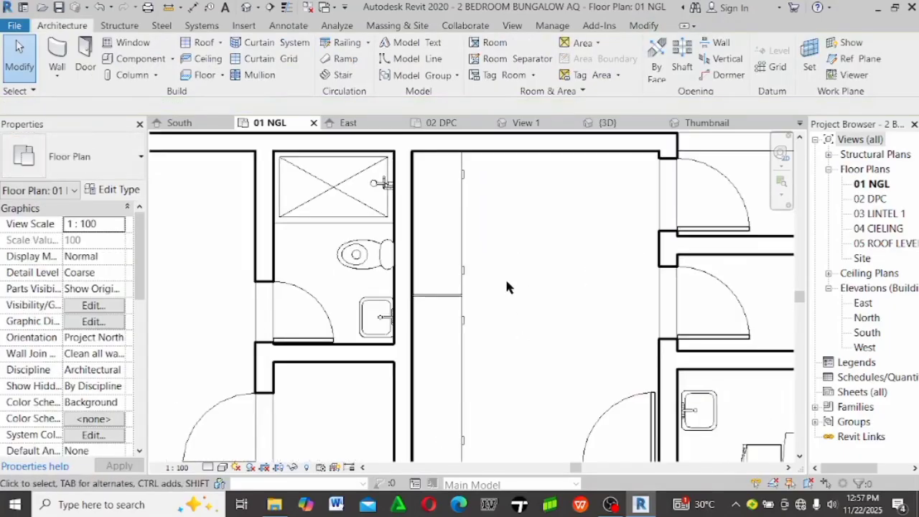
{"action": "left_click", "coordinate": [466, 230]}
{"action": "left_click", "coordinate": [599, 281]}
{"action": "middle_click_drag", "start_coordinate": [492, 240], "coordinate": [520, 304]}
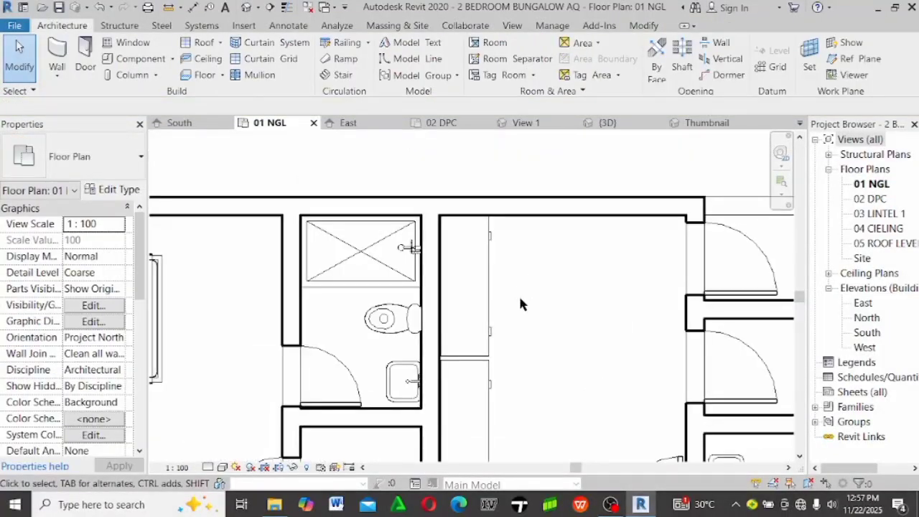
{"action": "scroll", "coordinate": [520, 304], "scroll_direction": "up", "scroll_amount": 1}
{"action": "left_click", "coordinate": [445, 287]}
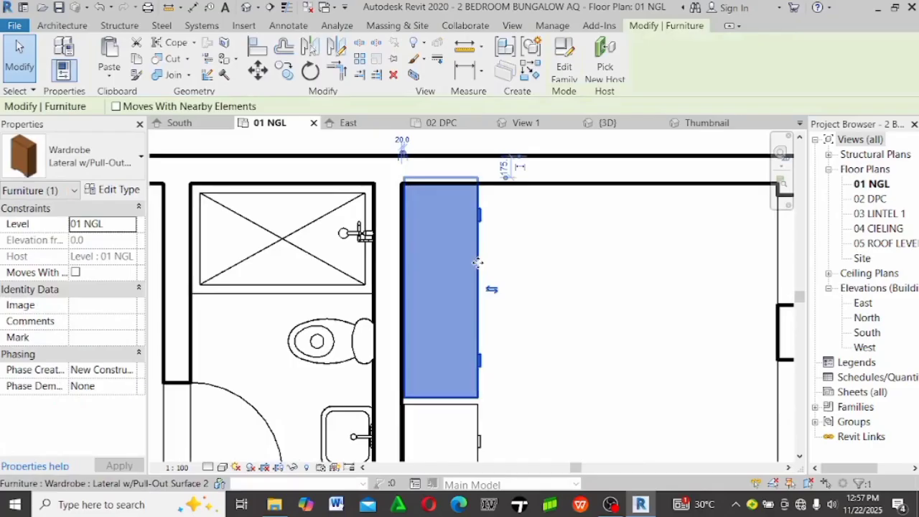
{"action": "left_click", "coordinate": [566, 306]}
Copy the upper wardrobe horizontally about 640 mm to the right, into the room
{"action": "left_click", "coordinate": [470, 319]}
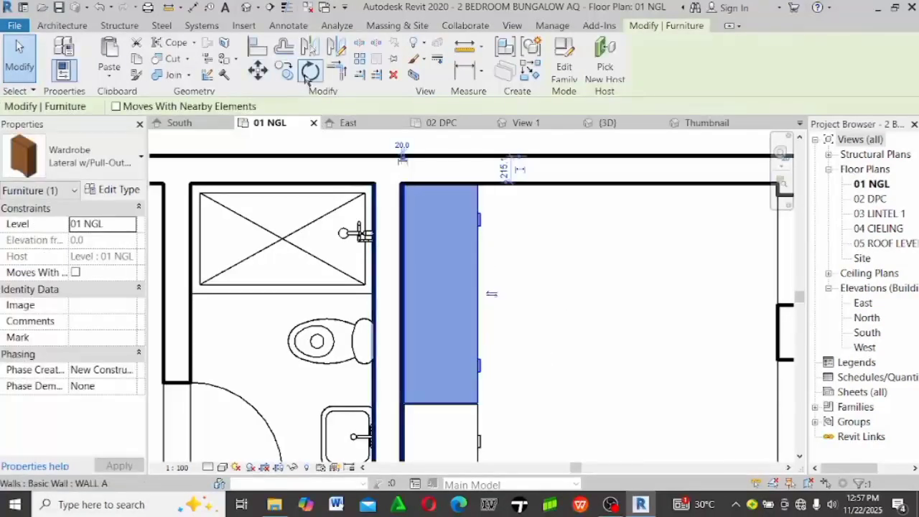
{"action": "key", "text": "m"}
{"action": "key", "text": "v"}
{"action": "left_click", "coordinate": [483, 332]}
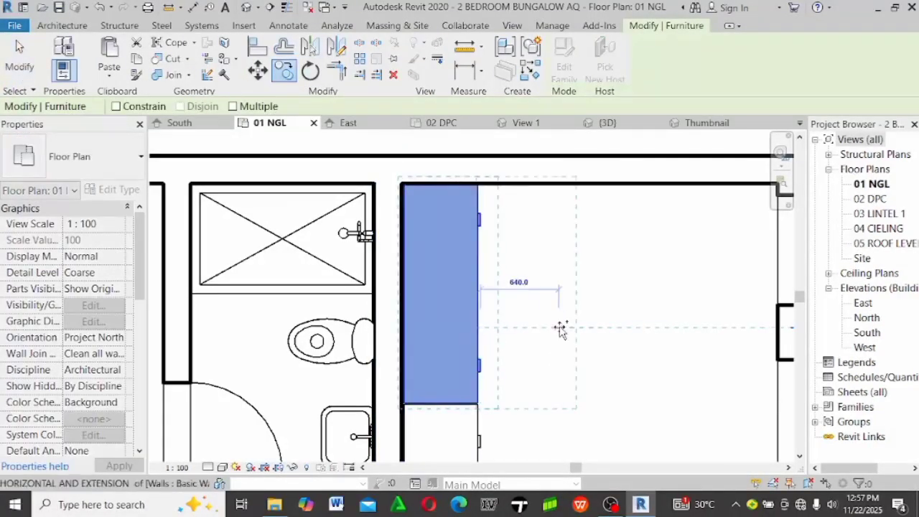
{"action": "left_click", "coordinate": [560, 325]}
{"action": "left_click", "coordinate": [311, 78]}
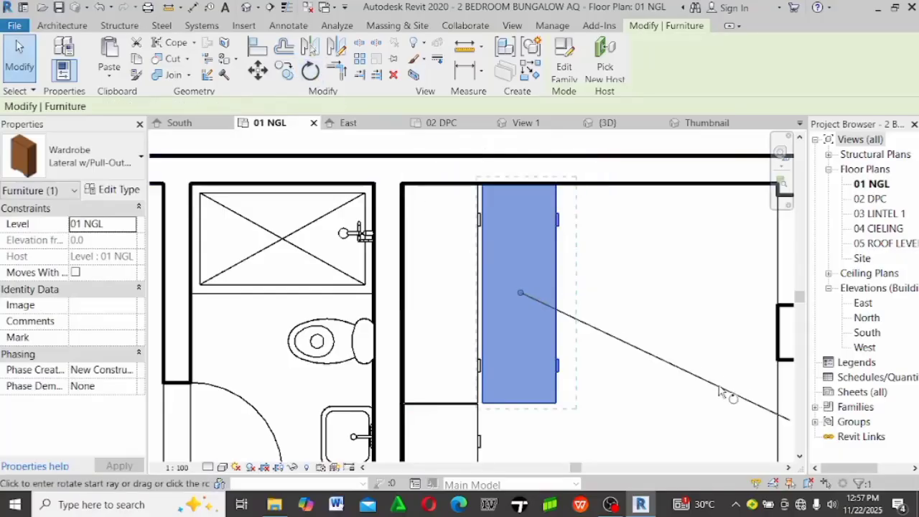
{"action": "left_click", "coordinate": [725, 292]}
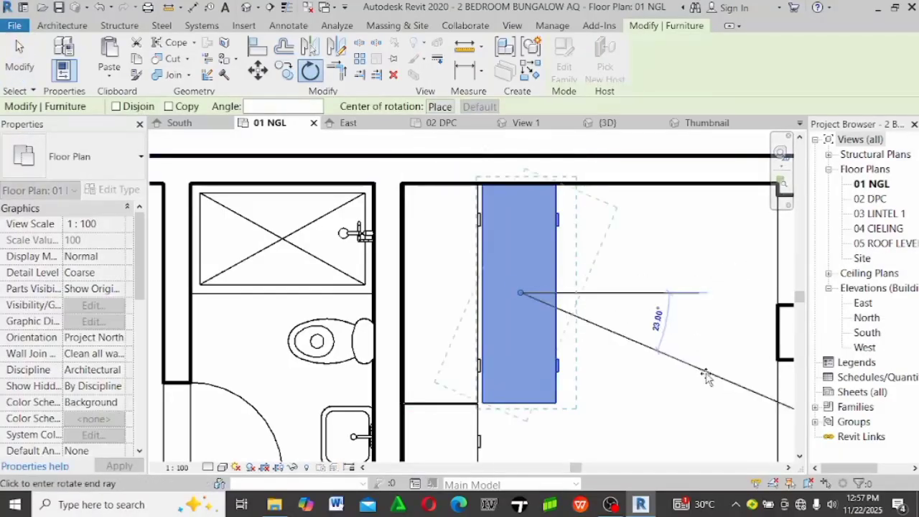
{"action": "type", "text": "900"}
{"action": "key", "text": "Return"}
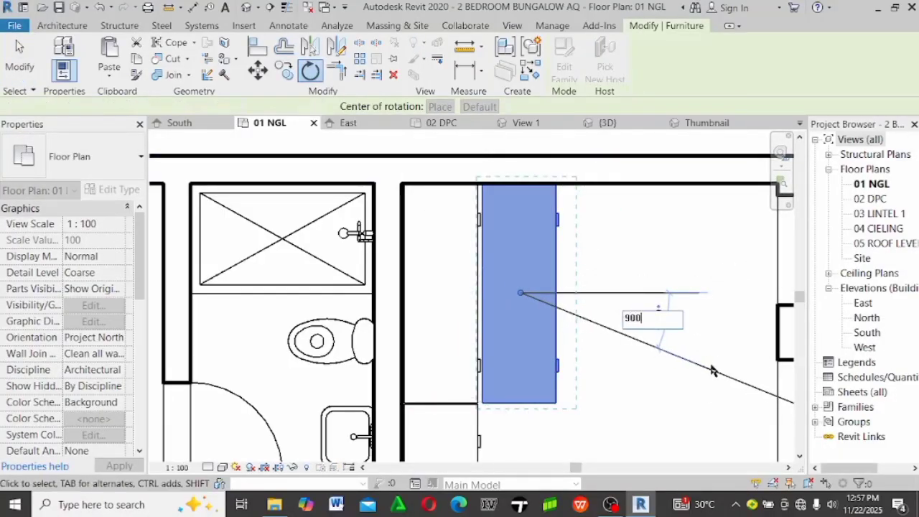
{"action": "left_click", "coordinate": [626, 367]}
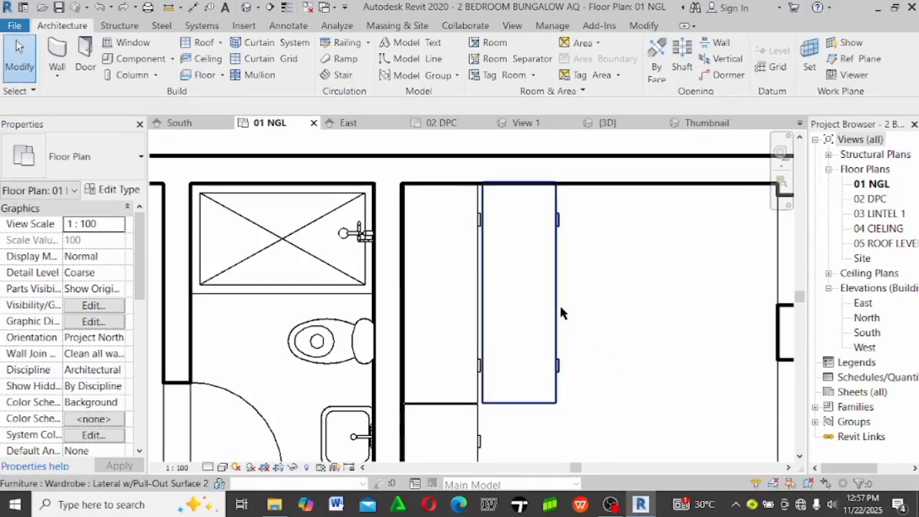
Rotate the copied wardrobe 90 degrees clockwise about its centre so its handles face down the room
{"action": "left_click", "coordinate": [558, 303]}
{"action": "key", "text": "r"}
{"action": "key", "text": "o"}
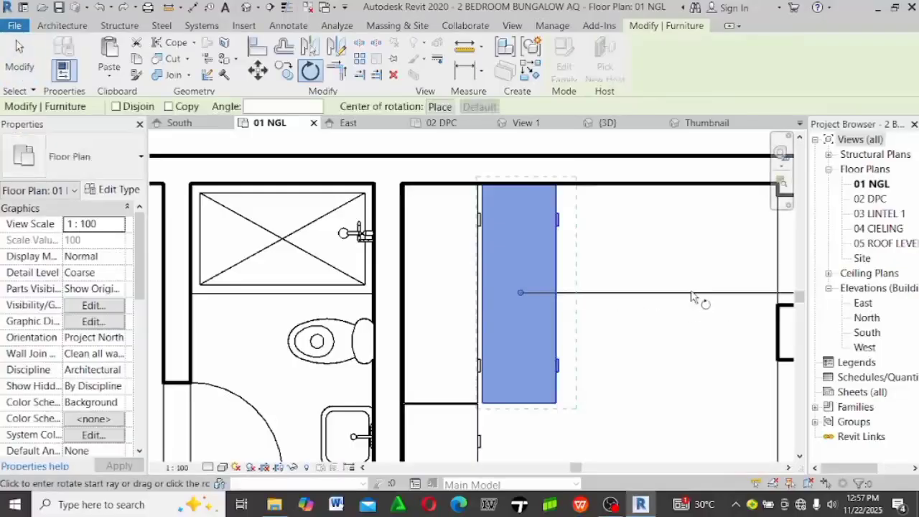
{"action": "left_click", "coordinate": [705, 293]}
{"action": "type", "text": "90"}
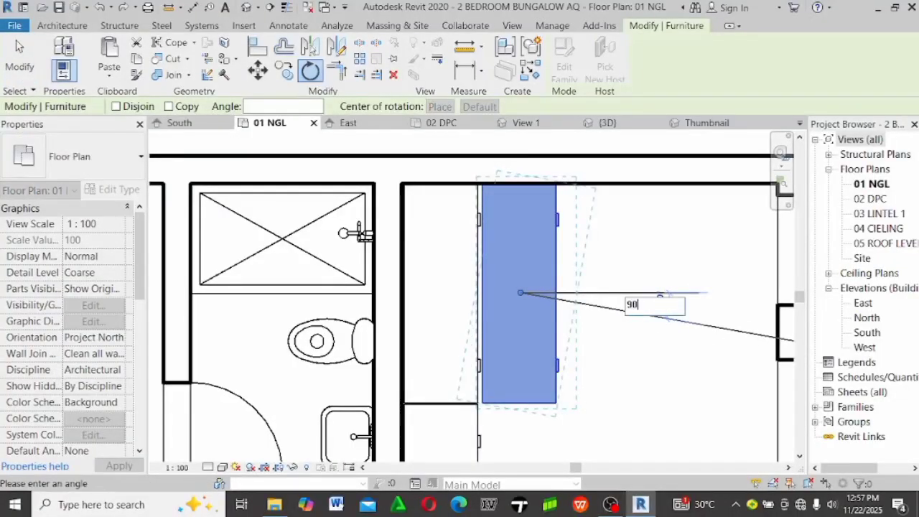
{"action": "key", "text": "Return"}
{"action": "key", "text": "Escape"}
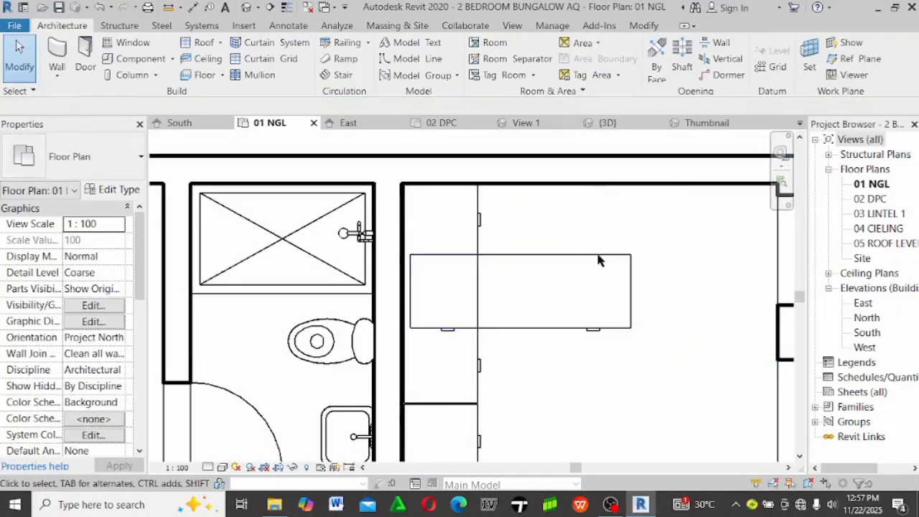
Move the rotated wardrobe flush against the room's upper wall, right beside the upper-left wardrobe
{"action": "left_click_drag", "start_coordinate": [596, 260], "coordinate": [656, 207]}
{"action": "left_click_drag", "start_coordinate": [582, 260], "coordinate": [658, 188]}
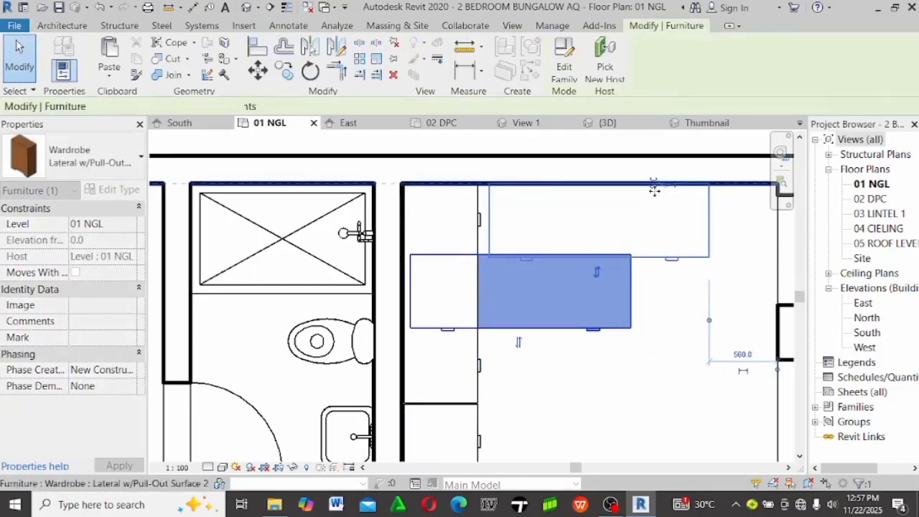
{"action": "left_click", "coordinate": [547, 287]}
{"action": "scroll", "coordinate": [547, 288], "scroll_direction": "down", "scroll_amount": 3}
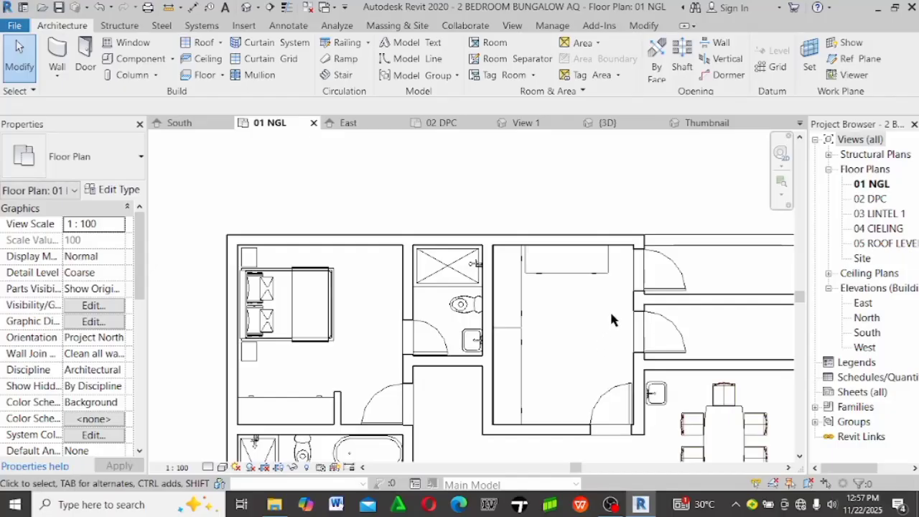
{"action": "left_click", "coordinate": [605, 272]}
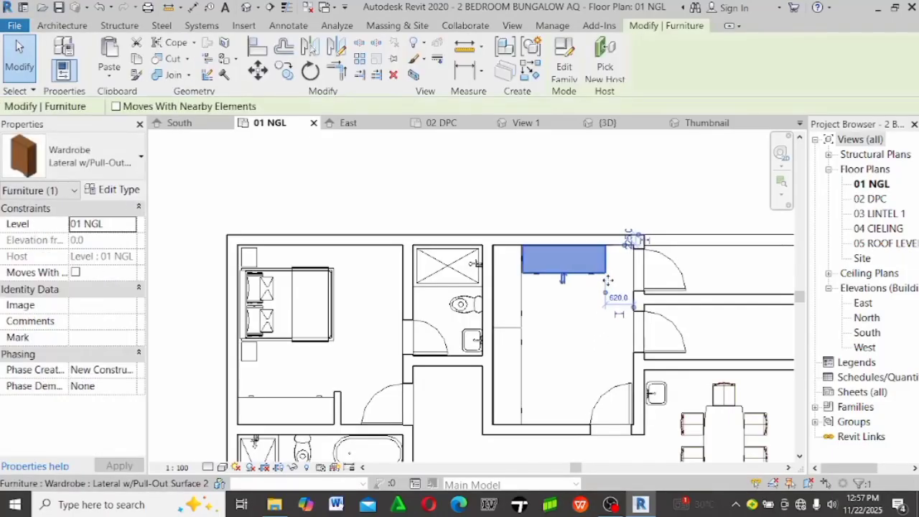
{"action": "left_click", "coordinate": [603, 327]}
{"action": "scroll", "coordinate": [607, 280], "scroll_direction": "up", "scroll_amount": 1}
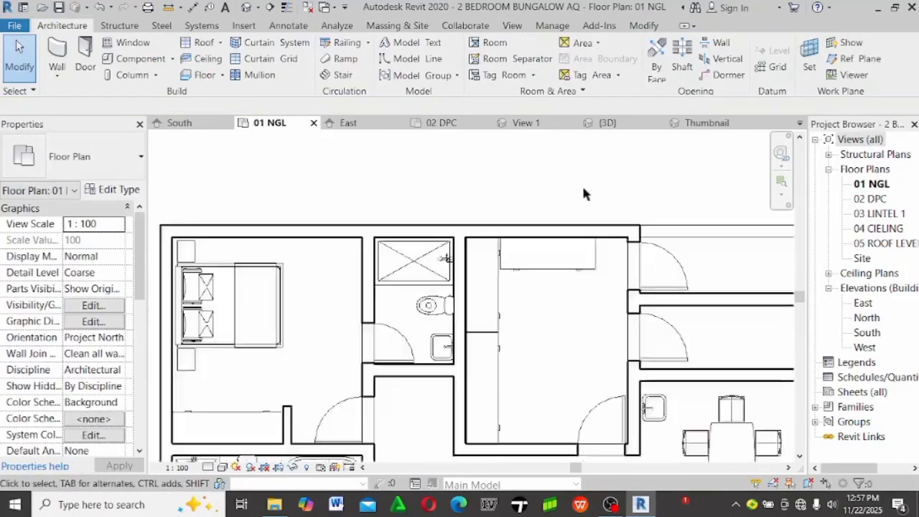
{"action": "scroll", "coordinate": [596, 270], "scroll_direction": "up", "scroll_amount": 2}
Set the type Height of the wardrobe along the upper wall to 900
{"action": "left_click", "coordinate": [589, 254]}
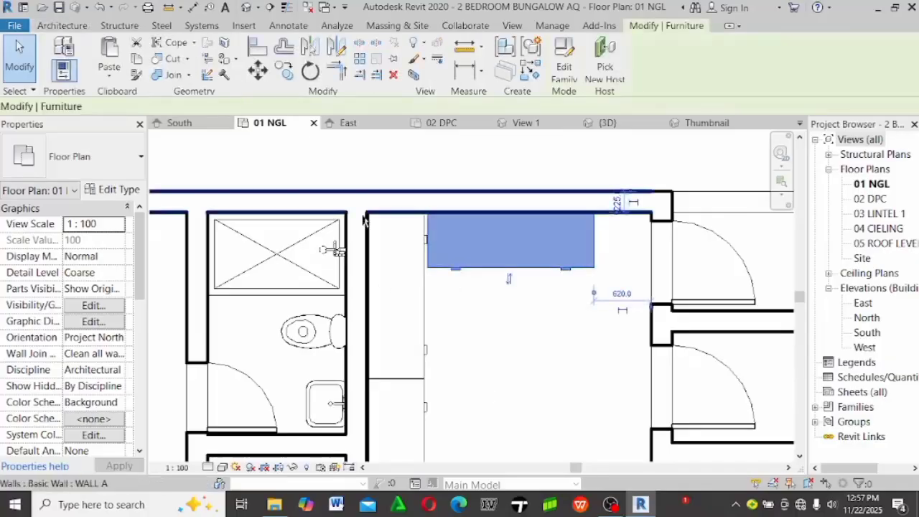
{"action": "left_click", "coordinate": [133, 191]}
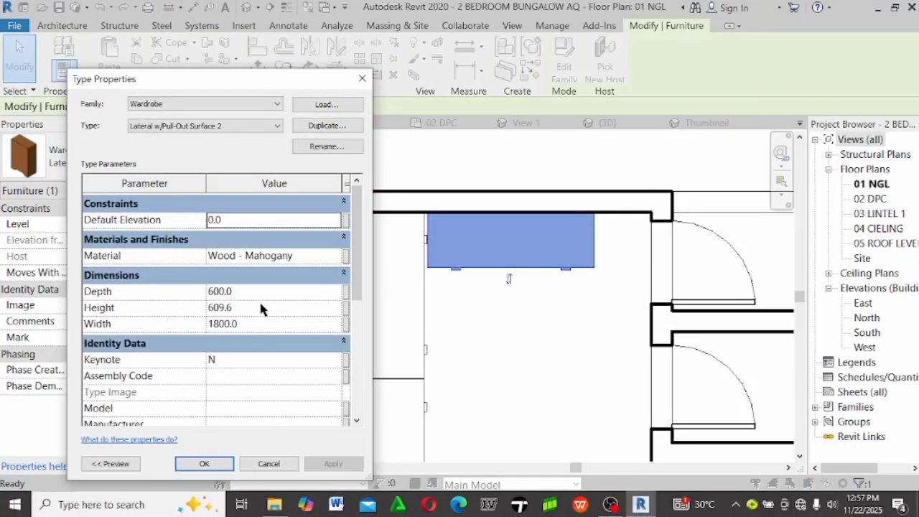
{"action": "left_click", "coordinate": [261, 307]}
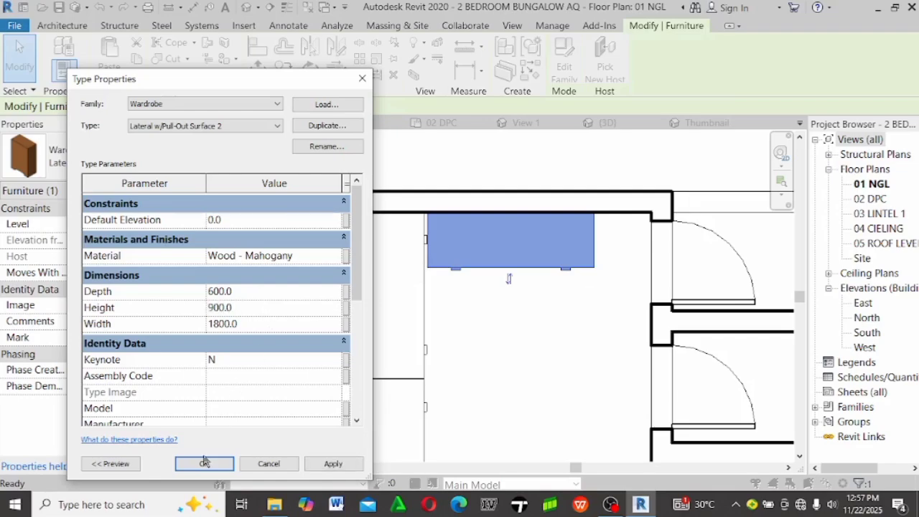
{"action": "key", "text": "Return"}
{"action": "left_click", "coordinate": [485, 368]}
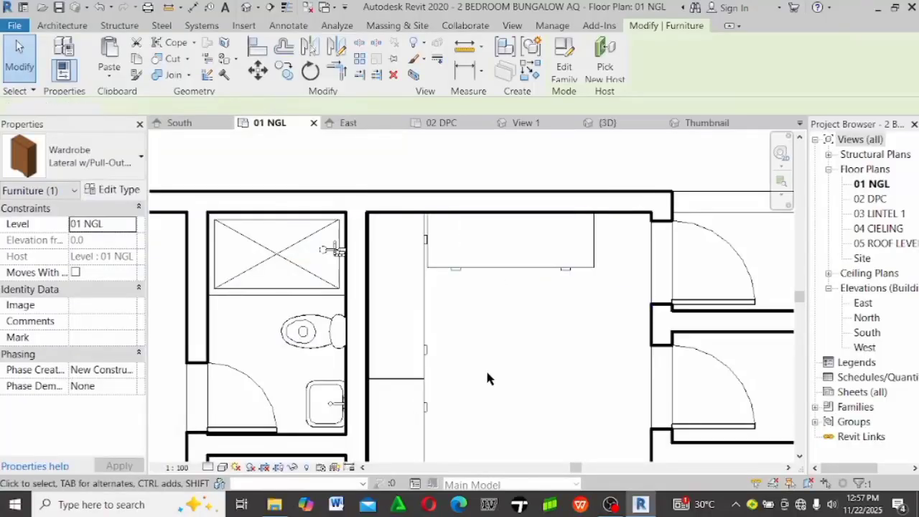
Set the Height to 2100 in the type properties of the upper wardrobe on the left wall
{"action": "scroll", "coordinate": [417, 325], "scroll_direction": "down", "scroll_amount": 1}
{"action": "left_click_drag", "start_coordinate": [465, 378], "coordinate": [402, 265]}
{"action": "left_click", "coordinate": [152, 197]}
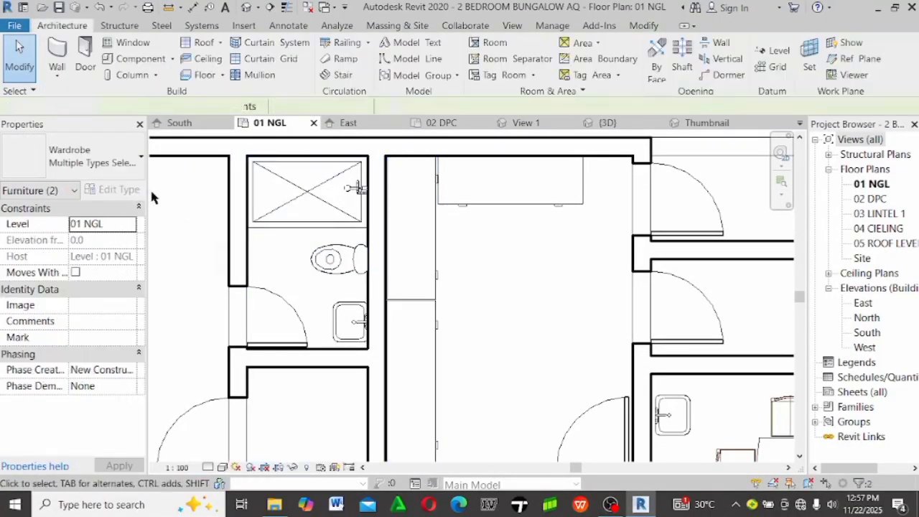
{"action": "left_click", "coordinate": [411, 227]}
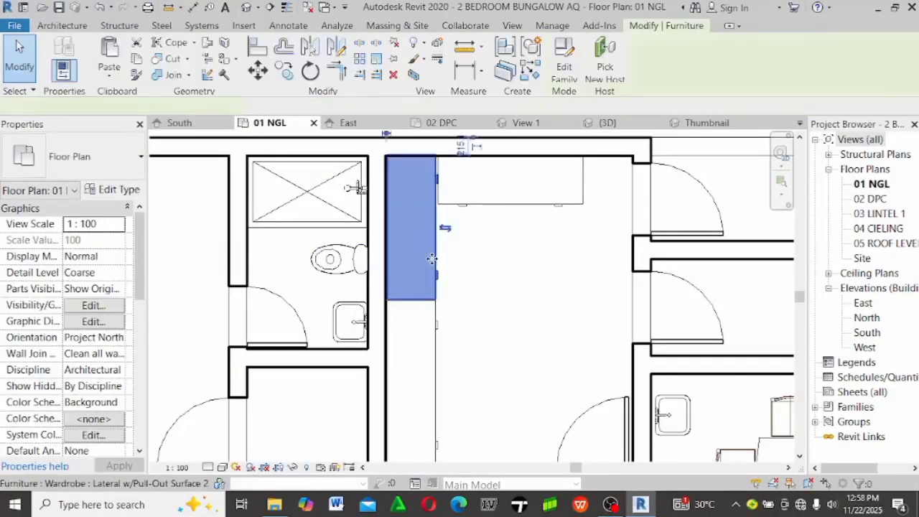
{"action": "left_click", "coordinate": [125, 190]}
{"action": "left_click", "coordinate": [279, 323]}
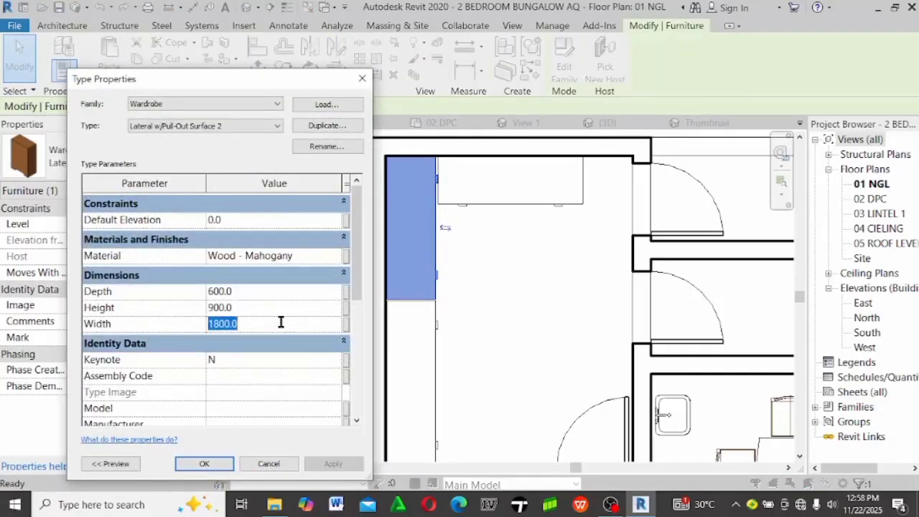
{"action": "left_click", "coordinate": [278, 303]}
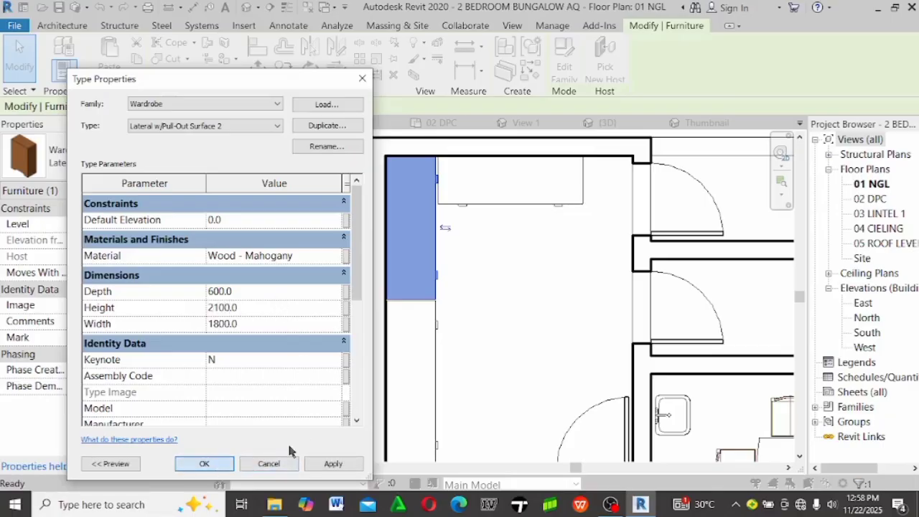
{"action": "left_click", "coordinate": [281, 462]}
{"action": "left_click", "coordinate": [529, 303]}
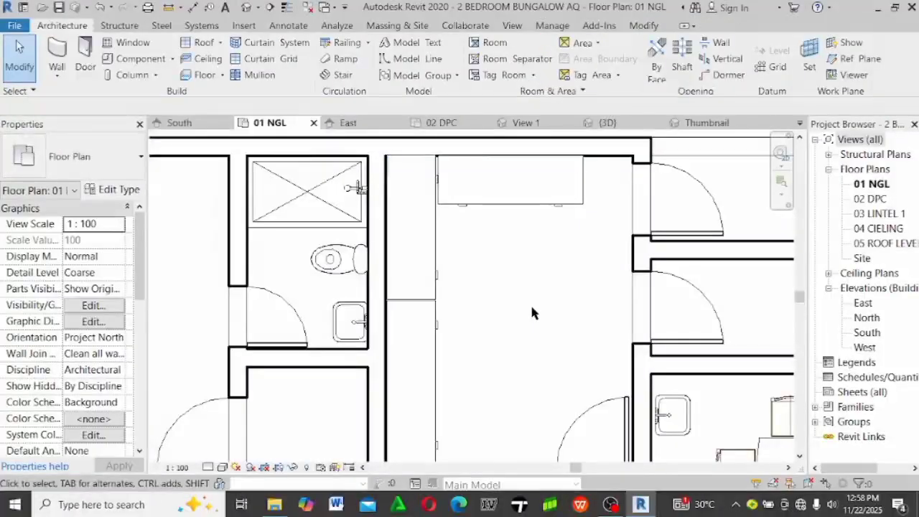
Start loading a new component family and browse the RAC 2009 library to its Kitchen folder
{"action": "left_click", "coordinate": [136, 60]}
{"action": "left_click", "coordinate": [564, 56]}
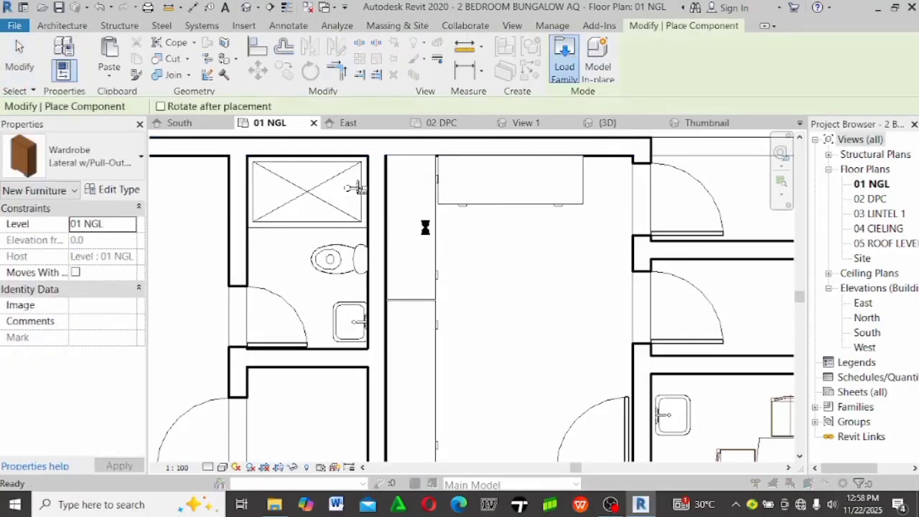
{"action": "left_click", "coordinate": [238, 168]}
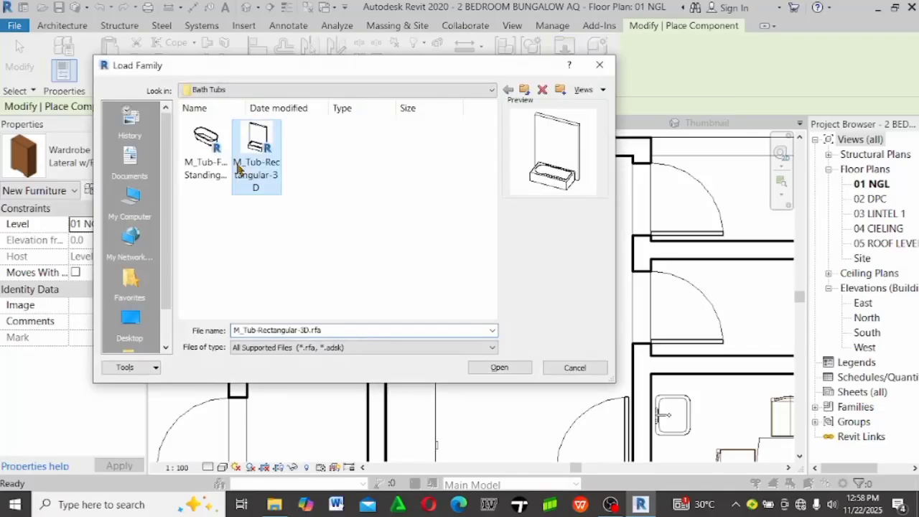
{"action": "key", "text": "BackSpace"}
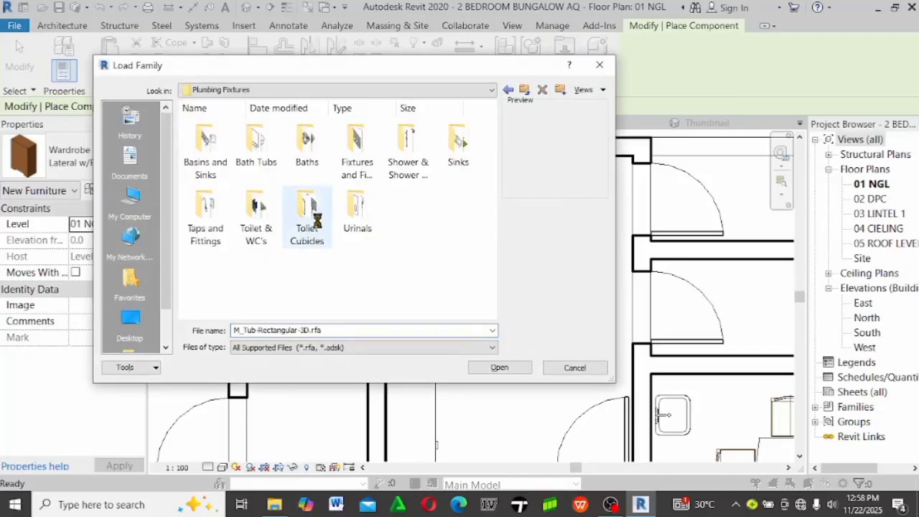
{"action": "key", "text": "BackSpace"}
{"action": "scroll", "coordinate": [367, 255], "scroll_direction": "down", "scroll_amount": 3}
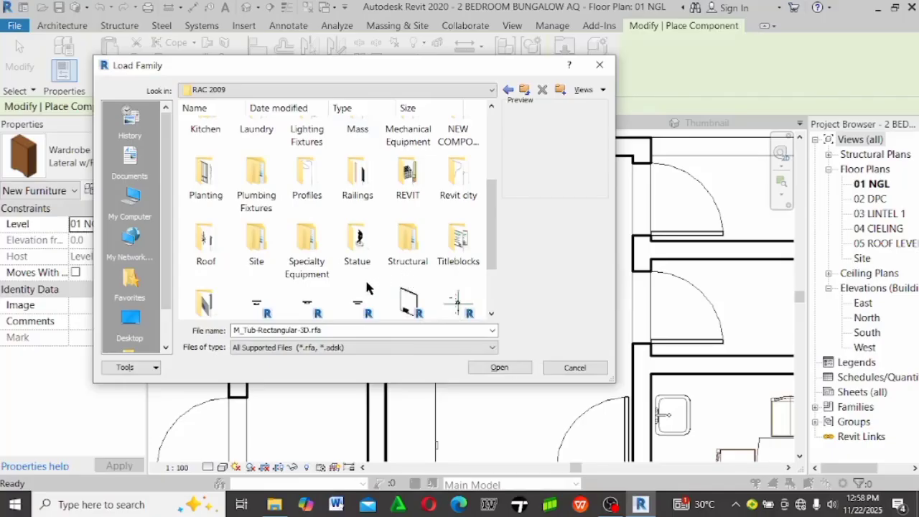
{"action": "scroll", "coordinate": [320, 207], "scroll_direction": "up", "scroll_amount": 3}
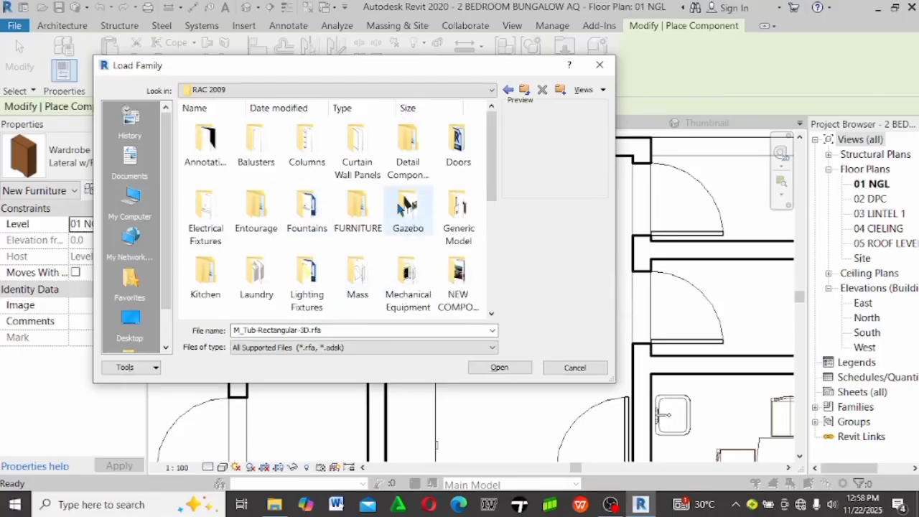
{"action": "scroll", "coordinate": [388, 219], "scroll_direction": "down", "scroll_amount": 3}
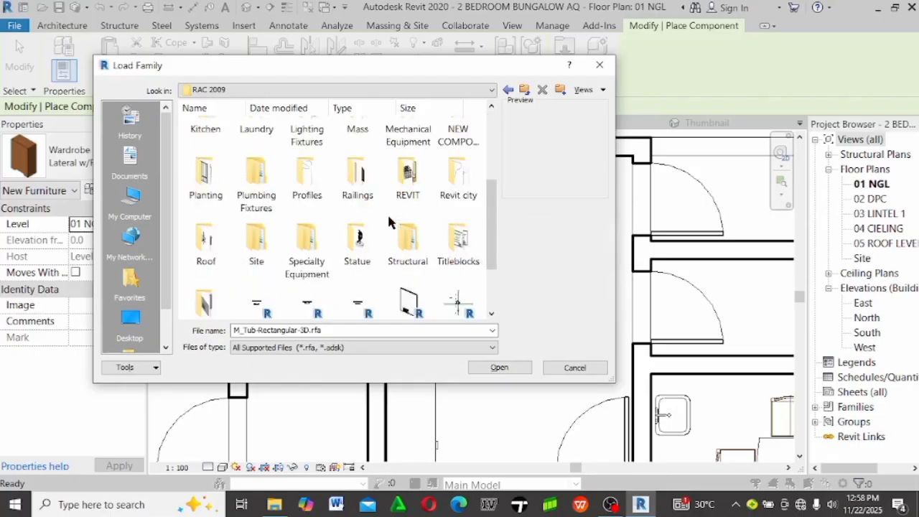
{"action": "scroll", "coordinate": [361, 265], "scroll_direction": "down", "scroll_amount": 2}
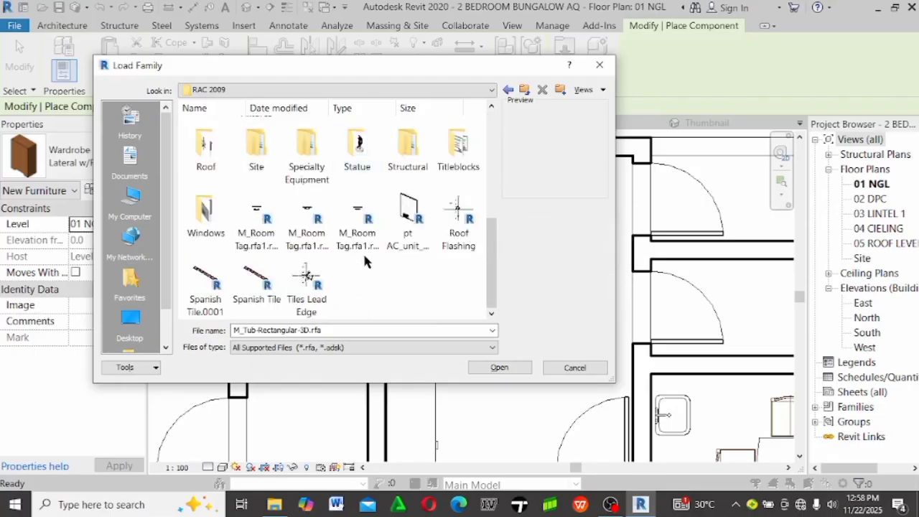
{"action": "scroll", "coordinate": [363, 251], "scroll_direction": "up", "scroll_amount": 5}
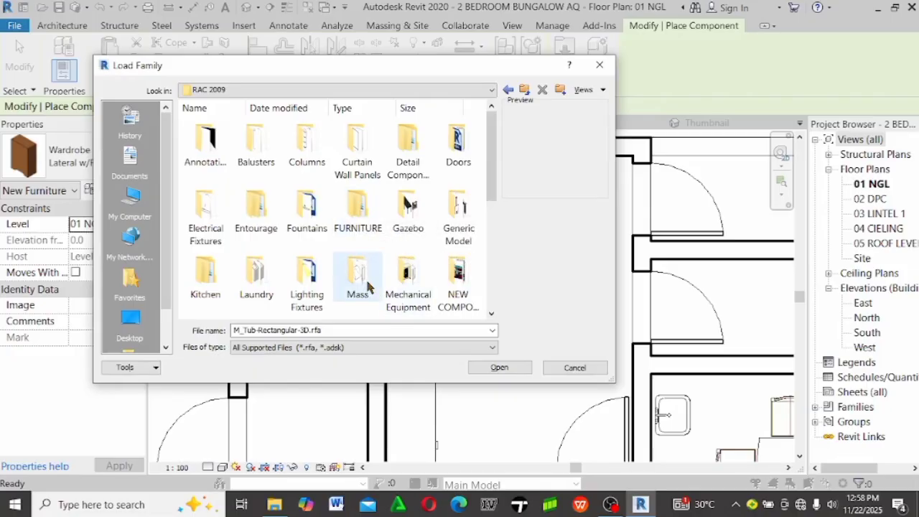
{"action": "left_click", "coordinate": [368, 285]}
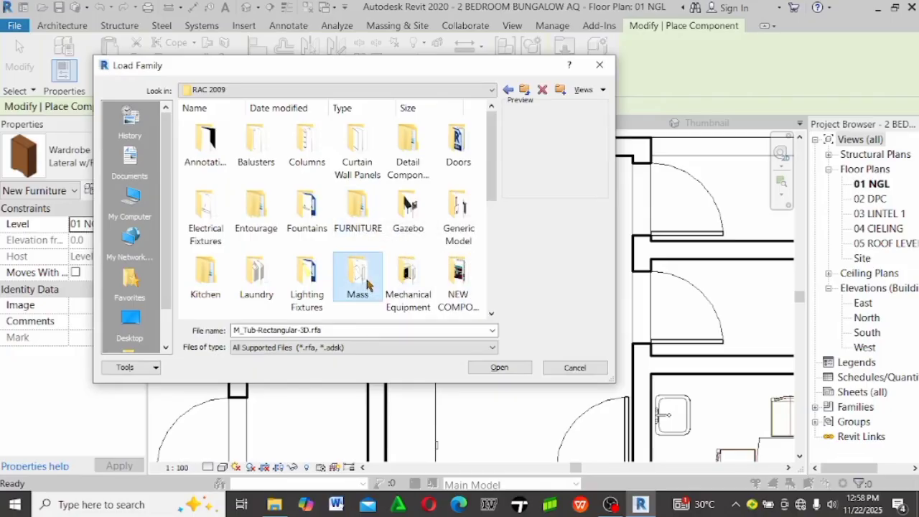
{"action": "double_click", "coordinate": [224, 279]}
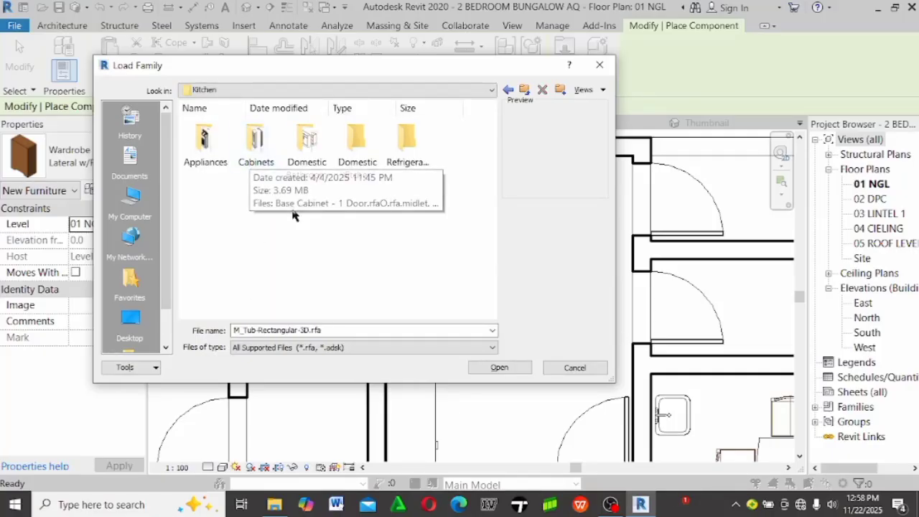
Examine the families in the kitchen Appliances folder with enlarged thumbnails, then return to the Kitchen folder
{"action": "double_click", "coordinate": [208, 160]}
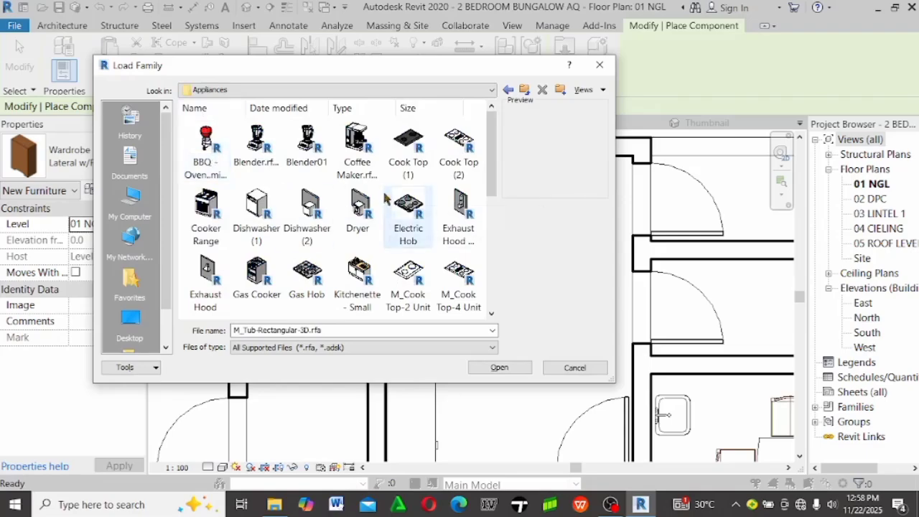
{"action": "scroll", "coordinate": [384, 198], "scroll_direction": "up", "scroll_amount": 2, "text": "ctrl"}
{"action": "scroll", "coordinate": [384, 198], "scroll_direction": "down", "scroll_amount": 3}
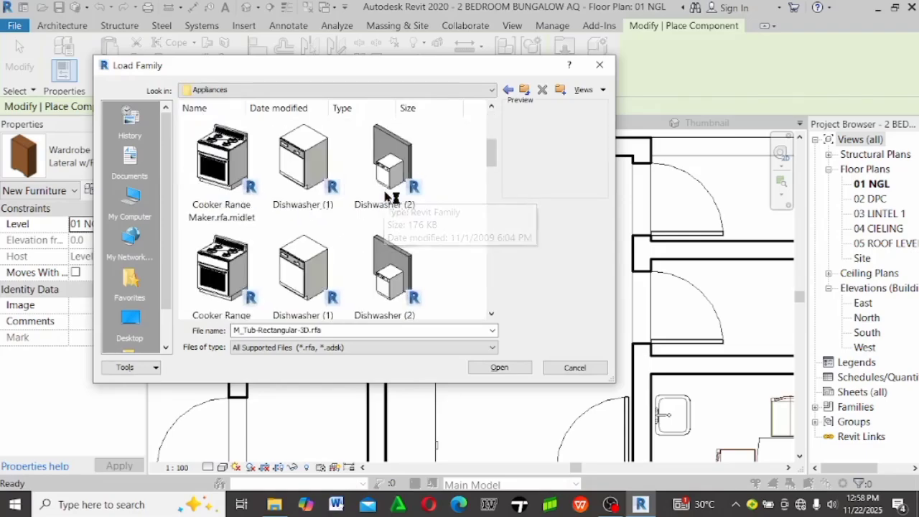
{"action": "scroll", "coordinate": [386, 196], "scroll_direction": "up", "scroll_amount": 1}
{"action": "scroll", "coordinate": [384, 195], "scroll_direction": "down", "scroll_amount": 2}
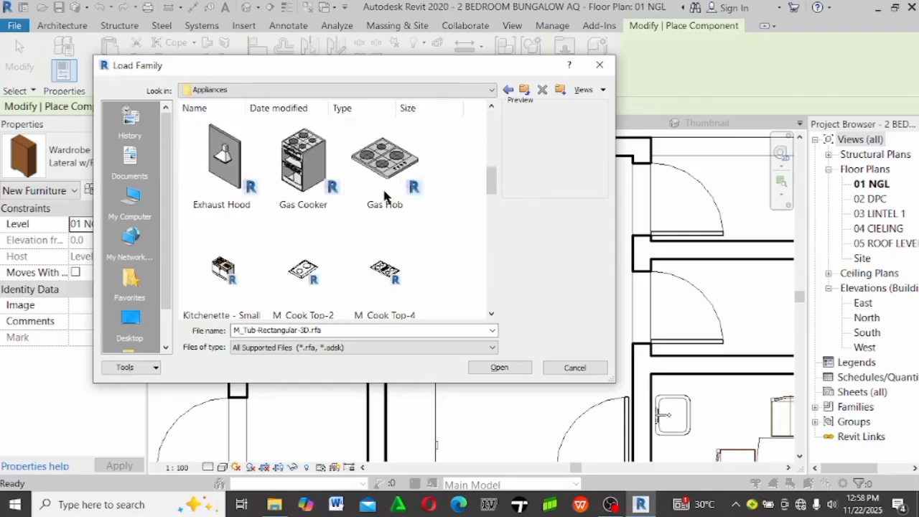
{"action": "scroll", "coordinate": [384, 196], "scroll_direction": "down", "scroll_amount": 1}
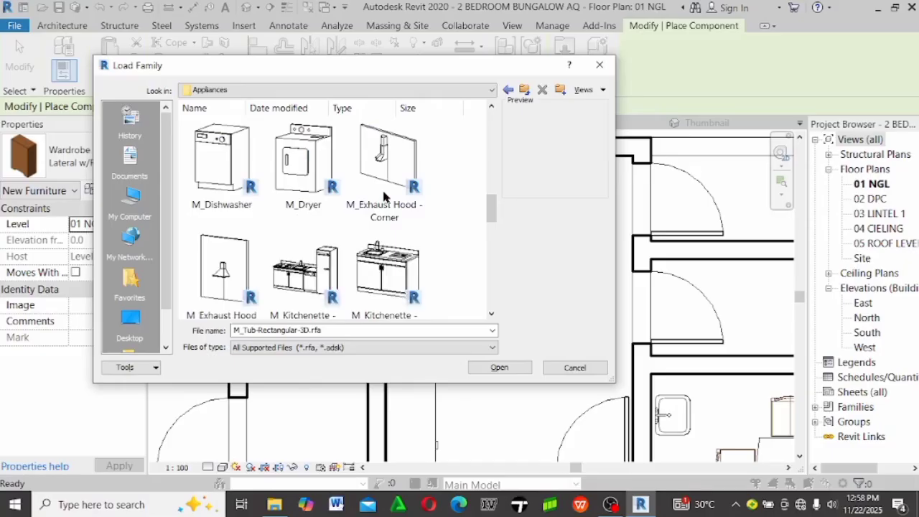
{"action": "scroll", "coordinate": [384, 195], "scroll_direction": "up", "scroll_amount": 1}
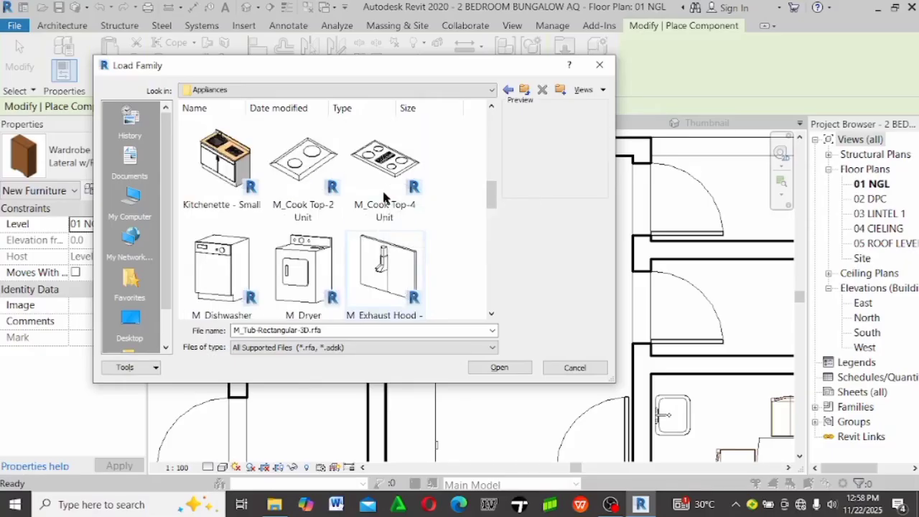
{"action": "scroll", "coordinate": [384, 195], "scroll_direction": "up", "scroll_amount": 2}
{"action": "scroll", "coordinate": [384, 196], "scroll_direction": "down", "scroll_amount": 1}
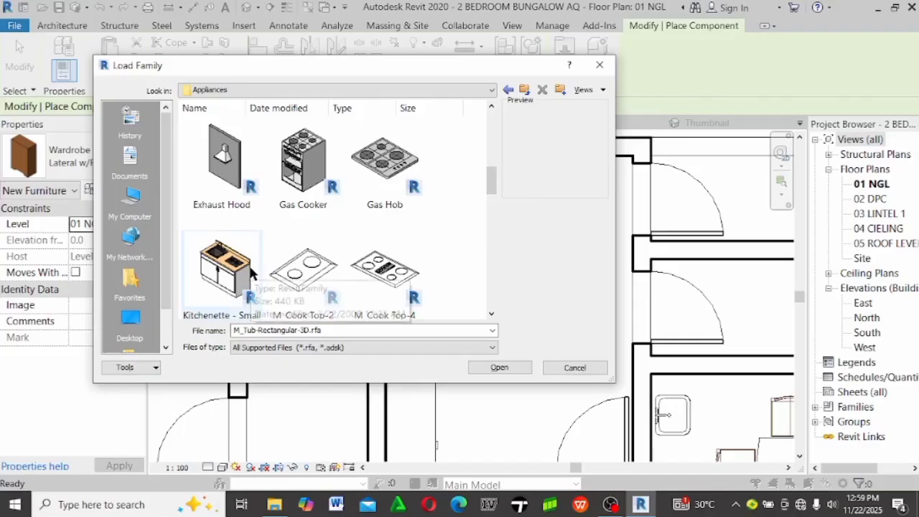
{"action": "scroll", "coordinate": [319, 220], "scroll_direction": "down", "scroll_amount": 4}
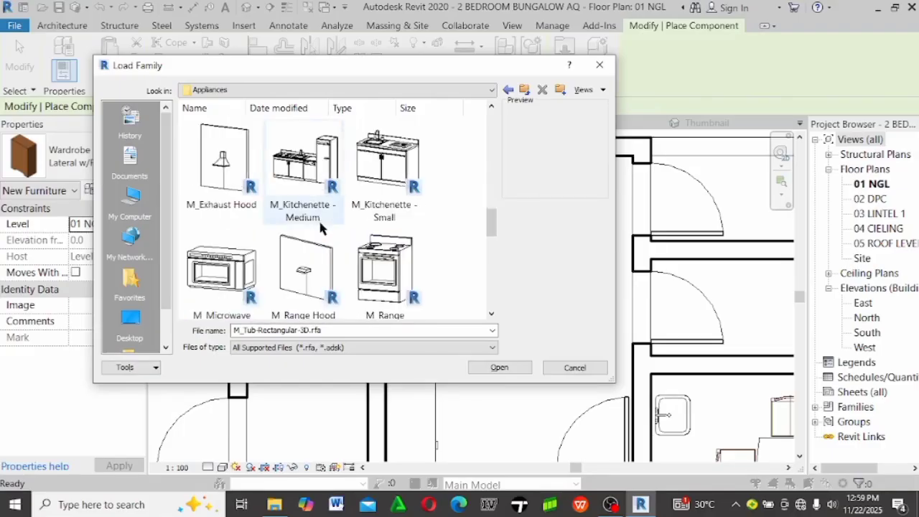
{"action": "scroll", "coordinate": [319, 220], "scroll_direction": "down", "scroll_amount": 1}
{"action": "scroll", "coordinate": [348, 278], "scroll_direction": "down", "scroll_amount": 2}
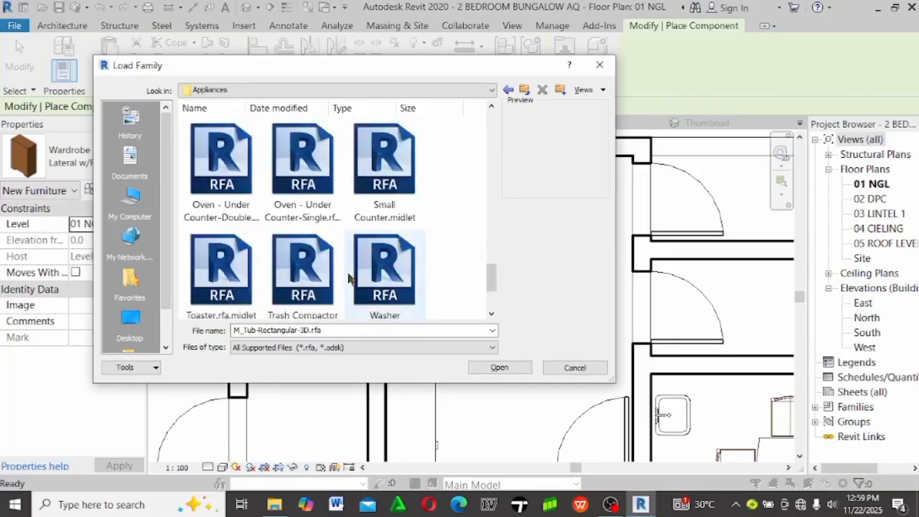
{"action": "scroll", "coordinate": [348, 278], "scroll_direction": "down", "scroll_amount": 3}
{"action": "left_click", "coordinate": [318, 169]}
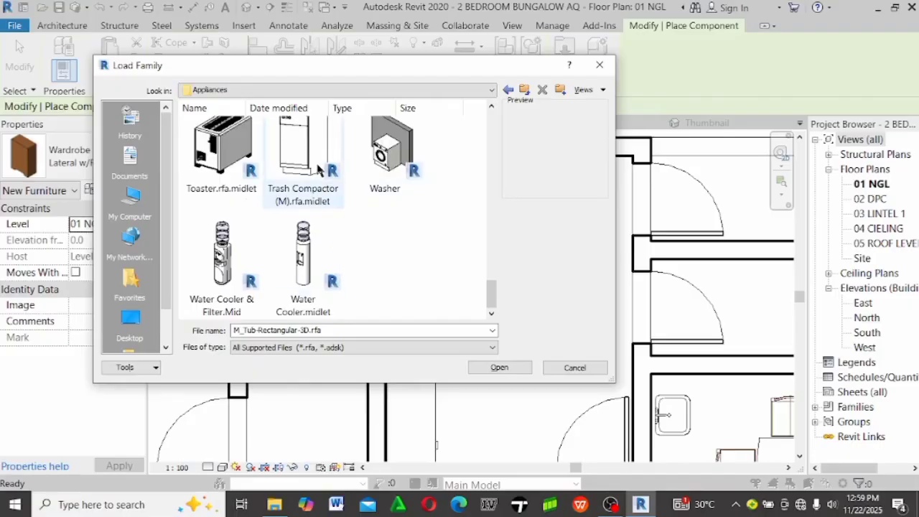
{"action": "key", "text": "BackSpace"}
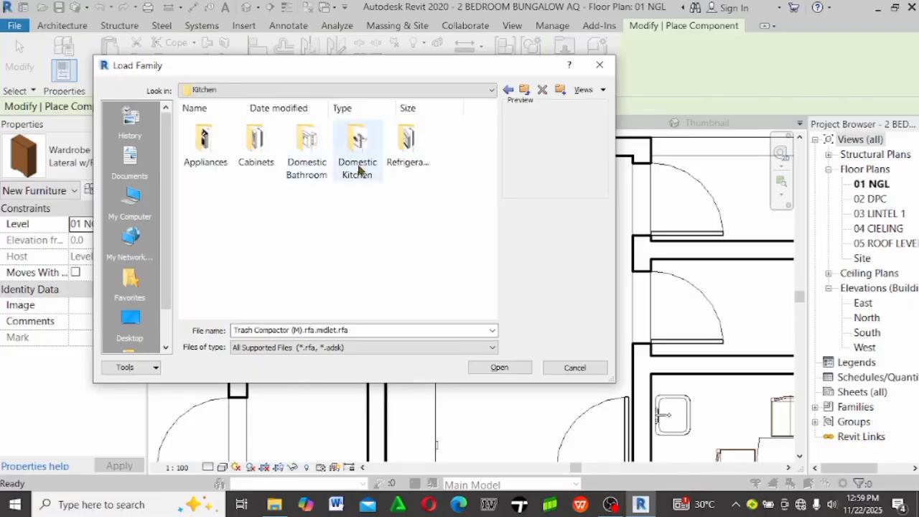
Look through the families in the kitchen Cabinets folder and return to the Kitchen folder
{"action": "double_click", "coordinate": [267, 161]}
{"action": "scroll", "coordinate": [352, 165], "scroll_direction": "down", "scroll_amount": 1}
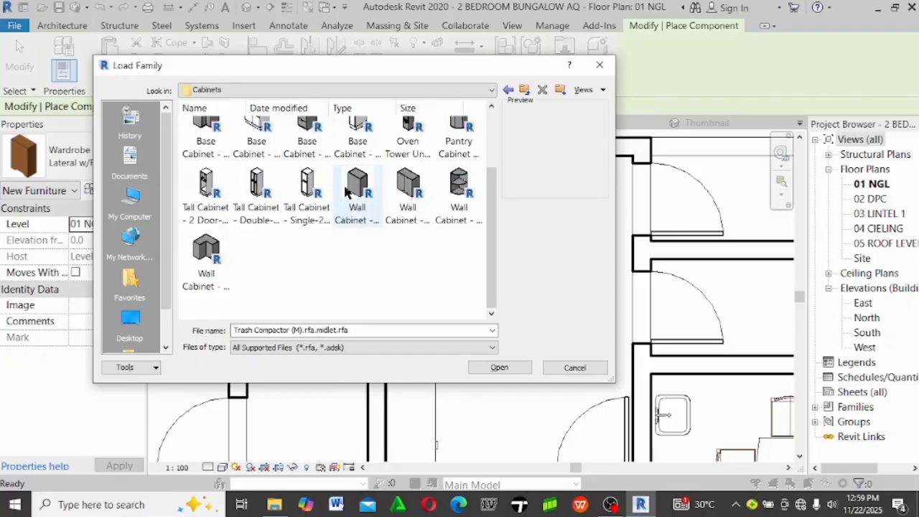
{"action": "left_click", "coordinate": [341, 177]}
{"action": "key", "text": "BackSpace"}
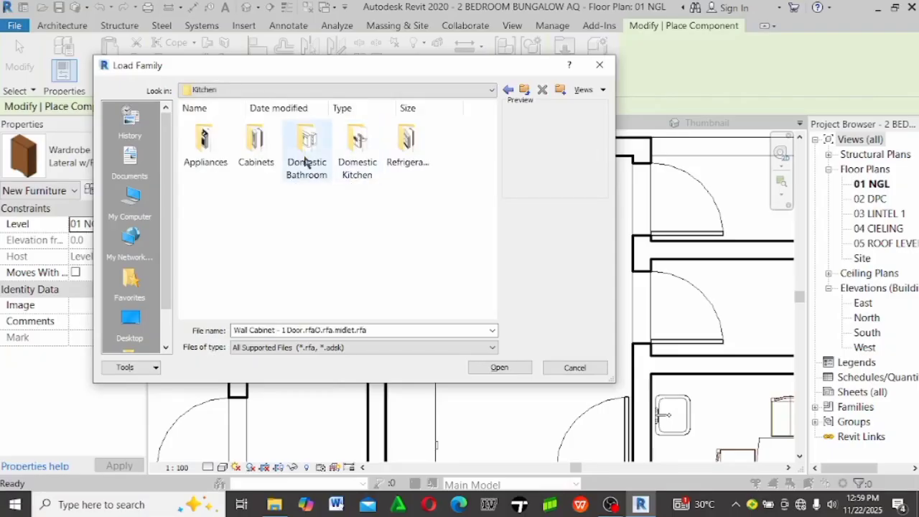
Open the Domestic Kitchen folder and preview its worktop families, including Worktop Curved and Worktop
{"action": "double_click", "coordinate": [362, 175]}
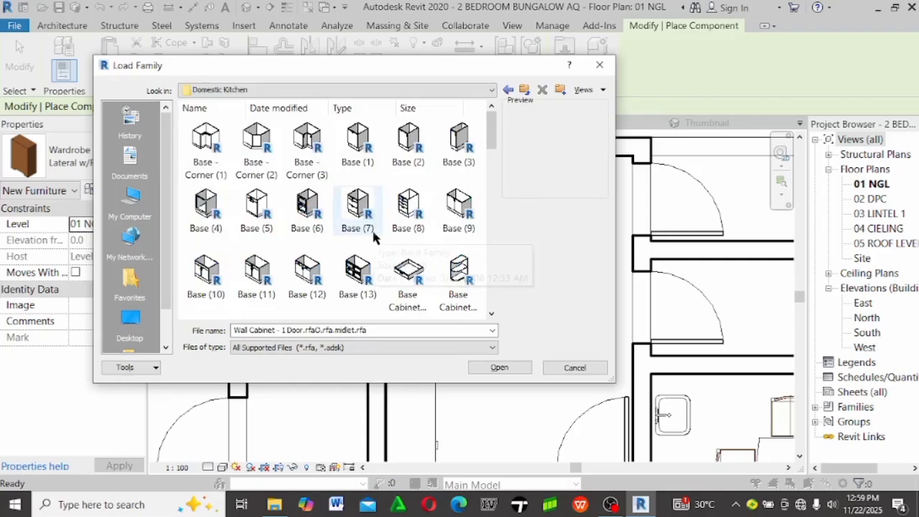
{"action": "scroll", "coordinate": [362, 251], "scroll_direction": "down", "scroll_amount": 10}
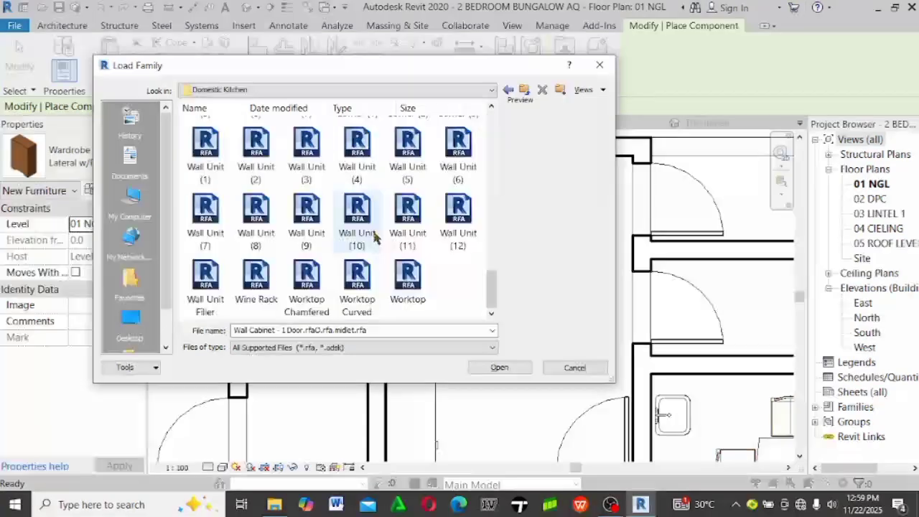
{"action": "left_click", "coordinate": [405, 291]}
{"action": "left_click", "coordinate": [362, 281]}
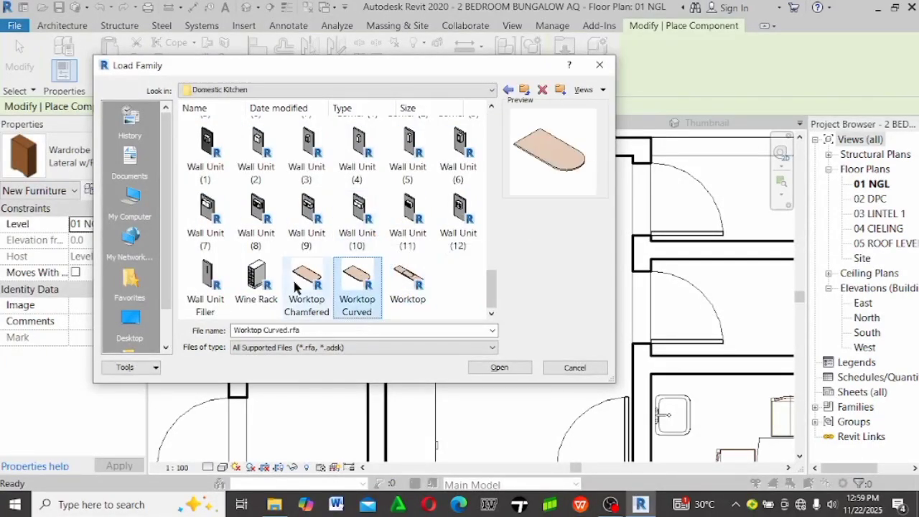
{"action": "left_click", "coordinate": [334, 282]}
{"action": "left_click", "coordinate": [400, 279]}
Compare the L-shaped and straight counter top families and load M_Counter Top w Sink
{"action": "scroll", "coordinate": [397, 269], "scroll_direction": "up", "scroll_amount": 8}
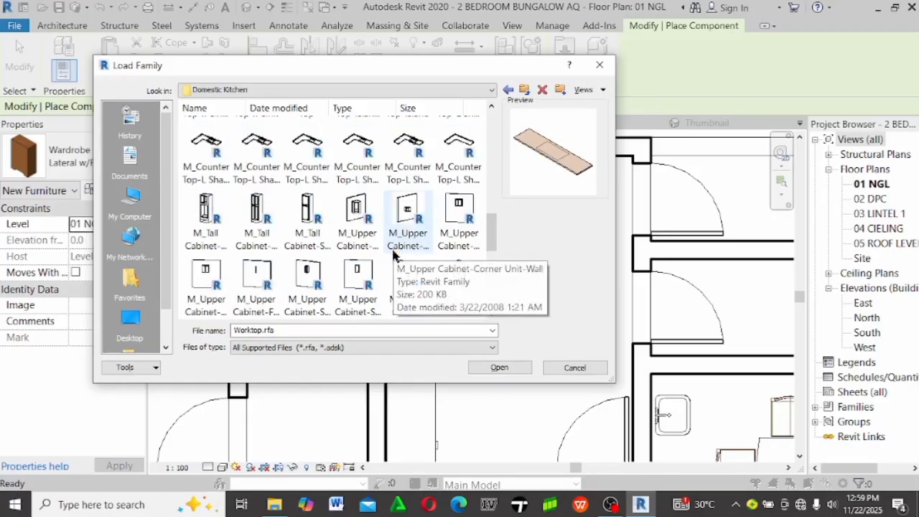
{"action": "left_click", "coordinate": [355, 152]}
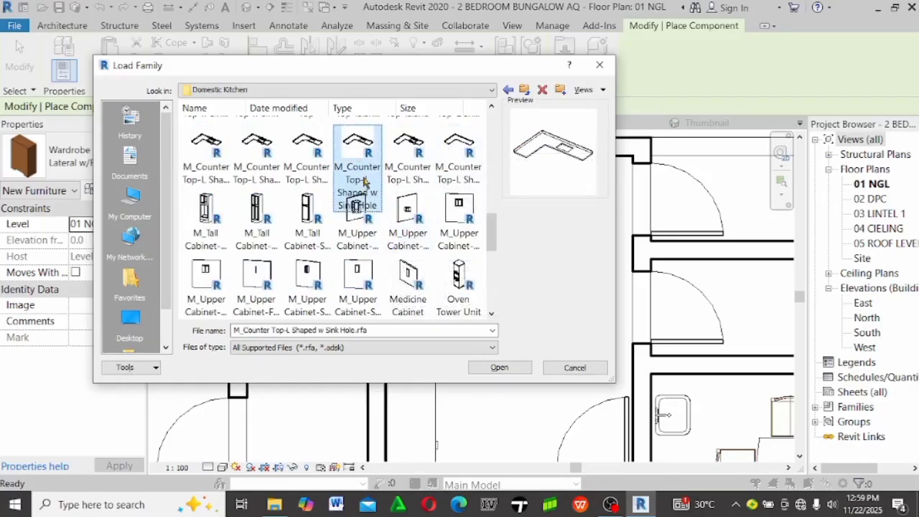
{"action": "scroll", "coordinate": [399, 204], "scroll_direction": "up", "scroll_amount": 3}
{"action": "left_click", "coordinate": [253, 241]}
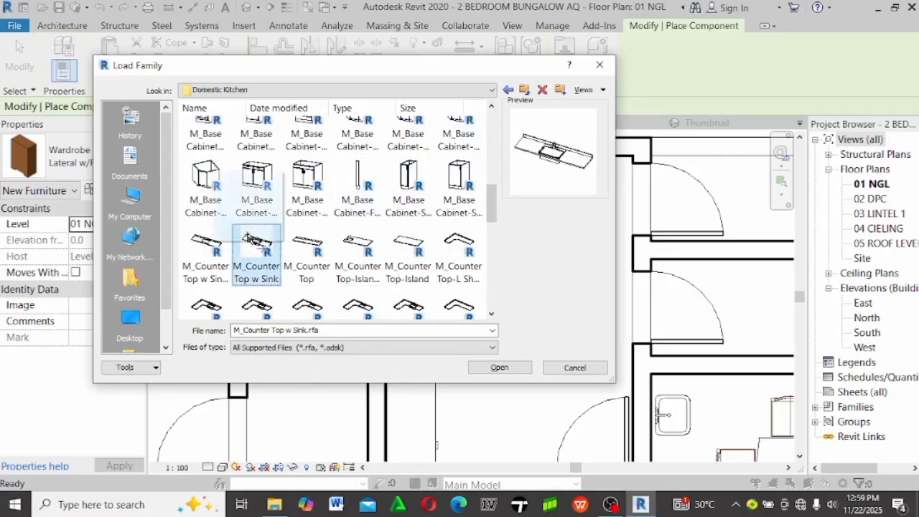
{"action": "left_click", "coordinate": [214, 250]}
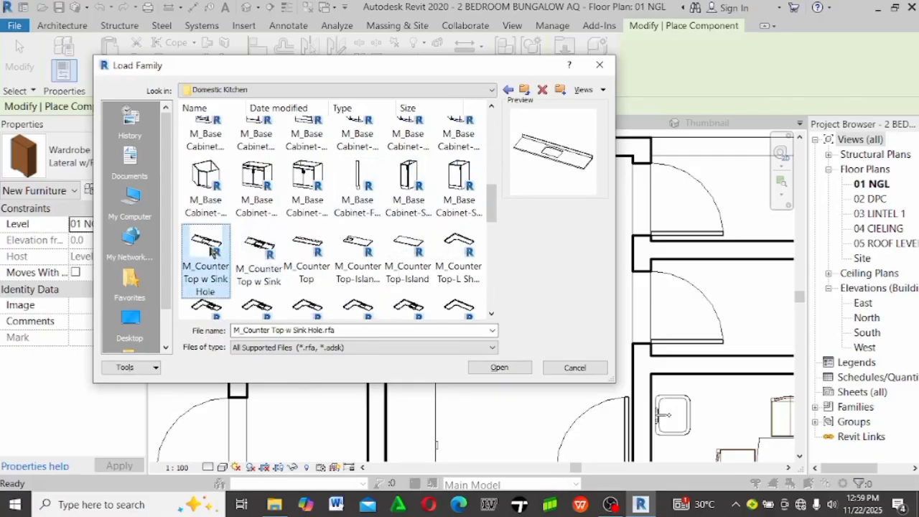
{"action": "left_click", "coordinate": [256, 249]}
{"action": "double_click", "coordinate": [259, 242]}
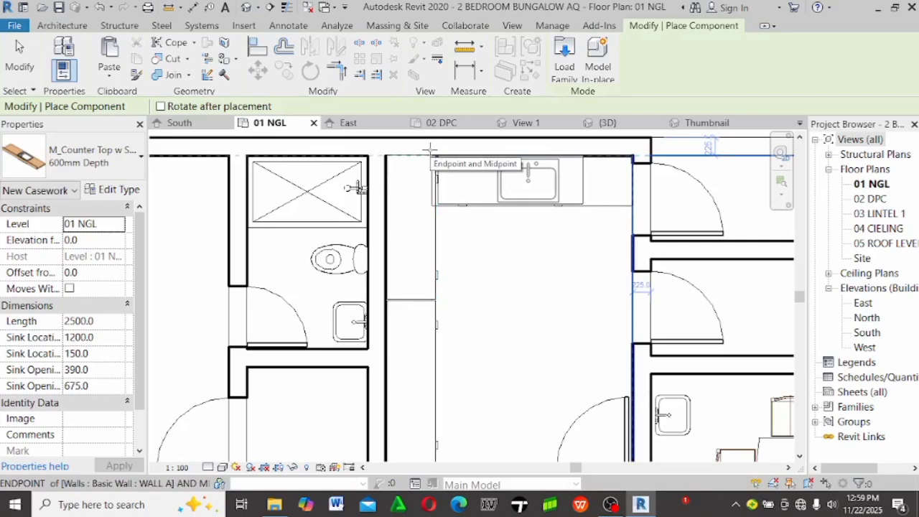
Place the 600mm Depth counter top with sink along the room's upper wall, over the wardrobe, and end placement
{"action": "left_click", "coordinate": [433, 149]}
{"action": "key", "text": "Escape"}
{"action": "key", "text": "Escape"}
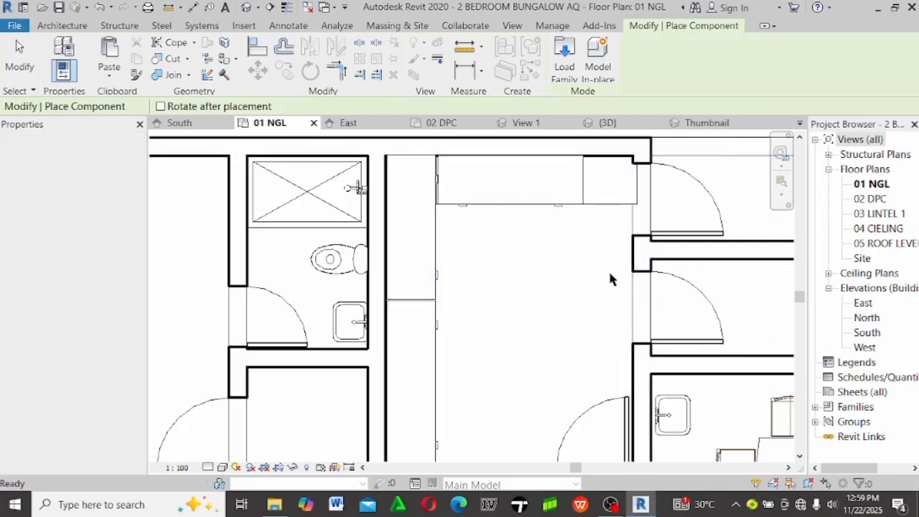
Set the Level of the counter top along the upper wall to 02 DPC
{"action": "left_click", "coordinate": [601, 204]}
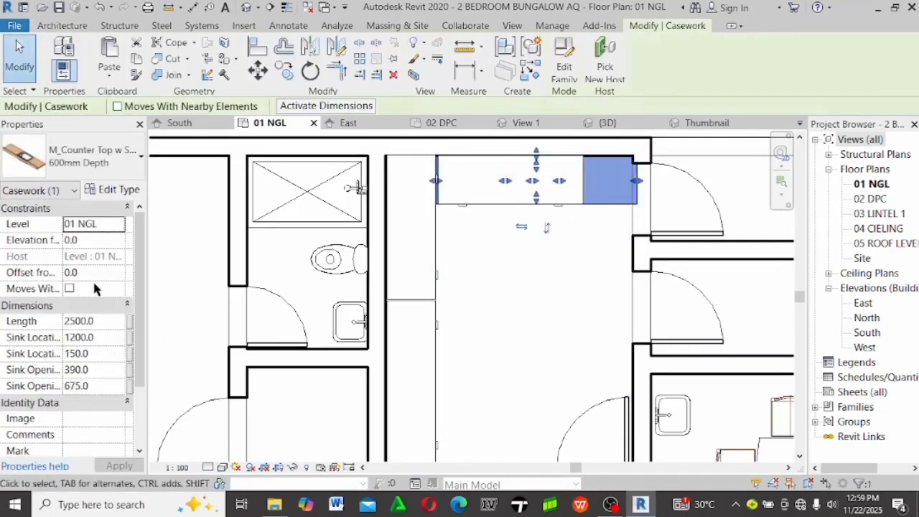
{"action": "left_click", "coordinate": [120, 225]}
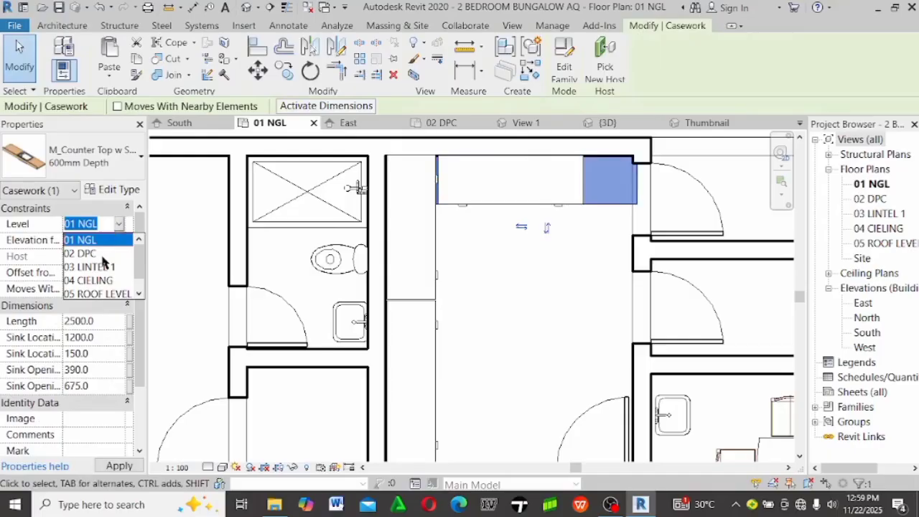
{"action": "left_click", "coordinate": [103, 255]}
{"action": "left_click", "coordinate": [560, 282]}
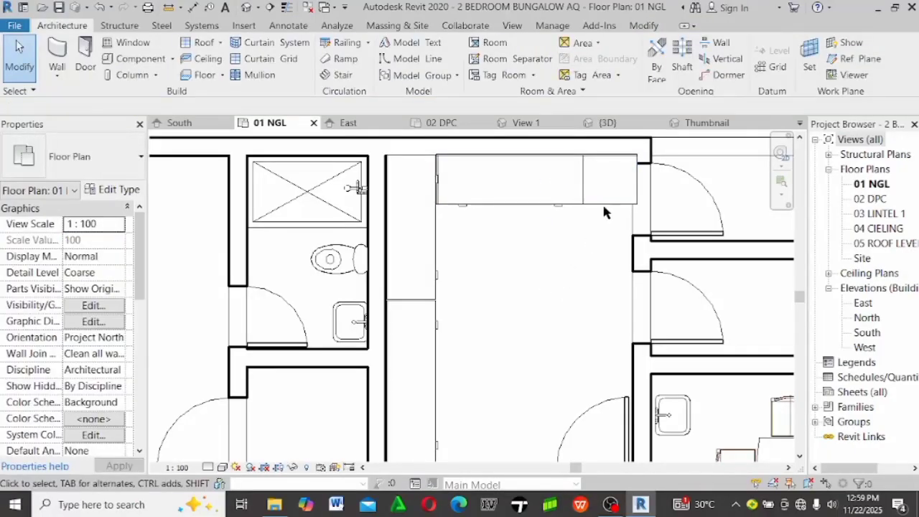
{"action": "left_click", "coordinate": [603, 209]}
{"action": "left_click", "coordinate": [576, 280]}
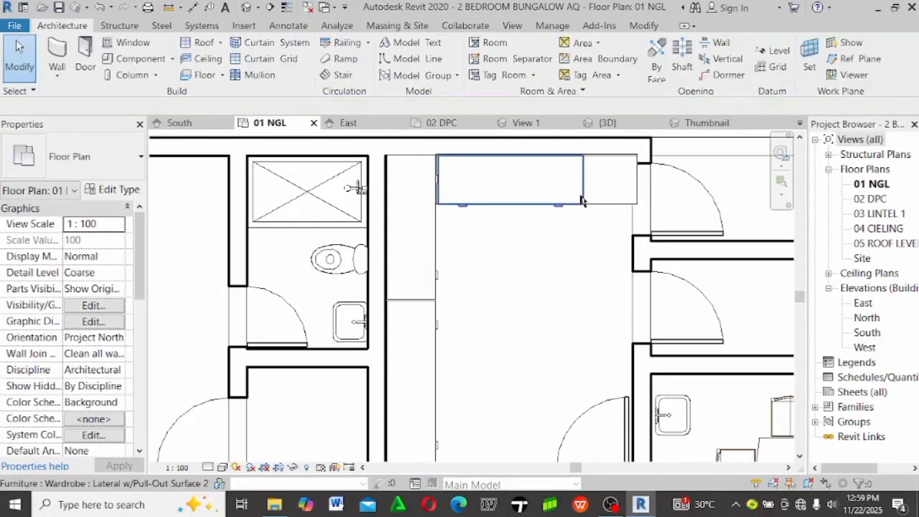
Set the Height of the wardrobe type beneath the sink counter top to 900
{"action": "left_click", "coordinate": [582, 201]}
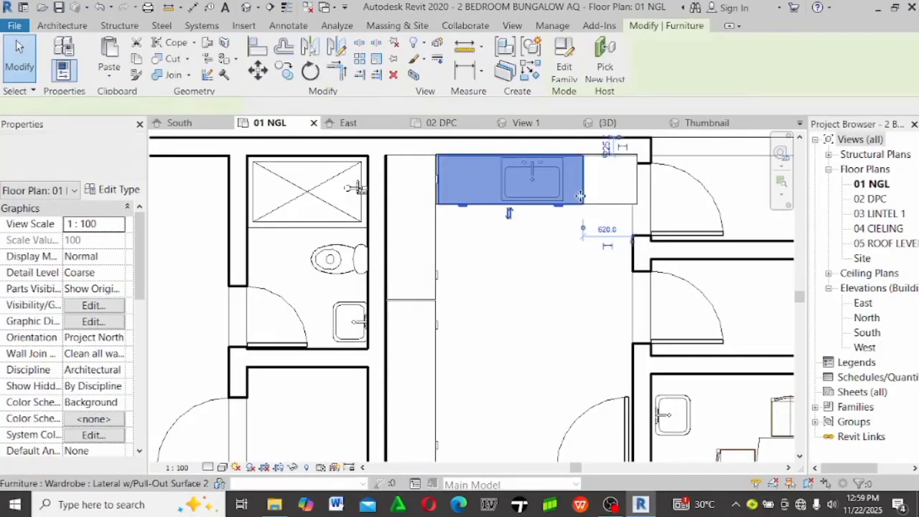
{"action": "left_click", "coordinate": [104, 191]}
{"action": "left_click", "coordinate": [296, 300]}
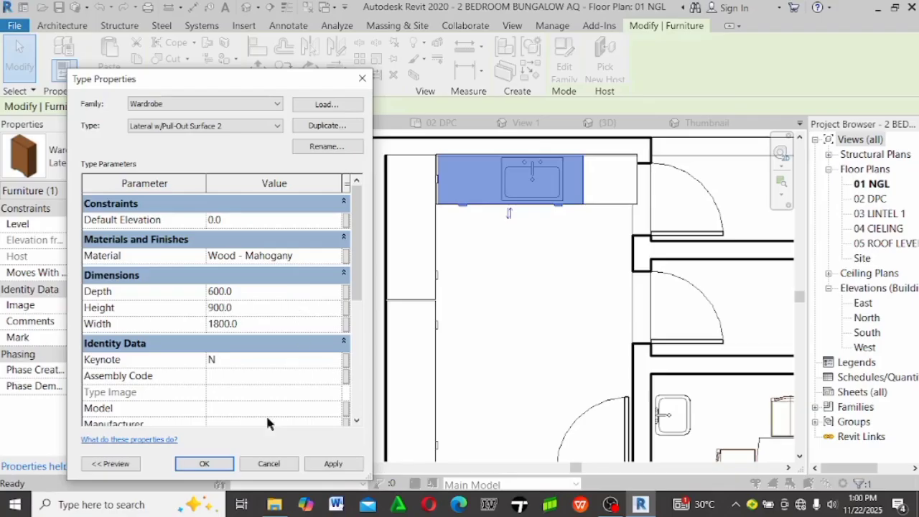
{"action": "left_click", "coordinate": [204, 463]}
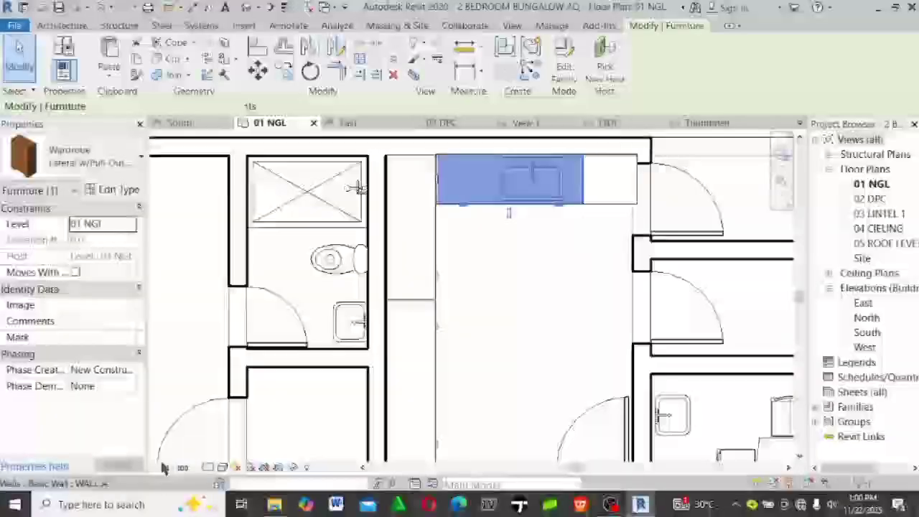
{"action": "left_click", "coordinate": [490, 240]}
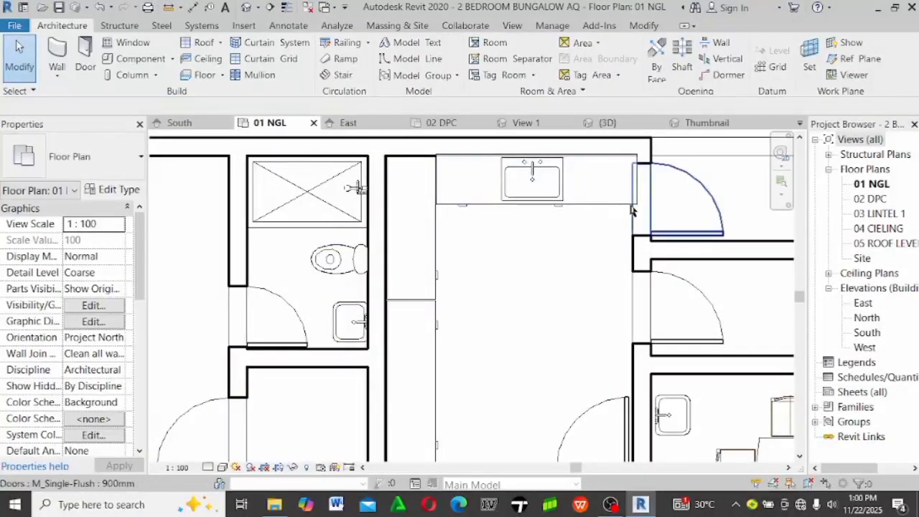
Shift the sink counter top slightly left so its end overlaps the wardrobe along the room's left wall
{"action": "left_click", "coordinate": [617, 207]}
{"action": "left_click_drag", "start_coordinate": [618, 207], "coordinate": [613, 221]}
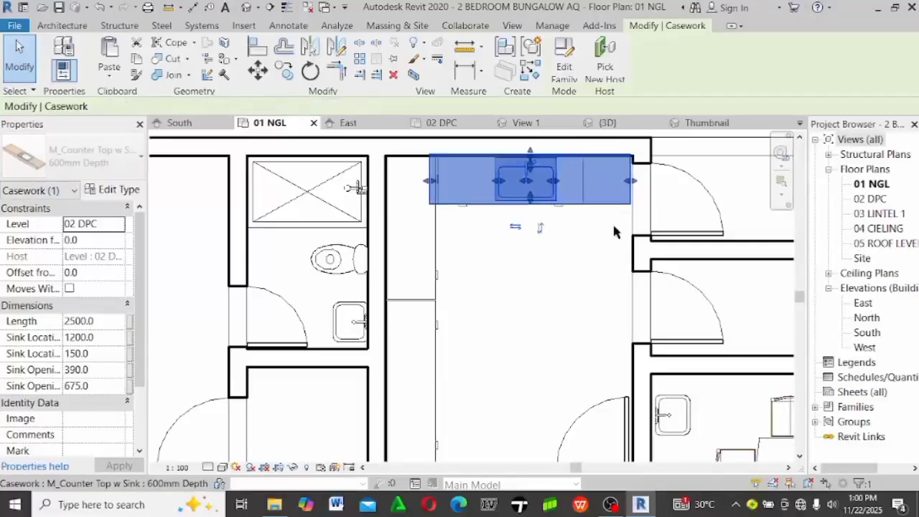
{"action": "left_click", "coordinate": [594, 303]}
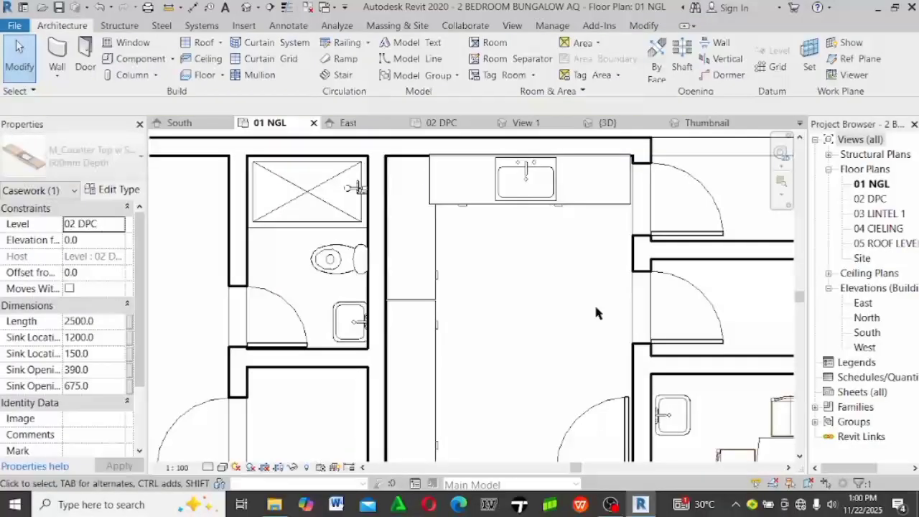
{"action": "left_click", "coordinate": [523, 207]}
{"action": "left_click", "coordinate": [517, 280]}
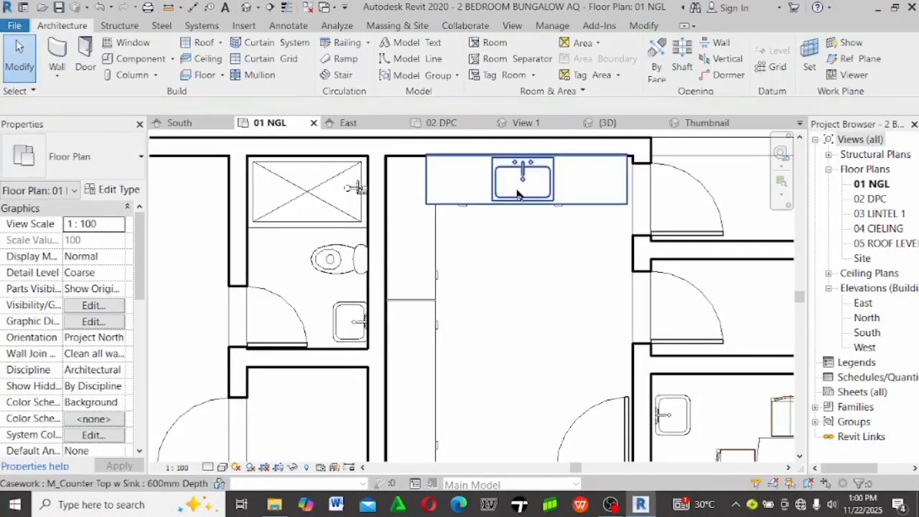
Duplicate the upper left-wall wardrobe's type as Lateral w/Pull-Out Surface 3 and change the new type's Height
{"action": "scroll", "coordinate": [518, 205], "scroll_direction": "down", "scroll_amount": 3}
{"action": "scroll", "coordinate": [529, 224], "scroll_direction": "up", "scroll_amount": 3}
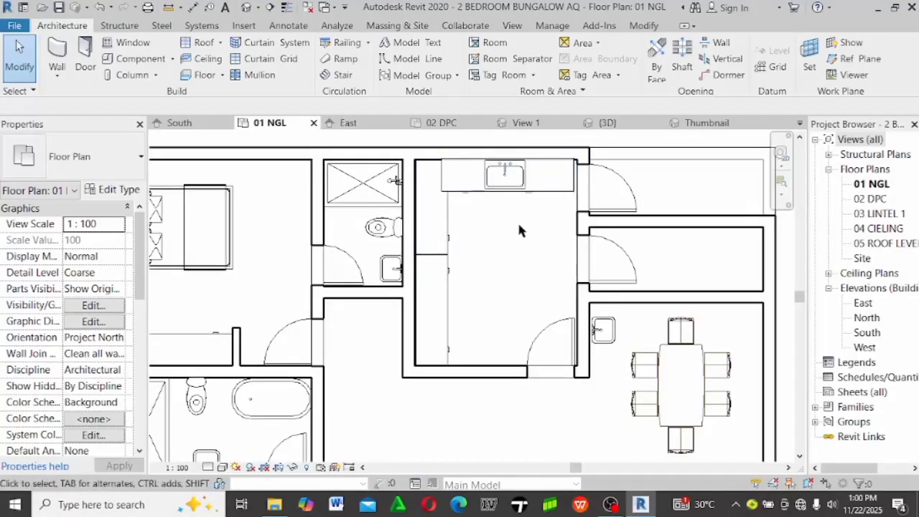
{"action": "scroll", "coordinate": [518, 154], "scroll_direction": "up", "scroll_amount": 2}
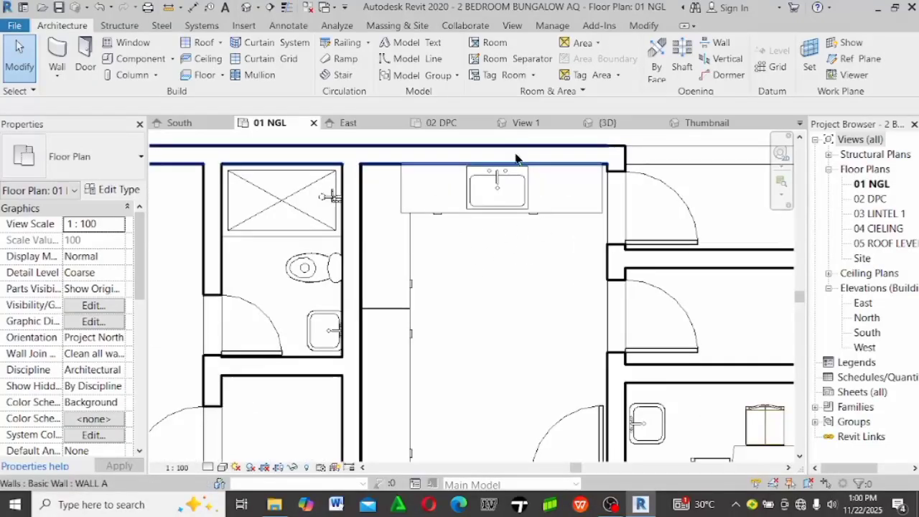
{"action": "left_click", "coordinate": [405, 237]}
{"action": "left_click", "coordinate": [108, 190]}
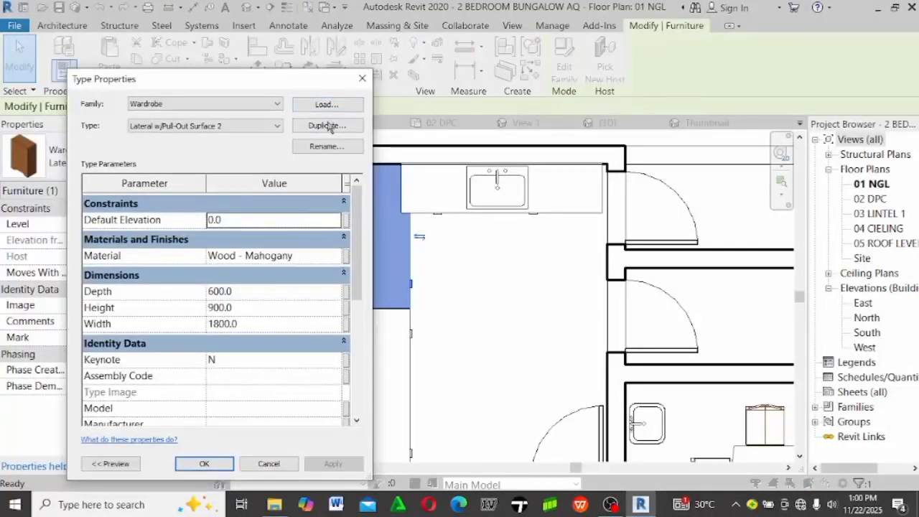
{"action": "left_click", "coordinate": [325, 125]}
{"action": "left_click", "coordinate": [220, 306]}
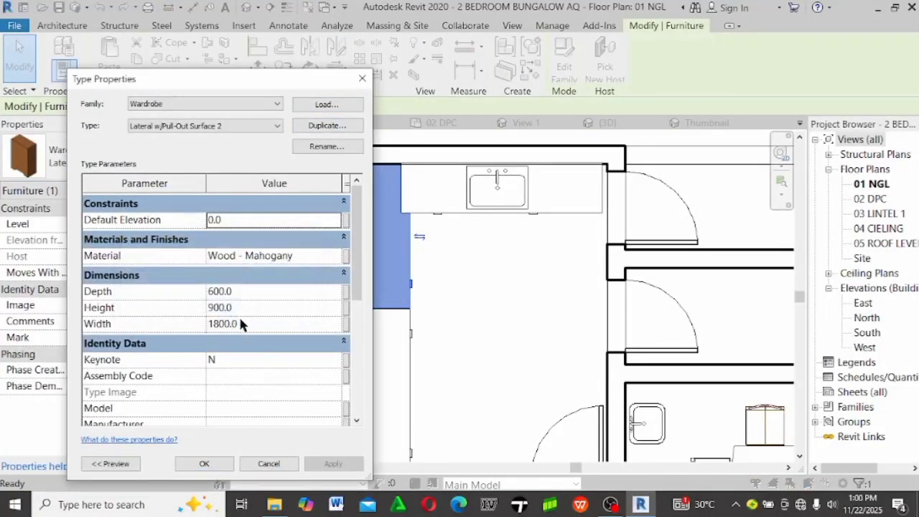
{"action": "left_click", "coordinate": [258, 308]}
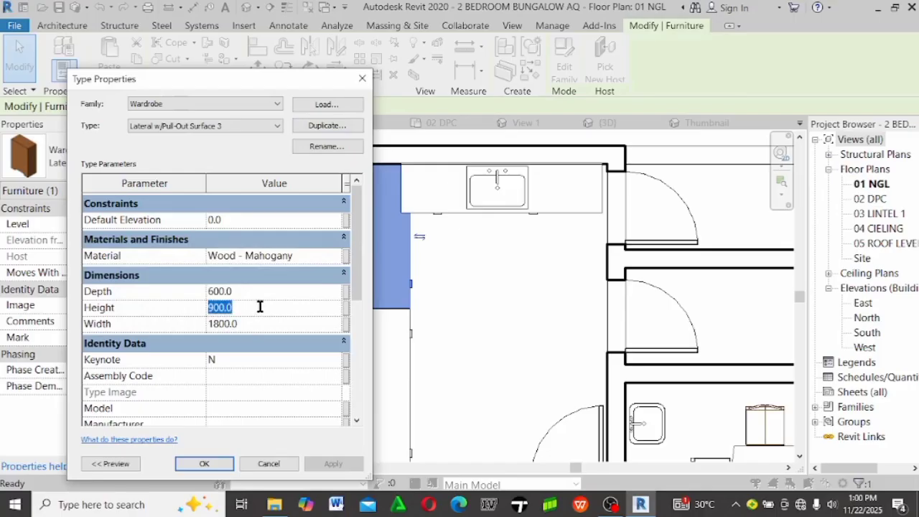
{"action": "left_click", "coordinate": [208, 463]}
{"action": "left_click", "coordinate": [486, 329]}
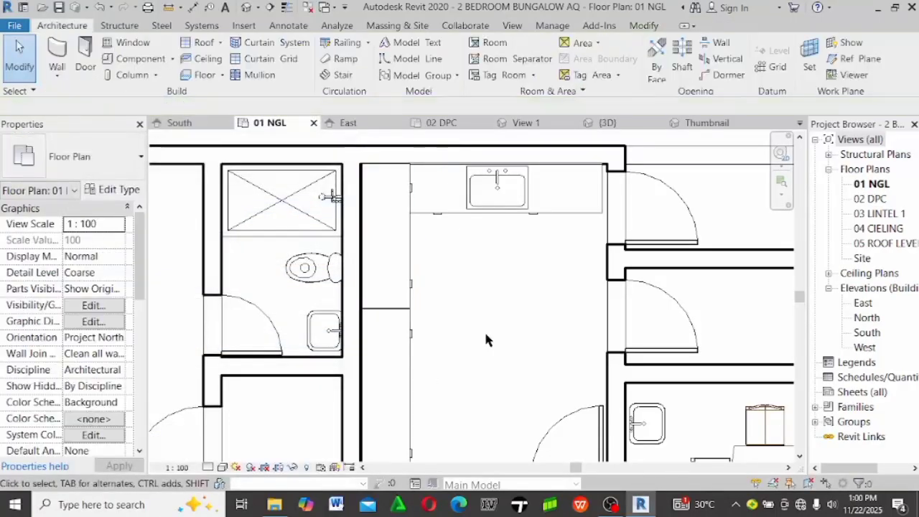
Nudge the sink counter top slightly off the room's upper wall and move it back against it
{"action": "scroll", "coordinate": [449, 229], "scroll_direction": "down", "scroll_amount": 3}
{"action": "scroll", "coordinate": [494, 183], "scroll_direction": "up", "scroll_amount": 2}
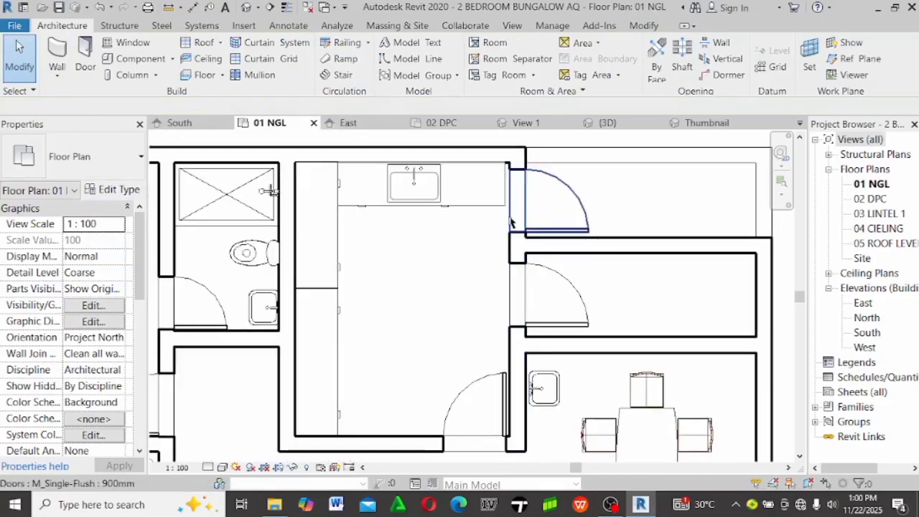
{"action": "left_click", "coordinate": [497, 207]}
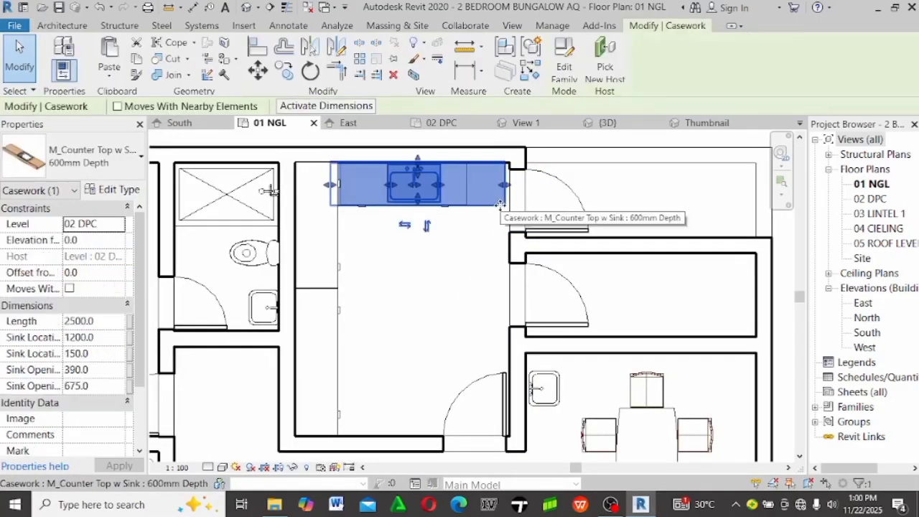
{"action": "left_click", "coordinate": [471, 279]}
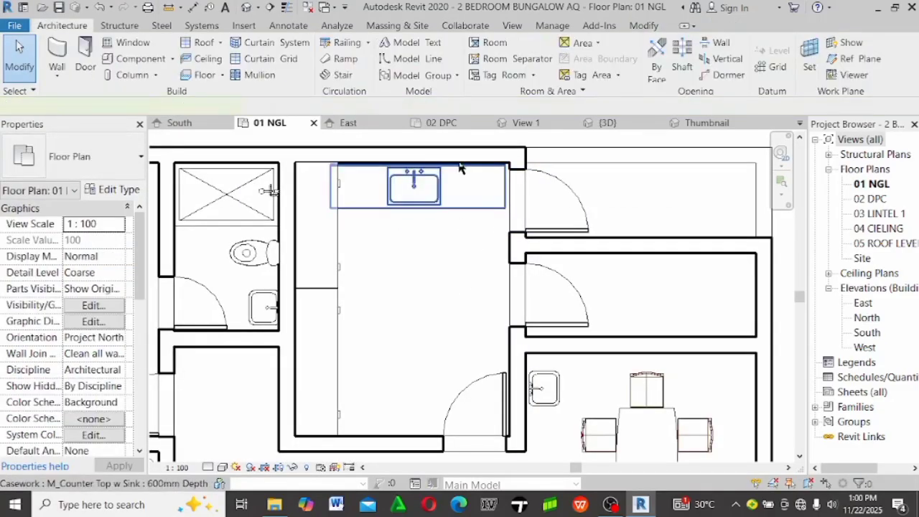
{"action": "left_click", "coordinate": [458, 188]}
{"action": "left_click", "coordinate": [446, 273]}
Review the furnished rooms across the floor plan, from the kitchen and bedrooms down to the living area
{"action": "scroll", "coordinate": [446, 274], "scroll_direction": "down", "scroll_amount": 3}
{"action": "scroll", "coordinate": [446, 280], "scroll_direction": "down", "scroll_amount": 1}
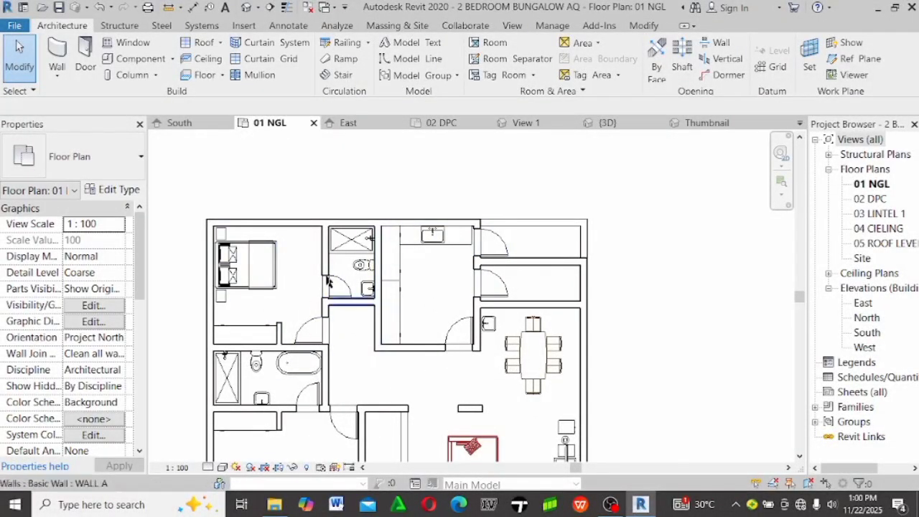
{"action": "scroll", "coordinate": [447, 156], "scroll_direction": "down", "scroll_amount": 2}
{"action": "scroll", "coordinate": [442, 149], "scroll_direction": "up", "scroll_amount": 3}
{"action": "scroll", "coordinate": [446, 206], "scroll_direction": "down", "scroll_amount": 2}
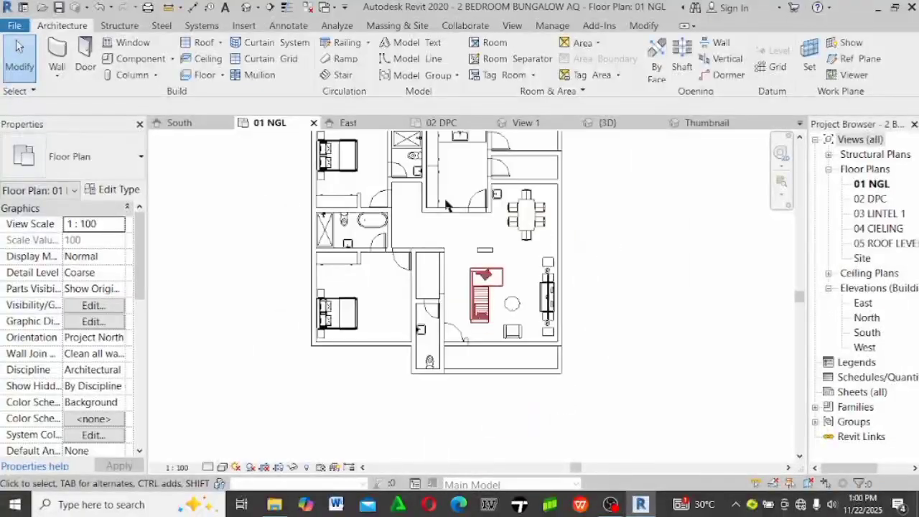
{"action": "scroll", "coordinate": [452, 287], "scroll_direction": "up", "scroll_amount": 1}
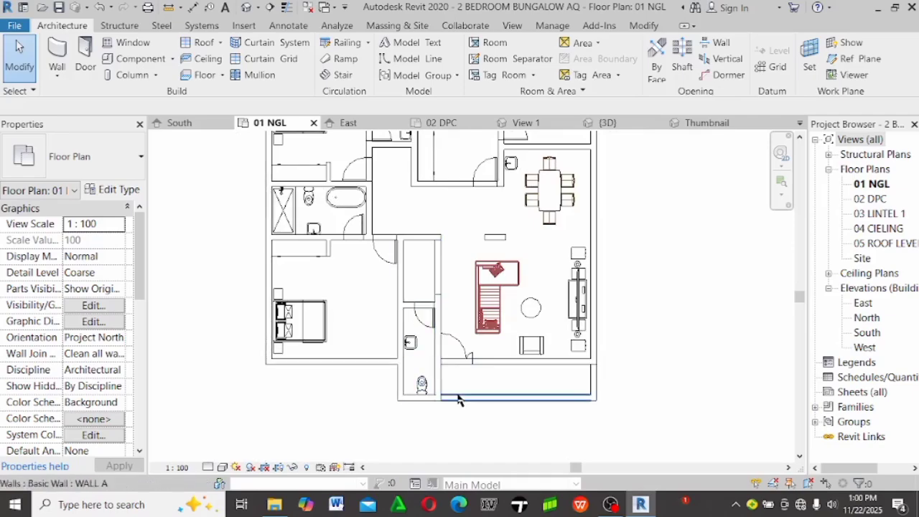
{"action": "scroll", "coordinate": [363, 312], "scroll_direction": "up", "scroll_amount": 1}
{"action": "scroll", "coordinate": [363, 305], "scroll_direction": "up", "scroll_amount": 1}
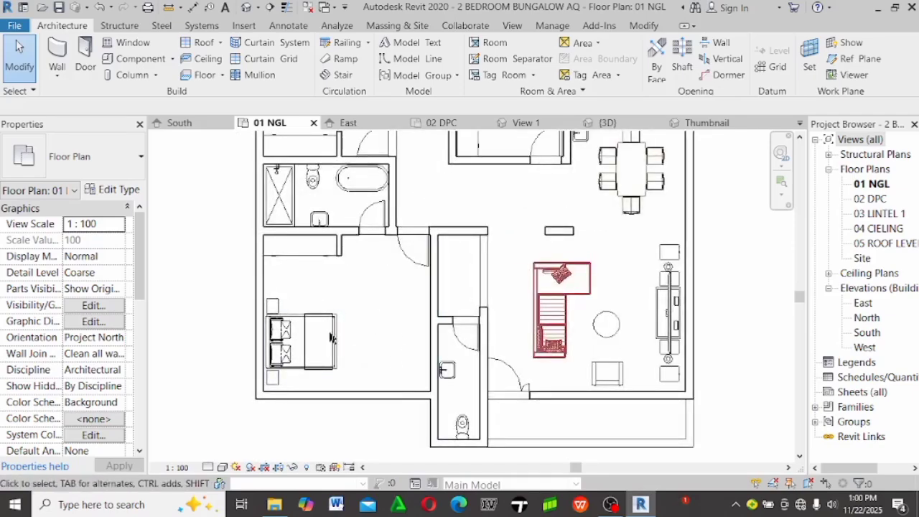
Place a Tpl Casement - Top Hung Side window in the lower bedroom's left wall, centred about 1400 mm below its upper wall
{"action": "left_click", "coordinate": [133, 43]}
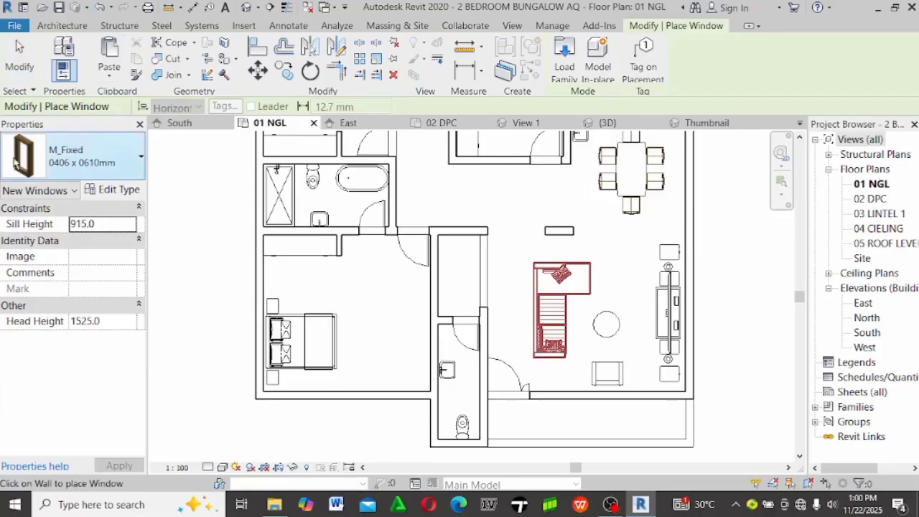
{"action": "left_click", "coordinate": [86, 162]}
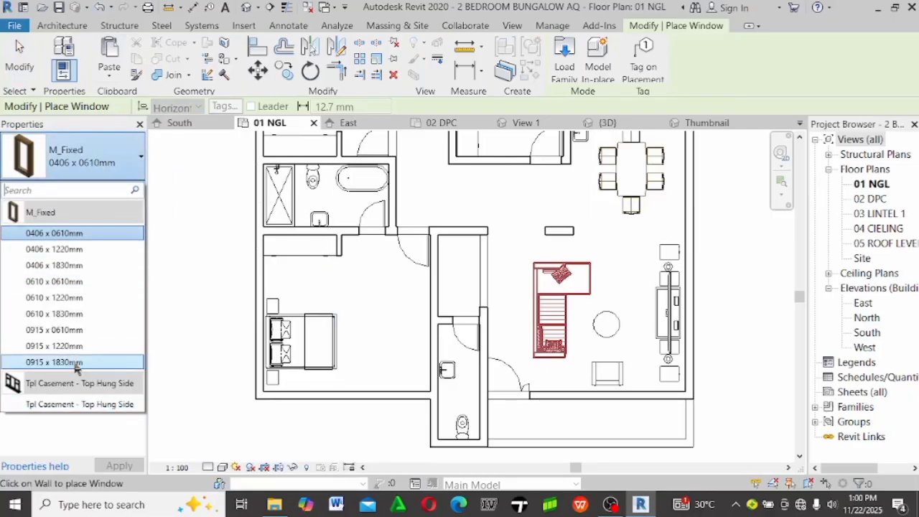
{"action": "left_click", "coordinate": [55, 400]}
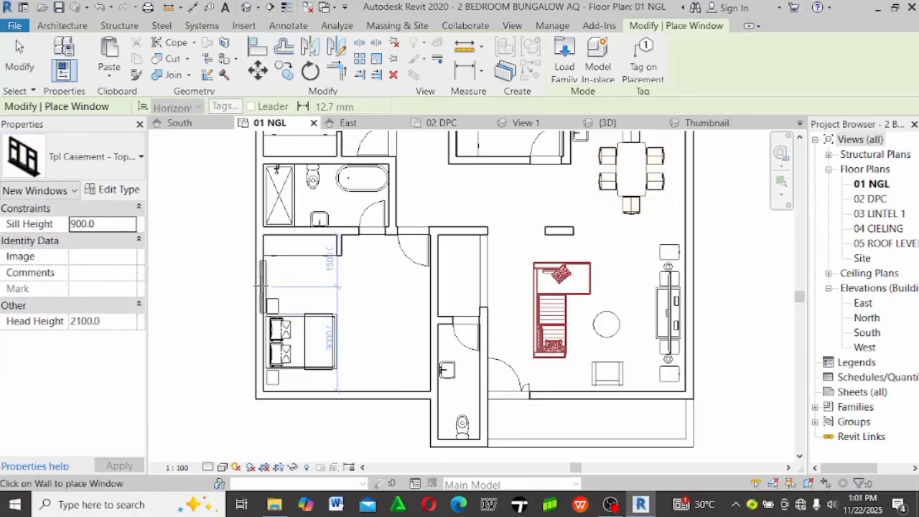
{"action": "scroll", "coordinate": [255, 283], "scroll_direction": "up", "scroll_amount": 2}
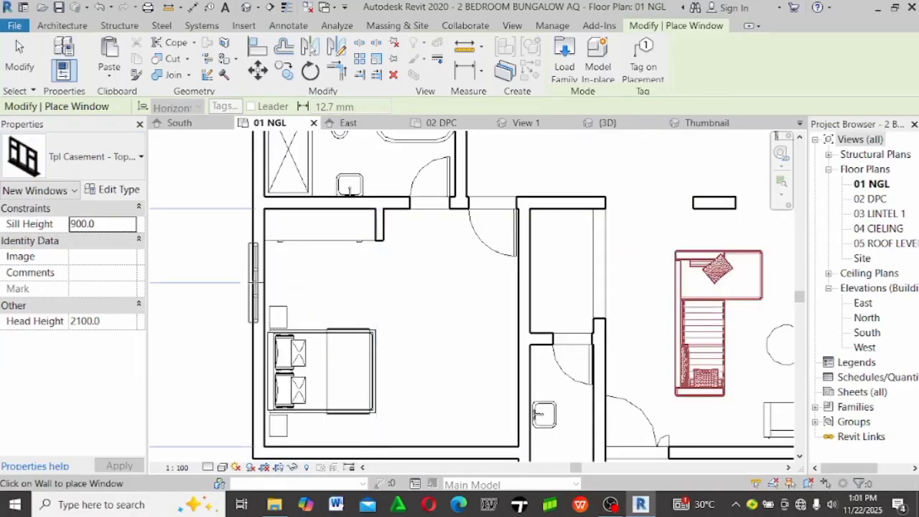
{"action": "left_click", "coordinate": [255, 283]}
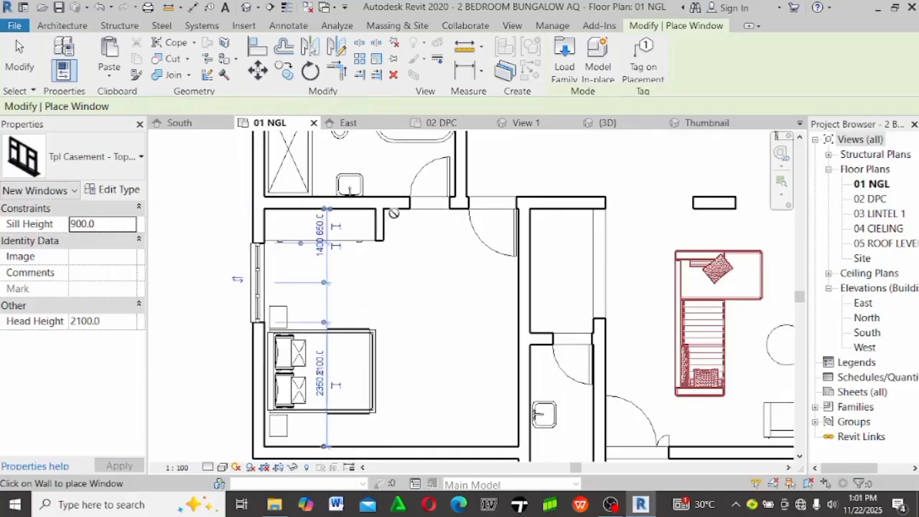
Place the same casement window in the upper bedroom's left wall, centred about 2400 mm below its upper wall, and end placement
{"action": "scroll", "coordinate": [394, 214], "scroll_direction": "down", "scroll_amount": 2}
{"action": "scroll", "coordinate": [430, 345], "scroll_direction": "up", "scroll_amount": 3}
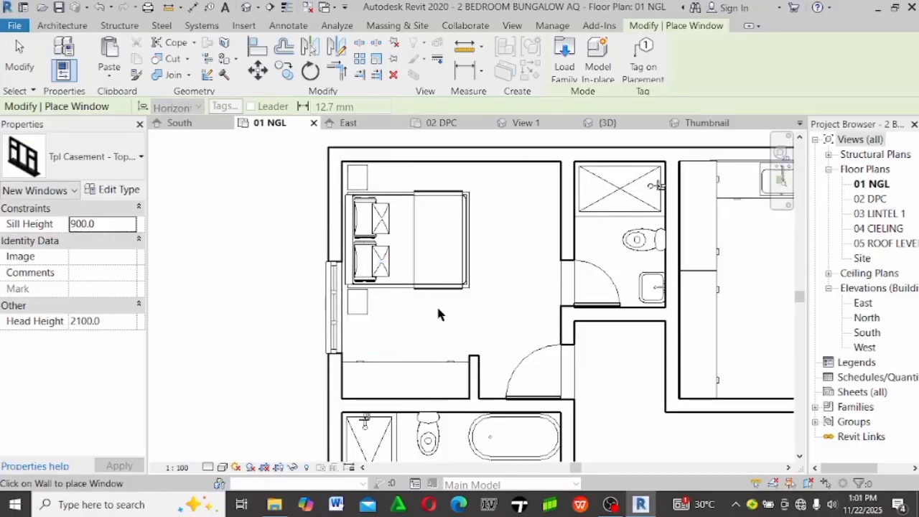
{"action": "key", "text": "Escape"}
Rotate the upper bedroom's bed so its headboard faces the upper wall, and set it against that wall clear of the window
{"action": "left_click", "coordinate": [457, 289]}
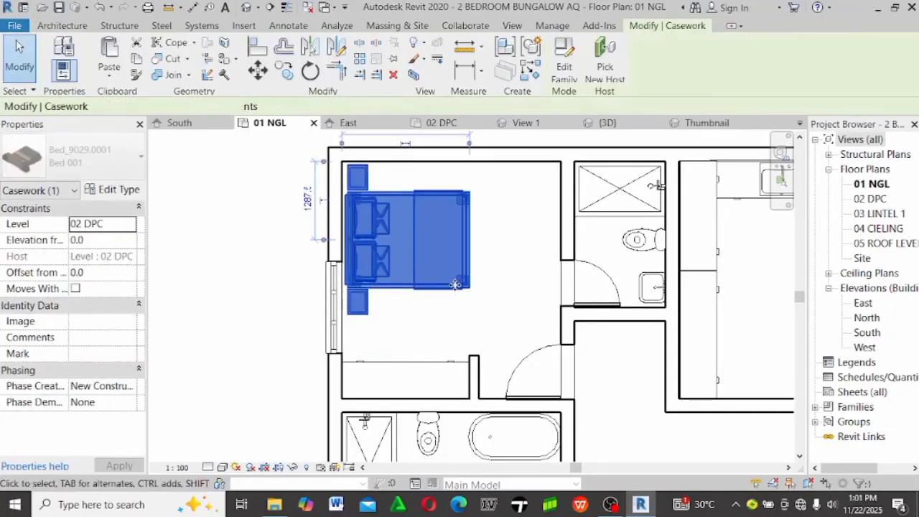
{"action": "key", "text": "space"}
{"action": "key", "text": "space"}
{"action": "key", "text": "space"}
{"action": "left_click_drag", "start_coordinate": [462, 273], "coordinate": [454, 296]}
{"action": "left_click", "coordinate": [453, 295]}
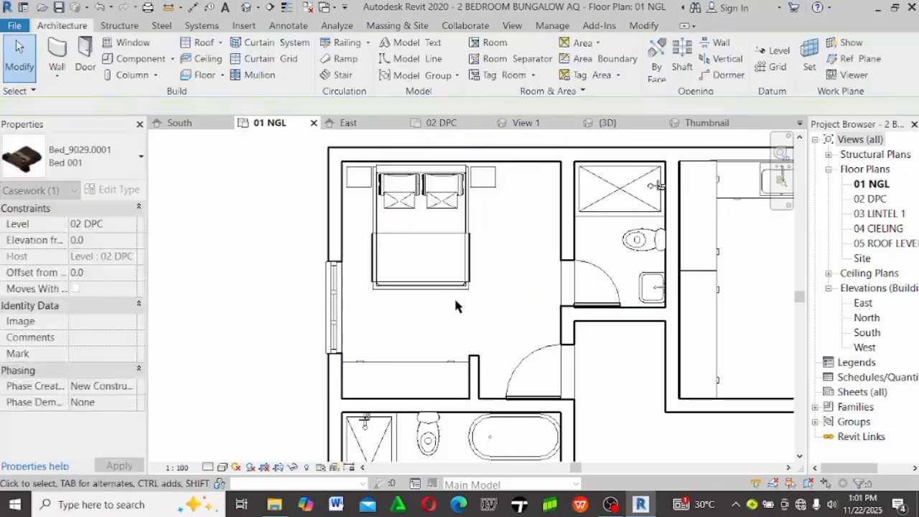
Place matching casement windows in the upper exterior wall, one beside the upper bedroom's bed and one above the kitchen sink
{"action": "scroll", "coordinate": [442, 214], "scroll_direction": "down", "scroll_amount": 2}
{"action": "left_click", "coordinate": [366, 301]}
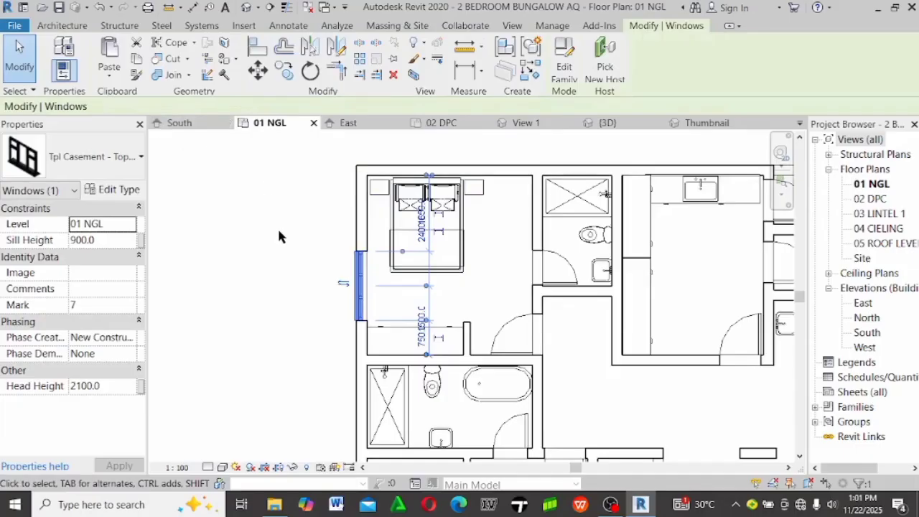
{"action": "key", "text": "s"}
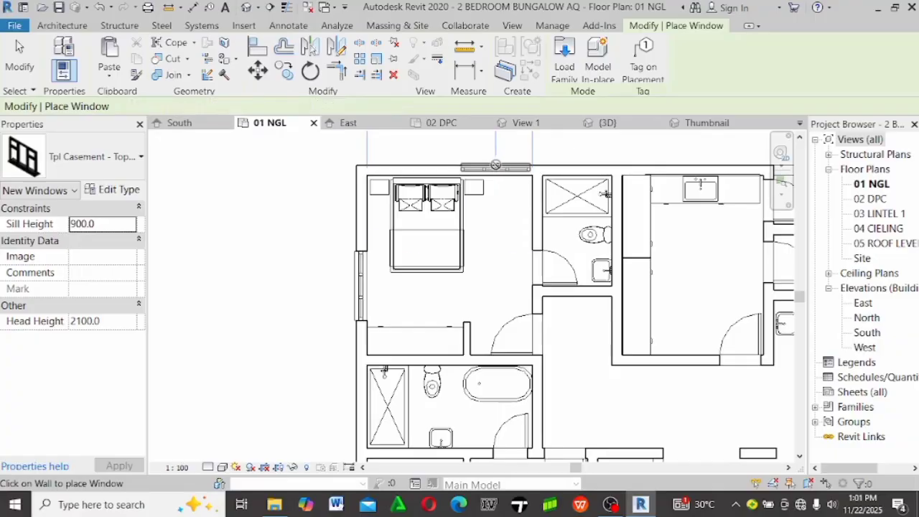
{"action": "middle_click_drag", "start_coordinate": [438, 172], "coordinate": [183, 295]}
{"action": "scroll", "coordinate": [433, 221], "scroll_direction": "up", "scroll_amount": 2}
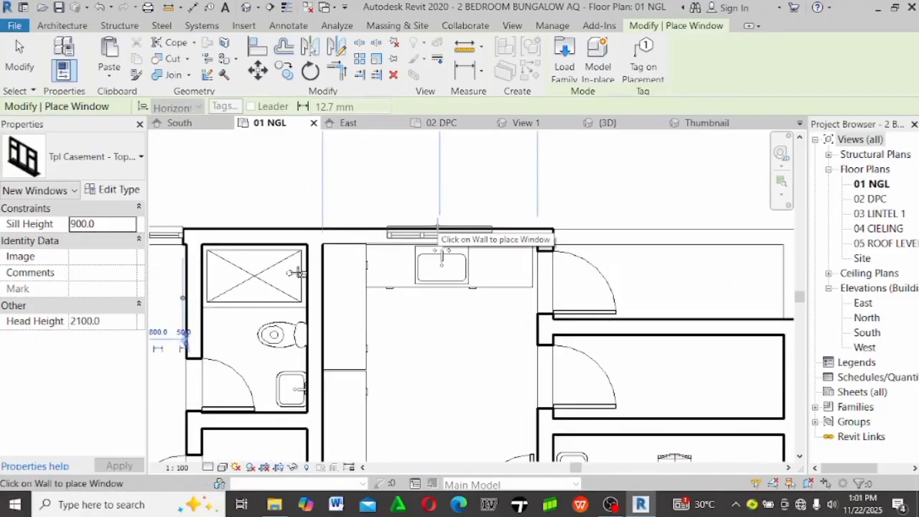
Place the Tpl Casement - Top Hung Side window in the dining area's right wall, centred about 1500 mm below its upper wall
{"action": "scroll", "coordinate": [470, 263], "scroll_direction": "down", "scroll_amount": 5}
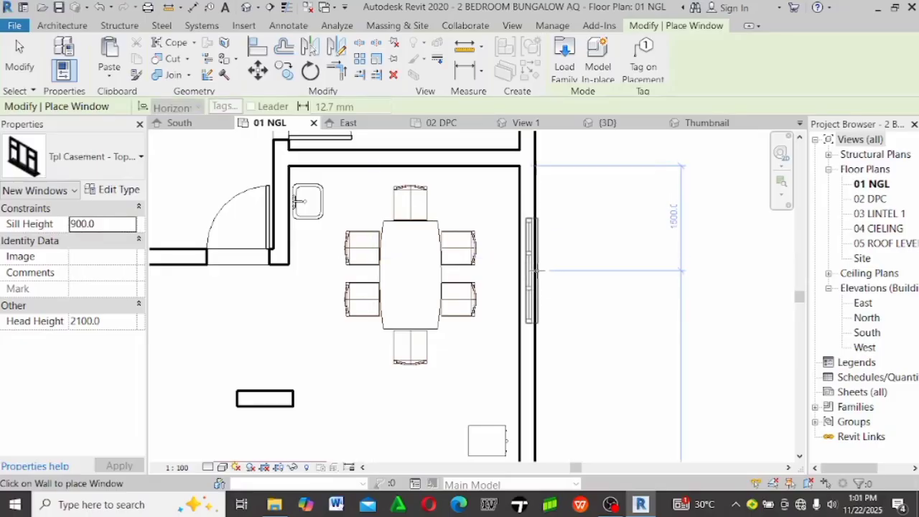
{"action": "scroll", "coordinate": [535, 269], "scroll_direction": "down", "scroll_amount": 4}
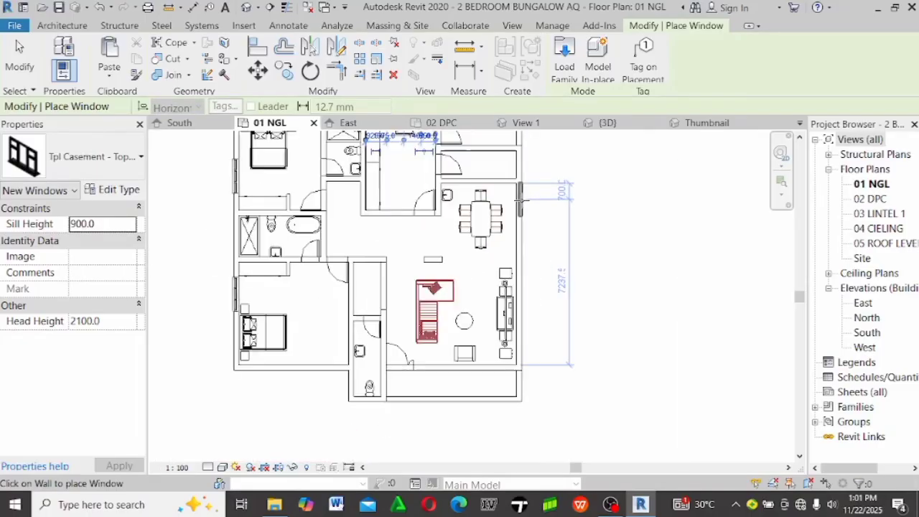
{"action": "scroll", "coordinate": [525, 215], "scroll_direction": "up", "scroll_amount": 2}
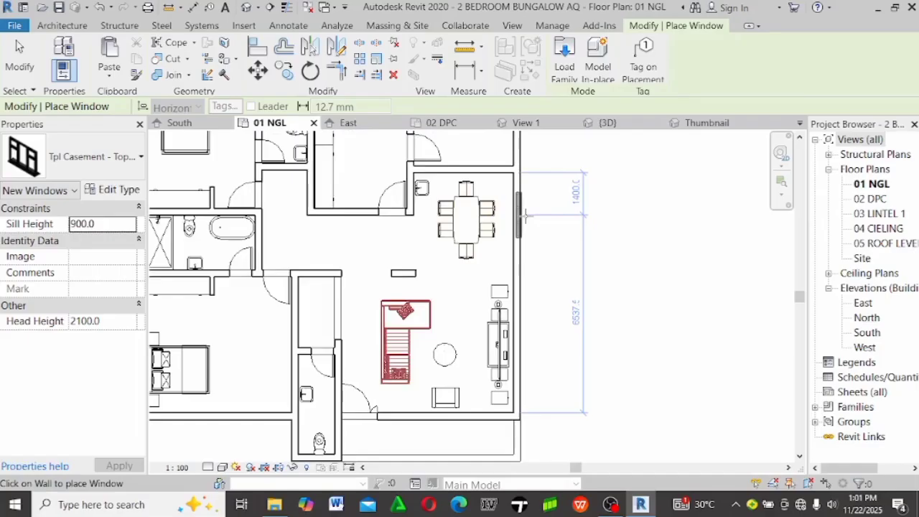
{"action": "scroll", "coordinate": [525, 215], "scroll_direction": "up", "scroll_amount": 2}
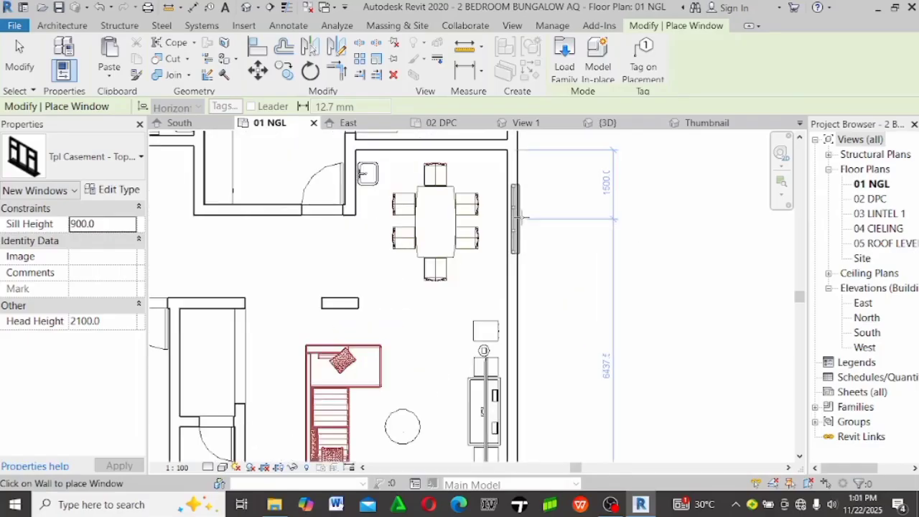
{"action": "scroll", "coordinate": [519, 216], "scroll_direction": "down", "scroll_amount": 2}
Place two matching casement windows in the living room's lower wall, centred 3400 mm and 1500 mm from its right wall, and end placement
{"action": "scroll", "coordinate": [534, 204], "scroll_direction": "down", "scroll_amount": 3}
{"action": "scroll", "coordinate": [538, 204], "scroll_direction": "up", "scroll_amount": 3}
{"action": "scroll", "coordinate": [470, 277], "scroll_direction": "up", "scroll_amount": 3}
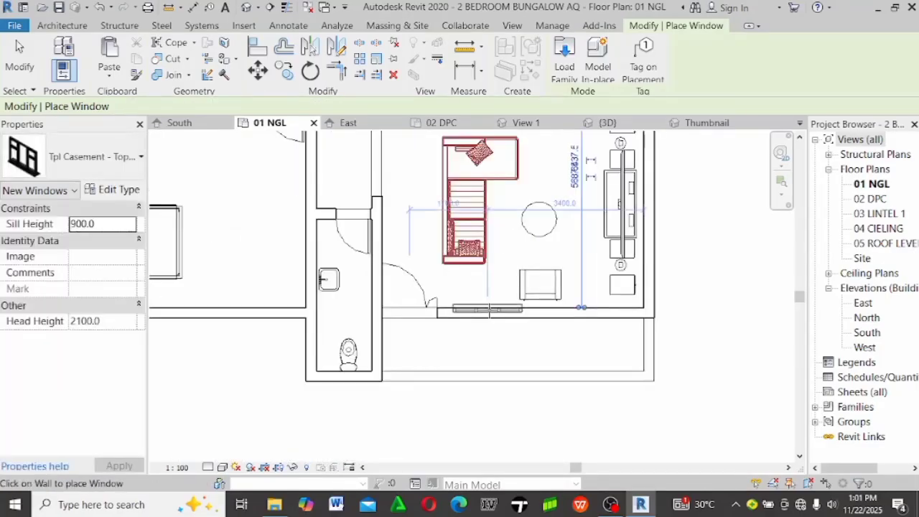
{"action": "middle_click_drag", "start_coordinate": [510, 320], "coordinate": [510, 331]}
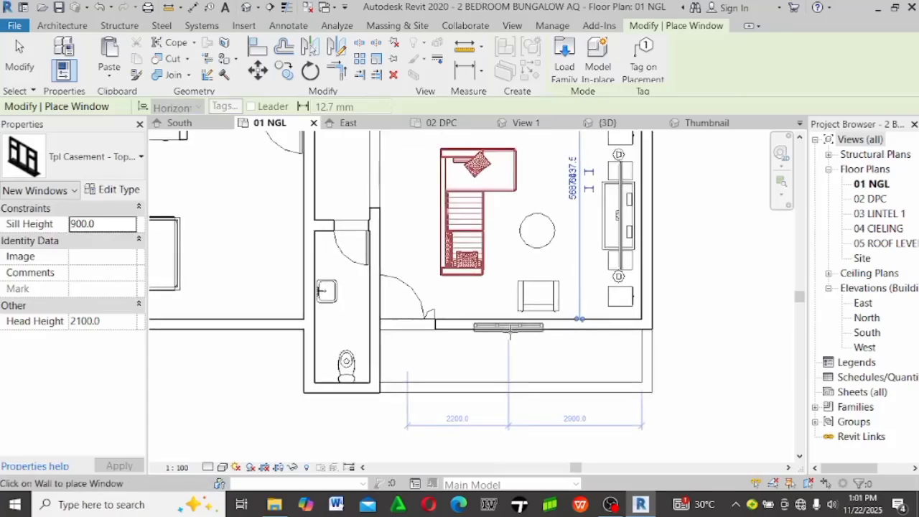
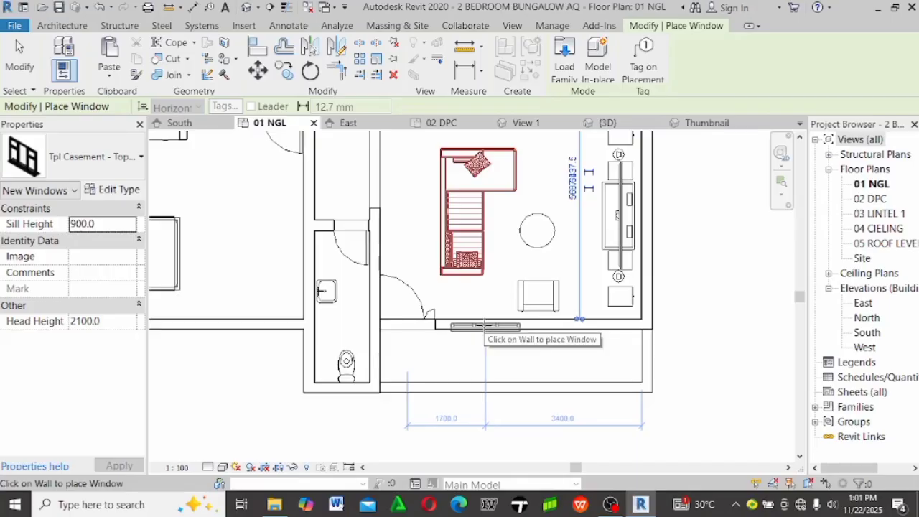
{"action": "left_click", "coordinate": [485, 326]}
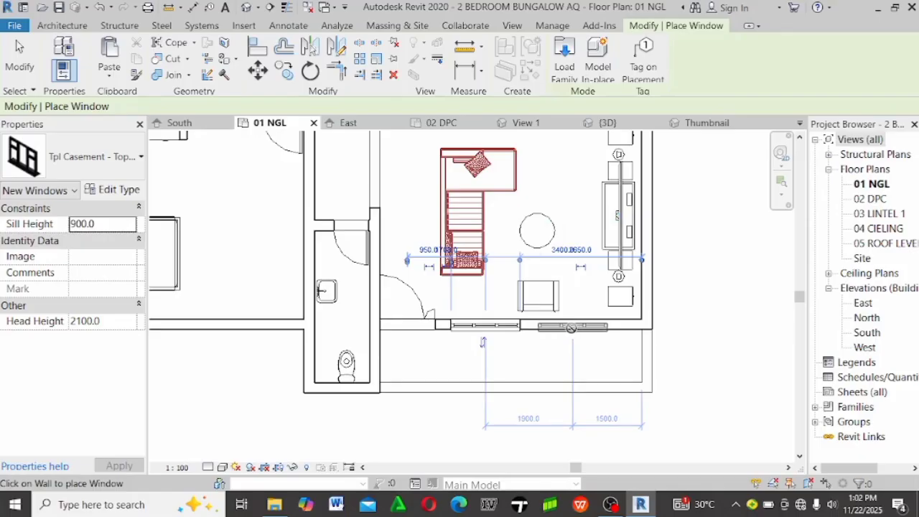
{"action": "left_click", "coordinate": [572, 328]}
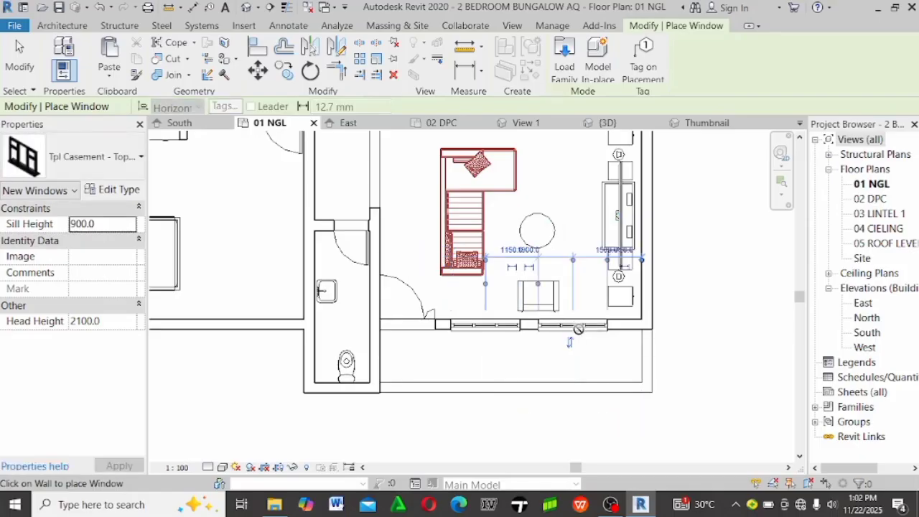
{"action": "key", "text": "Escape"}
{"action": "key", "text": "Escape"}
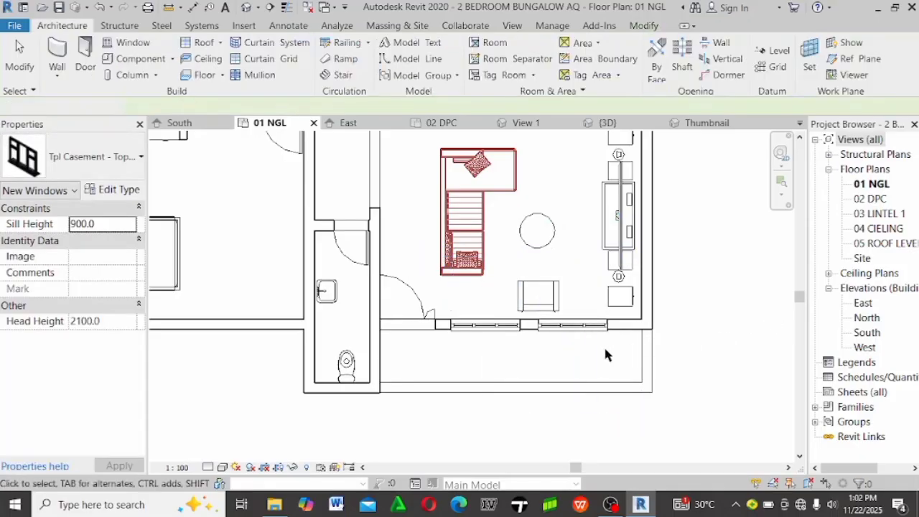
Look through the bungalow's open plan views and close the Wardrobe family's 3D view
{"action": "scroll", "coordinate": [604, 345], "scroll_direction": "down", "scroll_amount": 2}
{"action": "scroll", "coordinate": [571, 330], "scroll_direction": "up", "scroll_amount": 2}
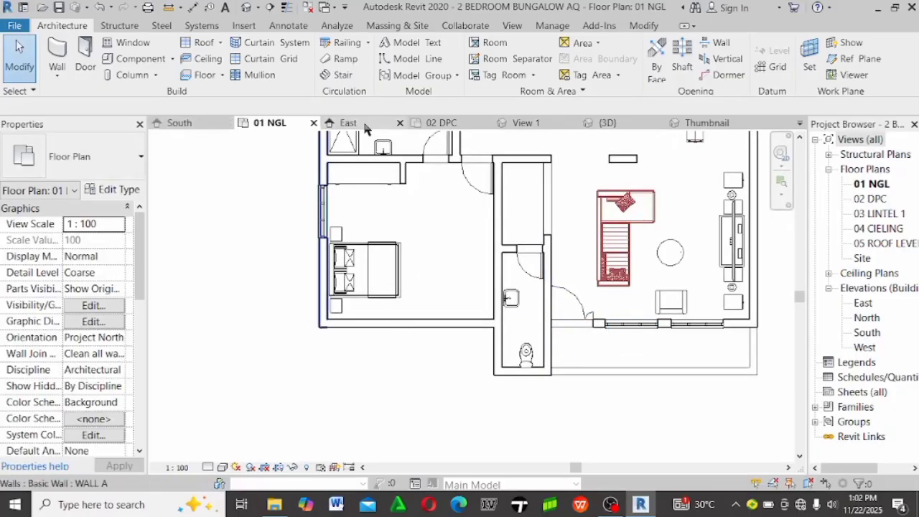
{"action": "scroll", "coordinate": [338, 334], "scroll_direction": "down", "scroll_amount": 1}
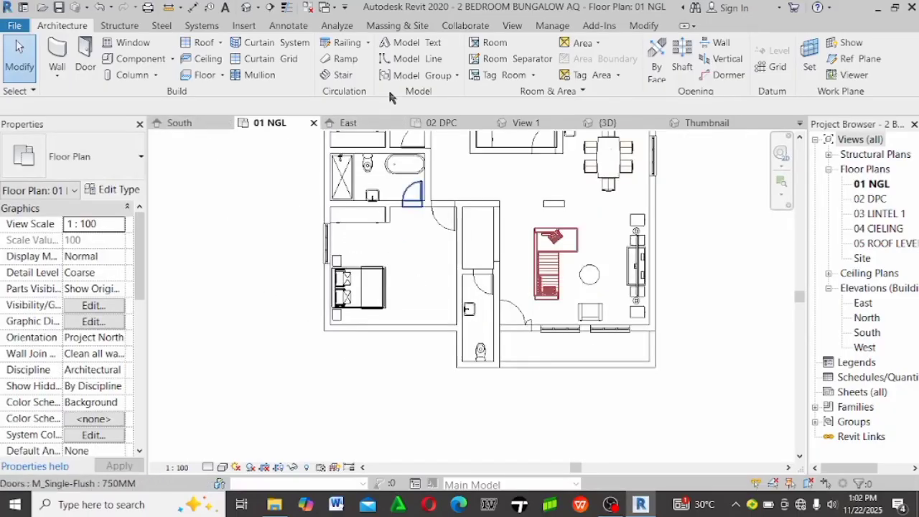
{"action": "left_click", "coordinate": [467, 126]}
{"action": "scroll", "coordinate": [406, 222], "scroll_direction": "down", "scroll_amount": 3}
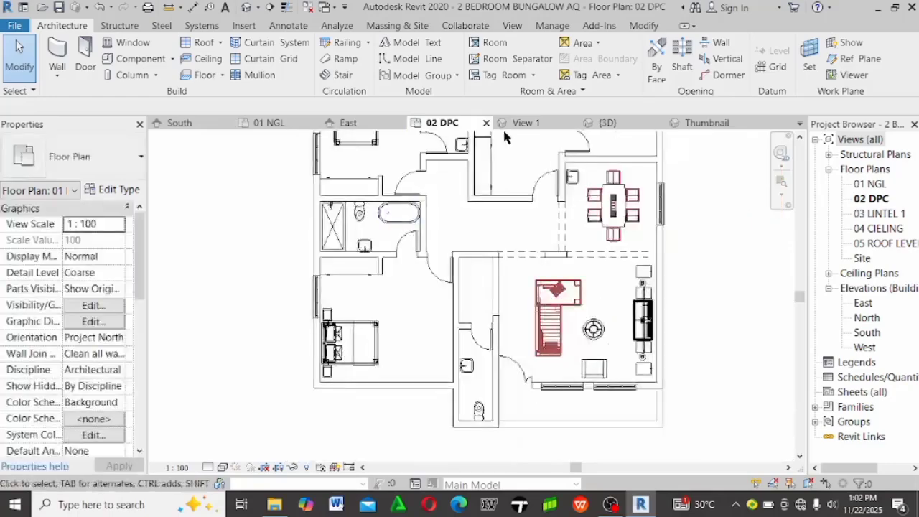
{"action": "left_click", "coordinate": [352, 124]}
{"action": "left_click", "coordinate": [264, 123]}
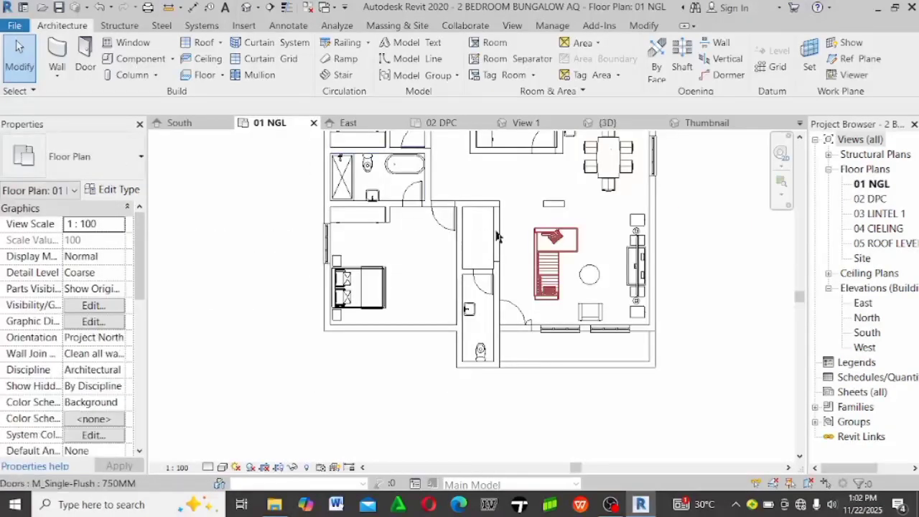
{"action": "left_click", "coordinate": [610, 124]}
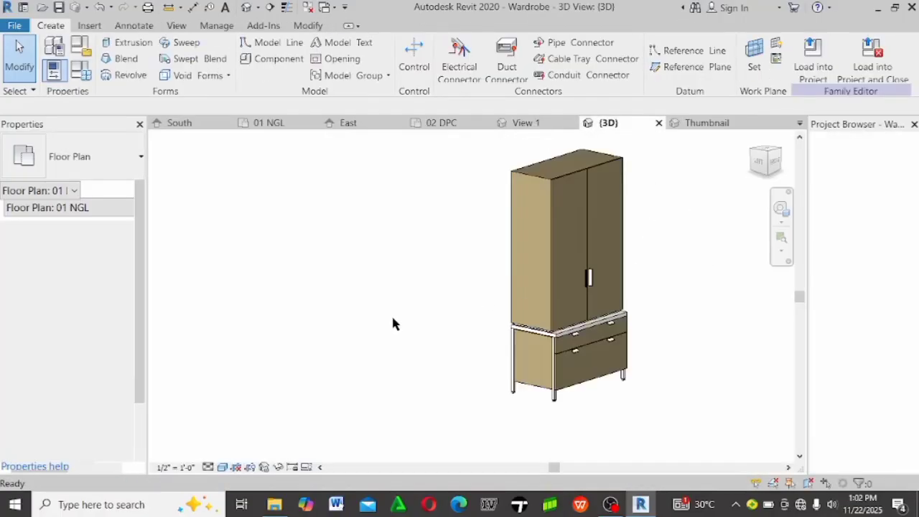
{"action": "left_click", "coordinate": [659, 123]}
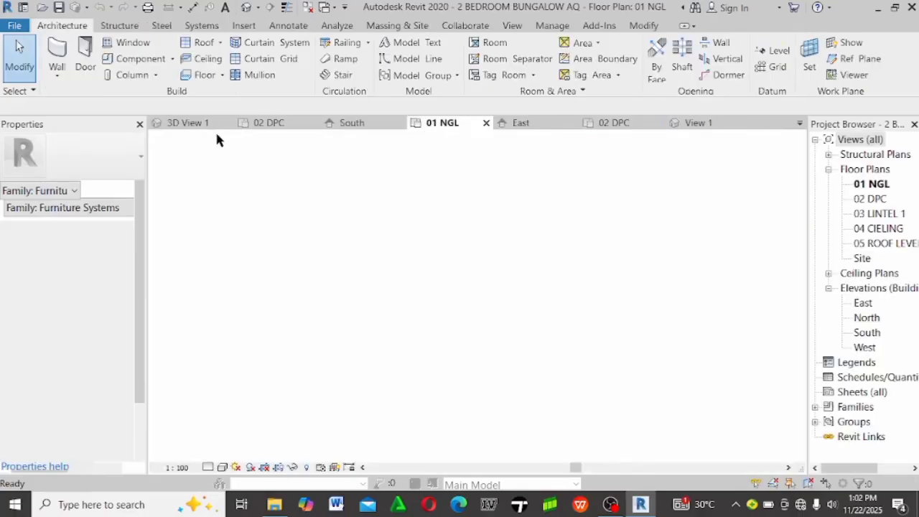
Copy the Sgl Swept Head window from the left wall of the 4 BEDROOM DUPLEX 2 plan 02 DPC, and return to the bungalow's 02 DPC plan
{"action": "left_click", "coordinate": [259, 127]}
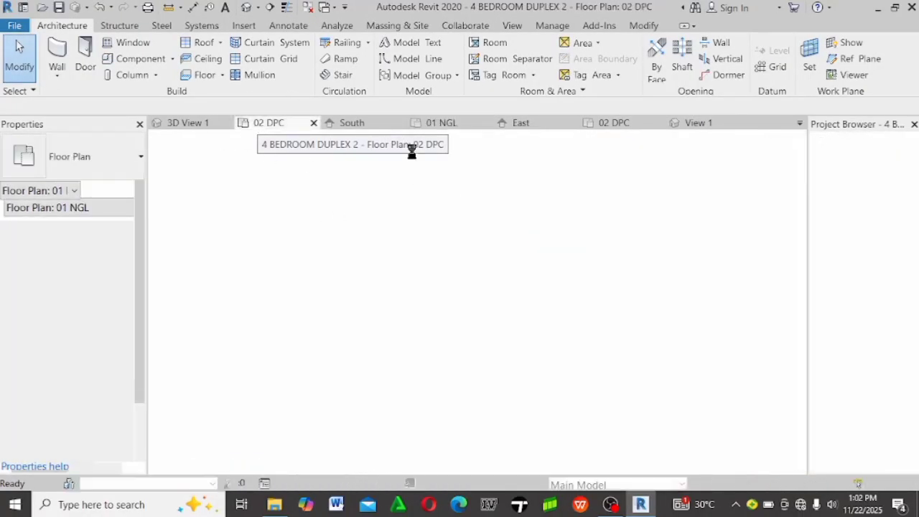
{"action": "scroll", "coordinate": [619, 279], "scroll_direction": "down", "scroll_amount": 4}
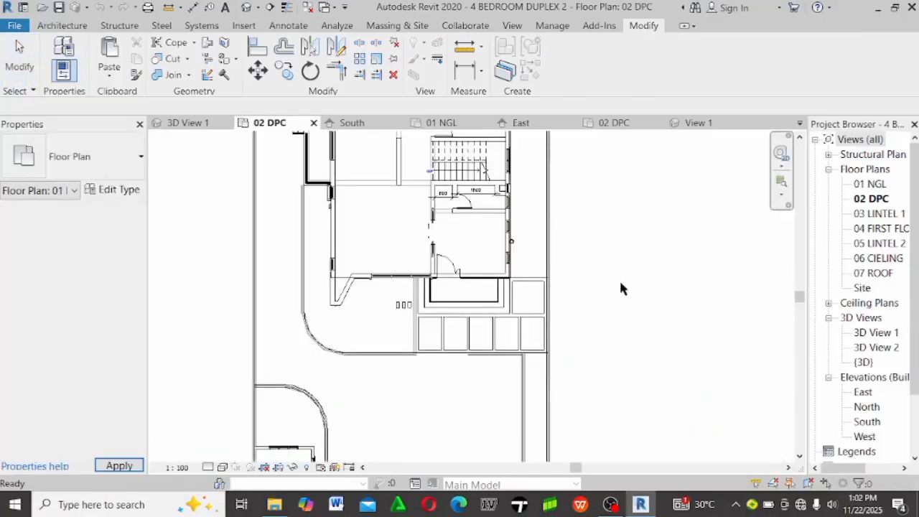
{"action": "scroll", "coordinate": [463, 230], "scroll_direction": "up", "scroll_amount": 3}
{"action": "scroll", "coordinate": [278, 303], "scroll_direction": "up", "scroll_amount": 2}
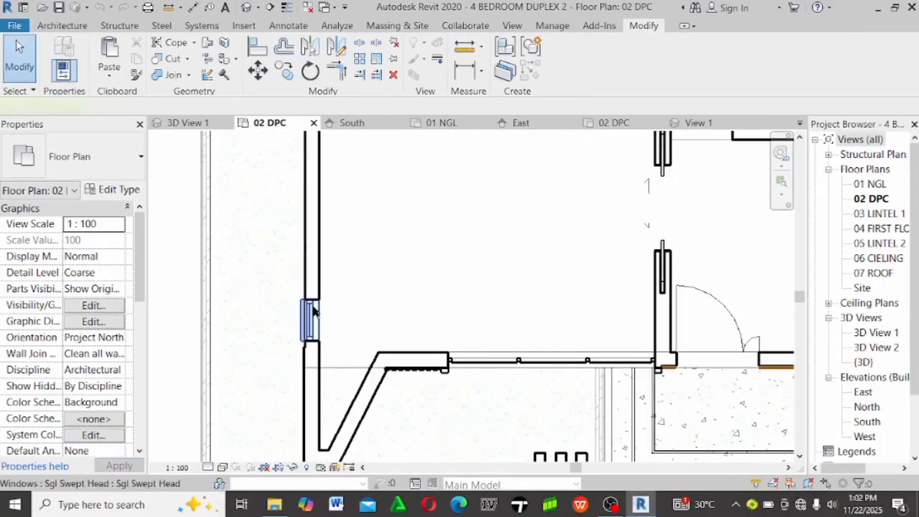
{"action": "left_click", "coordinate": [313, 310]}
{"action": "scroll", "coordinate": [369, 262], "scroll_direction": "down", "scroll_amount": 2}
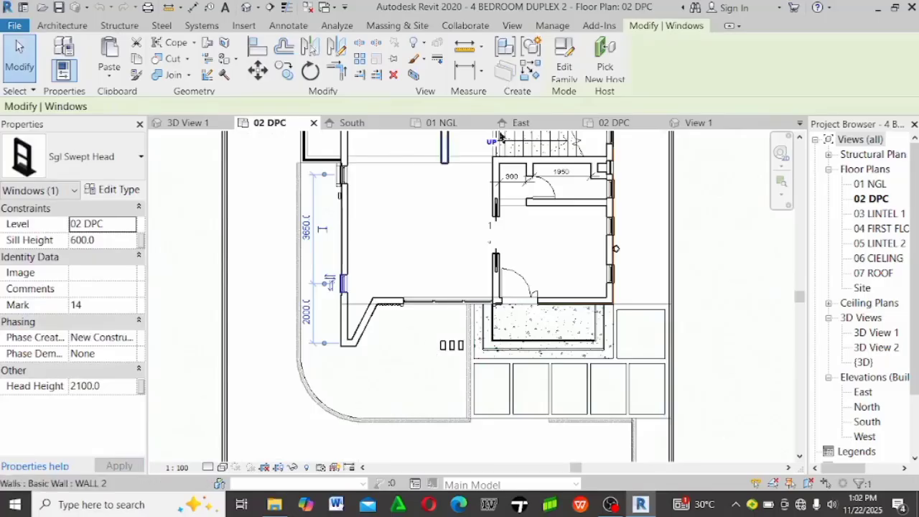
{"action": "left_click", "coordinate": [614, 123]}
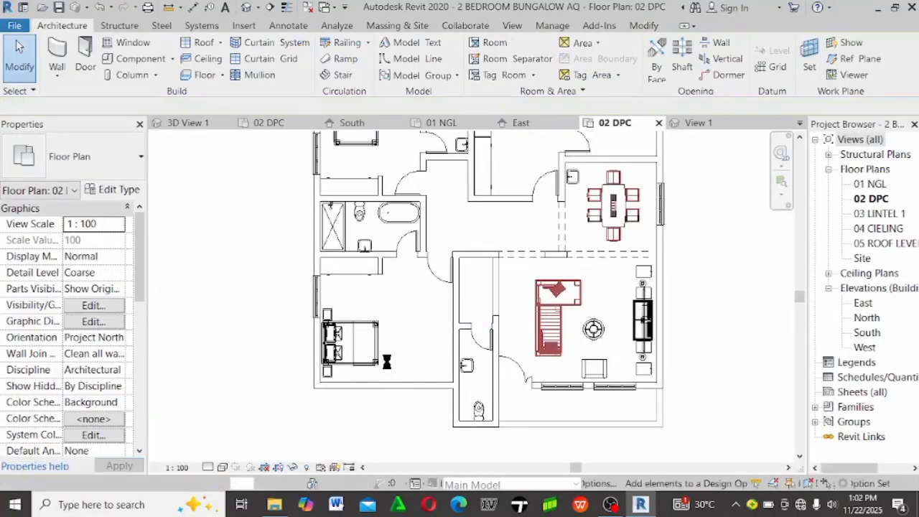
Paste the Sgl Swept Head window into the lower bedroom's lower wall, centred 800 mm from its left wall
{"action": "key", "text": "w"}
{"action": "key", "text": "n"}
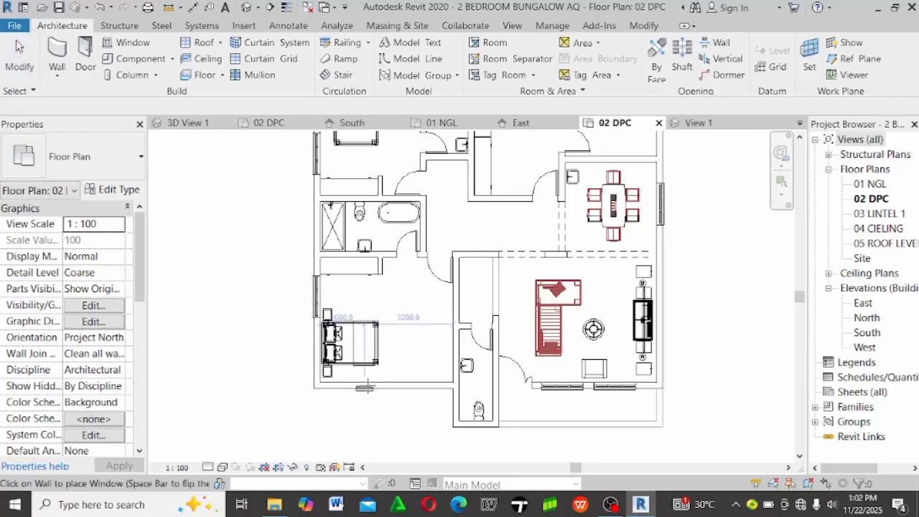
{"action": "scroll", "coordinate": [365, 388], "scroll_direction": "up", "scroll_amount": 3}
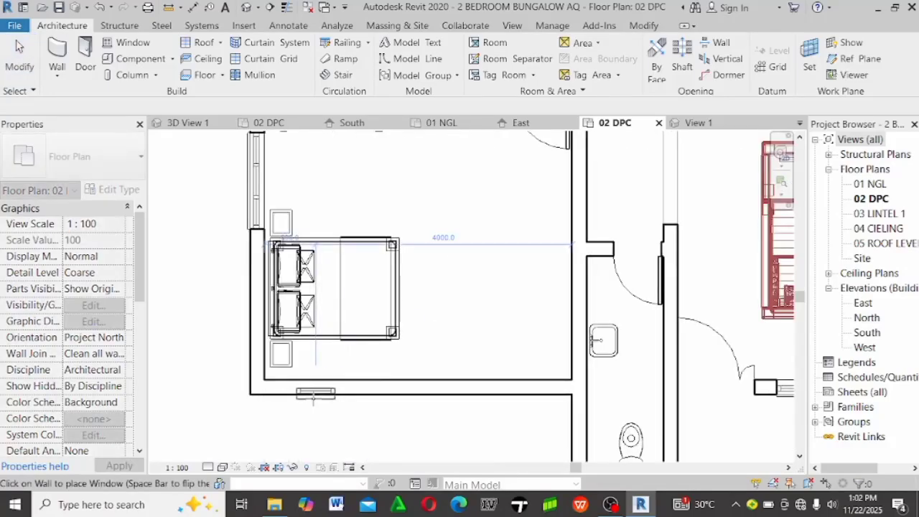
{"action": "left_click", "coordinate": [415, 401]}
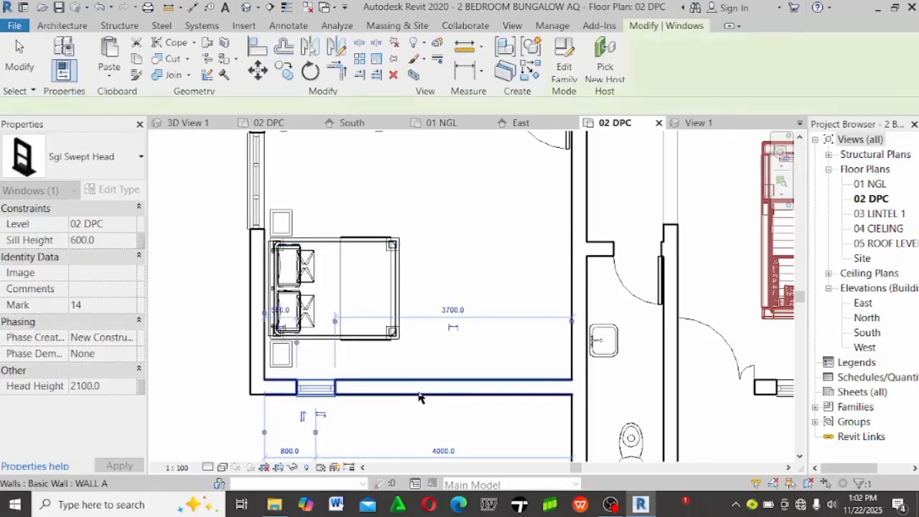
{"action": "key", "text": "Escape"}
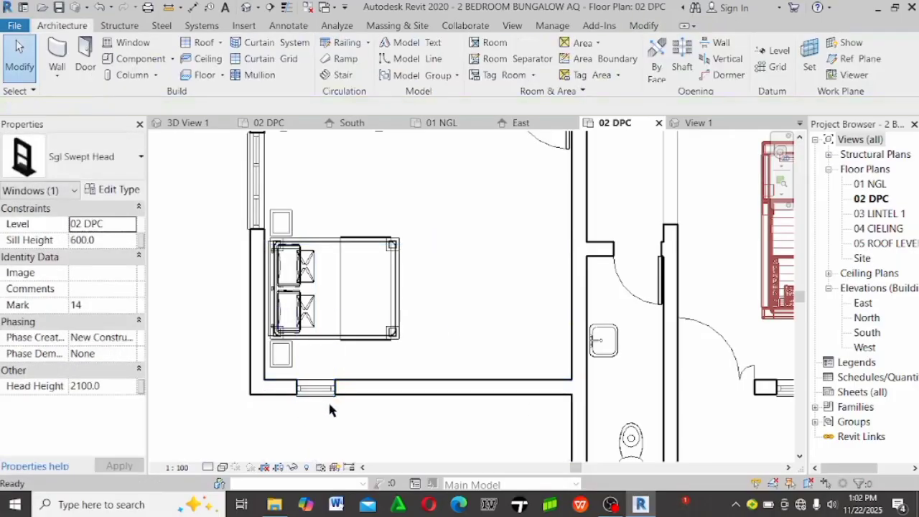
Place two similar Sgl Swept Head windows along the lower bedroom's lower wall, centred 2200 mm and 500 mm from its right wall
{"action": "left_click", "coordinate": [328, 394]}
{"action": "key", "text": "c"}
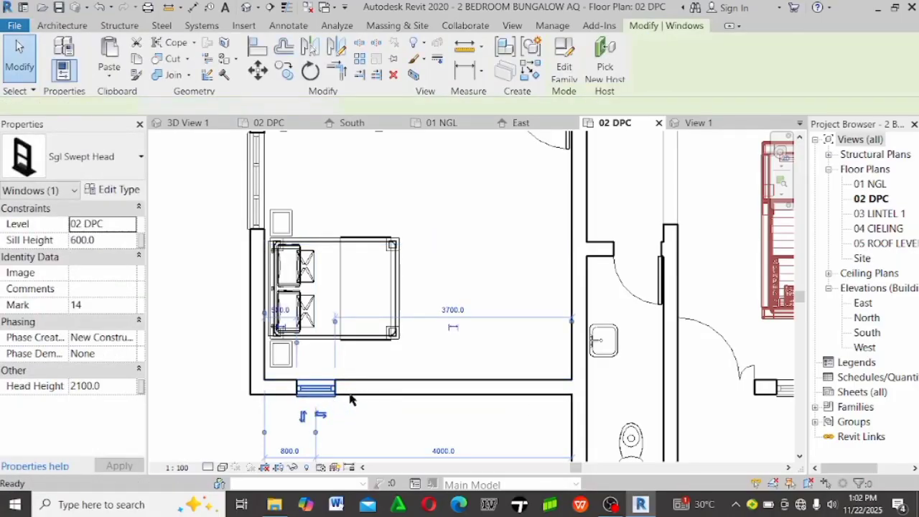
{"action": "key", "text": "s"}
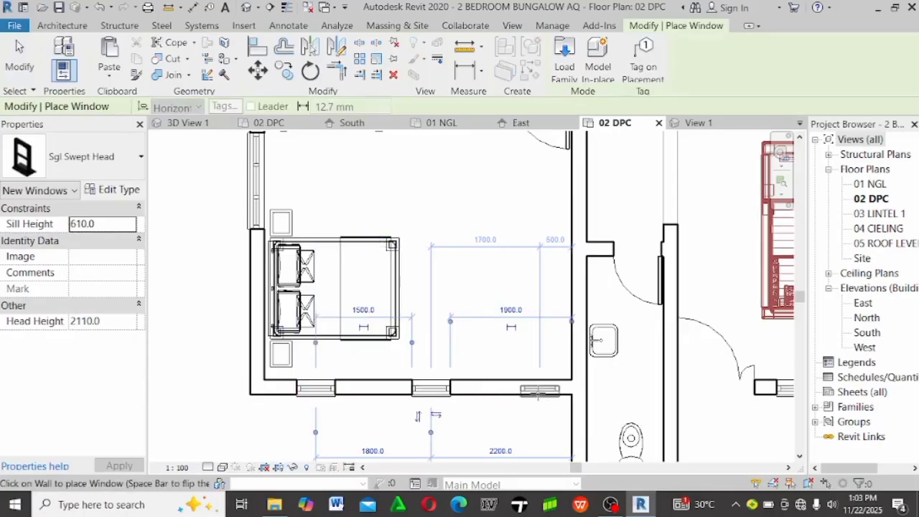
{"action": "scroll", "coordinate": [438, 350], "scroll_direction": "down", "scroll_amount": 2}
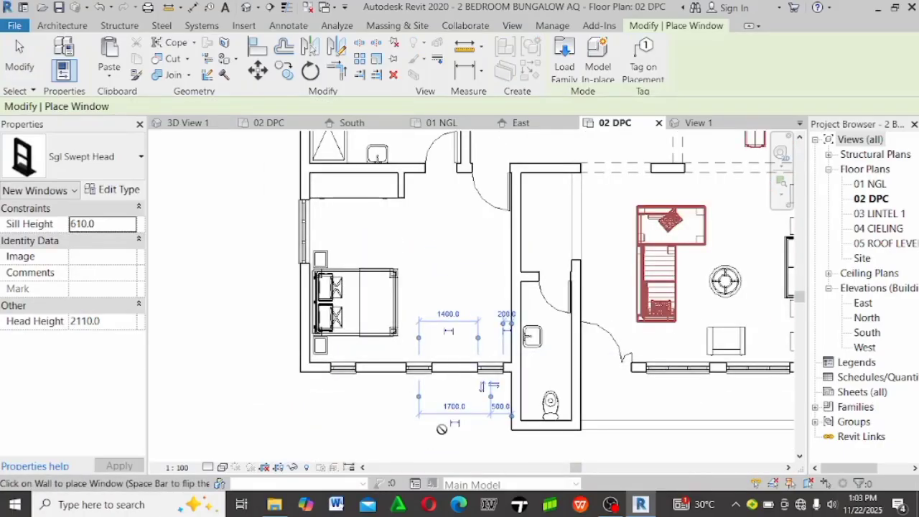
{"action": "scroll", "coordinate": [442, 428], "scroll_direction": "down", "scroll_amount": 2}
Place two Sgl Swept Head windows in the living room's right wall, one 600 mm above the lower wall and one 3037.5 mm further up
{"action": "scroll", "coordinate": [672, 348], "scroll_direction": "up", "scroll_amount": 3}
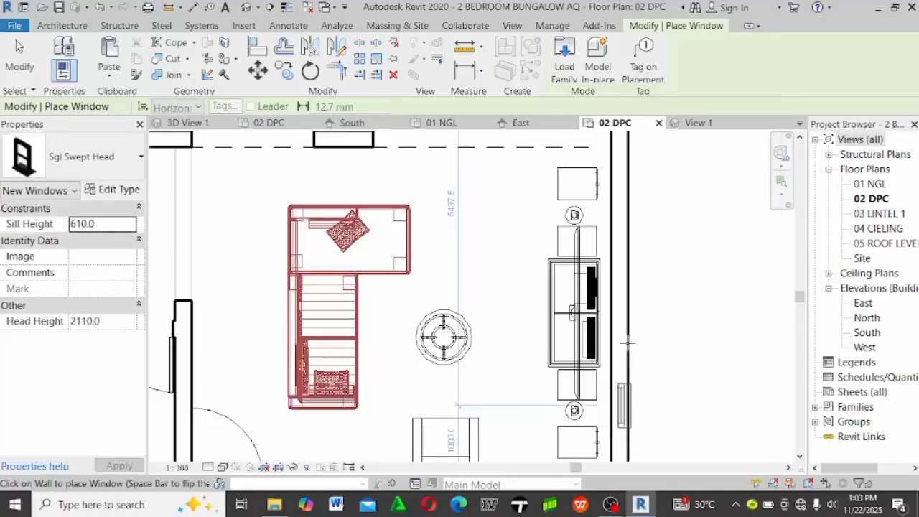
{"action": "scroll", "coordinate": [624, 410], "scroll_direction": "down", "scroll_amount": 1}
{"action": "scroll", "coordinate": [625, 409], "scroll_direction": "up", "scroll_amount": 1}
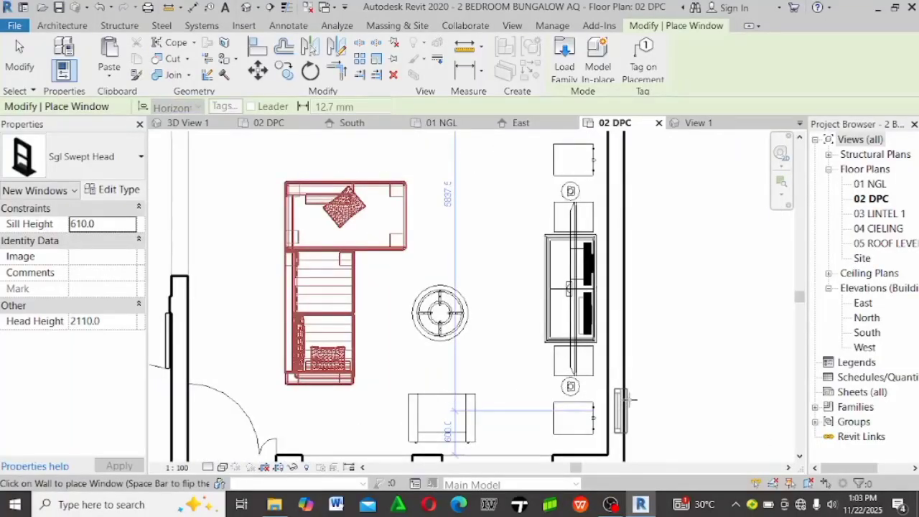
{"action": "left_click", "coordinate": [626, 400]}
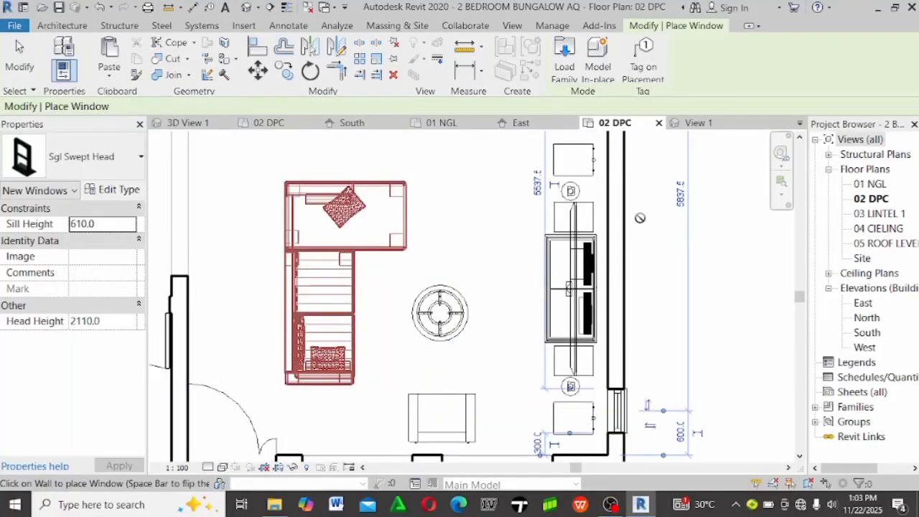
{"action": "left_click", "coordinate": [628, 182]}
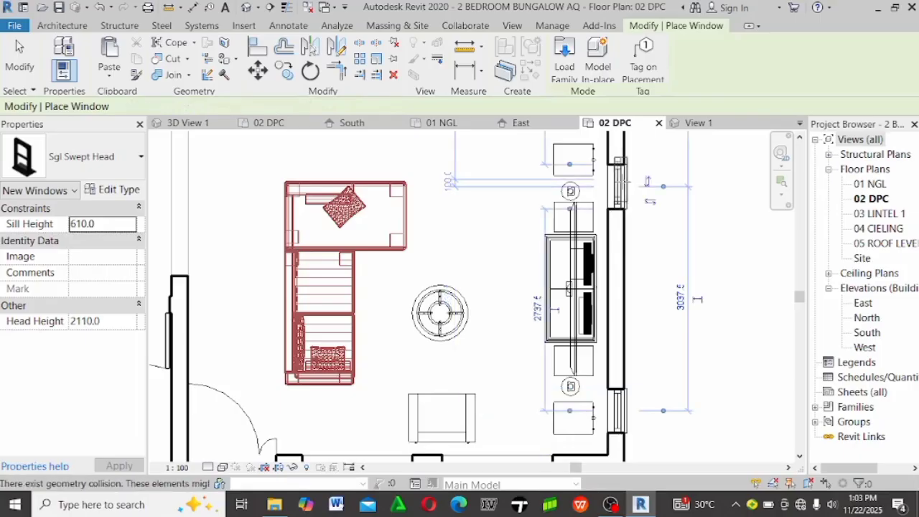
{"action": "scroll", "coordinate": [586, 203], "scroll_direction": "down", "scroll_amount": 4}
{"action": "key", "text": "Escape"}
{"action": "key", "text": "Escape"}
{"action": "scroll", "coordinate": [684, 295], "scroll_direction": "up", "scroll_amount": 3}
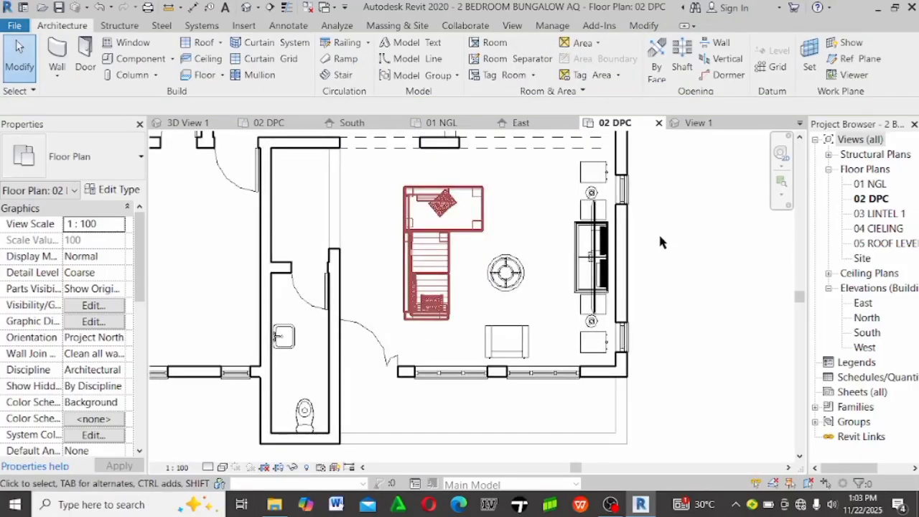
{"action": "scroll", "coordinate": [653, 269], "scroll_direction": "down", "scroll_amount": 3}
{"action": "scroll", "coordinate": [549, 146], "scroll_direction": "up", "scroll_amount": 2}
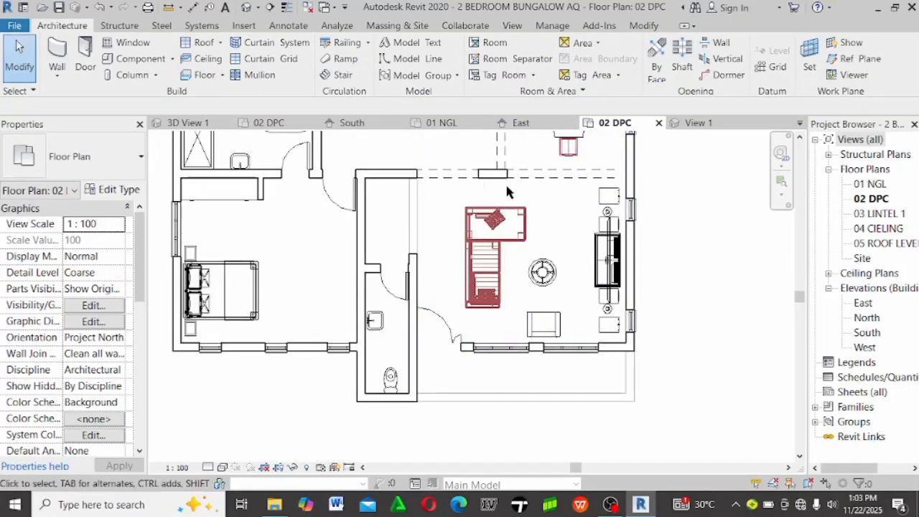
{"action": "scroll", "coordinate": [524, 208], "scroll_direction": "down", "scroll_amount": 2}
{"action": "scroll", "coordinate": [564, 201], "scroll_direction": "up", "scroll_amount": 1}
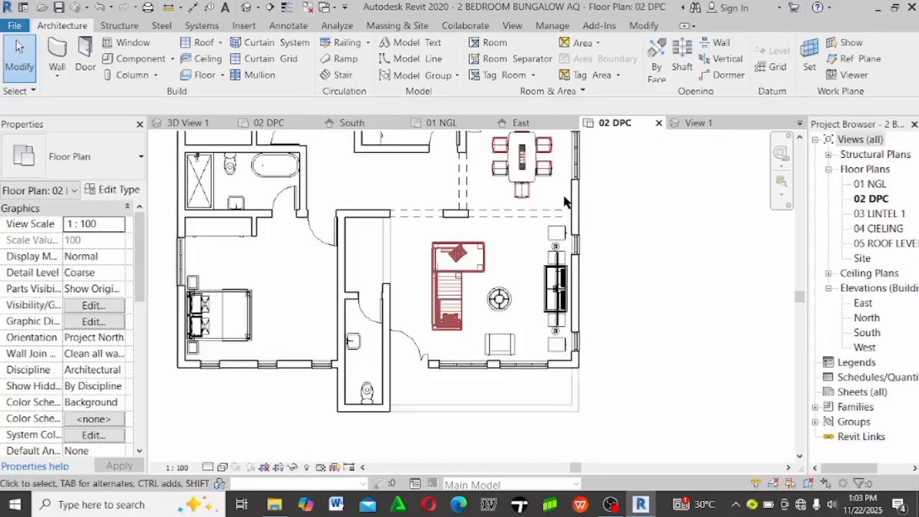
Nudge the middle Sgl Swept Head window in the lower bedroom's lower wall about 80 mm to the left
{"action": "scroll", "coordinate": [564, 202], "scroll_direction": "up", "scroll_amount": 2}
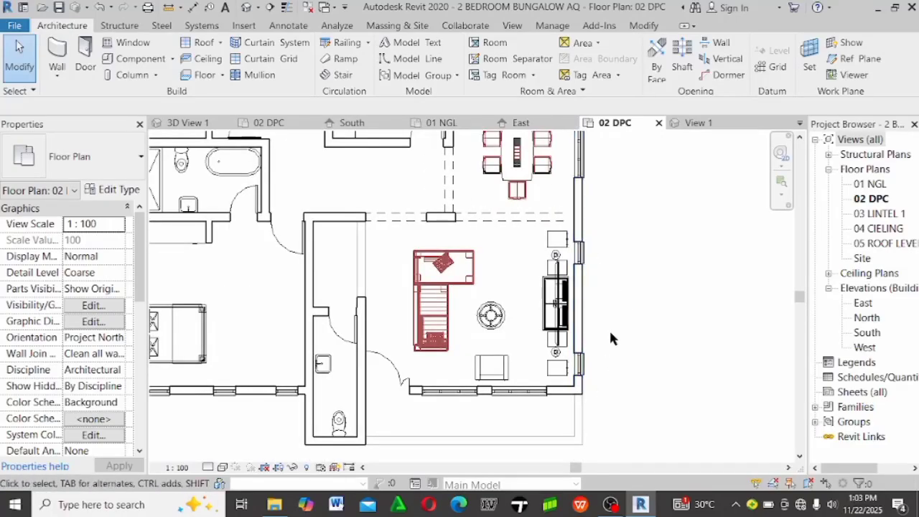
{"action": "scroll", "coordinate": [595, 337], "scroll_direction": "down", "scroll_amount": 2}
{"action": "scroll", "coordinate": [256, 392], "scroll_direction": "up", "scroll_amount": 3}
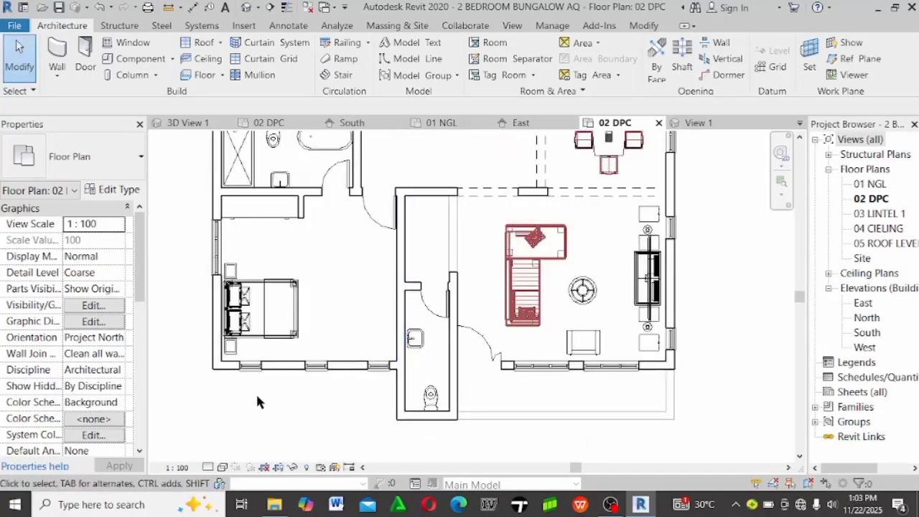
{"action": "scroll", "coordinate": [271, 373], "scroll_direction": "up", "scroll_amount": 1}
{"action": "left_click", "coordinate": [351, 343]}
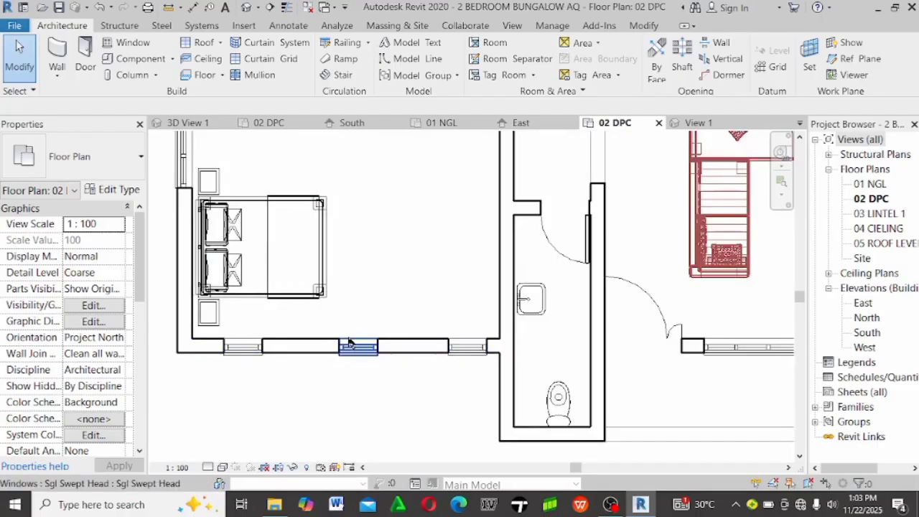
{"action": "scroll", "coordinate": [351, 343], "scroll_direction": "up", "scroll_amount": 1}
{"action": "key", "text": "Left"}
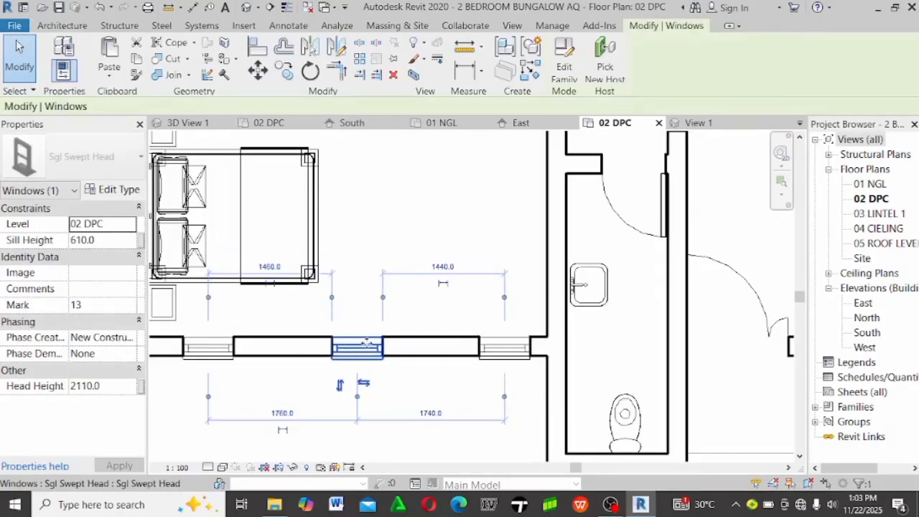
{"action": "left_click", "coordinate": [448, 199]}
{"action": "scroll", "coordinate": [493, 323], "scroll_direction": "down", "scroll_amount": 1}
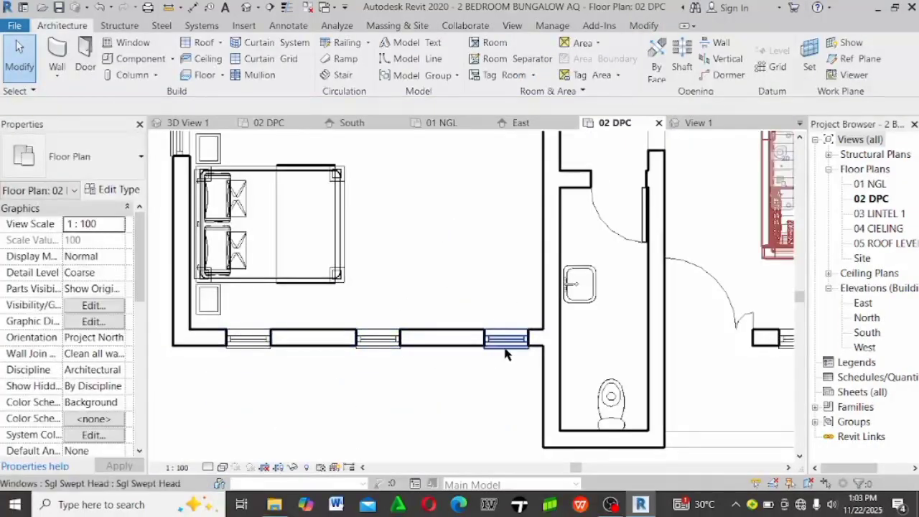
{"action": "left_click", "coordinate": [377, 354]}
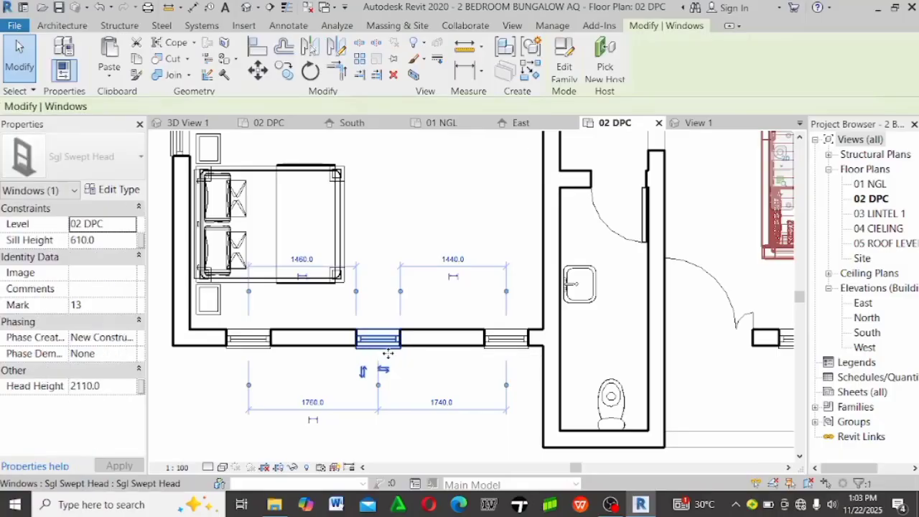
{"action": "key", "text": "Left"}
Nudge the rightmost window in the lower bedroom's lower wall left until it is centred 660 mm from the right wall
{"action": "left_click", "coordinate": [506, 340]}
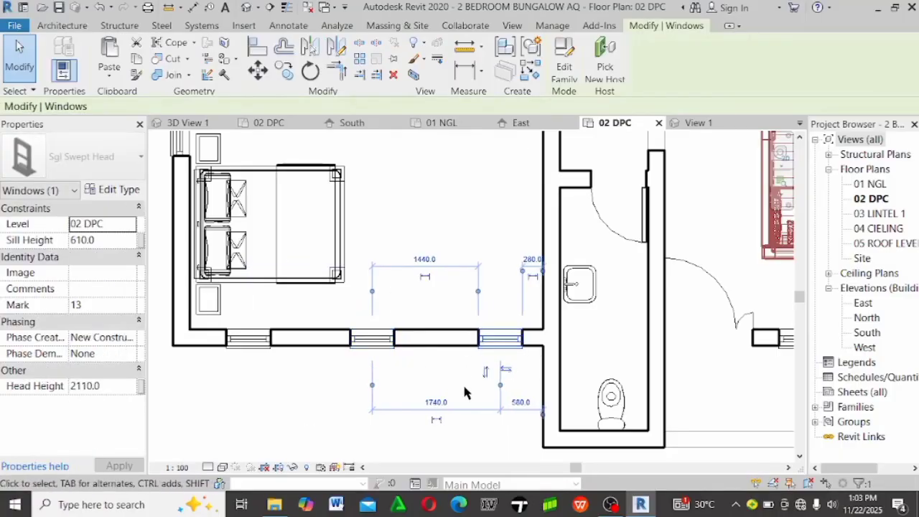
{"action": "key", "text": "Left"}
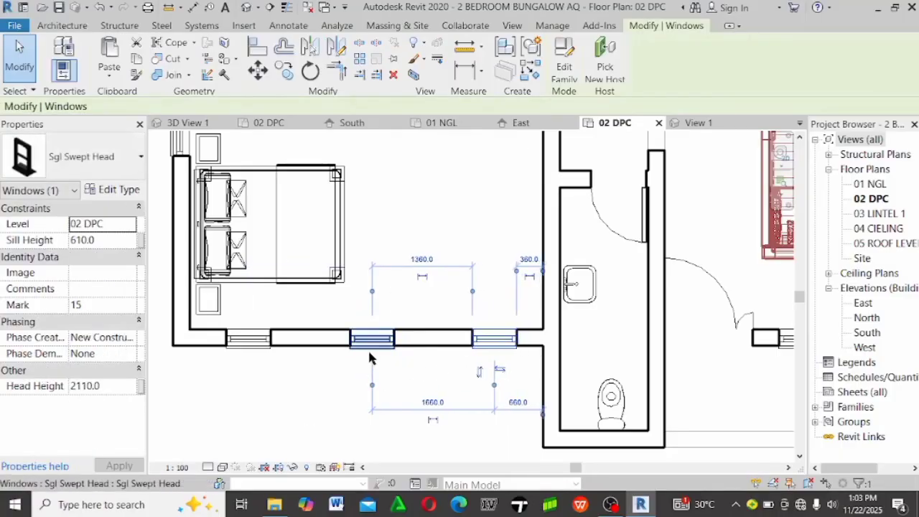
{"action": "scroll", "coordinate": [454, 316], "scroll_direction": "down", "scroll_amount": 2}
{"action": "key", "text": "Escape"}
{"action": "scroll", "coordinate": [493, 344], "scroll_direction": "up", "scroll_amount": 2}
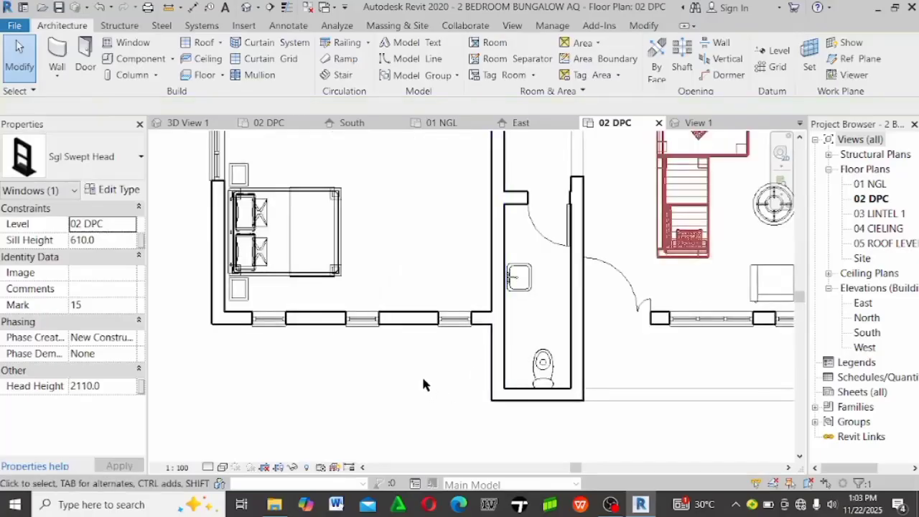
{"action": "left_click", "coordinate": [451, 320]}
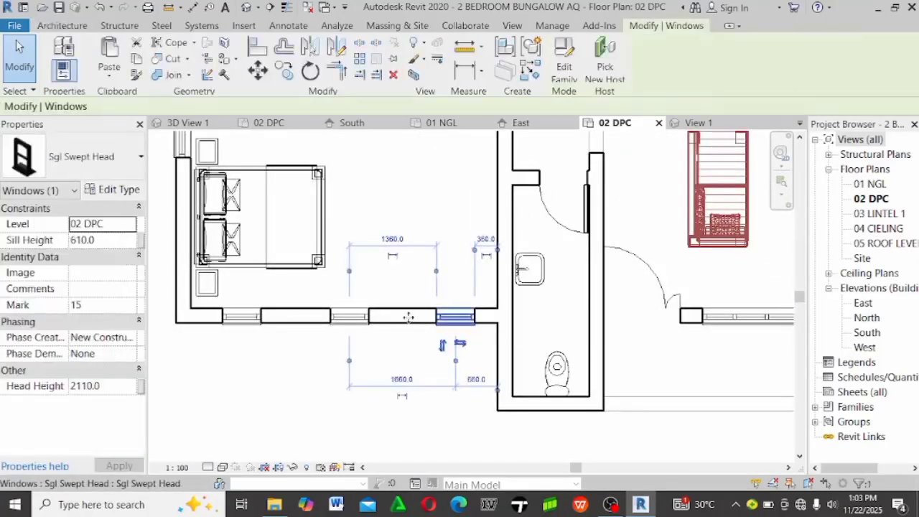
{"action": "key", "text": "Escape"}
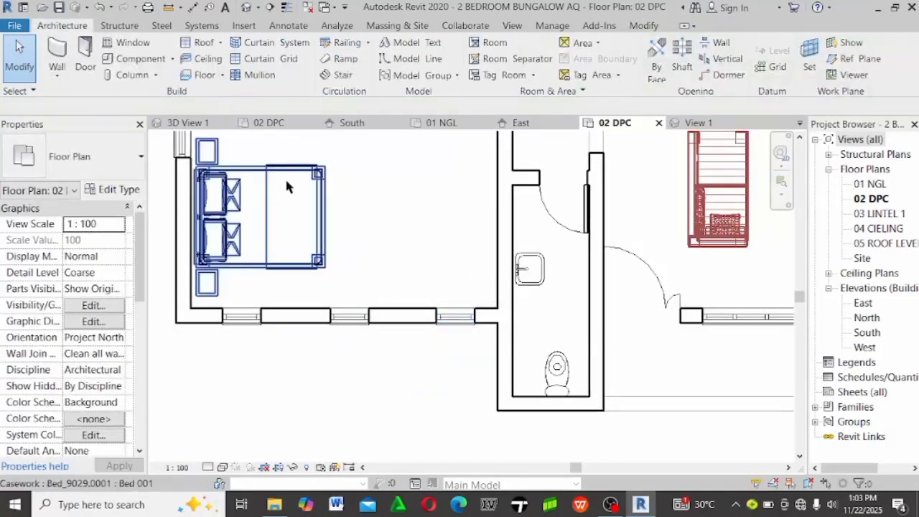
Copy the Sgl Swept Head toilet window from the right wall of the 4 BEDROOM DUPLEX 2 plan 02 DPC, and return to the bungalow's 02 DPC plan
{"action": "left_click", "coordinate": [264, 124]}
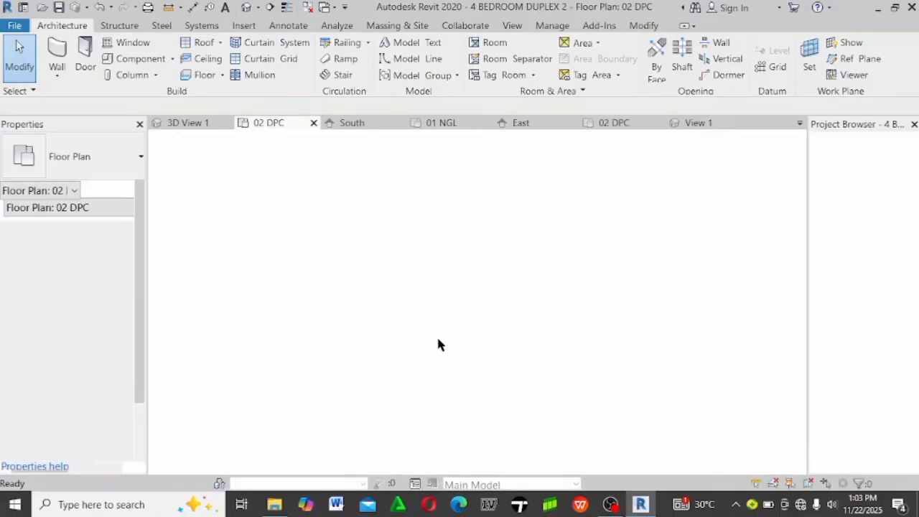
{"action": "scroll", "coordinate": [587, 349], "scroll_direction": "up", "scroll_amount": 5}
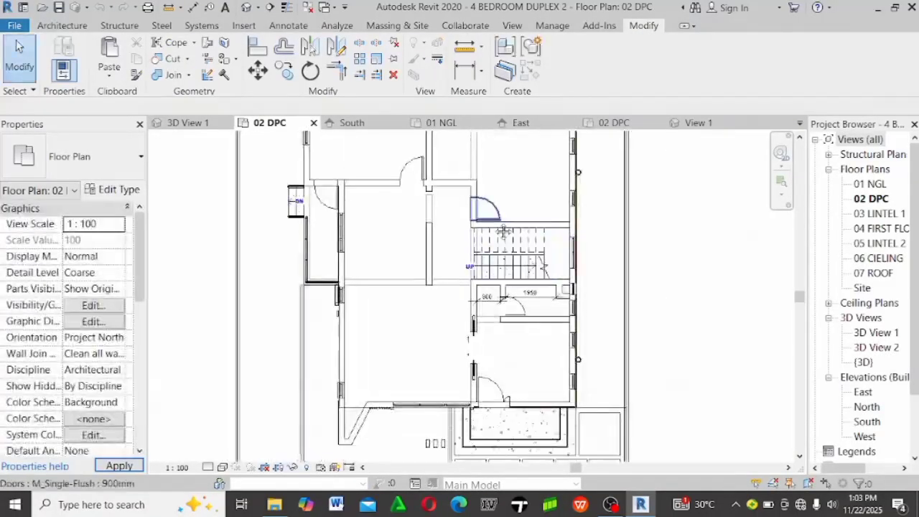
{"action": "scroll", "coordinate": [587, 350], "scroll_direction": "up", "scroll_amount": 3}
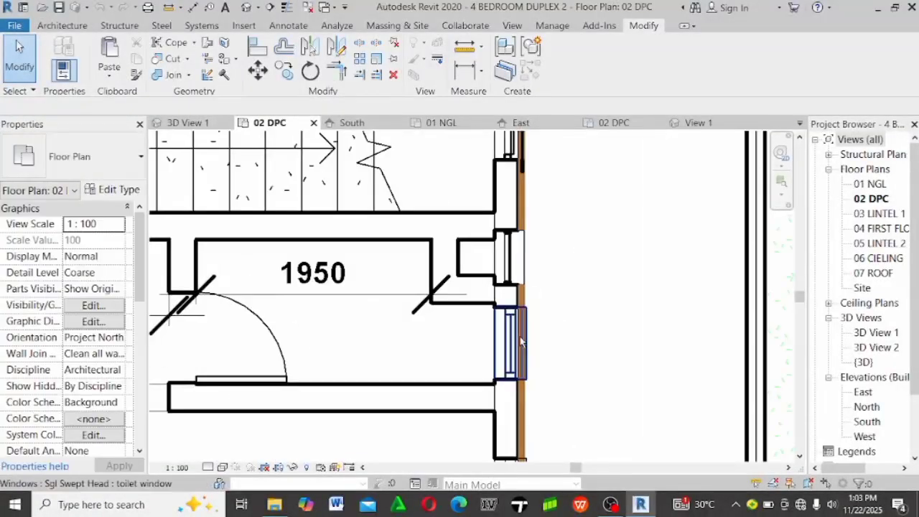
{"action": "left_click", "coordinate": [522, 342]}
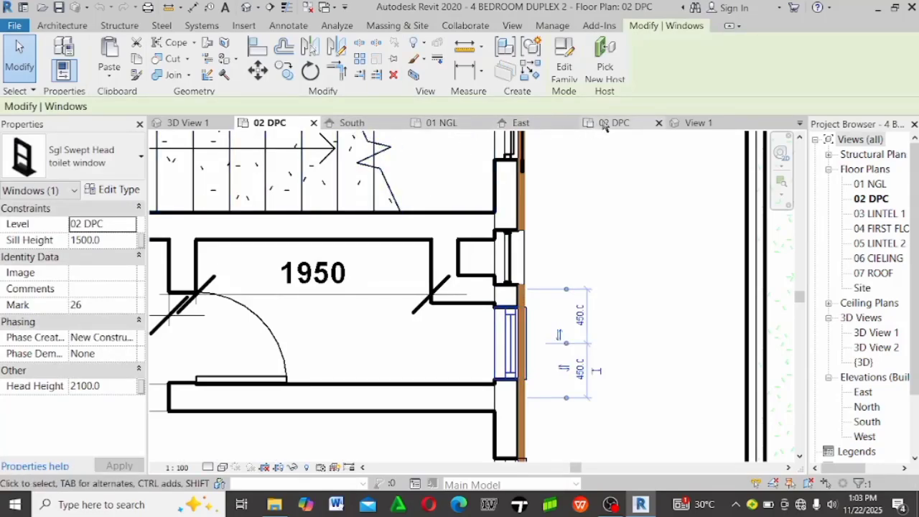
{"action": "left_click", "coordinate": [605, 124]}
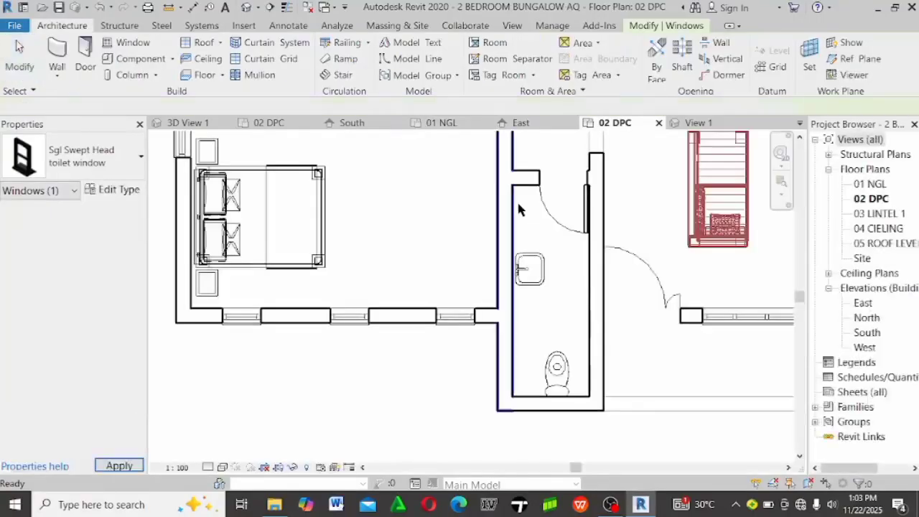
{"action": "left_click", "coordinate": [519, 209]}
{"action": "scroll", "coordinate": [518, 209], "scroll_direction": "down", "scroll_amount": 2}
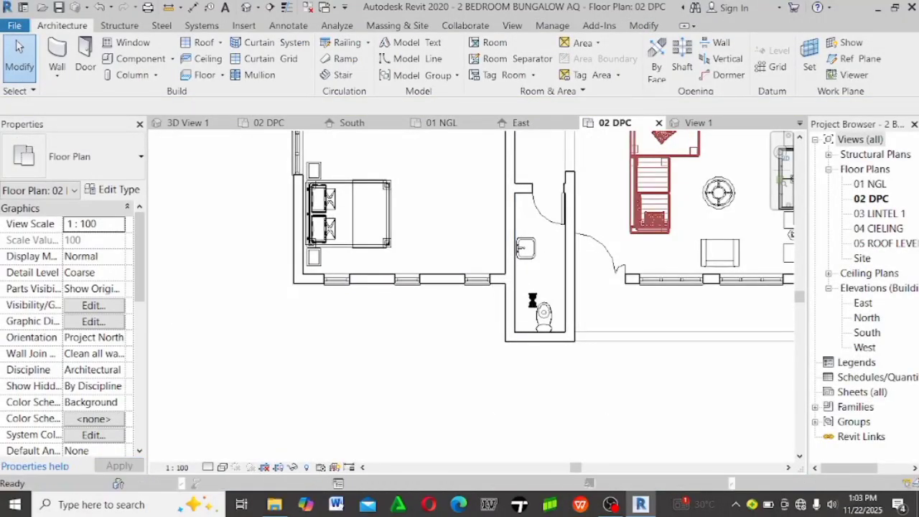
Place the Sgl Swept Head toilet window in the left wall of the lower toilet, centred 500 mm above its lower wall
{"action": "scroll", "coordinate": [533, 305], "scroll_direction": "up", "scroll_amount": 3}
{"action": "key", "text": "w"}
{"action": "key", "text": "n"}
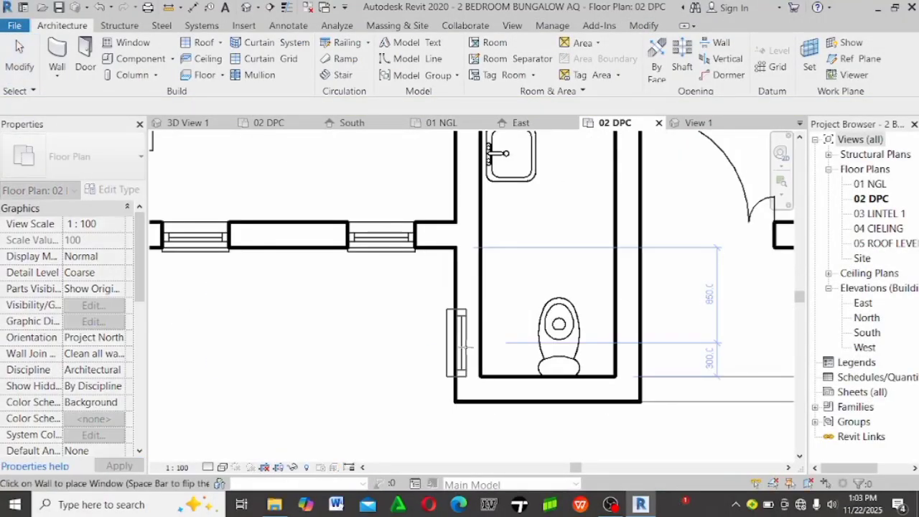
{"action": "left_click", "coordinate": [472, 324]}
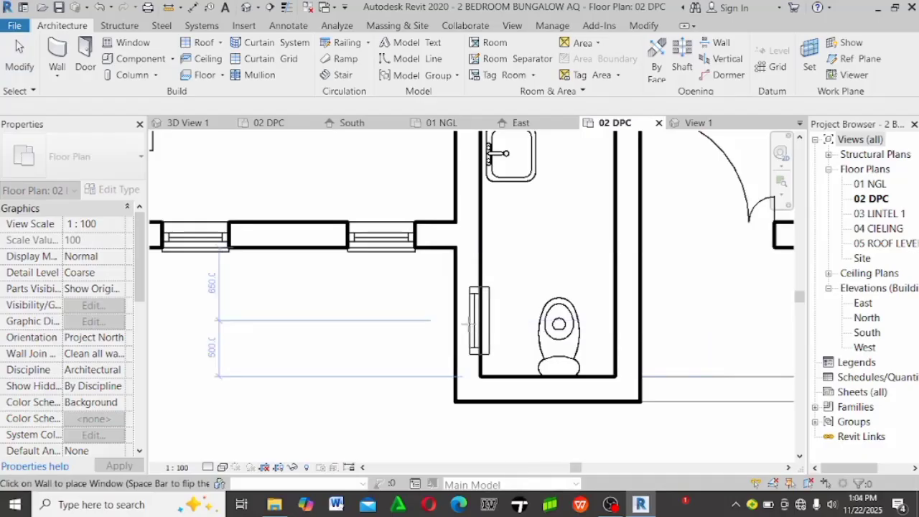
{"action": "key", "text": "Escape"}
{"action": "scroll", "coordinate": [602, 404], "scroll_direction": "down", "scroll_amount": 3}
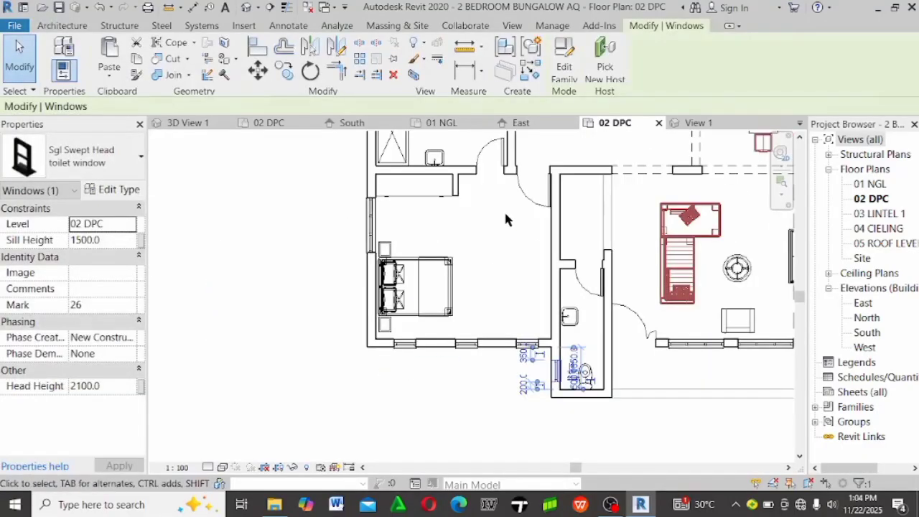
Place a similar toilet window in the left wall of the bathroom above the lower bedroom, centred 500 mm above the bathroom's lower wall
{"action": "scroll", "coordinate": [503, 209], "scroll_direction": "up", "scroll_amount": 1}
{"action": "scroll", "coordinate": [379, 309], "scroll_direction": "up", "scroll_amount": 3}
{"action": "scroll", "coordinate": [379, 309], "scroll_direction": "down", "scroll_amount": 3}
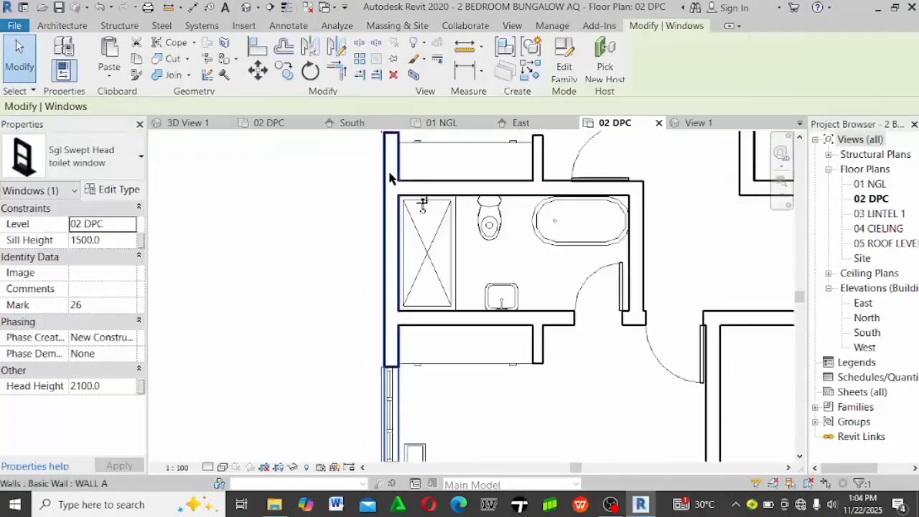
{"action": "key", "text": "c"}
{"action": "key", "text": "s"}
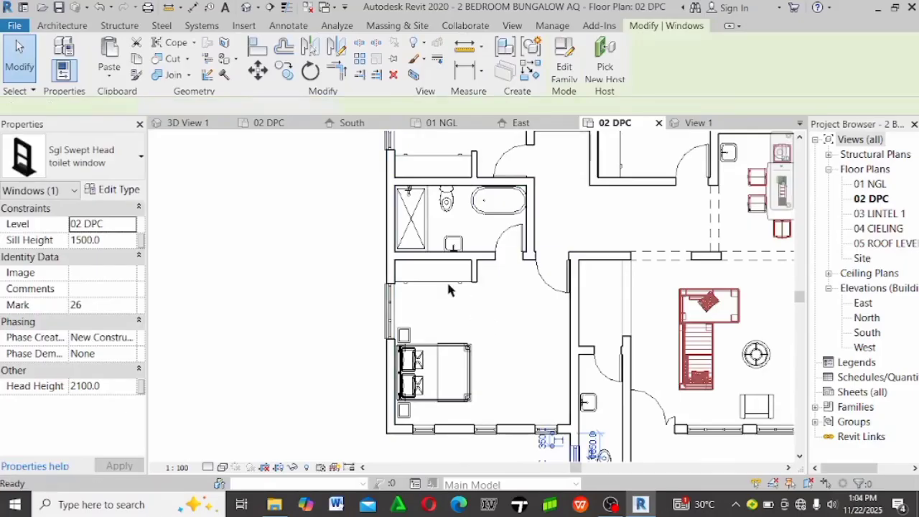
{"action": "scroll", "coordinate": [447, 229], "scroll_direction": "up", "scroll_amount": 4}
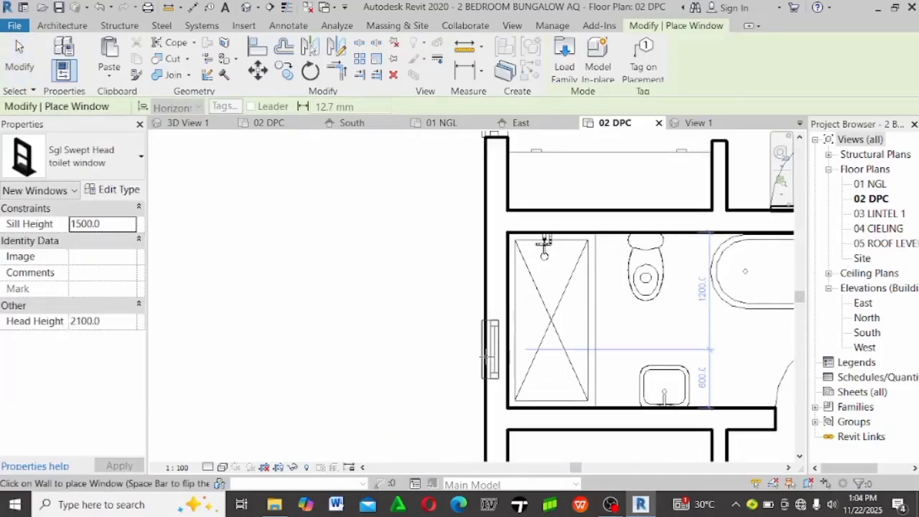
{"action": "left_click", "coordinate": [490, 358]}
{"action": "scroll", "coordinate": [374, 316], "scroll_direction": "down", "scroll_amount": 2}
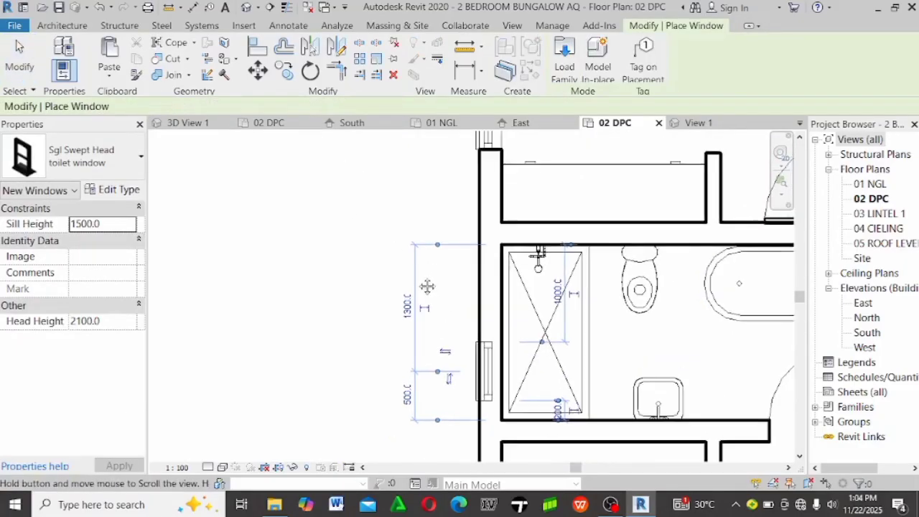
Place another toilet window in the upper wall of the bathroom beside the upper bedroom, centred 600 mm from its left wall
{"action": "middle_click_drag", "start_coordinate": [366, 314], "coordinate": [549, 301]}
{"action": "scroll", "coordinate": [550, 301], "scroll_direction": "up", "scroll_amount": 2}
{"action": "left_click", "coordinate": [550, 306]}
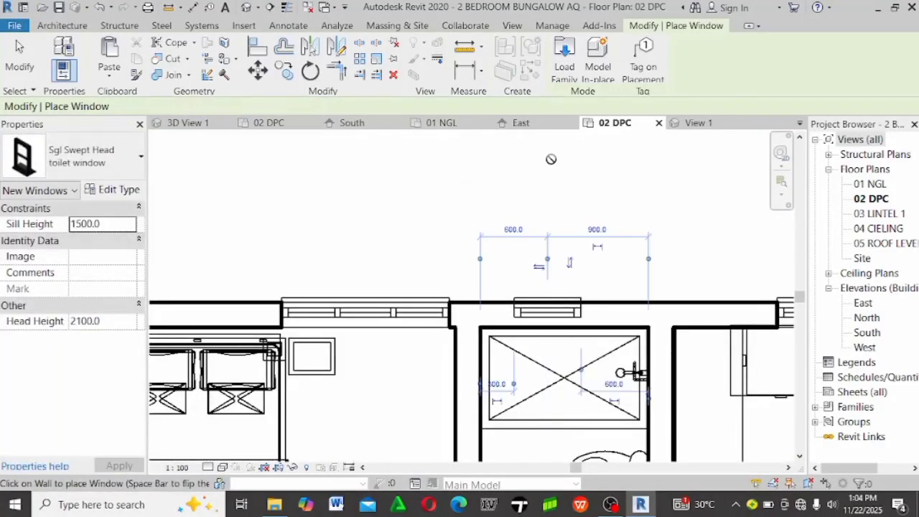
{"action": "scroll", "coordinate": [552, 156], "scroll_direction": "down", "scroll_amount": 2}
{"action": "key", "text": "Escape"}
{"action": "key", "text": "Escape"}
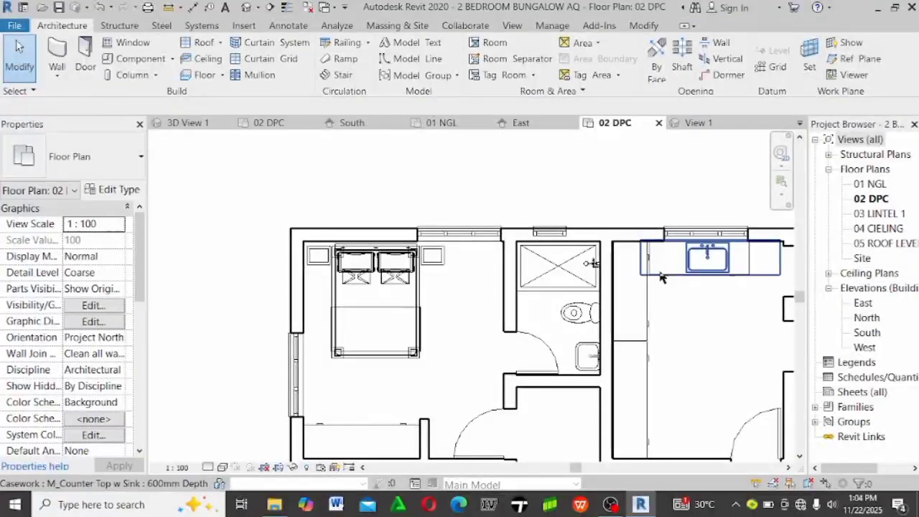
Select all Tpl Casement windows visible in the view and set their sill height to 900 mm
{"action": "scroll", "coordinate": [601, 219], "scroll_direction": "up", "scroll_amount": 2}
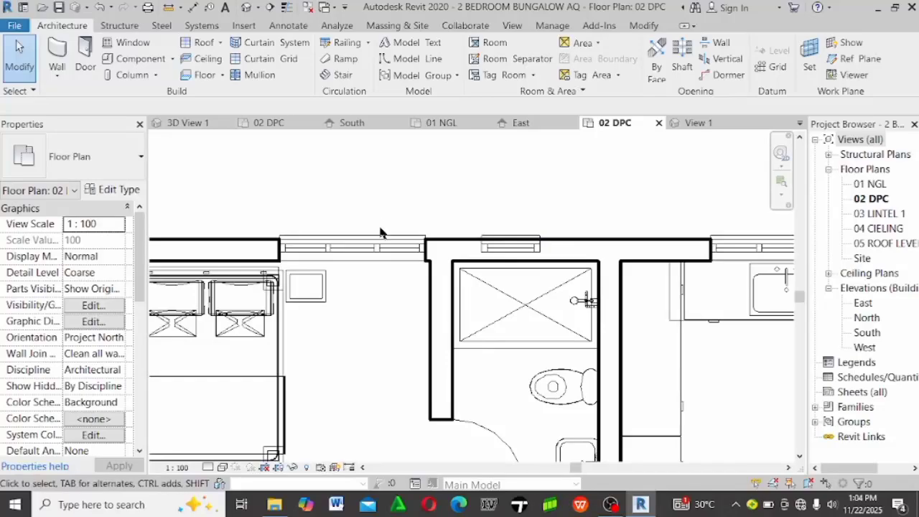
{"action": "left_click", "coordinate": [381, 244]}
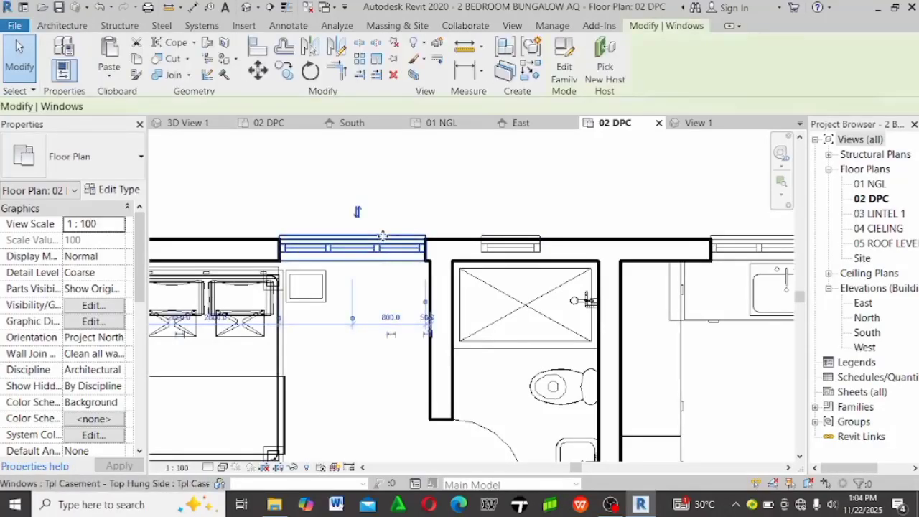
{"action": "right_click", "coordinate": [402, 171]}
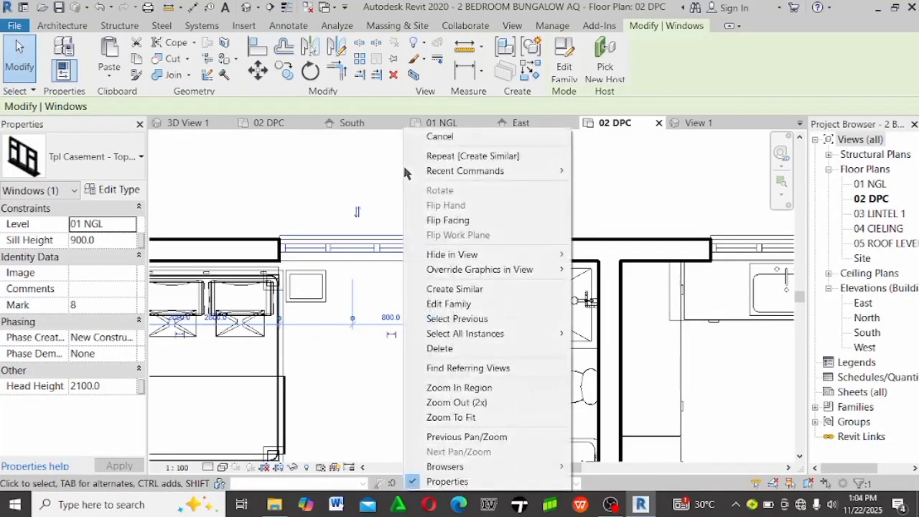
{"action": "mouse_move", "coordinate": [480, 344]}
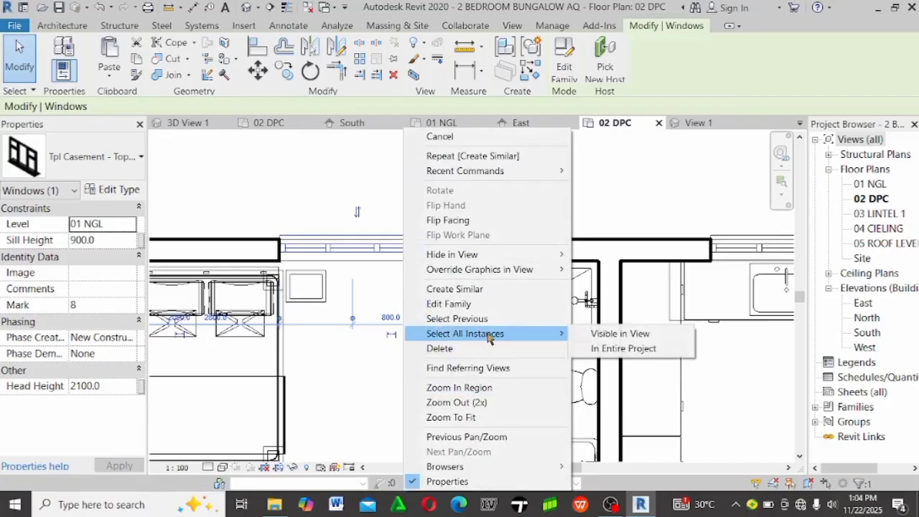
{"action": "left_click", "coordinate": [616, 334]}
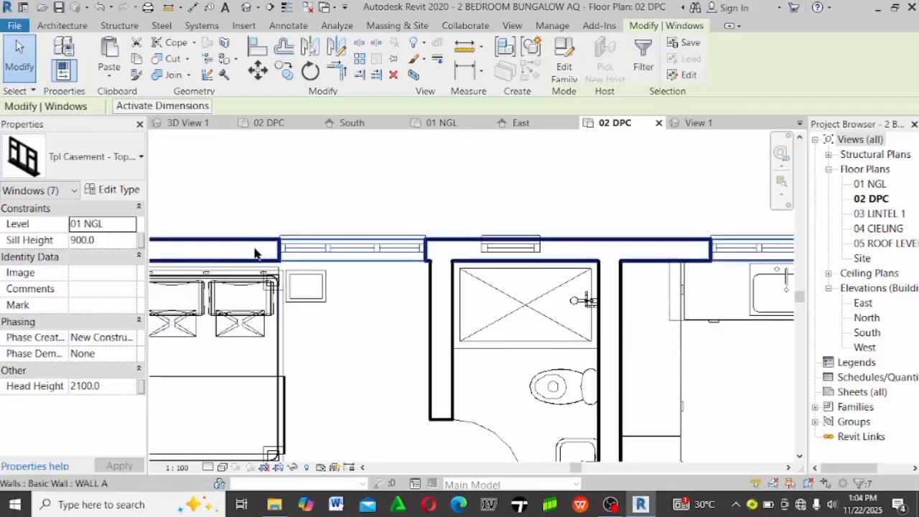
{"action": "left_click", "coordinate": [114, 239]}
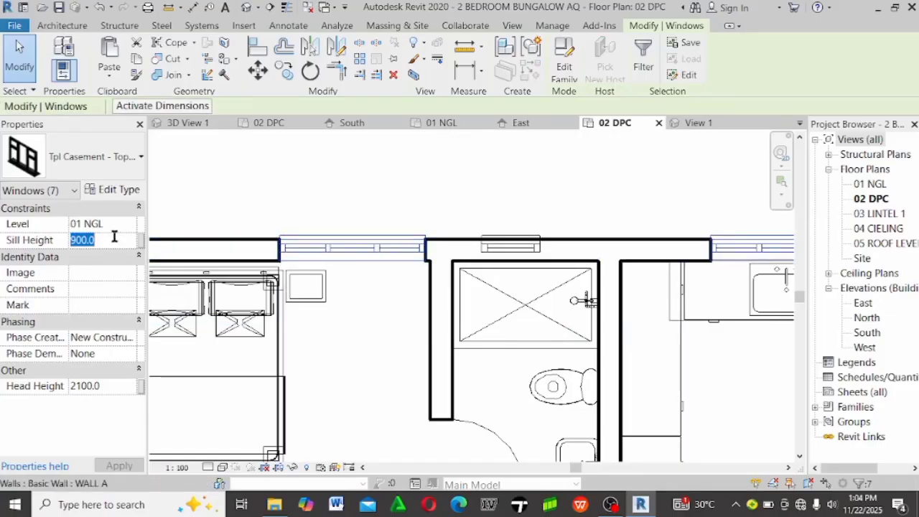
{"action": "type", "text": "90"}
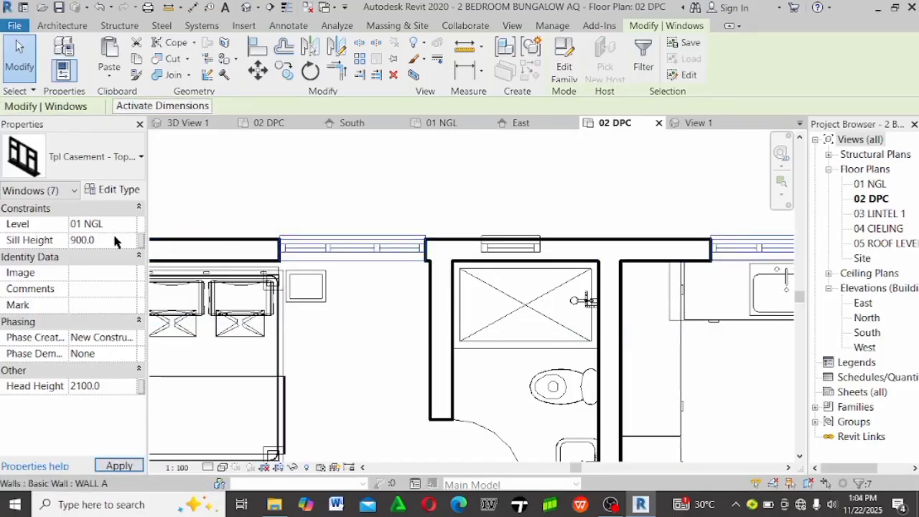
{"action": "left_click", "coordinate": [292, 179]}
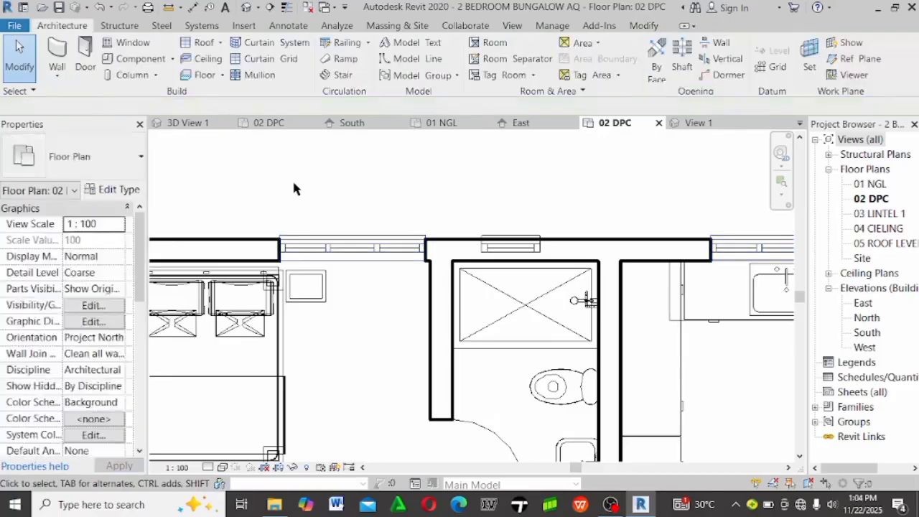
{"action": "scroll", "coordinate": [439, 205], "scroll_direction": "down", "scroll_amount": 1}
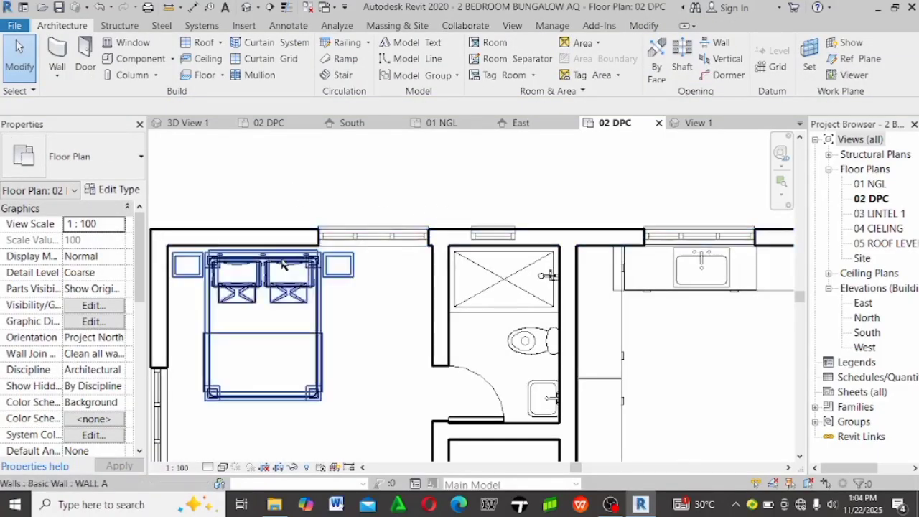
Select all Sgl Swept Head toilet windows visible in the view and set their sill height to 1500 mm
{"action": "scroll", "coordinate": [420, 185], "scroll_direction": "down", "scroll_amount": 2}
{"action": "scroll", "coordinate": [427, 183], "scroll_direction": "up", "scroll_amount": 2}
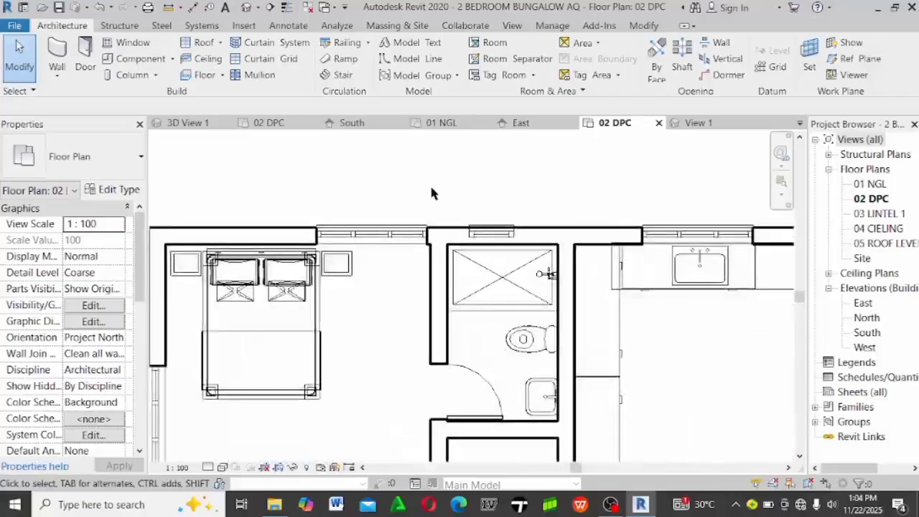
{"action": "scroll", "coordinate": [431, 183], "scroll_direction": "down", "scroll_amount": 2}
{"action": "scroll", "coordinate": [530, 211], "scroll_direction": "up", "scroll_amount": 3}
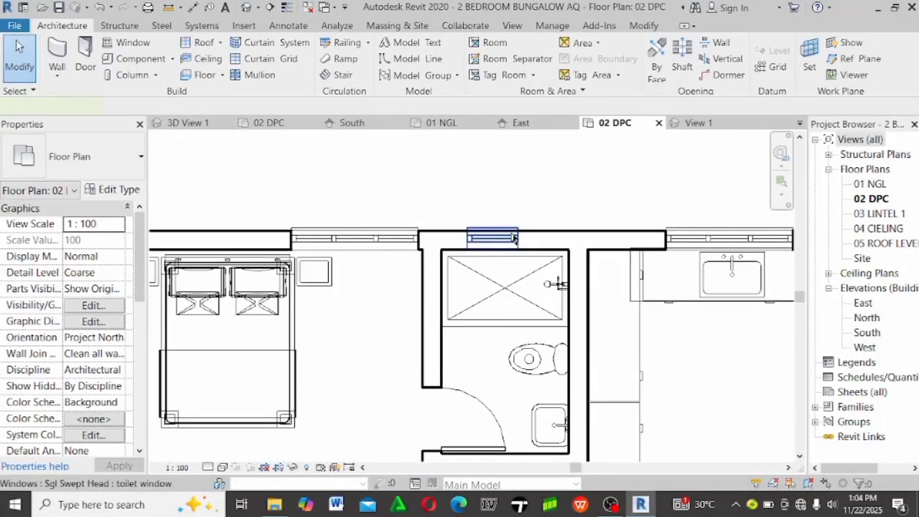
{"action": "left_click", "coordinate": [514, 239]}
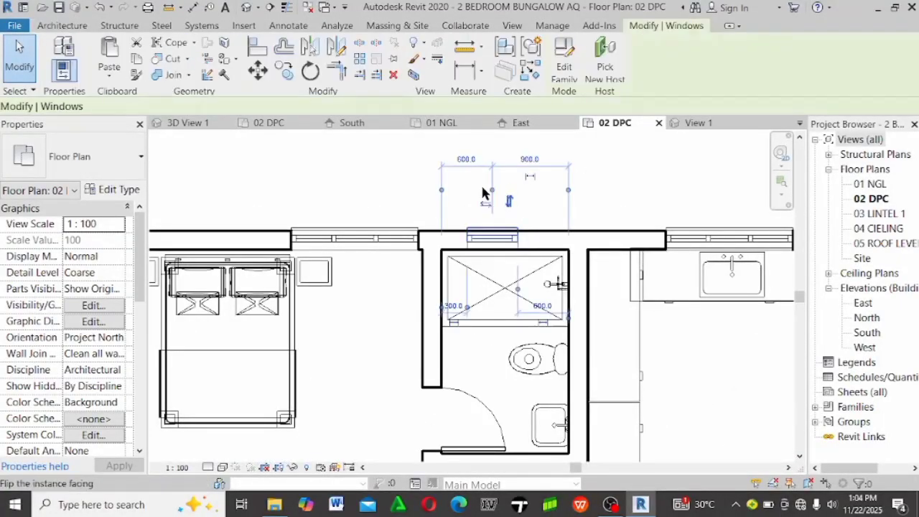
{"action": "right_click", "coordinate": [322, 183]}
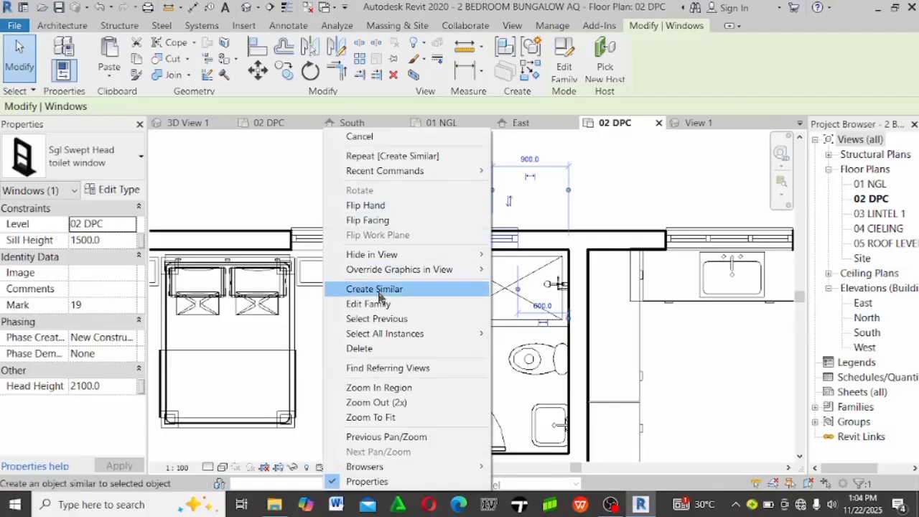
{"action": "mouse_move", "coordinate": [438, 335]}
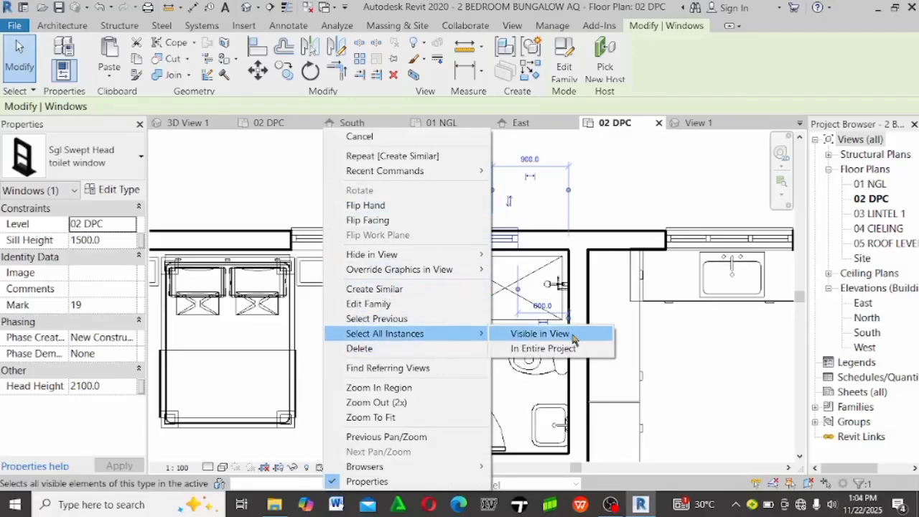
{"action": "left_click", "coordinate": [535, 335]}
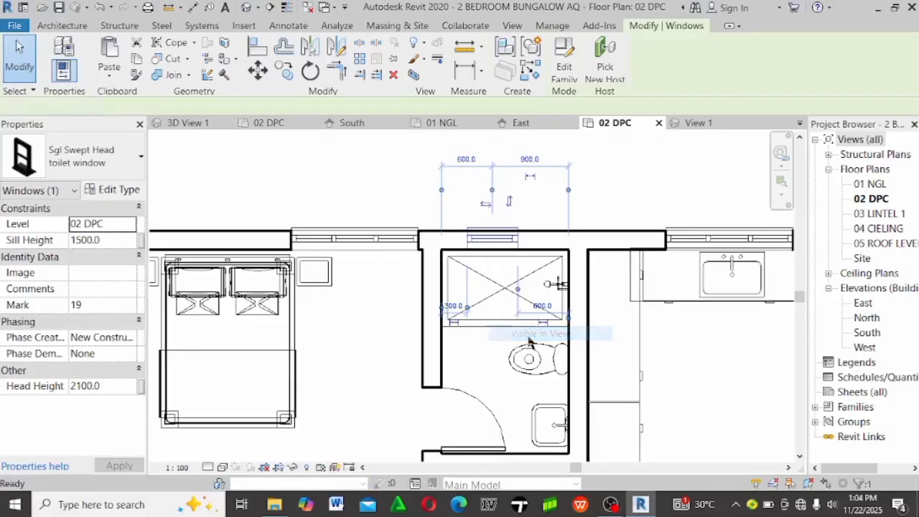
{"action": "left_click", "coordinate": [123, 240]}
{"action": "type", "text": "15"}
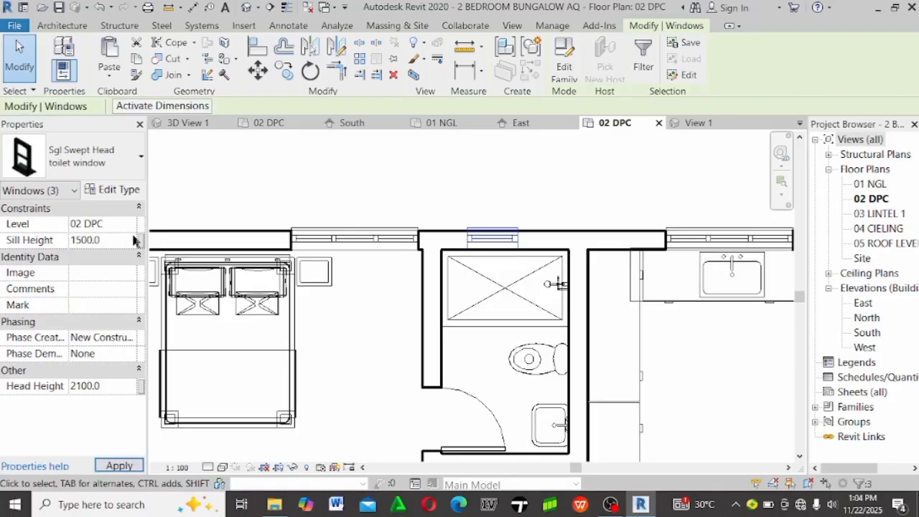
{"action": "left_click", "coordinate": [317, 167]}
Select all standard Sgl Swept Head windows visible in the view and set their sill height to 600 mm
{"action": "scroll", "coordinate": [397, 166], "scroll_direction": "down", "scroll_amount": 5}
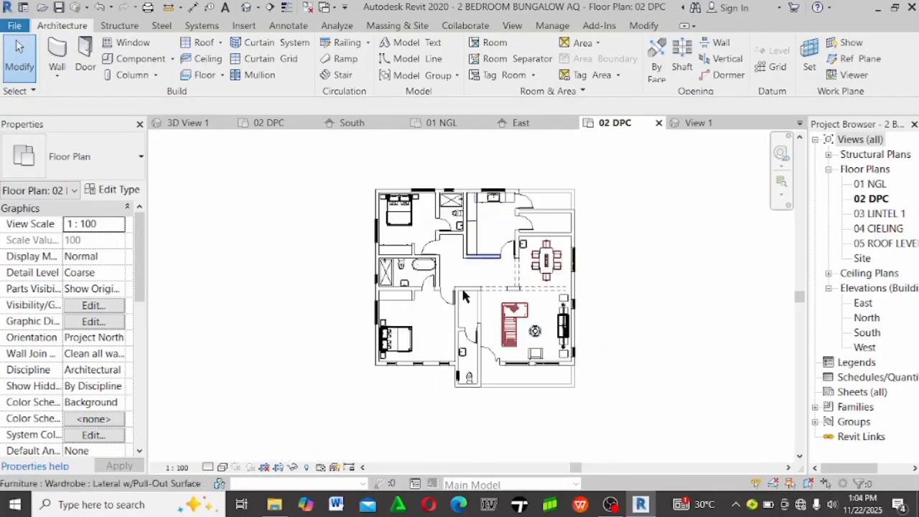
{"action": "scroll", "coordinate": [422, 366], "scroll_direction": "up", "scroll_amount": 5}
{"action": "left_click", "coordinate": [442, 362]}
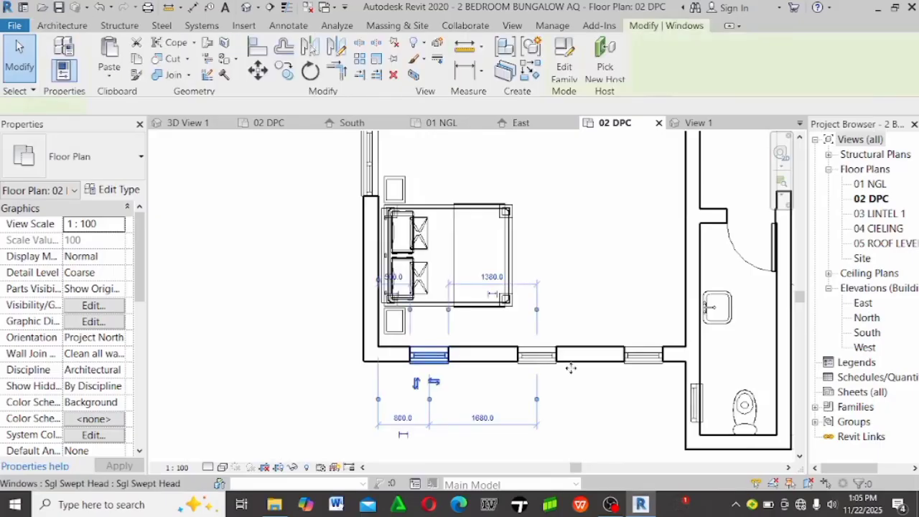
{"action": "right_click", "coordinate": [347, 380]}
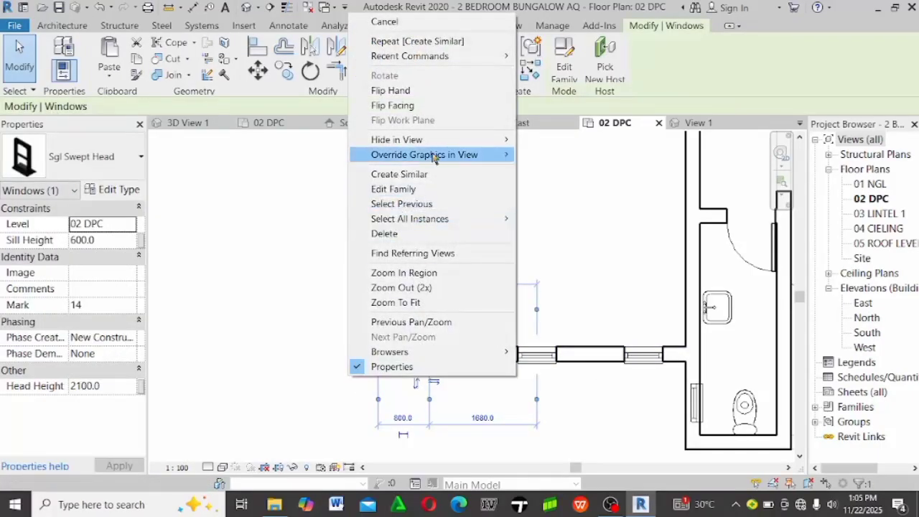
{"action": "mouse_move", "coordinate": [446, 224]}
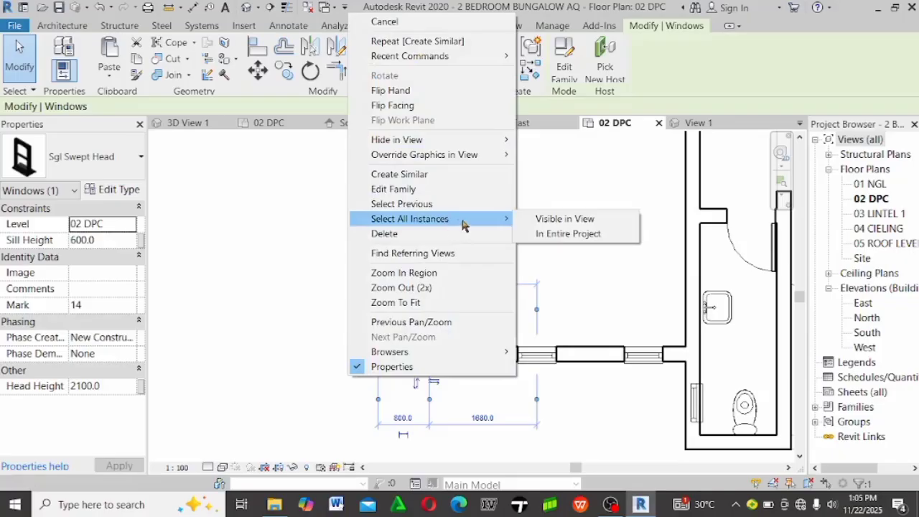
{"action": "left_click", "coordinate": [552, 220]}
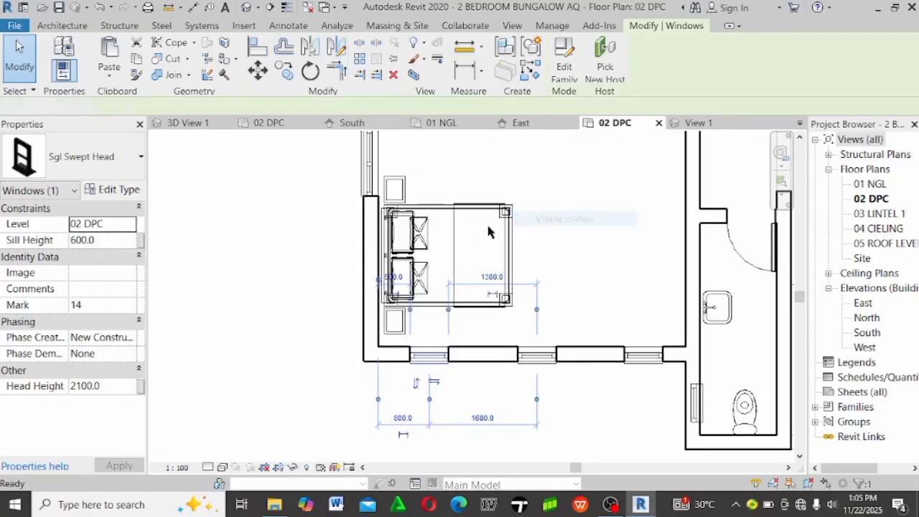
{"action": "left_click", "coordinate": [112, 243]}
{"action": "type", "text": "600"}
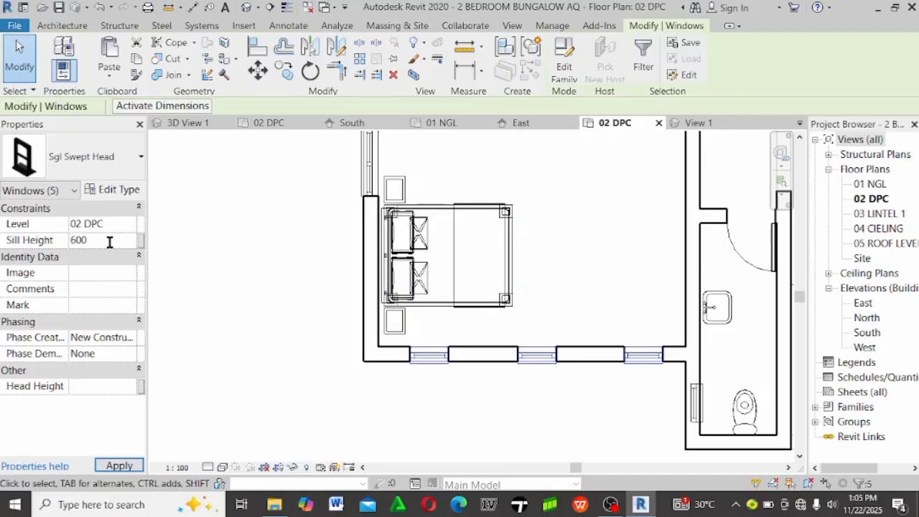
{"action": "key", "text": "Return"}
{"action": "key", "text": "w"}
{"action": "key", "text": "n"}
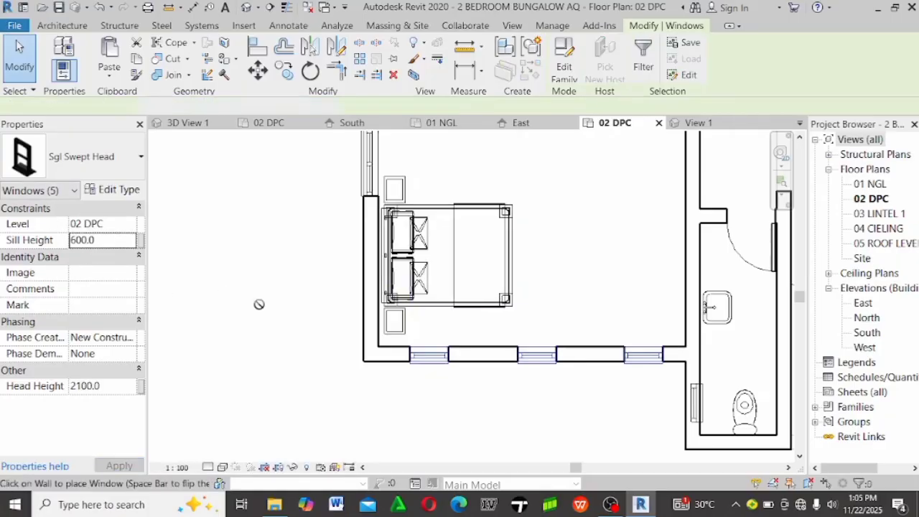
{"action": "key", "text": "Escape"}
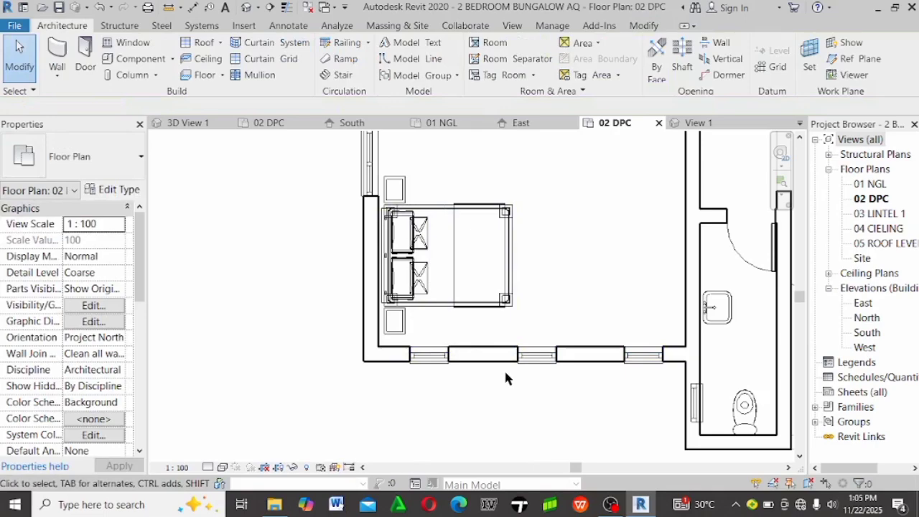
{"action": "left_click", "coordinate": [652, 367]}
{"action": "scroll", "coordinate": [643, 362], "scroll_direction": "up", "scroll_amount": 3}
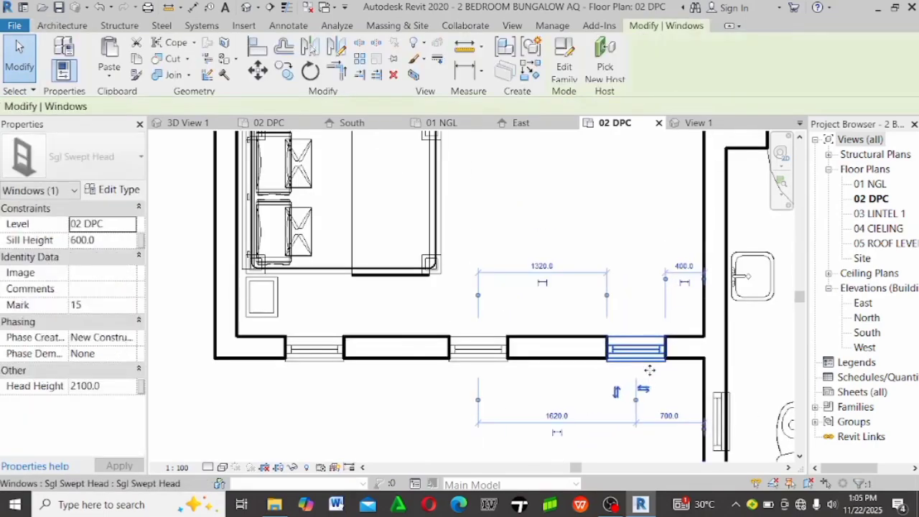
{"action": "left_click", "coordinate": [603, 194]}
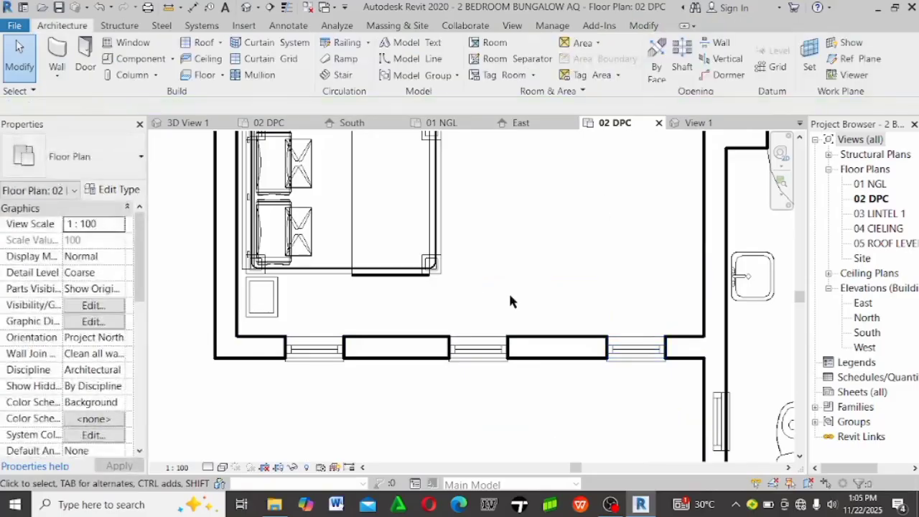
Flip the facing of the toilet window in the left wall of the lower toilet
{"action": "scroll", "coordinate": [509, 291], "scroll_direction": "down", "scroll_amount": 3}
{"action": "scroll", "coordinate": [704, 388], "scroll_direction": "up", "scroll_amount": 5}
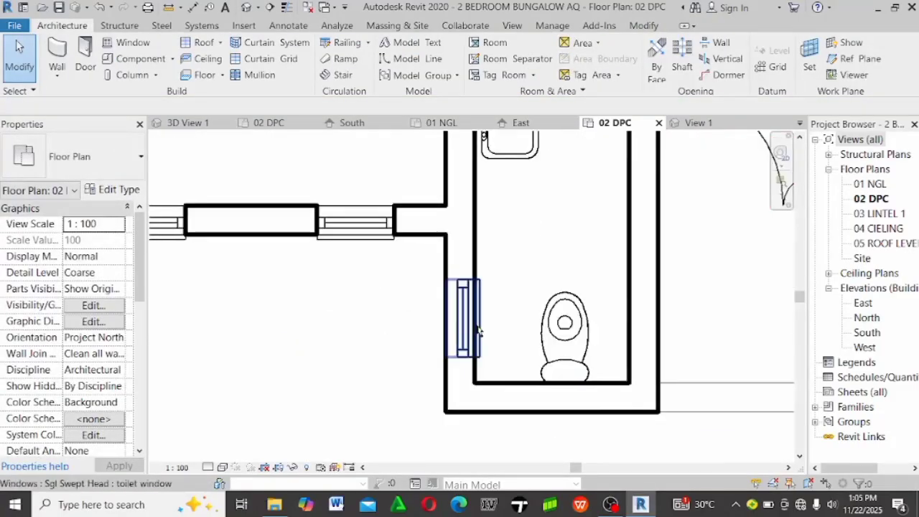
{"action": "left_click", "coordinate": [479, 280]}
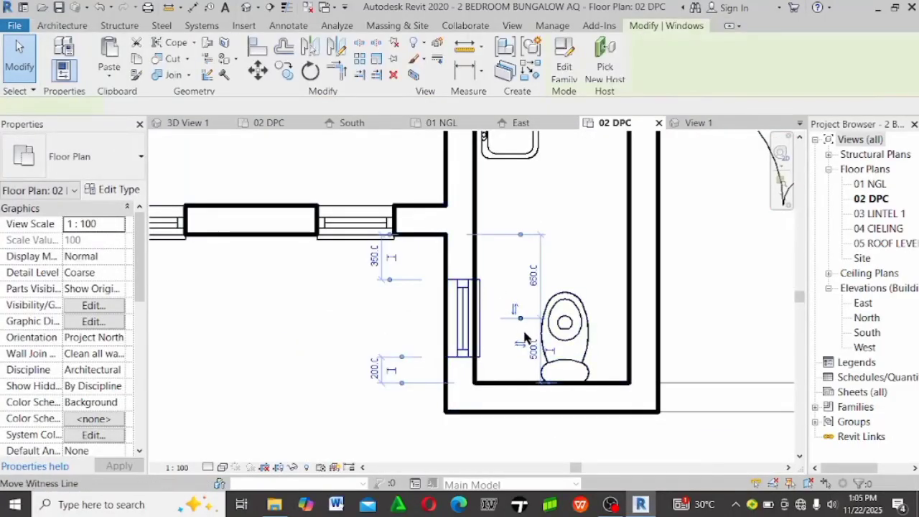
{"action": "scroll", "coordinate": [519, 325], "scroll_direction": "up", "scroll_amount": 2}
{"action": "left_click", "coordinate": [518, 356]}
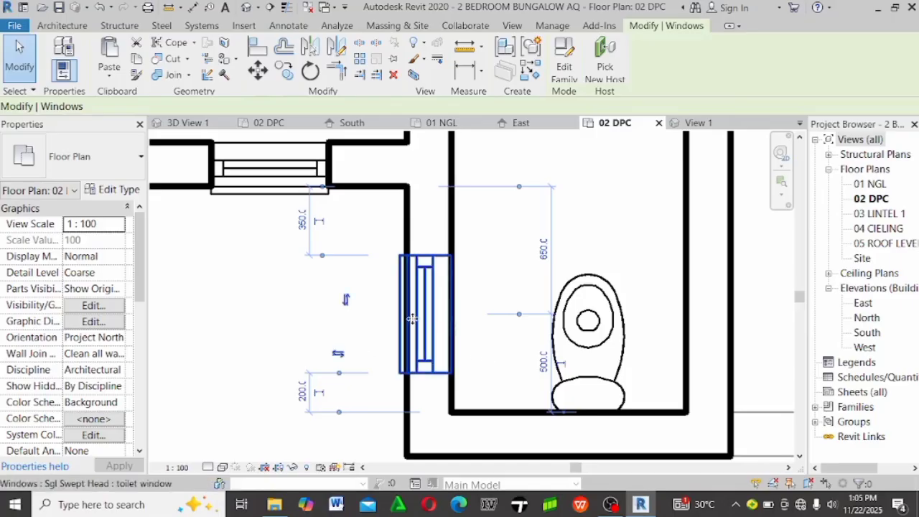
{"action": "left_click", "coordinate": [272, 300]}
Set the cut plane offset in the floor plan's view range to 1600 mm
{"action": "scroll", "coordinate": [287, 323], "scroll_direction": "down", "scroll_amount": 3}
{"action": "scroll", "coordinate": [391, 362], "scroll_direction": "up", "scroll_amount": 2}
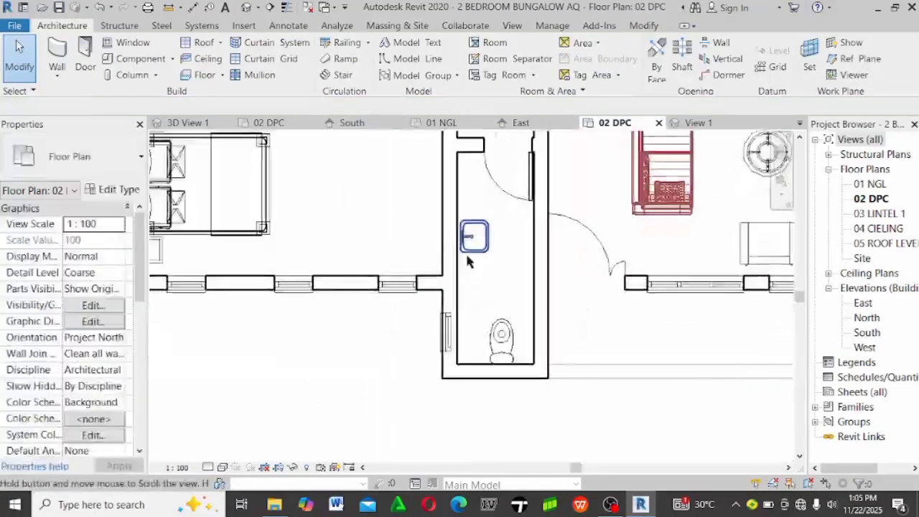
{"action": "scroll", "coordinate": [473, 357], "scroll_direction": "up", "scroll_amount": 2}
{"action": "scroll", "coordinate": [399, 295], "scroll_direction": "up", "scroll_amount": 2}
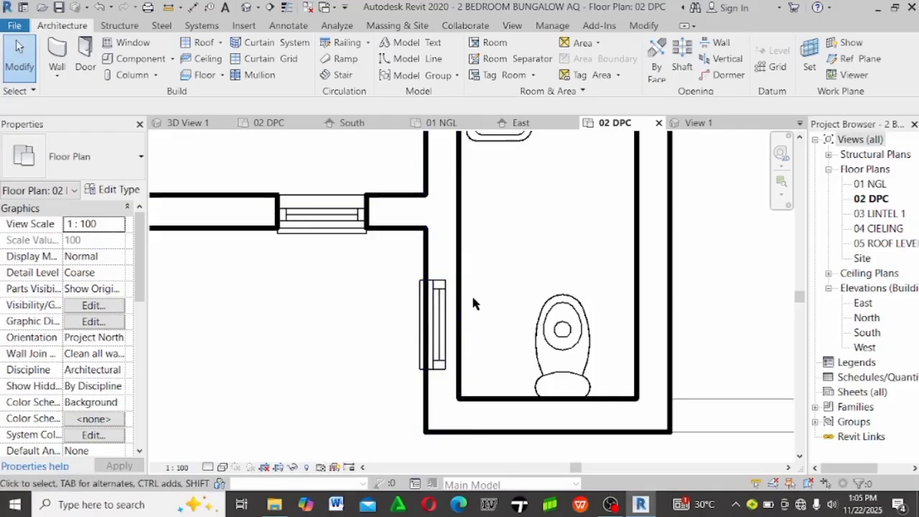
{"action": "scroll", "coordinate": [441, 327], "scroll_direction": "down", "scroll_amount": 2}
{"action": "scroll", "coordinate": [441, 327], "scroll_direction": "up", "scroll_amount": 2}
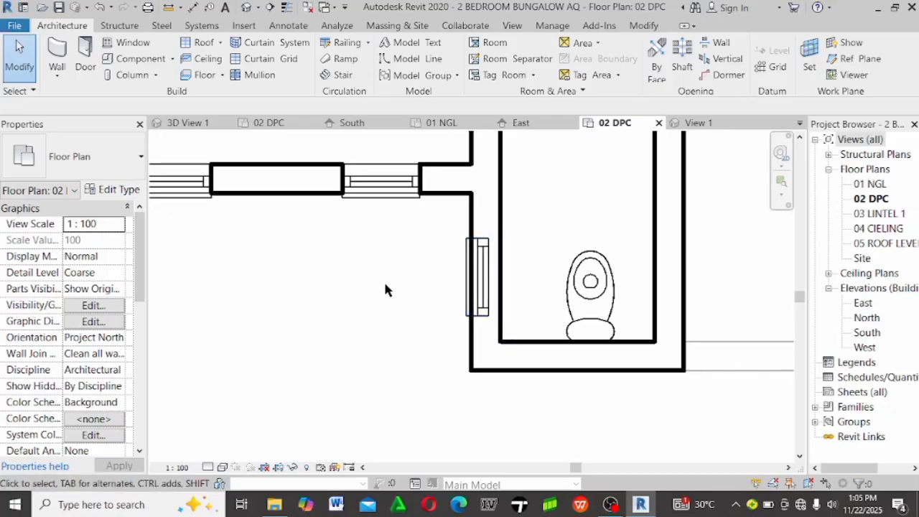
{"action": "key", "text": "v"}
{"action": "key", "text": "r"}
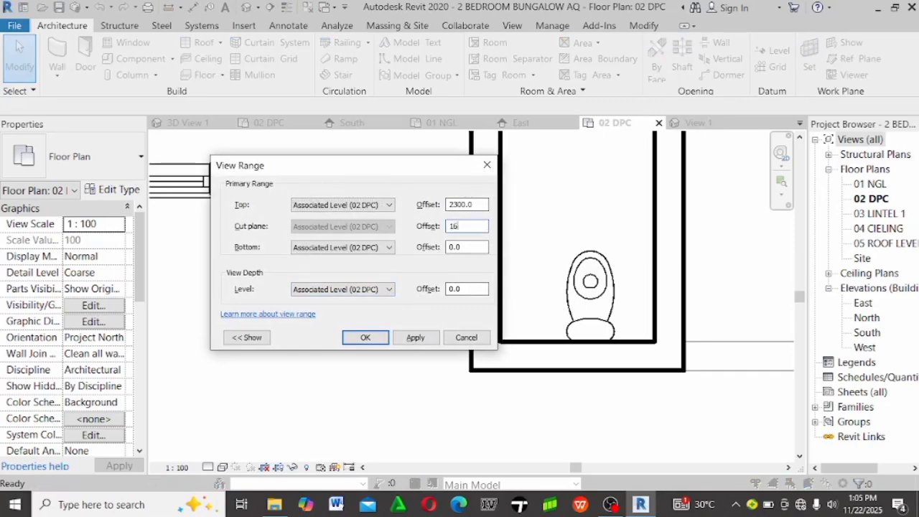
{"action": "type", "text": "1600"}
{"action": "key", "text": "Return"}
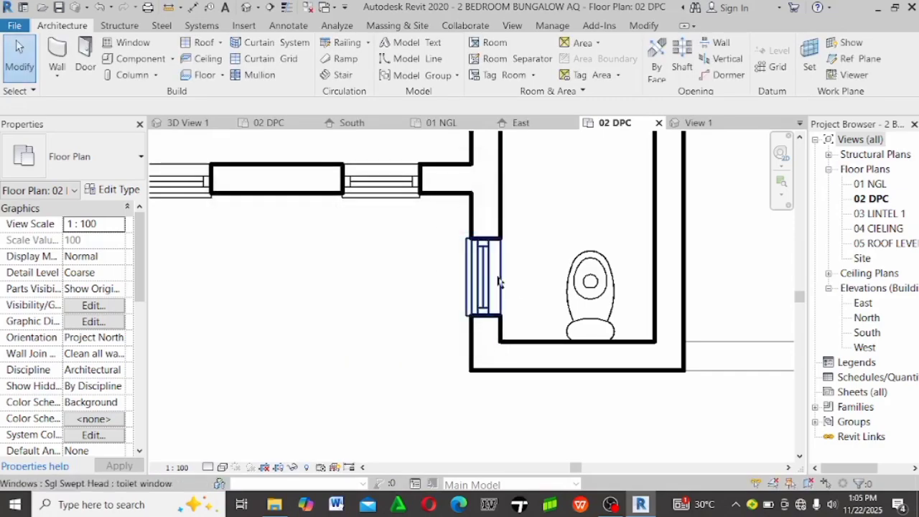
Open the East elevation and examine the levels and sill heights of the swept-head and casement windows
{"action": "scroll", "coordinate": [494, 274], "scroll_direction": "down", "scroll_amount": 2}
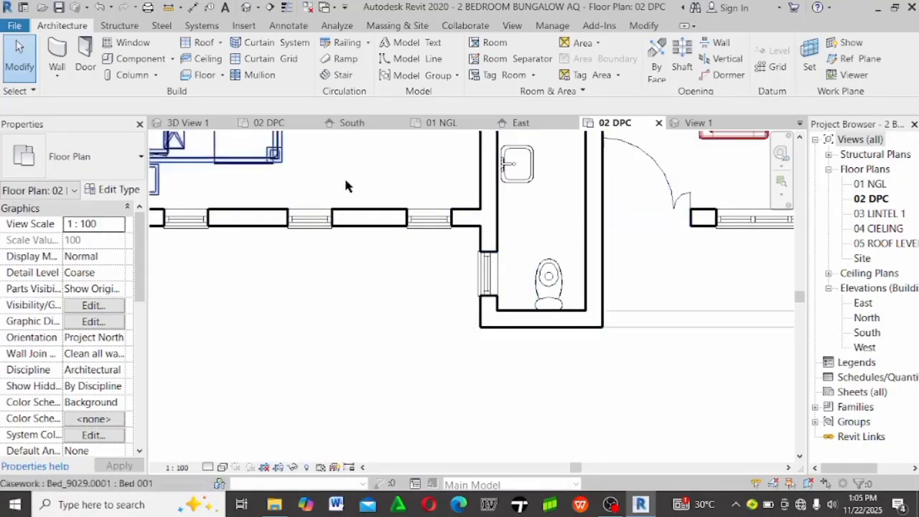
{"action": "left_click", "coordinate": [512, 25]}
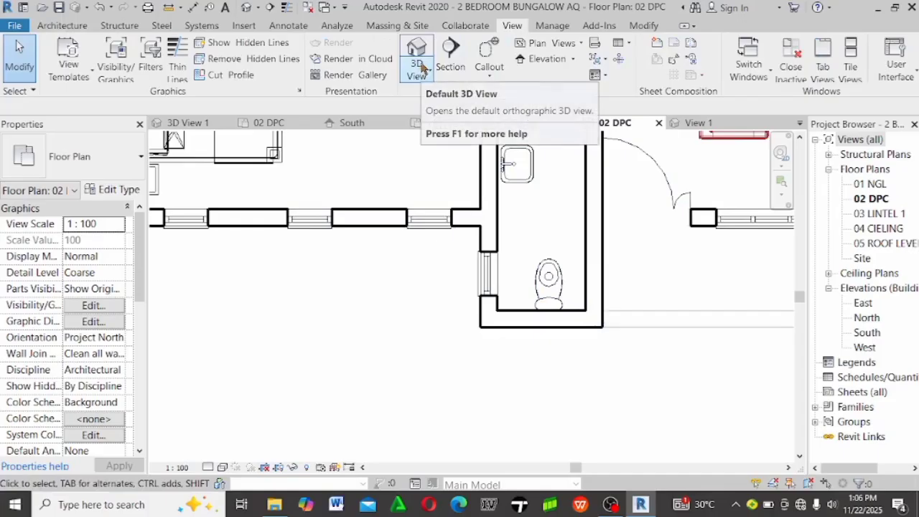
{"action": "double_click", "coordinate": [863, 304]}
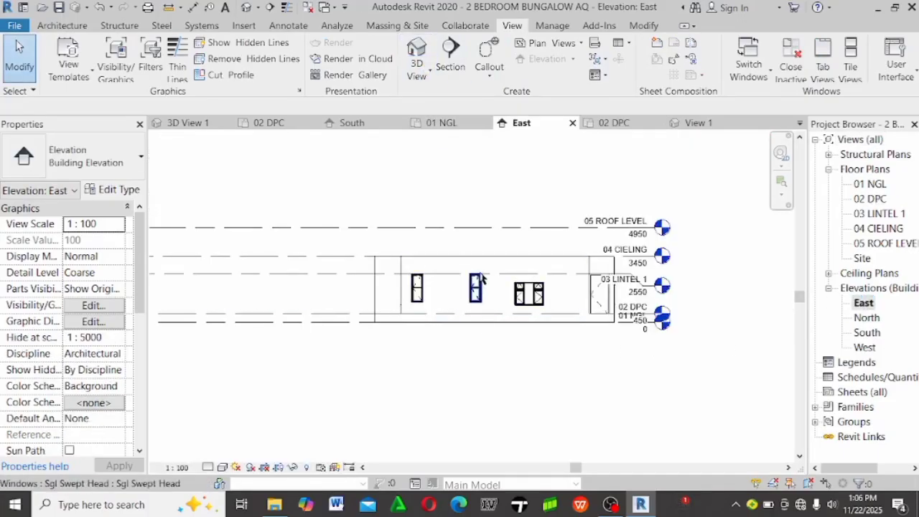
{"action": "scroll", "coordinate": [479, 279], "scroll_direction": "up", "scroll_amount": 3}
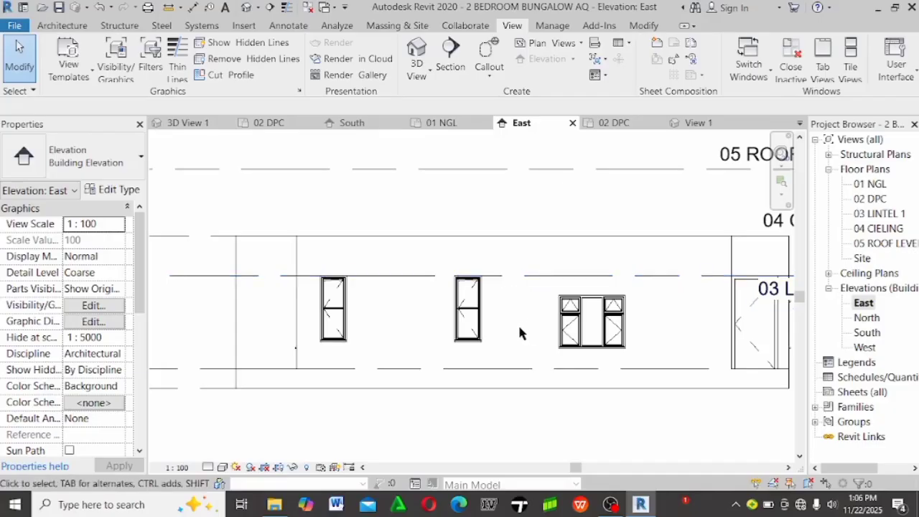
{"action": "left_click", "coordinate": [473, 345]}
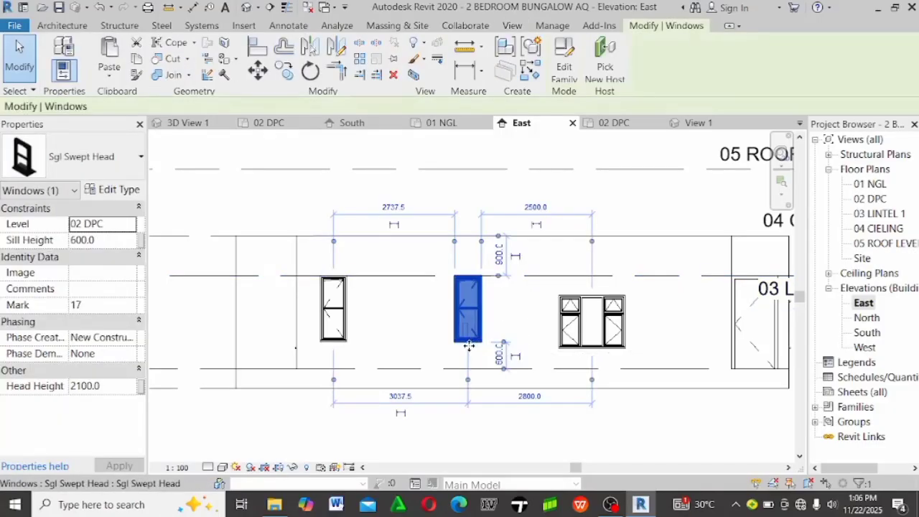
{"action": "left_click", "coordinate": [427, 423]}
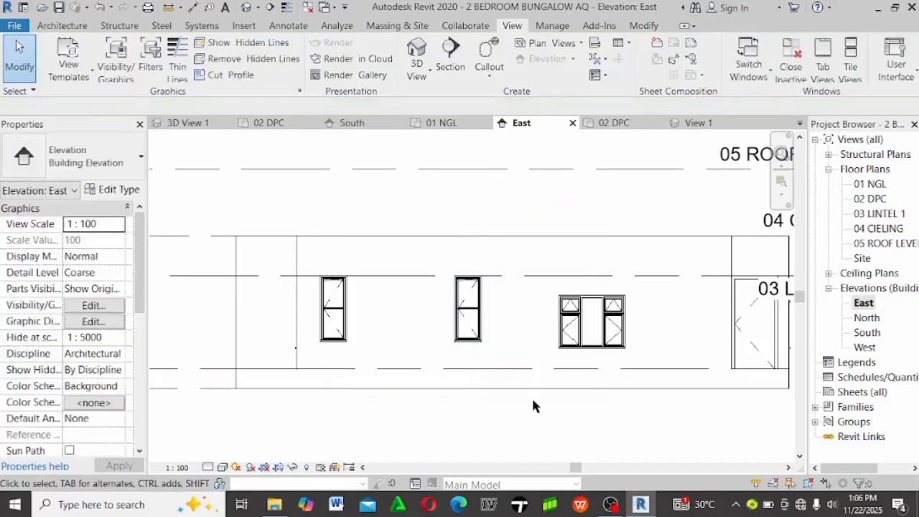
{"action": "left_click", "coordinate": [613, 339]}
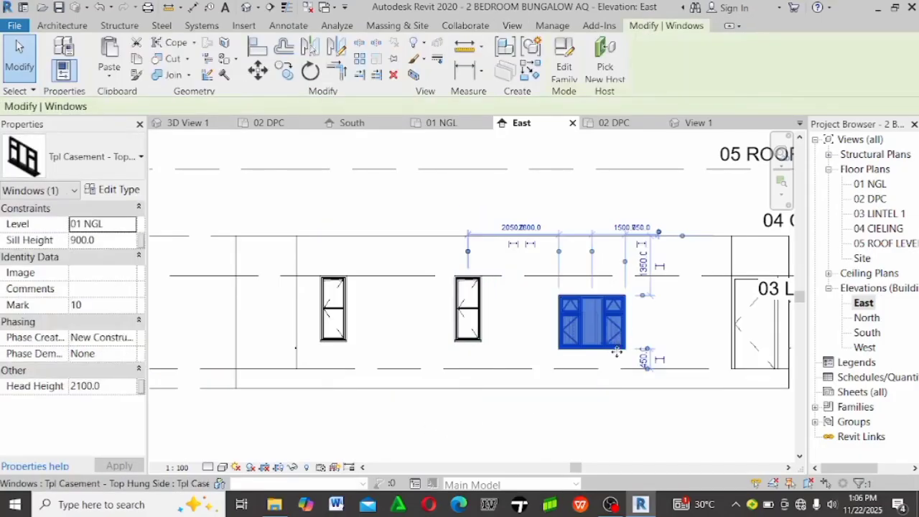
{"action": "left_click", "coordinate": [608, 405]}
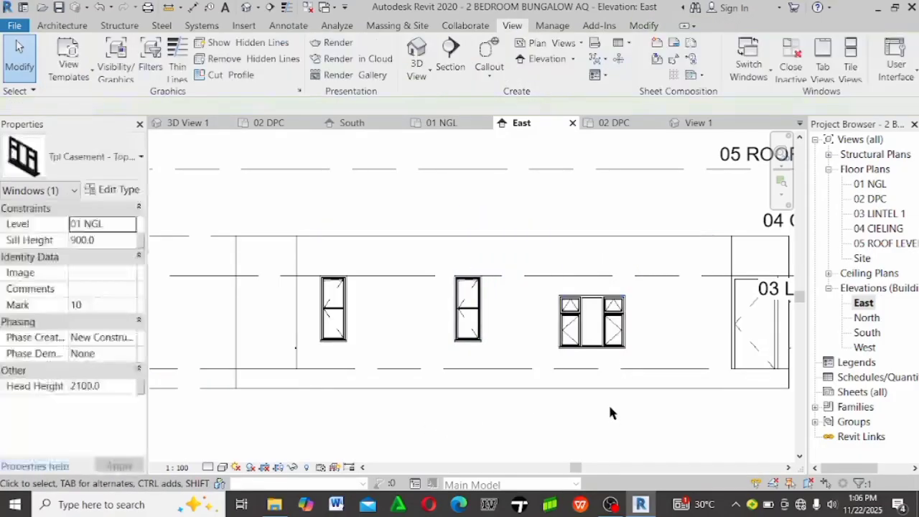
{"action": "scroll", "coordinate": [463, 323], "scroll_direction": "down", "scroll_amount": 1}
{"action": "scroll", "coordinate": [449, 316], "scroll_direction": "up", "scroll_amount": 2}
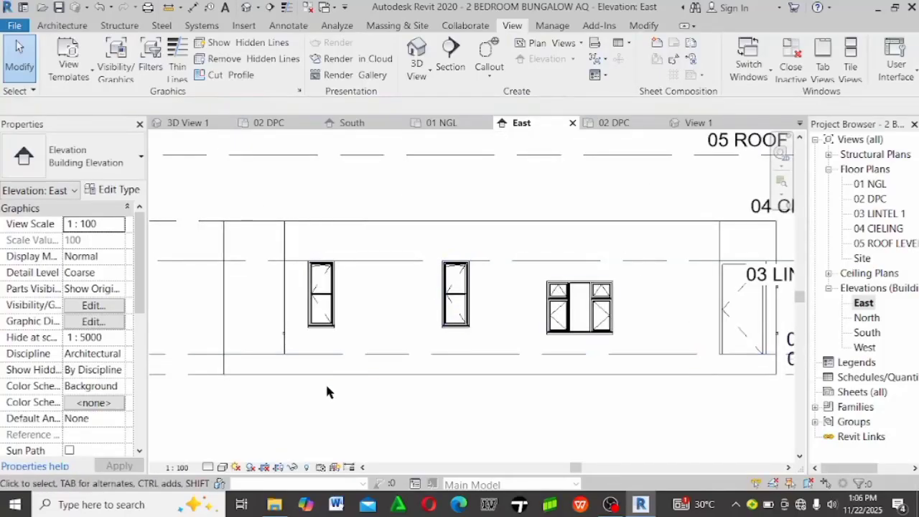
{"action": "scroll", "coordinate": [334, 387], "scroll_direction": "down", "scroll_amount": 2}
{"action": "scroll", "coordinate": [394, 370], "scroll_direction": "up", "scroll_amount": 2}
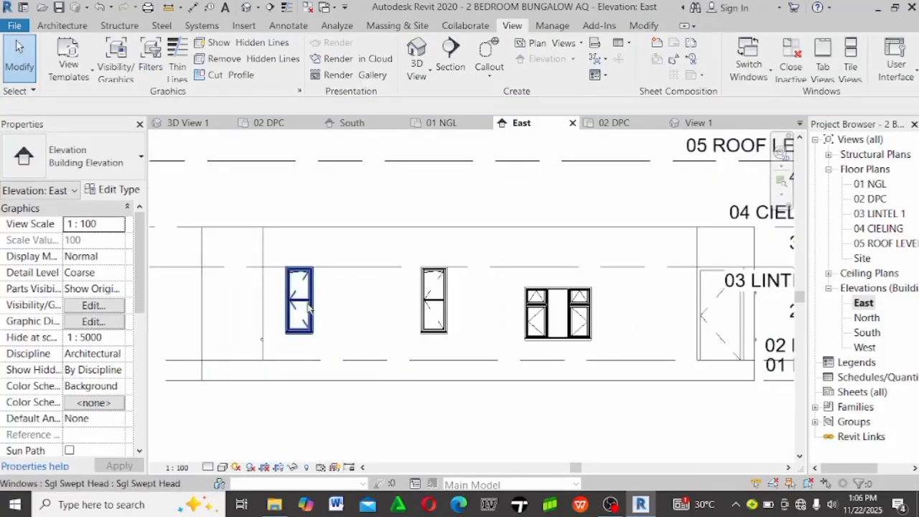
Open the North elevation and examine the heights of the casement and toilet windows against the 03 LINTEL 1 level line
{"action": "scroll", "coordinate": [334, 200], "scroll_direction": "down", "scroll_amount": 1}
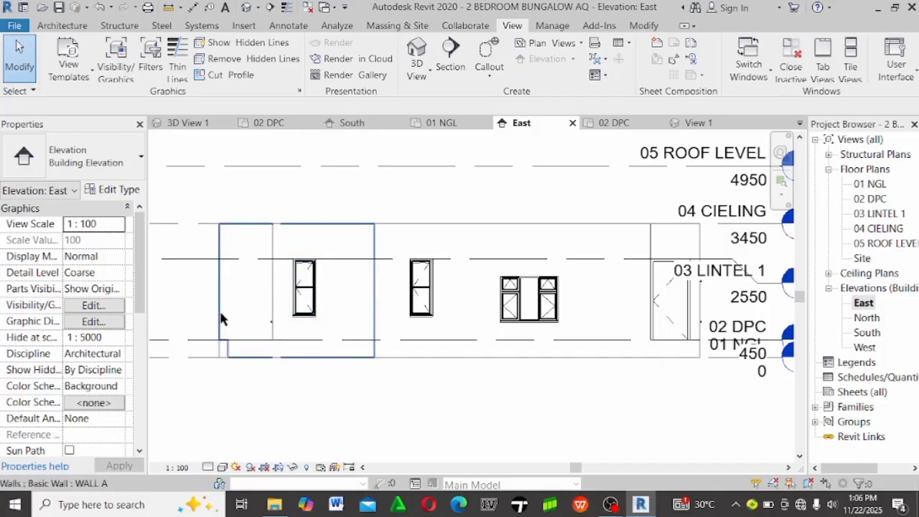
{"action": "left_click", "coordinate": [874, 186]}
{"action": "double_click", "coordinate": [871, 199]}
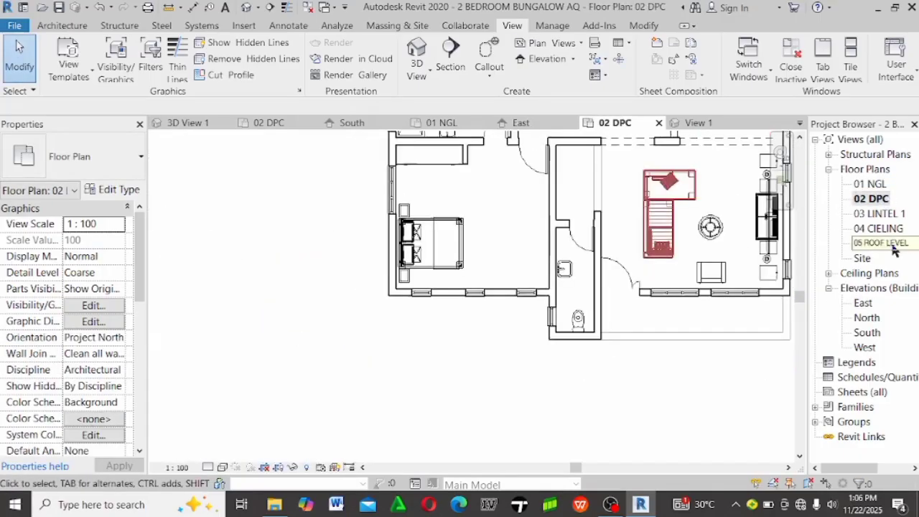
{"action": "double_click", "coordinate": [863, 303]}
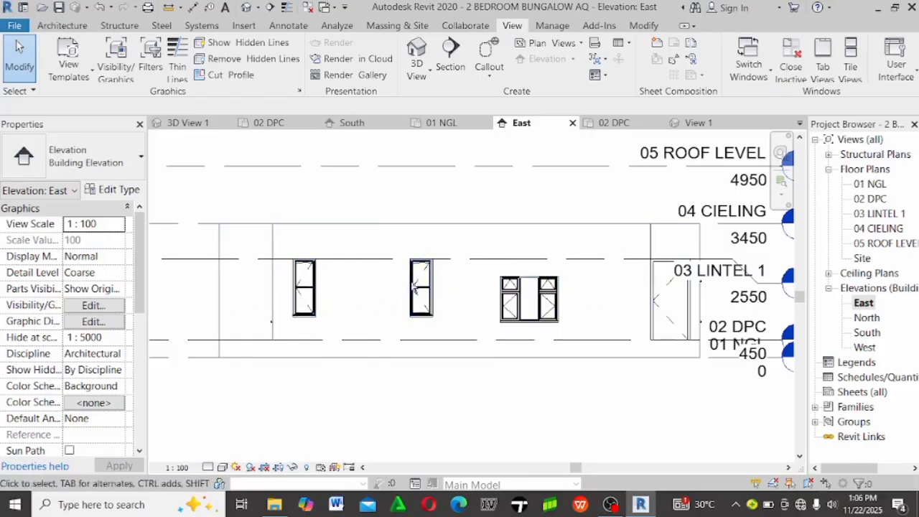
{"action": "double_click", "coordinate": [867, 317]}
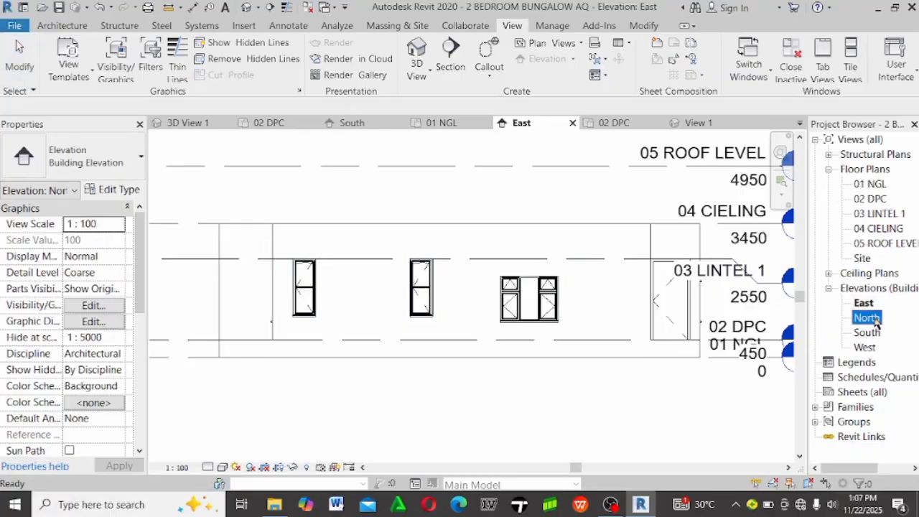
{"action": "scroll", "coordinate": [546, 285], "scroll_direction": "up", "scroll_amount": 5}
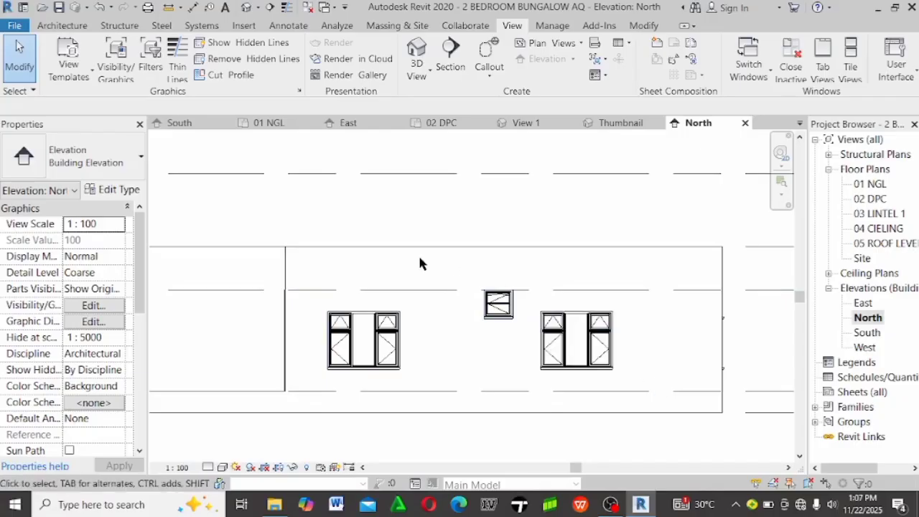
{"action": "scroll", "coordinate": [362, 180], "scroll_direction": "down", "scroll_amount": 2}
{"action": "scroll", "coordinate": [498, 288], "scroll_direction": "up", "scroll_amount": 3}
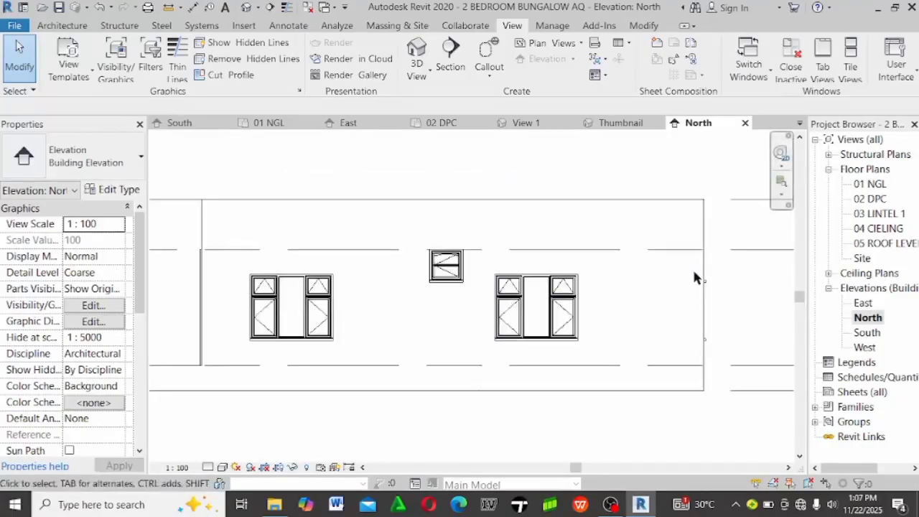
{"action": "left_click", "coordinate": [579, 291]}
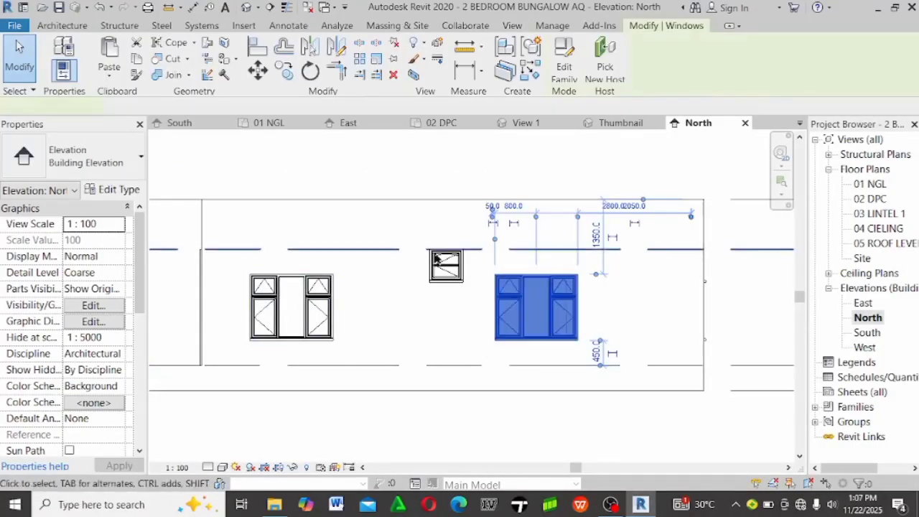
{"action": "scroll", "coordinate": [458, 178], "scroll_direction": "down", "scroll_amount": 1}
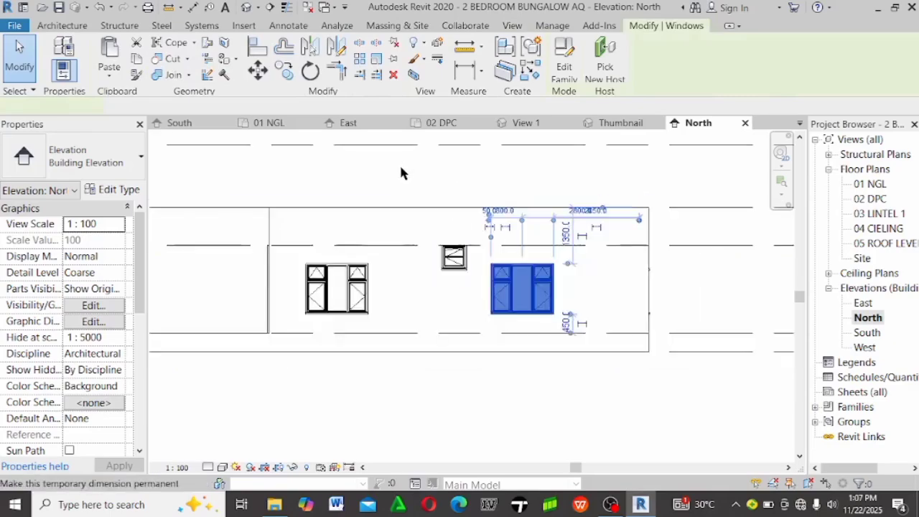
{"action": "left_click", "coordinate": [400, 167]}
{"action": "scroll", "coordinate": [475, 229], "scroll_direction": "down", "scroll_amount": 1}
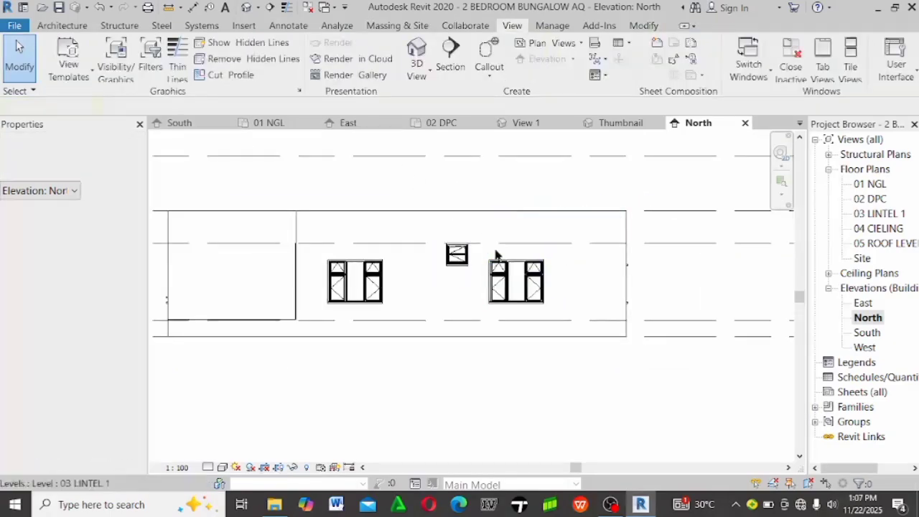
{"action": "scroll", "coordinate": [550, 278], "scroll_direction": "up", "scroll_amount": 2}
{"action": "left_click", "coordinate": [537, 274]}
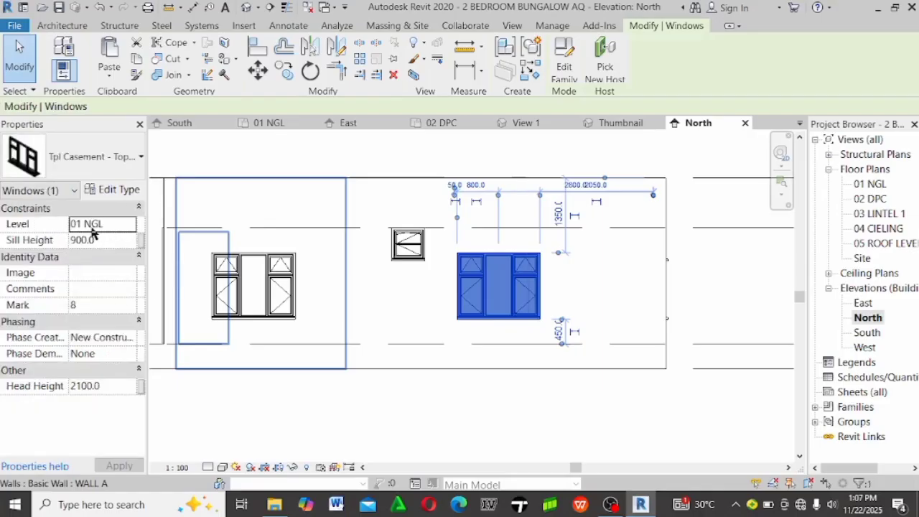
{"action": "right_click", "coordinate": [516, 389]}
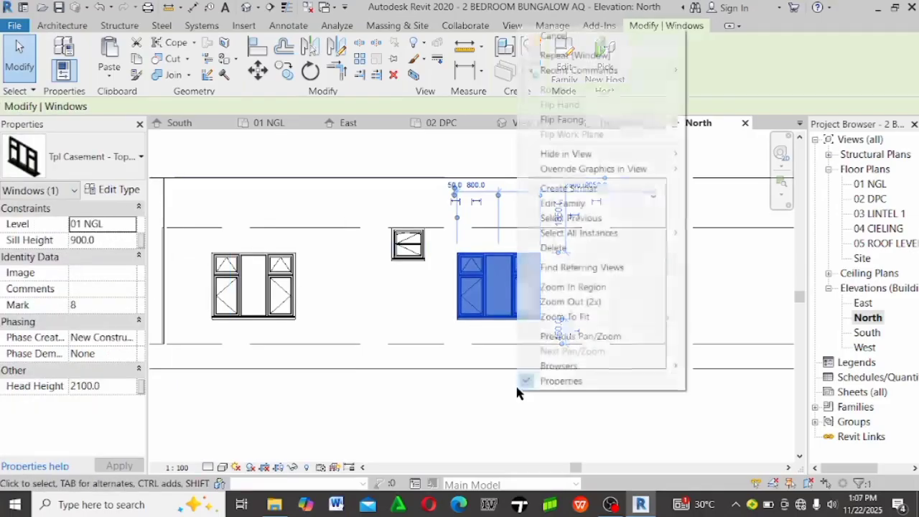
{"action": "mouse_move", "coordinate": [567, 239]}
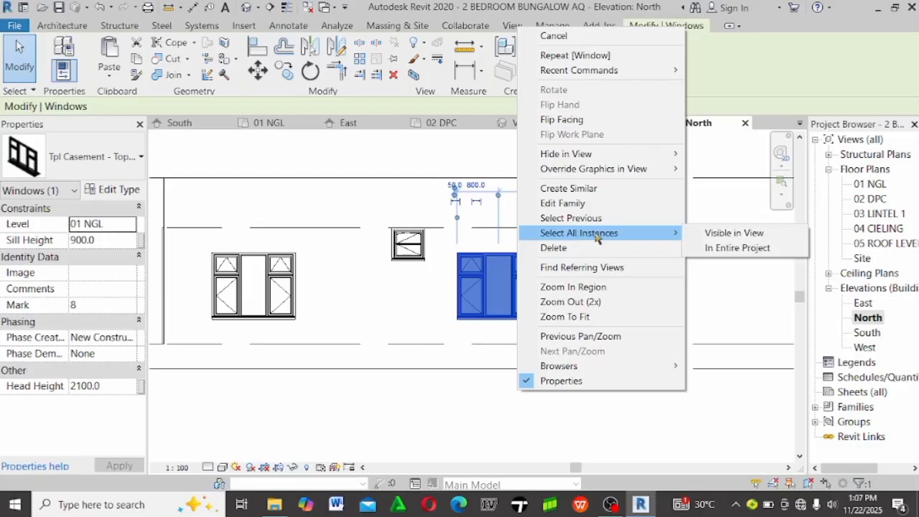
{"action": "left_click", "coordinate": [738, 233]}
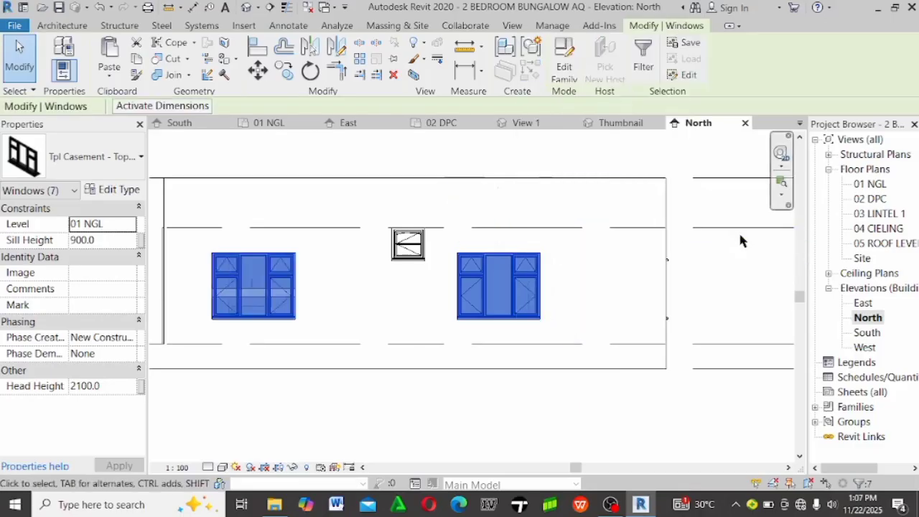
{"action": "left_click", "coordinate": [460, 413]}
{"action": "right_click", "coordinate": [459, 409]}
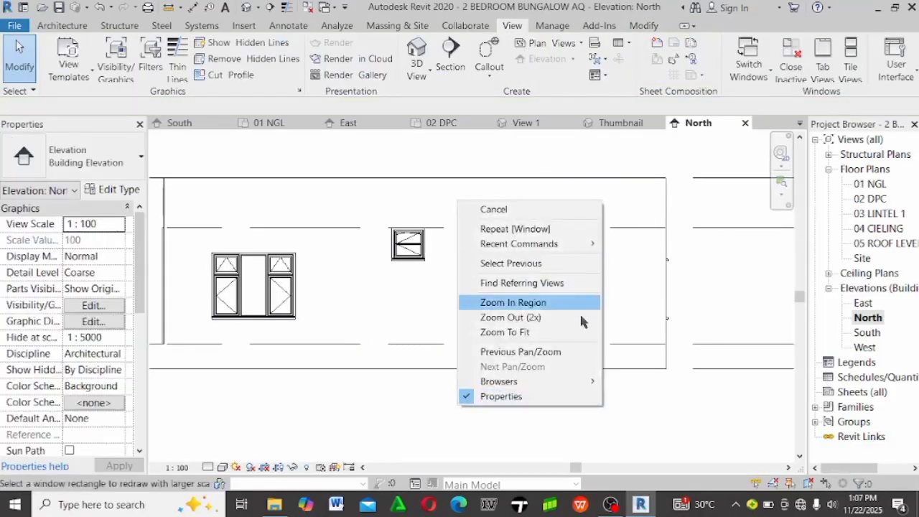
{"action": "left_click", "coordinate": [509, 338]}
Select all instances of the Tpl Casement - Top Hung Side window in the entire project and set their level to 02 DPC
{"action": "left_click", "coordinate": [512, 308]}
{"action": "right_click", "coordinate": [512, 309]}
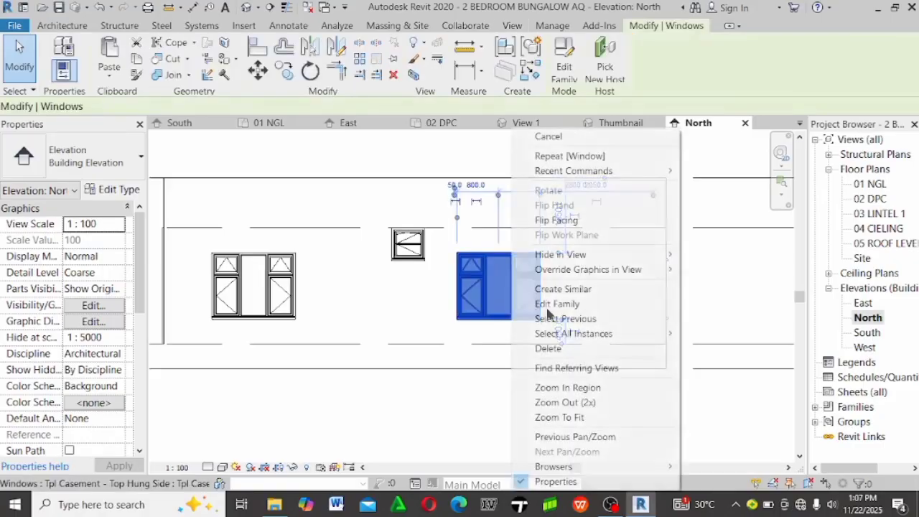
{"action": "mouse_move", "coordinate": [661, 336]}
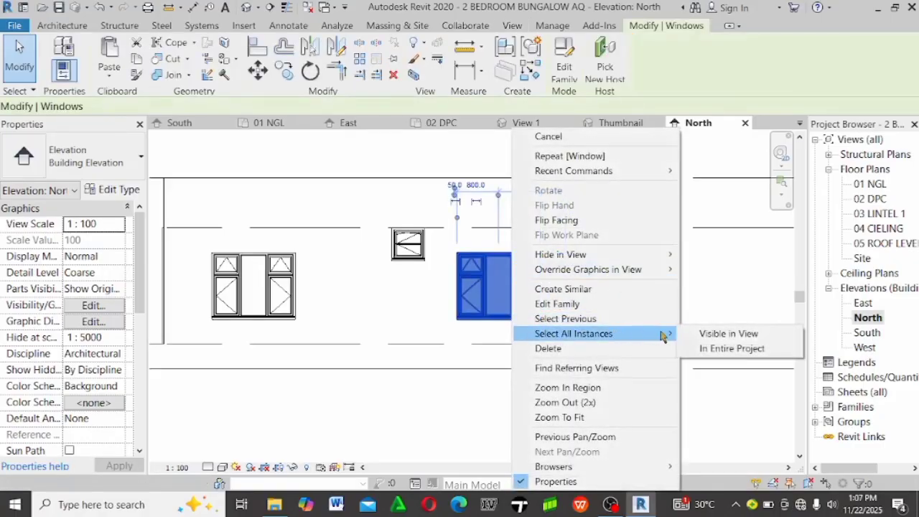
{"action": "left_click", "coordinate": [716, 348]}
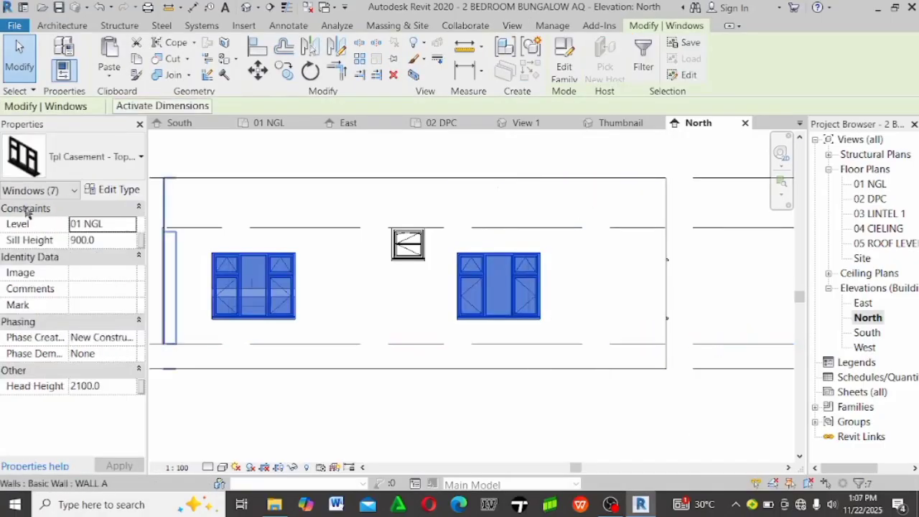
{"action": "left_click", "coordinate": [131, 224]}
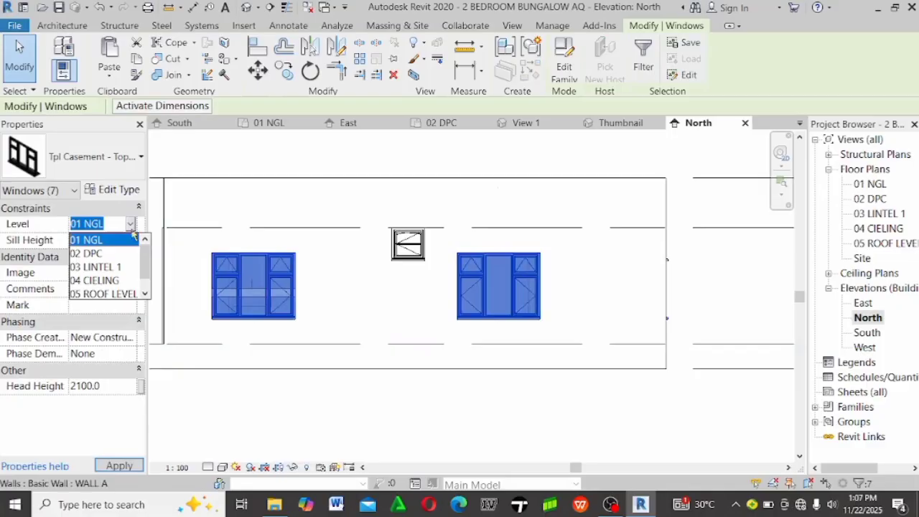
{"action": "left_click", "coordinate": [107, 254]}
{"action": "left_click", "coordinate": [361, 374]}
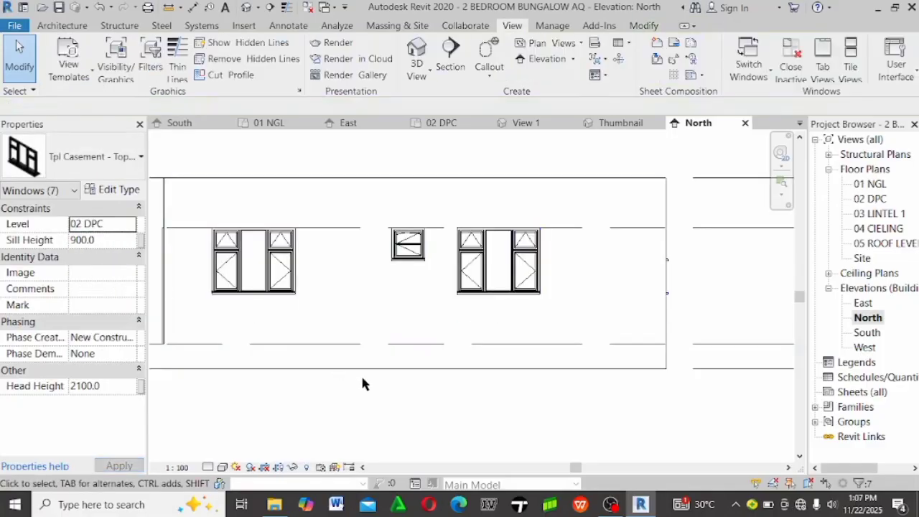
{"action": "scroll", "coordinate": [502, 247], "scroll_direction": "down", "scroll_amount": 2}
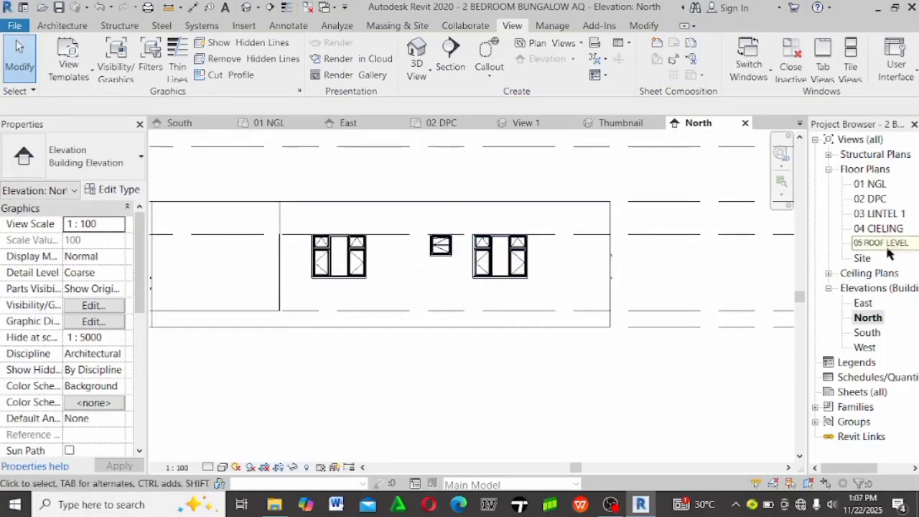
Open the East elevation and check the casement window's alignment with the swept-head windows and lintel level
{"action": "double_click", "coordinate": [864, 303]}
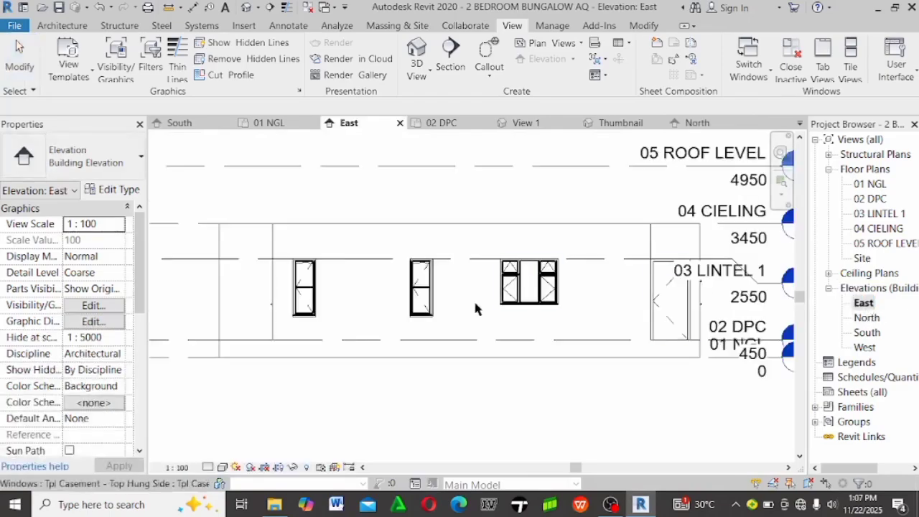
{"action": "scroll", "coordinate": [407, 308], "scroll_direction": "up", "scroll_amount": 3}
{"action": "scroll", "coordinate": [410, 340], "scroll_direction": "down", "scroll_amount": 2}
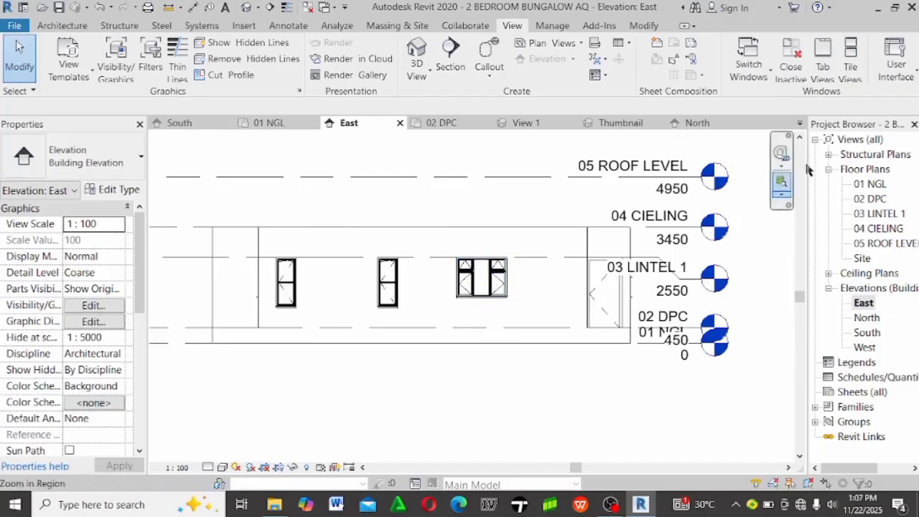
Open the 02 DPC floor plan and review the display of windows, doors and furniture across the rooms
{"action": "double_click", "coordinate": [870, 183]}
{"action": "double_click", "coordinate": [870, 198]}
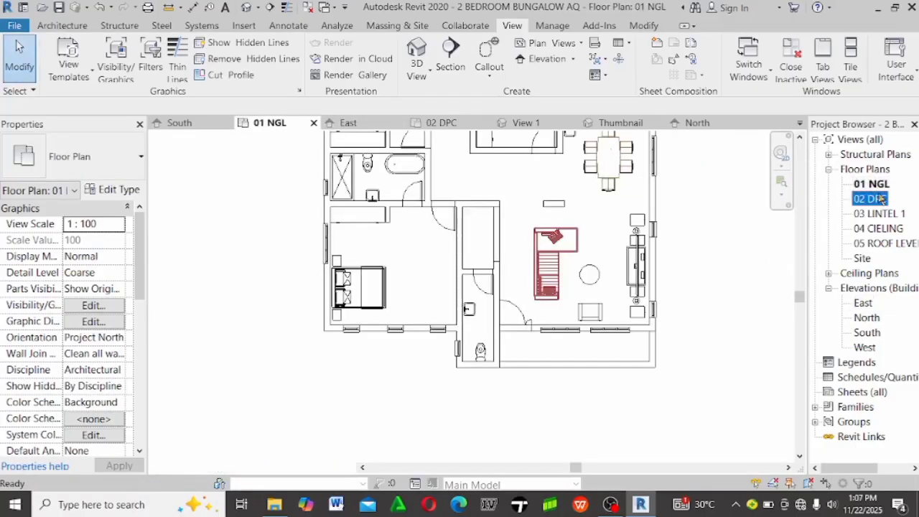
{"action": "scroll", "coordinate": [410, 338], "scroll_direction": "down", "scroll_amount": 2}
{"action": "scroll", "coordinate": [411, 339], "scroll_direction": "up", "scroll_amount": 3}
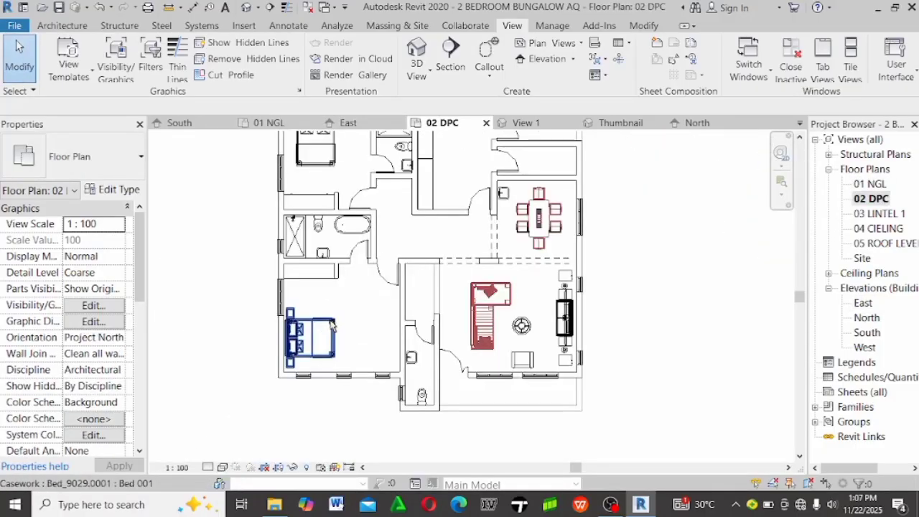
{"action": "scroll", "coordinate": [411, 339], "scroll_direction": "up", "scroll_amount": 1}
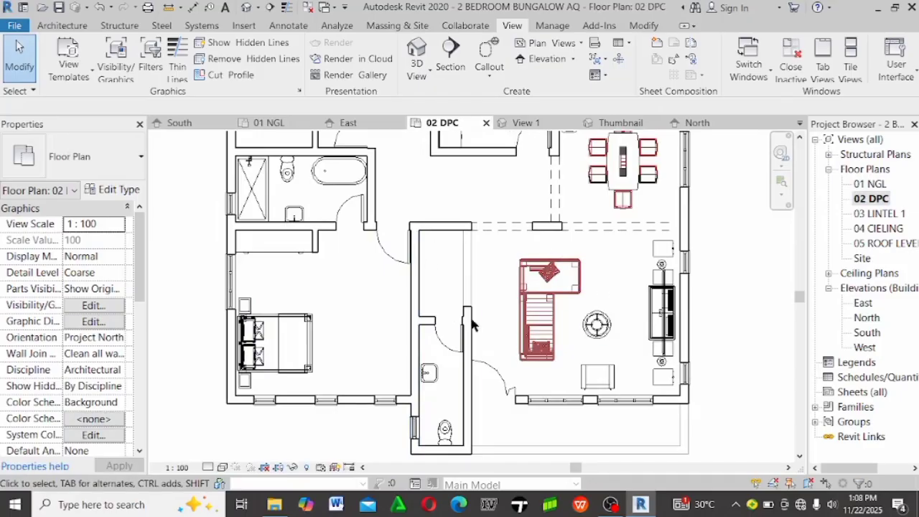
{"action": "scroll", "coordinate": [446, 271], "scroll_direction": "down", "scroll_amount": 2}
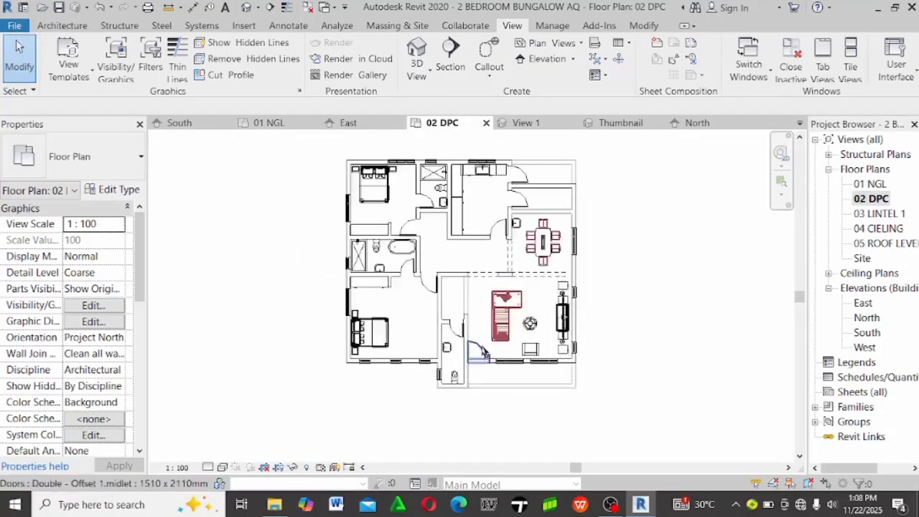
{"action": "scroll", "coordinate": [481, 216], "scroll_direction": "up", "scroll_amount": 2}
{"action": "scroll", "coordinate": [468, 298], "scroll_direction": "down", "scroll_amount": 1}
{"action": "scroll", "coordinate": [444, 244], "scroll_direction": "up", "scroll_amount": 3}
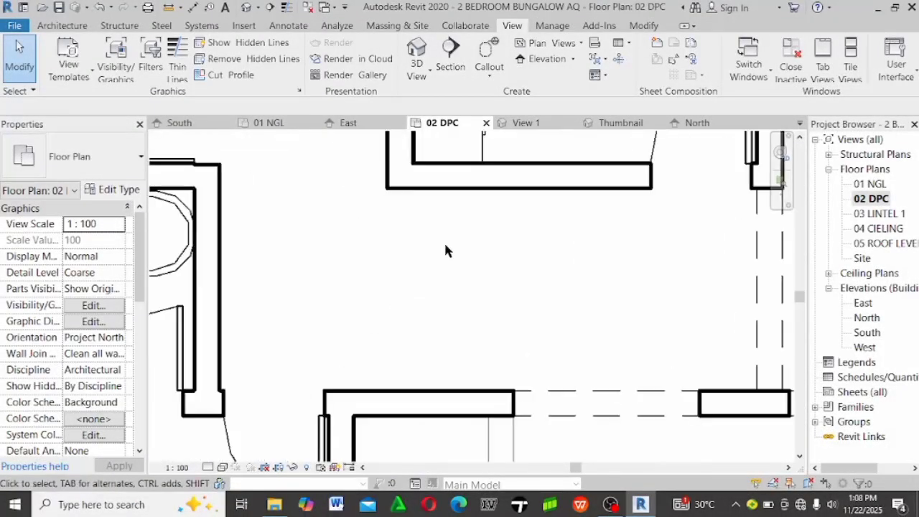
{"action": "scroll", "coordinate": [445, 239], "scroll_direction": "down", "scroll_amount": 4}
{"action": "scroll", "coordinate": [450, 225], "scroll_direction": "up", "scroll_amount": 3}
{"action": "scroll", "coordinate": [402, 309], "scroll_direction": "down", "scroll_amount": 3}
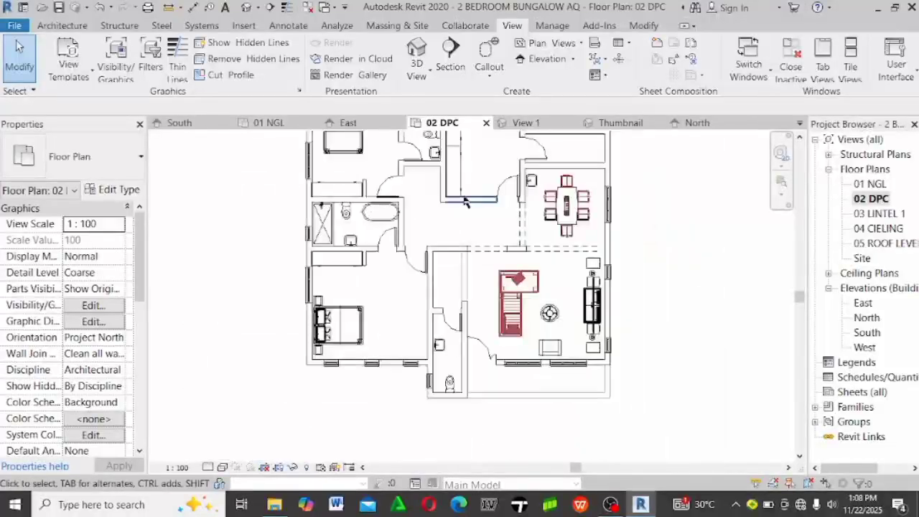
{"action": "scroll", "coordinate": [391, 334], "scroll_direction": "up", "scroll_amount": 2}
{"action": "scroll", "coordinate": [391, 327], "scroll_direction": "down", "scroll_amount": 1}
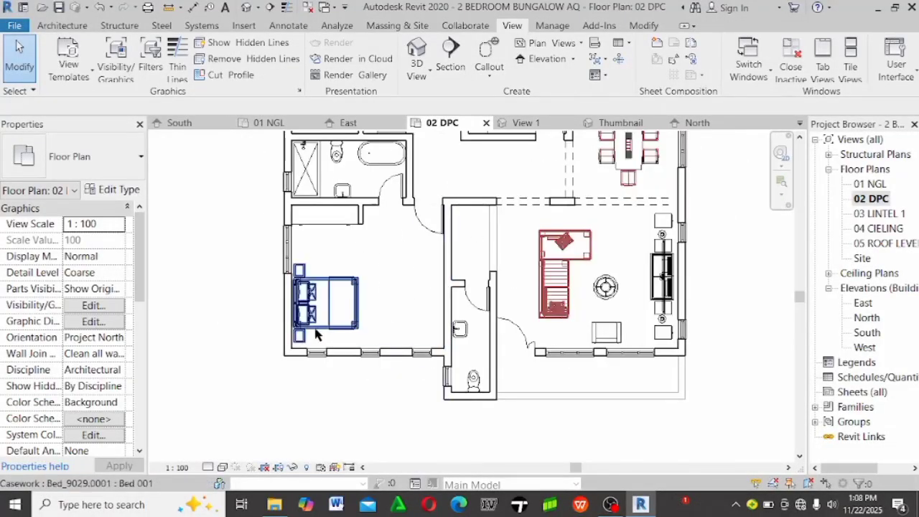
{"action": "scroll", "coordinate": [316, 335], "scroll_direction": "down", "scroll_amount": 1}
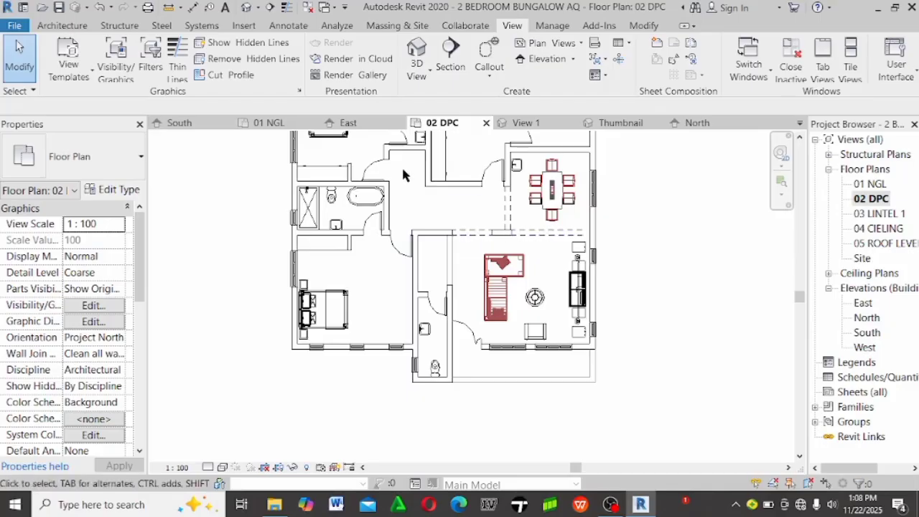
Copy the single armchair from the living room into the bedroom, between the bed and the bedroom's east wall
{"action": "scroll", "coordinate": [350, 268], "scroll_direction": "up", "scroll_amount": 1}
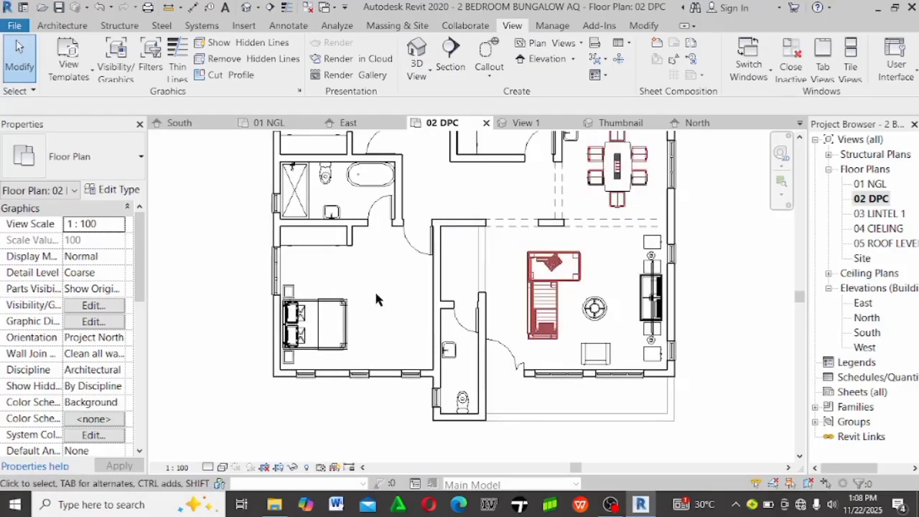
{"action": "scroll", "coordinate": [362, 247], "scroll_direction": "up", "scroll_amount": 1}
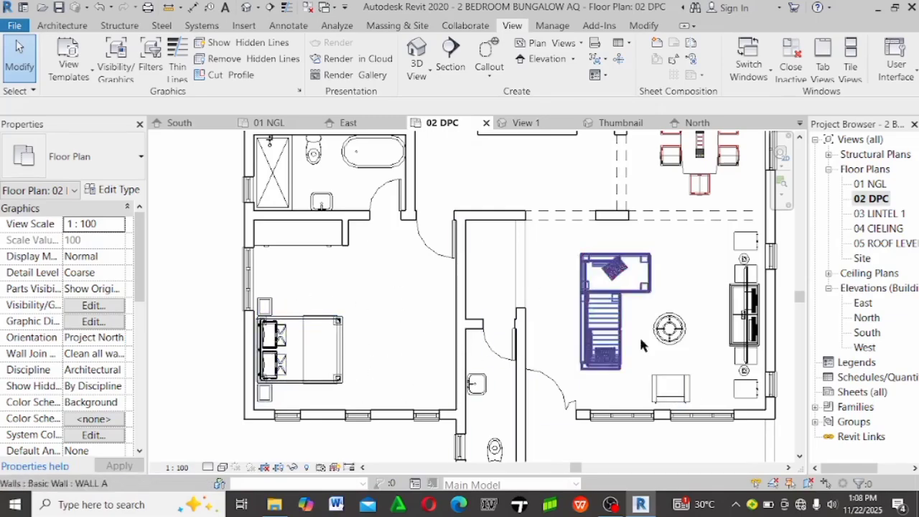
{"action": "left_click", "coordinate": [689, 394]}
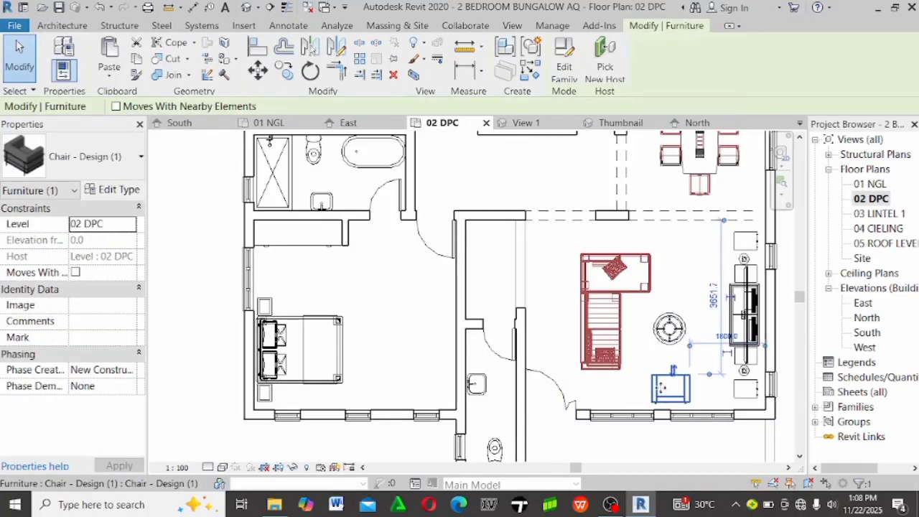
{"action": "left_click_drag", "start_coordinate": [662, 387], "coordinate": [427, 346]}
{"action": "left_click", "coordinate": [423, 371]}
{"action": "scroll", "coordinate": [423, 371], "scroll_direction": "up", "scroll_amount": 3}
{"action": "left_click", "coordinate": [428, 326]}
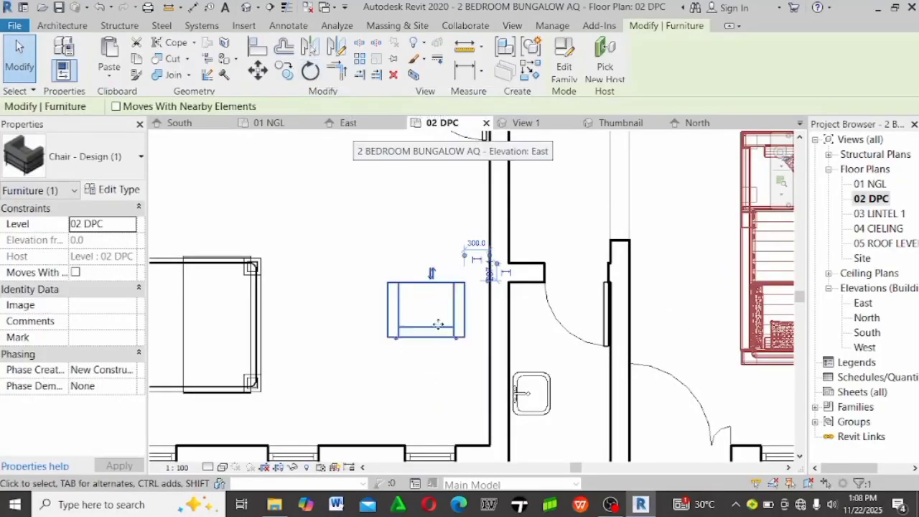
{"action": "left_click", "coordinate": [425, 343]}
{"action": "left_click", "coordinate": [424, 332]}
{"action": "scroll", "coordinate": [421, 388], "scroll_direction": "down", "scroll_amount": 3}
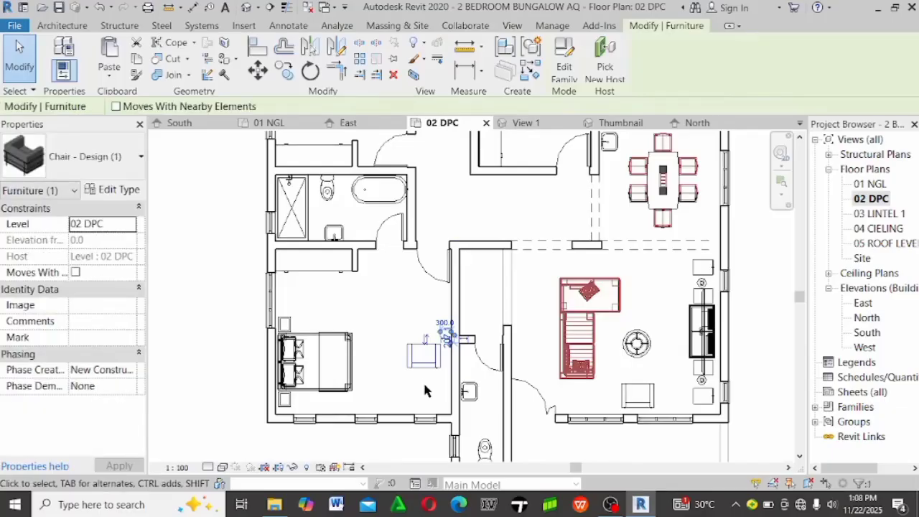
Move the copied bedroom armchair closer to the foot of the bed, 1400 mm from the east wall
{"action": "scroll", "coordinate": [422, 377], "scroll_direction": "up", "scroll_amount": 2}
{"action": "left_click_drag", "start_coordinate": [417, 353], "coordinate": [364, 424]}
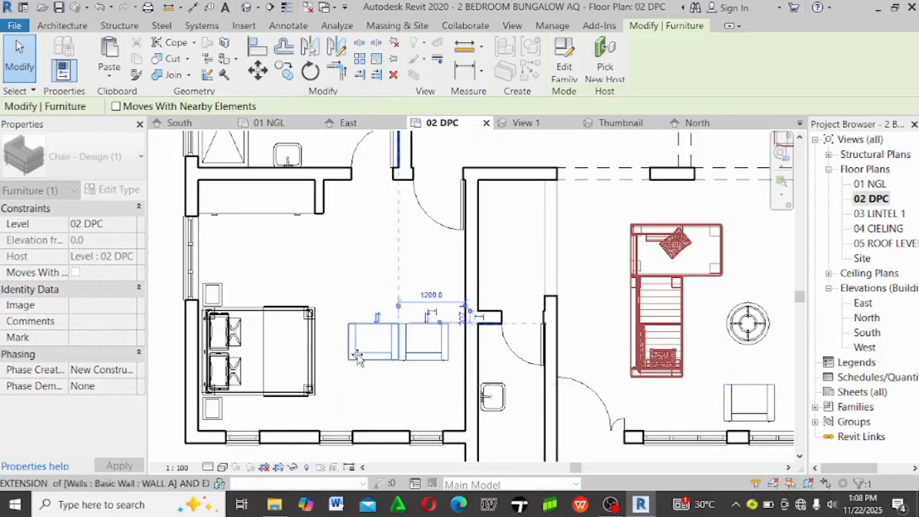
{"action": "left_click", "coordinate": [351, 360]}
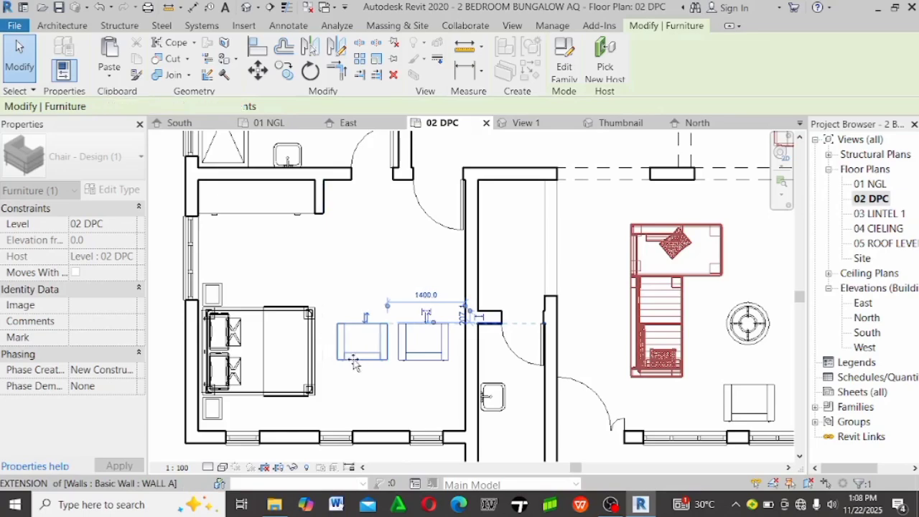
{"action": "scroll", "coordinate": [351, 360], "scroll_direction": "up", "scroll_amount": 3}
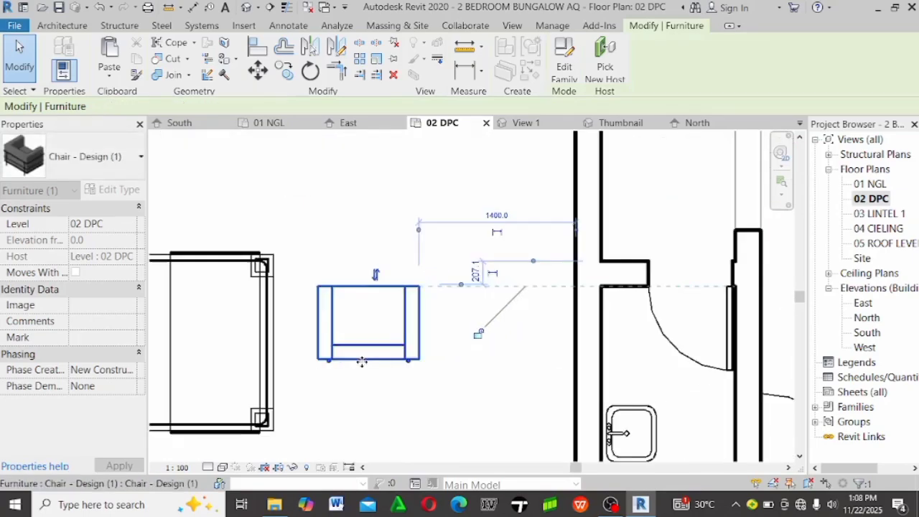
Rotate the bedroom armchair 90° about its centre so its back faces the foot of the bed
{"action": "left_click", "coordinate": [311, 71]}
{"action": "left_click", "coordinate": [369, 216]}
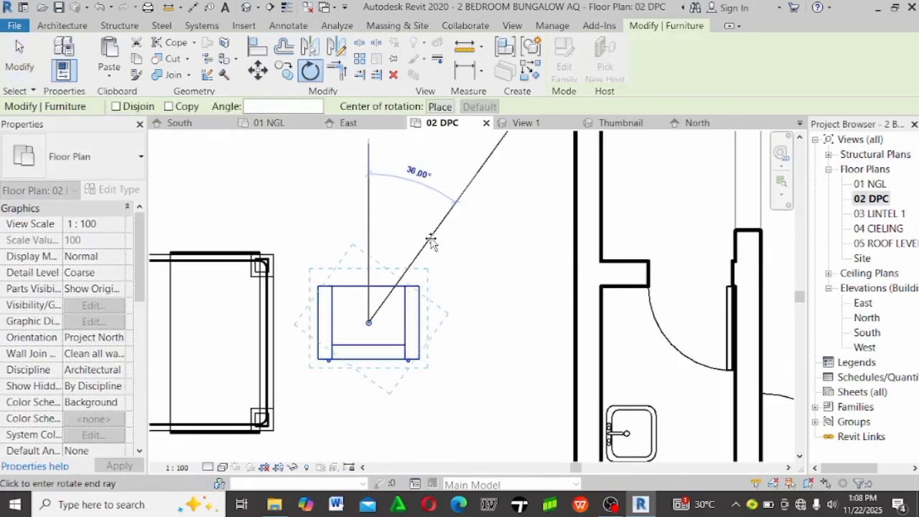
{"action": "type", "text": "90"}
{"action": "key", "text": "Return"}
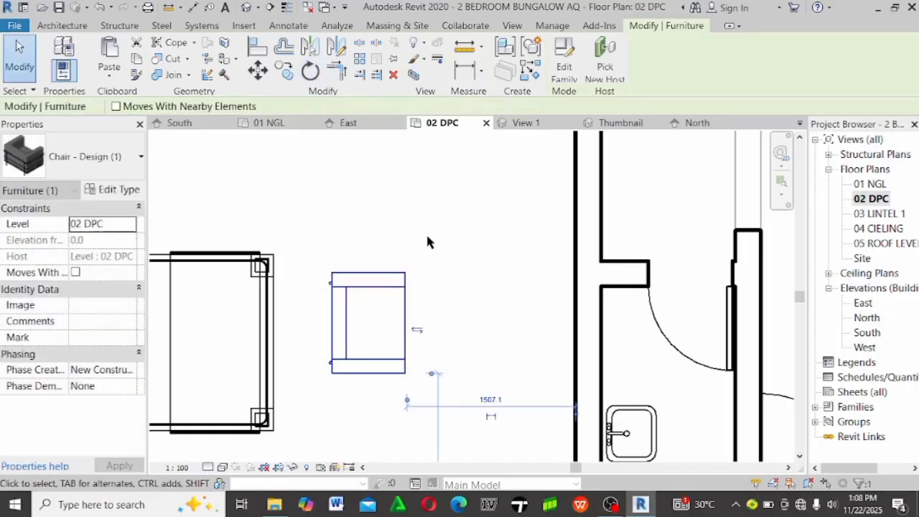
{"action": "left_click", "coordinate": [428, 237]}
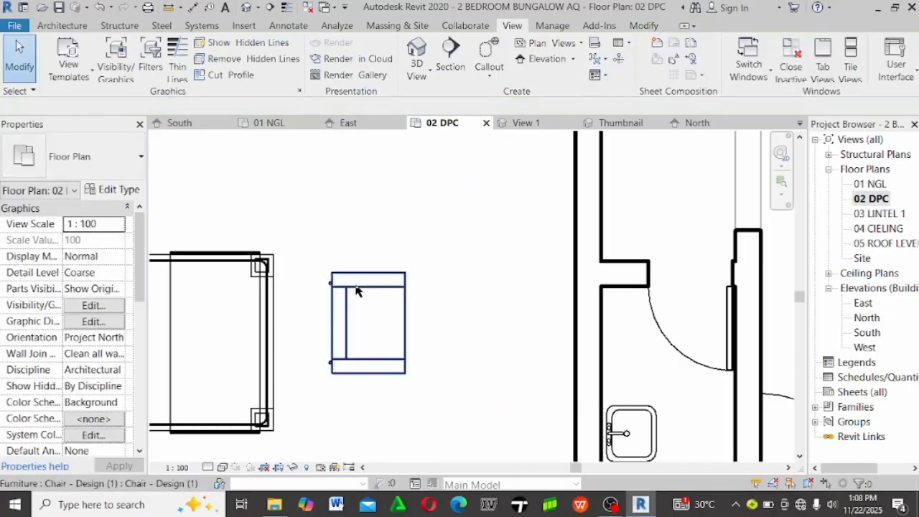
Duplicate the bedroom armchair's type under the suggested name and set the new type's width to 1500 mm
{"action": "left_click", "coordinate": [357, 290]}
{"action": "left_click", "coordinate": [127, 189]}
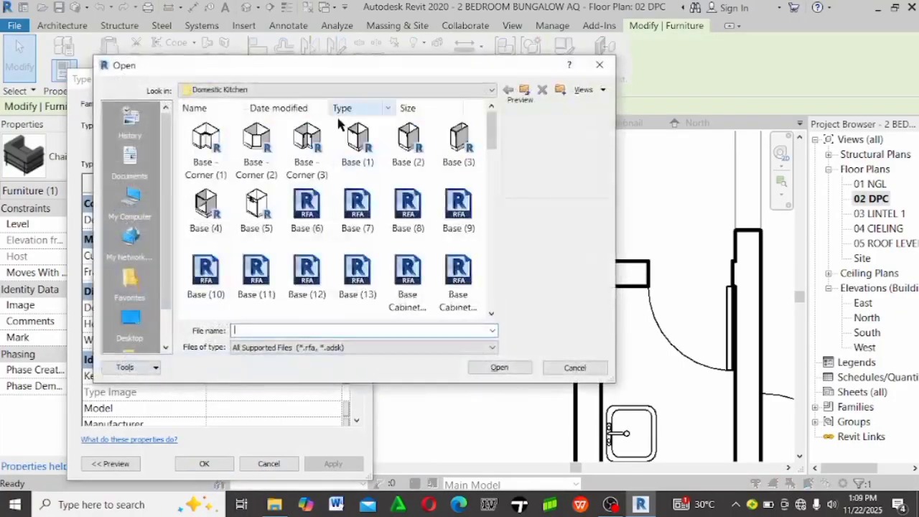
{"action": "left_click", "coordinate": [598, 66]}
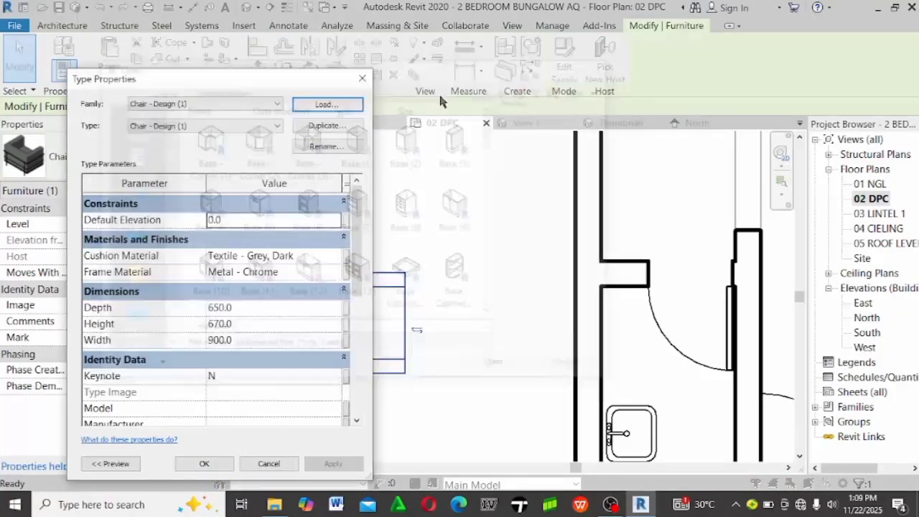
{"action": "left_click", "coordinate": [326, 126]}
{"action": "left_click", "coordinate": [228, 309]}
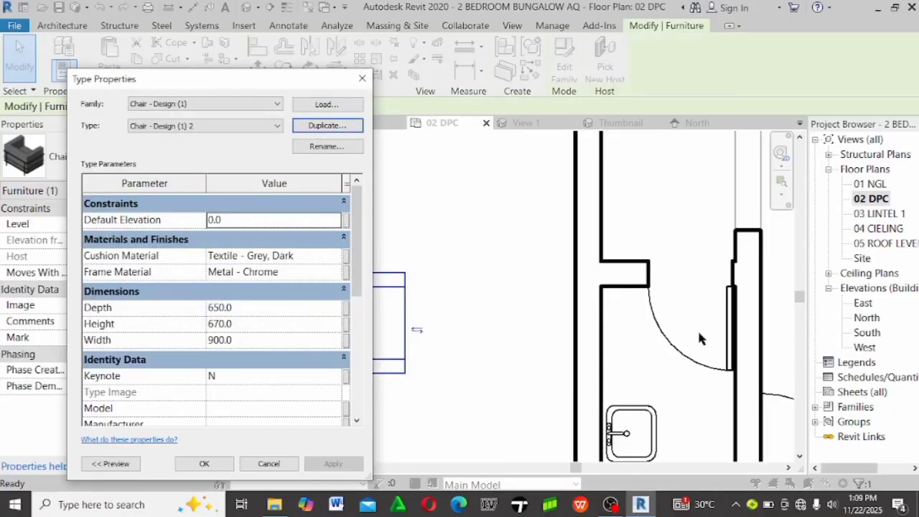
{"action": "left_click", "coordinate": [267, 341]}
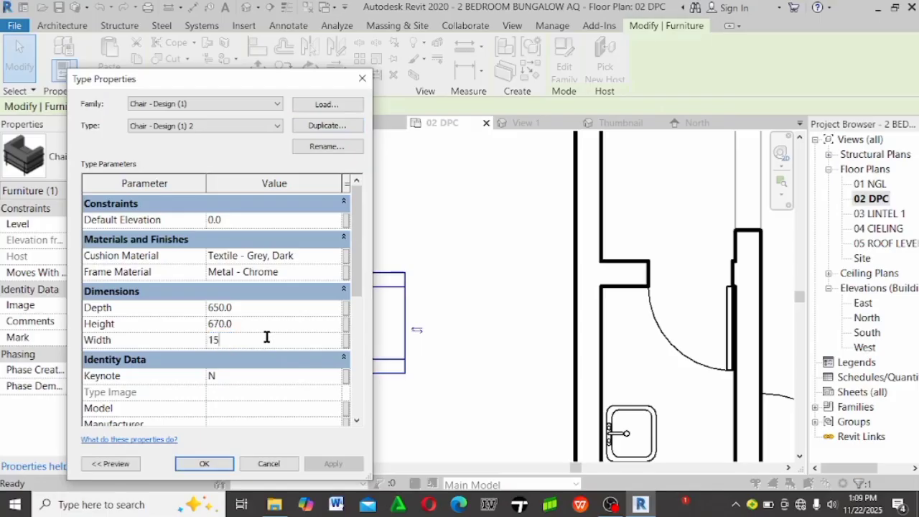
{"action": "left_click", "coordinate": [189, 465]}
{"action": "left_click", "coordinate": [391, 192]}
Nudge the widened bedroom chair down so it is centred on the foot of the bed
{"action": "scroll", "coordinate": [391, 191], "scroll_direction": "down", "scroll_amount": 2}
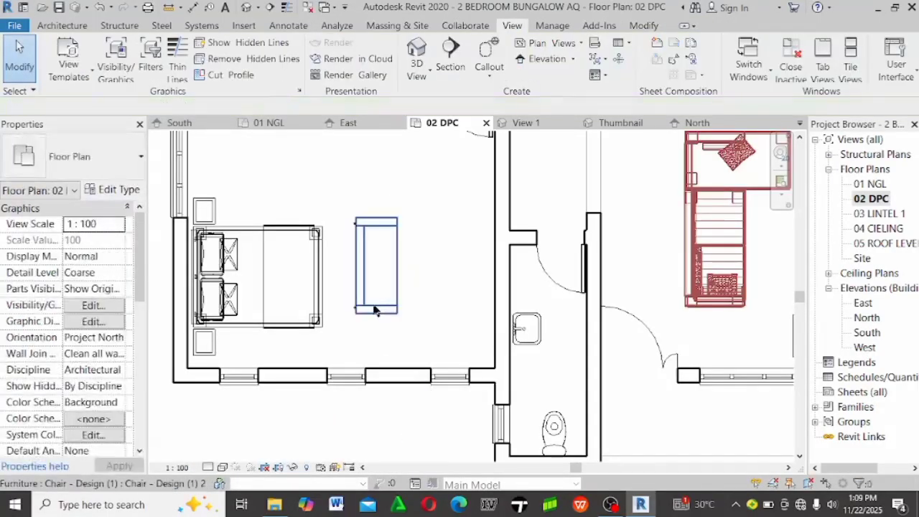
{"action": "scroll", "coordinate": [374, 310], "scroll_direction": "down", "scroll_amount": 2}
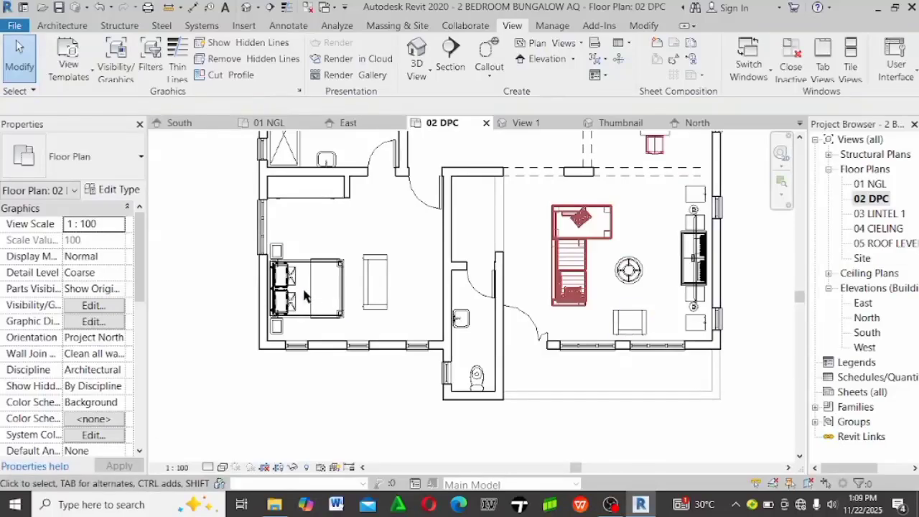
{"action": "scroll", "coordinate": [344, 294], "scroll_direction": "up", "scroll_amount": 4}
{"action": "left_click", "coordinate": [400, 321]}
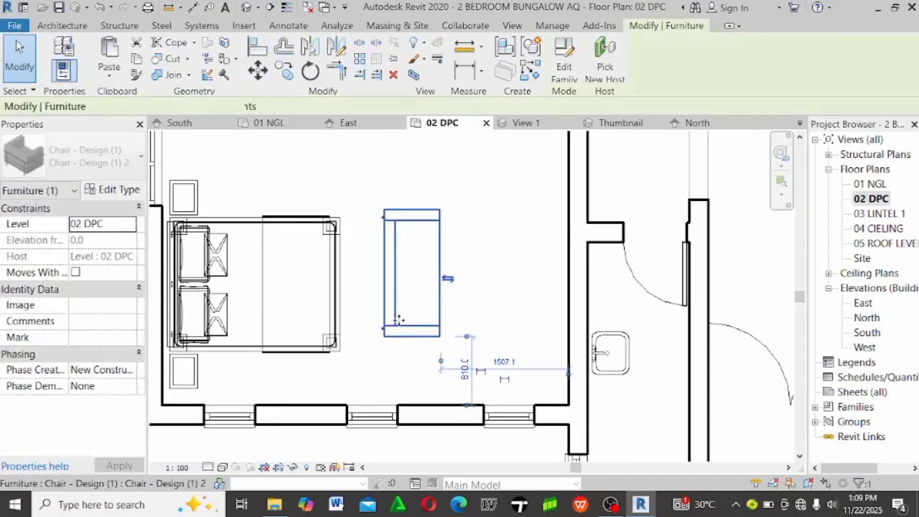
{"action": "key", "text": "Down"}
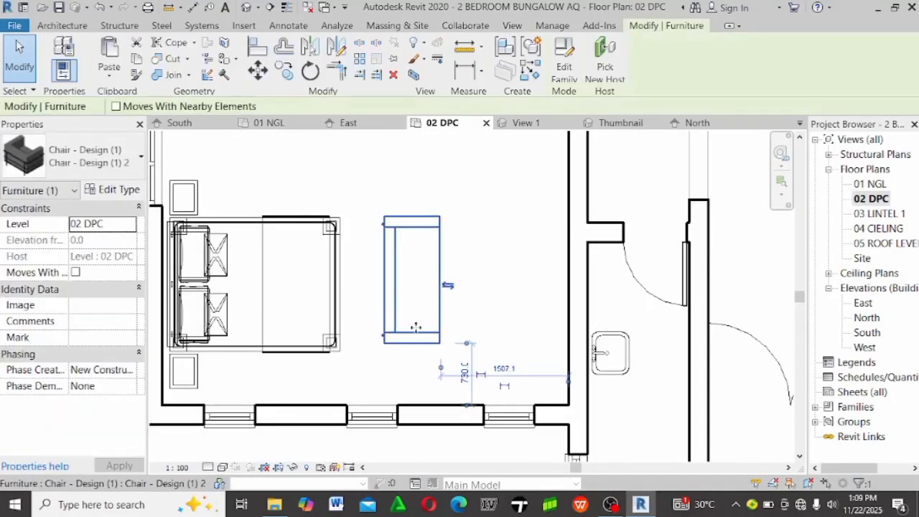
{"action": "scroll", "coordinate": [343, 302], "scroll_direction": "down", "scroll_amount": 1}
{"action": "left_click", "coordinate": [343, 302]}
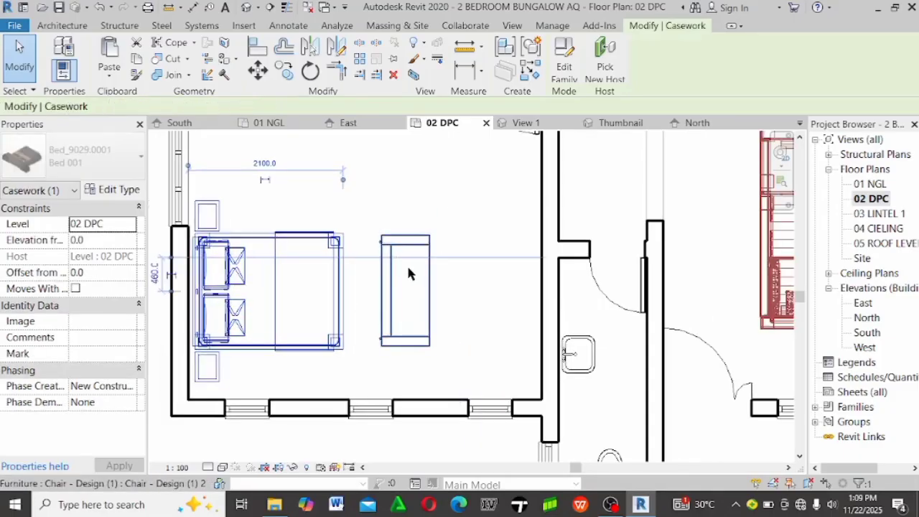
{"action": "scroll", "coordinate": [421, 280], "scroll_direction": "down", "scroll_amount": 2}
{"action": "left_click", "coordinate": [419, 289]}
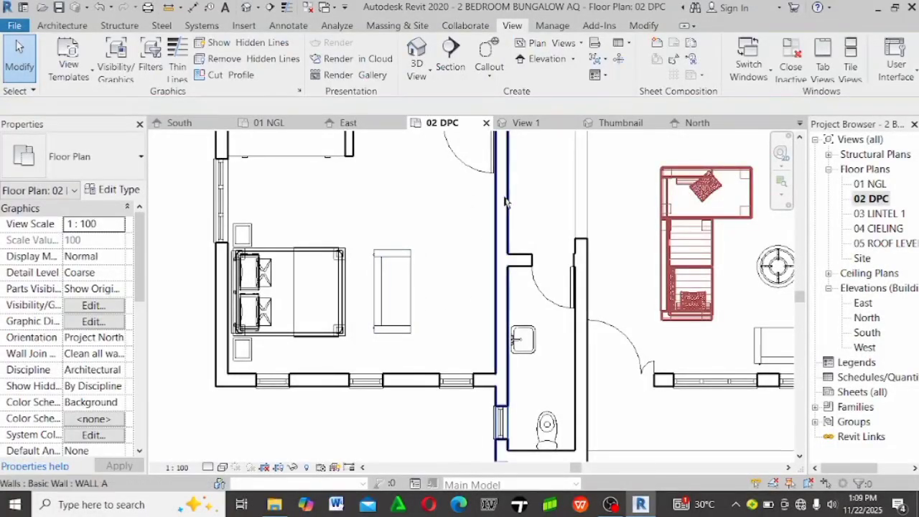
Examine the furniture layout of the living room and bedroom, including the TV cabinet wall and the space around the widened chair
{"action": "scroll", "coordinate": [483, 273], "scroll_direction": "down", "scroll_amount": 3}
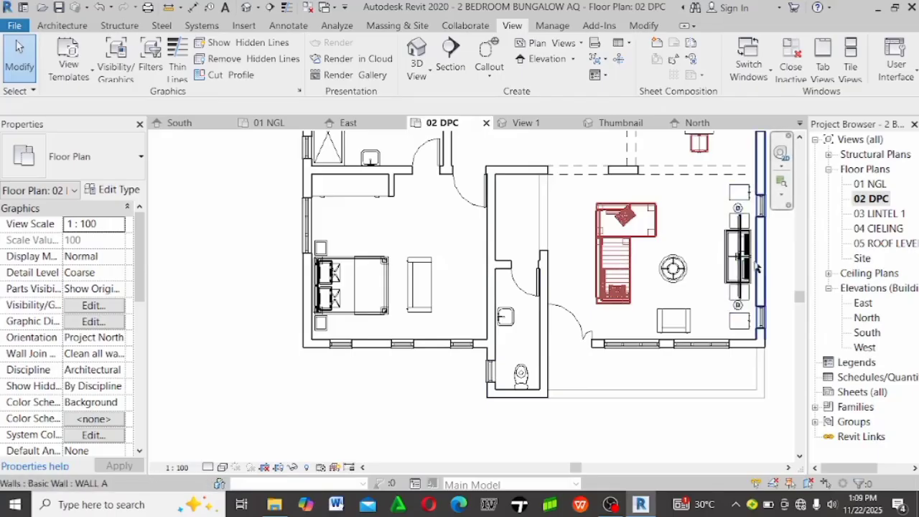
{"action": "scroll", "coordinate": [458, 278], "scroll_direction": "up", "scroll_amount": 3}
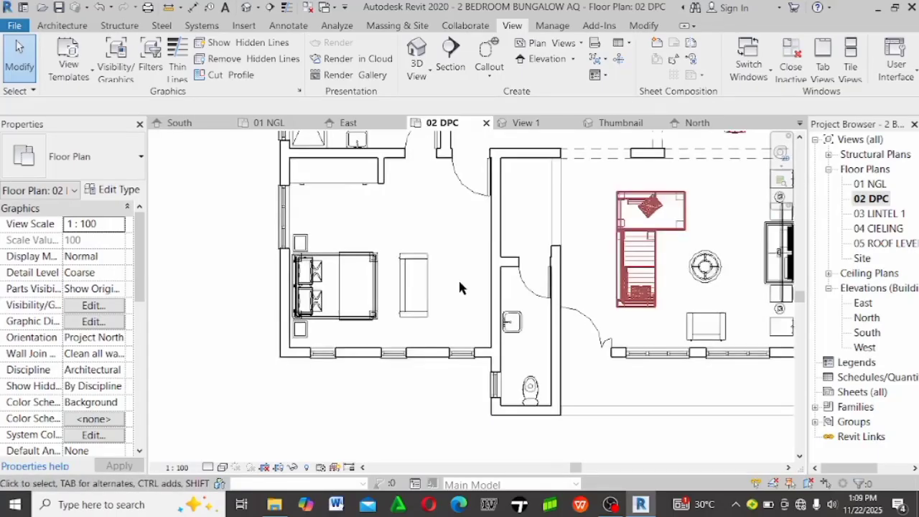
{"action": "scroll", "coordinate": [778, 280], "scroll_direction": "down", "scroll_amount": 3}
{"action": "scroll", "coordinate": [778, 280], "scroll_direction": "up", "scroll_amount": 3}
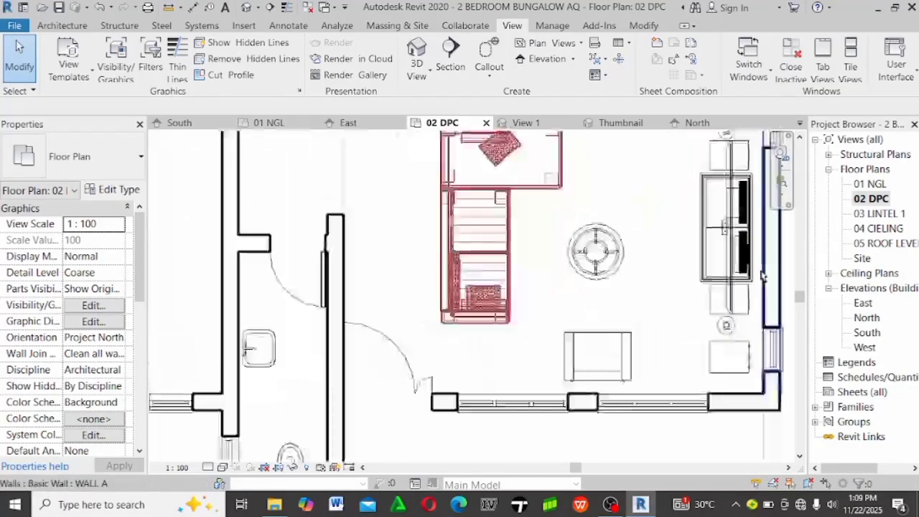
{"action": "scroll", "coordinate": [664, 304], "scroll_direction": "down", "scroll_amount": 1}
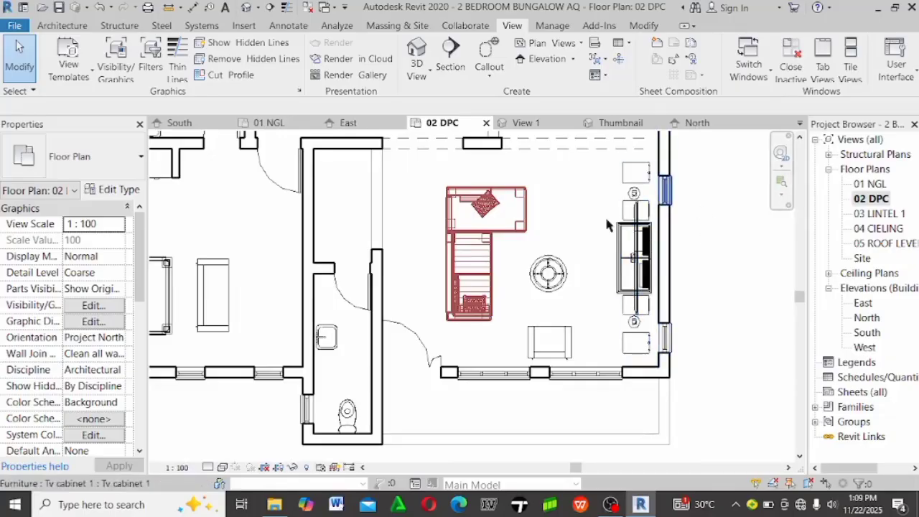
{"action": "scroll", "coordinate": [561, 264], "scroll_direction": "down", "scroll_amount": 1}
{"action": "scroll", "coordinate": [659, 297], "scroll_direction": "up", "scroll_amount": 1}
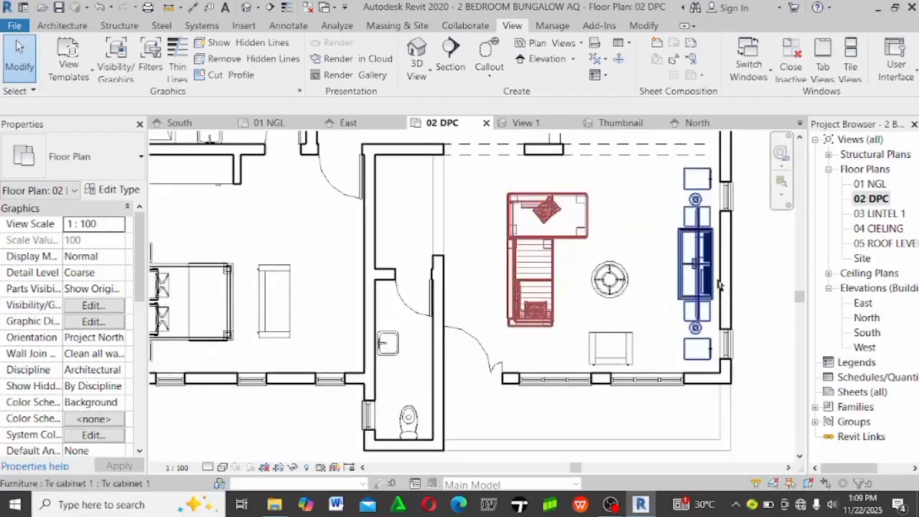
{"action": "scroll", "coordinate": [658, 298], "scroll_direction": "up", "scroll_amount": 1}
{"action": "scroll", "coordinate": [658, 287], "scroll_direction": "down", "scroll_amount": 1}
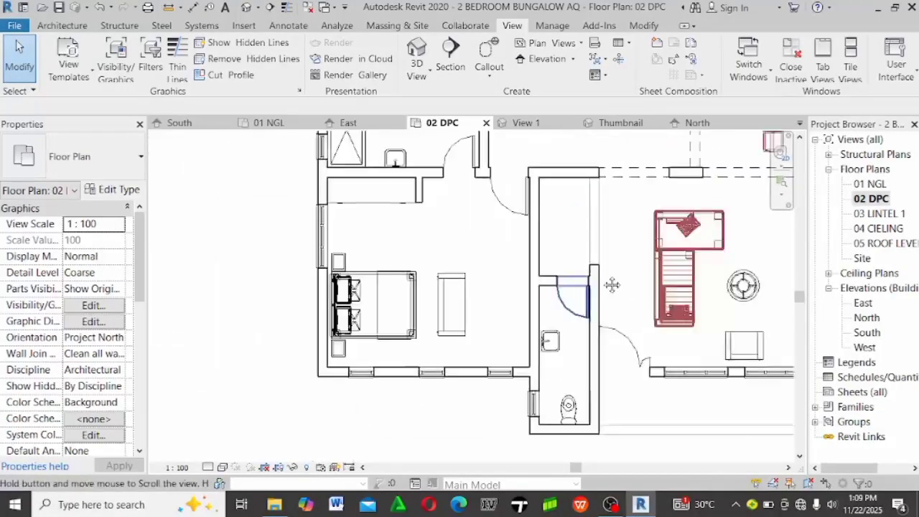
{"action": "middle_click_drag", "start_coordinate": [587, 272], "coordinate": [418, 271]}
{"action": "scroll", "coordinate": [718, 222], "scroll_direction": "up", "scroll_amount": 1}
{"action": "scroll", "coordinate": [581, 288], "scroll_direction": "up", "scroll_amount": 1}
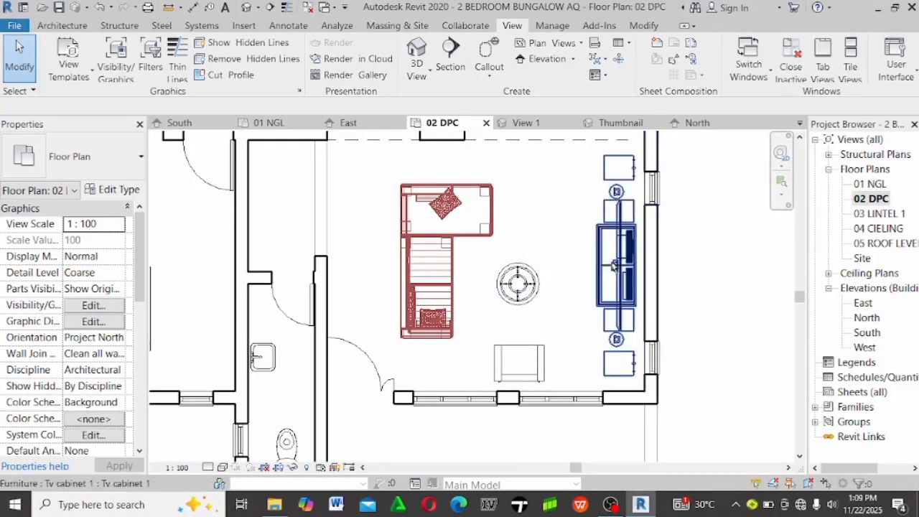
{"action": "scroll", "coordinate": [416, 277], "scroll_direction": "down", "scroll_amount": 2}
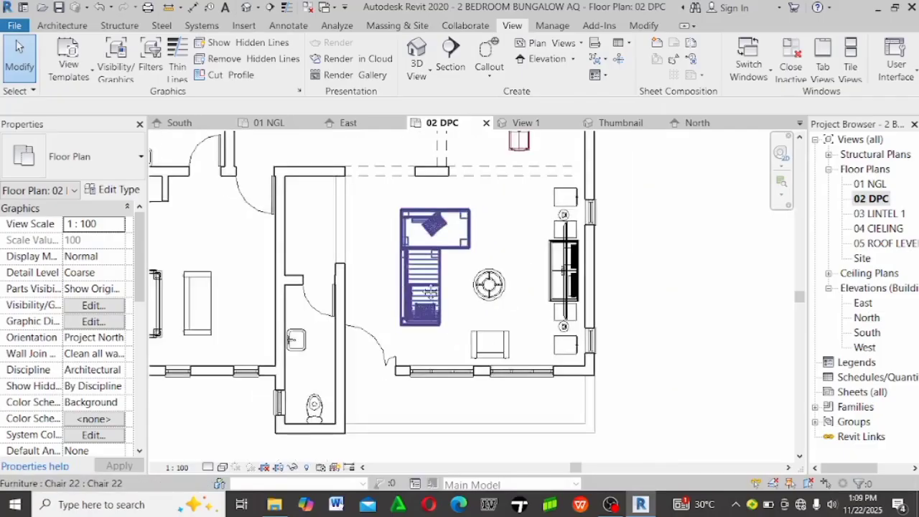
{"action": "scroll", "coordinate": [623, 305], "scroll_direction": "up", "scroll_amount": 1}
{"action": "middle_click_drag", "start_coordinate": [658, 310], "coordinate": [579, 311]}
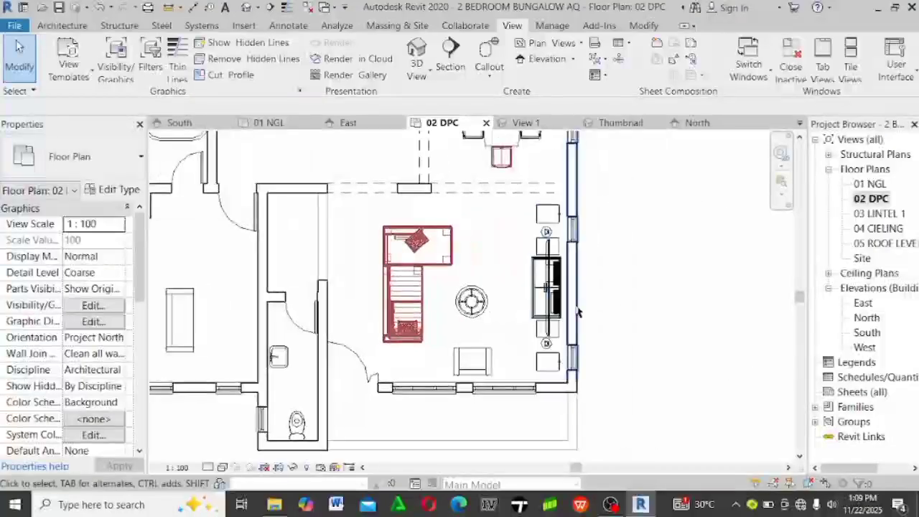
{"action": "middle_click_drag", "start_coordinate": [513, 303], "coordinate": [628, 350]}
{"action": "scroll", "coordinate": [628, 348], "scroll_direction": "down", "scroll_amount": 2}
{"action": "scroll", "coordinate": [451, 335], "scroll_direction": "up", "scroll_amount": 2}
{"action": "middle_click_drag", "start_coordinate": [460, 338], "coordinate": [381, 255]}
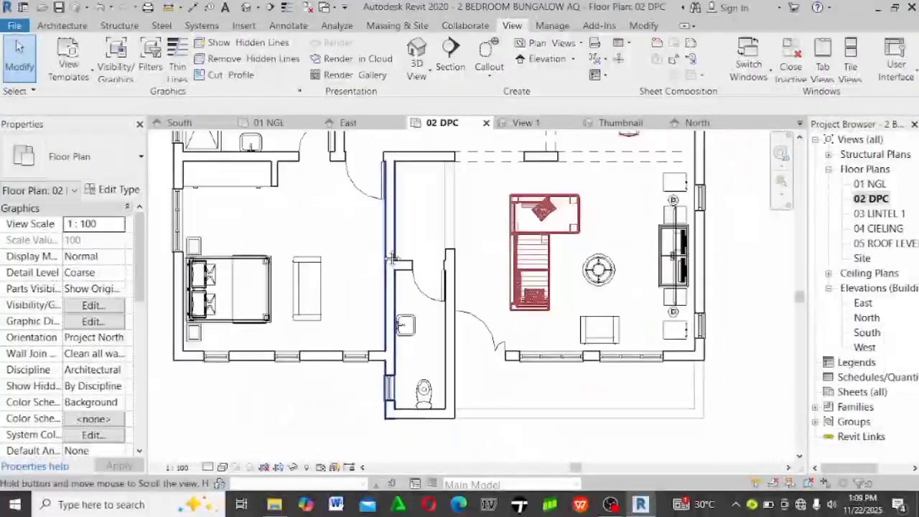
{"action": "scroll", "coordinate": [718, 241], "scroll_direction": "up", "scroll_amount": 1}
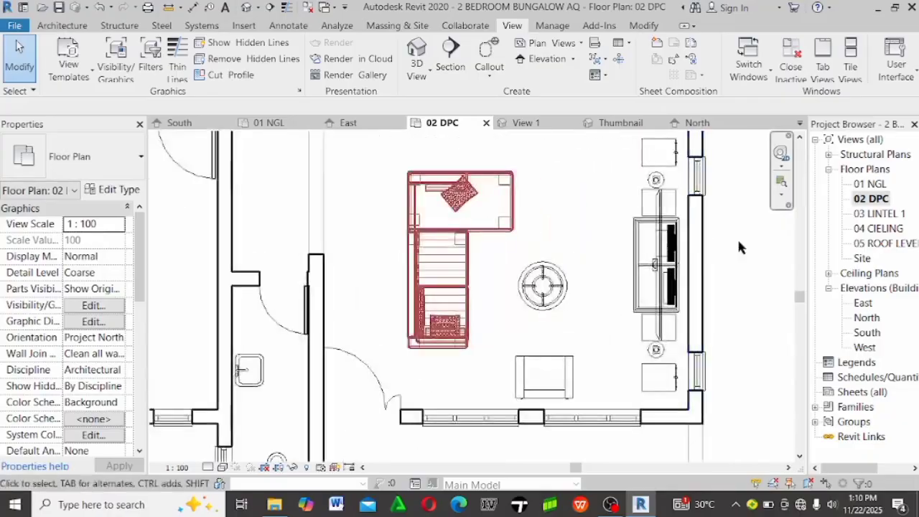
{"action": "scroll", "coordinate": [681, 234], "scroll_direction": "down", "scroll_amount": 1}
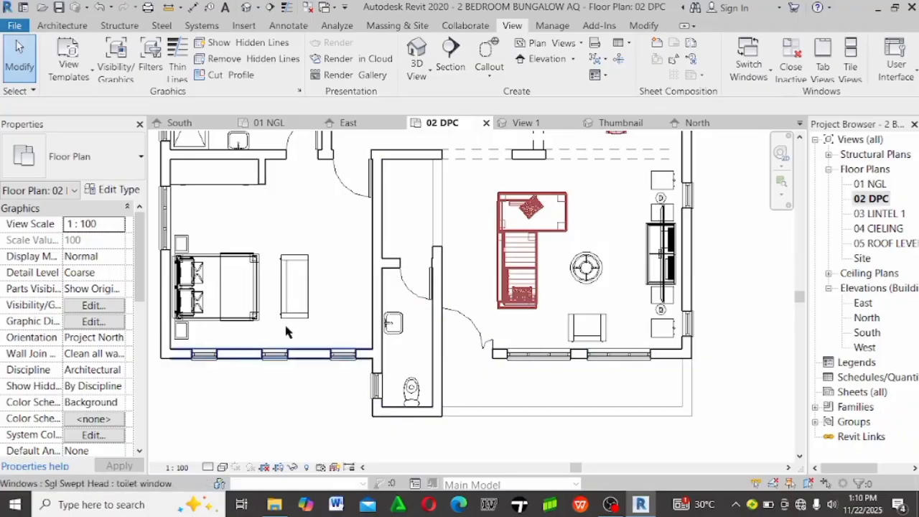
{"action": "scroll", "coordinate": [265, 271], "scroll_direction": "up", "scroll_amount": 4}
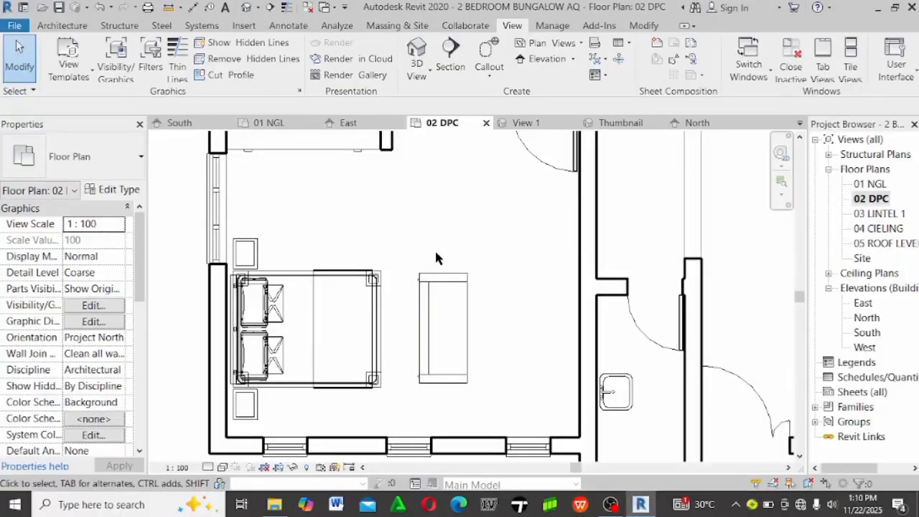
{"action": "scroll", "coordinate": [433, 260], "scroll_direction": "up", "scroll_amount": 2}
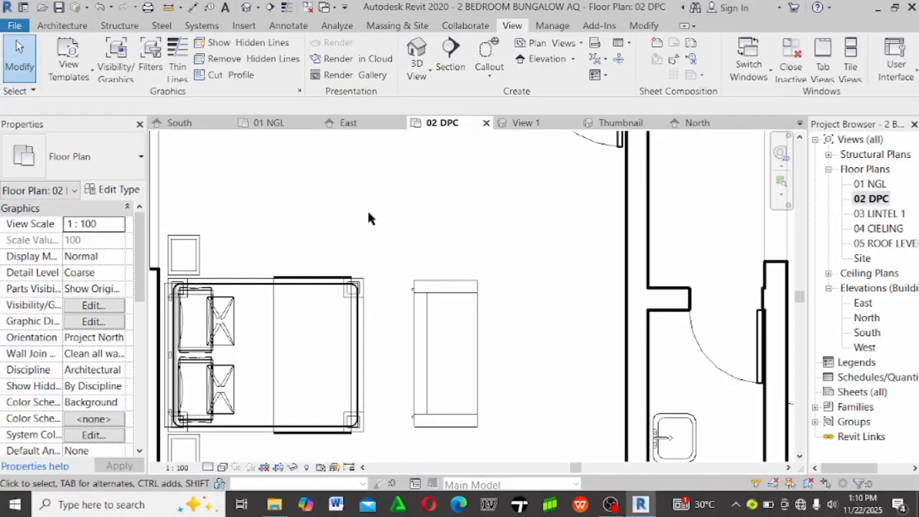
Examine the bedroom furniture arrangement around the bed, chair and wardrobe, and the layout of the whole floor plan
{"action": "scroll", "coordinate": [402, 219], "scroll_direction": "down", "scroll_amount": 2}
{"action": "middle_click_drag", "start_coordinate": [406, 203], "coordinate": [440, 266]}
{"action": "scroll", "coordinate": [372, 213], "scroll_direction": "up", "scroll_amount": 2}
{"action": "scroll", "coordinate": [393, 224], "scroll_direction": "down", "scroll_amount": 2}
{"action": "scroll", "coordinate": [393, 224], "scroll_direction": "up", "scroll_amount": 4}
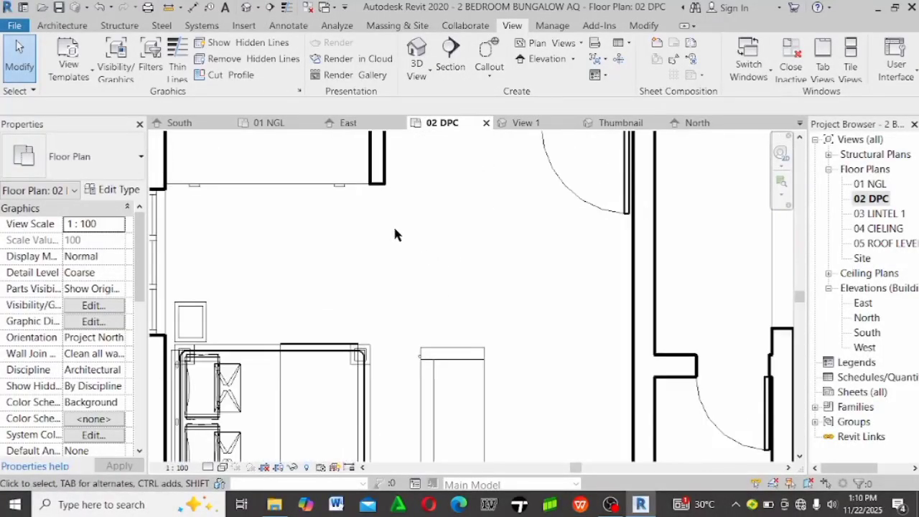
{"action": "scroll", "coordinate": [395, 234], "scroll_direction": "up", "scroll_amount": 1}
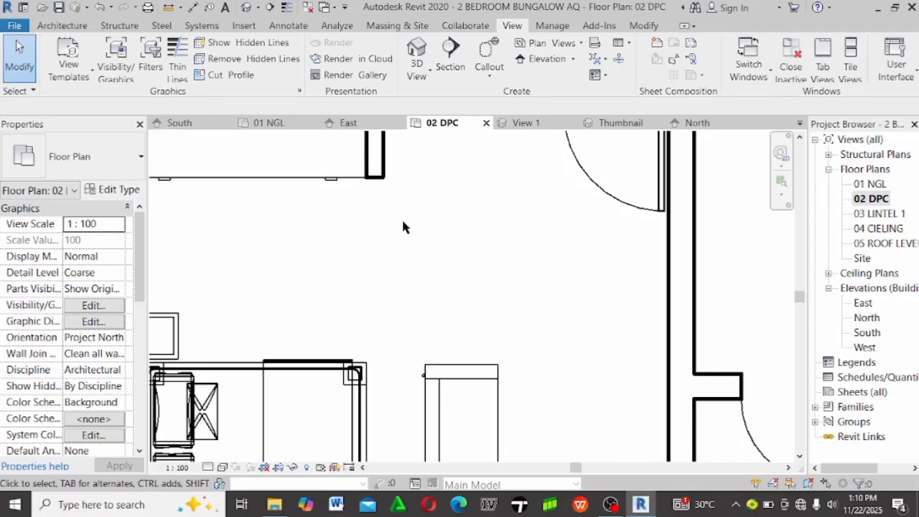
{"action": "scroll", "coordinate": [360, 269], "scroll_direction": "down", "scroll_amount": 1}
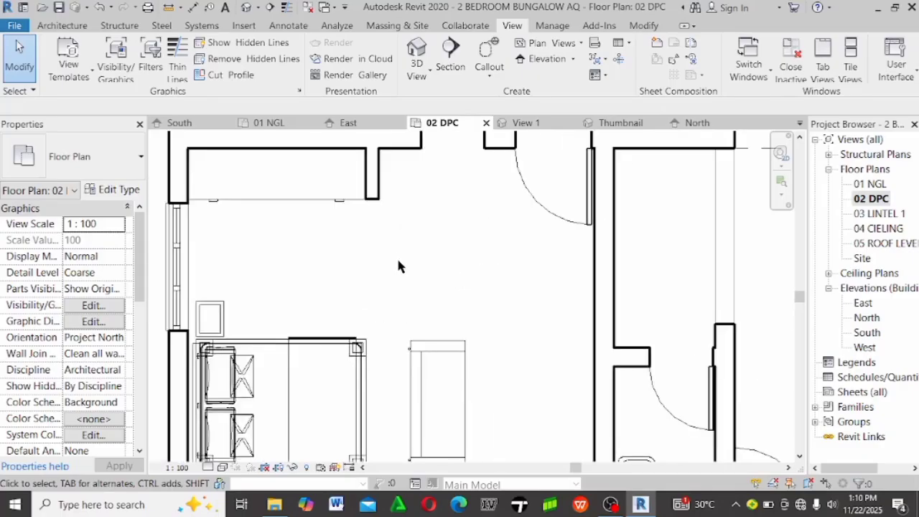
{"action": "scroll", "coordinate": [397, 255], "scroll_direction": "down", "scroll_amount": 3}
{"action": "scroll", "coordinate": [365, 264], "scroll_direction": "up", "scroll_amount": 2}
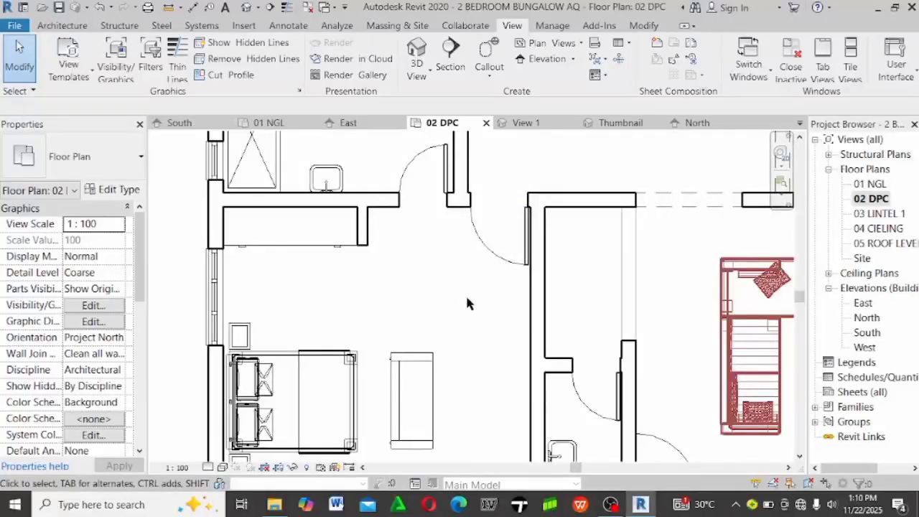
{"action": "scroll", "coordinate": [319, 264], "scroll_direction": "down", "scroll_amount": 4}
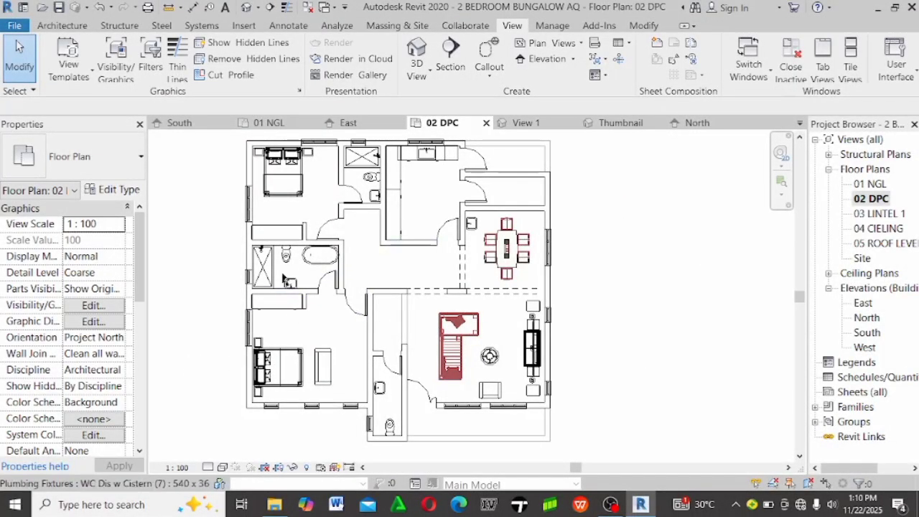
{"action": "scroll", "coordinate": [584, 299], "scroll_direction": "down", "scroll_amount": 1}
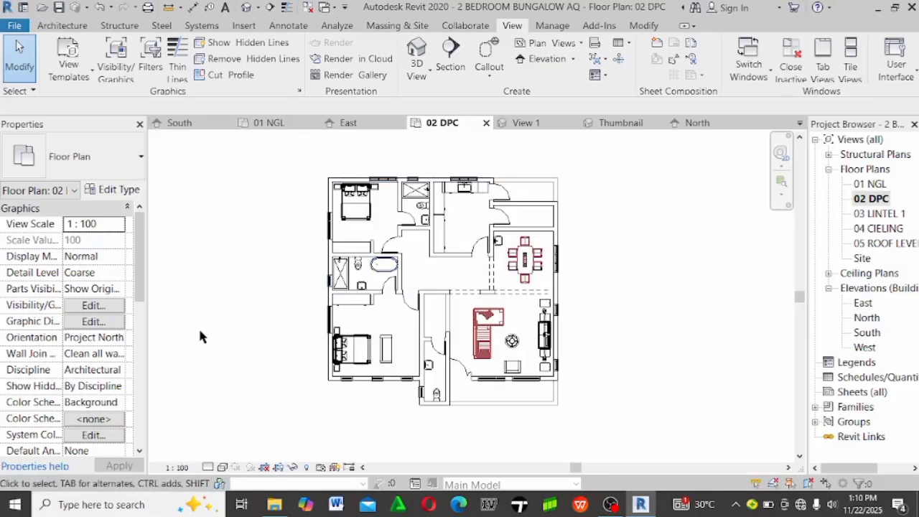
Set the plan view's graphic display style to Shaded, with smooth anti-aliased lines
{"action": "key", "text": "f"}
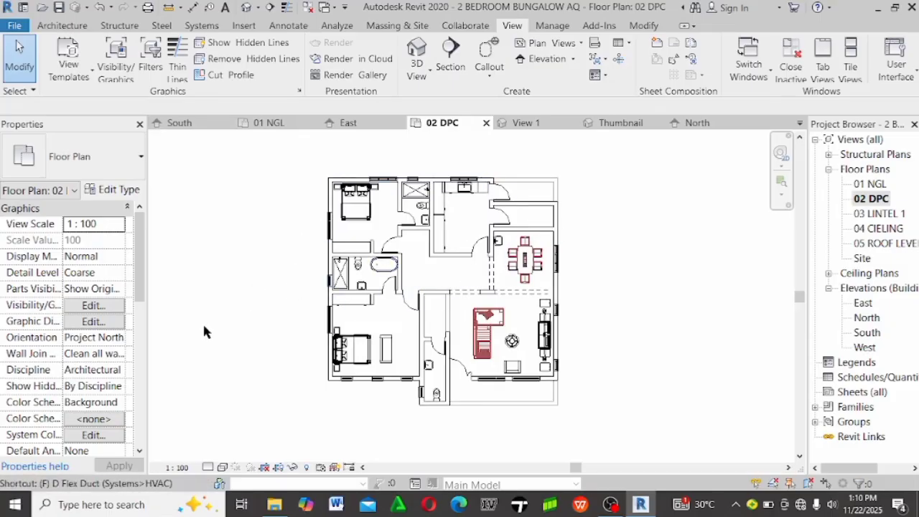
{"action": "key", "text": "g"}
{"action": "key", "text": "d"}
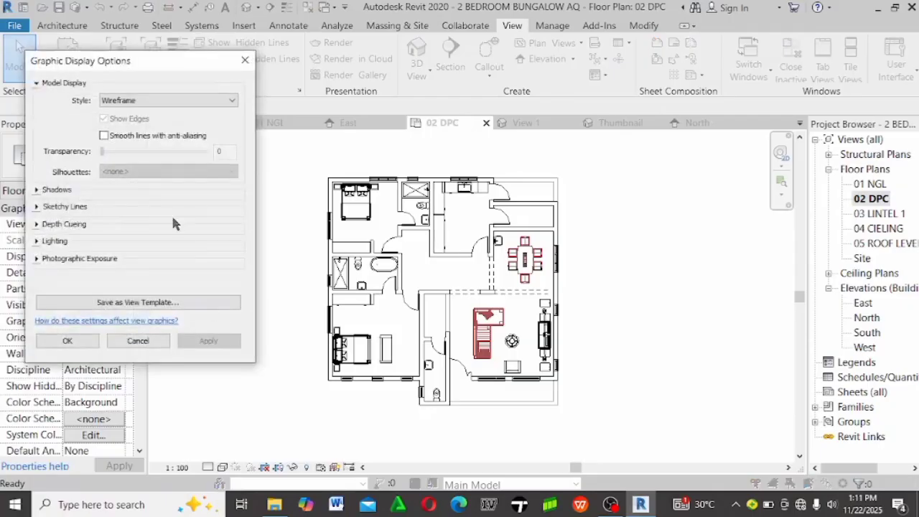
{"action": "left_click_drag", "start_coordinate": [155, 68], "coordinate": [189, 66]}
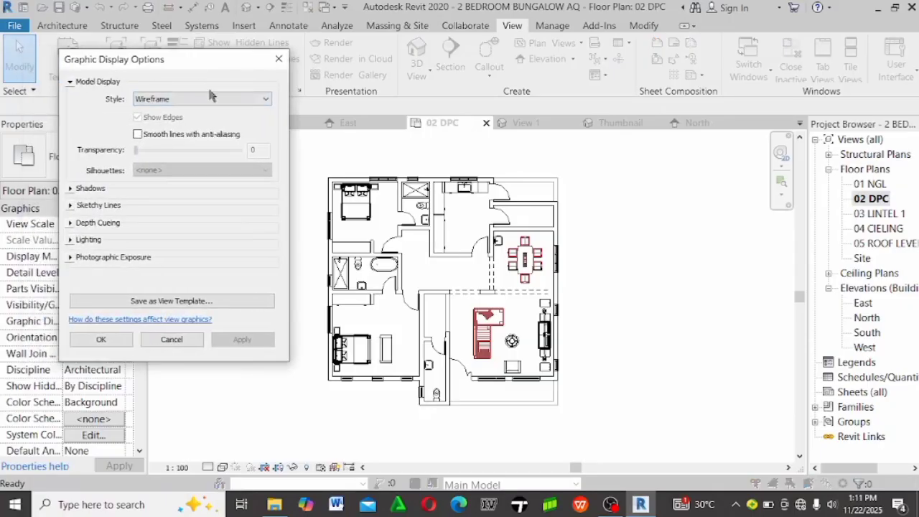
{"action": "left_click", "coordinate": [236, 101]}
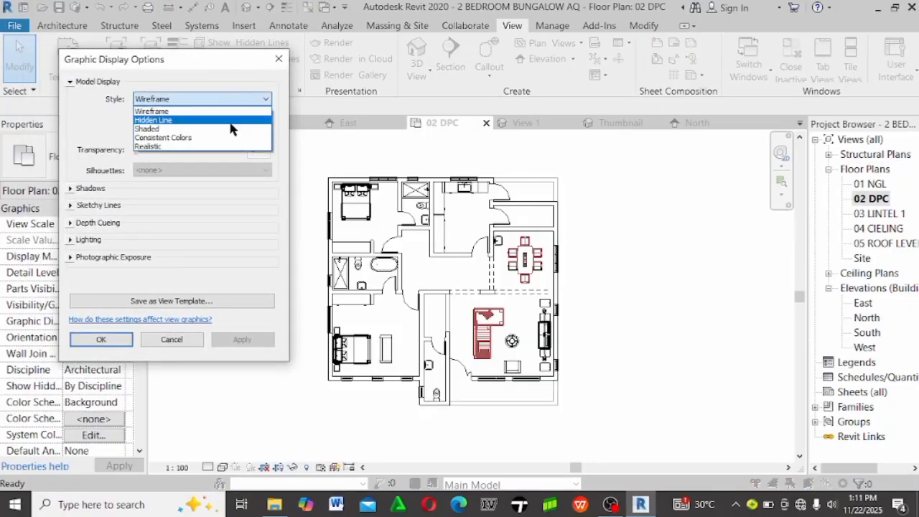
{"action": "left_click", "coordinate": [230, 120]}
{"action": "left_click", "coordinate": [191, 100]}
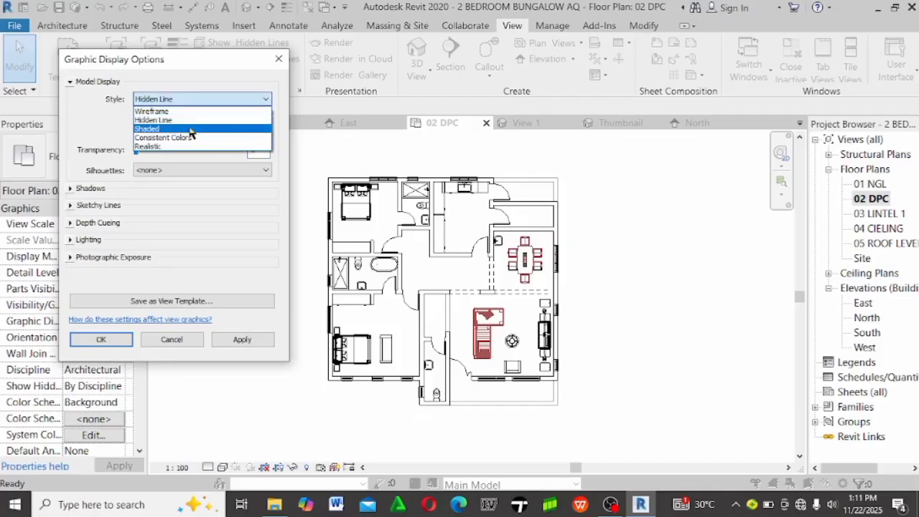
{"action": "left_click", "coordinate": [188, 125]}
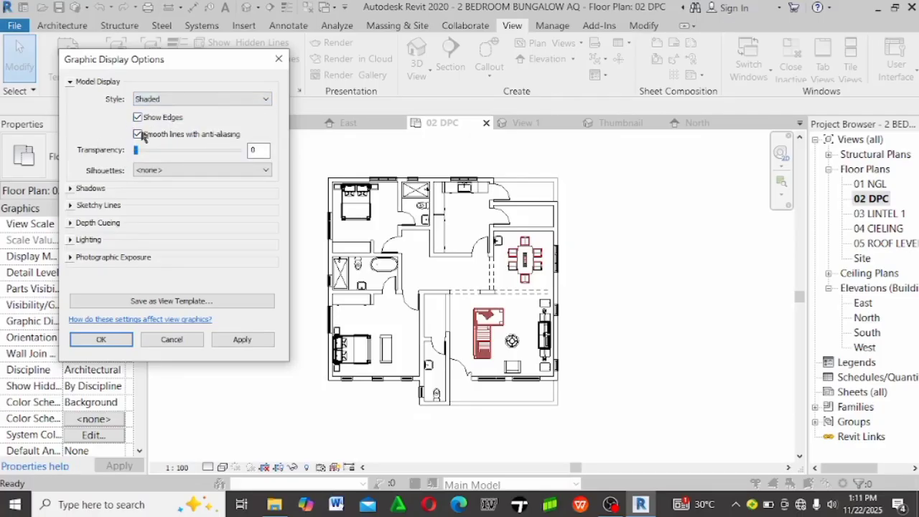
Enable cast shadows for the view, set ambient light to 80 and shadow intensity to 20, and apply
{"action": "left_click", "coordinate": [71, 189]}
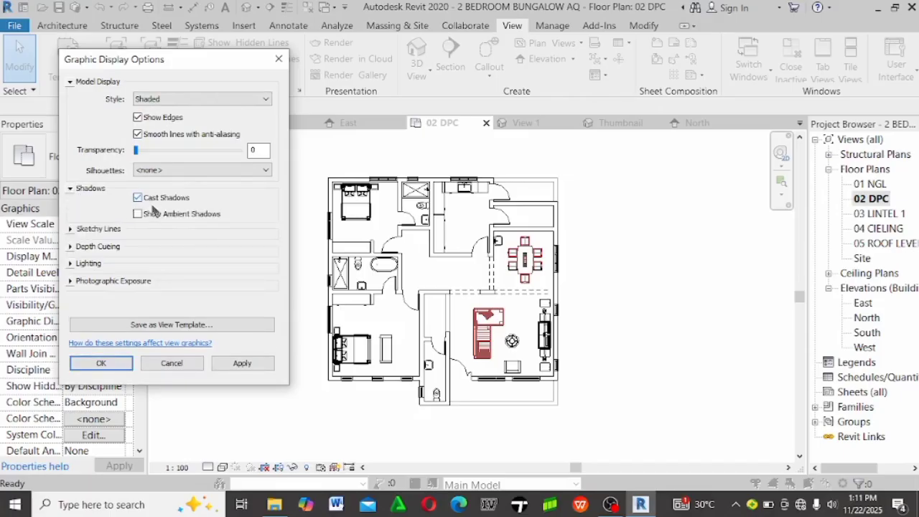
{"action": "left_click", "coordinate": [71, 189]}
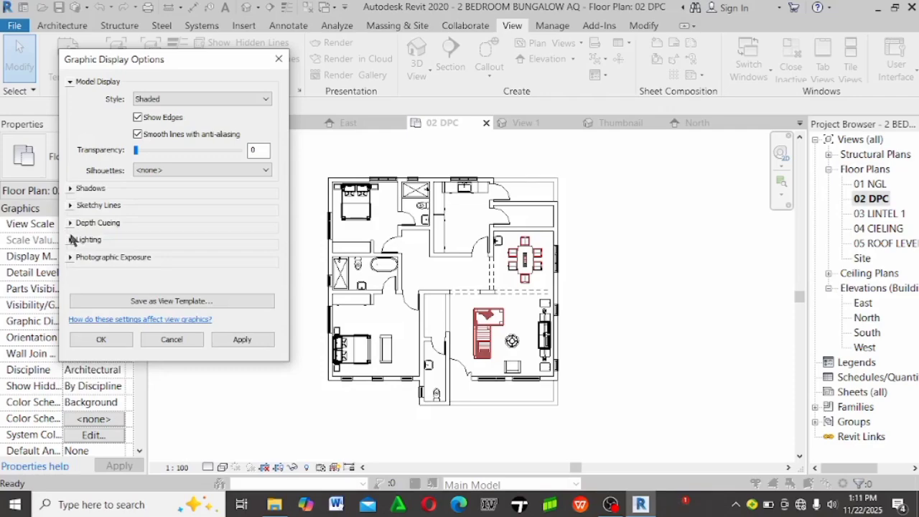
{"action": "left_click", "coordinate": [71, 240]}
{"action": "left_click_drag", "start_coordinate": [136, 338], "coordinate": [218, 338]}
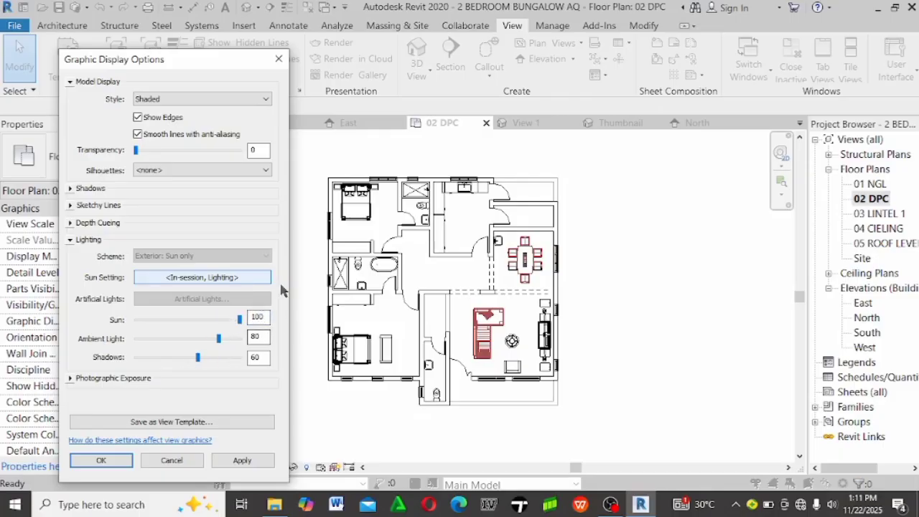
{"action": "left_click", "coordinate": [162, 357]}
{"action": "left_click", "coordinate": [237, 460]}
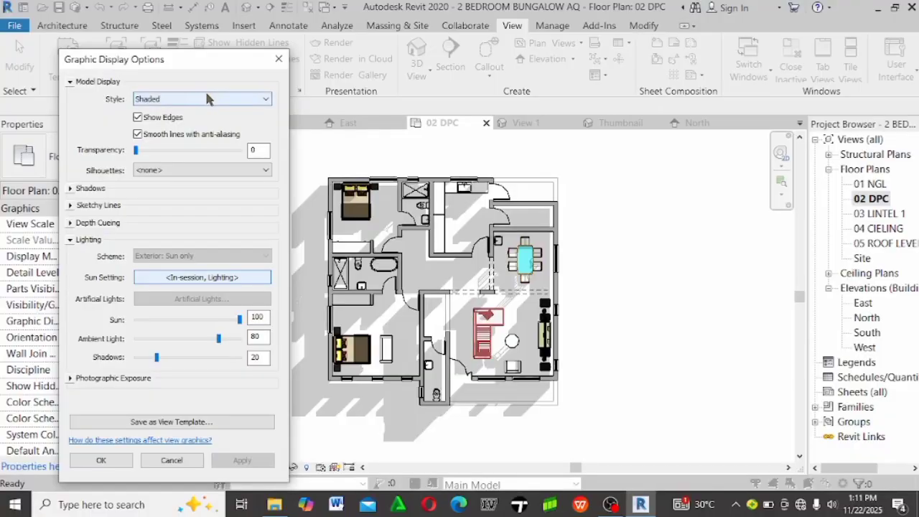
Adjust the view's lighting to sun intensity 100 and ambient light 60, and accept the graphic display options
{"action": "left_click", "coordinate": [227, 320]}
{"action": "left_click", "coordinate": [242, 463]}
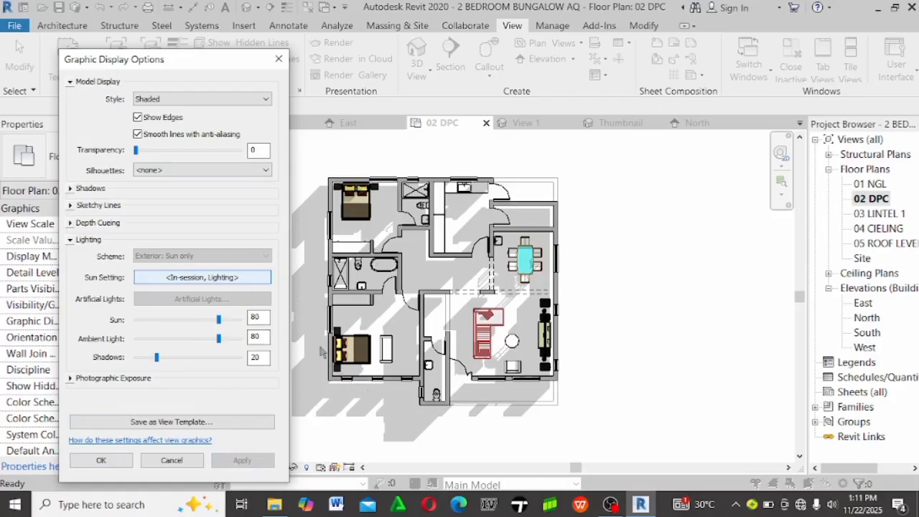
{"action": "left_click", "coordinate": [232, 320]}
{"action": "left_click", "coordinate": [239, 461]}
{"action": "left_click", "coordinate": [198, 337]}
{"action": "left_click", "coordinate": [224, 459]}
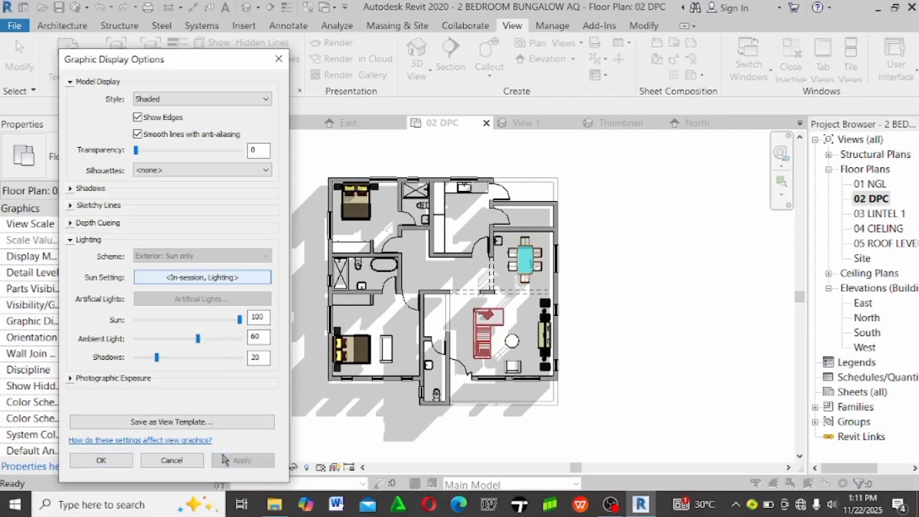
{"action": "left_click", "coordinate": [109, 461]}
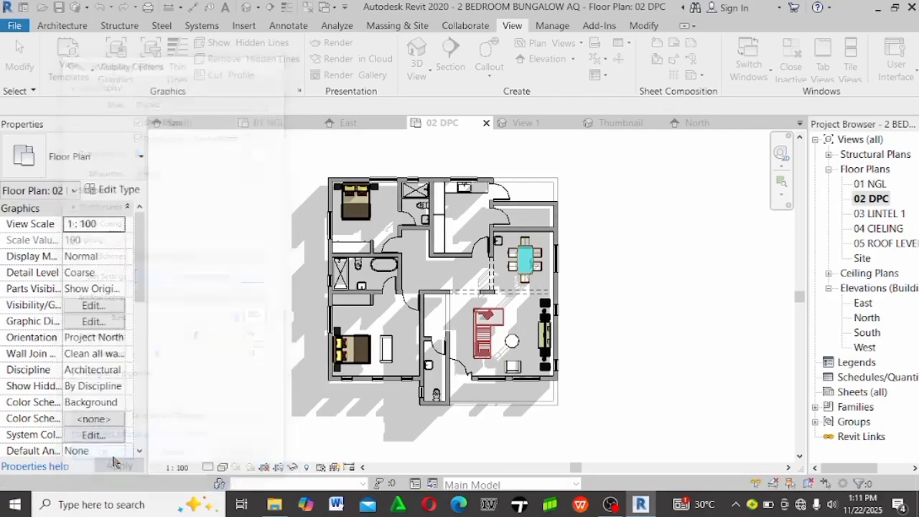
Start an architectural floor on level 02 DPC and choose the SECOND FLOOR type for it
{"action": "scroll", "coordinate": [412, 291], "scroll_direction": "up", "scroll_amount": 3}
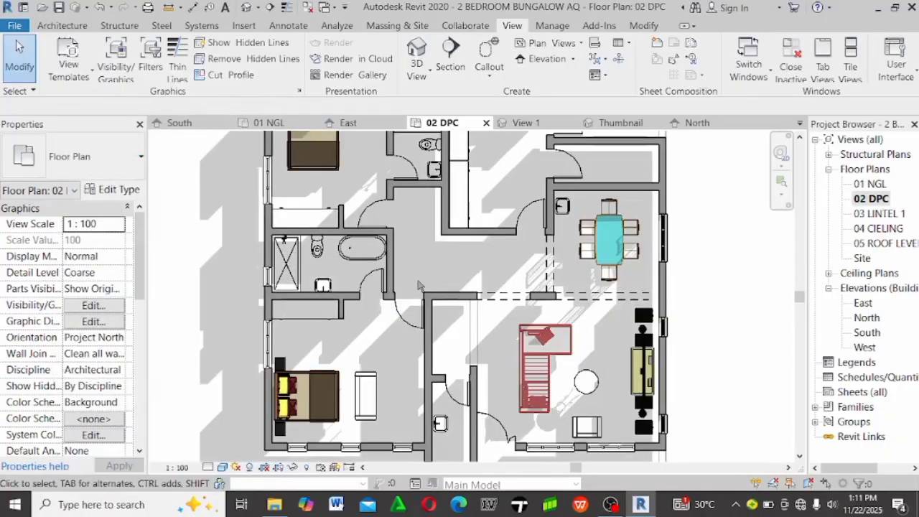
{"action": "scroll", "coordinate": [348, 351], "scroll_direction": "down", "scroll_amount": 2}
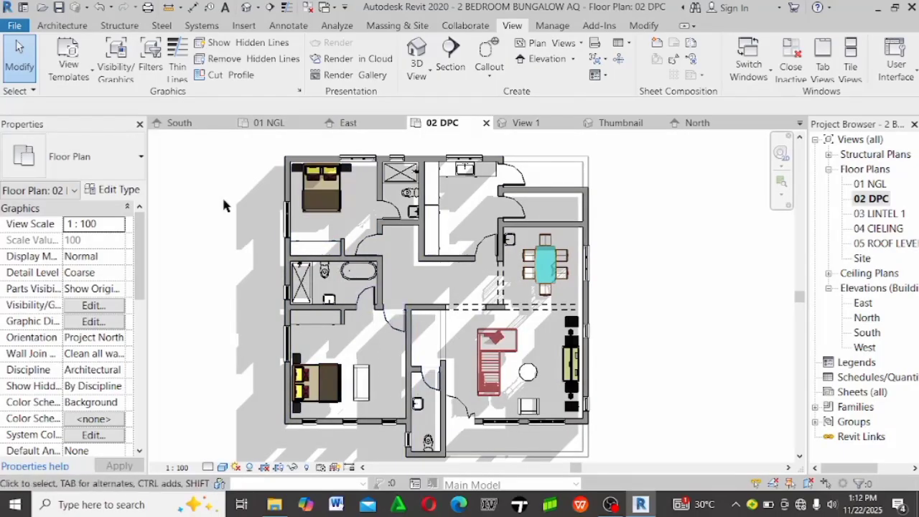
{"action": "left_click", "coordinate": [62, 26]}
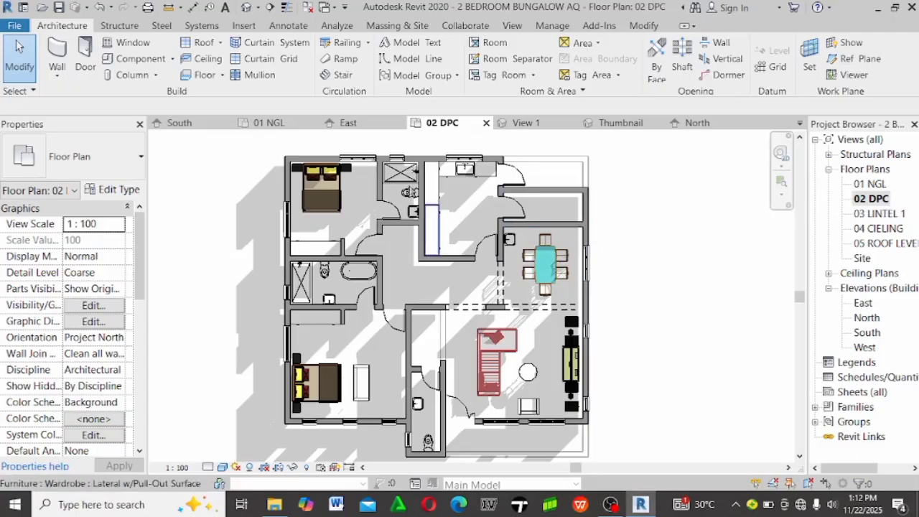
{"action": "left_click", "coordinate": [203, 74]}
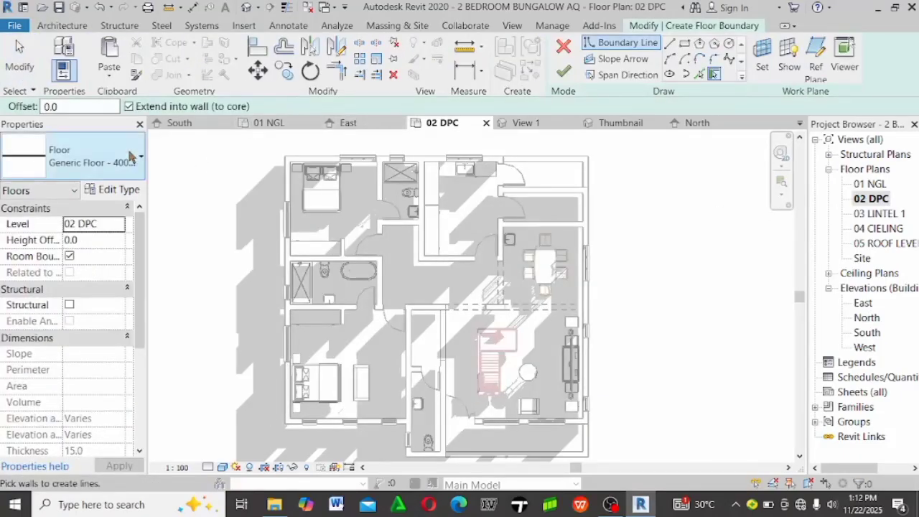
{"action": "left_click", "coordinate": [132, 157]}
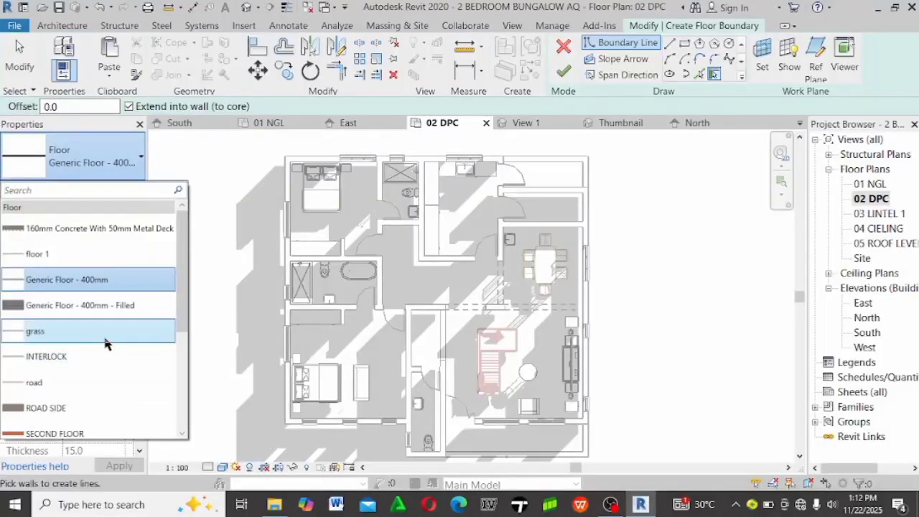
{"action": "scroll", "coordinate": [108, 398], "scroll_direction": "down", "scroll_amount": 1}
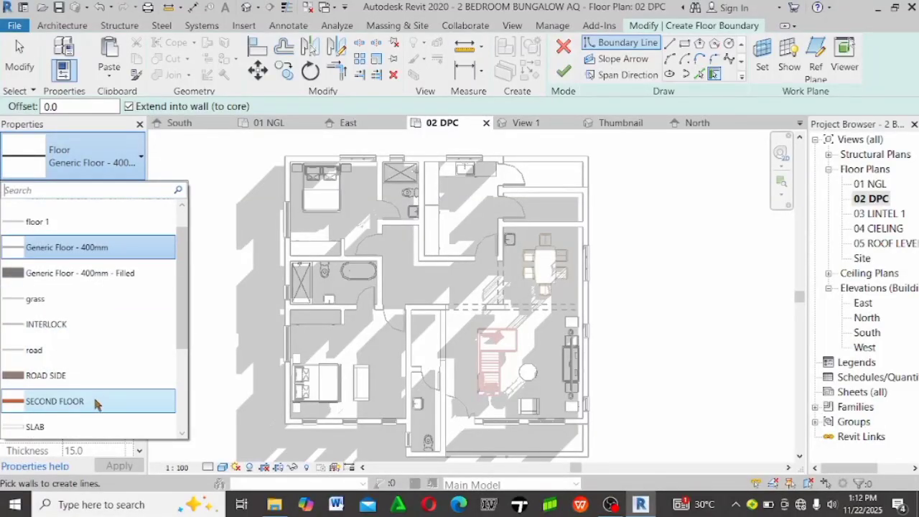
{"action": "left_click", "coordinate": [97, 403]}
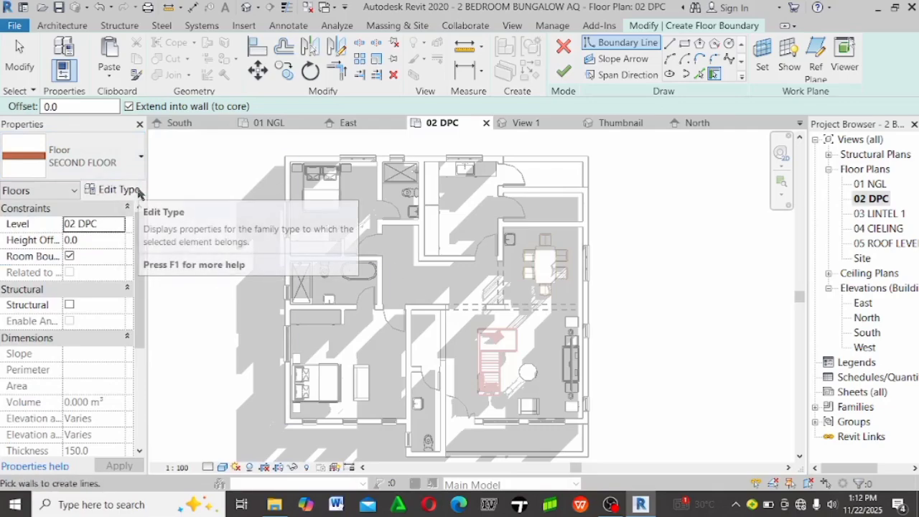
{"action": "left_click", "coordinate": [118, 190]}
{"action": "left_click", "coordinate": [334, 127]}
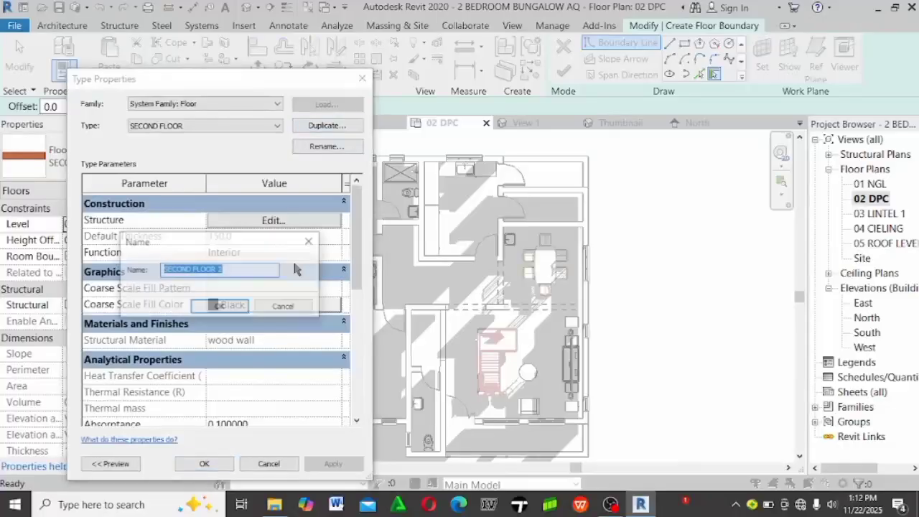
{"action": "left_click", "coordinate": [217, 307]}
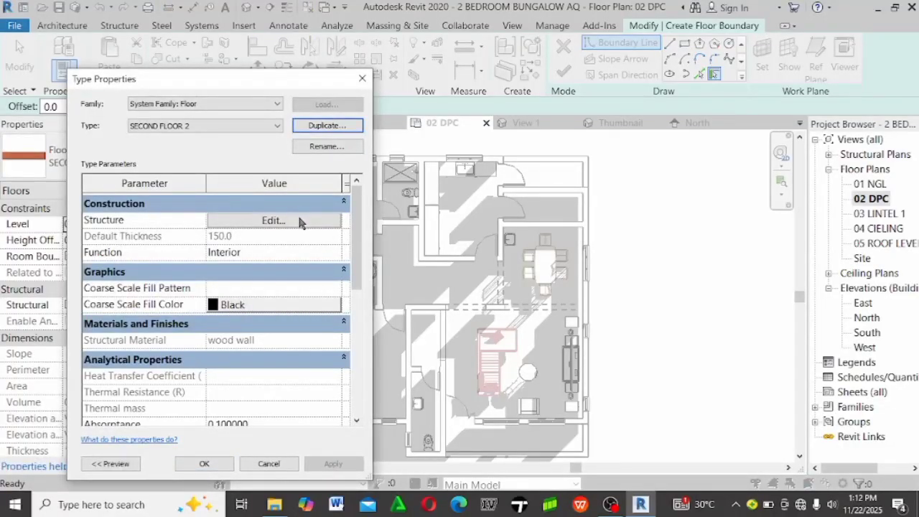
{"action": "left_click", "coordinate": [301, 219]}
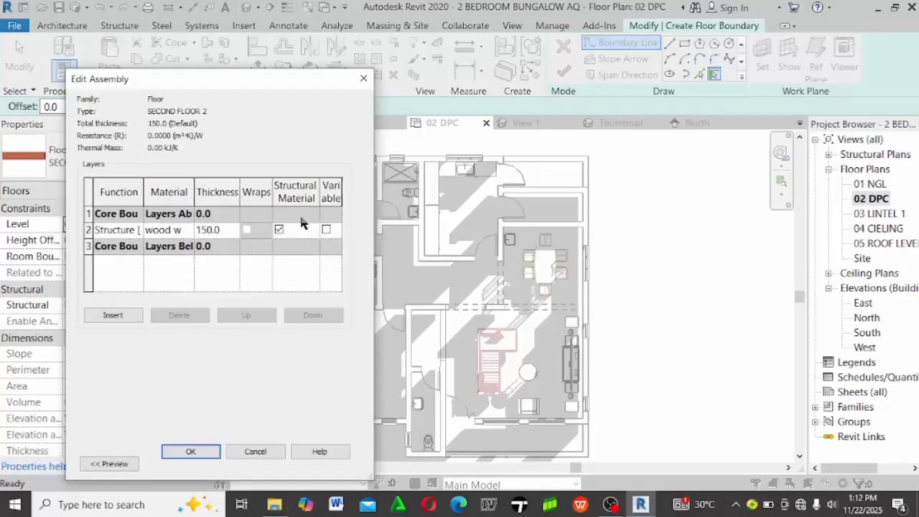
{"action": "left_click", "coordinate": [364, 79]}
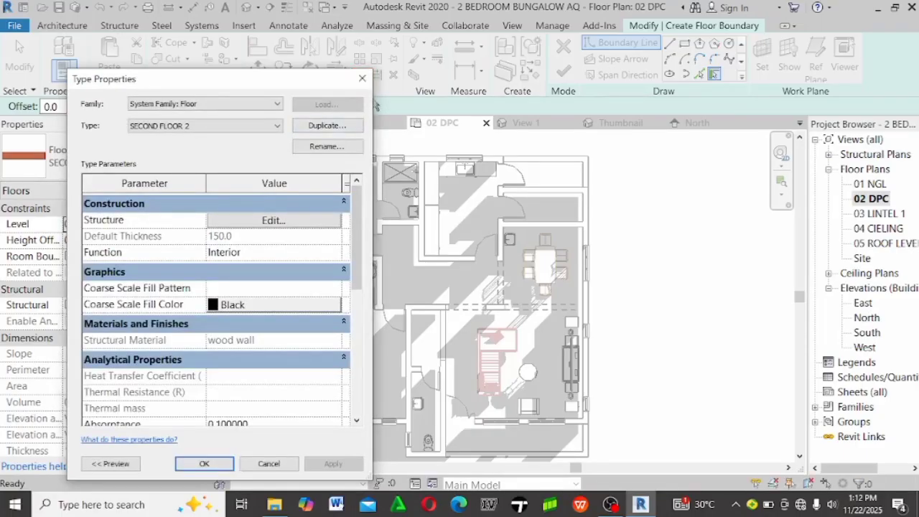
{"action": "left_click", "coordinate": [362, 77]}
Add floor boundary lines by picking the inner faces of the plan's upper outer wall and left outer wall
{"action": "left_click", "coordinate": [699, 75]}
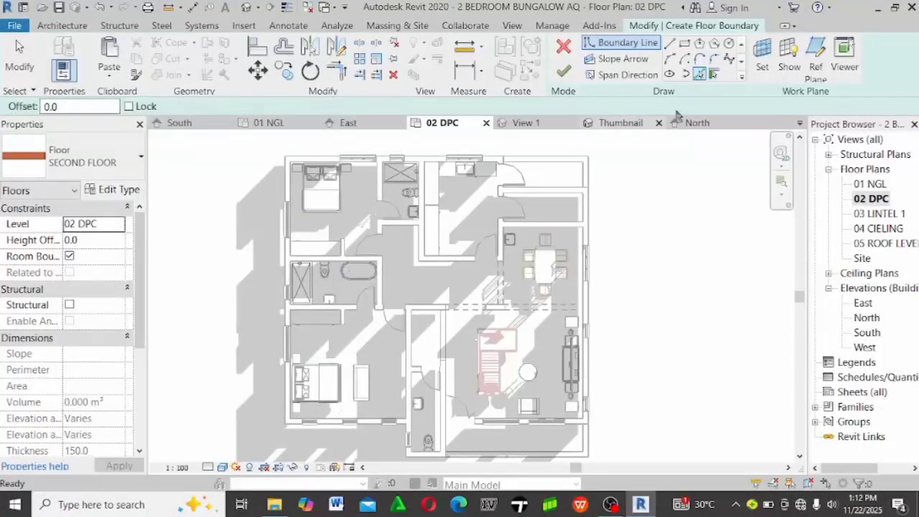
{"action": "scroll", "coordinate": [316, 169], "scroll_direction": "up", "scroll_amount": 5}
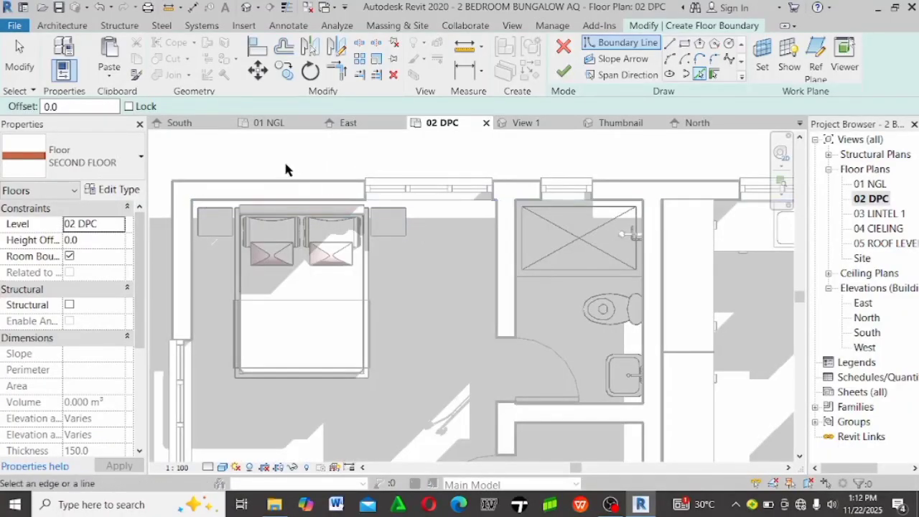
{"action": "scroll", "coordinate": [201, 193], "scroll_direction": "up", "scroll_amount": 2}
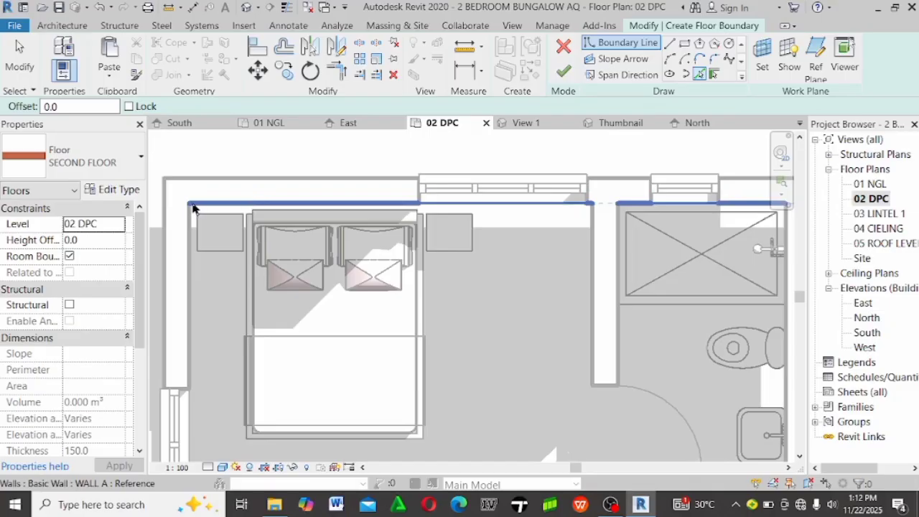
{"action": "scroll", "coordinate": [191, 185], "scroll_direction": "up", "scroll_amount": 2}
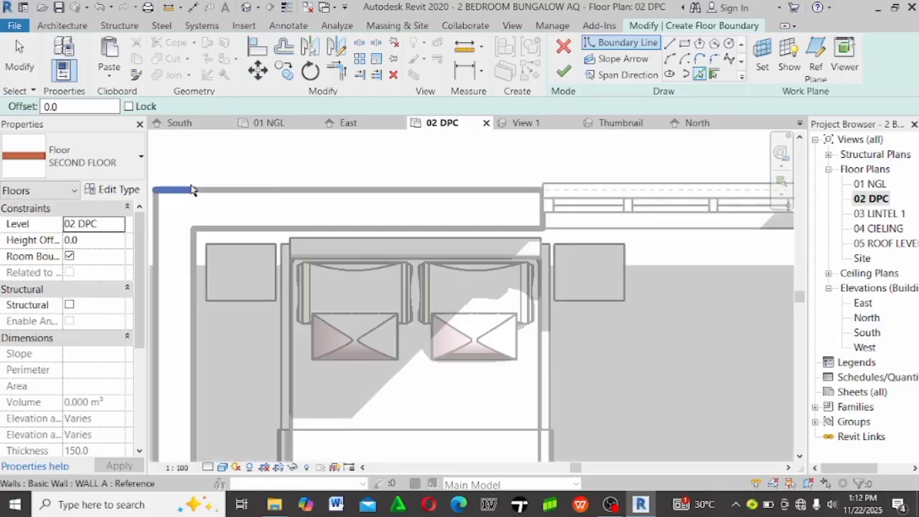
{"action": "scroll", "coordinate": [421, 176], "scroll_direction": "down", "scroll_amount": 1}
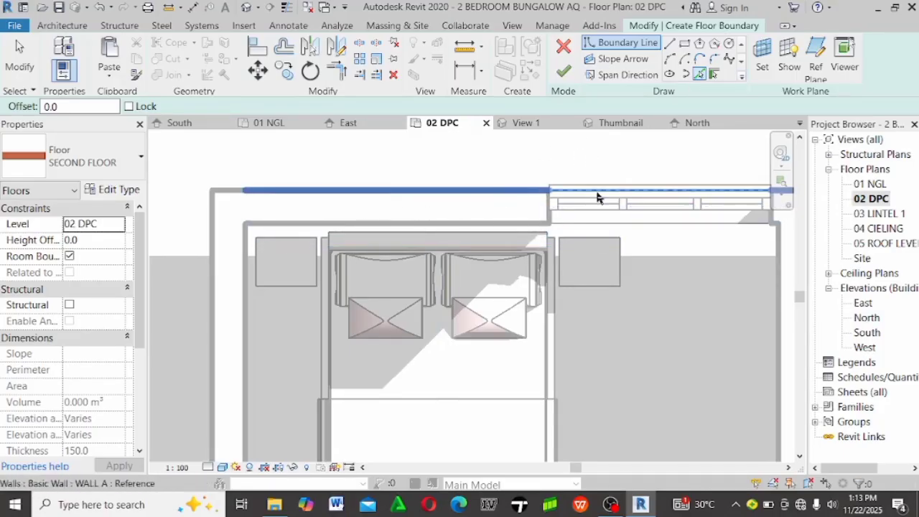
{"action": "left_click", "coordinate": [700, 78]}
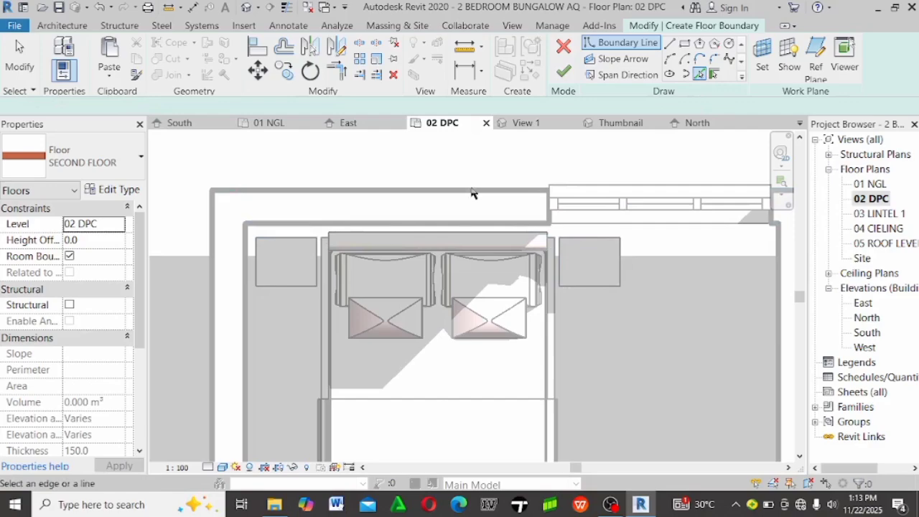
{"action": "left_click", "coordinate": [267, 229]}
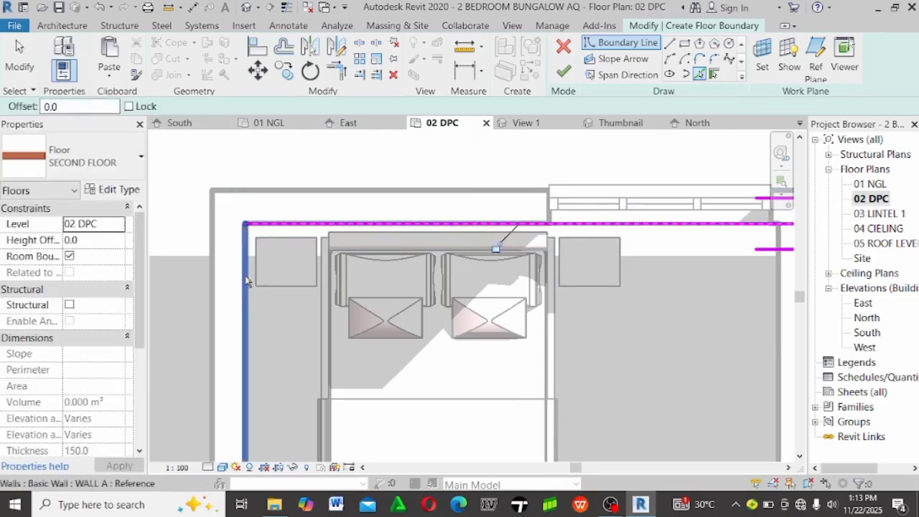
{"action": "left_click", "coordinate": [248, 283]}
Pick the inner faces of the right outer wall and the lower bedroom's bottom outer wall as floor boundary lines
{"action": "scroll", "coordinate": [577, 212], "scroll_direction": "down", "scroll_amount": 2}
{"action": "scroll", "coordinate": [593, 188], "scroll_direction": "up", "scroll_amount": 6}
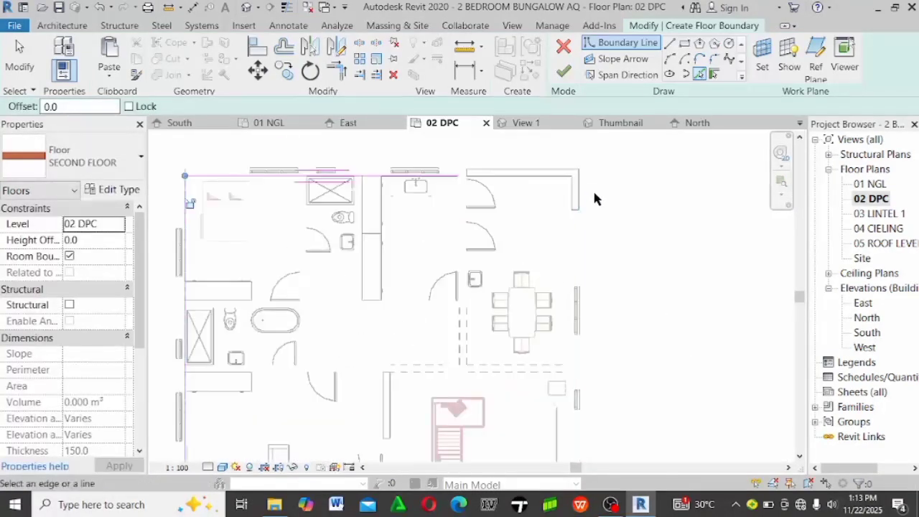
{"action": "left_click", "coordinate": [505, 192]}
{"action": "scroll", "coordinate": [478, 273], "scroll_direction": "down", "scroll_amount": 3}
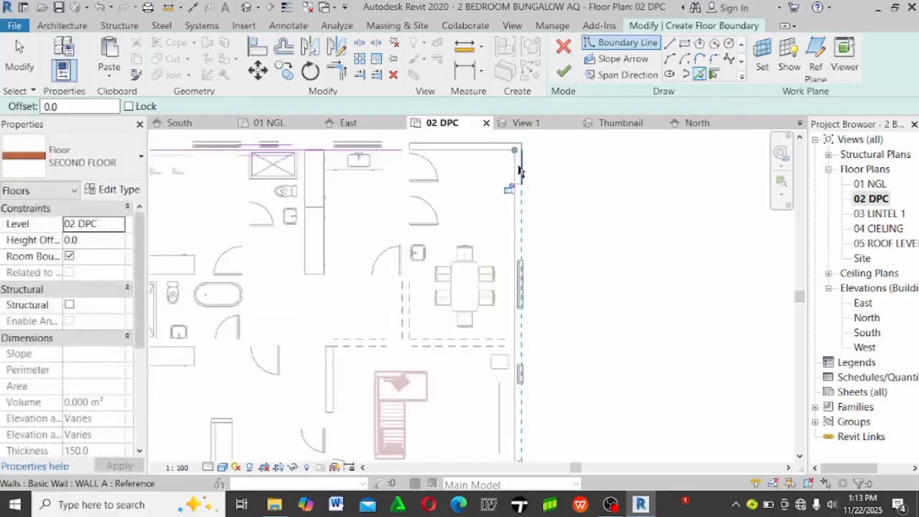
{"action": "scroll", "coordinate": [369, 279], "scroll_direction": "up", "scroll_amount": 3}
{"action": "scroll", "coordinate": [377, 323], "scroll_direction": "up", "scroll_amount": 4}
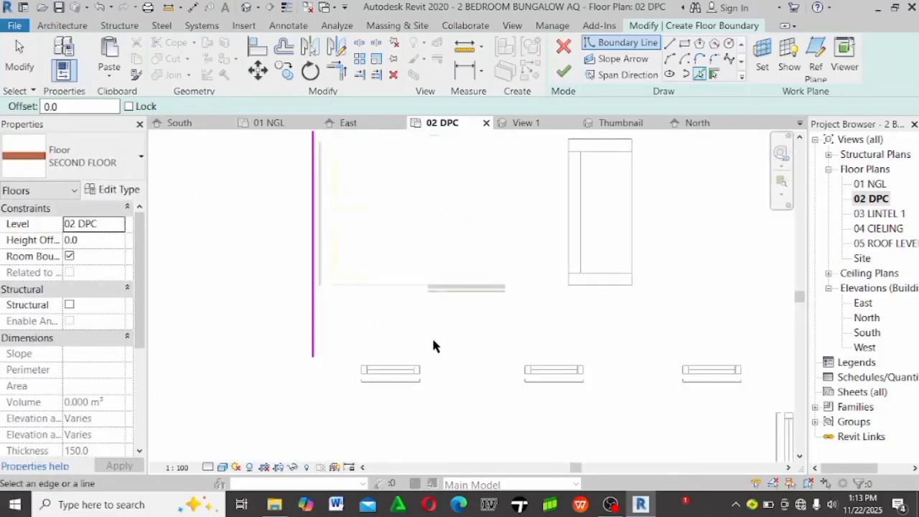
{"action": "left_click", "coordinate": [338, 356]}
{"action": "scroll", "coordinate": [498, 302], "scroll_direction": "down", "scroll_amount": 3}
{"action": "scroll", "coordinate": [521, 298], "scroll_direction": "up", "scroll_amount": 5}
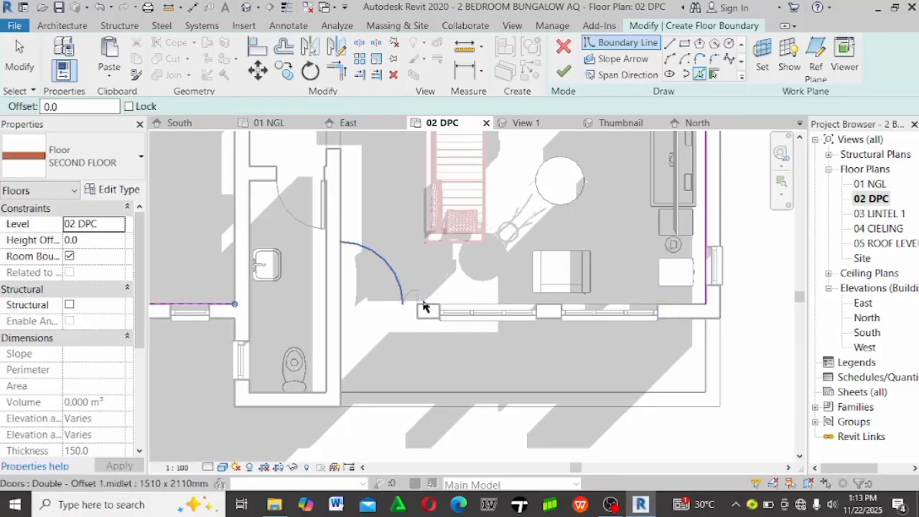
{"action": "key", "text": "Escape"}
{"action": "key", "text": "t"}
{"action": "key", "text": "r"}
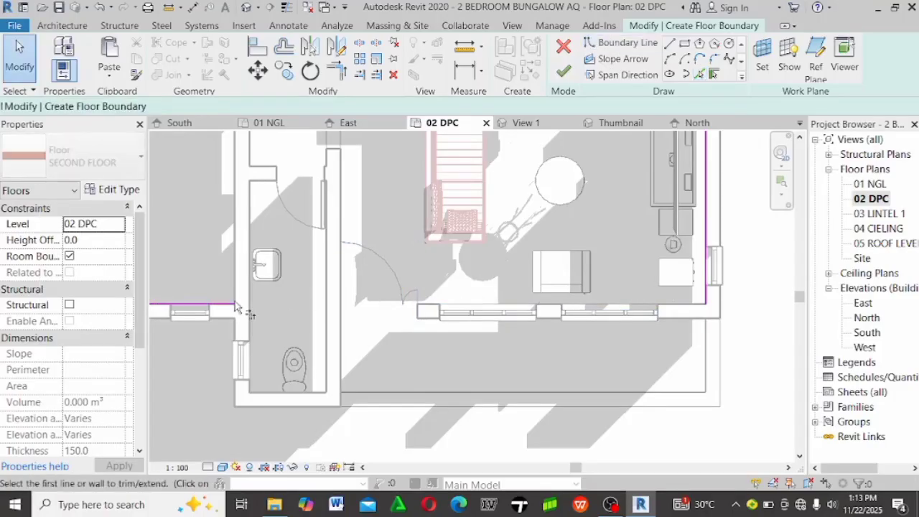
{"action": "left_click", "coordinate": [209, 303]}
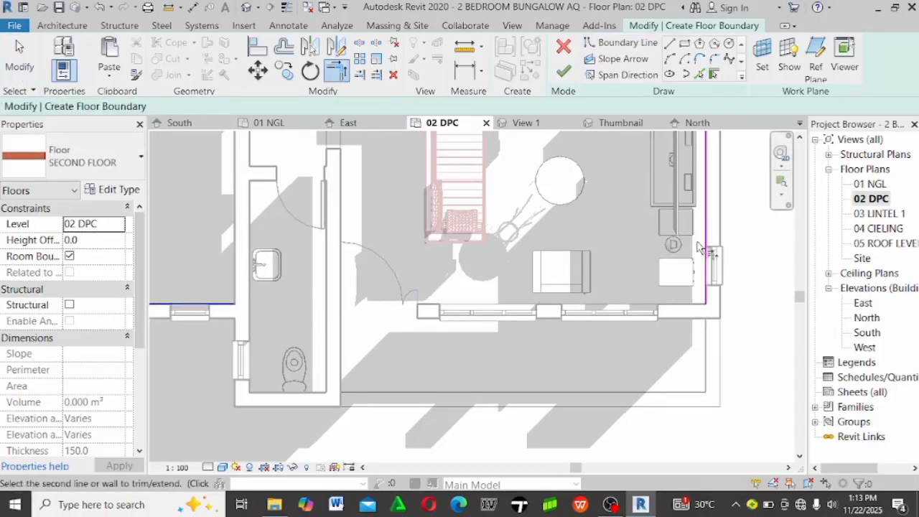
Pick the inner faces of the projecting toilet's two side walls and end wall as floor boundary lines
{"action": "left_click", "coordinate": [699, 74]}
{"action": "scroll", "coordinate": [251, 318], "scroll_direction": "up", "scroll_amount": 3}
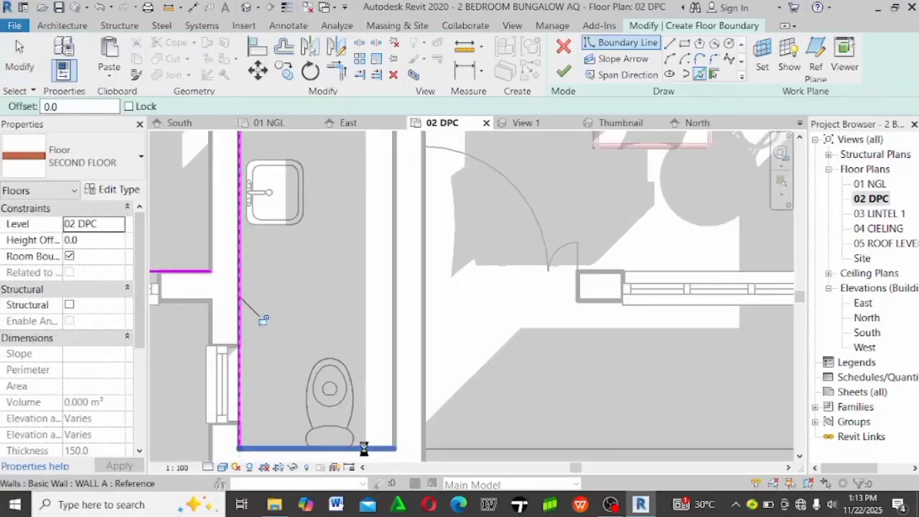
{"action": "left_click", "coordinate": [364, 449]}
{"action": "left_click", "coordinate": [395, 333]}
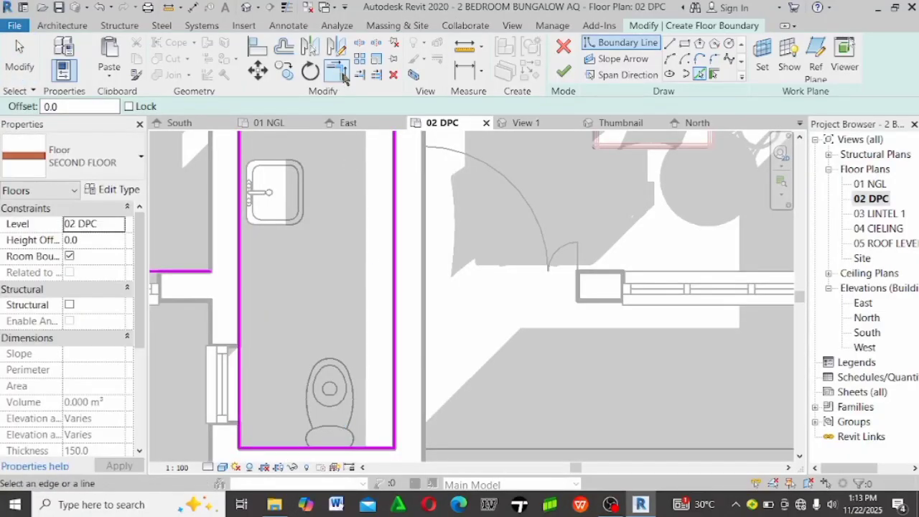
Trim the toilet's bedroom-side boundary line and the lower bedroom's boundary line to a corner
{"action": "left_click", "coordinate": [337, 71]}
{"action": "left_click", "coordinate": [240, 348]}
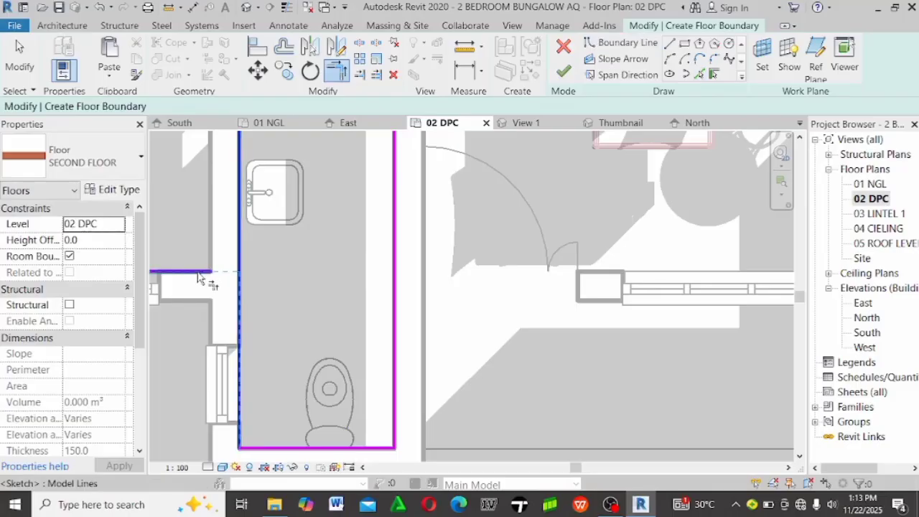
{"action": "left_click", "coordinate": [198, 275]}
{"action": "left_click", "coordinate": [391, 344]}
{"action": "scroll", "coordinate": [369, 330], "scroll_direction": "down", "scroll_amount": 3}
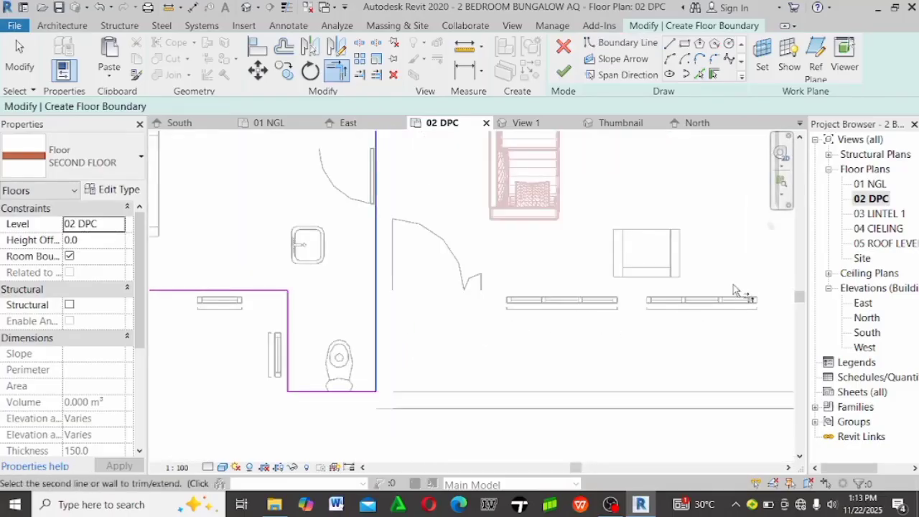
{"action": "scroll", "coordinate": [691, 269], "scroll_direction": "up", "scroll_amount": 2}
{"action": "key", "text": "Escape"}
Pick the inner face of the living room's front wall and trim it to the toilet's living-room-side boundary line
{"action": "left_click", "coordinate": [701, 75]}
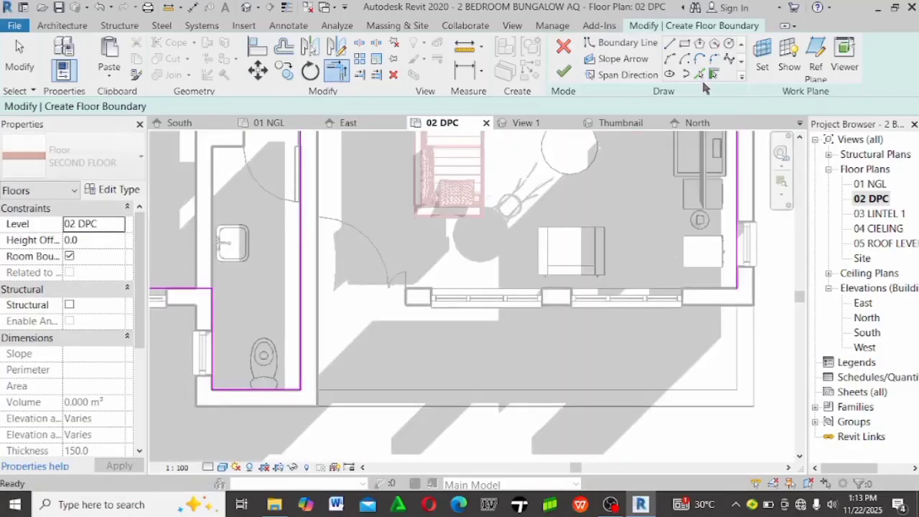
{"action": "left_click", "coordinate": [700, 295]}
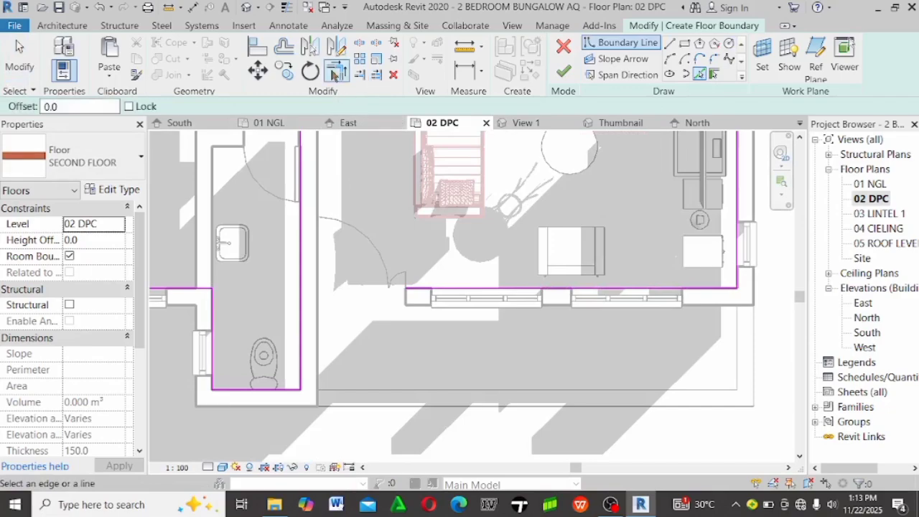
{"action": "left_click", "coordinate": [337, 70]}
{"action": "left_click", "coordinate": [415, 290]}
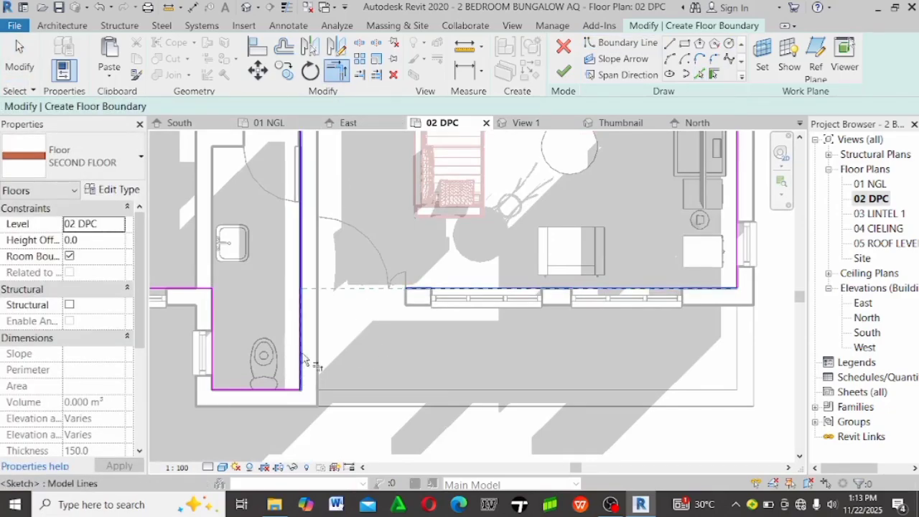
{"action": "left_click", "coordinate": [301, 359]}
{"action": "scroll", "coordinate": [482, 207], "scroll_direction": "down", "scroll_amount": 3}
{"action": "key", "text": "Escape"}
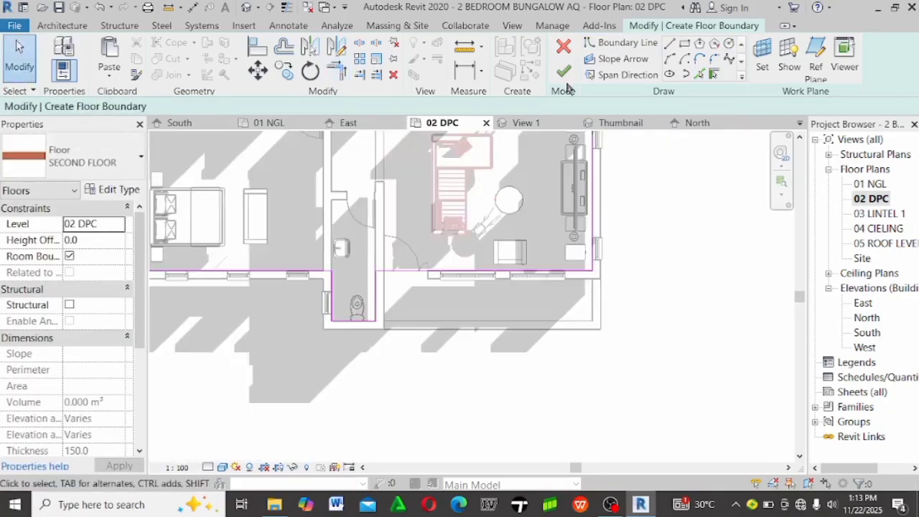
Try to finish the floor boundary sketch, then return to the sketch with the whole plan in view
{"action": "left_click", "coordinate": [564, 71]}
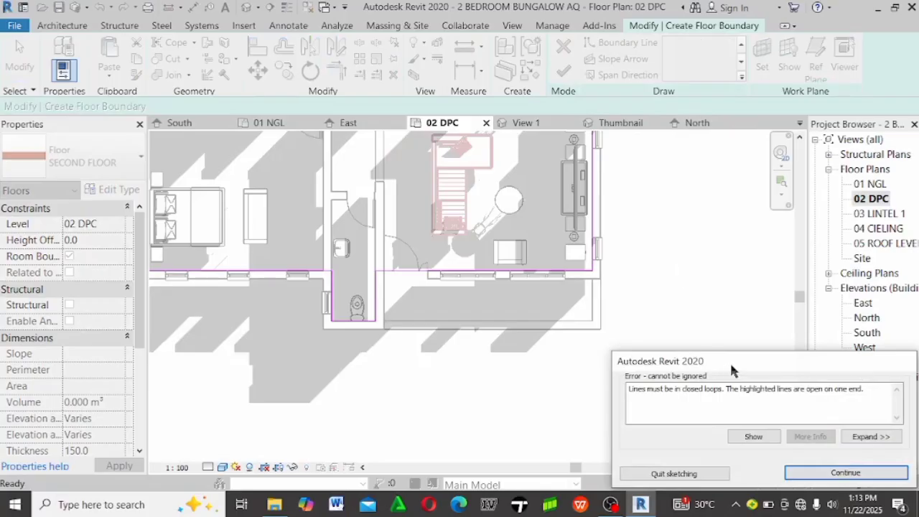
{"action": "key", "text": "Return"}
{"action": "key", "text": "z"}
{"action": "key", "text": "f"}
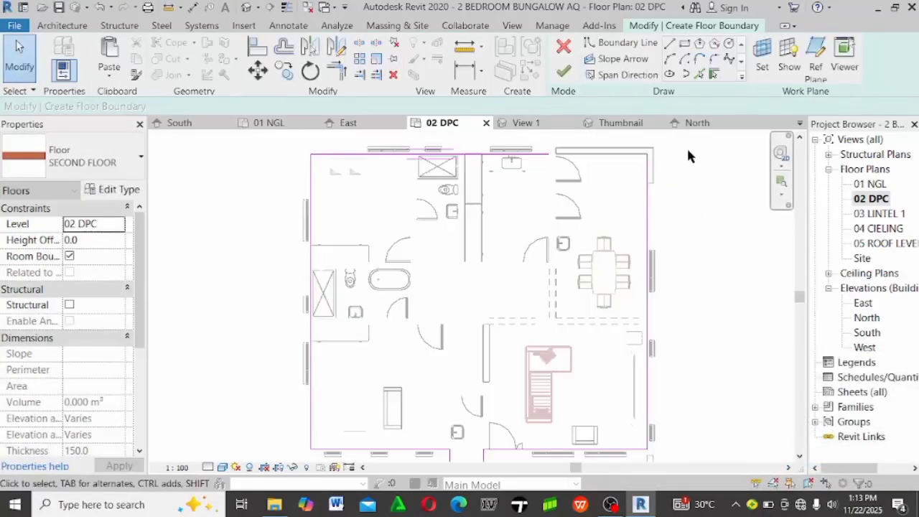
Examine the floor boundary around the whole plan for open ends and stray lines
{"action": "scroll", "coordinate": [477, 146], "scroll_direction": "up", "scroll_amount": 5}
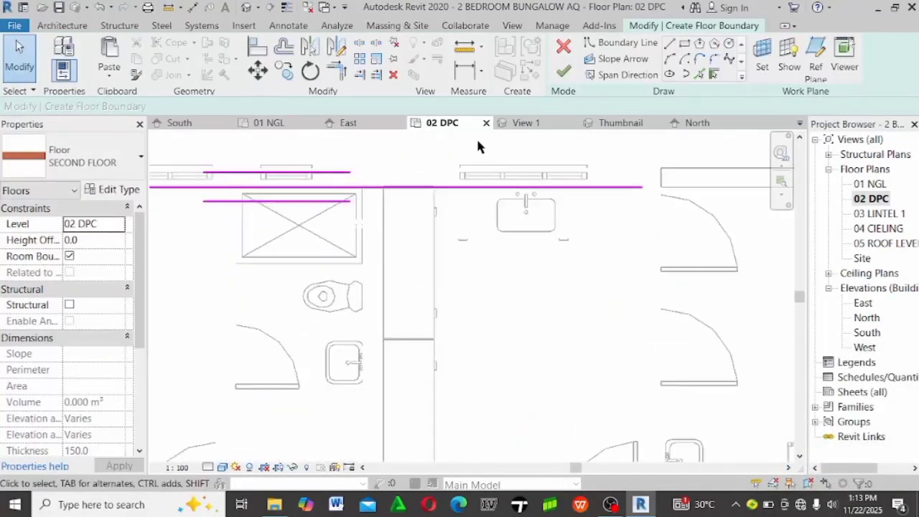
{"action": "scroll", "coordinate": [477, 146], "scroll_direction": "down", "scroll_amount": 3}
{"action": "scroll", "coordinate": [207, 158], "scroll_direction": "down", "scroll_amount": 5}
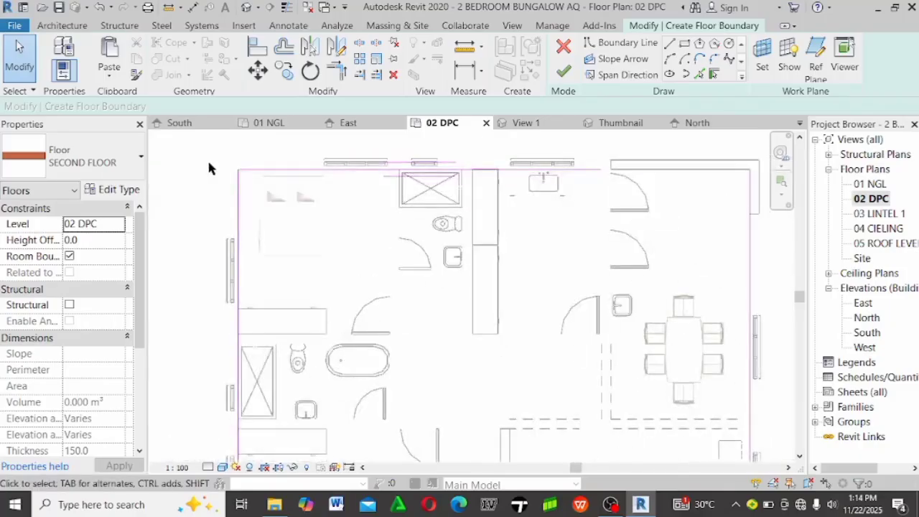
{"action": "scroll", "coordinate": [221, 161], "scroll_direction": "up", "scroll_amount": 4}
{"action": "scroll", "coordinate": [275, 372], "scroll_direction": "down", "scroll_amount": 4}
{"action": "scroll", "coordinate": [272, 374], "scroll_direction": "up", "scroll_amount": 3}
{"action": "scroll", "coordinate": [272, 375], "scroll_direction": "down", "scroll_amount": 4}
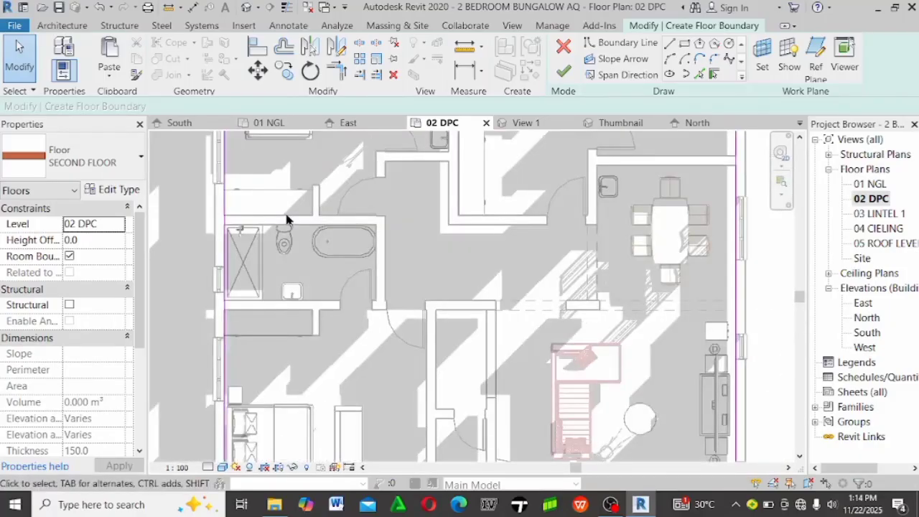
{"action": "scroll", "coordinate": [251, 394], "scroll_direction": "up", "scroll_amount": 4}
{"action": "scroll", "coordinate": [524, 348], "scroll_direction": "down", "scroll_amount": 3}
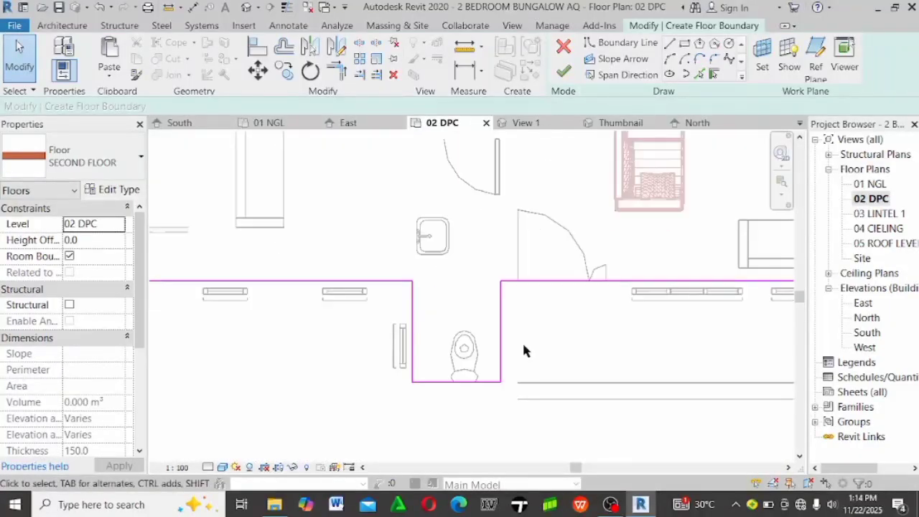
{"action": "scroll", "coordinate": [713, 294], "scroll_direction": "up", "scroll_amount": 4}
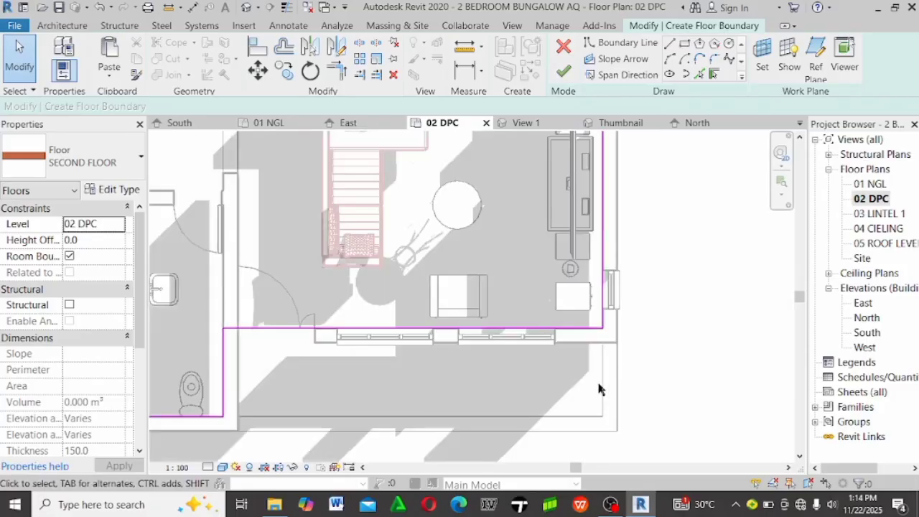
{"action": "scroll", "coordinate": [758, 356], "scroll_direction": "down", "scroll_amount": 4}
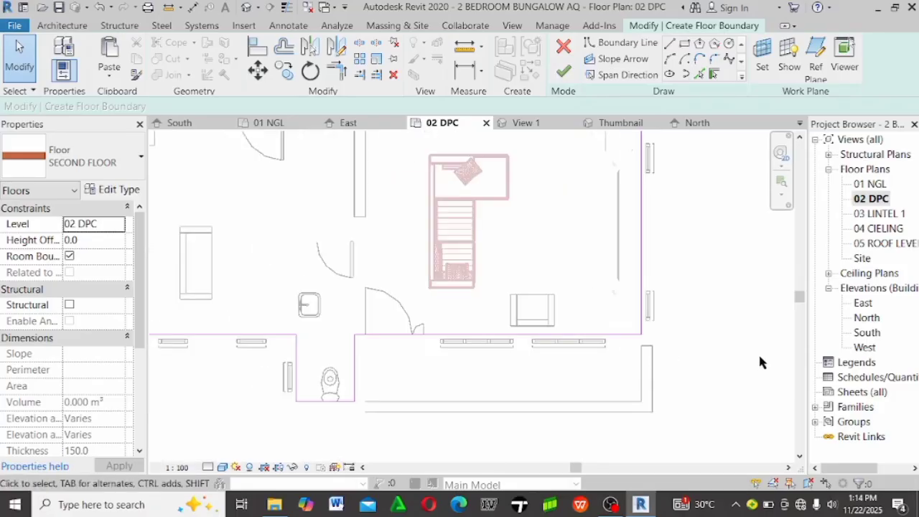
{"action": "scroll", "coordinate": [448, 412], "scroll_direction": "up", "scroll_amount": 4}
{"action": "scroll", "coordinate": [260, 326], "scroll_direction": "up", "scroll_amount": 2}
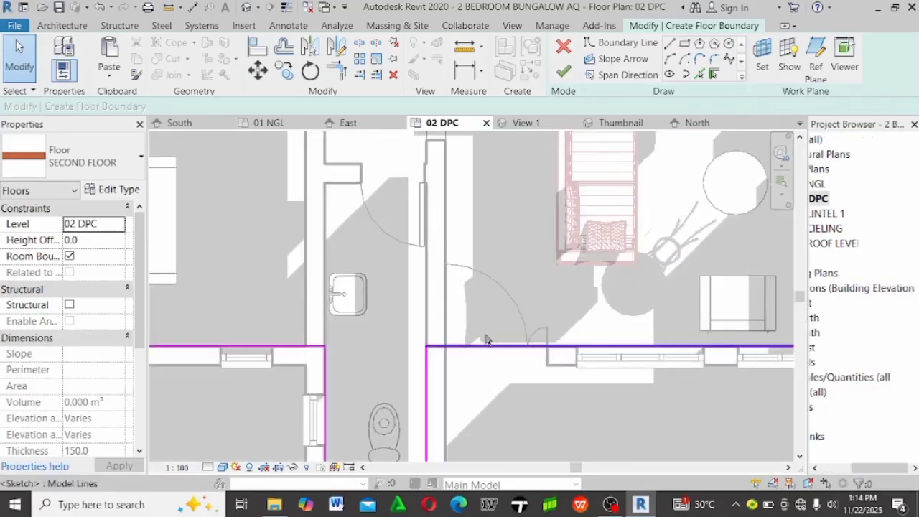
{"action": "scroll", "coordinate": [505, 362], "scroll_direction": "down", "scroll_amount": 3}
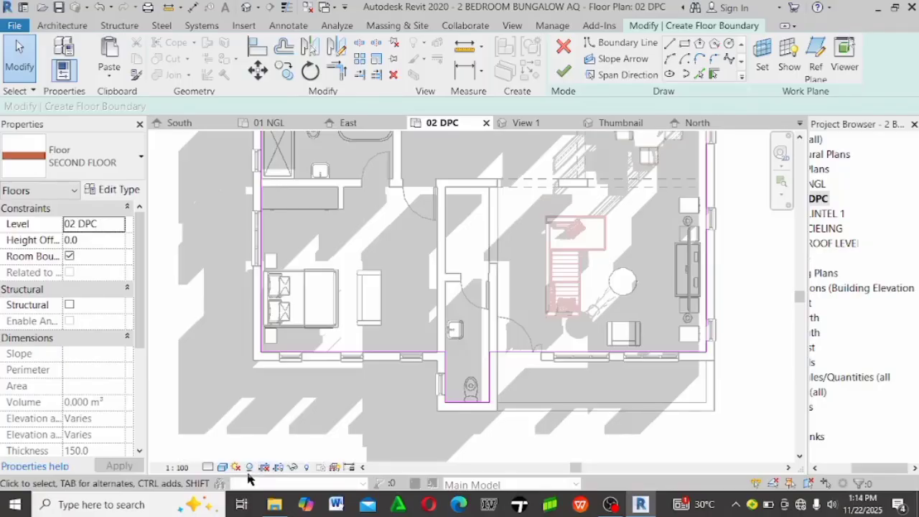
Turn off shadows in the DPC floor plan view so the boundary around the kitchen corner can be inspected
{"action": "left_click", "coordinate": [249, 467]}
{"action": "scroll", "coordinate": [364, 193], "scroll_direction": "up", "scroll_amount": 3}
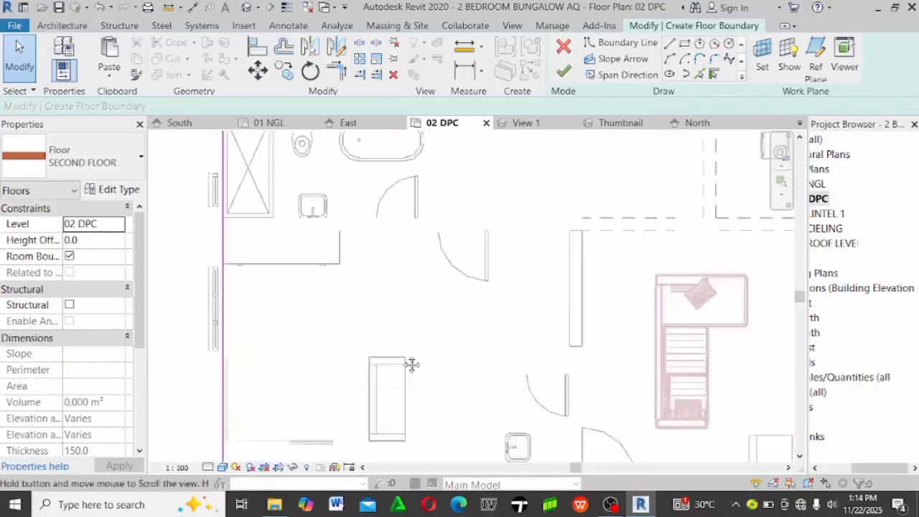
{"action": "middle_click_drag", "start_coordinate": [410, 365], "coordinate": [403, 361]}
{"action": "scroll", "coordinate": [384, 232], "scroll_direction": "down", "scroll_amount": 3}
{"action": "scroll", "coordinate": [238, 191], "scroll_direction": "up", "scroll_amount": 3}
{"action": "middle_click_drag", "start_coordinate": [238, 190], "coordinate": [278, 230]}
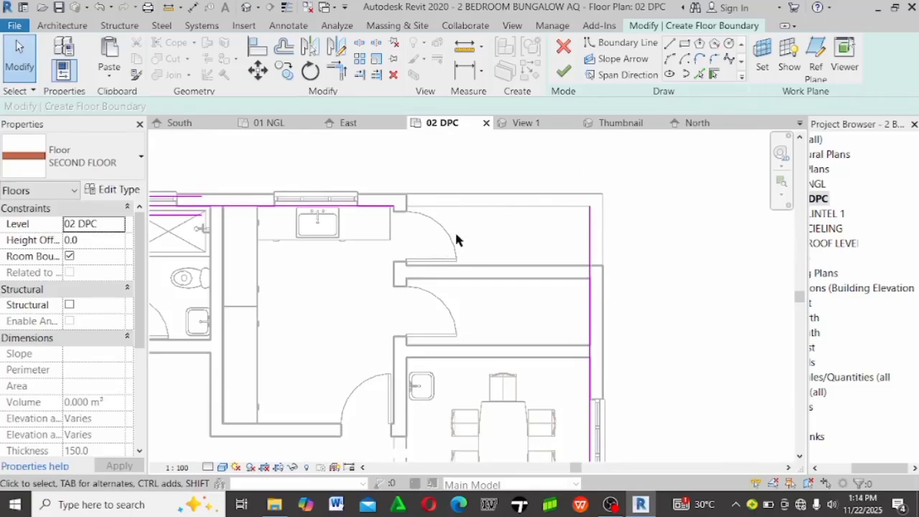
Pick floor boundary lines along the store's inner wall face beside the rear porch and the kitchen's inner side wall face
{"action": "scroll", "coordinate": [554, 194], "scroll_direction": "up", "scroll_amount": 3}
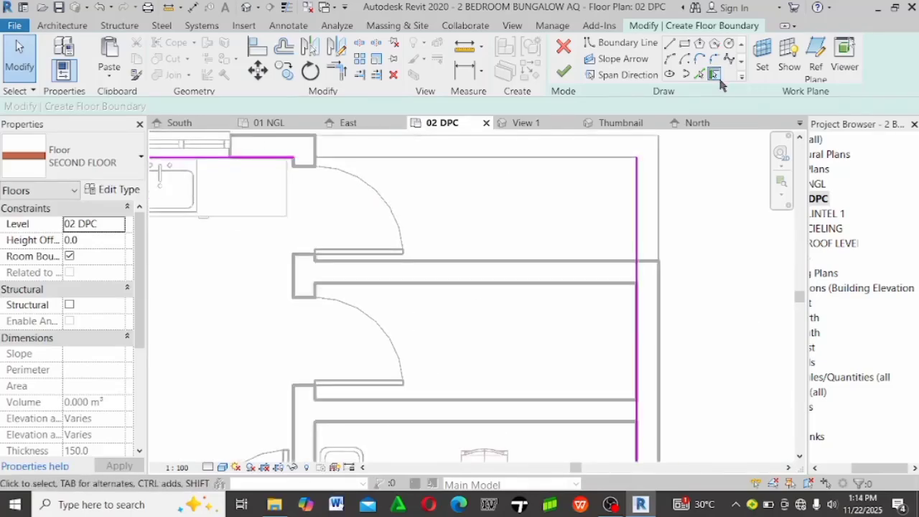
{"action": "left_click", "coordinate": [700, 75]}
{"action": "left_click", "coordinate": [534, 284]}
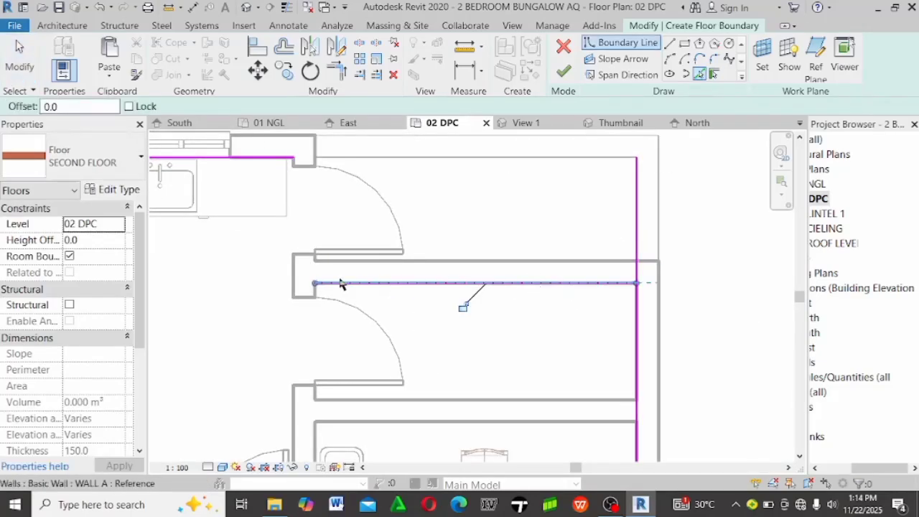
{"action": "left_click", "coordinate": [295, 279]}
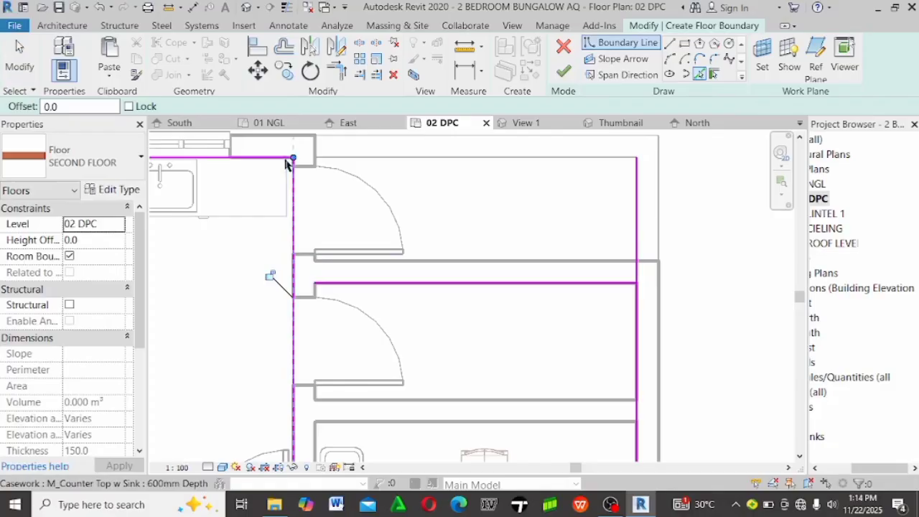
Trim the store's boundary line to meet the kitchen-side line and the outer side-wall line, closing the corners and excluding the rear porch
{"action": "left_click", "coordinate": [336, 70]}
{"action": "left_click", "coordinate": [345, 284]}
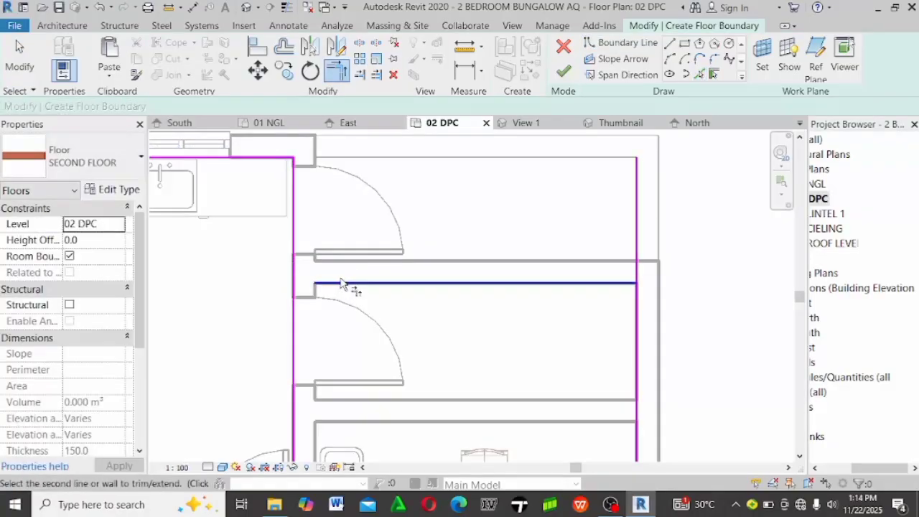
{"action": "left_click", "coordinate": [295, 231]}
{"action": "left_click", "coordinate": [609, 284]}
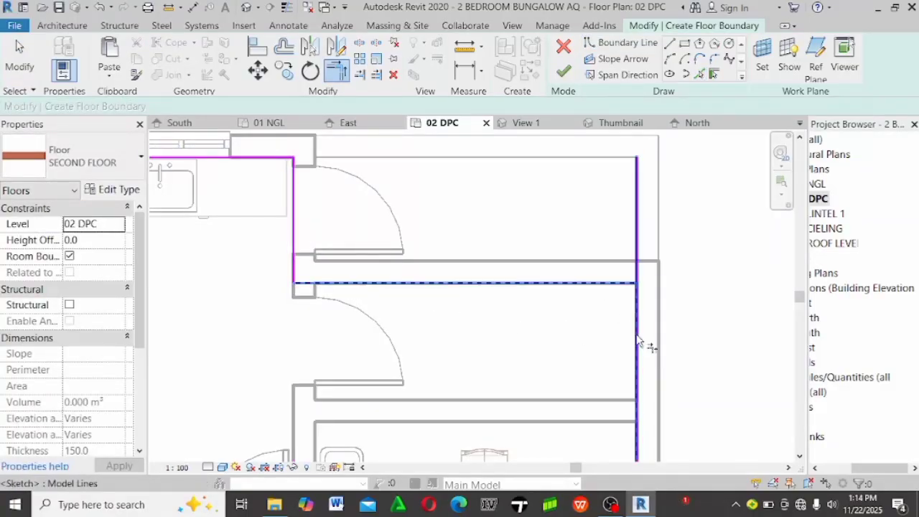
{"action": "left_click", "coordinate": [638, 343]}
Finish the SECOND FLOOR sketch without attaching the walls to the floor's bottom, and deselect the floor
{"action": "left_click", "coordinate": [563, 73]}
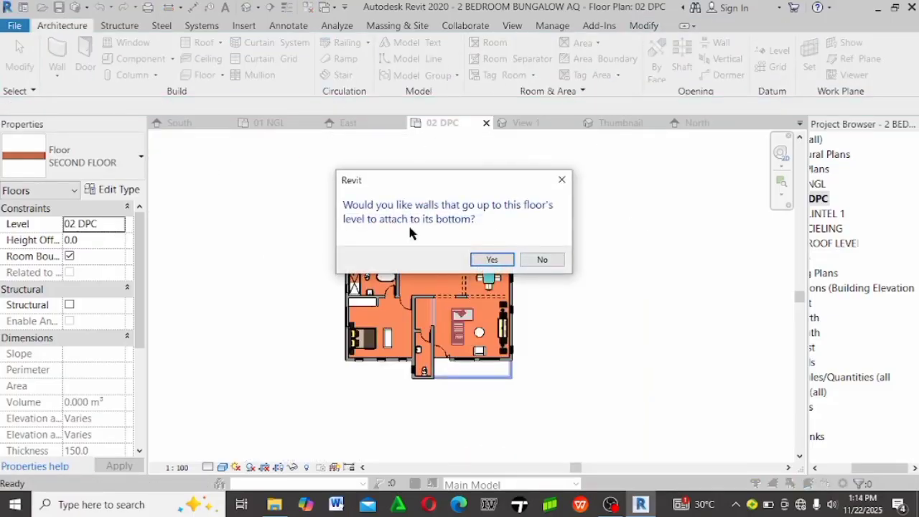
{"action": "left_click", "coordinate": [540, 260]}
{"action": "scroll", "coordinate": [601, 225], "scroll_direction": "up", "scroll_amount": 5}
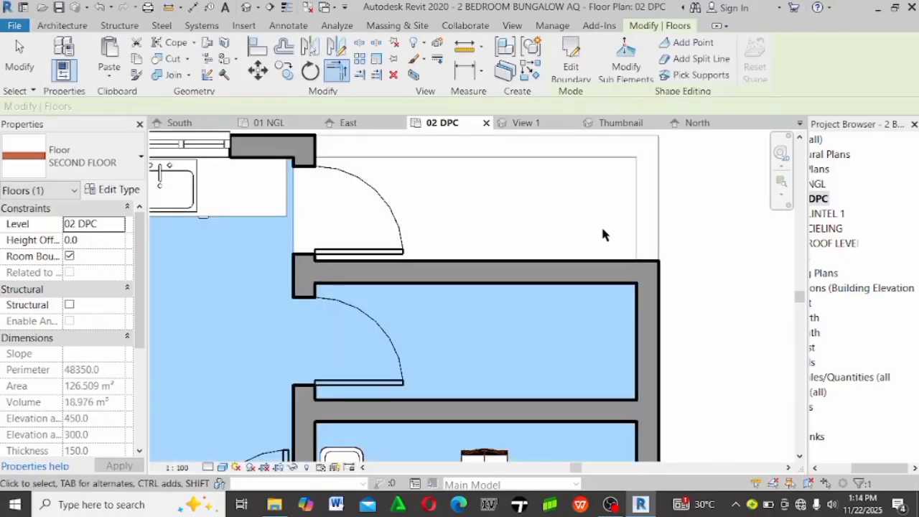
{"action": "scroll", "coordinate": [556, 256], "scroll_direction": "down", "scroll_amount": 2}
{"action": "left_click", "coordinate": [556, 256]}
{"action": "scroll", "coordinate": [535, 222], "scroll_direction": "down", "scroll_amount": 2}
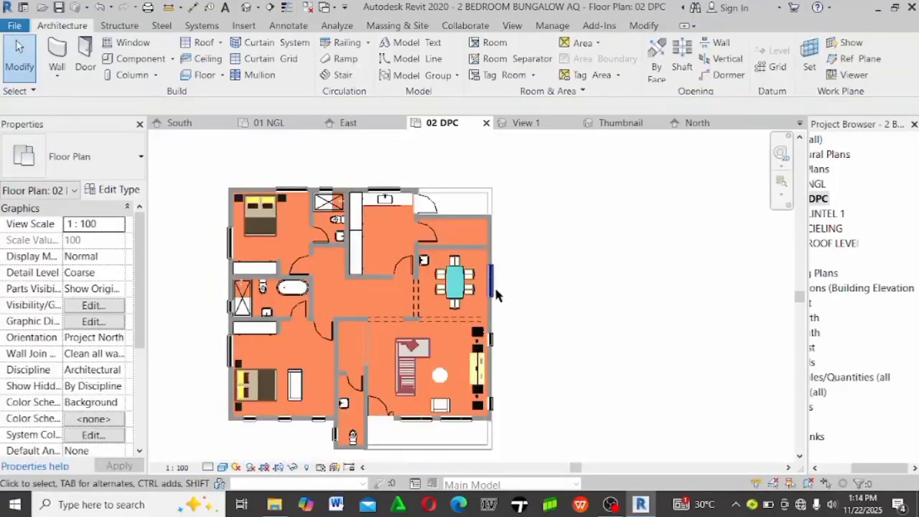
Start a new floor sketch with the floor type set to veranda floor
{"action": "scroll", "coordinate": [345, 309], "scroll_direction": "up", "scroll_amount": 1}
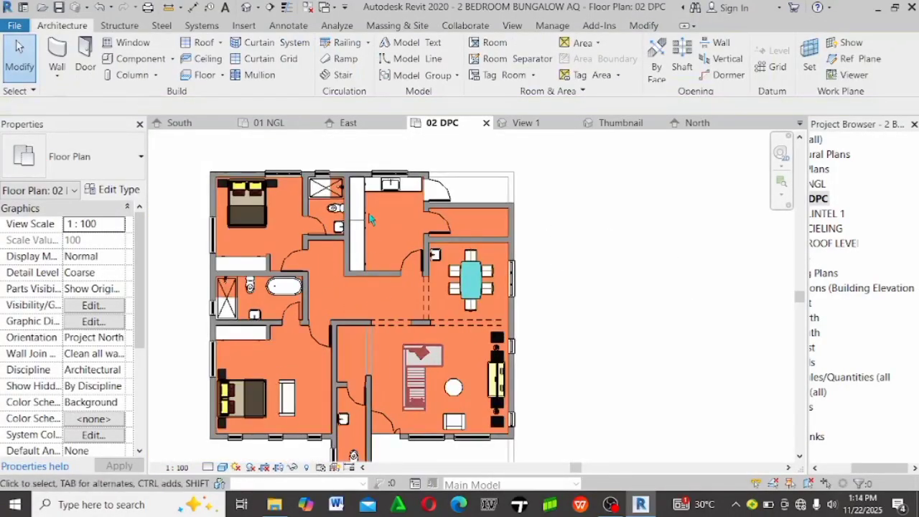
{"action": "scroll", "coordinate": [476, 169], "scroll_direction": "up", "scroll_amount": 2}
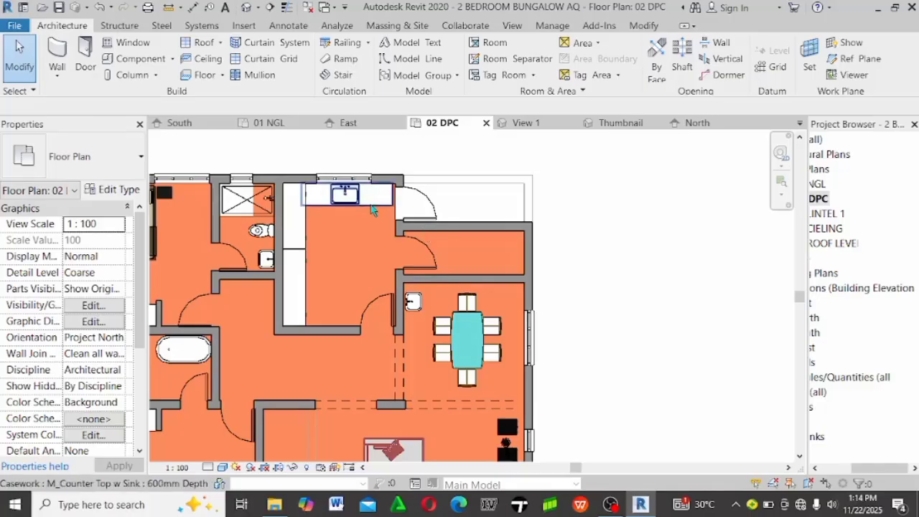
{"action": "scroll", "coordinate": [511, 250], "scroll_direction": "up", "scroll_amount": 4}
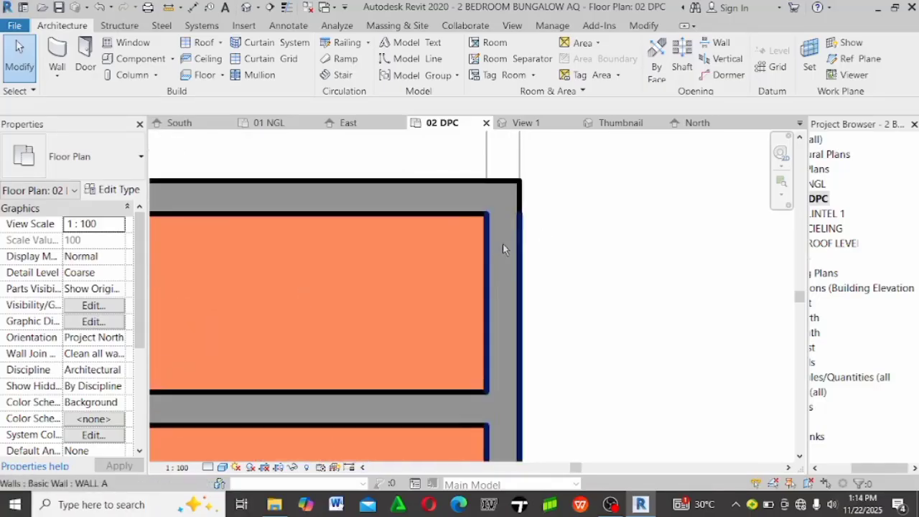
{"action": "left_click", "coordinate": [208, 75]}
{"action": "left_click", "coordinate": [118, 162]}
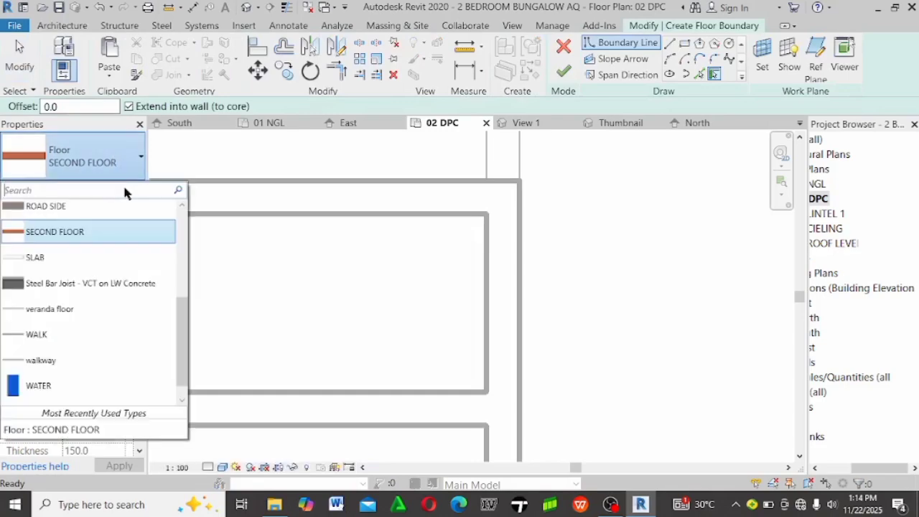
{"action": "left_click", "coordinate": [96, 308]}
{"action": "scroll", "coordinate": [452, 239], "scroll_direction": "down", "scroll_amount": 3}
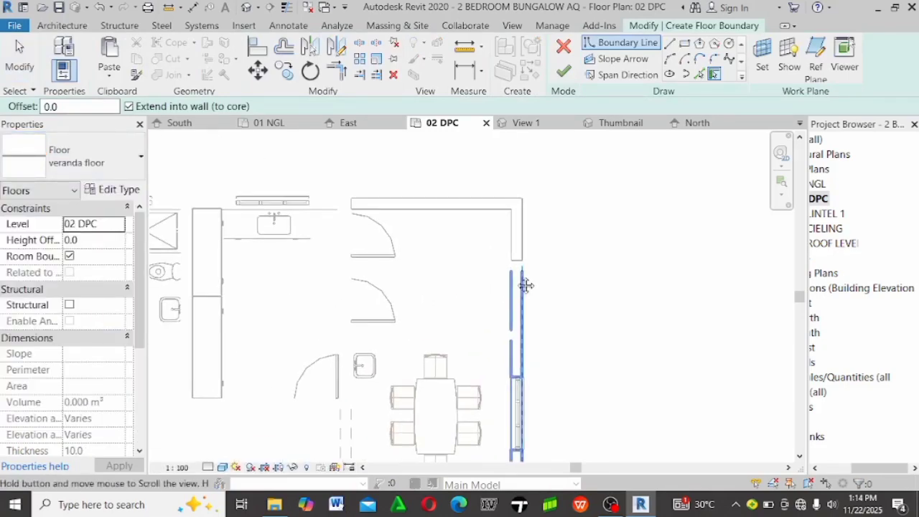
Sketch a rectangular boundary about 1288 mm deep over the rear porch, from its outer corner to the wall corner beside the kitchen door
{"action": "left_click", "coordinate": [684, 45]}
{"action": "scroll", "coordinate": [400, 180], "scroll_direction": "up", "scroll_amount": 2}
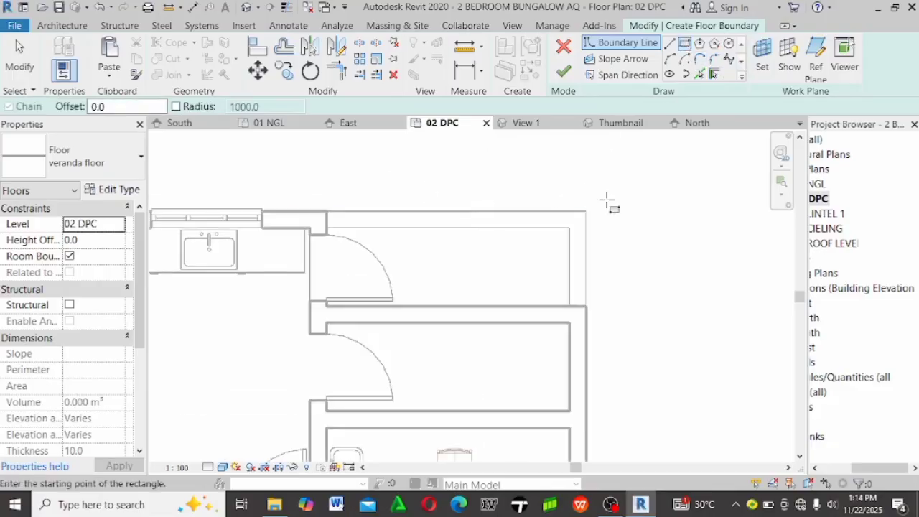
{"action": "left_click", "coordinate": [587, 212]}
{"action": "left_click", "coordinate": [324, 308]}
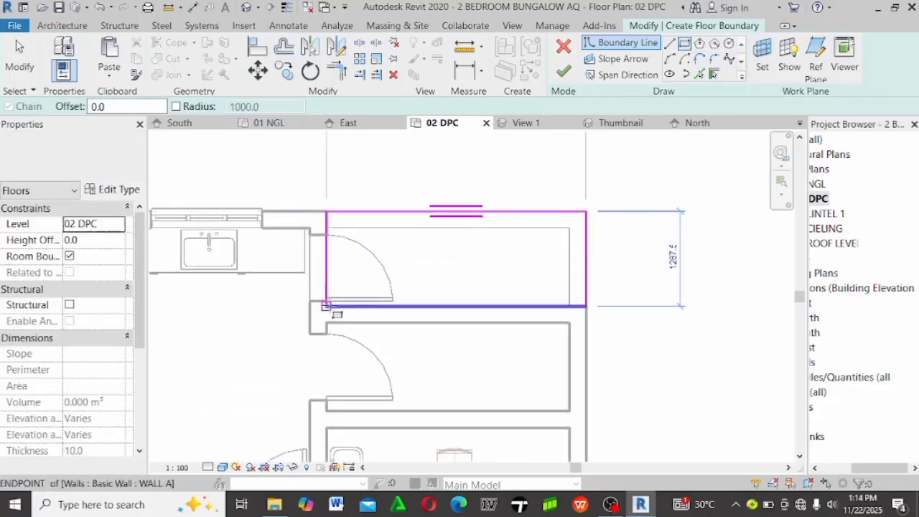
{"action": "scroll", "coordinate": [325, 307], "scroll_direction": "up", "scroll_amount": 2}
{"action": "left_click", "coordinate": [324, 308]}
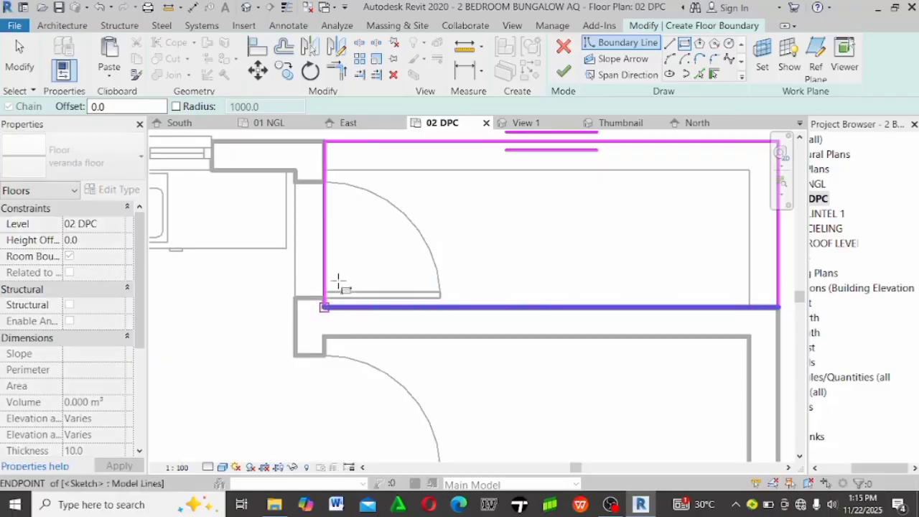
Sketch a second rectangular boundary over the front veranda, from the toilet's outer corner to the living room's far wall corner
{"action": "scroll", "coordinate": [438, 247], "scroll_direction": "down", "scroll_amount": 2}
{"action": "scroll", "coordinate": [438, 247], "scroll_direction": "down", "scroll_amount": 2}
{"action": "scroll", "coordinate": [327, 308], "scroll_direction": "up", "scroll_amount": 3}
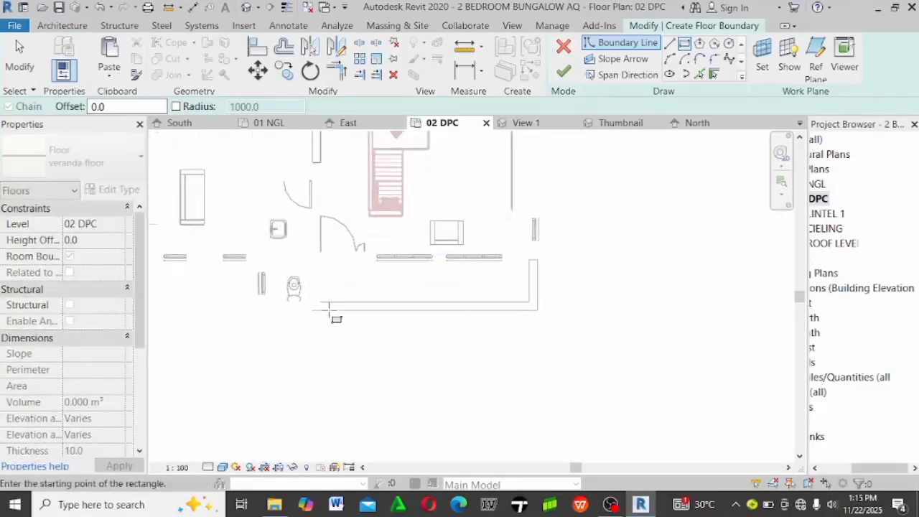
{"action": "scroll", "coordinate": [324, 311], "scroll_direction": "up", "scroll_amount": 2}
{"action": "left_click", "coordinate": [321, 312]}
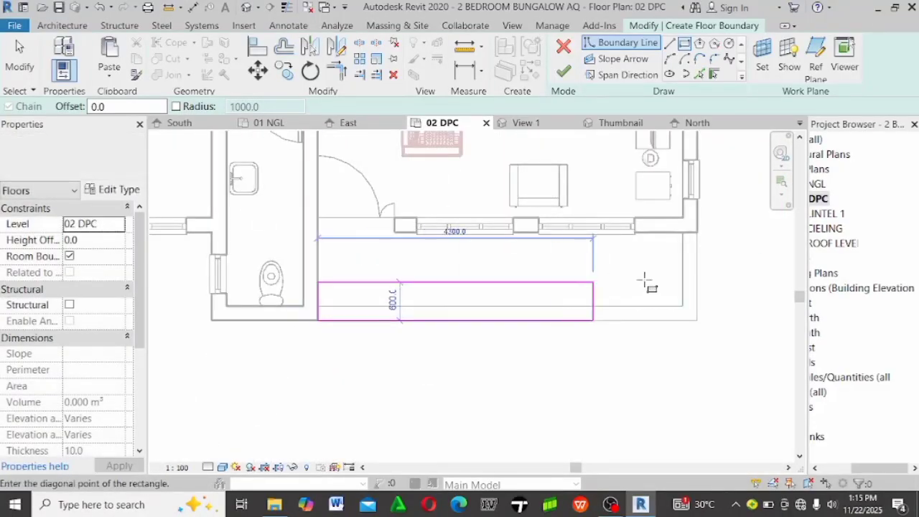
{"action": "left_click", "coordinate": [698, 229]}
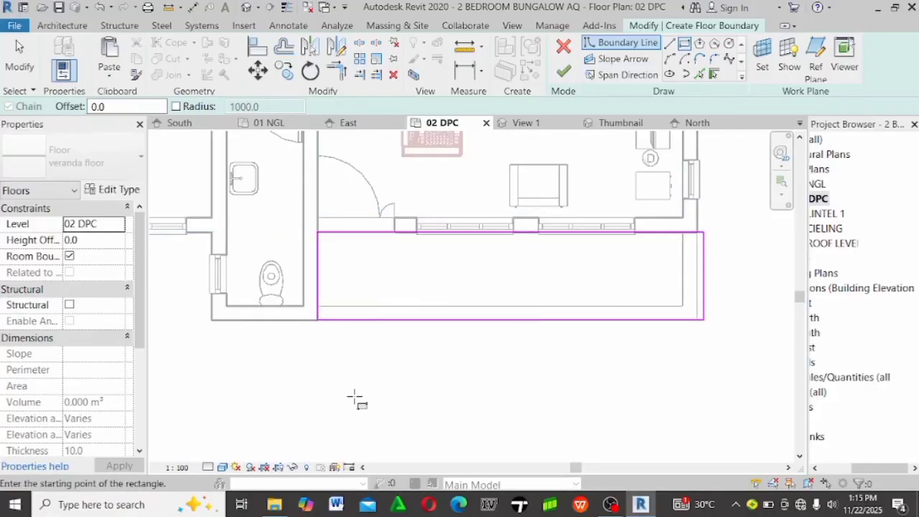
Finish the veranda floor sketch without attaching the walls to its bottom, and deselect the floor
{"action": "scroll", "coordinate": [353, 400], "scroll_direction": "down", "scroll_amount": 2}
{"action": "left_click", "coordinate": [564, 70]}
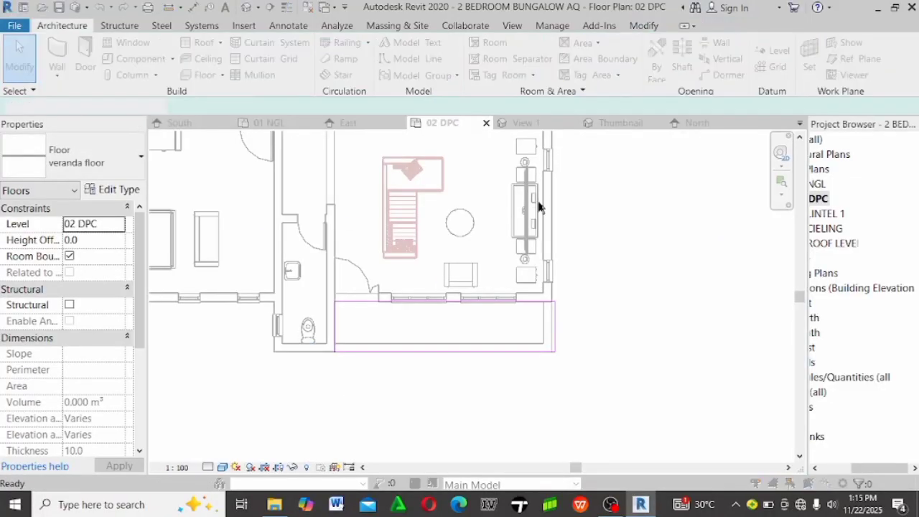
{"action": "scroll", "coordinate": [543, 242], "scroll_direction": "down", "scroll_amount": 3}
{"action": "left_click", "coordinate": [540, 260]}
{"action": "scroll", "coordinate": [575, 294], "scroll_direction": "up", "scroll_amount": 4}
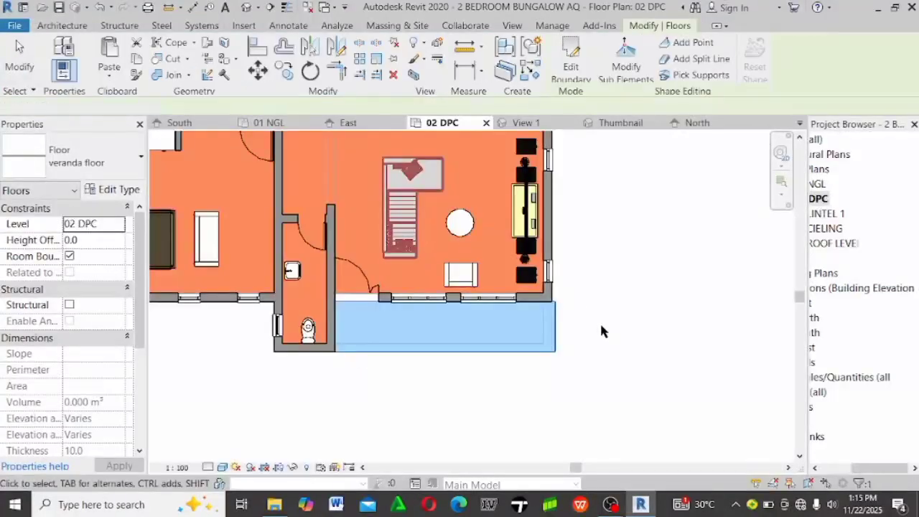
{"action": "left_click", "coordinate": [597, 330]}
{"action": "scroll", "coordinate": [589, 266], "scroll_direction": "down", "scroll_amount": 2}
{"action": "scroll", "coordinate": [458, 244], "scroll_direction": "up", "scroll_amount": 5}
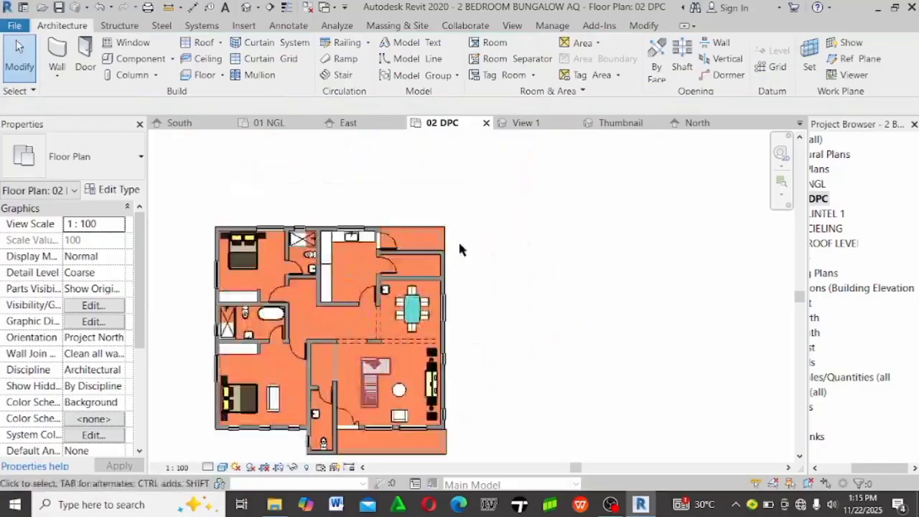
Turn on shadows in the DPC floor plan view with the whole plan in view
{"action": "scroll", "coordinate": [446, 215], "scroll_direction": "down", "scroll_amount": 3}
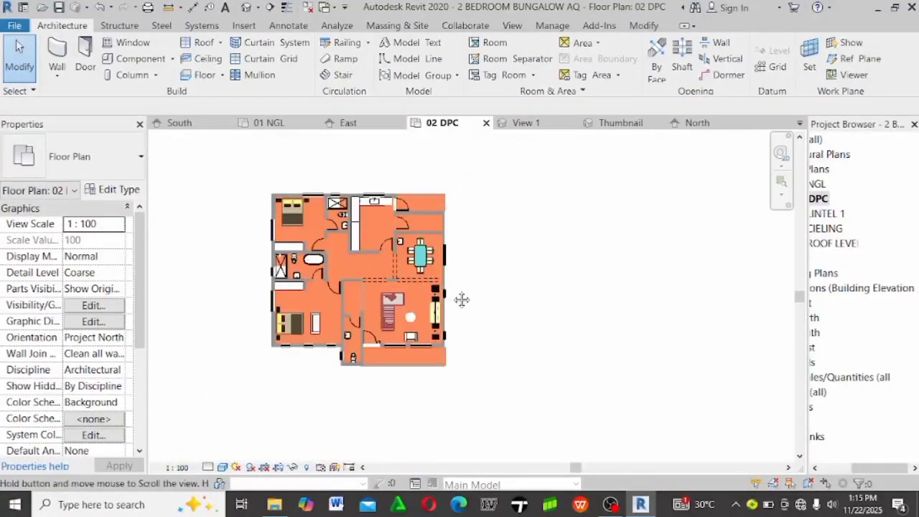
{"action": "scroll", "coordinate": [462, 299], "scroll_direction": "up", "scroll_amount": 1}
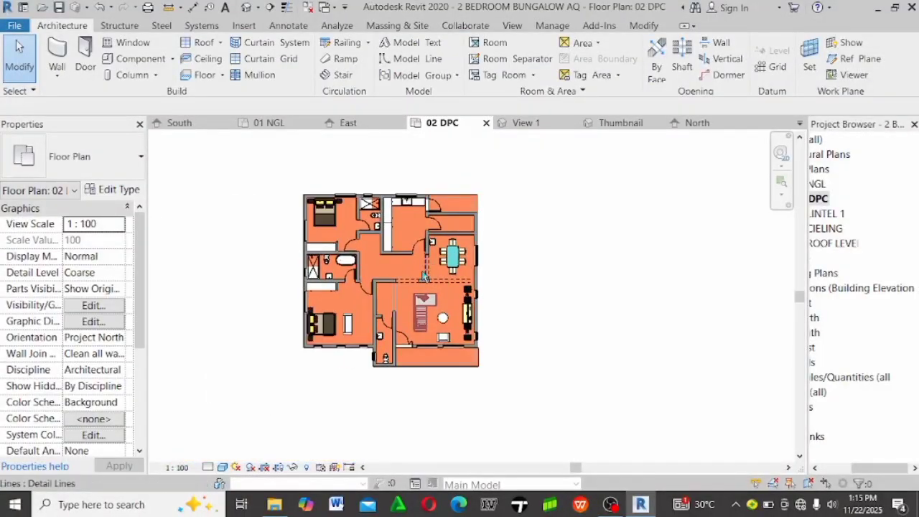
{"action": "left_click", "coordinate": [249, 467]}
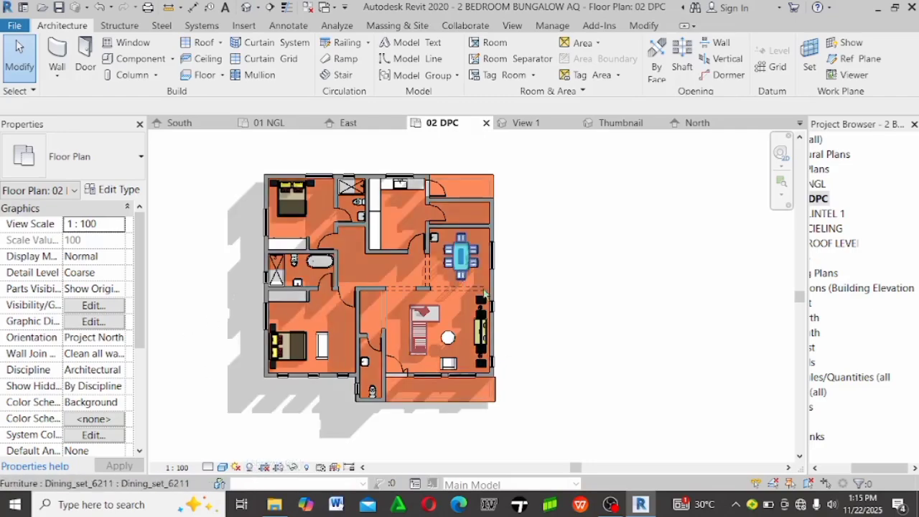
{"action": "scroll", "coordinate": [474, 287], "scroll_direction": "up", "scroll_amount": 3}
{"action": "scroll", "coordinate": [444, 268], "scroll_direction": "down", "scroll_amount": 2}
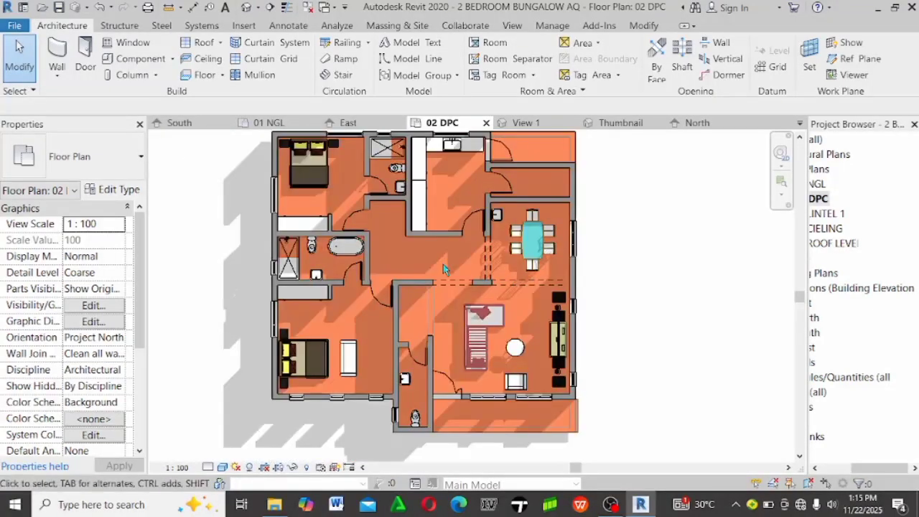
{"action": "middle_click_drag", "start_coordinate": [444, 268], "coordinate": [487, 271]}
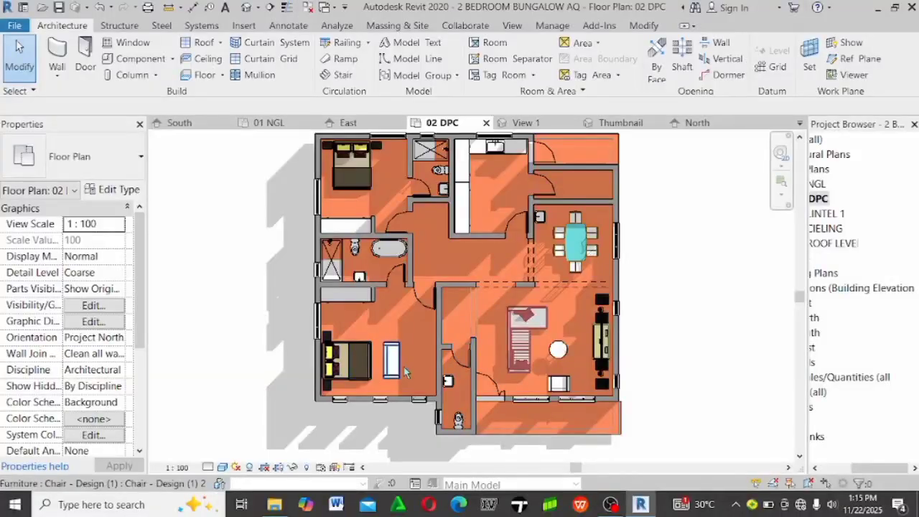
{"action": "scroll", "coordinate": [302, 317], "scroll_direction": "down", "scroll_amount": 1}
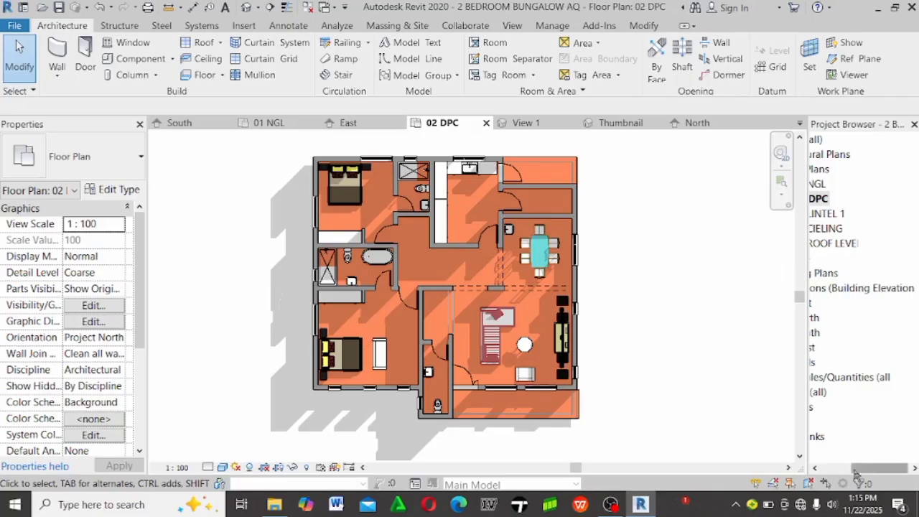
Open the default 3D view and orbit the bungalow to show its front facade
{"action": "left_click_drag", "start_coordinate": [856, 474], "coordinate": [825, 474]}
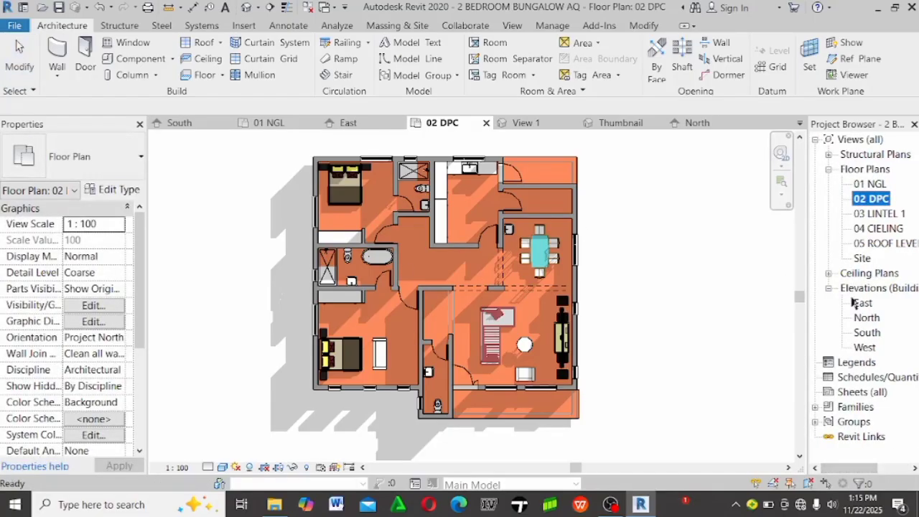
{"action": "left_click", "coordinate": [512, 25]}
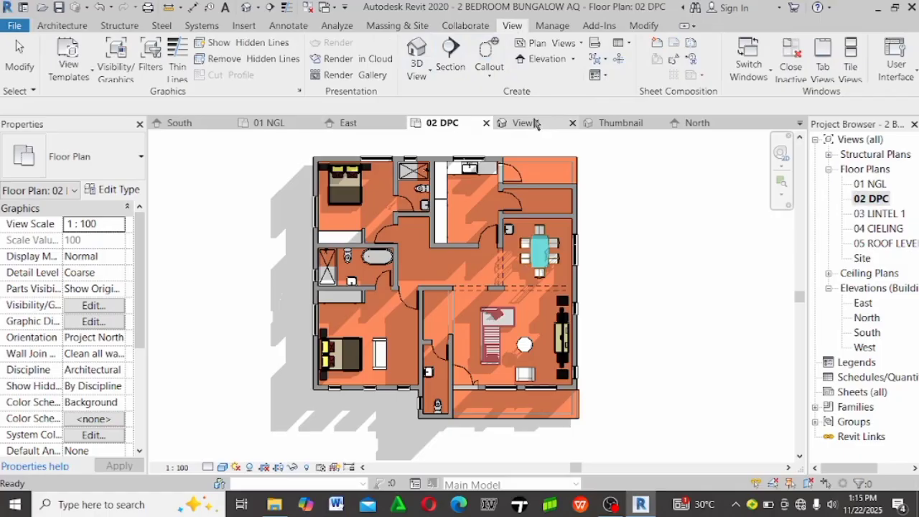
{"action": "left_click", "coordinate": [419, 53]}
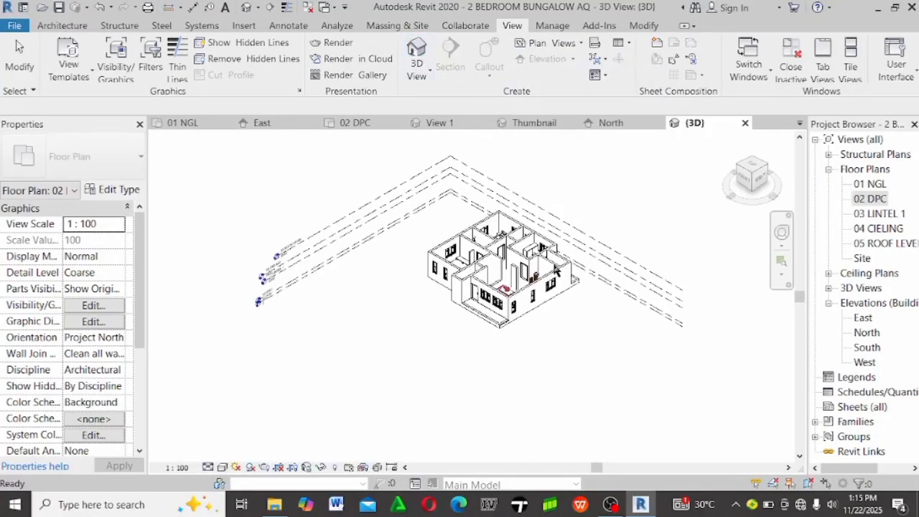
{"action": "scroll", "coordinate": [558, 319], "scroll_direction": "up", "scroll_amount": 5}
{"action": "middle_click_drag", "start_coordinate": [435, 381], "coordinate": [739, 377], "text": "shift"}
{"action": "scroll", "coordinate": [630, 336], "scroll_direction": "down", "scroll_amount": 5}
{"action": "scroll", "coordinate": [594, 354], "scroll_direction": "up", "scroll_amount": 4}
{"action": "scroll", "coordinate": [740, 377], "scroll_direction": "down", "scroll_amount": 2}
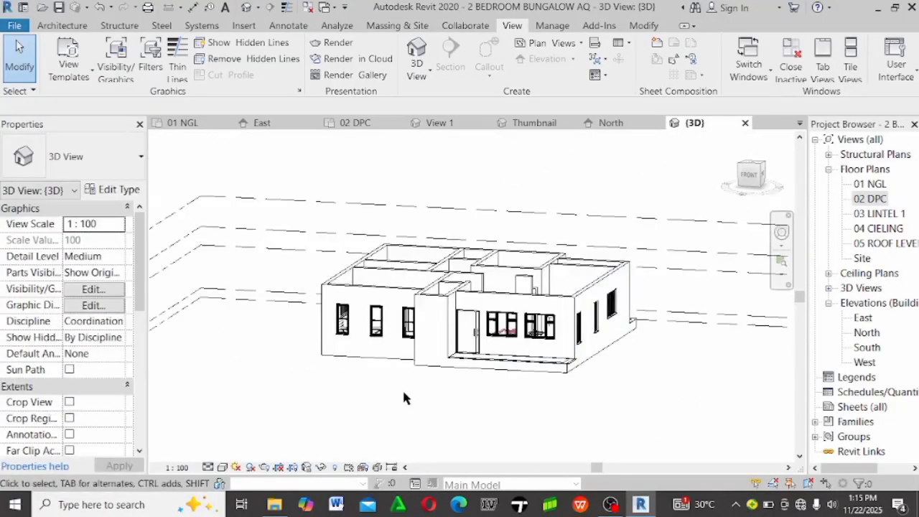
Set the 3D view's visual style to Shaded and orbit around the bungalow
{"action": "left_click", "coordinate": [221, 468]}
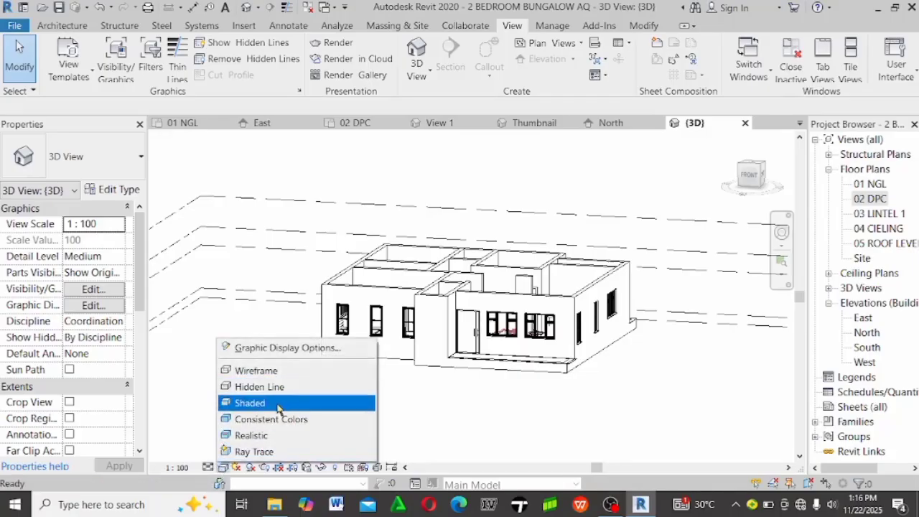
{"action": "left_click", "coordinate": [299, 404]}
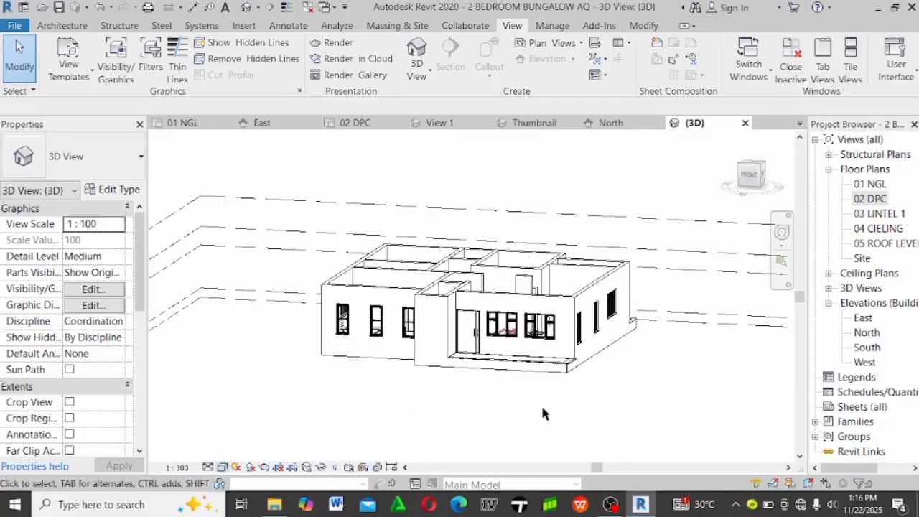
{"action": "mouse_move", "coordinate": [540, 404]}
{"action": "middle_mouse_down", "text": "shift"}
{"action": "mouse_move", "coordinate": [577, 439]}
{"action": "mouse_move", "coordinate": [671, 420]}
{"action": "middle_mouse_up", "text": "shift"}
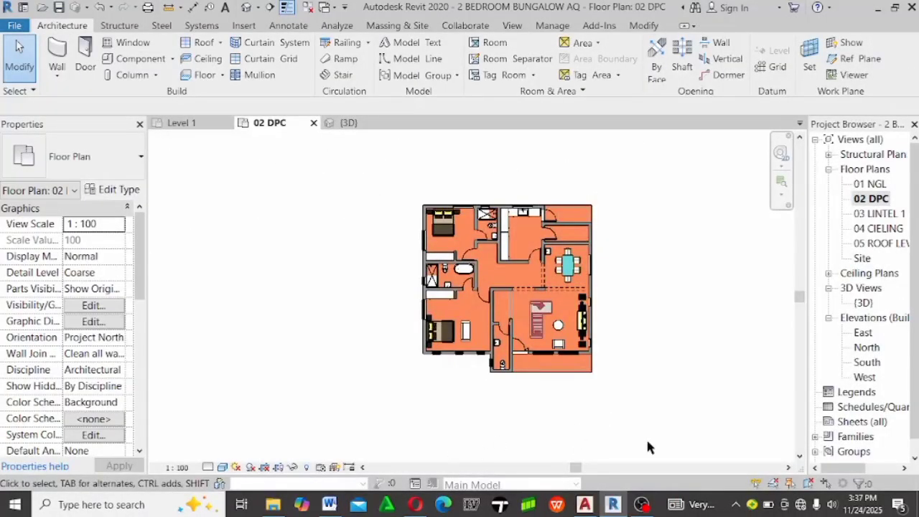
Open the default 3D view and orbit to examine the bungalow's walls and rooms from above the front
{"action": "left_click", "coordinate": [864, 307]}
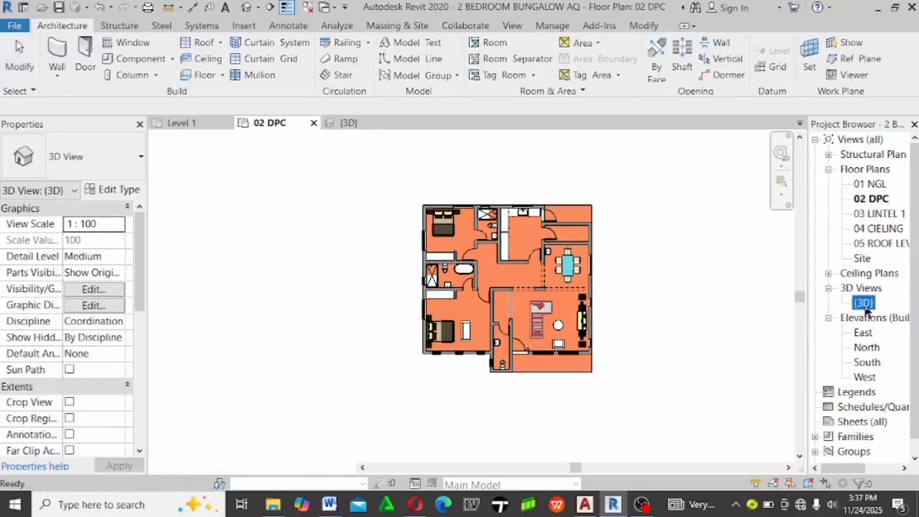
{"action": "double_click", "coordinate": [865, 304]}
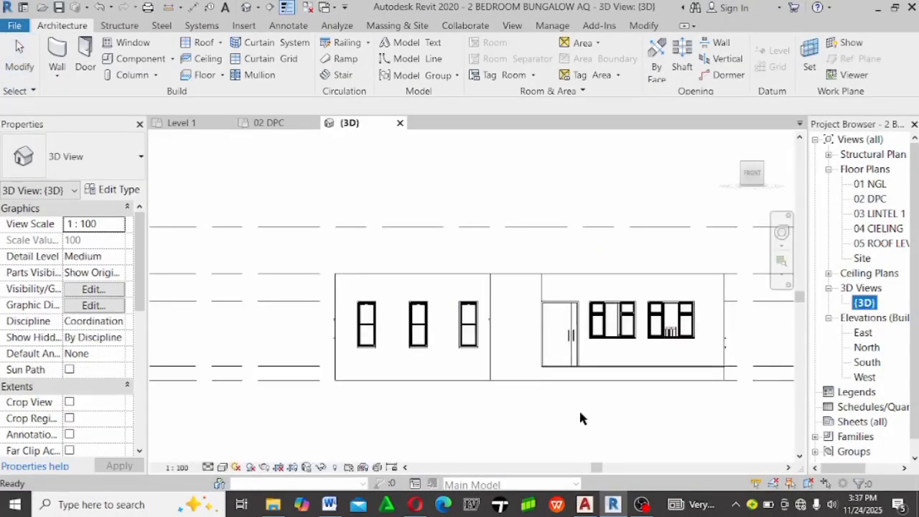
{"action": "right_click", "coordinate": [515, 431]}
{"action": "left_click", "coordinate": [439, 416]}
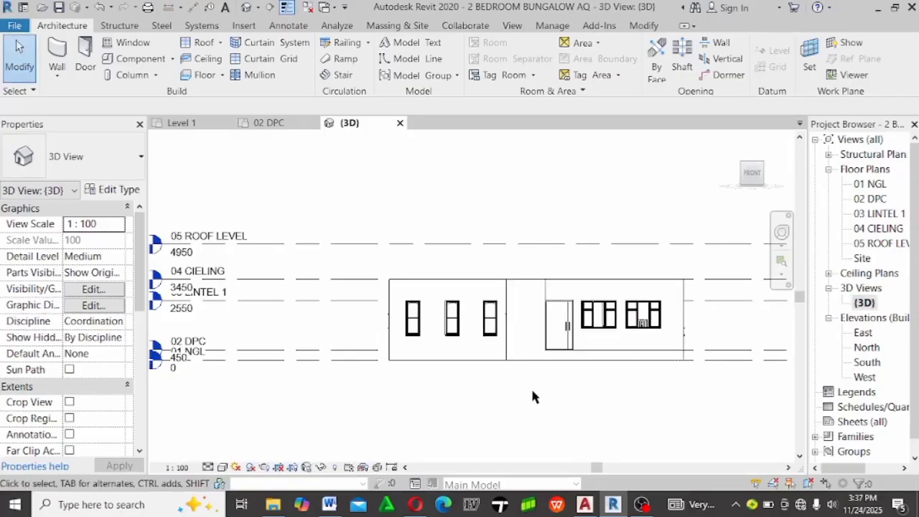
{"action": "middle_click_drag", "start_coordinate": [513, 388], "coordinate": [666, 282], "text": "shift"}
{"action": "scroll", "coordinate": [344, 375], "scroll_direction": "down", "scroll_amount": 1}
{"action": "scroll", "coordinate": [511, 262], "scroll_direction": "up", "scroll_amount": 3}
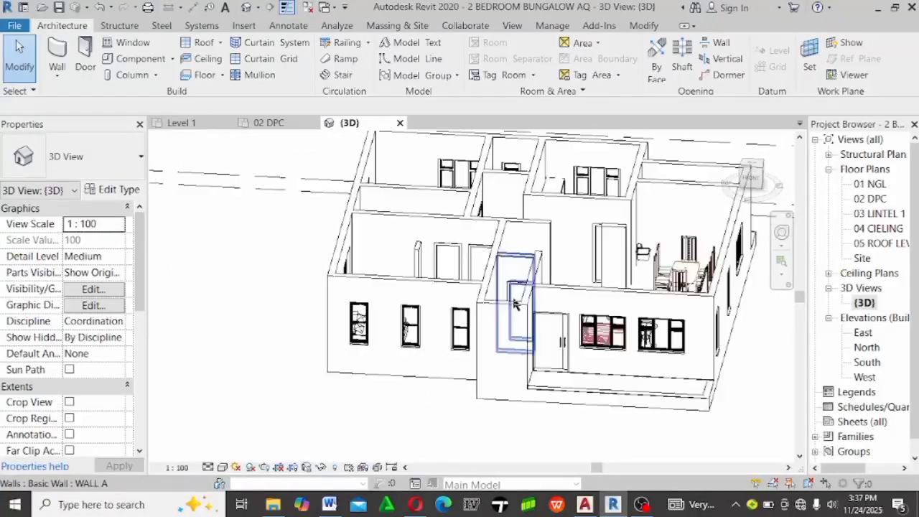
{"action": "scroll", "coordinate": [284, 306], "scroll_direction": "down", "scroll_amount": 2}
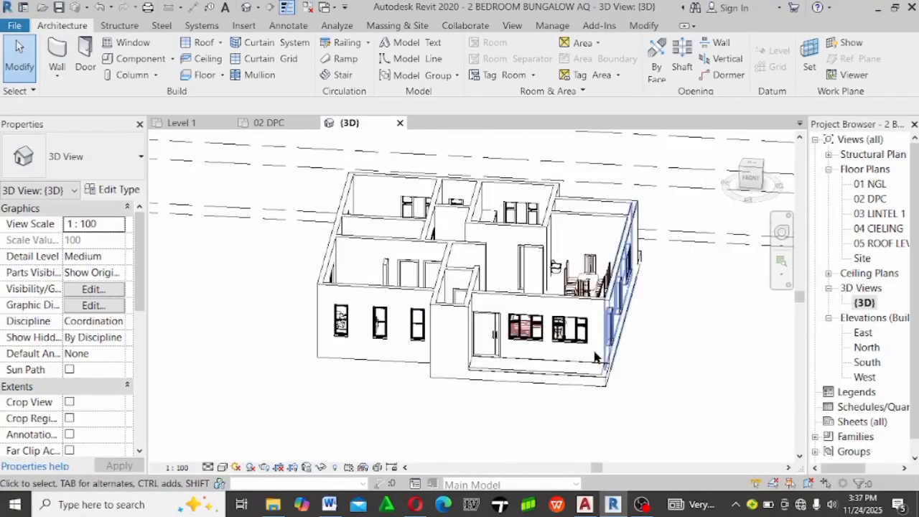
{"action": "scroll", "coordinate": [491, 335], "scroll_direction": "up", "scroll_amount": 2}
{"action": "scroll", "coordinate": [652, 334], "scroll_direction": "down", "scroll_amount": 2}
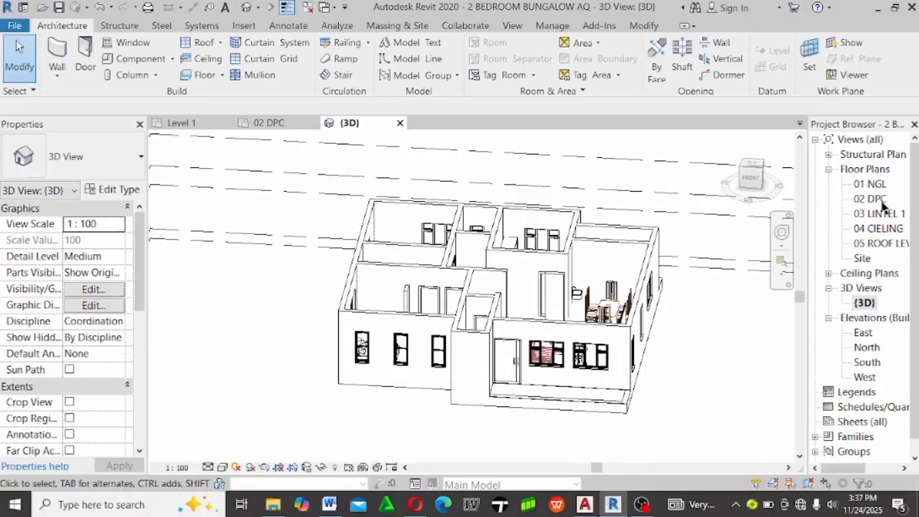
Open the 04 CIELING floor plan and set its underlay base level to 02 DPC
{"action": "double_click", "coordinate": [880, 228]}
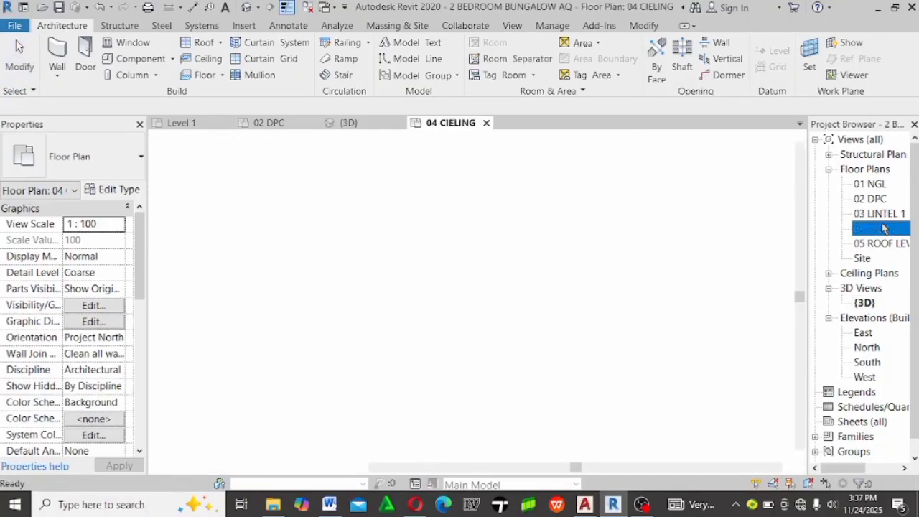
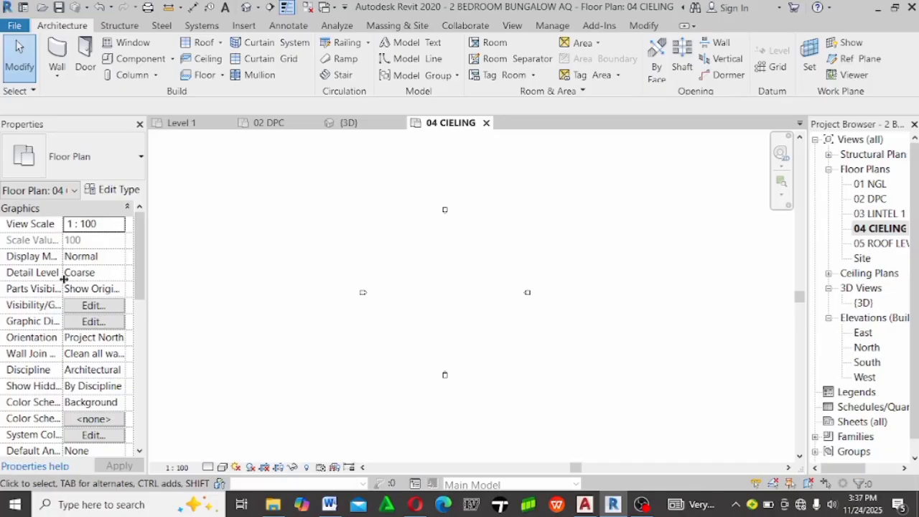
{"action": "scroll", "coordinate": [65, 328], "scroll_direction": "down", "scroll_amount": 3}
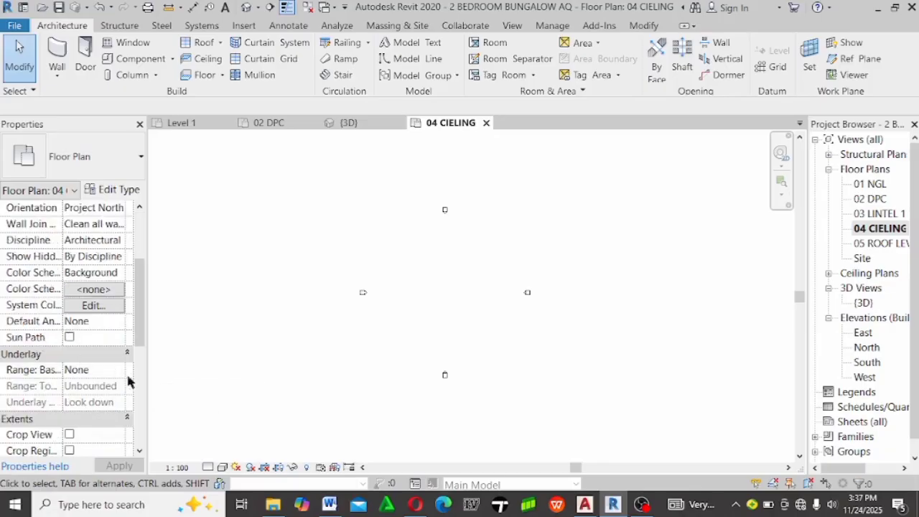
{"action": "left_click", "coordinate": [120, 370]}
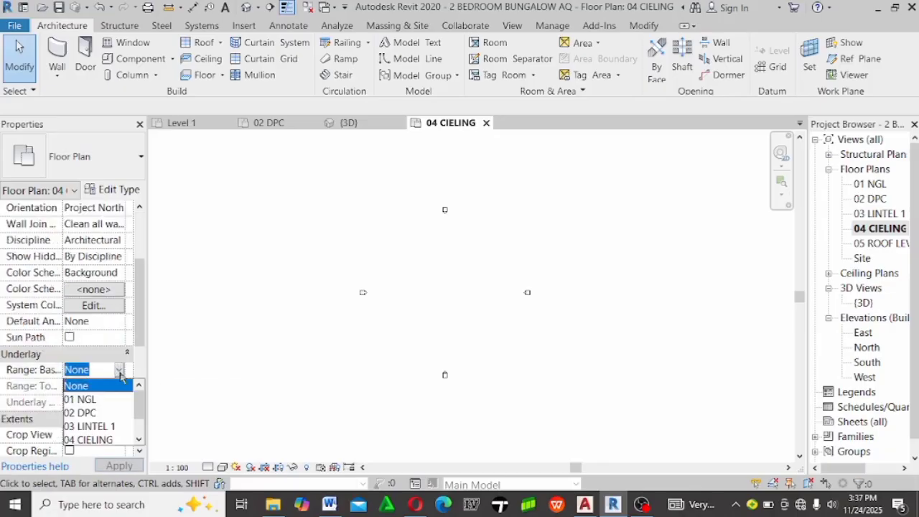
{"action": "left_click", "coordinate": [88, 414]}
{"action": "scroll", "coordinate": [446, 259], "scroll_direction": "up", "scroll_amount": 2}
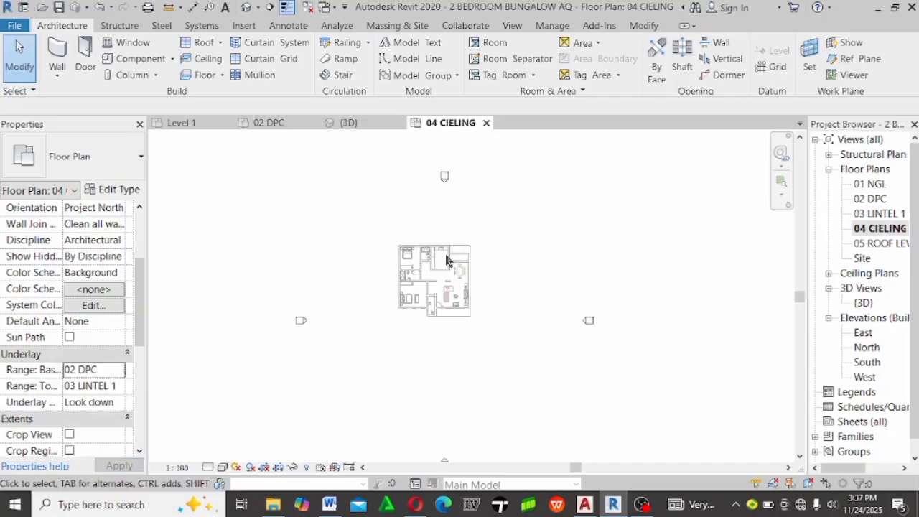
{"action": "scroll", "coordinate": [447, 260], "scroll_direction": "up", "scroll_amount": 3}
{"action": "scroll", "coordinate": [331, 350], "scroll_direction": "up", "scroll_amount": 3}
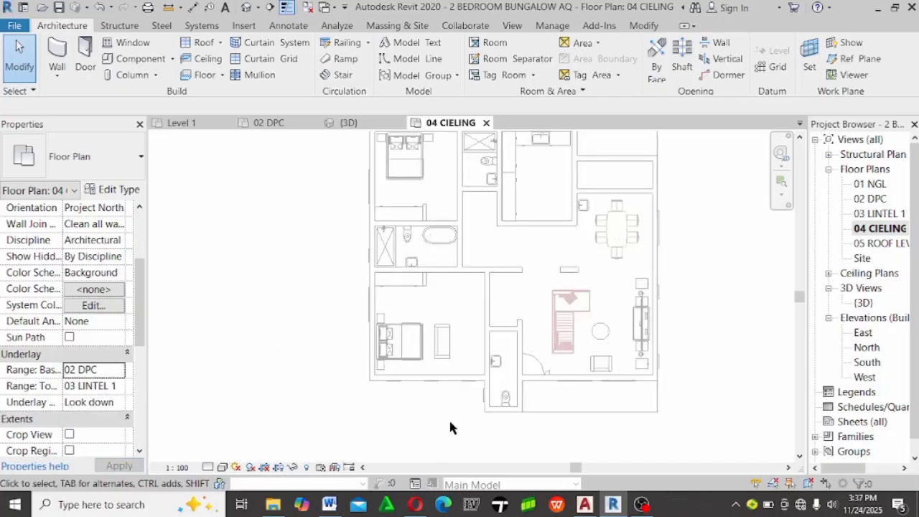
{"action": "scroll", "coordinate": [374, 312], "scroll_direction": "down", "scroll_amount": 2}
{"action": "scroll", "coordinate": [303, 386], "scroll_direction": "up", "scroll_amount": 2}
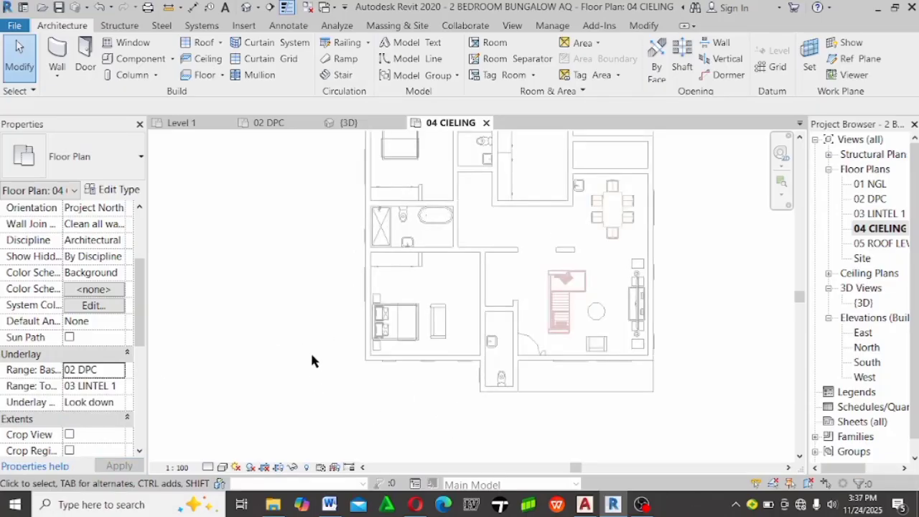
{"action": "left_click", "coordinate": [63, 51]}
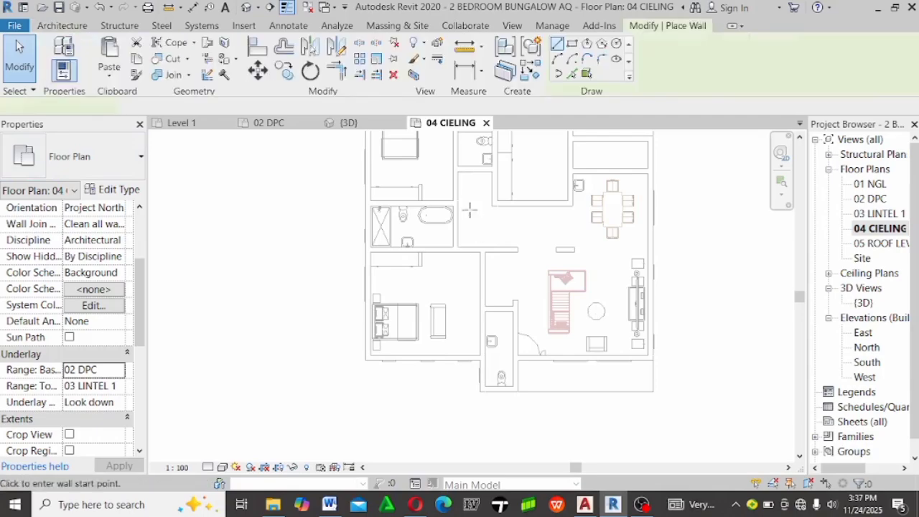
{"action": "left_click", "coordinate": [572, 74]}
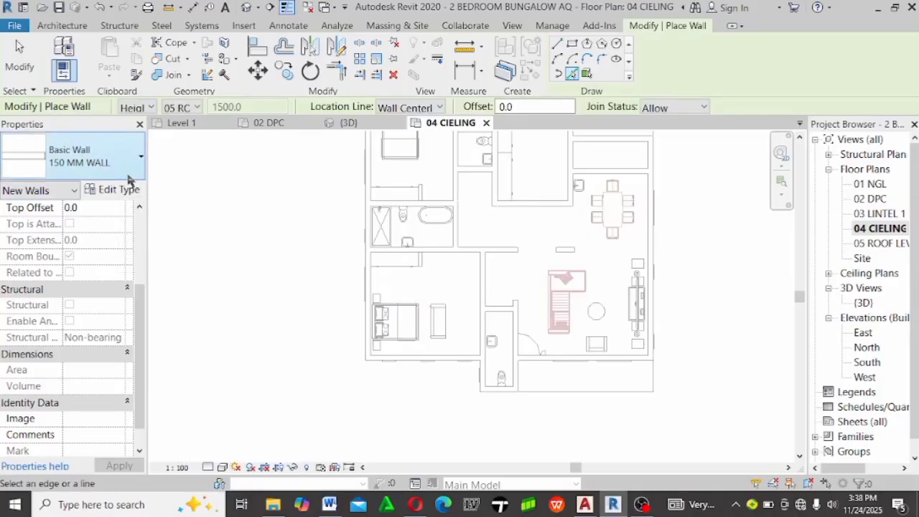
{"action": "scroll", "coordinate": [409, 309], "scroll_direction": "up", "scroll_amount": 3}
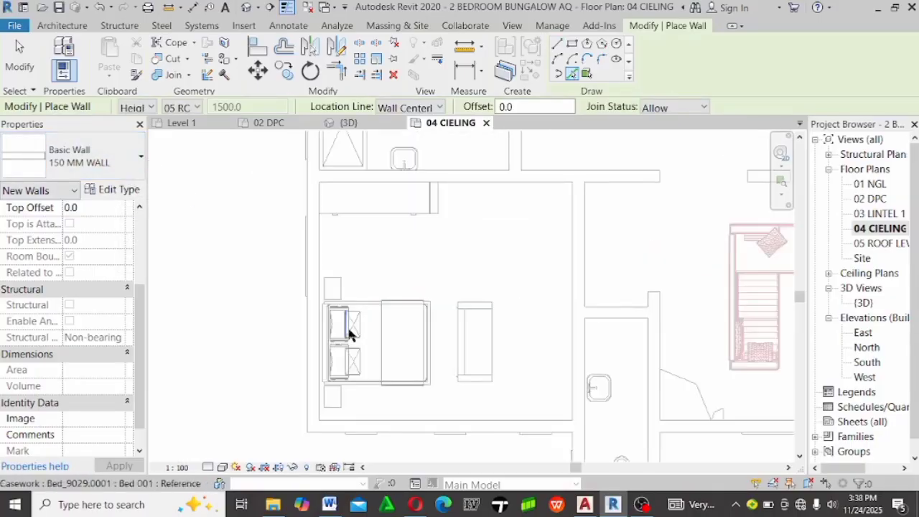
{"action": "scroll", "coordinate": [350, 330], "scroll_direction": "up", "scroll_amount": 2}
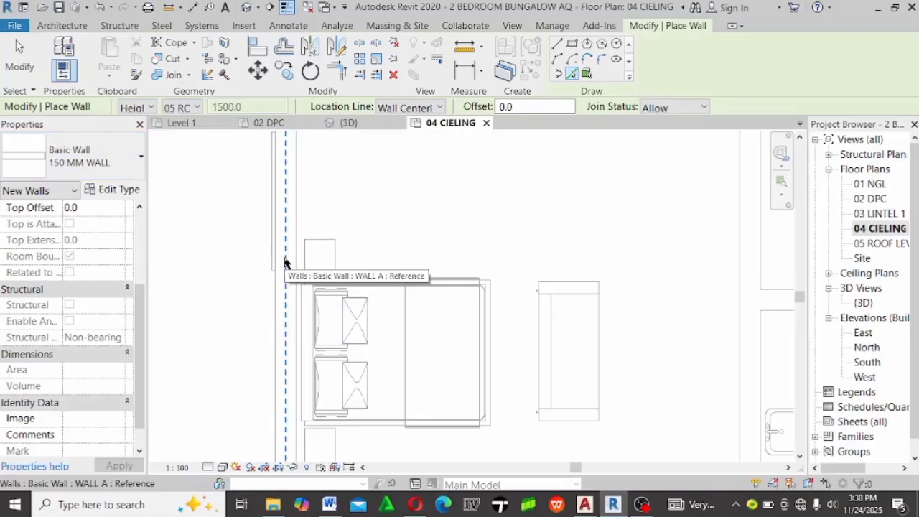
{"action": "scroll", "coordinate": [99, 225], "scroll_direction": "up", "scroll_amount": 3}
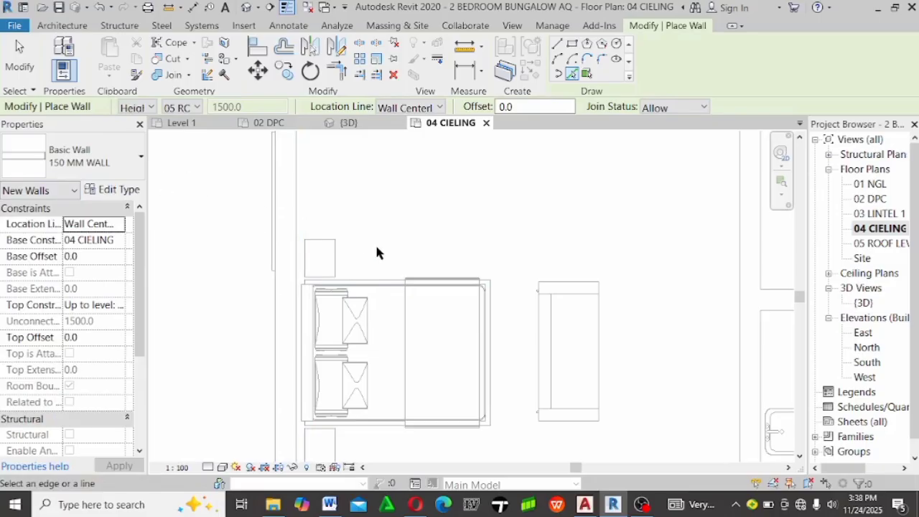
{"action": "scroll", "coordinate": [286, 241], "scroll_direction": "up", "scroll_amount": 3}
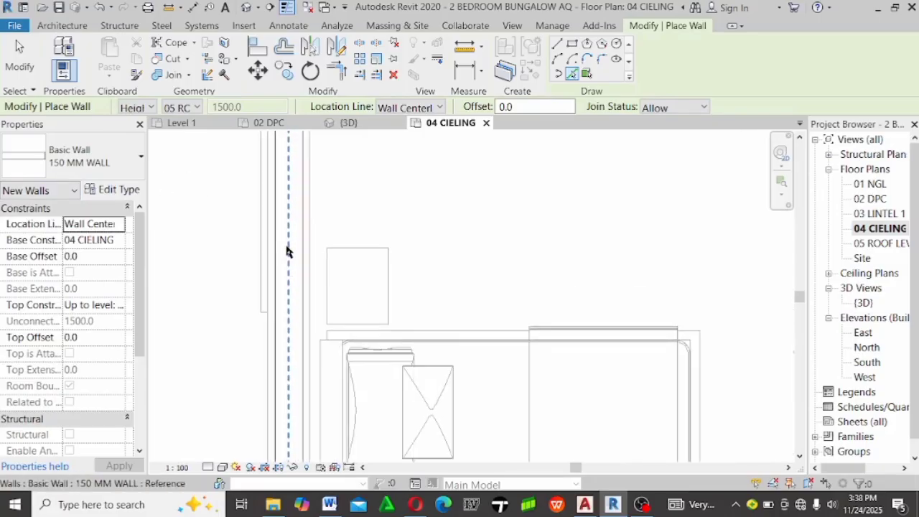
{"action": "scroll", "coordinate": [290, 216], "scroll_direction": "down", "scroll_amount": 1}
{"action": "scroll", "coordinate": [316, 237], "scroll_direction": "up", "scroll_amount": 2}
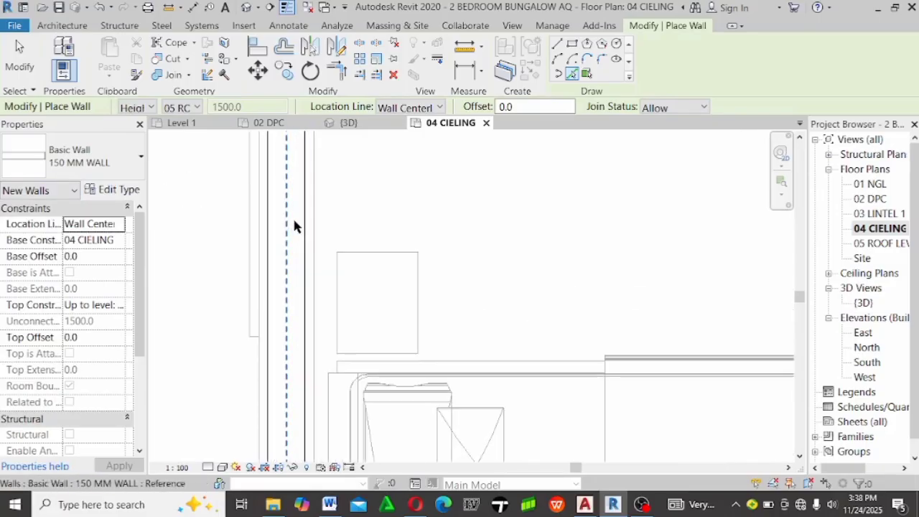
{"action": "key", "text": "Escape"}
{"action": "key", "text": "Escape"}
{"action": "left_click", "coordinate": [306, 271]}
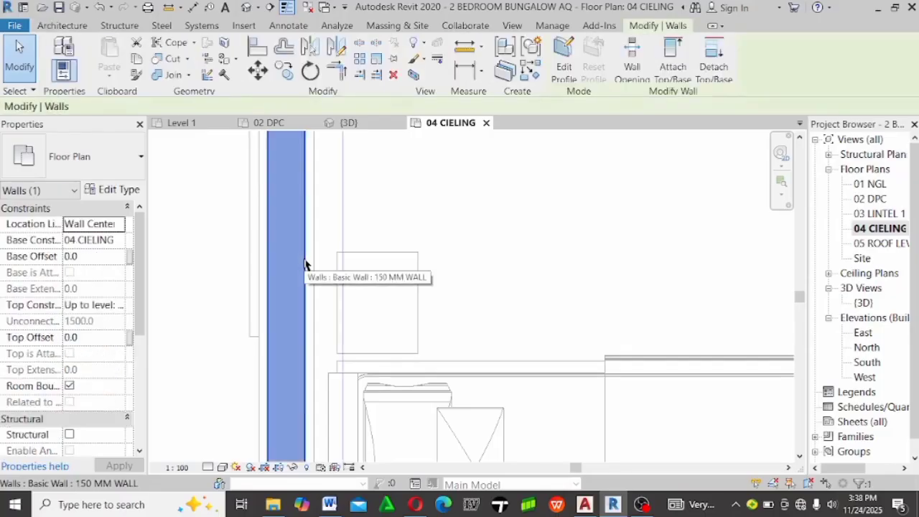
{"action": "key", "text": "Delete"}
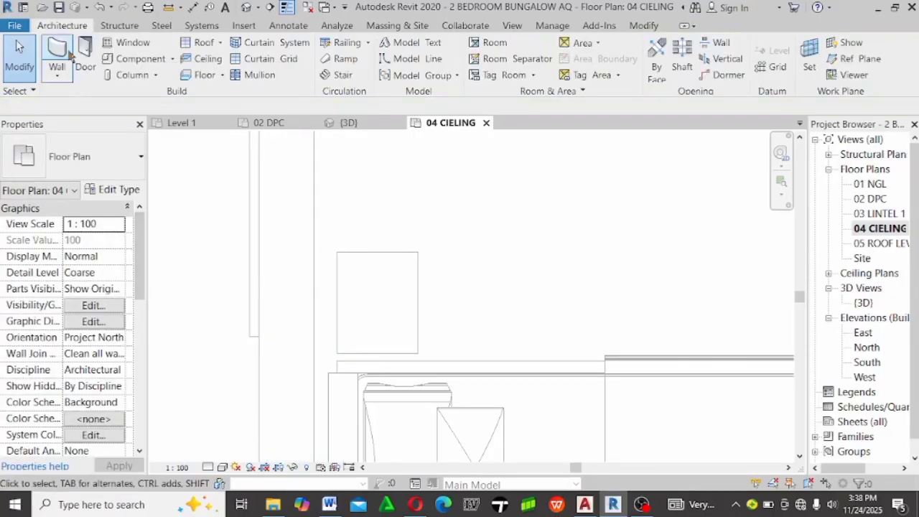
Place WALL A walls by picking the underlay centerlines of the front bedroom's outer side wall and front wall
{"action": "key", "text": "w"}
{"action": "key", "text": "a"}
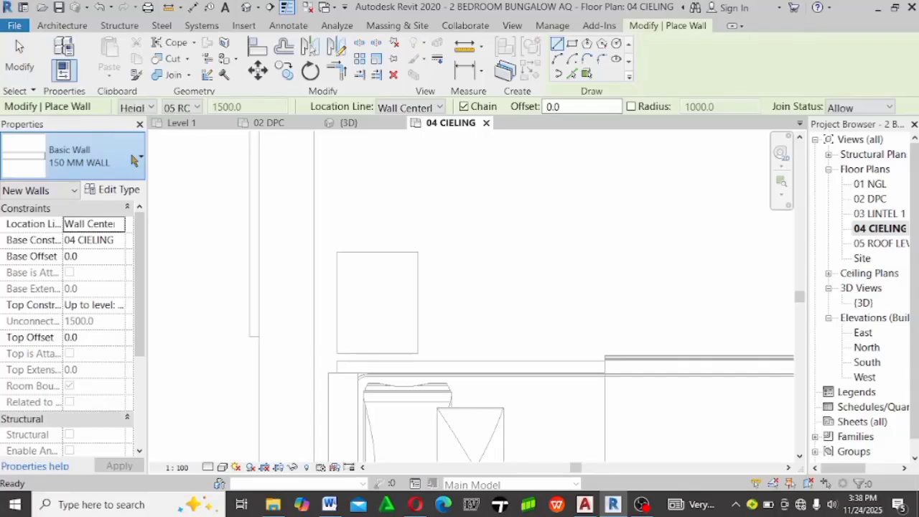
{"action": "left_click", "coordinate": [134, 160]}
{"action": "left_click", "coordinate": [119, 401]}
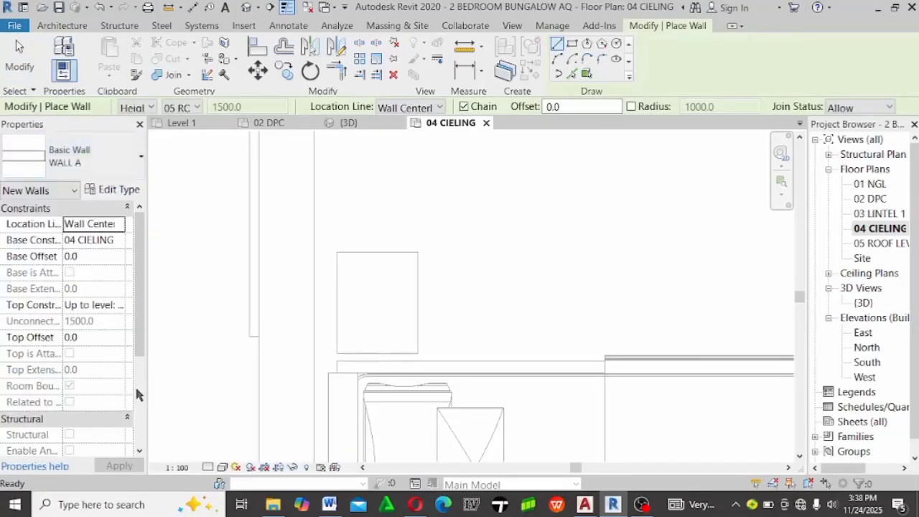
{"action": "left_click", "coordinate": [573, 75]}
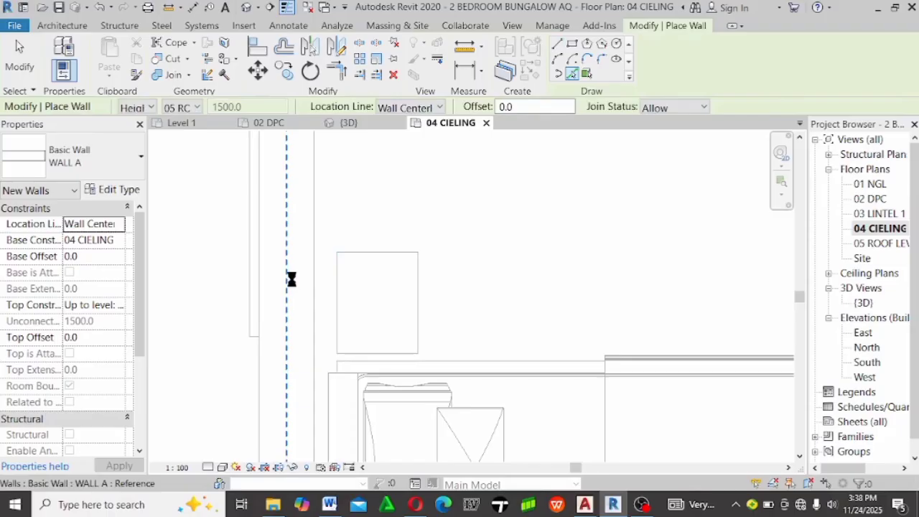
{"action": "scroll", "coordinate": [273, 207], "scroll_direction": "down", "scroll_amount": 3}
{"action": "scroll", "coordinate": [352, 324], "scroll_direction": "up", "scroll_amount": 3}
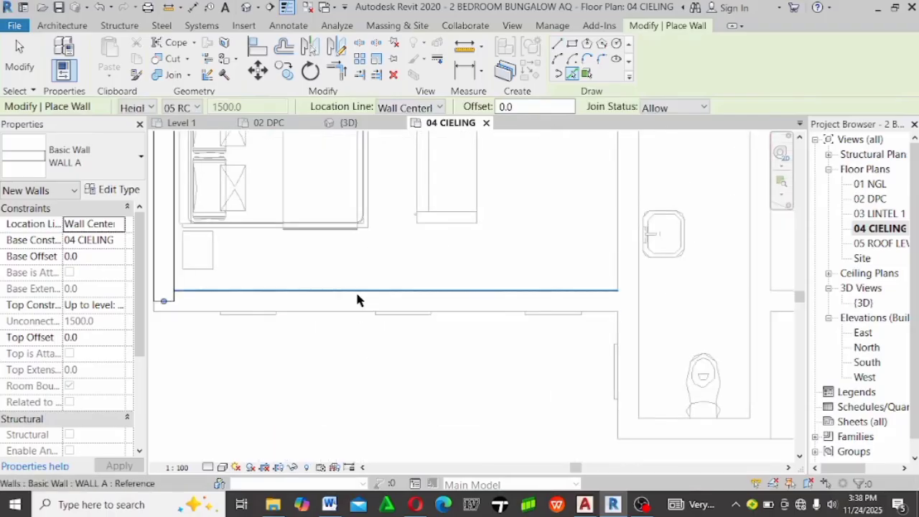
{"action": "left_click", "coordinate": [354, 305]}
{"action": "scroll", "coordinate": [328, 363], "scroll_direction": "down", "scroll_amount": 2}
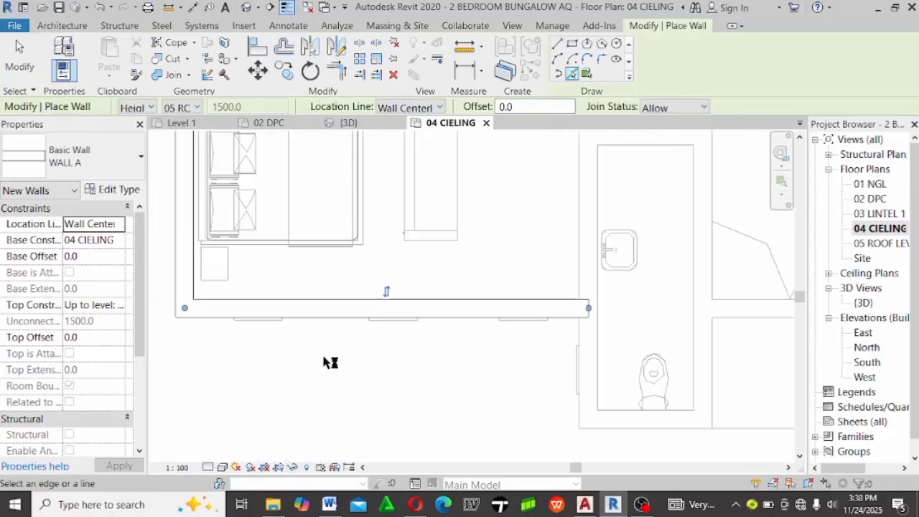
Place WALL A walls along the underlay centerlines of the living room's front wall and outer side wall
{"action": "scroll", "coordinate": [403, 269], "scroll_direction": "down", "scroll_amount": 2}
{"action": "scroll", "coordinate": [578, 283], "scroll_direction": "up", "scroll_amount": 5}
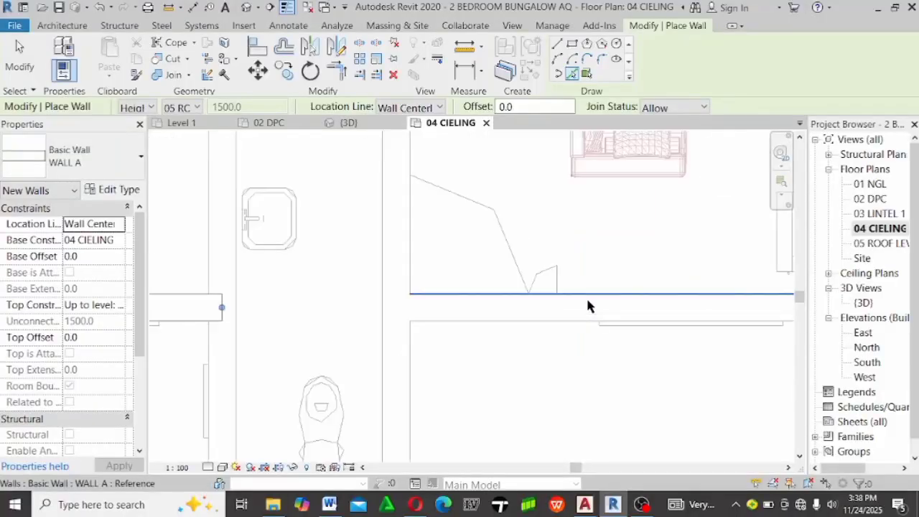
{"action": "left_click", "coordinate": [578, 311]}
{"action": "scroll", "coordinate": [462, 333], "scroll_direction": "down", "scroll_amount": 3}
{"action": "scroll", "coordinate": [638, 225], "scroll_direction": "up", "scroll_amount": 4}
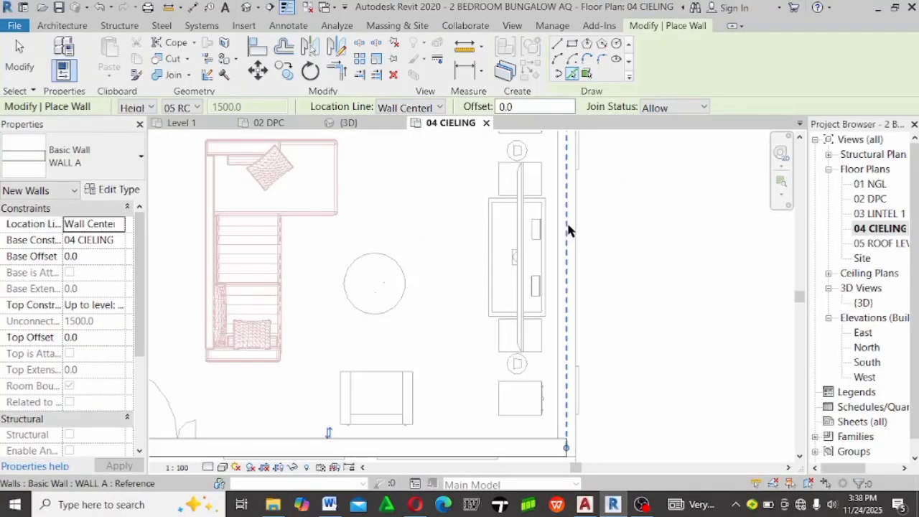
{"action": "left_click", "coordinate": [567, 225]}
{"action": "scroll", "coordinate": [586, 172], "scroll_direction": "down", "scroll_amount": 2}
Place WALL A walls along the projecting front toilet's front wall and its bedroom-side wall, and end wall placement
{"action": "scroll", "coordinate": [490, 297], "scroll_direction": "up", "scroll_amount": 3}
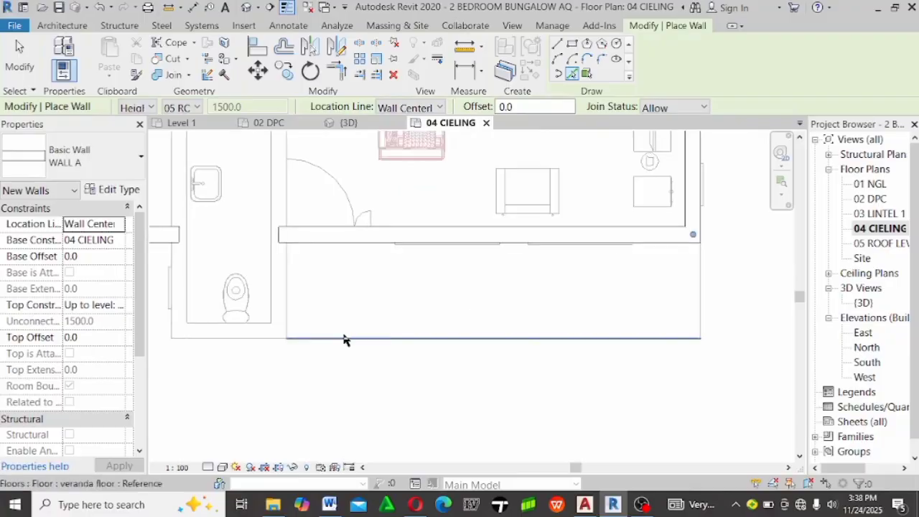
{"action": "scroll", "coordinate": [228, 339], "scroll_direction": "up", "scroll_amount": 2}
{"action": "left_click", "coordinate": [318, 357]}
{"action": "scroll", "coordinate": [462, 394], "scroll_direction": "down", "scroll_amount": 2}
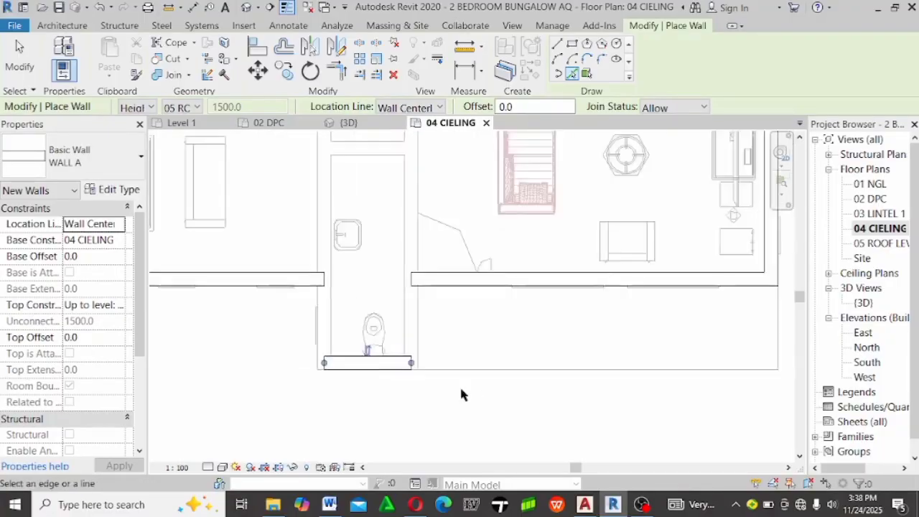
{"action": "scroll", "coordinate": [324, 318], "scroll_direction": "up", "scroll_amount": 3}
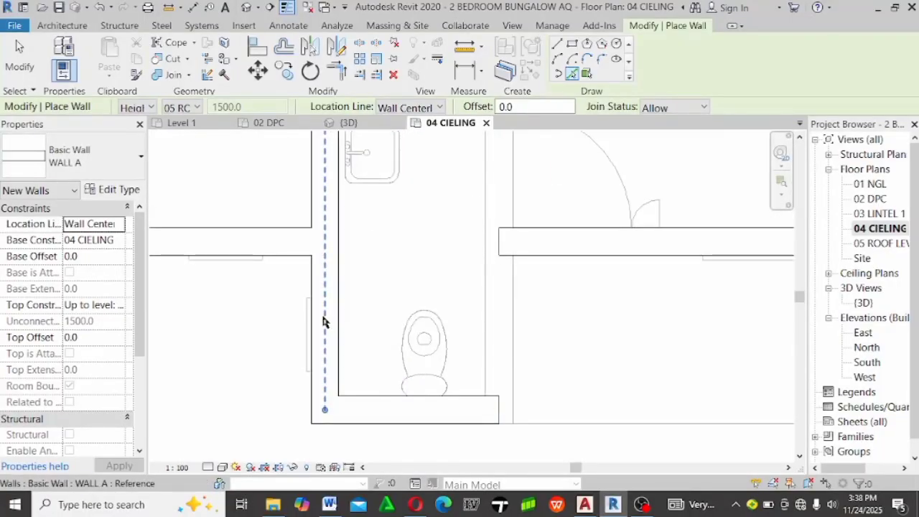
{"action": "left_click", "coordinate": [323, 321]}
{"action": "scroll", "coordinate": [337, 237], "scroll_direction": "down", "scroll_amount": 2}
{"action": "key", "text": "Escape"}
{"action": "key", "text": "Escape"}
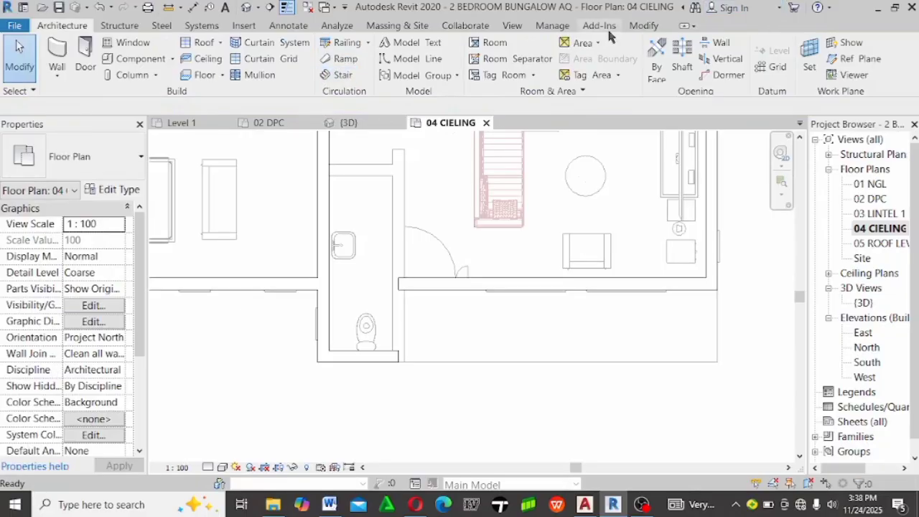
Trim the projecting toilet's front wall and the living room's outer side wall so they extend to meet at a corner
{"action": "left_click", "coordinate": [644, 26]}
{"action": "left_click", "coordinate": [336, 72]}
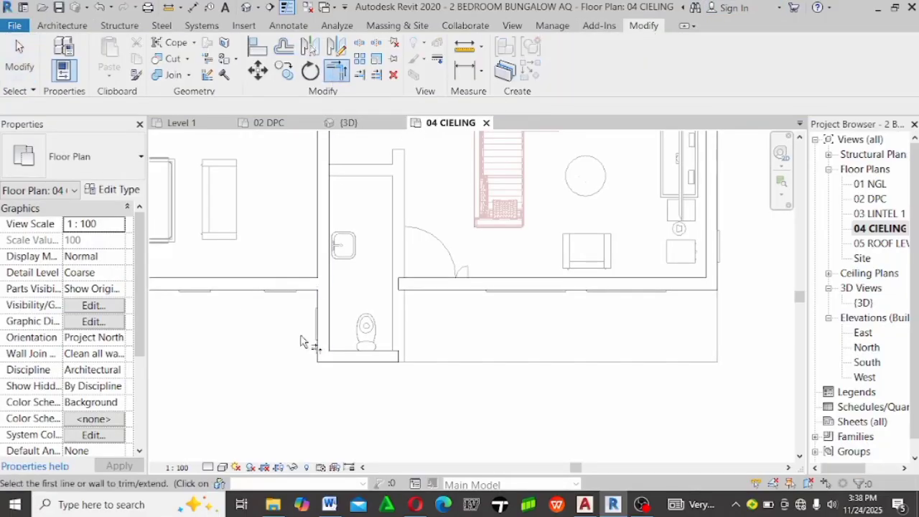
{"action": "scroll", "coordinate": [299, 340], "scroll_direction": "up", "scroll_amount": 2}
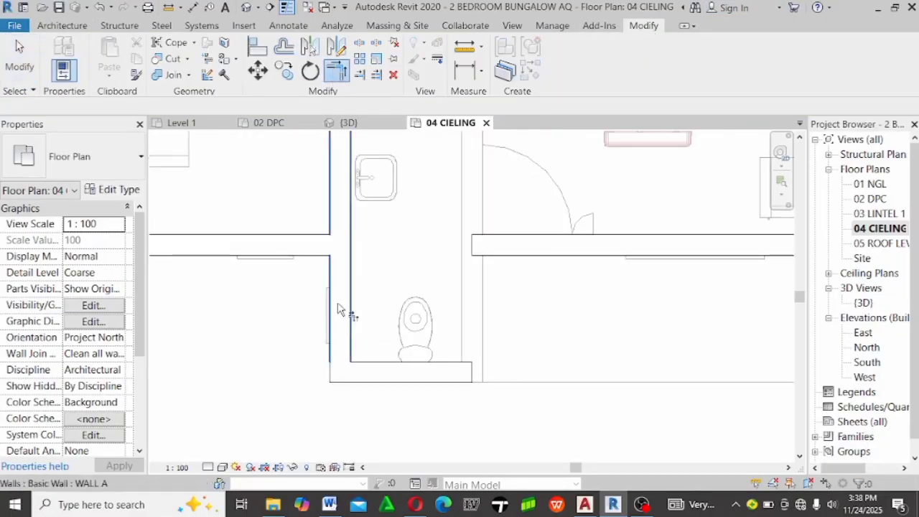
{"action": "left_click", "coordinate": [410, 371]}
{"action": "scroll", "coordinate": [402, 362], "scroll_direction": "down", "scroll_amount": 2}
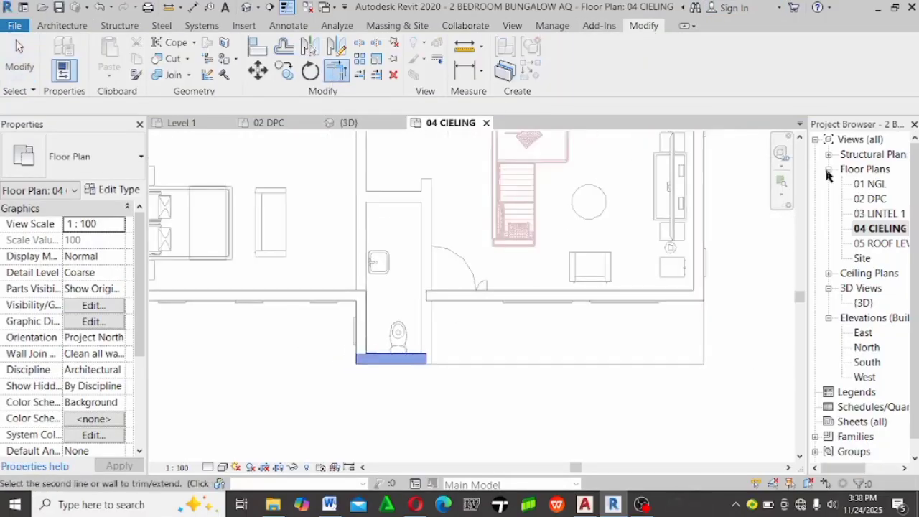
{"action": "left_click", "coordinate": [698, 215]}
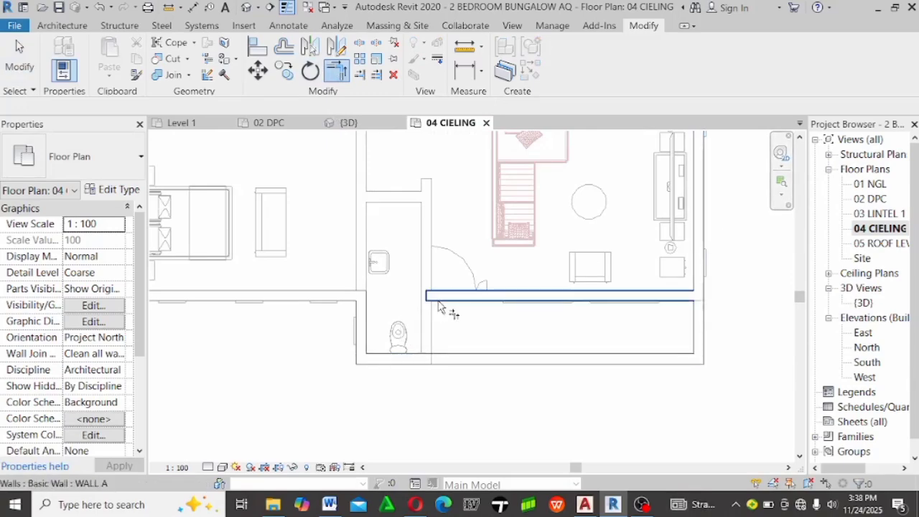
Delete the WALL A segment along the living room's original front line
{"action": "scroll", "coordinate": [440, 307], "scroll_direction": "up", "scroll_amount": 1}
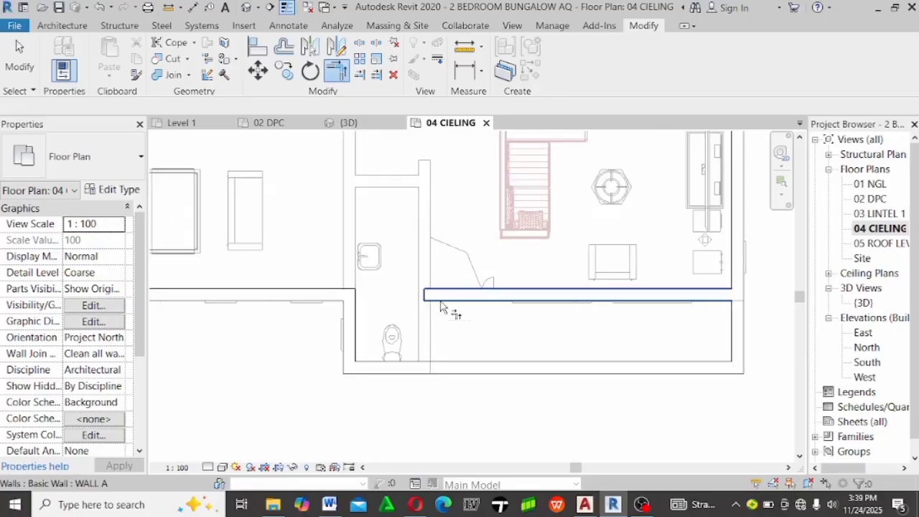
{"action": "key", "text": "Escape"}
{"action": "left_click", "coordinate": [498, 301]}
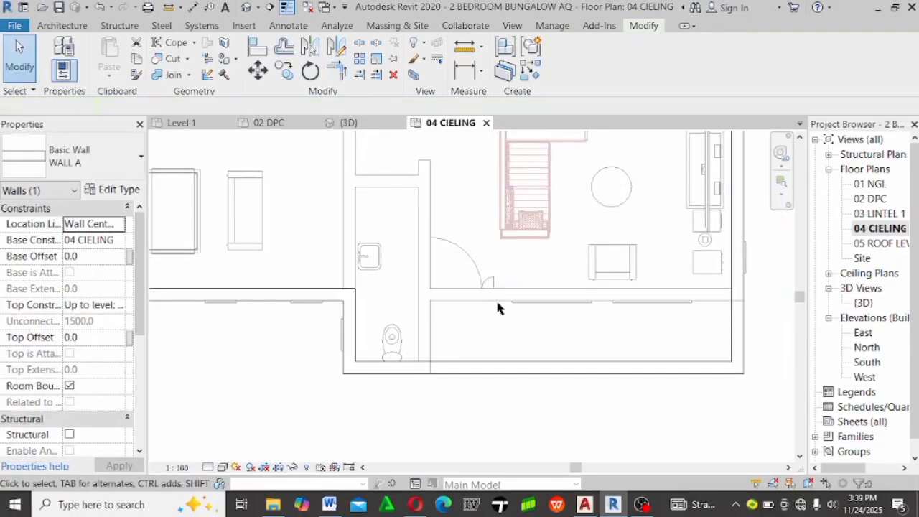
Extend the bedroom's front wall across the toilet to the outer face of the toilet's entrance-side wall
{"action": "scroll", "coordinate": [334, 296], "scroll_direction": "up", "scroll_amount": 2}
{"action": "left_click", "coordinate": [346, 291]}
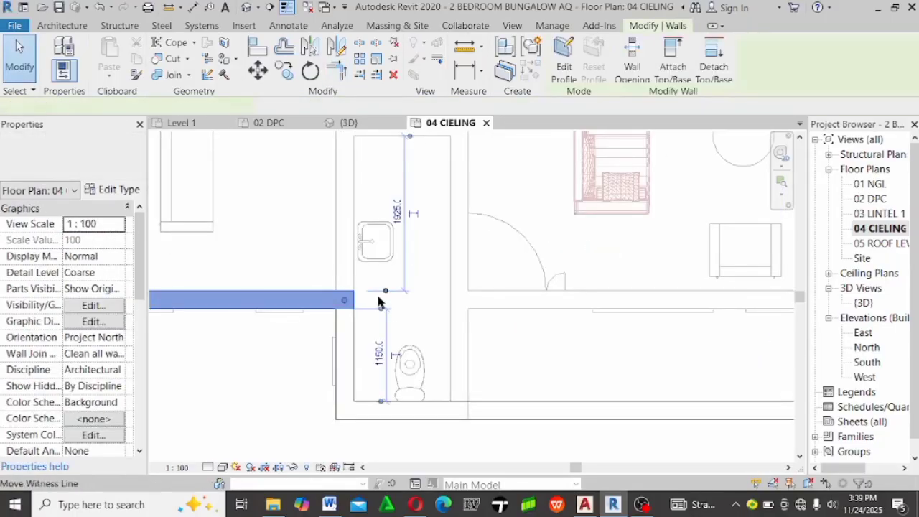
{"action": "scroll", "coordinate": [377, 298], "scroll_direction": "up", "scroll_amount": 2}
{"action": "left_click_drag", "start_coordinate": [323, 300], "coordinate": [537, 318]}
{"action": "left_click", "coordinate": [477, 203]}
{"action": "scroll", "coordinate": [477, 203], "scroll_direction": "down", "scroll_amount": 3}
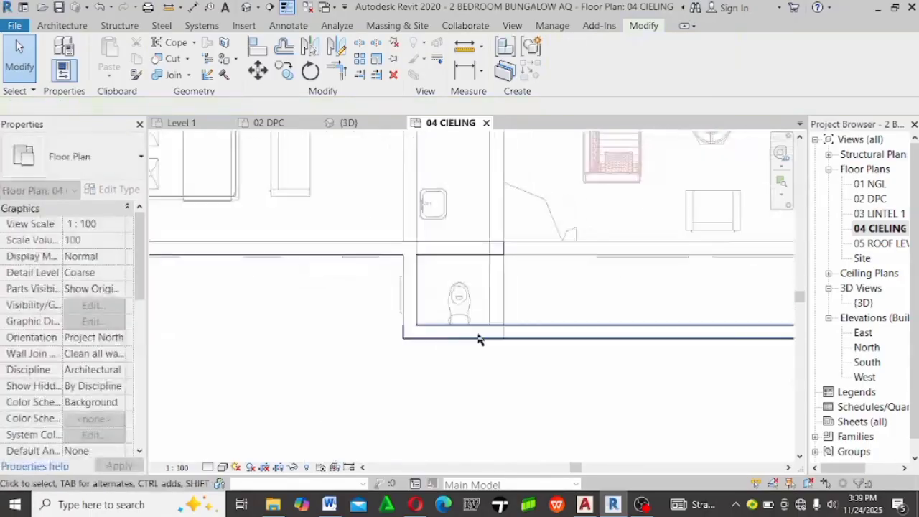
Copy the extended bedroom front wall outward by one wall thickness so the copy sits against its outer face
{"action": "scroll", "coordinate": [460, 304], "scroll_direction": "down", "scroll_amount": 1}
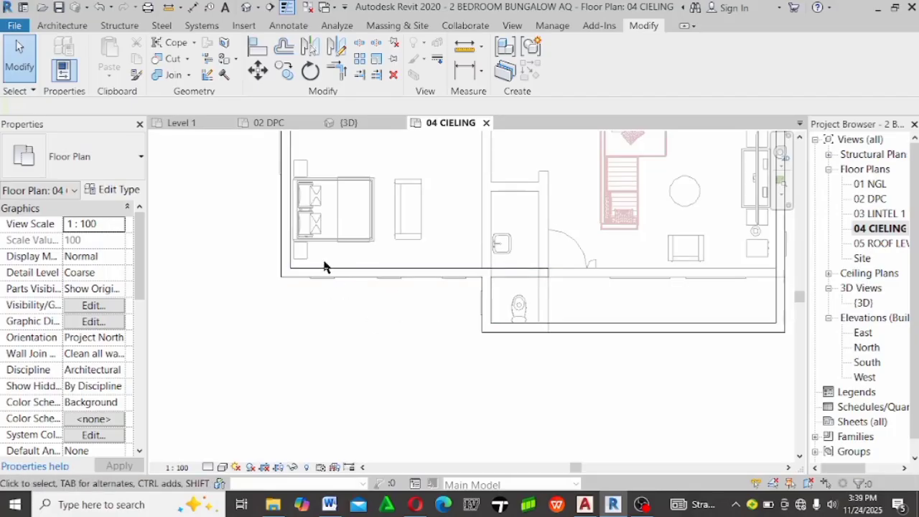
{"action": "scroll", "coordinate": [324, 267], "scroll_direction": "up", "scroll_amount": 2}
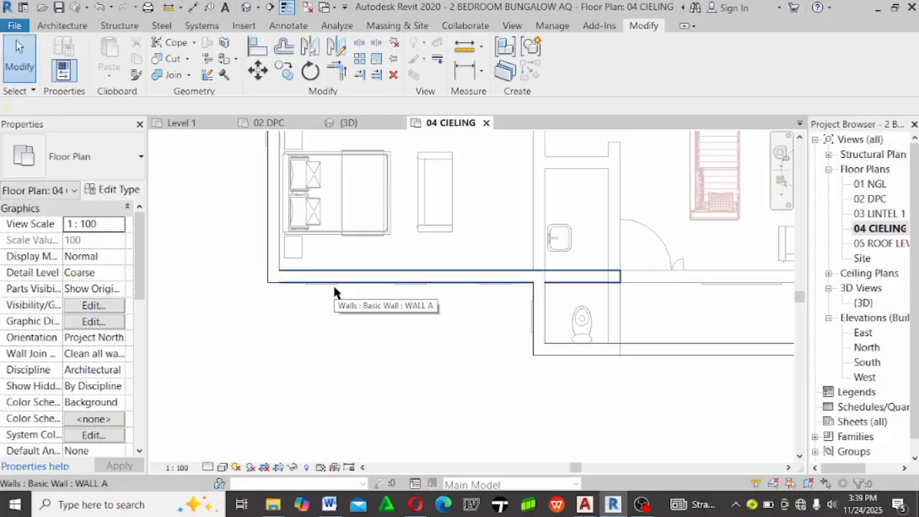
{"action": "left_click", "coordinate": [333, 281]}
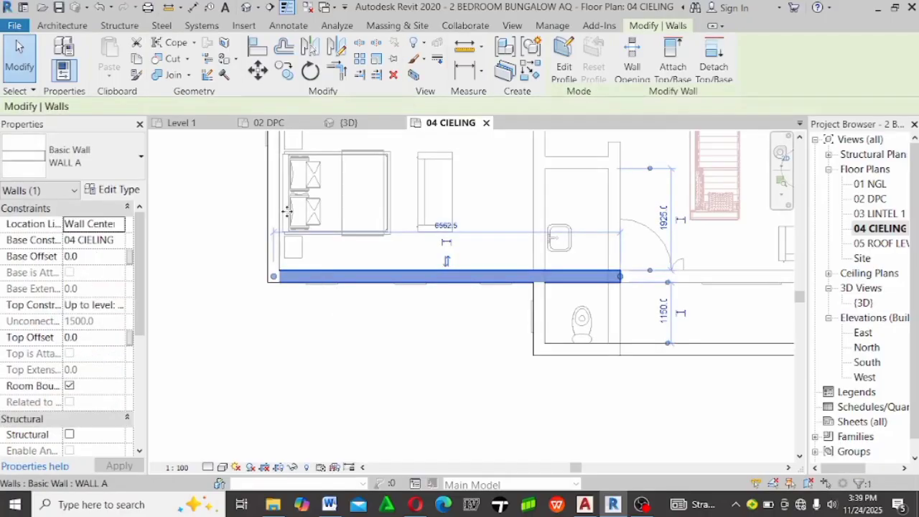
{"action": "left_click", "coordinate": [284, 72]}
{"action": "scroll", "coordinate": [276, 291], "scroll_direction": "up", "scroll_amount": 4}
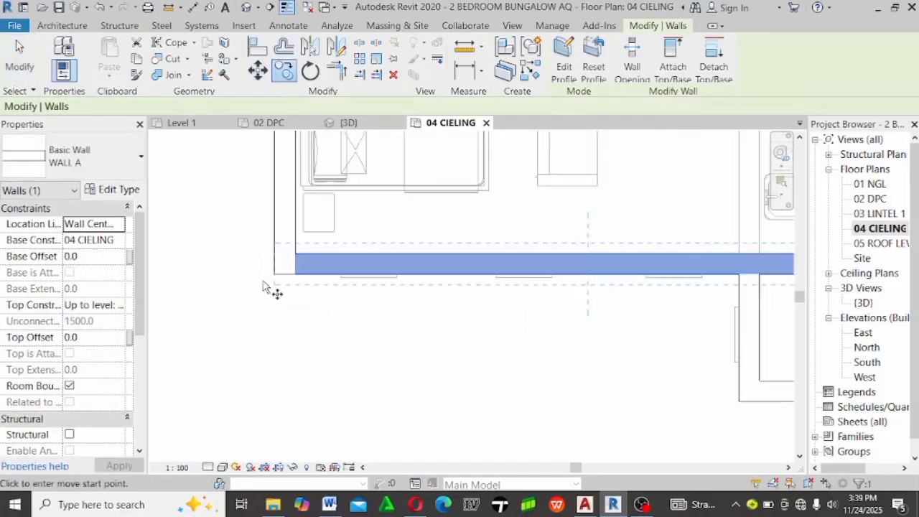
{"action": "left_click", "coordinate": [336, 225]}
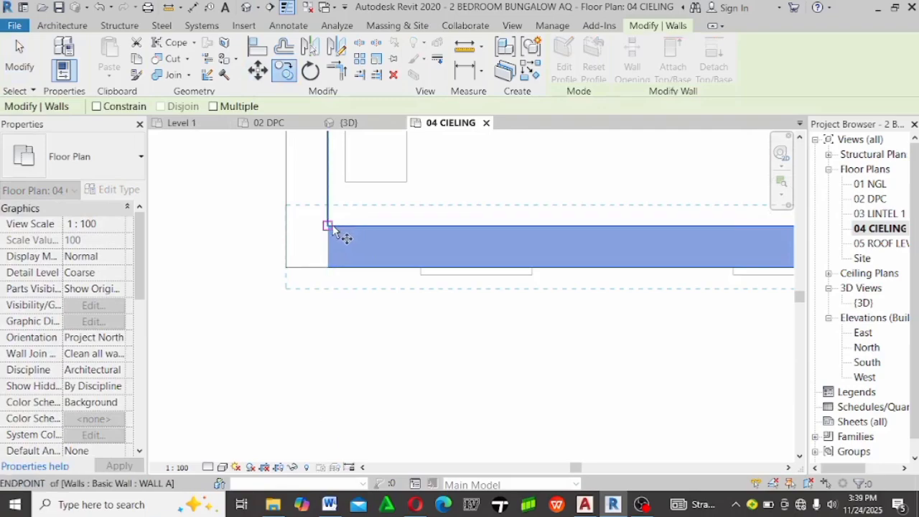
{"action": "left_click", "coordinate": [329, 269]}
{"action": "left_click", "coordinate": [247, 306]}
{"action": "scroll", "coordinate": [248, 306], "scroll_direction": "down", "scroll_amount": 3}
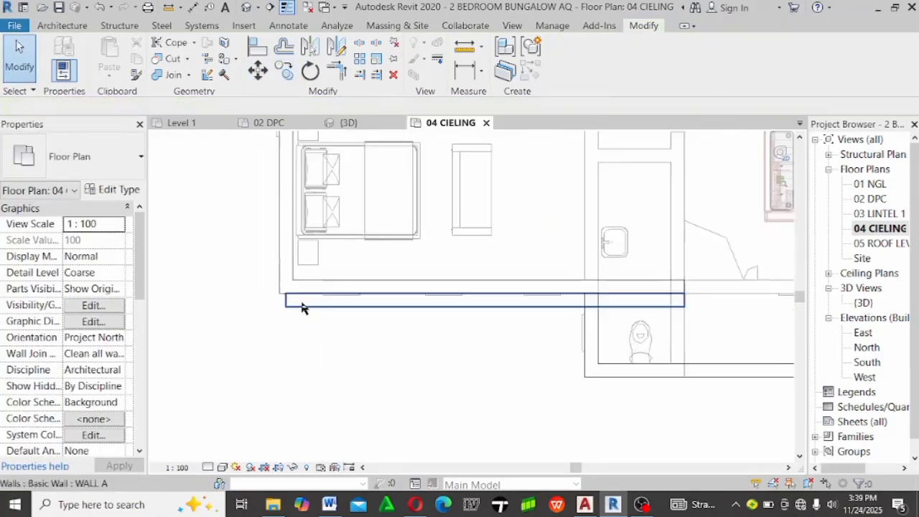
Shorten the toilet's bedroom-side wall so its inner end joins the copied front wall
{"action": "scroll", "coordinate": [602, 307], "scroll_direction": "up", "scroll_amount": 3}
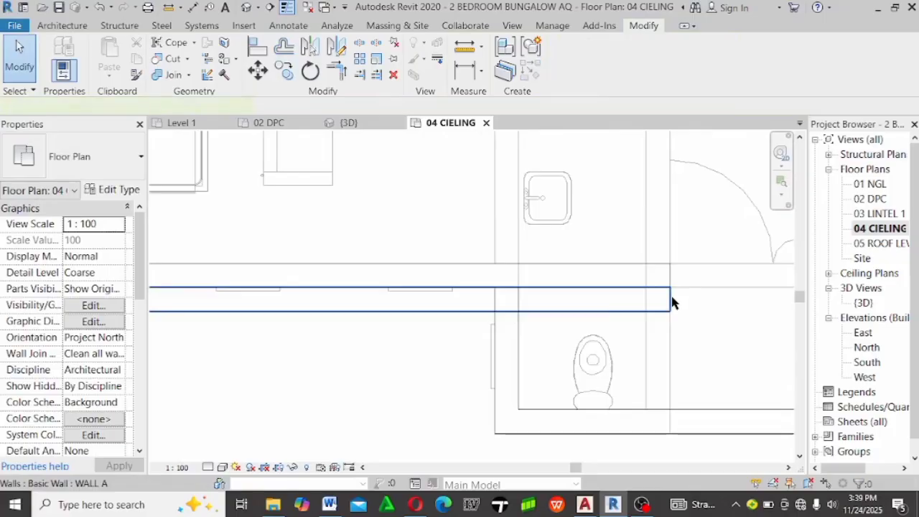
{"action": "left_click", "coordinate": [671, 301]}
{"action": "key", "text": "Delete"}
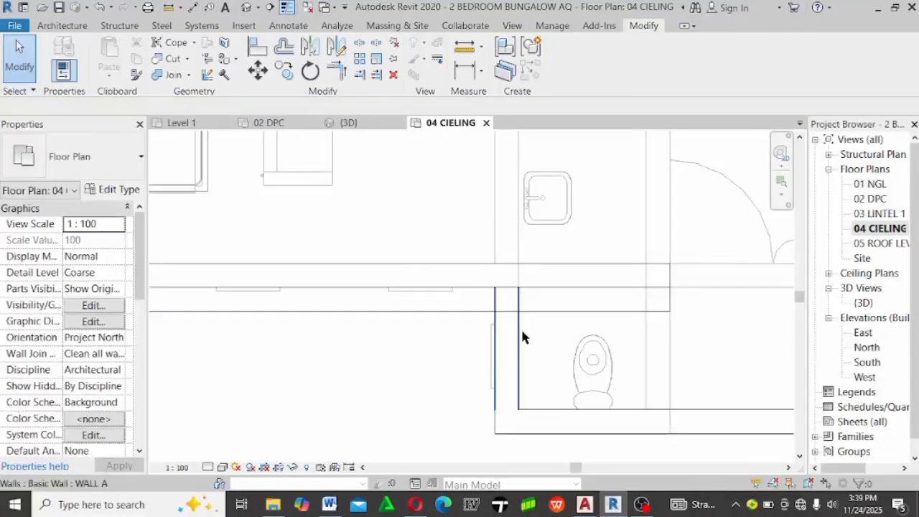
{"action": "left_click", "coordinate": [519, 335]}
{"action": "scroll", "coordinate": [508, 310], "scroll_direction": "up", "scroll_amount": 2}
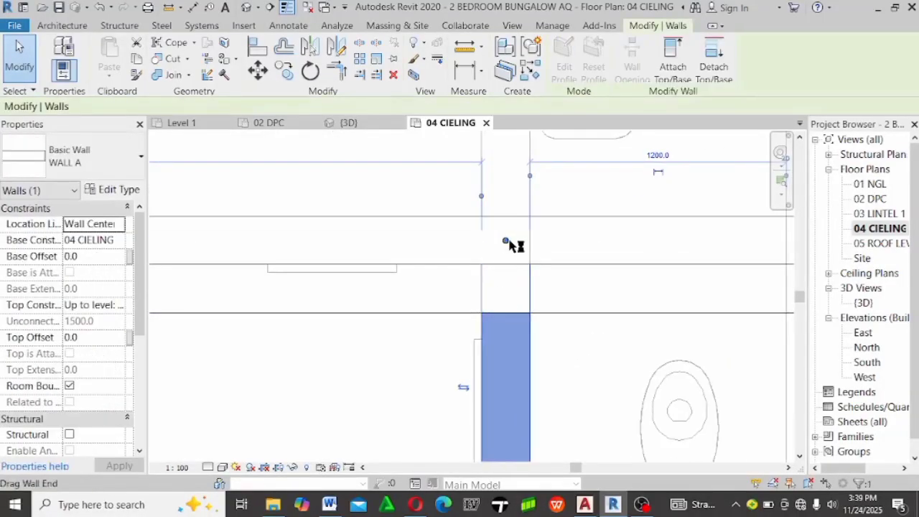
{"action": "left_click_drag", "start_coordinate": [508, 244], "coordinate": [503, 307]}
{"action": "scroll", "coordinate": [509, 328], "scroll_direction": "up", "scroll_amount": 2}
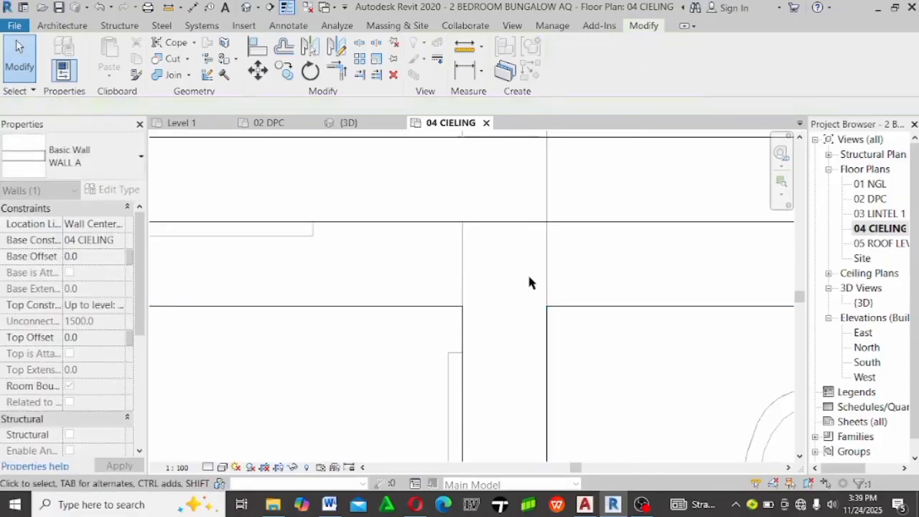
{"action": "scroll", "coordinate": [528, 282], "scroll_direction": "down", "scroll_amount": 6}
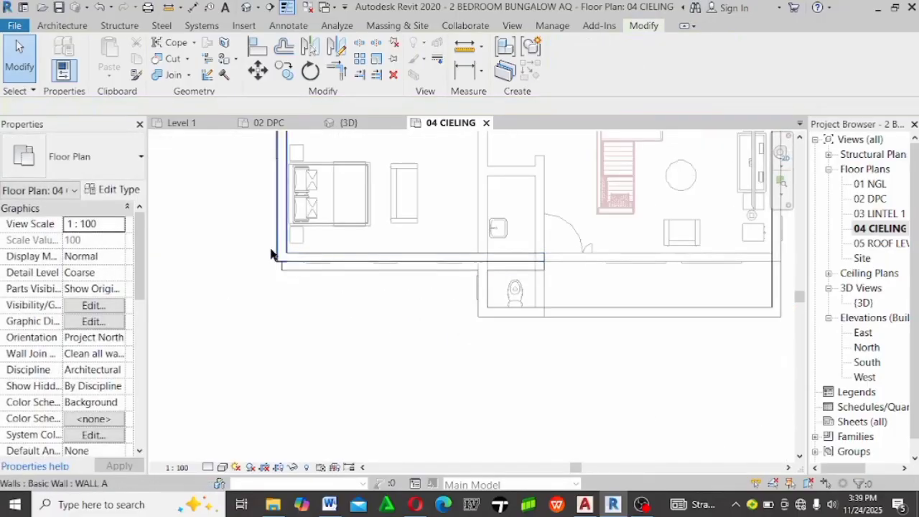
Extend the copied front wall's bedroom end out to about the outer face of the bedroom's side wall
{"action": "scroll", "coordinate": [273, 253], "scroll_direction": "up", "scroll_amount": 4}
{"action": "left_click", "coordinate": [323, 350]}
{"action": "scroll", "coordinate": [321, 344], "scroll_direction": "up", "scroll_amount": 1}
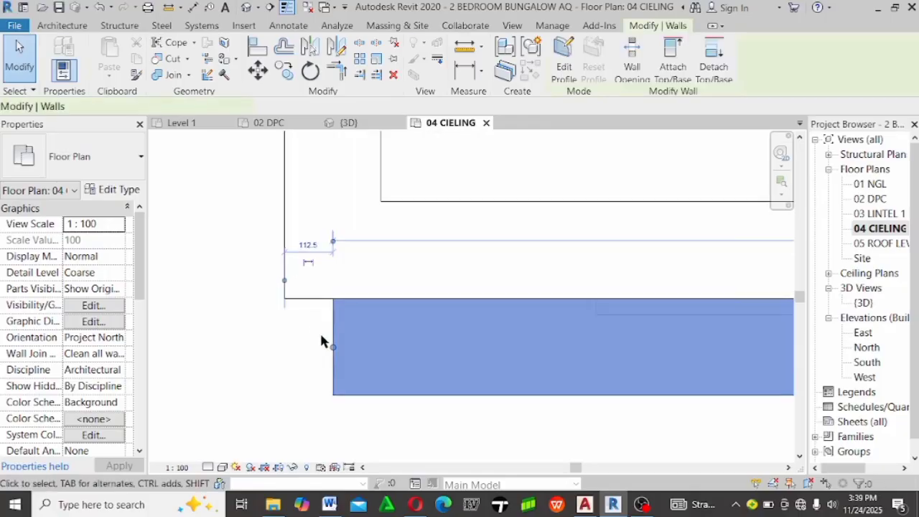
{"action": "key", "text": "r"}
{"action": "key", "text": "s"}
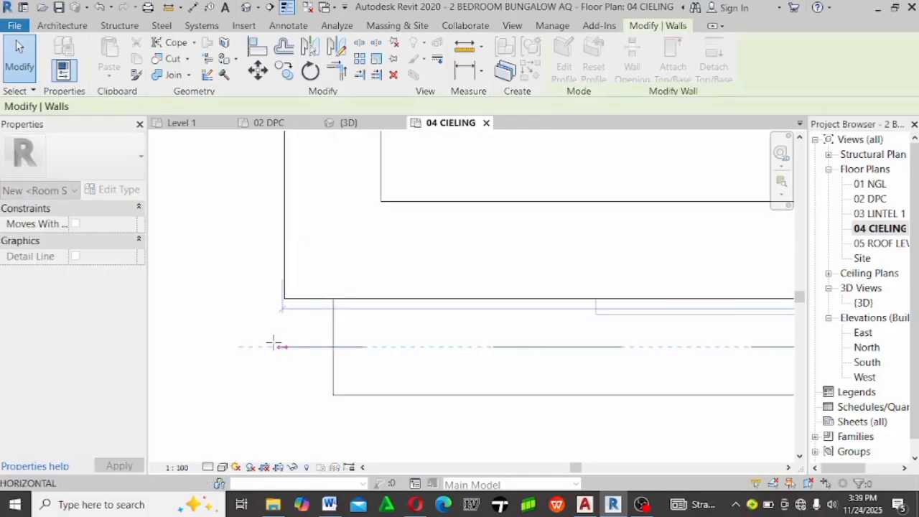
{"action": "key", "text": "Escape"}
{"action": "key", "text": "Escape"}
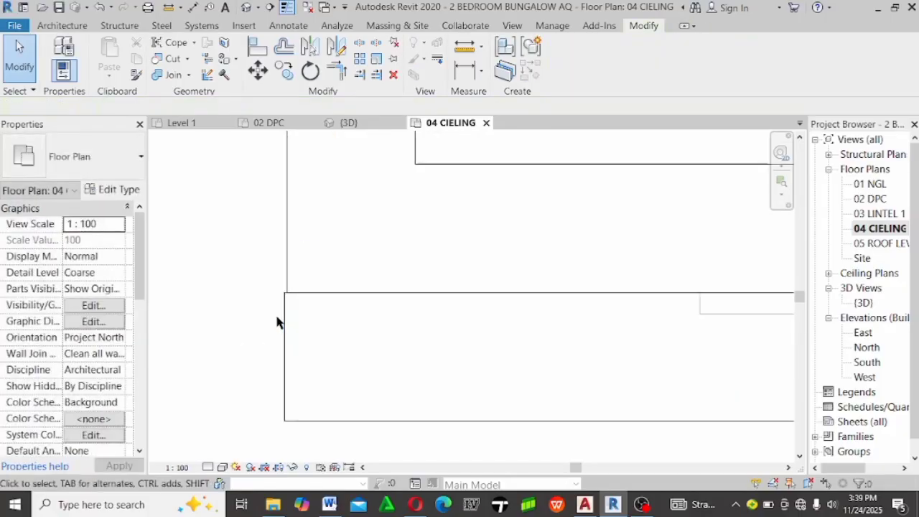
Adjust the copied wall's end until it is flush with the outer face of the bedroom's side wall
{"action": "scroll", "coordinate": [288, 316], "scroll_direction": "up", "scroll_amount": 2}
{"action": "scroll", "coordinate": [301, 315], "scroll_direction": "down", "scroll_amount": 1}
{"action": "left_click", "coordinate": [296, 323]}
{"action": "scroll", "coordinate": [301, 316], "scroll_direction": "up", "scroll_amount": 2}
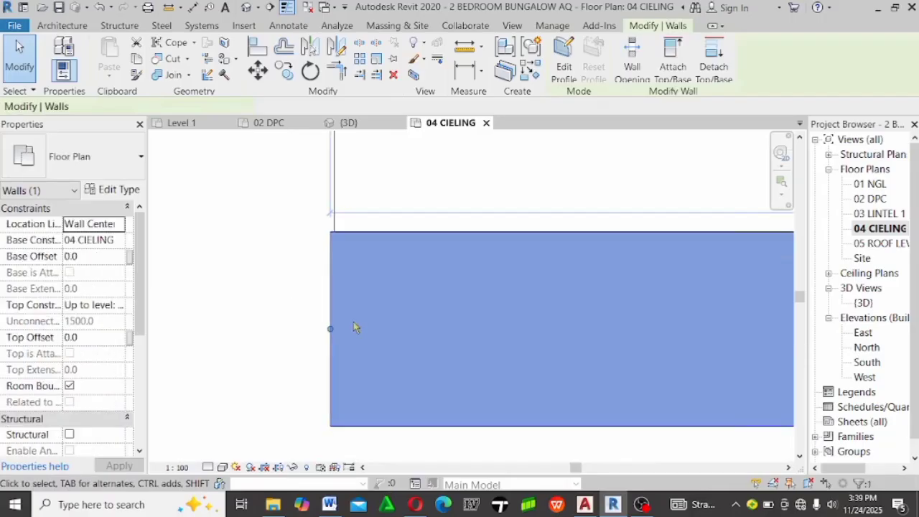
{"action": "key", "text": "r"}
{"action": "key", "text": "s"}
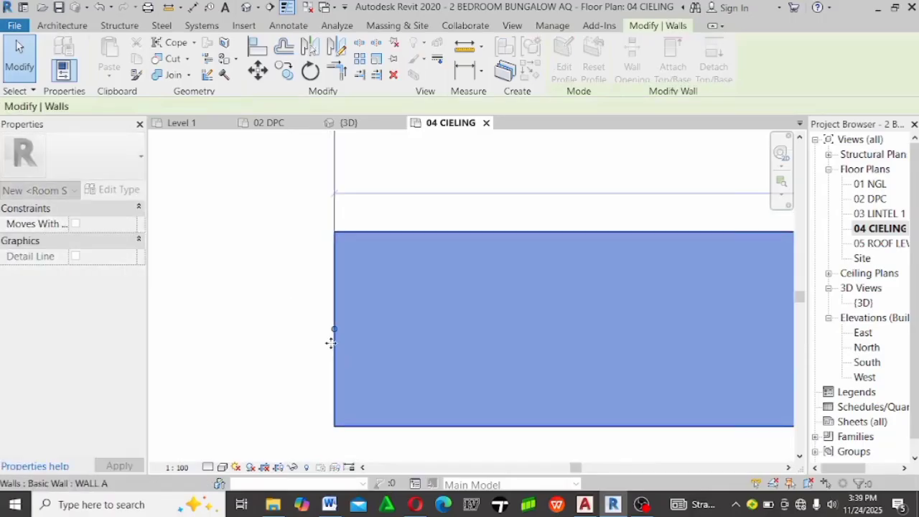
{"action": "key", "text": "Escape"}
{"action": "key", "text": "Escape"}
Inspect the front exterior wall layout across the bedroom, toilet and living room
{"action": "scroll", "coordinate": [280, 287], "scroll_direction": "down", "scroll_amount": 2}
{"action": "scroll", "coordinate": [285, 290], "scroll_direction": "up", "scroll_amount": 1}
{"action": "scroll", "coordinate": [585, 369], "scroll_direction": "down", "scroll_amount": 3}
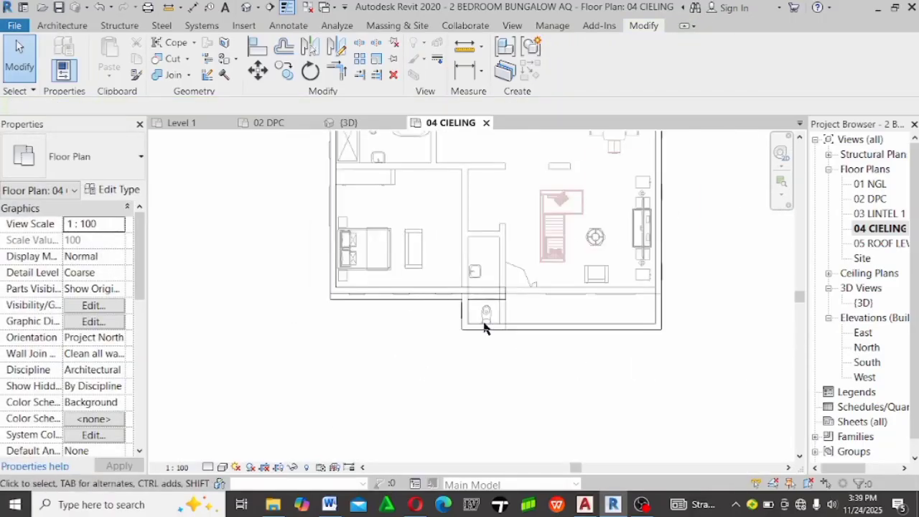
{"action": "scroll", "coordinate": [722, 297], "scroll_direction": "up", "scroll_amount": 3}
{"action": "scroll", "coordinate": [668, 298], "scroll_direction": "down", "scroll_amount": 2}
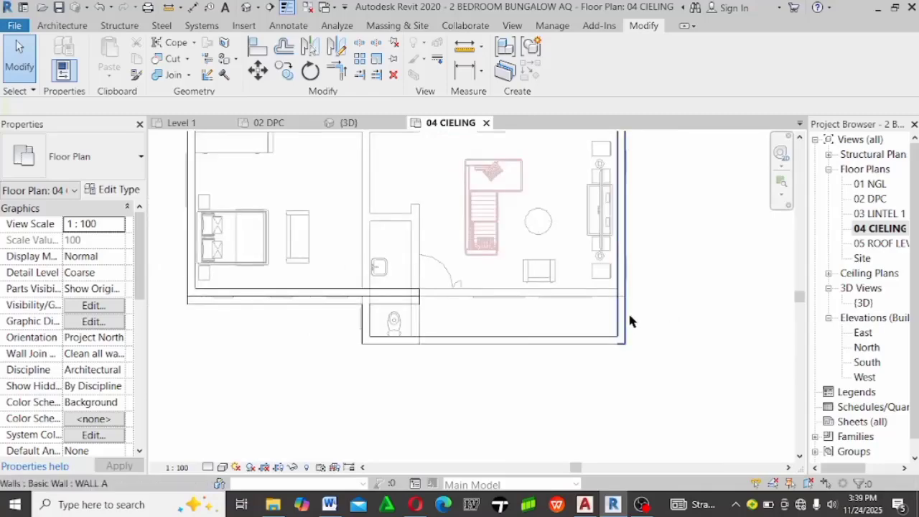
{"action": "scroll", "coordinate": [653, 372], "scroll_direction": "down", "scroll_amount": 1}
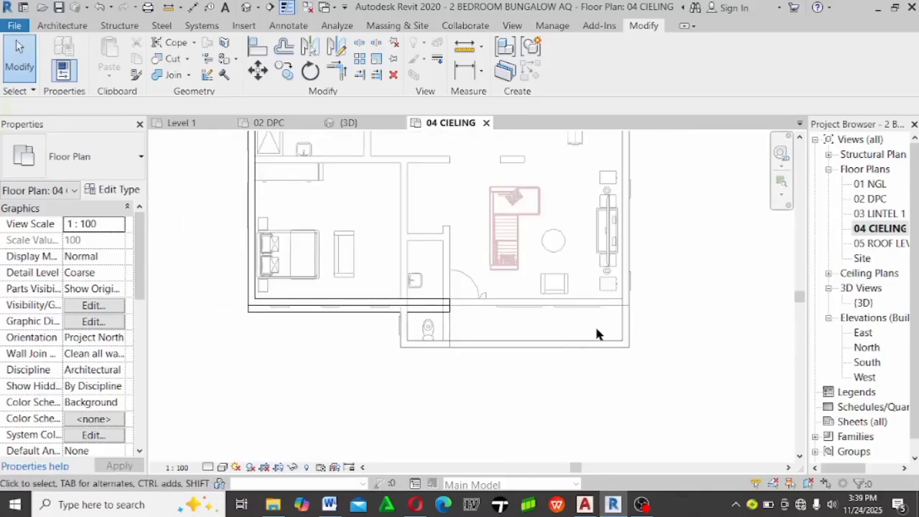
{"action": "scroll", "coordinate": [593, 319], "scroll_direction": "up", "scroll_amount": 2}
{"action": "scroll", "coordinate": [231, 256], "scroll_direction": "up", "scroll_amount": 2}
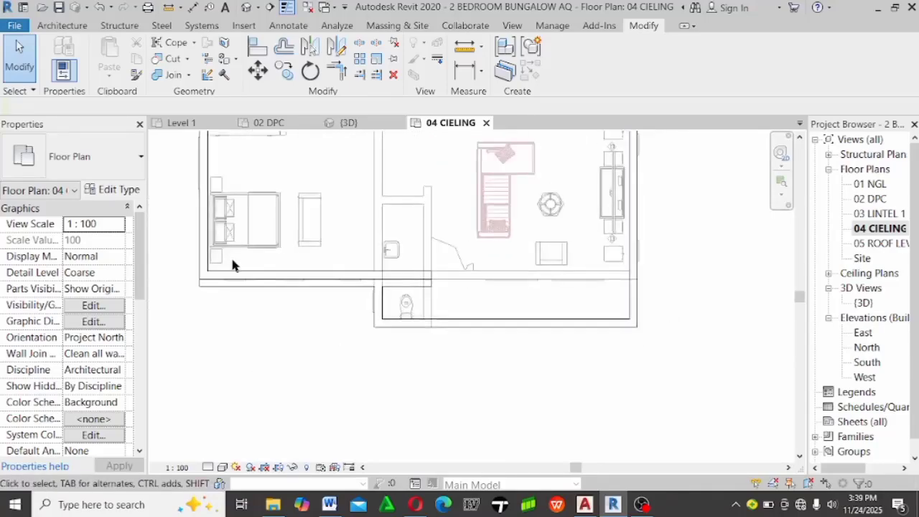
Set the top constraint of the bedroom's outer side wall and both doubled front walls to Up to level: 05 ROOF LEVEL
{"action": "left_click", "coordinate": [273, 291]}
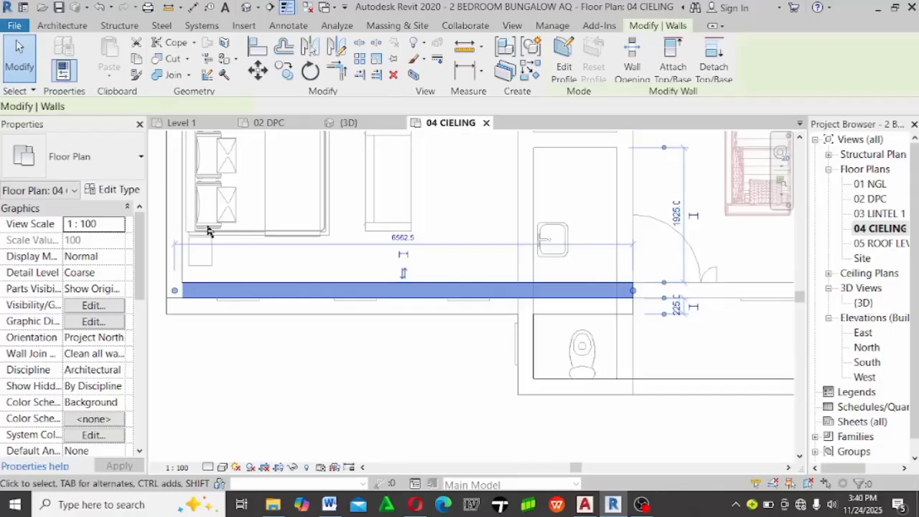
{"action": "left_click", "coordinate": [171, 228], "text": "ctrl"}
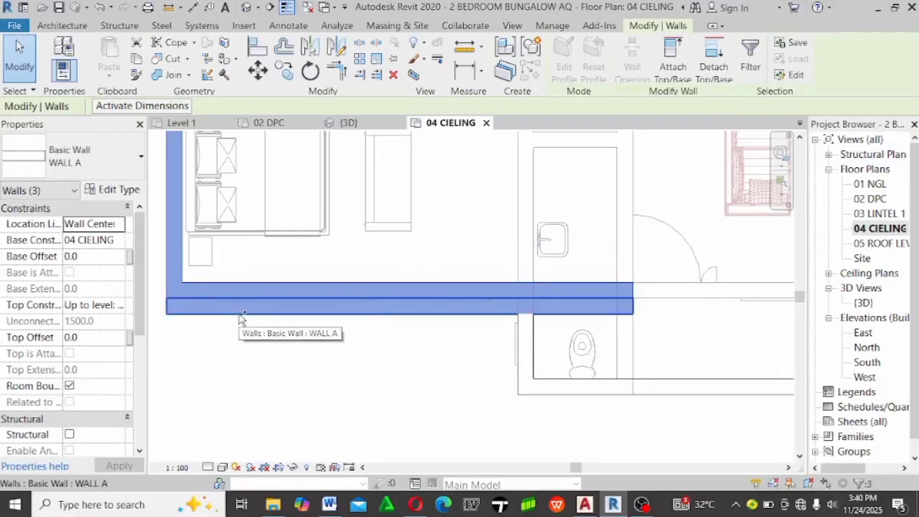
{"action": "left_click", "coordinate": [241, 313], "text": "ctrl"}
{"action": "left_click", "coordinate": [111, 307]}
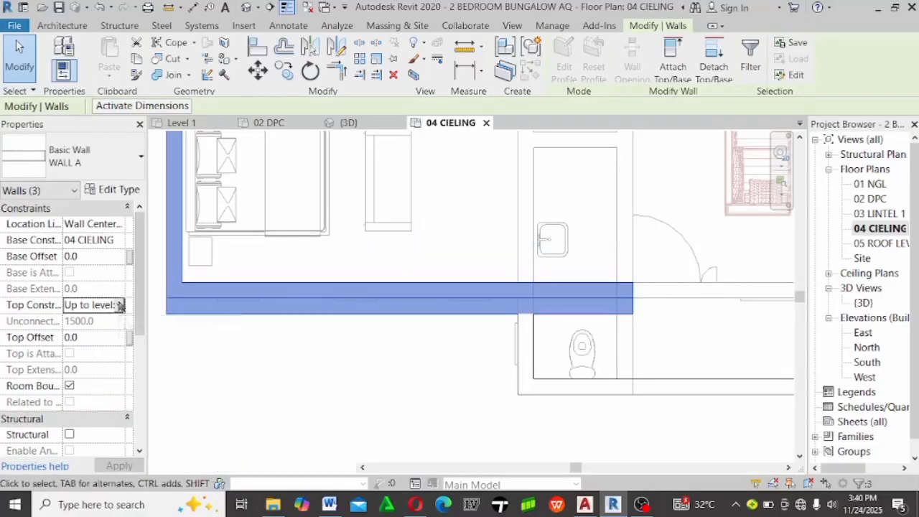
{"action": "left_click", "coordinate": [119, 305]}
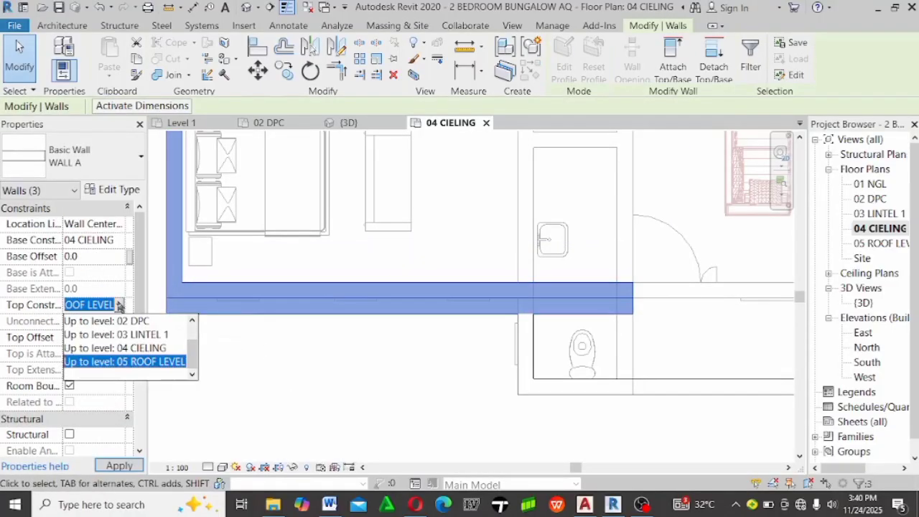
{"action": "left_click", "coordinate": [153, 366]}
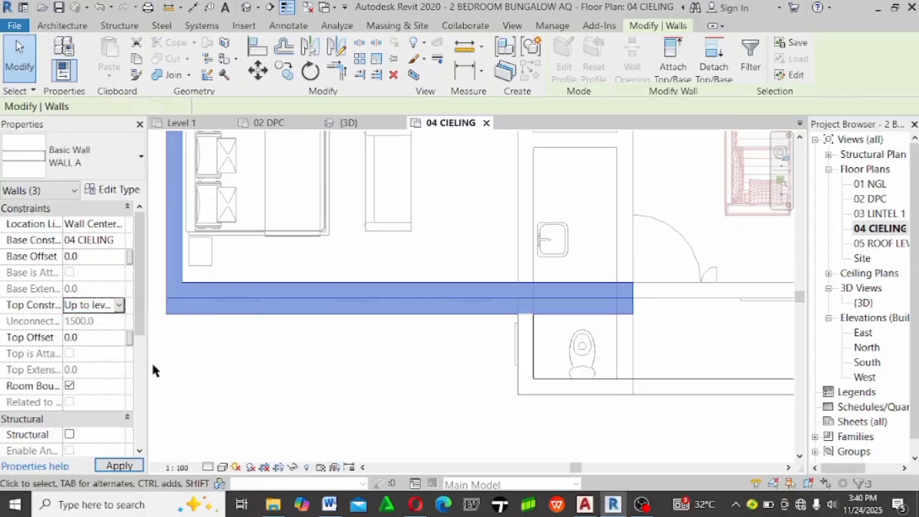
{"action": "scroll", "coordinate": [277, 367], "scroll_direction": "down", "scroll_amount": 2}
{"action": "left_click", "coordinate": [277, 367]}
{"action": "scroll", "coordinate": [379, 390], "scroll_direction": "up", "scroll_amount": 2}
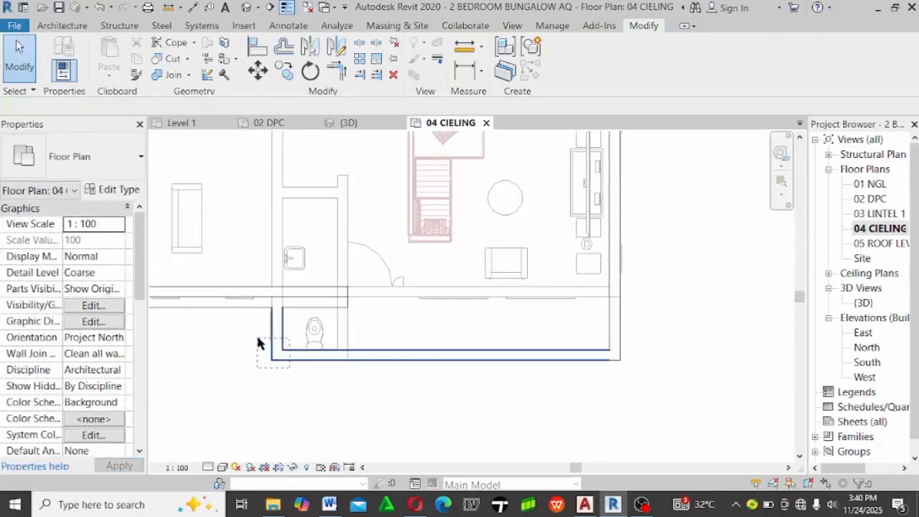
{"action": "left_click", "coordinate": [309, 358]}
{"action": "scroll", "coordinate": [310, 363], "scroll_direction": "down", "scroll_amount": 1}
{"action": "scroll", "coordinate": [555, 273], "scroll_direction": "up", "scroll_amount": 1}
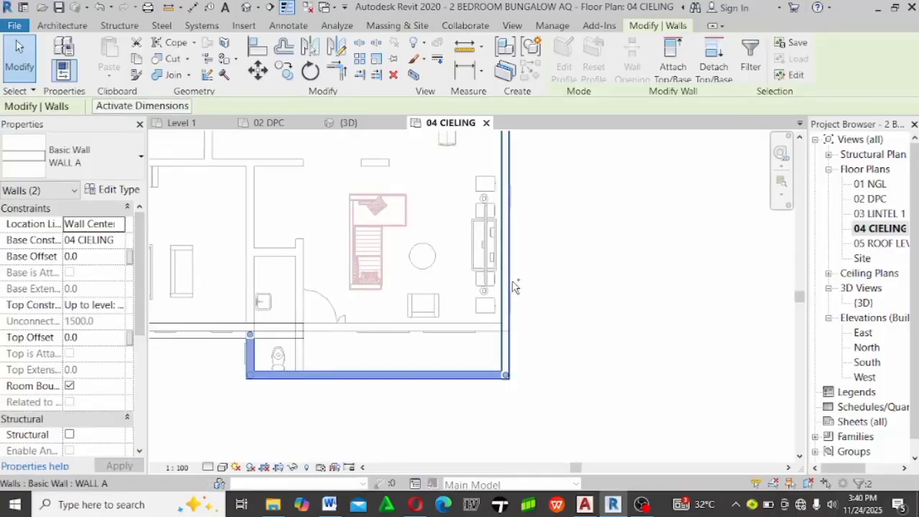
{"action": "left_click", "coordinate": [571, 311]}
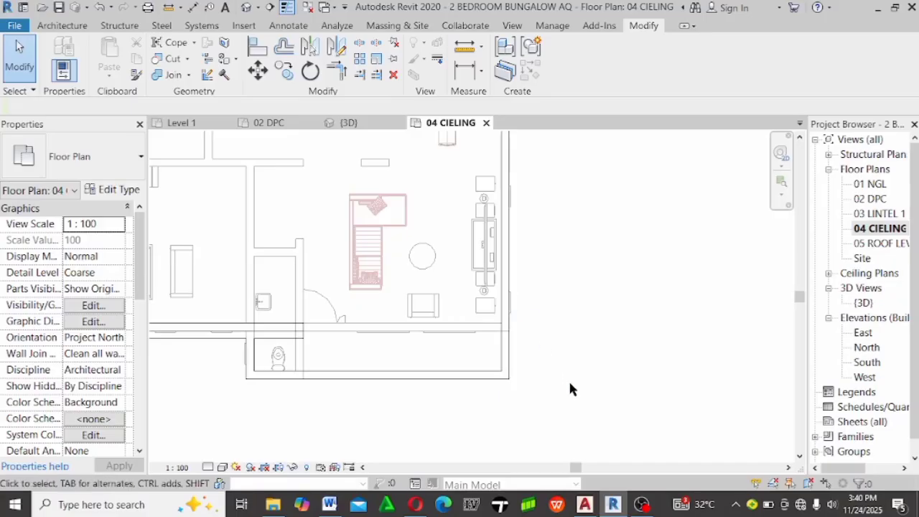
{"action": "left_click", "coordinate": [504, 302]}
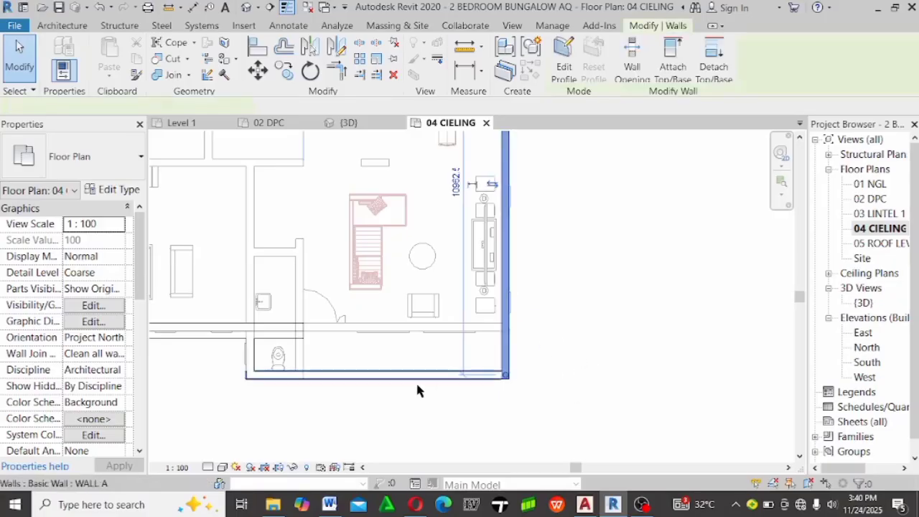
{"action": "scroll", "coordinate": [287, 417], "scroll_direction": "up", "scroll_amount": 2}
{"action": "left_click", "coordinate": [289, 422]}
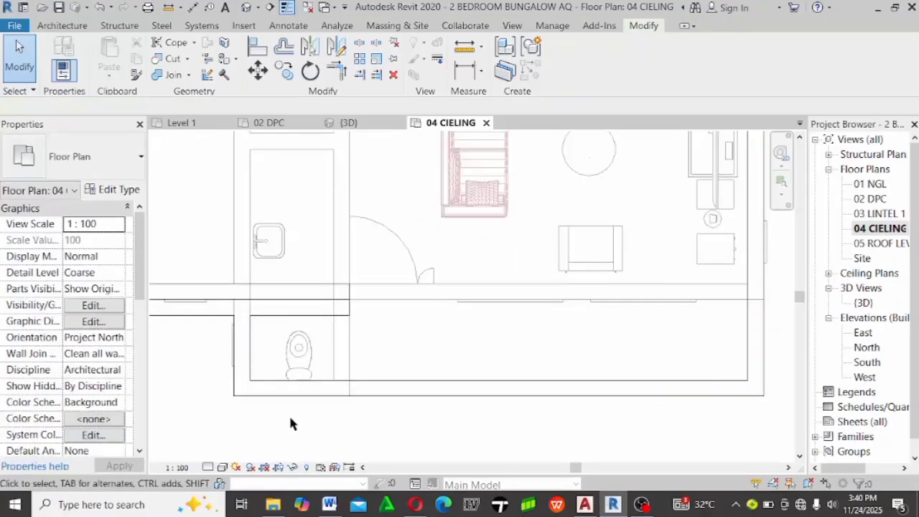
Set the toilet side, front and living room side upper walls to an Unconnected top with a height of 1200
{"action": "left_click", "coordinate": [228, 363]}
{"action": "scroll", "coordinate": [345, 350], "scroll_direction": "down", "scroll_amount": 1}
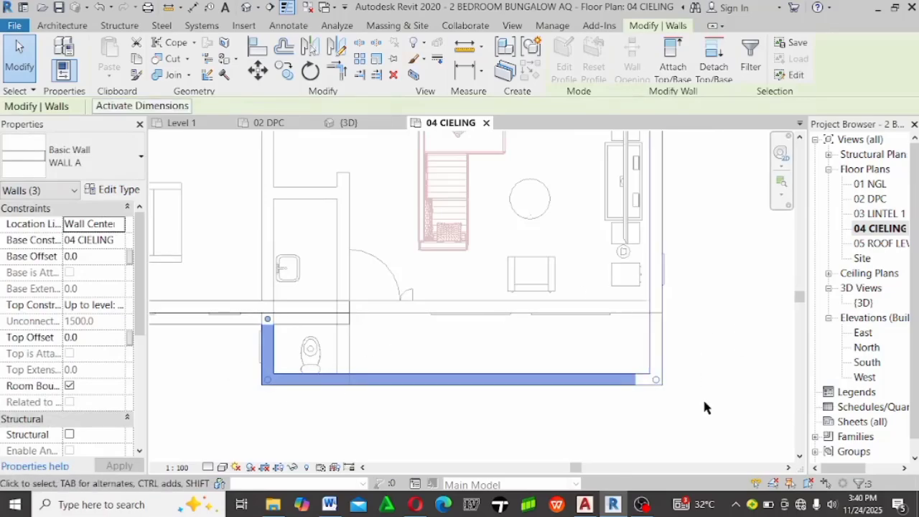
{"action": "scroll", "coordinate": [681, 386], "scroll_direction": "up", "scroll_amount": 2}
{"action": "scroll", "coordinate": [682, 298], "scroll_direction": "down", "scroll_amount": 3}
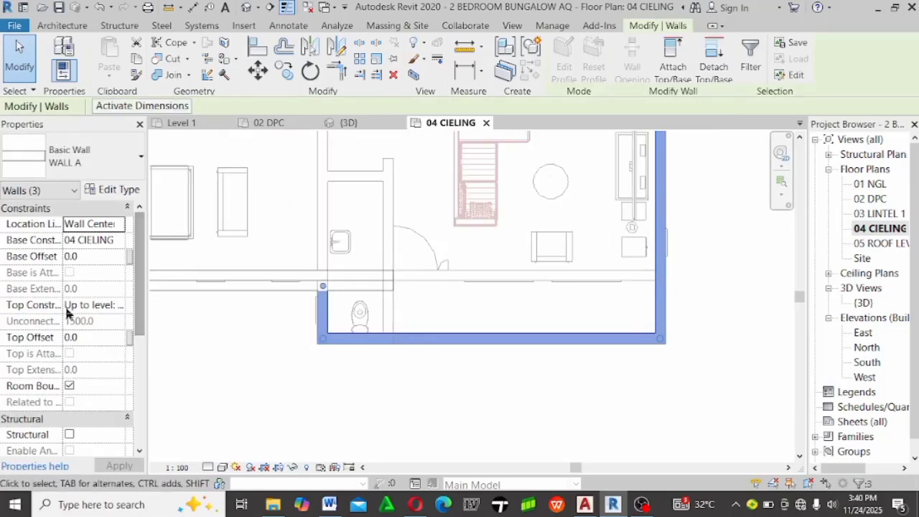
{"action": "left_click", "coordinate": [117, 307]}
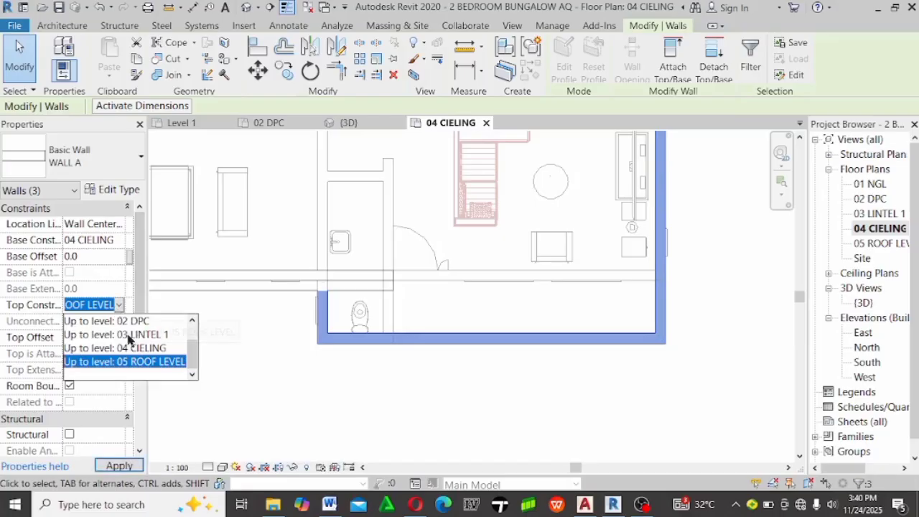
{"action": "scroll", "coordinate": [129, 339], "scroll_direction": "up", "scroll_amount": 1}
{"action": "left_click", "coordinate": [128, 322]}
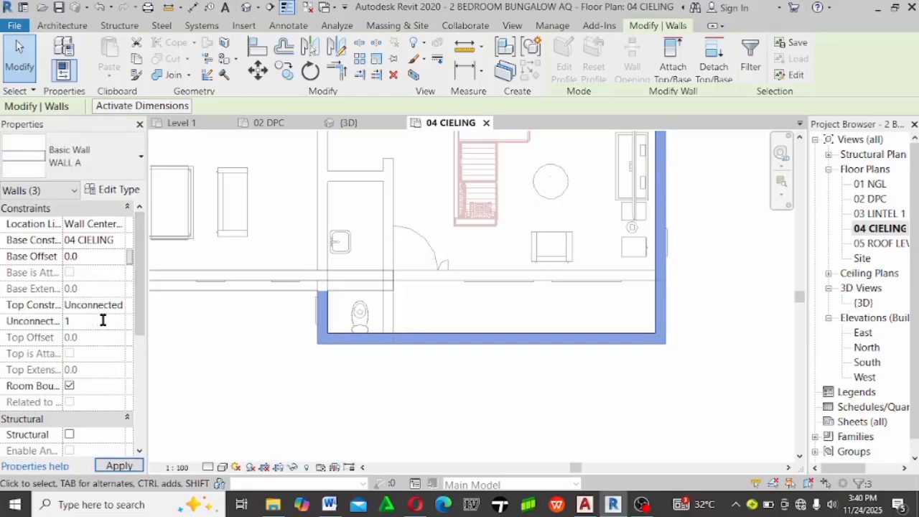
{"action": "left_click", "coordinate": [102, 321]}
{"action": "type", "text": "1200"}
{"action": "key", "text": "Return"}
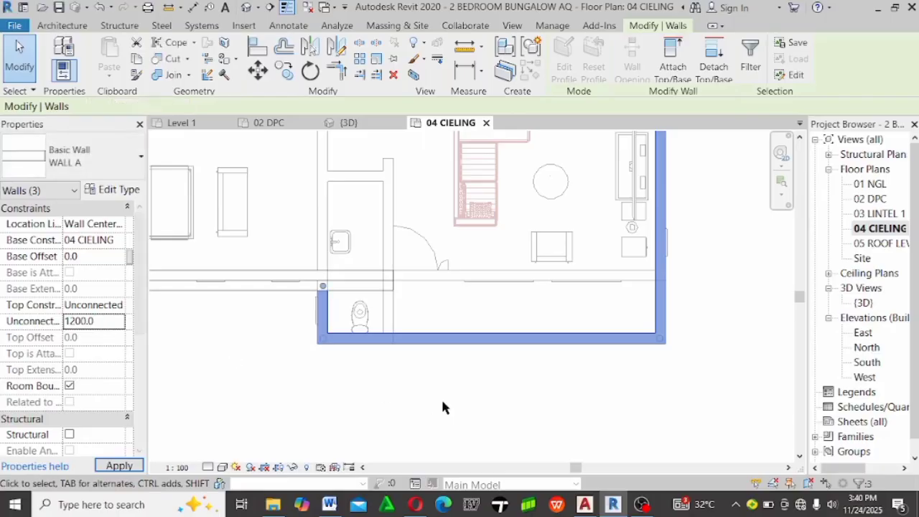
{"action": "left_click", "coordinate": [441, 397]}
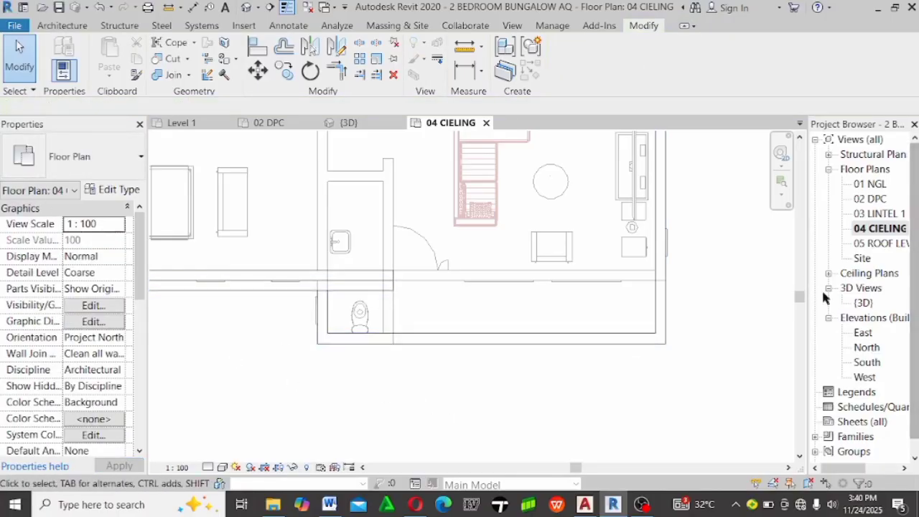
Examine the upper wall heights against the roof level in the front 3D view
{"action": "double_click", "coordinate": [862, 302]}
{"action": "middle_click_drag", "start_coordinate": [695, 346], "coordinate": [601, 447], "text": "shift"}
{"action": "middle_click_drag", "start_coordinate": [626, 417], "coordinate": [629, 389], "text": "shift"}
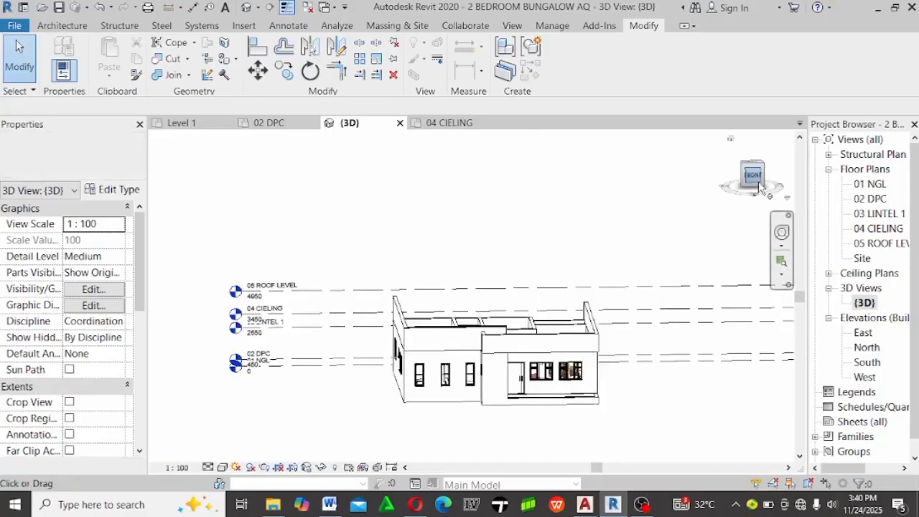
{"action": "left_click", "coordinate": [755, 181]}
{"action": "scroll", "coordinate": [542, 350], "scroll_direction": "down", "scroll_amount": 3}
{"action": "scroll", "coordinate": [542, 351], "scroll_direction": "up", "scroll_amount": 5}
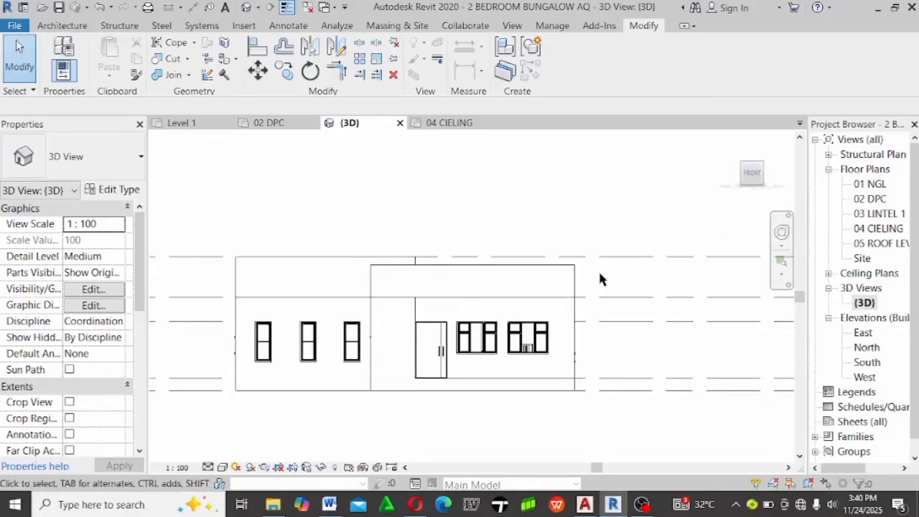
{"action": "scroll", "coordinate": [574, 337], "scroll_direction": "up", "scroll_amount": 2}
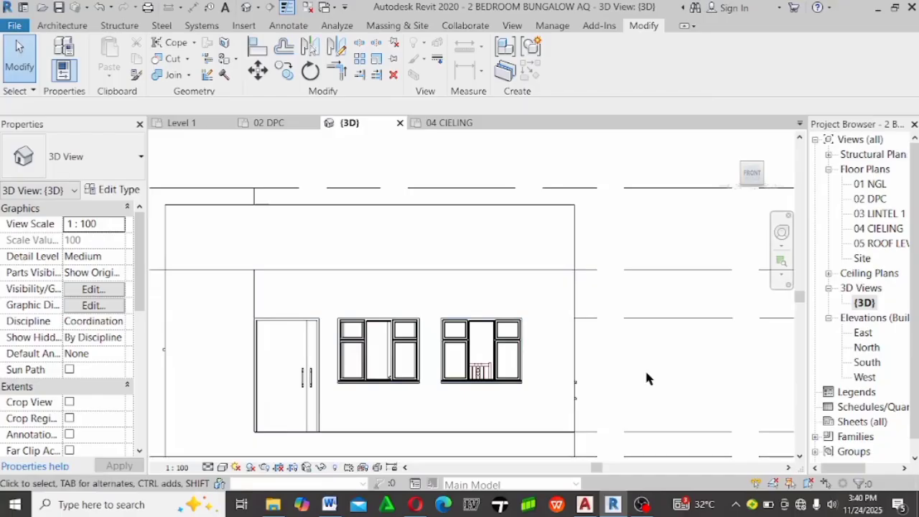
{"action": "scroll", "coordinate": [495, 273], "scroll_direction": "down", "scroll_amount": 1}
{"action": "scroll", "coordinate": [462, 246], "scroll_direction": "down", "scroll_amount": 2}
{"action": "scroll", "coordinate": [499, 236], "scroll_direction": "up", "scroll_amount": 1}
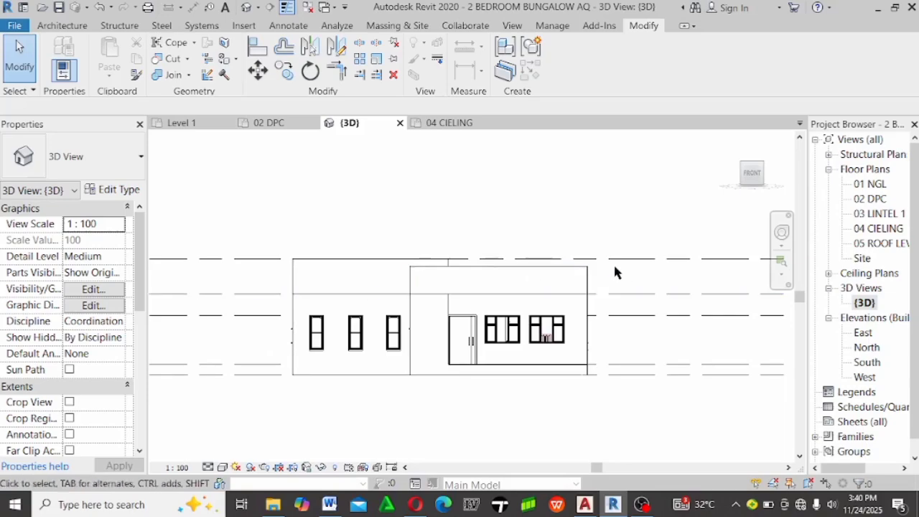
{"action": "scroll", "coordinate": [586, 265], "scroll_direction": "up", "scroll_amount": 3}
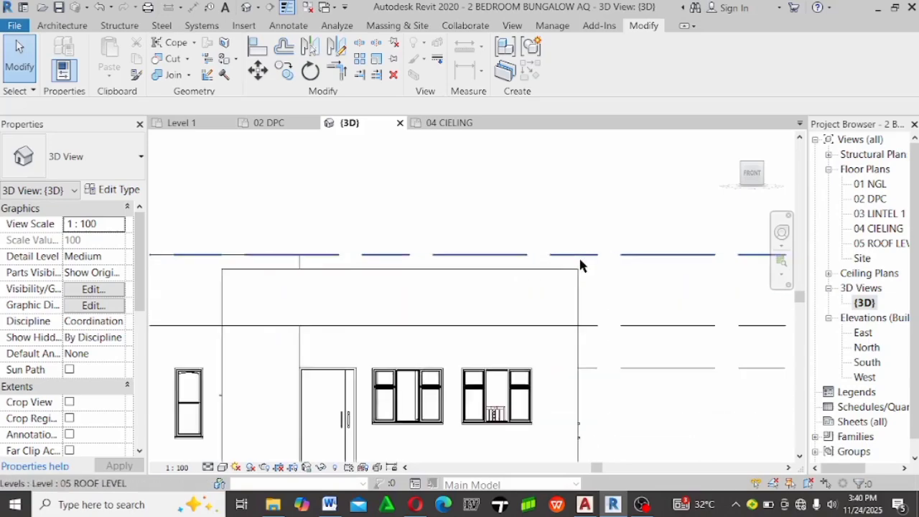
{"action": "scroll", "coordinate": [632, 273], "scroll_direction": "down", "scroll_amount": 3}
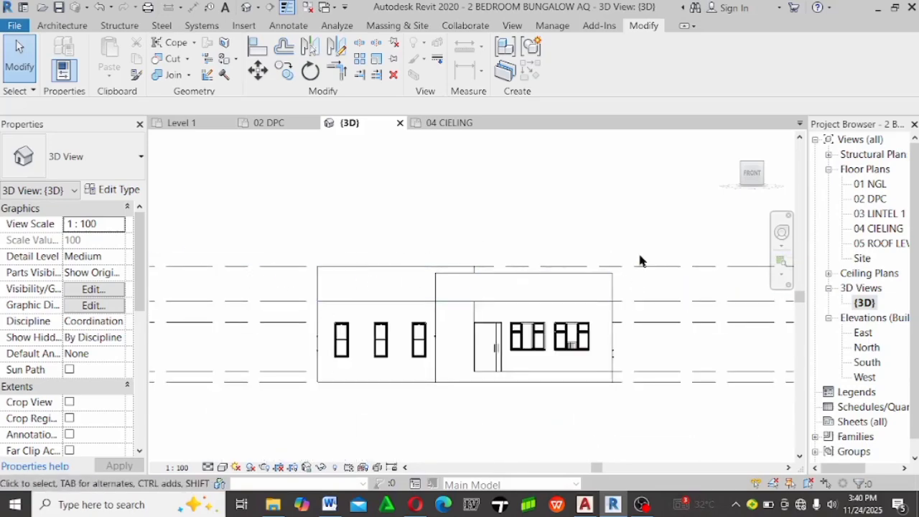
{"action": "scroll", "coordinate": [607, 271], "scroll_direction": "up", "scroll_amount": 2}
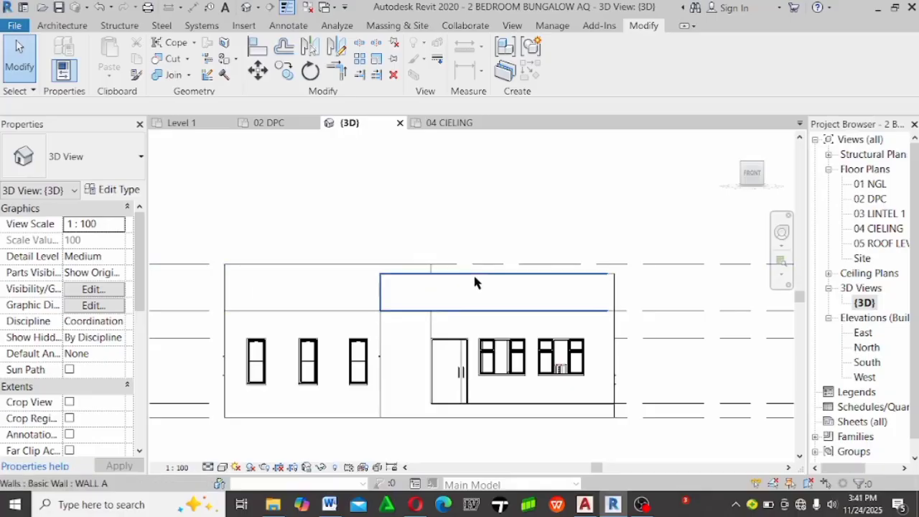
Set the unconnected height of the projecting front upper wall and the living room side wall to 900
{"action": "scroll", "coordinate": [617, 281], "scroll_direction": "up", "scroll_amount": 3}
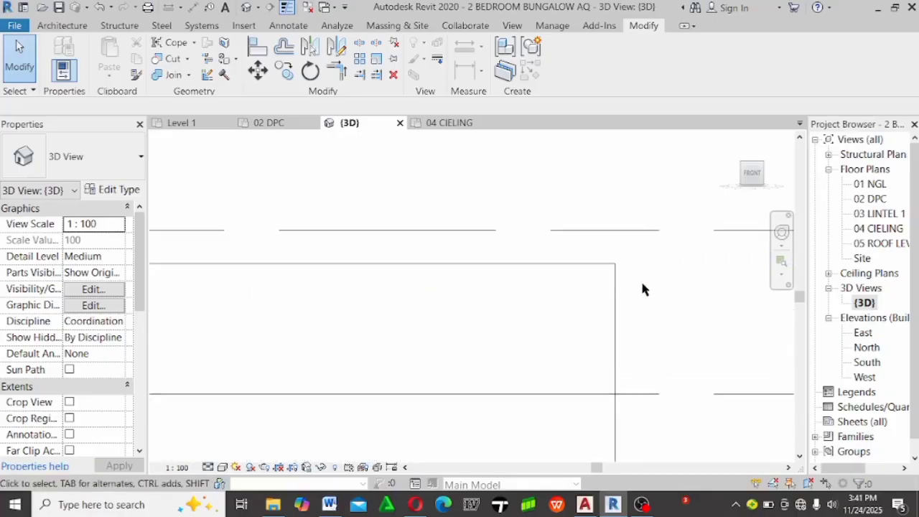
{"action": "left_click", "coordinate": [610, 261]}
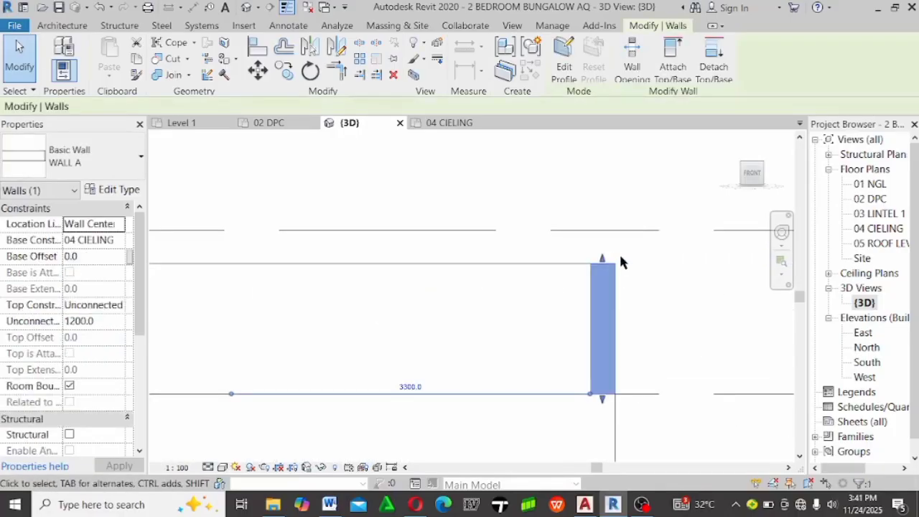
{"action": "left_click", "coordinate": [568, 269], "text": "ctrl"}
{"action": "scroll", "coordinate": [502, 258], "scroll_direction": "down", "scroll_amount": 2}
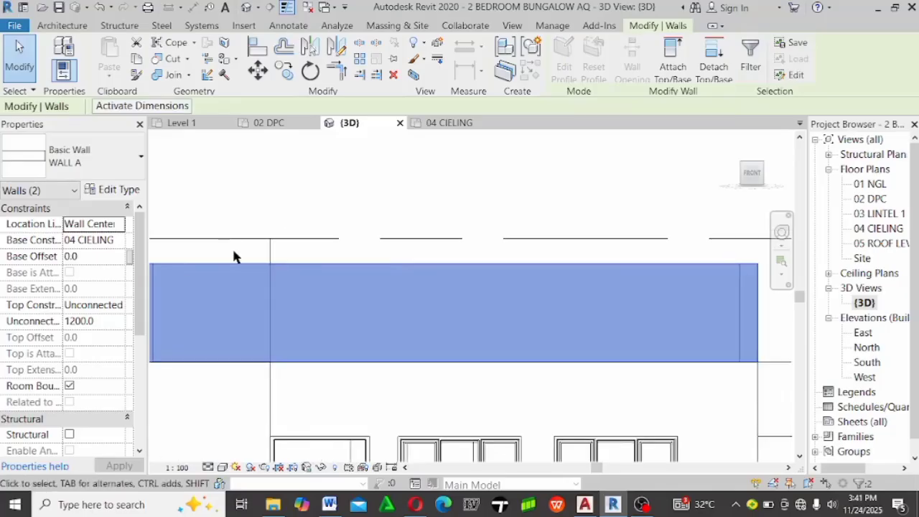
{"action": "scroll", "coordinate": [620, 240], "scroll_direction": "down", "scroll_amount": 1}
{"action": "scroll", "coordinate": [301, 255], "scroll_direction": "up", "scroll_amount": 2}
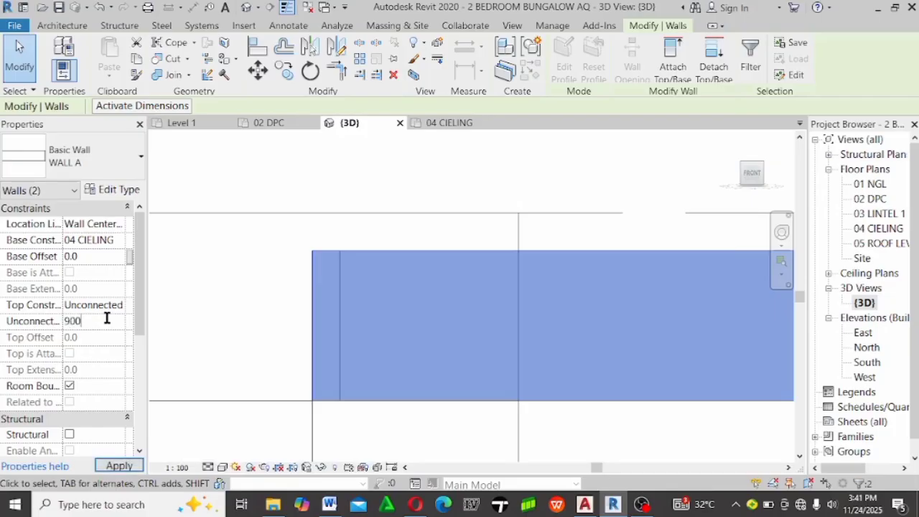
{"action": "key", "text": "Return"}
Set the unconnected height of the toilet side upper wall to 900 as well
{"action": "left_click", "coordinate": [343, 269]}
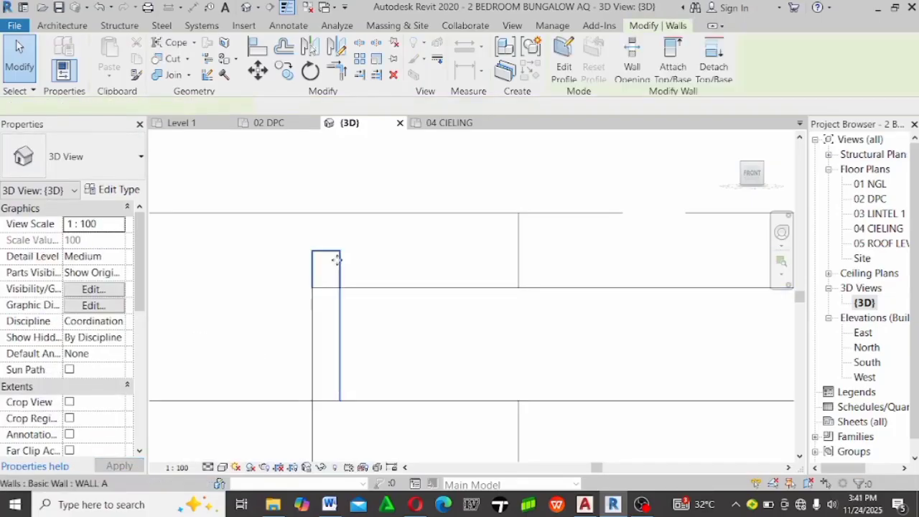
{"action": "left_click", "coordinate": [336, 260]}
{"action": "left_click", "coordinate": [112, 320]}
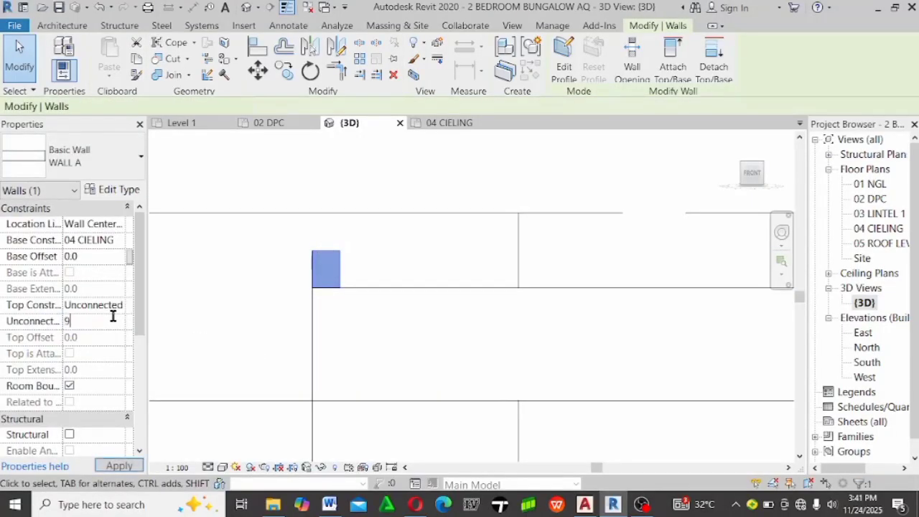
{"action": "key", "text": "Return"}
{"action": "left_click", "coordinate": [402, 180]}
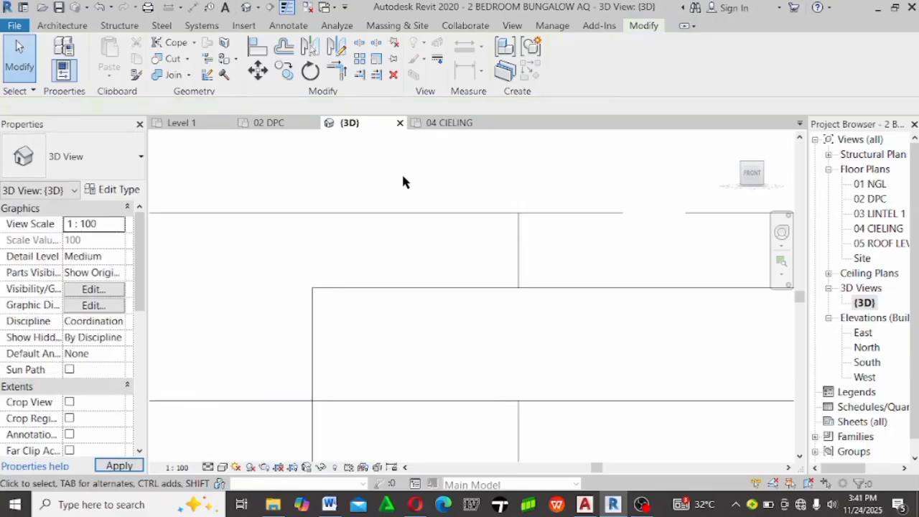
Inspect the stepped upper walls and the bedroom wall corner in 3D, and return to the 04 CIELING floor plan
{"action": "scroll", "coordinate": [409, 194], "scroll_direction": "down", "scroll_amount": 5}
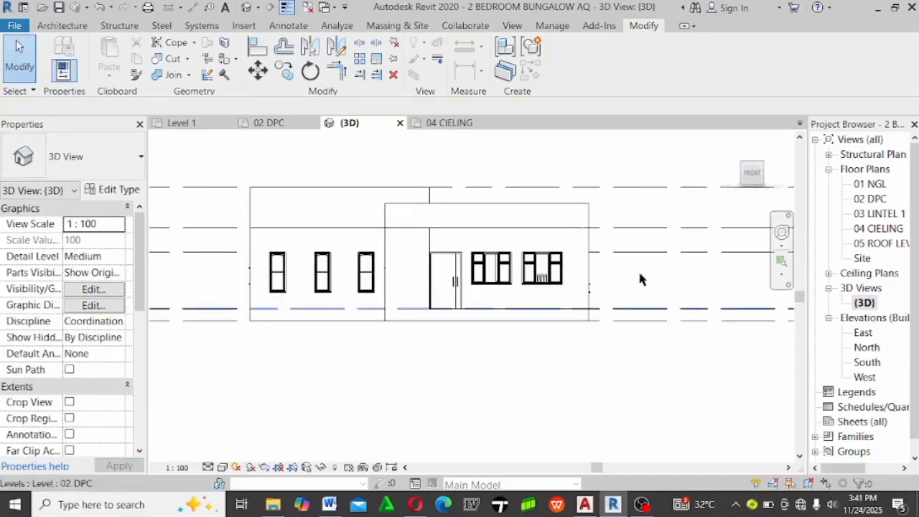
{"action": "scroll", "coordinate": [587, 206], "scroll_direction": "up", "scroll_amount": 1}
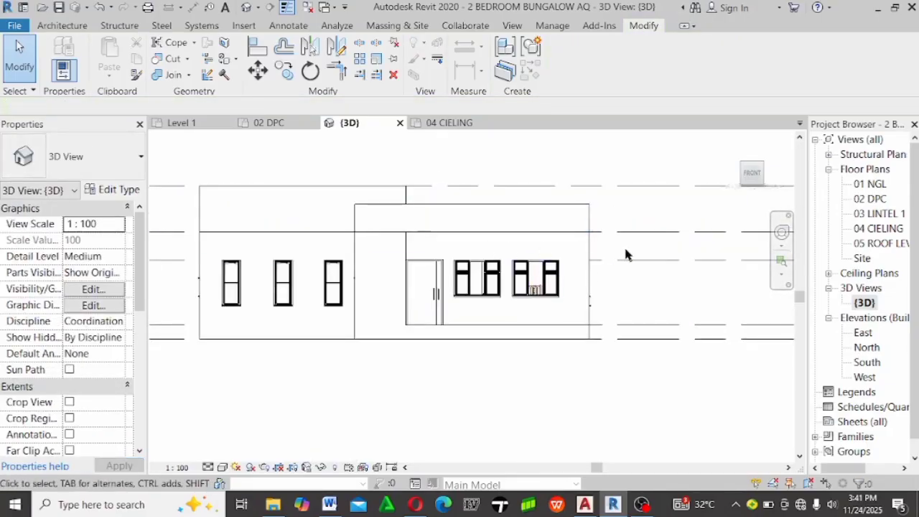
{"action": "middle_click_drag", "start_coordinate": [636, 236], "coordinate": [593, 342], "text": "shift"}
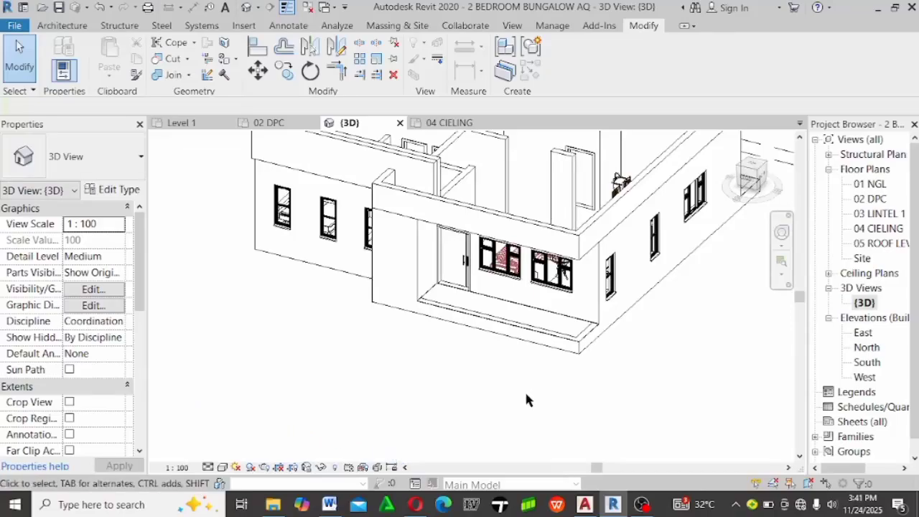
{"action": "left_click_drag", "start_coordinate": [761, 179], "coordinate": [723, 231]}
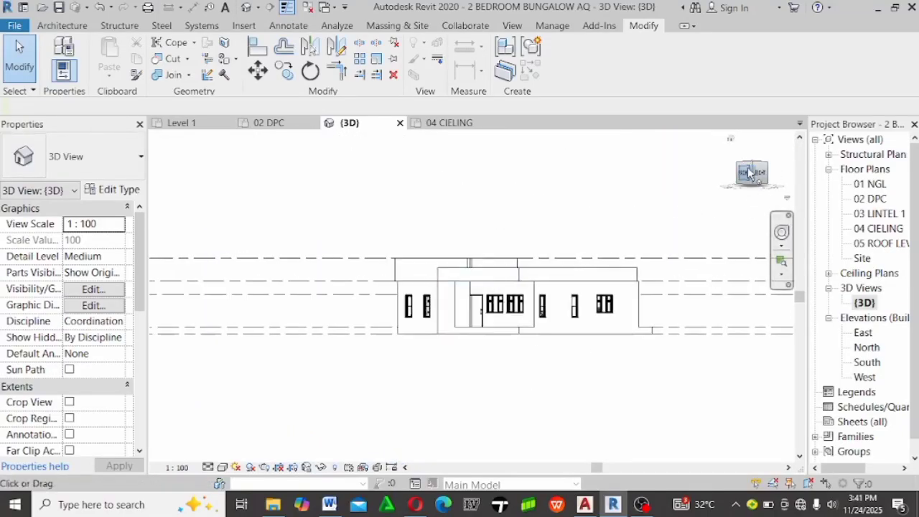
{"action": "scroll", "coordinate": [479, 273], "scroll_direction": "down", "scroll_amount": 3}
{"action": "scroll", "coordinate": [474, 292], "scroll_direction": "up", "scroll_amount": 3}
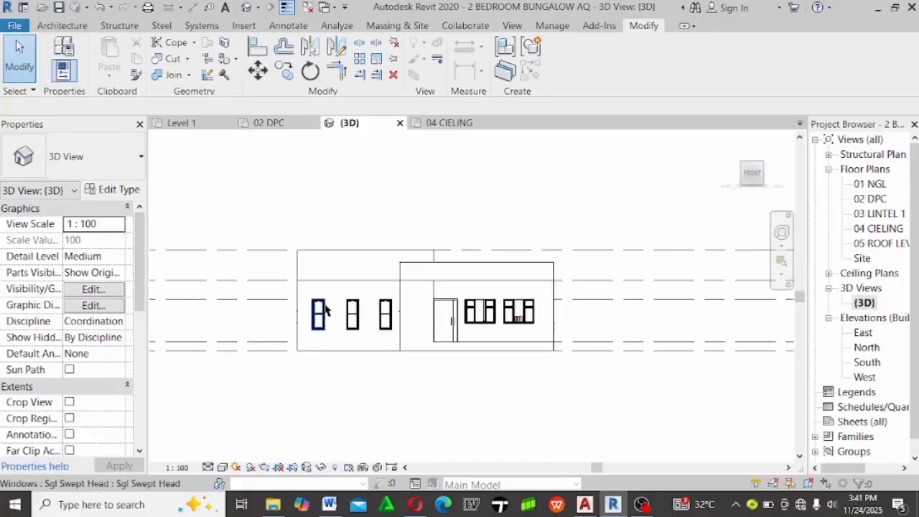
{"action": "scroll", "coordinate": [347, 258], "scroll_direction": "up", "scroll_amount": 2}
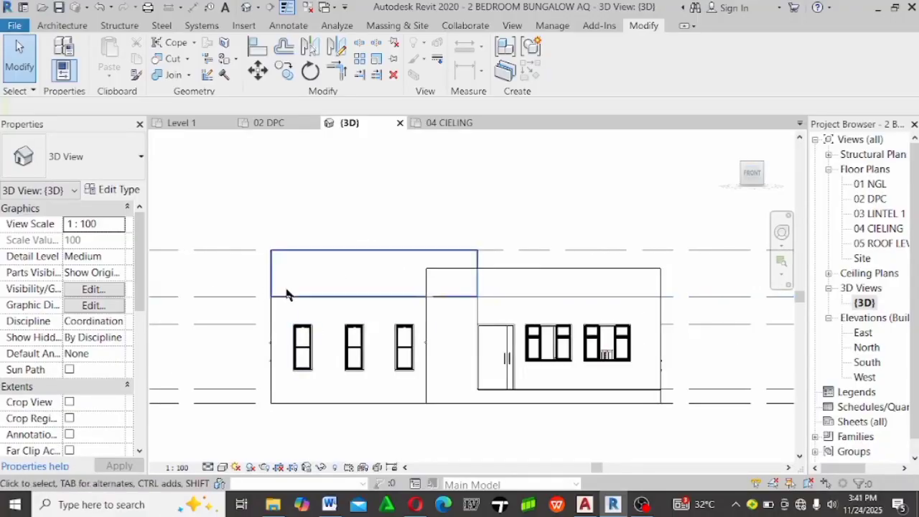
{"action": "scroll", "coordinate": [311, 304], "scroll_direction": "up", "scroll_amount": 5}
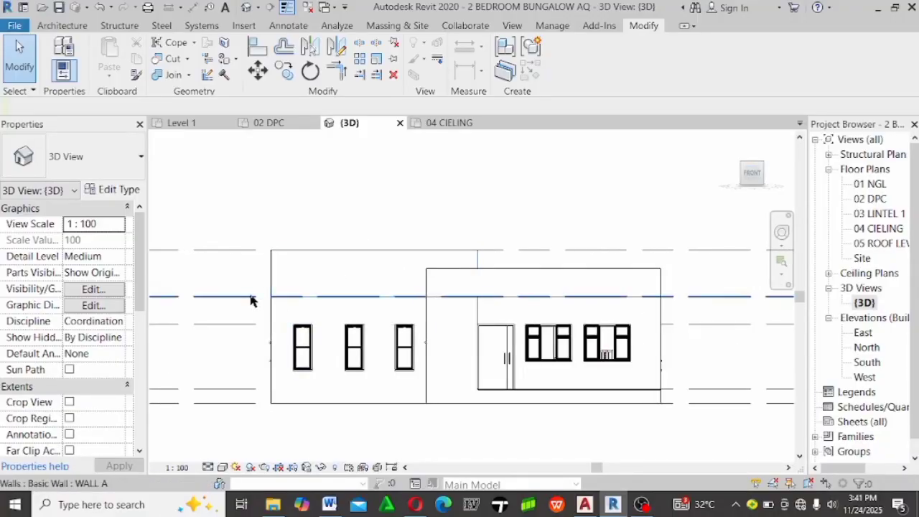
{"action": "scroll", "coordinate": [311, 276], "scroll_direction": "up", "scroll_amount": 4}
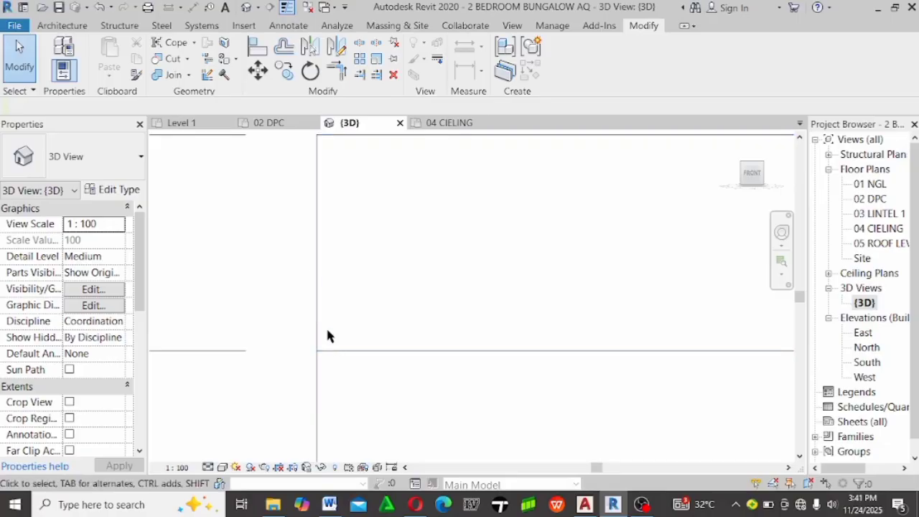
{"action": "scroll", "coordinate": [181, 387], "scroll_direction": "up", "scroll_amount": 3}
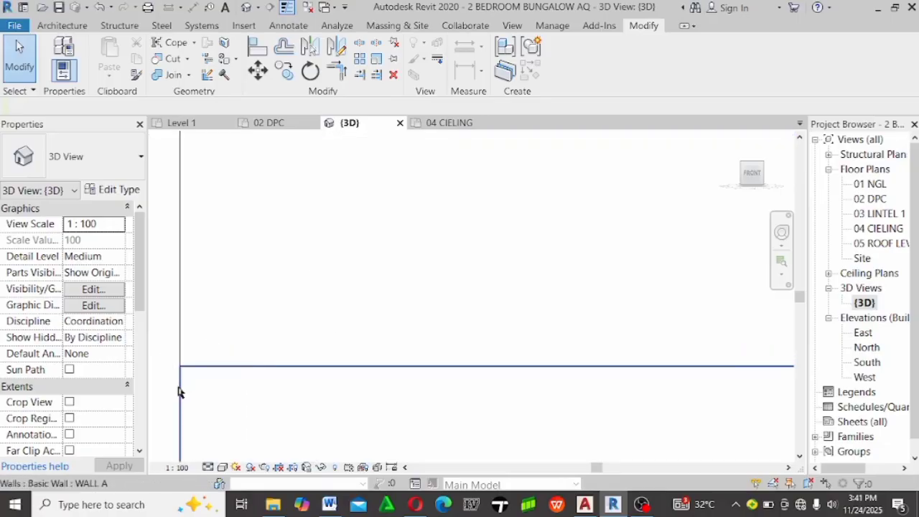
{"action": "double_click", "coordinate": [878, 228]}
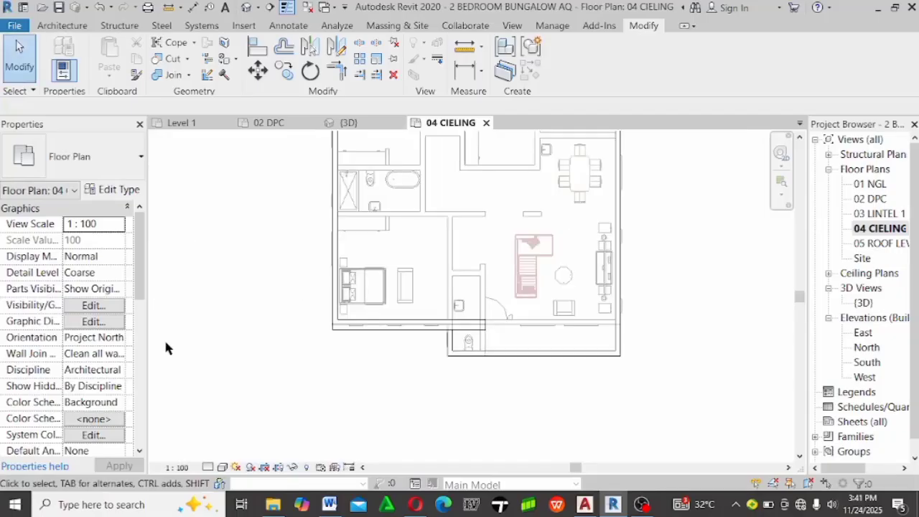
{"action": "scroll", "coordinate": [349, 314], "scroll_direction": "up", "scroll_amount": 5}
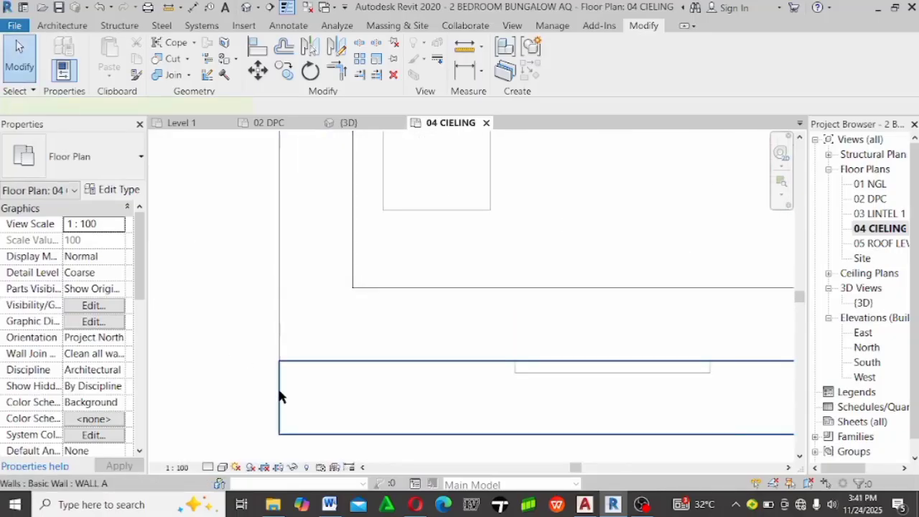
{"action": "key", "text": "l"}
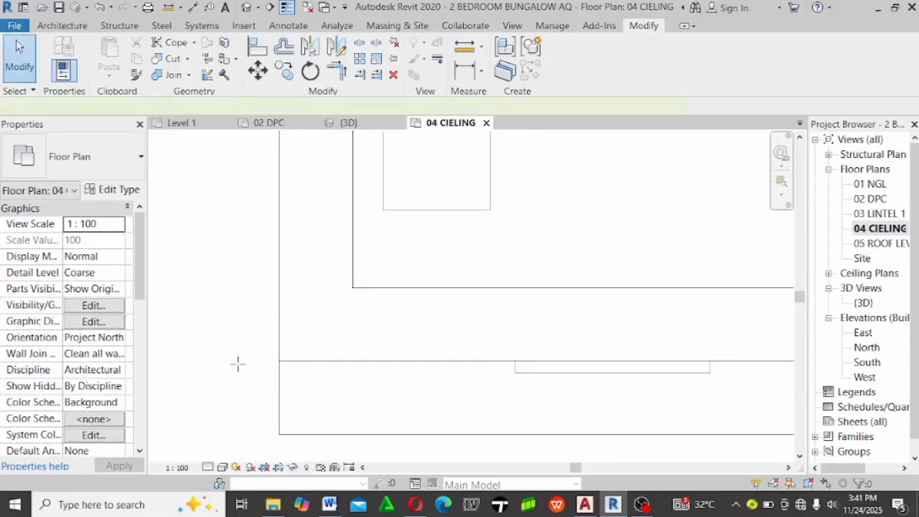
{"action": "scroll", "coordinate": [335, 387], "scroll_direction": "up", "scroll_amount": 5}
{"action": "scroll", "coordinate": [340, 324], "scroll_direction": "up", "scroll_amount": 2}
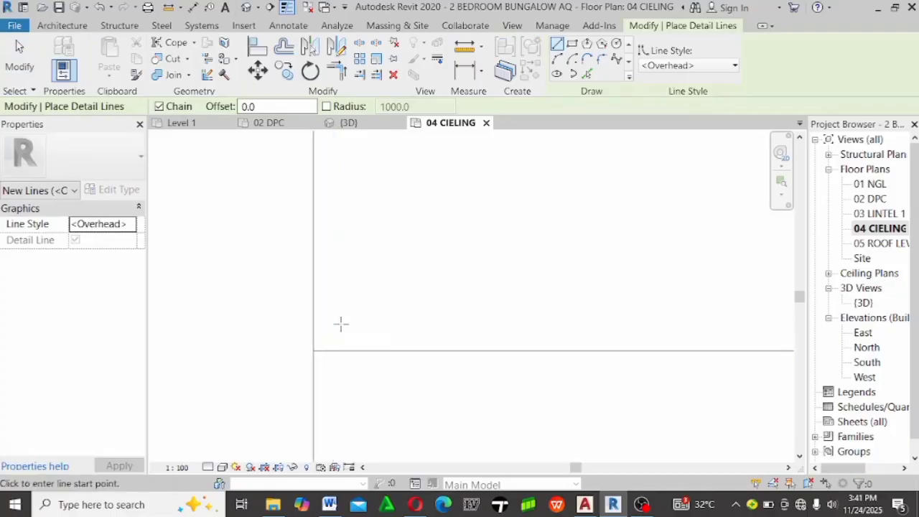
{"action": "scroll", "coordinate": [318, 322], "scroll_direction": "down", "scroll_amount": 3}
{"action": "middle_click_drag", "start_coordinate": [318, 322], "coordinate": [366, 268]}
{"action": "scroll", "coordinate": [353, 287], "scroll_direction": "down", "scroll_amount": 2}
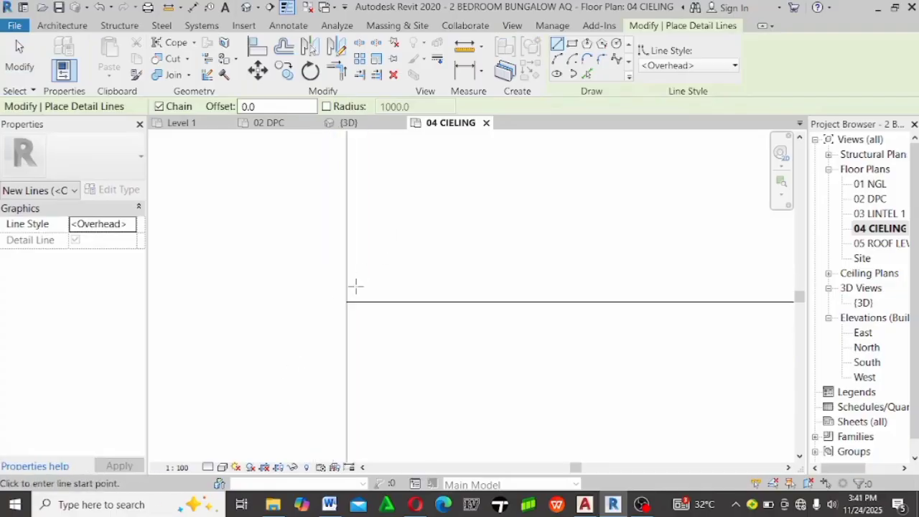
{"action": "scroll", "coordinate": [349, 315], "scroll_direction": "up", "scroll_amount": 4}
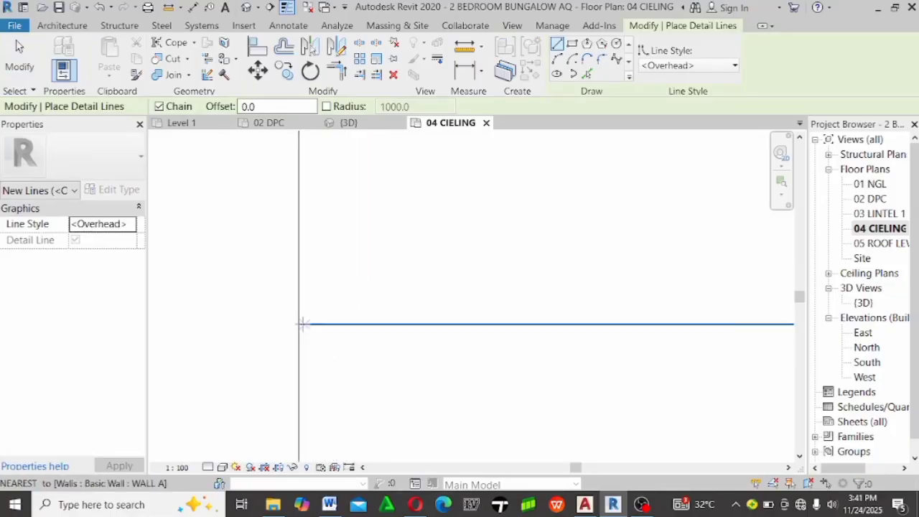
{"action": "key", "text": "Escape"}
{"action": "key", "text": "Escape"}
{"action": "middle_click_drag", "start_coordinate": [303, 321], "coordinate": [291, 251]}
{"action": "scroll", "coordinate": [267, 262], "scroll_direction": "down", "scroll_amount": 3}
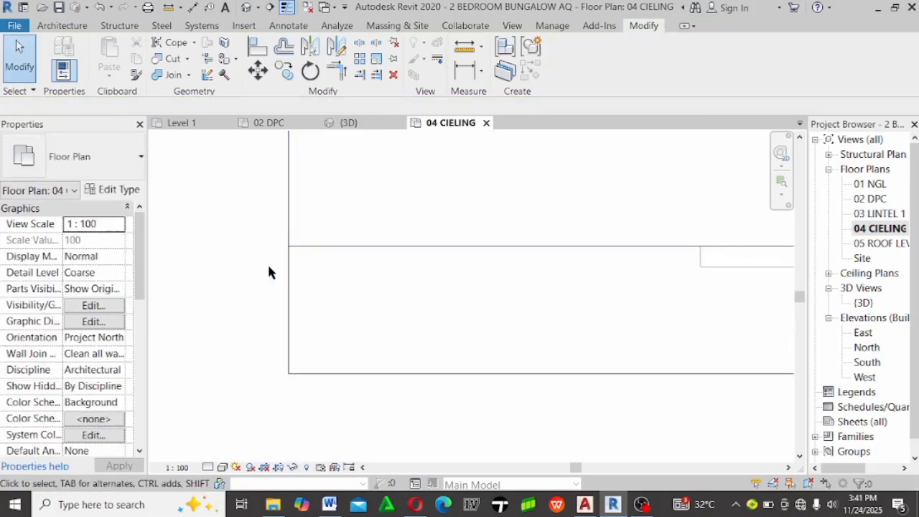
{"action": "scroll", "coordinate": [236, 287], "scroll_direction": "down", "scroll_amount": 1}
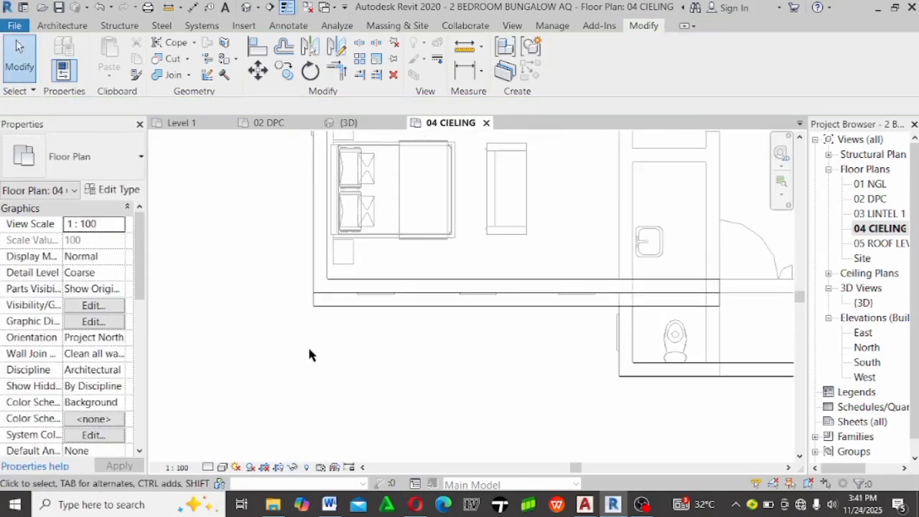
In the 3D view, edit the profile of the bedroom's front upper wall and pick the bedroom wall's ground line into the sketch
{"action": "double_click", "coordinate": [862, 304]}
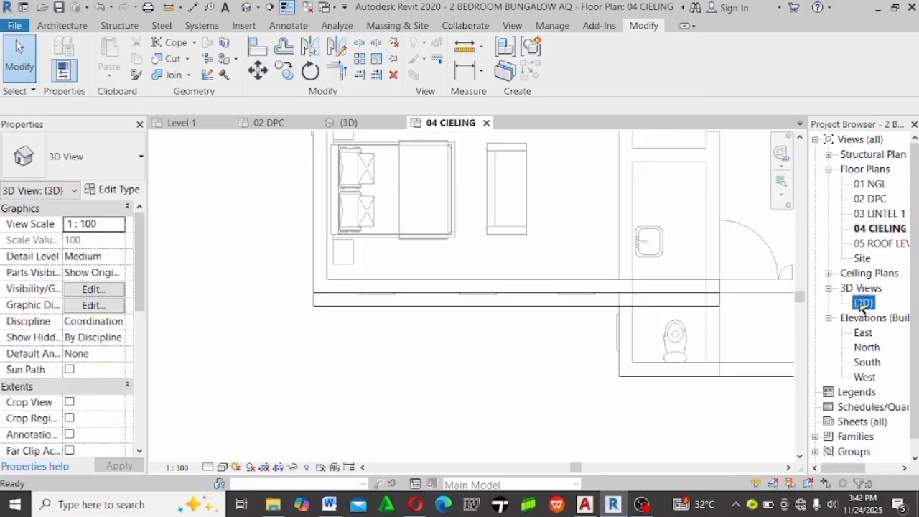
{"action": "scroll", "coordinate": [607, 255], "scroll_direction": "down", "scroll_amount": 5}
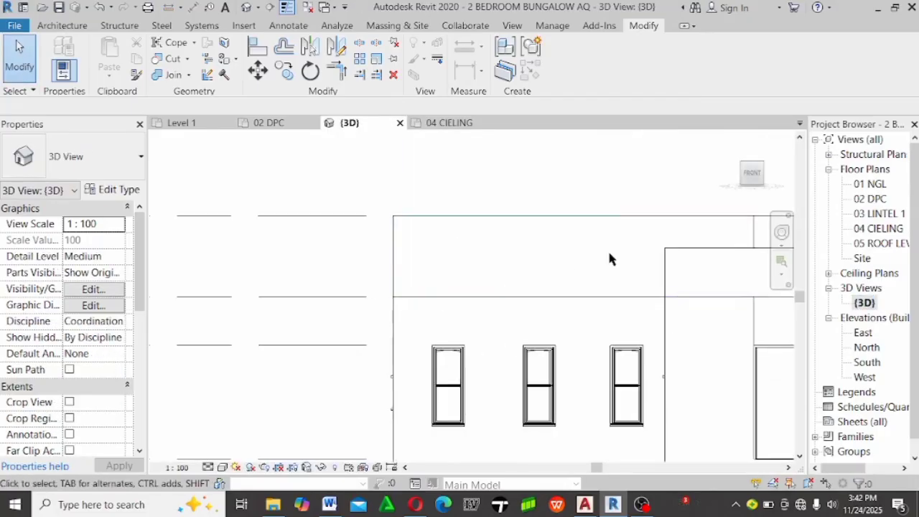
{"action": "scroll", "coordinate": [571, 268], "scroll_direction": "up", "scroll_amount": 3}
{"action": "left_click", "coordinate": [554, 276]}
{"action": "scroll", "coordinate": [338, 276], "scroll_direction": "down", "scroll_amount": 2}
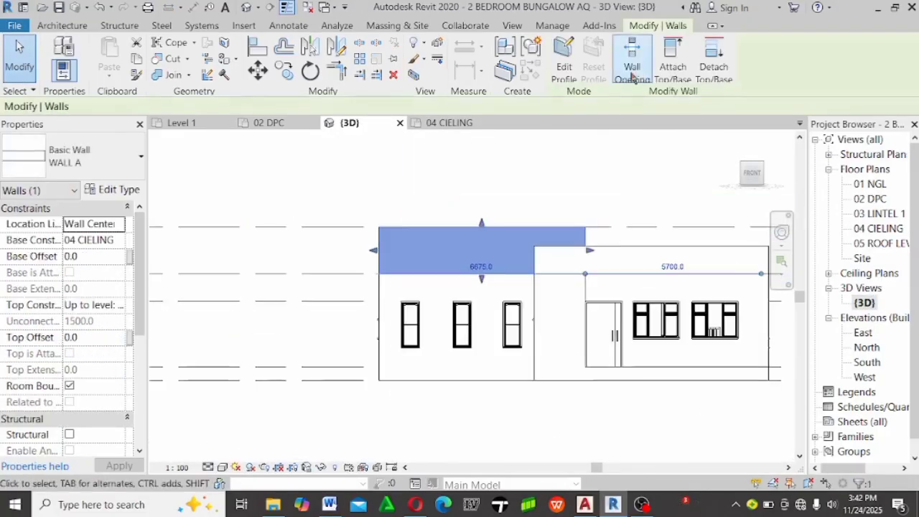
{"action": "left_click", "coordinate": [564, 63]}
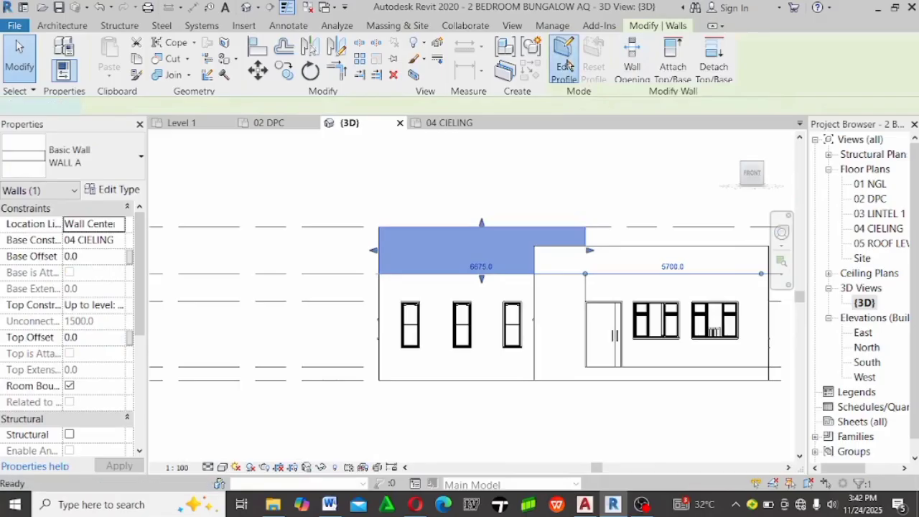
{"action": "scroll", "coordinate": [402, 278], "scroll_direction": "up", "scroll_amount": 3}
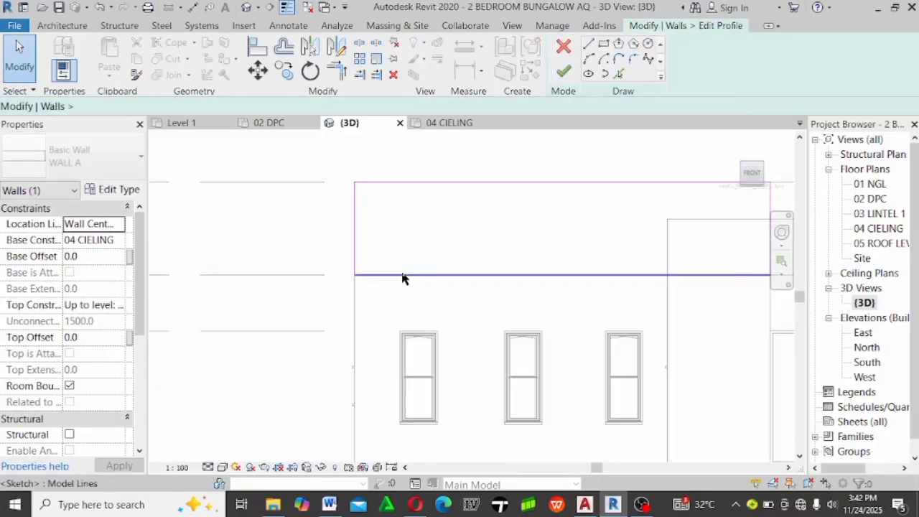
{"action": "left_click", "coordinate": [618, 74]}
{"action": "scroll", "coordinate": [452, 366], "scroll_direction": "down", "scroll_amount": 2}
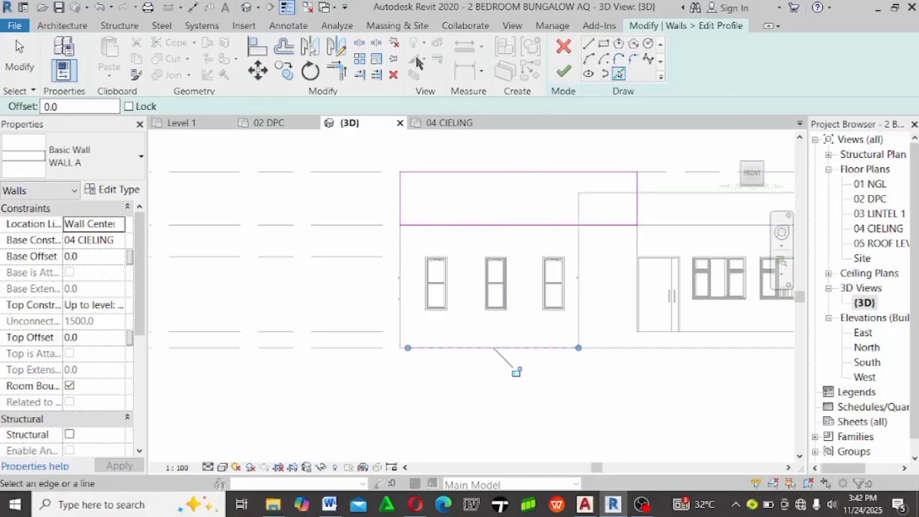
Offset copies of the profile's outer side edge and top edge 600 inward
{"action": "left_click", "coordinate": [286, 49]}
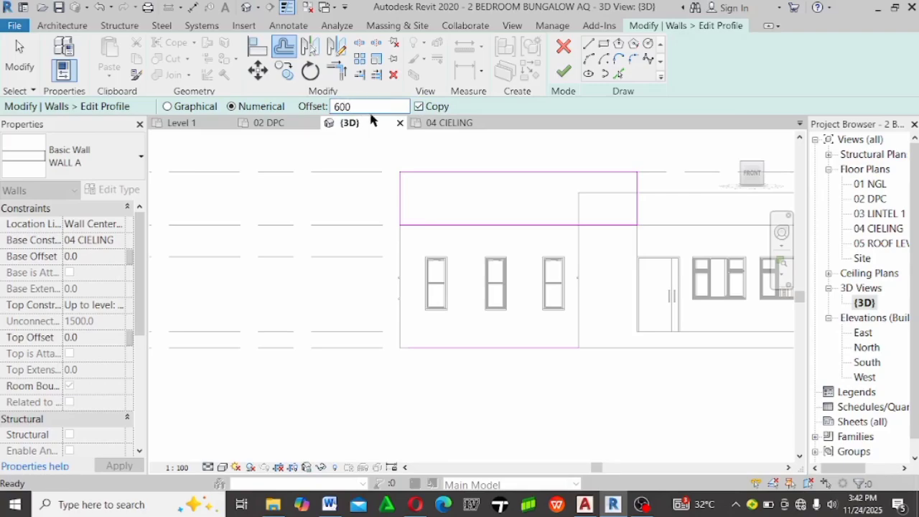
{"action": "key", "text": "Return"}
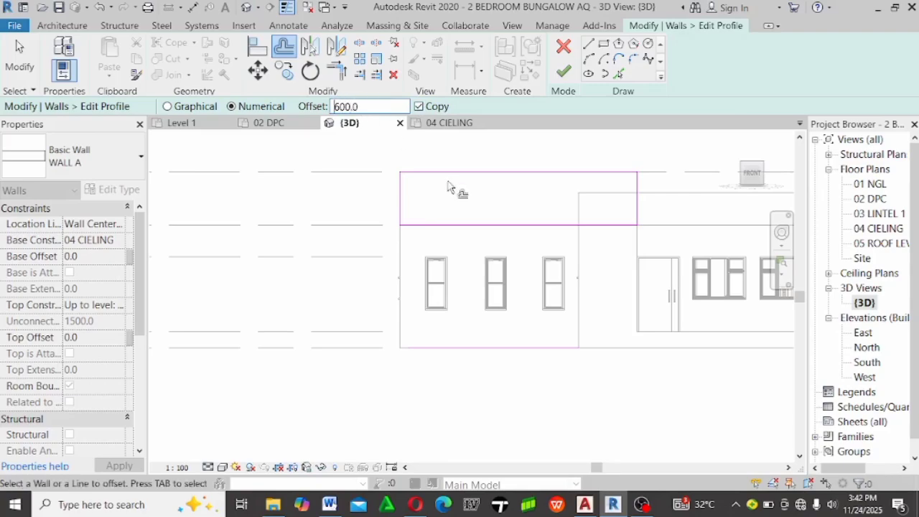
{"action": "left_click", "coordinate": [404, 189]}
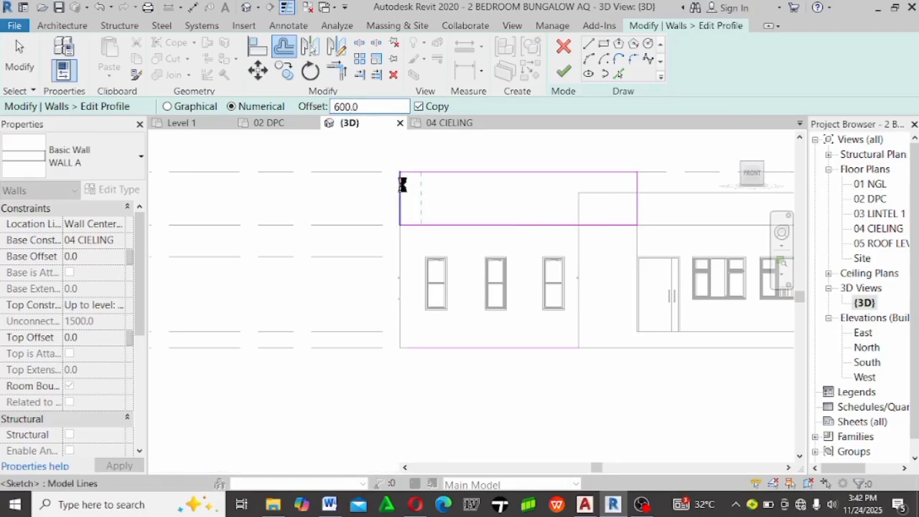
{"action": "left_click", "coordinate": [538, 179]}
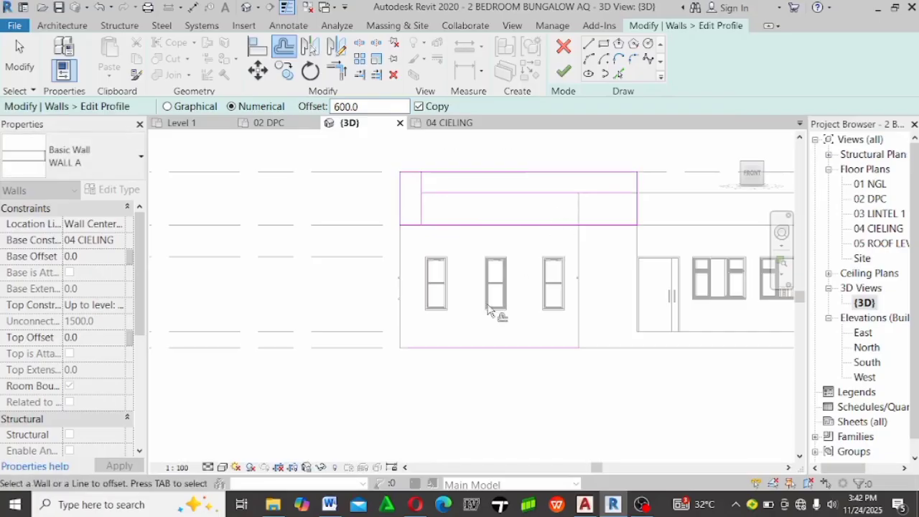
{"action": "scroll", "coordinate": [564, 225], "scroll_direction": "up", "scroll_amount": 2}
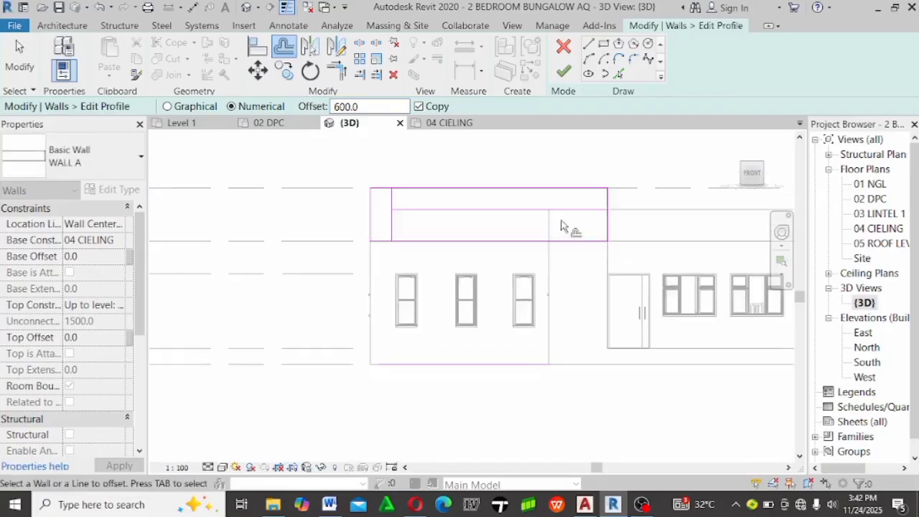
{"action": "key", "text": "Escape"}
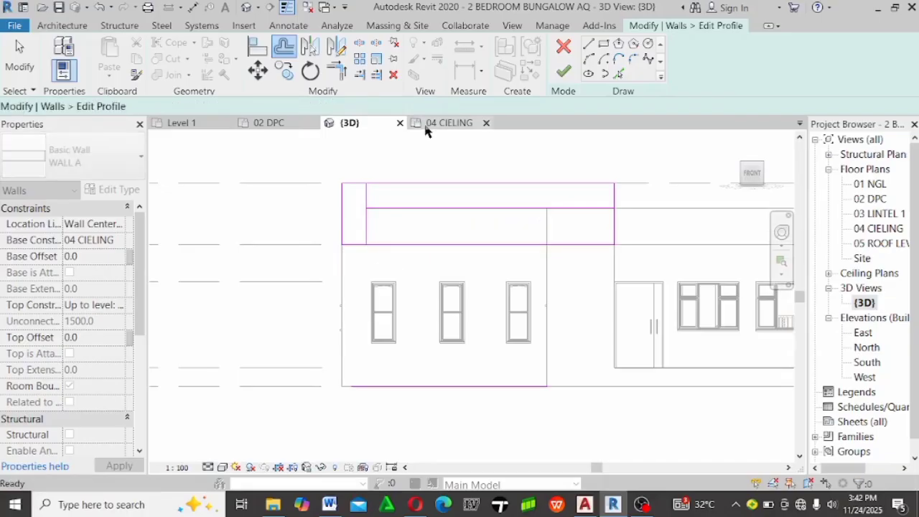
Trim the profile lines into an L-shape with a vertical leg down to the ground line and a horizontal band along the roof level
{"action": "key", "text": "t"}
{"action": "key", "text": "r"}
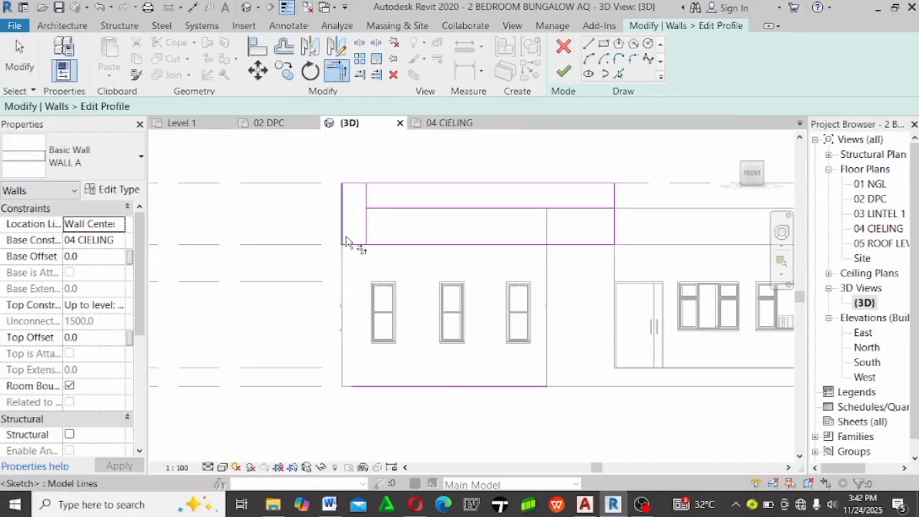
{"action": "left_click", "coordinate": [371, 387]}
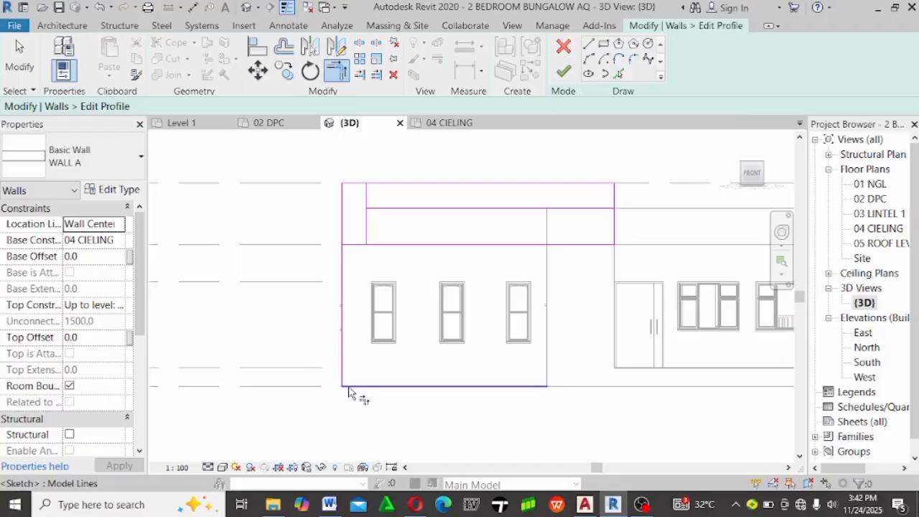
{"action": "left_click", "coordinate": [350, 388]}
{"action": "left_click", "coordinate": [368, 240]}
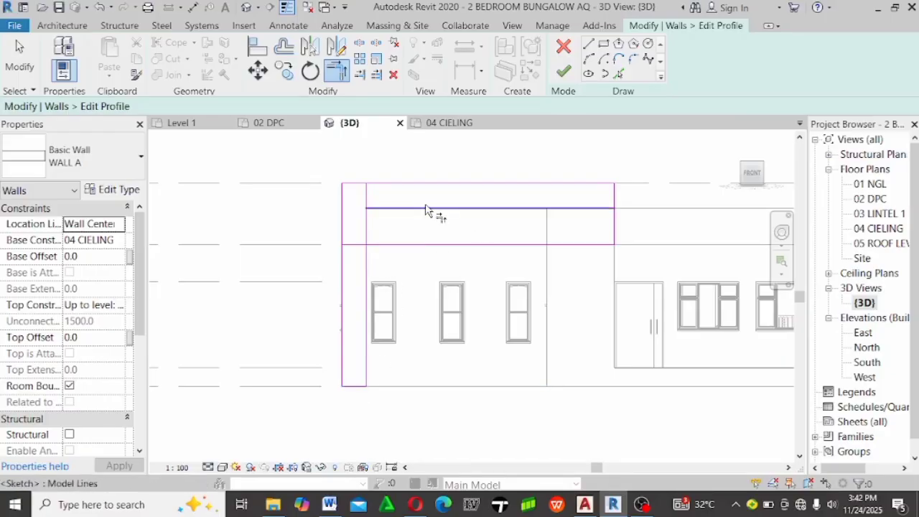
{"action": "left_click", "coordinate": [426, 209]}
{"action": "left_click", "coordinate": [367, 231]}
{"action": "scroll", "coordinate": [622, 194], "scroll_direction": "up", "scroll_amount": 2}
{"action": "scroll", "coordinate": [622, 194], "scroll_direction": "down", "scroll_amount": 2}
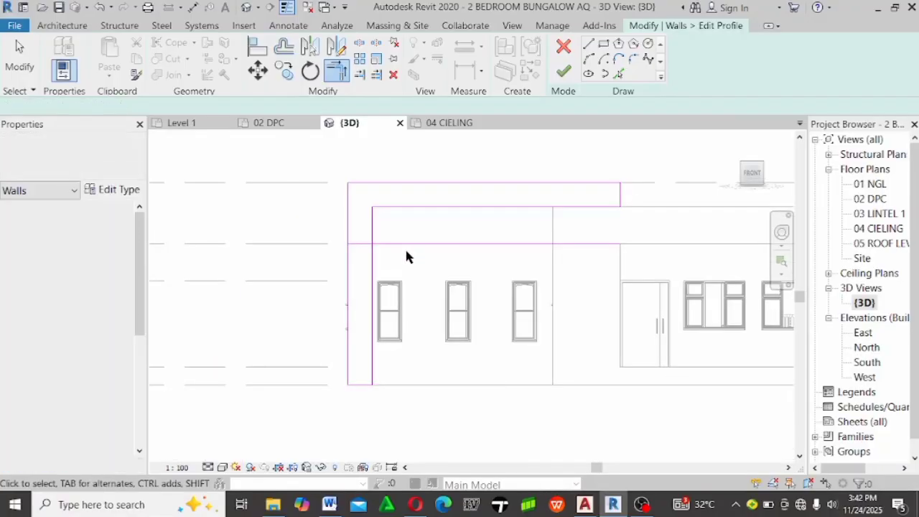
{"action": "key", "text": "Escape"}
Remove the leftover profile line at 04 CIELING and finish the wall profile edit
{"action": "scroll", "coordinate": [402, 248], "scroll_direction": "down", "scroll_amount": 2}
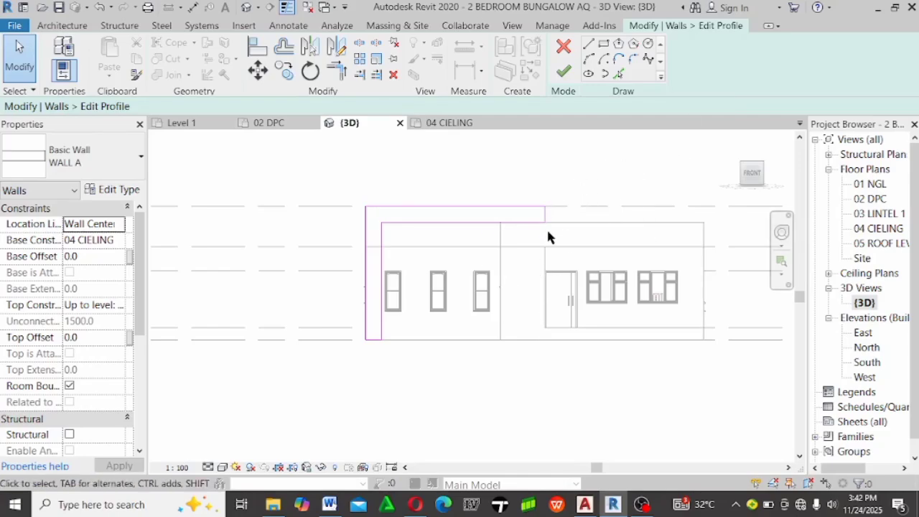
{"action": "left_click", "coordinate": [568, 73]}
{"action": "left_click", "coordinate": [493, 403]}
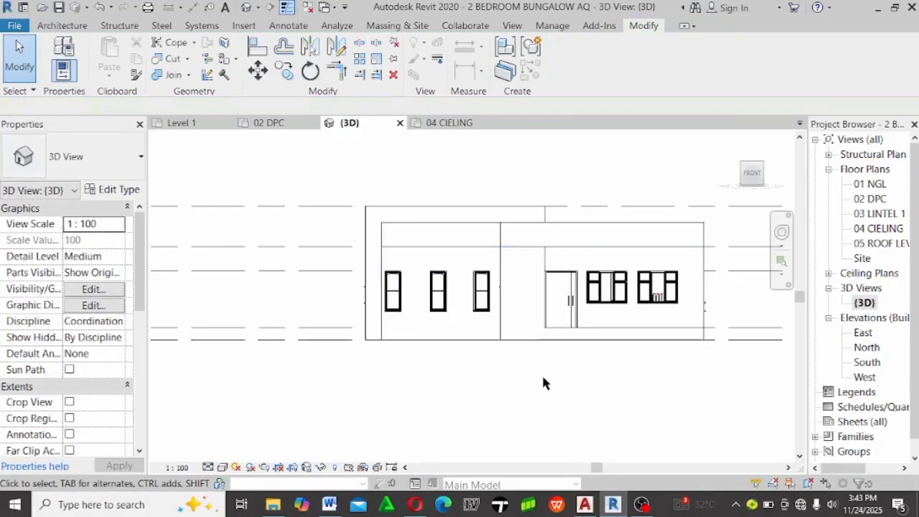
Examine the L-shaped front wall frame from the front and at an angle in 3D
{"action": "scroll", "coordinate": [392, 309], "scroll_direction": "down", "scroll_amount": 2}
{"action": "scroll", "coordinate": [481, 236], "scroll_direction": "up", "scroll_amount": 3}
{"action": "scroll", "coordinate": [335, 293], "scroll_direction": "down", "scroll_amount": 1}
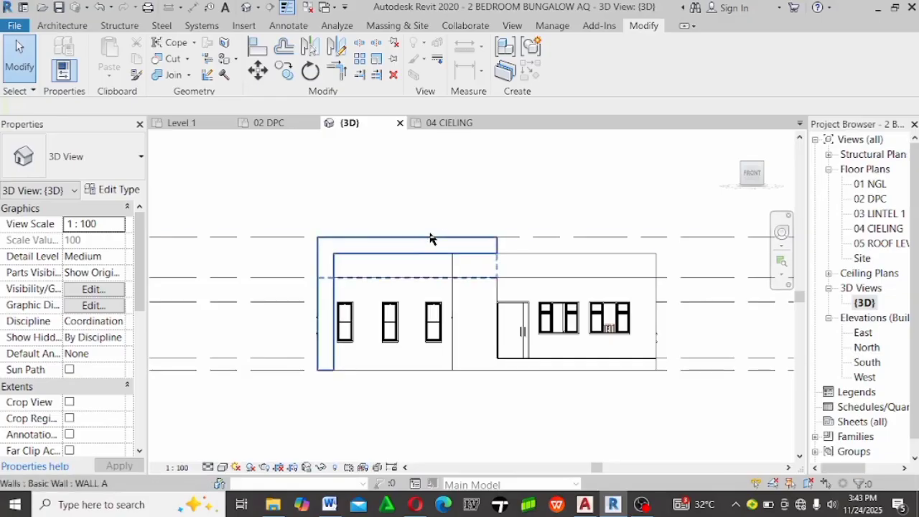
{"action": "scroll", "coordinate": [405, 217], "scroll_direction": "up", "scroll_amount": 2}
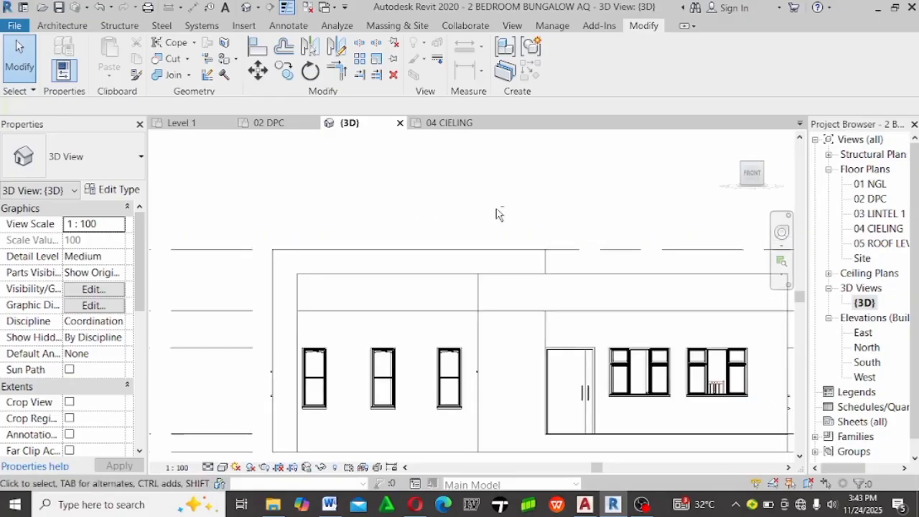
{"action": "middle_click_drag", "start_coordinate": [499, 214], "coordinate": [535, 261], "text": "shift"}
{"action": "scroll", "coordinate": [535, 261], "scroll_direction": "down", "scroll_amount": 3}
{"action": "scroll", "coordinate": [535, 261], "scroll_direction": "up", "scroll_amount": 3}
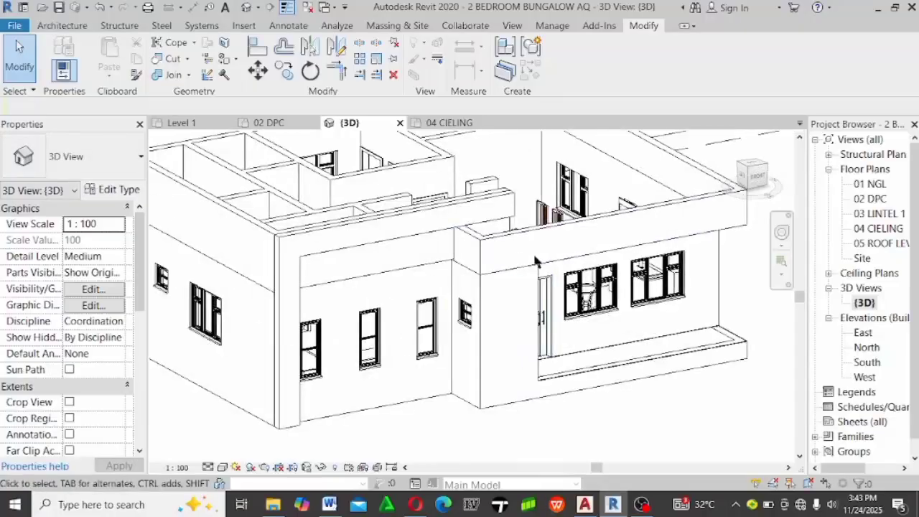
{"action": "scroll", "coordinate": [430, 248], "scroll_direction": "up", "scroll_amount": 3}
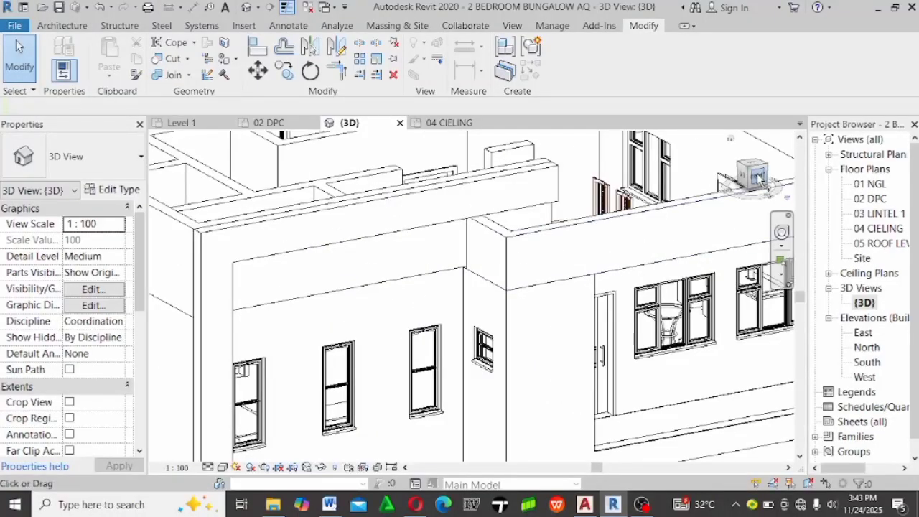
Edit the L-shaped front wall's profile and move its horizontal top band up 450
{"action": "left_click", "coordinate": [758, 177]}
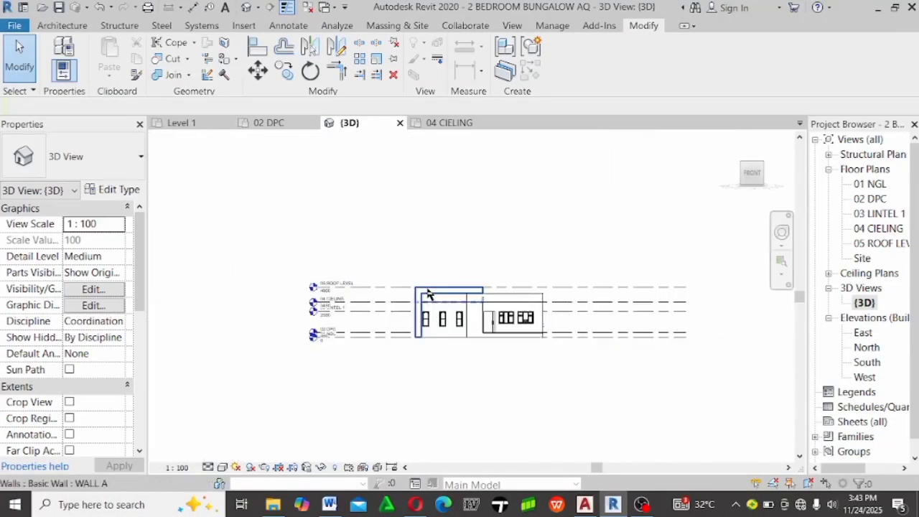
{"action": "scroll", "coordinate": [429, 294], "scroll_direction": "up", "scroll_amount": 5}
{"action": "left_click", "coordinate": [486, 291]}
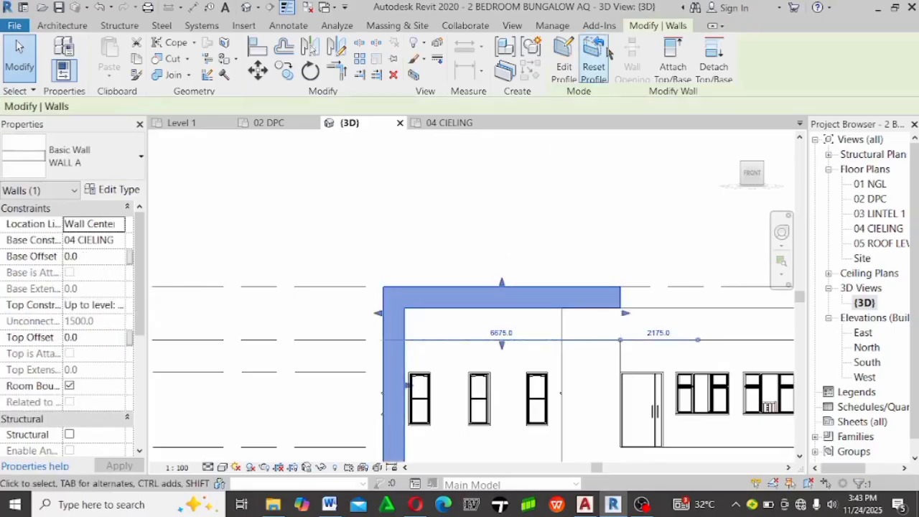
{"action": "left_click", "coordinate": [565, 56]}
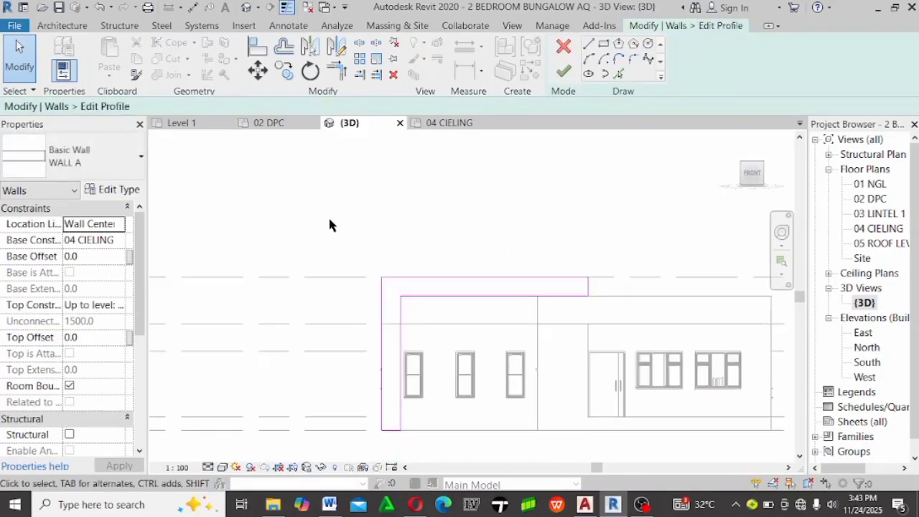
{"action": "left_click_drag", "start_coordinate": [329, 224], "coordinate": [660, 327]}
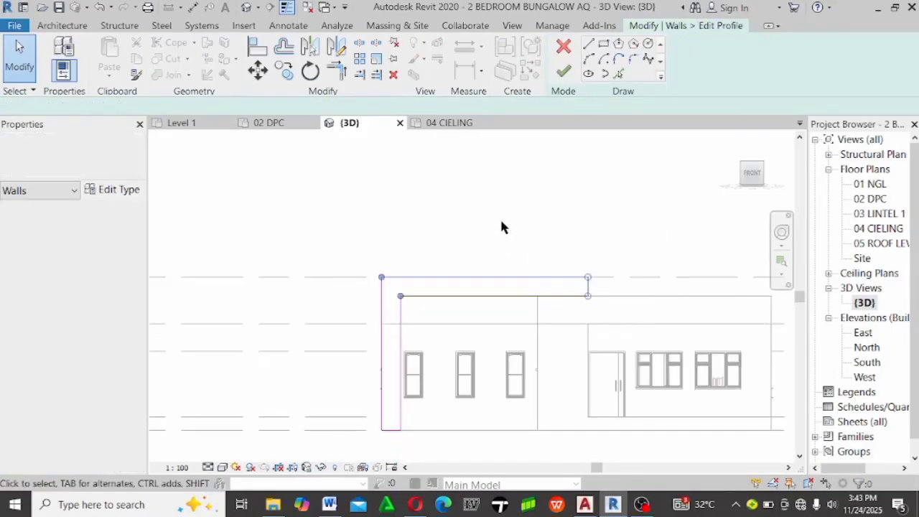
{"action": "left_click", "coordinate": [258, 69]}
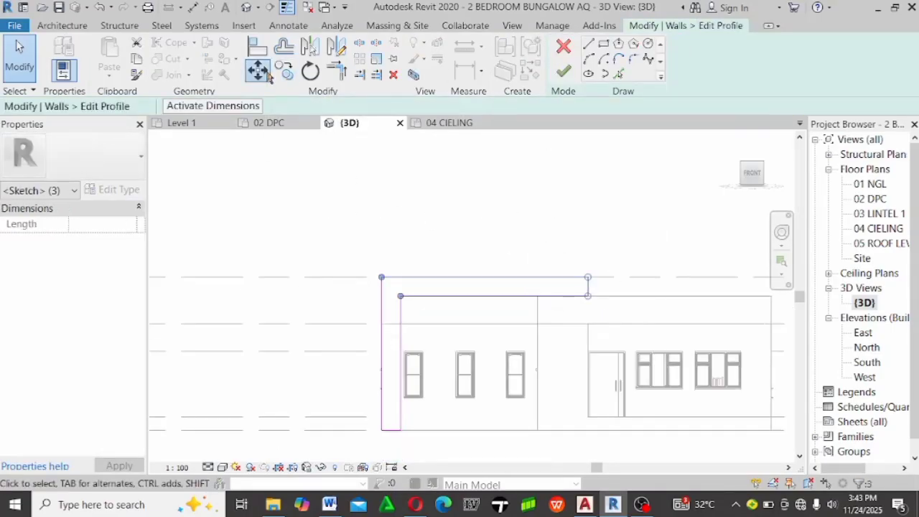
{"action": "scroll", "coordinate": [570, 313], "scroll_direction": "up", "scroll_amount": 3}
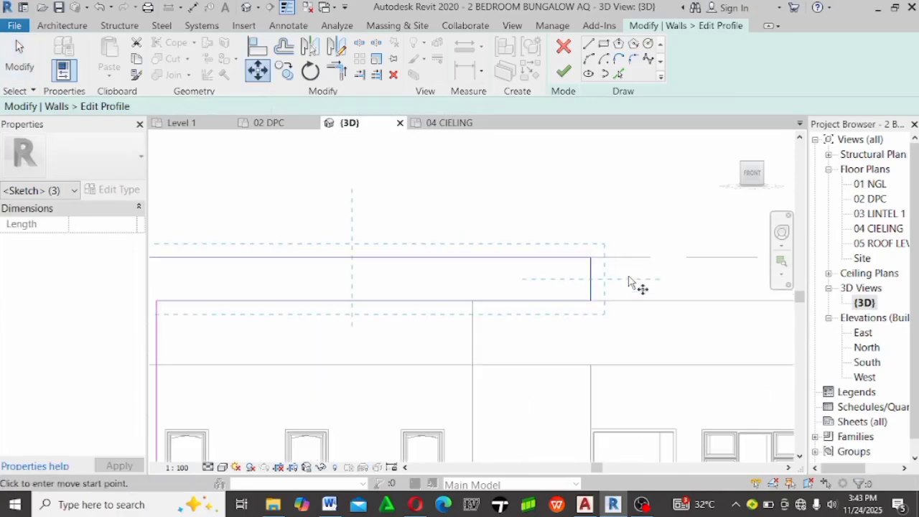
{"action": "left_click", "coordinate": [590, 301]}
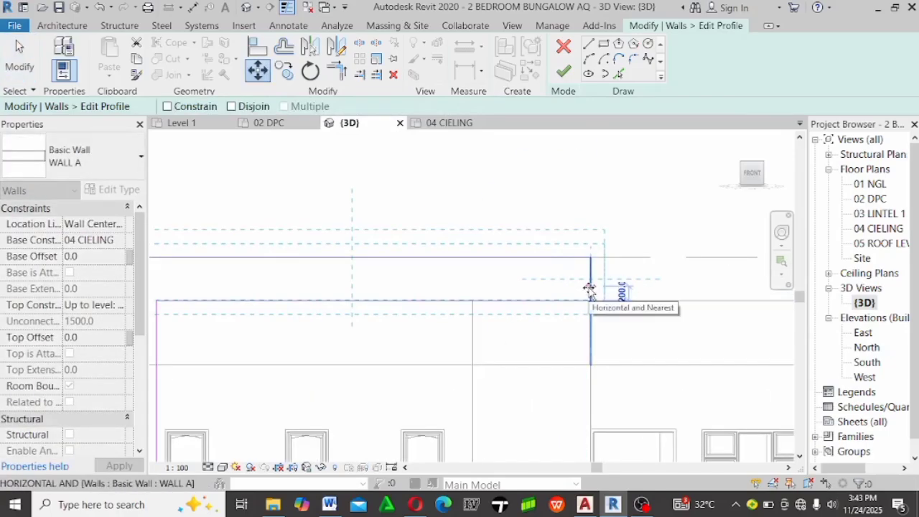
{"action": "type", "text": "45"}
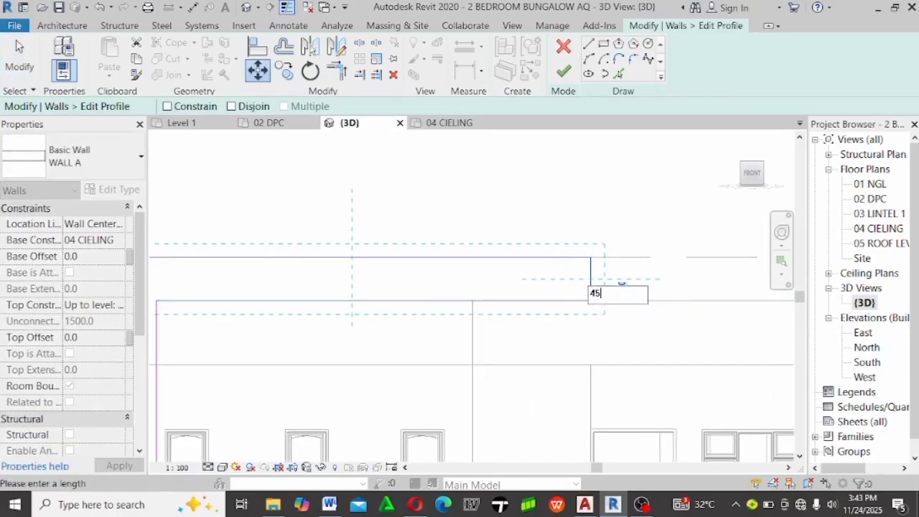
{"action": "type", "text": "0"}
{"action": "key", "text": "Return"}
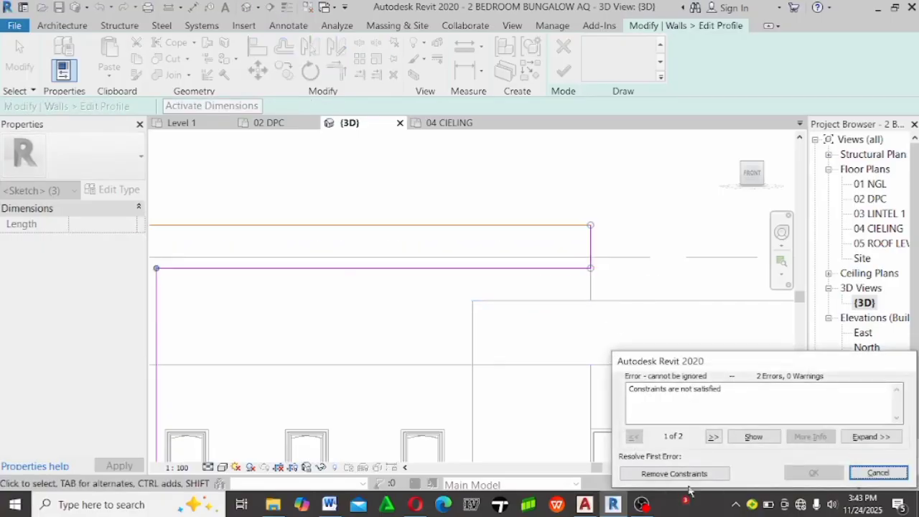
Remove the profile constraints that block the move and finish the wall profile edit
{"action": "left_click", "coordinate": [684, 474]}
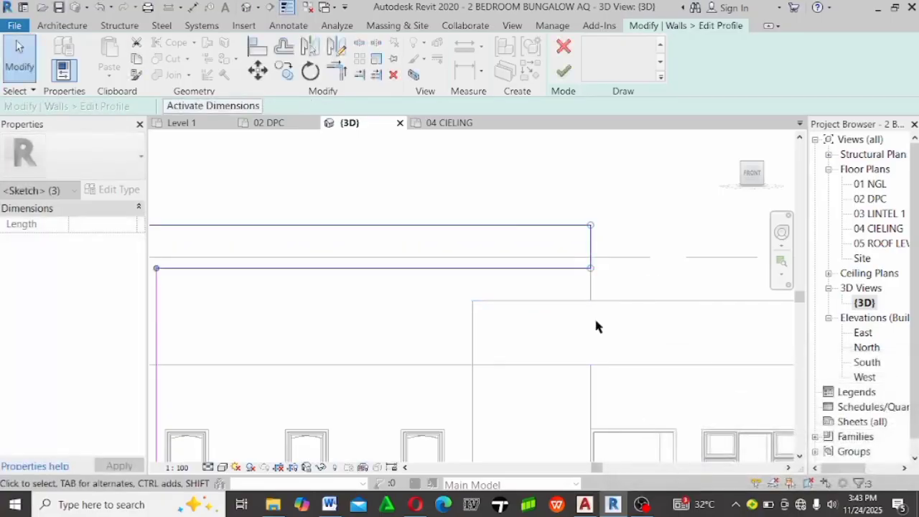
{"action": "scroll", "coordinate": [593, 316], "scroll_direction": "down", "scroll_amount": 3}
{"action": "scroll", "coordinate": [449, 180], "scroll_direction": "down", "scroll_amount": 2}
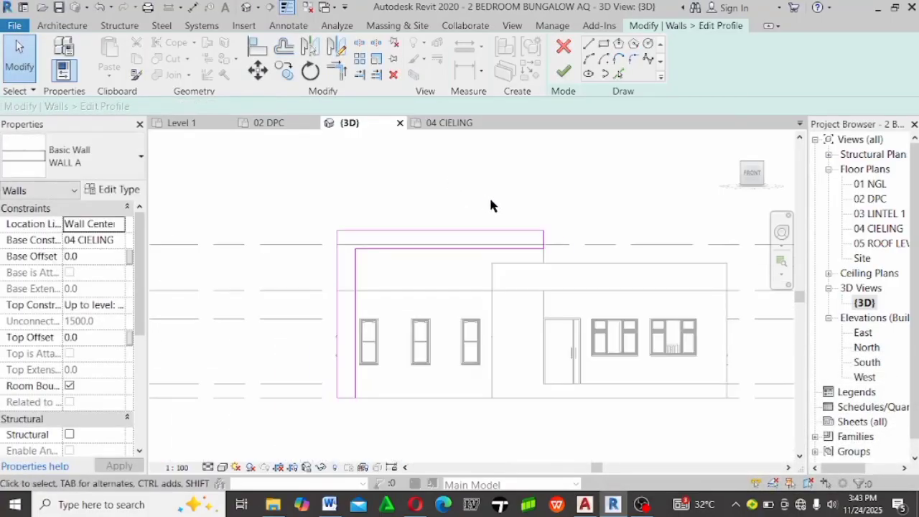
{"action": "left_click", "coordinate": [564, 72]}
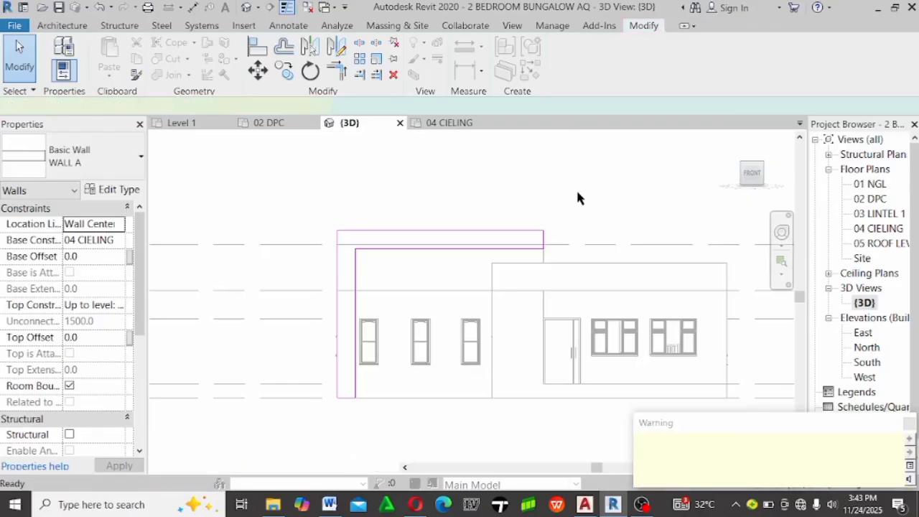
{"action": "left_click", "coordinate": [624, 217]}
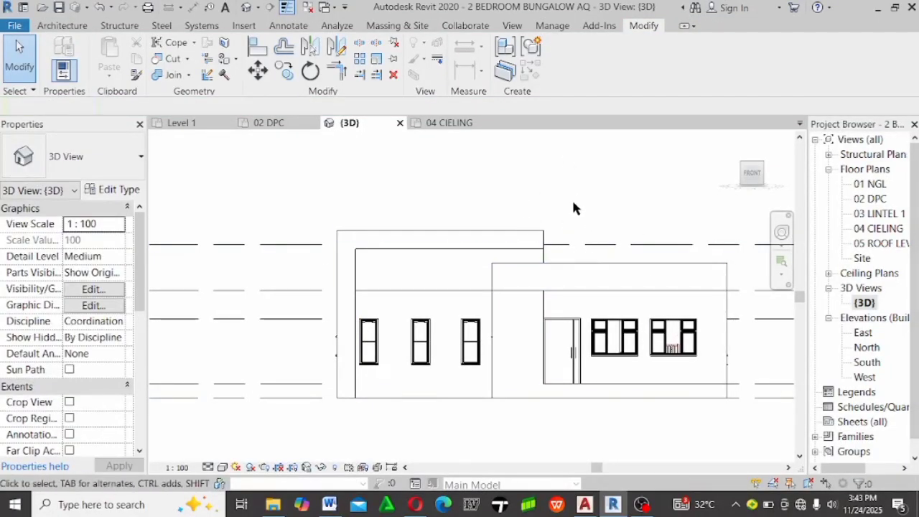
Set the Top Offset of the upper wall directly behind the L-shaped front frame to 450
{"action": "middle_click_drag", "start_coordinate": [611, 228], "coordinate": [606, 318], "text": "shift"}
{"action": "scroll", "coordinate": [607, 319], "scroll_direction": "up", "scroll_amount": 4}
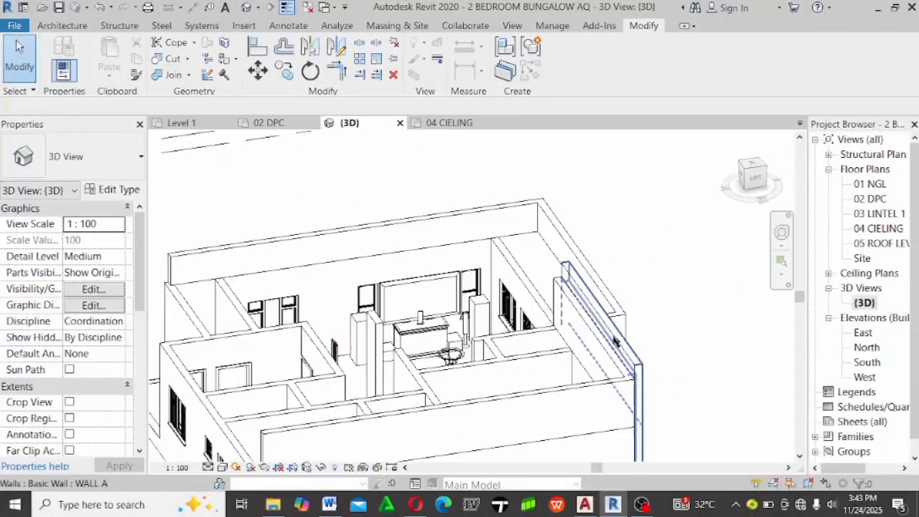
{"action": "left_click", "coordinate": [578, 316]}
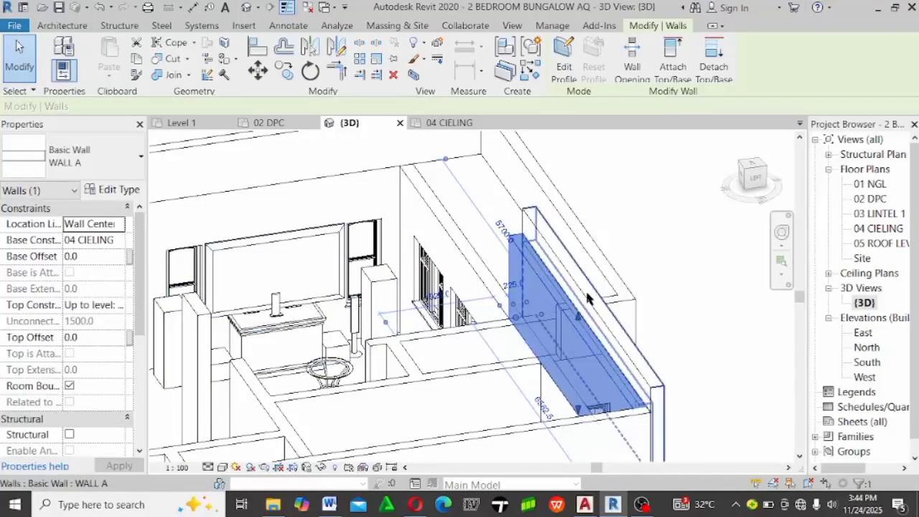
{"action": "left_click", "coordinate": [94, 335]}
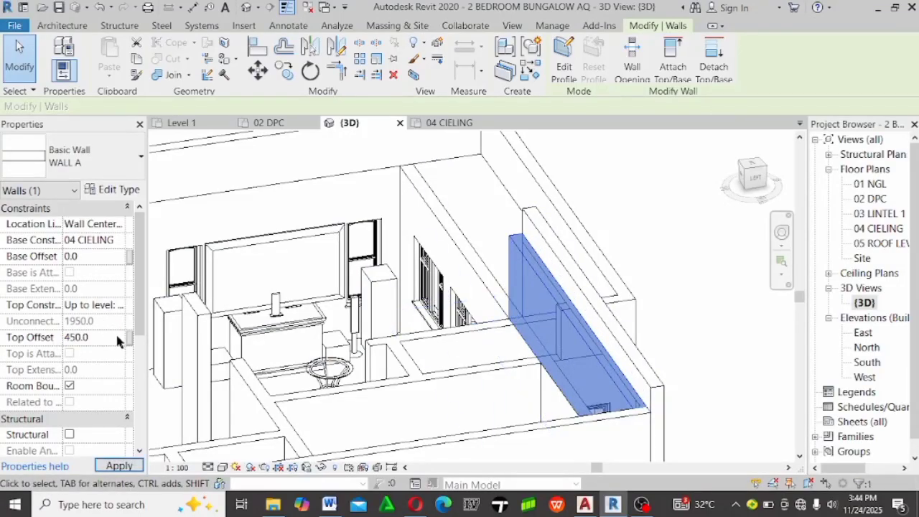
{"action": "left_click", "coordinate": [697, 348]}
Set the Top Offset of the long side upper wall that meets the L-shaped frame to 450
{"action": "middle_click_drag", "start_coordinate": [698, 348], "coordinate": [625, 312], "text": "shift"}
{"action": "scroll", "coordinate": [622, 296], "scroll_direction": "down", "scroll_amount": 3}
{"action": "scroll", "coordinate": [379, 261], "scroll_direction": "up", "scroll_amount": 2}
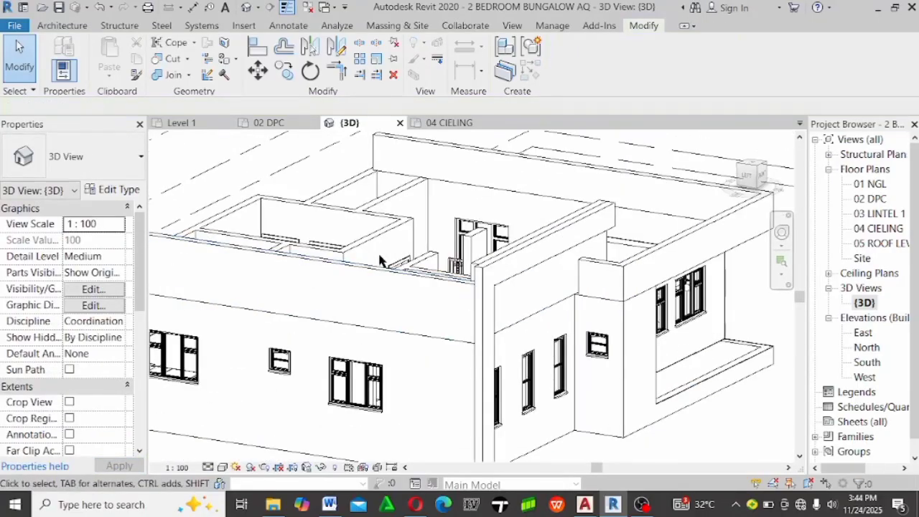
{"action": "left_click", "coordinate": [415, 284]}
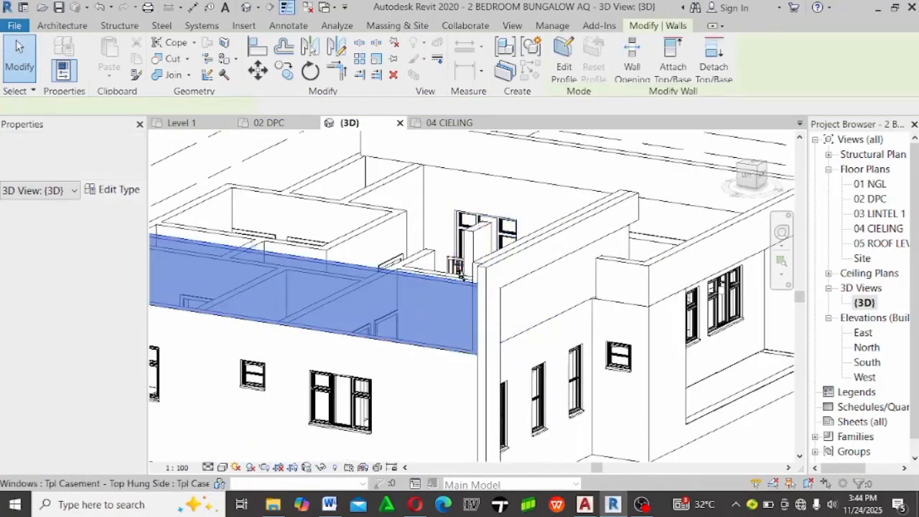
{"action": "scroll", "coordinate": [402, 345], "scroll_direction": "down", "scroll_amount": 2}
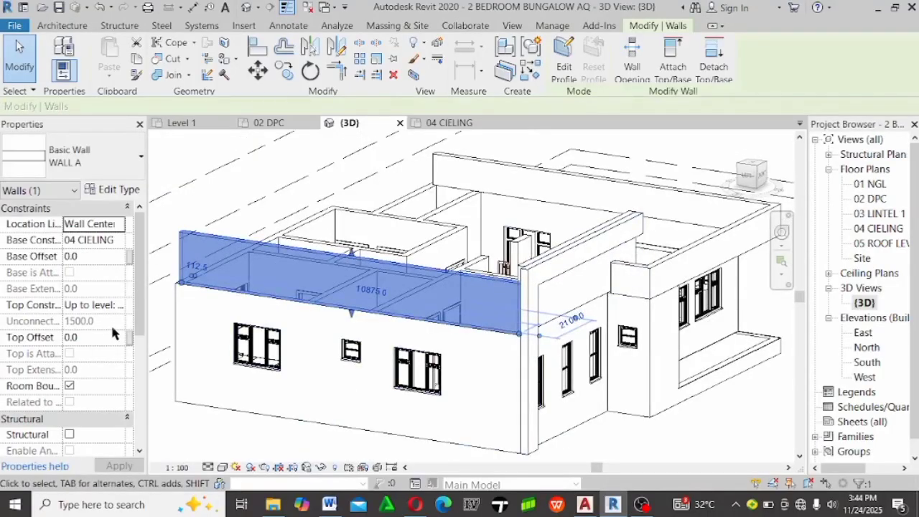
{"action": "left_click", "coordinate": [101, 334]}
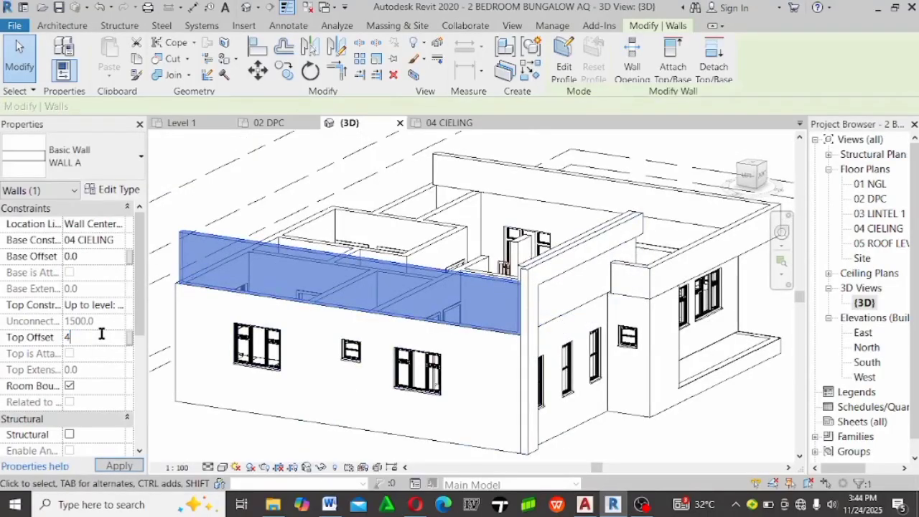
{"action": "type", "text": "450.0"}
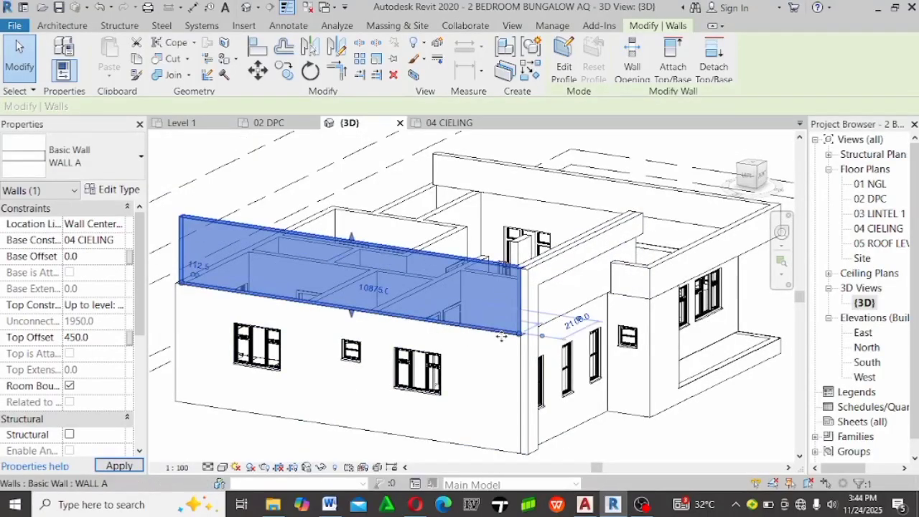
{"action": "key", "text": "Escape"}
In the 04 CIELING floor plan, extend the short upper wall beside the toilet to meet the long front wall
{"action": "middle_click_drag", "start_coordinate": [756, 441], "coordinate": [640, 286], "text": "shift"}
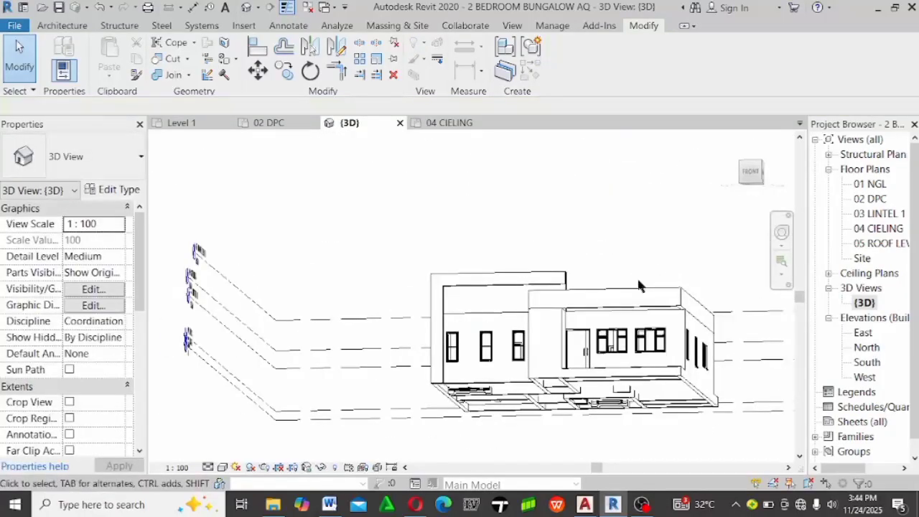
{"action": "left_click", "coordinate": [747, 172]}
{"action": "scroll", "coordinate": [455, 281], "scroll_direction": "up", "scroll_amount": 4}
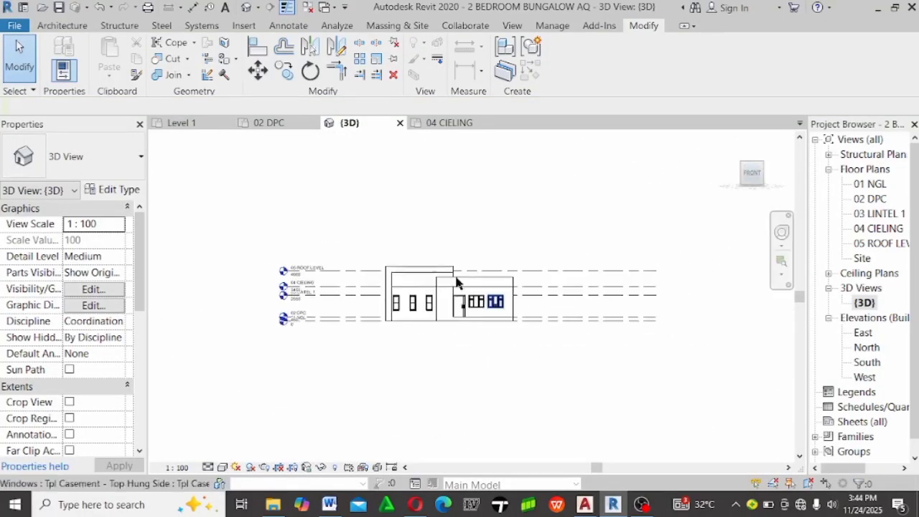
{"action": "scroll", "coordinate": [426, 266], "scroll_direction": "up", "scroll_amount": 2}
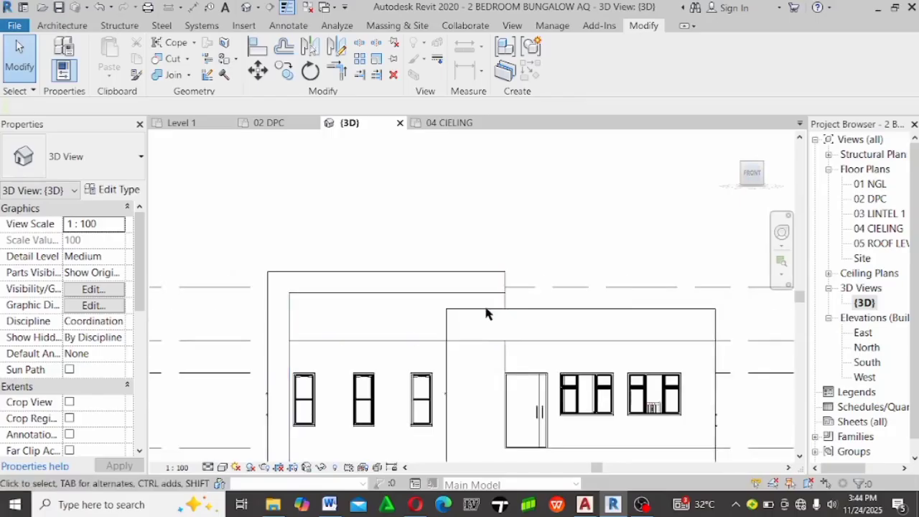
{"action": "double_click", "coordinate": [883, 229]}
{"action": "scroll", "coordinate": [353, 240], "scroll_direction": "down", "scroll_amount": 3}
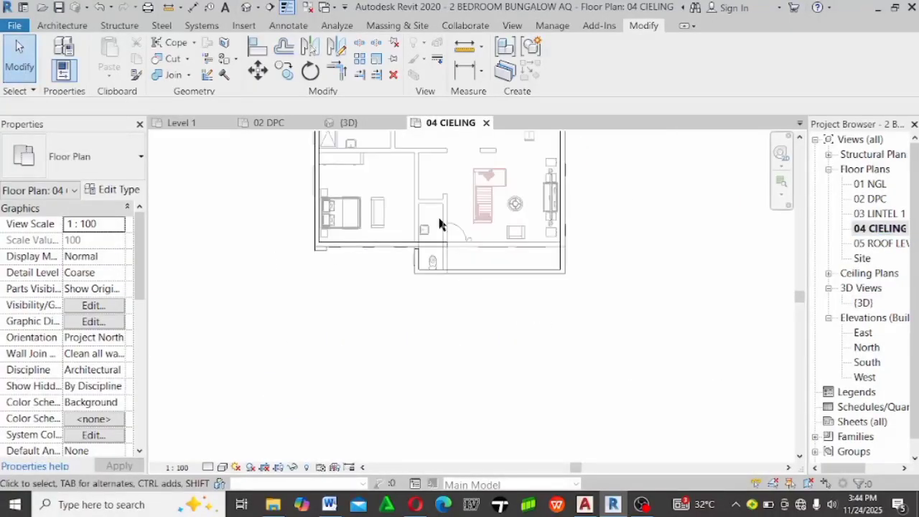
{"action": "scroll", "coordinate": [440, 225], "scroll_direction": "up", "scroll_amount": 4}
{"action": "scroll", "coordinate": [388, 294], "scroll_direction": "up", "scroll_amount": 3}
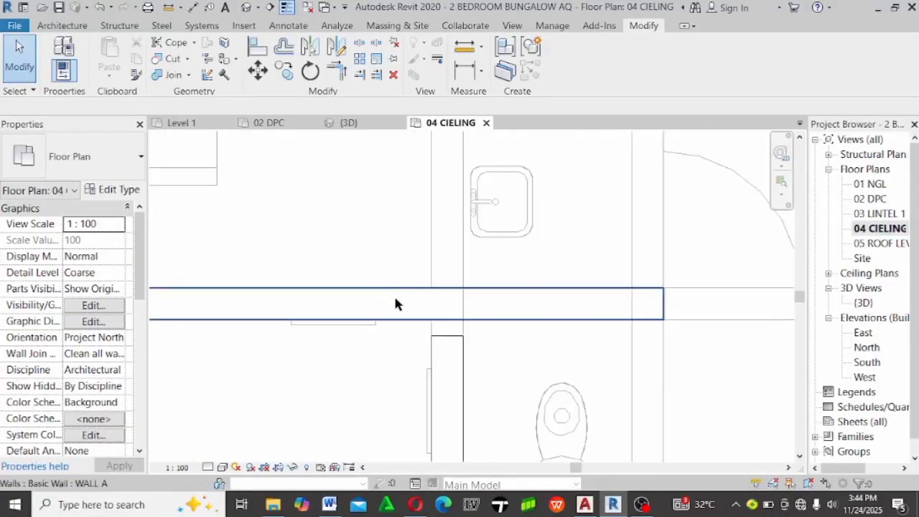
{"action": "scroll", "coordinate": [431, 315], "scroll_direction": "up", "scroll_amount": 2}
{"action": "left_click", "coordinate": [481, 328]}
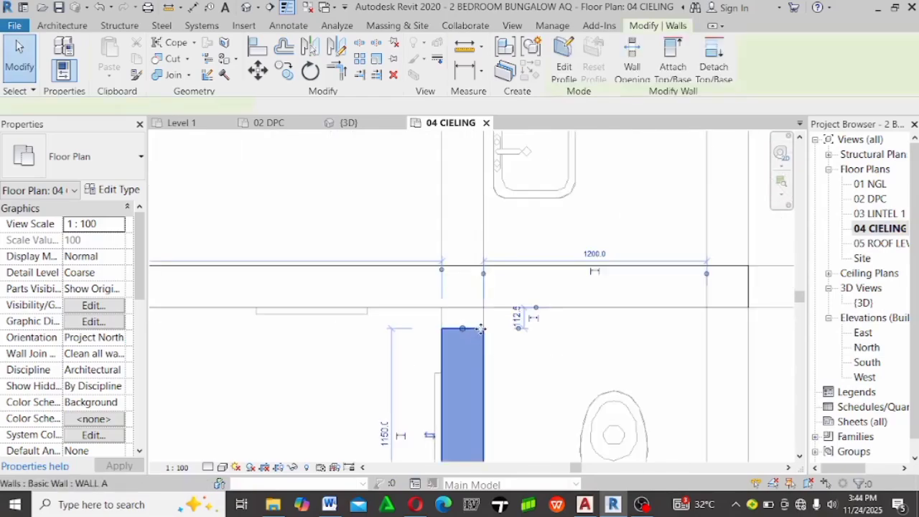
{"action": "left_click_drag", "start_coordinate": [481, 328], "coordinate": [465, 278]}
{"action": "left_click", "coordinate": [355, 221]}
Copy the projecting porch's front wall outward by its own thickness so the copy sits against its outer face
{"action": "scroll", "coordinate": [355, 221], "scroll_direction": "down", "scroll_amount": 5}
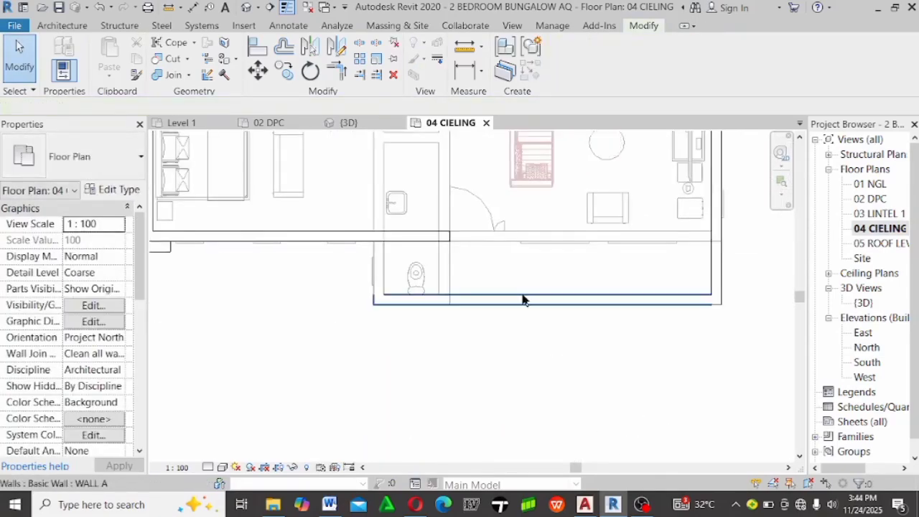
{"action": "left_click", "coordinate": [523, 300]}
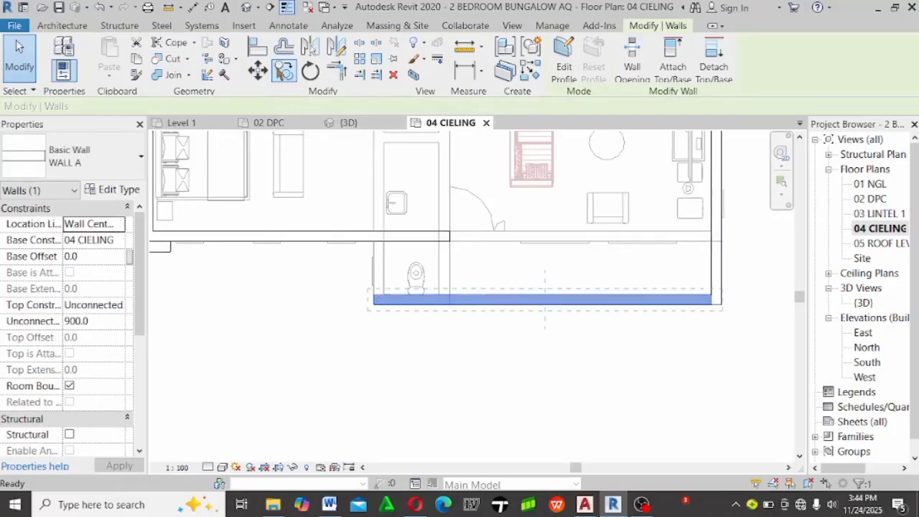
{"action": "key", "text": "m"}
{"action": "key", "text": "v"}
{"action": "scroll", "coordinate": [381, 295], "scroll_direction": "up", "scroll_amount": 5}
{"action": "left_click", "coordinate": [394, 287]}
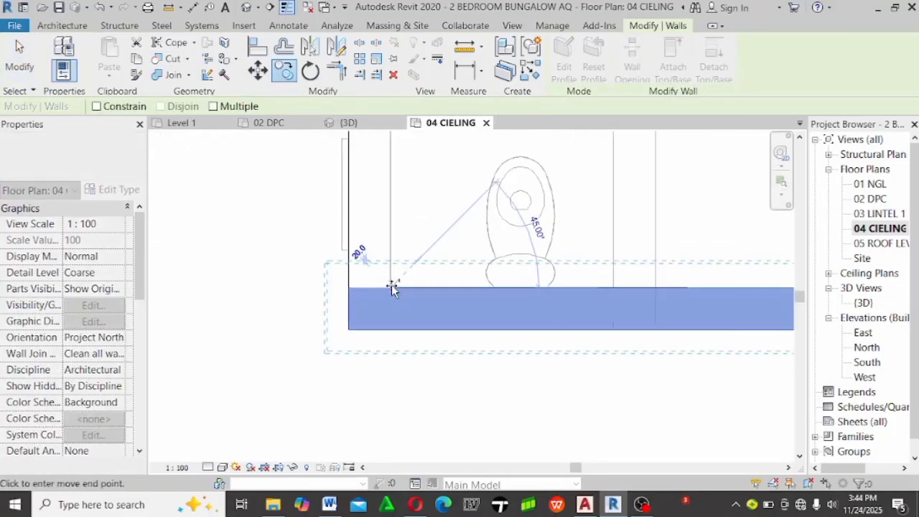
{"action": "left_click", "coordinate": [390, 329]}
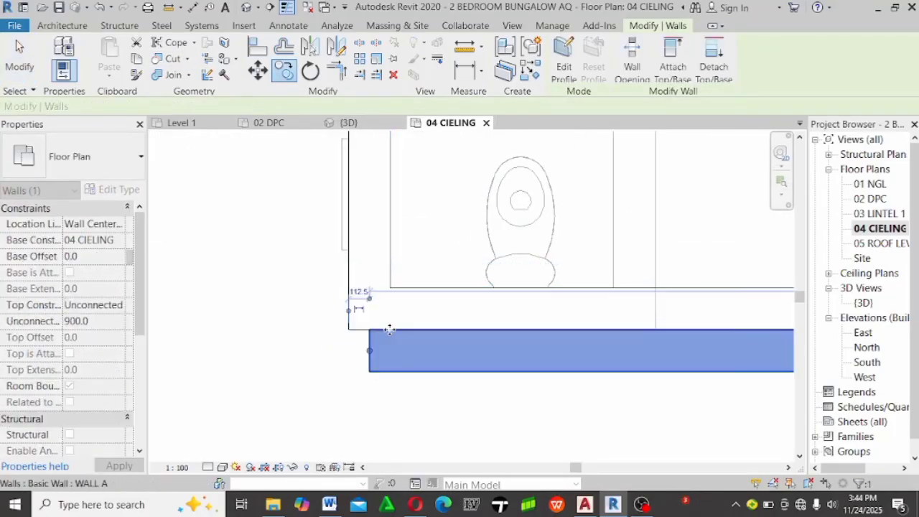
{"action": "key", "text": "Escape"}
Try to stretch the toilet-side end of the copied porch front wall to the original wall's outer corner
{"action": "scroll", "coordinate": [352, 347], "scroll_direction": "up", "scroll_amount": 4}
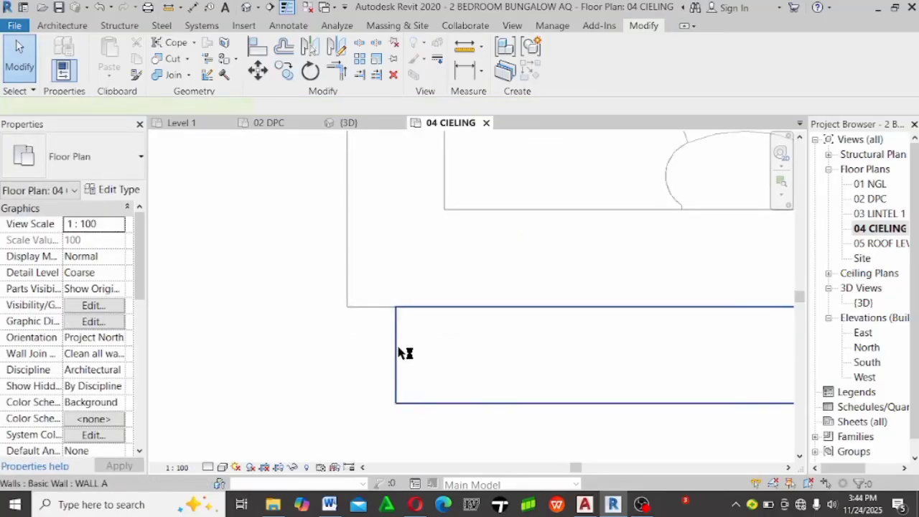
{"action": "left_click", "coordinate": [406, 353]}
{"action": "left_click", "coordinate": [395, 352]}
{"action": "left_click", "coordinate": [392, 359]}
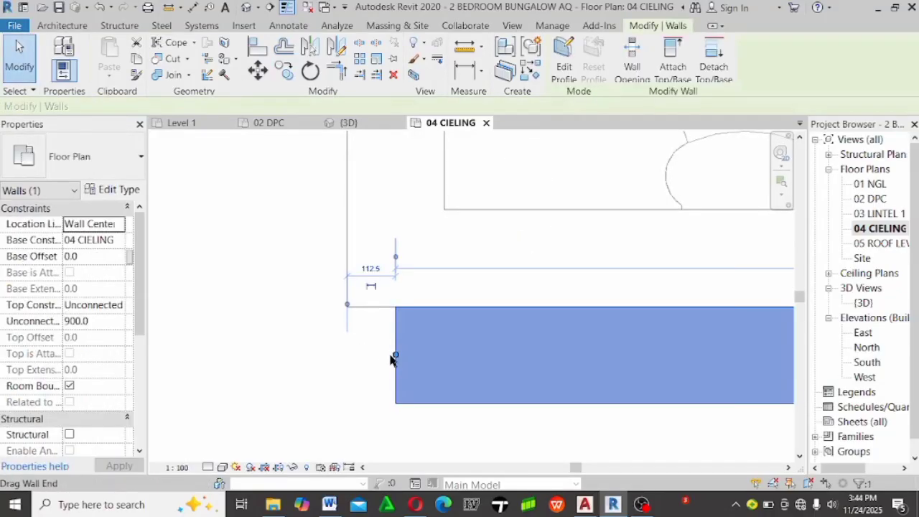
{"action": "scroll", "coordinate": [291, 305], "scroll_direction": "down", "scroll_amount": 5}
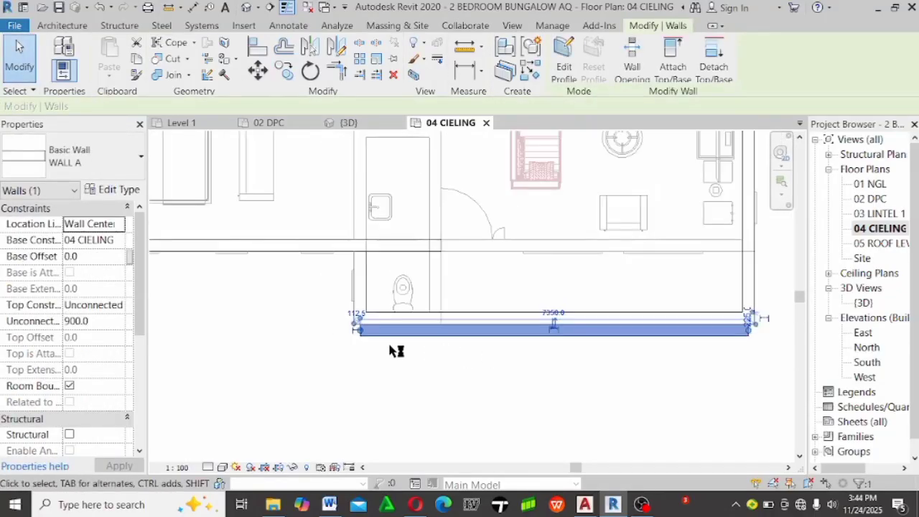
{"action": "scroll", "coordinate": [327, 345], "scroll_direction": "up", "scroll_amount": 6}
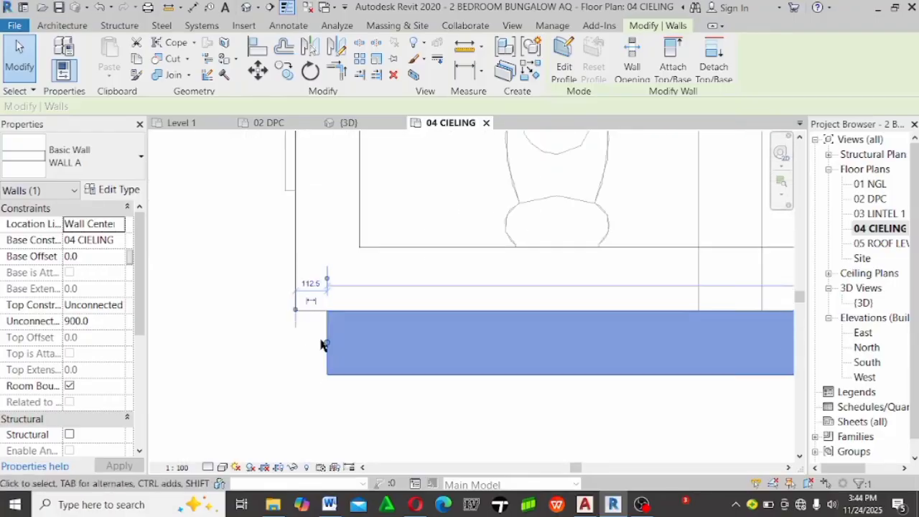
{"action": "left_click_drag", "start_coordinate": [330, 346], "coordinate": [288, 342]}
{"action": "key", "text": "Escape"}
{"action": "scroll", "coordinate": [287, 296], "scroll_direction": "up", "scroll_amount": 3}
{"action": "scroll", "coordinate": [300, 308], "scroll_direction": "up", "scroll_amount": 2}
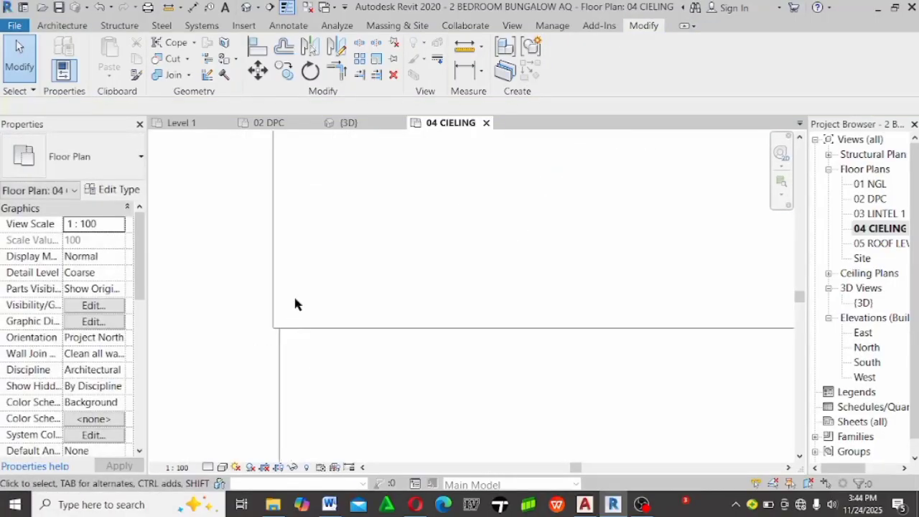
{"action": "scroll", "coordinate": [294, 298], "scroll_direction": "down", "scroll_amount": 2}
{"action": "middle_click_drag", "start_coordinate": [293, 297], "coordinate": [326, 220]}
{"action": "left_click", "coordinate": [318, 327]}
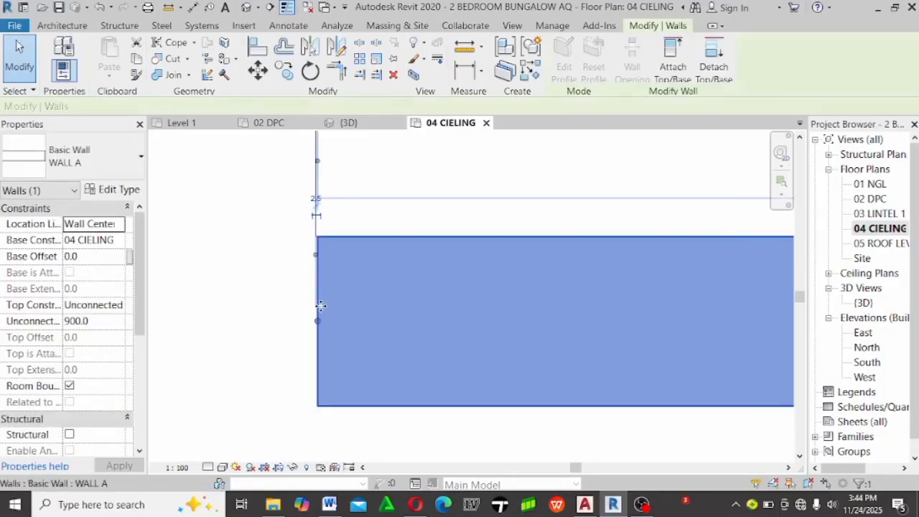
{"action": "key", "text": "Escape"}
{"action": "scroll", "coordinate": [322, 336], "scroll_direction": "down", "scroll_amount": 5}
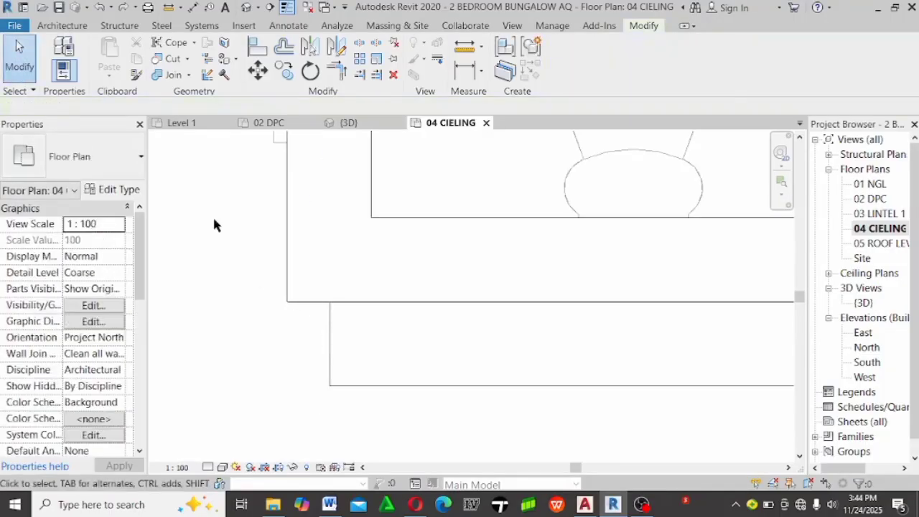
{"action": "scroll", "coordinate": [331, 284], "scroll_direction": "down", "scroll_amount": 2}
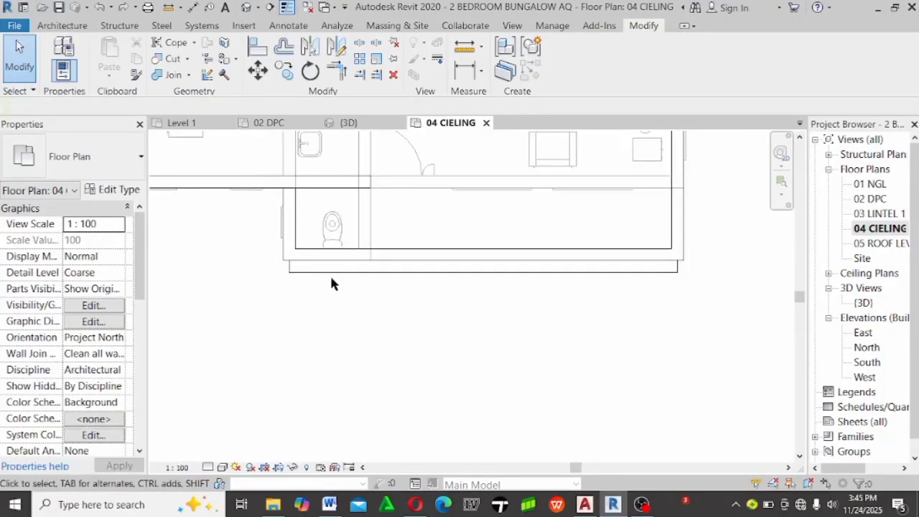
{"action": "scroll", "coordinate": [675, 267], "scroll_direction": "up", "scroll_amount": 2}
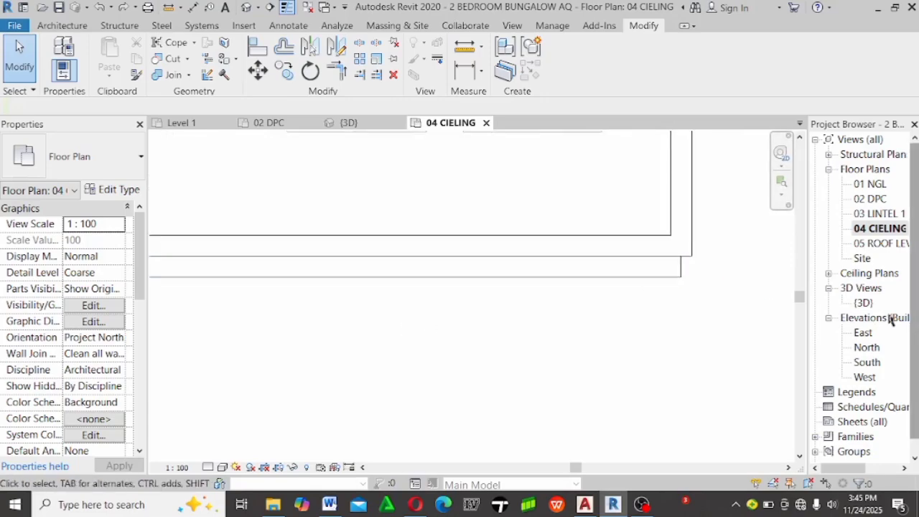
In the {3D} view, set the Base Offset of the copied porch front wall to 450
{"action": "double_click", "coordinate": [864, 302]}
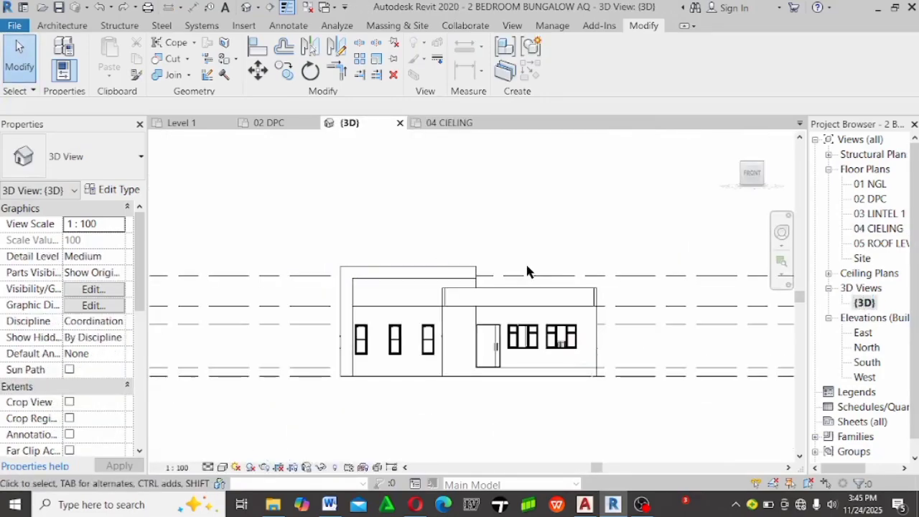
{"action": "scroll", "coordinate": [528, 271], "scroll_direction": "up", "scroll_amount": 3}
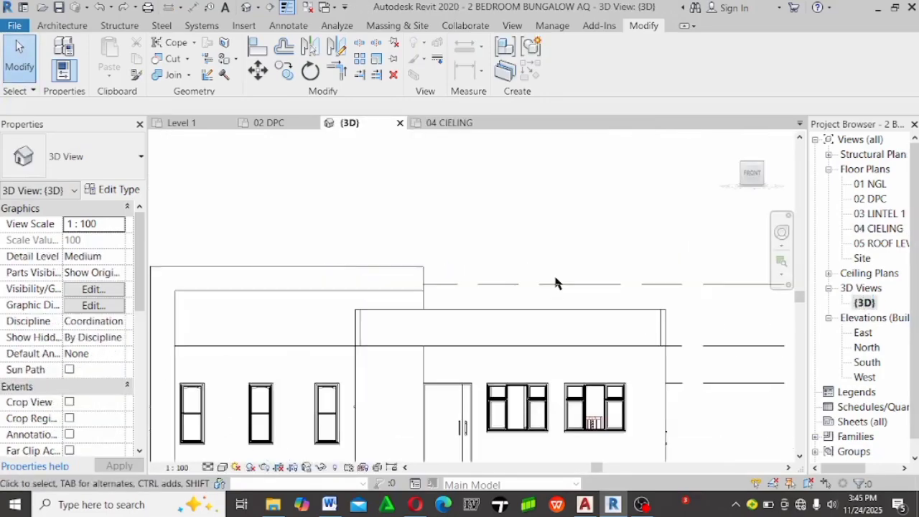
{"action": "left_click", "coordinate": [507, 356]}
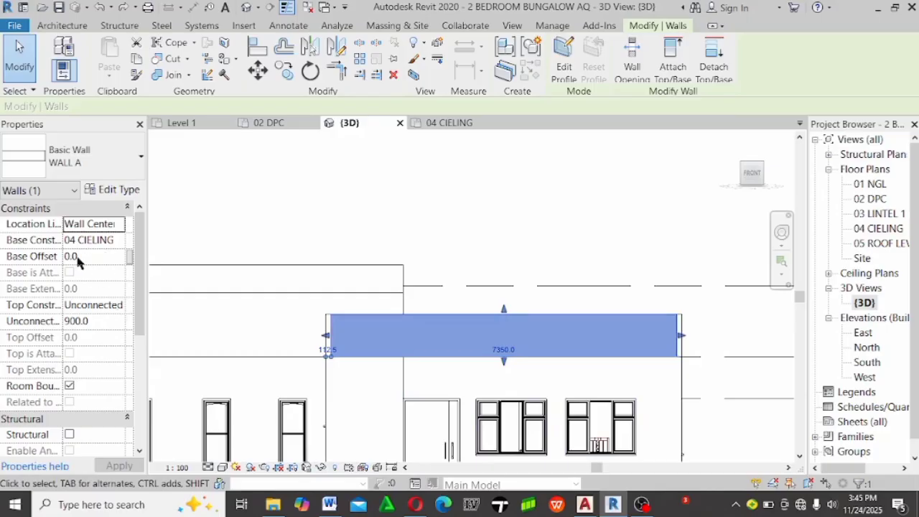
{"action": "left_click", "coordinate": [96, 257]}
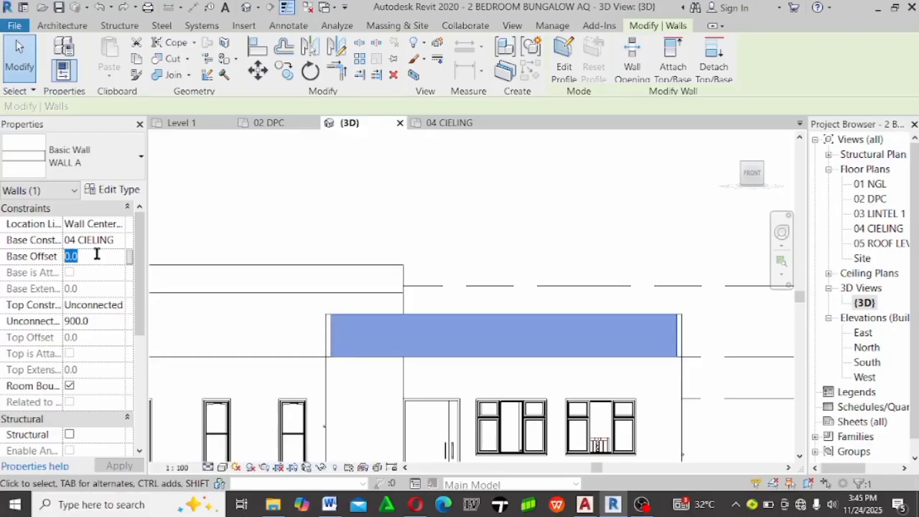
{"action": "key", "text": "Return"}
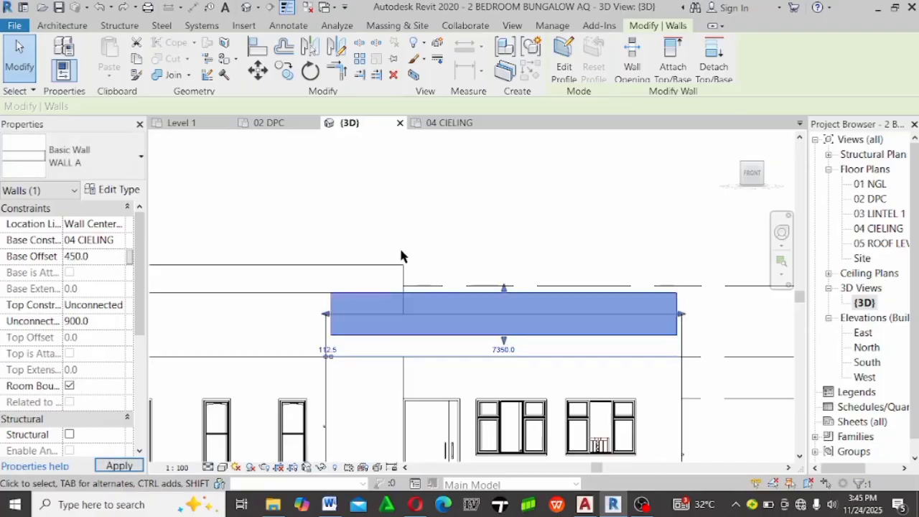
Set the Unconnected Height of the copied porch front wall to 600
{"action": "left_click", "coordinate": [107, 319]}
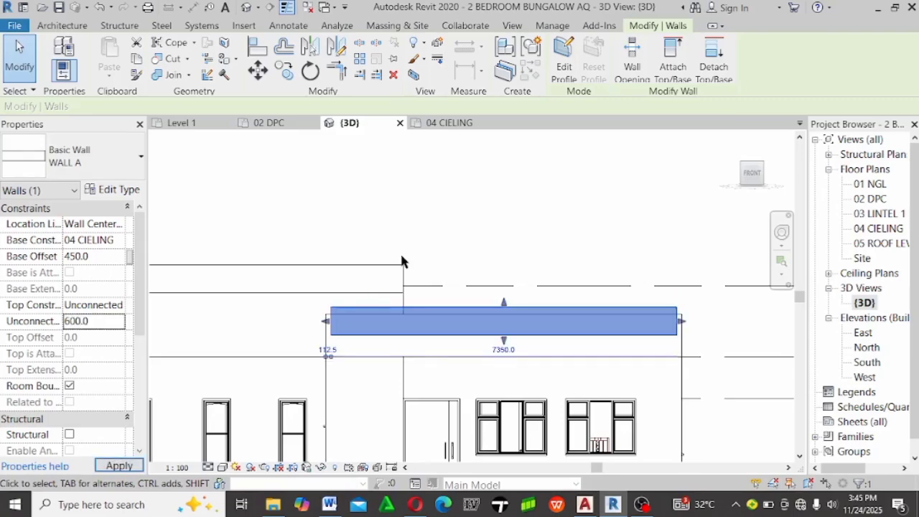
{"action": "left_click", "coordinate": [452, 235]}
{"action": "scroll", "coordinate": [459, 245], "scroll_direction": "down", "scroll_amount": 2}
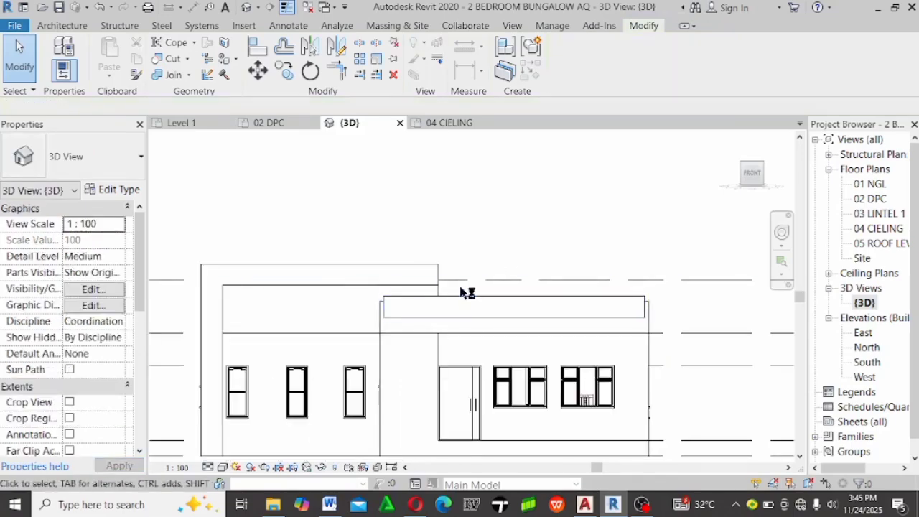
{"action": "scroll", "coordinate": [533, 306], "scroll_direction": "up", "scroll_amount": 3}
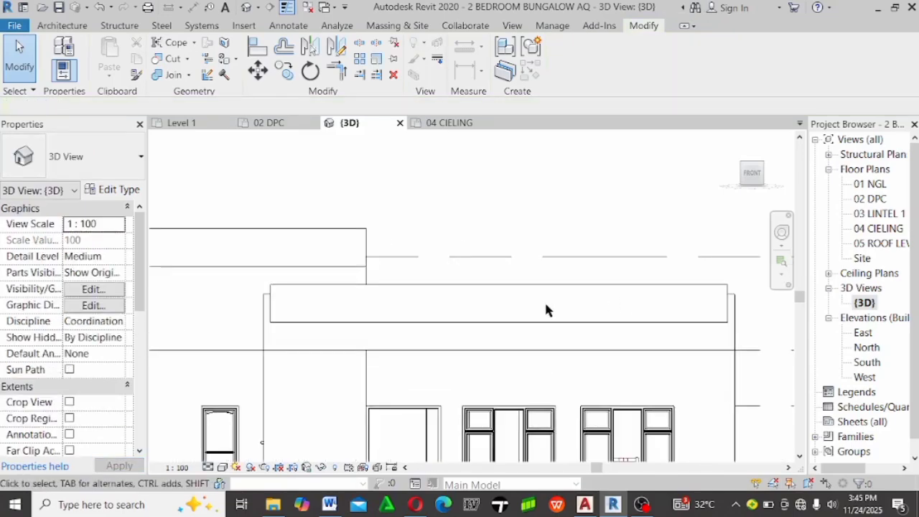
{"action": "scroll", "coordinate": [455, 266], "scroll_direction": "down", "scroll_amount": 2}
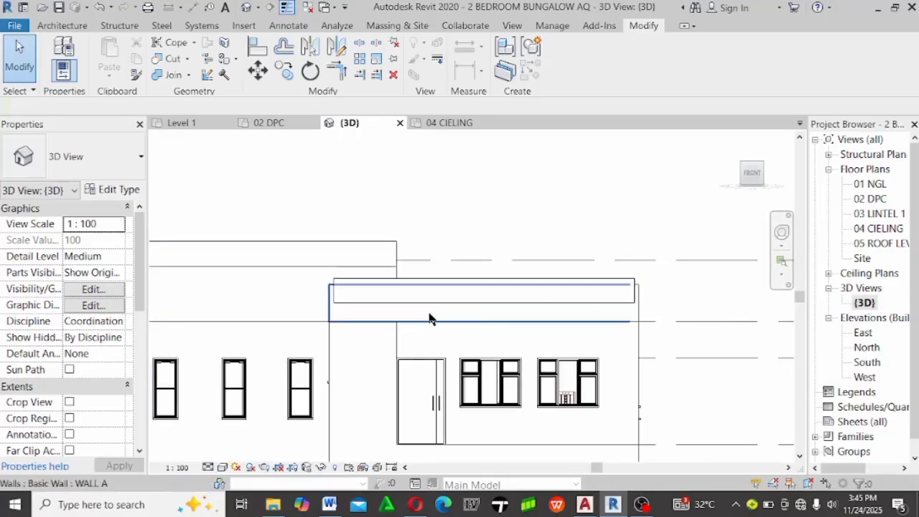
In the 04 CIELING floor plan, draw a WALL A segment about 1288 mm long outside the toilet, ending in line with the outer porch front wall
{"action": "double_click", "coordinate": [882, 228]}
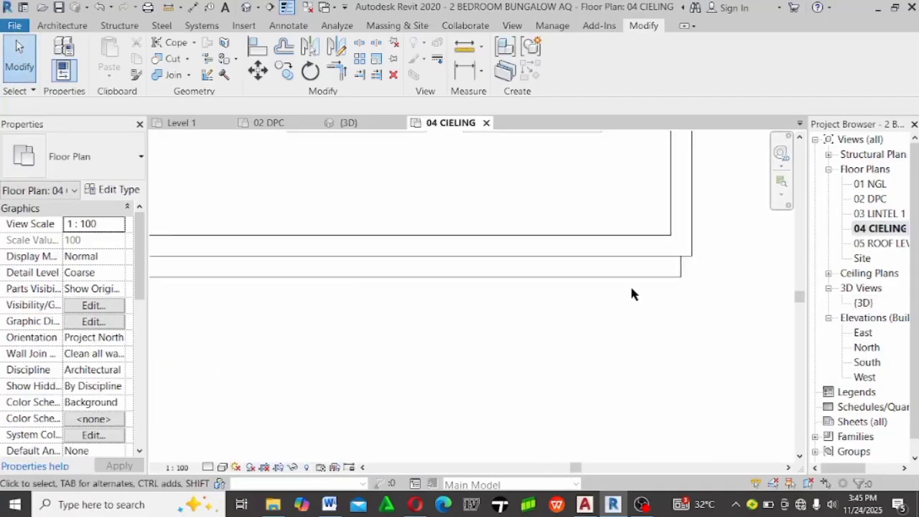
{"action": "left_click", "coordinate": [522, 289]}
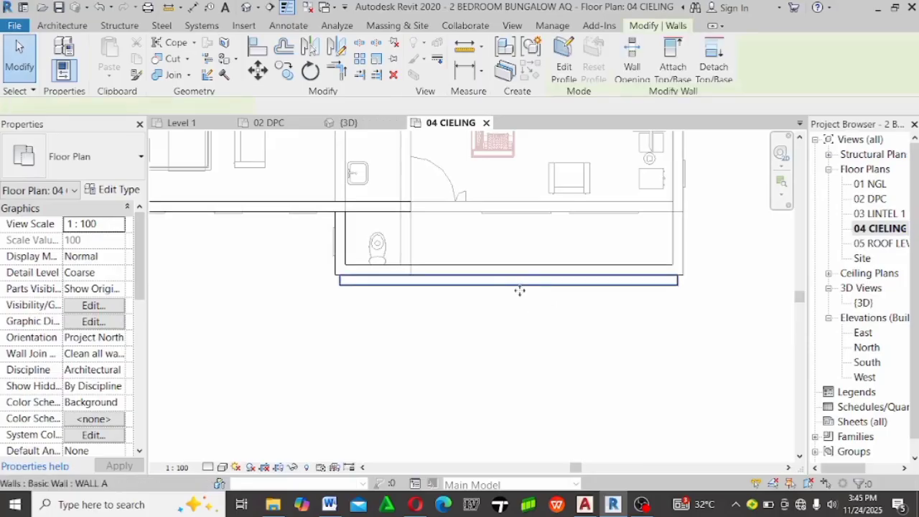
{"action": "key", "text": "w"}
{"action": "key", "text": "a"}
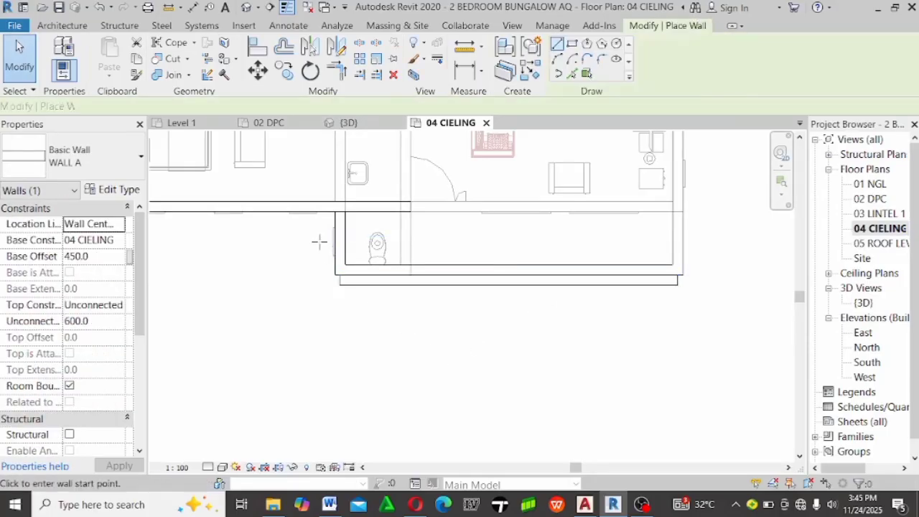
{"action": "scroll", "coordinate": [323, 218], "scroll_direction": "up", "scroll_amount": 5}
{"action": "scroll", "coordinate": [595, 285], "scroll_direction": "down", "scroll_amount": 2}
{"action": "scroll", "coordinate": [373, 224], "scroll_direction": "up", "scroll_amount": 2}
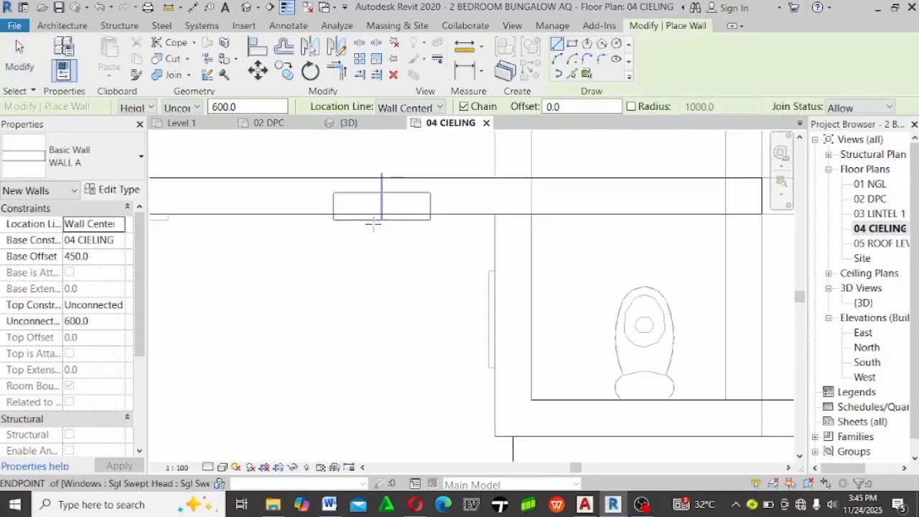
{"action": "left_click", "coordinate": [426, 245]}
{"action": "scroll", "coordinate": [429, 253], "scroll_direction": "down", "scroll_amount": 3}
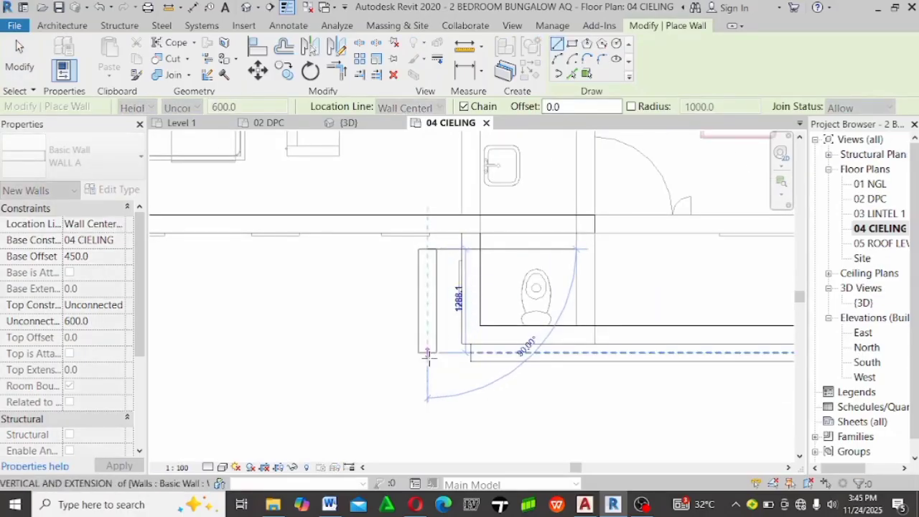
{"action": "left_click", "coordinate": [427, 352]}
{"action": "key", "text": "Escape"}
{"action": "key", "text": "Escape"}
{"action": "scroll", "coordinate": [442, 276], "scroll_direction": "up", "scroll_amount": 2}
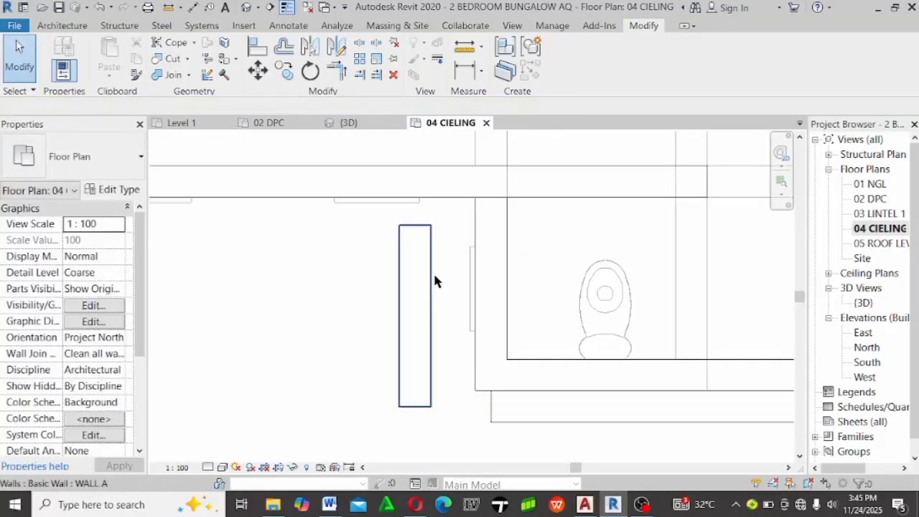
Move the new short wall against the toilet's outer side wall, with its end meeting the long front wall
{"action": "left_click", "coordinate": [432, 272]}
{"action": "key", "text": "Escape"}
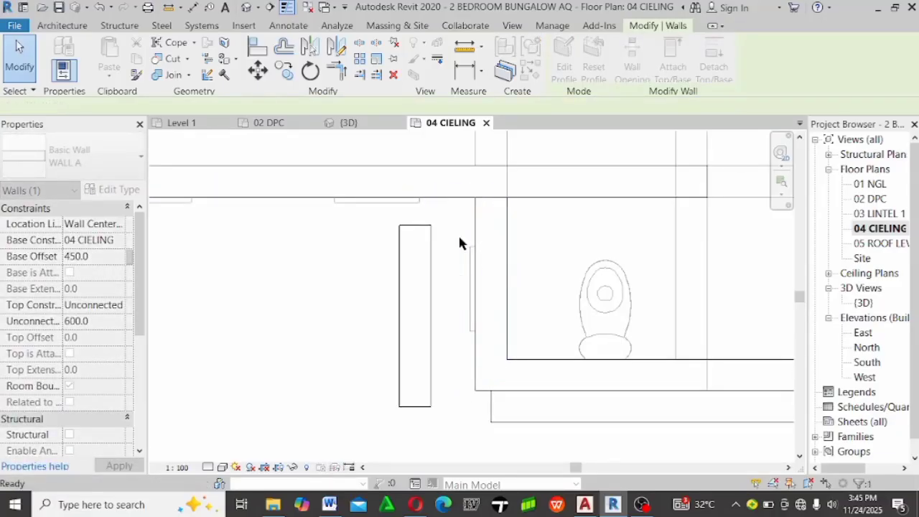
{"action": "left_click", "coordinate": [427, 273]}
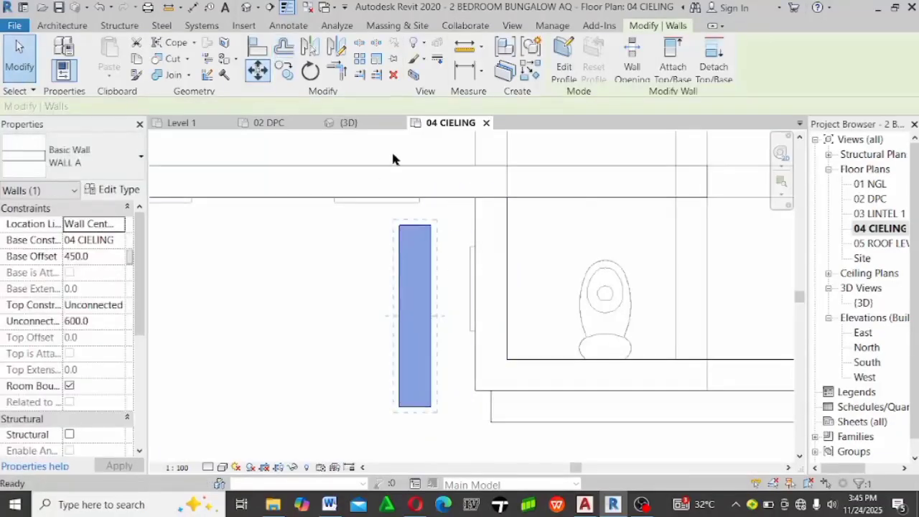
{"action": "left_click_drag", "start_coordinate": [439, 239], "coordinate": [475, 196]}
{"action": "key", "text": "Escape"}
{"action": "scroll", "coordinate": [457, 266], "scroll_direction": "down", "scroll_amount": 1}
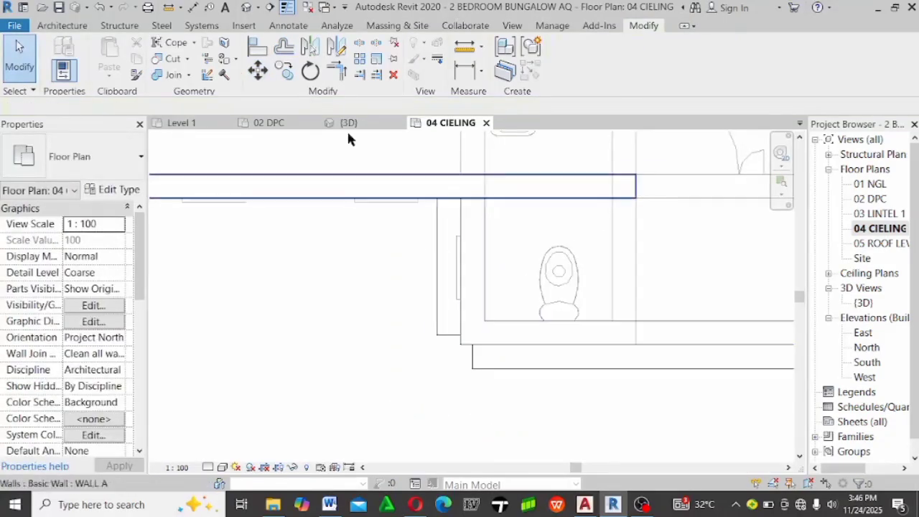
Trim the short side wall and the outer porch front wall to form a corner
{"action": "left_click", "coordinate": [339, 70]}
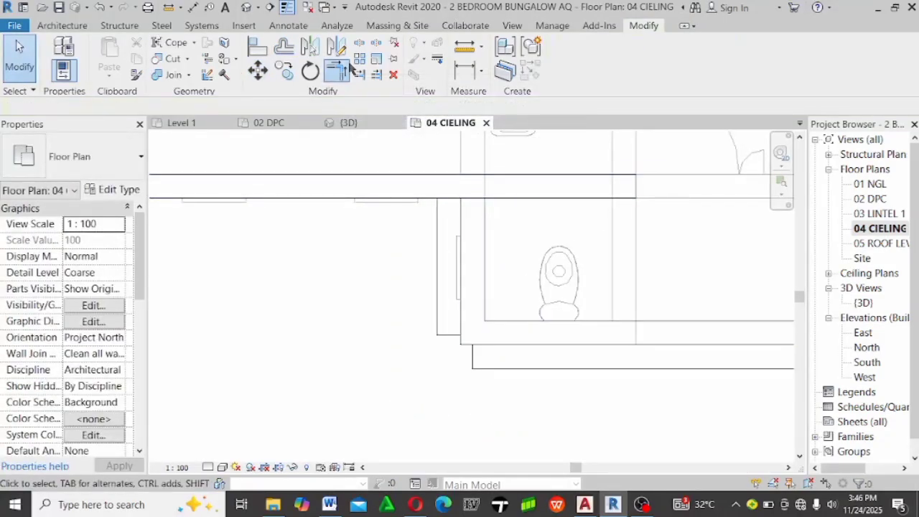
{"action": "left_click", "coordinate": [448, 306]}
{"action": "left_click", "coordinate": [519, 376]}
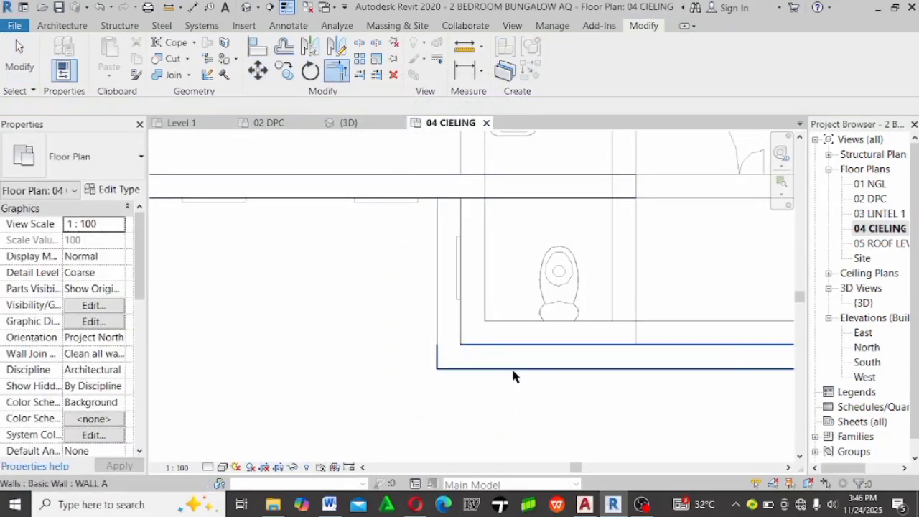
{"action": "key", "text": "Escape"}
Stretch the other end of the outer porch front wall to the porch's outer corner and check that end in the {3D} view
{"action": "scroll", "coordinate": [336, 330], "scroll_direction": "down", "scroll_amount": 2}
{"action": "scroll", "coordinate": [700, 345], "scroll_direction": "up", "scroll_amount": 3}
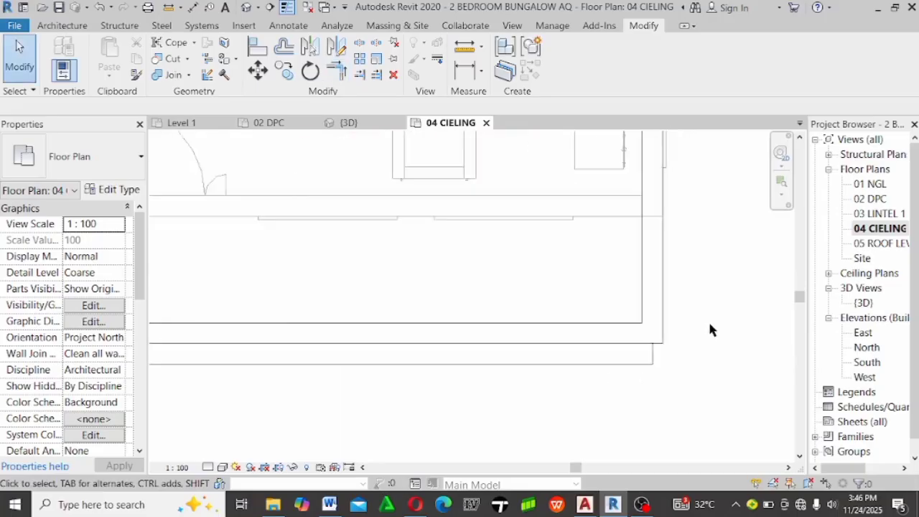
{"action": "left_click", "coordinate": [622, 375]}
{"action": "scroll", "coordinate": [650, 363], "scroll_direction": "up", "scroll_amount": 2}
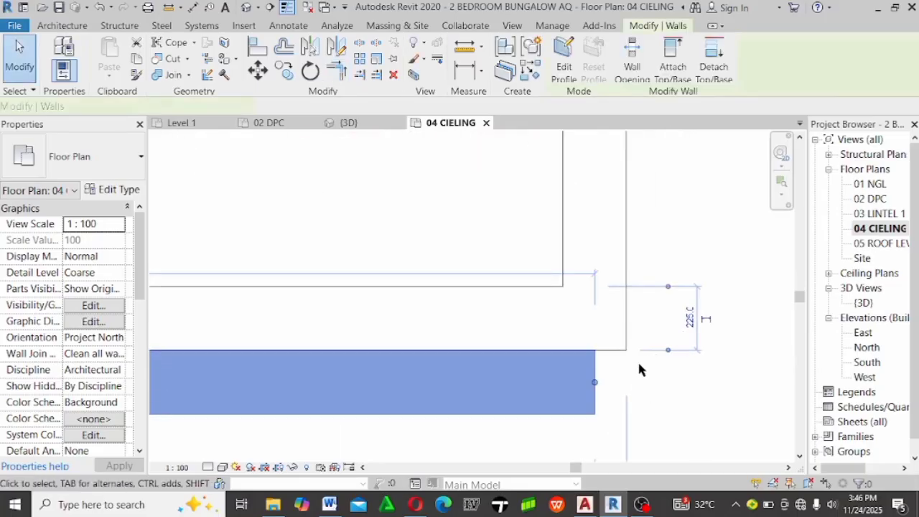
{"action": "left_click_drag", "start_coordinate": [595, 381], "coordinate": [615, 407]}
{"action": "scroll", "coordinate": [631, 381], "scroll_direction": "up", "scroll_amount": 4}
{"action": "left_click", "coordinate": [596, 246]}
{"action": "scroll", "coordinate": [610, 294], "scroll_direction": "down", "scroll_amount": 2}
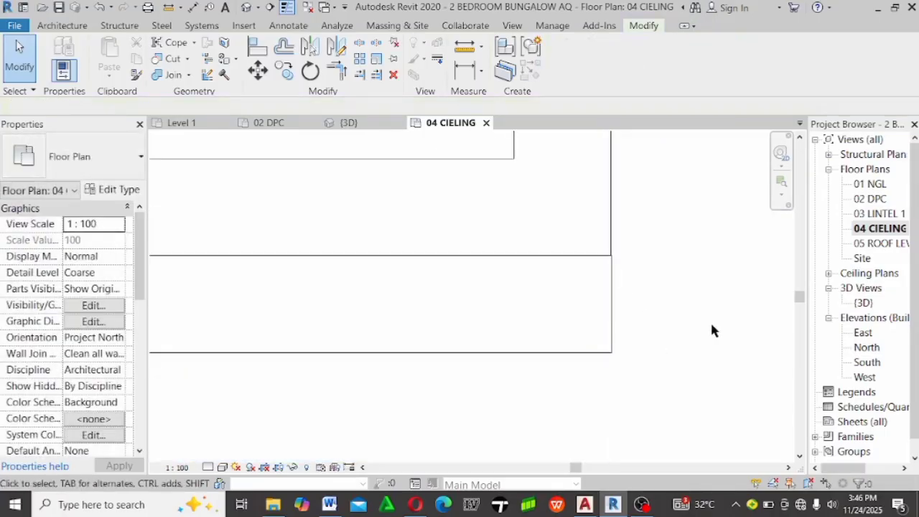
{"action": "scroll", "coordinate": [639, 251], "scroll_direction": "up", "scroll_amount": 3}
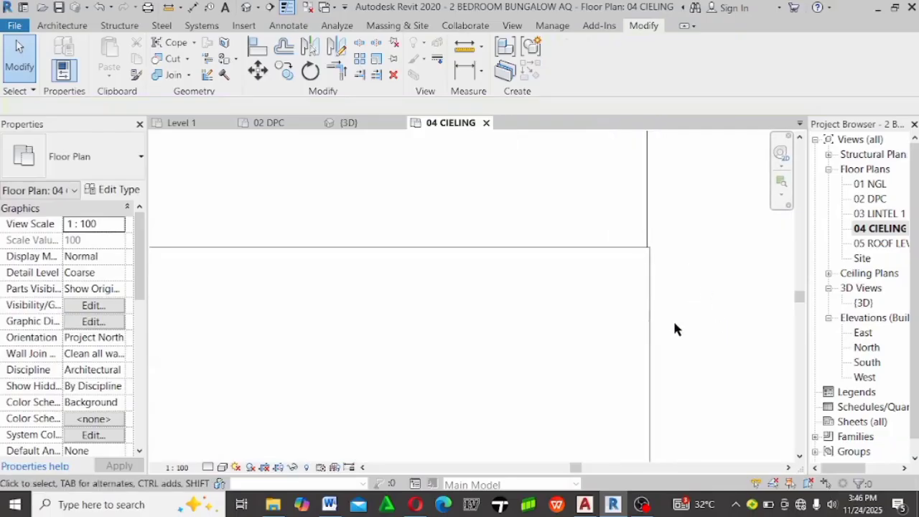
{"action": "double_click", "coordinate": [861, 303]}
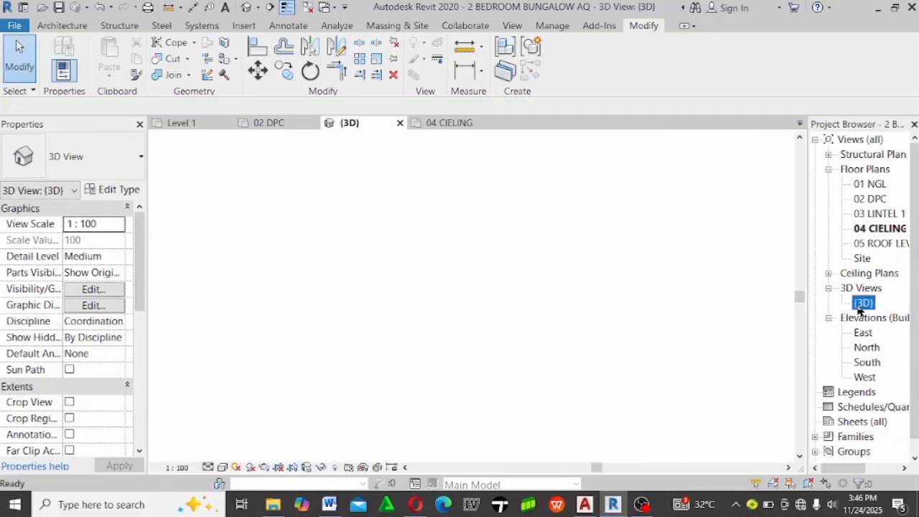
{"action": "scroll", "coordinate": [611, 337], "scroll_direction": "up", "scroll_amount": 4}
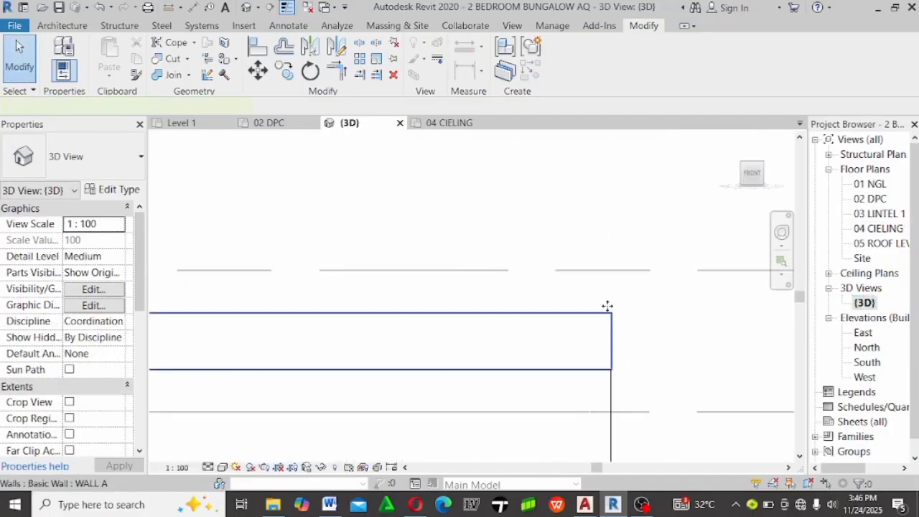
Edit the outer porch front wall's profile so its end edge lines up with the porch's outer corner, removing the conflicting constraints
{"action": "left_click", "coordinate": [608, 307]}
{"action": "double_click", "coordinate": [609, 352]}
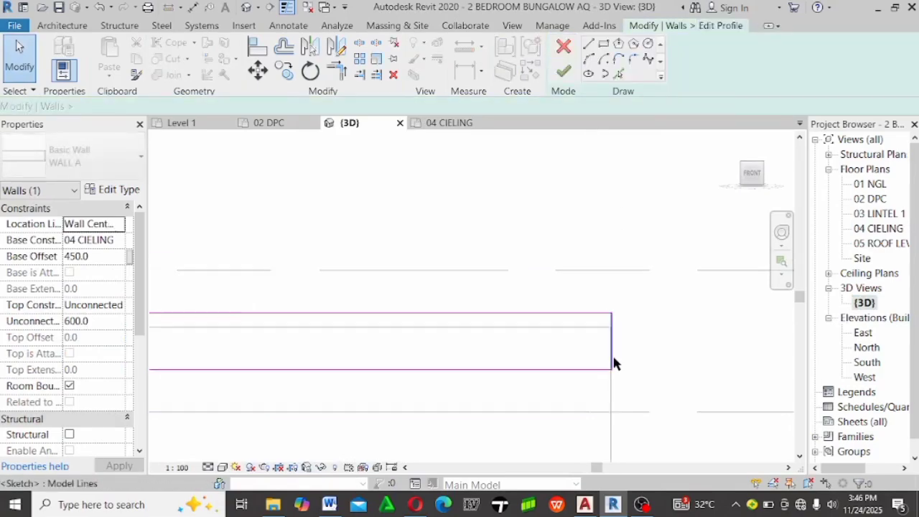
{"action": "mouse_move", "coordinate": [600, 334]}
{"action": "left_mouse_down"}
{"action": "mouse_move", "coordinate": [567, 323]}
{"action": "mouse_move", "coordinate": [597, 332]}
{"action": "left_mouse_up"}
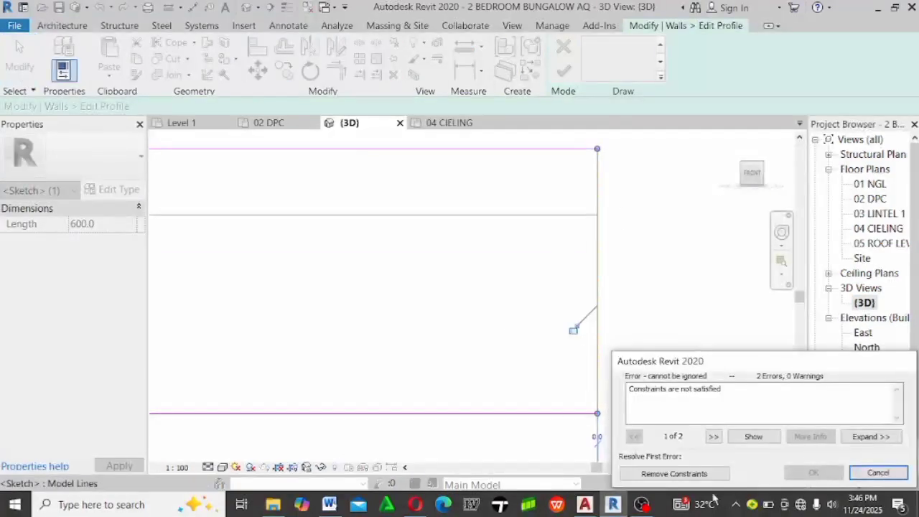
{"action": "left_click", "coordinate": [683, 474]}
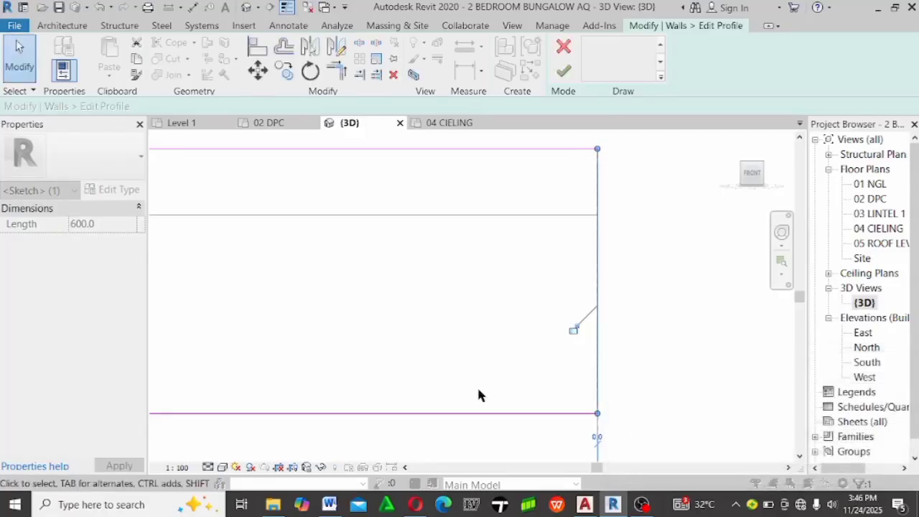
{"action": "left_click", "coordinate": [563, 71]}
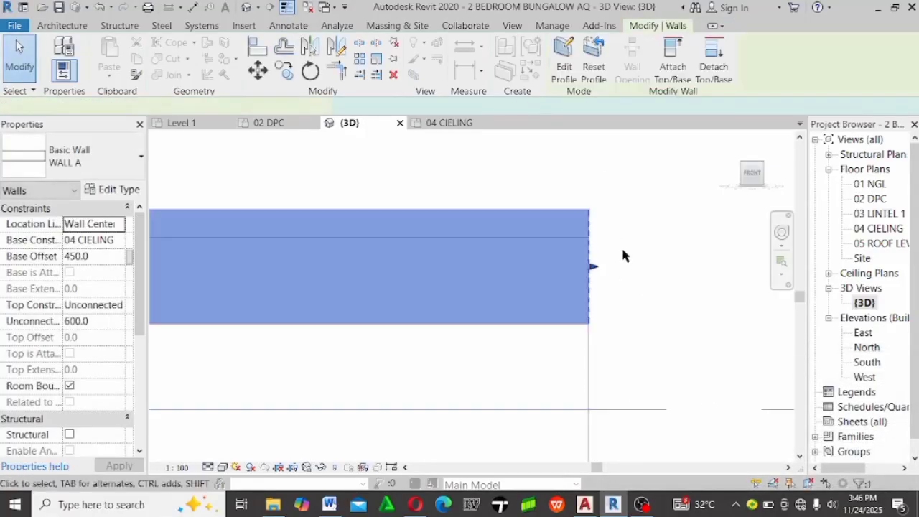
{"action": "left_click", "coordinate": [655, 362]}
{"action": "scroll", "coordinate": [635, 237], "scroll_direction": "down", "scroll_amount": 3}
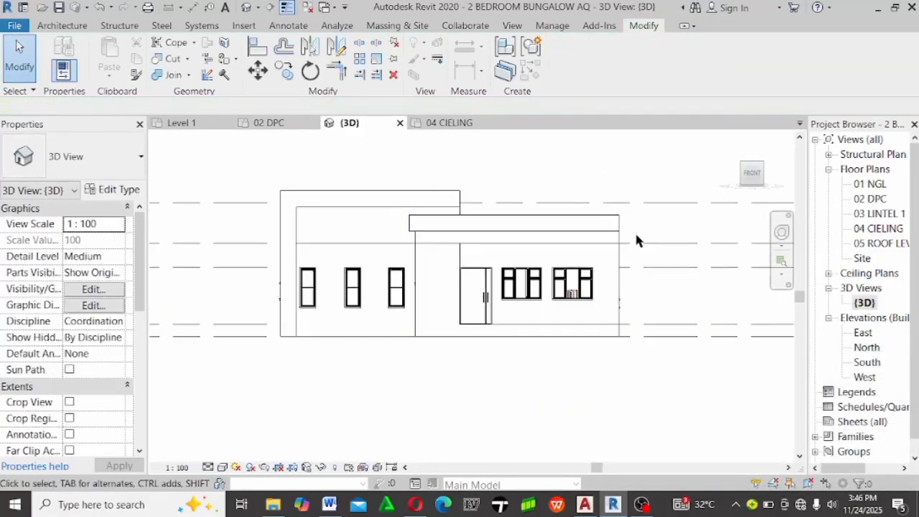
{"action": "scroll", "coordinate": [652, 209], "scroll_direction": "up", "scroll_amount": 1}
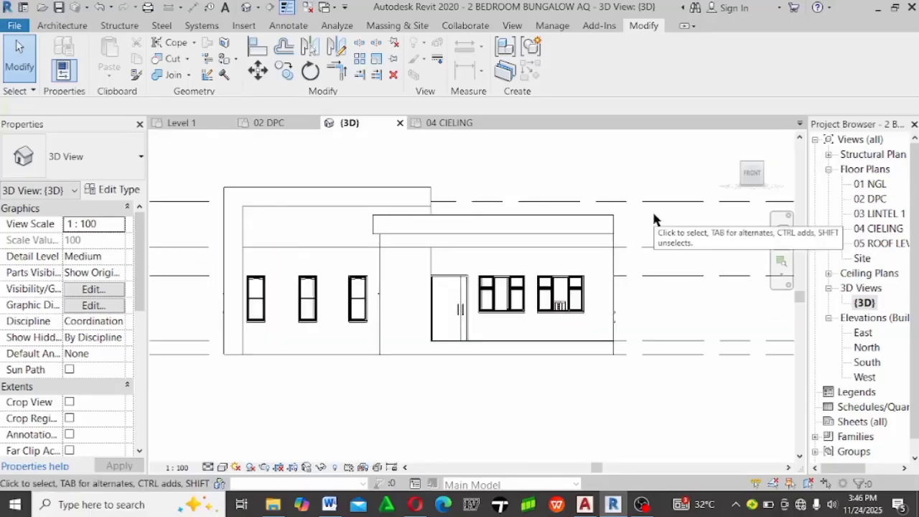
{"action": "scroll", "coordinate": [617, 244], "scroll_direction": "up", "scroll_amount": 2}
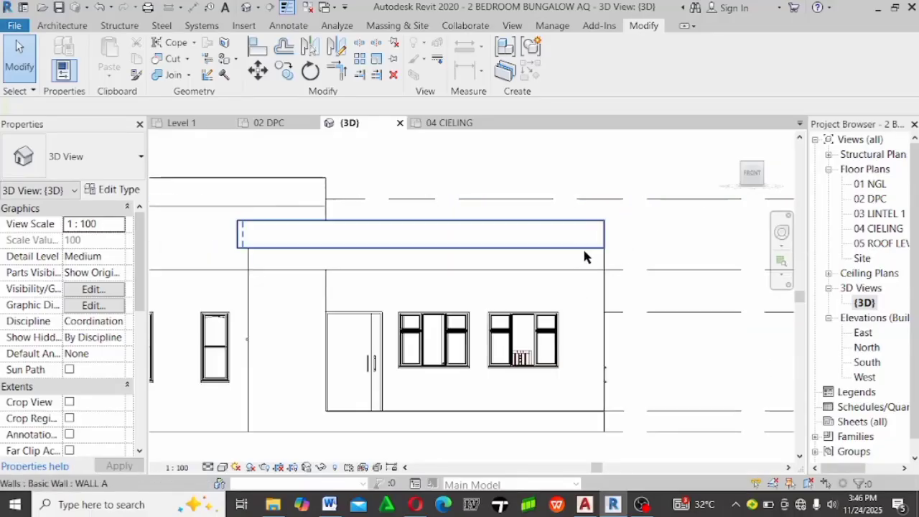
In the outer porch front wall's profile, pick the veranda floor's bottom edge and offset the outer end line 600 mm inward
{"action": "left_click", "coordinate": [585, 257]}
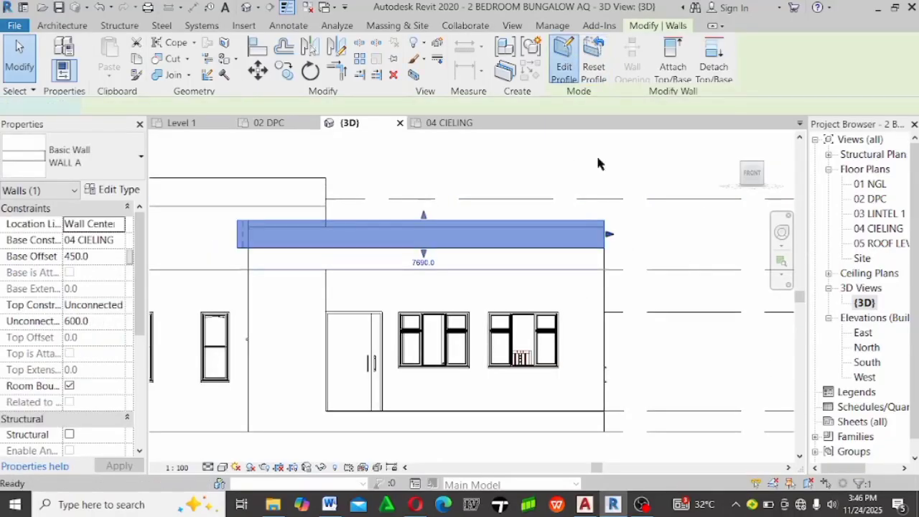
{"action": "left_click", "coordinate": [563, 57]}
{"action": "left_click", "coordinate": [617, 75]}
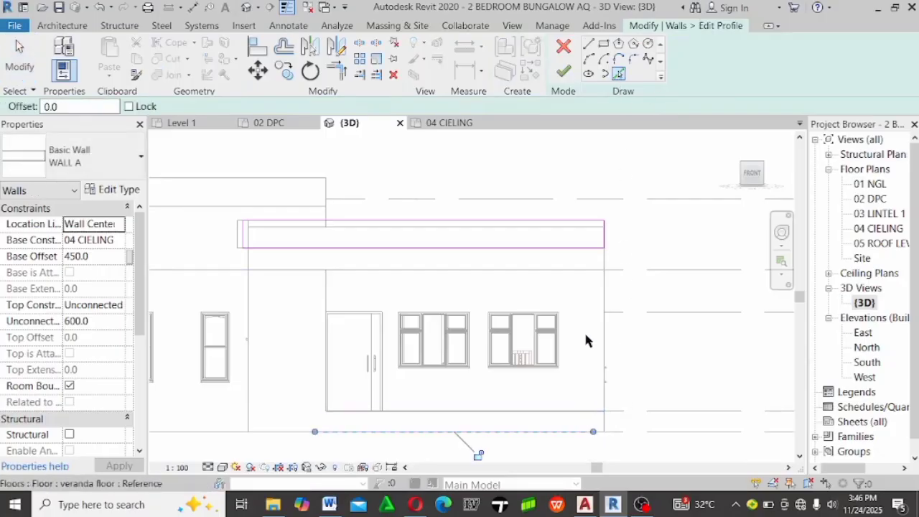
{"action": "left_click", "coordinate": [285, 45]}
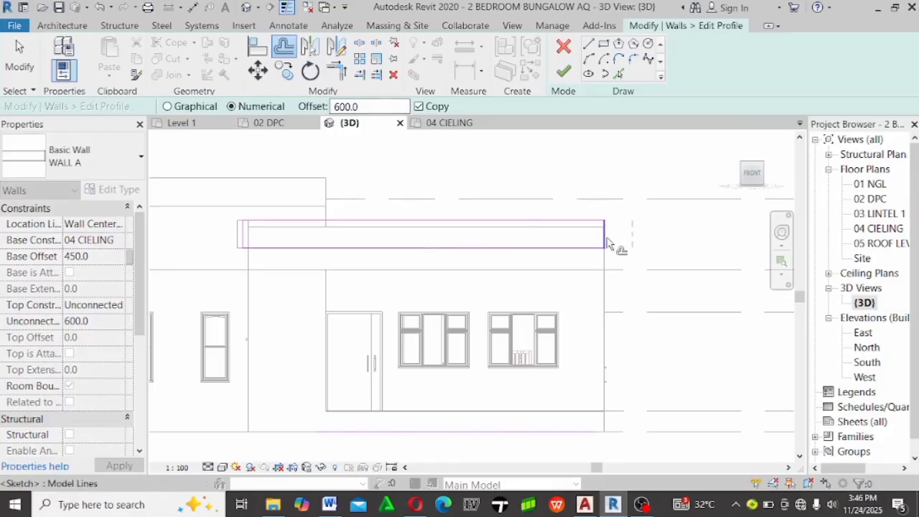
{"action": "scroll", "coordinate": [605, 237], "scroll_direction": "up", "scroll_amount": 2}
{"action": "scroll", "coordinate": [507, 176], "scroll_direction": "down", "scroll_amount": 2}
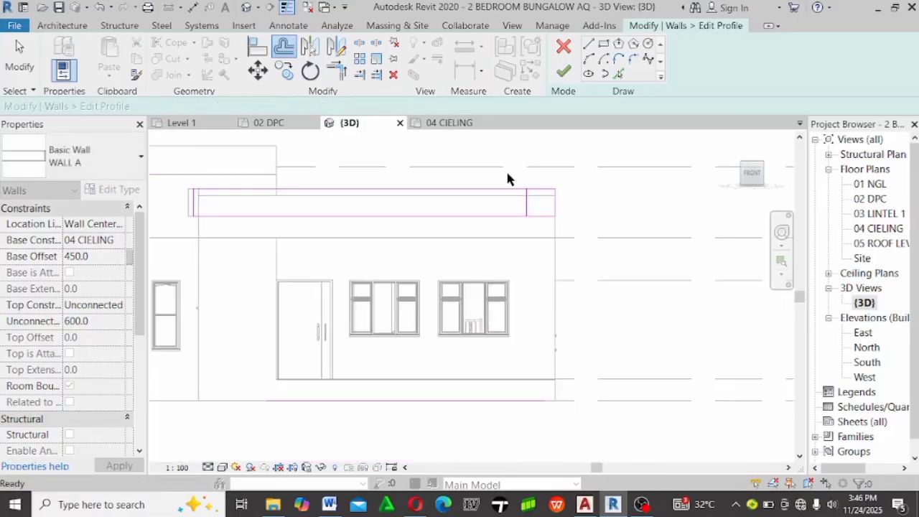
{"action": "key", "text": "Escape"}
Trim the profile lines into an inverted L with a leg down to the veranda floor's bottom edge, and finish the profile
{"action": "key", "text": "t"}
{"action": "key", "text": "r"}
{"action": "scroll", "coordinate": [524, 211], "scroll_direction": "up", "scroll_amount": 2}
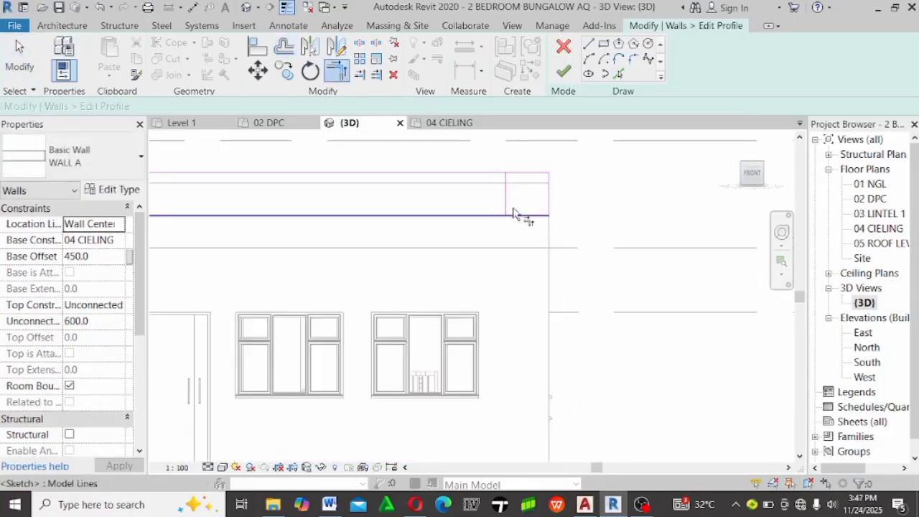
{"action": "left_click", "coordinate": [510, 209]}
{"action": "scroll", "coordinate": [511, 208], "scroll_direction": "down", "scroll_amount": 2}
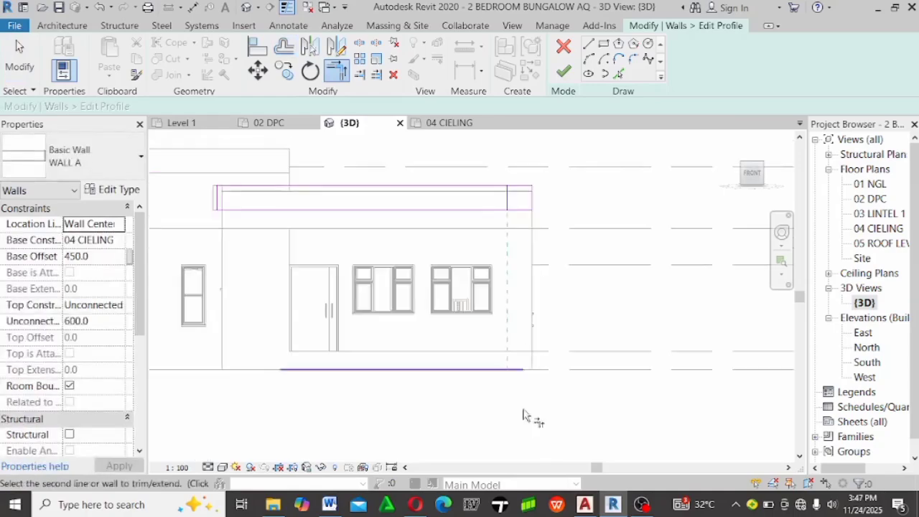
{"action": "left_click", "coordinate": [522, 370]}
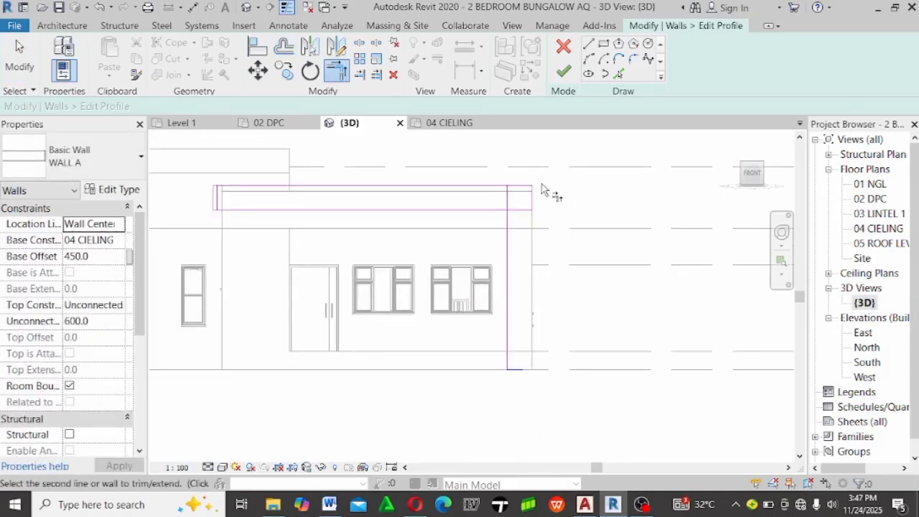
{"action": "scroll", "coordinate": [542, 193], "scroll_direction": "up", "scroll_amount": 2}
{"action": "left_click", "coordinate": [491, 253]}
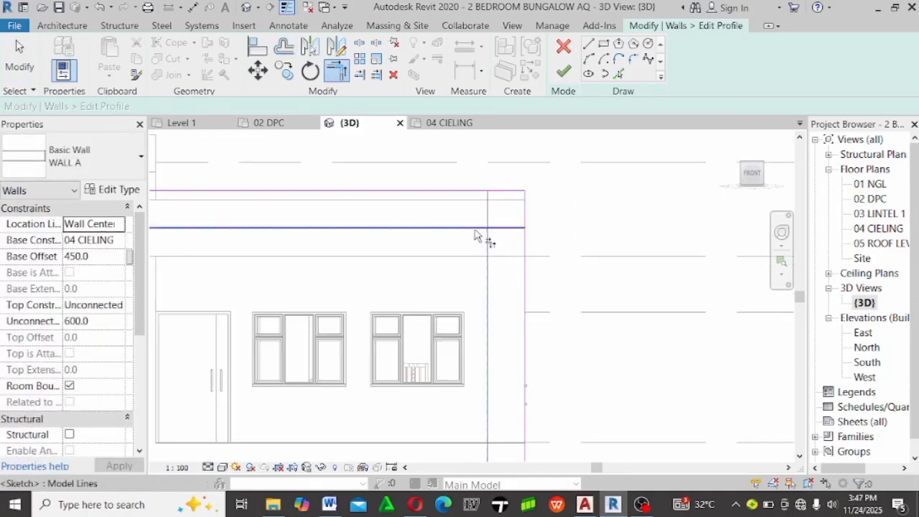
{"action": "scroll", "coordinate": [607, 207], "scroll_direction": "down", "scroll_amount": 3}
{"action": "scroll", "coordinate": [594, 204], "scroll_direction": "up", "scroll_amount": 2}
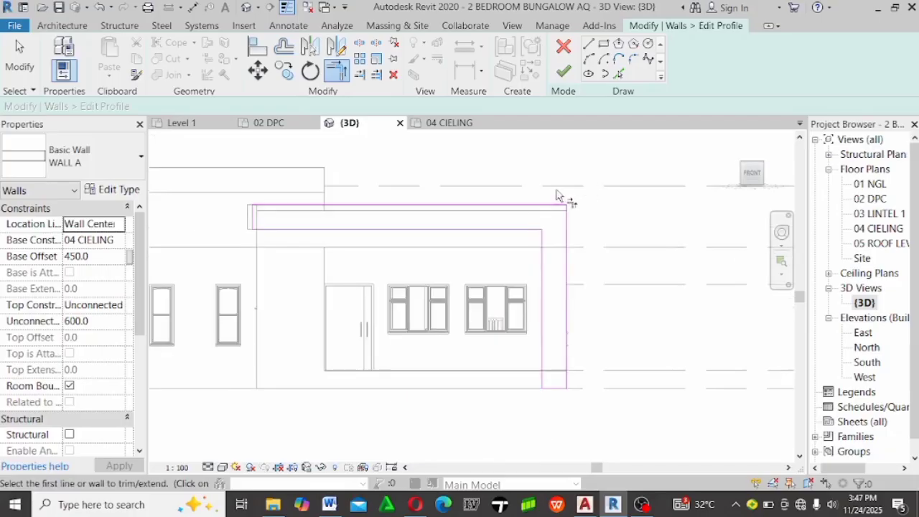
{"action": "left_click", "coordinate": [564, 72]}
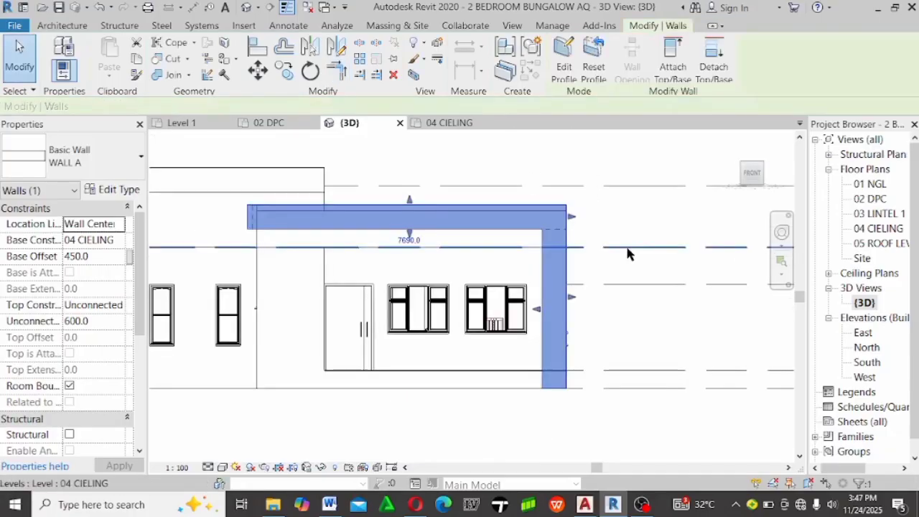
{"action": "left_click", "coordinate": [675, 288]}
Shade the 3D view and examine the front walls and the porch corner from the building's right side
{"action": "scroll", "coordinate": [675, 316], "scroll_direction": "down", "scroll_amount": 2}
{"action": "scroll", "coordinate": [531, 240], "scroll_direction": "up", "scroll_amount": 2}
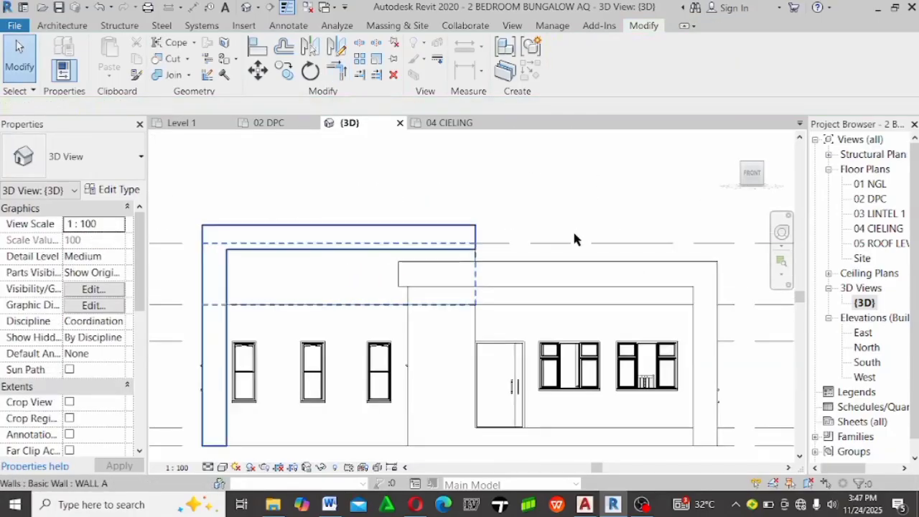
{"action": "scroll", "coordinate": [560, 215], "scroll_direction": "down", "scroll_amount": 2}
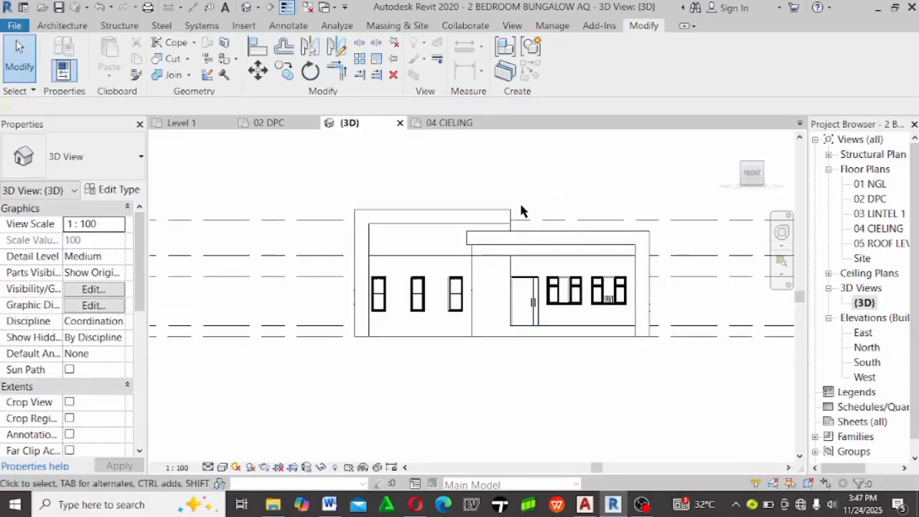
{"action": "scroll", "coordinate": [521, 238], "scroll_direction": "up", "scroll_amount": 2}
{"action": "scroll", "coordinate": [521, 238], "scroll_direction": "down", "scroll_amount": 2}
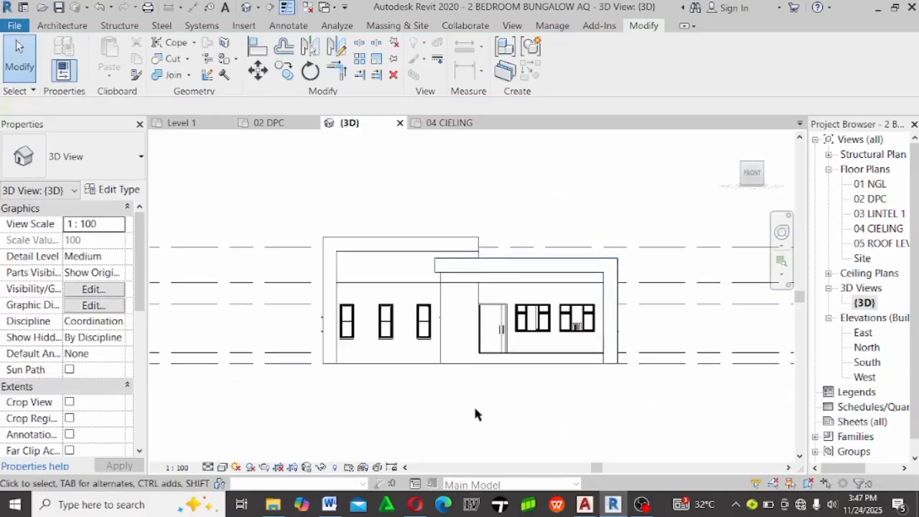
{"action": "left_click", "coordinate": [209, 468]}
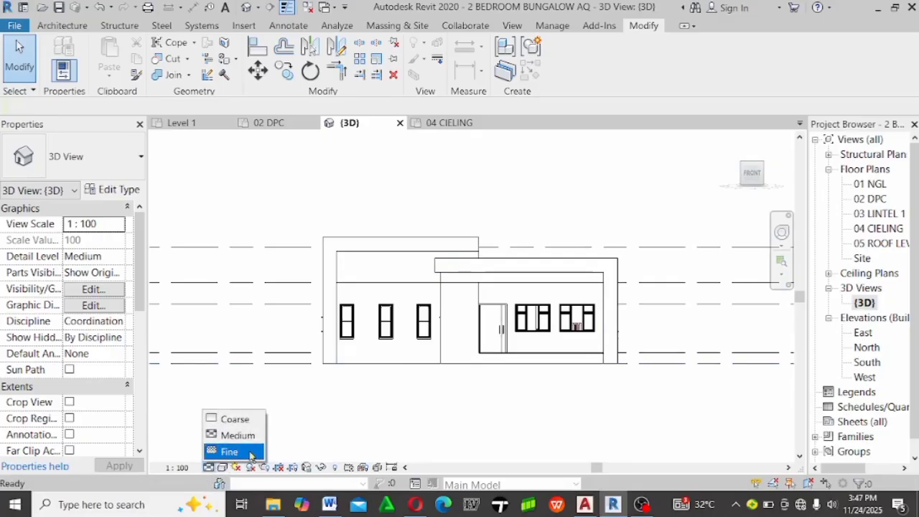
{"action": "left_click", "coordinate": [234, 468]}
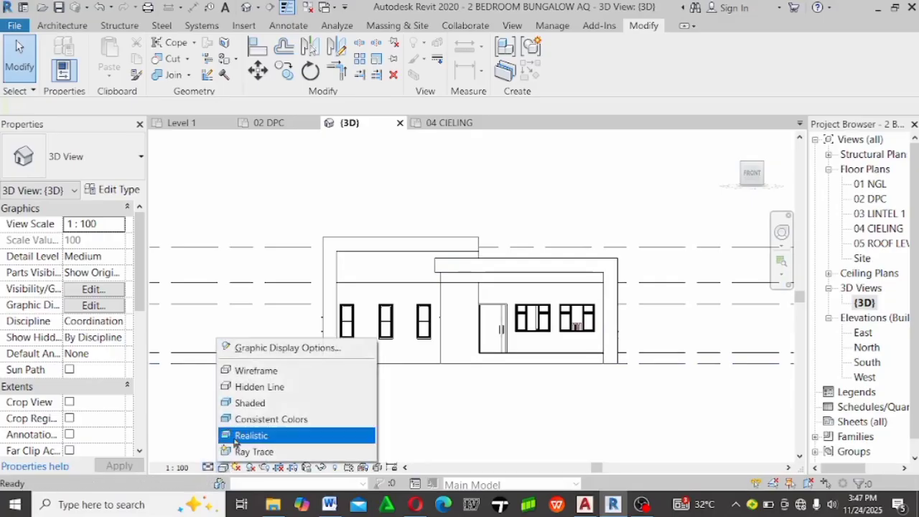
{"action": "left_click", "coordinate": [339, 407]}
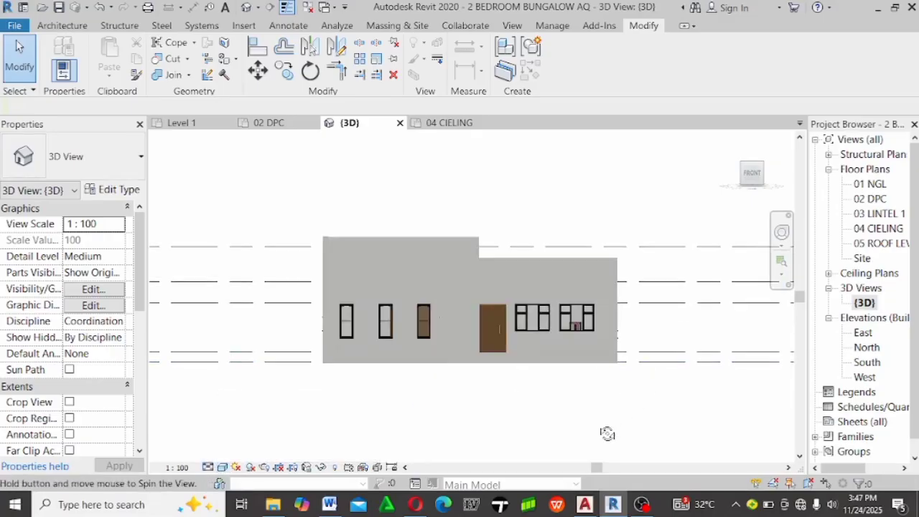
{"action": "mouse_move", "coordinate": [608, 432]}
{"action": "middle_mouse_down", "text": "shift"}
{"action": "mouse_move", "coordinate": [531, 434]}
{"action": "mouse_move", "coordinate": [525, 376]}
{"action": "mouse_move", "coordinate": [648, 371]}
{"action": "mouse_move", "coordinate": [695, 390]}
{"action": "mouse_move", "coordinate": [710, 419]}
{"action": "mouse_move", "coordinate": [662, 289]}
{"action": "middle_mouse_up", "text": "shift"}
{"action": "scroll", "coordinate": [662, 288], "scroll_direction": "up", "scroll_amount": 3}
{"action": "scroll", "coordinate": [662, 289], "scroll_direction": "up", "scroll_amount": 2}
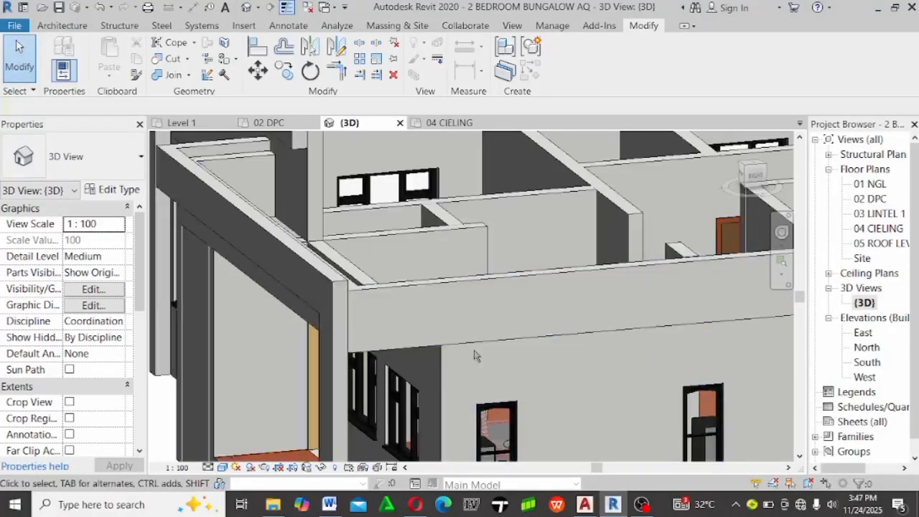
Set the unconnected height of the long upper WALL A on the building's right side to 1200 mm
{"action": "left_click", "coordinate": [409, 290]}
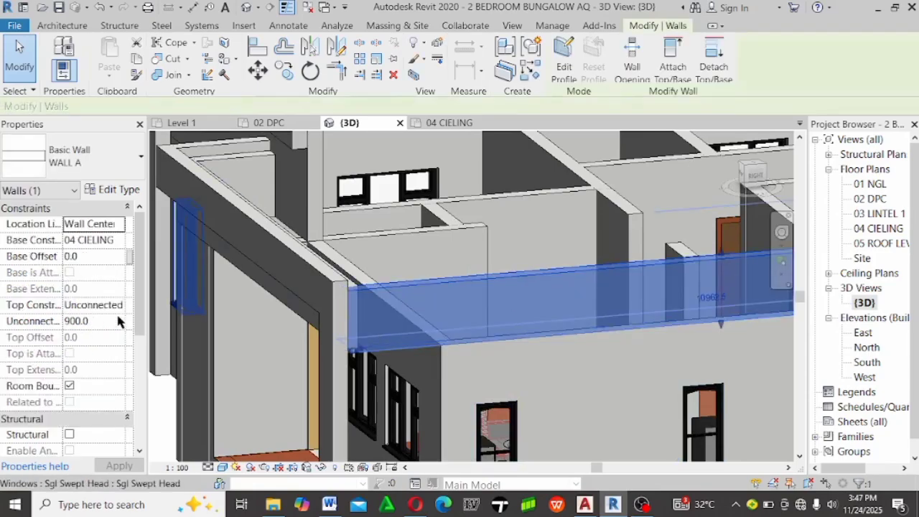
{"action": "left_click", "coordinate": [100, 320]}
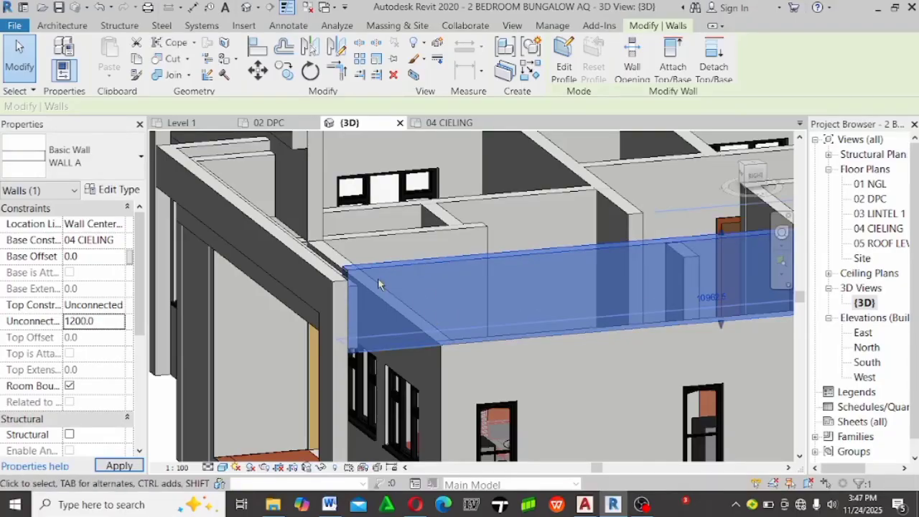
{"action": "scroll", "coordinate": [393, 290], "scroll_direction": "up", "scroll_amount": 1}
{"action": "key", "text": "Escape"}
Check the raised side wall at the porch corner from outside, and return to the Front view in Hidden Line style
{"action": "middle_click_drag", "start_coordinate": [394, 290], "coordinate": [450, 278], "text": "shift"}
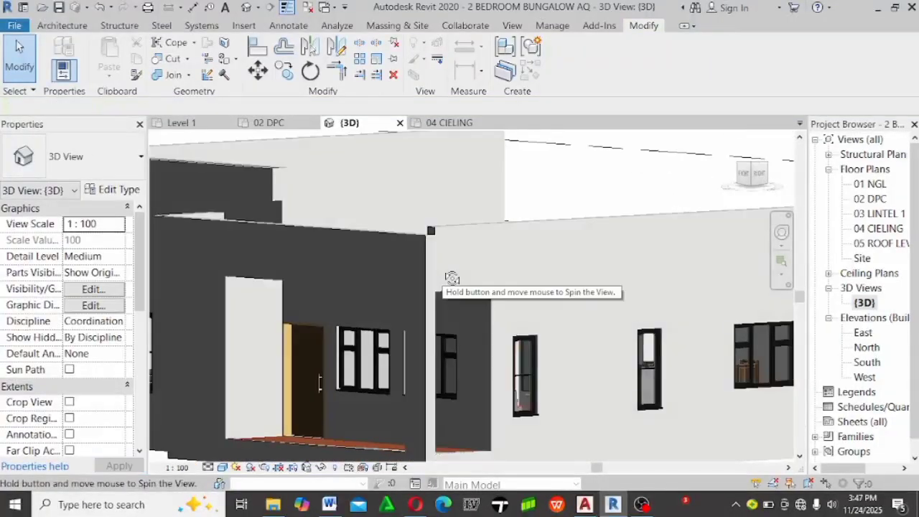
{"action": "middle_click_drag", "start_coordinate": [571, 264], "coordinate": [677, 368], "text": "shift"}
{"action": "mouse_move", "coordinate": [711, 321]}
{"action": "middle_mouse_down", "text": "shift"}
{"action": "mouse_move", "coordinate": [722, 322]}
{"action": "mouse_move", "coordinate": [703, 316]}
{"action": "mouse_move", "coordinate": [710, 308]}
{"action": "middle_mouse_up", "text": "shift"}
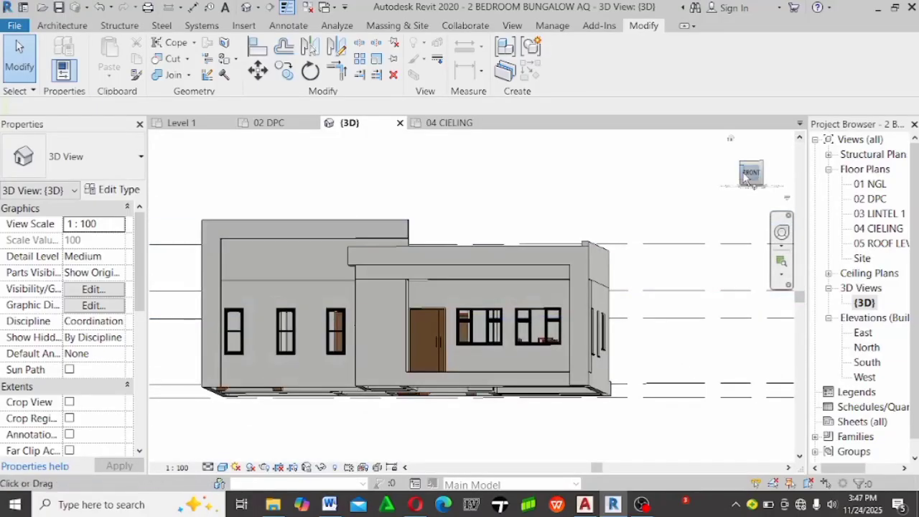
{"action": "left_click", "coordinate": [750, 174]}
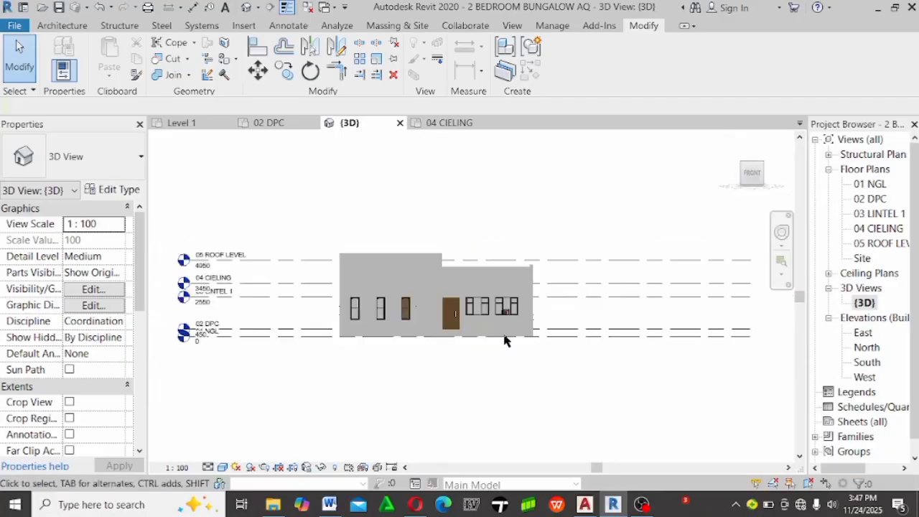
{"action": "scroll", "coordinate": [522, 214], "scroll_direction": "up", "scroll_amount": 2}
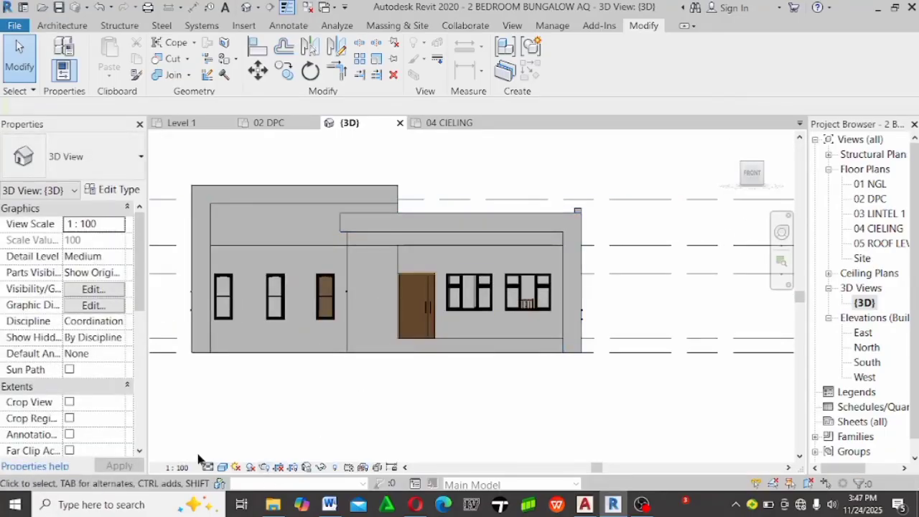
{"action": "left_click", "coordinate": [221, 467]}
{"action": "left_click", "coordinate": [263, 383]}
{"action": "scroll", "coordinate": [443, 175], "scroll_direction": "up", "scroll_amount": 2}
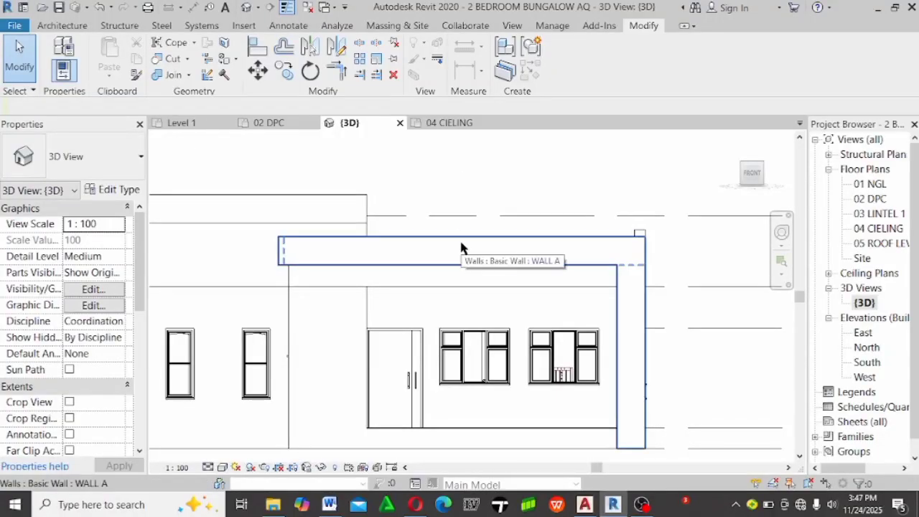
Lower the top of the right-side upper WALL A to the top edge of the outer porch front wall
{"action": "scroll", "coordinate": [664, 226], "scroll_direction": "up", "scroll_amount": 4}
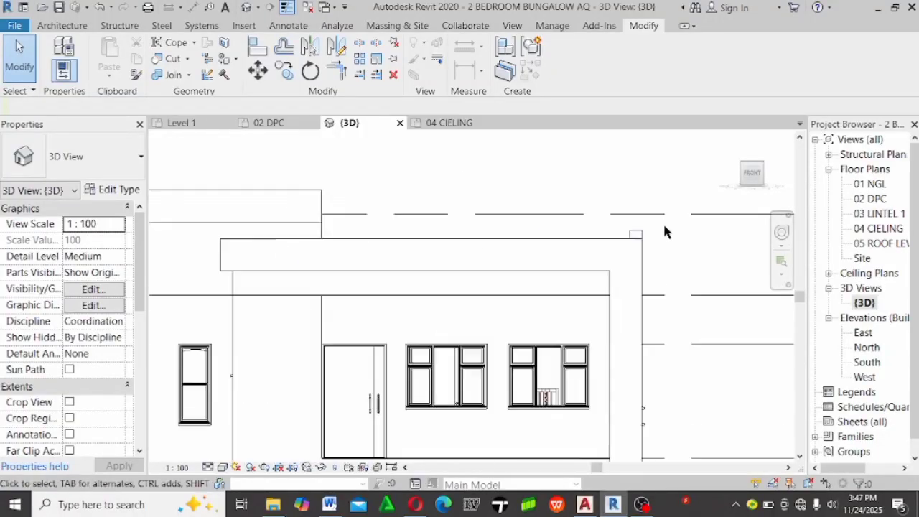
{"action": "left_click", "coordinate": [609, 244]}
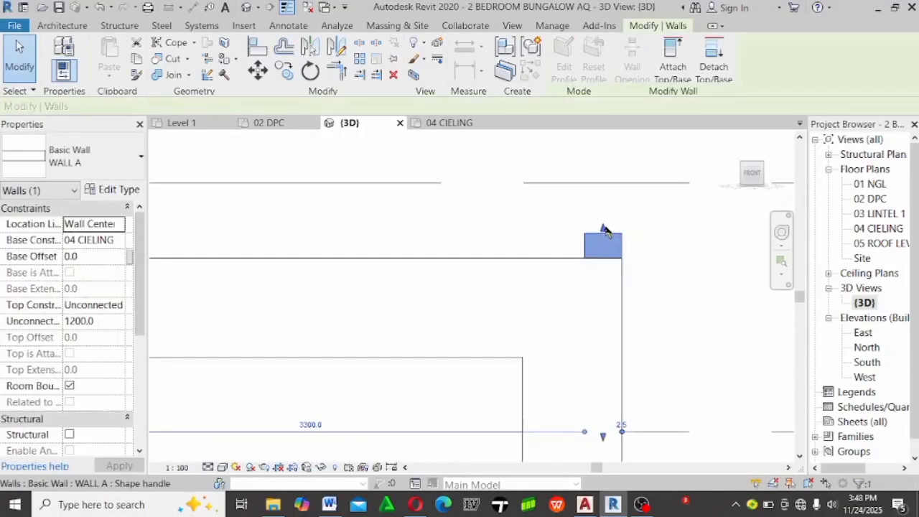
{"action": "left_click_drag", "start_coordinate": [605, 253], "coordinate": [605, 258]}
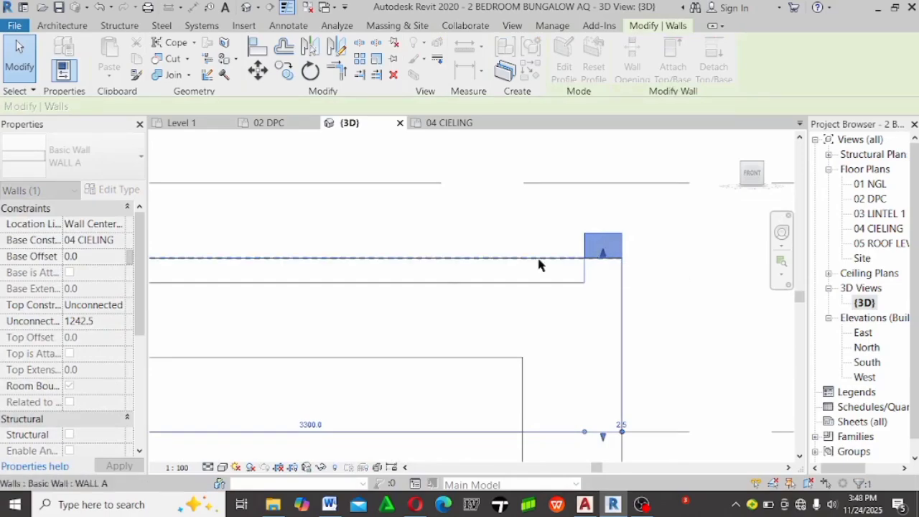
{"action": "left_click_drag", "start_coordinate": [538, 259], "coordinate": [529, 258]}
{"action": "left_click", "coordinate": [621, 207]}
{"action": "scroll", "coordinate": [622, 207], "scroll_direction": "down", "scroll_amount": 5}
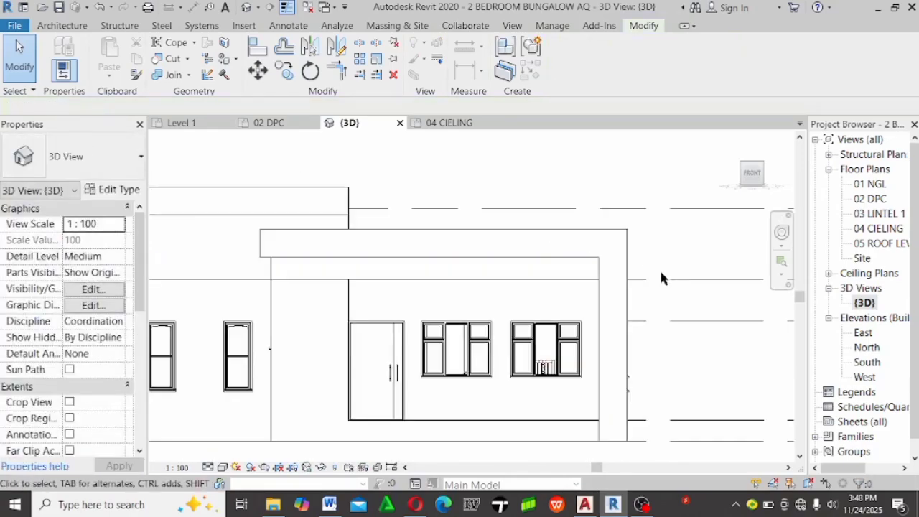
Edit the profile of the recessed upper WALL A above the porch, offsetting a copy of its bottom line 450 mm downward
{"action": "scroll", "coordinate": [659, 268], "scroll_direction": "down", "scroll_amount": 3}
{"action": "mouse_move", "coordinate": [665, 374]}
{"action": "middle_mouse_down", "text": "shift"}
{"action": "mouse_move", "coordinate": [676, 387]}
{"action": "mouse_move", "coordinate": [651, 406]}
{"action": "mouse_move", "coordinate": [681, 382]}
{"action": "middle_mouse_up", "text": "shift"}
{"action": "left_click", "coordinate": [754, 175]}
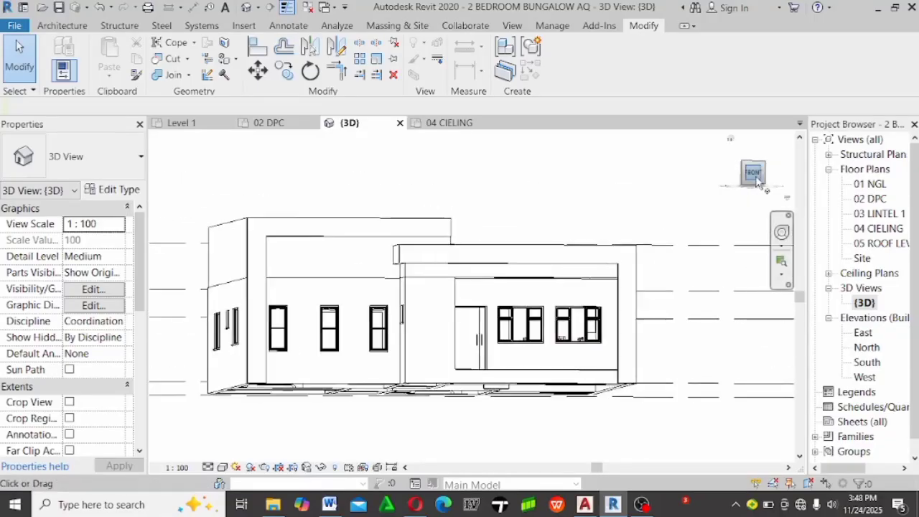
{"action": "scroll", "coordinate": [491, 267], "scroll_direction": "up", "scroll_amount": 2}
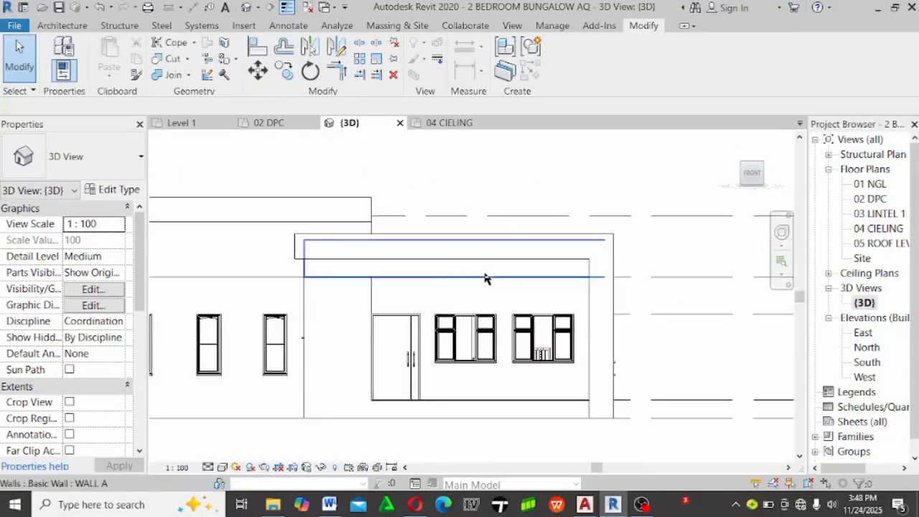
{"action": "left_click", "coordinate": [481, 284]}
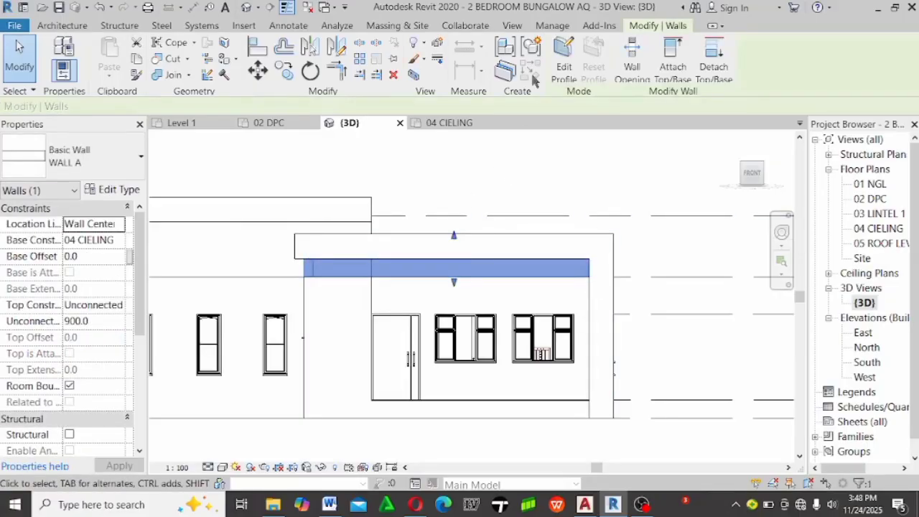
{"action": "left_click", "coordinate": [563, 57]}
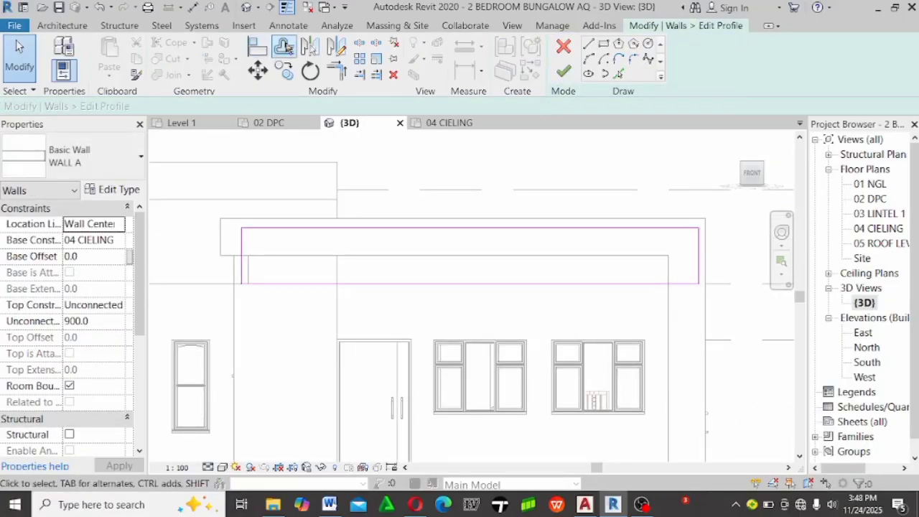
{"action": "left_click", "coordinate": [284, 46]}
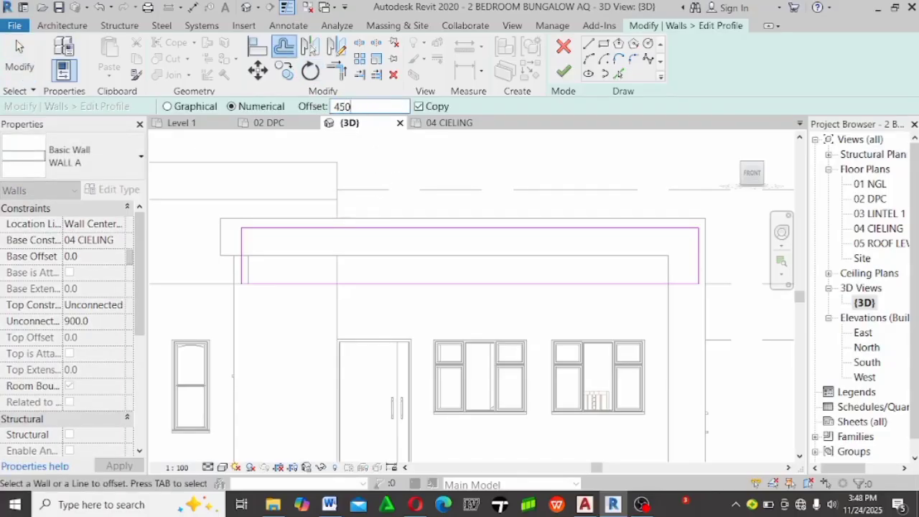
{"action": "left_click", "coordinate": [484, 296]}
{"action": "key", "text": "Escape"}
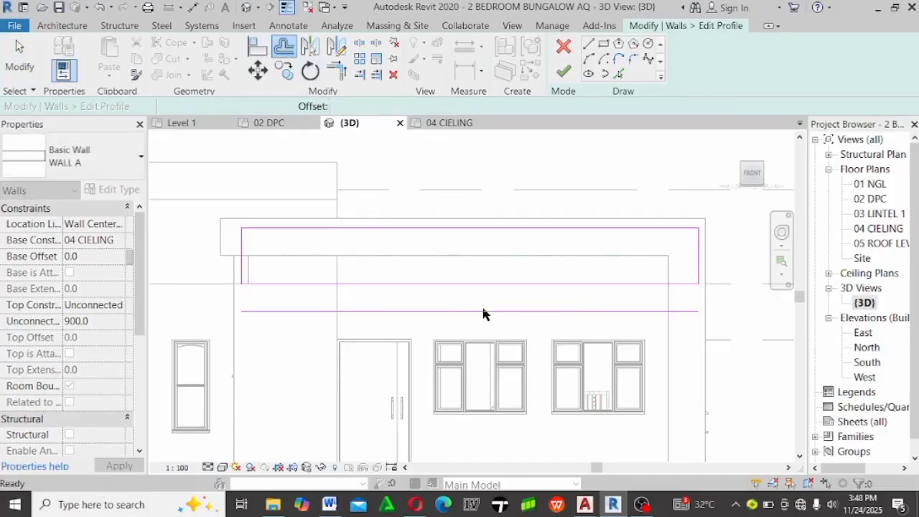
Set the distance between the copied profile line and the original bottom line to 300 mm
{"action": "scroll", "coordinate": [513, 265], "scroll_direction": "down", "scroll_amount": 2}
{"action": "scroll", "coordinate": [578, 224], "scroll_direction": "down", "scroll_amount": 1}
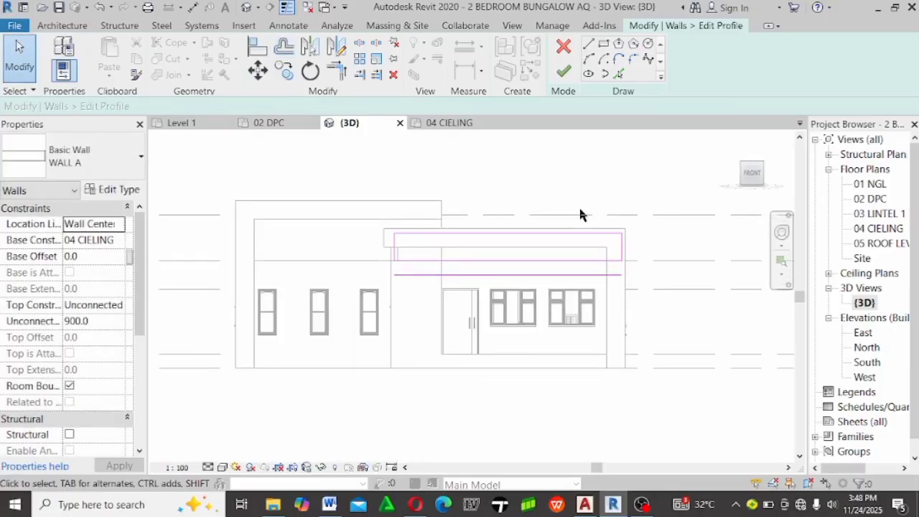
{"action": "scroll", "coordinate": [529, 242], "scroll_direction": "up", "scroll_amount": 1}
{"action": "scroll", "coordinate": [482, 293], "scroll_direction": "up", "scroll_amount": 1}
{"action": "scroll", "coordinate": [454, 316], "scroll_direction": "up", "scroll_amount": 1}
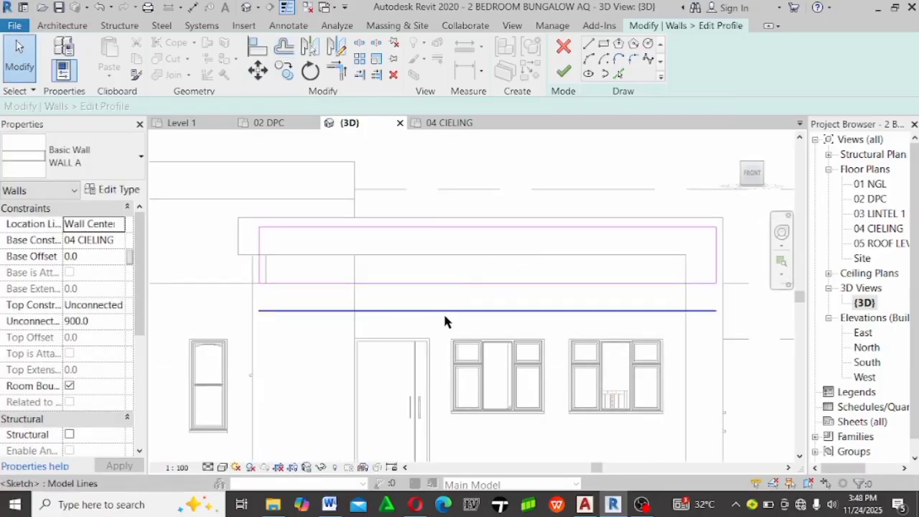
{"action": "left_click", "coordinate": [445, 311]}
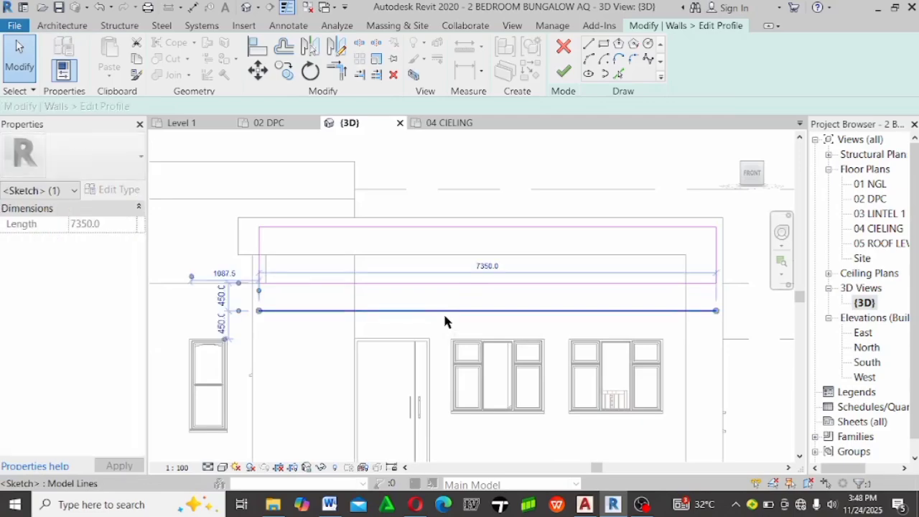
{"action": "left_click", "coordinate": [221, 296]}
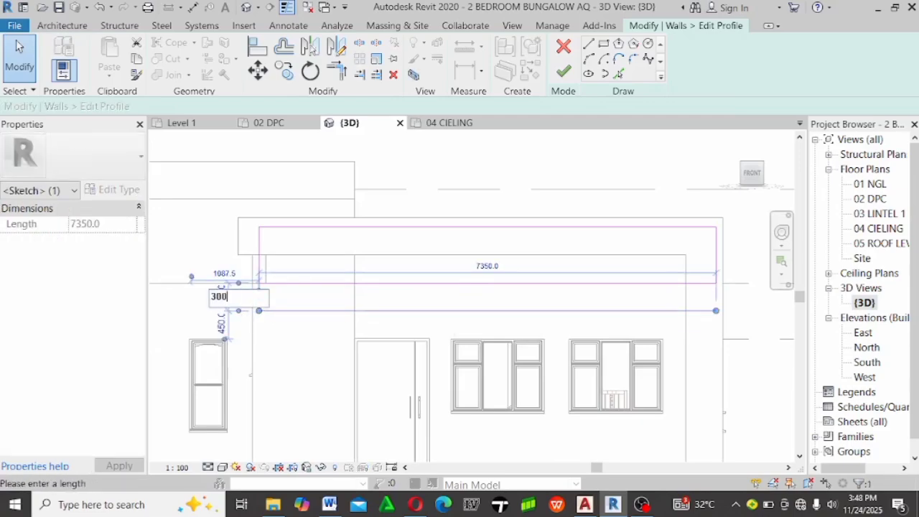
{"action": "type", "text": "300"}
{"action": "key", "text": "Return"}
{"action": "key", "text": "Escape"}
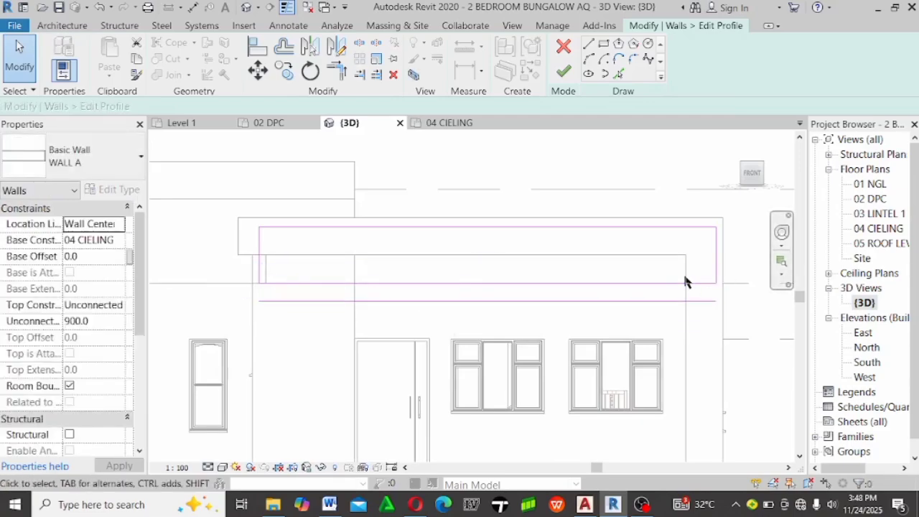
Extend both vertical side lines of the porch wall profile down to the new lower line with Trim/Extend to Corner
{"action": "scroll", "coordinate": [685, 281], "scroll_direction": "up", "scroll_amount": 3}
{"action": "key", "text": "t"}
{"action": "key", "text": "r"}
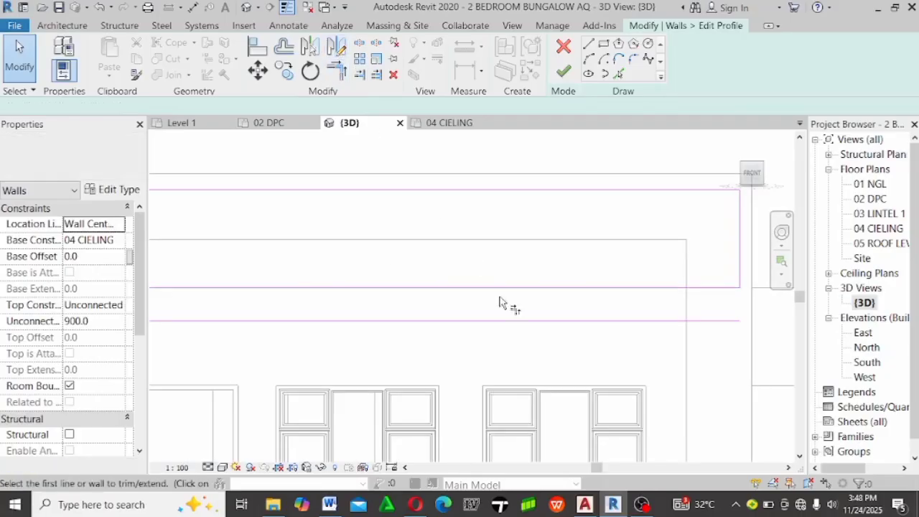
{"action": "scroll", "coordinate": [473, 260], "scroll_direction": "down", "scroll_amount": 2}
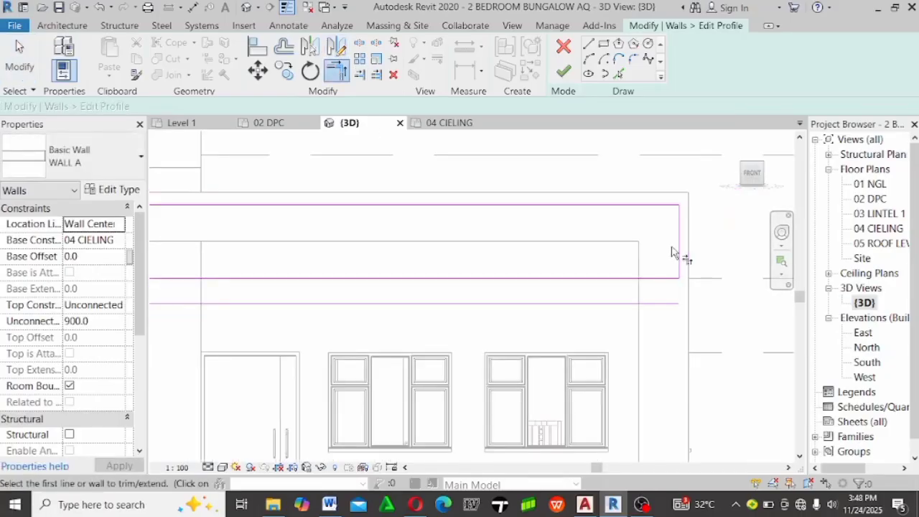
{"action": "scroll", "coordinate": [715, 272], "scroll_direction": "down", "scroll_amount": 2}
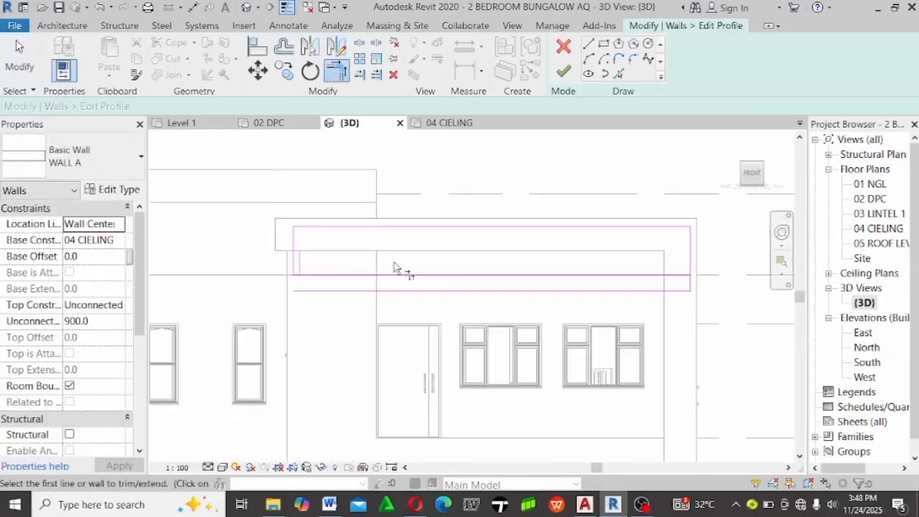
{"action": "key", "text": "Escape"}
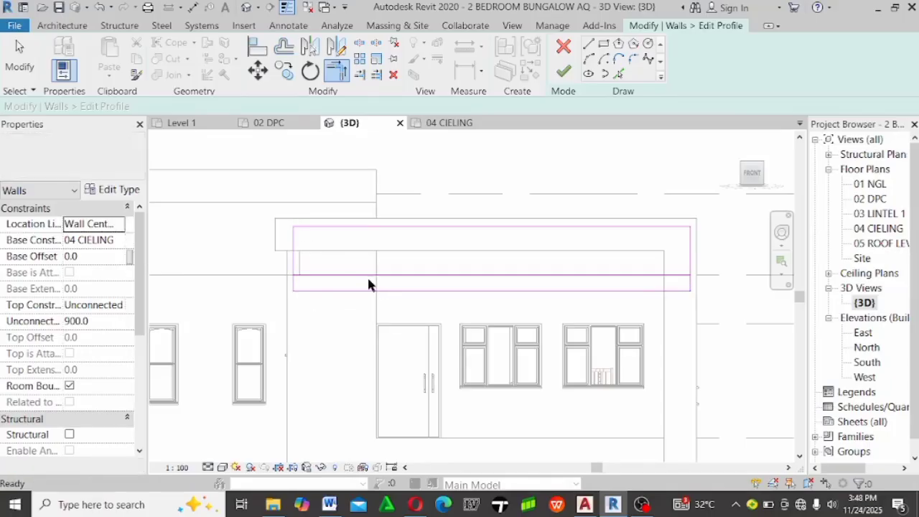
Delete the original bottom line from the porch wall profile and finish the profile edit
{"action": "left_click", "coordinate": [370, 276]}
{"action": "key", "text": "Escape"}
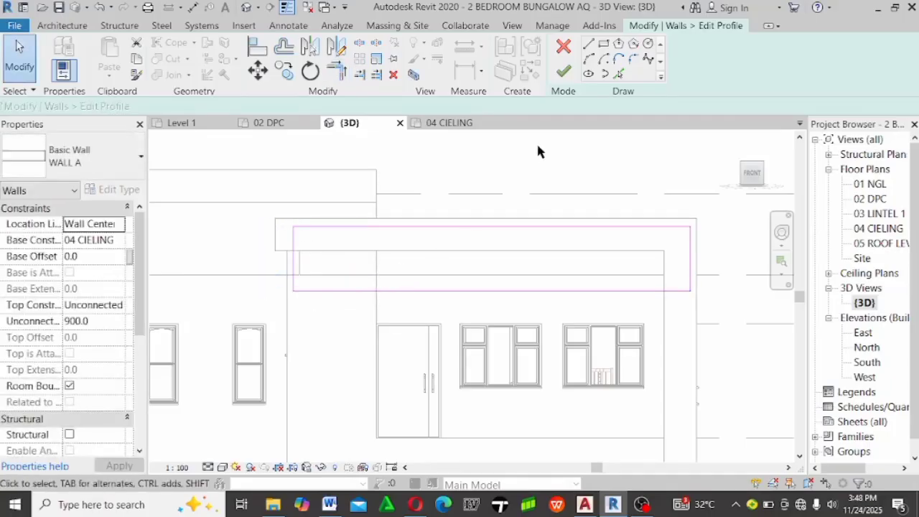
{"action": "left_click", "coordinate": [563, 71]}
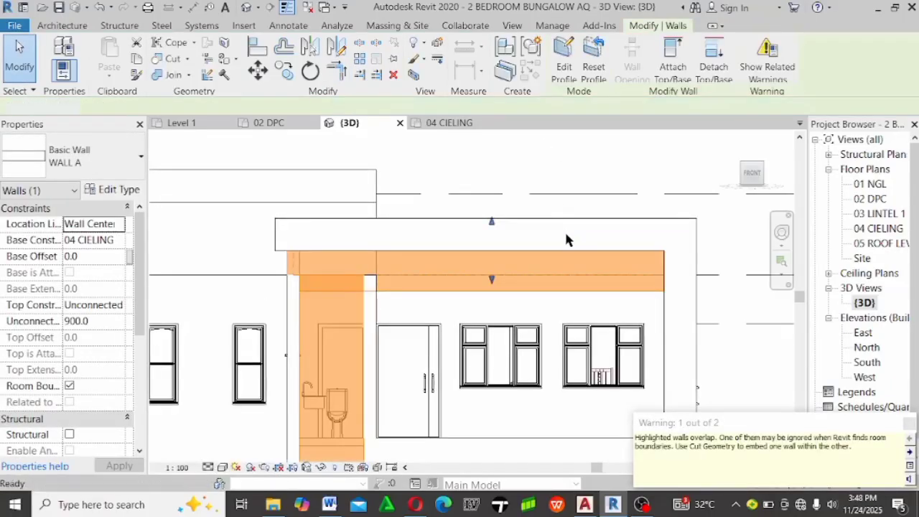
{"action": "key", "text": "Escape"}
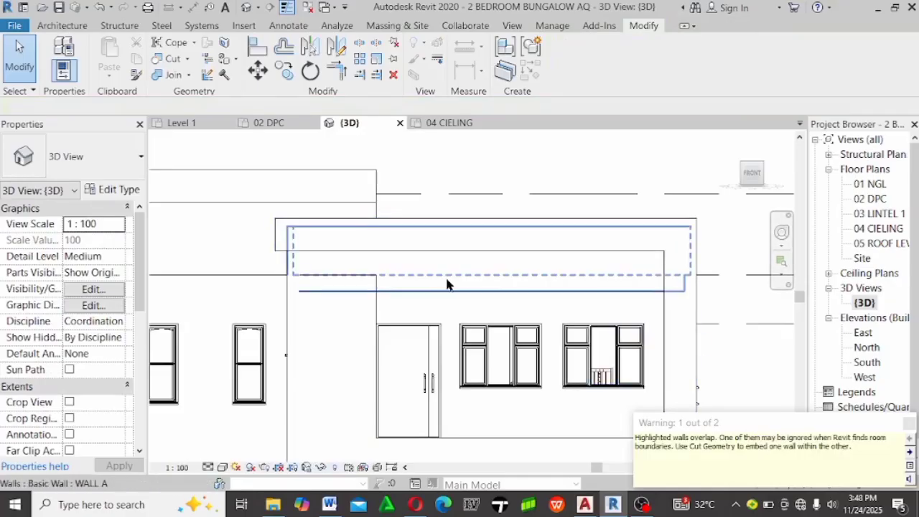
Examine the overlap between the deepened porch wall and the room walls beside the entrance door
{"action": "left_click", "coordinate": [446, 285]}
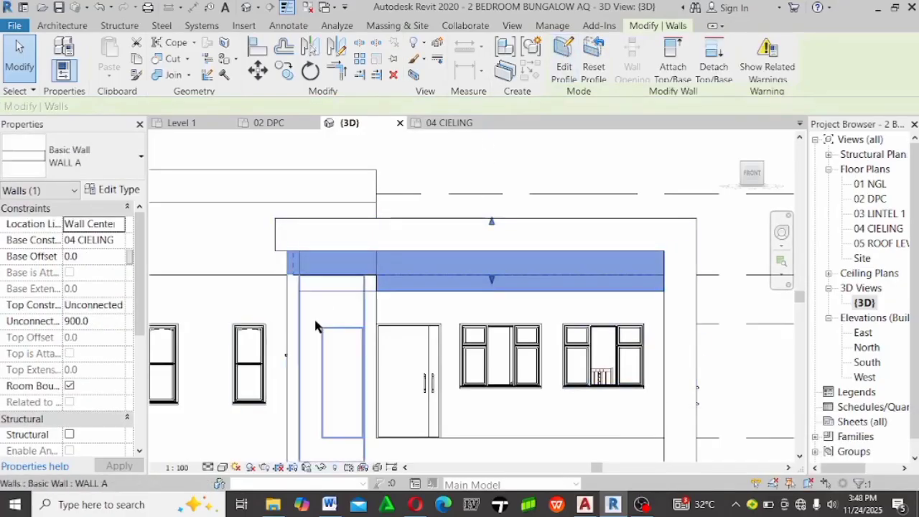
{"action": "key", "text": "Escape"}
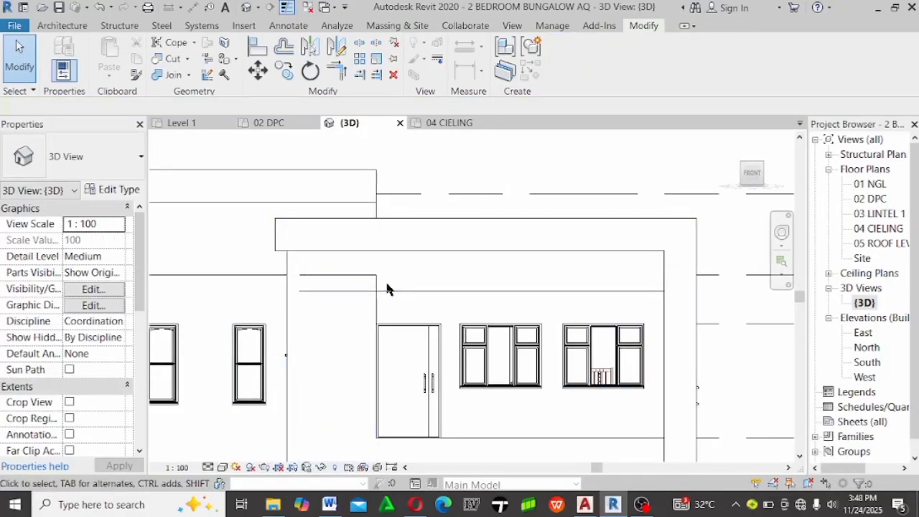
{"action": "left_click", "coordinate": [387, 287]}
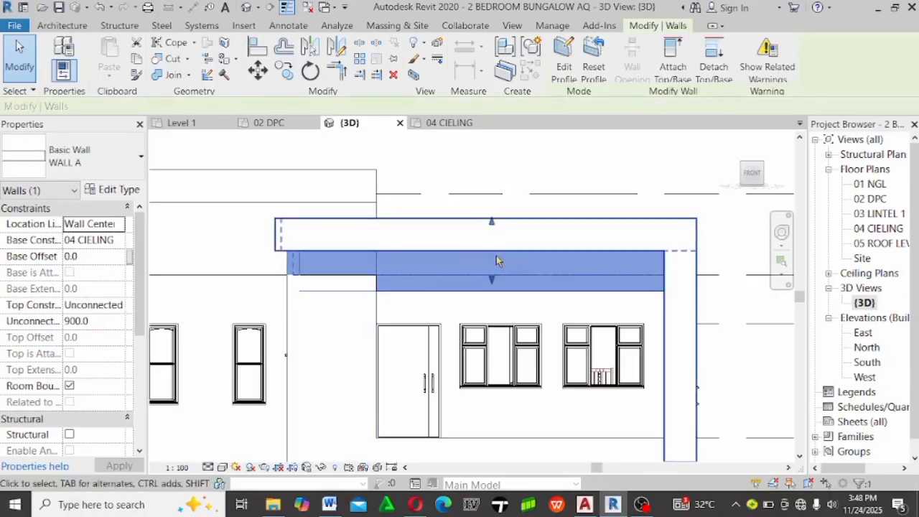
{"action": "scroll", "coordinate": [499, 260], "scroll_direction": "down", "scroll_amount": 1}
{"action": "key", "text": "Escape"}
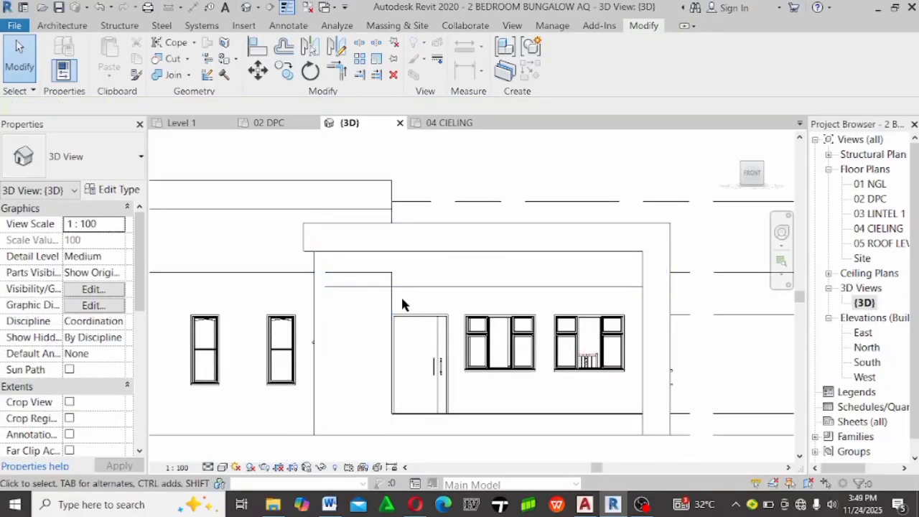
{"action": "scroll", "coordinate": [480, 275], "scroll_direction": "up", "scroll_amount": 2}
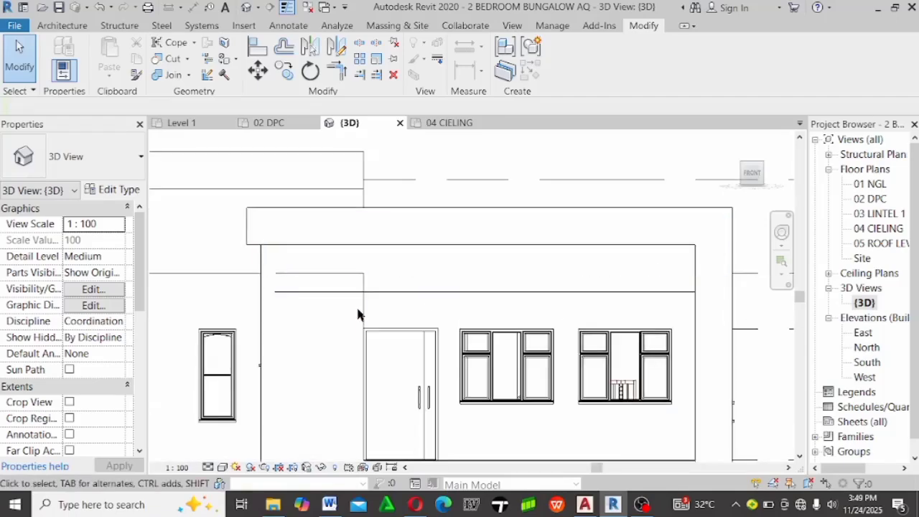
{"action": "left_click", "coordinate": [359, 318]}
{"action": "left_click", "coordinate": [340, 277]}
{"action": "key", "text": "Escape"}
{"action": "key", "text": "Tab"}
{"action": "left_click", "coordinate": [364, 321]}
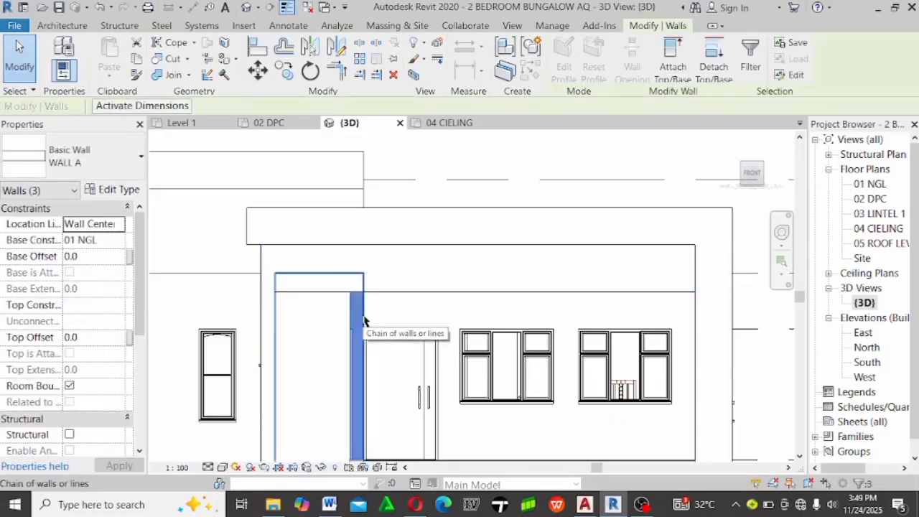
{"action": "key", "text": "Escape"}
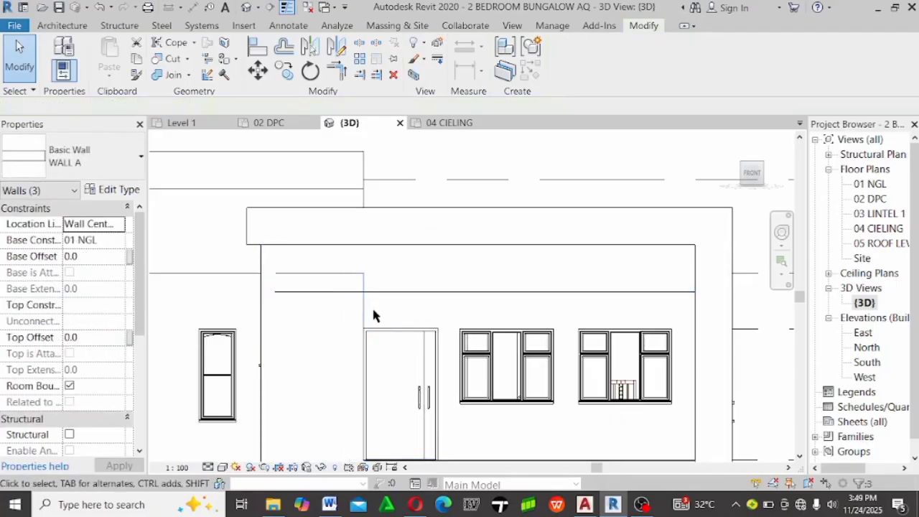
{"action": "scroll", "coordinate": [689, 237], "scroll_direction": "down", "scroll_amount": 1}
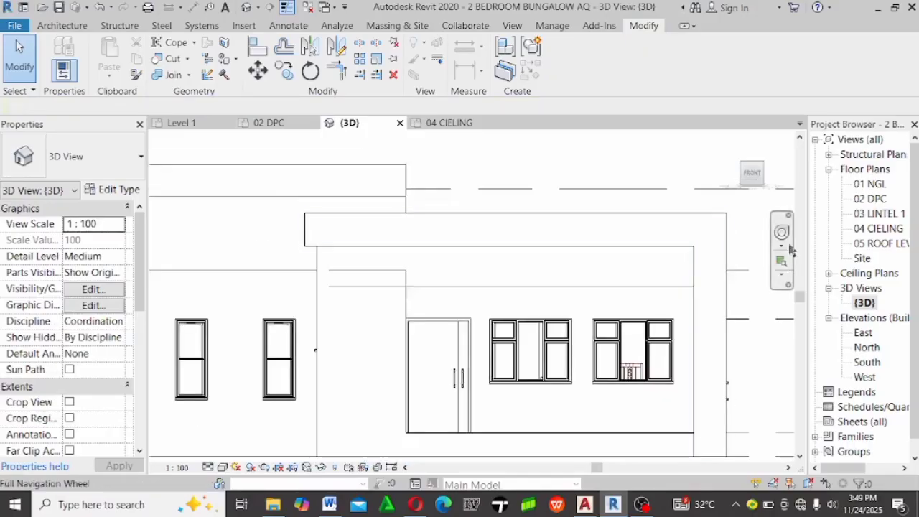
Open the 02 DPC floor plan and select the short exterior WALL A behind the toilet beside the porch
{"action": "double_click", "coordinate": [870, 199]}
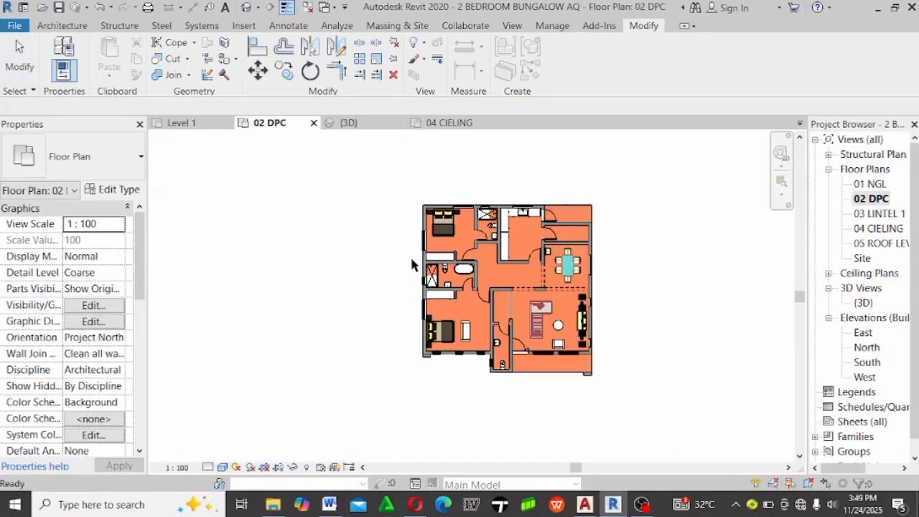
{"action": "scroll", "coordinate": [463, 309], "scroll_direction": "down", "scroll_amount": 1}
{"action": "scroll", "coordinate": [456, 329], "scroll_direction": "up", "scroll_amount": 5}
{"action": "scroll", "coordinate": [456, 329], "scroll_direction": "up", "scroll_amount": 4}
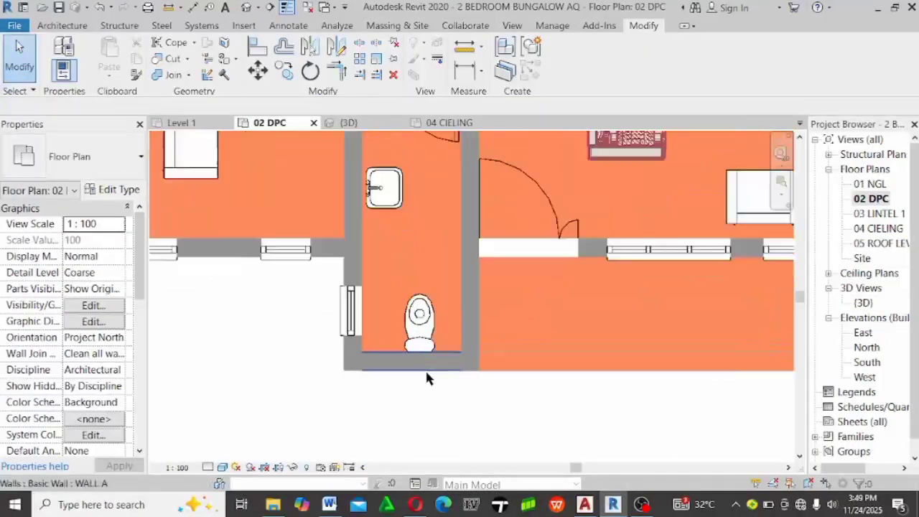
{"action": "left_click", "coordinate": [415, 370]}
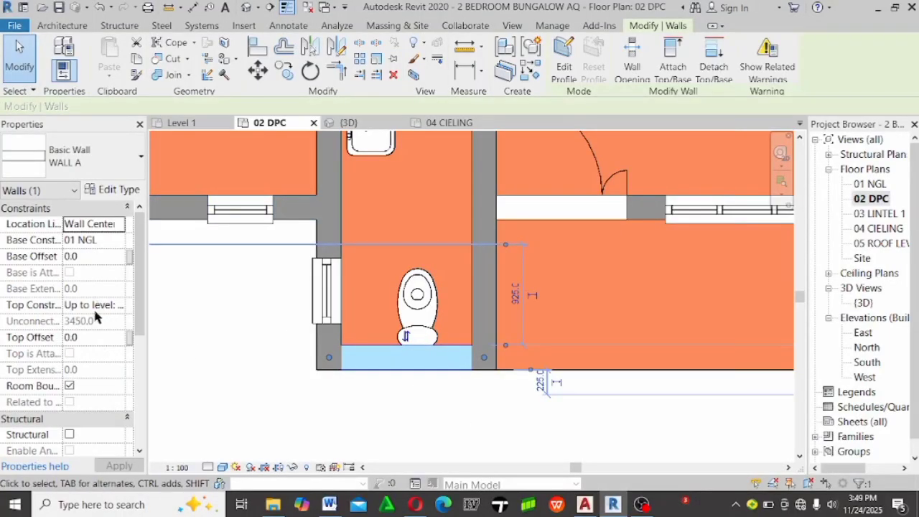
Set the top offset of the exterior wall behind the toilet to -300
{"action": "left_click", "coordinate": [107, 337]}
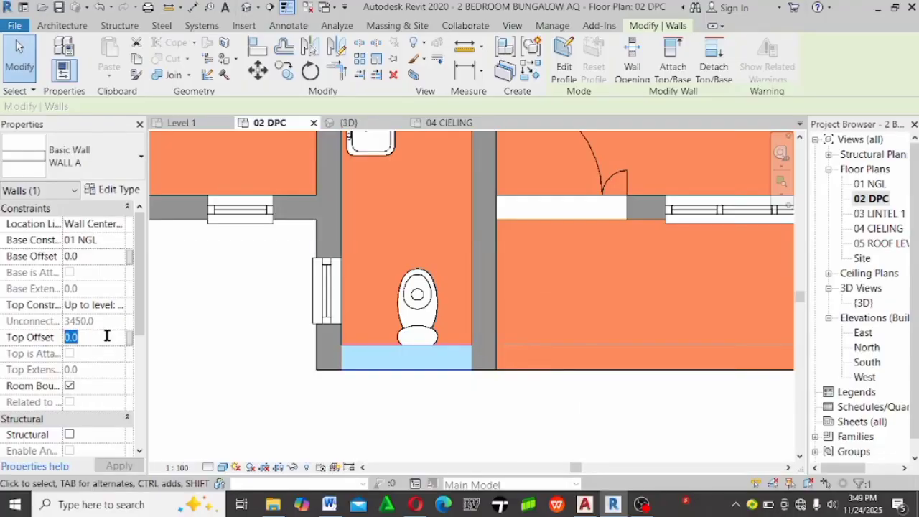
{"action": "type", "text": "-3"}
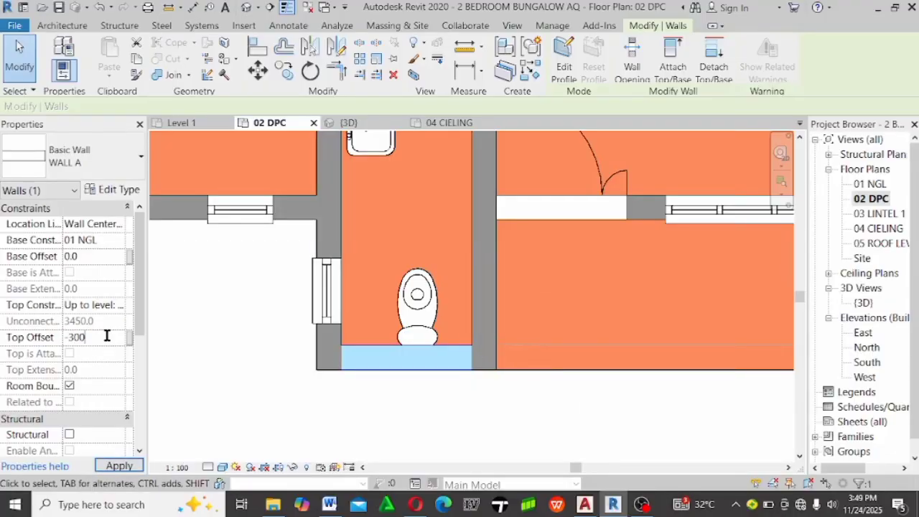
{"action": "key", "text": "Return"}
In the 3D view, set the top offset of the wall beside the front entrance door to -300
{"action": "double_click", "coordinate": [864, 303]}
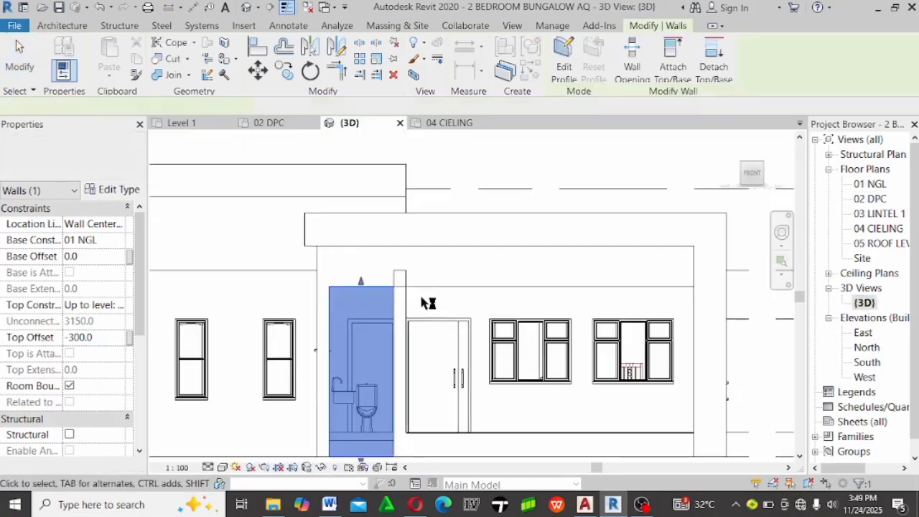
{"action": "key", "text": "Escape"}
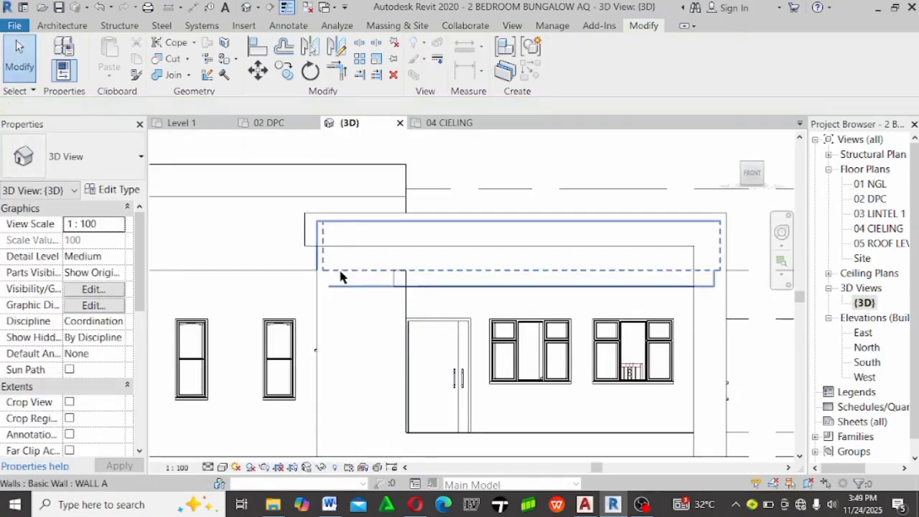
{"action": "scroll", "coordinate": [404, 266], "scroll_direction": "up", "scroll_amount": 3}
{"action": "left_click", "coordinate": [401, 278]}
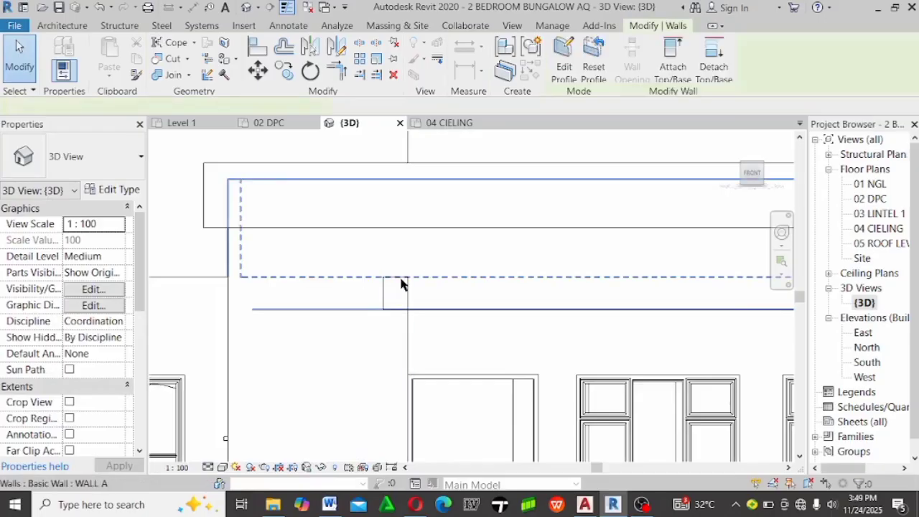
{"action": "key", "text": "Escape"}
{"action": "left_click", "coordinate": [406, 291]}
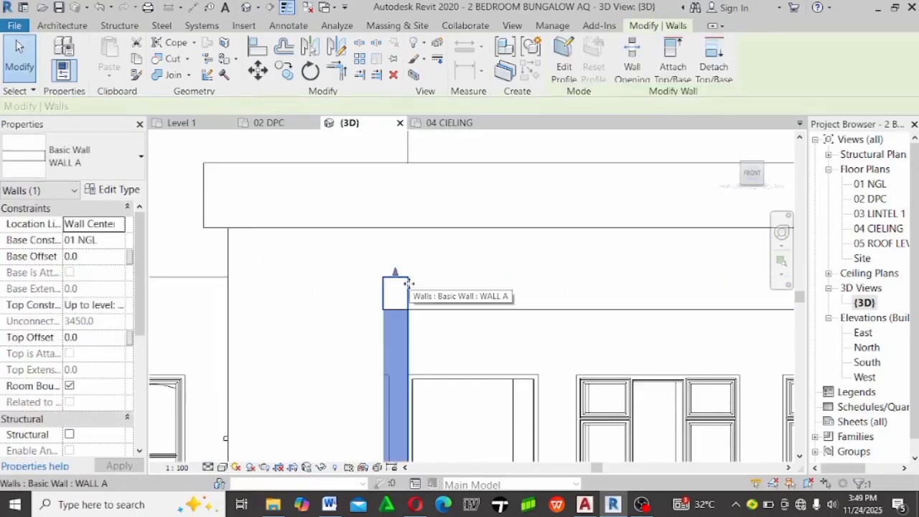
{"action": "left_click", "coordinate": [98, 337]}
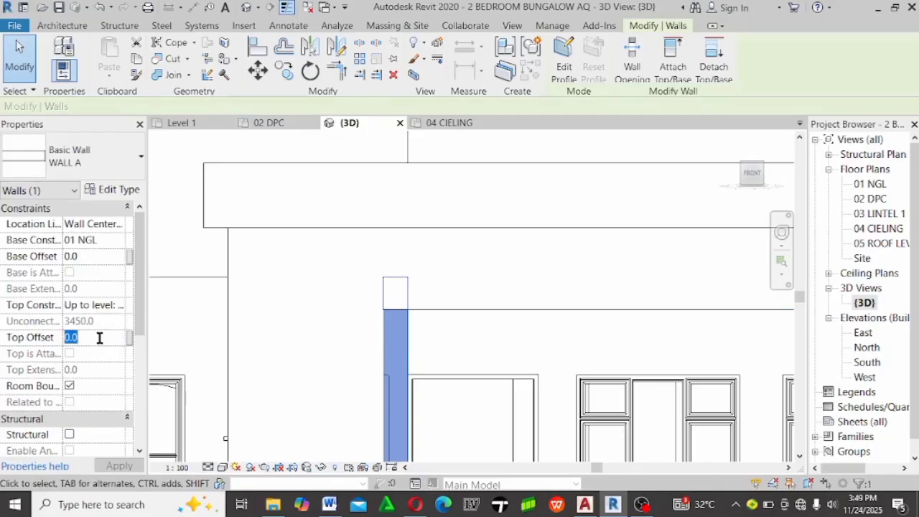
{"action": "key", "text": "BackSpace"}
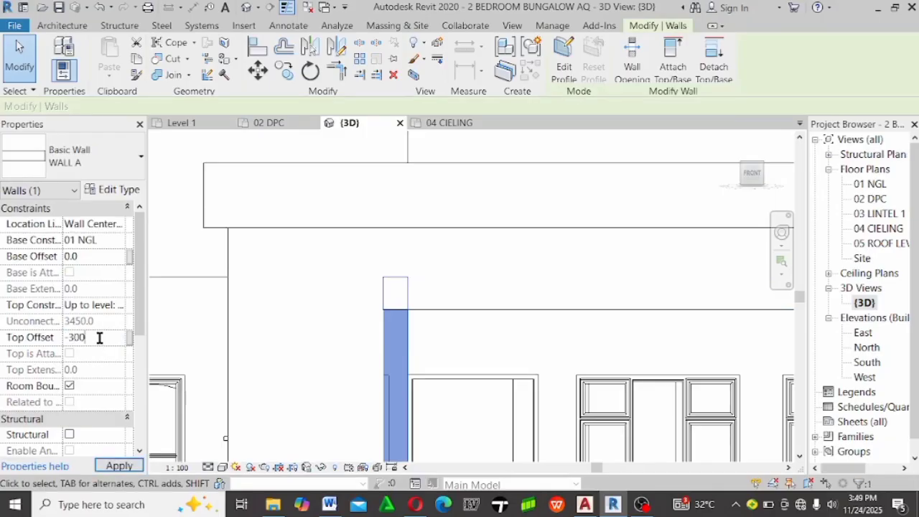
{"action": "key", "text": "Return"}
{"action": "left_click", "coordinate": [480, 264]}
Nudge the three narrow windows on the front facade together slightly towards the entrance porch
{"action": "scroll", "coordinate": [454, 259], "scroll_direction": "down", "scroll_amount": 5}
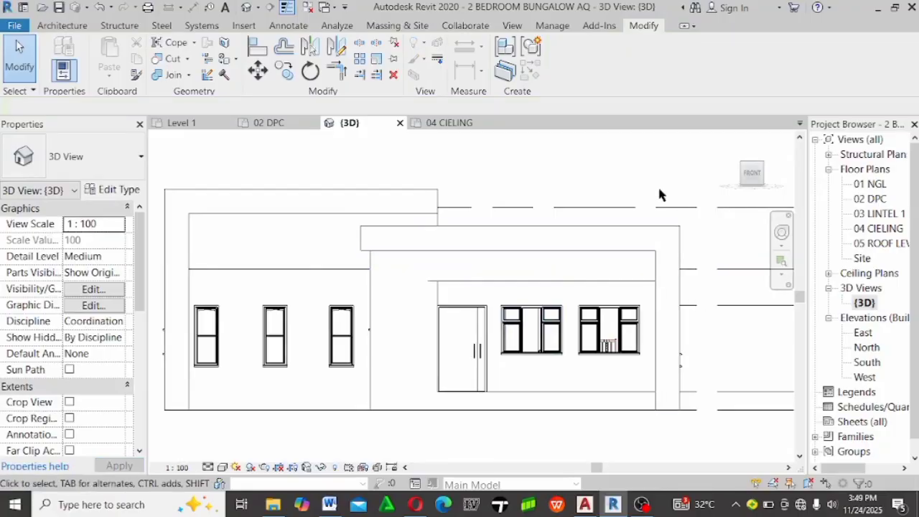
{"action": "scroll", "coordinate": [463, 286], "scroll_direction": "down", "scroll_amount": 3}
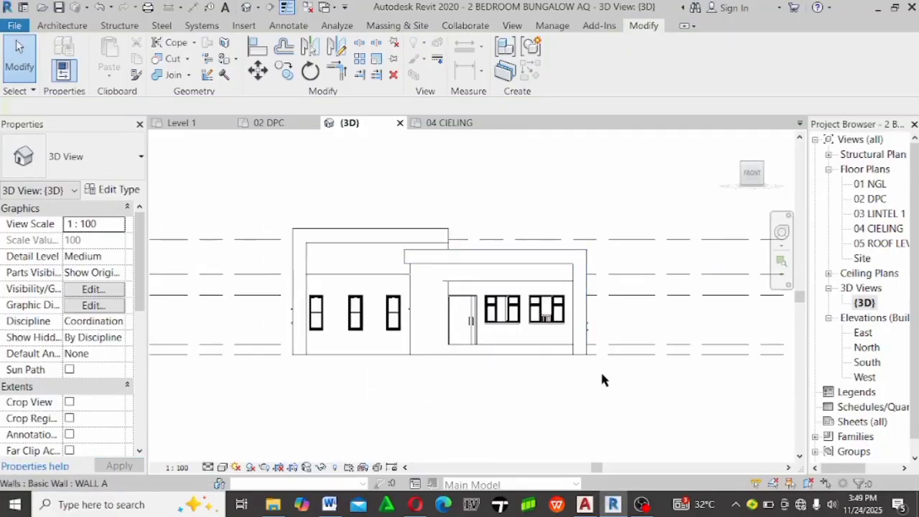
{"action": "scroll", "coordinate": [332, 305], "scroll_direction": "up", "scroll_amount": 4}
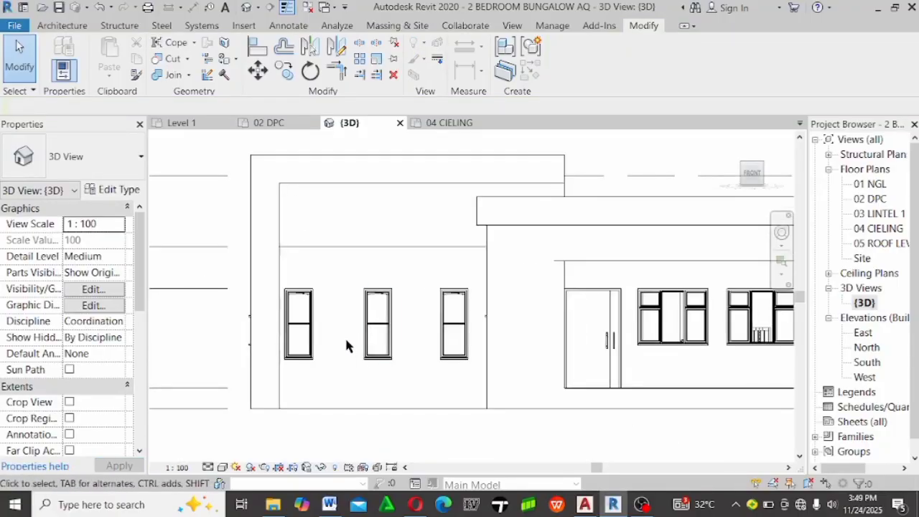
{"action": "left_click", "coordinate": [310, 316]}
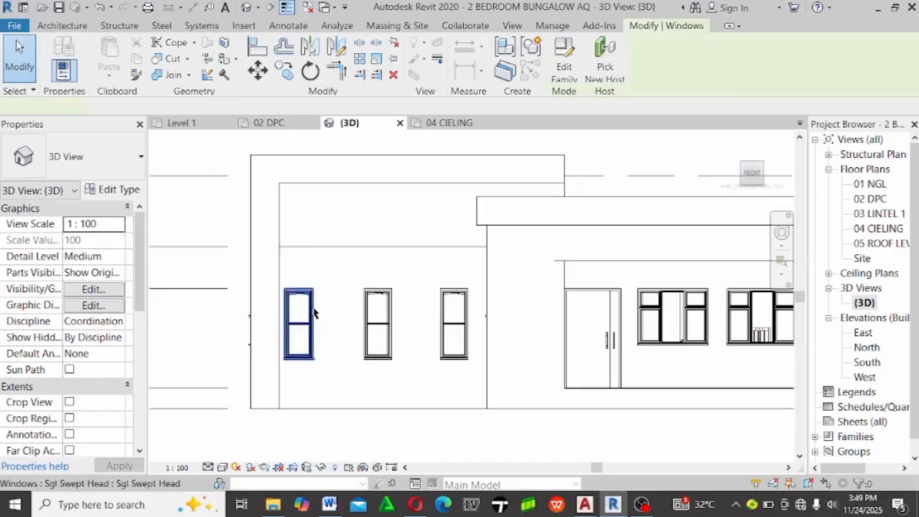
{"action": "left_click", "coordinate": [386, 324], "text": "ctrl"}
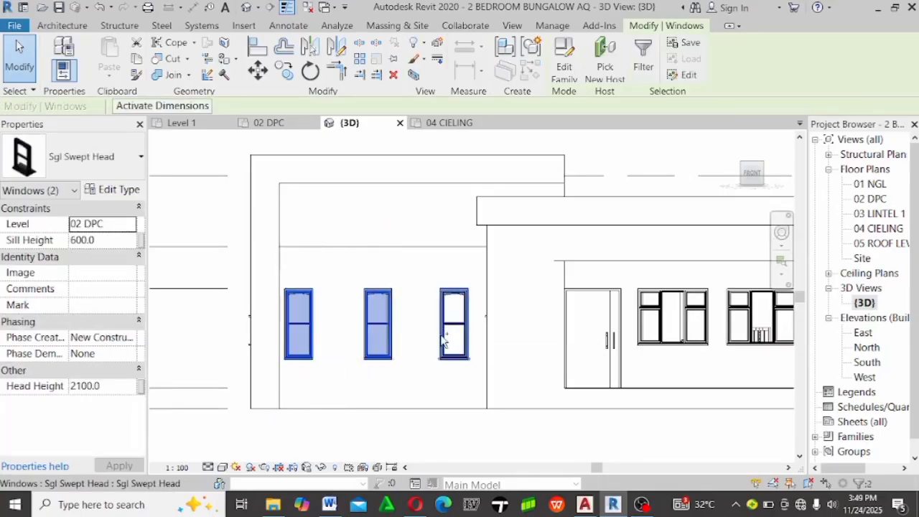
{"action": "left_click", "coordinate": [443, 340], "text": "ctrl"}
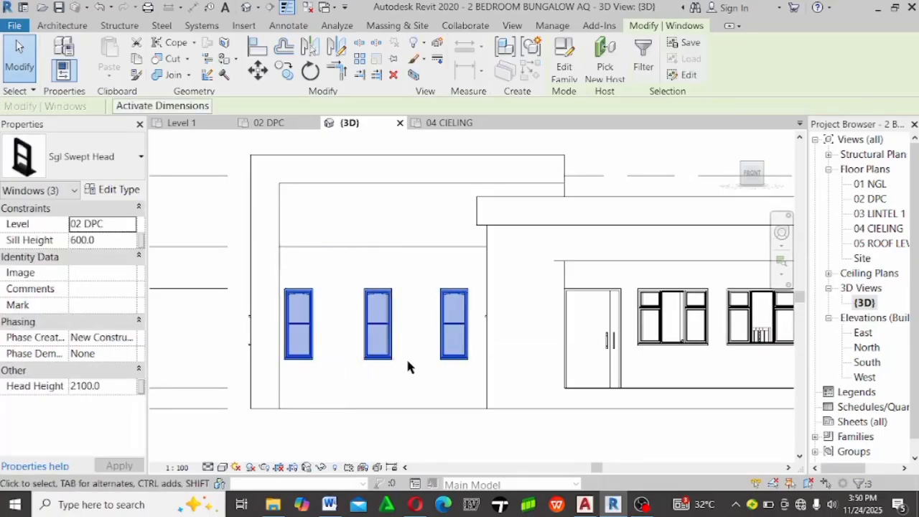
{"action": "key", "text": "Right"}
{"action": "key", "text": "Right"}
{"action": "key", "text": "Right"}
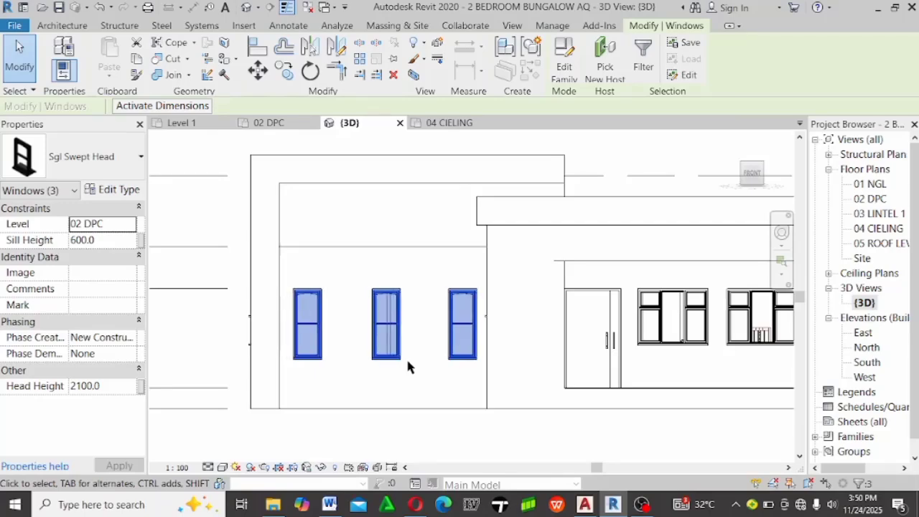
{"action": "scroll", "coordinate": [407, 366], "scroll_direction": "up", "scroll_amount": 2}
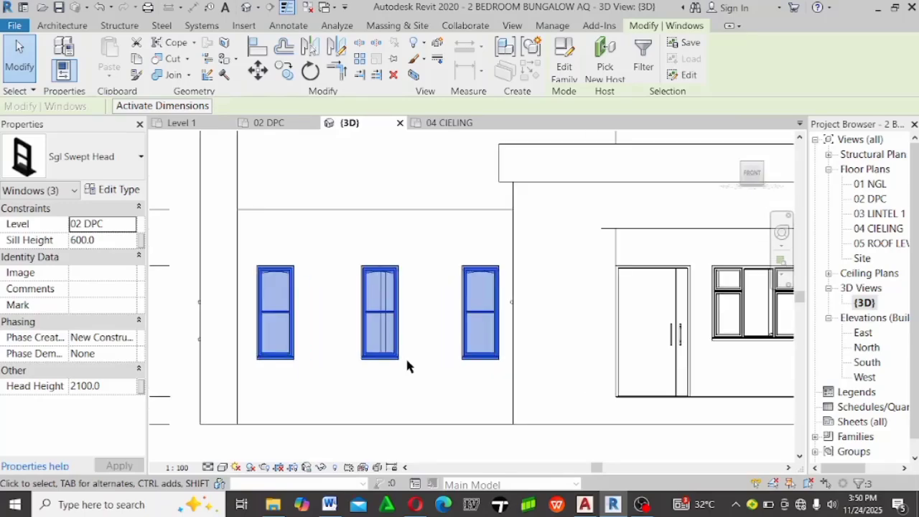
{"action": "key", "text": "Left"}
{"action": "scroll", "coordinate": [349, 353], "scroll_direction": "down", "scroll_amount": 3}
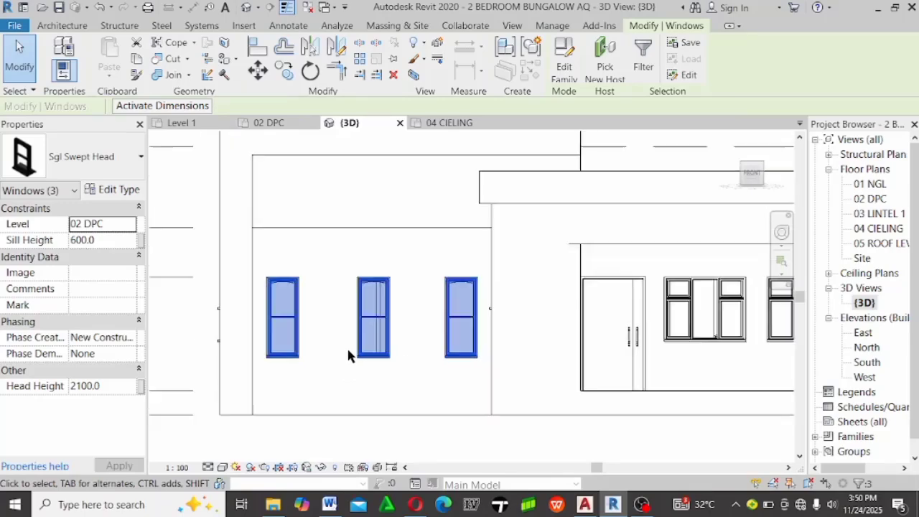
{"action": "key", "text": "Escape"}
Examine the building's front and right-hand facades from several angles in the 3D view
{"action": "scroll", "coordinate": [352, 394], "scroll_direction": "down", "scroll_amount": 2}
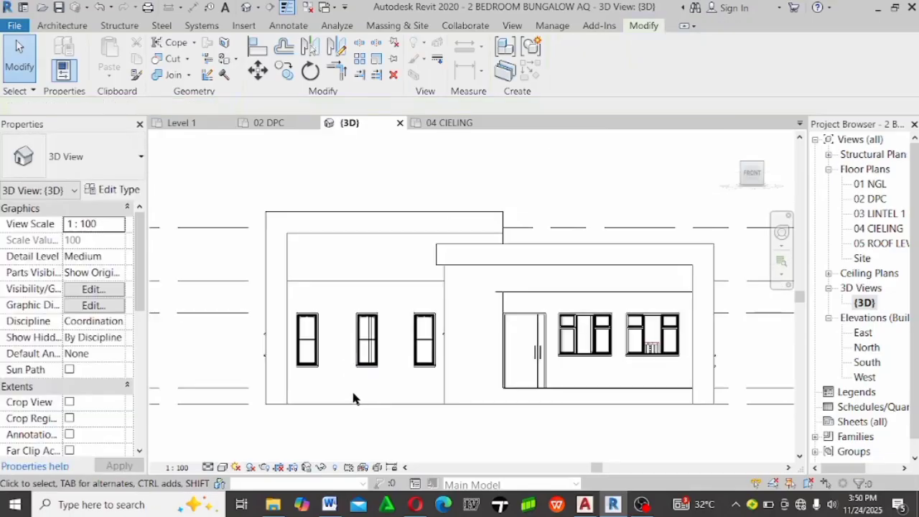
{"action": "scroll", "coordinate": [277, 350], "scroll_direction": "down", "scroll_amount": 1}
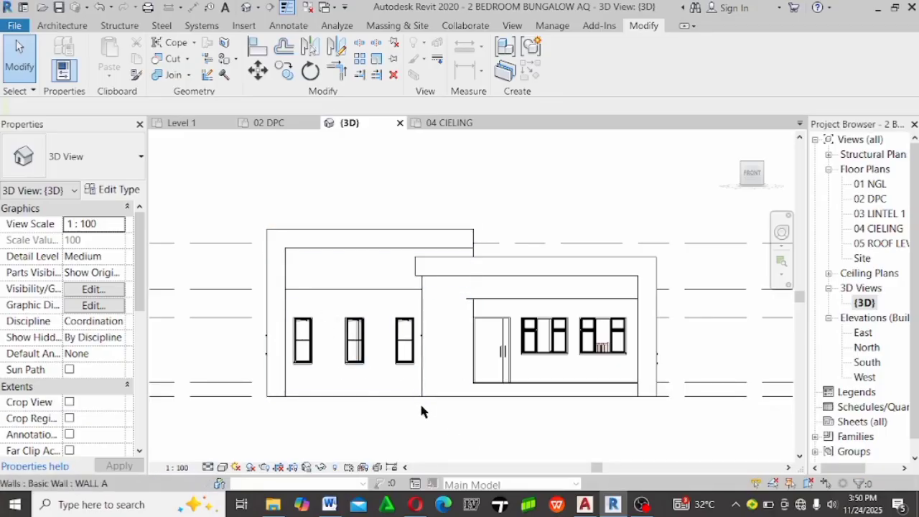
{"action": "middle_click_drag", "start_coordinate": [543, 366], "coordinate": [420, 332], "text": "shift"}
{"action": "scroll", "coordinate": [653, 368], "scroll_direction": "up", "scroll_amount": 3}
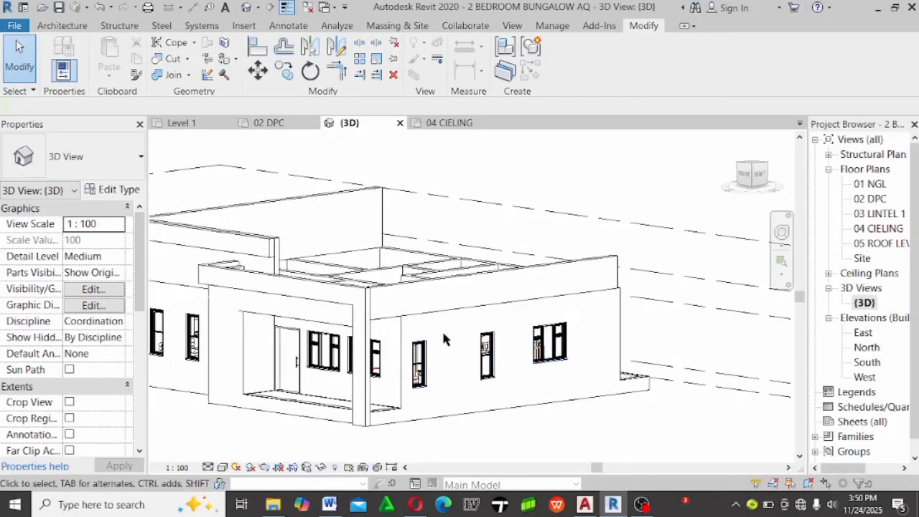
{"action": "scroll", "coordinate": [444, 339], "scroll_direction": "up", "scroll_amount": 3}
{"action": "scroll", "coordinate": [498, 293], "scroll_direction": "down", "scroll_amount": 2}
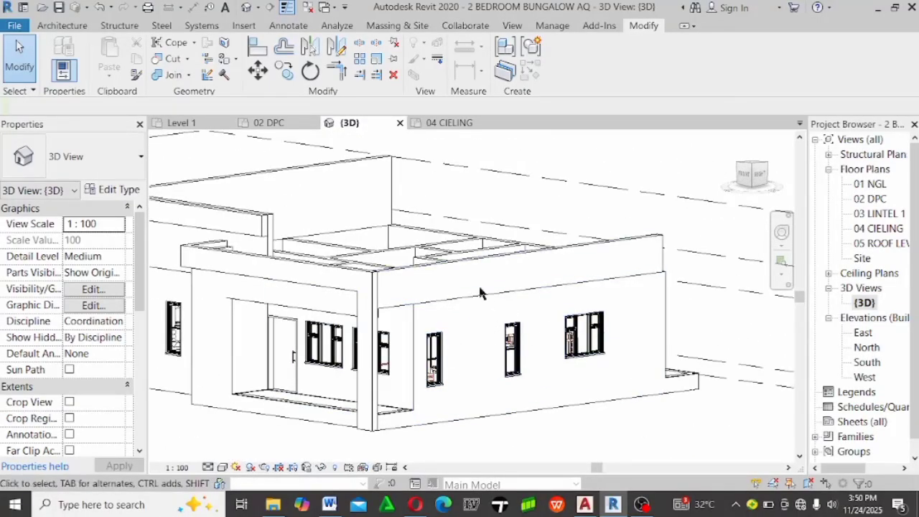
{"action": "middle_click_drag", "start_coordinate": [486, 302], "coordinate": [652, 322], "text": "shift"}
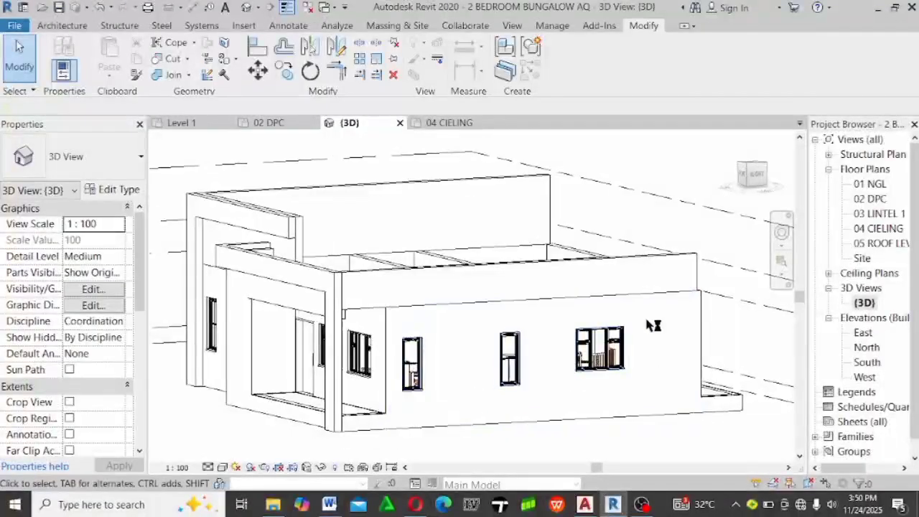
{"action": "middle_click_drag", "start_coordinate": [508, 391], "coordinate": [514, 384], "text": "shift"}
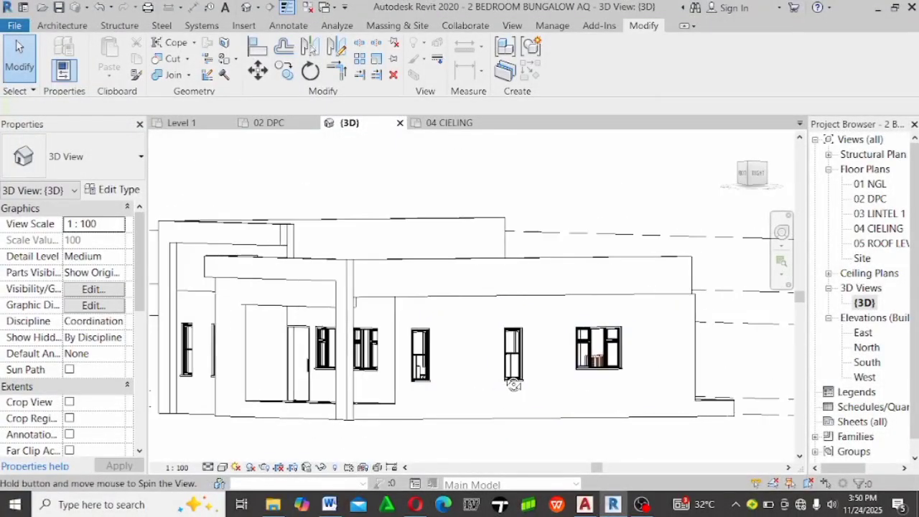
Looking squarely at the right side of the building, create an in-place model in the Casework category with the default name
{"action": "left_click", "coordinate": [765, 177]}
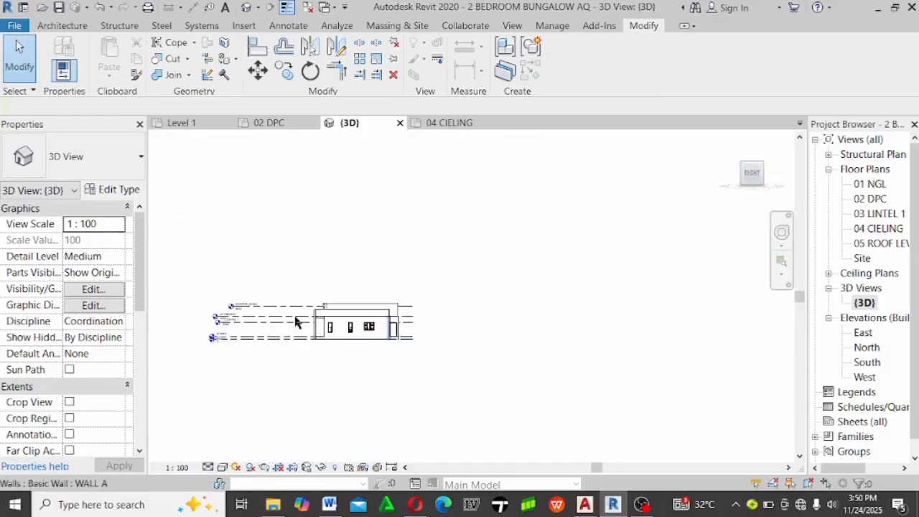
{"action": "scroll", "coordinate": [486, 326], "scroll_direction": "up", "scroll_amount": 5}
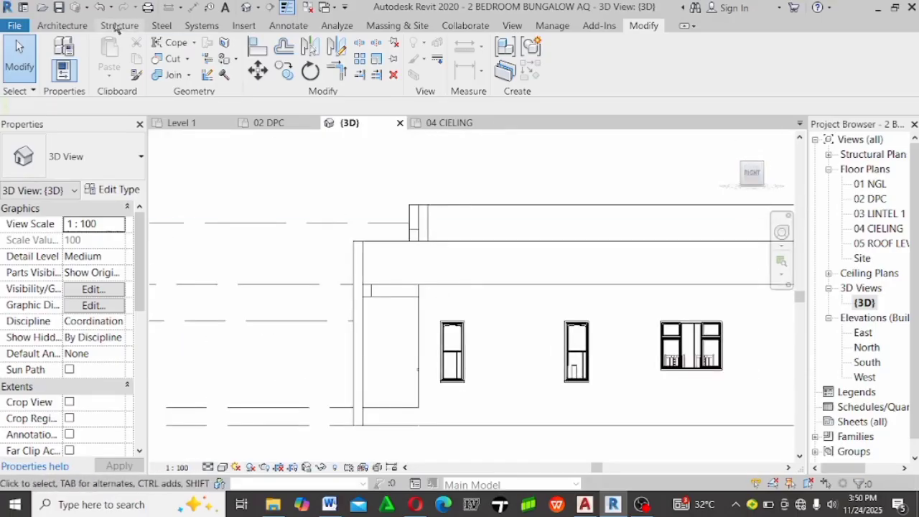
{"action": "left_click", "coordinate": [63, 26]}
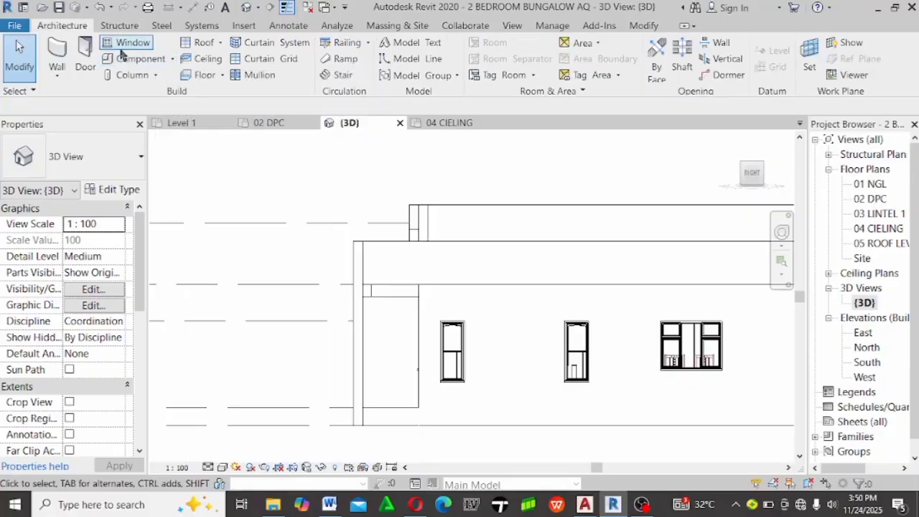
{"action": "left_click", "coordinate": [172, 59]}
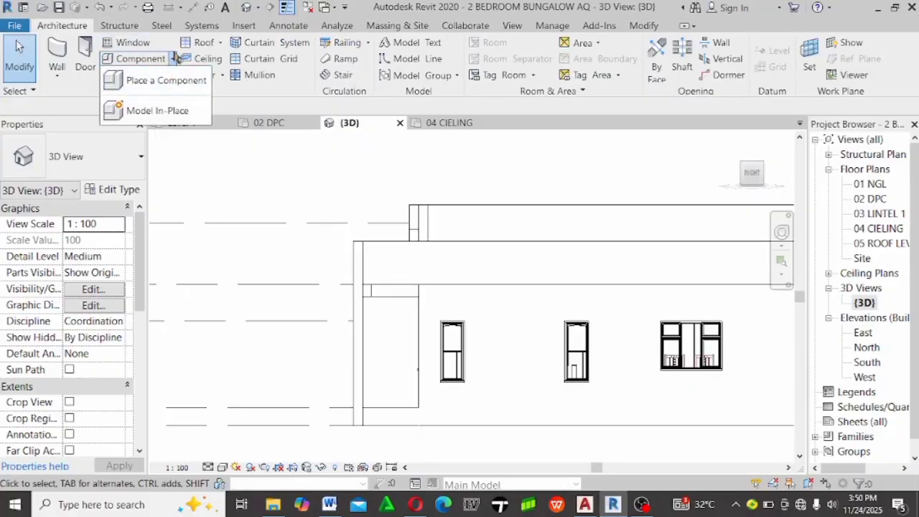
{"action": "left_click", "coordinate": [179, 114]}
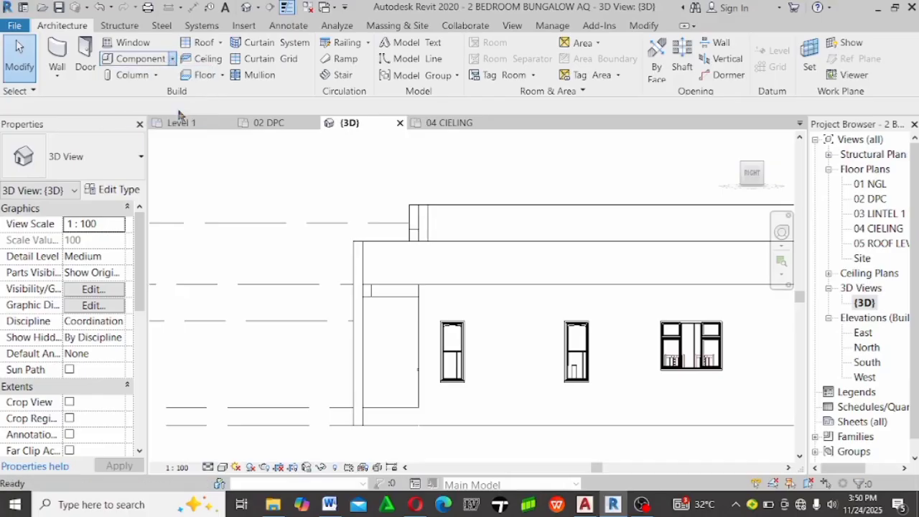
{"action": "left_click", "coordinate": [386, 215]}
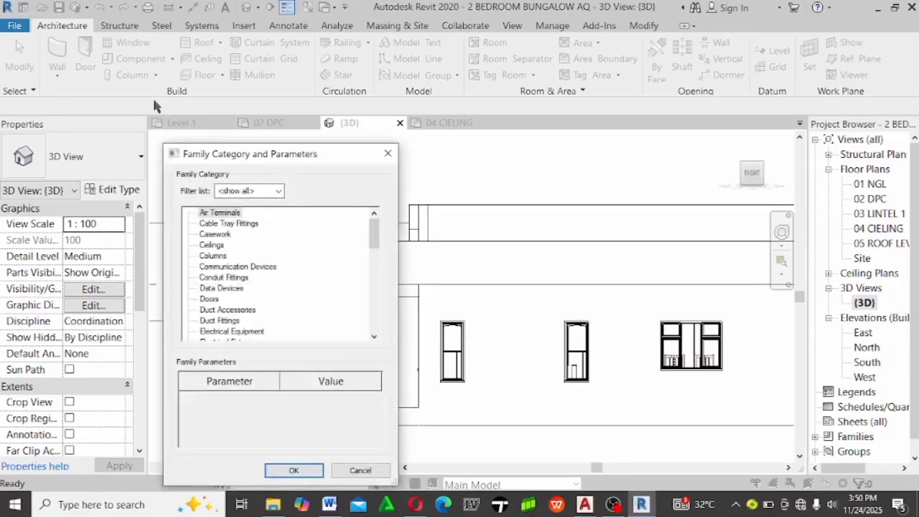
{"action": "left_click", "coordinate": [218, 236]}
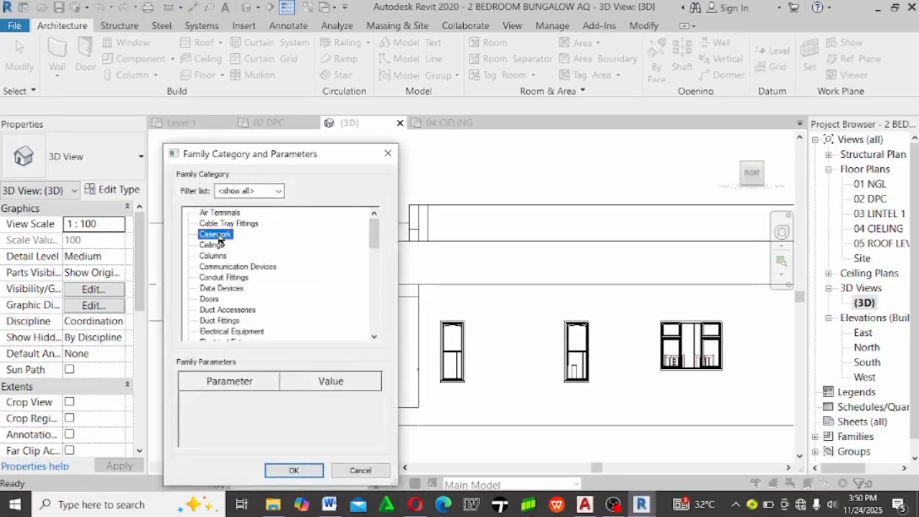
{"action": "left_click", "coordinate": [293, 471]}
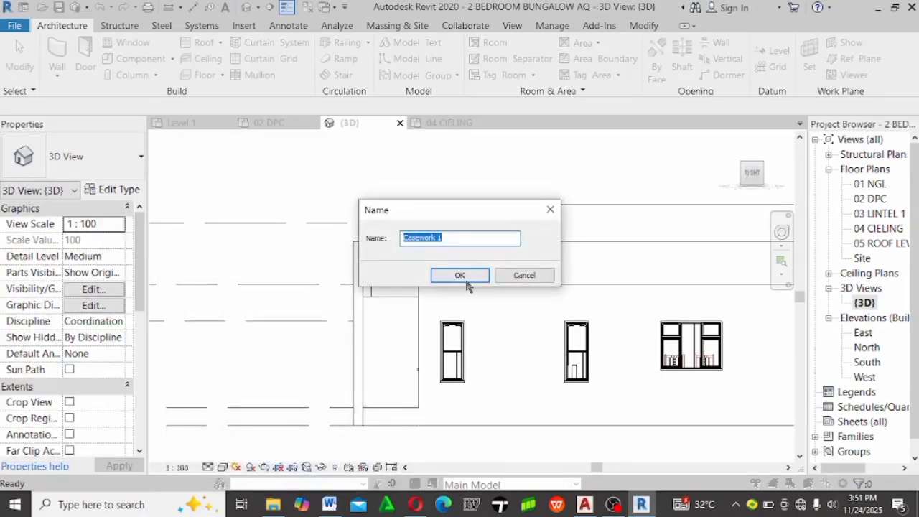
{"action": "left_click", "coordinate": [461, 277]}
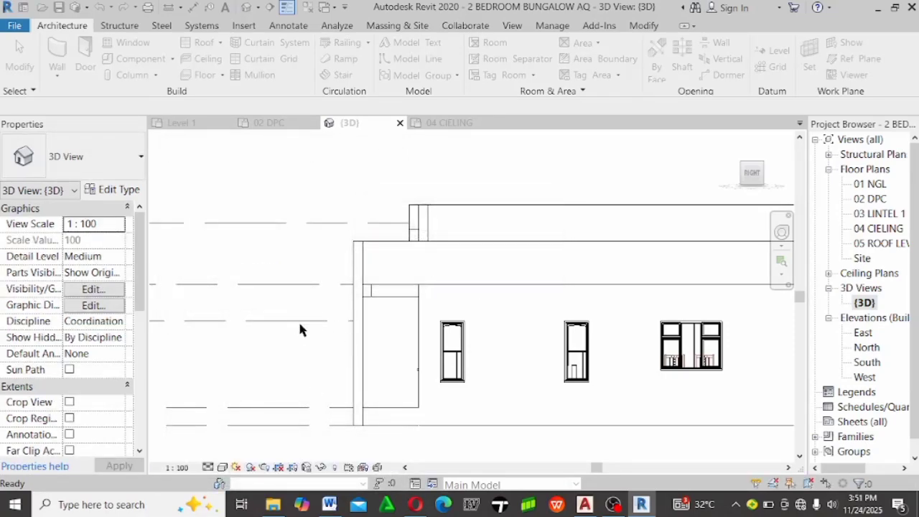
{"action": "scroll", "coordinate": [483, 322], "scroll_direction": "up", "scroll_amount": 2}
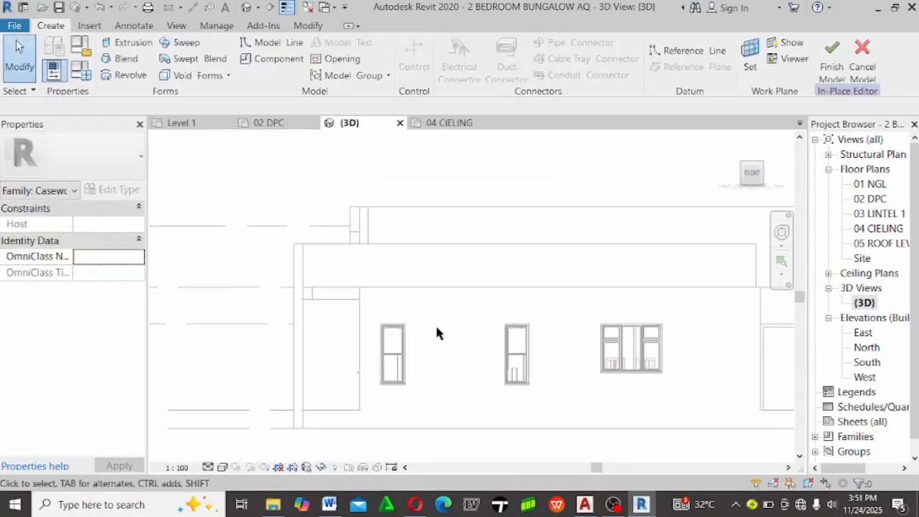
{"action": "scroll", "coordinate": [224, 309], "scroll_direction": "down", "scroll_amount": 1}
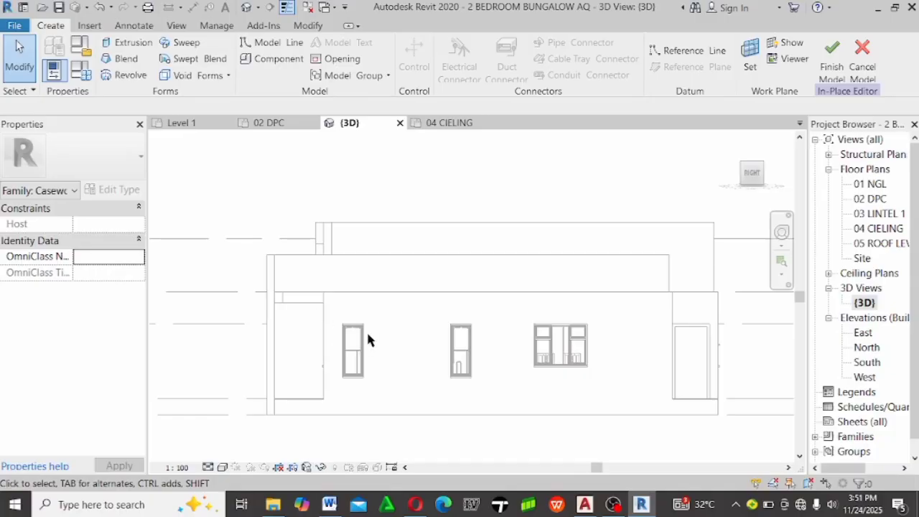
{"action": "scroll", "coordinate": [366, 331], "scroll_direction": "up", "scroll_amount": 1}
{"action": "left_click", "coordinate": [128, 43]}
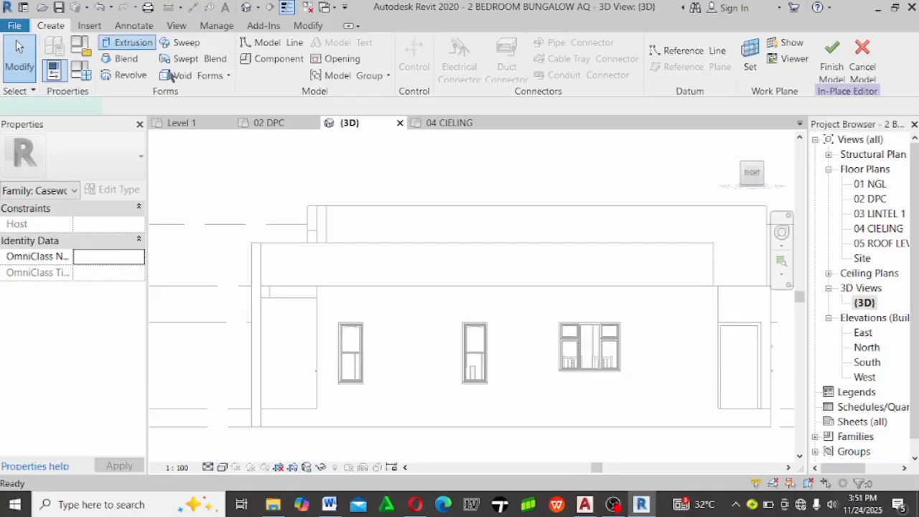
{"action": "left_click", "coordinate": [602, 56]}
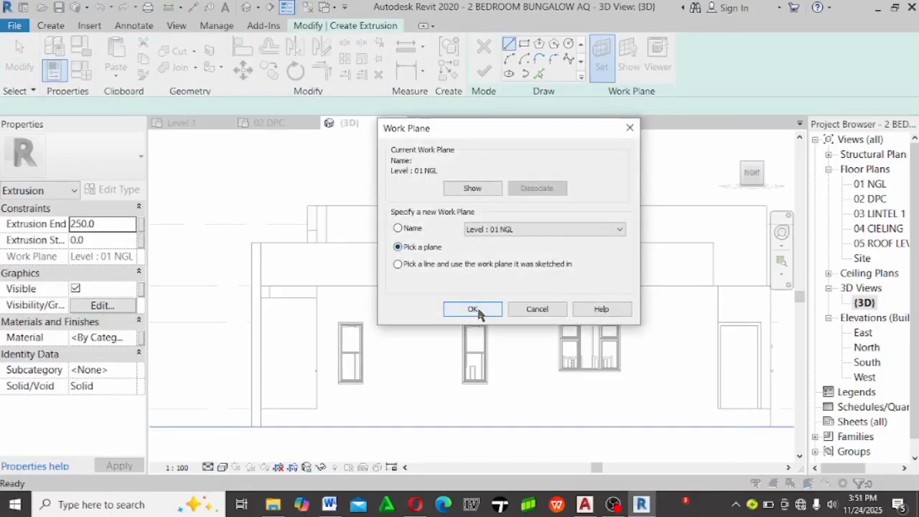
{"action": "left_click", "coordinate": [478, 309]}
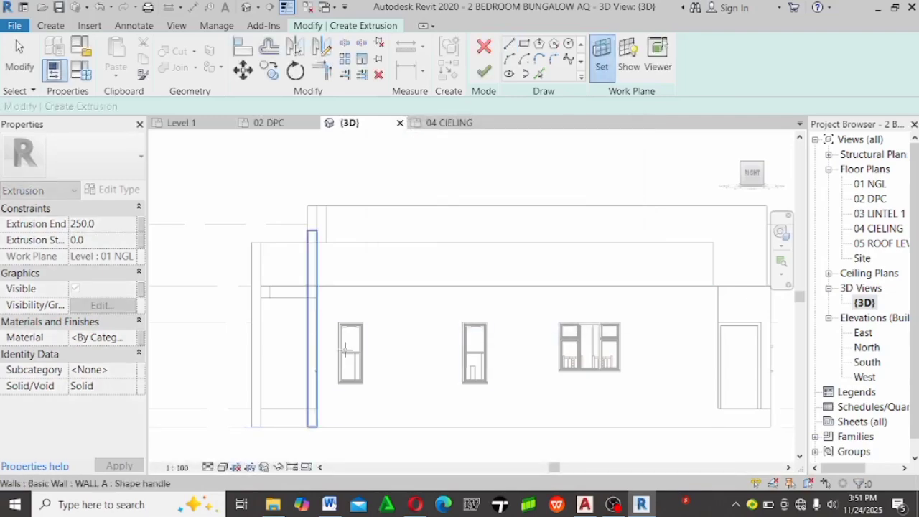
{"action": "left_click", "coordinate": [424, 428]}
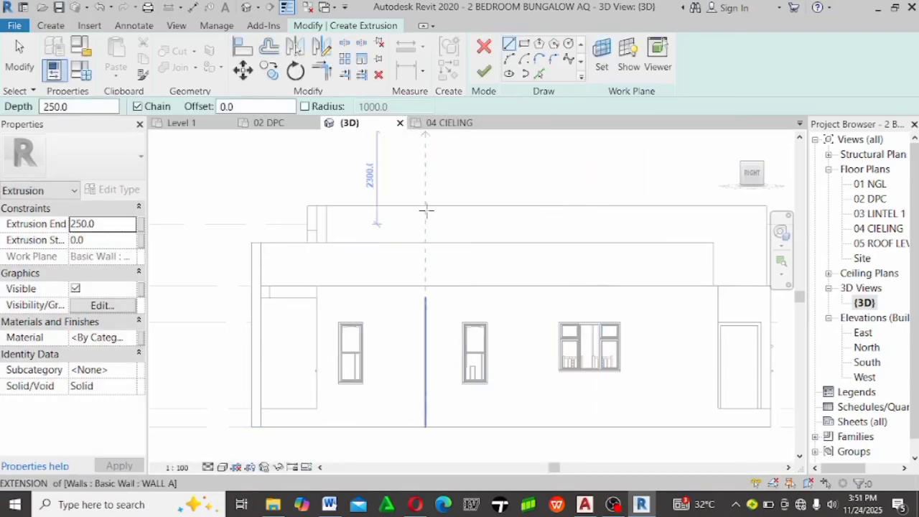
{"action": "key", "text": "Escape"}
{"action": "key", "text": "Escape"}
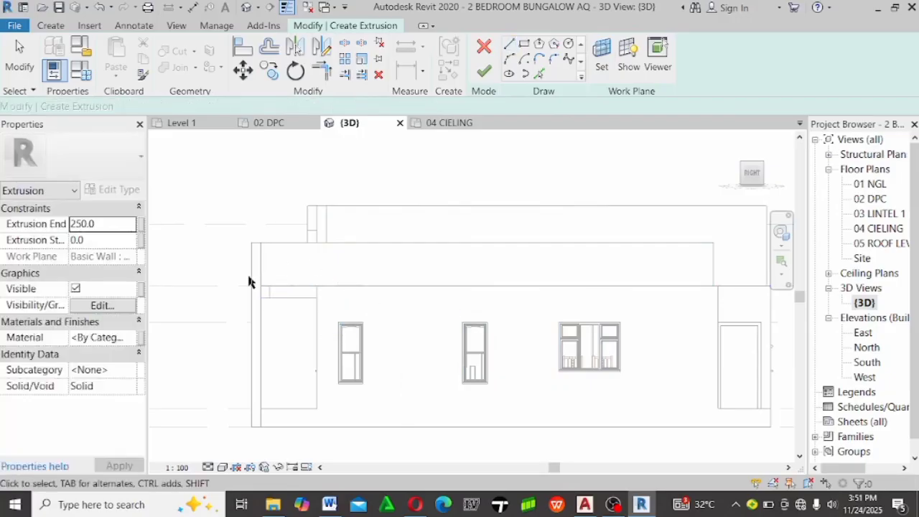
{"action": "scroll", "coordinate": [248, 279], "scroll_direction": "down", "scroll_amount": 1}
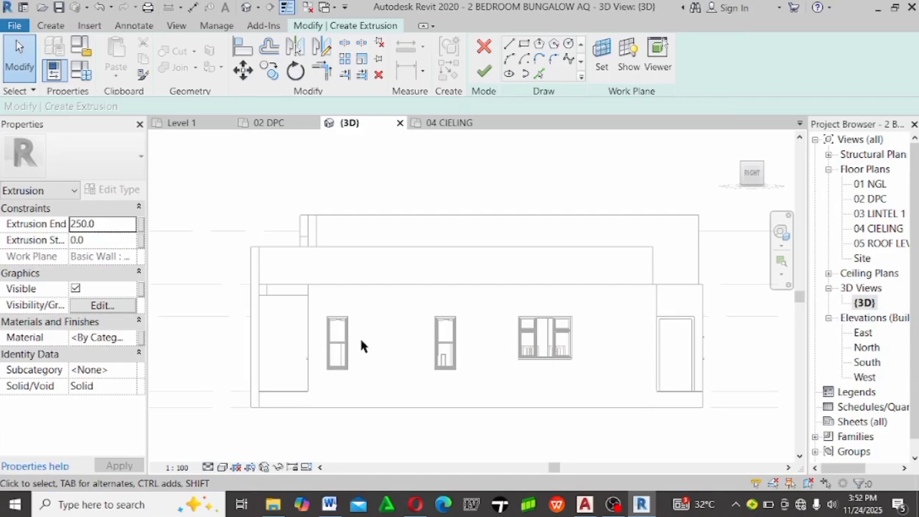
{"action": "scroll", "coordinate": [313, 339], "scroll_direction": "up", "scroll_amount": 4}
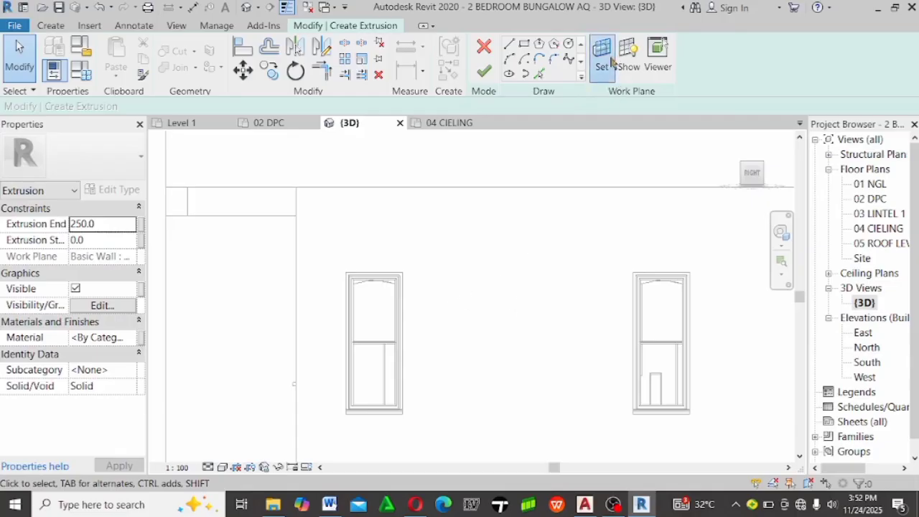
{"action": "left_click", "coordinate": [603, 56]}
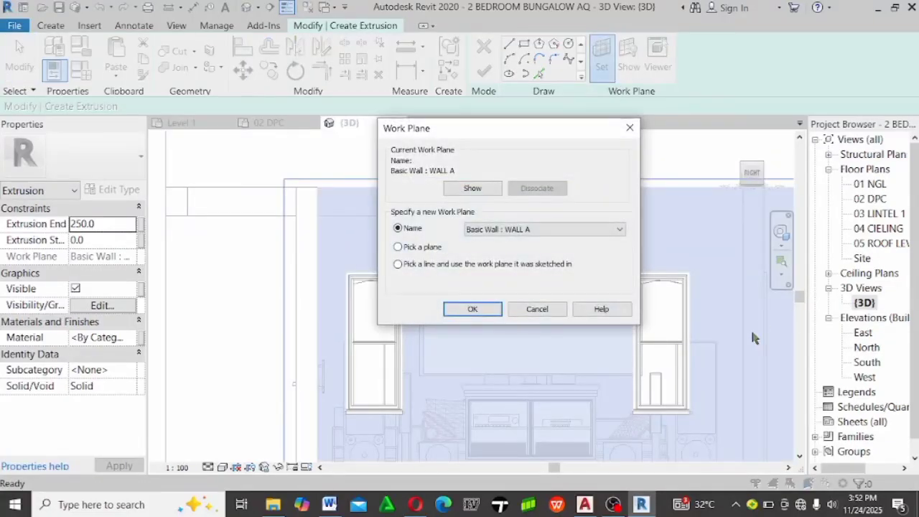
{"action": "key", "text": "Return"}
{"action": "scroll", "coordinate": [465, 172], "scroll_direction": "down", "scroll_amount": 2}
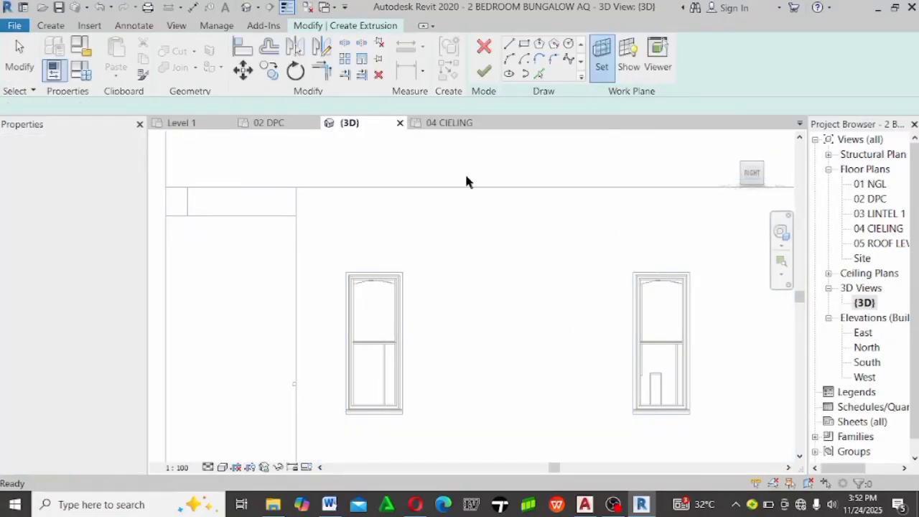
{"action": "left_click", "coordinate": [493, 350]}
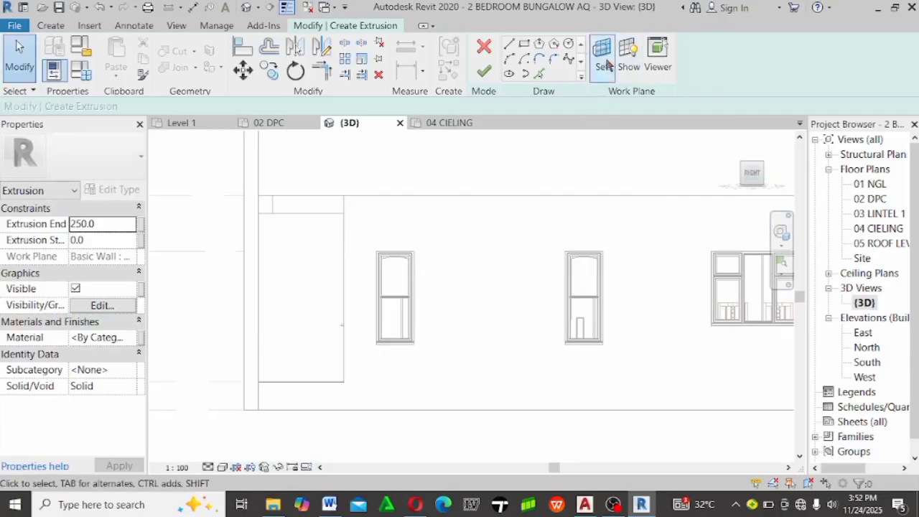
{"action": "scroll", "coordinate": [259, 291], "scroll_direction": "down", "scroll_amount": 1}
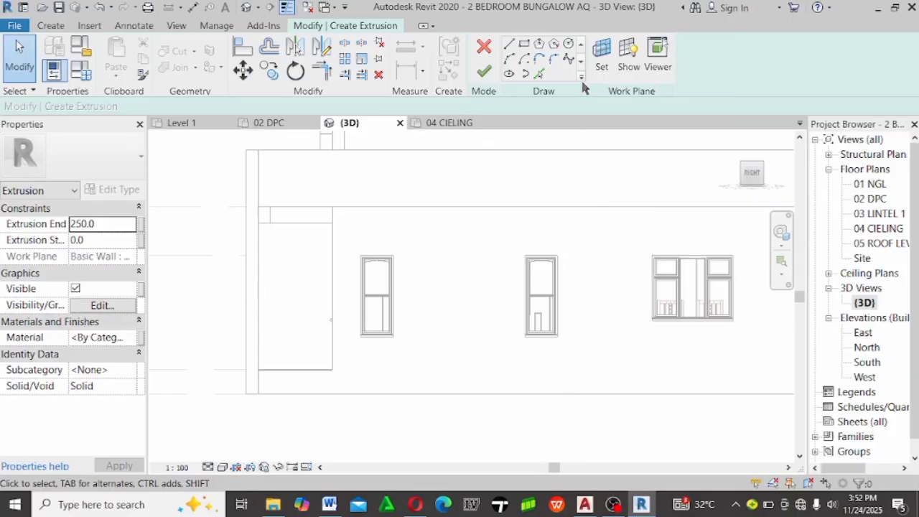
{"action": "scroll", "coordinate": [273, 363], "scroll_direction": "down", "scroll_amount": 3}
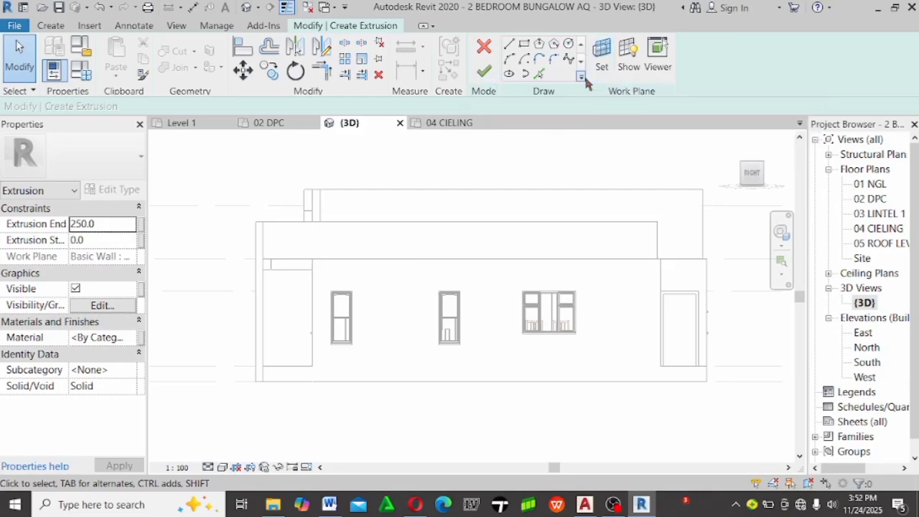
{"action": "left_click", "coordinate": [481, 52]}
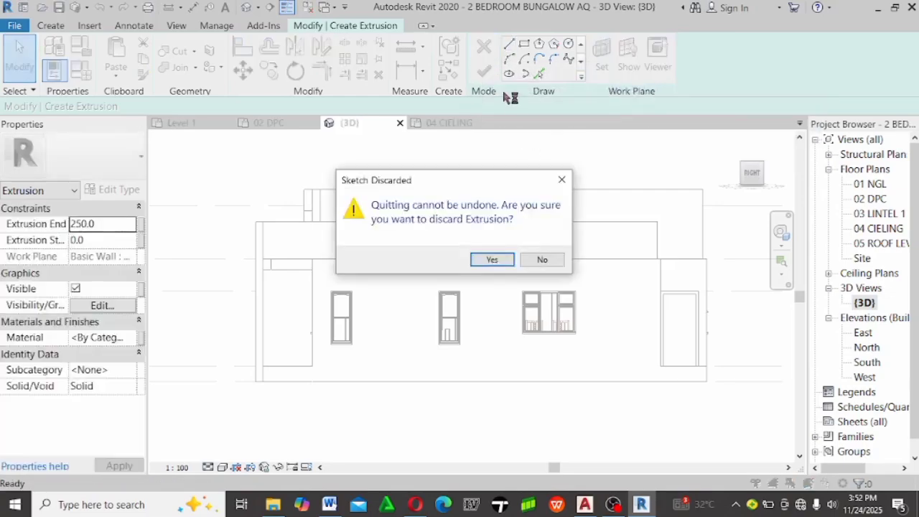
{"action": "left_click", "coordinate": [491, 260]}
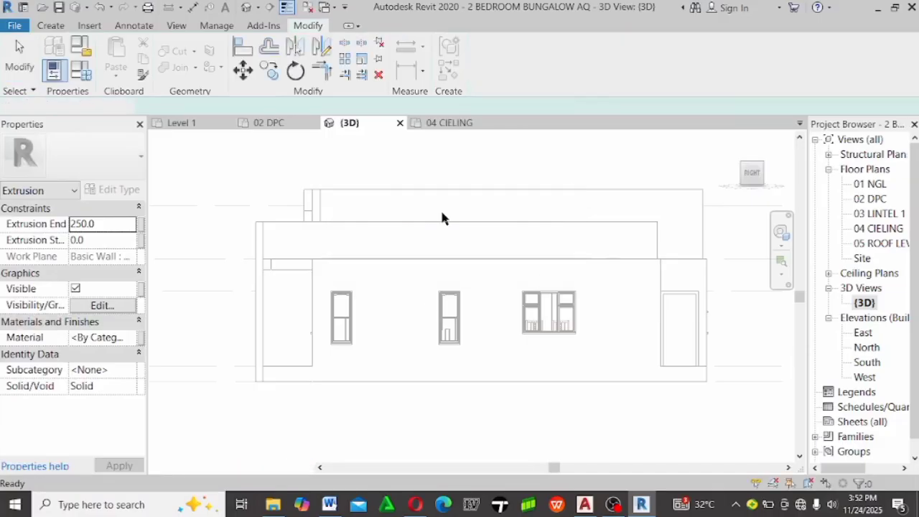
Start a void extrusion in the in-place model, picking the face of the side wall with the three windows as its work plane
{"action": "left_click", "coordinate": [52, 23]}
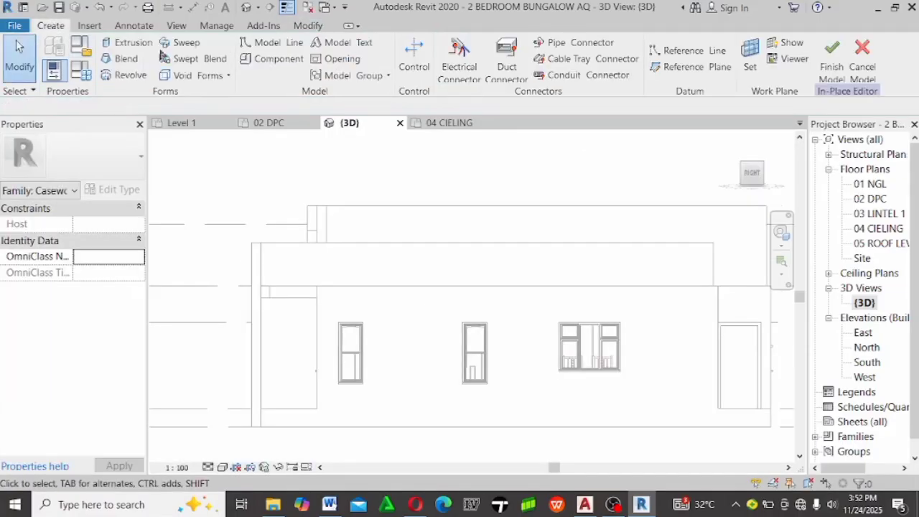
{"action": "left_click", "coordinate": [225, 77]}
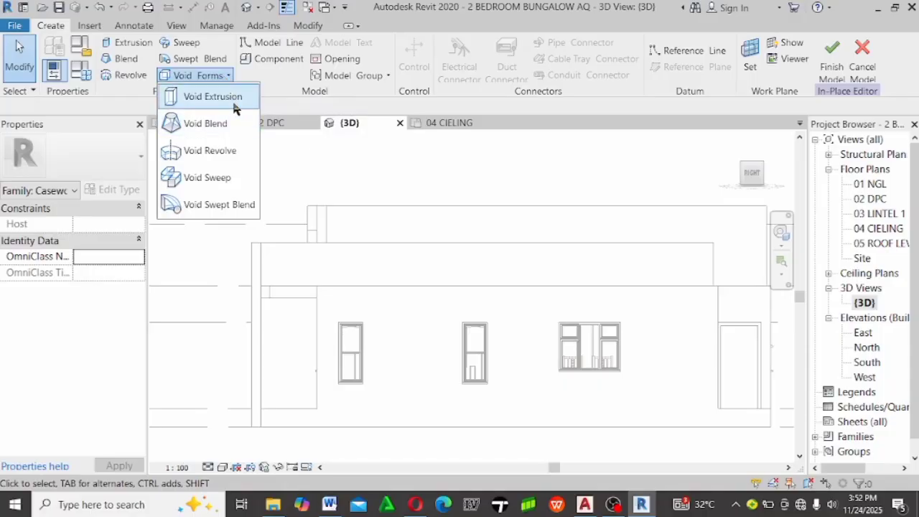
{"action": "left_click", "coordinate": [232, 102]}
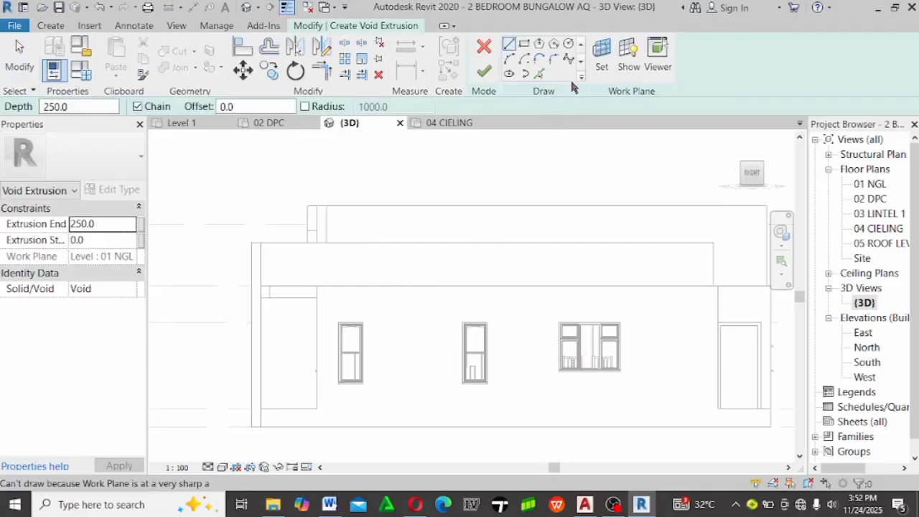
{"action": "left_click", "coordinate": [602, 52]}
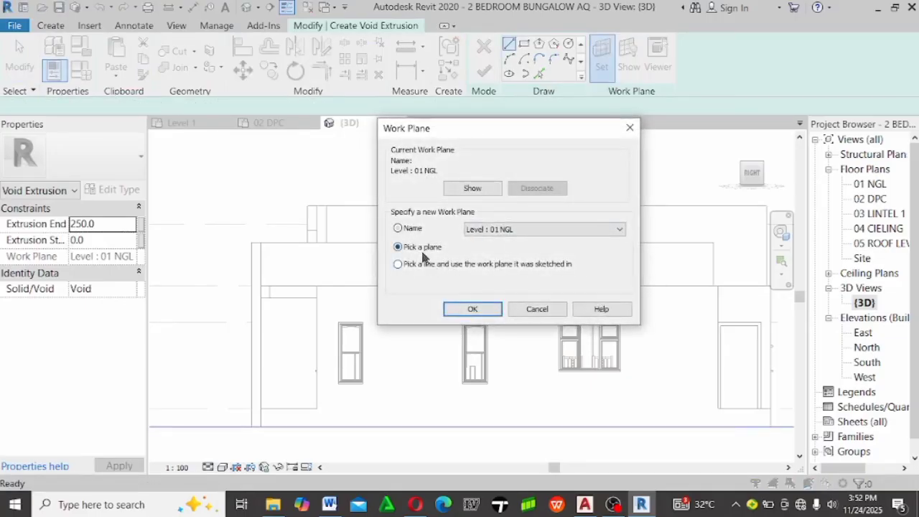
{"action": "left_click", "coordinate": [472, 309]}
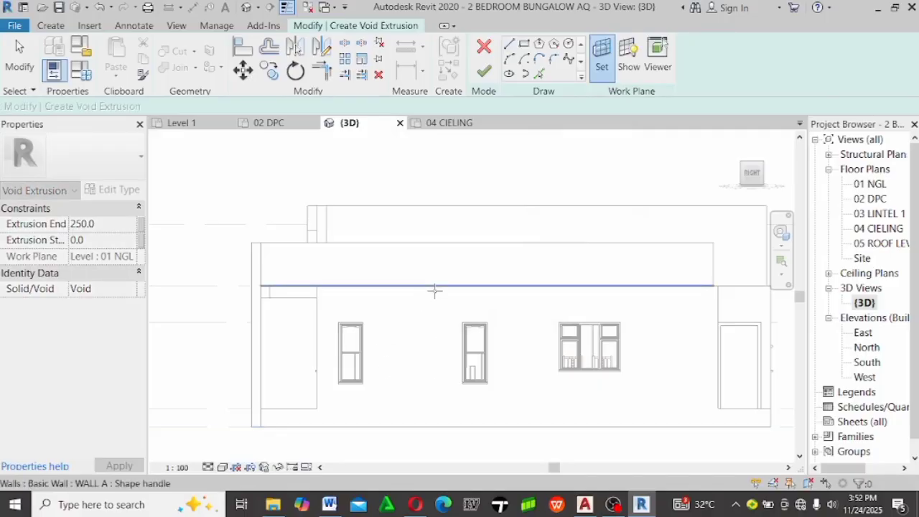
{"action": "left_click", "coordinate": [356, 331]}
{"action": "scroll", "coordinate": [334, 320], "scroll_direction": "up", "scroll_amount": 2}
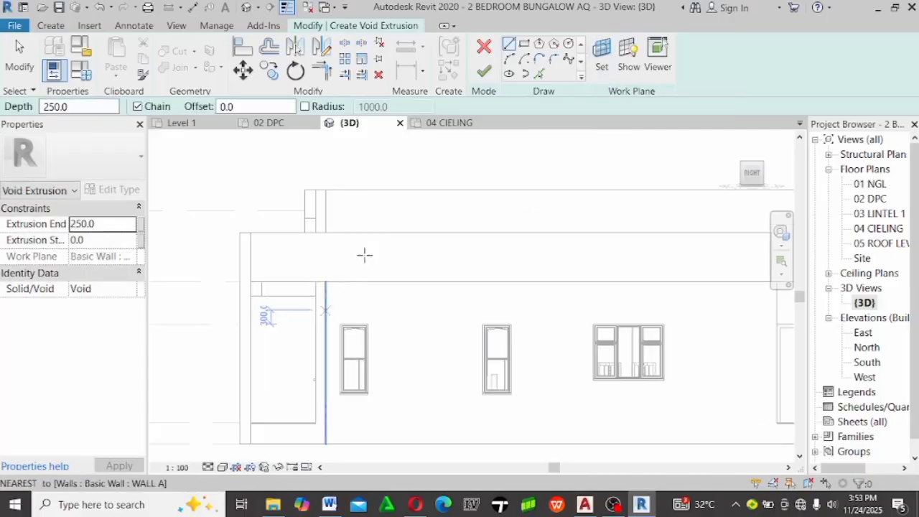
Sketch a rectangle about 9810 mm long and 2510 mm high down from the wall's upper edge, spanning from the porch to the rear door recess
{"action": "left_click", "coordinate": [524, 44]}
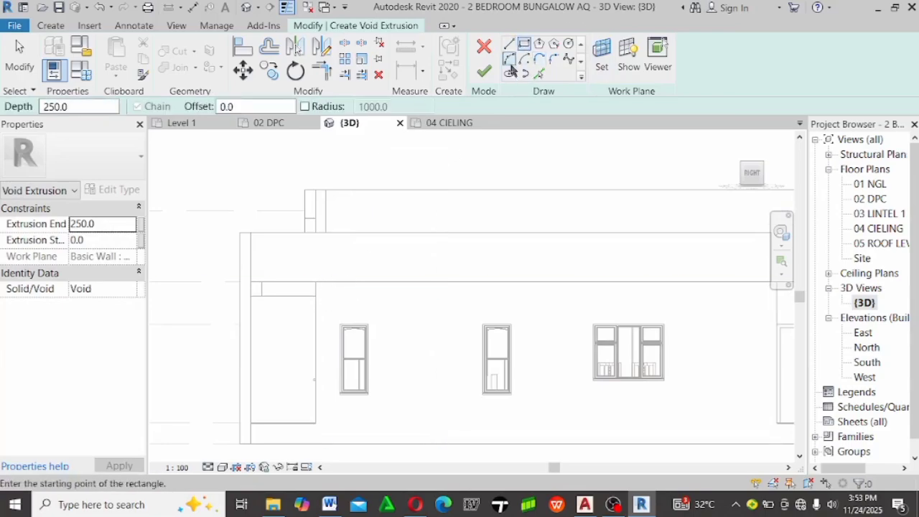
{"action": "left_click", "coordinate": [316, 281]}
{"action": "scroll", "coordinate": [252, 276], "scroll_direction": "down", "scroll_amount": 3}
{"action": "scroll", "coordinate": [546, 345], "scroll_direction": "up", "scroll_amount": 4}
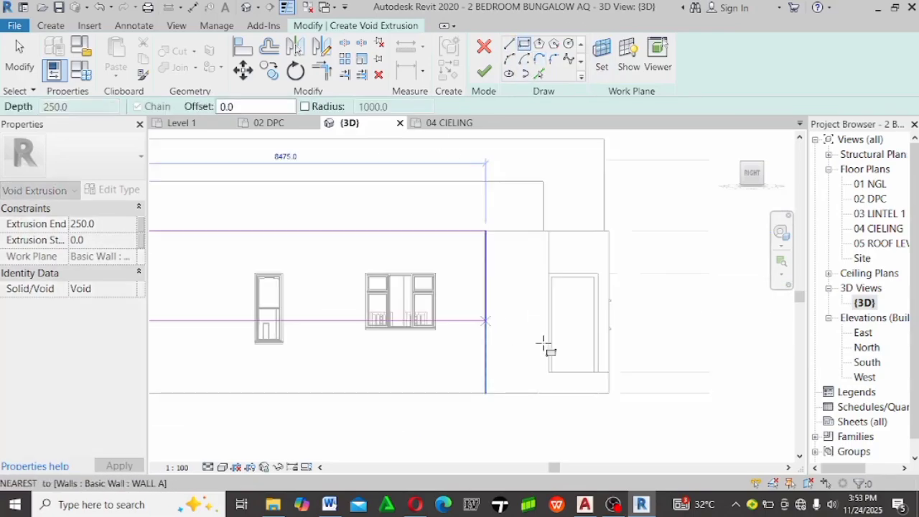
{"action": "scroll", "coordinate": [605, 288], "scroll_direction": "up", "scroll_amount": 2}
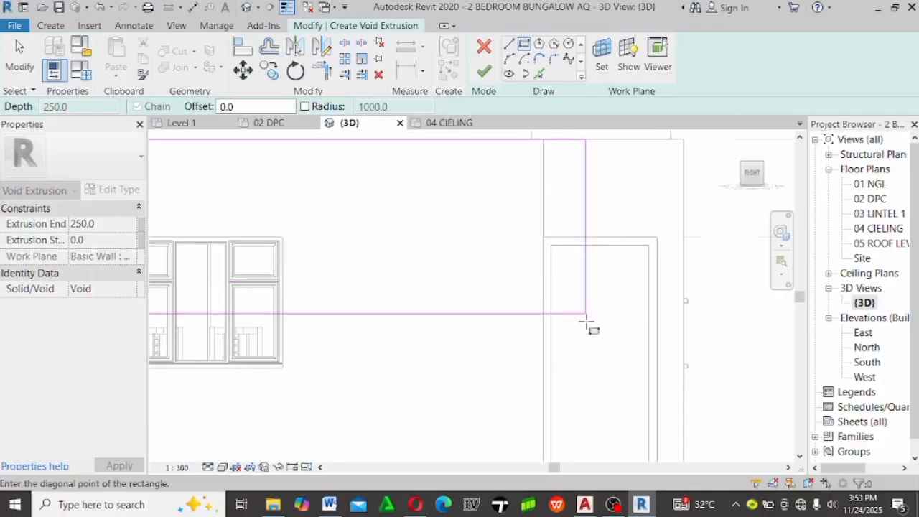
{"action": "left_click", "coordinate": [544, 409]}
{"action": "scroll", "coordinate": [649, 287], "scroll_direction": "down", "scroll_amount": 3}
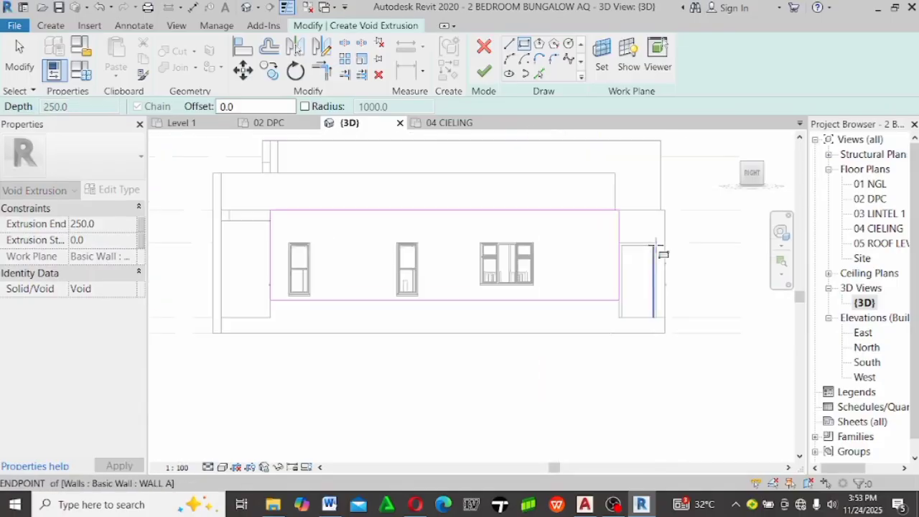
{"action": "key", "text": "Escape"}
Set the void rectangle's height to 1800 mm by repositioning its lower line
{"action": "scroll", "coordinate": [459, 272], "scroll_direction": "up", "scroll_amount": 2}
{"action": "left_click", "coordinate": [415, 332]}
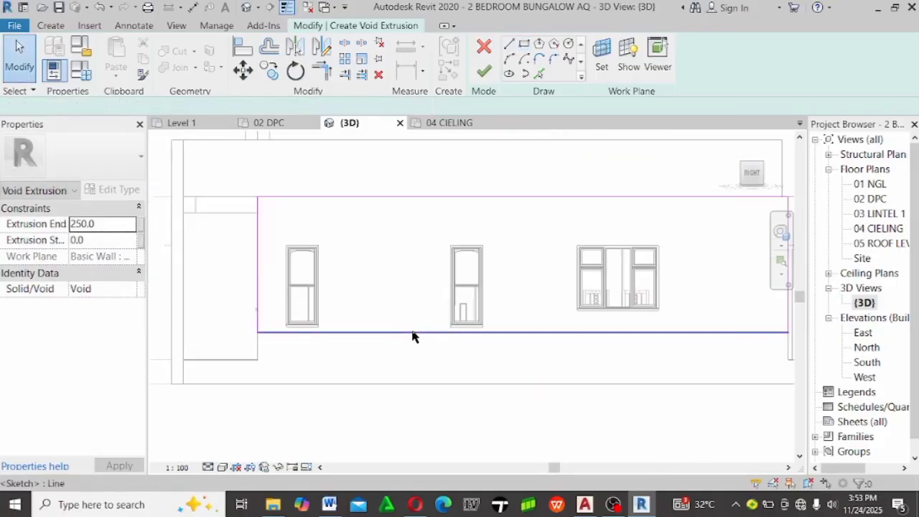
{"action": "scroll", "coordinate": [284, 307], "scroll_direction": "down", "scroll_amount": 2}
{"action": "left_click", "coordinate": [629, 273]}
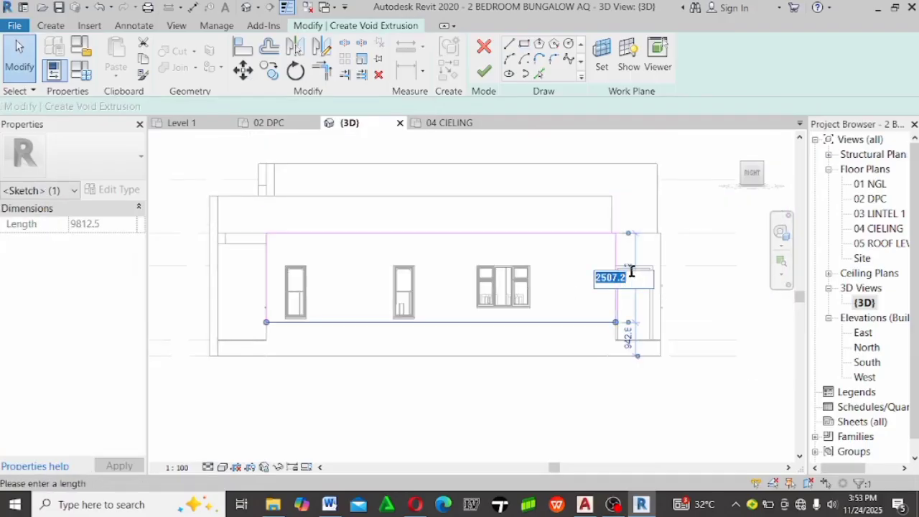
{"action": "type", "text": "1"}
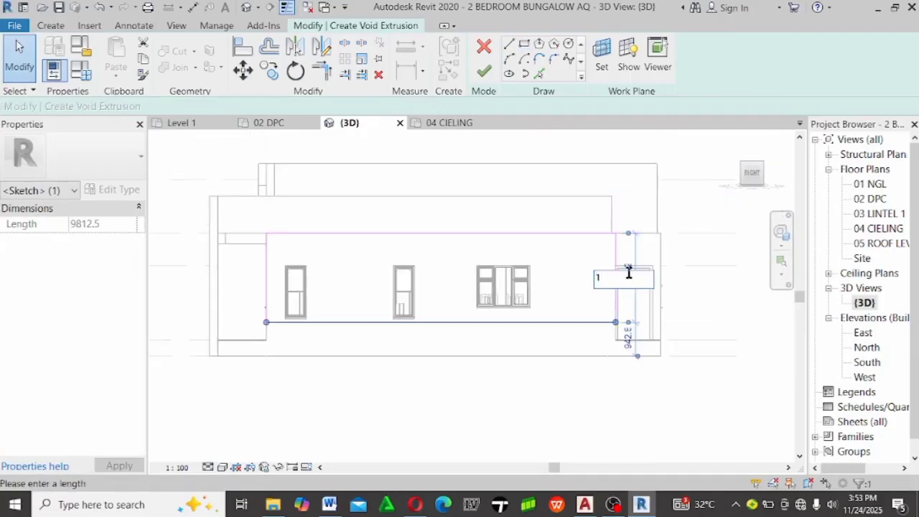
{"action": "type", "text": "800"}
{"action": "key", "text": "Return"}
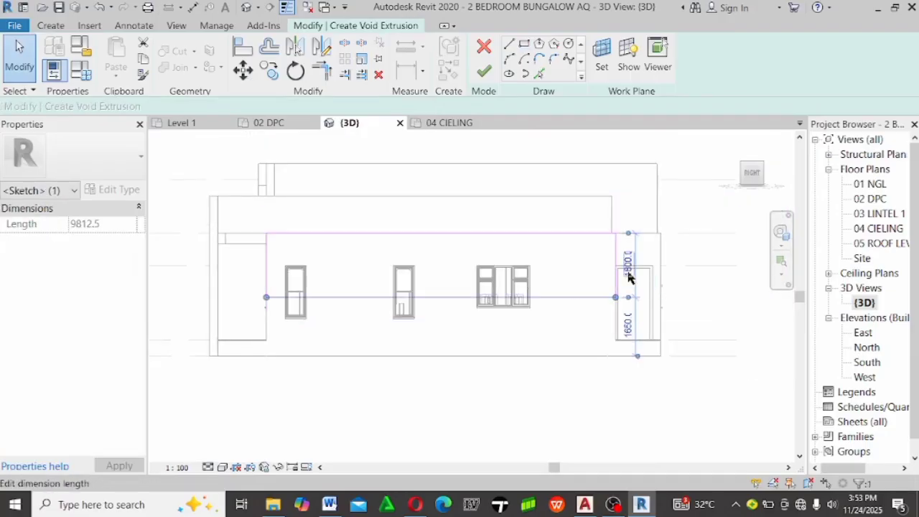
{"action": "left_click", "coordinate": [463, 309]}
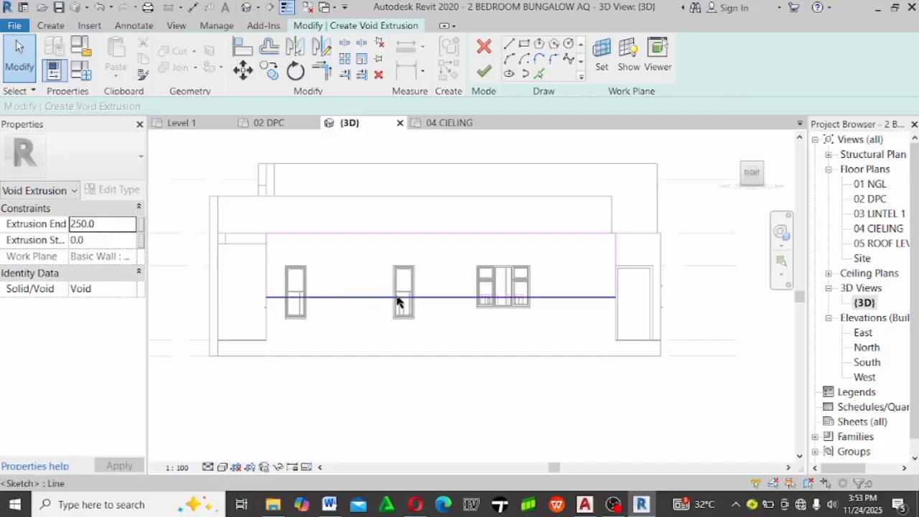
Set the extrusion end to 10 mm and finish the void extrusion on the side wall
{"action": "scroll", "coordinate": [404, 237], "scroll_direction": "up", "scroll_amount": 2}
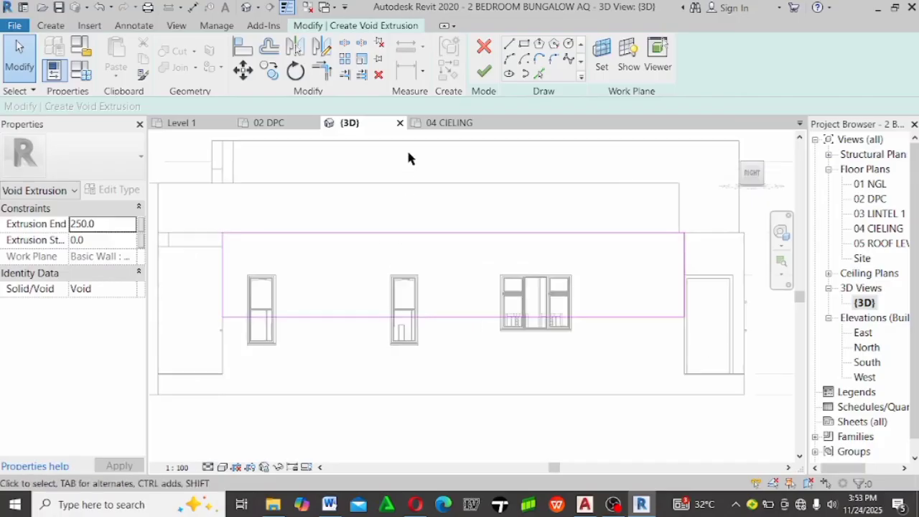
{"action": "left_click", "coordinate": [107, 224]}
{"action": "type", "text": "1"}
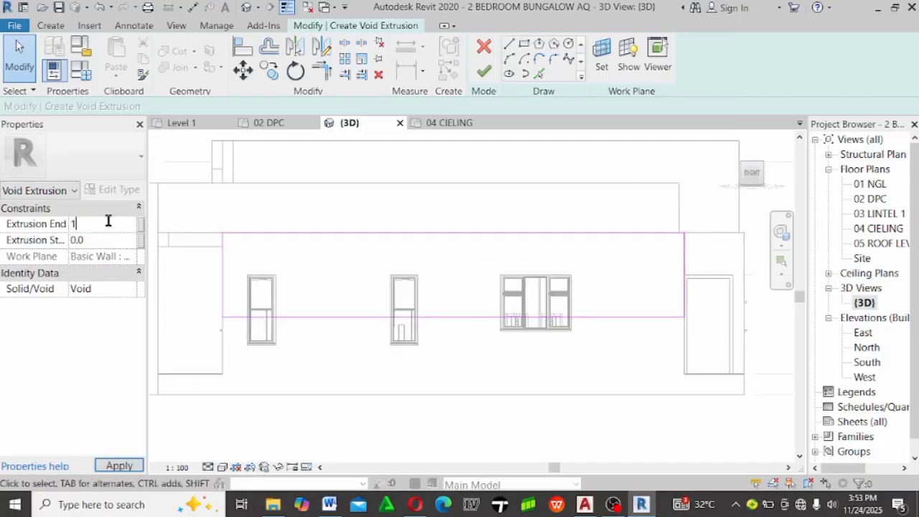
{"action": "left_click", "coordinate": [483, 71]}
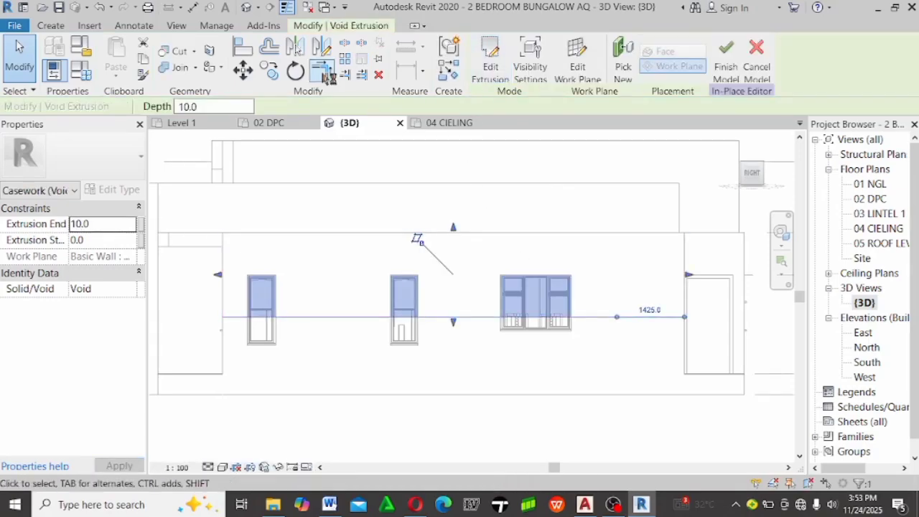
{"action": "left_click", "coordinate": [443, 337]}
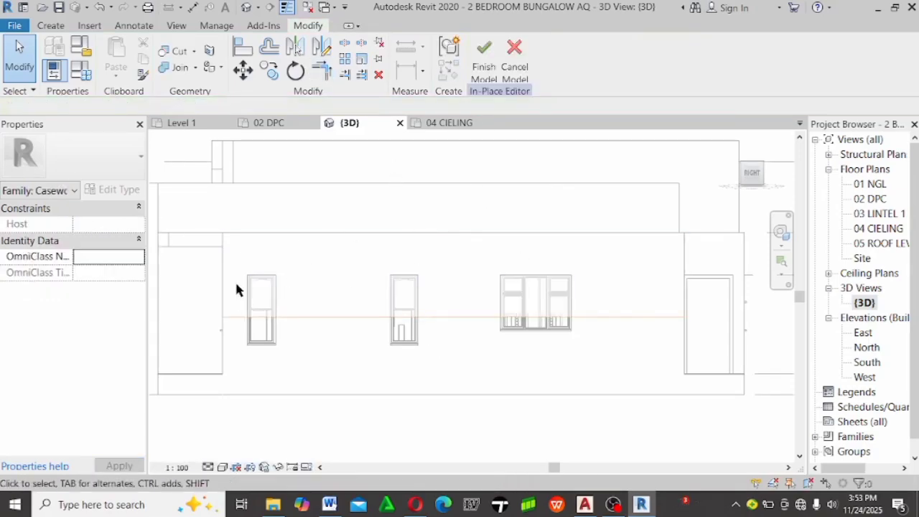
Cut the side wall with the three windows using the newly made void extrusion
{"action": "scroll", "coordinate": [237, 289], "scroll_direction": "up", "scroll_amount": 2}
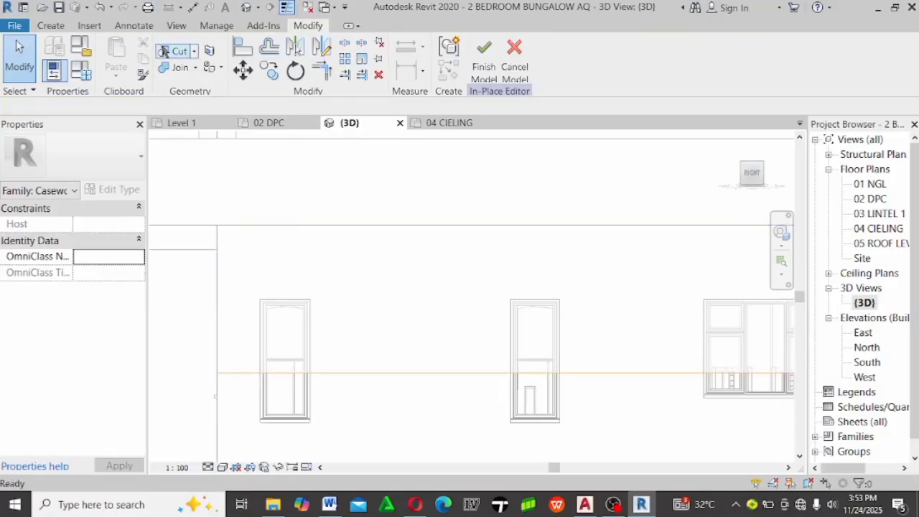
{"action": "left_click", "coordinate": [179, 52]}
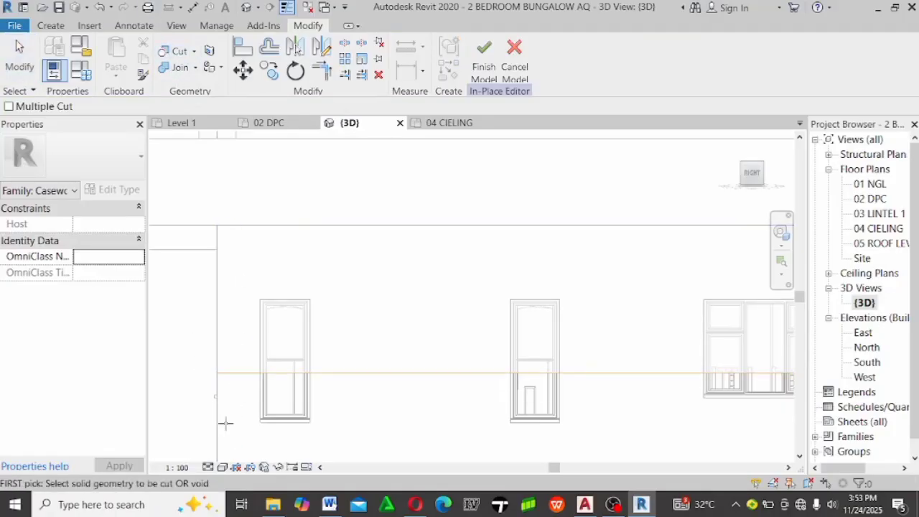
{"action": "left_click", "coordinate": [313, 425]}
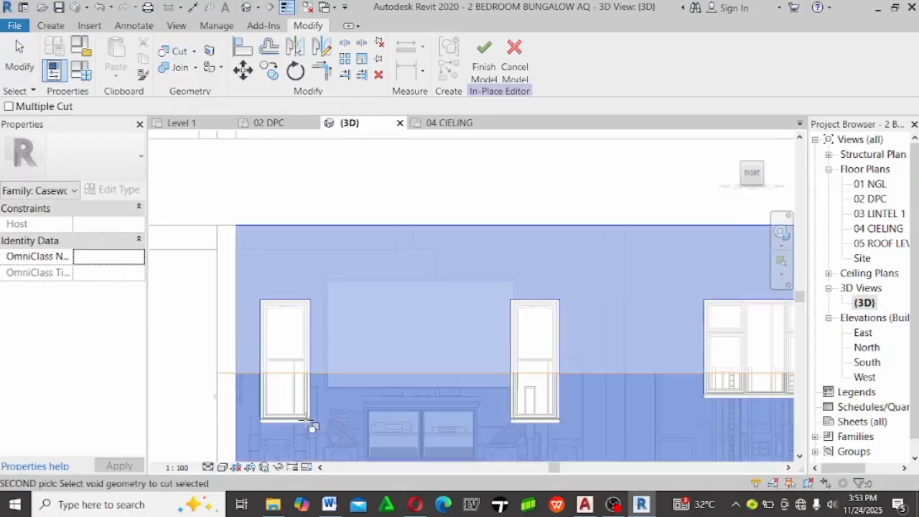
{"action": "left_click", "coordinate": [328, 367]}
Examine the recess cut into the side wall along its windows, its lower edge and its rear corner
{"action": "scroll", "coordinate": [347, 289], "scroll_direction": "down", "scroll_amount": 2}
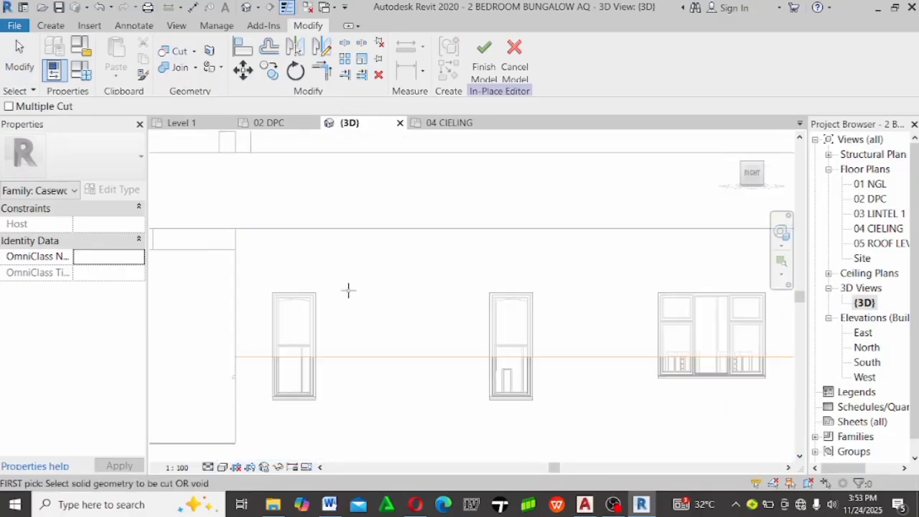
{"action": "scroll", "coordinate": [251, 367], "scroll_direction": "up", "scroll_amount": 1}
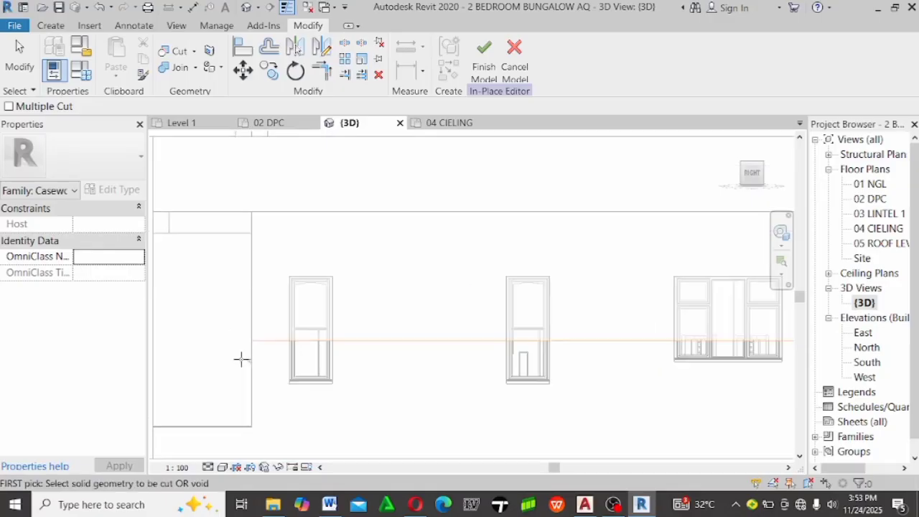
{"action": "scroll", "coordinate": [256, 361], "scroll_direction": "up", "scroll_amount": 1}
{"action": "scroll", "coordinate": [166, 259], "scroll_direction": "up", "scroll_amount": 1}
{"action": "scroll", "coordinate": [166, 259], "scroll_direction": "down", "scroll_amount": 2}
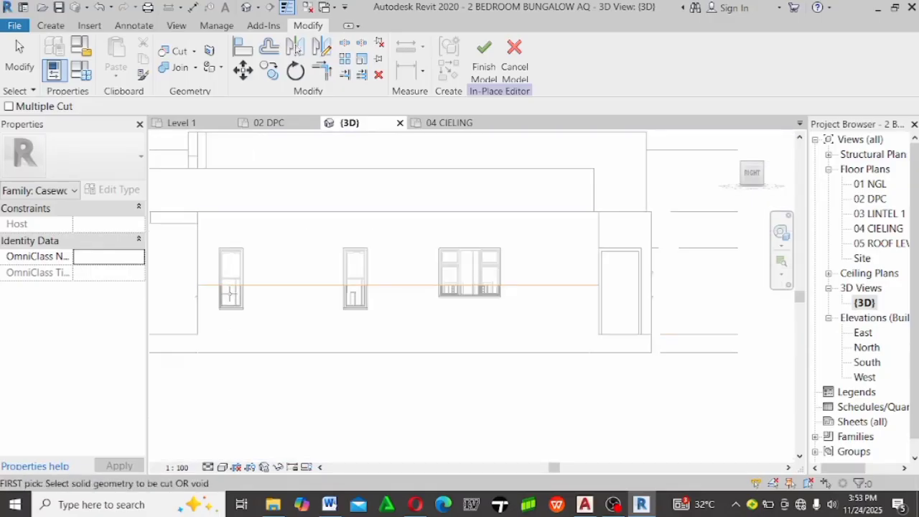
{"action": "scroll", "coordinate": [529, 267], "scroll_direction": "up", "scroll_amount": 3}
{"action": "middle_click_drag", "start_coordinate": [593, 250], "coordinate": [640, 343], "text": "shift"}
{"action": "scroll", "coordinate": [639, 205], "scroll_direction": "up", "scroll_amount": 2}
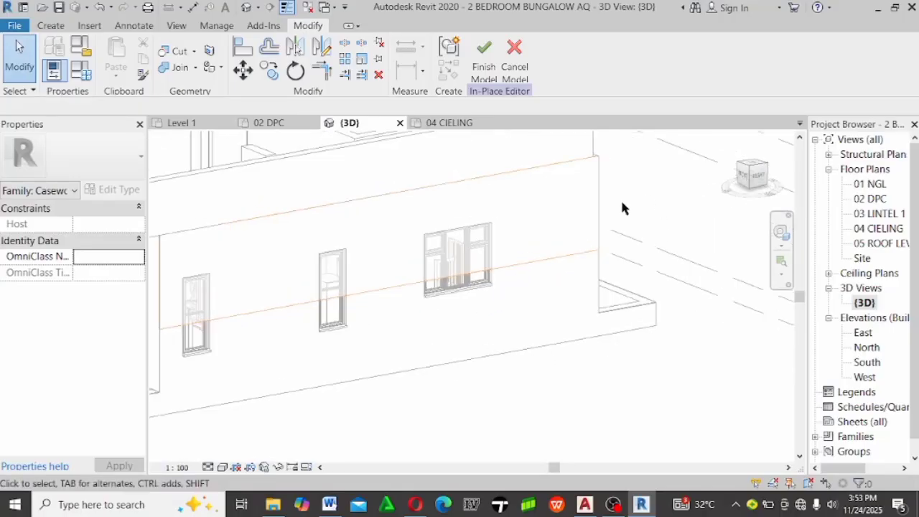
{"action": "scroll", "coordinate": [643, 259], "scroll_direction": "up", "scroll_amount": 2}
{"action": "scroll", "coordinate": [576, 366], "scroll_direction": "up", "scroll_amount": 3}
{"action": "middle_click_drag", "start_coordinate": [576, 366], "coordinate": [636, 394], "text": "shift"}
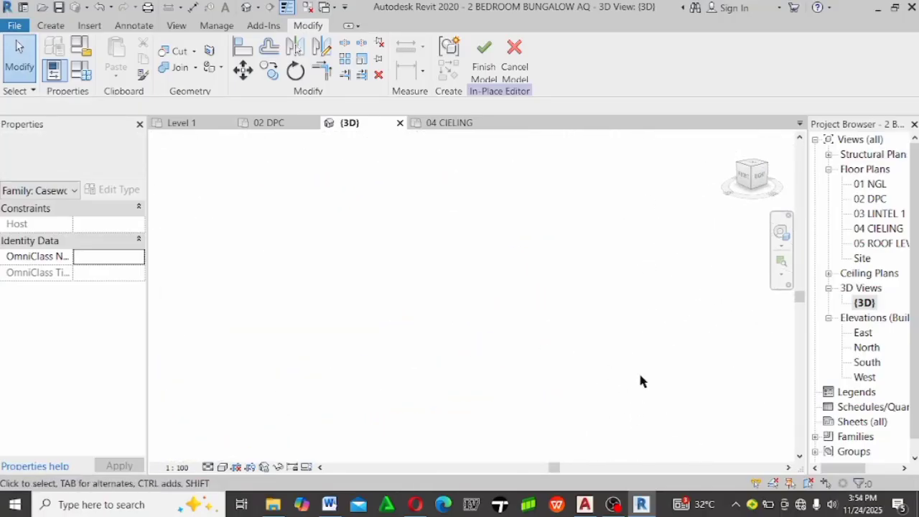
{"action": "scroll", "coordinate": [534, 297], "scroll_direction": "down", "scroll_amount": 2}
{"action": "scroll", "coordinate": [548, 240], "scroll_direction": "down", "scroll_amount": 4}
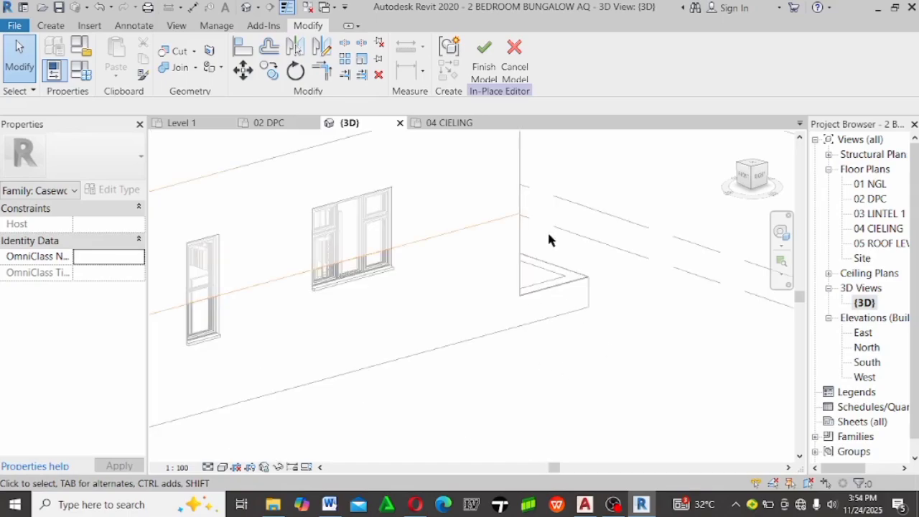
{"action": "scroll", "coordinate": [512, 283], "scroll_direction": "up", "scroll_amount": 4}
{"action": "middle_click_drag", "start_coordinate": [562, 391], "coordinate": [558, 331], "text": "shift"}
{"action": "scroll", "coordinate": [567, 344], "scroll_direction": "down", "scroll_amount": 3}
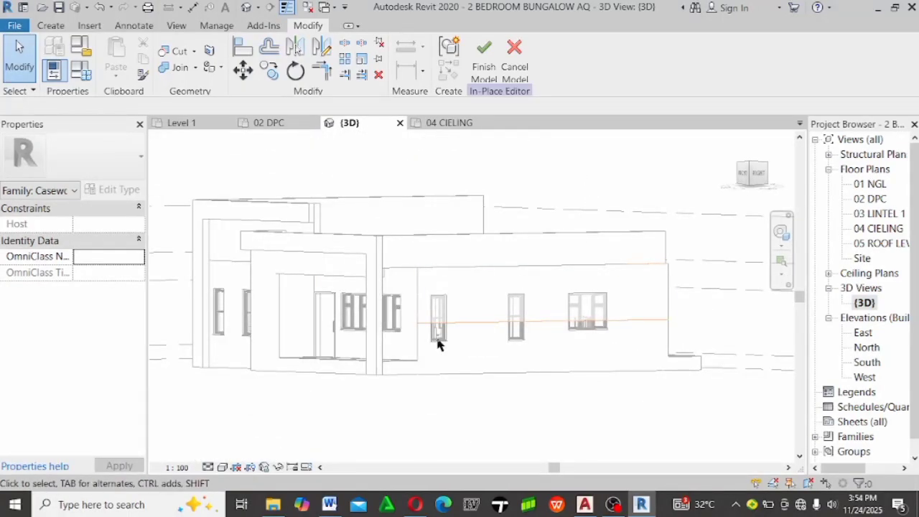
{"action": "mouse_move", "coordinate": [530, 359]}
{"action": "middle_mouse_down", "text": "shift"}
{"action": "mouse_move", "coordinate": [582, 375]}
{"action": "mouse_move", "coordinate": [616, 367]}
{"action": "mouse_move", "coordinate": [577, 352]}
{"action": "mouse_move", "coordinate": [540, 362]}
{"action": "middle_mouse_up", "text": "shift"}
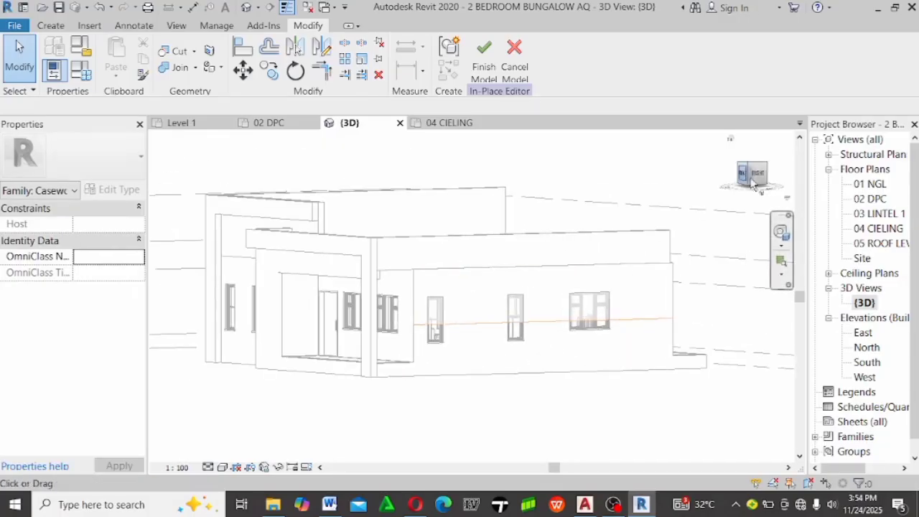
Face the side wall squarely and start a solid extrusion, keeping Basic Wall : WALL A as the work plane
{"action": "left_click", "coordinate": [752, 172]}
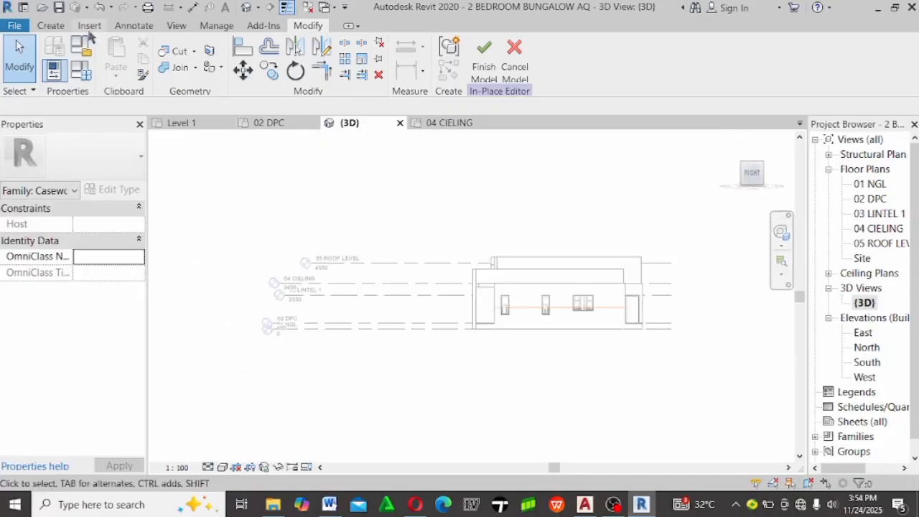
{"action": "left_click", "coordinate": [50, 25]}
{"action": "left_click", "coordinate": [144, 45]}
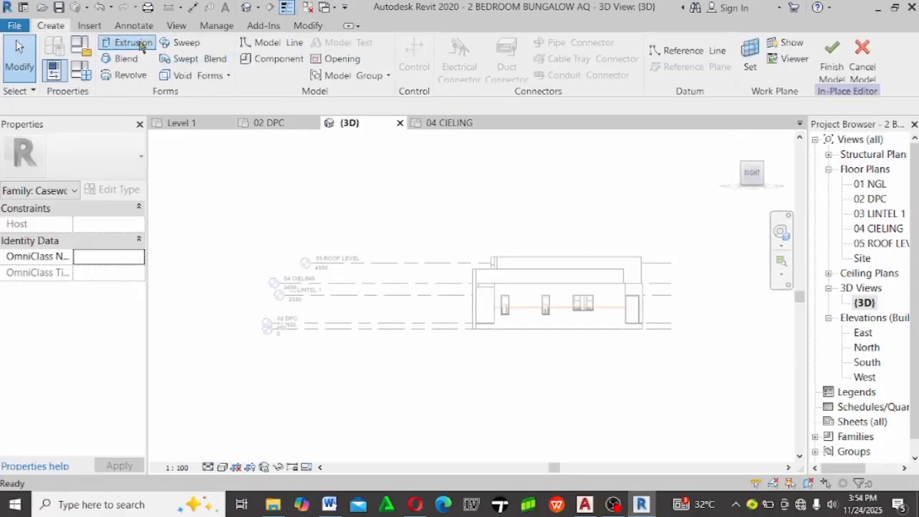
{"action": "left_click", "coordinate": [609, 72]}
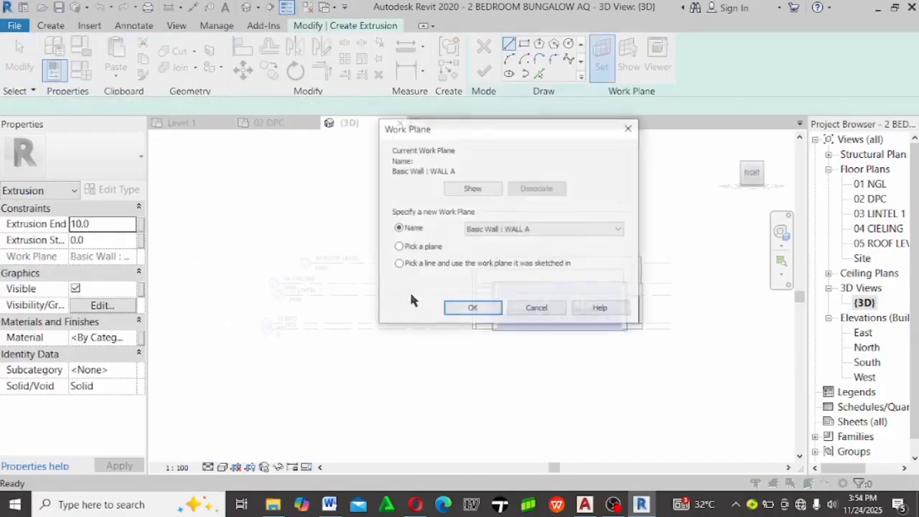
{"action": "left_click", "coordinate": [430, 303]}
{"action": "left_click", "coordinate": [472, 308]}
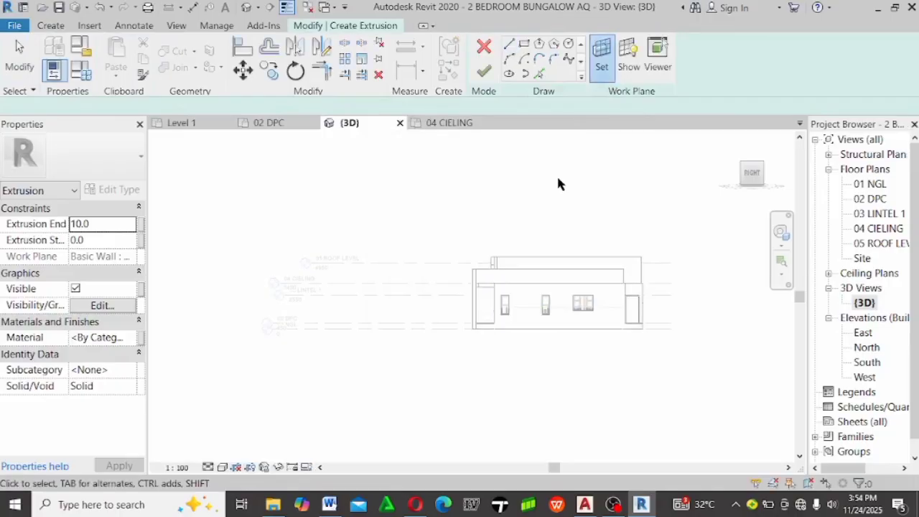
{"action": "left_click", "coordinate": [603, 59]}
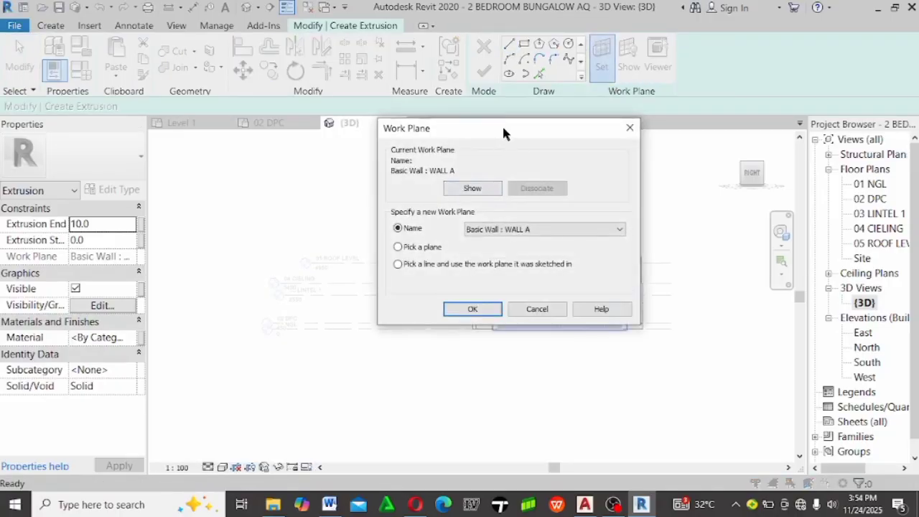
{"action": "left_click_drag", "start_coordinate": [503, 133], "coordinate": [231, 158]}
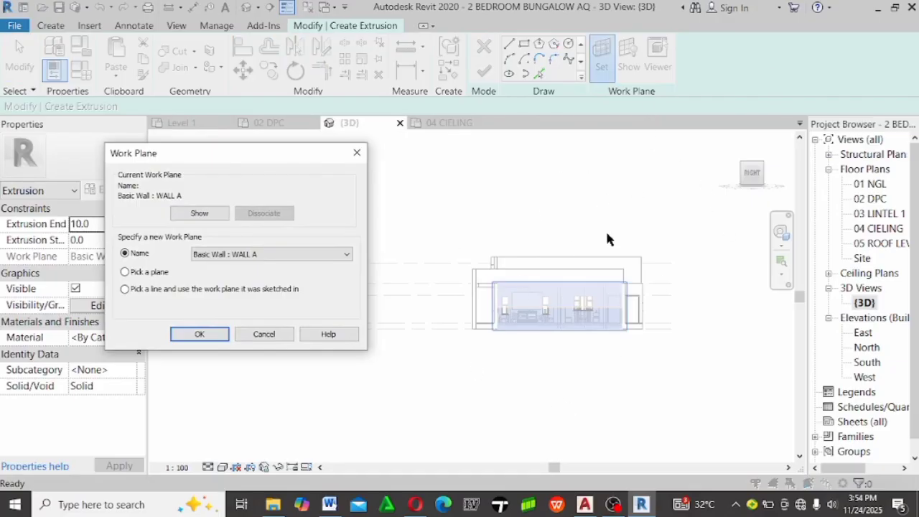
{"action": "left_click", "coordinate": [200, 334]}
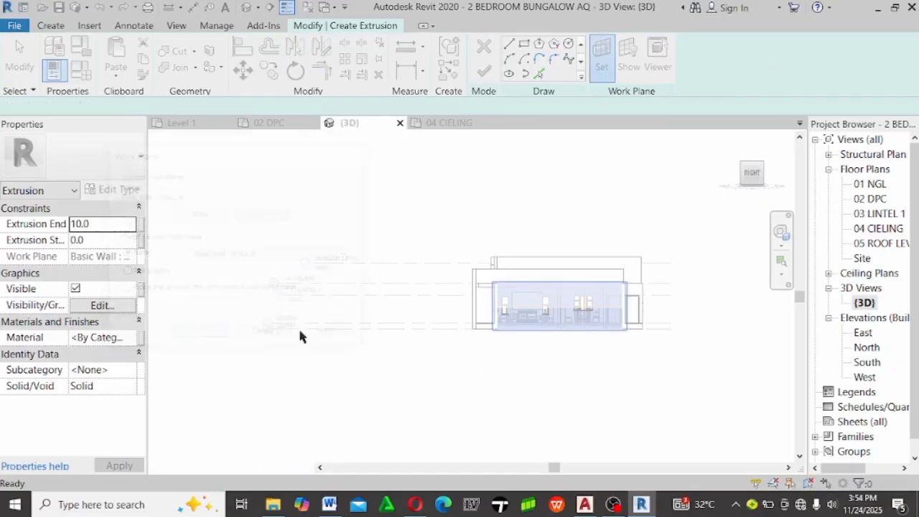
Sketch a rectangle around the narrow window nearest the porch, from its upper corner to the opposite lower corner of its sill
{"action": "scroll", "coordinate": [532, 316], "scroll_direction": "up", "scroll_amount": 3}
{"action": "scroll", "coordinate": [532, 316], "scroll_direction": "up", "scroll_amount": 4}
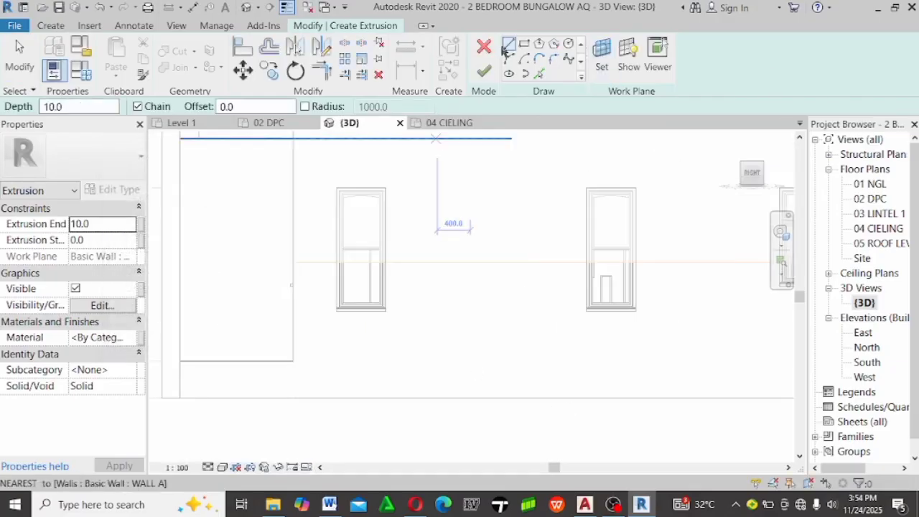
{"action": "left_click", "coordinate": [525, 44]}
{"action": "scroll", "coordinate": [342, 168], "scroll_direction": "up", "scroll_amount": 4}
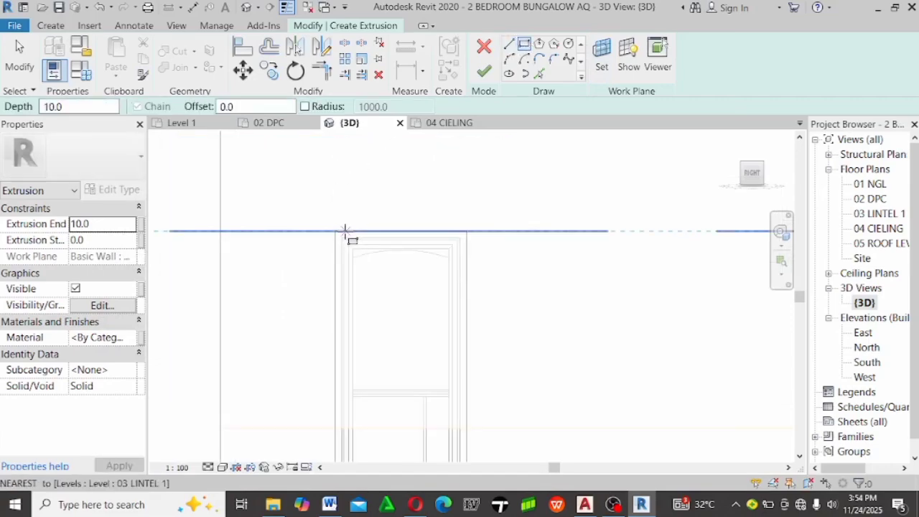
{"action": "left_click", "coordinate": [335, 231]}
{"action": "scroll", "coordinate": [363, 199], "scroll_direction": "down", "scroll_amount": 3}
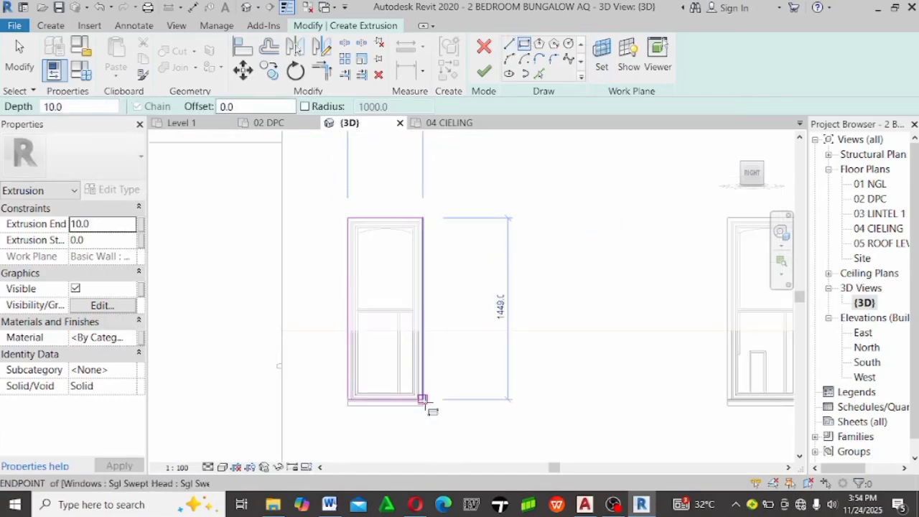
{"action": "scroll", "coordinate": [421, 400], "scroll_direction": "up", "scroll_amount": 4}
{"action": "scroll", "coordinate": [427, 409], "scroll_direction": "up", "scroll_amount": 2}
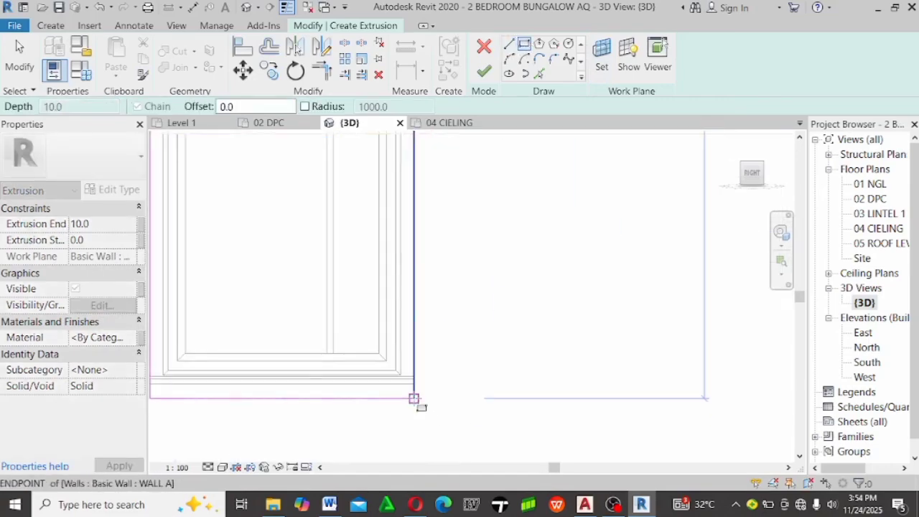
{"action": "left_click", "coordinate": [414, 398]}
{"action": "scroll", "coordinate": [438, 391], "scroll_direction": "down", "scroll_amount": 4}
{"action": "scroll", "coordinate": [324, 324], "scroll_direction": "down", "scroll_amount": 2}
{"action": "key", "text": "Escape"}
{"action": "key", "text": "Escape"}
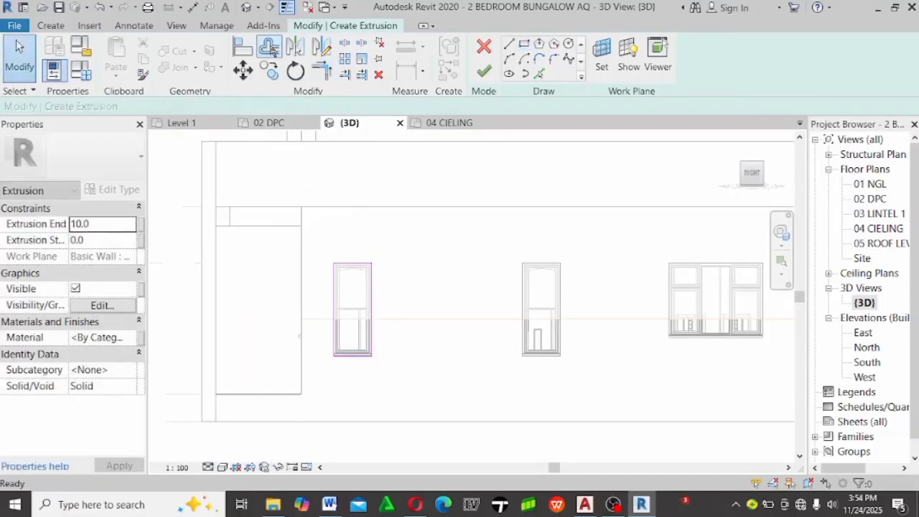
Offset copies of the window rectangle's four sides 100 mm outward to form a surrounding frame outline
{"action": "left_click", "coordinate": [270, 47]}
{"action": "double_click", "coordinate": [365, 107]}
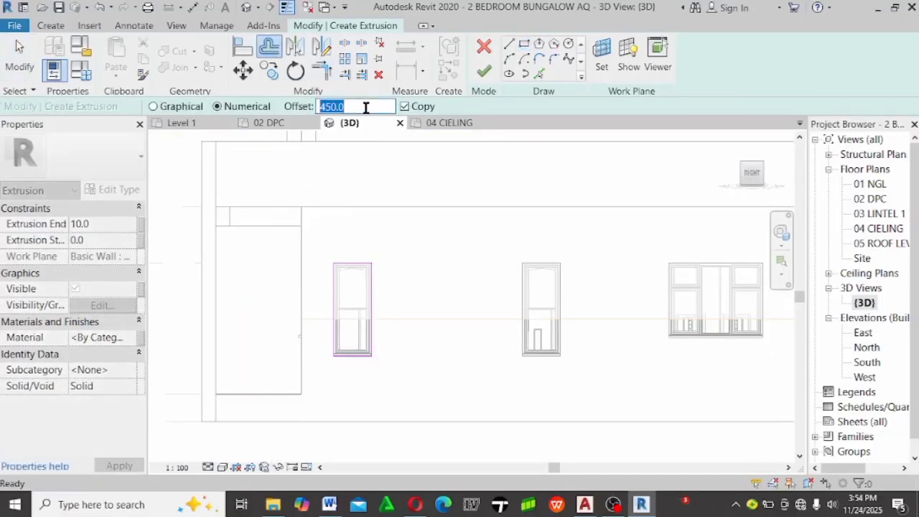
{"action": "type", "text": "10"}
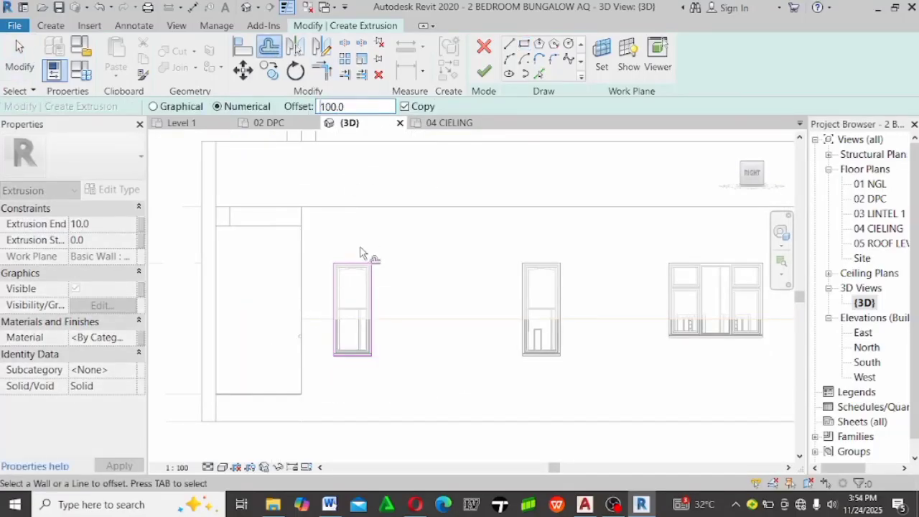
{"action": "scroll", "coordinate": [378, 287], "scroll_direction": "up", "scroll_amount": 5}
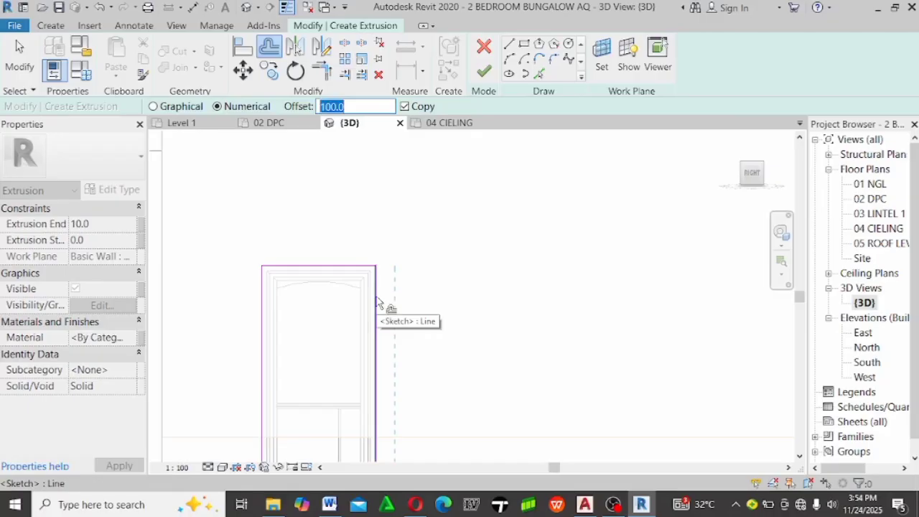
{"action": "scroll", "coordinate": [378, 301], "scroll_direction": "up", "scroll_amount": 2}
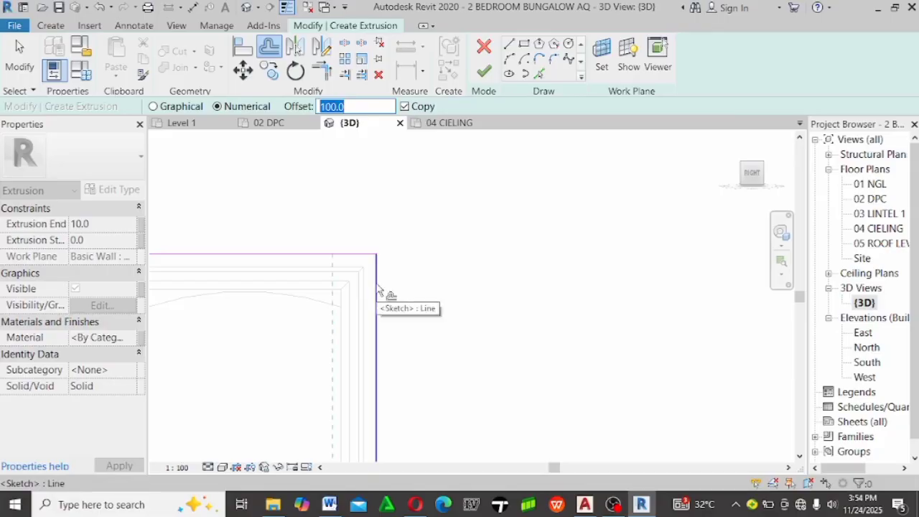
{"action": "left_click", "coordinate": [382, 293]}
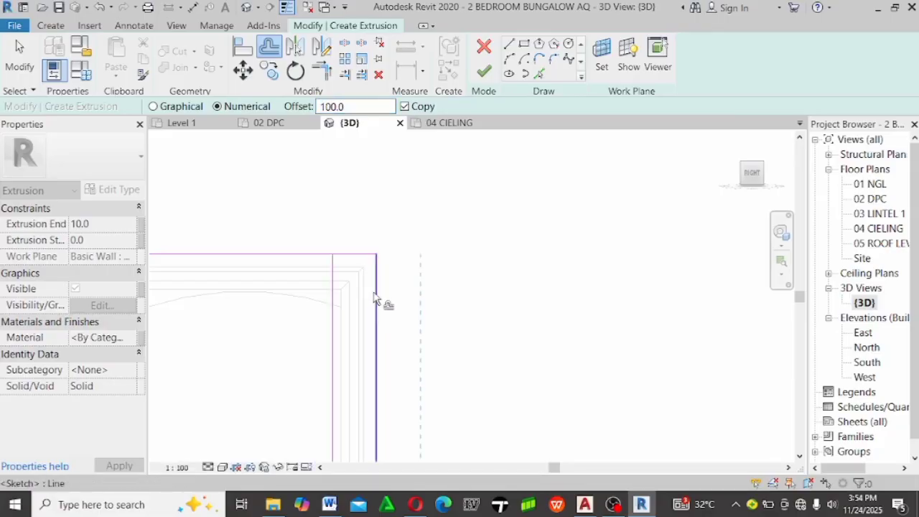
{"action": "left_click", "coordinate": [373, 296]}
{"action": "left_click", "coordinate": [303, 256]}
{"action": "scroll", "coordinate": [510, 183], "scroll_direction": "down", "scroll_amount": 4}
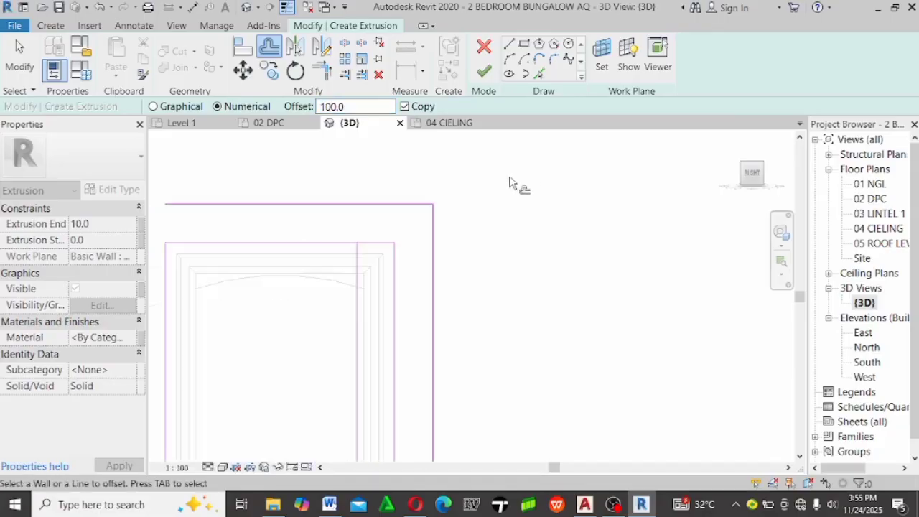
{"action": "left_click", "coordinate": [363, 262]}
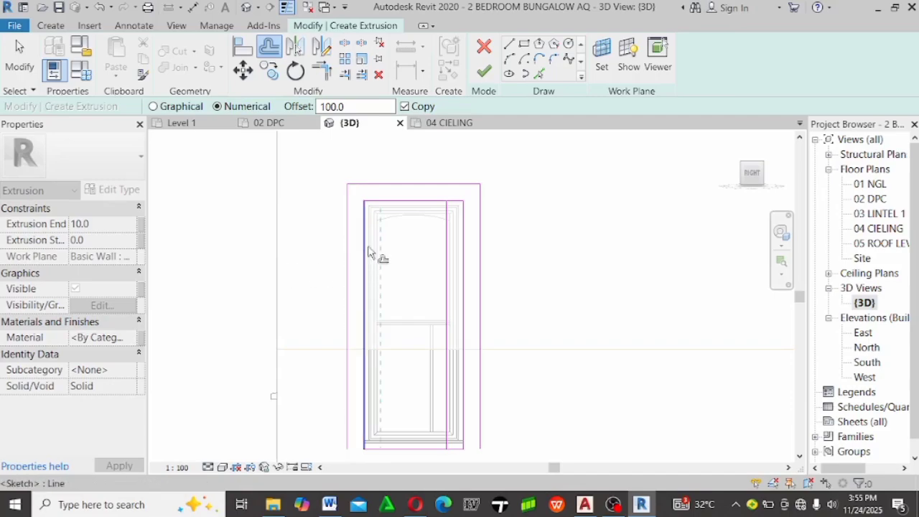
{"action": "scroll", "coordinate": [371, 252], "scroll_direction": "down", "scroll_amount": 2}
{"action": "left_click", "coordinate": [398, 386]}
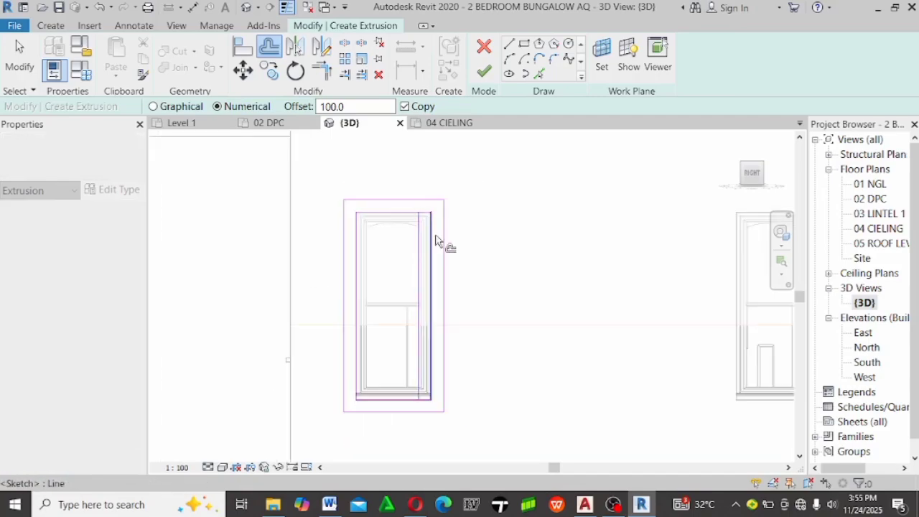
Delete the stray vertical offset line inside the window rectangle
{"action": "key", "text": "Escape"}
{"action": "scroll", "coordinate": [431, 252], "scroll_direction": "up", "scroll_amount": 4}
{"action": "key", "text": "Escape"}
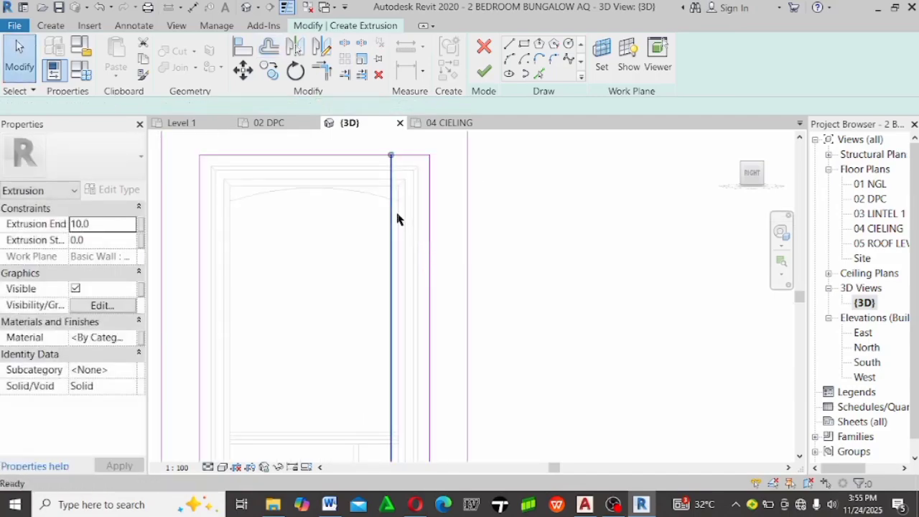
{"action": "scroll", "coordinate": [397, 215], "scroll_direction": "down", "scroll_amount": 3}
Copy the double-rectangle frame outline from the porch-side window onto the next narrow window, aligning it at the sill's lower corner
{"action": "left_click_drag", "start_coordinate": [294, 151], "coordinate": [517, 436]}
{"action": "left_click", "coordinate": [273, 76]}
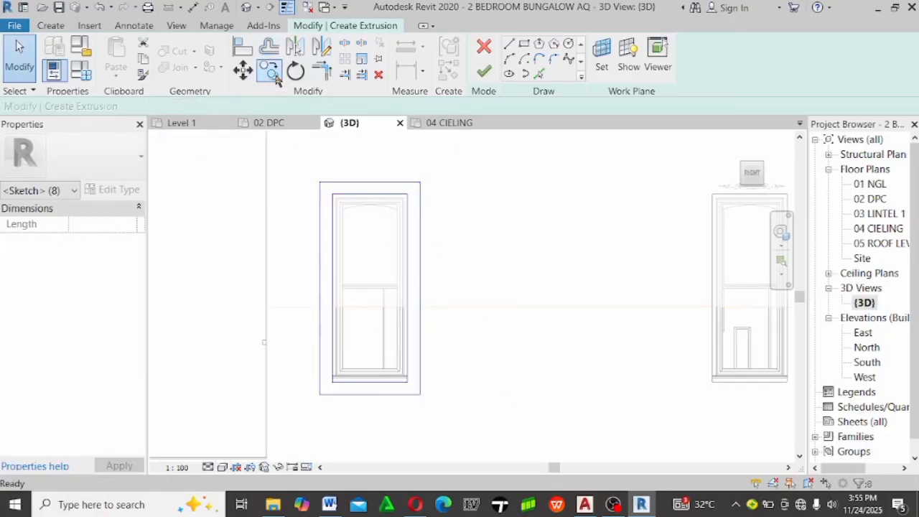
{"action": "left_click", "coordinate": [411, 385]}
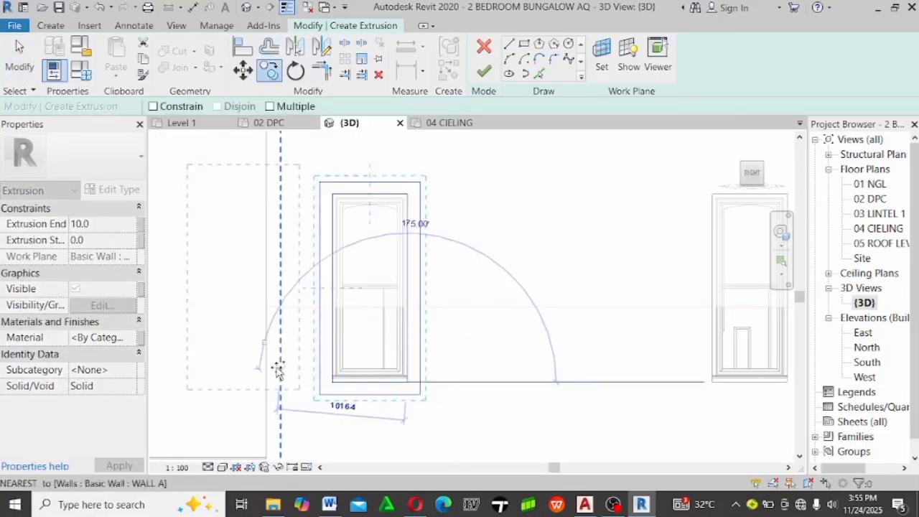
{"action": "scroll", "coordinate": [607, 363], "scroll_direction": "down", "scroll_amount": 3}
{"action": "scroll", "coordinate": [494, 371], "scroll_direction": "up", "scroll_amount": 4}
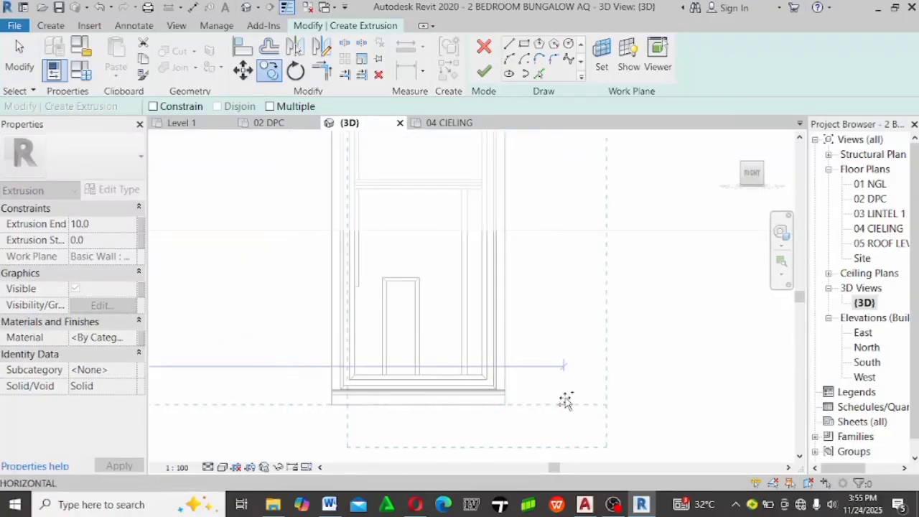
{"action": "left_click", "coordinate": [506, 406]}
{"action": "scroll", "coordinate": [456, 388], "scroll_direction": "down", "scroll_amount": 3}
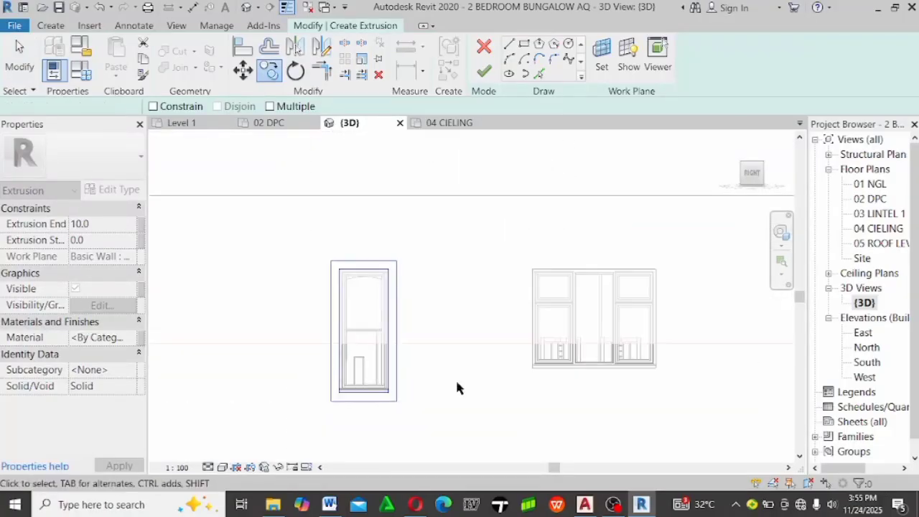
{"action": "scroll", "coordinate": [660, 356], "scroll_direction": "up", "scroll_amount": 3}
{"action": "key", "text": "Escape"}
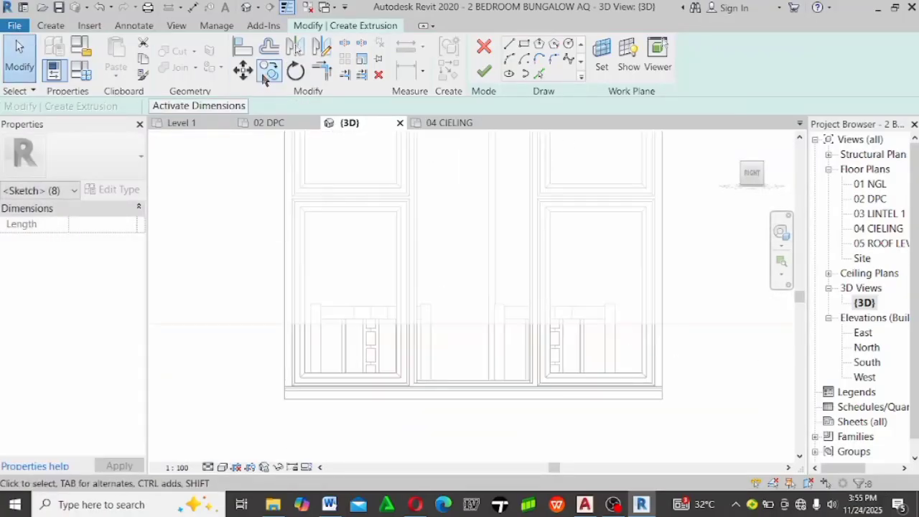
Copy the frame outline from the second narrow window to the wide three-panel window, aligning it at the sill's far lower corner
{"action": "left_click", "coordinate": [265, 75]}
{"action": "scroll", "coordinate": [400, 254], "scroll_direction": "down", "scroll_amount": 3}
{"action": "scroll", "coordinate": [302, 257], "scroll_direction": "up", "scroll_amount": 3}
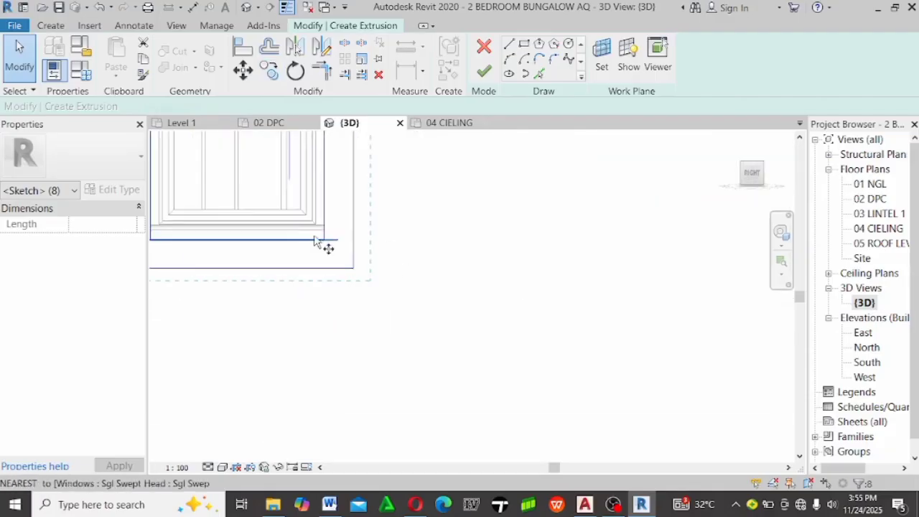
{"action": "scroll", "coordinate": [316, 242], "scroll_direction": "up", "scroll_amount": 2}
{"action": "key", "text": "c"}
{"action": "key", "text": "o"}
{"action": "left_click", "coordinate": [345, 253]}
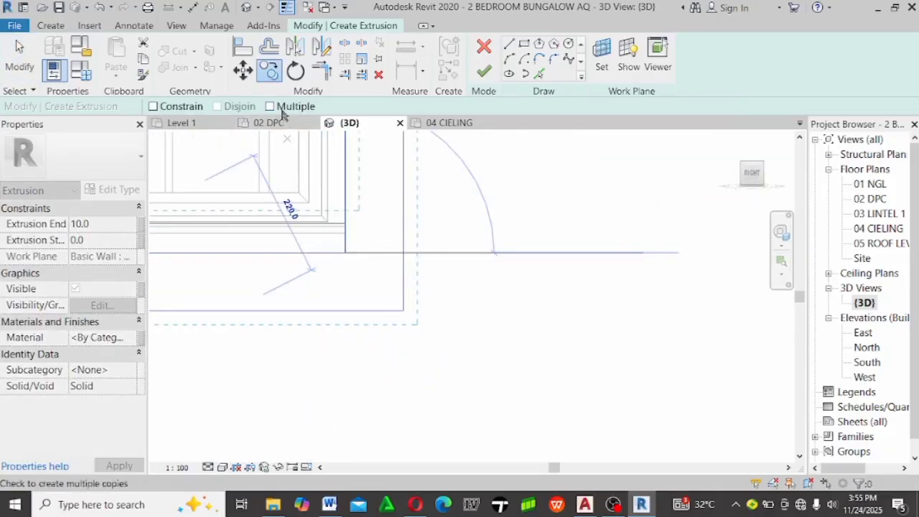
{"action": "scroll", "coordinate": [308, 349], "scroll_direction": "down", "scroll_amount": 4}
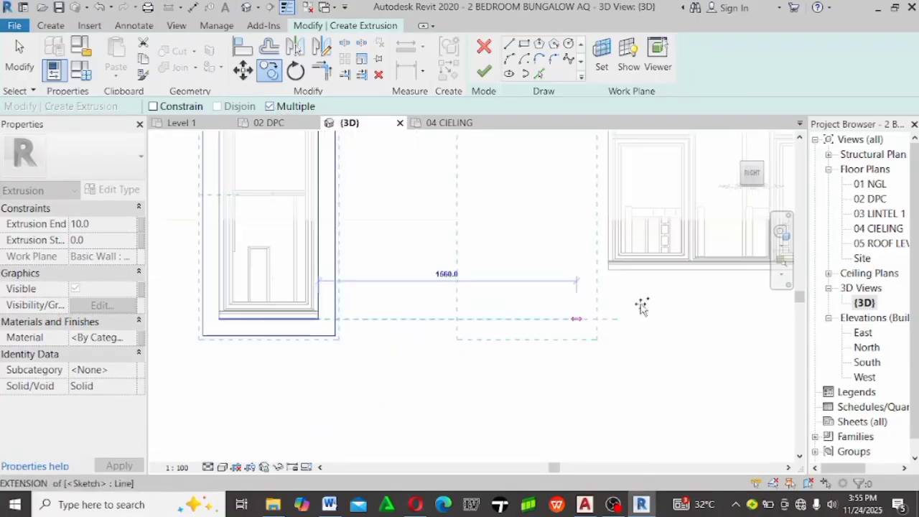
{"action": "scroll", "coordinate": [742, 256], "scroll_direction": "up", "scroll_amount": 5}
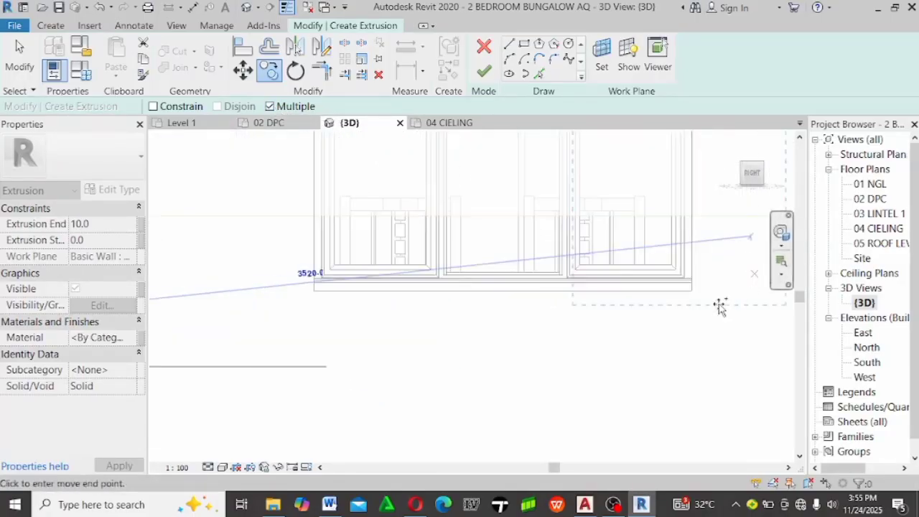
{"action": "left_click", "coordinate": [642, 307]}
{"action": "scroll", "coordinate": [638, 369], "scroll_direction": "down", "scroll_amount": 5}
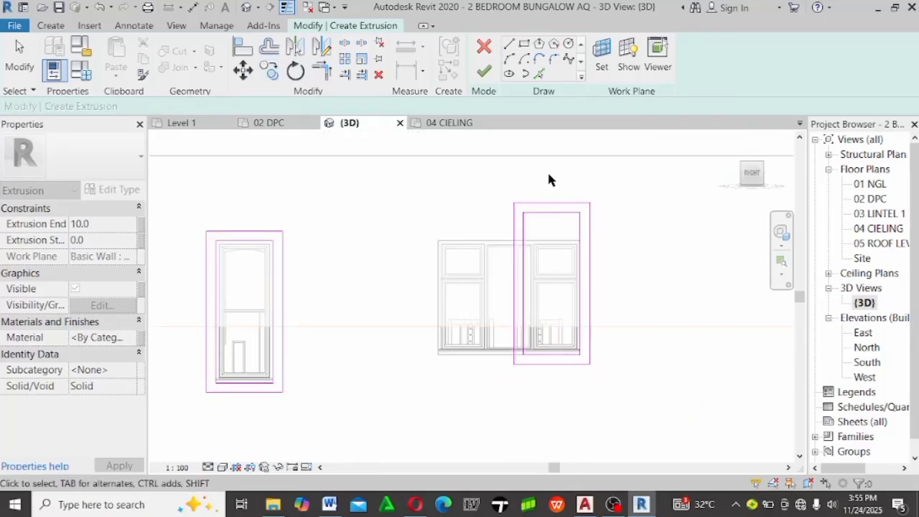
Move the copied outline's two upper lines down so the inner one aligns with the head of the wide window
{"action": "left_click_drag", "start_coordinate": [416, 189], "coordinate": [671, 273]}
{"action": "scroll", "coordinate": [574, 230], "scroll_direction": "up", "scroll_amount": 4}
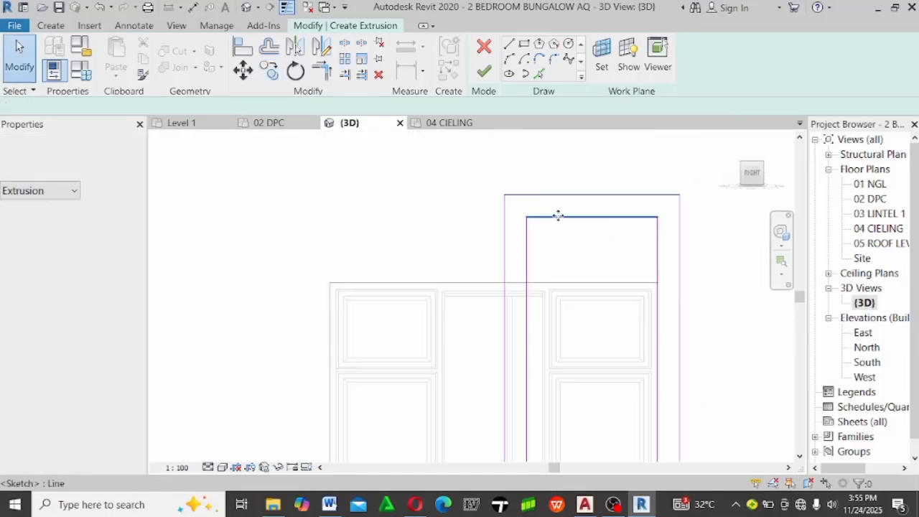
{"action": "left_click", "coordinate": [582, 217]}
{"action": "left_click_drag", "start_coordinate": [582, 308], "coordinate": [582, 314]}
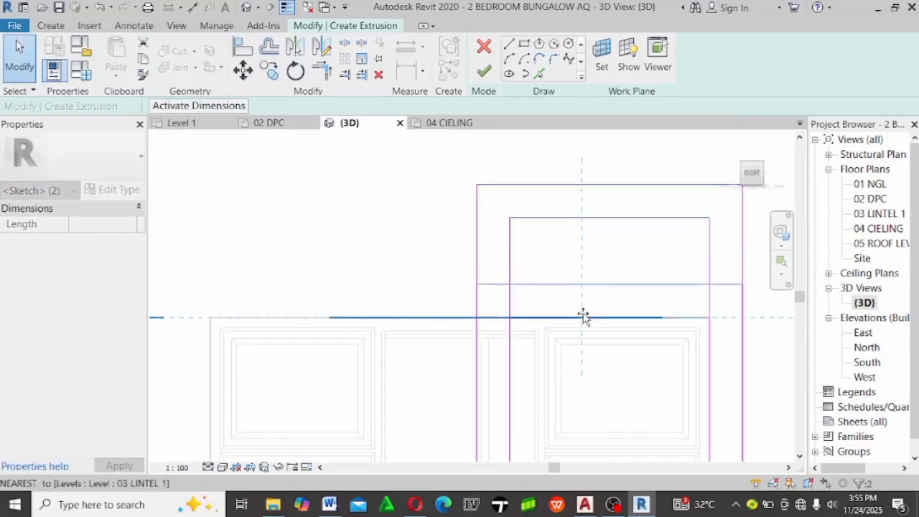
{"action": "scroll", "coordinate": [582, 313], "scroll_direction": "down", "scroll_amount": 5}
{"action": "left_click", "coordinate": [550, 252]}
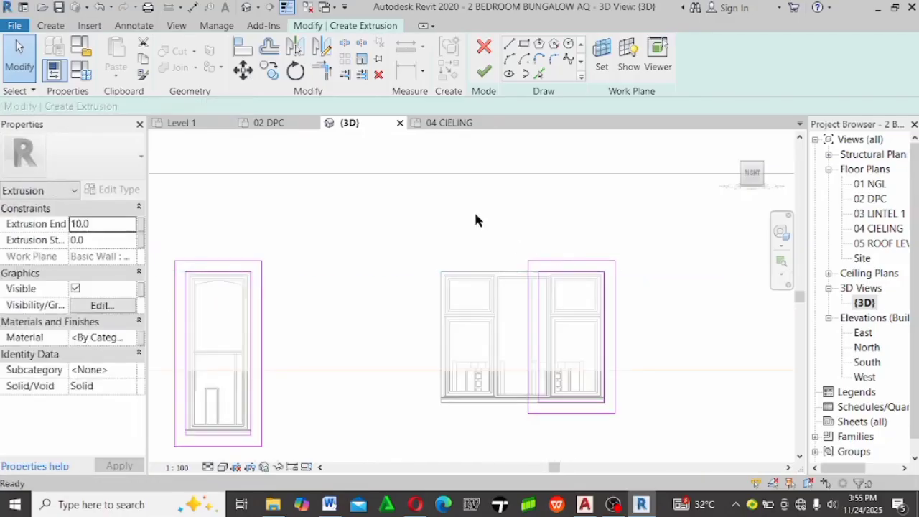
Move the copied outline's two left-hand vertical lines outward so the inner one aligns with the wide window's left edge
{"action": "left_click_drag", "start_coordinate": [475, 236], "coordinate": [591, 476]}
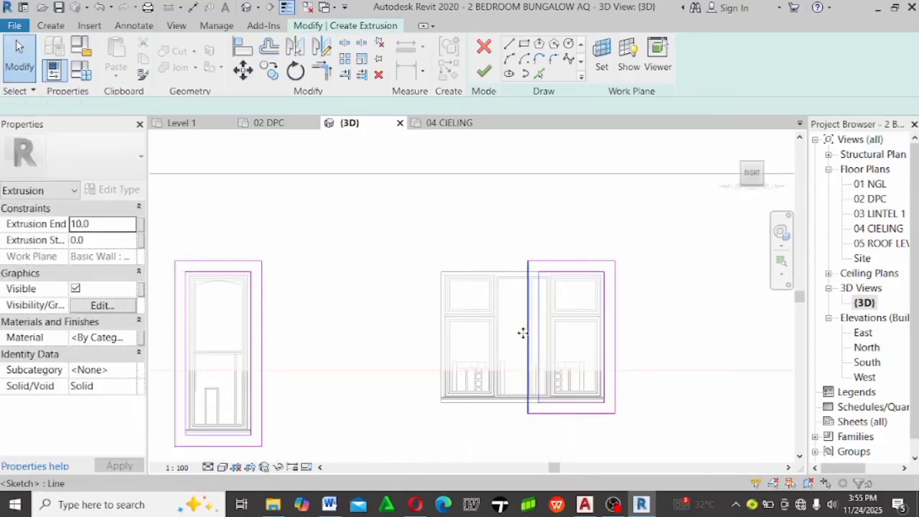
{"action": "scroll", "coordinate": [549, 344], "scroll_direction": "up", "scroll_amount": 3}
{"action": "mouse_move", "coordinate": [553, 348]}
{"action": "left_mouse_down"}
{"action": "mouse_move", "coordinate": [349, 335]}
{"action": "mouse_move", "coordinate": [360, 339]}
{"action": "left_mouse_up"}
{"action": "left_click", "coordinate": [394, 332]}
{"action": "scroll", "coordinate": [528, 224], "scroll_direction": "down", "scroll_amount": 5}
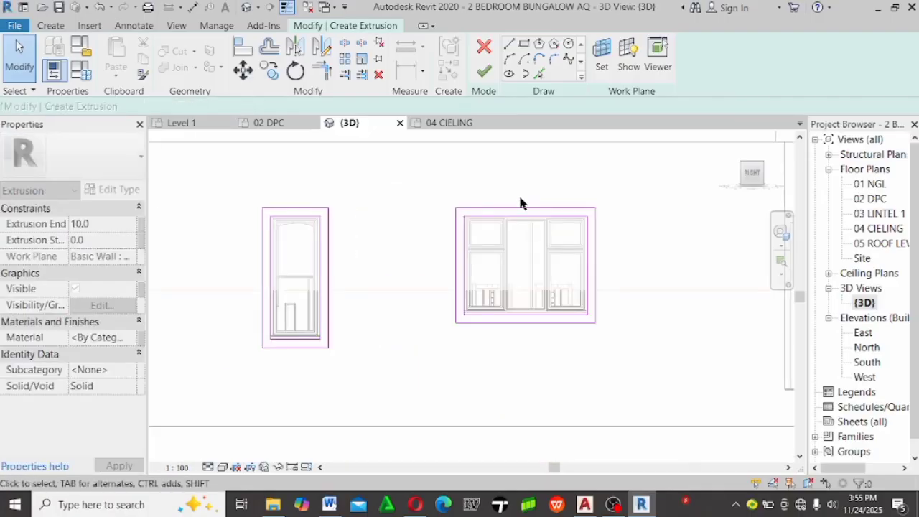
Assign the BRICK WALL material to the window frame extrusion
{"action": "scroll", "coordinate": [616, 291], "scroll_direction": "down", "scroll_amount": 1}
{"action": "scroll", "coordinate": [299, 201], "scroll_direction": "up", "scroll_amount": 2}
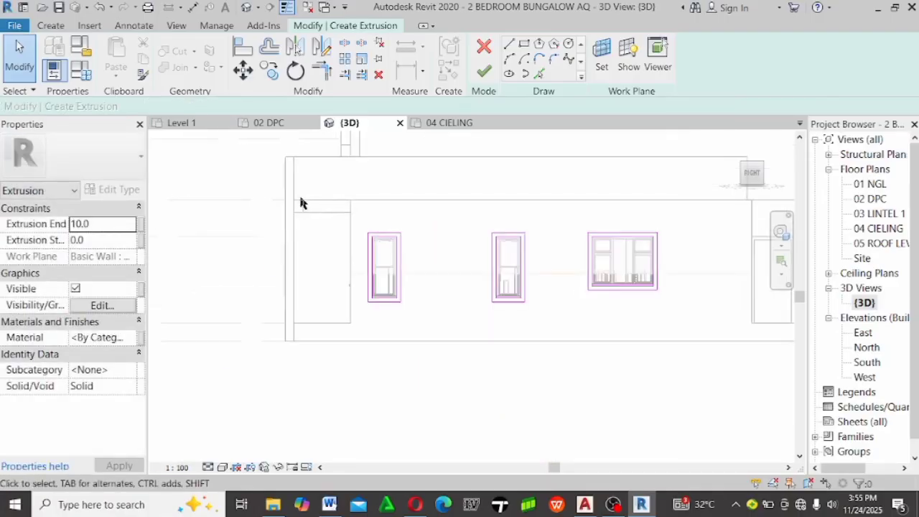
{"action": "left_click", "coordinate": [131, 341]}
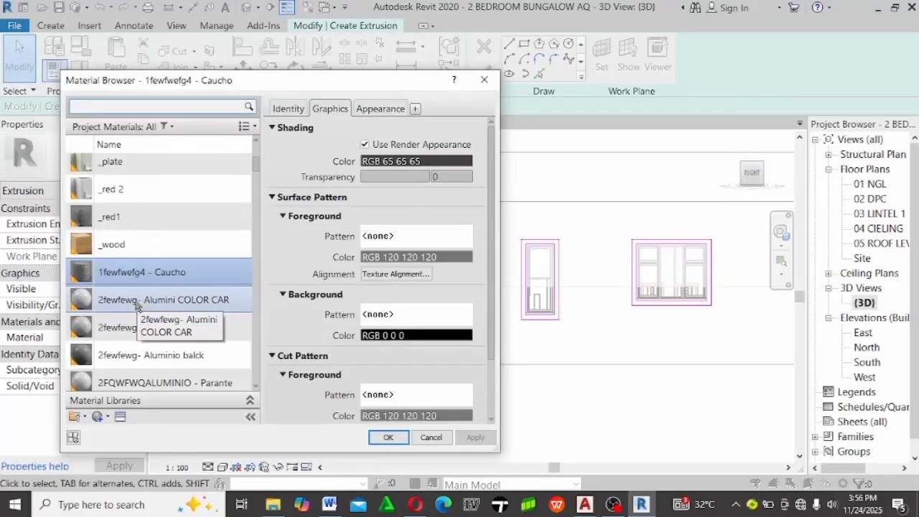
{"action": "left_click", "coordinate": [137, 302]}
{"action": "key", "text": "b"}
{"action": "scroll", "coordinate": [139, 304], "scroll_direction": "down", "scroll_amount": 3}
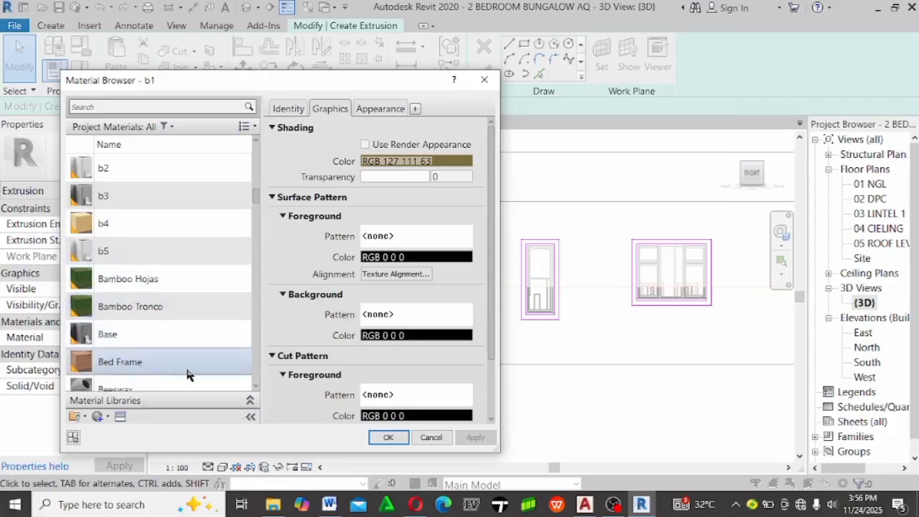
{"action": "left_click", "coordinate": [150, 332]}
{"action": "left_click", "coordinate": [157, 361]}
{"action": "scroll", "coordinate": [159, 359], "scroll_direction": "down", "scroll_amount": 10}
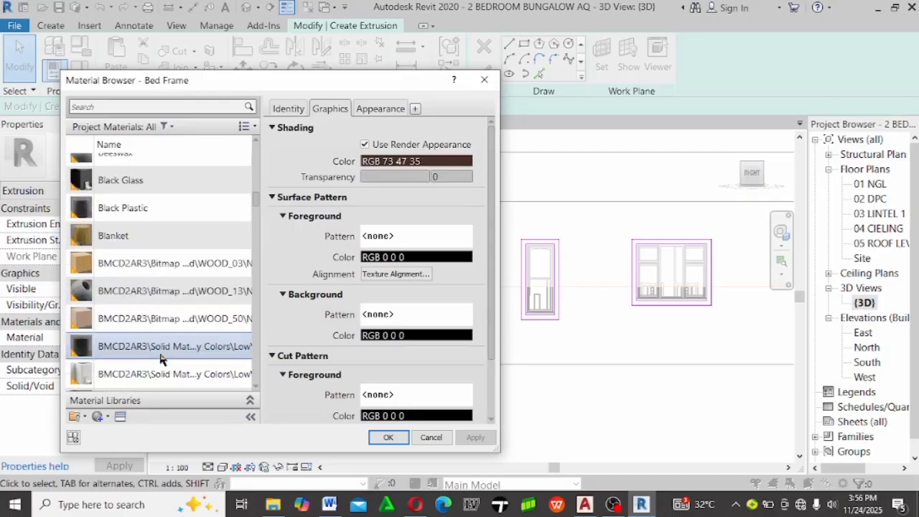
{"action": "scroll", "coordinate": [160, 359], "scroll_direction": "down", "scroll_amount": 5}
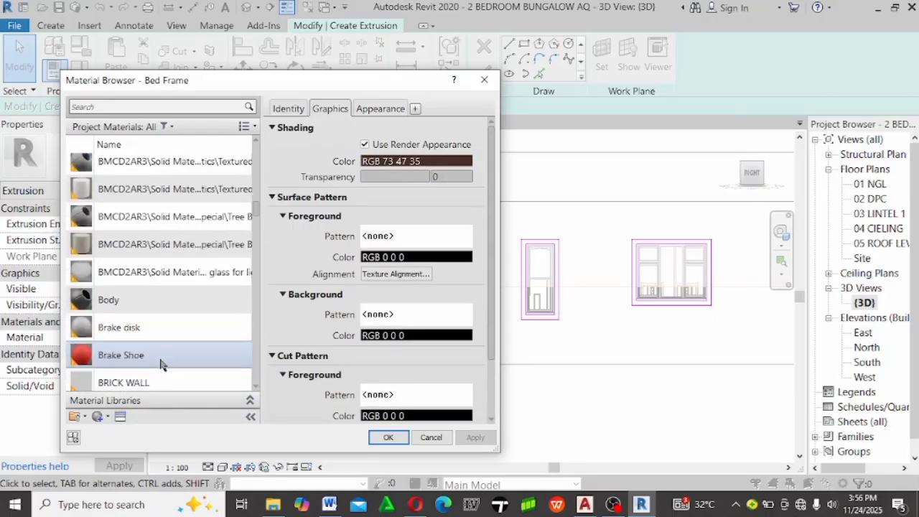
{"action": "scroll", "coordinate": [160, 366], "scroll_direction": "down", "scroll_amount": 1}
{"action": "double_click", "coordinate": [160, 379]}
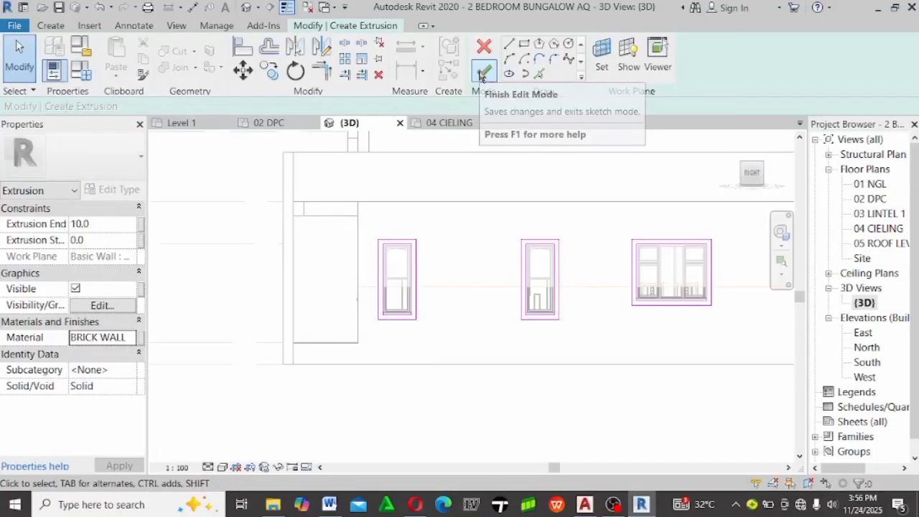
Finish the window frame sketch and set the extrusion end to 75
{"action": "left_click", "coordinate": [484, 71]}
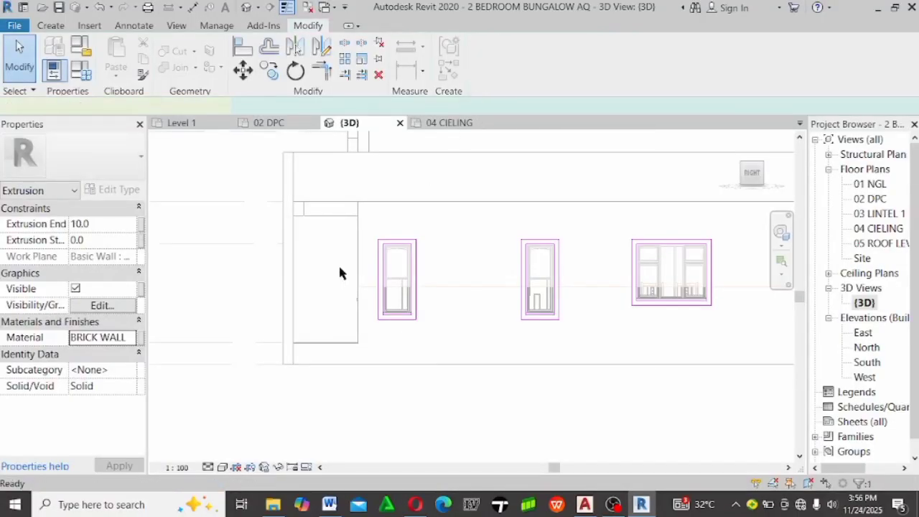
{"action": "left_click", "coordinate": [114, 224]}
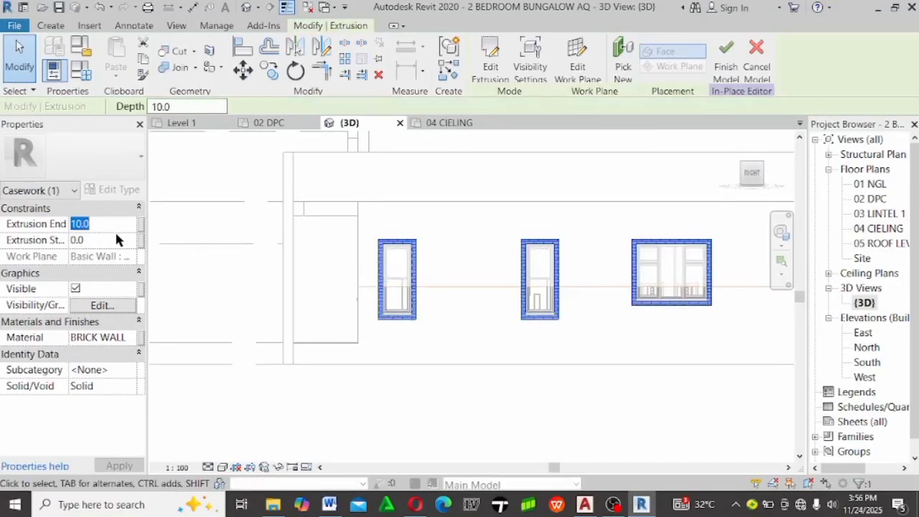
{"action": "type", "text": "75"}
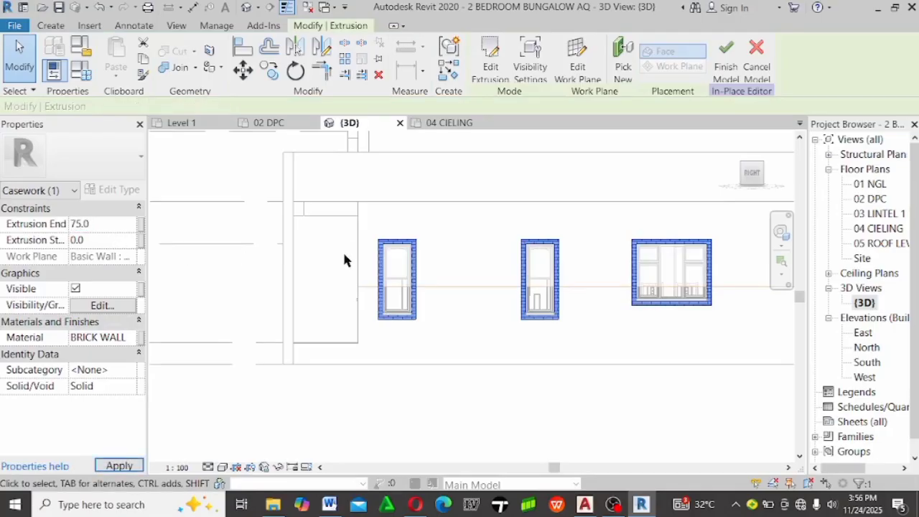
{"action": "left_click", "coordinate": [387, 405]}
Examine the three brick window frames on the side wall straight on and from both corners of the house
{"action": "scroll", "coordinate": [465, 379], "scroll_direction": "down", "scroll_amount": 2}
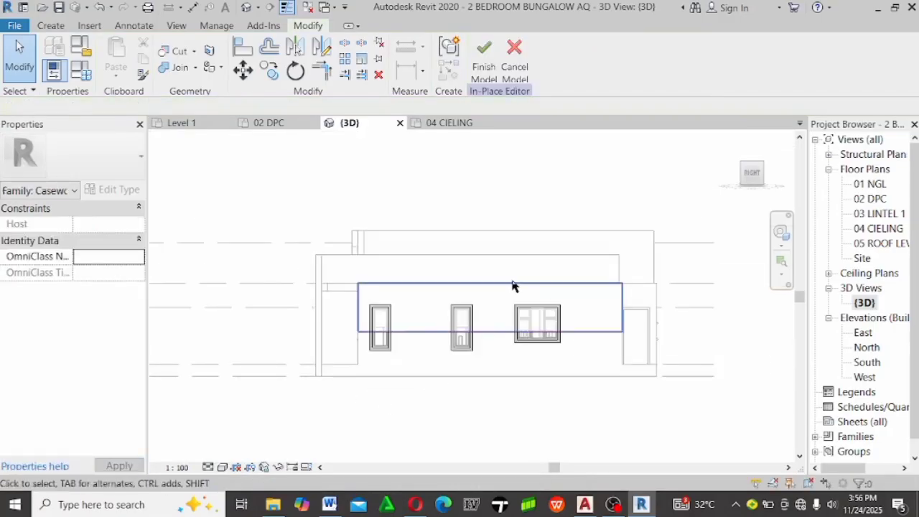
{"action": "scroll", "coordinate": [513, 285], "scroll_direction": "up", "scroll_amount": 3}
{"action": "scroll", "coordinate": [555, 204], "scroll_direction": "down", "scroll_amount": 2}
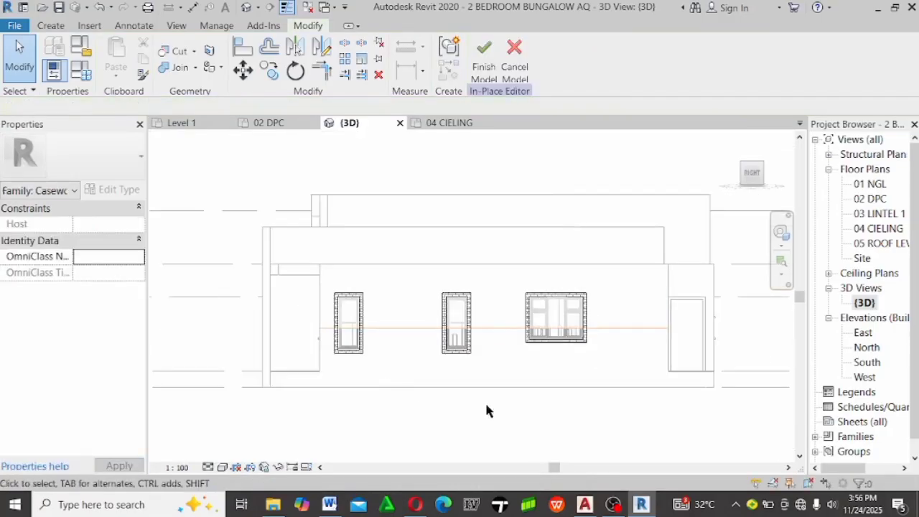
{"action": "middle_click_drag", "start_coordinate": [653, 411], "coordinate": [638, 419], "text": "shift"}
{"action": "scroll", "coordinate": [666, 254], "scroll_direction": "up", "scroll_amount": 3}
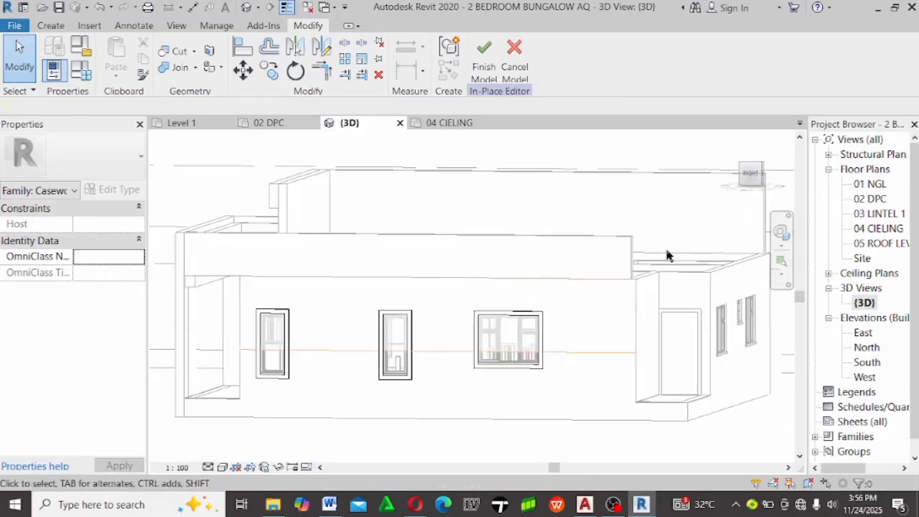
{"action": "scroll", "coordinate": [557, 140], "scroll_direction": "down", "scroll_amount": 3}
{"action": "middle_click_drag", "start_coordinate": [574, 309], "coordinate": [631, 337], "text": "shift"}
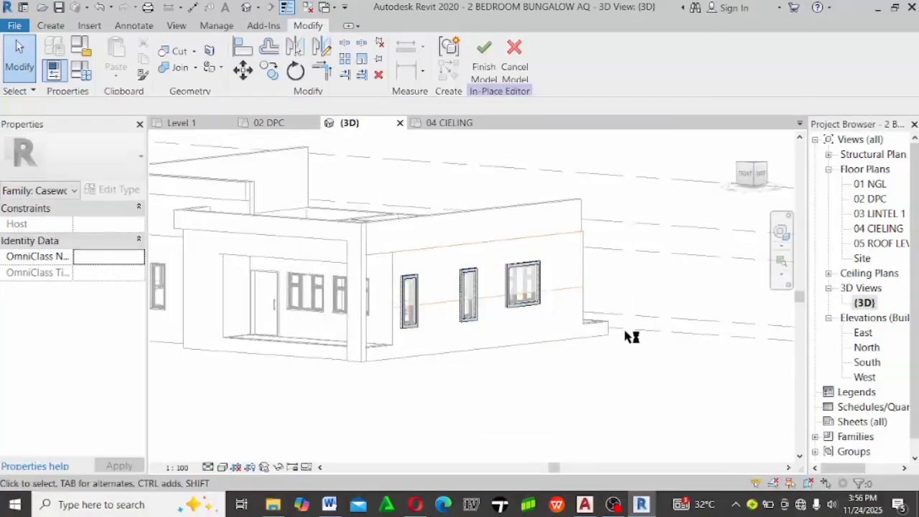
{"action": "scroll", "coordinate": [559, 326], "scroll_direction": "up", "scroll_amount": 1}
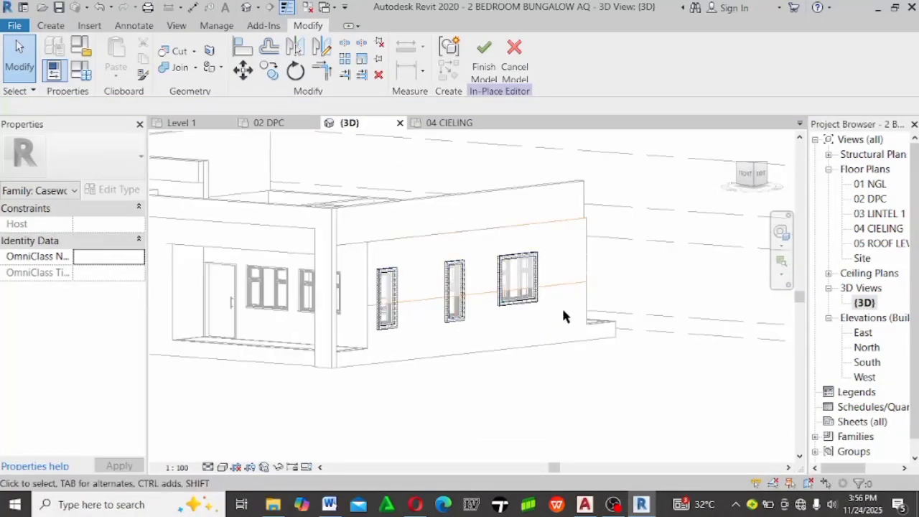
{"action": "scroll", "coordinate": [516, 324], "scroll_direction": "up", "scroll_amount": 3}
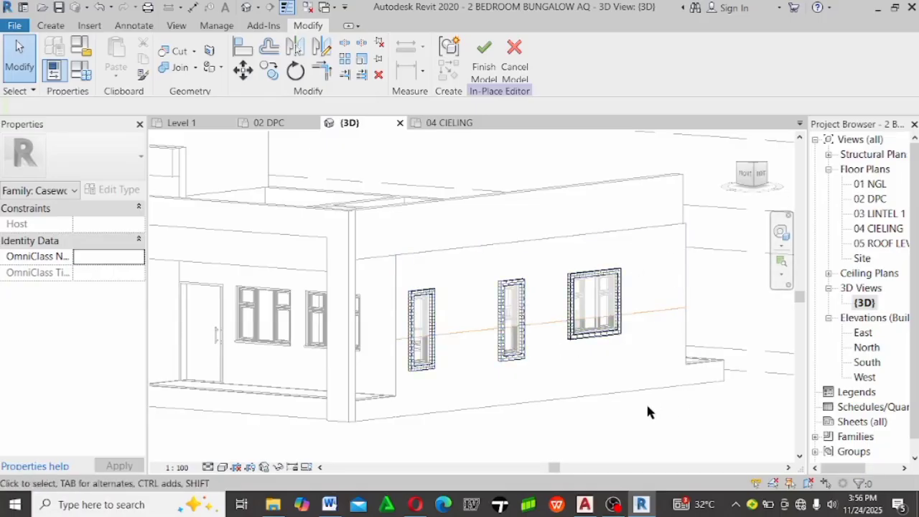
{"action": "middle_click_drag", "start_coordinate": [567, 290], "coordinate": [539, 290], "text": "shift"}
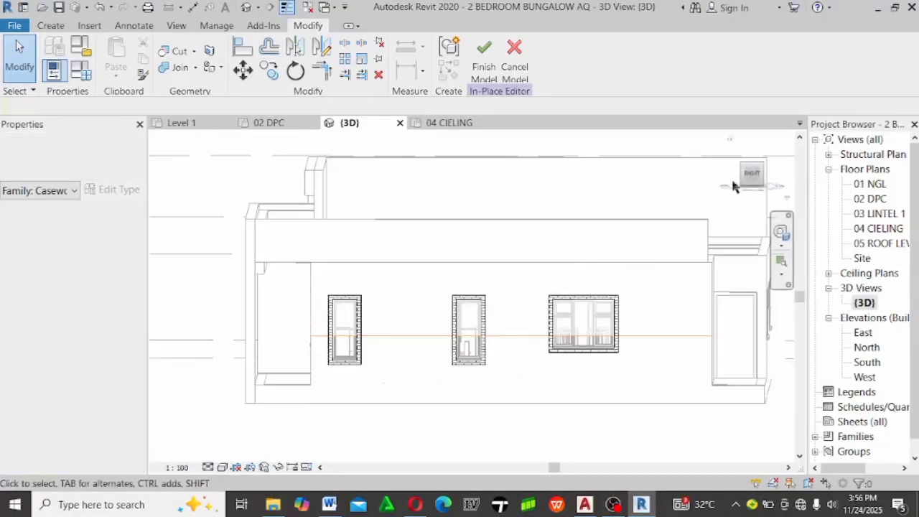
Start a new extrusion facing the side wall straight on, with Basic Wall : WALL A as its work plane
{"action": "left_click", "coordinate": [751, 173]}
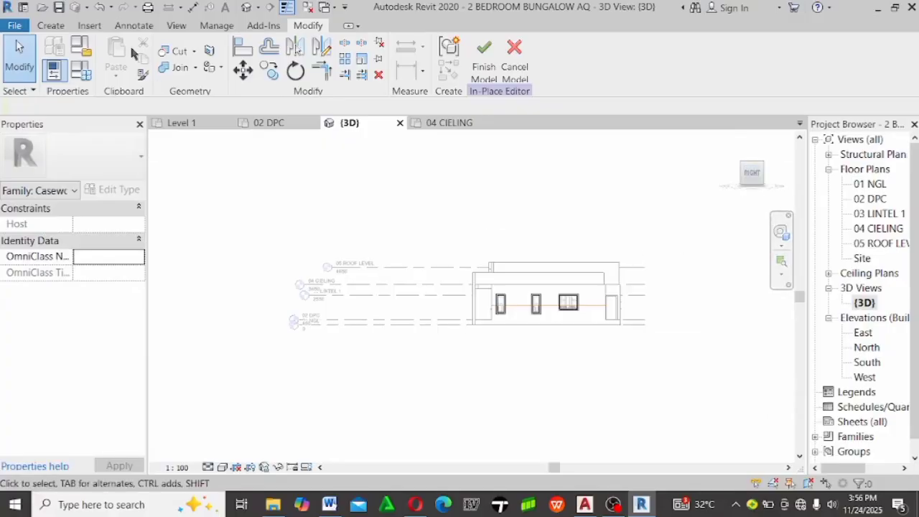
{"action": "left_click", "coordinate": [49, 24]}
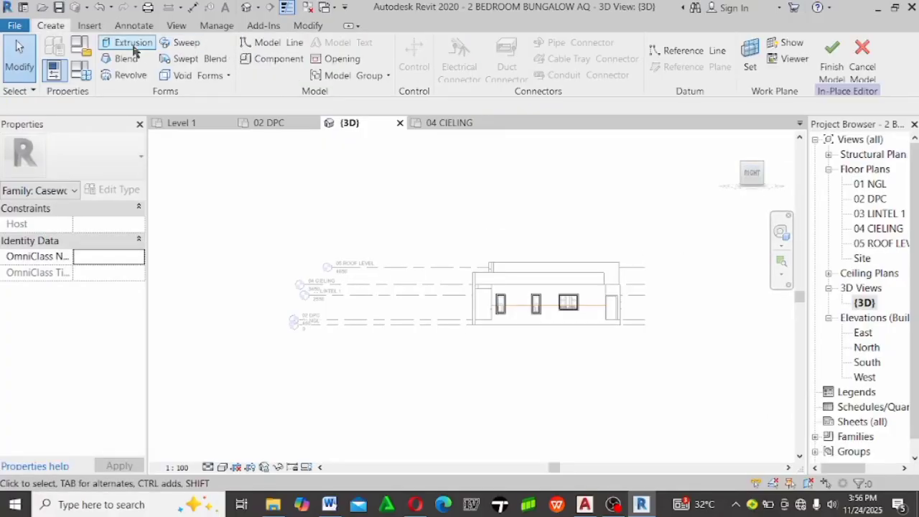
{"action": "left_click", "coordinate": [133, 48]}
{"action": "scroll", "coordinate": [515, 304], "scroll_direction": "up", "scroll_amount": 5}
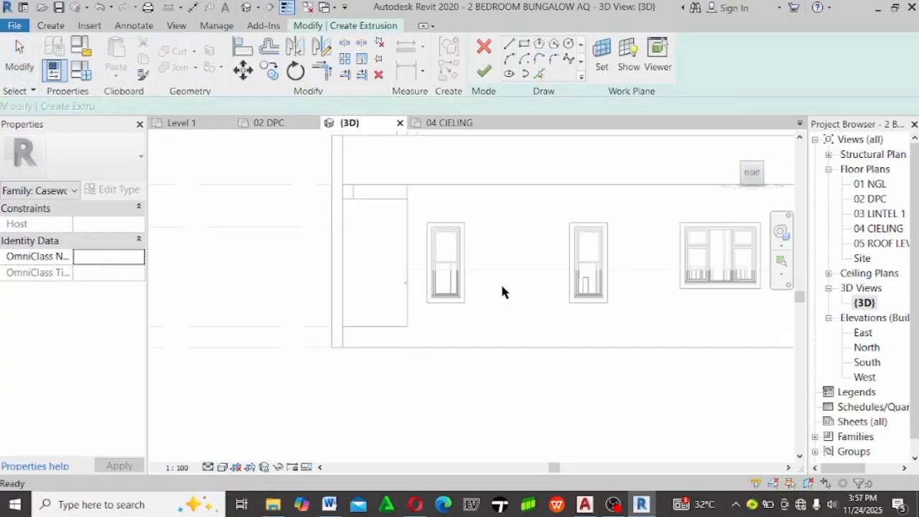
{"action": "left_click", "coordinate": [602, 57]}
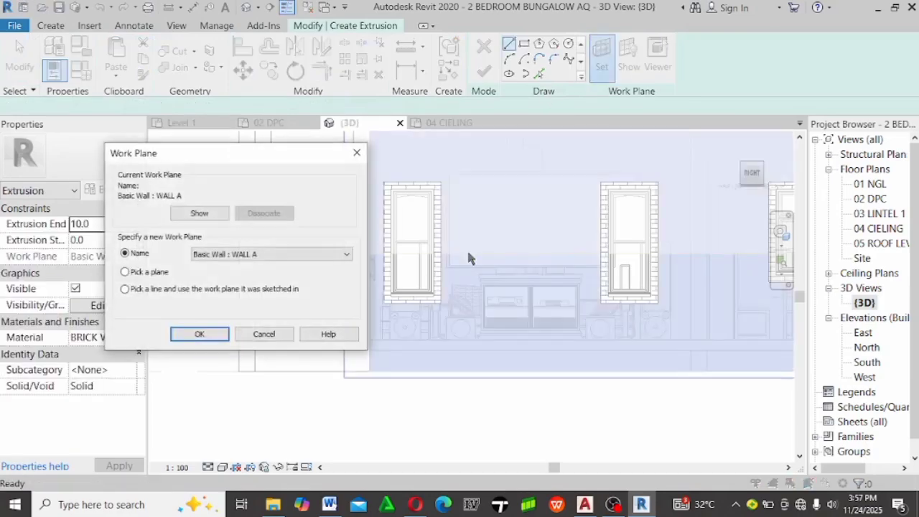
{"action": "key", "text": "Return"}
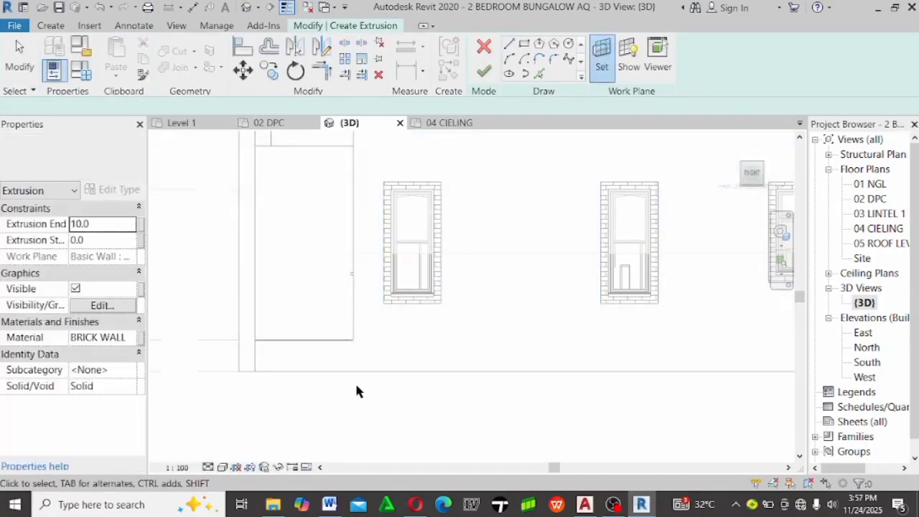
{"action": "scroll", "coordinate": [390, 308], "scroll_direction": "up", "scroll_amount": 4}
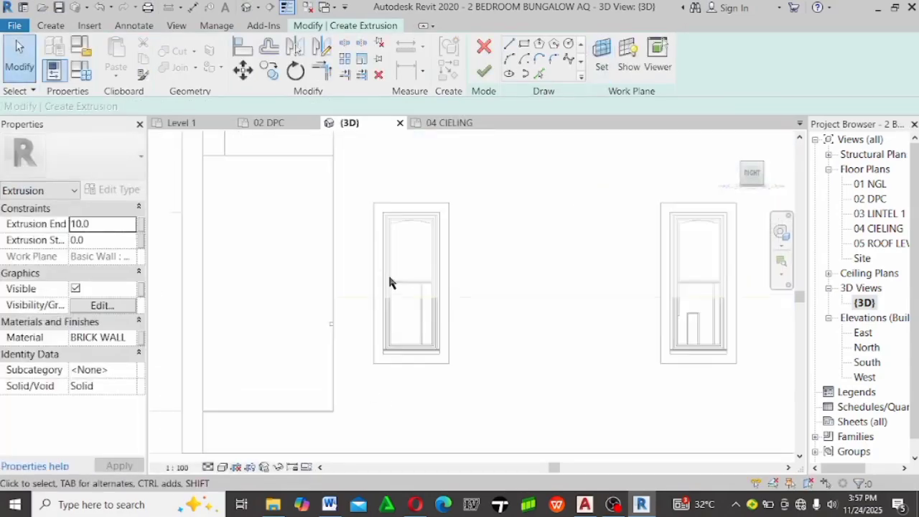
{"action": "left_click", "coordinate": [524, 45]}
{"action": "scroll", "coordinate": [349, 308], "scroll_direction": "up", "scroll_amount": 2}
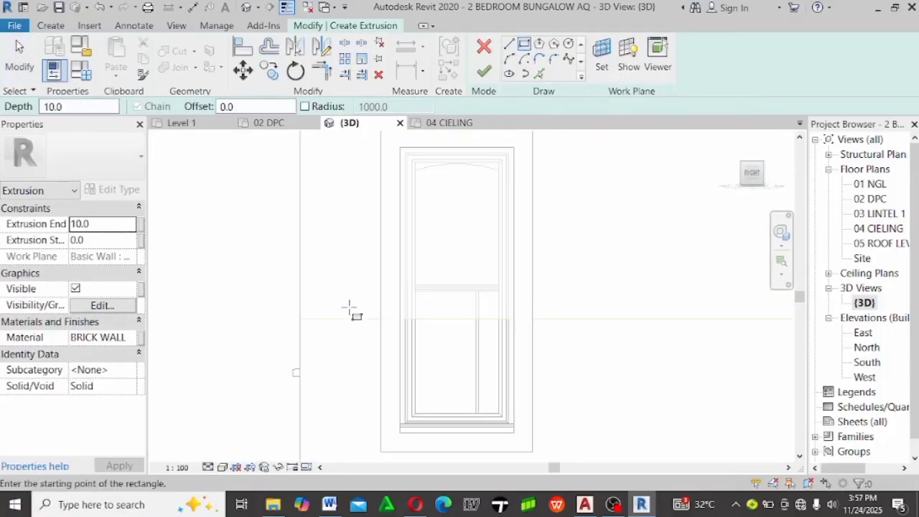
{"action": "key", "text": "Escape"}
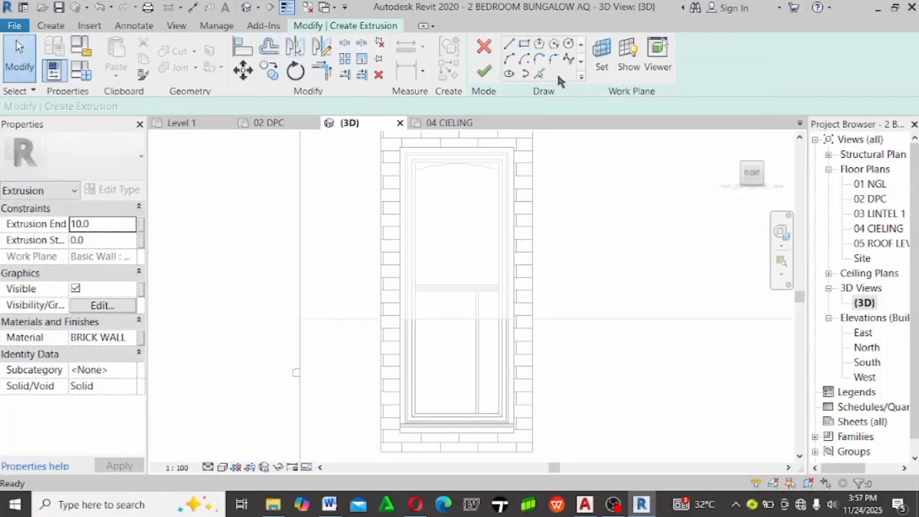
Pick the horizontal line running across the side wall through the windows as a sketch line
{"action": "left_click", "coordinate": [539, 73]}
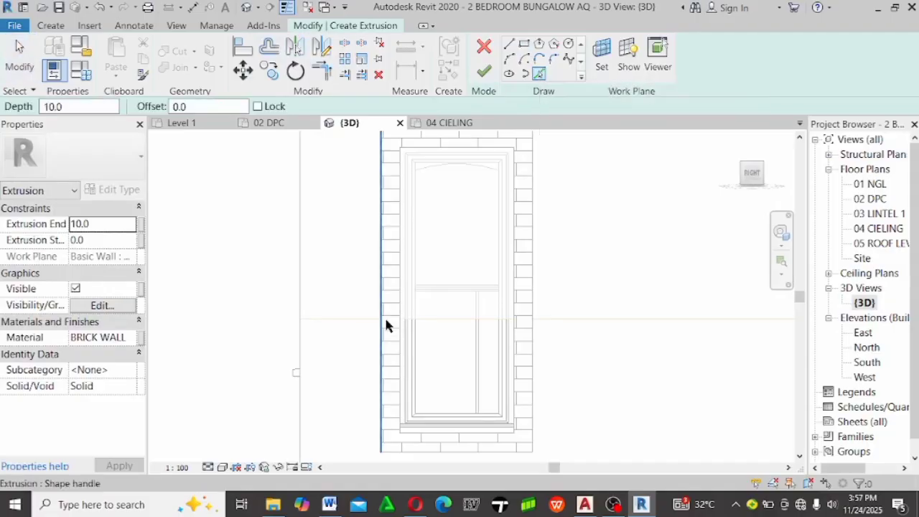
{"action": "left_click", "coordinate": [321, 325]}
{"action": "scroll", "coordinate": [251, 312], "scroll_direction": "down", "scroll_amount": 3}
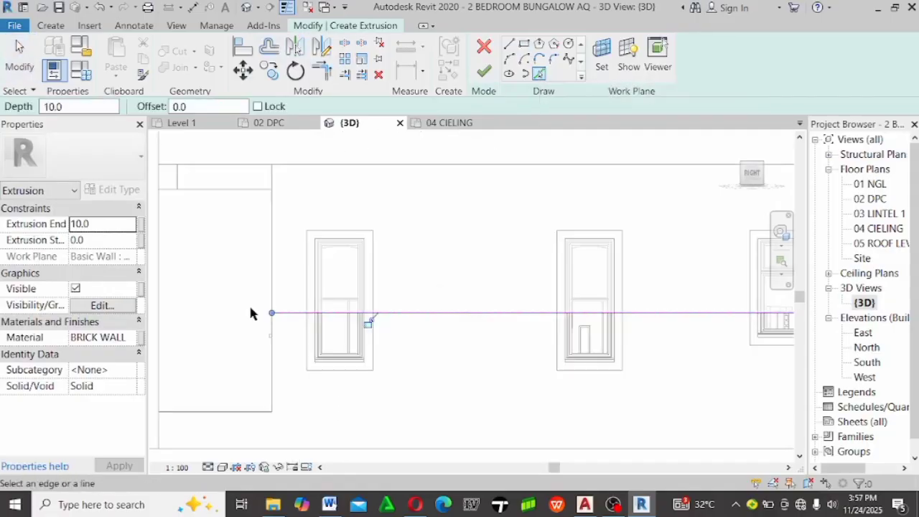
{"action": "key", "text": "Escape"}
{"action": "key", "text": "Escape"}
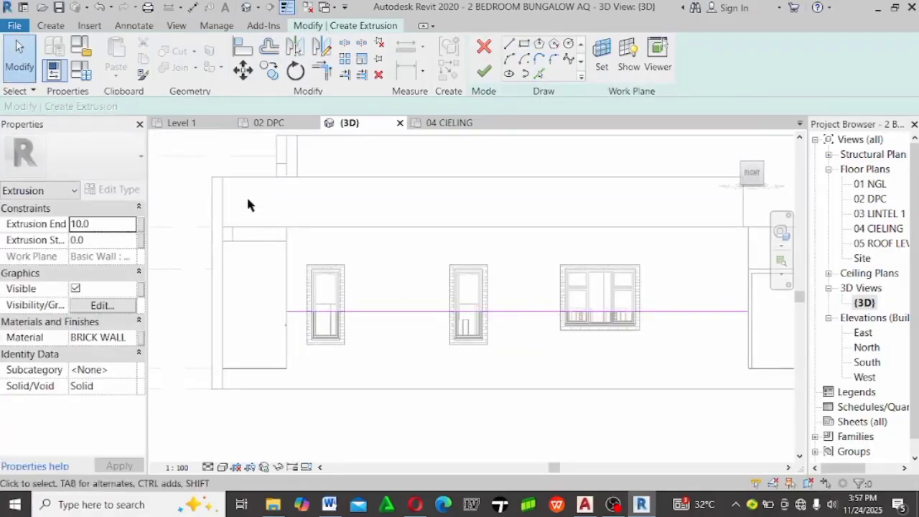
Offset a copy of the horizontal sketch line 100 mm downward
{"action": "left_click", "coordinate": [272, 50]}
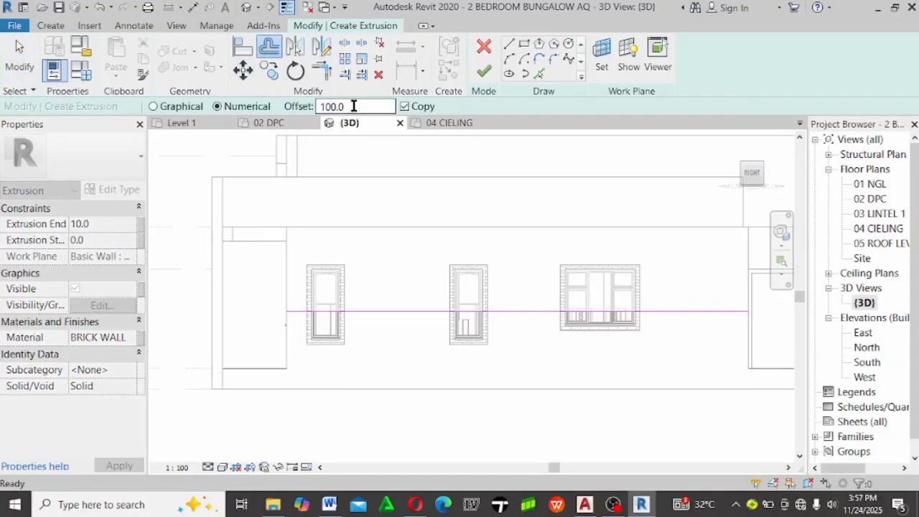
{"action": "scroll", "coordinate": [369, 293], "scroll_direction": "up", "scroll_amount": 3}
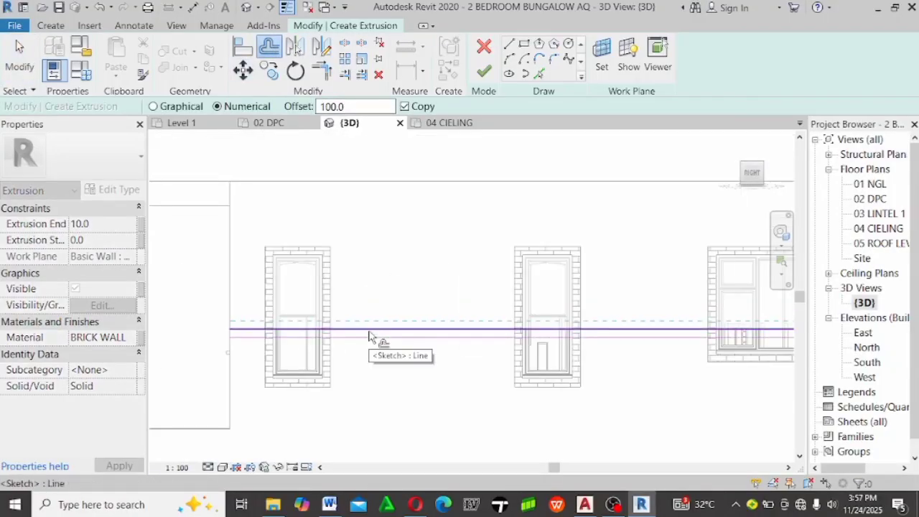
{"action": "scroll", "coordinate": [273, 335], "scroll_direction": "up", "scroll_amount": 2}
{"action": "key", "text": "Escape"}
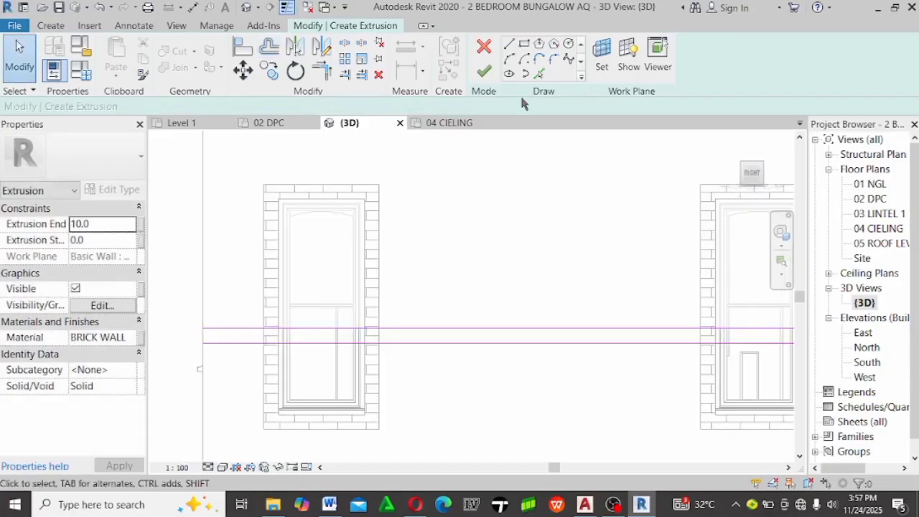
Pick the wall's left vertical edge and the outer side edges of the first narrow window's brick frame as sketch lines
{"action": "key", "text": "p"}
{"action": "key", "text": "l"}
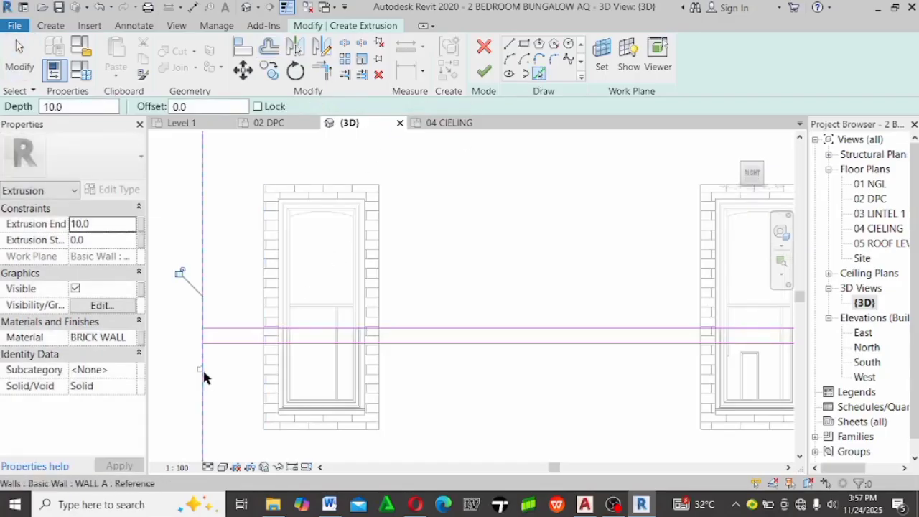
{"action": "scroll", "coordinate": [390, 326], "scroll_direction": "up", "scroll_amount": 5}
{"action": "left_click", "coordinate": [344, 323]}
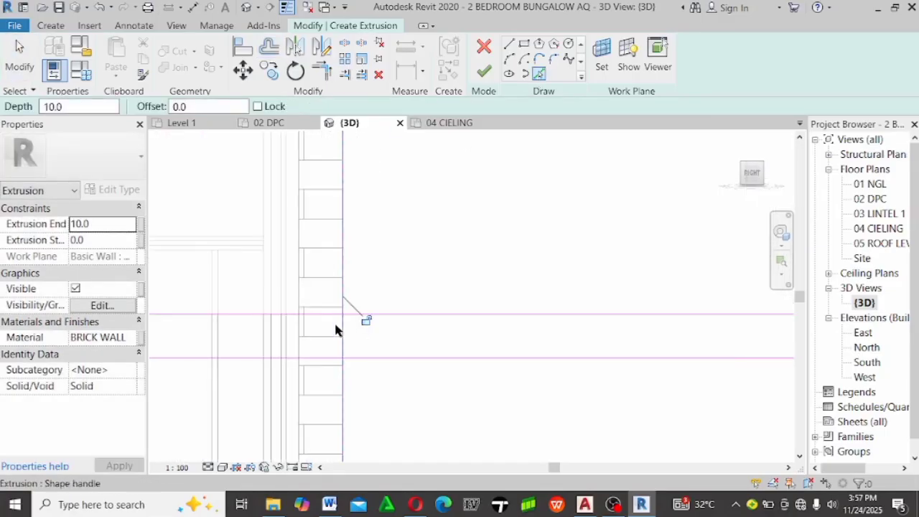
{"action": "scroll", "coordinate": [334, 323], "scroll_direction": "down", "scroll_amount": 3}
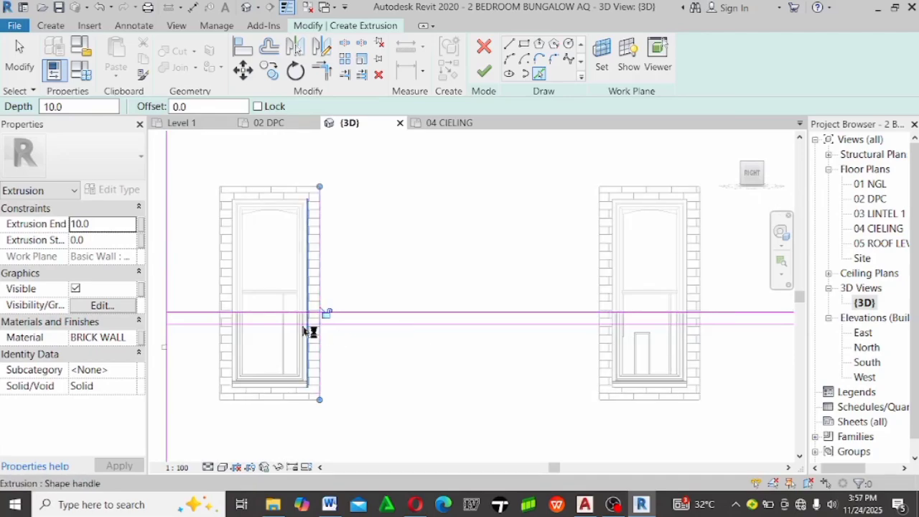
Pick both outer side edges of the middle window's brick frame as sketch lines
{"action": "scroll", "coordinate": [502, 318], "scroll_direction": "up", "scroll_amount": 5}
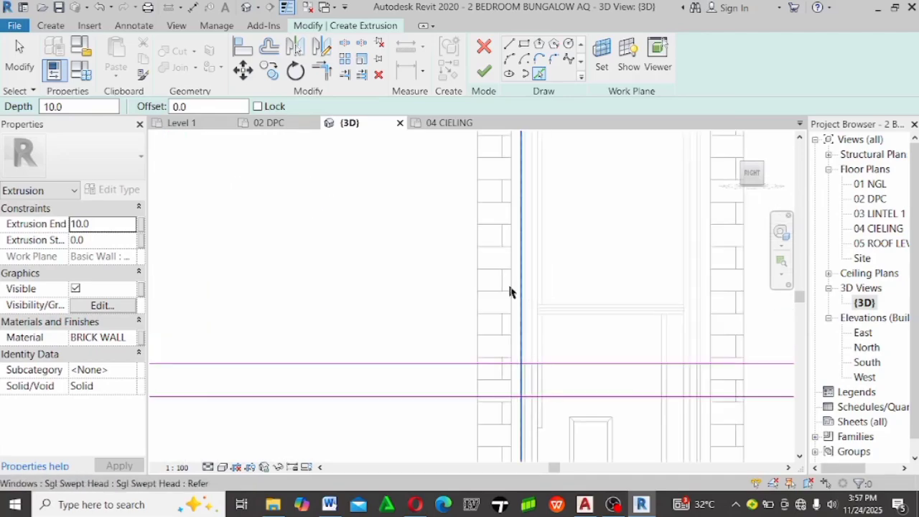
{"action": "scroll", "coordinate": [390, 290], "scroll_direction": "down", "scroll_amount": 3}
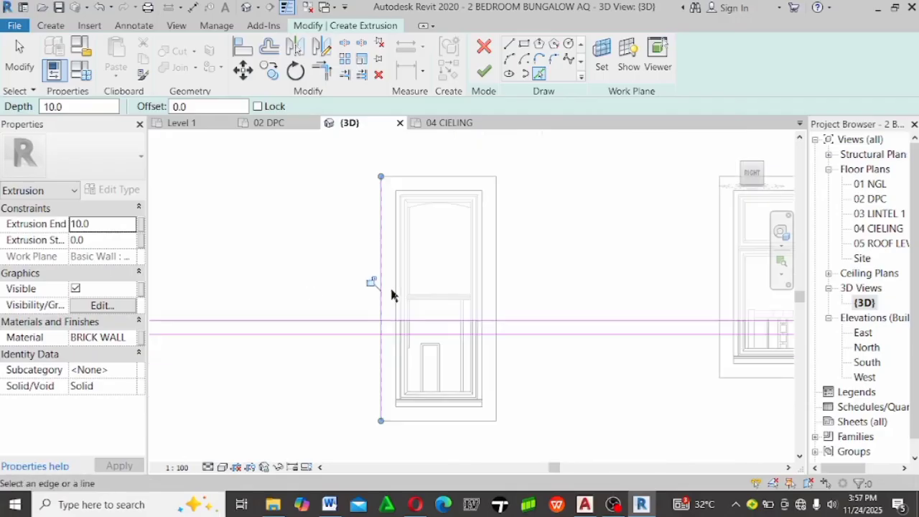
{"action": "scroll", "coordinate": [516, 273], "scroll_direction": "up", "scroll_amount": 2}
{"action": "scroll", "coordinate": [322, 301], "scroll_direction": "down", "scroll_amount": 4}
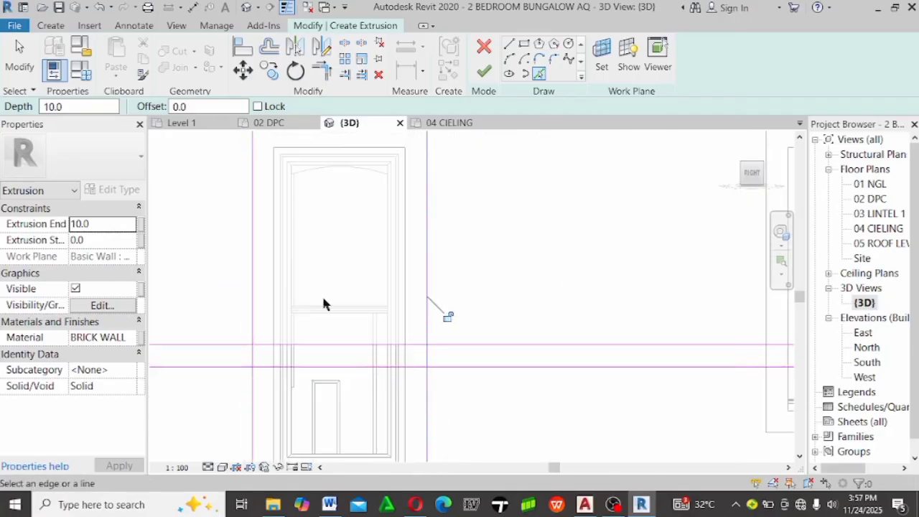
Pick both outer side edges of the wide window's brick frame and the wall's right vertical edge as sketch lines
{"action": "scroll", "coordinate": [486, 285], "scroll_direction": "up", "scroll_amount": 4}
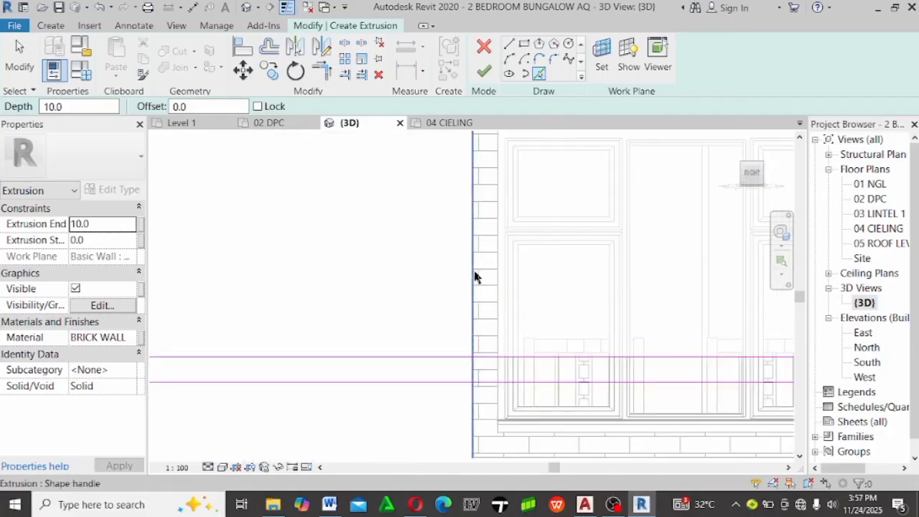
{"action": "scroll", "coordinate": [314, 323], "scroll_direction": "down", "scroll_amount": 3}
{"action": "scroll", "coordinate": [566, 312], "scroll_direction": "up", "scroll_amount": 3}
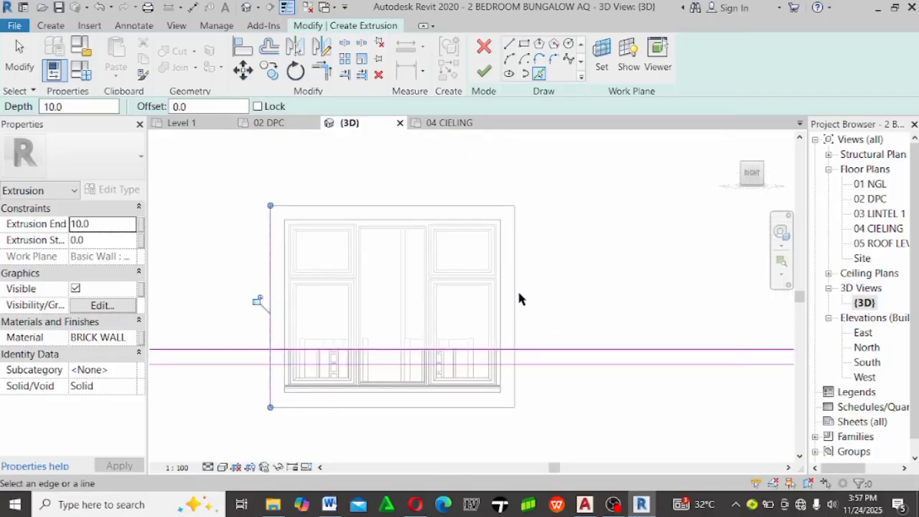
{"action": "scroll", "coordinate": [529, 329], "scroll_direction": "down", "scroll_amount": 3}
{"action": "scroll", "coordinate": [625, 311], "scroll_direction": "up", "scroll_amount": 3}
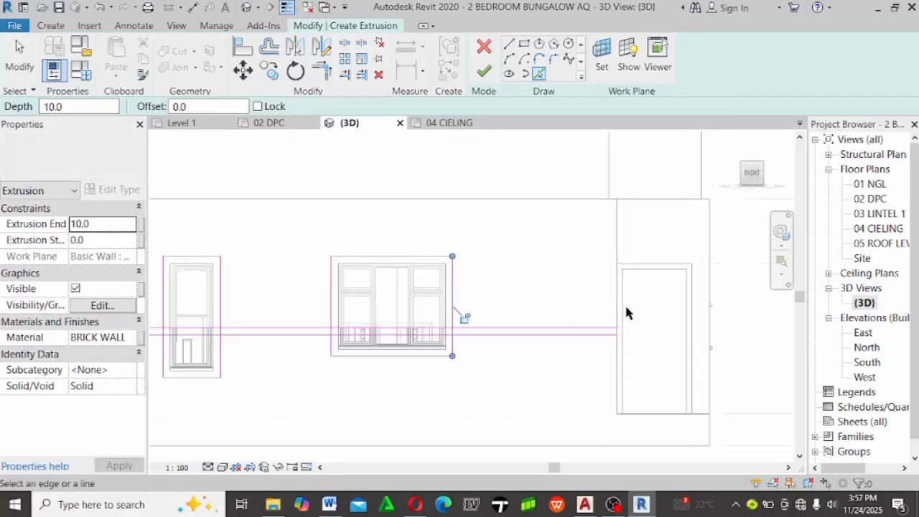
{"action": "key", "text": "Escape"}
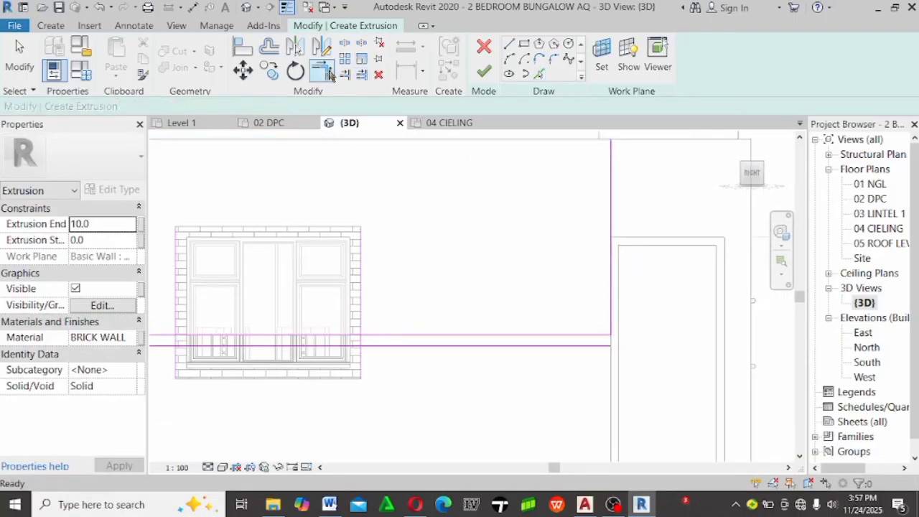
Trim the wall's right vertical sketch line to the two horizontal lines to close the band at that end
{"action": "left_click", "coordinate": [324, 72]}
{"action": "left_click", "coordinate": [609, 347]}
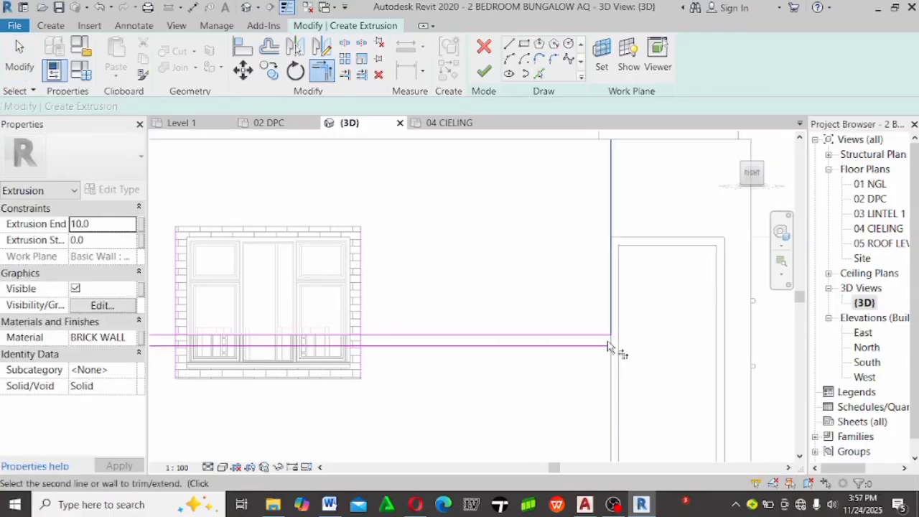
{"action": "scroll", "coordinate": [603, 348], "scroll_direction": "up", "scroll_amount": 2}
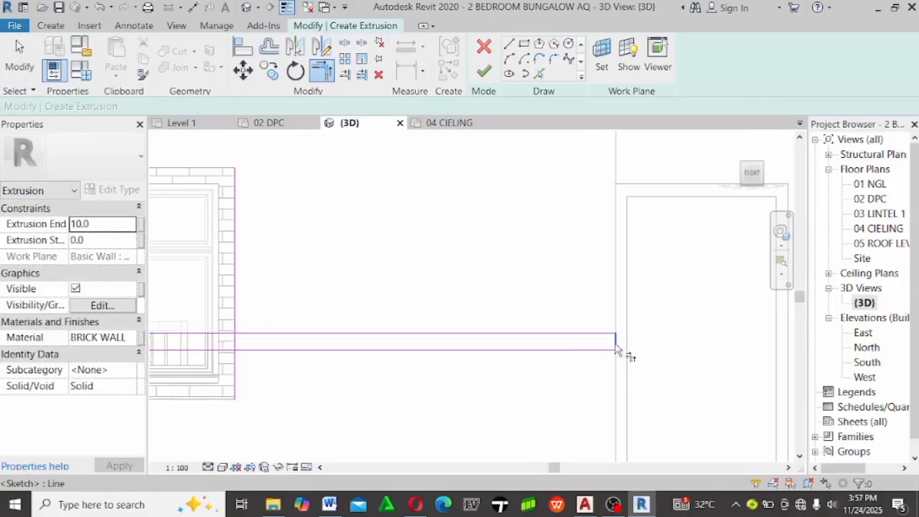
Split the upper and lower horizontal sketch lines inside the wide window
{"action": "scroll", "coordinate": [574, 337], "scroll_direction": "down", "scroll_amount": 3}
{"action": "scroll", "coordinate": [488, 322], "scroll_direction": "up", "scroll_amount": 4}
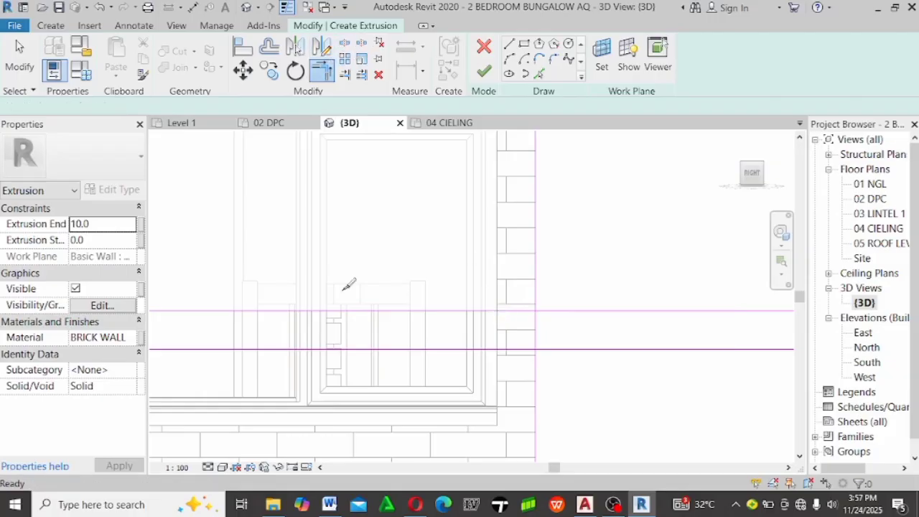
{"action": "key", "text": "s"}
{"action": "key", "text": "l"}
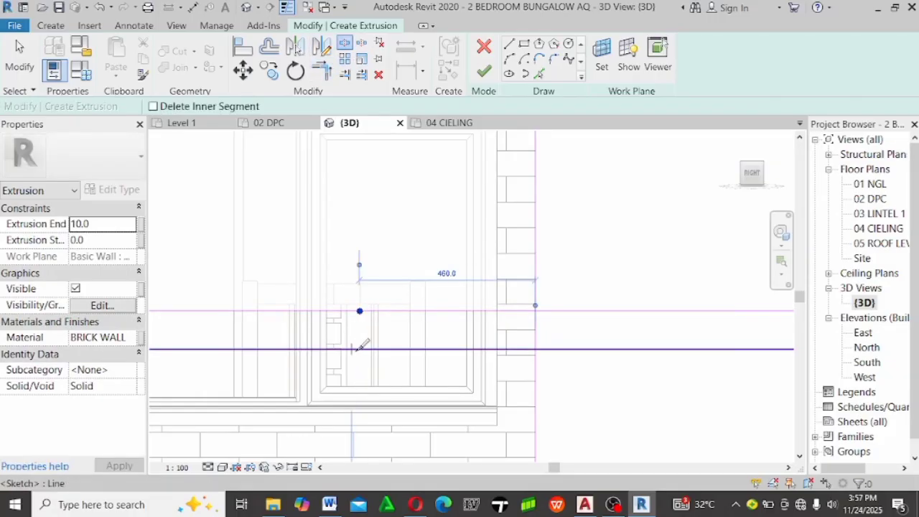
{"action": "left_click", "coordinate": [351, 349]}
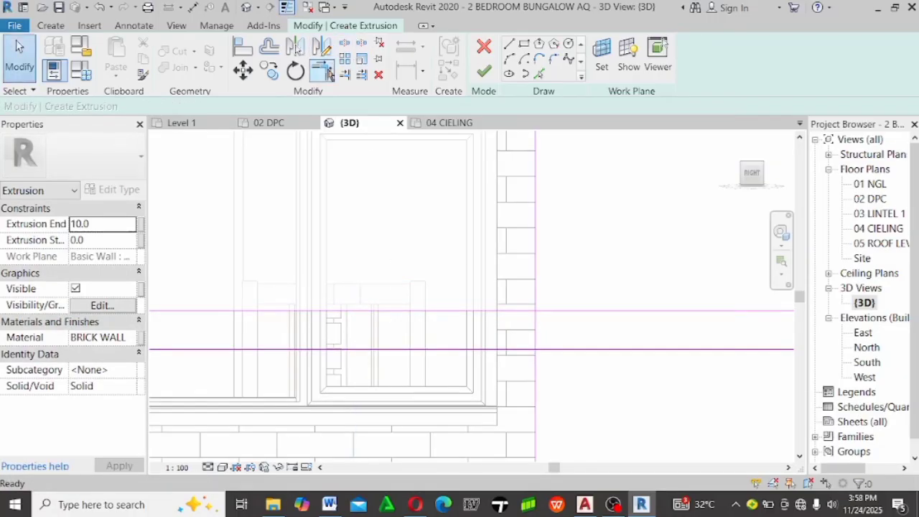
Trim the split horizontal lines to both outer sides of the wide window's brick frame, leaving the window out of the band
{"action": "left_click", "coordinate": [321, 69]}
{"action": "left_click", "coordinate": [574, 311]}
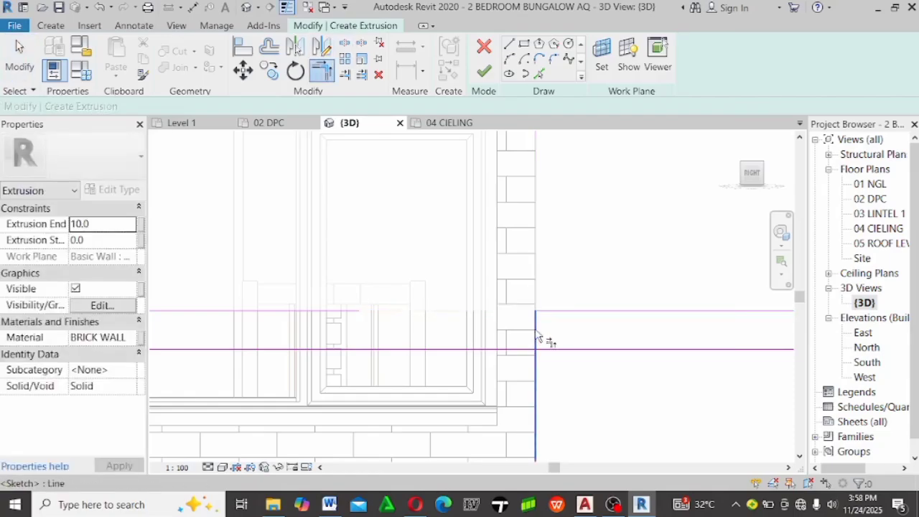
{"action": "left_click", "coordinate": [568, 349]}
{"action": "scroll", "coordinate": [618, 314], "scroll_direction": "down", "scroll_amount": 3}
{"action": "scroll", "coordinate": [380, 298], "scroll_direction": "up", "scroll_amount": 3}
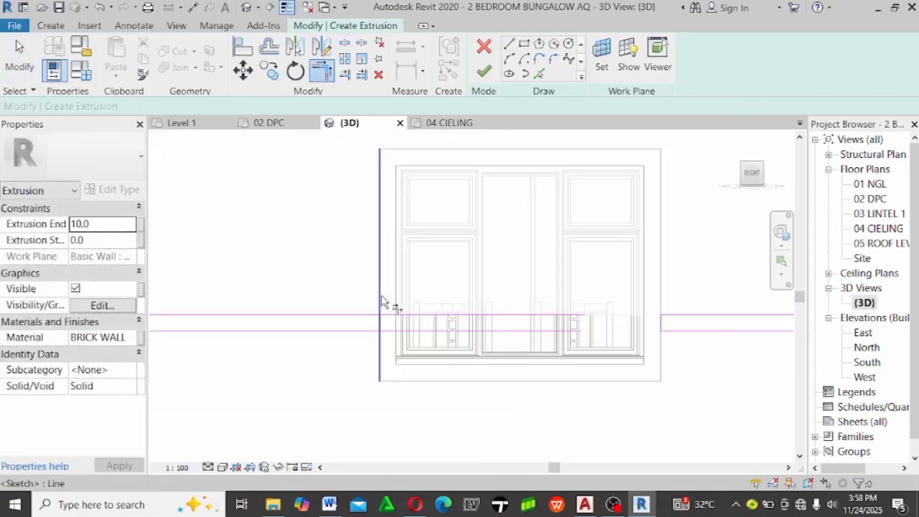
{"action": "left_click", "coordinate": [353, 336]}
{"action": "left_click", "coordinate": [380, 349]}
{"action": "left_click", "coordinate": [363, 369]}
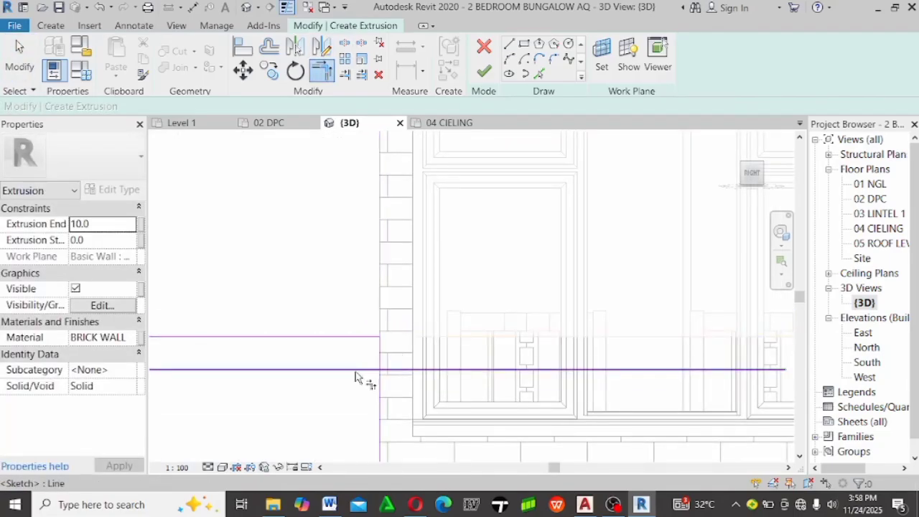
{"action": "left_click", "coordinate": [381, 354]}
{"action": "scroll", "coordinate": [584, 307], "scroll_direction": "down", "scroll_amount": 3}
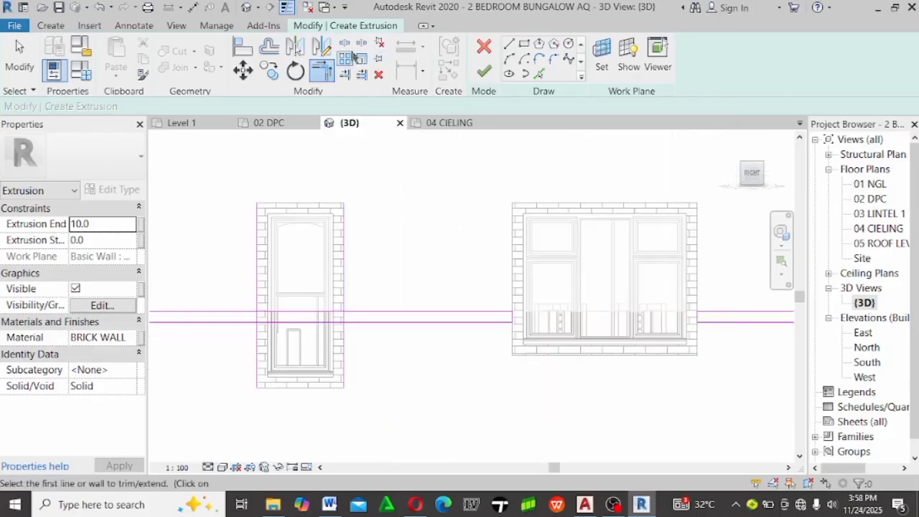
Split the upper and lower horizontal sketch lines inside the middle window
{"action": "scroll", "coordinate": [338, 303], "scroll_direction": "up", "scroll_amount": 4}
{"action": "key", "text": "s"}
{"action": "key", "text": "l"}
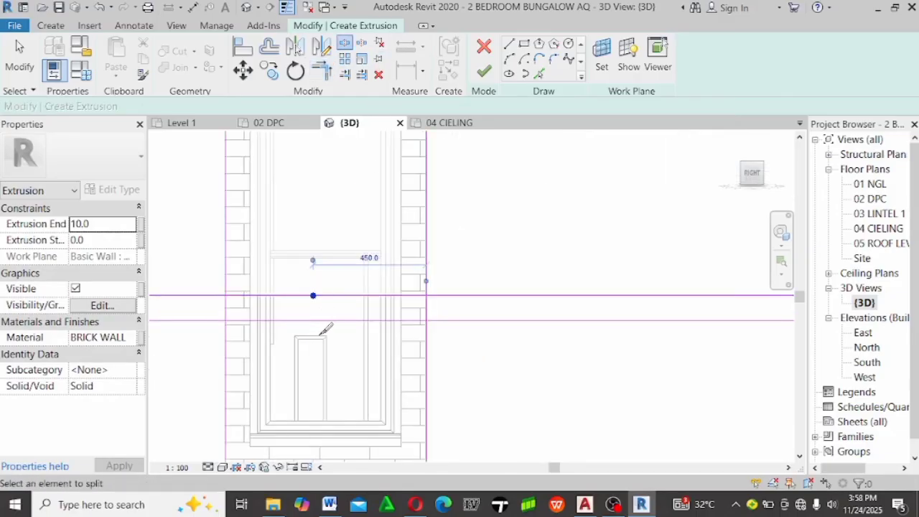
{"action": "left_click", "coordinate": [327, 321]}
{"action": "key", "text": "Escape"}
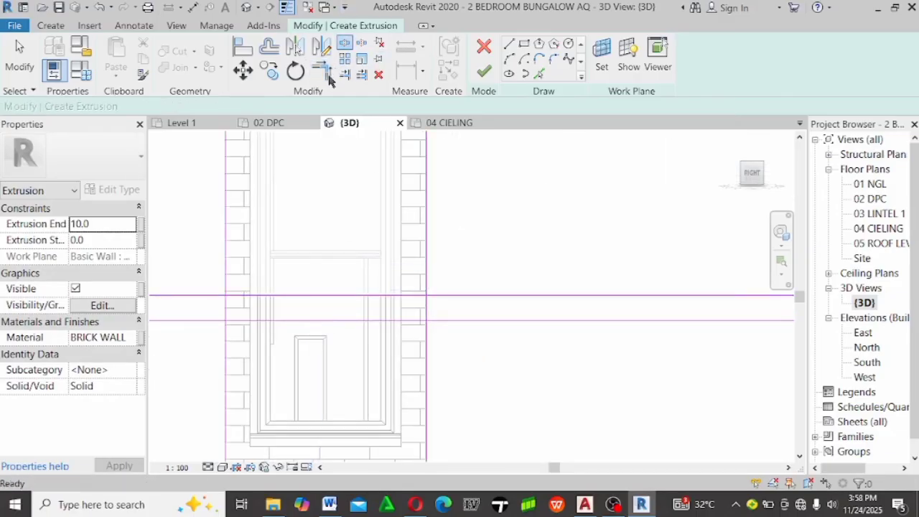
Trim the split horizontal lines to both outer sides of the middle window's brick frame, leaving that window out of the band
{"action": "left_click", "coordinate": [324, 75]}
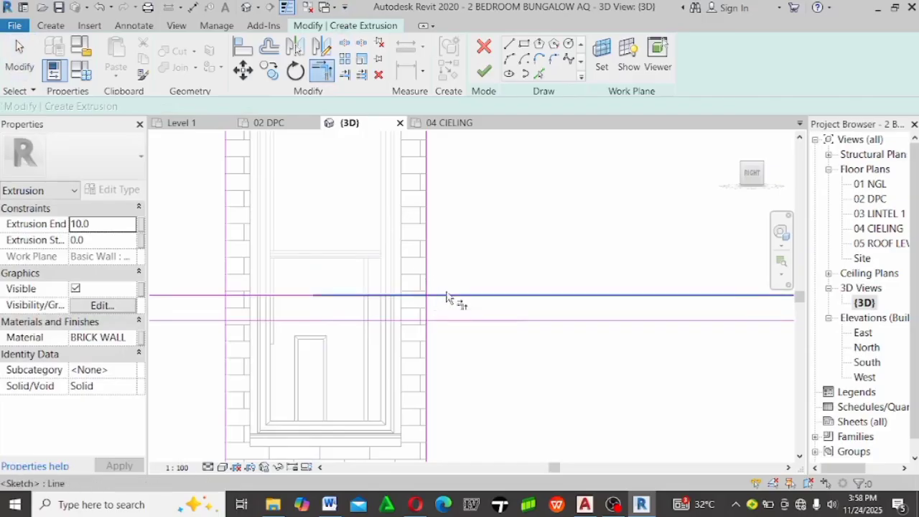
{"action": "left_click", "coordinate": [446, 296]}
{"action": "left_click", "coordinate": [430, 313]}
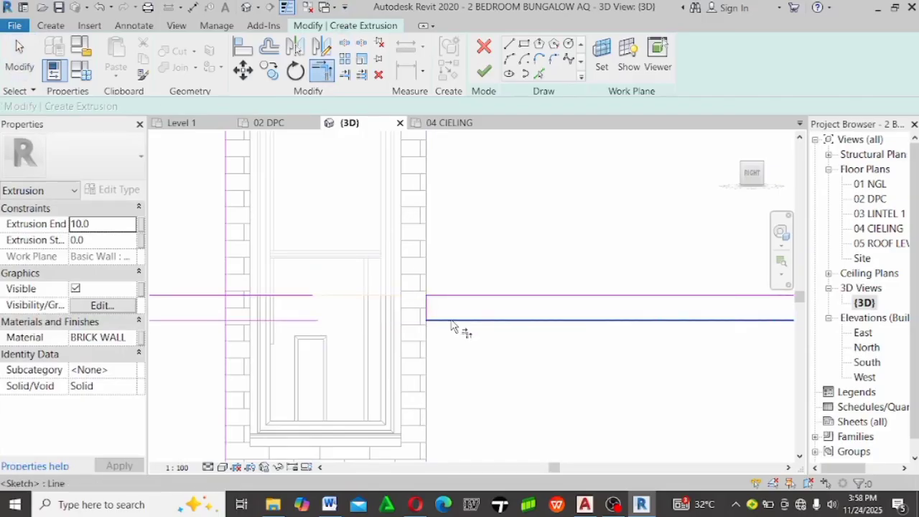
{"action": "left_click", "coordinate": [451, 322]}
{"action": "scroll", "coordinate": [430, 277], "scroll_direction": "down", "scroll_amount": 3}
{"action": "scroll", "coordinate": [435, 281], "scroll_direction": "up", "scroll_amount": 2}
{"action": "scroll", "coordinate": [434, 281], "scroll_direction": "up", "scroll_amount": 3}
{"action": "left_click", "coordinate": [404, 311]}
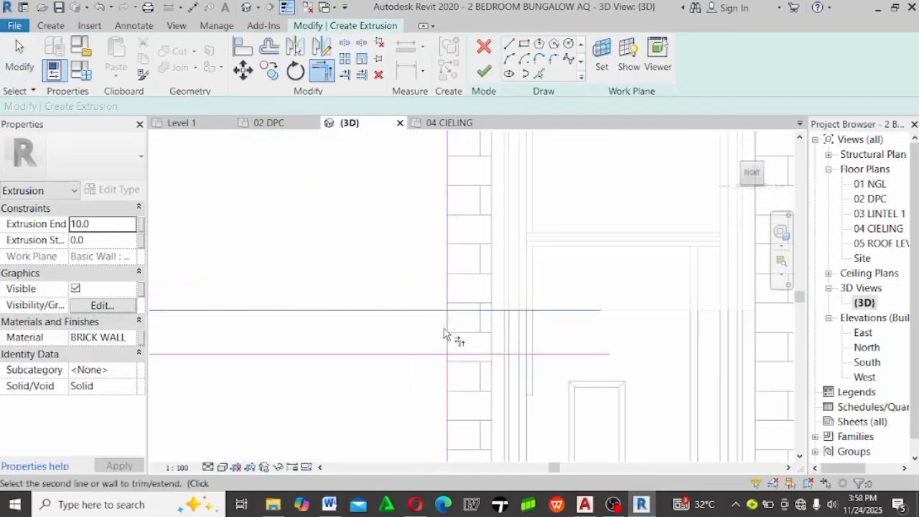
{"action": "left_click", "coordinate": [447, 334]}
{"action": "scroll", "coordinate": [503, 309], "scroll_direction": "down", "scroll_amount": 4}
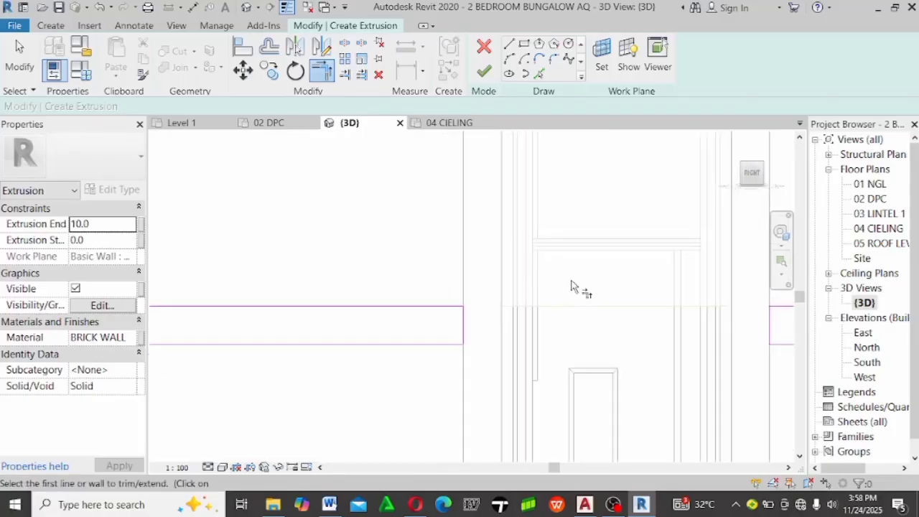
Split the upper and lower horizontal sketch lines inside the leftmost window
{"action": "scroll", "coordinate": [345, 230], "scroll_direction": "up", "scroll_amount": 2}
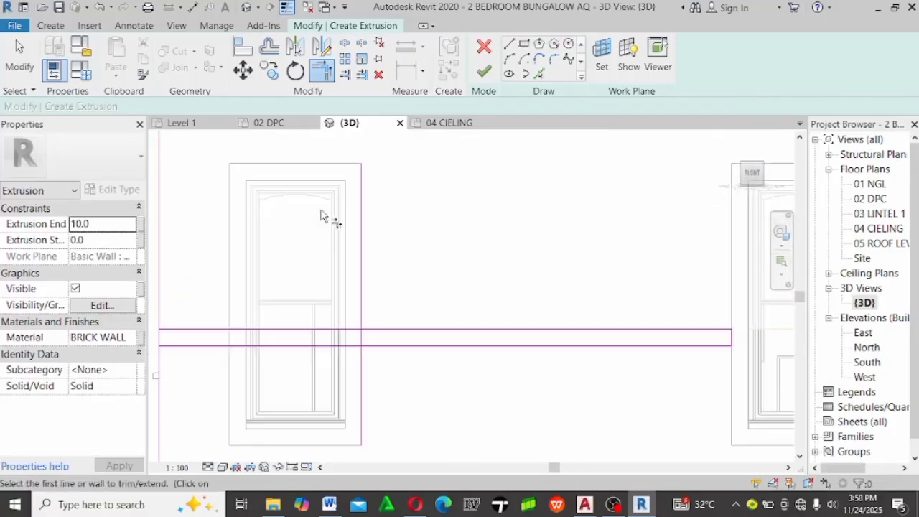
{"action": "left_click", "coordinate": [348, 44]}
{"action": "scroll", "coordinate": [294, 322], "scroll_direction": "up", "scroll_amount": 3}
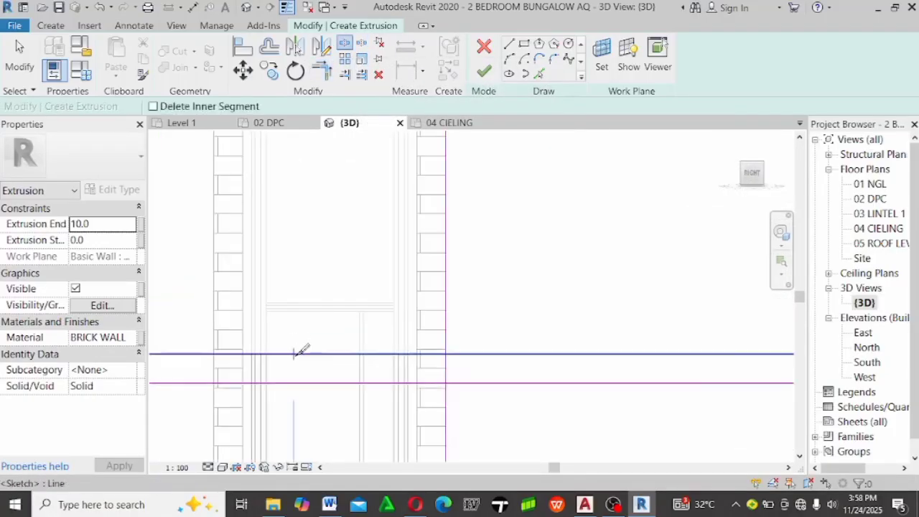
{"action": "left_click", "coordinate": [299, 383]}
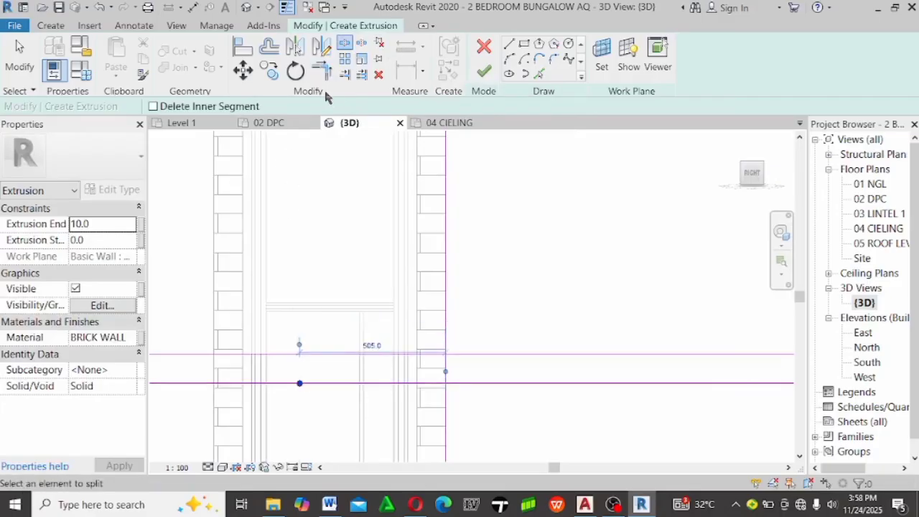
Trim the split horizontal lines to the right outer side of the leftmost window's brick frame
{"action": "left_click", "coordinate": [326, 72]}
{"action": "left_click", "coordinate": [475, 354]}
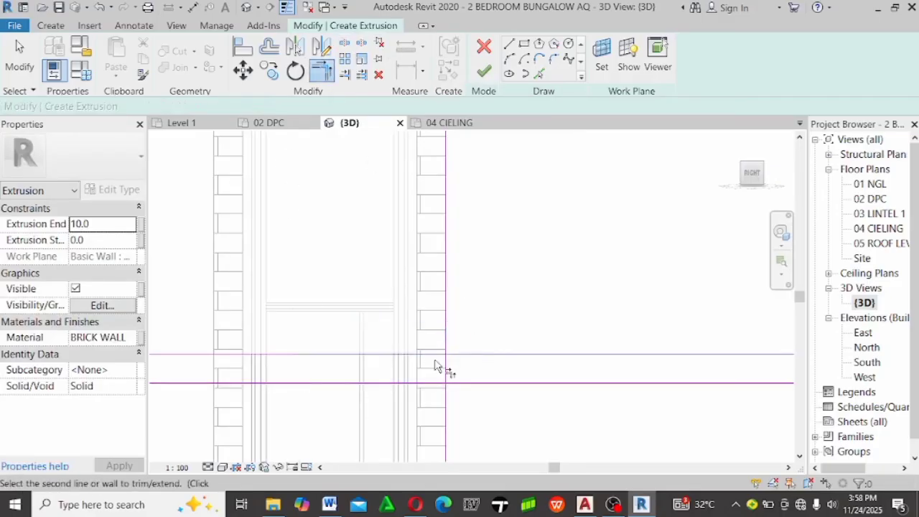
{"action": "left_click", "coordinate": [451, 372]}
{"action": "left_click", "coordinate": [483, 384]}
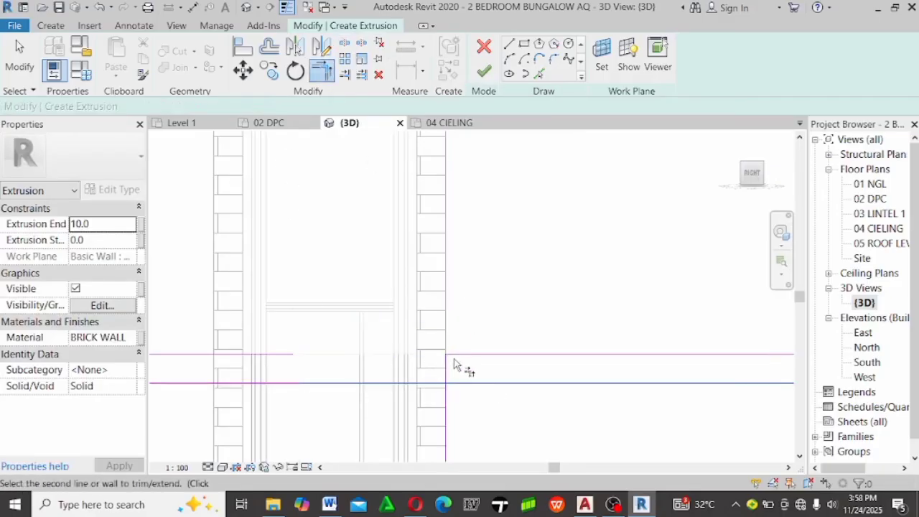
{"action": "left_click", "coordinate": [449, 371]}
{"action": "scroll", "coordinate": [394, 328], "scroll_direction": "down", "scroll_amount": 3}
{"action": "scroll", "coordinate": [352, 328], "scroll_direction": "up", "scroll_amount": 3}
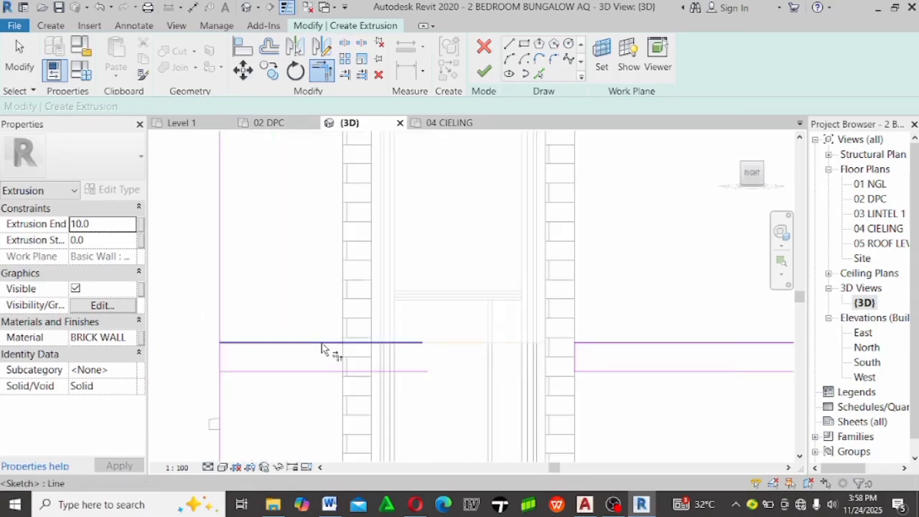
{"action": "left_click", "coordinate": [322, 344]}
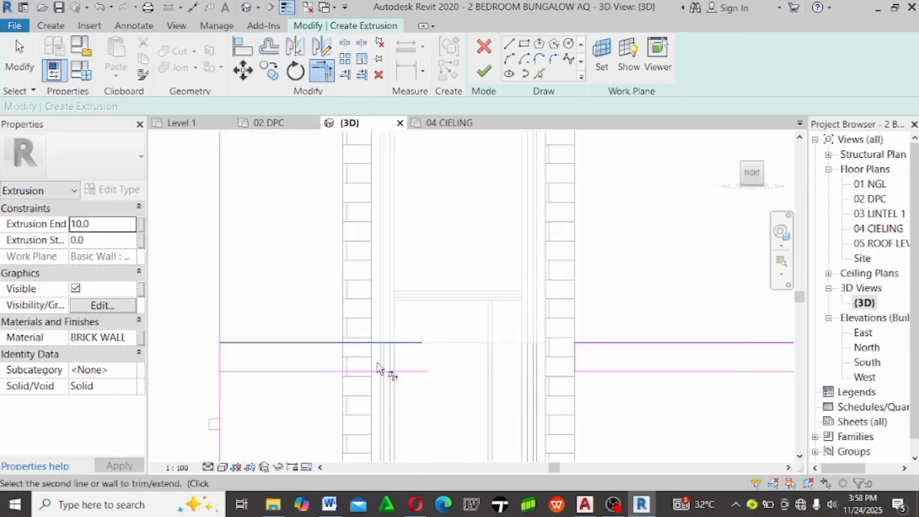
{"action": "key", "text": "Escape"}
{"action": "key", "text": "Escape"}
Add a sketch line along the left outer side of the leftmost window's brick frame and trim the horizontal lines to it
{"action": "scroll", "coordinate": [366, 345], "scroll_direction": "up", "scroll_amount": 2}
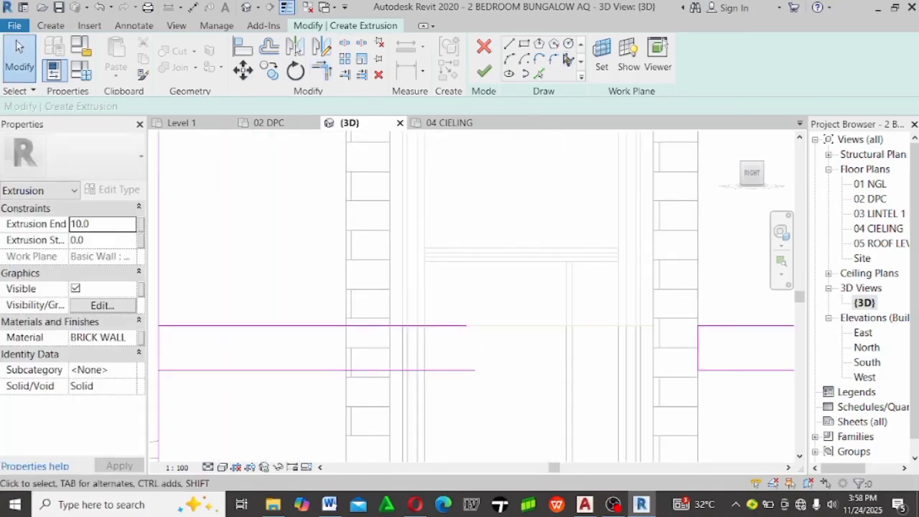
{"action": "left_click", "coordinate": [538, 74]}
{"action": "left_click", "coordinate": [344, 355]}
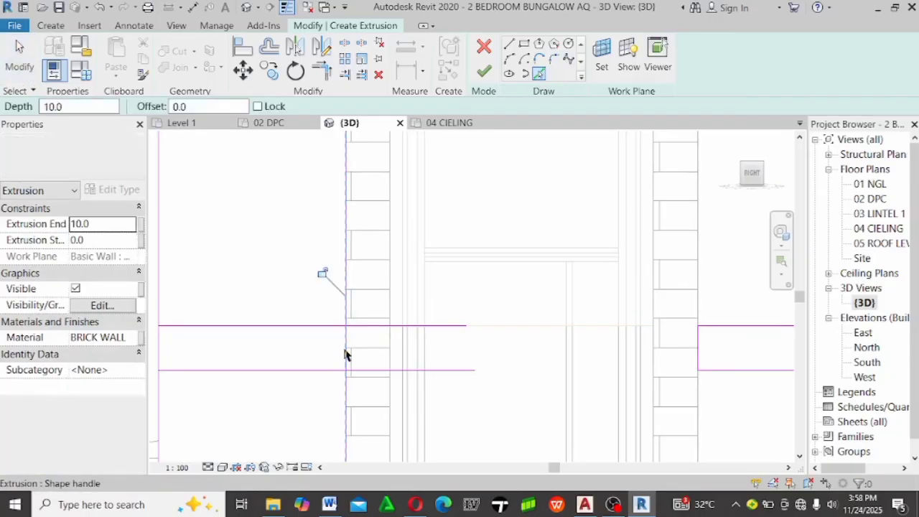
{"action": "left_click", "coordinate": [321, 70]}
{"action": "left_click", "coordinate": [335, 371]}
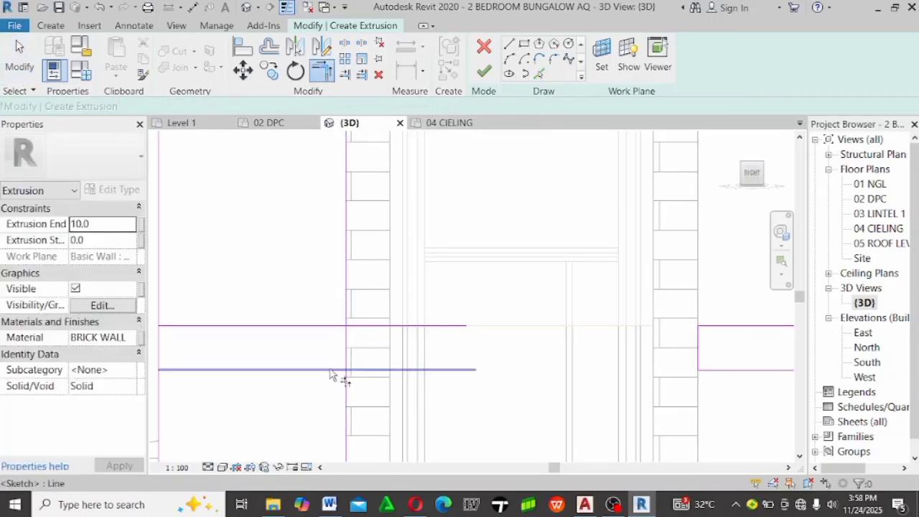
{"action": "left_click", "coordinate": [345, 349]}
{"action": "scroll", "coordinate": [343, 333], "scroll_direction": "down", "scroll_amount": 2}
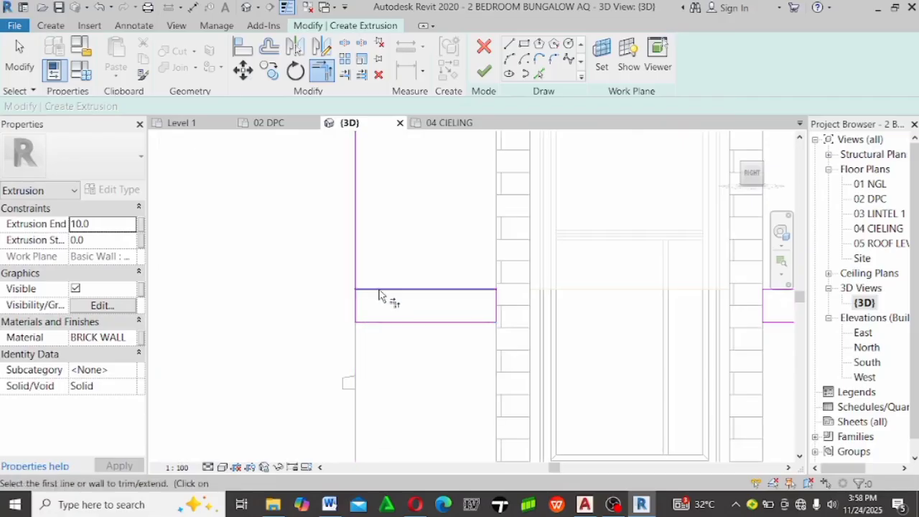
Trim the wall's left vertical sketch line to the upper horizontal line to close the band at that end
{"action": "left_click", "coordinate": [376, 297]}
{"action": "scroll", "coordinate": [284, 366], "scroll_direction": "up", "scroll_amount": 2}
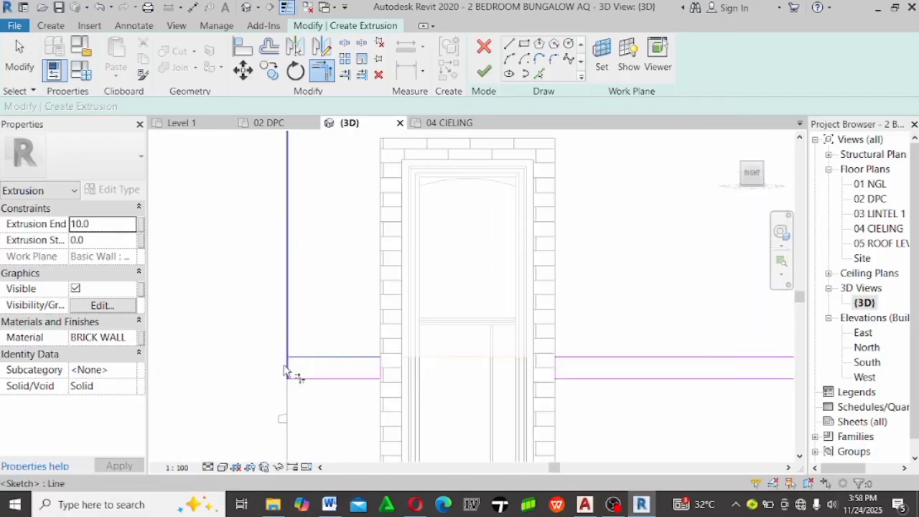
{"action": "left_click", "coordinate": [289, 372]}
{"action": "scroll", "coordinate": [318, 363], "scroll_direction": "down", "scroll_amount": 1}
{"action": "key", "text": "Escape"}
{"action": "scroll", "coordinate": [318, 362], "scroll_direction": "down", "scroll_amount": 3}
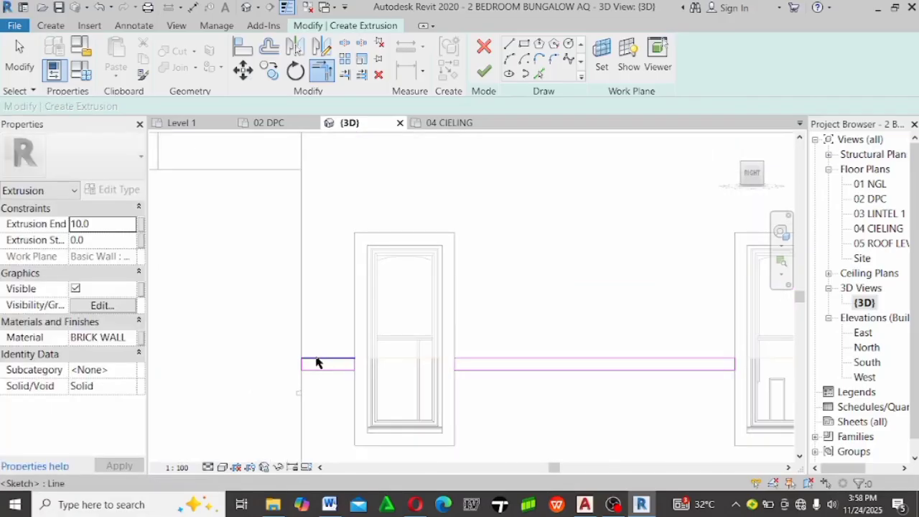
Add a sketch line along the wall's top edge above the windows and offset a parallel copy upward
{"action": "scroll", "coordinate": [316, 338], "scroll_direction": "down", "scroll_amount": 4}
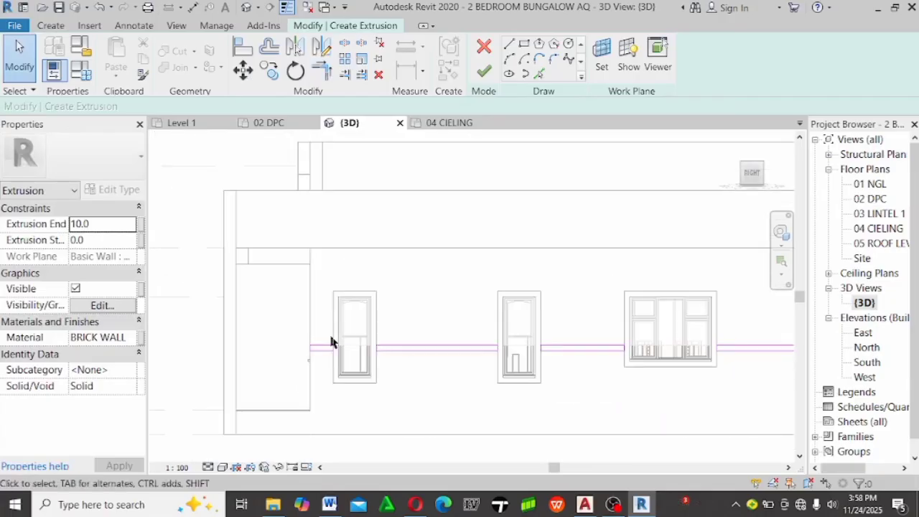
{"action": "left_click", "coordinate": [539, 74]}
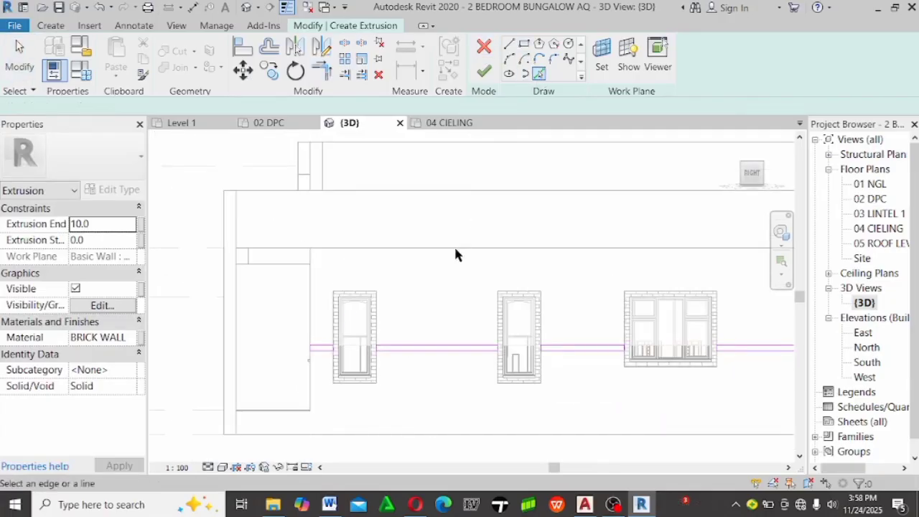
{"action": "left_click", "coordinate": [423, 257]}
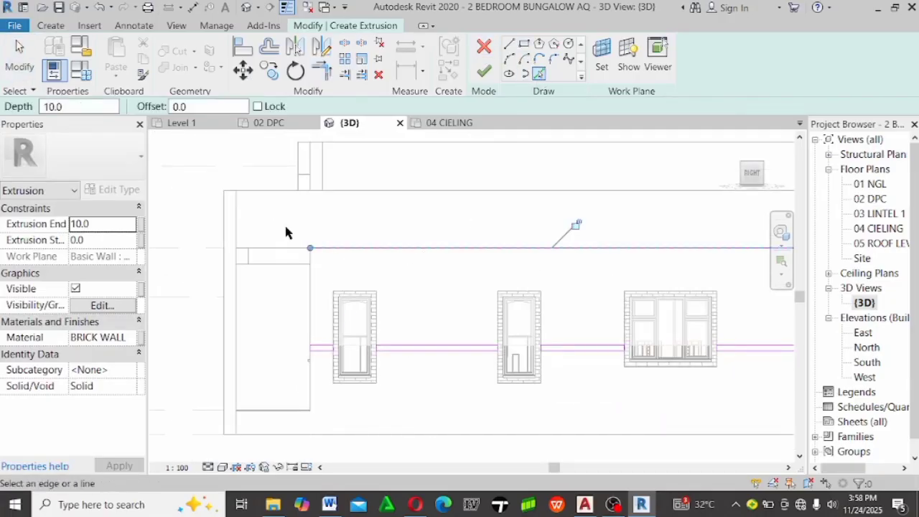
{"action": "scroll", "coordinate": [285, 232], "scroll_direction": "up", "scroll_amount": 2}
{"action": "key", "text": "Escape"}
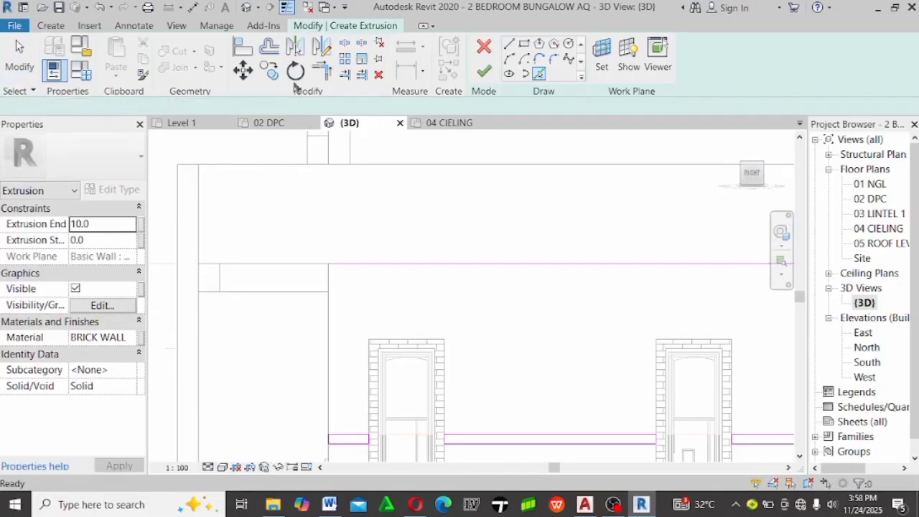
{"action": "left_click", "coordinate": [269, 46]}
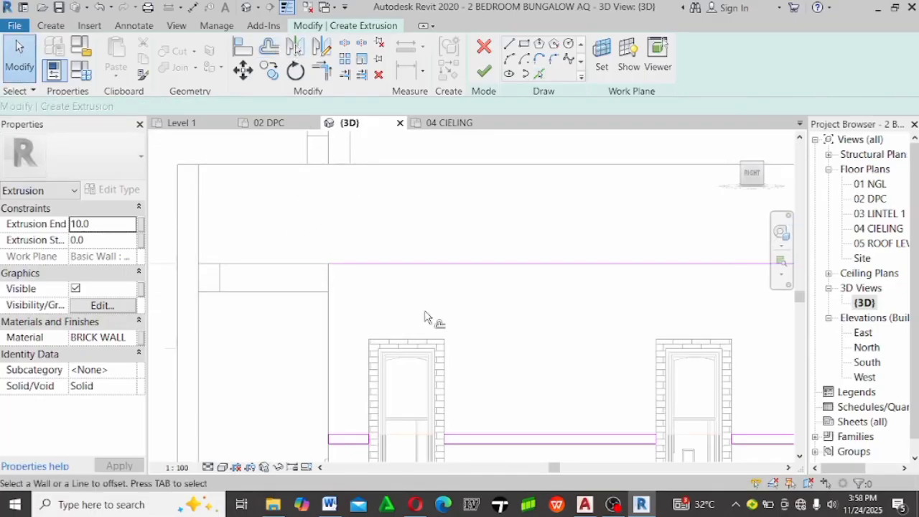
{"action": "left_click", "coordinate": [415, 264]}
{"action": "key", "text": "Escape"}
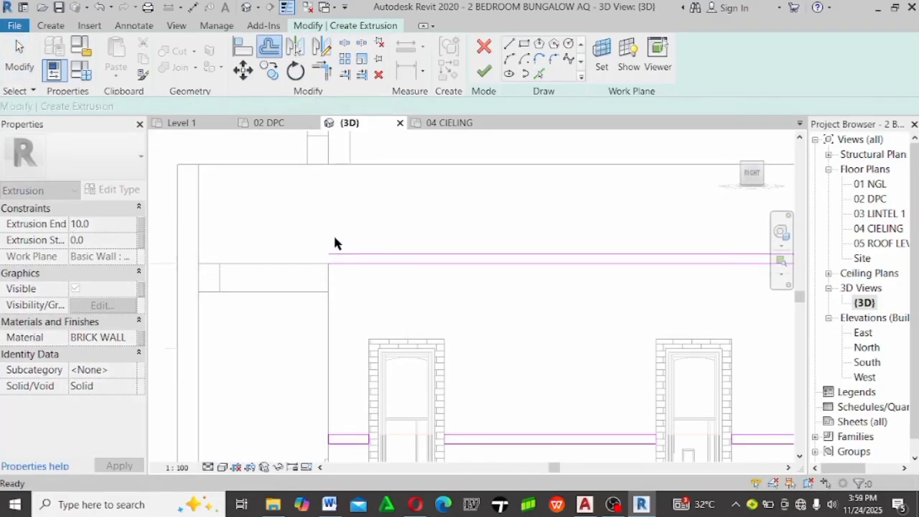
Add vertical sketch lines along the building's outer left edge and the window wall's right edge to bound the upper band
{"action": "left_click", "coordinate": [539, 74]}
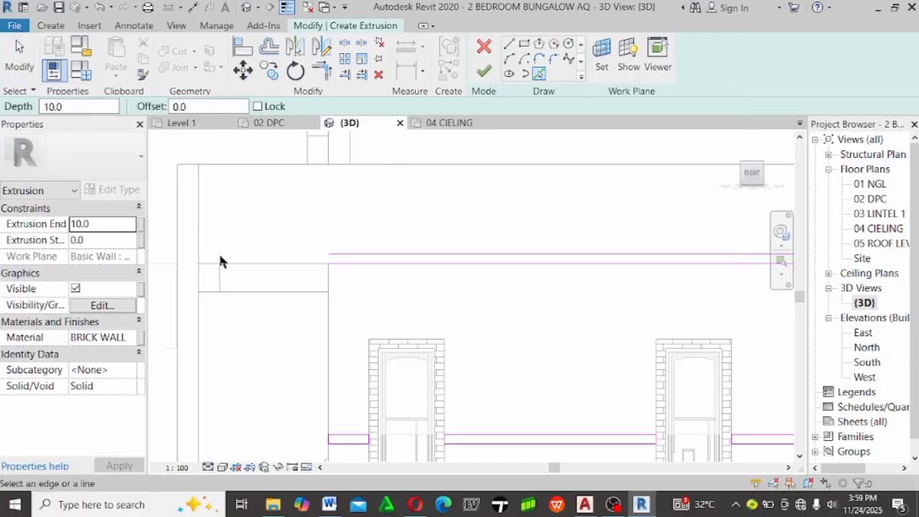
{"action": "scroll", "coordinate": [365, 236], "scroll_direction": "down", "scroll_amount": 2}
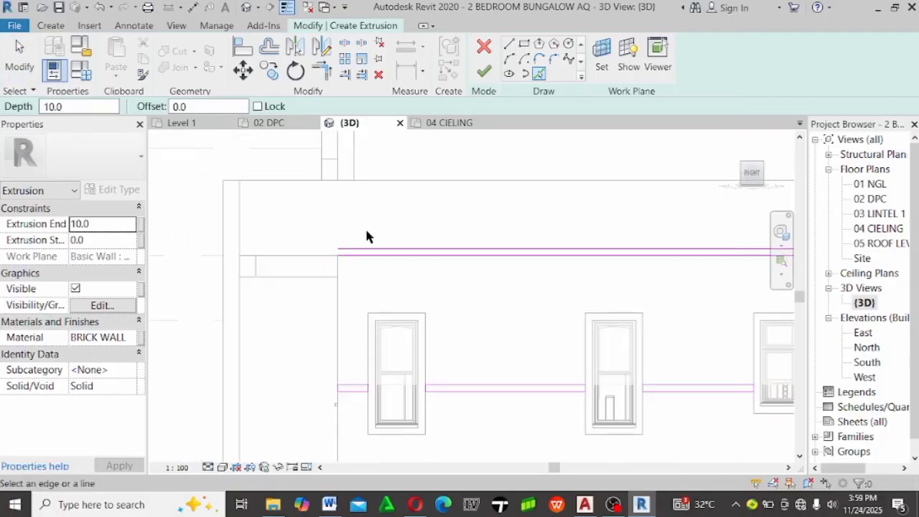
{"action": "scroll", "coordinate": [223, 231], "scroll_direction": "up", "scroll_amount": 1}
{"action": "left_click", "coordinate": [223, 244]}
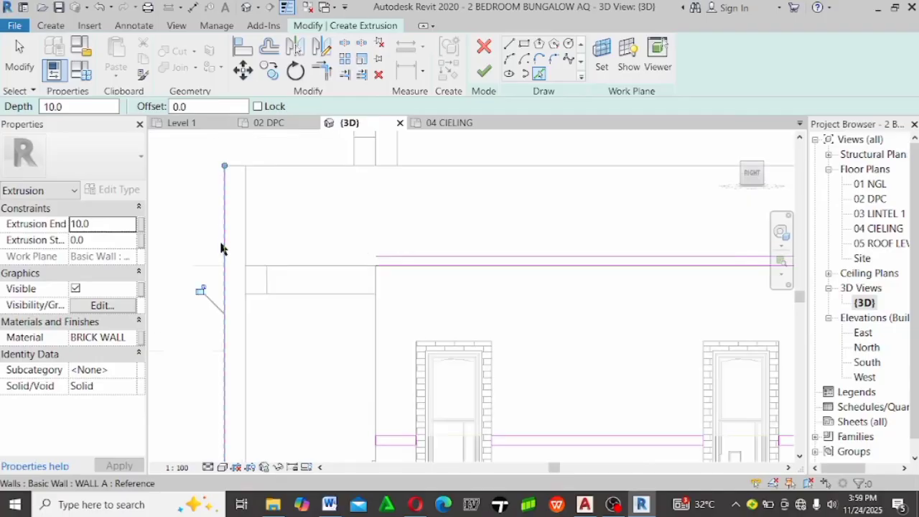
{"action": "scroll", "coordinate": [222, 246], "scroll_direction": "down", "scroll_amount": 2}
{"action": "scroll", "coordinate": [458, 219], "scroll_direction": "up", "scroll_amount": 3}
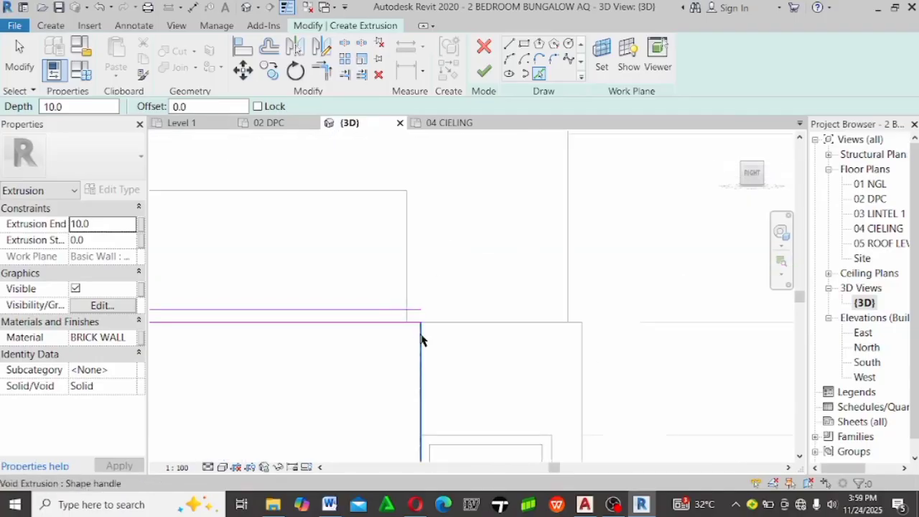
{"action": "left_click", "coordinate": [421, 327]}
{"action": "key", "text": "Escape"}
{"action": "scroll", "coordinate": [363, 245], "scroll_direction": "up", "scroll_amount": 2, "text": "ctrl"}
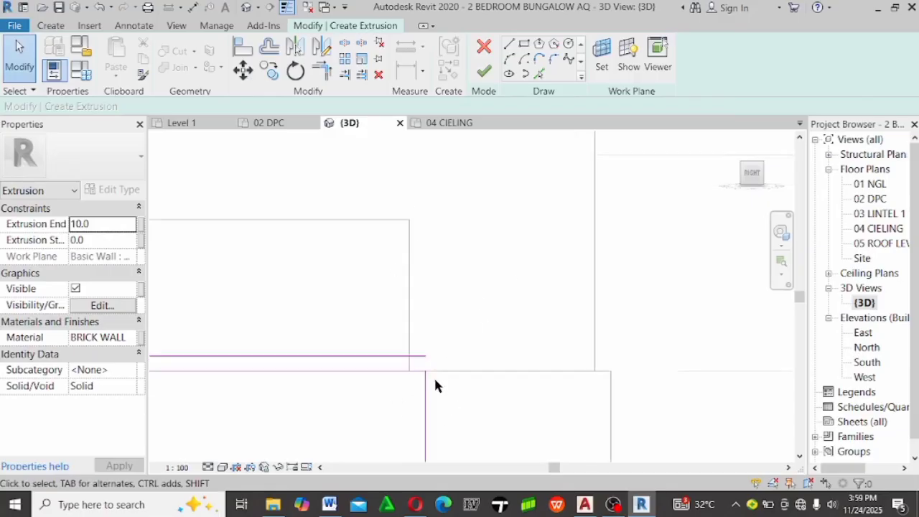
Trim the upper band's two horizontal lines to the vertical line at the wall's right end
{"action": "scroll", "coordinate": [396, 368], "scroll_direction": "down", "scroll_amount": 2, "text": "ctrl"}
{"action": "key", "text": "t"}
{"action": "key", "text": "r"}
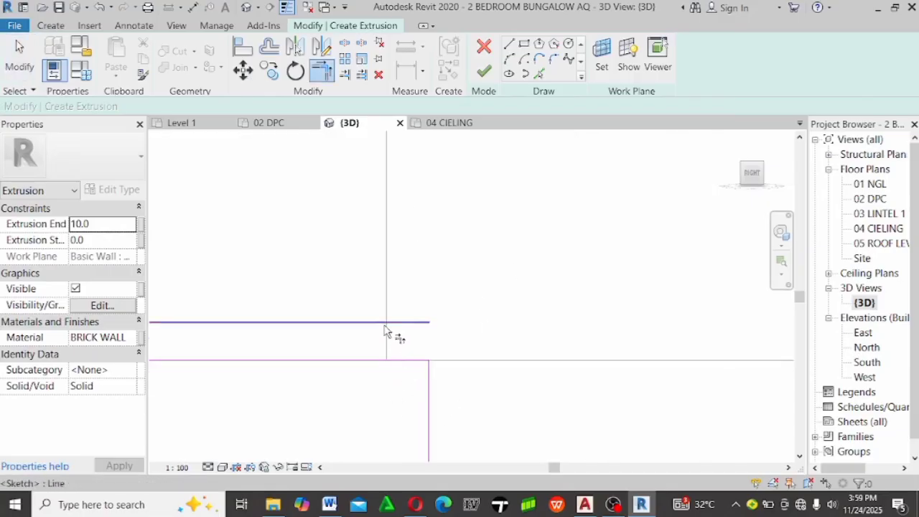
{"action": "left_click", "coordinate": [389, 324]}
{"action": "left_click", "coordinate": [429, 402]}
{"action": "left_click", "coordinate": [403, 362]}
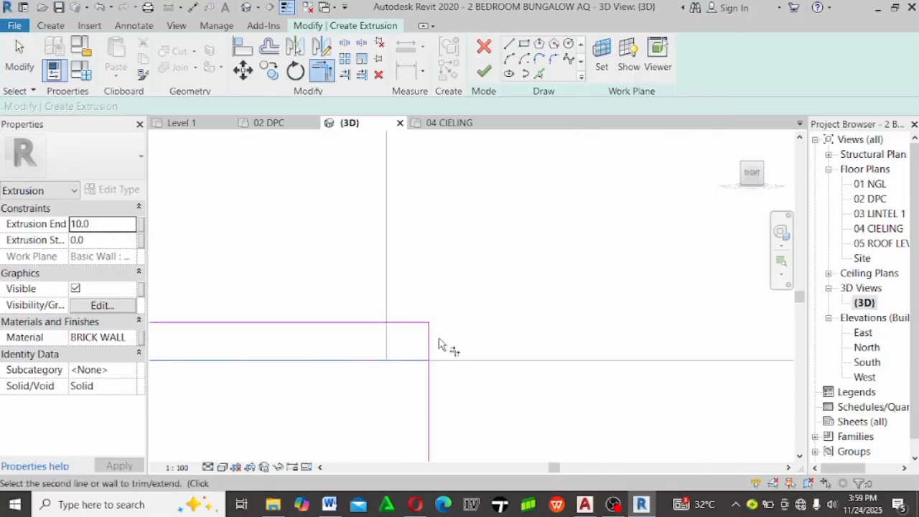
{"action": "left_click", "coordinate": [434, 343]}
{"action": "scroll", "coordinate": [435, 344], "scroll_direction": "down", "scroll_amount": 3}
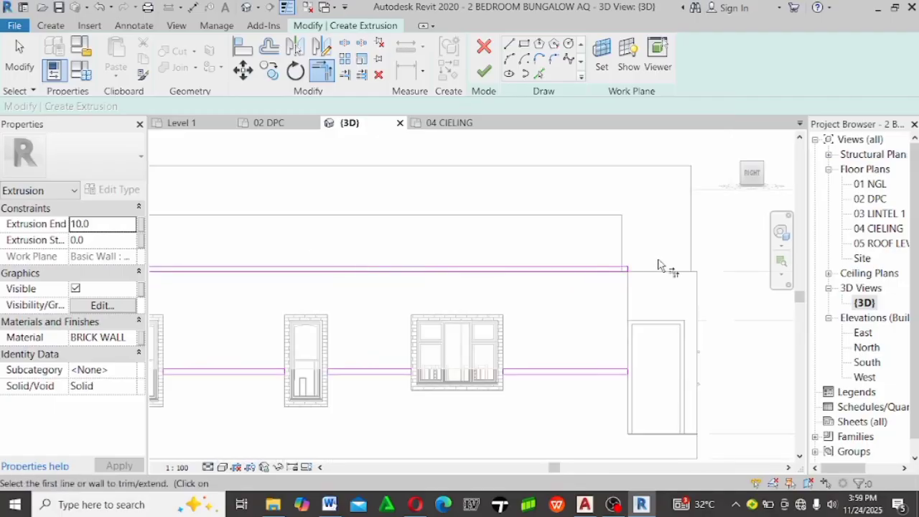
Extend the upper band's two horizontal lines to the building's outer left edge and trim the corners closed
{"action": "scroll", "coordinate": [324, 258], "scroll_direction": "up", "scroll_amount": 5}
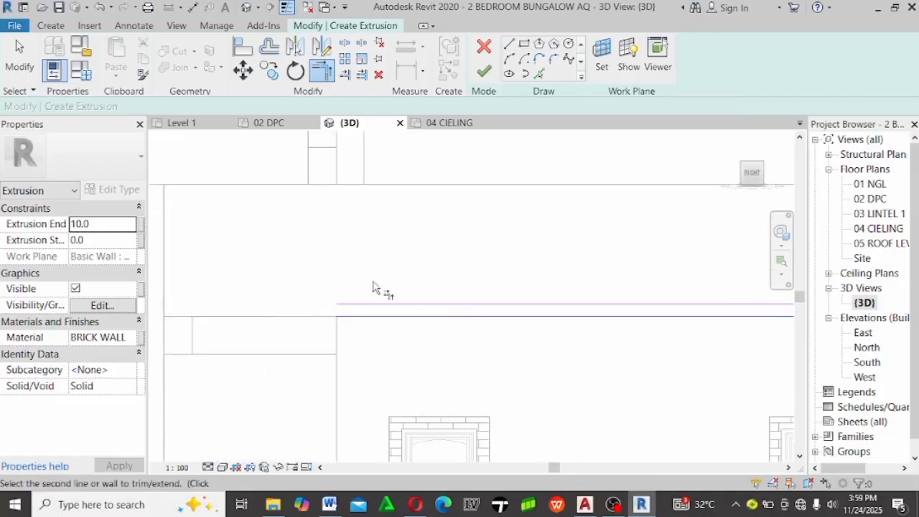
{"action": "scroll", "coordinate": [232, 294], "scroll_direction": "down", "scroll_amount": 2}
{"action": "scroll", "coordinate": [279, 298], "scroll_direction": "up", "scroll_amount": 2}
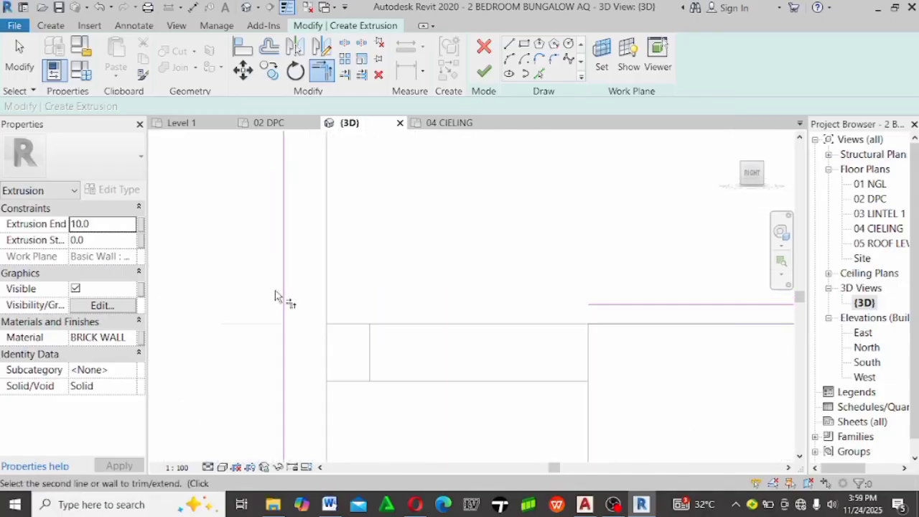
{"action": "left_click", "coordinate": [300, 316]}
{"action": "left_click", "coordinate": [644, 313]}
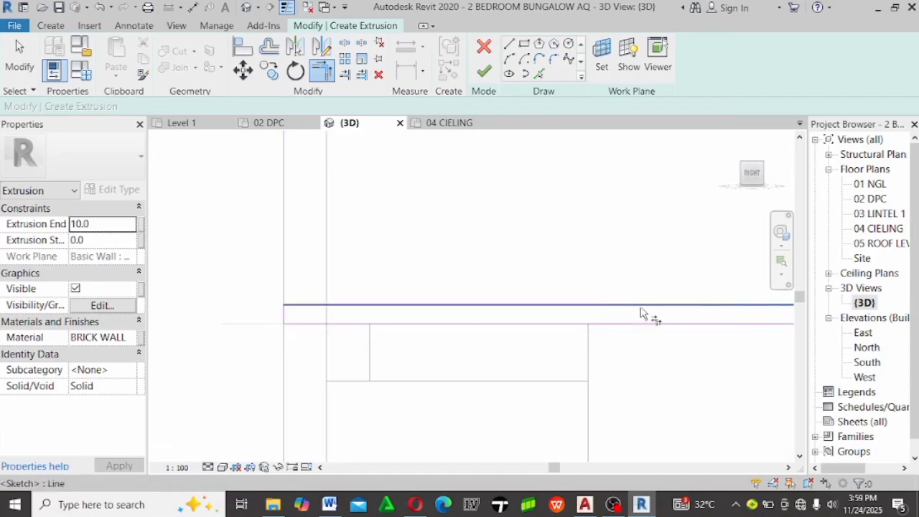
{"action": "scroll", "coordinate": [366, 273], "scroll_direction": "down", "scroll_amount": 3}
{"action": "scroll", "coordinate": [263, 282], "scroll_direction": "down", "scroll_amount": 3}
{"action": "key", "text": "Escape"}
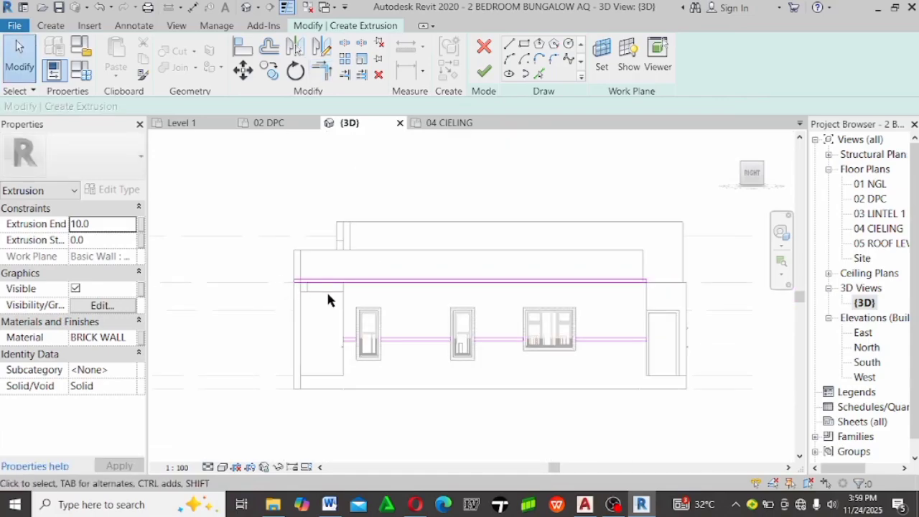
Finish the sketch of the brick bands between the windows and along the wall's top edge, and set the extrusion end to 50
{"action": "scroll", "coordinate": [450, 345], "scroll_direction": "up", "scroll_amount": 2}
{"action": "scroll", "coordinate": [442, 346], "scroll_direction": "down", "scroll_amount": 2}
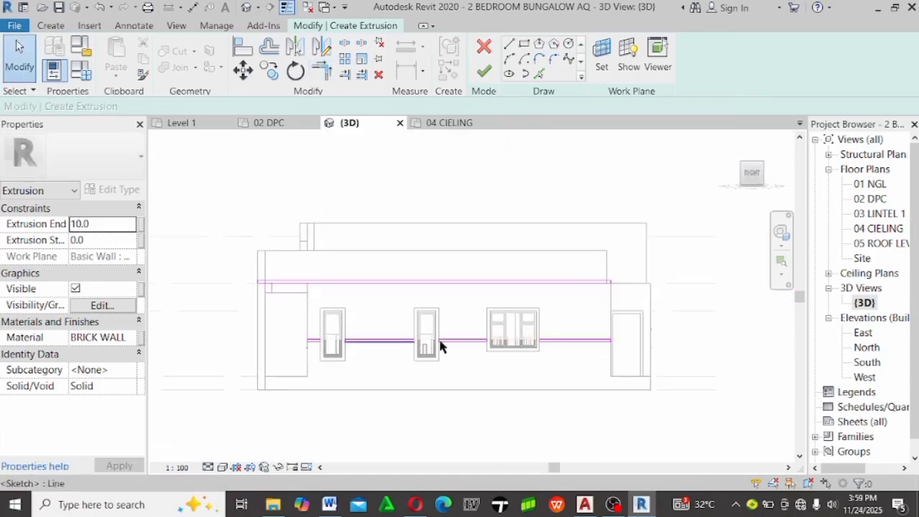
{"action": "scroll", "coordinate": [318, 314], "scroll_direction": "up", "scroll_amount": 2}
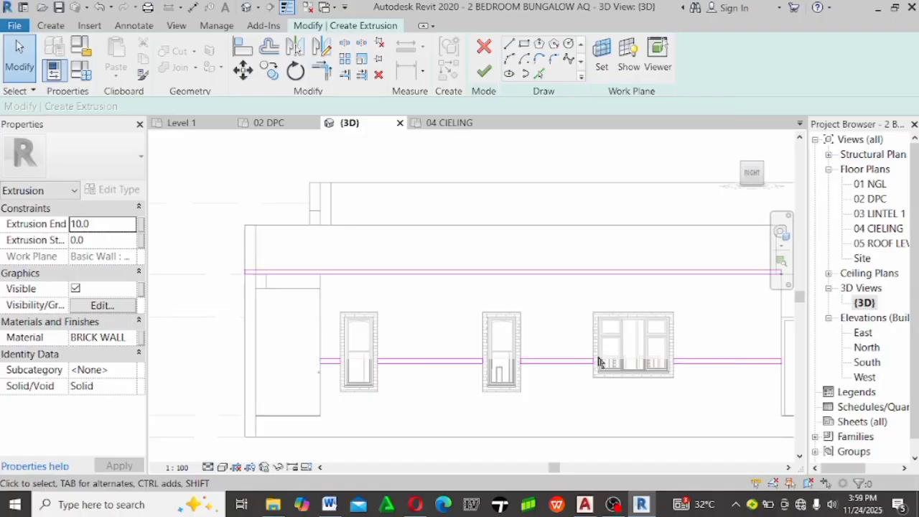
{"action": "left_click", "coordinate": [486, 76]}
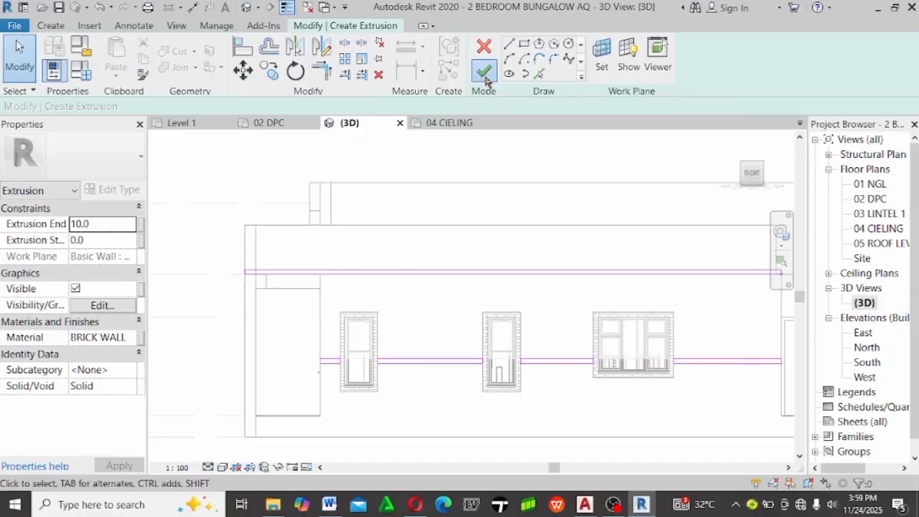
{"action": "left_click", "coordinate": [111, 224]}
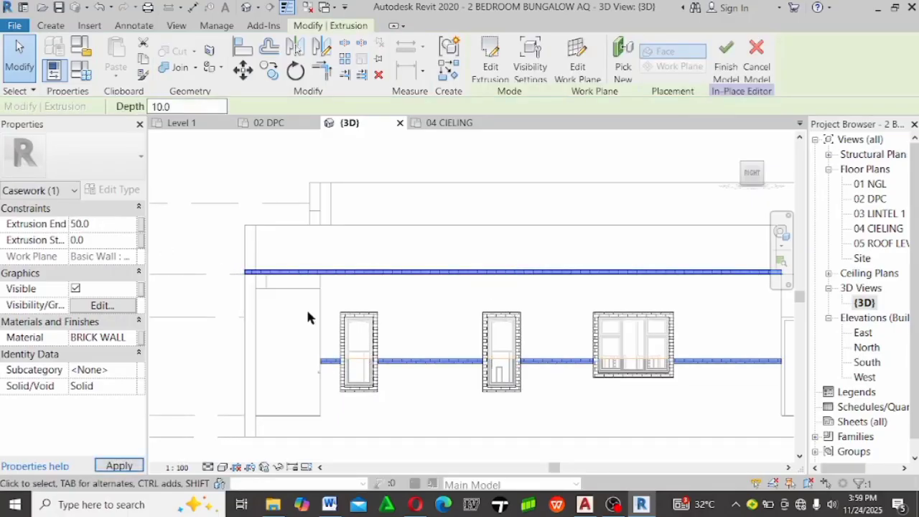
{"action": "left_click", "coordinate": [502, 332]}
{"action": "scroll", "coordinate": [530, 349], "scroll_direction": "up", "scroll_amount": 2}
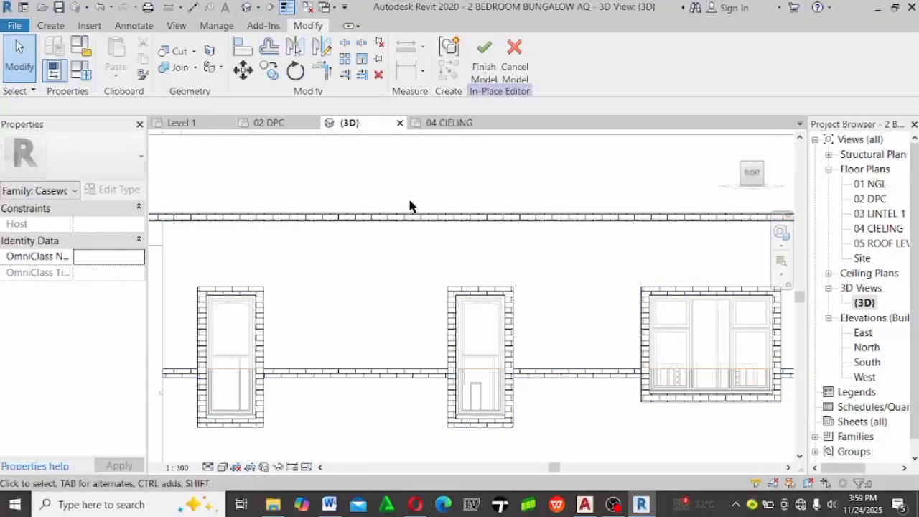
Change the material of the horizontal band extrusion from BRICK WALL to white wall 2
{"action": "scroll", "coordinate": [413, 217], "scroll_direction": "up", "scroll_amount": 2}
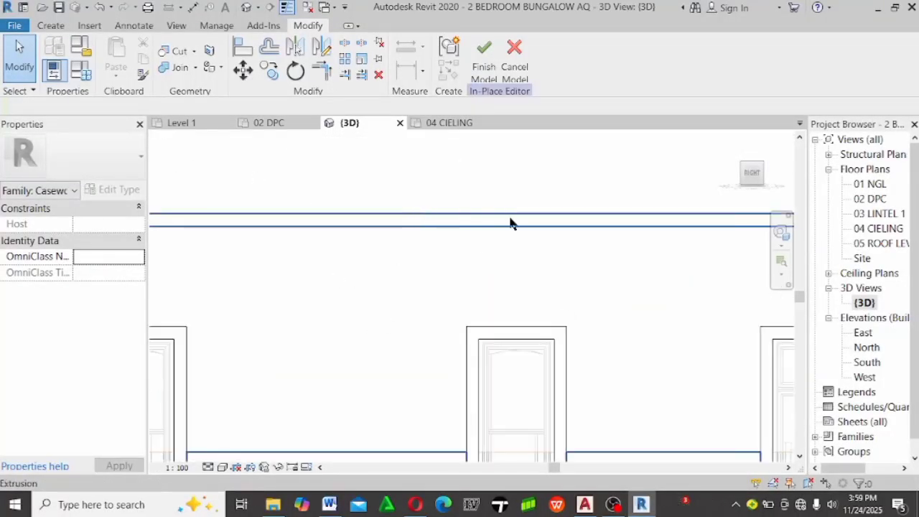
{"action": "left_click", "coordinate": [470, 232]}
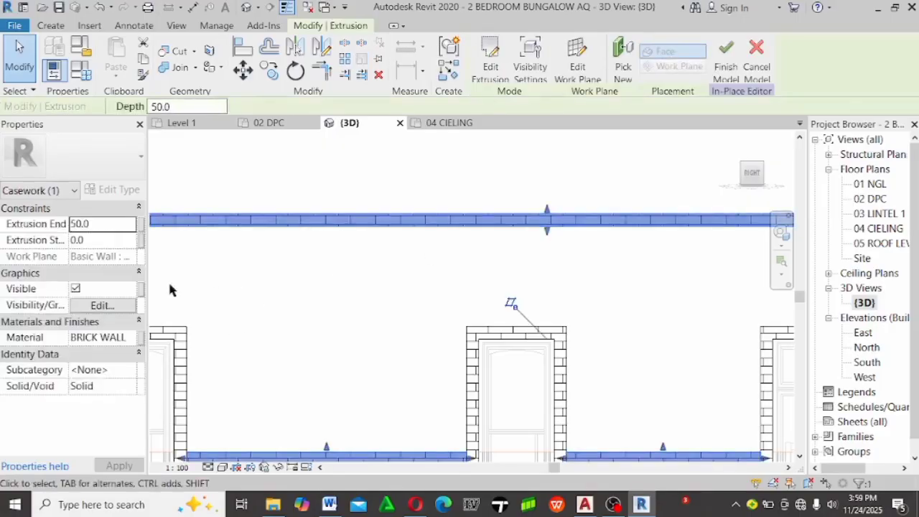
{"action": "left_click", "coordinate": [132, 337]}
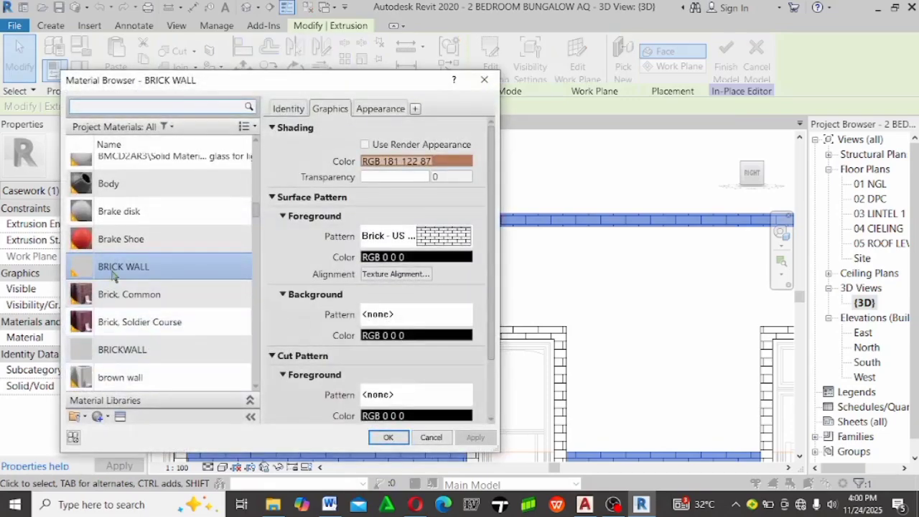
{"action": "left_click", "coordinate": [150, 292]}
{"action": "key", "text": "End"}
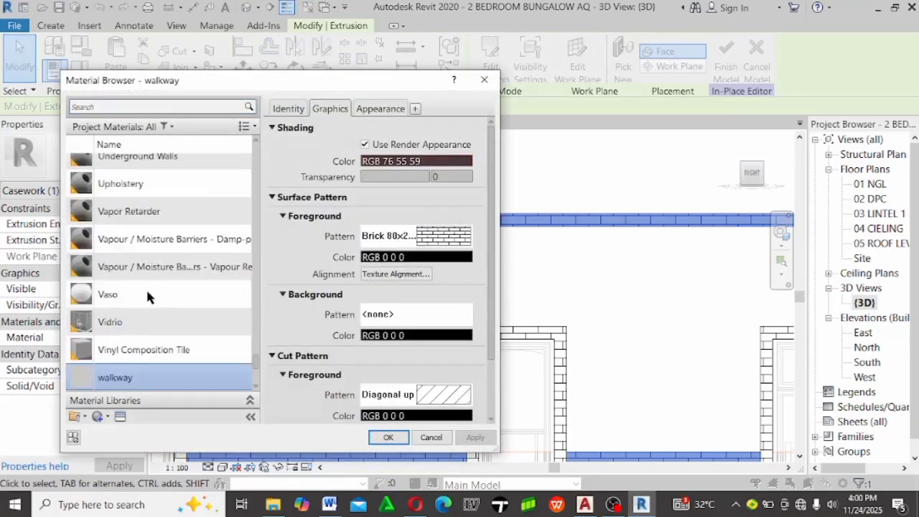
{"action": "scroll", "coordinate": [159, 309], "scroll_direction": "down", "scroll_amount": 3}
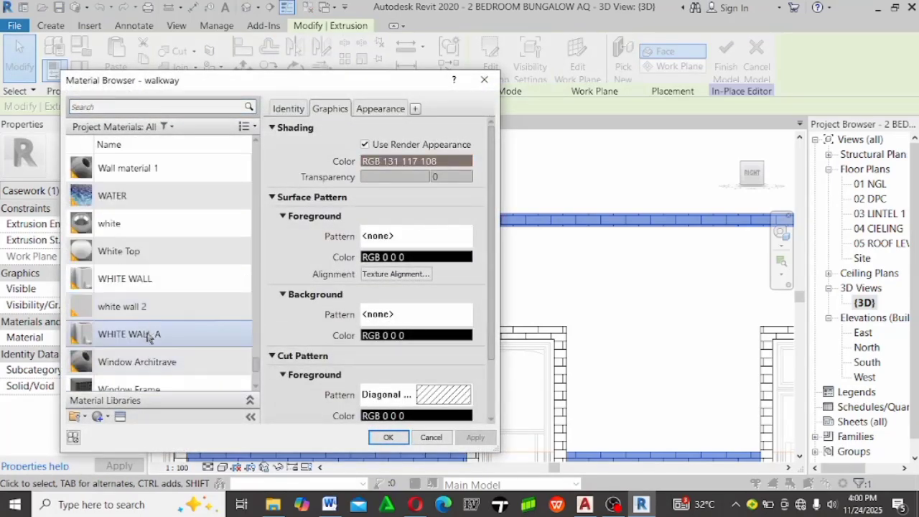
{"action": "left_click", "coordinate": [153, 315]}
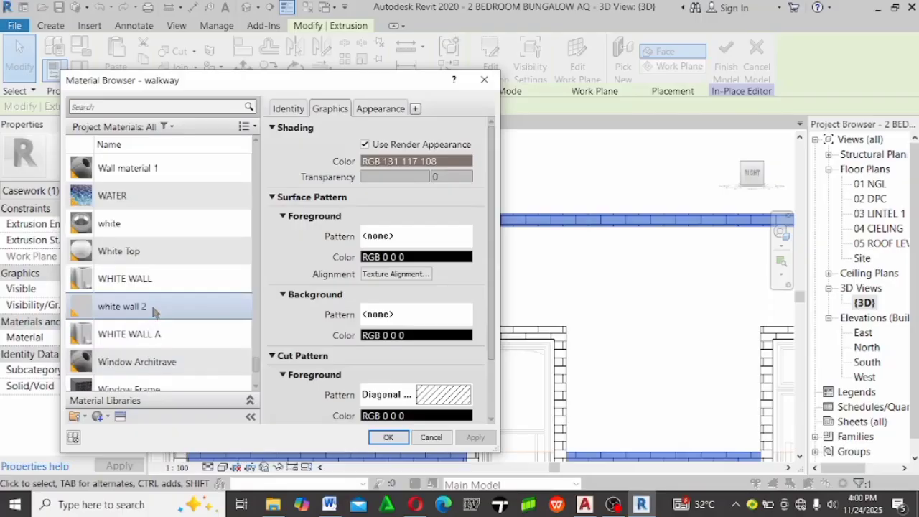
{"action": "key", "text": "Return"}
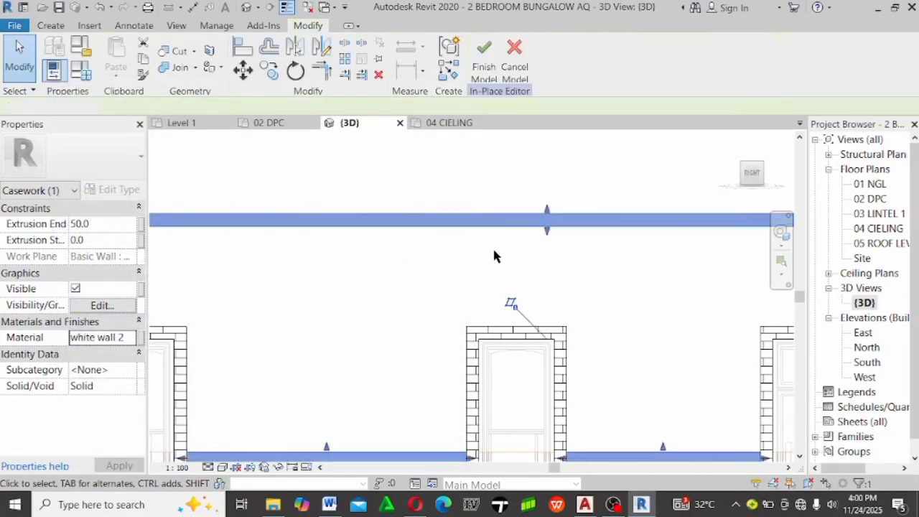
{"action": "scroll", "coordinate": [456, 269], "scroll_direction": "down", "scroll_amount": 2}
{"action": "middle_click_drag", "start_coordinate": [514, 273], "coordinate": [309, 273]}
{"action": "key", "text": "Escape"}
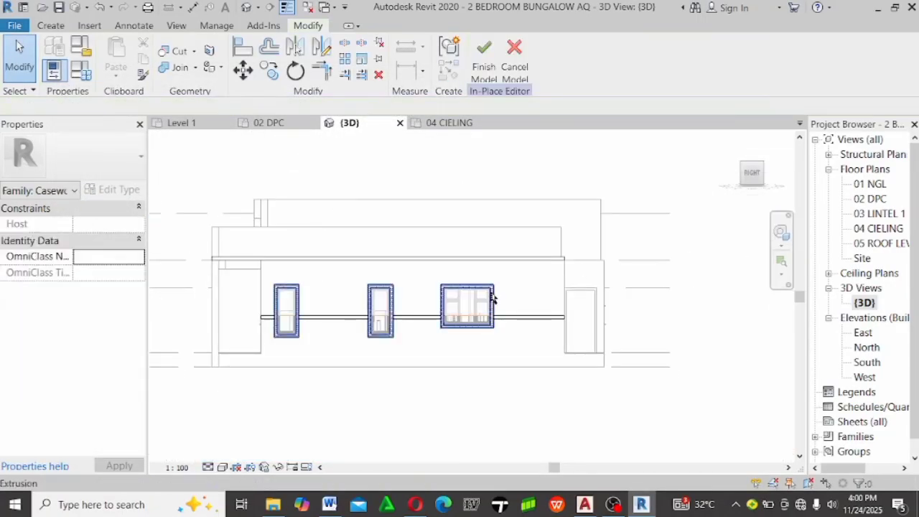
Assign the white wall 2 material to the extrusion framing the three side windows
{"action": "scroll", "coordinate": [502, 330], "scroll_direction": "up", "scroll_amount": 5}
{"action": "scroll", "coordinate": [600, 371], "scroll_direction": "down", "scroll_amount": 5}
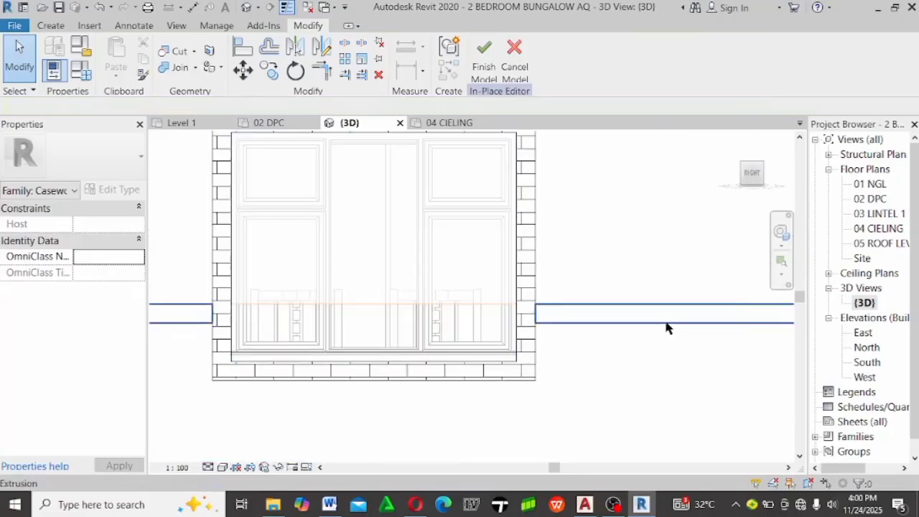
{"action": "scroll", "coordinate": [511, 314], "scroll_direction": "up", "scroll_amount": 4}
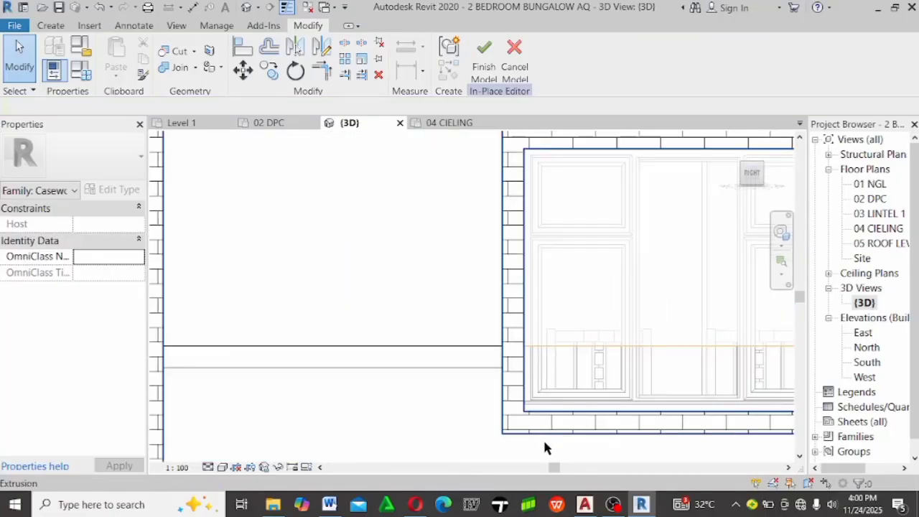
{"action": "scroll", "coordinate": [534, 451], "scroll_direction": "down", "scroll_amount": 5}
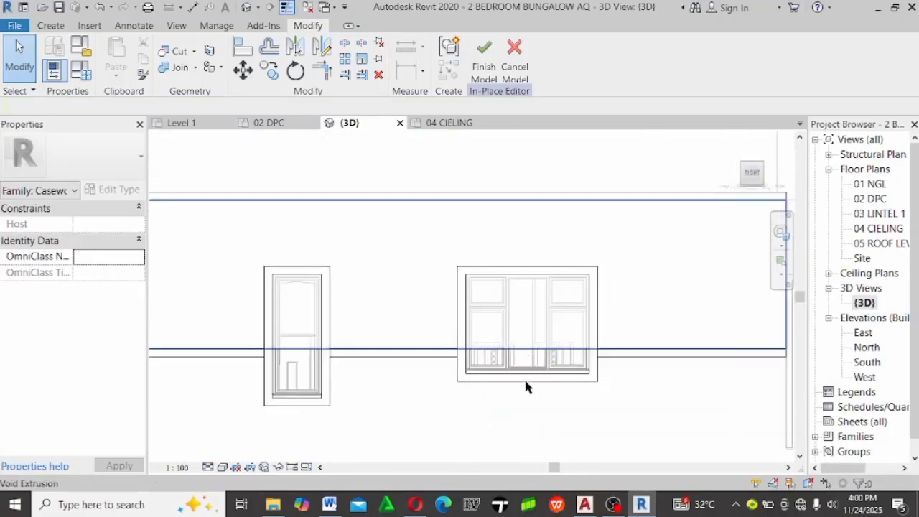
{"action": "middle_click_drag", "start_coordinate": [524, 384], "coordinate": [405, 365], "text": "shift"}
{"action": "scroll", "coordinate": [404, 365], "scroll_direction": "up", "scroll_amount": 2}
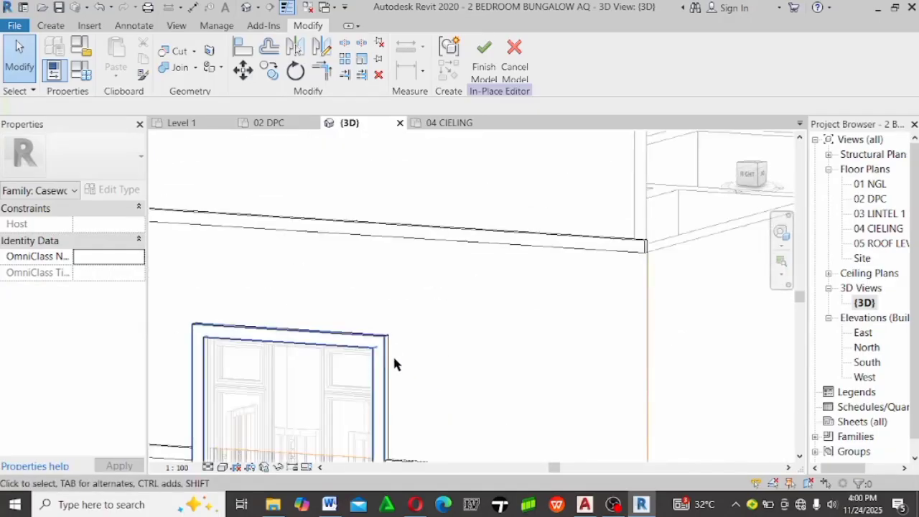
{"action": "left_click", "coordinate": [380, 352]}
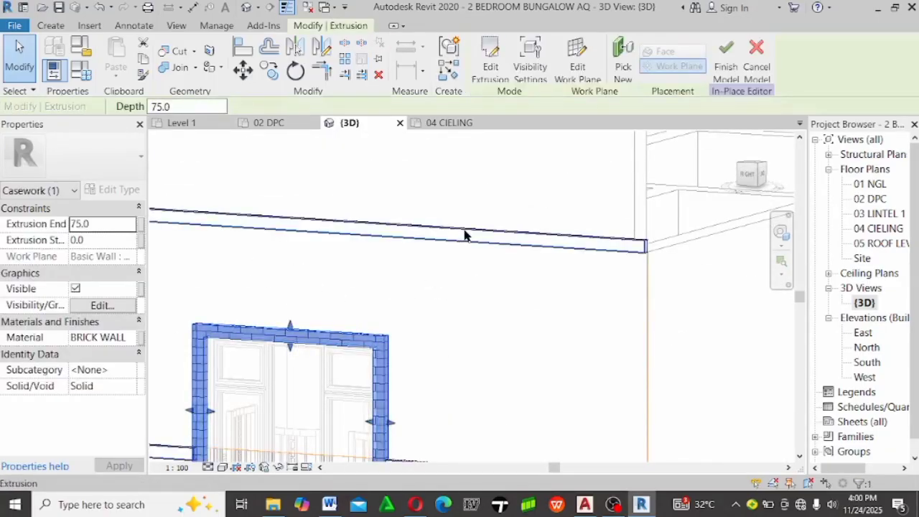
{"action": "scroll", "coordinate": [468, 236], "scroll_direction": "down", "scroll_amount": 3}
{"action": "left_click", "coordinate": [131, 338]}
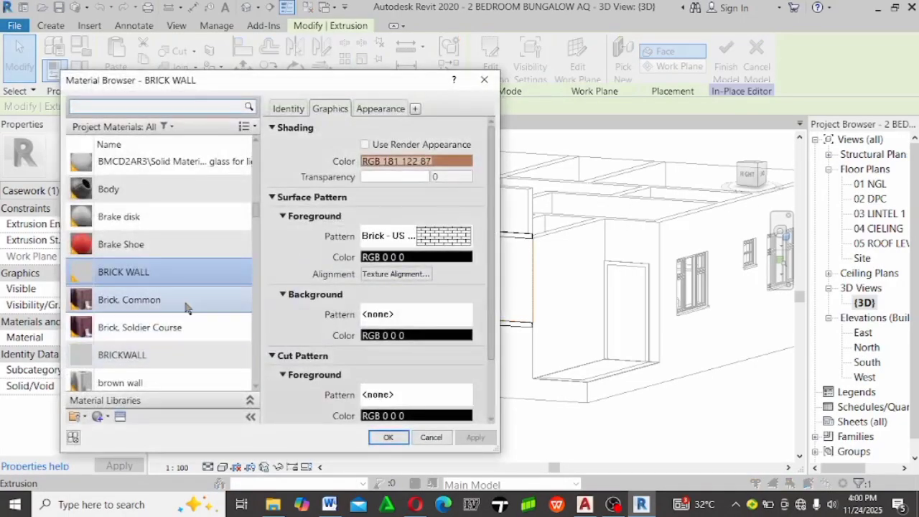
{"action": "left_click", "coordinate": [186, 306]}
{"action": "key", "text": "w"}
{"action": "scroll", "coordinate": [185, 307], "scroll_direction": "down", "scroll_amount": 3}
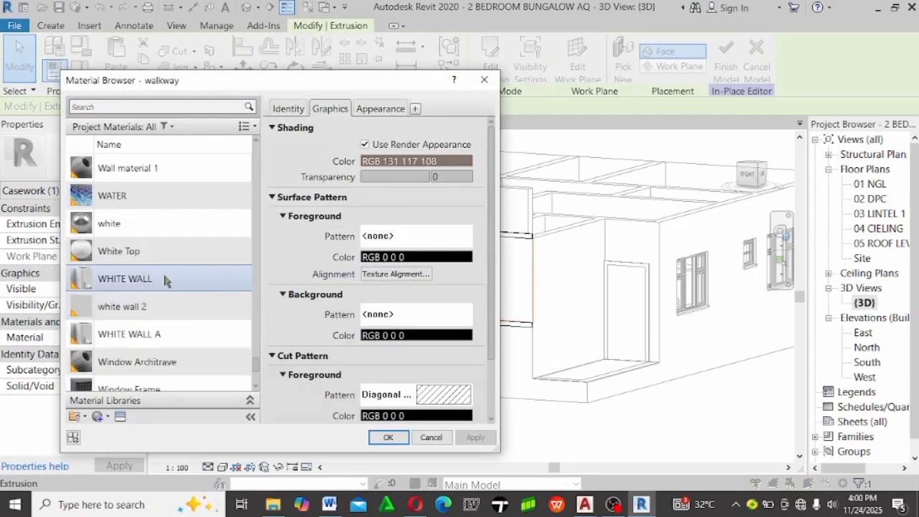
{"action": "left_click", "coordinate": [163, 305]}
{"action": "double_click", "coordinate": [163, 305]}
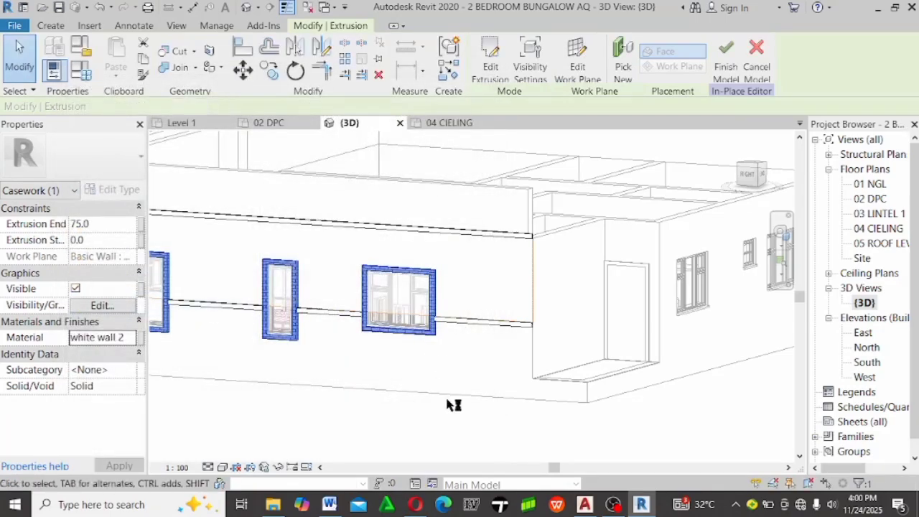
{"action": "left_click", "coordinate": [446, 405]}
Try to finish the in-place casework model and delete the void forms that cut nothing
{"action": "scroll", "coordinate": [446, 405], "scroll_direction": "down", "scroll_amount": 5}
{"action": "middle_click_drag", "start_coordinate": [431, 380], "coordinate": [550, 352], "text": "shift"}
{"action": "scroll", "coordinate": [450, 298], "scroll_direction": "up", "scroll_amount": 3}
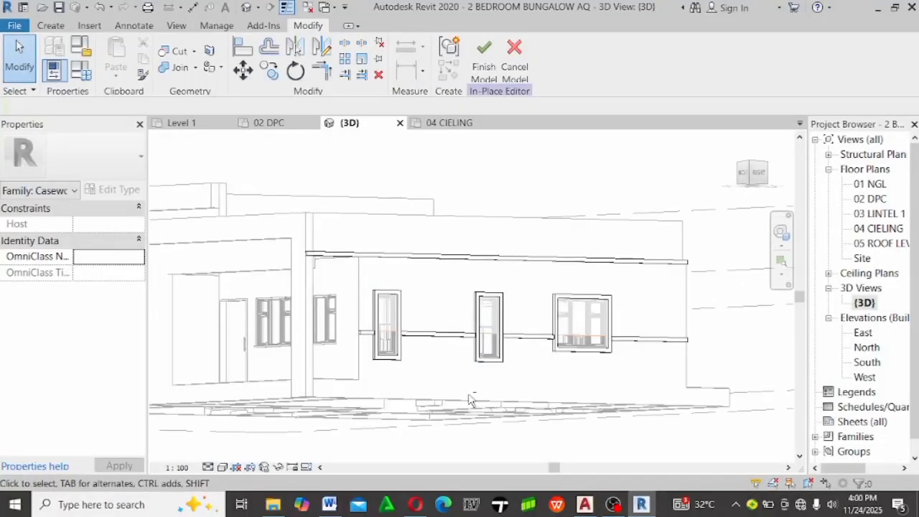
{"action": "middle_click_drag", "start_coordinate": [473, 402], "coordinate": [410, 433], "text": "shift"}
{"action": "scroll", "coordinate": [420, 298], "scroll_direction": "up", "scroll_amount": 4}
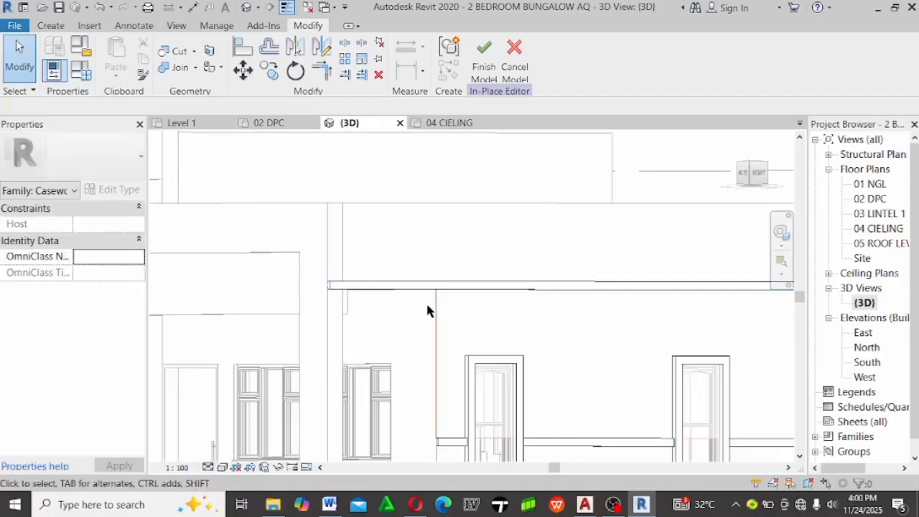
{"action": "scroll", "coordinate": [426, 301], "scroll_direction": "down", "scroll_amount": 2}
{"action": "left_click", "coordinate": [483, 66]}
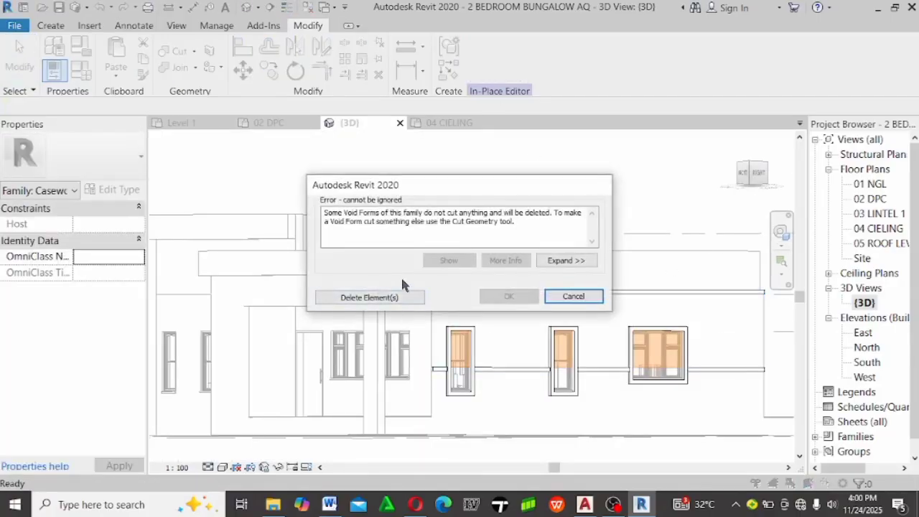
{"action": "key", "text": "Escape"}
{"action": "scroll", "coordinate": [510, 323], "scroll_direction": "up", "scroll_amount": 3}
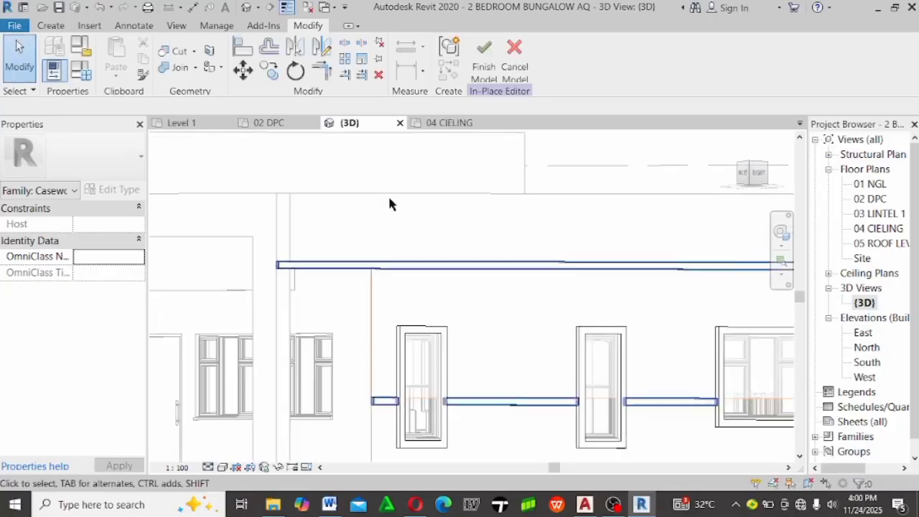
{"action": "left_click", "coordinate": [483, 61]}
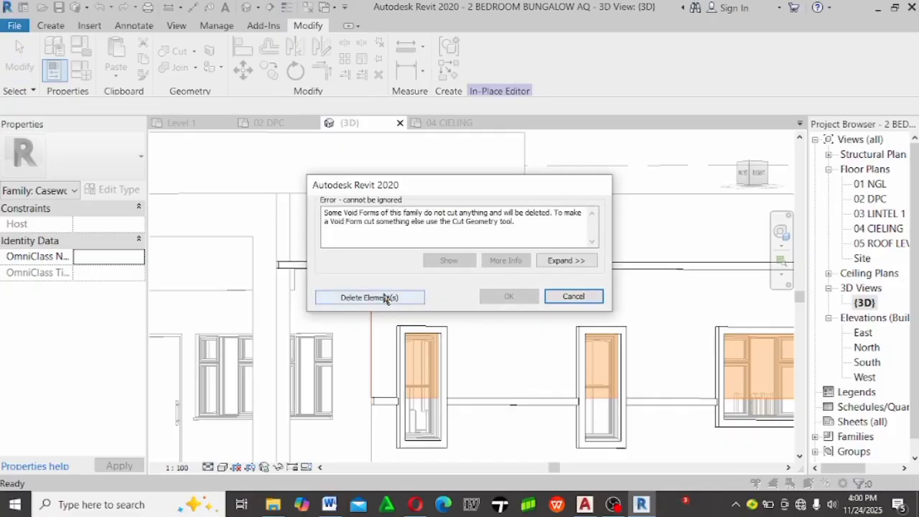
{"action": "left_click", "coordinate": [386, 297]}
Pick the parapet wall face above the windows as the band extrusion's new work plane, and try to finish the model
{"action": "scroll", "coordinate": [333, 272], "scroll_direction": "down", "scroll_amount": 3}
{"action": "scroll", "coordinate": [409, 282], "scroll_direction": "up", "scroll_amount": 2}
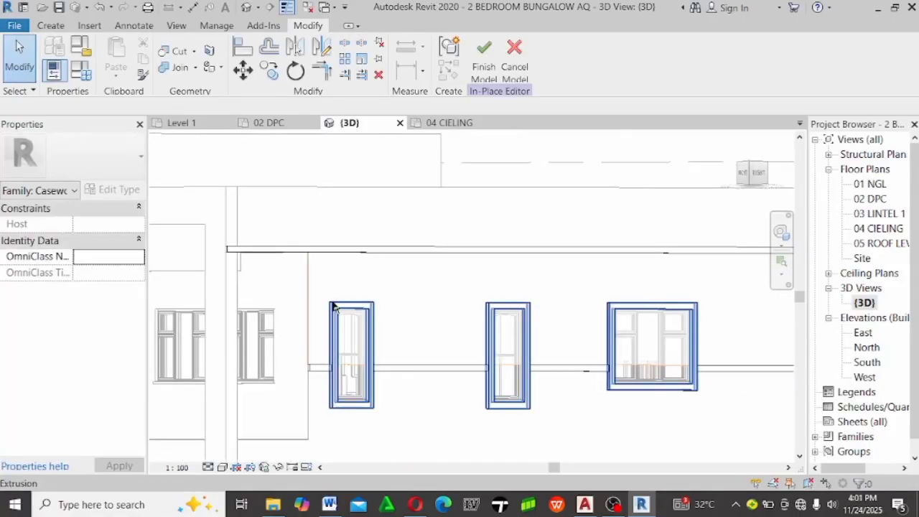
{"action": "scroll", "coordinate": [338, 328], "scroll_direction": "down", "scroll_amount": 2}
{"action": "scroll", "coordinate": [345, 234], "scroll_direction": "up", "scroll_amount": 4}
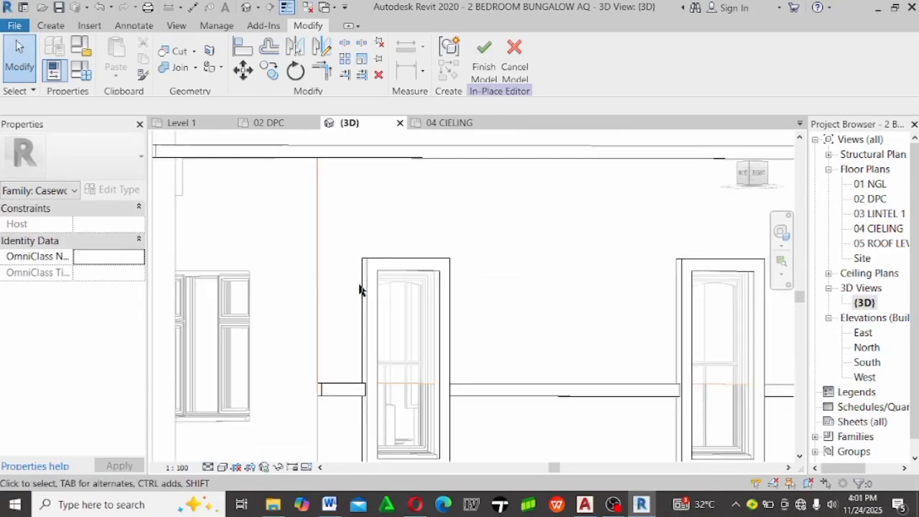
{"action": "scroll", "coordinate": [366, 273], "scroll_direction": "down", "scroll_amount": 2}
{"action": "left_click", "coordinate": [376, 224]}
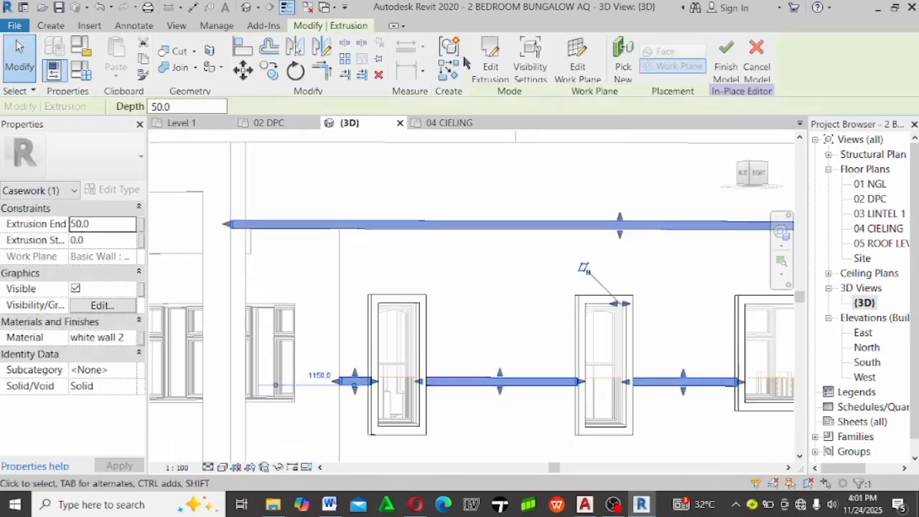
{"action": "left_click", "coordinate": [581, 73]}
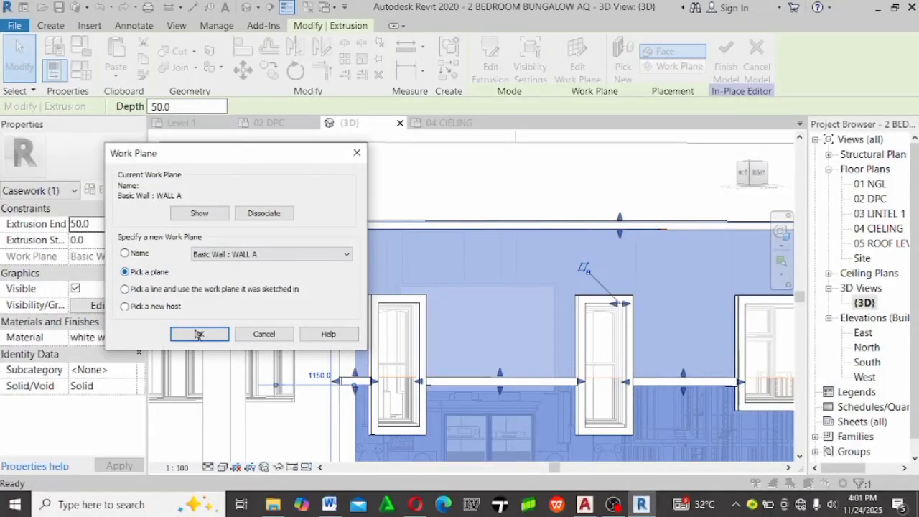
{"action": "left_click", "coordinate": [199, 334]}
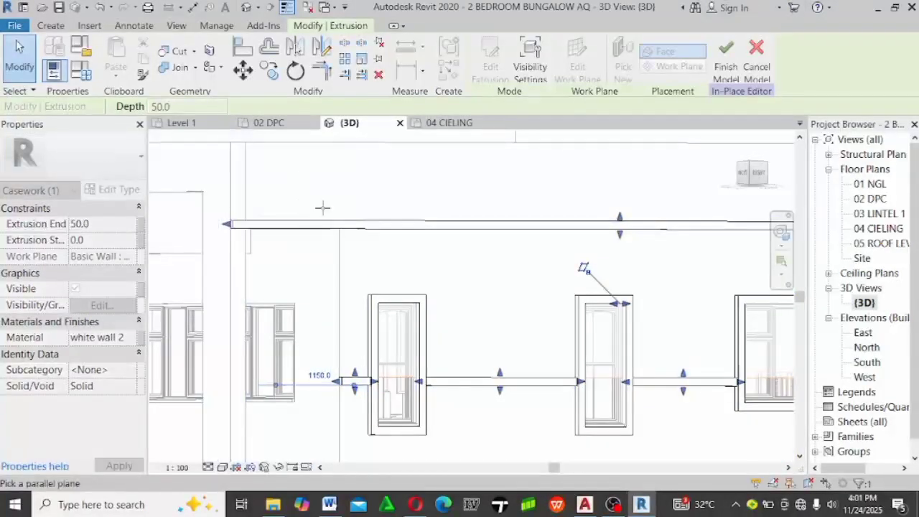
{"action": "left_click", "coordinate": [376, 141]}
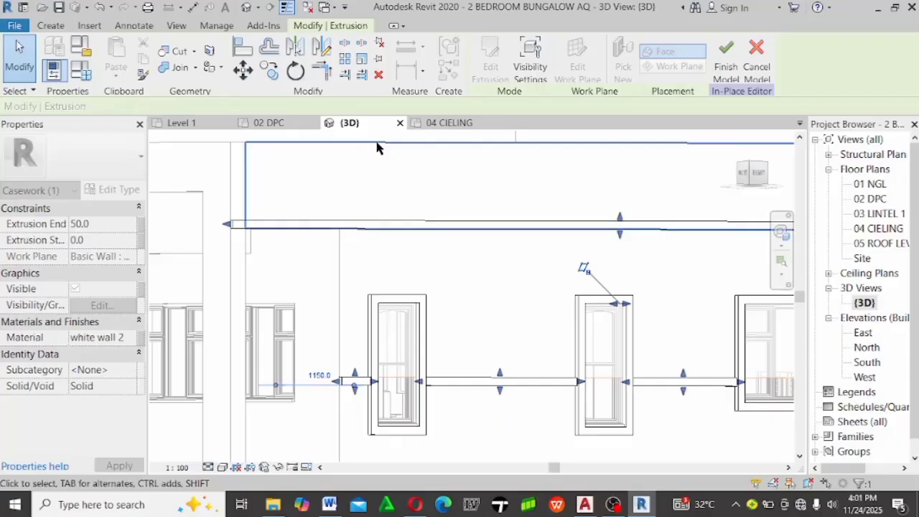
{"action": "left_click", "coordinate": [727, 59]}
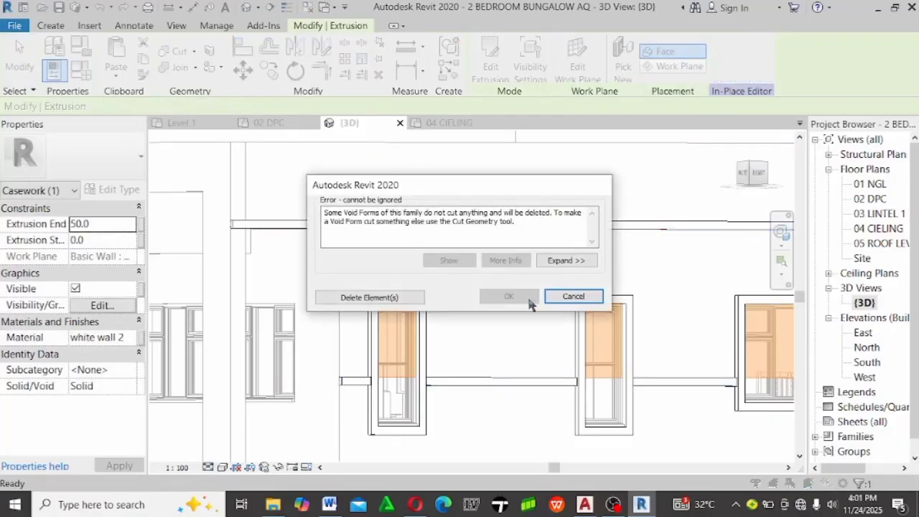
{"action": "left_click", "coordinate": [558, 299]}
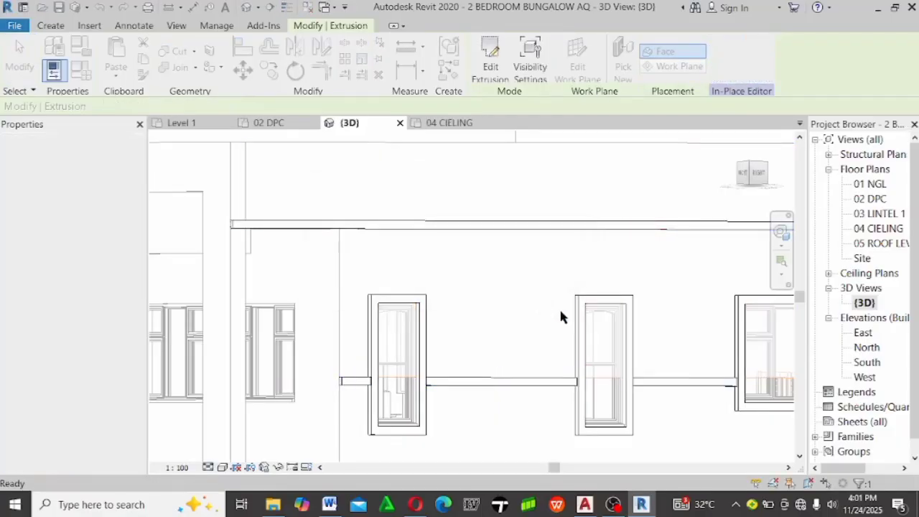
Try to assign a new work plane to the extrusion framing the side windows and finish the in-place casework model
{"action": "left_click", "coordinate": [599, 297]}
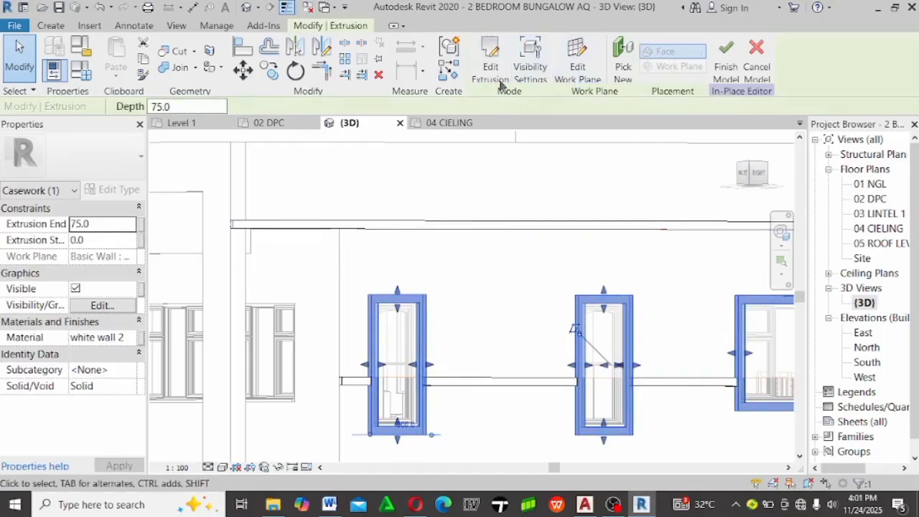
{"action": "left_click", "coordinate": [578, 66]}
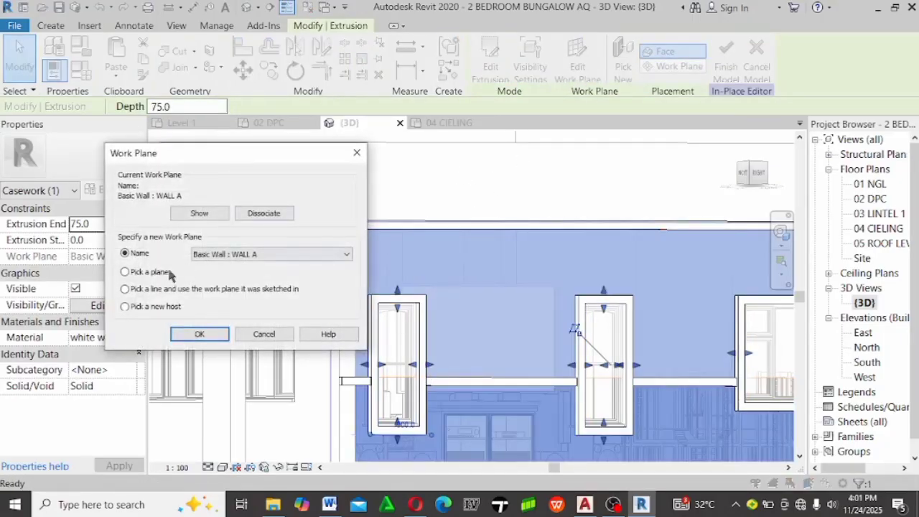
{"action": "left_click", "coordinate": [200, 335]}
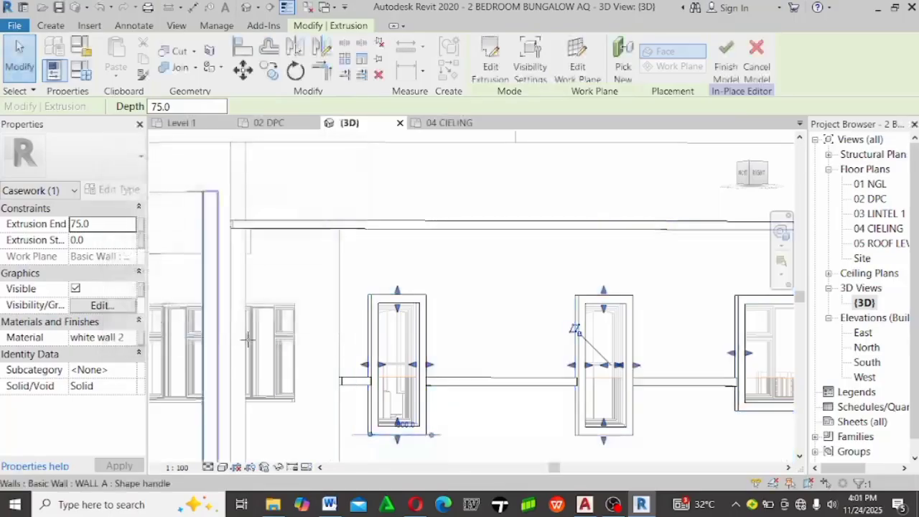
{"action": "left_click", "coordinate": [360, 146]}
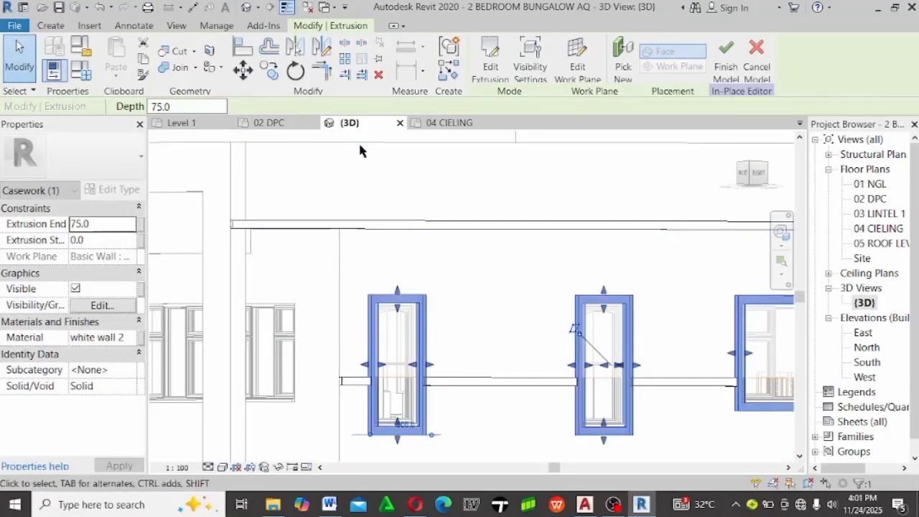
{"action": "left_click", "coordinate": [726, 57]}
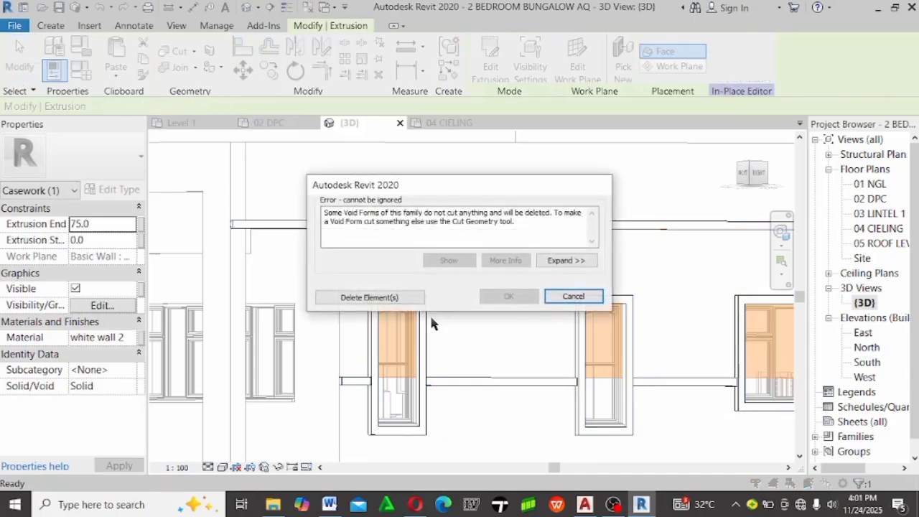
{"action": "left_click", "coordinate": [574, 298]}
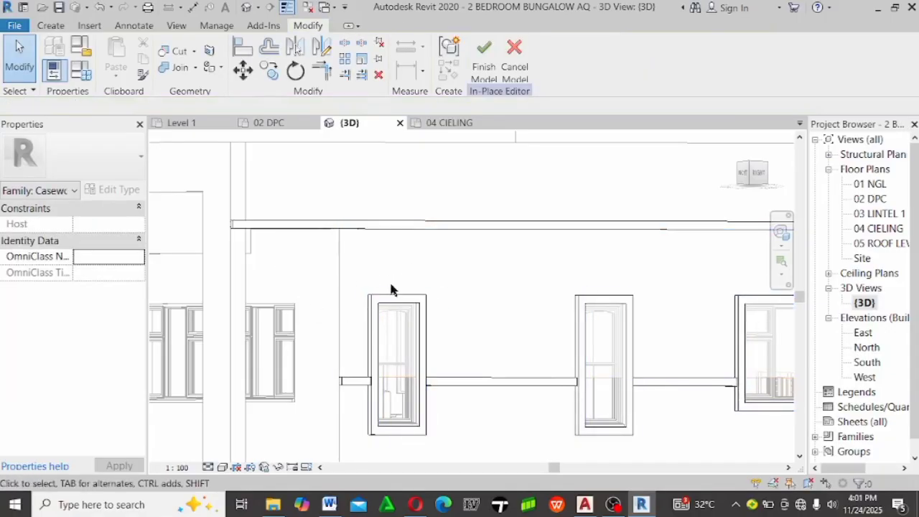
Cut the WALL A side wall with the void extrusion above the lower band and finish the in-place casework model
{"action": "left_click", "coordinate": [172, 51]}
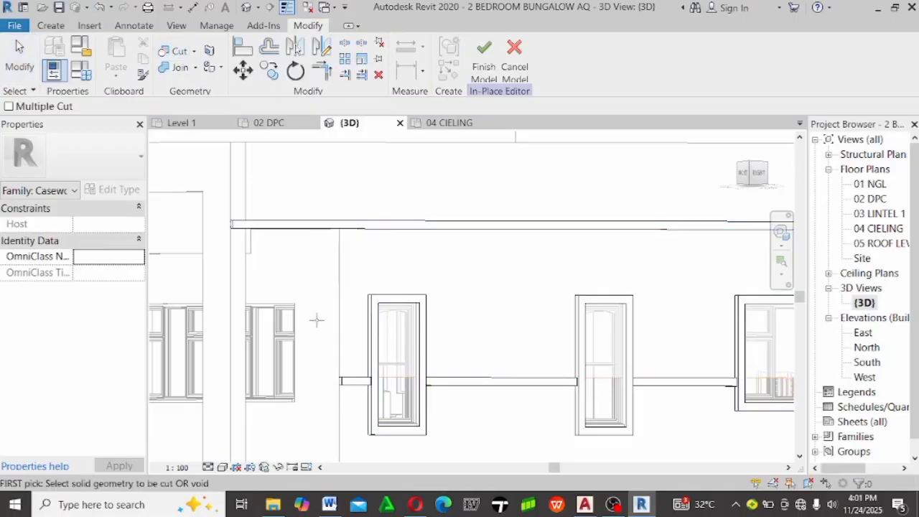
{"action": "scroll", "coordinate": [332, 418], "scroll_direction": "down", "scroll_amount": 2}
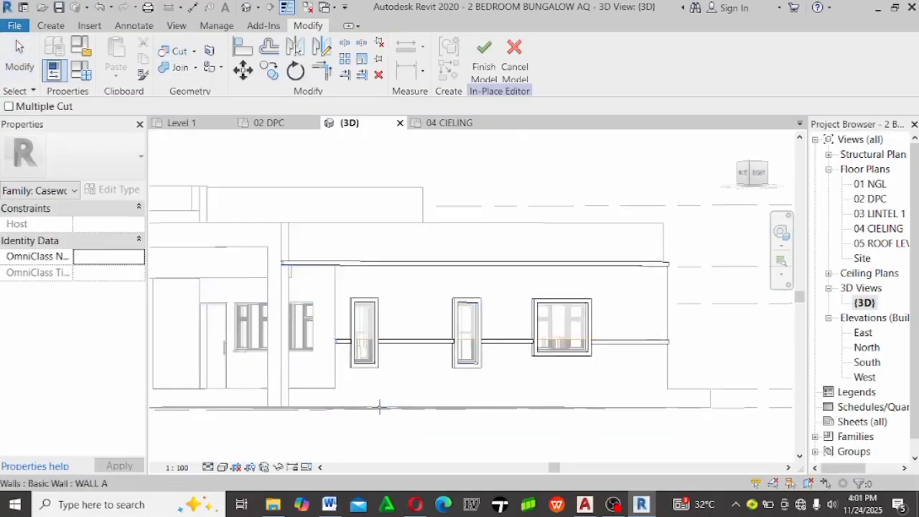
{"action": "left_click", "coordinate": [387, 407]}
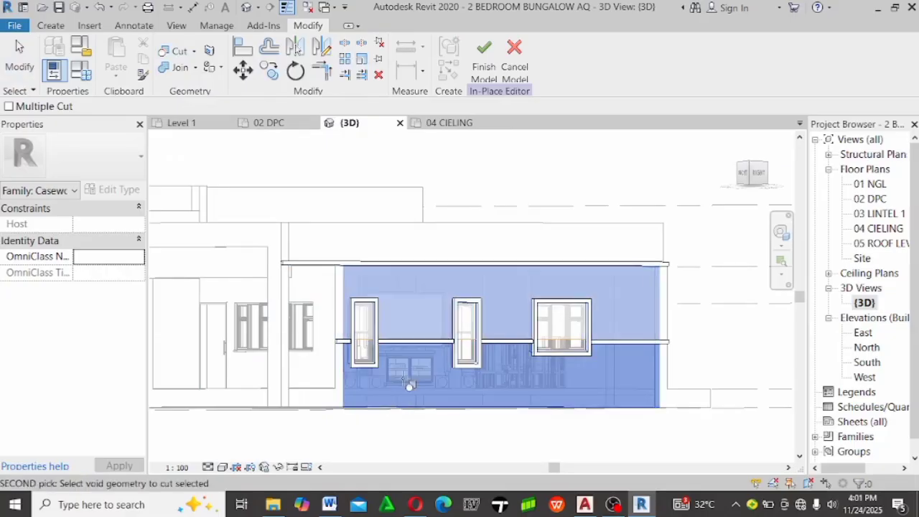
{"action": "left_click", "coordinate": [413, 345]}
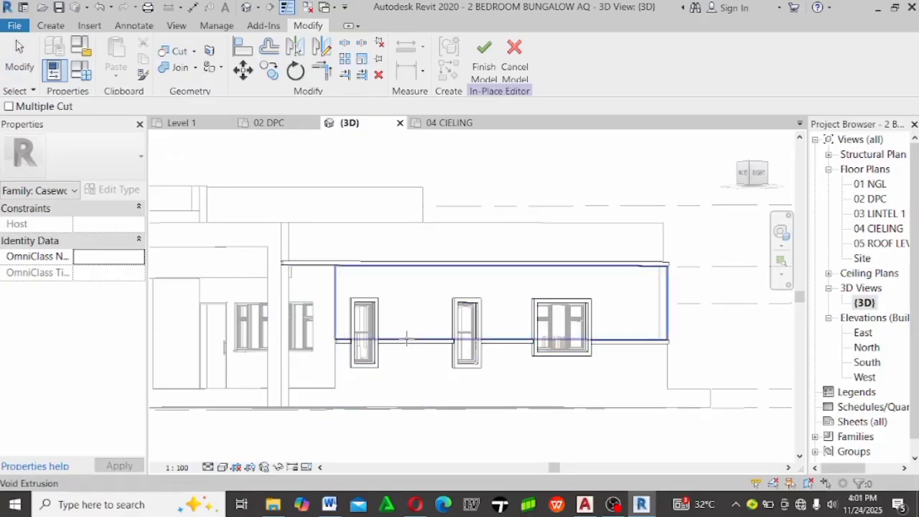
{"action": "scroll", "coordinate": [339, 341], "scroll_direction": "up", "scroll_amount": 1}
{"action": "scroll", "coordinate": [339, 341], "scroll_direction": "up", "scroll_amount": 5}
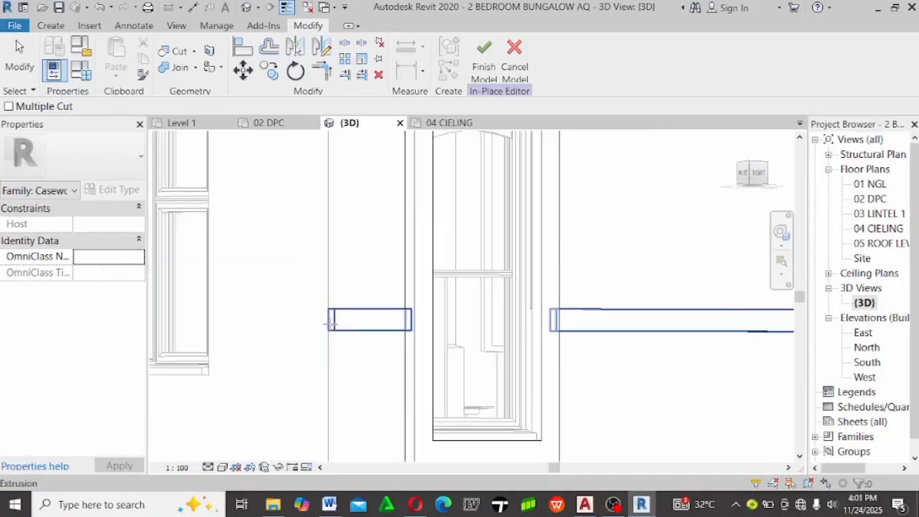
{"action": "left_click", "coordinate": [318, 257]}
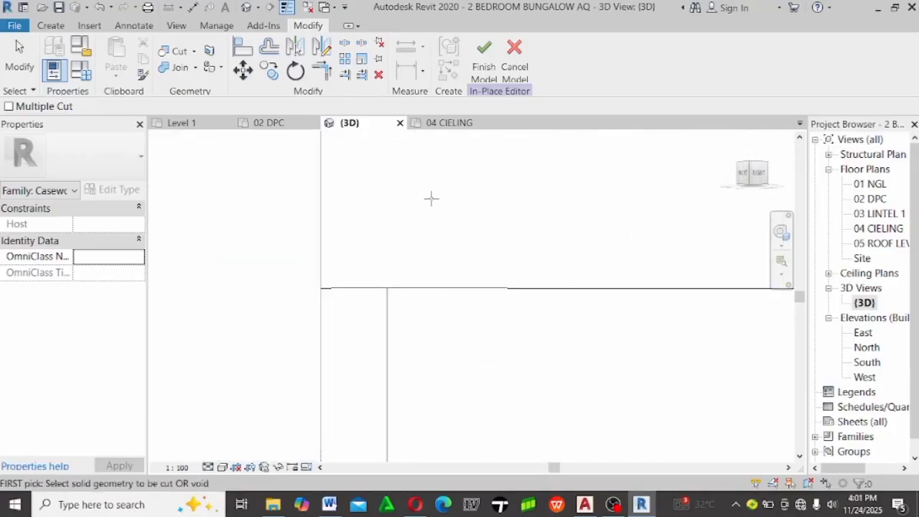
{"action": "left_click", "coordinate": [482, 61]}
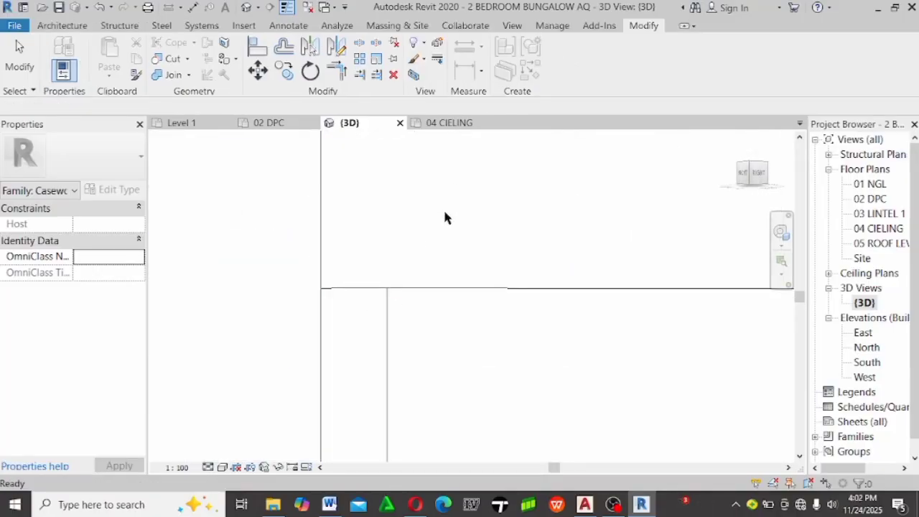
Examine the side wall's recess, window frames, bands and the low base wall beside the porch from several angles
{"action": "scroll", "coordinate": [330, 330], "scroll_direction": "down", "scroll_amount": 3}
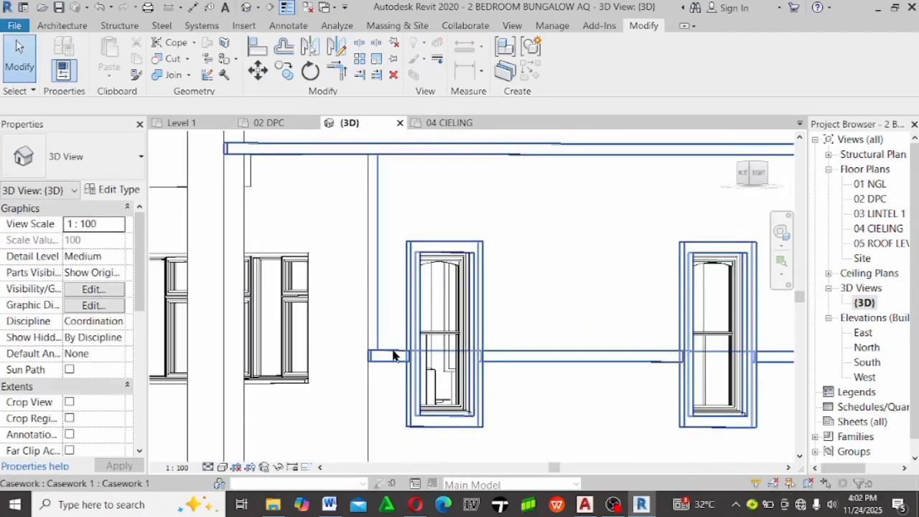
{"action": "scroll", "coordinate": [394, 355], "scroll_direction": "down", "scroll_amount": 5}
{"action": "middle_click_drag", "start_coordinate": [475, 327], "coordinate": [365, 382], "text": "shift"}
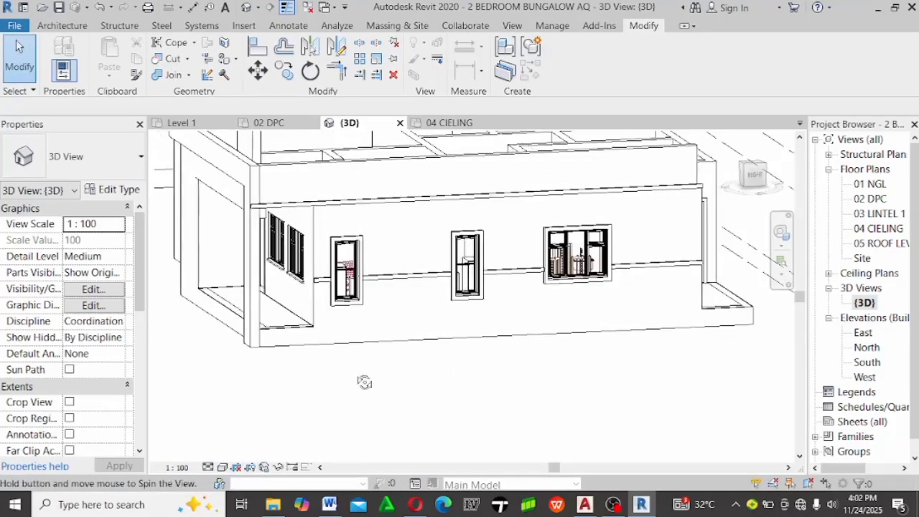
{"action": "scroll", "coordinate": [267, 290], "scroll_direction": "up", "scroll_amount": 3}
{"action": "scroll", "coordinate": [291, 328], "scroll_direction": "up", "scroll_amount": 2}
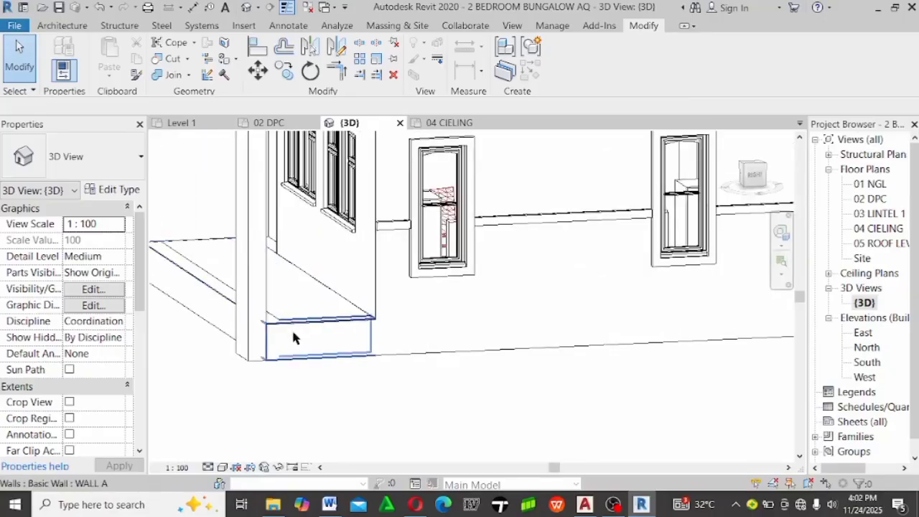
{"action": "left_click", "coordinate": [318, 364]}
{"action": "scroll", "coordinate": [318, 364], "scroll_direction": "down", "scroll_amount": 3}
{"action": "middle_click_drag", "start_coordinate": [390, 394], "coordinate": [526, 333], "text": "shift"}
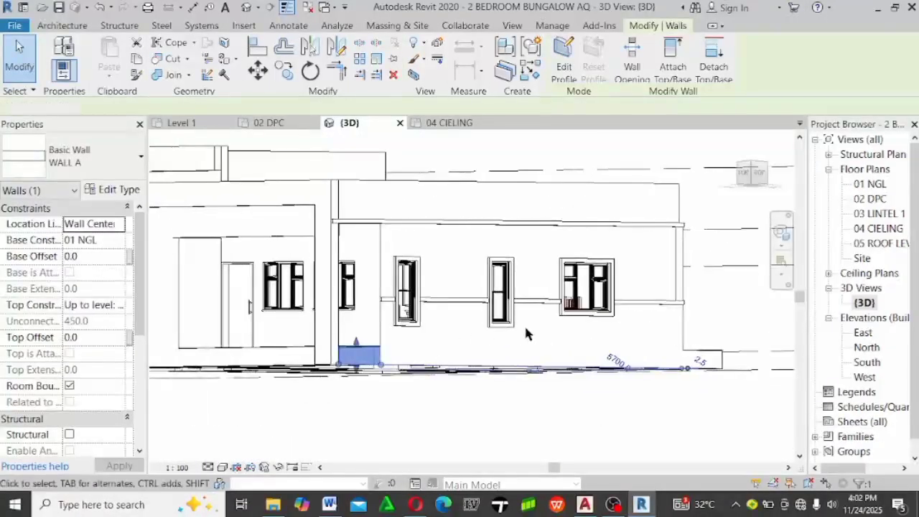
{"action": "key", "text": "Escape"}
{"action": "scroll", "coordinate": [481, 301], "scroll_direction": "down", "scroll_amount": 5}
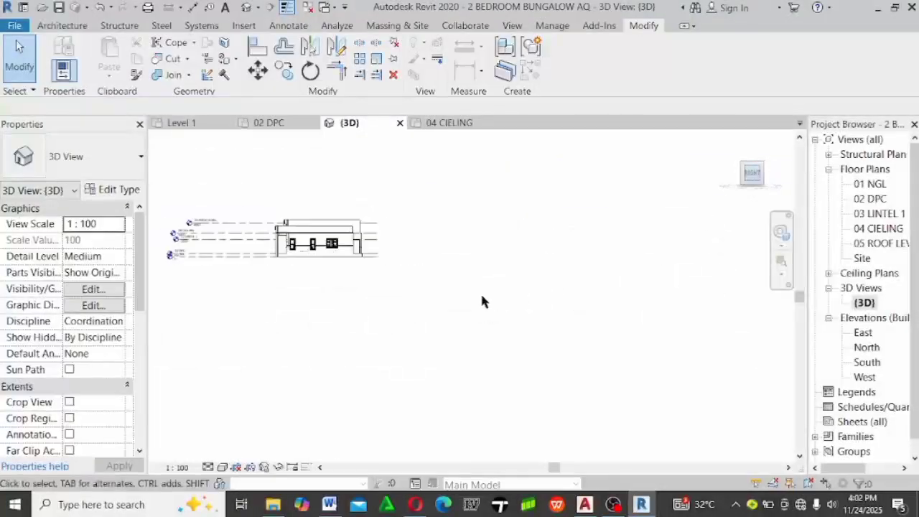
Edit the profile of the parapet wall above the side windows, picking the porch beam's underside and the adjoining vertical wall edge as sketch lines
{"action": "scroll", "coordinate": [591, 275], "scroll_direction": "up", "scroll_amount": 6}
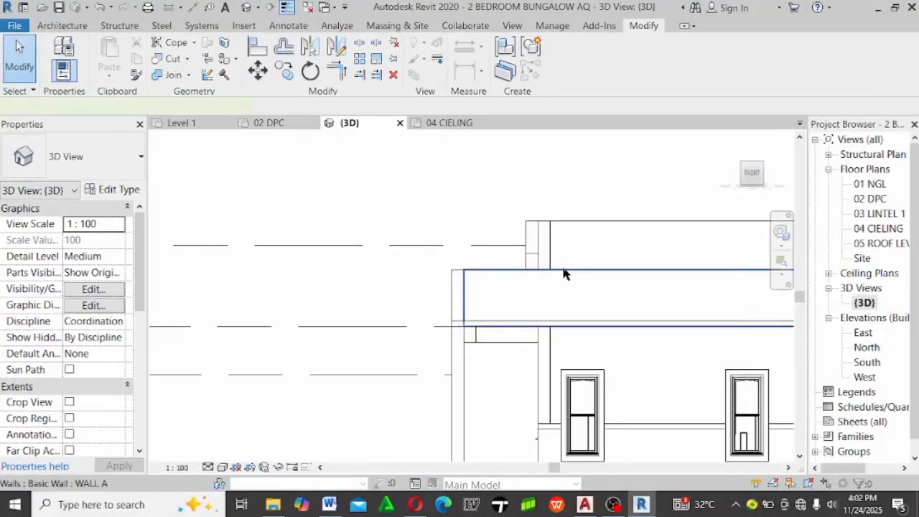
{"action": "left_click", "coordinate": [564, 274]}
{"action": "scroll", "coordinate": [318, 270], "scroll_direction": "down", "scroll_amount": 2}
{"action": "scroll", "coordinate": [484, 252], "scroll_direction": "up", "scroll_amount": 3}
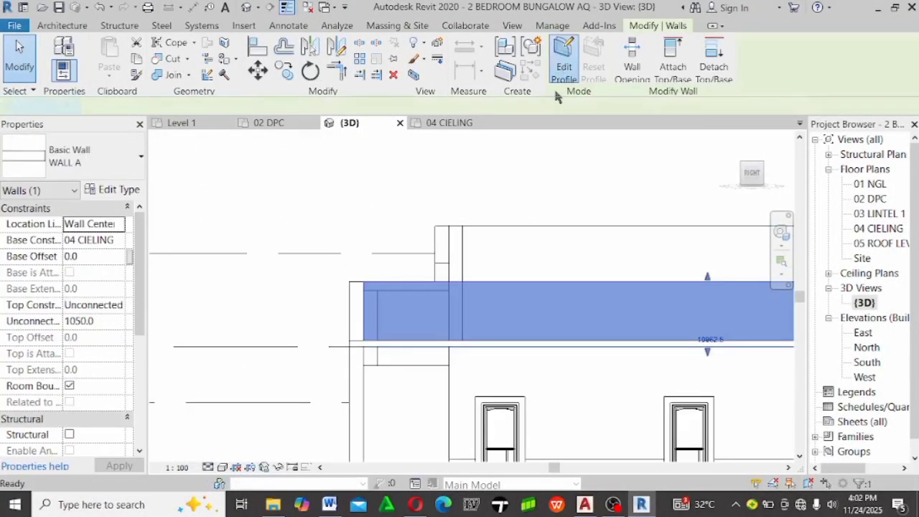
{"action": "left_click", "coordinate": [564, 61]}
{"action": "scroll", "coordinate": [398, 355], "scroll_direction": "up", "scroll_amount": 3}
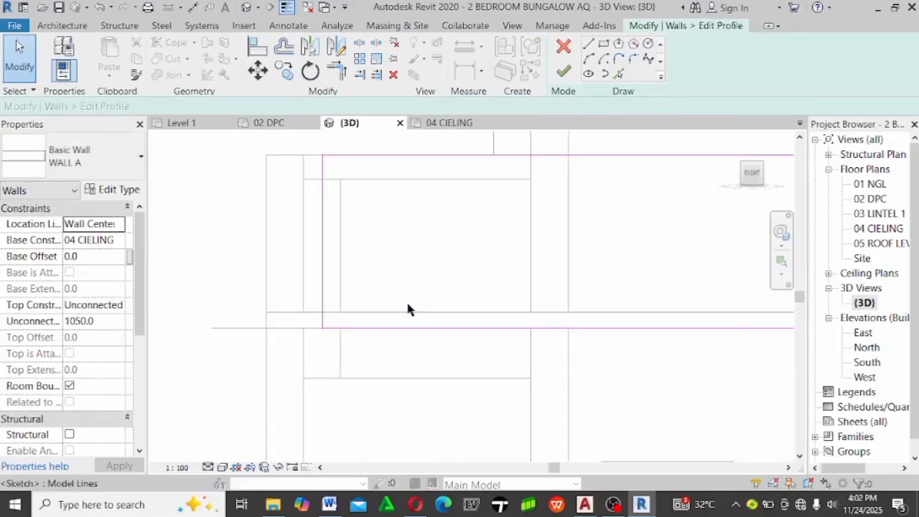
{"action": "left_click", "coordinate": [619, 75]}
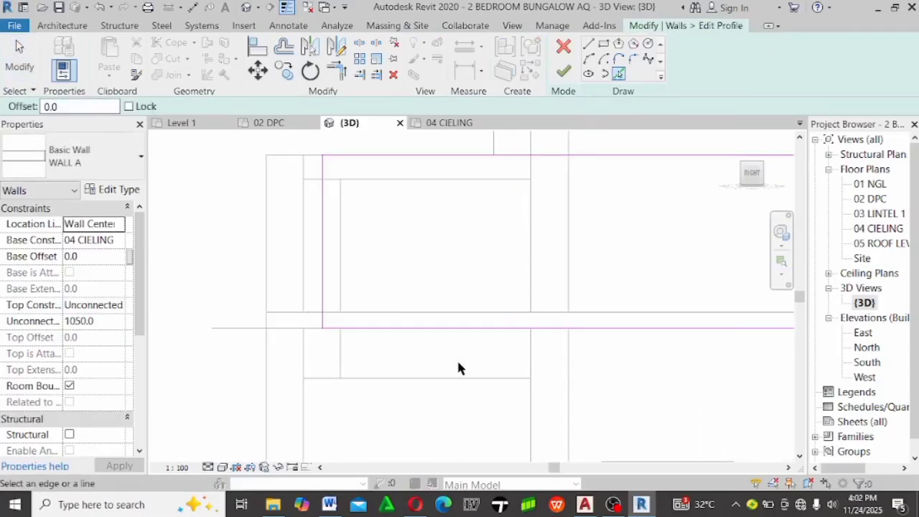
{"action": "scroll", "coordinate": [407, 320], "scroll_direction": "down", "scroll_amount": 1}
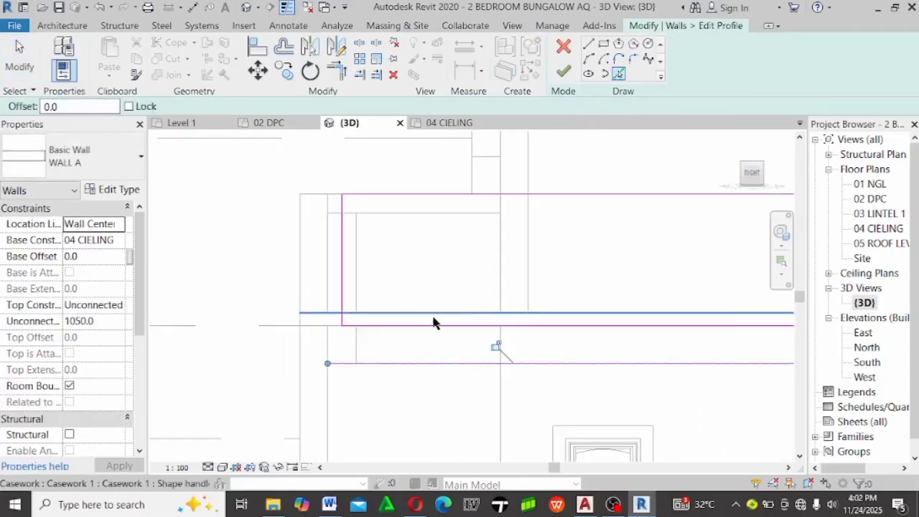
{"action": "scroll", "coordinate": [512, 334], "scroll_direction": "up", "scroll_amount": 2}
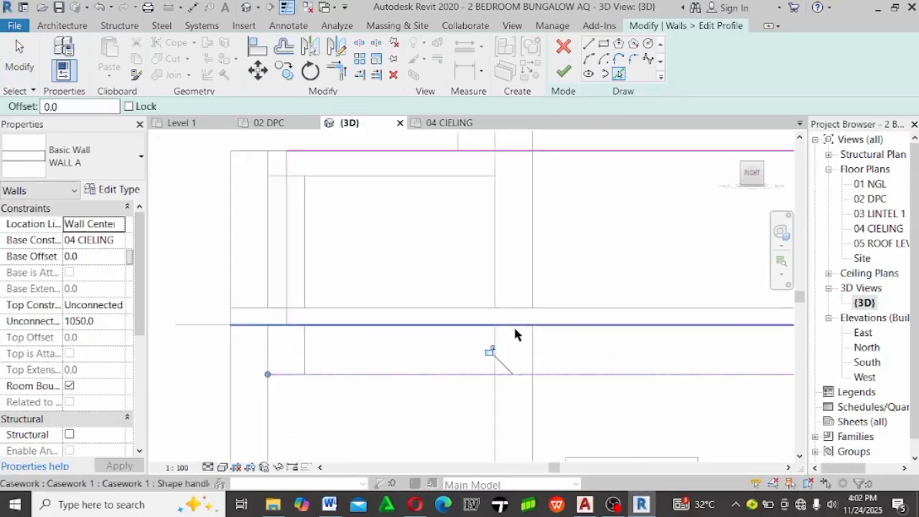
{"action": "left_click", "coordinate": [491, 341]}
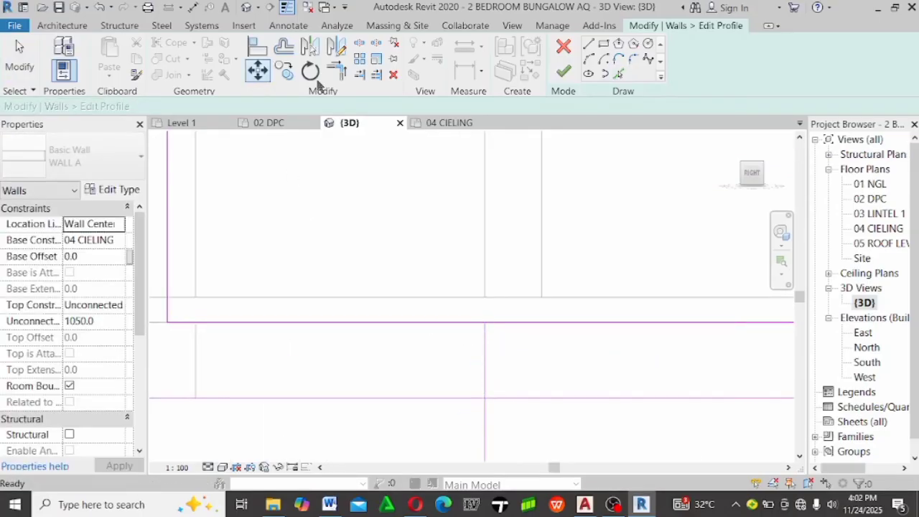
Trim and extend the profile lines so the parapet wall steps down to the beam's underside over the porch, and finish the profile
{"action": "left_click", "coordinate": [337, 72]}
{"action": "left_click", "coordinate": [479, 380]}
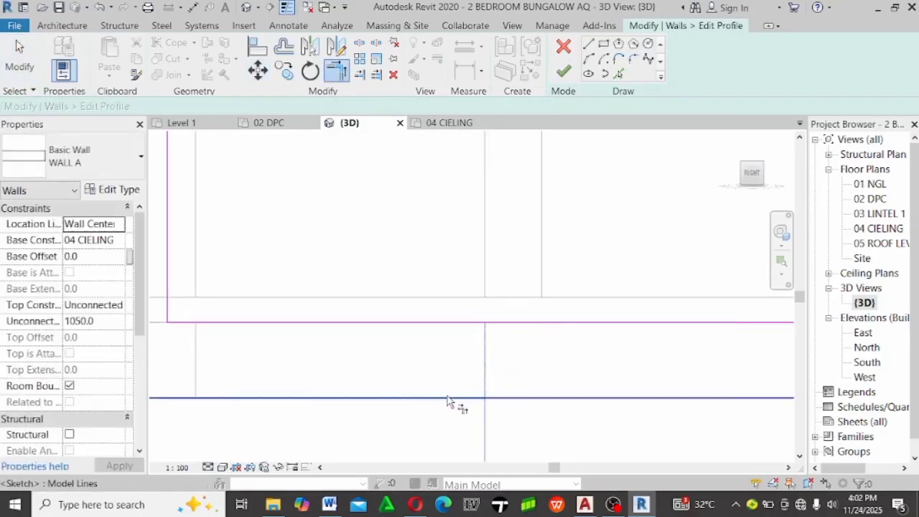
{"action": "left_click", "coordinate": [452, 399]}
{"action": "left_click", "coordinate": [502, 323]}
{"action": "left_click", "coordinate": [485, 337]}
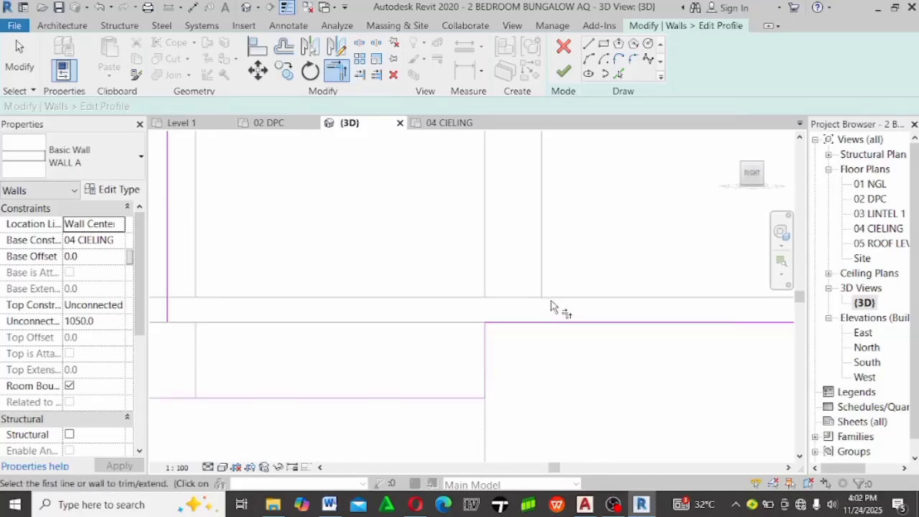
{"action": "scroll", "coordinate": [553, 308], "scroll_direction": "down", "scroll_amount": 2}
{"action": "left_click", "coordinate": [364, 326]}
{"action": "left_click", "coordinate": [363, 310]}
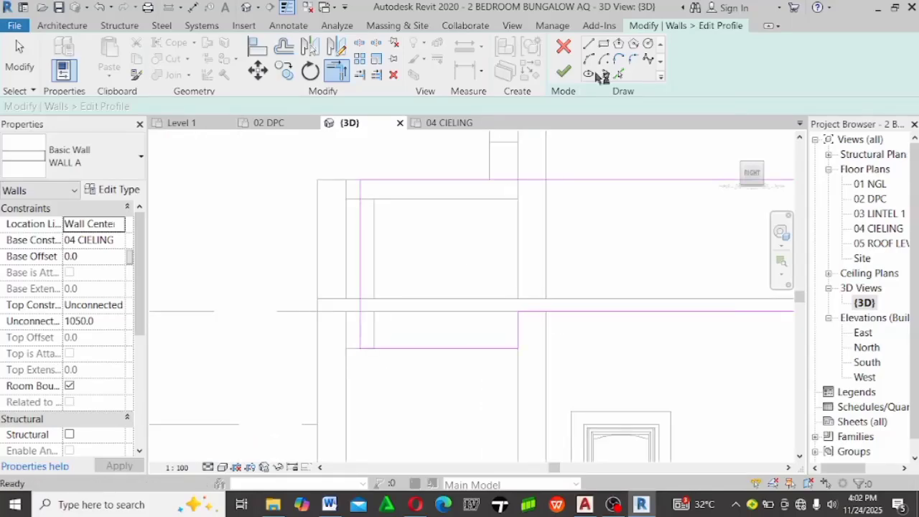
{"action": "key", "text": "Escape"}
{"action": "left_click", "coordinate": [564, 71]}
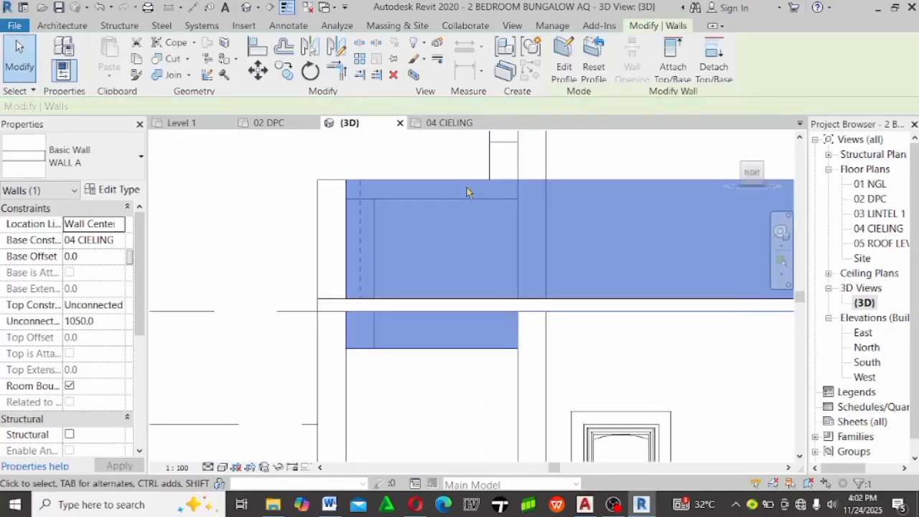
{"action": "key", "text": "Escape"}
Examine the parapet, bands and window frames along the side wall, including the rear corner where the upper band ends
{"action": "middle_click_drag", "start_coordinate": [383, 312], "coordinate": [327, 261], "text": "shift"}
{"action": "scroll", "coordinate": [538, 263], "scroll_direction": "down", "scroll_amount": 3}
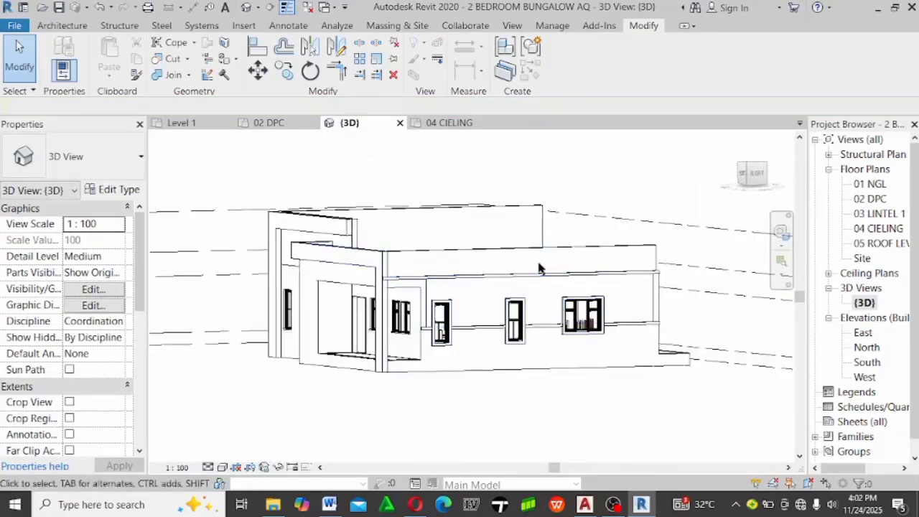
{"action": "scroll", "coordinate": [679, 294], "scroll_direction": "up", "scroll_amount": 5}
{"action": "middle_click_drag", "start_coordinate": [679, 294], "coordinate": [595, 283], "text": "shift"}
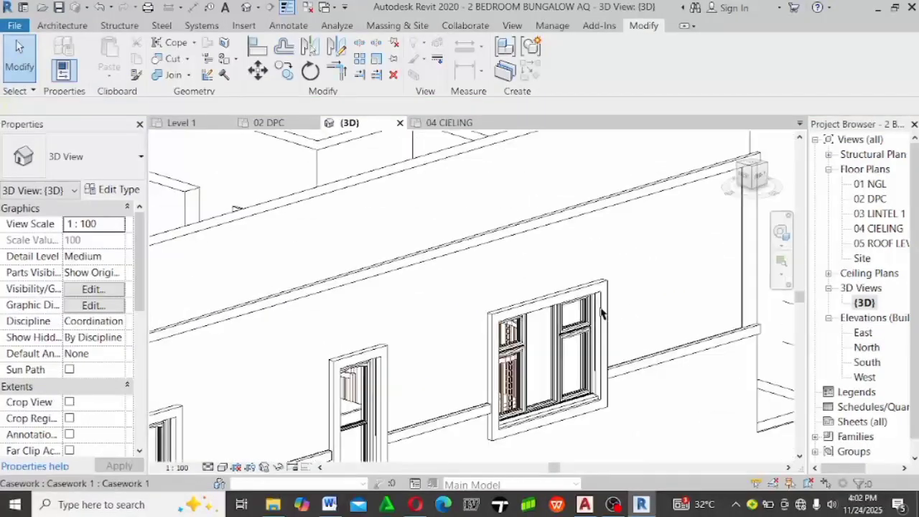
{"action": "scroll", "coordinate": [564, 203], "scroll_direction": "up", "scroll_amount": 3}
{"action": "scroll", "coordinate": [566, 208], "scroll_direction": "down", "scroll_amount": 5}
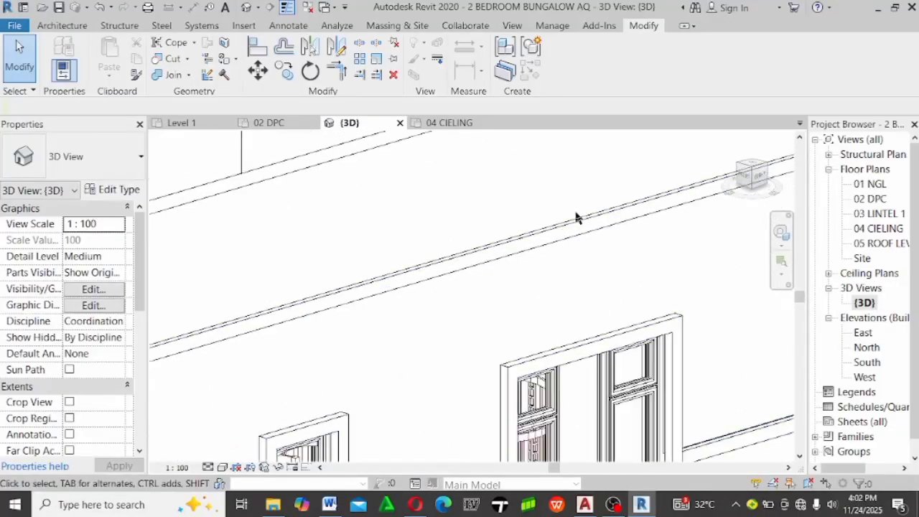
{"action": "middle_click_drag", "start_coordinate": [589, 230], "coordinate": [612, 232], "text": "shift"}
{"action": "scroll", "coordinate": [588, 269], "scroll_direction": "up", "scroll_amount": 5}
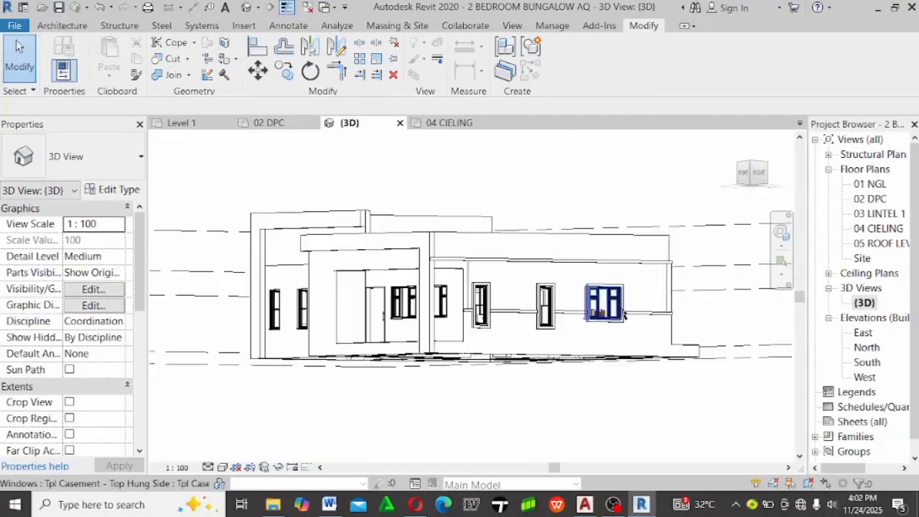
{"action": "scroll", "coordinate": [587, 269], "scroll_direction": "down", "scroll_amount": 3}
{"action": "middle_click_drag", "start_coordinate": [587, 269], "coordinate": [610, 226], "text": "shift"}
{"action": "scroll", "coordinate": [613, 221], "scroll_direction": "up", "scroll_amount": 5}
{"action": "scroll", "coordinate": [612, 222], "scroll_direction": "down", "scroll_amount": 2}
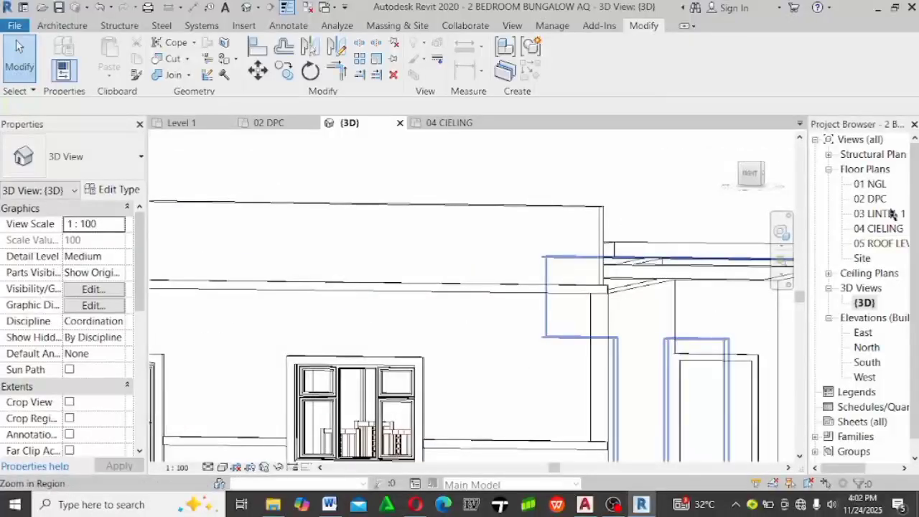
On the 04 CIELING plan, extend the rear end of the living-room-side parapet wall to the adjoining rear wall's outer face
{"action": "double_click", "coordinate": [879, 228]}
{"action": "scroll", "coordinate": [561, 274], "scroll_direction": "down", "scroll_amount": 8}
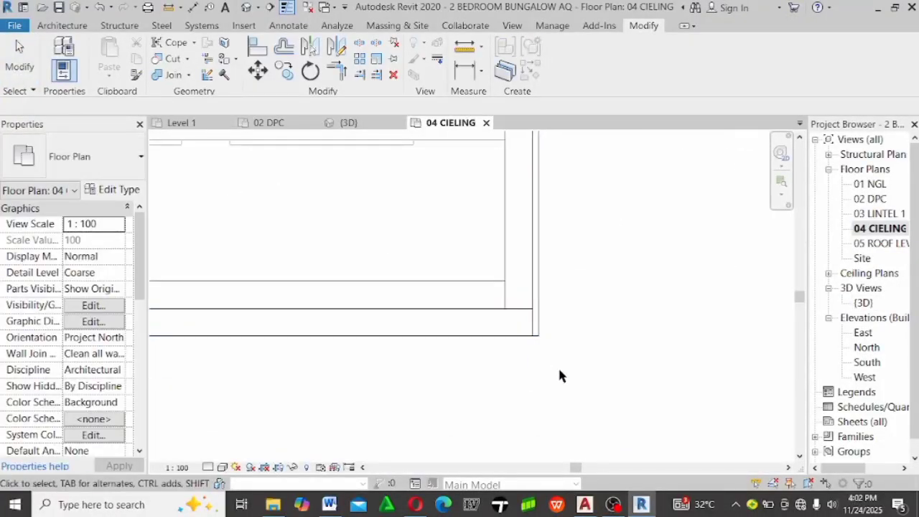
{"action": "scroll", "coordinate": [577, 215], "scroll_direction": "up", "scroll_amount": 5}
{"action": "scroll", "coordinate": [507, 168], "scroll_direction": "up", "scroll_amount": 2}
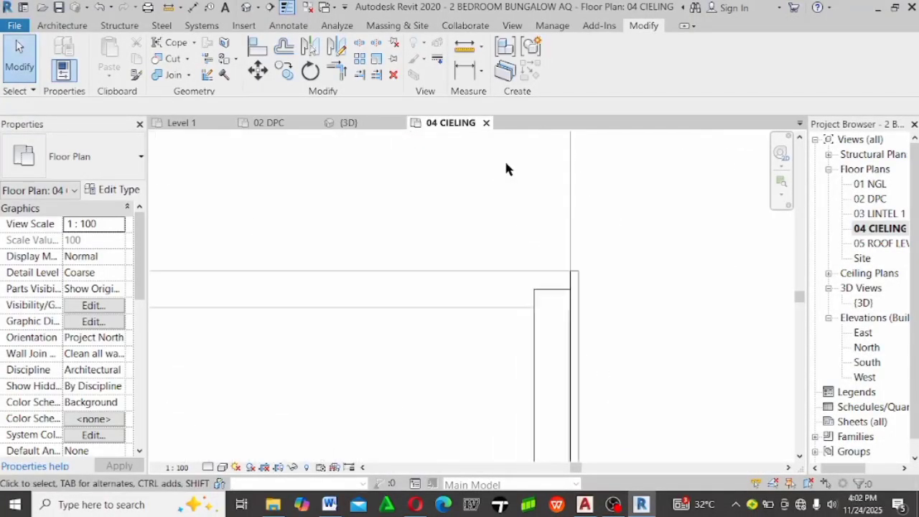
{"action": "scroll", "coordinate": [607, 399], "scroll_direction": "up", "scroll_amount": 2}
{"action": "left_click", "coordinate": [611, 440]}
{"action": "middle_click_drag", "start_coordinate": [611, 439], "coordinate": [581, 396]}
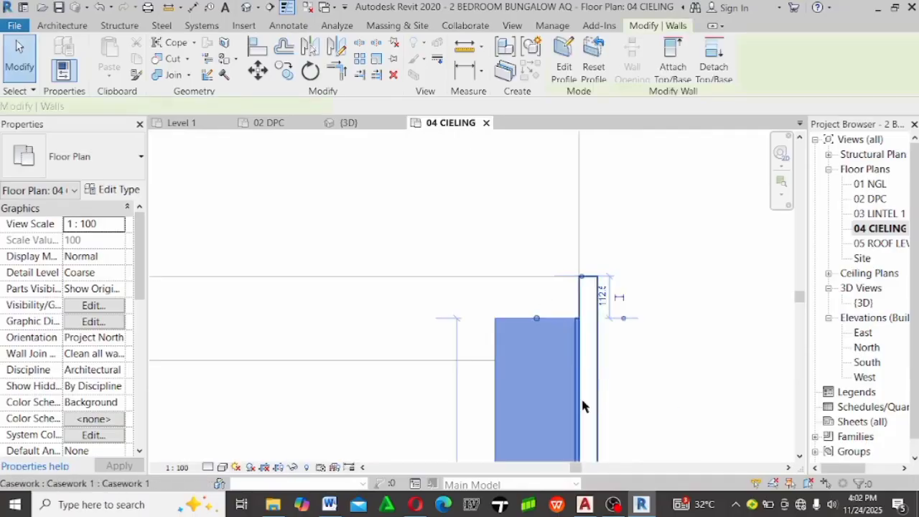
{"action": "left_click_drag", "start_coordinate": [540, 318], "coordinate": [548, 288]}
{"action": "left_click", "coordinate": [705, 290]}
{"action": "scroll", "coordinate": [705, 290], "scroll_direction": "down", "scroll_amount": 4}
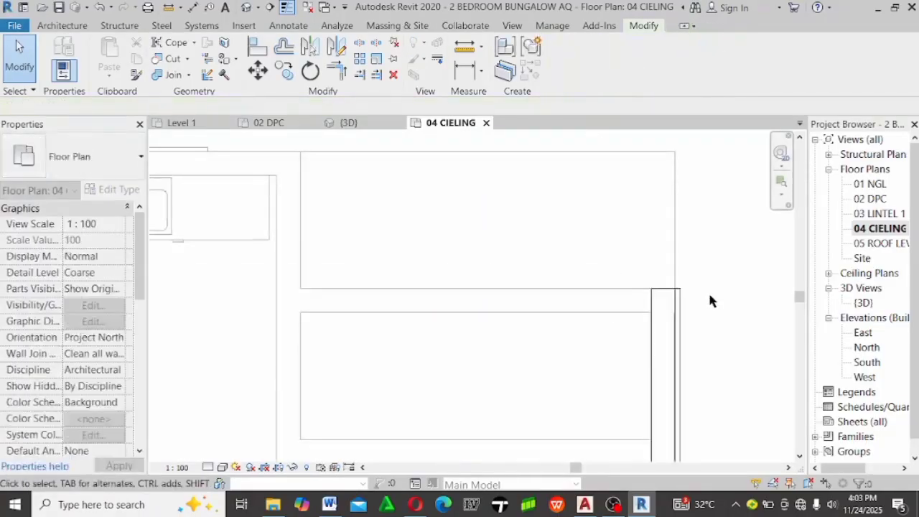
Extend the rear end of the opposite parapet wall, beside the bedrooms, to the rear wall's outer face
{"action": "scroll", "coordinate": [239, 309], "scroll_direction": "up", "scroll_amount": 2}
{"action": "scroll", "coordinate": [215, 309], "scroll_direction": "up", "scroll_amount": 3}
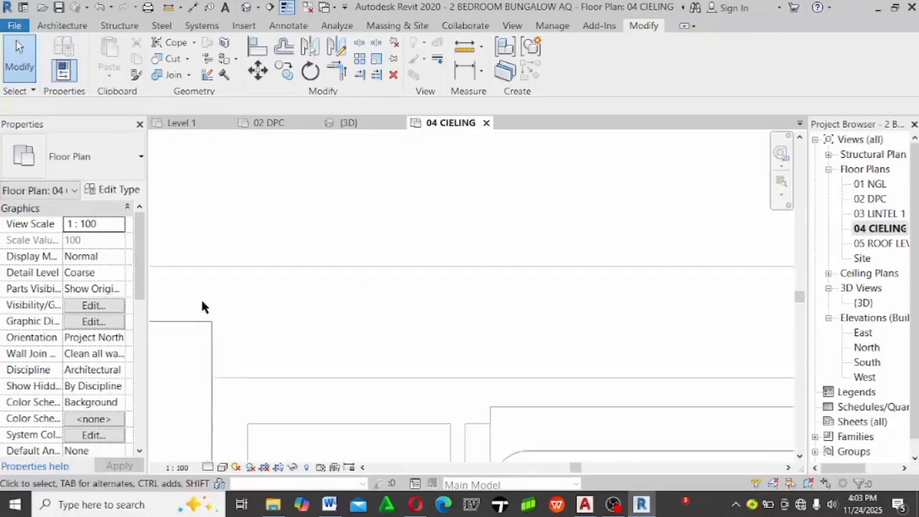
{"action": "left_click", "coordinate": [190, 337]}
{"action": "middle_click_drag", "start_coordinate": [257, 285], "coordinate": [700, 237]}
{"action": "scroll", "coordinate": [650, 270], "scroll_direction": "up", "scroll_amount": 2}
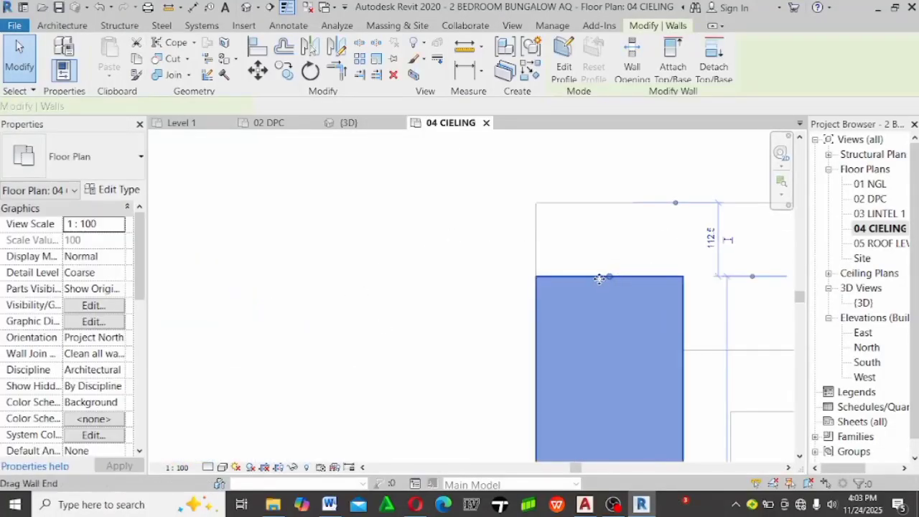
{"action": "left_click_drag", "start_coordinate": [610, 275], "coordinate": [607, 201]}
{"action": "left_click", "coordinate": [334, 236]}
{"action": "scroll", "coordinate": [344, 227], "scroll_direction": "down", "scroll_amount": 2}
{"action": "scroll", "coordinate": [355, 218], "scroll_direction": "down", "scroll_amount": 3}
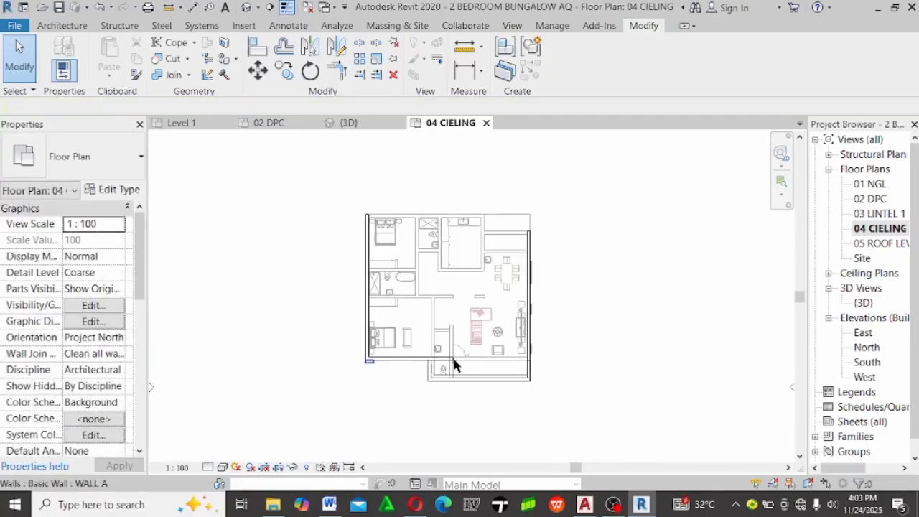
Draw a 900 mm high WALL A parapet about 5810 mm long from the front wall's end near the entrance door to the side parapet's centreline
{"action": "scroll", "coordinate": [466, 337], "scroll_direction": "up", "scroll_amount": 4}
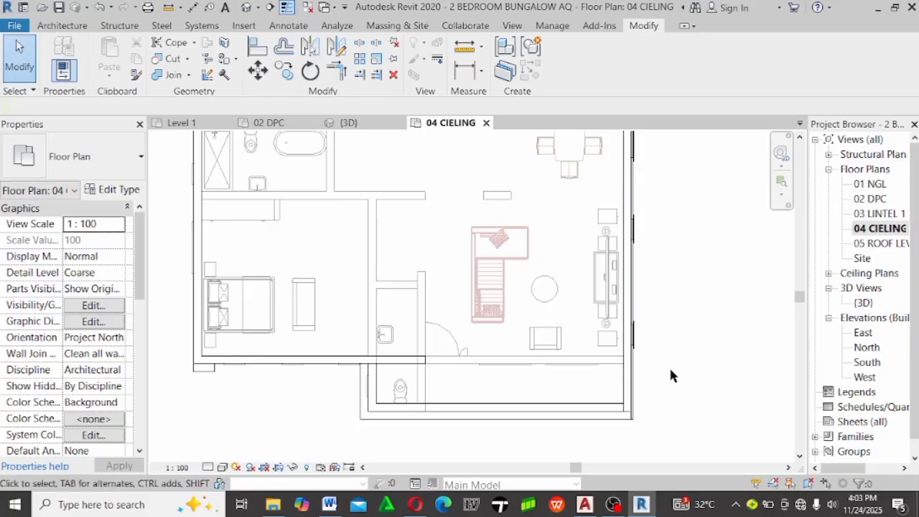
{"action": "scroll", "coordinate": [521, 404], "scroll_direction": "up", "scroll_amount": 1}
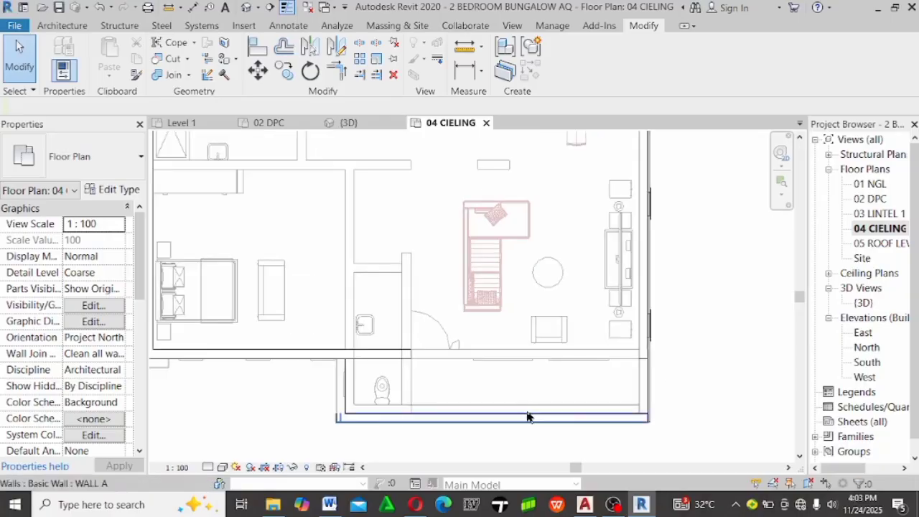
{"action": "scroll", "coordinate": [528, 417], "scroll_direction": "up", "scroll_amount": 1}
{"action": "left_click", "coordinate": [504, 407]}
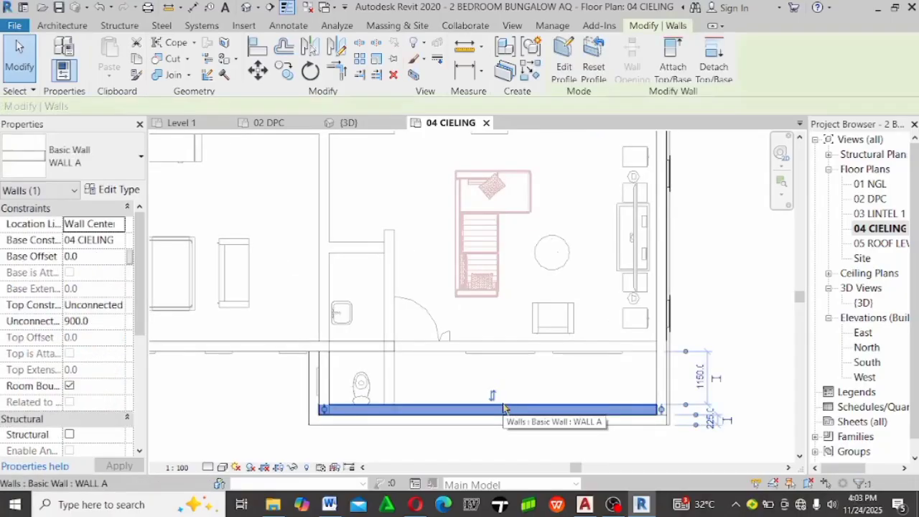
{"action": "key", "text": "c"}
{"action": "key", "text": "s"}
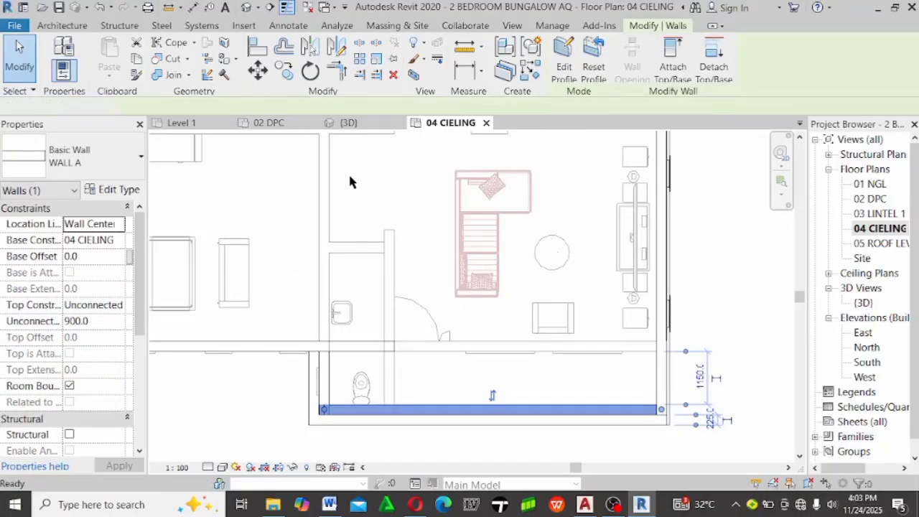
{"action": "scroll", "coordinate": [394, 345], "scroll_direction": "up", "scroll_amount": 3}
{"action": "scroll", "coordinate": [394, 345], "scroll_direction": "down", "scroll_amount": 2}
{"action": "left_click", "coordinate": [379, 344]}
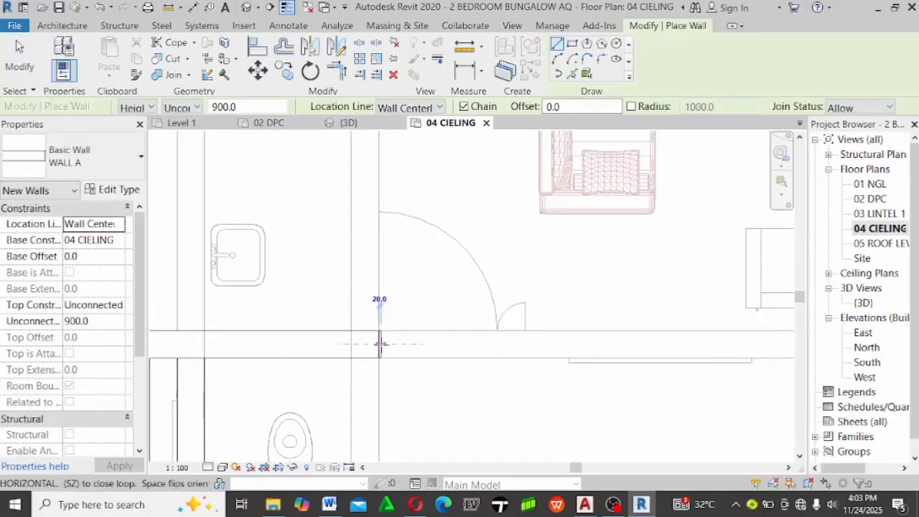
{"action": "scroll", "coordinate": [379, 344], "scroll_direction": "down", "scroll_amount": 1}
{"action": "scroll", "coordinate": [679, 344], "scroll_direction": "down", "scroll_amount": 1}
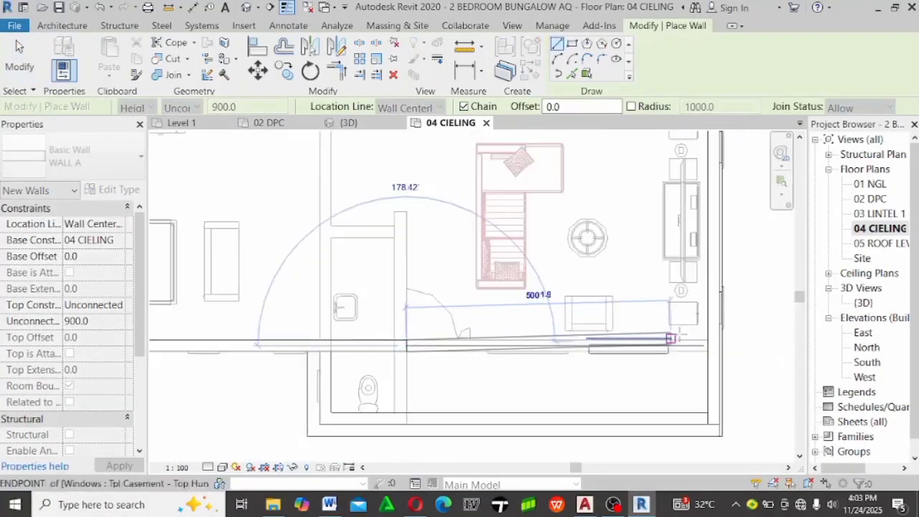
{"action": "scroll", "coordinate": [707, 349], "scroll_direction": "up", "scroll_amount": 3}
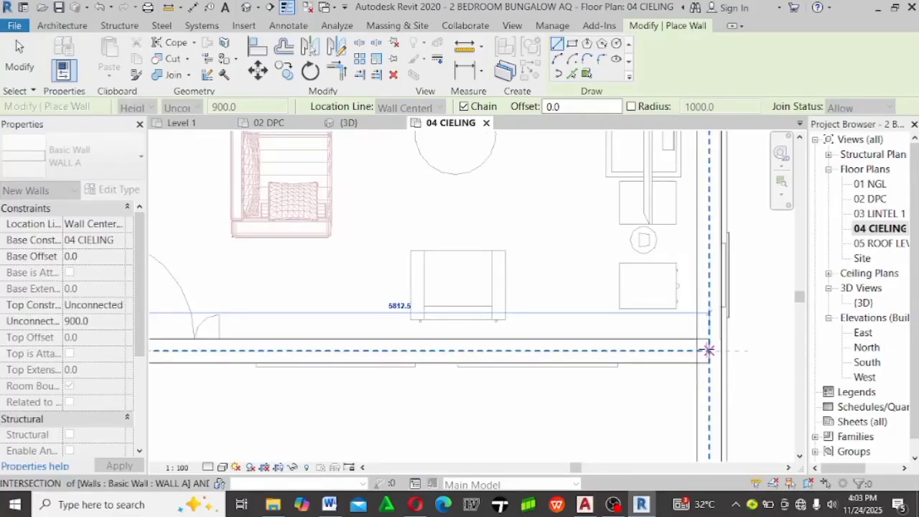
{"action": "left_click", "coordinate": [698, 350]}
{"action": "key", "text": "Escape"}
{"action": "scroll", "coordinate": [645, 332], "scroll_direction": "down", "scroll_amount": 2}
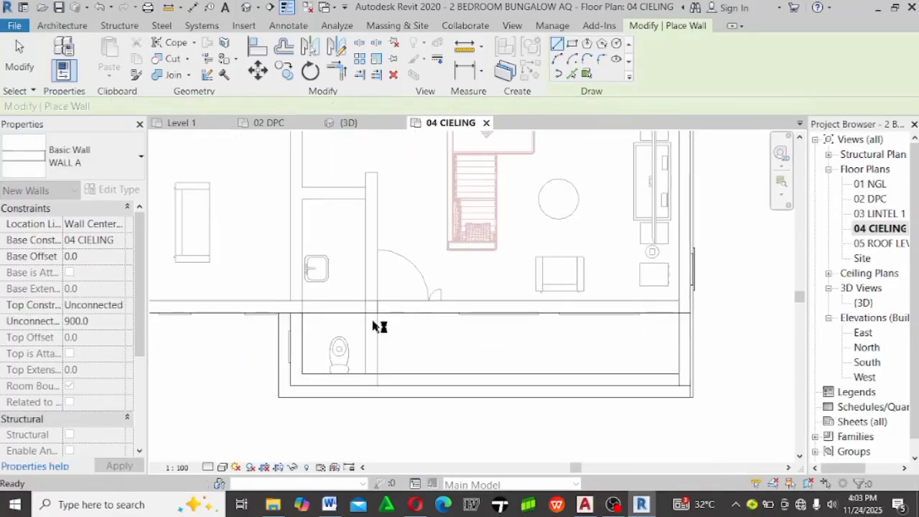
{"action": "key", "text": "Escape"}
{"action": "scroll", "coordinate": [402, 402], "scroll_direction": "down", "scroll_amount": 2}
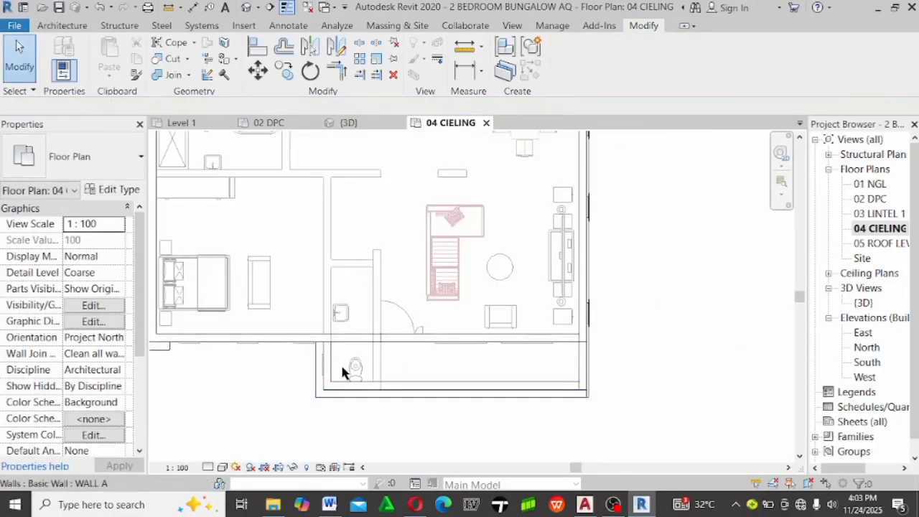
Start a roof by footprint on the 04 CIELING plan
{"action": "scroll", "coordinate": [359, 381], "scroll_direction": "down", "scroll_amount": 3}
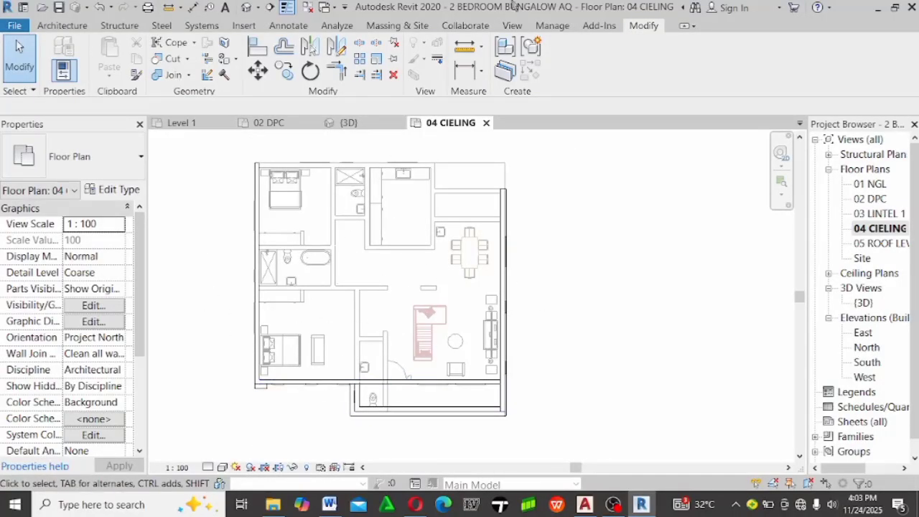
{"action": "scroll", "coordinate": [362, 239], "scroll_direction": "up", "scroll_amount": 1}
{"action": "scroll", "coordinate": [559, 270], "scroll_direction": "down", "scroll_amount": 1}
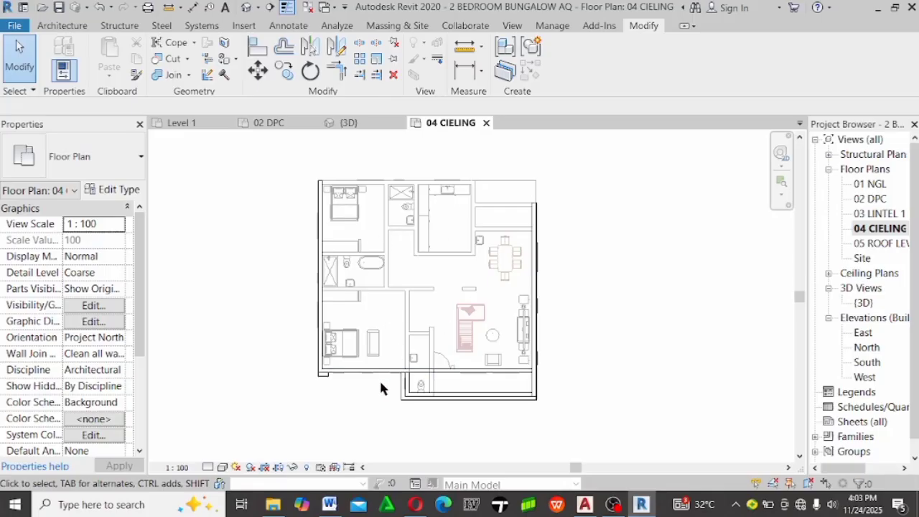
{"action": "scroll", "coordinate": [413, 384], "scroll_direction": "up", "scroll_amount": 3}
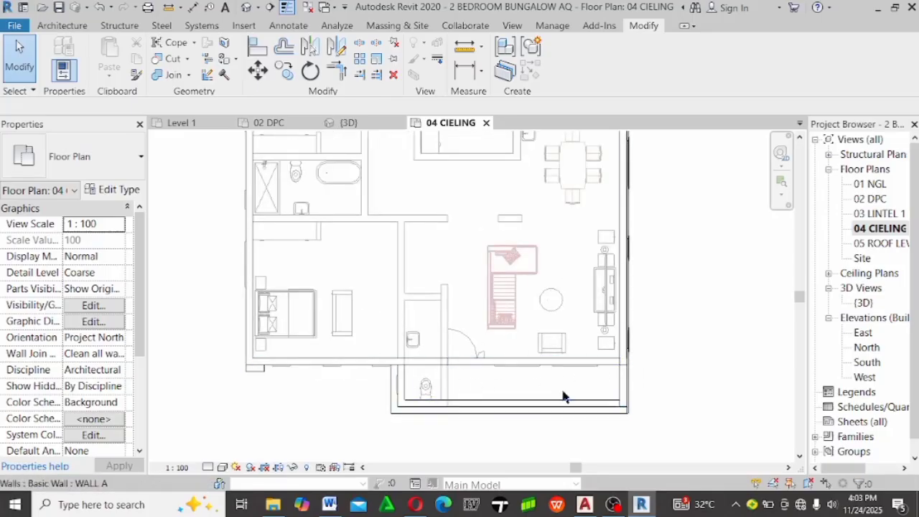
{"action": "scroll", "coordinate": [673, 377], "scroll_direction": "down", "scroll_amount": 1}
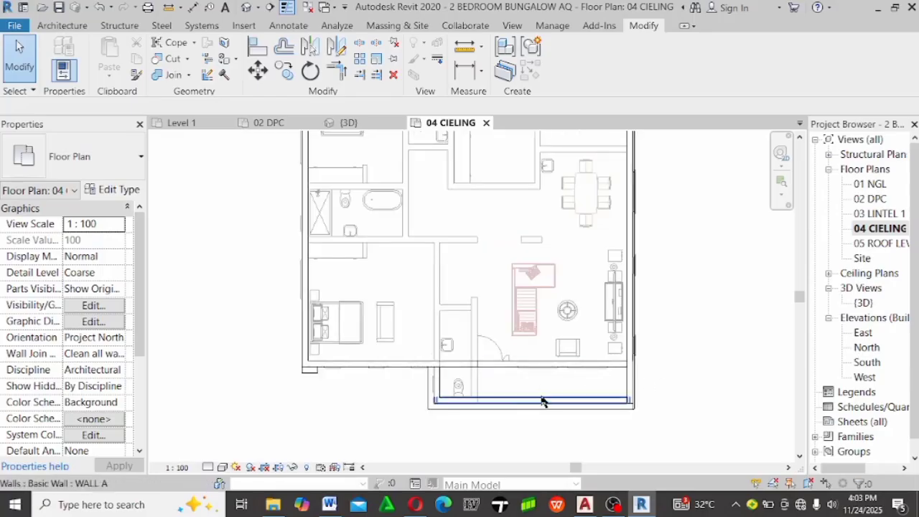
{"action": "scroll", "coordinate": [580, 400], "scroll_direction": "down", "scroll_amount": 2}
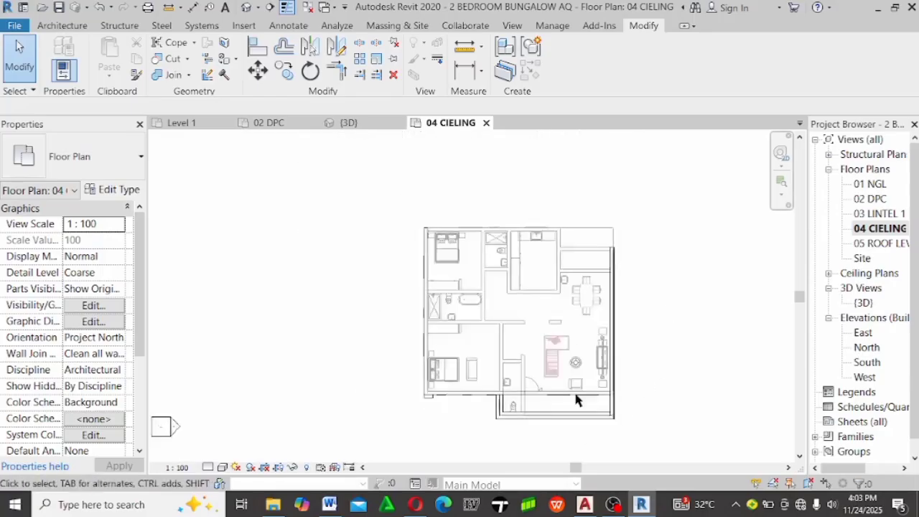
{"action": "scroll", "coordinate": [524, 319], "scroll_direction": "up", "scroll_amount": 2}
{"action": "left_click", "coordinate": [65, 26]}
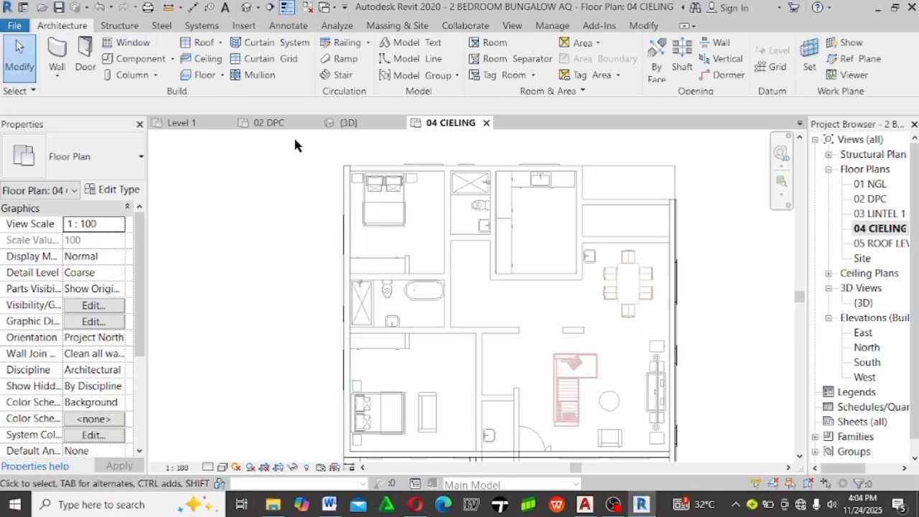
{"action": "left_click", "coordinate": [203, 43]}
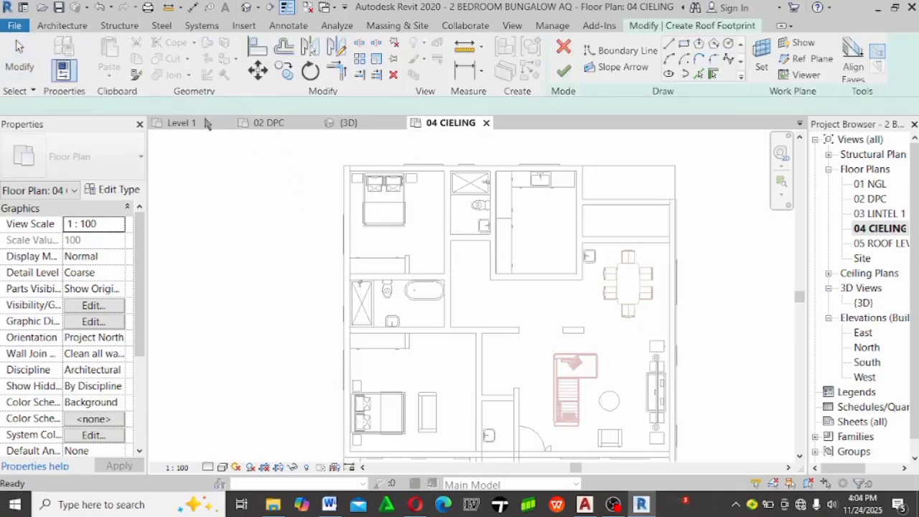
Try a duplicate of the Generic Roof - 300mm type with a 300 mm structure layer below its core, and discard the changes
{"action": "left_click", "coordinate": [106, 191]}
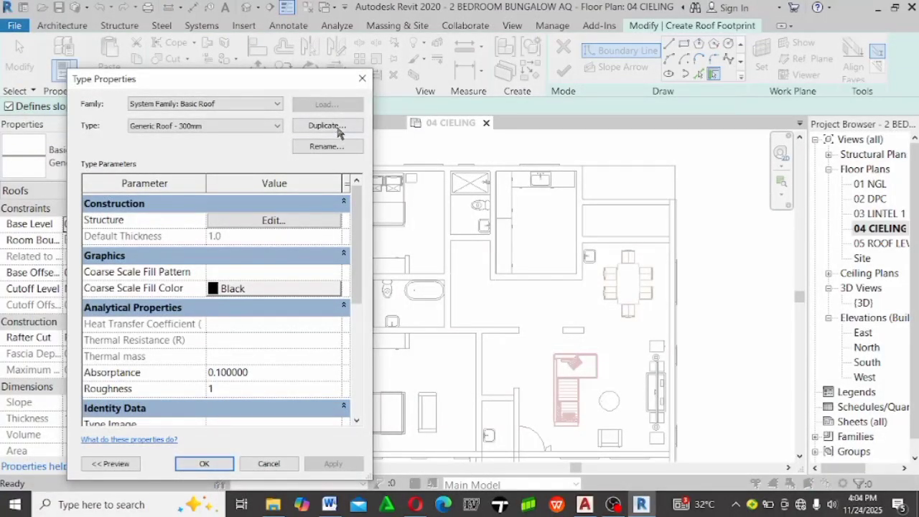
{"action": "left_click", "coordinate": [338, 127]}
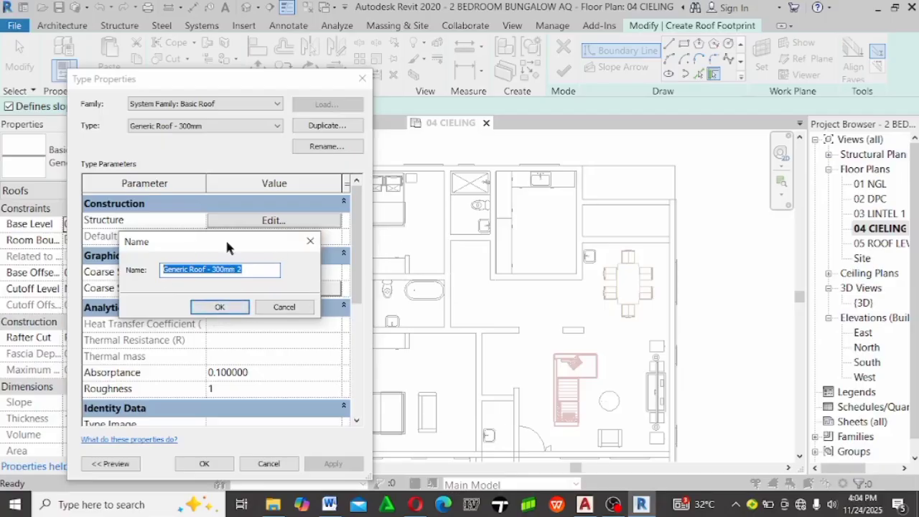
{"action": "left_click", "coordinate": [220, 309]}
{"action": "left_click", "coordinate": [293, 220]}
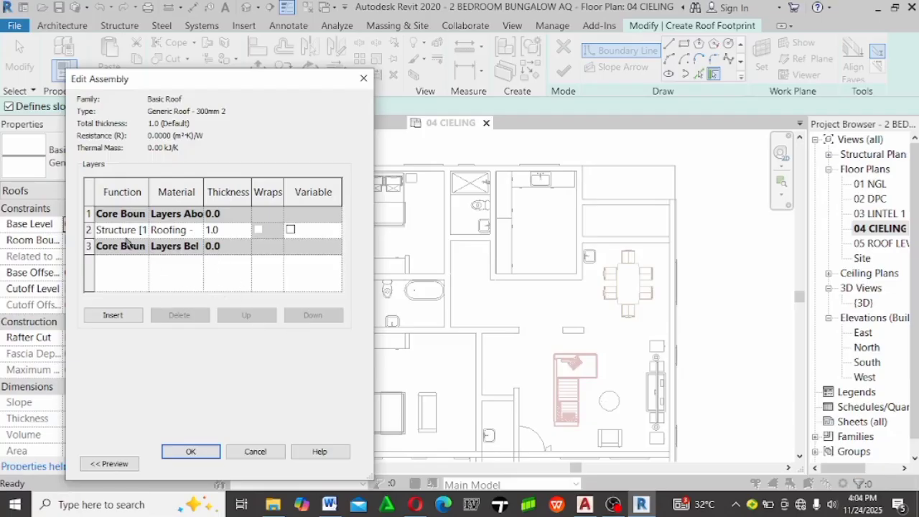
{"action": "left_click", "coordinate": [111, 316]}
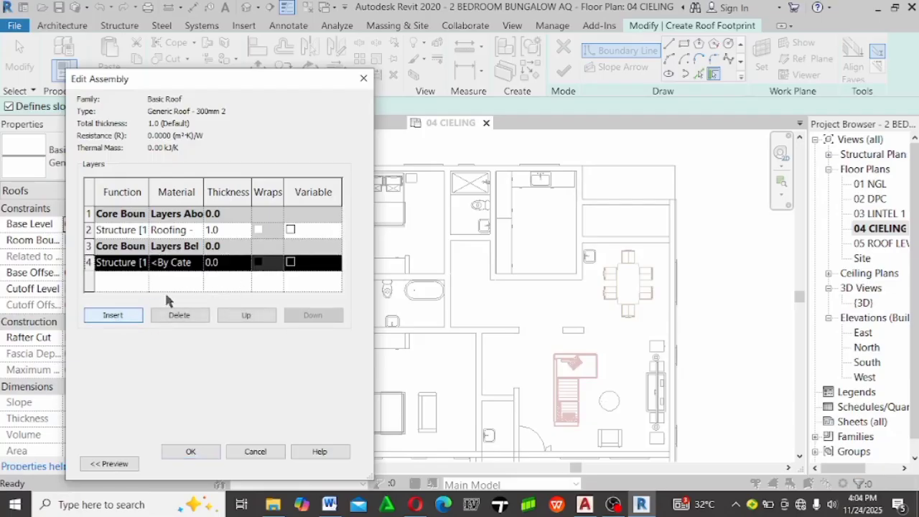
{"action": "left_click", "coordinate": [222, 263]}
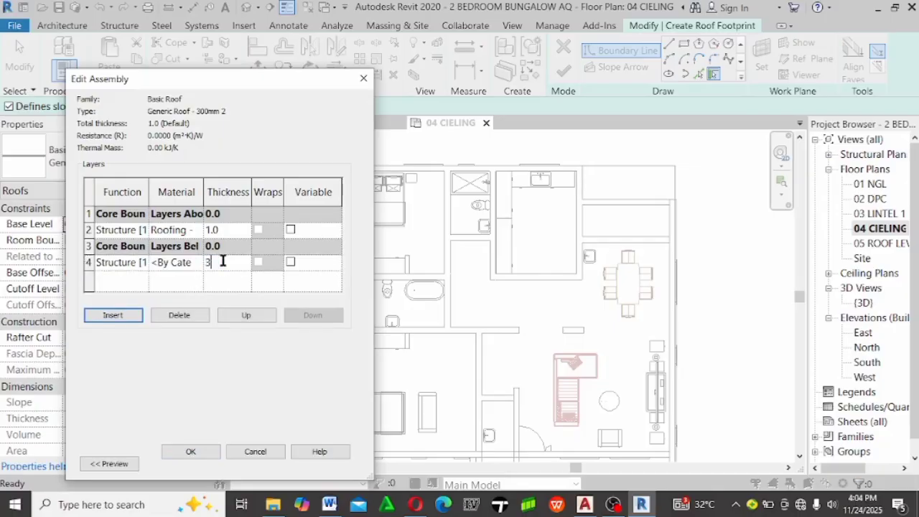
{"action": "type", "text": "300"}
{"action": "key", "text": "Tab"}
{"action": "left_click", "coordinate": [177, 264]}
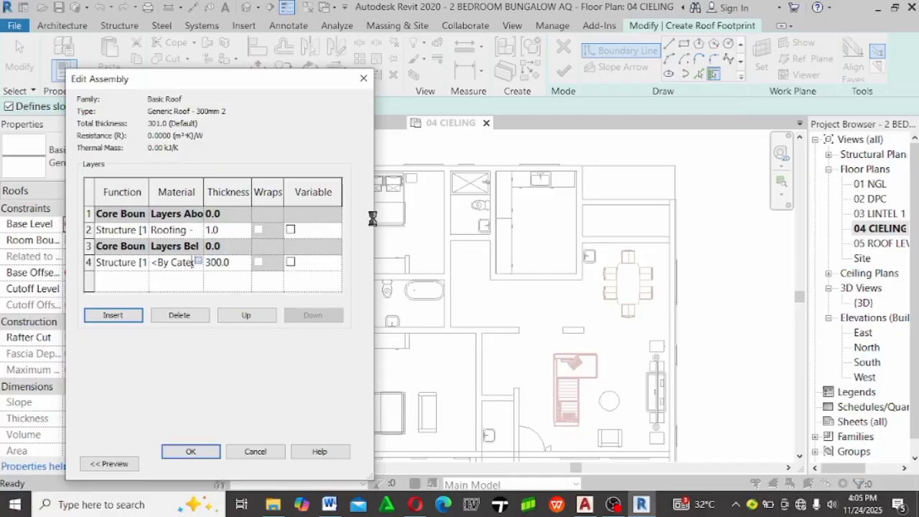
{"action": "key", "text": "Escape"}
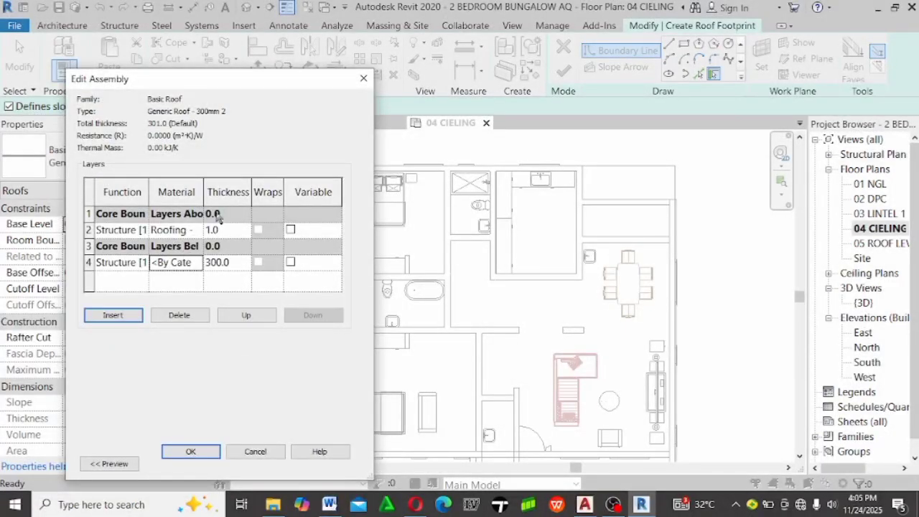
{"action": "left_click", "coordinate": [363, 79]}
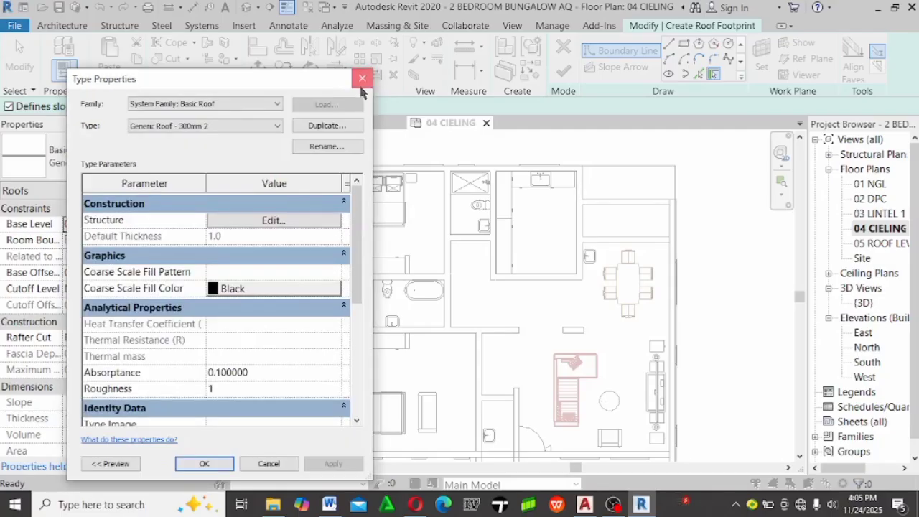
{"action": "left_click", "coordinate": [361, 83]}
Set the roof type to MONO PITCH and add a boundary line along the inner face of the bedroom-side wall
{"action": "left_click", "coordinate": [107, 159]}
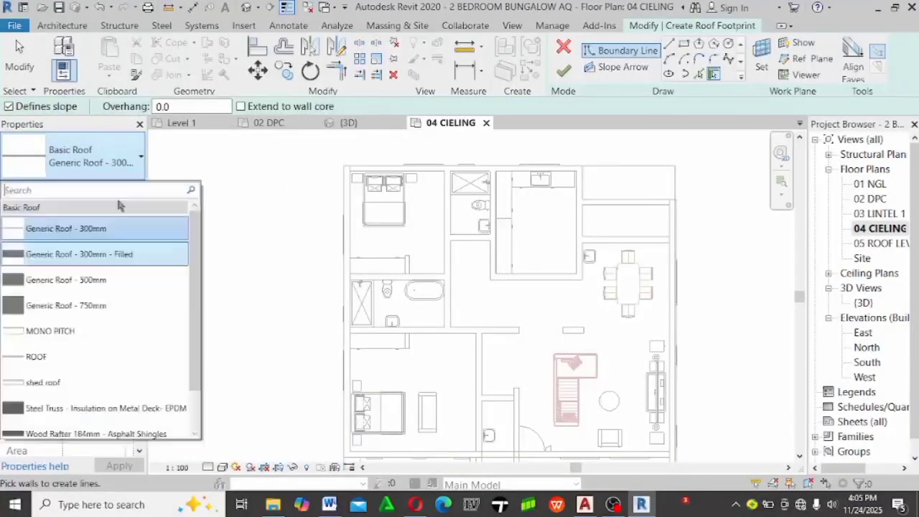
{"action": "scroll", "coordinate": [101, 337], "scroll_direction": "down", "scroll_amount": 1}
{"action": "left_click", "coordinate": [97, 300]}
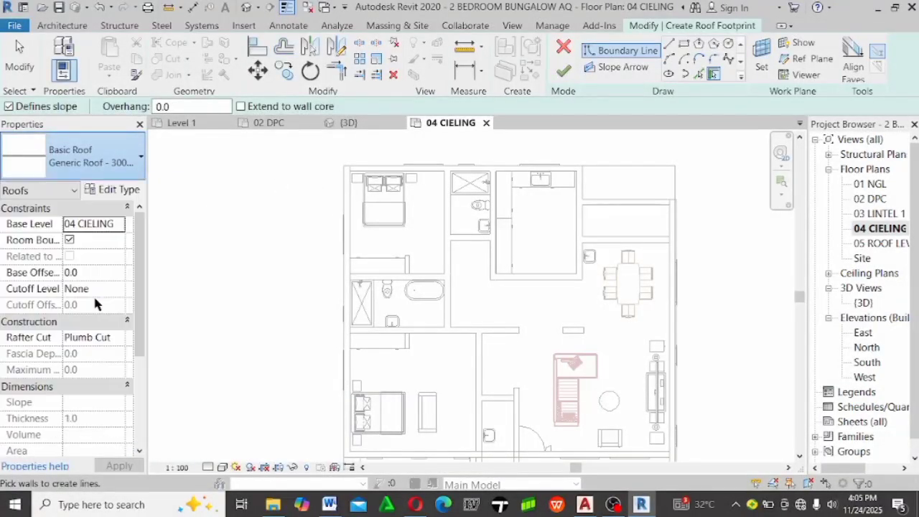
{"action": "left_click", "coordinate": [700, 74]}
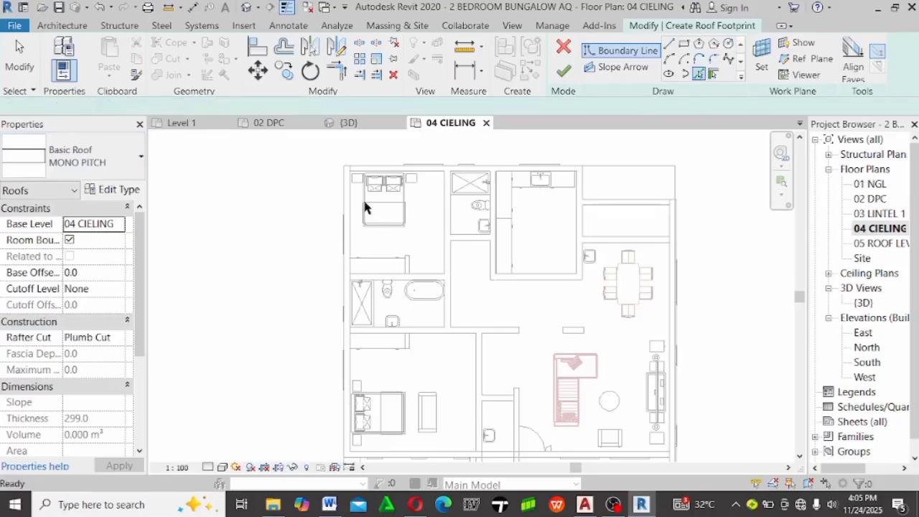
{"action": "scroll", "coordinate": [362, 201], "scroll_direction": "up", "scroll_amount": 5}
{"action": "left_click", "coordinate": [348, 237]}
{"action": "scroll", "coordinate": [209, 231], "scroll_direction": "down", "scroll_amount": 5}
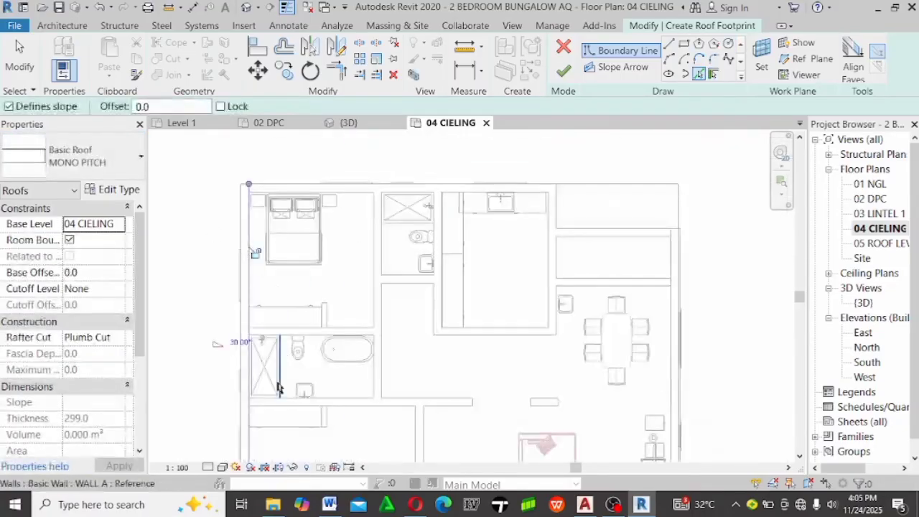
Add roof boundary lines along the inner faces of the front bedroom wall and the living-room side wall
{"action": "scroll", "coordinate": [344, 272], "scroll_direction": "up", "scroll_amount": 6}
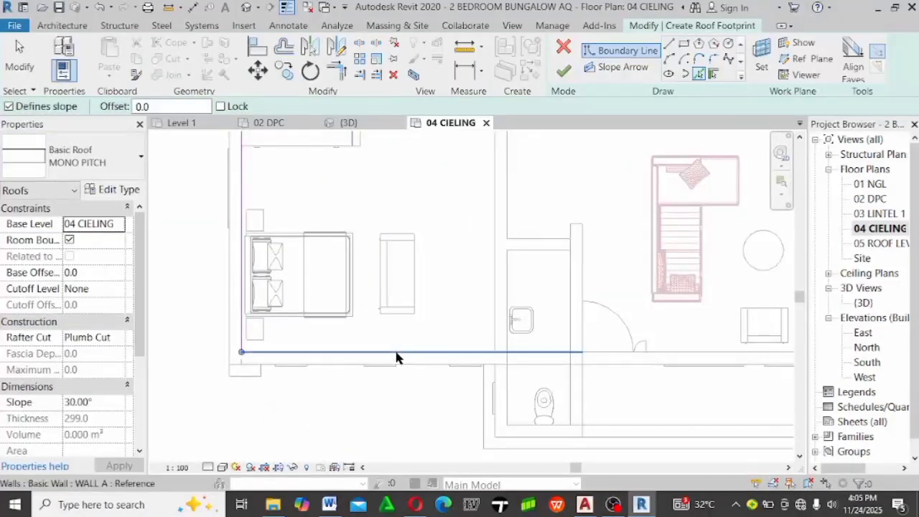
{"action": "scroll", "coordinate": [495, 395], "scroll_direction": "up", "scroll_amount": 3}
{"action": "scroll", "coordinate": [223, 323], "scroll_direction": "down", "scroll_amount": 2}
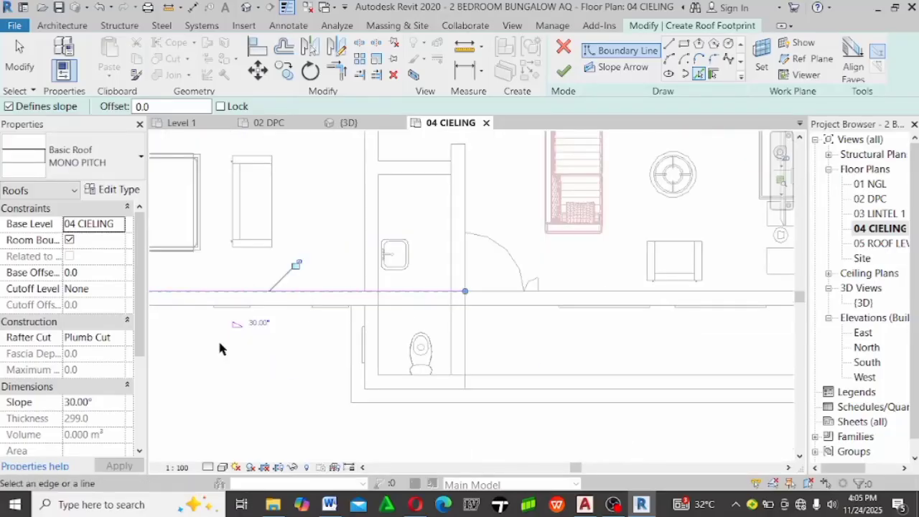
{"action": "scroll", "coordinate": [474, 359], "scroll_direction": "down", "scroll_amount": 3}
{"action": "scroll", "coordinate": [545, 259], "scroll_direction": "up", "scroll_amount": 5}
{"action": "scroll", "coordinate": [610, 224], "scroll_direction": "up", "scroll_amount": 2}
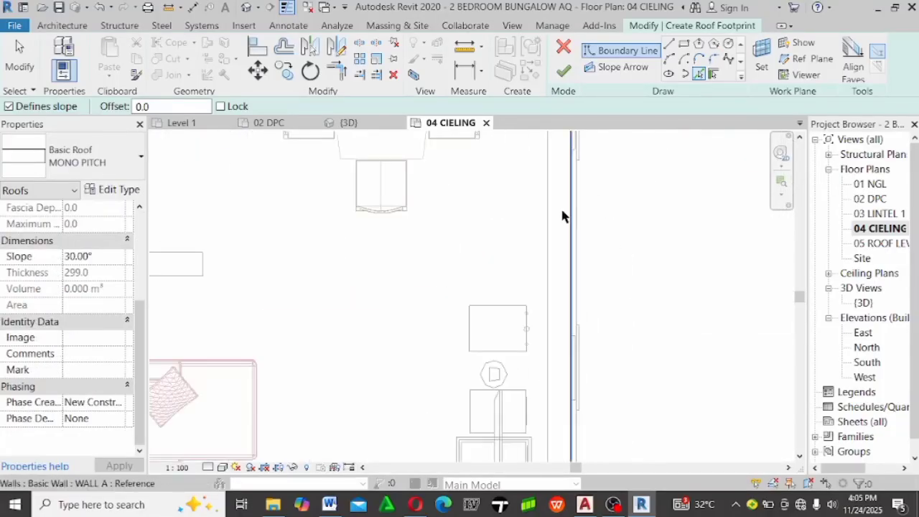
{"action": "left_click", "coordinate": [550, 204]}
{"action": "scroll", "coordinate": [551, 205], "scroll_direction": "down", "scroll_amount": 2}
{"action": "scroll", "coordinate": [503, 344], "scroll_direction": "up", "scroll_amount": 2}
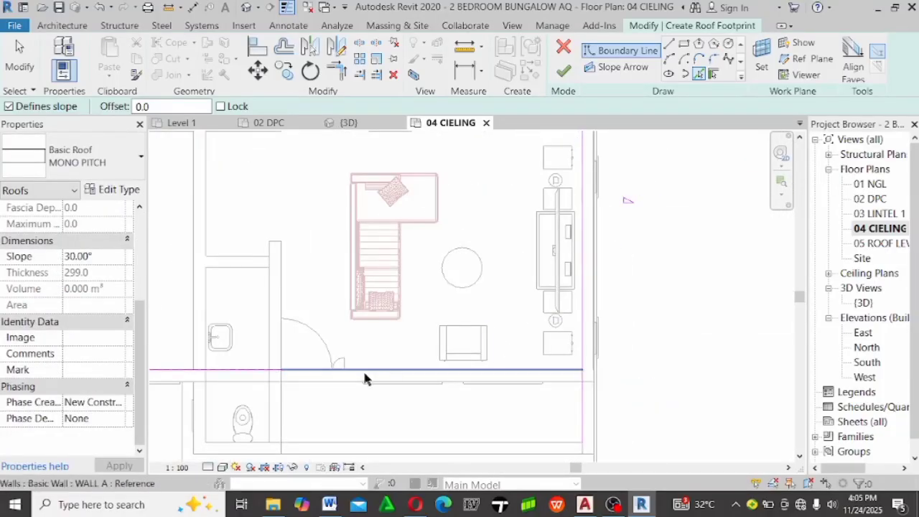
Trim or extend the front boundary line to form corners with both side boundary lines
{"action": "key", "text": "Escape"}
{"action": "left_click", "coordinate": [335, 72]}
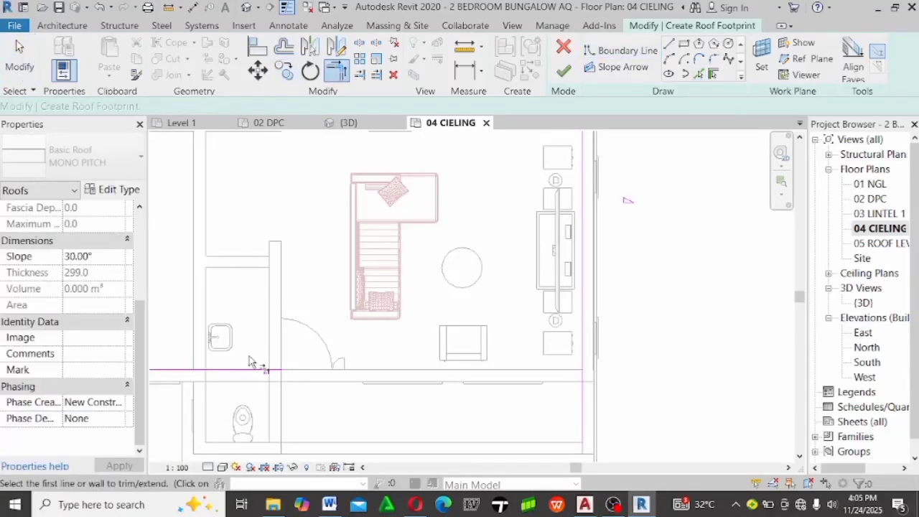
{"action": "left_click", "coordinate": [258, 370]}
{"action": "left_click", "coordinate": [582, 266]}
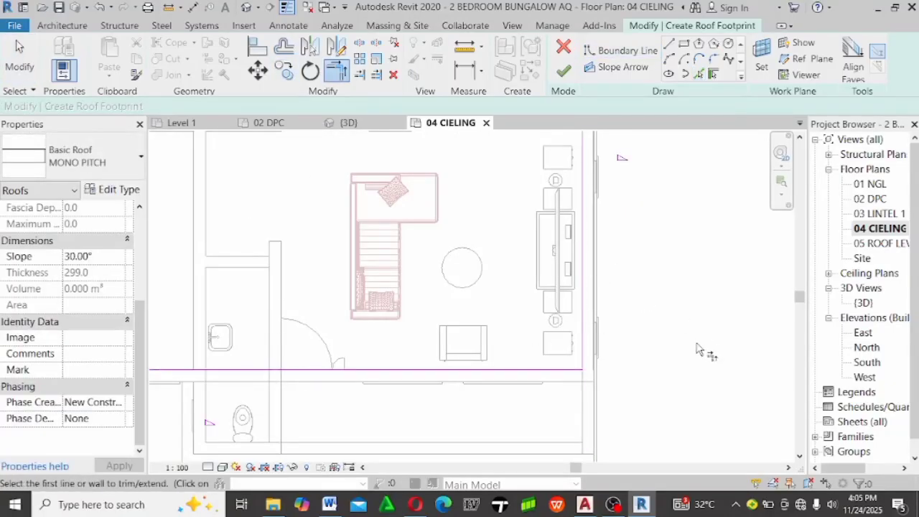
{"action": "scroll", "coordinate": [503, 323], "scroll_direction": "down", "scroll_amount": 3}
{"action": "scroll", "coordinate": [460, 370], "scroll_direction": "up", "scroll_amount": 3}
{"action": "left_click", "coordinate": [482, 373]}
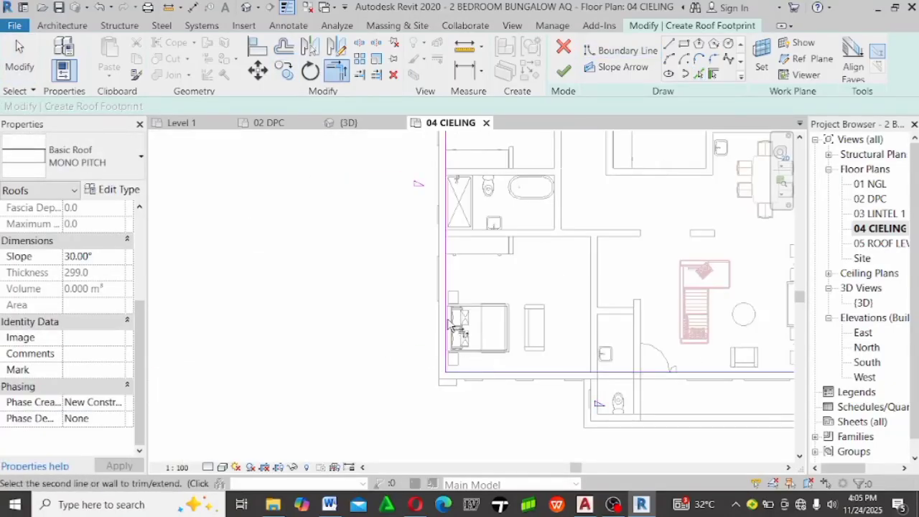
{"action": "left_click", "coordinate": [451, 327]}
{"action": "scroll", "coordinate": [482, 237], "scroll_direction": "down", "scroll_amount": 3}
{"action": "scroll", "coordinate": [436, 365], "scroll_direction": "up", "scroll_amount": 4}
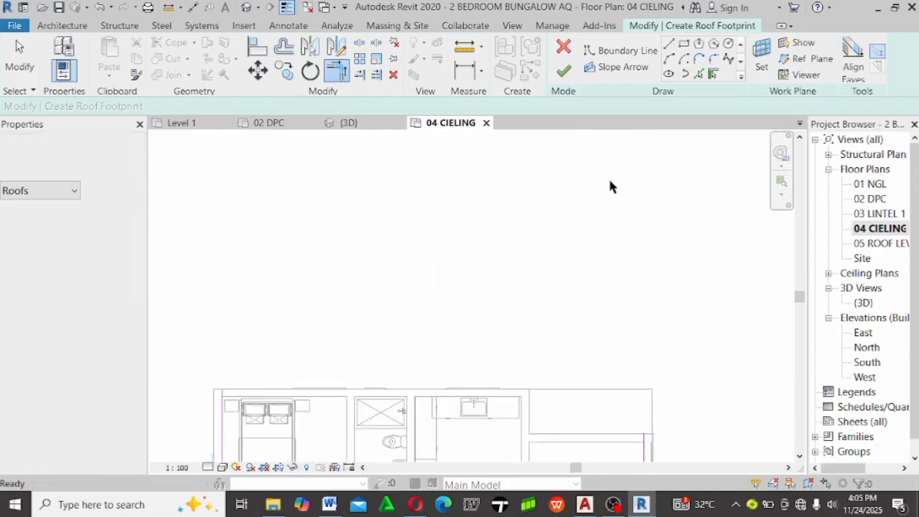
{"action": "key", "text": "Escape"}
{"action": "key", "text": "Escape"}
Add a roof boundary line along the inner face of the rear wall behind the bedroom and kitchen
{"action": "scroll", "coordinate": [443, 291], "scroll_direction": "down", "scroll_amount": 2}
{"action": "scroll", "coordinate": [506, 297], "scroll_direction": "up", "scroll_amount": 4}
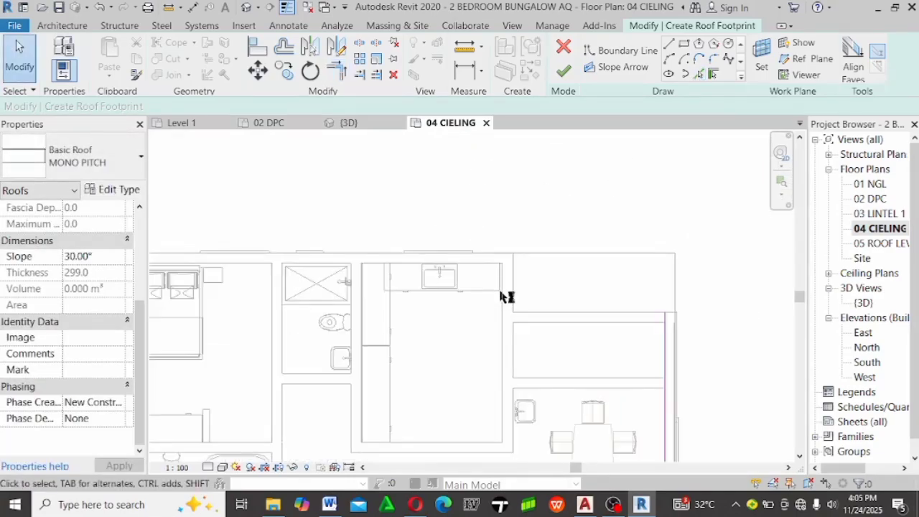
{"action": "left_click", "coordinate": [697, 75]}
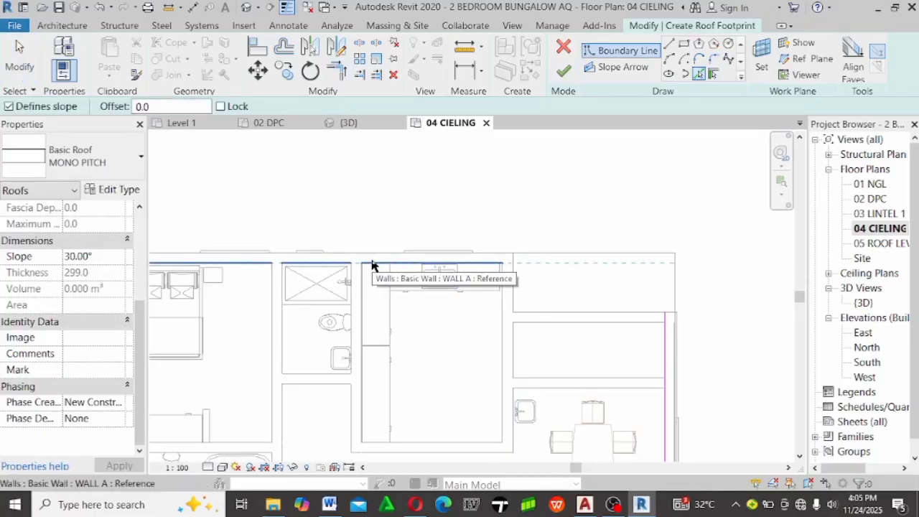
{"action": "left_click", "coordinate": [451, 266]}
{"action": "scroll", "coordinate": [452, 266], "scroll_direction": "down", "scroll_amount": 2}
{"action": "key", "text": "Escape"}
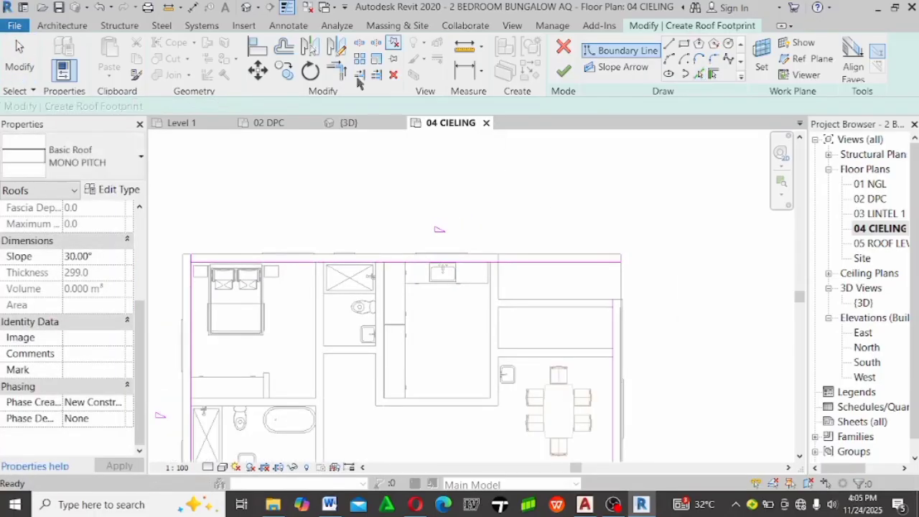
Trim the rear boundary line into corners with both side lines to close the roof footprint
{"action": "key", "text": "t"}
{"action": "key", "text": "r"}
{"action": "left_click", "coordinate": [581, 267]}
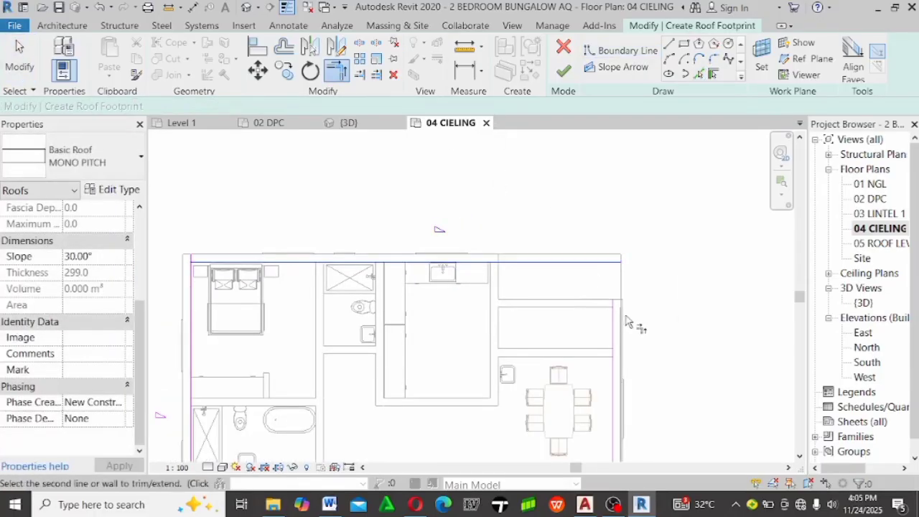
{"action": "left_click", "coordinate": [621, 324]}
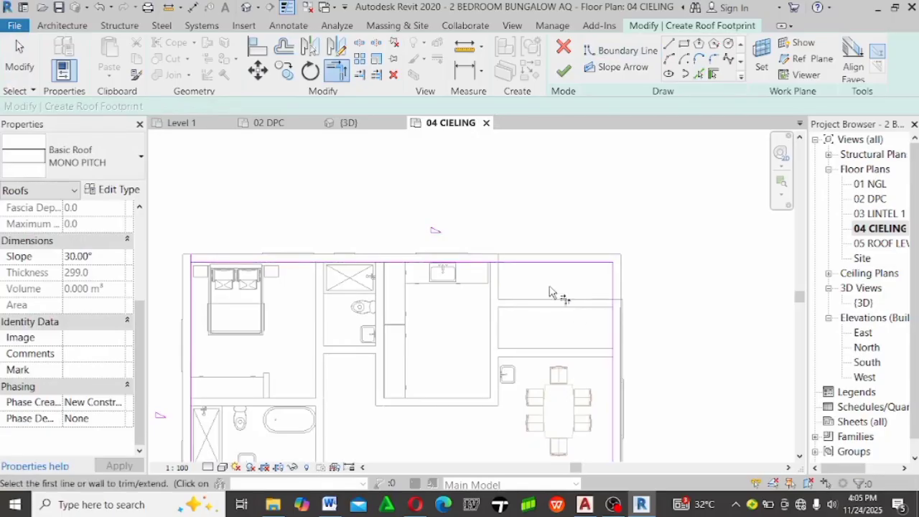
{"action": "left_click", "coordinate": [193, 346]}
{"action": "left_click", "coordinate": [242, 267]}
{"action": "scroll", "coordinate": [460, 180], "scroll_direction": "down", "scroll_amount": 2}
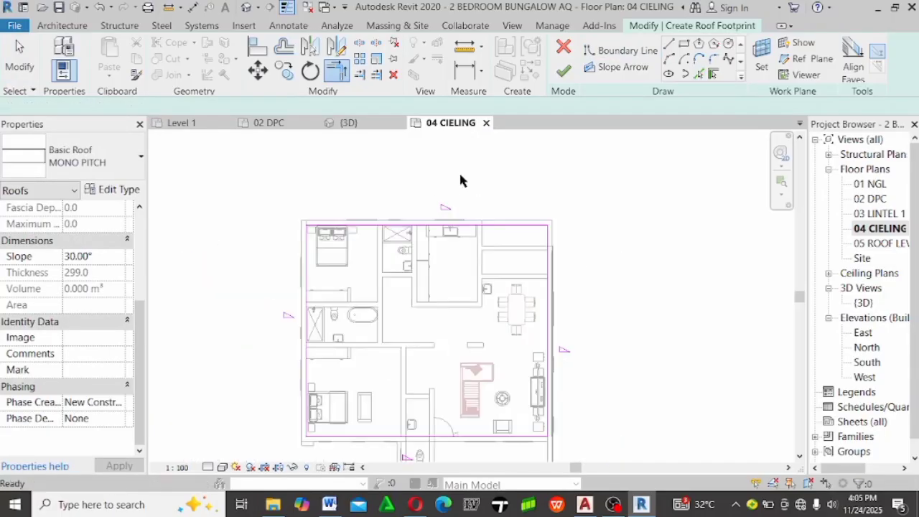
{"action": "scroll", "coordinate": [446, 194], "scroll_direction": "up", "scroll_amount": 2}
{"action": "key", "text": "Escape"}
{"action": "scroll", "coordinate": [441, 190], "scroll_direction": "up", "scroll_amount": 1}
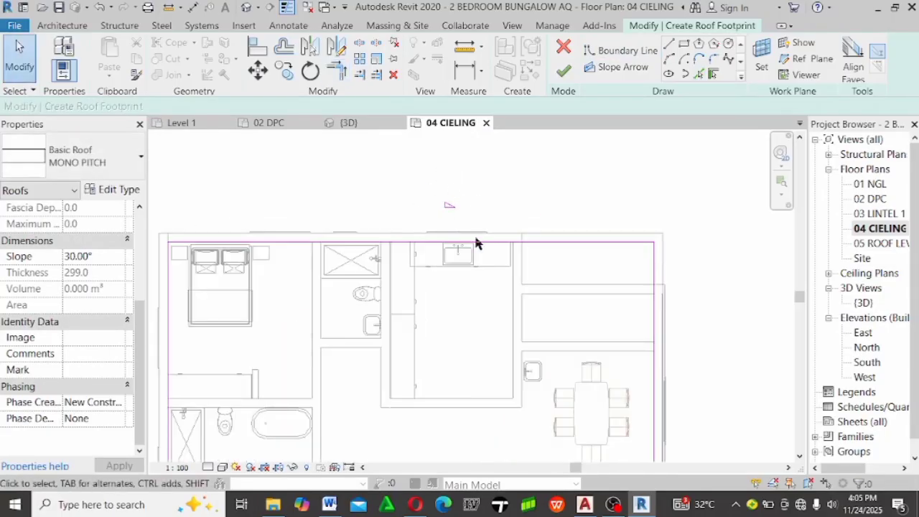
Finish the roof footprint sketch with all four boundary lines defining slope
{"action": "scroll", "coordinate": [459, 176], "scroll_direction": "down", "scroll_amount": 1}
{"action": "scroll", "coordinate": [364, 208], "scroll_direction": "down", "scroll_amount": 1}
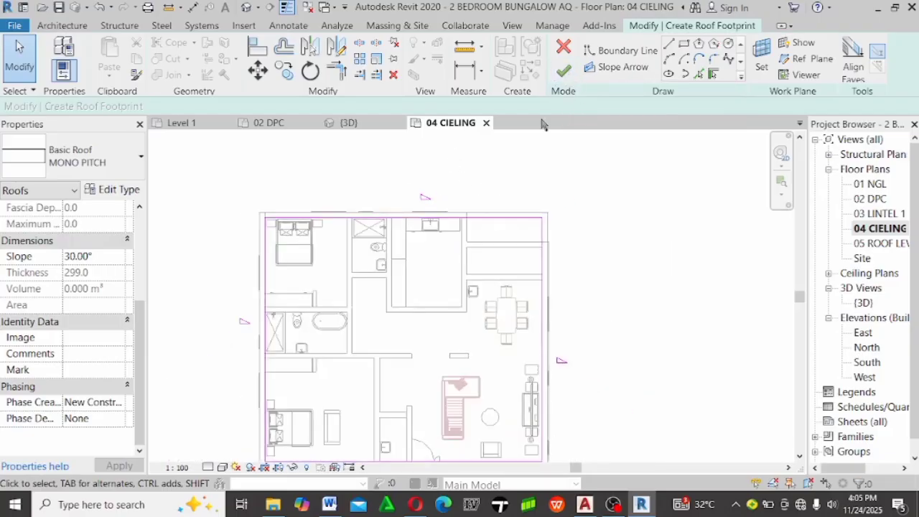
{"action": "left_click", "coordinate": [566, 76]}
{"action": "scroll", "coordinate": [550, 232], "scroll_direction": "down", "scroll_amount": 1}
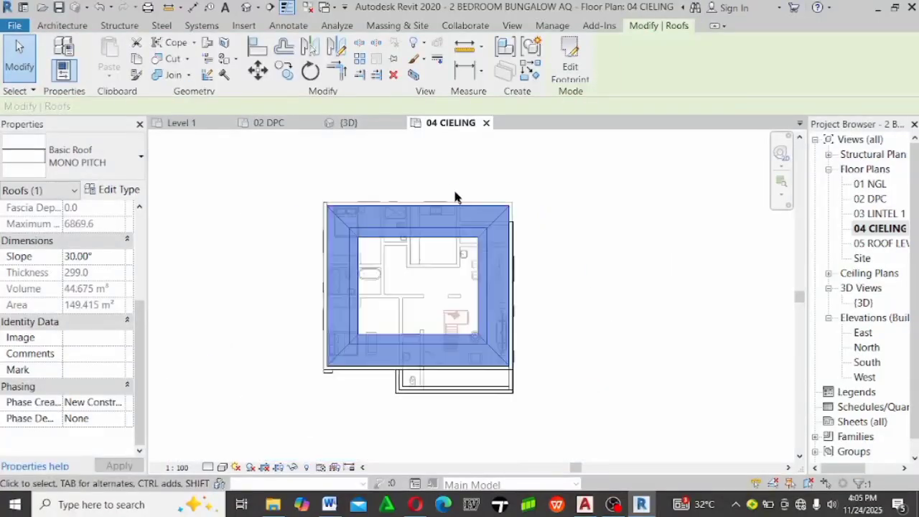
{"action": "scroll", "coordinate": [455, 194], "scroll_direction": "down", "scroll_amount": 1}
Examine the roof's shape against the parapet walls from several sides in the 3D view
{"action": "double_click", "coordinate": [863, 302]}
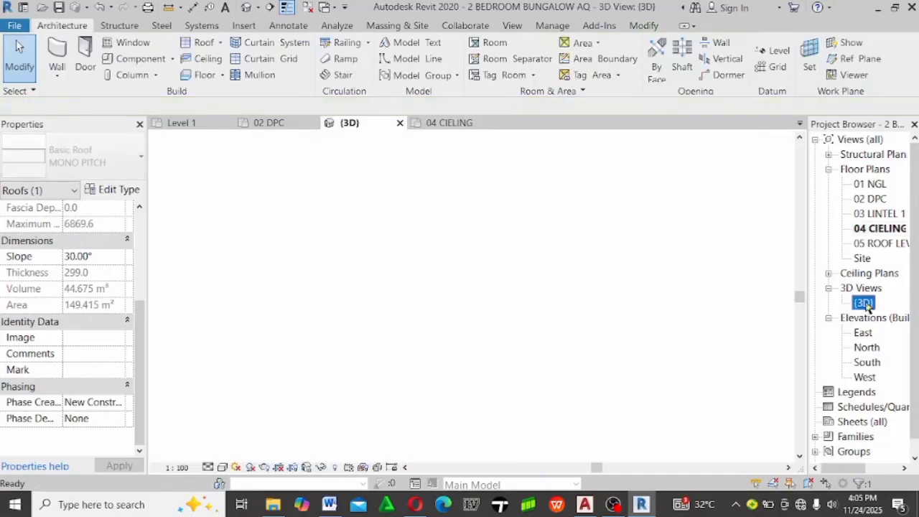
{"action": "scroll", "coordinate": [602, 325], "scroll_direction": "down", "scroll_amount": 3}
{"action": "middle_click_drag", "start_coordinate": [601, 325], "coordinate": [717, 368], "text": "shift"}
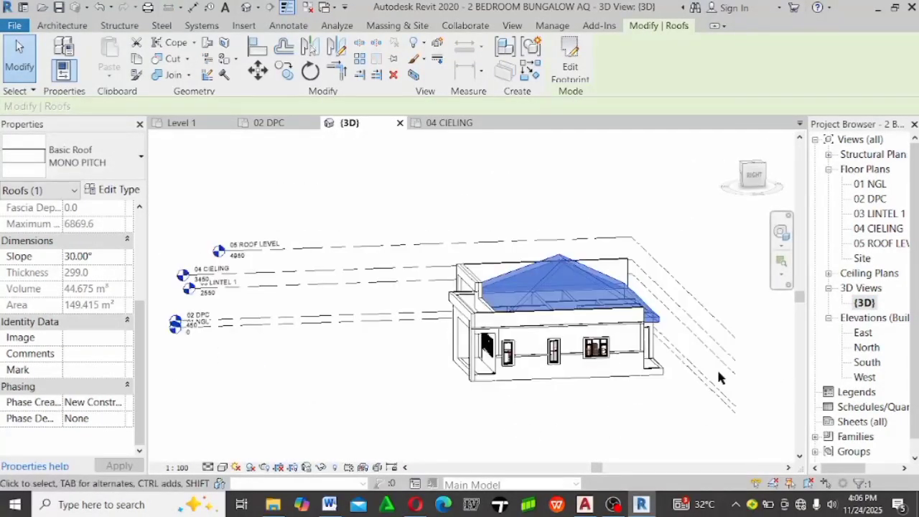
{"action": "left_click", "coordinate": [575, 412]}
{"action": "middle_click_drag", "start_coordinate": [574, 411], "coordinate": [646, 394], "text": "shift"}
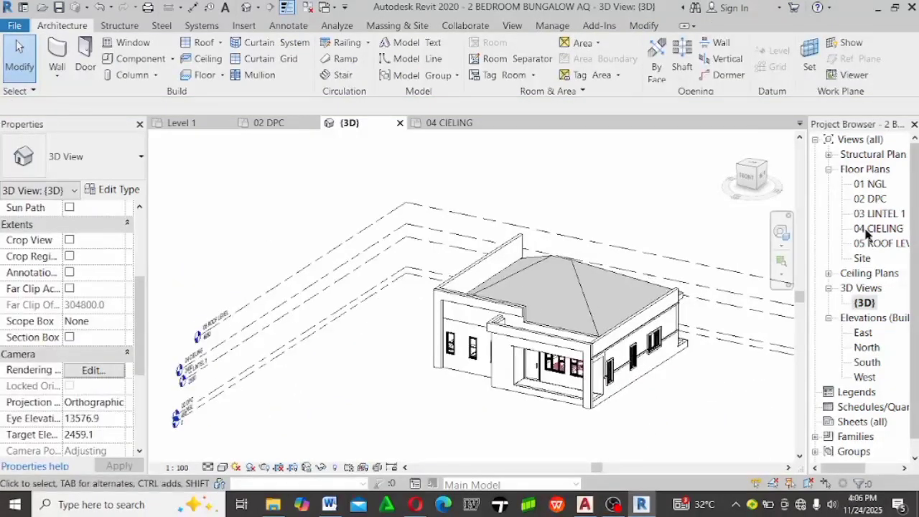
Return to the 04 CIELING plan, saving the project, and reopen the roof's footprint for editing
{"action": "double_click", "coordinate": [874, 233]}
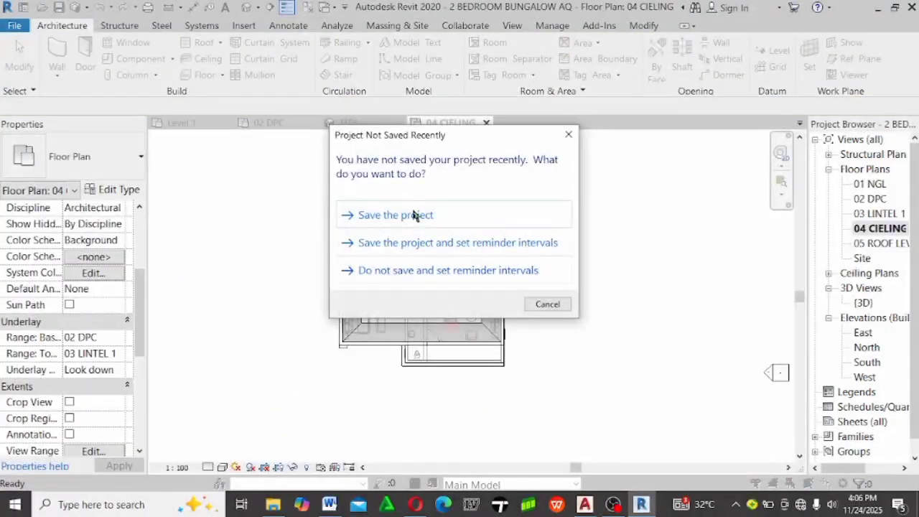
{"action": "left_click", "coordinate": [407, 214]}
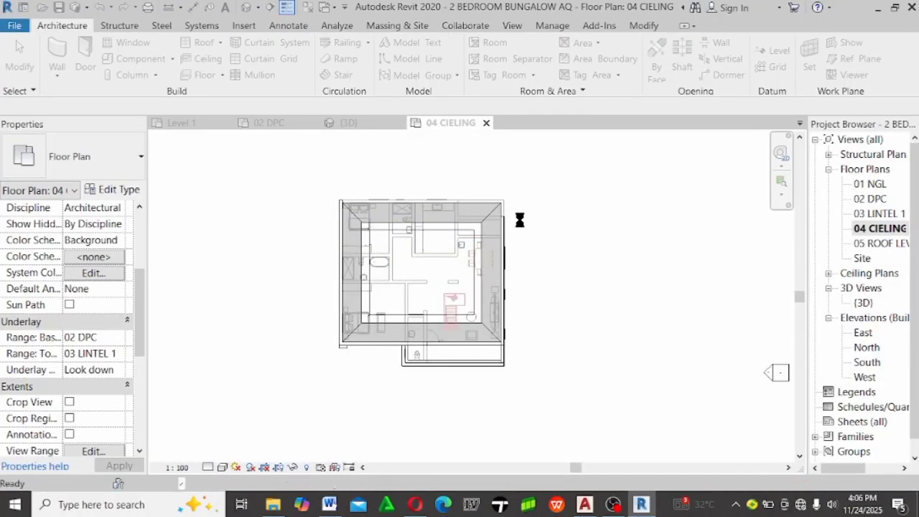
{"action": "left_click", "coordinate": [500, 206]}
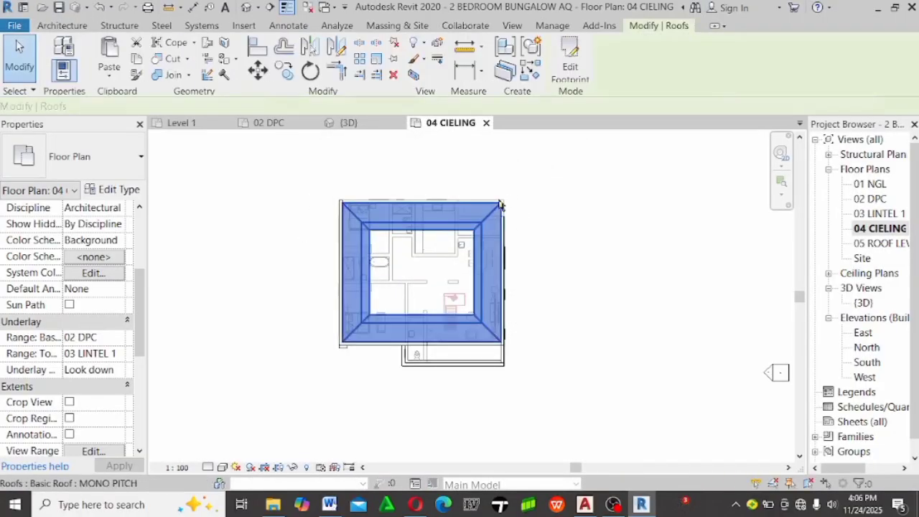
{"action": "double_click", "coordinate": [419, 220]}
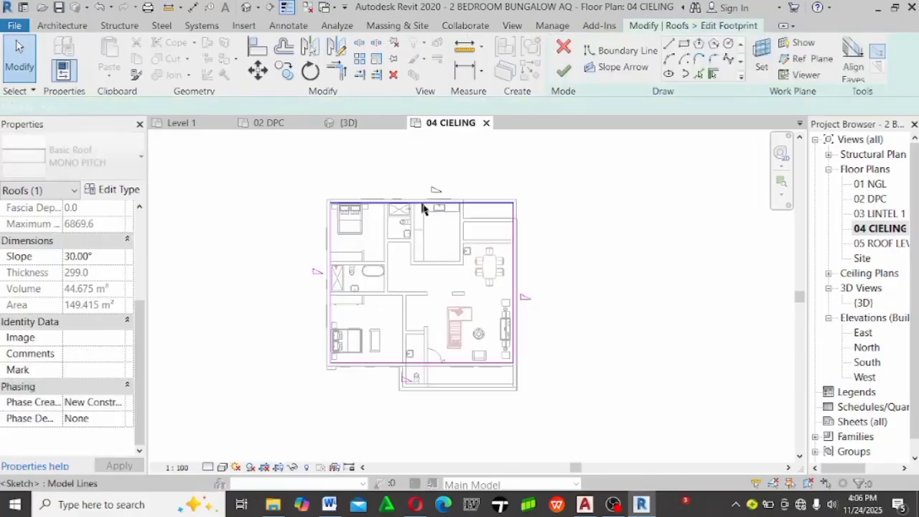
{"action": "mouse_move", "coordinate": [288, 160]}
{"action": "left_mouse_down"}
{"action": "mouse_move", "coordinate": [402, 359]}
{"action": "mouse_move", "coordinate": [626, 421]}
{"action": "mouse_move", "coordinate": [599, 386]}
{"action": "left_mouse_up"}
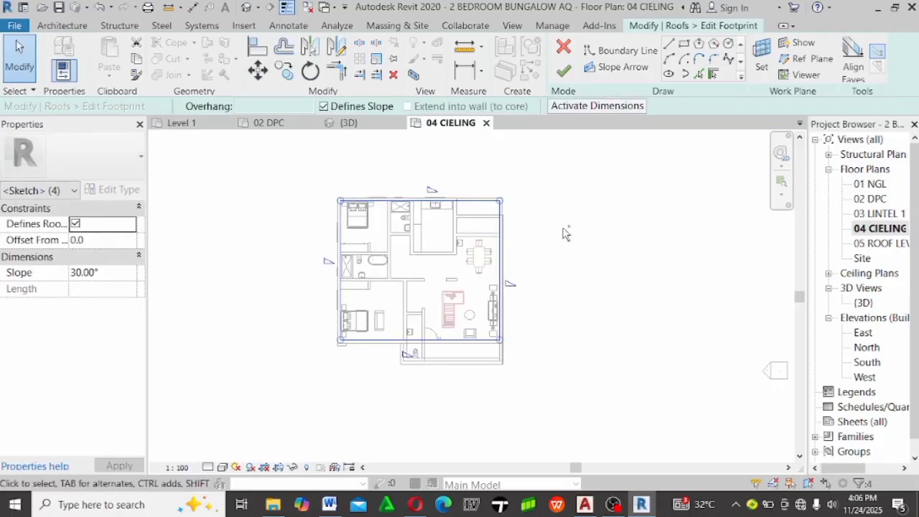
{"action": "scroll", "coordinate": [490, 190], "scroll_direction": "up", "scroll_amount": 5}
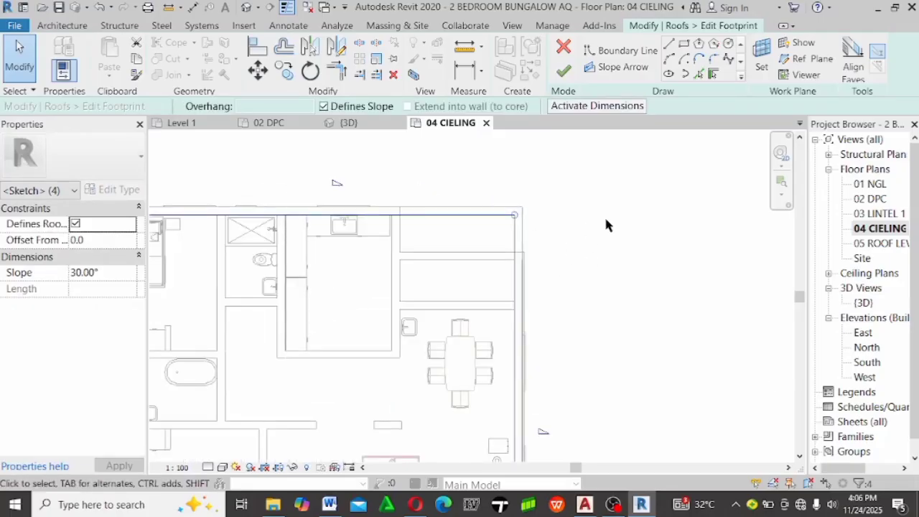
{"action": "scroll", "coordinate": [603, 215], "scroll_direction": "down", "scroll_amount": 5}
{"action": "left_click_drag", "start_coordinate": [268, 176], "coordinate": [681, 238]}
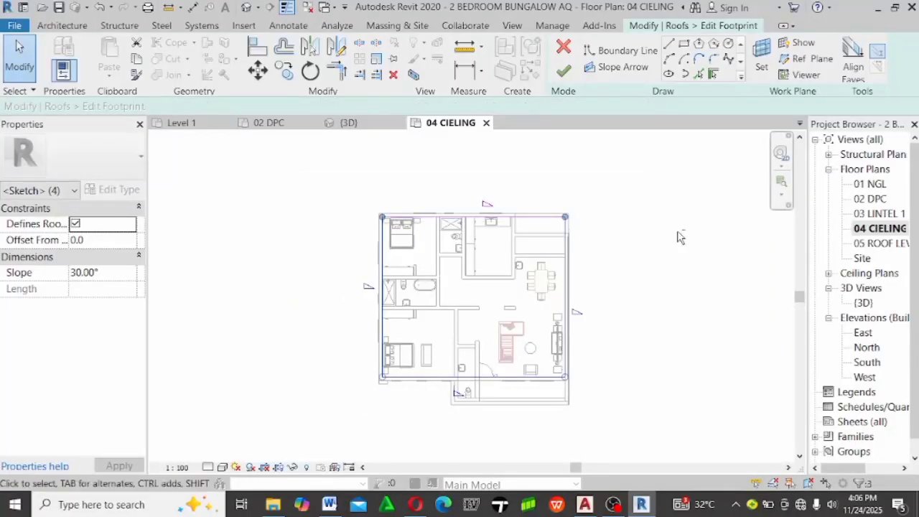
{"action": "key", "text": "Escape"}
Turn off Defines Slope for the front boundary line and both side boundary lines of the roof footprint
{"action": "scroll", "coordinate": [518, 188], "scroll_direction": "down", "scroll_amount": 2}
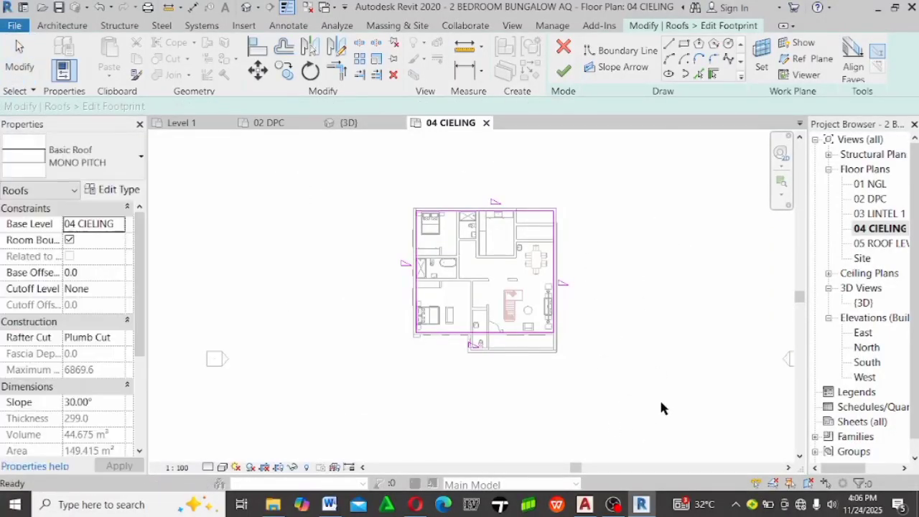
{"action": "left_click_drag", "start_coordinate": [615, 390], "coordinate": [453, 248]}
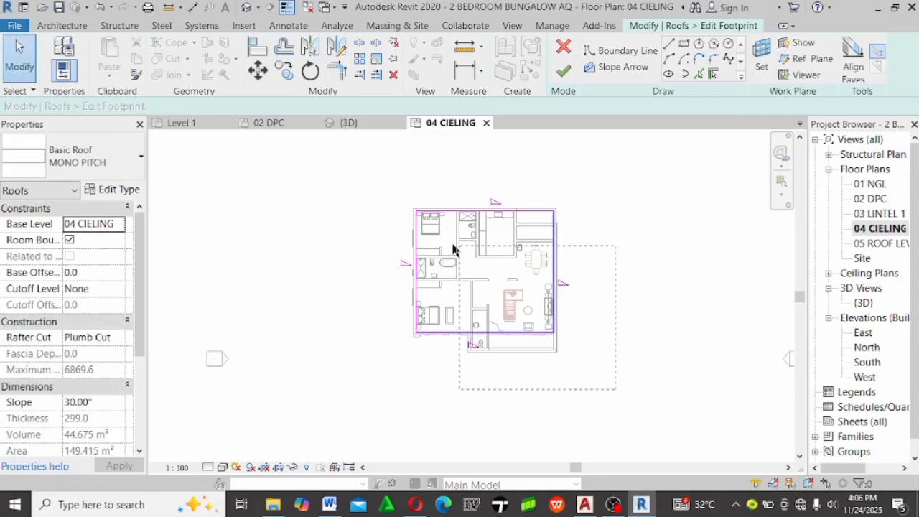
{"action": "left_click_drag", "start_coordinate": [376, 246], "coordinate": [375, 246]}
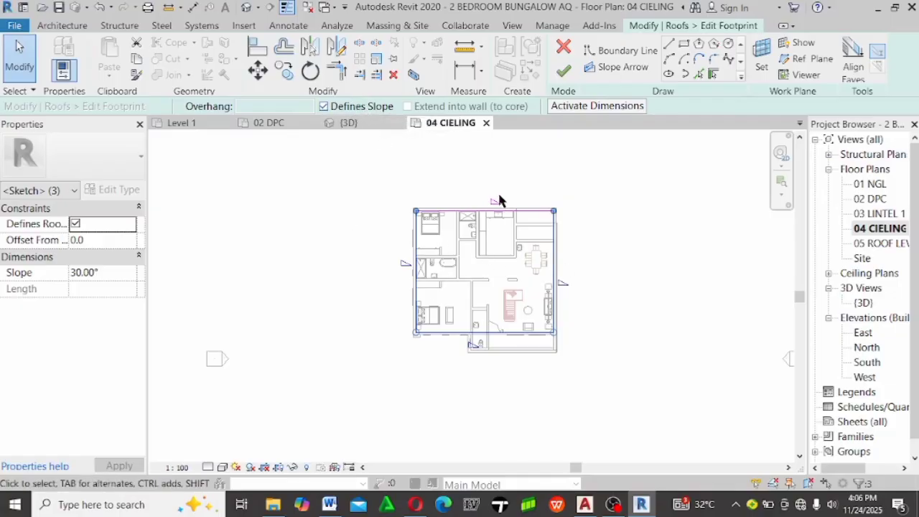
{"action": "scroll", "coordinate": [499, 200], "scroll_direction": "up", "scroll_amount": 2}
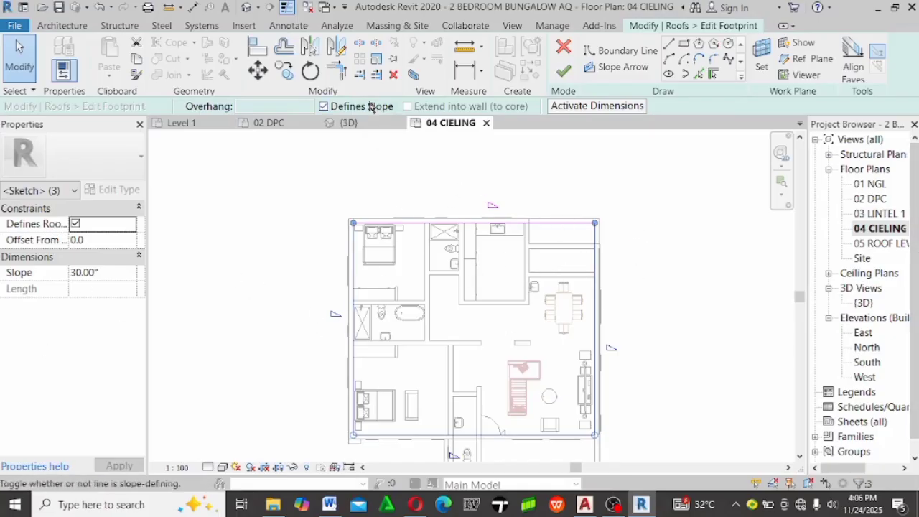
{"action": "left_click", "coordinate": [324, 106]}
{"action": "scroll", "coordinate": [379, 350], "scroll_direction": "down", "scroll_amount": 2}
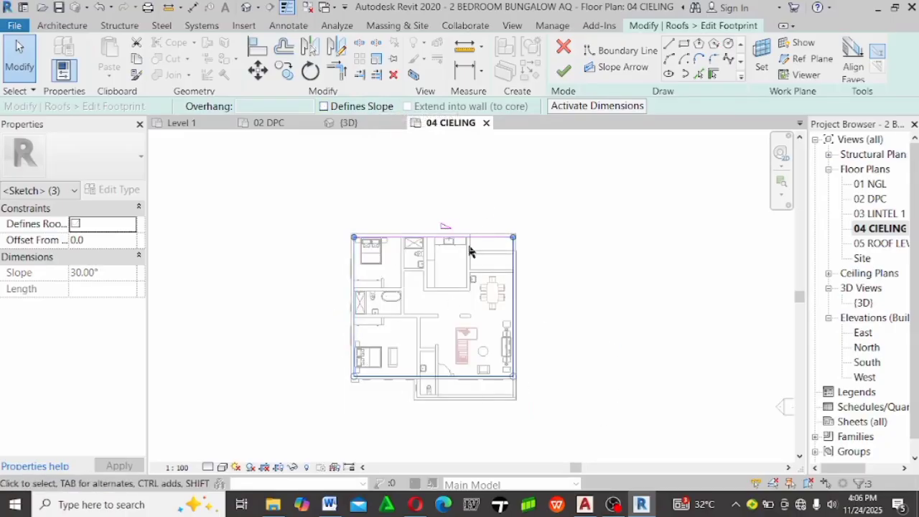
{"action": "scroll", "coordinate": [467, 222], "scroll_direction": "up", "scroll_amount": 3}
{"action": "left_click", "coordinate": [588, 263]}
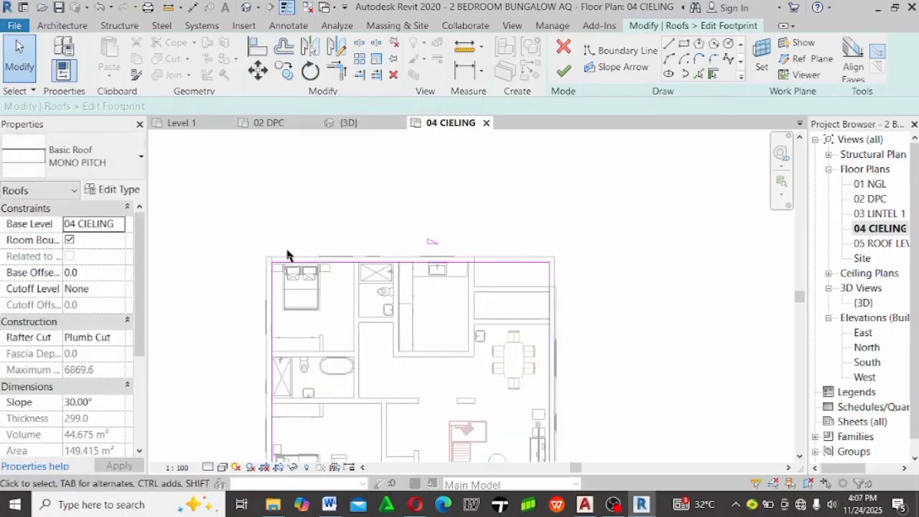
Try to offset a copy of the rear boundary line outward by 600
{"action": "left_click", "coordinate": [291, 52]}
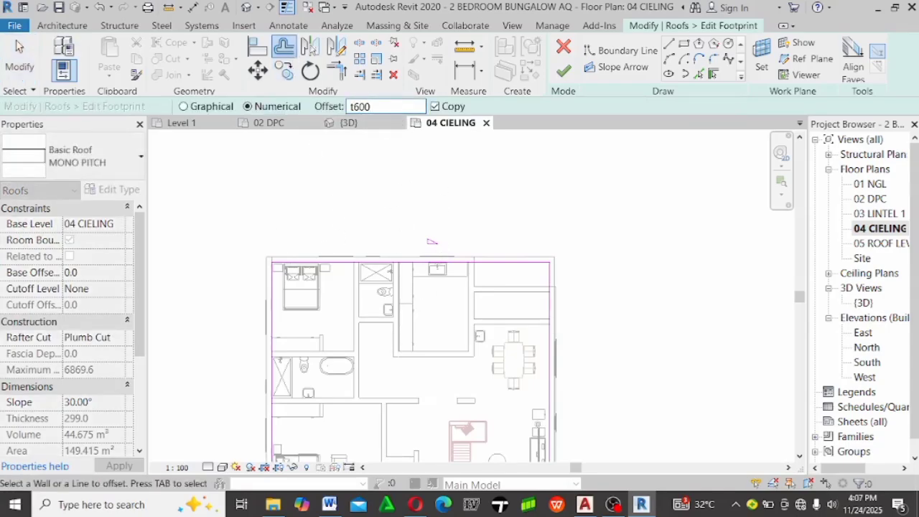
{"action": "key", "text": "Return"}
{"action": "key", "text": "Return"}
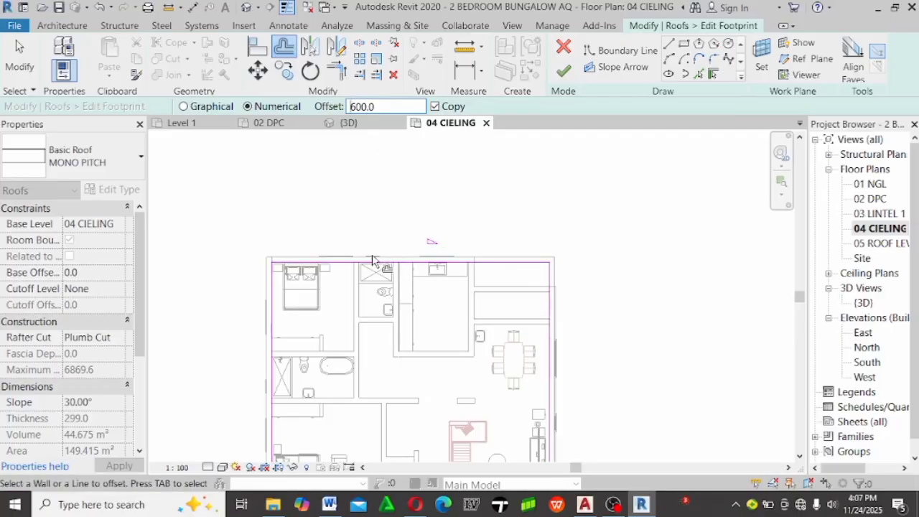
{"action": "left_click", "coordinate": [349, 260]}
{"action": "scroll", "coordinate": [385, 248], "scroll_direction": "up", "scroll_amount": 5}
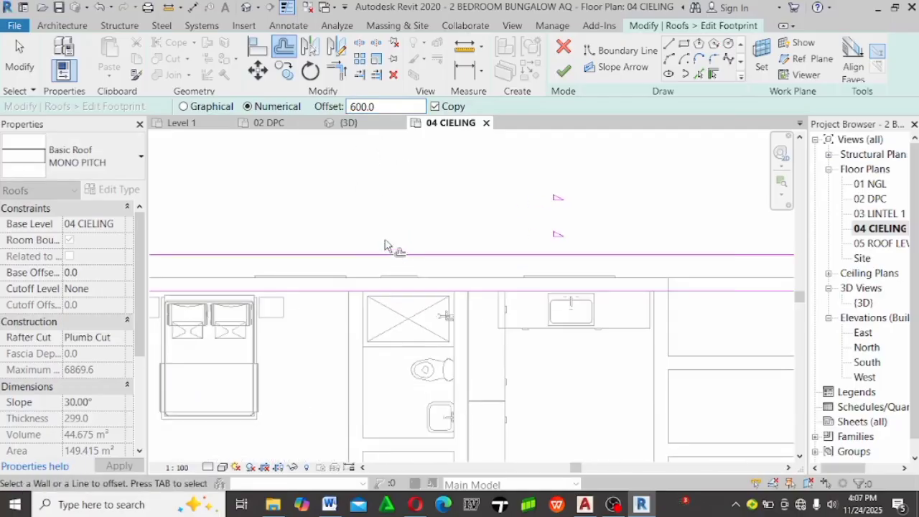
{"action": "scroll", "coordinate": [365, 241], "scroll_direction": "up", "scroll_amount": 2}
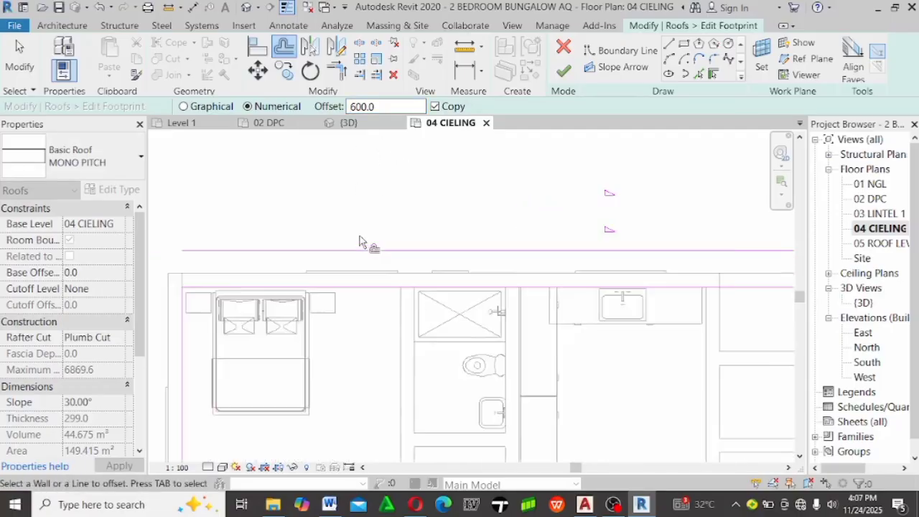
{"action": "key", "text": "Escape"}
{"action": "left_click", "coordinate": [366, 254]}
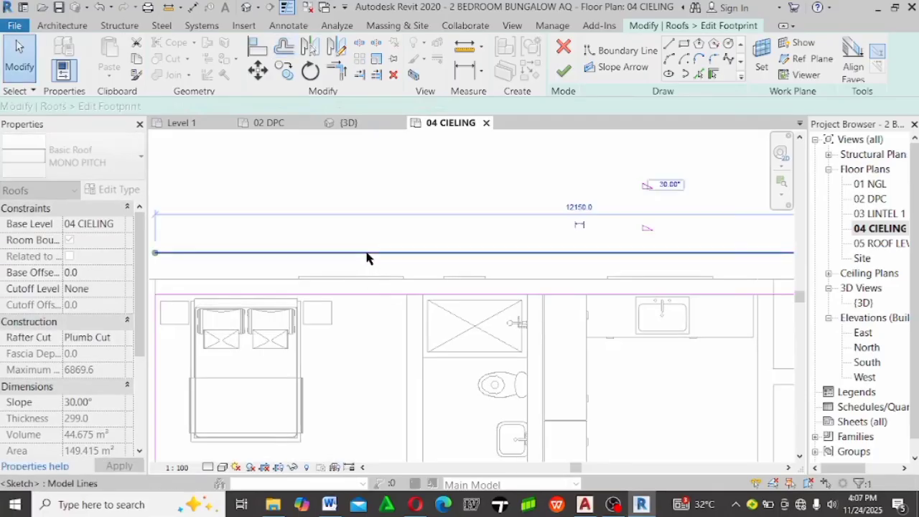
{"action": "key", "text": "Delete"}
Move the rear boundary line of the footprint onto the outer face of the rear wall
{"action": "scroll", "coordinate": [254, 294], "scroll_direction": "up", "scroll_amount": 3}
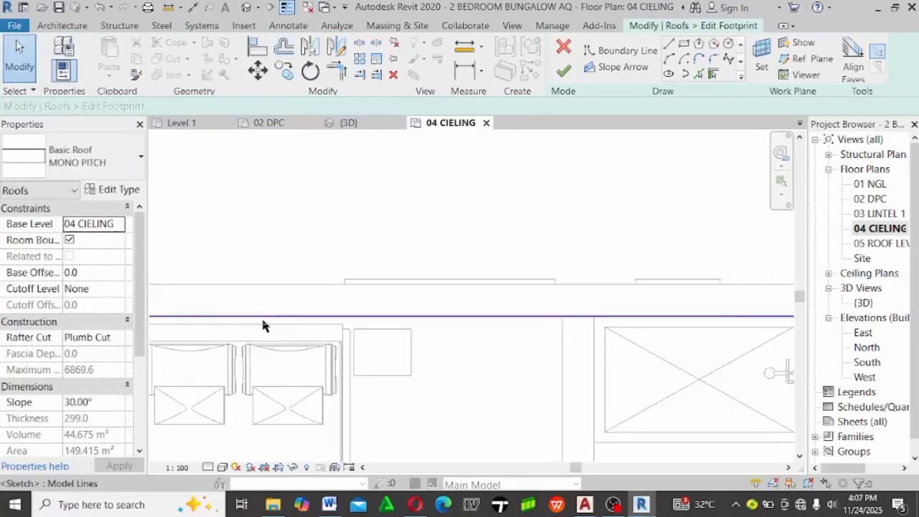
{"action": "left_click_drag", "start_coordinate": [263, 318], "coordinate": [269, 284]}
{"action": "left_click", "coordinate": [448, 304]}
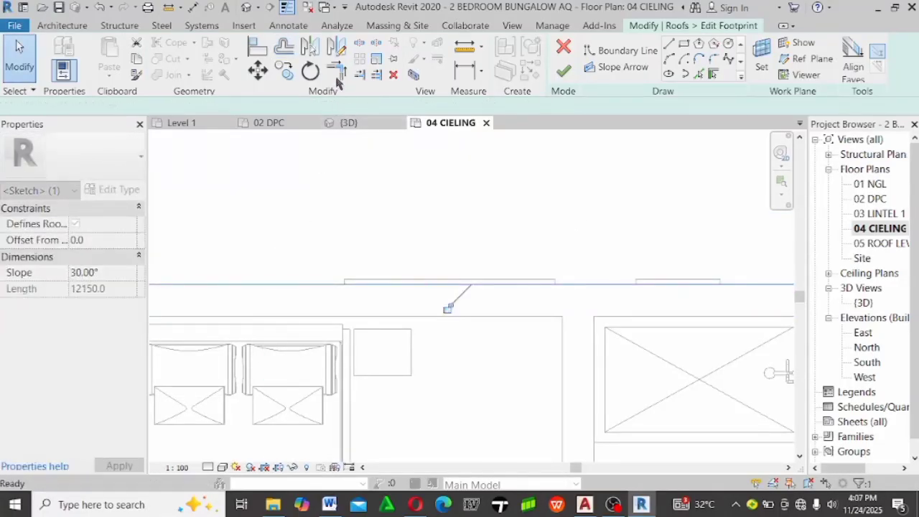
Offset the rear boundary line itself 600 outward without keeping a copy, and finish the roof footprint sketch
{"action": "left_click", "coordinate": [285, 48]}
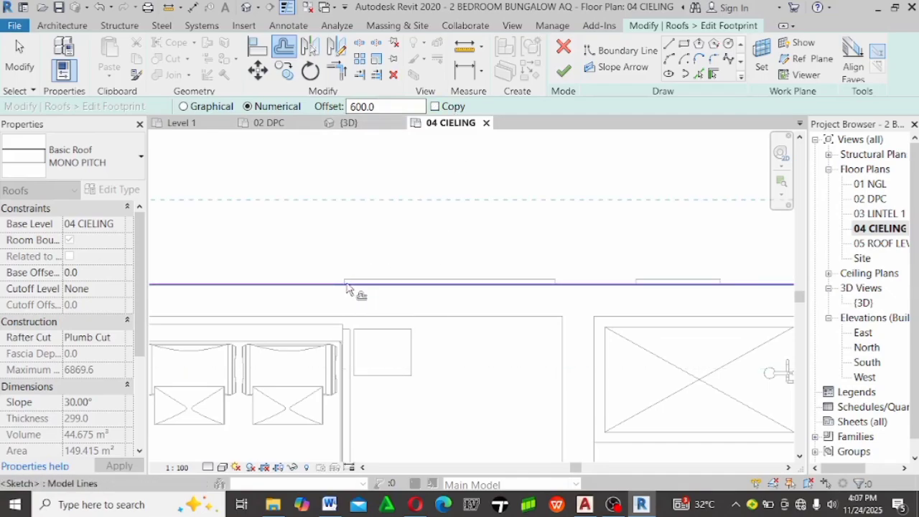
{"action": "scroll", "coordinate": [348, 287], "scroll_direction": "down", "scroll_amount": 5}
{"action": "key", "text": "Escape"}
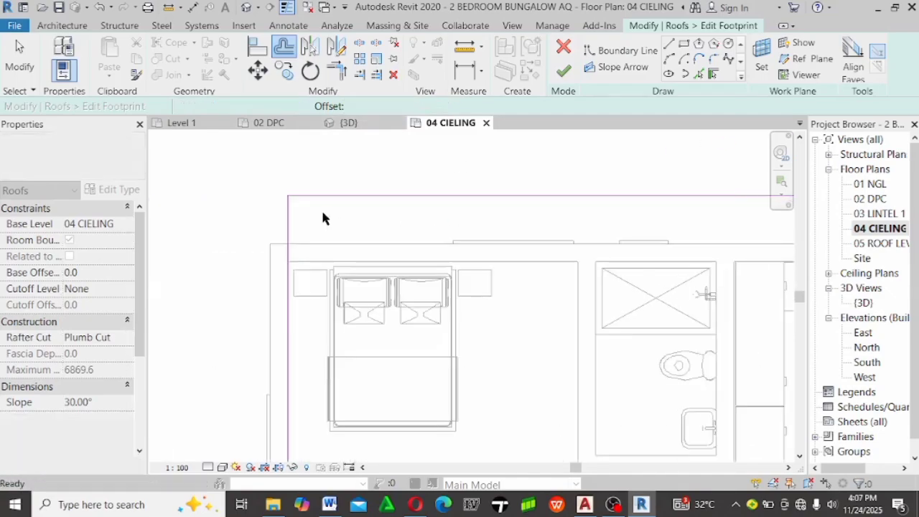
{"action": "left_click", "coordinate": [564, 70]}
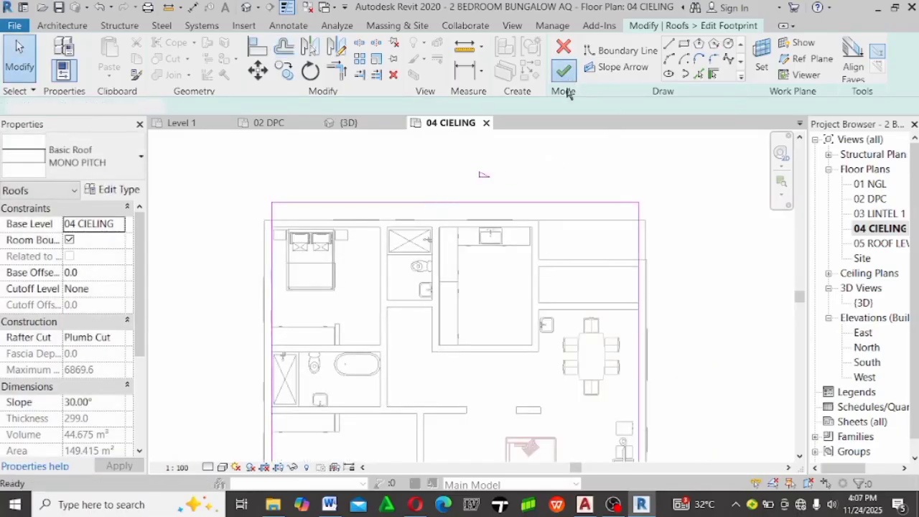
Open the {3D} view and set the MONO PITCH roof's slope to 7°
{"action": "double_click", "coordinate": [863, 303]}
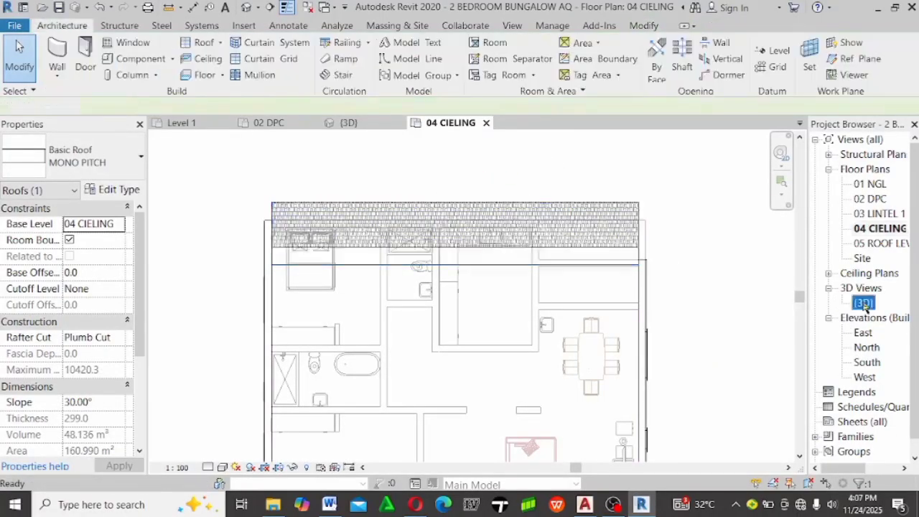
{"action": "scroll", "coordinate": [740, 369], "scroll_direction": "down", "scroll_amount": 3}
{"action": "middle_click_drag", "start_coordinate": [740, 369], "coordinate": [662, 291], "text": "shift"}
{"action": "scroll", "coordinate": [640, 389], "scroll_direction": "up", "scroll_amount": 3}
{"action": "scroll", "coordinate": [686, 302], "scroll_direction": "up", "scroll_amount": 2}
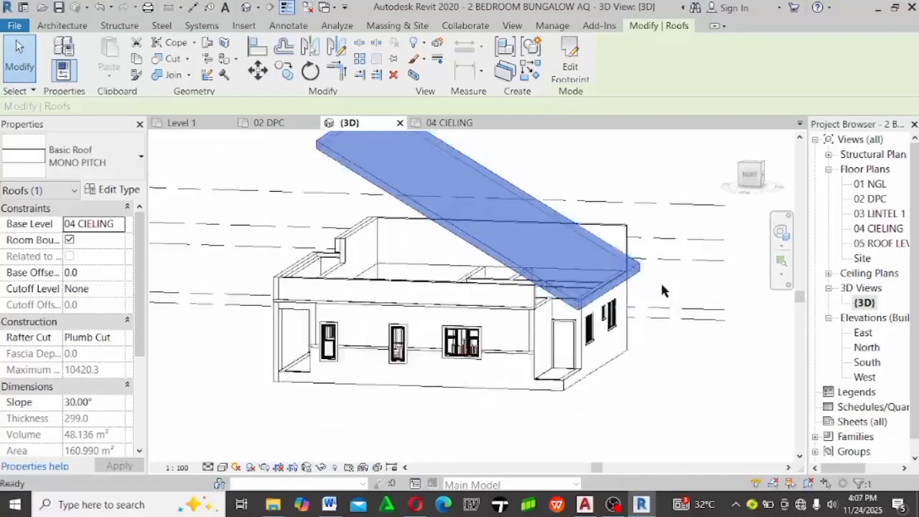
{"action": "middle_click_drag", "start_coordinate": [650, 383], "coordinate": [468, 242], "text": "shift"}
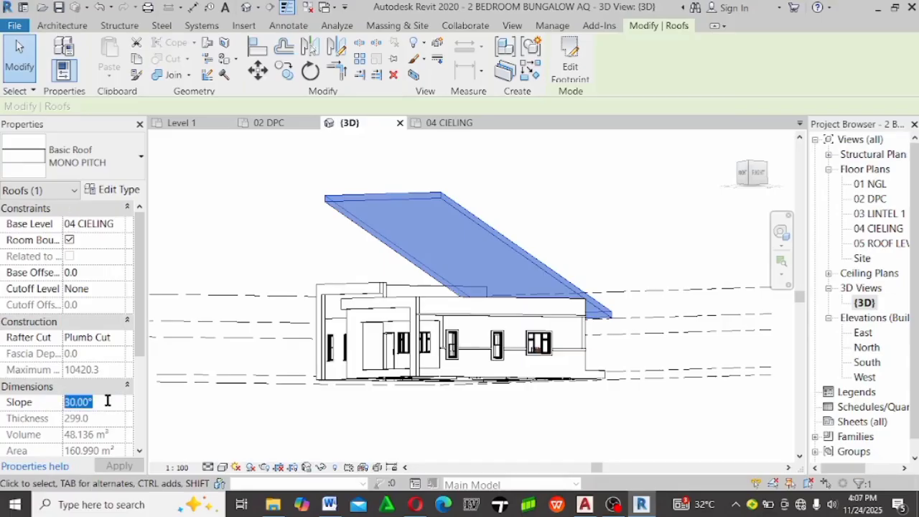
{"action": "key", "text": "Return"}
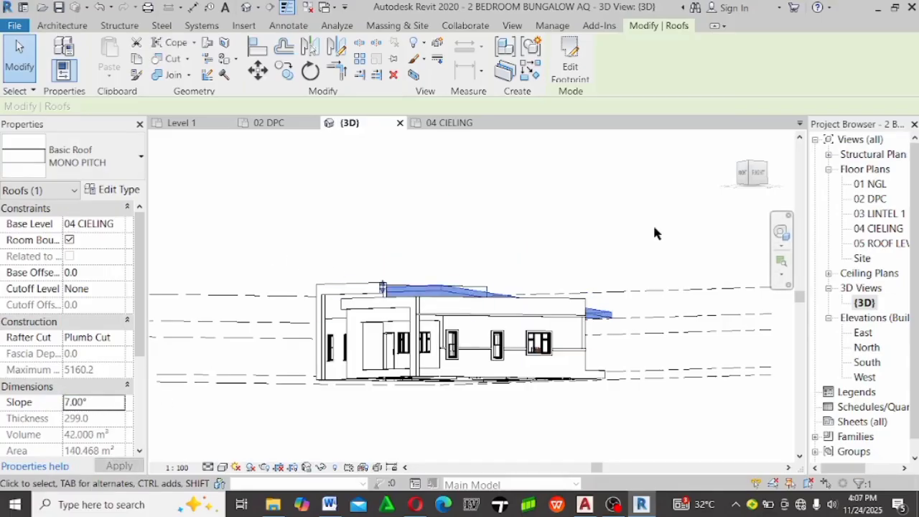
Set the MONO PITCH roof's slope to 5°
{"action": "middle_click_drag", "start_coordinate": [595, 303], "coordinate": [646, 295], "text": "shift"}
{"action": "middle_click_drag", "start_coordinate": [408, 308], "coordinate": [595, 302], "text": "shift"}
{"action": "middle_click_drag", "start_coordinate": [718, 359], "coordinate": [668, 288], "text": "shift"}
{"action": "middle_click_drag", "start_coordinate": [692, 411], "coordinate": [628, 427], "text": "shift"}
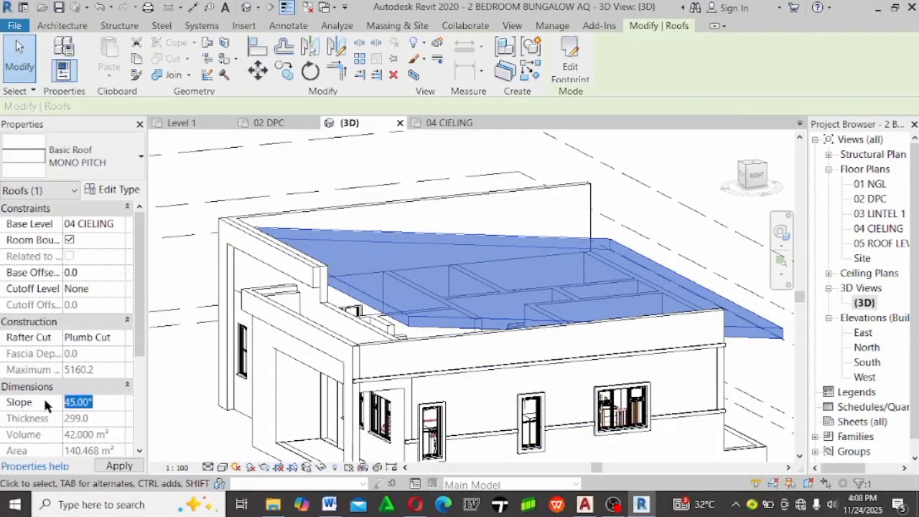
{"action": "type", "text": "5"}
{"action": "key", "text": "Return"}
{"action": "key", "text": "Escape"}
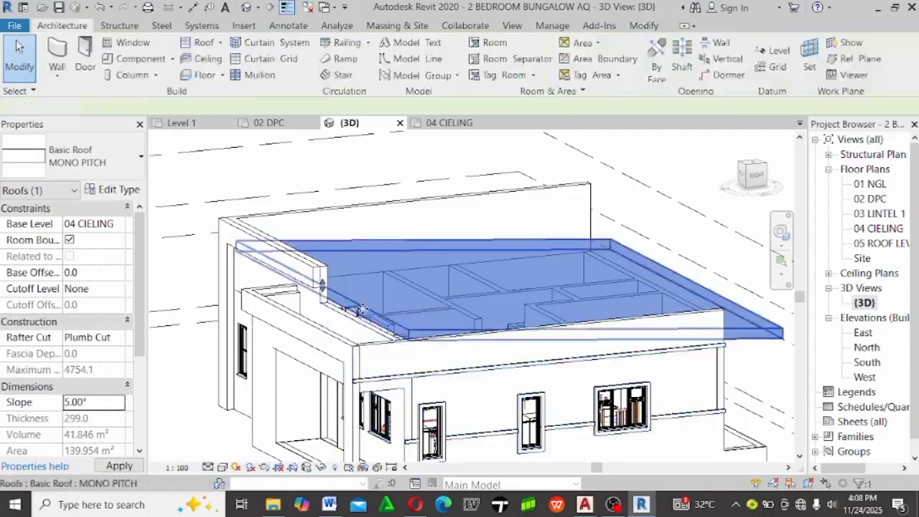
Examine the roof's height against the front and side parapet walls in the 3D view
{"action": "scroll", "coordinate": [376, 304], "scroll_direction": "up", "scroll_amount": 4}
{"action": "scroll", "coordinate": [455, 308], "scroll_direction": "down", "scroll_amount": 5}
{"action": "middle_click_drag", "start_coordinate": [413, 327], "coordinate": [524, 298], "text": "shift"}
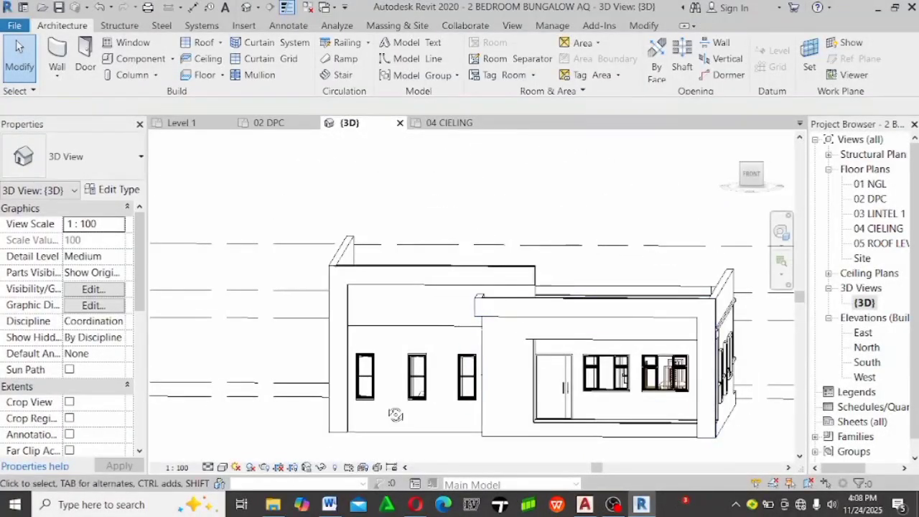
{"action": "middle_click_drag", "start_coordinate": [394, 411], "coordinate": [454, 449], "text": "shift"}
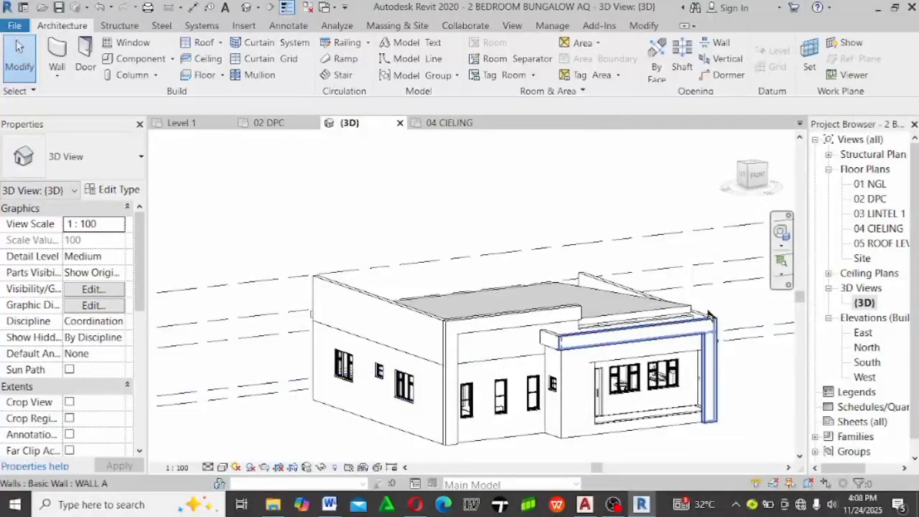
{"action": "scroll", "coordinate": [743, 344], "scroll_direction": "up", "scroll_amount": 5}
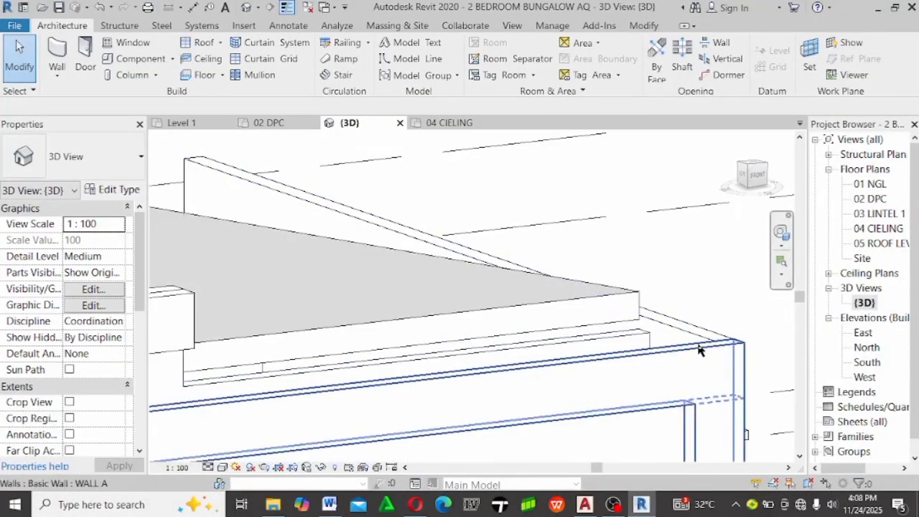
{"action": "middle_click_drag", "start_coordinate": [652, 346], "coordinate": [654, 280], "text": "shift"}
{"action": "scroll", "coordinate": [654, 273], "scroll_direction": "down", "scroll_amount": 3}
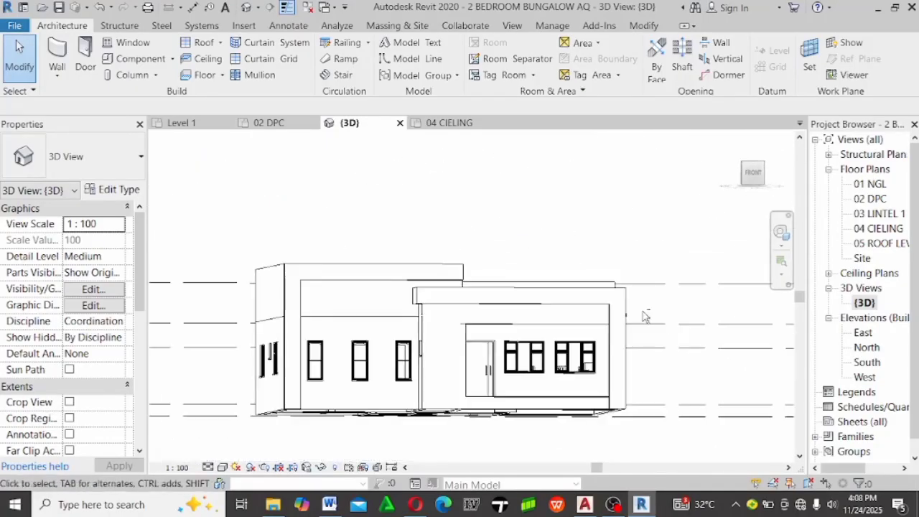
Orient the 3D view to the front and set the roof's slope to 4°
{"action": "left_click", "coordinate": [749, 173]}
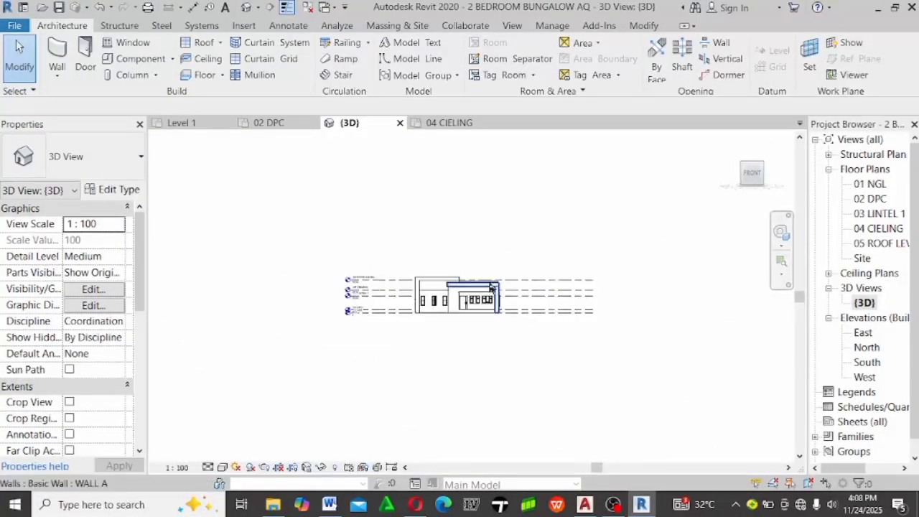
{"action": "scroll", "coordinate": [486, 253], "scroll_direction": "up", "scroll_amount": 2}
{"action": "left_click", "coordinate": [539, 267]}
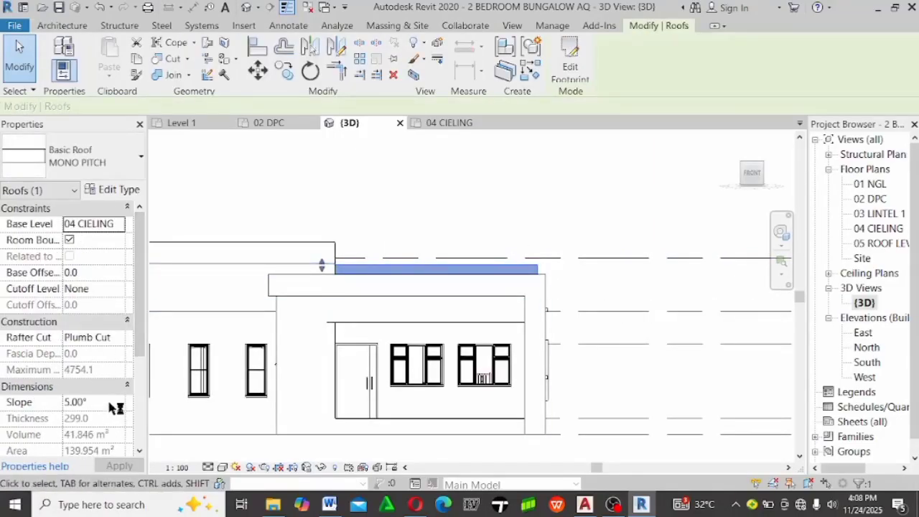
{"action": "left_click", "coordinate": [109, 402]}
{"action": "type", "text": "4"}
{"action": "key", "text": "Return"}
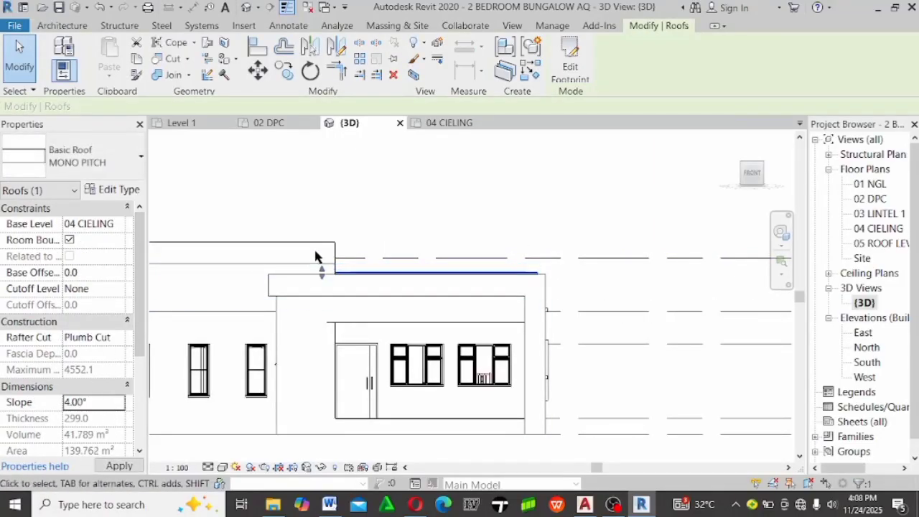
Set the roof's slope to 3.5° and deselect the roof
{"action": "left_click", "coordinate": [107, 387]}
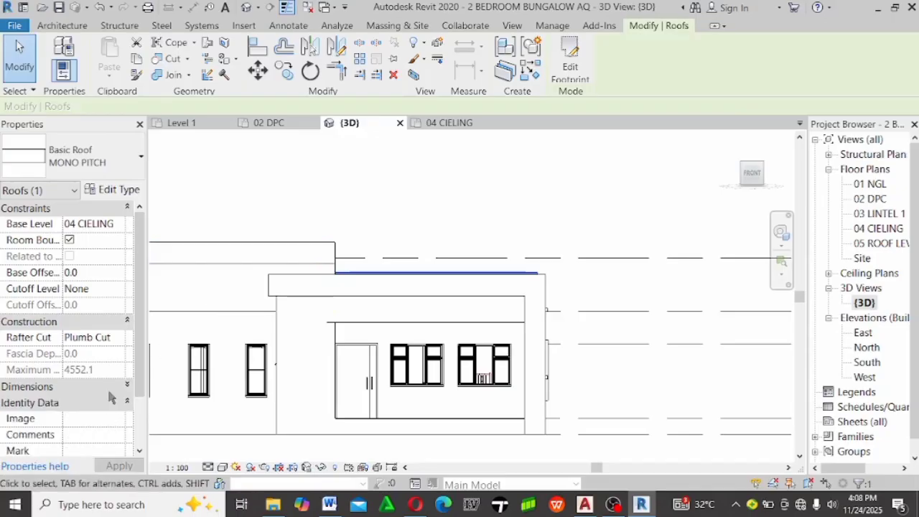
{"action": "left_click", "coordinate": [107, 387]}
{"action": "left_click", "coordinate": [108, 386]}
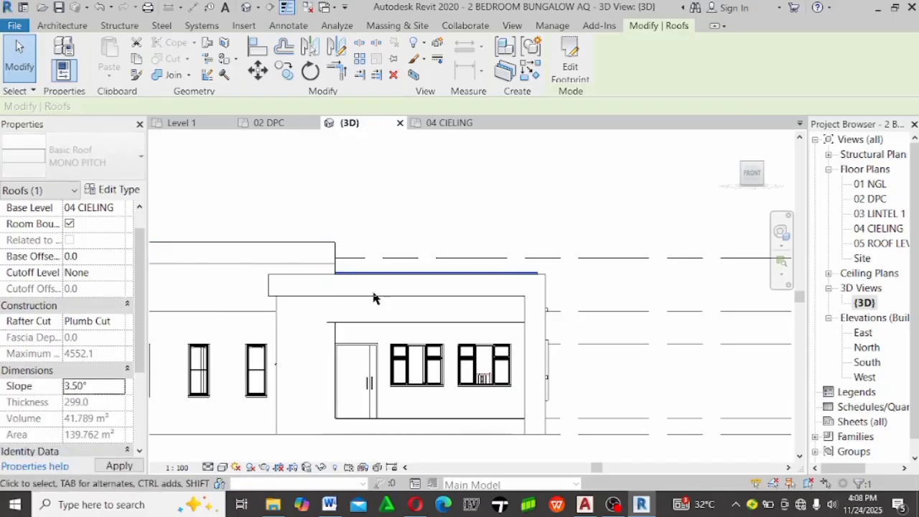
{"action": "left_click", "coordinate": [467, 183]}
Examine from the front and sides whether the parapet walls conceal the roof
{"action": "scroll", "coordinate": [560, 247], "scroll_direction": "down", "scroll_amount": 3}
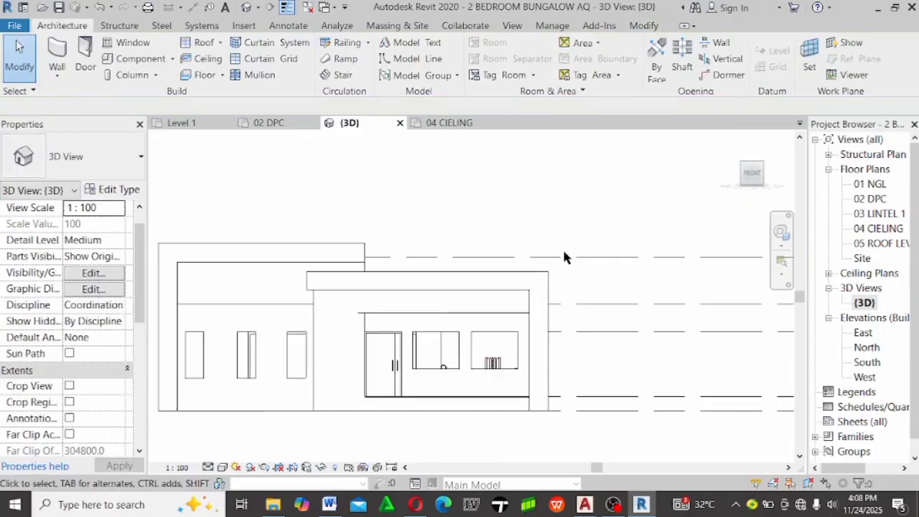
{"action": "scroll", "coordinate": [529, 264], "scroll_direction": "up", "scroll_amount": 2}
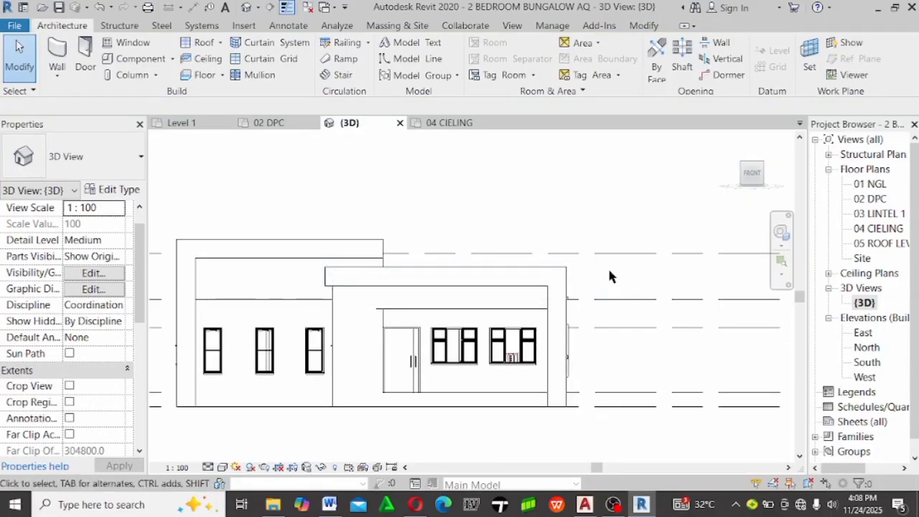
{"action": "middle_click_drag", "start_coordinate": [610, 275], "coordinate": [380, 309], "text": "shift"}
{"action": "scroll", "coordinate": [340, 326], "scroll_direction": "down", "scroll_amount": 3}
{"action": "middle_click_drag", "start_coordinate": [557, 305], "coordinate": [591, 287], "text": "shift"}
{"action": "scroll", "coordinate": [415, 308], "scroll_direction": "up", "scroll_amount": 2}
{"action": "middle_click_drag", "start_coordinate": [485, 285], "coordinate": [535, 319], "text": "shift"}
{"action": "middle_click_drag", "start_coordinate": [464, 378], "coordinate": [476, 273], "text": "shift"}
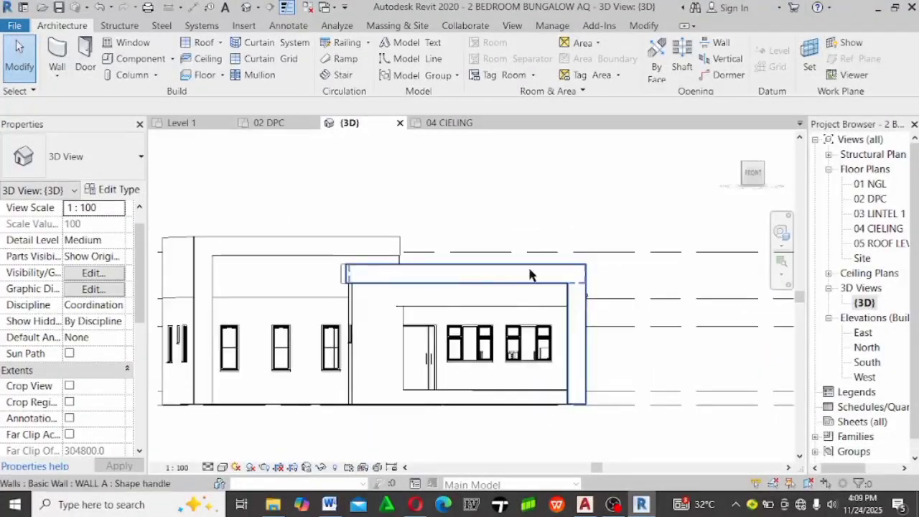
{"action": "middle_click_drag", "start_coordinate": [658, 222], "coordinate": [641, 260], "text": "shift"}
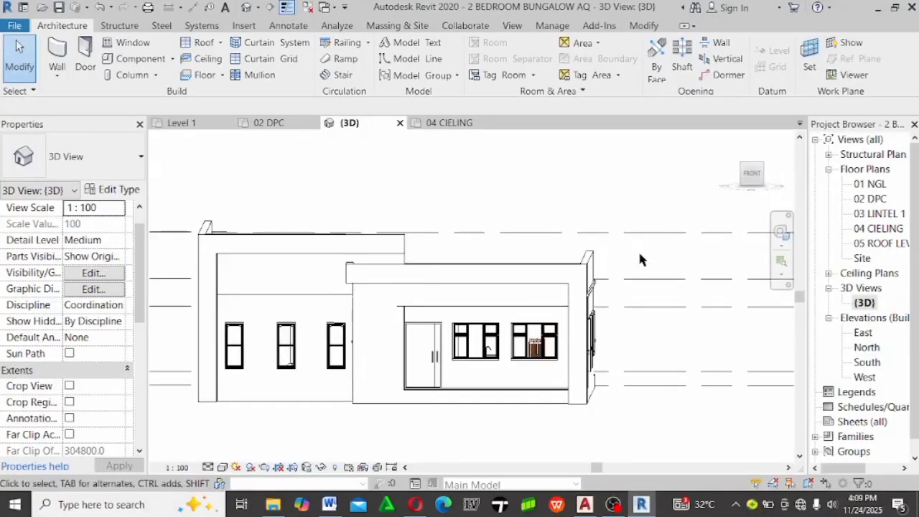
Examine the front and side walls and parapets of the bungalow from several angles in the 3D view
{"action": "left_click", "coordinate": [751, 172]}
{"action": "scroll", "coordinate": [445, 329], "scroll_direction": "up", "scroll_amount": 6}
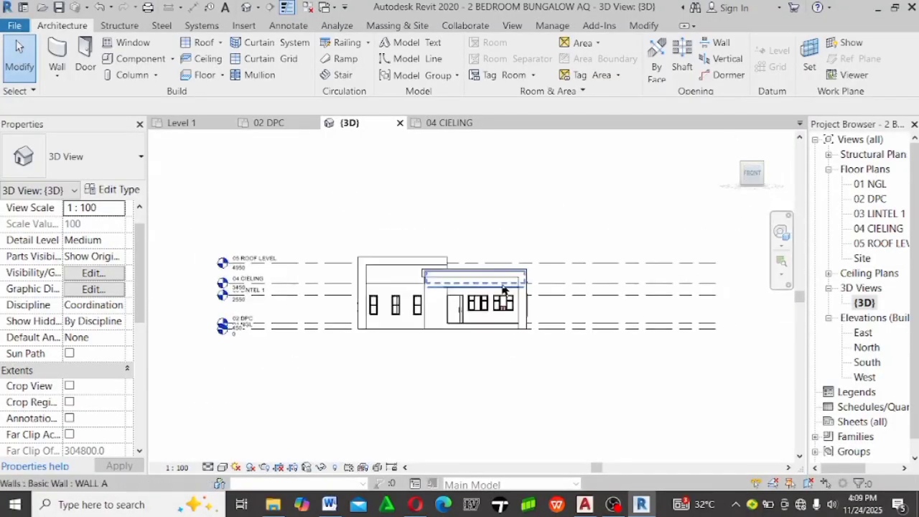
{"action": "middle_click_drag", "start_coordinate": [563, 411], "coordinate": [638, 387], "text": "shift"}
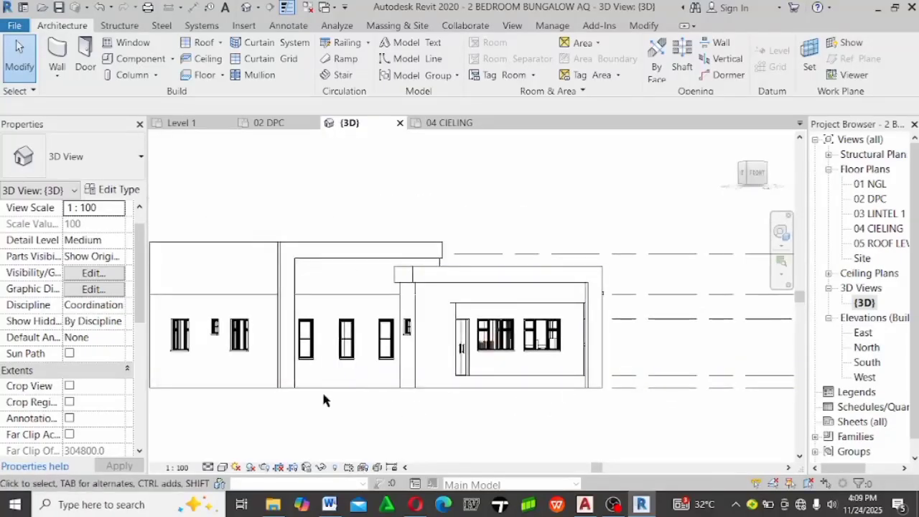
{"action": "middle_click_drag", "start_coordinate": [323, 398], "coordinate": [355, 412], "text": "shift"}
{"action": "middle_click_drag", "start_coordinate": [530, 394], "coordinate": [420, 414], "text": "shift"}
{"action": "scroll", "coordinate": [420, 414], "scroll_direction": "up", "scroll_amount": 2}
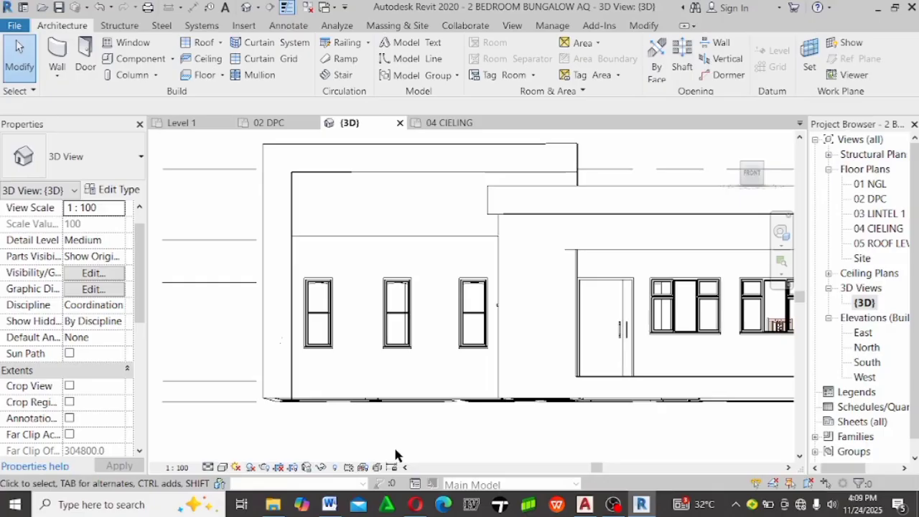
{"action": "scroll", "coordinate": [395, 455], "scroll_direction": "down", "scroll_amount": 1}
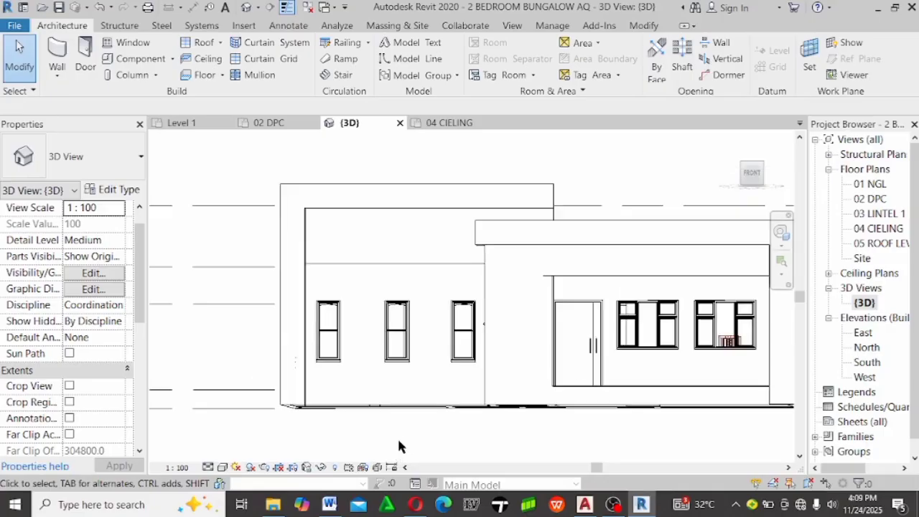
{"action": "middle_click_drag", "start_coordinate": [403, 446], "coordinate": [541, 409], "text": "shift"}
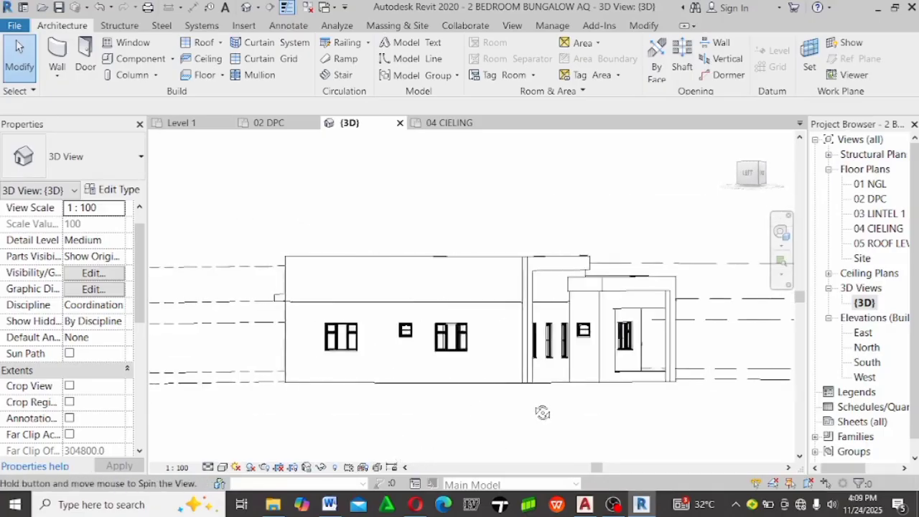
Orient the 3D view to the left side and start an in-place Casework model with the default name
{"action": "left_click", "coordinate": [751, 176]}
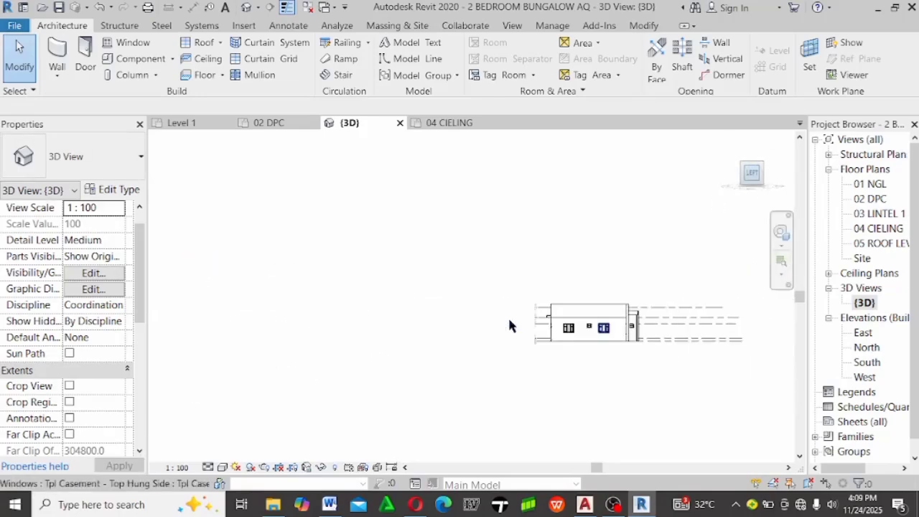
{"action": "scroll", "coordinate": [594, 332], "scroll_direction": "up", "scroll_amount": 5}
{"action": "scroll", "coordinate": [481, 296], "scroll_direction": "up", "scroll_amount": 2}
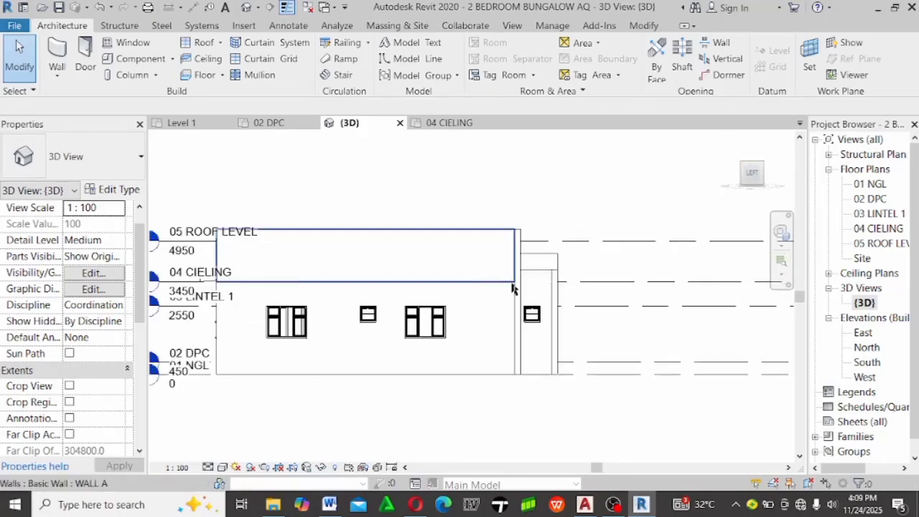
{"action": "left_click", "coordinate": [173, 59]}
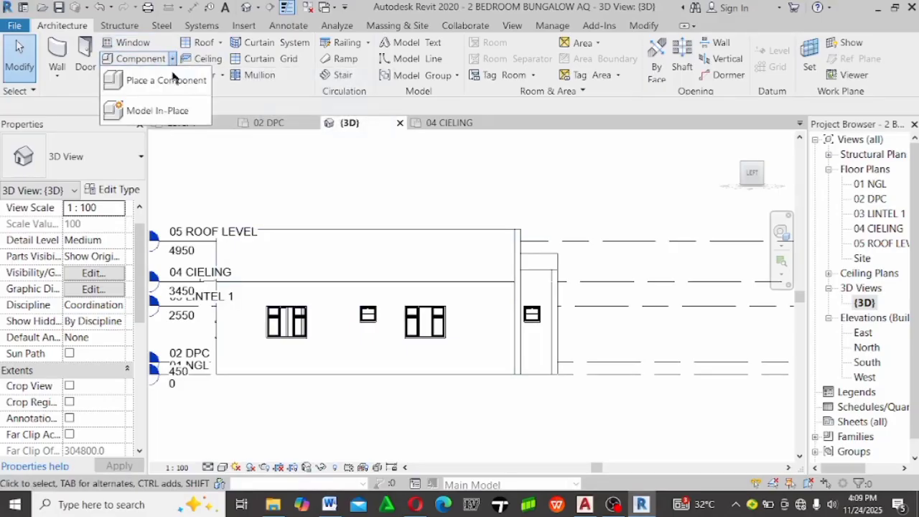
{"action": "left_click", "coordinate": [158, 111]}
{"action": "left_click", "coordinate": [214, 245]}
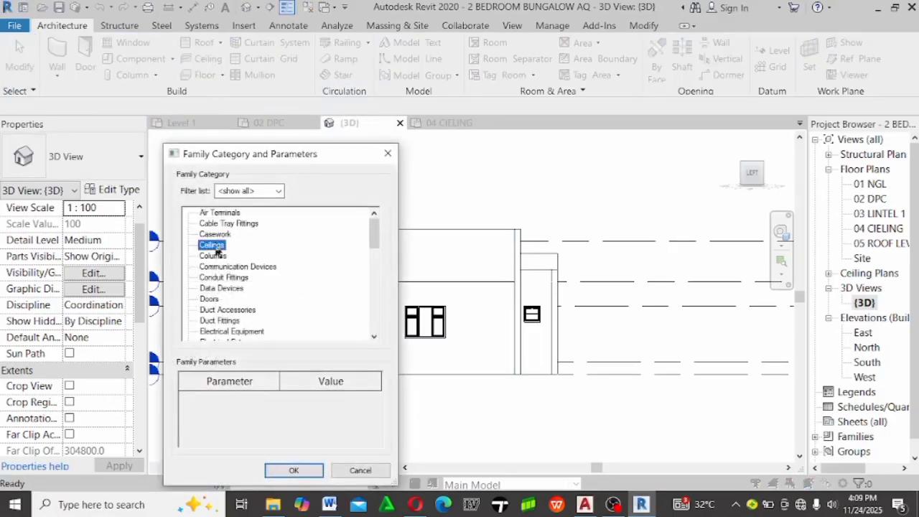
{"action": "left_click", "coordinate": [292, 472]}
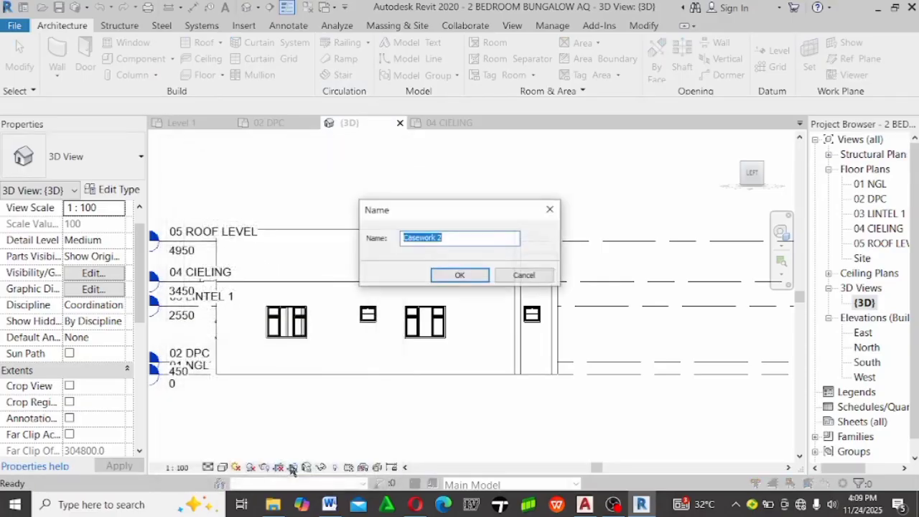
{"action": "left_click", "coordinate": [454, 279]}
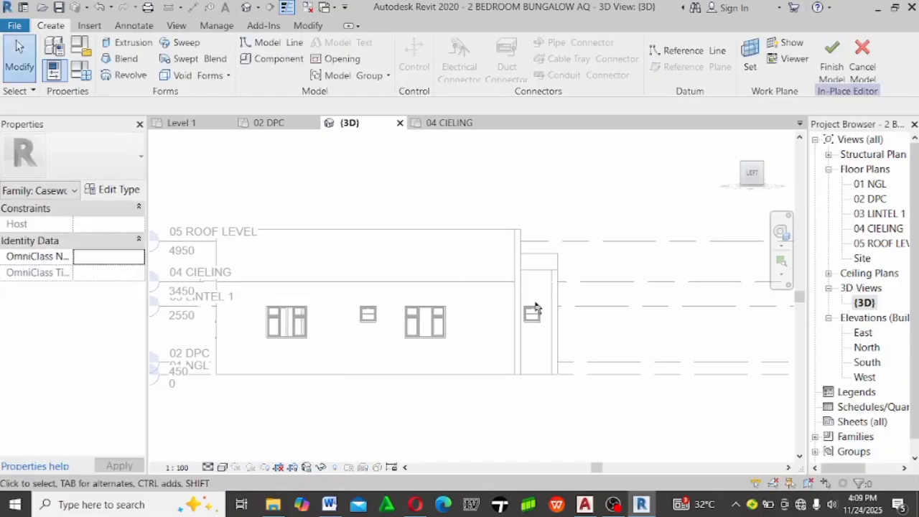
Start an extrusion and pick the face of the bungalow's left side wall as its work plane
{"action": "left_click", "coordinate": [133, 43]}
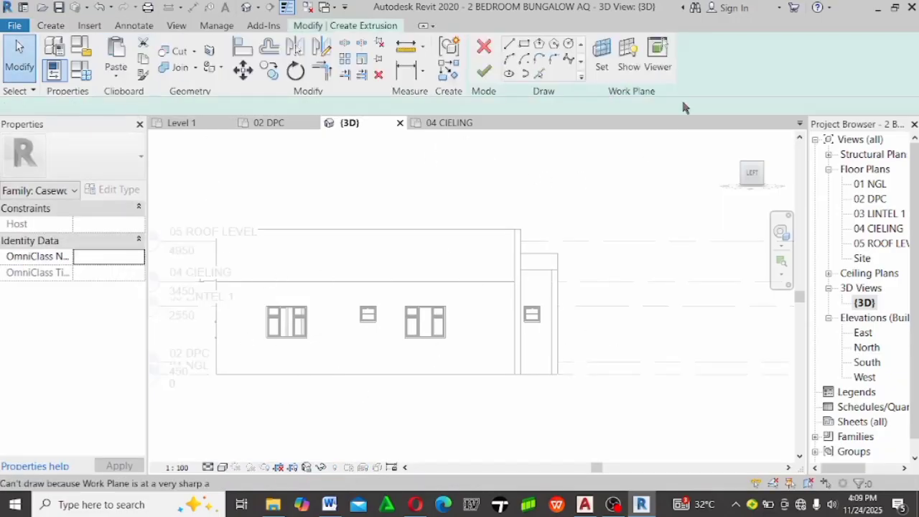
{"action": "left_click", "coordinate": [601, 72]}
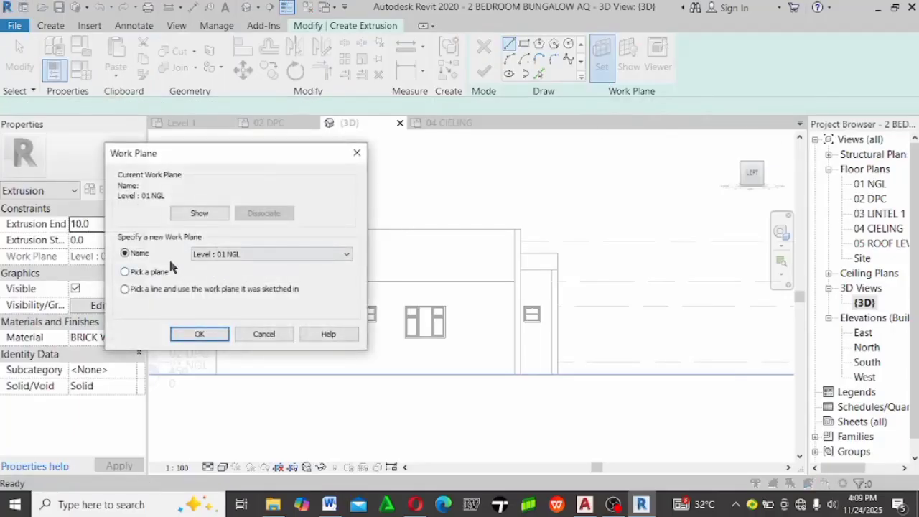
{"action": "left_click", "coordinate": [202, 335]}
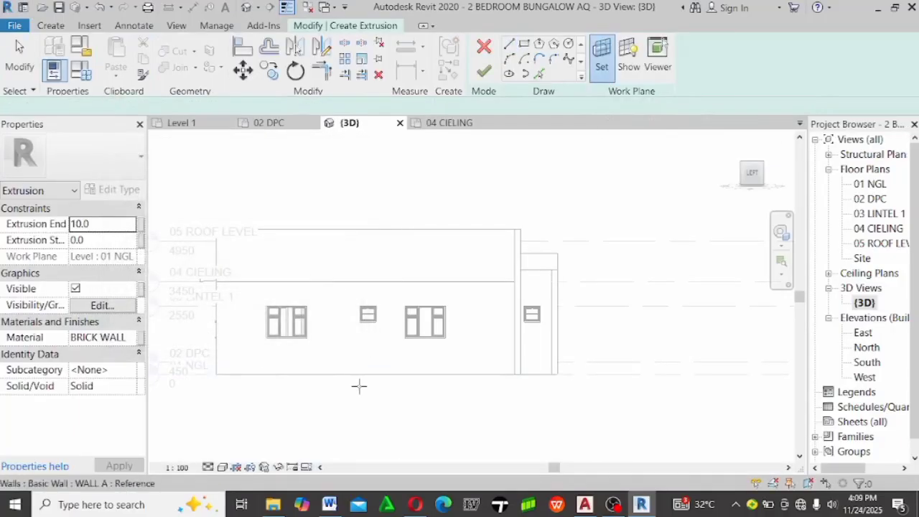
{"action": "left_click", "coordinate": [340, 370]}
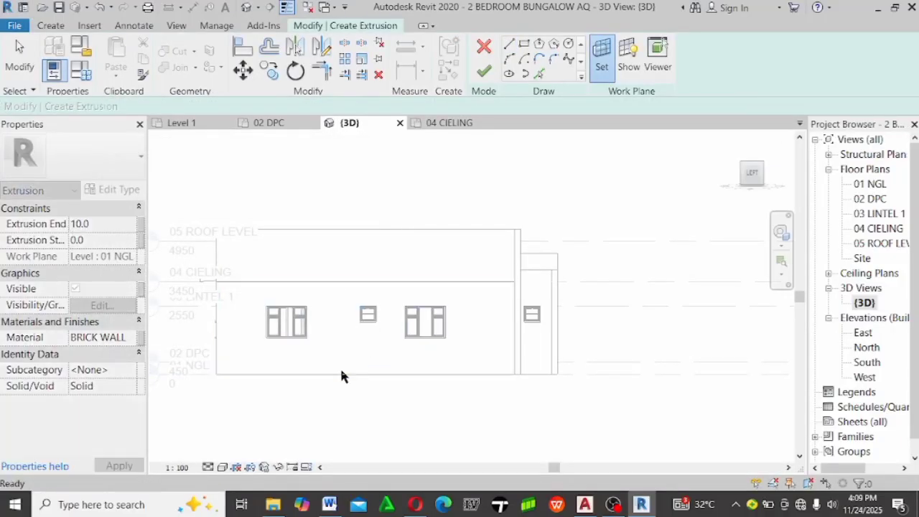
Sketch a rectangle around the outer edges of the rearmost large window on the side wall, including its sill
{"action": "left_click", "coordinate": [525, 45]}
{"action": "scroll", "coordinate": [263, 304], "scroll_direction": "up", "scroll_amount": 6}
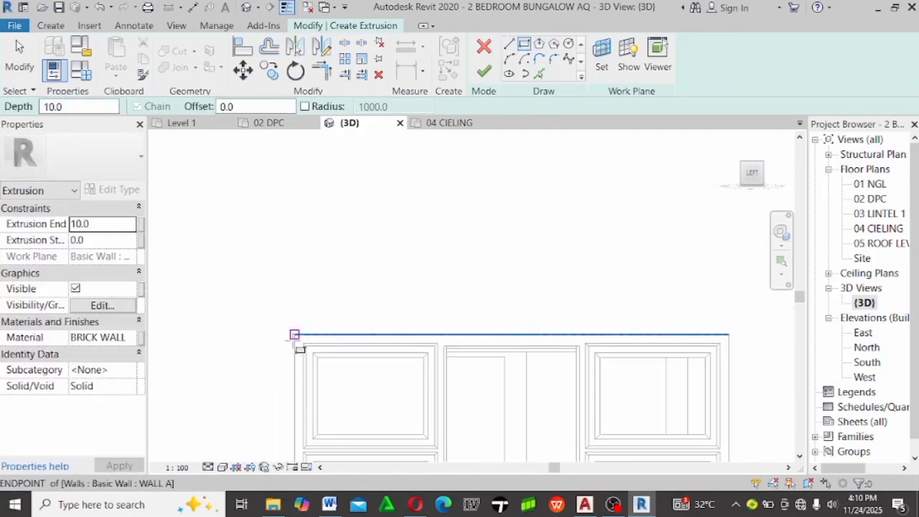
{"action": "left_click", "coordinate": [295, 334]}
{"action": "scroll", "coordinate": [325, 260], "scroll_direction": "down", "scroll_amount": 2}
{"action": "scroll", "coordinate": [424, 390], "scroll_direction": "down", "scroll_amount": 3}
{"action": "scroll", "coordinate": [481, 381], "scroll_direction": "up", "scroll_amount": 6}
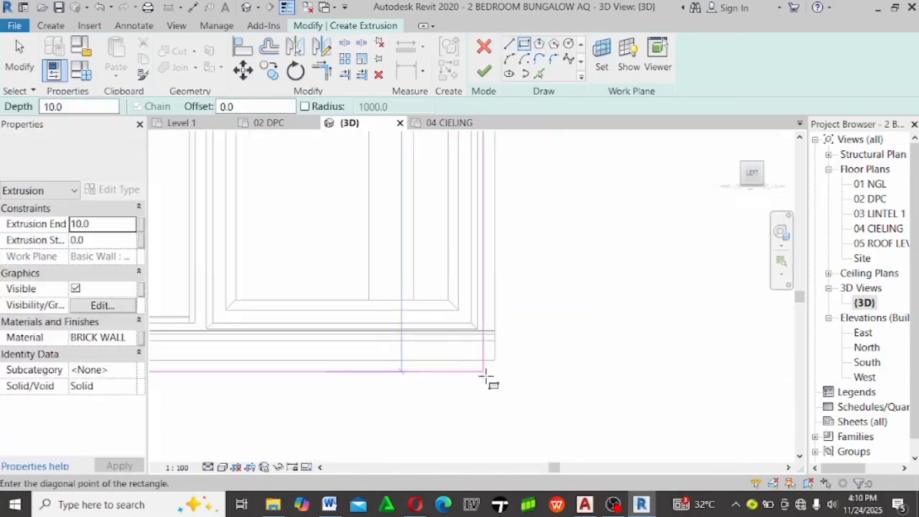
{"action": "left_click", "coordinate": [495, 359]}
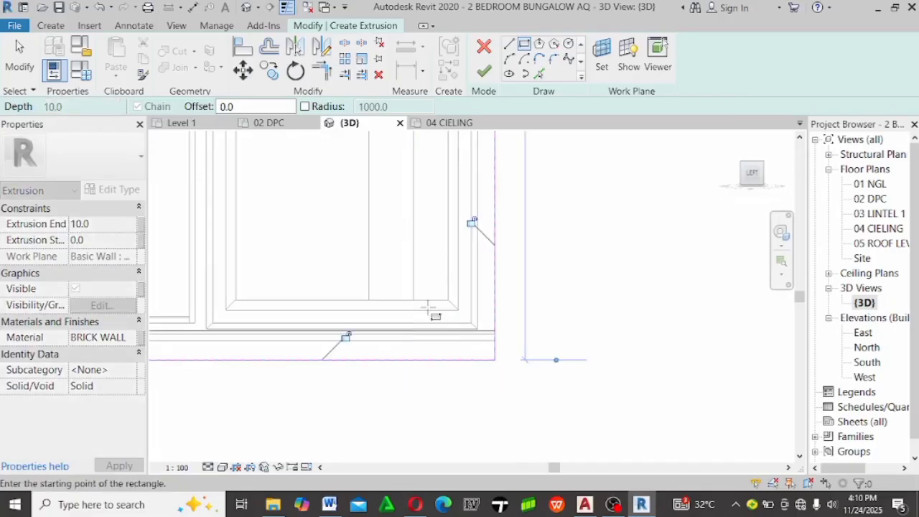
{"action": "key", "text": "Escape"}
{"action": "key", "text": "Escape"}
{"action": "scroll", "coordinate": [420, 304], "scroll_direction": "down", "scroll_amount": 6}
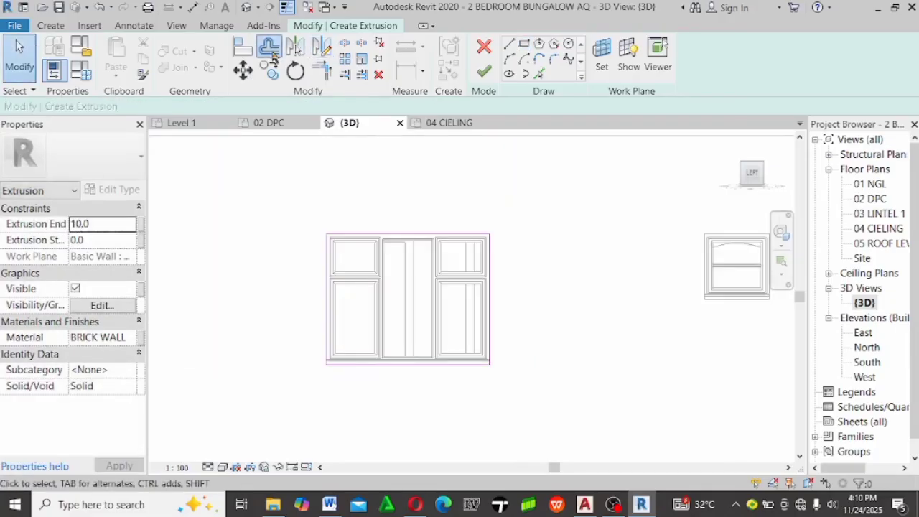
{"action": "left_click", "coordinate": [272, 55]}
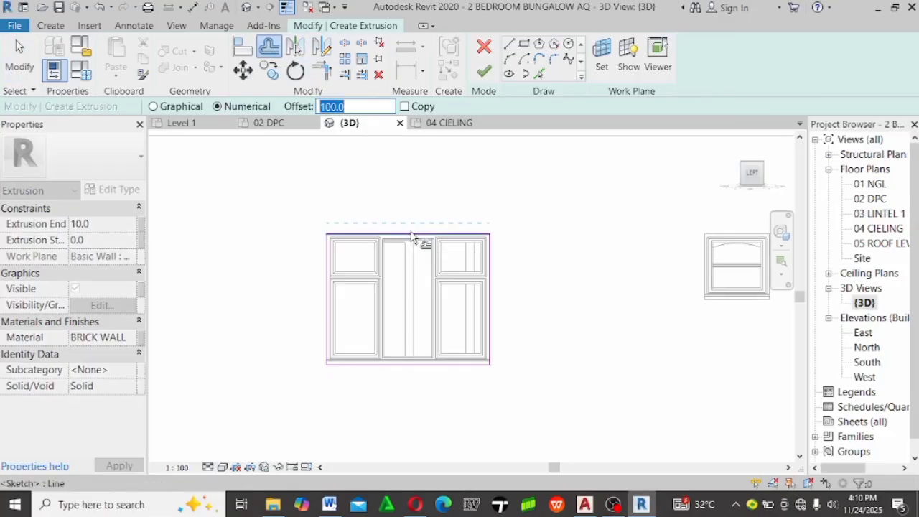
{"action": "scroll", "coordinate": [328, 244], "scroll_direction": "up", "scroll_amount": 5}
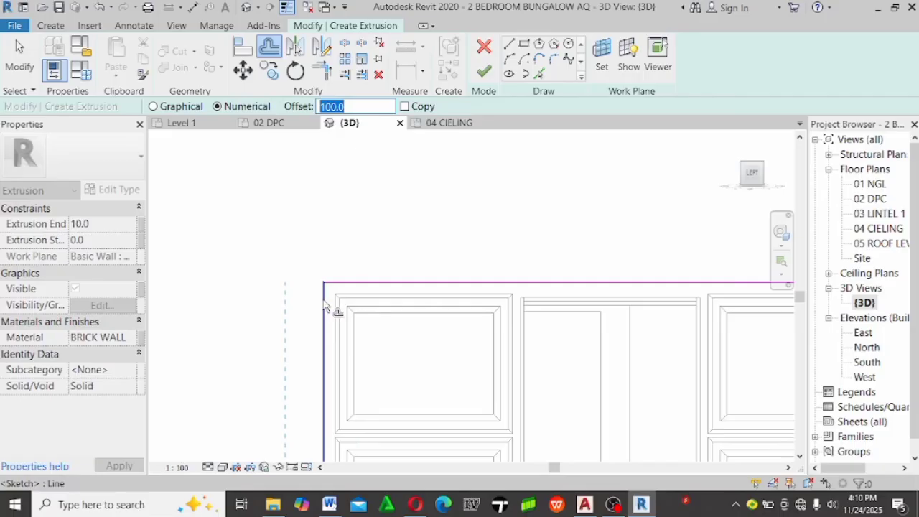
{"action": "left_click", "coordinate": [327, 307]}
{"action": "left_click", "coordinate": [354, 283]}
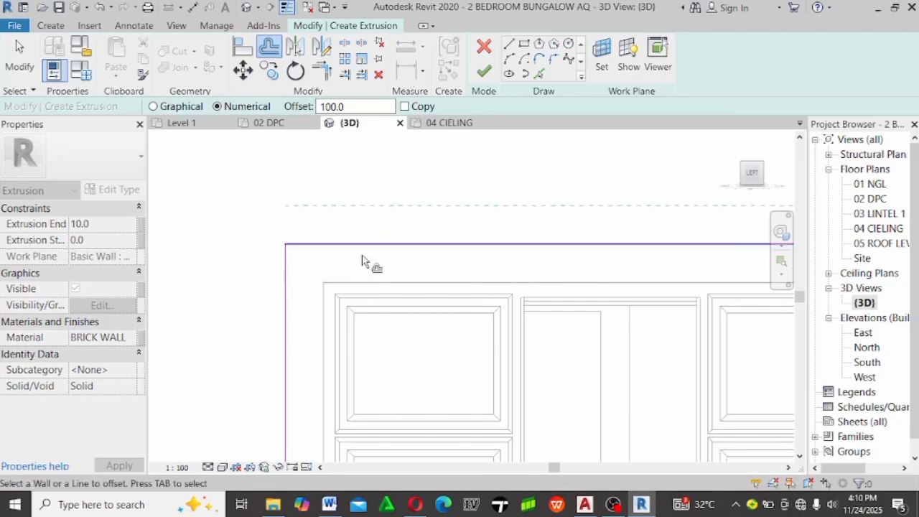
{"action": "key", "text": "Escape"}
{"action": "key", "text": "ctrl+z"}
{"action": "key", "text": "ctrl+z"}
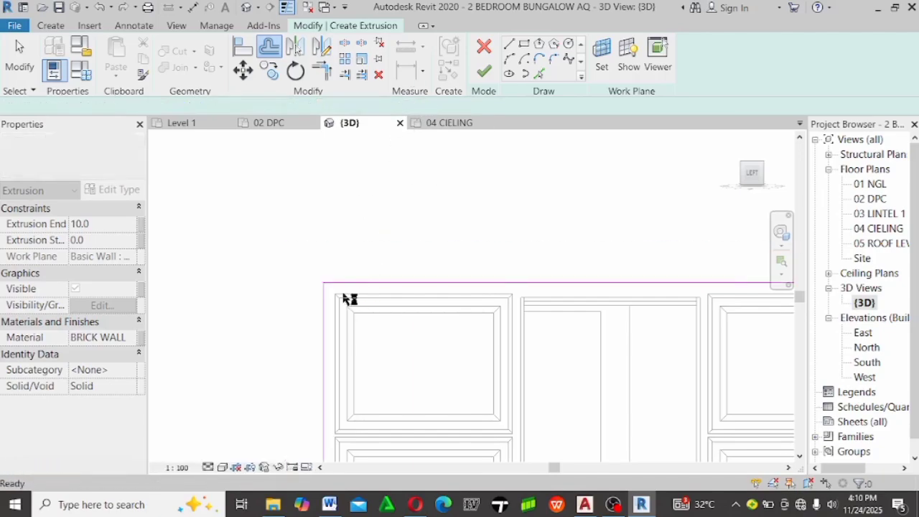
Offset a copy of the whole window rectangle outward by 100 mm to form the frame's outer outline
{"action": "key", "text": "o"}
{"action": "key", "text": "f"}
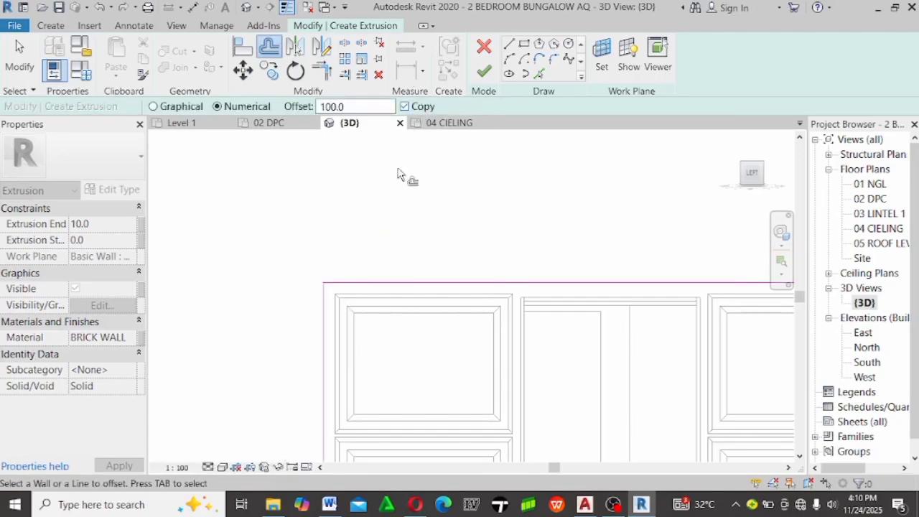
{"action": "key", "text": "Tab"}
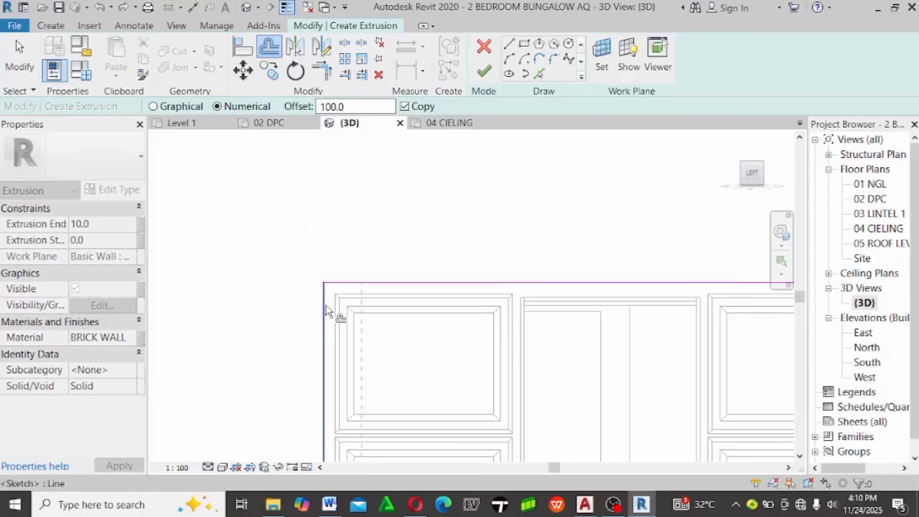
{"action": "key", "text": "Tab"}
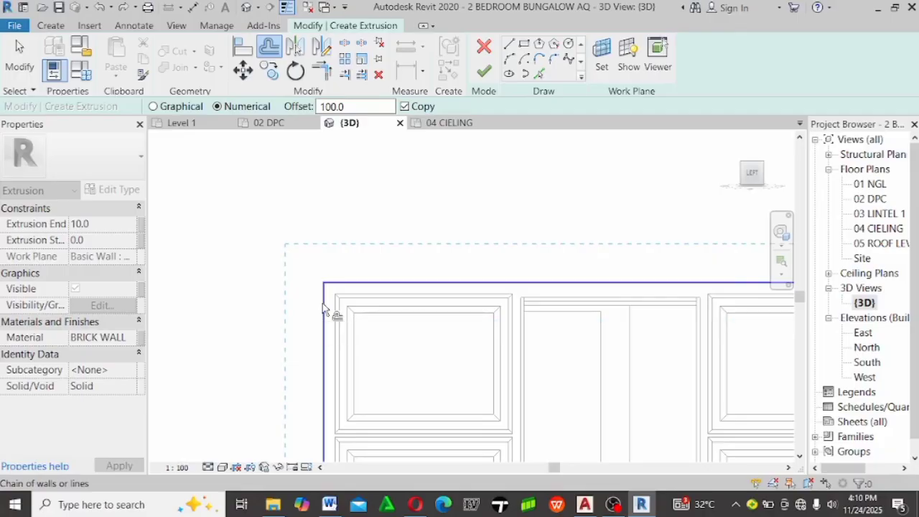
{"action": "left_click", "coordinate": [324, 310]}
Select both the inner and outer rectangles of the window frame sketch
{"action": "scroll", "coordinate": [324, 311], "scroll_direction": "down", "scroll_amount": 3}
{"action": "mouse_move", "coordinate": [244, 196]}
{"action": "left_mouse_down"}
{"action": "mouse_move", "coordinate": [366, 322]}
{"action": "mouse_move", "coordinate": [515, 403]}
{"action": "left_mouse_up"}
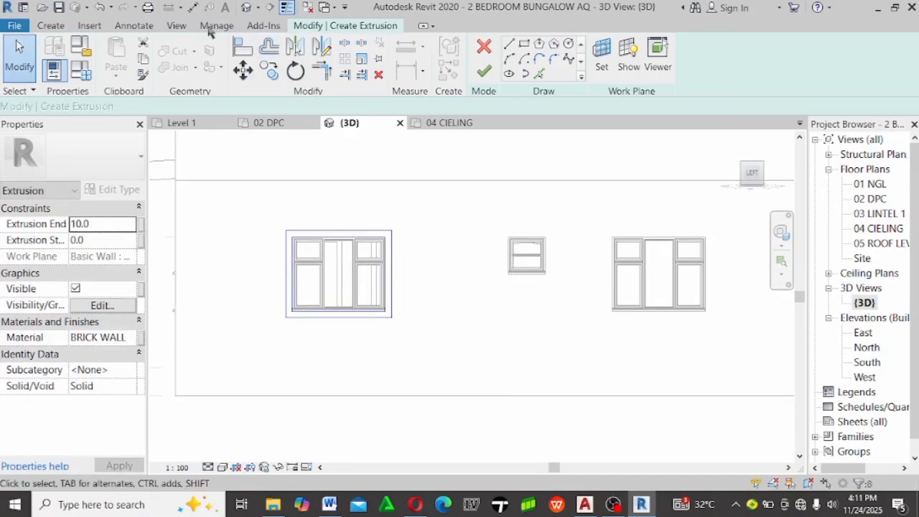
Copy the frame sketch from the first window's lower corner to the matching corner of the other large window
{"action": "left_click", "coordinate": [270, 75]}
{"action": "scroll", "coordinate": [404, 316], "scroll_direction": "up", "scroll_amount": 5}
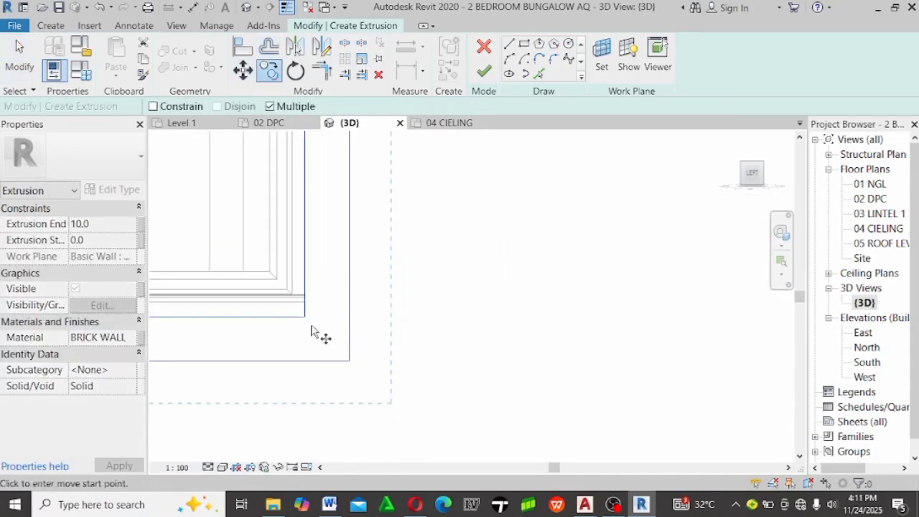
{"action": "left_click", "coordinate": [305, 317]}
{"action": "scroll", "coordinate": [287, 349], "scroll_direction": "down", "scroll_amount": 4}
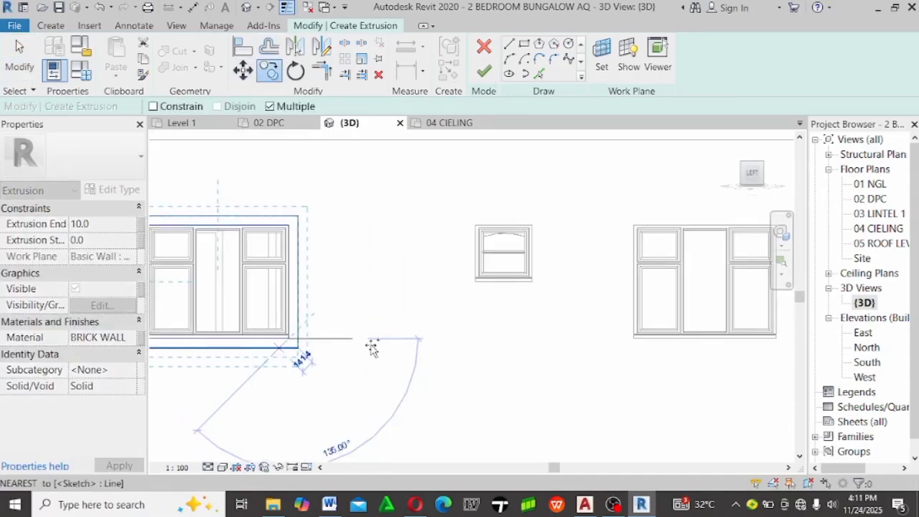
{"action": "scroll", "coordinate": [593, 338], "scroll_direction": "down", "scroll_amount": 2}
{"action": "scroll", "coordinate": [554, 349], "scroll_direction": "up", "scroll_amount": 6}
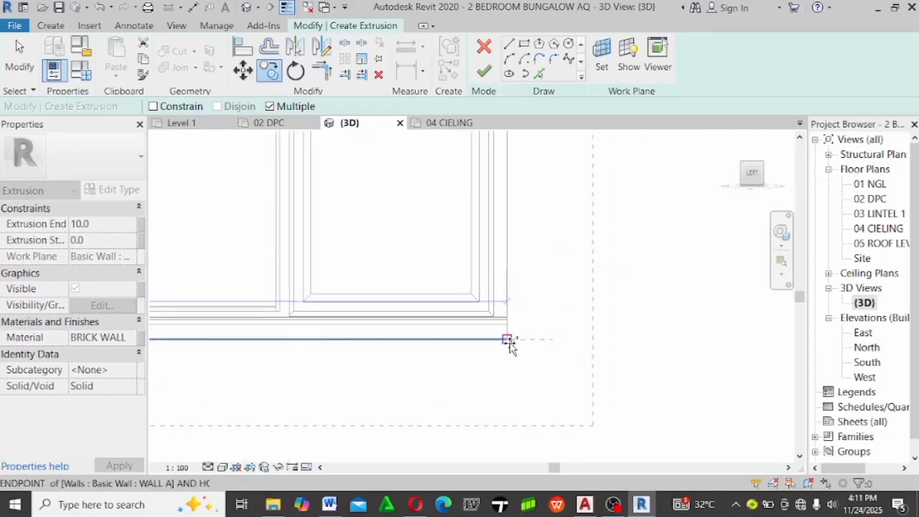
Place another copy of the frame sketch at the lower right corner of the small middle window and end copying
{"action": "scroll", "coordinate": [540, 348], "scroll_direction": "down", "scroll_amount": 5}
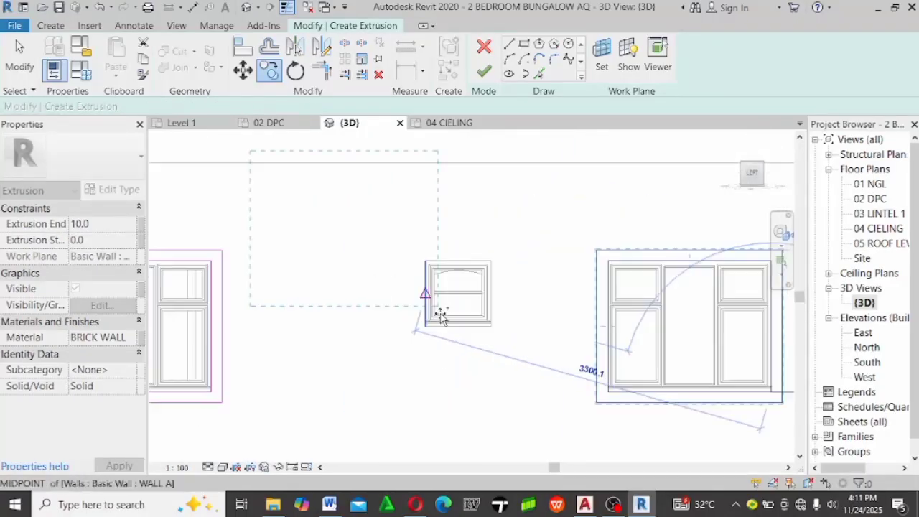
{"action": "scroll", "coordinate": [441, 316], "scroll_direction": "up", "scroll_amount": 5}
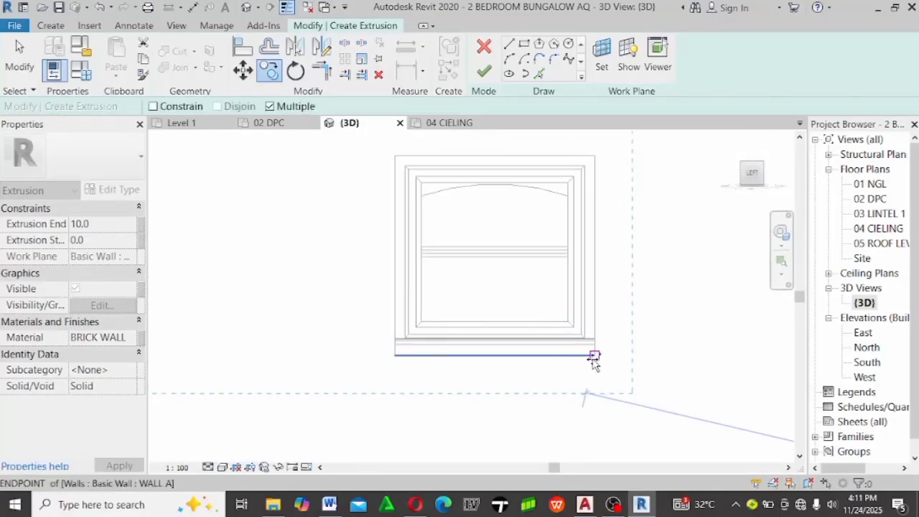
{"action": "left_click", "coordinate": [594, 356]}
{"action": "scroll", "coordinate": [543, 324], "scroll_direction": "down", "scroll_amount": 5}
{"action": "key", "text": "Escape"}
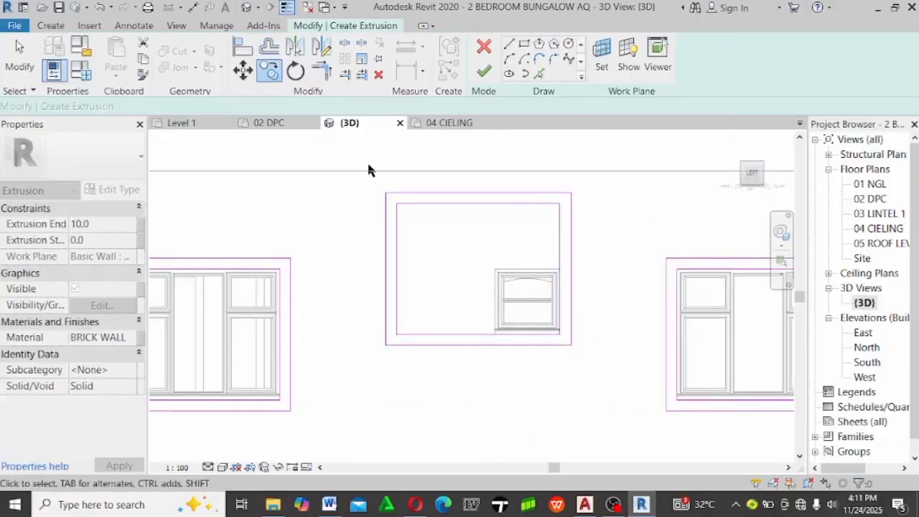
{"action": "key", "text": "Escape"}
Move both left lines of the copied middle frame sketch to align the inner line with the small window's left edge
{"action": "scroll", "coordinate": [426, 324], "scroll_direction": "down", "scroll_amount": 5}
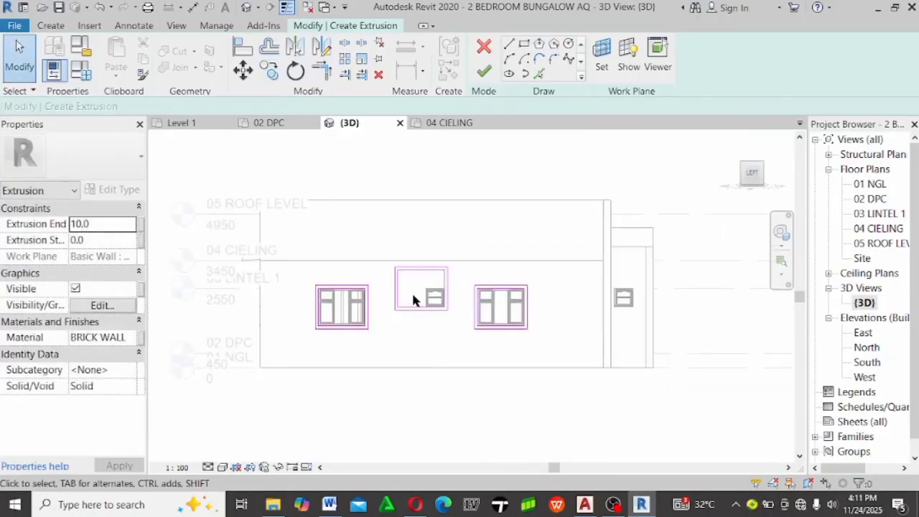
{"action": "scroll", "coordinate": [446, 276], "scroll_direction": "up", "scroll_amount": 2}
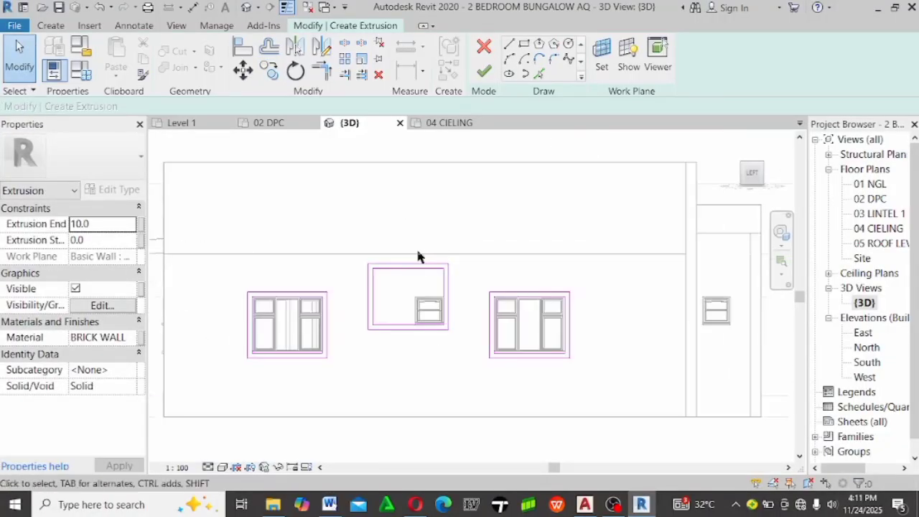
{"action": "scroll", "coordinate": [370, 296], "scroll_direction": "up", "scroll_amount": 3}
{"action": "left_click", "coordinate": [290, 194]}
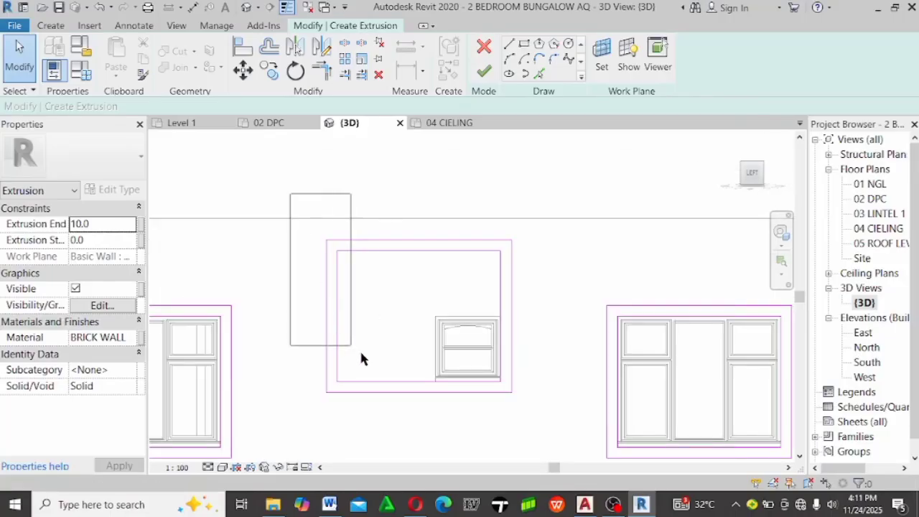
{"action": "left_click_drag", "start_coordinate": [443, 453], "coordinate": [445, 453]}
{"action": "scroll", "coordinate": [384, 322], "scroll_direction": "up", "scroll_amount": 4}
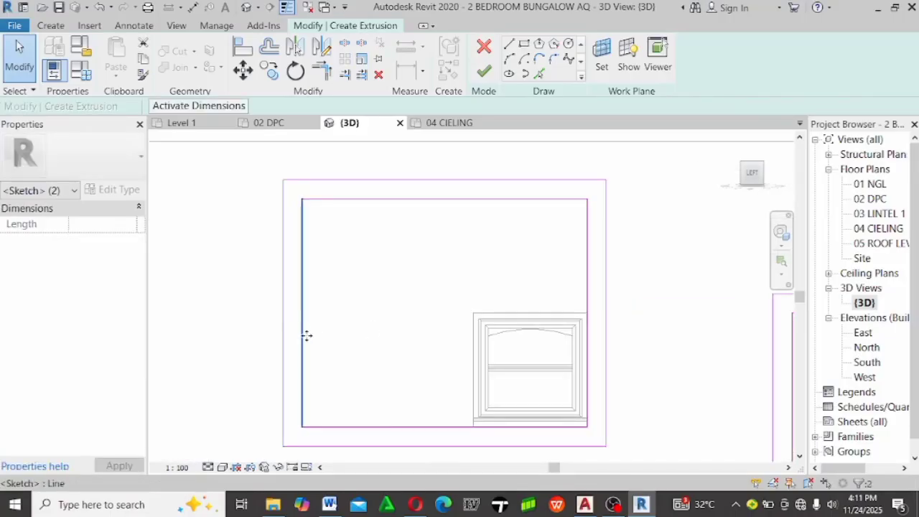
{"action": "left_click_drag", "start_coordinate": [305, 335], "coordinate": [474, 375]}
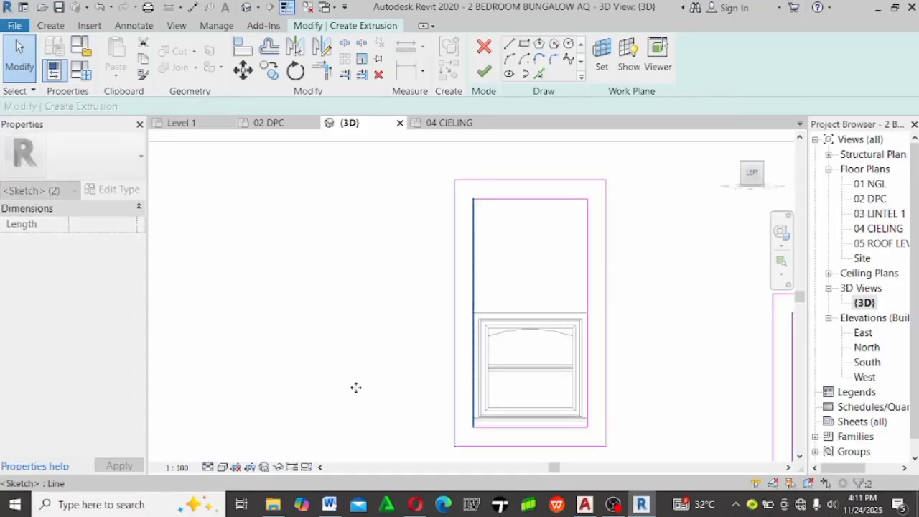
Move both top lines of the middle frame sketch down to align the inner line with the small window's top edge
{"action": "scroll", "coordinate": [341, 251], "scroll_direction": "down", "scroll_amount": 3}
{"action": "left_click_drag", "start_coordinate": [337, 241], "coordinate": [574, 323]}
{"action": "scroll", "coordinate": [431, 287], "scroll_direction": "up", "scroll_amount": 3}
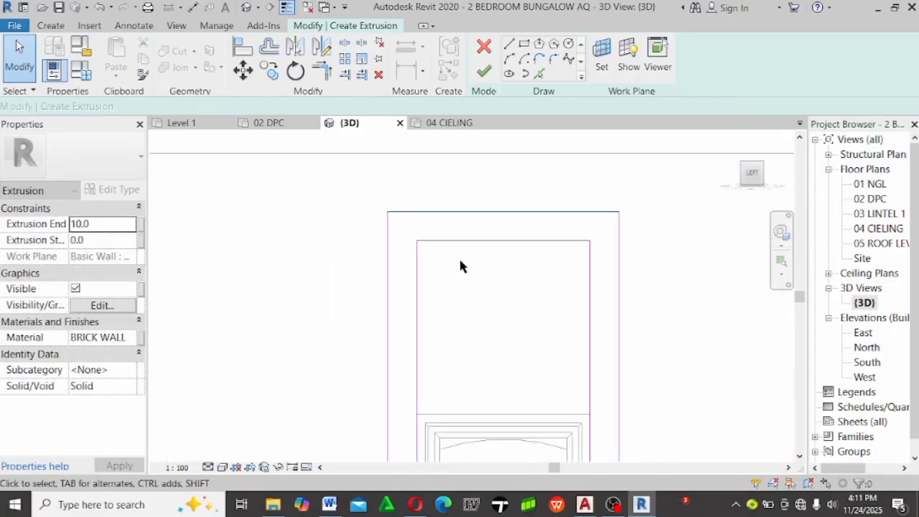
{"action": "mouse_move", "coordinate": [324, 182]}
{"action": "left_mouse_down"}
{"action": "mouse_move", "coordinate": [627, 297]}
{"action": "mouse_move", "coordinate": [660, 242]}
{"action": "left_mouse_up"}
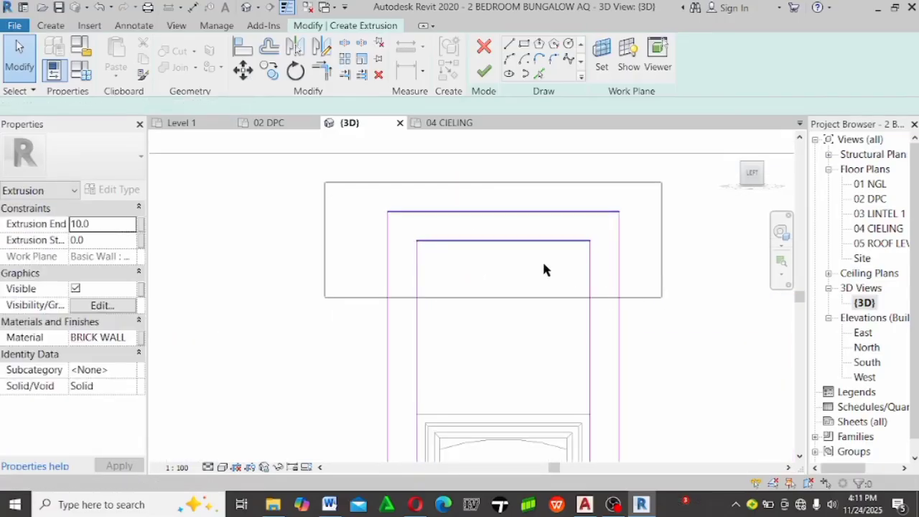
{"action": "mouse_move", "coordinate": [503, 239]}
{"action": "left_mouse_down"}
{"action": "mouse_move", "coordinate": [498, 376]}
{"action": "mouse_move", "coordinate": [507, 415]}
{"action": "left_mouse_up"}
{"action": "scroll", "coordinate": [385, 308], "scroll_direction": "down", "scroll_amount": 5}
{"action": "left_click", "coordinate": [385, 307]}
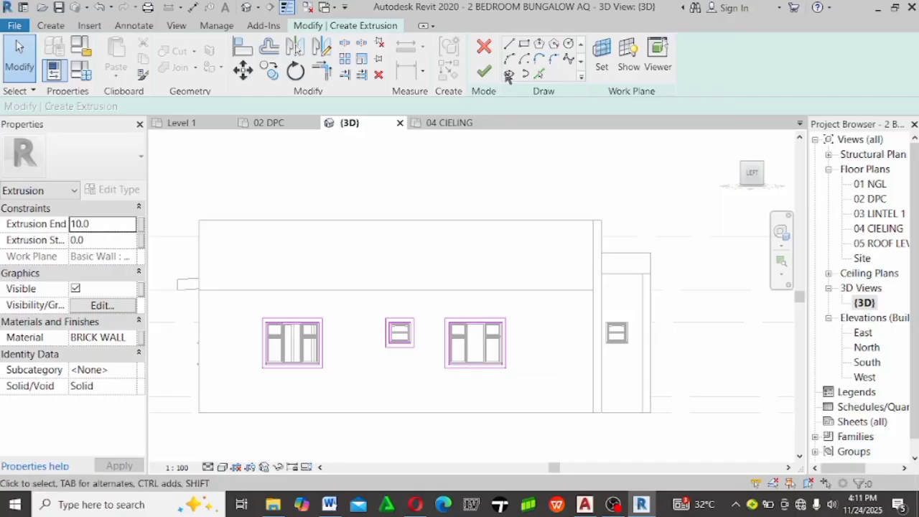
Set the extrusion end to 75 and the material to white wall 2, and finish the three-window frame extrusion
{"action": "left_click", "coordinate": [95, 224]}
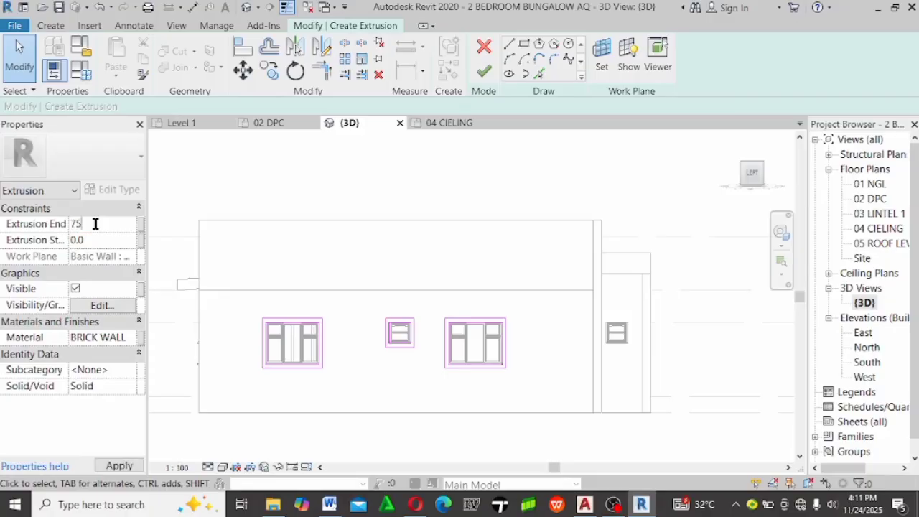
{"action": "left_click", "coordinate": [124, 334]}
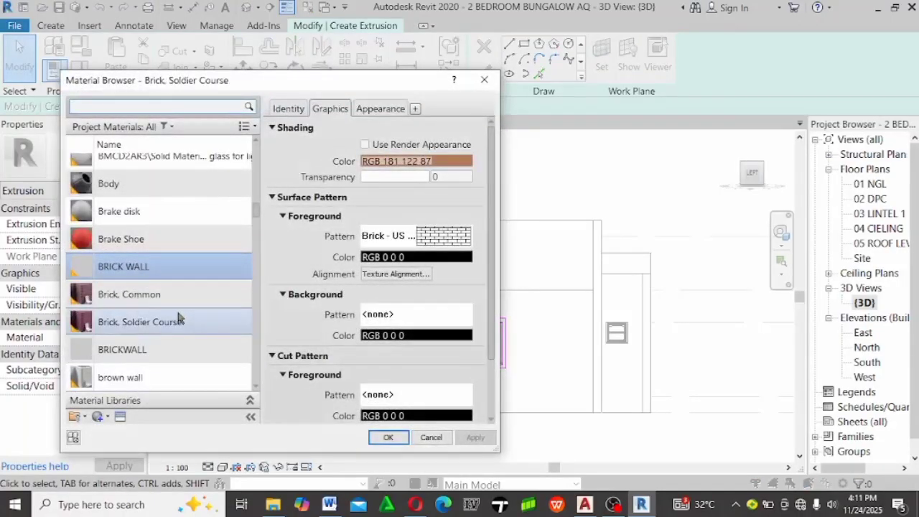
{"action": "key", "text": "w"}
{"action": "scroll", "coordinate": [180, 322], "scroll_direction": "down", "scroll_amount": 3}
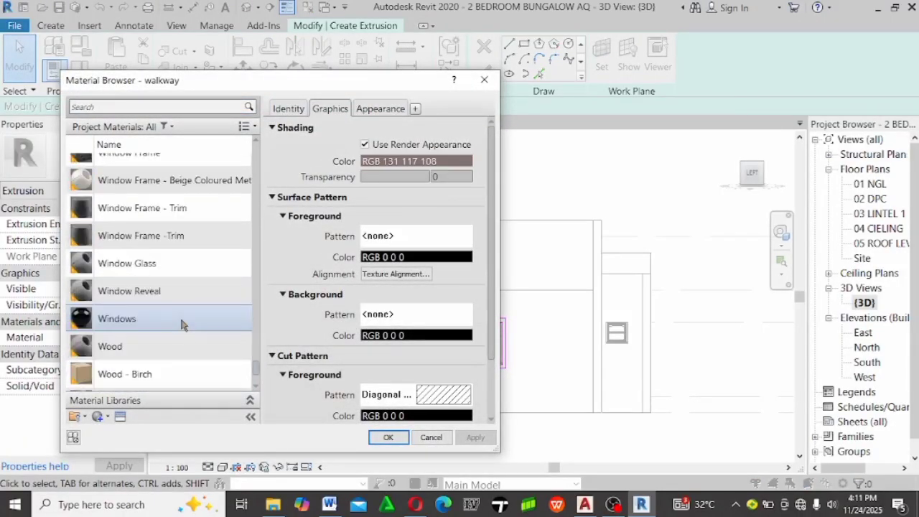
{"action": "scroll", "coordinate": [181, 324], "scroll_direction": "up", "scroll_amount": 3}
{"action": "left_click", "coordinate": [169, 313]}
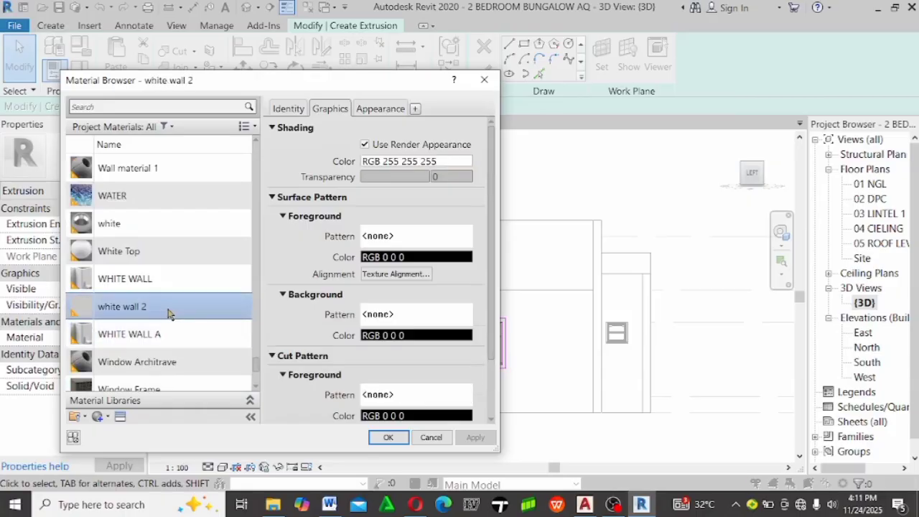
{"action": "left_click", "coordinate": [388, 437]}
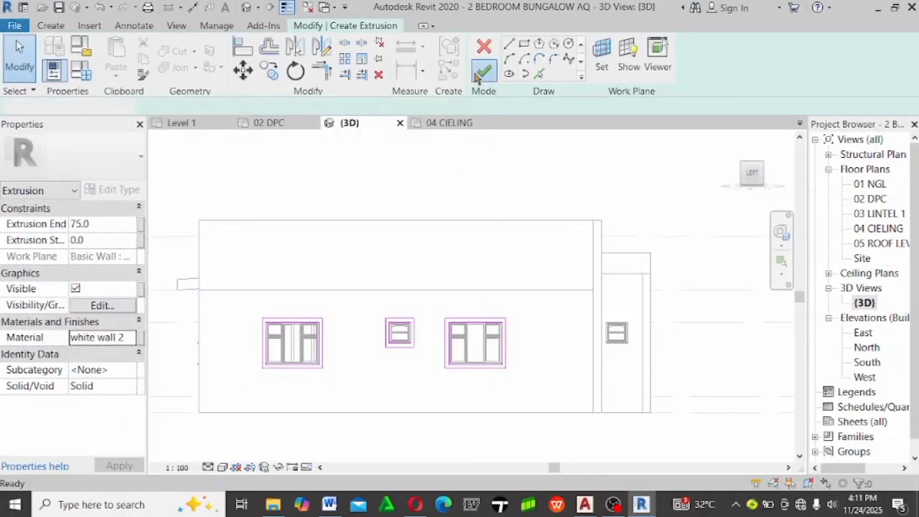
{"action": "left_click", "coordinate": [477, 74]}
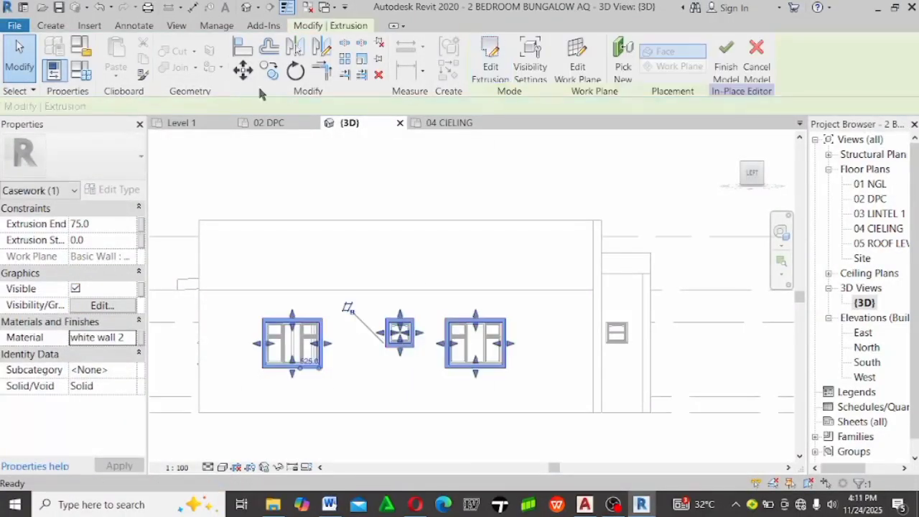
{"action": "left_click", "coordinate": [52, 25]}
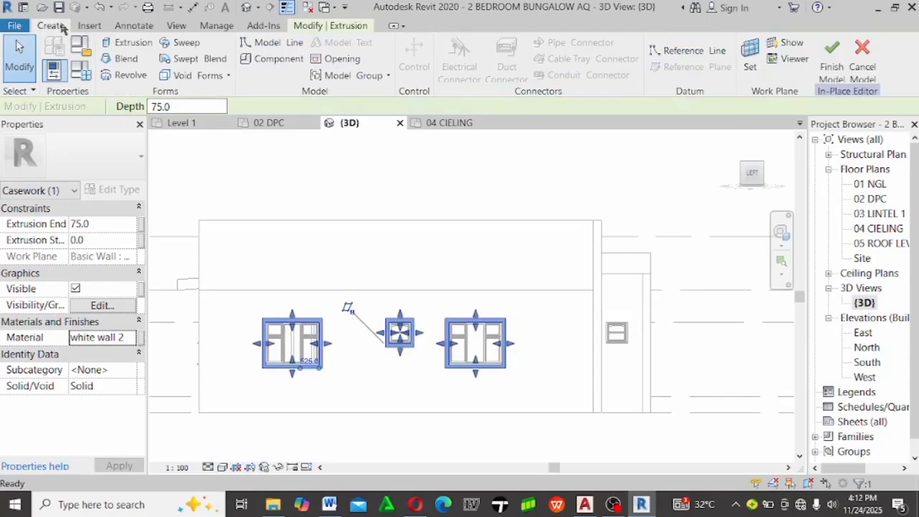
{"action": "left_click", "coordinate": [143, 47]}
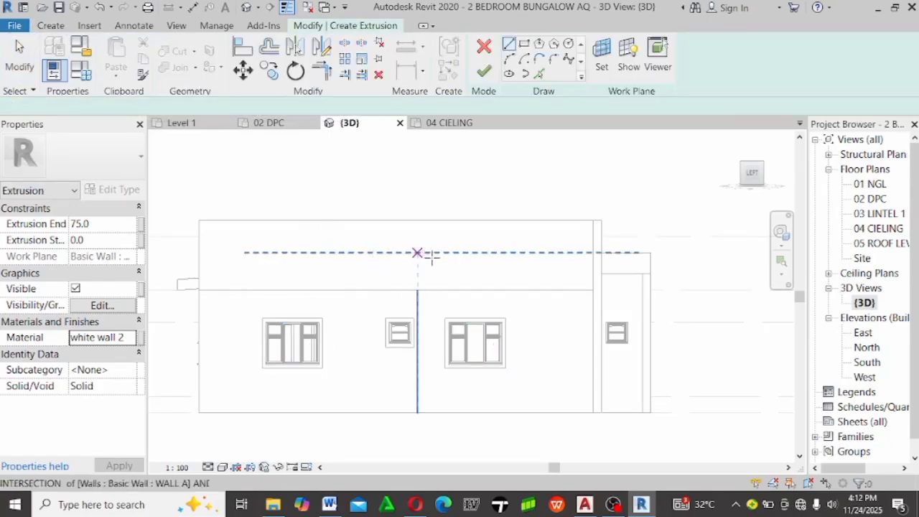
{"action": "left_click", "coordinate": [485, 46]}
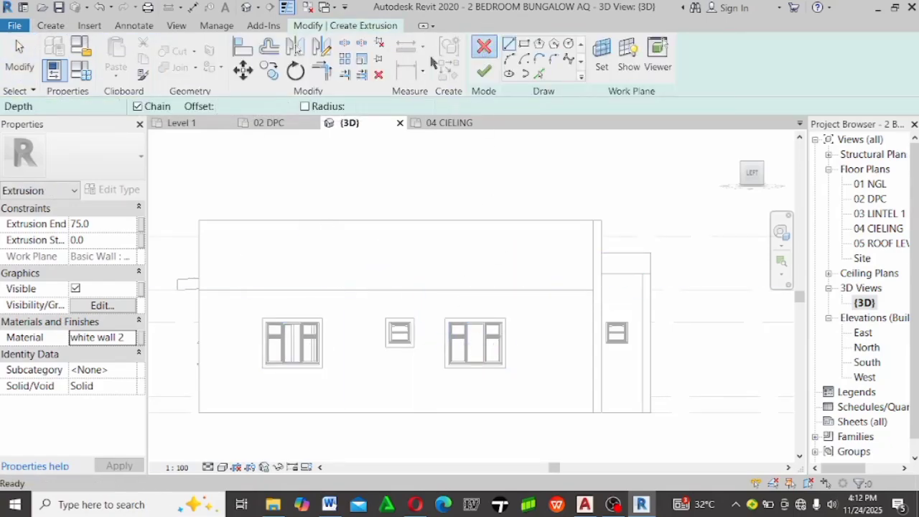
Start a void extrusion with Basic Wall : WALL A as its work plane
{"action": "left_click", "coordinate": [52, 25]}
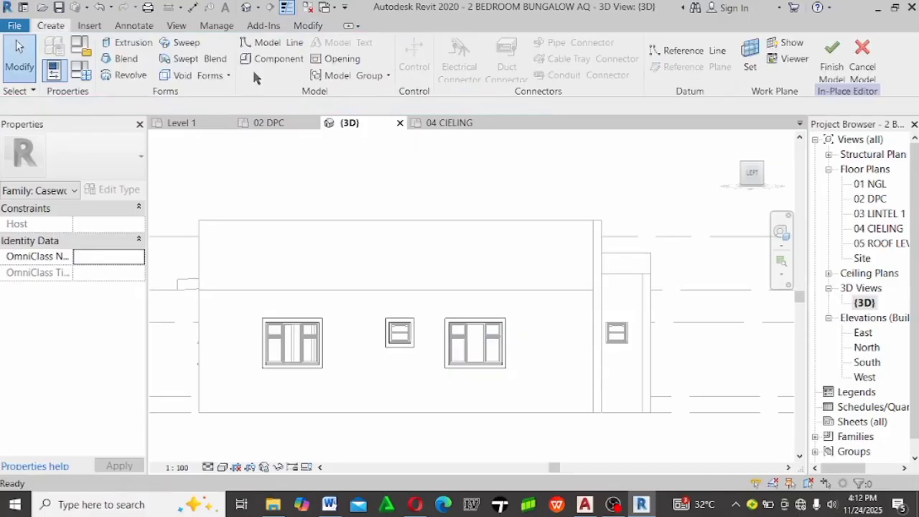
{"action": "left_click", "coordinate": [229, 76]}
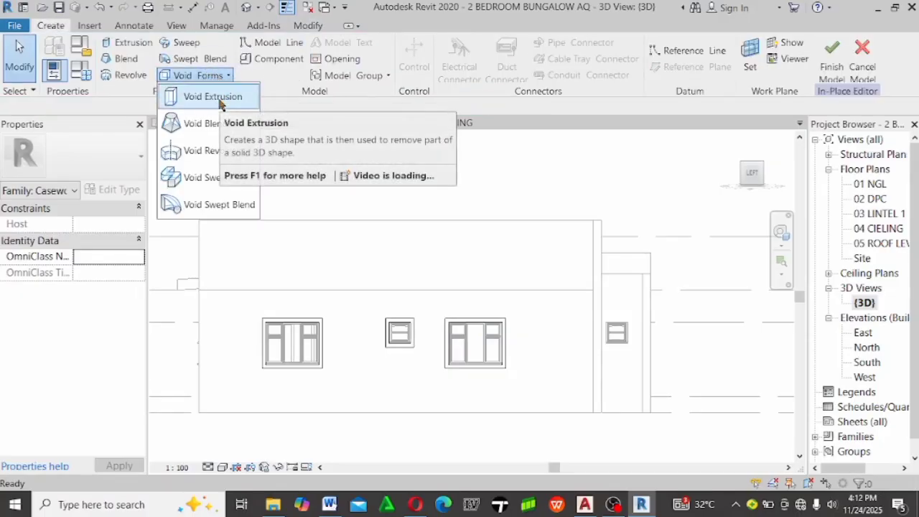
{"action": "left_click", "coordinate": [219, 101]}
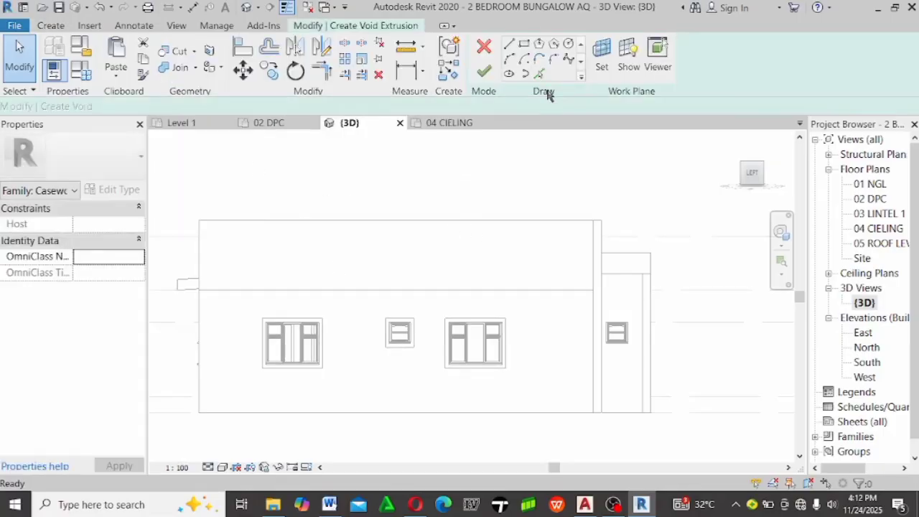
{"action": "left_click", "coordinate": [602, 58]}
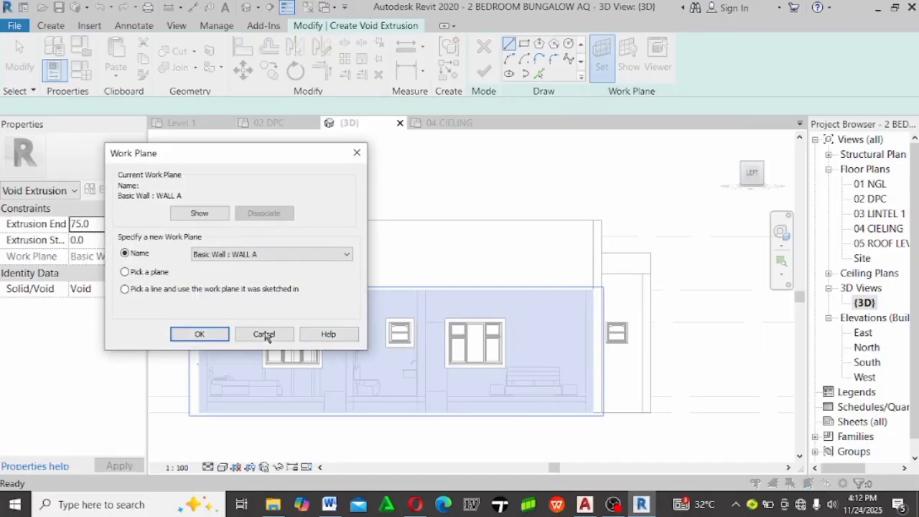
{"action": "left_click", "coordinate": [199, 334]}
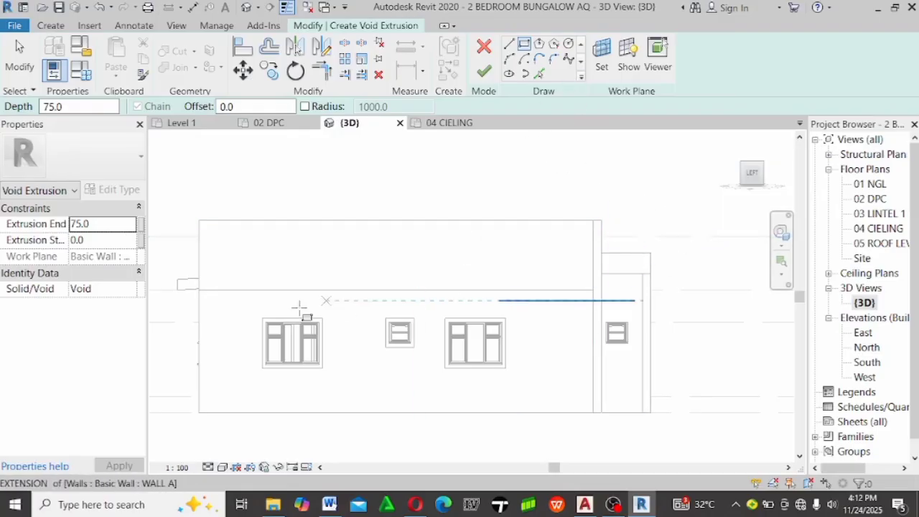
Sketch a void rectangle about 11100 by 2565 mm from the wall's upper right corner down to its left edge
{"action": "scroll", "coordinate": [576, 301], "scroll_direction": "up", "scroll_amount": 3}
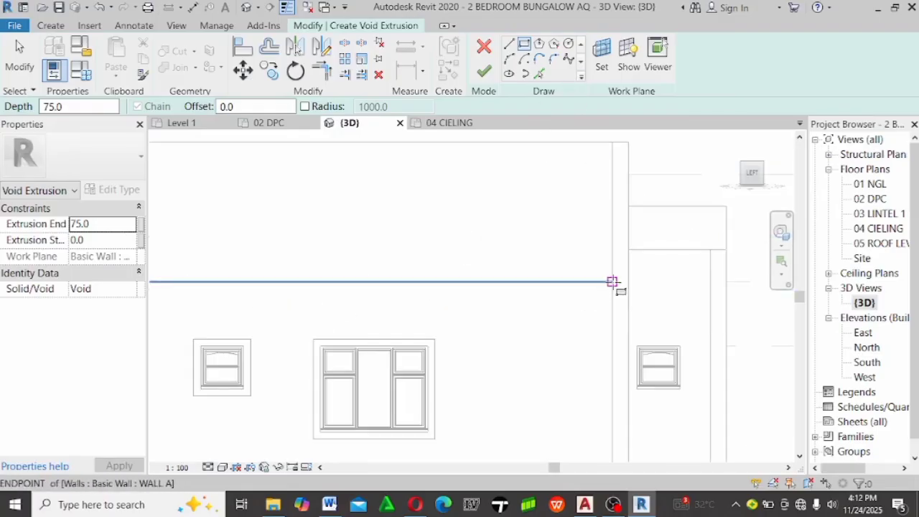
{"action": "left_click", "coordinate": [613, 281]}
{"action": "scroll", "coordinate": [406, 308], "scroll_direction": "down", "scroll_amount": 3}
{"action": "scroll", "coordinate": [445, 318], "scroll_direction": "up", "scroll_amount": 2}
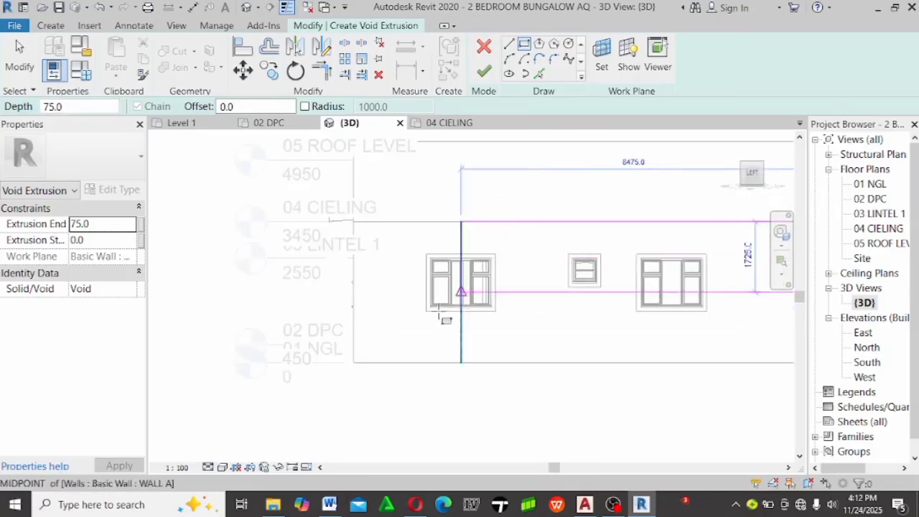
{"action": "scroll", "coordinate": [353, 327], "scroll_direction": "up", "scroll_amount": 3}
{"action": "left_click", "coordinate": [349, 328]}
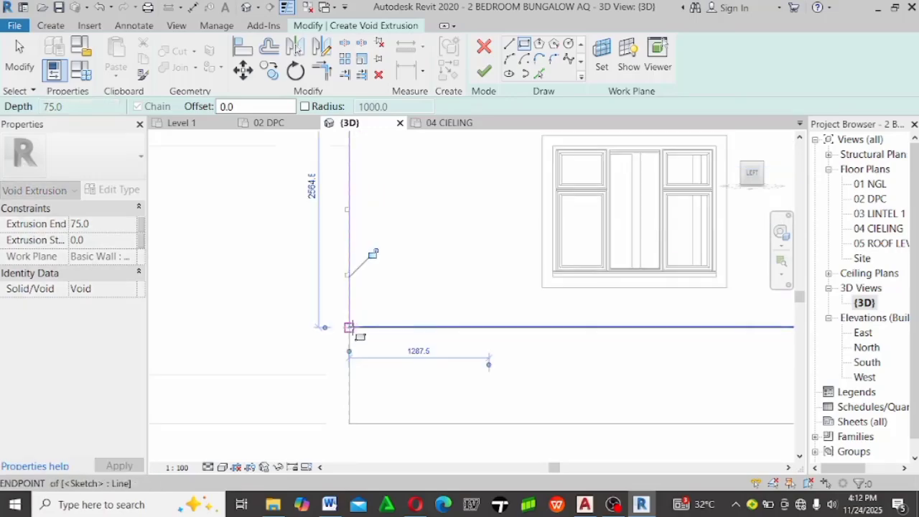
{"action": "scroll", "coordinate": [349, 327], "scroll_direction": "down", "scroll_amount": 4}
{"action": "key", "text": "Escape"}
Shorten the void rectangle by dimensioning its lower edge up to a level crossing the two large windows
{"action": "left_click", "coordinate": [381, 345]}
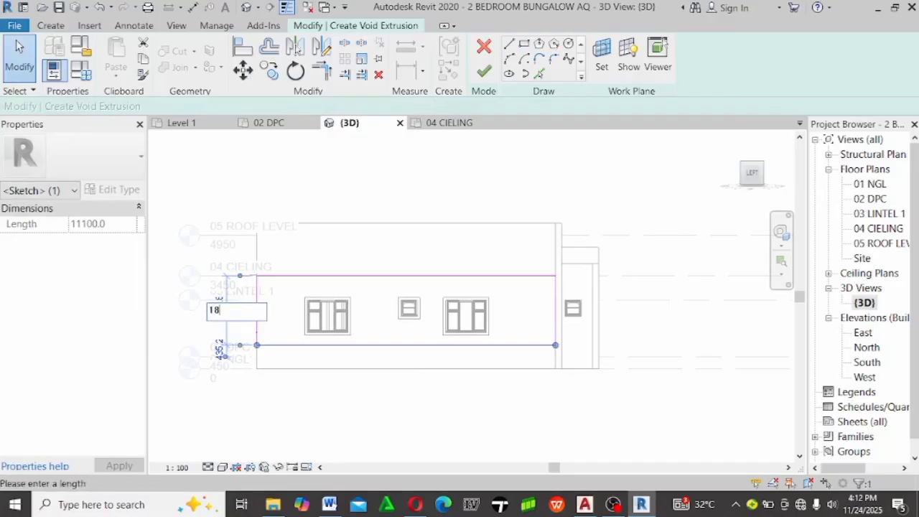
{"action": "key", "text": "Return"}
{"action": "left_click", "coordinate": [440, 416]}
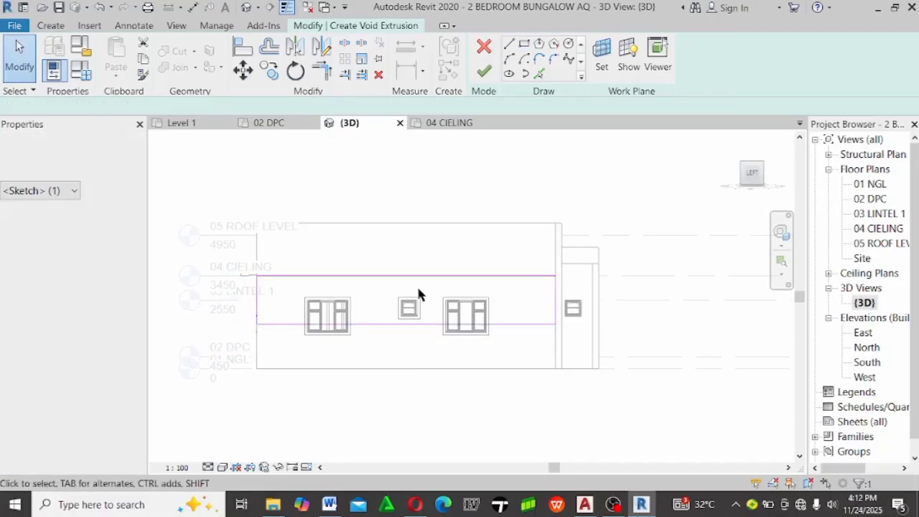
{"action": "scroll", "coordinate": [422, 305], "scroll_direction": "up", "scroll_amount": 3}
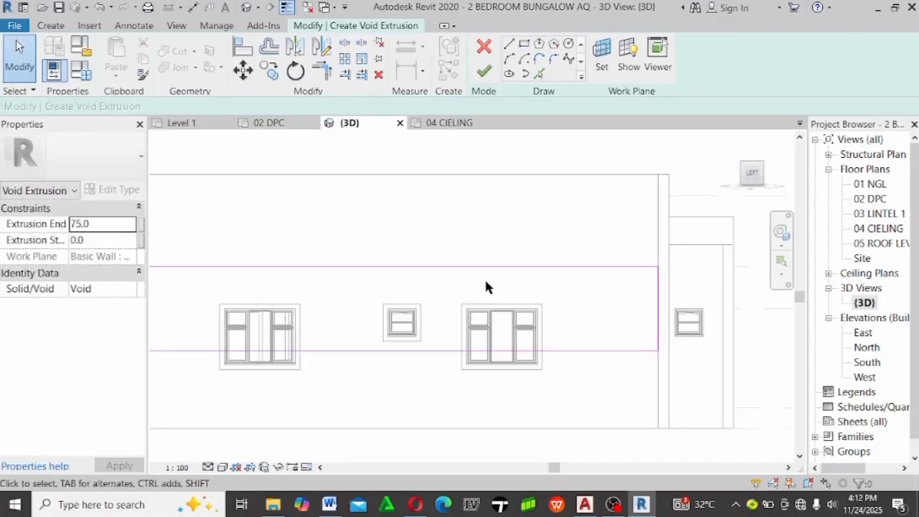
{"action": "scroll", "coordinate": [397, 314], "scroll_direction": "down", "scroll_amount": 2}
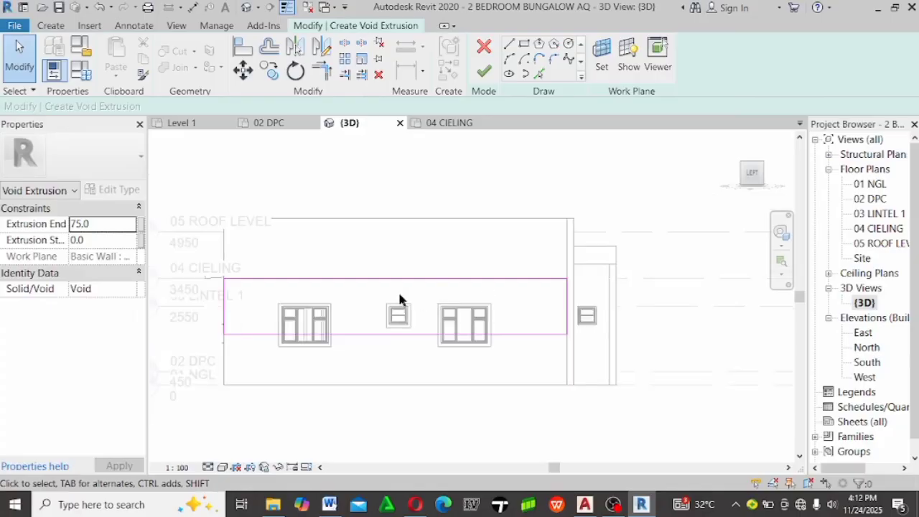
Set the void's extrusion end to 10 and finish the void extrusion
{"action": "scroll", "coordinate": [400, 301], "scroll_direction": "up", "scroll_amount": 1}
{"action": "left_click", "coordinate": [108, 226]}
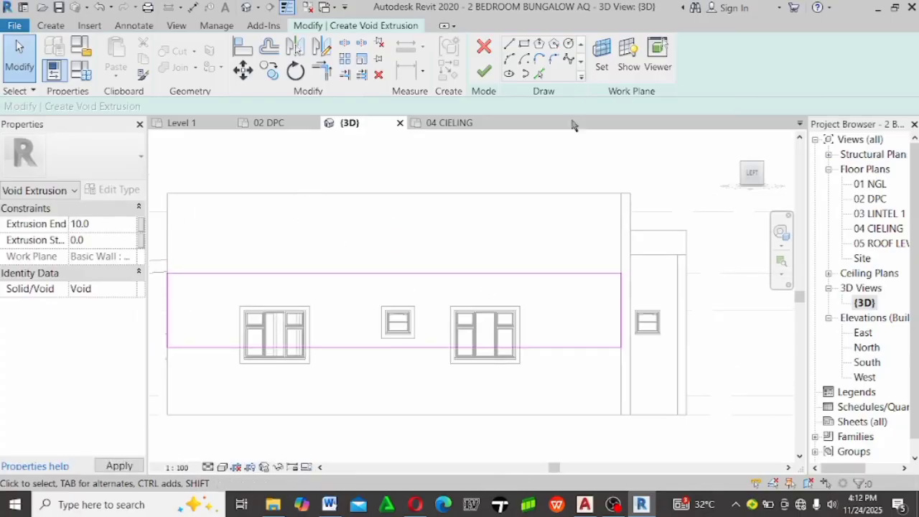
{"action": "left_click", "coordinate": [485, 72]}
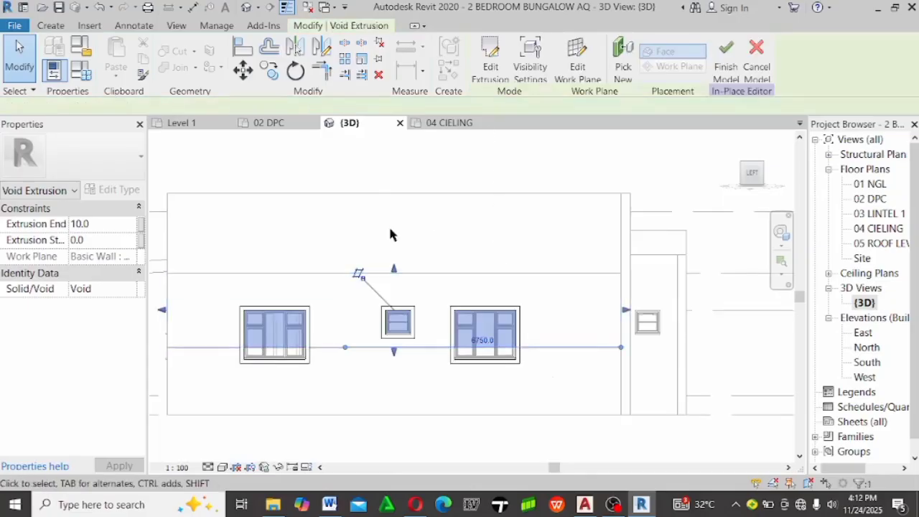
{"action": "left_click", "coordinate": [347, 319]}
{"action": "left_click", "coordinate": [168, 211]}
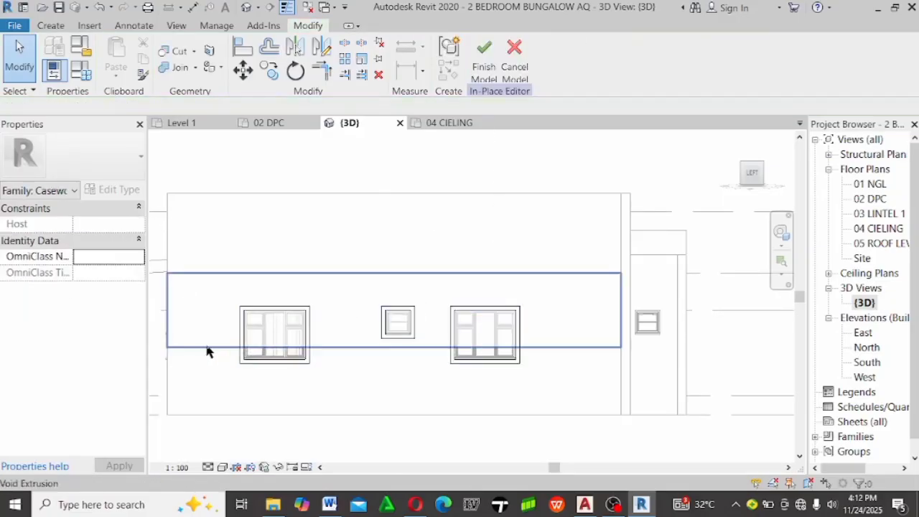
Cut the side wall with the void extrusion crossing its windows
{"action": "left_click", "coordinate": [168, 56]}
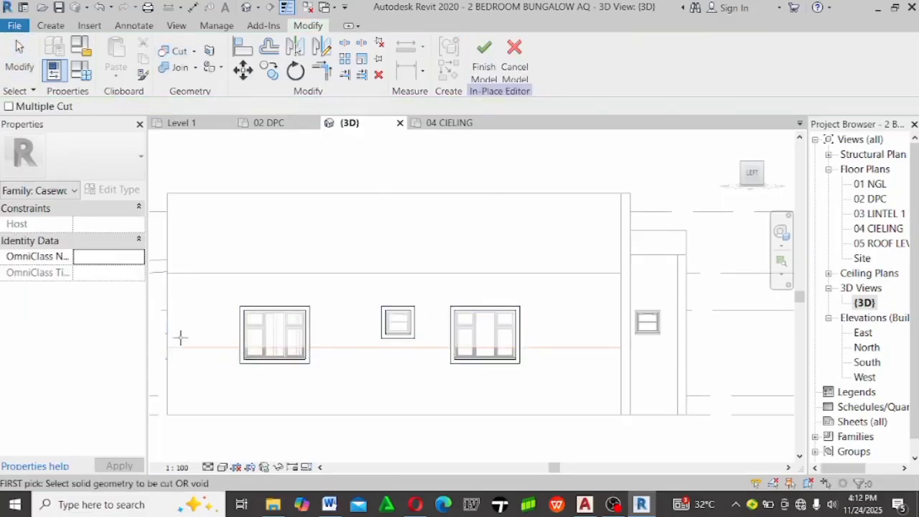
{"action": "left_click", "coordinate": [172, 390]}
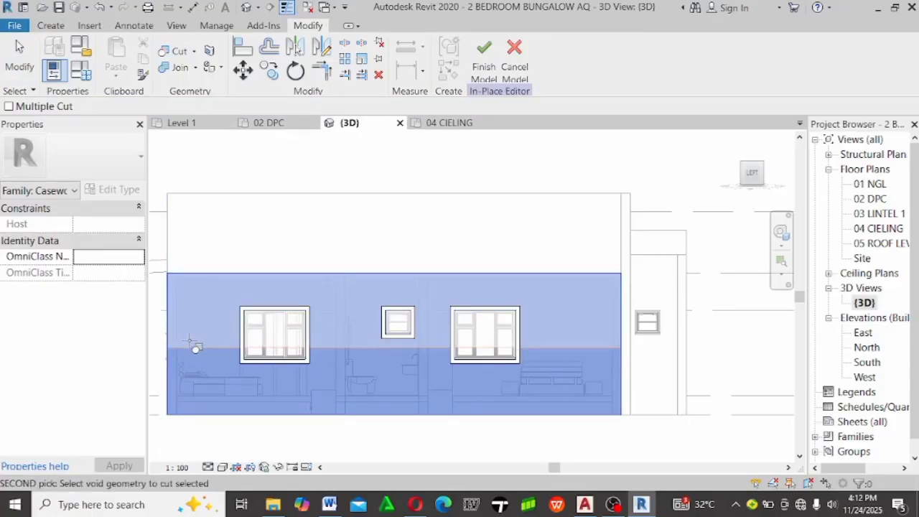
{"action": "left_click", "coordinate": [196, 351]}
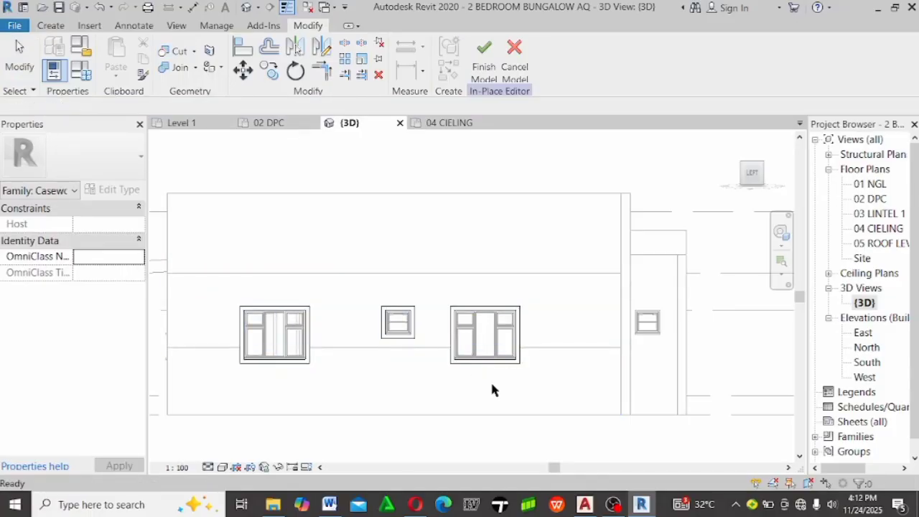
{"action": "key", "text": "Escape"}
{"action": "scroll", "coordinate": [649, 277], "scroll_direction": "down", "scroll_amount": 3}
{"action": "scroll", "coordinate": [673, 298], "scroll_direction": "up", "scroll_amount": 3}
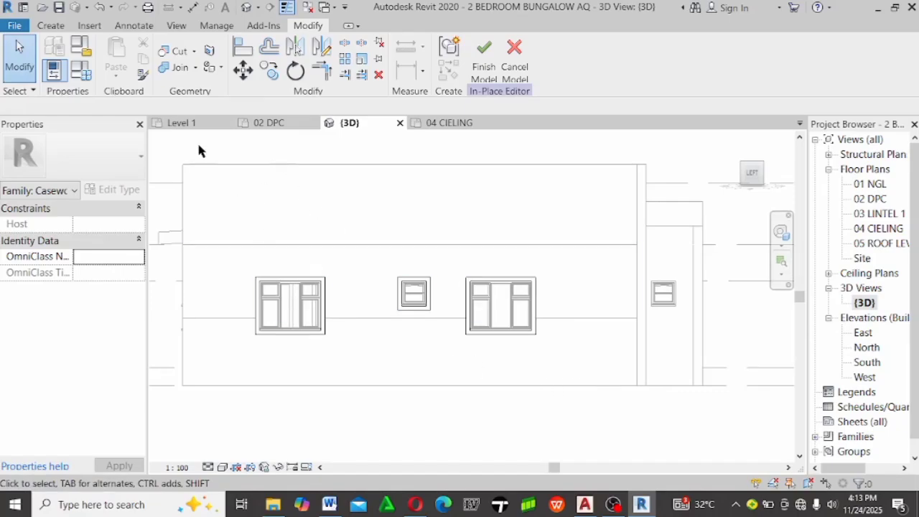
Start a solid extrusion on Basic Wall : WALL A and pick the wall edge at the 04 CIELING level as a sketch line
{"action": "left_click", "coordinate": [55, 28]}
{"action": "left_click", "coordinate": [129, 44]}
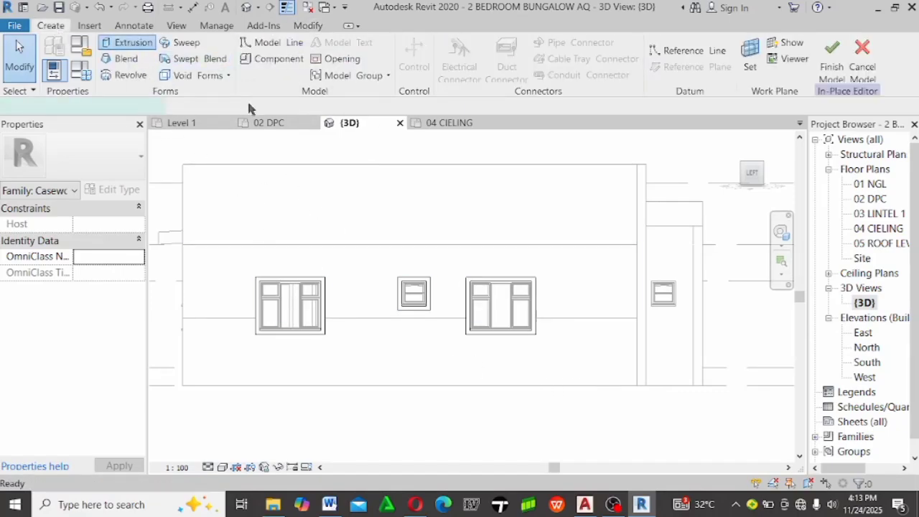
{"action": "left_click", "coordinate": [601, 63]}
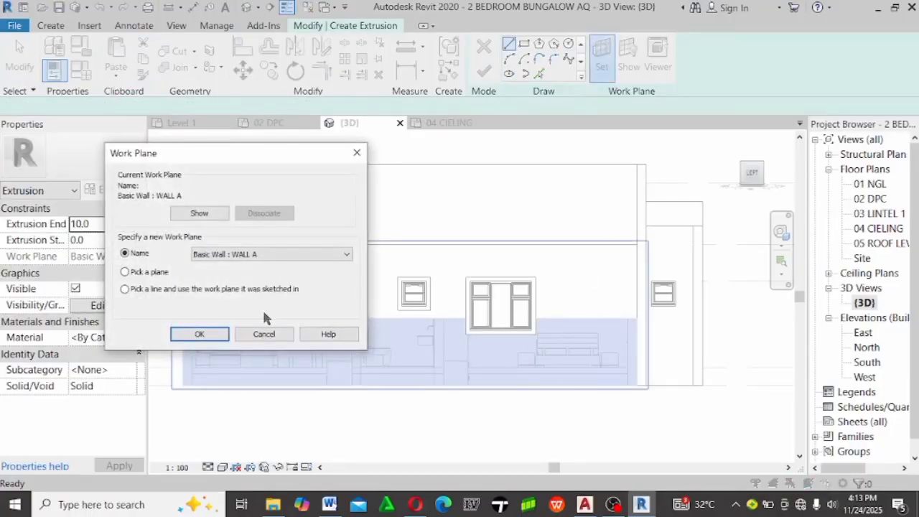
{"action": "left_click", "coordinate": [200, 334]}
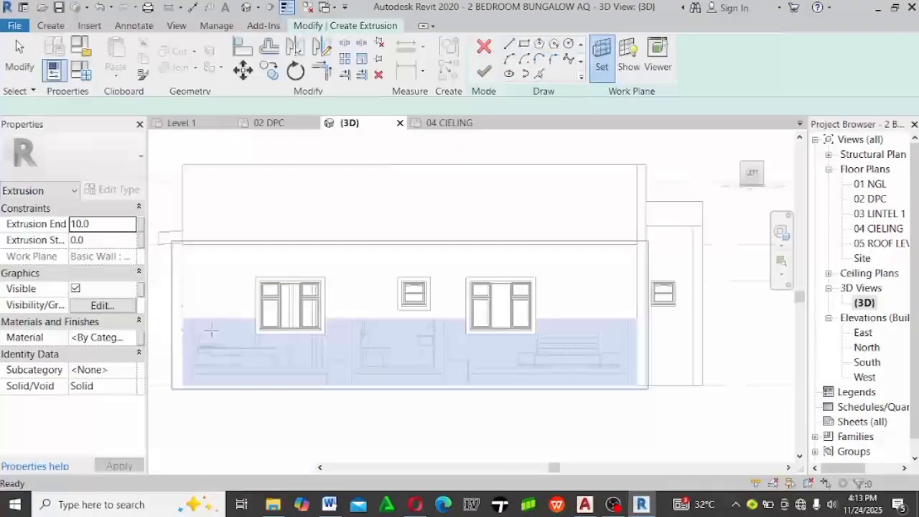
{"action": "left_click", "coordinate": [540, 74]}
{"action": "left_click", "coordinate": [388, 248]}
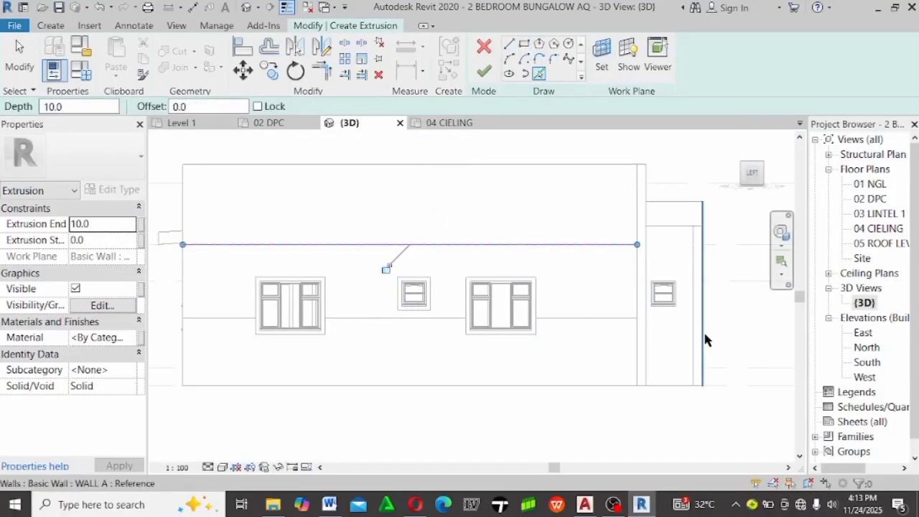
Examine from the back and left sides how the picked sketch line sits against the roof edge and wall corners
{"action": "middle_click_drag", "start_coordinate": [704, 338], "coordinate": [527, 318], "text": "shift"}
{"action": "scroll", "coordinate": [486, 309], "scroll_direction": "up", "scroll_amount": 5}
{"action": "scroll", "coordinate": [607, 312], "scroll_direction": "down", "scroll_amount": 5}
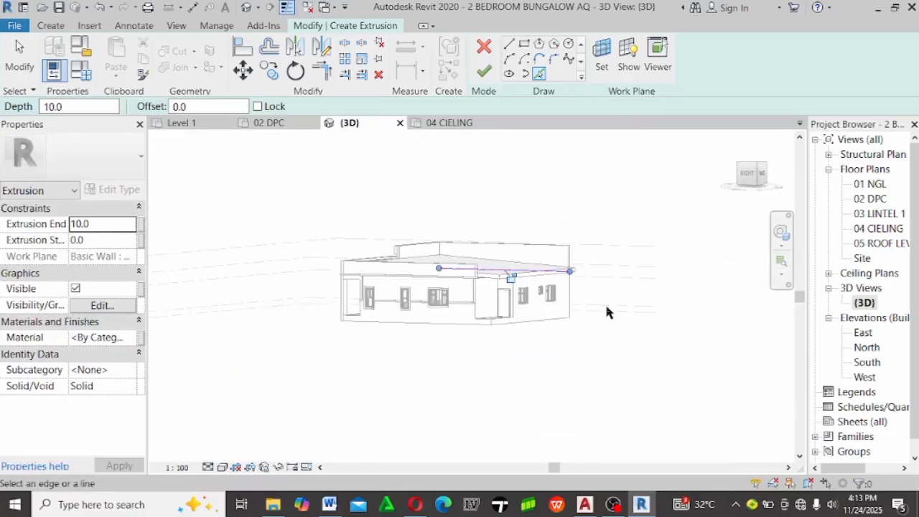
{"action": "middle_click_drag", "start_coordinate": [607, 312], "coordinate": [351, 273], "text": "shift"}
{"action": "scroll", "coordinate": [282, 272], "scroll_direction": "up", "scroll_amount": 8}
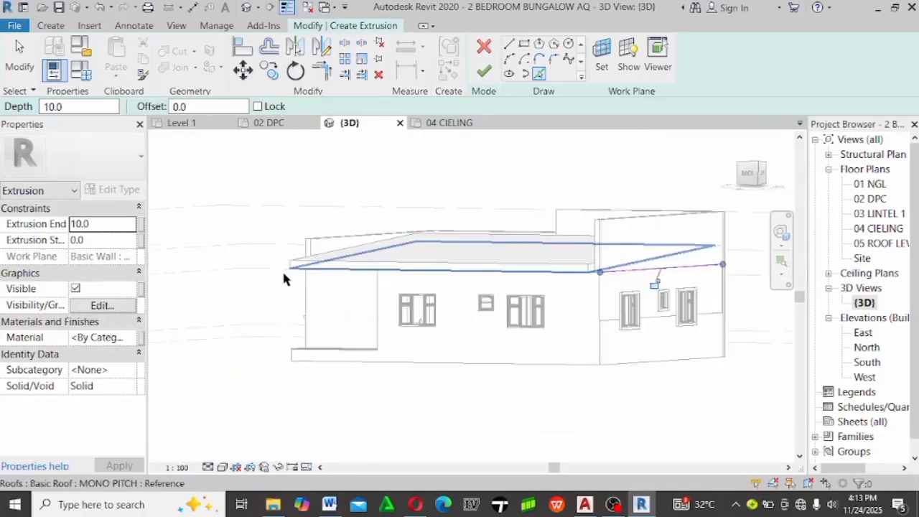
{"action": "scroll", "coordinate": [297, 262], "scroll_direction": "down", "scroll_amount": 4}
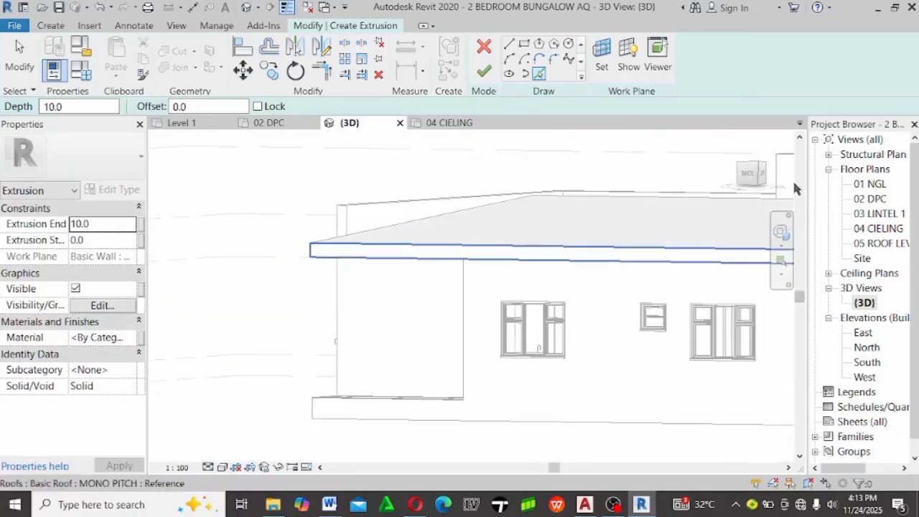
{"action": "left_click", "coordinate": [746, 175]}
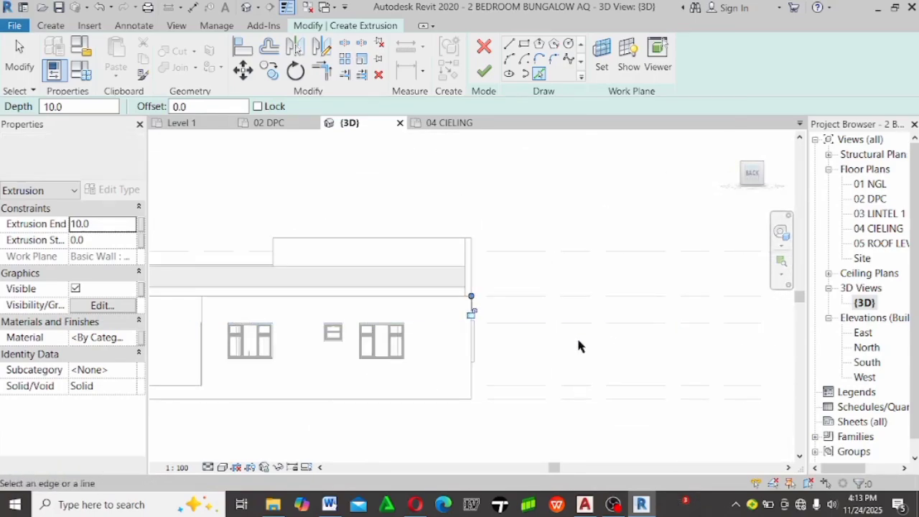
{"action": "scroll", "coordinate": [476, 282], "scroll_direction": "up", "scroll_amount": 6}
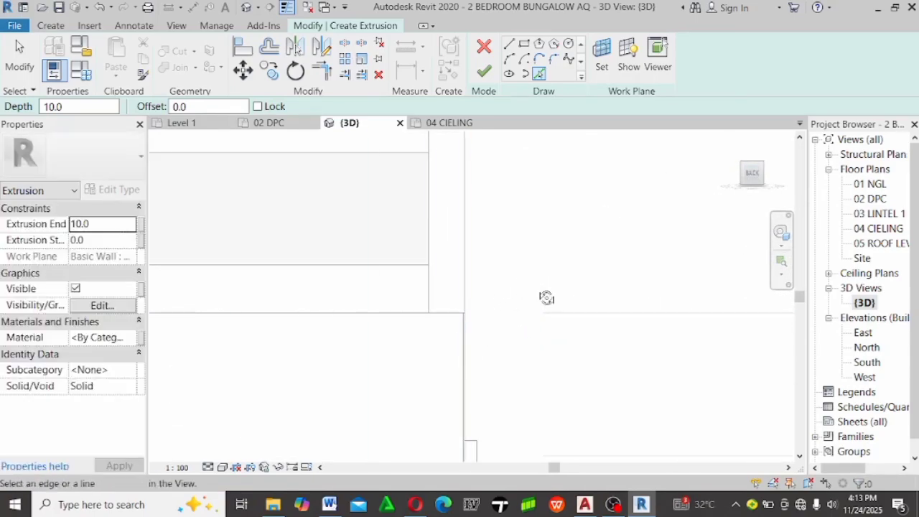
{"action": "middle_click_drag", "start_coordinate": [546, 297], "coordinate": [515, 296], "text": "shift"}
{"action": "scroll", "coordinate": [614, 257], "scroll_direction": "down", "scroll_amount": 4}
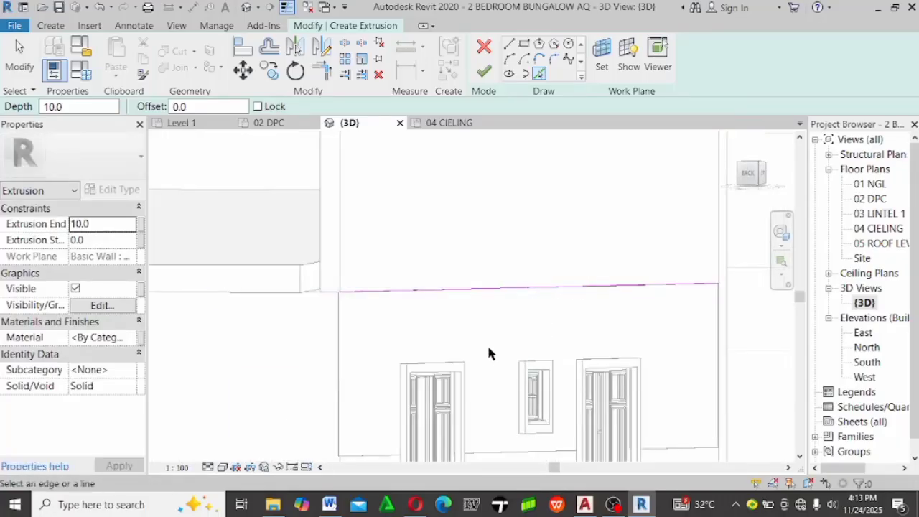
{"action": "key", "text": "Escape"}
{"action": "key", "text": "Escape"}
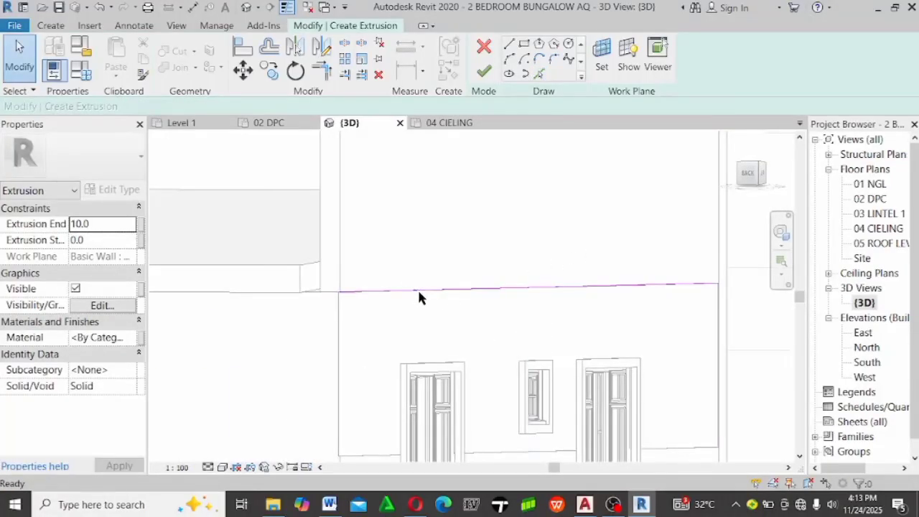
{"action": "left_click", "coordinate": [505, 292]}
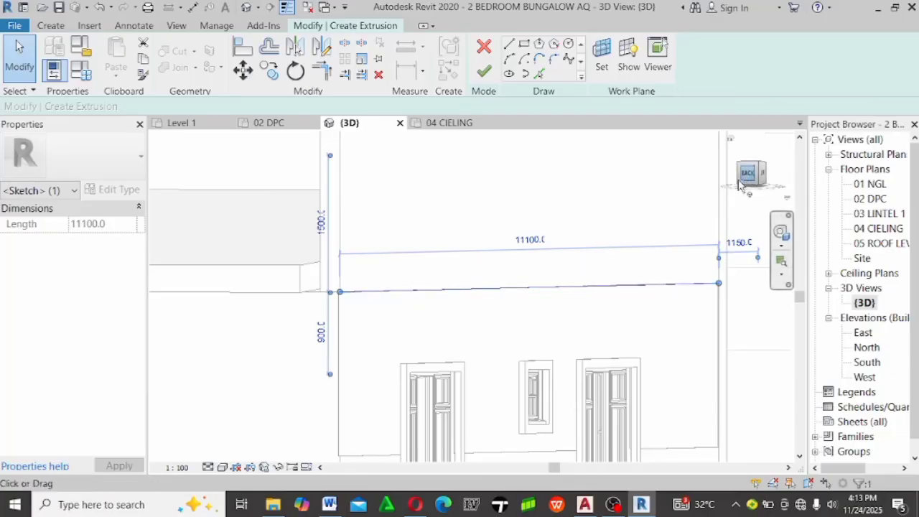
{"action": "scroll", "coordinate": [669, 205], "scroll_direction": "down", "scroll_amount": 3}
{"action": "scroll", "coordinate": [469, 302], "scroll_direction": "up", "scroll_amount": 2}
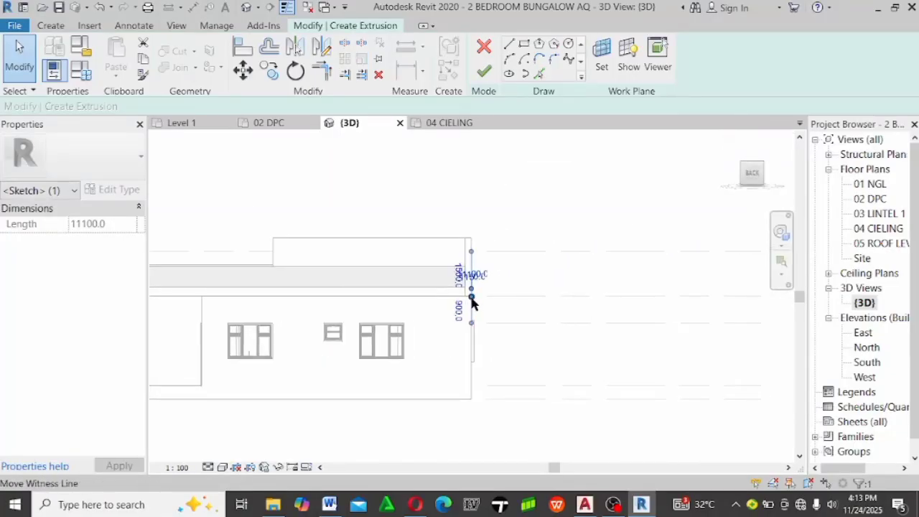
{"action": "scroll", "coordinate": [481, 291], "scroll_direction": "down", "scroll_amount": 3}
{"action": "scroll", "coordinate": [322, 278], "scroll_direction": "up", "scroll_amount": 5}
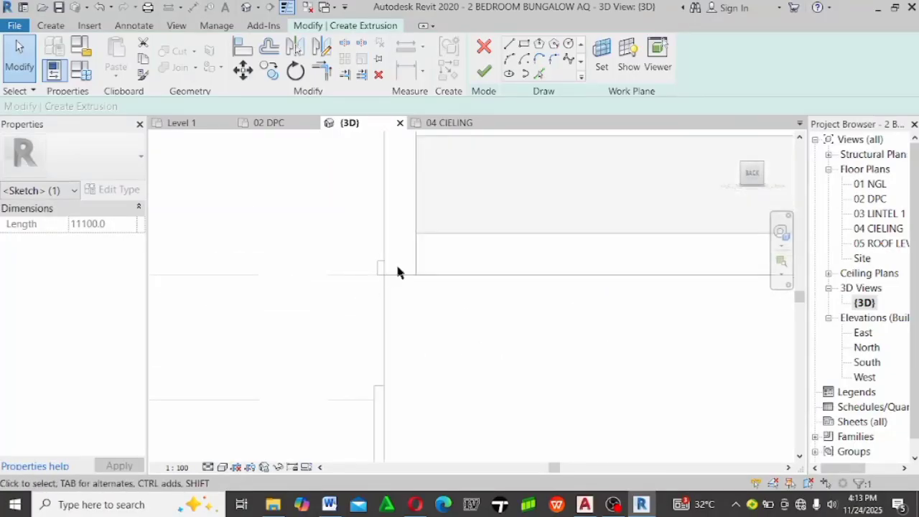
{"action": "scroll", "coordinate": [397, 271], "scroll_direction": "up", "scroll_amount": 2}
{"action": "scroll", "coordinate": [279, 275], "scroll_direction": "down", "scroll_amount": 3}
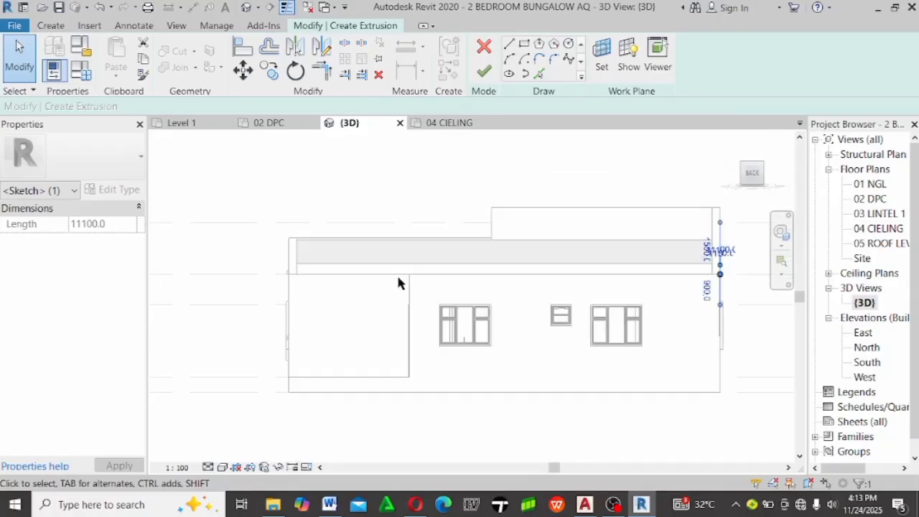
{"action": "scroll", "coordinate": [543, 290], "scroll_direction": "down", "scroll_amount": 1}
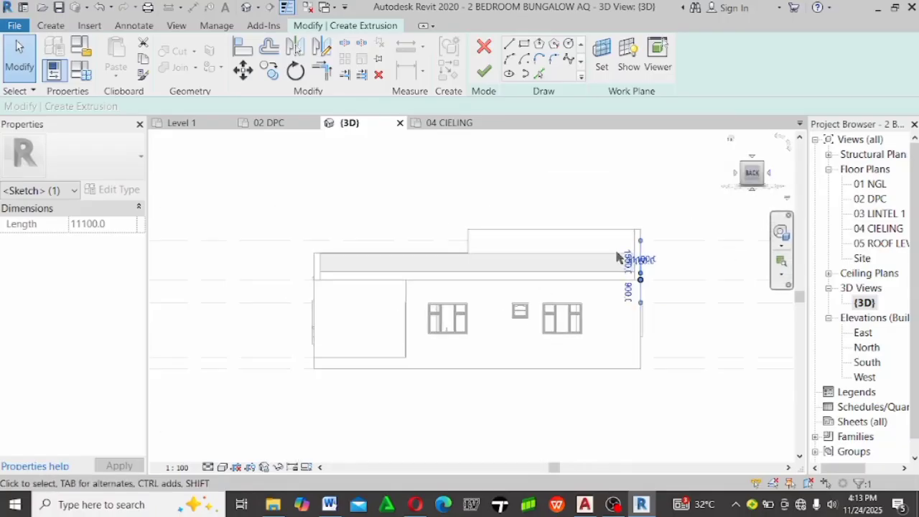
{"action": "middle_click_drag", "start_coordinate": [617, 257], "coordinate": [330, 246], "text": "shift"}
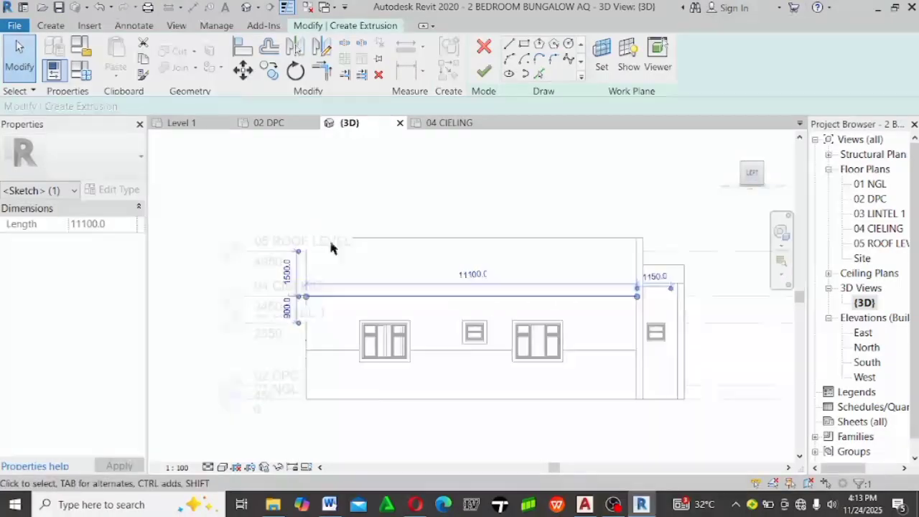
Offset a copy of the sketch line 100 mm above the 04 CIELING wall edge
{"action": "left_click", "coordinate": [272, 48]}
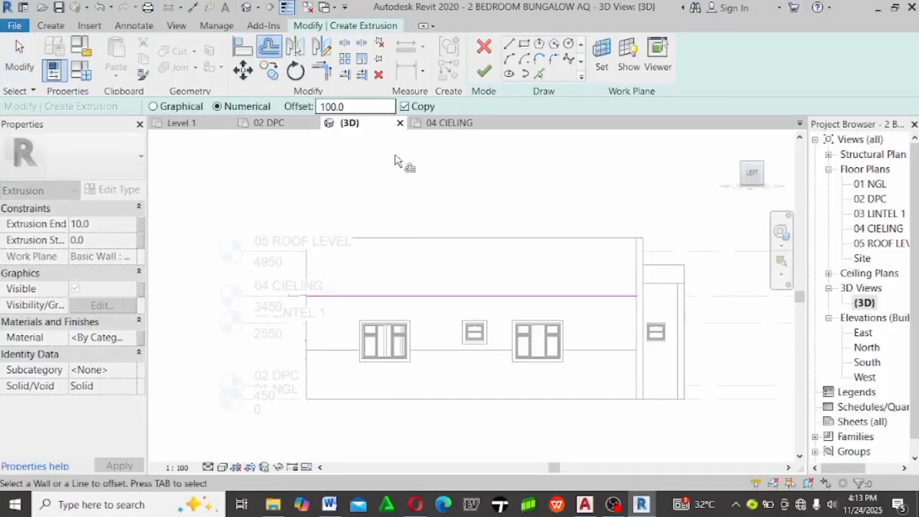
{"action": "left_click", "coordinate": [388, 297]}
{"action": "scroll", "coordinate": [547, 309], "scroll_direction": "up", "scroll_amount": 3}
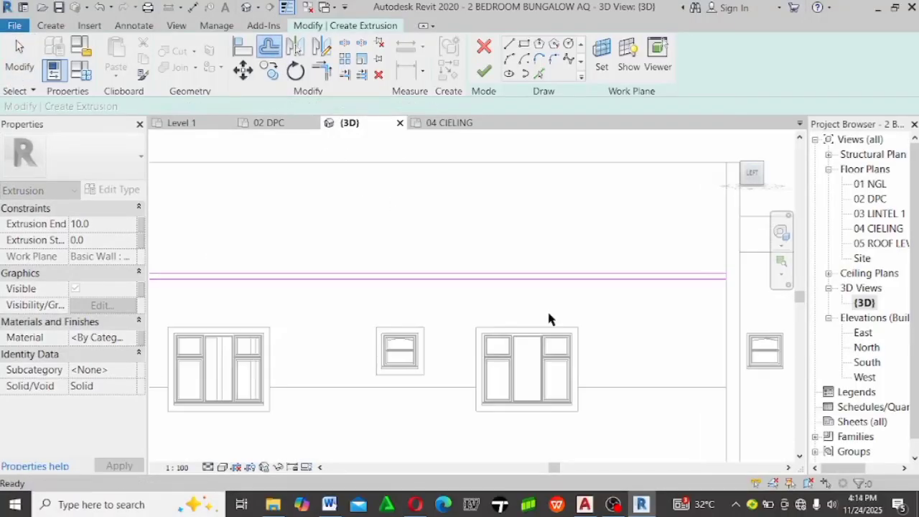
{"action": "key", "text": "Escape"}
{"action": "scroll", "coordinate": [586, 307], "scroll_direction": "down", "scroll_amount": 3}
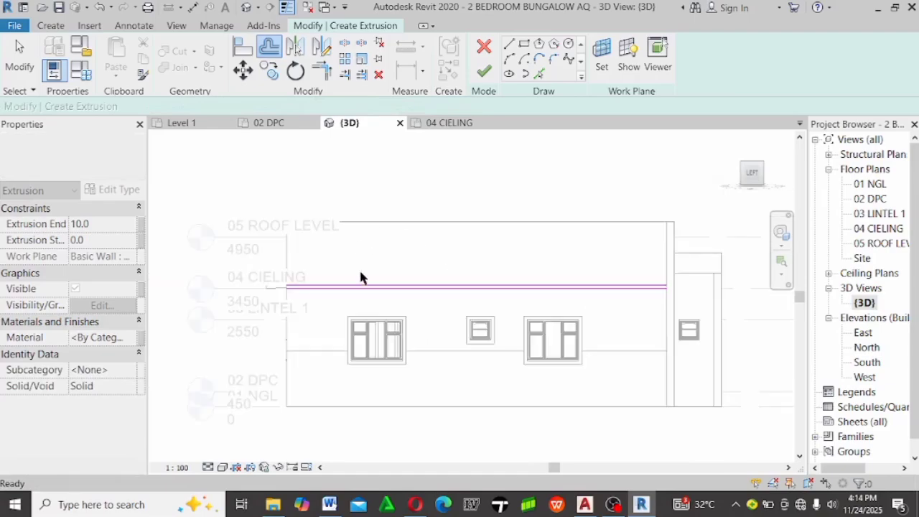
Pick the side wall's two vertical end edges as further sketch lines
{"action": "left_click", "coordinate": [538, 73]}
{"action": "scroll", "coordinate": [729, 323], "scroll_direction": "up", "scroll_amount": 2}
{"action": "scroll", "coordinate": [662, 280], "scroll_direction": "up", "scroll_amount": 2}
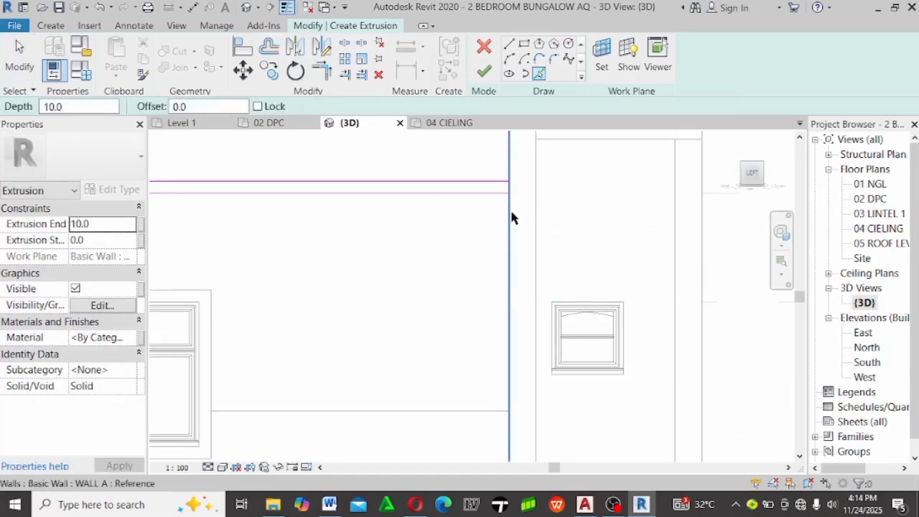
{"action": "scroll", "coordinate": [345, 251], "scroll_direction": "down", "scroll_amount": 4}
{"action": "scroll", "coordinate": [357, 246], "scroll_direction": "up", "scroll_amount": 4}
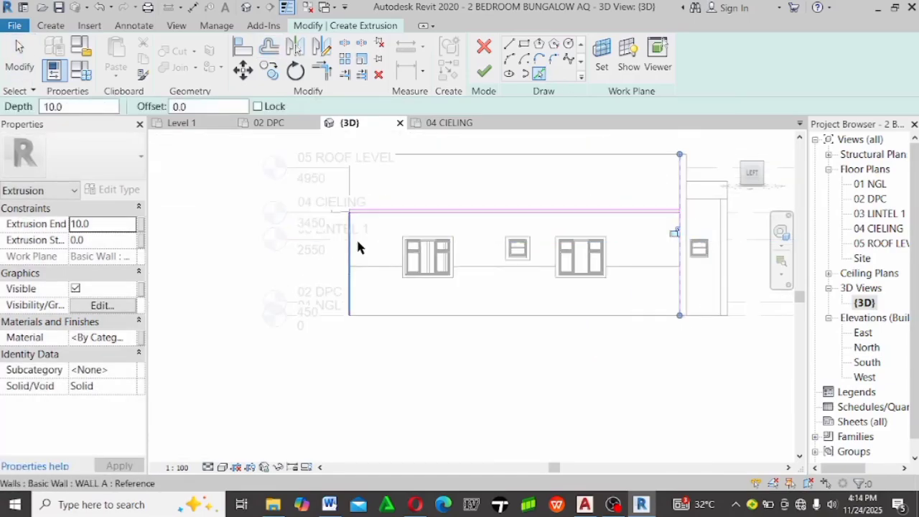
{"action": "scroll", "coordinate": [354, 220], "scroll_direction": "up", "scroll_amount": 3}
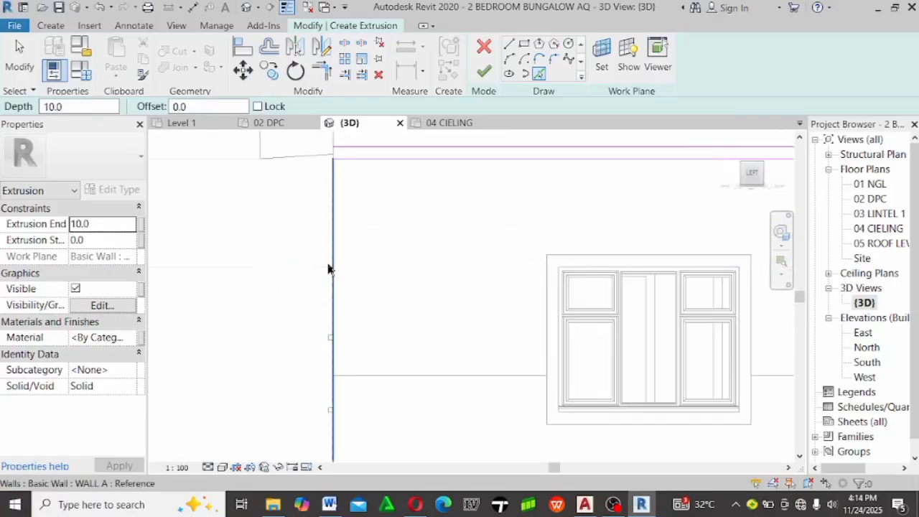
{"action": "scroll", "coordinate": [270, 323], "scroll_direction": "down", "scroll_amount": 4}
{"action": "key", "text": "t"}
{"action": "key", "text": "r"}
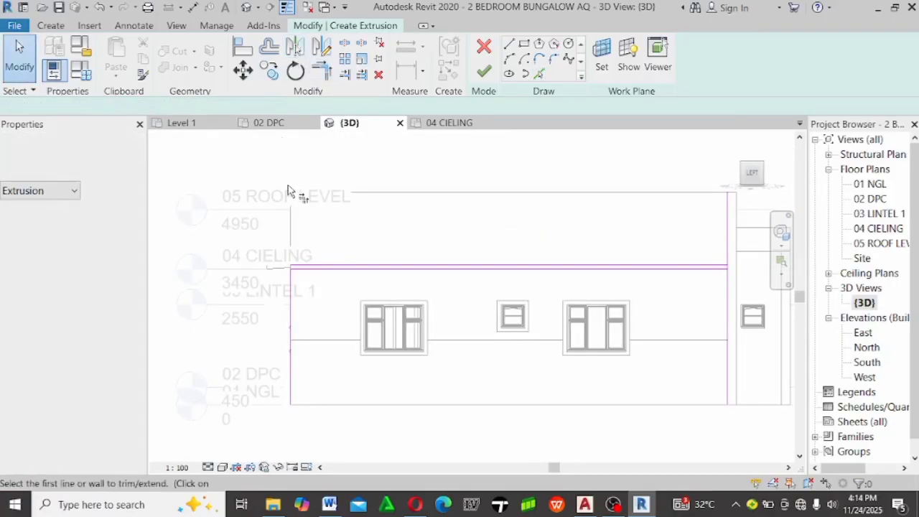
{"action": "scroll", "coordinate": [300, 305], "scroll_direction": "up", "scroll_amount": 4}
{"action": "left_click", "coordinate": [309, 382]}
{"action": "scroll", "coordinate": [305, 380], "scroll_direction": "up", "scroll_amount": 2}
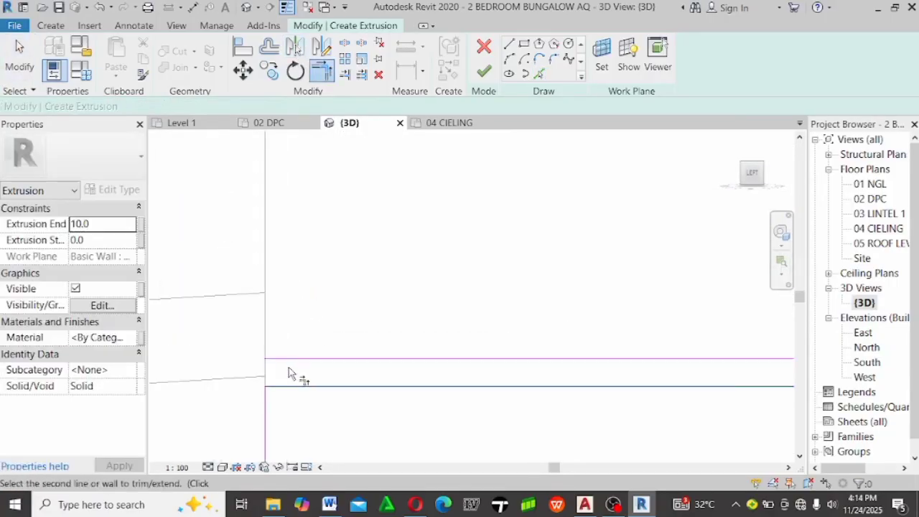
{"action": "key", "text": "Escape"}
{"action": "key", "text": "Escape"}
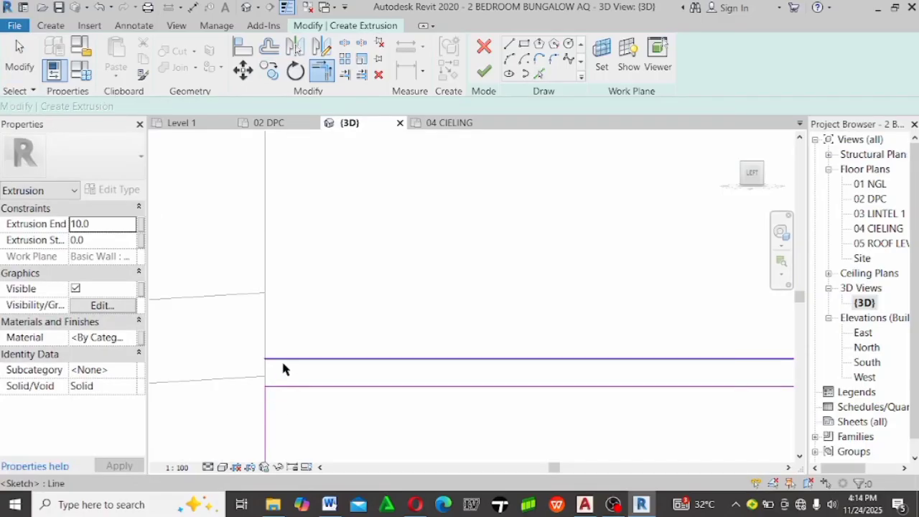
Trim the band's two horizontal sketch lines against the vertical end lines to close the outline at both wall corners
{"action": "key", "text": "t"}
{"action": "key", "text": "r"}
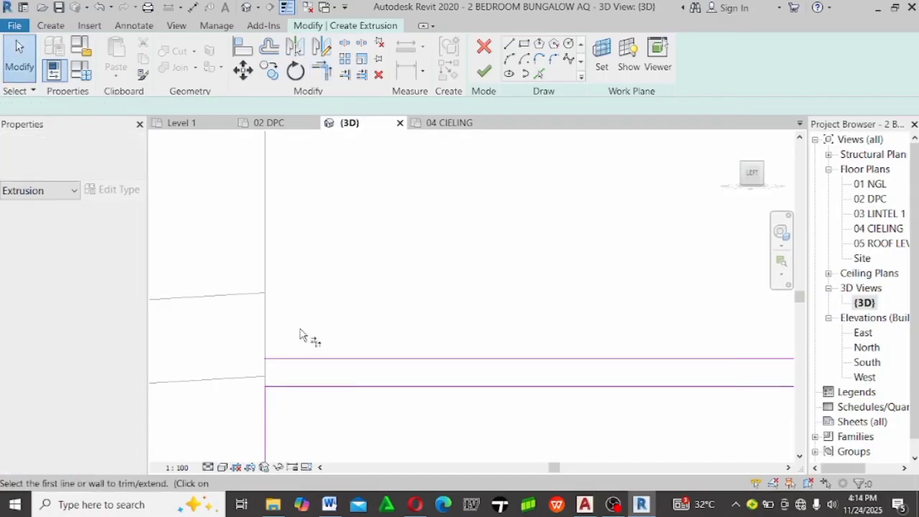
{"action": "left_click", "coordinate": [272, 386]}
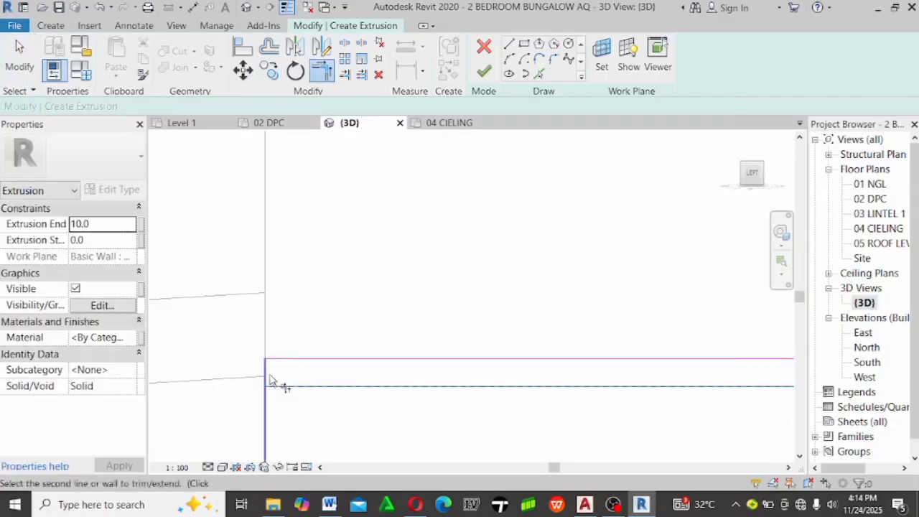
{"action": "scroll", "coordinate": [250, 346], "scroll_direction": "down", "scroll_amount": 3}
{"action": "scroll", "coordinate": [369, 281], "scroll_direction": "up", "scroll_amount": 5}
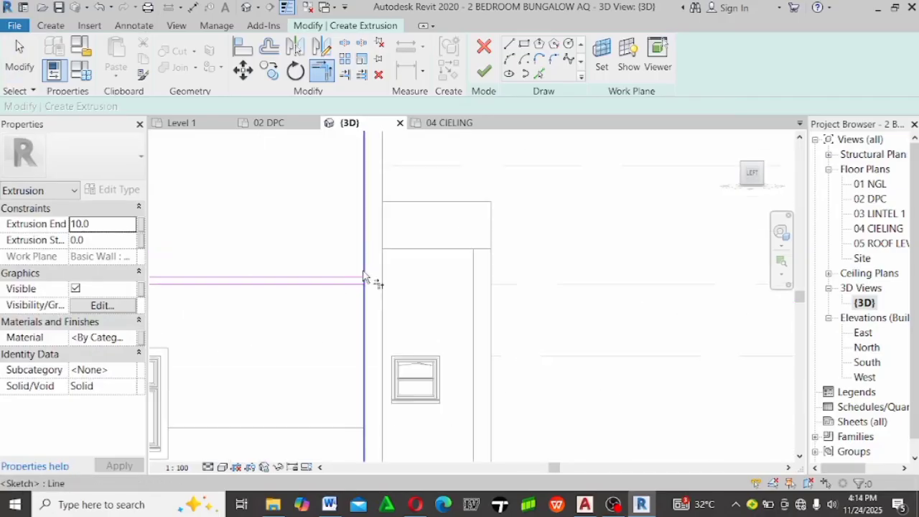
{"action": "left_click", "coordinate": [321, 334]}
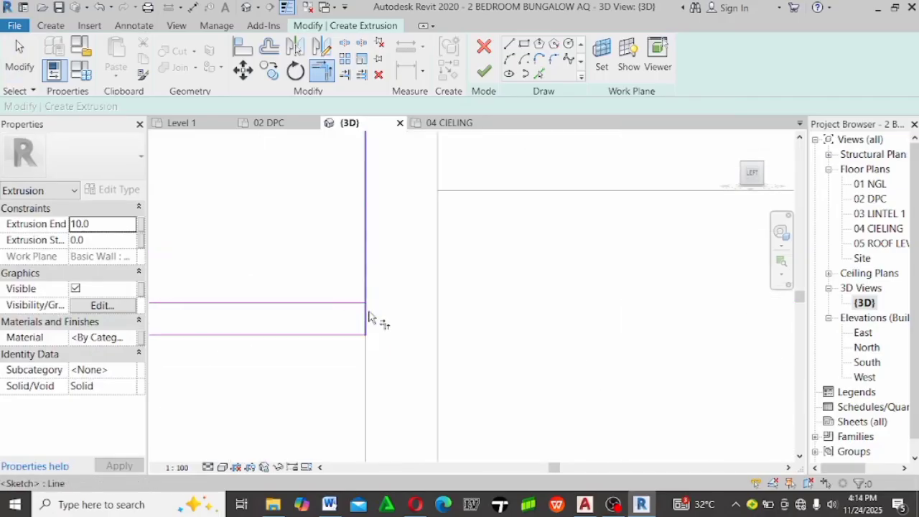
{"action": "left_click", "coordinate": [359, 309]}
{"action": "scroll", "coordinate": [455, 246], "scroll_direction": "down", "scroll_amount": 4}
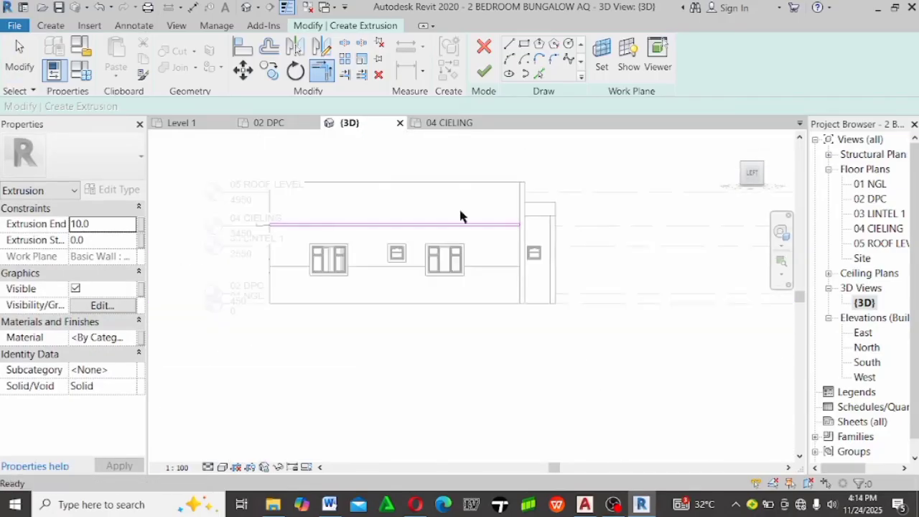
Copy the closed band outline from its corner endpoint down to the lower horizontal line on the side wall
{"action": "left_click_drag", "start_coordinate": [248, 198], "coordinate": [666, 260]}
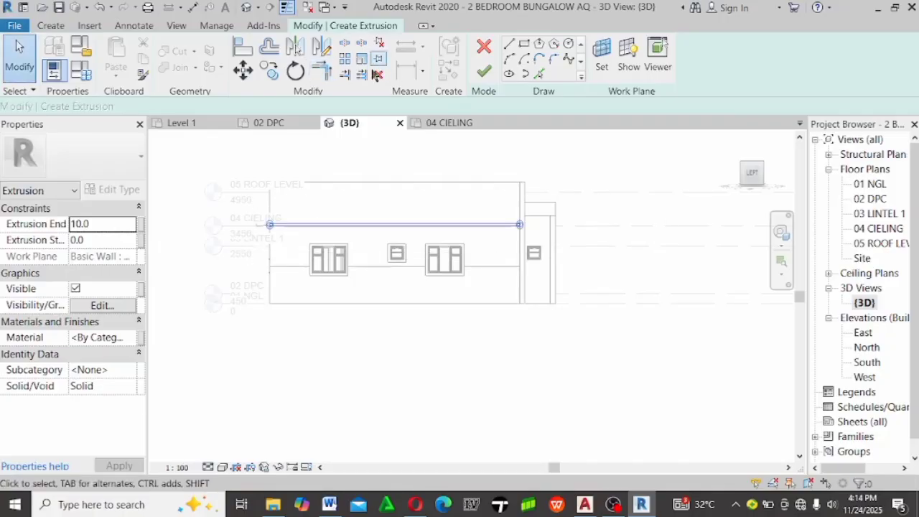
{"action": "left_click", "coordinate": [269, 70]}
{"action": "scroll", "coordinate": [532, 252], "scroll_direction": "up", "scroll_amount": 5}
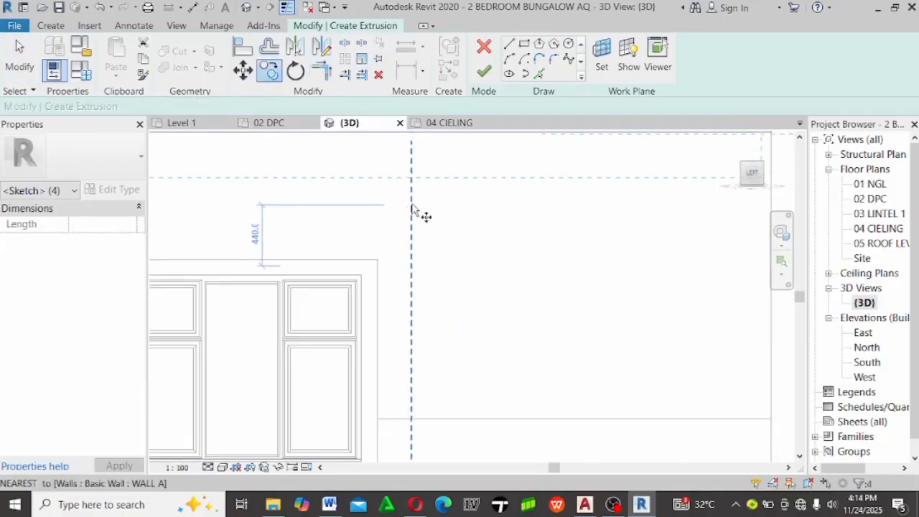
{"action": "scroll", "coordinate": [421, 213], "scroll_direction": "down", "scroll_amount": 2}
{"action": "middle_click_drag", "start_coordinate": [398, 240], "coordinate": [291, 241]}
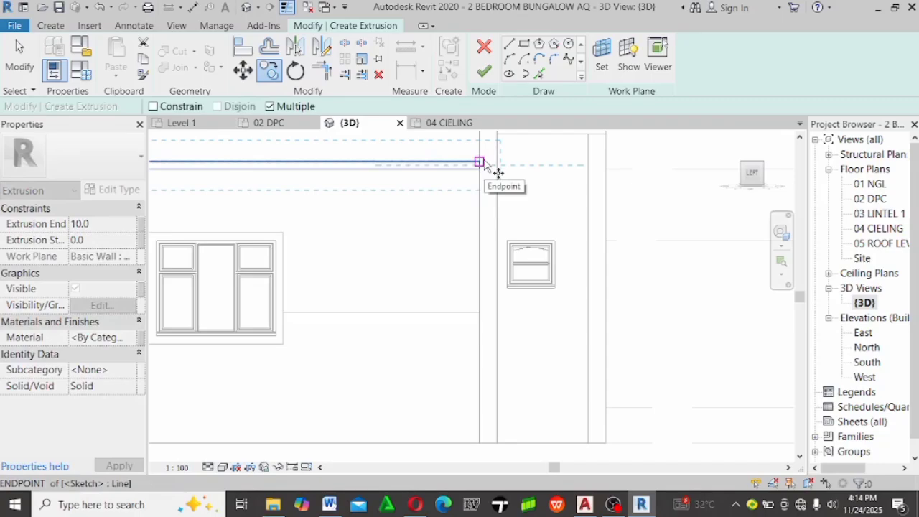
{"action": "left_click", "coordinate": [479, 162]}
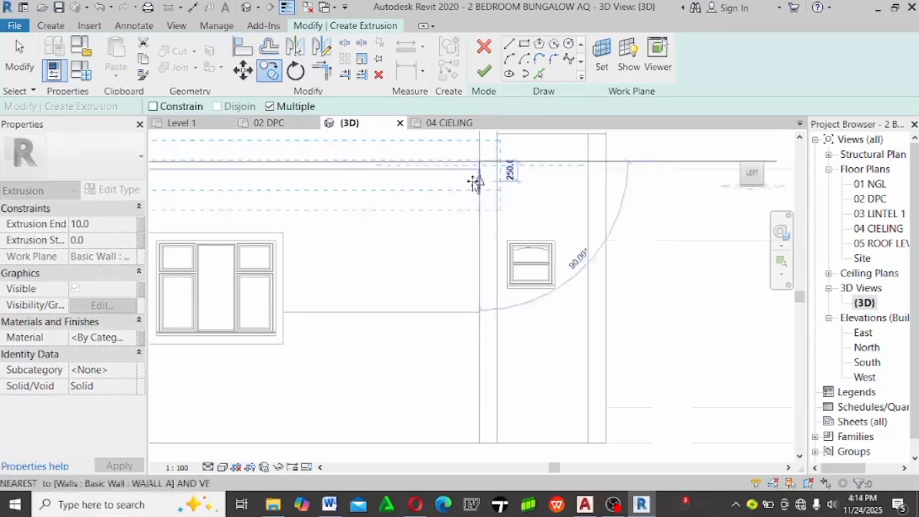
{"action": "left_click", "coordinate": [479, 313]}
{"action": "key", "text": "Escape"}
{"action": "scroll", "coordinate": [599, 273], "scroll_direction": "down", "scroll_amount": 3}
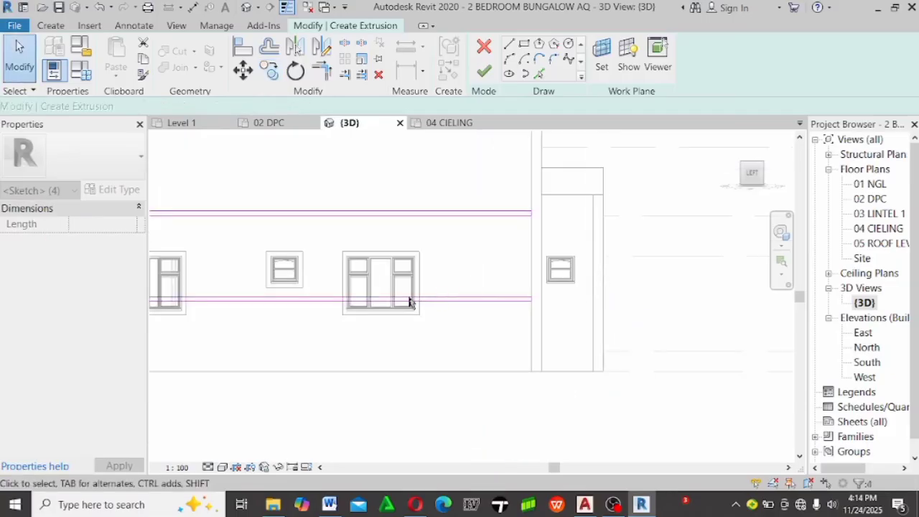
{"action": "scroll", "coordinate": [410, 291], "scroll_direction": "up", "scroll_amount": 3}
{"action": "key", "text": "Escape"}
Pick the outer vertical frame edges of both large windows as sketch lines
{"action": "middle_click_drag", "start_coordinate": [299, 337], "coordinate": [382, 341]}
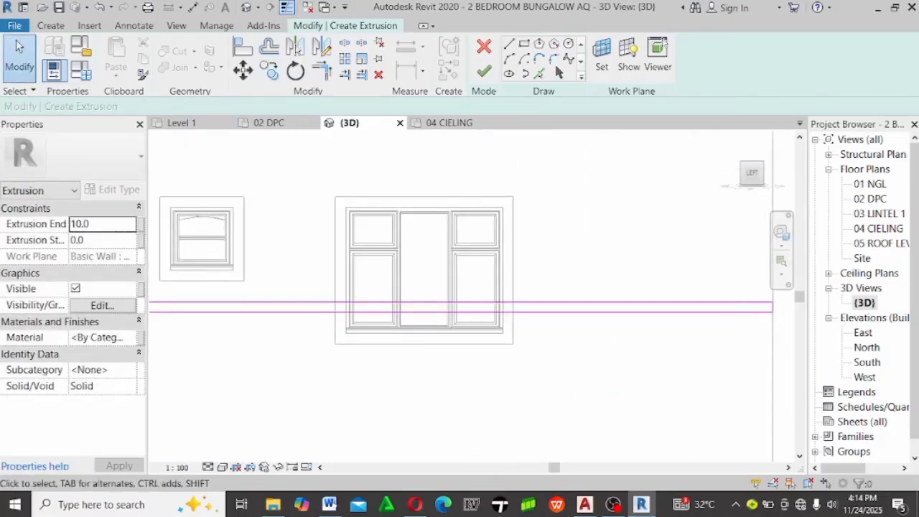
{"action": "scroll", "coordinate": [437, 337], "scroll_direction": "up", "scroll_amount": 3}
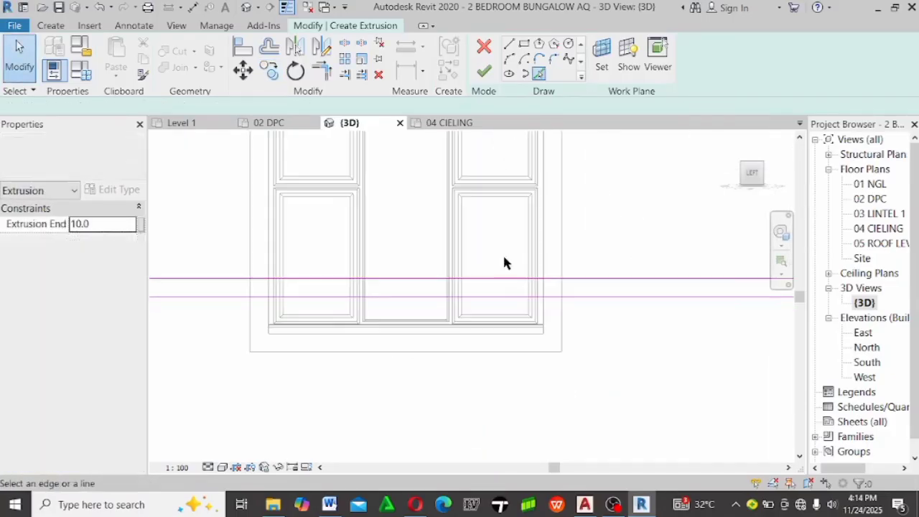
{"action": "left_click", "coordinate": [559, 241]}
{"action": "scroll", "coordinate": [380, 324], "scroll_direction": "down", "scroll_amount": 4}
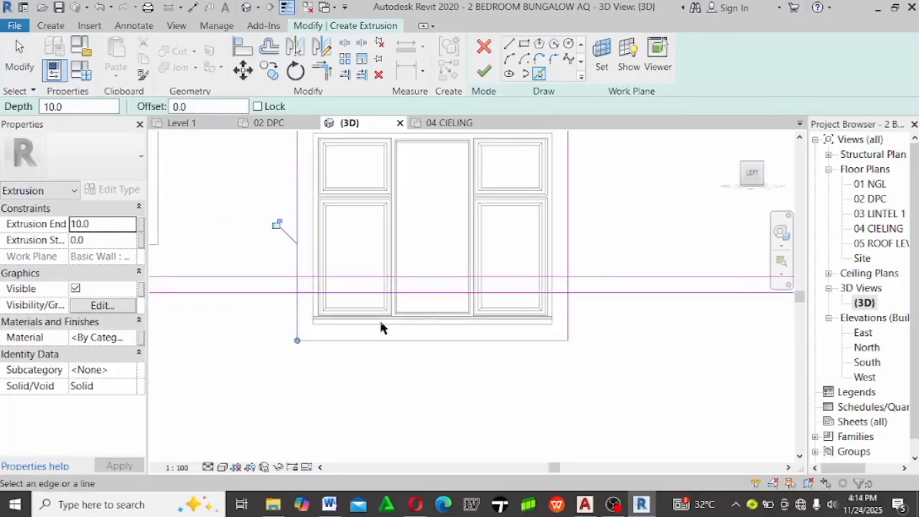
{"action": "middle_click_drag", "start_coordinate": [589, 314], "coordinate": [463, 285]}
{"action": "scroll", "coordinate": [463, 285], "scroll_direction": "up", "scroll_amount": 5}
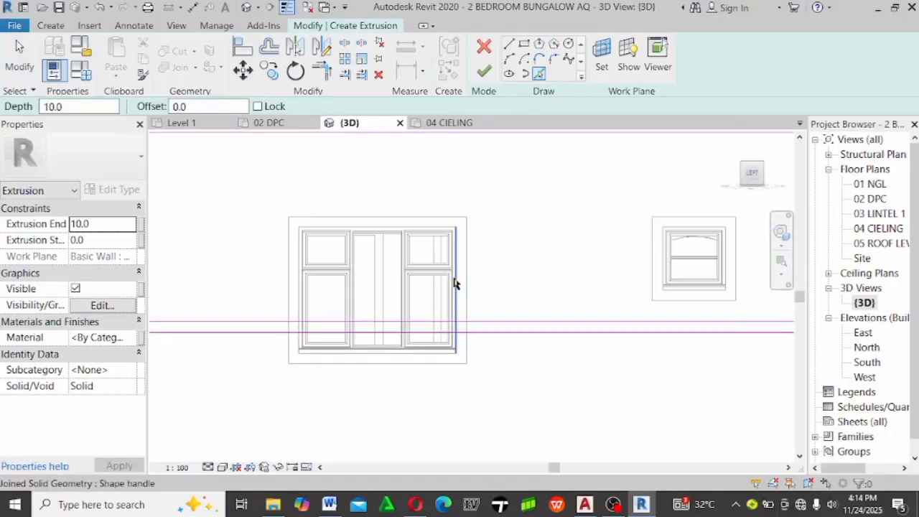
{"action": "left_click", "coordinate": [477, 295]}
{"action": "middle_click_drag", "start_coordinate": [659, 318], "coordinate": [789, 311]}
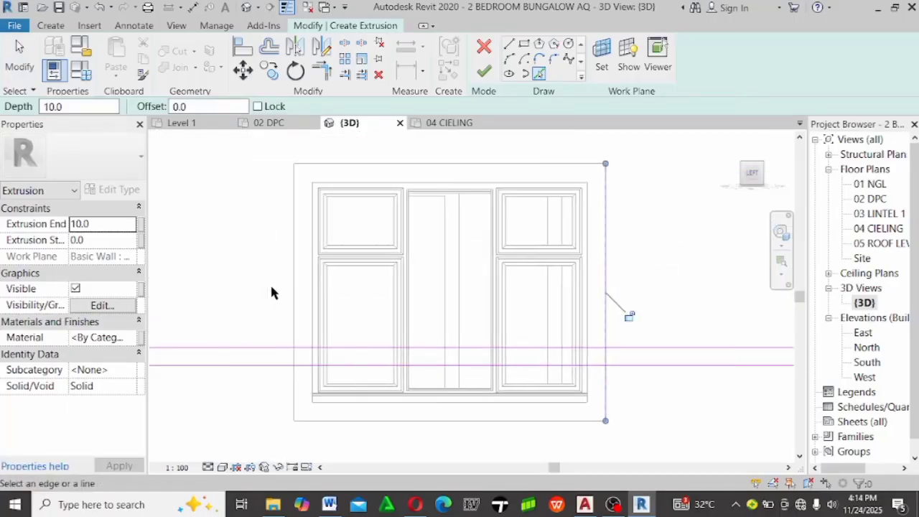
{"action": "left_click", "coordinate": [292, 310]}
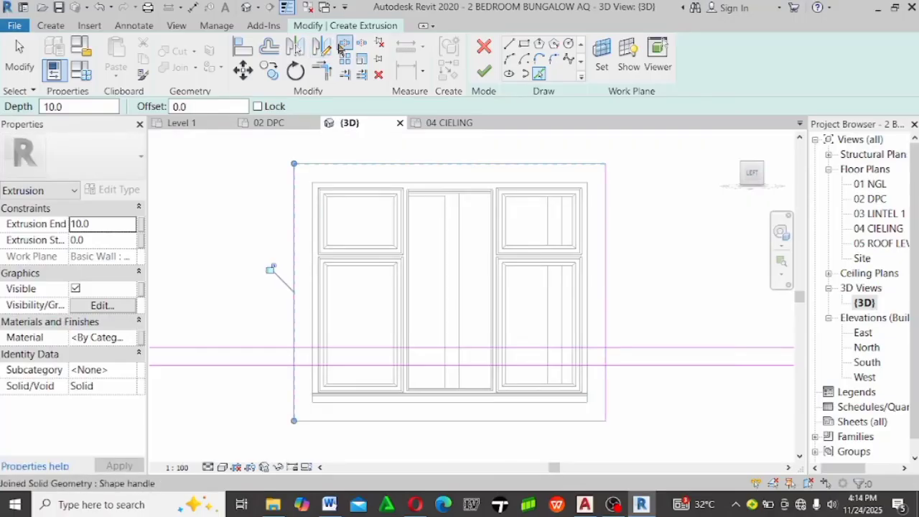
Split the lower band's horizontal sketch lines inside both large window openings
{"action": "left_click", "coordinate": [342, 46]}
{"action": "left_click", "coordinate": [427, 367]}
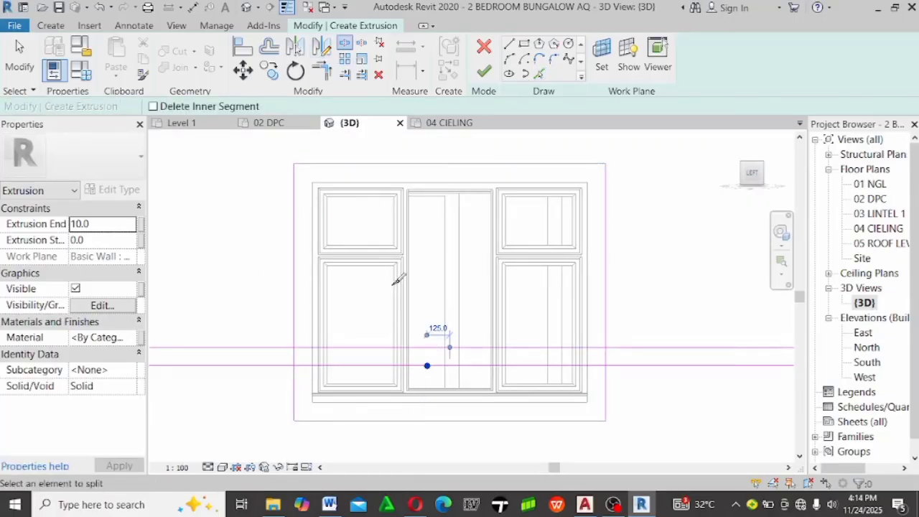
{"action": "scroll", "coordinate": [392, 285], "scroll_direction": "down", "scroll_amount": 7}
{"action": "middle_click_drag", "start_coordinate": [468, 309], "coordinate": [240, 312]}
{"action": "scroll", "coordinate": [448, 296], "scroll_direction": "up", "scroll_amount": 6}
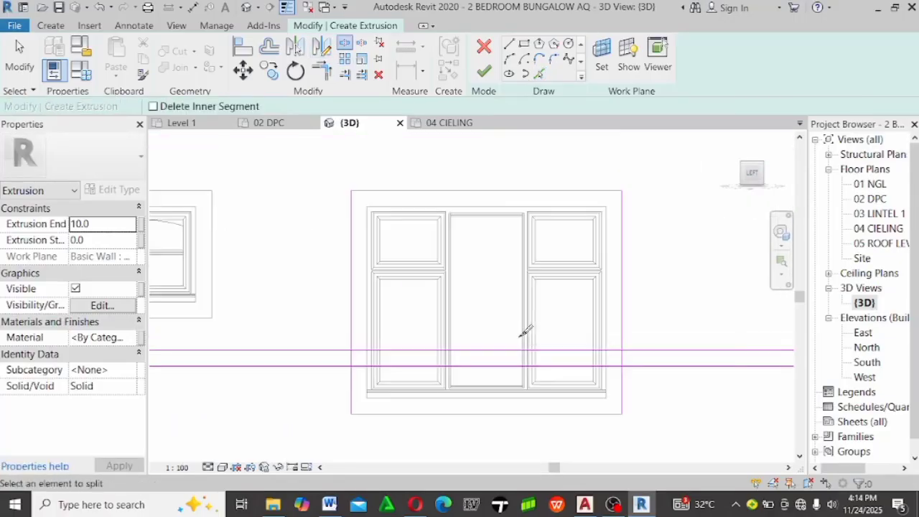
{"action": "left_click", "coordinate": [485, 366]}
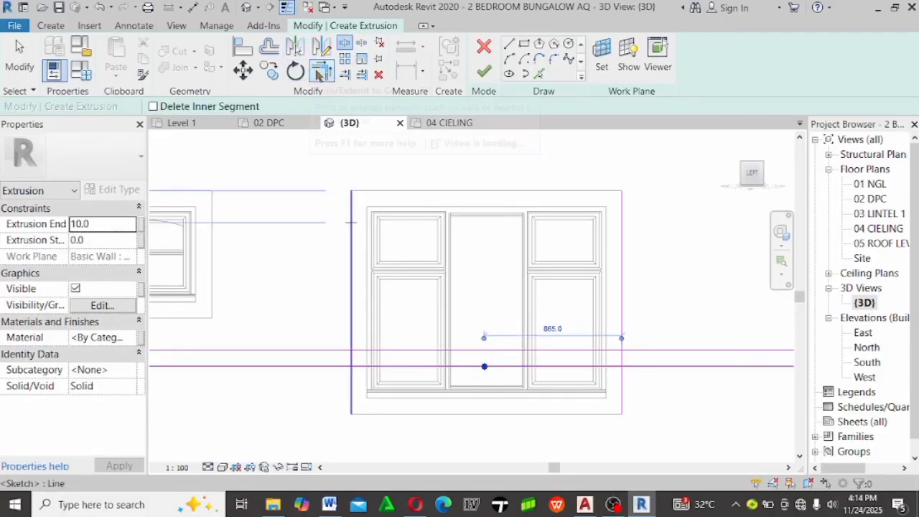
Trim the lower band's lines to both outer frame edges of the large window nearest the small projecting block
{"action": "left_click", "coordinate": [320, 74]}
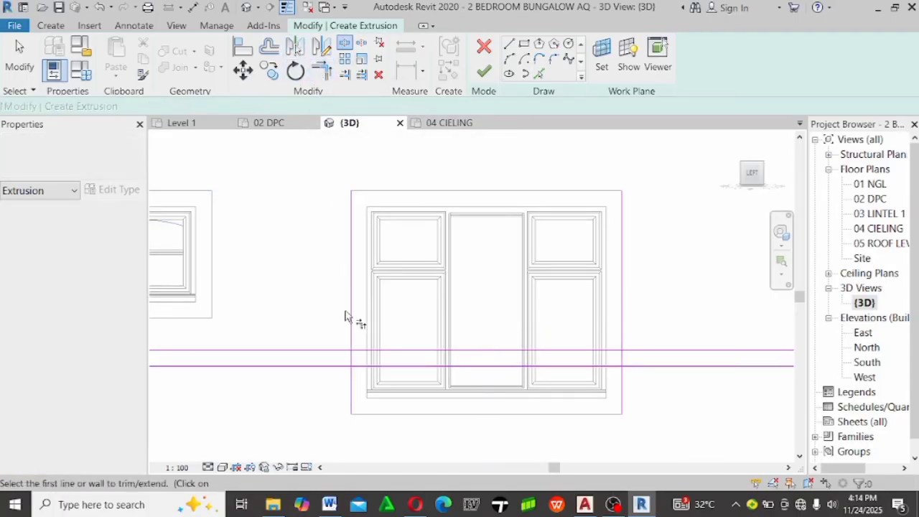
{"action": "left_click", "coordinate": [333, 363]}
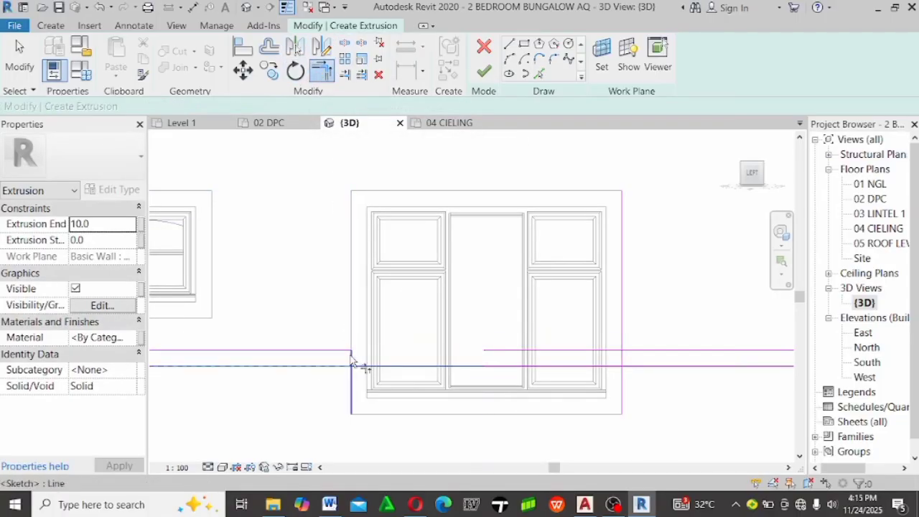
{"action": "left_click", "coordinate": [352, 363]}
{"action": "scroll", "coordinate": [493, 297], "scroll_direction": "down", "scroll_amount": 3}
{"action": "middle_click_drag", "start_coordinate": [492, 297], "coordinate": [406, 303]}
{"action": "scroll", "coordinate": [261, 314], "scroll_direction": "up", "scroll_amount": 6}
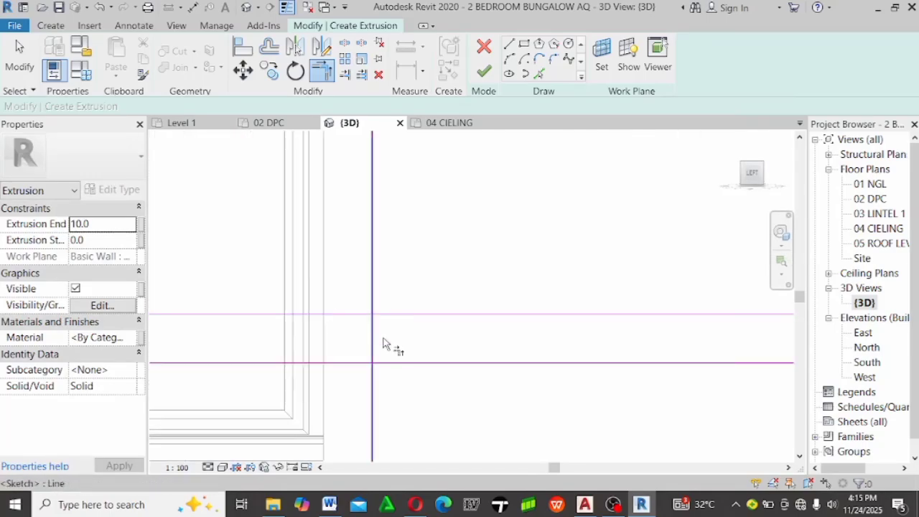
{"action": "left_click", "coordinate": [373, 338]}
{"action": "left_click", "coordinate": [391, 362]}
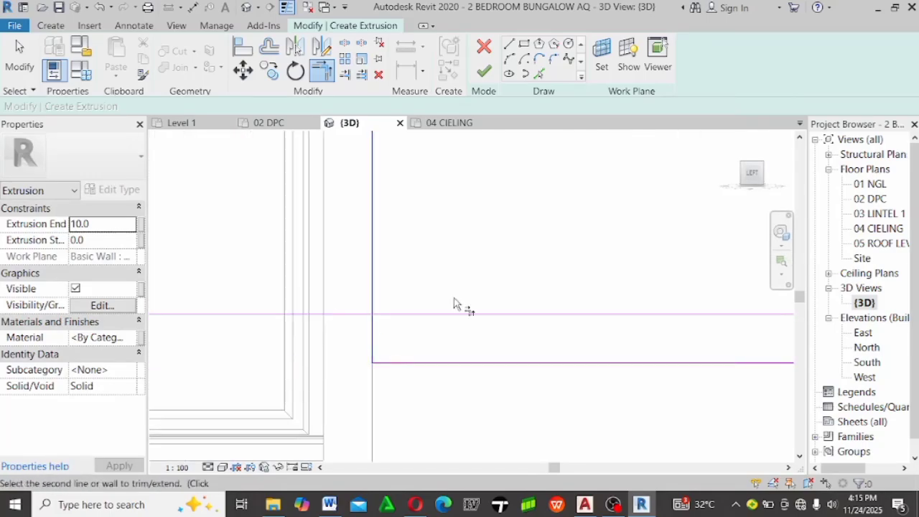
Trim the middle band segment against the other large window's frame edge facing the small window
{"action": "scroll", "coordinate": [439, 351], "scroll_direction": "down", "scroll_amount": 2}
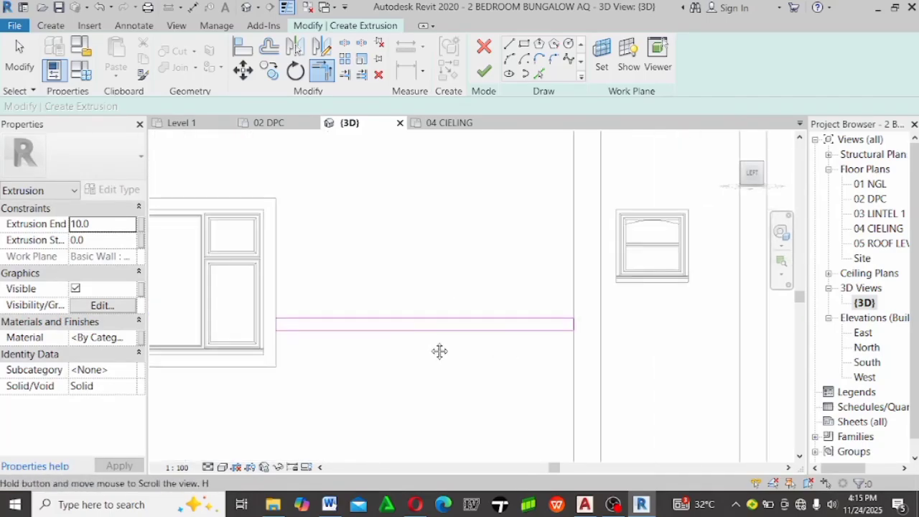
{"action": "scroll", "coordinate": [670, 339], "scroll_direction": "down", "scroll_amount": 2}
{"action": "scroll", "coordinate": [459, 320], "scroll_direction": "up", "scroll_amount": 3}
{"action": "scroll", "coordinate": [457, 323], "scroll_direction": "up", "scroll_amount": 2}
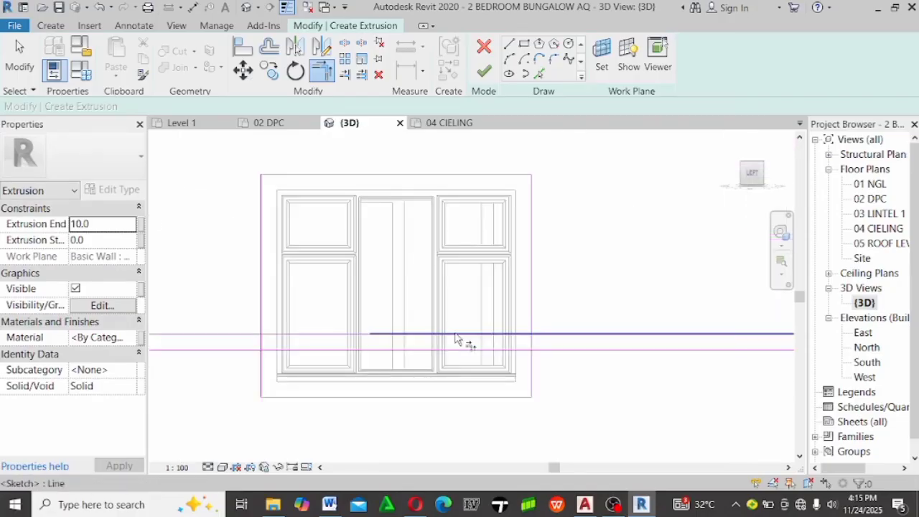
{"action": "middle_click_drag", "start_coordinate": [533, 365], "coordinate": [548, 365]}
{"action": "scroll", "coordinate": [596, 375], "scroll_direction": "up", "scroll_amount": 2}
{"action": "key", "text": "t"}
{"action": "key", "text": "r"}
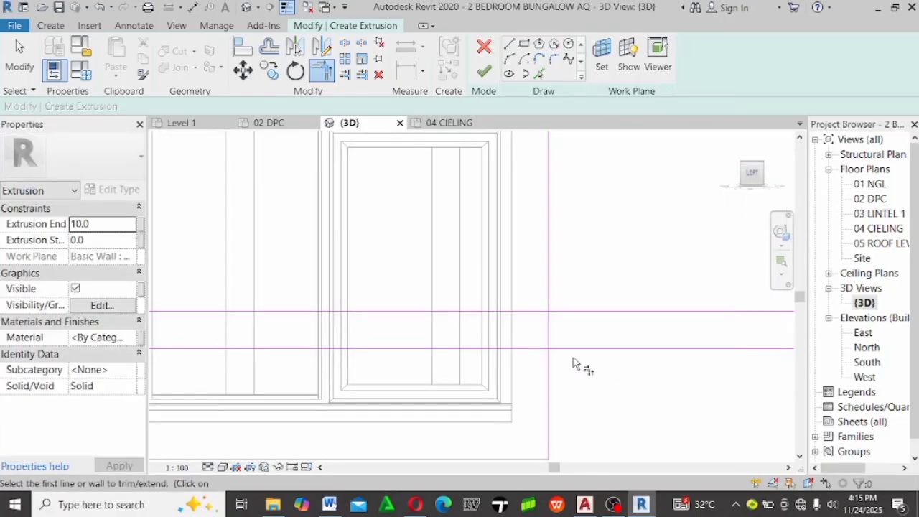
{"action": "left_click", "coordinate": [576, 350]}
{"action": "left_click", "coordinate": [550, 336]}
{"action": "left_click", "coordinate": [572, 316]}
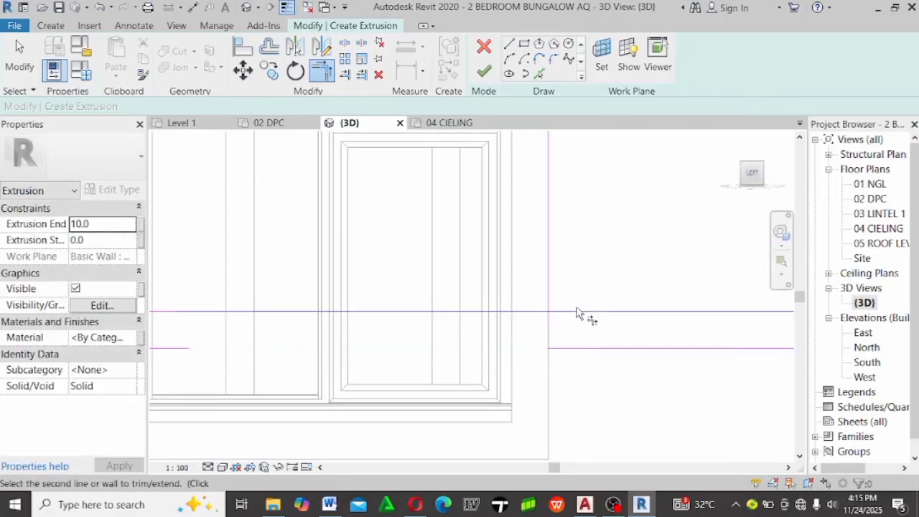
{"action": "scroll", "coordinate": [450, 355], "scroll_direction": "down", "scroll_amount": 3}
{"action": "scroll", "coordinate": [585, 338], "scroll_direction": "up", "scroll_amount": 4}
{"action": "left_click", "coordinate": [724, 332]}
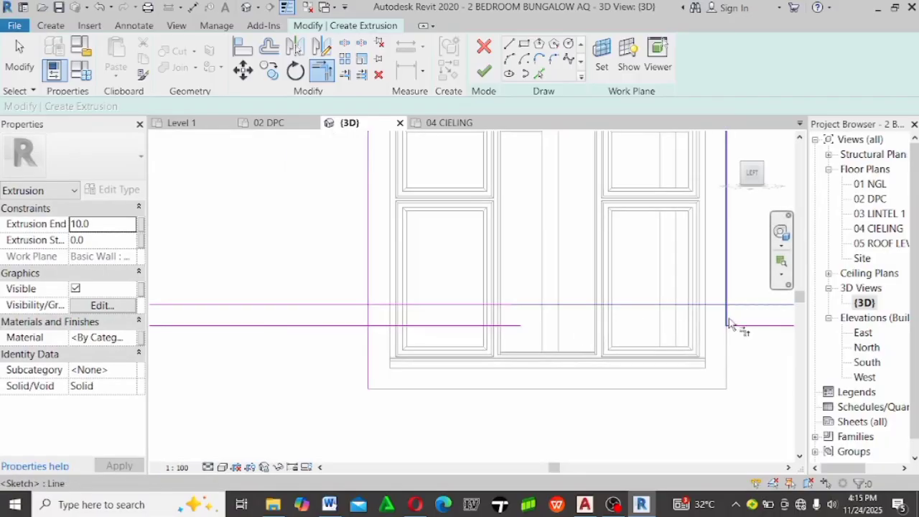
Trim the remaining lower band segment against that large window's opposite frame edge, closing the last outline
{"action": "left_click", "coordinate": [362, 305]}
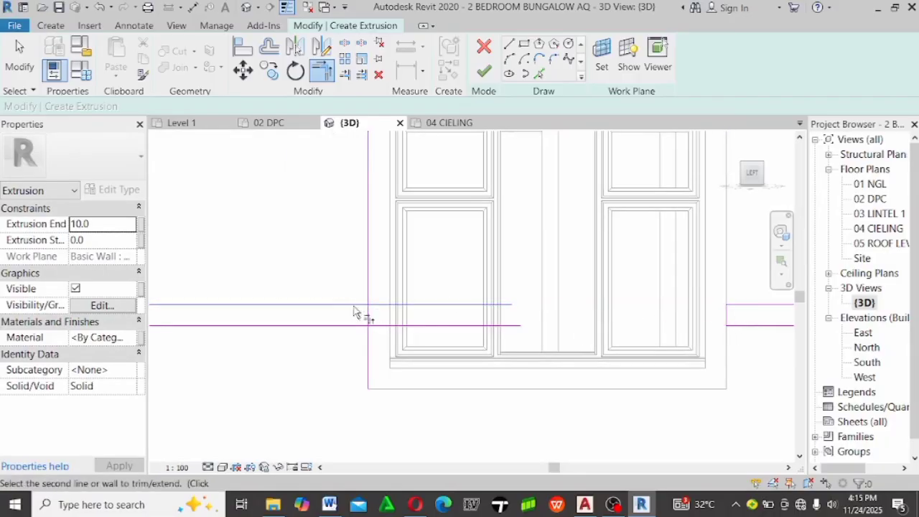
{"action": "left_click", "coordinate": [369, 315]}
{"action": "left_click", "coordinate": [312, 327]}
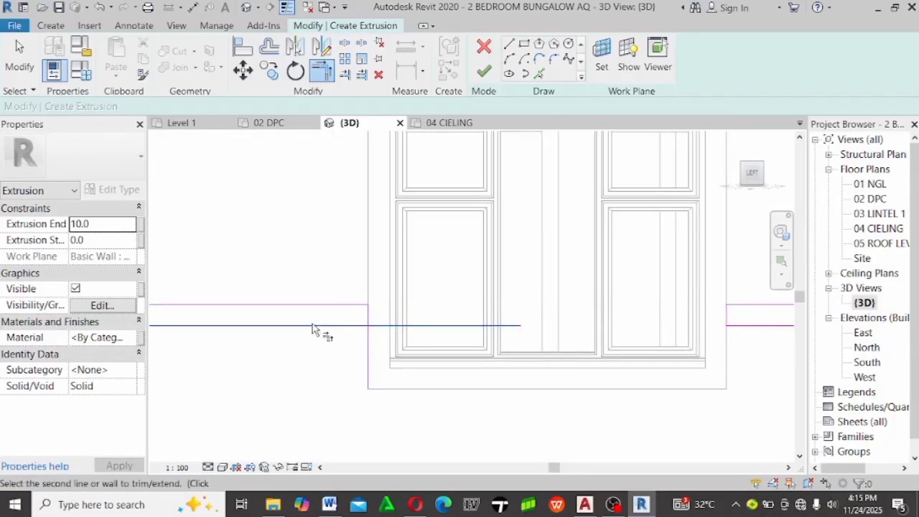
{"action": "scroll", "coordinate": [317, 328], "scroll_direction": "down", "scroll_amount": 3}
{"action": "scroll", "coordinate": [341, 324], "scroll_direction": "up", "scroll_amount": 3}
{"action": "left_click", "coordinate": [341, 323]}
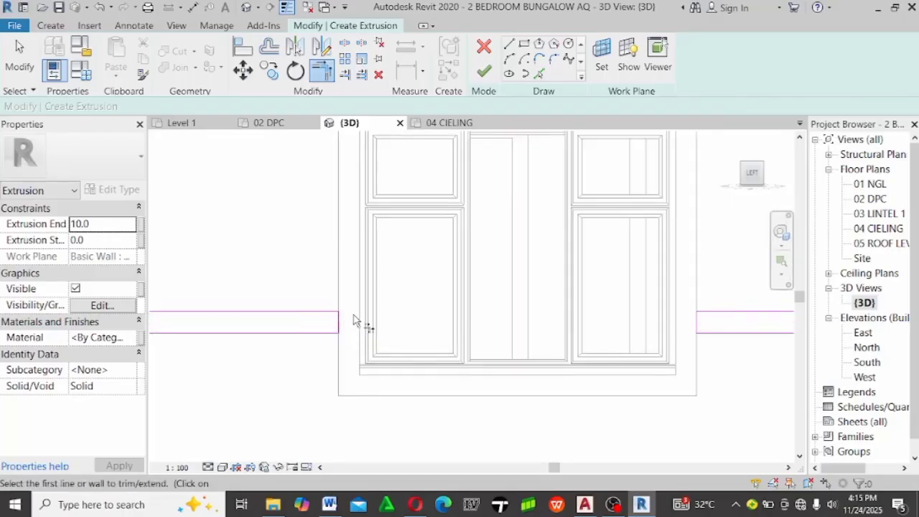
{"action": "scroll", "coordinate": [353, 321], "scroll_direction": "down", "scroll_amount": 3}
Assign the material white wall 2, set the Extrusion End to 50, and finish the band extrusion sketch
{"action": "left_click", "coordinate": [128, 340]}
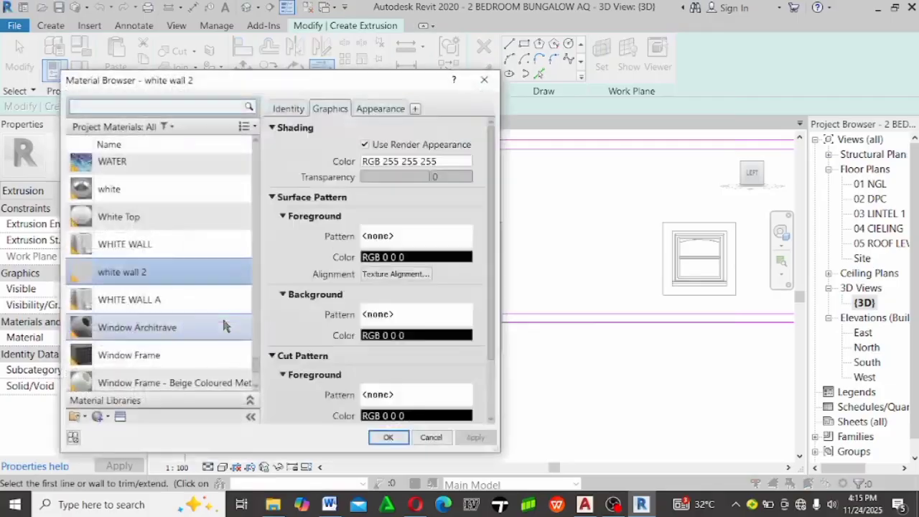
{"action": "double_click", "coordinate": [148, 271]}
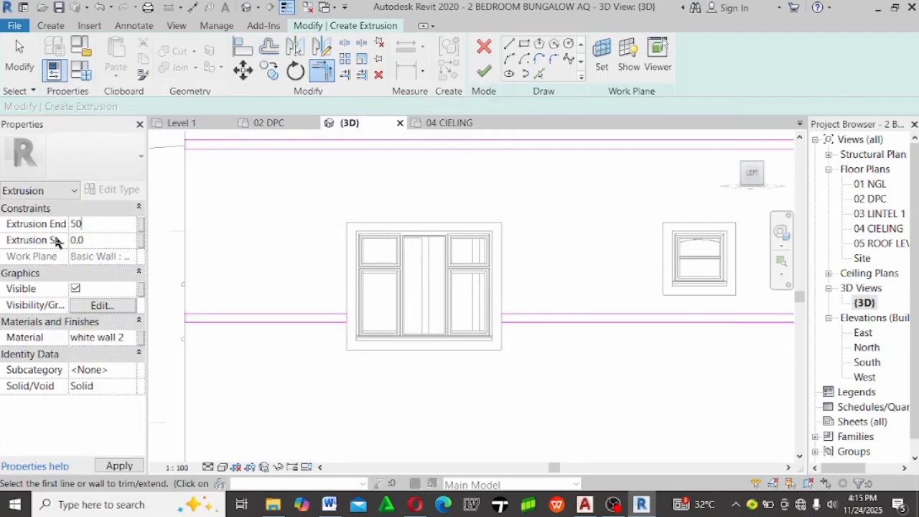
{"action": "left_click", "coordinate": [406, 148]}
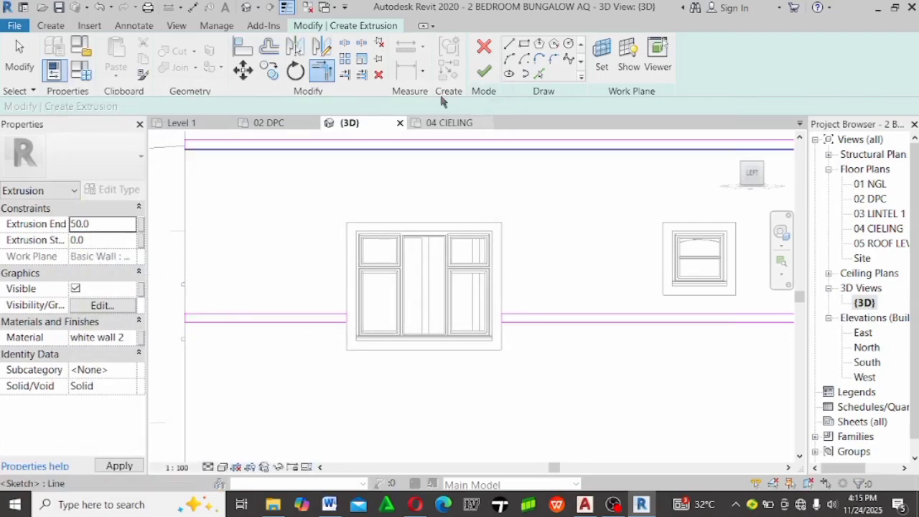
{"action": "left_click", "coordinate": [484, 70]}
{"action": "scroll", "coordinate": [402, 320], "scroll_direction": "down", "scroll_amount": 3}
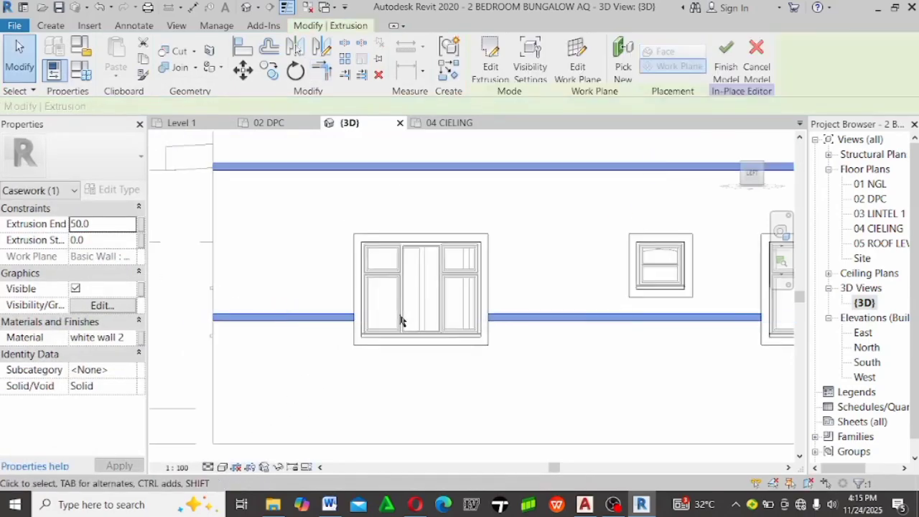
Examine the side wall's finished bands and the bungalow's front and opposite side from several angles
{"action": "left_click", "coordinate": [449, 410]}
{"action": "middle_click_drag", "start_coordinate": [627, 409], "coordinate": [517, 422], "text": "shift"}
{"action": "middle_click_drag", "start_coordinate": [371, 395], "coordinate": [502, 407], "text": "shift"}
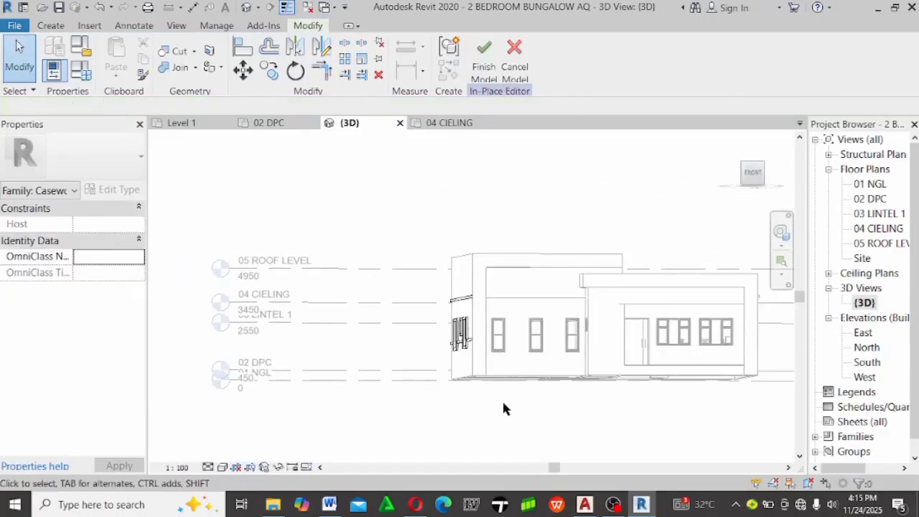
{"action": "scroll", "coordinate": [676, 312], "scroll_direction": "up", "scroll_amount": 3}
{"action": "middle_click_drag", "start_coordinate": [666, 297], "coordinate": [431, 317], "text": "shift"}
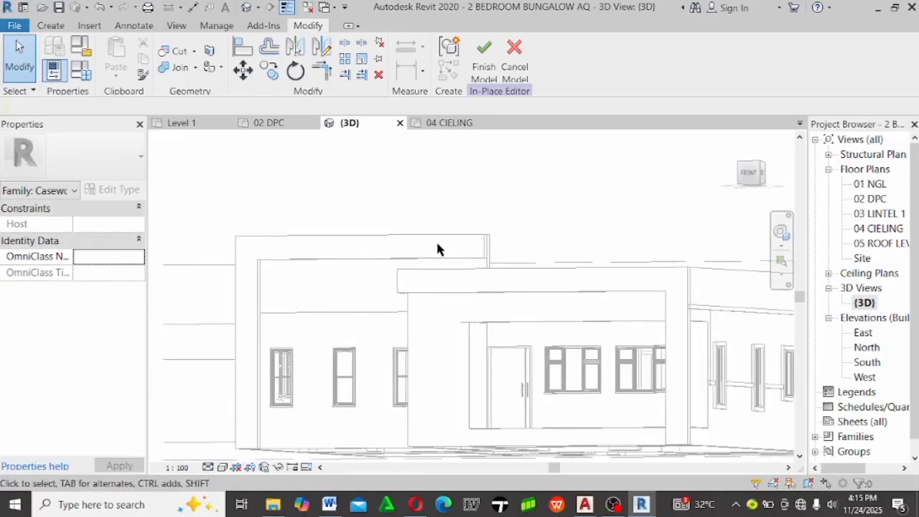
{"action": "scroll", "coordinate": [437, 251], "scroll_direction": "down", "scroll_amount": 2}
{"action": "middle_click_drag", "start_coordinate": [438, 259], "coordinate": [419, 246], "text": "shift"}
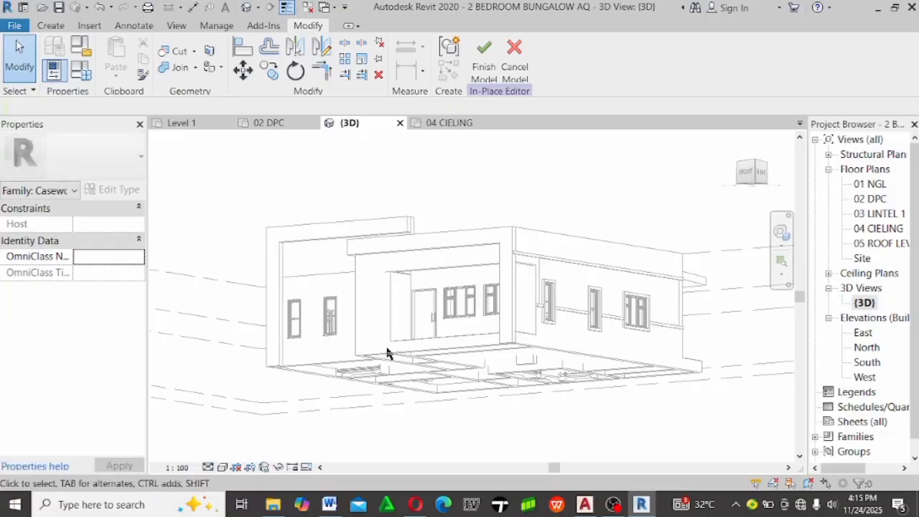
{"action": "middle_click_drag", "start_coordinate": [385, 353], "coordinate": [589, 437], "text": "shift"}
{"action": "middle_click_drag", "start_coordinate": [511, 409], "coordinate": [546, 439], "text": "shift"}
{"action": "scroll", "coordinate": [398, 344], "scroll_direction": "up", "scroll_amount": 3}
{"action": "middle_click_drag", "start_coordinate": [412, 349], "coordinate": [491, 320], "text": "shift"}
{"action": "scroll", "coordinate": [550, 318], "scroll_direction": "down", "scroll_amount": 2}
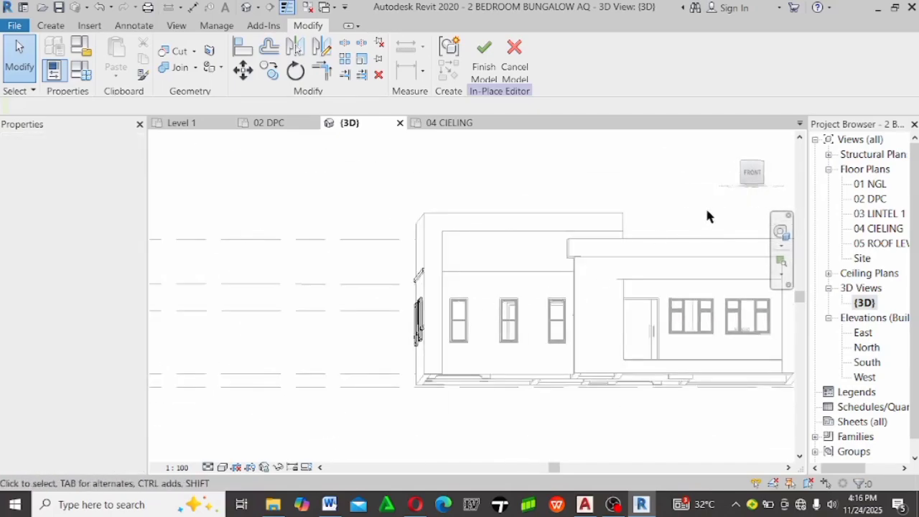
Start a new extrusion in the front view and pick the front wall holding the three narrow windows as its work plane
{"action": "left_click", "coordinate": [752, 172]}
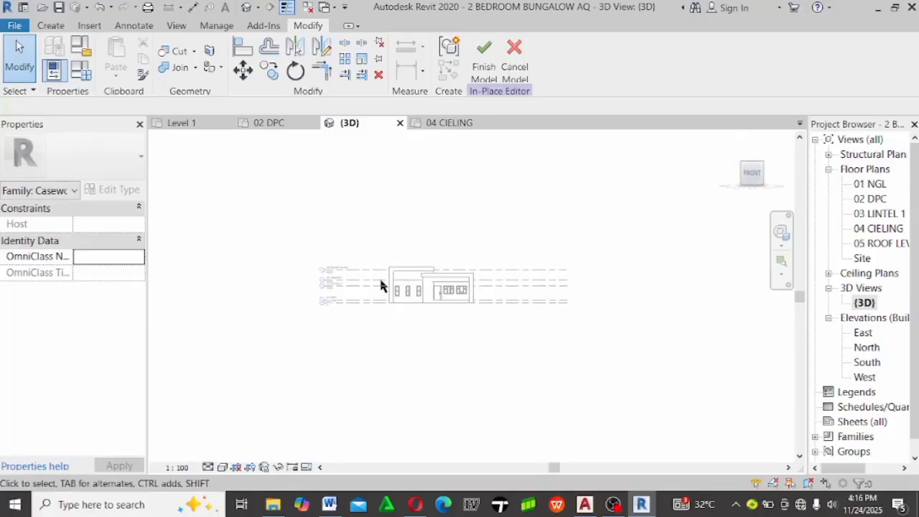
{"action": "scroll", "coordinate": [430, 305], "scroll_direction": "up", "scroll_amount": 6}
{"action": "scroll", "coordinate": [275, 298], "scroll_direction": "down", "scroll_amount": 3}
{"action": "scroll", "coordinate": [275, 297], "scroll_direction": "up", "scroll_amount": 2}
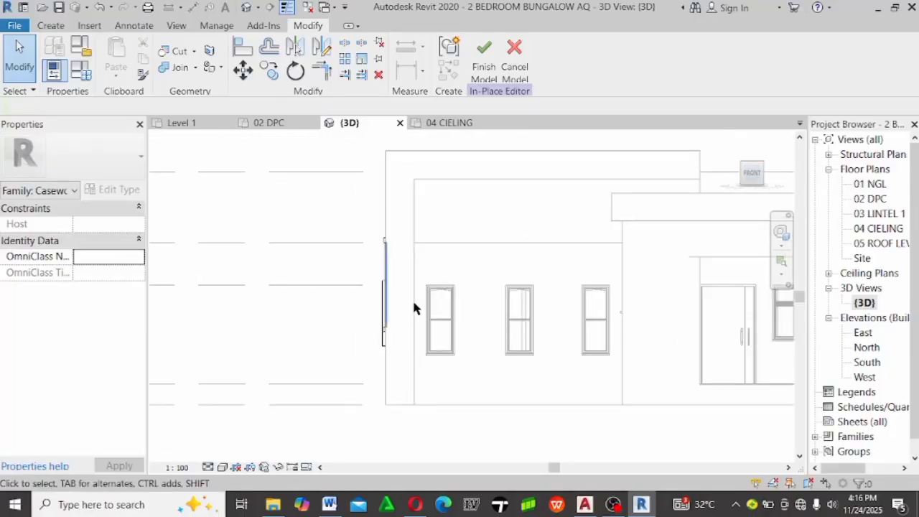
{"action": "scroll", "coordinate": [414, 308], "scroll_direction": "up", "scroll_amount": 2}
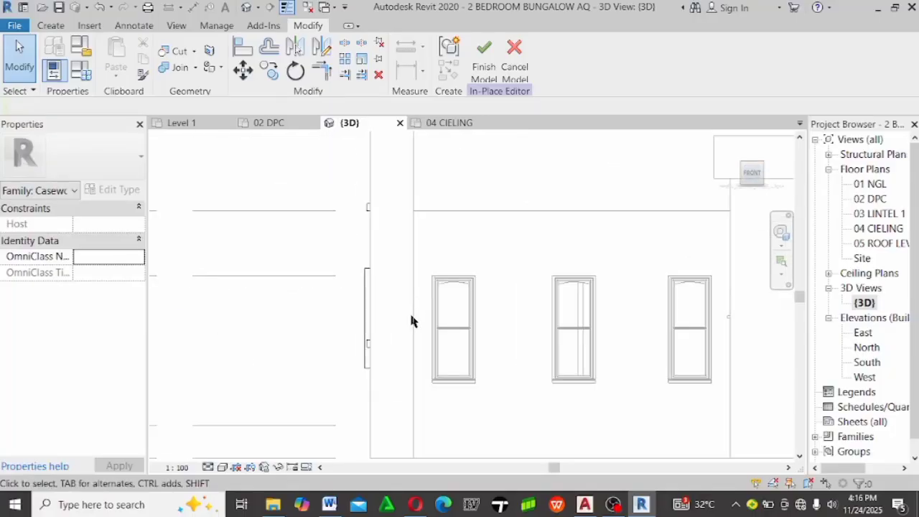
{"action": "scroll", "coordinate": [379, 309], "scroll_direction": "down", "scroll_amount": 1}
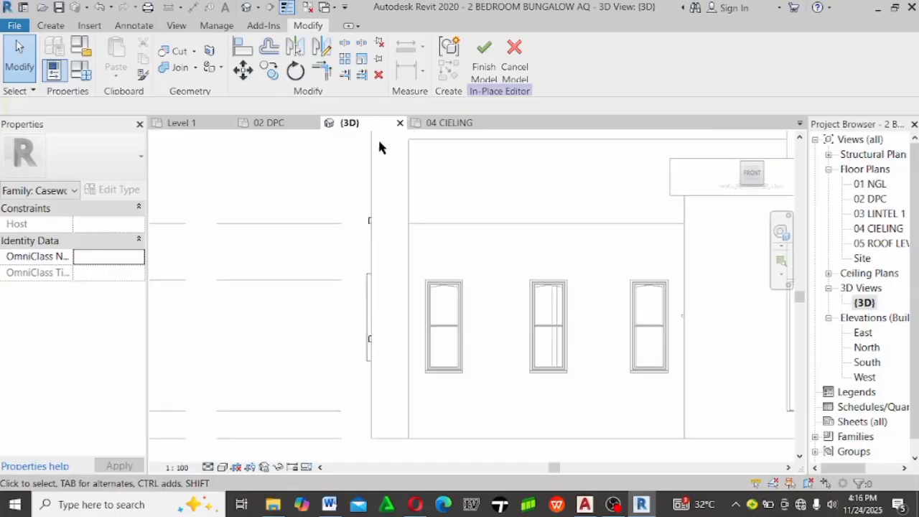
{"action": "left_click", "coordinate": [51, 25]}
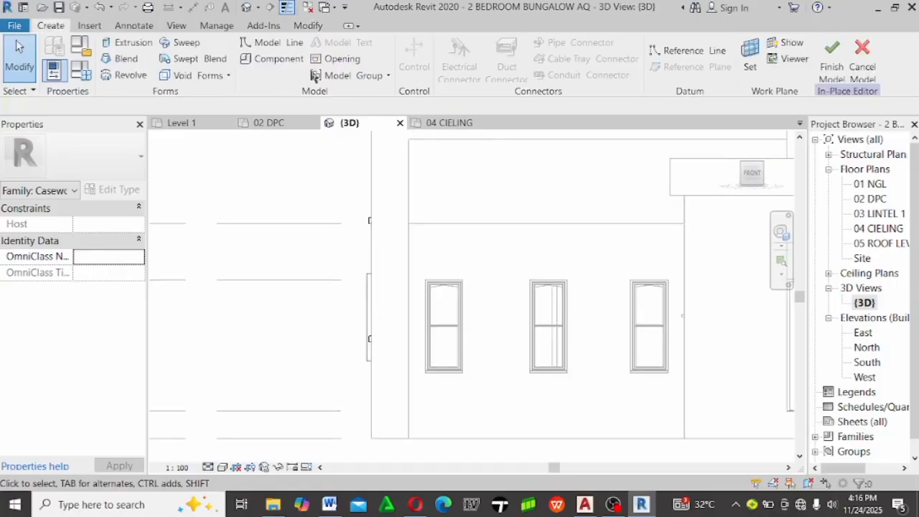
{"action": "left_click", "coordinate": [134, 45]}
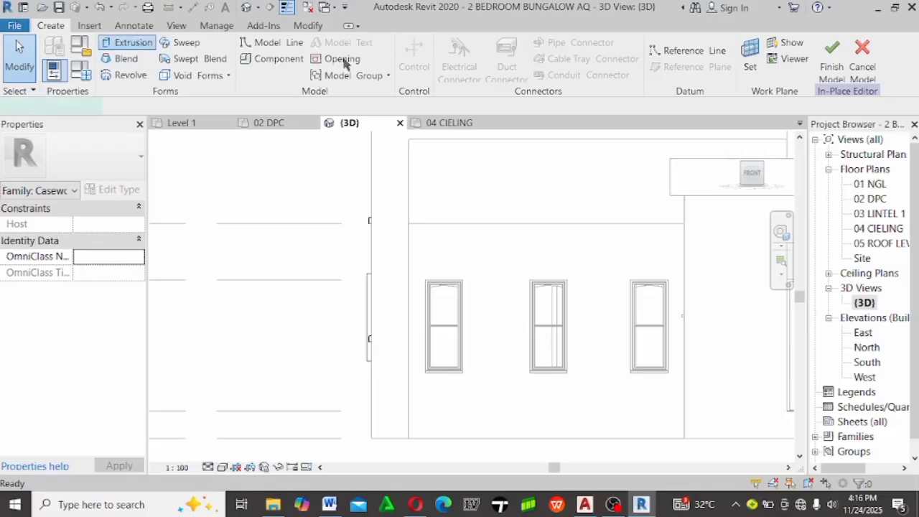
{"action": "left_click", "coordinate": [603, 57]}
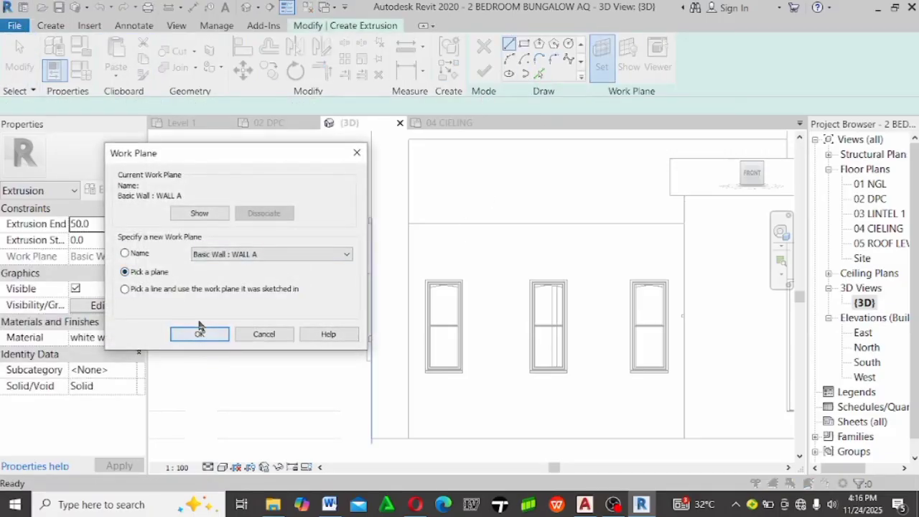
{"action": "left_click", "coordinate": [201, 334]}
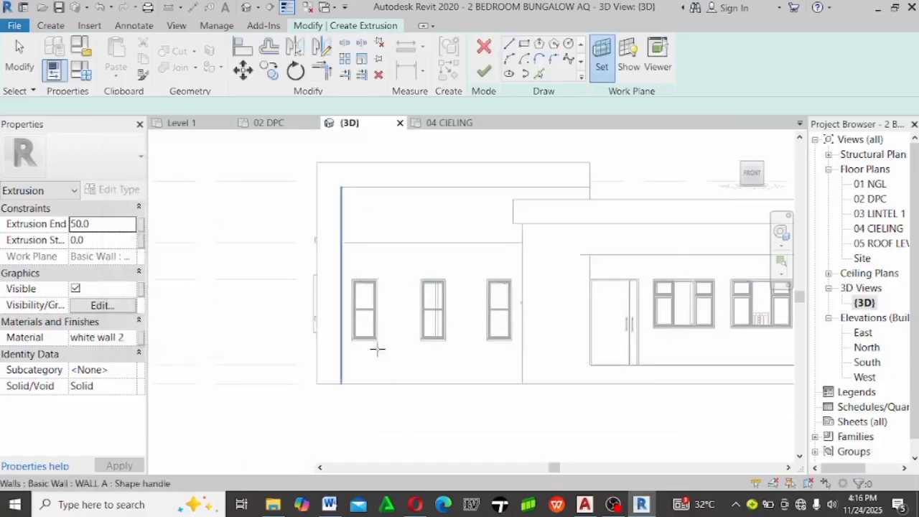
{"action": "left_click", "coordinate": [405, 382]}
{"action": "scroll", "coordinate": [334, 292], "scroll_direction": "up", "scroll_amount": 3}
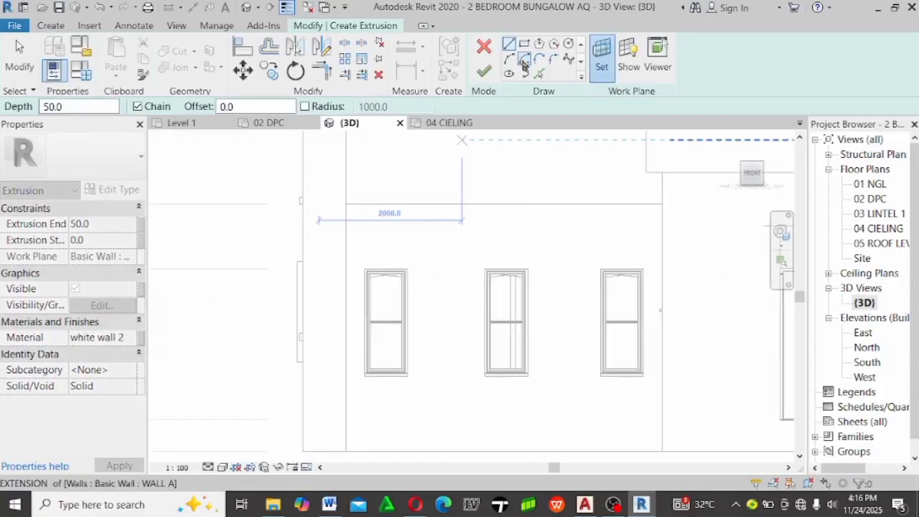
Trace the top edge and the inner side edge of the narrow front window nearest the building's outer corner with Pick Lines
{"action": "left_click", "coordinate": [539, 74]}
{"action": "scroll", "coordinate": [398, 250], "scroll_direction": "up", "scroll_amount": 5}
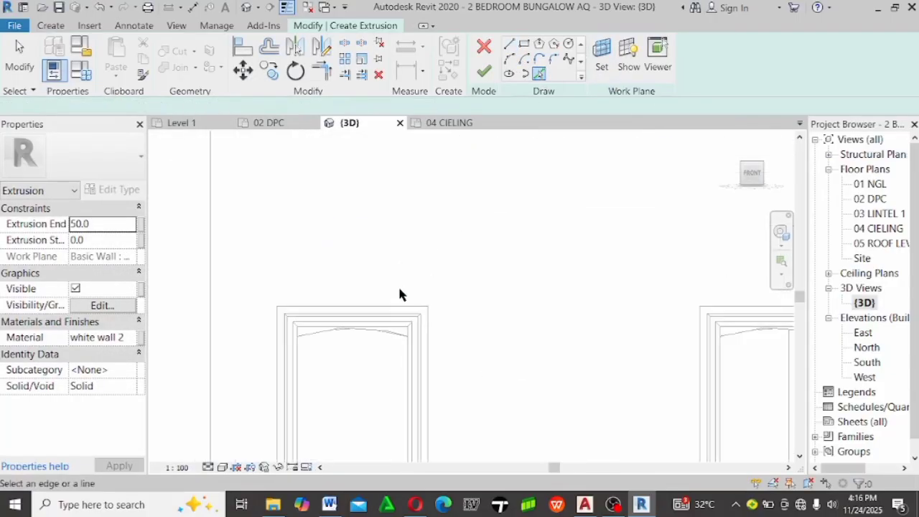
{"action": "left_click", "coordinate": [398, 308]}
{"action": "left_click", "coordinate": [428, 327]}
{"action": "scroll", "coordinate": [343, 265], "scroll_direction": "down", "scroll_amount": 5}
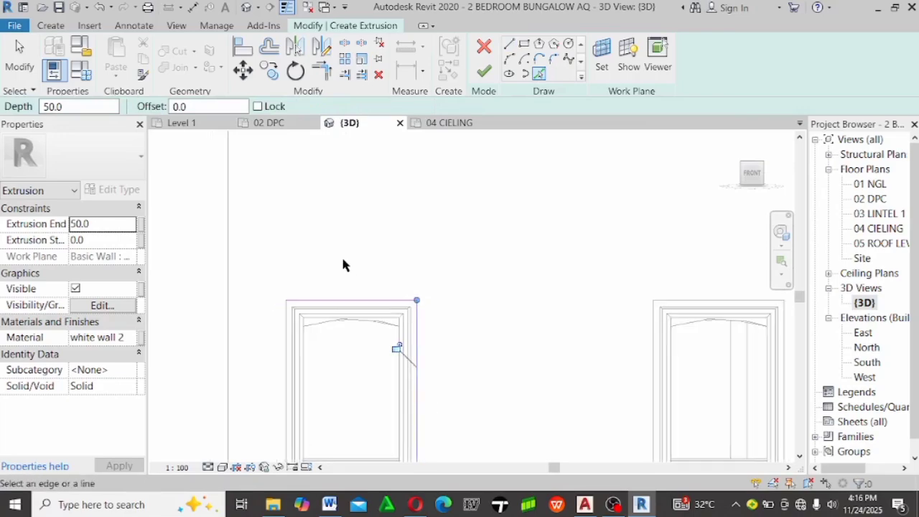
Trace the middle narrow window's full outline, plus the top and near side edges of the window closest to the entrance block
{"action": "scroll", "coordinate": [550, 304], "scroll_direction": "up", "scroll_amount": 4}
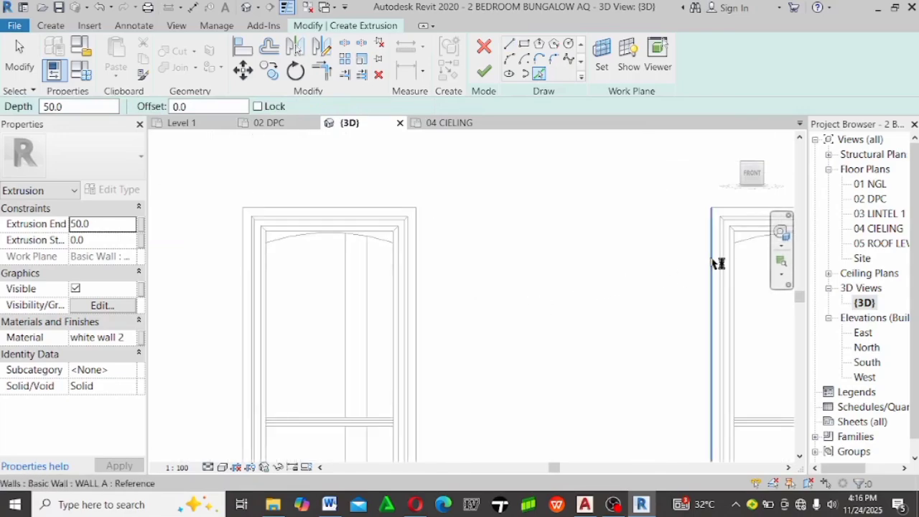
{"action": "left_click", "coordinate": [713, 265]}
{"action": "scroll", "coordinate": [715, 244], "scroll_direction": "down", "scroll_amount": 3}
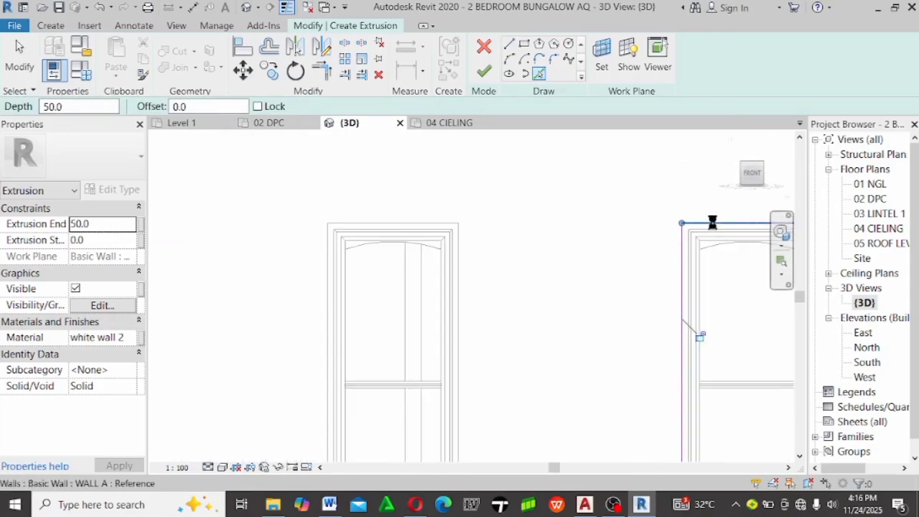
{"action": "scroll", "coordinate": [423, 193], "scroll_direction": "up", "scroll_amount": 2}
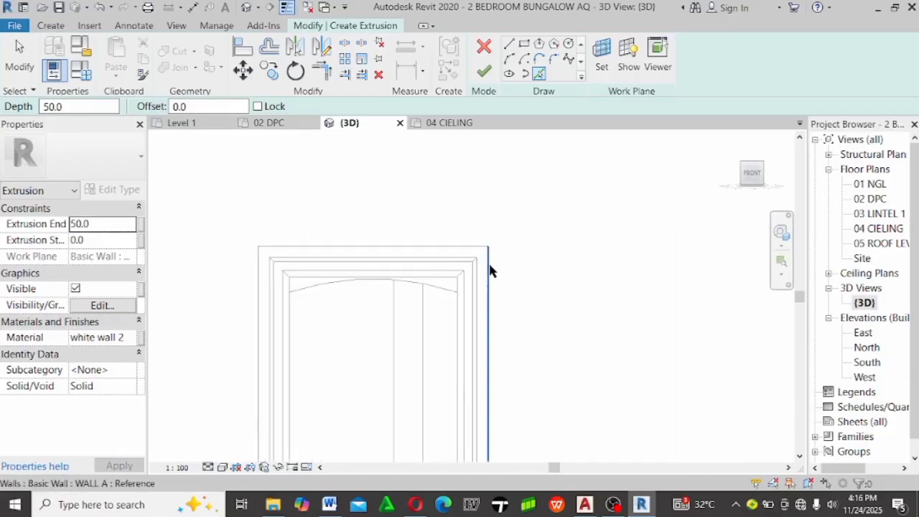
{"action": "left_click", "coordinate": [448, 254]}
{"action": "left_click", "coordinate": [256, 296]}
{"action": "scroll", "coordinate": [408, 169], "scroll_direction": "down", "scroll_amount": 3}
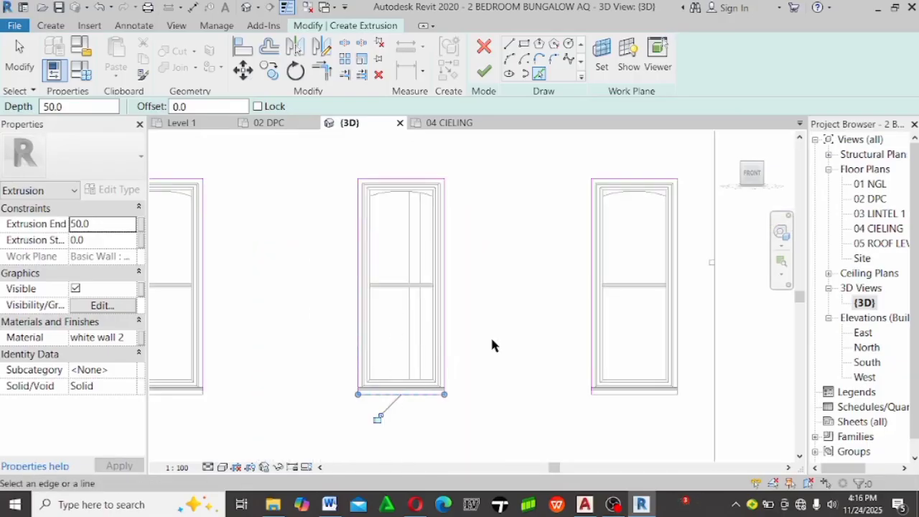
Trace the bottom edge of the narrow window nearest the building's outer corner
{"action": "scroll", "coordinate": [483, 333], "scroll_direction": "down", "scroll_amount": 3}
{"action": "scroll", "coordinate": [351, 316], "scroll_direction": "up", "scroll_amount": 3}
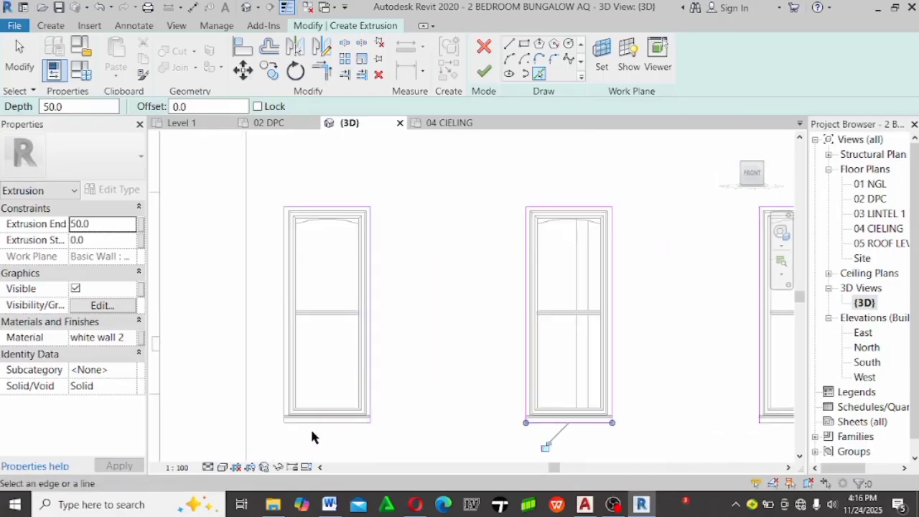
{"action": "scroll", "coordinate": [310, 429], "scroll_direction": "up", "scroll_amount": 3}
{"action": "left_click", "coordinate": [347, 412]}
{"action": "scroll", "coordinate": [349, 417], "scroll_direction": "down", "scroll_amount": 4}
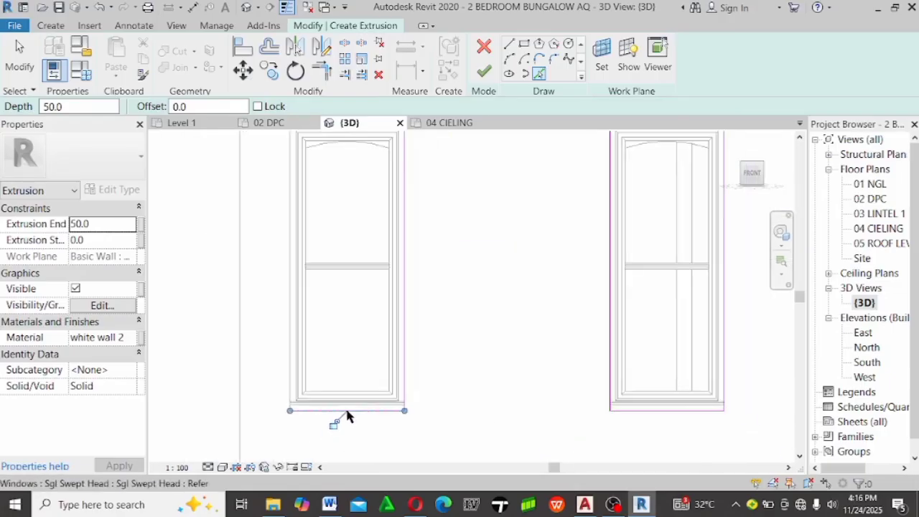
Offset copies of the corner window's traced top, side and bottom lines outward by 100
{"action": "left_click", "coordinate": [279, 47]}
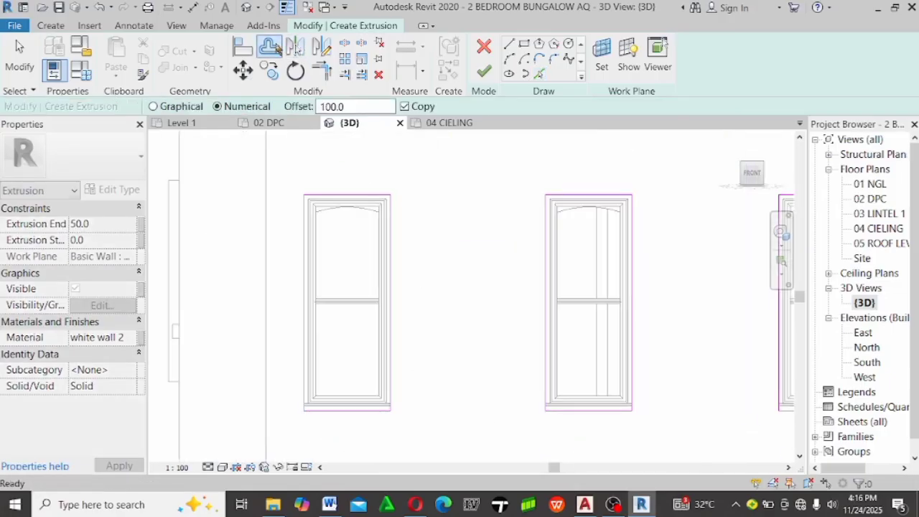
{"action": "left_click", "coordinate": [336, 199]}
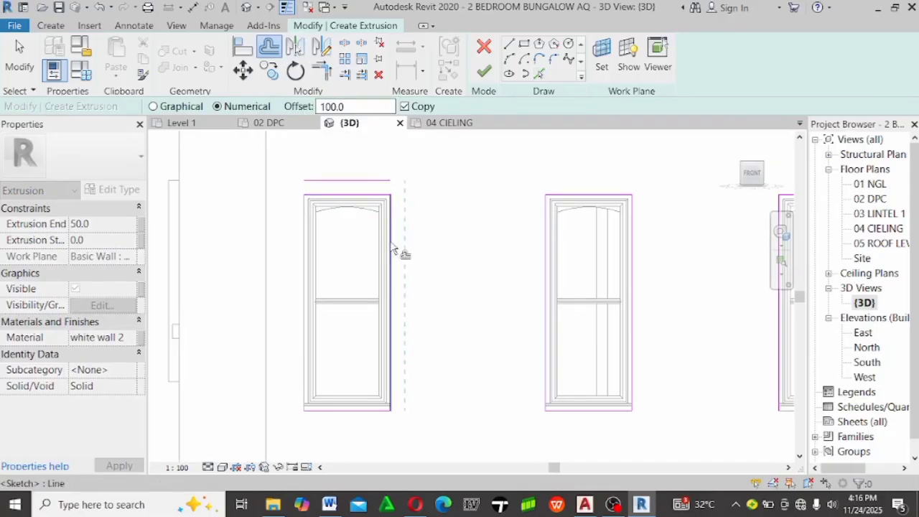
{"action": "left_click", "coordinate": [392, 251]}
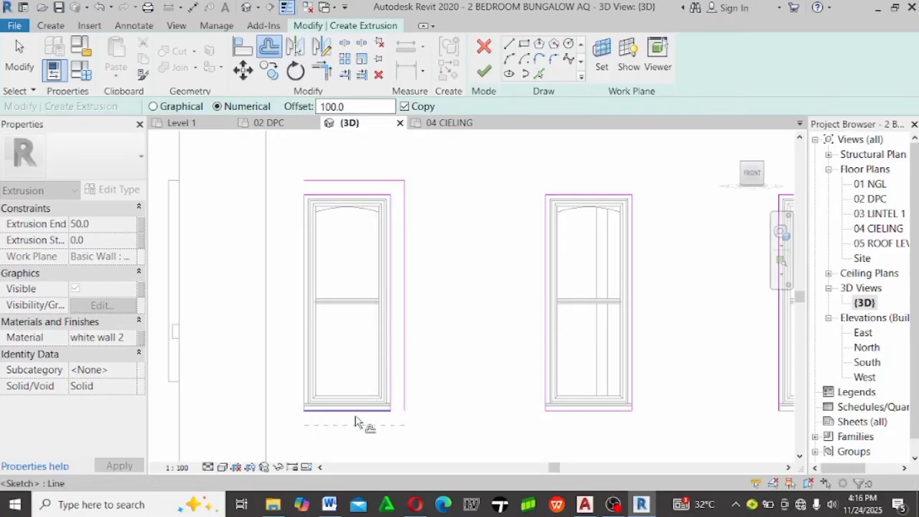
{"action": "left_click", "coordinate": [356, 424]}
{"action": "scroll", "coordinate": [328, 394], "scroll_direction": "down", "scroll_amount": 2}
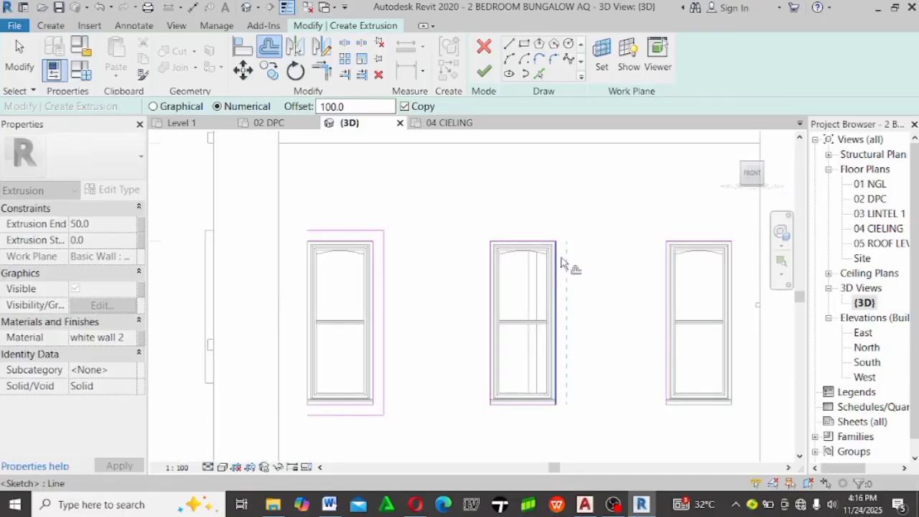
Offset copies of the middle window's whole outline and the entrance-side window's traced line chain outward by 100
{"action": "key", "text": "Tab"}
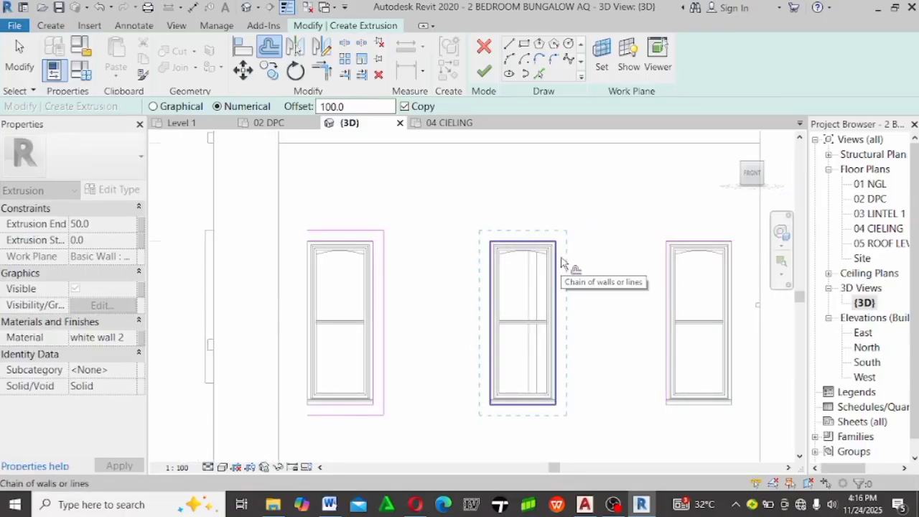
{"action": "left_click", "coordinate": [562, 263]}
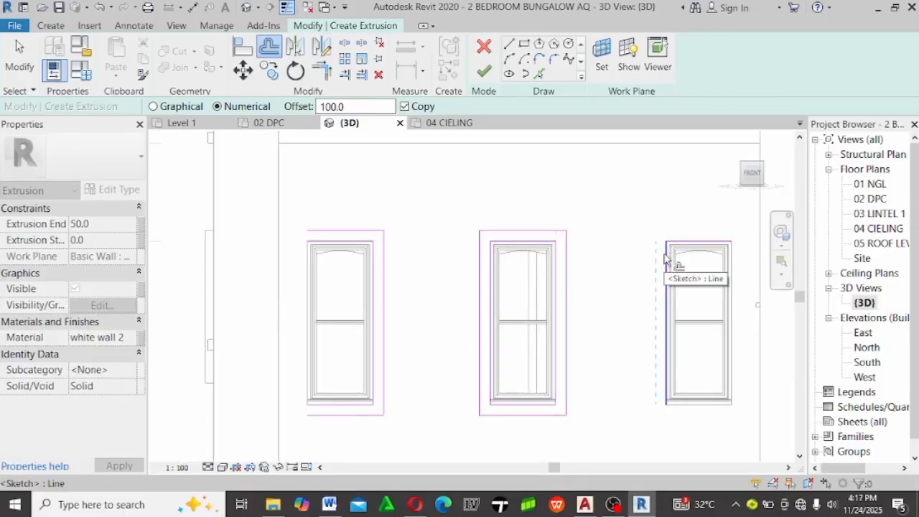
{"action": "key", "text": "Tab"}
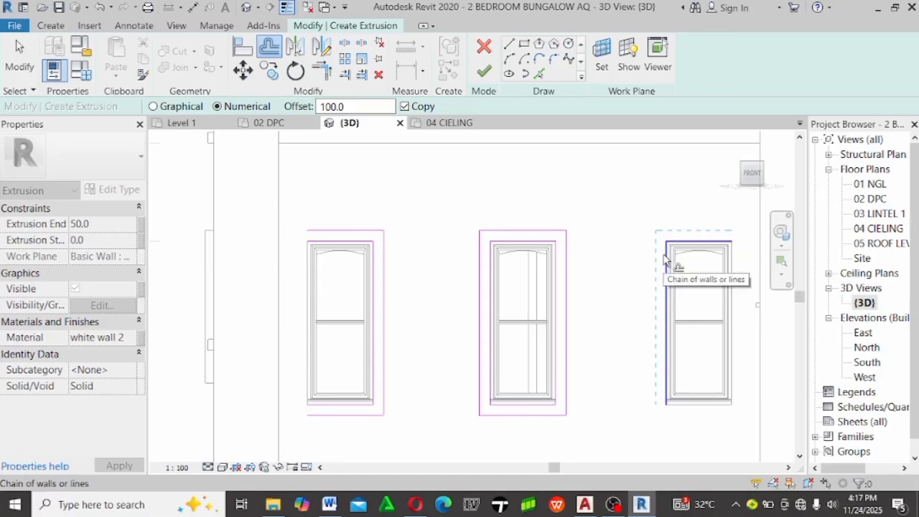
{"action": "left_click", "coordinate": [664, 260]}
Trace the bottom edge of the window closest to the entrance block and offset a copy downward by 100
{"action": "left_click", "coordinate": [539, 73]}
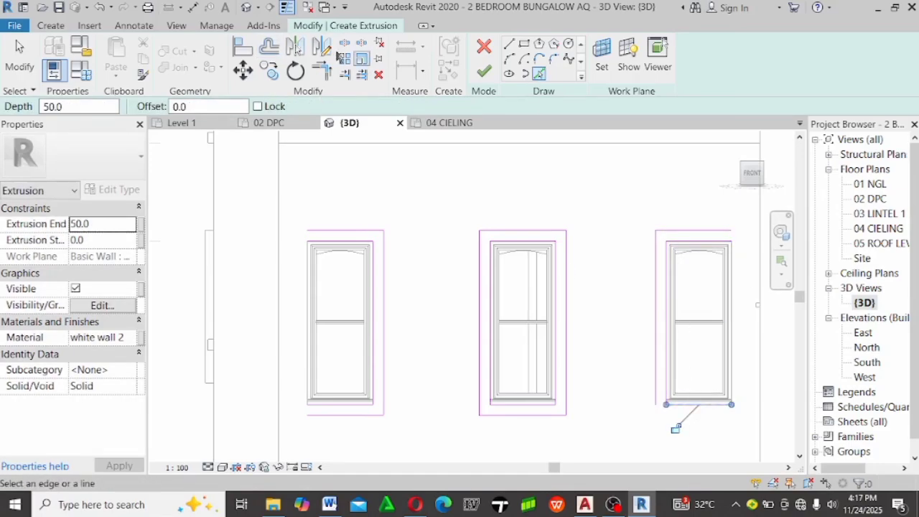
{"action": "left_click", "coordinate": [278, 52]}
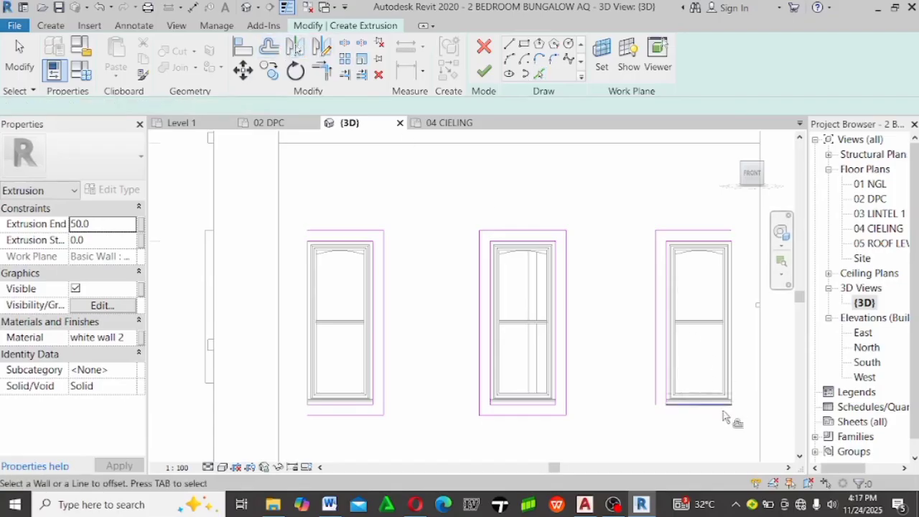
{"action": "left_click", "coordinate": [682, 409]}
Trace the remaining vertical edges of the two end windows: the entrance-side edge of one and the outer-corner edge of the other
{"action": "left_click", "coordinate": [538, 74]}
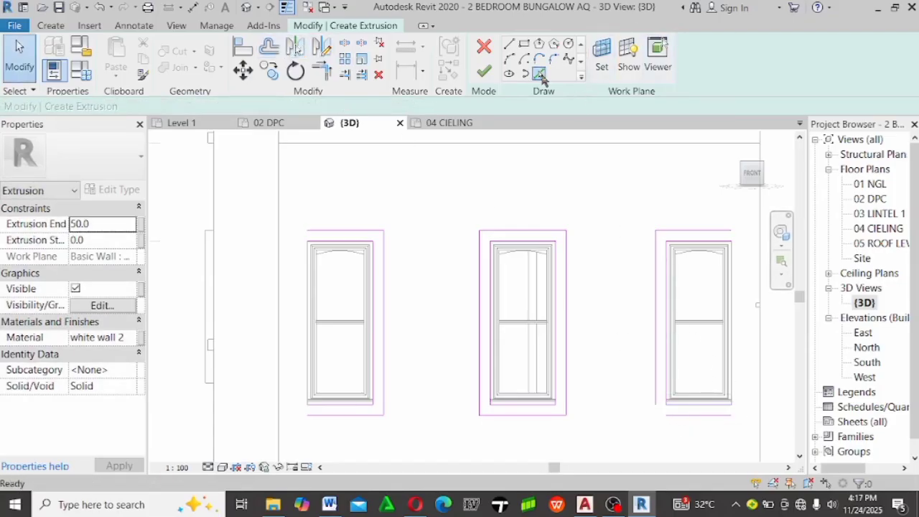
{"action": "scroll", "coordinate": [674, 313], "scroll_direction": "down", "scroll_amount": 2}
{"action": "scroll", "coordinate": [674, 314], "scroll_direction": "up", "scroll_amount": 5}
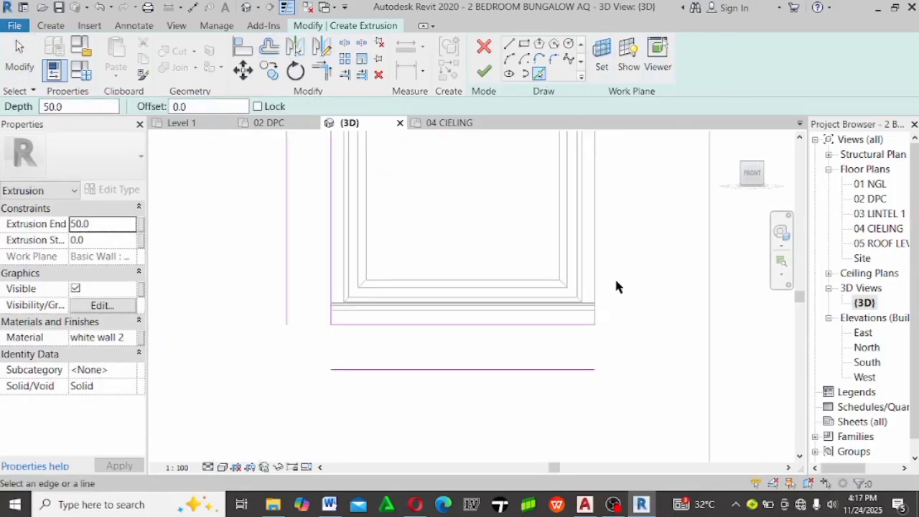
{"action": "scroll", "coordinate": [608, 392], "scroll_direction": "down", "scroll_amount": 3}
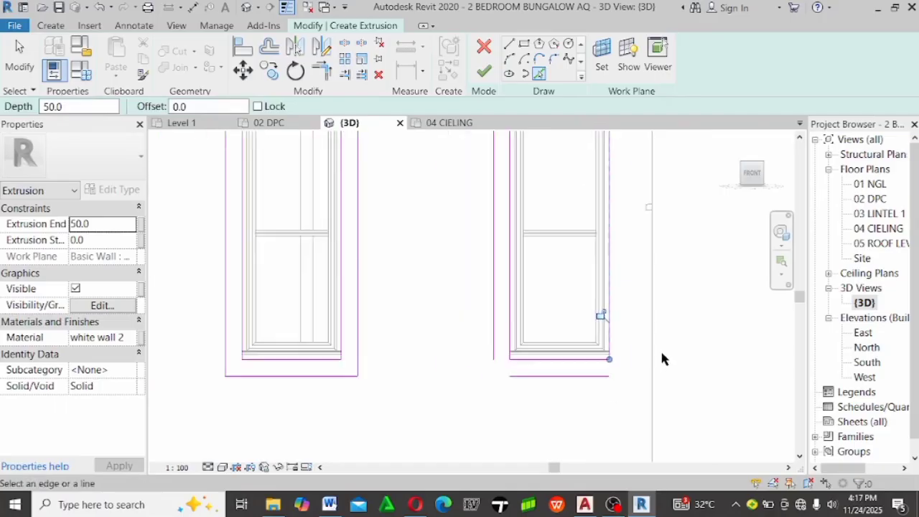
{"action": "scroll", "coordinate": [264, 323], "scroll_direction": "up", "scroll_amount": 5}
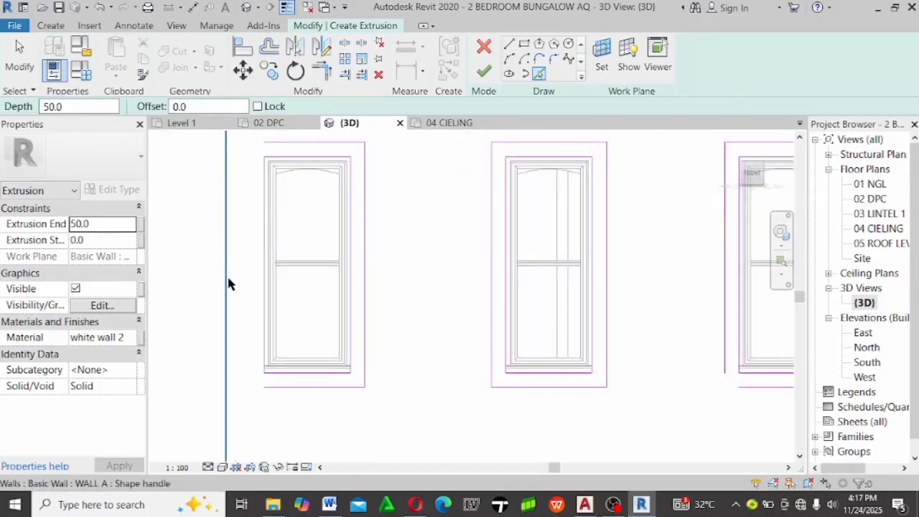
{"action": "scroll", "coordinate": [380, 297], "scroll_direction": "down", "scroll_amount": 3}
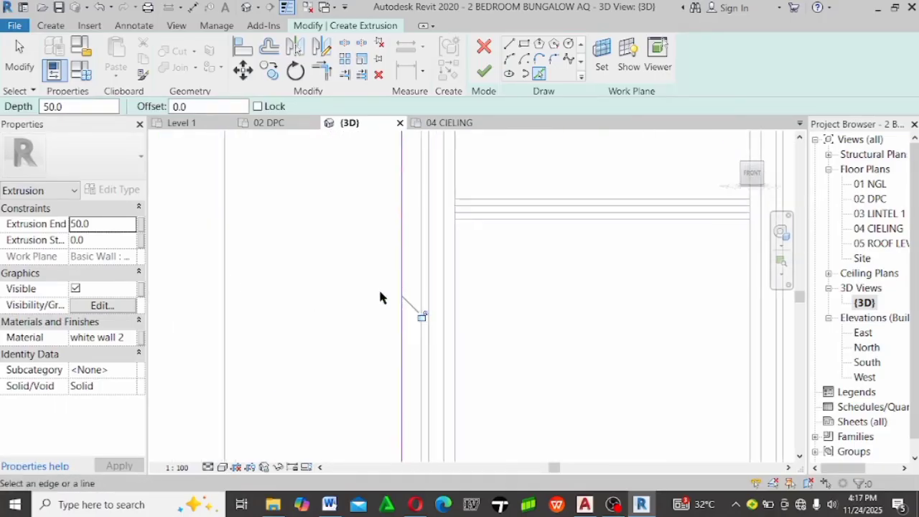
Split the outer-corner edge of the corner window and the entrance-side edge of the window nearest the entrance block
{"action": "scroll", "coordinate": [392, 273], "scroll_direction": "down", "scroll_amount": 2}
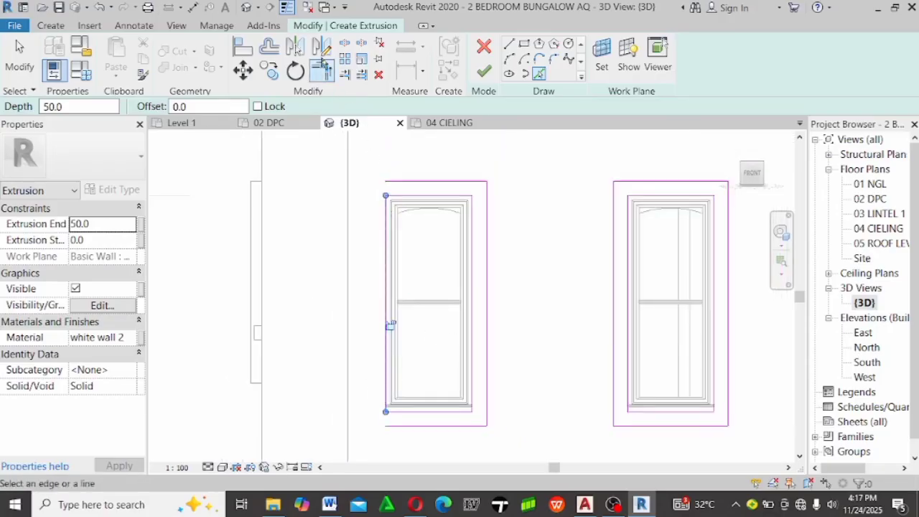
{"action": "left_click", "coordinate": [345, 46]}
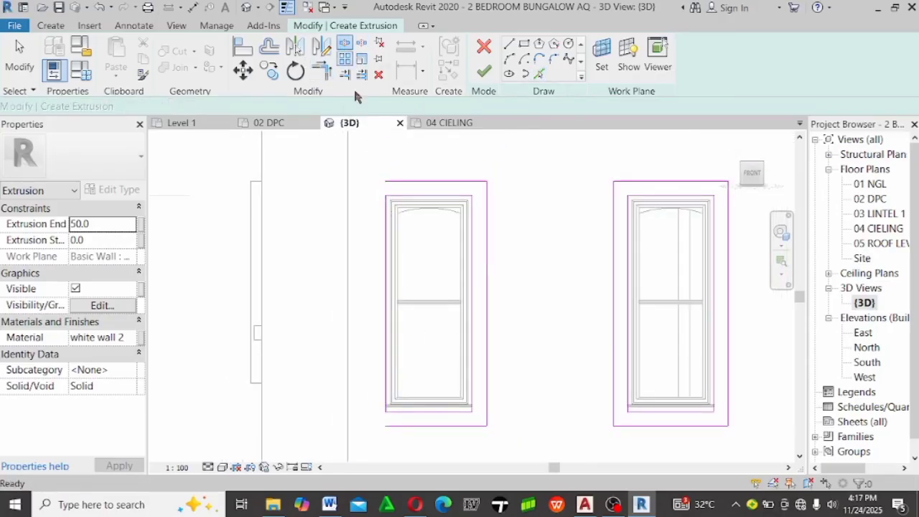
{"action": "left_click", "coordinate": [387, 285]}
{"action": "scroll", "coordinate": [387, 286], "scroll_direction": "down", "scroll_amount": 2}
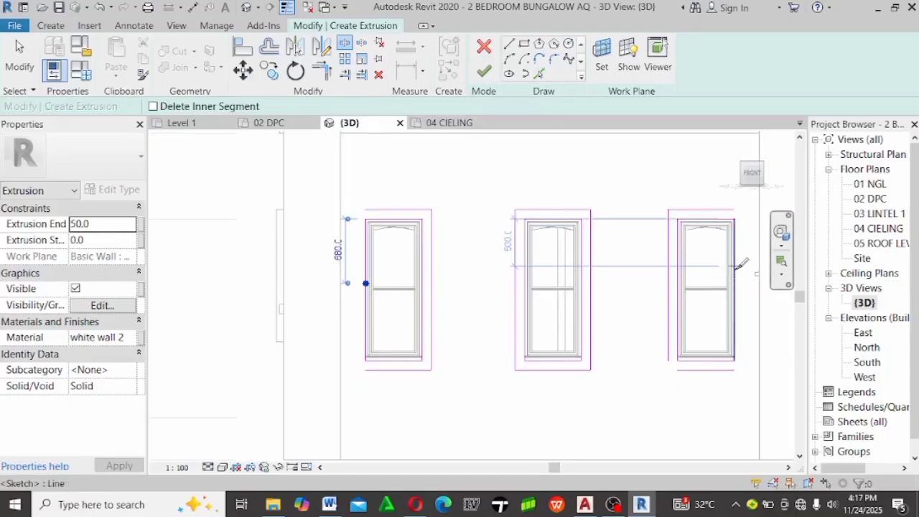
{"action": "key", "text": "Escape"}
{"action": "key", "text": "Escape"}
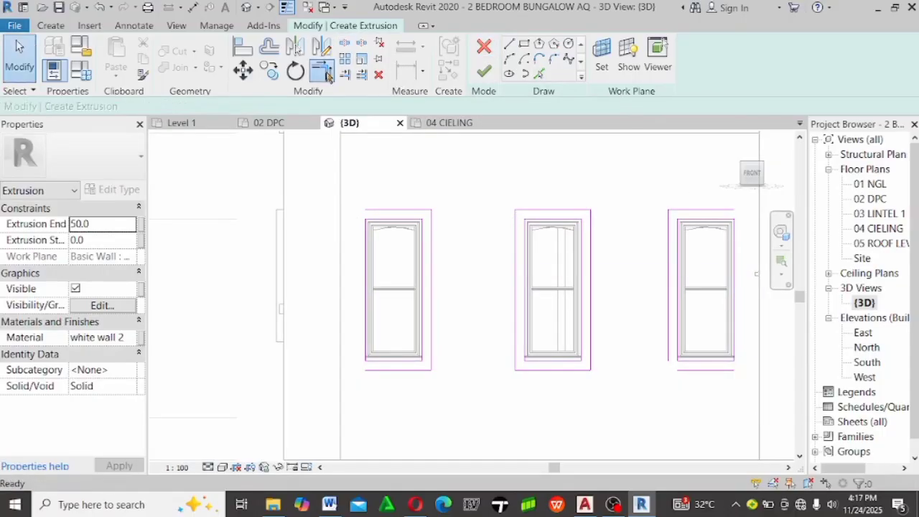
Trim the entrance-side window's split edge to its outer top and bottom lines, and close the border's remaining bottom corner
{"action": "left_click", "coordinate": [322, 69]}
{"action": "scroll", "coordinate": [749, 237], "scroll_direction": "up", "scroll_amount": 3}
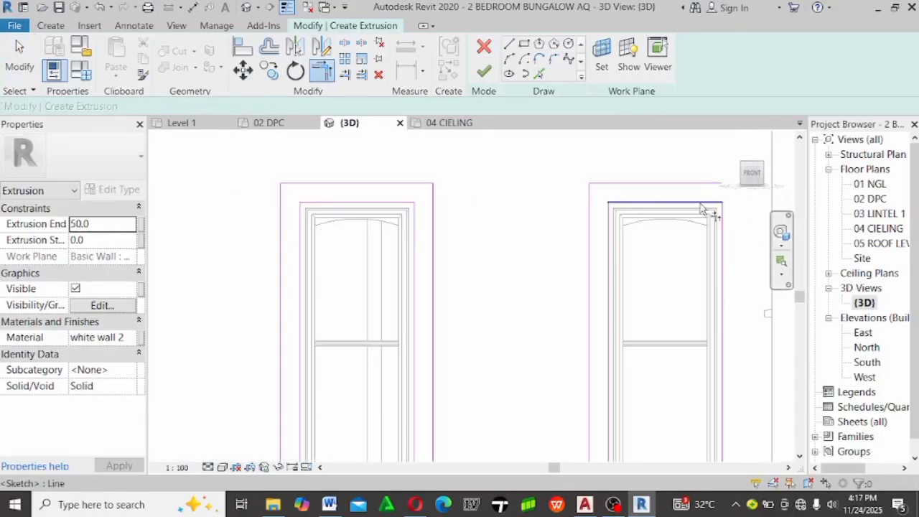
{"action": "scroll", "coordinate": [720, 194], "scroll_direction": "up", "scroll_amount": 3}
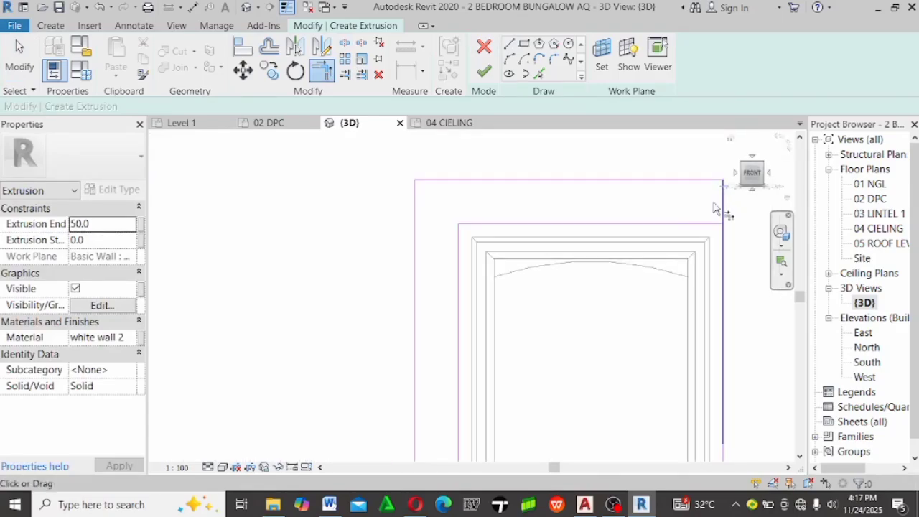
{"action": "scroll", "coordinate": [571, 338], "scroll_direction": "down", "scroll_amount": 4}
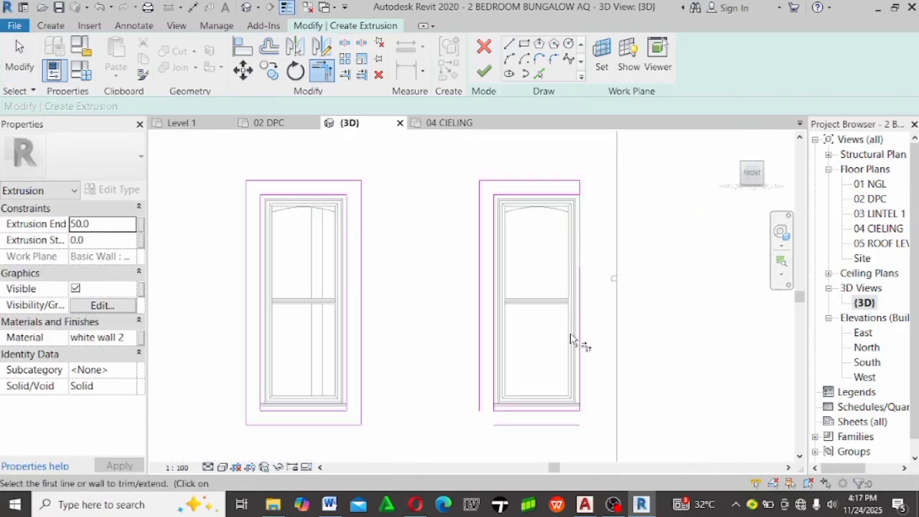
{"action": "scroll", "coordinate": [574, 359], "scroll_direction": "down", "scroll_amount": 1}
{"action": "scroll", "coordinate": [578, 390], "scroll_direction": "up", "scroll_amount": 4}
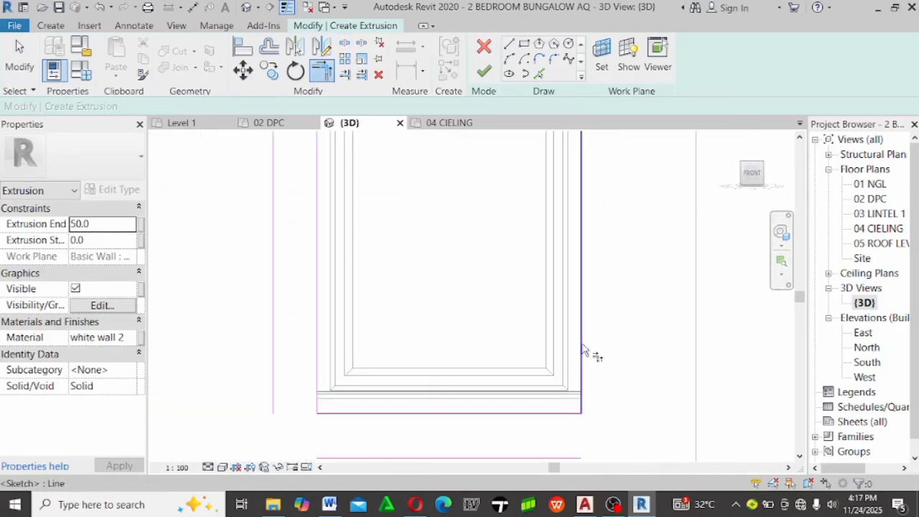
{"action": "scroll", "coordinate": [581, 420], "scroll_direction": "down", "scroll_amount": 1}
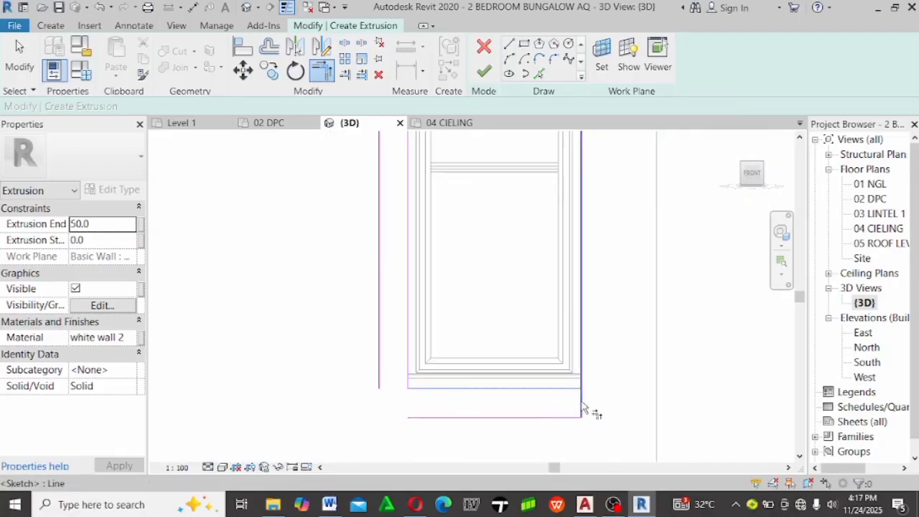
{"action": "left_click", "coordinate": [425, 416]}
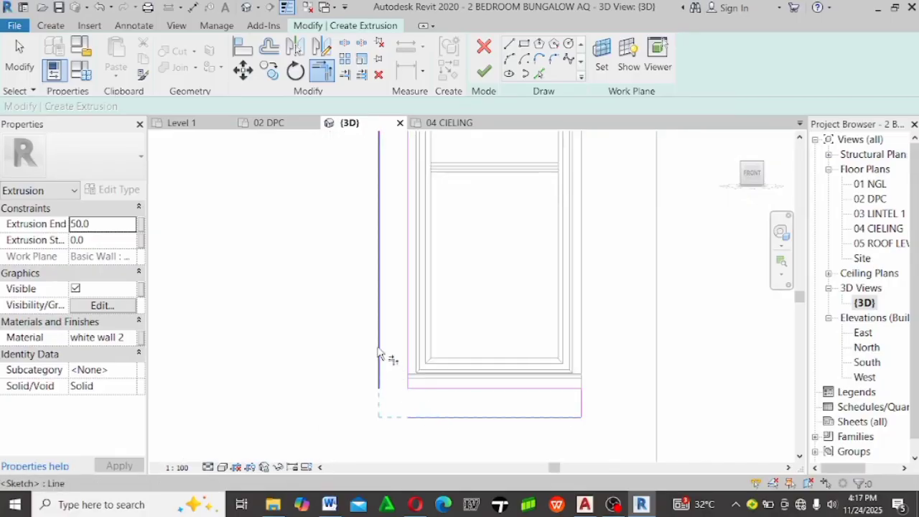
{"action": "left_click", "coordinate": [379, 355]}
Trim the lower part of the corner window's split edge to join the inner and outer bottom border lines
{"action": "scroll", "coordinate": [677, 308], "scroll_direction": "down", "scroll_amount": 3}
{"action": "scroll", "coordinate": [472, 310], "scroll_direction": "up", "scroll_amount": 3}
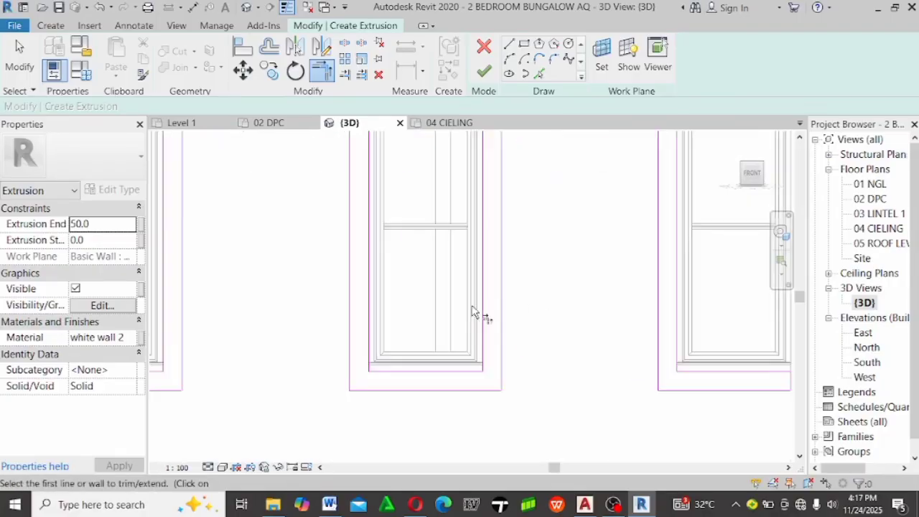
{"action": "scroll", "coordinate": [472, 310], "scroll_direction": "up", "scroll_amount": 2}
{"action": "scroll", "coordinate": [513, 283], "scroll_direction": "down", "scroll_amount": 3}
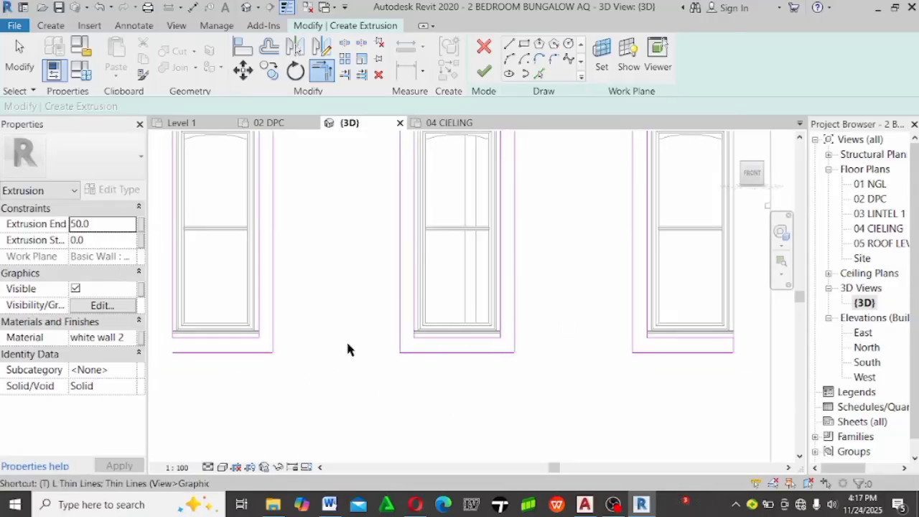
{"action": "key", "text": "l"}
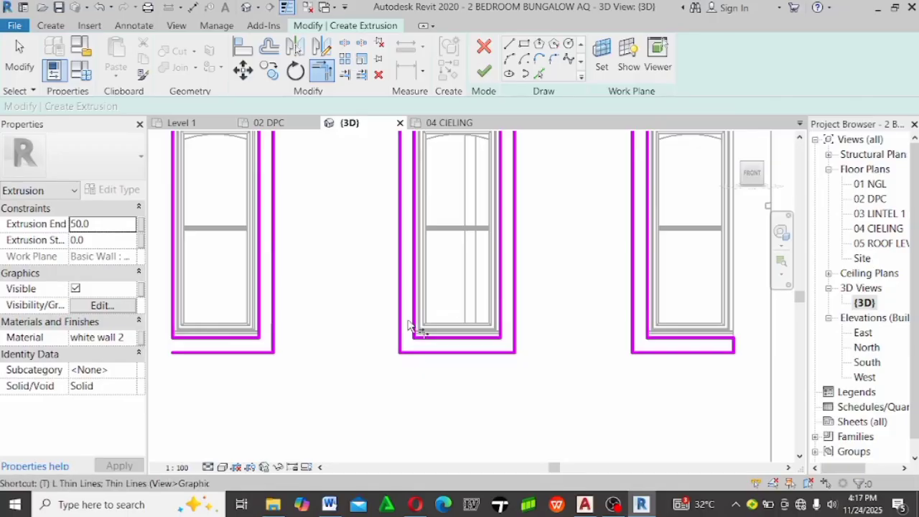
{"action": "key", "text": "t"}
{"action": "key", "text": "r"}
{"action": "scroll", "coordinate": [318, 313], "scroll_direction": "down", "scroll_amount": 2}
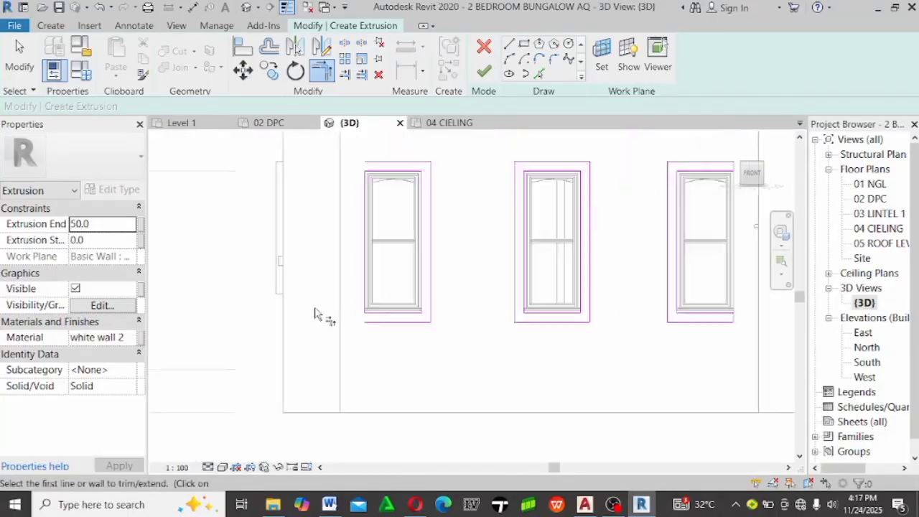
{"action": "scroll", "coordinate": [390, 318], "scroll_direction": "up", "scroll_amount": 5}
{"action": "left_click", "coordinate": [486, 303]}
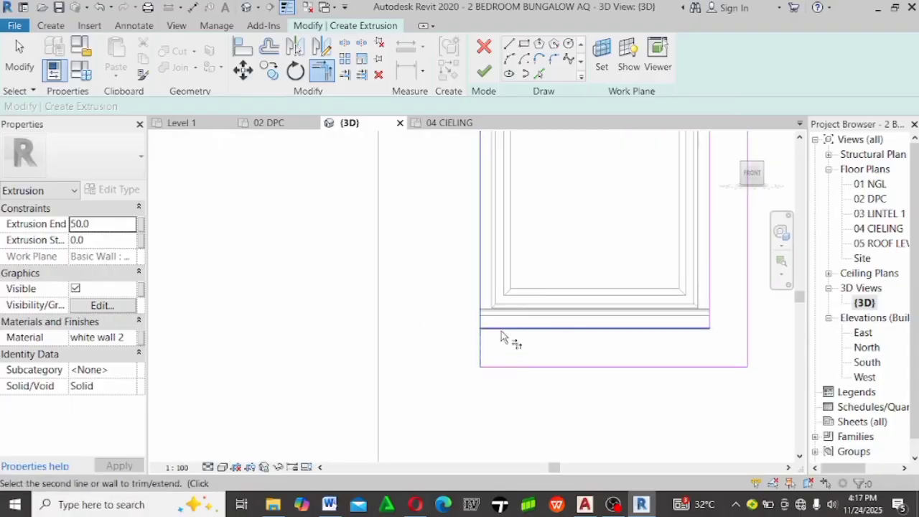
{"action": "left_click", "coordinate": [502, 334]}
Trim the upper part of the corner window's split edge to meet the outer top border line
{"action": "scroll", "coordinate": [477, 334], "scroll_direction": "down", "scroll_amount": 3}
{"action": "scroll", "coordinate": [491, 196], "scroll_direction": "up", "scroll_amount": 2}
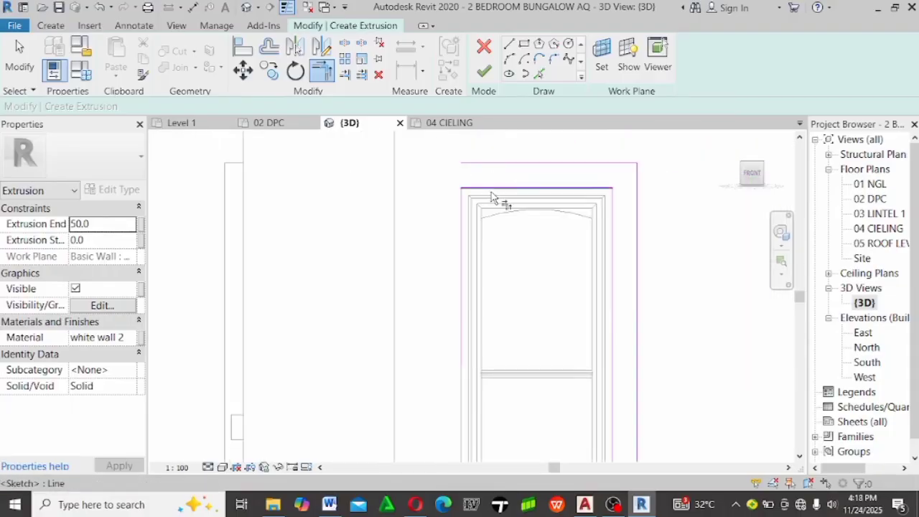
{"action": "left_click", "coordinate": [491, 190]}
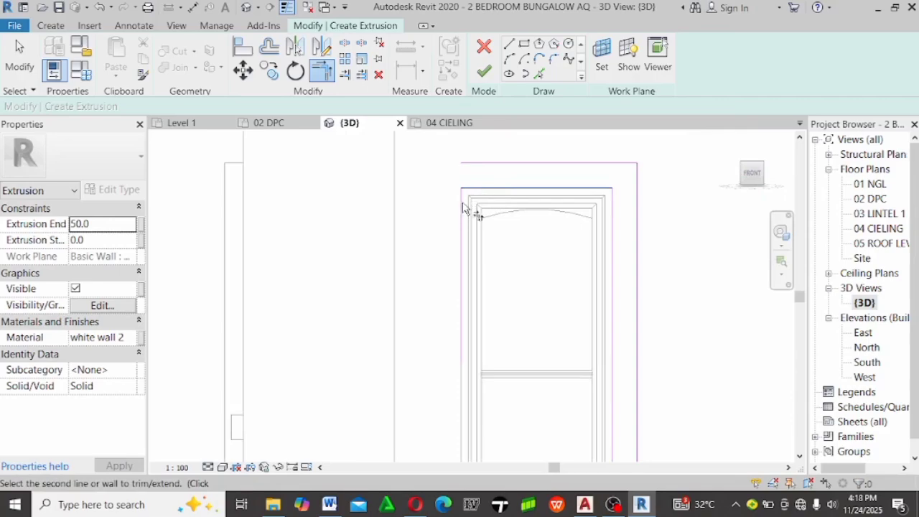
{"action": "key", "text": "Escape"}
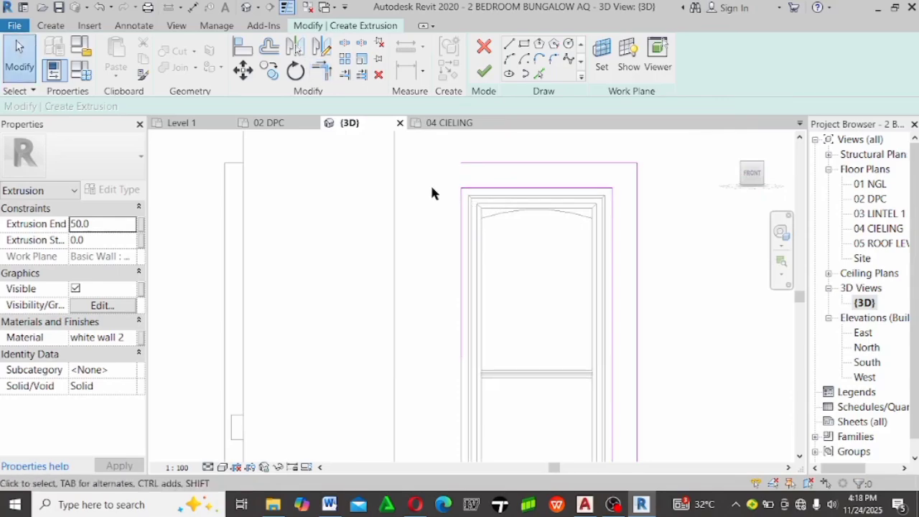
{"action": "left_click", "coordinate": [320, 71]}
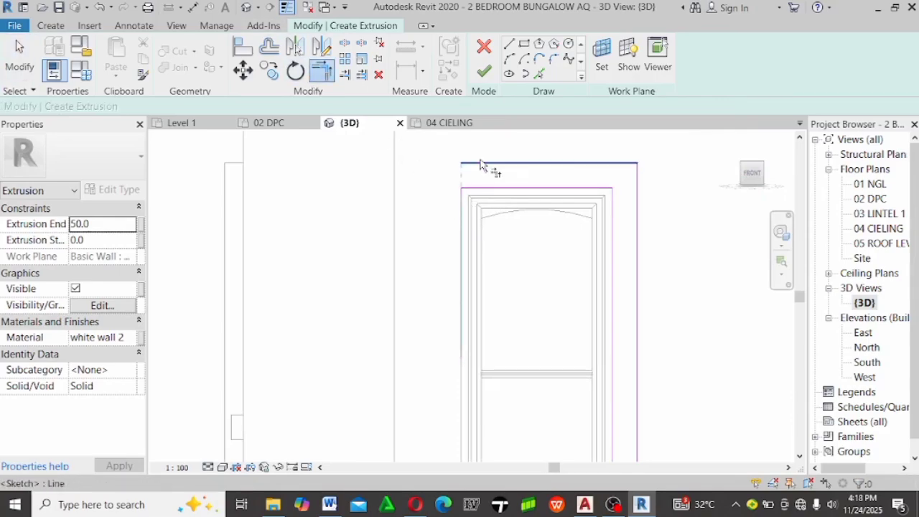
{"action": "scroll", "coordinate": [352, 225], "scroll_direction": "down", "scroll_amount": 5}
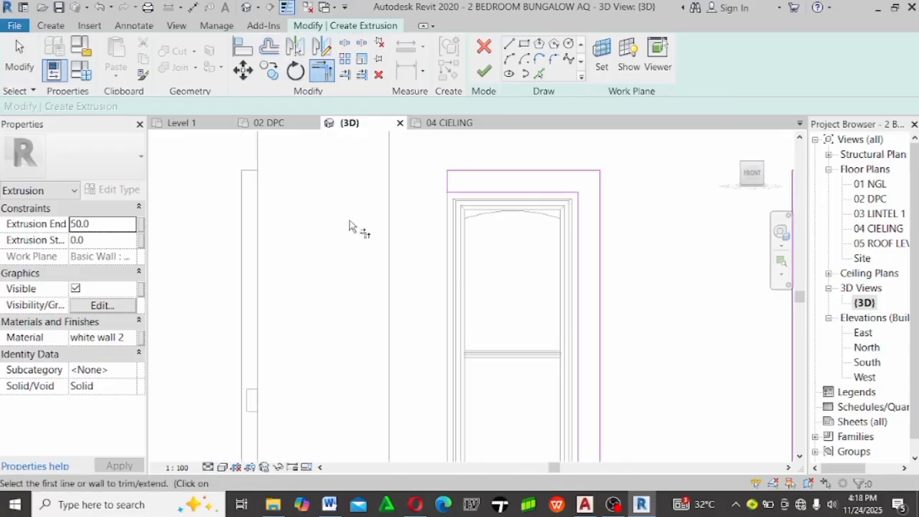
Move the short end line of the corner window's top border out to the wall's corner edge
{"action": "key", "text": "Escape"}
{"action": "scroll", "coordinate": [359, 186], "scroll_direction": "up", "scroll_amount": 5}
{"action": "left_click_drag", "start_coordinate": [386, 189], "coordinate": [498, 304]}
{"action": "scroll", "coordinate": [428, 224], "scroll_direction": "up", "scroll_amount": 4}
{"action": "left_click_drag", "start_coordinate": [424, 250], "coordinate": [290, 241]}
{"action": "scroll", "coordinate": [349, 154], "scroll_direction": "down", "scroll_amount": 4}
{"action": "key", "text": "Escape"}
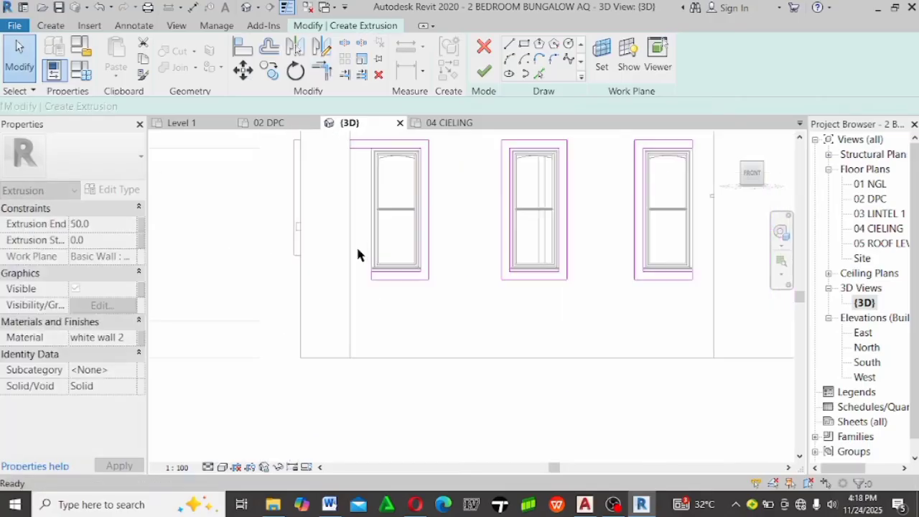
Move the short end line of the corner window's bottom border out to the wall's corner edge
{"action": "scroll", "coordinate": [358, 244], "scroll_direction": "up", "scroll_amount": 2}
{"action": "left_click", "coordinate": [383, 300]}
{"action": "scroll", "coordinate": [363, 273], "scroll_direction": "up", "scroll_amount": 3}
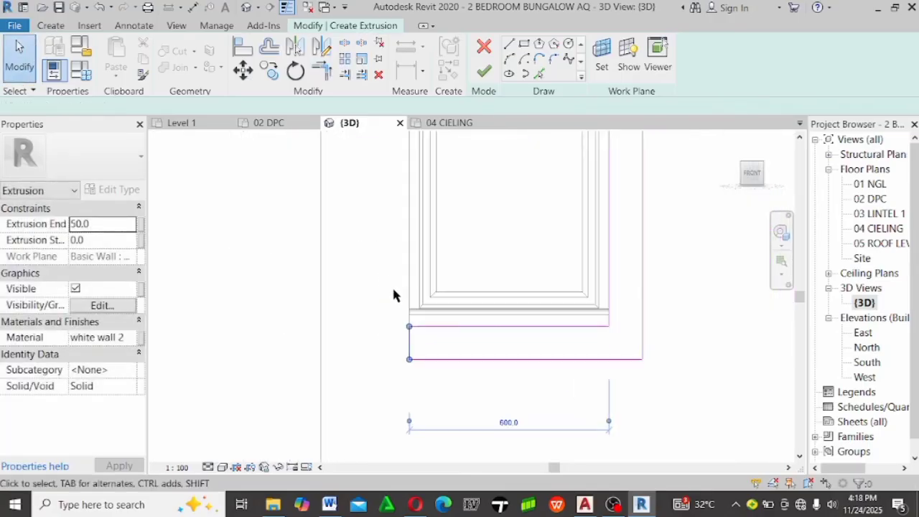
{"action": "left_click", "coordinate": [411, 339]}
{"action": "left_click_drag", "start_coordinate": [410, 339], "coordinate": [293, 318]}
{"action": "scroll", "coordinate": [294, 318], "scroll_direction": "down", "scroll_amount": 4}
{"action": "key", "text": "Escape"}
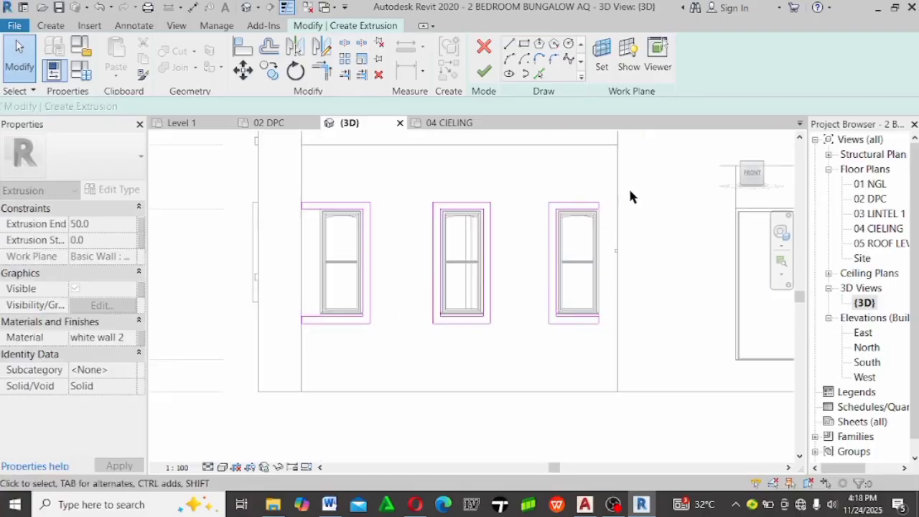
Move the short end lines of the entrance-side window's top and bottom borders out to the entrance block's wall
{"action": "scroll", "coordinate": [629, 196], "scroll_direction": "up", "scroll_amount": 5}
{"action": "left_click_drag", "start_coordinate": [546, 192], "coordinate": [579, 263]}
{"action": "scroll", "coordinate": [549, 245], "scroll_direction": "down", "scroll_amount": 3}
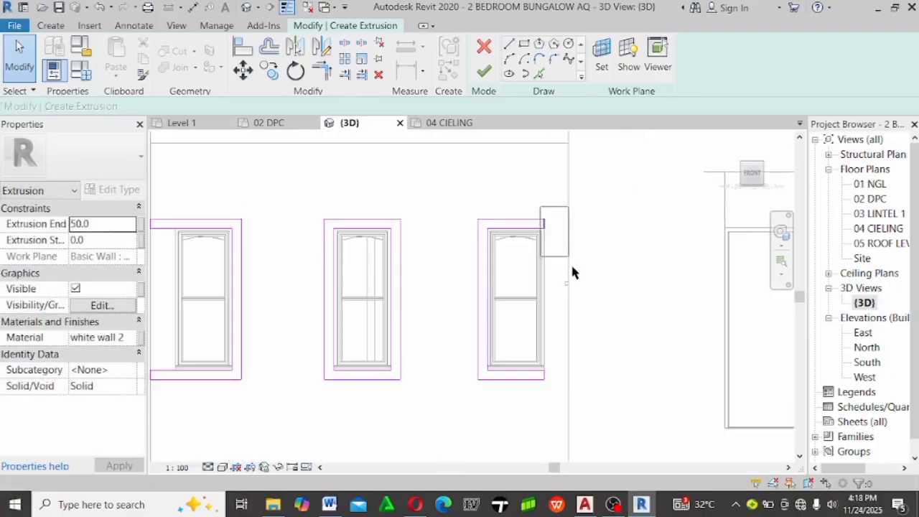
{"action": "left_click_drag", "start_coordinate": [595, 409], "coordinate": [621, 437]}
{"action": "scroll", "coordinate": [572, 209], "scroll_direction": "up", "scroll_amount": 4}
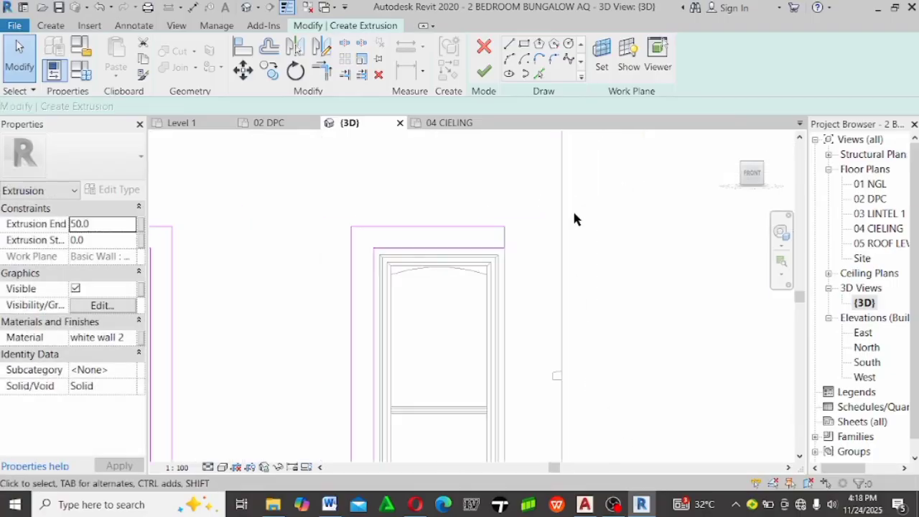
{"action": "left_click", "coordinate": [432, 258]}
{"action": "left_click_drag", "start_coordinate": [548, 263], "coordinate": [550, 260]}
{"action": "scroll", "coordinate": [503, 178], "scroll_direction": "down", "scroll_amount": 1}
{"action": "left_click", "coordinate": [502, 179]}
{"action": "scroll", "coordinate": [503, 179], "scroll_direction": "down", "scroll_amount": 5}
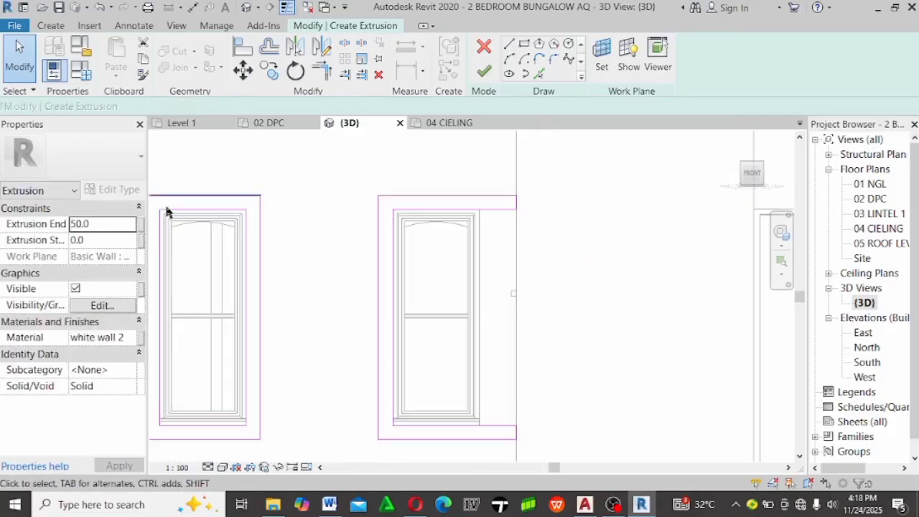
Set the extrusion end to 75 and finish the sketch of the three window borders
{"action": "left_click", "coordinate": [108, 223]}
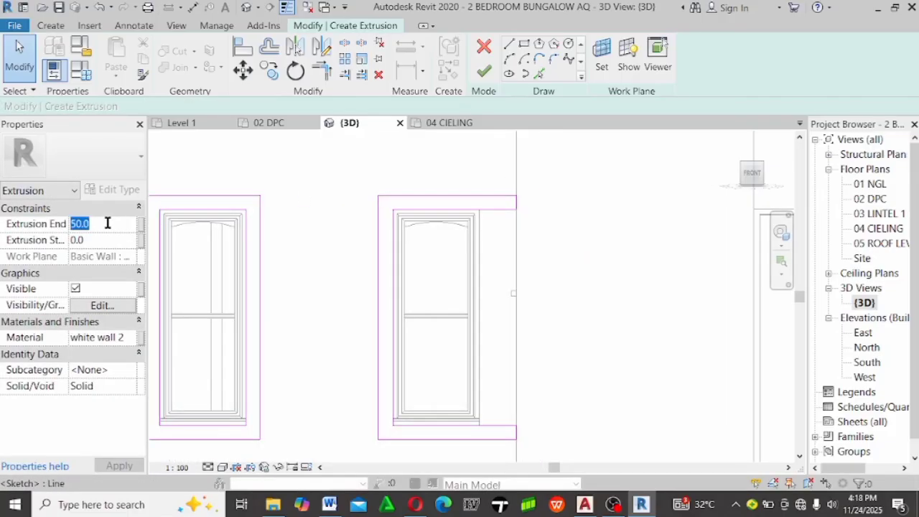
{"action": "key", "text": "Return"}
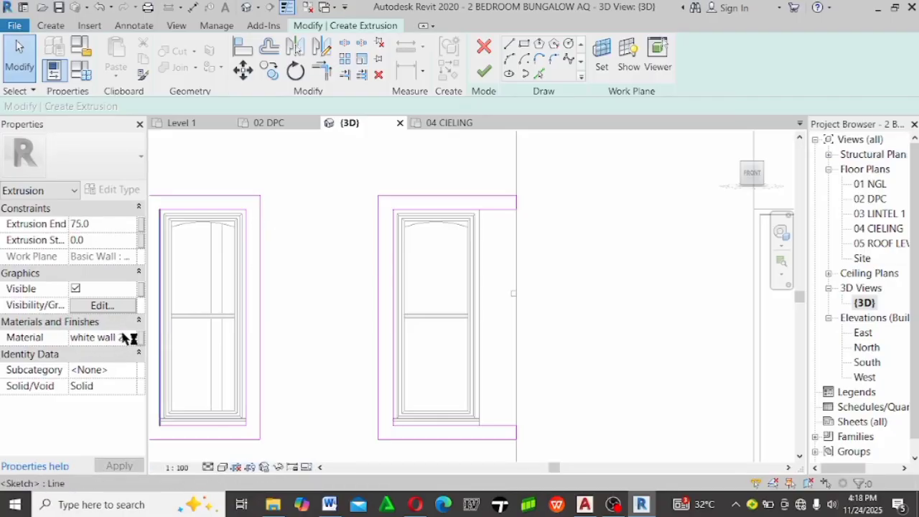
{"action": "scroll", "coordinate": [572, 264], "scroll_direction": "down", "scroll_amount": 3}
{"action": "scroll", "coordinate": [538, 237], "scroll_direction": "down", "scroll_amount": 1}
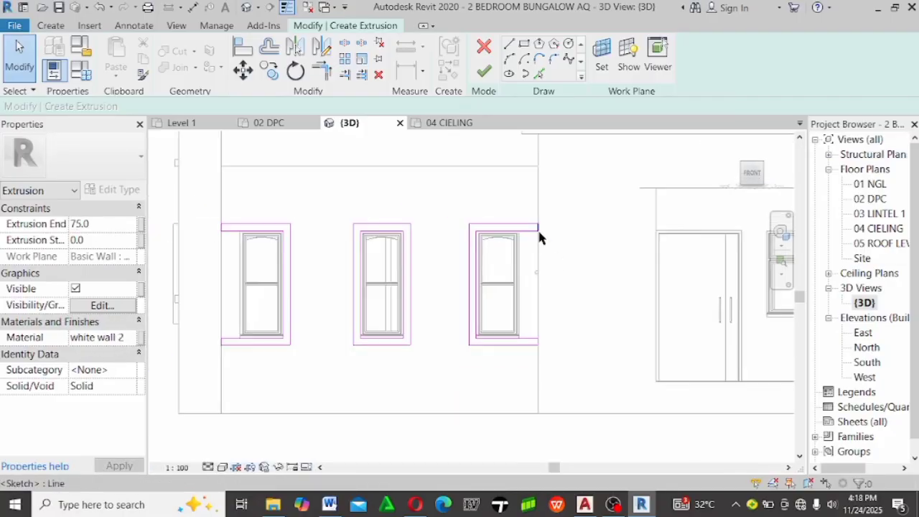
{"action": "left_click", "coordinate": [484, 71]}
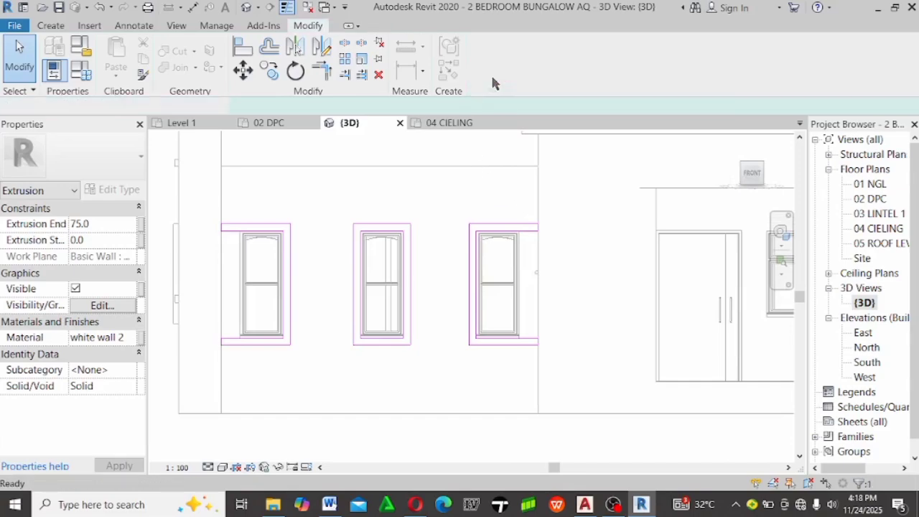
Examine the new window borders and the neighbouring facades from several angles around the bungalow
{"action": "left_click", "coordinate": [522, 406]}
{"action": "scroll", "coordinate": [420, 402], "scroll_direction": "down", "scroll_amount": 2}
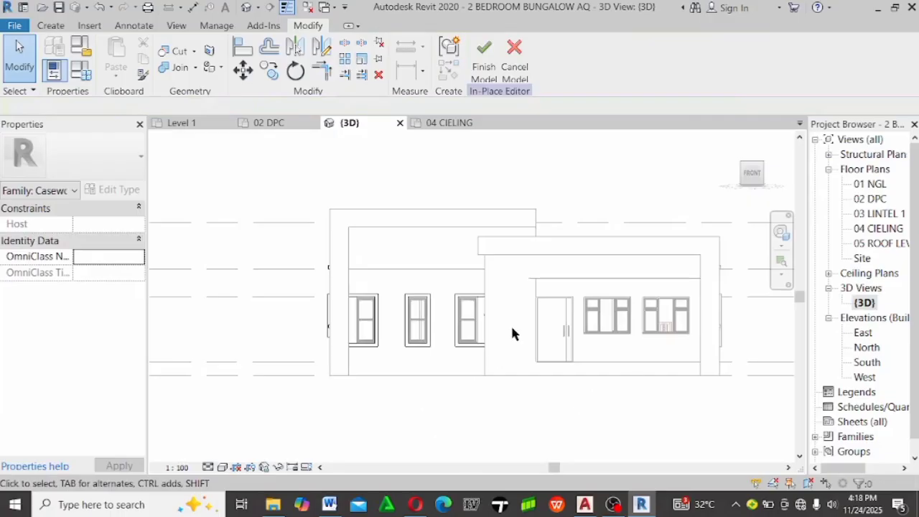
{"action": "middle_click_drag", "start_coordinate": [566, 408], "coordinate": [404, 371], "text": "shift"}
{"action": "scroll", "coordinate": [648, 370], "scroll_direction": "down", "scroll_amount": 2}
{"action": "scroll", "coordinate": [648, 364], "scroll_direction": "up", "scroll_amount": 2}
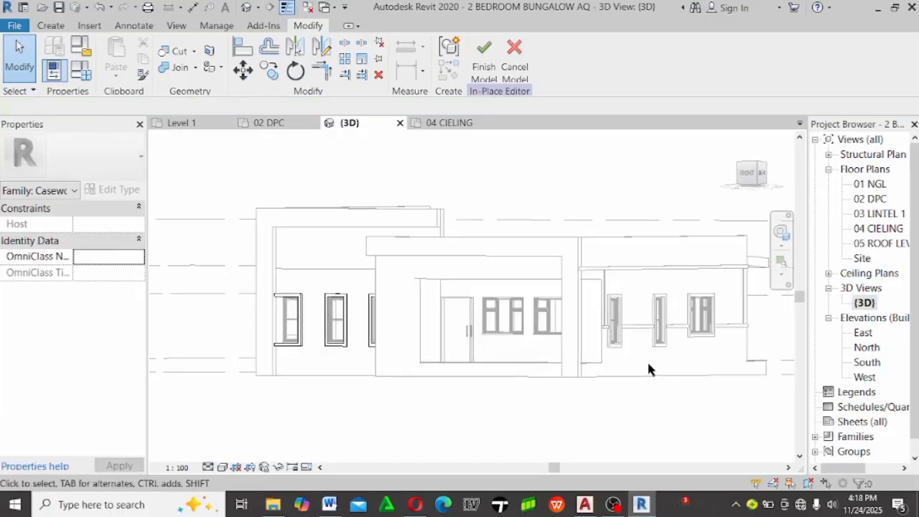
{"action": "scroll", "coordinate": [598, 355], "scroll_direction": "up", "scroll_amount": 3}
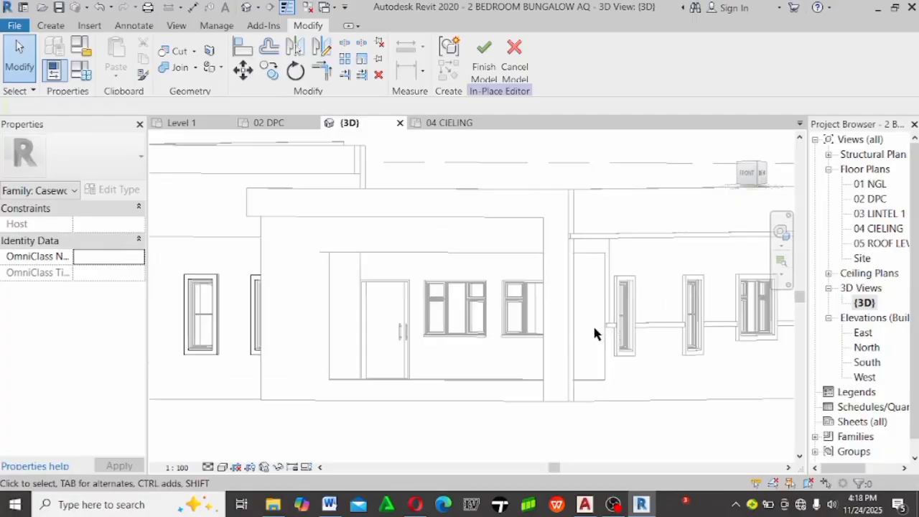
{"action": "middle_click_drag", "start_coordinate": [535, 446], "coordinate": [618, 362], "text": "shift"}
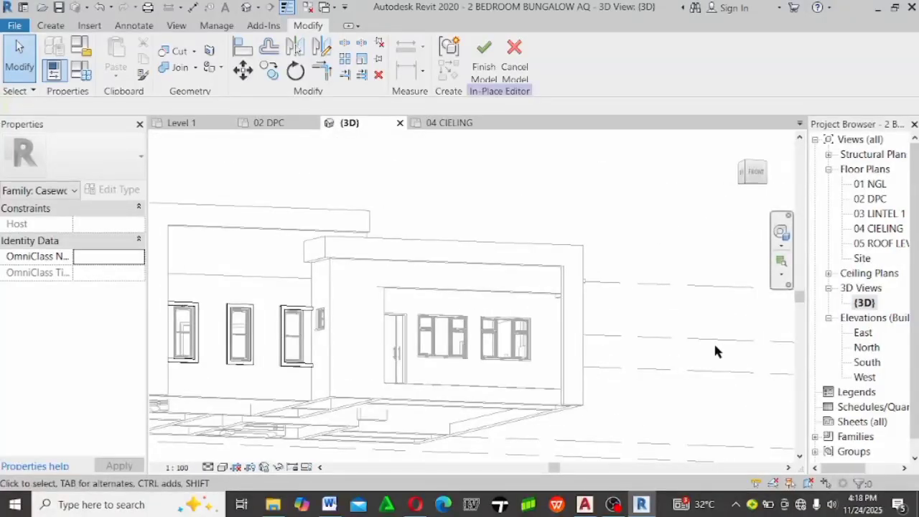
{"action": "middle_click_drag", "start_coordinate": [550, 388], "coordinate": [571, 425], "text": "shift"}
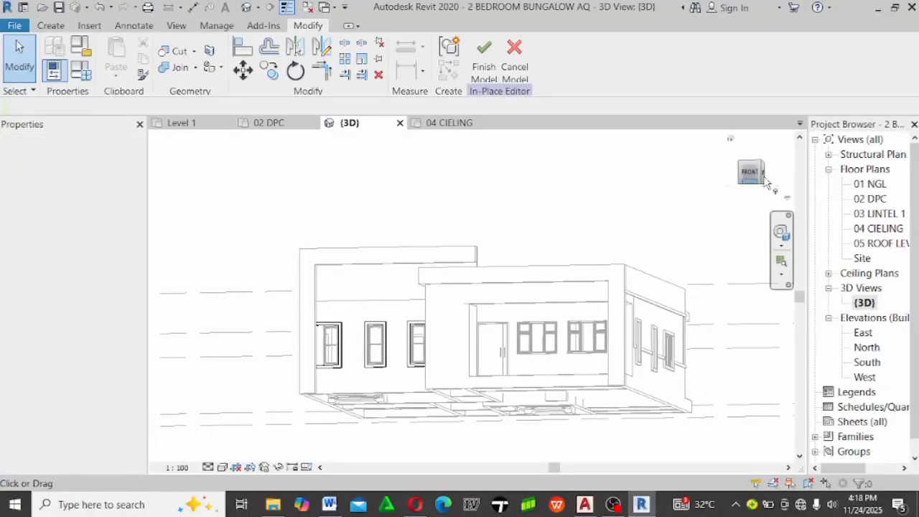
Start a void extrusion from the front and sketch a vertical line about 3400 mm long on the entrance block's wall beside the door
{"action": "left_click", "coordinate": [750, 172]}
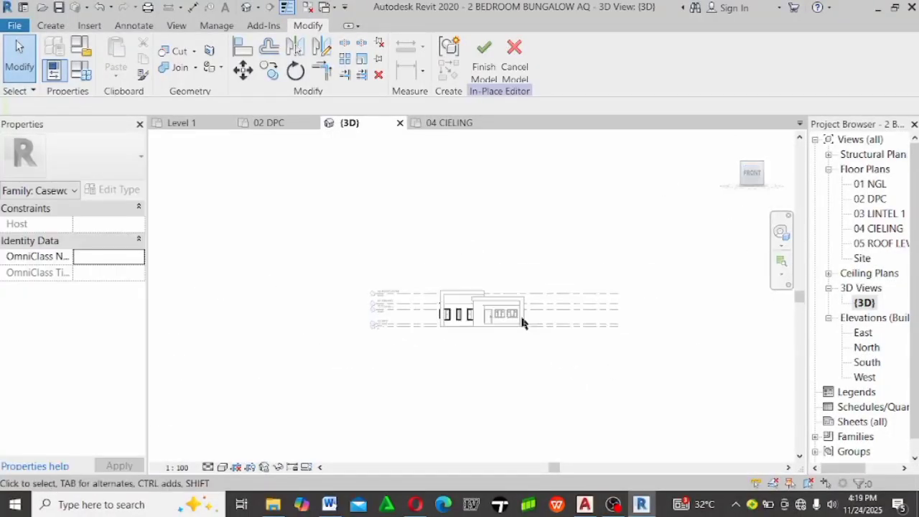
{"action": "scroll", "coordinate": [450, 287], "scroll_direction": "up", "scroll_amount": 1}
{"action": "scroll", "coordinate": [262, 279], "scroll_direction": "down", "scroll_amount": 1}
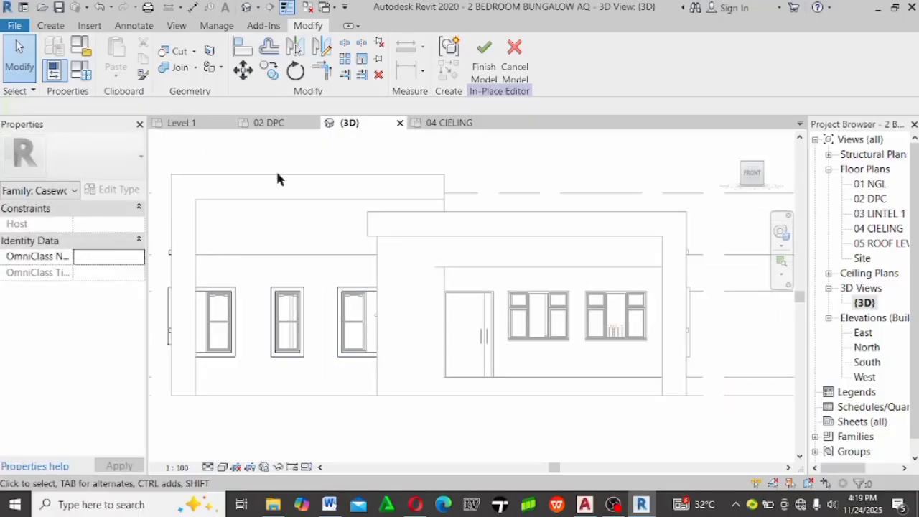
{"action": "left_click", "coordinate": [51, 25]}
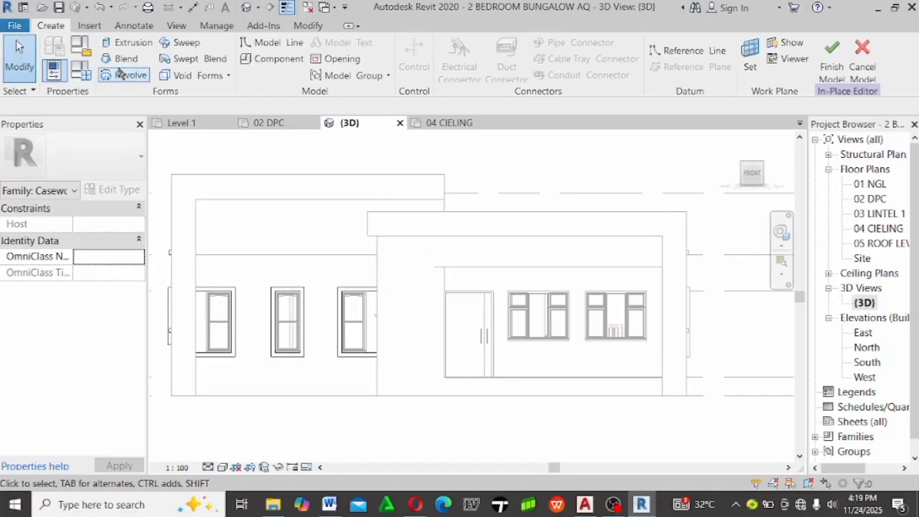
{"action": "left_click", "coordinate": [227, 77]}
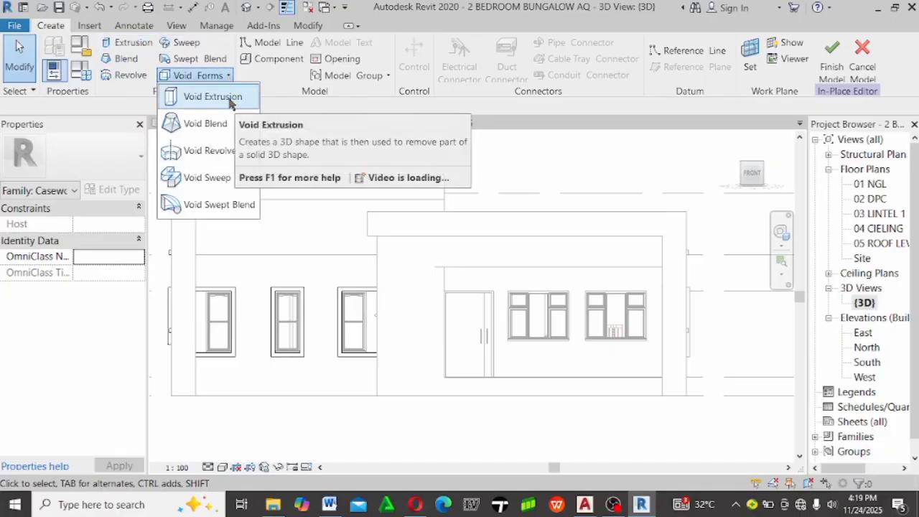
{"action": "left_click", "coordinate": [216, 97]}
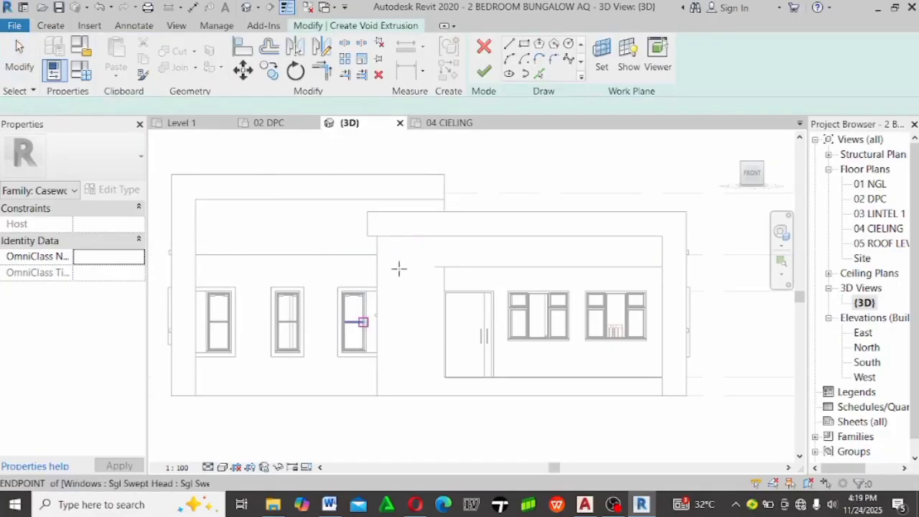
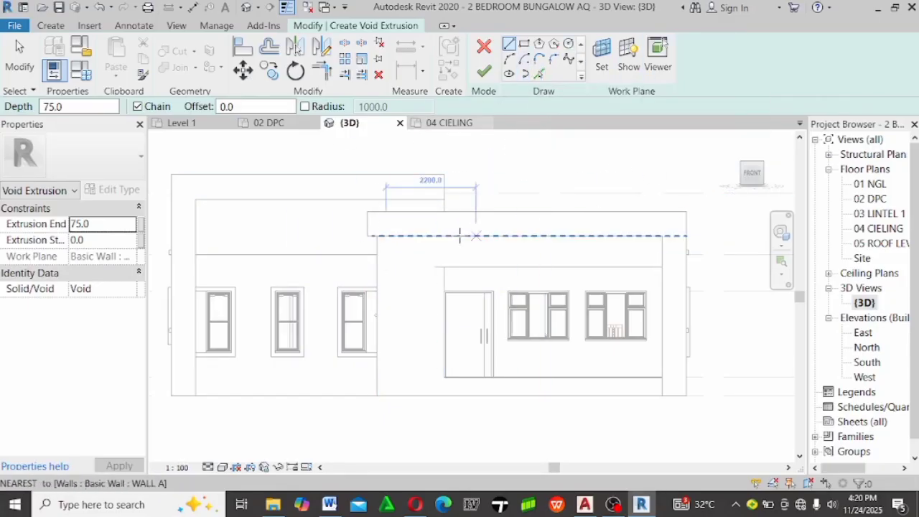
{"action": "scroll", "coordinate": [395, 388], "scroll_direction": "up", "scroll_amount": 2}
{"action": "left_click", "coordinate": [399, 388]}
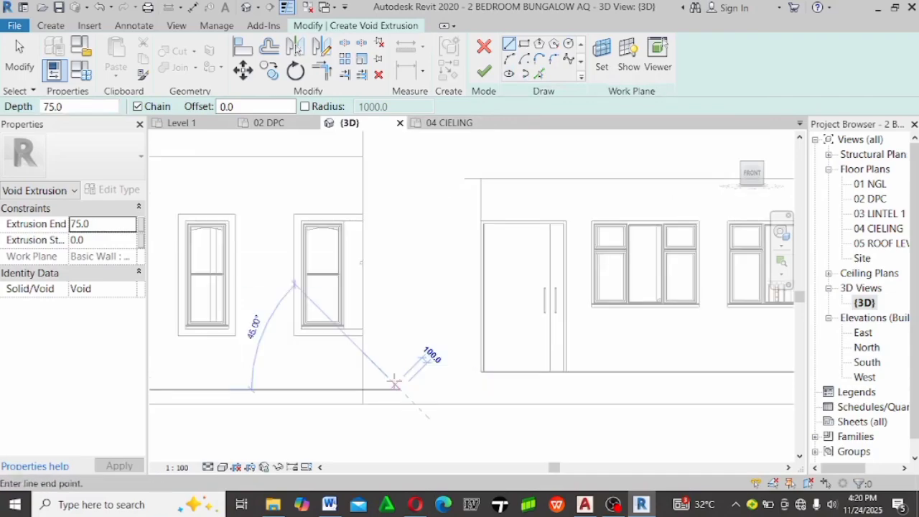
{"action": "scroll", "coordinate": [387, 373], "scroll_direction": "down", "scroll_amount": 1}
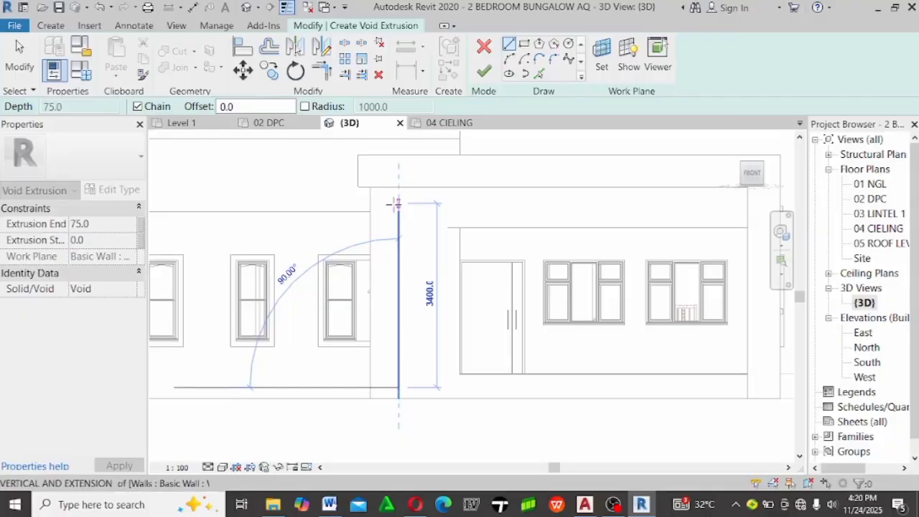
{"action": "left_click", "coordinate": [398, 210]}
{"action": "scroll", "coordinate": [403, 193], "scroll_direction": "down", "scroll_amount": 2}
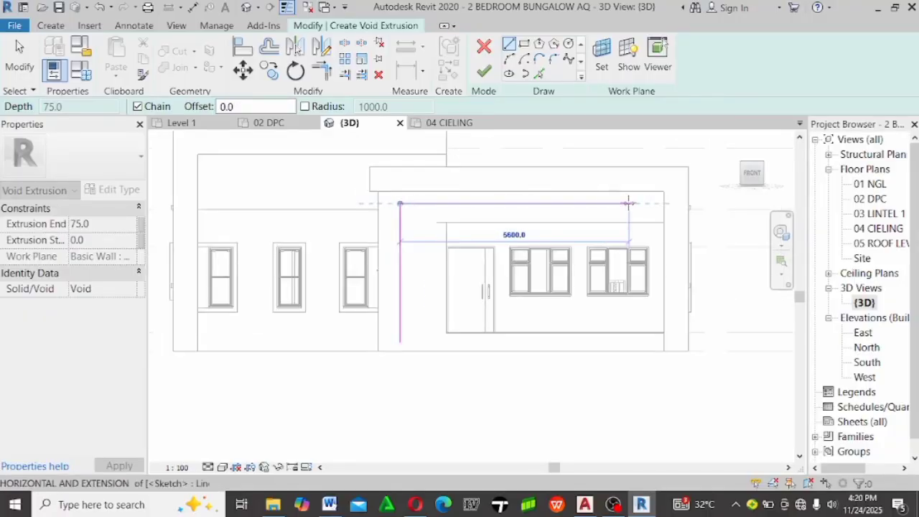
Continue the void sketch with a horizontal line about 6100 mm long above the door and the two wide windows
{"action": "scroll", "coordinate": [629, 199], "scroll_direction": "up", "scroll_amount": 2}
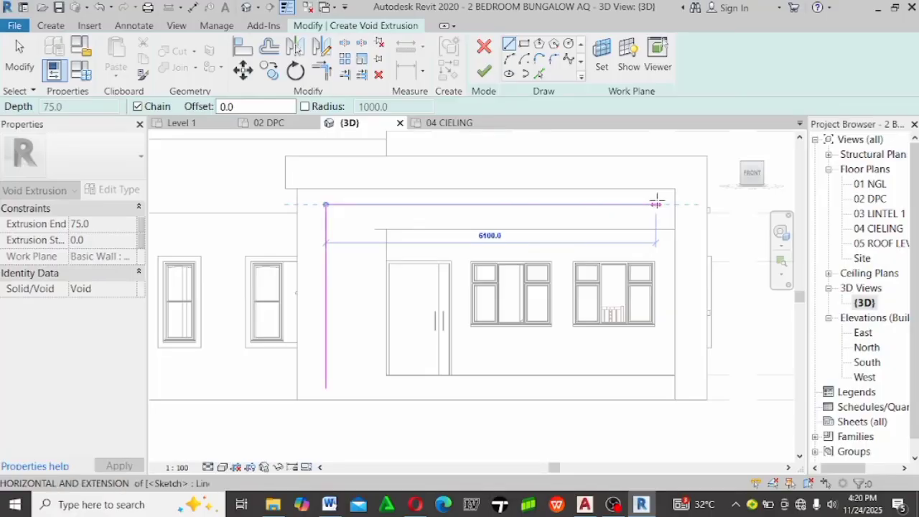
{"action": "left_click", "coordinate": [655, 205]}
{"action": "key", "text": "Escape"}
{"action": "key", "text": "Escape"}
Set the void sketch's work plane by picking the front wall face of the entrance block
{"action": "left_click", "coordinate": [599, 59]}
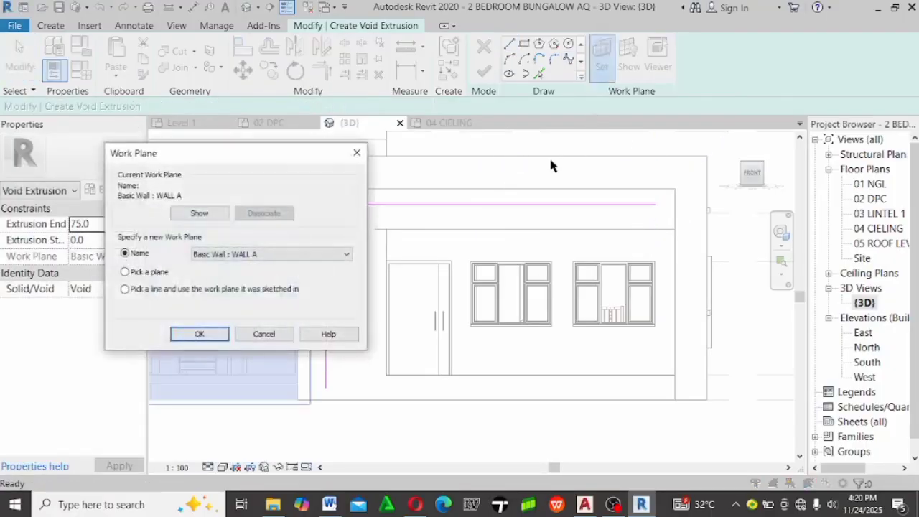
{"action": "left_click_drag", "start_coordinate": [248, 150], "coordinate": [453, 123]}
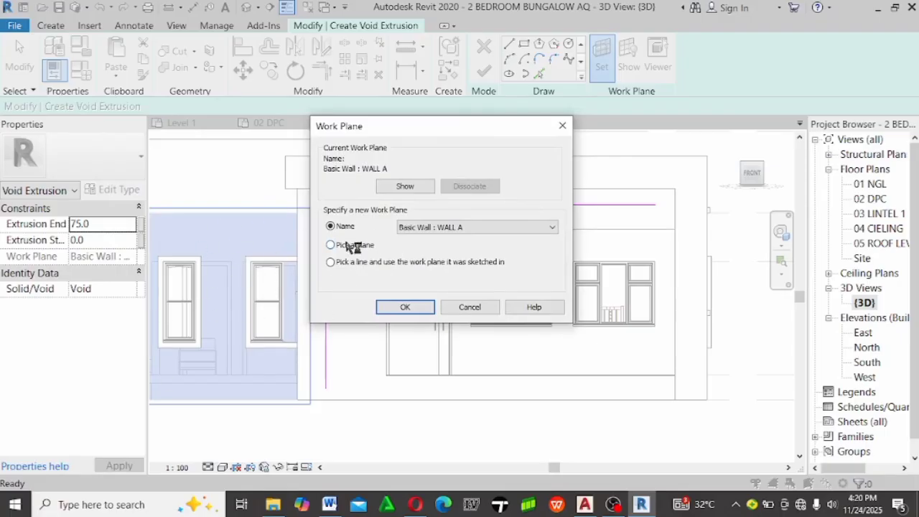
{"action": "left_click", "coordinate": [404, 308]}
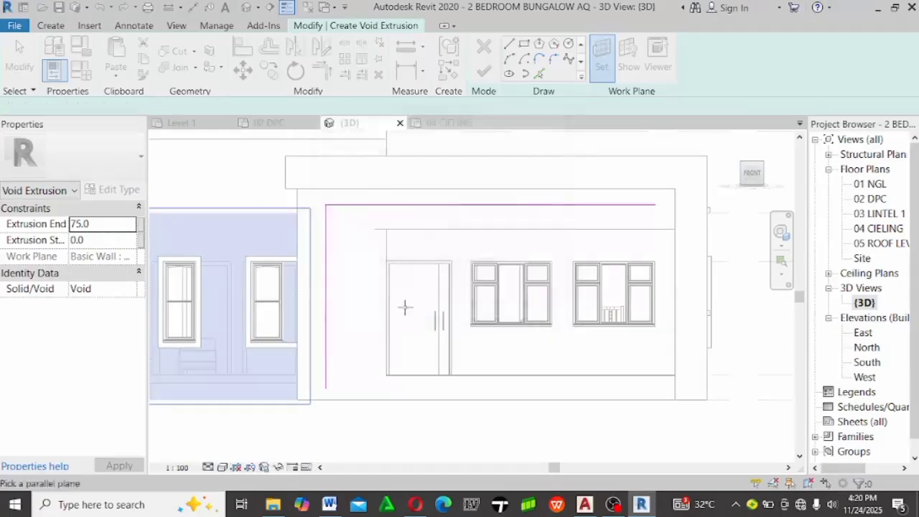
{"action": "left_click", "coordinate": [353, 394]}
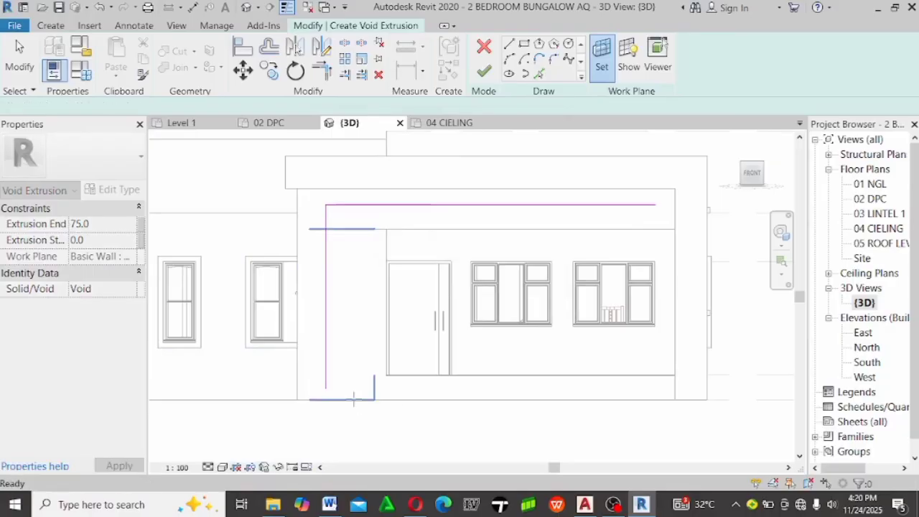
Draw a 50 mm vertical end line down from the horizontal line's far end
{"action": "scroll", "coordinate": [662, 203], "scroll_direction": "up", "scroll_amount": 2}
{"action": "scroll", "coordinate": [657, 205], "scroll_direction": "up", "scroll_amount": 1}
{"action": "left_click", "coordinate": [650, 209]}
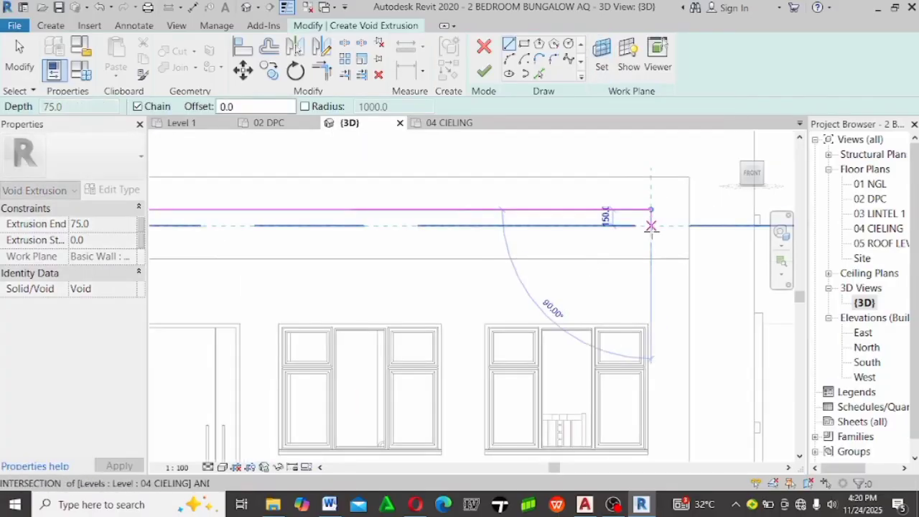
{"action": "type", "text": "50"}
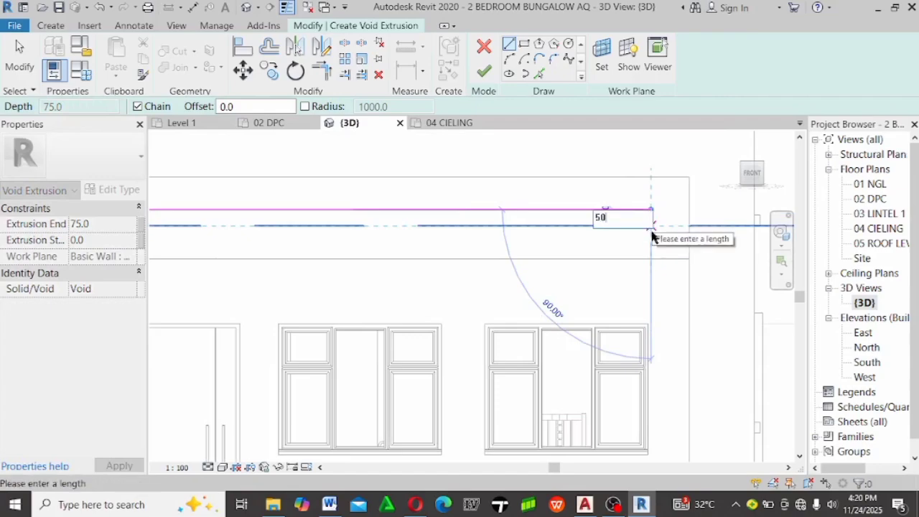
{"action": "key", "text": "Return"}
{"action": "scroll", "coordinate": [651, 227], "scroll_direction": "down", "scroll_amount": 2}
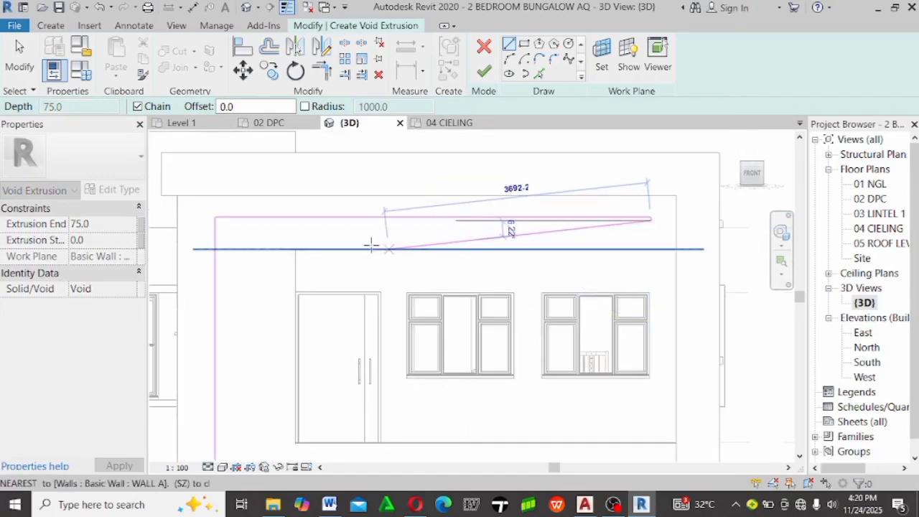
{"action": "key", "text": "Escape"}
Sketch a second horizontal line from the short end line, parallel below the first, back to just inside the vertical line
{"action": "scroll", "coordinate": [652, 215], "scroll_direction": "up", "scroll_amount": 2}
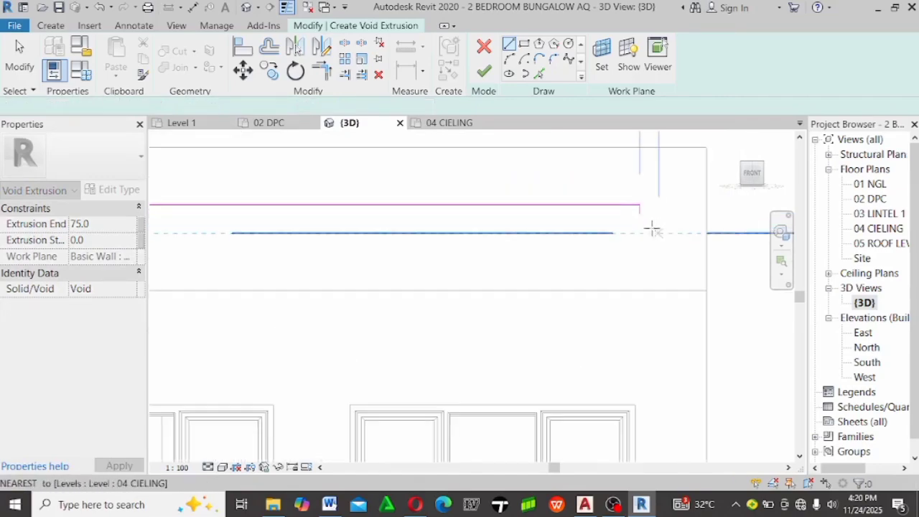
{"action": "left_click", "coordinate": [640, 213]}
{"action": "scroll", "coordinate": [472, 225], "scroll_direction": "down", "scroll_amount": 2}
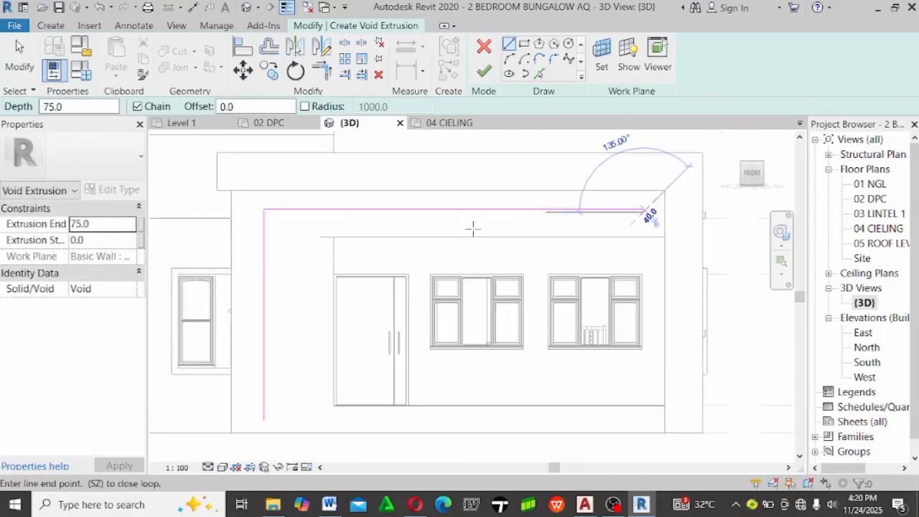
{"action": "scroll", "coordinate": [283, 210], "scroll_direction": "up", "scroll_amount": 1}
{"action": "scroll", "coordinate": [283, 209], "scroll_direction": "up", "scroll_amount": 2}
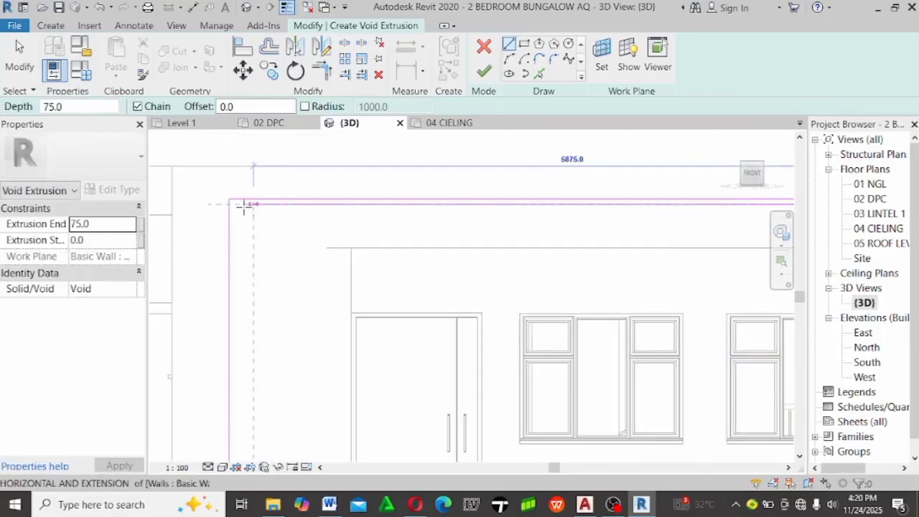
{"action": "left_click", "coordinate": [237, 204]}
{"action": "key", "text": "Escape"}
{"action": "scroll", "coordinate": [318, 293], "scroll_direction": "down", "scroll_amount": 3}
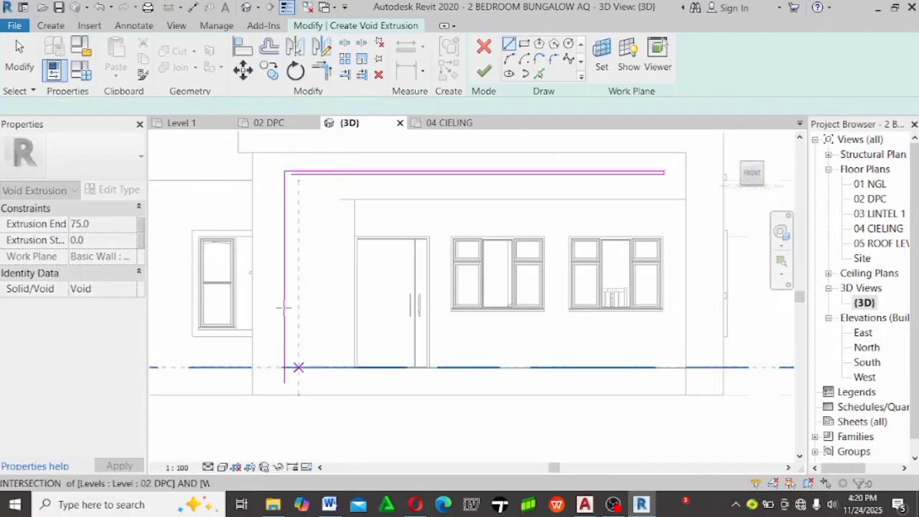
{"action": "key", "text": "Escape"}
Add the wall's bottom edge beside the door as a sketch line and offset a copy of the vertical line 50 mm inward
{"action": "left_click", "coordinate": [538, 74]}
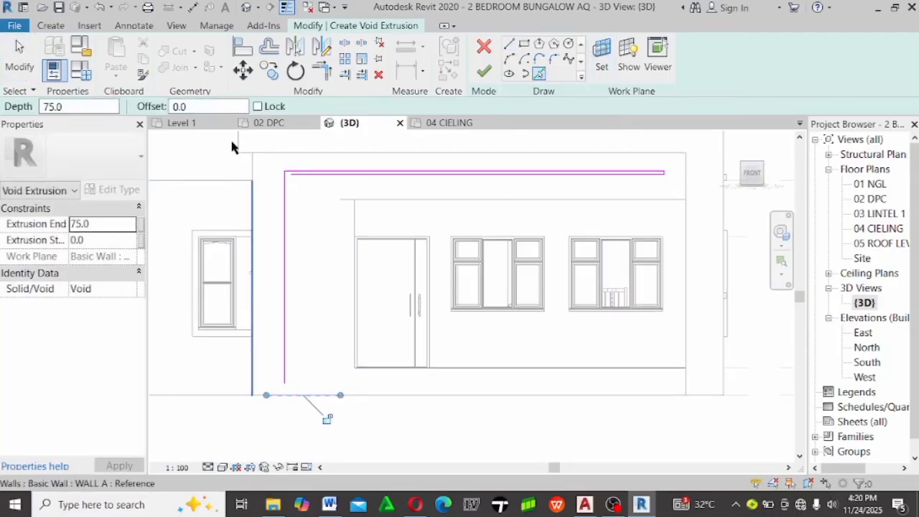
{"action": "left_click", "coordinate": [267, 47]}
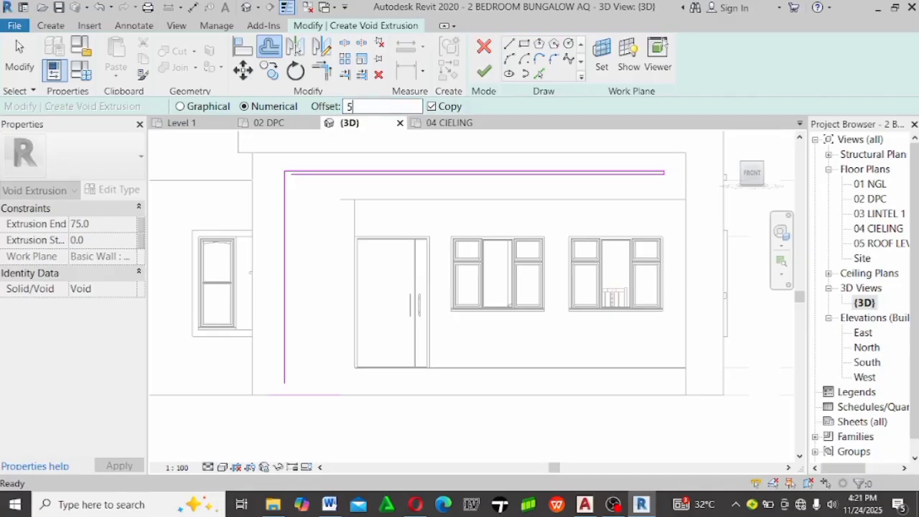
{"action": "scroll", "coordinate": [340, 364], "scroll_direction": "down", "scroll_amount": 2}
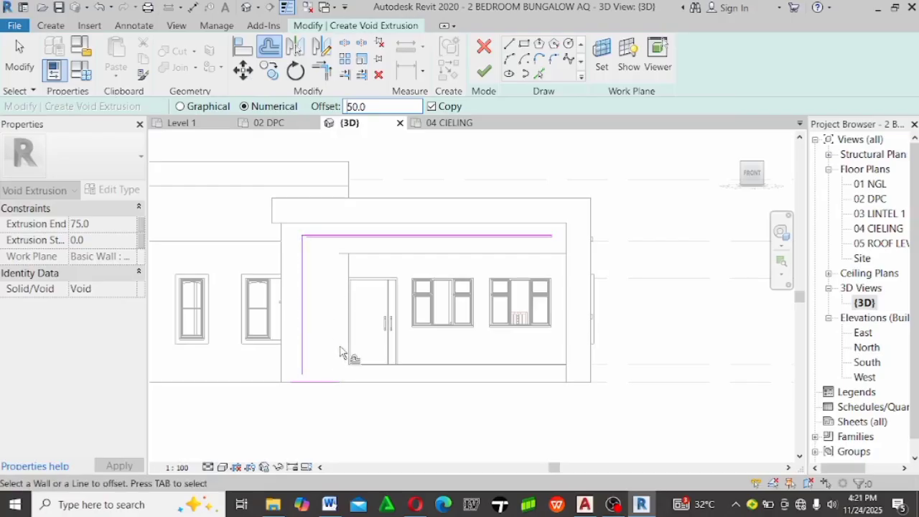
{"action": "scroll", "coordinate": [406, 285], "scroll_direction": "down", "scroll_amount": 1}
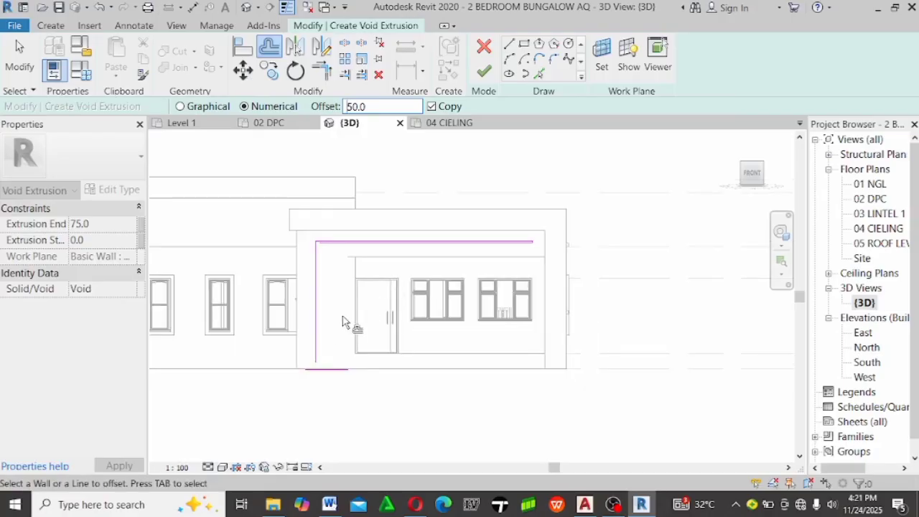
{"action": "scroll", "coordinate": [342, 321], "scroll_direction": "up", "scroll_amount": 1}
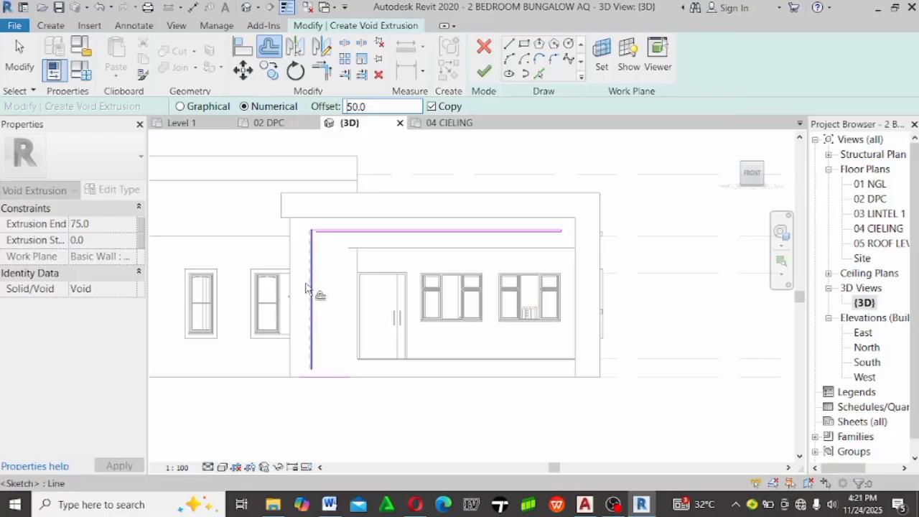
{"action": "scroll", "coordinate": [312, 266], "scroll_direction": "up", "scroll_amount": 1}
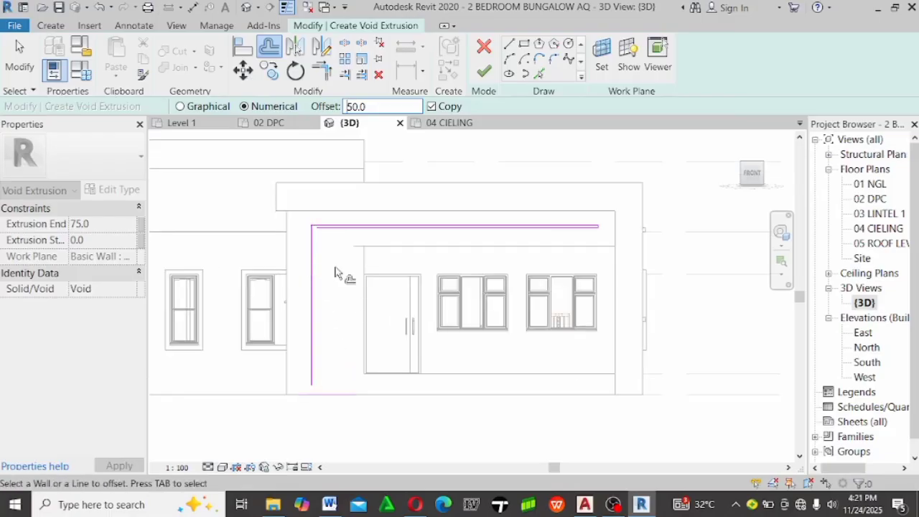
{"action": "scroll", "coordinate": [452, 198], "scroll_direction": "down", "scroll_amount": 2}
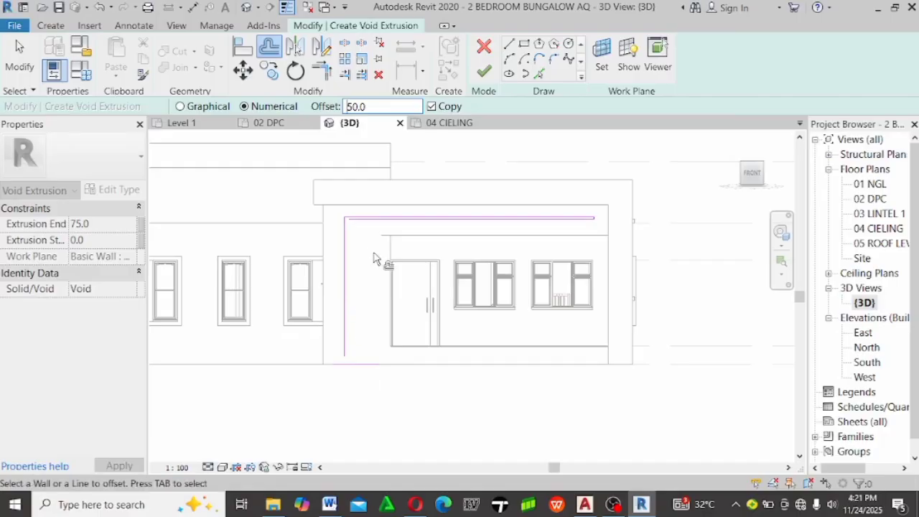
{"action": "scroll", "coordinate": [347, 249], "scroll_direction": "up", "scroll_amount": 4}
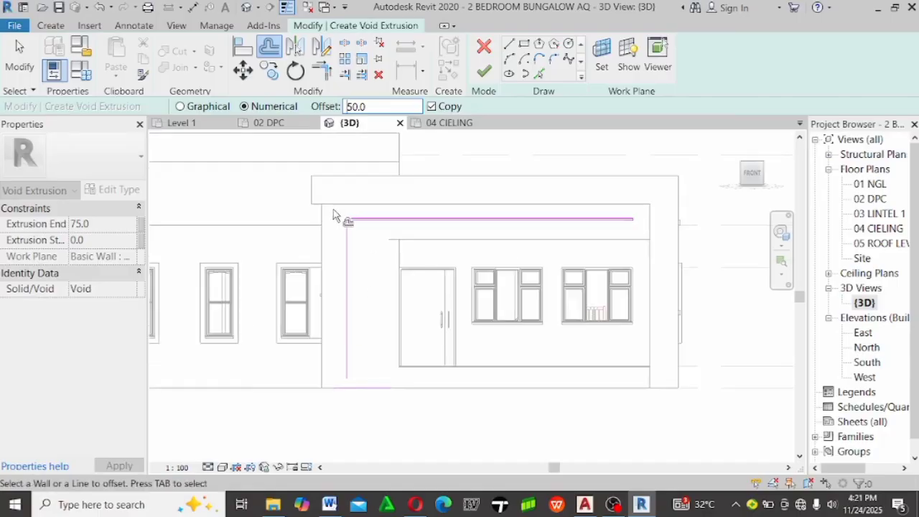
{"action": "scroll", "coordinate": [362, 298], "scroll_direction": "up", "scroll_amount": 2}
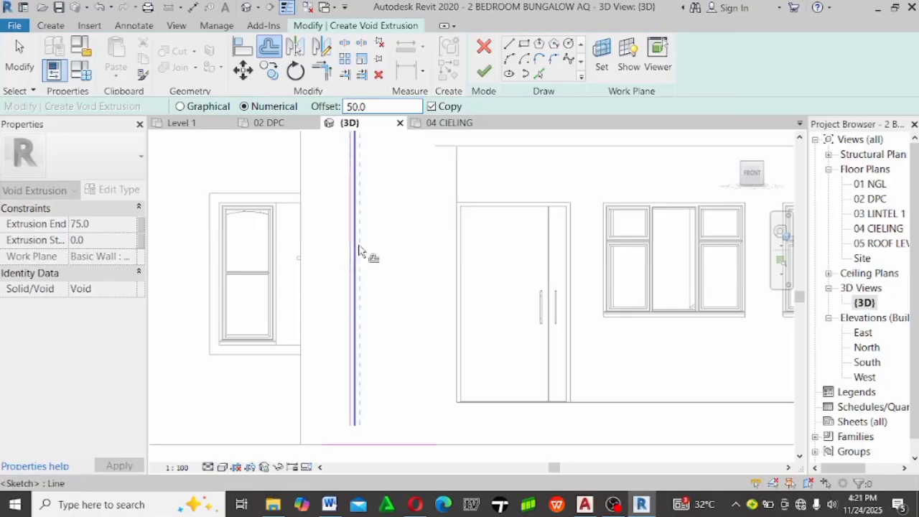
{"action": "scroll", "coordinate": [355, 255], "scroll_direction": "down", "scroll_amount": 3}
{"action": "key", "text": "Escape"}
Trim the inner vertical line and the lower horizontal line into a corner
{"action": "scroll", "coordinate": [369, 201], "scroll_direction": "up", "scroll_amount": 5}
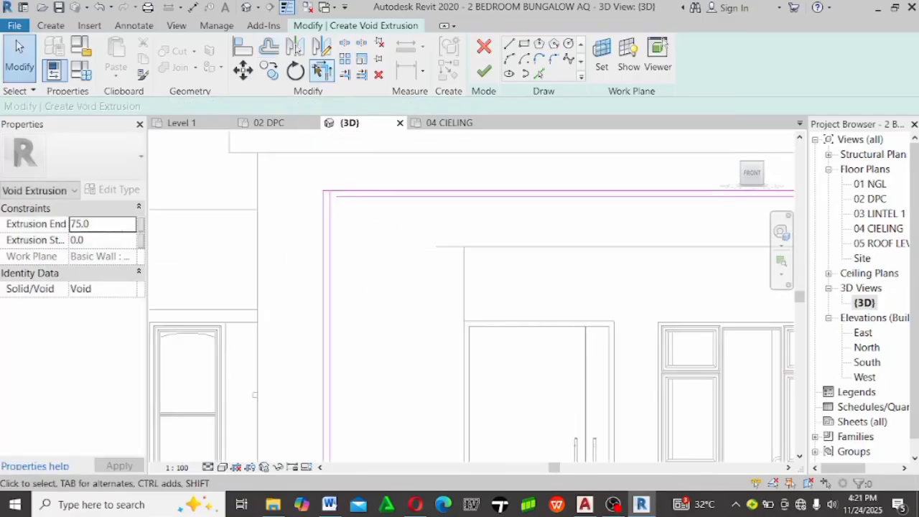
{"action": "key", "text": "t"}
{"action": "key", "text": "r"}
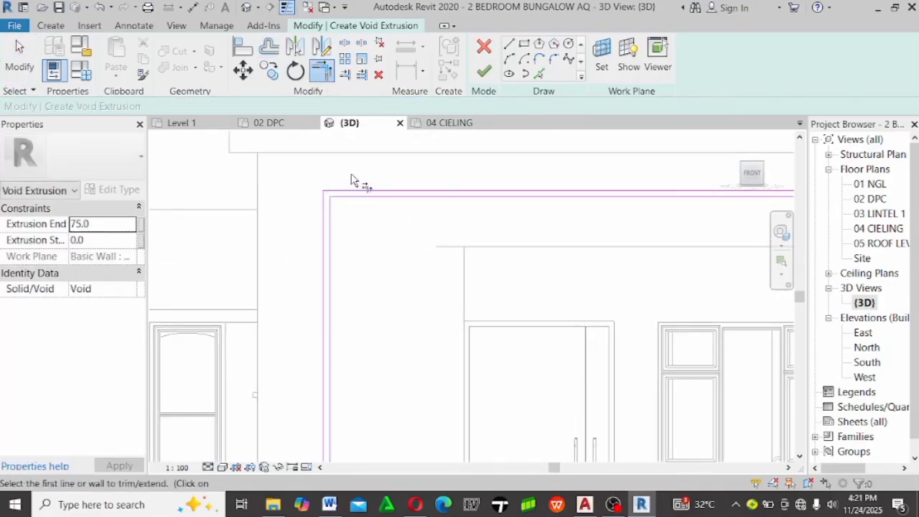
{"action": "scroll", "coordinate": [334, 179], "scroll_direction": "down", "scroll_amount": 3}
{"action": "key", "text": "Escape"}
Move the two vertical sketch lines together slightly toward the door
{"action": "left_click_drag", "start_coordinate": [324, 160], "coordinate": [421, 396]}
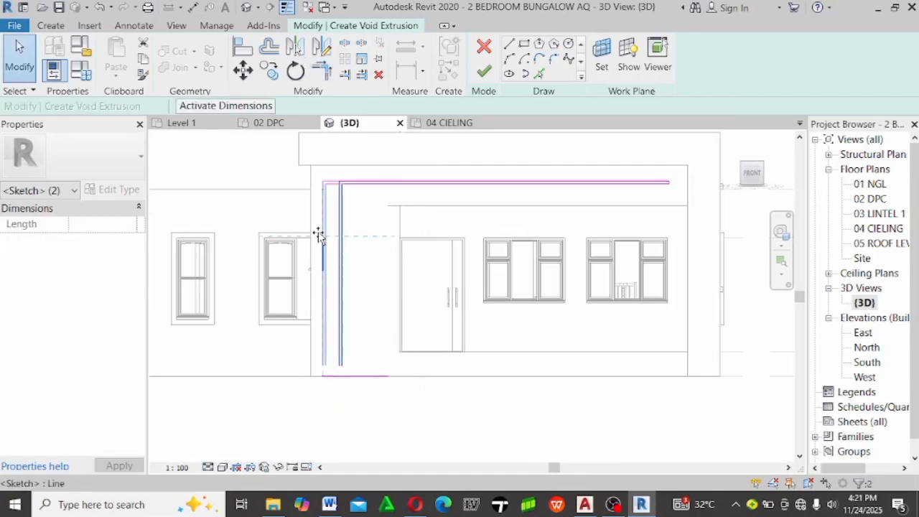
{"action": "left_click_drag", "start_coordinate": [320, 235], "coordinate": [328, 233]}
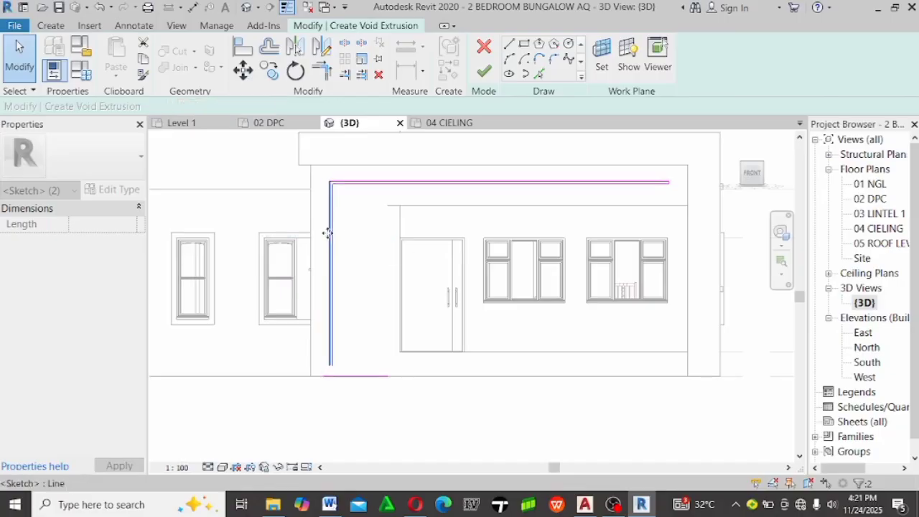
{"action": "scroll", "coordinate": [338, 224], "scroll_direction": "up", "scroll_amount": 3}
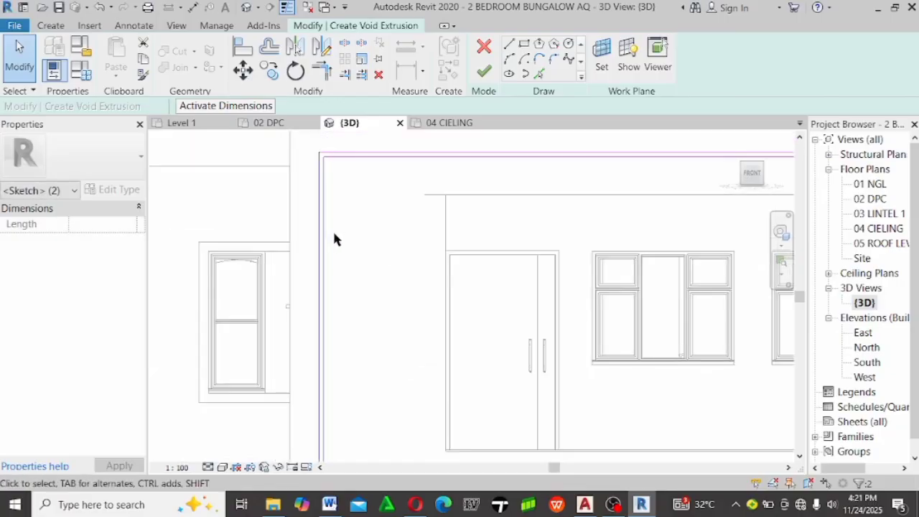
Move the two horizontal sketch lines and their short end line together slightly downward
{"action": "scroll", "coordinate": [339, 252], "scroll_direction": "down", "scroll_amount": 2}
{"action": "scroll", "coordinate": [263, 244], "scroll_direction": "down", "scroll_amount": 1}
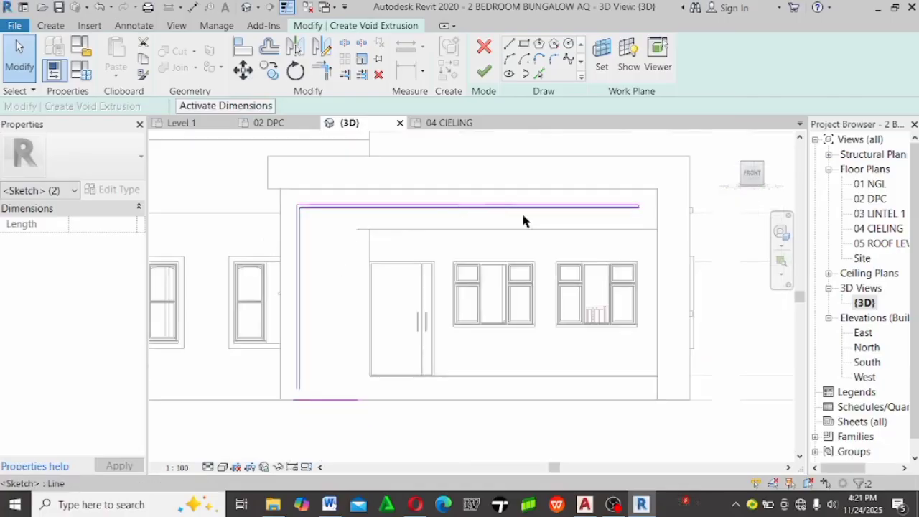
{"action": "key", "text": "Escape"}
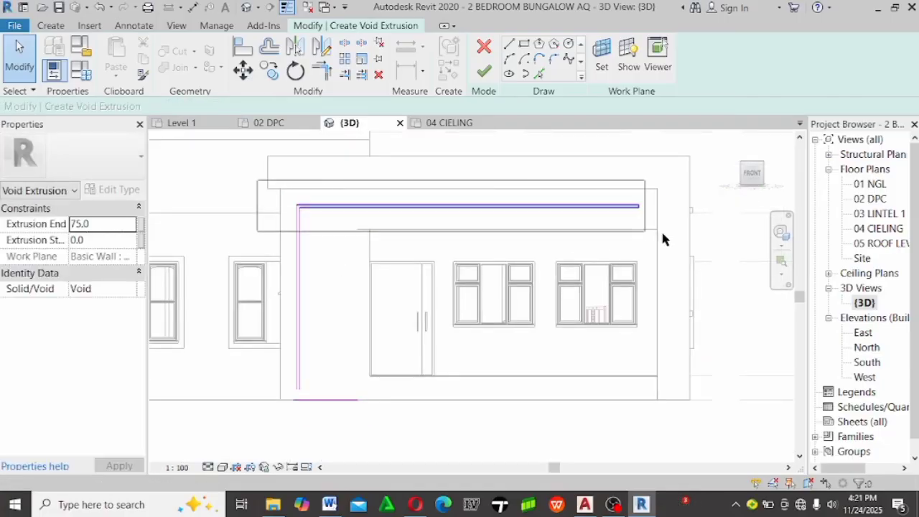
{"action": "left_click", "coordinate": [661, 209]}
{"action": "scroll", "coordinate": [661, 209], "scroll_direction": "up", "scroll_amount": 2}
{"action": "scroll", "coordinate": [659, 216], "scroll_direction": "up", "scroll_amount": 1}
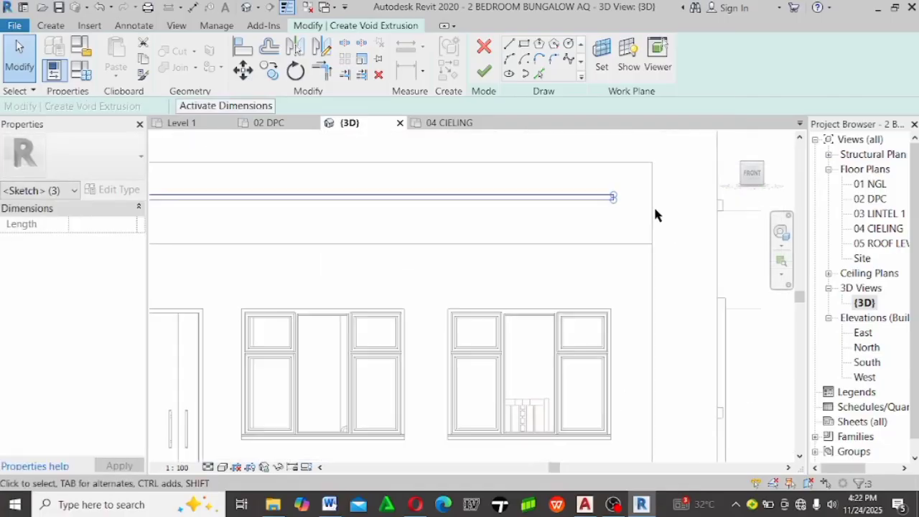
{"action": "key", "text": "Down"}
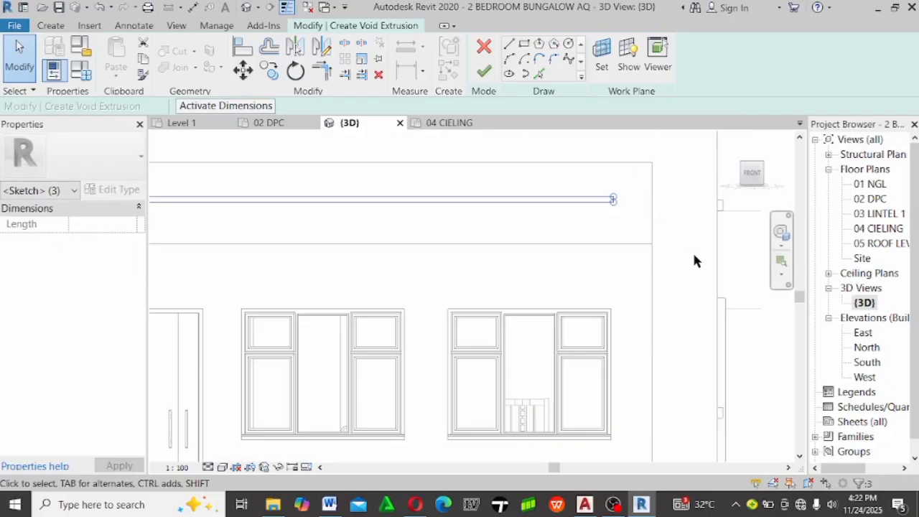
{"action": "key", "text": "Escape"}
{"action": "scroll", "coordinate": [675, 248], "scroll_direction": "down", "scroll_amount": 4}
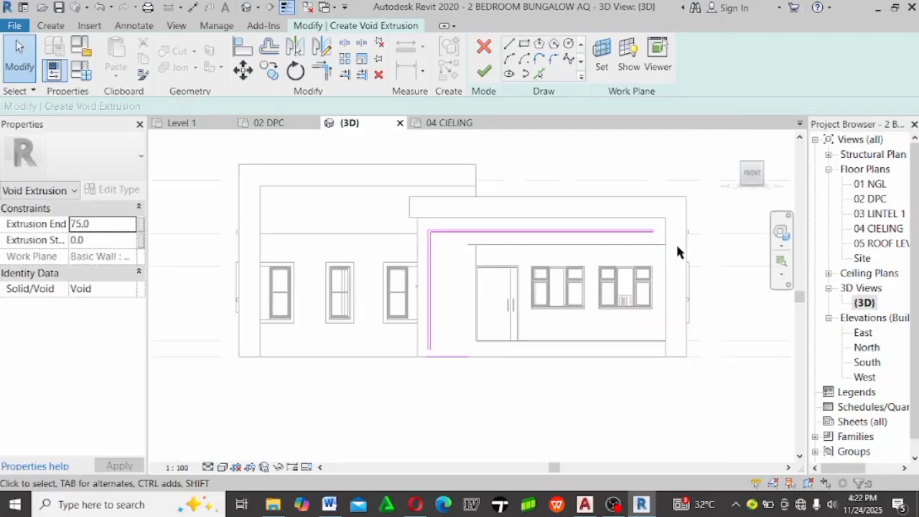
Sketch a 45° line about 620 mm long from the outer vertical line toward the door, continuing straight down to the 02 DPC level
{"action": "scroll", "coordinate": [464, 308], "scroll_direction": "up", "scroll_amount": 2}
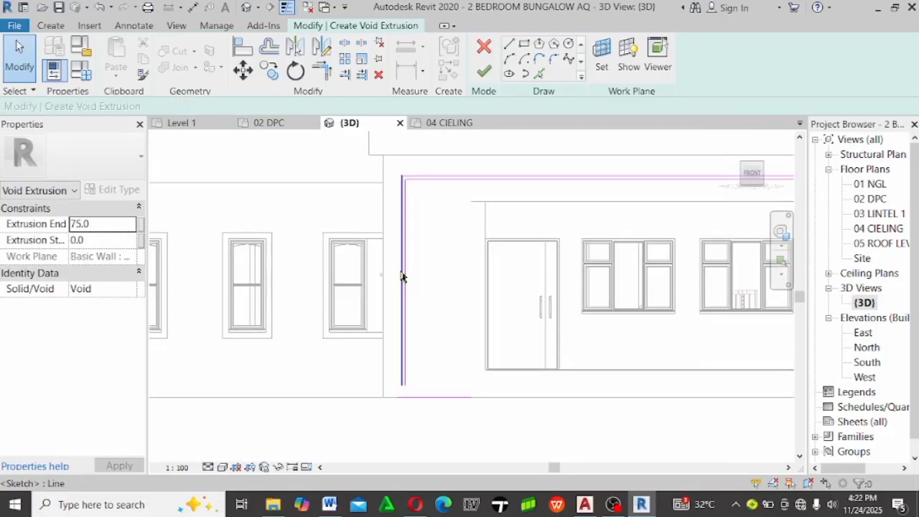
{"action": "left_click", "coordinate": [508, 49]}
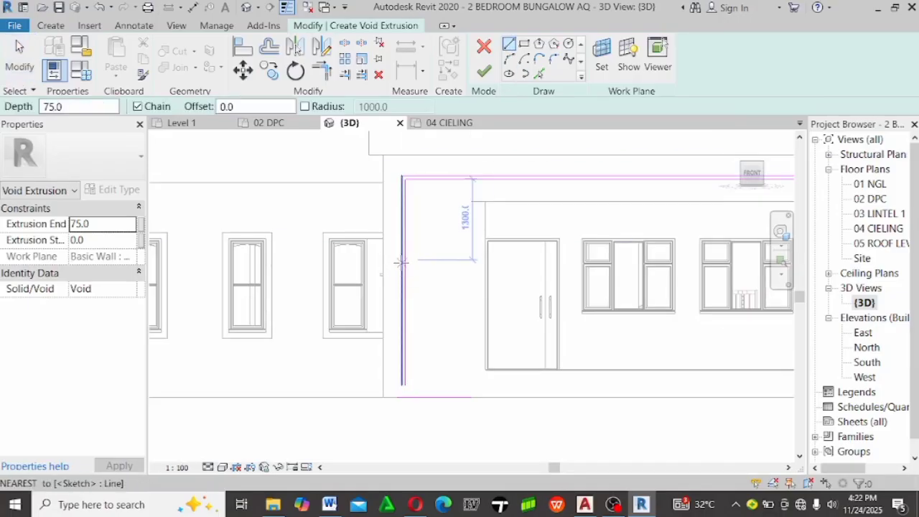
{"action": "left_click", "coordinate": [401, 264]}
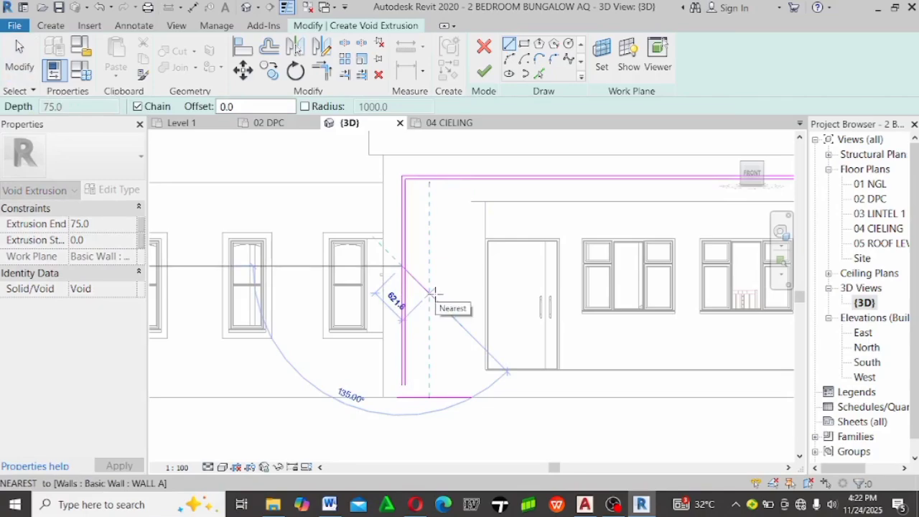
{"action": "left_click", "coordinate": [429, 293]}
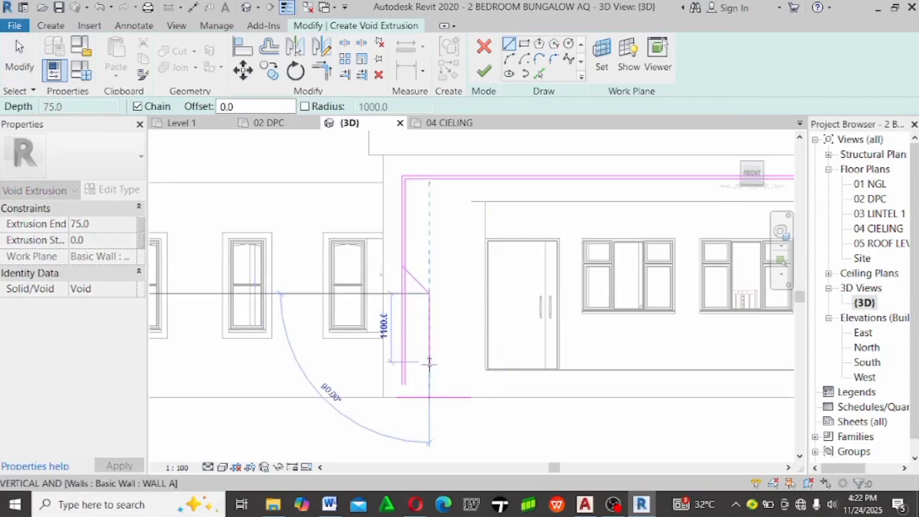
{"action": "left_click", "coordinate": [429, 369]}
{"action": "key", "text": "Escape"}
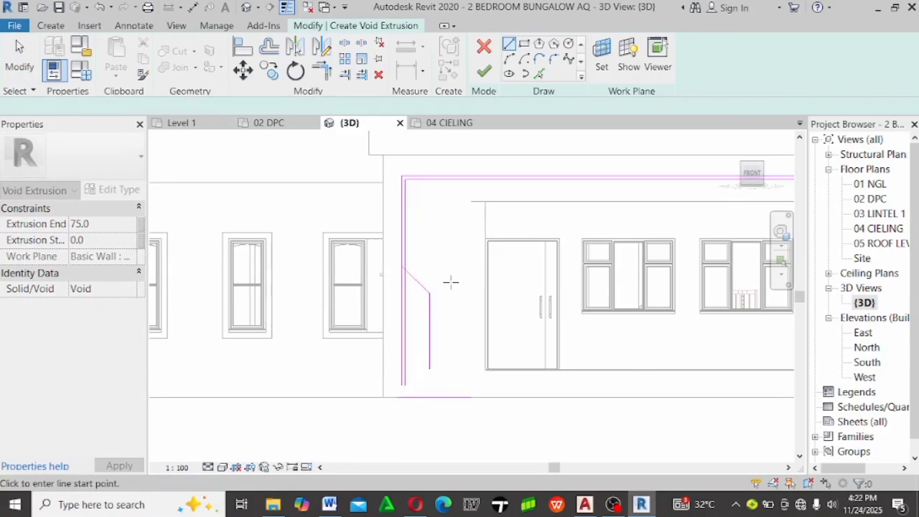
Sketch a separate vertical line about 2700 mm long beside the door, from the opening's head height down to the 02 DPC level
{"action": "left_click", "coordinate": [454, 203]}
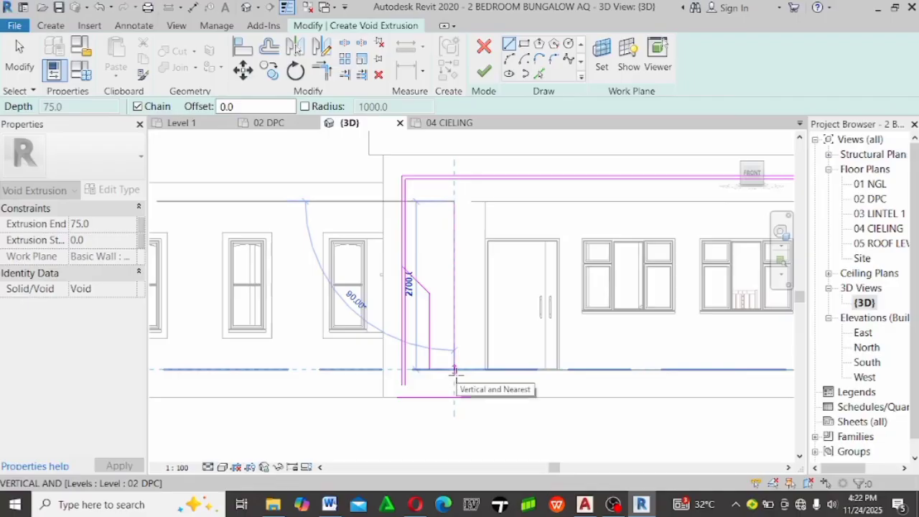
{"action": "left_click", "coordinate": [454, 370]}
{"action": "key", "text": "Escape"}
{"action": "key", "text": "Escape"}
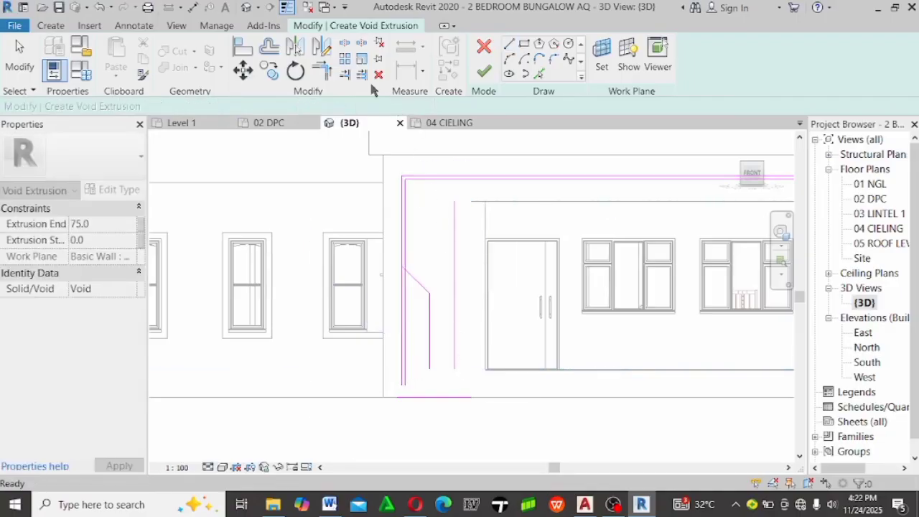
Offset copies of the separate vertical line, the diagonal line and the short vertical line below it by 50 mm toward the door
{"action": "left_click", "coordinate": [269, 47]}
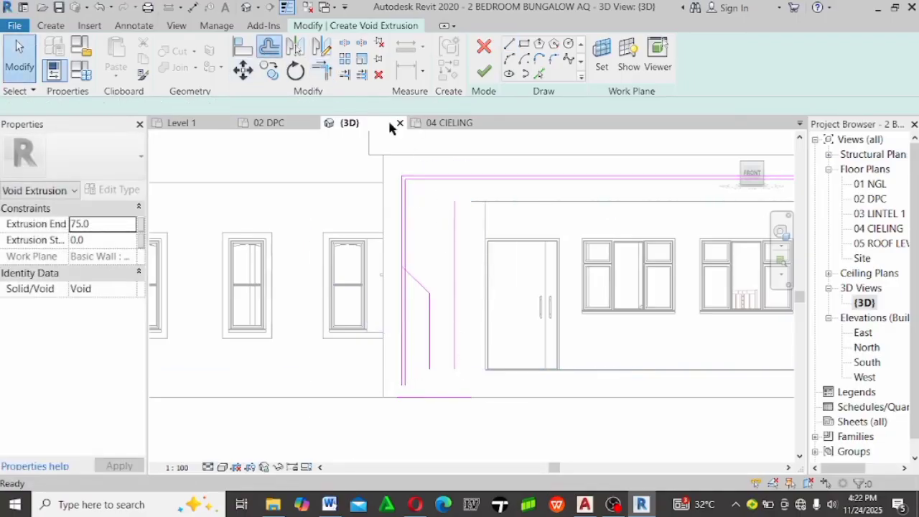
{"action": "left_click", "coordinate": [457, 251]}
{"action": "key", "text": "Escape"}
{"action": "scroll", "coordinate": [434, 250], "scroll_direction": "down", "scroll_amount": 2}
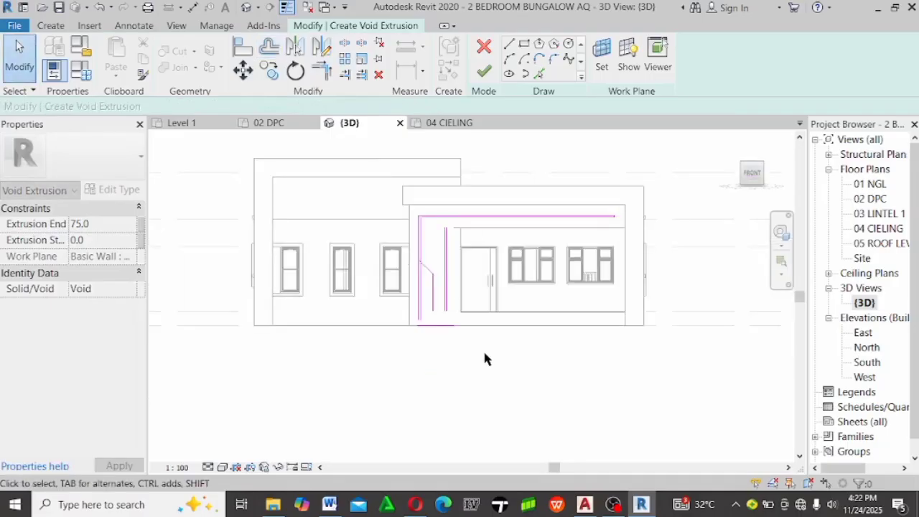
{"action": "scroll", "coordinate": [445, 272], "scroll_direction": "up", "scroll_amount": 3}
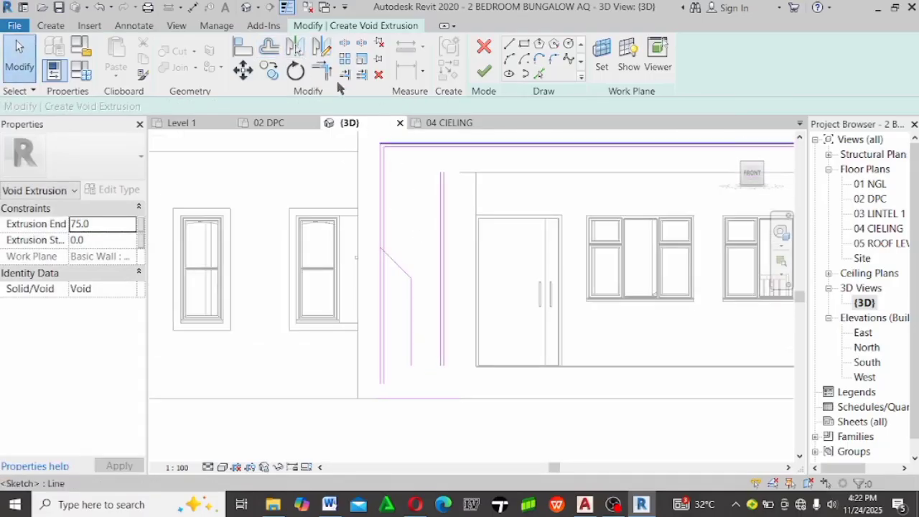
{"action": "left_click", "coordinate": [270, 47]}
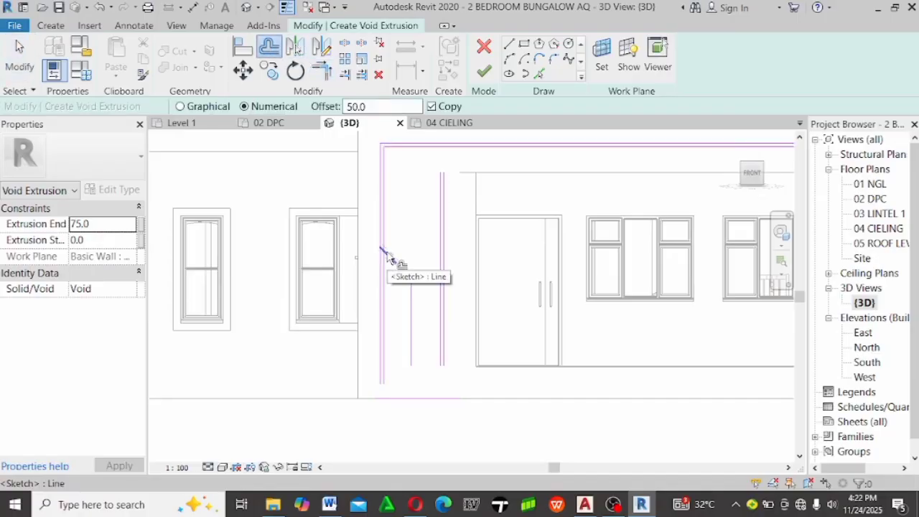
{"action": "left_click", "coordinate": [421, 328]}
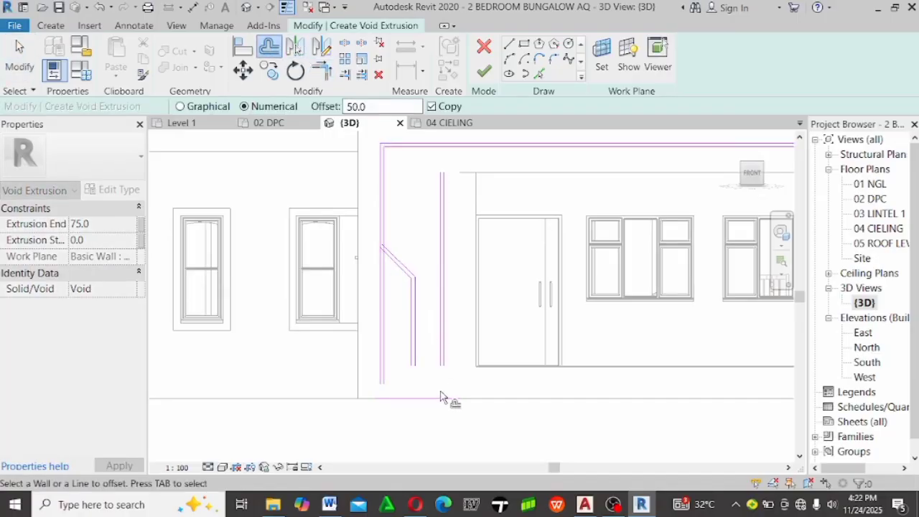
{"action": "scroll", "coordinate": [447, 410], "scroll_direction": "down", "scroll_amount": 2}
{"action": "scroll", "coordinate": [464, 443], "scroll_direction": "up", "scroll_amount": 1}
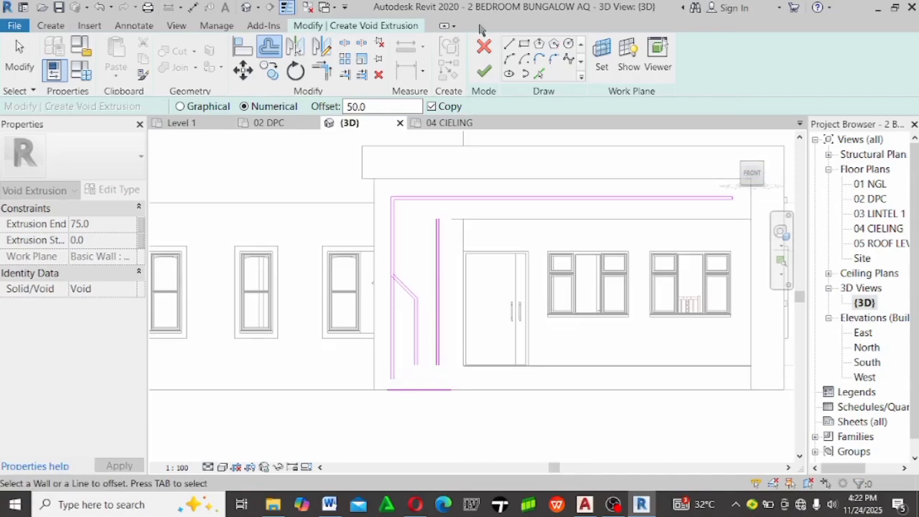
{"action": "key", "text": "Escape"}
Trim the separate vertical pair beside the door and the wall-bottom sketch line into corners, closing the pair's lower end
{"action": "scroll", "coordinate": [430, 383], "scroll_direction": "up", "scroll_amount": 4}
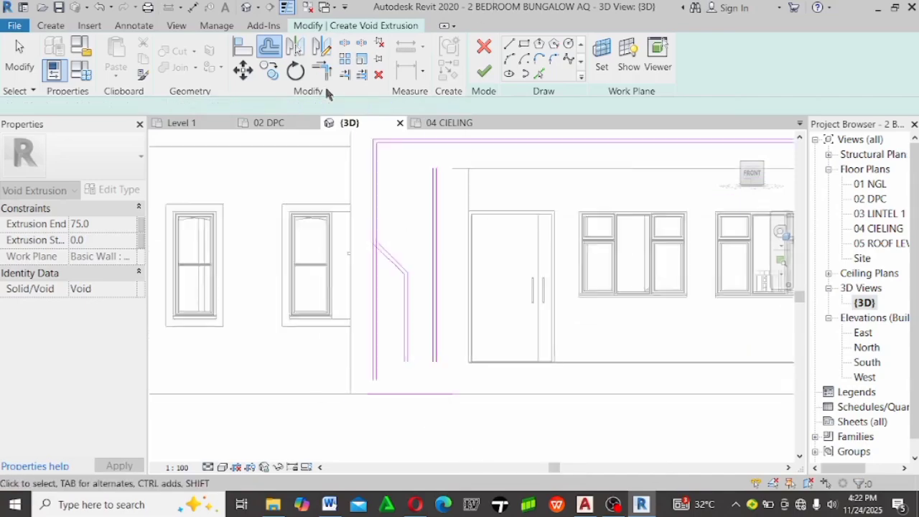
{"action": "left_click", "coordinate": [322, 70]}
{"action": "left_click", "coordinate": [430, 344]}
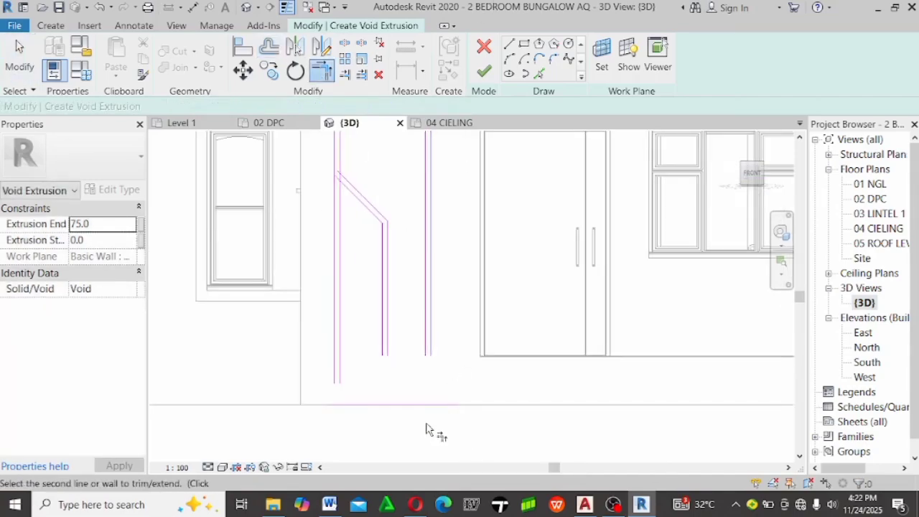
{"action": "left_click", "coordinate": [419, 406]}
{"action": "scroll", "coordinate": [423, 411], "scroll_direction": "up", "scroll_amount": 3}
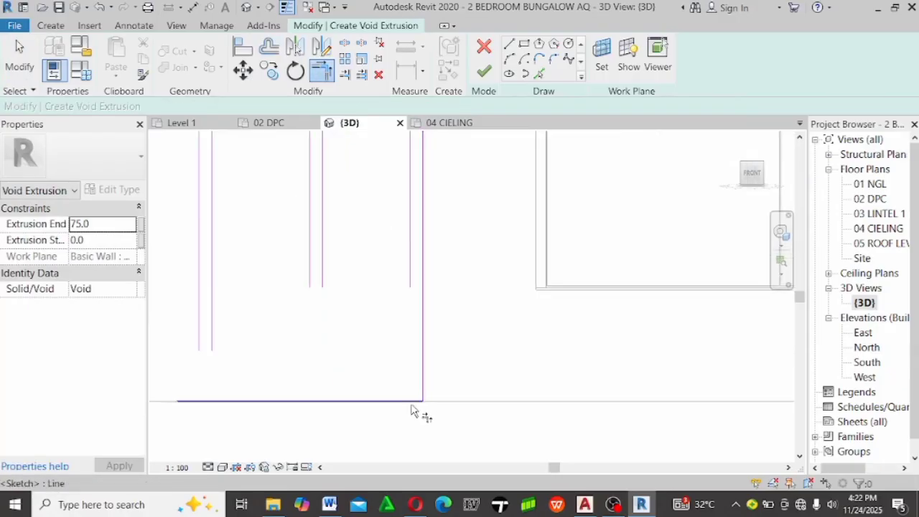
{"action": "left_click", "coordinate": [417, 410]}
{"action": "left_click", "coordinate": [407, 275]}
{"action": "scroll", "coordinate": [406, 276], "scroll_direction": "down", "scroll_amount": 2}
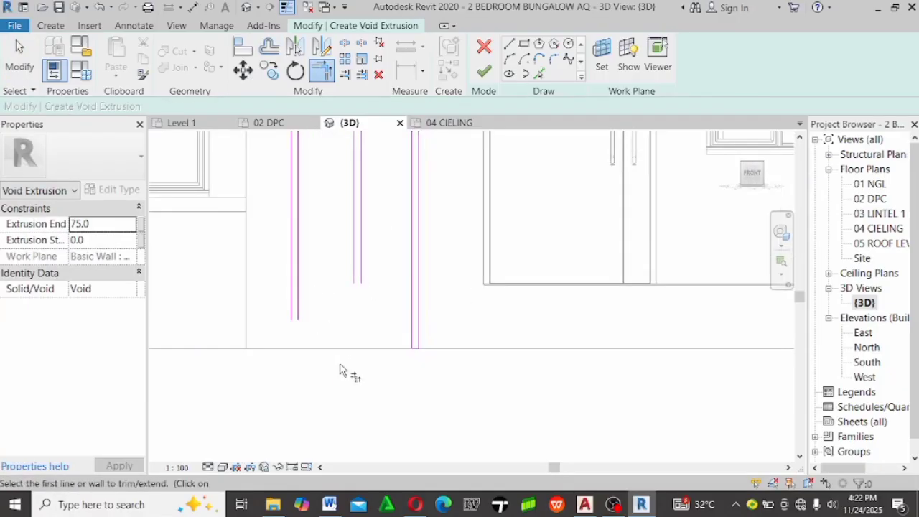
Close the lower end of the short vertical pair below the diagonal with a horizontal line at the 02 DPC level
{"action": "left_click", "coordinate": [540, 76]}
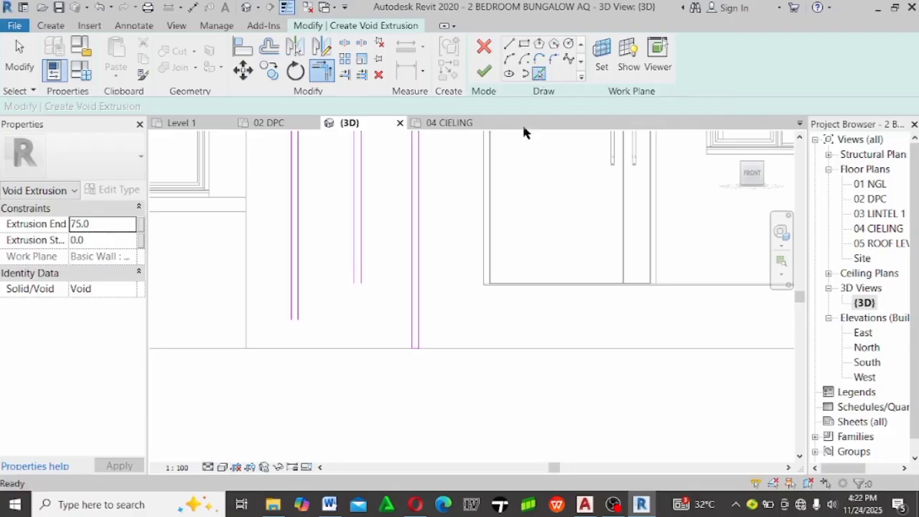
{"action": "key", "text": "l"}
{"action": "key", "text": "i"}
{"action": "scroll", "coordinate": [343, 308], "scroll_direction": "up", "scroll_amount": 4}
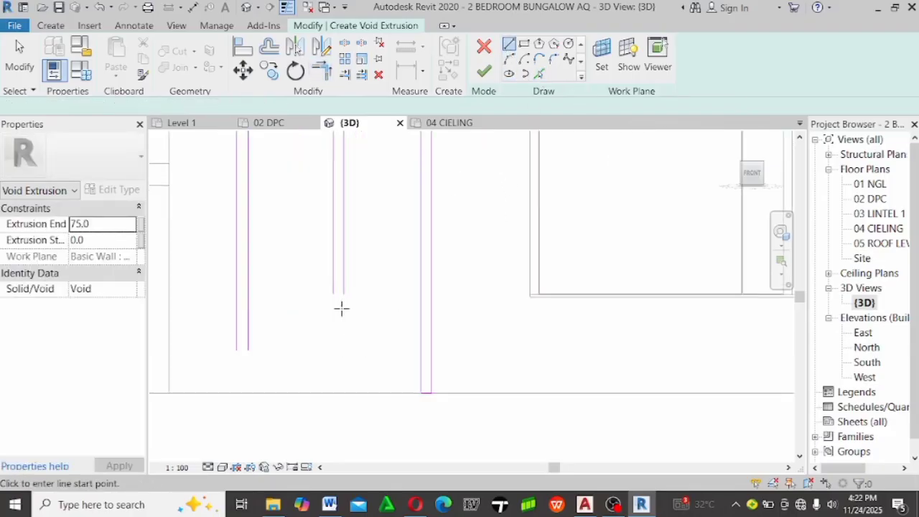
{"action": "left_click", "coordinate": [327, 283]}
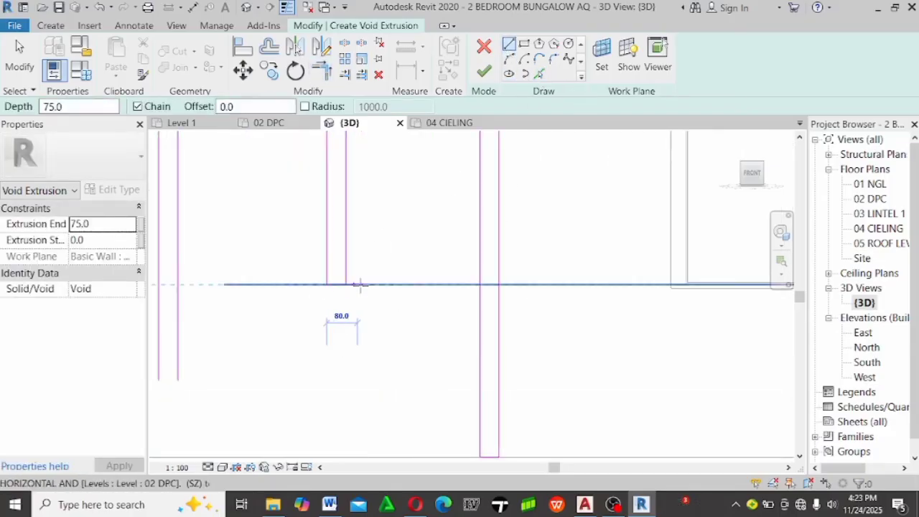
{"action": "left_click", "coordinate": [345, 283]}
{"action": "key", "text": "Escape"}
{"action": "scroll", "coordinate": [497, 384], "scroll_direction": "down", "scroll_amount": 4}
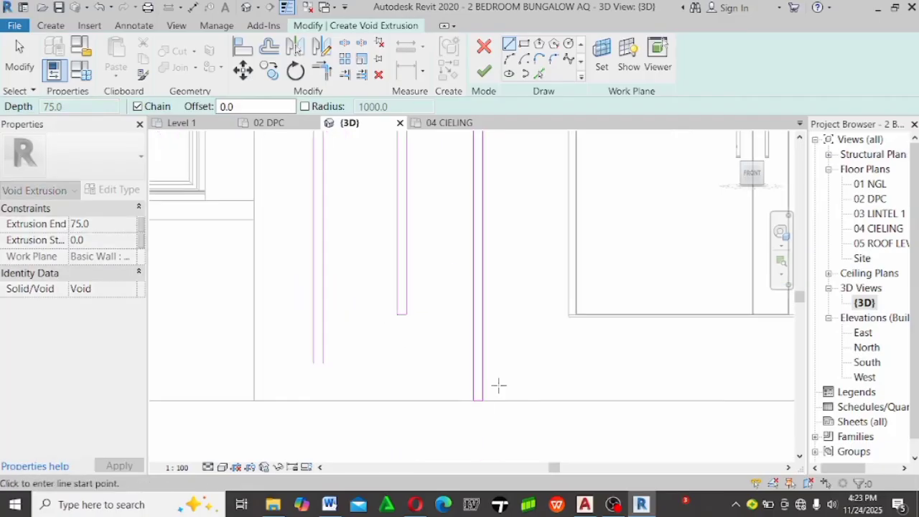
Trim both diagonal lines with the matching upper vertical lines into corners, forming one continuous stepped band
{"action": "scroll", "coordinate": [478, 414], "scroll_direction": "down", "scroll_amount": 2}
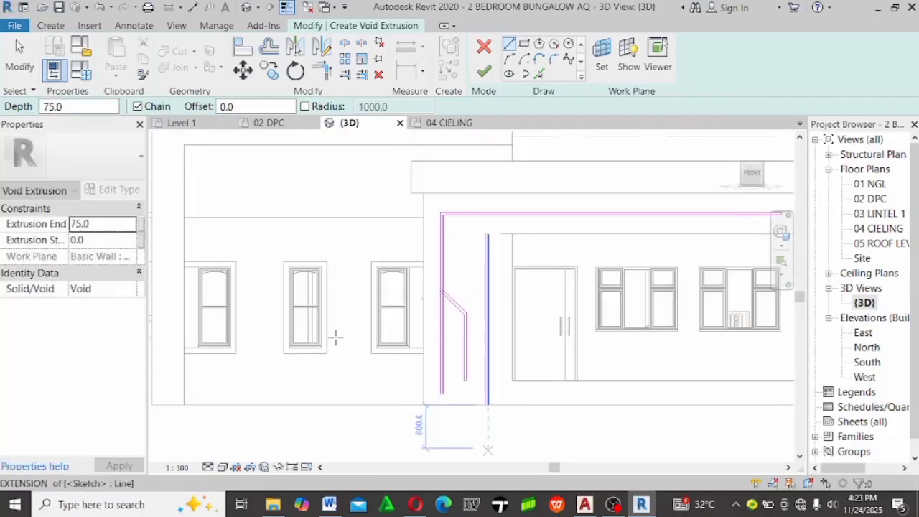
{"action": "scroll", "coordinate": [335, 335], "scroll_direction": "down", "scroll_amount": 1}
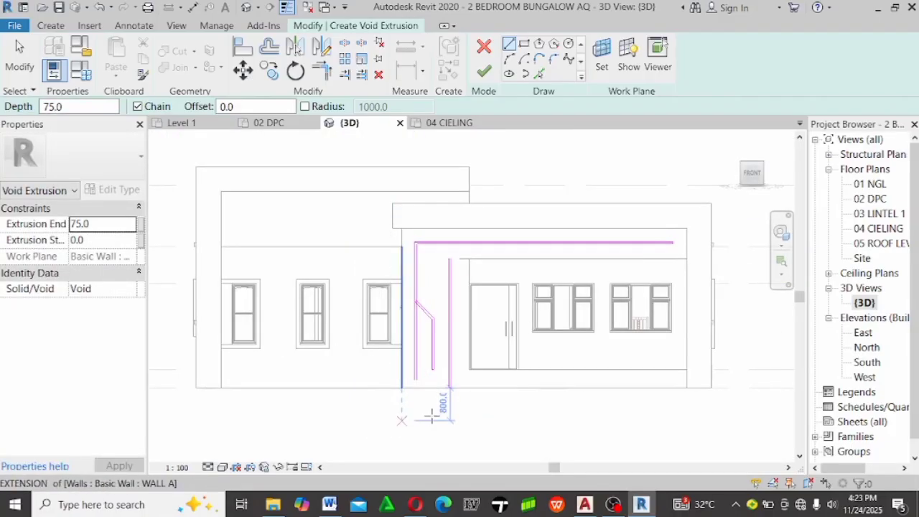
{"action": "scroll", "coordinate": [428, 300], "scroll_direction": "up", "scroll_amount": 5}
{"action": "key", "text": "Escape"}
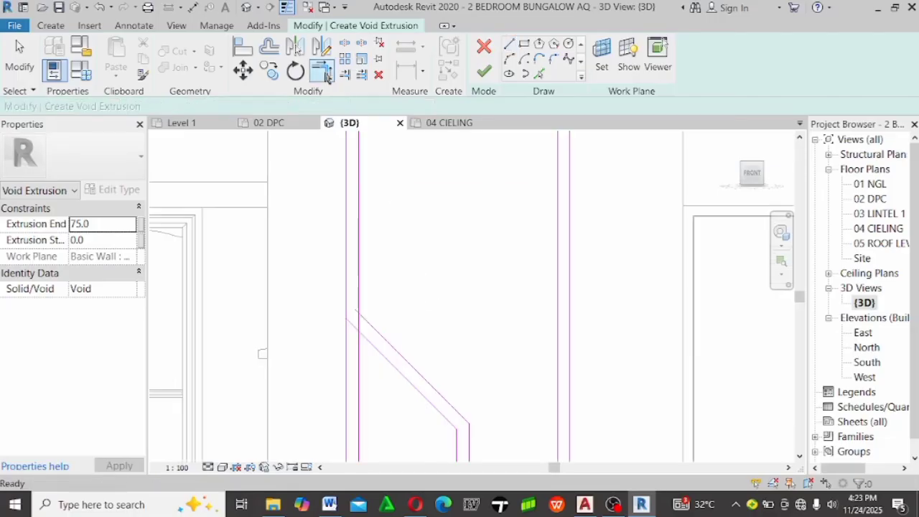
{"action": "left_click", "coordinate": [322, 70]}
{"action": "scroll", "coordinate": [394, 355], "scroll_direction": "up", "scroll_amount": 1}
{"action": "left_click", "coordinate": [381, 333]}
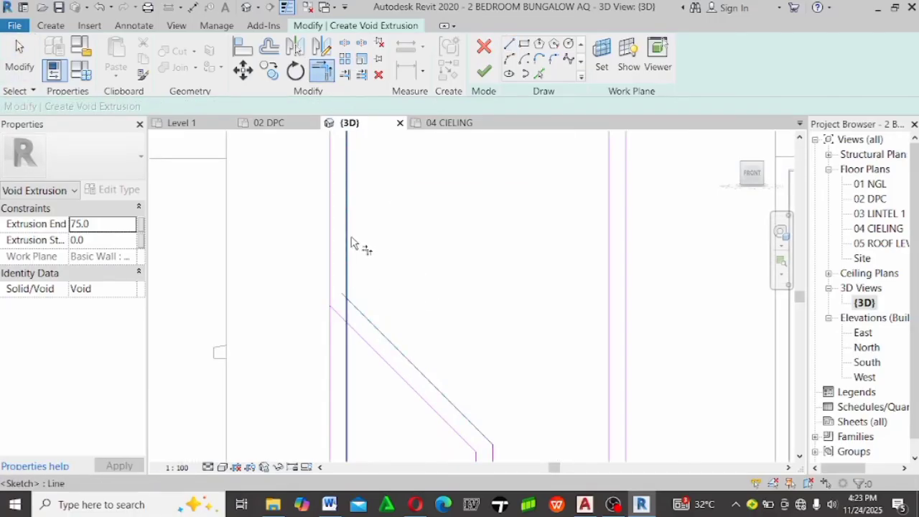
{"action": "left_click", "coordinate": [351, 242]}
{"action": "left_click", "coordinate": [353, 330]}
{"action": "left_click", "coordinate": [332, 280]}
{"action": "scroll", "coordinate": [320, 237], "scroll_direction": "down", "scroll_amount": 4}
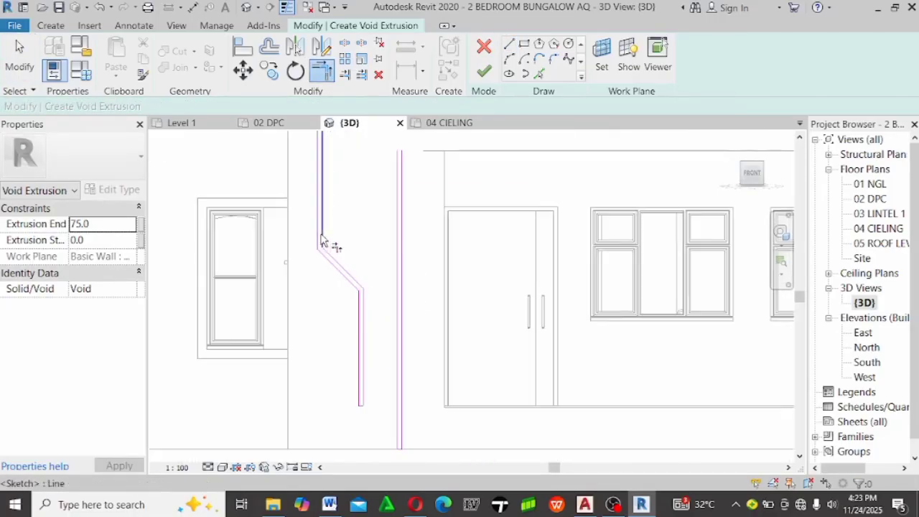
{"action": "key", "text": "Escape"}
{"action": "scroll", "coordinate": [387, 280], "scroll_direction": "down", "scroll_amount": 3}
{"action": "scroll", "coordinate": [431, 330], "scroll_direction": "down", "scroll_amount": 1}
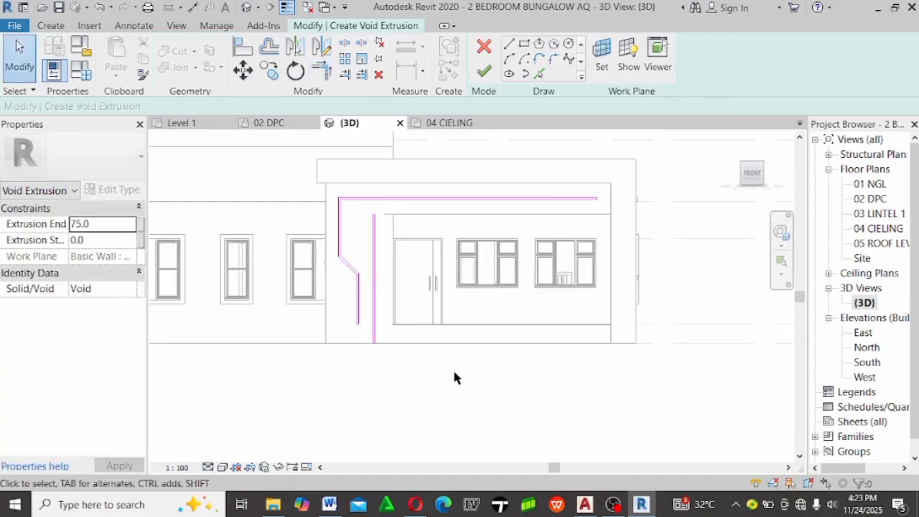
Select the diagonal band, its lower vertical pair and the separate vertical pair, and move them slightly away from the door
{"action": "scroll", "coordinate": [316, 267], "scroll_direction": "up", "scroll_amount": 1}
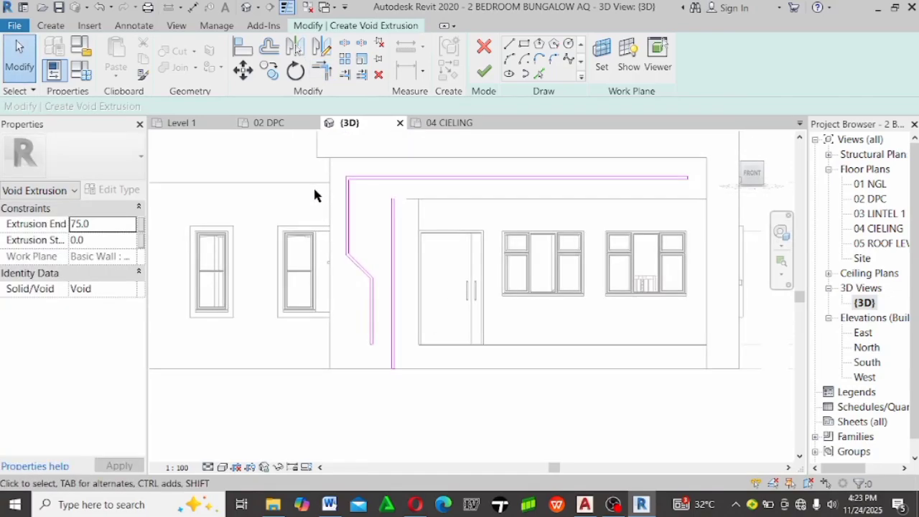
{"action": "mouse_move", "coordinate": [314, 189]}
{"action": "left_mouse_down"}
{"action": "mouse_move", "coordinate": [395, 286]}
{"action": "mouse_move", "coordinate": [428, 402]}
{"action": "left_mouse_up"}
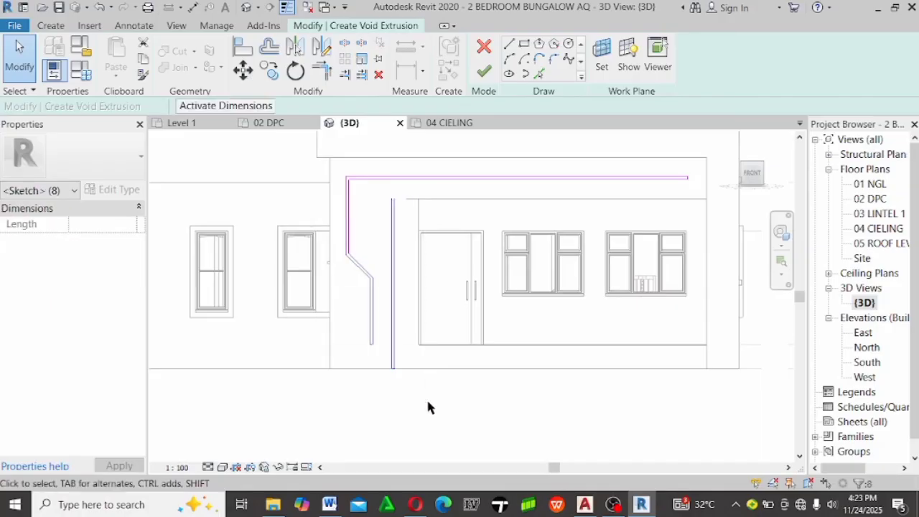
{"action": "mouse_move", "coordinate": [292, 192]}
{"action": "left_mouse_down"}
{"action": "mouse_move", "coordinate": [404, 258]}
{"action": "mouse_move", "coordinate": [451, 406]}
{"action": "left_mouse_up"}
{"action": "key", "text": "Left"}
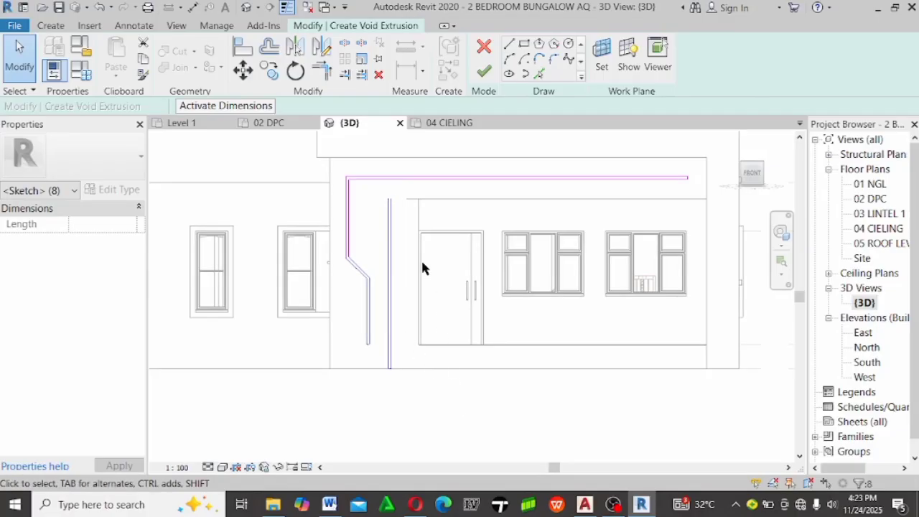
Nudge the selected diagonal band and the separate vertical pair slightly back toward the door
{"action": "scroll", "coordinate": [422, 266], "scroll_direction": "up", "scroll_amount": 1}
{"action": "key", "text": "Right"}
{"action": "key", "text": "Right"}
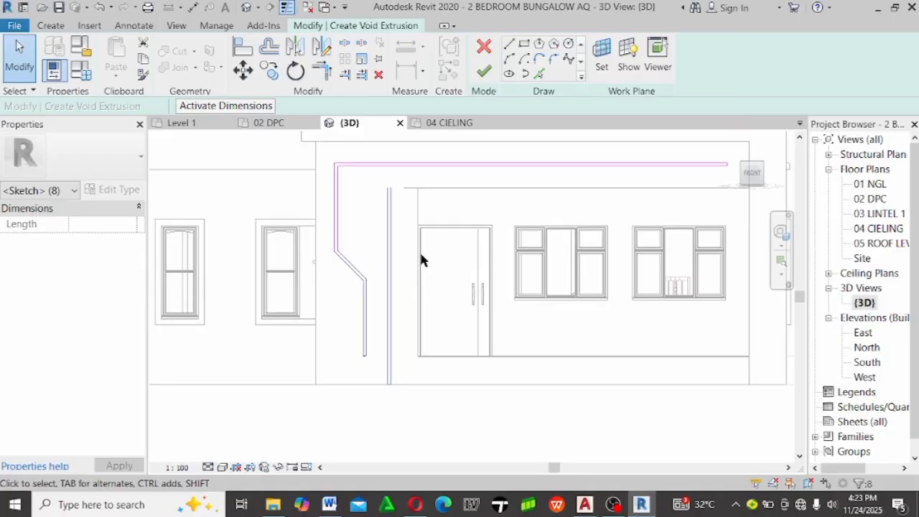
{"action": "key", "text": "Right"}
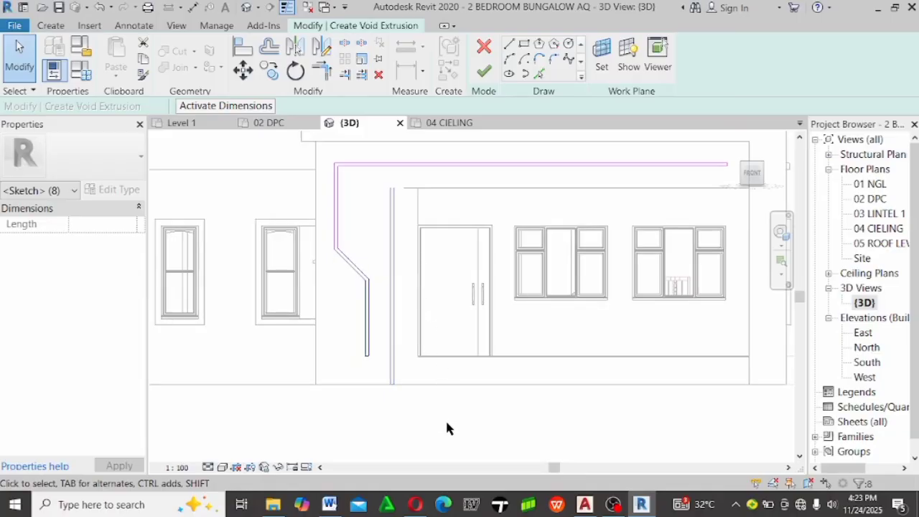
{"action": "key", "text": "Right"}
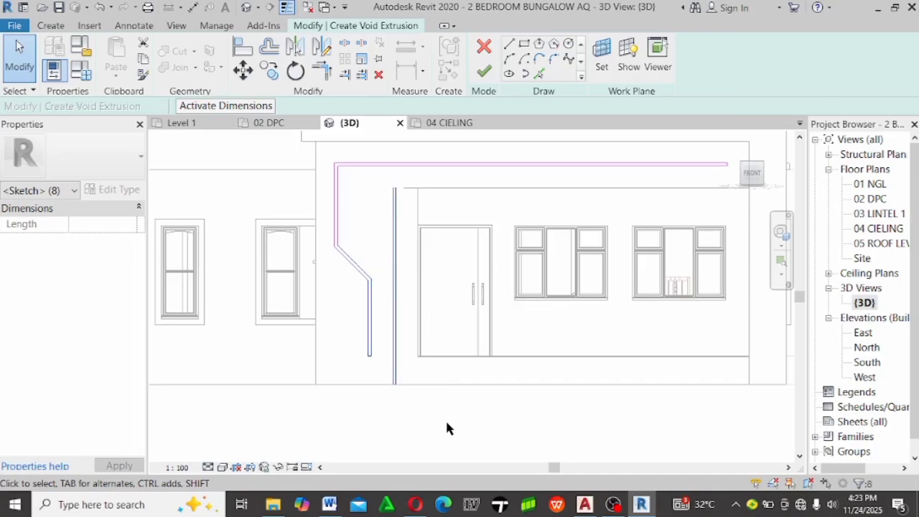
{"action": "key", "text": "Escape"}
{"action": "scroll", "coordinate": [328, 417], "scroll_direction": "down", "scroll_amount": 2}
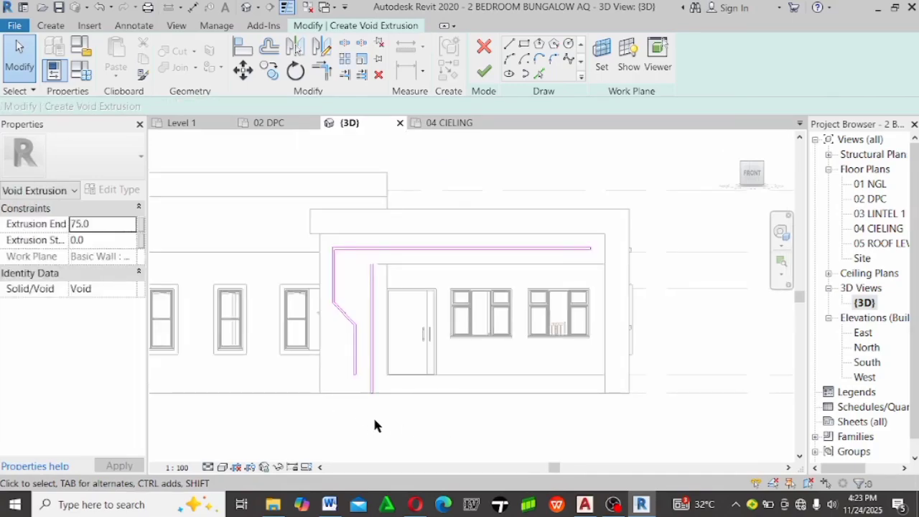
{"action": "scroll", "coordinate": [550, 262], "scroll_direction": "down", "scroll_amount": 1}
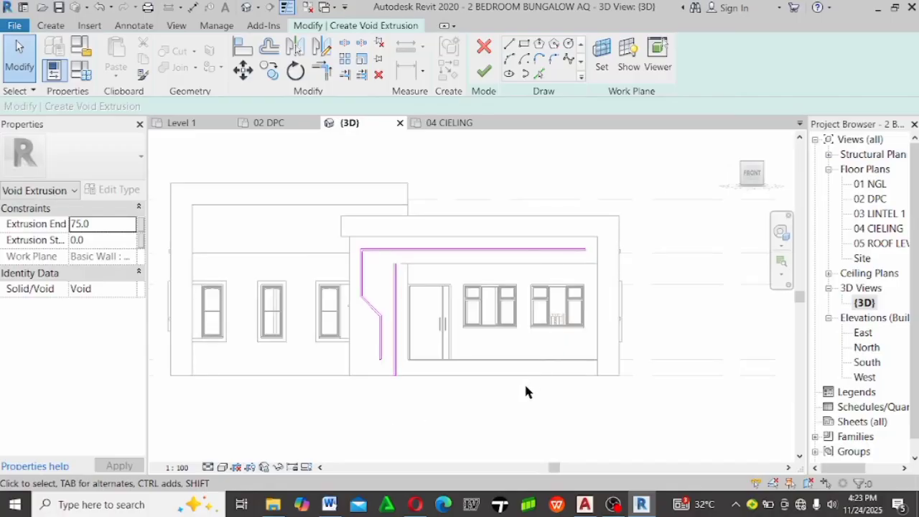
Set the void's extrusion end to 10 mm and try to finish the sketch
{"action": "left_click", "coordinate": [112, 211]}
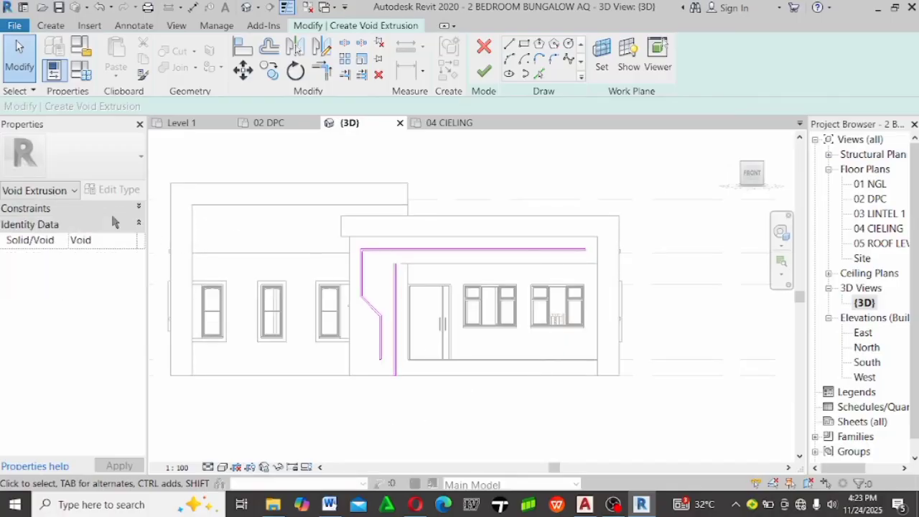
{"action": "left_click", "coordinate": [112, 212]}
{"action": "left_click", "coordinate": [115, 223]}
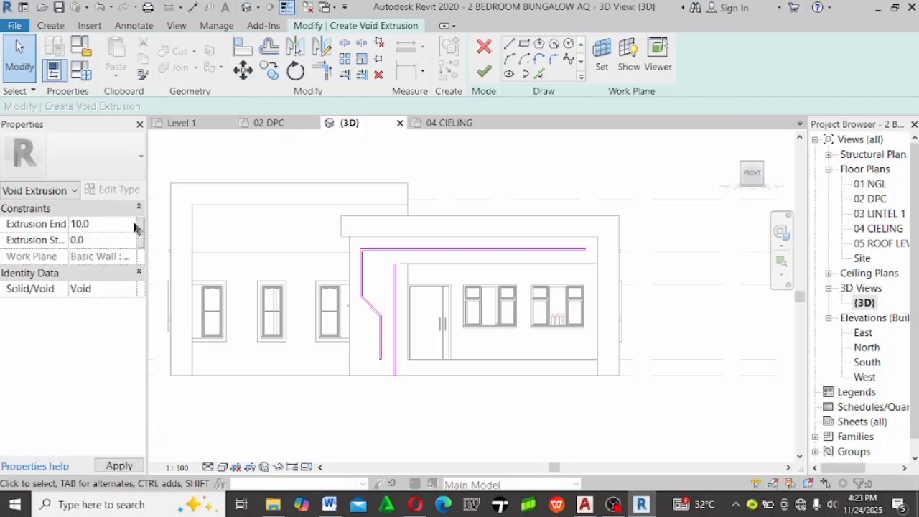
{"action": "left_click", "coordinate": [483, 71]}
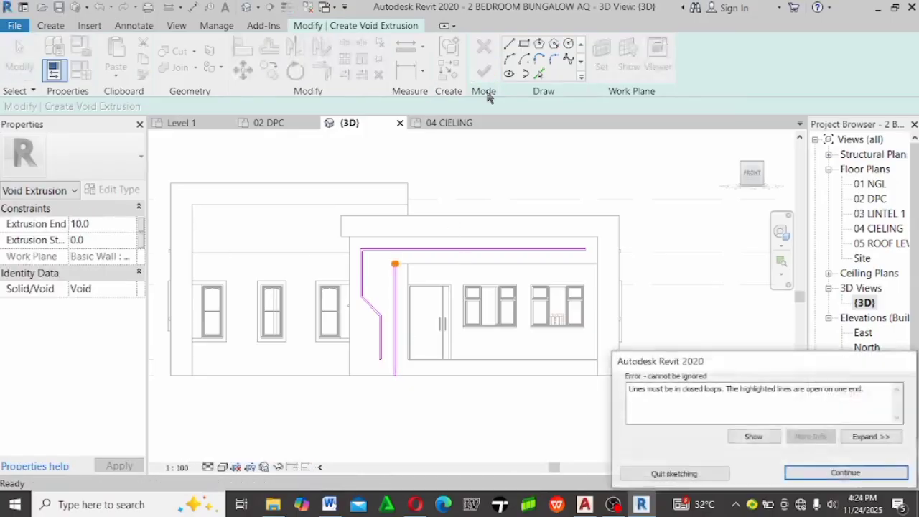
{"action": "scroll", "coordinate": [428, 268], "scroll_direction": "up", "scroll_amount": 6}
{"action": "key", "text": "Return"}
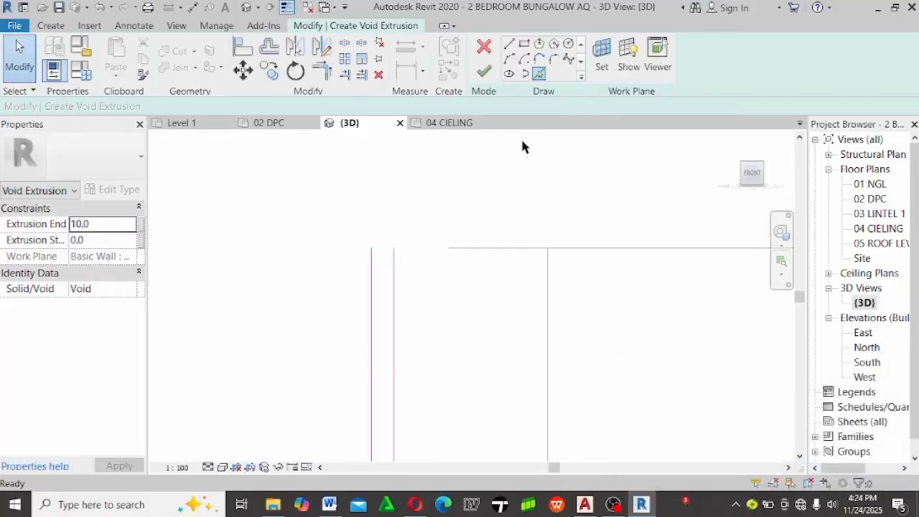
Close the upper end of the separate vertical pair with a line from the adjacent wall edge, trim both corners, and finish the void extrusion
{"action": "left_click", "coordinate": [470, 248]}
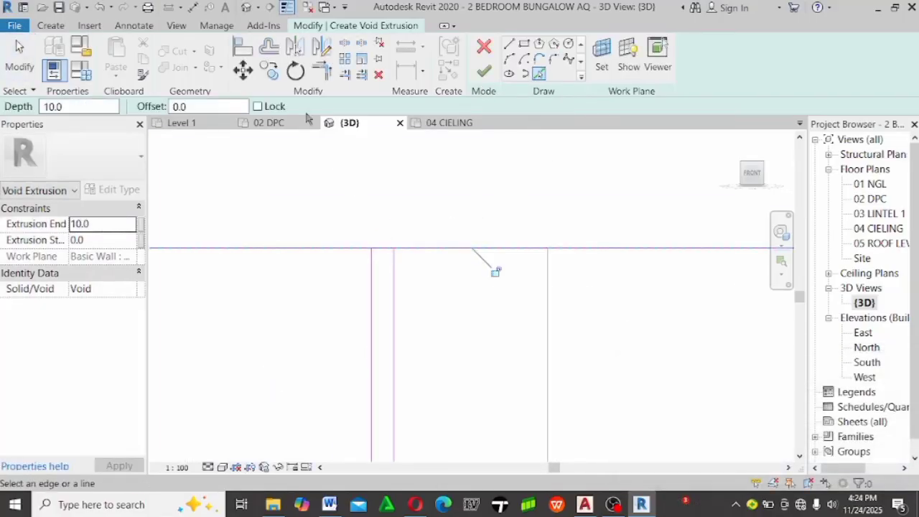
{"action": "left_click", "coordinate": [320, 77]}
{"action": "left_click", "coordinate": [381, 249]}
{"action": "left_click", "coordinate": [393, 270]}
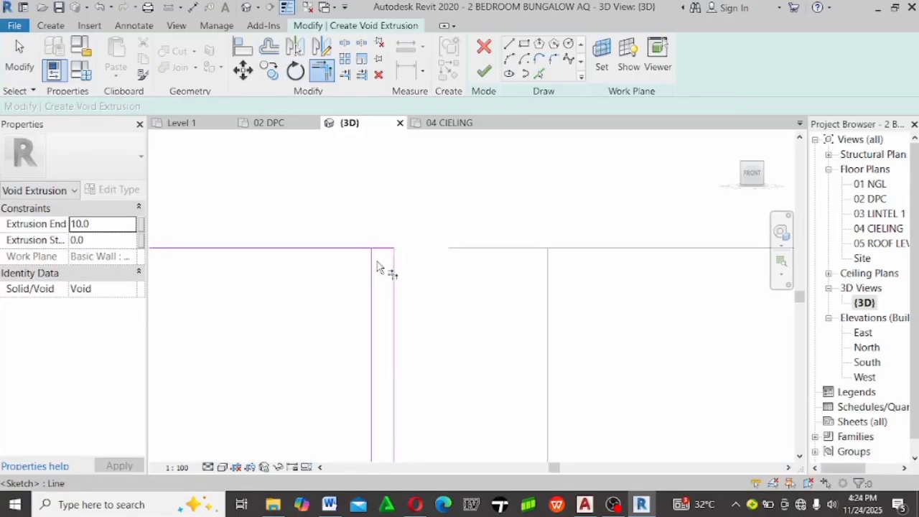
{"action": "left_click", "coordinate": [376, 267]}
{"action": "left_click", "coordinate": [381, 248]}
{"action": "left_click", "coordinate": [484, 74]}
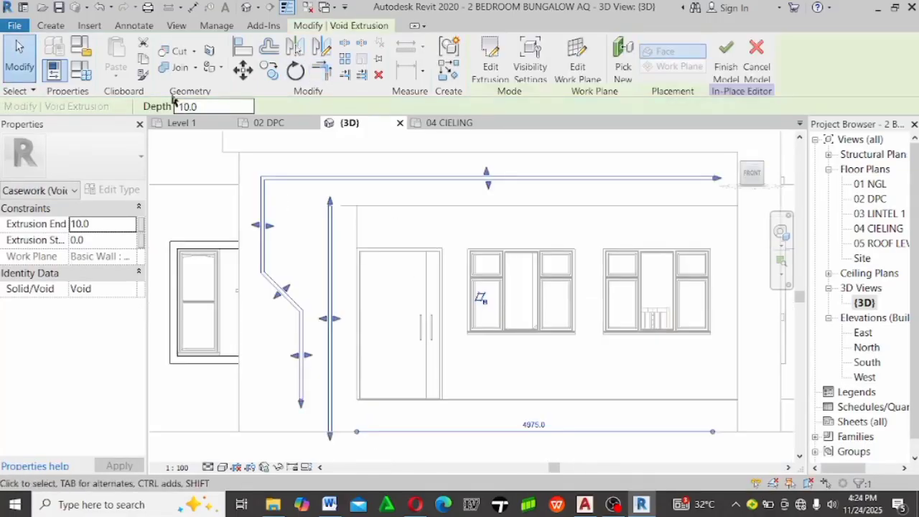
Cut the void out of the wall beside the door and out of the wall above the entrance
{"action": "left_click", "coordinate": [165, 58]}
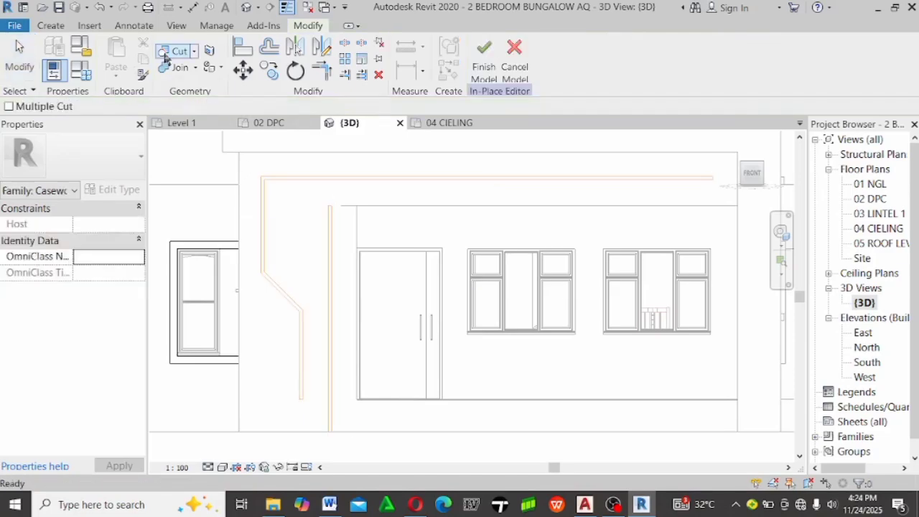
{"action": "left_click", "coordinate": [289, 434]}
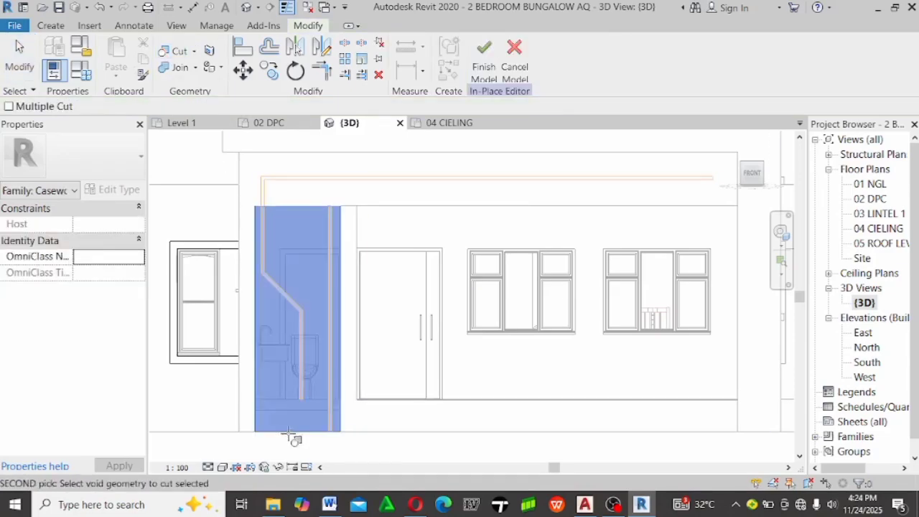
{"action": "left_click", "coordinate": [305, 310]}
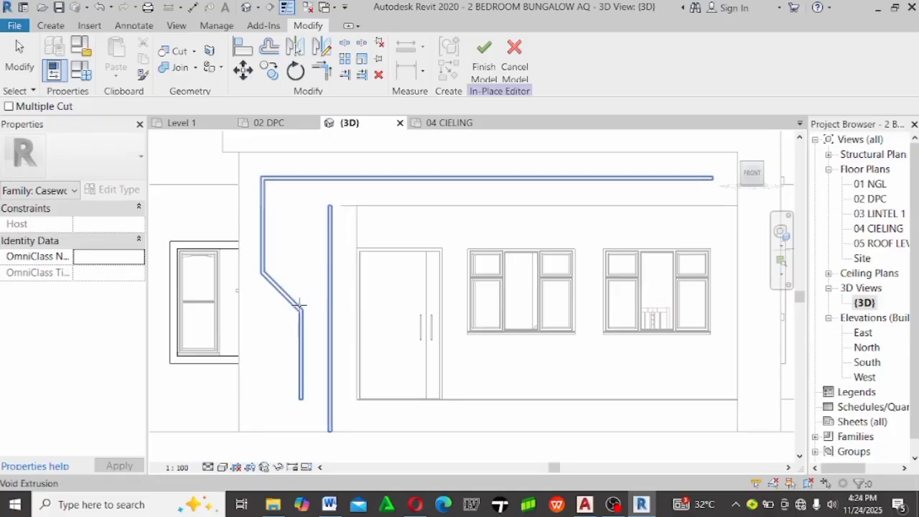
{"action": "left_click", "coordinate": [382, 207]}
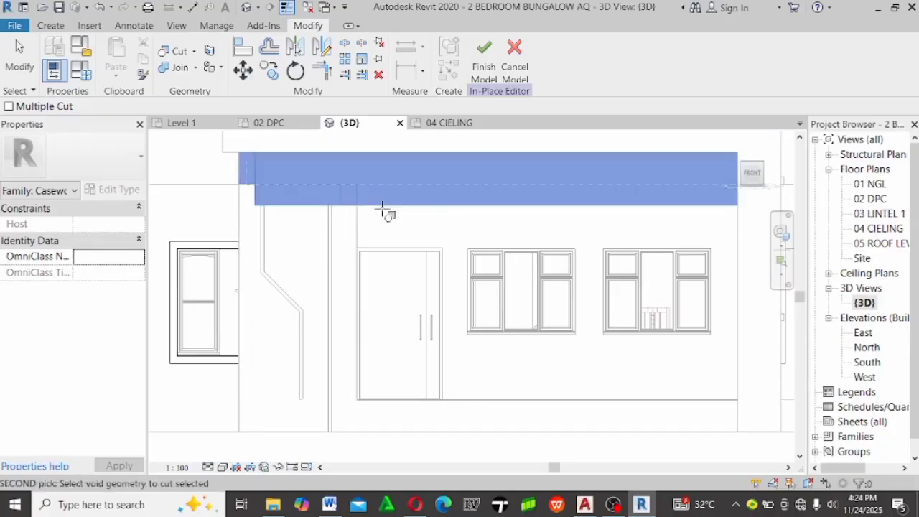
{"action": "left_click", "coordinate": [262, 255]}
{"action": "scroll", "coordinate": [313, 304], "scroll_direction": "down", "scroll_amount": 2}
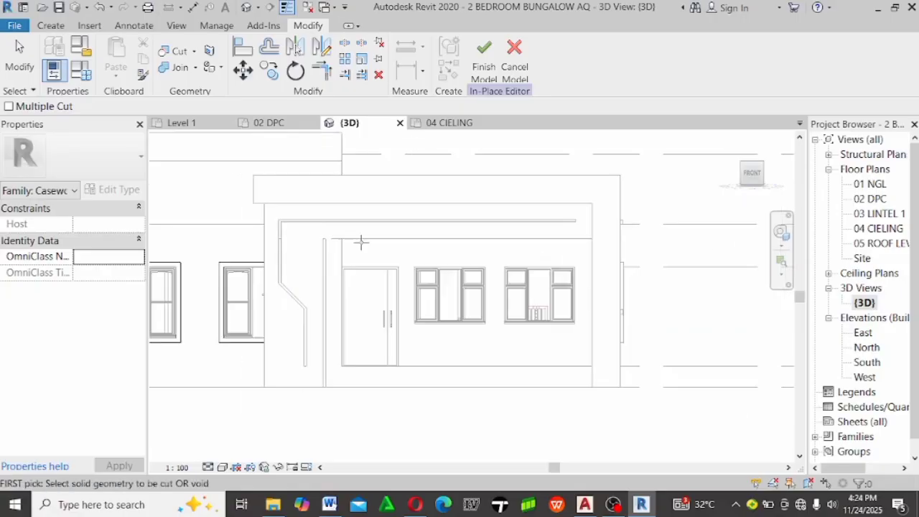
{"action": "left_click", "coordinate": [610, 506]}
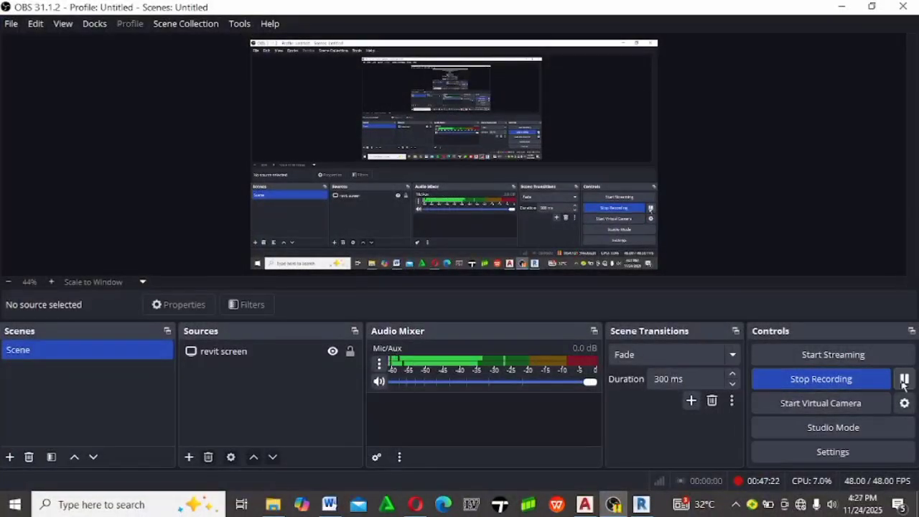
{"action": "left_click", "coordinate": [641, 505]}
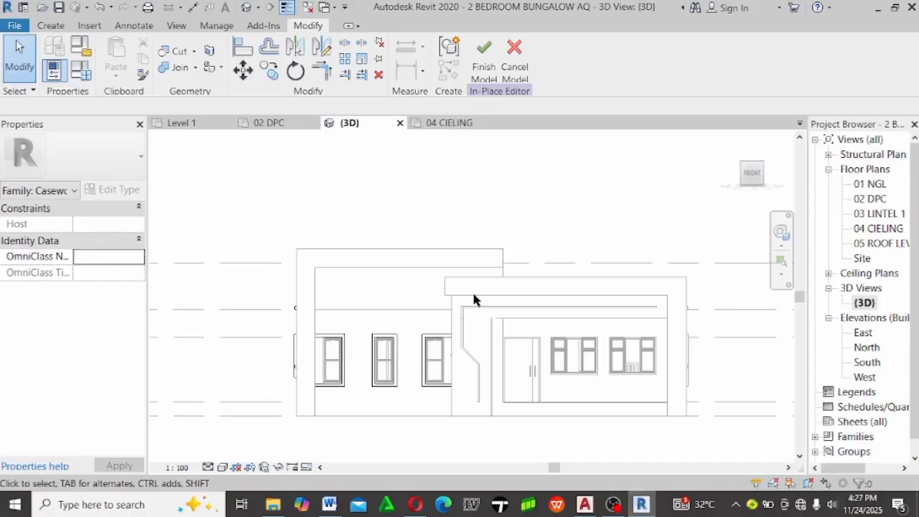
Start a solid extrusion and pick a wall face at the L-shaped frame around the front windows as its work plane
{"action": "scroll", "coordinate": [474, 300], "scroll_direction": "up", "scroll_amount": 5}
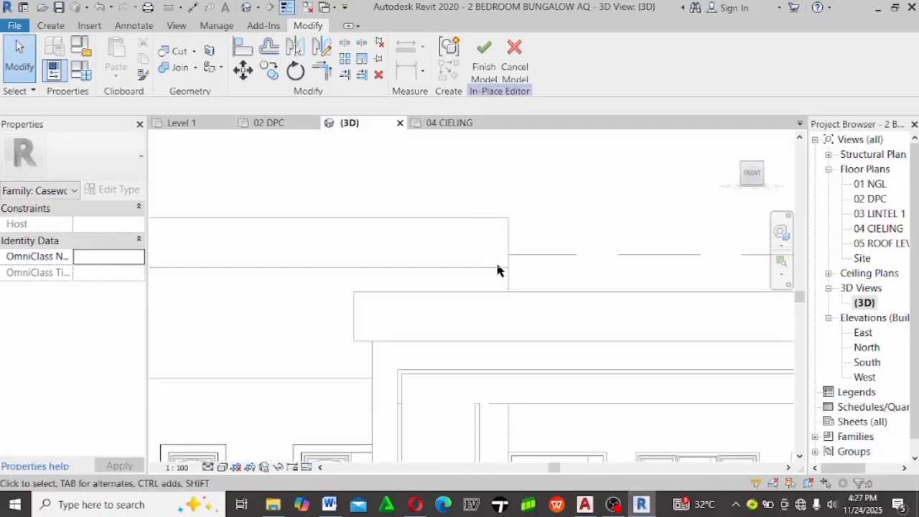
{"action": "scroll", "coordinate": [451, 195], "scroll_direction": "down", "scroll_amount": 4}
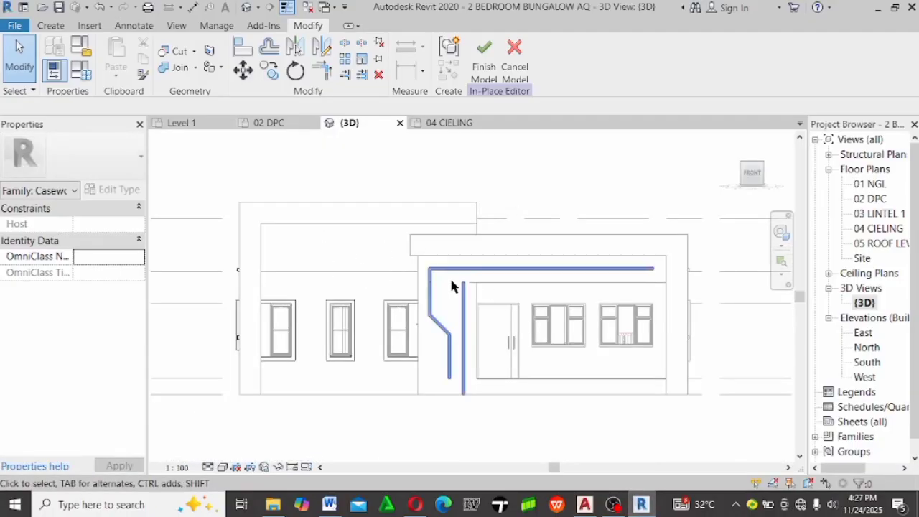
{"action": "middle_click_drag", "start_coordinate": [451, 287], "coordinate": [398, 246], "text": "shift"}
{"action": "scroll", "coordinate": [398, 245], "scroll_direction": "up", "scroll_amount": 3}
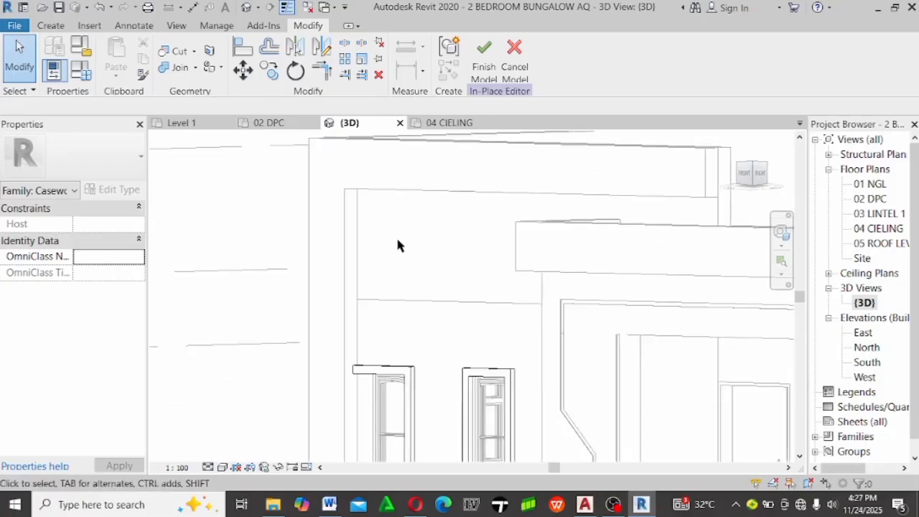
{"action": "scroll", "coordinate": [359, 296], "scroll_direction": "down", "scroll_amount": 3}
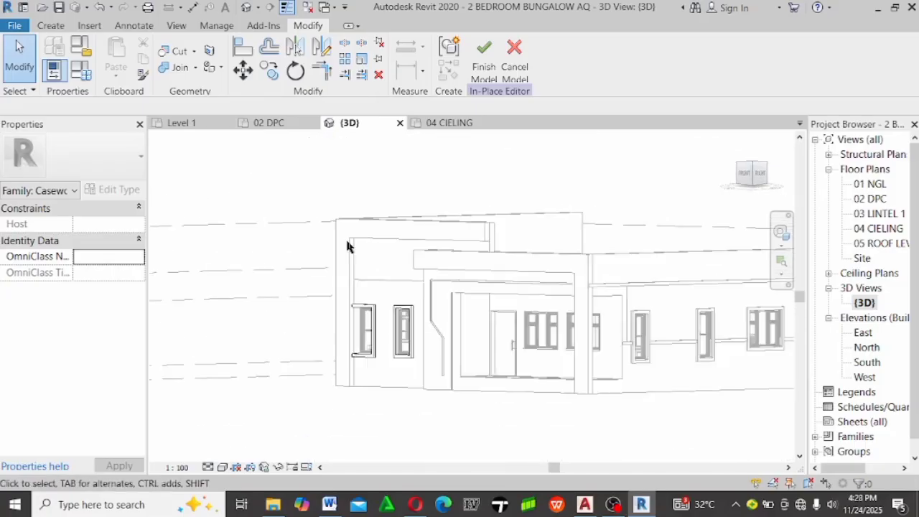
{"action": "scroll", "coordinate": [350, 247], "scroll_direction": "up", "scroll_amount": 2}
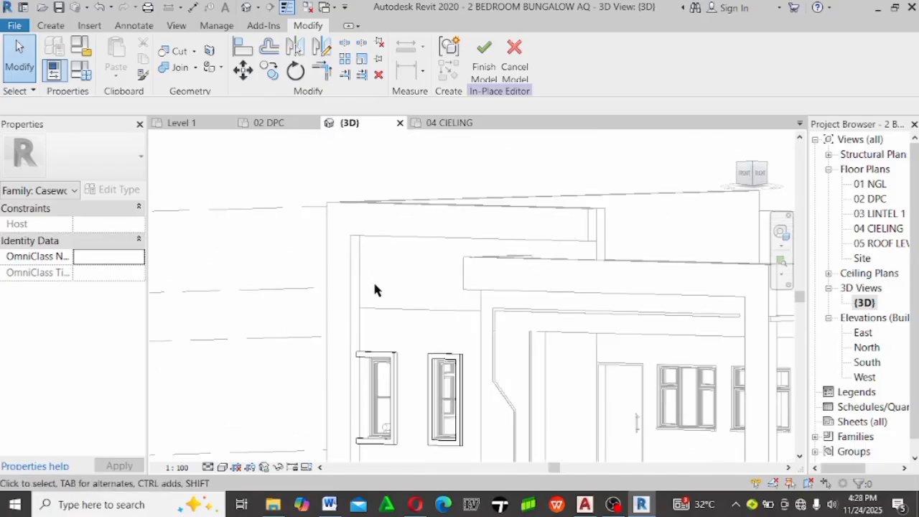
{"action": "left_click", "coordinate": [51, 28]}
{"action": "left_click", "coordinate": [121, 41]}
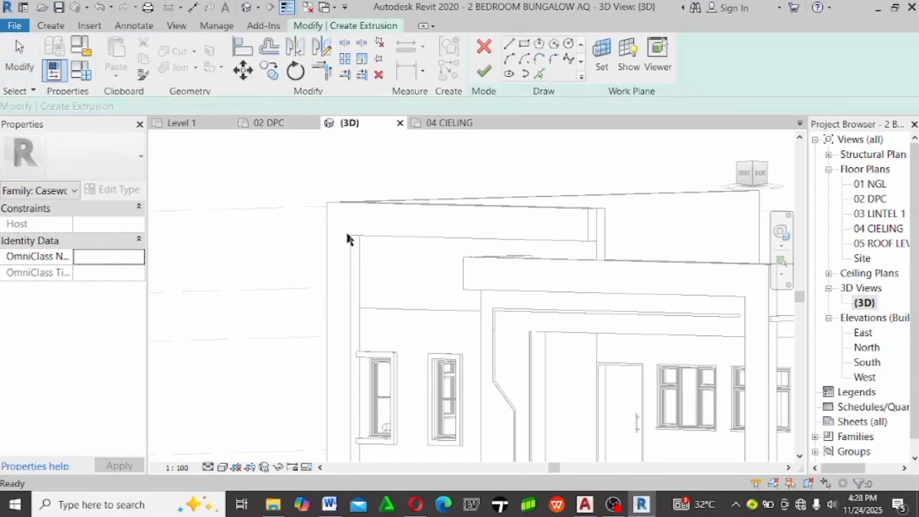
{"action": "scroll", "coordinate": [340, 167], "scroll_direction": "down", "scroll_amount": 1}
{"action": "scroll", "coordinate": [351, 278], "scroll_direction": "up", "scroll_amount": 2}
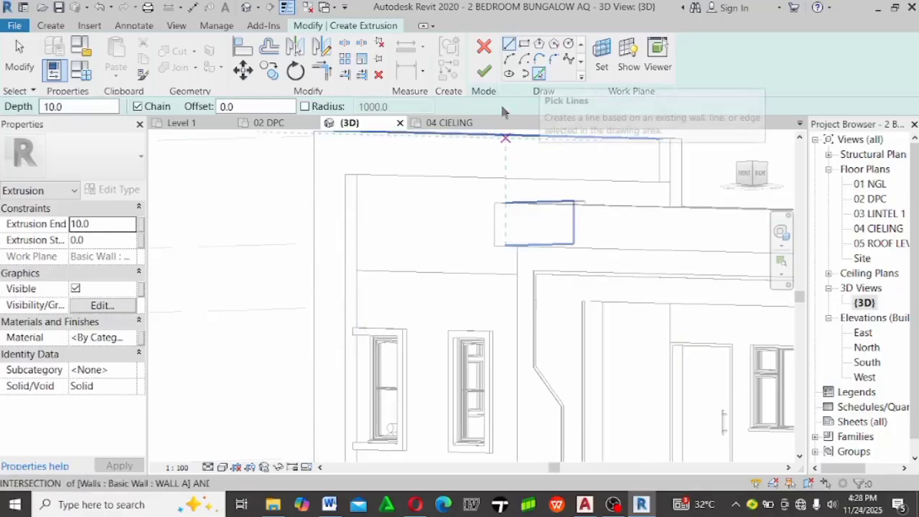
{"action": "left_click", "coordinate": [538, 75]}
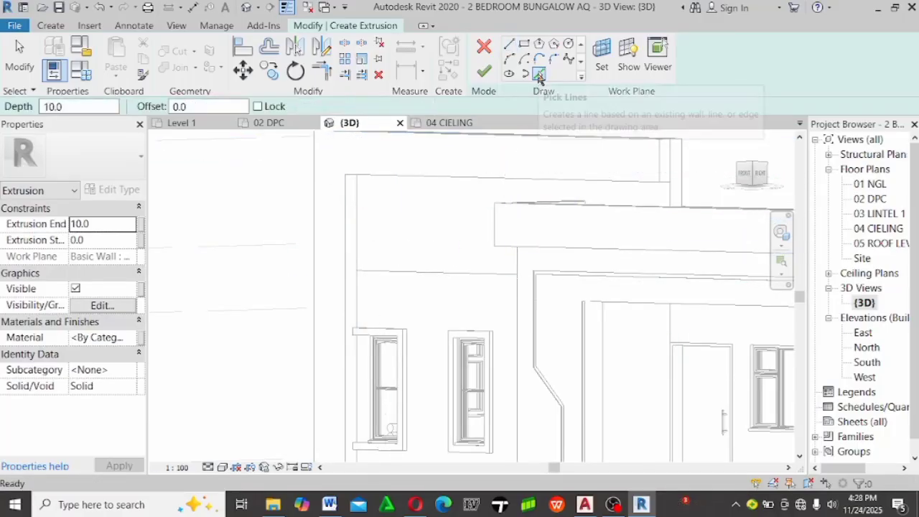
{"action": "left_click", "coordinate": [601, 54]}
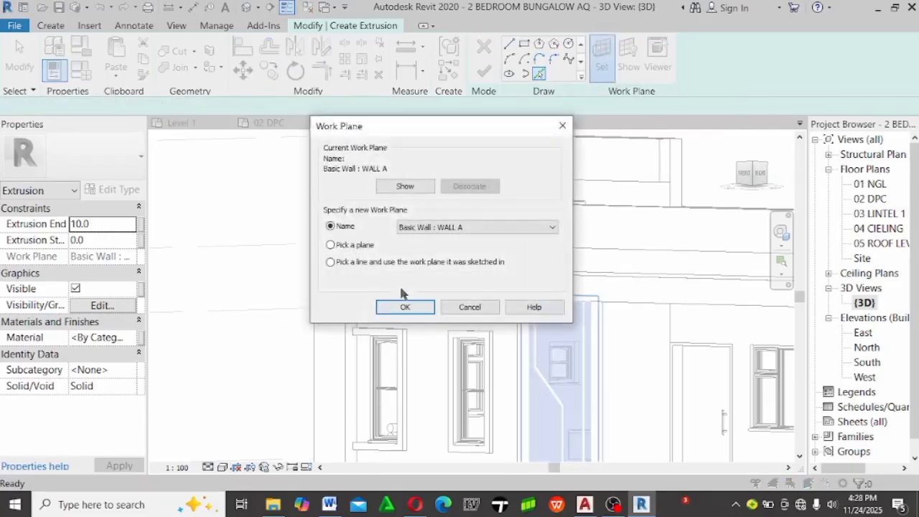
{"action": "left_click", "coordinate": [406, 307]}
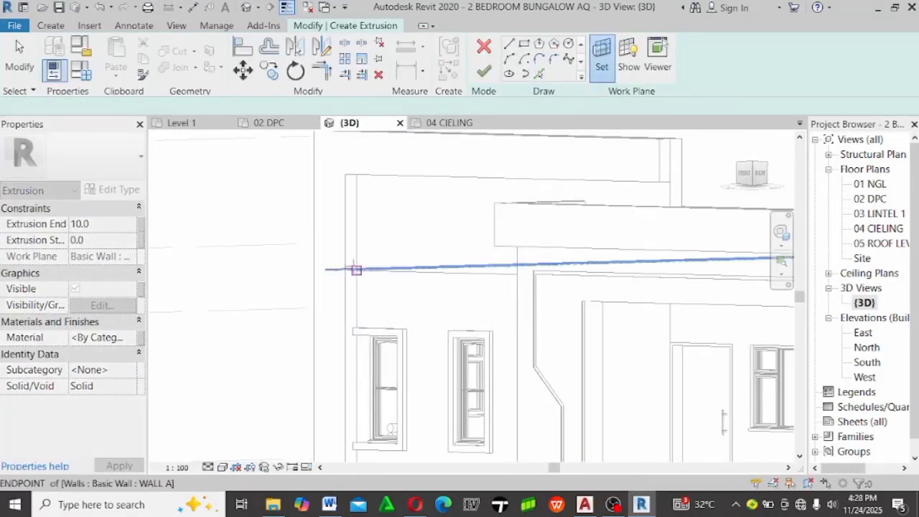
{"action": "left_click", "coordinate": [355, 267]}
Add a sketch line along the inner vertical edge of the L-shaped wall frame
{"action": "left_click", "coordinate": [538, 74]}
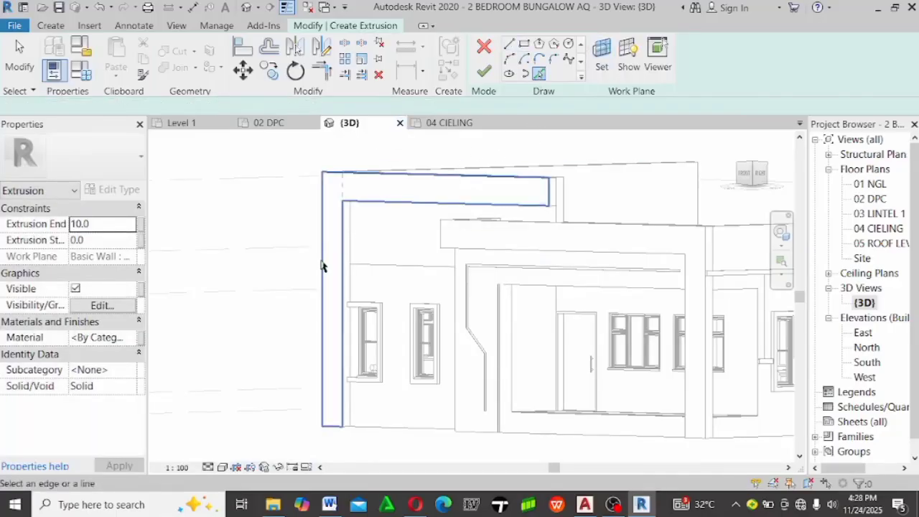
{"action": "scroll", "coordinate": [350, 226], "scroll_direction": "up", "scroll_amount": 4}
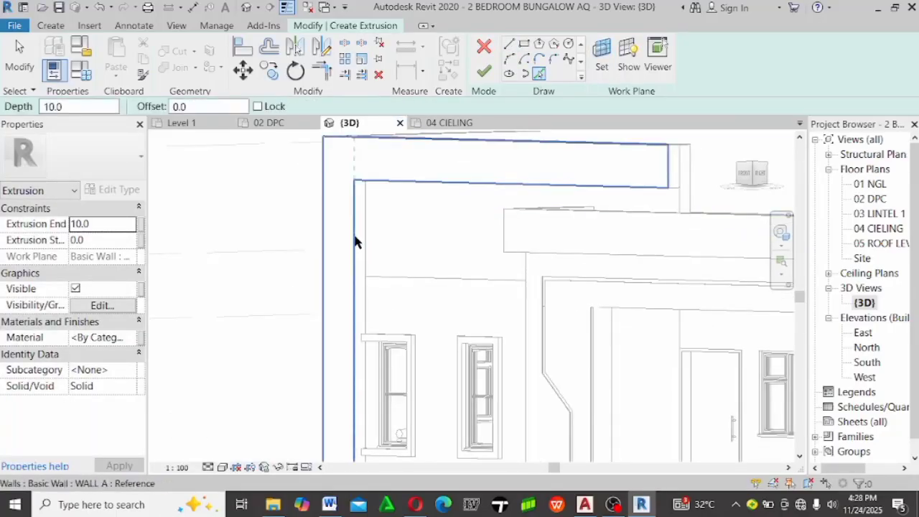
{"action": "scroll", "coordinate": [386, 366], "scroll_direction": "down", "scroll_amount": 2}
{"action": "scroll", "coordinate": [383, 429], "scroll_direction": "up", "scroll_amount": 3}
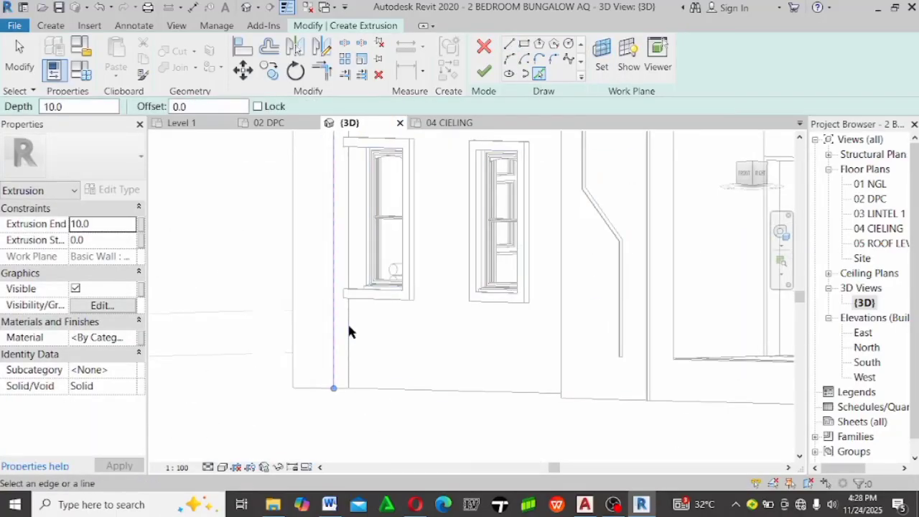
Copy the vertical sketch line at a 75 mm offset toward the windows
{"action": "left_click", "coordinate": [270, 47]}
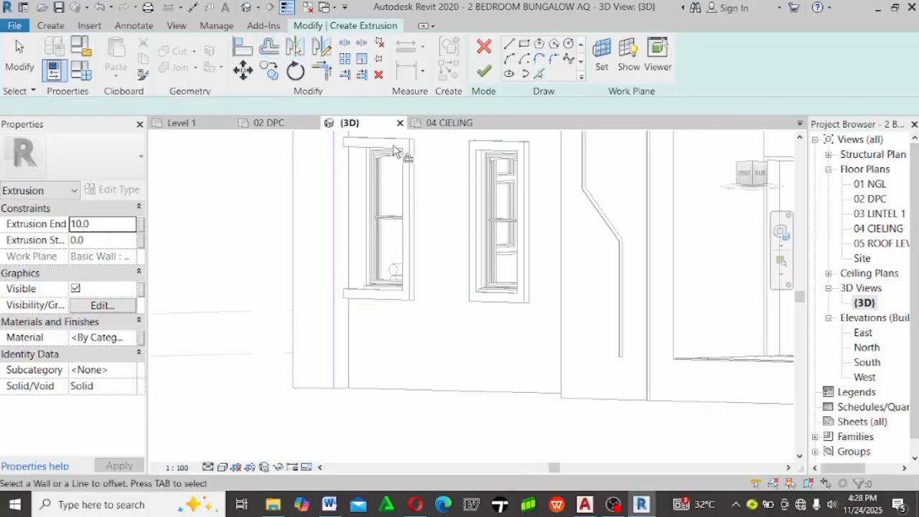
{"action": "left_click", "coordinate": [362, 106]}
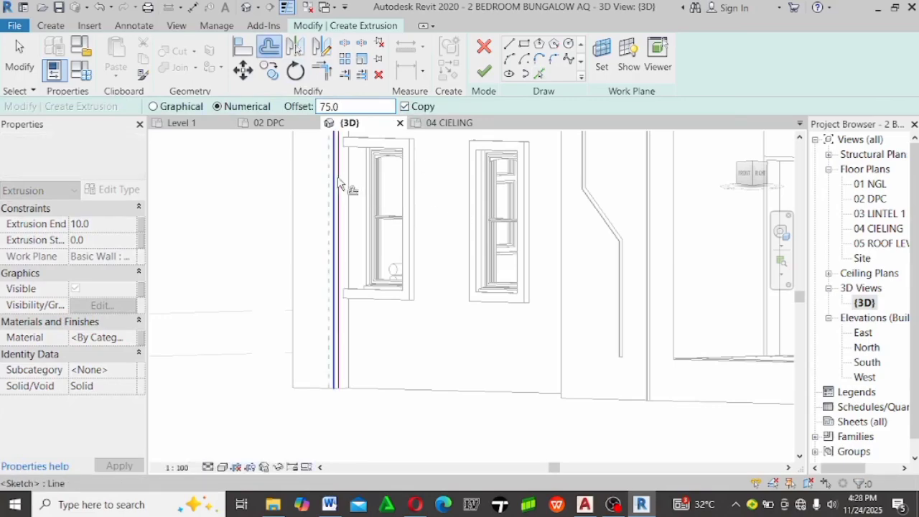
{"action": "scroll", "coordinate": [343, 300], "scroll_direction": "down", "scroll_amount": 3}
{"action": "scroll", "coordinate": [370, 176], "scroll_direction": "up", "scroll_amount": 3}
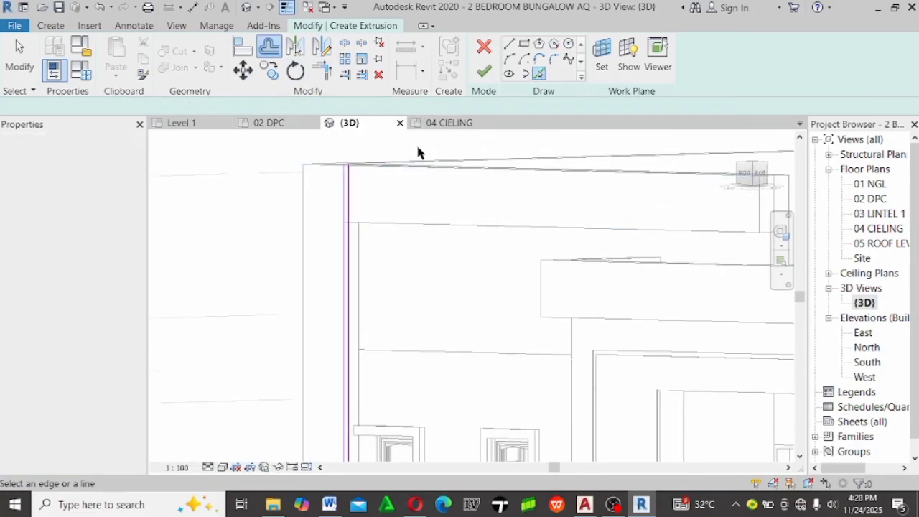
Add sketch lines along the short bottom and top edges that join the two vertical lines on the L-shaped frame
{"action": "scroll", "coordinate": [416, 150], "scroll_direction": "down", "scroll_amount": 2}
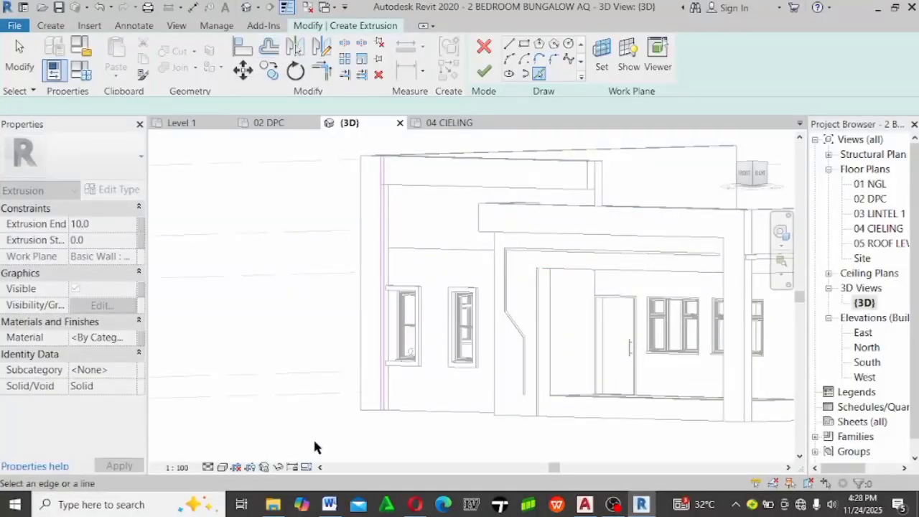
{"action": "scroll", "coordinate": [459, 381], "scroll_direction": "up", "scroll_amount": 5}
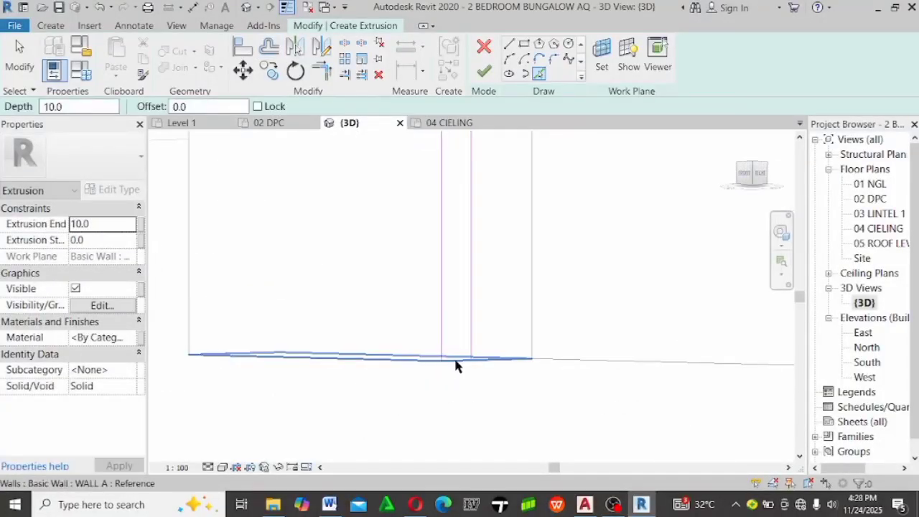
{"action": "scroll", "coordinate": [345, 407], "scroll_direction": "down", "scroll_amount": 3}
{"action": "scroll", "coordinate": [372, 414], "scroll_direction": "down", "scroll_amount": 1}
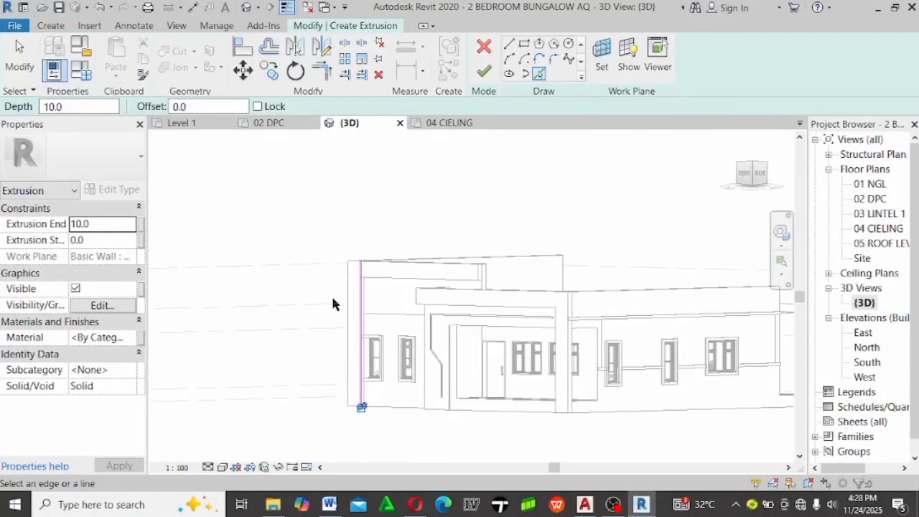
{"action": "middle_click_drag", "start_coordinate": [333, 301], "coordinate": [305, 325], "text": "shift"}
{"action": "scroll", "coordinate": [304, 328], "scroll_direction": "up", "scroll_amount": 5}
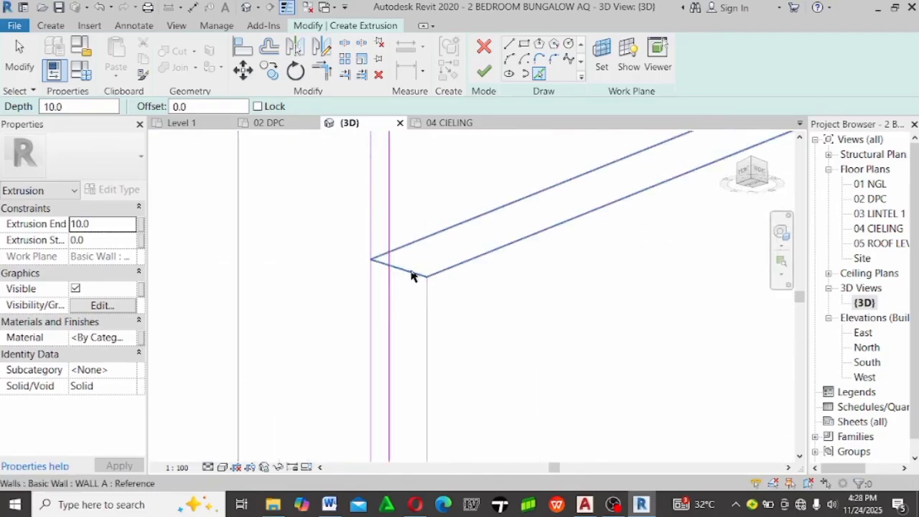
{"action": "left_click", "coordinate": [411, 273]}
{"action": "key", "text": "Escape"}
{"action": "key", "text": "Escape"}
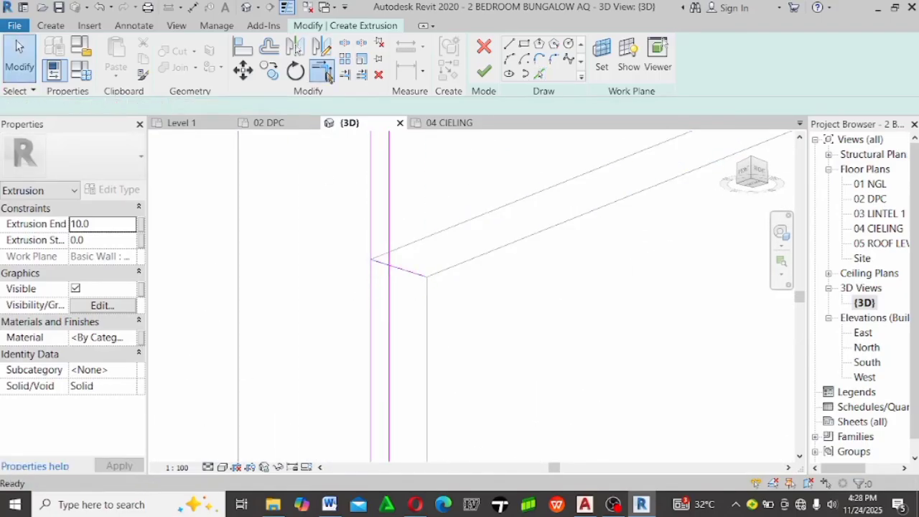
Trim the two vertical sketch lines to the short upper edge line to close the strip's top corners
{"action": "left_click", "coordinate": [327, 75]}
{"action": "left_click", "coordinate": [391, 298]}
{"action": "scroll", "coordinate": [388, 280], "scroll_direction": "up", "scroll_amount": 3}
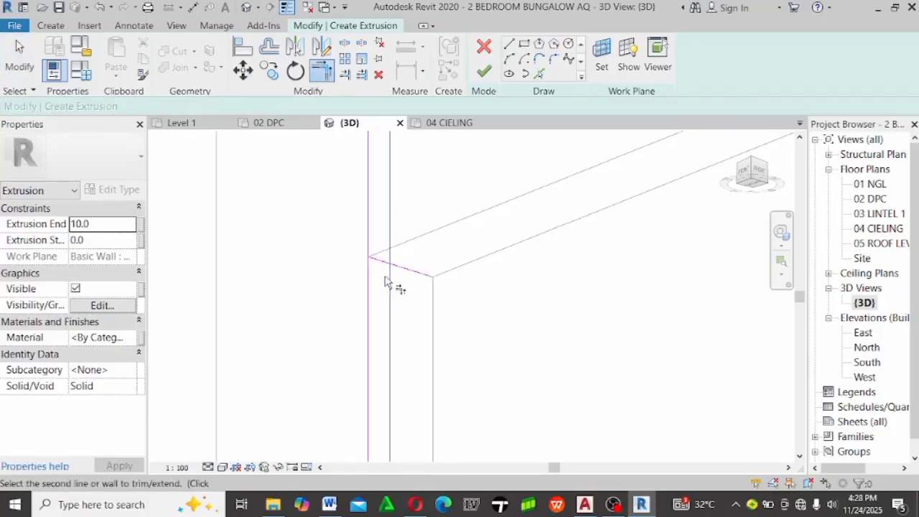
{"action": "left_click", "coordinate": [374, 249]}
{"action": "left_click", "coordinate": [354, 282]}
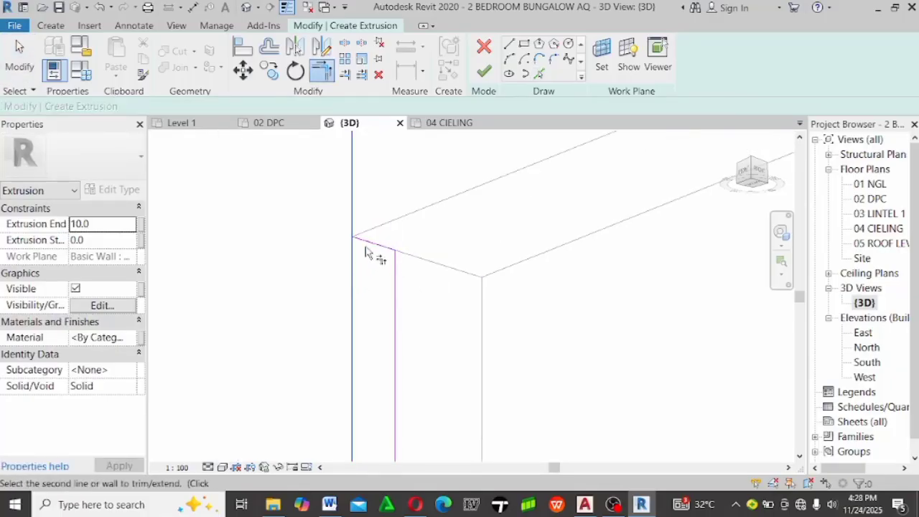
{"action": "left_click", "coordinate": [371, 248]}
Trim the sketch lines at the foot of the frame to close the strip's bottom corners
{"action": "scroll", "coordinate": [365, 287], "scroll_direction": "down", "scroll_amount": 3}
{"action": "scroll", "coordinate": [363, 305], "scroll_direction": "down", "scroll_amount": 4}
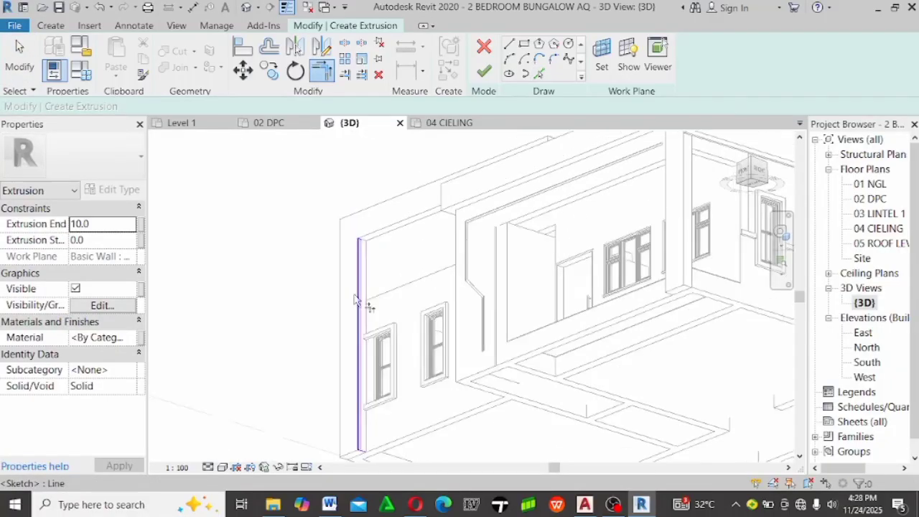
{"action": "scroll", "coordinate": [391, 376], "scroll_direction": "up", "scroll_amount": 5}
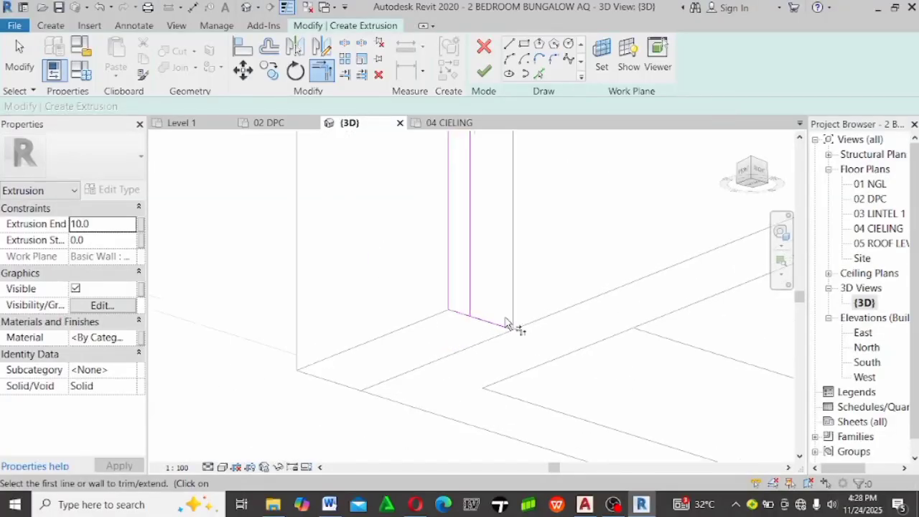
{"action": "left_click", "coordinate": [415, 310]}
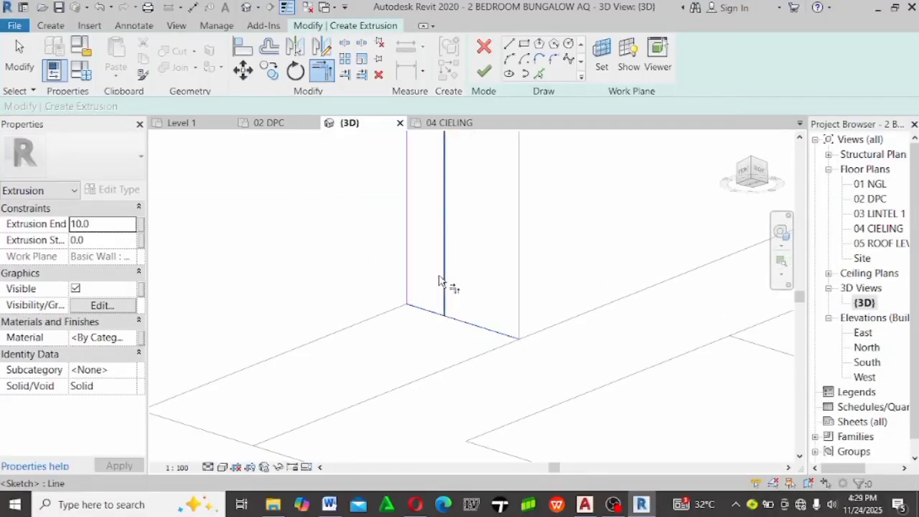
{"action": "left_click", "coordinate": [440, 284]}
{"action": "scroll", "coordinate": [420, 363], "scroll_direction": "down", "scroll_amount": 1}
{"action": "key", "text": "Escape"}
Set the strip's extrusion end to 5 mm and its material to light 2, and finish the extrusion
{"action": "left_click", "coordinate": [103, 224]}
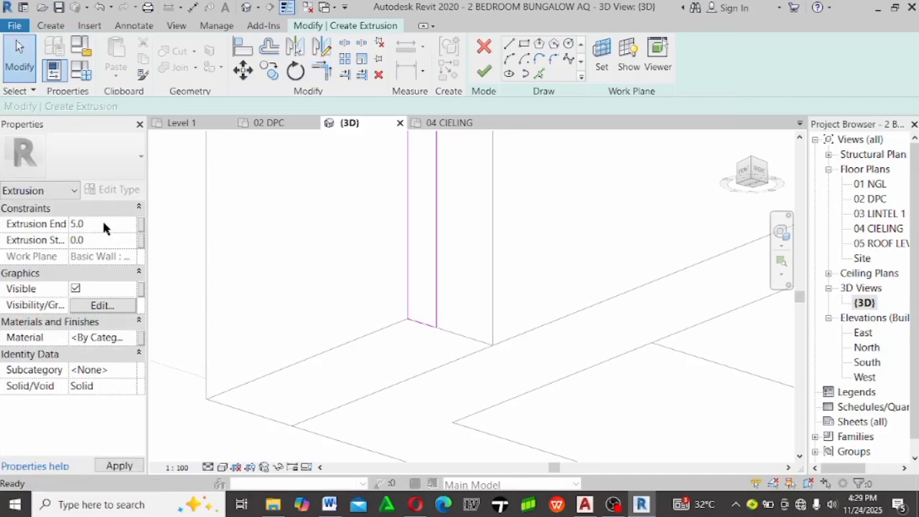
{"action": "left_click", "coordinate": [132, 339]}
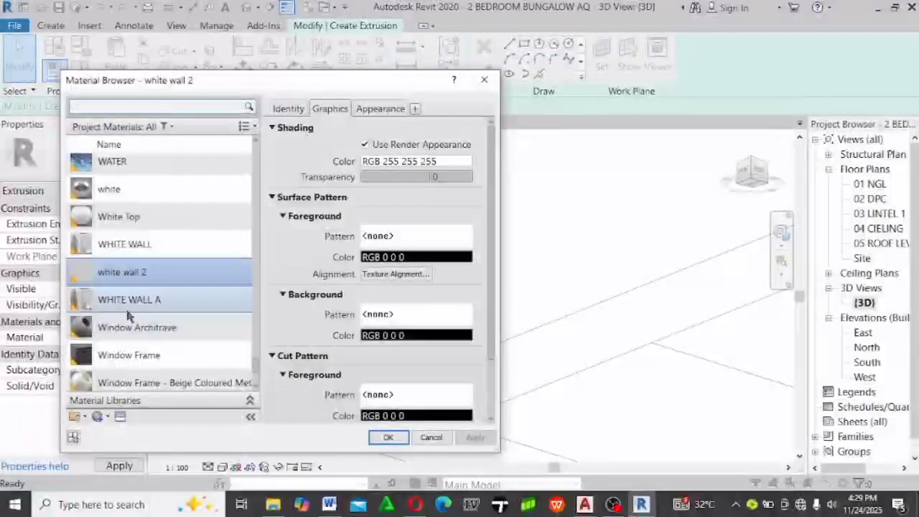
{"action": "left_click", "coordinate": [131, 307]}
{"action": "left_click", "coordinate": [141, 335]}
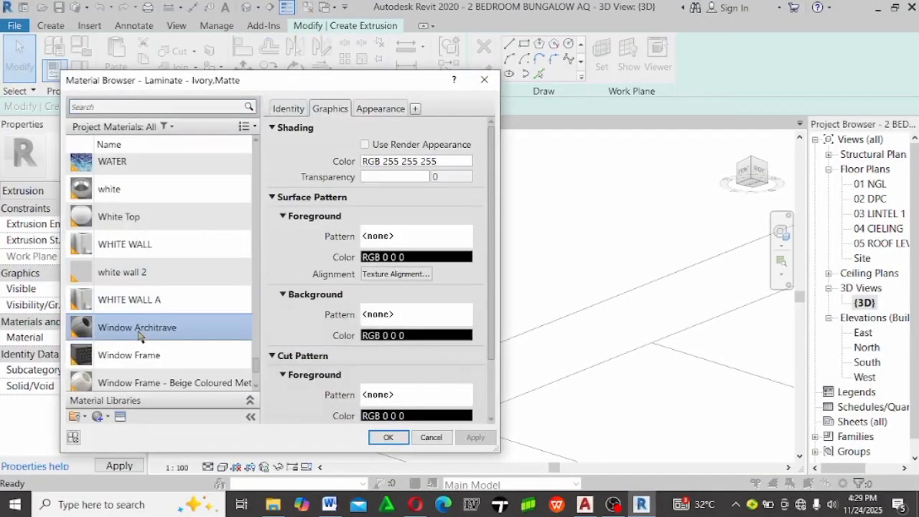
{"action": "scroll", "coordinate": [141, 335], "scroll_direction": "up", "scroll_amount": 10}
{"action": "left_click", "coordinate": [149, 359]}
{"action": "key", "text": "Escape"}
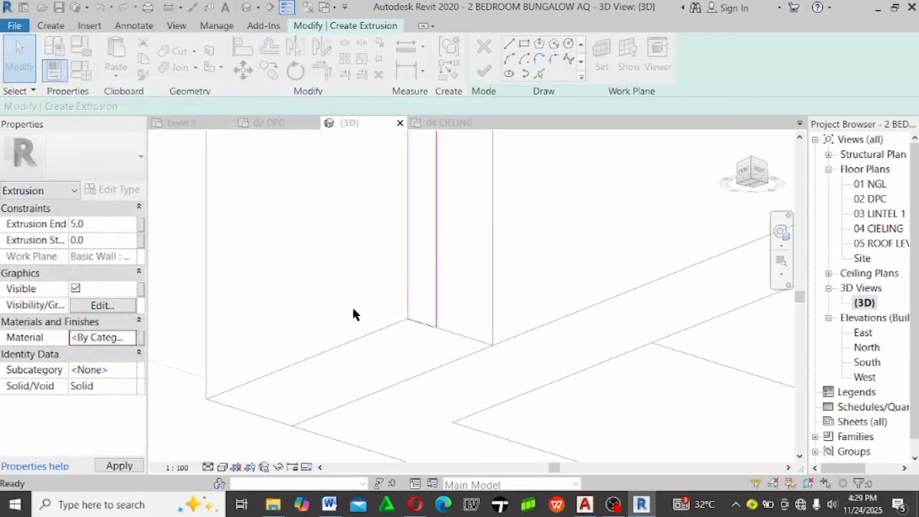
{"action": "scroll", "coordinate": [417, 386], "scroll_direction": "down", "scroll_amount": 5}
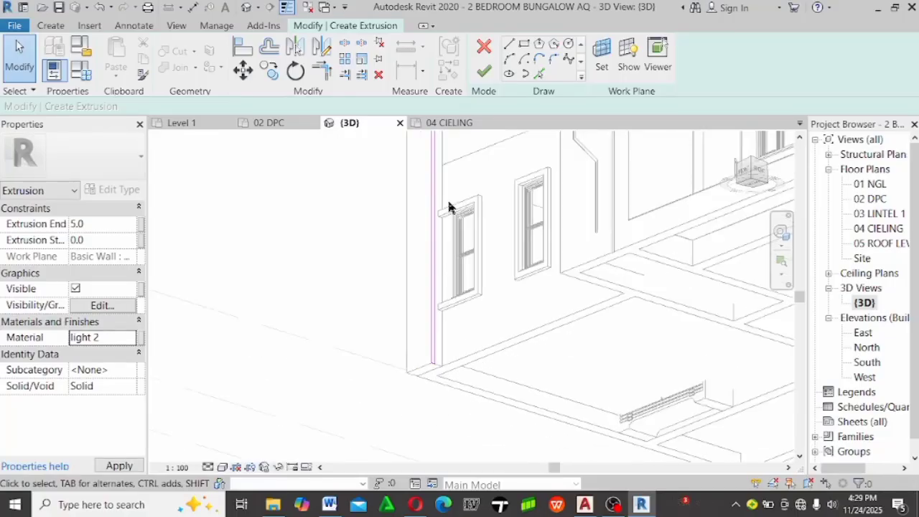
{"action": "left_click", "coordinate": [486, 69]}
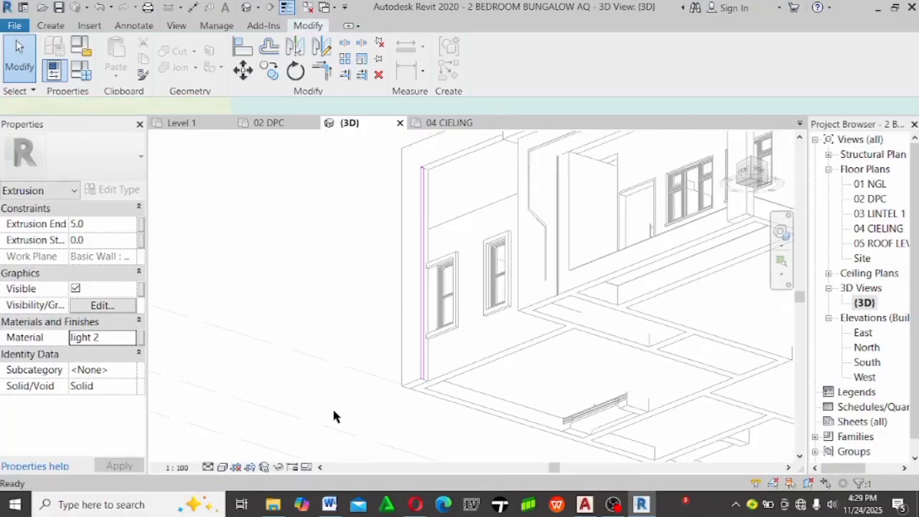
{"action": "scroll", "coordinate": [392, 248], "scroll_direction": "up", "scroll_amount": 8}
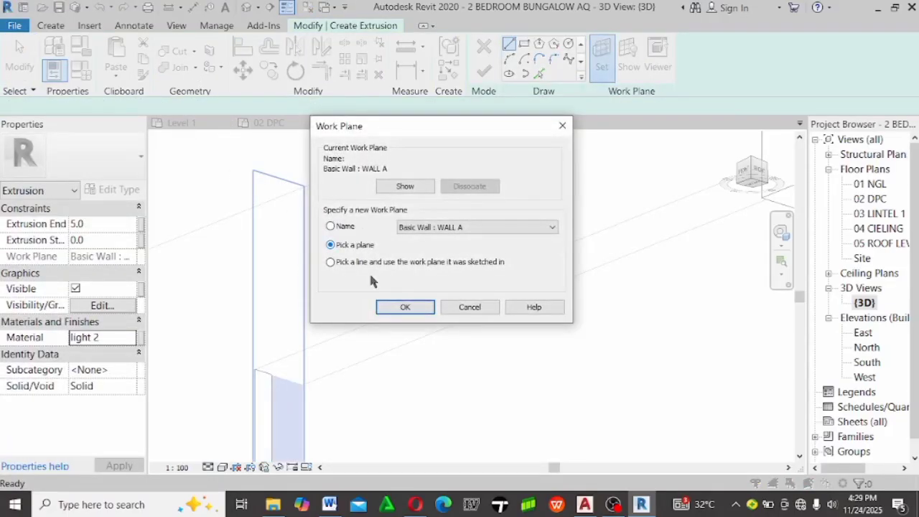
{"action": "left_click", "coordinate": [382, 308]}
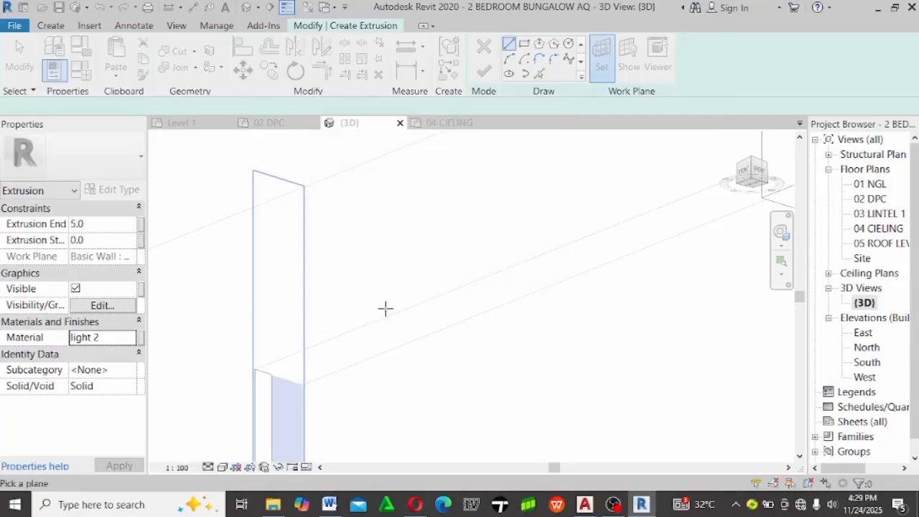
{"action": "left_click", "coordinate": [354, 363]}
{"action": "left_click", "coordinate": [538, 74]}
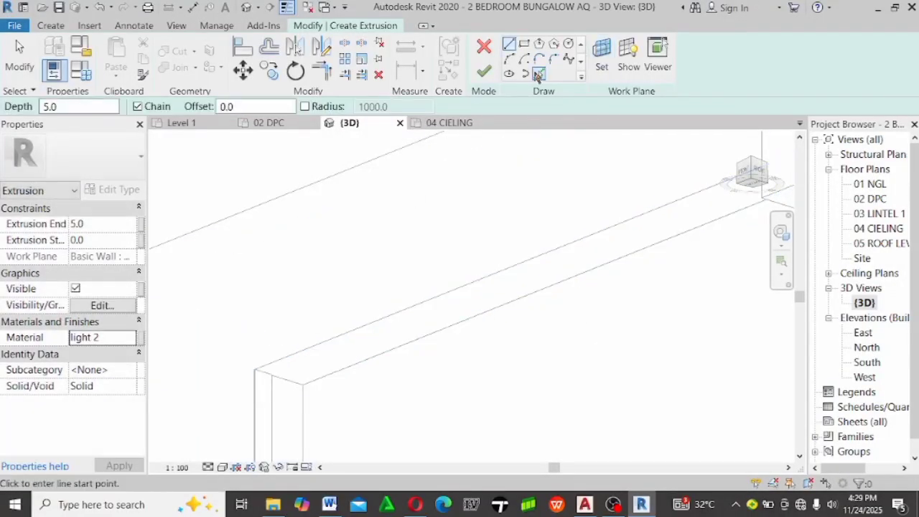
{"action": "left_click", "coordinate": [337, 342]}
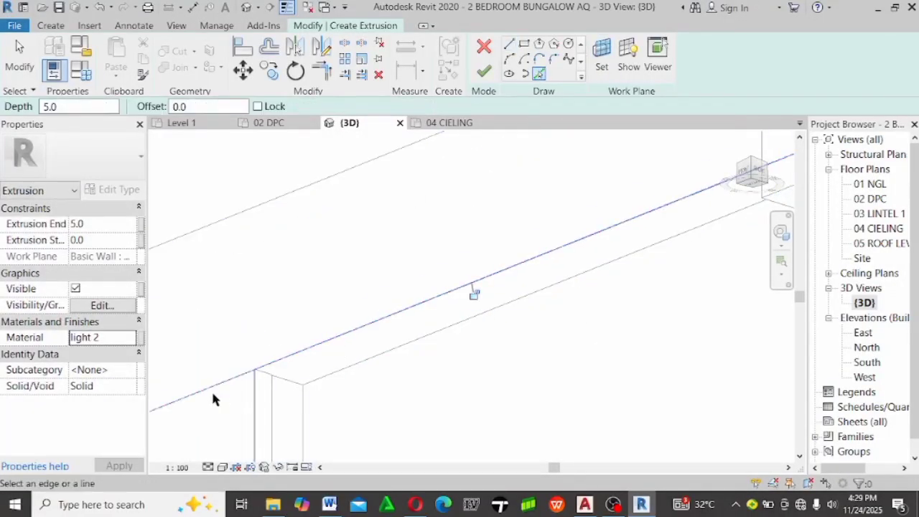
{"action": "scroll", "coordinate": [213, 388], "scroll_direction": "down", "scroll_amount": 3}
{"action": "scroll", "coordinate": [381, 326], "scroll_direction": "down", "scroll_amount": 2}
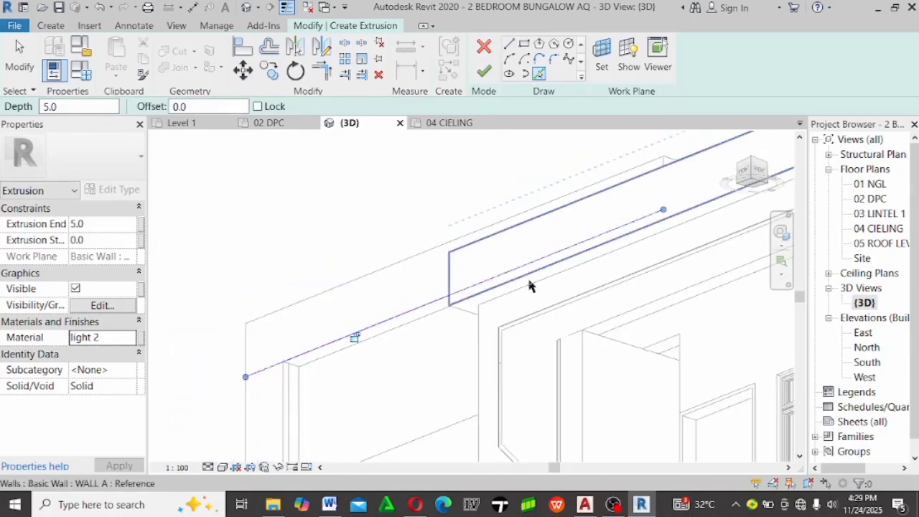
{"action": "scroll", "coordinate": [529, 285], "scroll_direction": "down", "scroll_amount": 2}
{"action": "scroll", "coordinate": [656, 218], "scroll_direction": "up", "scroll_amount": 2}
{"action": "scroll", "coordinate": [566, 232], "scroll_direction": "down", "scroll_amount": 3}
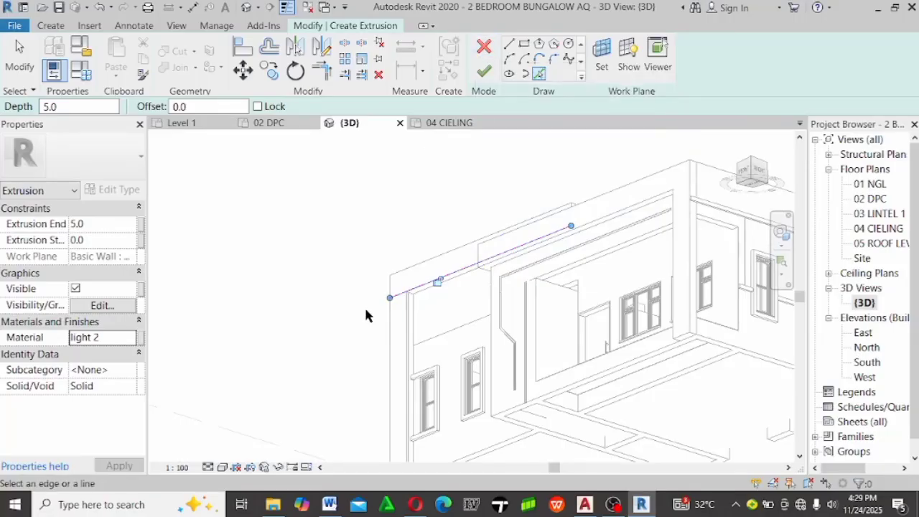
{"action": "scroll", "coordinate": [434, 253], "scroll_direction": "up", "scroll_amount": 2}
{"action": "scroll", "coordinate": [434, 253], "scroll_direction": "up", "scroll_amount": 2}
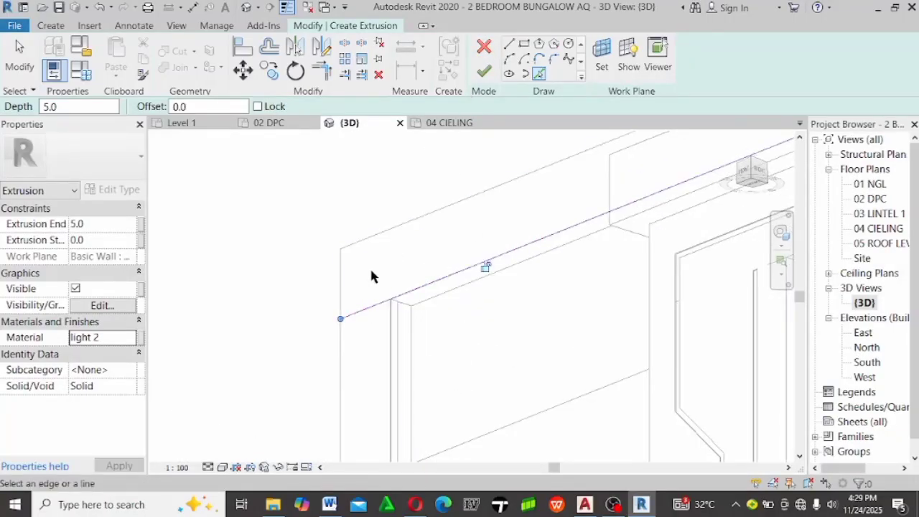
{"action": "left_click", "coordinate": [493, 49]}
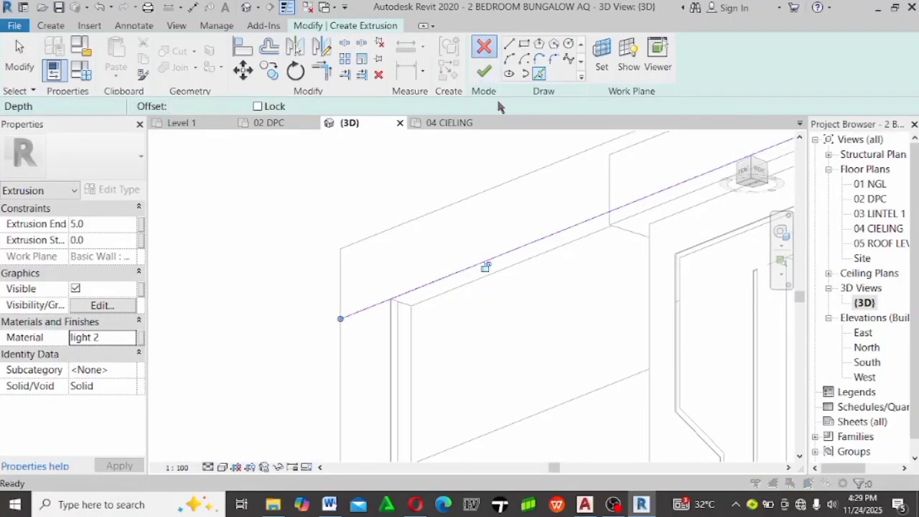
{"action": "left_click", "coordinate": [492, 260]}
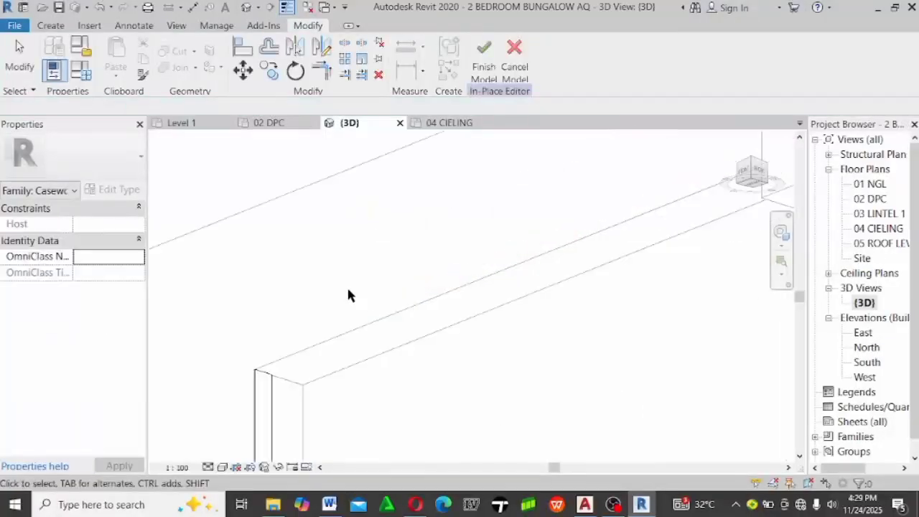
Finish the in-place trim model and save the project
{"action": "left_click", "coordinate": [494, 65]}
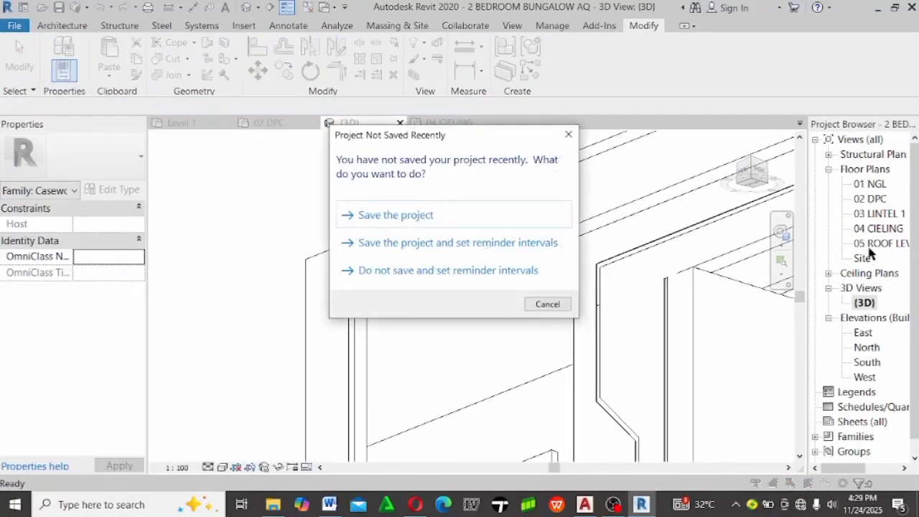
{"action": "left_click", "coordinate": [420, 215]}
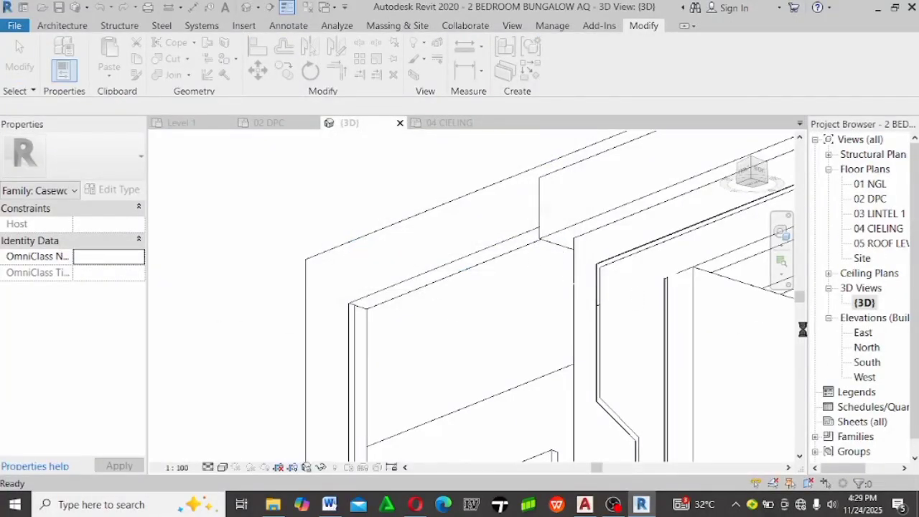
Open the 05 ROOF LEVEL floor plan and set its underlay base level to 02 DPC
{"action": "double_click", "coordinate": [891, 244]}
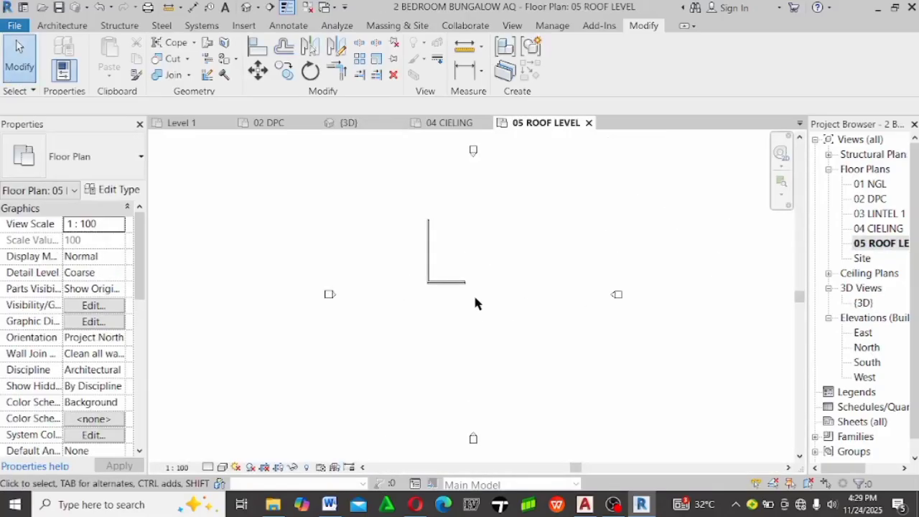
{"action": "scroll", "coordinate": [463, 277], "scroll_direction": "up", "scroll_amount": 3}
{"action": "scroll", "coordinate": [403, 251], "scroll_direction": "up", "scroll_amount": 2}
{"action": "scroll", "coordinate": [524, 327], "scroll_direction": "up", "scroll_amount": 2}
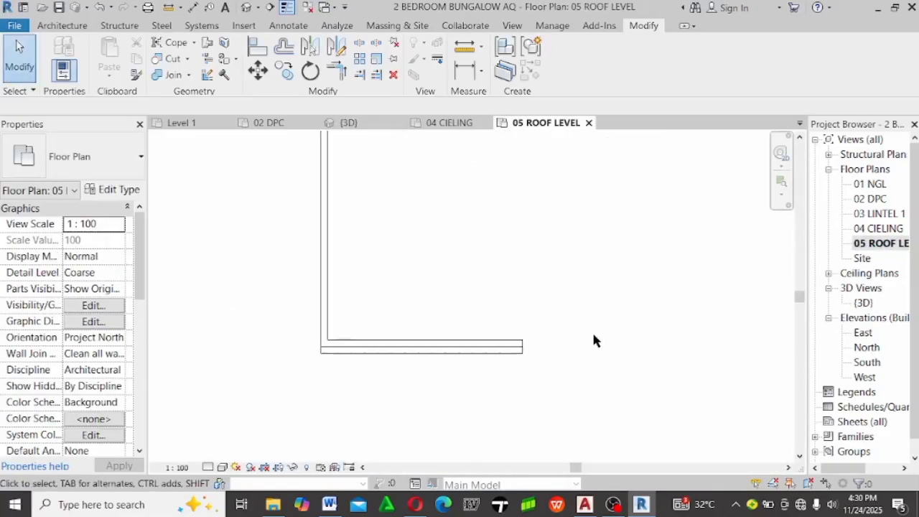
{"action": "scroll", "coordinate": [502, 310], "scroll_direction": "down", "scroll_amount": 2}
{"action": "scroll", "coordinate": [504, 311], "scroll_direction": "down", "scroll_amount": 2}
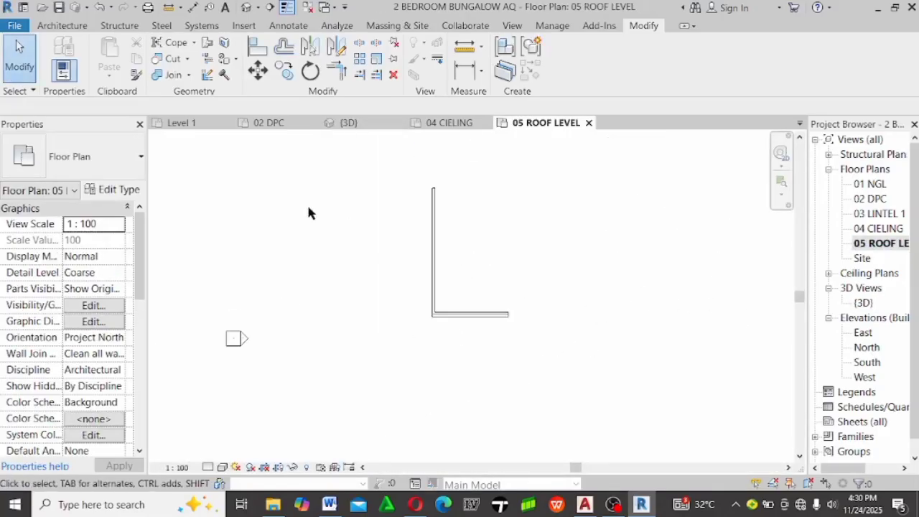
{"action": "scroll", "coordinate": [74, 361], "scroll_direction": "down", "scroll_amount": 3}
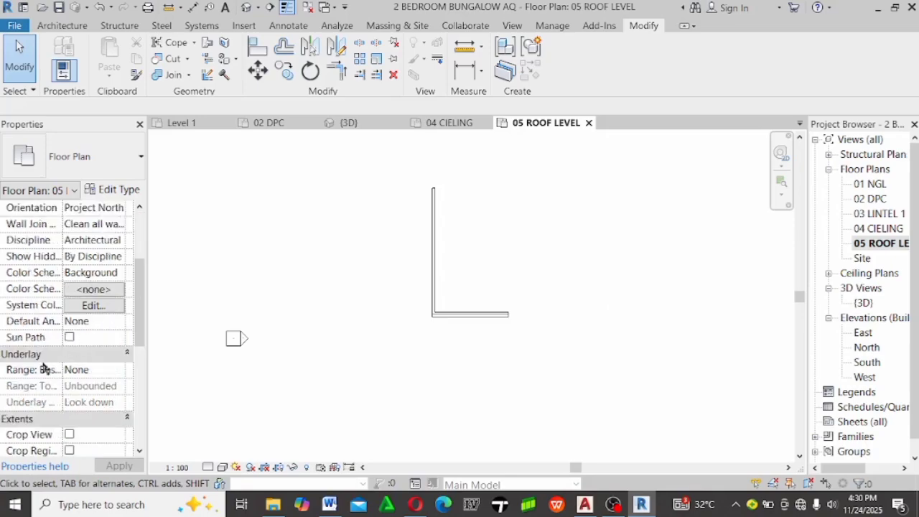
{"action": "left_click", "coordinate": [104, 370]}
{"action": "left_click", "coordinate": [118, 370]}
{"action": "scroll", "coordinate": [111, 426], "scroll_direction": "down", "scroll_amount": 1}
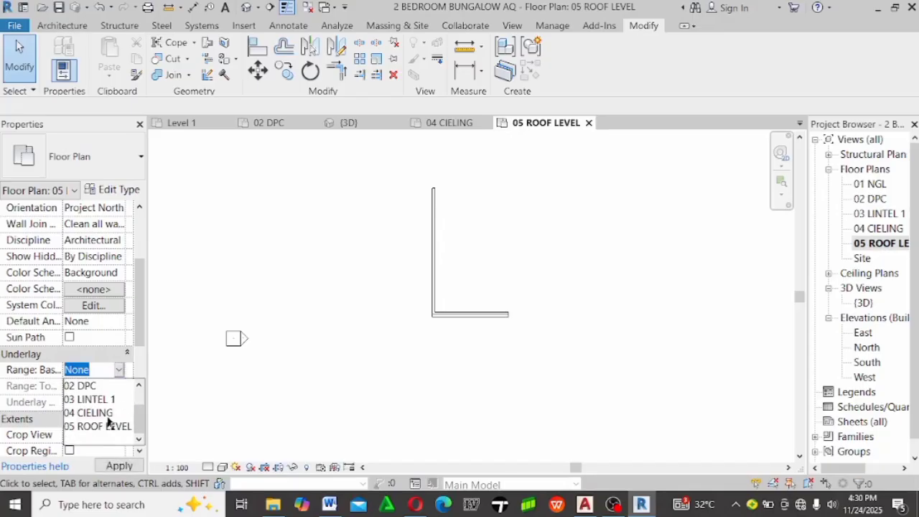
{"action": "left_click", "coordinate": [99, 390]}
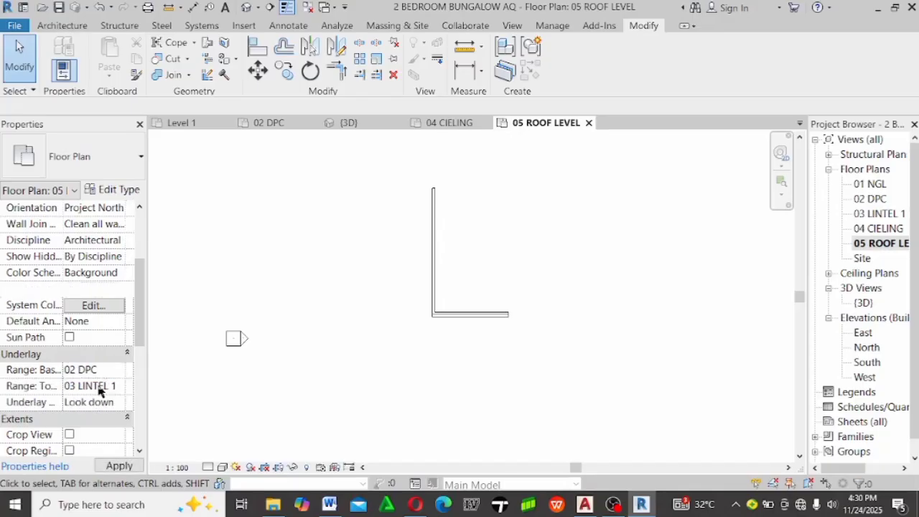
Draw a short WALL A wall about 337.5 mm long, perpendicular to the long horizontal wall and just beyond its end
{"action": "scroll", "coordinate": [512, 345], "scroll_direction": "up", "scroll_amount": 5}
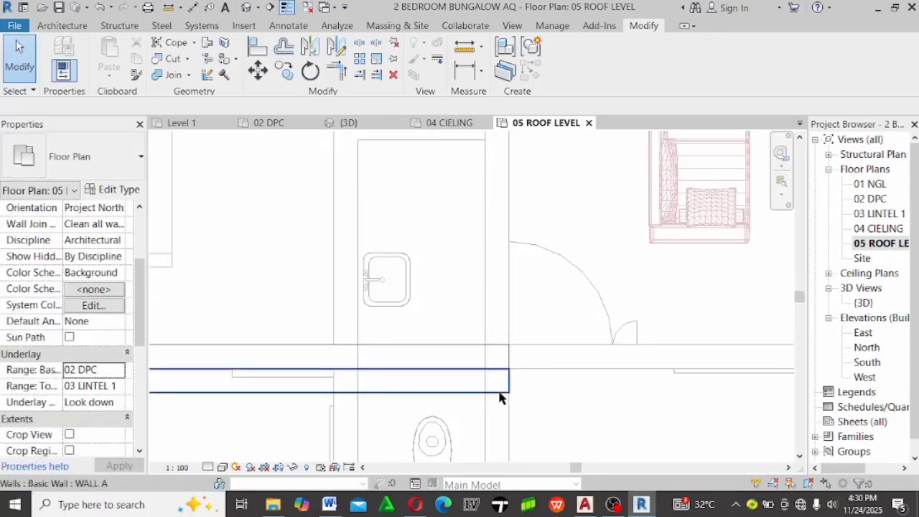
{"action": "left_click", "coordinate": [501, 393]}
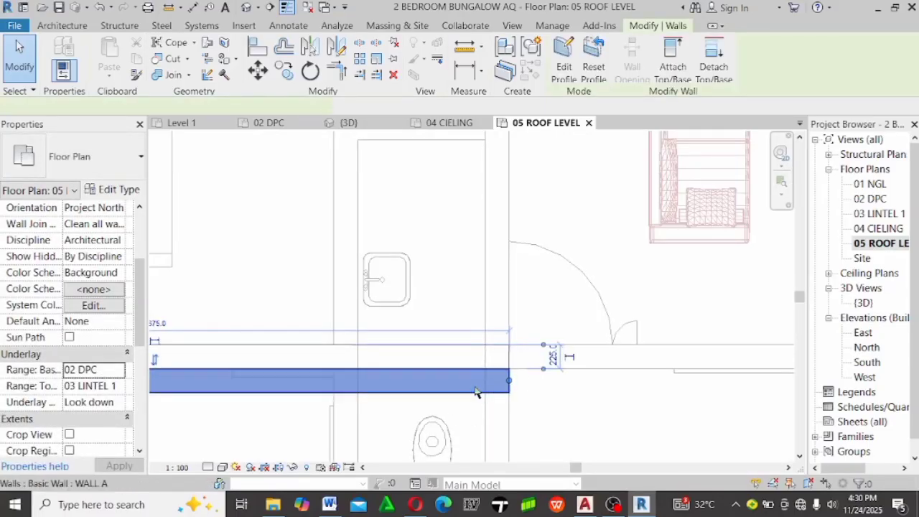
{"action": "left_click", "coordinate": [517, 373]}
{"action": "scroll", "coordinate": [518, 374], "scroll_direction": "up", "scroll_amount": 1}
{"action": "scroll", "coordinate": [518, 384], "scroll_direction": "up", "scroll_amount": 2}
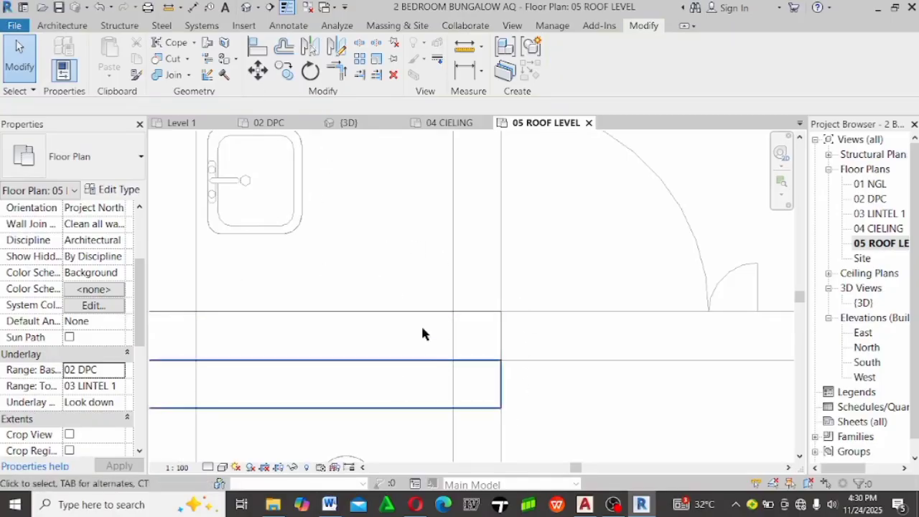
{"action": "left_click", "coordinate": [428, 415]}
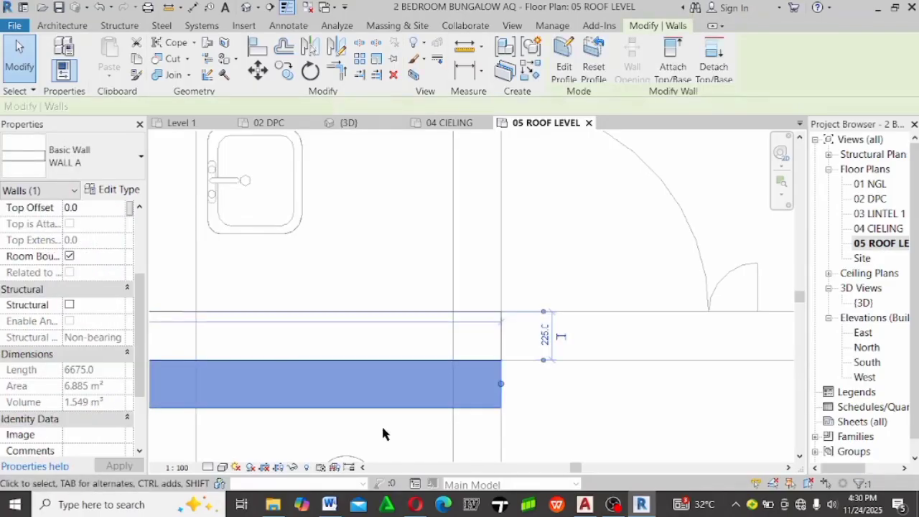
{"action": "key", "text": "w"}
{"action": "key", "text": "a"}
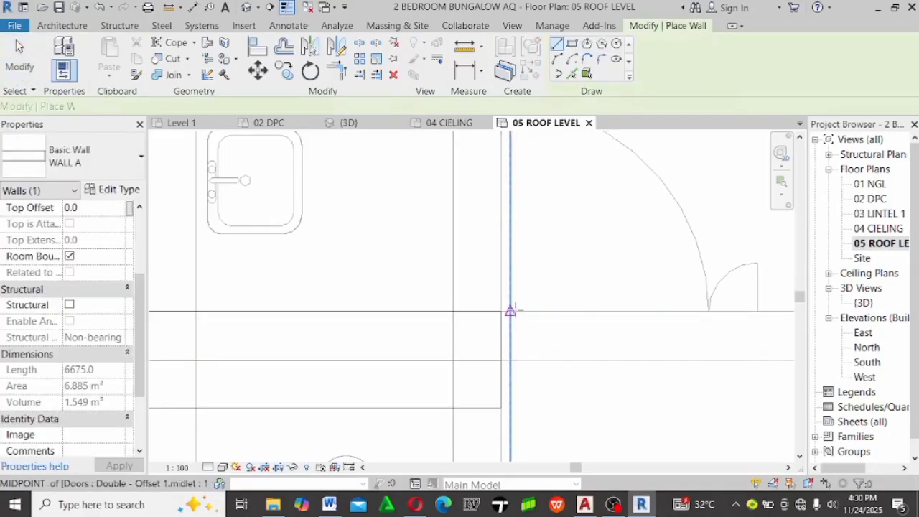
{"action": "left_click", "coordinate": [535, 312]}
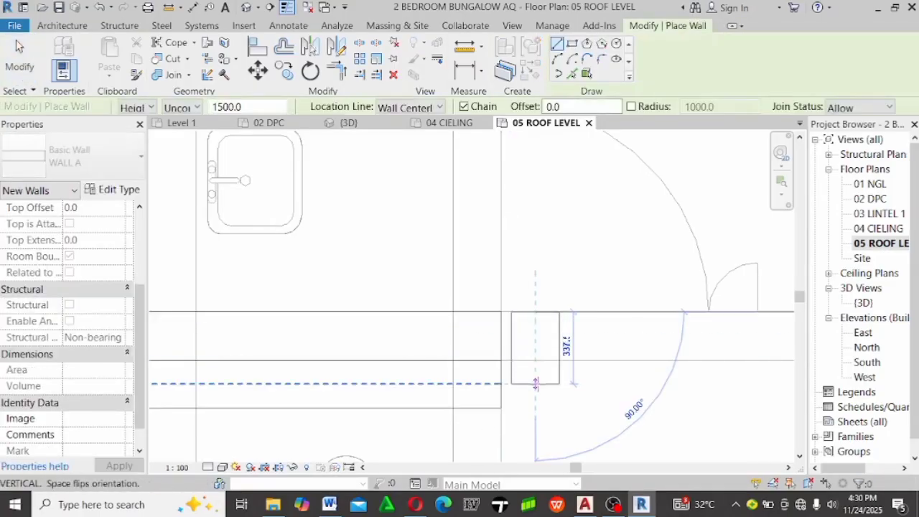
{"action": "key", "text": "Escape"}
{"action": "key", "text": "Escape"}
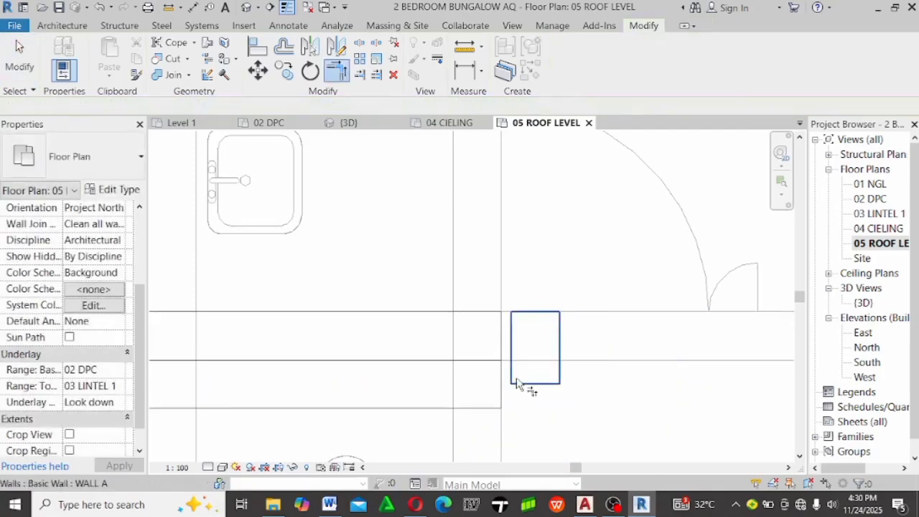
Move the short wall sideways so its near face sits flush against the end of the long horizontal wall
{"action": "scroll", "coordinate": [511, 323], "scroll_direction": "up", "scroll_amount": 3}
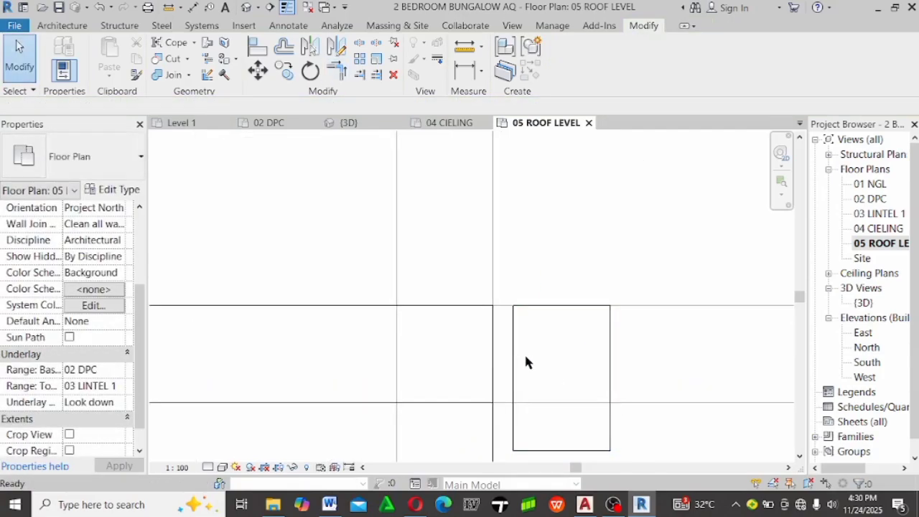
{"action": "left_click", "coordinate": [492, 350]}
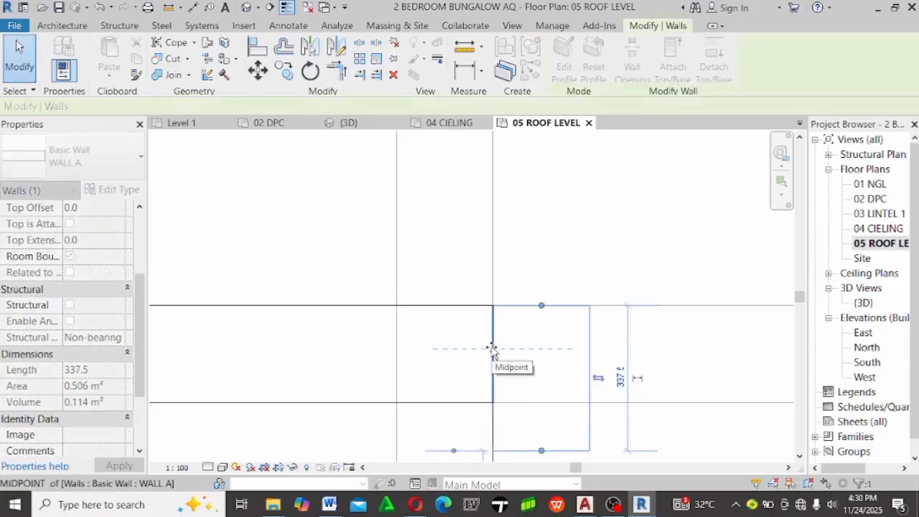
{"action": "left_click_drag", "start_coordinate": [505, 353], "coordinate": [506, 353]}
{"action": "left_click", "coordinate": [508, 264]}
{"action": "scroll", "coordinate": [509, 265], "scroll_direction": "down", "scroll_amount": 2}
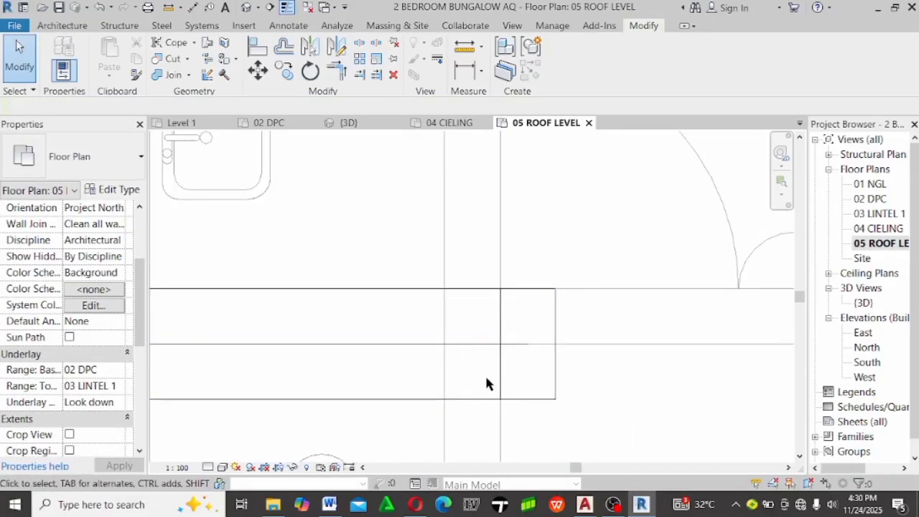
Trim the short wall and the front horizontal wall to a corner
{"action": "key", "text": "t"}
{"action": "key", "text": "r"}
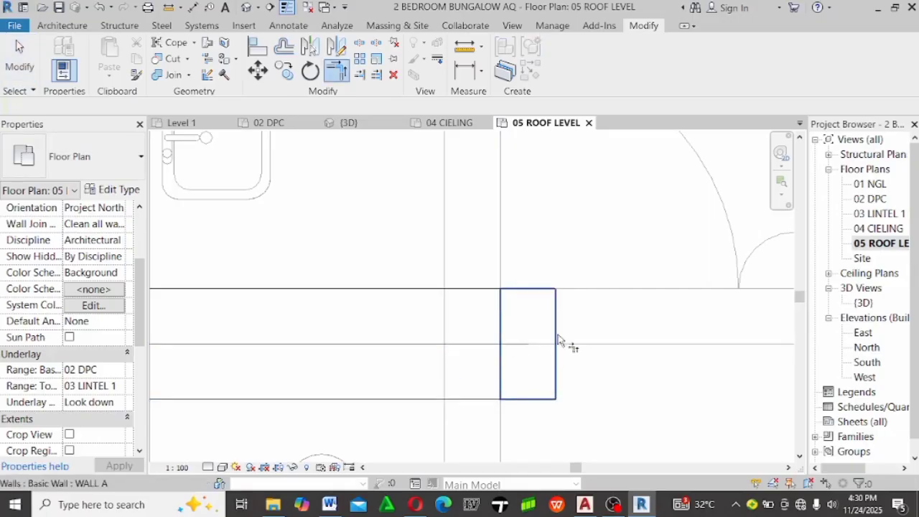
{"action": "left_click", "coordinate": [551, 345]}
{"action": "left_click", "coordinate": [448, 401]}
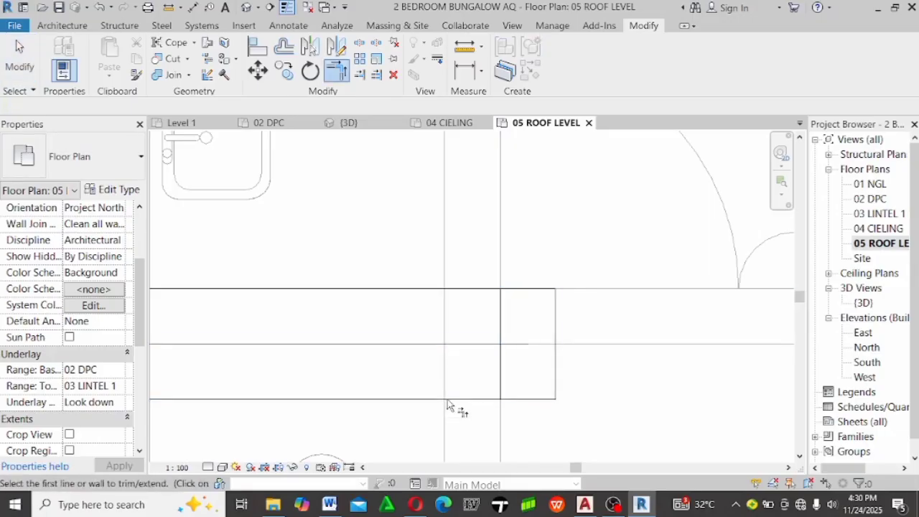
{"action": "left_click", "coordinate": [527, 332]}
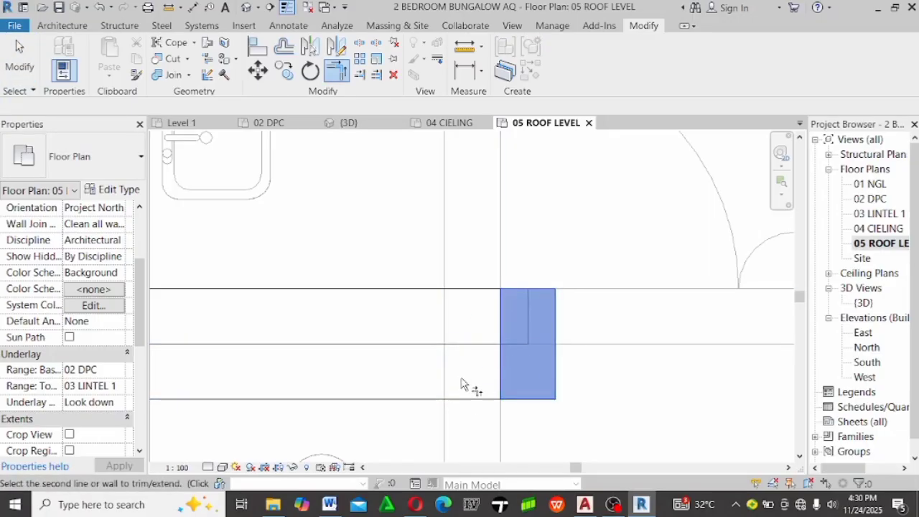
{"action": "left_click", "coordinate": [448, 398]}
{"action": "key", "text": "Escape"}
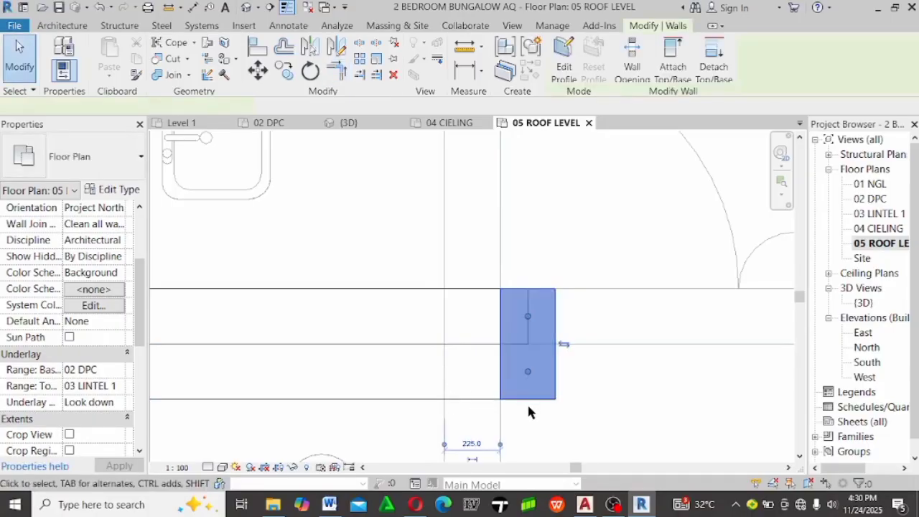
{"action": "left_click", "coordinate": [529, 399]}
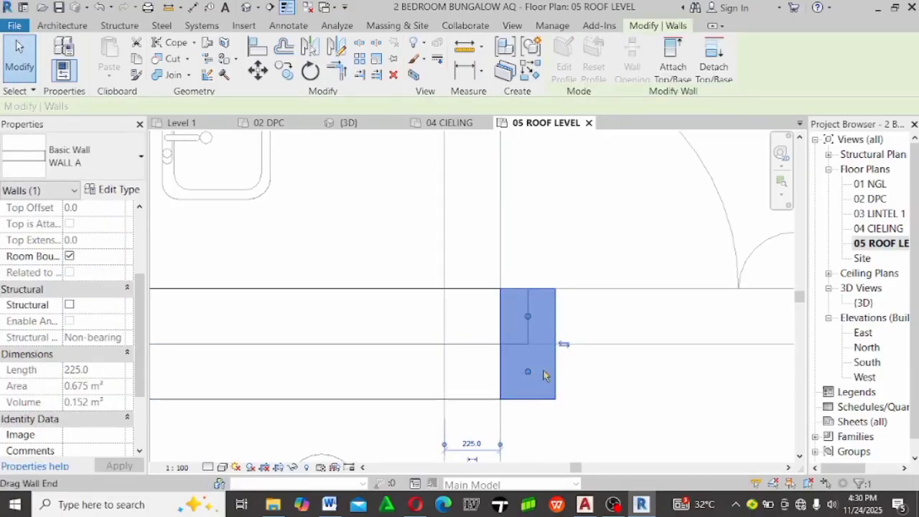
{"action": "key", "text": "Escape"}
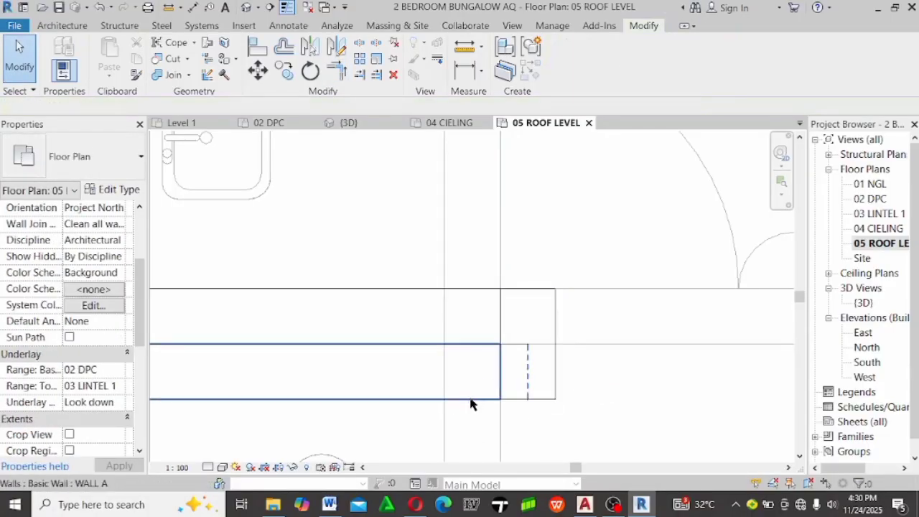
Adjust the joined wall ends at the corner between the front horizontal wall and the short wall
{"action": "left_click", "coordinate": [515, 383]}
{"action": "left_click_drag", "start_coordinate": [508, 363], "coordinate": [530, 370]}
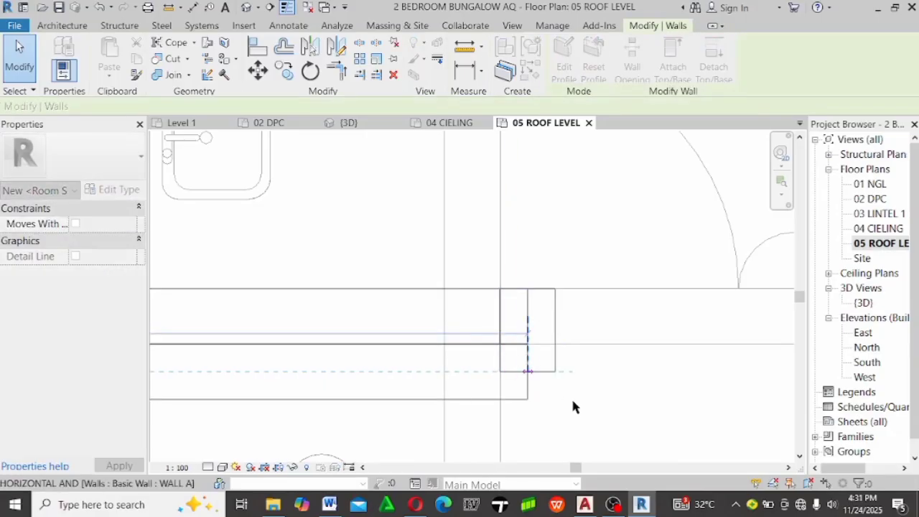
{"action": "left_click_drag", "start_coordinate": [572, 407], "coordinate": [571, 397]}
{"action": "key", "text": "Escape"}
{"action": "scroll", "coordinate": [553, 389], "scroll_direction": "down", "scroll_amount": 2}
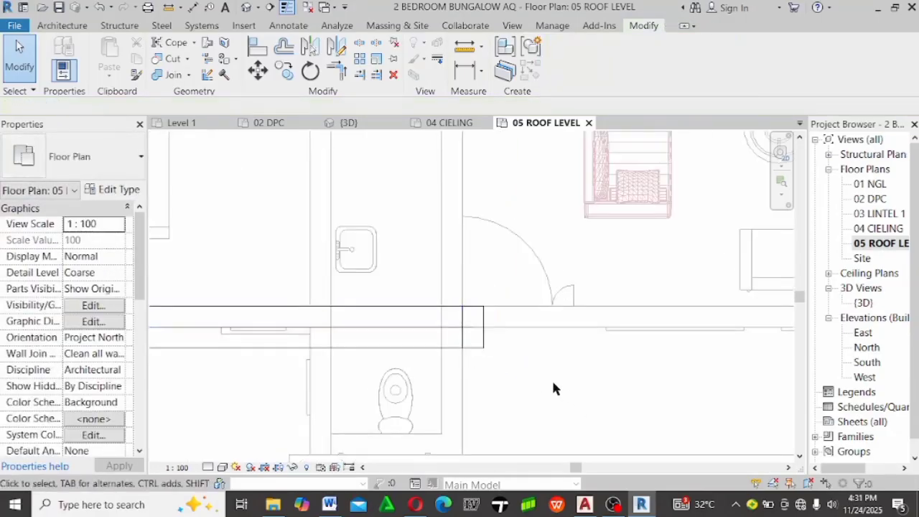
{"action": "scroll", "coordinate": [553, 388], "scroll_direction": "down", "scroll_amount": 2}
Open the {3D} view and examine the foot of the short roof-level wall from the front
{"action": "double_click", "coordinate": [864, 302]}
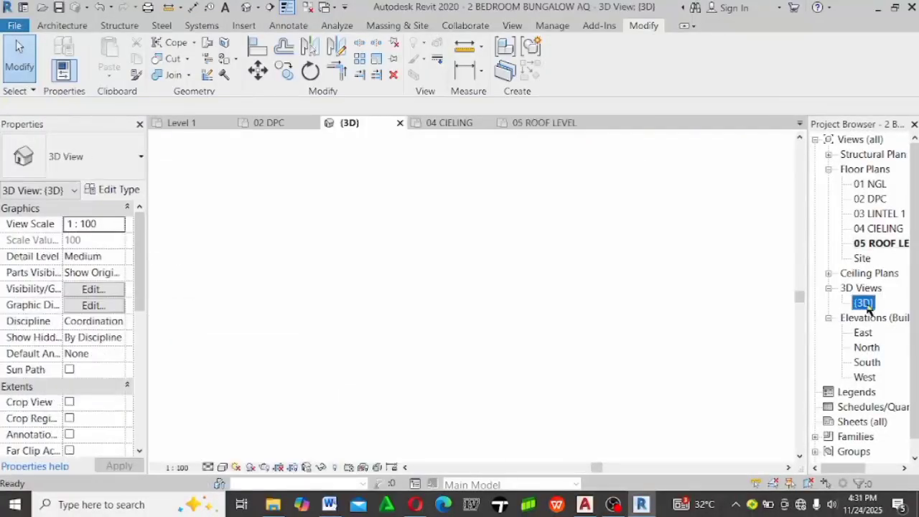
{"action": "scroll", "coordinate": [610, 398], "scroll_direction": "down", "scroll_amount": 2}
{"action": "middle_click_drag", "start_coordinate": [529, 397], "coordinate": [689, 345], "text": "shift"}
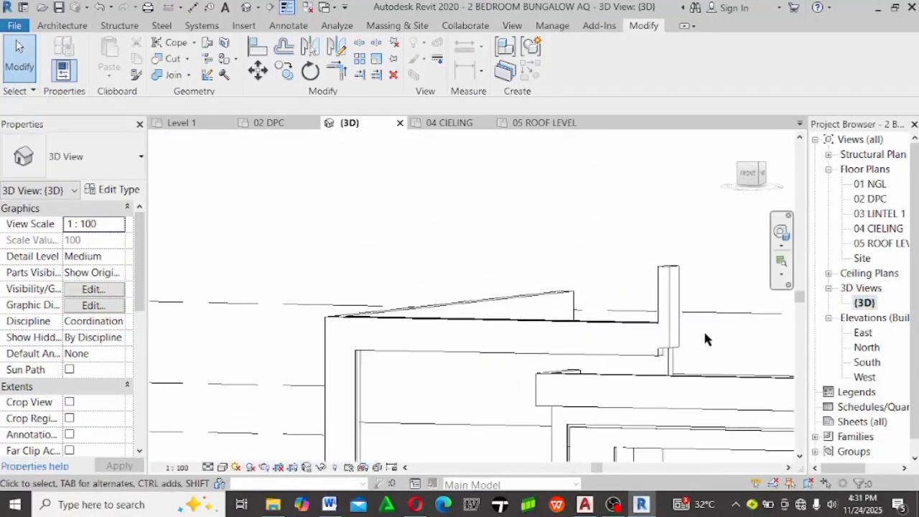
{"action": "scroll", "coordinate": [705, 337], "scroll_direction": "up", "scroll_amount": 4}
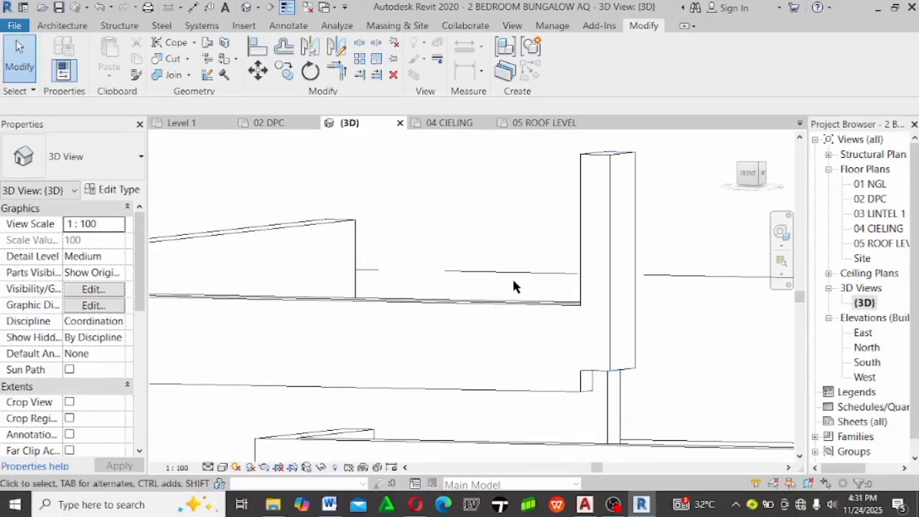
{"action": "scroll", "coordinate": [515, 285], "scroll_direction": "down", "scroll_amount": 3}
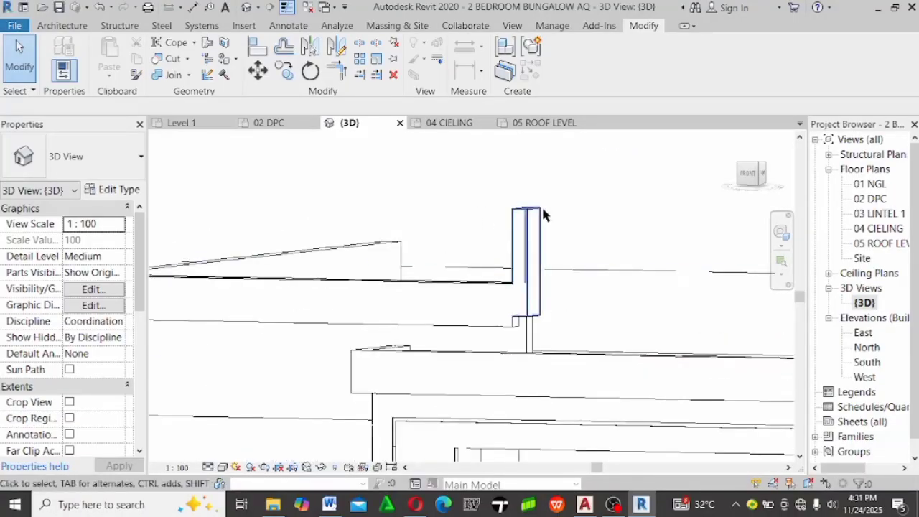
{"action": "scroll", "coordinate": [499, 351], "scroll_direction": "up", "scroll_amount": 2}
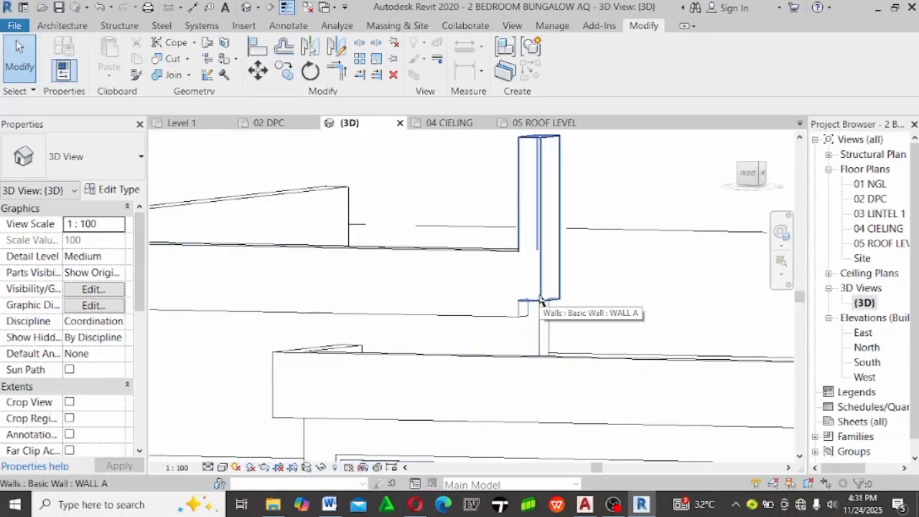
{"action": "left_click", "coordinate": [539, 301]}
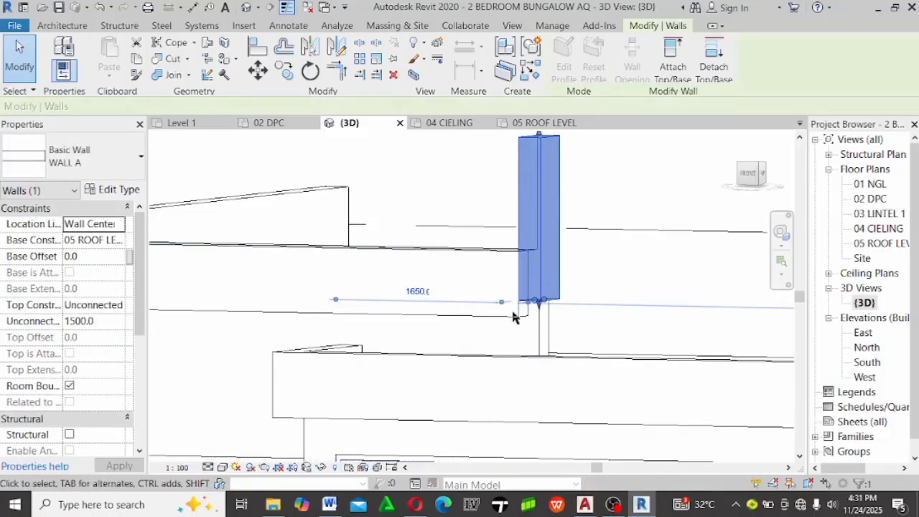
{"action": "left_click", "coordinate": [749, 175]}
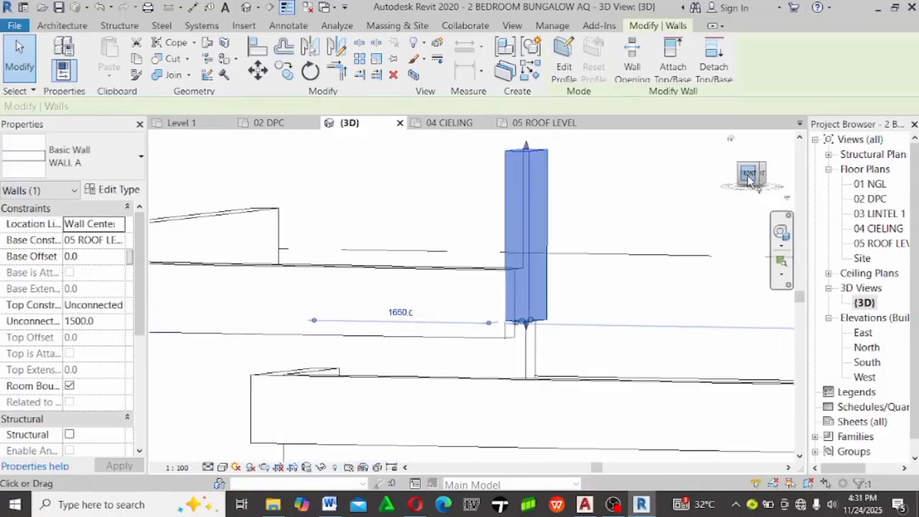
{"action": "scroll", "coordinate": [517, 385], "scroll_direction": "up", "scroll_amount": 5}
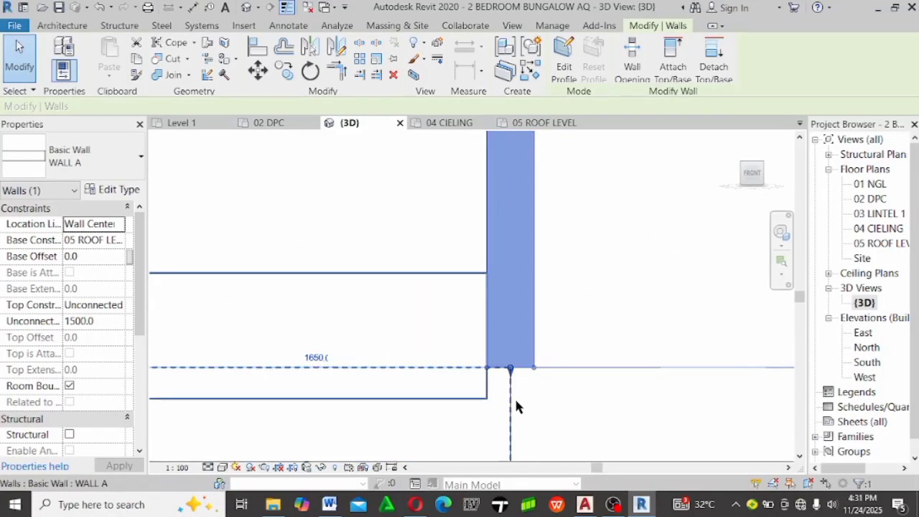
{"action": "left_click_drag", "start_coordinate": [506, 378], "coordinate": [506, 399]}
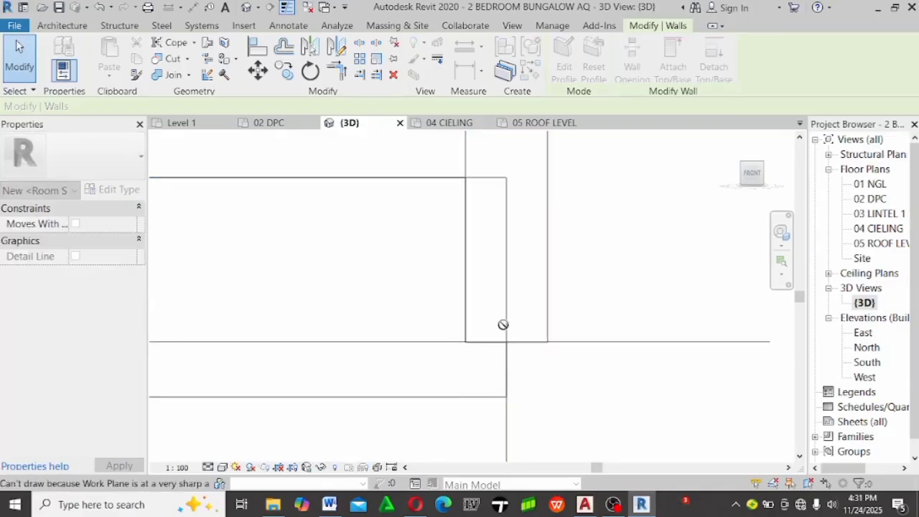
{"action": "left_click_drag", "start_coordinate": [508, 270], "coordinate": [516, 308]}
{"action": "key", "text": "Escape"}
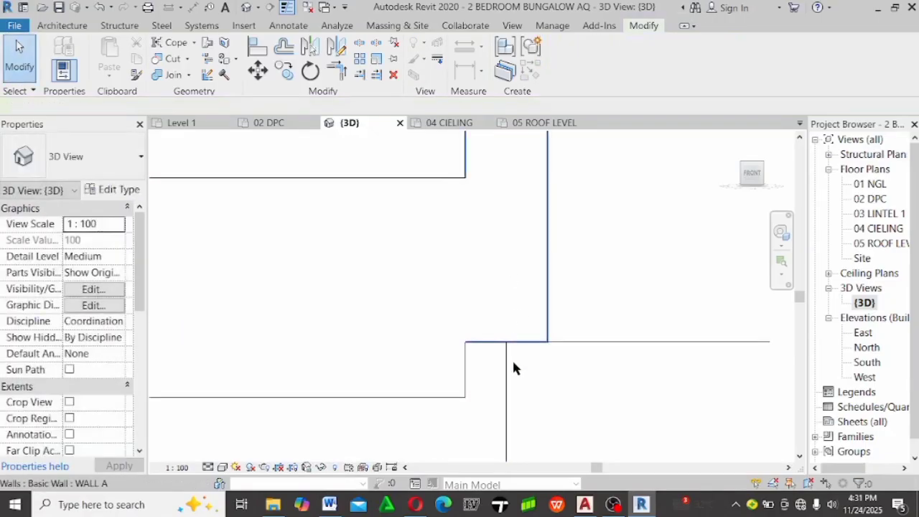
Extend the short wall's base down to about the adjoining frame's bottom edge, giving a base offset of about -148.7
{"action": "left_click", "coordinate": [506, 351]}
{"action": "left_click_drag", "start_coordinate": [506, 350], "coordinate": [498, 394]}
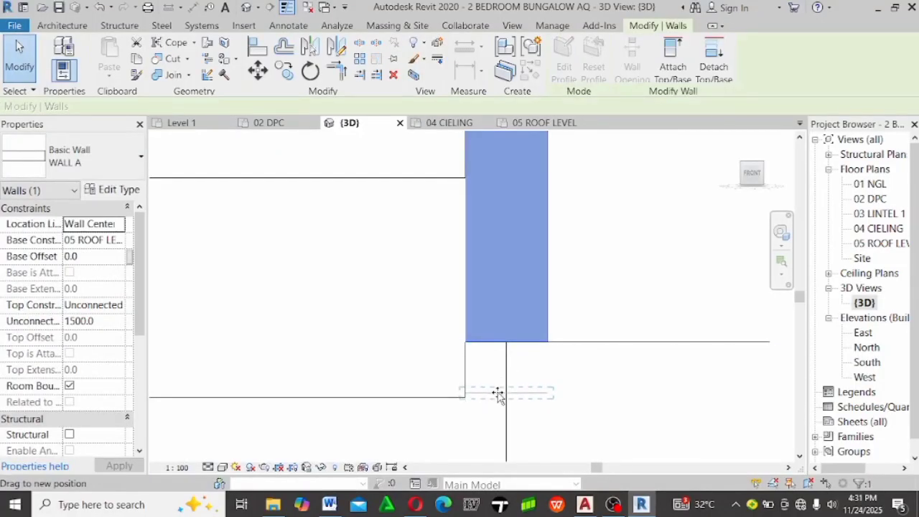
{"action": "left_click_drag", "start_coordinate": [487, 427], "coordinate": [485, 417]}
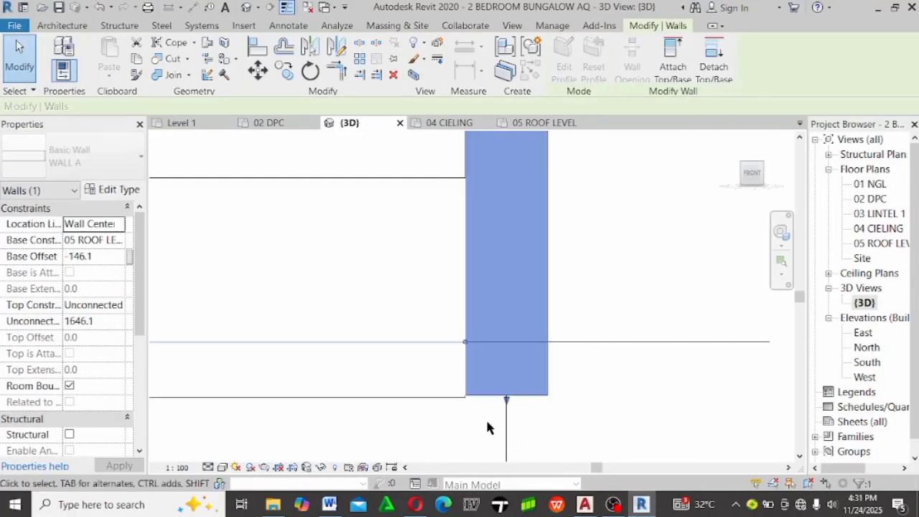
{"action": "scroll", "coordinate": [486, 415], "scroll_direction": "up", "scroll_amount": 4}
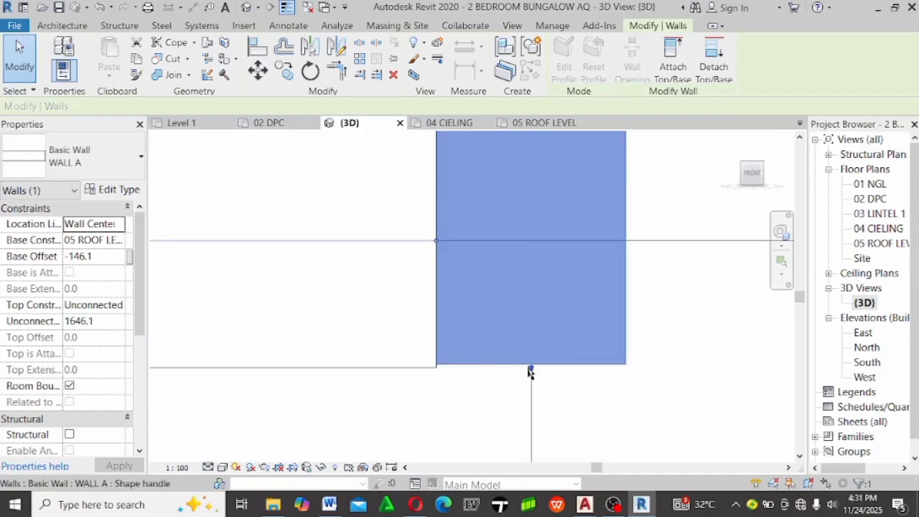
{"action": "mouse_move", "coordinate": [529, 371]}
{"action": "left_mouse_down"}
{"action": "mouse_move", "coordinate": [525, 381]}
{"action": "mouse_move", "coordinate": [526, 370]}
{"action": "left_mouse_up"}
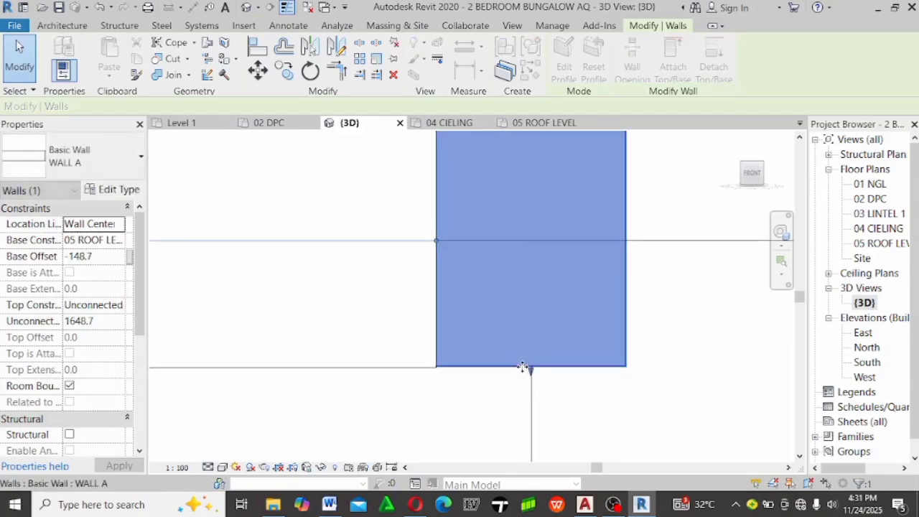
{"action": "left_click", "coordinate": [552, 436]}
Set the short roof-level wall's base offset to -150
{"action": "left_click", "coordinate": [513, 368]}
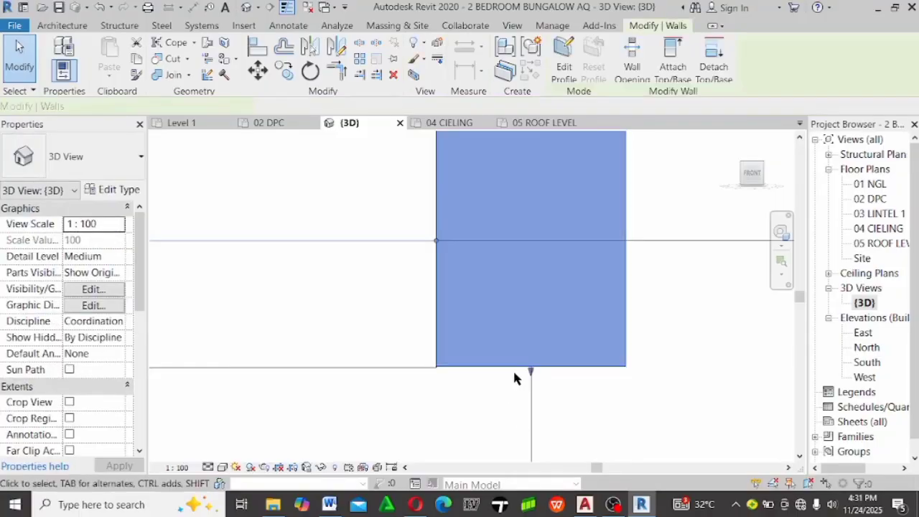
{"action": "scroll", "coordinate": [513, 368], "scroll_direction": "up", "scroll_amount": 3}
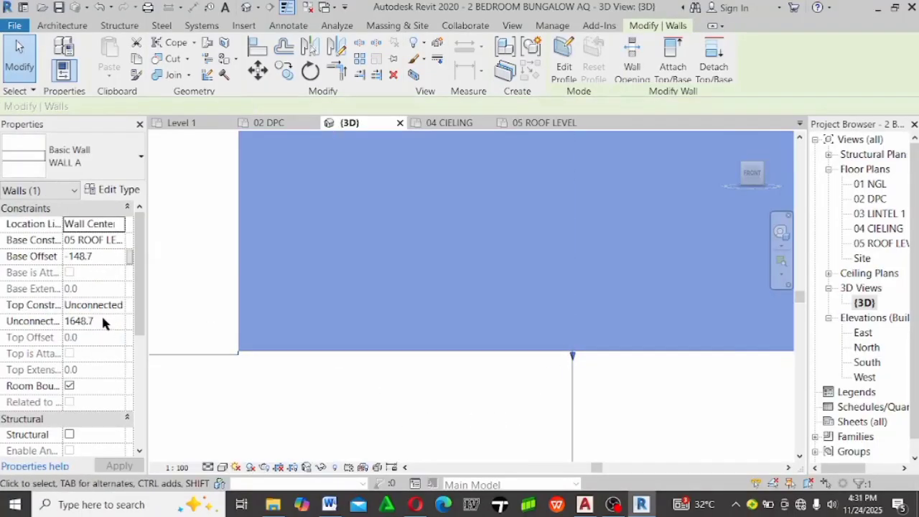
{"action": "left_click", "coordinate": [102, 255]}
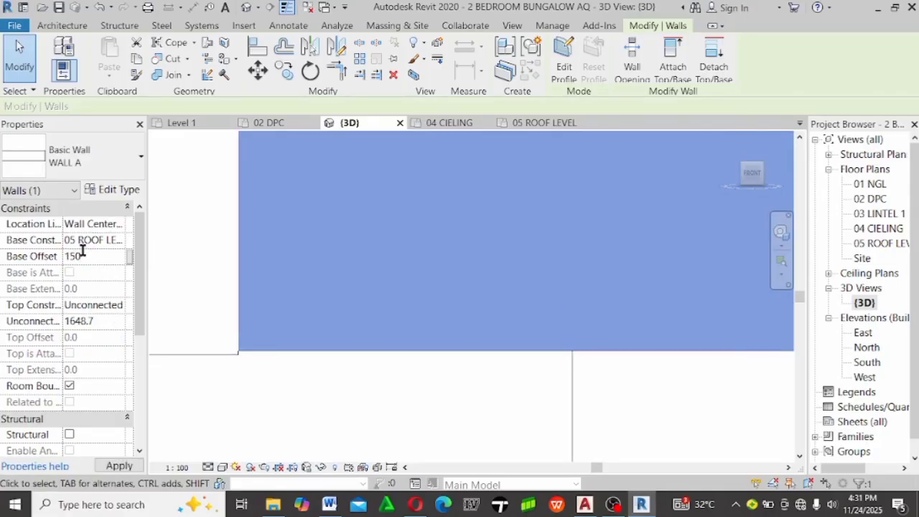
{"action": "key", "text": "Return"}
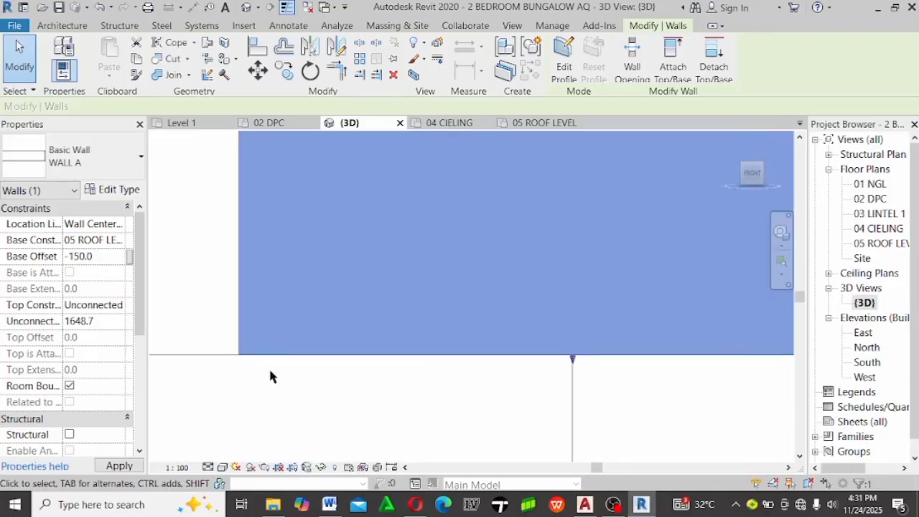
{"action": "left_click", "coordinate": [250, 381]}
Set the short roof-level wall's unconnected height to 600
{"action": "scroll", "coordinate": [431, 396], "scroll_direction": "down", "scroll_amount": 2}
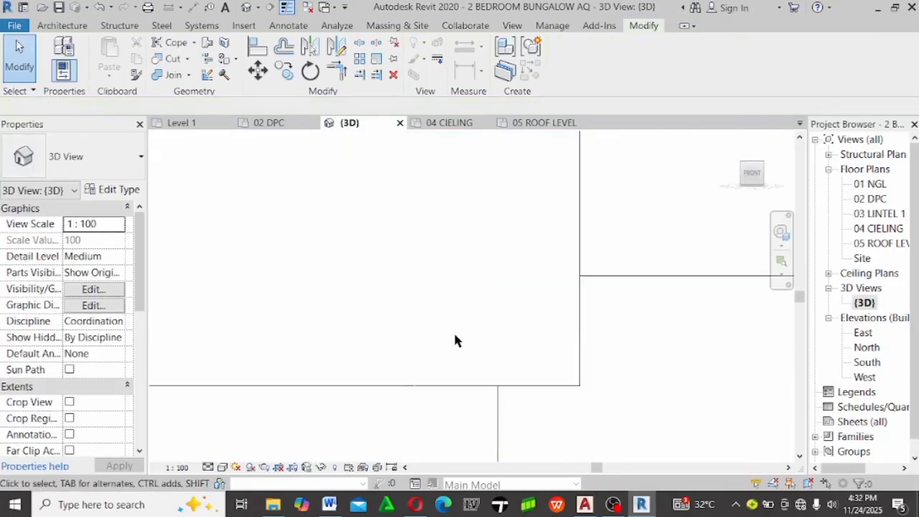
{"action": "scroll", "coordinate": [454, 340], "scroll_direction": "down", "scroll_amount": 2}
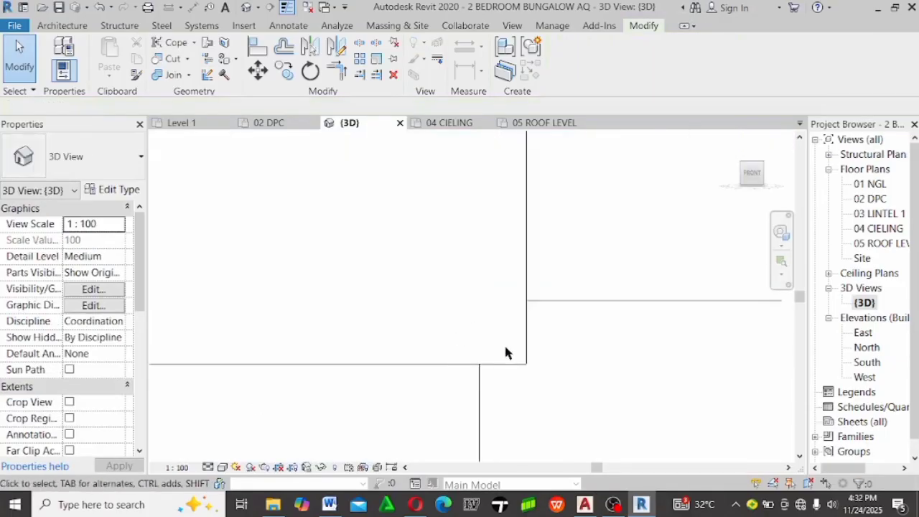
{"action": "left_click", "coordinate": [517, 258]}
{"action": "left_click", "coordinate": [121, 307]}
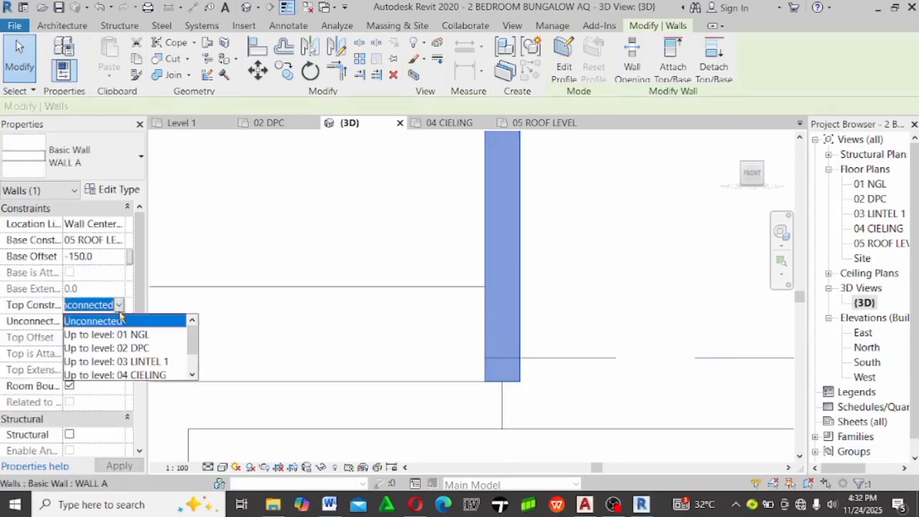
{"action": "left_click", "coordinate": [119, 321]}
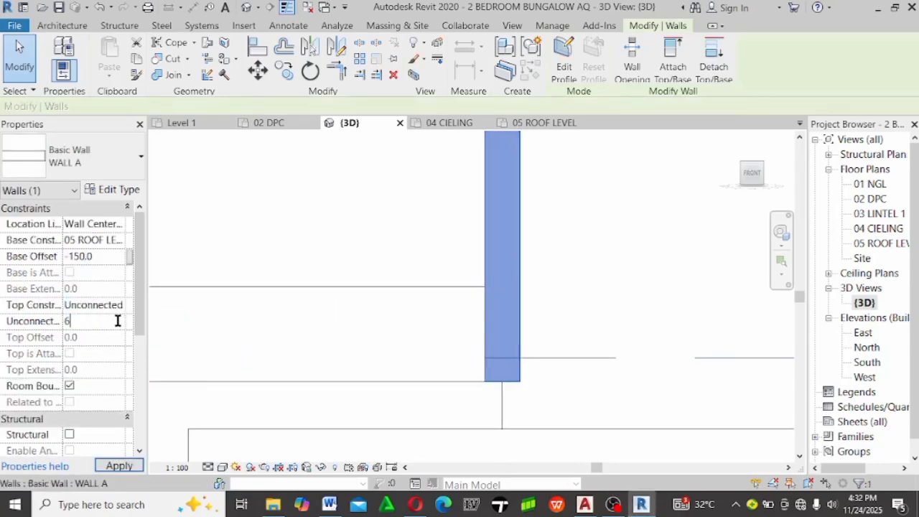
{"action": "key", "text": "Return"}
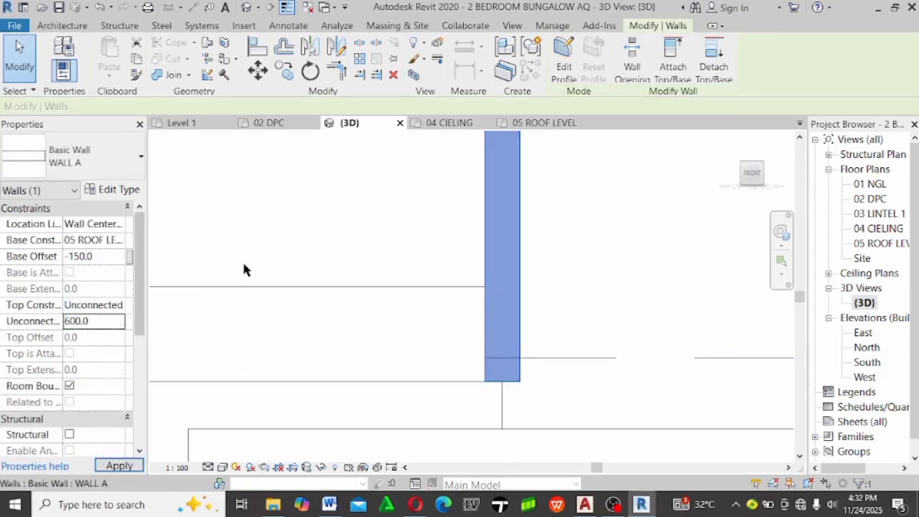
{"action": "left_click", "coordinate": [507, 266]}
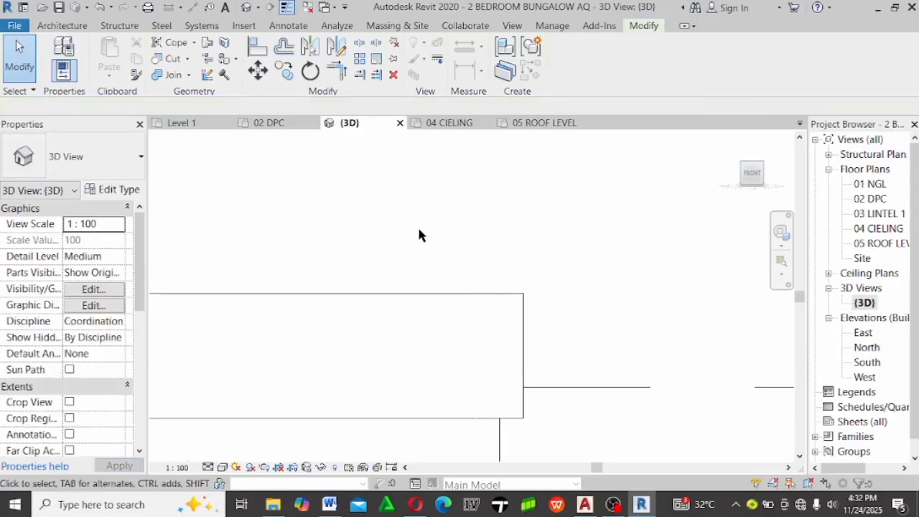
Examine the bungalow's front and the inner upper corner of the L-shaped frame in 3D
{"action": "scroll", "coordinate": [438, 237], "scroll_direction": "down", "scroll_amount": 5}
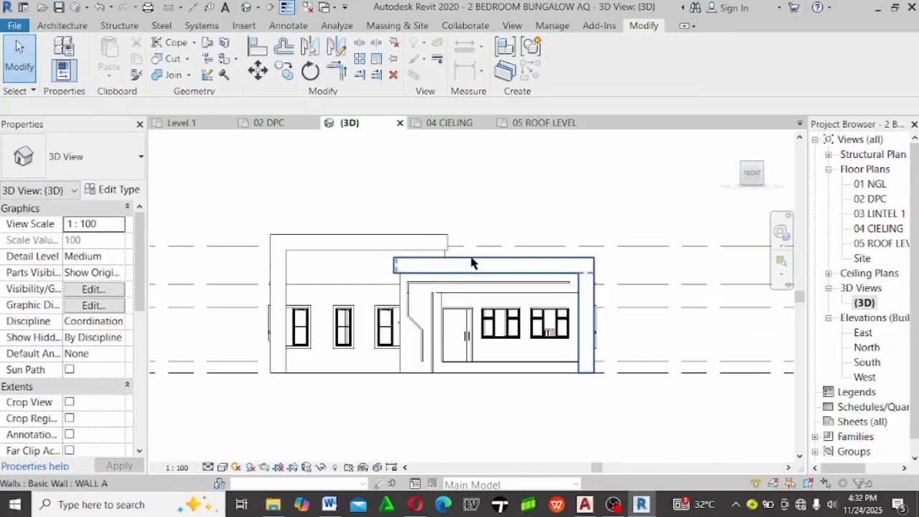
{"action": "scroll", "coordinate": [471, 262], "scroll_direction": "up", "scroll_amount": 2}
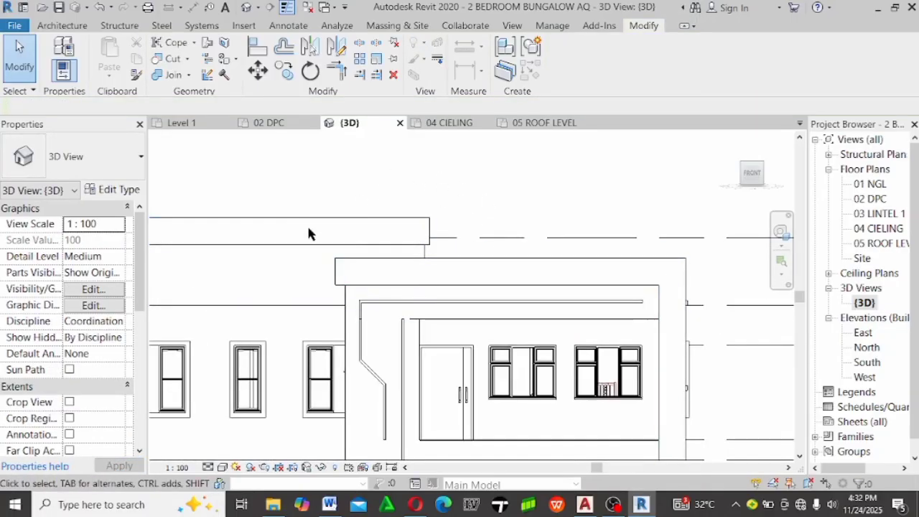
{"action": "scroll", "coordinate": [308, 233], "scroll_direction": "down", "scroll_amount": 2}
{"action": "scroll", "coordinate": [404, 240], "scroll_direction": "down", "scroll_amount": 1}
{"action": "scroll", "coordinate": [483, 382], "scroll_direction": "down", "scroll_amount": 1}
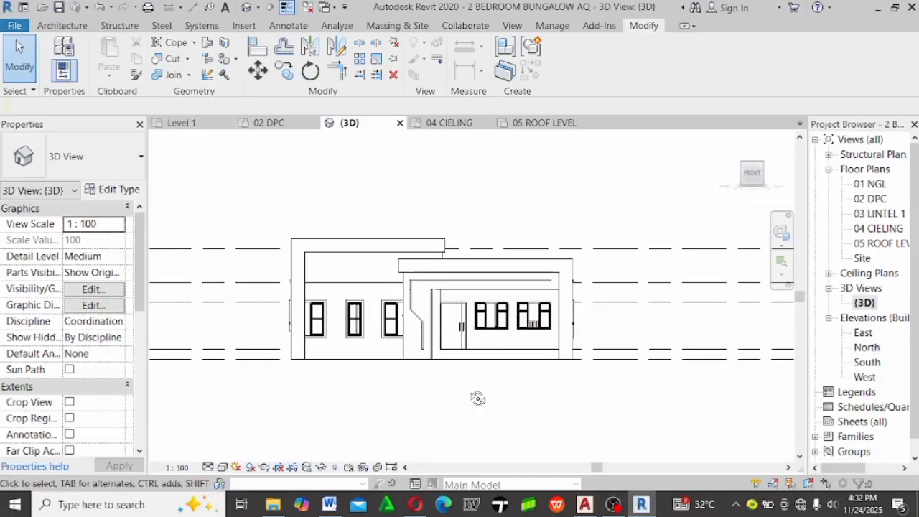
{"action": "middle_click_drag", "start_coordinate": [478, 398], "coordinate": [369, 232], "text": "shift"}
{"action": "scroll", "coordinate": [369, 229], "scroll_direction": "up", "scroll_amount": 3}
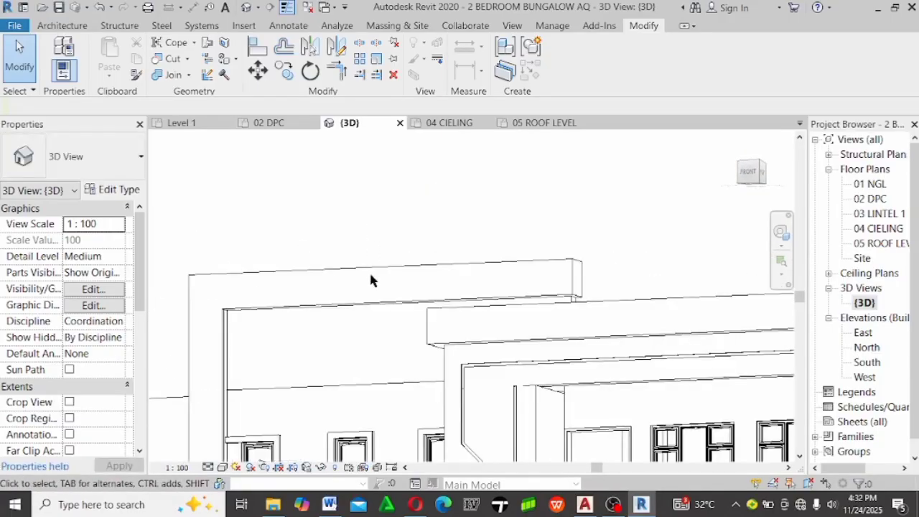
{"action": "scroll", "coordinate": [369, 284], "scroll_direction": "down", "scroll_amount": 2}
{"action": "middle_click_drag", "start_coordinate": [365, 290], "coordinate": [308, 332], "text": "shift"}
{"action": "scroll", "coordinate": [302, 338], "scroll_direction": "up", "scroll_amount": 3}
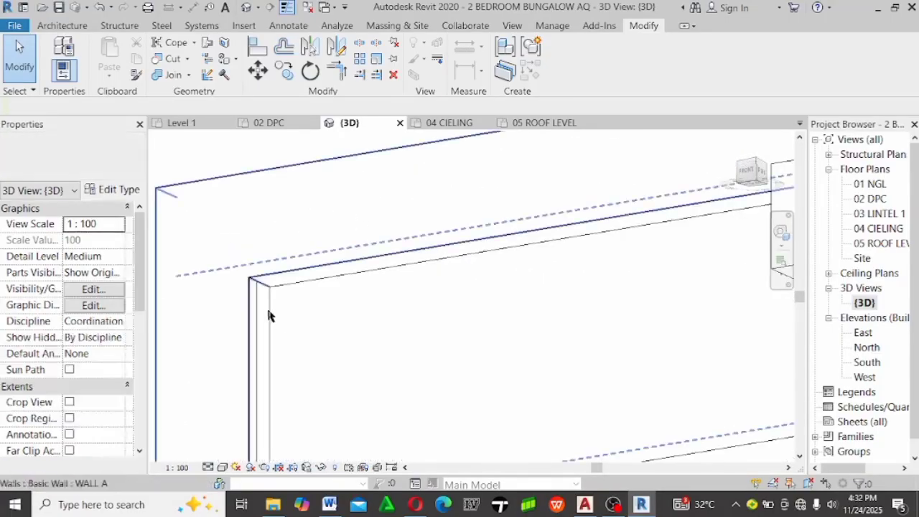
Open the in-place light strip on the frame's inner upright for editing and select its extrusion
{"action": "left_click", "coordinate": [251, 301]}
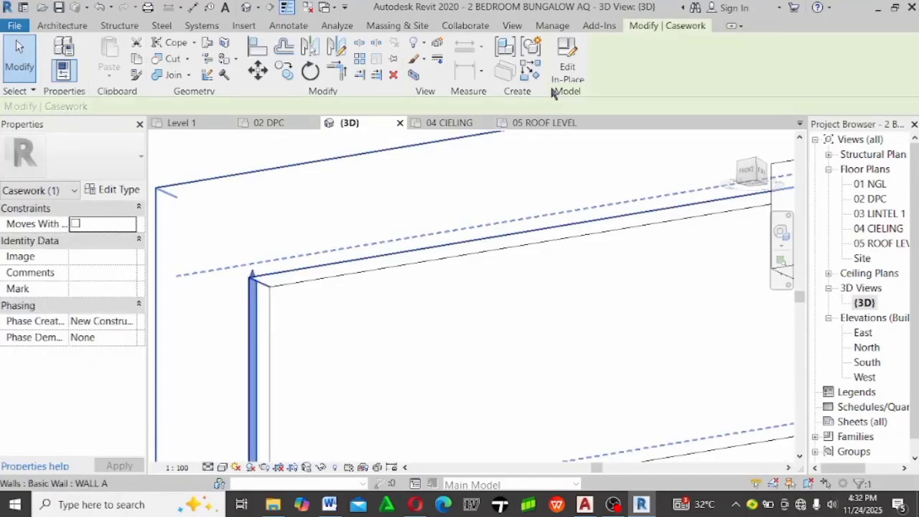
{"action": "left_click", "coordinate": [567, 63]}
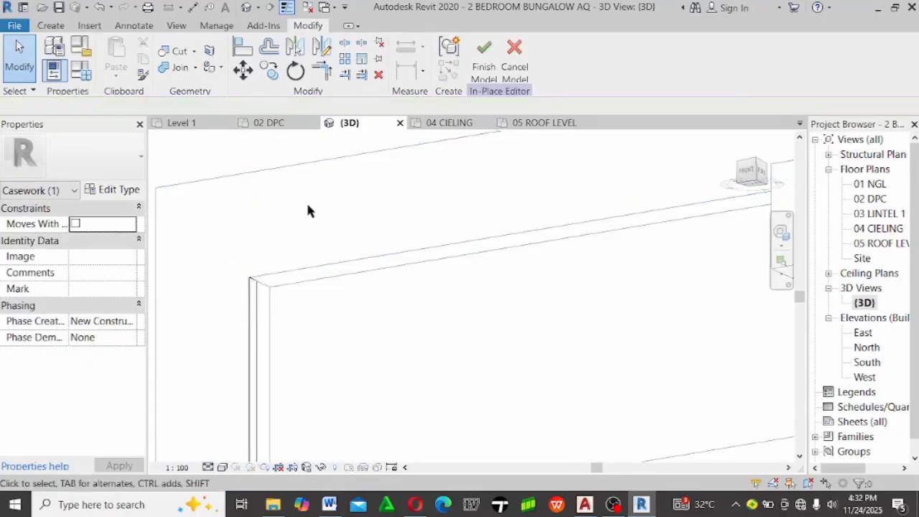
{"action": "middle_click_drag", "start_coordinate": [367, 367], "coordinate": [370, 282], "text": "shift"}
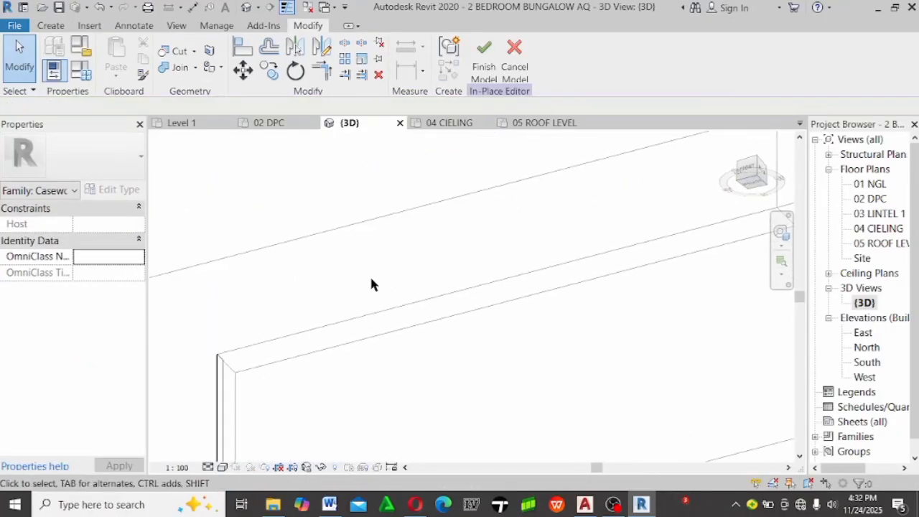
{"action": "left_click", "coordinate": [243, 364]}
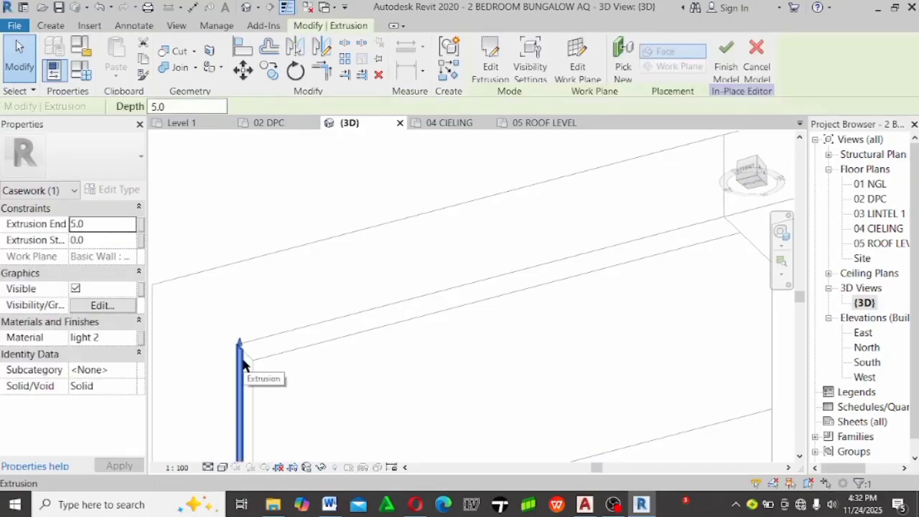
Start a new extrusion in the light model and pick the underside of the frame's top beam as work plane
{"action": "left_click", "coordinate": [490, 58]}
{"action": "left_click", "coordinate": [602, 57]}
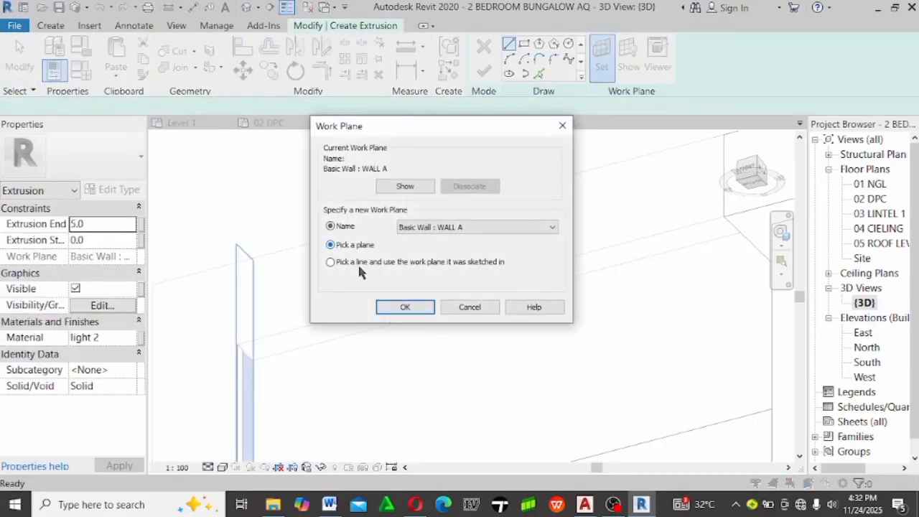
{"action": "left_click", "coordinate": [403, 307]}
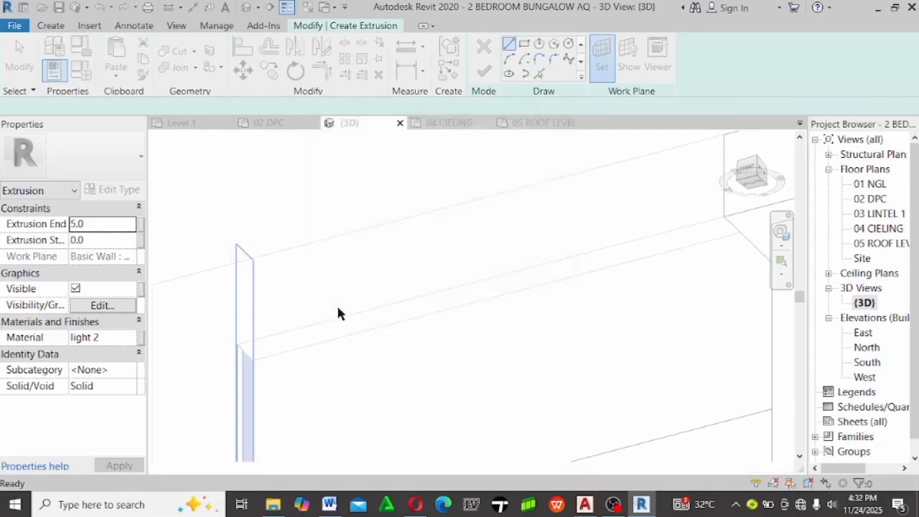
{"action": "left_click", "coordinate": [314, 341]}
Sketch extrusion lines by picking the front and end edges of the top beam's underside
{"action": "left_click", "coordinate": [540, 73]}
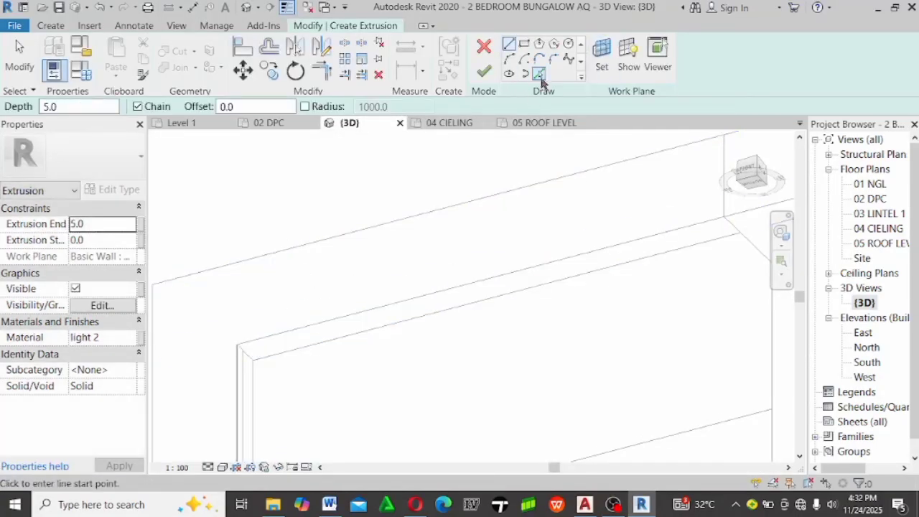
{"action": "left_click", "coordinate": [355, 316]}
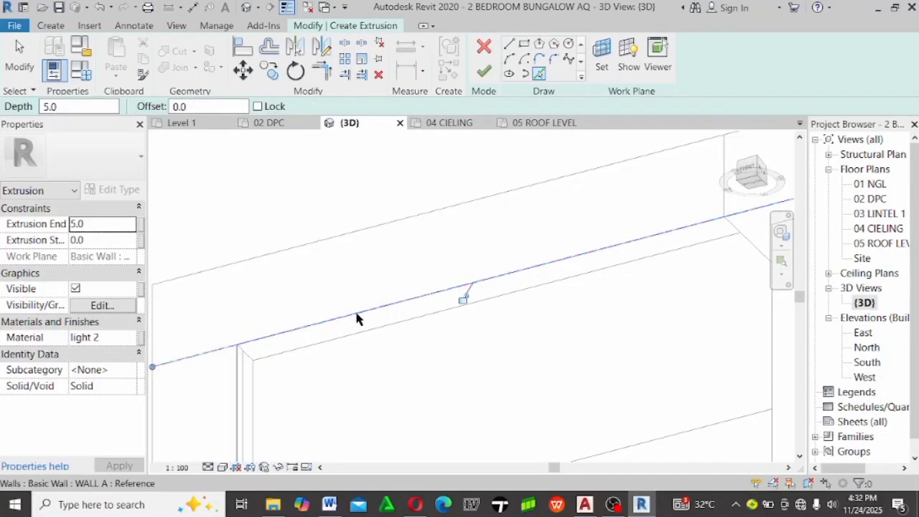
{"action": "scroll", "coordinate": [219, 377], "scroll_direction": "down", "scroll_amount": 3}
{"action": "mouse_move", "coordinate": [304, 377]}
{"action": "middle_mouse_down", "text": "shift"}
{"action": "mouse_move", "coordinate": [410, 318]}
{"action": "mouse_move", "coordinate": [424, 448]}
{"action": "middle_mouse_up", "text": "shift"}
{"action": "scroll", "coordinate": [453, 352], "scroll_direction": "up", "scroll_amount": 5}
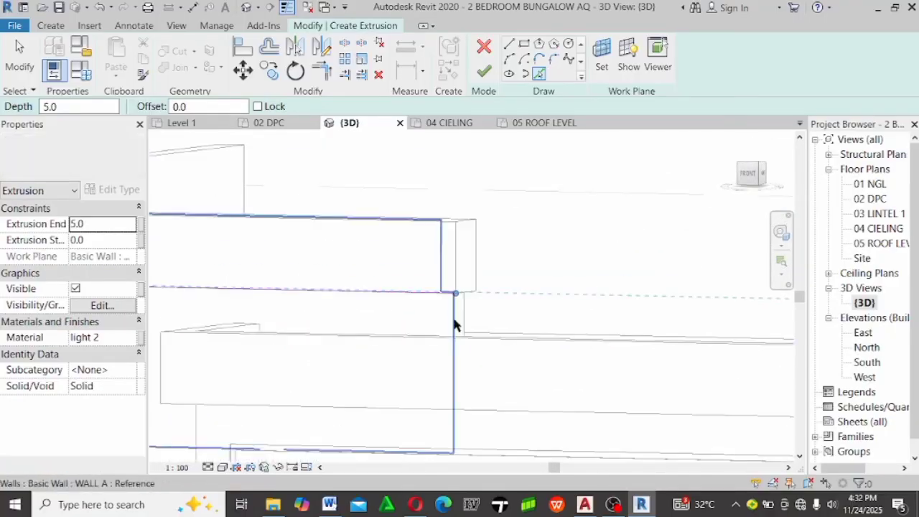
{"action": "middle_click_drag", "start_coordinate": [487, 314], "coordinate": [490, 224], "text": "shift"}
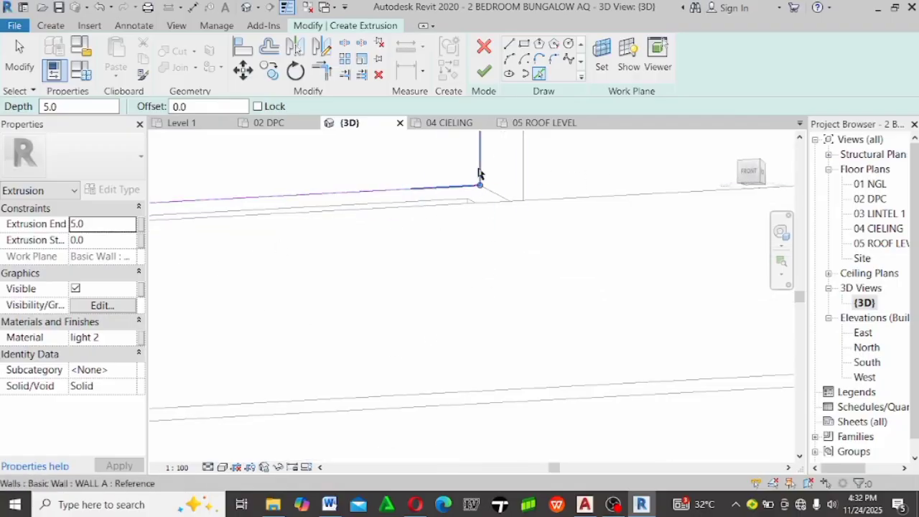
{"action": "middle_click_drag", "start_coordinate": [634, 250], "coordinate": [258, 256], "text": "shift"}
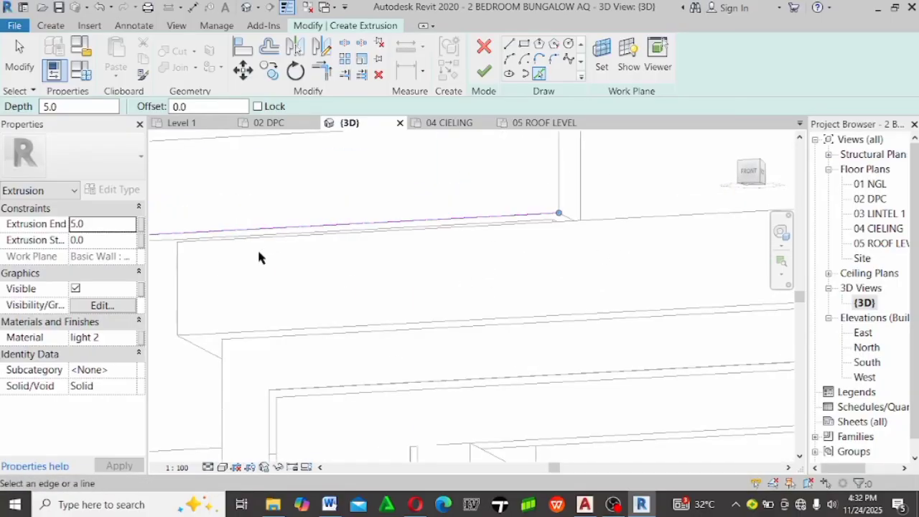
{"action": "mouse_move", "coordinate": [201, 254]}
{"action": "middle_mouse_down", "text": "shift"}
{"action": "mouse_move", "coordinate": [507, 234]}
{"action": "mouse_move", "coordinate": [190, 253]}
{"action": "mouse_move", "coordinate": [574, 240]}
{"action": "mouse_move", "coordinate": [599, 197]}
{"action": "mouse_move", "coordinate": [431, 294]}
{"action": "mouse_move", "coordinate": [394, 303]}
{"action": "middle_mouse_up", "text": "shift"}
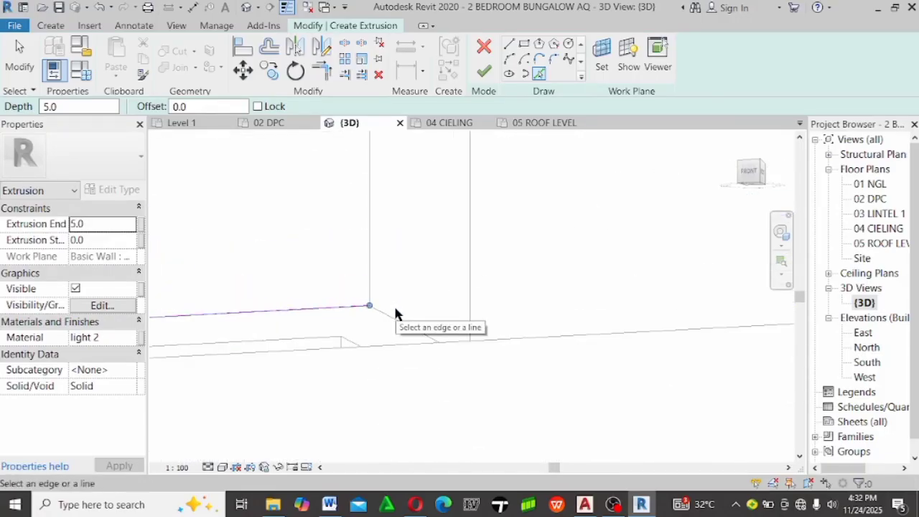
{"action": "left_click", "coordinate": [401, 319]}
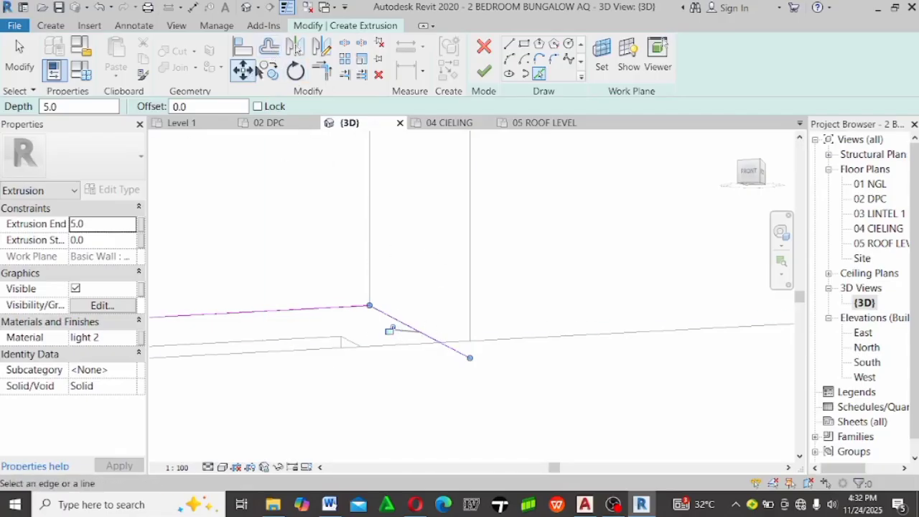
Copy both sketch lines inward at an offset of 75 and pick the underside's back edge as another line
{"action": "left_click", "coordinate": [270, 47]}
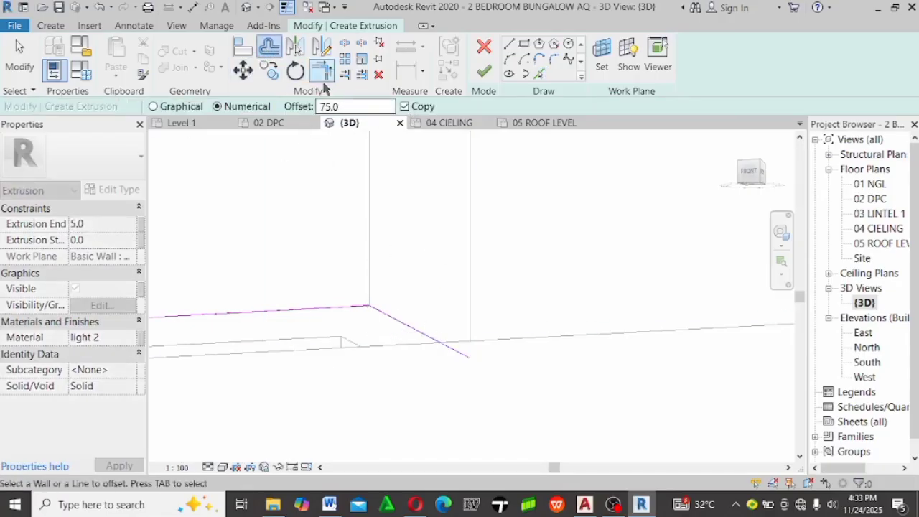
{"action": "left_click", "coordinate": [391, 331]}
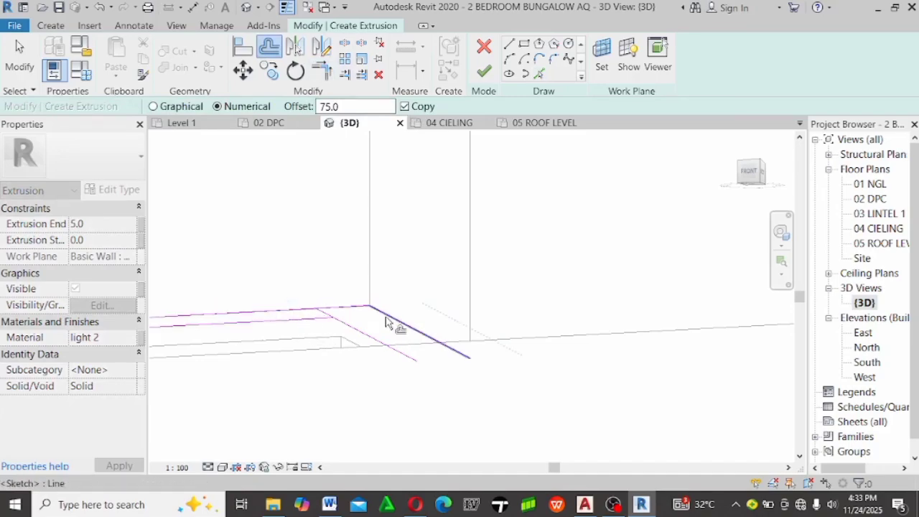
{"action": "mouse_move", "coordinate": [482, 291]}
{"action": "middle_mouse_down", "text": "shift"}
{"action": "mouse_move", "coordinate": [499, 305]}
{"action": "mouse_move", "coordinate": [514, 271]}
{"action": "middle_mouse_up", "text": "shift"}
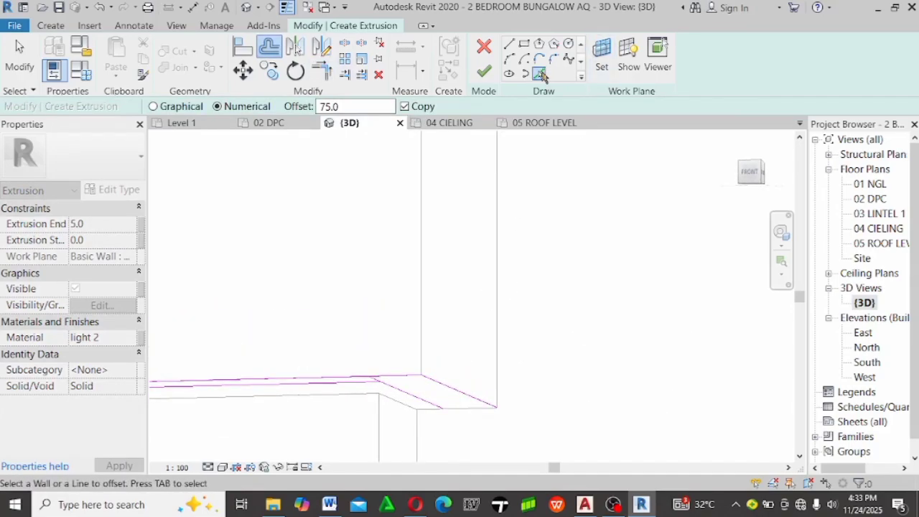
{"action": "left_click", "coordinate": [540, 74]}
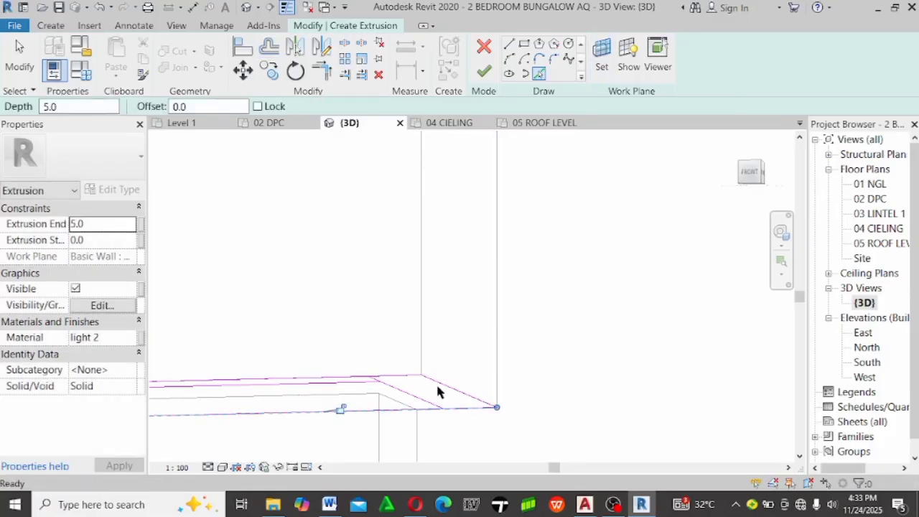
Trim the sketch lines into corners at the free end of the top beam's underside
{"action": "key", "text": "t"}
{"action": "key", "text": "r"}
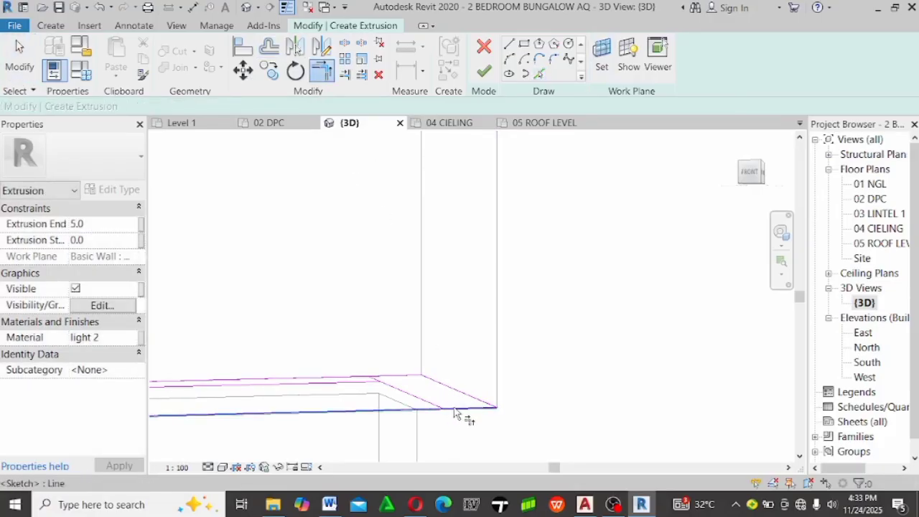
{"action": "left_click", "coordinate": [454, 413]}
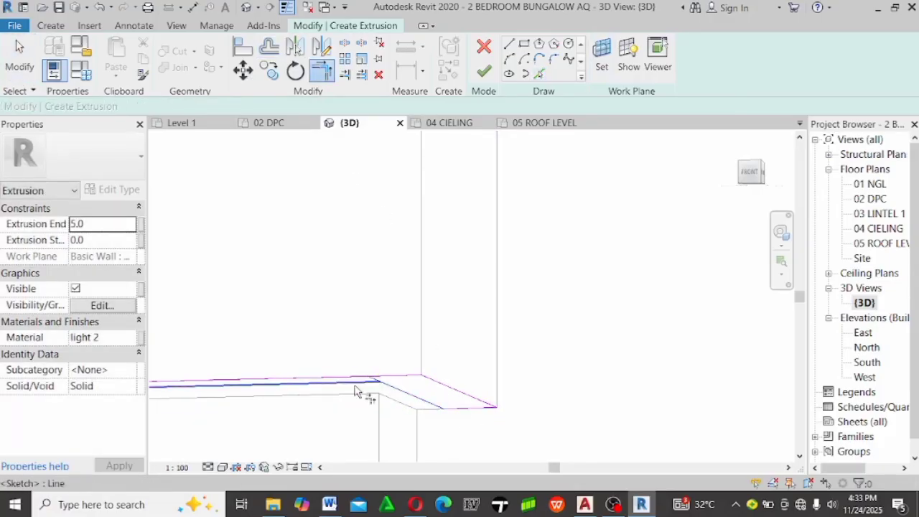
Pick the underside's short edge at the beam's upright end as another sketch line
{"action": "scroll", "coordinate": [519, 318], "scroll_direction": "down", "scroll_amount": 6}
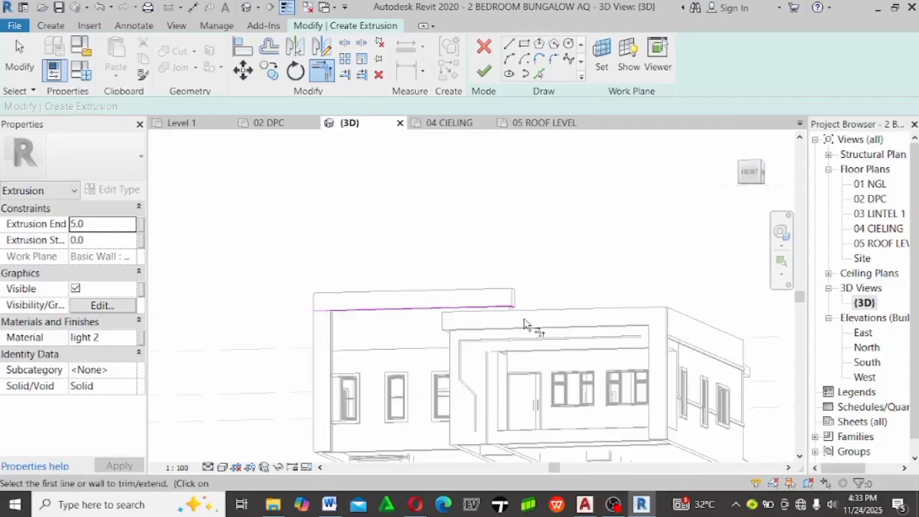
{"action": "middle_click_drag", "start_coordinate": [525, 323], "coordinate": [396, 361], "text": "shift"}
{"action": "scroll", "coordinate": [428, 335], "scroll_direction": "up", "scroll_amount": 5}
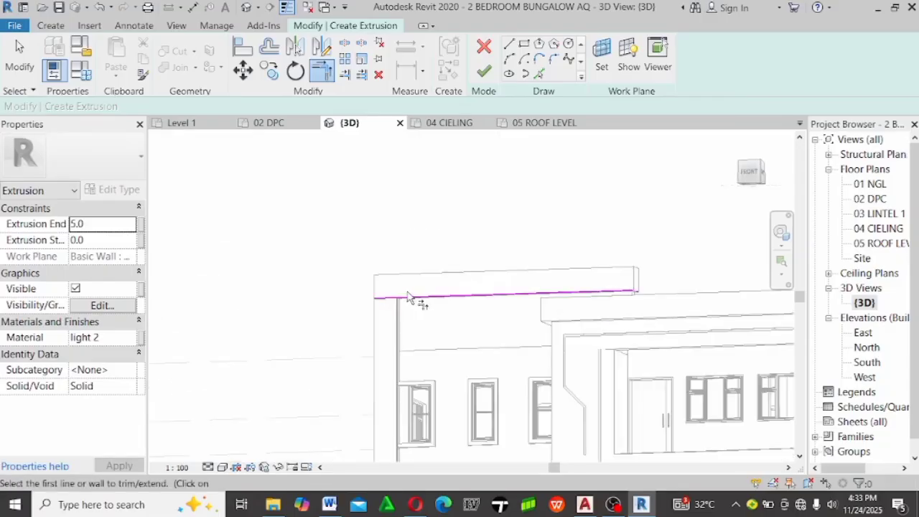
{"action": "middle_click_drag", "start_coordinate": [410, 299], "coordinate": [407, 265], "text": "shift"}
{"action": "scroll", "coordinate": [391, 282], "scroll_direction": "up", "scroll_amount": 4}
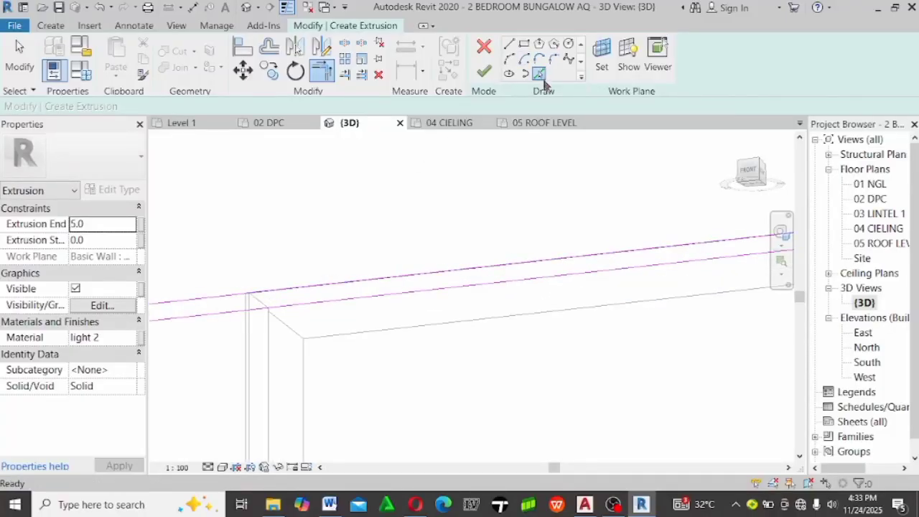
{"action": "left_click", "coordinate": [301, 334]}
{"action": "key", "text": "Escape"}
{"action": "key", "text": "Escape"}
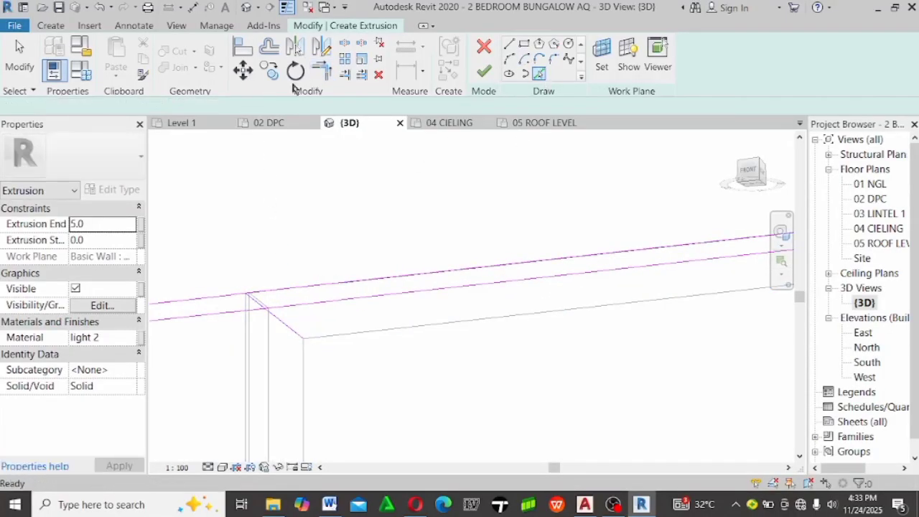
Trim both long sketch lines to the short end line at the upright, closing the strip outline
{"action": "left_click", "coordinate": [322, 72]}
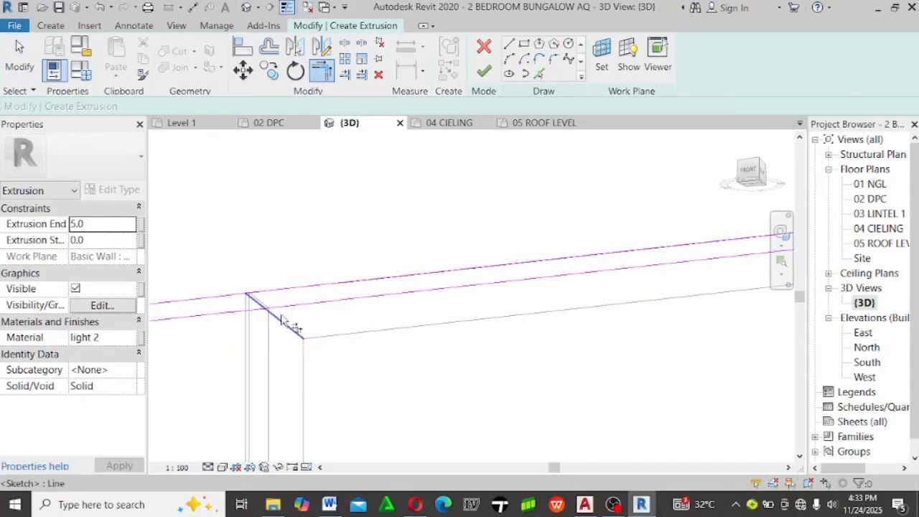
{"action": "scroll", "coordinate": [273, 302], "scroll_direction": "up", "scroll_amount": 2}
{"action": "left_click", "coordinate": [258, 287]}
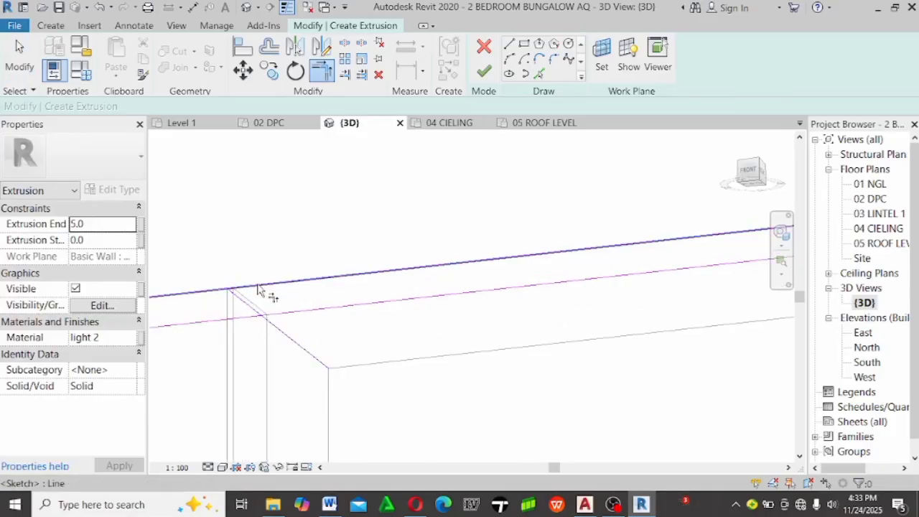
{"action": "left_click", "coordinate": [239, 301]}
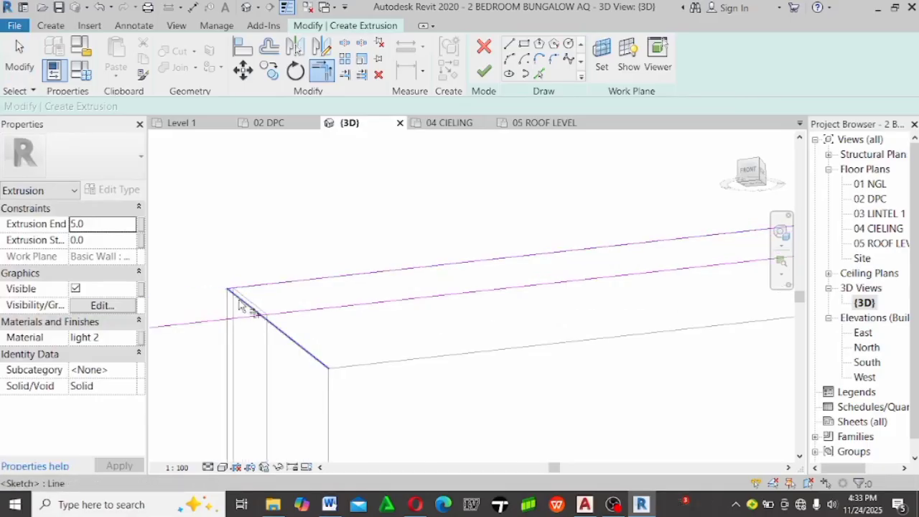
{"action": "left_click", "coordinate": [294, 311]}
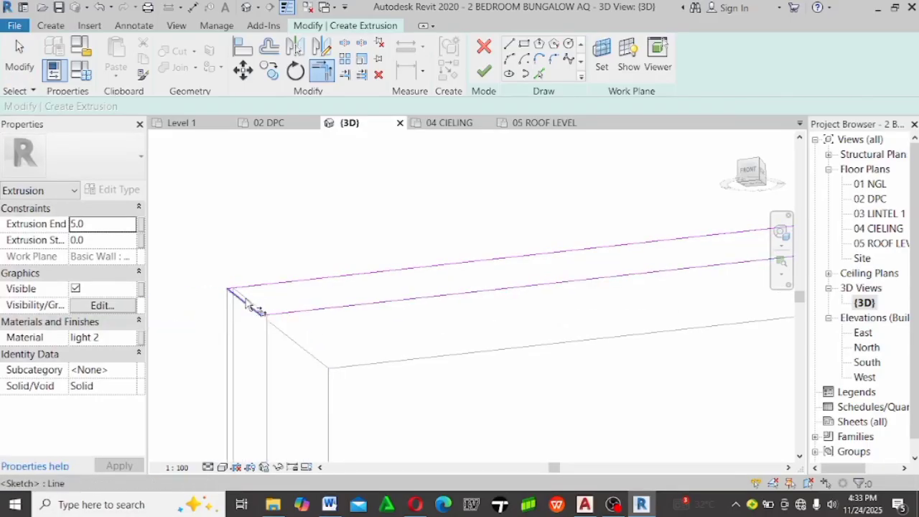
{"action": "left_click", "coordinate": [247, 304]}
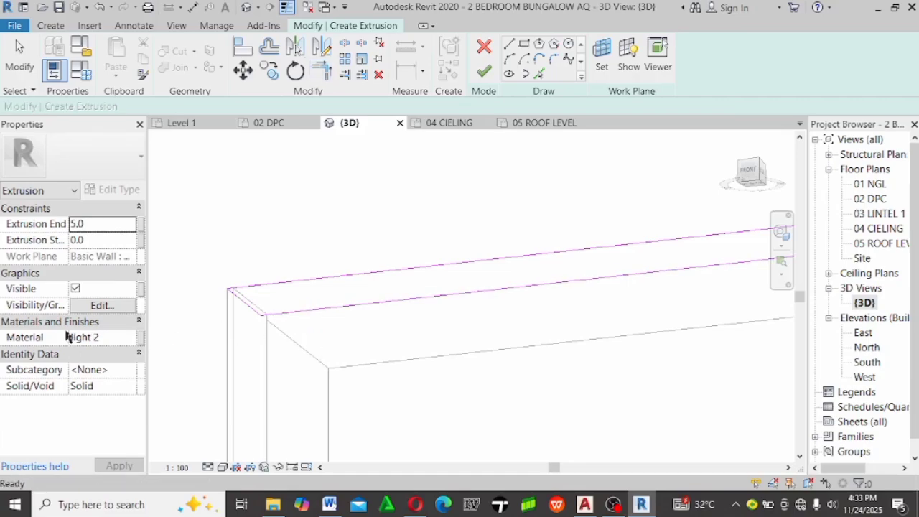
{"action": "key", "text": "Escape"}
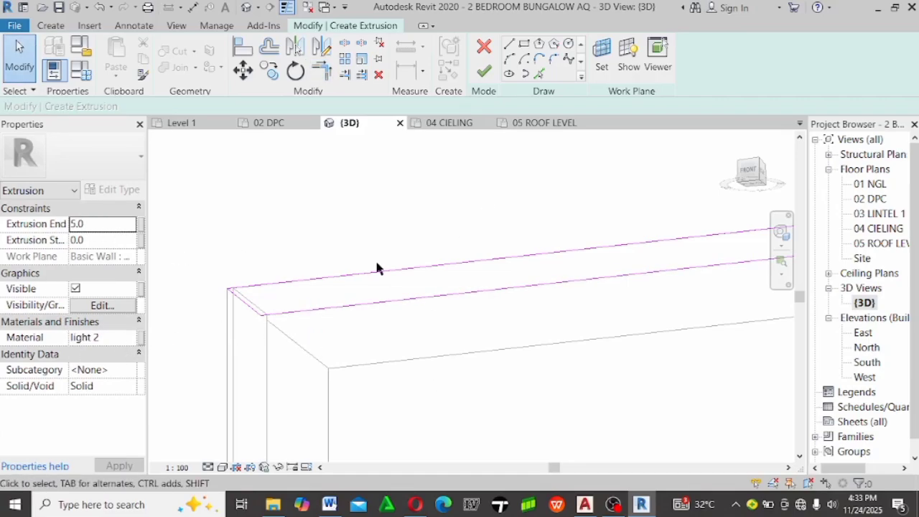
Finish the light strip extrusion sketch under the top beam and deselect the new strip
{"action": "scroll", "coordinate": [323, 268], "scroll_direction": "down", "scroll_amount": 2}
{"action": "left_click", "coordinate": [488, 74]}
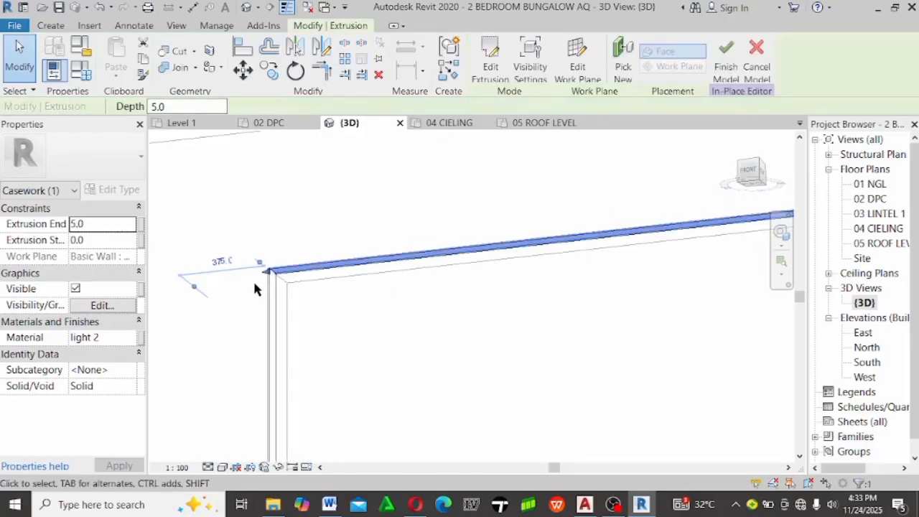
{"action": "left_click", "coordinate": [256, 287]}
{"action": "scroll", "coordinate": [257, 287], "scroll_direction": "down", "scroll_amount": 5}
{"action": "scroll", "coordinate": [621, 241], "scroll_direction": "down", "scroll_amount": 2}
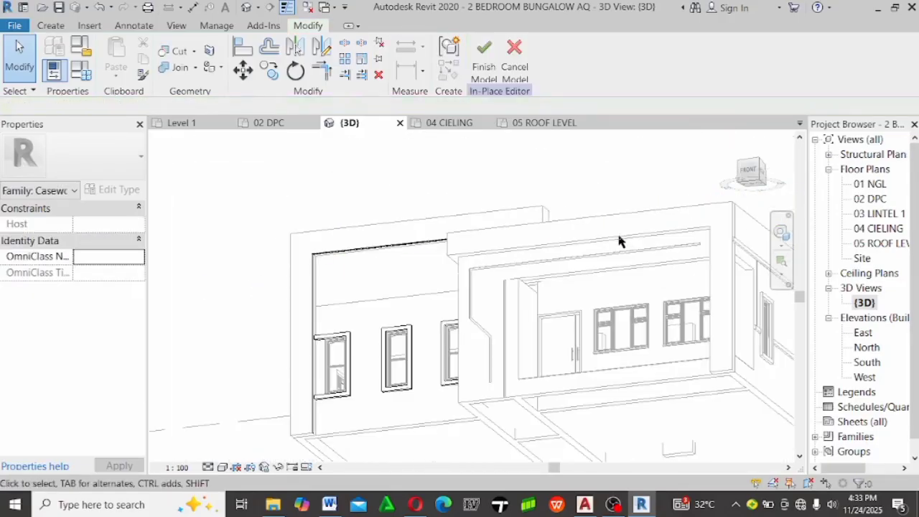
Select the new light strip under the top beam and reopen its extrusion sketch for editing
{"action": "middle_click_drag", "start_coordinate": [620, 203], "coordinate": [549, 290], "text": "shift"}
{"action": "scroll", "coordinate": [527, 289], "scroll_direction": "up", "scroll_amount": 3}
{"action": "scroll", "coordinate": [471, 289], "scroll_direction": "down", "scroll_amount": 3}
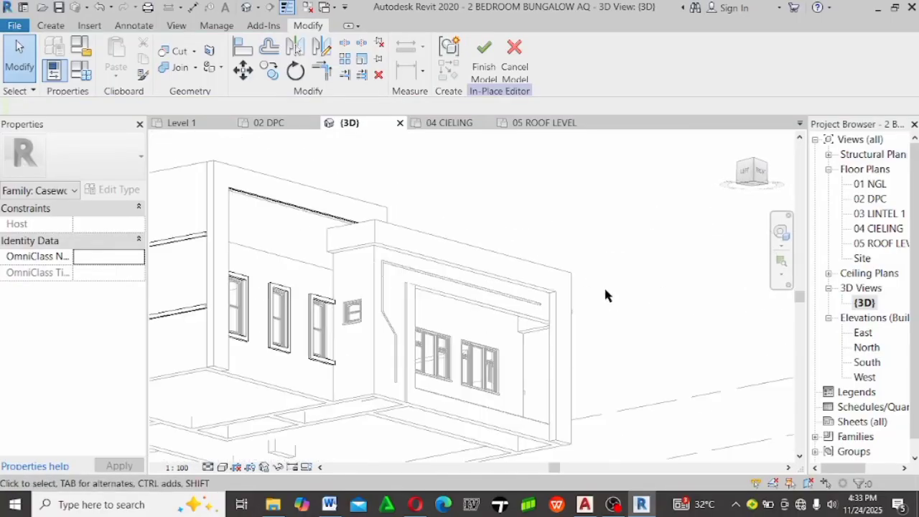
{"action": "scroll", "coordinate": [554, 384], "scroll_direction": "up", "scroll_amount": 3}
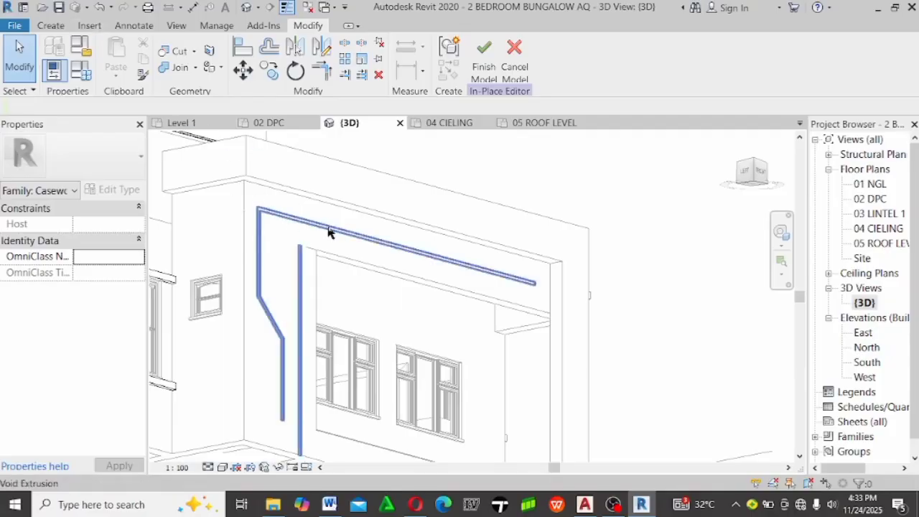
{"action": "middle_click_drag", "start_coordinate": [369, 263], "coordinate": [250, 189], "text": "shift"}
{"action": "left_click", "coordinate": [238, 173]}
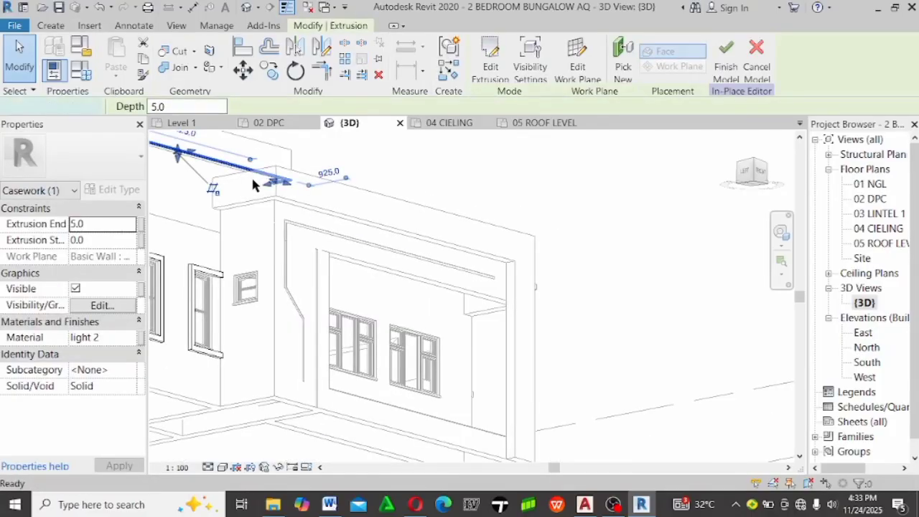
{"action": "double_click", "coordinate": [252, 184]}
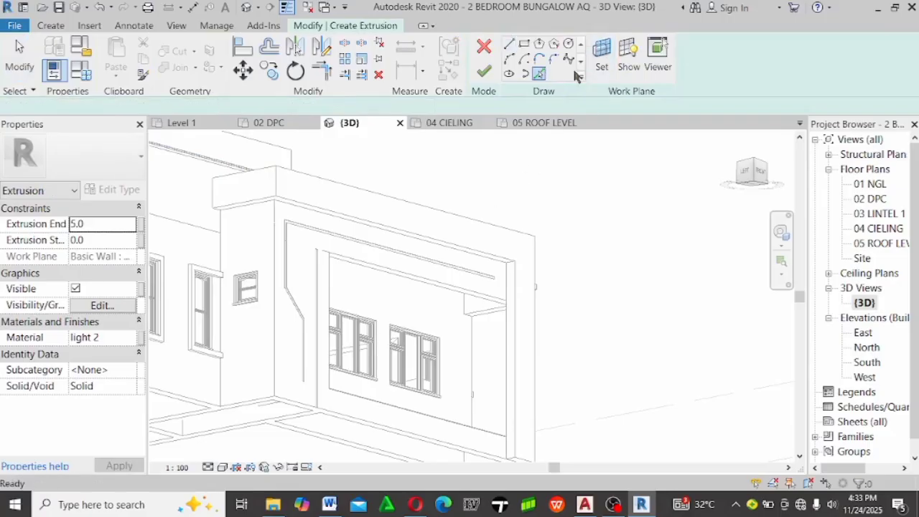
Set the extrusion's work plane by picking the narrow reveal face of the column beside the veranda opening
{"action": "left_click", "coordinate": [603, 59]}
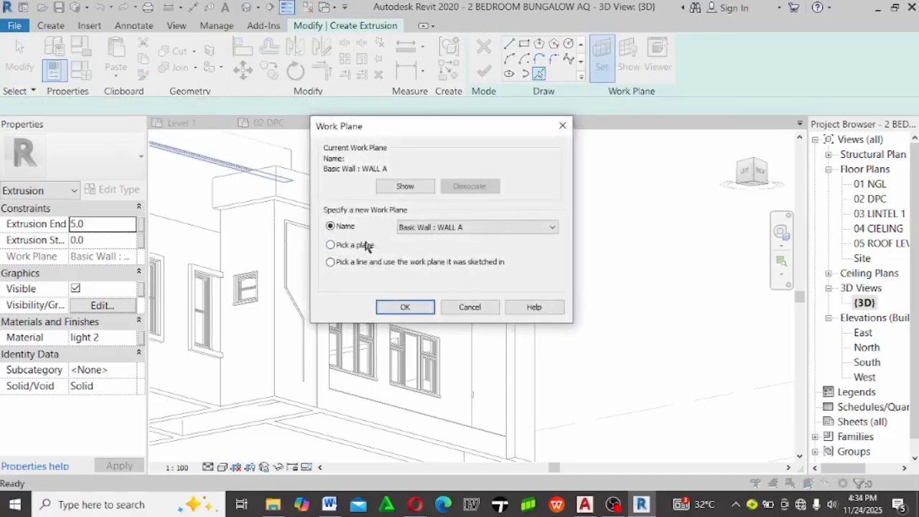
{"action": "left_click", "coordinate": [405, 307]}
{"action": "scroll", "coordinate": [410, 307], "scroll_direction": "up", "scroll_amount": 6}
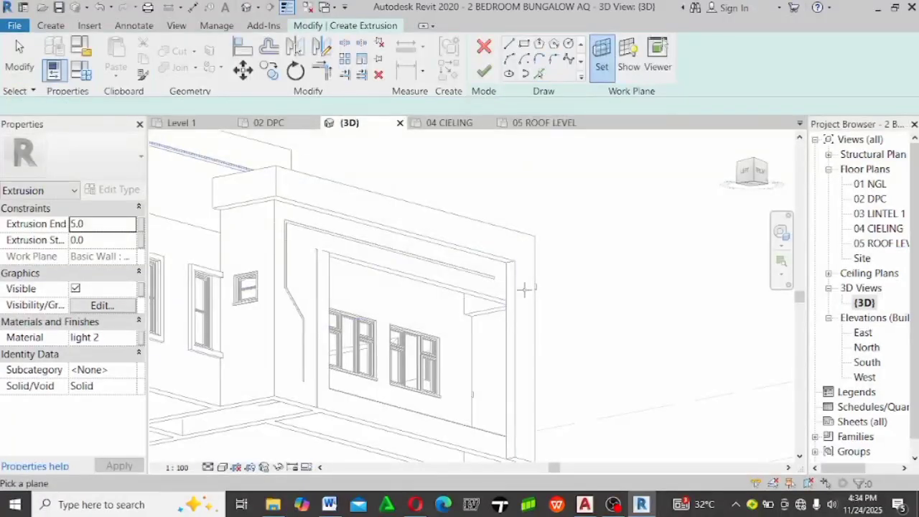
{"action": "left_click", "coordinate": [500, 272]}
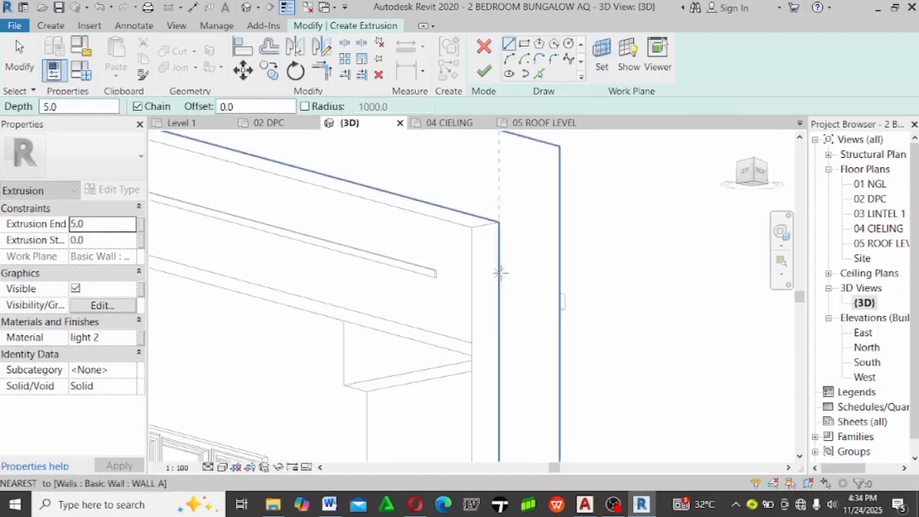
Trace the reveal face's outer vertical edge and its short upper and lower edges as sketch lines
{"action": "left_click", "coordinate": [539, 73]}
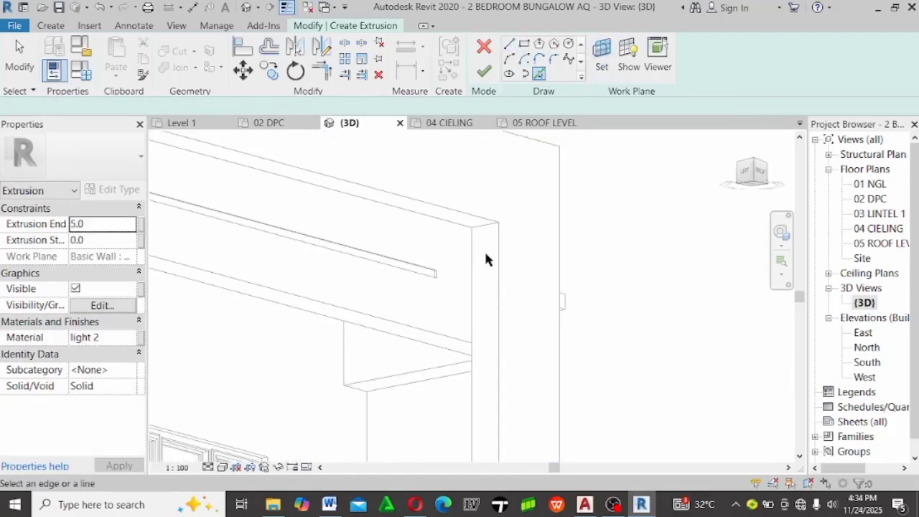
{"action": "scroll", "coordinate": [492, 244], "scroll_direction": "down", "scroll_amount": 3}
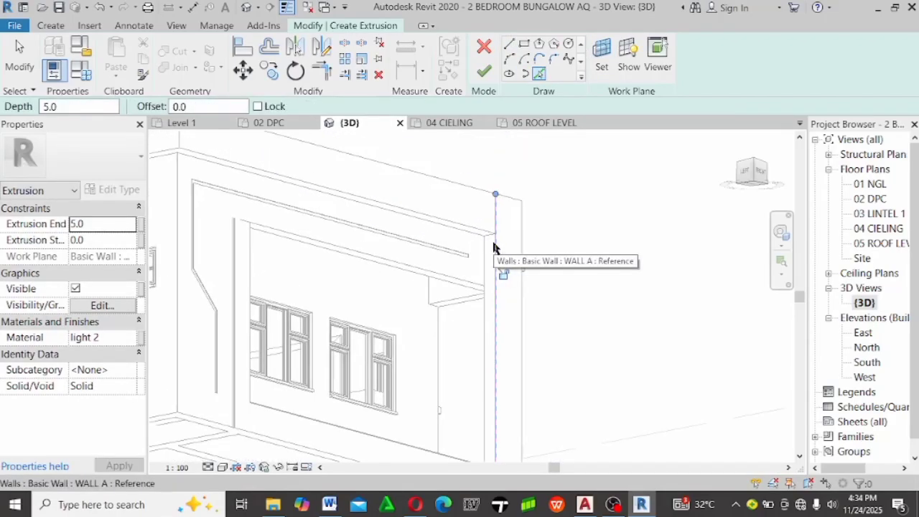
{"action": "scroll", "coordinate": [499, 253], "scroll_direction": "up", "scroll_amount": 5}
{"action": "left_click", "coordinate": [483, 197]}
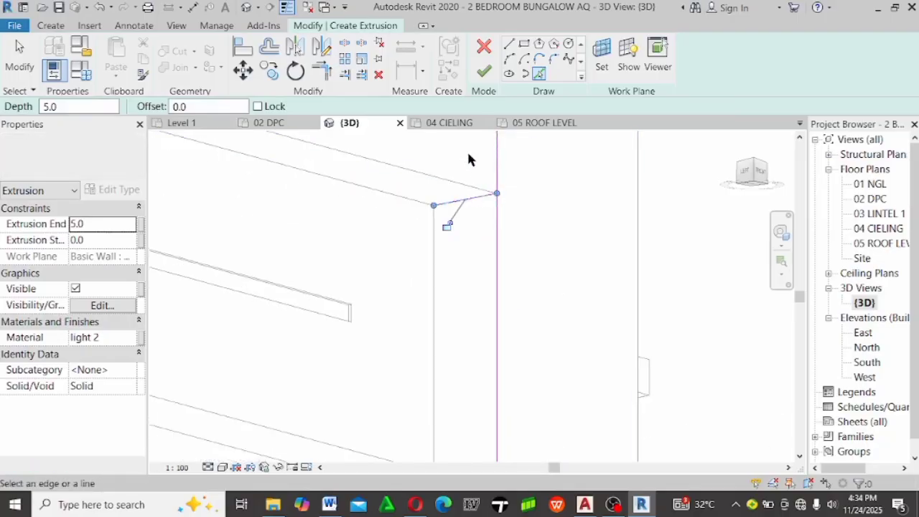
{"action": "scroll", "coordinate": [482, 283], "scroll_direction": "down", "scroll_amount": 5}
{"action": "scroll", "coordinate": [453, 296], "scroll_direction": "up", "scroll_amount": 5}
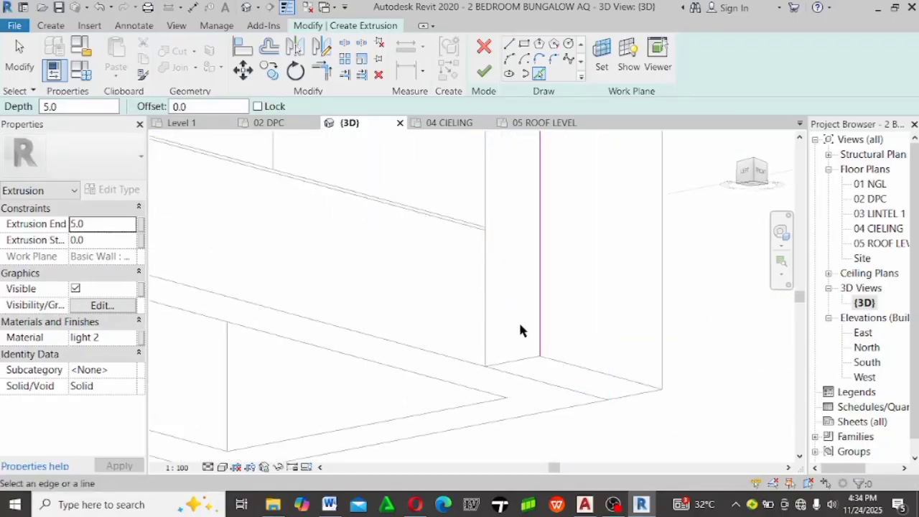
{"action": "left_click", "coordinate": [522, 357]}
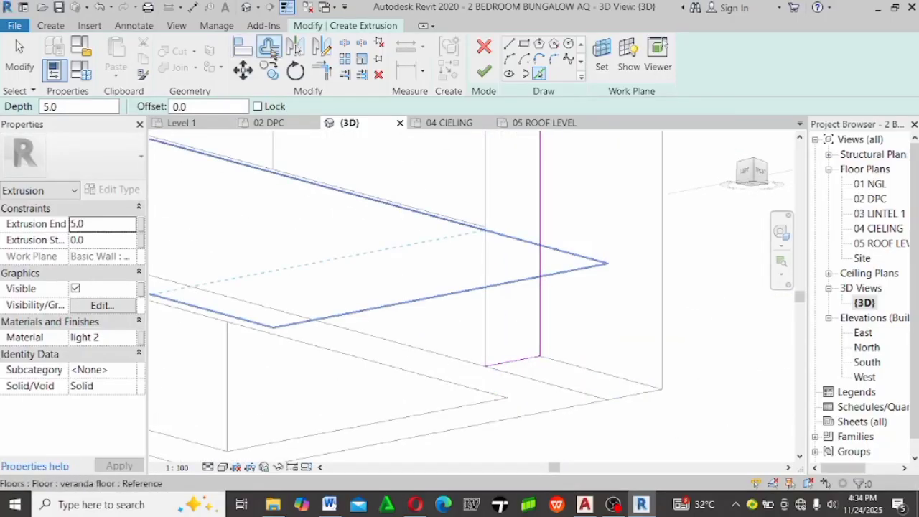
Offset a copy of the vertical sketch line 75 inward across the reveal face
{"action": "left_click", "coordinate": [269, 46]}
{"action": "left_click", "coordinate": [327, 77]}
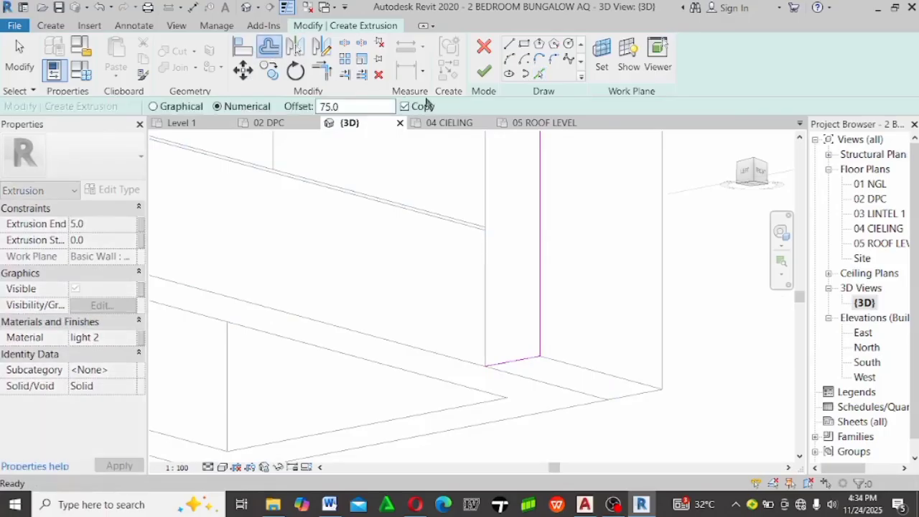
{"action": "left_click", "coordinate": [535, 194]}
{"action": "scroll", "coordinate": [493, 304], "scroll_direction": "down", "scroll_amount": 1}
{"action": "key", "text": "Escape"}
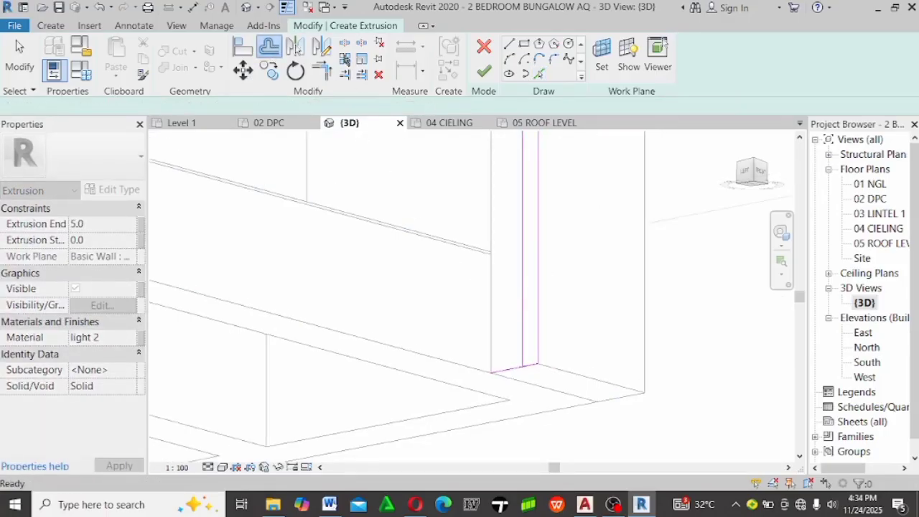
Trim the short lower sketch line to the offset vertical line, closing the strip's bottom corner
{"action": "left_click", "coordinate": [326, 75]}
{"action": "scroll", "coordinate": [533, 384], "scroll_direction": "up", "scroll_amount": 2}
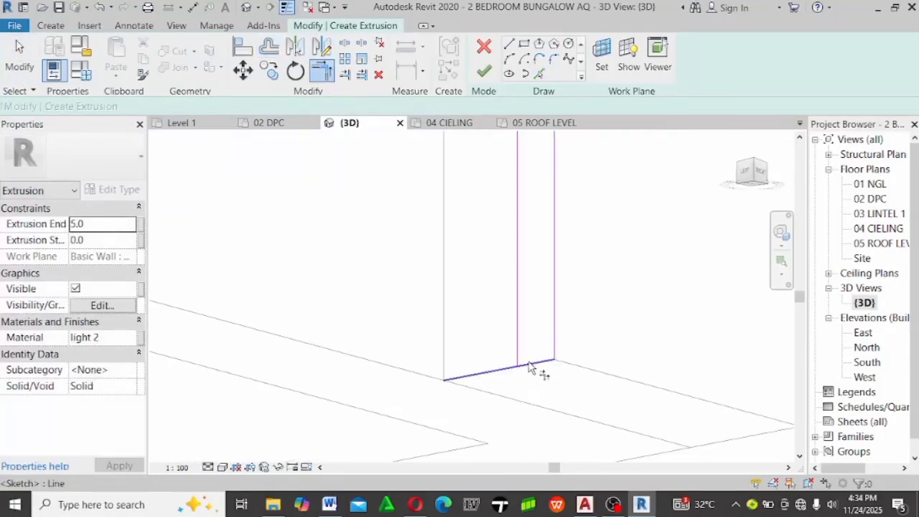
{"action": "left_click", "coordinate": [526, 359]}
{"action": "left_click", "coordinate": [527, 356]}
{"action": "middle_click_drag", "start_coordinate": [529, 353], "coordinate": [453, 211]}
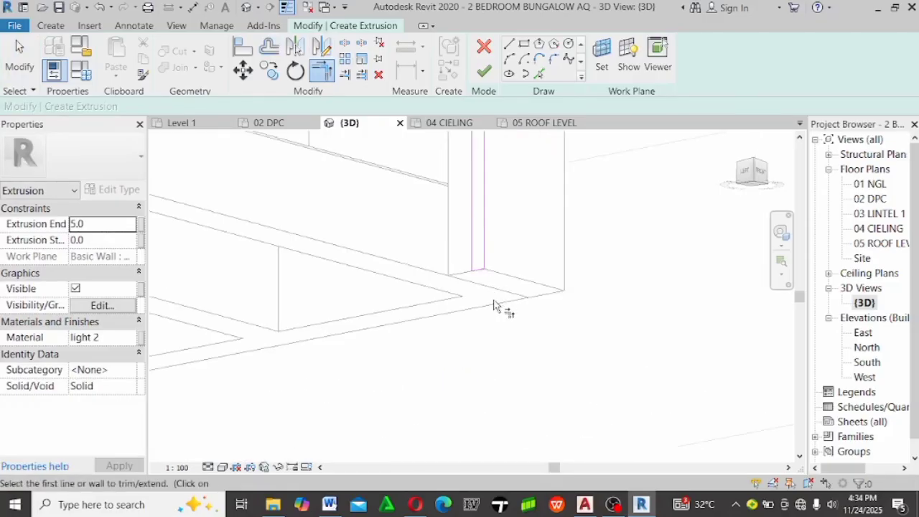
Trim the short upper sketch line to the offset vertical line at the top of the reveal
{"action": "scroll", "coordinate": [494, 306], "scroll_direction": "up", "scroll_amount": 6}
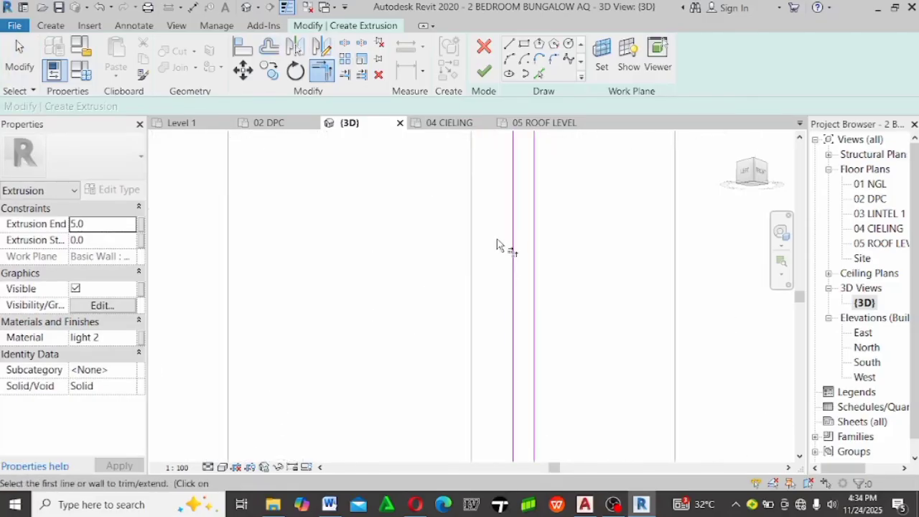
{"action": "middle_click_drag", "start_coordinate": [514, 246], "coordinate": [517, 488]}
{"action": "middle_click_drag", "start_coordinate": [552, 316], "coordinate": [569, 496]}
{"action": "middle_click_drag", "start_coordinate": [553, 189], "coordinate": [537, 457]}
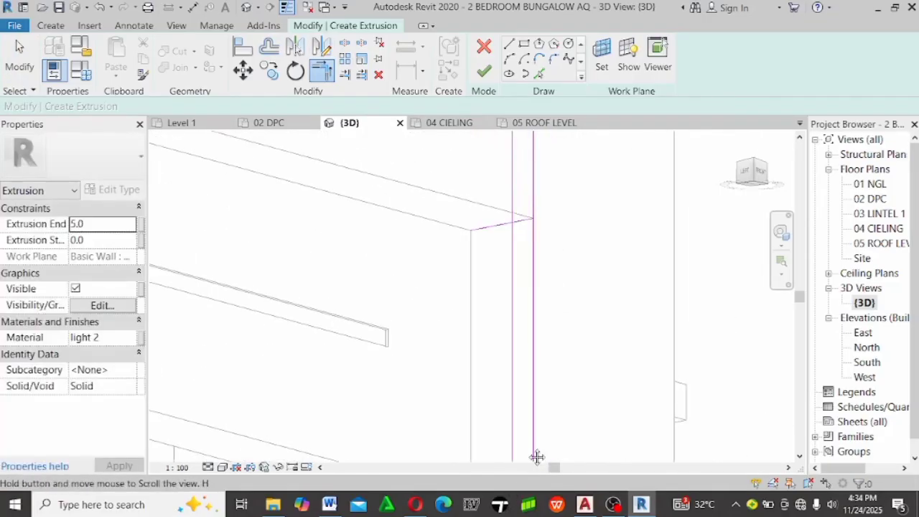
{"action": "mouse_move", "coordinate": [511, 184]}
{"action": "middle_mouse_down"}
{"action": "mouse_move", "coordinate": [529, 437]}
{"action": "mouse_move", "coordinate": [511, 290]}
{"action": "middle_mouse_up"}
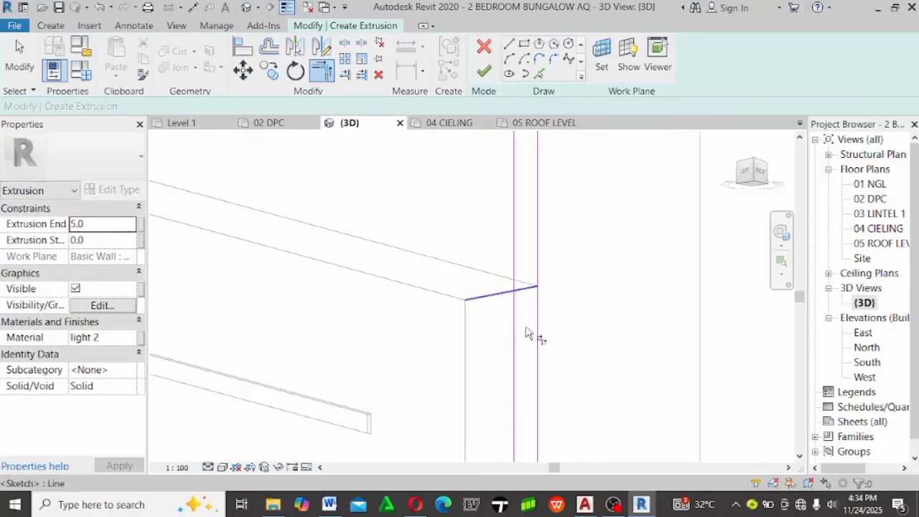
{"action": "scroll", "coordinate": [526, 333], "scroll_direction": "up", "scroll_amount": 2}
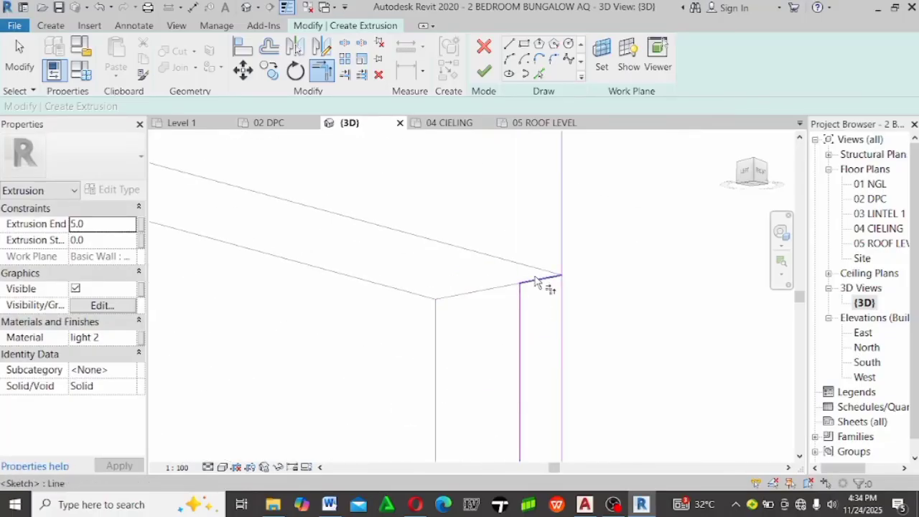
Trim the outer vertical line to the short upper line and finish the reveal strip's extrusion at a depth of 5.0
{"action": "left_click", "coordinate": [560, 300]}
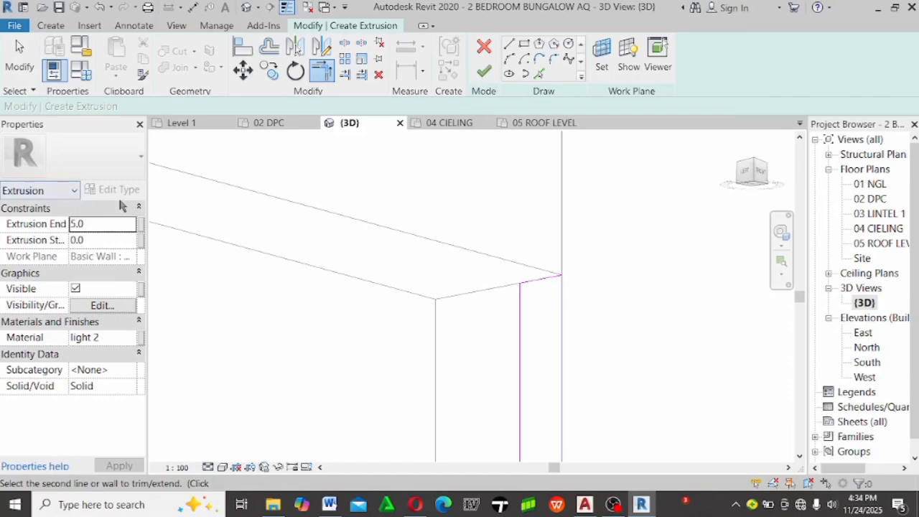
{"action": "left_click", "coordinate": [491, 75]}
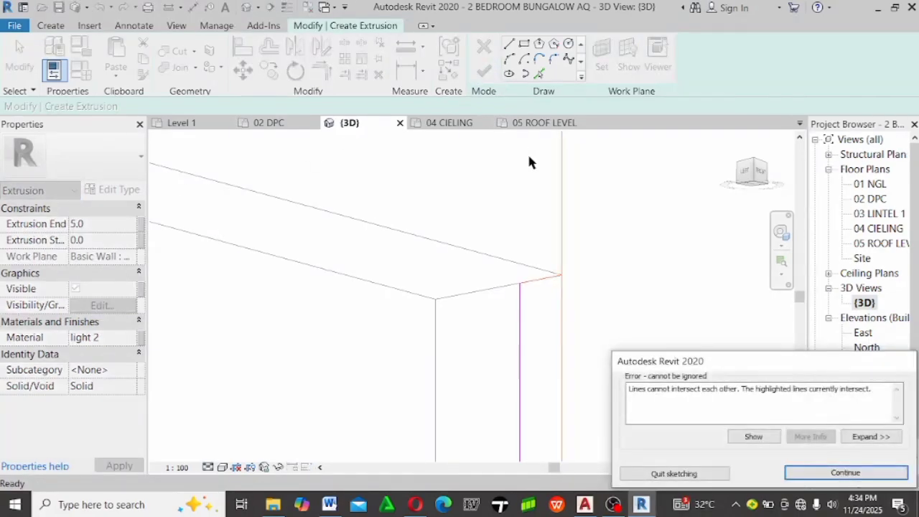
{"action": "key", "text": "Return"}
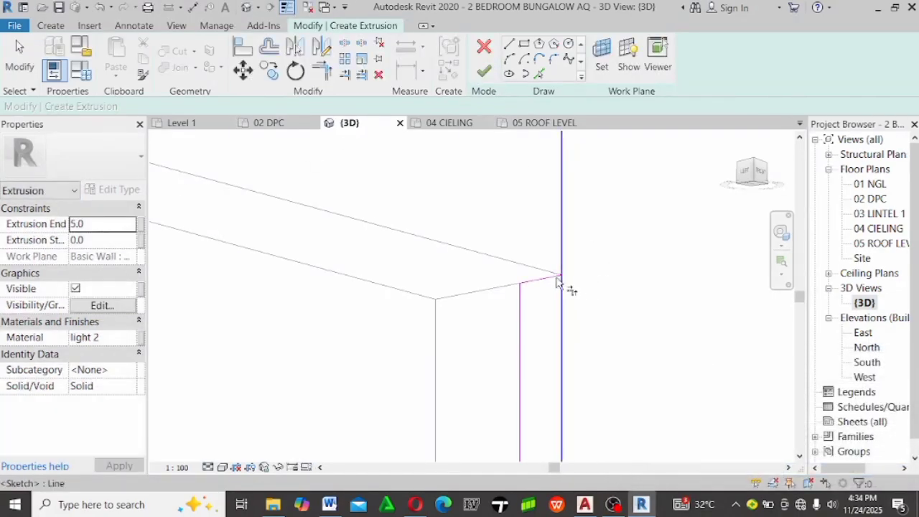
{"action": "left_click", "coordinate": [566, 313]}
{"action": "left_click", "coordinate": [550, 278]}
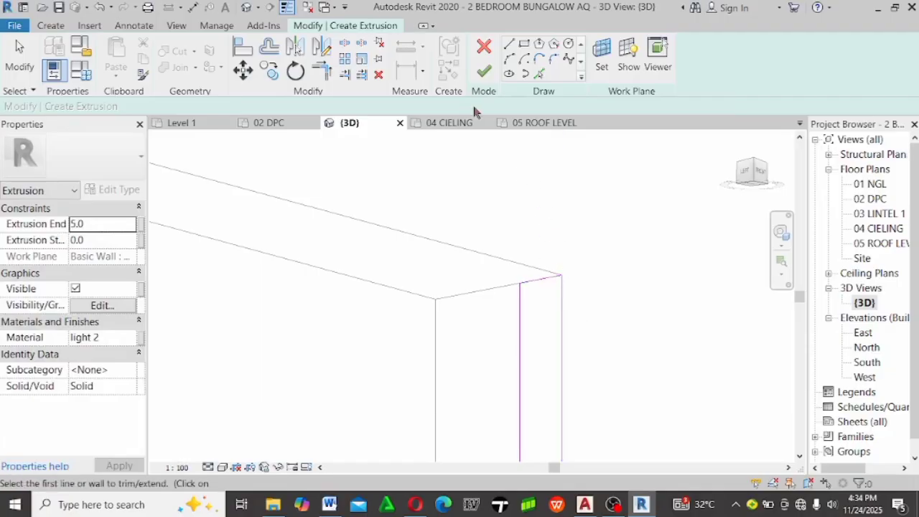
{"action": "left_click", "coordinate": [484, 70]}
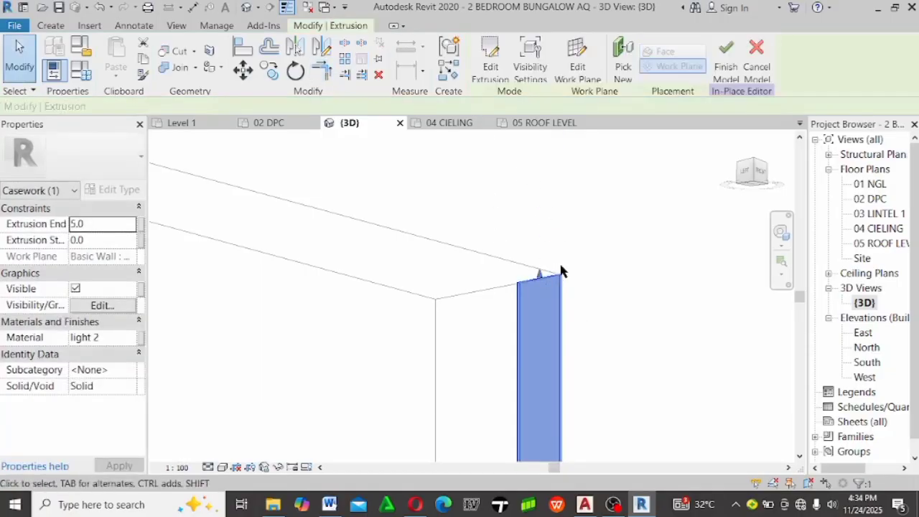
{"action": "scroll", "coordinate": [561, 270], "scroll_direction": "down", "scroll_amount": 2}
{"action": "key", "text": "Escape"}
Start a similar extrusion from the reveal strip and set its work plane to the underside of the projecting band above the opening
{"action": "left_click", "coordinate": [562, 314]}
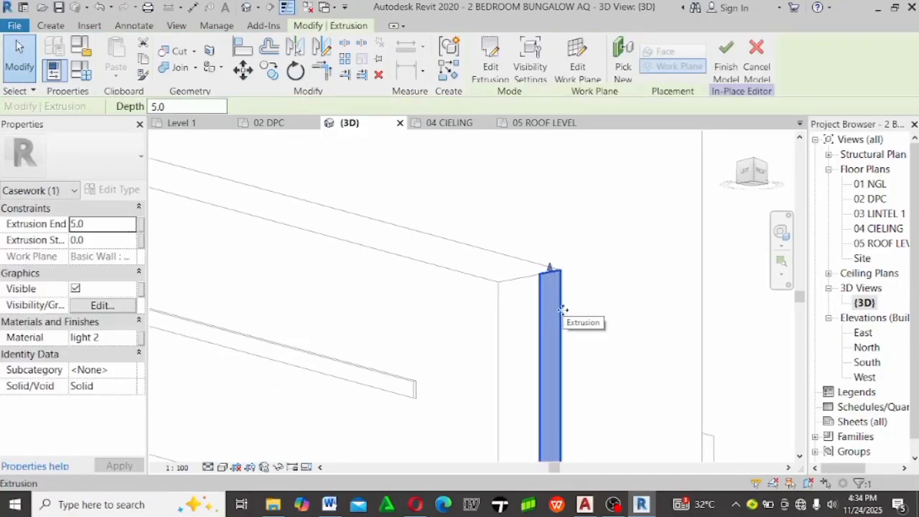
{"action": "key", "text": "c"}
{"action": "key", "text": "s"}
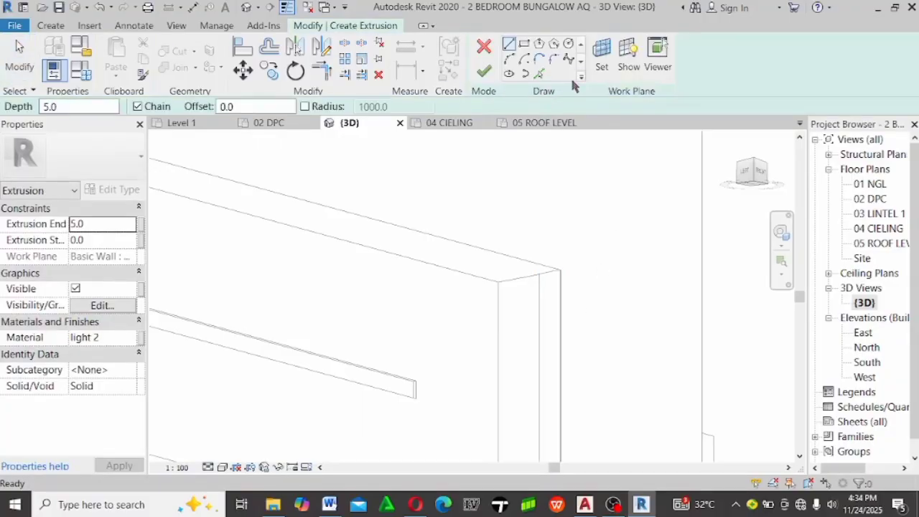
{"action": "left_click", "coordinate": [594, 68]}
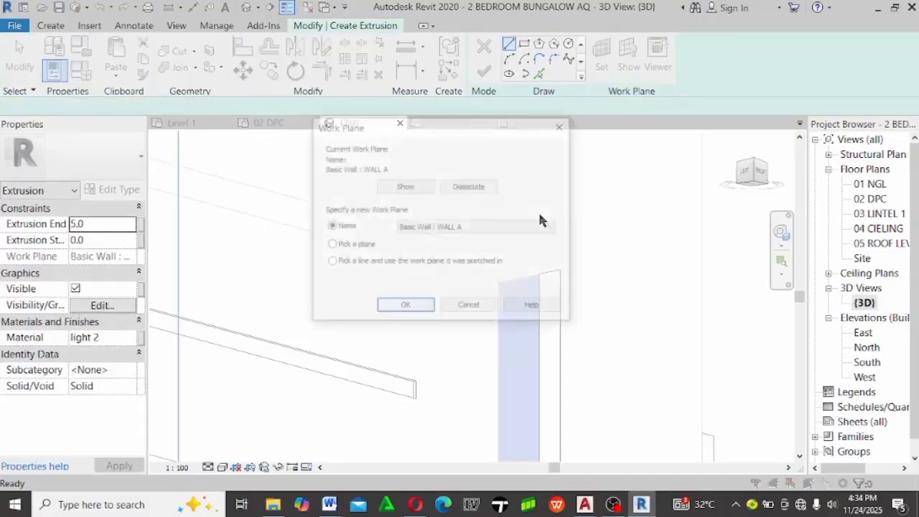
{"action": "left_click", "coordinate": [404, 308]}
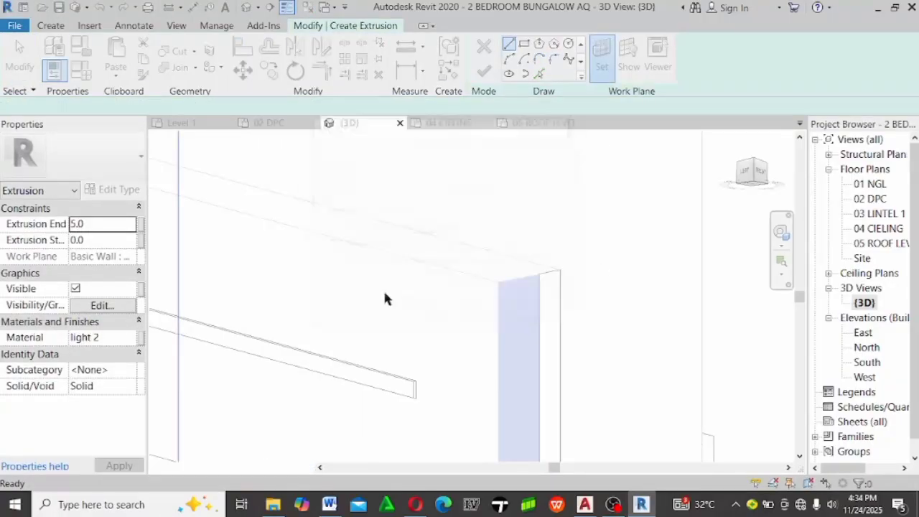
{"action": "left_click", "coordinate": [433, 265]}
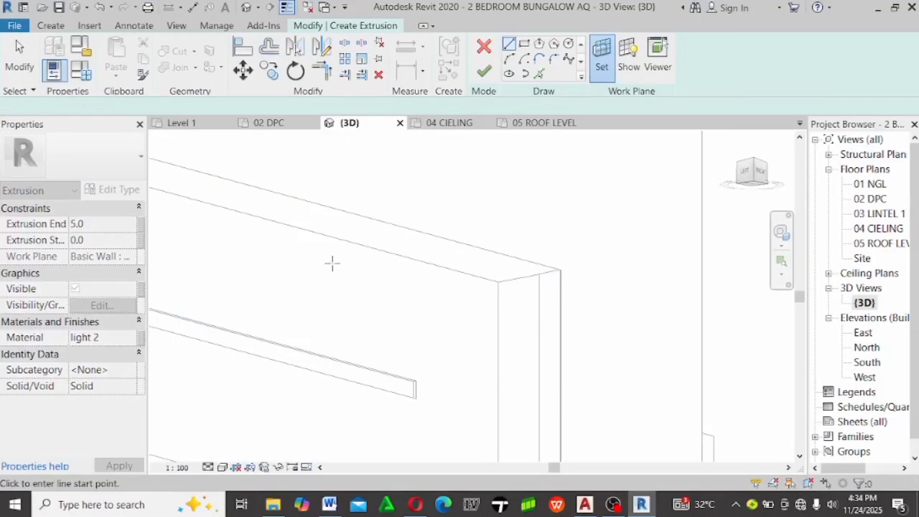
Trace the underside's long front edge and its short end edge at the reveal column as sketch lines
{"action": "left_click", "coordinate": [539, 73]}
{"action": "left_click", "coordinate": [486, 254]}
{"action": "scroll", "coordinate": [675, 280], "scroll_direction": "down", "scroll_amount": 2}
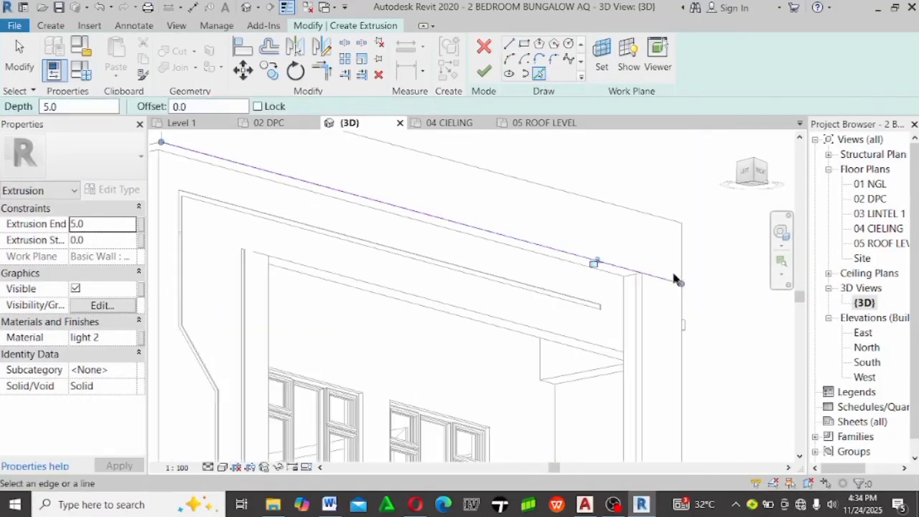
{"action": "scroll", "coordinate": [661, 276], "scroll_direction": "up", "scroll_amount": 5}
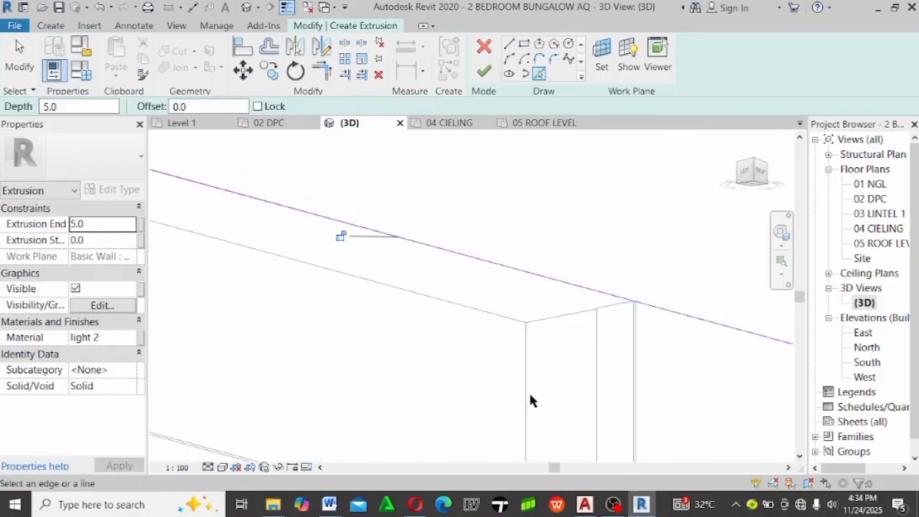
{"action": "left_click", "coordinate": [545, 310]}
Trace the underside's outer edge around the building's side and the short edge closing its far end
{"action": "scroll", "coordinate": [733, 244], "scroll_direction": "down", "scroll_amount": 3}
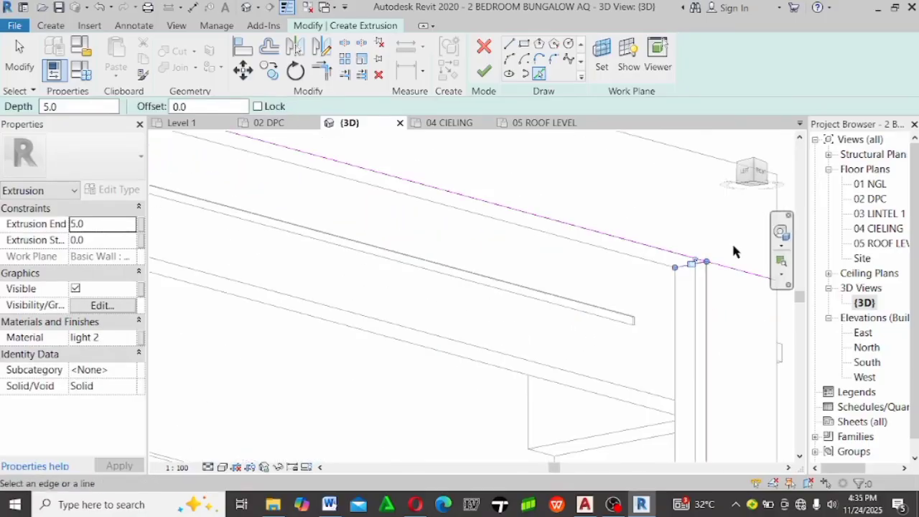
{"action": "scroll", "coordinate": [733, 246], "scroll_direction": "down", "scroll_amount": 2}
{"action": "middle_click_drag", "start_coordinate": [515, 185], "coordinate": [673, 281]}
{"action": "scroll", "coordinate": [313, 184], "scroll_direction": "up", "scroll_amount": 6}
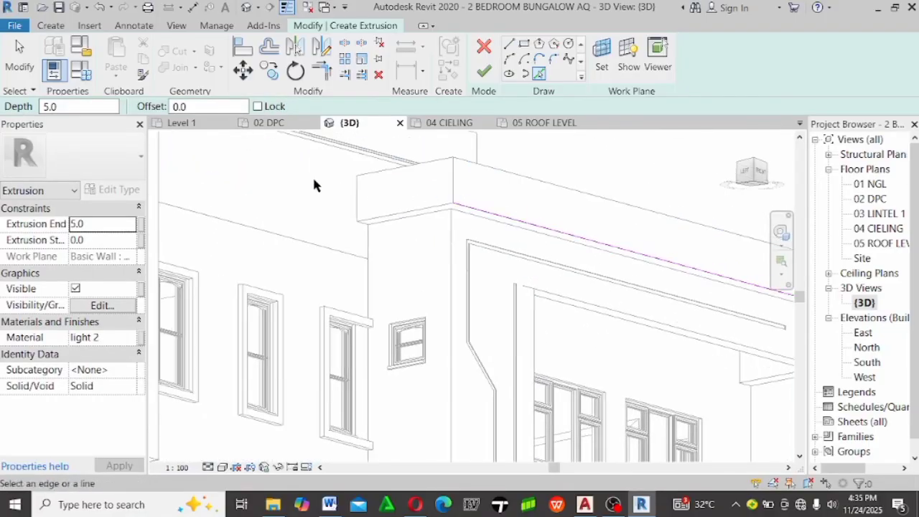
{"action": "left_click", "coordinate": [369, 278]}
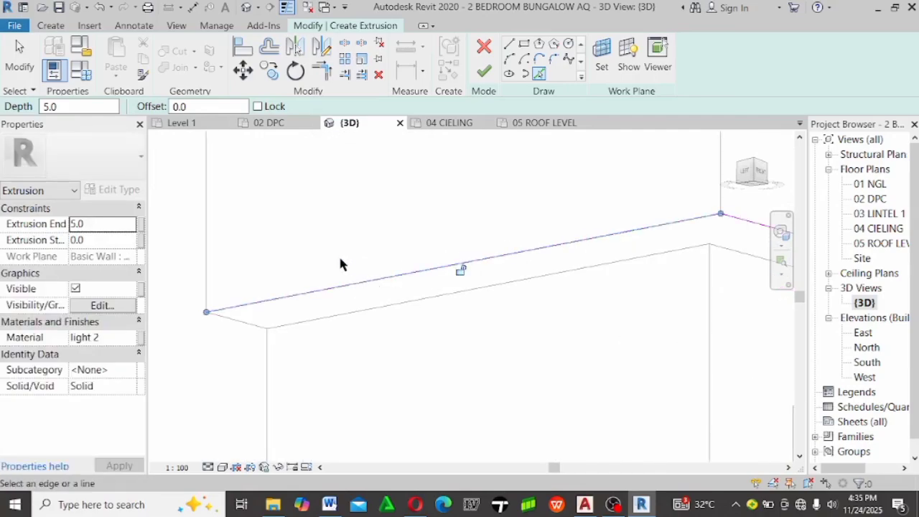
{"action": "scroll", "coordinate": [294, 304], "scroll_direction": "up", "scroll_amount": 2}
{"action": "left_click", "coordinate": [251, 315]}
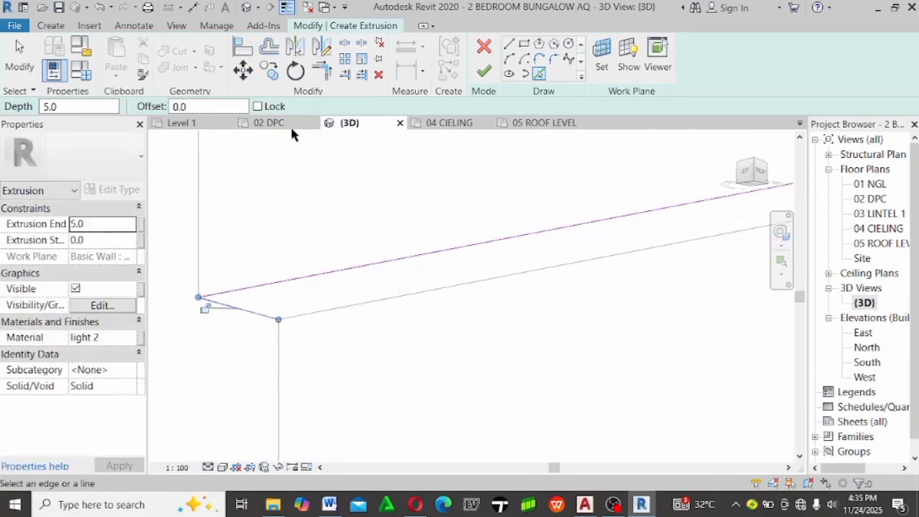
Offset copies of the underside's side and front sketch lines 75 inward
{"action": "left_click", "coordinate": [269, 46]}
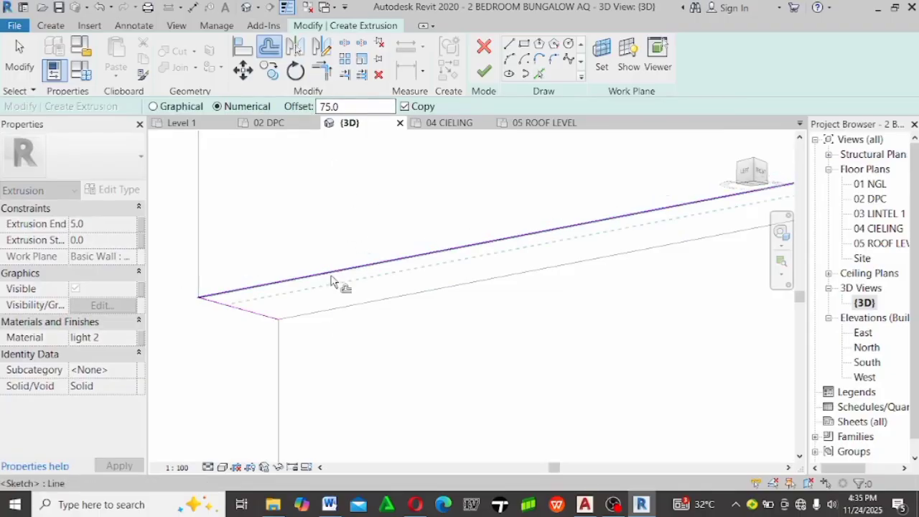
{"action": "scroll", "coordinate": [330, 280], "scroll_direction": "down", "scroll_amount": 3}
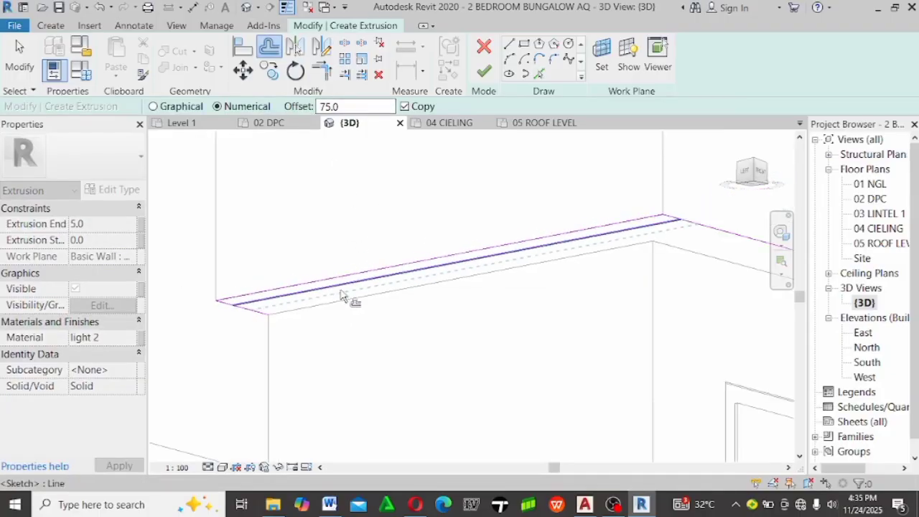
{"action": "left_click", "coordinate": [708, 227]}
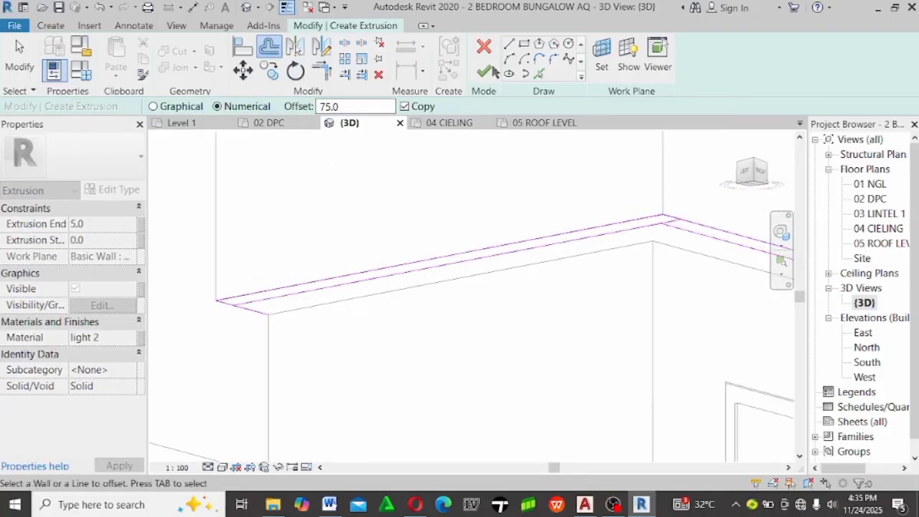
Trim the side offset line to the short edge closing its far end, and the two offset lines to each other at the corner
{"action": "scroll", "coordinate": [174, 338], "scroll_direction": "up", "scroll_amount": 3}
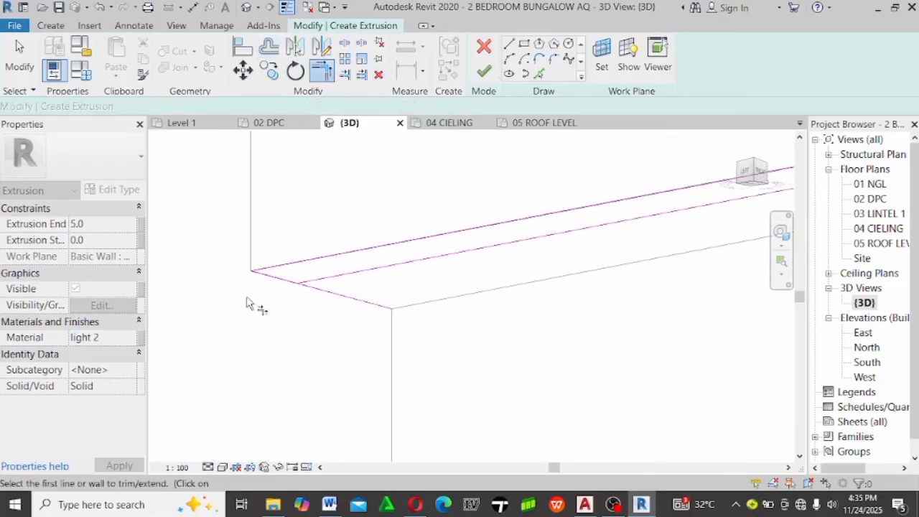
{"action": "key", "text": "Escape"}
{"action": "left_click", "coordinate": [263, 280]}
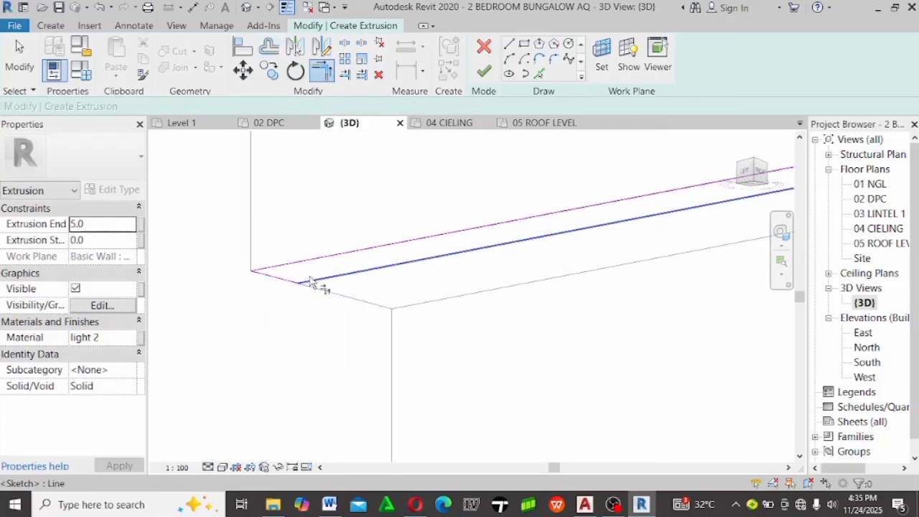
{"action": "left_click", "coordinate": [308, 280]}
{"action": "scroll", "coordinate": [498, 290], "scroll_direction": "down", "scroll_amount": 3}
{"action": "middle_click_drag", "start_coordinate": [498, 289], "coordinate": [296, 325]}
{"action": "scroll", "coordinate": [287, 233], "scroll_direction": "up", "scroll_amount": 5}
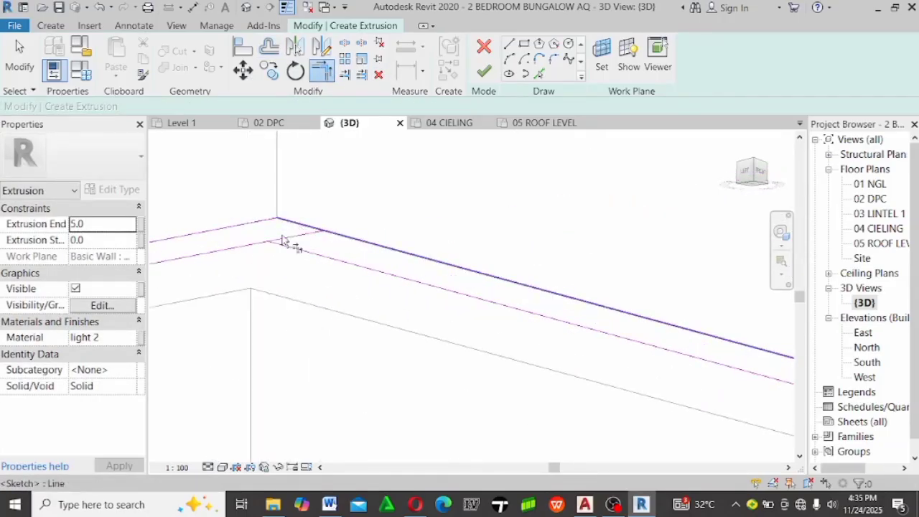
{"action": "left_click", "coordinate": [239, 259]}
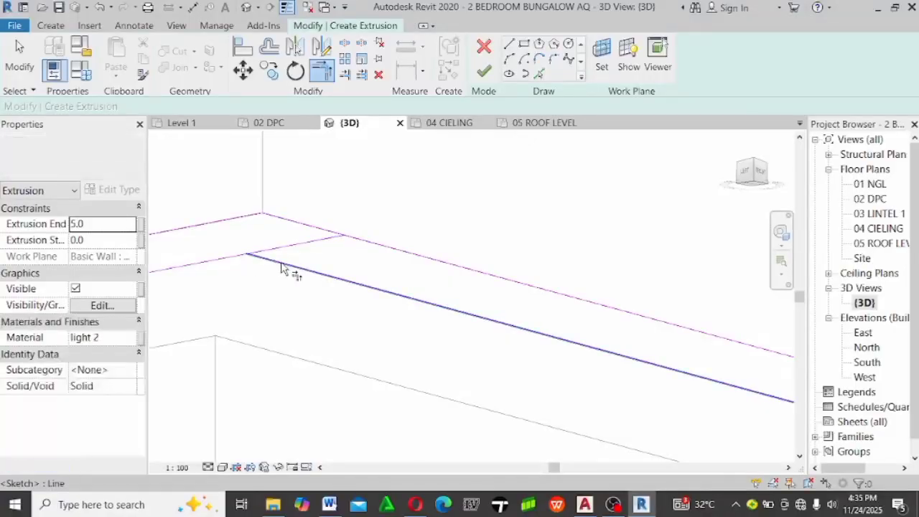
{"action": "left_click", "coordinate": [239, 256]}
Trim the front offset line and the outer front line to the short end edge at the reveal column, closing the profile
{"action": "scroll", "coordinate": [529, 322], "scroll_direction": "down", "scroll_amount": 2}
{"action": "middle_click_drag", "start_coordinate": [529, 323], "coordinate": [231, 231]}
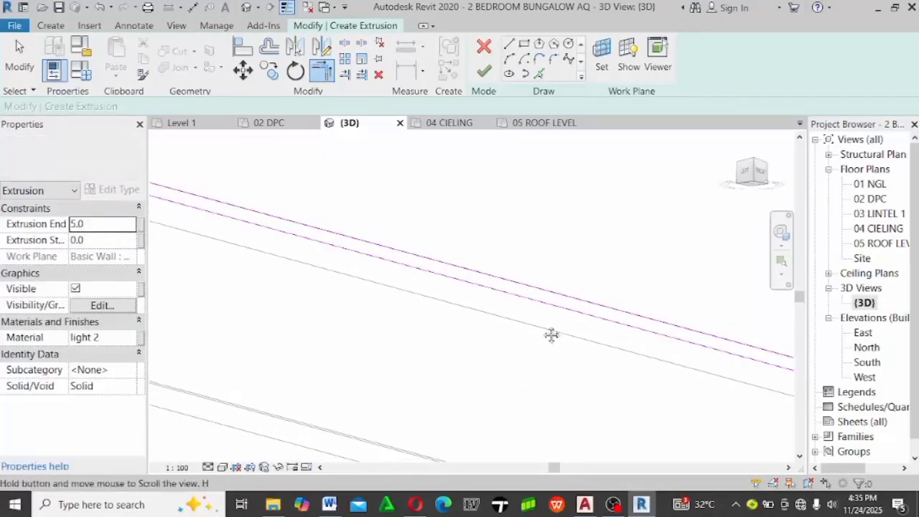
{"action": "mouse_move", "coordinate": [692, 328]}
{"action": "middle_mouse_down"}
{"action": "mouse_move", "coordinate": [498, 312]}
{"action": "mouse_move", "coordinate": [527, 321]}
{"action": "mouse_move", "coordinate": [447, 299]}
{"action": "mouse_move", "coordinate": [639, 298]}
{"action": "middle_mouse_up"}
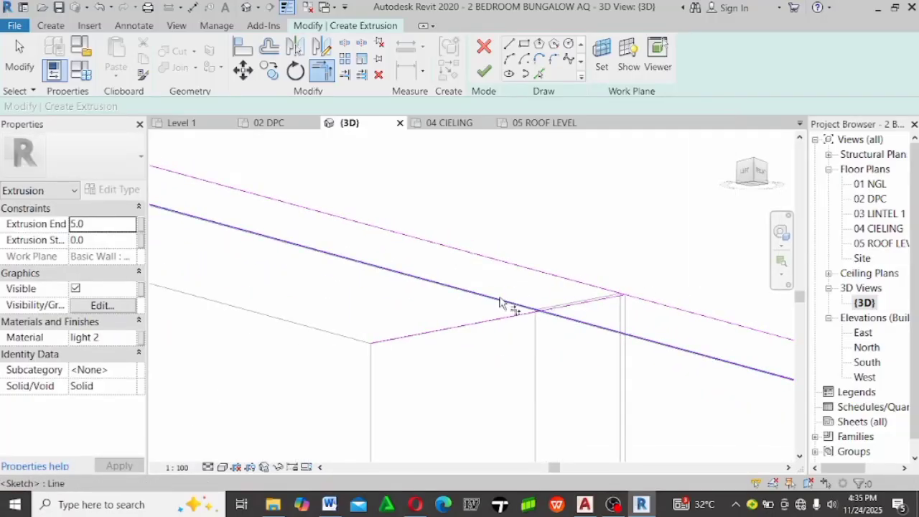
{"action": "left_click", "coordinate": [510, 304]}
{"action": "left_click", "coordinate": [564, 305]}
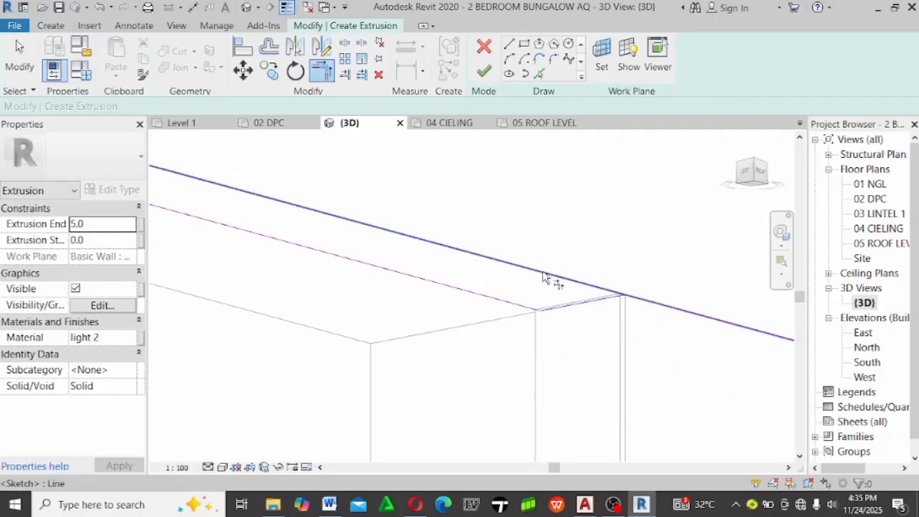
{"action": "middle_click_drag", "start_coordinate": [553, 286], "coordinate": [634, 310]}
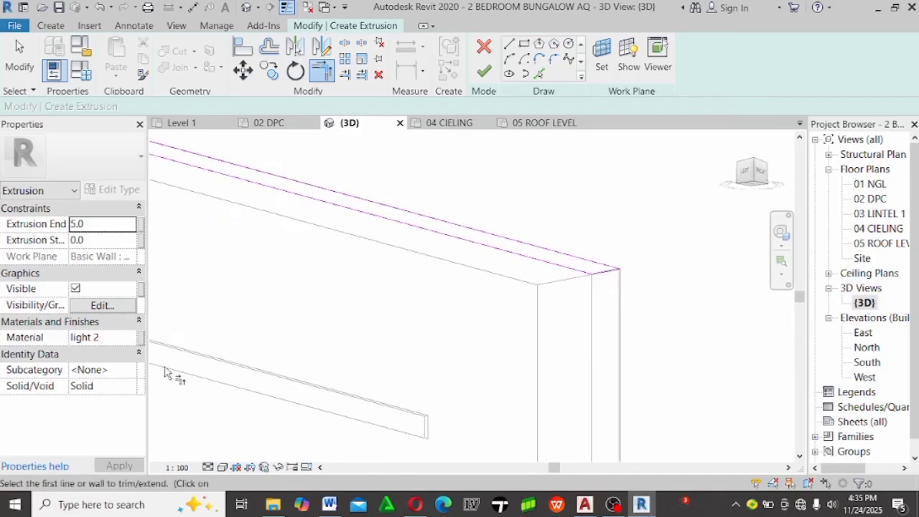
Finish the underside light strip sketch as a 5 deep extrusion and complete the in-place model
{"action": "left_click", "coordinate": [482, 72]}
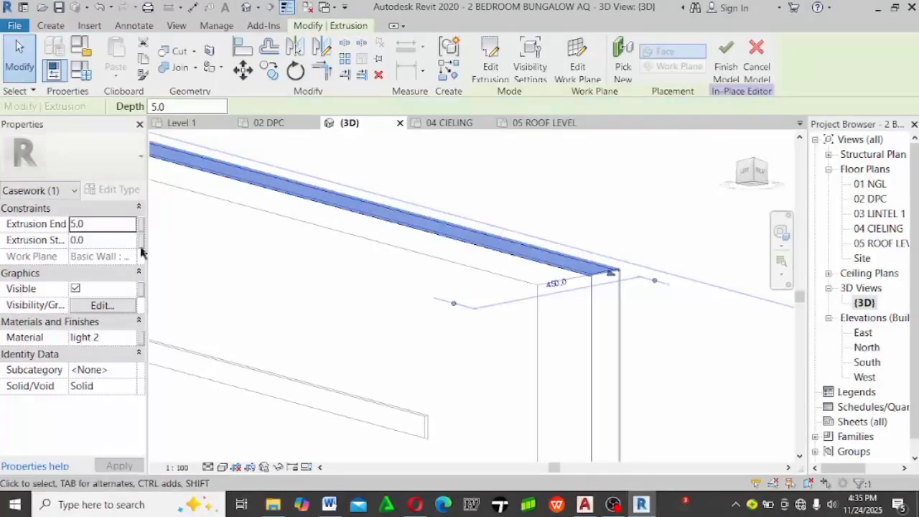
{"action": "scroll", "coordinate": [714, 192], "scroll_direction": "down", "scroll_amount": 4}
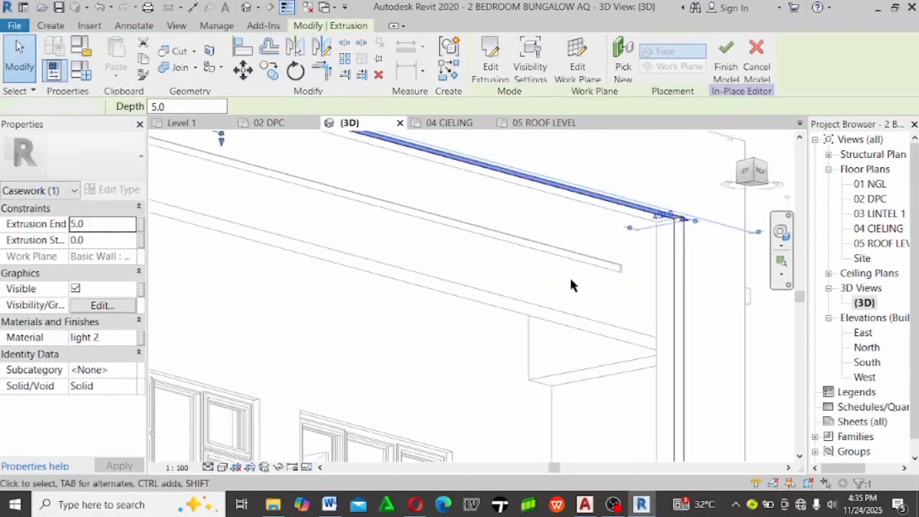
{"action": "left_click", "coordinate": [569, 277]}
{"action": "scroll", "coordinate": [557, 274], "scroll_direction": "down", "scroll_amount": 6}
{"action": "scroll", "coordinate": [747, 242], "scroll_direction": "down", "scroll_amount": 1}
{"action": "middle_click_drag", "start_coordinate": [630, 334], "coordinate": [603, 365], "text": "shift"}
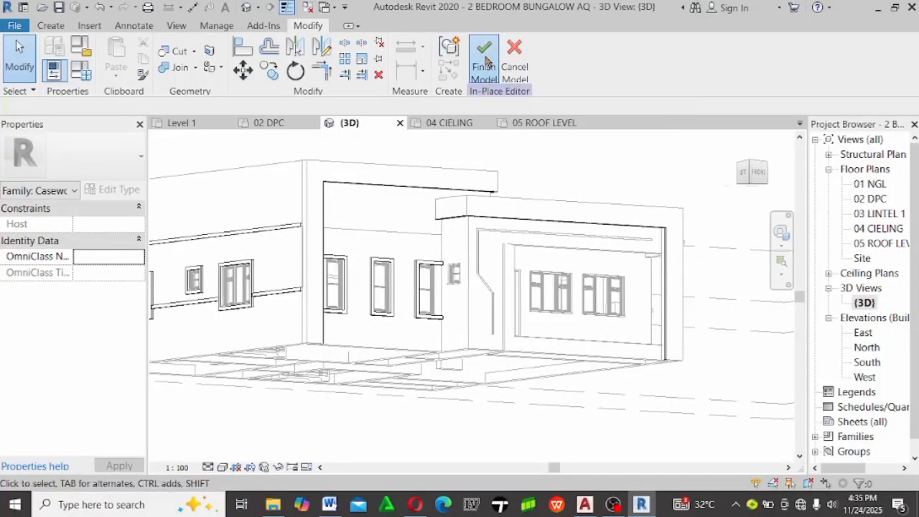
{"action": "middle_click_drag", "start_coordinate": [654, 363], "coordinate": [603, 418], "text": "shift"}
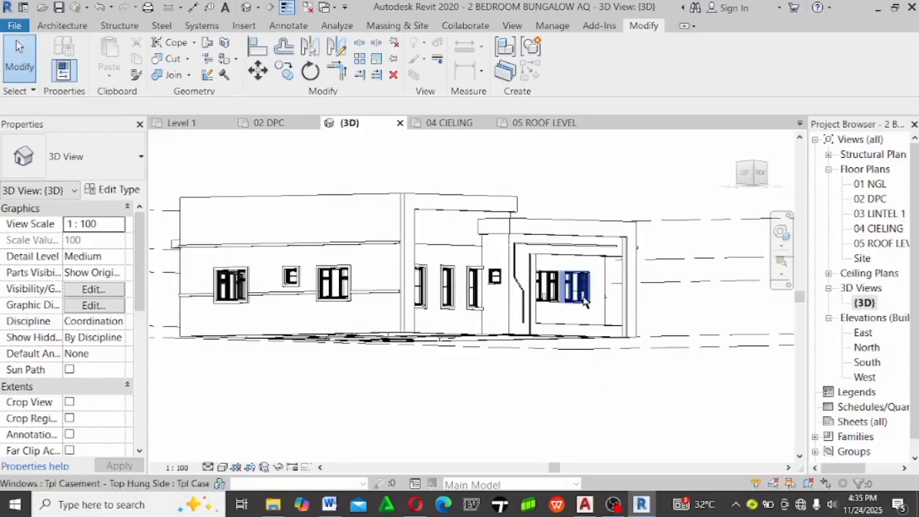
Change the 3D view's visual style to Shaded and turn the model to the bungalow's left side wall
{"action": "left_click", "coordinate": [224, 468]}
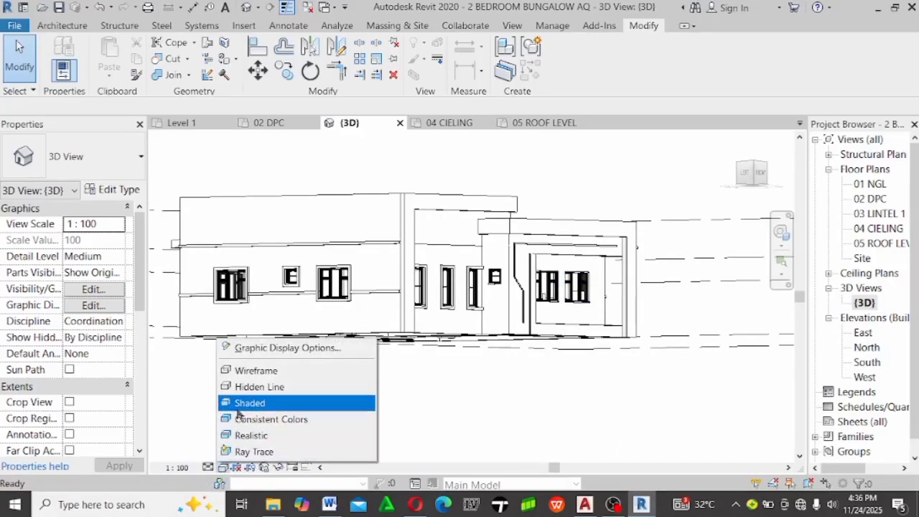
{"action": "left_click", "coordinate": [247, 402]}
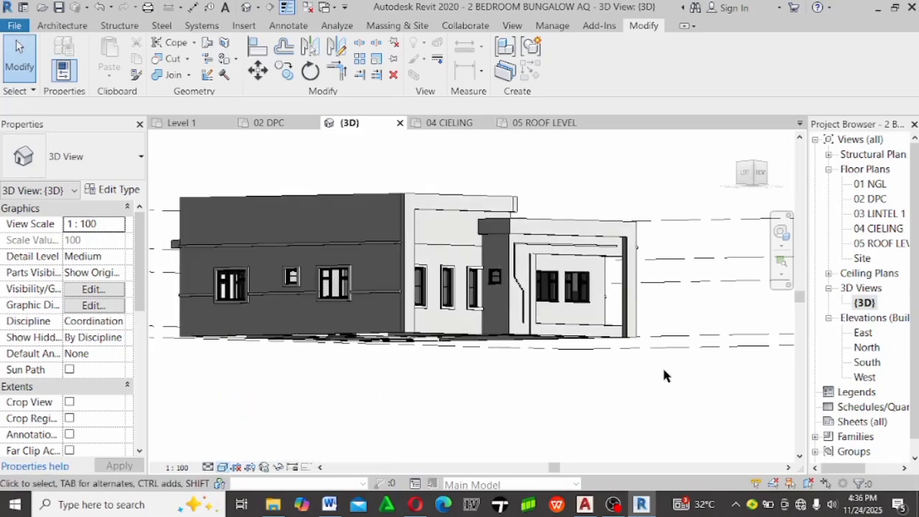
{"action": "middle_click_drag", "start_coordinate": [349, 342], "coordinate": [421, 355], "text": "shift"}
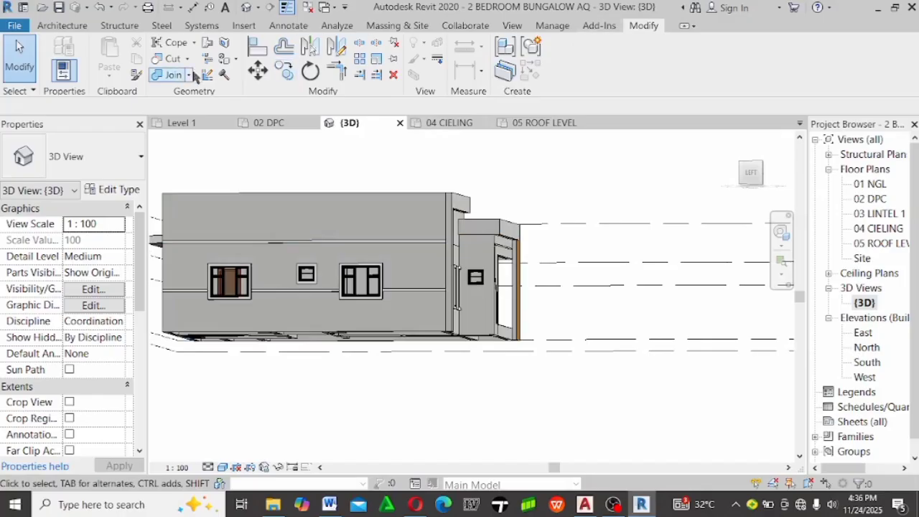
Start the Paint tool and choose the BRICKWALL material from the project materials
{"action": "left_click", "coordinate": [222, 68]}
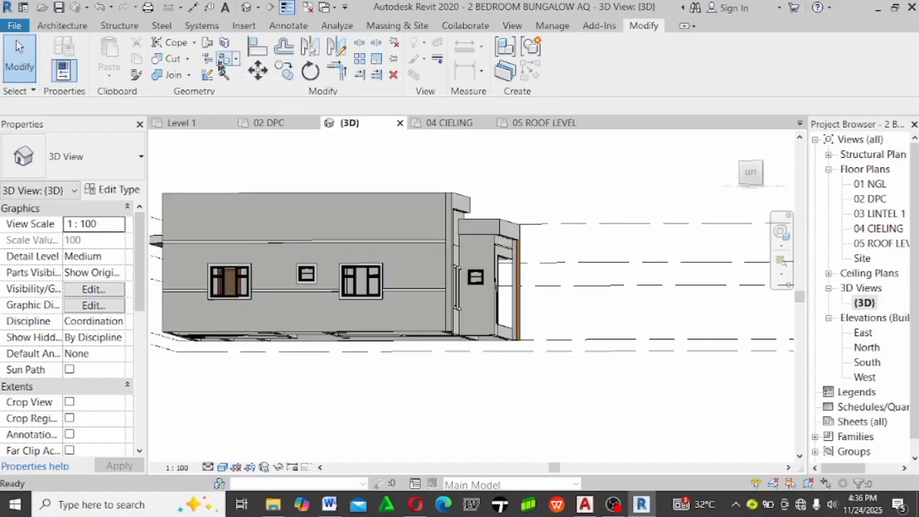
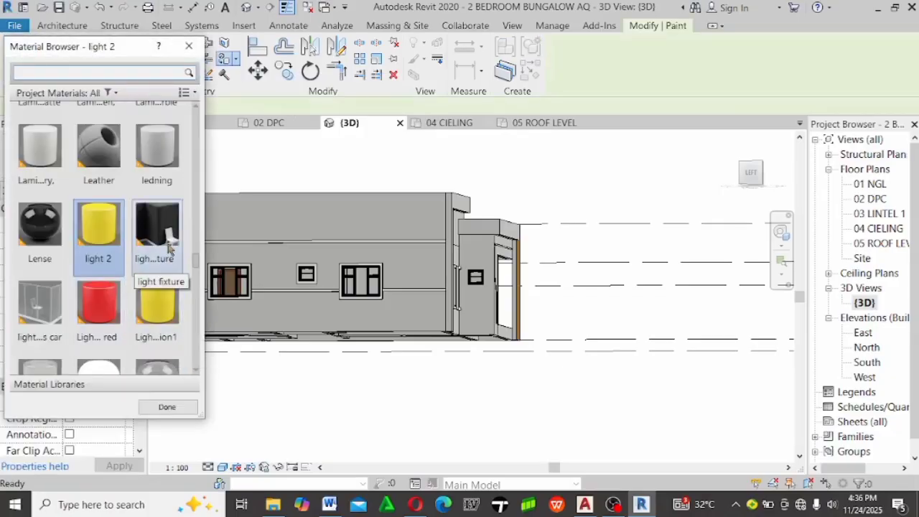
{"action": "left_click", "coordinate": [158, 230]}
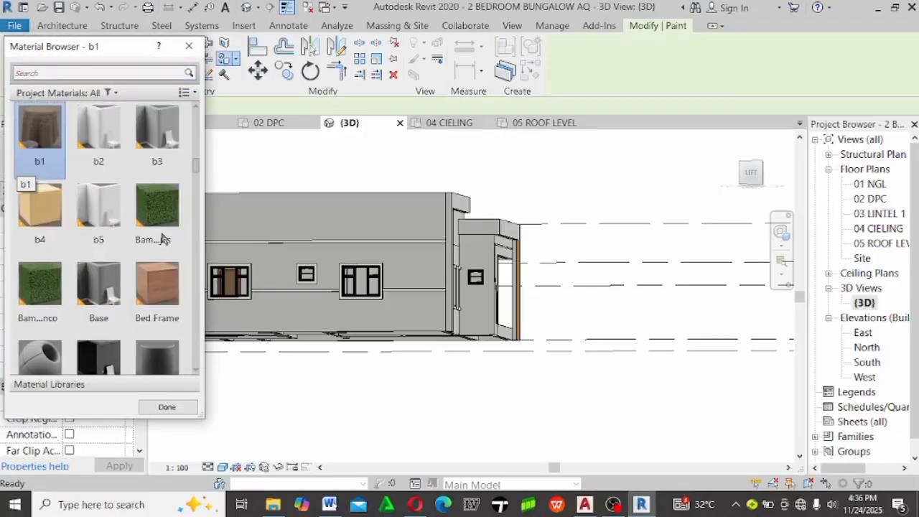
{"action": "scroll", "coordinate": [165, 236], "scroll_direction": "down", "scroll_amount": 5}
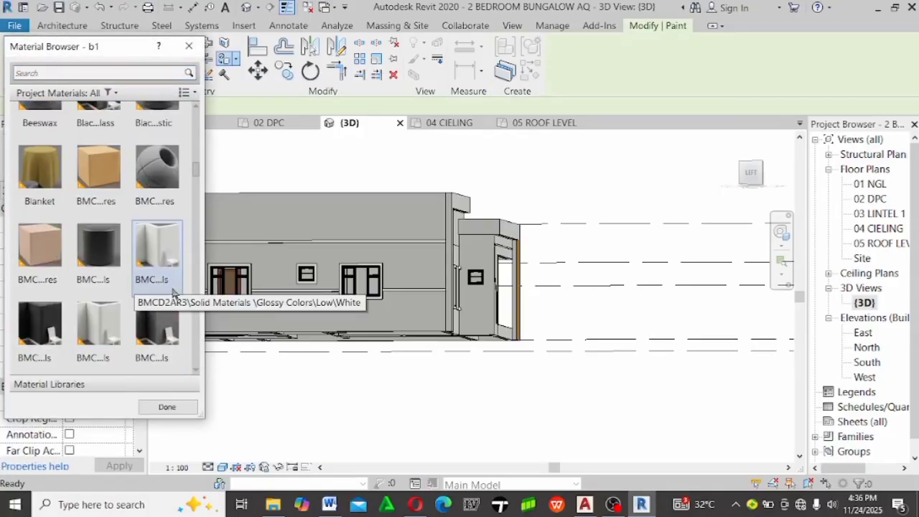
{"action": "scroll", "coordinate": [172, 292], "scroll_direction": "down", "scroll_amount": 3}
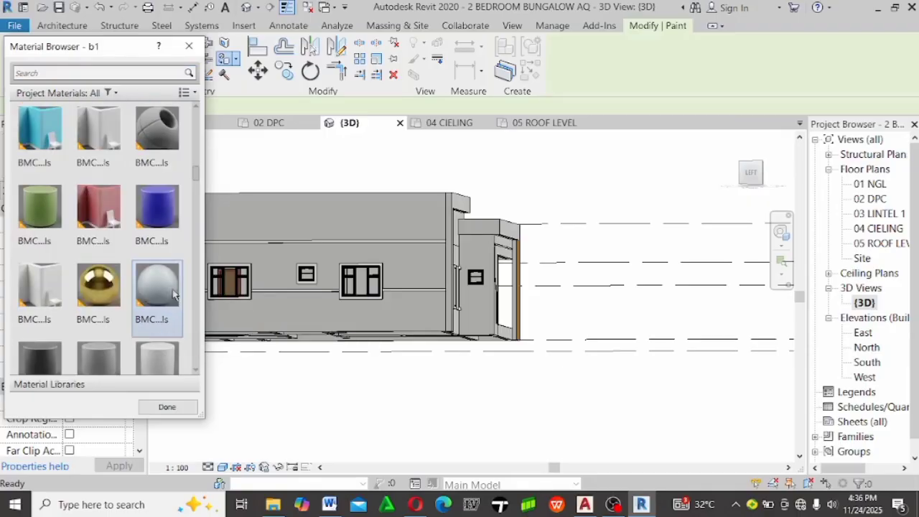
{"action": "scroll", "coordinate": [172, 292], "scroll_direction": "down", "scroll_amount": 3}
{"action": "scroll", "coordinate": [151, 288], "scroll_direction": "down", "scroll_amount": 3}
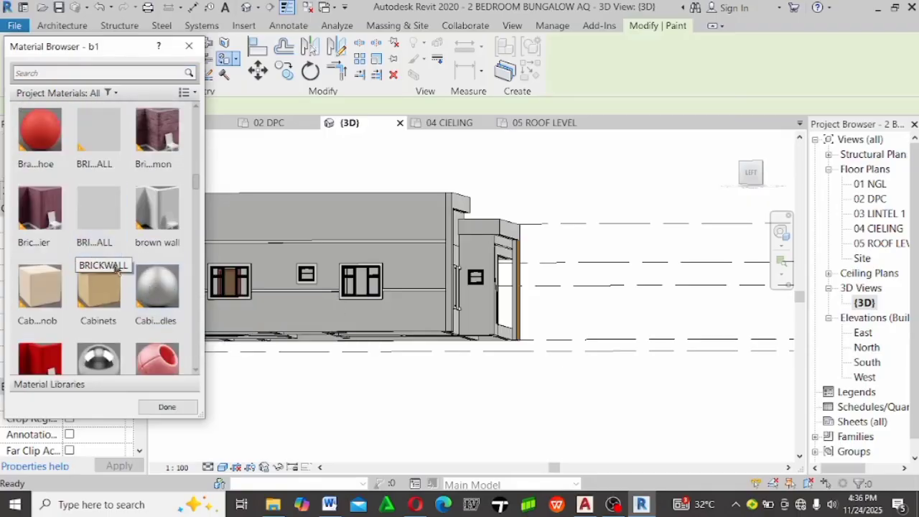
{"action": "left_click", "coordinate": [101, 213]}
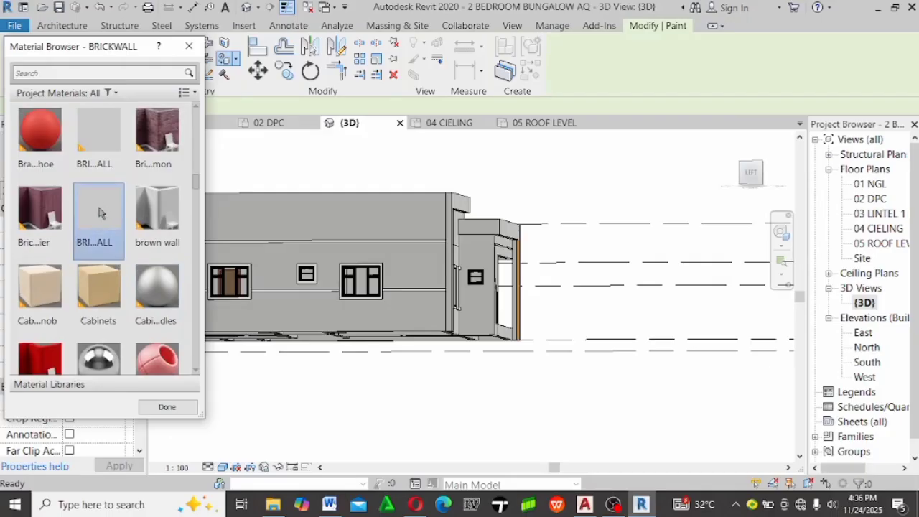
{"action": "left_click", "coordinate": [99, 147]}
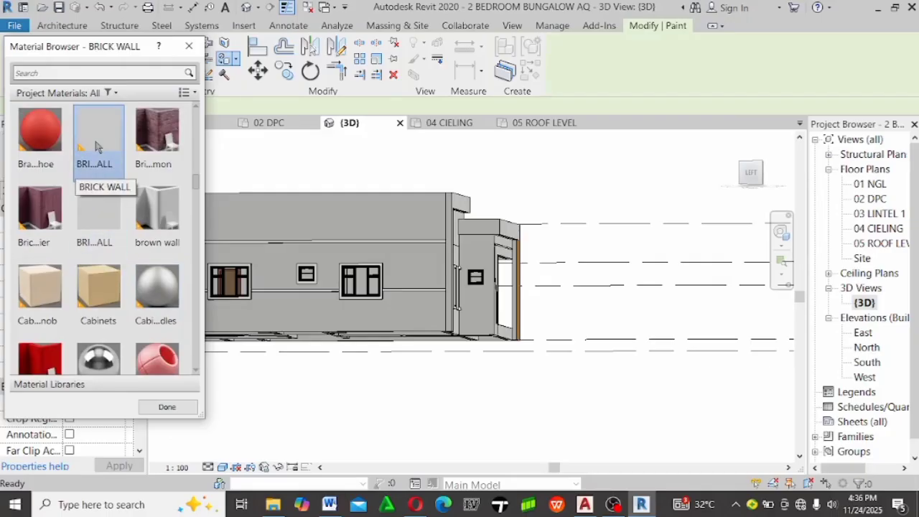
{"action": "left_click", "coordinate": [103, 225]}
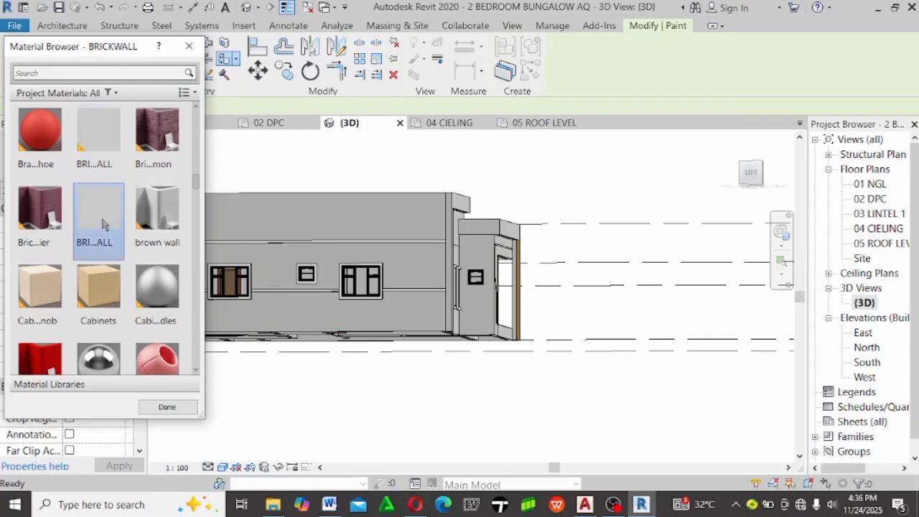
Paint the left side wall's face between the two horizontal mouldings with BRICKWALL
{"action": "scroll", "coordinate": [390, 263], "scroll_direction": "up", "scroll_amount": 3}
{"action": "left_click", "coordinate": [406, 266]}
{"action": "scroll", "coordinate": [431, 267], "scroll_direction": "up", "scroll_amount": 5}
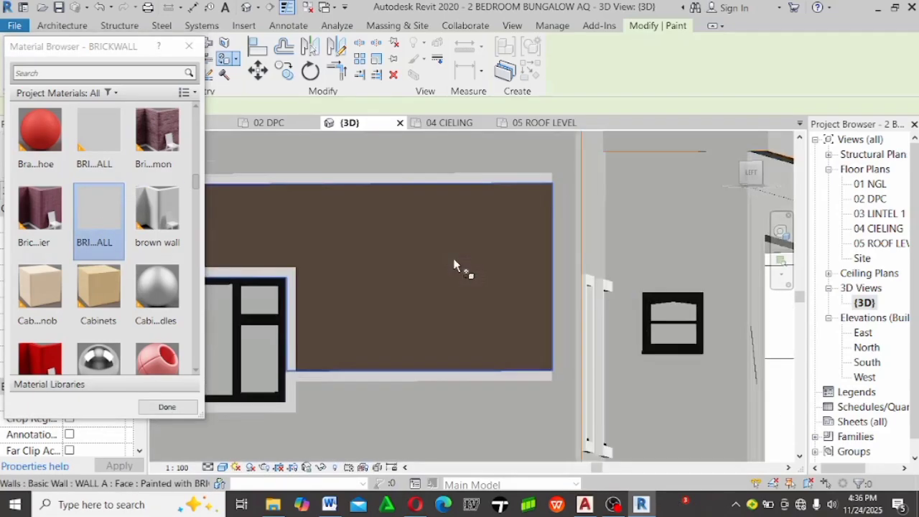
{"action": "scroll", "coordinate": [474, 254], "scroll_direction": "down", "scroll_amount": 6}
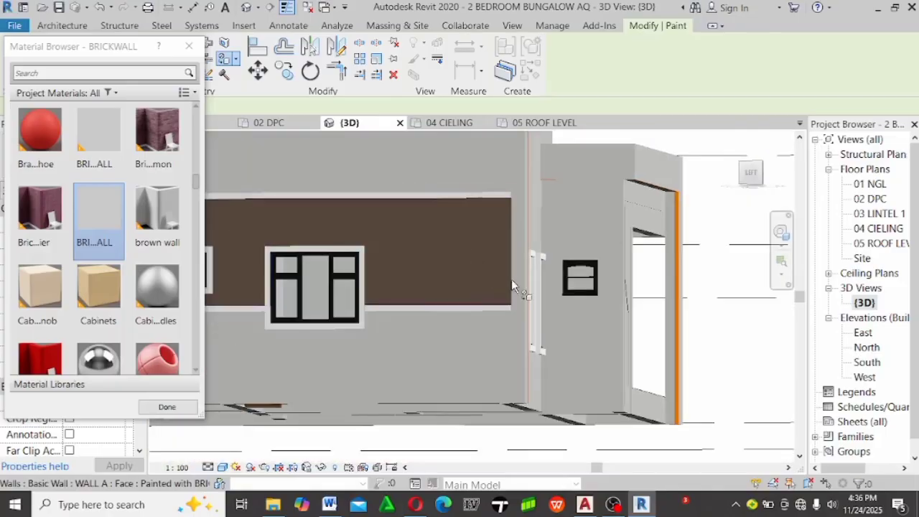
Paint the recessed front wall with the three narrow windows in BRICKWALL, covering its lower and upper faces
{"action": "middle_click_drag", "start_coordinate": [620, 338], "coordinate": [432, 341], "text": "shift"}
{"action": "scroll", "coordinate": [502, 240], "scroll_direction": "up", "scroll_amount": 4}
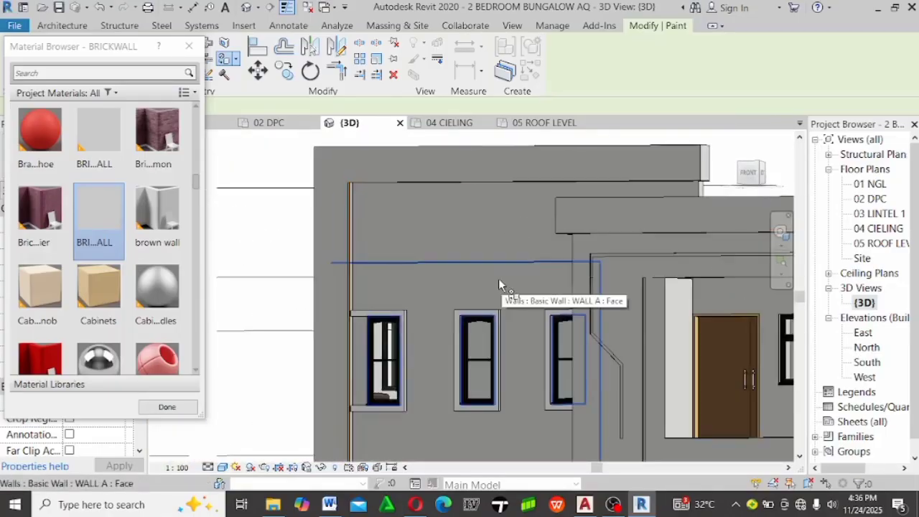
{"action": "left_click", "coordinate": [499, 280]}
{"action": "left_click", "coordinate": [483, 204]}
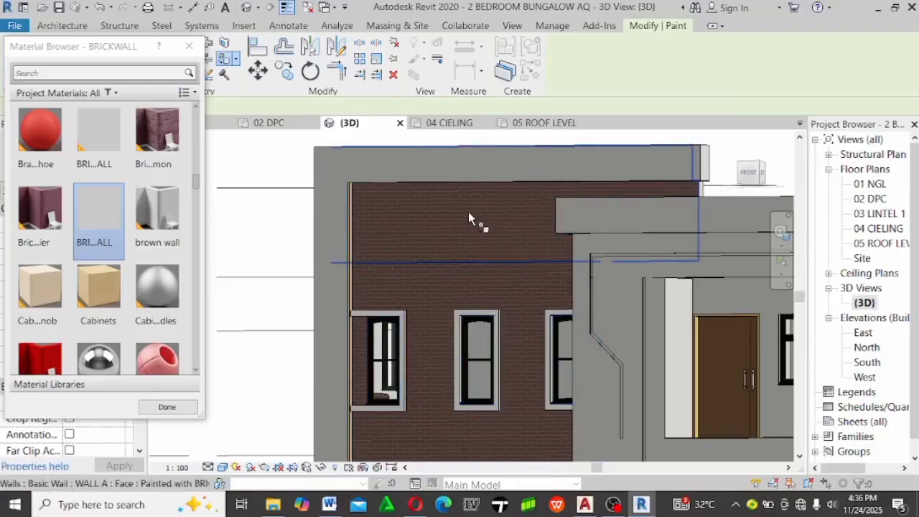
Paint the narrow exposed end face of the upper front wall, beneath the projecting band, with BRICKWALL
{"action": "scroll", "coordinate": [468, 211], "scroll_direction": "down", "scroll_amount": 6}
{"action": "middle_click_drag", "start_coordinate": [496, 258], "coordinate": [524, 268], "text": "shift"}
{"action": "scroll", "coordinate": [567, 228], "scroll_direction": "up", "scroll_amount": 8}
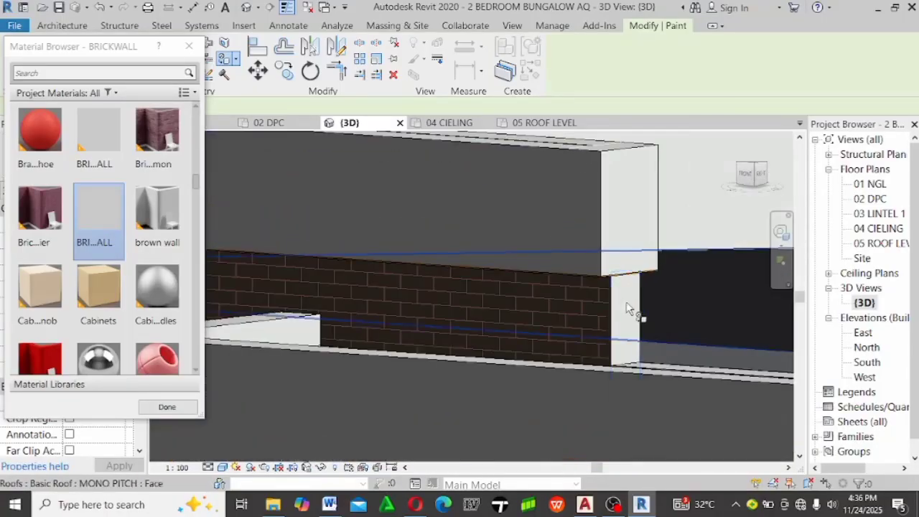
{"action": "left_click", "coordinate": [623, 301]}
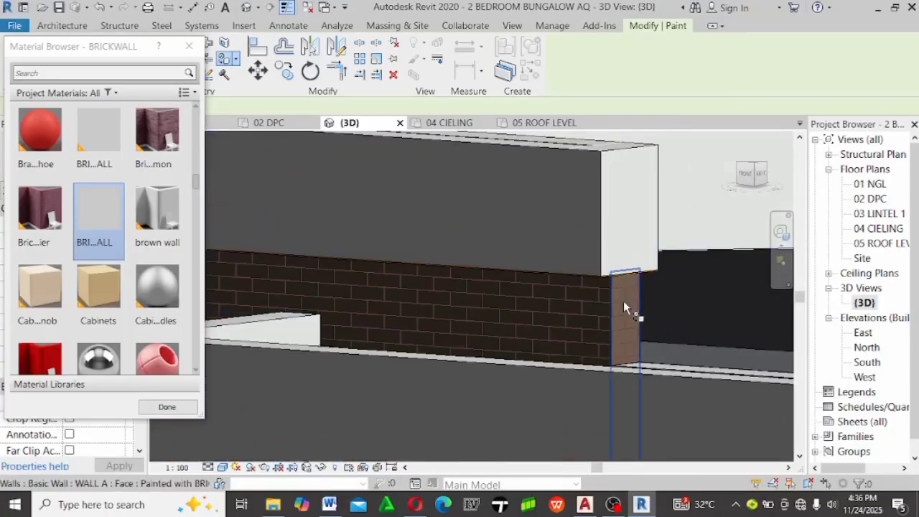
Paint the right side wall with BRICKWALL, covering the face around the windows between the mouldings and the upper face above
{"action": "scroll", "coordinate": [439, 276], "scroll_direction": "down", "scroll_amount": 4}
{"action": "scroll", "coordinate": [438, 276], "scroll_direction": "down", "scroll_amount": 4}
{"action": "middle_click_drag", "start_coordinate": [438, 276], "coordinate": [545, 291], "text": "shift"}
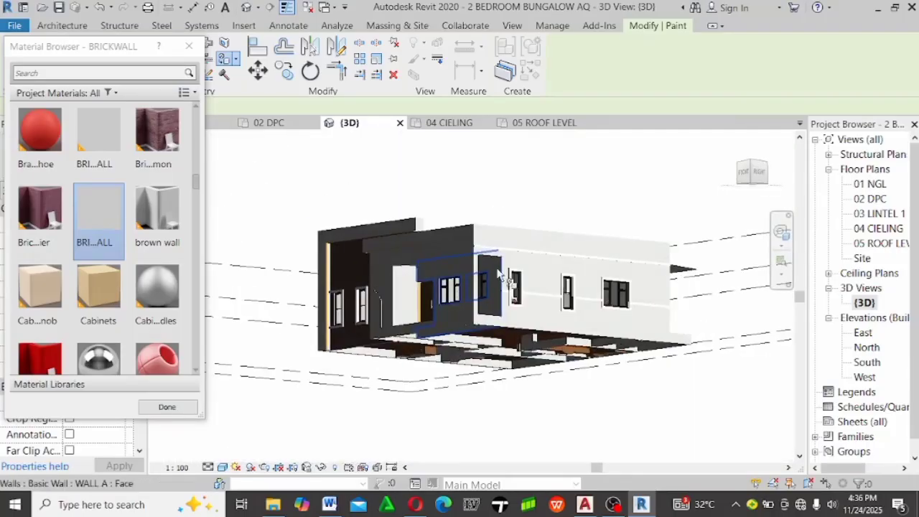
{"action": "scroll", "coordinate": [553, 291], "scroll_direction": "up", "scroll_amount": 6}
{"action": "left_click", "coordinate": [546, 298]}
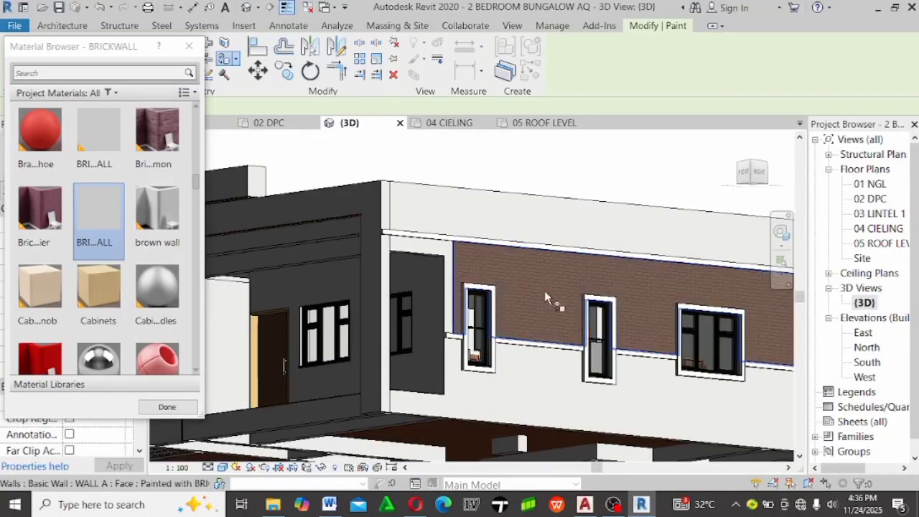
{"action": "scroll", "coordinate": [431, 248], "scroll_direction": "up", "scroll_amount": 3}
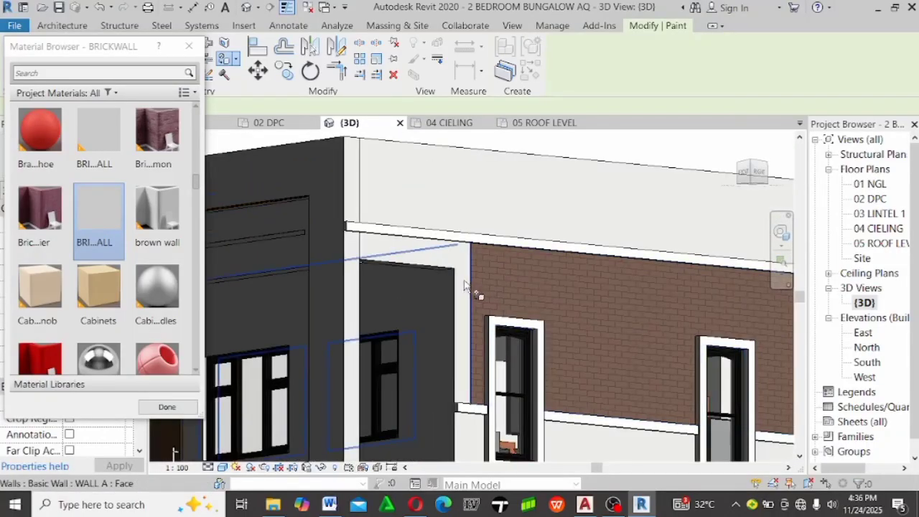
{"action": "left_click", "coordinate": [423, 249]}
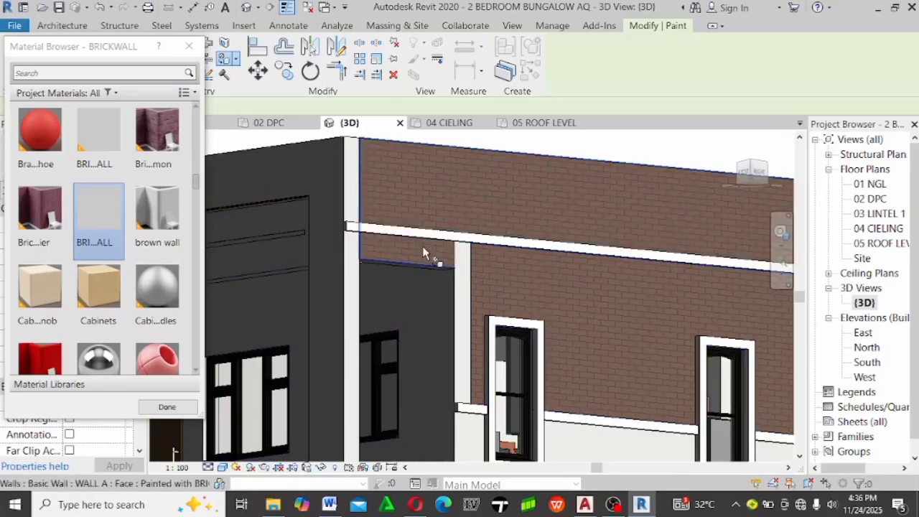
{"action": "scroll", "coordinate": [423, 245], "scroll_direction": "down", "scroll_amount": 5}
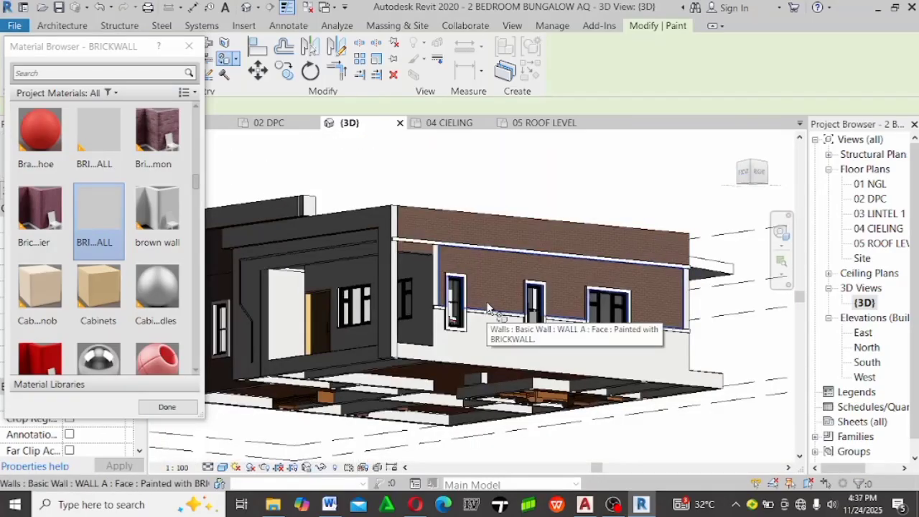
Leave the Paint command and switch the 3D view of the right side wall to the Hidden Line visual style
{"action": "key", "text": "Escape"}
{"action": "scroll", "coordinate": [552, 262], "scroll_direction": "up", "scroll_amount": 4}
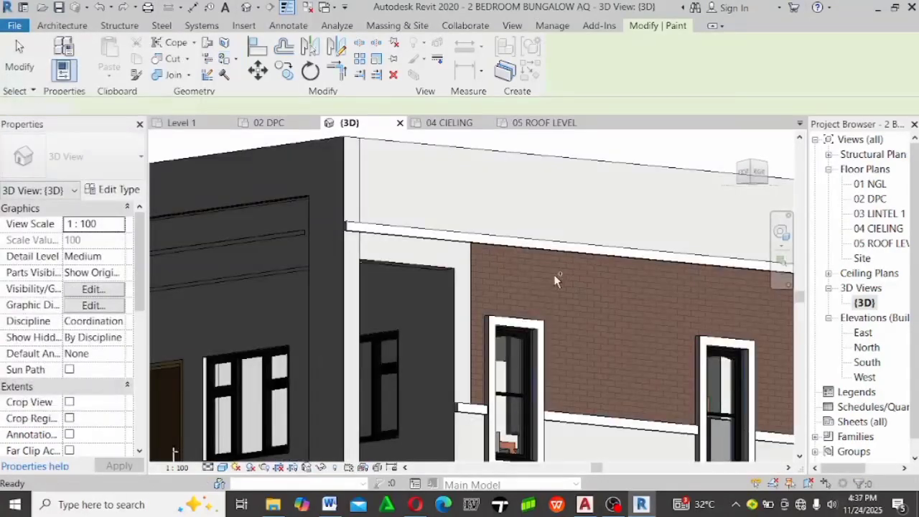
{"action": "key", "text": "Escape"}
{"action": "scroll", "coordinate": [554, 274], "scroll_direction": "down", "scroll_amount": 5}
{"action": "mouse_move", "coordinate": [553, 274]}
{"action": "middle_mouse_down", "text": "shift"}
{"action": "mouse_move", "coordinate": [408, 302]}
{"action": "mouse_move", "coordinate": [621, 290]}
{"action": "mouse_move", "coordinate": [241, 285]}
{"action": "mouse_move", "coordinate": [631, 247]}
{"action": "mouse_move", "coordinate": [522, 270]}
{"action": "mouse_move", "coordinate": [190, 283]}
{"action": "mouse_move", "coordinate": [632, 290]}
{"action": "middle_mouse_up", "text": "shift"}
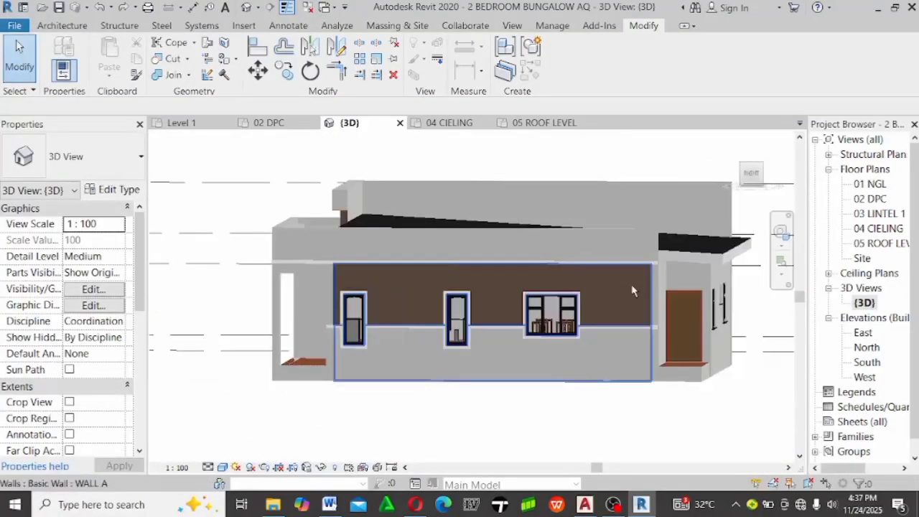
{"action": "middle_click_drag", "start_coordinate": [484, 293], "coordinate": [435, 279], "text": "shift"}
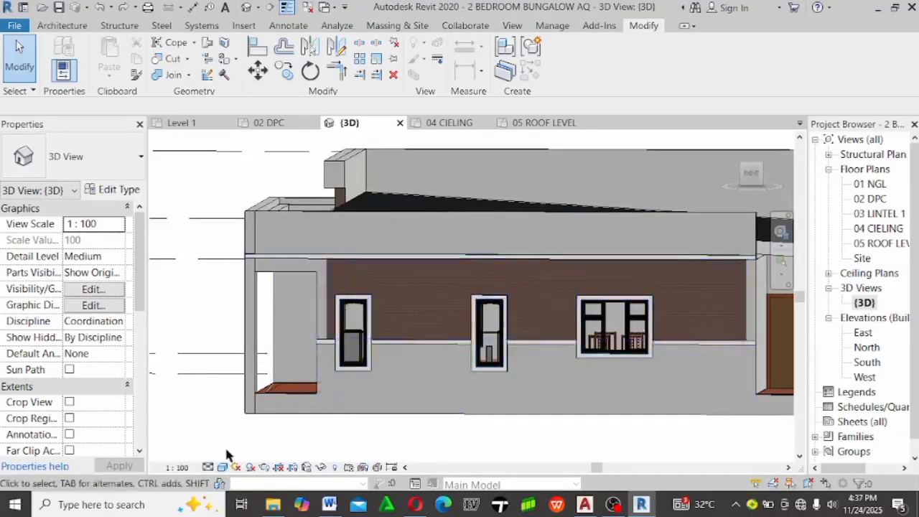
{"action": "scroll", "coordinate": [296, 291], "scroll_direction": "up", "scroll_amount": 2}
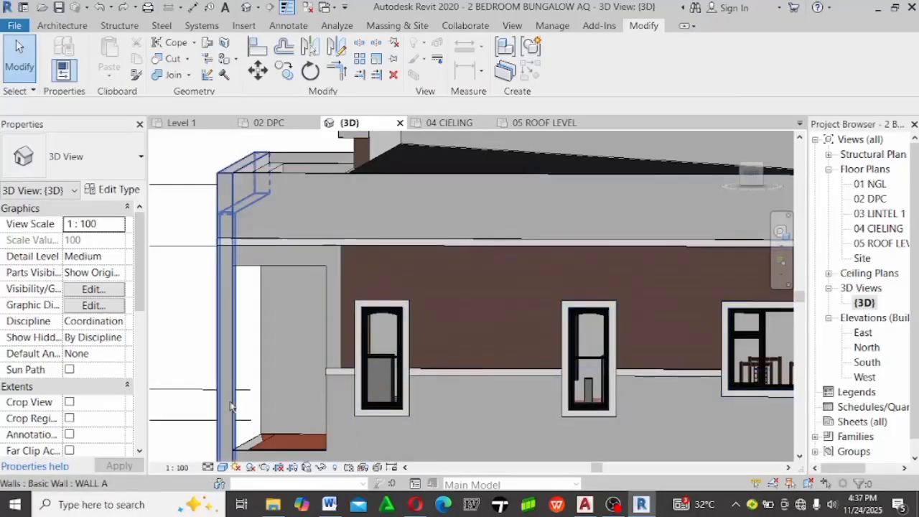
{"action": "left_click", "coordinate": [224, 471]}
{"action": "left_click", "coordinate": [199, 346]}
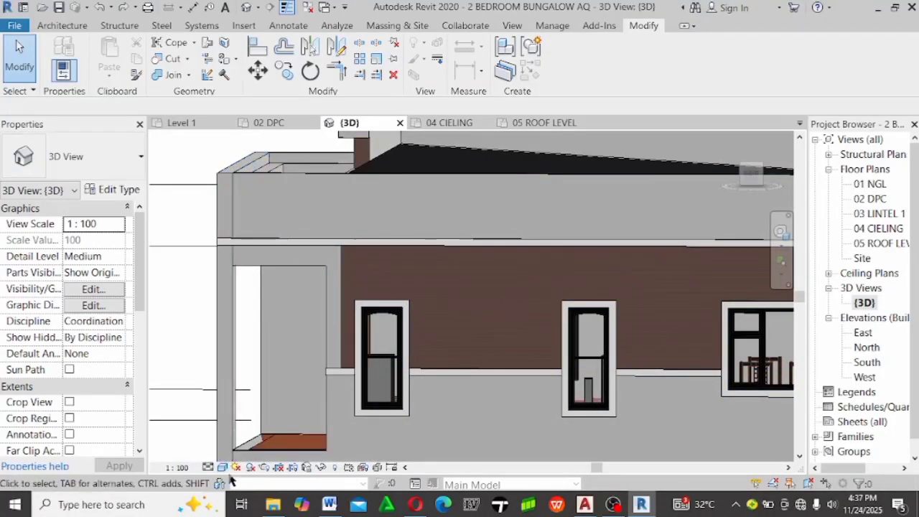
{"action": "left_click", "coordinate": [224, 468]}
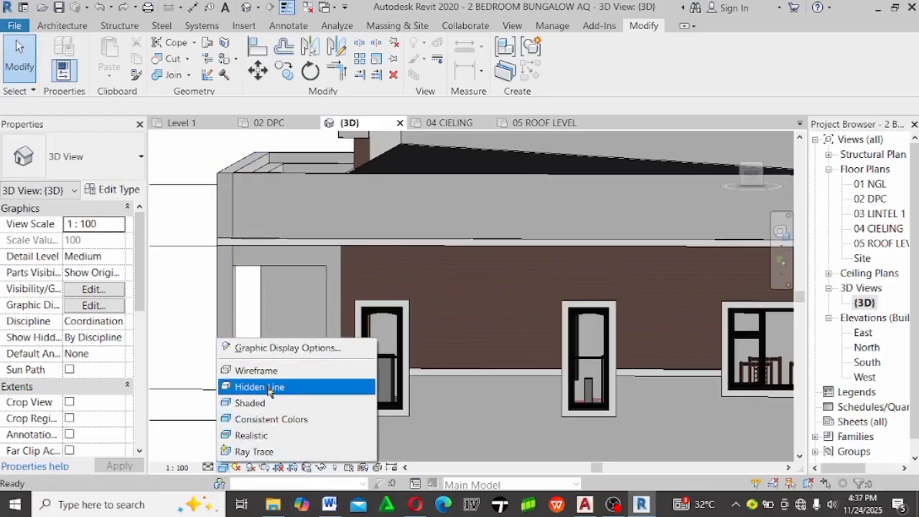
{"action": "left_click", "coordinate": [260, 387]}
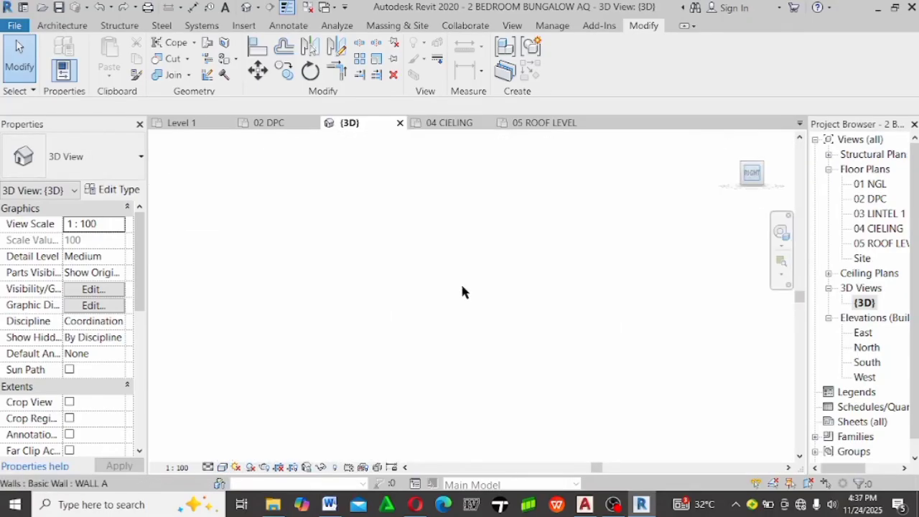
{"action": "scroll", "coordinate": [460, 282], "scroll_direction": "up", "scroll_amount": 8}
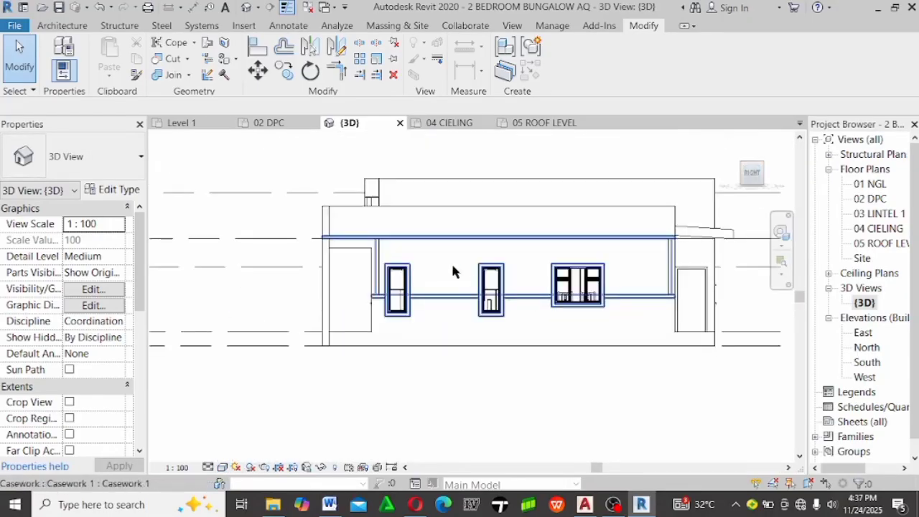
Open the right wall's in-place casework model and start editing the sketch of the void extrusion between its two mouldings
{"action": "scroll", "coordinate": [291, 244], "scroll_direction": "up", "scroll_amount": 5}
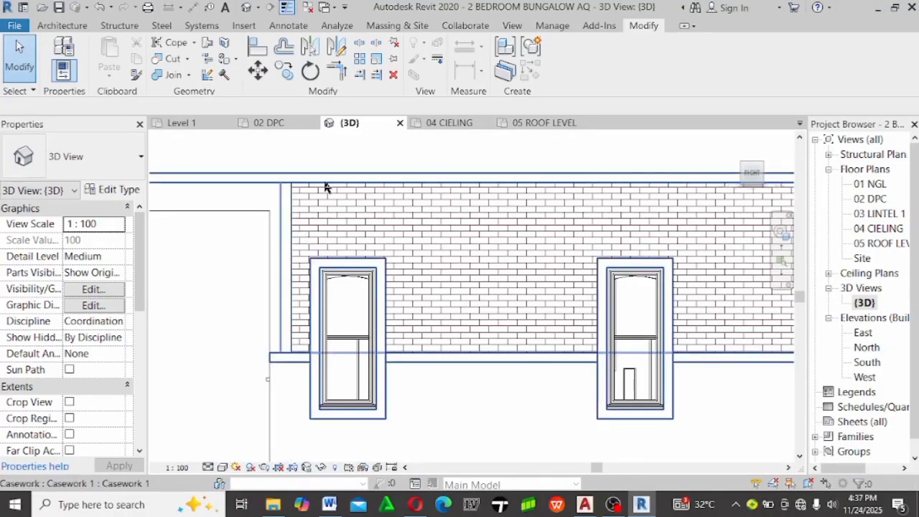
{"action": "left_click", "coordinate": [294, 219]}
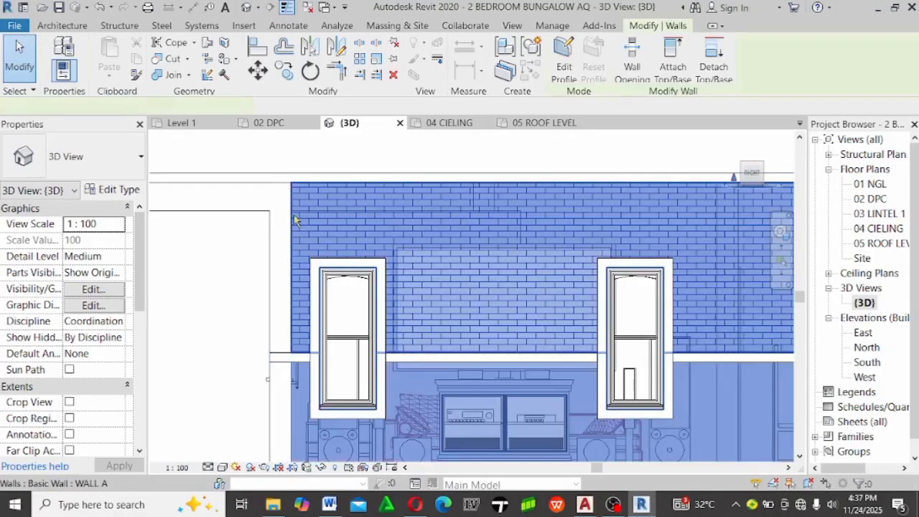
{"action": "left_click", "coordinate": [454, 376]}
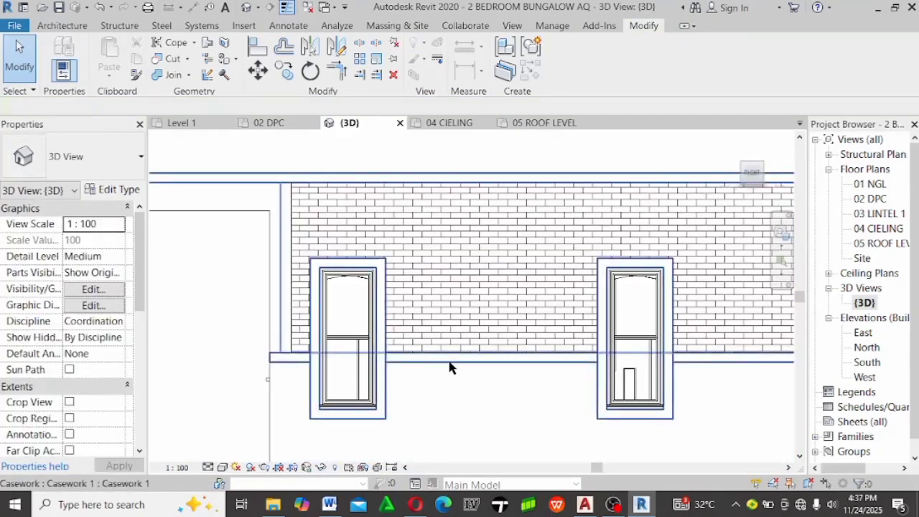
{"action": "left_click", "coordinate": [449, 367]}
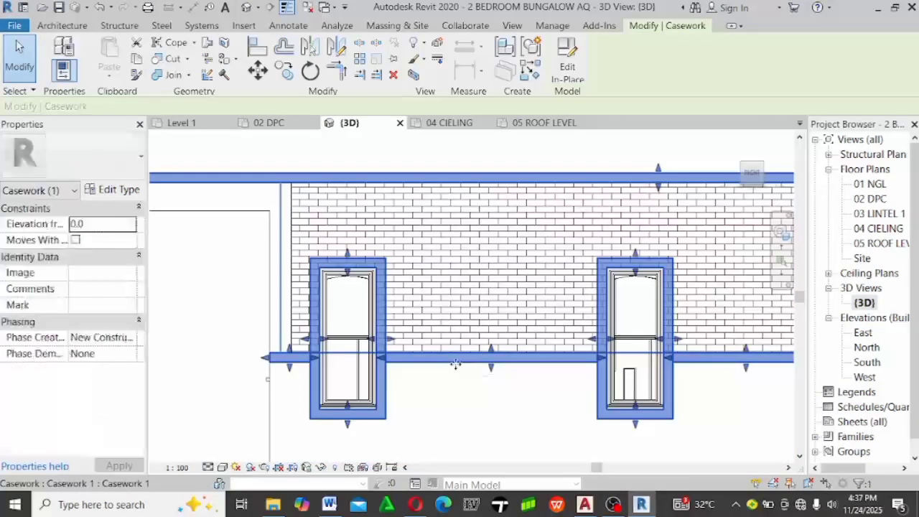
{"action": "double_click", "coordinate": [265, 205]}
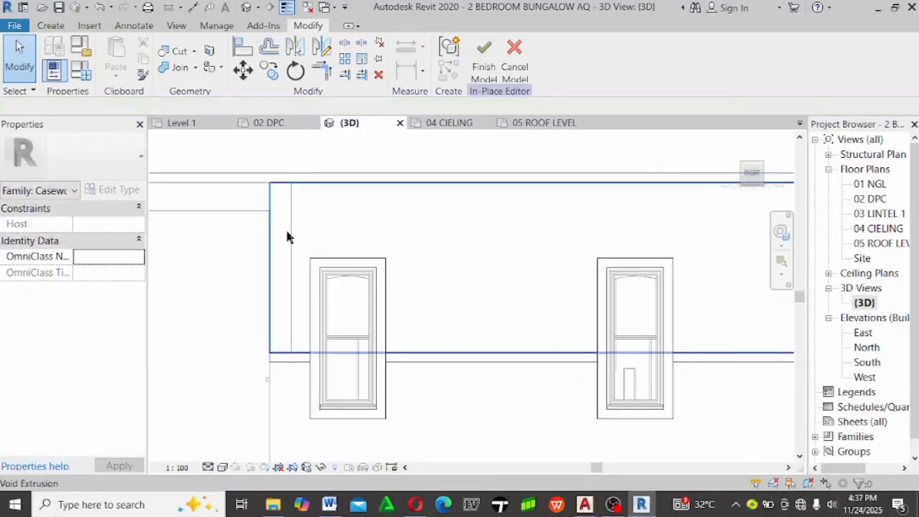
{"action": "left_click", "coordinate": [288, 237]}
{"action": "scroll", "coordinate": [646, 241], "scroll_direction": "down", "scroll_amount": 1}
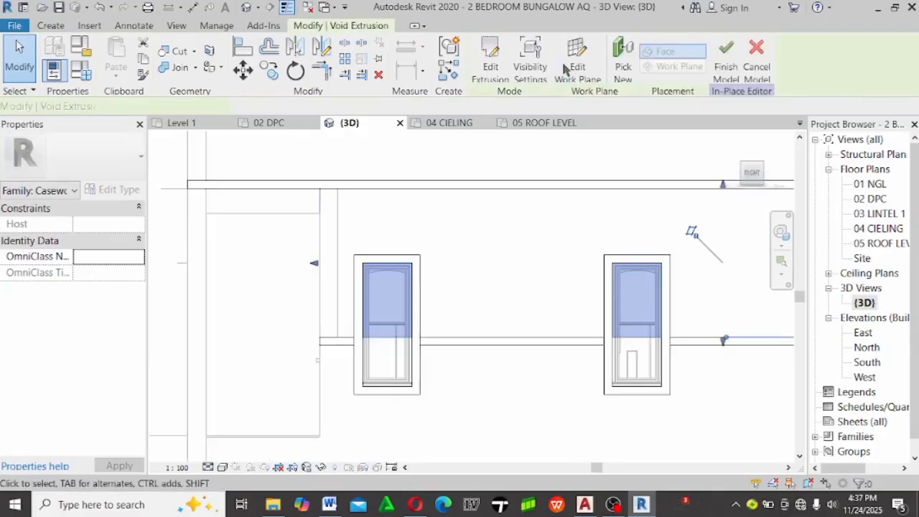
{"action": "left_click", "coordinate": [490, 63]}
{"action": "scroll", "coordinate": [271, 185], "scroll_direction": "up", "scroll_amount": 2}
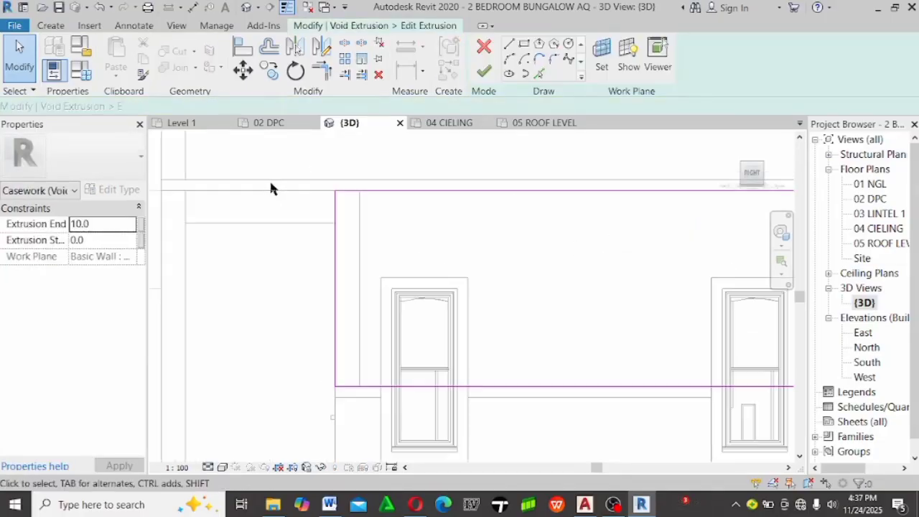
Add the porch opening's outer vertical edge and the lower edge of the band above it to the void sketch with Pick Lines
{"action": "left_click", "coordinate": [540, 74]}
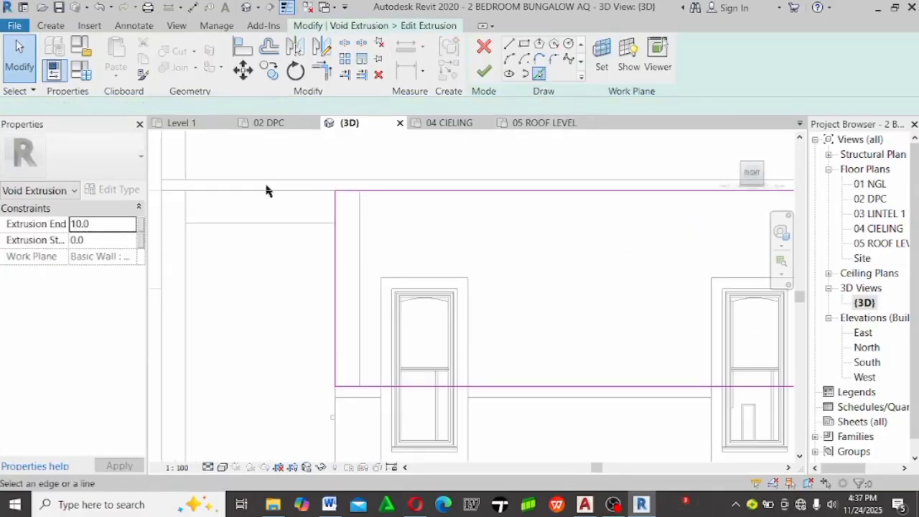
{"action": "left_click", "coordinate": [186, 211]}
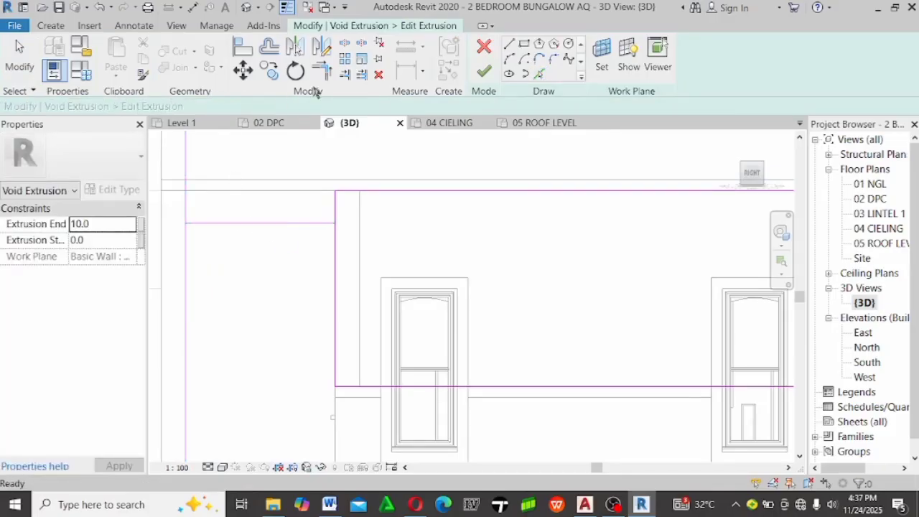
{"action": "key", "text": "Escape"}
{"action": "left_click", "coordinate": [209, 225]}
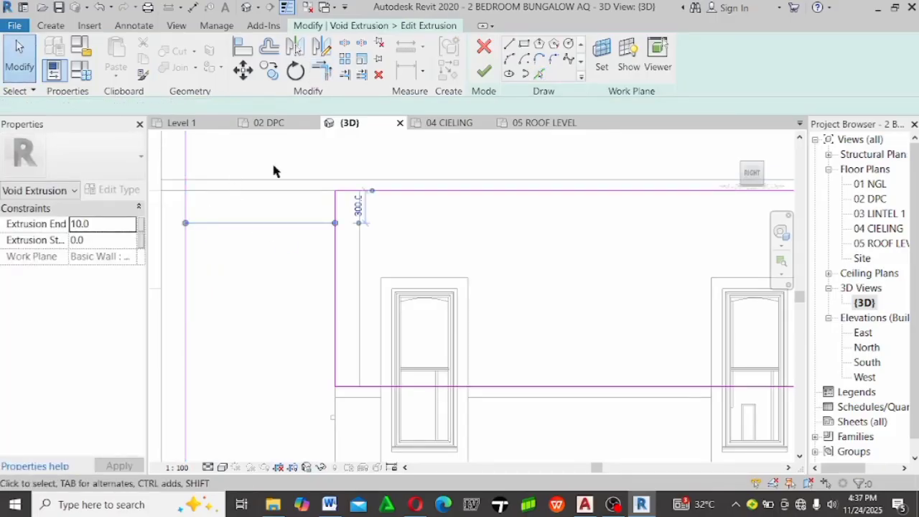
Trim the sketch lines to a closed outline that includes the band above the porch opening, and finish the void's sketch
{"action": "left_click", "coordinate": [321, 81]}
{"action": "left_click", "coordinate": [195, 222]}
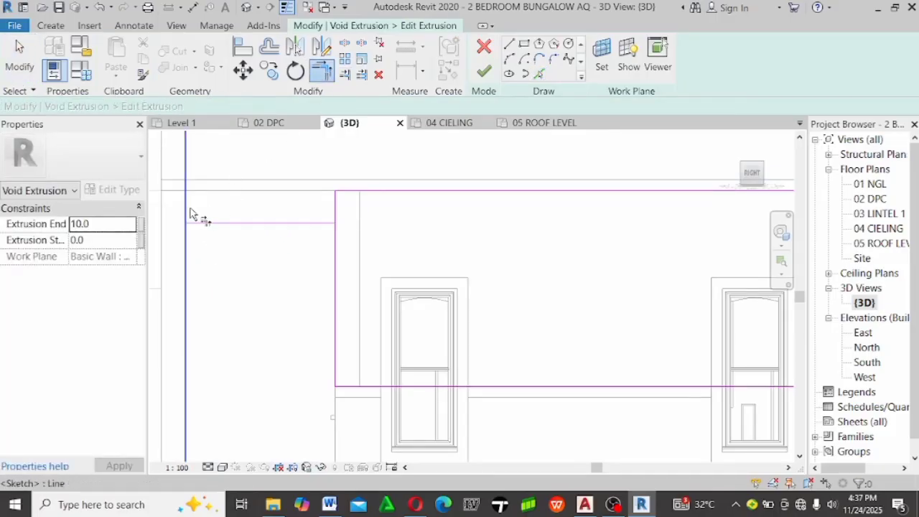
{"action": "left_click", "coordinate": [191, 213]}
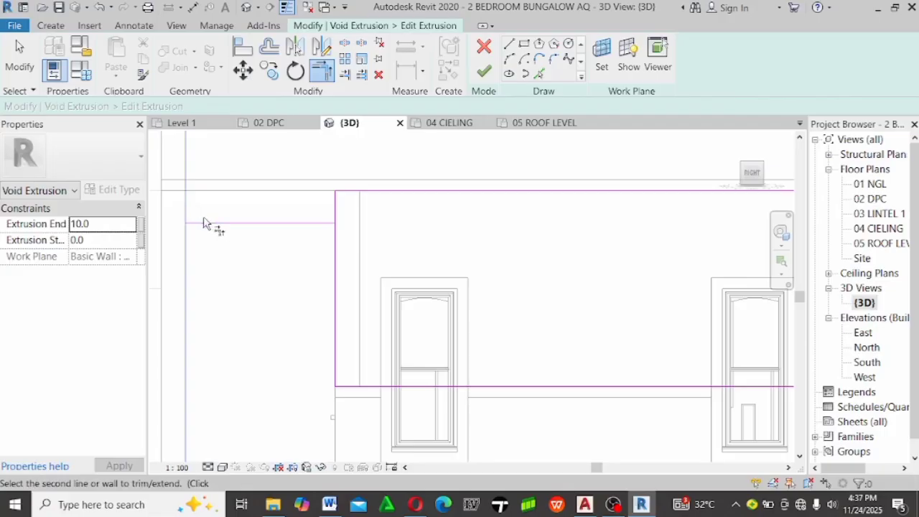
{"action": "left_click", "coordinate": [404, 190]}
{"action": "left_click", "coordinate": [336, 262]}
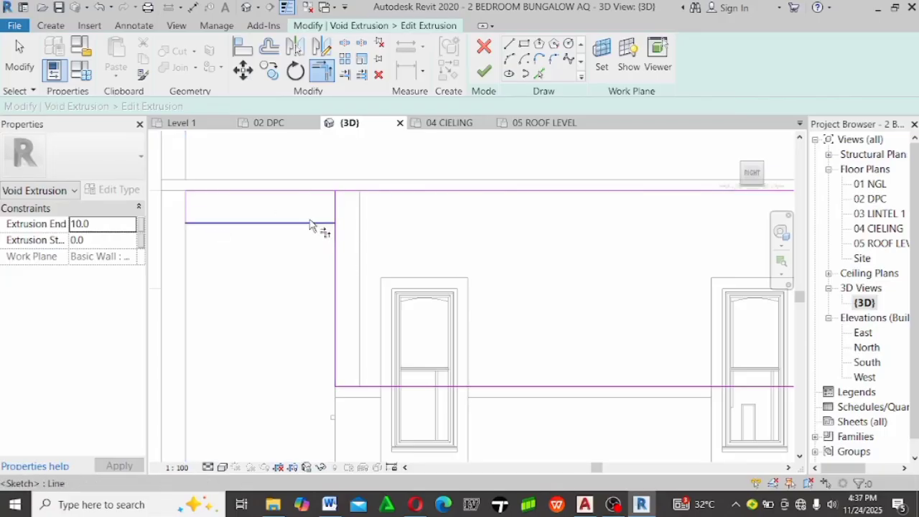
{"action": "left_click", "coordinate": [310, 224]}
{"action": "left_click", "coordinate": [336, 257]}
{"action": "key", "text": "Escape"}
{"action": "key", "text": "Escape"}
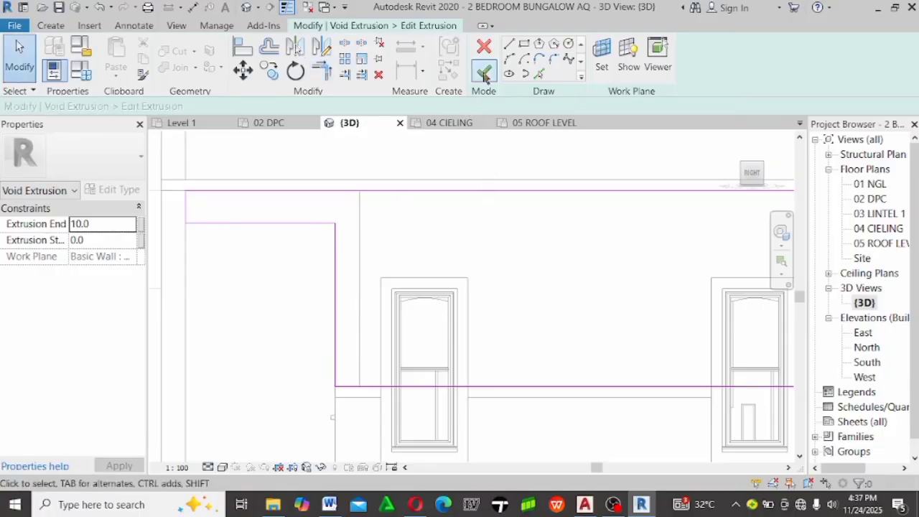
{"action": "left_click", "coordinate": [485, 74]}
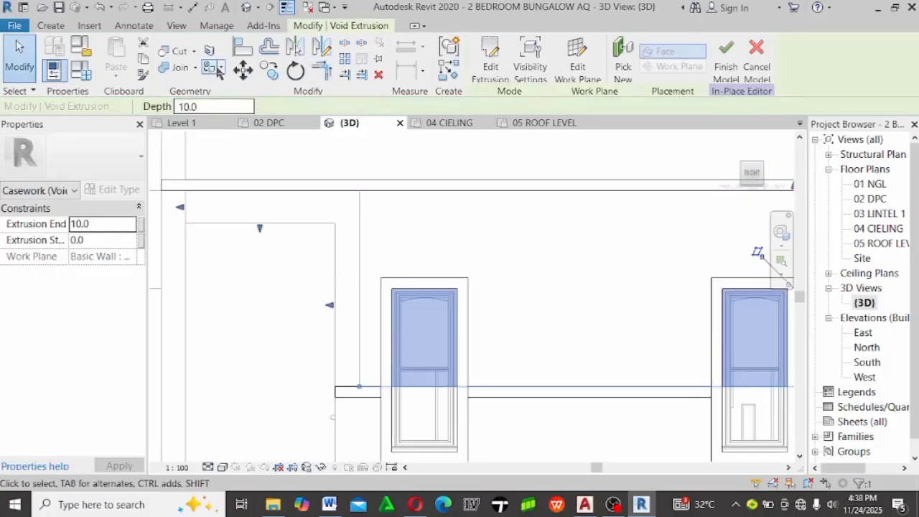
Cut the narrow wall strip beside the porch opening and the wall band above that opening with the void extrusion
{"action": "left_click", "coordinate": [182, 57]}
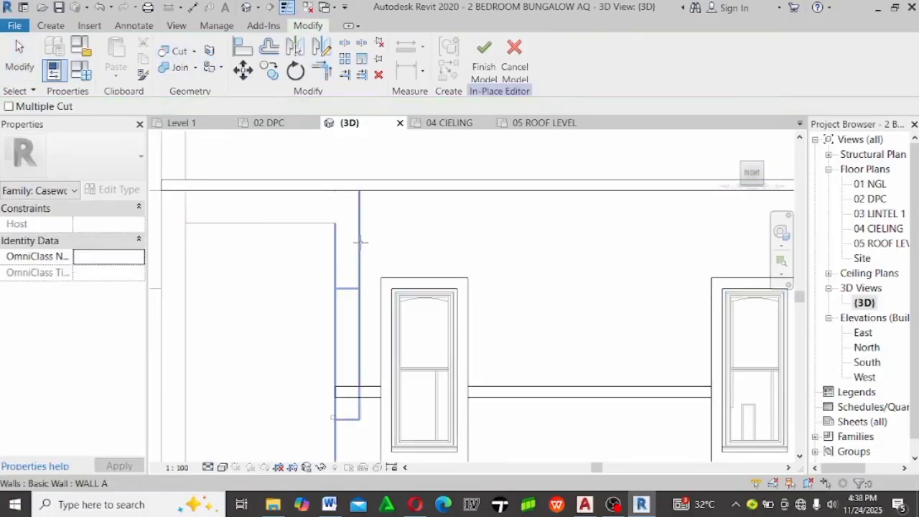
{"action": "left_click", "coordinate": [363, 246]}
{"action": "left_click", "coordinate": [507, 395]}
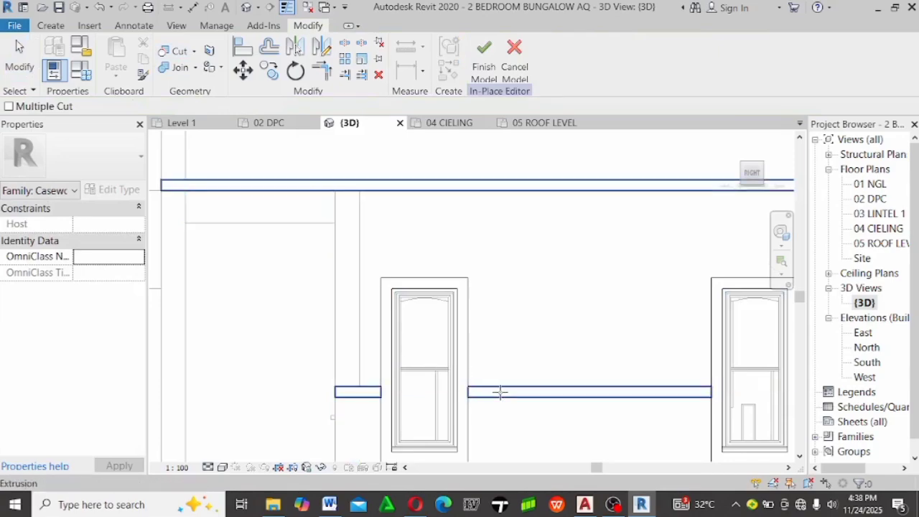
{"action": "left_click", "coordinate": [224, 224]}
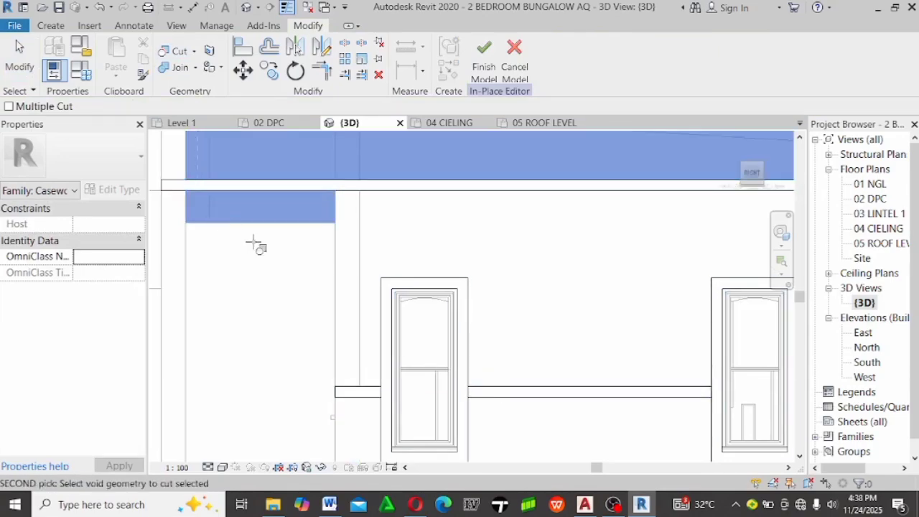
{"action": "left_click", "coordinate": [343, 298]}
Cut the narrow wall strip beside the door with the same void extrusion and finish the in-place model
{"action": "scroll", "coordinate": [240, 226], "scroll_direction": "down", "scroll_amount": 3}
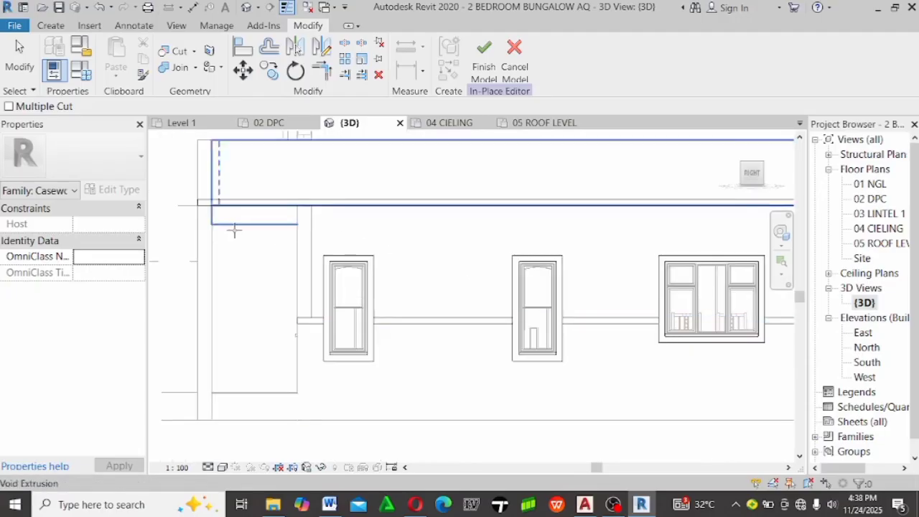
{"action": "scroll", "coordinate": [234, 230], "scroll_direction": "down", "scroll_amount": 4}
{"action": "scroll", "coordinate": [609, 275], "scroll_direction": "up", "scroll_amount": 4}
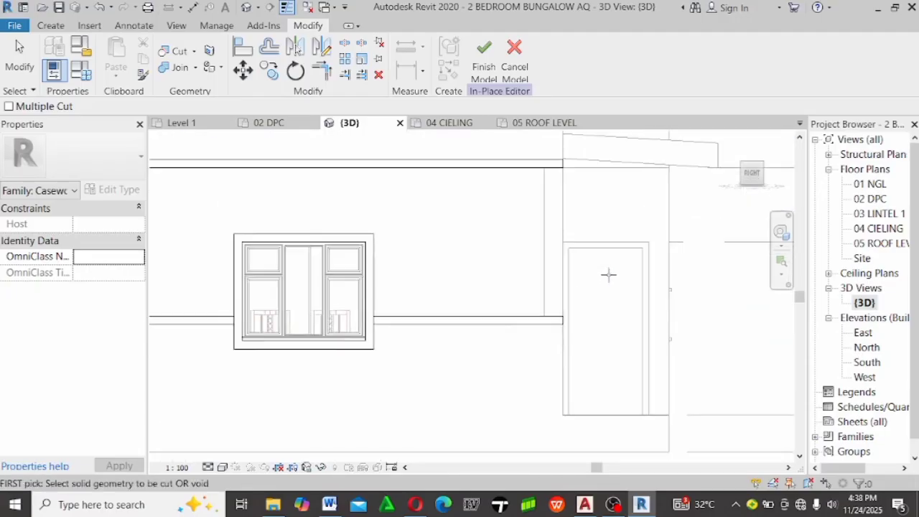
{"action": "scroll", "coordinate": [558, 250], "scroll_direction": "down", "scroll_amount": 1}
{"action": "scroll", "coordinate": [509, 304], "scroll_direction": "up", "scroll_amount": 2}
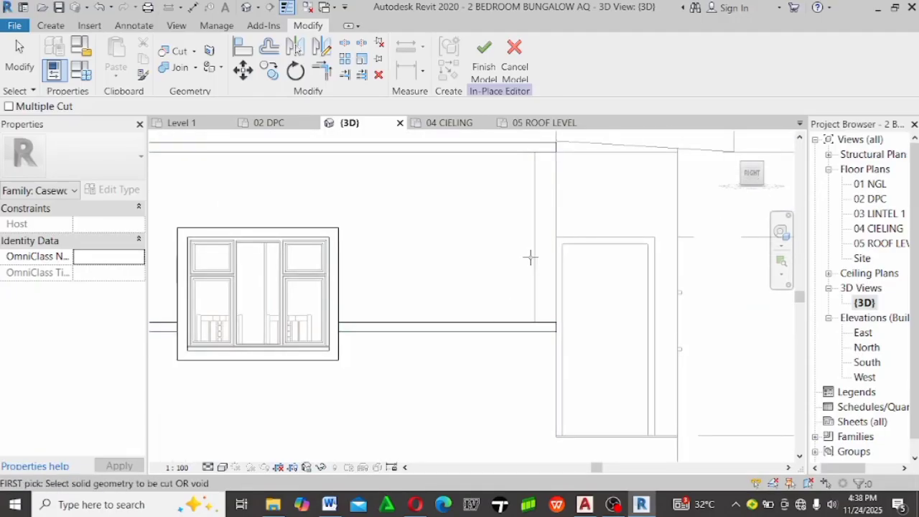
{"action": "left_click", "coordinate": [559, 208]}
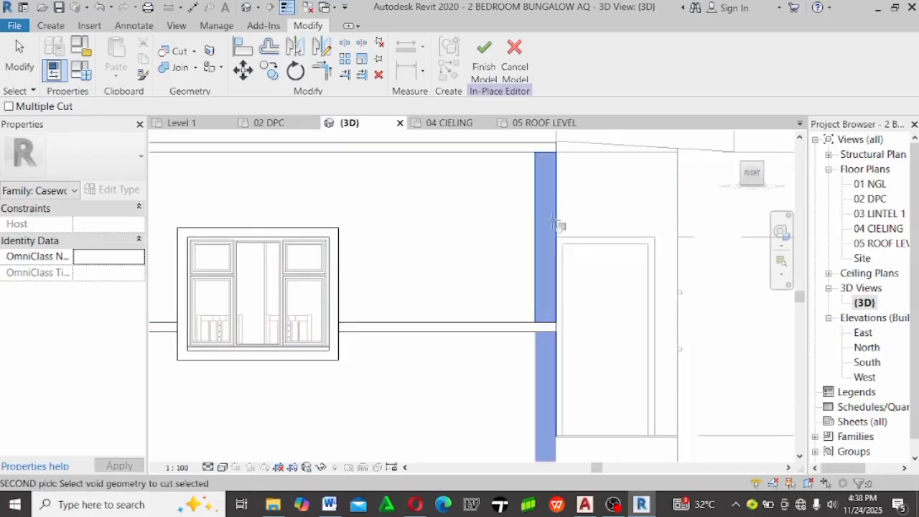
{"action": "left_click", "coordinate": [463, 325]}
{"action": "scroll", "coordinate": [632, 301], "scroll_direction": "down", "scroll_amount": 3}
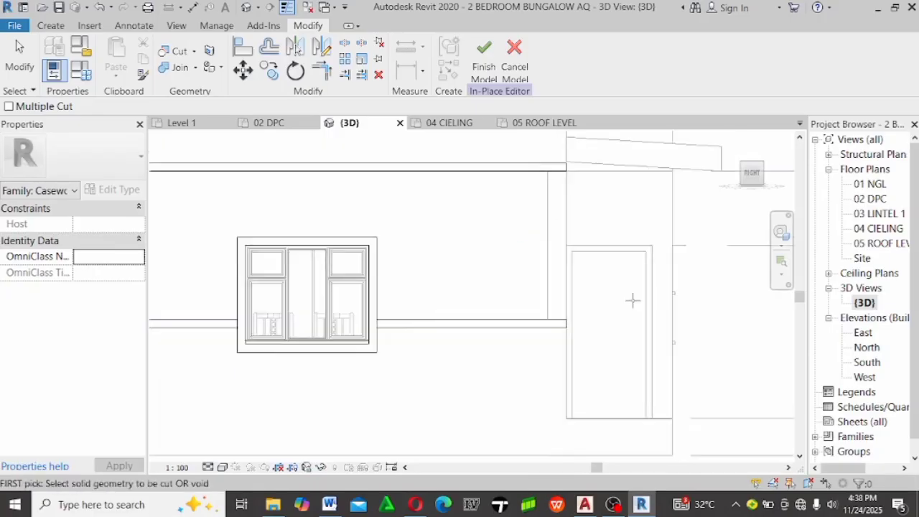
{"action": "left_click", "coordinate": [484, 70]}
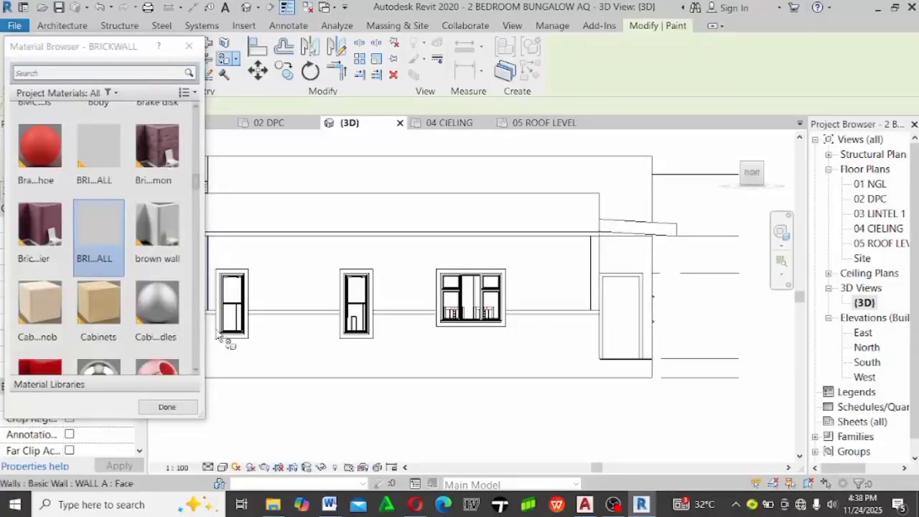
Paint the narrow faces between the mouldings at both ends of the right side wall with BRICKWALL
{"action": "scroll", "coordinate": [728, 277], "scroll_direction": "down", "scroll_amount": 2}
{"action": "scroll", "coordinate": [661, 262], "scroll_direction": "up", "scroll_amount": 3}
{"action": "scroll", "coordinate": [632, 270], "scroll_direction": "up", "scroll_amount": 3}
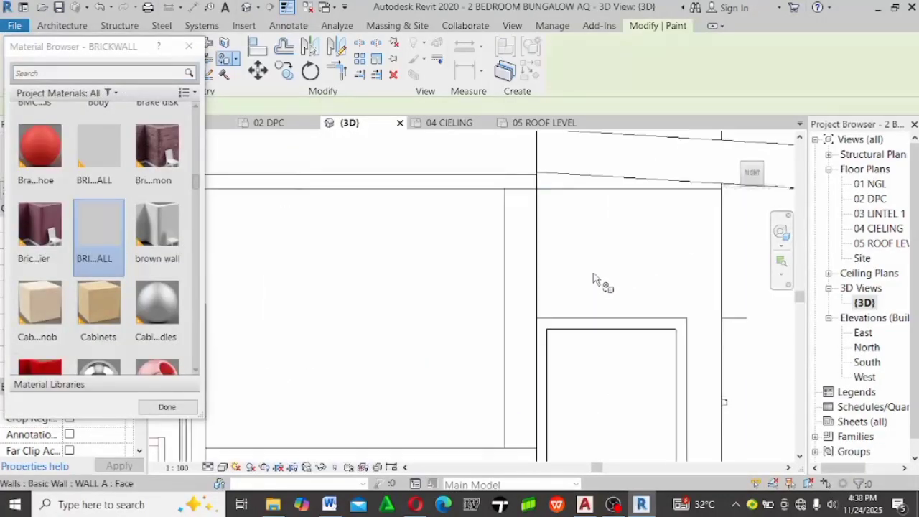
{"action": "left_click", "coordinate": [512, 271]}
{"action": "scroll", "coordinate": [513, 267], "scroll_direction": "down", "scroll_amount": 2}
{"action": "left_click", "coordinate": [558, 271]}
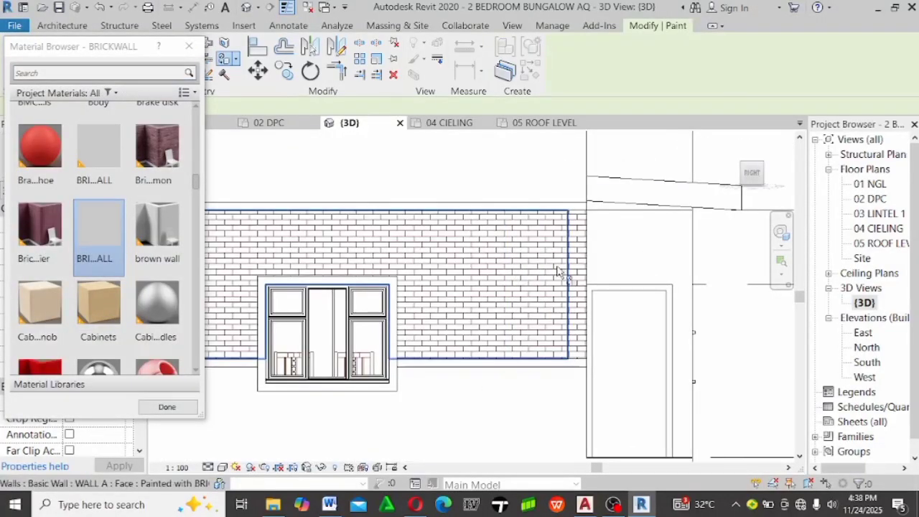
{"action": "scroll", "coordinate": [463, 256], "scroll_direction": "down", "scroll_amount": 2}
{"action": "scroll", "coordinate": [385, 253], "scroll_direction": "up", "scroll_amount": 3}
{"action": "scroll", "coordinate": [386, 253], "scroll_direction": "up", "scroll_amount": 3}
{"action": "left_click", "coordinate": [375, 273]}
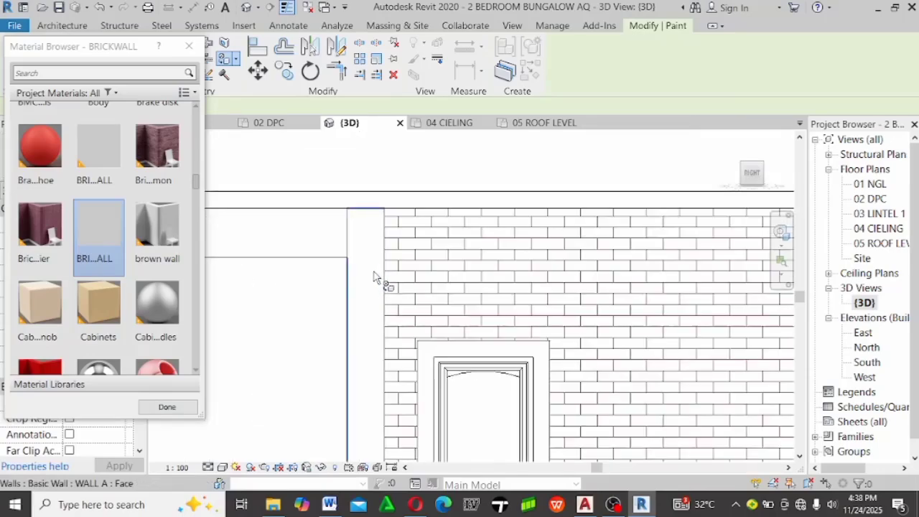
Leave the Paint tool and examine the bungalow's front, rear and left sides around the small toilet window
{"action": "scroll", "coordinate": [590, 208], "scroll_direction": "down", "scroll_amount": 4}
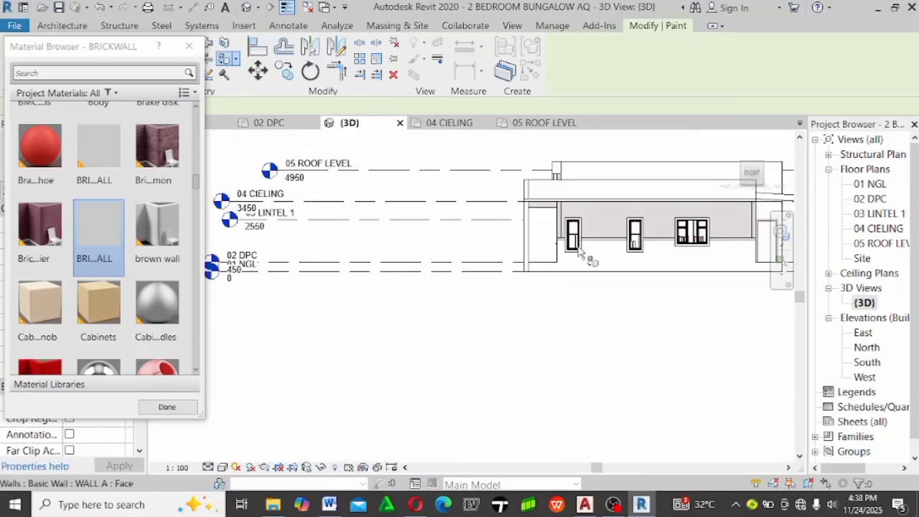
{"action": "key", "text": "Escape"}
{"action": "mouse_move", "coordinate": [469, 353]}
{"action": "middle_mouse_down", "text": "shift"}
{"action": "mouse_move", "coordinate": [558, 371]}
{"action": "mouse_move", "coordinate": [614, 350]}
{"action": "mouse_move", "coordinate": [740, 342]}
{"action": "mouse_move", "coordinate": [713, 338]}
{"action": "mouse_move", "coordinate": [712, 328]}
{"action": "middle_mouse_up", "text": "shift"}
{"action": "scroll", "coordinate": [407, 192], "scroll_direction": "up", "scroll_amount": 3}
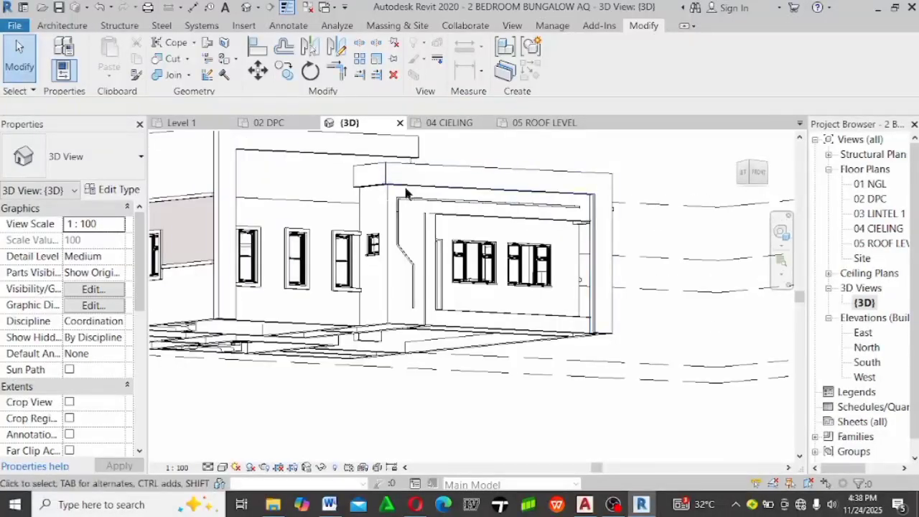
{"action": "scroll", "coordinate": [406, 192], "scroll_direction": "up", "scroll_amount": 3}
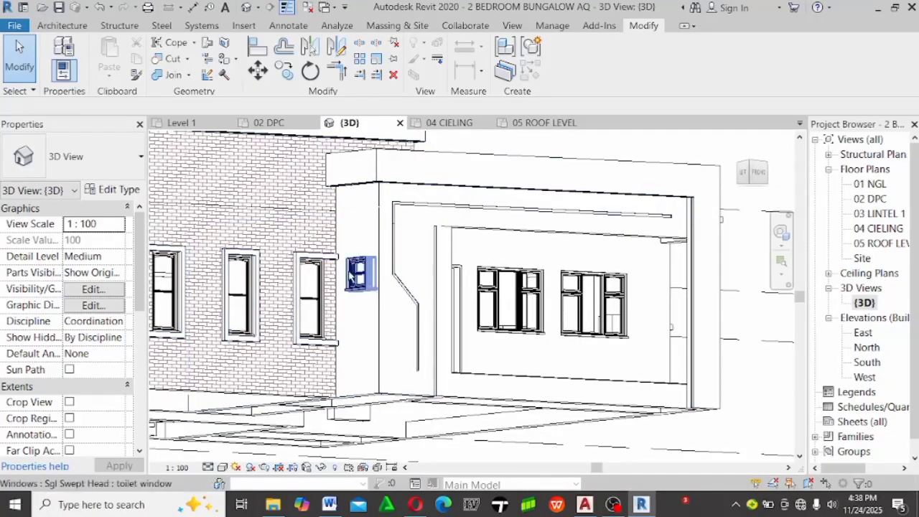
{"action": "scroll", "coordinate": [349, 272], "scroll_direction": "up", "scroll_amount": 2}
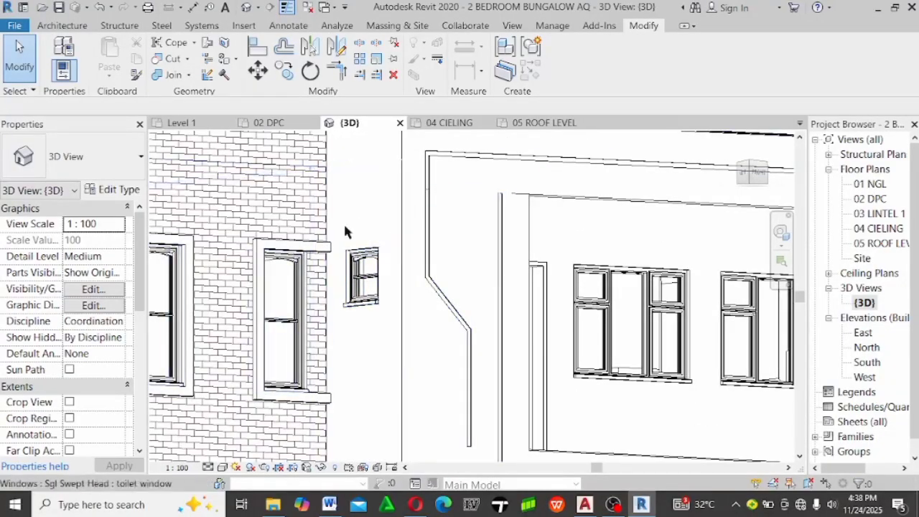
{"action": "middle_click_drag", "start_coordinate": [367, 279], "coordinate": [690, 189], "text": "shift"}
{"action": "left_click", "coordinate": [751, 172]}
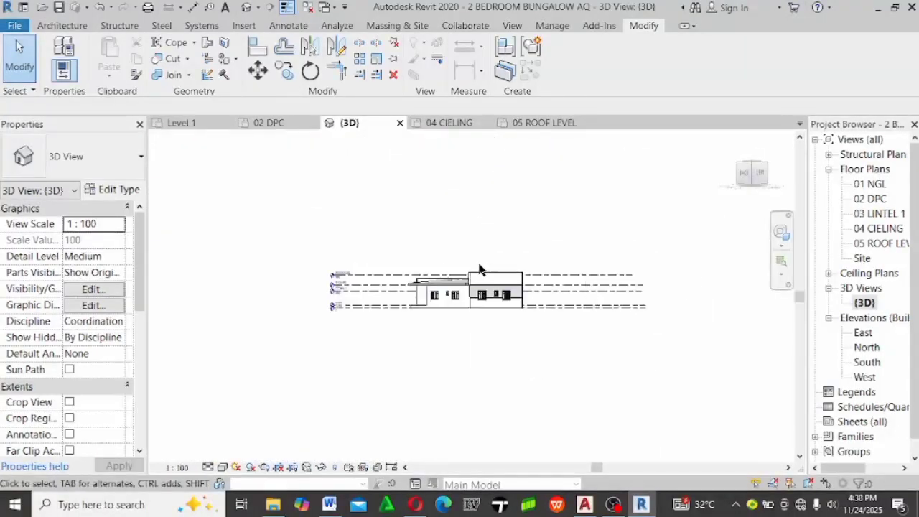
{"action": "scroll", "coordinate": [478, 264], "scroll_direction": "up", "scroll_amount": 8}
{"action": "scroll", "coordinate": [697, 388], "scroll_direction": "down", "scroll_amount": 3}
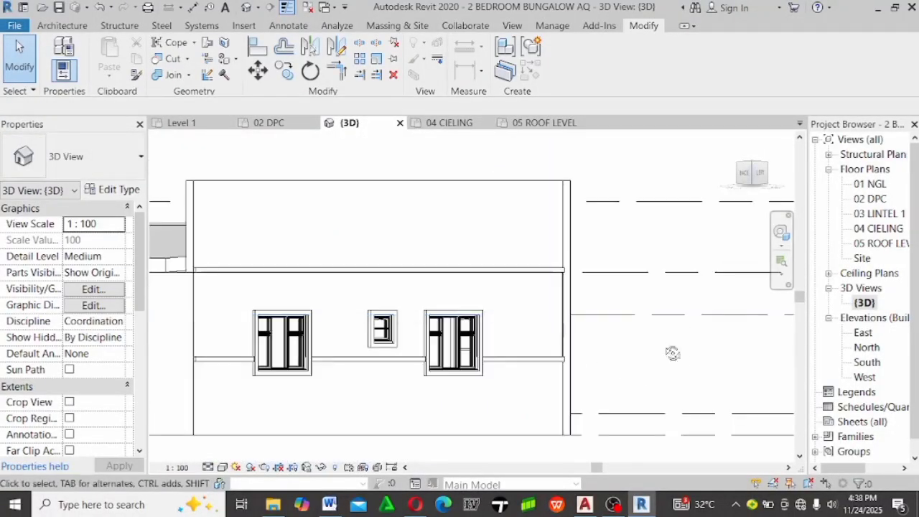
{"action": "middle_click_drag", "start_coordinate": [697, 387], "coordinate": [763, 171], "text": "shift"}
{"action": "left_click", "coordinate": [747, 176]}
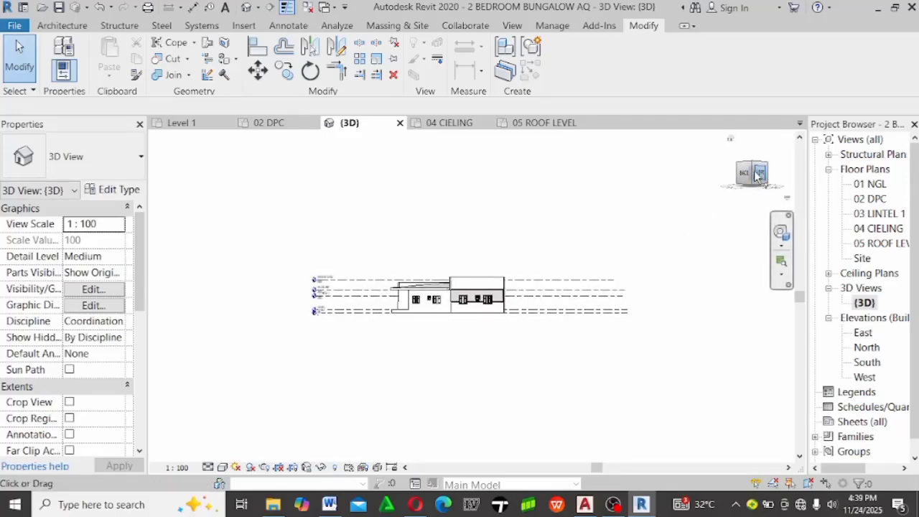
{"action": "scroll", "coordinate": [456, 295], "scroll_direction": "up", "scroll_amount": 6}
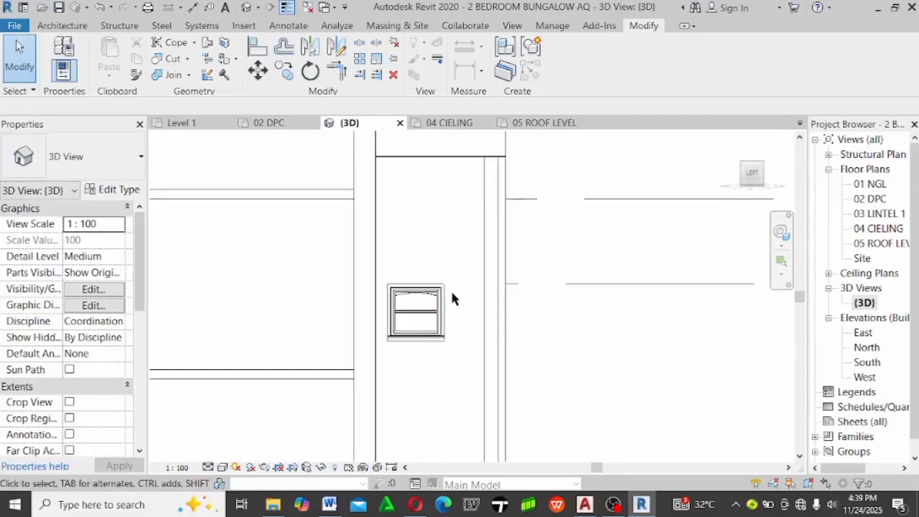
Edit the in-place moulding model, start a new extrusion and pick the wall face around the toilet window as its work plane
{"action": "left_click", "coordinate": [291, 377]}
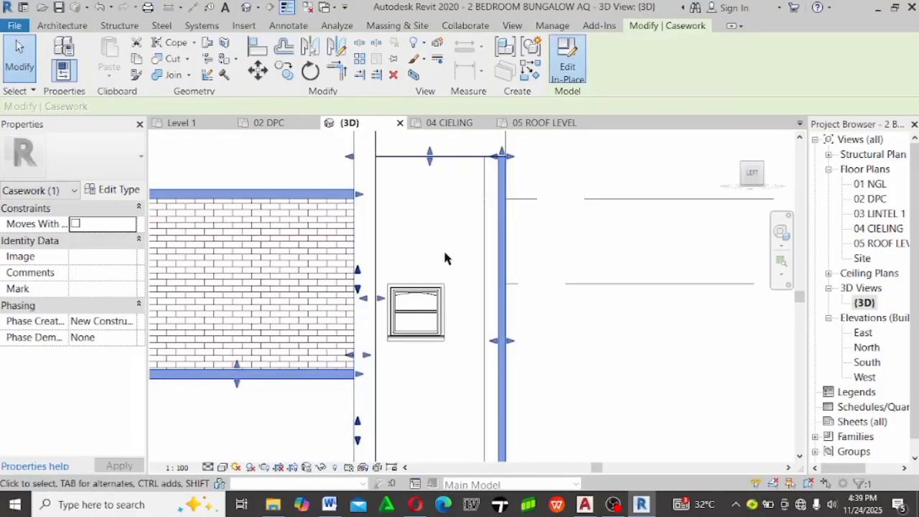
{"action": "left_click", "coordinate": [305, 374]}
{"action": "left_click", "coordinate": [491, 66]}
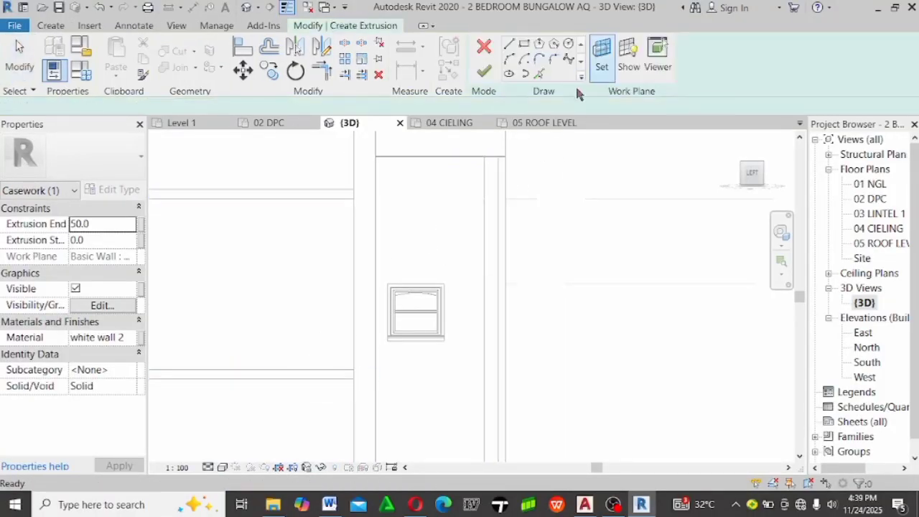
{"action": "left_click", "coordinate": [602, 57]}
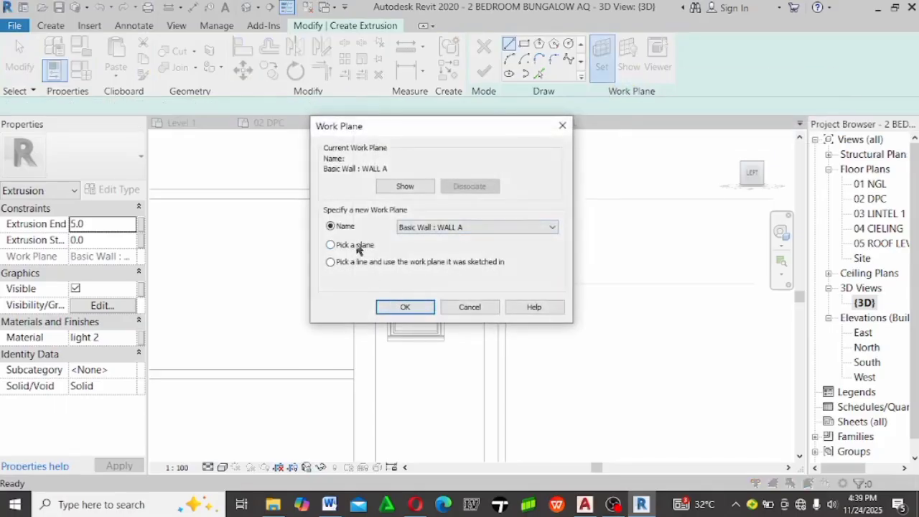
{"action": "left_click", "coordinate": [405, 308]}
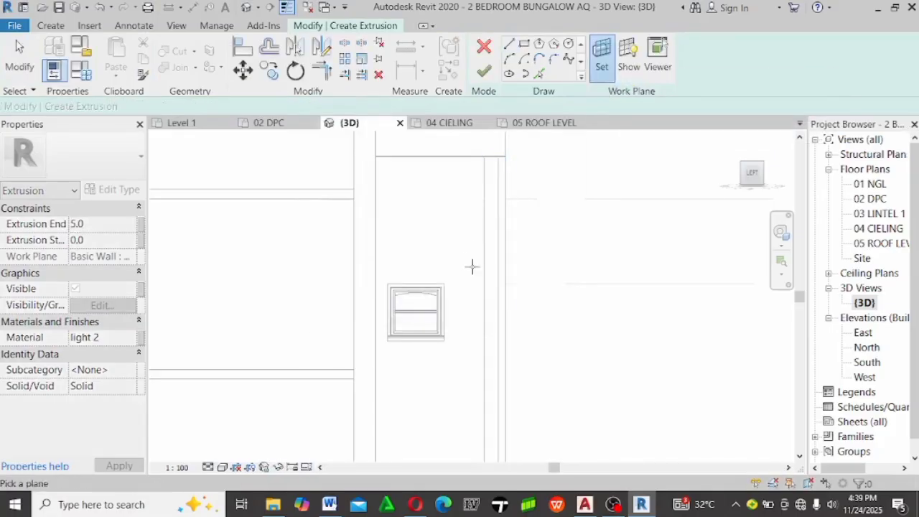
{"action": "left_click", "coordinate": [434, 280]}
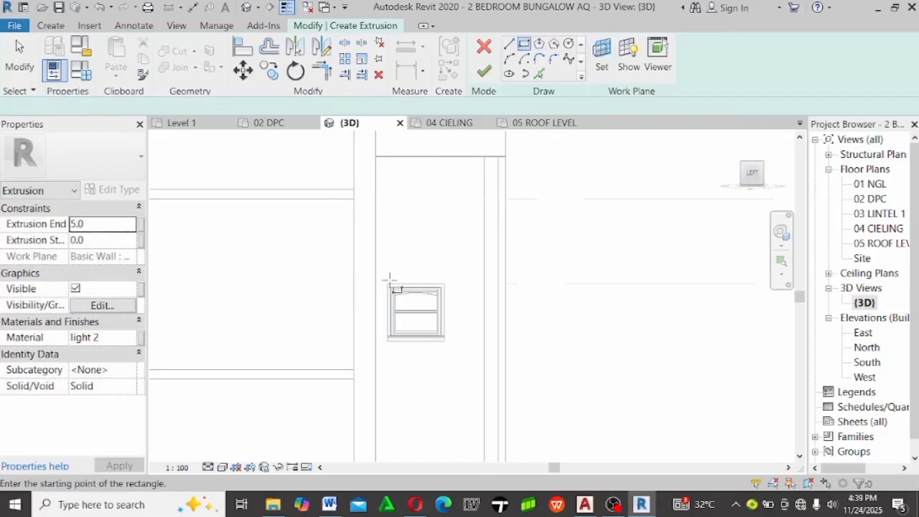
Sketch a 600 mm high rectangle along the outer edges of the toilet window opening
{"action": "scroll", "coordinate": [389, 279], "scroll_direction": "up", "scroll_amount": 4}
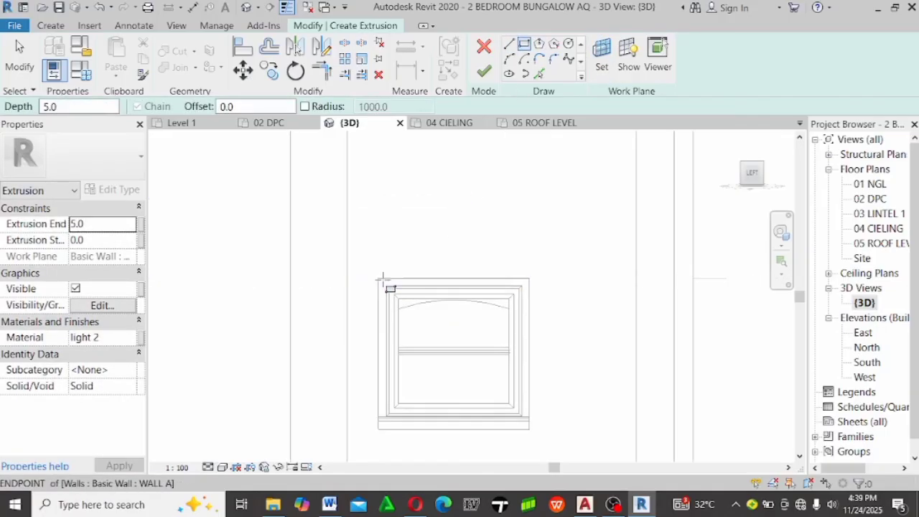
{"action": "left_click", "coordinate": [382, 279]}
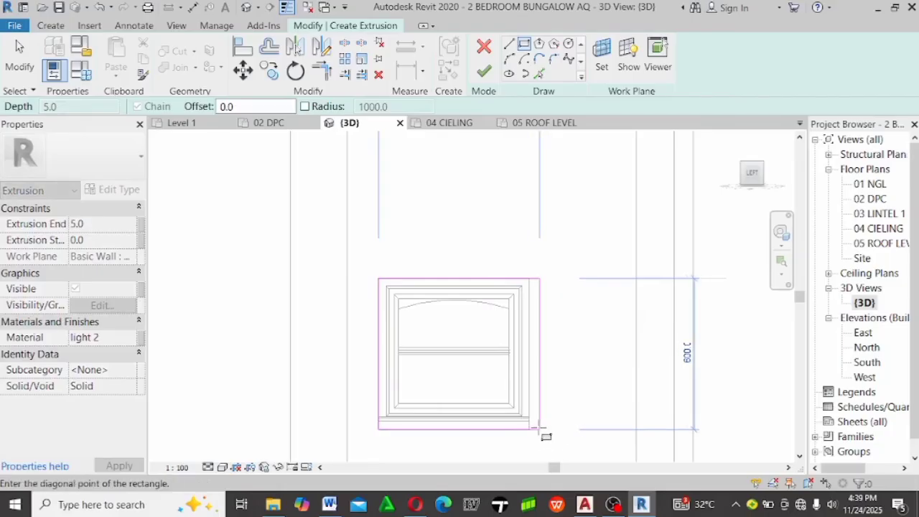
{"action": "scroll", "coordinate": [544, 433], "scroll_direction": "up", "scroll_amount": 4}
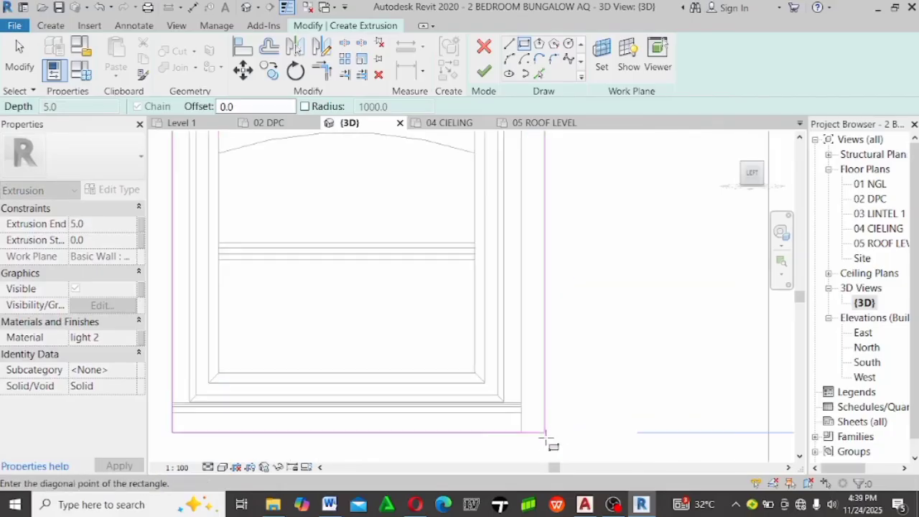
{"action": "left_click", "coordinate": [522, 433]}
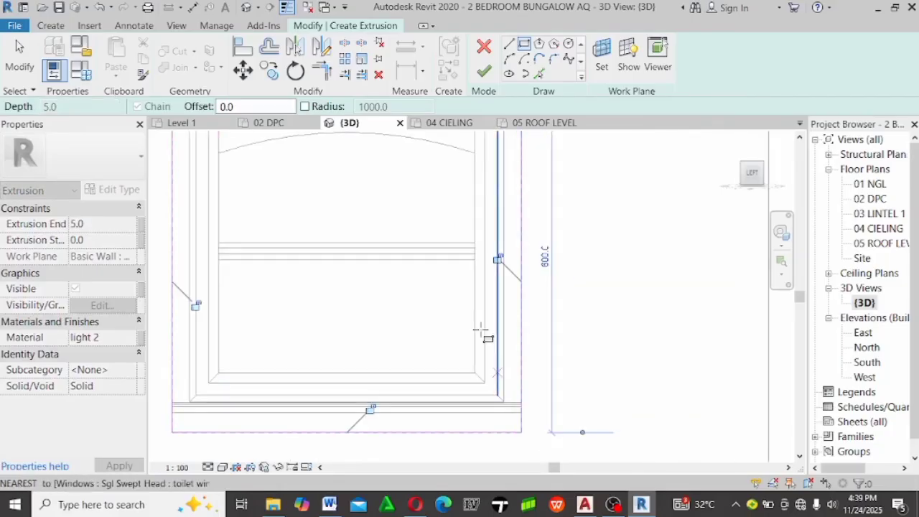
Set the Offset tool to a numerical distance of 100 mm with copying enabled
{"action": "scroll", "coordinate": [481, 330], "scroll_direction": "down", "scroll_amount": 4}
{"action": "left_click", "coordinate": [269, 47]}
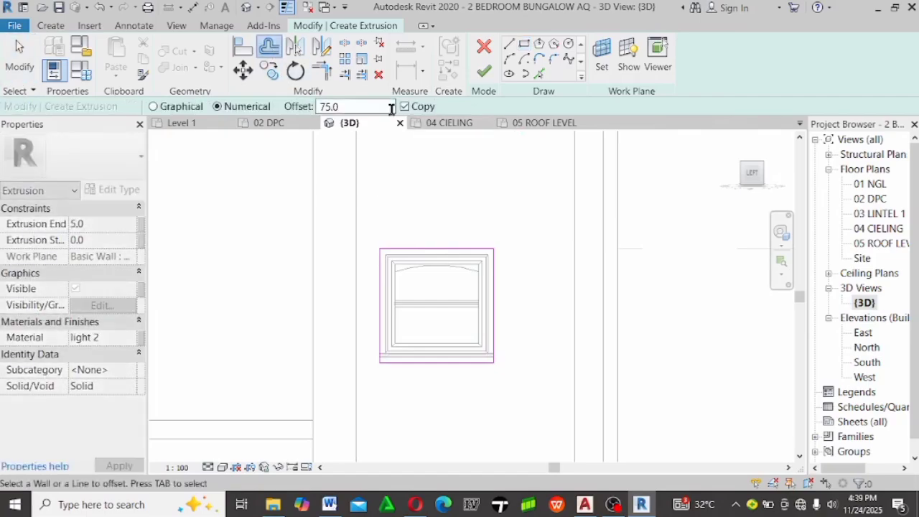
{"action": "double_click", "coordinate": [360, 106]}
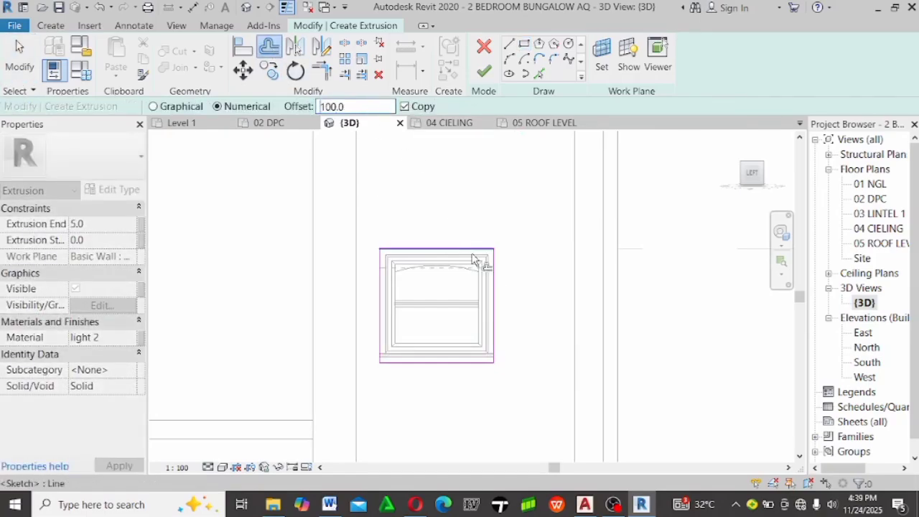
{"action": "key", "text": "Return"}
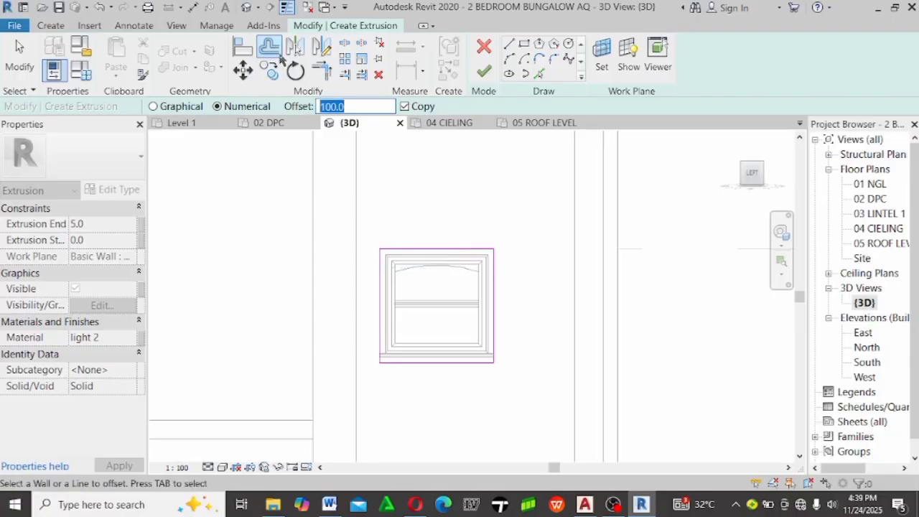
{"action": "left_click", "coordinate": [322, 70]}
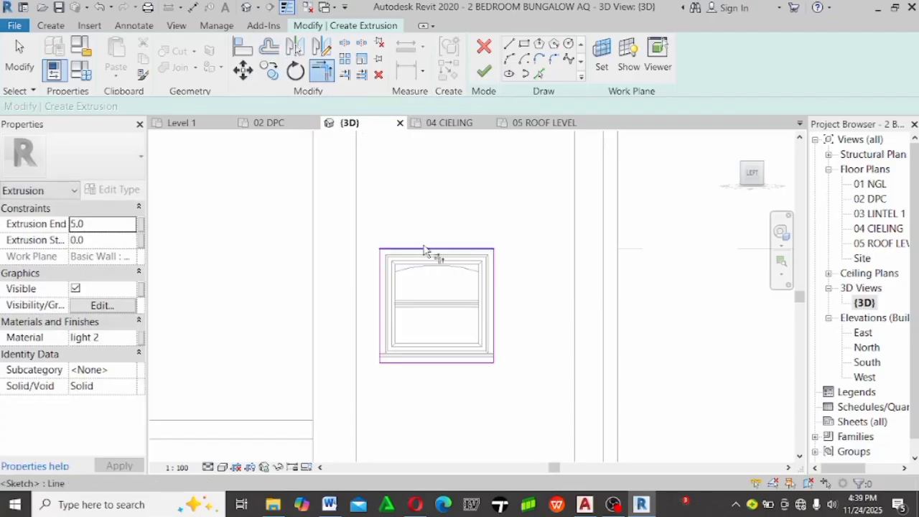
{"action": "left_click", "coordinate": [423, 250]}
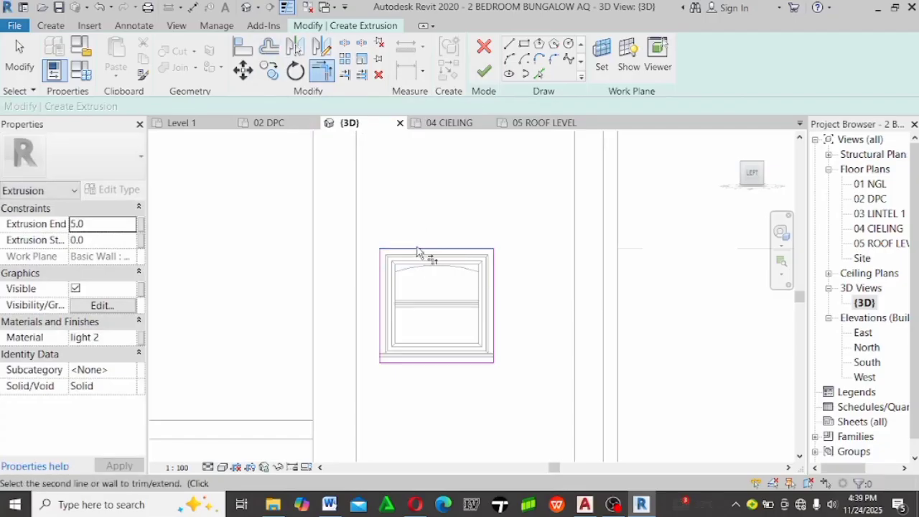
{"action": "scroll", "coordinate": [422, 253], "scroll_direction": "up", "scroll_amount": 2}
{"action": "key", "text": "Escape"}
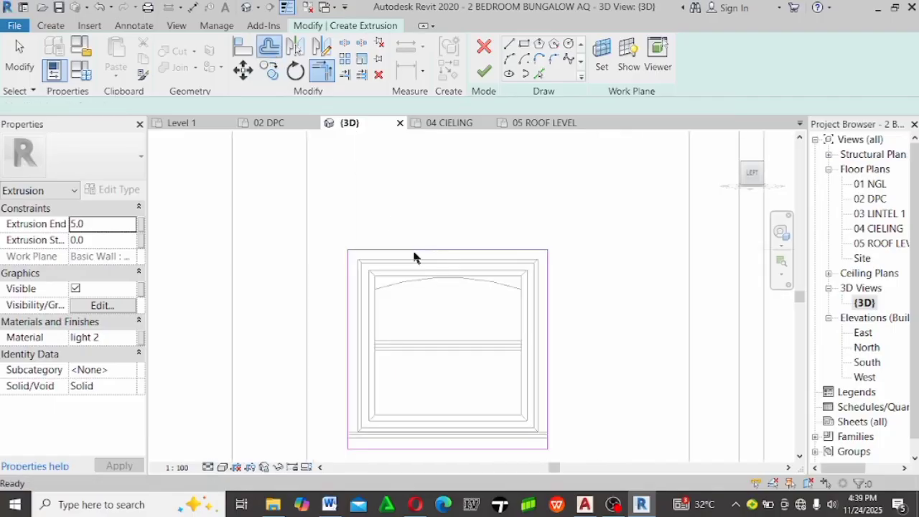
Offset the whole rectangle chain 100 mm outward as a copy to form the toilet window's frame outline
{"action": "key", "text": "o"}
{"action": "key", "text": "f"}
{"action": "key", "text": "Tab"}
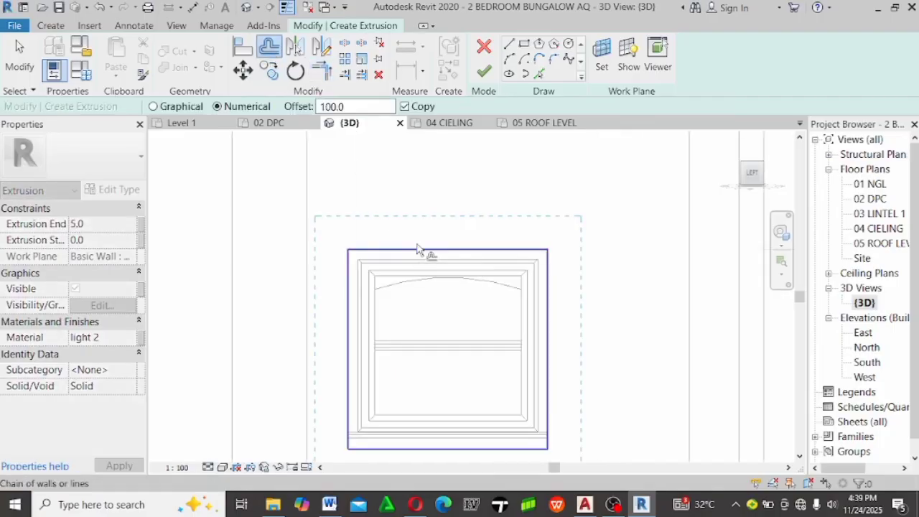
{"action": "left_click", "coordinate": [418, 250]}
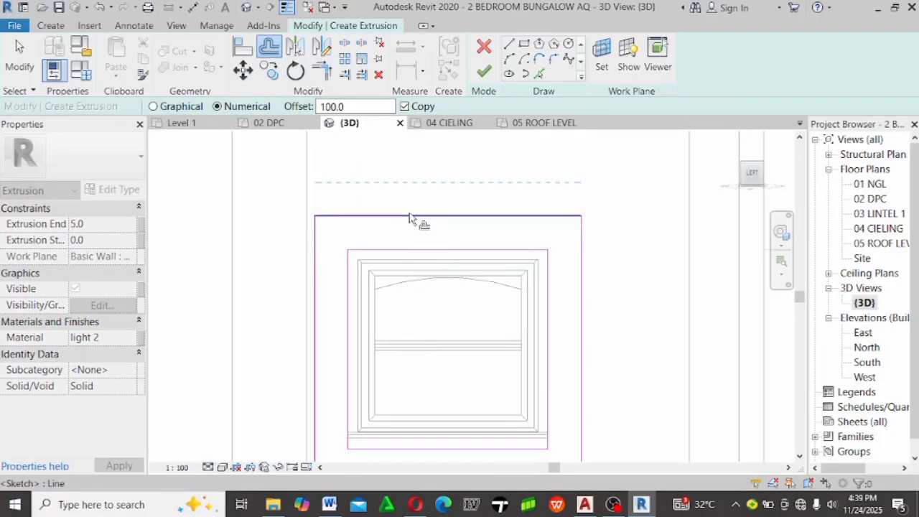
{"action": "scroll", "coordinate": [412, 221], "scroll_direction": "down", "scroll_amount": 3}
{"action": "key", "text": "Escape"}
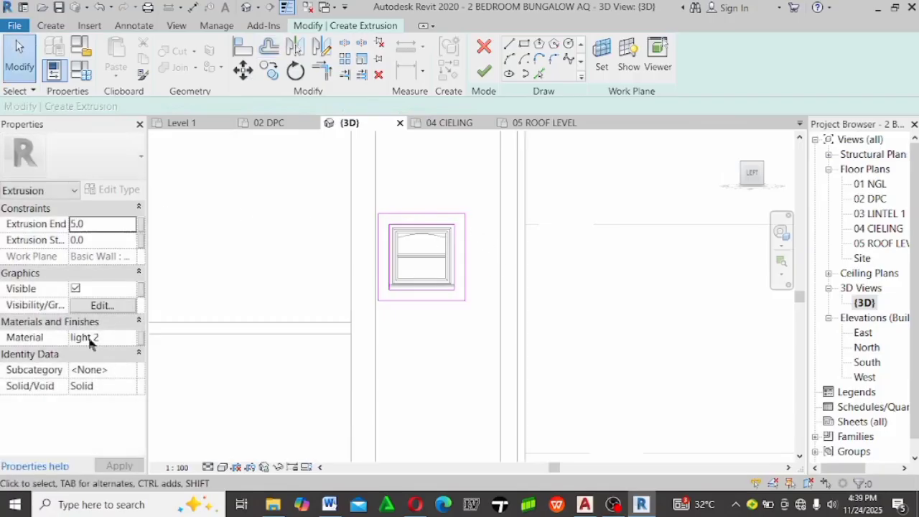
Assign the white wall 2 material to the window frame extrusion
{"action": "left_click", "coordinate": [109, 339]}
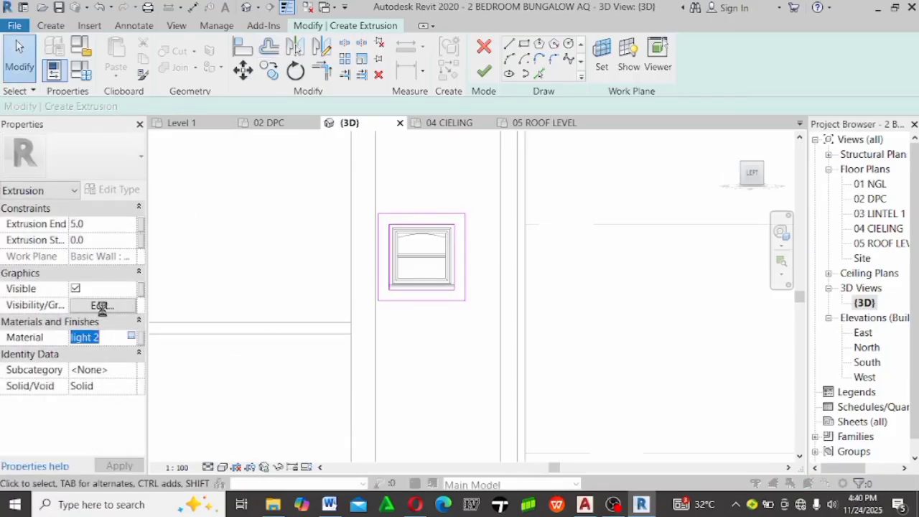
{"action": "left_click", "coordinate": [130, 335]}
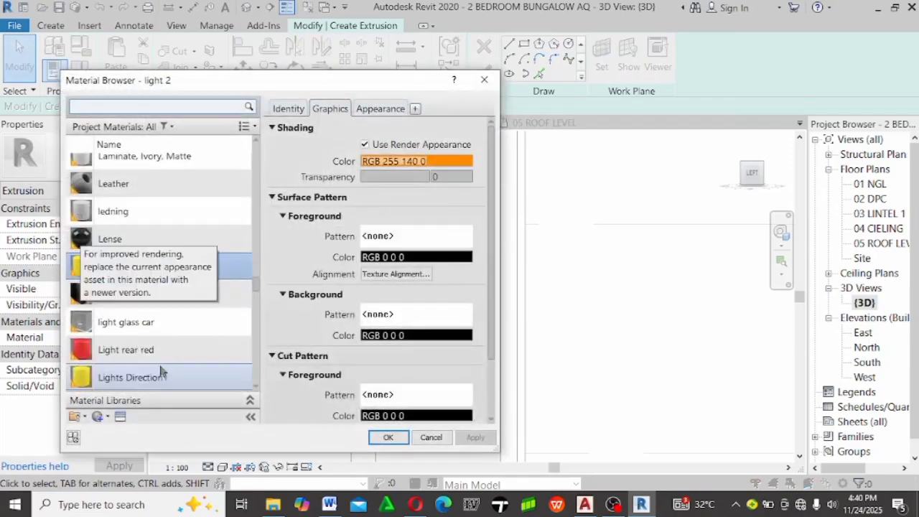
{"action": "left_click", "coordinate": [125, 295]}
{"action": "key", "text": "w"}
{"action": "scroll", "coordinate": [149, 324], "scroll_direction": "down", "scroll_amount": 2}
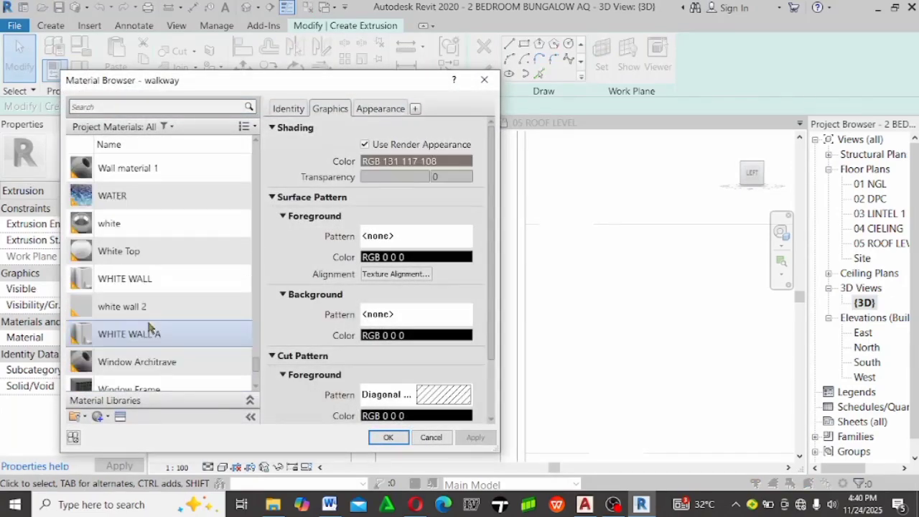
{"action": "left_click", "coordinate": [122, 306]}
{"action": "key", "text": "Return"}
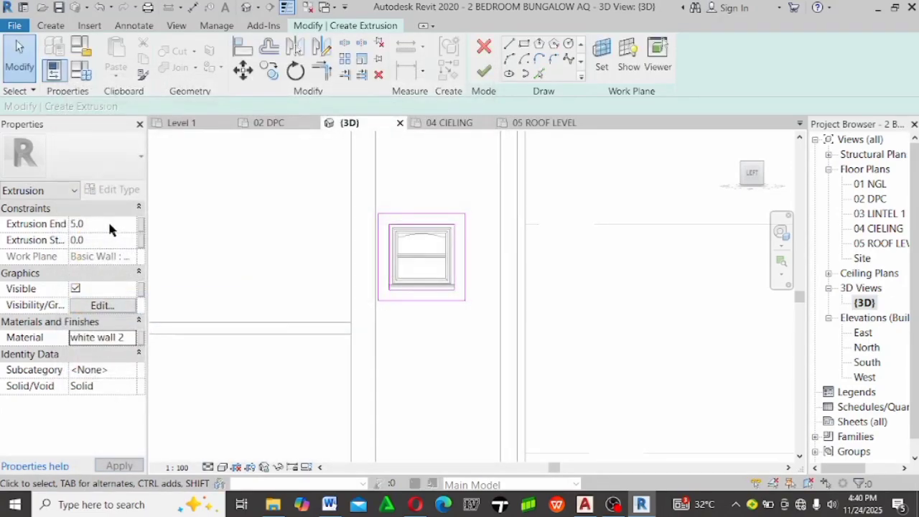
Set the window frame's extrusion end to 75 mm, then finish the sketch and the in-place model
{"action": "left_click", "coordinate": [109, 223]}
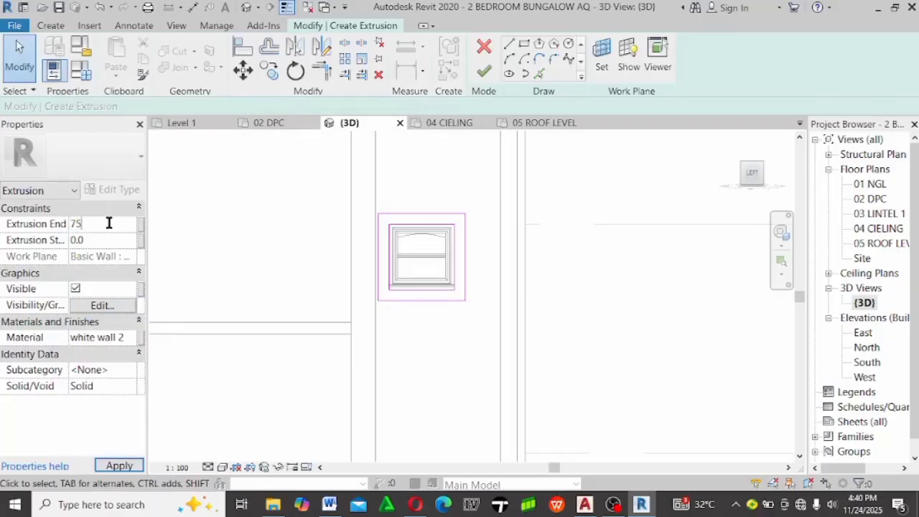
{"action": "left_click", "coordinate": [484, 70]}
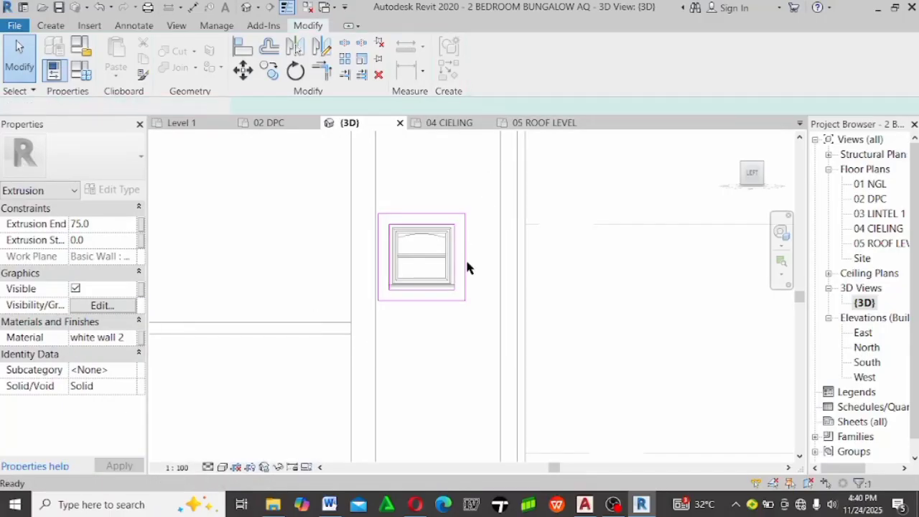
{"action": "left_click", "coordinate": [460, 293]}
{"action": "scroll", "coordinate": [468, 244], "scroll_direction": "down", "scroll_amount": 4}
{"action": "middle_click_drag", "start_coordinate": [596, 338], "coordinate": [531, 359], "text": "shift"}
{"action": "left_click", "coordinate": [725, 72]}
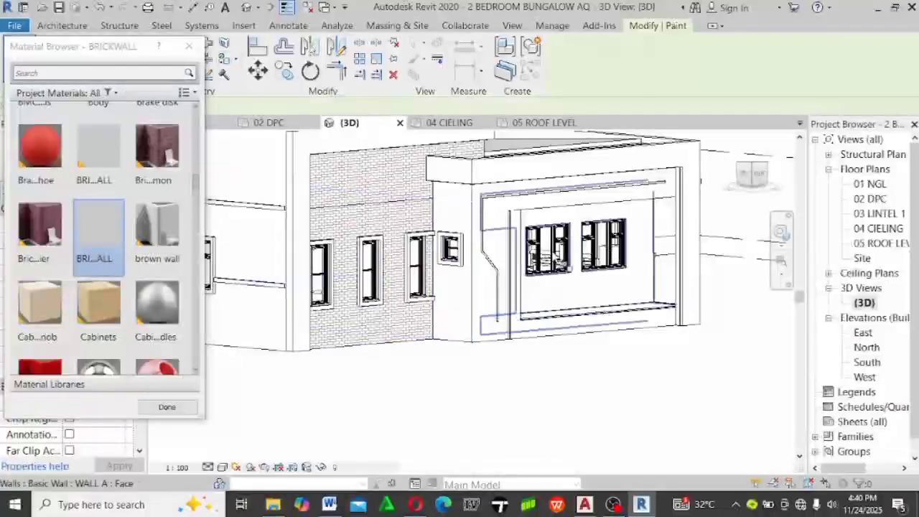
Paint the upper and lower faces of the toilet's side wall around the small window with the BRICK WALL material
{"action": "scroll", "coordinate": [495, 248], "scroll_direction": "up", "scroll_amount": 2}
{"action": "left_click", "coordinate": [323, 205]}
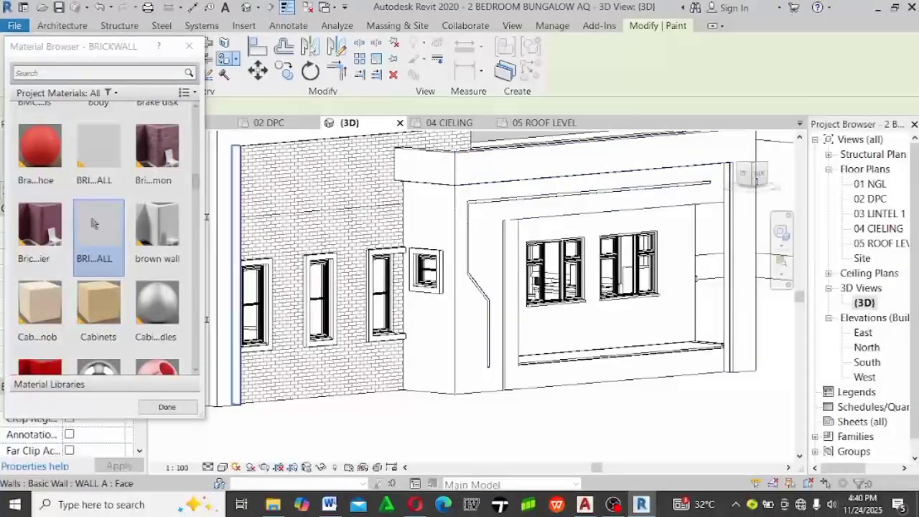
{"action": "left_click", "coordinate": [100, 153]}
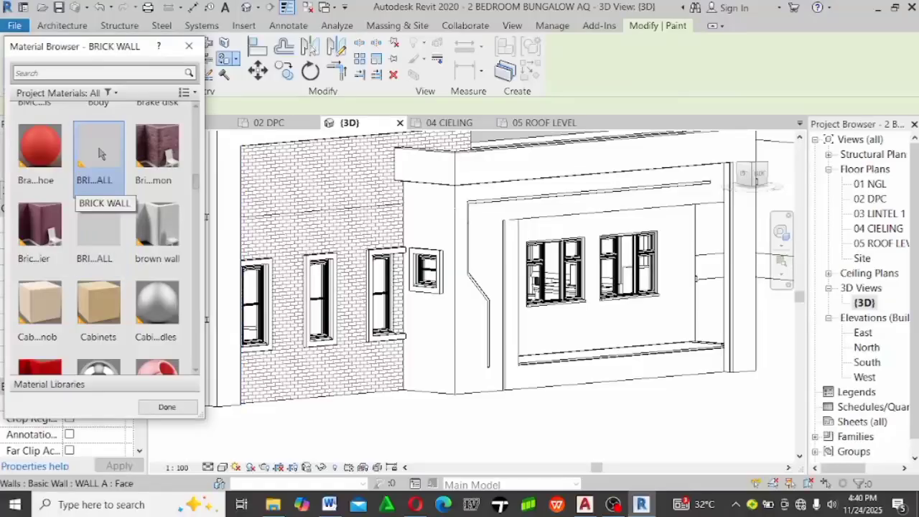
{"action": "left_click", "coordinate": [435, 204]}
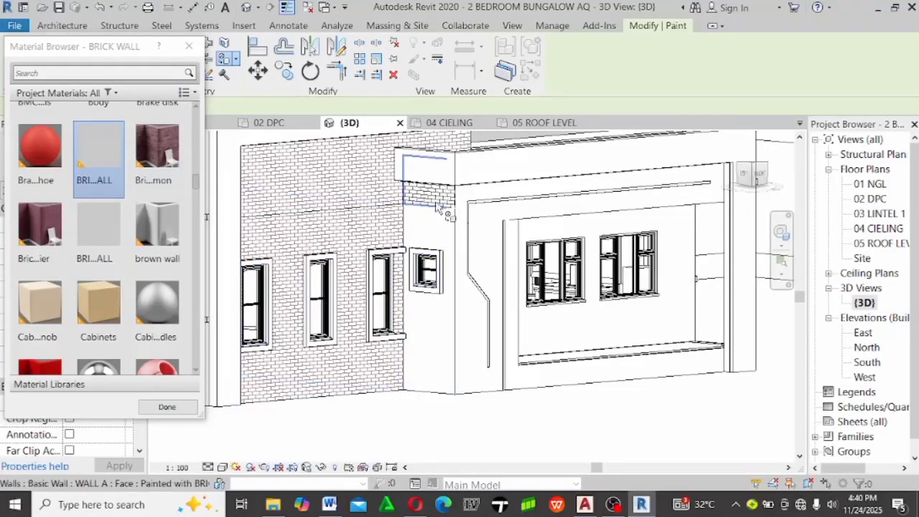
{"action": "left_click", "coordinate": [433, 231]}
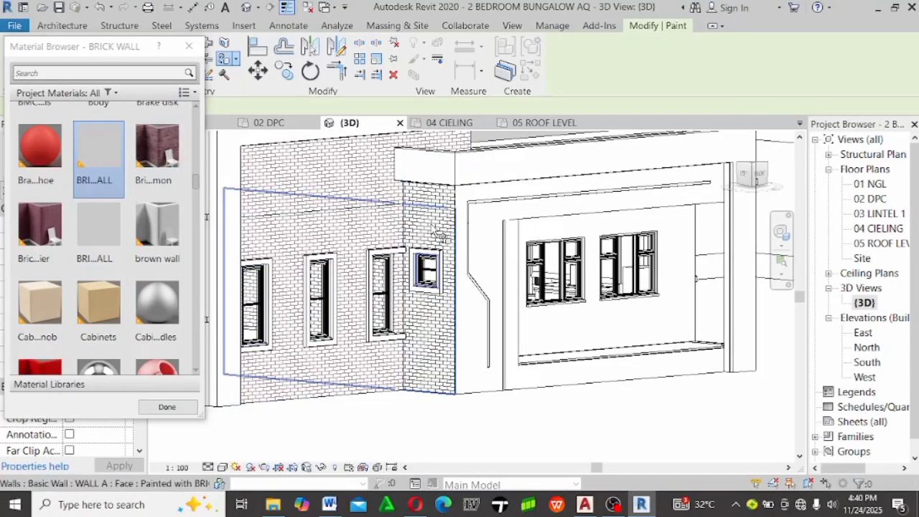
Paint the front wall faces beside and above the porch opening with BRICK WALL, check the facade, and end painting
{"action": "left_click", "coordinate": [473, 317]}
{"action": "key", "text": "ctrl+z"}
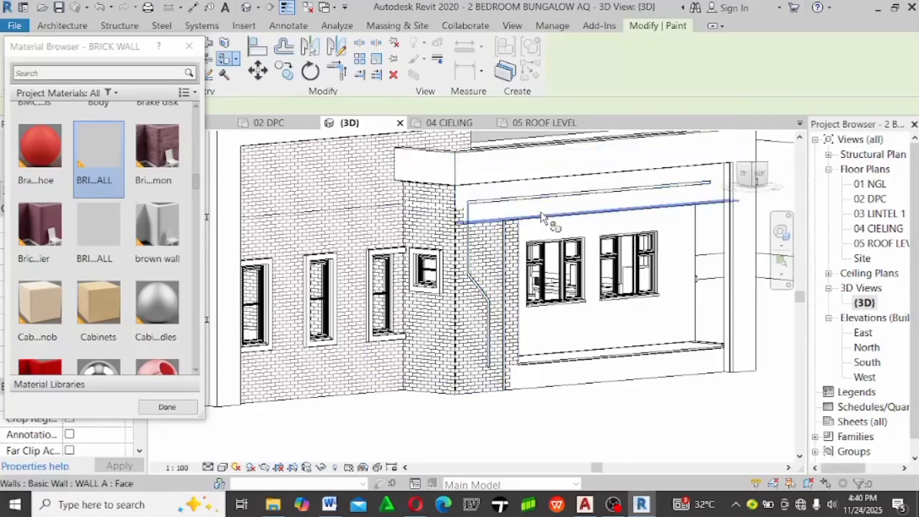
{"action": "left_click", "coordinate": [548, 212]}
{"action": "mouse_move", "coordinate": [549, 212]}
{"action": "middle_mouse_down", "text": "shift"}
{"action": "mouse_move", "coordinate": [539, 318]}
{"action": "mouse_move", "coordinate": [547, 335]}
{"action": "mouse_move", "coordinate": [511, 322]}
{"action": "middle_mouse_up", "text": "shift"}
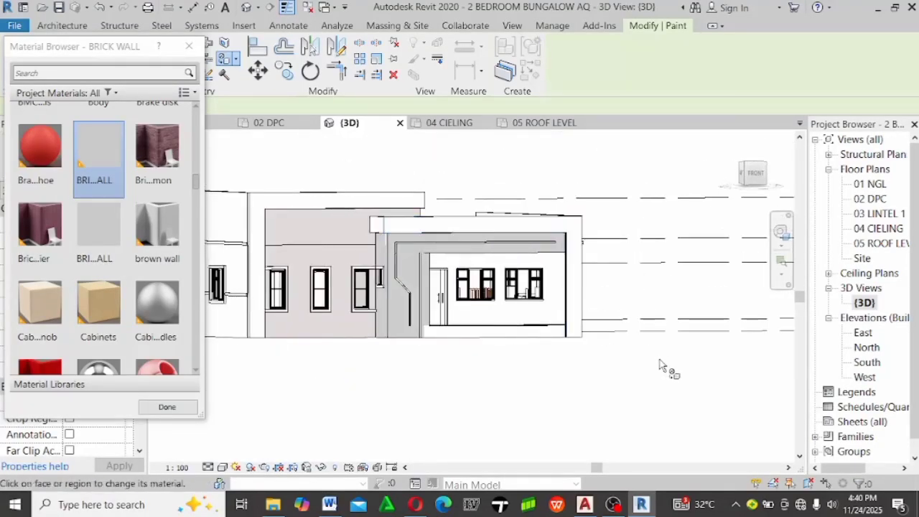
{"action": "mouse_move", "coordinate": [665, 366]}
{"action": "middle_mouse_down", "text": "shift"}
{"action": "mouse_move", "coordinate": [553, 361]}
{"action": "mouse_move", "coordinate": [584, 366]}
{"action": "mouse_move", "coordinate": [547, 369]}
{"action": "mouse_move", "coordinate": [572, 370]}
{"action": "mouse_move", "coordinate": [593, 396]}
{"action": "mouse_move", "coordinate": [567, 412]}
{"action": "mouse_move", "coordinate": [521, 408]}
{"action": "mouse_move", "coordinate": [551, 430]}
{"action": "mouse_move", "coordinate": [564, 385]}
{"action": "mouse_move", "coordinate": [402, 341]}
{"action": "middle_mouse_up", "text": "shift"}
{"action": "key", "text": "Escape"}
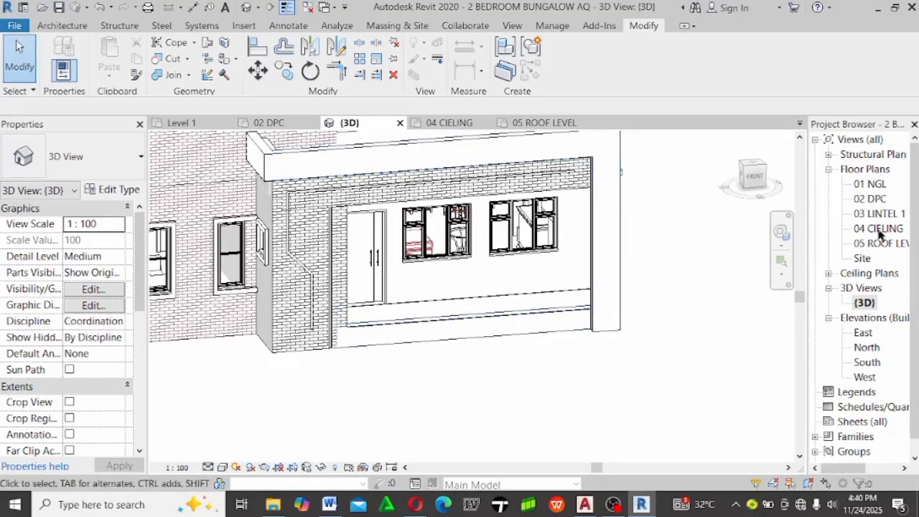
In the 02 DPC floor plan, start a new stair of the Cast-In-Place Monolithic Stair type
{"action": "double_click", "coordinate": [869, 199]}
{"action": "scroll", "coordinate": [444, 391], "scroll_direction": "down", "scroll_amount": 3}
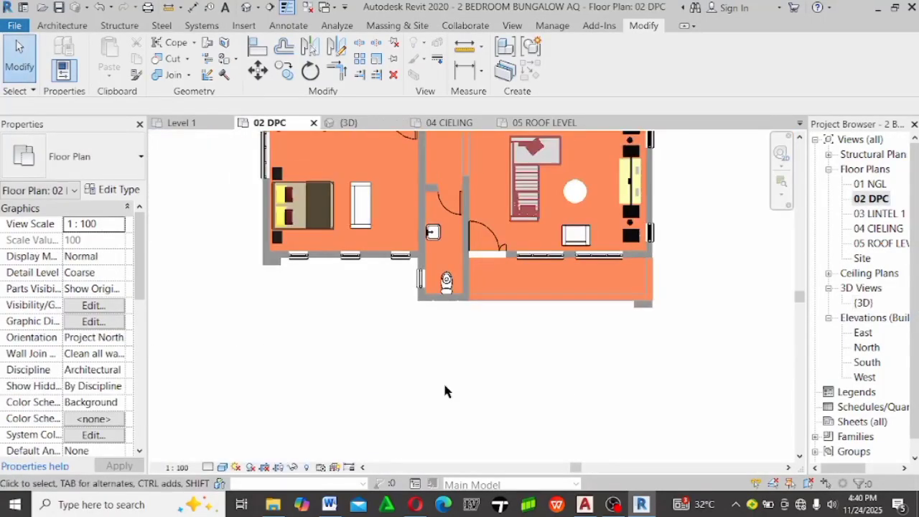
{"action": "scroll", "coordinate": [445, 391], "scroll_direction": "down", "scroll_amount": 3}
{"action": "left_click", "coordinate": [58, 26]}
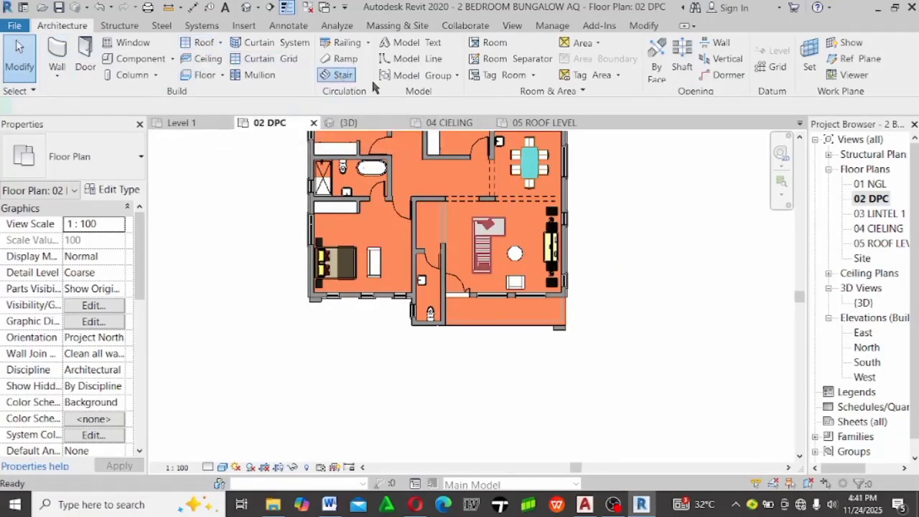
{"action": "left_click", "coordinate": [339, 75]}
{"action": "left_click", "coordinate": [103, 164]}
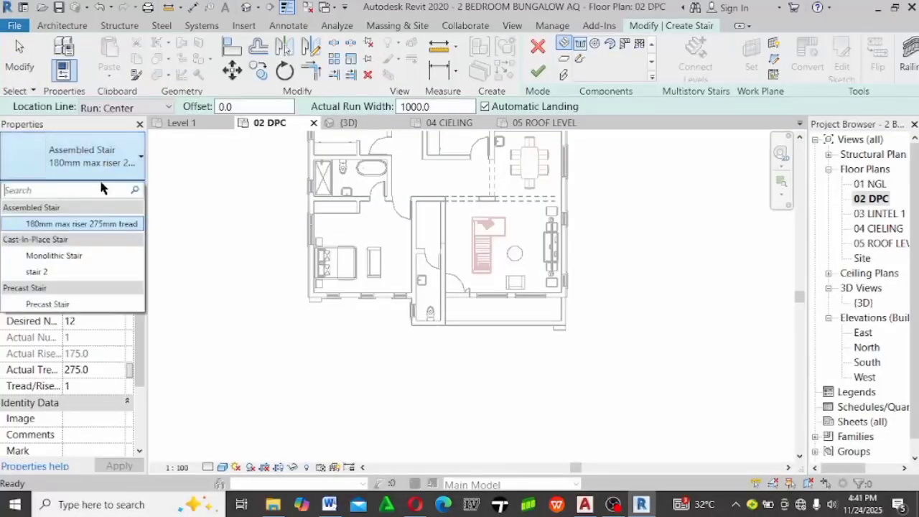
{"action": "left_click", "coordinate": [101, 256]}
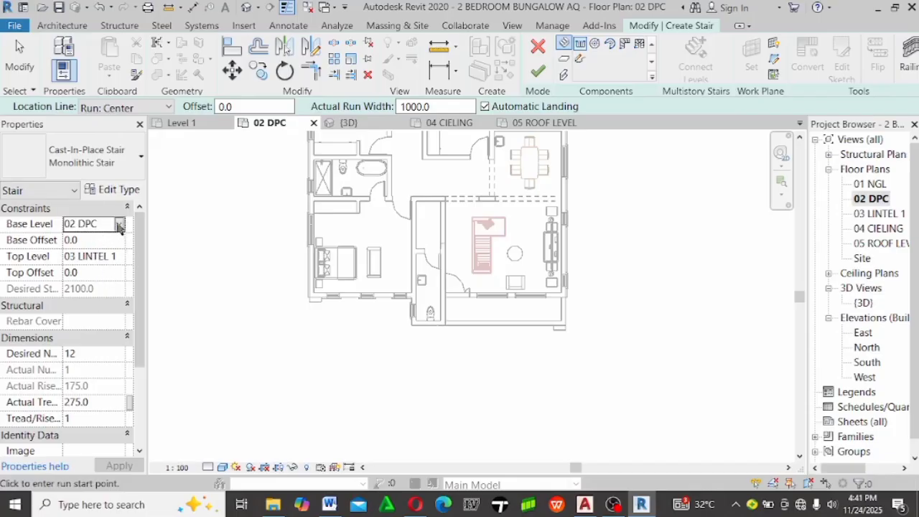
Set the stair's base level to 01 NGL, its top level to 02 DPC and its actual tread depth to 300 mm
{"action": "left_click", "coordinate": [119, 224]}
{"action": "left_click", "coordinate": [80, 240]}
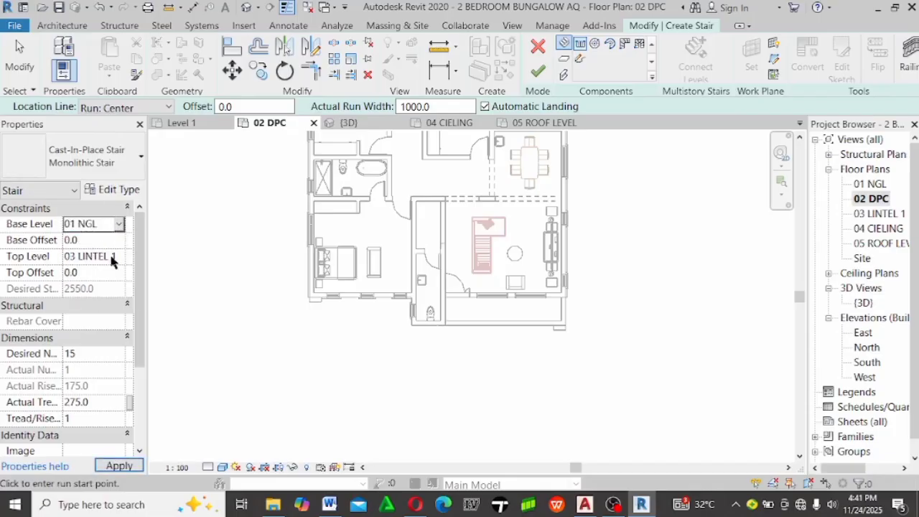
{"action": "left_click", "coordinate": [118, 256]}
{"action": "left_click", "coordinate": [81, 299]}
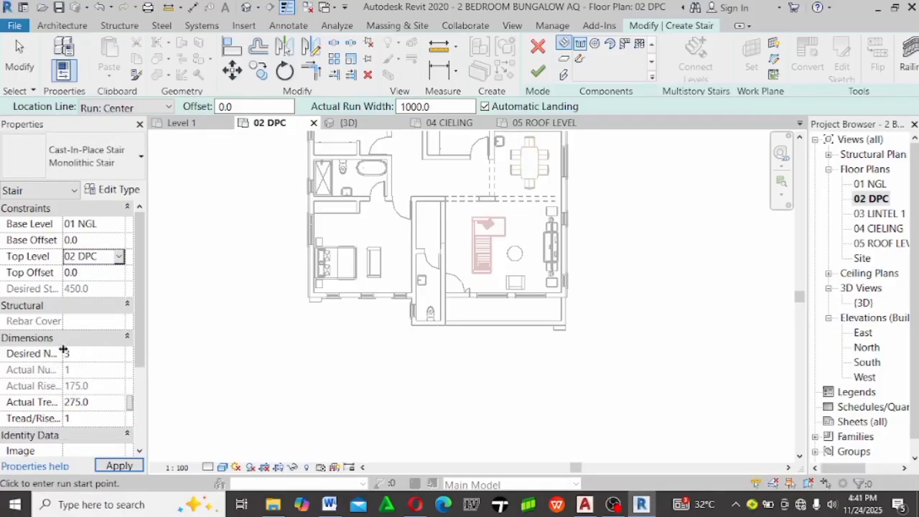
{"action": "left_click", "coordinate": [93, 398]}
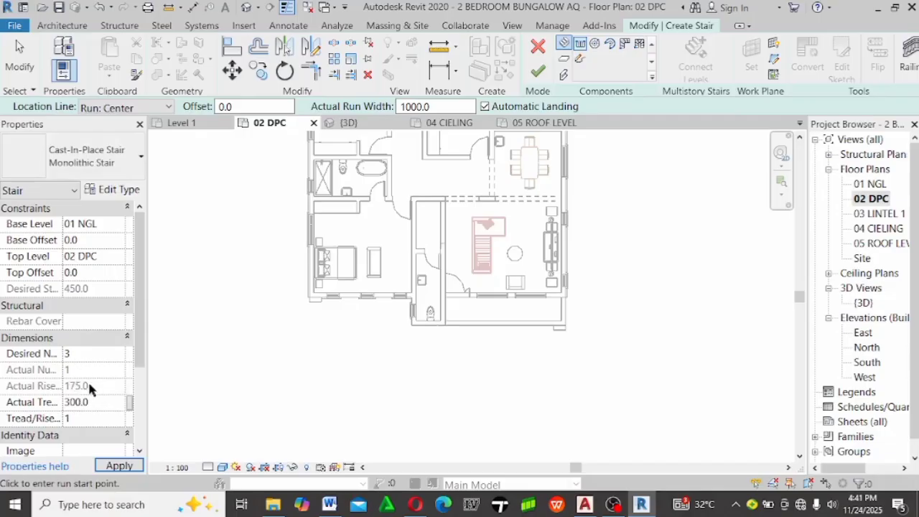
{"action": "scroll", "coordinate": [97, 412], "scroll_direction": "down", "scroll_amount": 3}
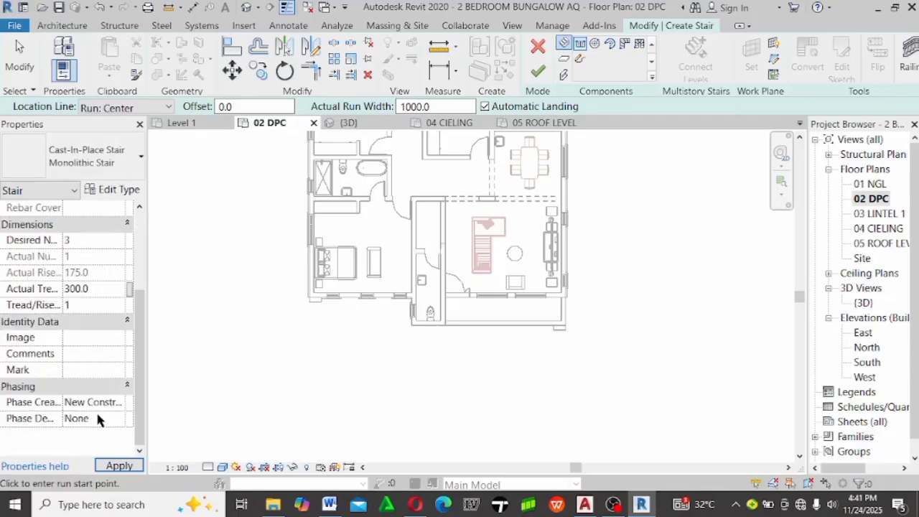
{"action": "scroll", "coordinate": [90, 334], "scroll_direction": "up", "scroll_amount": 3}
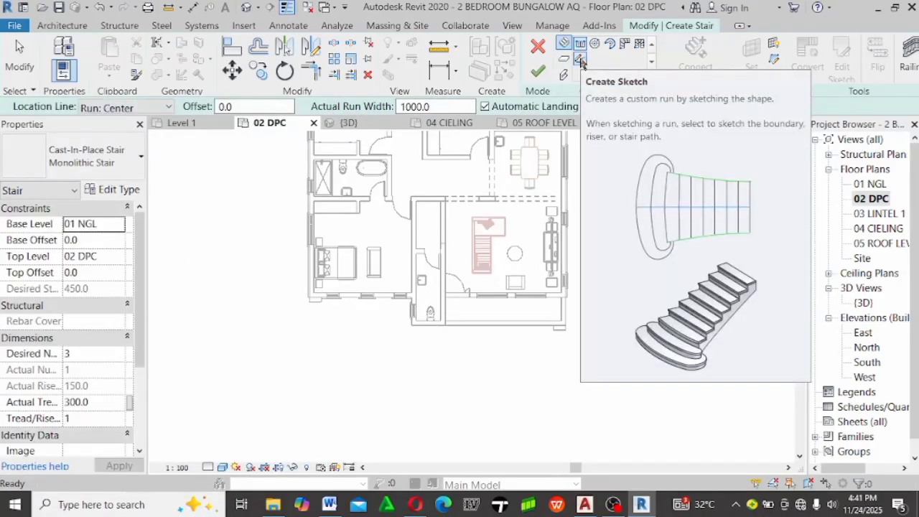
Begin a custom sketched run and draw a 600 mm boundary line outward from the porch edge, in line with the toilet wall
{"action": "left_click", "coordinate": [582, 61]}
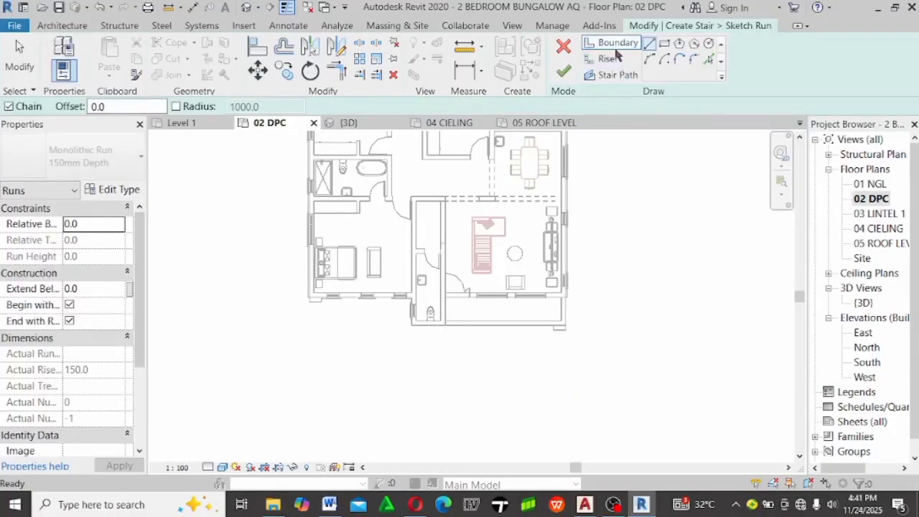
{"action": "left_click", "coordinate": [613, 45]}
{"action": "scroll", "coordinate": [463, 316], "scroll_direction": "up", "scroll_amount": 5}
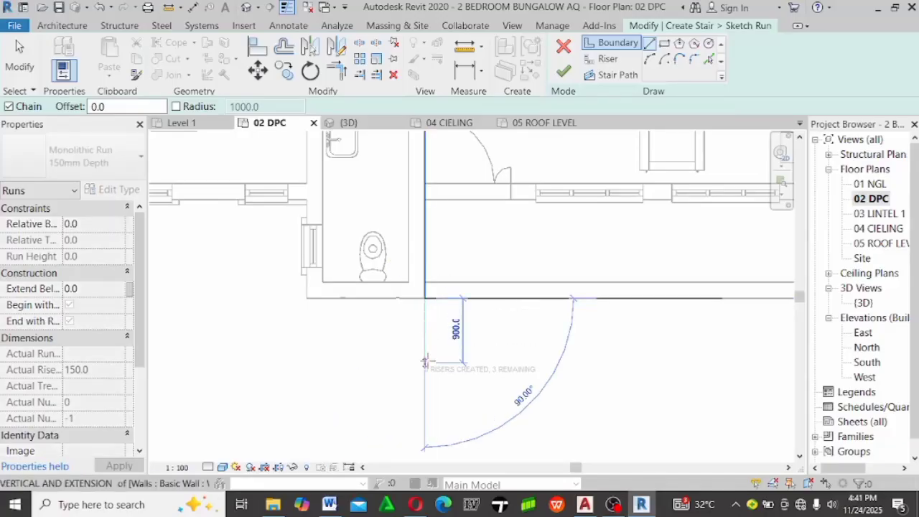
{"action": "type", "text": "66"}
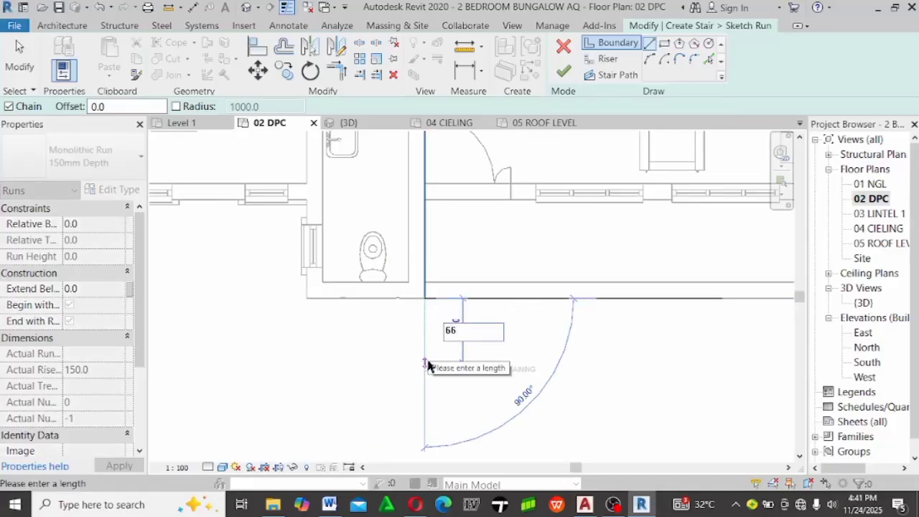
{"action": "key", "text": "BackSpace"}
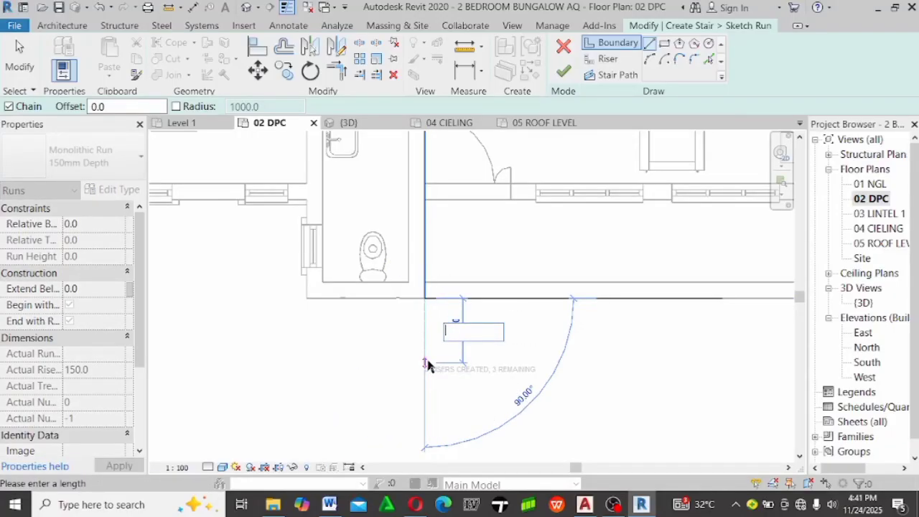
{"action": "type", "text": "00"}
{"action": "key", "text": "Return"}
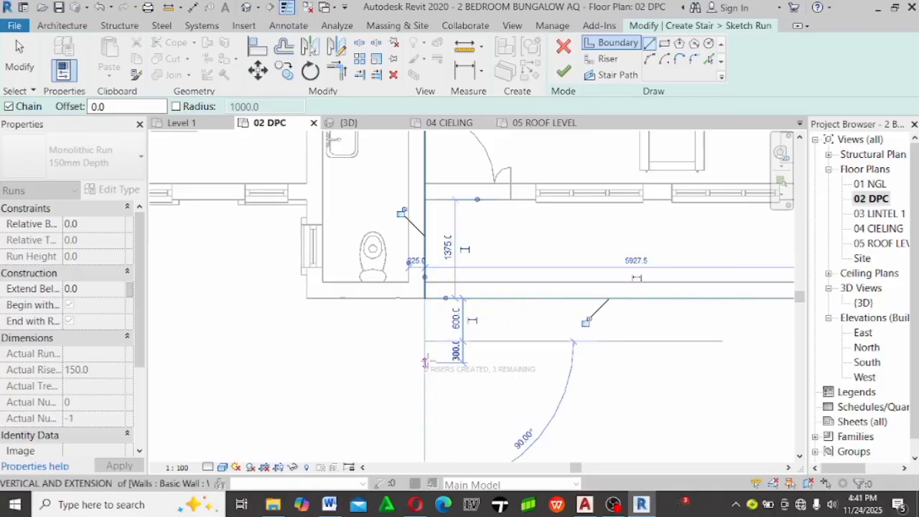
{"action": "key", "text": "Escape"}
{"action": "scroll", "coordinate": [349, 375], "scroll_direction": "down", "scroll_amount": 3}
{"action": "scroll", "coordinate": [435, 249], "scroll_direction": "up", "scroll_amount": 3}
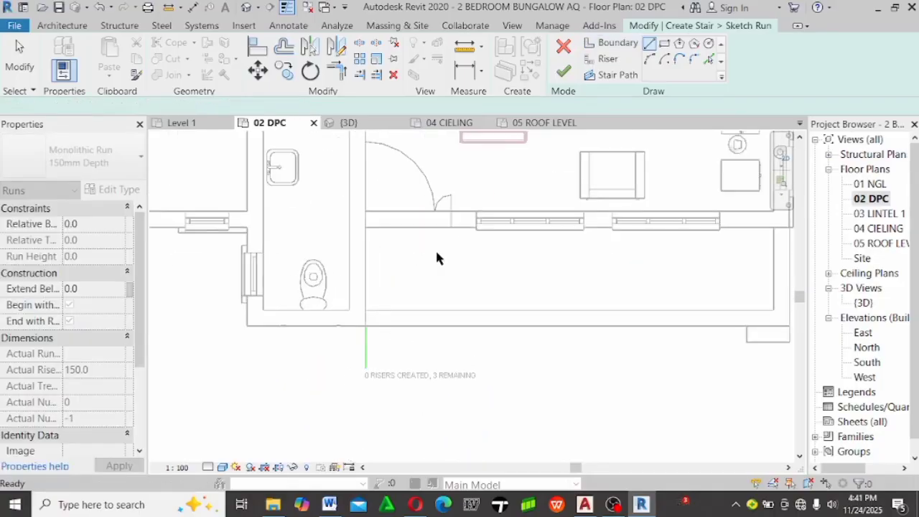
{"action": "left_click", "coordinate": [364, 348]}
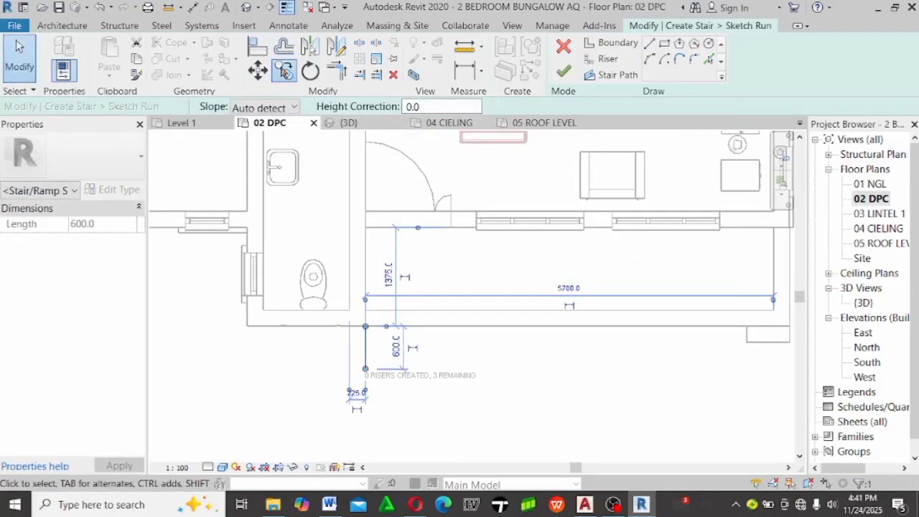
{"action": "left_click_drag", "start_coordinate": [365, 349], "coordinate": [358, 329]}
{"action": "key", "text": "c"}
{"action": "key", "text": "o"}
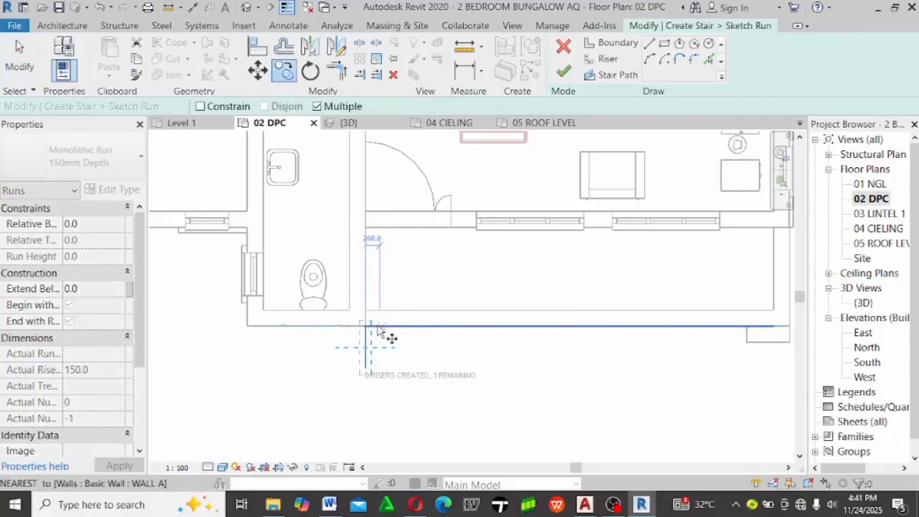
{"action": "key", "text": "Escape"}
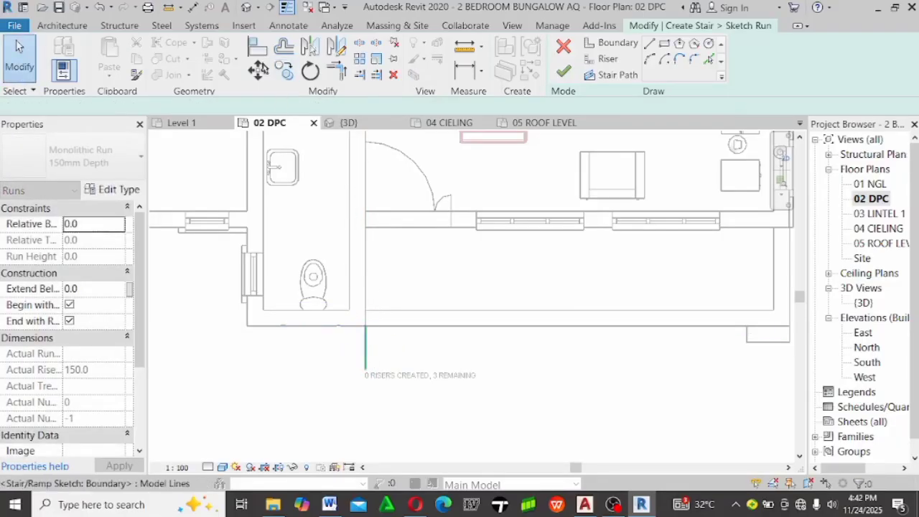
Offset the stair boundary line 1200 mm along the porch edge as a copy to form the run's other side
{"action": "left_click", "coordinate": [368, 350]}
{"action": "left_click", "coordinate": [286, 45]}
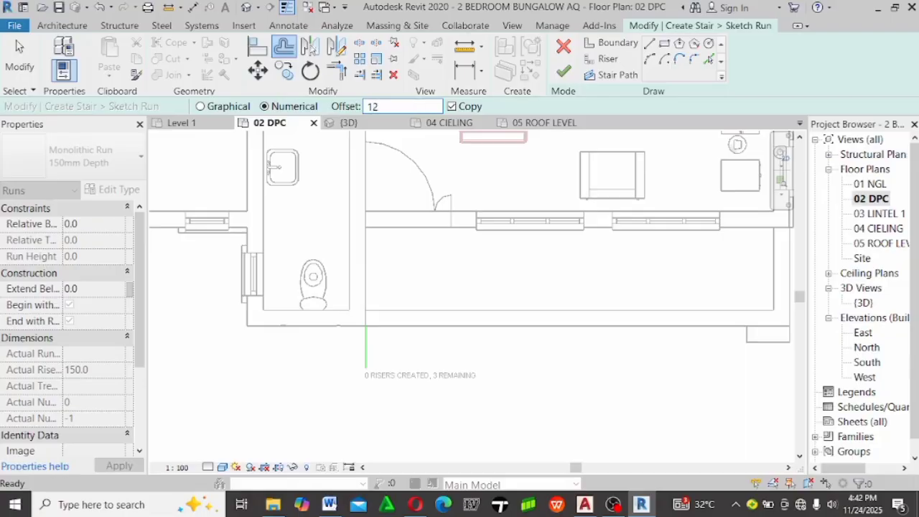
{"action": "key", "text": "Return"}
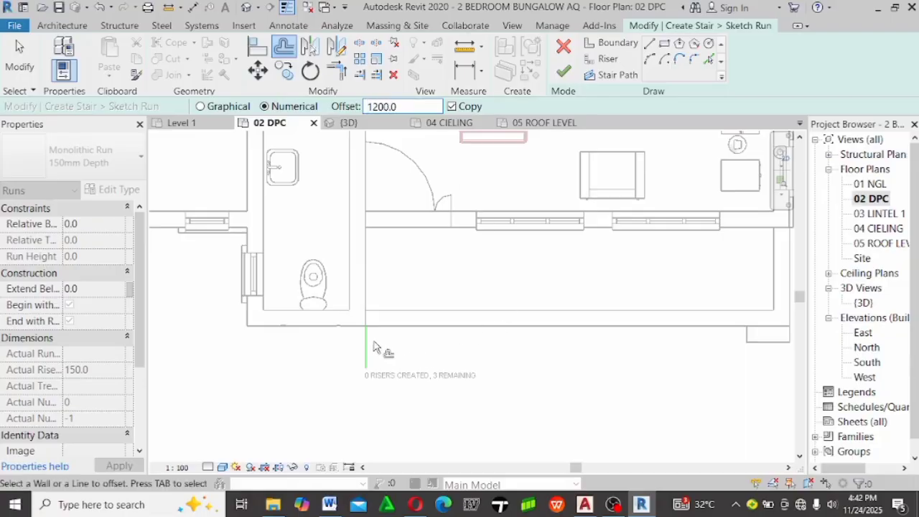
{"action": "key", "text": "Escape"}
{"action": "key", "text": "Escape"}
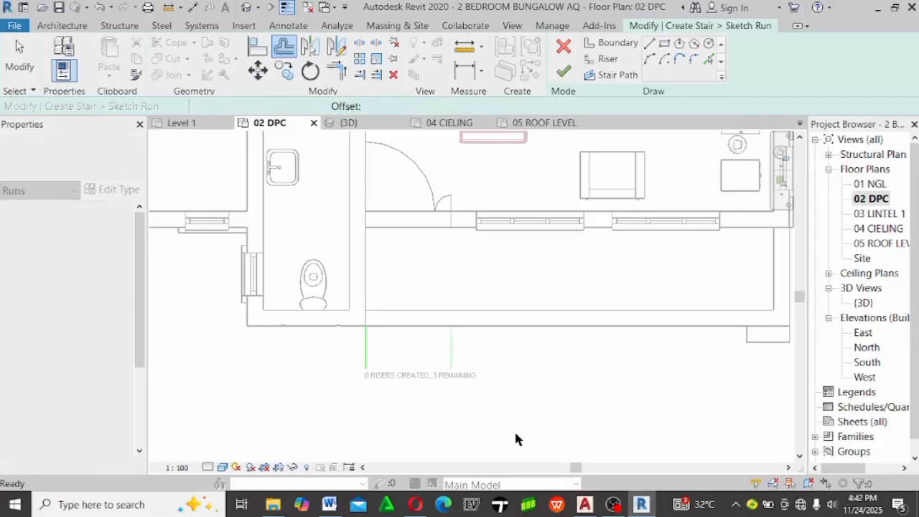
Draw the first riser line along the porch edge between the upper ends of the two boundary lines
{"action": "scroll", "coordinate": [445, 341], "scroll_direction": "down", "scroll_amount": 2}
{"action": "scroll", "coordinate": [518, 361], "scroll_direction": "up", "scroll_amount": 1}
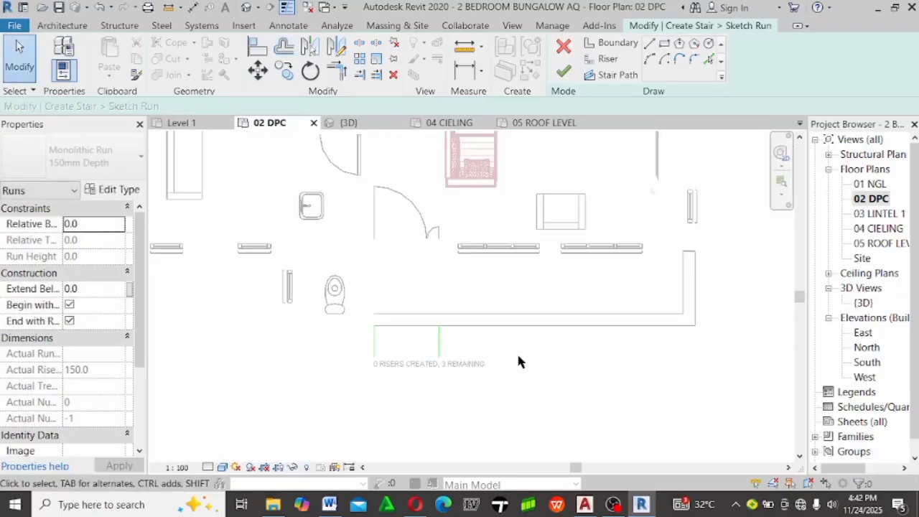
{"action": "scroll", "coordinate": [475, 344], "scroll_direction": "up", "scroll_amount": 2}
{"action": "scroll", "coordinate": [475, 345], "scroll_direction": "up", "scroll_amount": 1}
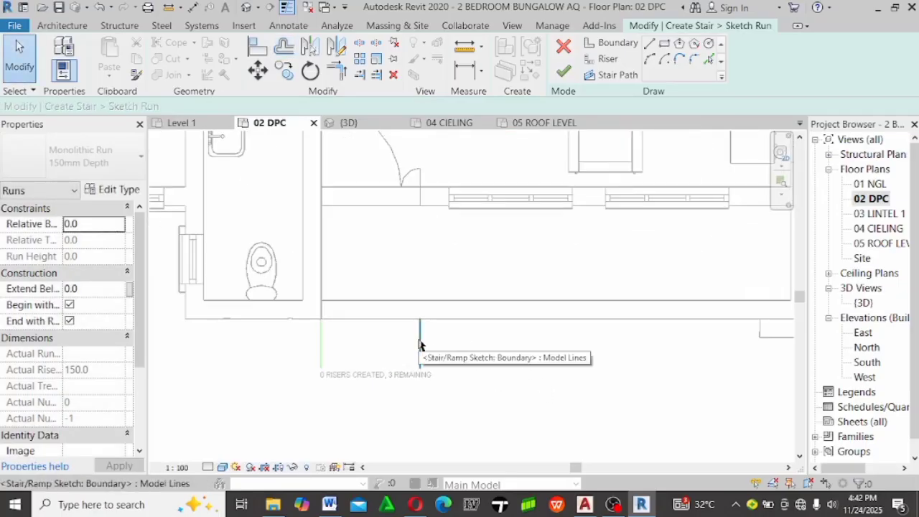
{"action": "scroll", "coordinate": [255, 373], "scroll_direction": "down", "scroll_amount": 2}
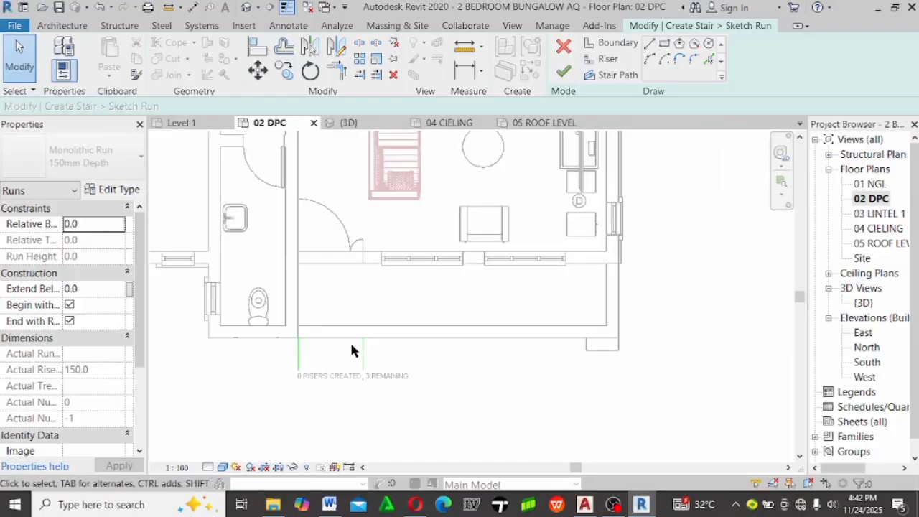
{"action": "scroll", "coordinate": [351, 345], "scroll_direction": "up", "scroll_amount": 1}
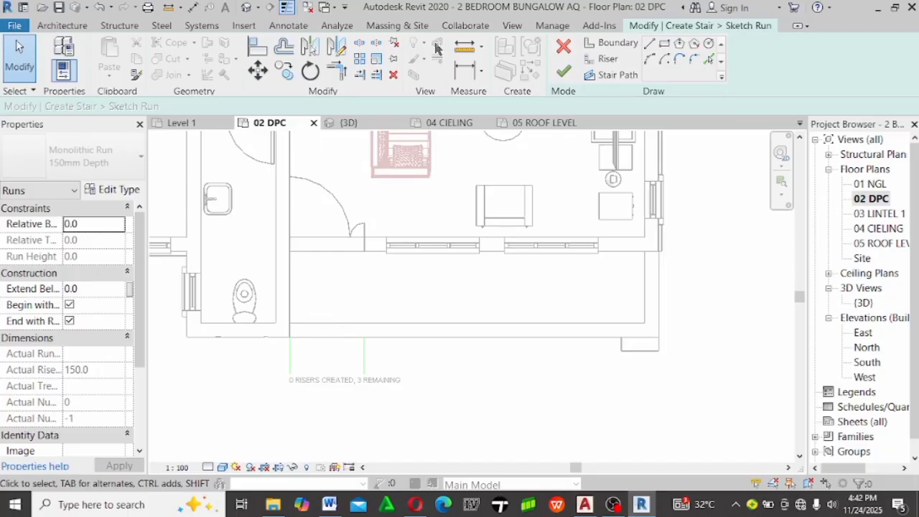
{"action": "left_click", "coordinate": [607, 59]}
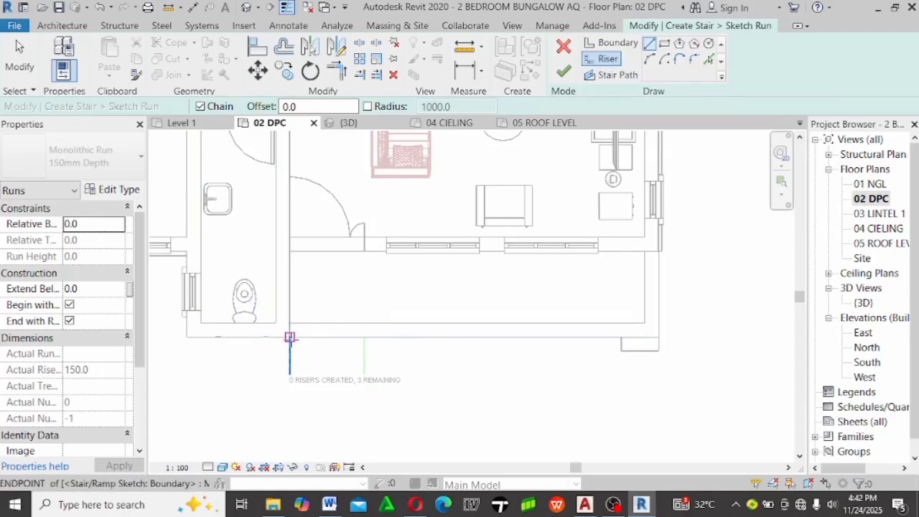
{"action": "left_click", "coordinate": [363, 335]}
{"action": "left_click", "coordinate": [246, 332]}
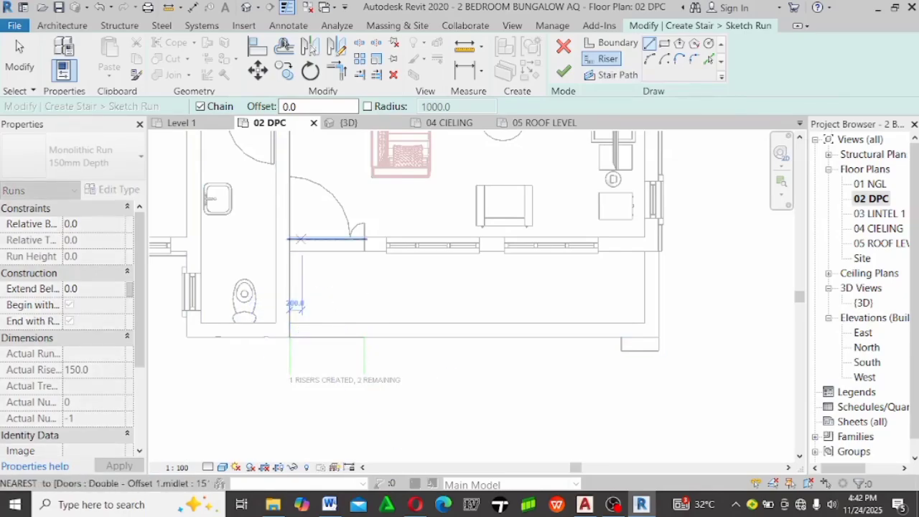
{"action": "left_click", "coordinate": [288, 25]}
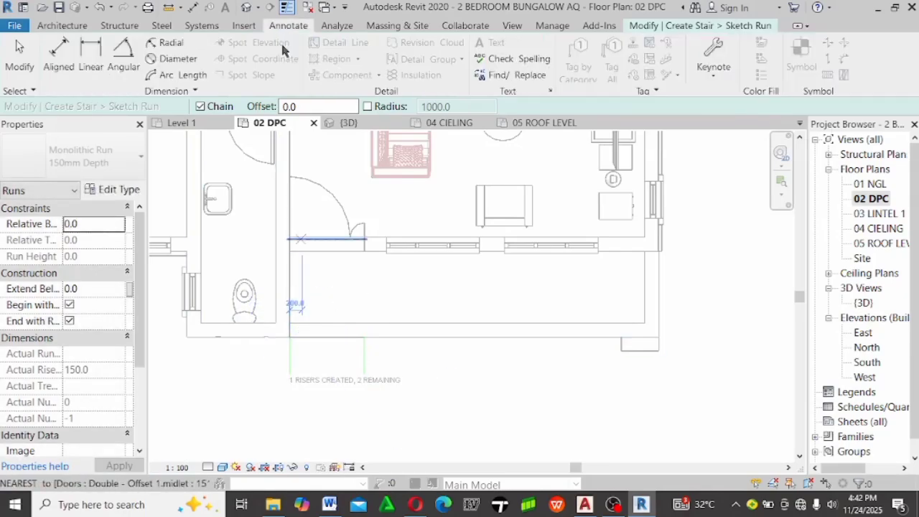
Offset the first riser line outward as copies at 300 mm spacing to add the stair's second and third risers
{"action": "left_click", "coordinate": [662, 27]}
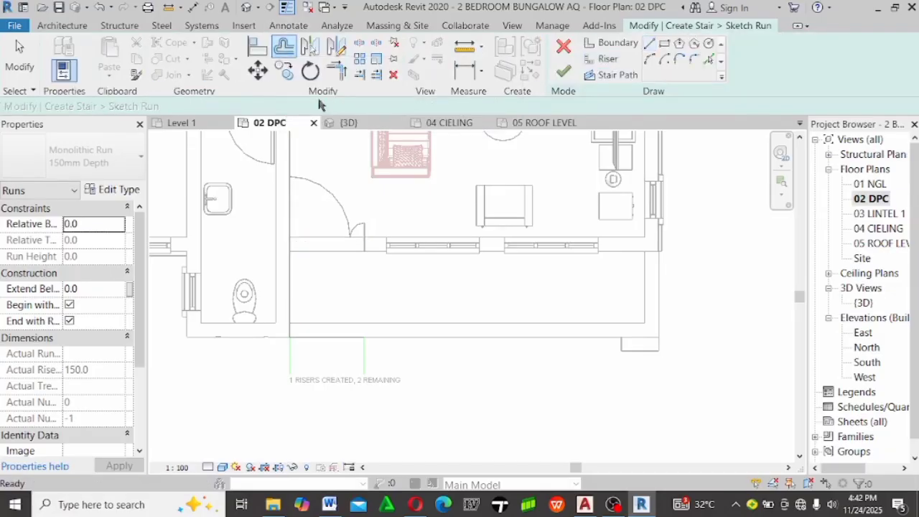
{"action": "left_click", "coordinate": [283, 46]}
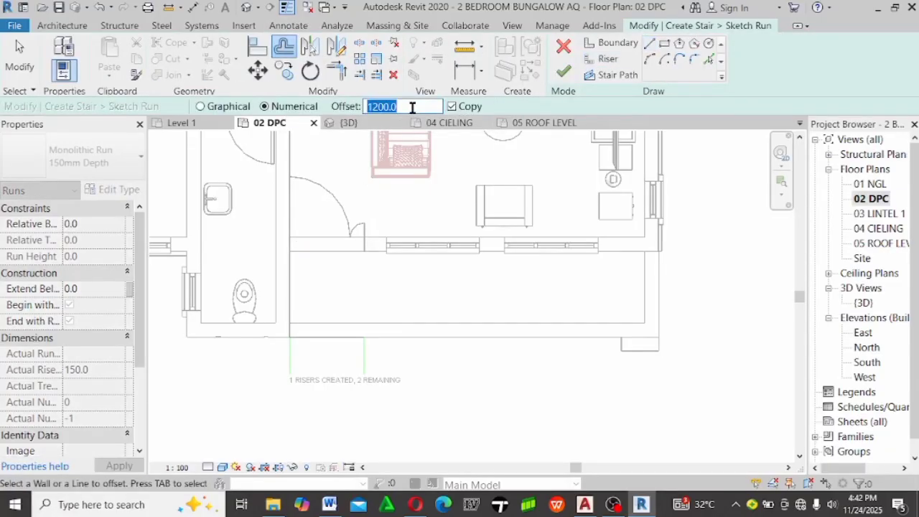
{"action": "left_click", "coordinate": [328, 363]}
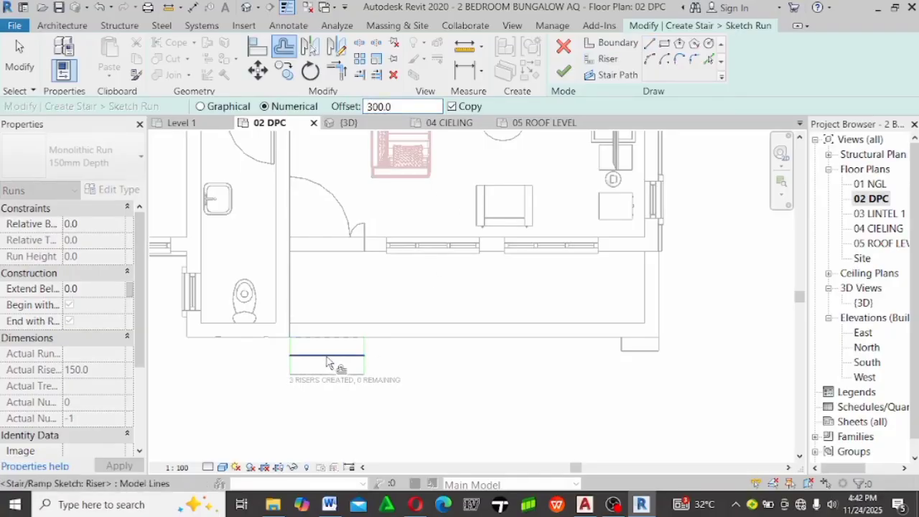
Draw the stair path through the middle of the run, from the outermost riser to the porch edge
{"action": "left_click", "coordinate": [603, 59]}
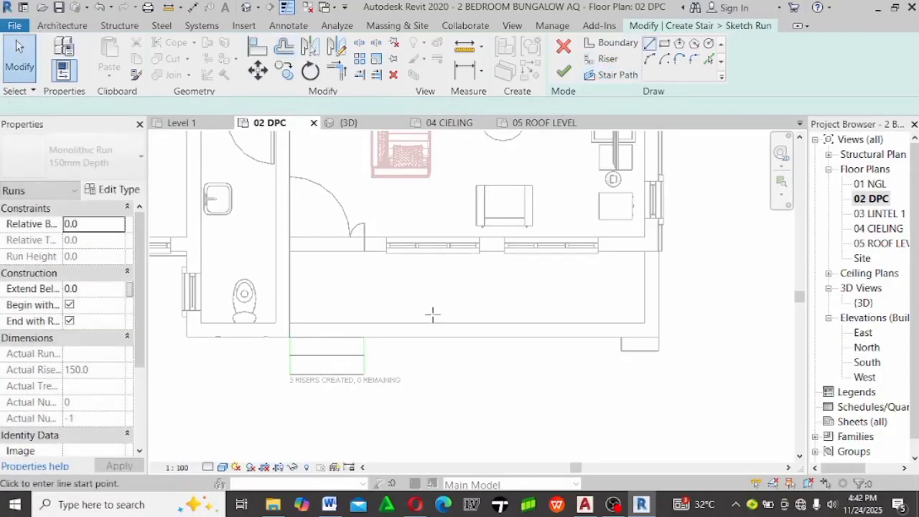
{"action": "left_click", "coordinate": [612, 75]}
{"action": "left_click", "coordinate": [327, 373]}
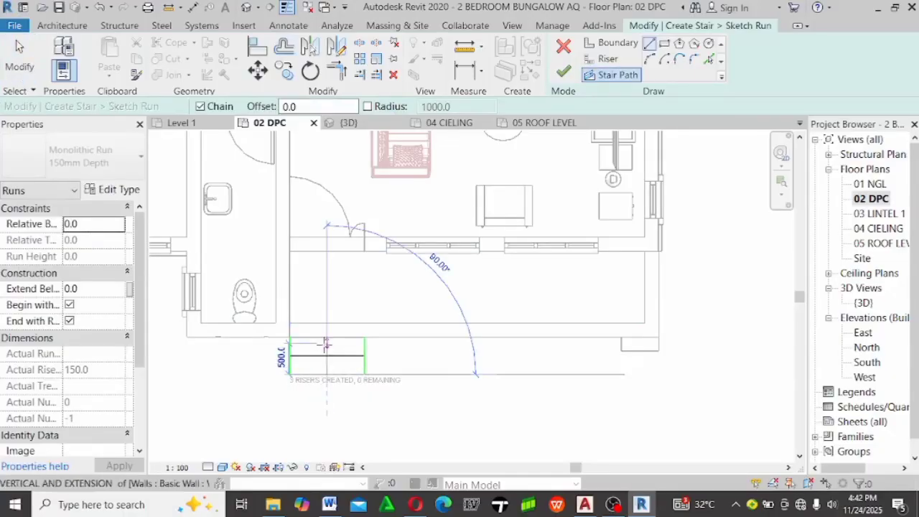
{"action": "left_click", "coordinate": [326, 337]}
{"action": "key", "text": "Escape"}
{"action": "key", "text": "Escape"}
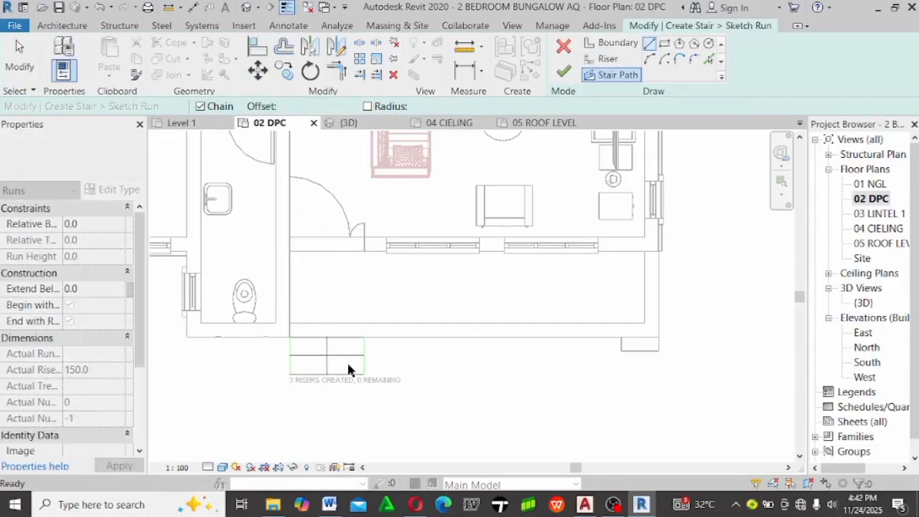
{"action": "scroll", "coordinate": [313, 334], "scroll_direction": "up", "scroll_amount": 2}
{"action": "key", "text": "Escape"}
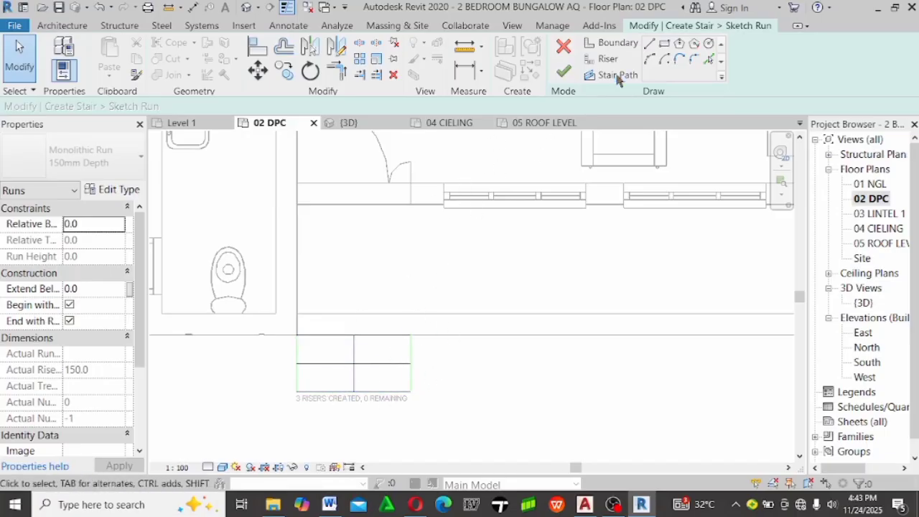
Finish the run sketch, flip the stair's direction so it rises toward the porch, and complete the stair
{"action": "left_click", "coordinate": [573, 78]}
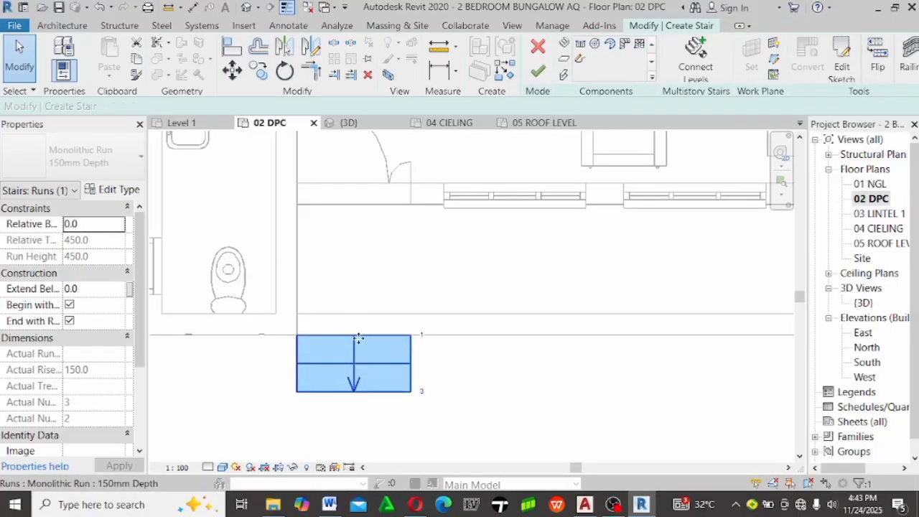
{"action": "left_click", "coordinate": [880, 68]}
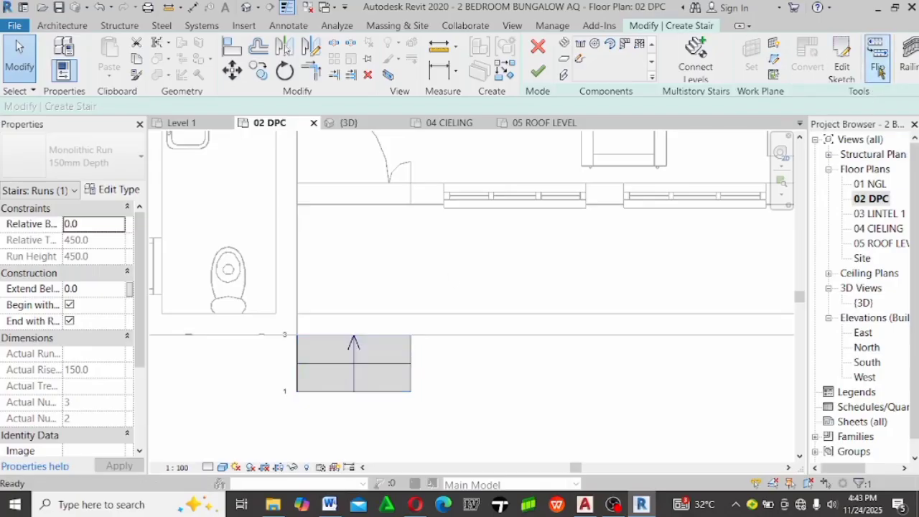
{"action": "left_click", "coordinate": [536, 72]}
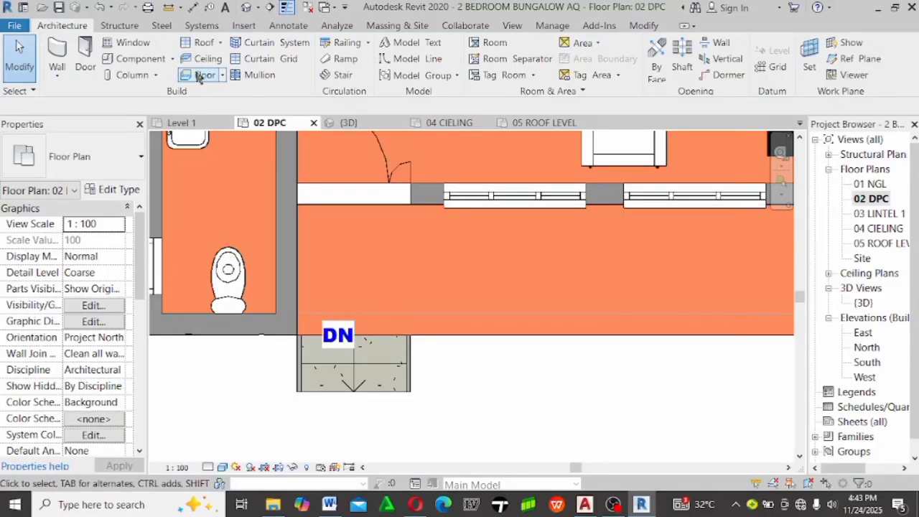
Sketch a railing path 4652.5 mm along the porch's front edge from the stair to the corner, then 1262.5 mm back to the house wall
{"action": "left_click", "coordinate": [341, 46]}
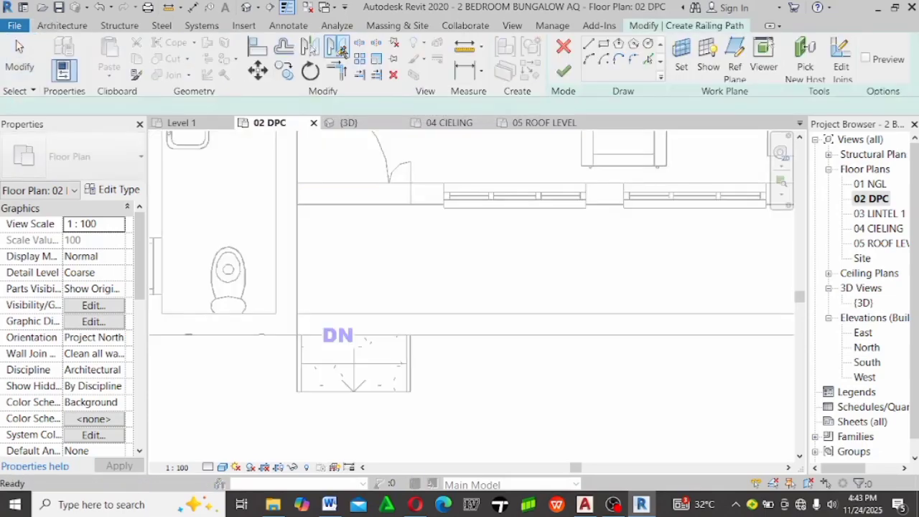
{"action": "scroll", "coordinate": [374, 326], "scroll_direction": "up", "scroll_amount": 2}
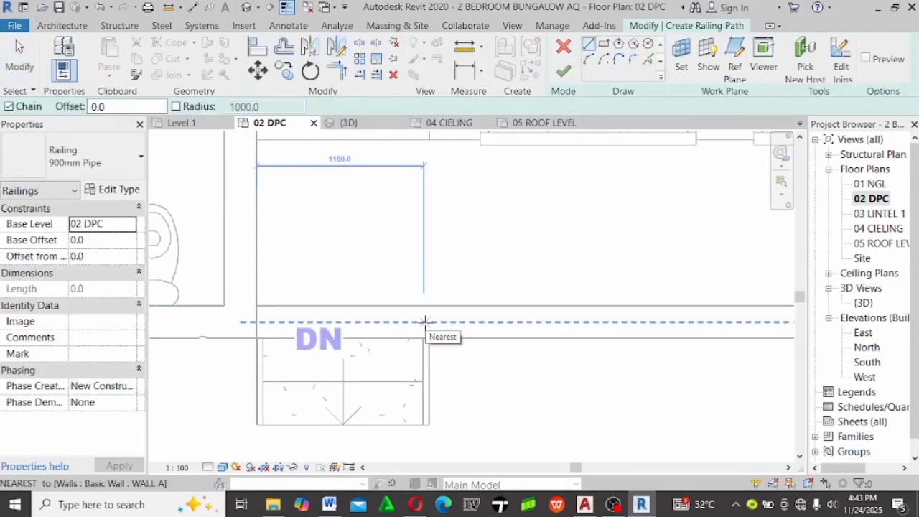
{"action": "scroll", "coordinate": [424, 321], "scroll_direction": "down", "scroll_amount": 3}
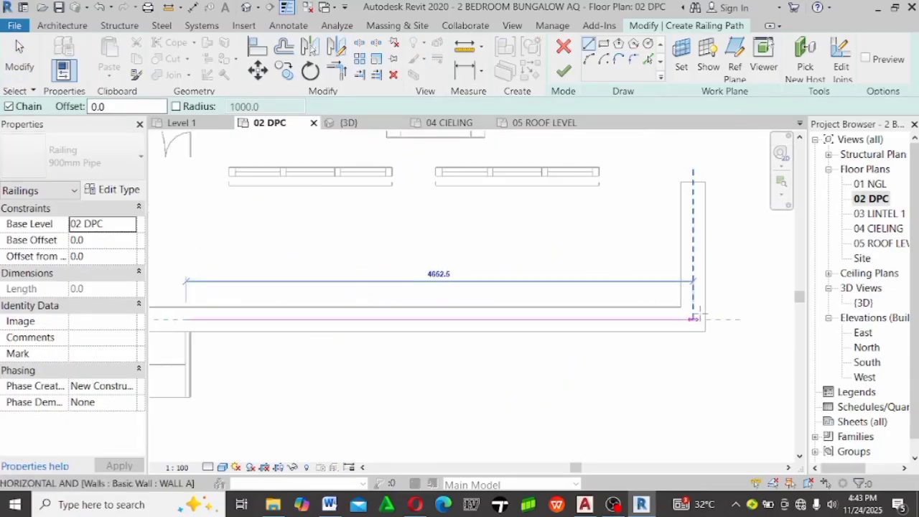
{"action": "scroll", "coordinate": [695, 317], "scroll_direction": "up", "scroll_amount": 2}
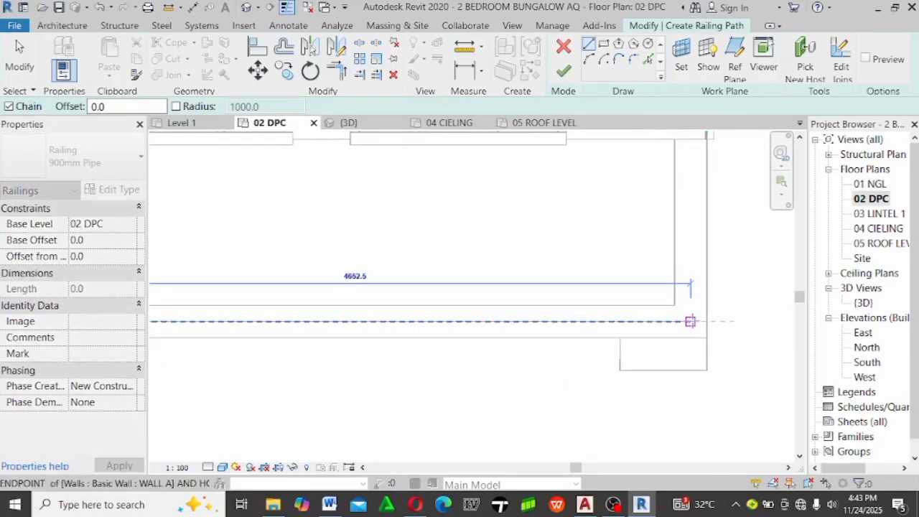
{"action": "left_click", "coordinate": [690, 321]}
{"action": "scroll", "coordinate": [687, 321], "scroll_direction": "down", "scroll_amount": 2}
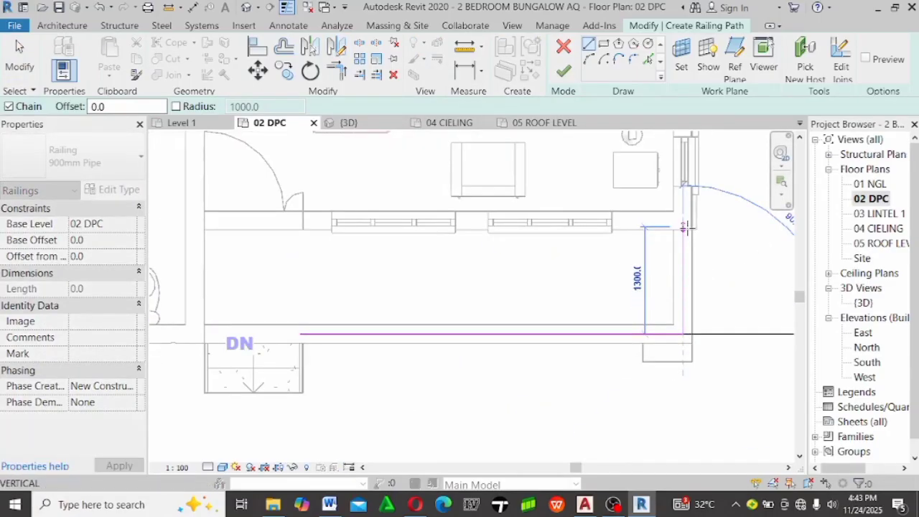
{"action": "scroll", "coordinate": [684, 228], "scroll_direction": "up", "scroll_amount": 3}
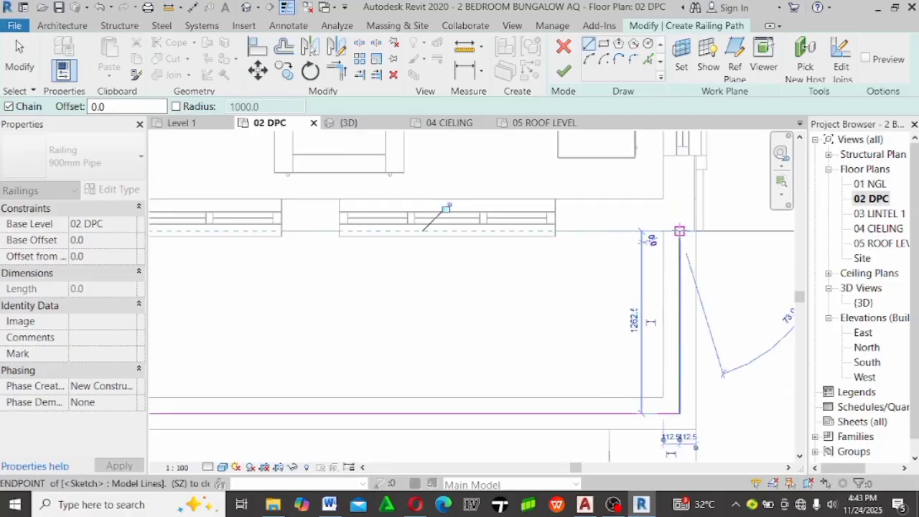
{"action": "left_click", "coordinate": [679, 230]}
{"action": "scroll", "coordinate": [679, 231], "scroll_direction": "down", "scroll_amount": 3}
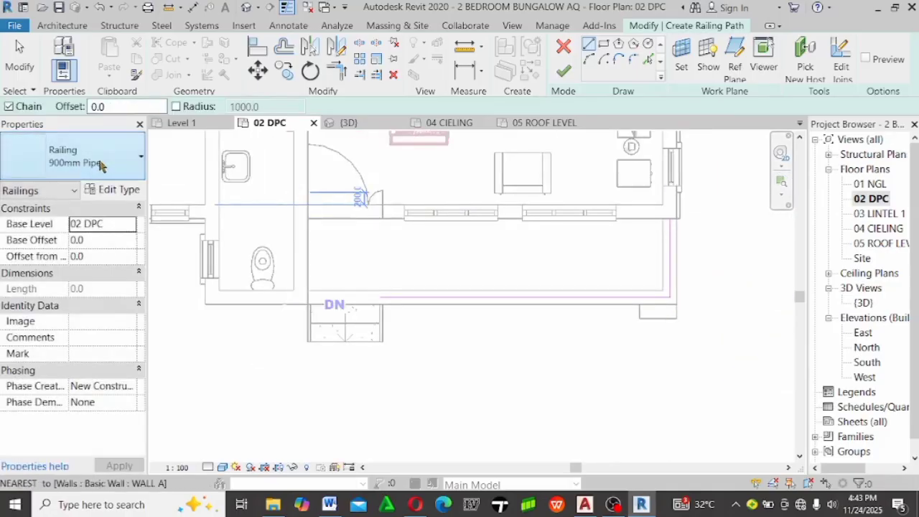
Set the porch railing type to Glass Panel - Bottom Fill and finish the railing
{"action": "left_click", "coordinate": [100, 164]}
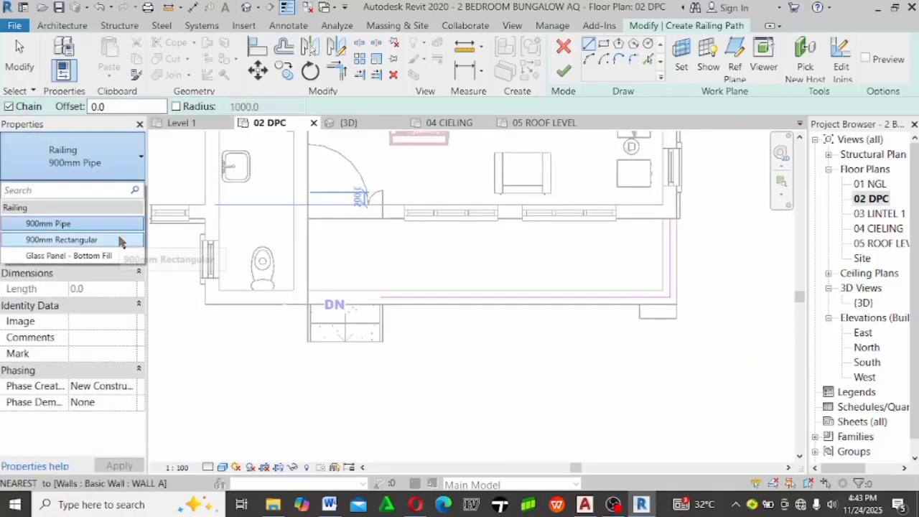
{"action": "key", "text": "Escape"}
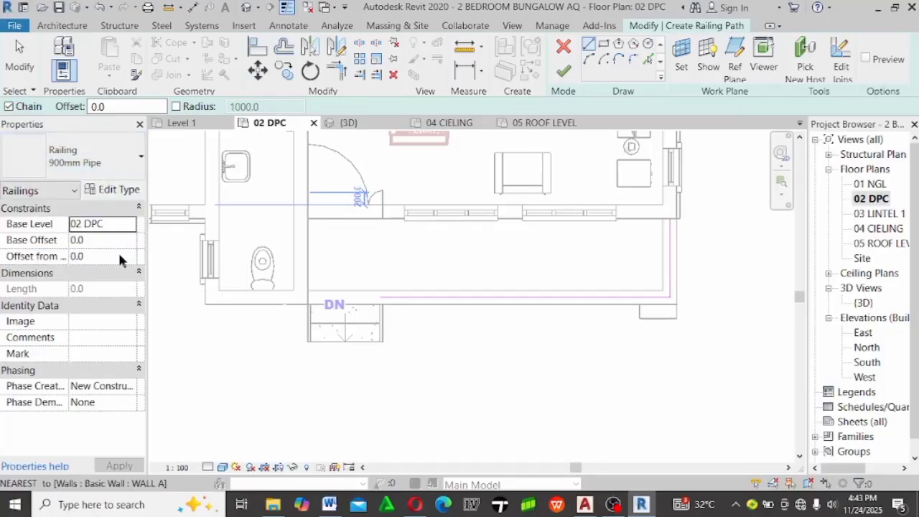
{"action": "left_click", "coordinate": [563, 70]}
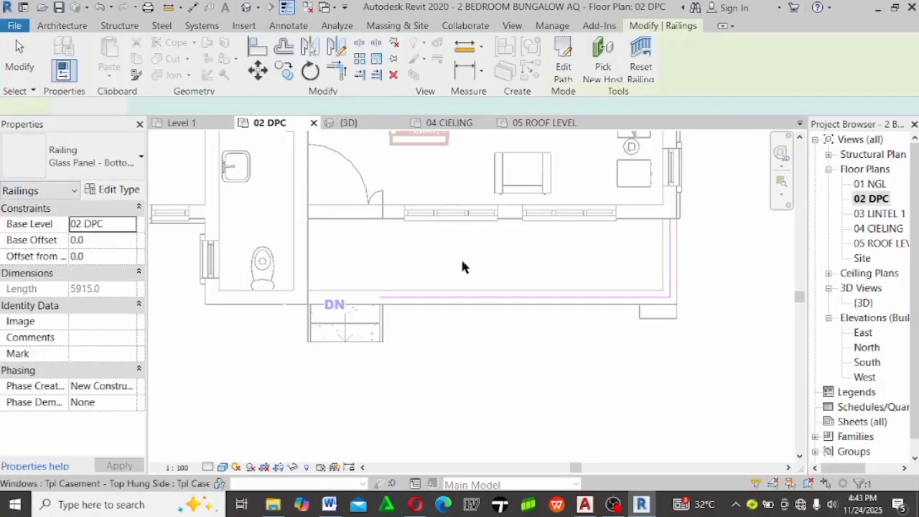
{"action": "left_click", "coordinate": [528, 410]}
Open the {3D} view and examine the new entrance stair and porch railing from the front and sides
{"action": "scroll", "coordinate": [388, 338], "scroll_direction": "up", "scroll_amount": 3}
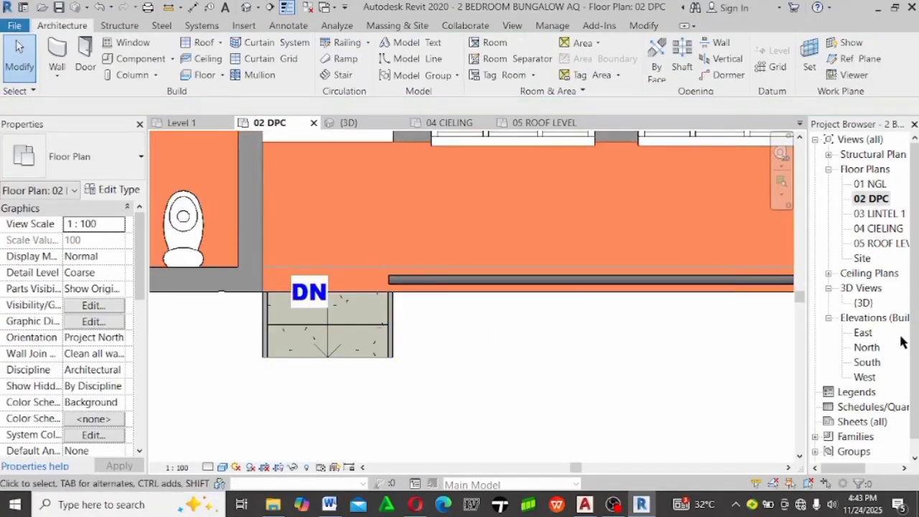
{"action": "left_click", "coordinate": [861, 302]}
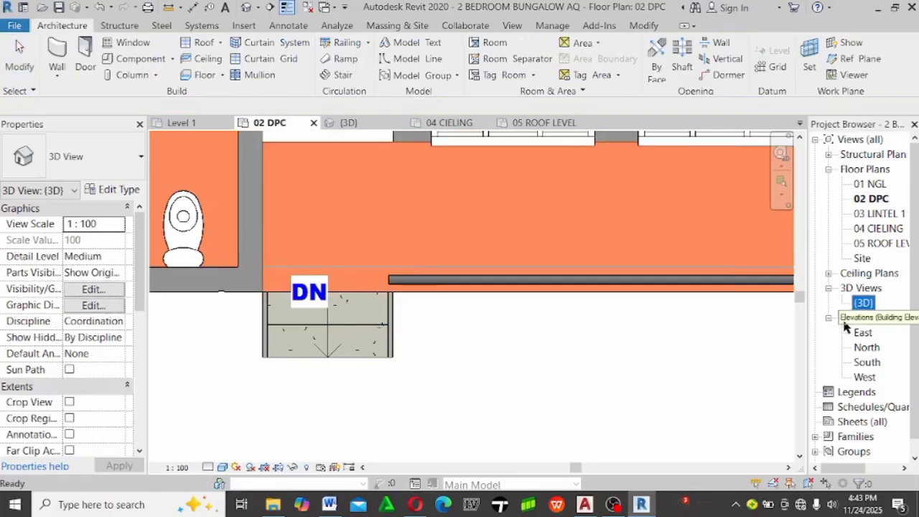
{"action": "left_click", "coordinate": [865, 317]}
{"action": "double_click", "coordinate": [864, 303]}
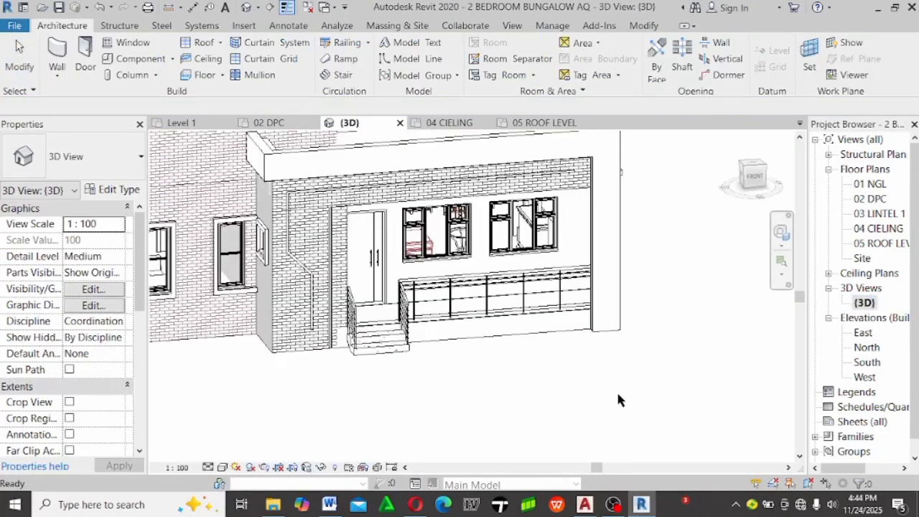
{"action": "middle_click_drag", "start_coordinate": [616, 390], "coordinate": [529, 382], "text": "shift"}
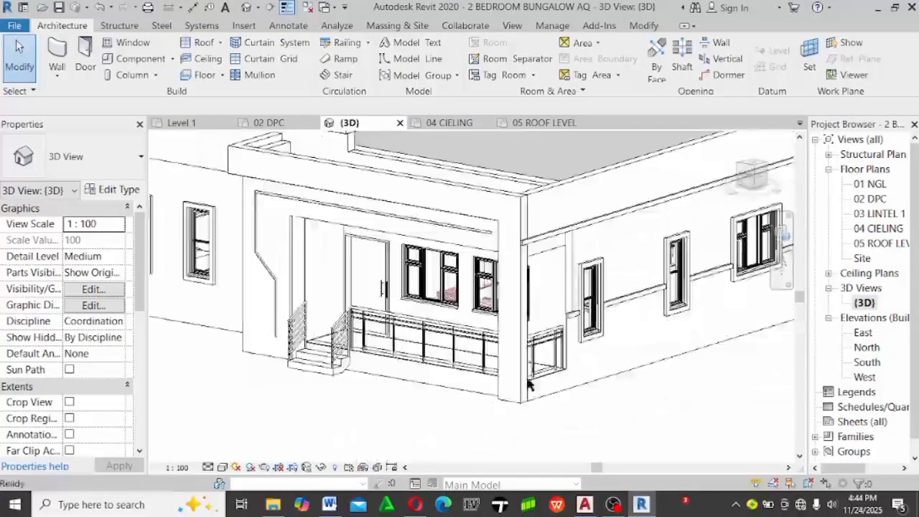
{"action": "middle_click_drag", "start_coordinate": [378, 371], "coordinate": [620, 369], "text": "shift"}
{"action": "scroll", "coordinate": [583, 353], "scroll_direction": "down", "scroll_amount": 4}
{"action": "middle_click_drag", "start_coordinate": [543, 395], "coordinate": [602, 355], "text": "shift"}
{"action": "middle_click_drag", "start_coordinate": [493, 381], "coordinate": [332, 328], "text": "shift"}
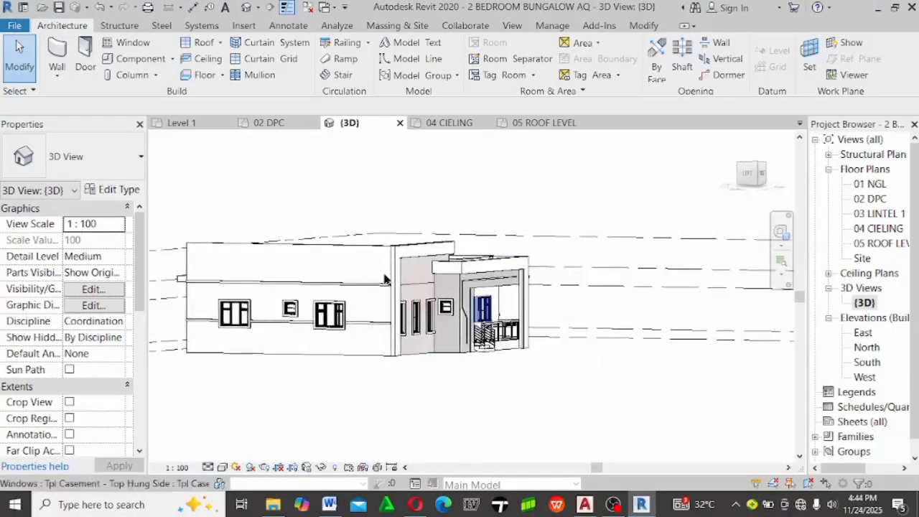
Paint the side wall of the projecting toilet with BRICK WALL and the middle band of the building's left wall with BRICKWALL
{"action": "scroll", "coordinate": [331, 328], "scroll_direction": "up", "scroll_amount": 3}
{"action": "middle_click_drag", "start_coordinate": [622, 322], "coordinate": [295, 338], "text": "shift"}
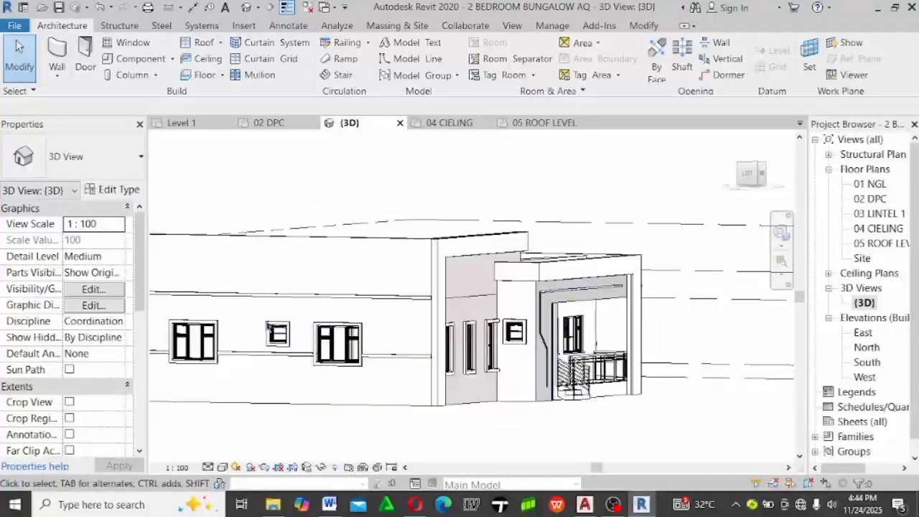
{"action": "left_click", "coordinate": [641, 26]}
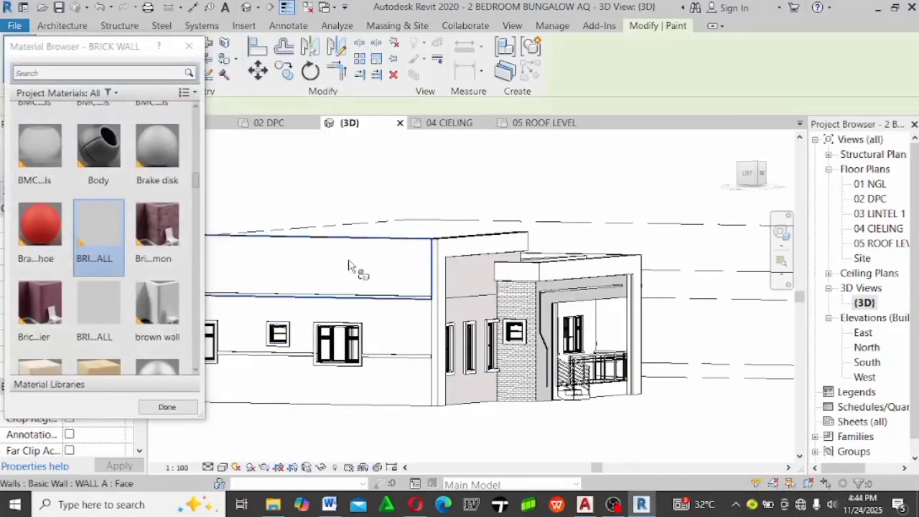
{"action": "left_click", "coordinate": [113, 307]}
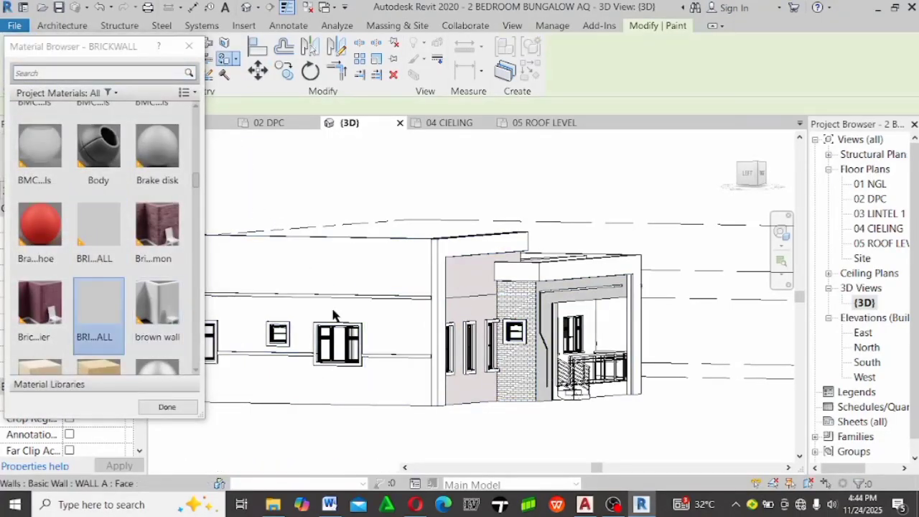
{"action": "left_click", "coordinate": [389, 327]}
{"action": "scroll", "coordinate": [416, 325], "scroll_direction": "up", "scroll_amount": 4}
{"action": "scroll", "coordinate": [568, 320], "scroll_direction": "down", "scroll_amount": 7}
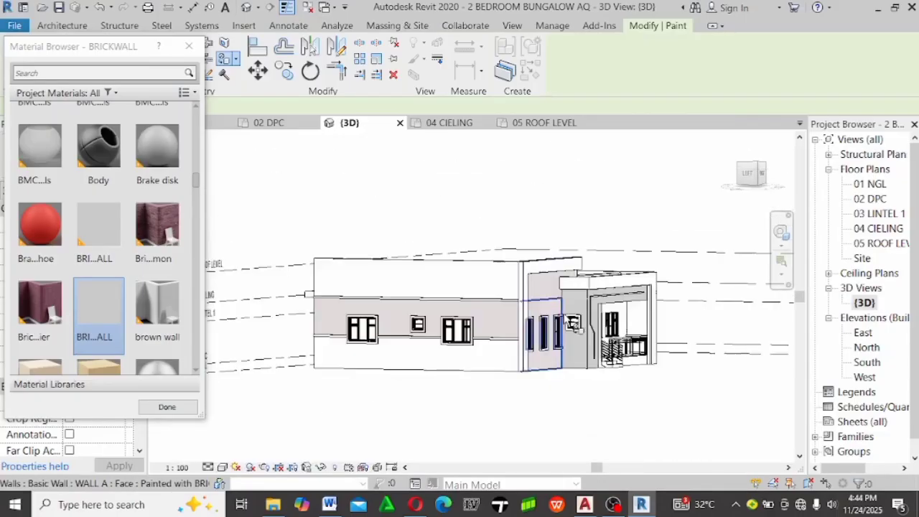
{"action": "scroll", "coordinate": [331, 321], "scroll_direction": "up", "scroll_amount": 1}
{"action": "scroll", "coordinate": [329, 324], "scroll_direction": "up", "scroll_amount": 2}
{"action": "key", "text": "Escape"}
{"action": "scroll", "coordinate": [318, 348], "scroll_direction": "down", "scroll_amount": 5}
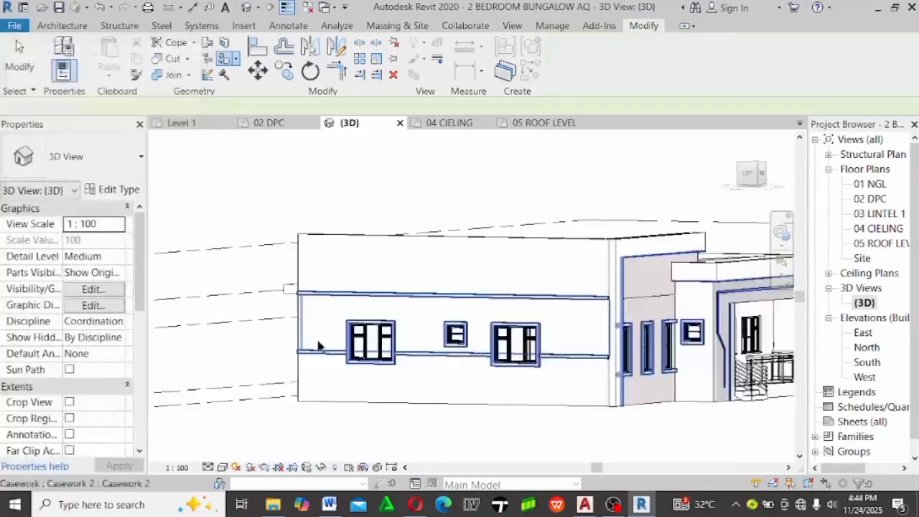
Check the building's painted left and front faces in 3D and open the 01 NGL floor plan
{"action": "middle_click_drag", "start_coordinate": [557, 385], "coordinate": [507, 393], "text": "shift"}
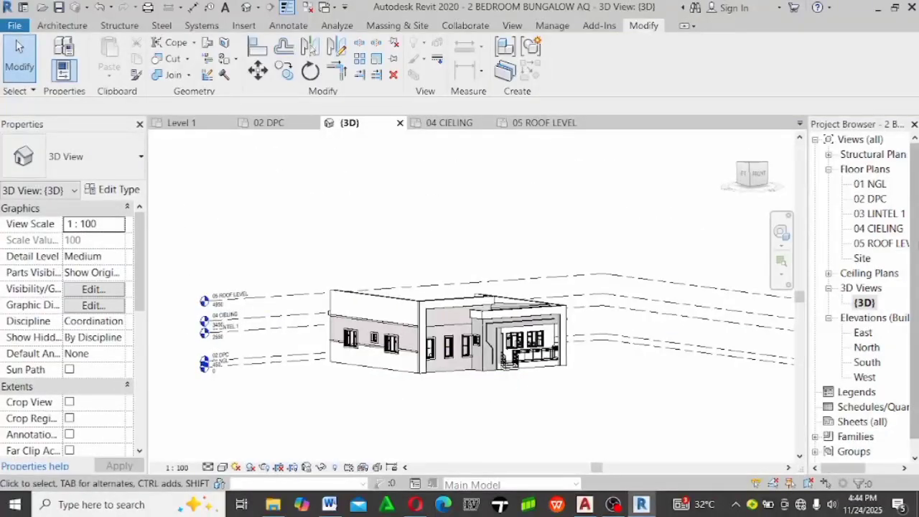
{"action": "middle_click_drag", "start_coordinate": [439, 404], "coordinate": [503, 388], "text": "shift"}
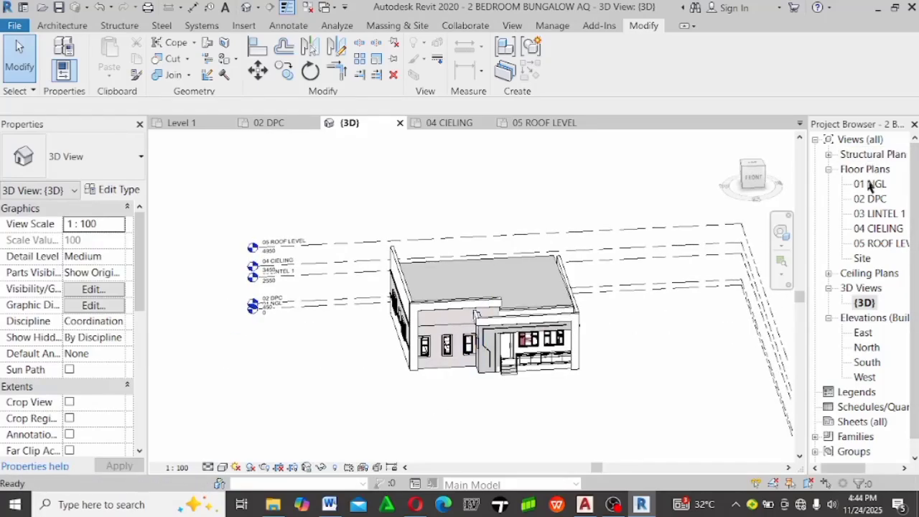
{"action": "double_click", "coordinate": [871, 183]}
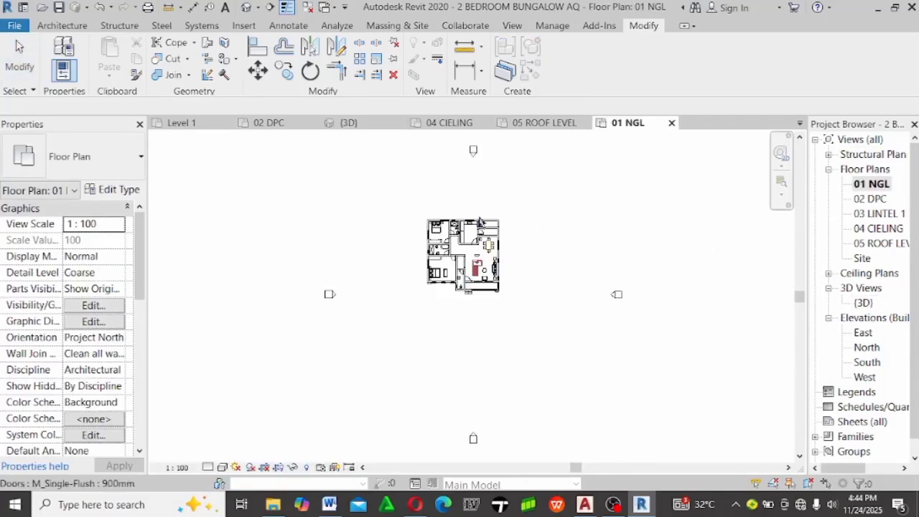
{"action": "scroll", "coordinate": [476, 196], "scroll_direction": "up", "scroll_amount": 4}
{"action": "scroll", "coordinate": [309, 178], "scroll_direction": "down", "scroll_amount": 2}
{"action": "scroll", "coordinate": [309, 178], "scroll_direction": "down", "scroll_amount": 1}
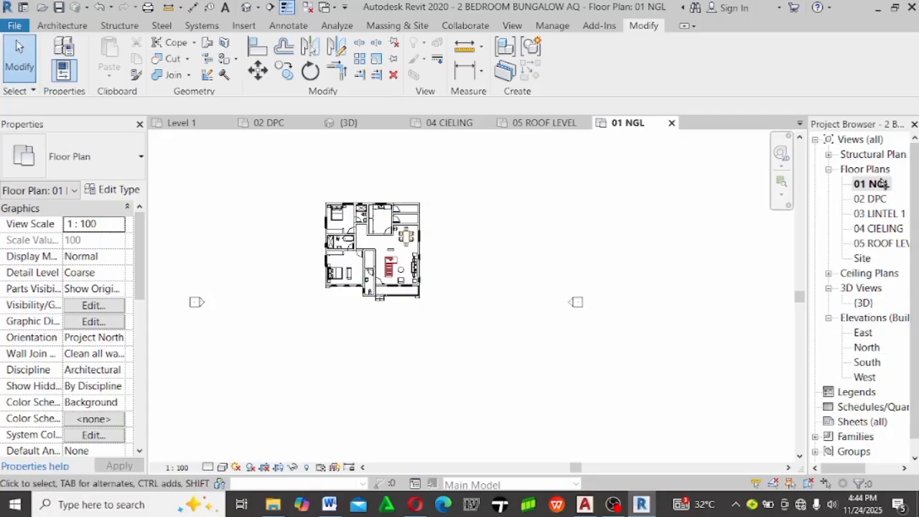
View the Site floor plan and return to the 01 NGL floor plan
{"action": "left_click", "coordinate": [865, 259]}
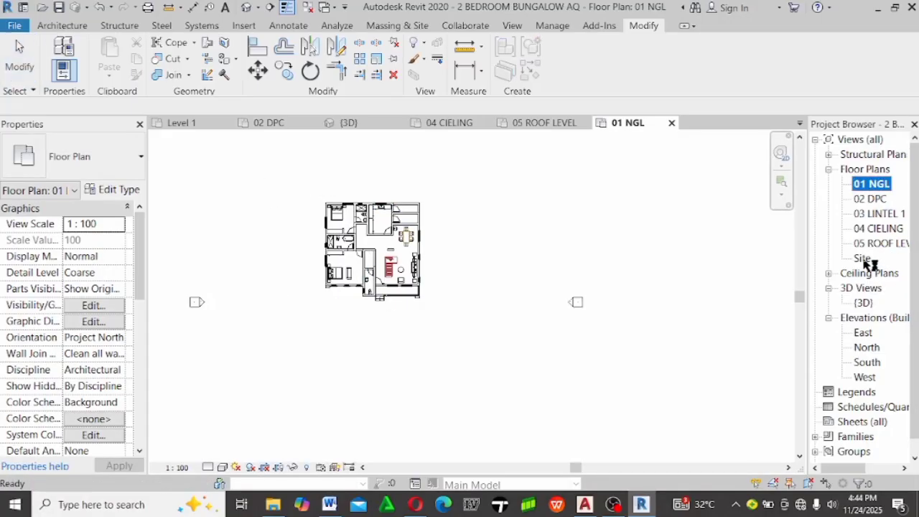
{"action": "double_click", "coordinate": [865, 259]}
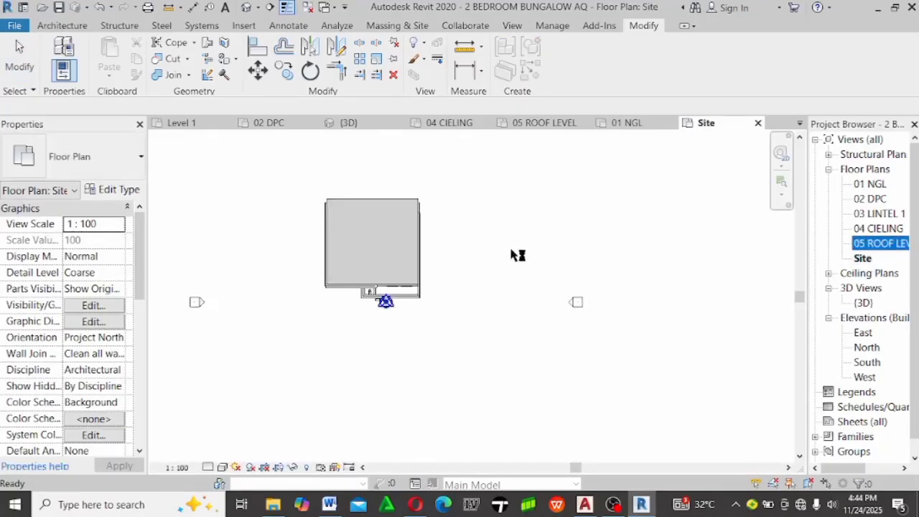
{"action": "double_click", "coordinate": [873, 184]}
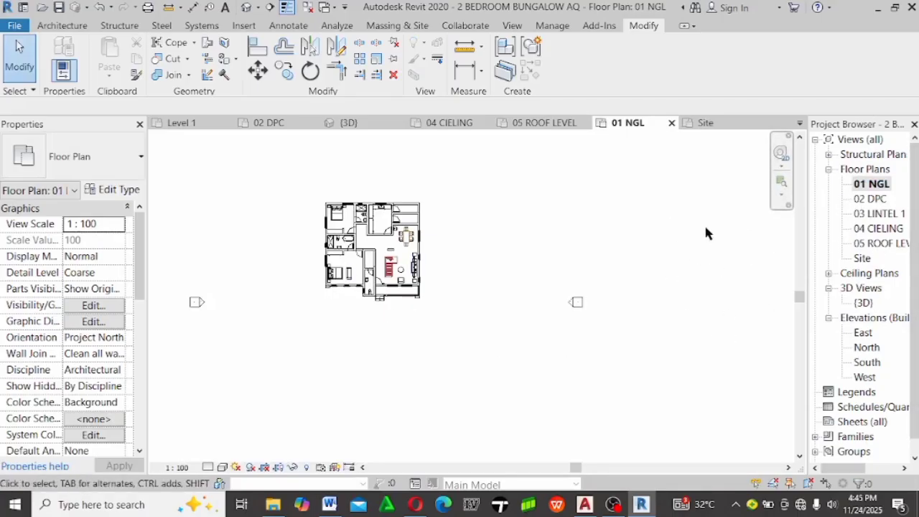
{"action": "scroll", "coordinate": [341, 192], "scroll_direction": "up", "scroll_amount": 1}
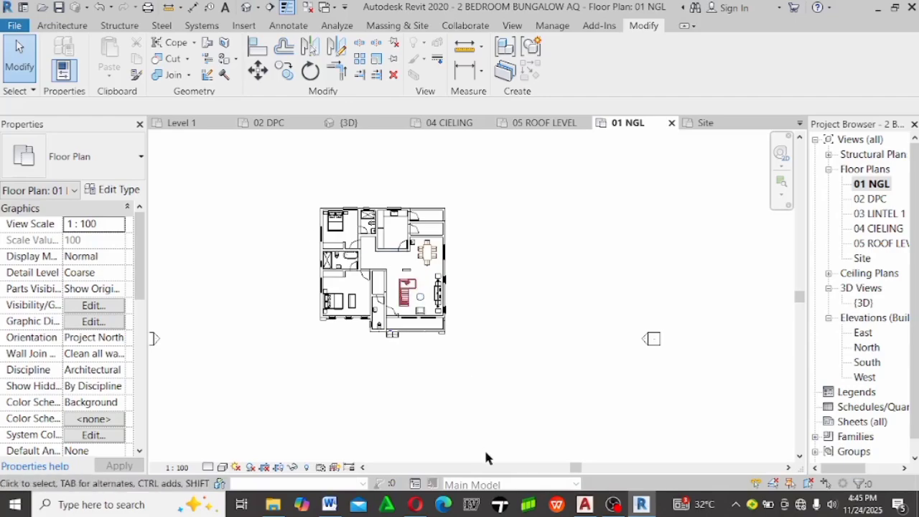
{"action": "mouse_move", "coordinate": [637, 511]}
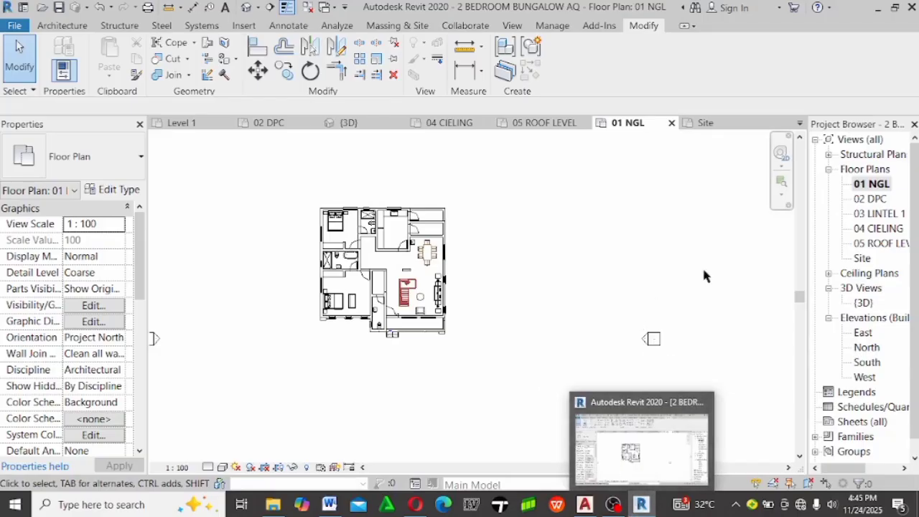
{"action": "left_click", "coordinate": [62, 25]}
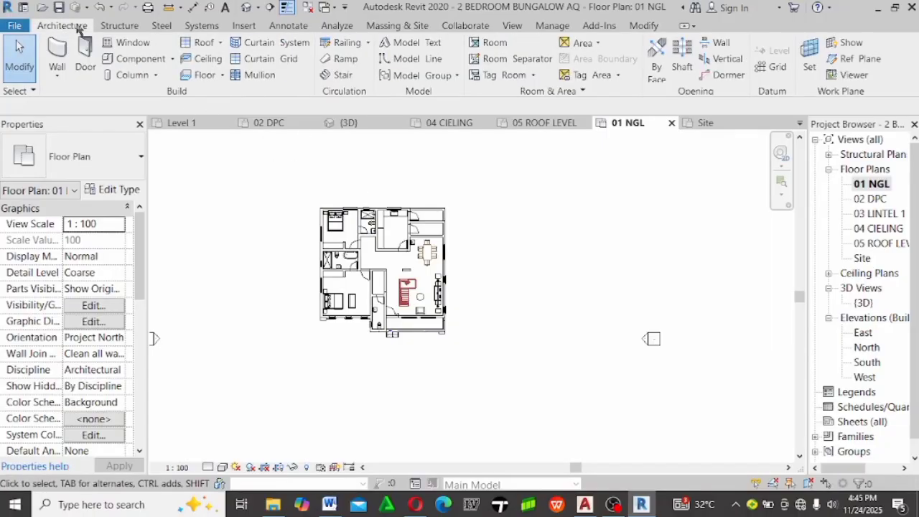
{"action": "left_click", "coordinate": [397, 26]}
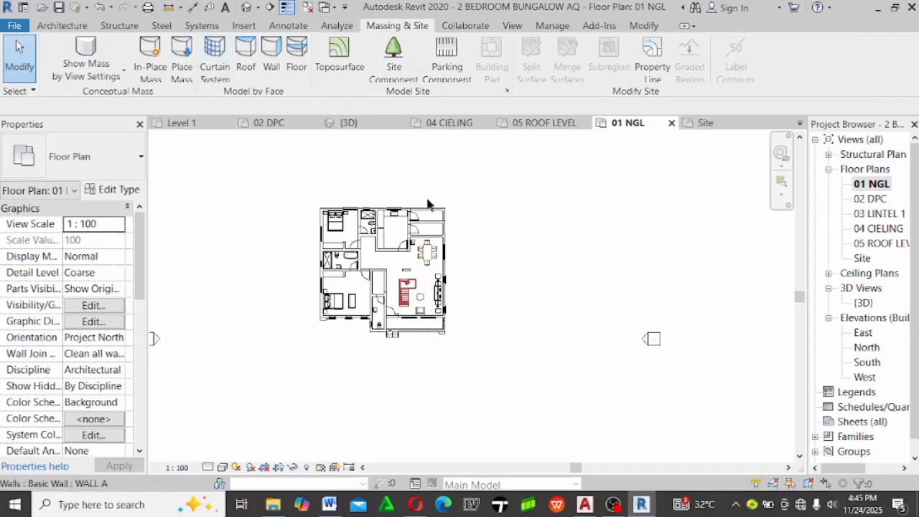
{"action": "scroll", "coordinate": [552, 361], "scroll_direction": "down", "scroll_amount": 2}
{"action": "scroll", "coordinate": [494, 232], "scroll_direction": "up", "scroll_amount": 3}
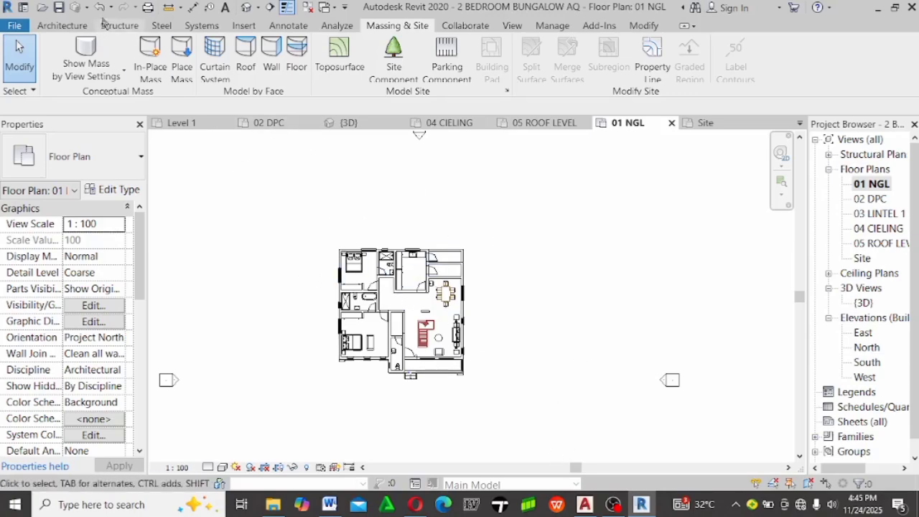
Save the project and leave the floor boundary sketch without creating a floor
{"action": "left_click", "coordinate": [63, 25]}
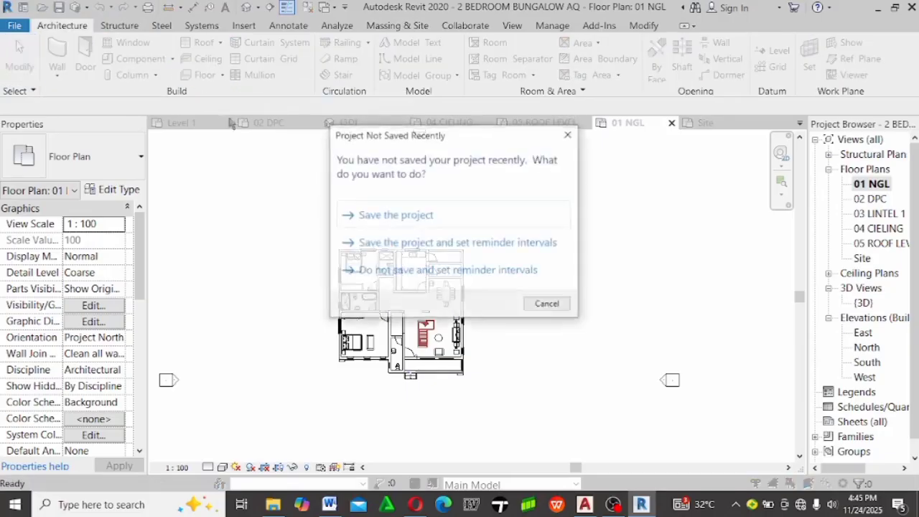
{"action": "left_click", "coordinate": [389, 218]}
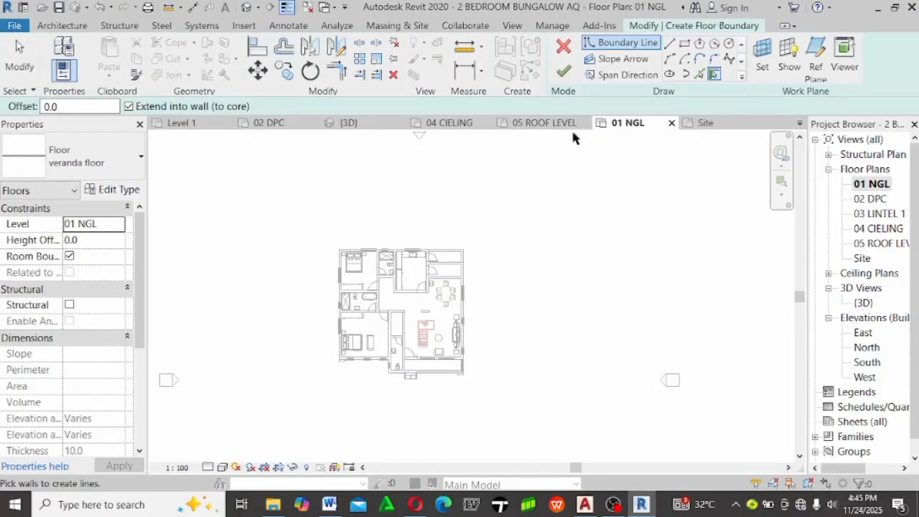
{"action": "left_click", "coordinate": [564, 49]}
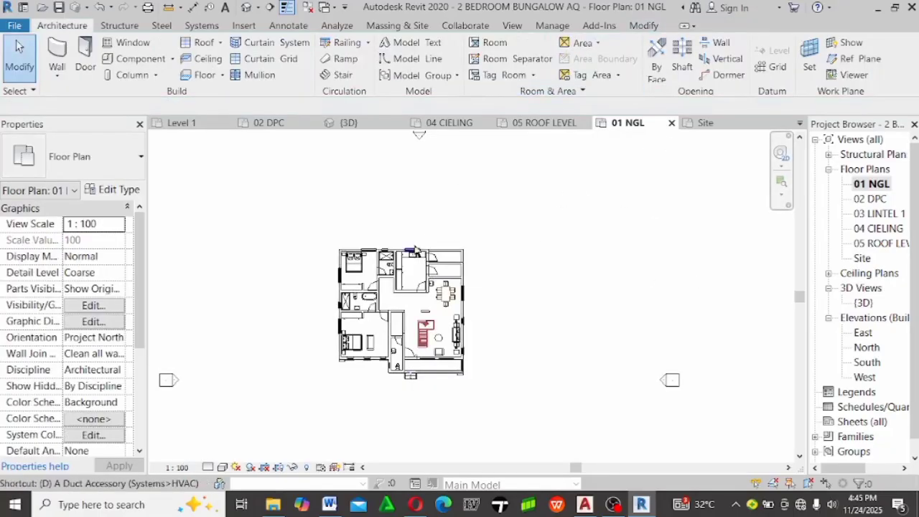
Draw chained detail lines around the house: 15000 mm across the back, then 15000 mm down the right side
{"action": "key", "text": "d"}
{"action": "key", "text": "l"}
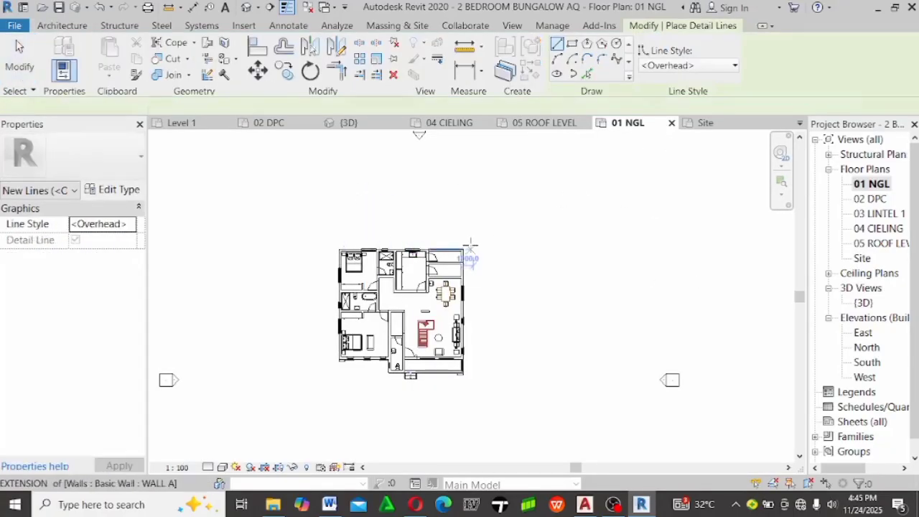
{"action": "left_click", "coordinate": [323, 195]}
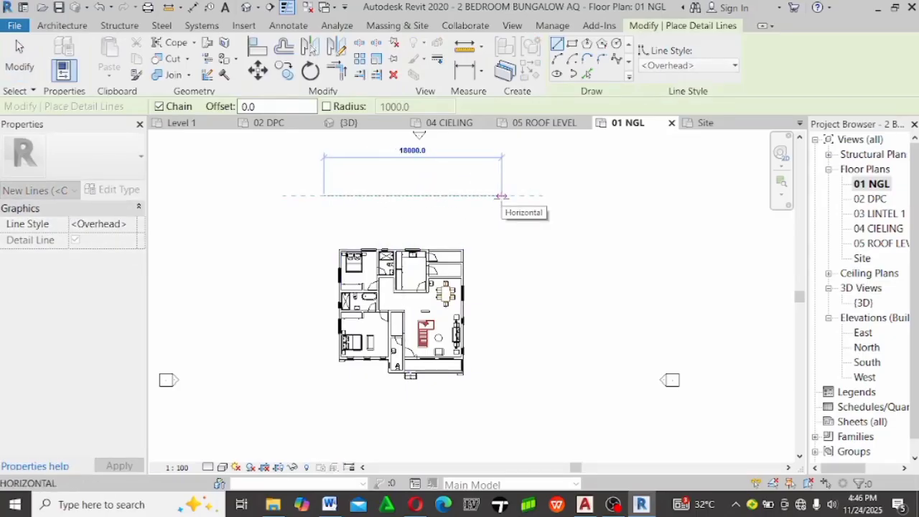
{"action": "type", "text": "1"}
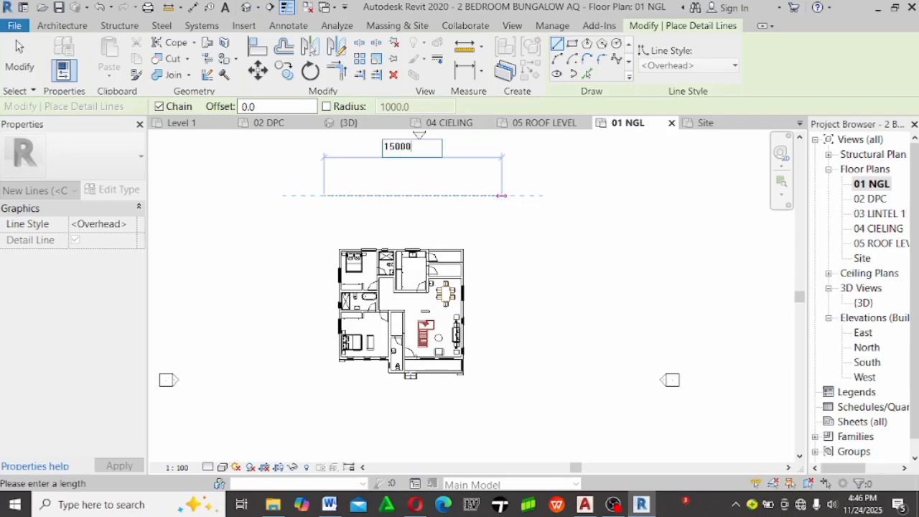
{"action": "type", "text": "5000"}
{"action": "key", "text": "Return"}
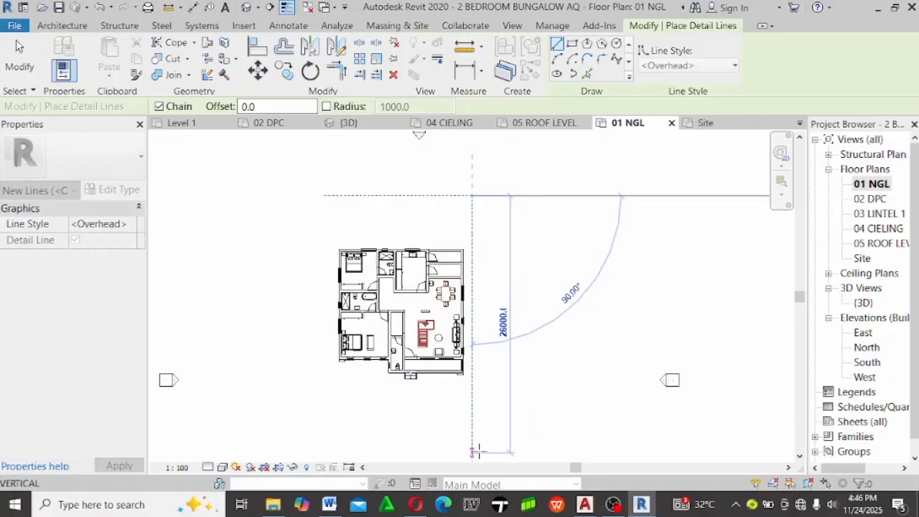
{"action": "type", "text": "1"}
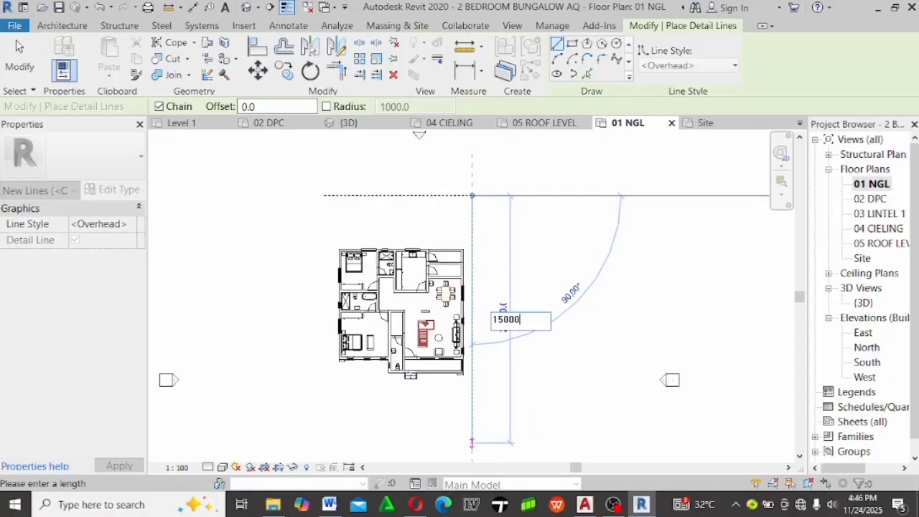
{"action": "type", "text": "5000"}
{"action": "key", "text": "Return"}
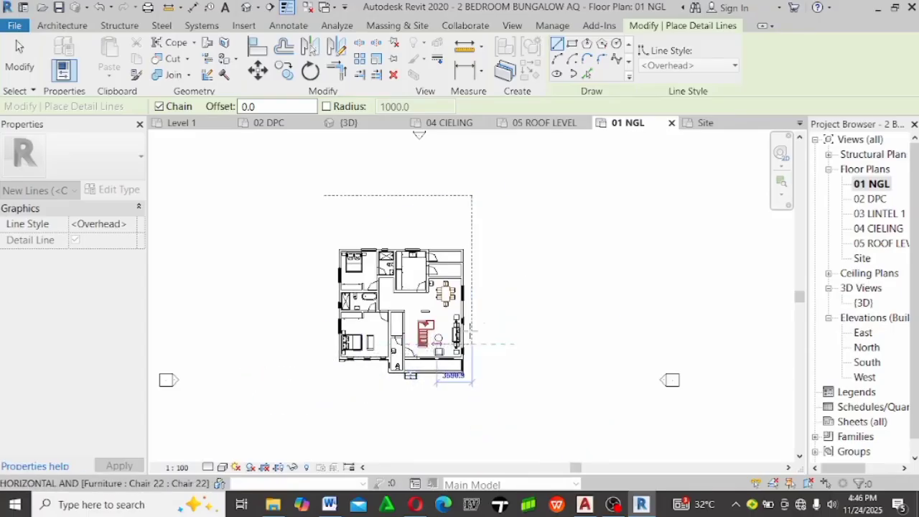
{"action": "key", "text": "Escape"}
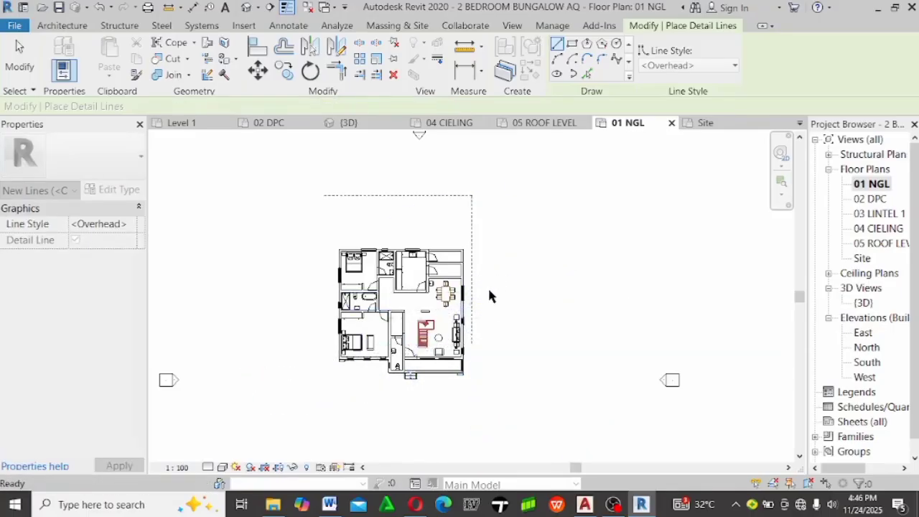
{"action": "key", "text": "Escape"}
Set the length of the detail line on the house's right side to 20000 mm
{"action": "left_click", "coordinate": [472, 273]}
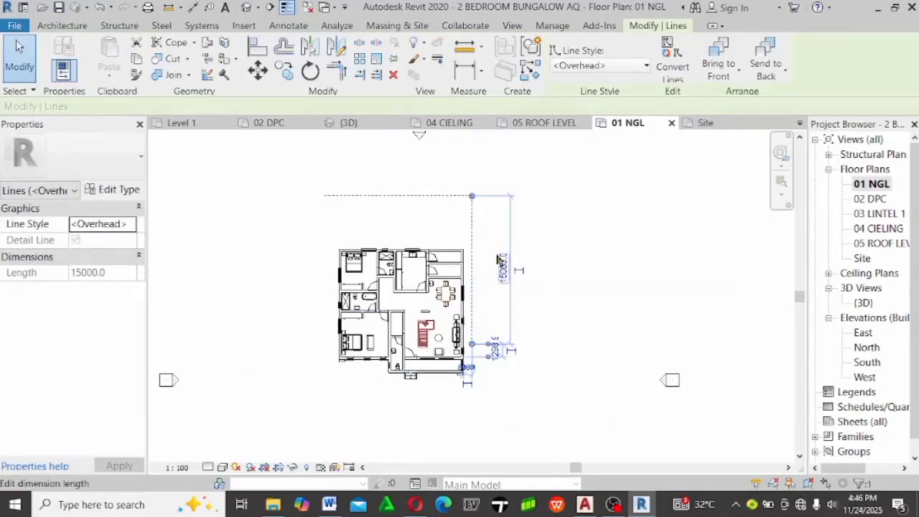
{"action": "left_click", "coordinate": [503, 265]}
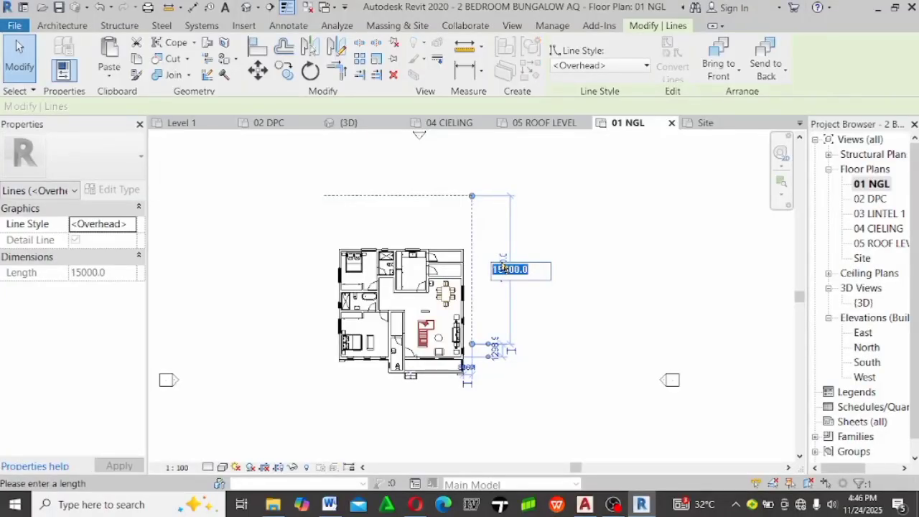
{"action": "type", "text": "20000"}
{"action": "key", "text": "Return"}
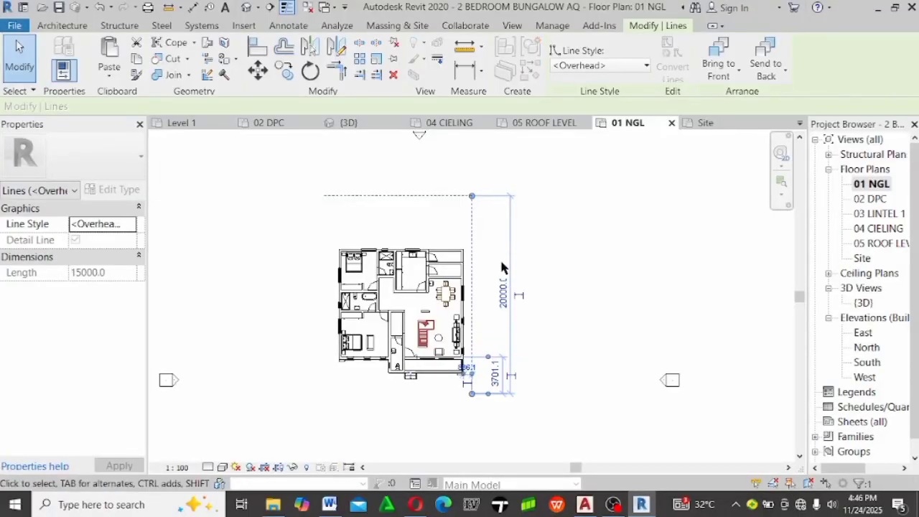
{"action": "left_click", "coordinate": [592, 315]}
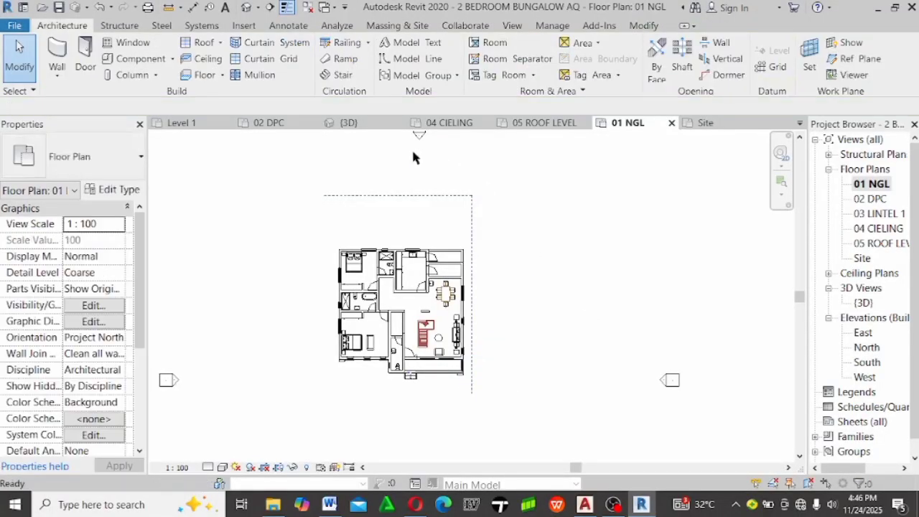
Copy the right-hand boundary line to the left end of the rear boundary line
{"action": "left_click", "coordinate": [475, 217]}
{"action": "left_click", "coordinate": [284, 72]}
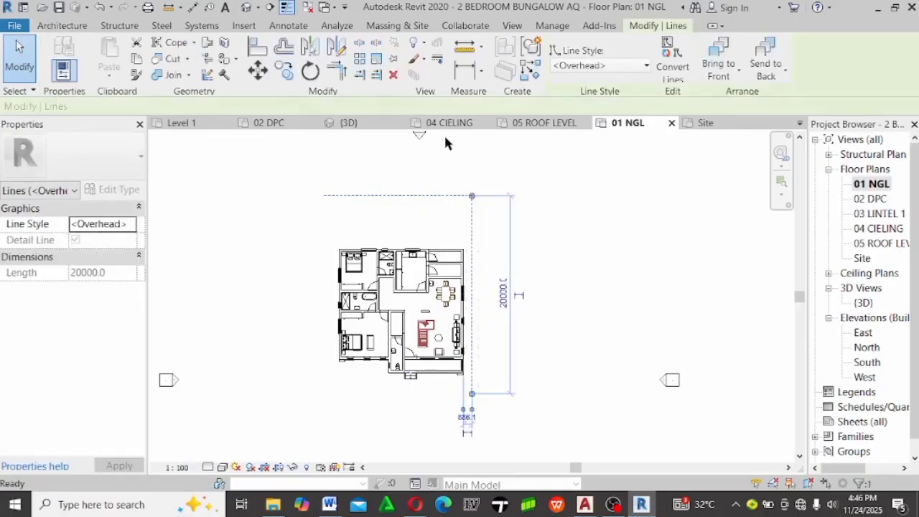
{"action": "left_click", "coordinate": [472, 195]}
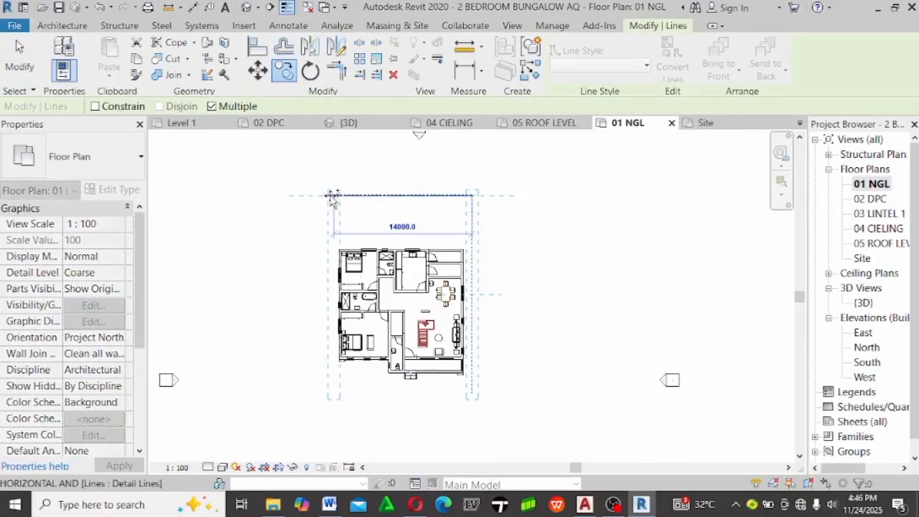
{"action": "left_click", "coordinate": [332, 195]}
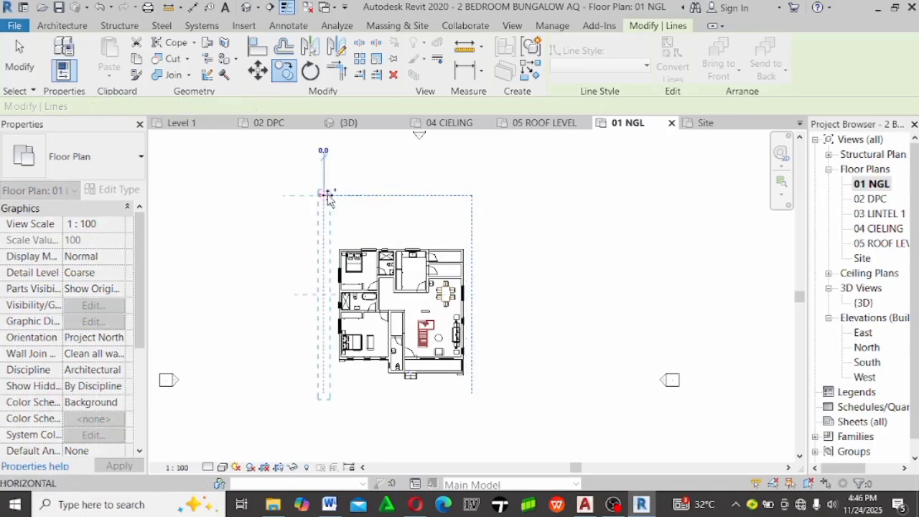
{"action": "key", "text": "Escape"}
{"action": "key", "text": "Escape"}
Try to copy the rear boundary line to the front of the house to close the plot outline
{"action": "left_click", "coordinate": [381, 195]}
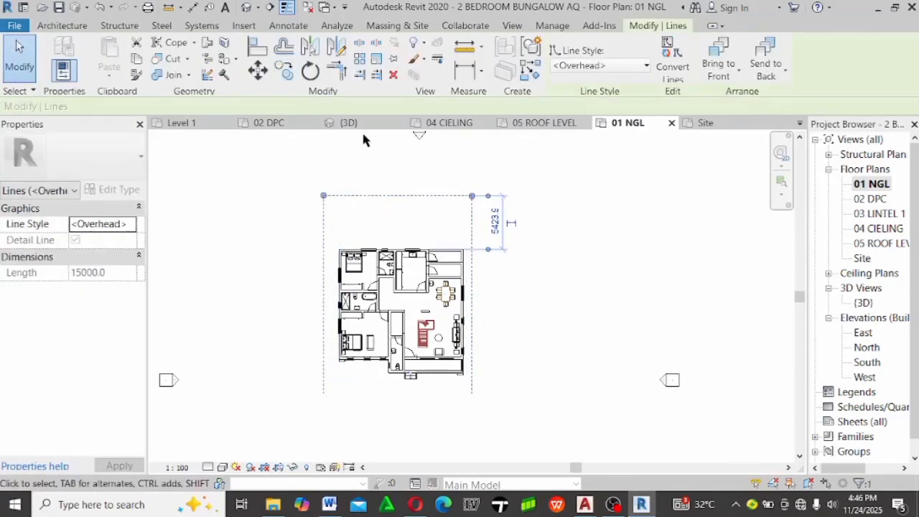
{"action": "left_click", "coordinate": [284, 70]}
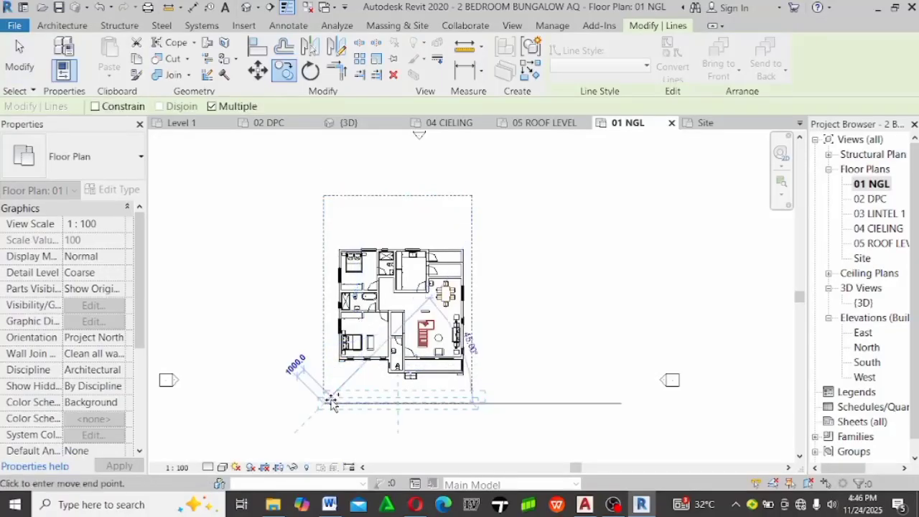
{"action": "left_click", "coordinate": [421, 406]}
{"action": "key", "text": "Escape"}
{"action": "key", "text": "Escape"}
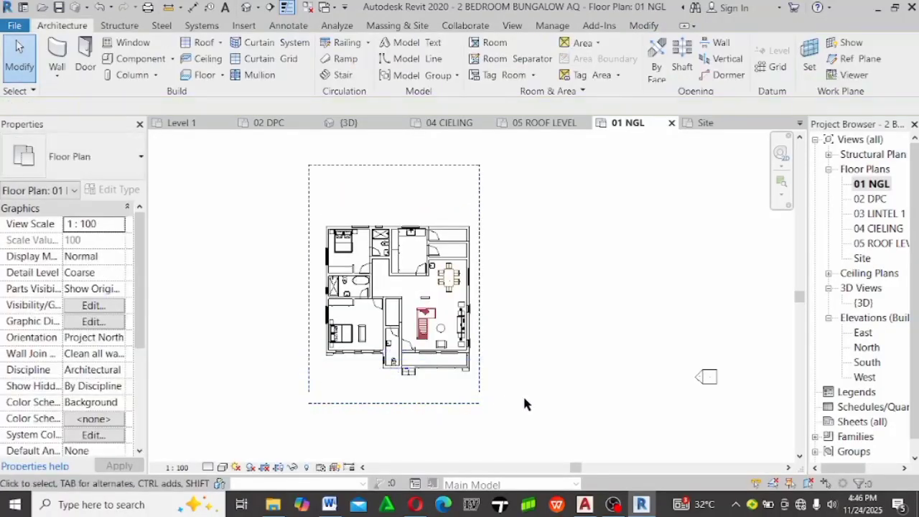
Delete the copied boundary line in front of the house
{"action": "left_click_drag", "start_coordinate": [532, 424], "coordinate": [332, 400]}
{"action": "left_click", "coordinate": [326, 398]}
{"action": "key", "text": "Delete"}
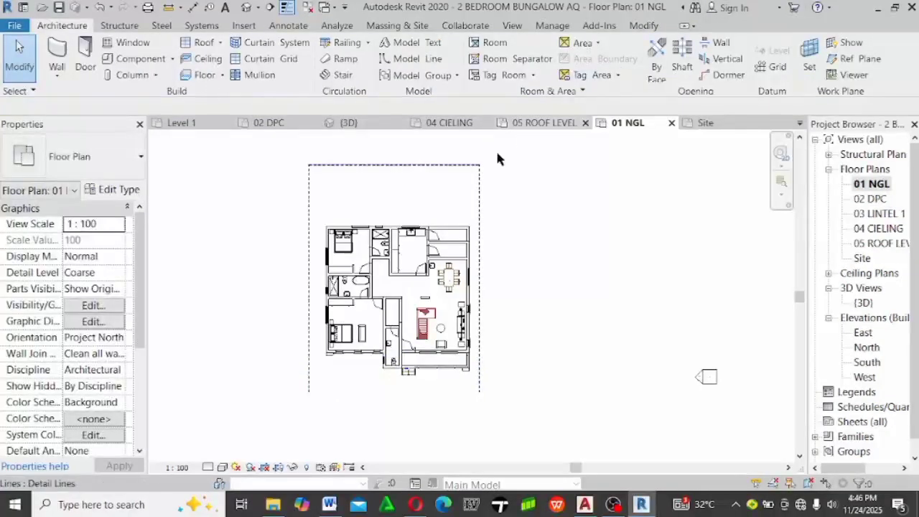
Draw an Overhead detail line between the front ends of the left and right boundary lines to close the plot outline
{"action": "left_click", "coordinate": [475, 182]}
{"action": "key", "text": "c"}
{"action": "key", "text": "s"}
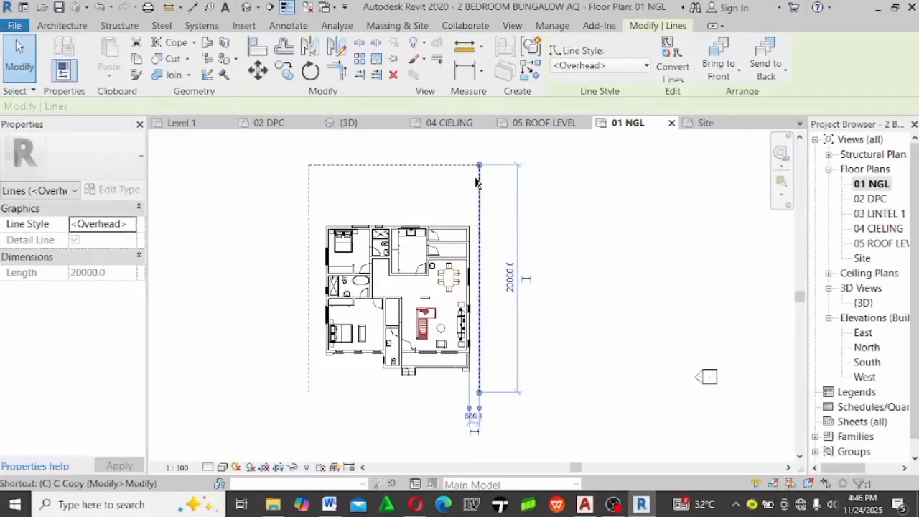
{"action": "left_click", "coordinate": [309, 392]}
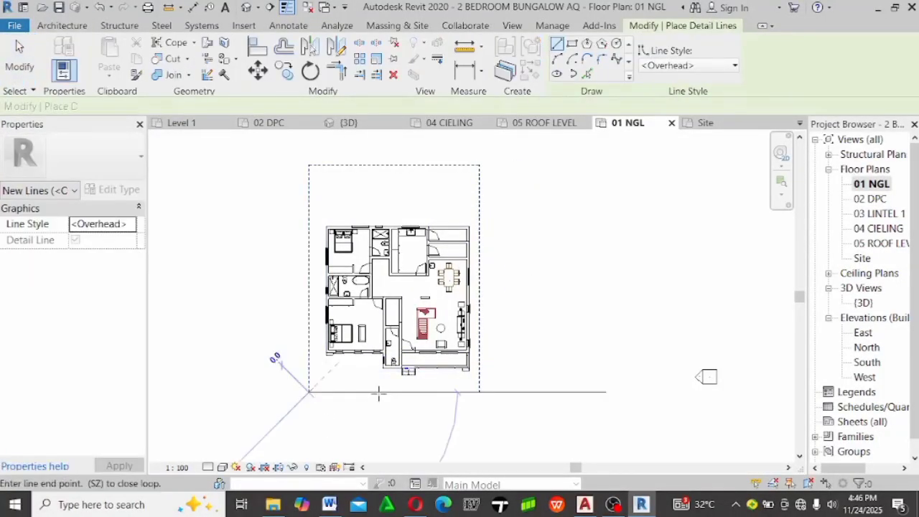
{"action": "left_click", "coordinate": [479, 392]}
{"action": "key", "text": "Escape"}
{"action": "key", "text": "Escape"}
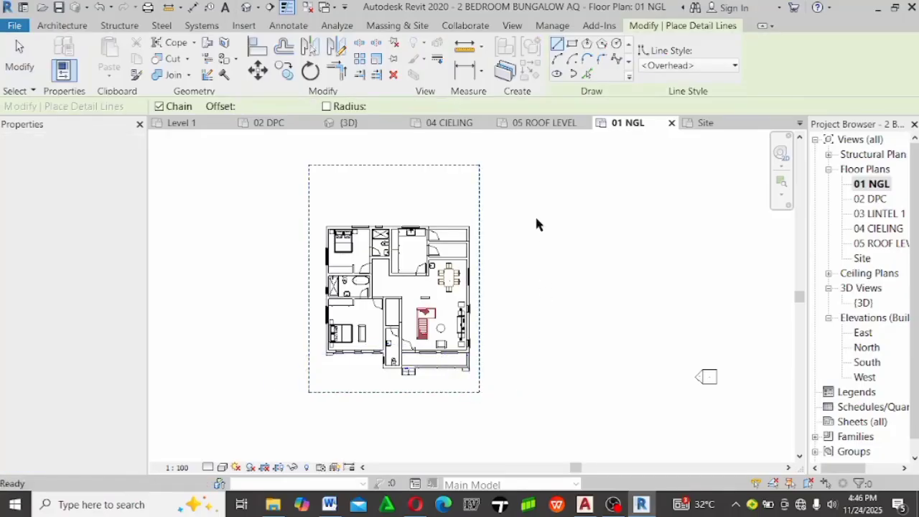
Select all four plot boundary lines and nudge them together slightly toward the front and right of the house
{"action": "left_click_drag", "start_coordinate": [519, 190], "coordinate": [257, 161]}
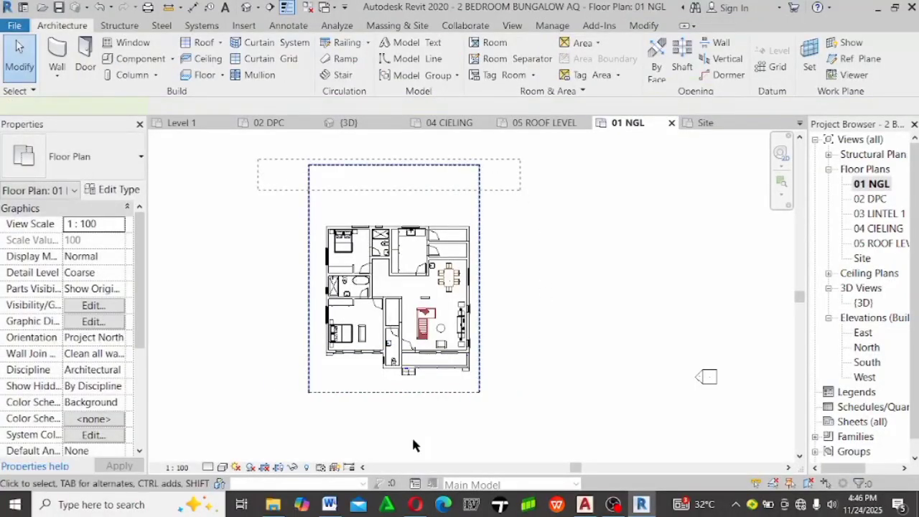
{"action": "left_click", "coordinate": [385, 394], "text": "ctrl"}
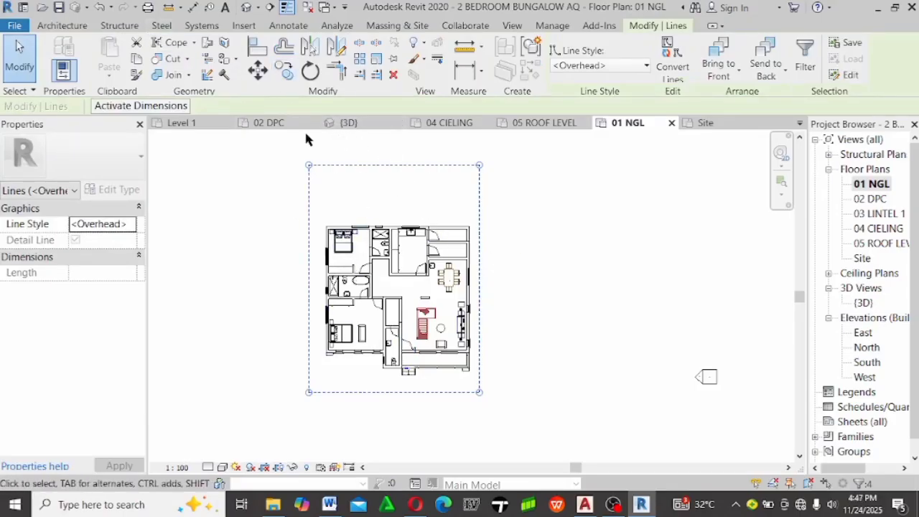
{"action": "scroll", "coordinate": [384, 168], "scroll_direction": "up", "scroll_amount": 1}
{"action": "key", "text": "Down"}
{"action": "key", "text": "Down"}
{"action": "key", "text": "Down"}
{"action": "key", "text": "Down"}
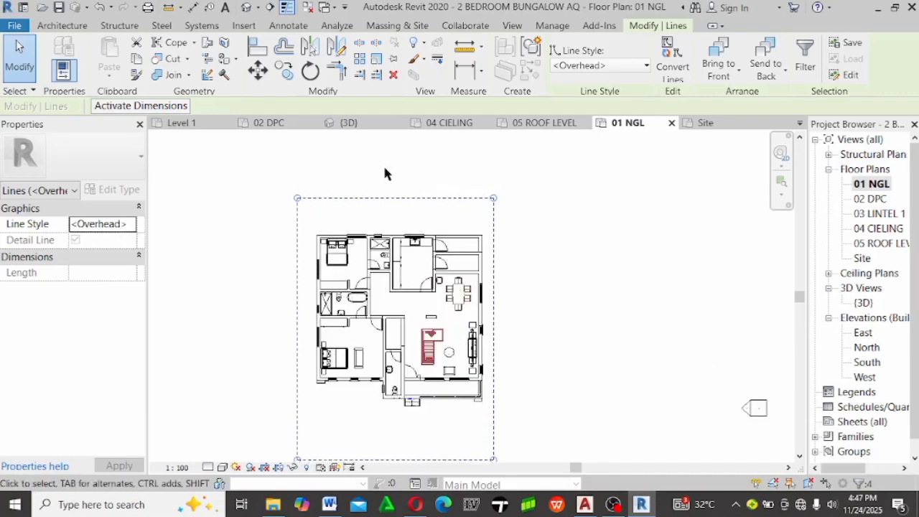
{"action": "key", "text": "Right"}
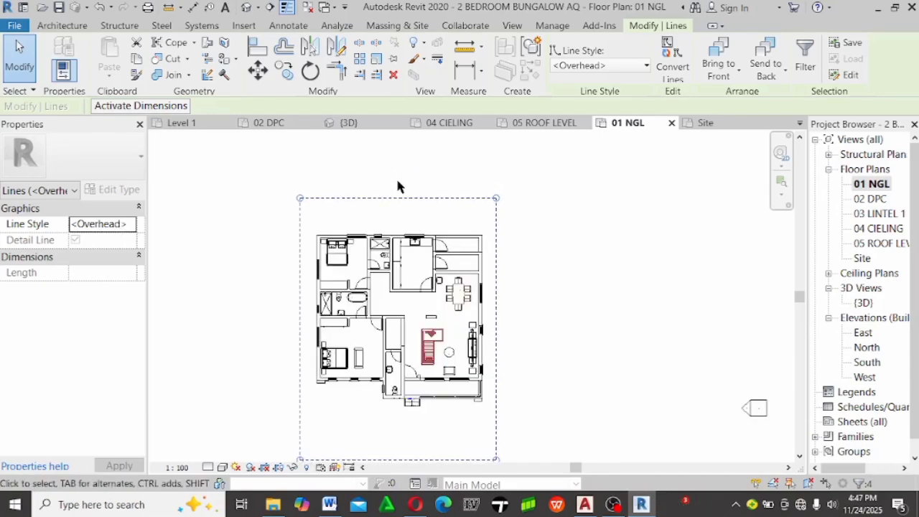
{"action": "scroll", "coordinate": [464, 230], "scroll_direction": "up", "scroll_amount": 6}
{"action": "key", "text": "Escape"}
Measure the gap between the house's right outer wall face and the right boundary line
{"action": "scroll", "coordinate": [532, 320], "scroll_direction": "up", "scroll_amount": 5}
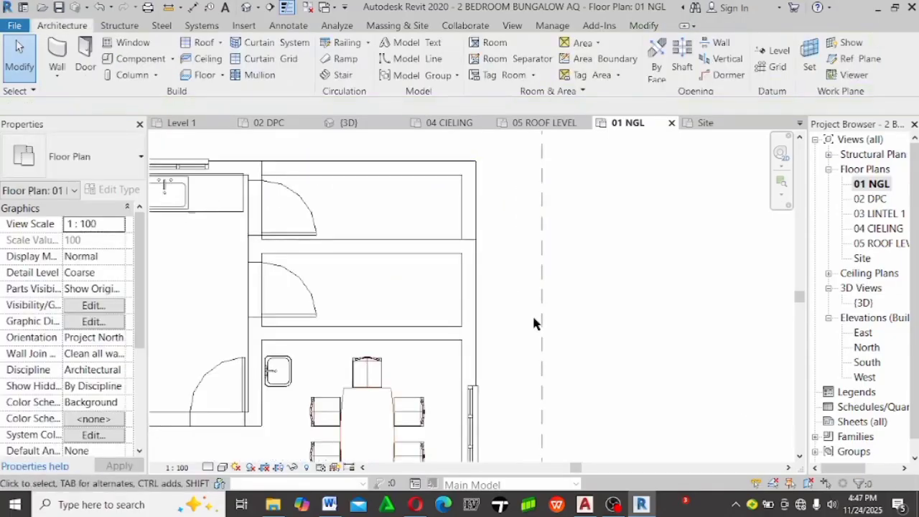
{"action": "key", "text": "d"}
{"action": "key", "text": "i"}
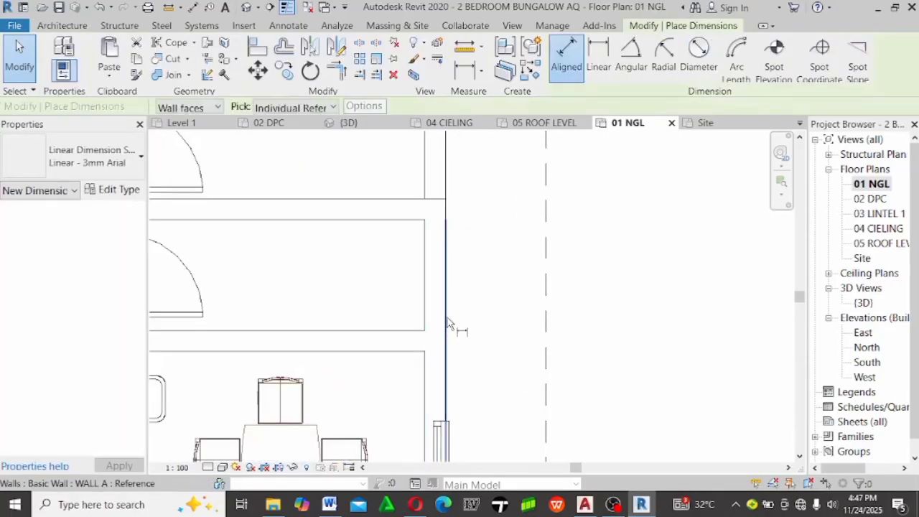
{"action": "left_click", "coordinate": [446, 321]}
{"action": "key", "text": "F1"}
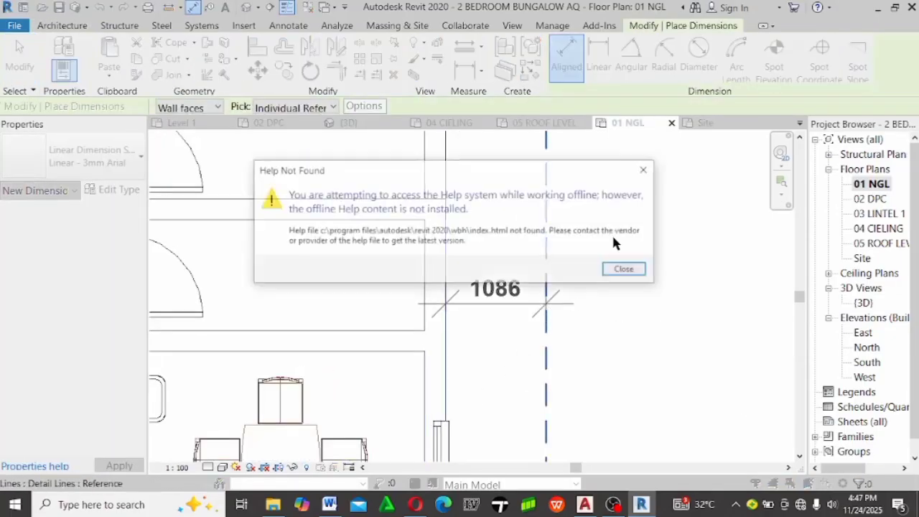
{"action": "left_click", "coordinate": [618, 267]}
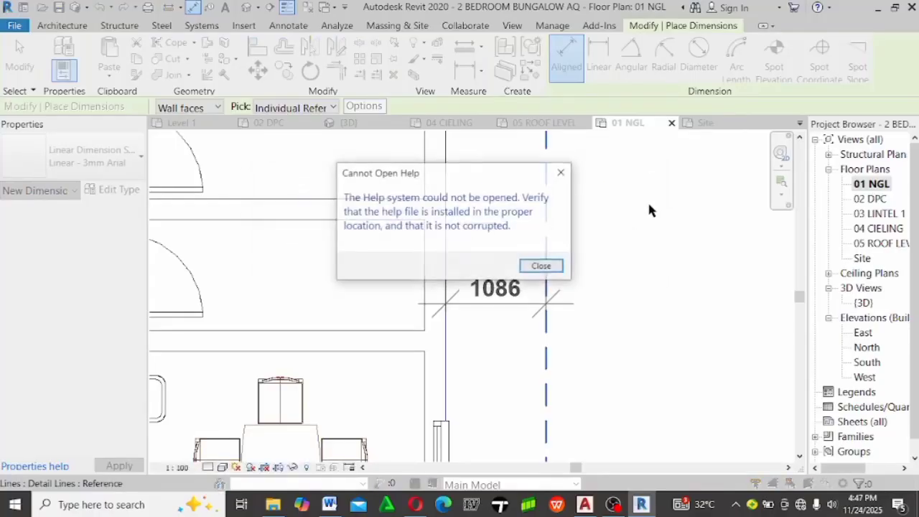
{"action": "left_click", "coordinate": [544, 266]}
{"action": "key", "text": "Escape"}
Measure the gap between the left boundary line and the outer wall face beside the rear bedroom
{"action": "scroll", "coordinate": [611, 257], "scroll_direction": "down", "scroll_amount": 3}
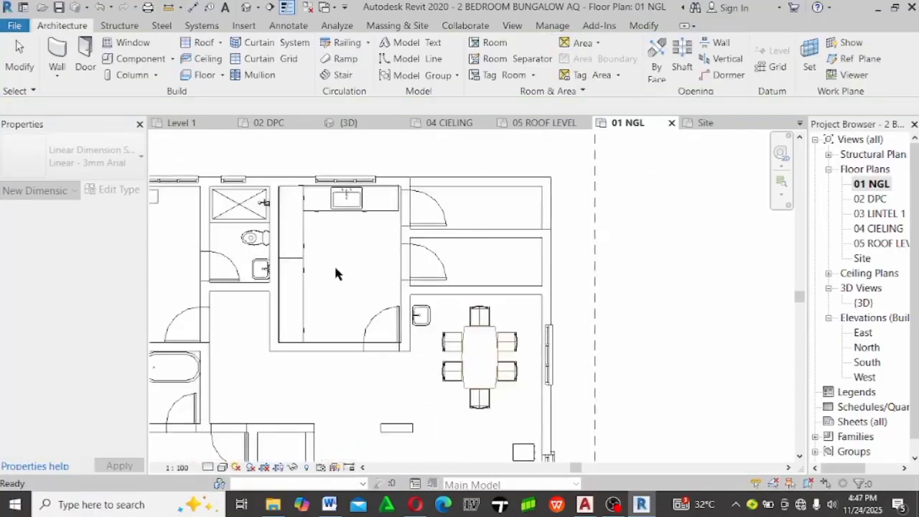
{"action": "scroll", "coordinate": [493, 298], "scroll_direction": "down", "scroll_amount": 2}
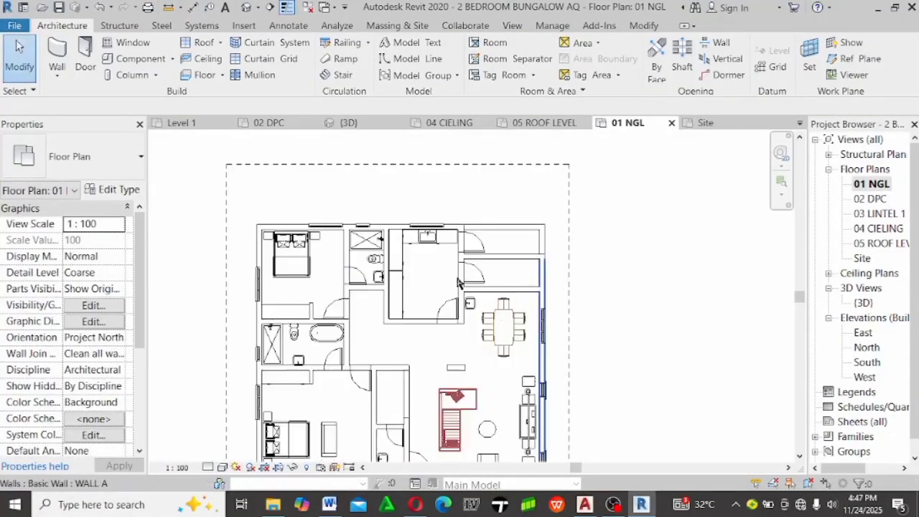
{"action": "scroll", "coordinate": [189, 283], "scroll_direction": "up", "scroll_amount": 6}
{"action": "key", "text": "i"}
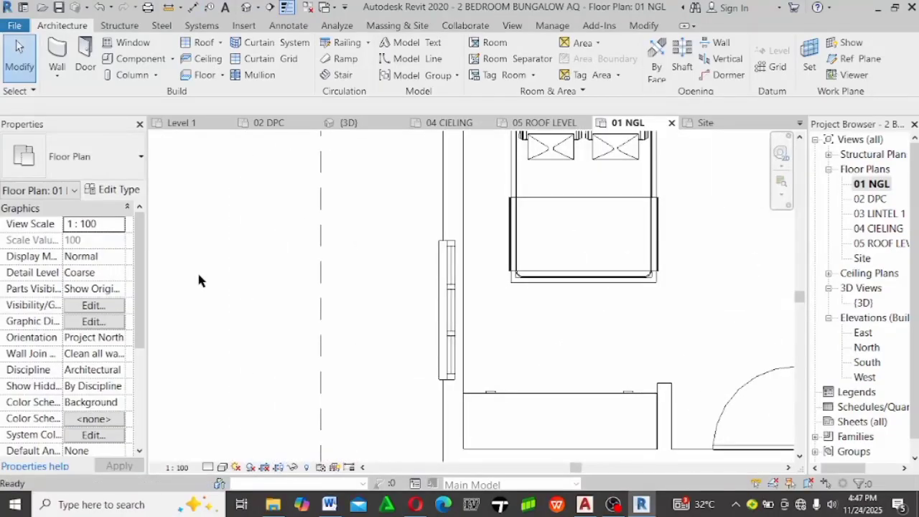
{"action": "left_click", "coordinate": [321, 316]}
{"action": "left_click", "coordinate": [443, 197]}
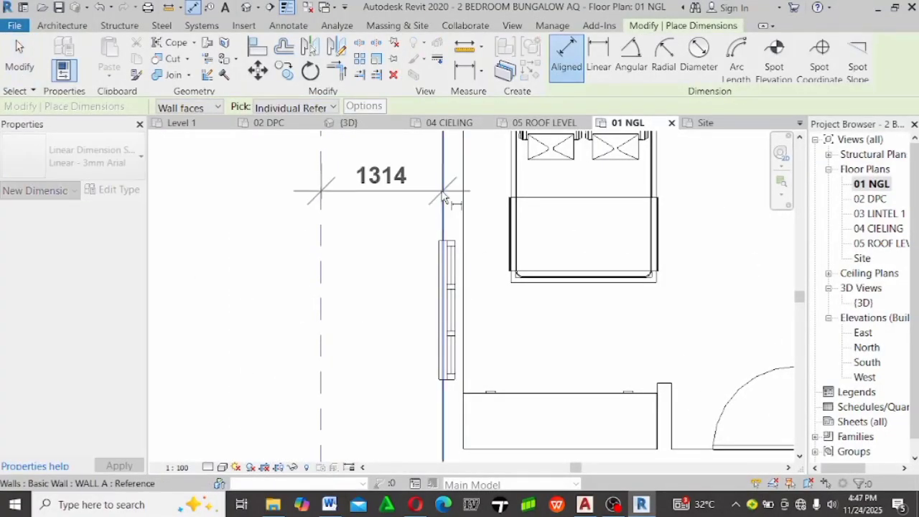
{"action": "key", "text": "Escape"}
{"action": "scroll", "coordinate": [492, 259], "scroll_direction": "down", "scroll_amount": 8}
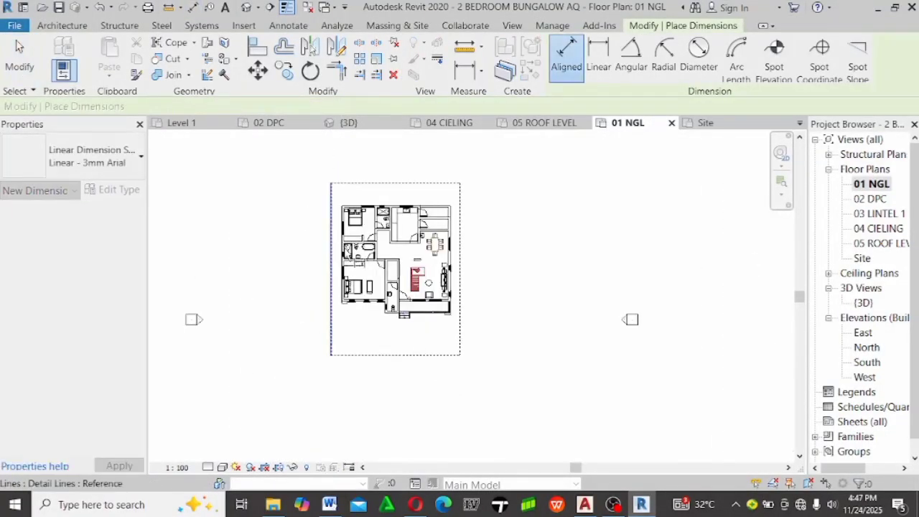
{"action": "scroll", "coordinate": [493, 258], "scroll_direction": "up", "scroll_amount": 3}
{"action": "key", "text": "Escape"}
{"action": "scroll", "coordinate": [531, 277], "scroll_direction": "down", "scroll_amount": 3}
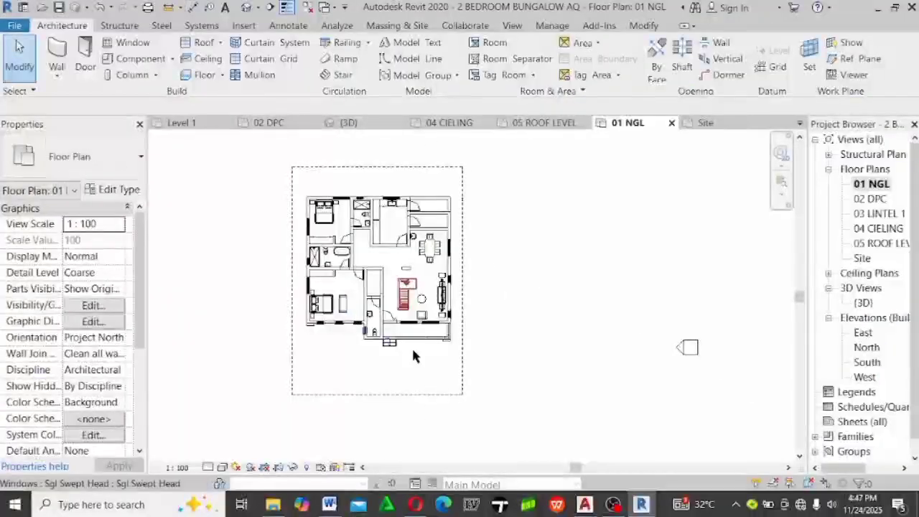
Select the left boundary line and add a dimension from it to the right boundary line across the plot's width
{"action": "middle_click_drag", "start_coordinate": [412, 351], "coordinate": [479, 353]}
{"action": "scroll", "coordinate": [445, 277], "scroll_direction": "up", "scroll_amount": 2}
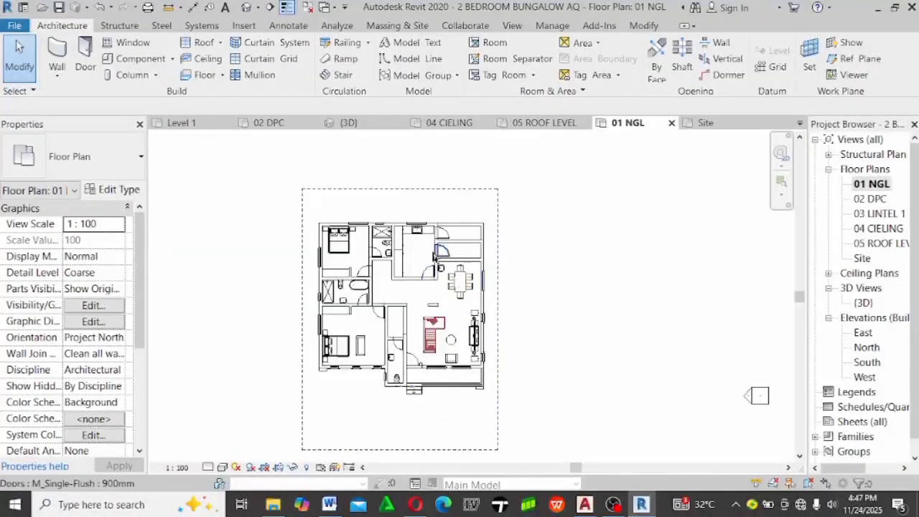
{"action": "left_click", "coordinate": [500, 242]}
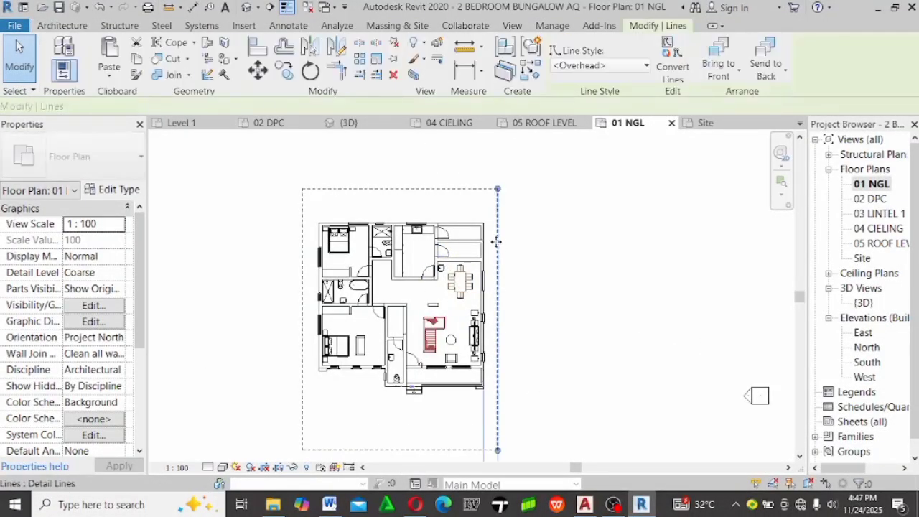
{"action": "scroll", "coordinate": [496, 239], "scroll_direction": "down", "scroll_amount": 1}
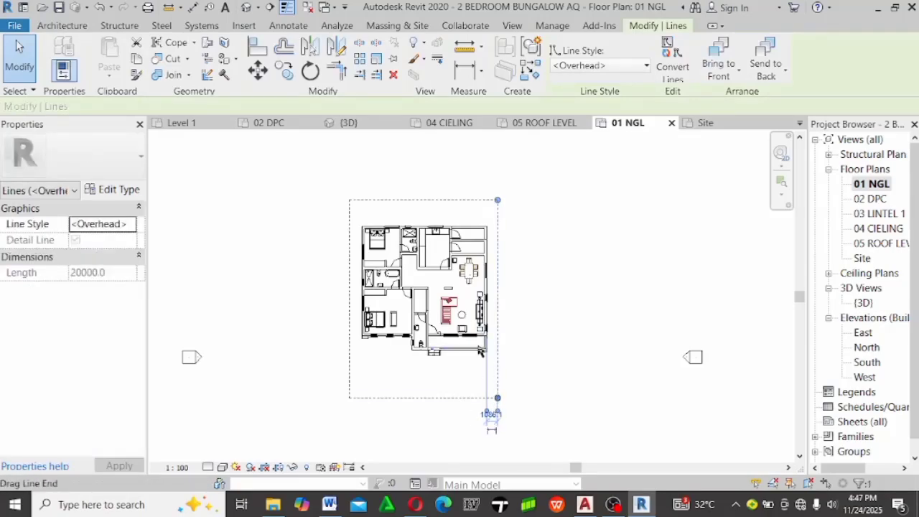
{"action": "key", "text": "Escape"}
{"action": "left_click", "coordinate": [351, 215]}
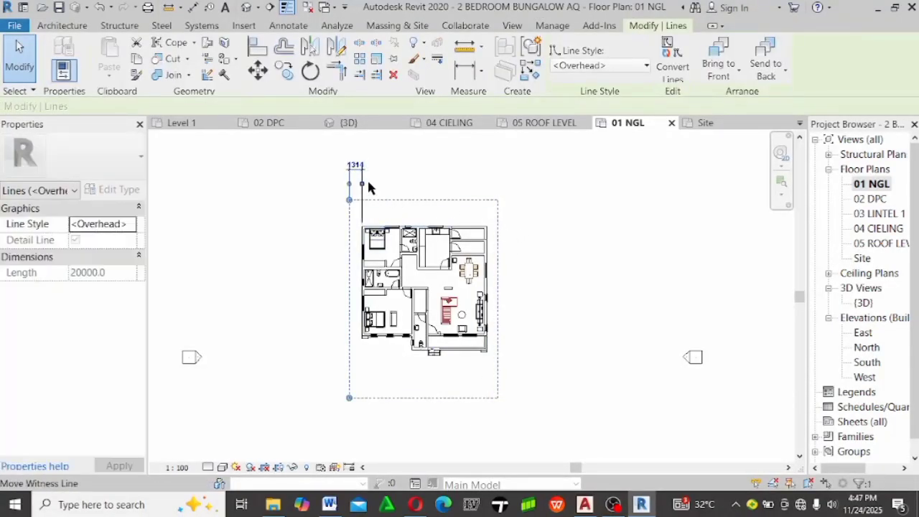
{"action": "left_click", "coordinate": [464, 172]}
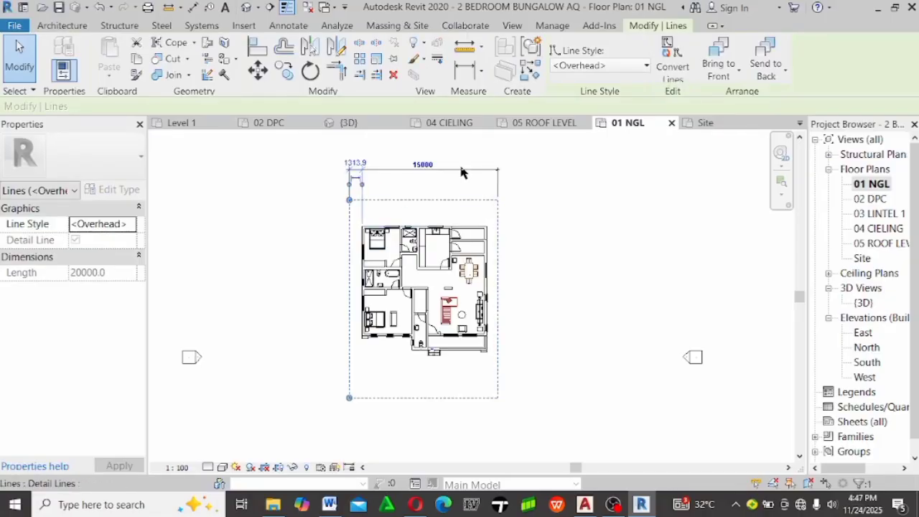
Set the plot's width to 18000 mm by shifting the left boundary line, and delete the width dimension
{"action": "left_click", "coordinate": [428, 159]}
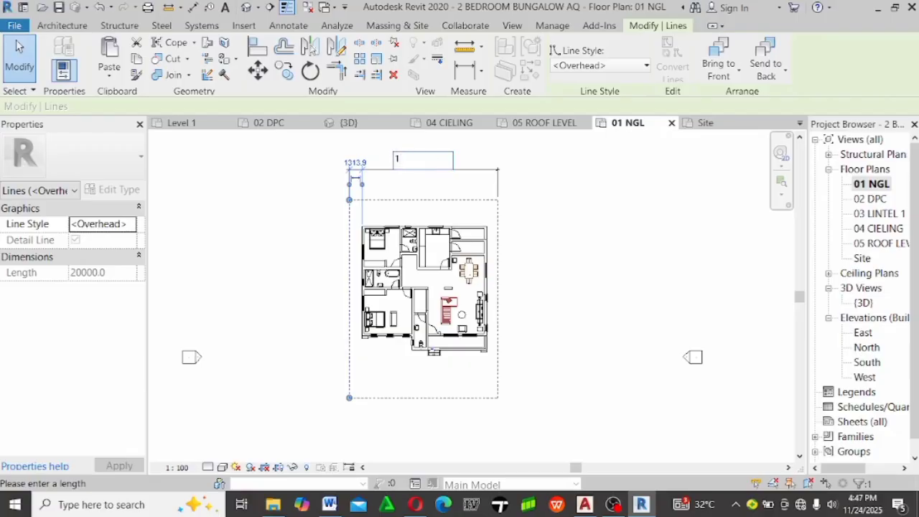
{"action": "type", "text": "18000"}
{"action": "key", "text": "Return"}
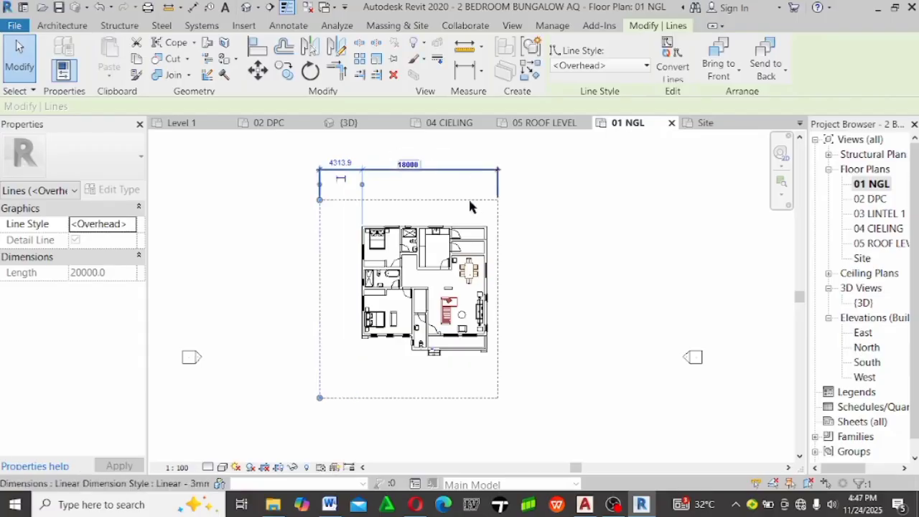
{"action": "left_click", "coordinate": [573, 313]}
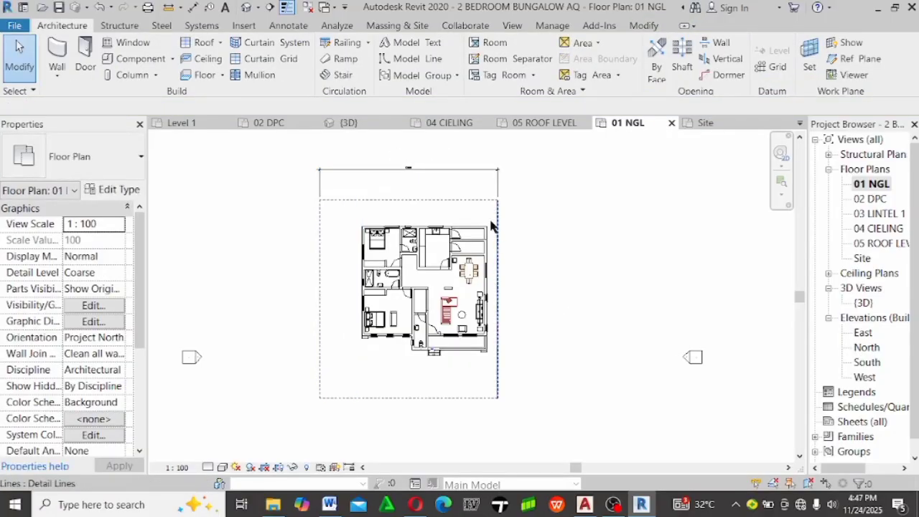
{"action": "scroll", "coordinate": [453, 184], "scroll_direction": "up", "scroll_amount": 2}
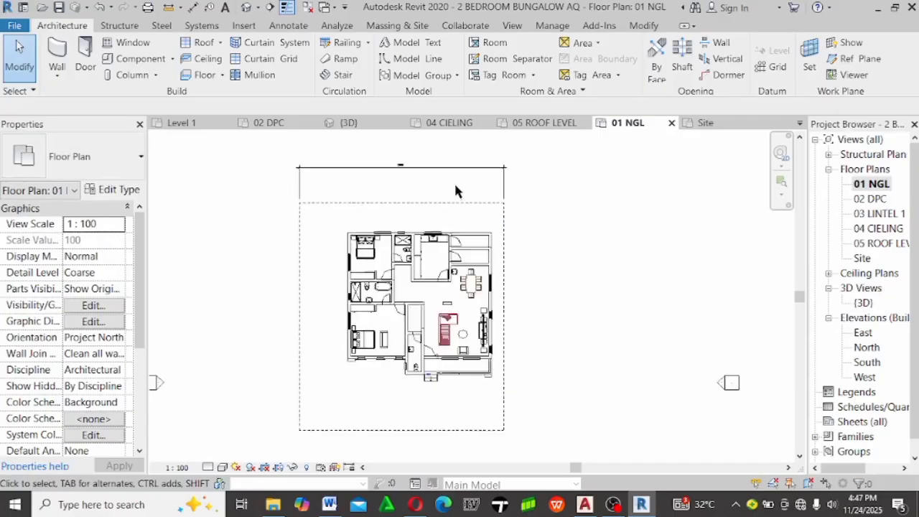
{"action": "left_click", "coordinate": [386, 162]}
{"action": "key", "text": "Delete"}
Dimension the setback from the house's rear outer wall face to the rear boundary line
{"action": "scroll", "coordinate": [431, 208], "scroll_direction": "up", "scroll_amount": 1}
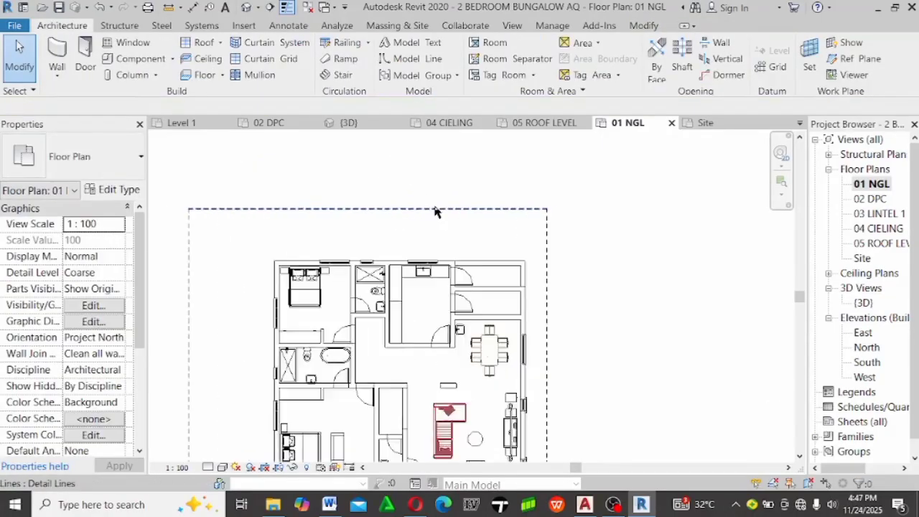
{"action": "key", "text": "d"}
{"action": "key", "text": "i"}
{"action": "scroll", "coordinate": [437, 209], "scroll_direction": "up", "scroll_amount": 2}
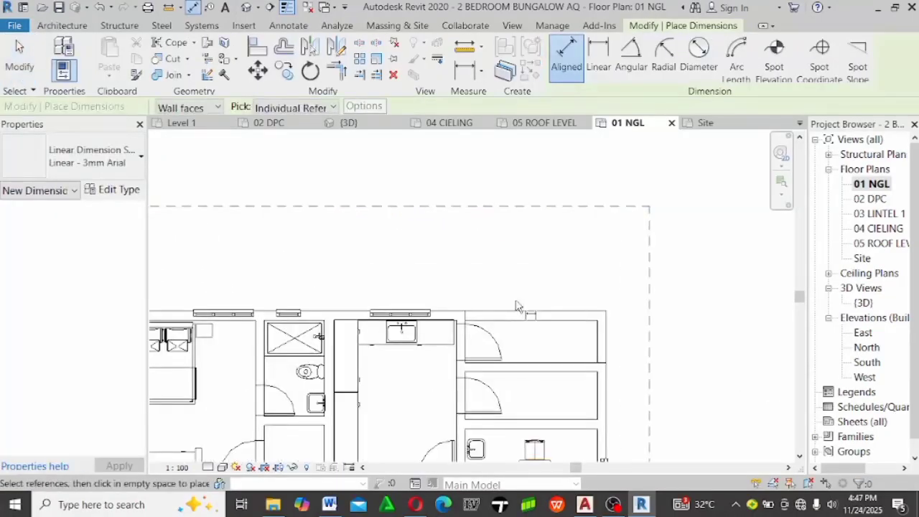
{"action": "left_click", "coordinate": [494, 311]}
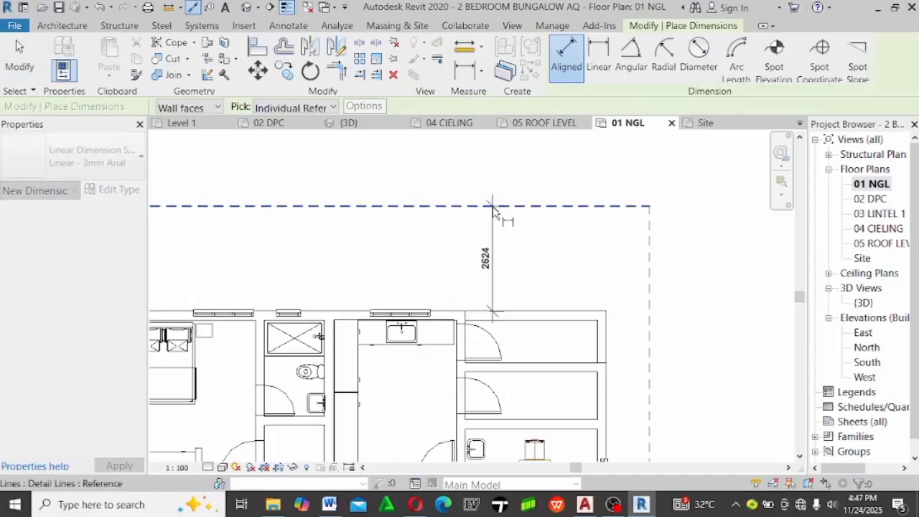
{"action": "left_click", "coordinate": [494, 207]}
{"action": "scroll", "coordinate": [523, 243], "scroll_direction": "up", "scroll_amount": 3}
{"action": "left_click", "coordinate": [506, 261]}
{"action": "scroll", "coordinate": [375, 261], "scroll_direction": "down", "scroll_amount": 4}
{"action": "key", "text": "Escape"}
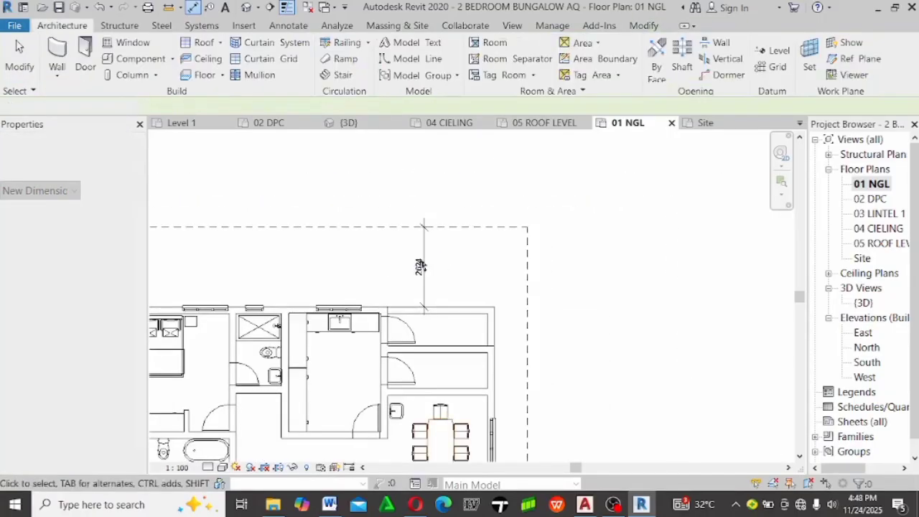
Dimension the setback from the house's right outer wall face to the right boundary line
{"action": "scroll", "coordinate": [481, 314], "scroll_direction": "down", "scroll_amount": 2}
{"action": "scroll", "coordinate": [480, 318], "scroll_direction": "up", "scroll_amount": 5}
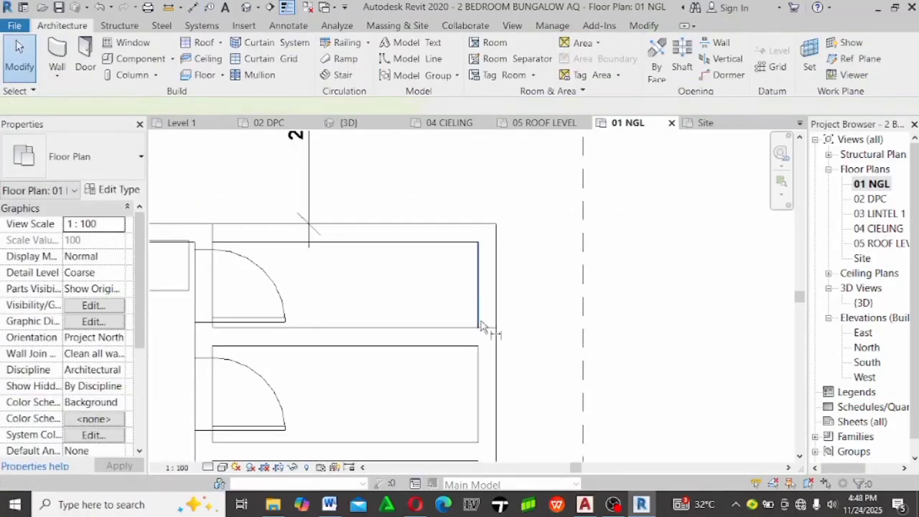
{"action": "key", "text": "d"}
{"action": "key", "text": "i"}
{"action": "left_click", "coordinate": [496, 343]}
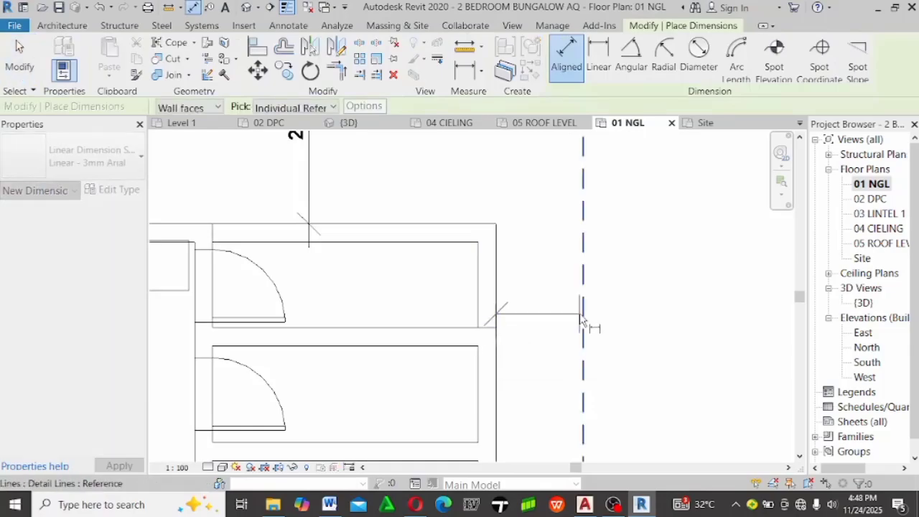
{"action": "key", "text": "Escape"}
{"action": "scroll", "coordinate": [566, 308], "scroll_direction": "down", "scroll_amount": 1}
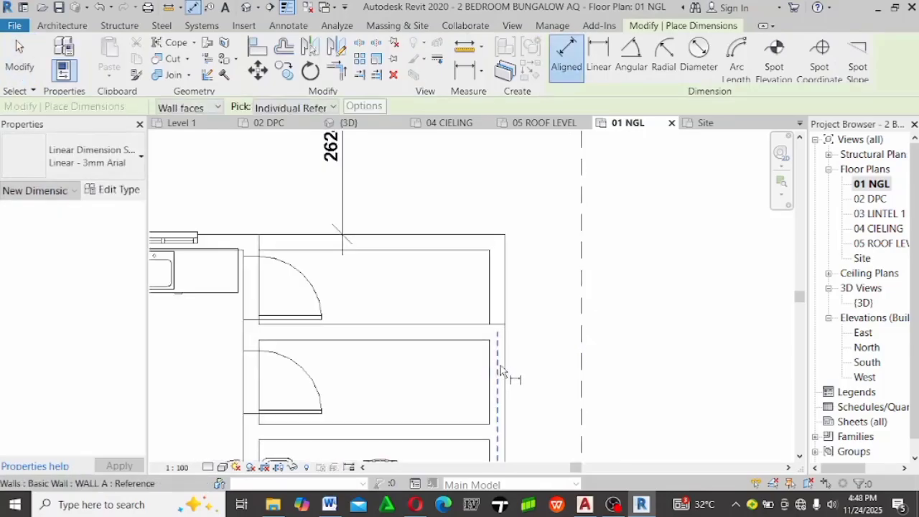
{"action": "left_click", "coordinate": [511, 370]}
{"action": "left_click", "coordinate": [582, 371]}
{"action": "left_click", "coordinate": [571, 379]}
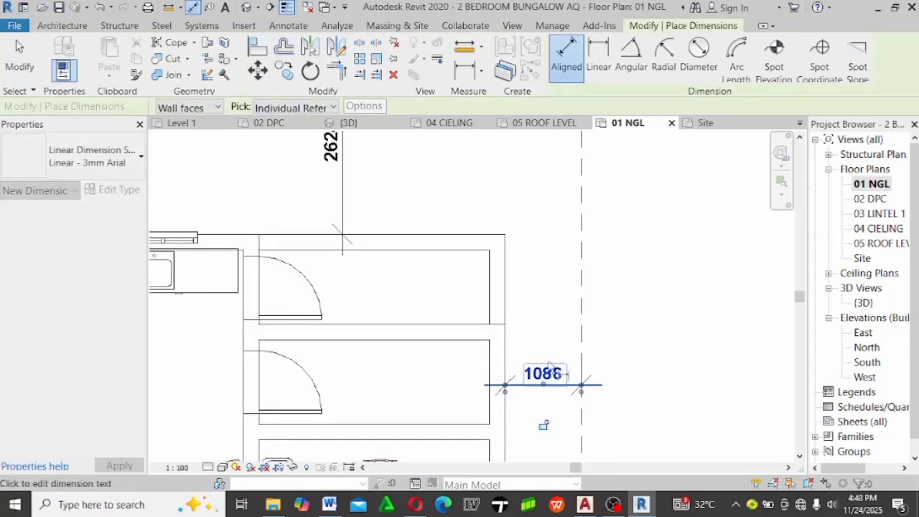
{"action": "scroll", "coordinate": [488, 237], "scroll_direction": "down", "scroll_amount": 3}
{"action": "key", "text": "Escape"}
{"action": "key", "text": "Escape"}
{"action": "scroll", "coordinate": [491, 237], "scroll_direction": "up", "scroll_amount": 3}
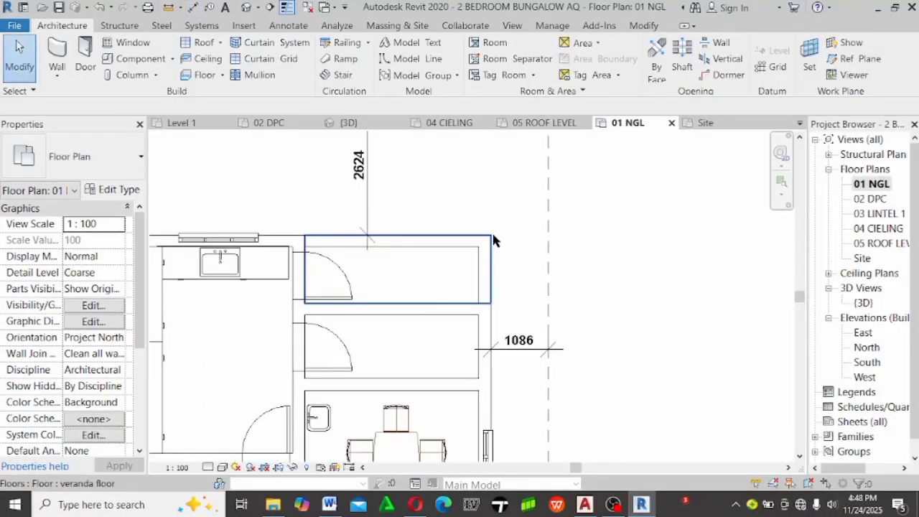
Select the plot boundary lines and move them 624 mm towards the house to make the rear setback 2000 mm
{"action": "scroll", "coordinate": [500, 296], "scroll_direction": "down", "scroll_amount": 4}
{"action": "scroll", "coordinate": [460, 237], "scroll_direction": "up", "scroll_amount": 6}
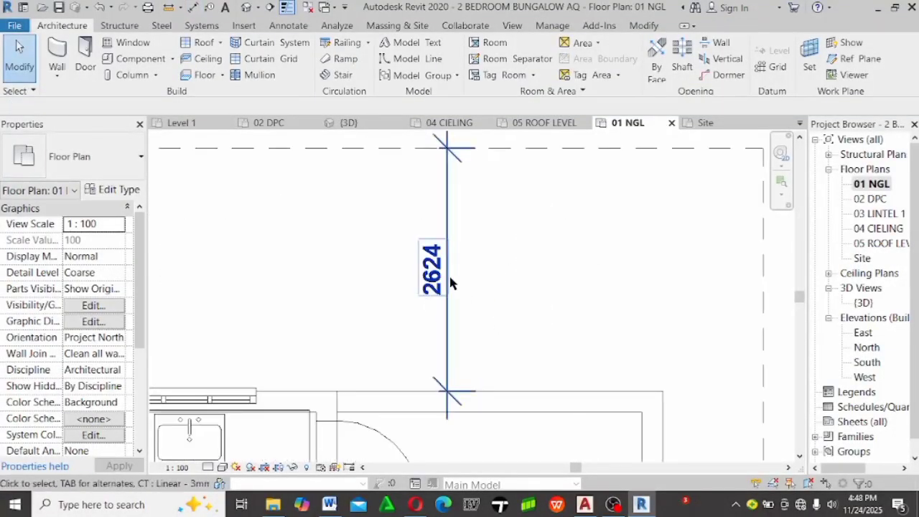
{"action": "scroll", "coordinate": [425, 276], "scroll_direction": "down", "scroll_amount": 1}
{"action": "scroll", "coordinate": [425, 276], "scroll_direction": "down", "scroll_amount": 5}
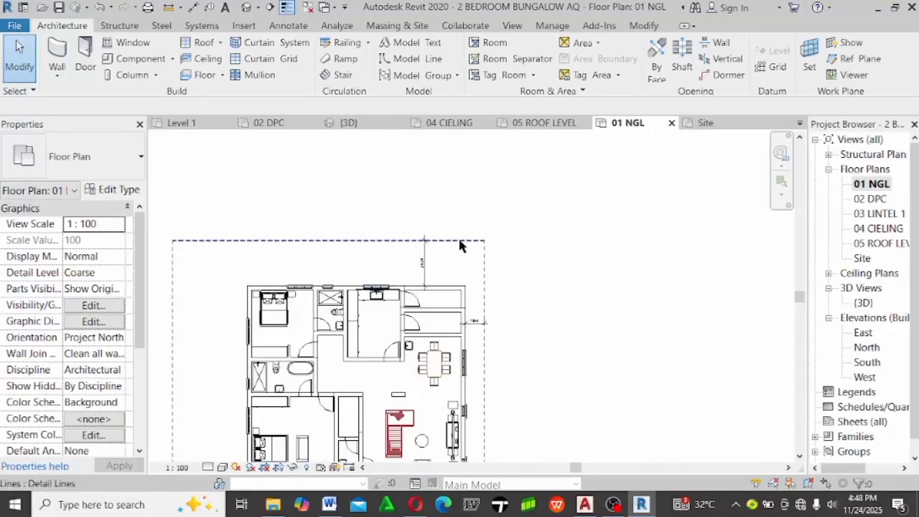
{"action": "scroll", "coordinate": [467, 241], "scroll_direction": "down", "scroll_amount": 1}
{"action": "left_click_drag", "start_coordinate": [517, 276], "coordinate": [478, 211]}
{"action": "scroll", "coordinate": [436, 191], "scroll_direction": "down", "scroll_amount": 1}
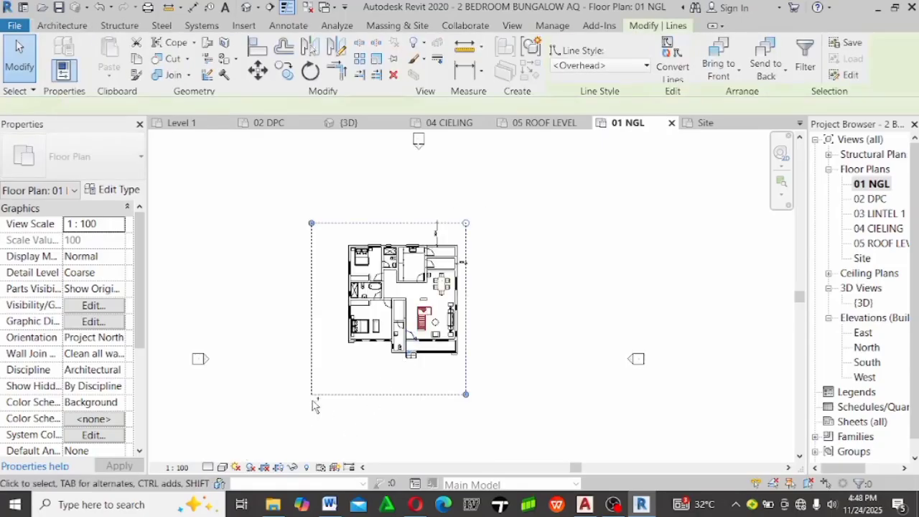
{"action": "left_click_drag", "start_coordinate": [320, 429], "coordinate": [263, 340]}
{"action": "scroll", "coordinate": [422, 244], "scroll_direction": "up", "scroll_amount": 2}
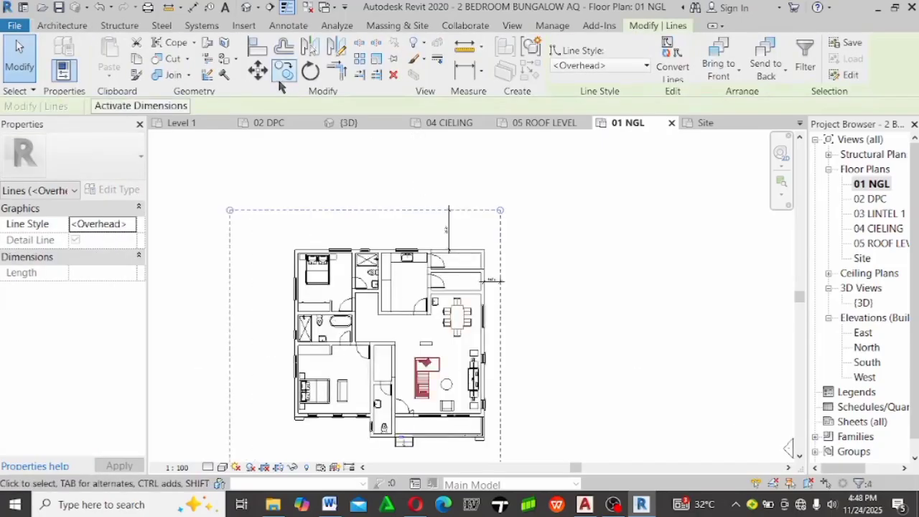
{"action": "left_click", "coordinate": [257, 71]}
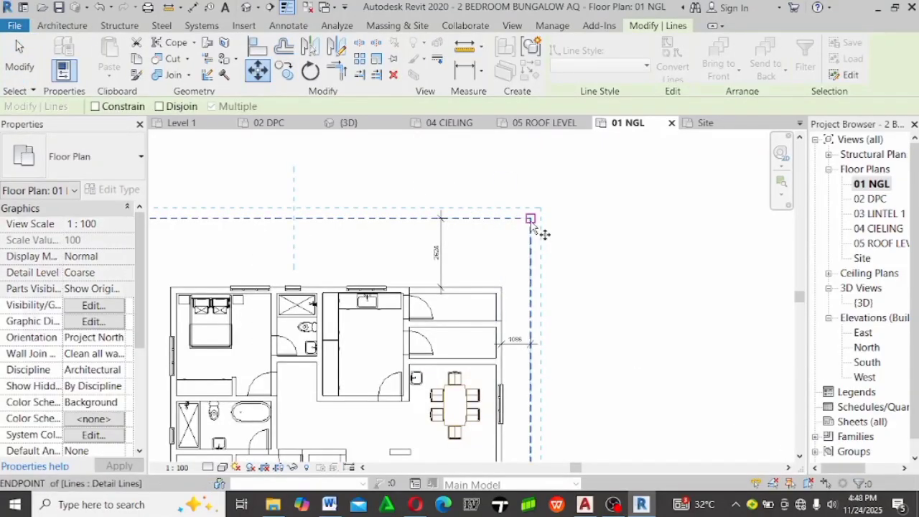
{"action": "left_click", "coordinate": [531, 218]}
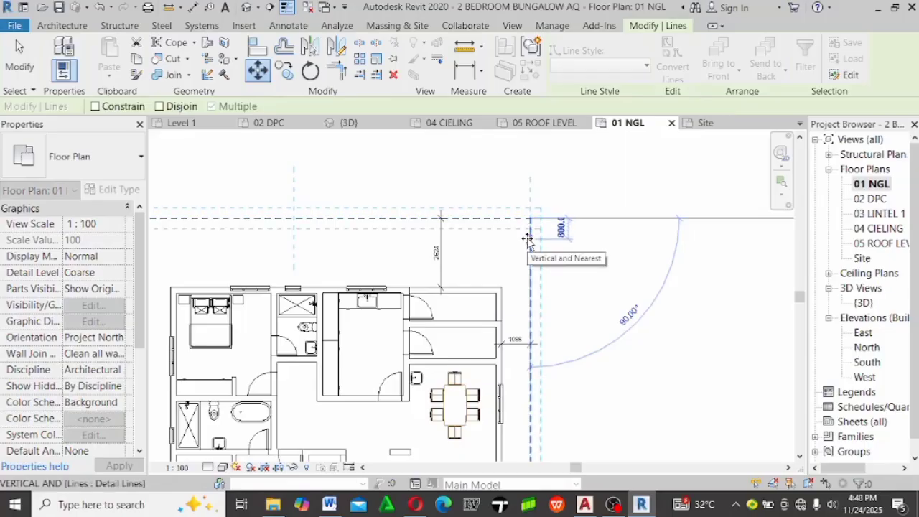
{"action": "type", "text": "6"}
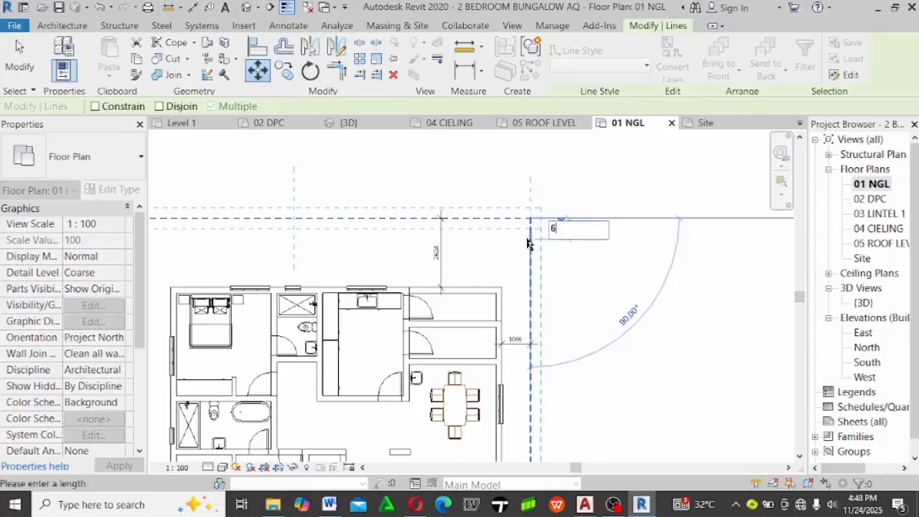
{"action": "type", "text": "24"}
{"action": "key", "text": "Return"}
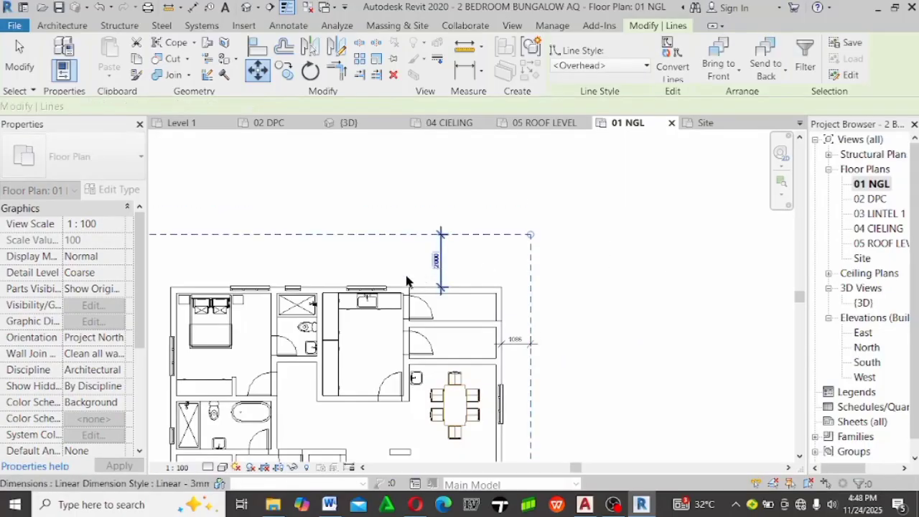
{"action": "scroll", "coordinate": [435, 263], "scroll_direction": "up", "scroll_amount": 5}
{"action": "scroll", "coordinate": [473, 216], "scroll_direction": "down", "scroll_amount": 8}
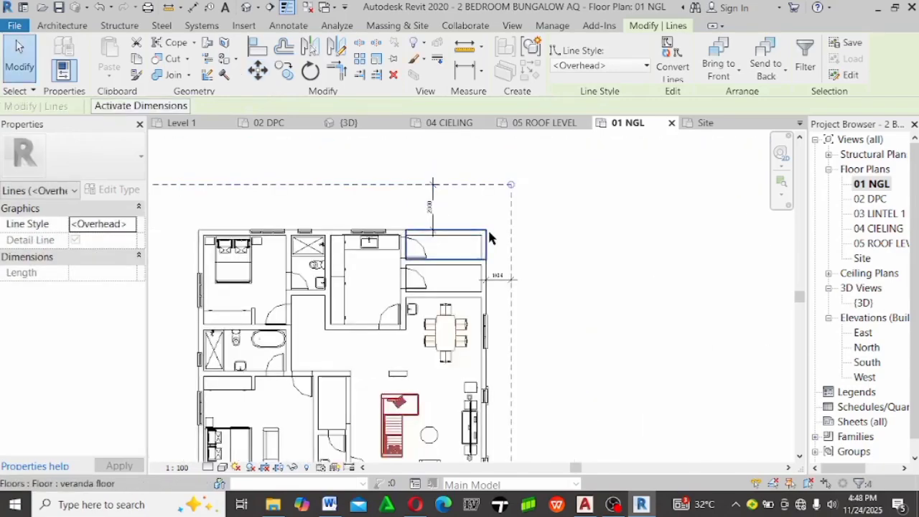
Move the plot boundary lines to the right, away from the house's right wall, to make the right setback 1530 mm
{"action": "scroll", "coordinate": [540, 260], "scroll_direction": "up", "scroll_amount": 8}
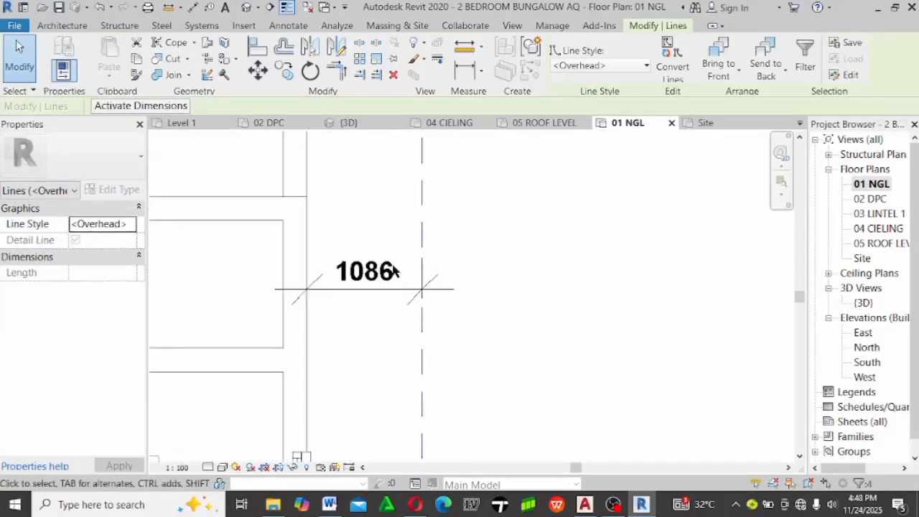
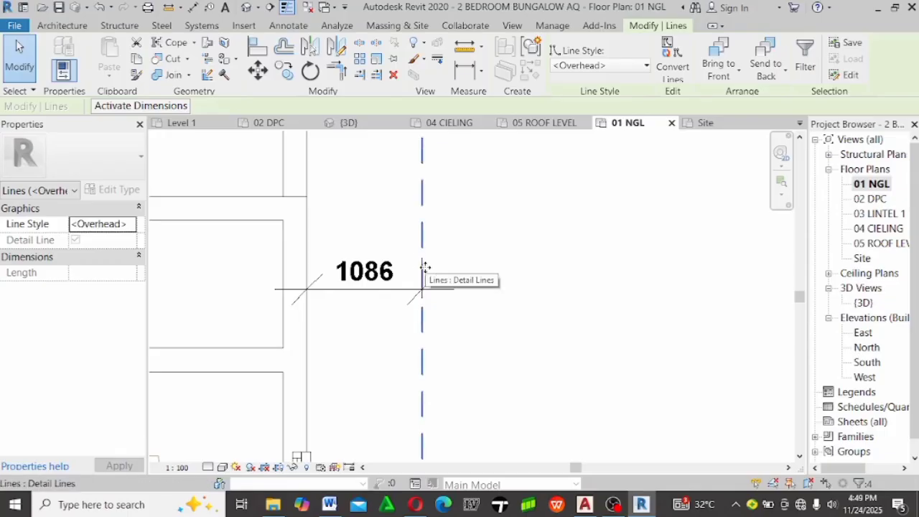
{"action": "scroll", "coordinate": [407, 224], "scroll_direction": "down", "scroll_amount": 2}
{"action": "left_click", "coordinate": [261, 76]}
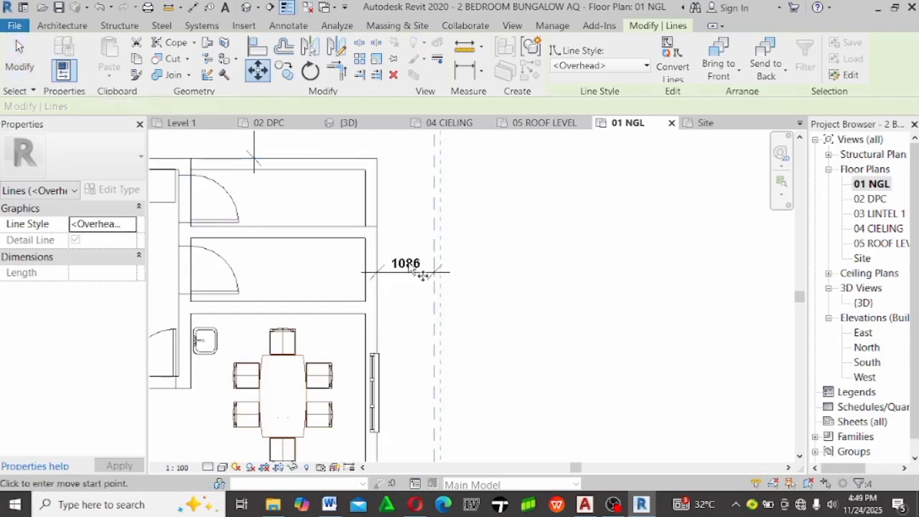
{"action": "scroll", "coordinate": [424, 244], "scroll_direction": "down", "scroll_amount": 2}
{"action": "scroll", "coordinate": [433, 176], "scroll_direction": "up", "scroll_amount": 1}
{"action": "left_click", "coordinate": [422, 163]}
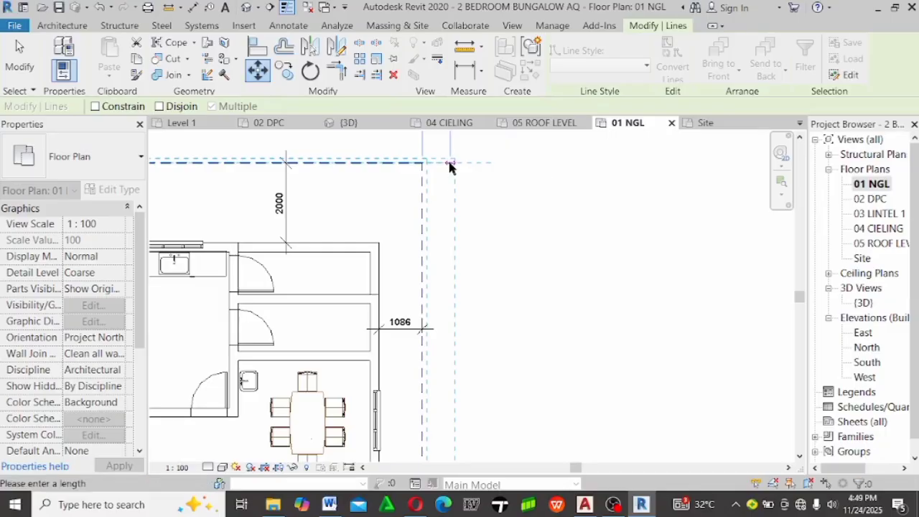
{"action": "key", "text": "Return"}
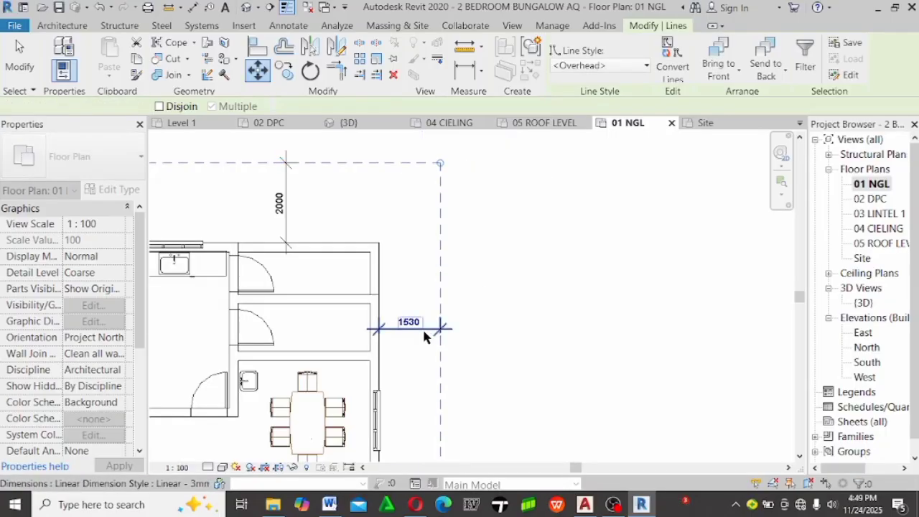
{"action": "scroll", "coordinate": [427, 329], "scroll_direction": "up", "scroll_amount": 3}
{"action": "scroll", "coordinate": [412, 296], "scroll_direction": "down", "scroll_amount": 2}
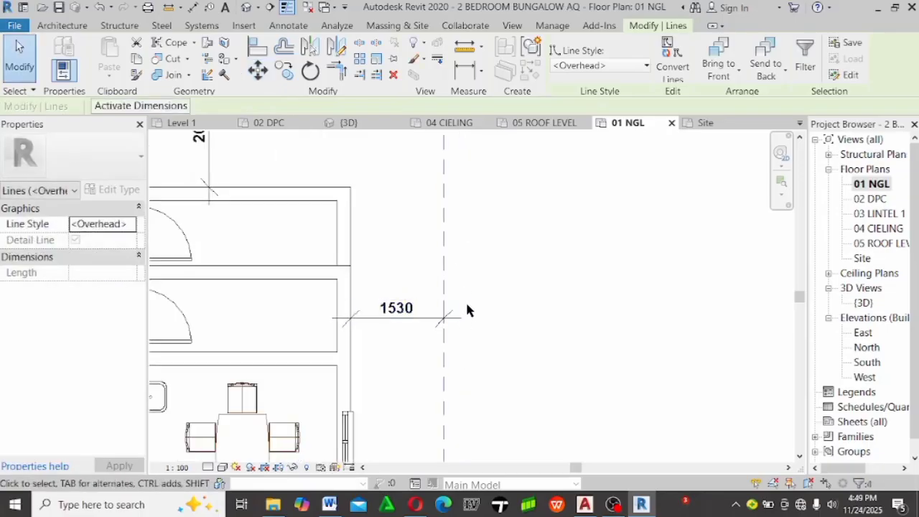
Move the plot boundary lines 30 mm back to the left to make the right setback 1500 mm
{"action": "scroll", "coordinate": [467, 310], "scroll_direction": "down", "scroll_amount": 2}
{"action": "left_click", "coordinate": [257, 70]}
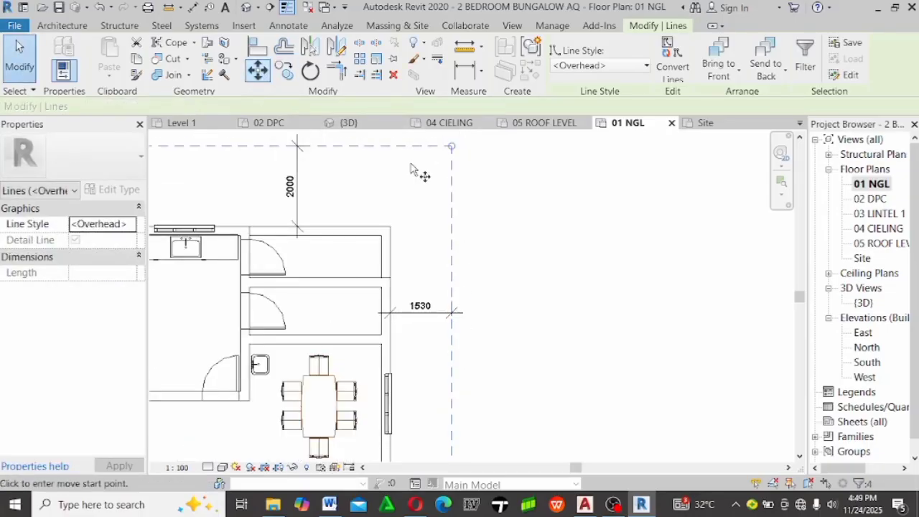
{"action": "left_click", "coordinate": [451, 146]}
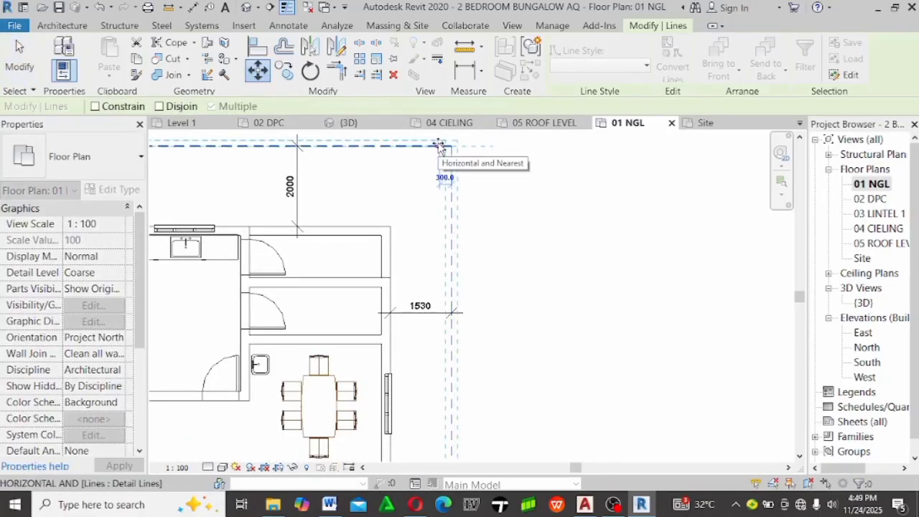
{"action": "type", "text": "30"}
{"action": "key", "text": "Return"}
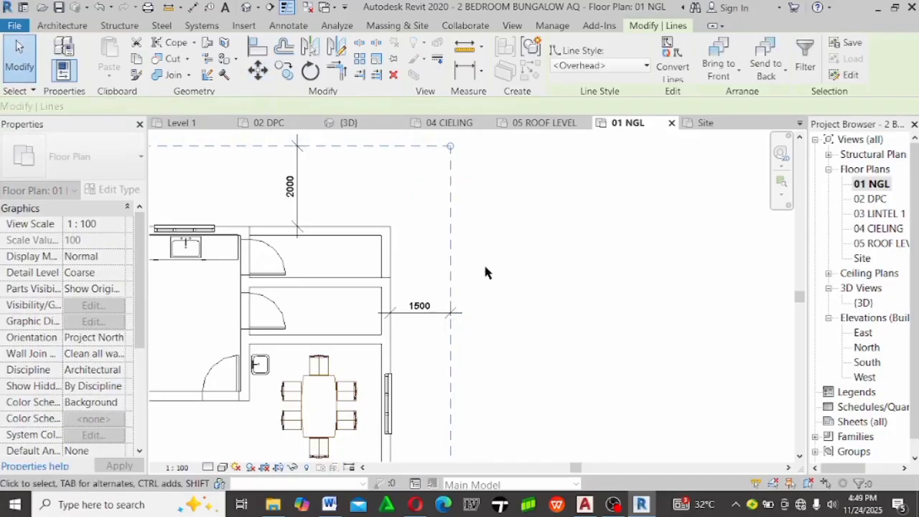
{"action": "scroll", "coordinate": [456, 270], "scroll_direction": "up", "scroll_amount": 1}
{"action": "scroll", "coordinate": [522, 276], "scroll_direction": "down", "scroll_amount": 2}
{"action": "key", "text": "Escape"}
Delete the rear and right setback dimensions from the plan
{"action": "scroll", "coordinate": [523, 280], "scroll_direction": "down", "scroll_amount": 2}
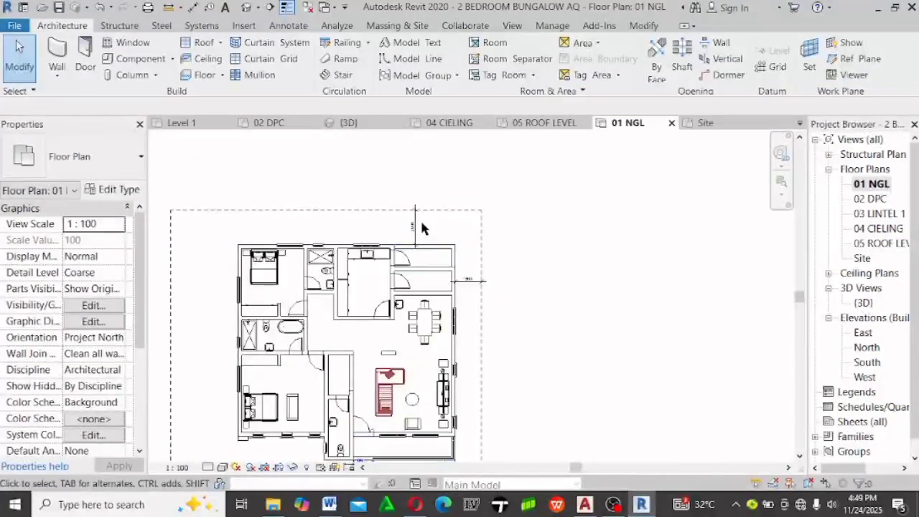
{"action": "scroll", "coordinate": [474, 338], "scroll_direction": "down", "scroll_amount": 2}
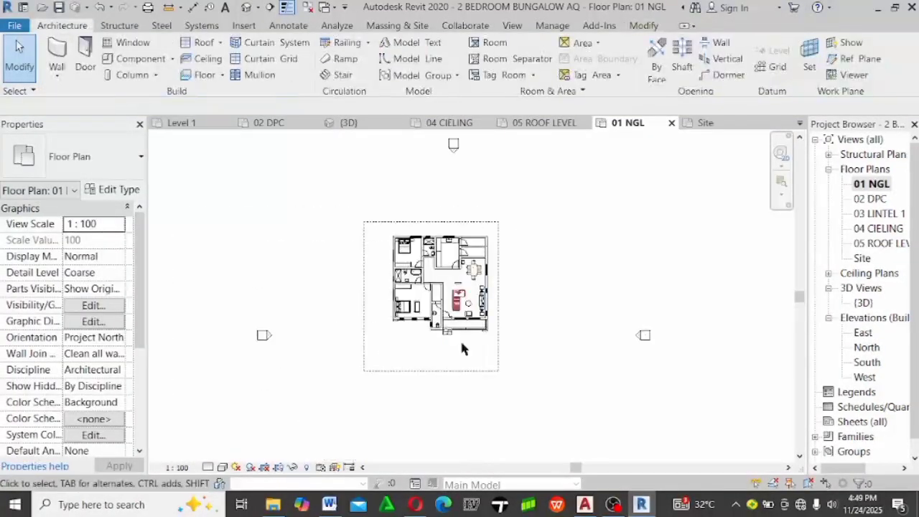
{"action": "scroll", "coordinate": [429, 347], "scroll_direction": "up", "scroll_amount": 2}
{"action": "scroll", "coordinate": [381, 302], "scroll_direction": "up", "scroll_amount": 1}
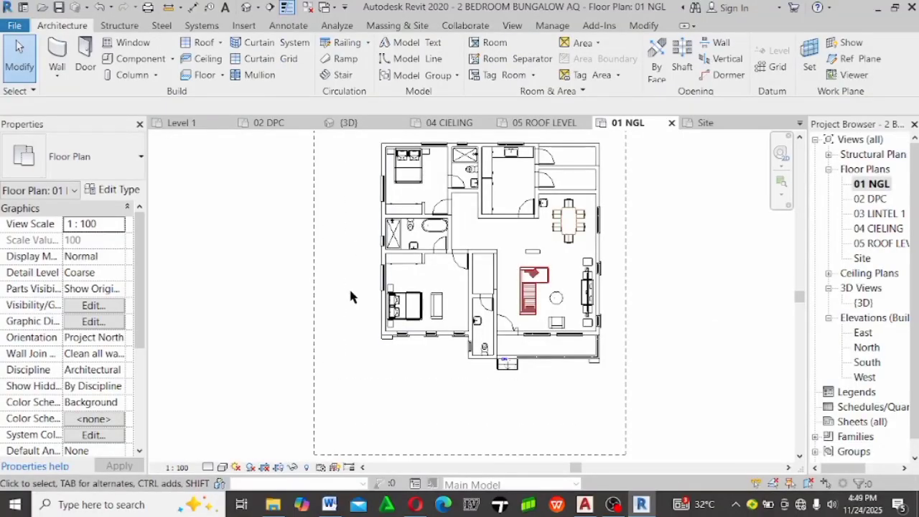
{"action": "scroll", "coordinate": [342, 271], "scroll_direction": "down", "scroll_amount": 3}
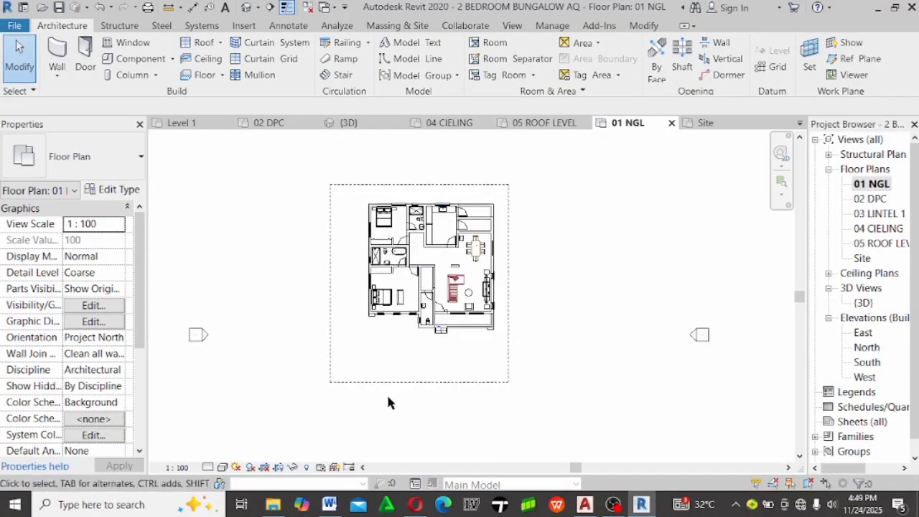
{"action": "scroll", "coordinate": [346, 260], "scroll_direction": "up", "scroll_amount": 4}
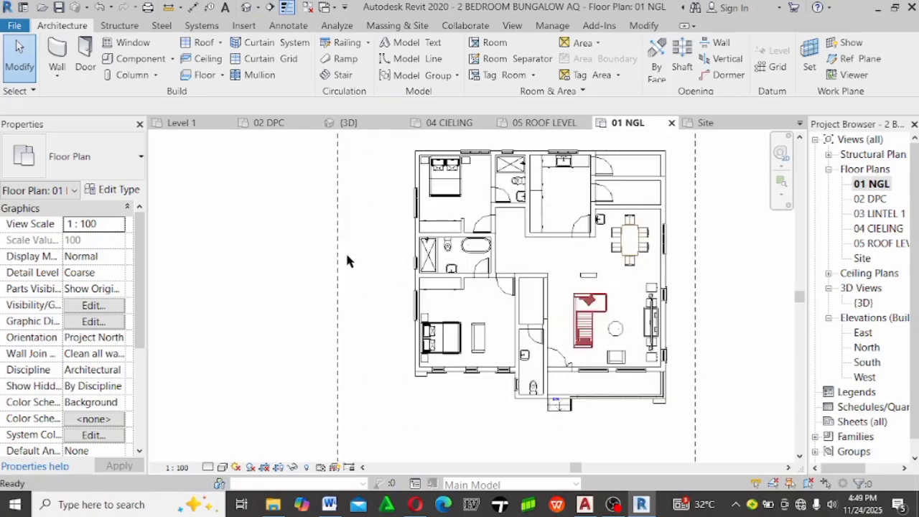
Check the setback from the left boundary line to the house's left outer wall face with an aligned dimension, without keeping the dimension
{"action": "key", "text": "d"}
{"action": "key", "text": "i"}
{"action": "left_click", "coordinate": [338, 274]}
{"action": "scroll", "coordinate": [411, 273], "scroll_direction": "up", "scroll_amount": 3}
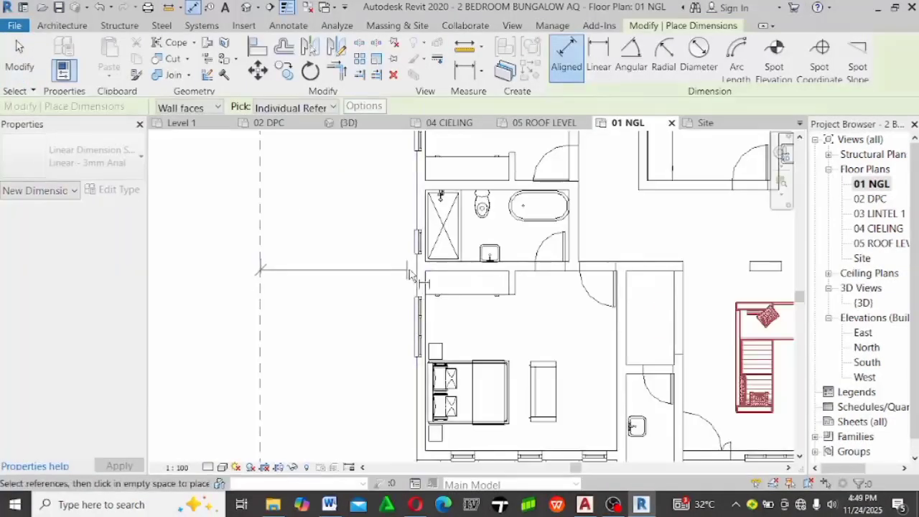
{"action": "left_click", "coordinate": [410, 281]}
{"action": "scroll", "coordinate": [366, 320], "scroll_direction": "up", "scroll_amount": 2}
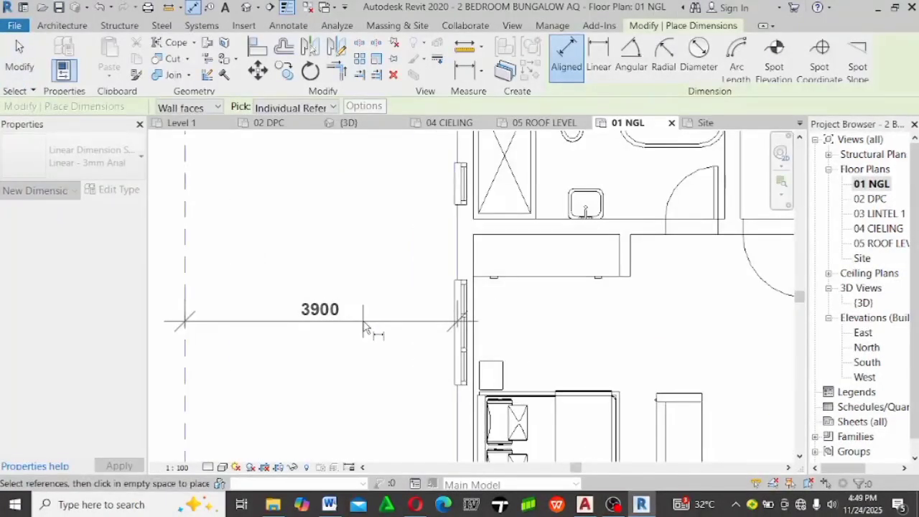
{"action": "scroll", "coordinate": [364, 327], "scroll_direction": "down", "scroll_amount": 5}
{"action": "scroll", "coordinate": [354, 242], "scroll_direction": "up", "scroll_amount": 1}
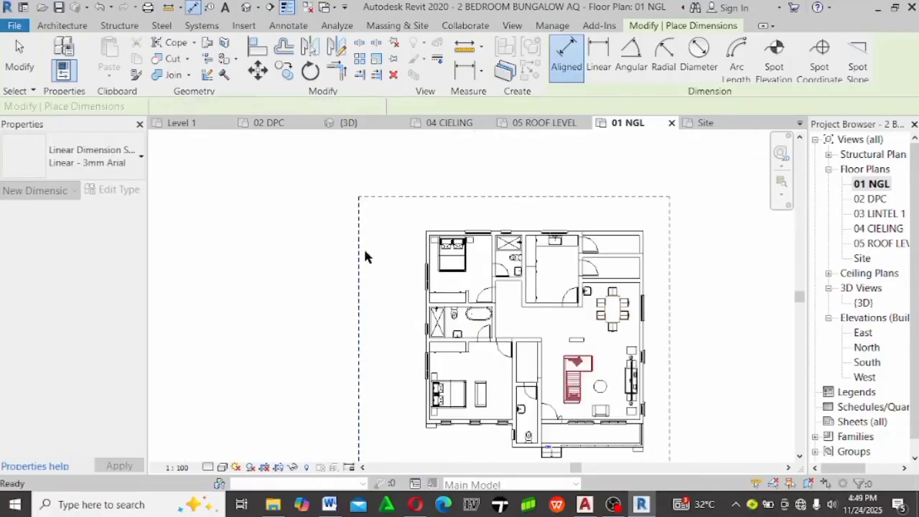
{"action": "key", "text": "Escape"}
{"action": "key", "text": "Escape"}
{"action": "scroll", "coordinate": [384, 209], "scroll_direction": "down", "scroll_amount": 1}
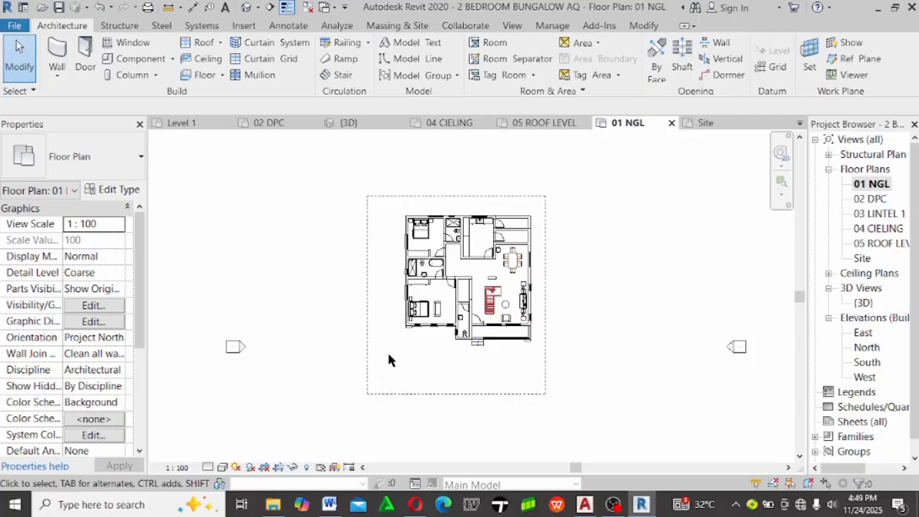
{"action": "scroll", "coordinate": [388, 359], "scroll_direction": "up", "scroll_amount": 2}
{"action": "scroll", "coordinate": [337, 323], "scroll_direction": "down", "scroll_amount": 1}
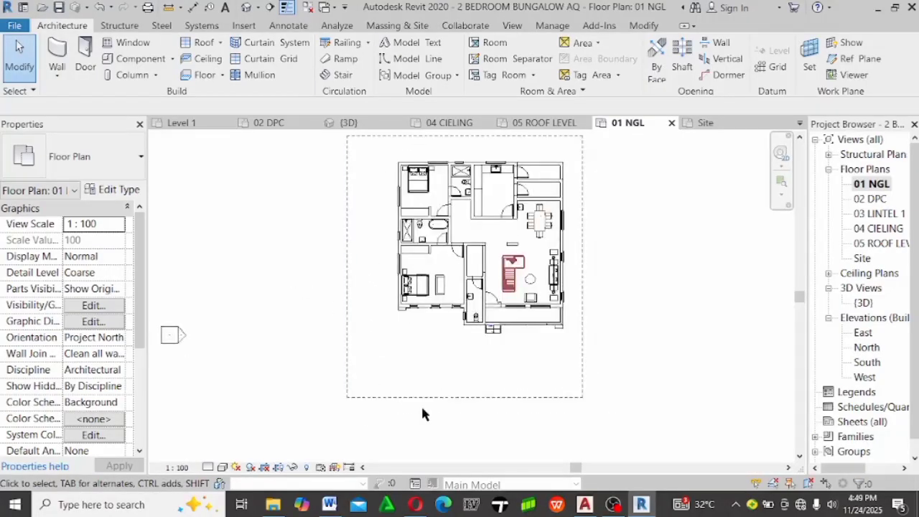
{"action": "scroll", "coordinate": [402, 414], "scroll_direction": "up", "scroll_amount": 1}
{"action": "scroll", "coordinate": [338, 402], "scroll_direction": "up", "scroll_amount": 1}
{"action": "scroll", "coordinate": [488, 359], "scroll_direction": "up", "scroll_amount": 1}
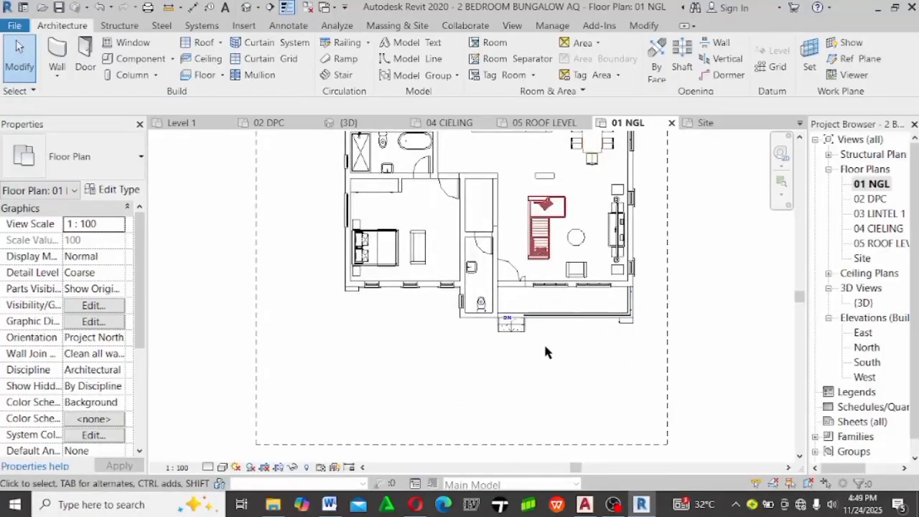
{"action": "scroll", "coordinate": [352, 370], "scroll_direction": "down", "scroll_amount": 2}
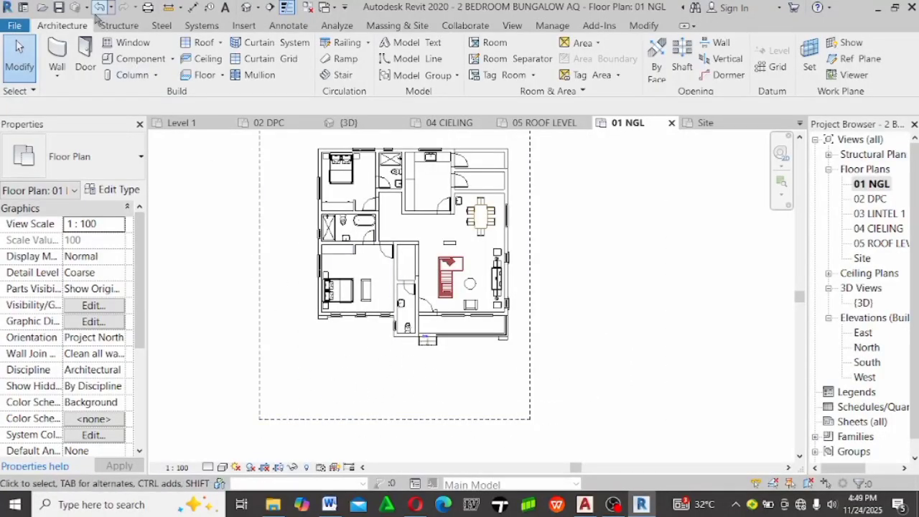
{"action": "left_click", "coordinate": [204, 76]}
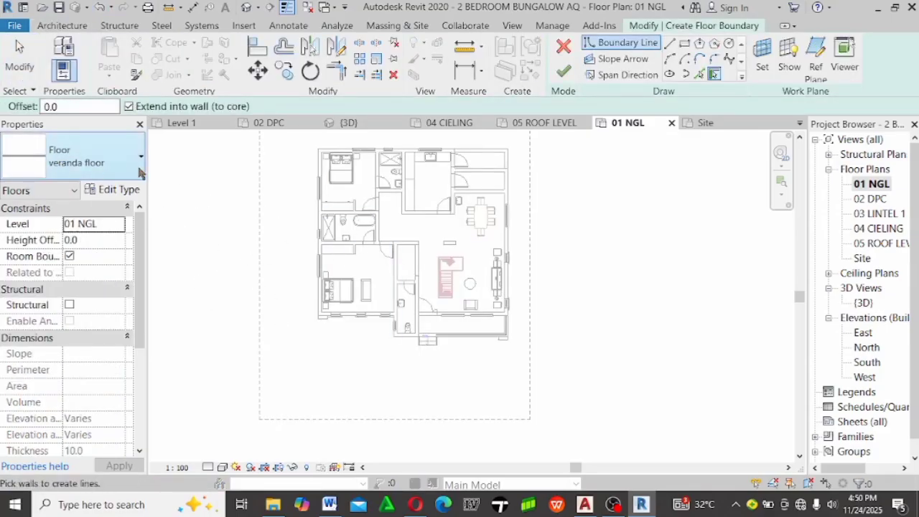
{"action": "left_click", "coordinate": [109, 190]}
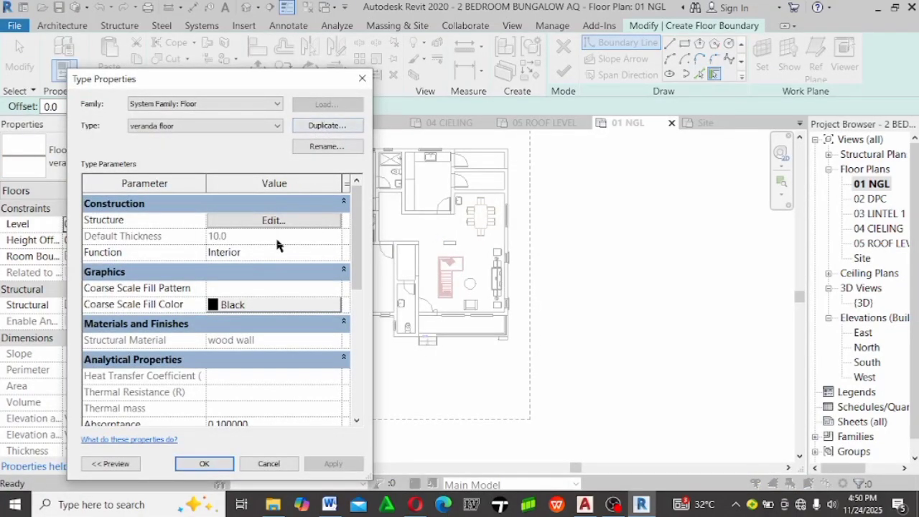
{"action": "left_click", "coordinate": [329, 126]}
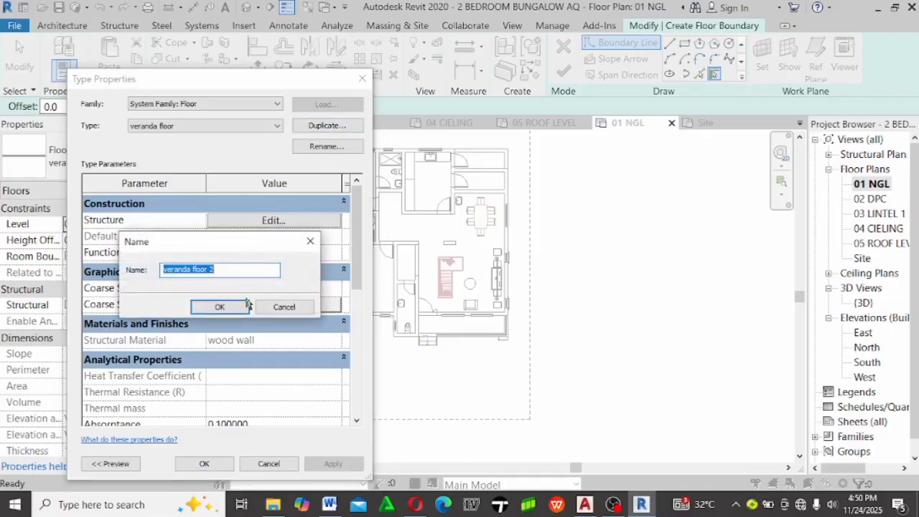
{"action": "left_click", "coordinate": [310, 241]}
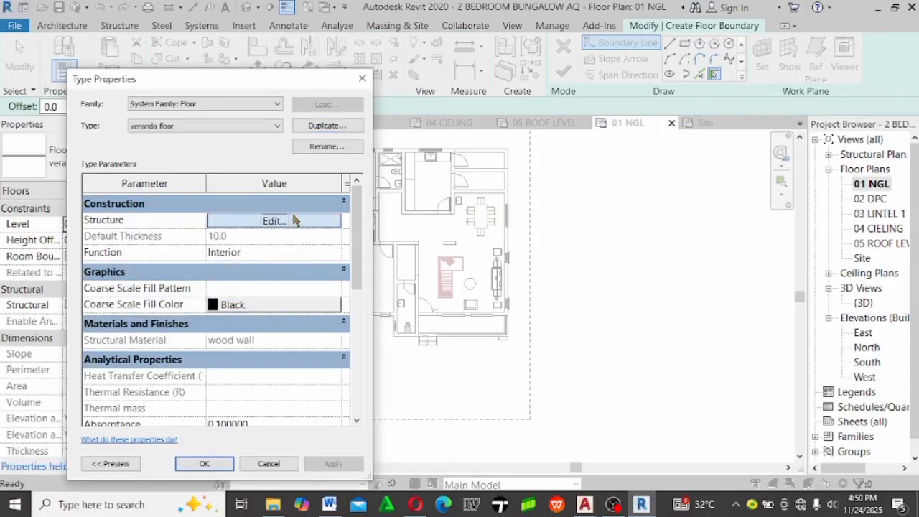
{"action": "left_click", "coordinate": [293, 219]}
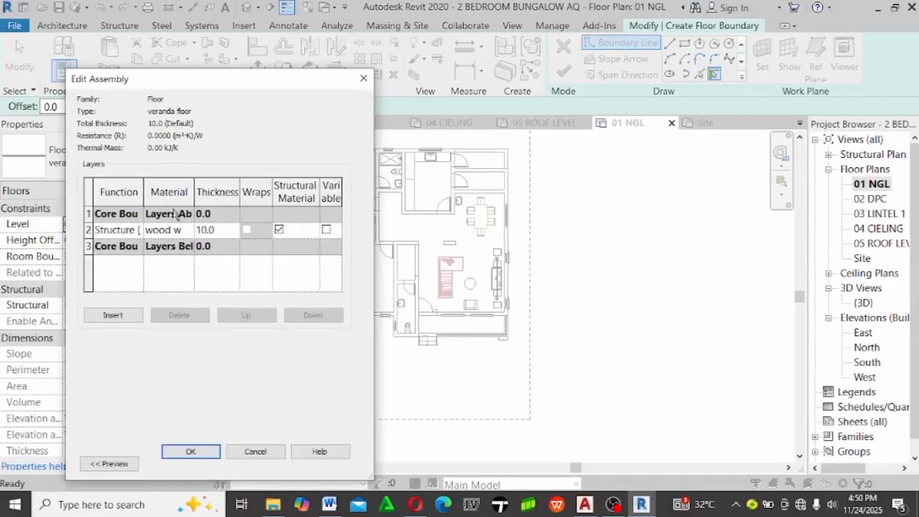
{"action": "key", "text": "Return"}
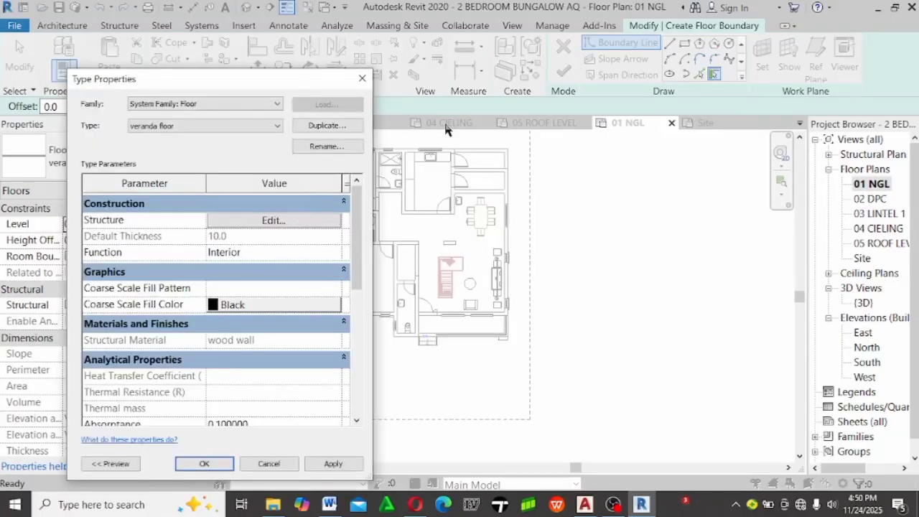
{"action": "key", "text": "Return"}
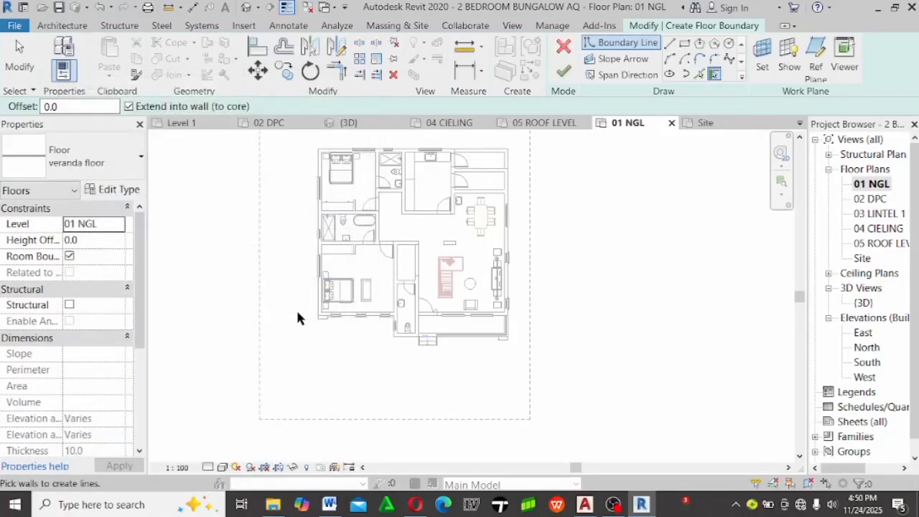
{"action": "scroll", "coordinate": [338, 327], "scroll_direction": "up", "scroll_amount": 3}
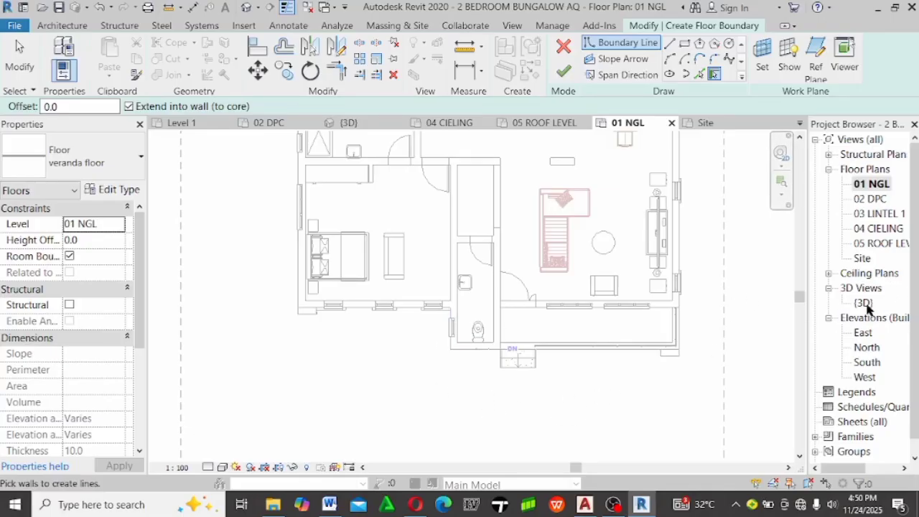
{"action": "left_click", "coordinate": [563, 73]}
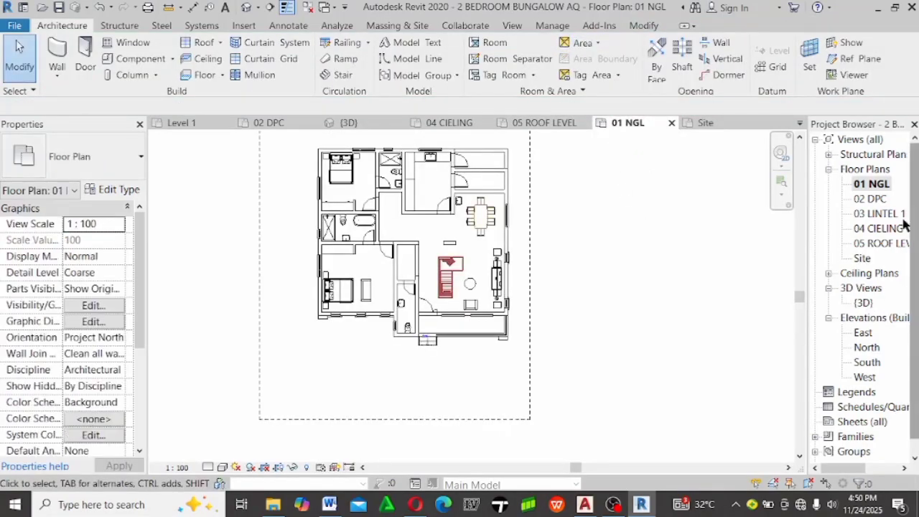
Open the {3D} view and examine the house's front veranda, entrance steps and right side
{"action": "double_click", "coordinate": [864, 302]}
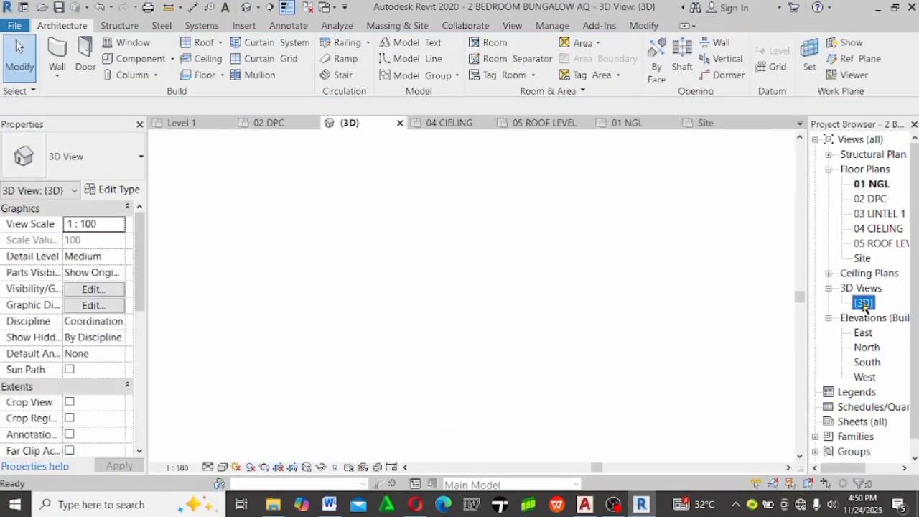
{"action": "scroll", "coordinate": [541, 350], "scroll_direction": "up", "scroll_amount": 5}
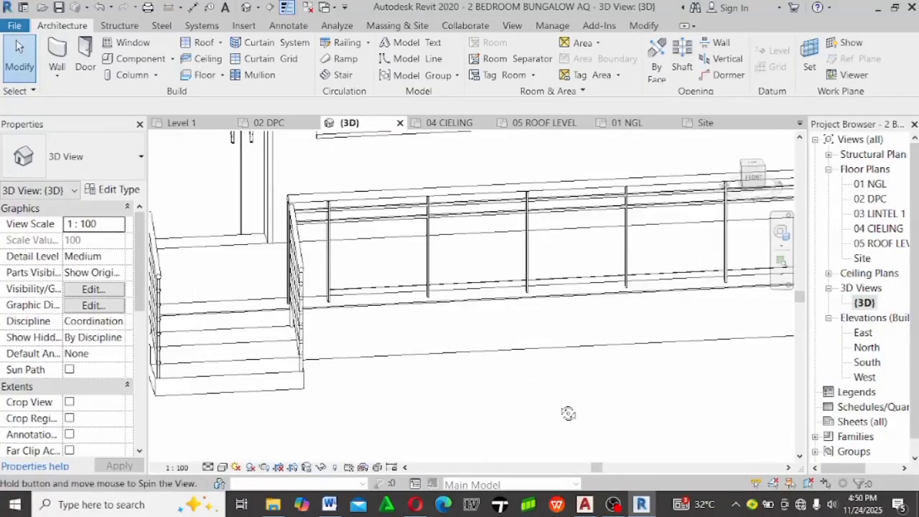
{"action": "scroll", "coordinate": [520, 428], "scroll_direction": "down", "scroll_amount": 2}
{"action": "scroll", "coordinate": [524, 397], "scroll_direction": "down", "scroll_amount": 3}
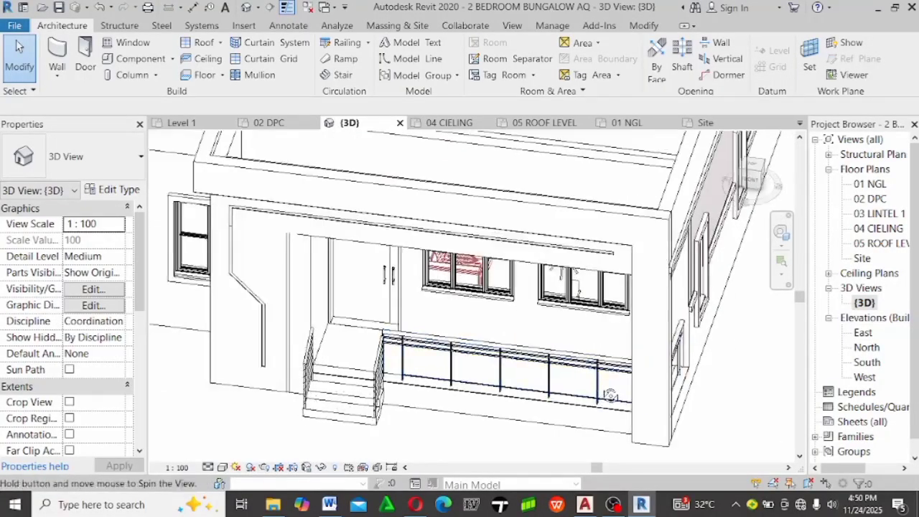
{"action": "scroll", "coordinate": [744, 324], "scroll_direction": "down", "scroll_amount": 2}
{"action": "middle_click_drag", "start_coordinate": [720, 340], "coordinate": [342, 311], "text": "shift"}
{"action": "scroll", "coordinate": [341, 311], "scroll_direction": "down", "scroll_amount": 4}
{"action": "scroll", "coordinate": [460, 308], "scroll_direction": "up", "scroll_amount": 1}
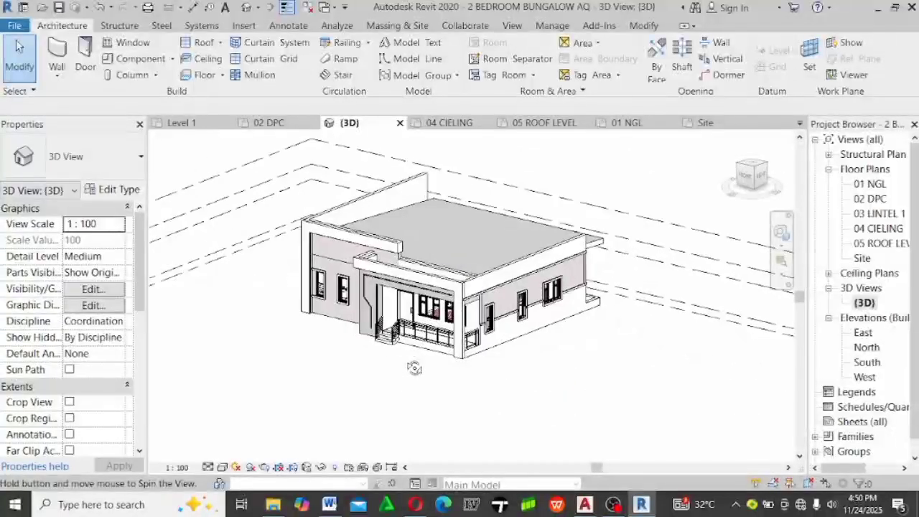
{"action": "scroll", "coordinate": [470, 310], "scroll_direction": "up", "scroll_amount": 2}
{"action": "scroll", "coordinate": [468, 310], "scroll_direction": "up", "scroll_amount": 1}
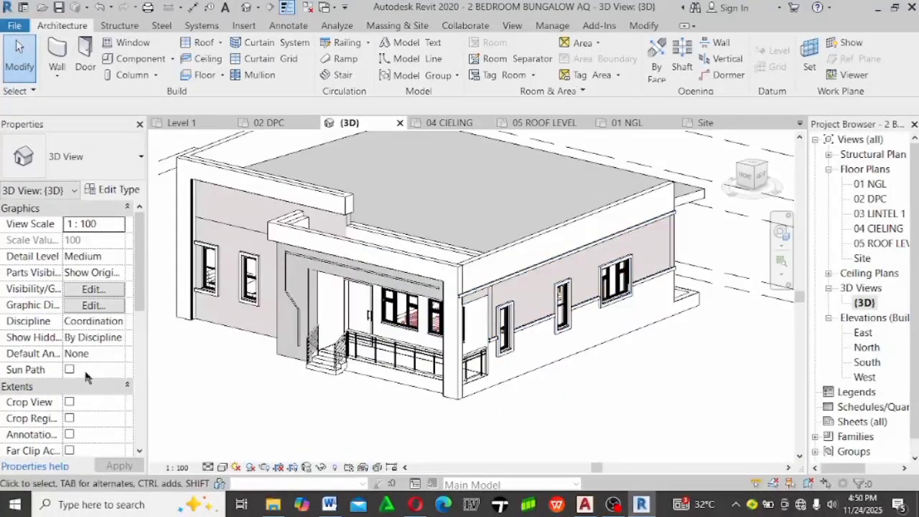
Turn on the 3D view's section box and pull its right face into the house to cut through the living and dining area
{"action": "scroll", "coordinate": [84, 375], "scroll_direction": "down", "scroll_amount": 3}
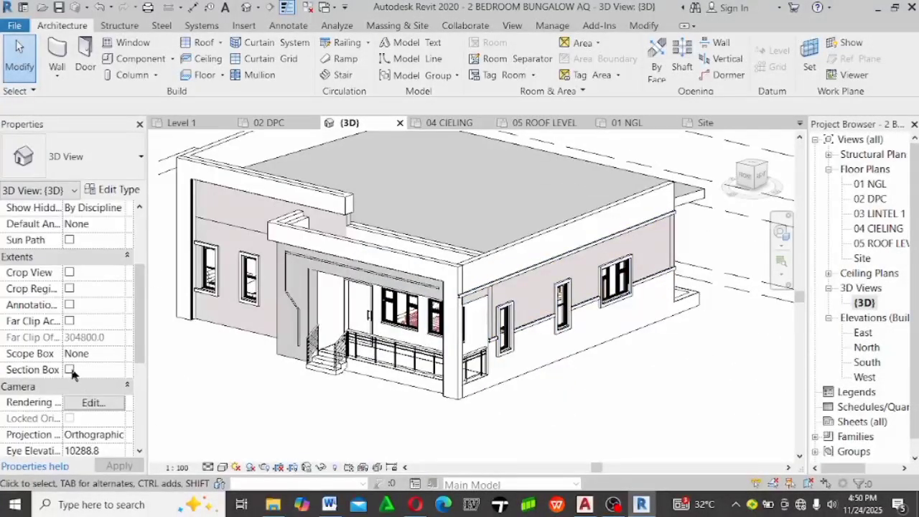
{"action": "scroll", "coordinate": [450, 307], "scroll_direction": "down", "scroll_amount": 3}
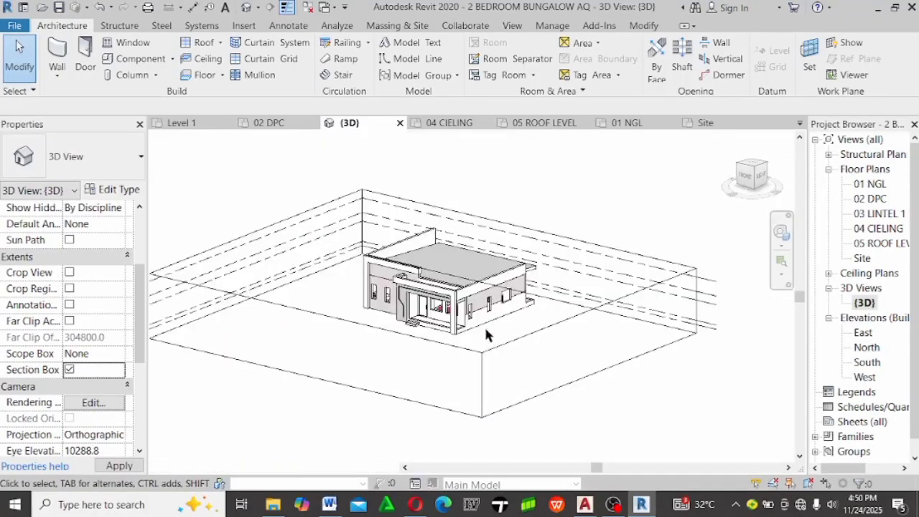
{"action": "left_click", "coordinate": [576, 388]}
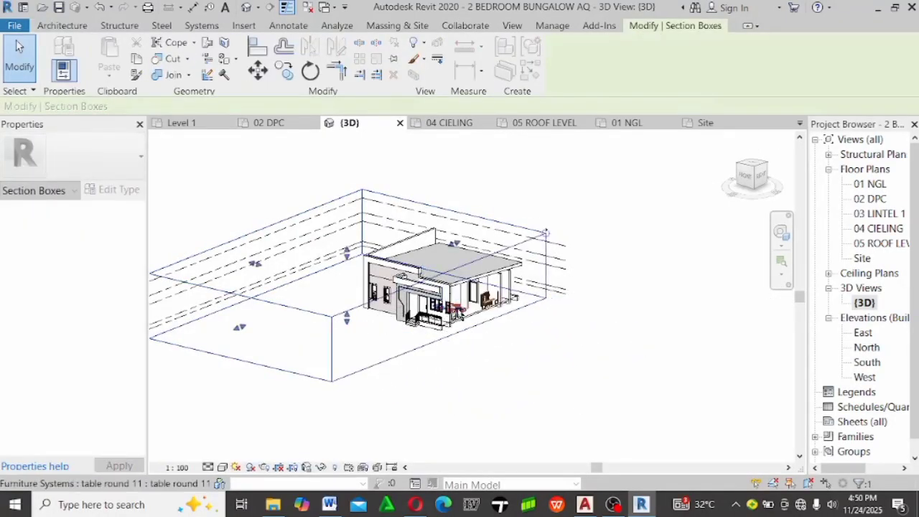
{"action": "scroll", "coordinate": [511, 383], "scroll_direction": "up", "scroll_amount": 5}
{"action": "scroll", "coordinate": [508, 381], "scroll_direction": "up", "scroll_amount": 3}
{"action": "middle_click_drag", "start_coordinate": [453, 381], "coordinate": [424, 347], "text": "shift"}
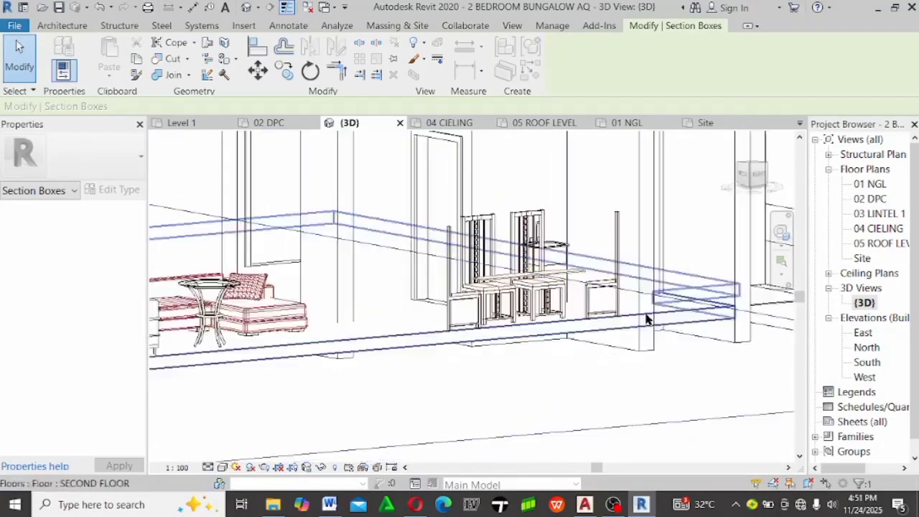
Inspect the exposed edge of the SECOND FLOOR slab and its properties in the cut 3D view
{"action": "left_click", "coordinate": [609, 338]}
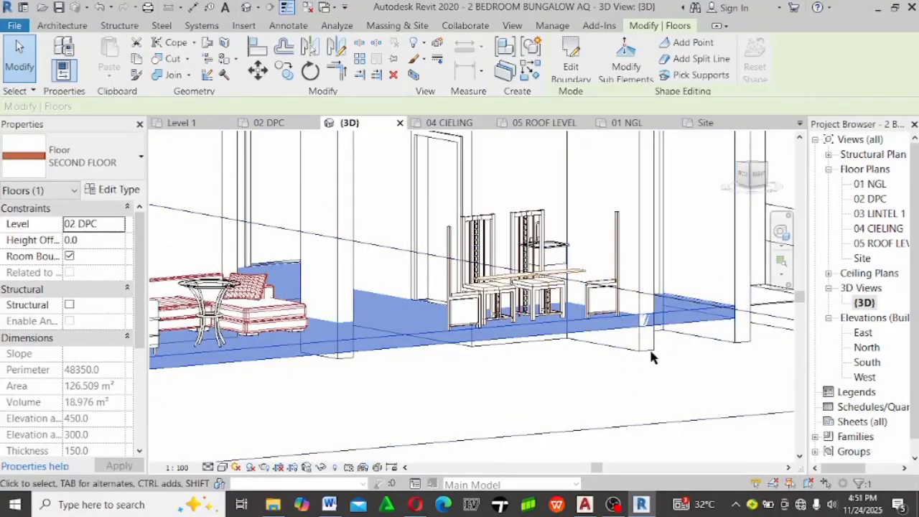
{"action": "middle_click_drag", "start_coordinate": [618, 210], "coordinate": [314, 363], "text": "shift"}
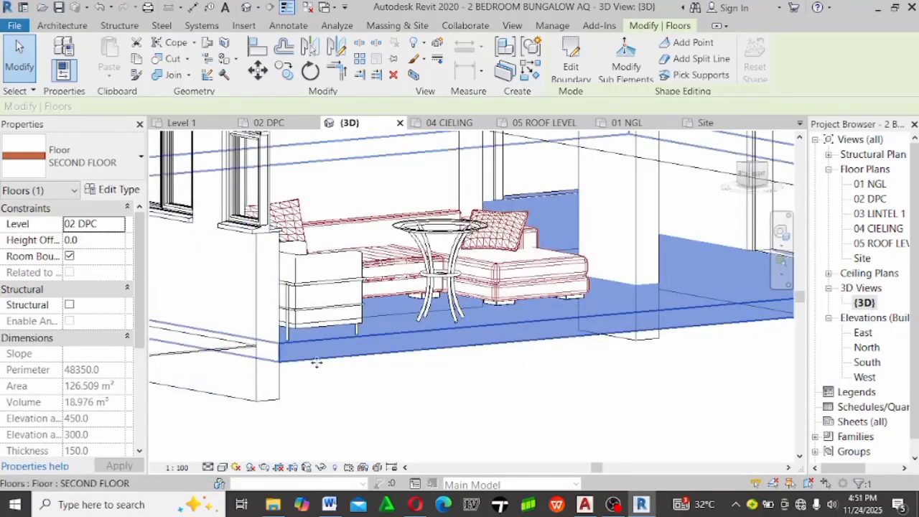
{"action": "scroll", "coordinate": [285, 343], "scroll_direction": "up", "scroll_amount": 5}
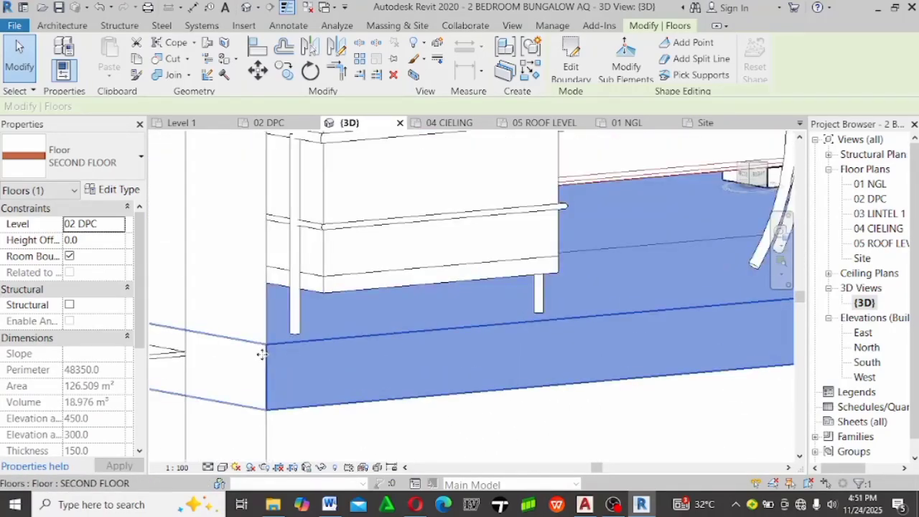
{"action": "key", "text": "Escape"}
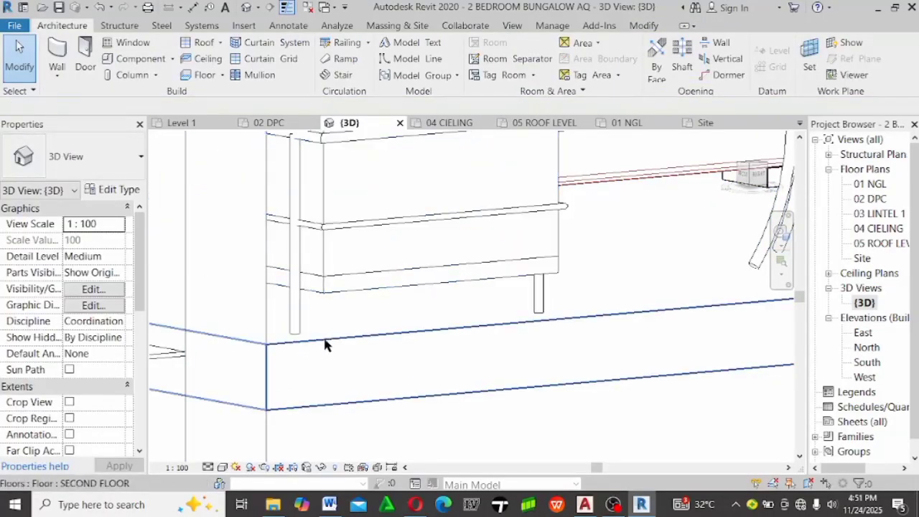
Turn off the section box to show the whole house in the 3D view
{"action": "scroll", "coordinate": [386, 316], "scroll_direction": "down", "scroll_amount": 5}
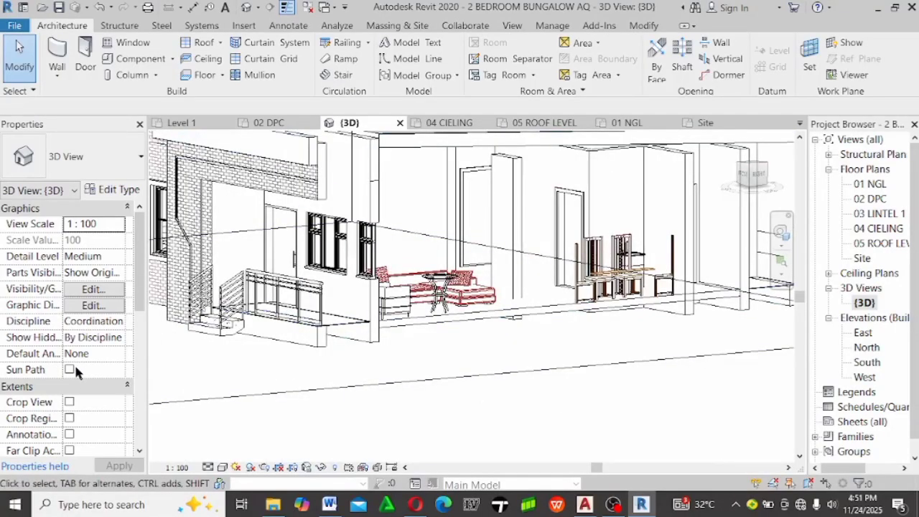
{"action": "scroll", "coordinate": [74, 366], "scroll_direction": "down", "scroll_amount": 3}
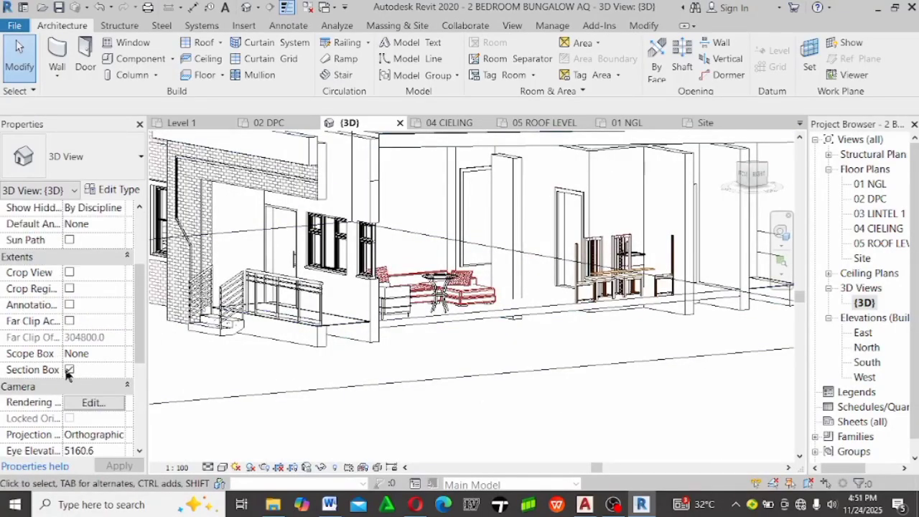
{"action": "left_click", "coordinate": [69, 370]}
{"action": "scroll", "coordinate": [285, 354], "scroll_direction": "down", "scroll_amount": 6}
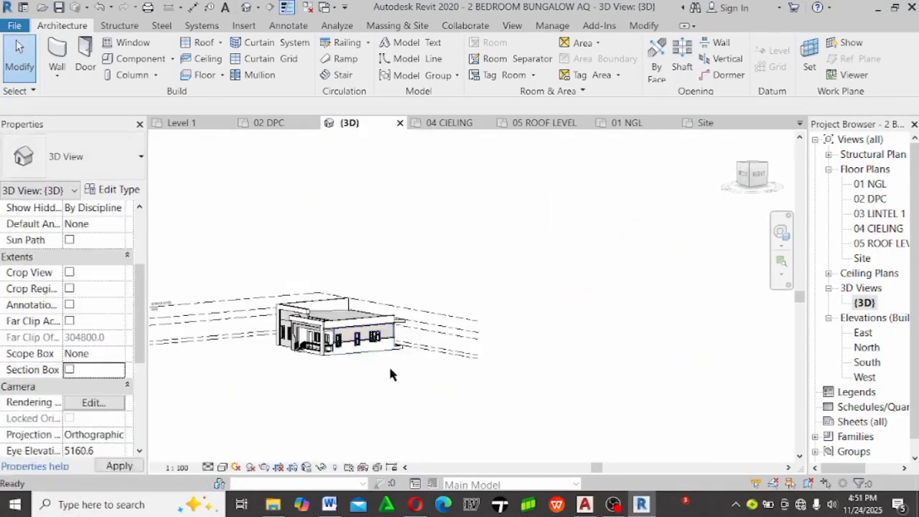
Start a new floor on the 01 NGL floor plan using the grass floor type
{"action": "double_click", "coordinate": [869, 184]}
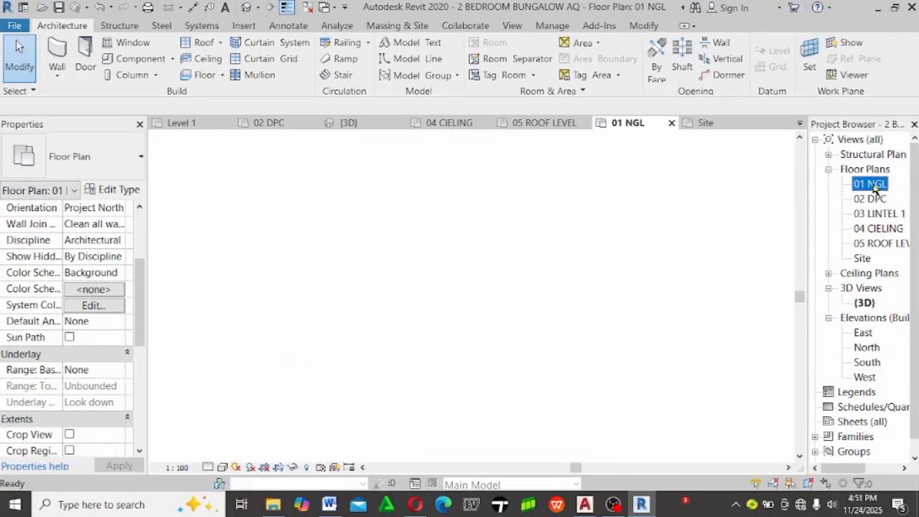
{"action": "left_click", "coordinate": [204, 75]}
{"action": "left_click", "coordinate": [79, 157]}
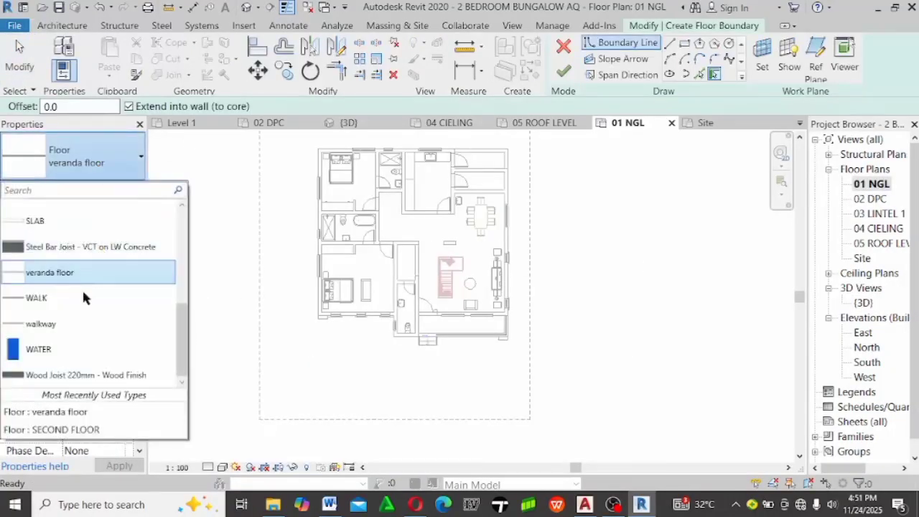
{"action": "scroll", "coordinate": [82, 266], "scroll_direction": "up", "scroll_amount": 2}
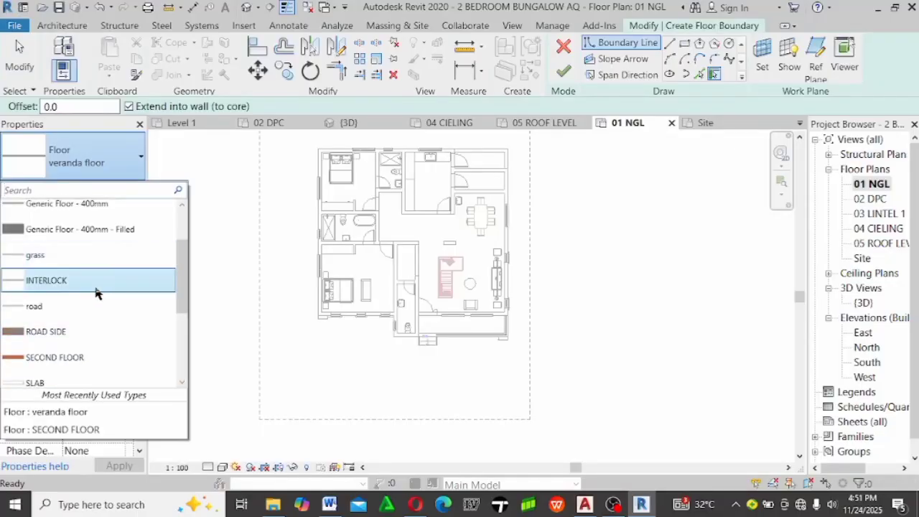
{"action": "left_click", "coordinate": [140, 256]}
{"action": "scroll", "coordinate": [419, 335], "scroll_direction": "up", "scroll_amount": 3}
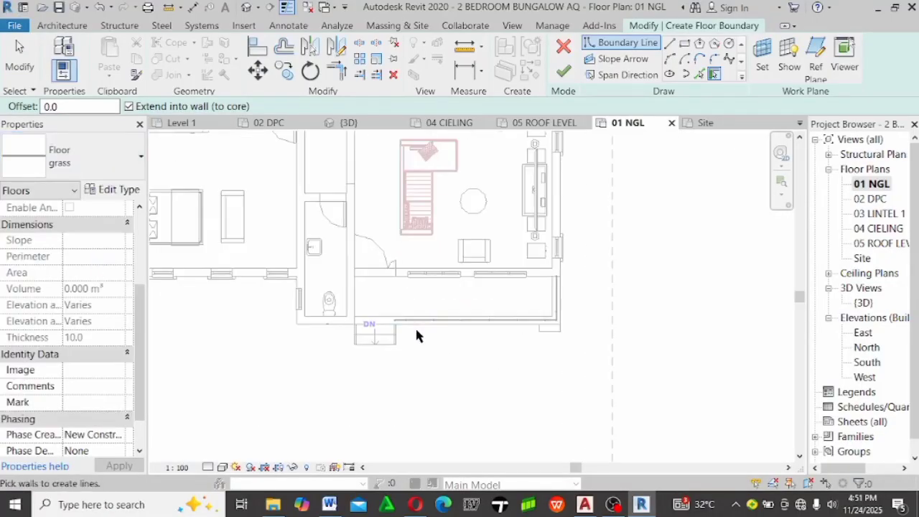
Add floor boundary lines along the porch's front edge and the toilet's outer side wall by picking the existing edges
{"action": "left_click", "coordinate": [699, 75]}
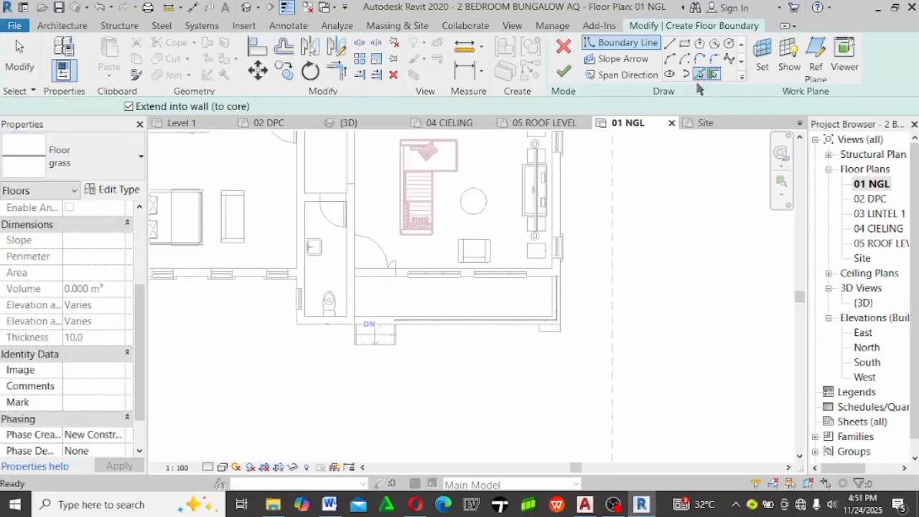
{"action": "scroll", "coordinate": [536, 308], "scroll_direction": "up", "scroll_amount": 2}
{"action": "left_click", "coordinate": [487, 352]}
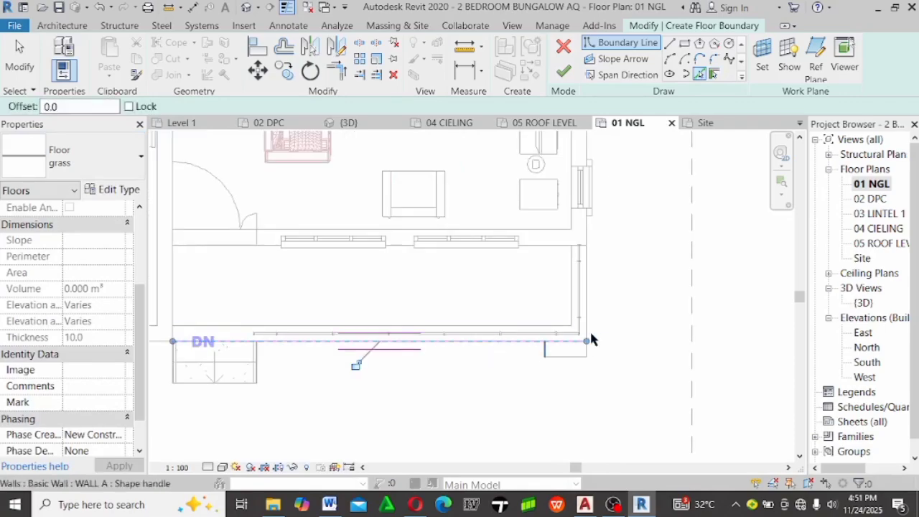
{"action": "scroll", "coordinate": [652, 260], "scroll_direction": "down", "scroll_amount": 2}
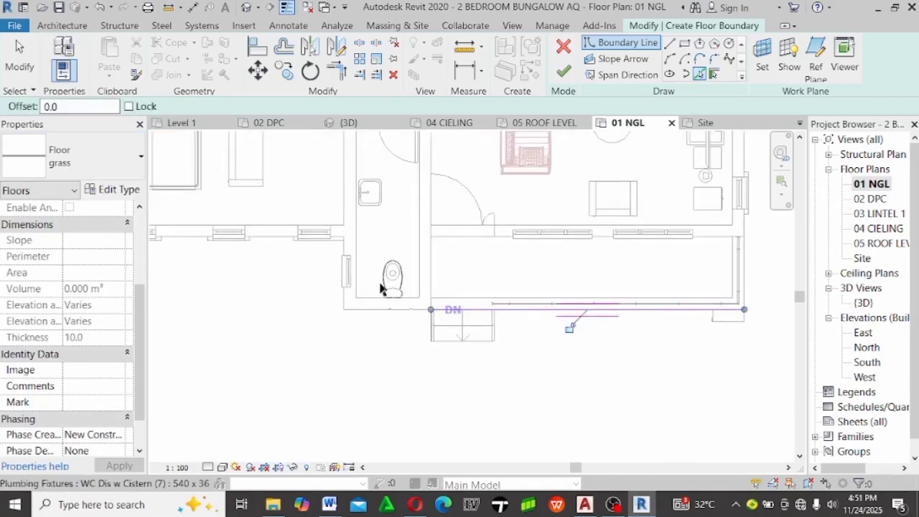
{"action": "scroll", "coordinate": [414, 299], "scroll_direction": "up", "scroll_amount": 2}
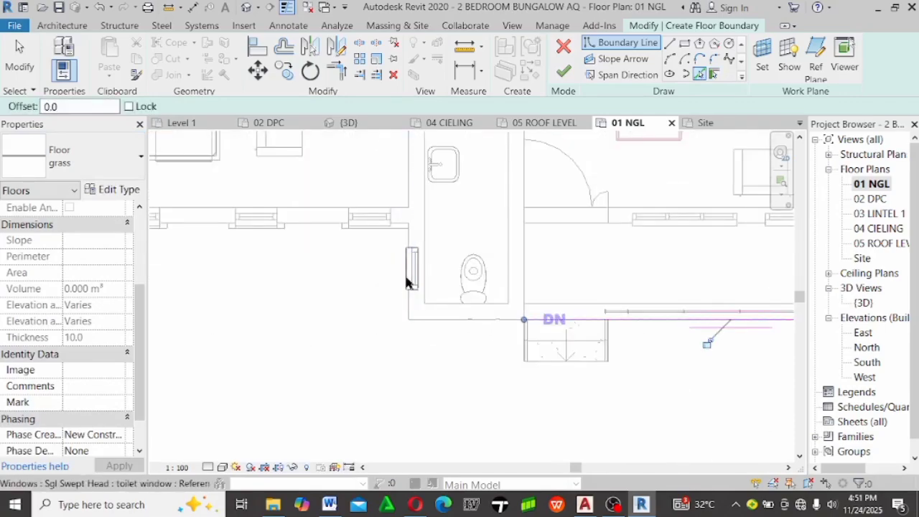
{"action": "left_click", "coordinate": [407, 313]}
Add a boundary line along the outer face of the bedroom's front wall
{"action": "scroll", "coordinate": [423, 318], "scroll_direction": "down", "scroll_amount": 2}
{"action": "scroll", "coordinate": [403, 288], "scroll_direction": "up", "scroll_amount": 2}
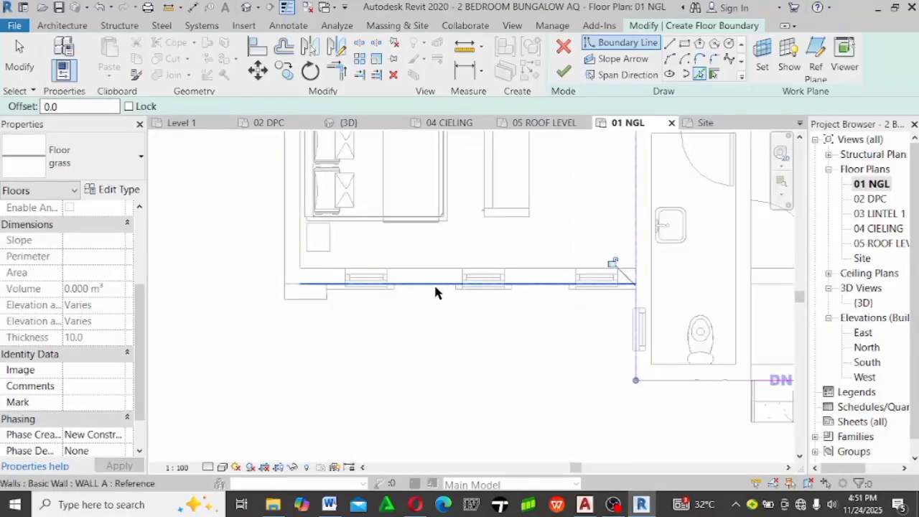
{"action": "left_click", "coordinate": [435, 292]}
{"action": "scroll", "coordinate": [380, 402], "scroll_direction": "down", "scroll_amount": 3}
{"action": "scroll", "coordinate": [467, 423], "scroll_direction": "up", "scroll_amount": 2}
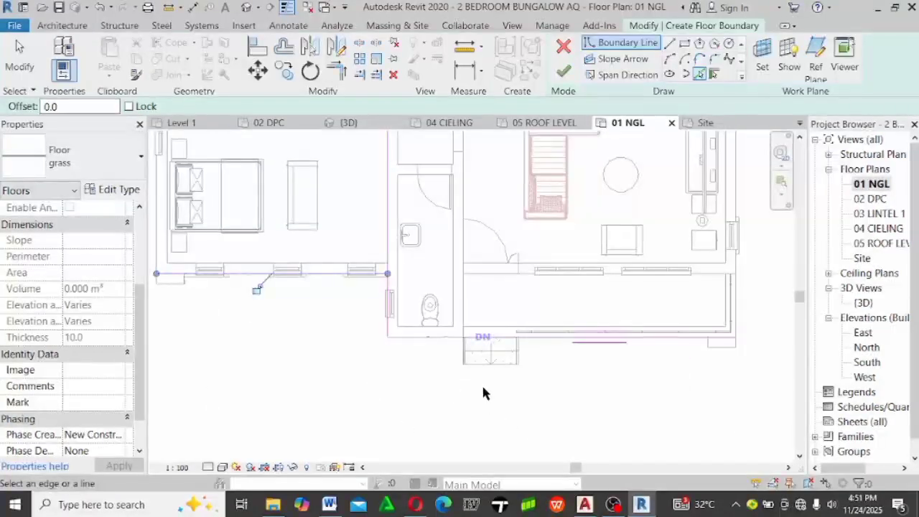
{"action": "scroll", "coordinate": [415, 327], "scroll_direction": "up", "scroll_amount": 3}
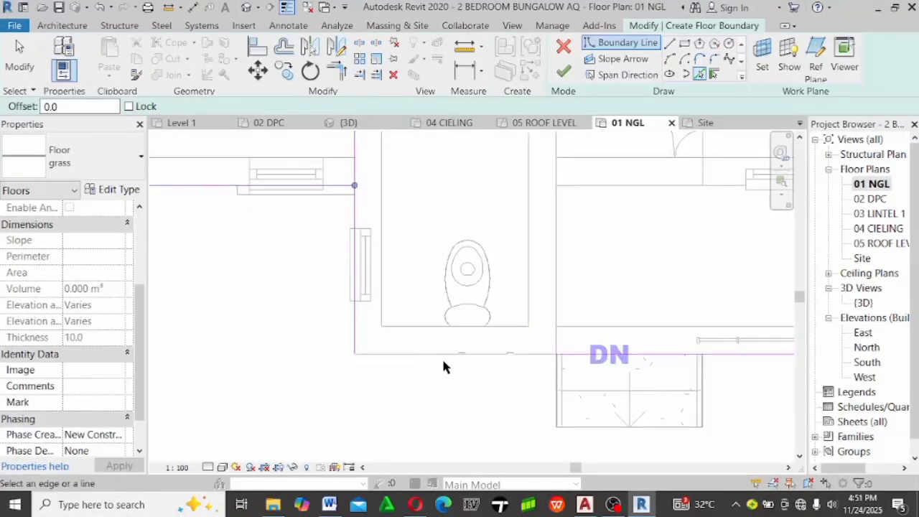
{"action": "scroll", "coordinate": [514, 363], "scroll_direction": "down", "scroll_amount": 3}
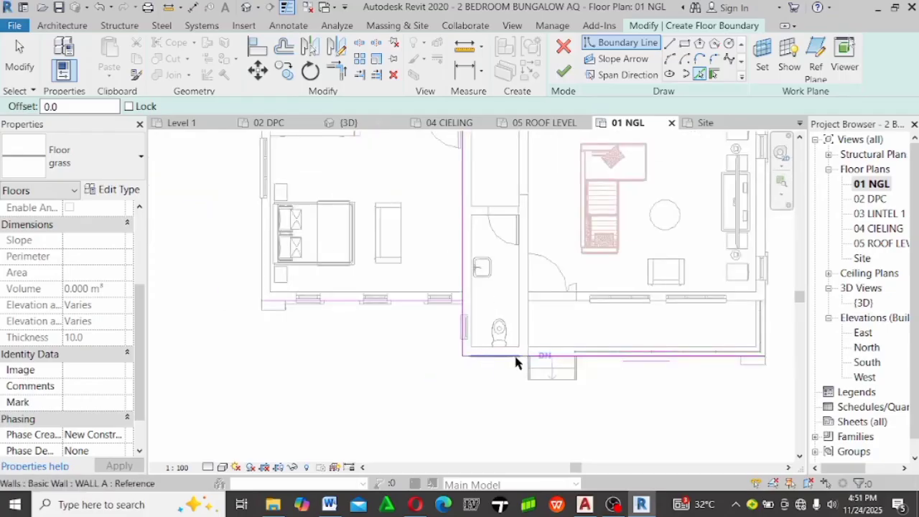
{"action": "key", "text": "Escape"}
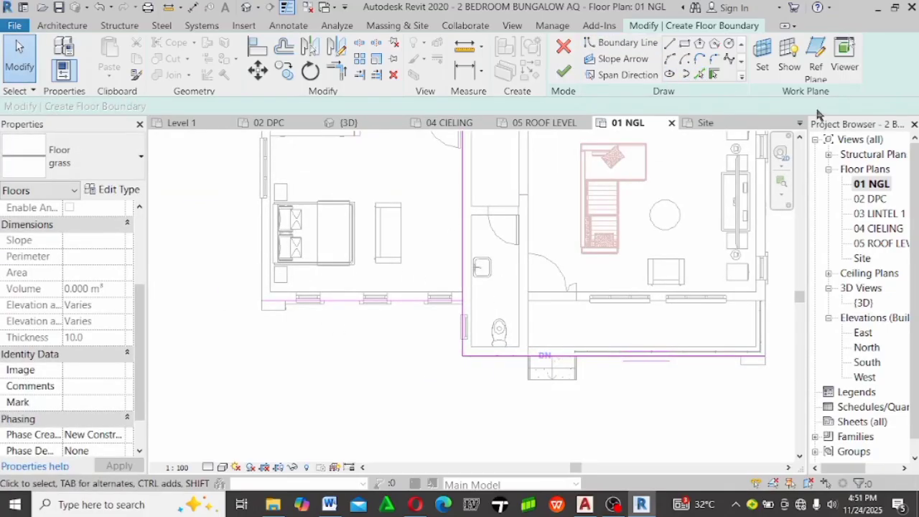
Add a boundary line along the bedroom's outer side wall and trim it to a corner with the porch's front line
{"action": "left_click", "coordinate": [699, 74]}
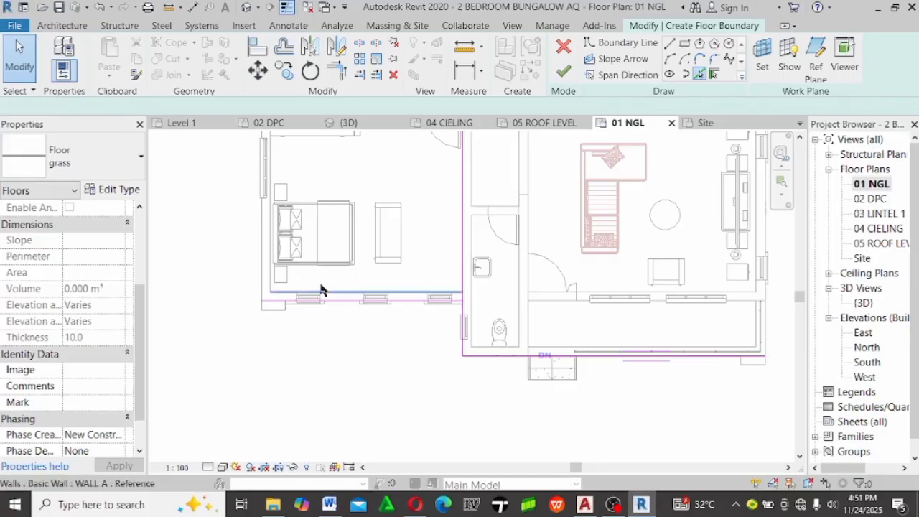
{"action": "left_click", "coordinate": [342, 70]}
{"action": "left_click", "coordinate": [263, 281]}
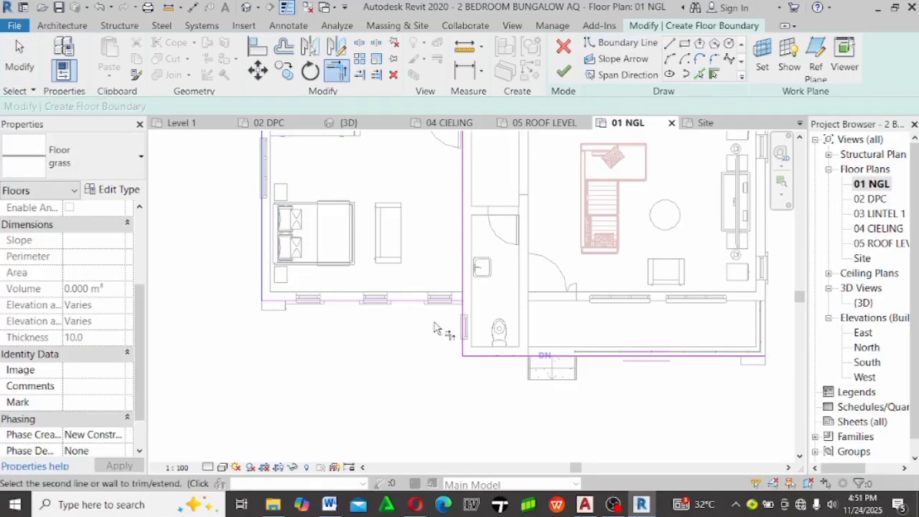
{"action": "left_click", "coordinate": [490, 357]}
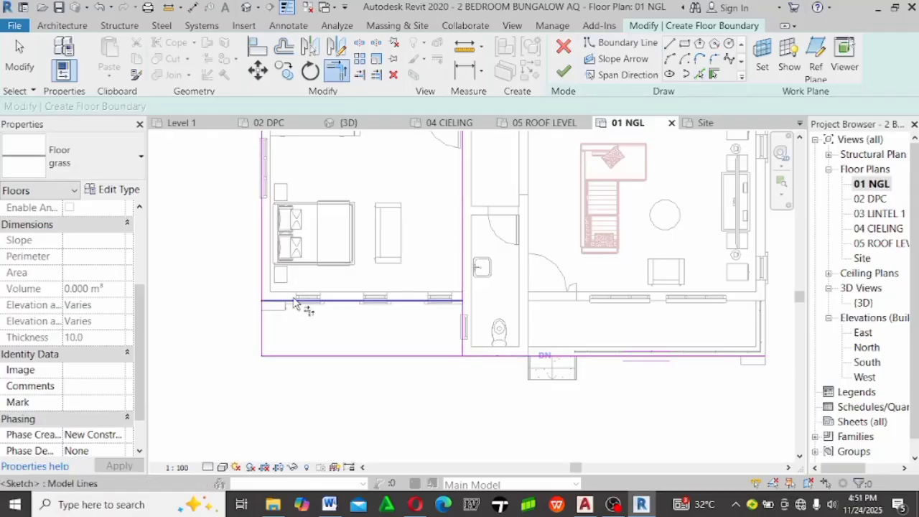
{"action": "left_click", "coordinate": [464, 325]}
{"action": "left_click", "coordinate": [457, 302]}
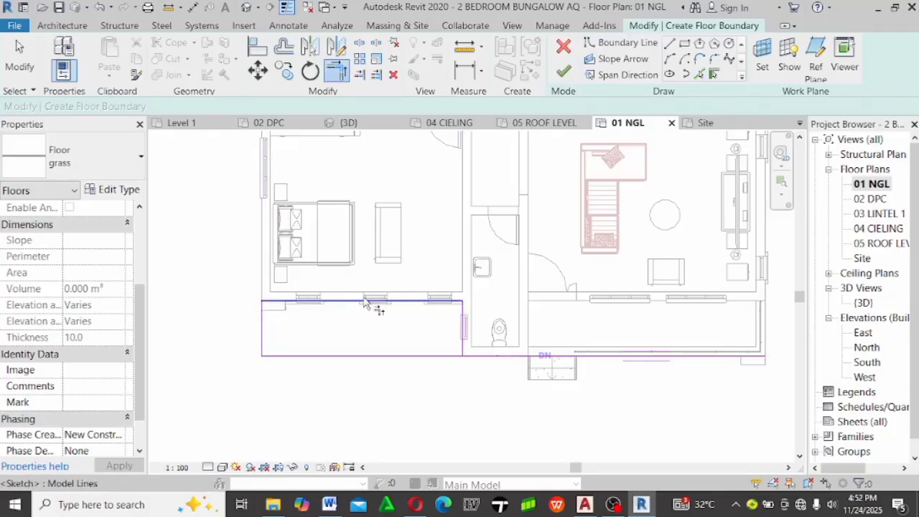
{"action": "scroll", "coordinate": [417, 338], "scroll_direction": "down", "scroll_amount": 1}
{"action": "scroll", "coordinate": [416, 339], "scroll_direction": "up", "scroll_amount": 3}
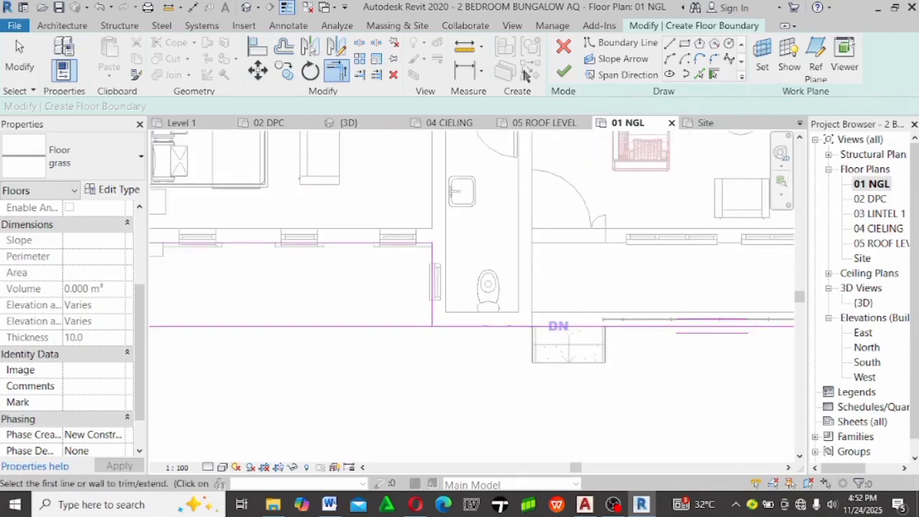
Offset copies of the toilet's side line and the porch's front line outward by 1200
{"action": "left_click", "coordinate": [284, 48]}
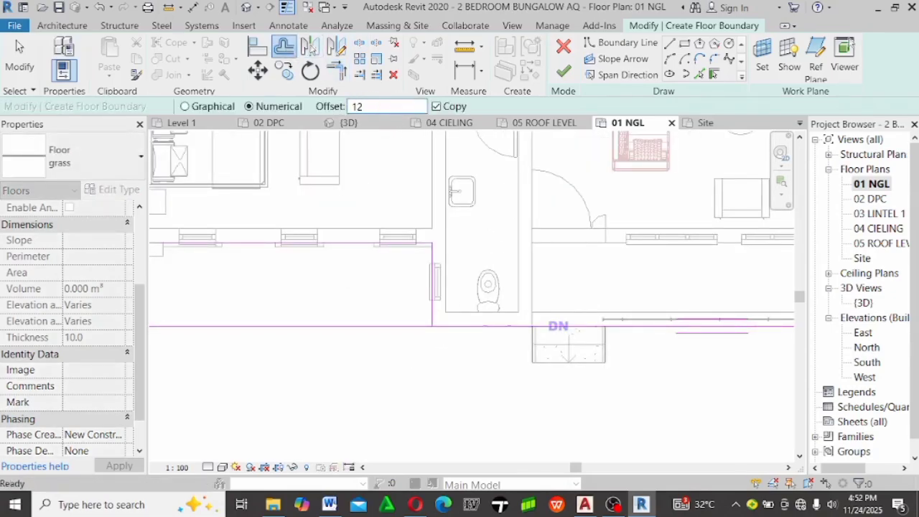
{"action": "left_click", "coordinate": [431, 295]}
{"action": "scroll", "coordinate": [363, 307], "scroll_direction": "down", "scroll_amount": 1}
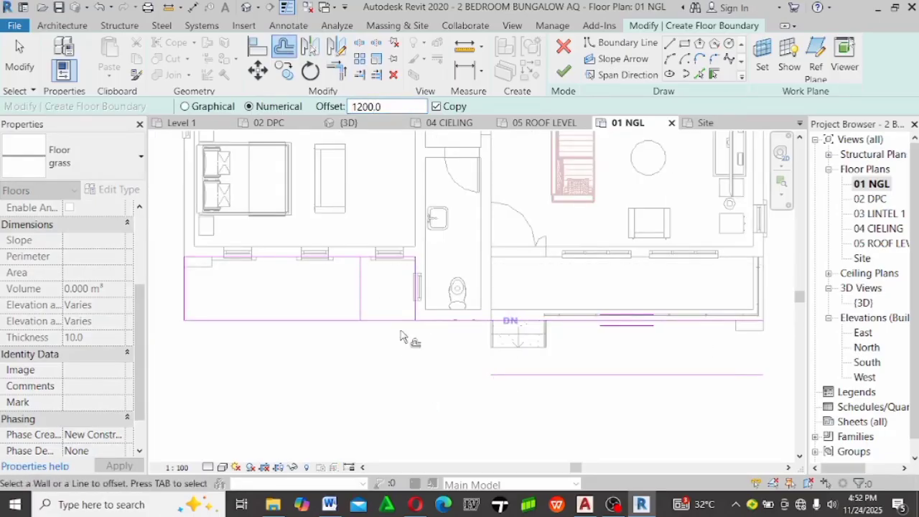
{"action": "scroll", "coordinate": [400, 336], "scroll_direction": "up", "scroll_amount": 1}
{"action": "key", "text": "Escape"}
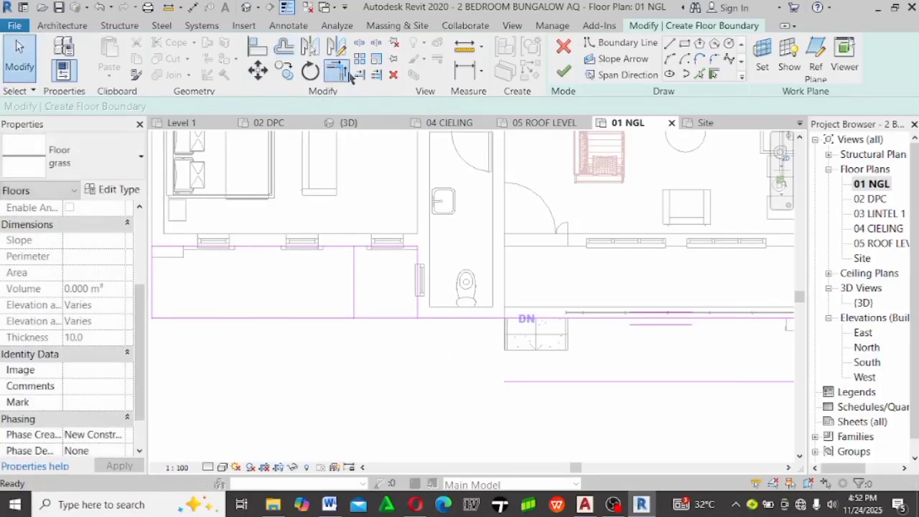
Join the offset toilet side line and the offset front line into an outer corner
{"action": "left_click", "coordinate": [350, 78]}
{"action": "left_click", "coordinate": [395, 319]}
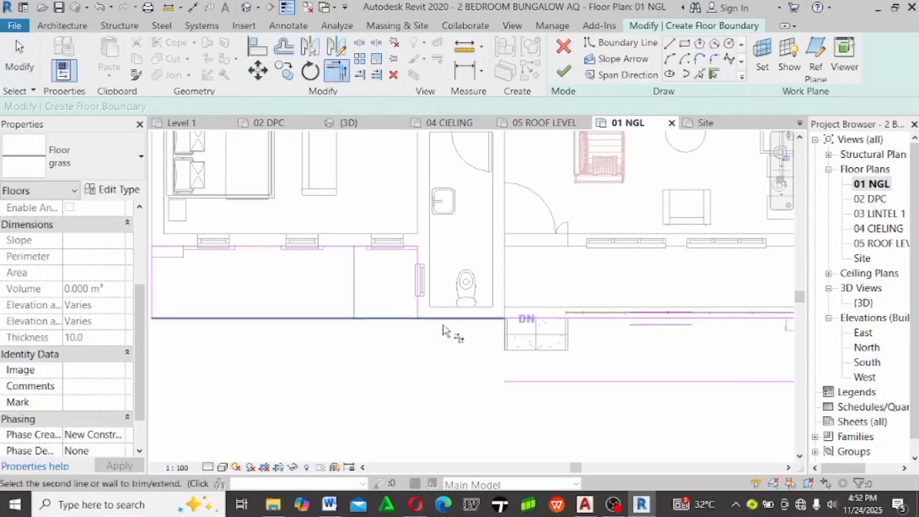
{"action": "left_click", "coordinate": [512, 390]}
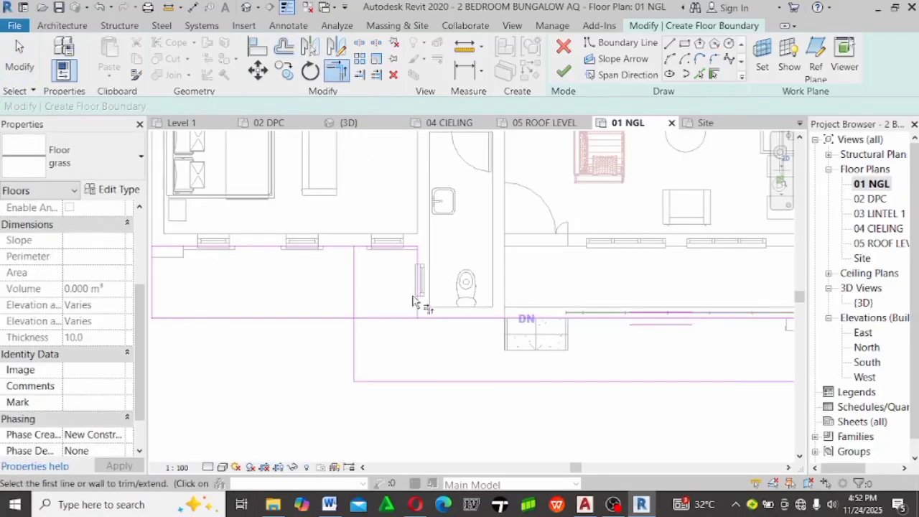
{"action": "left_click", "coordinate": [415, 300]}
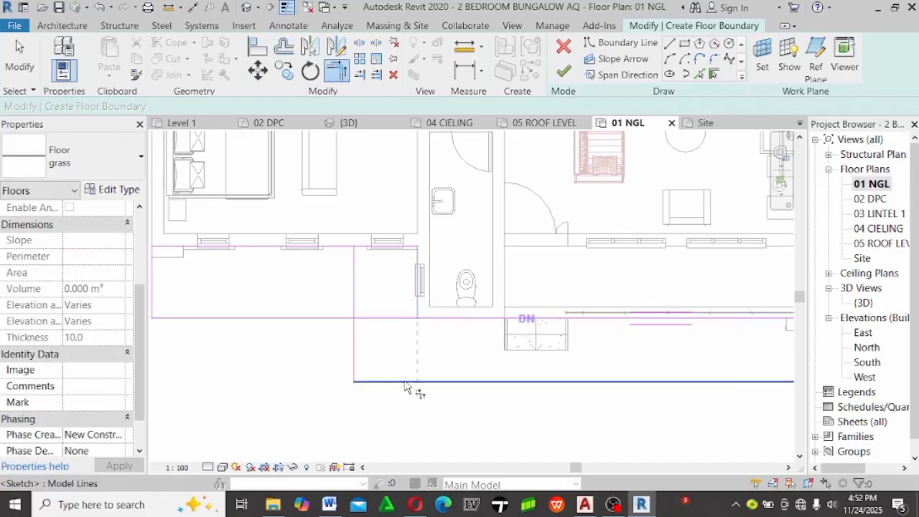
{"action": "key", "text": "Escape"}
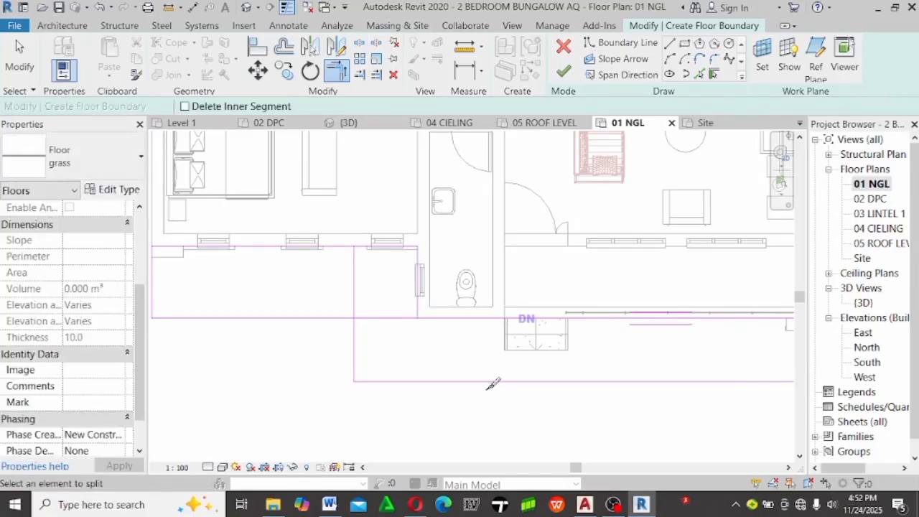
{"action": "key", "text": "Escape"}
Split the offset front line in front of the toilet and trim the lines into a stepped outline around the bedroom front
{"action": "left_click", "coordinate": [359, 43]}
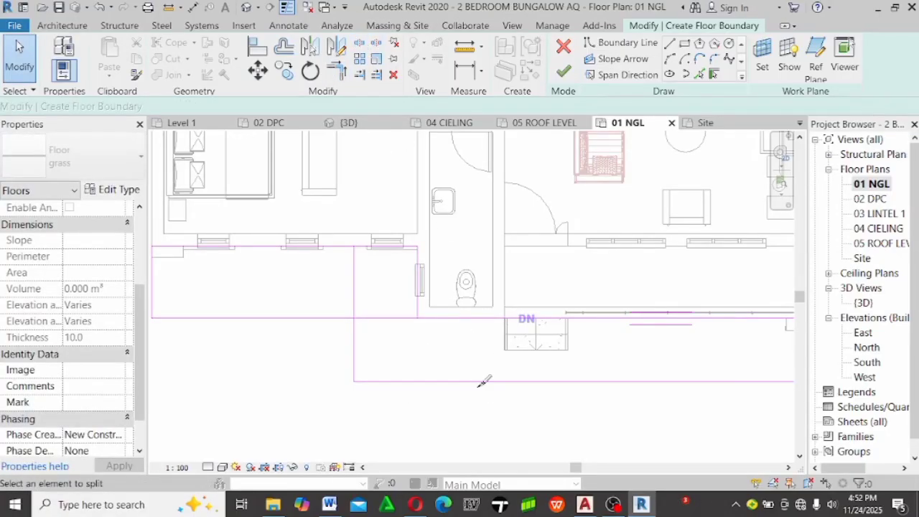
{"action": "left_click", "coordinate": [475, 381]}
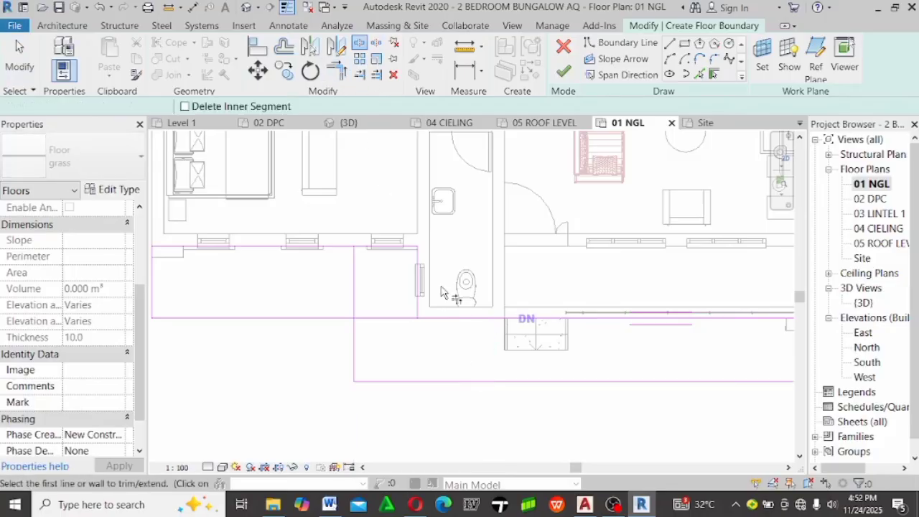
{"action": "key", "text": "t"}
{"action": "key", "text": "r"}
{"action": "left_click", "coordinate": [406, 383]}
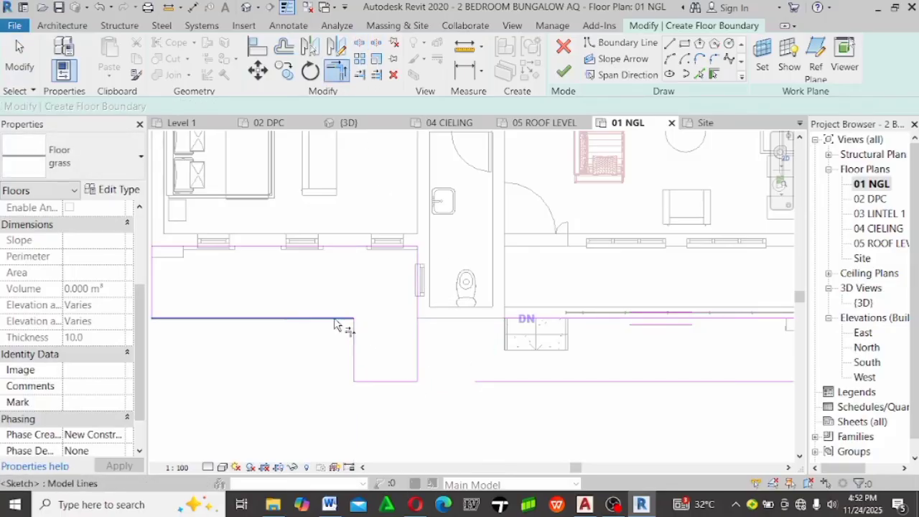
Add boundary lines along the toilet's front wall and the wall face between the toilet and the porch
{"action": "scroll", "coordinate": [341, 323], "scroll_direction": "down", "scroll_amount": 1}
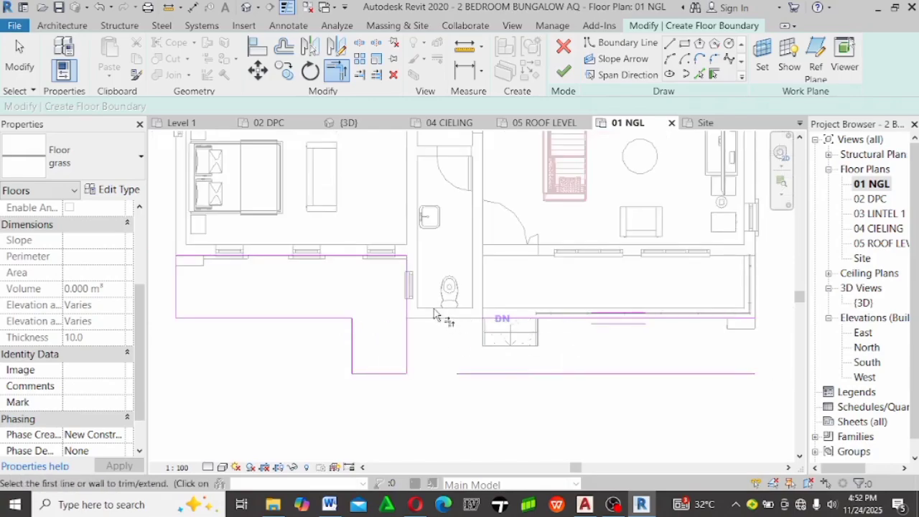
{"action": "scroll", "coordinate": [433, 312], "scroll_direction": "up", "scroll_amount": 1}
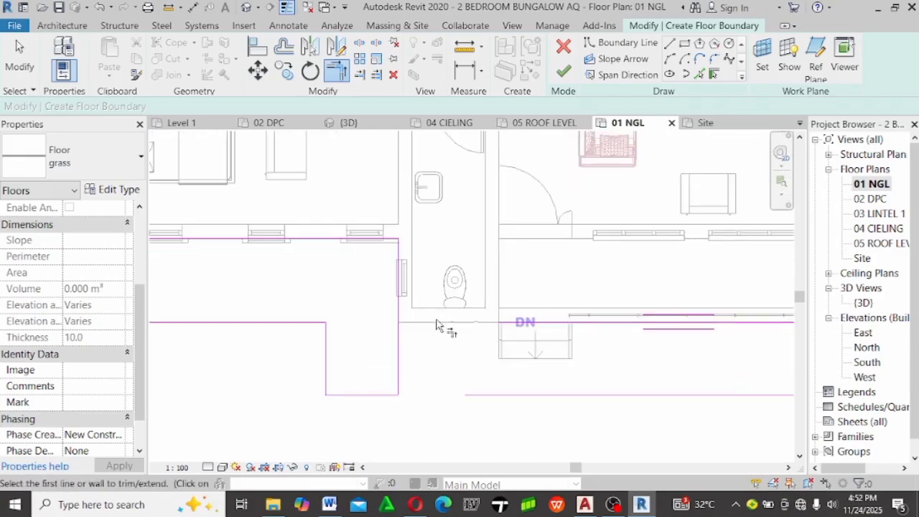
{"action": "left_click", "coordinate": [699, 74]}
{"action": "left_click", "coordinate": [425, 323]}
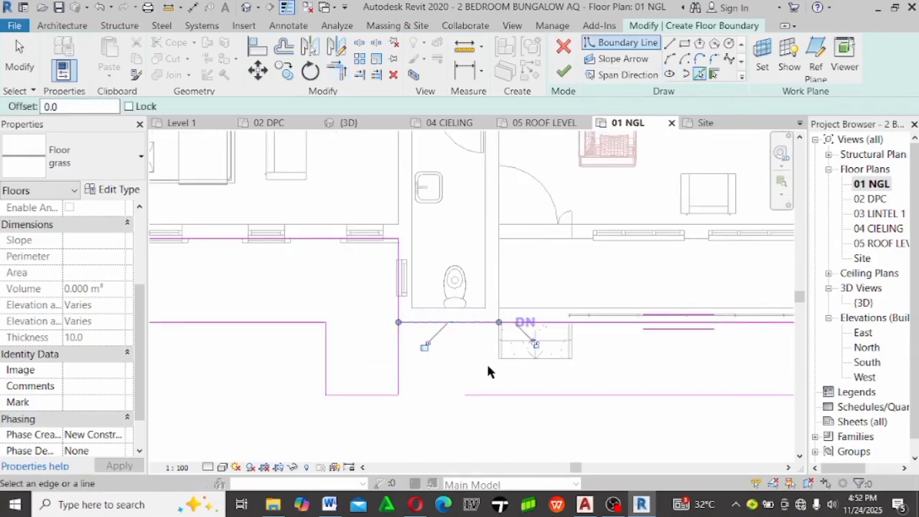
{"action": "scroll", "coordinate": [499, 311], "scroll_direction": "up", "scroll_amount": 3}
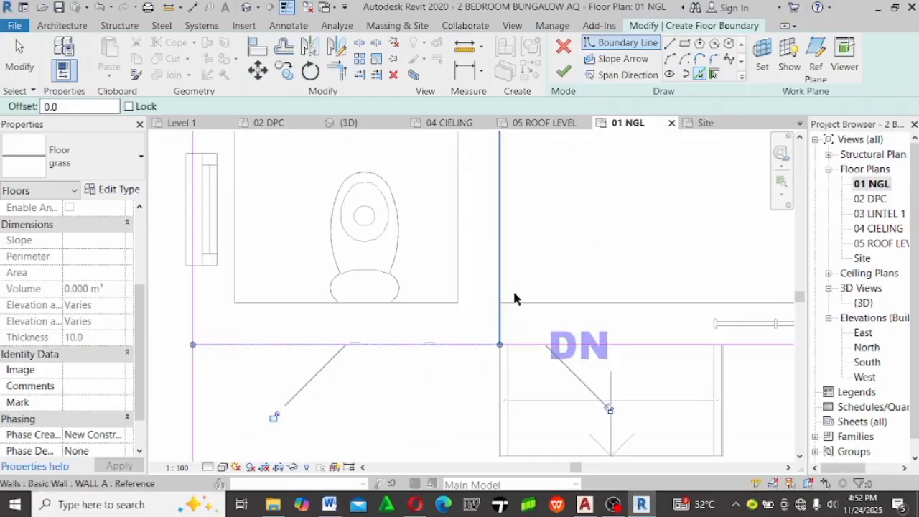
{"action": "scroll", "coordinate": [499, 244], "scroll_direction": "down", "scroll_amount": 2}
Extend the line between toilet and porch to the offset front line and close the gap in that front line
{"action": "key", "text": "t"}
{"action": "key", "text": "r"}
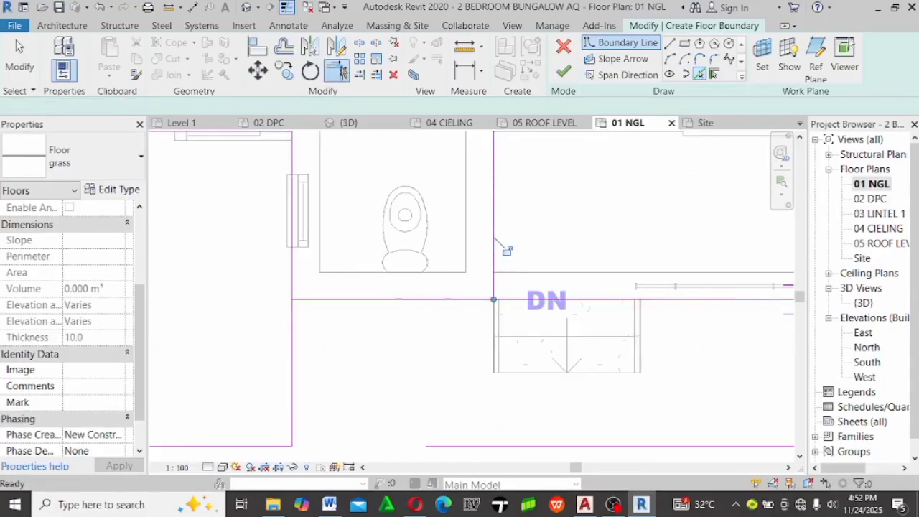
{"action": "left_click", "coordinate": [495, 273]}
{"action": "left_click", "coordinate": [271, 447]}
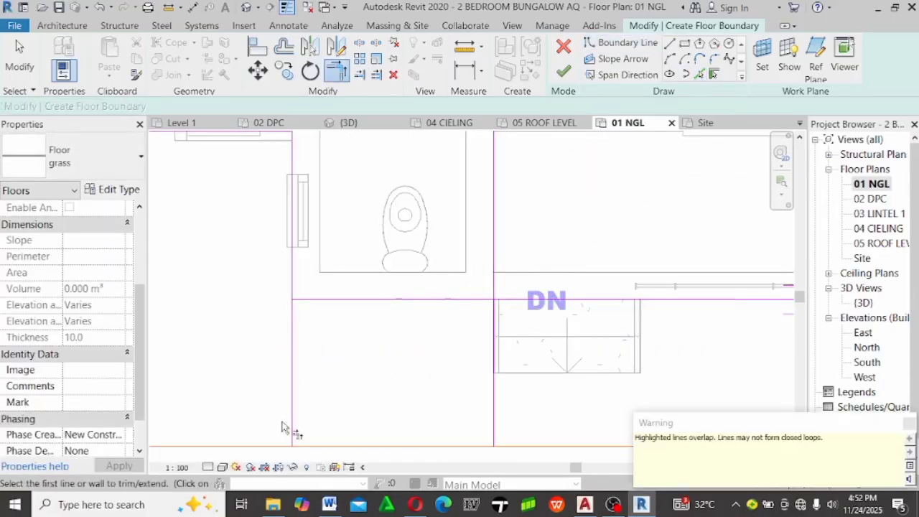
{"action": "scroll", "coordinate": [420, 281], "scroll_direction": "down", "scroll_amount": 2}
{"action": "left_click", "coordinate": [493, 373]}
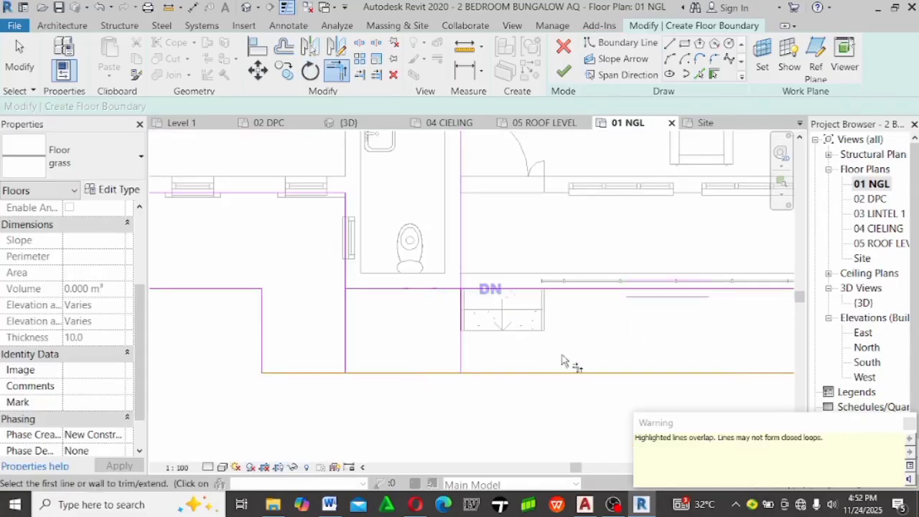
{"action": "left_click", "coordinate": [461, 368]}
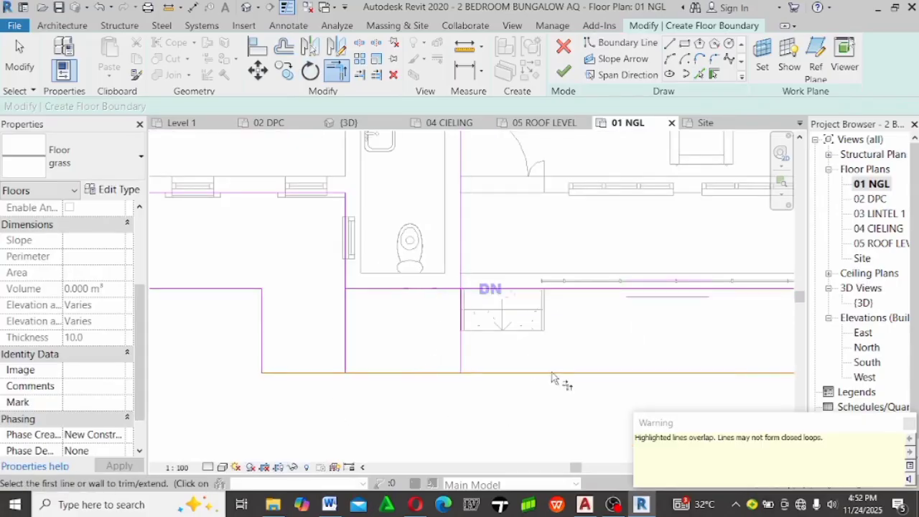
Trim the toilet's front line to corners with the toilet's side line and the line beside the entrance steps
{"action": "left_click", "coordinate": [361, 289]}
{"action": "left_click", "coordinate": [350, 260]}
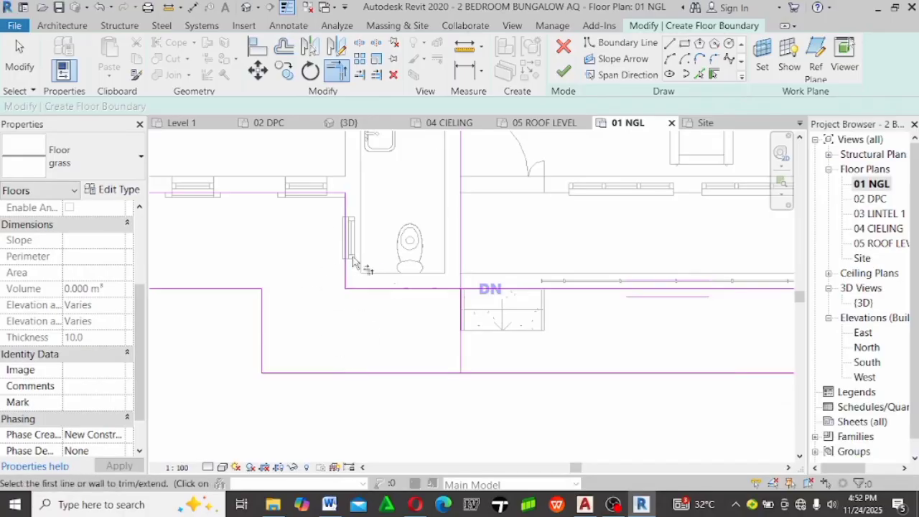
{"action": "left_click", "coordinate": [460, 322]}
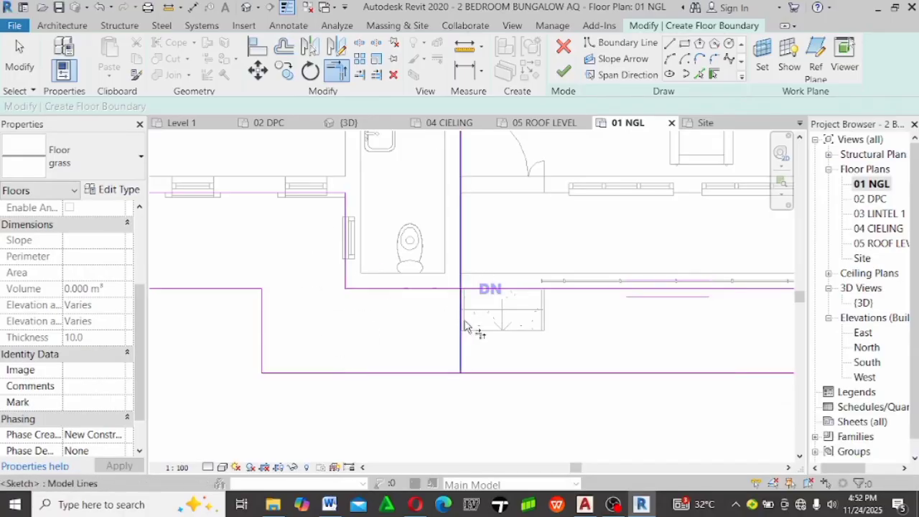
{"action": "left_click", "coordinate": [422, 291]}
{"action": "scroll", "coordinate": [422, 292], "scroll_direction": "down", "scroll_amount": 1}
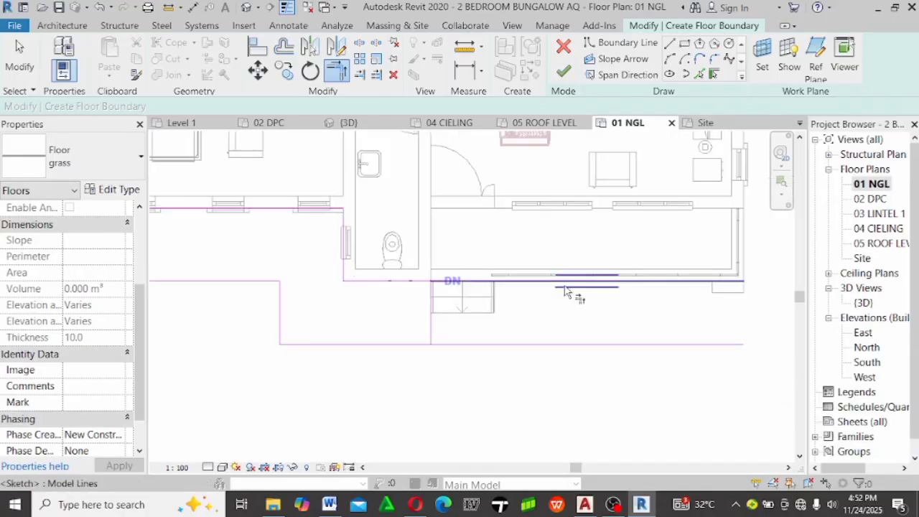
Add a grass boundary line along the porch-side edge of the entrance steps
{"action": "scroll", "coordinate": [574, 294], "scroll_direction": "up", "scroll_amount": 1}
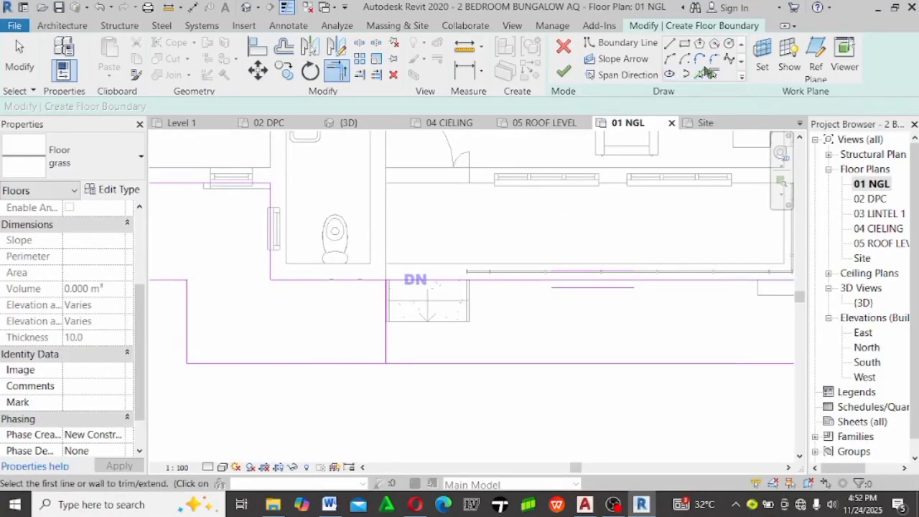
{"action": "left_click", "coordinate": [700, 74]}
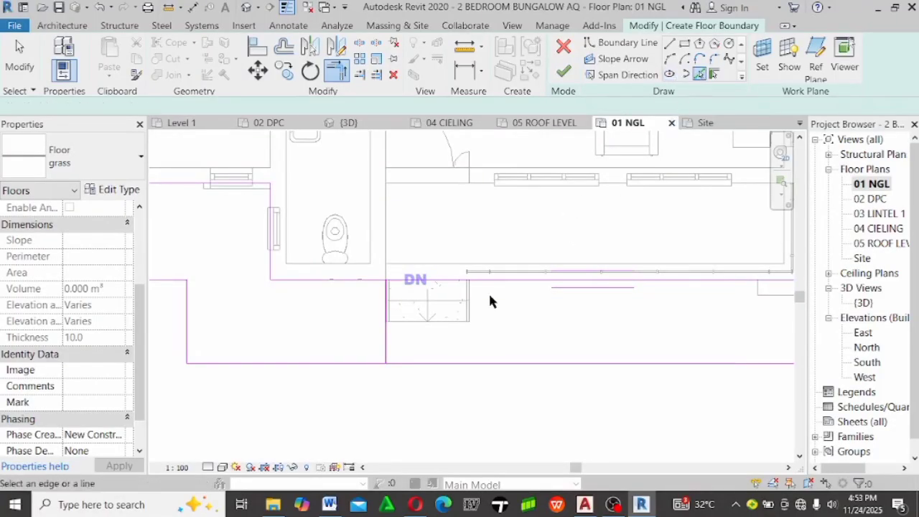
{"action": "scroll", "coordinate": [488, 292], "scroll_direction": "up", "scroll_amount": 2}
{"action": "left_click", "coordinate": [465, 301]}
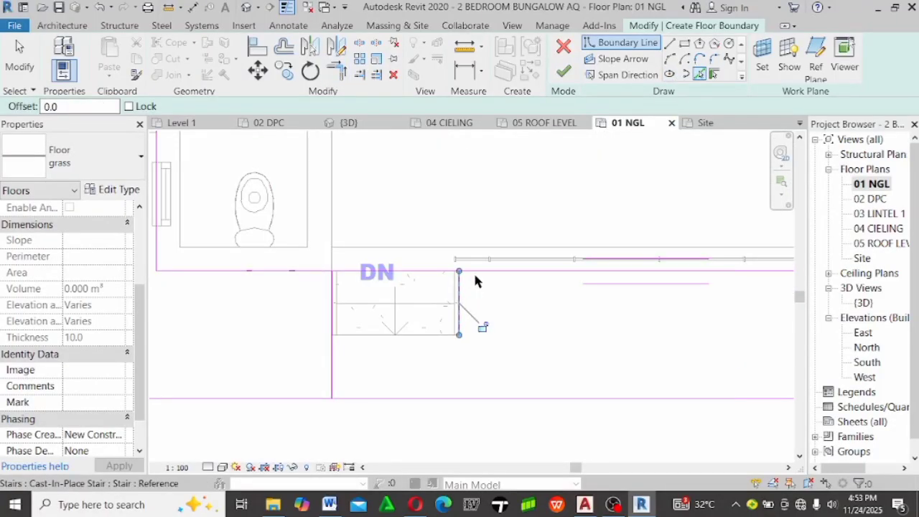
{"action": "scroll", "coordinate": [372, 302], "scroll_direction": "down", "scroll_amount": 1}
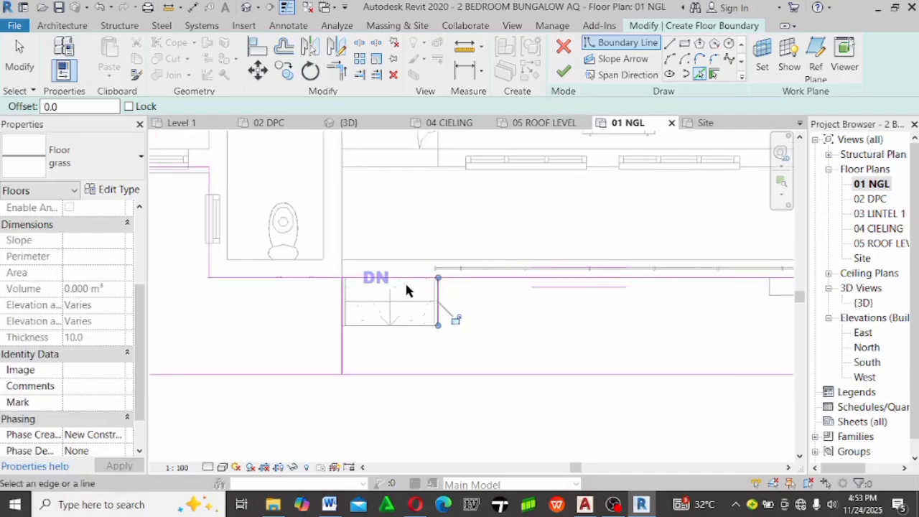
Trim the steps' porch-side line and the offset front line to a corner, opening the front line across the entrance steps
{"action": "left_click", "coordinate": [337, 73]}
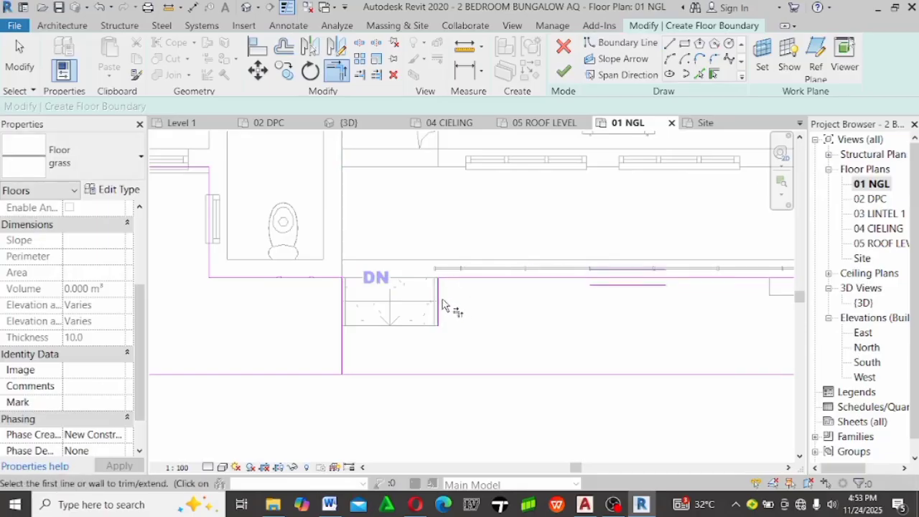
{"action": "left_click", "coordinate": [440, 306]}
{"action": "left_click", "coordinate": [492, 376]}
{"action": "key", "text": "Escape"}
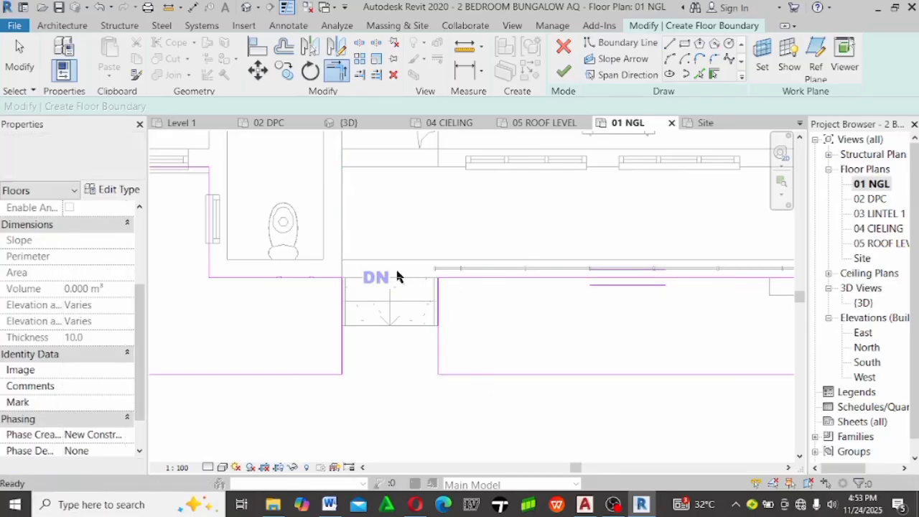
{"action": "key", "text": "Escape"}
Add a grass boundary line along the outer face of the porch's end wall
{"action": "scroll", "coordinate": [365, 268], "scroll_direction": "down", "scroll_amount": 3}
{"action": "scroll", "coordinate": [546, 276], "scroll_direction": "up", "scroll_amount": 3}
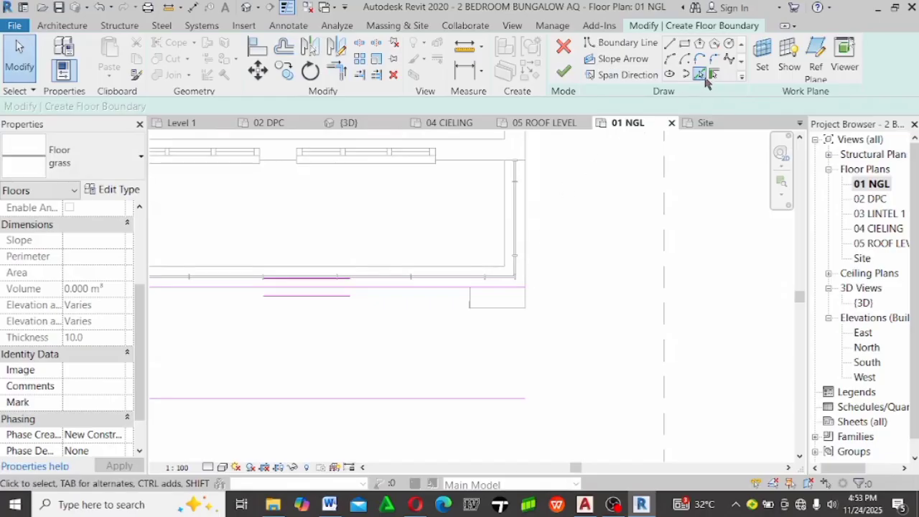
{"action": "left_click", "coordinate": [700, 76]}
{"action": "scroll", "coordinate": [581, 196], "scroll_direction": "up", "scroll_amount": 2}
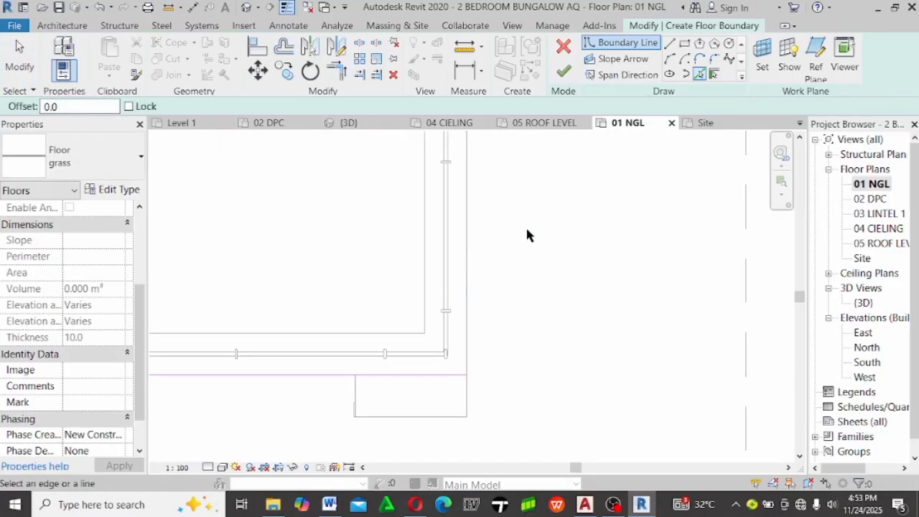
{"action": "scroll", "coordinate": [526, 236], "scroll_direction": "down", "scroll_amount": 3}
{"action": "left_click", "coordinate": [338, 72]}
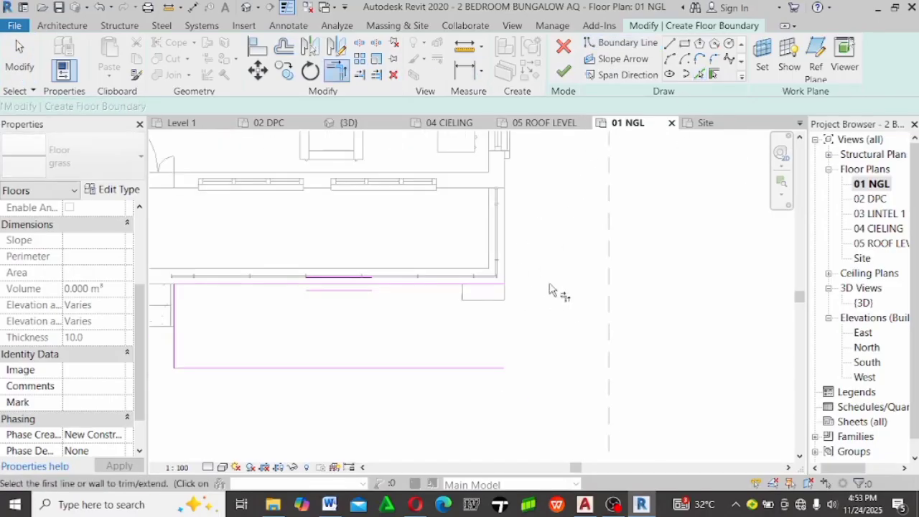
{"action": "key", "text": "Escape"}
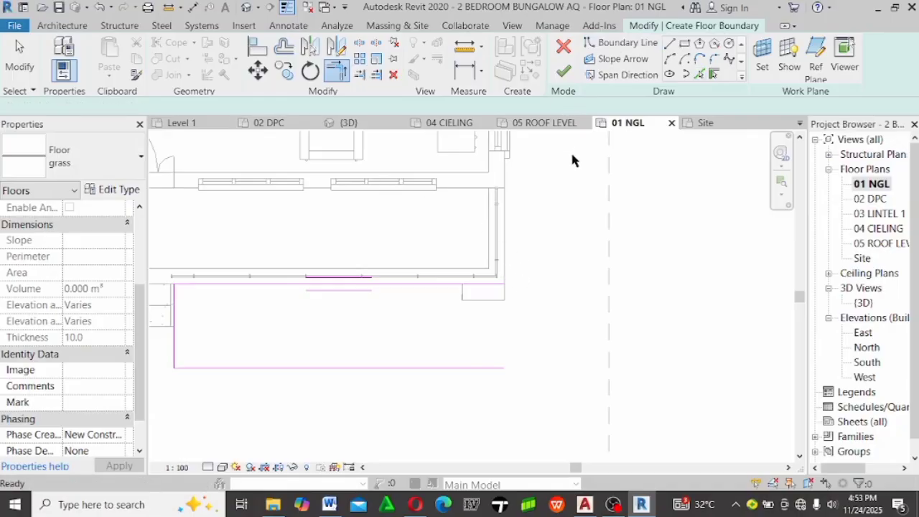
{"action": "left_click", "coordinate": [698, 76]}
{"action": "left_click", "coordinate": [507, 230]}
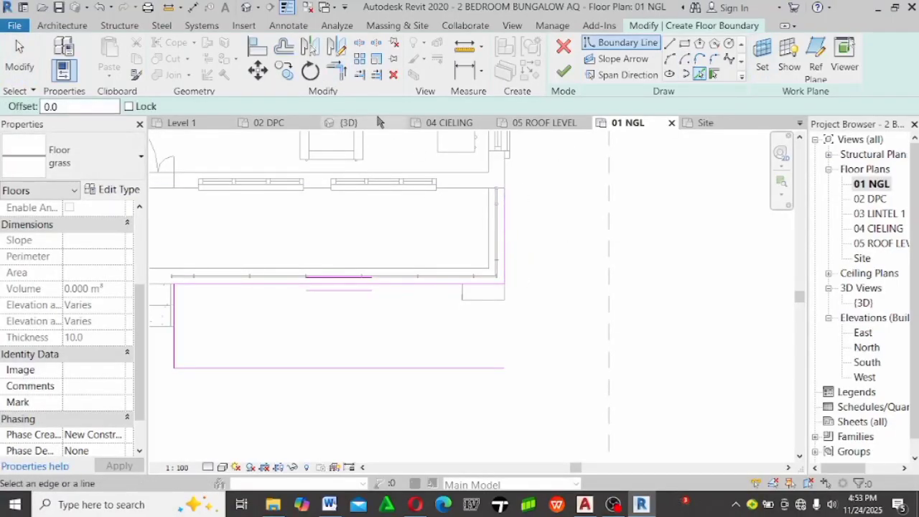
Trim the porch end line to corners with the offset front line and the porch's front edge line, closing the porch-side loop
{"action": "key", "text": "t"}
{"action": "key", "text": "r"}
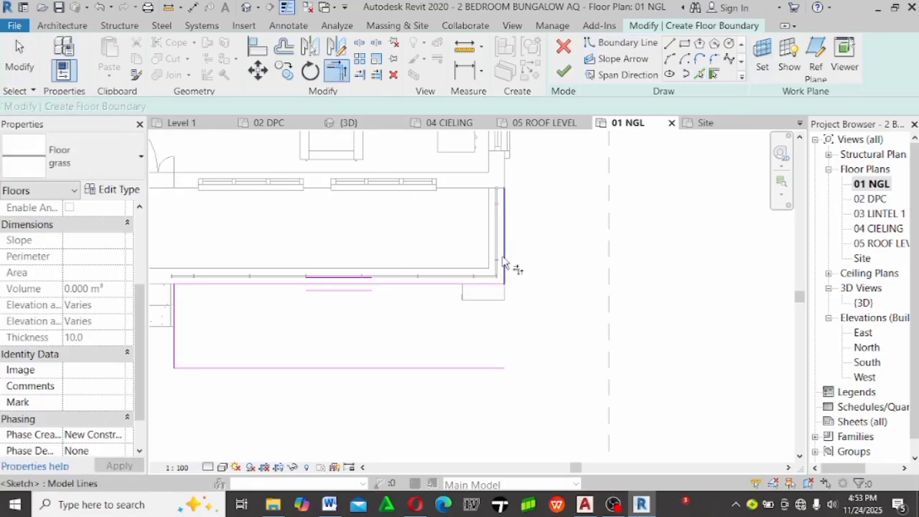
{"action": "left_click", "coordinate": [503, 264]}
{"action": "left_click", "coordinate": [467, 368]}
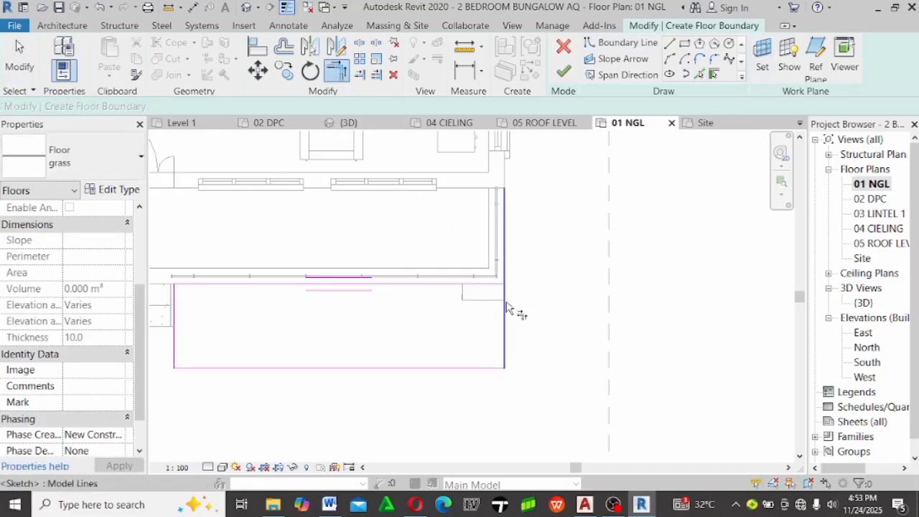
{"action": "left_click", "coordinate": [506, 308]}
{"action": "left_click", "coordinate": [491, 286]}
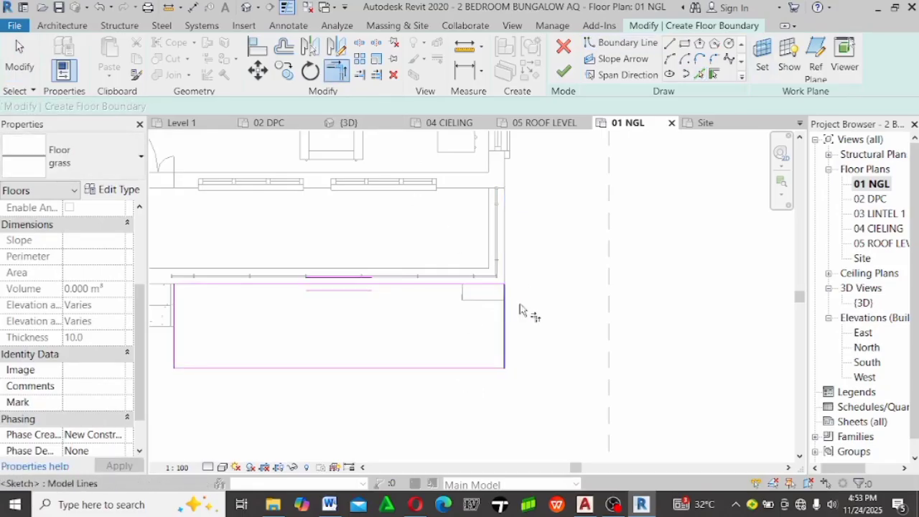
{"action": "key", "text": "Escape"}
{"action": "key", "text": "Escape"}
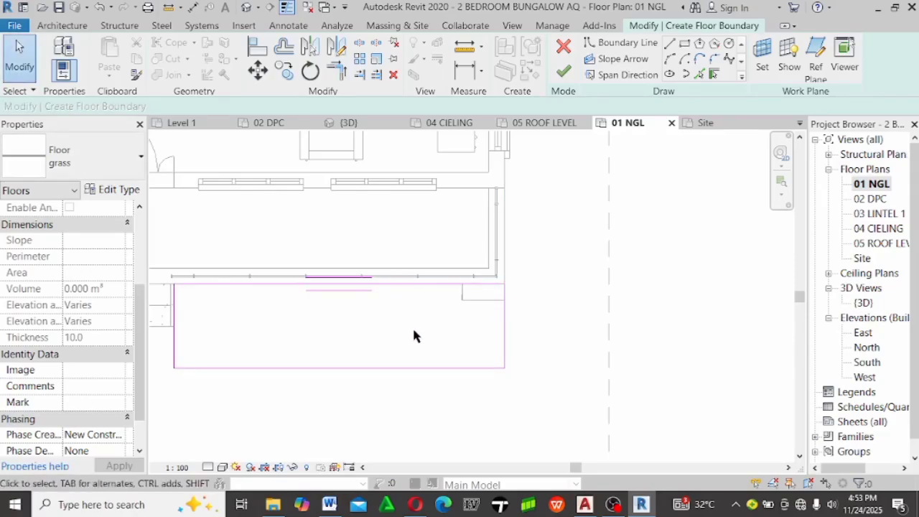
Examine the grass boundary loops in front of the bedroom, toilet and porch for closed corners
{"action": "scroll", "coordinate": [608, 268], "scroll_direction": "down", "scroll_amount": 3}
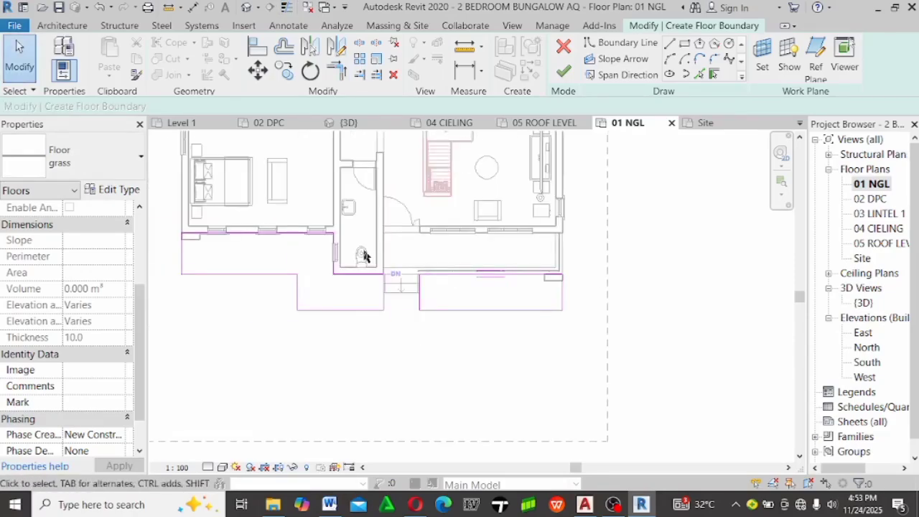
{"action": "scroll", "coordinate": [450, 290], "scroll_direction": "up", "scroll_amount": 4}
{"action": "scroll", "coordinate": [460, 275], "scroll_direction": "down", "scroll_amount": 3}
{"action": "scroll", "coordinate": [410, 299], "scroll_direction": "up", "scroll_amount": 3}
{"action": "scroll", "coordinate": [415, 259], "scroll_direction": "down", "scroll_amount": 2}
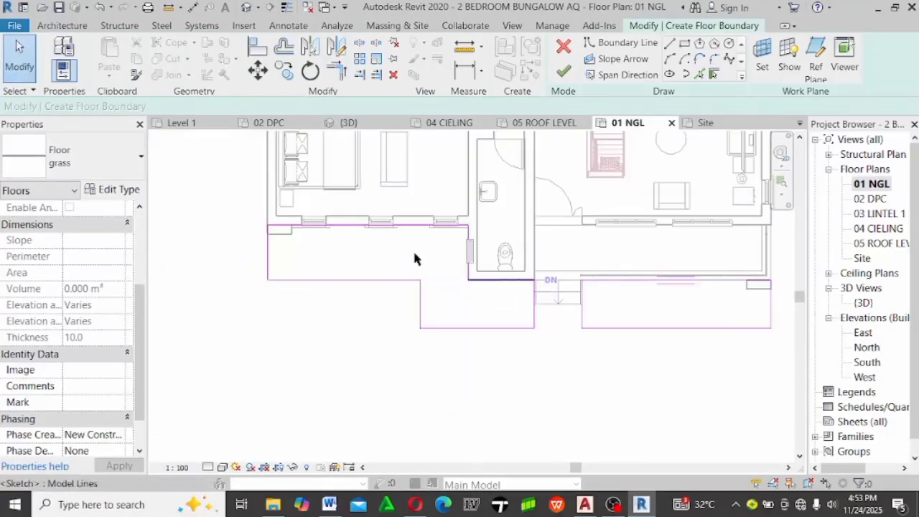
{"action": "scroll", "coordinate": [406, 230], "scroll_direction": "up", "scroll_amount": 4}
{"action": "scroll", "coordinate": [386, 194], "scroll_direction": "down", "scroll_amount": 3}
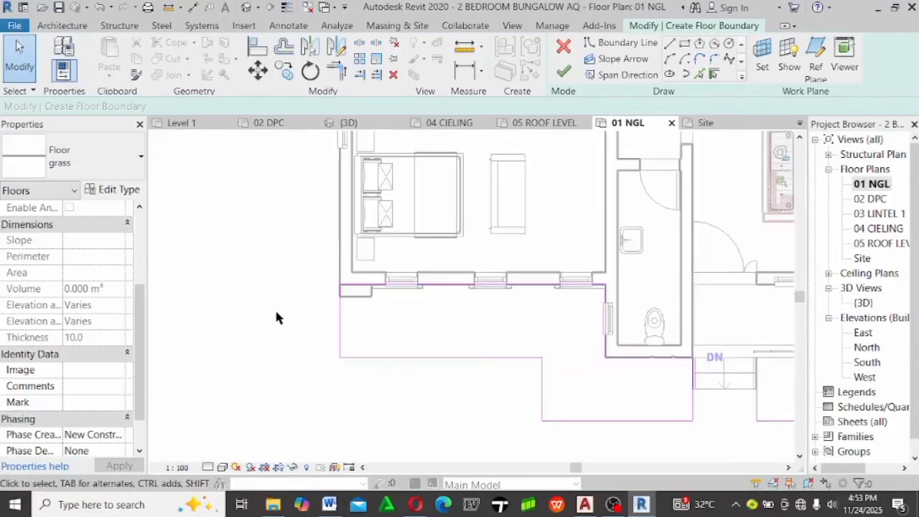
{"action": "scroll", "coordinate": [302, 280], "scroll_direction": "down", "scroll_amount": 4}
{"action": "scroll", "coordinate": [459, 323], "scroll_direction": "up", "scroll_amount": 5}
{"action": "scroll", "coordinate": [460, 287], "scroll_direction": "down", "scroll_amount": 2}
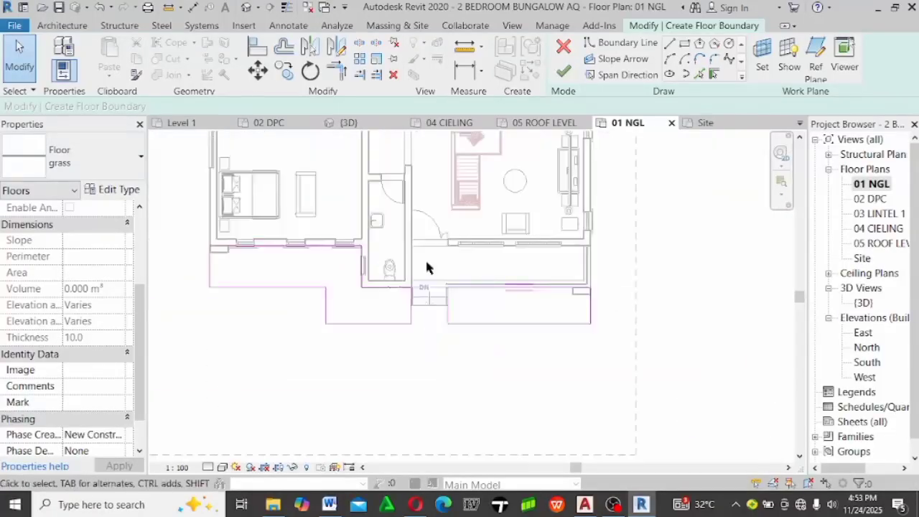
{"action": "scroll", "coordinate": [426, 267], "scroll_direction": "up", "scroll_amount": 3}
{"action": "scroll", "coordinate": [618, 283], "scroll_direction": "down", "scroll_amount": 2}
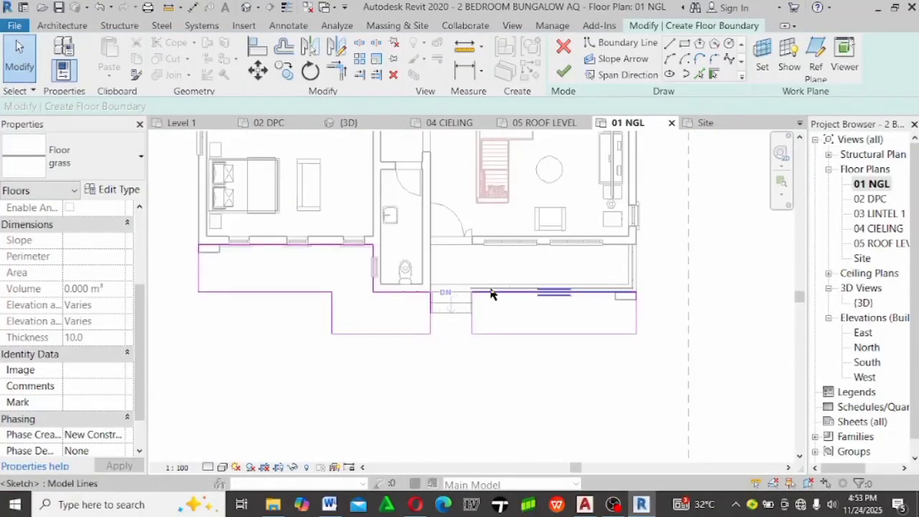
{"action": "scroll", "coordinate": [493, 294], "scroll_direction": "up", "scroll_amount": 1}
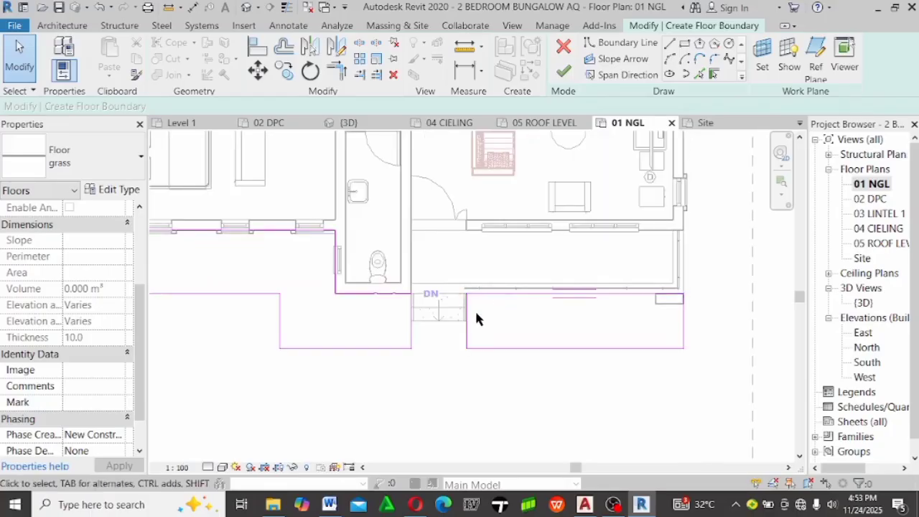
Fillet the two outer boundary corners flanking the entrance steps with arcs of about 600 mm radius
{"action": "left_click", "coordinate": [715, 59]}
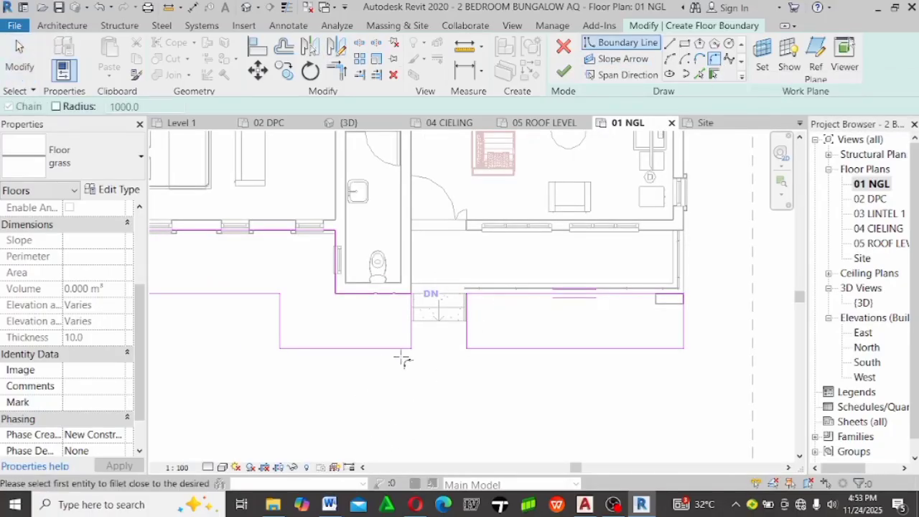
{"action": "scroll", "coordinate": [415, 336], "scroll_direction": "up", "scroll_amount": 3}
{"action": "left_click", "coordinate": [410, 337]}
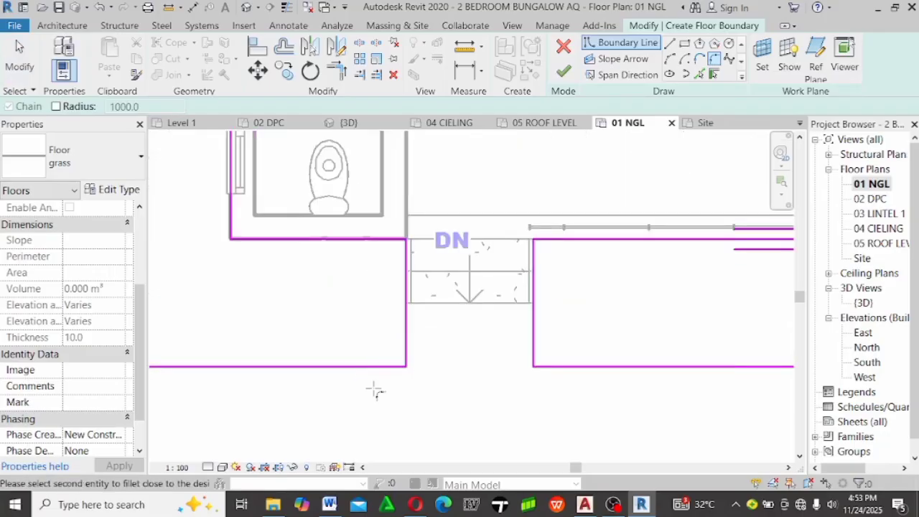
{"action": "left_click", "coordinate": [379, 367]}
{"action": "left_click", "coordinate": [431, 341]}
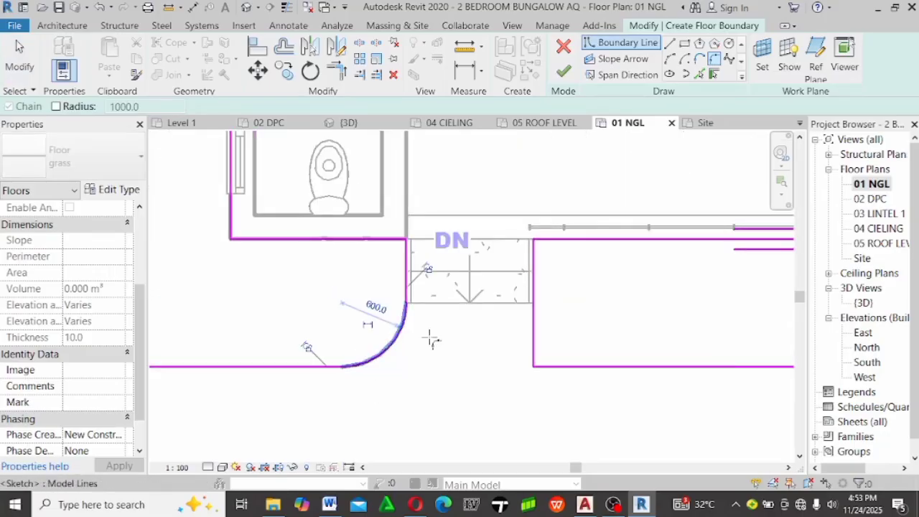
{"action": "left_click", "coordinate": [534, 327]}
{"action": "left_click", "coordinate": [564, 366]}
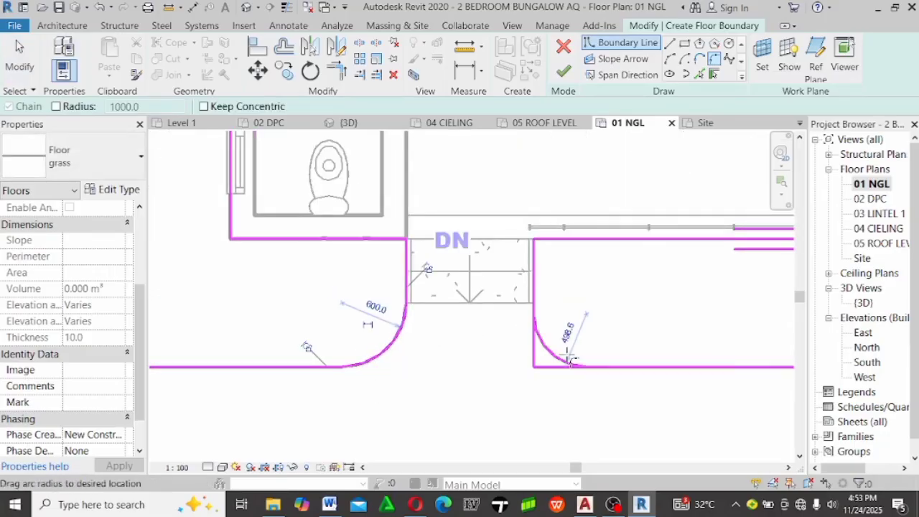
{"action": "left_click", "coordinate": [554, 351]}
Fillet the front corner of the grass boundary at the porch's far end
{"action": "scroll", "coordinate": [546, 323], "scroll_direction": "down", "scroll_amount": 3}
{"action": "scroll", "coordinate": [646, 323], "scroll_direction": "up", "scroll_amount": 2}
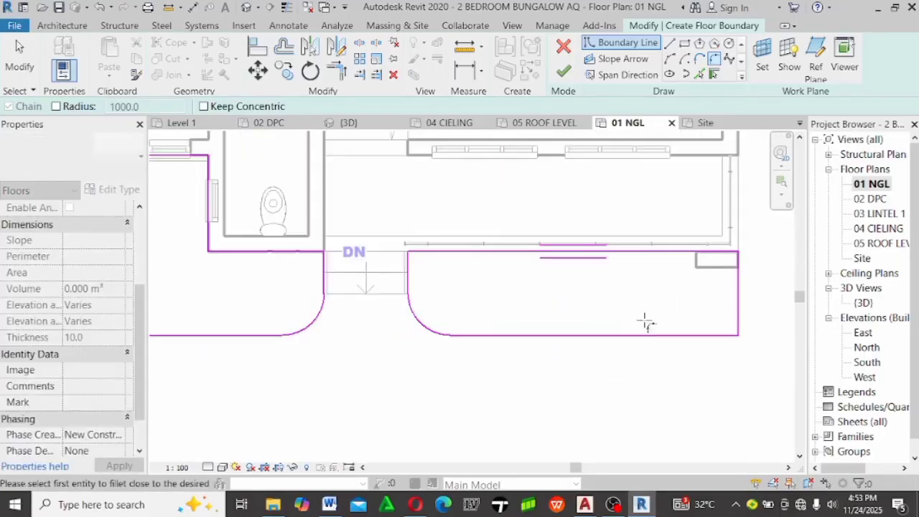
{"action": "scroll", "coordinate": [595, 297], "scroll_direction": "down", "scroll_amount": 2}
{"action": "scroll", "coordinate": [609, 297], "scroll_direction": "up", "scroll_amount": 2}
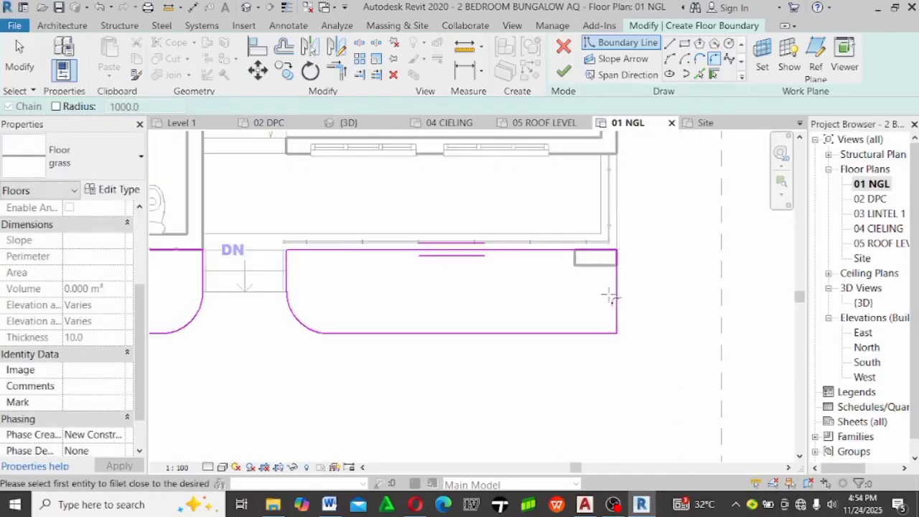
{"action": "left_click", "coordinate": [608, 297]}
{"action": "left_click", "coordinate": [599, 332]}
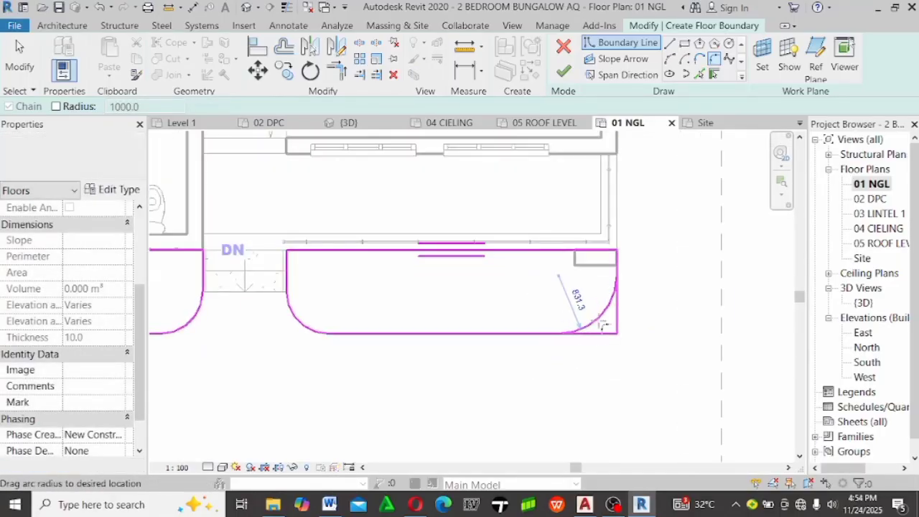
Fillet the porch bed's outer east corner at about 700 mm and the western corner of the bed beside the toilet at about 600 mm
{"action": "left_click", "coordinate": [632, 273]}
{"action": "scroll", "coordinate": [638, 275], "scroll_direction": "down", "scroll_amount": 2}
{"action": "scroll", "coordinate": [302, 284], "scroll_direction": "up", "scroll_amount": 4}
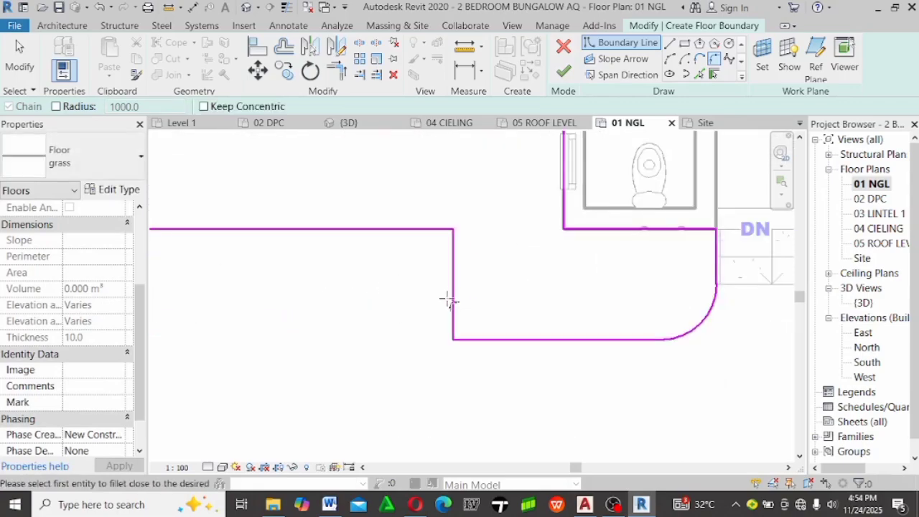
{"action": "left_click", "coordinate": [458, 313]}
{"action": "left_click", "coordinate": [475, 332]}
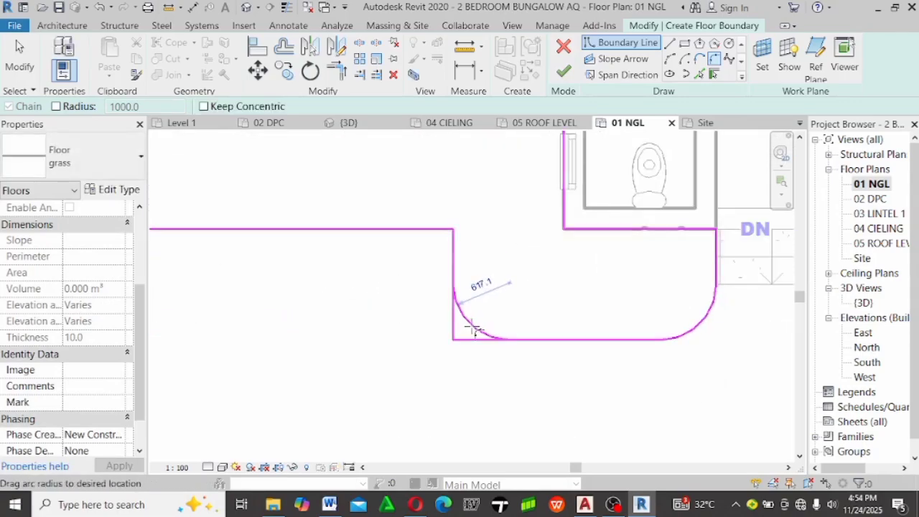
{"action": "left_click", "coordinate": [533, 323]}
{"action": "scroll", "coordinate": [534, 323], "scroll_direction": "down", "scroll_amount": 2}
{"action": "scroll", "coordinate": [397, 285], "scroll_direction": "up", "scroll_amount": 2}
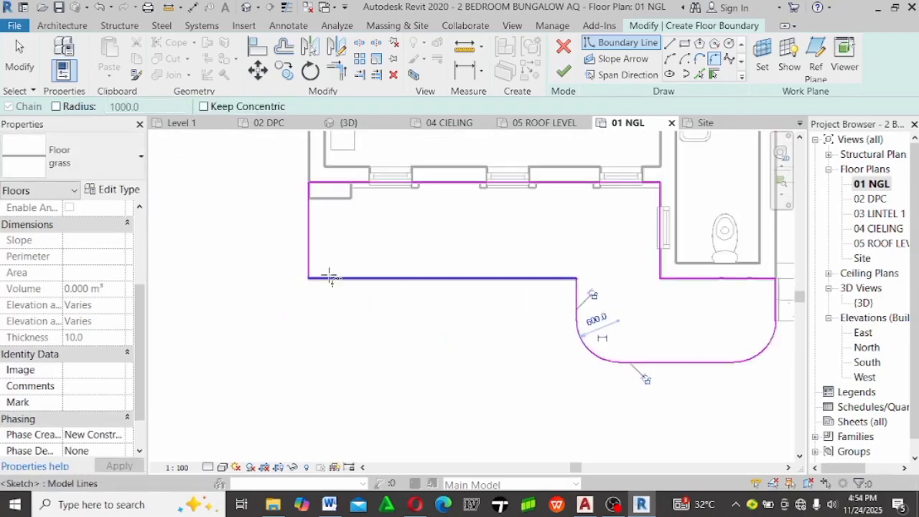
Fillet the boundary corner below the bedroom at the far west end of the grass area with a radius of about 800 mm
{"action": "left_click", "coordinate": [329, 275]}
{"action": "left_click", "coordinate": [308, 250]}
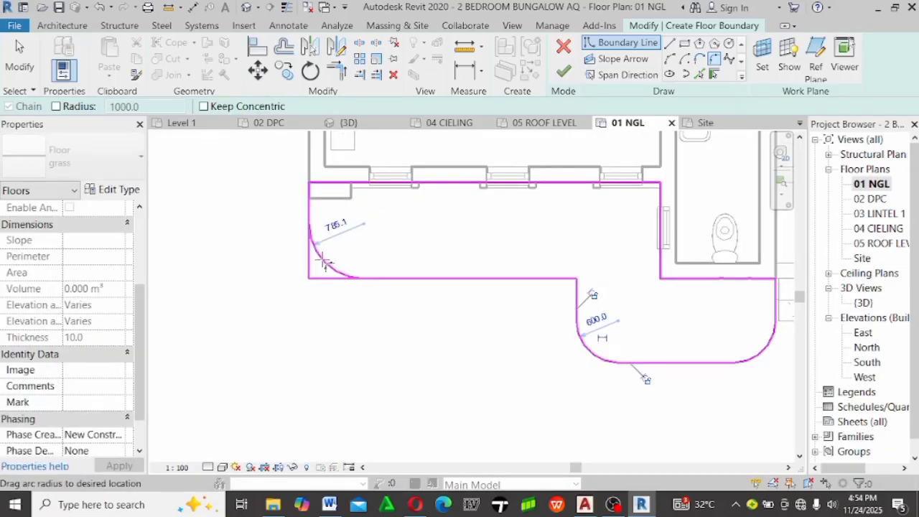
{"action": "left_click", "coordinate": [316, 267]}
{"action": "scroll", "coordinate": [320, 279], "scroll_direction": "down", "scroll_amount": 2}
{"action": "scroll", "coordinate": [321, 279], "scroll_direction": "up", "scroll_amount": 2}
{"action": "key", "text": "Escape"}
{"action": "key", "text": "Escape"}
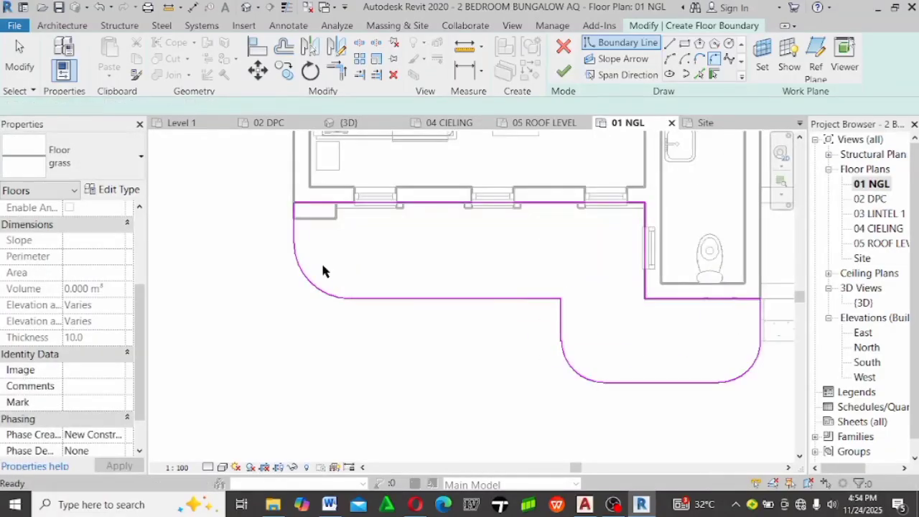
Set the radius of the far west corner arc below the bedroom to 900 mm
{"action": "left_click", "coordinate": [330, 265]}
{"action": "left_click", "coordinate": [334, 267]}
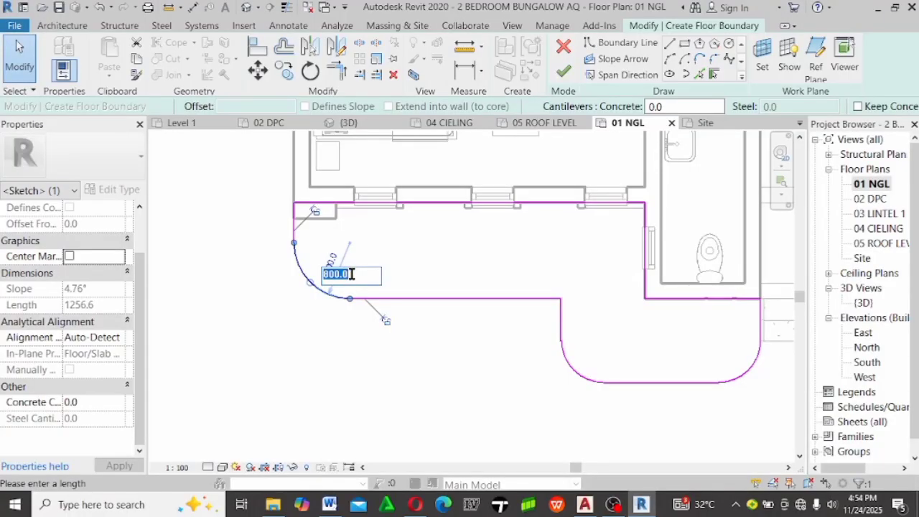
{"action": "key", "text": "Return"}
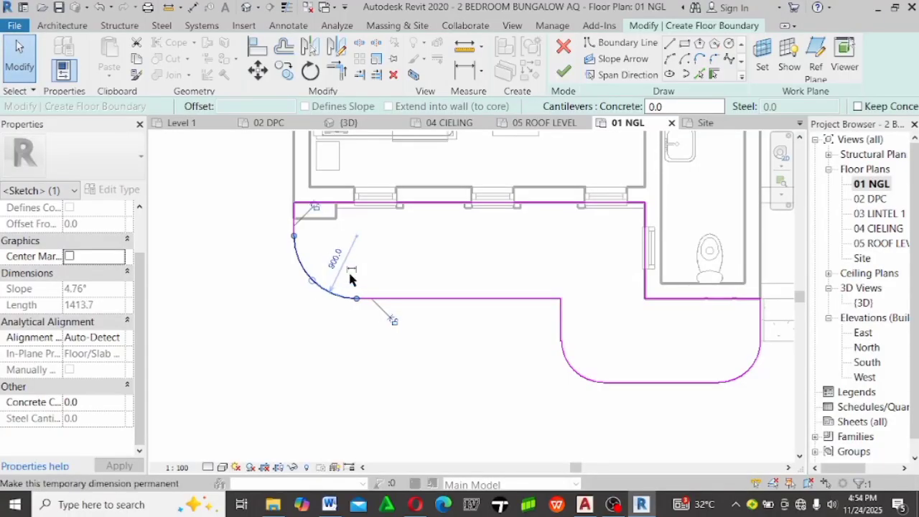
{"action": "scroll", "coordinate": [245, 300], "scroll_direction": "down", "scroll_amount": 1}
{"action": "key", "text": "Escape"}
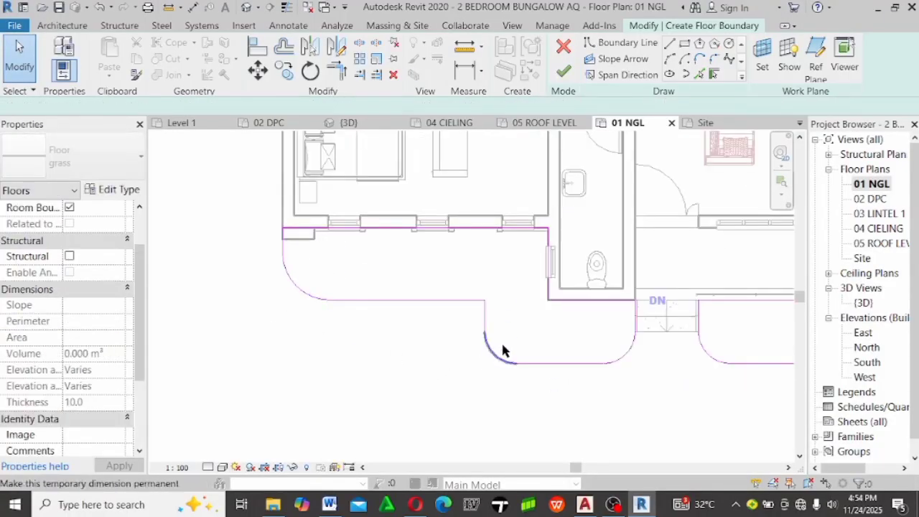
Set the radius of the western corner arc on the protruding bed beside the toilet to 900 mm
{"action": "left_click", "coordinate": [488, 343]}
{"action": "left_click", "coordinate": [507, 336]}
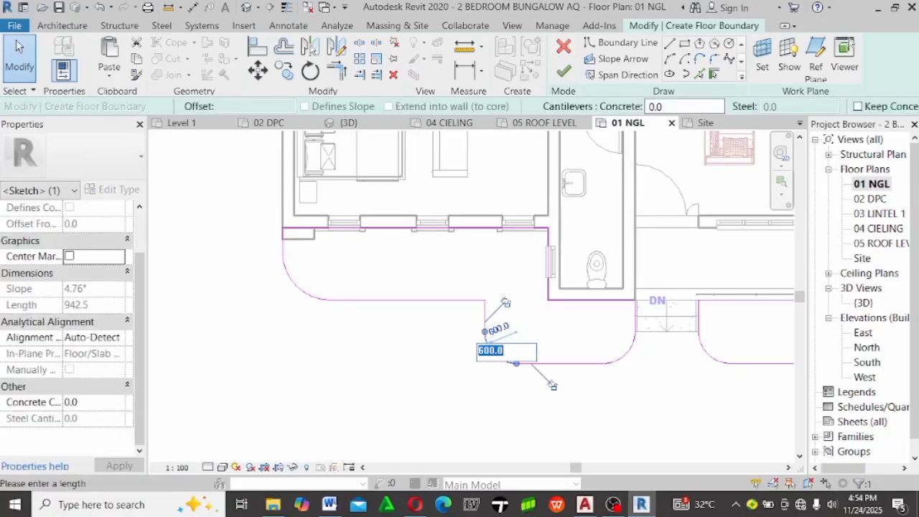
{"action": "type", "text": "900"}
{"action": "key", "text": "Return"}
{"action": "key", "text": "Escape"}
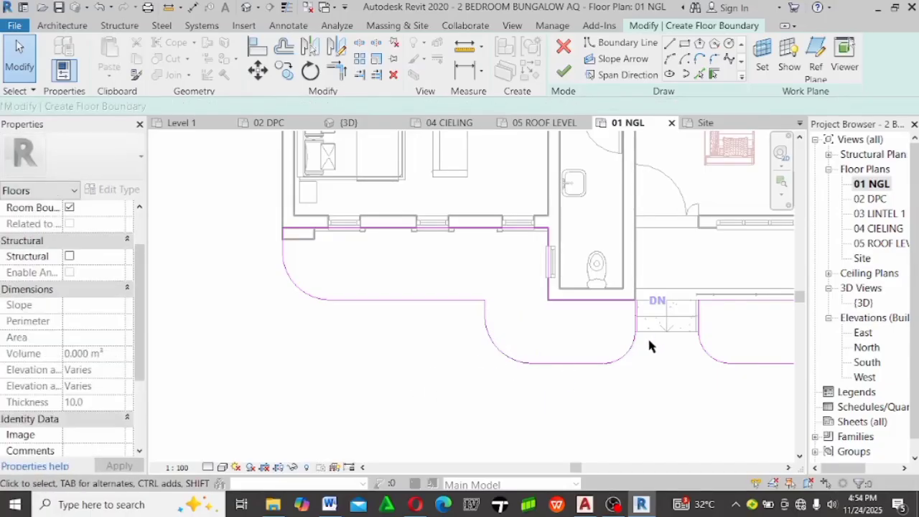
Set the radius of the protruding bed's corner arc next to the entrance steps to 900 mm
{"action": "scroll", "coordinate": [629, 362], "scroll_direction": "up", "scroll_amount": 2}
{"action": "left_click", "coordinate": [612, 351]}
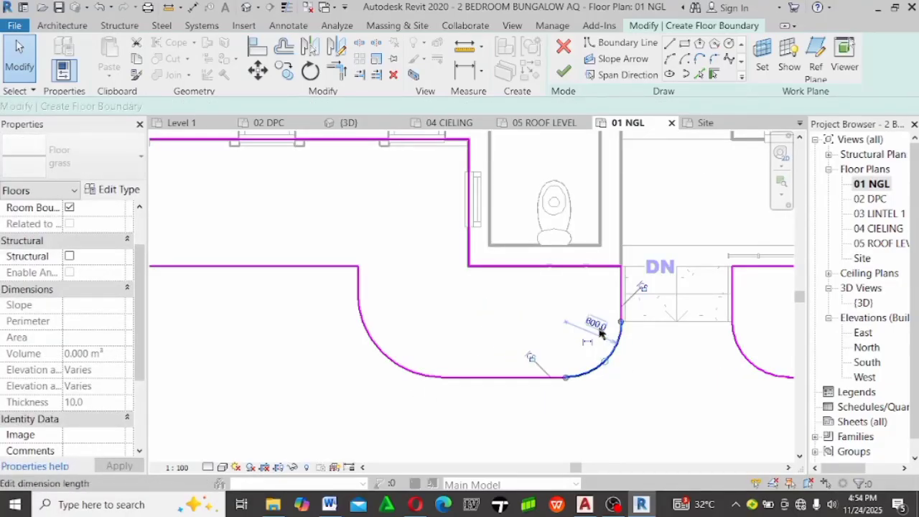
{"action": "left_click", "coordinate": [596, 323]}
{"action": "key", "text": "Return"}
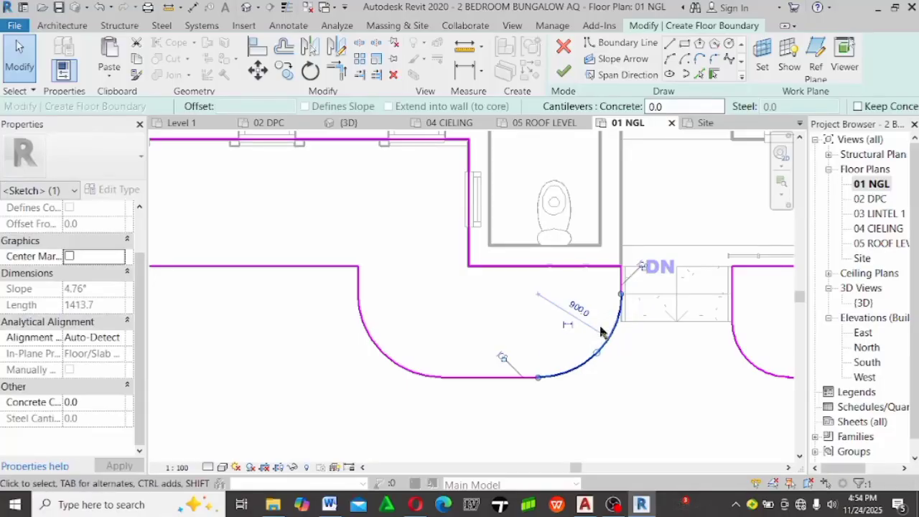
{"action": "key", "text": "Escape"}
{"action": "scroll", "coordinate": [354, 360], "scroll_direction": "down", "scroll_amount": 2}
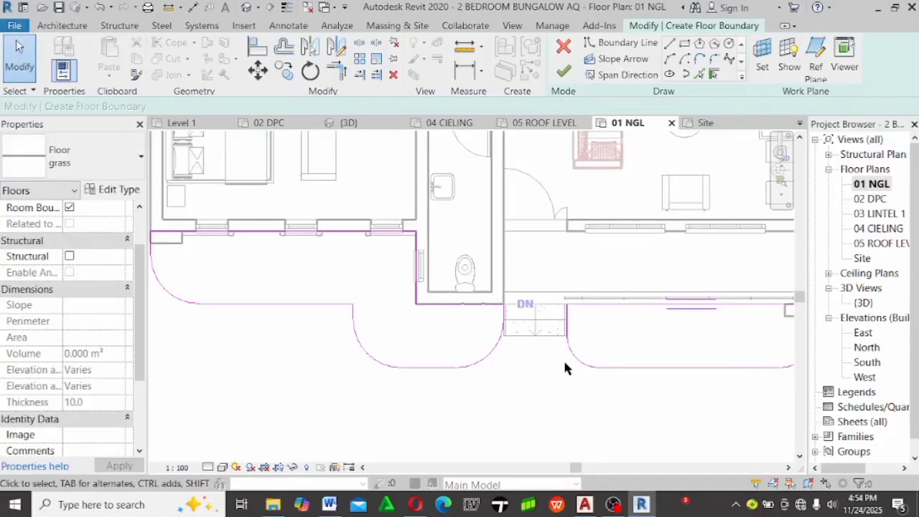
Set both corner arcs of the protruding bed between the bedroom side and the entrance steps to a 600 mm radius
{"action": "left_click", "coordinate": [473, 358]}
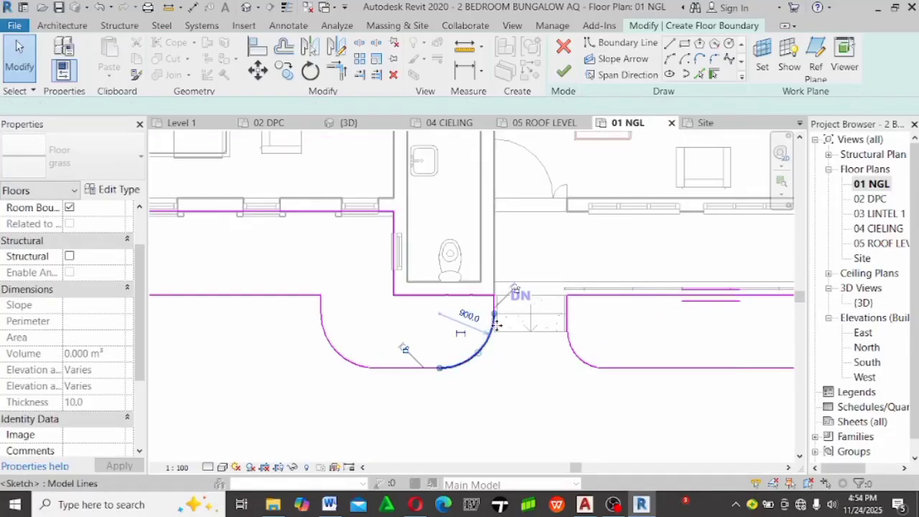
{"action": "left_click", "coordinate": [465, 312]}
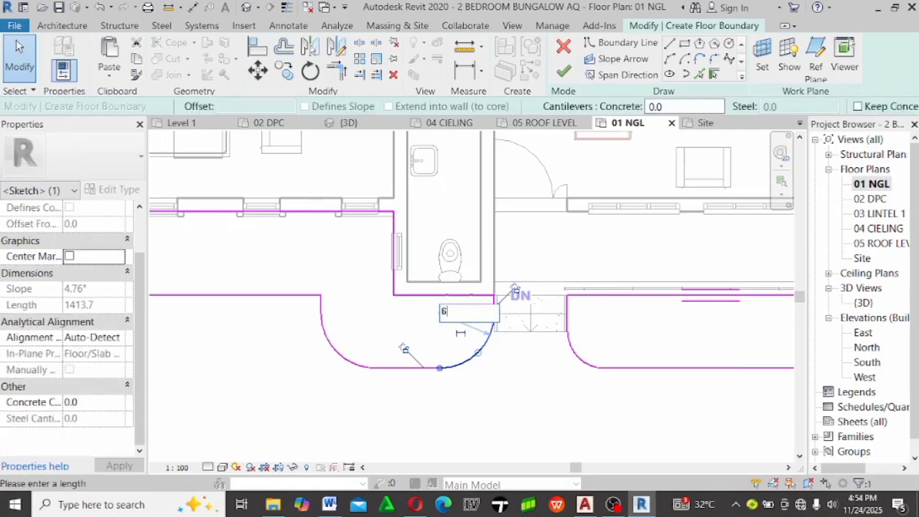
{"action": "type", "text": "600"}
{"action": "key", "text": "Return"}
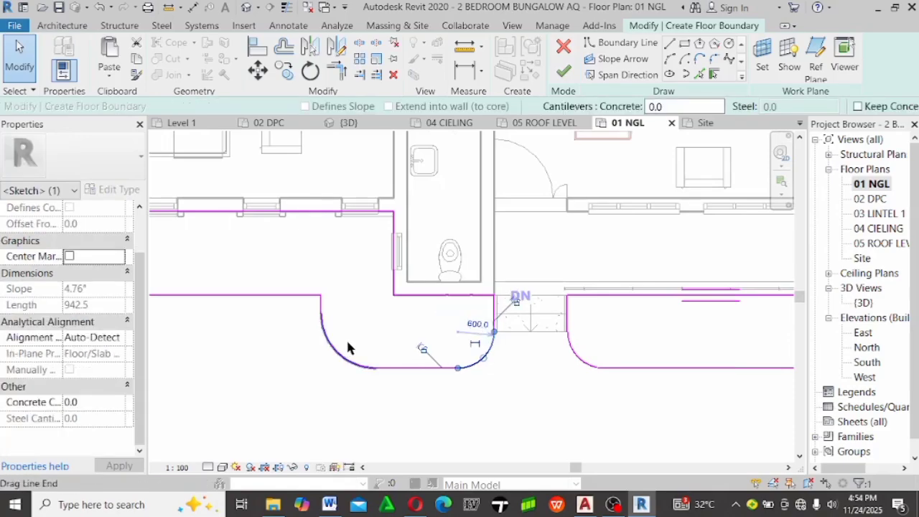
{"action": "left_click", "coordinate": [342, 347]}
{"action": "left_click", "coordinate": [349, 317]}
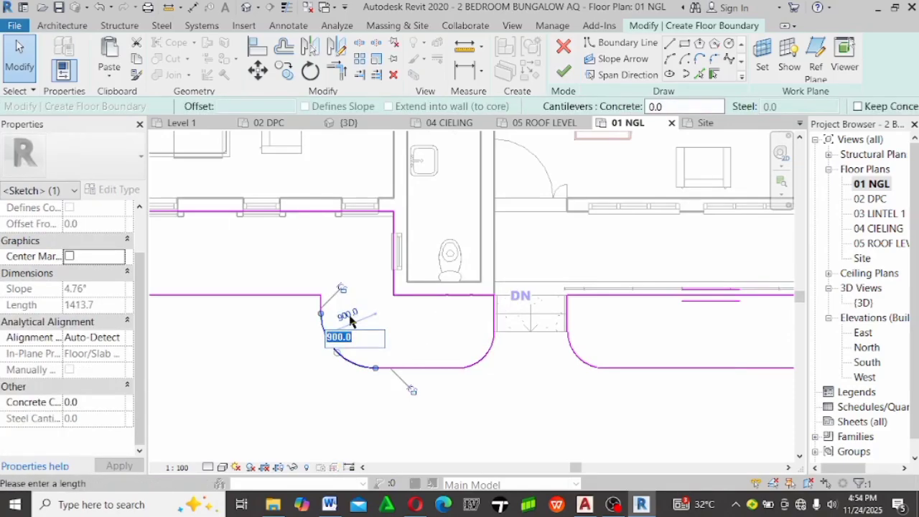
{"action": "type", "text": "600"}
{"action": "key", "text": "Return"}
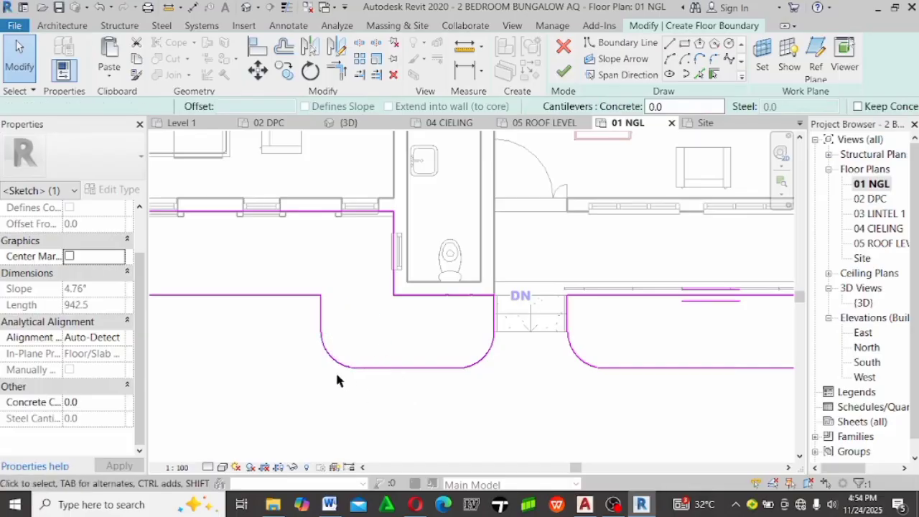
Enter a 600 mm radius for the porch bed's corner arc next to the entrance steps
{"action": "scroll", "coordinate": [337, 379], "scroll_direction": "down", "scroll_amount": 3}
{"action": "scroll", "coordinate": [420, 365], "scroll_direction": "up", "scroll_amount": 2}
{"action": "left_click", "coordinate": [419, 363]}
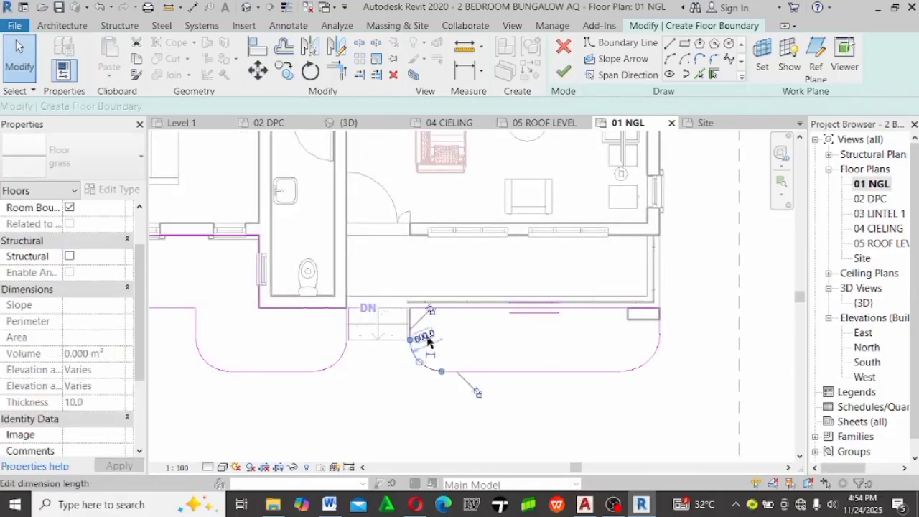
{"action": "left_click", "coordinate": [427, 339]}
{"action": "type", "text": "600"}
{"action": "key", "text": "Return"}
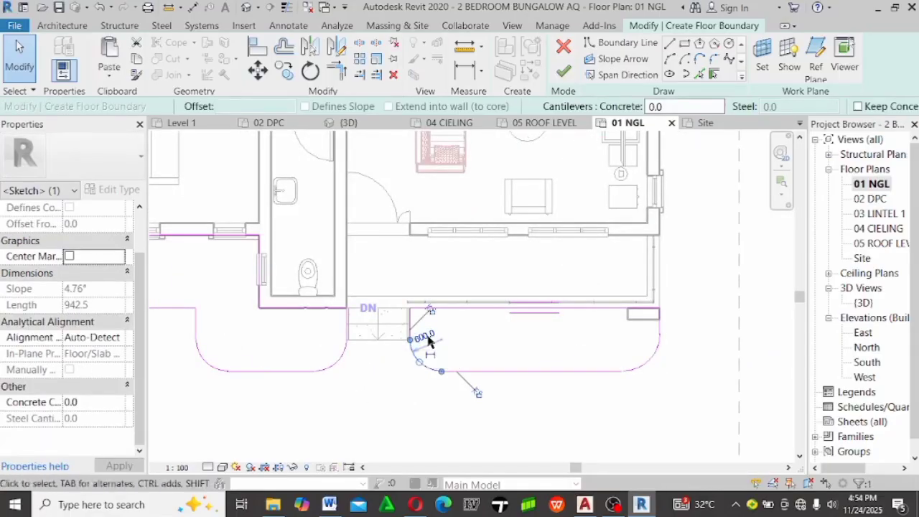
{"action": "left_click", "coordinate": [590, 430]}
{"action": "scroll", "coordinate": [630, 392], "scroll_direction": "down", "scroll_amount": 1}
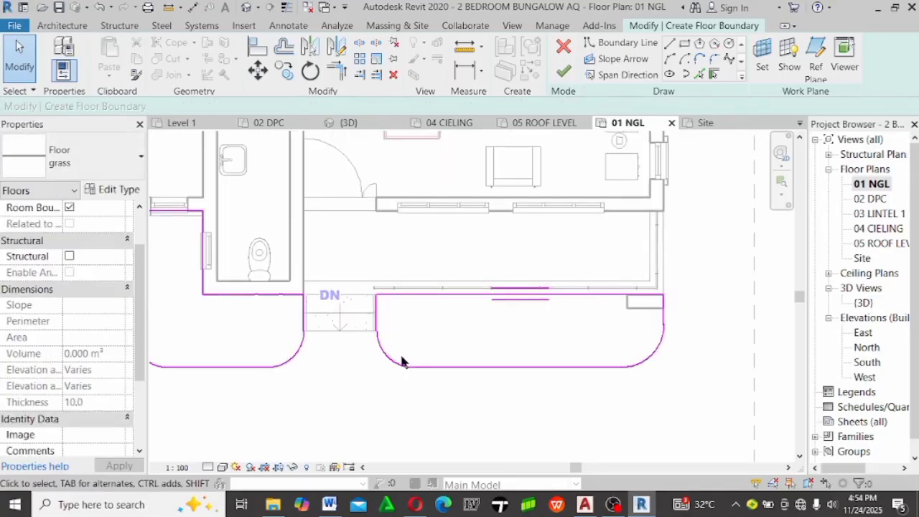
Set the porch bed's outer east corner arc to a 600 mm radius and re-enter 600 mm for its step-side arc
{"action": "left_click", "coordinate": [644, 354]}
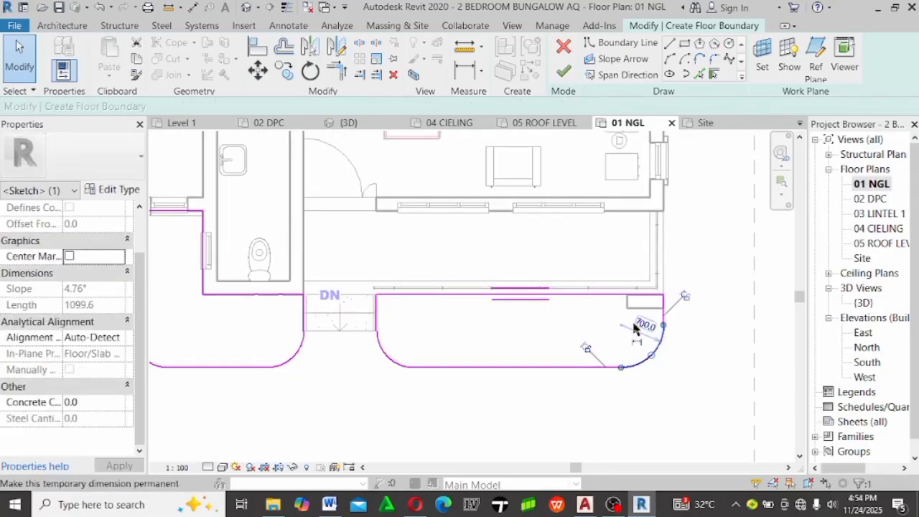
{"action": "left_click", "coordinate": [643, 320]}
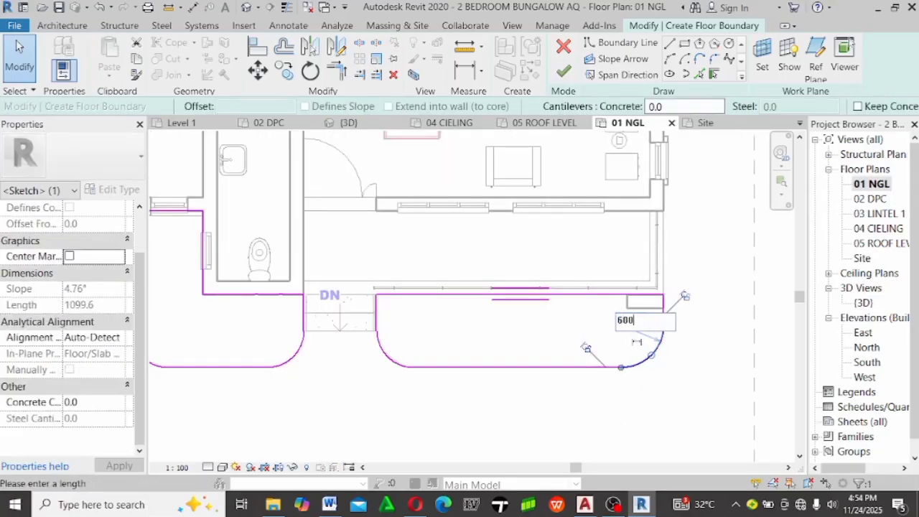
{"action": "type", "text": "600"}
{"action": "key", "text": "Return"}
{"action": "left_click", "coordinate": [592, 378]}
{"action": "left_click", "coordinate": [390, 359]}
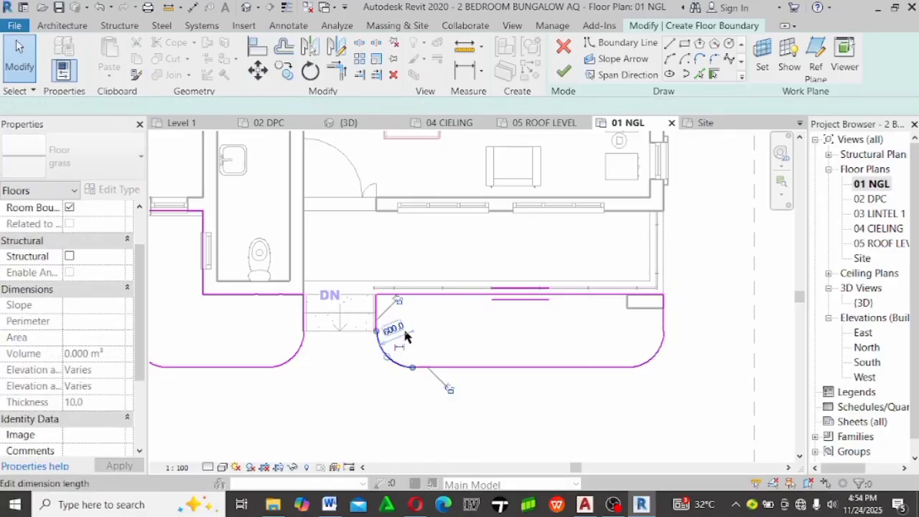
{"action": "left_click", "coordinate": [402, 328]}
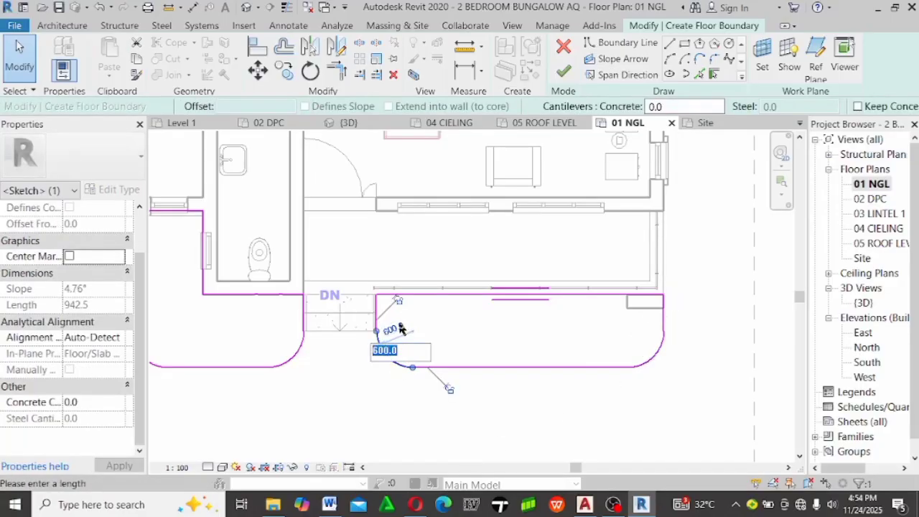
{"action": "type", "text": "600"}
{"action": "key", "text": "Return"}
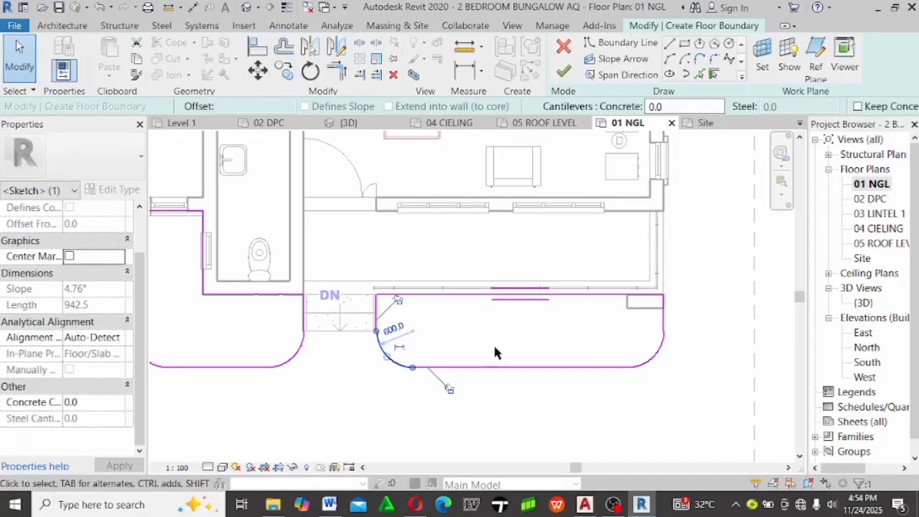
{"action": "left_click", "coordinate": [603, 300]}
Finish the grass floor boundary sketch covering the two rounded beds along the front of the house and deselect the floor
{"action": "scroll", "coordinate": [603, 300], "scroll_direction": "down", "scroll_amount": 3}
{"action": "scroll", "coordinate": [575, 317], "scroll_direction": "up", "scroll_amount": 1}
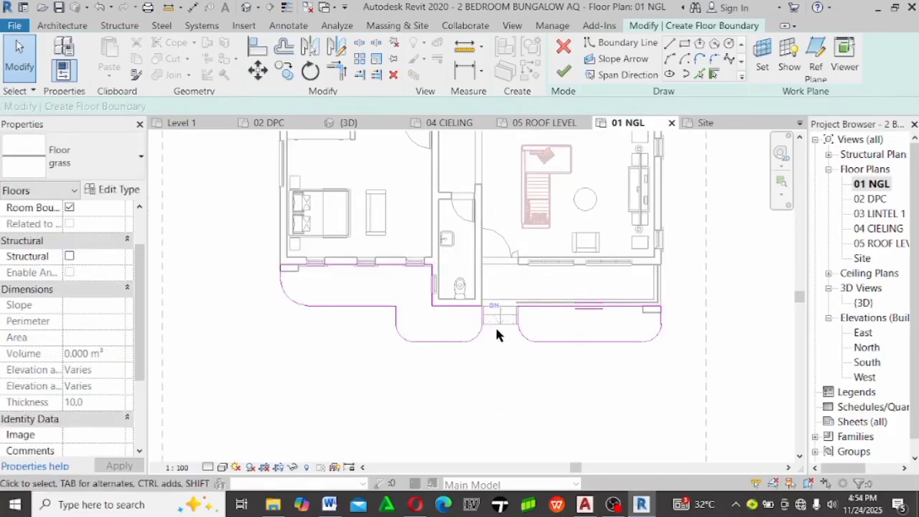
{"action": "scroll", "coordinate": [499, 334], "scroll_direction": "up", "scroll_amount": 4}
{"action": "scroll", "coordinate": [402, 370], "scroll_direction": "down", "scroll_amount": 5}
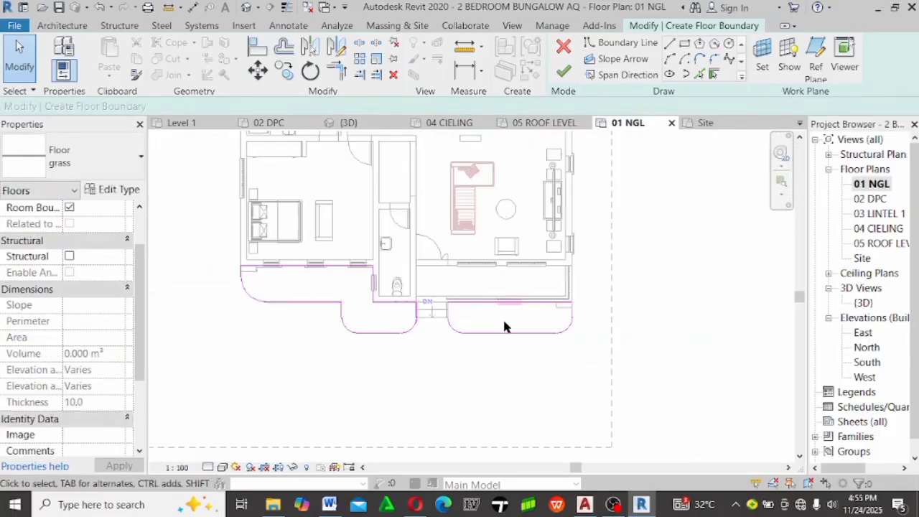
{"action": "scroll", "coordinate": [611, 299], "scroll_direction": "down", "scroll_amount": 3}
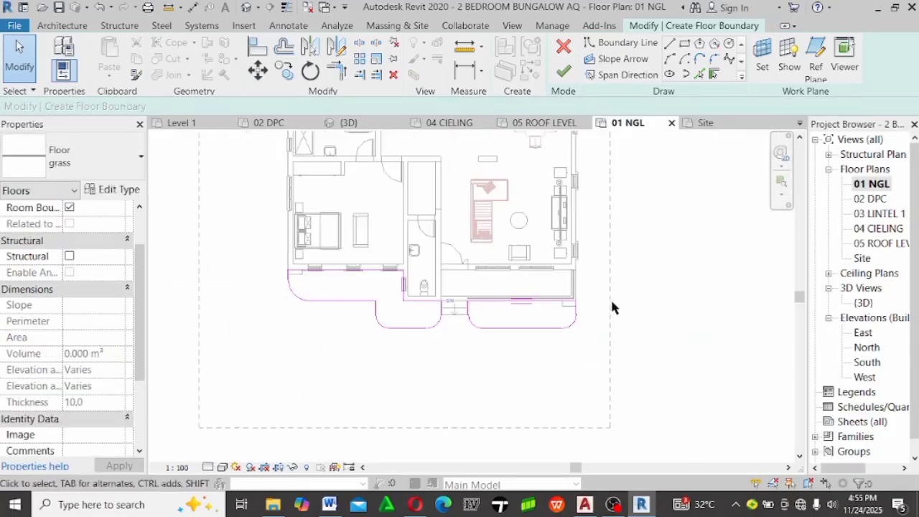
{"action": "scroll", "coordinate": [553, 249], "scroll_direction": "up", "scroll_amount": 3}
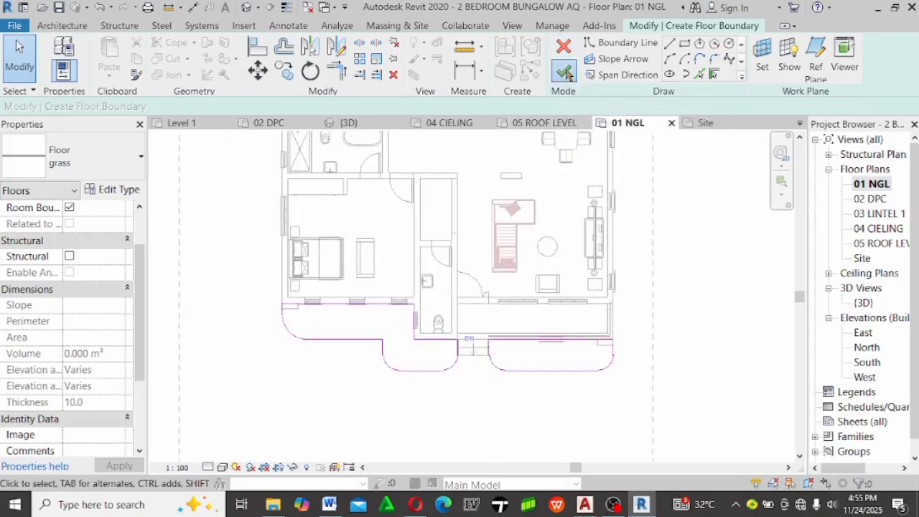
{"action": "left_click", "coordinate": [567, 73]}
{"action": "scroll", "coordinate": [635, 318], "scroll_direction": "down", "scroll_amount": 3}
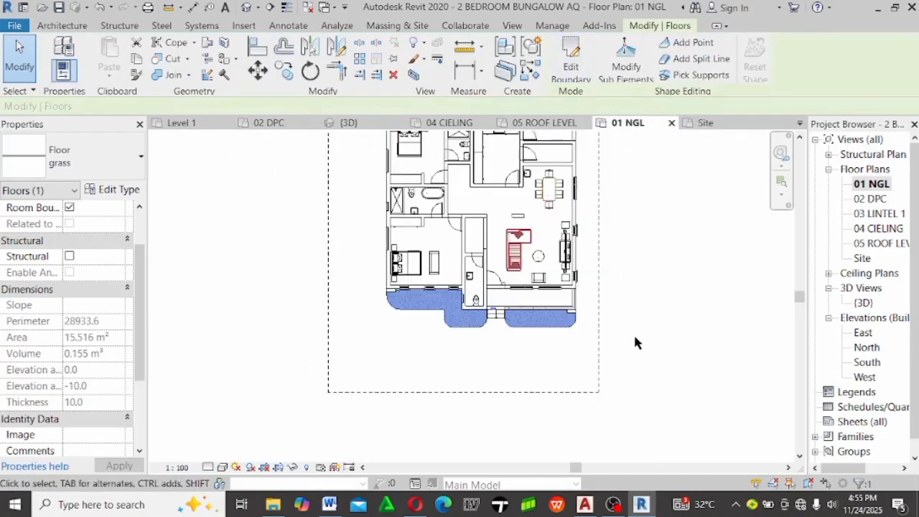
{"action": "left_click", "coordinate": [641, 338]}
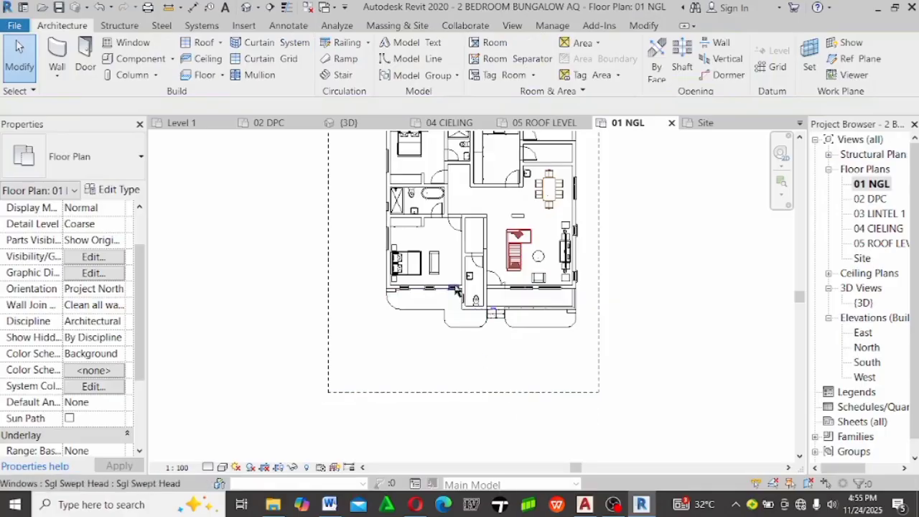
Start another grass floor and pick the east, south and north site lines as its boundary lines
{"action": "left_click", "coordinate": [470, 326]}
{"action": "double_click", "coordinate": [469, 325]}
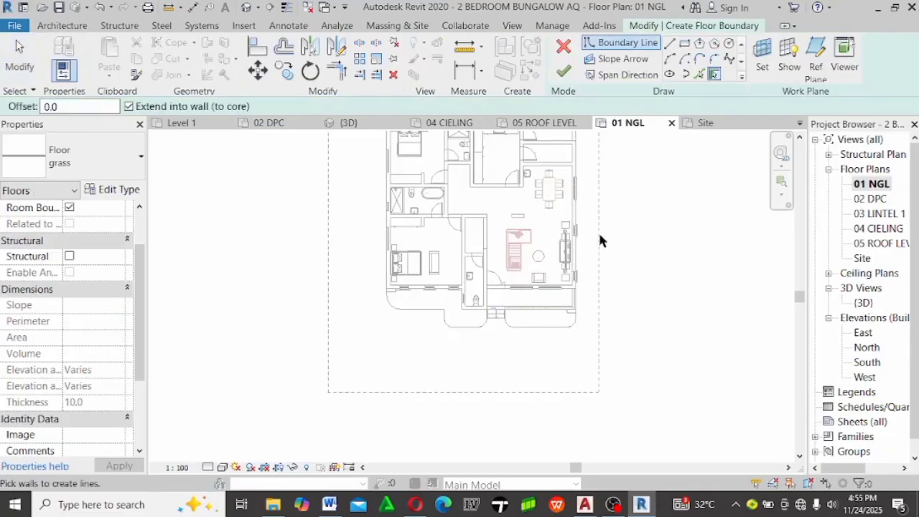
{"action": "left_click", "coordinate": [700, 75]}
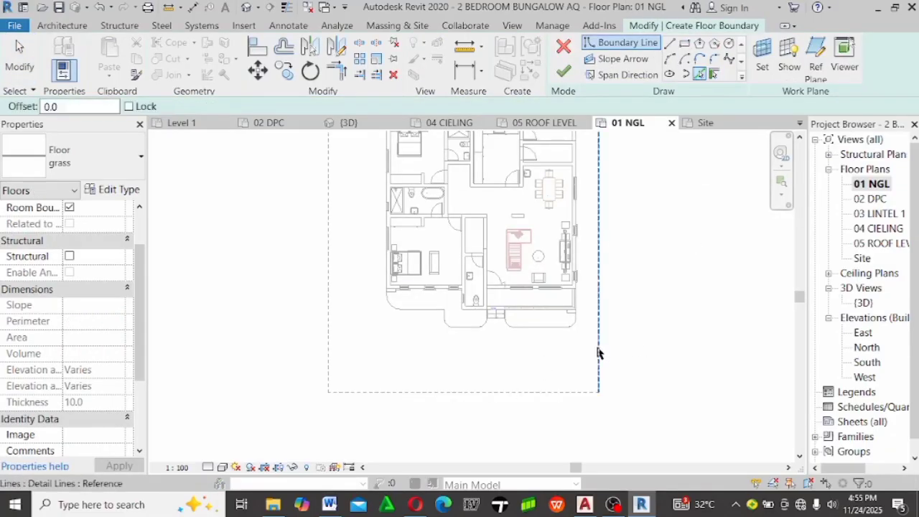
{"action": "left_click", "coordinate": [599, 352]}
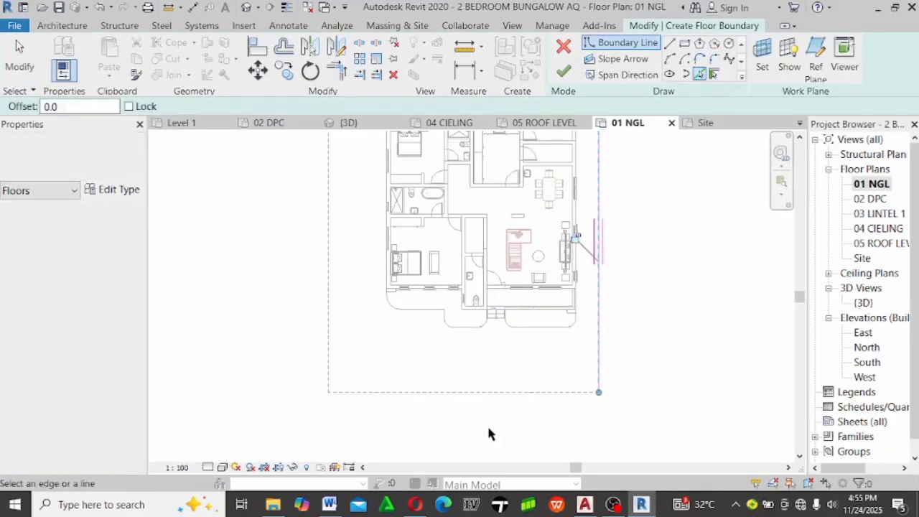
{"action": "left_click", "coordinate": [450, 392]}
{"action": "scroll", "coordinate": [474, 423], "scroll_direction": "down", "scroll_amount": 2}
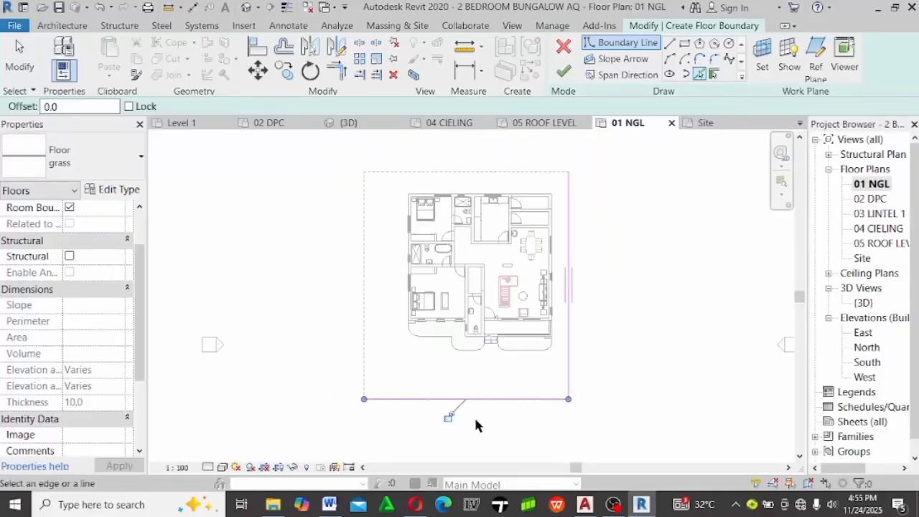
{"action": "scroll", "coordinate": [416, 167], "scroll_direction": "up", "scroll_amount": 2}
{"action": "left_click", "coordinate": [424, 175]}
{"action": "scroll", "coordinate": [542, 178], "scroll_direction": "up", "scroll_amount": 2}
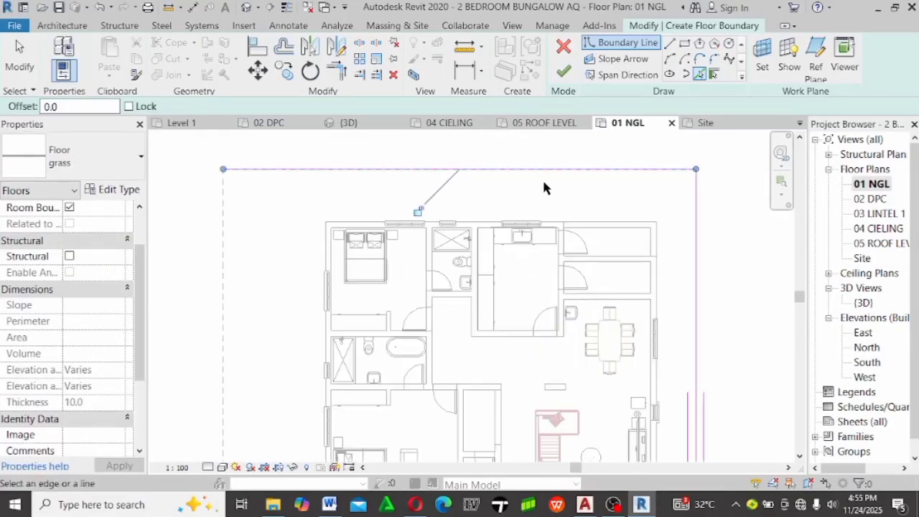
{"action": "scroll", "coordinate": [433, 178], "scroll_direction": "down", "scroll_amount": 1}
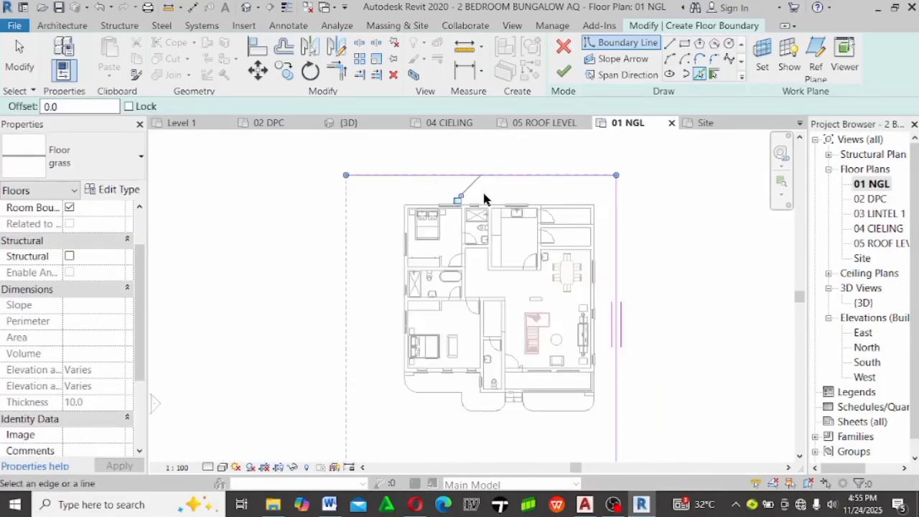
Add the rear veranda floor's outer edge and the west site line to the grass floor boundary
{"action": "scroll", "coordinate": [557, 189], "scroll_direction": "up", "scroll_amount": 3}
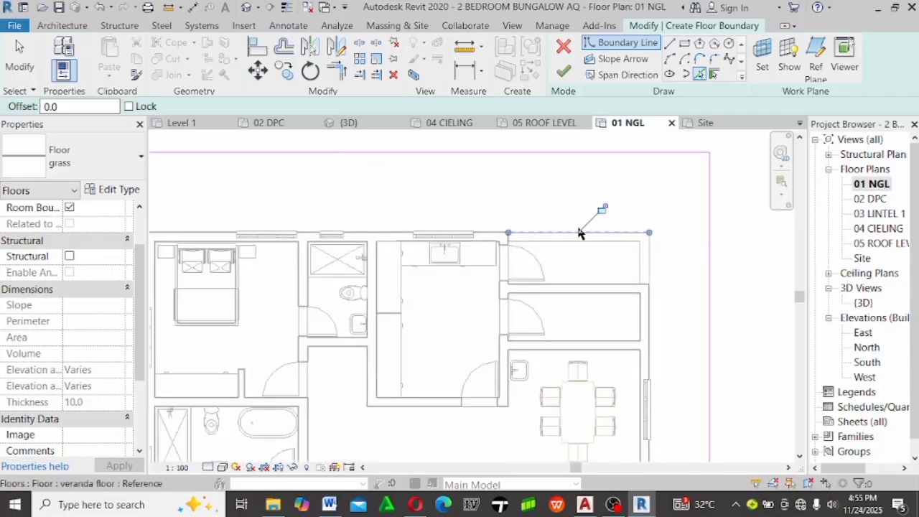
{"action": "scroll", "coordinate": [546, 222], "scroll_direction": "down", "scroll_amount": 3}
{"action": "scroll", "coordinate": [410, 208], "scroll_direction": "up", "scroll_amount": 3}
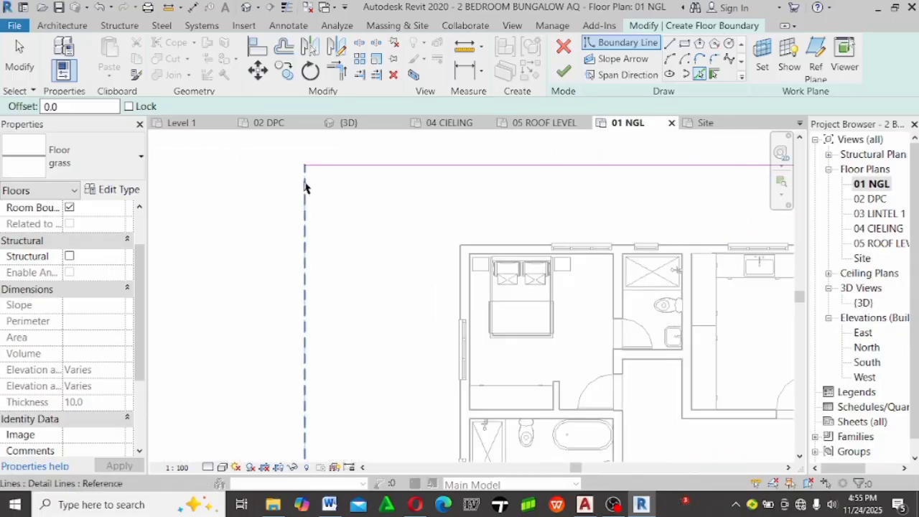
{"action": "left_click", "coordinate": [304, 184]}
{"action": "key", "text": "Escape"}
{"action": "scroll", "coordinate": [378, 186], "scroll_direction": "up", "scroll_amount": 2}
{"action": "scroll", "coordinate": [379, 186], "scroll_direction": "up", "scroll_amount": 1}
{"action": "key", "text": "Escape"}
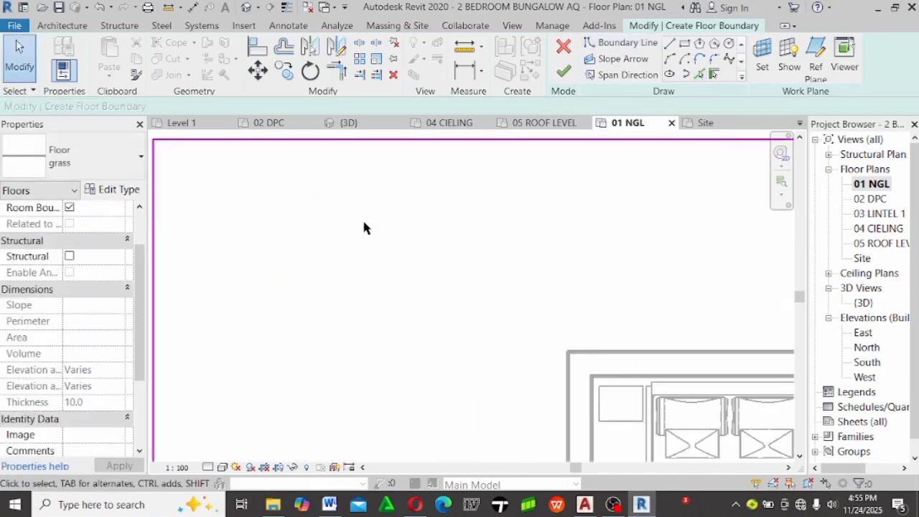
Trim the rear veranda edge line to the west and east site lines to close the grass strip behind the house
{"action": "scroll", "coordinate": [363, 225], "scroll_direction": "down", "scroll_amount": 2}
{"action": "left_click", "coordinate": [336, 70]}
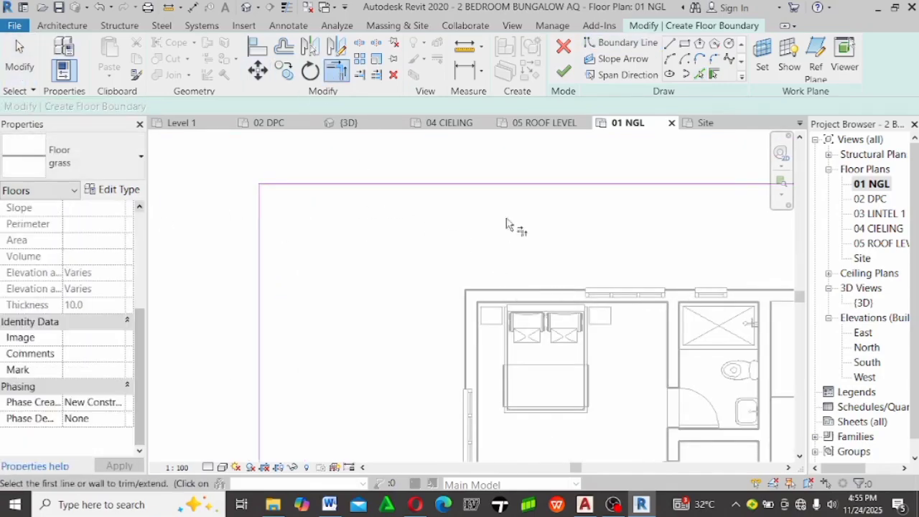
{"action": "scroll", "coordinate": [345, 252], "scroll_direction": "down", "scroll_amount": 2}
{"action": "scroll", "coordinate": [340, 252], "scroll_direction": "down", "scroll_amount": 2}
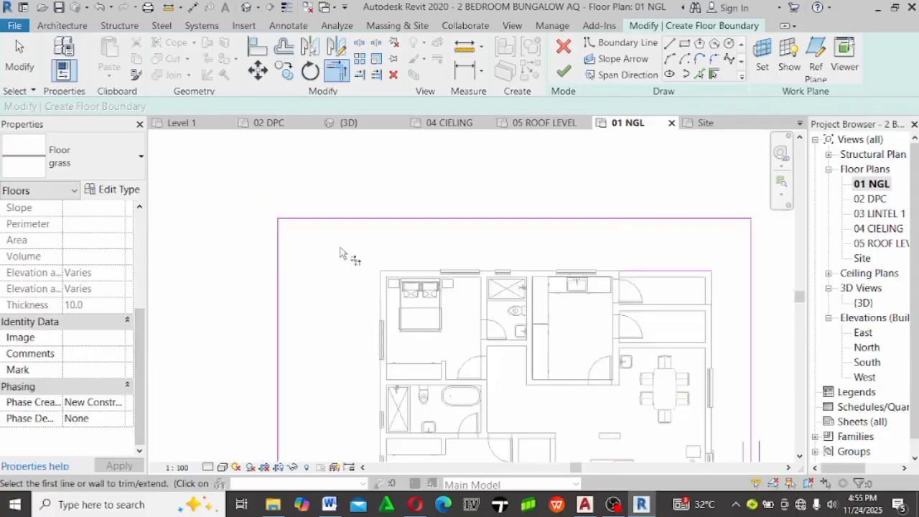
{"action": "left_click", "coordinate": [610, 268]}
{"action": "left_click", "coordinate": [285, 231]}
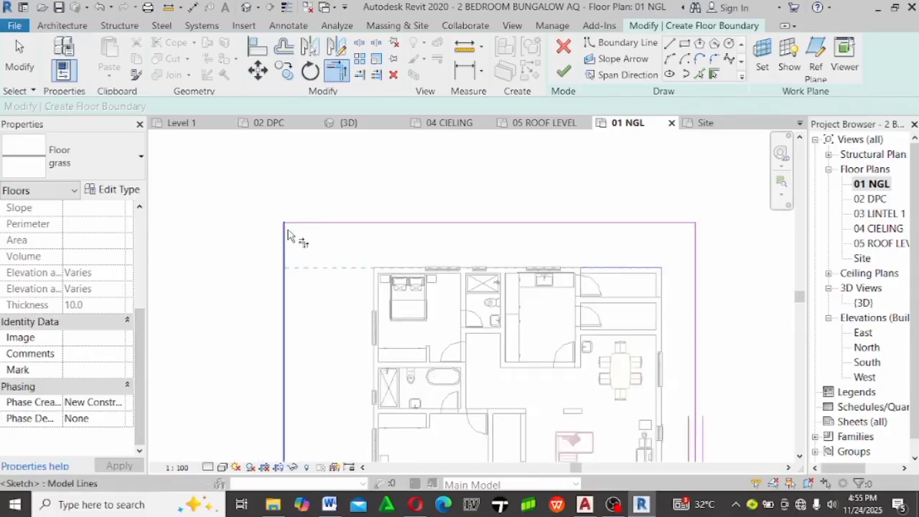
{"action": "left_click", "coordinate": [624, 269]}
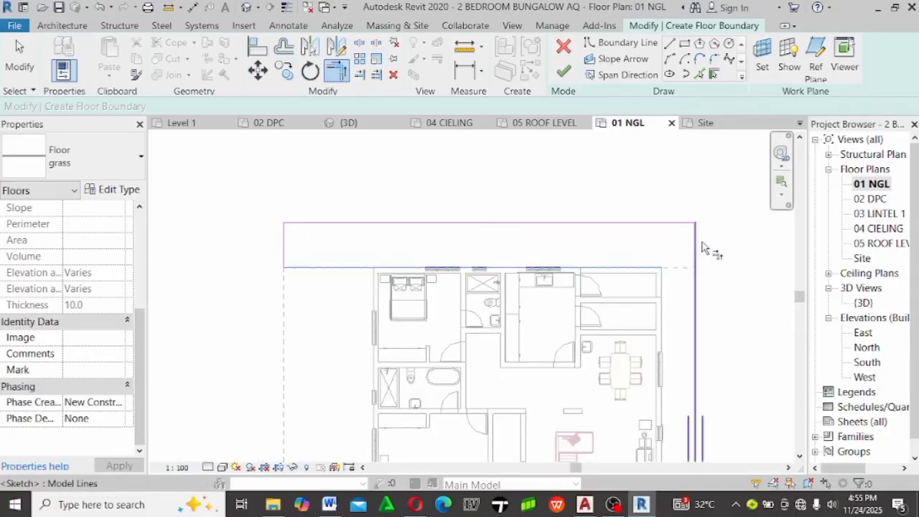
{"action": "left_click", "coordinate": [695, 246]}
{"action": "scroll", "coordinate": [485, 140], "scroll_direction": "down", "scroll_amount": 2}
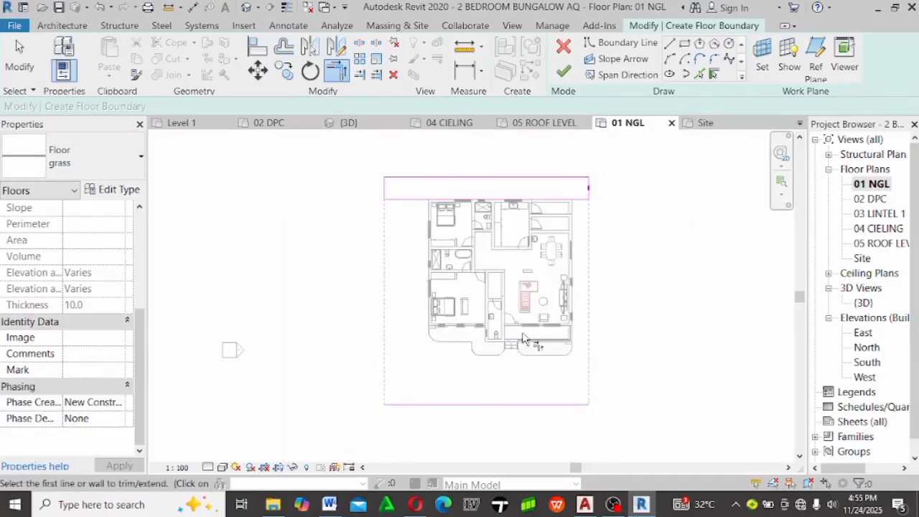
Offset a copy of the front site boundary line 1200 mm toward the house
{"action": "scroll", "coordinate": [555, 370], "scroll_direction": "up", "scroll_amount": 2}
{"action": "scroll", "coordinate": [599, 435], "scroll_direction": "up", "scroll_amount": 3}
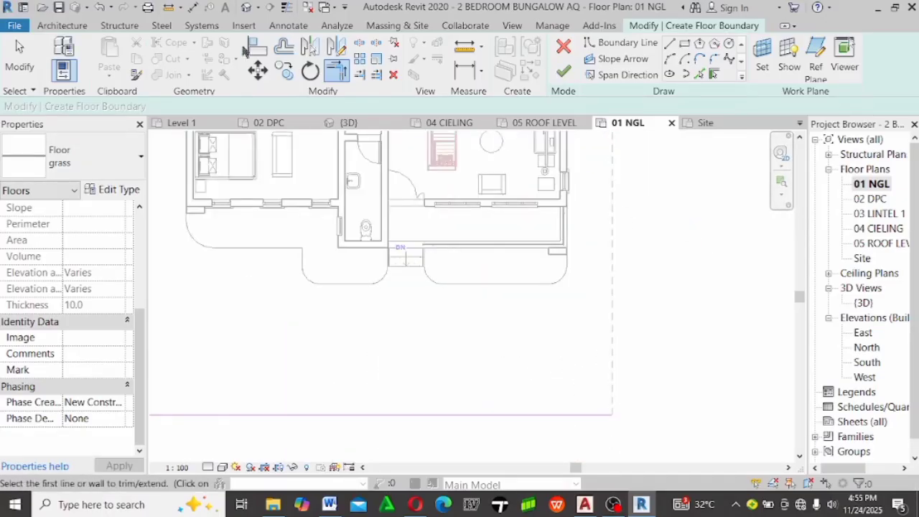
{"action": "left_click", "coordinate": [284, 48]}
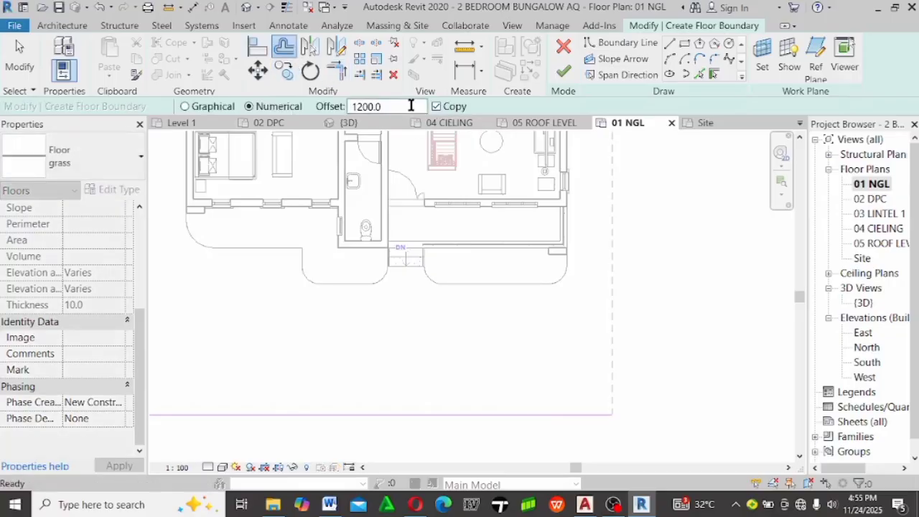
{"action": "double_click", "coordinate": [395, 106]}
{"action": "key", "text": "Return"}
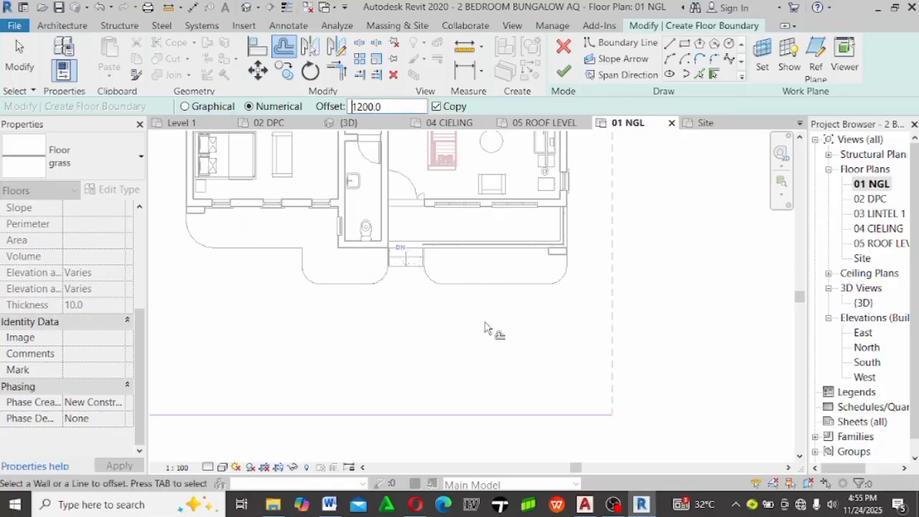
{"action": "left_click", "coordinate": [422, 425]}
{"action": "scroll", "coordinate": [668, 306], "scroll_direction": "down", "scroll_amount": 1}
{"action": "scroll", "coordinate": [649, 310], "scroll_direction": "up", "scroll_amount": 1}
{"action": "key", "text": "Escape"}
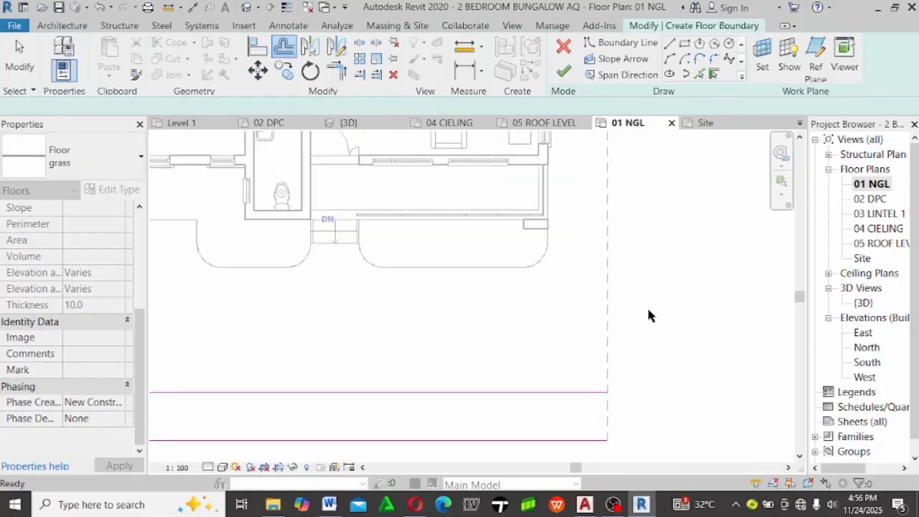
Set the distance between the offset copy and the front site boundary line to 2400 mm
{"action": "scroll", "coordinate": [638, 324], "scroll_direction": "down", "scroll_amount": 1}
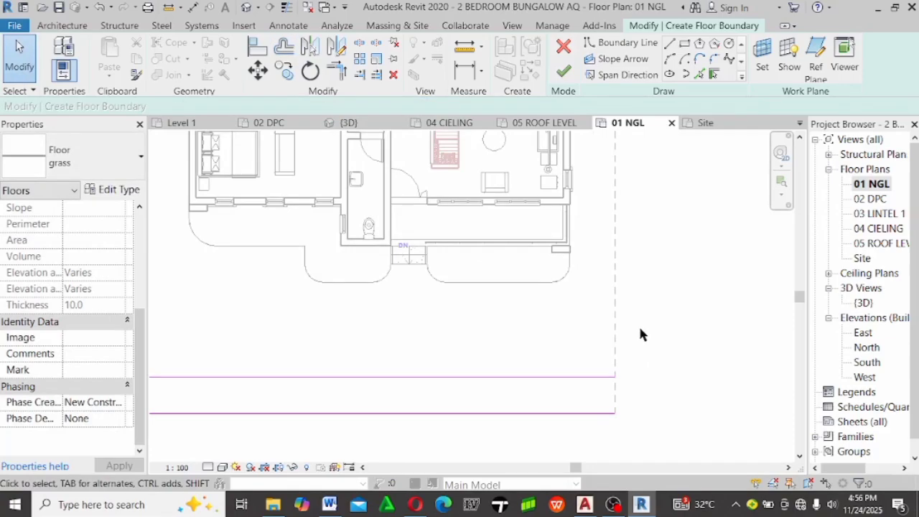
{"action": "scroll", "coordinate": [641, 334], "scroll_direction": "up", "scroll_amount": 2}
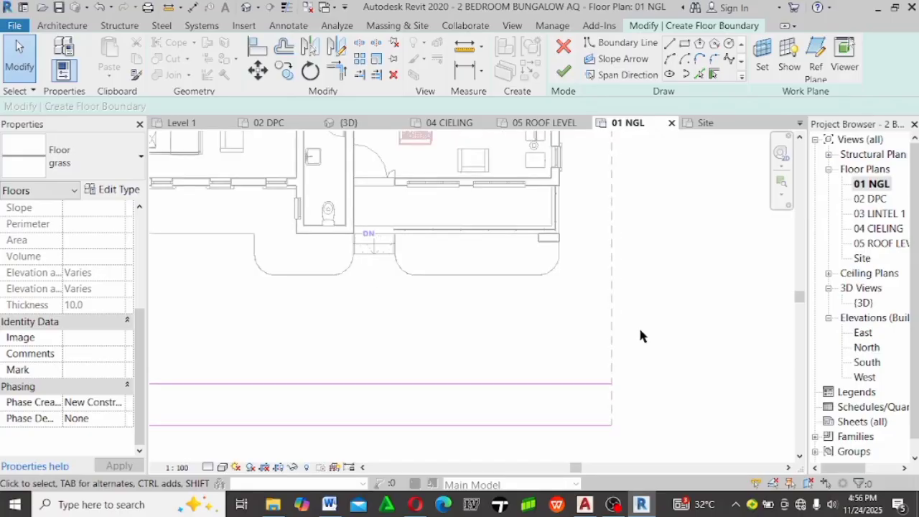
{"action": "scroll", "coordinate": [642, 336], "scroll_direction": "down", "scroll_amount": 3}
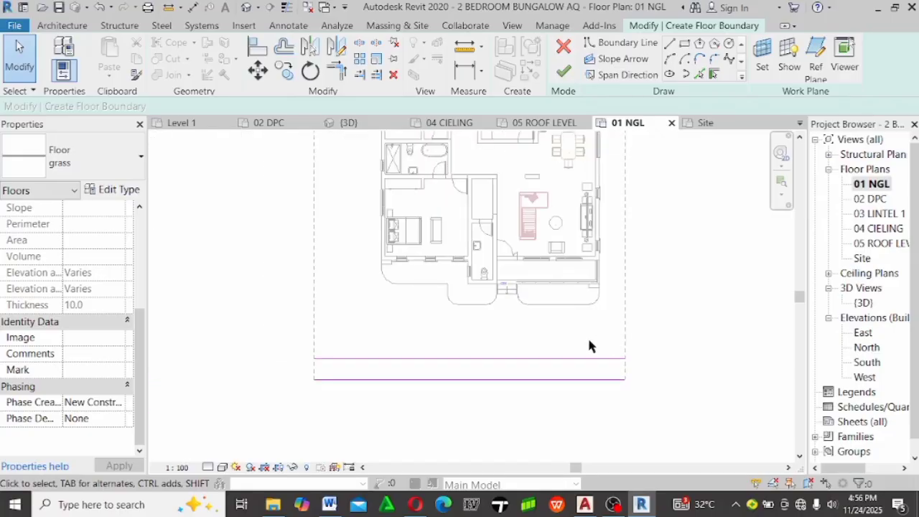
{"action": "scroll", "coordinate": [574, 341], "scroll_direction": "up", "scroll_amount": 1}
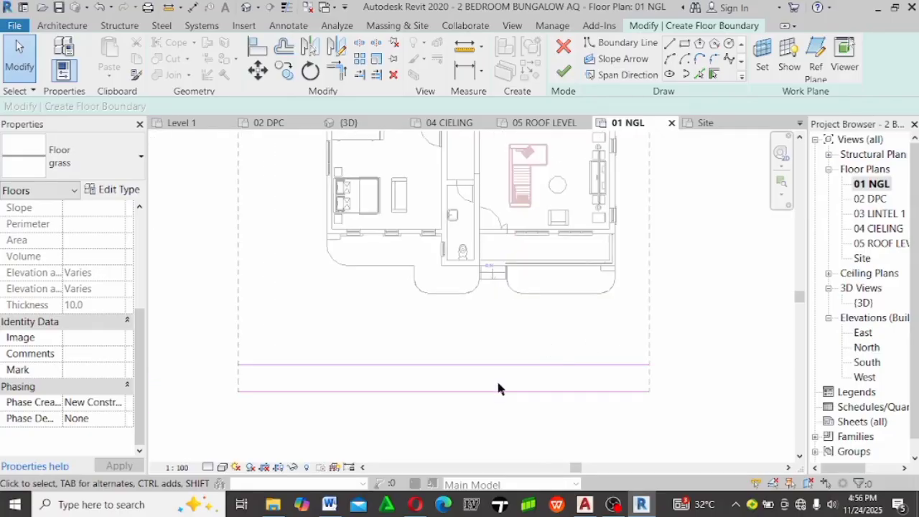
{"action": "left_click", "coordinate": [428, 366]}
{"action": "left_click", "coordinate": [195, 374]}
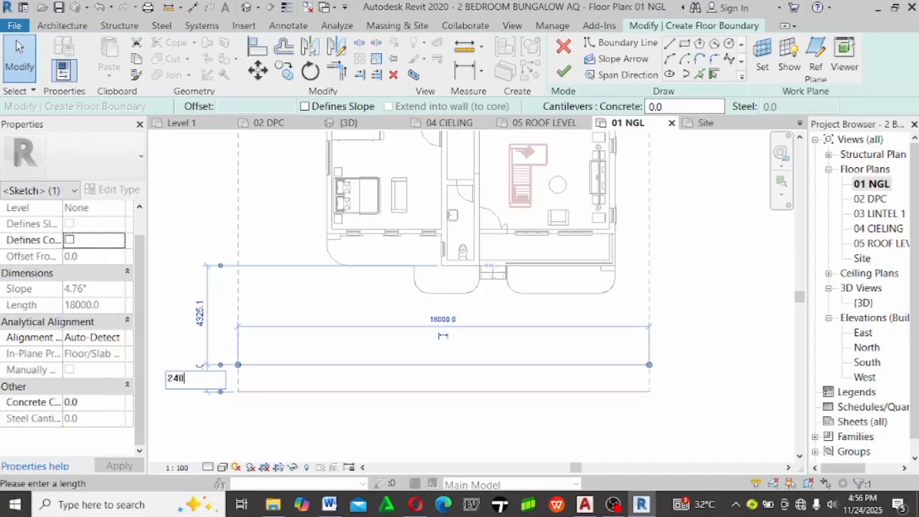
{"action": "key", "text": "Return"}
{"action": "left_click", "coordinate": [707, 413]}
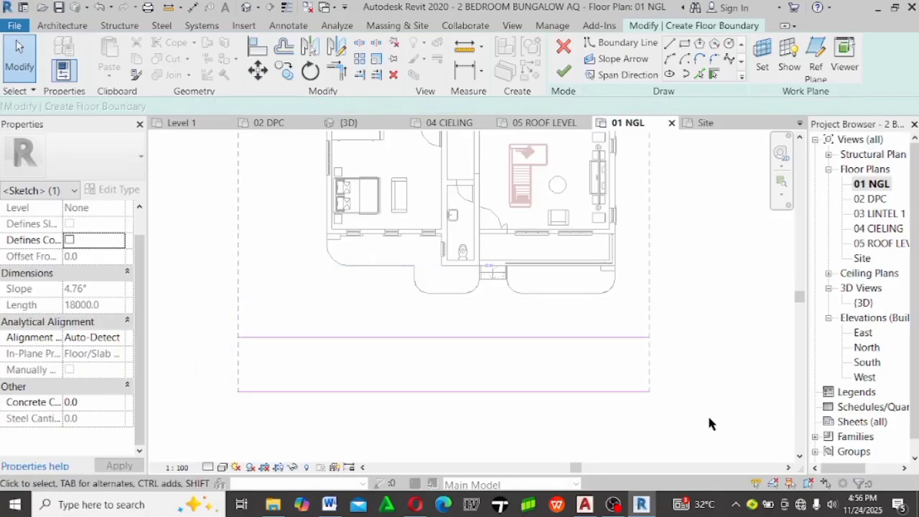
Pick the east site line again as a boundary line for the east end of the front grass strip
{"action": "scroll", "coordinate": [587, 244], "scroll_direction": "up", "scroll_amount": 1}
{"action": "scroll", "coordinate": [588, 244], "scroll_direction": "down", "scroll_amount": 3}
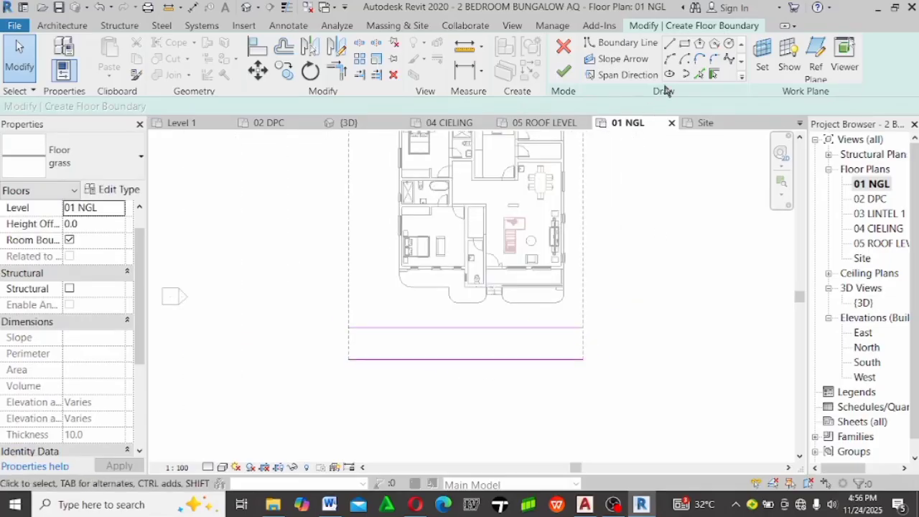
{"action": "left_click", "coordinate": [700, 74]}
{"action": "scroll", "coordinate": [623, 255], "scroll_direction": "up", "scroll_amount": 2}
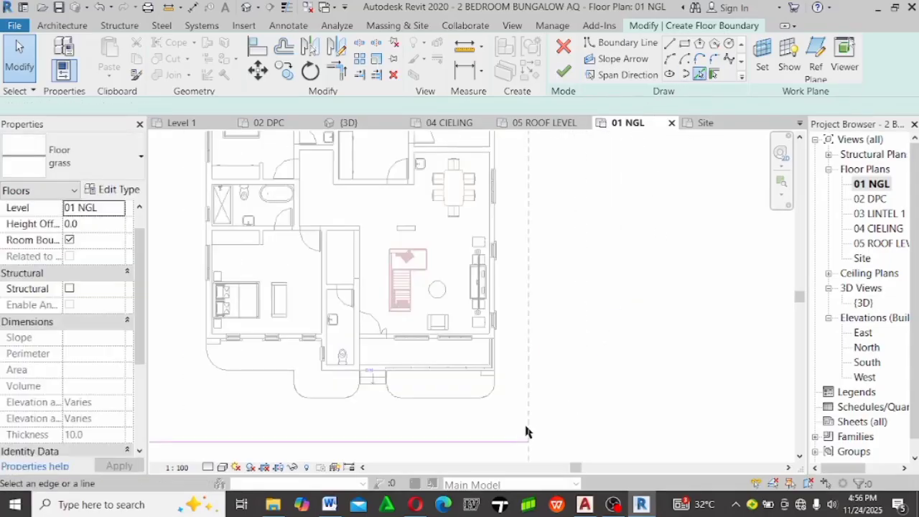
{"action": "scroll", "coordinate": [519, 359], "scroll_direction": "down", "scroll_amount": 2}
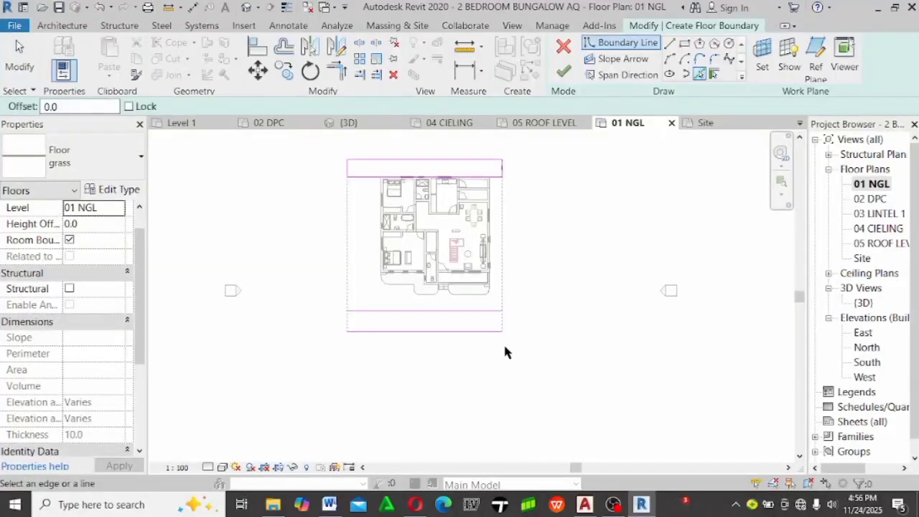
{"action": "scroll", "coordinate": [503, 345], "scroll_direction": "up", "scroll_amount": 2}
{"action": "left_click", "coordinate": [506, 402]}
{"action": "scroll", "coordinate": [394, 351], "scroll_direction": "down", "scroll_amount": 2}
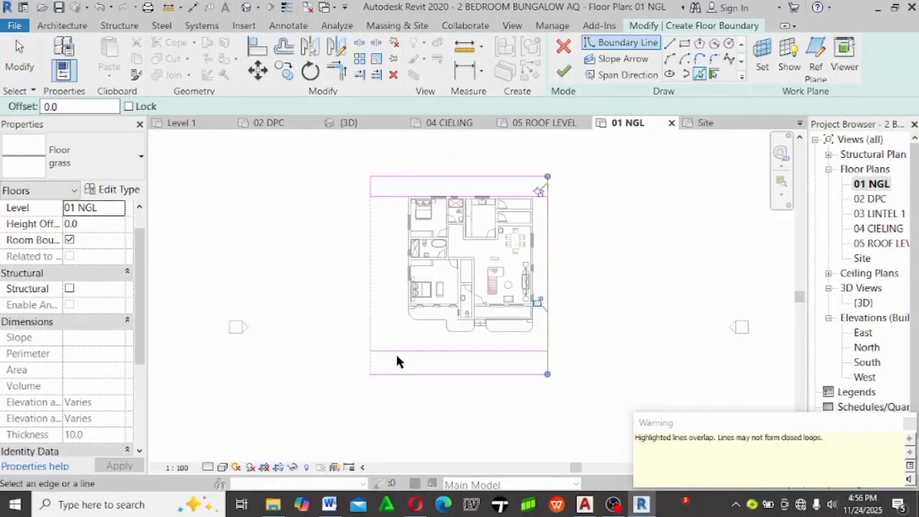
Pick the west site line as a boundary line for the west end of the front grass strip
{"action": "scroll", "coordinate": [396, 350], "scroll_direction": "up", "scroll_amount": 1}
{"action": "key", "text": "Escape"}
{"action": "scroll", "coordinate": [353, 367], "scroll_direction": "up", "scroll_amount": 2}
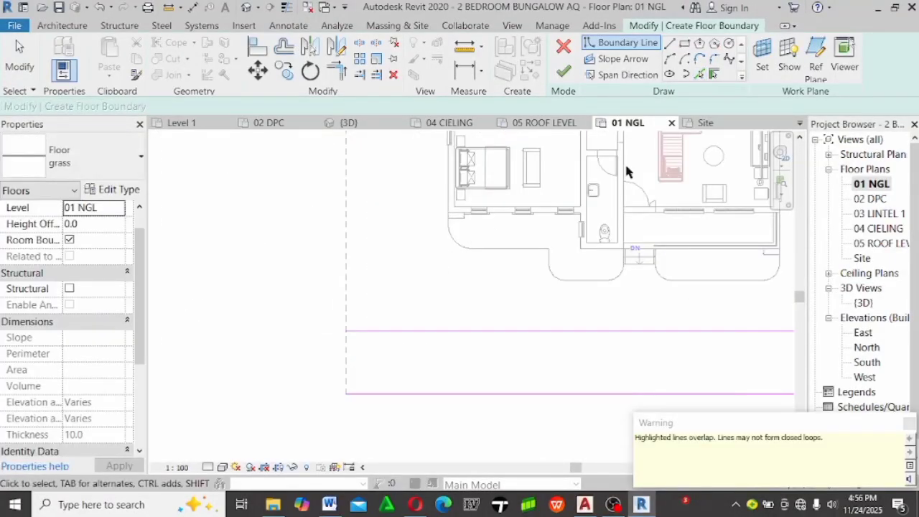
{"action": "key", "text": "Escape"}
{"action": "key", "text": "Return"}
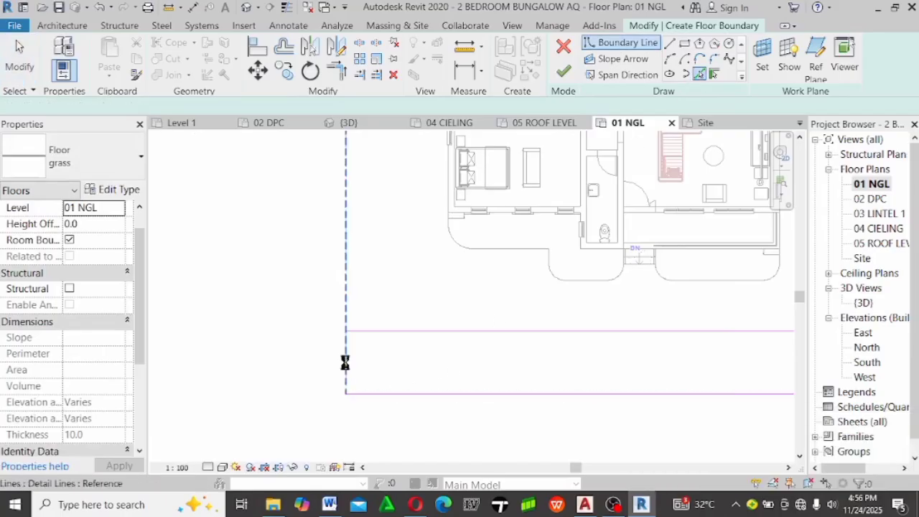
{"action": "left_click", "coordinate": [346, 364]}
{"action": "key", "text": "ctrl+z"}
Trim the west and east boundary lines to the inner front line to close the front grass strip
{"action": "key", "text": "t"}
{"action": "key", "text": "r"}
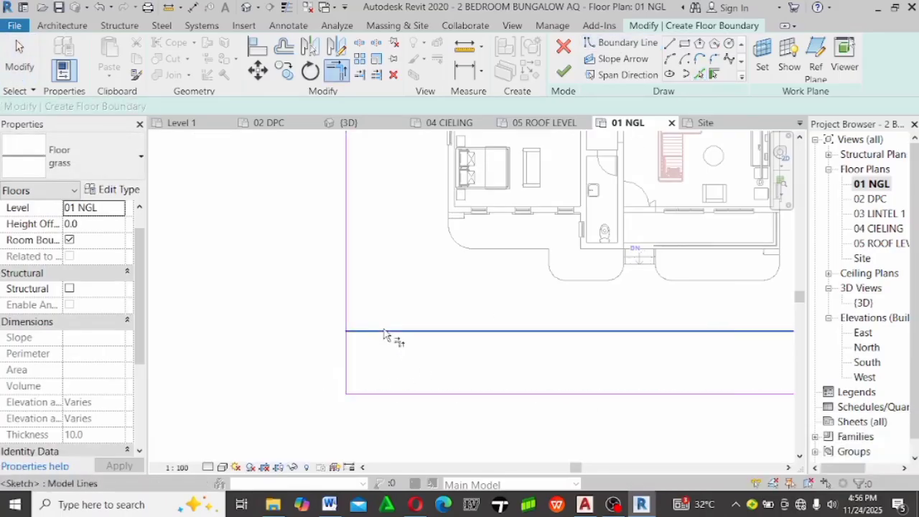
{"action": "scroll", "coordinate": [284, 359], "scroll_direction": "down", "scroll_amount": 2}
{"action": "left_click", "coordinate": [550, 341]}
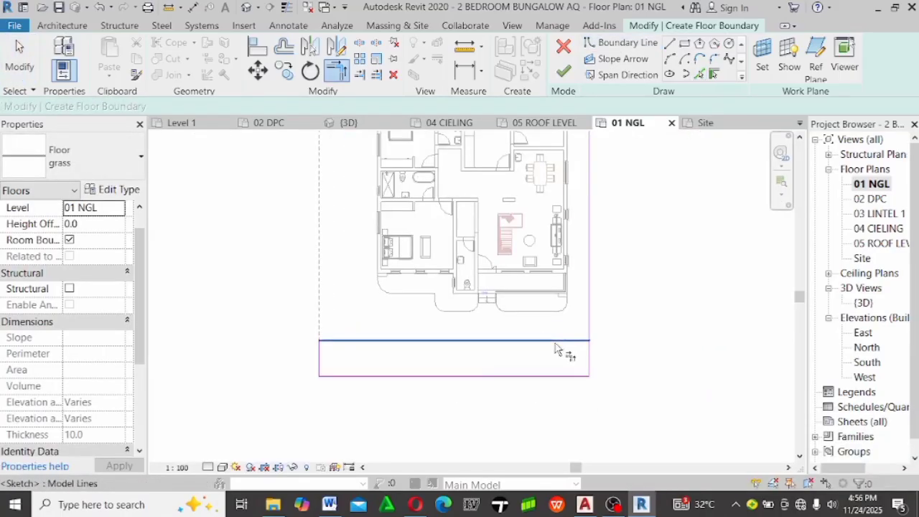
{"action": "left_click", "coordinate": [590, 364]}
{"action": "key", "text": "Escape"}
Copy the west end line of the front grass strip 4000 mm to the east along the front site line
{"action": "scroll", "coordinate": [323, 363], "scroll_direction": "up", "scroll_amount": 2}
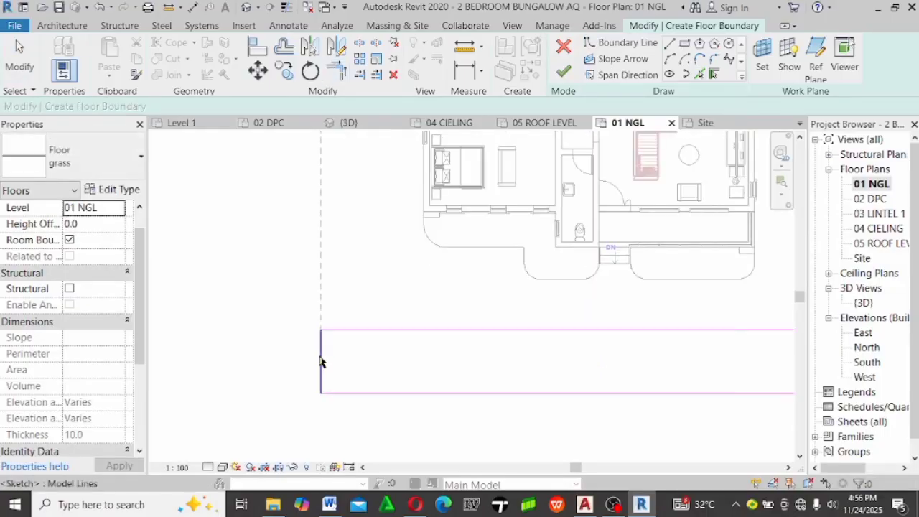
{"action": "left_click", "coordinate": [321, 364]}
{"action": "left_click", "coordinate": [284, 69]}
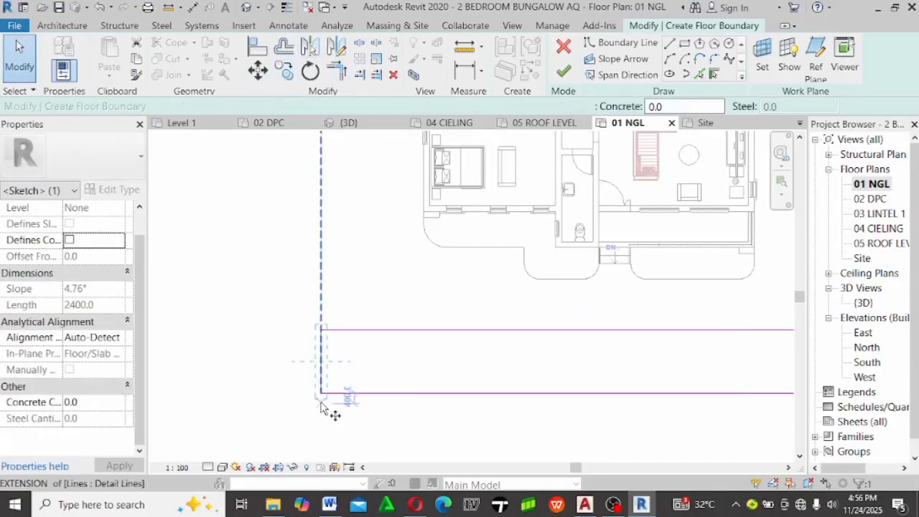
{"action": "left_click", "coordinate": [344, 394]}
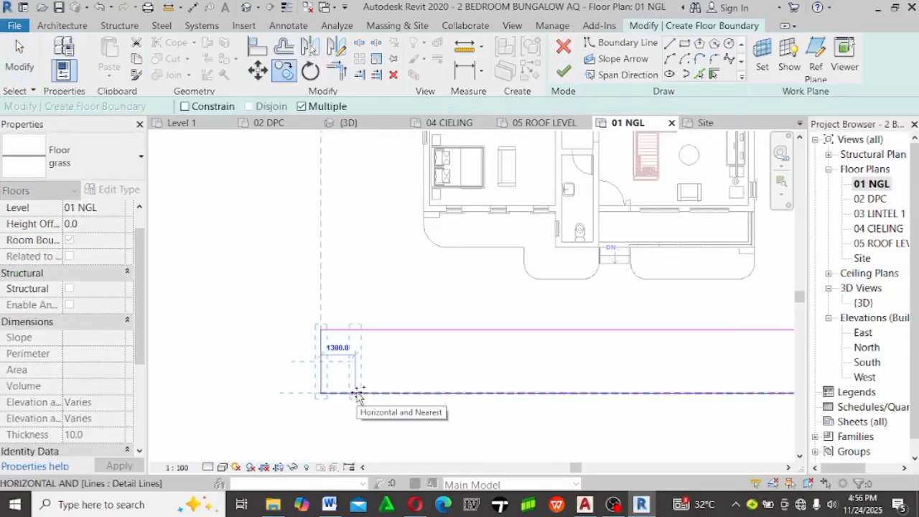
{"action": "type", "text": "4"}
{"action": "type", "text": "00.0"}
{"action": "key", "text": "Return"}
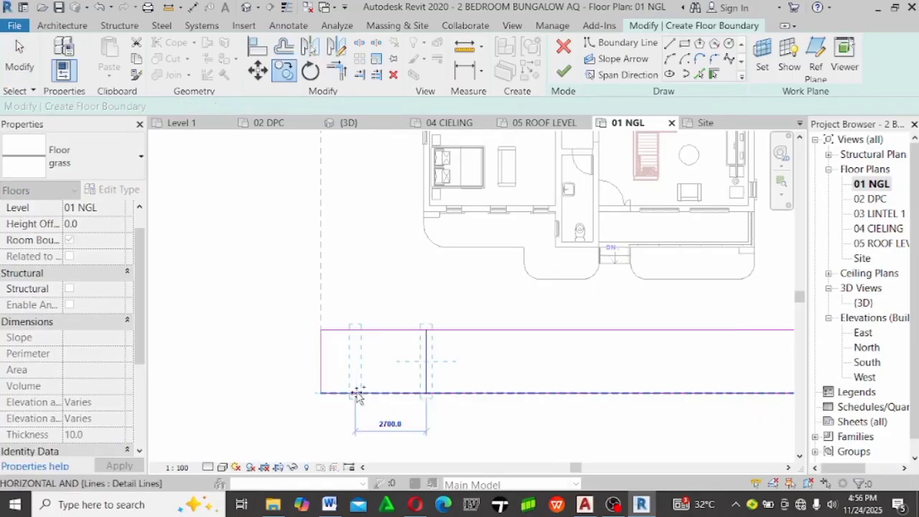
{"action": "key", "text": "Escape"}
{"action": "key", "text": "Escape"}
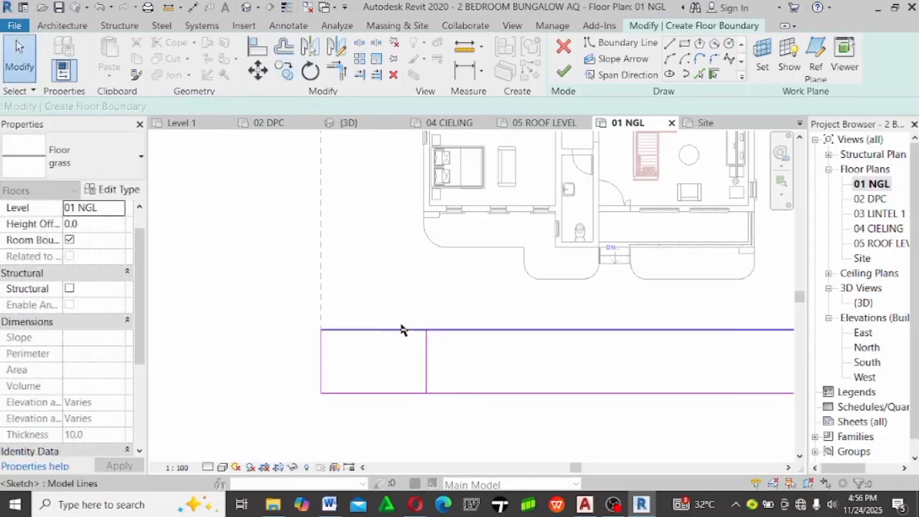
Trim the inner front line and the front site boundary line to the copied line, keeping their eastern parts
{"action": "key", "text": "t"}
{"action": "key", "text": "r"}
{"action": "left_click", "coordinate": [427, 358]}
{"action": "left_click", "coordinate": [462, 334]}
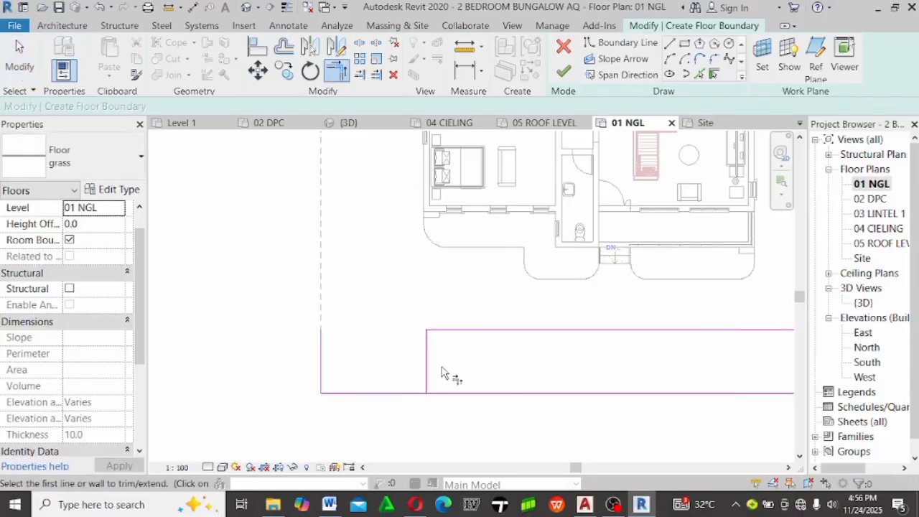
{"action": "left_click", "coordinate": [430, 361]}
{"action": "left_click", "coordinate": [468, 393]}
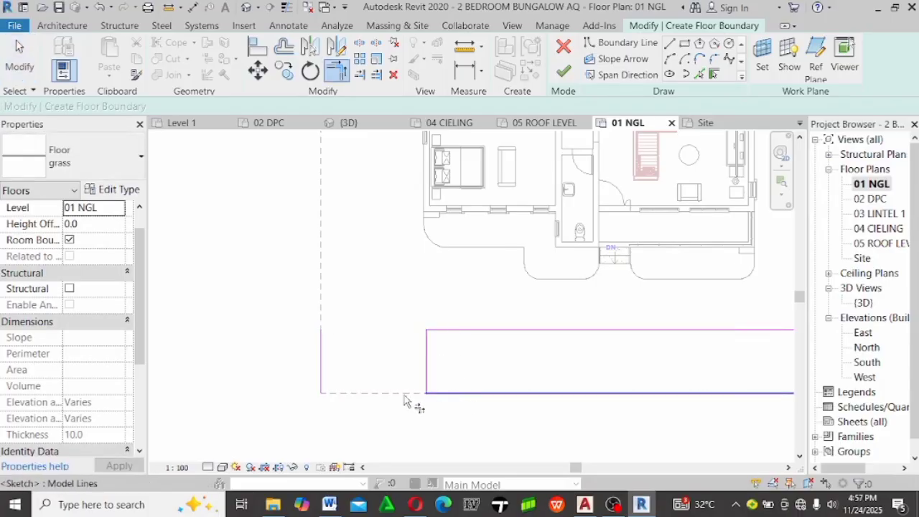
Delete the leftover boundary line on the west site line at the front strip
{"action": "key", "text": "Escape"}
{"action": "left_click", "coordinate": [321, 371]}
{"action": "key", "text": "Delete"}
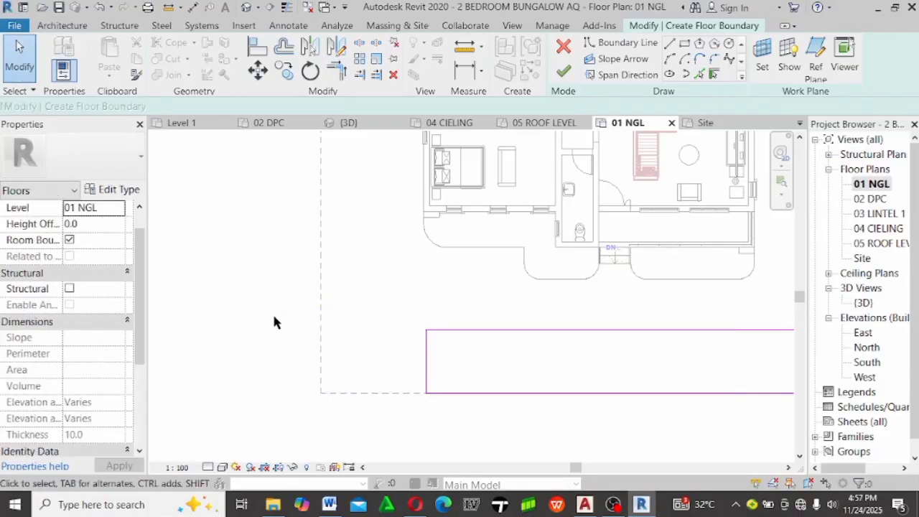
{"action": "scroll", "coordinate": [272, 323], "scroll_direction": "down", "scroll_amount": 1}
{"action": "left_click", "coordinate": [421, 329]}
{"action": "key", "text": "Delete"}
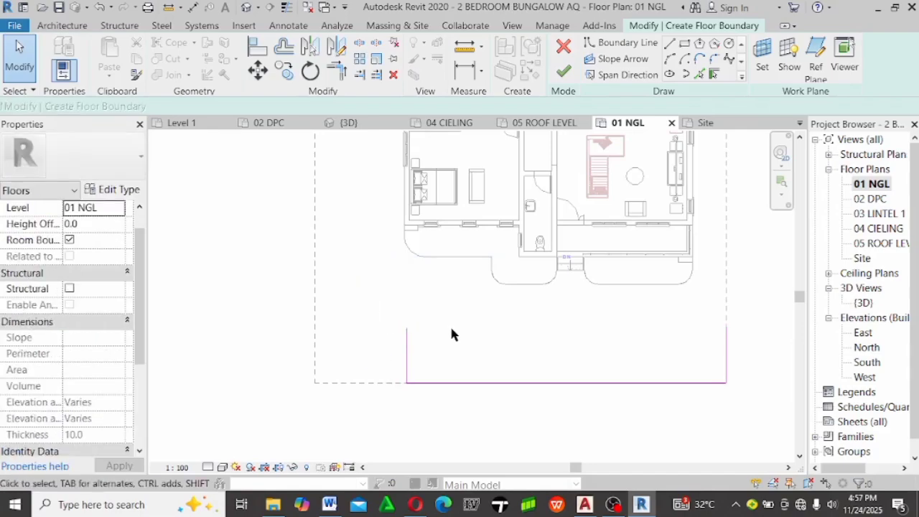
{"action": "key", "text": "ctrl+z"}
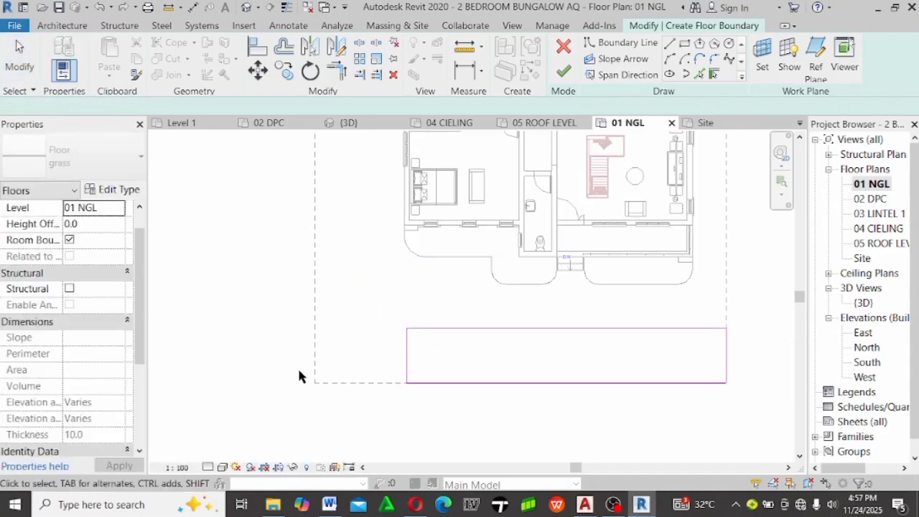
Round the northwest corner of the front grass strip with a fillet arc of about 1100 mm radius
{"action": "scroll", "coordinate": [297, 367], "scroll_direction": "down", "scroll_amount": 1}
{"action": "scroll", "coordinate": [395, 338], "scroll_direction": "up", "scroll_amount": 2}
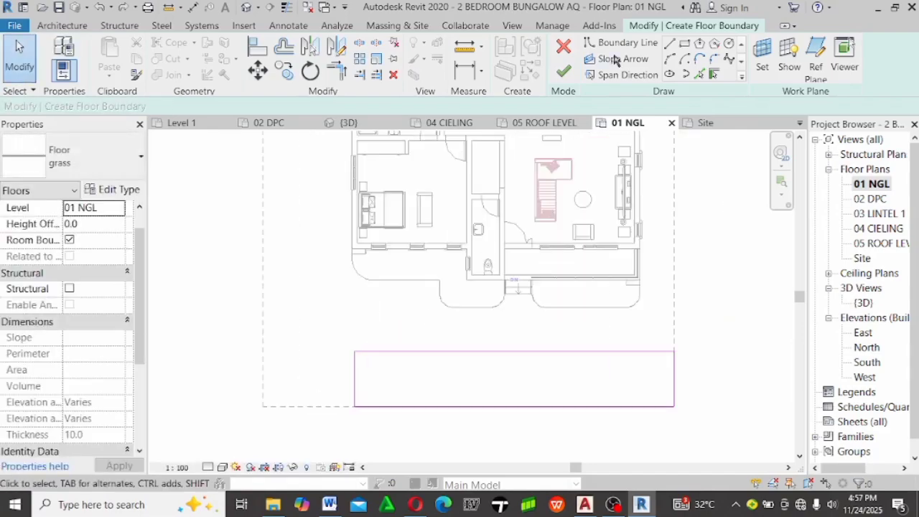
{"action": "left_click", "coordinate": [714, 60]}
{"action": "scroll", "coordinate": [410, 353], "scroll_direction": "up", "scroll_amount": 2}
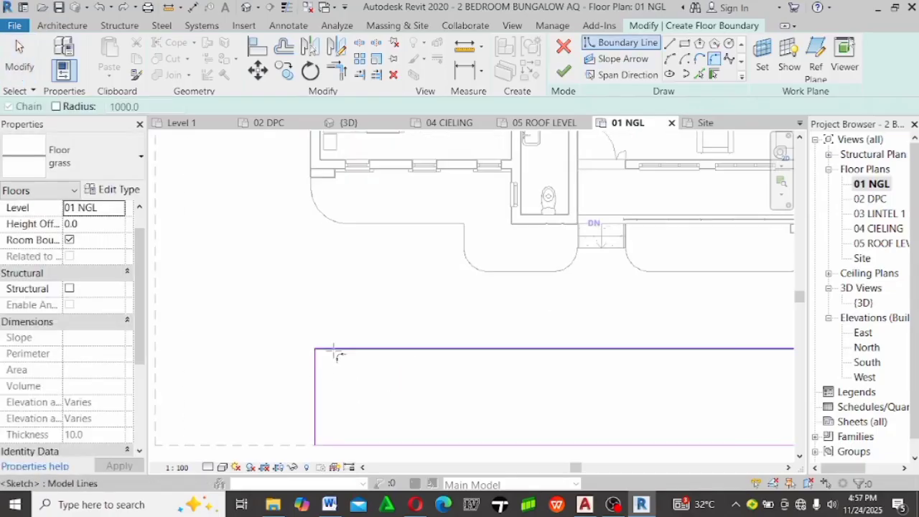
{"action": "left_click", "coordinate": [339, 350]}
{"action": "left_click", "coordinate": [316, 368]}
{"action": "left_click", "coordinate": [335, 363]}
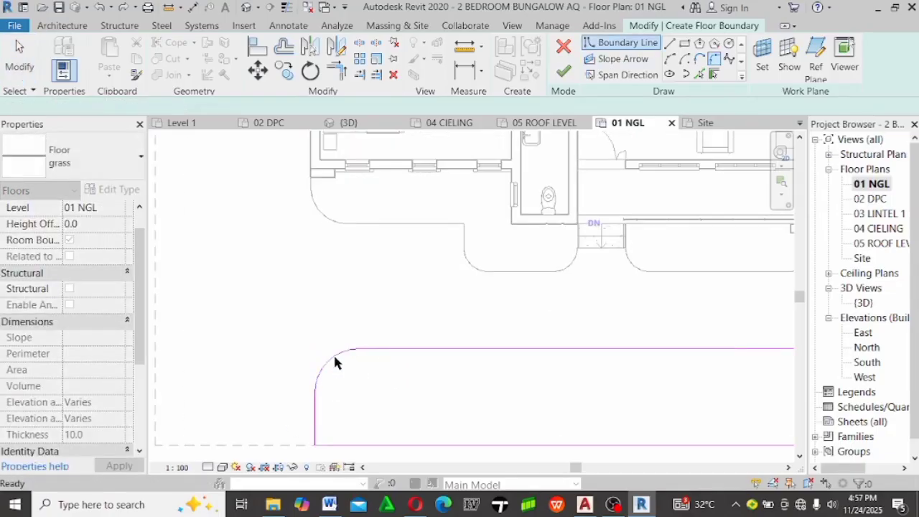
{"action": "key", "text": "Escape"}
{"action": "key", "text": "Escape"}
Set the radius of the front strip's corner arc to 1200 mm
{"action": "left_click", "coordinate": [334, 352]}
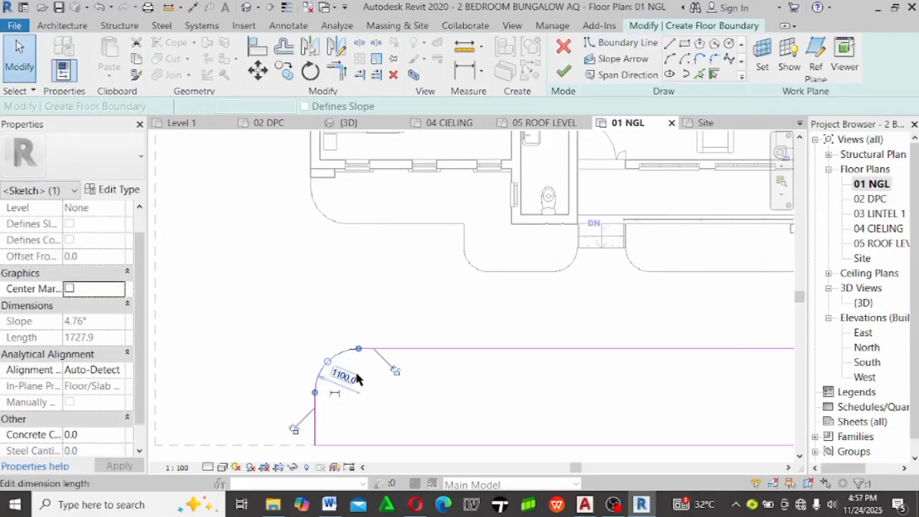
{"action": "left_click", "coordinate": [356, 378]}
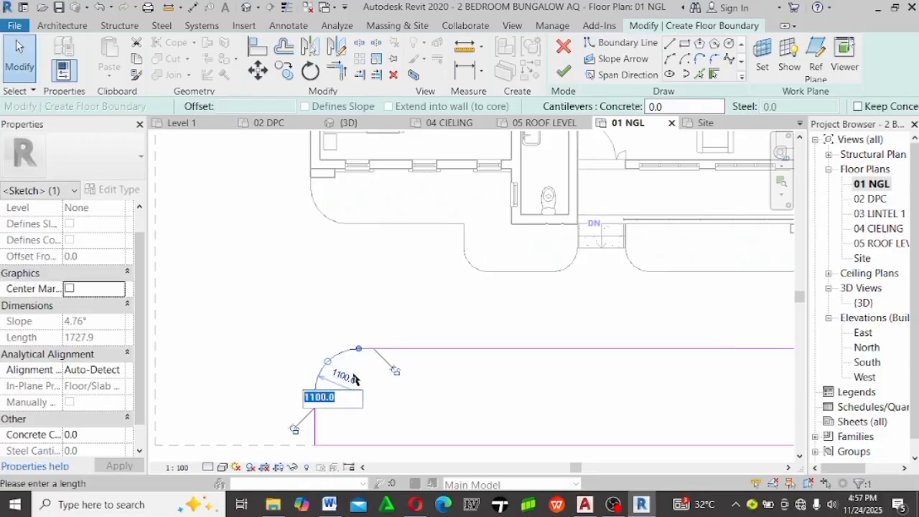
{"action": "type", "text": "12"}
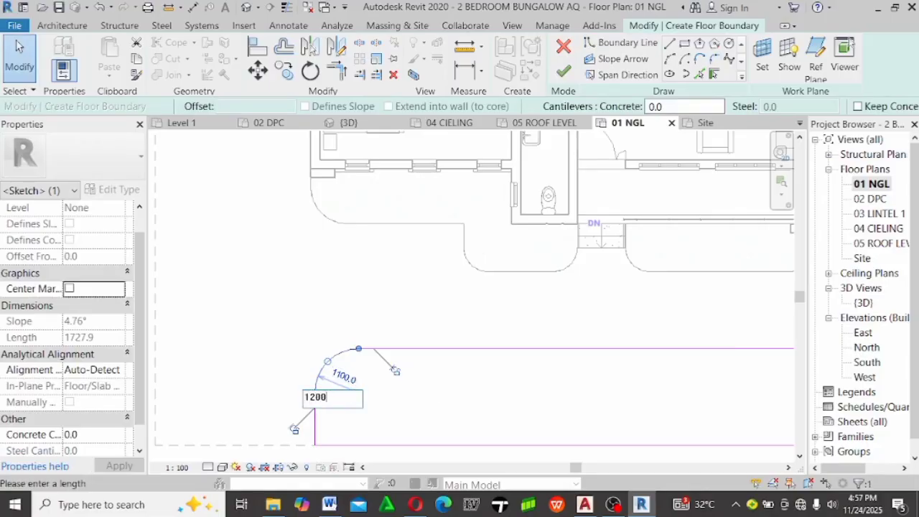
{"action": "type", "text": "00"}
{"action": "key", "text": "Return"}
{"action": "left_click", "coordinate": [511, 399]}
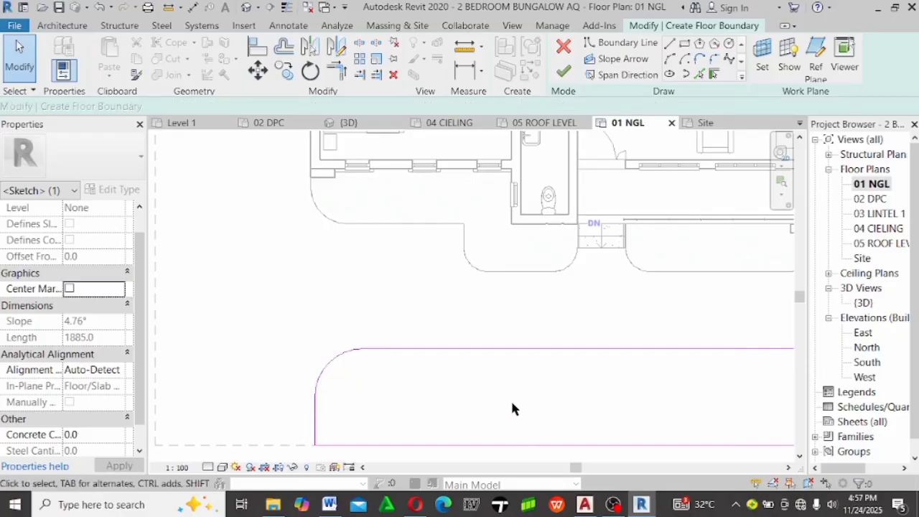
Examine the rear and front grass strip outlines in relation to the bungalow and the site lines
{"action": "scroll", "coordinate": [507, 398], "scroll_direction": "down", "scroll_amount": 5}
{"action": "scroll", "coordinate": [673, 422], "scroll_direction": "up", "scroll_amount": 2}
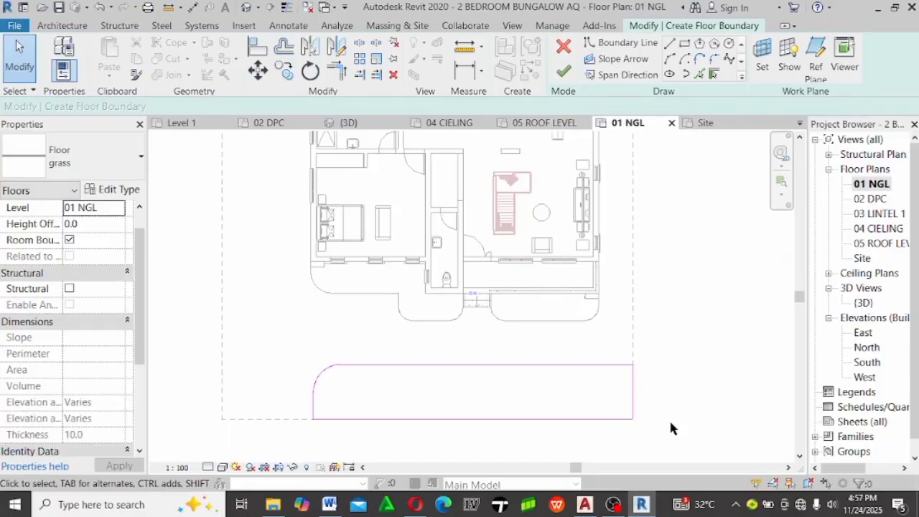
{"action": "scroll", "coordinate": [670, 424], "scroll_direction": "down", "scroll_amount": 1}
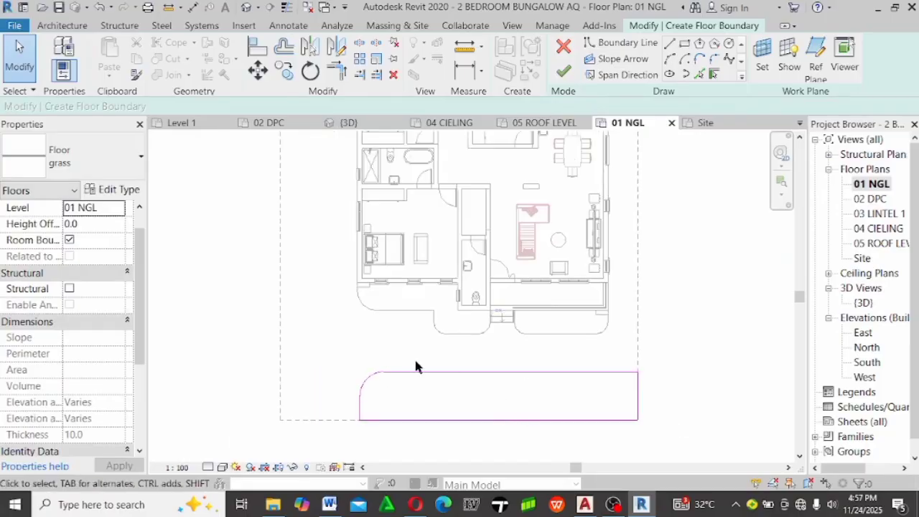
{"action": "scroll", "coordinate": [452, 384], "scroll_direction": "down", "scroll_amount": 2}
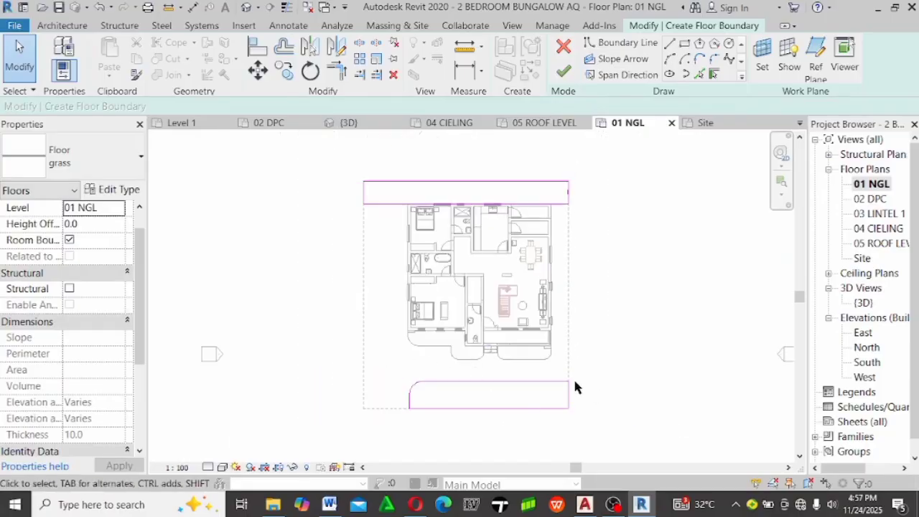
{"action": "scroll", "coordinate": [567, 384], "scroll_direction": "up", "scroll_amount": 3}
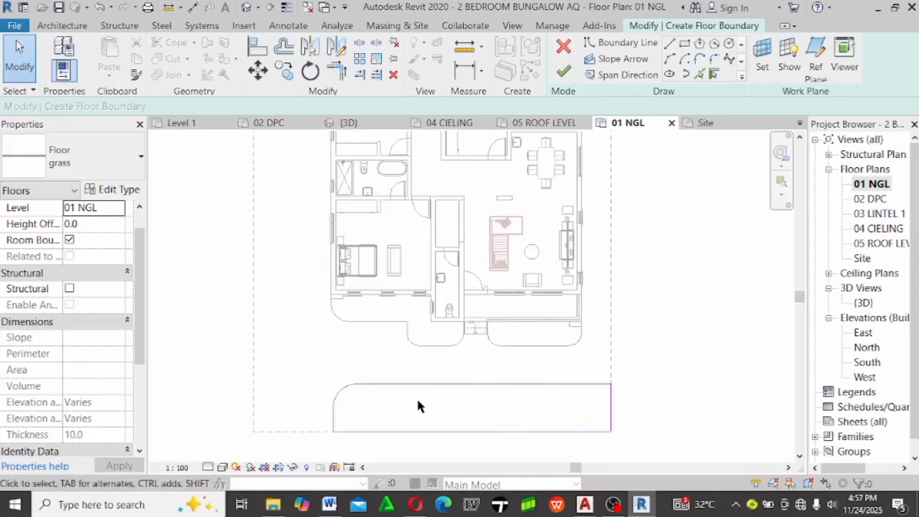
{"action": "scroll", "coordinate": [444, 399], "scroll_direction": "up", "scroll_amount": 2}
{"action": "scroll", "coordinate": [554, 373], "scroll_direction": "down", "scroll_amount": 1}
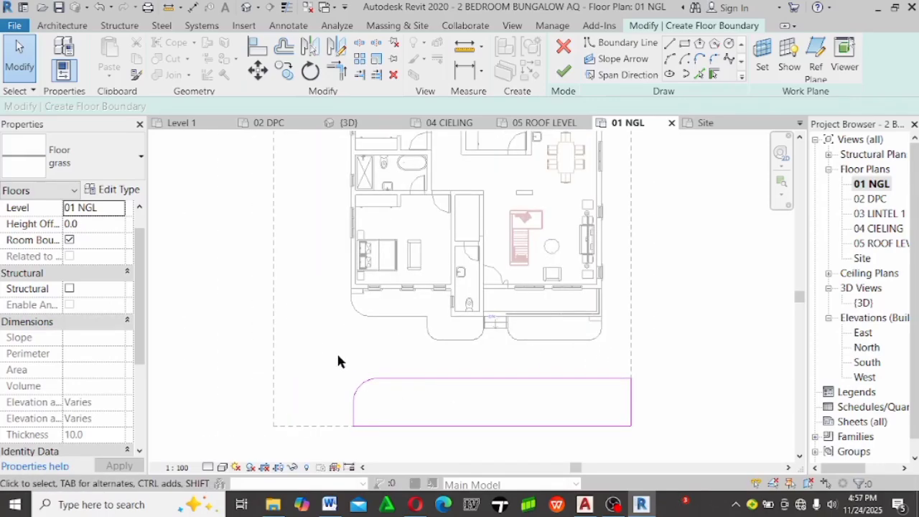
{"action": "scroll", "coordinate": [411, 386], "scroll_direction": "down", "scroll_amount": 1}
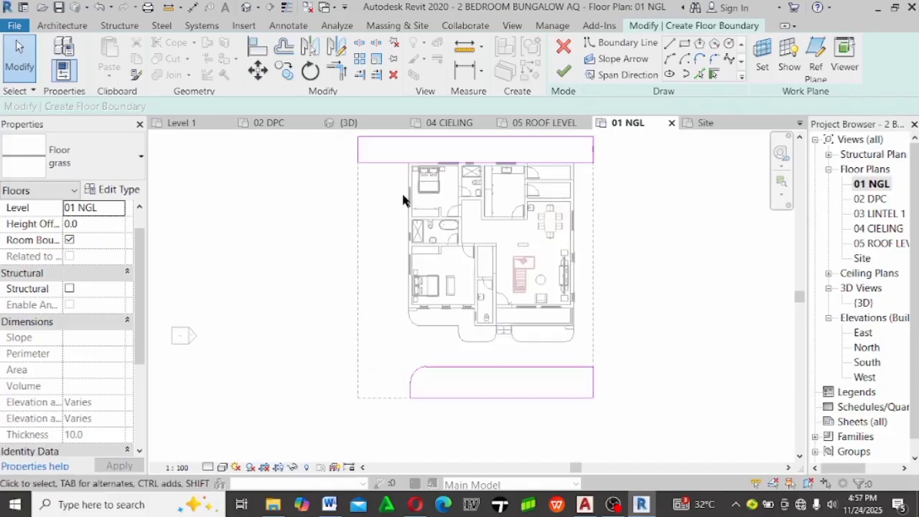
{"action": "scroll", "coordinate": [393, 204], "scroll_direction": "up", "scroll_amount": 2}
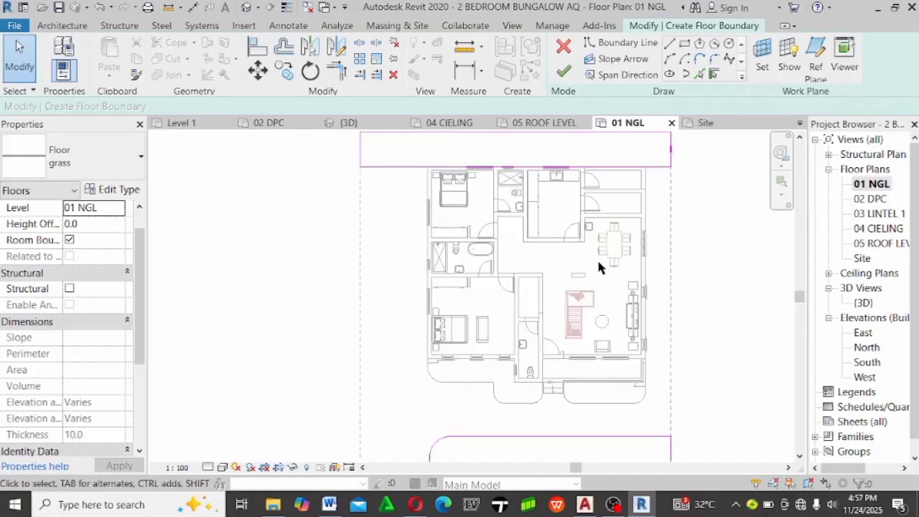
{"action": "middle_click_drag", "start_coordinate": [596, 267], "coordinate": [492, 173]}
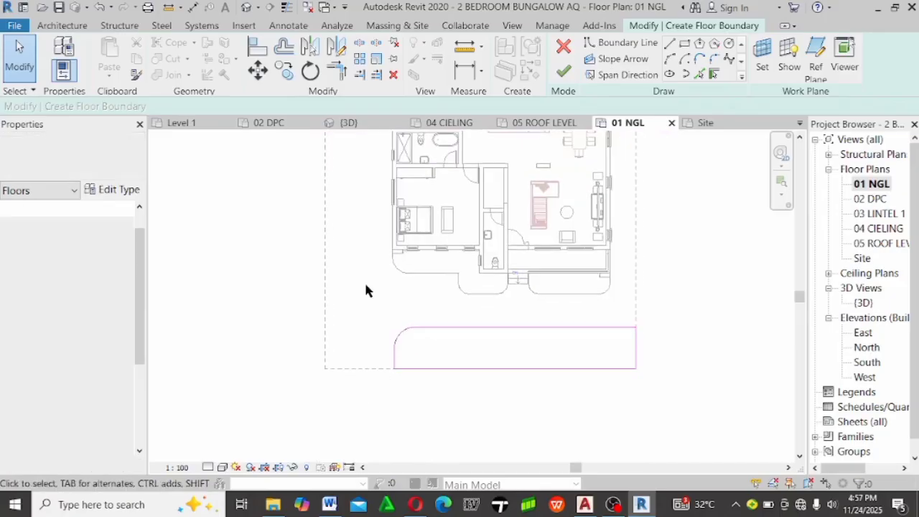
Finish the grass floor sketch containing the rear and front strips and clear the selection
{"action": "scroll", "coordinate": [366, 295], "scroll_direction": "up", "scroll_amount": 1}
{"action": "middle_click_drag", "start_coordinate": [367, 309], "coordinate": [364, 332]}
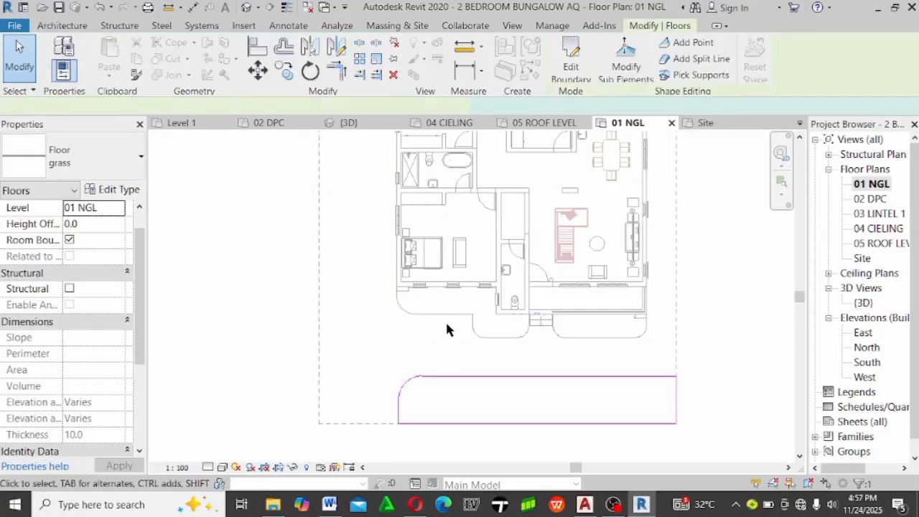
{"action": "scroll", "coordinate": [460, 349], "scroll_direction": "down", "scroll_amount": 2}
{"action": "left_click", "coordinate": [643, 348]}
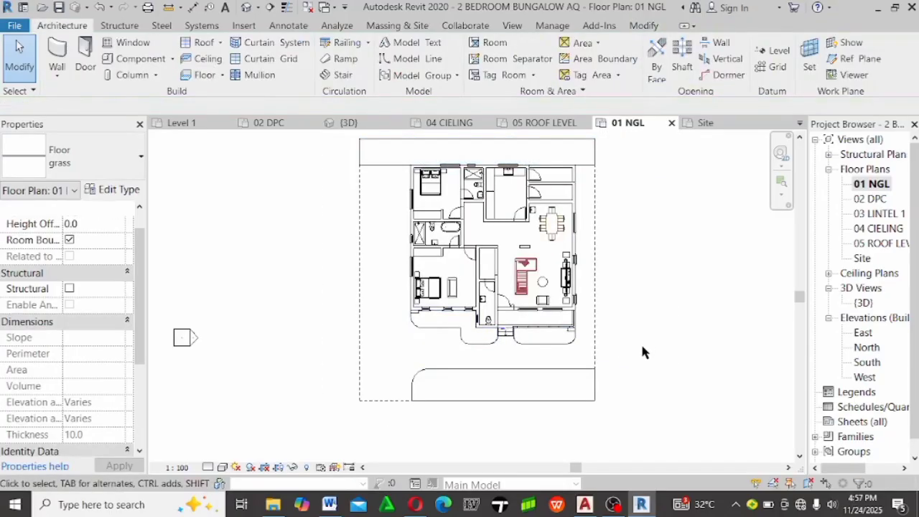
Start a new floor sketch from the existing grass floor and choose the INTERLOCK floor type
{"action": "scroll", "coordinate": [594, 386], "scroll_direction": "down", "scroll_amount": 2}
{"action": "scroll", "coordinate": [388, 309], "scroll_direction": "up", "scroll_amount": 1}
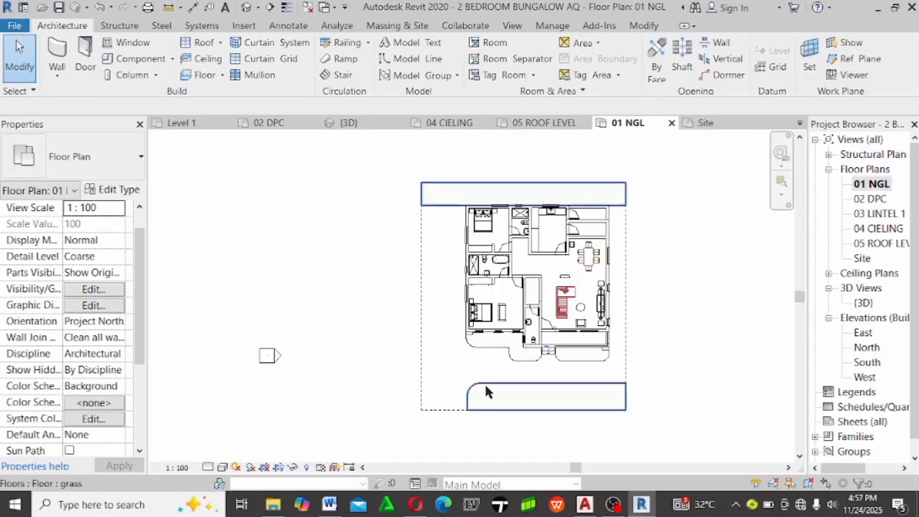
{"action": "left_click", "coordinate": [463, 348]}
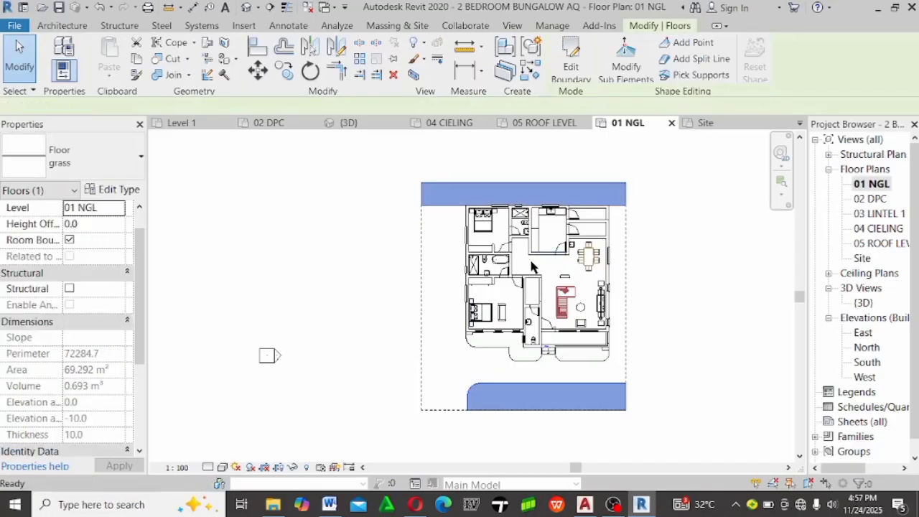
{"action": "left_click", "coordinate": [101, 151]}
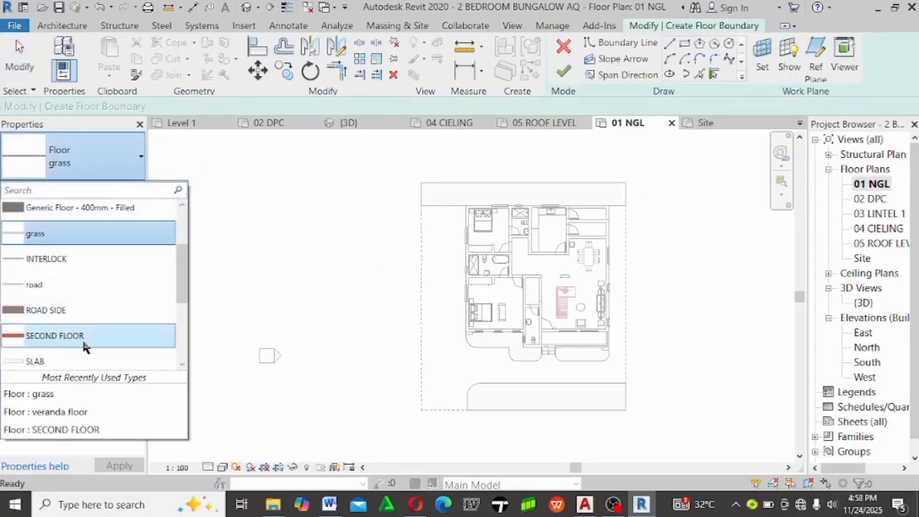
{"action": "scroll", "coordinate": [94, 302], "scroll_direction": "up", "scroll_amount": 3}
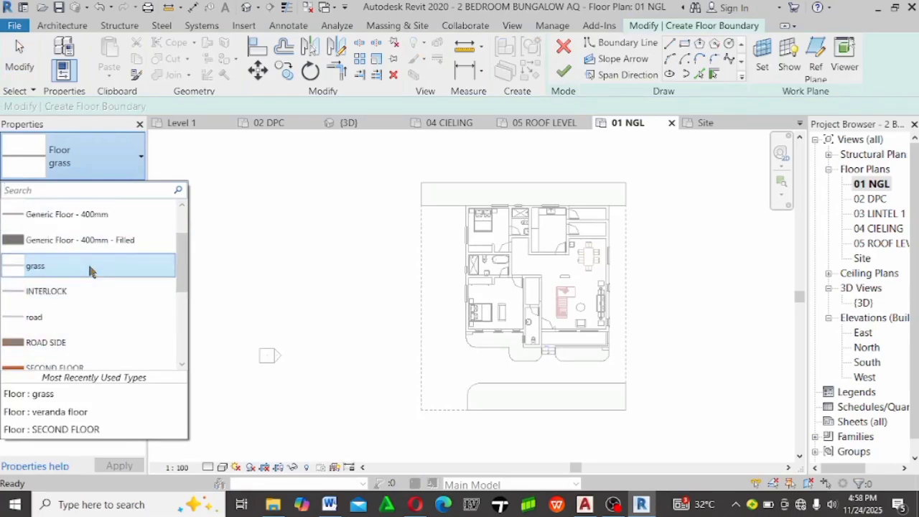
{"action": "left_click", "coordinate": [97, 321]}
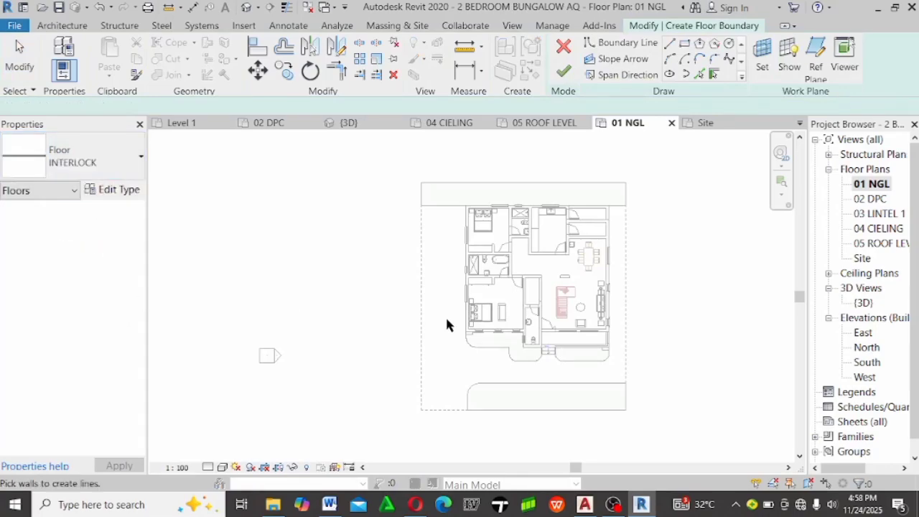
Pick the west site line as a boundary line of the new floor using Pick Lines
{"action": "scroll", "coordinate": [480, 328], "scroll_direction": "up", "scroll_amount": 2}
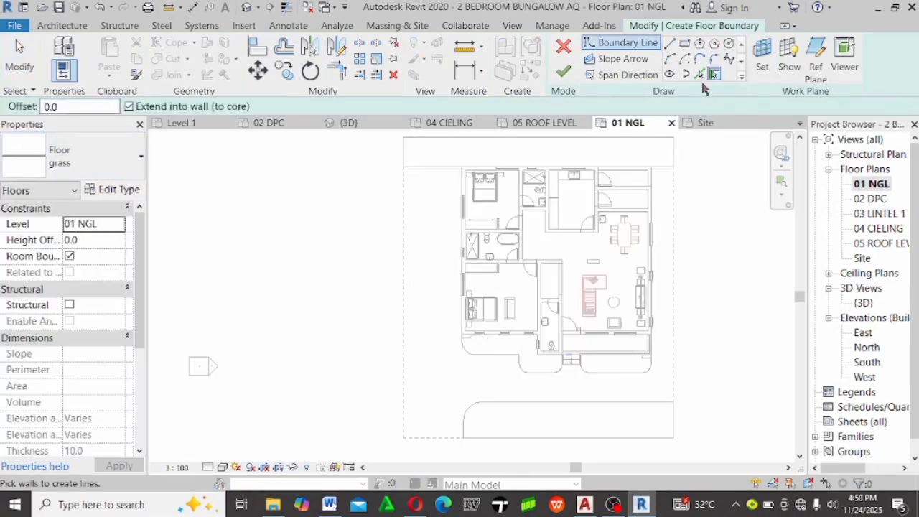
{"action": "left_click", "coordinate": [699, 75]}
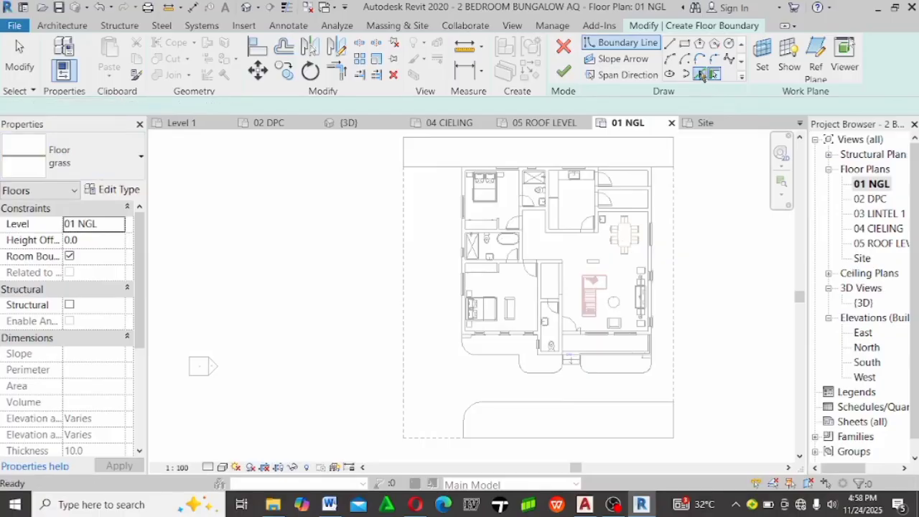
{"action": "left_click", "coordinate": [403, 280]}
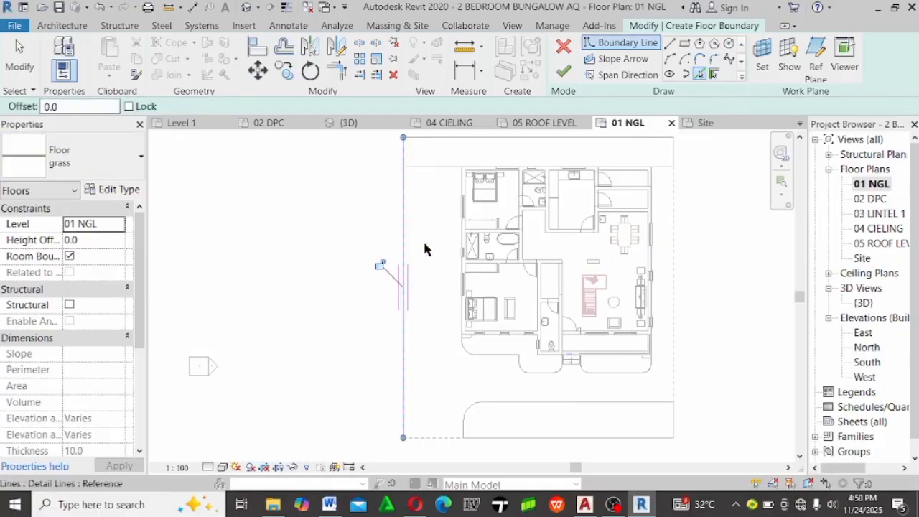
Pick the rear grass strip's house-side edge and the bungalow's west wall face as boundary lines
{"action": "left_click", "coordinate": [424, 167]}
{"action": "scroll", "coordinate": [462, 179], "scroll_direction": "up", "scroll_amount": 4}
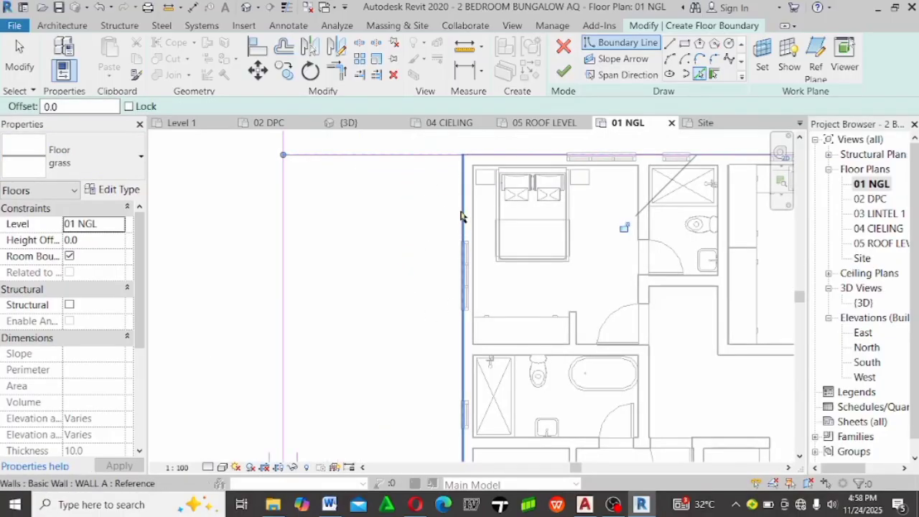
{"action": "scroll", "coordinate": [363, 201], "scroll_direction": "down", "scroll_amount": 4}
{"action": "scroll", "coordinate": [373, 399], "scroll_direction": "up", "scroll_amount": 4}
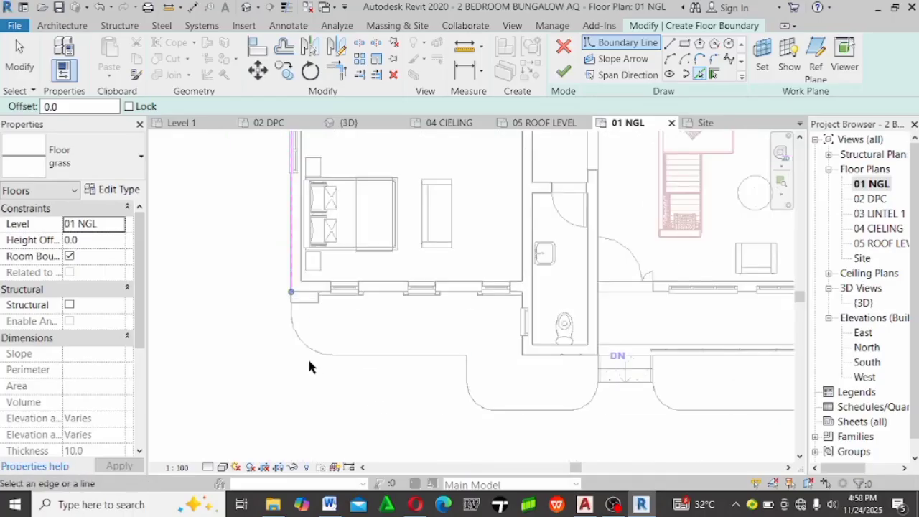
Pick the curved and straight edges of the front grass bed from the southwest corner through its stepped return and second arc
{"action": "left_click", "coordinate": [307, 343]}
{"action": "scroll", "coordinate": [349, 330], "scroll_direction": "up", "scroll_amount": 2}
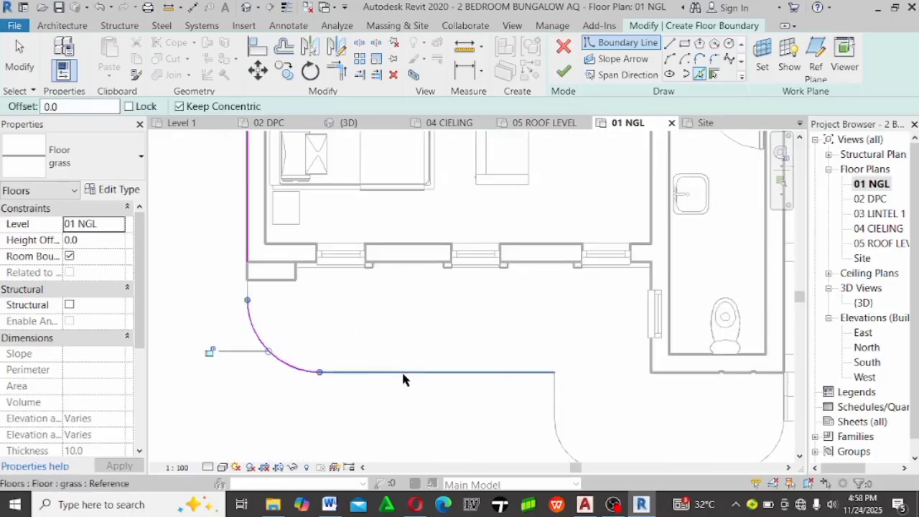
{"action": "left_click", "coordinate": [403, 374]}
{"action": "scroll", "coordinate": [367, 258], "scroll_direction": "down", "scroll_amount": 2}
{"action": "scroll", "coordinate": [485, 380], "scroll_direction": "up", "scroll_amount": 6}
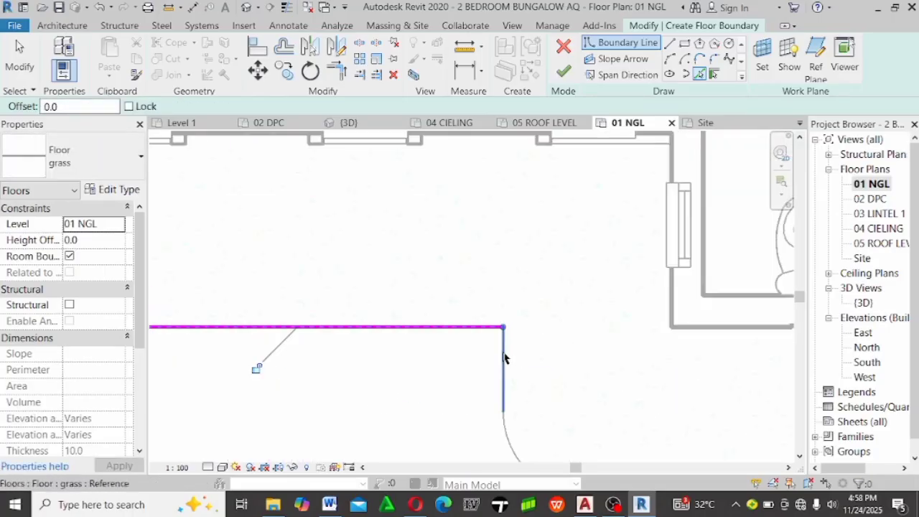
{"action": "left_click", "coordinate": [505, 358]}
{"action": "scroll", "coordinate": [436, 294], "scroll_direction": "down", "scroll_amount": 2}
{"action": "scroll", "coordinate": [470, 376], "scroll_direction": "up", "scroll_amount": 2}
{"action": "left_click", "coordinate": [469, 376]}
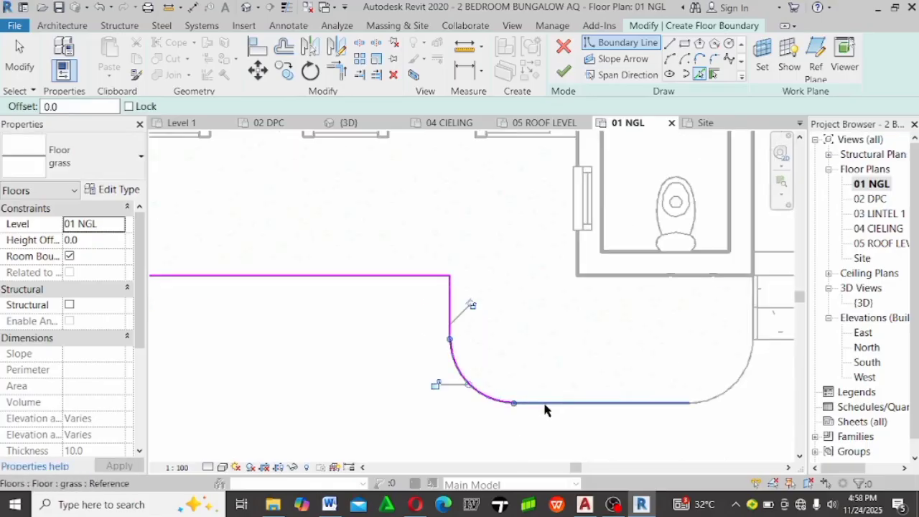
Add the bed's remaining edge and arc, the bottom edge of the entrance steps, and the east bed's first arc to the boundary
{"action": "left_click", "coordinate": [544, 404]}
{"action": "scroll", "coordinate": [374, 359], "scroll_direction": "down", "scroll_amount": 3}
{"action": "scroll", "coordinate": [563, 397], "scroll_direction": "up", "scroll_amount": 4}
{"action": "left_click", "coordinate": [639, 367]}
{"action": "scroll", "coordinate": [477, 354], "scroll_direction": "down", "scroll_amount": 4}
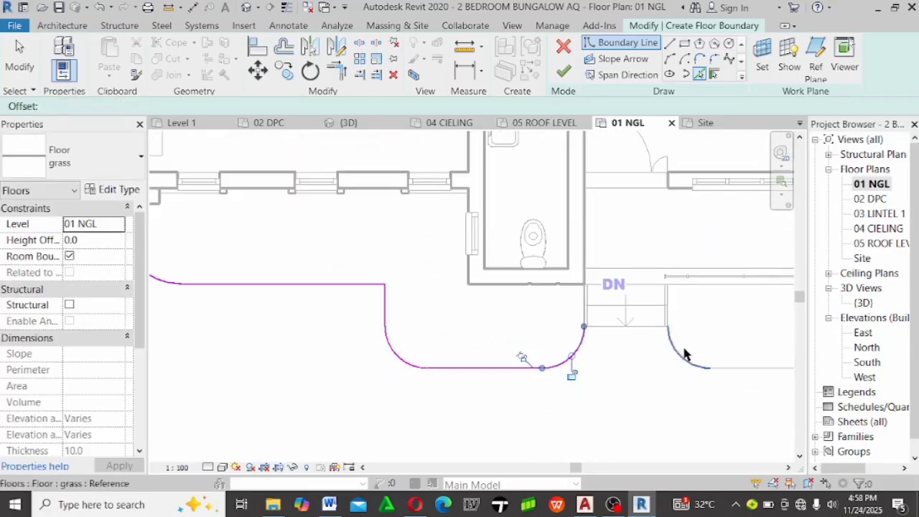
{"action": "scroll", "coordinate": [684, 354], "scroll_direction": "up", "scroll_amount": 3}
{"action": "left_click", "coordinate": [660, 345]}
{"action": "middle_click_drag", "start_coordinate": [660, 345], "coordinate": [365, 324]}
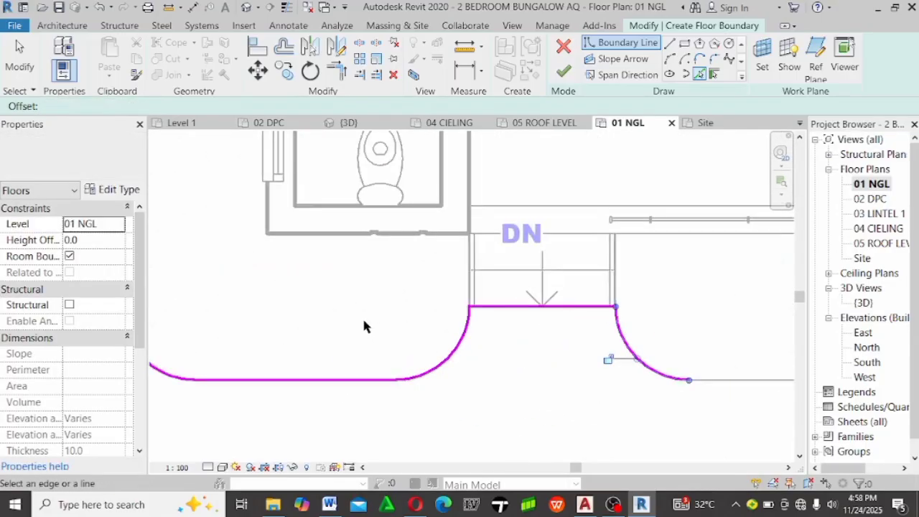
Pick the east bed's straight front edge, its rounded corner and the short edge running back to the bungalow
{"action": "left_click", "coordinate": [578, 342]}
{"action": "scroll", "coordinate": [627, 320], "scroll_direction": "down", "scroll_amount": 2}
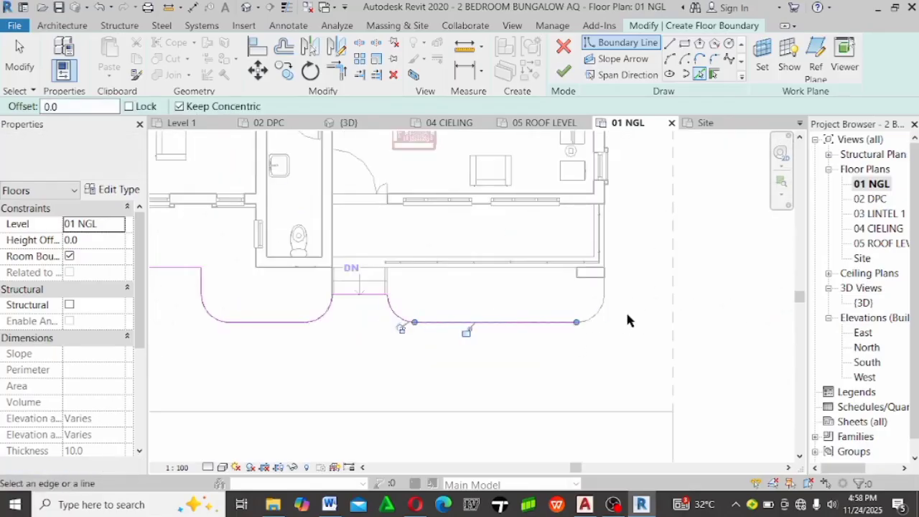
{"action": "scroll", "coordinate": [570, 321], "scroll_direction": "up", "scroll_amount": 2}
{"action": "left_click", "coordinate": [564, 314]}
{"action": "scroll", "coordinate": [588, 260], "scroll_direction": "up", "scroll_amount": 2}
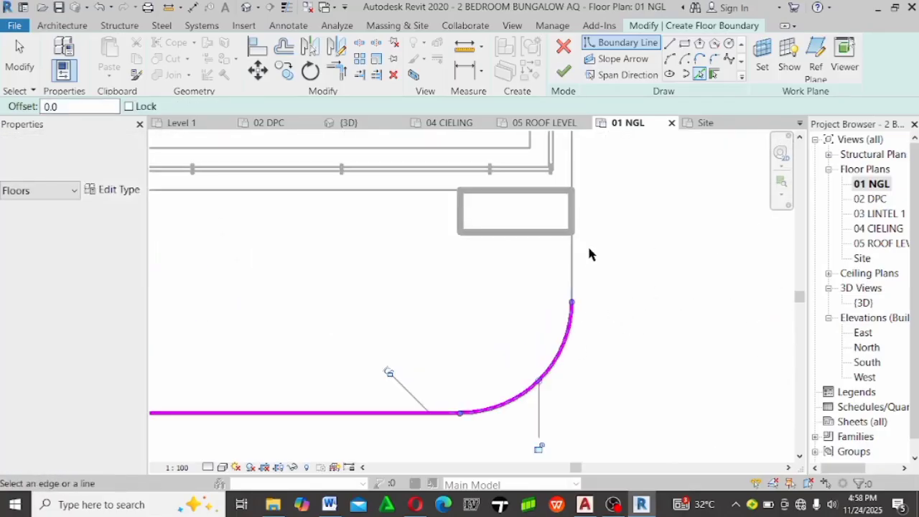
{"action": "left_click", "coordinate": [574, 255]}
{"action": "scroll", "coordinate": [439, 337], "scroll_direction": "down", "scroll_amount": 3}
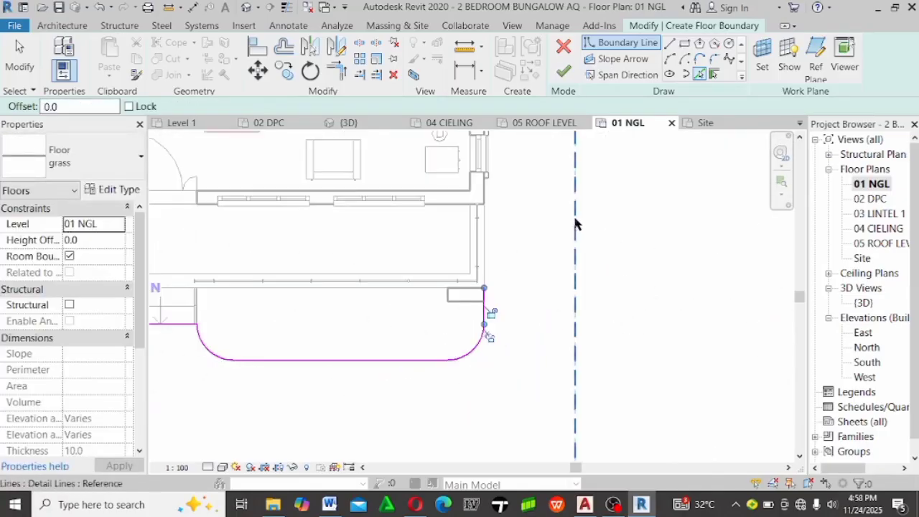
Pick the east site line and the front grass strip's house-side edge as boundary lines
{"action": "left_click", "coordinate": [593, 201]}
{"action": "scroll", "coordinate": [560, 287], "scroll_direction": "down", "scroll_amount": 3}
{"action": "scroll", "coordinate": [564, 328], "scroll_direction": "up", "scroll_amount": 1}
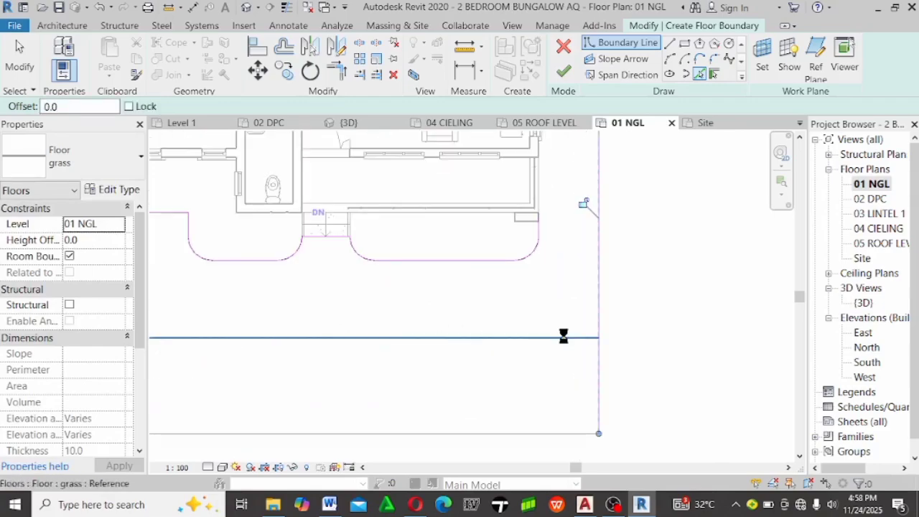
{"action": "left_click", "coordinate": [622, 335]}
Pick the front strip's corner arc, its short west edge and the front site line as boundary lines
{"action": "scroll", "coordinate": [524, 303], "scroll_direction": "up", "scroll_amount": 2}
{"action": "scroll", "coordinate": [318, 328], "scroll_direction": "up", "scroll_amount": 3}
{"action": "left_click", "coordinate": [329, 341]}
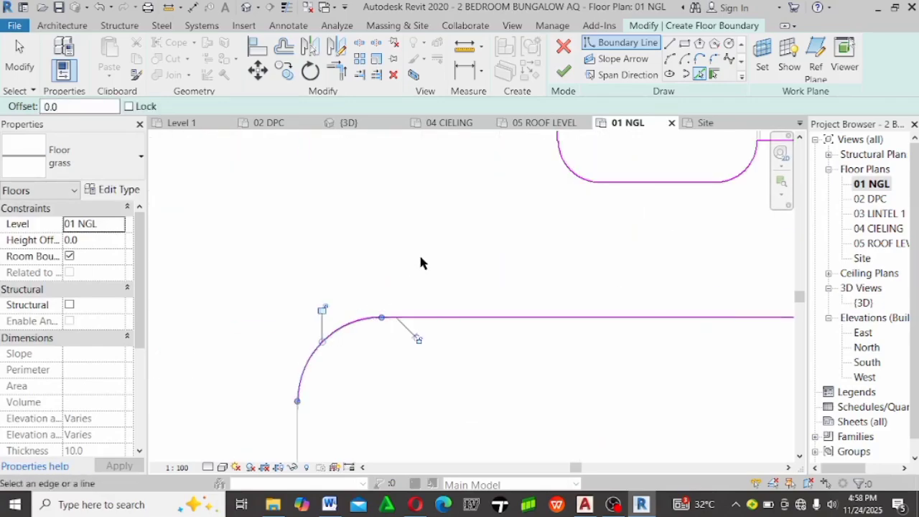
{"action": "scroll", "coordinate": [421, 263], "scroll_direction": "down", "scroll_amount": 2}
{"action": "left_click", "coordinate": [350, 375]}
{"action": "scroll", "coordinate": [314, 316], "scroll_direction": "down", "scroll_amount": 2}
{"action": "scroll", "coordinate": [306, 318], "scroll_direction": "up", "scroll_amount": 3}
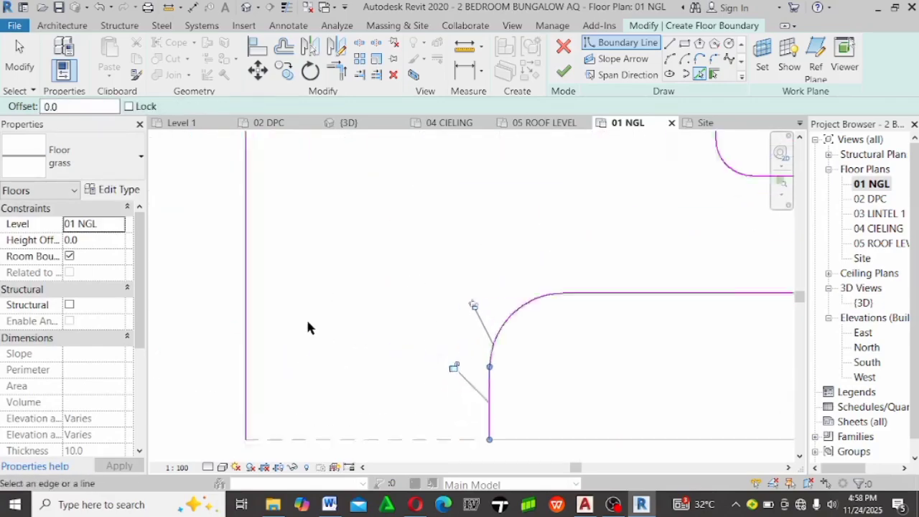
{"action": "scroll", "coordinate": [306, 316], "scroll_direction": "down", "scroll_amount": 1}
{"action": "left_click", "coordinate": [319, 358]}
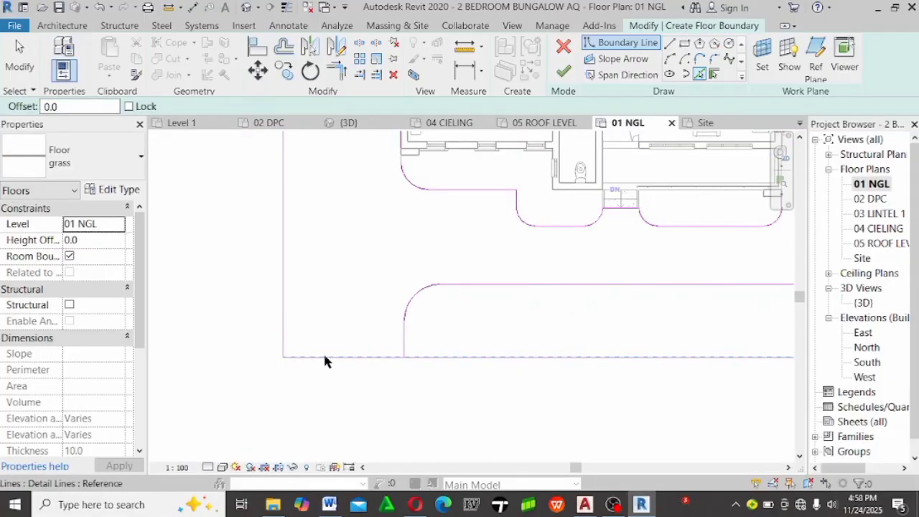
Trim the front site line to the strip's west edge, and the strip's house-side edge to the east site line
{"action": "key", "text": "Escape"}
{"action": "key", "text": "t"}
{"action": "key", "text": "r"}
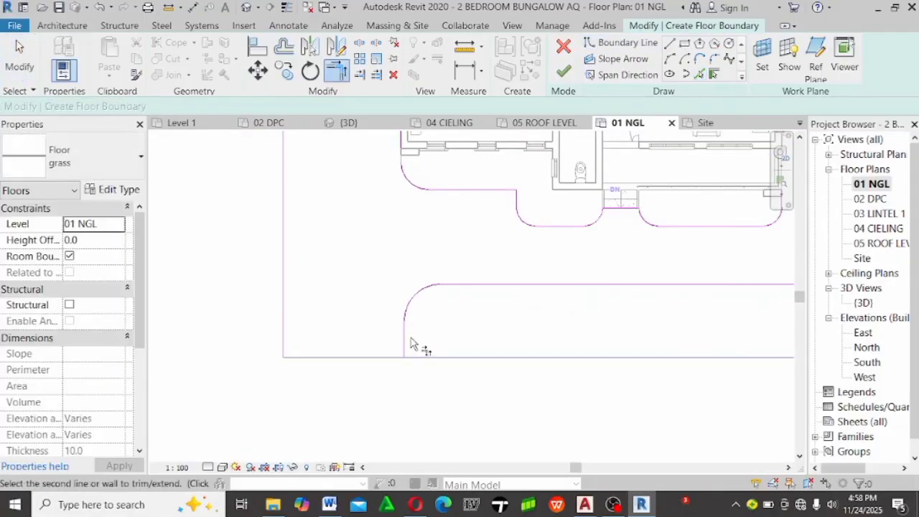
{"action": "middle_click_drag", "start_coordinate": [391, 350], "coordinate": [196, 381]}
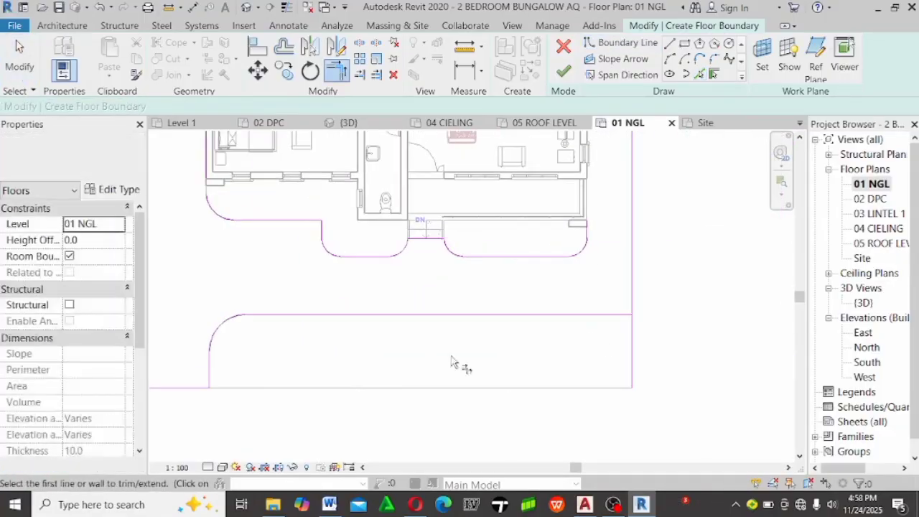
{"action": "left_click", "coordinate": [598, 317]}
{"action": "left_click", "coordinate": [634, 272]}
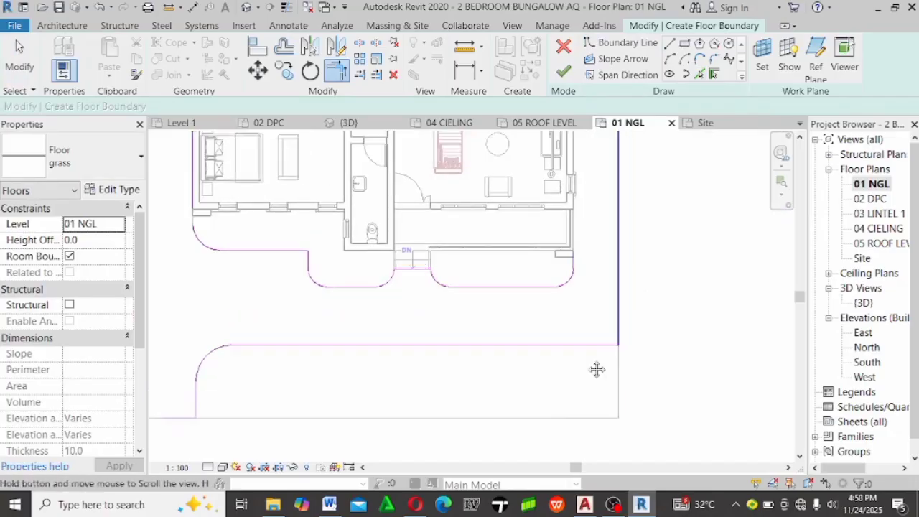
Pick the bungalow's short east edge near the northeast corner as another boundary line
{"action": "scroll", "coordinate": [595, 369], "scroll_direction": "up", "scroll_amount": 4}
{"action": "middle_click_drag", "start_coordinate": [595, 369], "coordinate": [498, 507]}
{"action": "scroll", "coordinate": [534, 166], "scroll_direction": "down", "scroll_amount": 3}
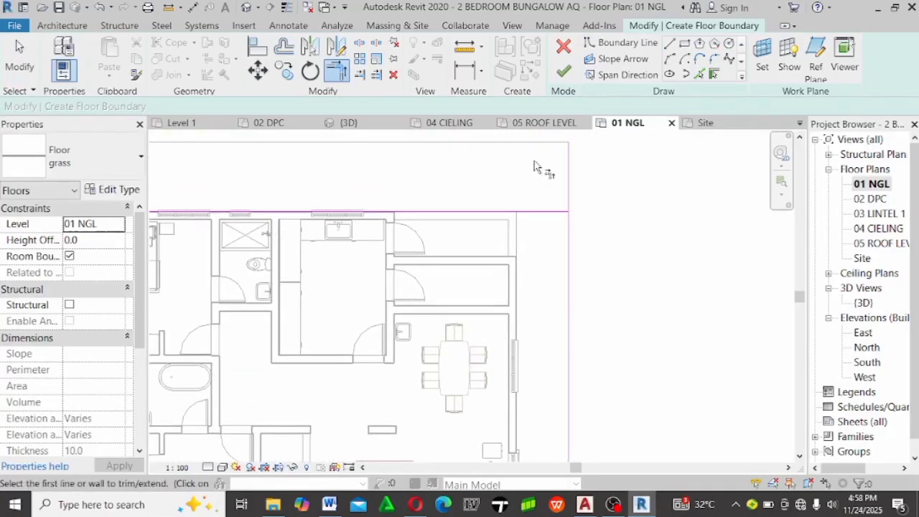
{"action": "scroll", "coordinate": [529, 201], "scroll_direction": "down", "scroll_amount": 1}
{"action": "scroll", "coordinate": [546, 173], "scroll_direction": "down", "scroll_amount": 2}
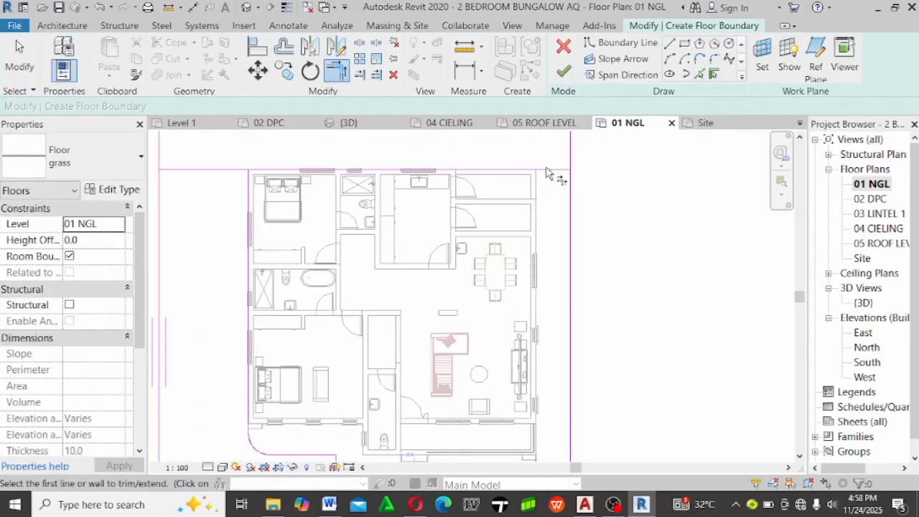
{"action": "scroll", "coordinate": [568, 155], "scroll_direction": "up", "scroll_amount": 2}
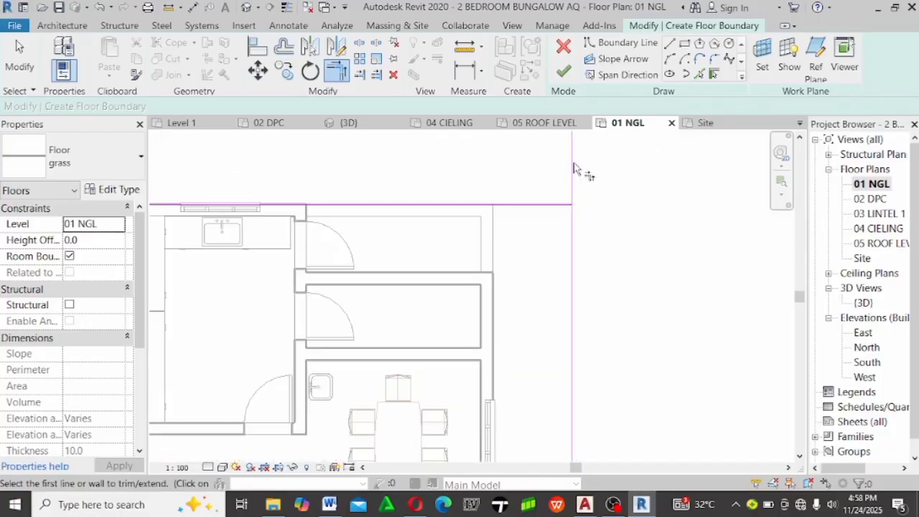
{"action": "scroll", "coordinate": [572, 168], "scroll_direction": "up", "scroll_amount": 2}
{"action": "left_click", "coordinate": [700, 75]}
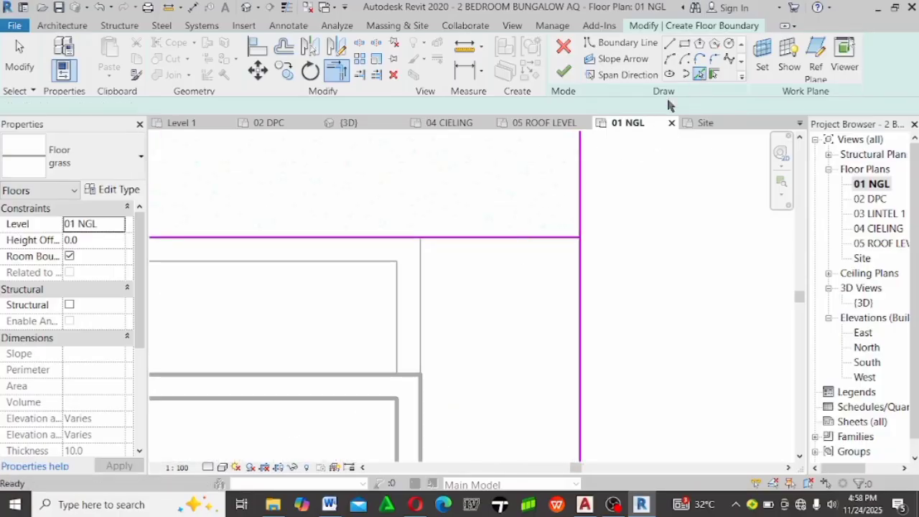
{"action": "key", "text": "Escape"}
{"action": "scroll", "coordinate": [455, 314], "scroll_direction": "down", "scroll_amount": 4}
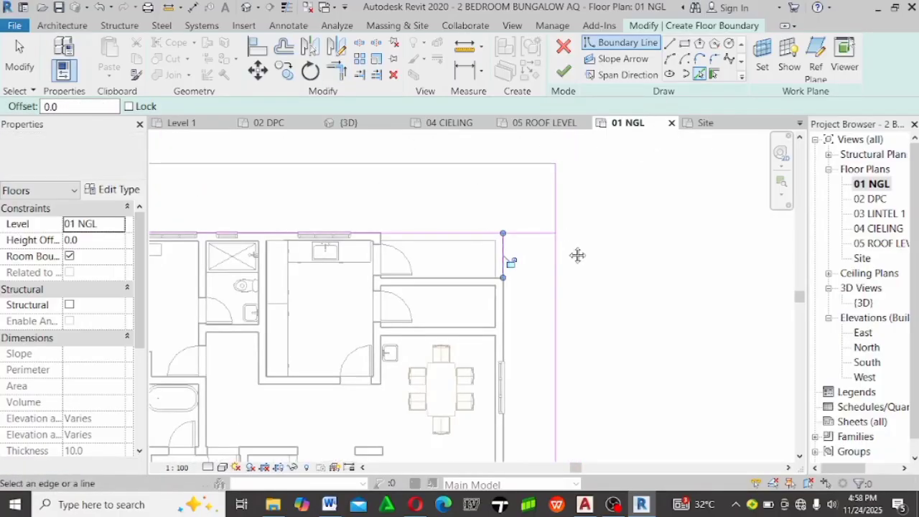
Trim the rear boundary line into corners with the bungalow's east edge and the east site line
{"action": "middle_click_drag", "start_coordinate": [350, 304], "coordinate": [568, 277]}
{"action": "scroll", "coordinate": [396, 260], "scroll_direction": "up", "scroll_amount": 2}
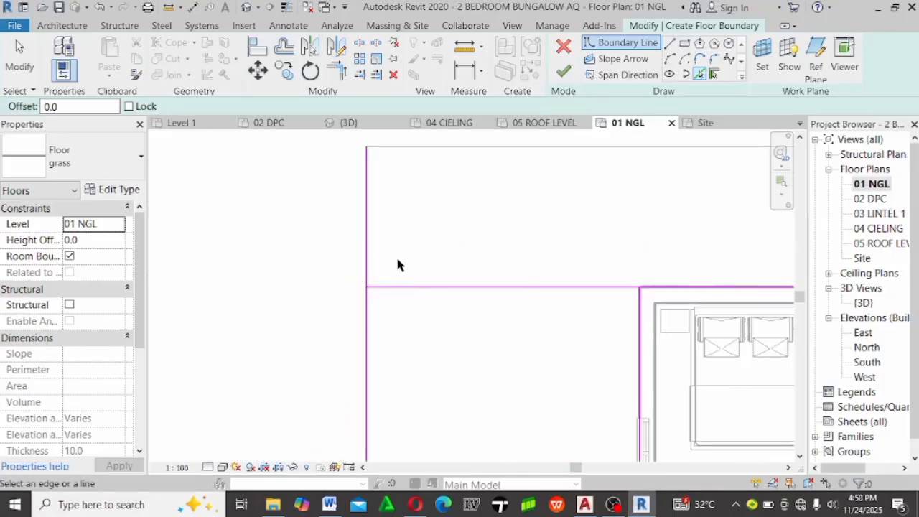
{"action": "middle_click_drag", "start_coordinate": [347, 252], "coordinate": [525, 279]}
{"action": "scroll", "coordinate": [596, 197], "scroll_direction": "up", "scroll_amount": 2}
{"action": "scroll", "coordinate": [596, 208], "scroll_direction": "up", "scroll_amount": 3}
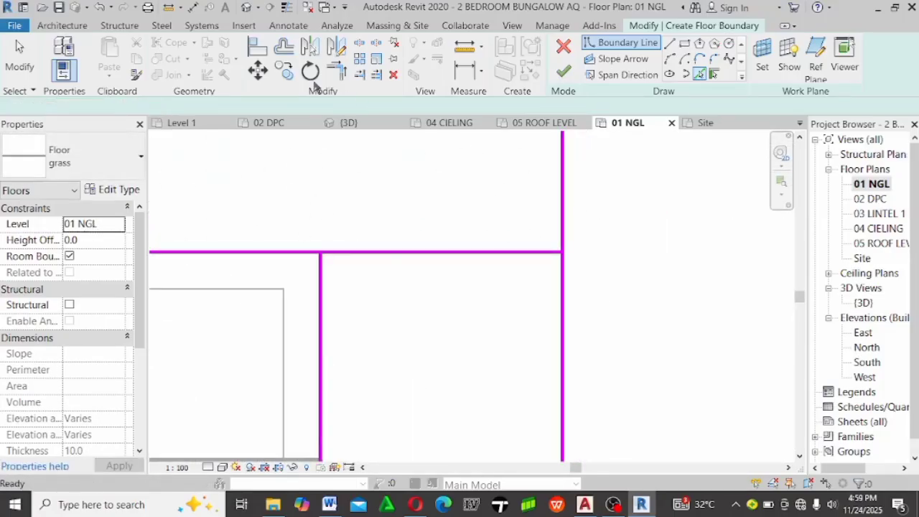
{"action": "key", "text": "Escape"}
{"action": "key", "text": "t"}
{"action": "key", "text": "r"}
{"action": "left_click", "coordinate": [322, 287]}
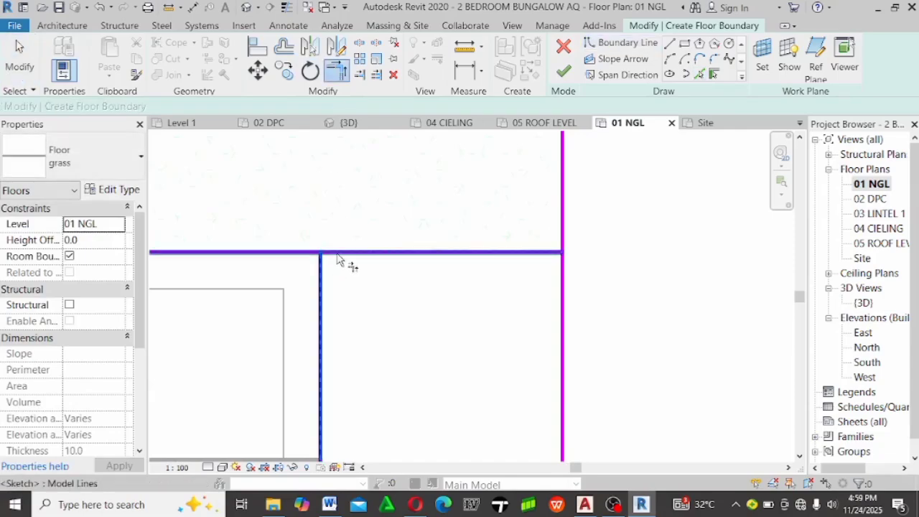
{"action": "left_click", "coordinate": [452, 255]}
{"action": "left_click", "coordinate": [673, 474]}
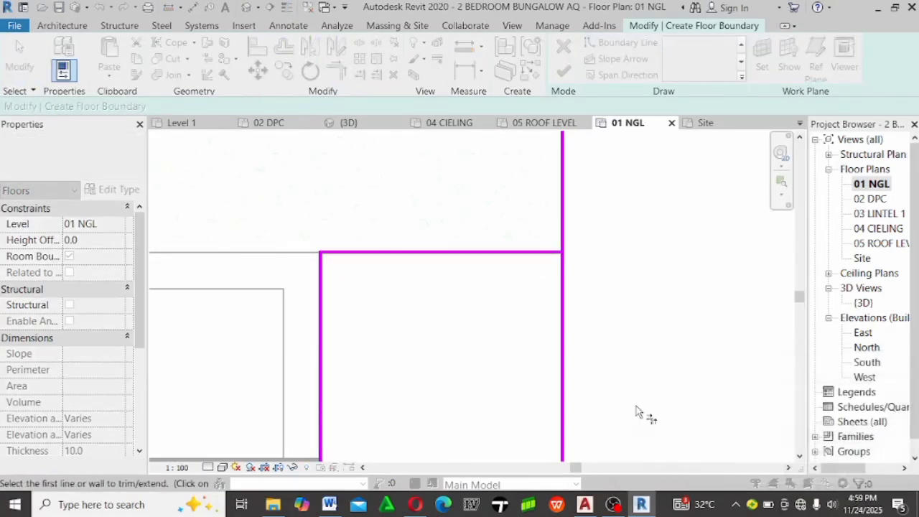
{"action": "left_click", "coordinate": [550, 253]}
{"action": "left_click", "coordinate": [562, 302]}
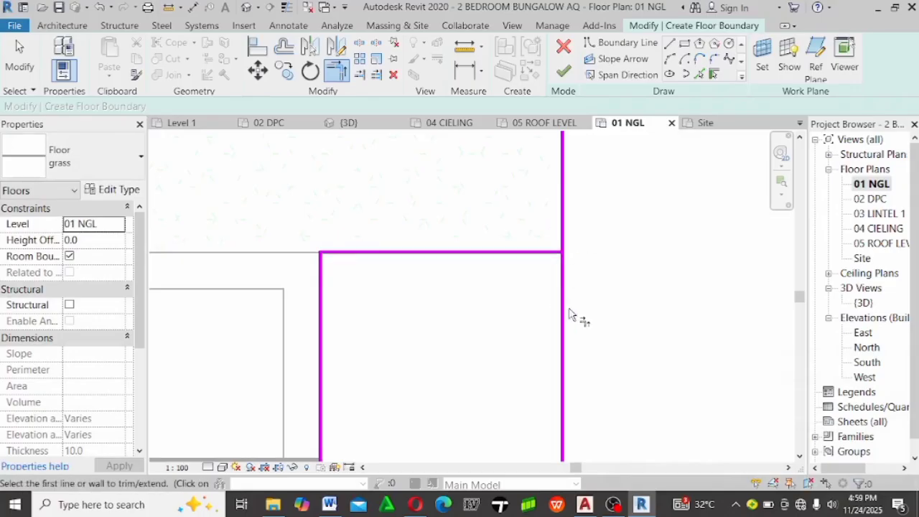
Pick the rear grass strip's edge again to restore the rear boundary on the west side
{"action": "scroll", "coordinate": [600, 210], "scroll_direction": "down", "scroll_amount": 2}
{"action": "scroll", "coordinate": [599, 210], "scroll_direction": "down", "scroll_amount": 2}
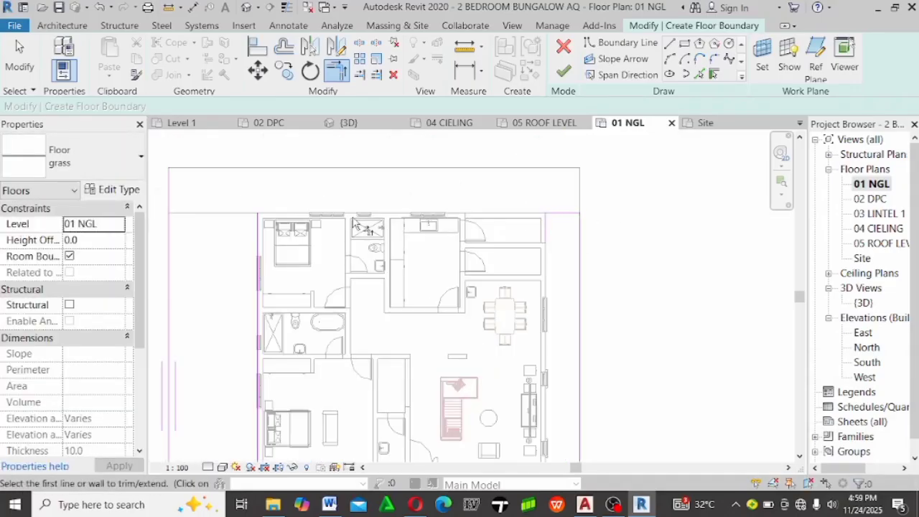
{"action": "scroll", "coordinate": [648, 256], "scroll_direction": "up", "scroll_amount": 6}
{"action": "scroll", "coordinate": [649, 256], "scroll_direction": "down", "scroll_amount": 2}
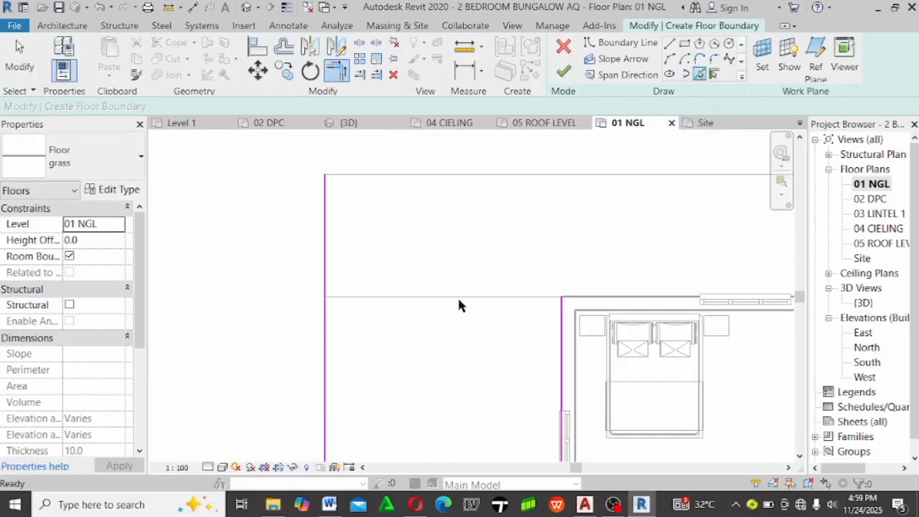
{"action": "key", "text": "Escape"}
{"action": "left_click", "coordinate": [437, 298]}
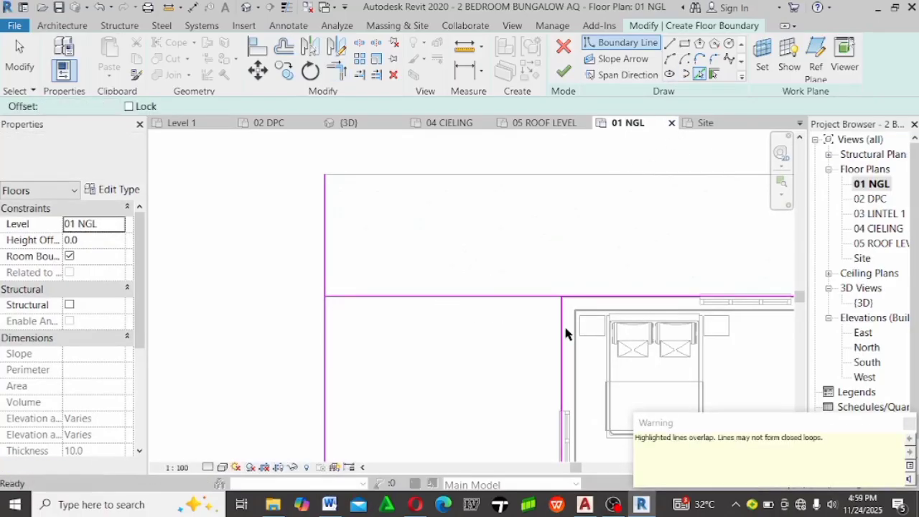
{"action": "key", "text": "Escape"}
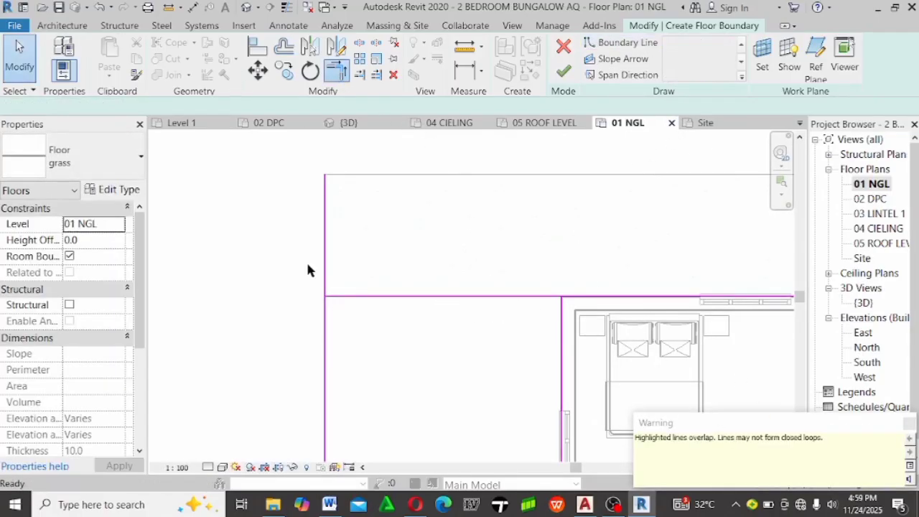
Trim the rear boundary line into corners with the west site line and the bungalow's west wall line
{"action": "key", "text": "t"}
{"action": "key", "text": "r"}
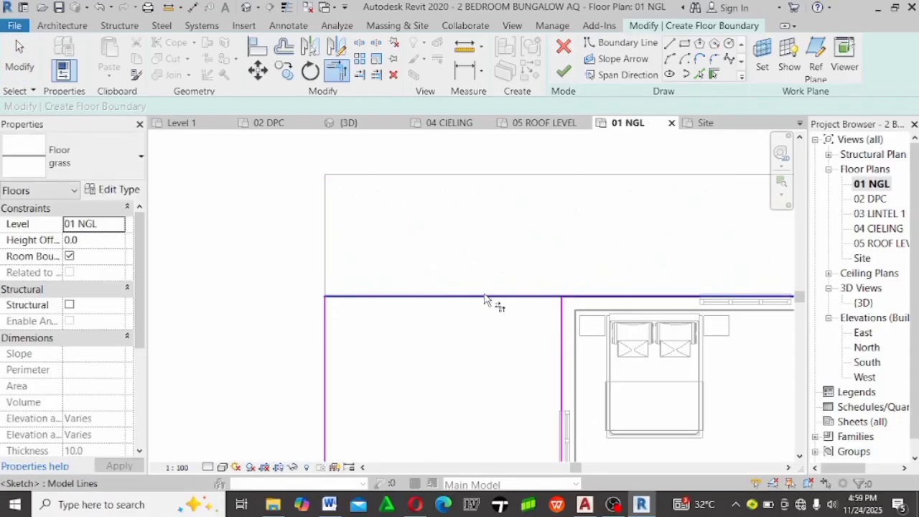
{"action": "left_click", "coordinate": [485, 298]}
{"action": "left_click", "coordinate": [565, 350]}
{"action": "scroll", "coordinate": [369, 206], "scroll_direction": "down", "scroll_amount": 5}
{"action": "scroll", "coordinate": [461, 237], "scroll_direction": "up", "scroll_amount": 2}
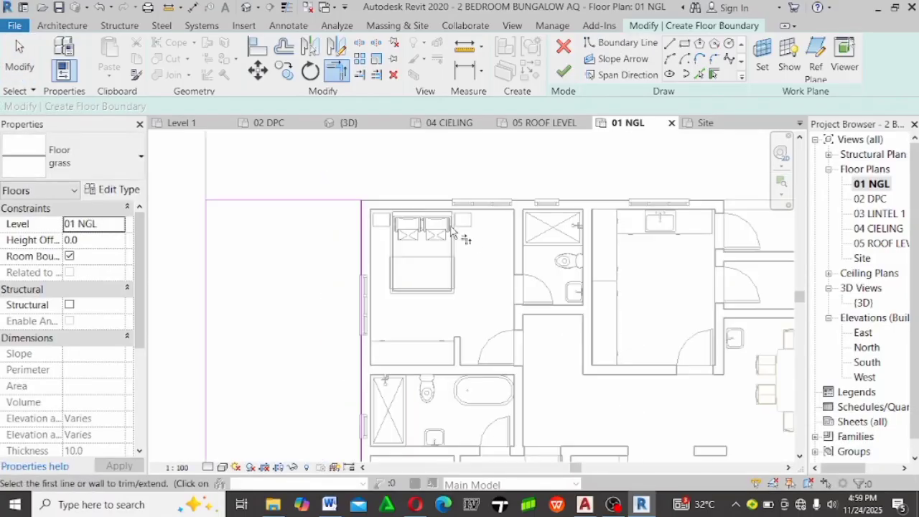
Trim the bungalow's west wall boundary line to meet the rounded end of the front bed edge near the southwest corner
{"action": "key", "text": "Escape"}
{"action": "scroll", "coordinate": [391, 379], "scroll_direction": "down", "scroll_amount": 2}
{"action": "scroll", "coordinate": [391, 379], "scroll_direction": "up", "scroll_amount": 3}
{"action": "middle_click_drag", "start_coordinate": [399, 380], "coordinate": [412, 210]}
{"action": "scroll", "coordinate": [405, 361], "scroll_direction": "up", "scroll_amount": 4}
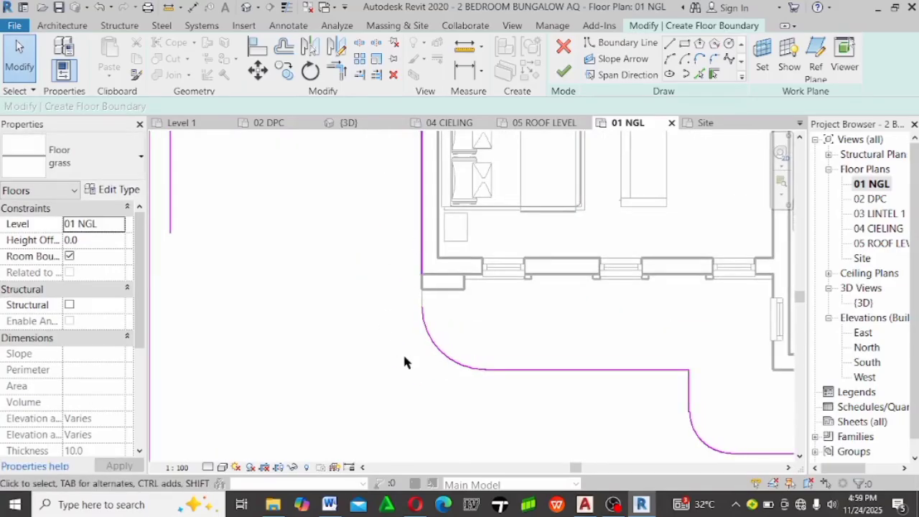
{"action": "left_click", "coordinate": [341, 72]}
{"action": "middle_click_drag", "start_coordinate": [447, 171], "coordinate": [419, 243]}
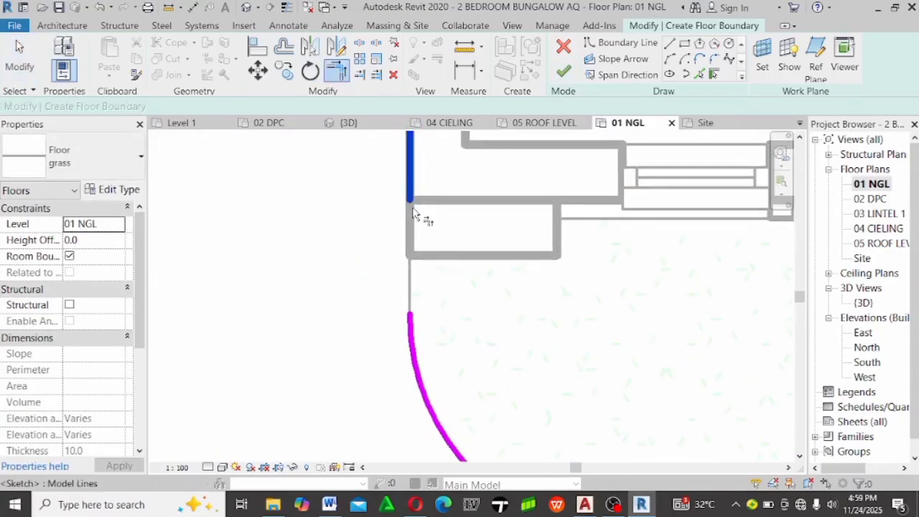
{"action": "left_click", "coordinate": [414, 212]}
{"action": "left_click", "coordinate": [410, 325]}
{"action": "scroll", "coordinate": [460, 312], "scroll_direction": "down", "scroll_amount": 3}
{"action": "middle_click_drag", "start_coordinate": [467, 304], "coordinate": [364, 313]}
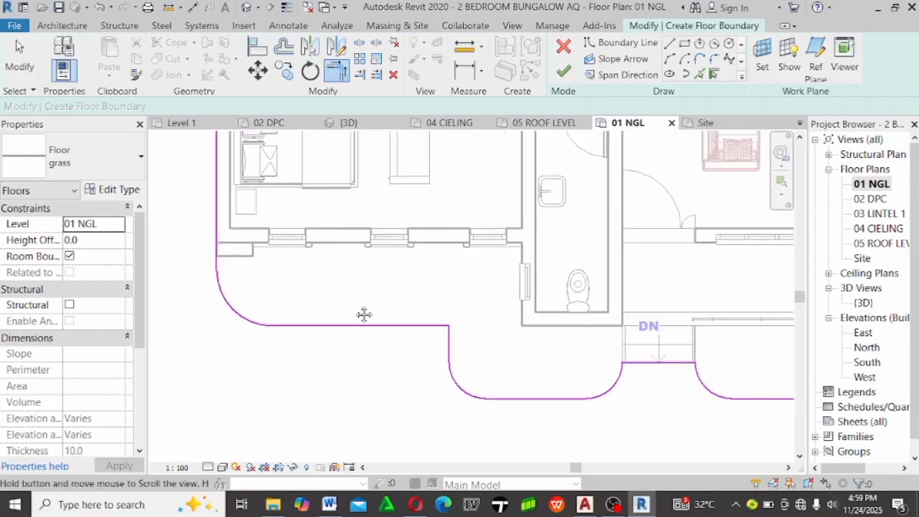
Extend the bungalow's east wall boundary line to join the front bed's rounded southeast corner
{"action": "middle_click_drag", "start_coordinate": [554, 329], "coordinate": [324, 360]}
{"action": "scroll", "coordinate": [404, 379], "scroll_direction": "up", "scroll_amount": 6}
{"action": "middle_click_drag", "start_coordinate": [403, 386], "coordinate": [371, 289]}
{"action": "scroll", "coordinate": [488, 380], "scroll_direction": "down", "scroll_amount": 5}
{"action": "middle_click_drag", "start_coordinate": [492, 382], "coordinate": [381, 327]}
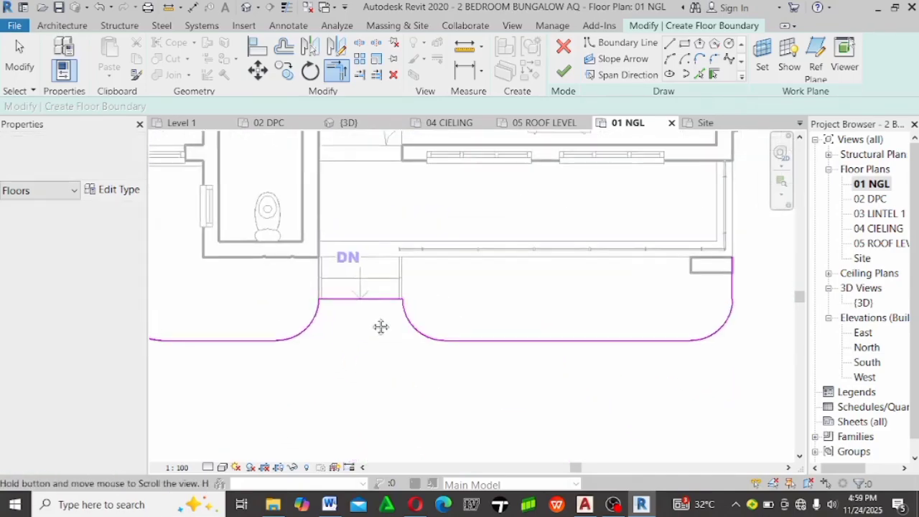
{"action": "scroll", "coordinate": [692, 278], "scroll_direction": "up", "scroll_amount": 2}
{"action": "scroll", "coordinate": [689, 287], "scroll_direction": "up", "scroll_amount": 3}
{"action": "middle_click_drag", "start_coordinate": [689, 287], "coordinate": [682, 357]}
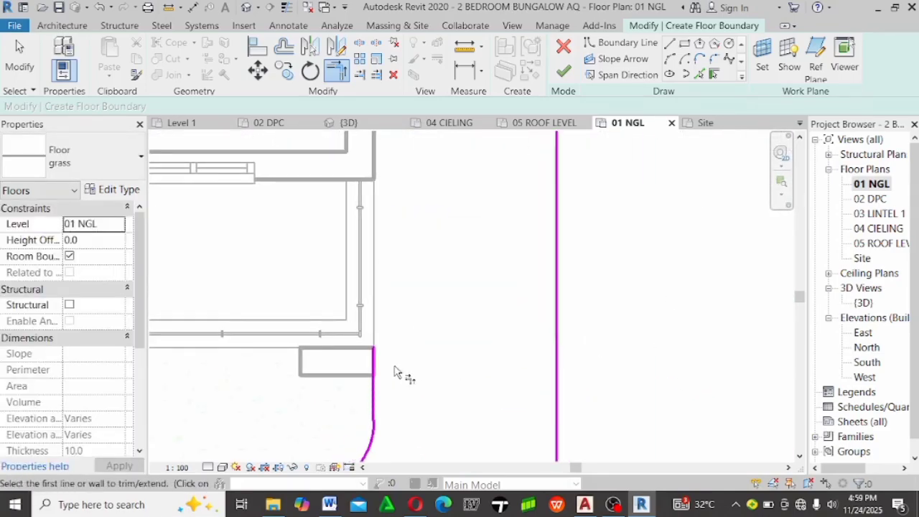
{"action": "scroll", "coordinate": [385, 376], "scroll_direction": "down", "scroll_amount": 3}
{"action": "middle_click_drag", "start_coordinate": [386, 375], "coordinate": [378, 214]}
{"action": "left_click", "coordinate": [492, 256]}
{"action": "left_click", "coordinate": [372, 286]}
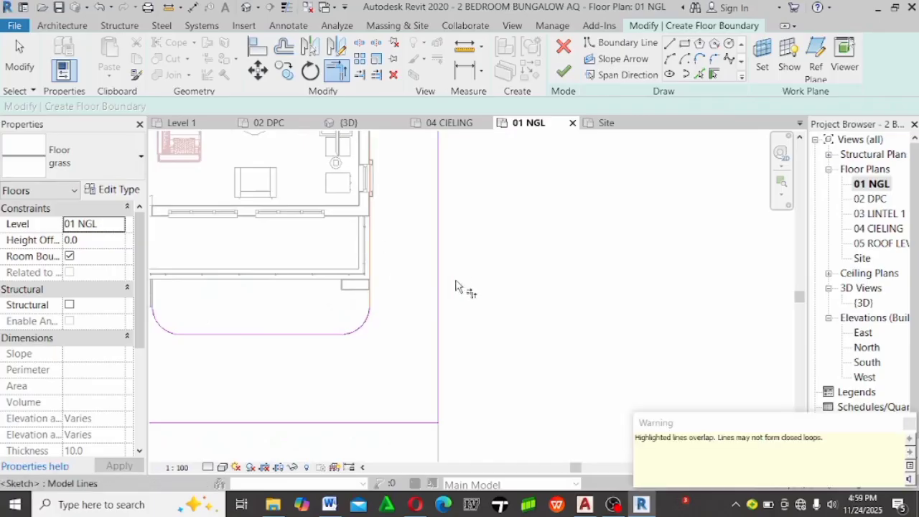
Delete the short overlapping boundary segment beside the small pier near the southeast corner
{"action": "middle_click_drag", "start_coordinate": [462, 287], "coordinate": [476, 338]}
{"action": "scroll", "coordinate": [420, 334], "scroll_direction": "up", "scroll_amount": 2}
{"action": "scroll", "coordinate": [420, 333], "scroll_direction": "up", "scroll_amount": 2}
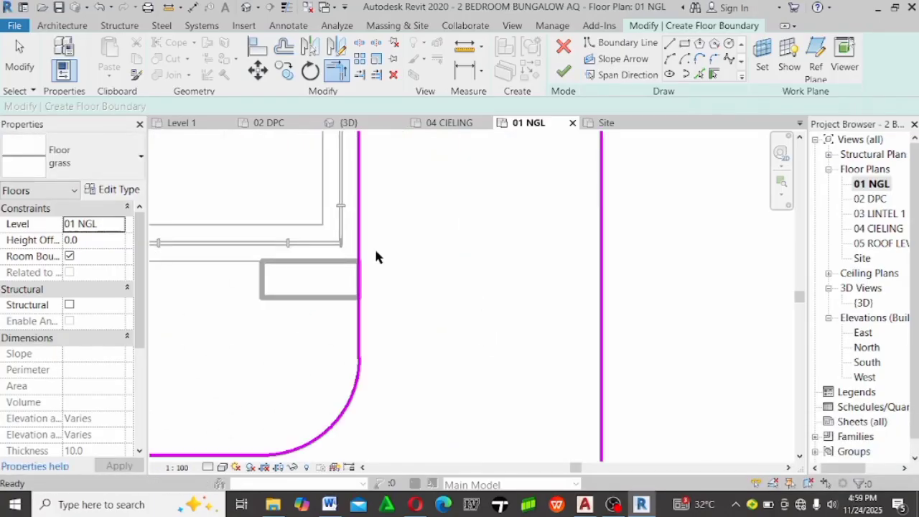
{"action": "key", "text": "Escape"}
{"action": "left_click", "coordinate": [359, 313]}
{"action": "key", "text": "Delete"}
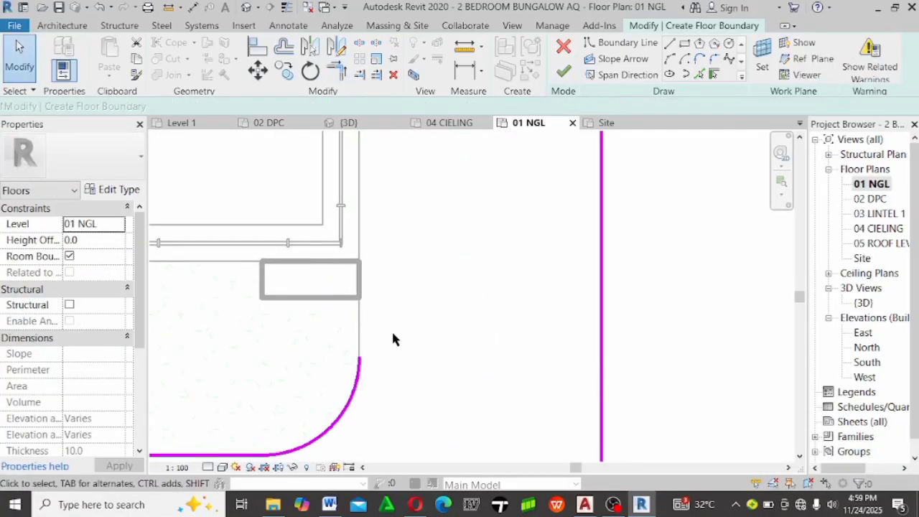
Examine the boundary loop for overlaps and gaps along the east side, at the northeast corner and along the front edges
{"action": "scroll", "coordinate": [387, 351], "scroll_direction": "down", "scroll_amount": 3}
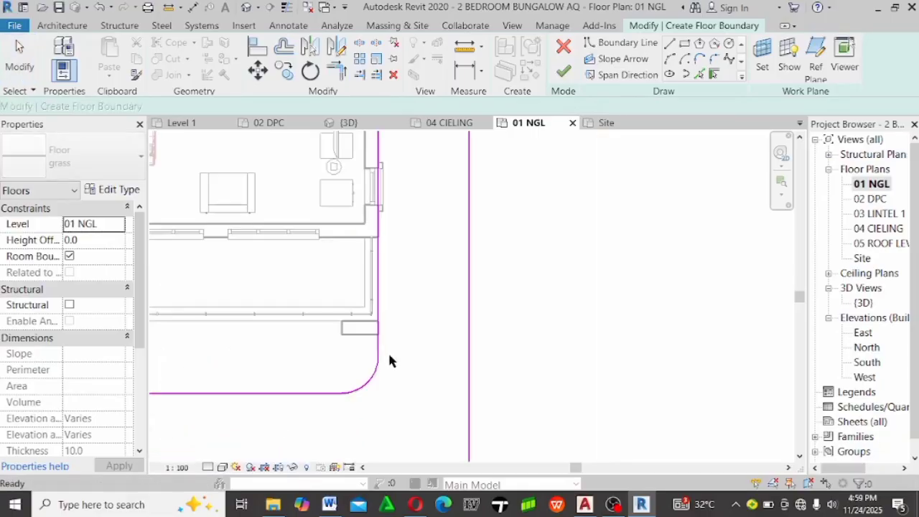
{"action": "middle_click_drag", "start_coordinate": [441, 394], "coordinate": [449, 469]}
{"action": "middle_click_drag", "start_coordinate": [545, 306], "coordinate": [549, 428]}
{"action": "scroll", "coordinate": [512, 281], "scroll_direction": "down", "scroll_amount": 3}
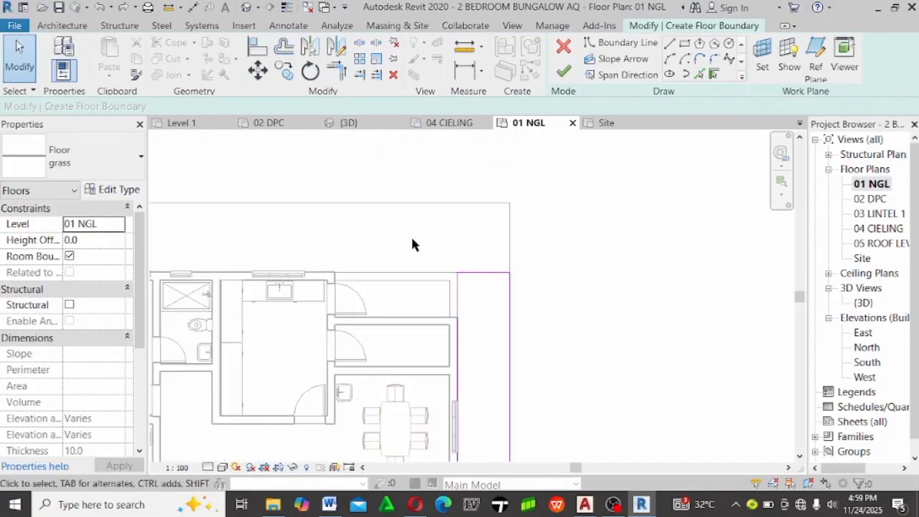
{"action": "left_click_drag", "start_coordinate": [411, 237], "coordinate": [486, 429]}
{"action": "scroll", "coordinate": [472, 302], "scroll_direction": "up", "scroll_amount": 3}
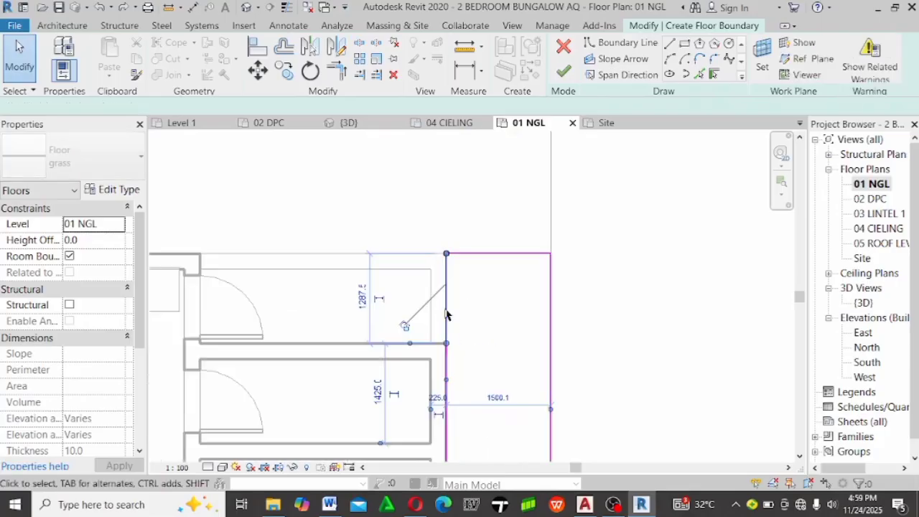
{"action": "left_click", "coordinate": [494, 308]}
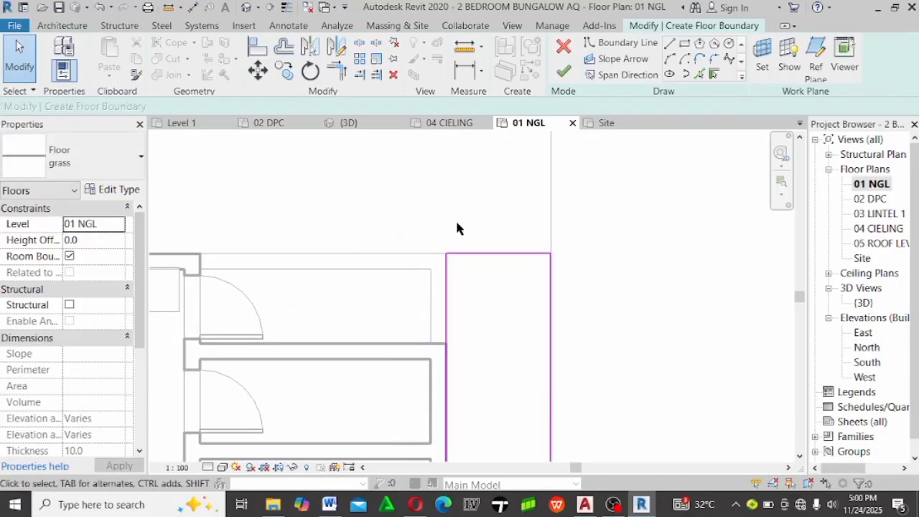
{"action": "scroll", "coordinate": [455, 227], "scroll_direction": "down", "scroll_amount": 4}
{"action": "scroll", "coordinate": [453, 231], "scroll_direction": "down", "scroll_amount": 2}
{"action": "scroll", "coordinate": [343, 227], "scroll_direction": "up", "scroll_amount": 5}
{"action": "middle_click_drag", "start_coordinate": [357, 224], "coordinate": [446, 199]}
{"action": "scroll", "coordinate": [445, 200], "scroll_direction": "down", "scroll_amount": 3}
{"action": "middle_click_drag", "start_coordinate": [417, 232], "coordinate": [349, 154]}
{"action": "middle_click_drag", "start_coordinate": [434, 352], "coordinate": [448, 279]}
{"action": "scroll", "coordinate": [421, 321], "scroll_direction": "up", "scroll_amount": 3}
{"action": "middle_click_drag", "start_coordinate": [422, 321], "coordinate": [483, 215]}
{"action": "middle_click_drag", "start_coordinate": [419, 260], "coordinate": [372, 289]}
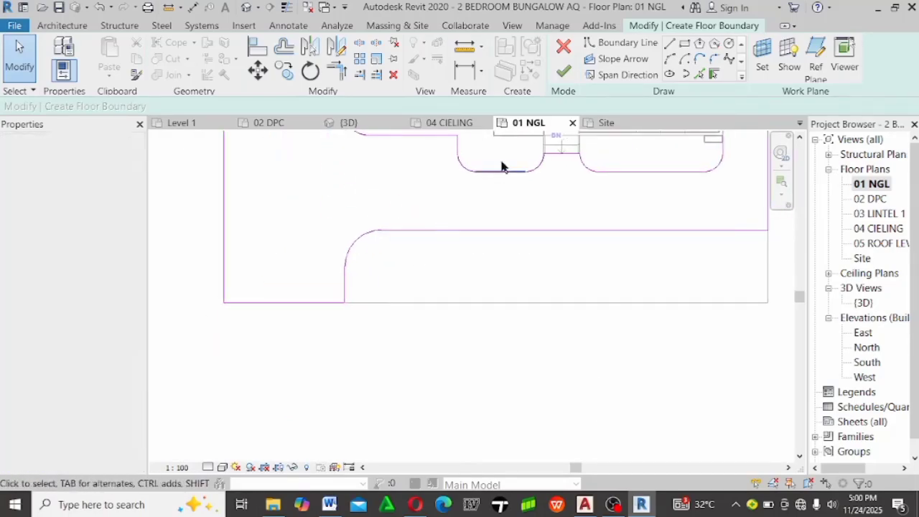
Finish the floor boundary sketch around the bungalow and deselect the floor
{"action": "left_click", "coordinate": [563, 72]}
{"action": "scroll", "coordinate": [356, 420], "scroll_direction": "down", "scroll_amount": 4}
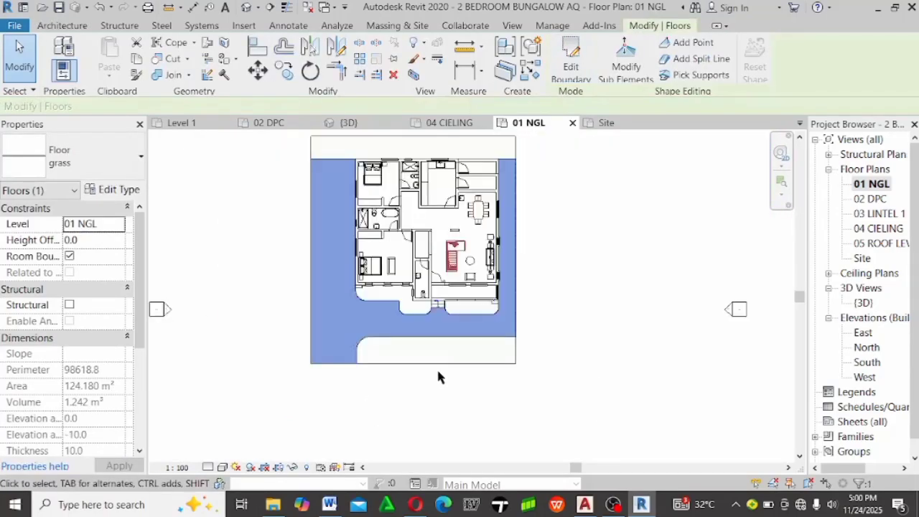
{"action": "left_click", "coordinate": [632, 346]}
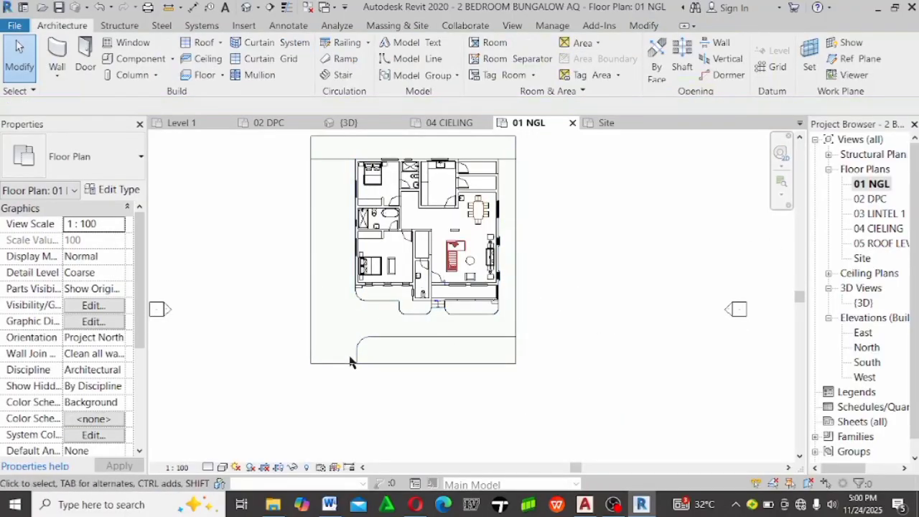
{"action": "scroll", "coordinate": [350, 361], "scroll_direction": "up", "scroll_amount": 1}
{"action": "scroll", "coordinate": [485, 401], "scroll_direction": "down", "scroll_amount": 1}
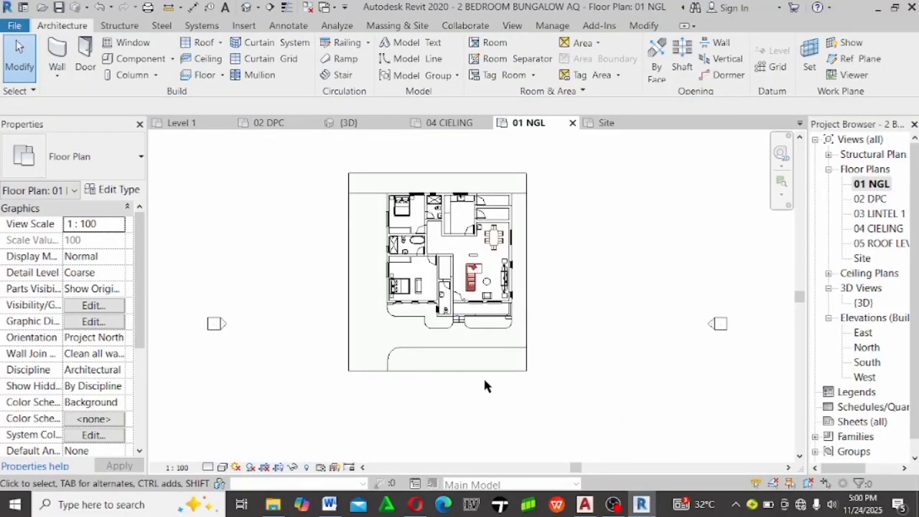
Start placing a component and browse for a family to load in the REVIT FILES folder under Downloads
{"action": "left_click", "coordinate": [112, 60]}
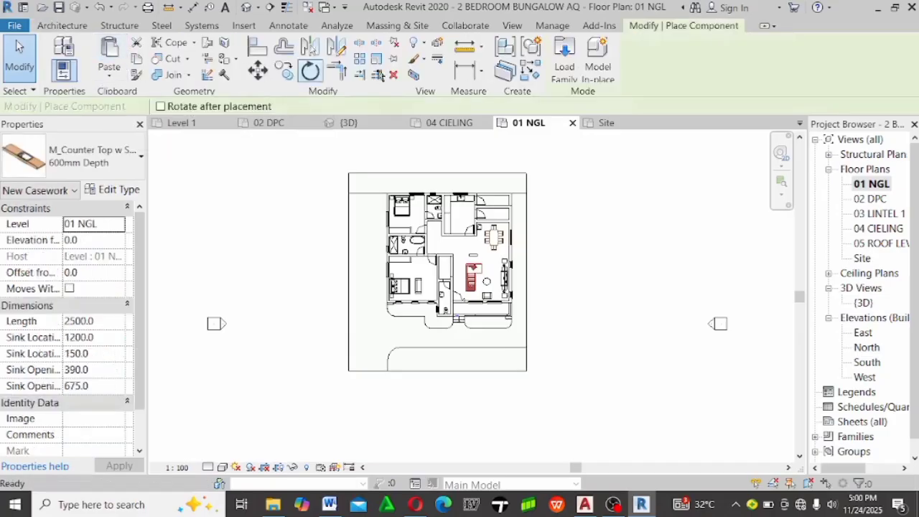
{"action": "left_click", "coordinate": [565, 62]}
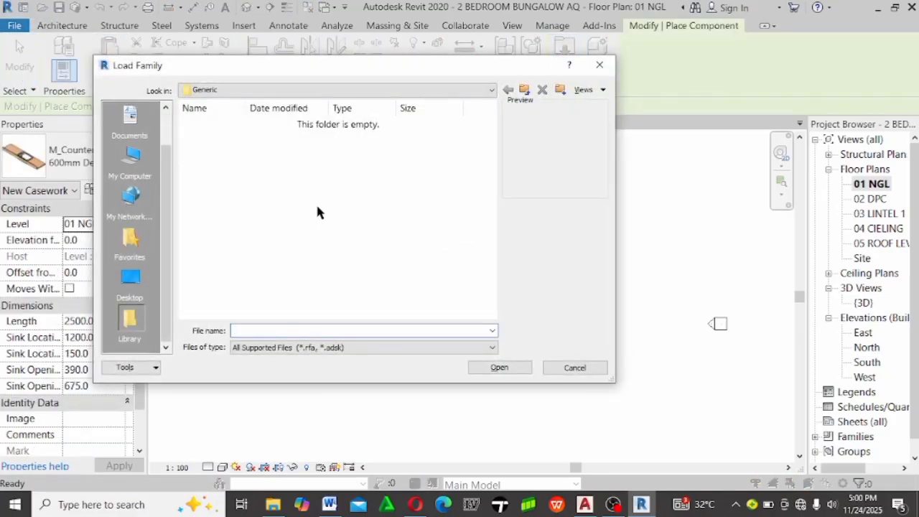
{"action": "key", "text": "BackSpace"}
{"action": "key", "text": "BackSpace"}
{"action": "key", "text": "BackSpace"}
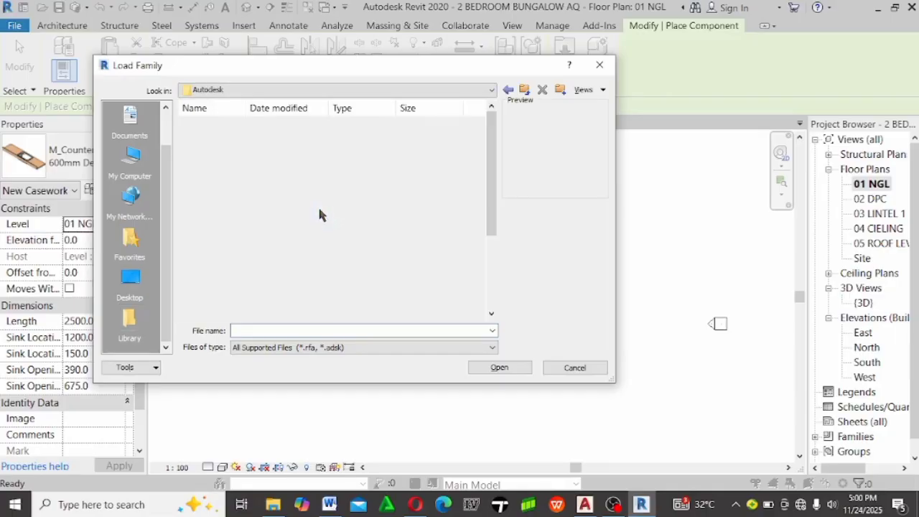
{"action": "key", "text": "BackSpace"}
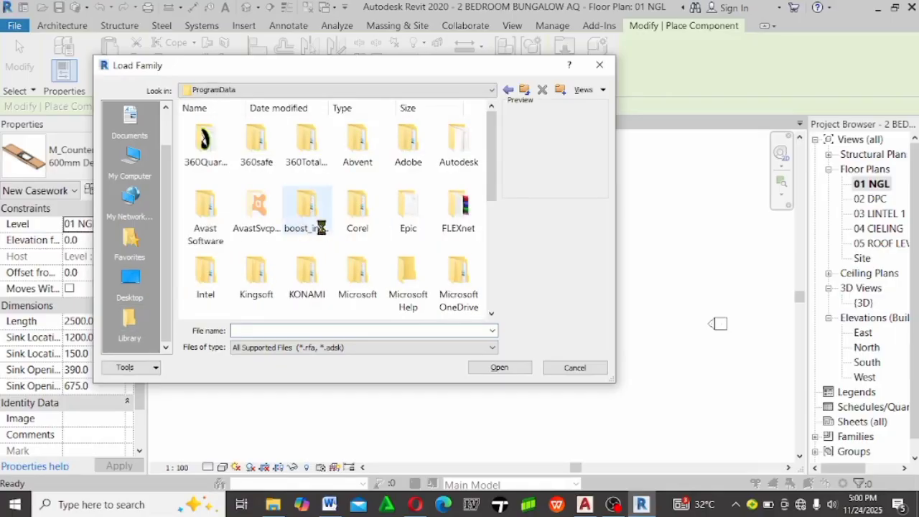
{"action": "key", "text": "BackSpace"}
{"action": "key", "text": "BackSpace"}
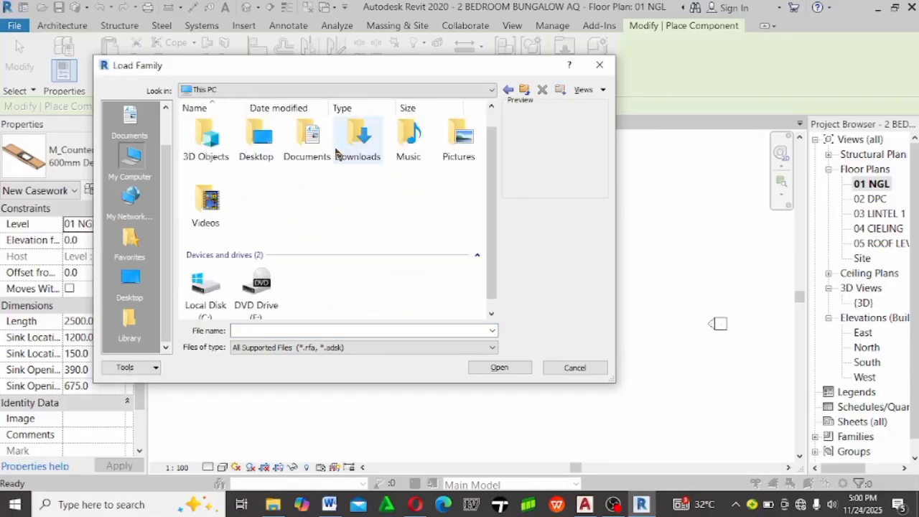
{"action": "double_click", "coordinate": [353, 142]}
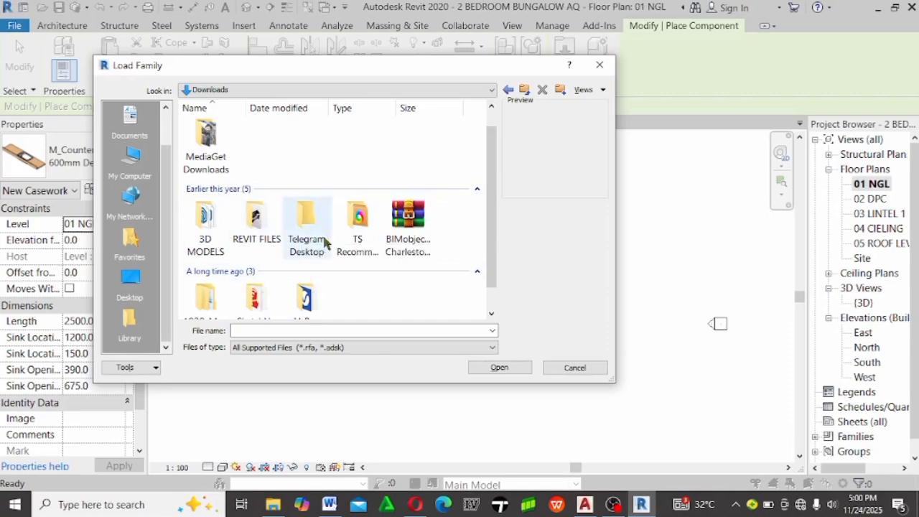
{"action": "double_click", "coordinate": [244, 219]}
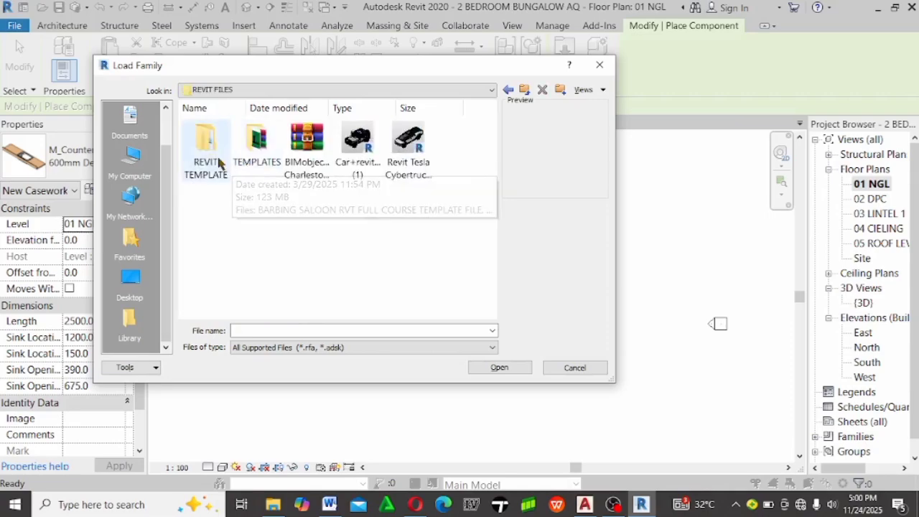
{"action": "double_click", "coordinate": [217, 167]}
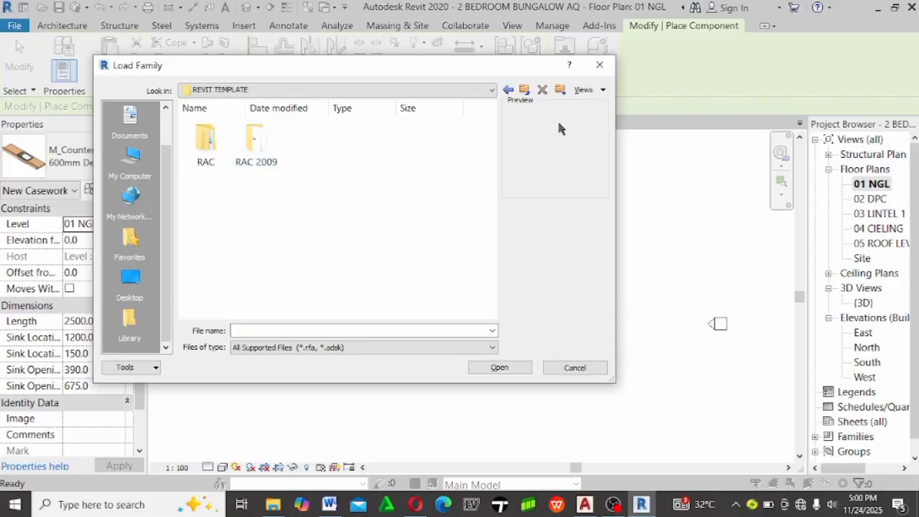
{"action": "left_click", "coordinate": [271, 151]}
{"action": "key", "text": "BackSpace"}
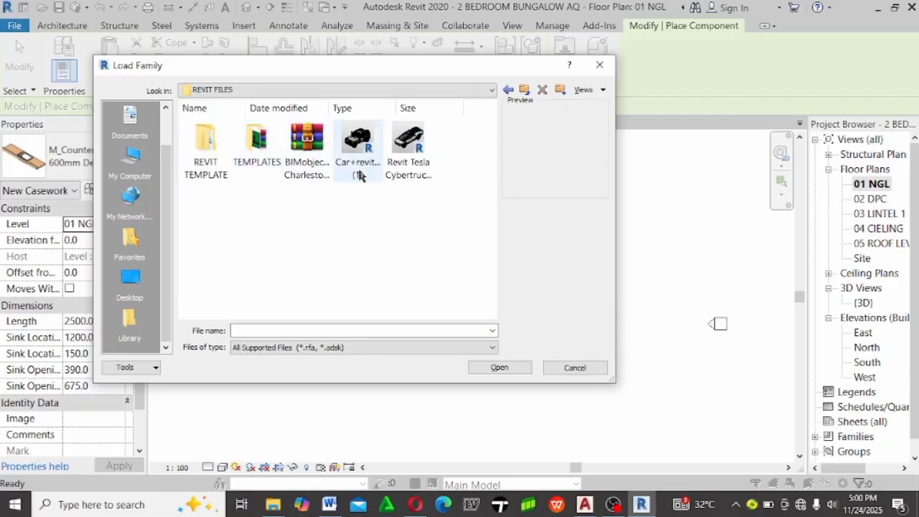
Compare the previews of the Jeep Wrangler and Tesla Cybertruck family files
{"action": "left_click", "coordinate": [375, 152]}
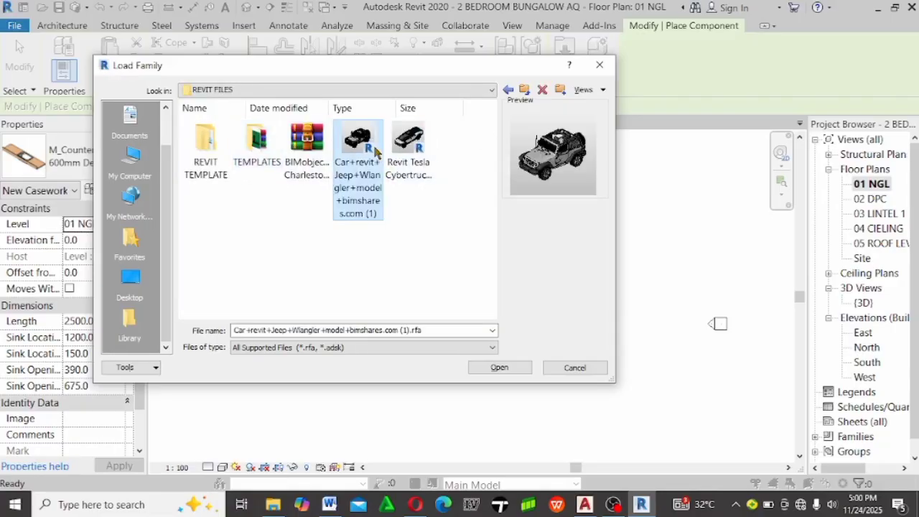
{"action": "left_click", "coordinate": [421, 148]}
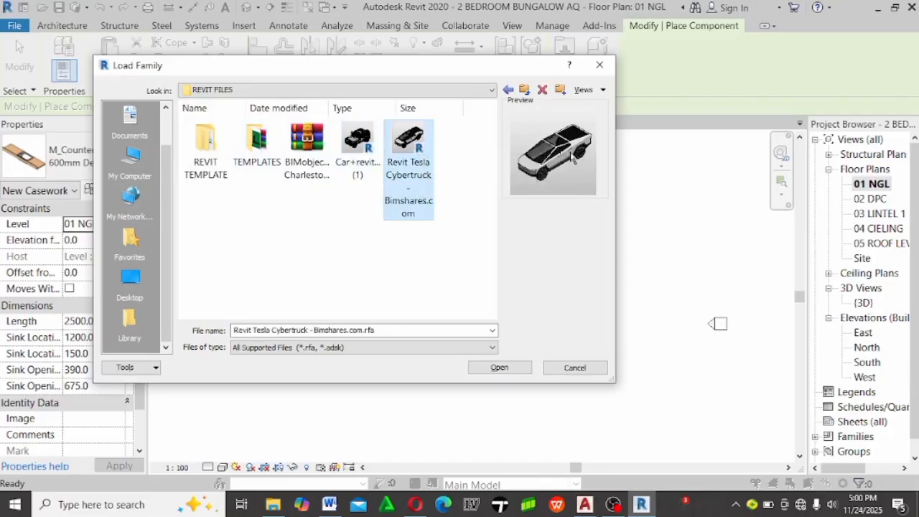
{"action": "left_click", "coordinate": [398, 267]}
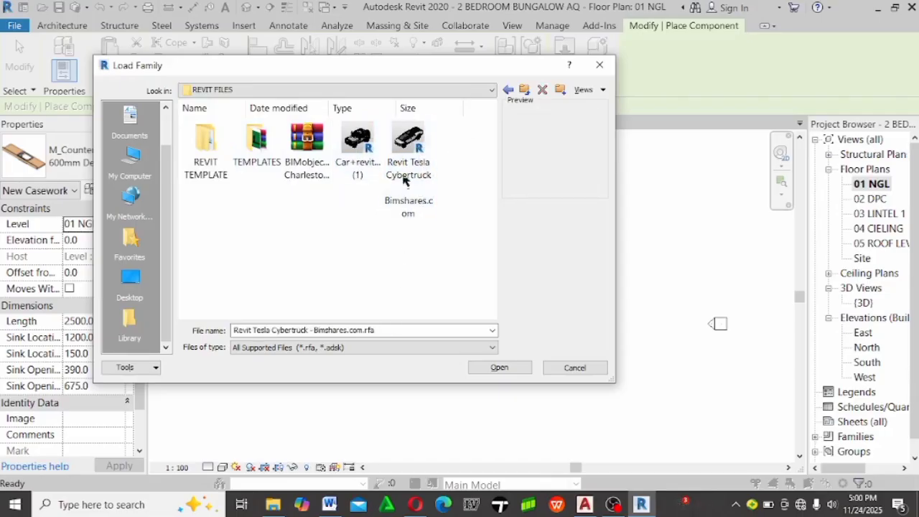
{"action": "left_click", "coordinate": [407, 160]}
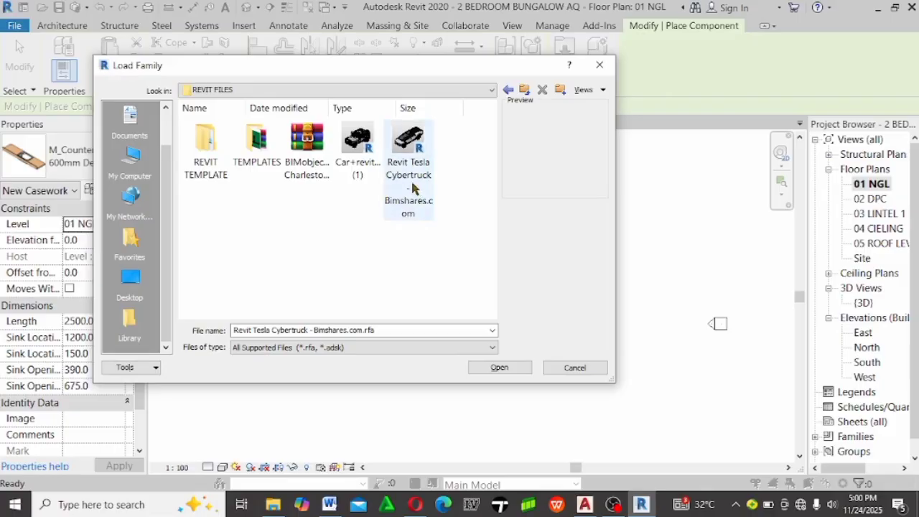
{"action": "left_click", "coordinate": [372, 159]}
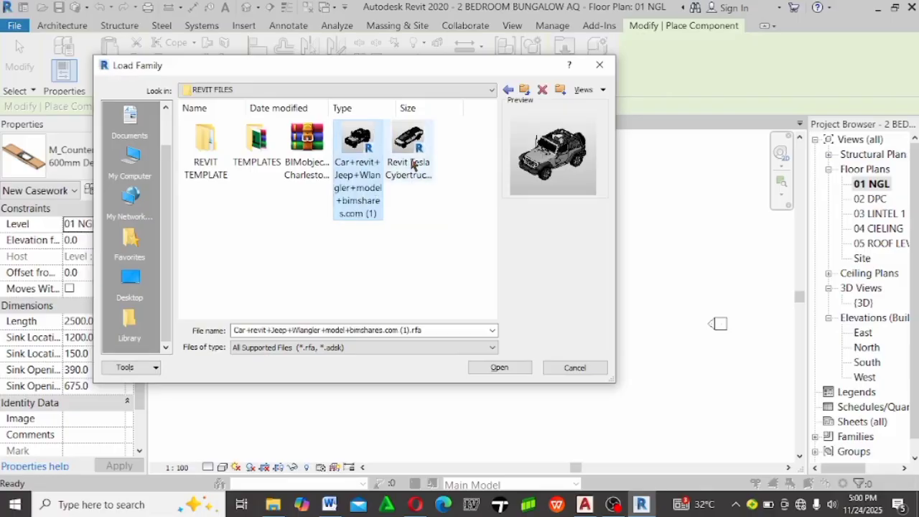
{"action": "key", "text": "Right"}
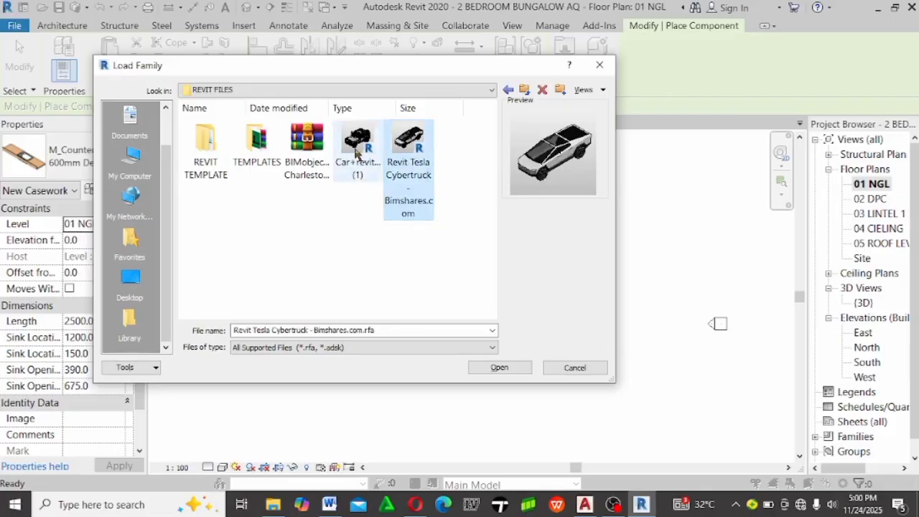
{"action": "key", "text": "Left"}
{"action": "key", "text": "Right"}
{"action": "key", "text": "Left"}
{"action": "left_click", "coordinate": [395, 158]}
{"action": "left_click", "coordinate": [367, 150]}
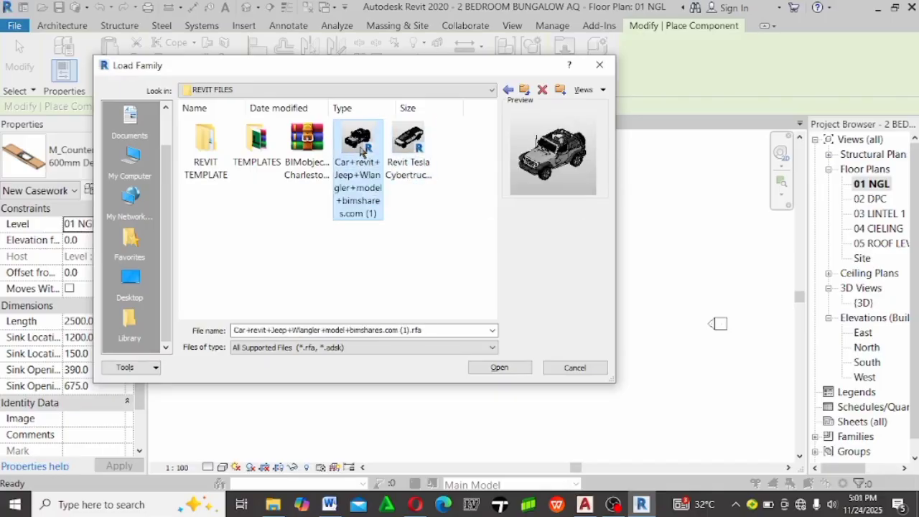
Try to load the family file Revit Tesla Cybertruck - Bimshares.com.rfa
{"action": "left_click", "coordinate": [422, 157]}
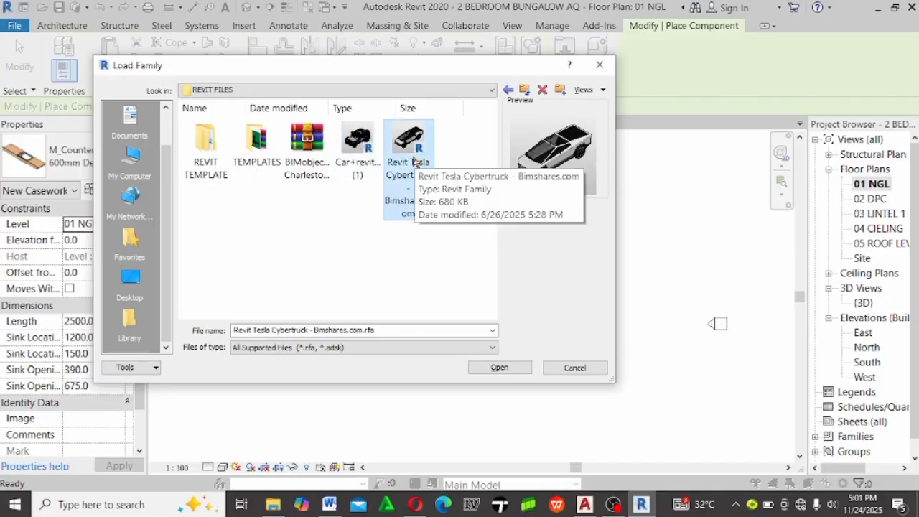
{"action": "double_click", "coordinate": [411, 147]}
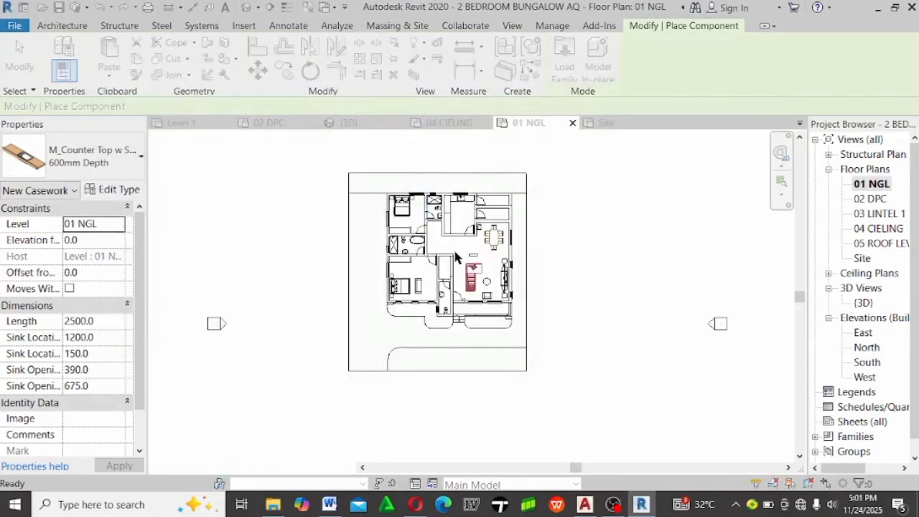
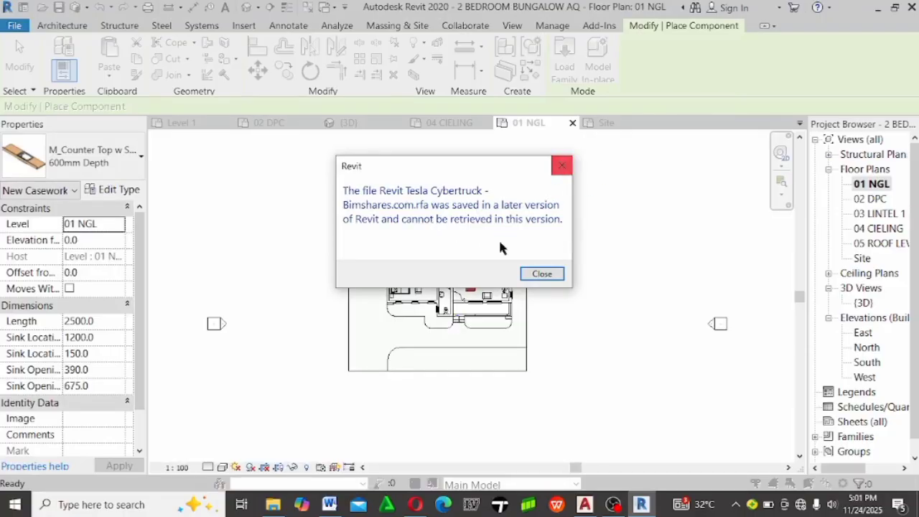
Dismiss the family version error and save the project
{"action": "left_click", "coordinate": [563, 173]}
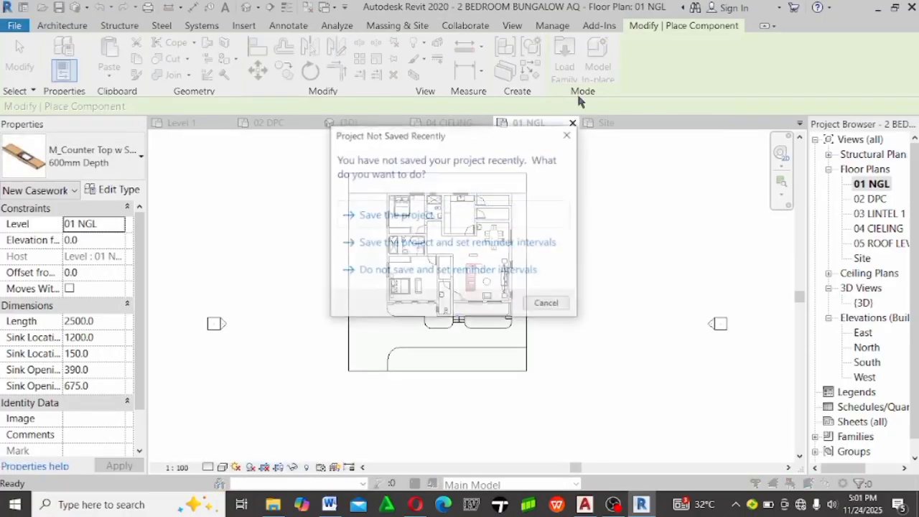
{"action": "left_click", "coordinate": [368, 215]}
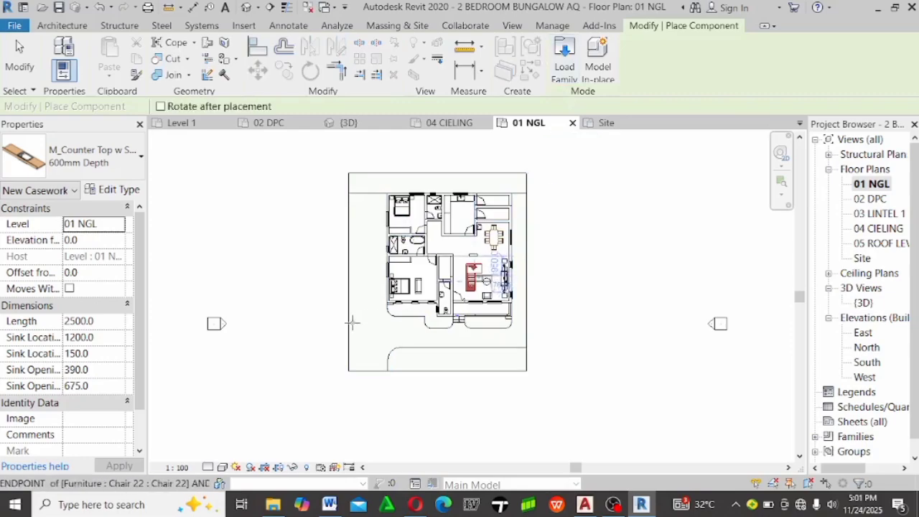
Load the Jeep Wrangler car family and place one car lengthwise on the side strip beside the front bedroom
{"action": "scroll", "coordinate": [310, 330], "scroll_direction": "up", "scroll_amount": 6}
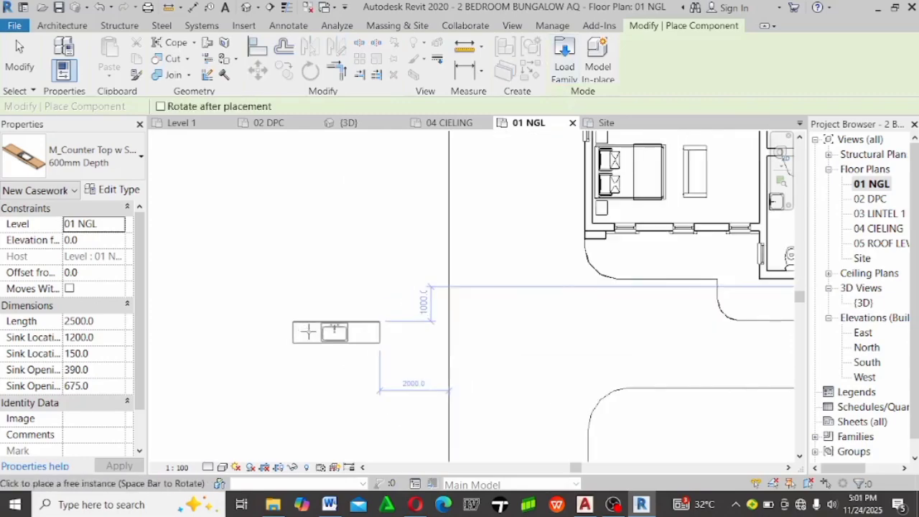
{"action": "left_click", "coordinate": [576, 74]}
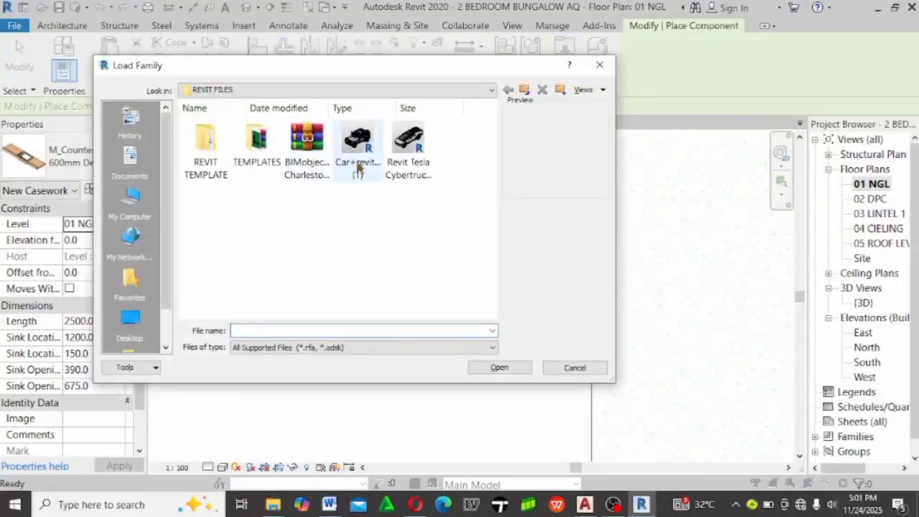
{"action": "double_click", "coordinate": [360, 162]}
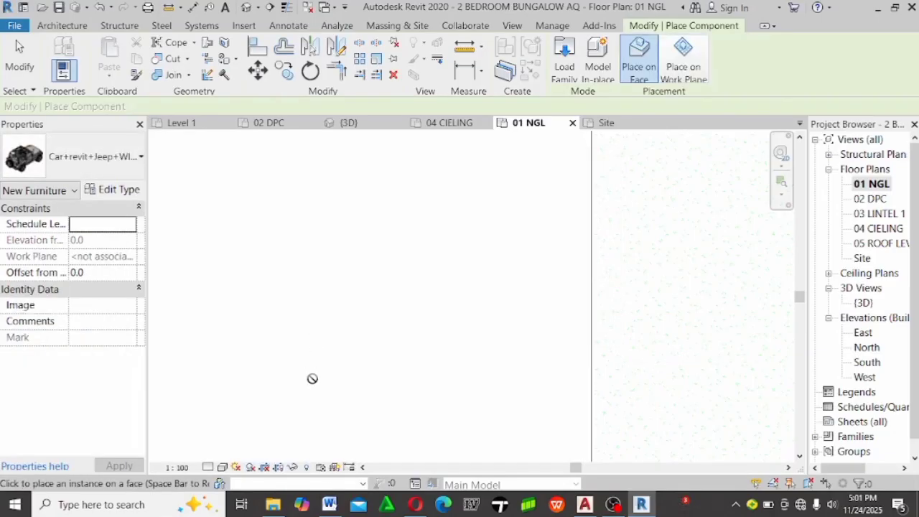
{"action": "scroll", "coordinate": [380, 313], "scroll_direction": "down", "scroll_amount": 2}
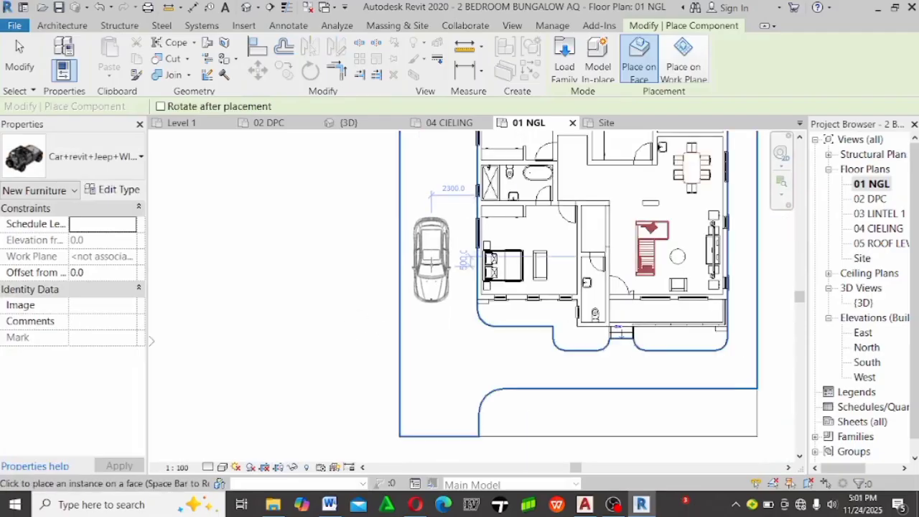
{"action": "scroll", "coordinate": [414, 266], "scroll_direction": "down", "scroll_amount": 3}
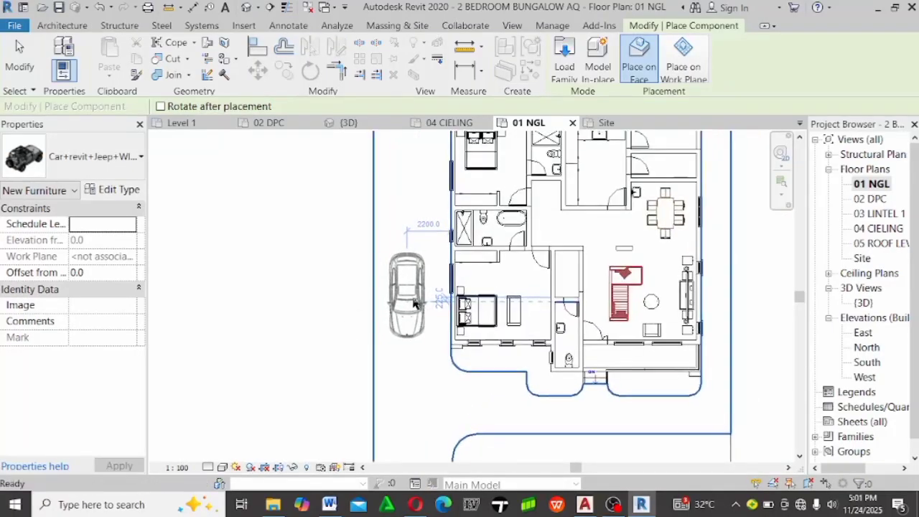
{"action": "scroll", "coordinate": [417, 271], "scroll_direction": "down", "scroll_amount": 1}
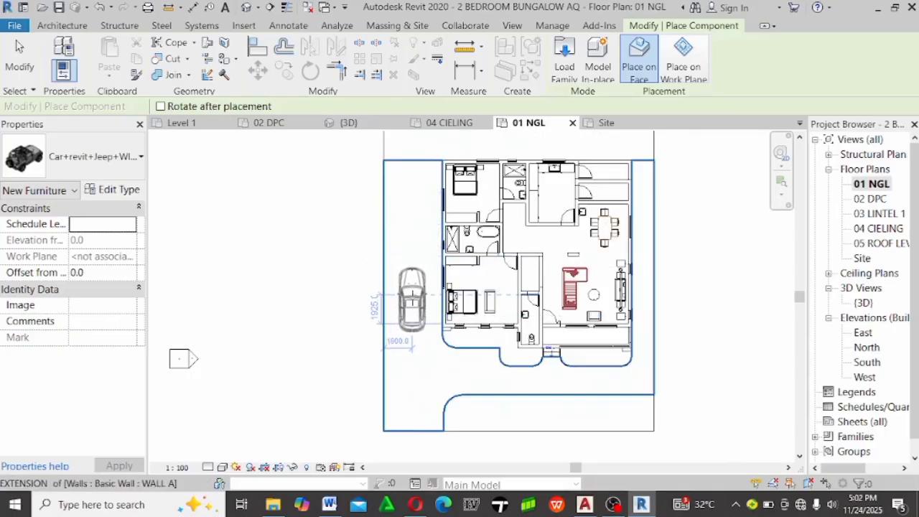
{"action": "left_click", "coordinate": [412, 300]}
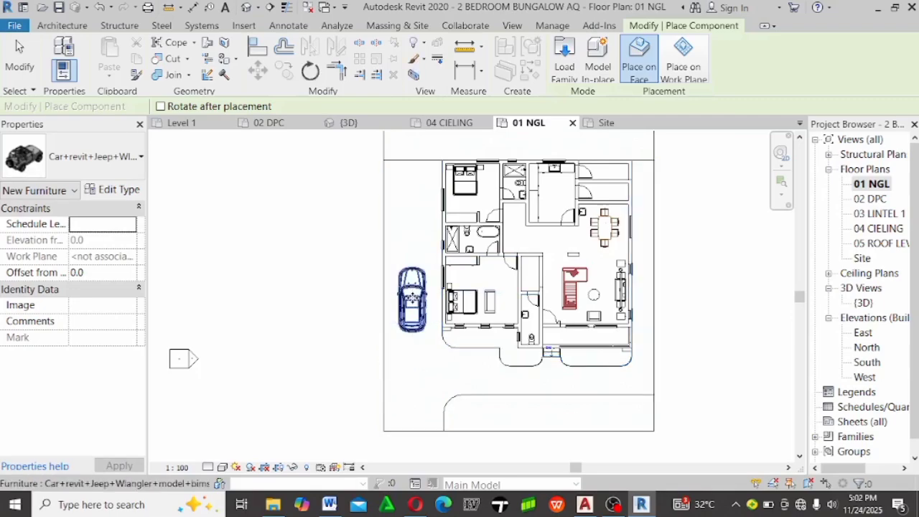
Browse for another family to load in the Planting folder under REVIT TEMPLATE and RAC 2009
{"action": "left_click", "coordinate": [565, 66]}
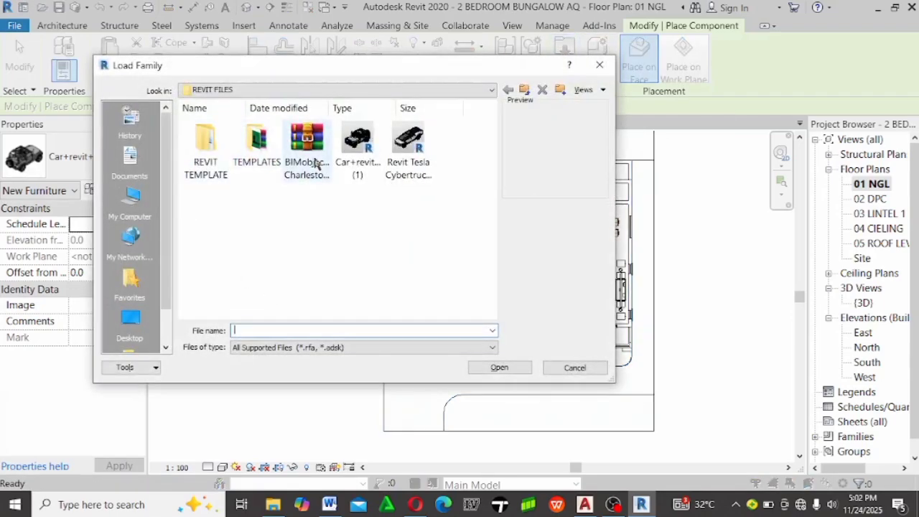
{"action": "double_click", "coordinate": [205, 147]}
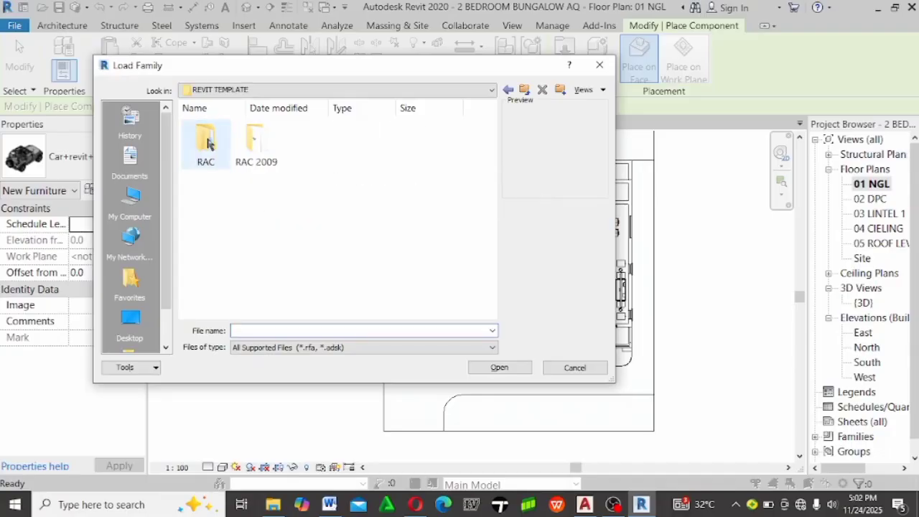
{"action": "double_click", "coordinate": [255, 144]}
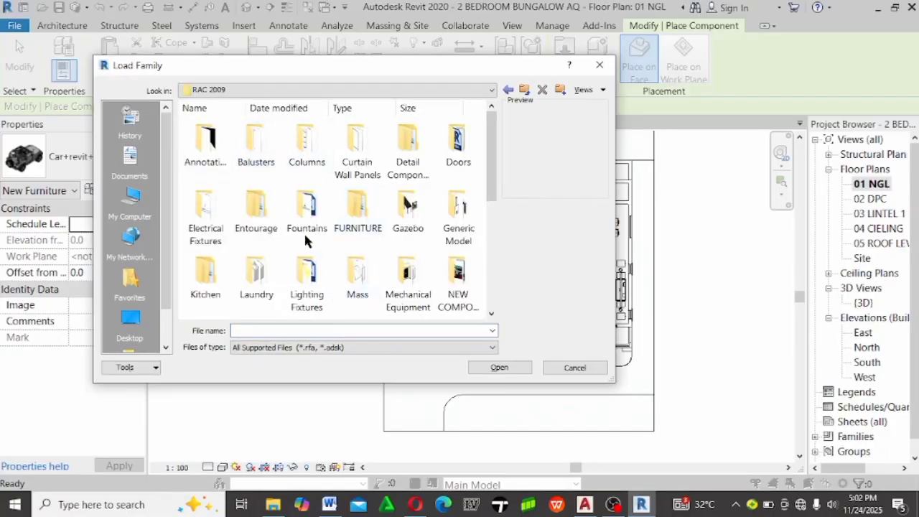
{"action": "scroll", "coordinate": [305, 233], "scroll_direction": "down", "scroll_amount": 3}
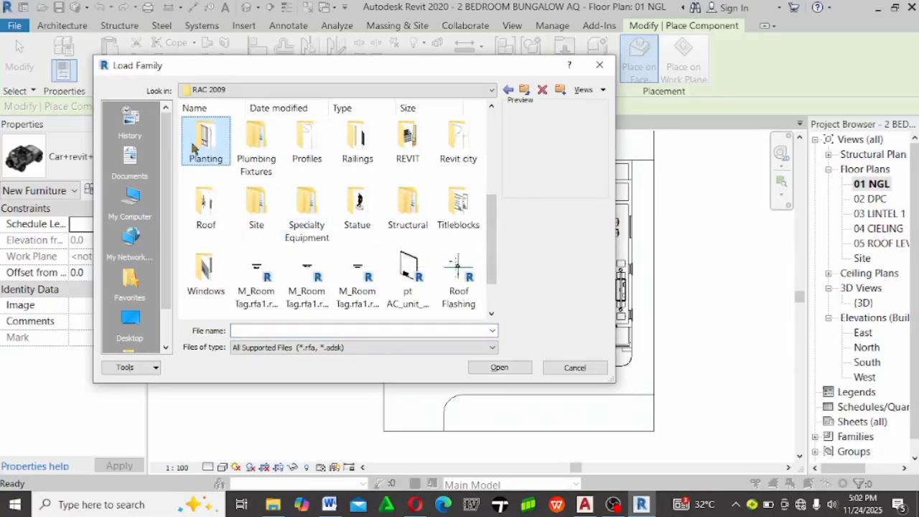
Compare the previews of the potted plant, acacia tree, lily flower and 3D plant family files
{"action": "left_click", "coordinate": [308, 147]}
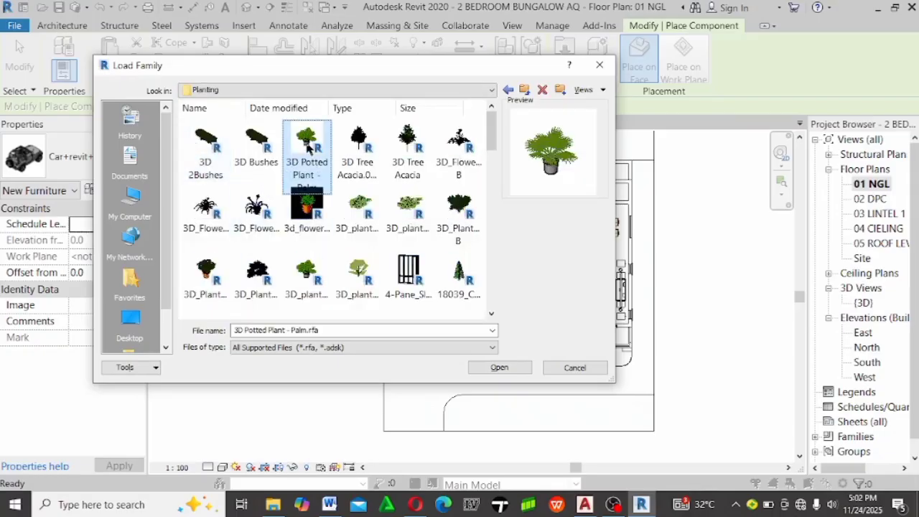
{"action": "left_click", "coordinate": [359, 147]}
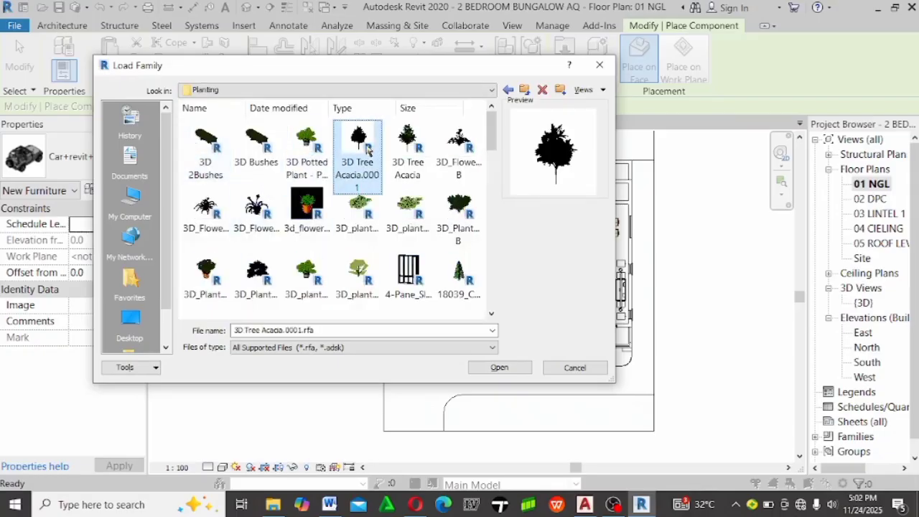
{"action": "left_click", "coordinate": [415, 146]}
{"action": "left_click", "coordinate": [465, 153]}
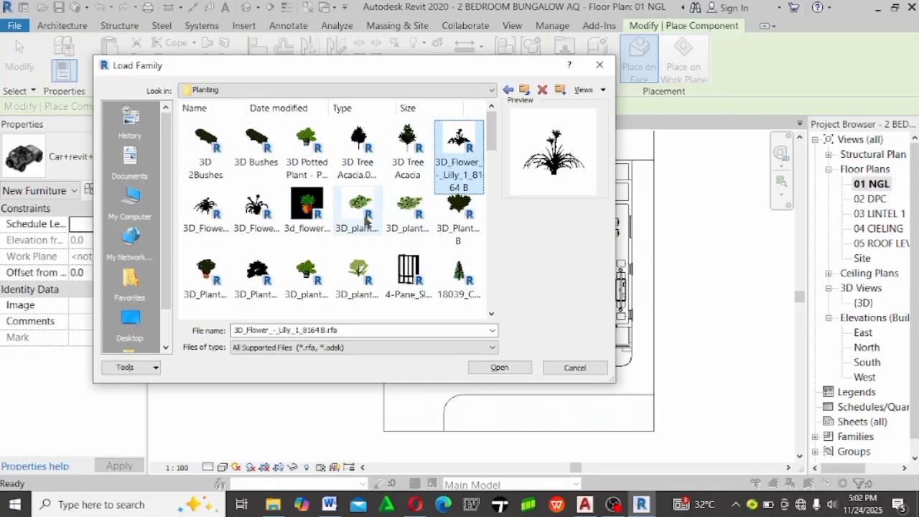
{"action": "left_click", "coordinate": [400, 209]}
{"action": "left_click", "coordinate": [467, 149]}
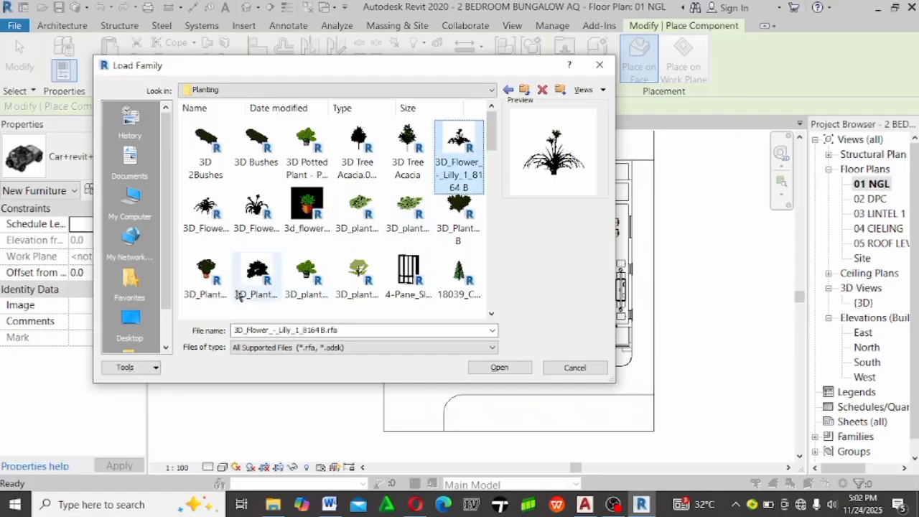
{"action": "left_click", "coordinate": [207, 275]}
{"action": "left_click", "coordinate": [251, 277]}
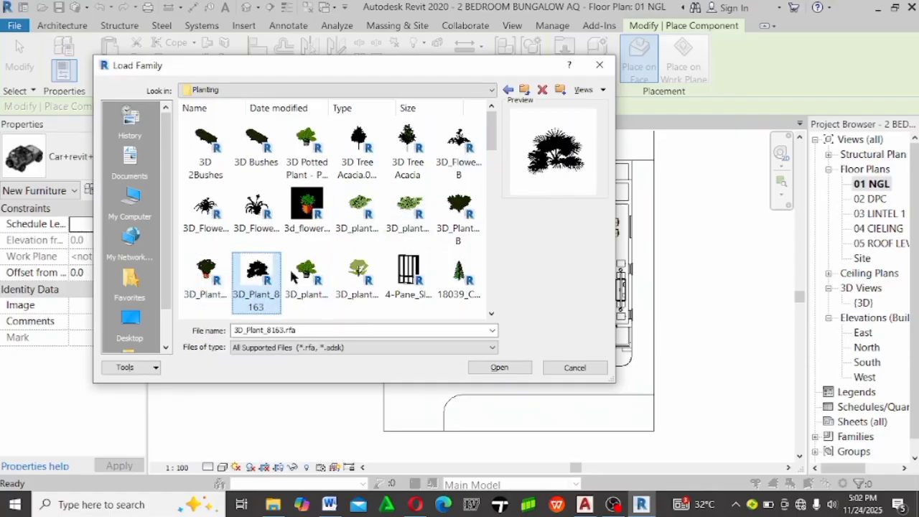
{"action": "left_click", "coordinate": [316, 275]}
{"action": "left_click", "coordinate": [257, 279]}
{"action": "left_click", "coordinate": [213, 210]}
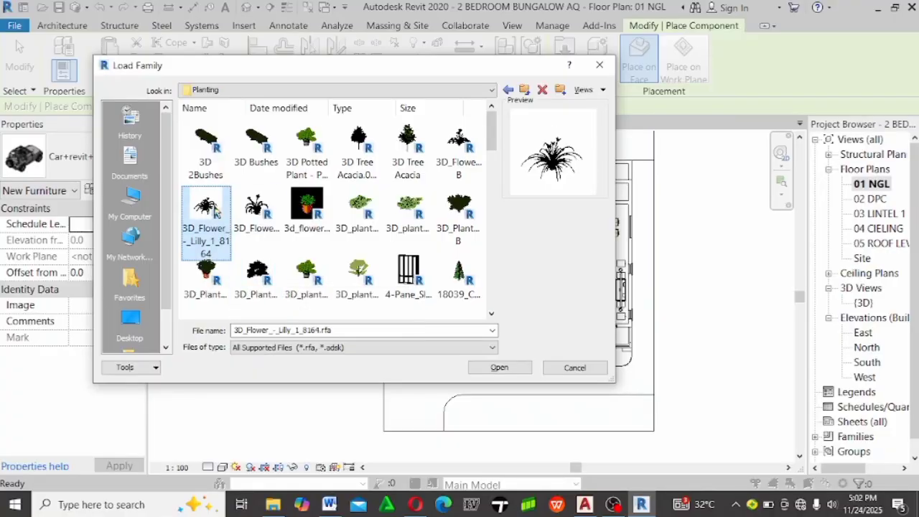
{"action": "left_click", "coordinate": [273, 208]}
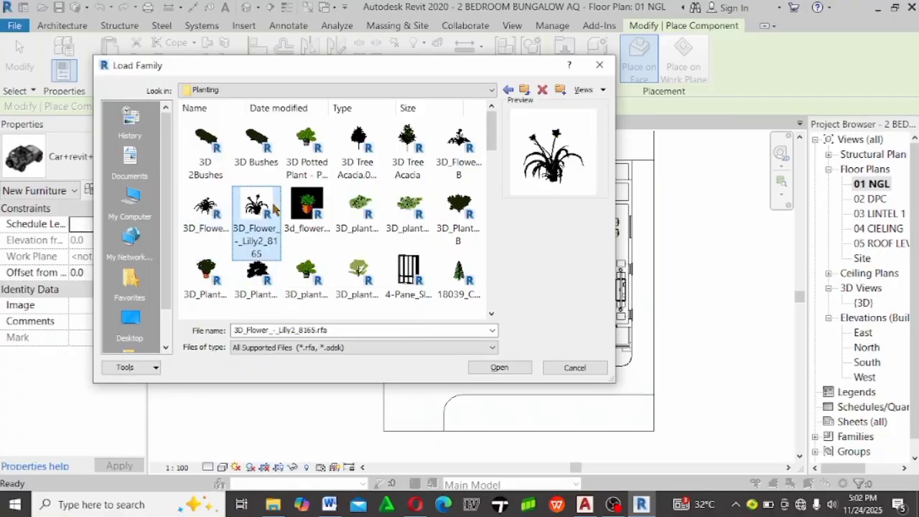
Load the 3D_Plant_8163 family and place three plants in a row along the planting strip in front of the bungalow
{"action": "left_click", "coordinate": [265, 280]}
{"action": "double_click", "coordinate": [260, 283]}
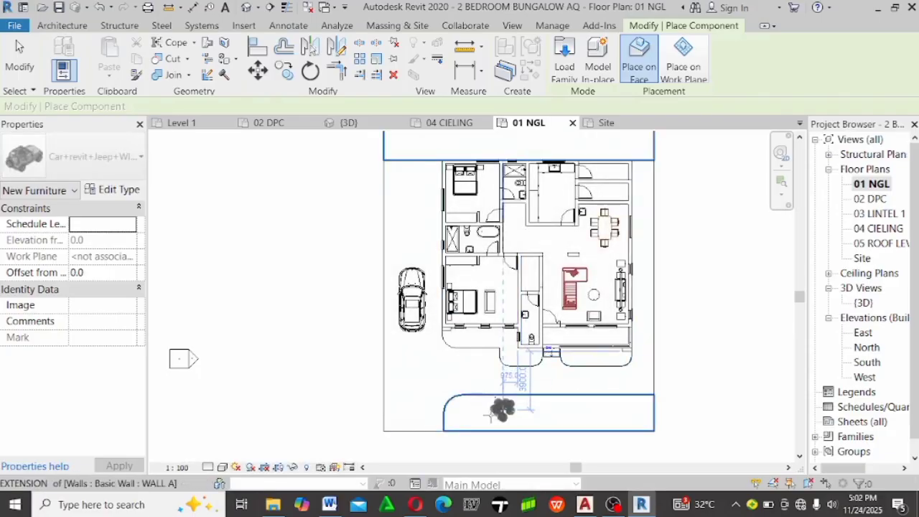
{"action": "left_click", "coordinate": [476, 415]}
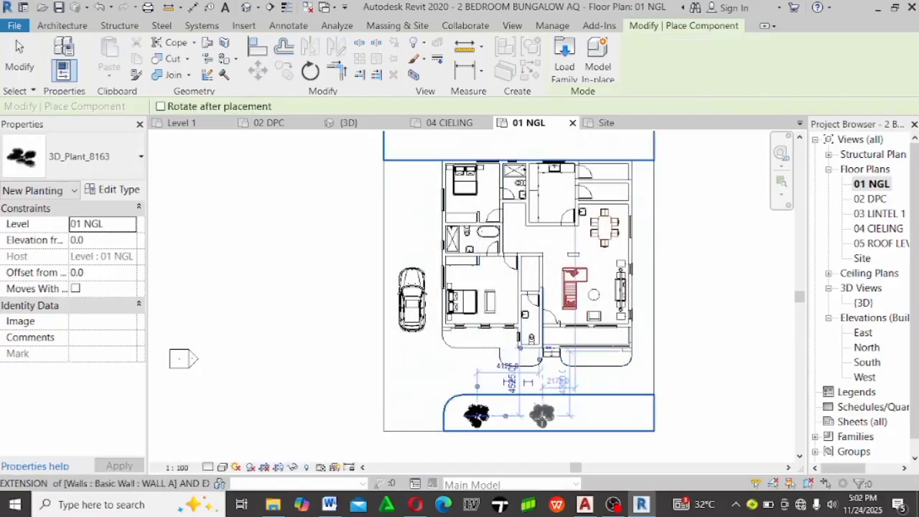
{"action": "left_click", "coordinate": [542, 415]}
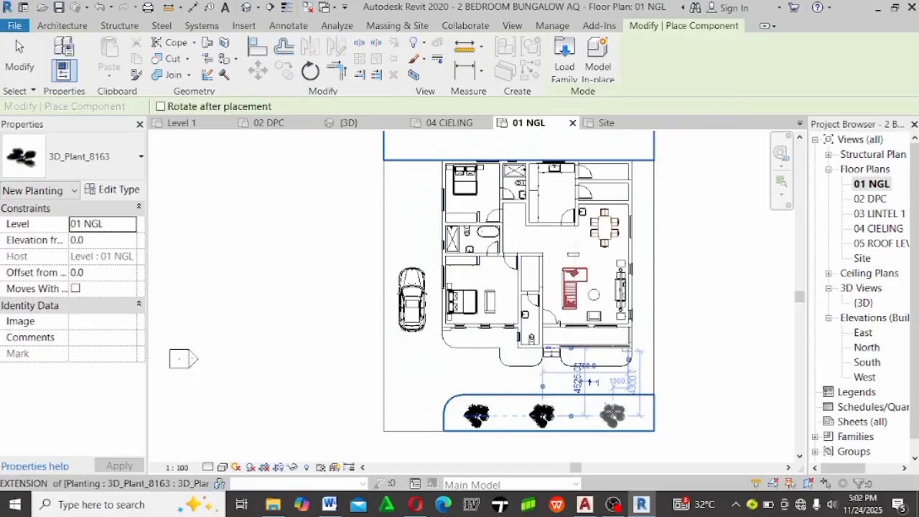
{"action": "left_click", "coordinate": [612, 413]}
{"action": "key", "text": "Escape"}
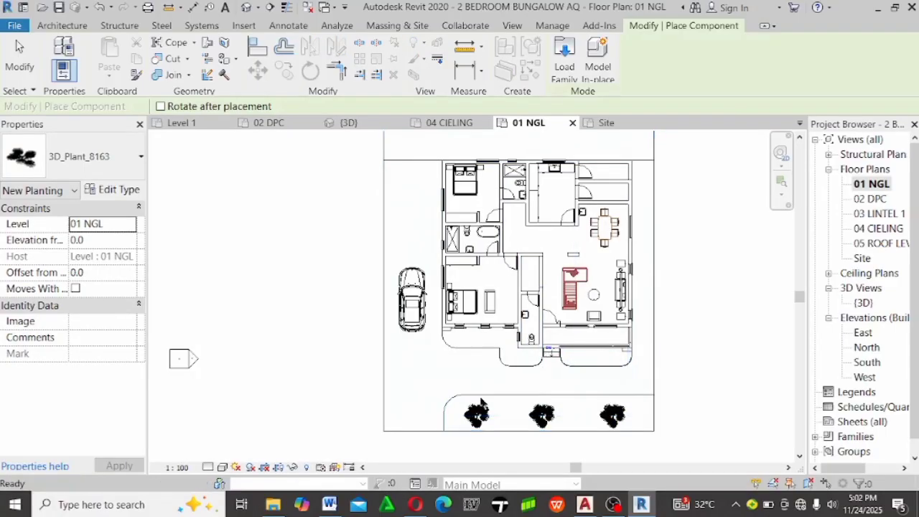
{"action": "scroll", "coordinate": [356, 382], "scroll_direction": "down", "scroll_amount": 1}
{"action": "key", "text": "Escape"}
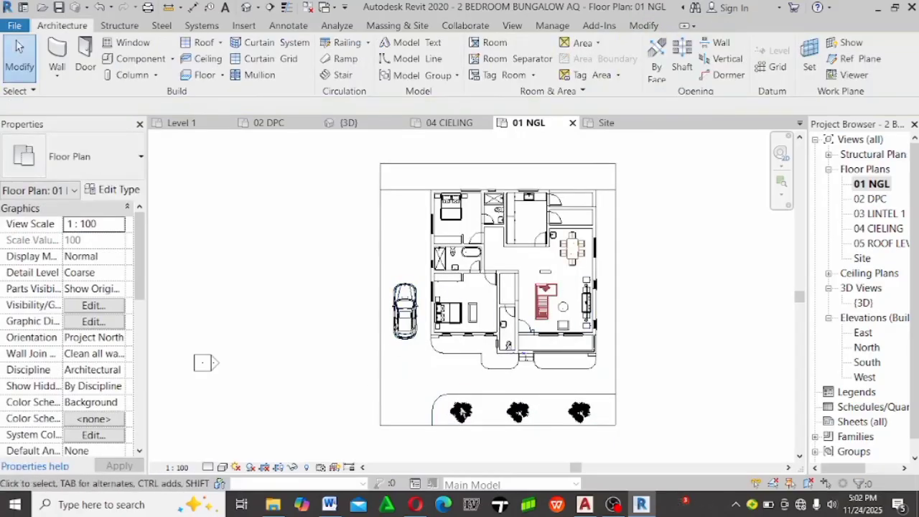
{"action": "scroll", "coordinate": [493, 380], "scroll_direction": "up", "scroll_amount": 2}
{"action": "scroll", "coordinate": [479, 353], "scroll_direction": "down", "scroll_amount": 2}
{"action": "scroll", "coordinate": [477, 349], "scroll_direction": "up", "scroll_amount": 2}
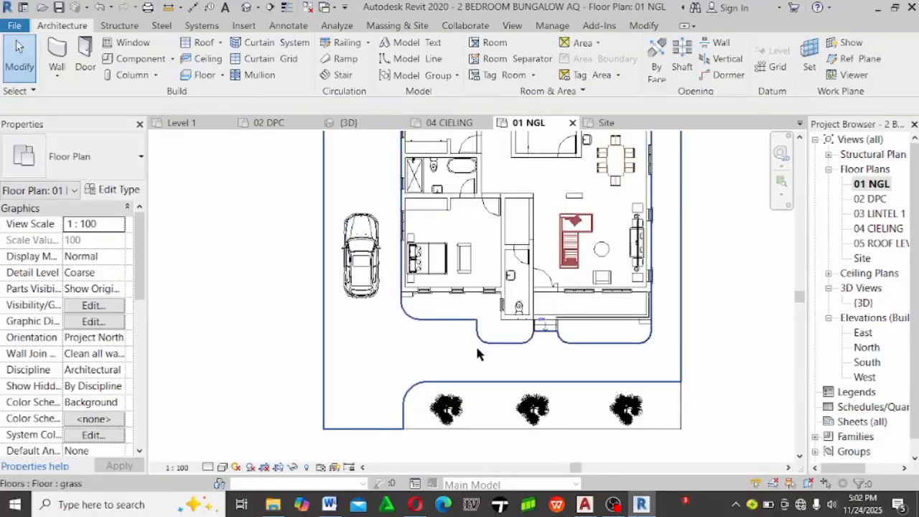
{"action": "scroll", "coordinate": [476, 344], "scroll_direction": "down", "scroll_amount": 3}
{"action": "scroll", "coordinate": [415, 392], "scroll_direction": "up", "scroll_amount": 3}
{"action": "scroll", "coordinate": [482, 327], "scroll_direction": "down", "scroll_amount": 1}
{"action": "scroll", "coordinate": [483, 327], "scroll_direction": "down", "scroll_amount": 2}
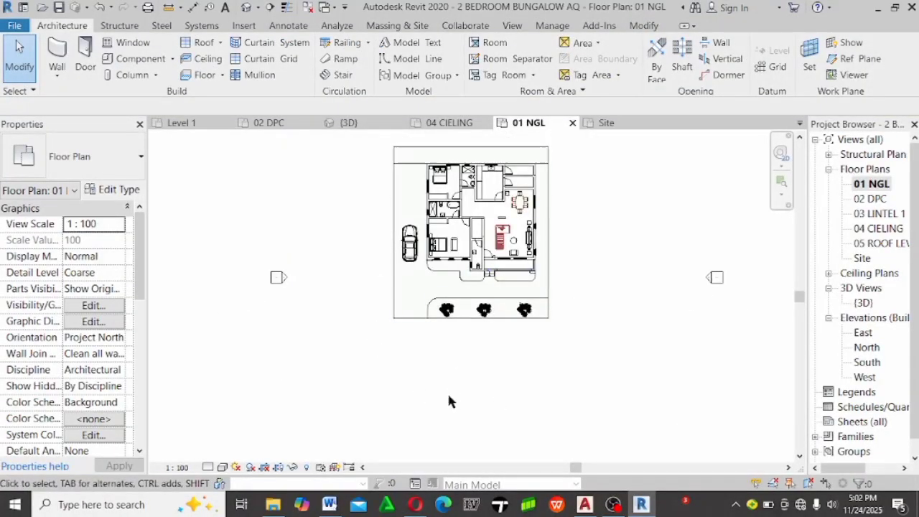
Start a new floor boundary from the existing grass floor and set the floor type to road
{"action": "scroll", "coordinate": [363, 294], "scroll_direction": "up", "scroll_amount": 2}
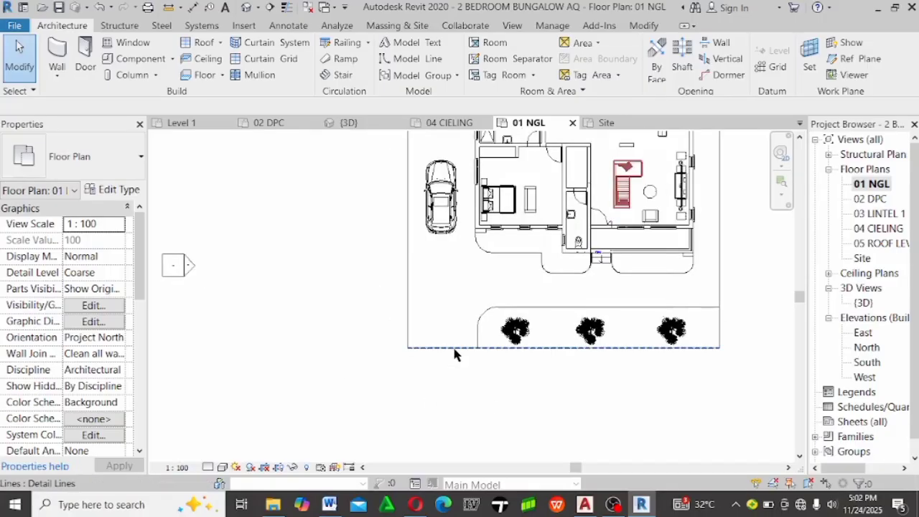
{"action": "double_click", "coordinate": [483, 324]}
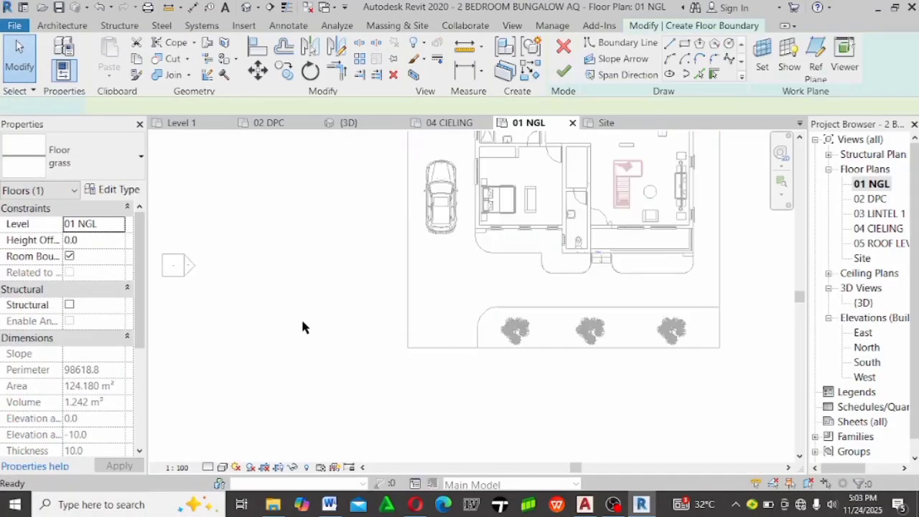
{"action": "scroll", "coordinate": [301, 327], "scroll_direction": "down", "scroll_amount": 1}
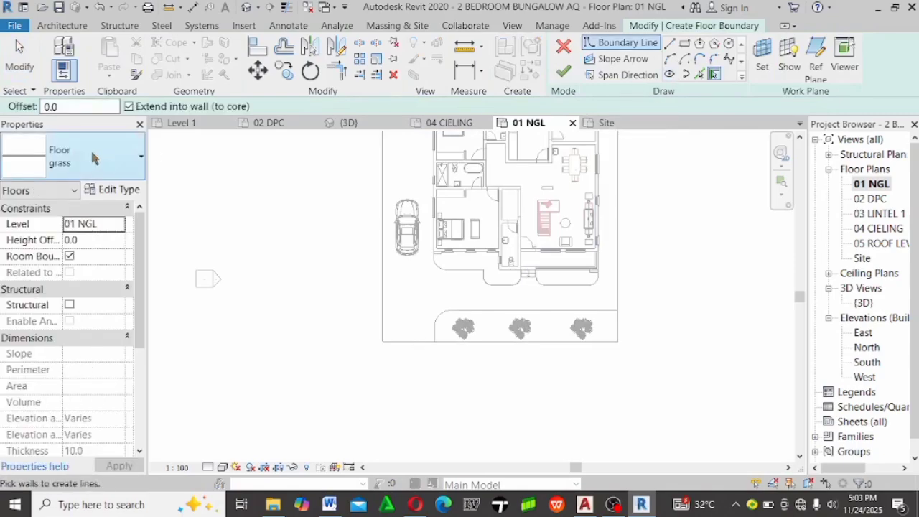
{"action": "left_click", "coordinate": [92, 157]}
{"action": "scroll", "coordinate": [89, 265], "scroll_direction": "up", "scroll_amount": 1}
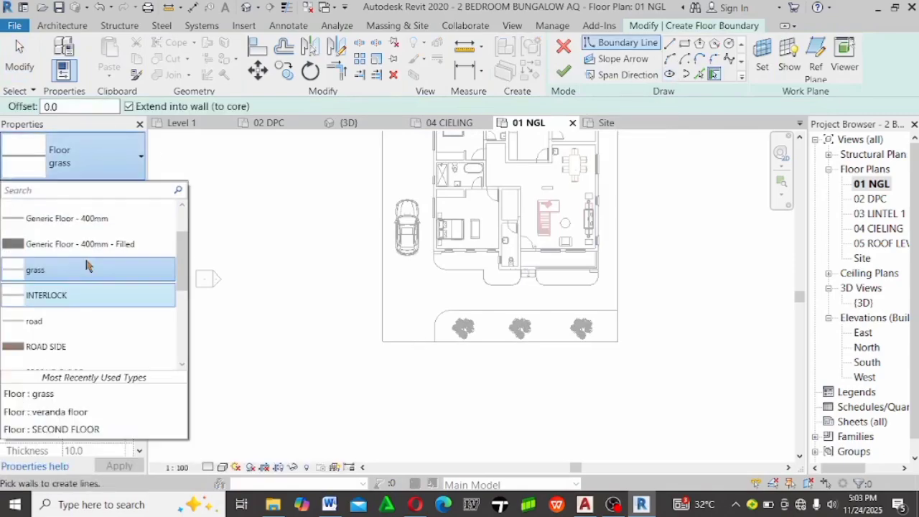
{"action": "left_click", "coordinate": [81, 322]}
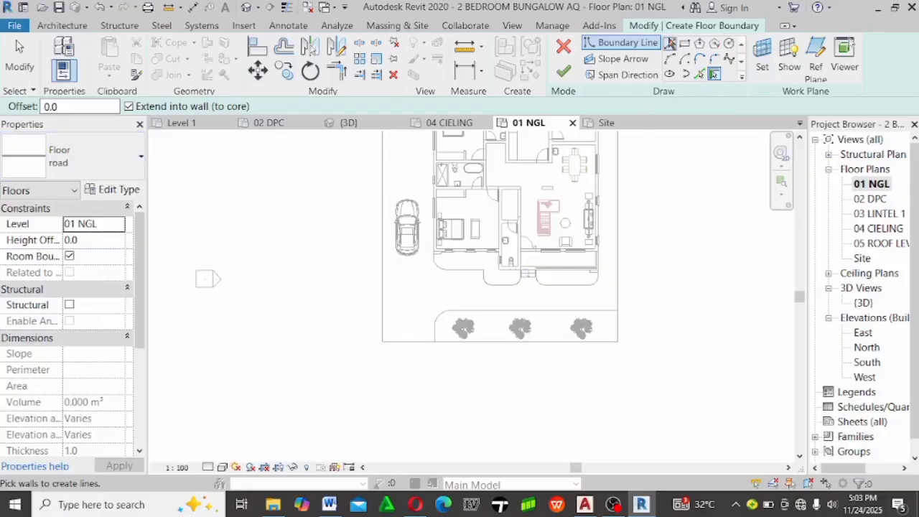
Draw the road boundary 2000 mm down from the plot's lower-left corner, then about 28000 mm to the left
{"action": "left_click", "coordinate": [670, 43]}
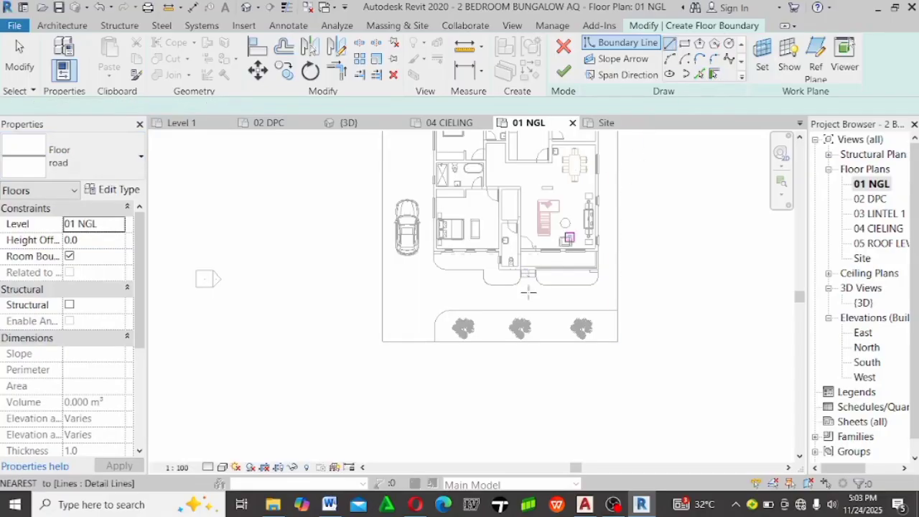
{"action": "left_click", "coordinate": [382, 341]}
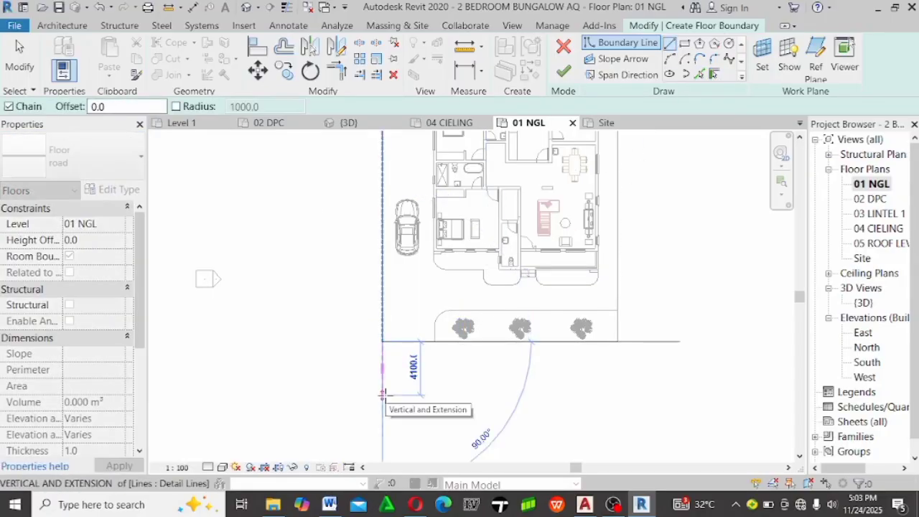
{"action": "type", "text": "24"}
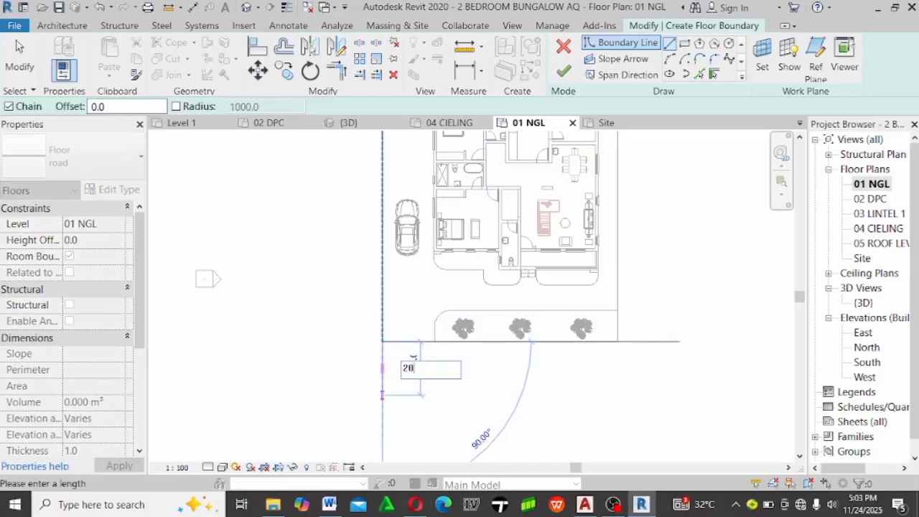
{"action": "type", "text": "000"}
{"action": "key", "text": "Return"}
{"action": "scroll", "coordinate": [502, 359], "scroll_direction": "down", "scroll_amount": 3}
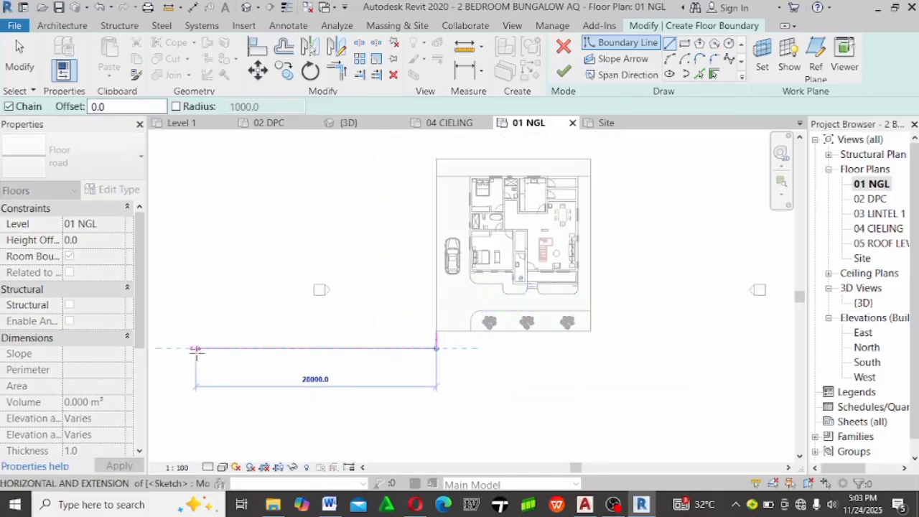
{"action": "left_click", "coordinate": [195, 349]}
Continue the road boundary 6000 mm down, about 72000 mm to the right, and 6000 mm back up
{"action": "type", "text": "6000"}
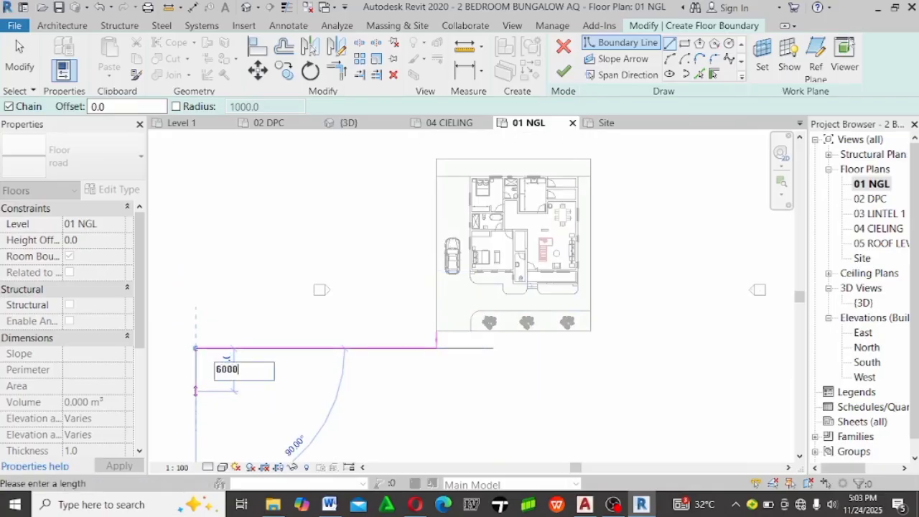
{"action": "key", "text": "Return"}
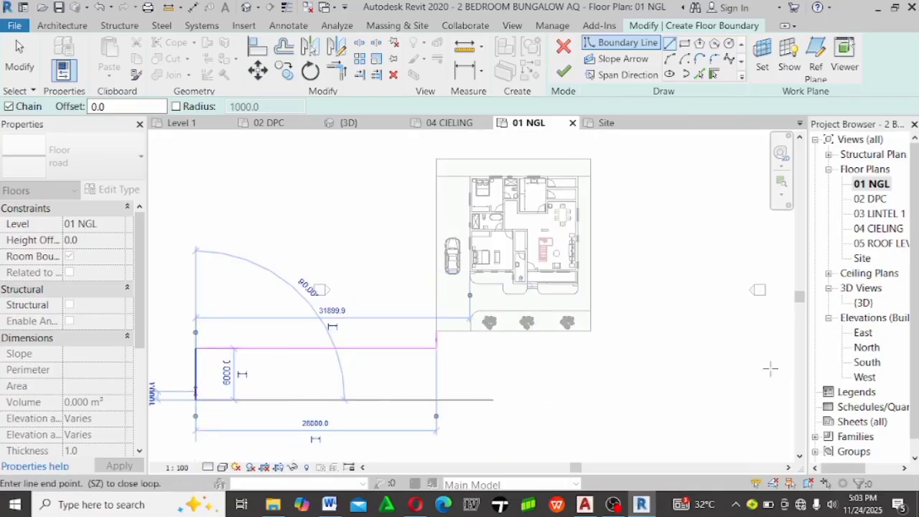
{"action": "scroll", "coordinate": [481, 373], "scroll_direction": "down", "scroll_amount": 2}
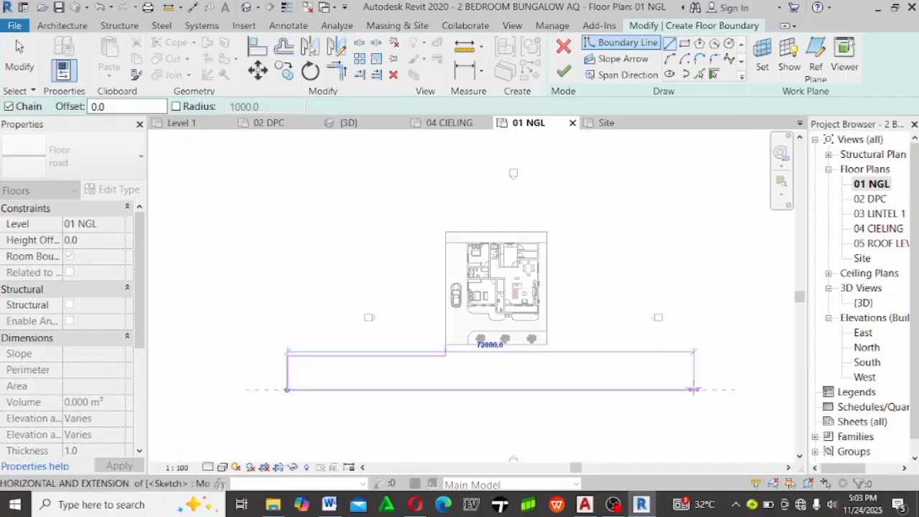
{"action": "left_click", "coordinate": [693, 389]}
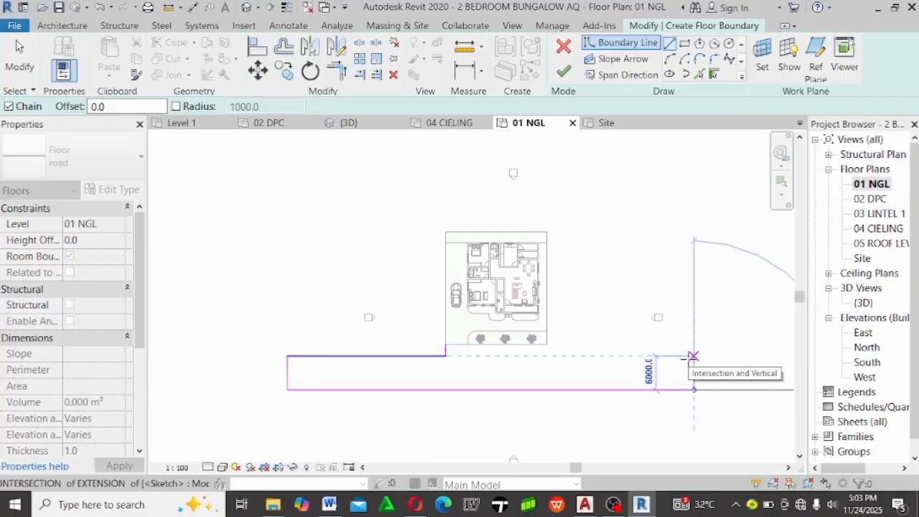
{"action": "left_click", "coordinate": [693, 356]}
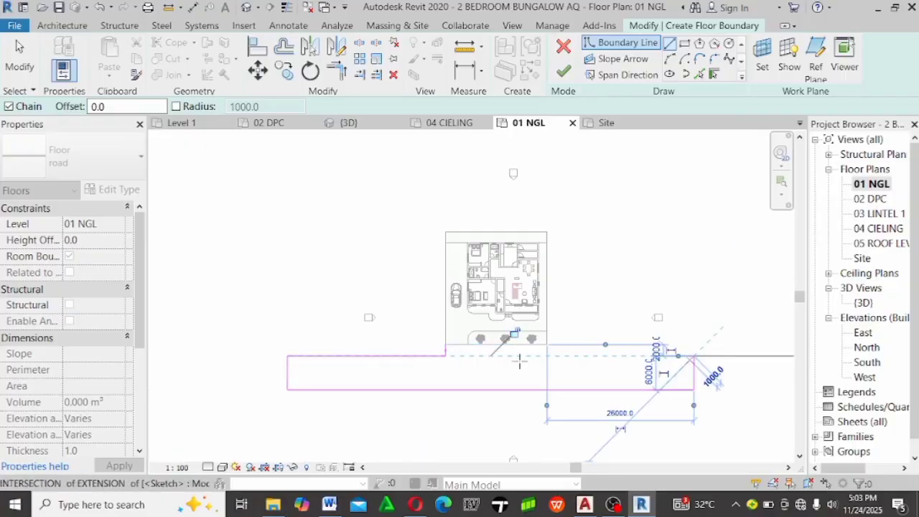
Draw the road's upper edge back toward the driveway entrance and run it 2000 mm up to the plot edge
{"action": "scroll", "coordinate": [447, 362], "scroll_direction": "up", "scroll_amount": 3}
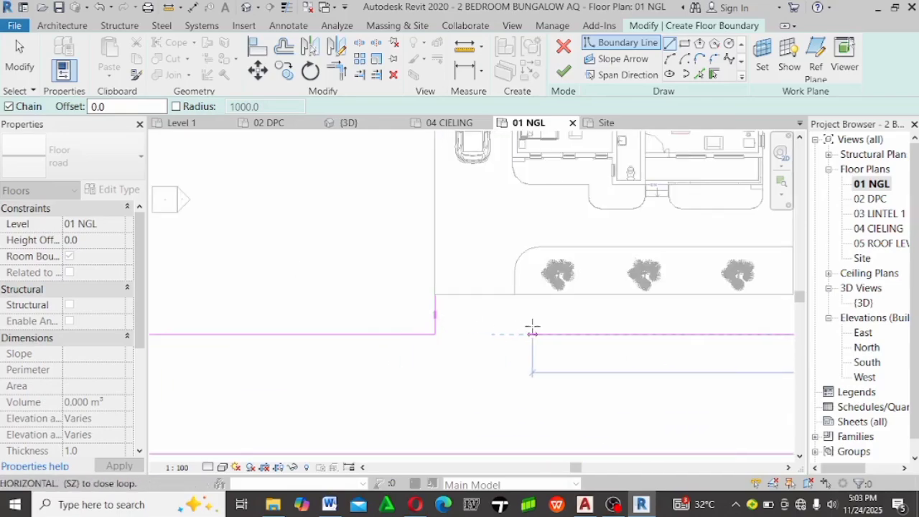
{"action": "left_click", "coordinate": [516, 333]}
{"action": "scroll", "coordinate": [517, 305], "scroll_direction": "up", "scroll_amount": 2}
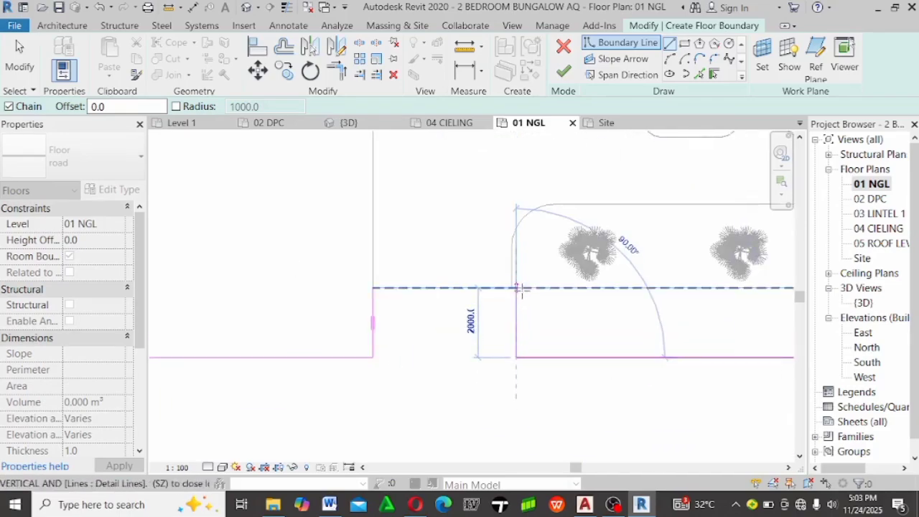
{"action": "left_click", "coordinate": [516, 288]}
{"action": "key", "text": "Escape"}
{"action": "key", "text": "Escape"}
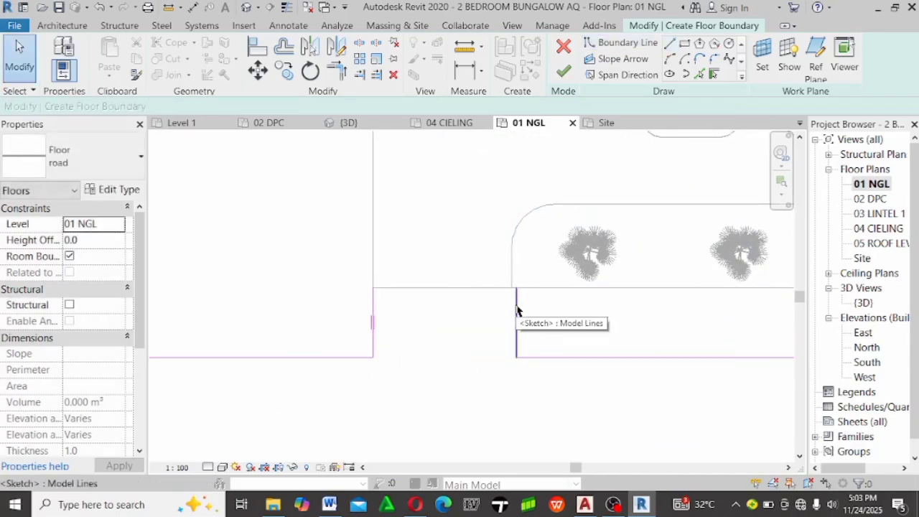
Move the right side line of the driveway entrance to make the entrance 5000 mm wide
{"action": "left_click_drag", "start_coordinate": [517, 310], "coordinate": [547, 318]}
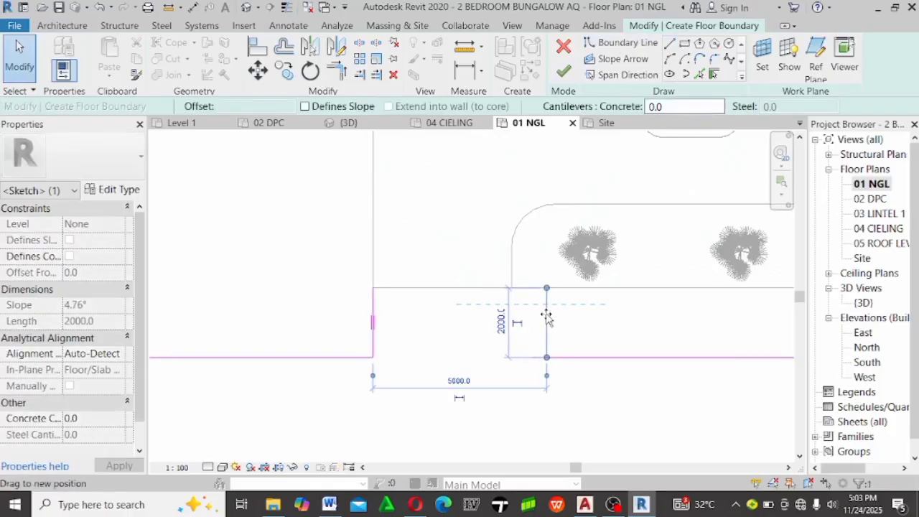
{"action": "left_click", "coordinate": [453, 380]}
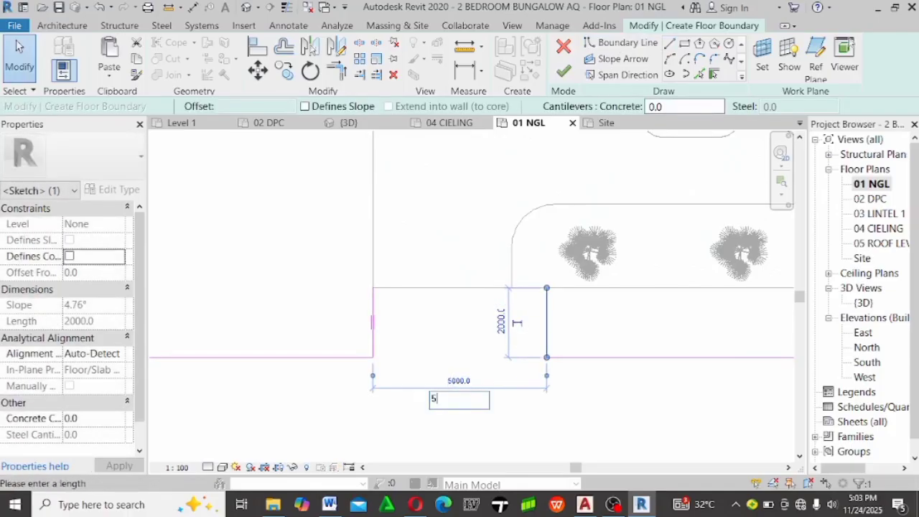
{"action": "type", "text": "5000"}
{"action": "key", "text": "Return"}
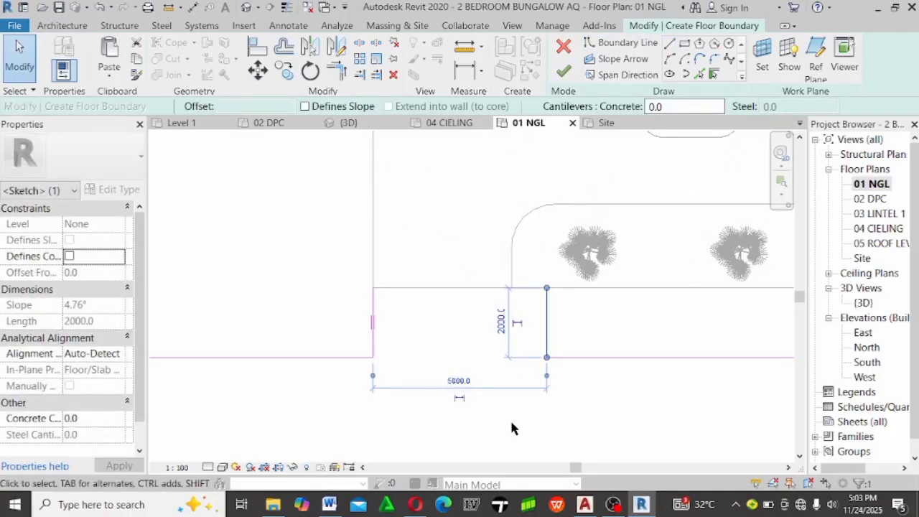
{"action": "key", "text": "Escape"}
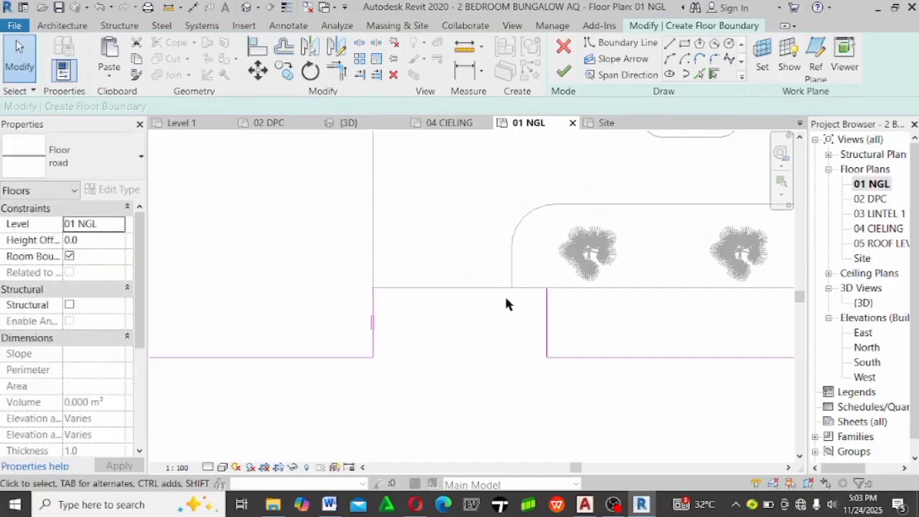
Pick the grass floor's front edge as a boundary line and trim it to the sides of the driveway entrance
{"action": "left_click", "coordinate": [702, 74]}
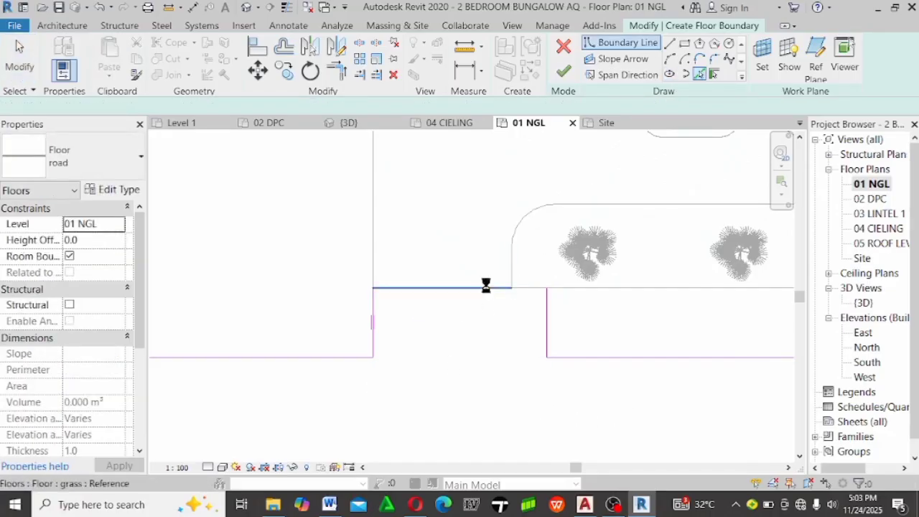
{"action": "left_click", "coordinate": [495, 288]}
{"action": "key", "text": "t"}
{"action": "key", "text": "r"}
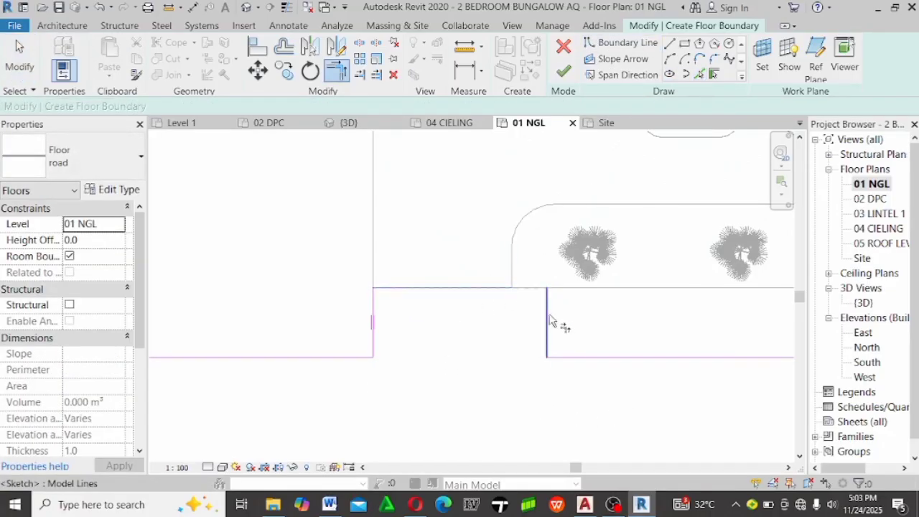
{"action": "left_click", "coordinate": [550, 323]}
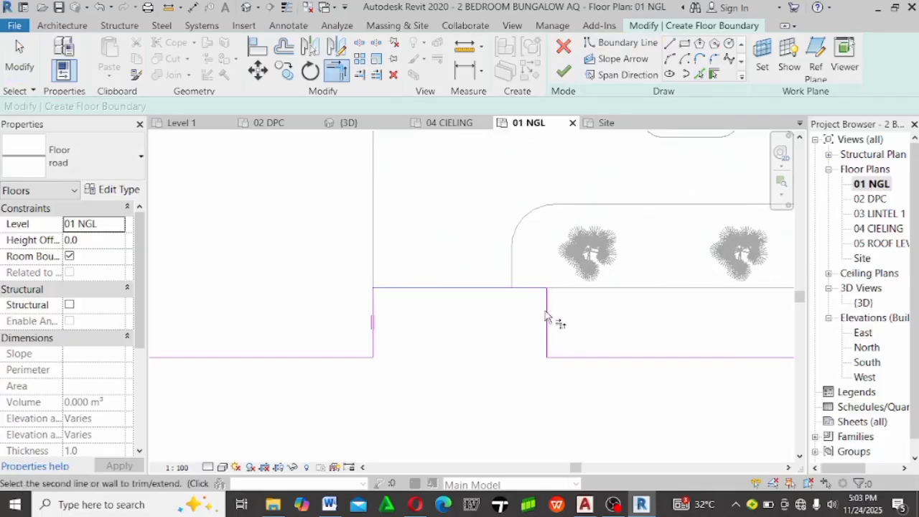
{"action": "left_click", "coordinate": [374, 318]}
Fillet both corners where the driveway entrance meets the road with a radius of about 900 mm
{"action": "scroll", "coordinate": [424, 294], "scroll_direction": "down", "scroll_amount": 4}
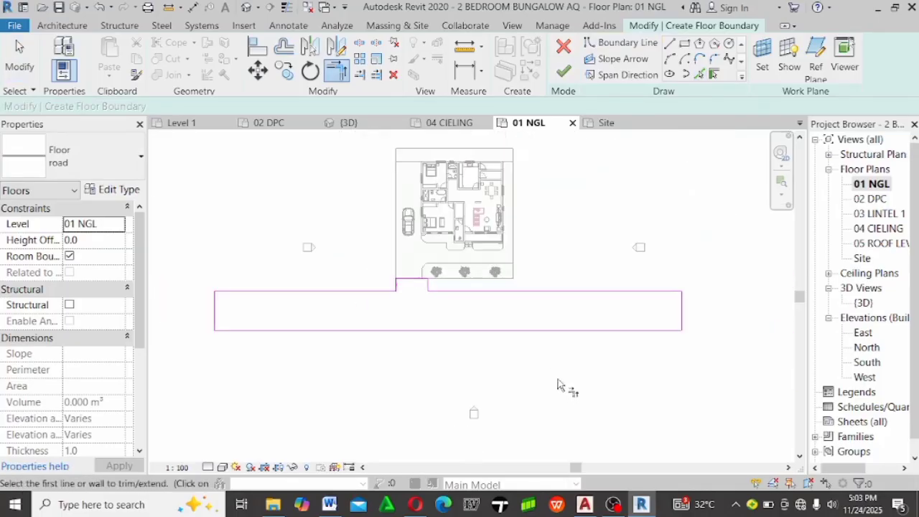
{"action": "scroll", "coordinate": [420, 280], "scroll_direction": "up", "scroll_amount": 3}
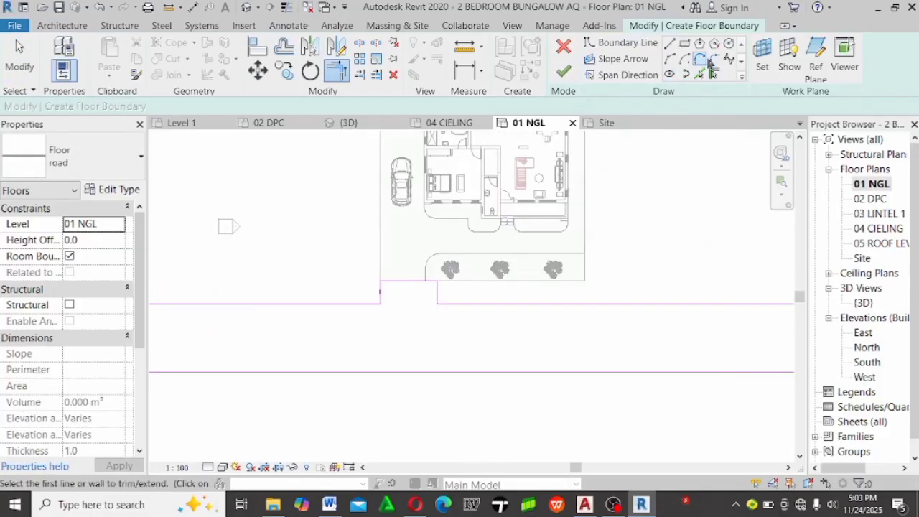
{"action": "left_click", "coordinate": [713, 60]}
{"action": "scroll", "coordinate": [380, 303], "scroll_direction": "up", "scroll_amount": 3}
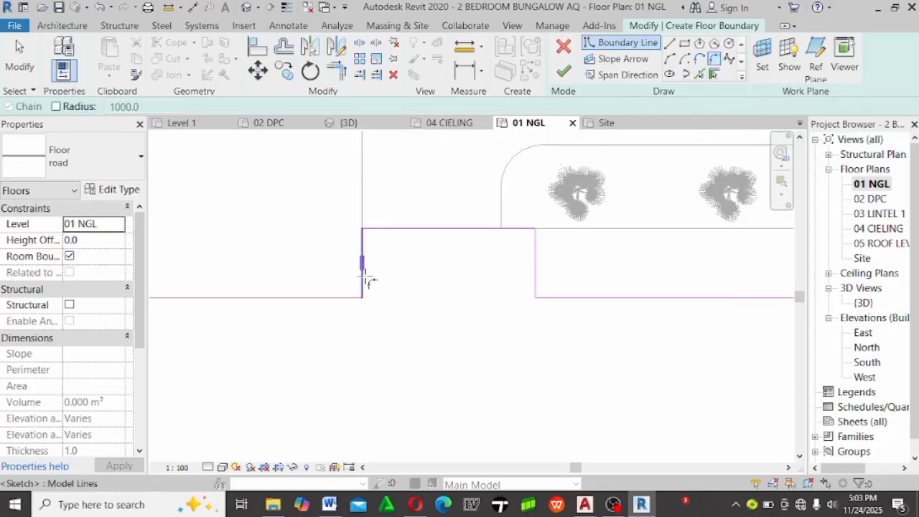
{"action": "left_click", "coordinate": [346, 299]}
{"action": "scroll", "coordinate": [345, 300], "scroll_direction": "up", "scroll_amount": 2}
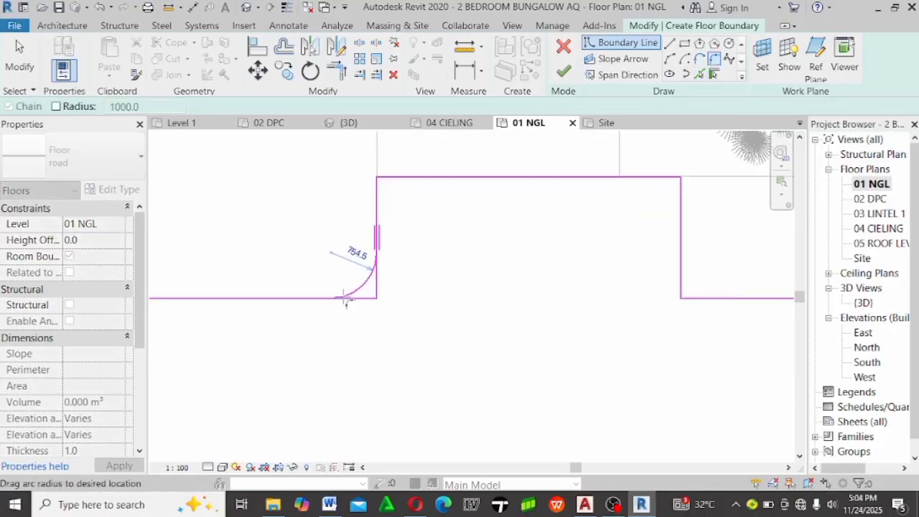
{"action": "left_click", "coordinate": [345, 298]}
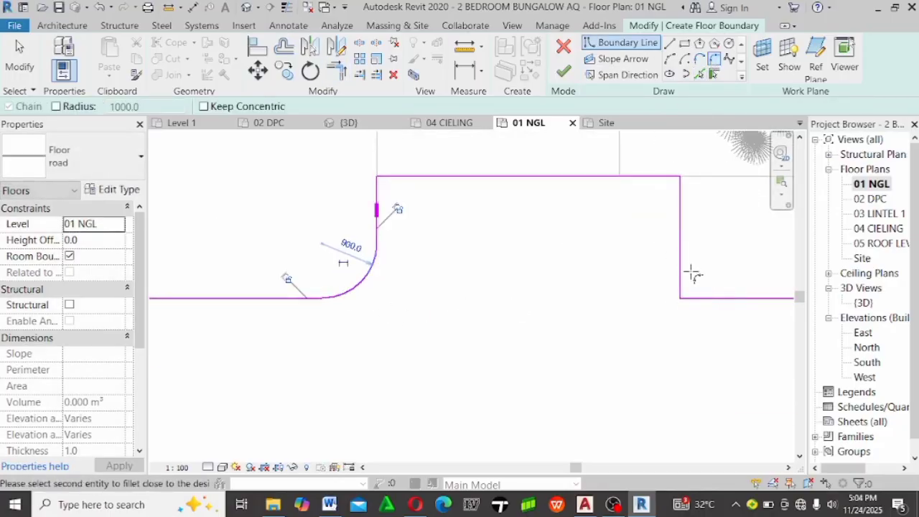
{"action": "left_click", "coordinate": [715, 296]}
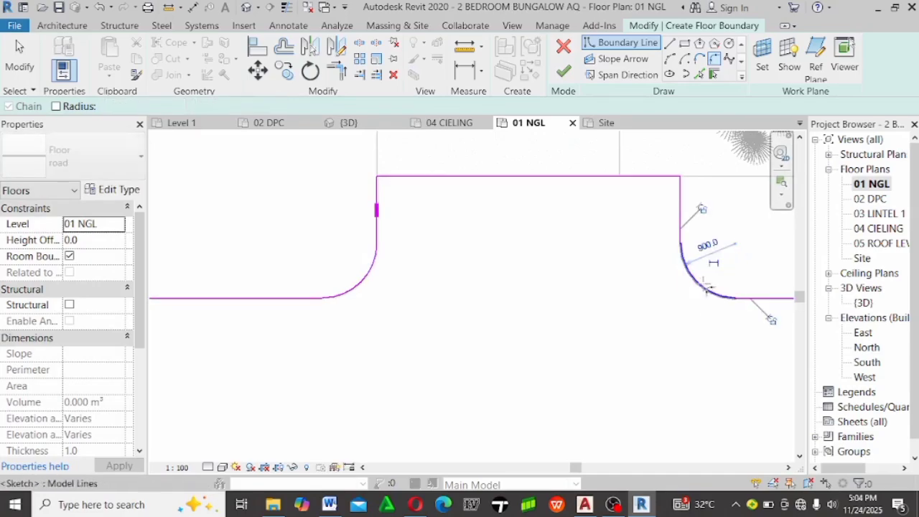
Set the radius of both driveway entrance fillets to 1200 mm
{"action": "left_click", "coordinate": [701, 283]}
{"action": "key", "text": "Escape"}
{"action": "left_click", "coordinate": [707, 246]}
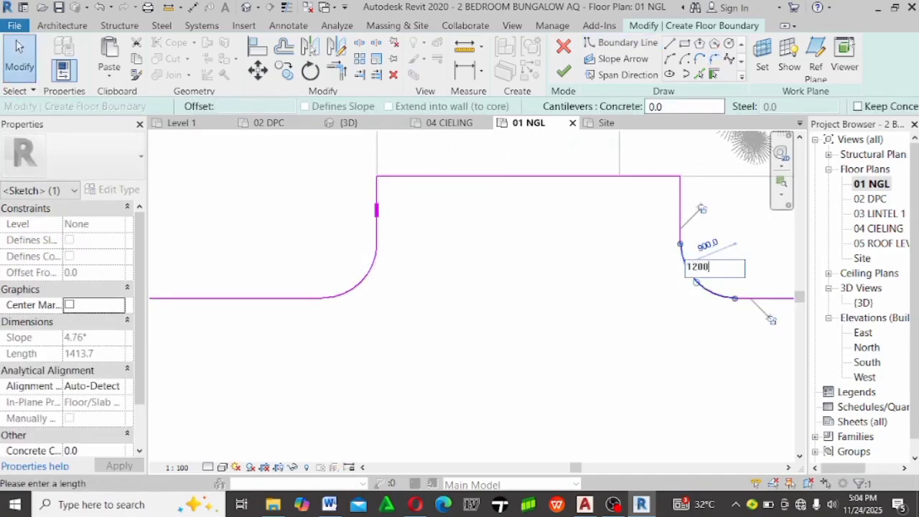
{"action": "key", "text": "Return"}
{"action": "left_click", "coordinate": [362, 281]}
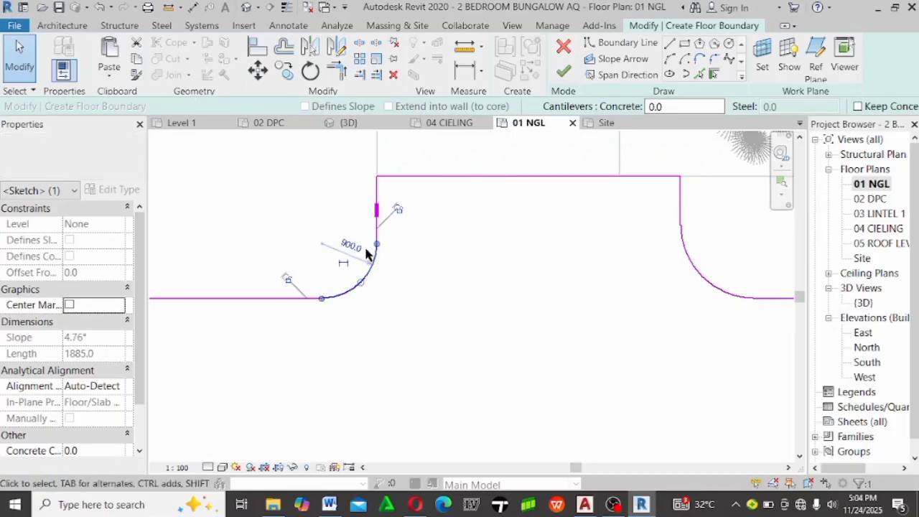
{"action": "left_click", "coordinate": [337, 242]}
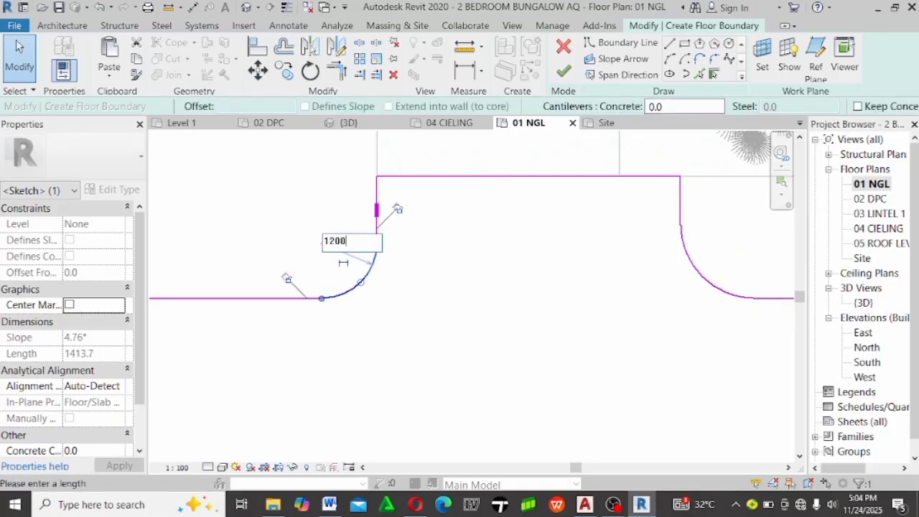
{"action": "key", "text": "Return"}
{"action": "key", "text": "Escape"}
Finish the road floor boundary and deselect the floor
{"action": "scroll", "coordinate": [455, 341], "scroll_direction": "down", "scroll_amount": 3}
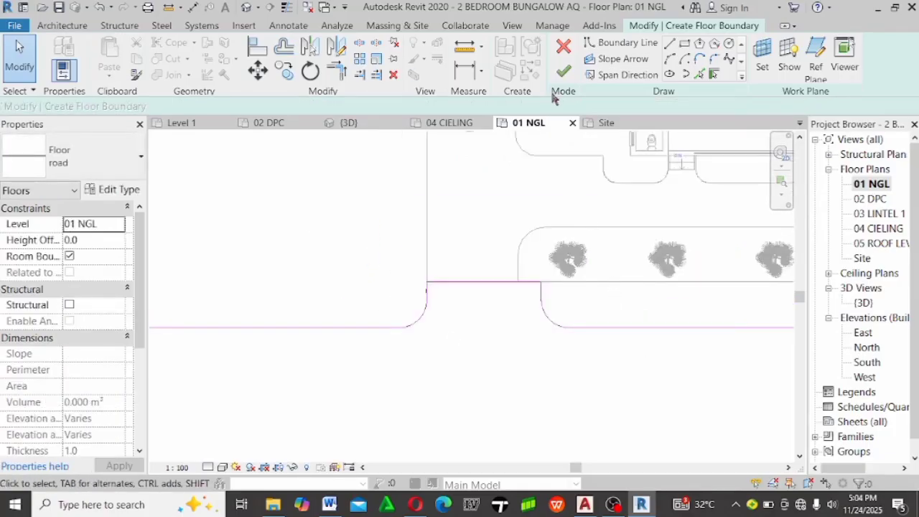
{"action": "left_click", "coordinate": [563, 72]}
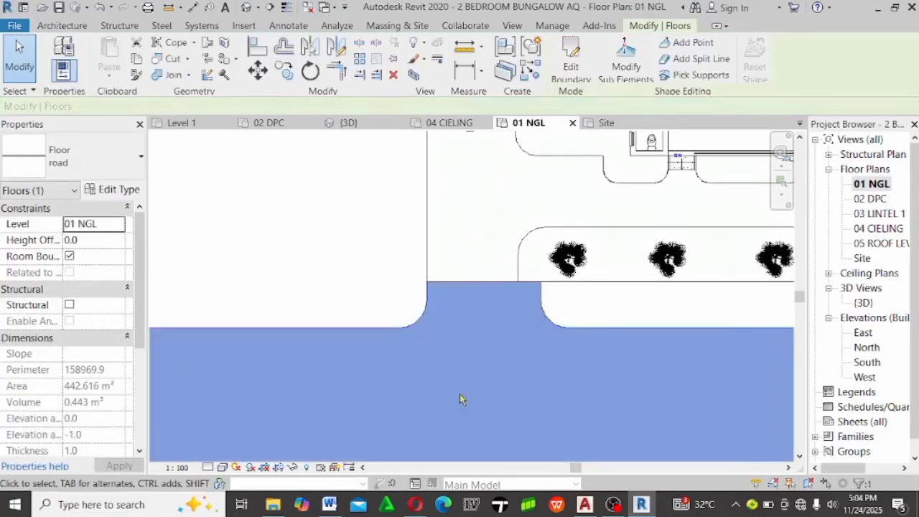
{"action": "scroll", "coordinate": [333, 271], "scroll_direction": "down", "scroll_amount": 3}
{"action": "left_click", "coordinate": [332, 270]}
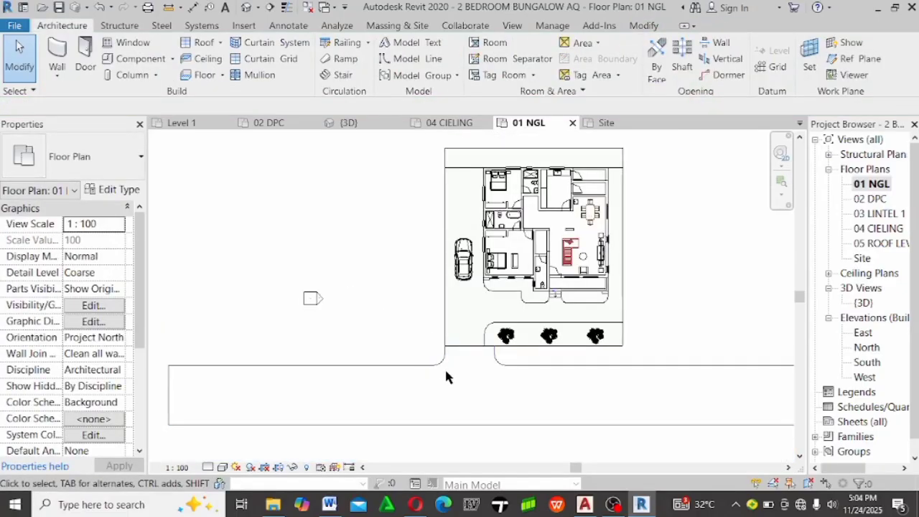
Reopen the road floor's boundary and align the entrance's right side line with the planting strip's edge, 4000 mm from the left side
{"action": "scroll", "coordinate": [445, 377], "scroll_direction": "up", "scroll_amount": 4}
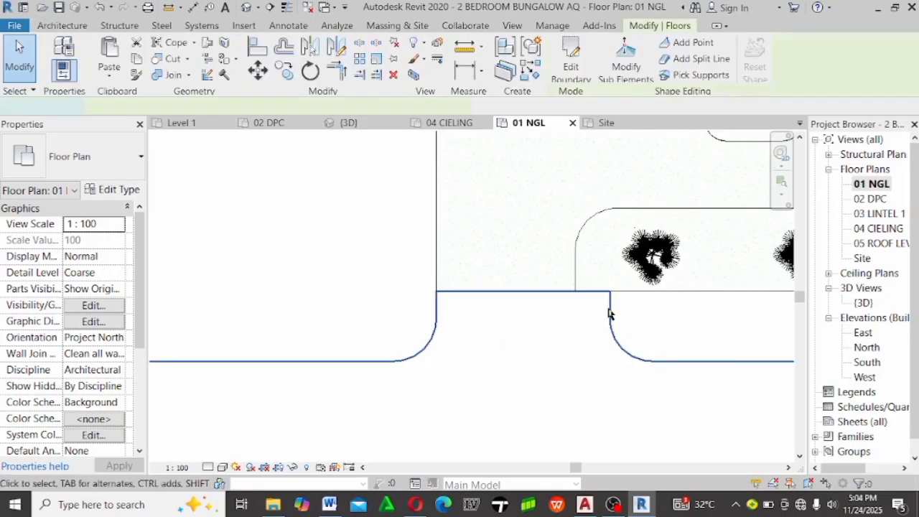
{"action": "double_click", "coordinate": [612, 310]}
{"action": "scroll", "coordinate": [616, 320], "scroll_direction": "up", "scroll_amount": 2}
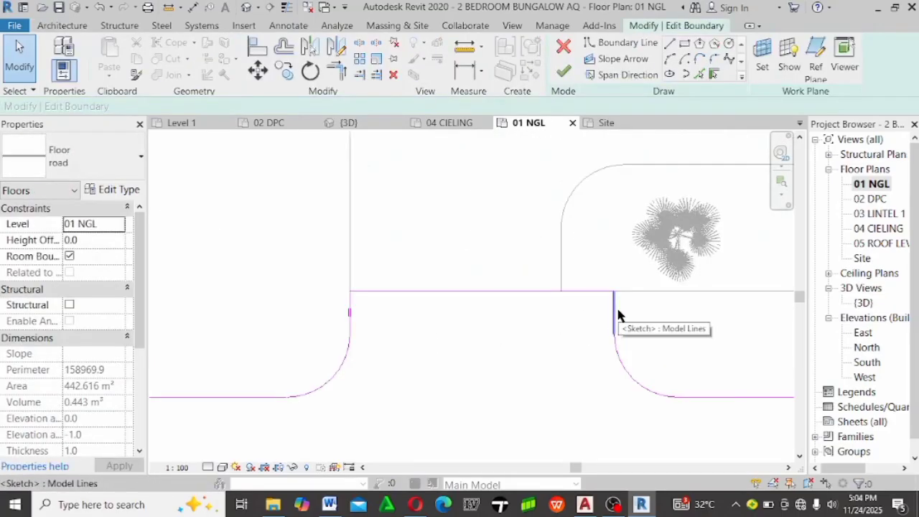
{"action": "left_click_drag", "start_coordinate": [615, 318], "coordinate": [565, 311]}
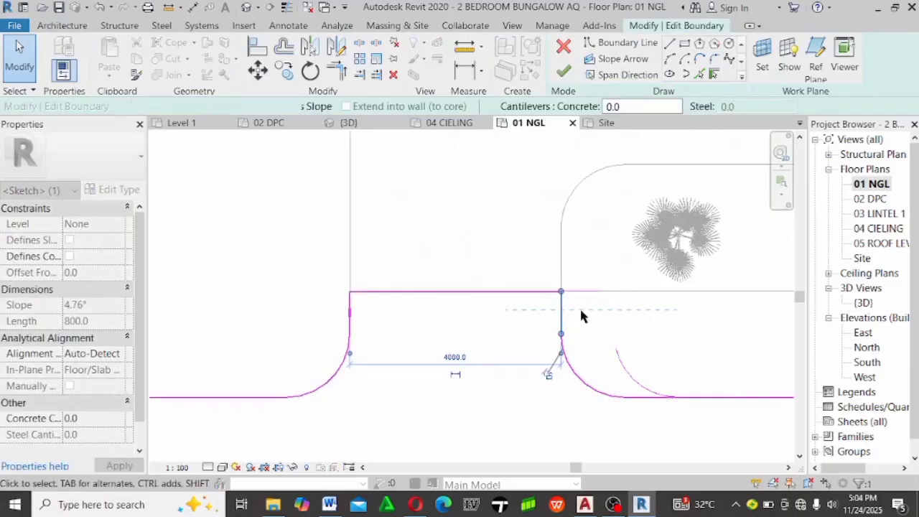
{"action": "scroll", "coordinate": [575, 294], "scroll_direction": "up", "scroll_amount": 4}
{"action": "scroll", "coordinate": [555, 277], "scroll_direction": "down", "scroll_amount": 3}
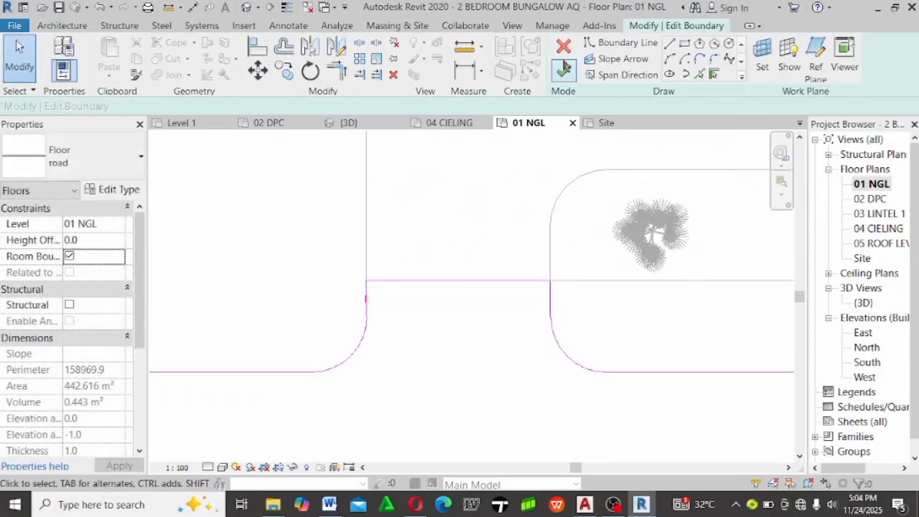
Finish the edited road floor boundary and deselect the floor
{"action": "left_click", "coordinate": [563, 71]}
{"action": "scroll", "coordinate": [448, 322], "scroll_direction": "down", "scroll_amount": 2}
{"action": "left_click", "coordinate": [473, 358]}
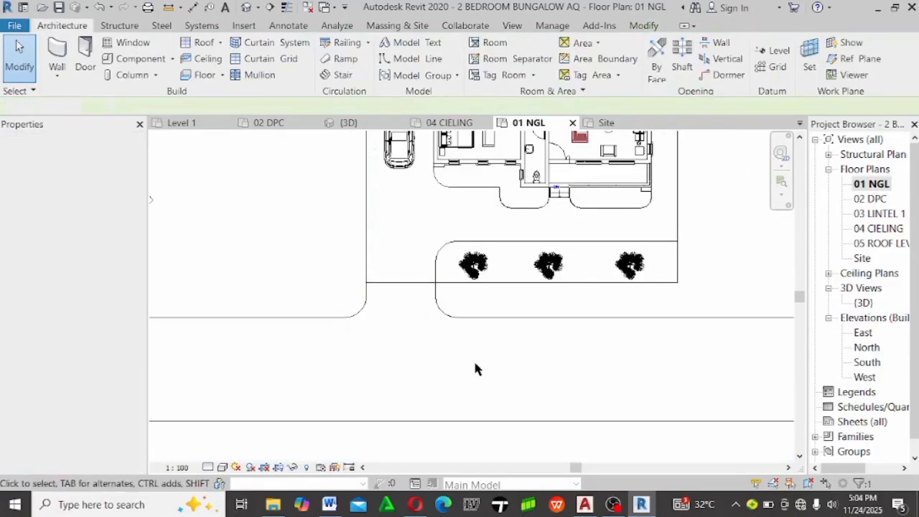
Open the boundary of the main grass floor surrounding the house for editing
{"action": "scroll", "coordinate": [478, 364], "scroll_direction": "down", "scroll_amount": 3}
{"action": "scroll", "coordinate": [477, 344], "scroll_direction": "up", "scroll_amount": 3}
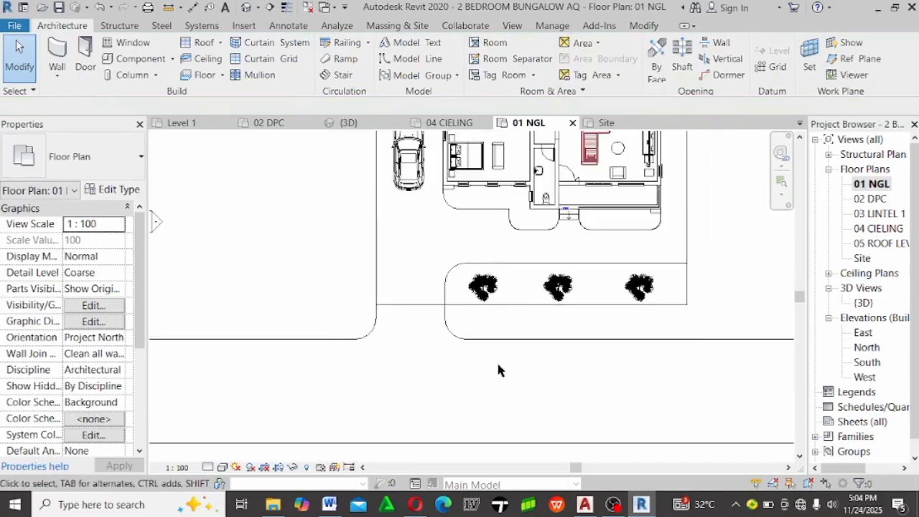
{"action": "scroll", "coordinate": [497, 360], "scroll_direction": "down", "scroll_amount": 2}
{"action": "scroll", "coordinate": [507, 352], "scroll_direction": "up", "scroll_amount": 3}
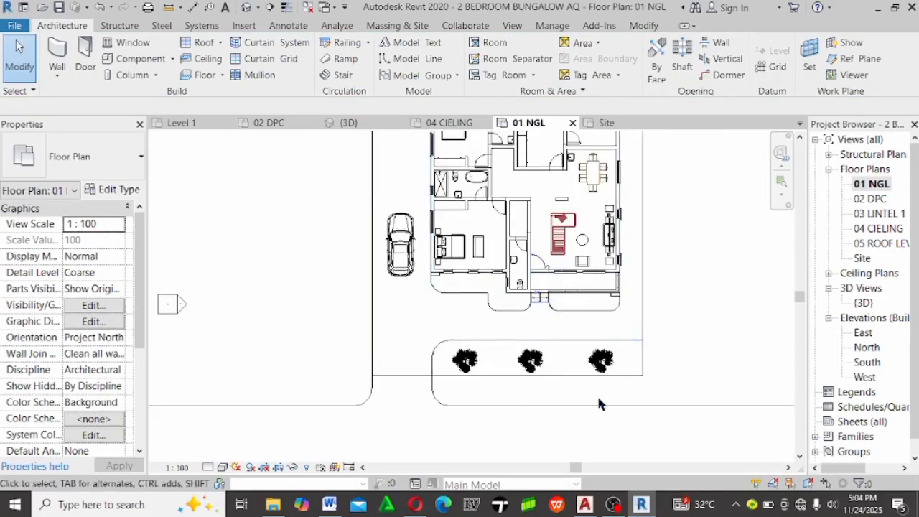
{"action": "scroll", "coordinate": [620, 338], "scroll_direction": "up", "scroll_amount": 1}
{"action": "scroll", "coordinate": [580, 329], "scroll_direction": "up", "scroll_amount": 2}
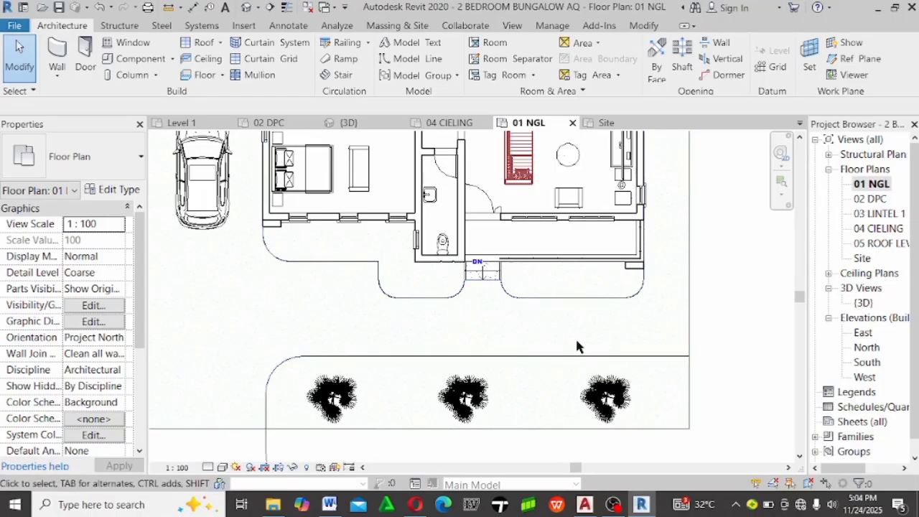
{"action": "scroll", "coordinate": [549, 343], "scroll_direction": "down", "scroll_amount": 1}
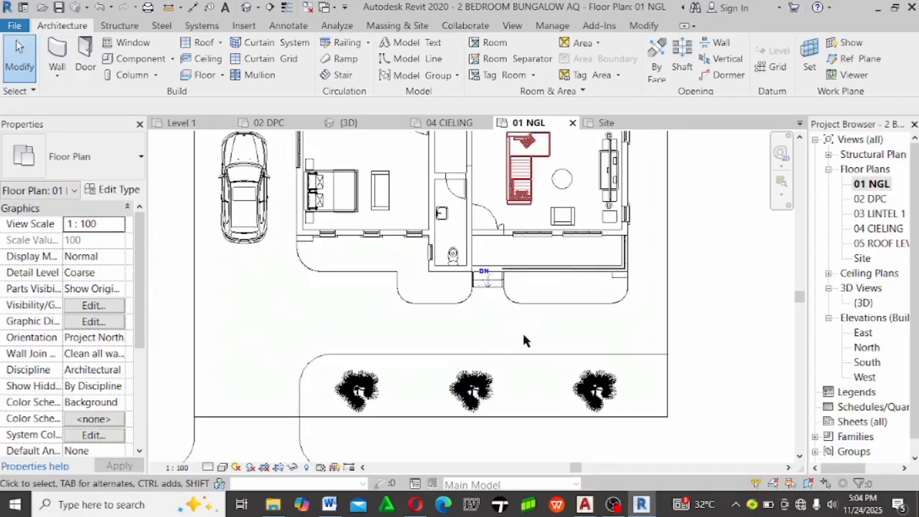
{"action": "left_click", "coordinate": [428, 365]}
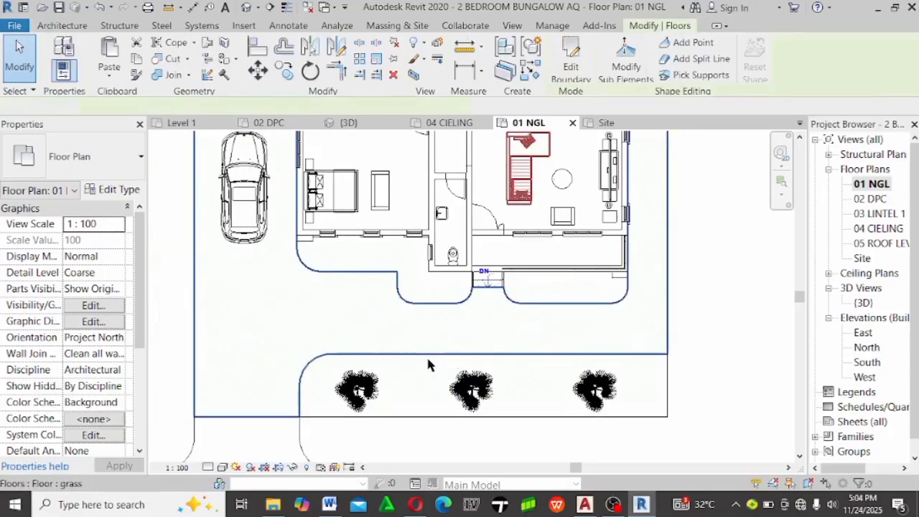
{"action": "double_click", "coordinate": [426, 366]}
{"action": "scroll", "coordinate": [302, 372], "scroll_direction": "up", "scroll_amount": 2}
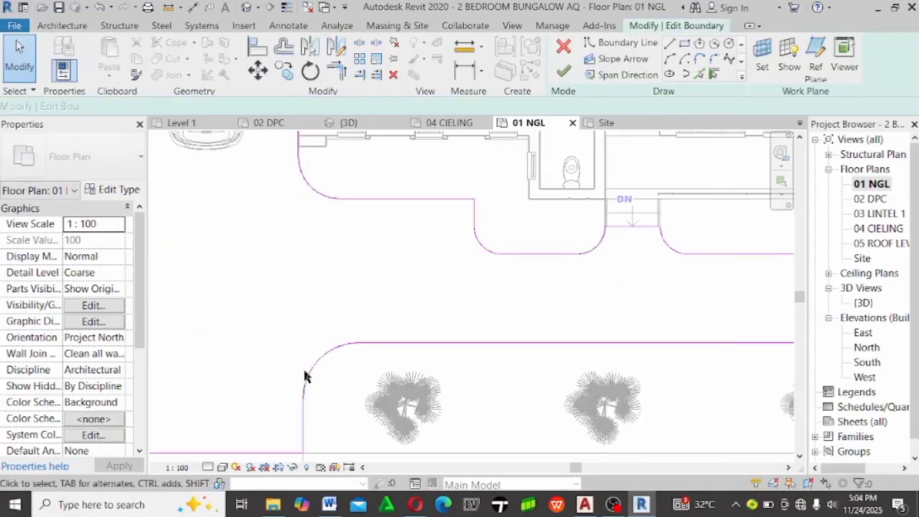
Try to set the front boundary line's distance from the entrance steps to 300 mm, and undo the move
{"action": "left_click", "coordinate": [472, 349]}
{"action": "scroll", "coordinate": [387, 312], "scroll_direction": "down", "scroll_amount": 2}
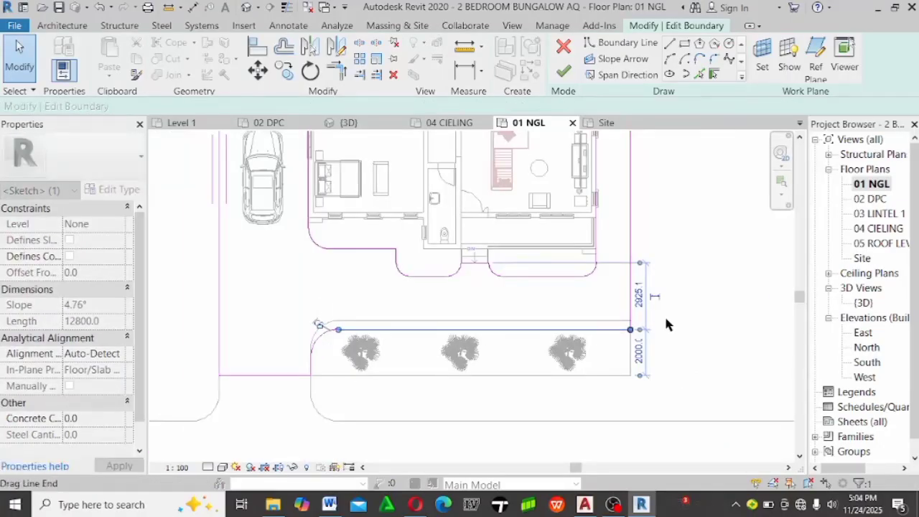
{"action": "left_click", "coordinate": [638, 295]}
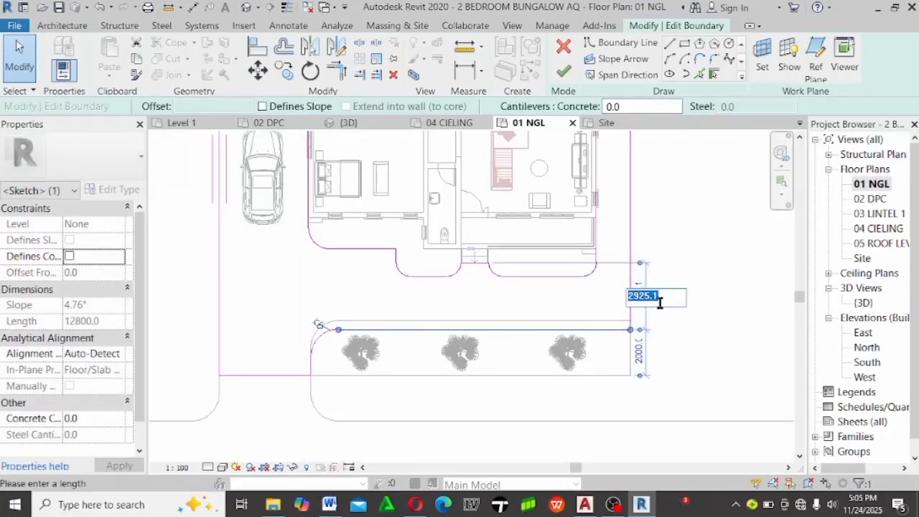
{"action": "type", "text": "300"}
{"action": "key", "text": "Return"}
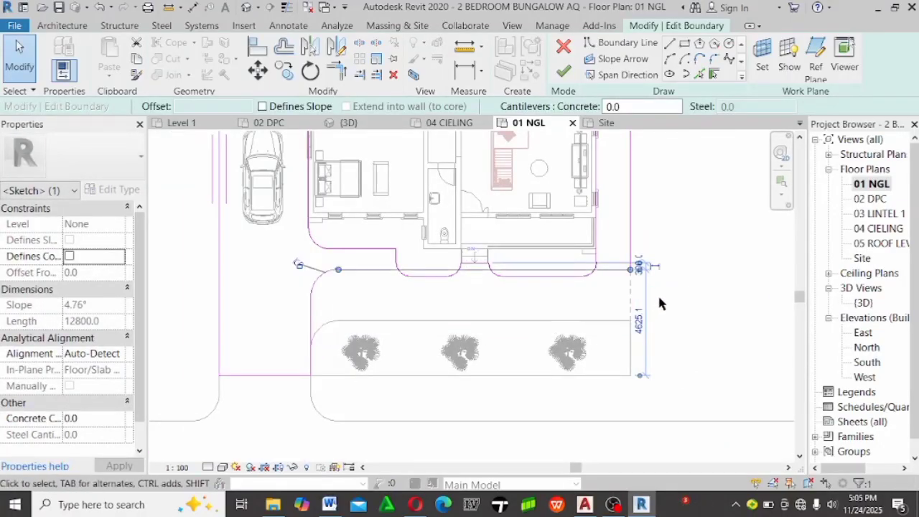
{"action": "key", "text": "Escape"}
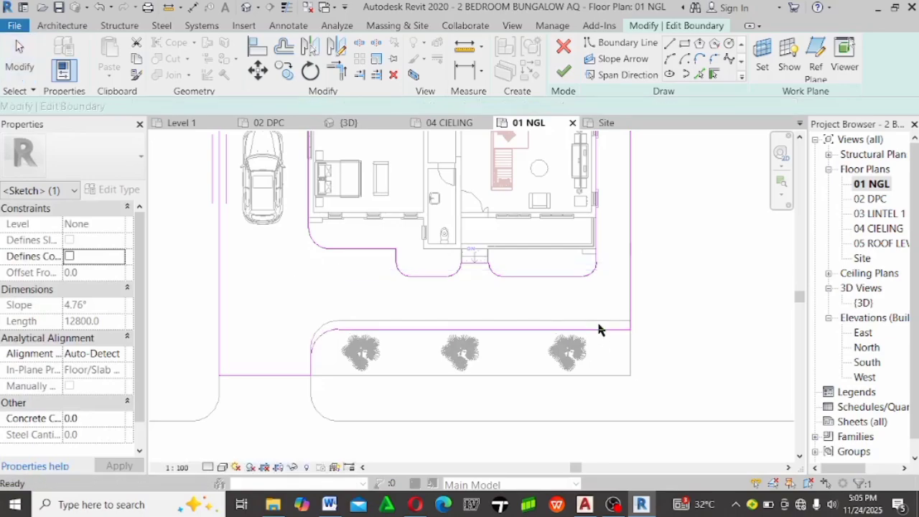
{"action": "key", "text": "ctrl+z"}
Set the front boundary line's distance from the entrance steps to 3000 mm and finish the main grass floor
{"action": "left_click", "coordinate": [655, 294]}
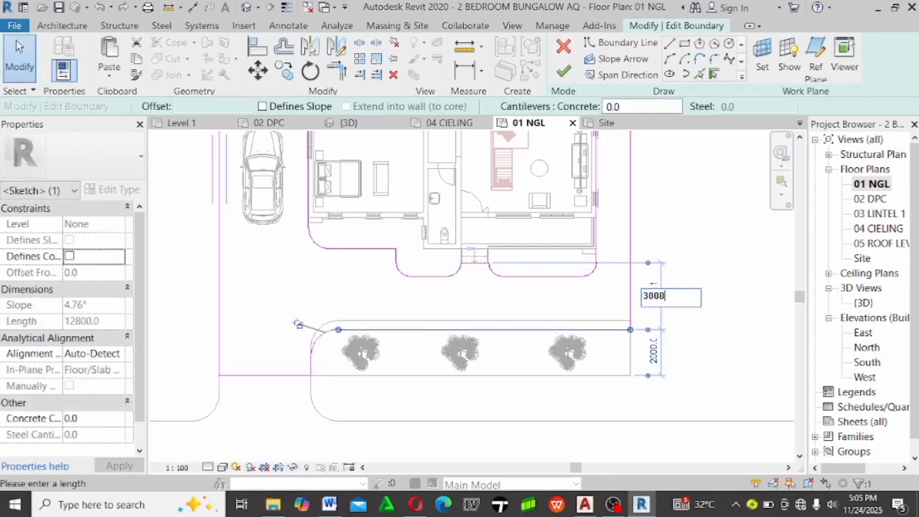
{"action": "key", "text": "Return"}
{"action": "key", "text": "Escape"}
{"action": "key", "text": "Escape"}
{"action": "left_click", "coordinate": [565, 70]}
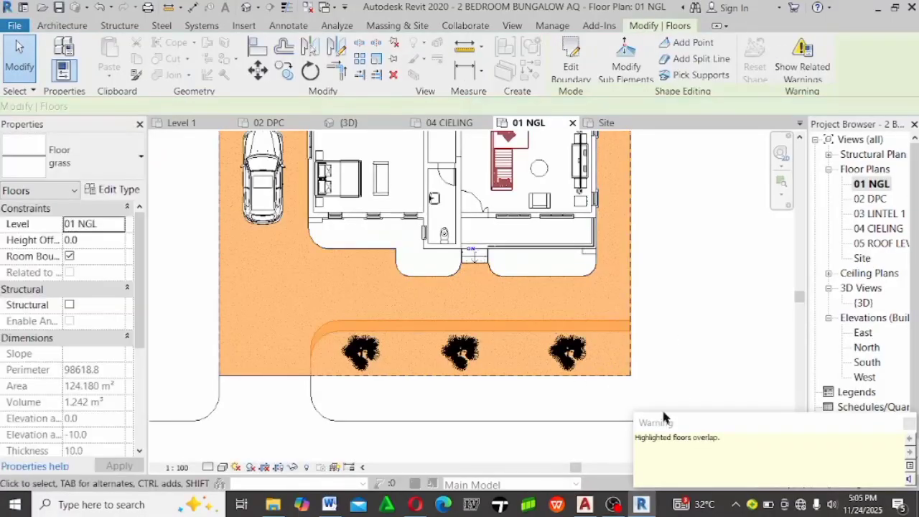
{"action": "key", "text": "Escape"}
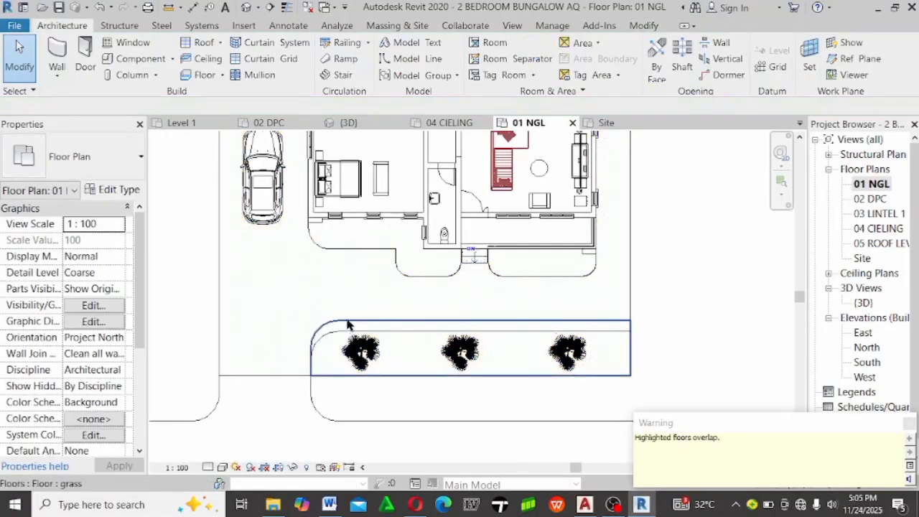
Move the planting strip floor's house-side boundary line onto the main grass floor's front edge and finish the boundary
{"action": "left_click", "coordinate": [347, 324]}
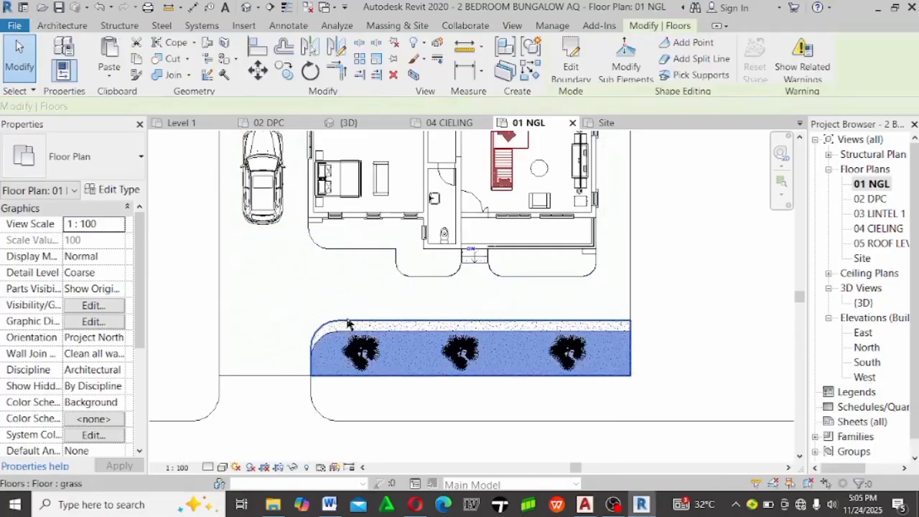
{"action": "left_click", "coordinate": [578, 66]}
{"action": "scroll", "coordinate": [365, 352], "scroll_direction": "up", "scroll_amount": 4}
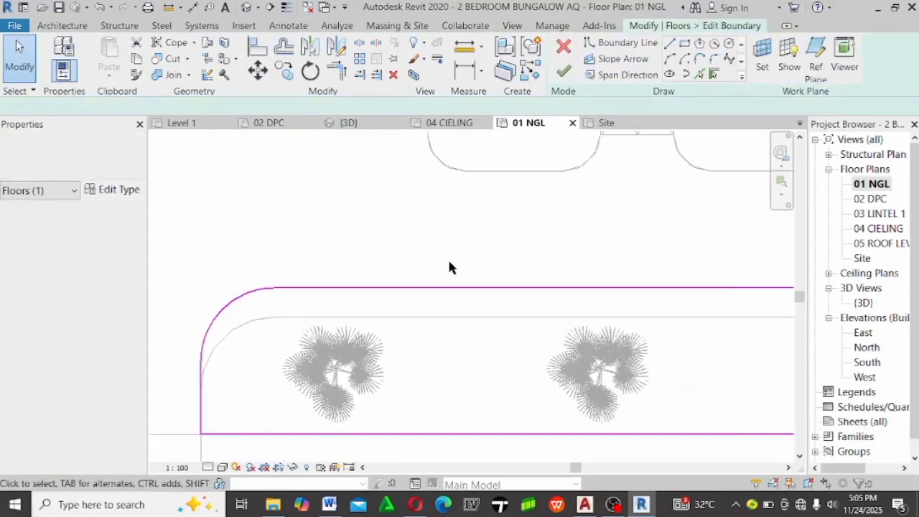
{"action": "mouse_move", "coordinate": [450, 294]}
{"action": "left_mouse_down"}
{"action": "mouse_move", "coordinate": [459, 324]}
{"action": "mouse_move", "coordinate": [452, 320]}
{"action": "left_mouse_up"}
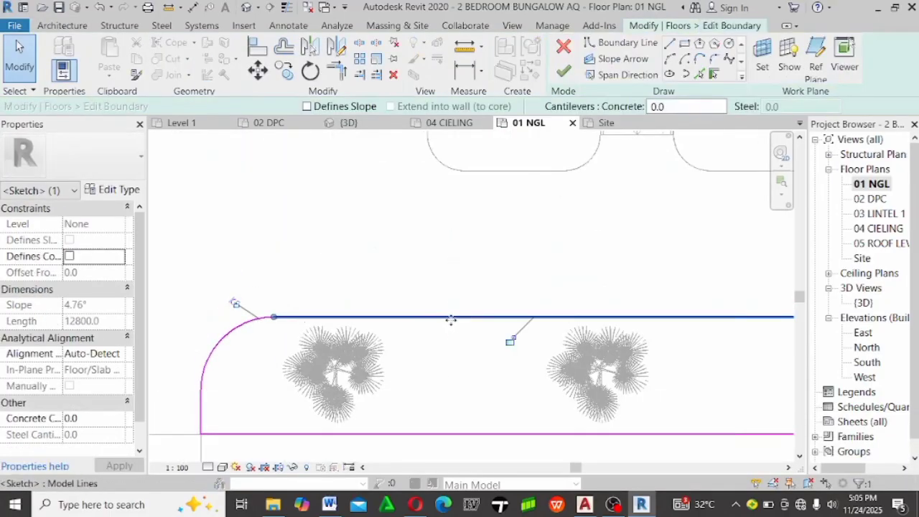
{"action": "left_click", "coordinate": [420, 263]}
{"action": "scroll", "coordinate": [596, 200], "scroll_direction": "down", "scroll_amount": 4}
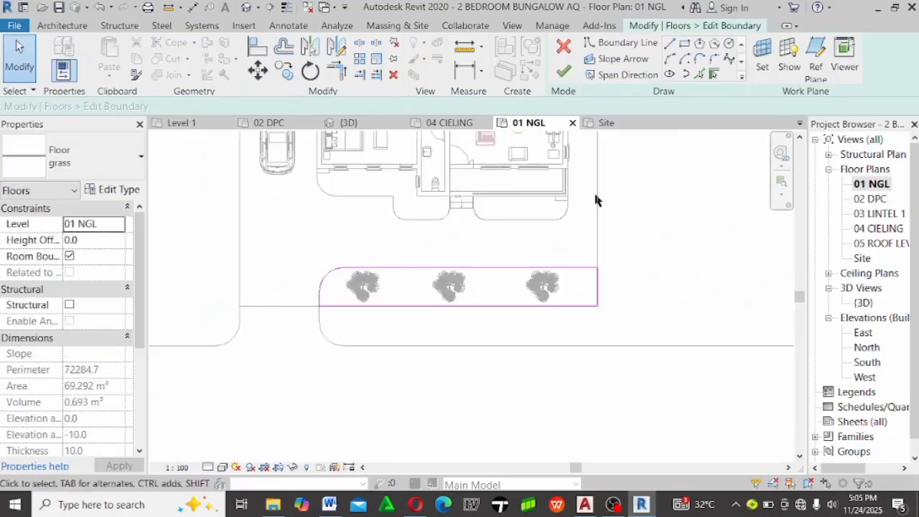
{"action": "left_click", "coordinate": [564, 72]}
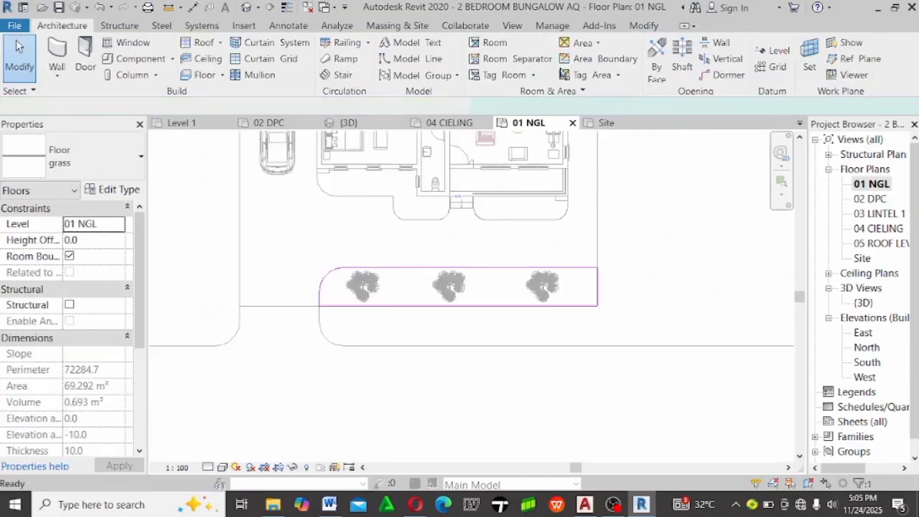
Start a new grass floor and pick the entrance's right side and curve, the planting strip's road-side edge and the adjoining road edge
{"action": "double_click", "coordinate": [445, 294]}
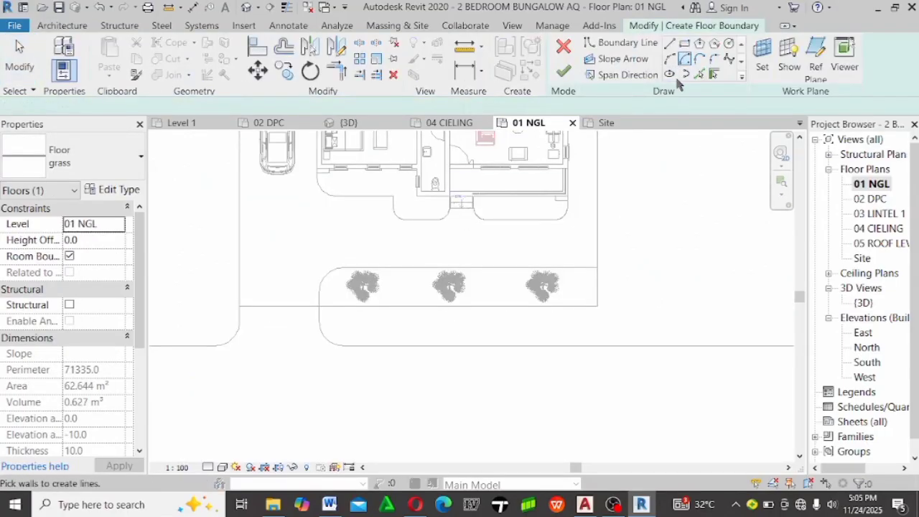
{"action": "left_click", "coordinate": [495, 267]}
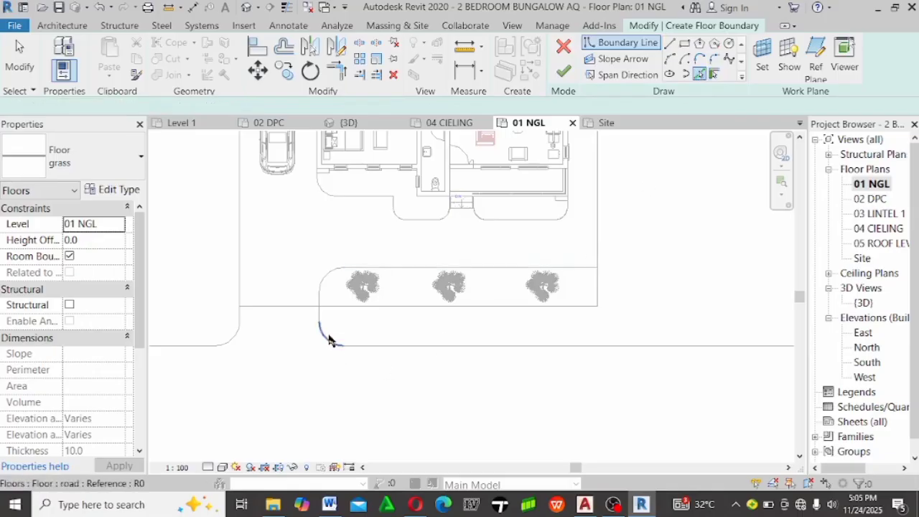
{"action": "left_click", "coordinate": [327, 339]}
{"action": "scroll", "coordinate": [322, 320], "scroll_direction": "up", "scroll_amount": 4}
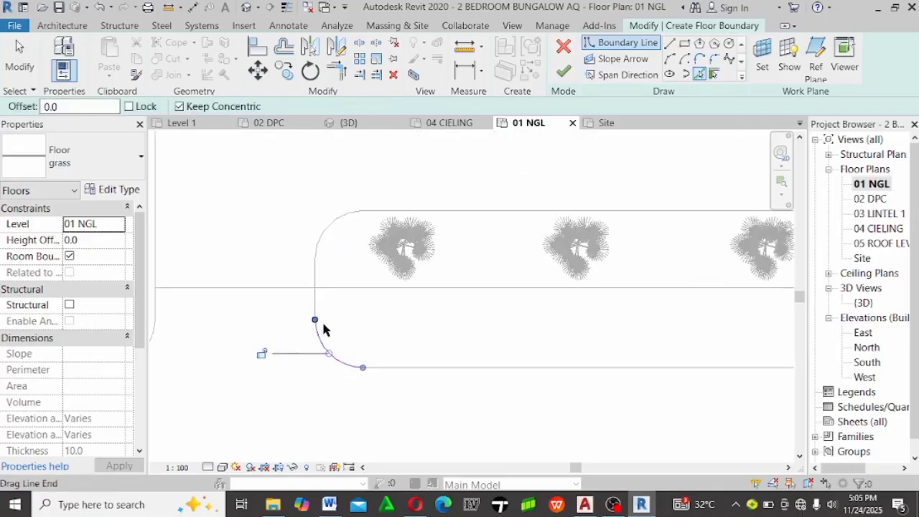
{"action": "left_click", "coordinate": [359, 275]}
{"action": "scroll", "coordinate": [434, 341], "scroll_direction": "down", "scroll_amount": 2}
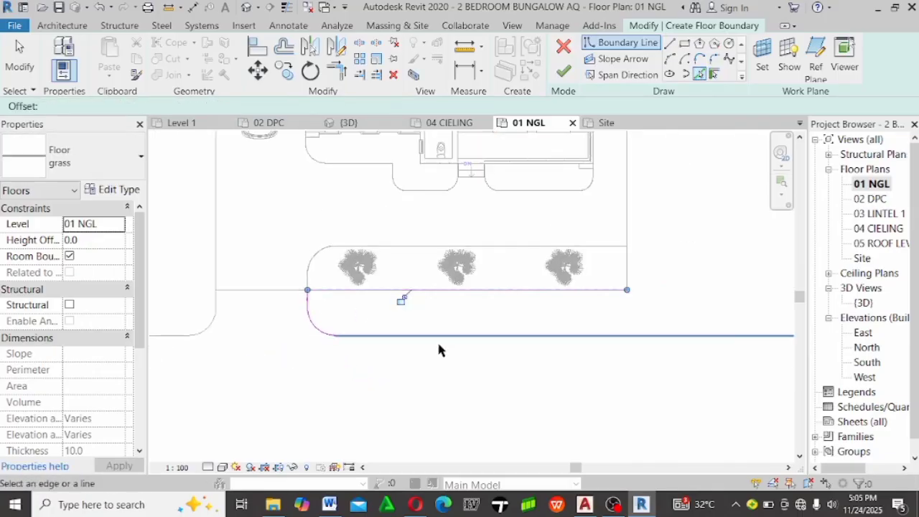
Pick the road edge left of the entrance, its curve and side line, and the road's end lines as boundary
{"action": "scroll", "coordinate": [567, 351], "scroll_direction": "down", "scroll_amount": 5}
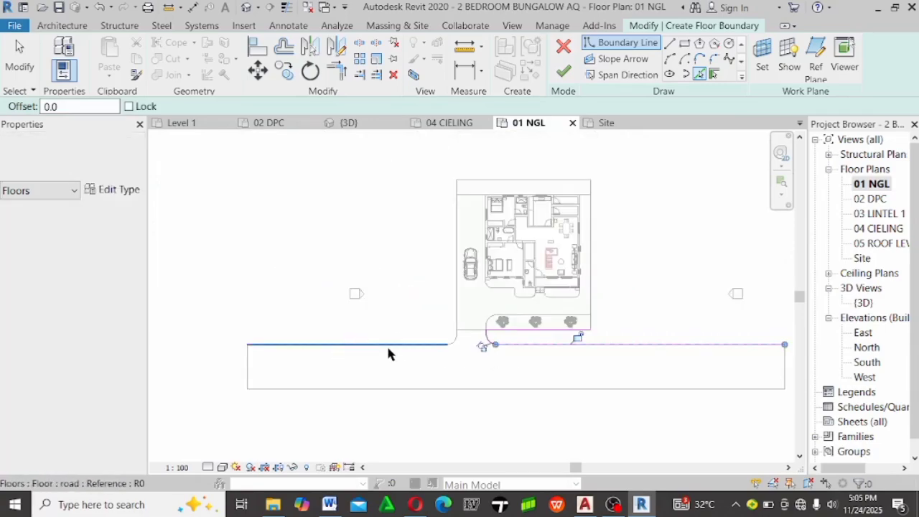
{"action": "scroll", "coordinate": [463, 340], "scroll_direction": "up", "scroll_amount": 3}
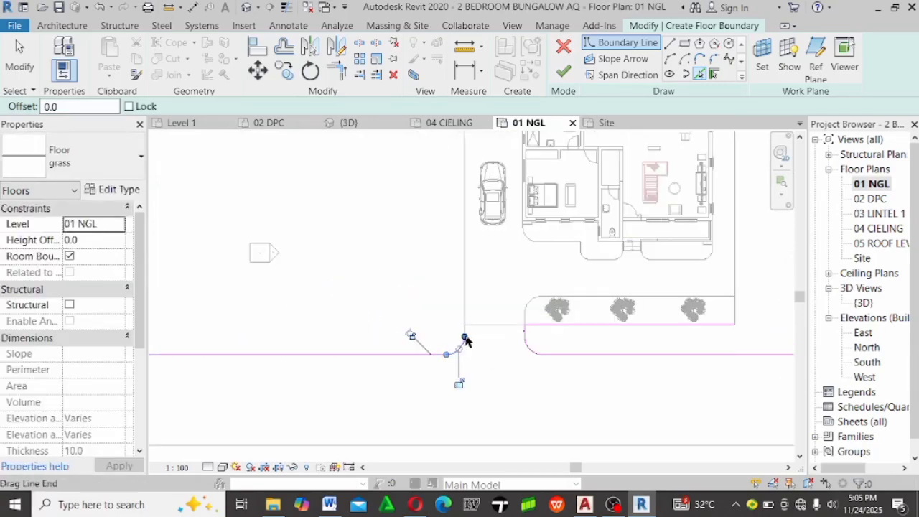
{"action": "scroll", "coordinate": [467, 338], "scroll_direction": "up", "scroll_amount": 2}
{"action": "left_click", "coordinate": [466, 330]}
{"action": "scroll", "coordinate": [424, 310], "scroll_direction": "down", "scroll_amount": 3}
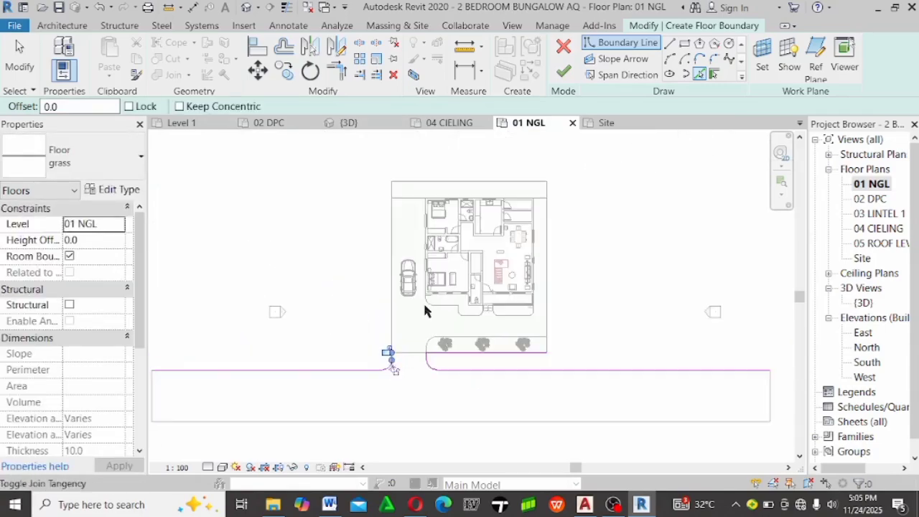
{"action": "scroll", "coordinate": [406, 359], "scroll_direction": "down", "scroll_amount": 2}
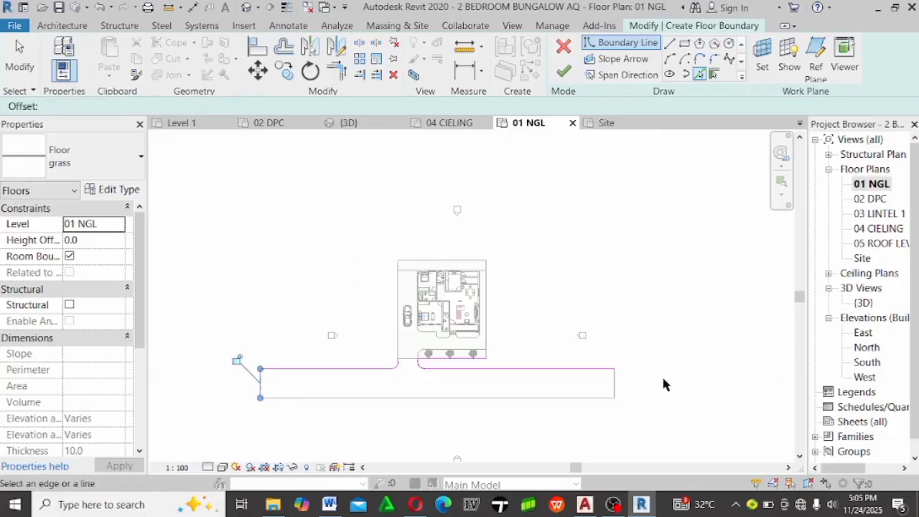
Pick the plot's rear edge and the outer right edge of the planting strip as boundary lines of the grass floor
{"action": "scroll", "coordinate": [467, 244], "scroll_direction": "up", "scroll_amount": 5}
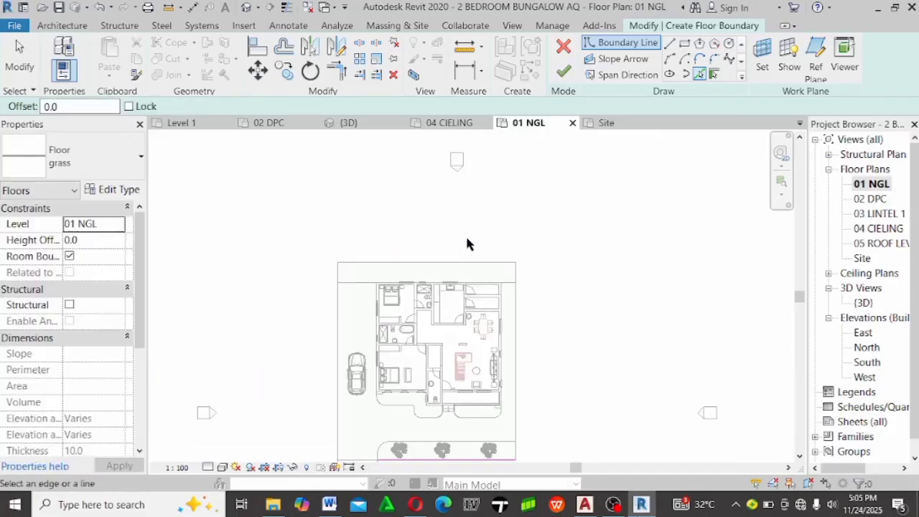
{"action": "left_click", "coordinate": [522, 285]}
{"action": "scroll", "coordinate": [559, 282], "scroll_direction": "up", "scroll_amount": 2}
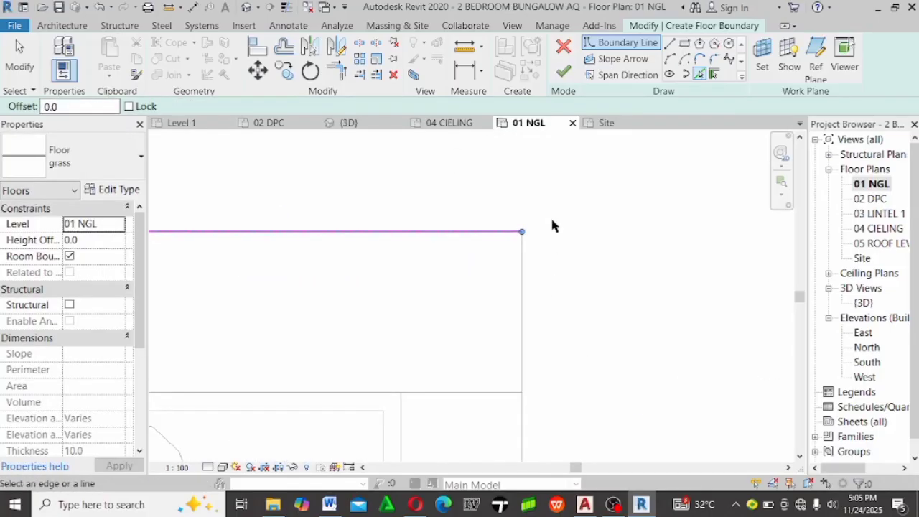
{"action": "scroll", "coordinate": [551, 216], "scroll_direction": "down", "scroll_amount": 4}
{"action": "scroll", "coordinate": [559, 357], "scroll_direction": "up", "scroll_amount": 8}
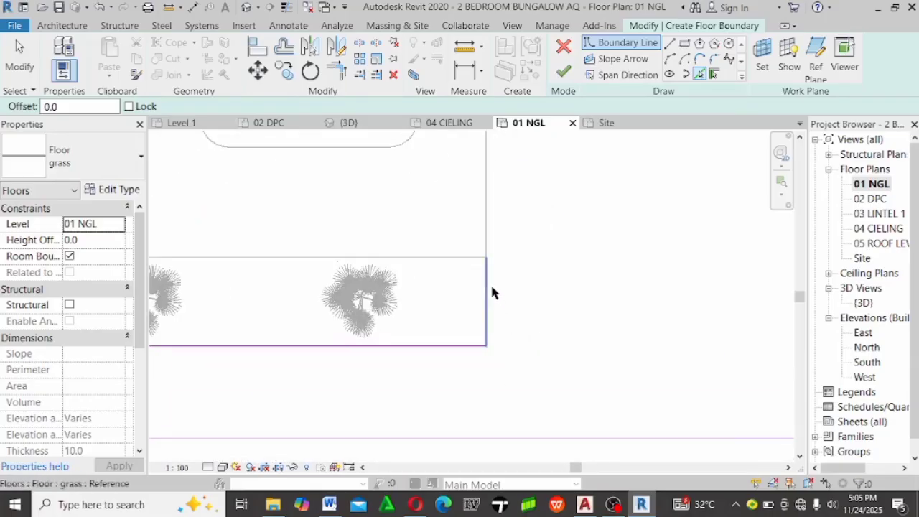
{"action": "scroll", "coordinate": [631, 335], "scroll_direction": "down", "scroll_amount": 4}
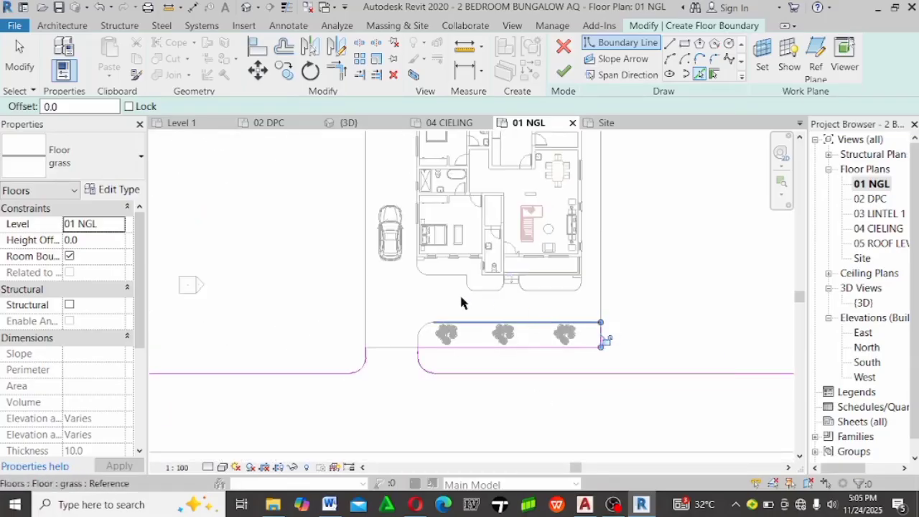
{"action": "scroll", "coordinate": [380, 347], "scroll_direction": "up", "scroll_amount": 5}
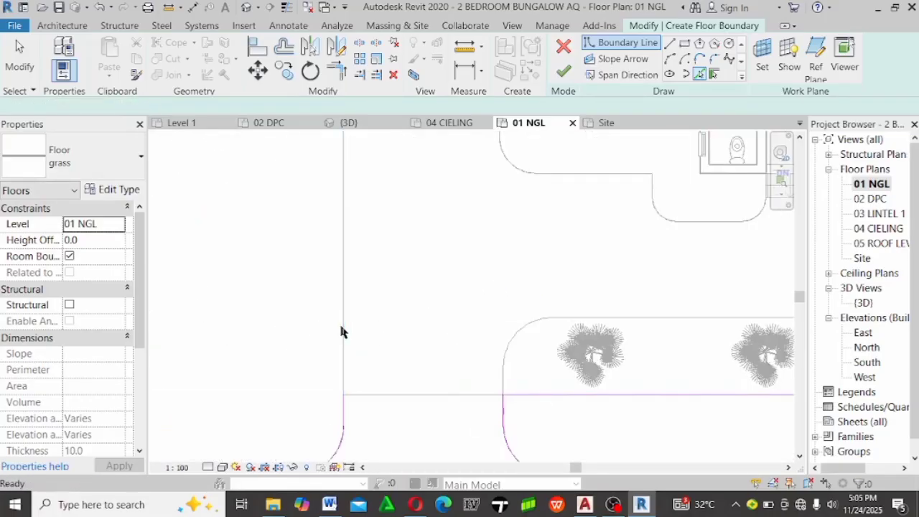
Extend the boundary's left and right side lines to form corners with the plot's rear edge using Trim/Extend to Corner
{"action": "key", "text": "t"}
{"action": "key", "text": "r"}
{"action": "left_click", "coordinate": [343, 424]}
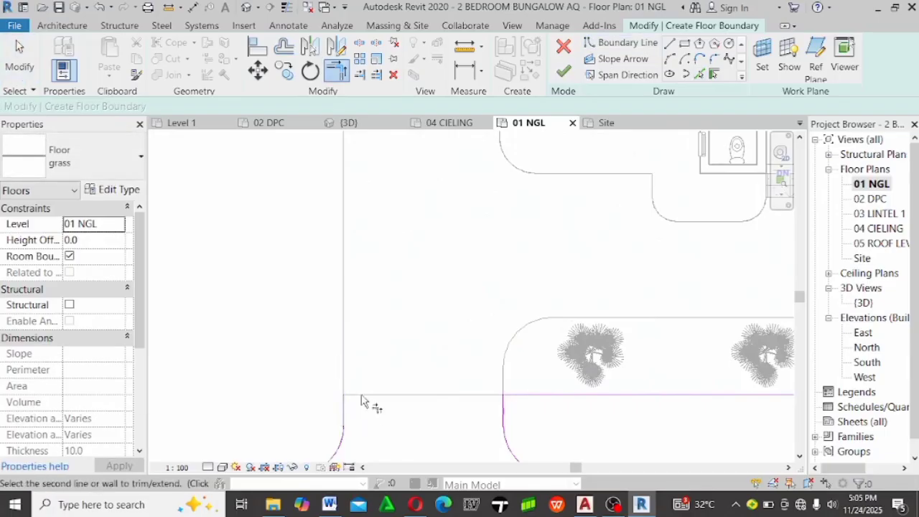
{"action": "scroll", "coordinate": [359, 403], "scroll_direction": "down", "scroll_amount": 5}
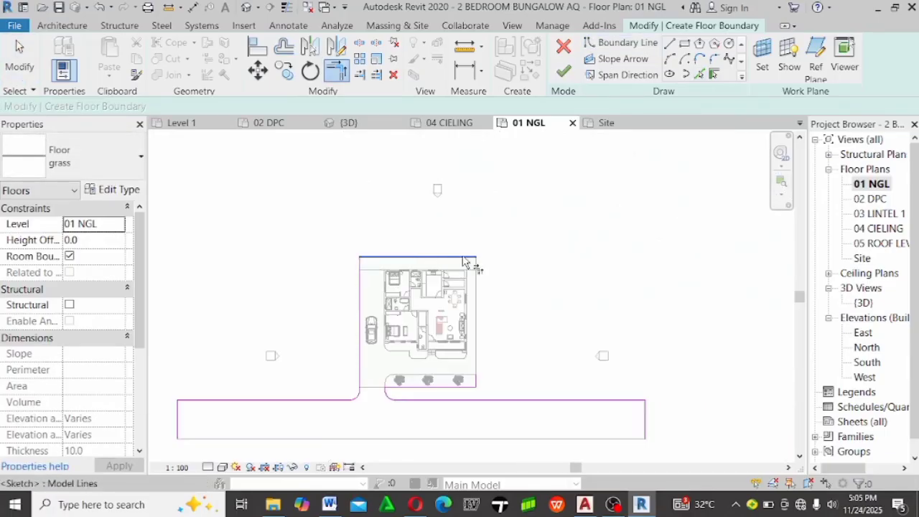
{"action": "scroll", "coordinate": [469, 386], "scroll_direction": "up", "scroll_amount": 2}
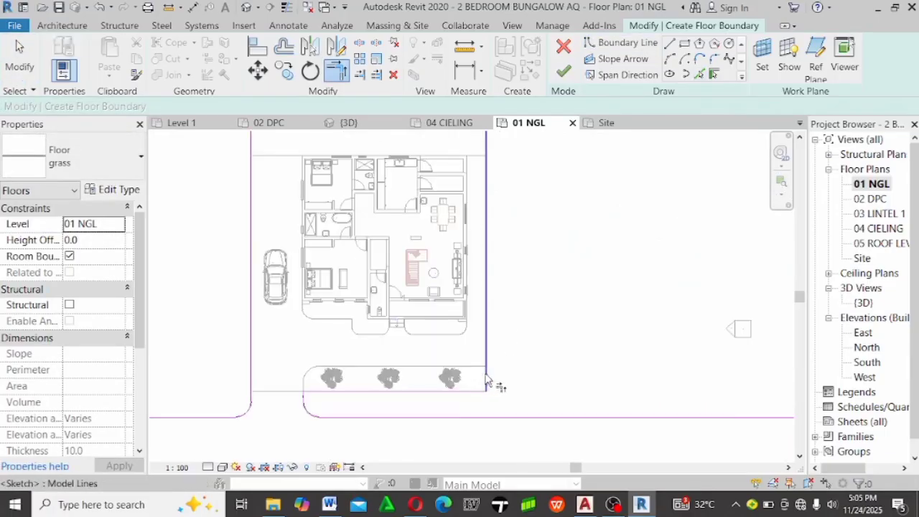
Complete the corner between the boundary's right side line and the plot's rear edge with Trim/Extend to Corner
{"action": "left_click", "coordinate": [486, 374]}
{"action": "scroll", "coordinate": [537, 337], "scroll_direction": "down", "scroll_amount": 3}
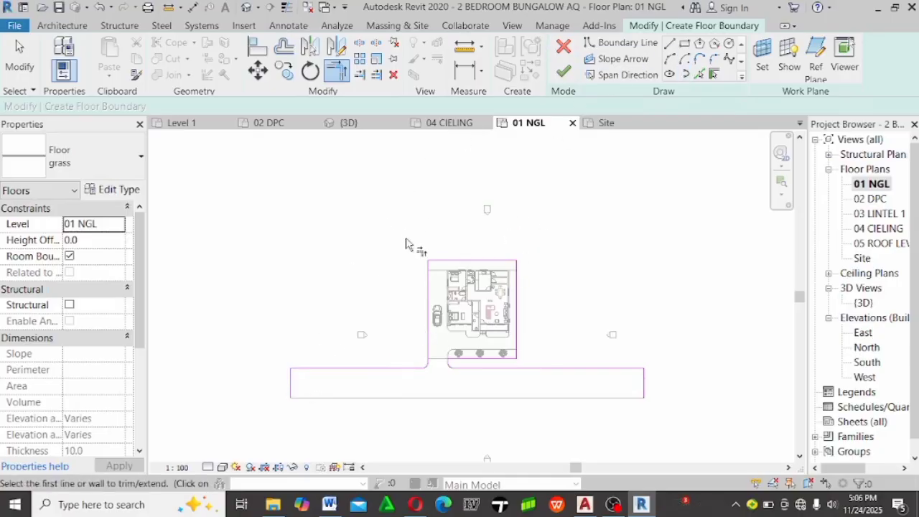
{"action": "key", "text": "Escape"}
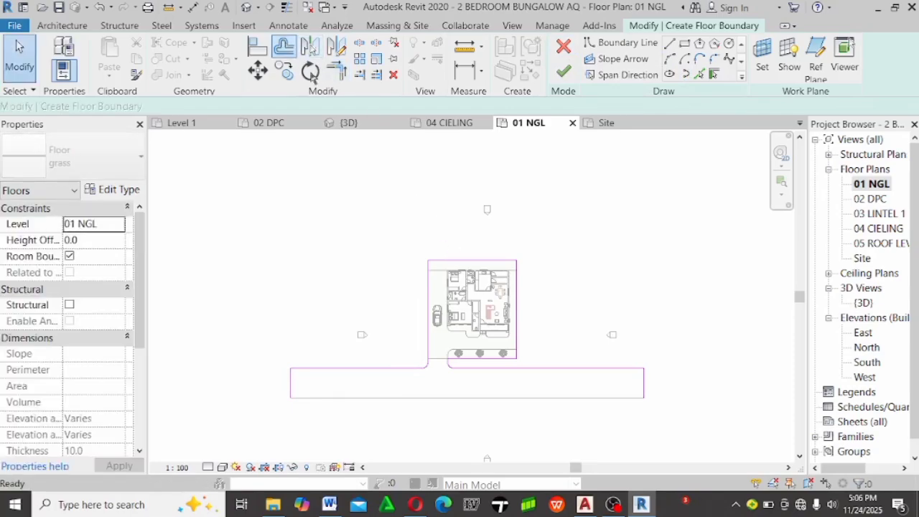
Offset a copy of the plot's rear boundary line 5000 outward and move the copy farther back, past the north elevation marker
{"action": "left_click", "coordinate": [310, 48]}
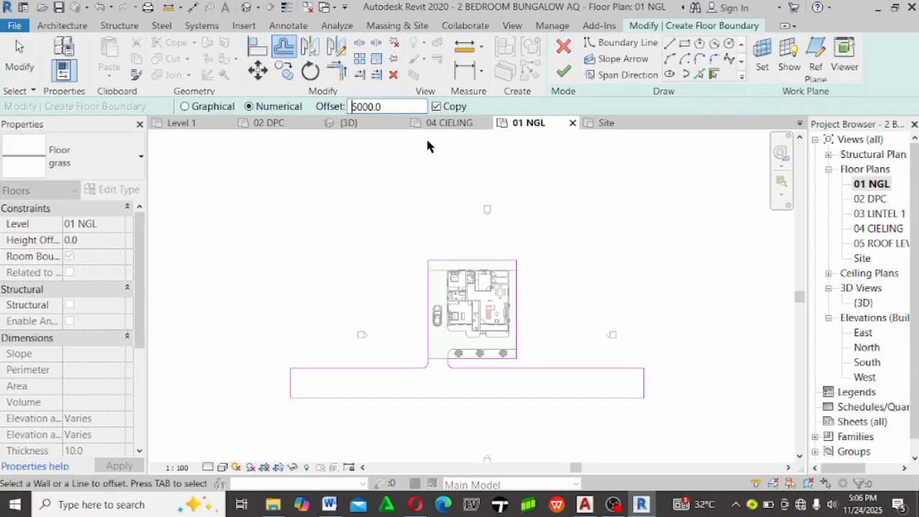
{"action": "left_click", "coordinate": [460, 258]}
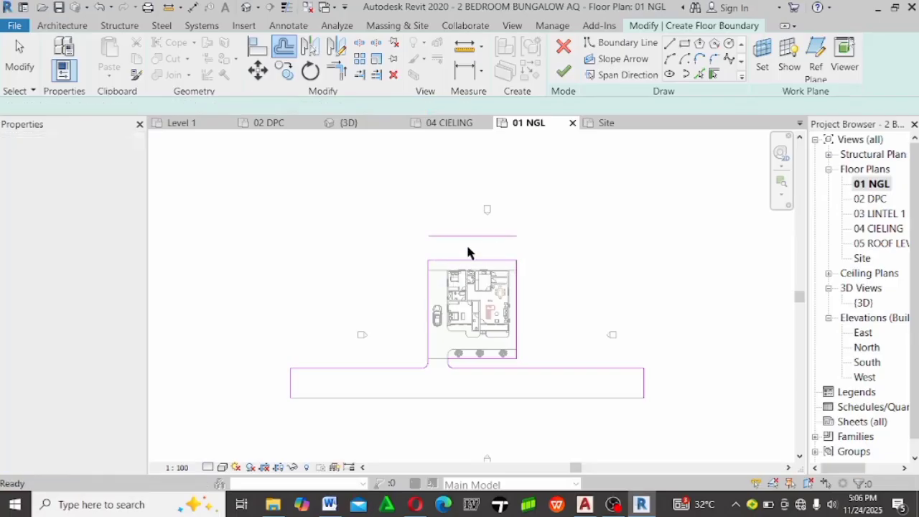
{"action": "key", "text": "Escape"}
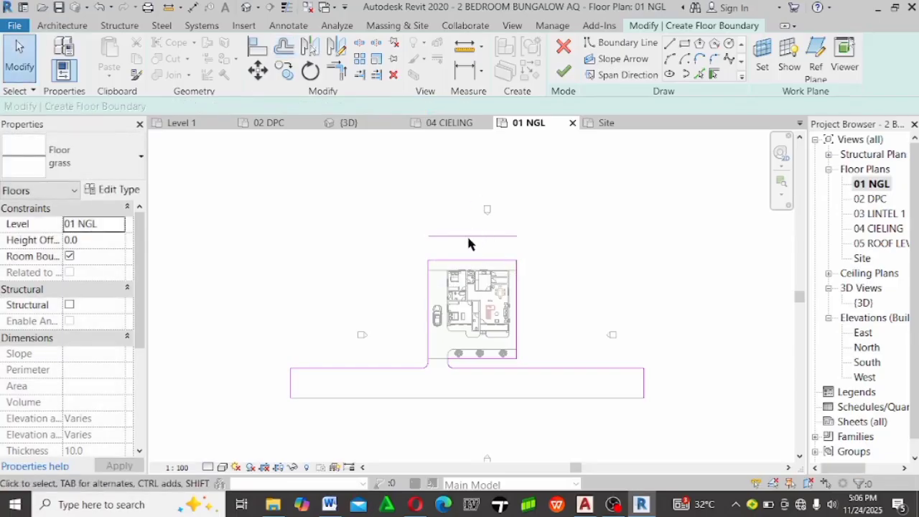
{"action": "left_click_drag", "start_coordinate": [459, 214], "coordinate": [459, 205]}
{"action": "key", "text": "Escape"}
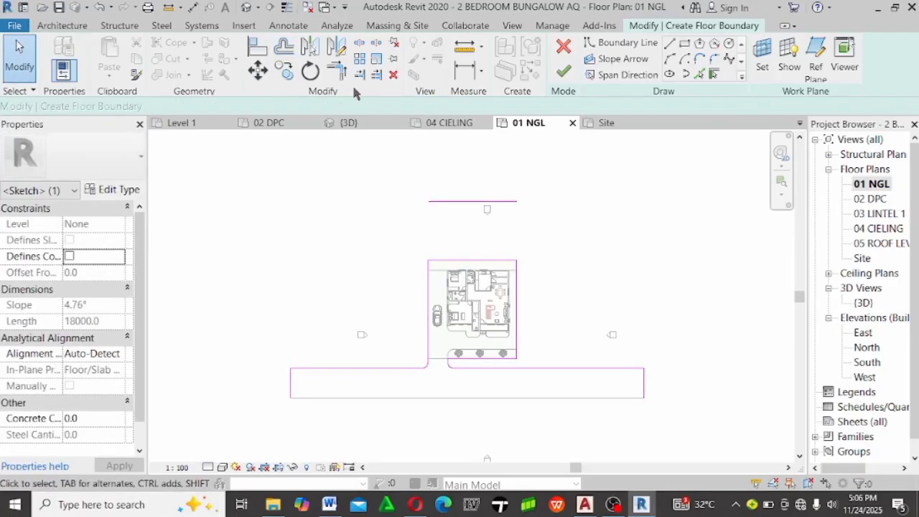
Trim and extend the road's two end lines into corners with the outer rear line and the road's plot-side edges
{"action": "left_click", "coordinate": [346, 71]}
{"action": "left_click", "coordinate": [435, 202]}
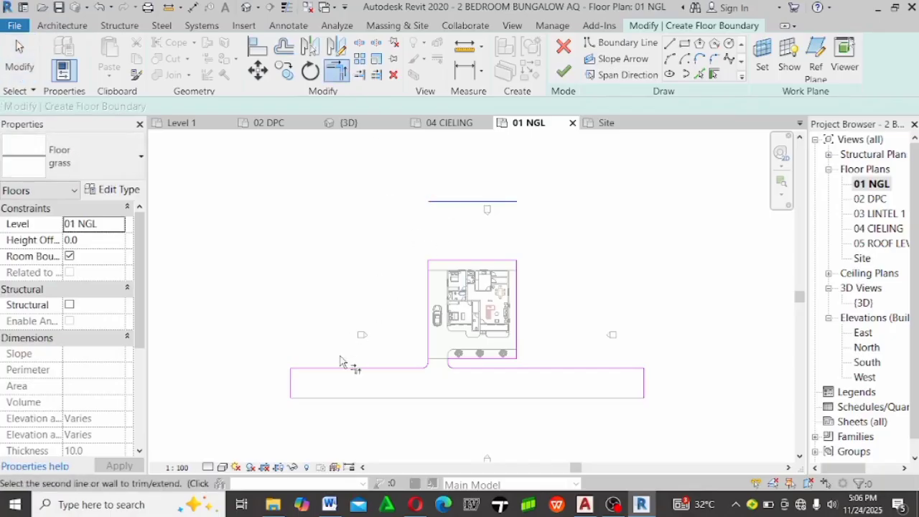
{"action": "left_click", "coordinate": [292, 390]}
{"action": "left_click", "coordinate": [430, 368]}
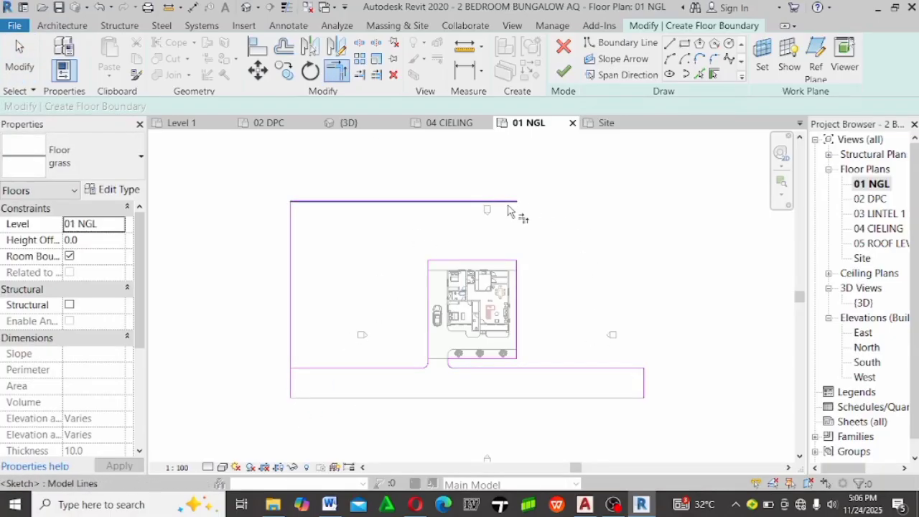
{"action": "left_click", "coordinate": [644, 382]}
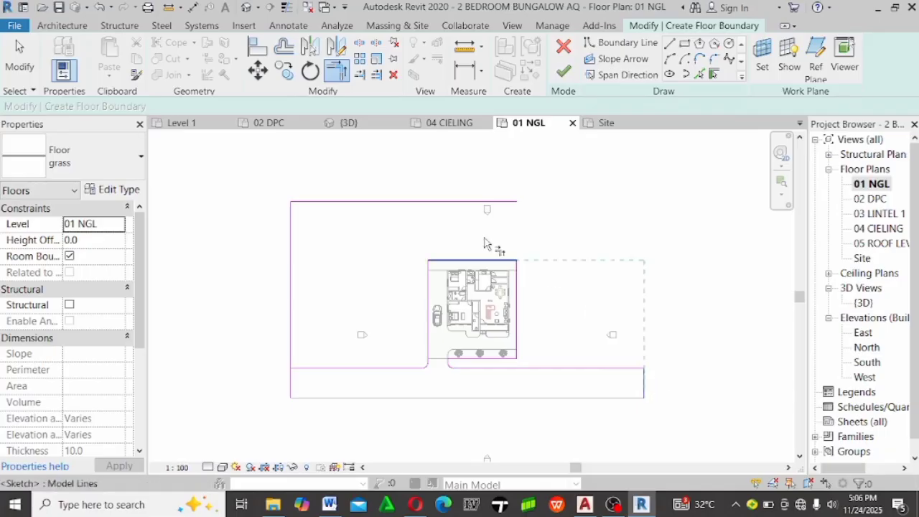
{"action": "left_click", "coordinate": [461, 206]}
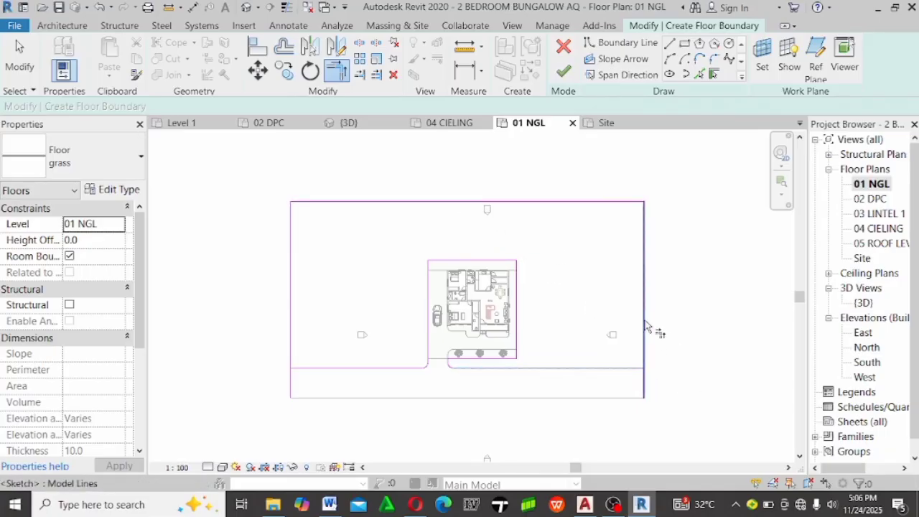
{"action": "left_click", "coordinate": [307, 368]}
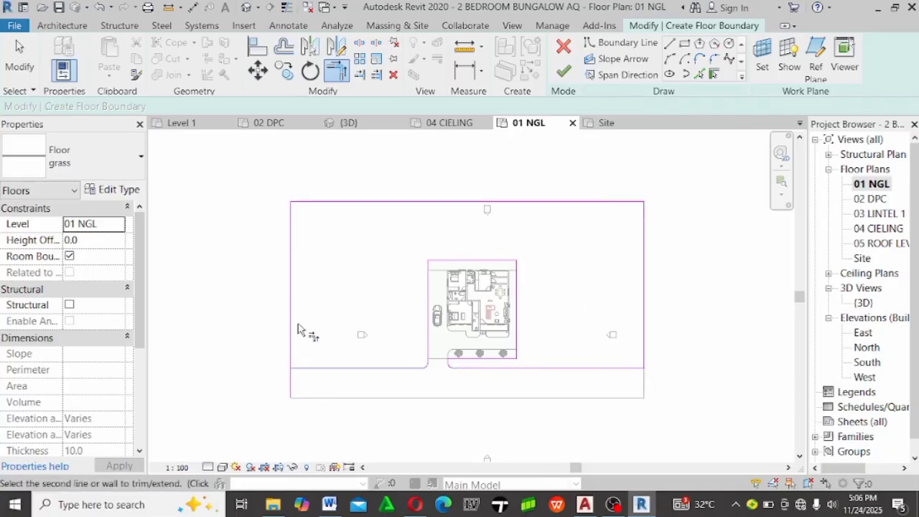
Inspect the grass boundary's corners and curves at the entrance, planting strip and plot edges for gaps or overlaps
{"action": "scroll", "coordinate": [428, 391], "scroll_direction": "up", "scroll_amount": 5}
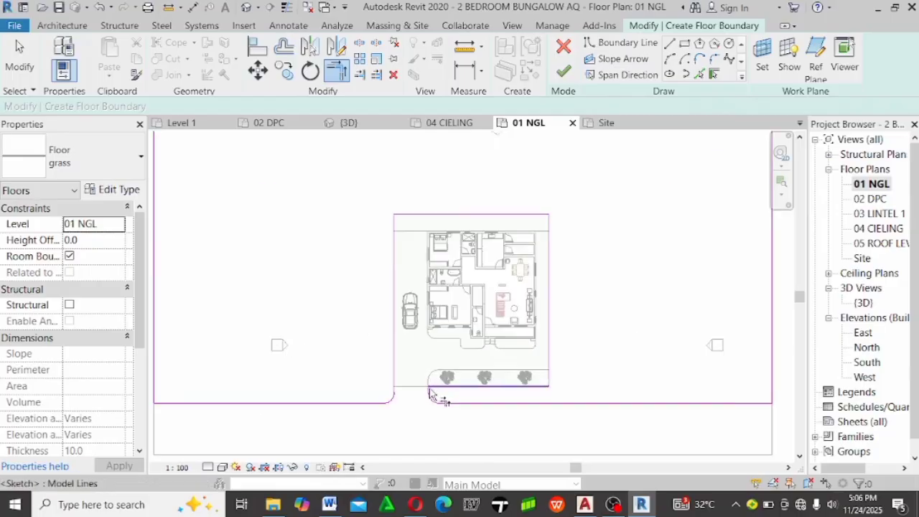
{"action": "scroll", "coordinate": [439, 404], "scroll_direction": "up", "scroll_amount": 3}
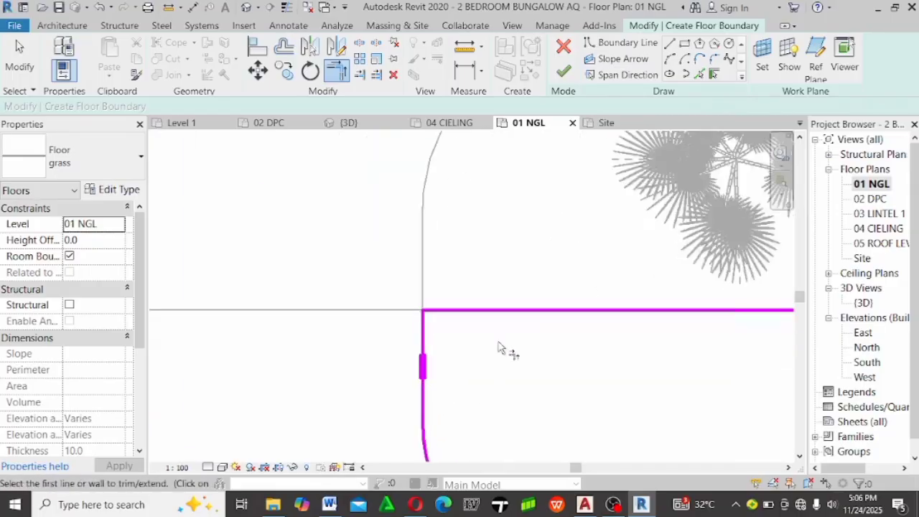
{"action": "scroll", "coordinate": [416, 311], "scroll_direction": "down", "scroll_amount": 3}
{"action": "scroll", "coordinate": [359, 311], "scroll_direction": "up", "scroll_amount": 5}
{"action": "scroll", "coordinate": [402, 332], "scroll_direction": "down", "scroll_amount": 5}
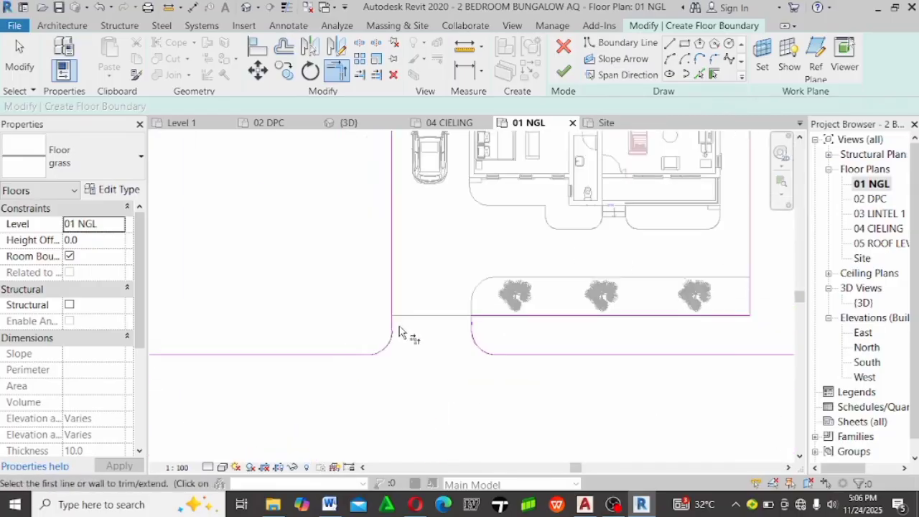
{"action": "scroll", "coordinate": [348, 363], "scroll_direction": "up", "scroll_amount": 3}
{"action": "scroll", "coordinate": [418, 382], "scroll_direction": "down", "scroll_amount": 3}
{"action": "scroll", "coordinate": [324, 377], "scroll_direction": "up", "scroll_amount": 4}
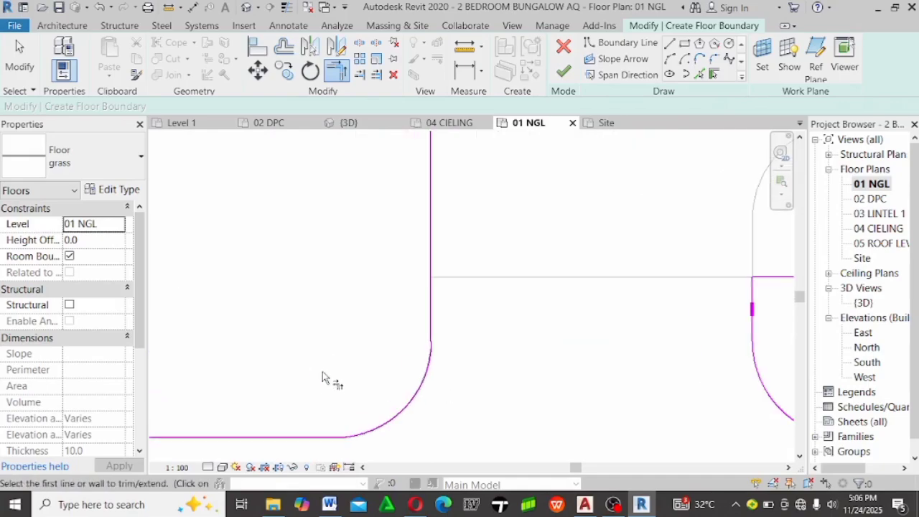
{"action": "scroll", "coordinate": [323, 390], "scroll_direction": "down", "scroll_amount": 6}
{"action": "scroll", "coordinate": [503, 392], "scroll_direction": "up", "scroll_amount": 4}
{"action": "scroll", "coordinate": [382, 359], "scroll_direction": "up", "scroll_amount": 3}
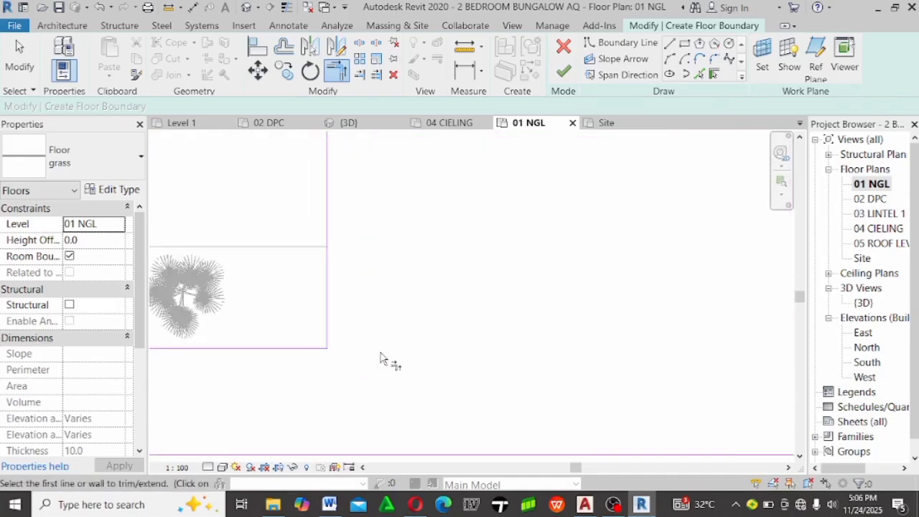
{"action": "scroll", "coordinate": [576, 381], "scroll_direction": "down", "scroll_amount": 2}
{"action": "scroll", "coordinate": [515, 356], "scroll_direction": "up", "scroll_amount": 3}
{"action": "scroll", "coordinate": [515, 357], "scroll_direction": "down", "scroll_amount": 4}
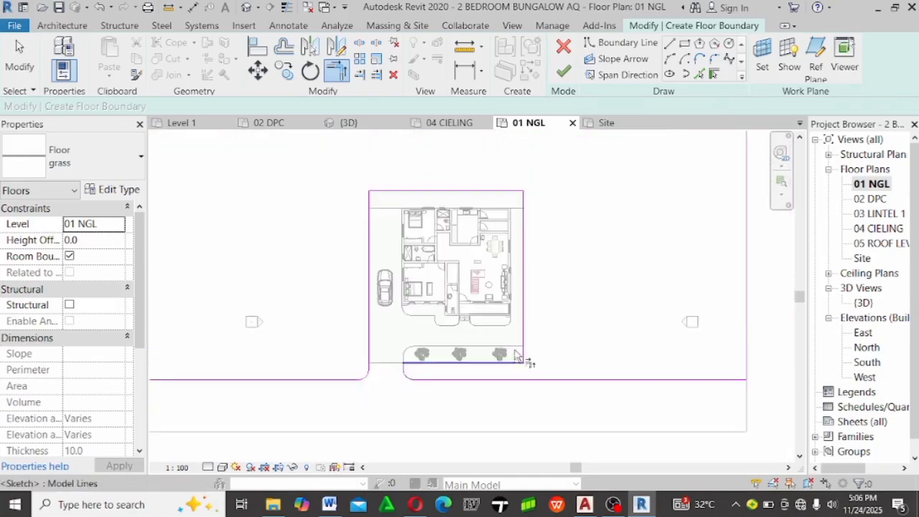
{"action": "scroll", "coordinate": [537, 232], "scroll_direction": "up", "scroll_amount": 3}
{"action": "scroll", "coordinate": [445, 223], "scroll_direction": "down", "scroll_amount": 3}
{"action": "scroll", "coordinate": [442, 301], "scroll_direction": "down", "scroll_amount": 3}
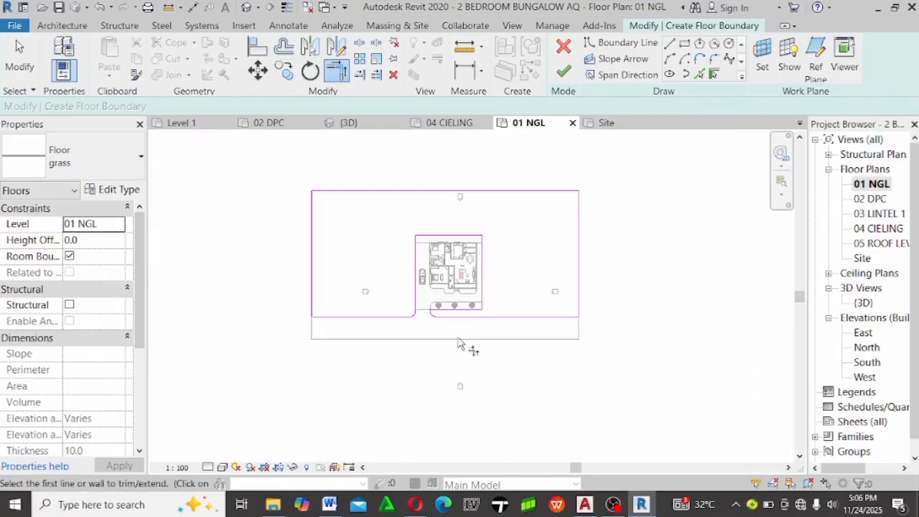
Finish the grass floor's boundary sketch and deselect the new floor
{"action": "scroll", "coordinate": [436, 280], "scroll_direction": "up", "scroll_amount": 2}
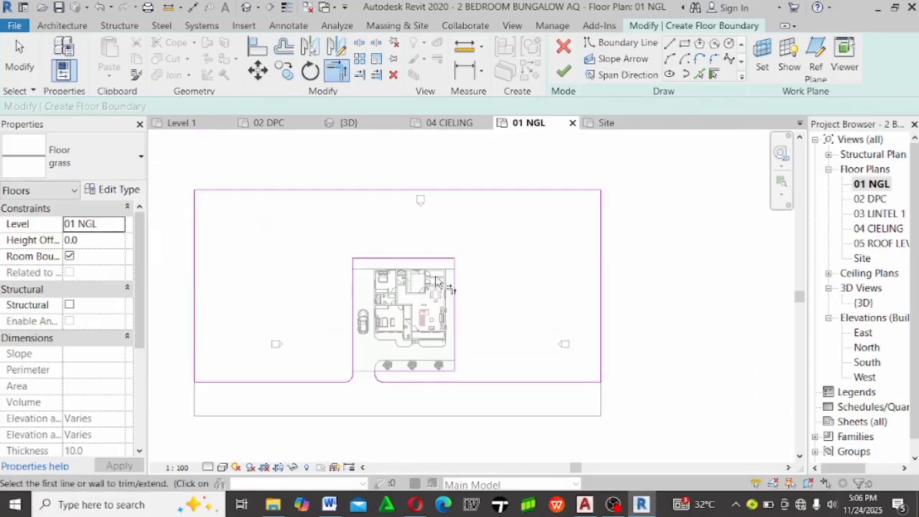
{"action": "left_click", "coordinate": [564, 71]}
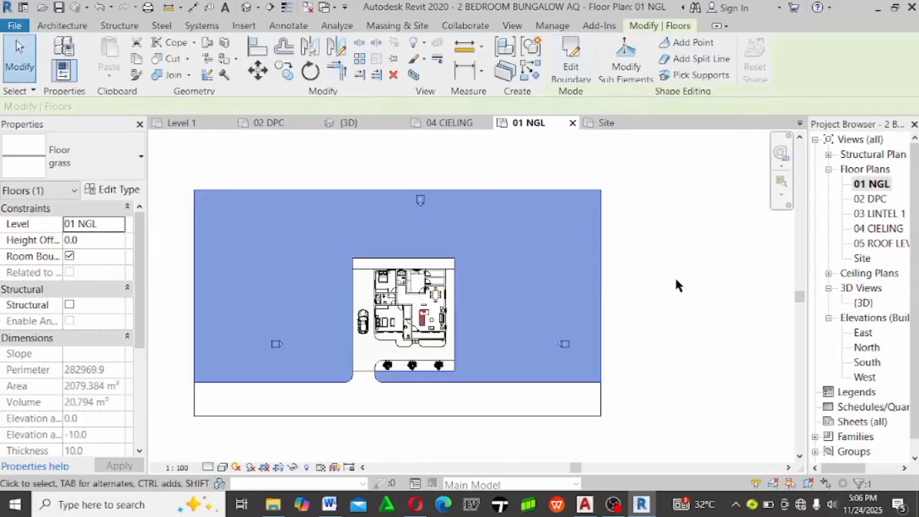
{"action": "left_click", "coordinate": [672, 307]}
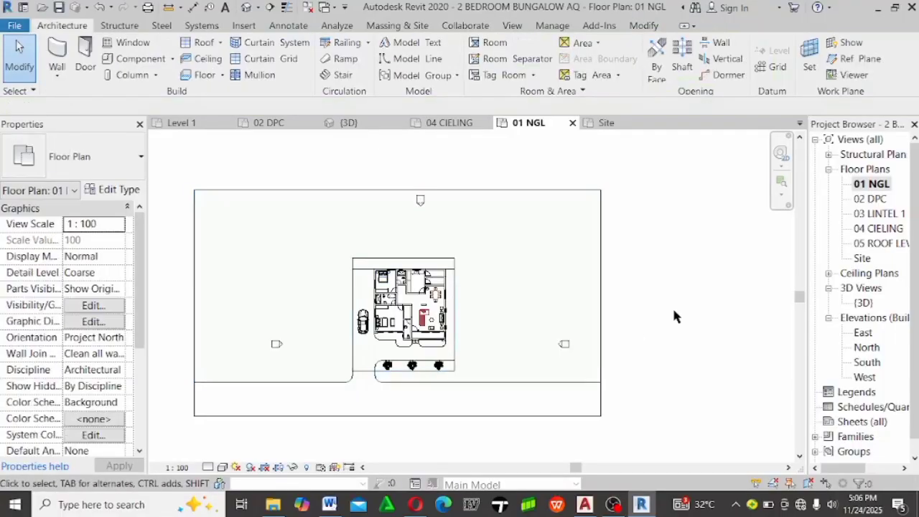
Start placing a component and open the Cars folder under Entourage in the RAC 2009 library for loading a family
{"action": "scroll", "coordinate": [282, 402], "scroll_direction": "up", "scroll_amount": 3}
{"action": "scroll", "coordinate": [341, 353], "scroll_direction": "down", "scroll_amount": 1}
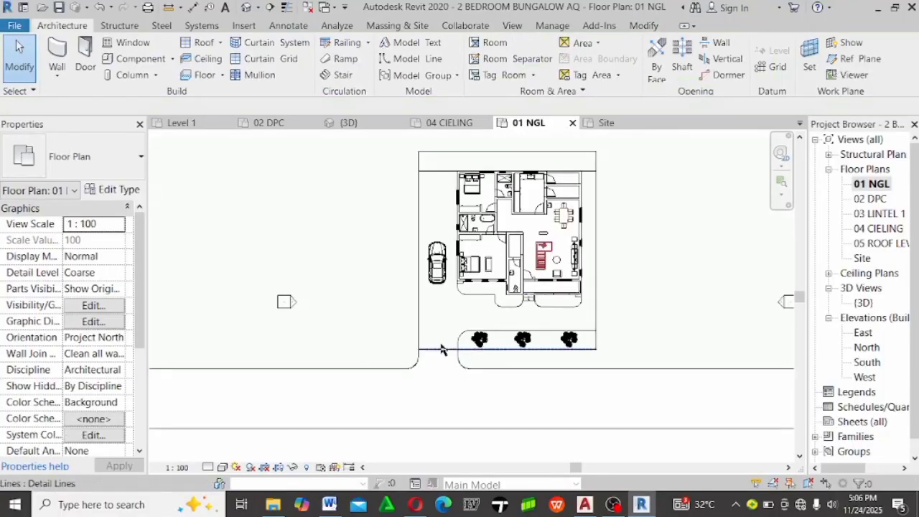
{"action": "scroll", "coordinate": [543, 291], "scroll_direction": "up", "scroll_amount": 2}
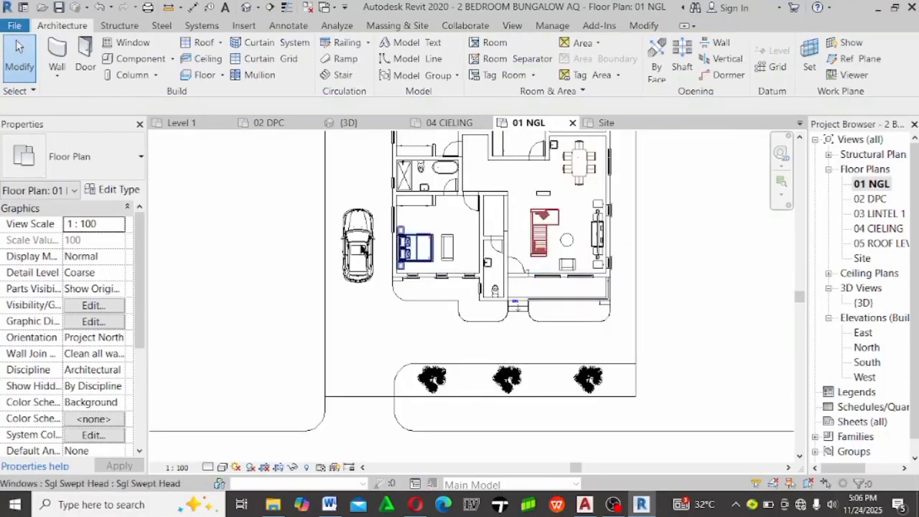
{"action": "left_click", "coordinate": [104, 60]}
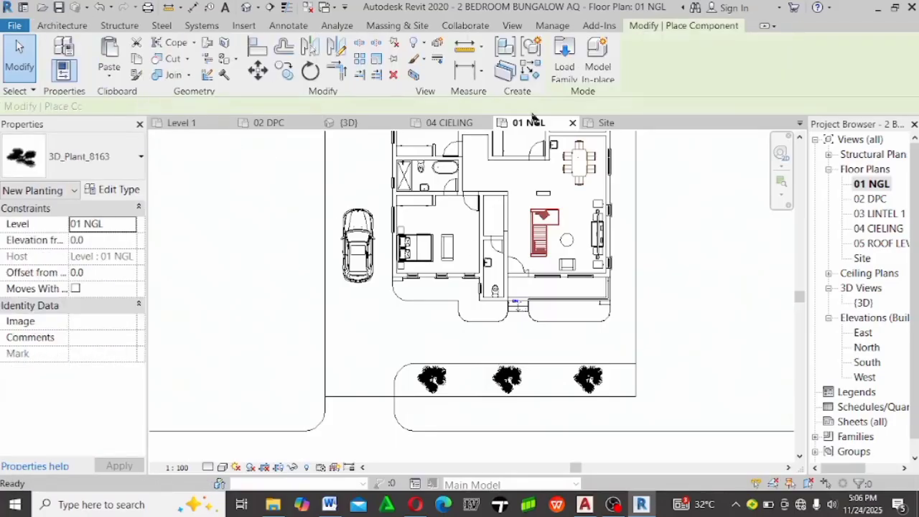
{"action": "left_click", "coordinate": [564, 75]}
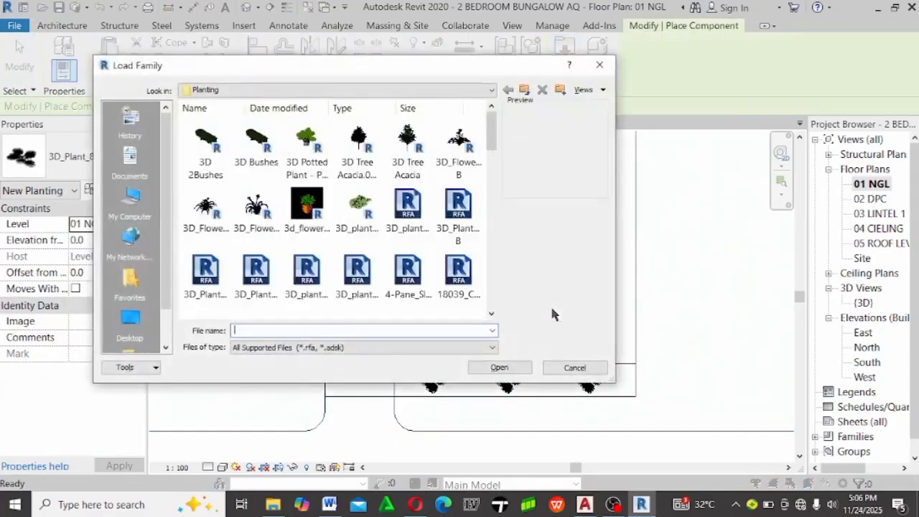
{"action": "left_click", "coordinate": [357, 210]}
{"action": "key", "text": "BackSpace"}
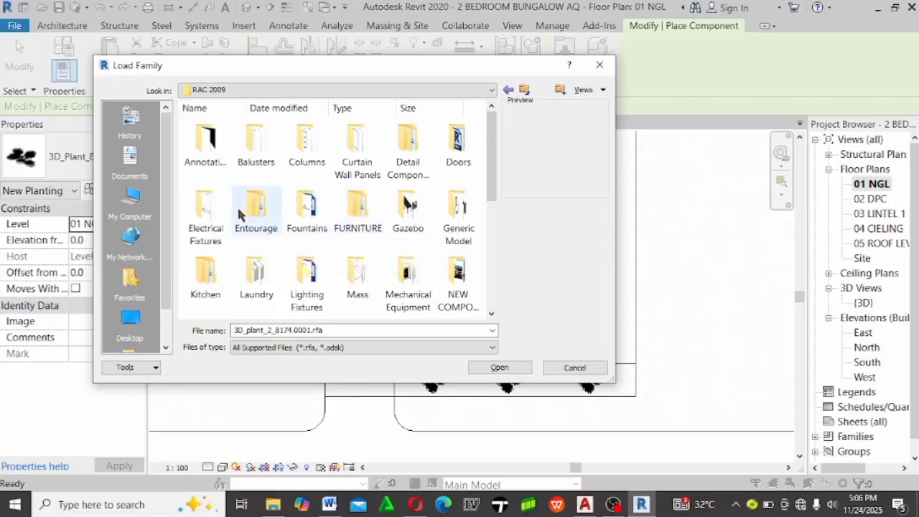
{"action": "double_click", "coordinate": [256, 207]}
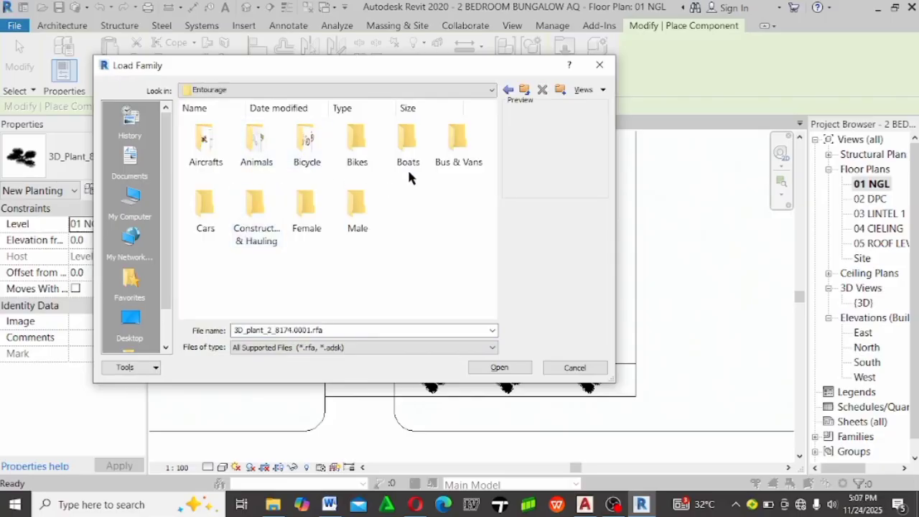
{"action": "double_click", "coordinate": [205, 215]}
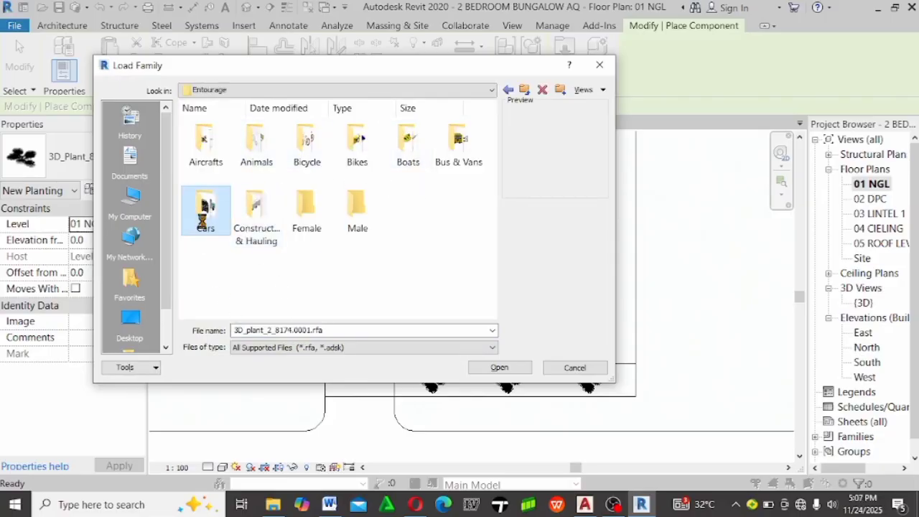
Browse the enlarged thumbnails in the Cars folder and preview the Hummer_fixed_9340 B family
{"action": "scroll", "coordinate": [375, 224], "scroll_direction": "up", "scroll_amount": 4, "text": "ctrl"}
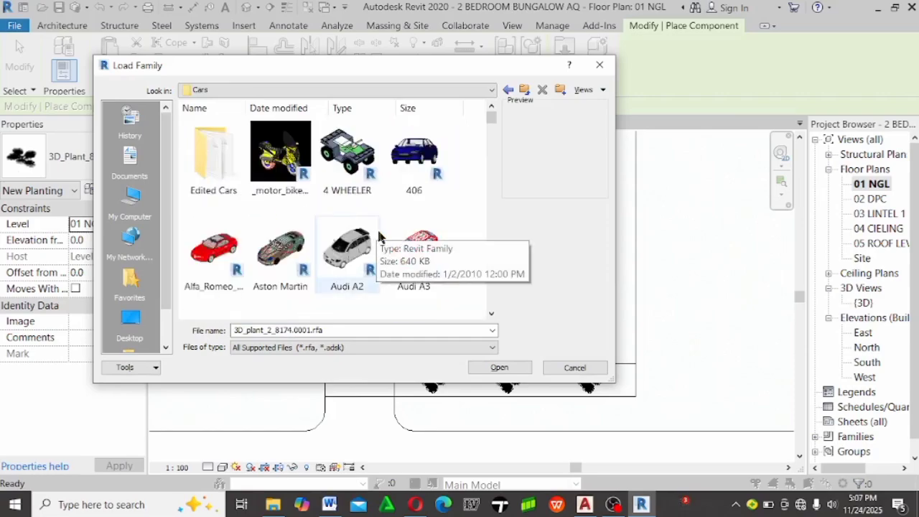
{"action": "scroll", "coordinate": [351, 217], "scroll_direction": "down", "scroll_amount": 5}
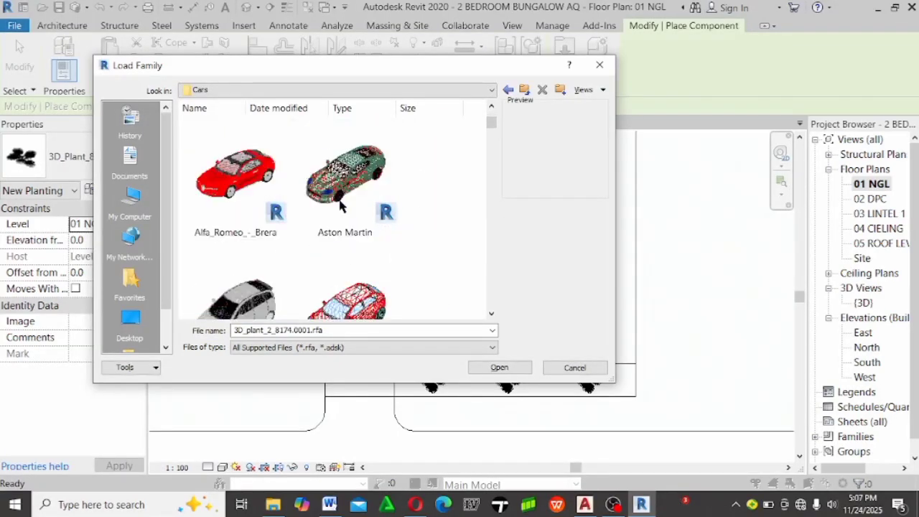
{"action": "scroll", "coordinate": [346, 208], "scroll_direction": "down", "scroll_amount": 3}
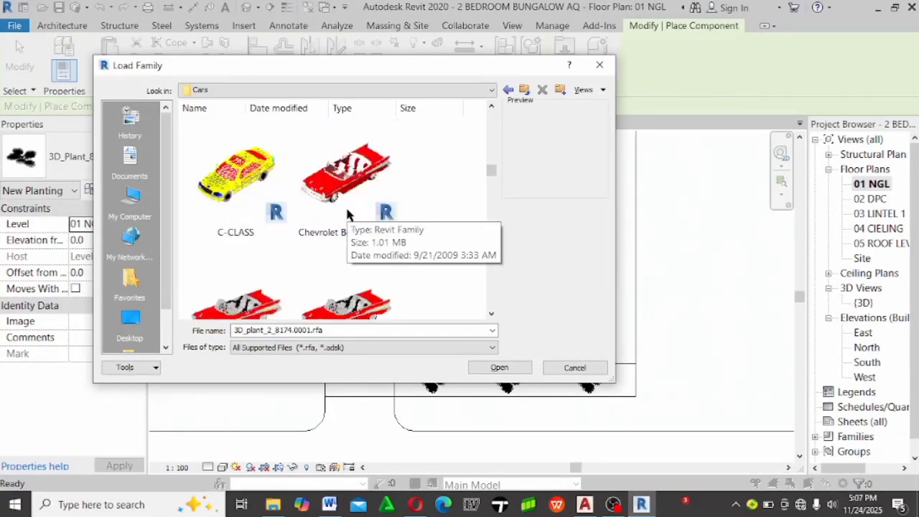
{"action": "scroll", "coordinate": [348, 214], "scroll_direction": "up", "scroll_amount": 1}
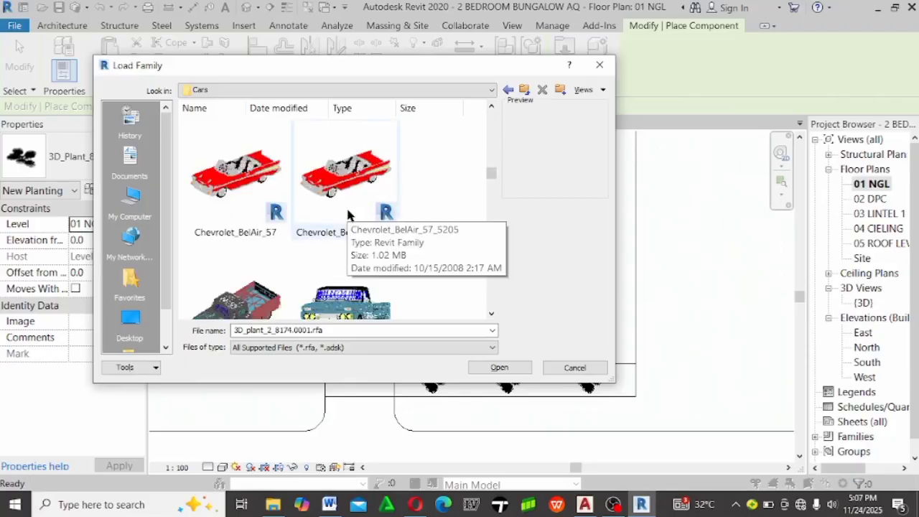
{"action": "scroll", "coordinate": [347, 214], "scroll_direction": "down", "scroll_amount": 4}
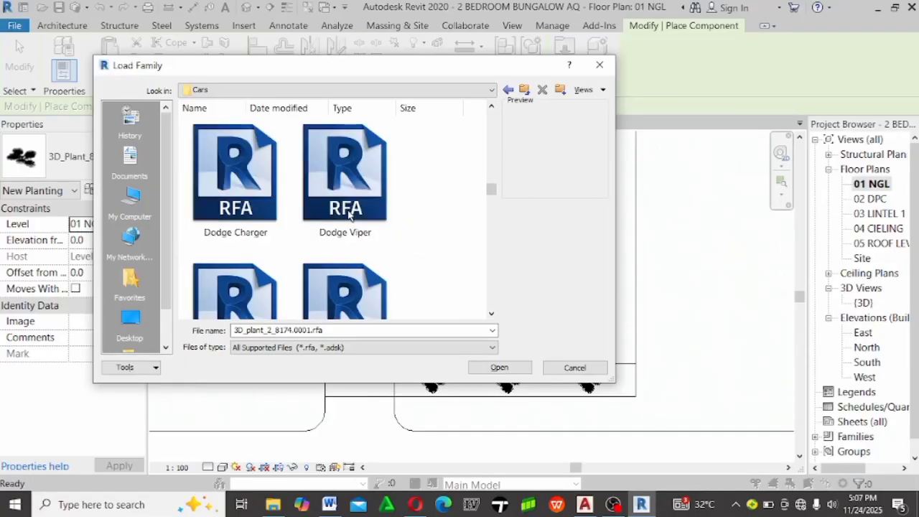
{"action": "scroll", "coordinate": [348, 214], "scroll_direction": "down", "scroll_amount": 2}
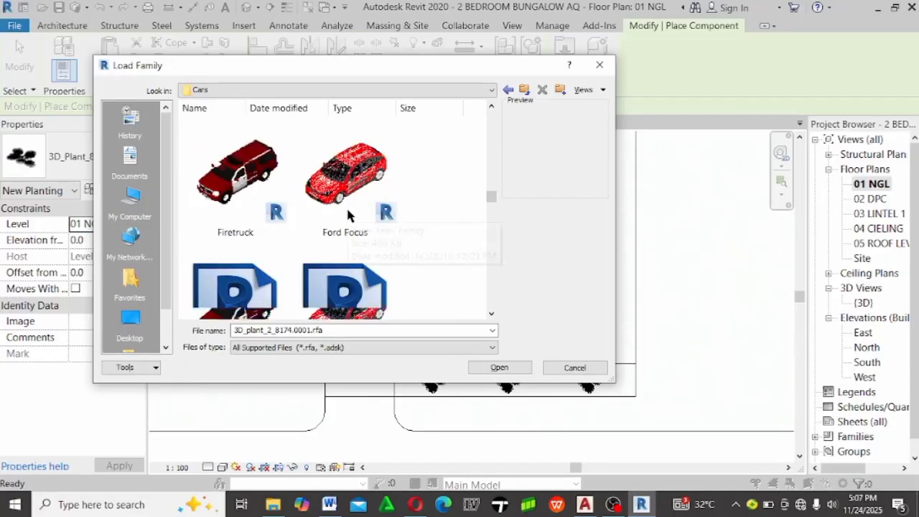
{"action": "scroll", "coordinate": [347, 214], "scroll_direction": "down", "scroll_amount": 1}
{"action": "scroll", "coordinate": [347, 213], "scroll_direction": "down", "scroll_amount": 1}
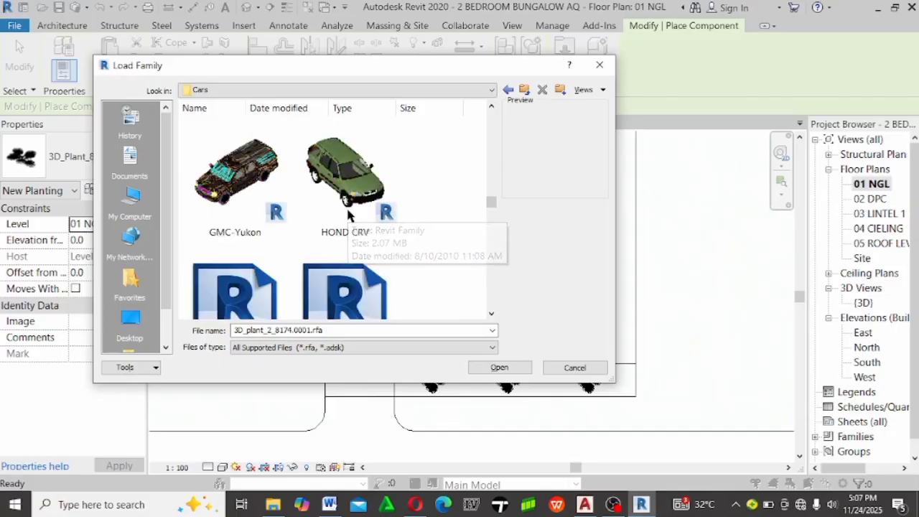
{"action": "scroll", "coordinate": [347, 214], "scroll_direction": "down", "scroll_amount": 1}
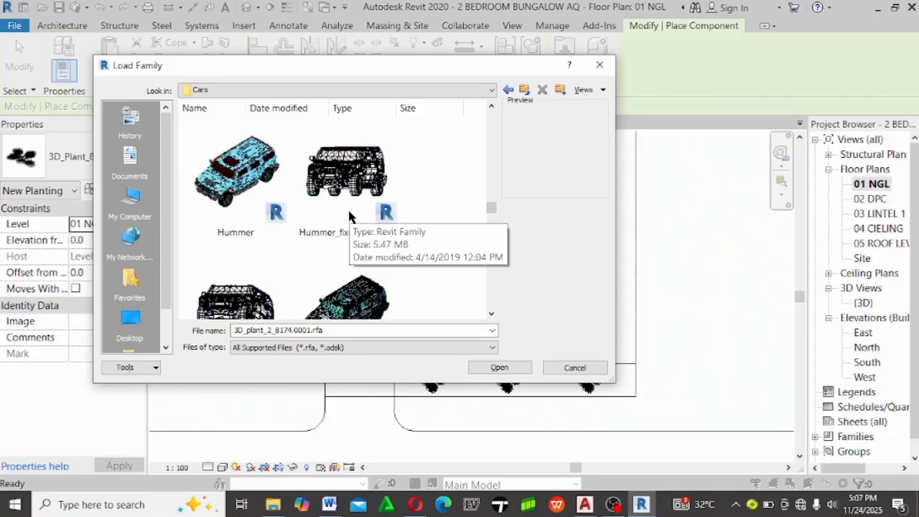
{"action": "left_click", "coordinate": [366, 195]}
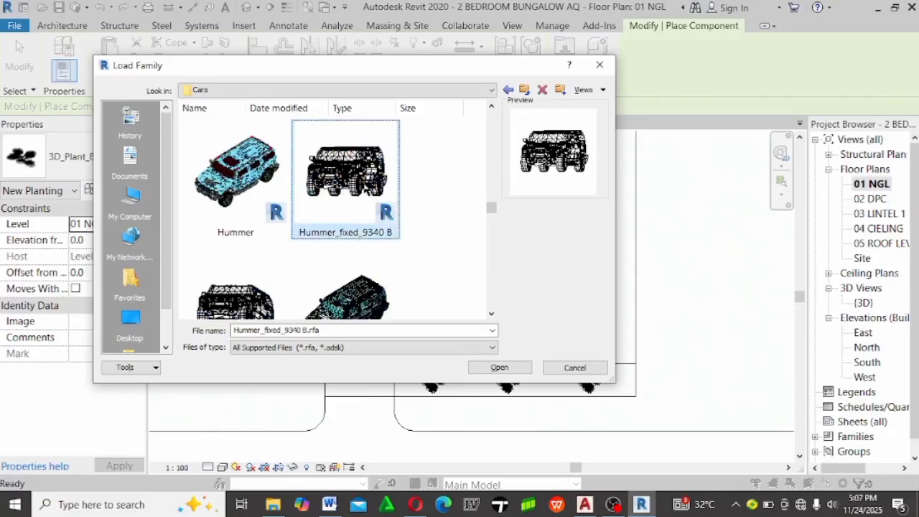
{"action": "scroll", "coordinate": [396, 250], "scroll_direction": "down", "scroll_amount": 1}
{"action": "scroll", "coordinate": [388, 215], "scroll_direction": "up", "scroll_amount": 1}
{"action": "scroll", "coordinate": [391, 219], "scroll_direction": "down", "scroll_amount": 1}
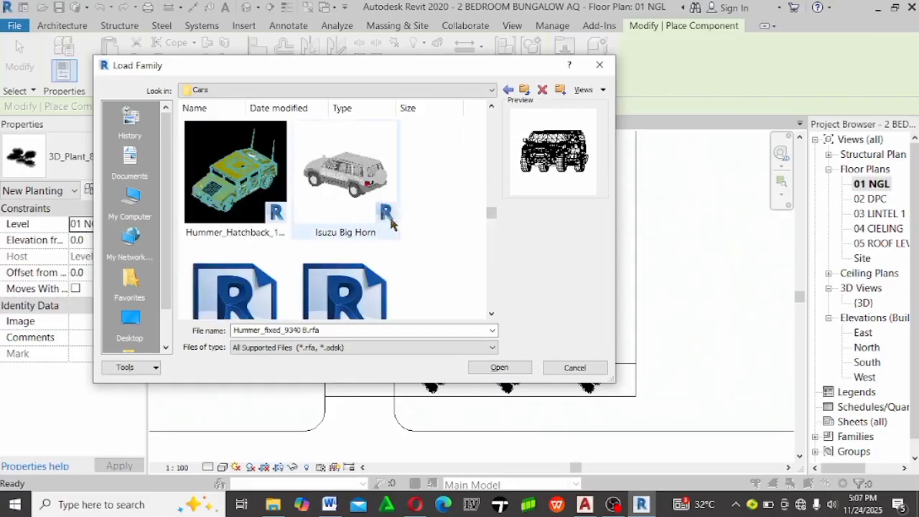
{"action": "scroll", "coordinate": [390, 217], "scroll_direction": "up", "scroll_amount": 1}
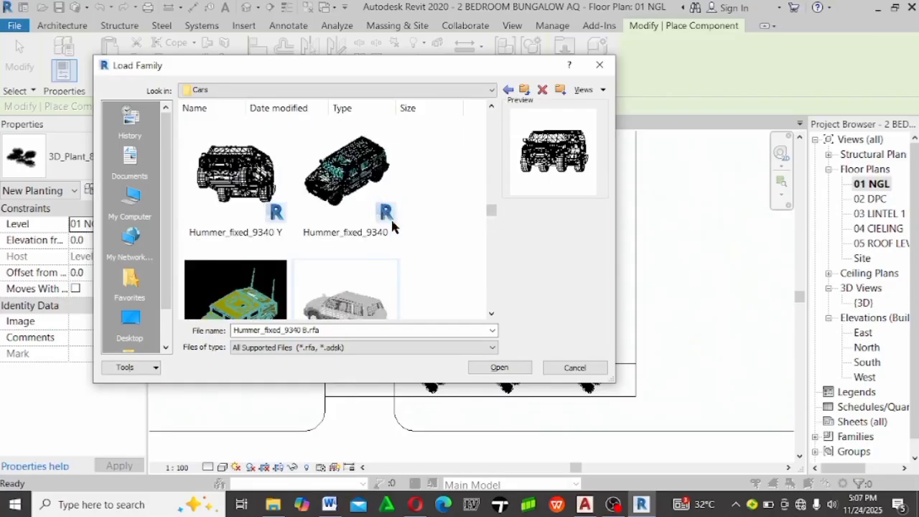
{"action": "scroll", "coordinate": [390, 217], "scroll_direction": "up", "scroll_amount": 1}
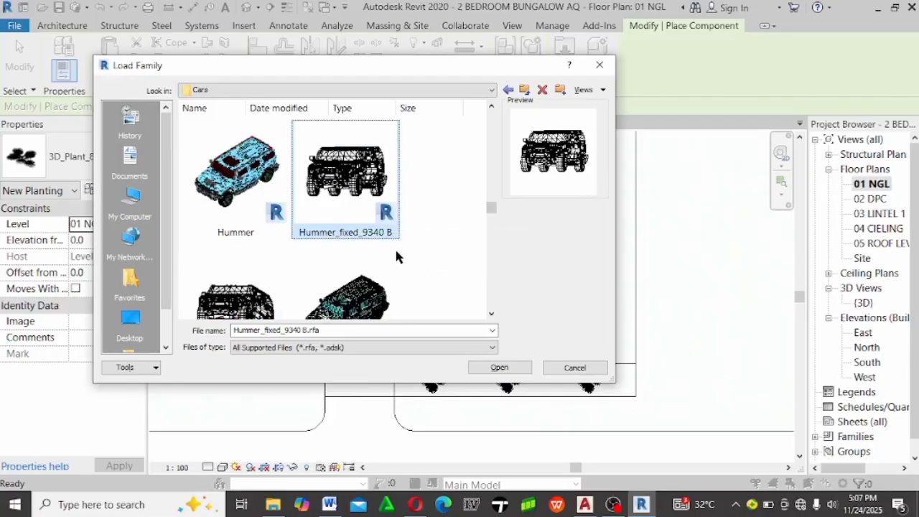
Compare the Mazda families and load Mazda_MX-5_Miata_MkII from the Cars folder
{"action": "scroll", "coordinate": [353, 206], "scroll_direction": "down", "scroll_amount": 3}
{"action": "scroll", "coordinate": [354, 209], "scroll_direction": "down", "scroll_amount": 3}
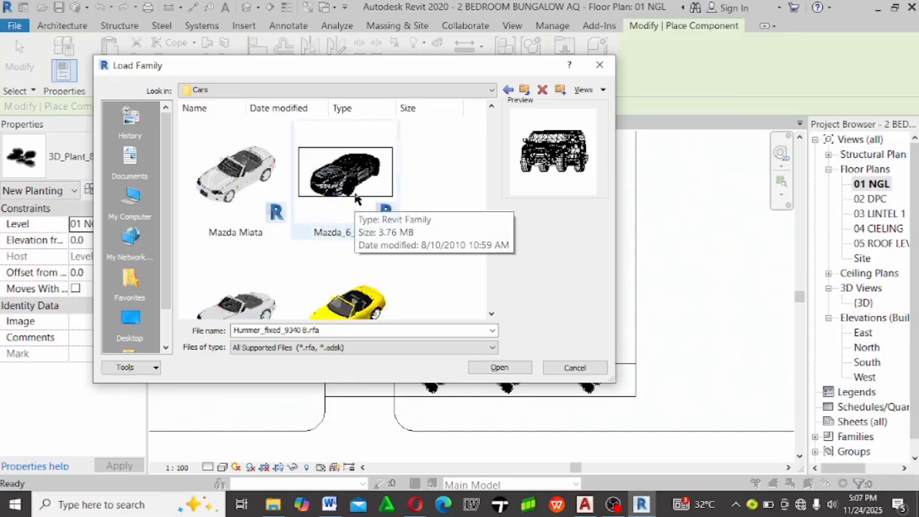
{"action": "scroll", "coordinate": [354, 195], "scroll_direction": "down", "scroll_amount": 1}
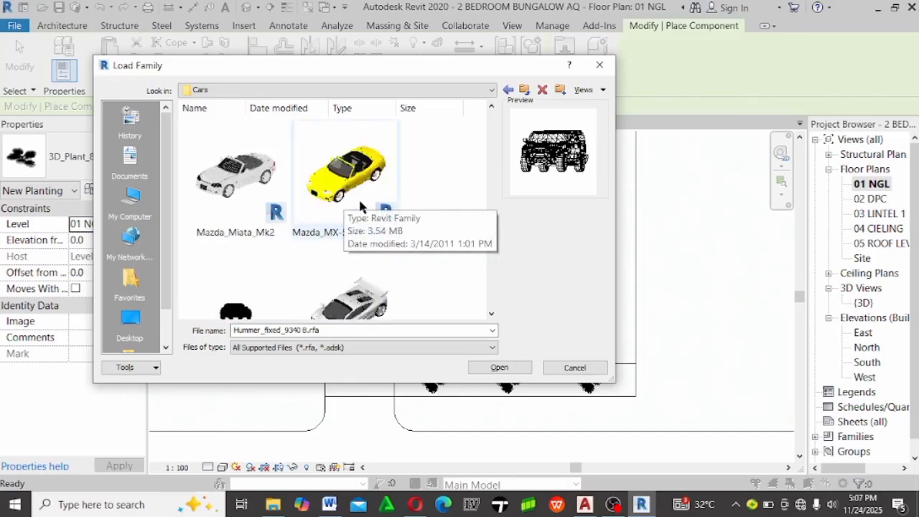
{"action": "scroll", "coordinate": [356, 201], "scroll_direction": "up", "scroll_amount": 1}
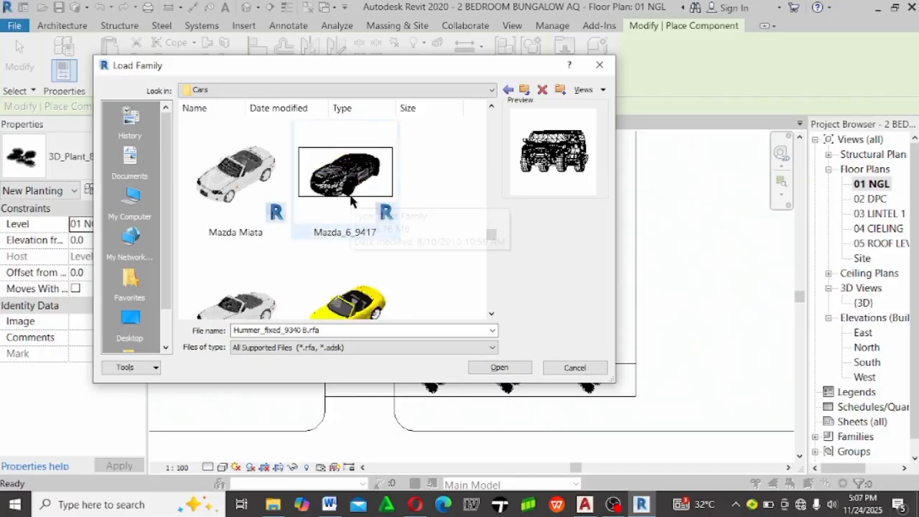
{"action": "scroll", "coordinate": [345, 196], "scroll_direction": "down", "scroll_amount": 1}
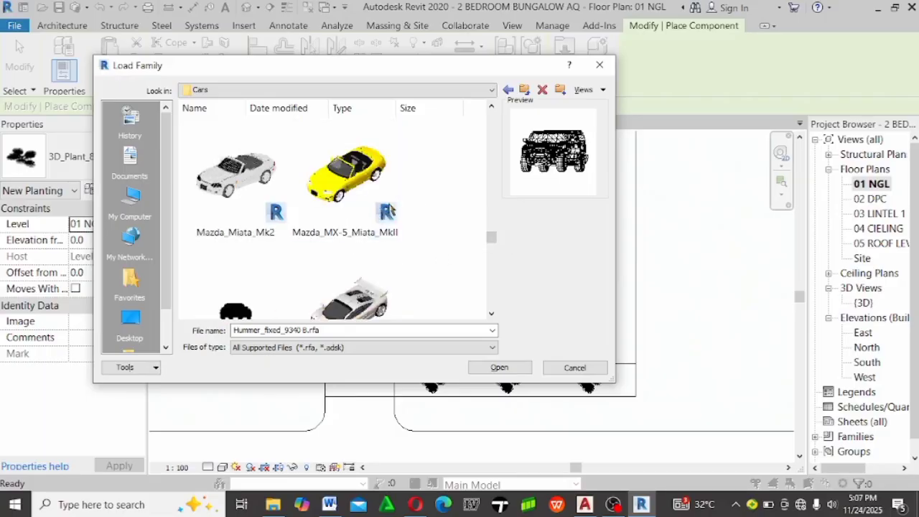
{"action": "double_click", "coordinate": [351, 196]}
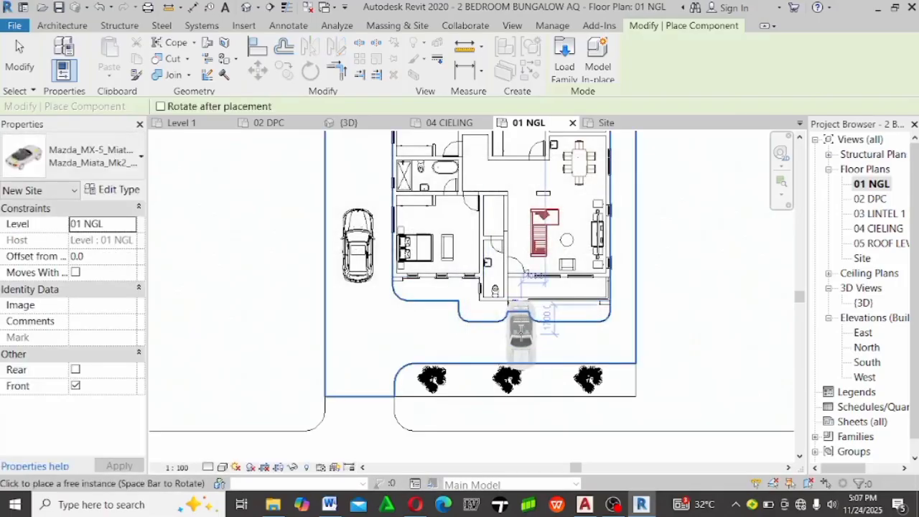
Rotate the Mazda parallel to the planting strip and place it between the front porch and the plants
{"action": "scroll", "coordinate": [520, 332], "scroll_direction": "up", "scroll_amount": 3}
{"action": "key", "text": "space"}
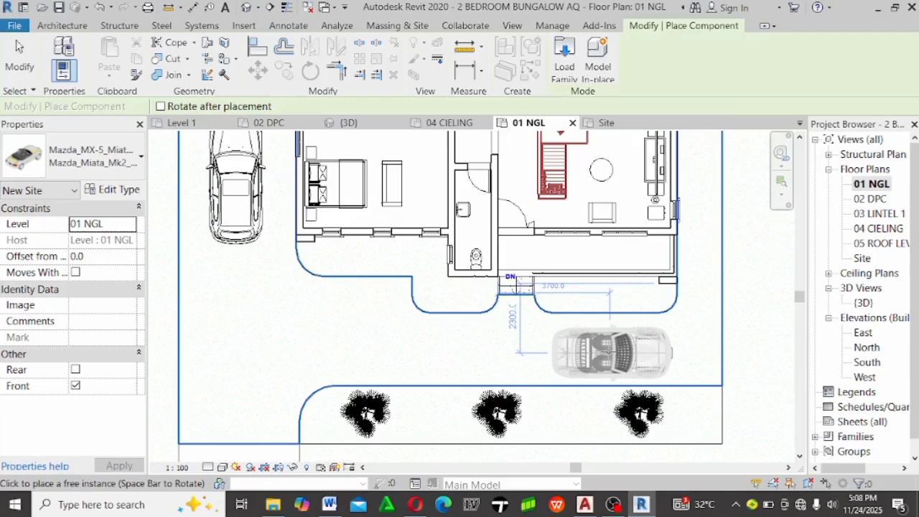
{"action": "left_click", "coordinate": [607, 350]}
{"action": "key", "text": "Escape"}
{"action": "key", "text": "Escape"}
Examine the two parked cars, the plants and the entrance in relation to the whole plot
{"action": "scroll", "coordinate": [481, 335], "scroll_direction": "down", "scroll_amount": 3}
{"action": "scroll", "coordinate": [501, 348], "scroll_direction": "up", "scroll_amount": 1}
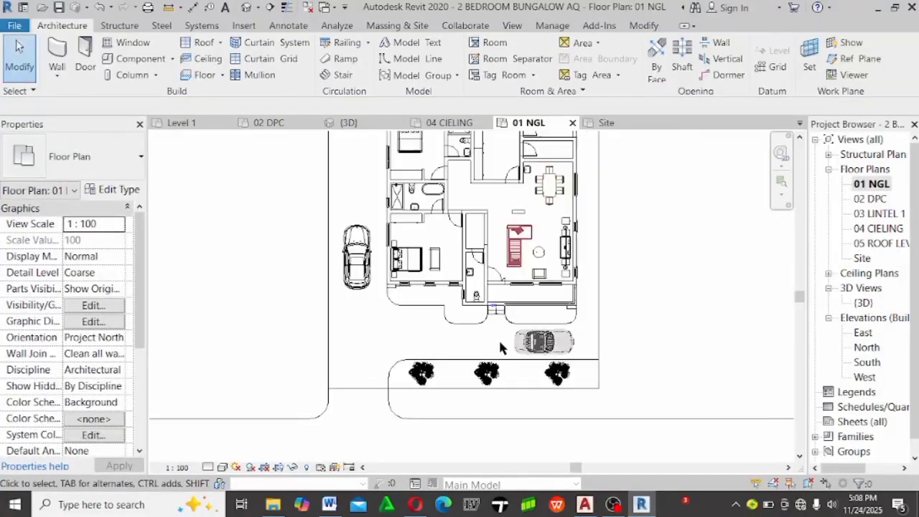
{"action": "scroll", "coordinate": [501, 348], "scroll_direction": "up", "scroll_amount": 2}
{"action": "scroll", "coordinate": [441, 354], "scroll_direction": "down", "scroll_amount": 3}
{"action": "scroll", "coordinate": [404, 375], "scroll_direction": "up", "scroll_amount": 2}
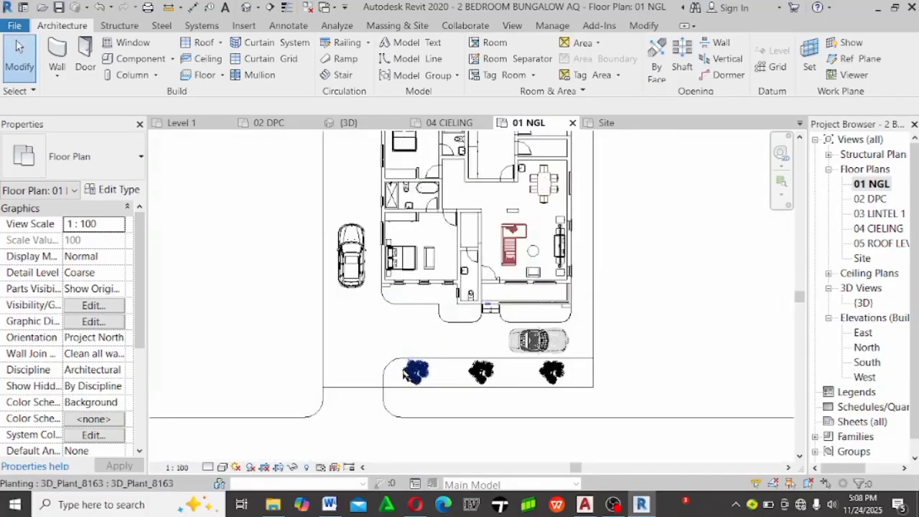
{"action": "scroll", "coordinate": [404, 375], "scroll_direction": "up", "scroll_amount": 1}
{"action": "scroll", "coordinate": [342, 281], "scroll_direction": "down", "scroll_amount": 1}
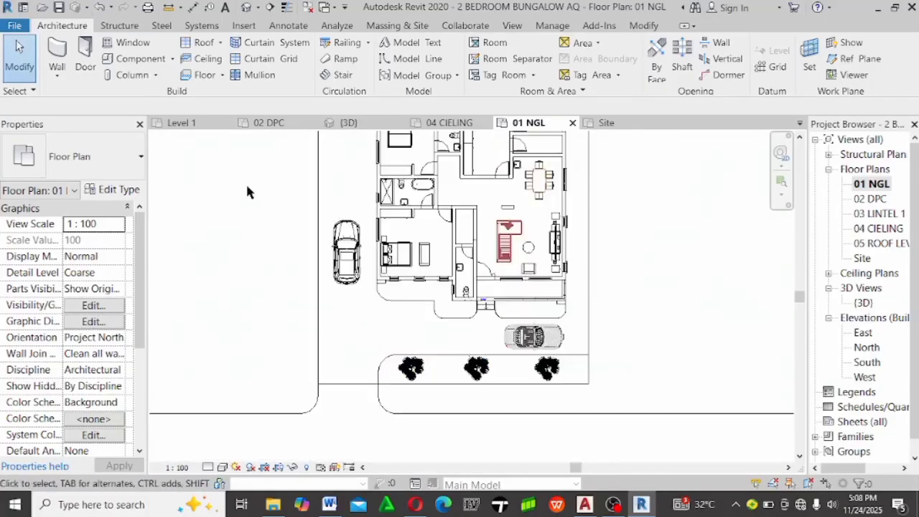
{"action": "scroll", "coordinate": [324, 333], "scroll_direction": "down", "scroll_amount": 2}
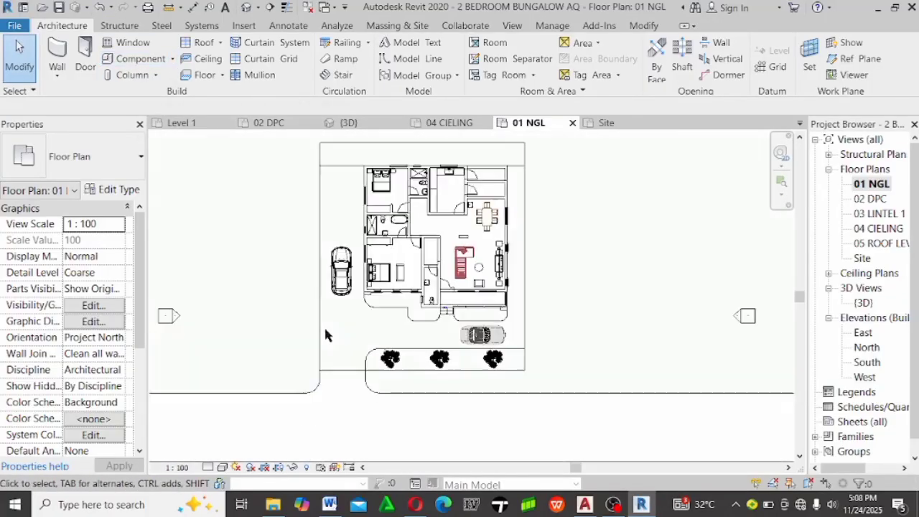
Create an in-place component in the Casework category and start a sweep with a sketched path
{"action": "left_click", "coordinate": [169, 59]}
{"action": "left_click", "coordinate": [183, 110]}
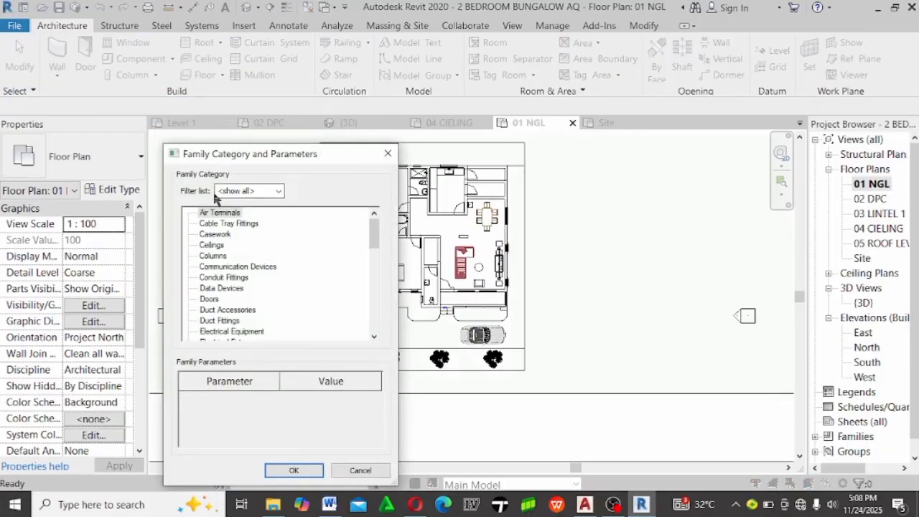
{"action": "left_click", "coordinate": [293, 470]}
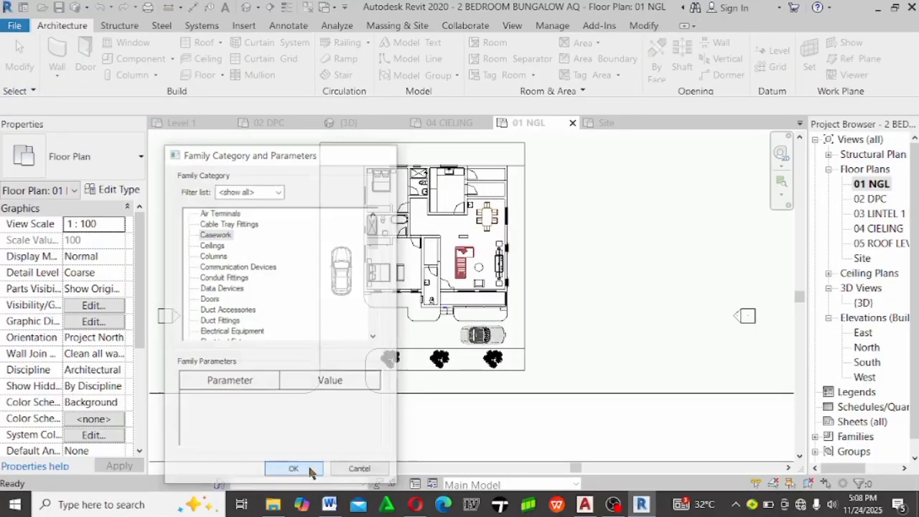
{"action": "left_click", "coordinate": [460, 276]}
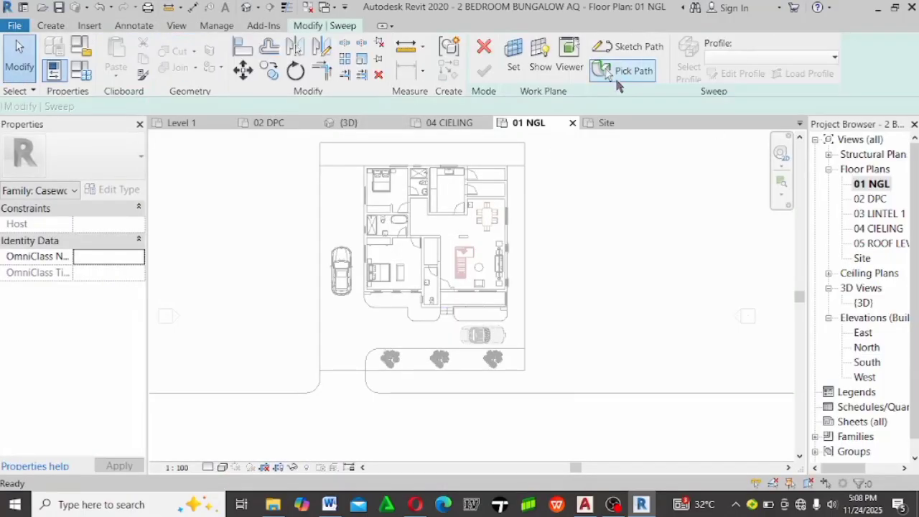
{"action": "left_click", "coordinate": [643, 52]}
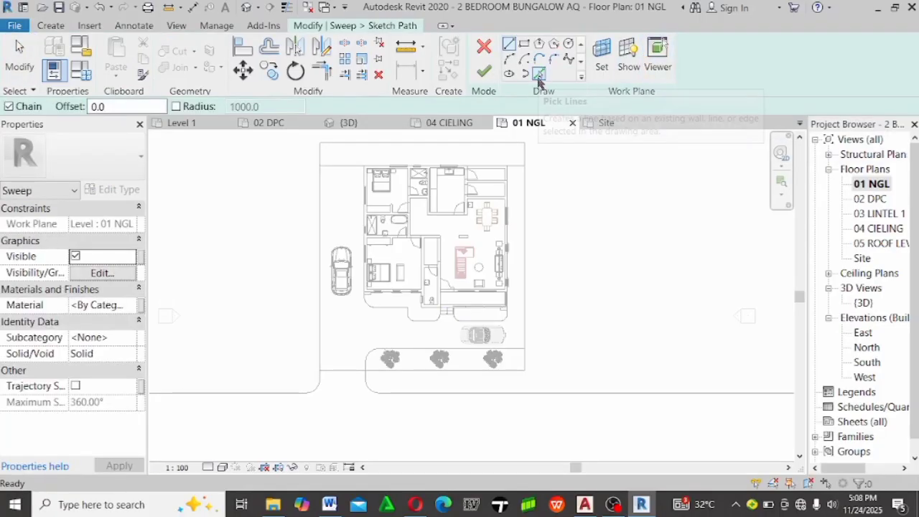
Pick the road-side grass edge east of the entrance, its corner curve and the short straight entrance edge as sweep path lines
{"action": "left_click", "coordinate": [539, 75]}
{"action": "scroll", "coordinate": [346, 393], "scroll_direction": "up", "scroll_amount": 3}
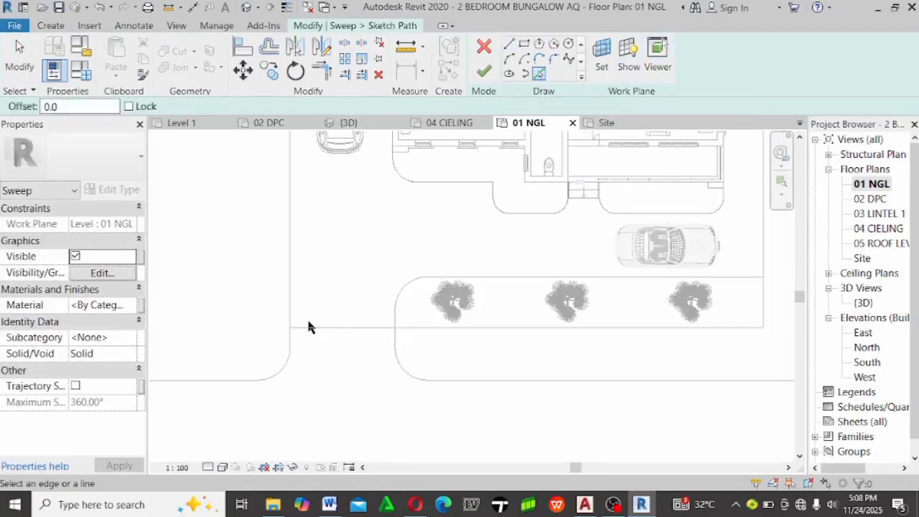
{"action": "scroll", "coordinate": [308, 324], "scroll_direction": "down", "scroll_amount": 5}
{"action": "left_click", "coordinate": [615, 338]}
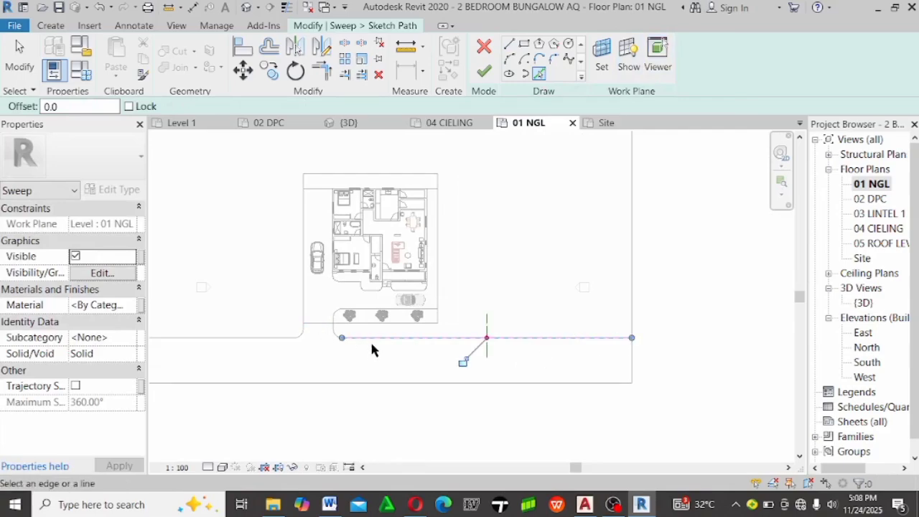
{"action": "scroll", "coordinate": [352, 341], "scroll_direction": "up", "scroll_amount": 4}
{"action": "scroll", "coordinate": [288, 312], "scroll_direction": "down", "scroll_amount": 2}
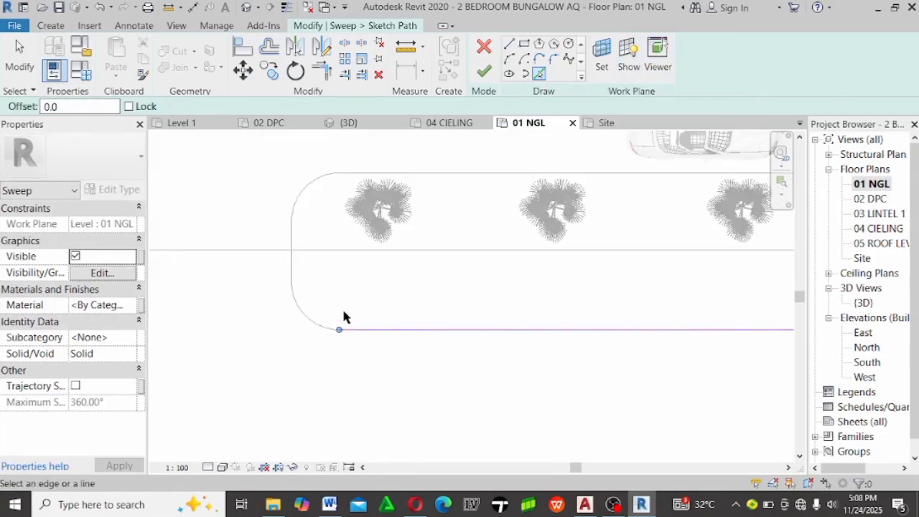
{"action": "left_click", "coordinate": [311, 319]}
{"action": "left_click", "coordinate": [292, 260]}
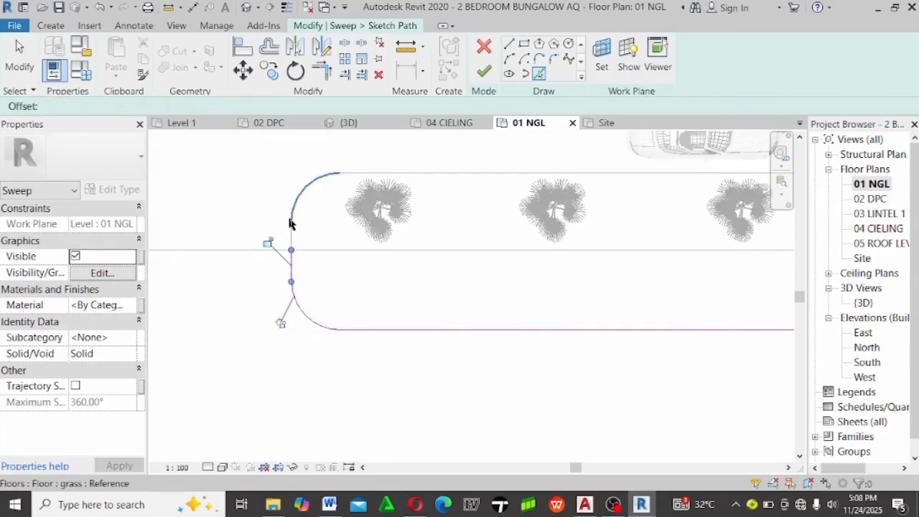
Add the planting strip's rounded corner, its house-side edge and the plot's east boundary line to the sweep path
{"action": "left_click", "coordinate": [306, 215]}
{"action": "scroll", "coordinate": [275, 251], "scroll_direction": "up", "scroll_amount": 3}
{"action": "scroll", "coordinate": [280, 244], "scroll_direction": "down", "scroll_amount": 2}
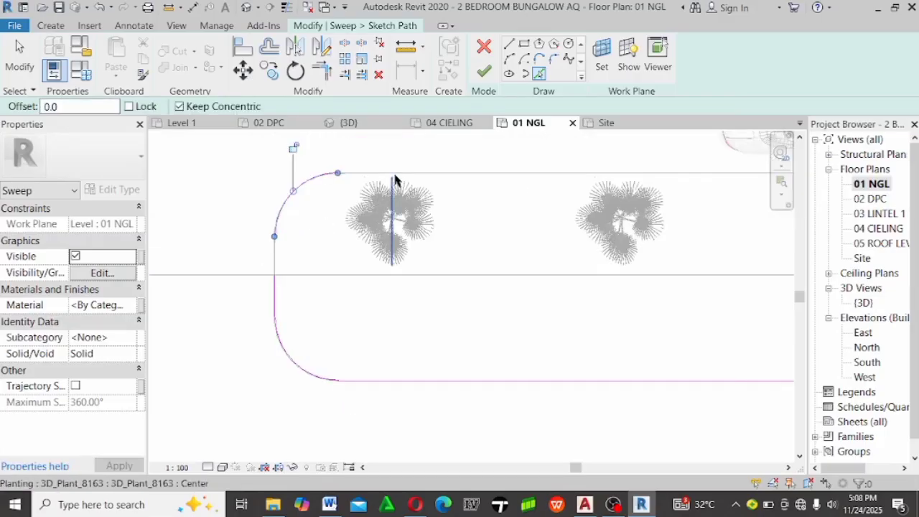
{"action": "left_click", "coordinate": [400, 173]}
{"action": "scroll", "coordinate": [373, 244], "scroll_direction": "down", "scroll_amount": 3}
{"action": "scroll", "coordinate": [467, 258], "scroll_direction": "up", "scroll_amount": 1}
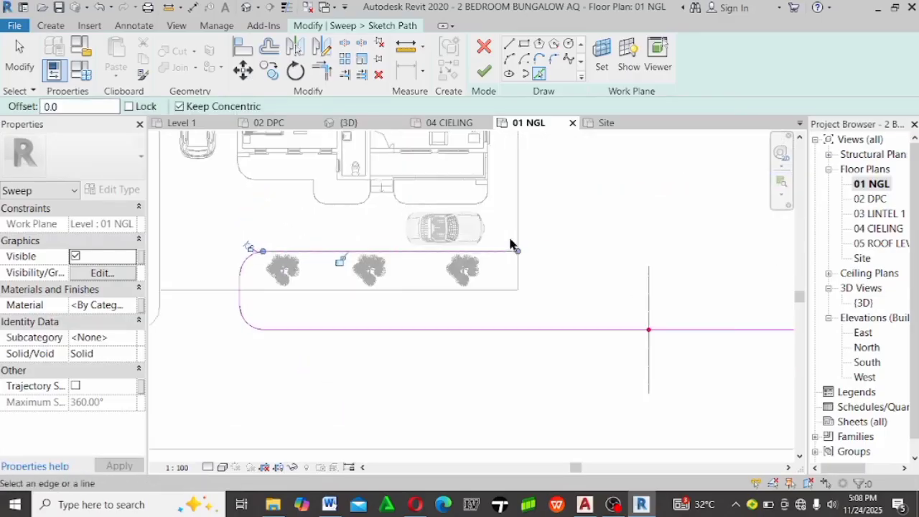
{"action": "scroll", "coordinate": [582, 256], "scroll_direction": "down", "scroll_amount": 1}
{"action": "scroll", "coordinate": [562, 224], "scroll_direction": "up", "scroll_amount": 2}
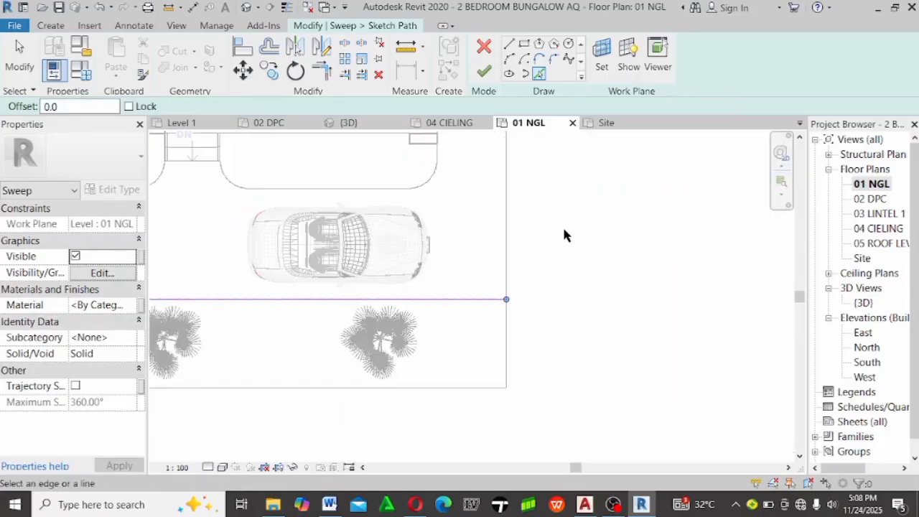
{"action": "left_click", "coordinate": [508, 241]}
{"action": "scroll", "coordinate": [503, 248], "scroll_direction": "down", "scroll_amount": 2}
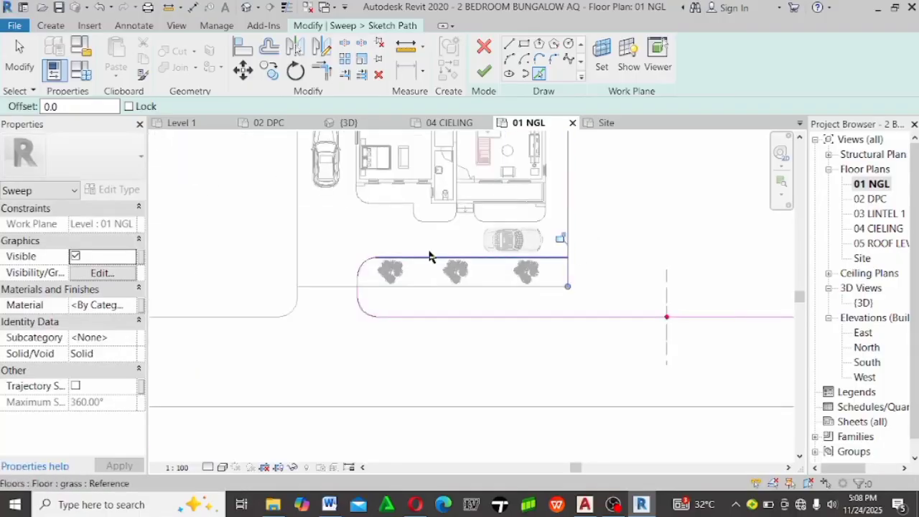
Trim the short straight entrance edge to meet the planting strip's rounded corner, closing the gap in the sweep path
{"action": "scroll", "coordinate": [348, 321], "scroll_direction": "up", "scroll_amount": 3}
{"action": "left_click", "coordinate": [321, 69]}
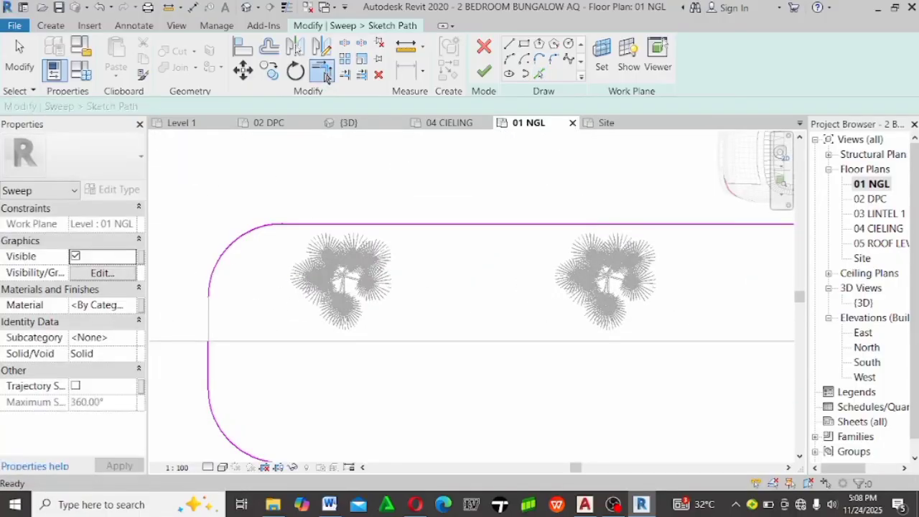
{"action": "left_click", "coordinate": [210, 294]}
{"action": "left_click", "coordinate": [209, 349]}
{"action": "scroll", "coordinate": [256, 359], "scroll_direction": "down", "scroll_amount": 3}
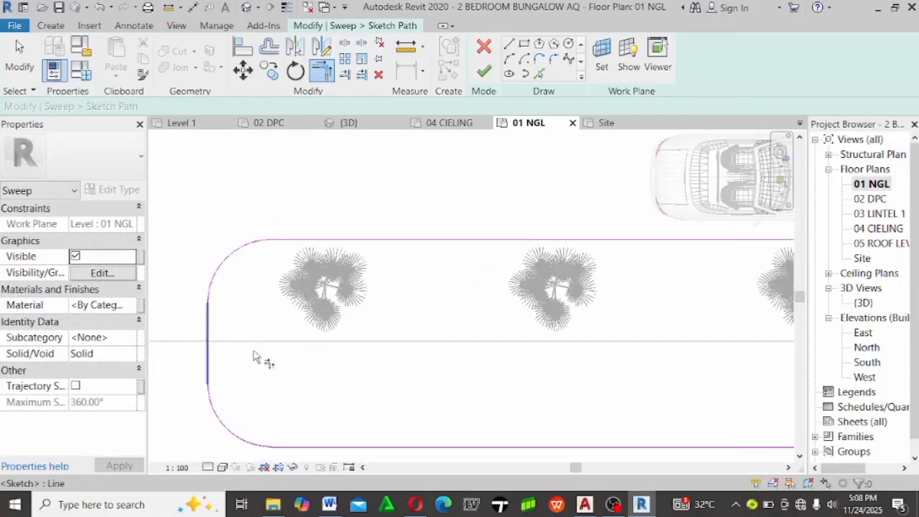
Delete the plot's east boundary line from the sweep path
{"action": "scroll", "coordinate": [404, 287], "scroll_direction": "up", "scroll_amount": 2}
{"action": "scroll", "coordinate": [404, 286], "scroll_direction": "up", "scroll_amount": 2}
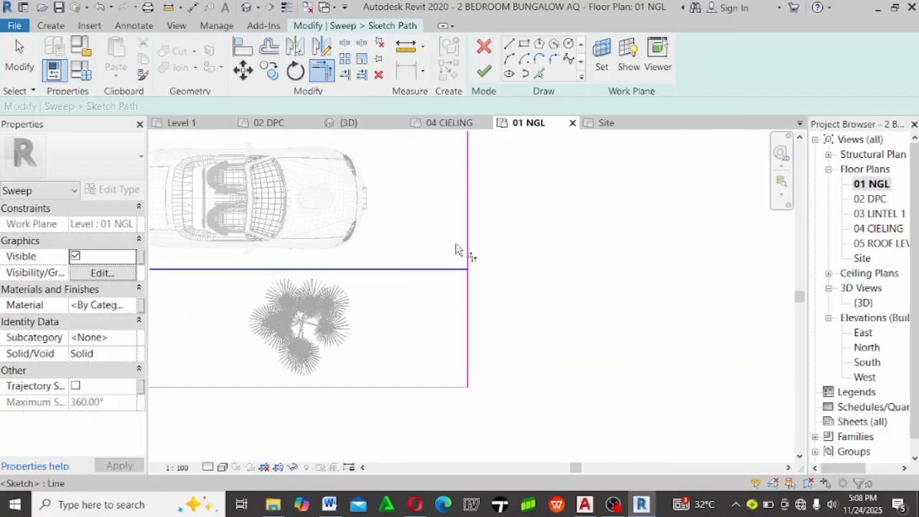
{"action": "scroll", "coordinate": [536, 371], "scroll_direction": "down", "scroll_amount": 2}
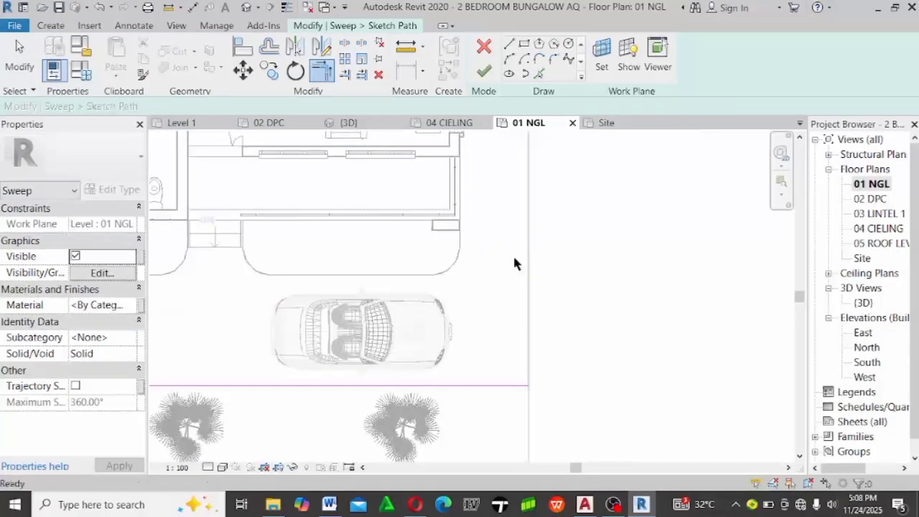
{"action": "key", "text": "Escape"}
{"action": "left_click", "coordinate": [527, 300]}
{"action": "key", "text": "Delete"}
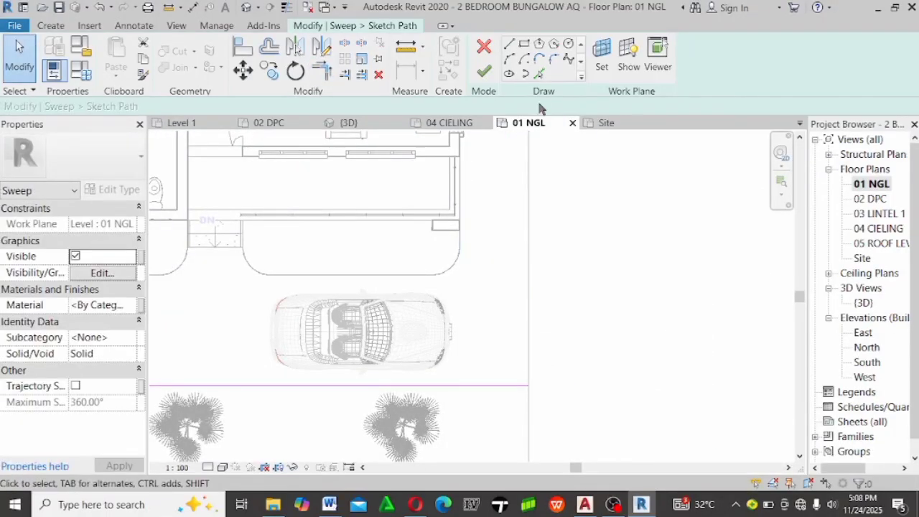
Draw a 2000 mm path line northward from the planting strip's house-side edge beside the parked car, and trim the edge to it
{"action": "left_click", "coordinate": [511, 51]}
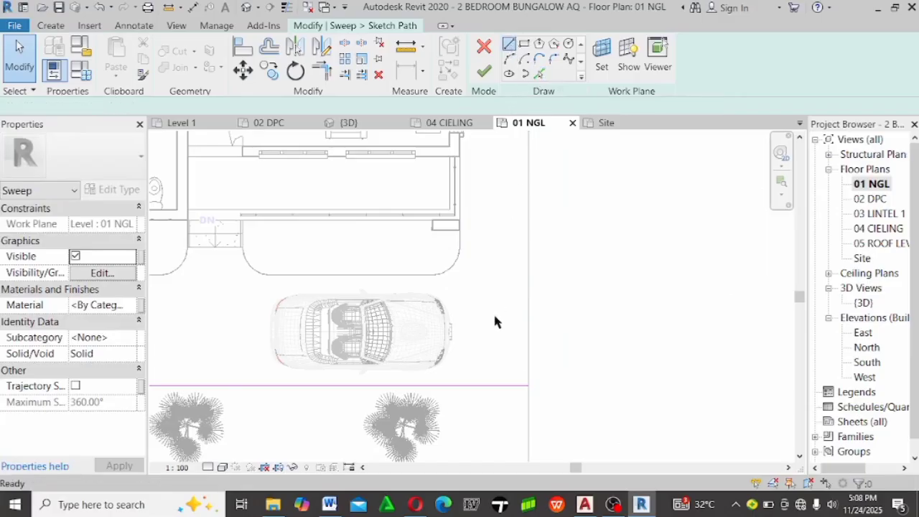
{"action": "left_click", "coordinate": [485, 384]}
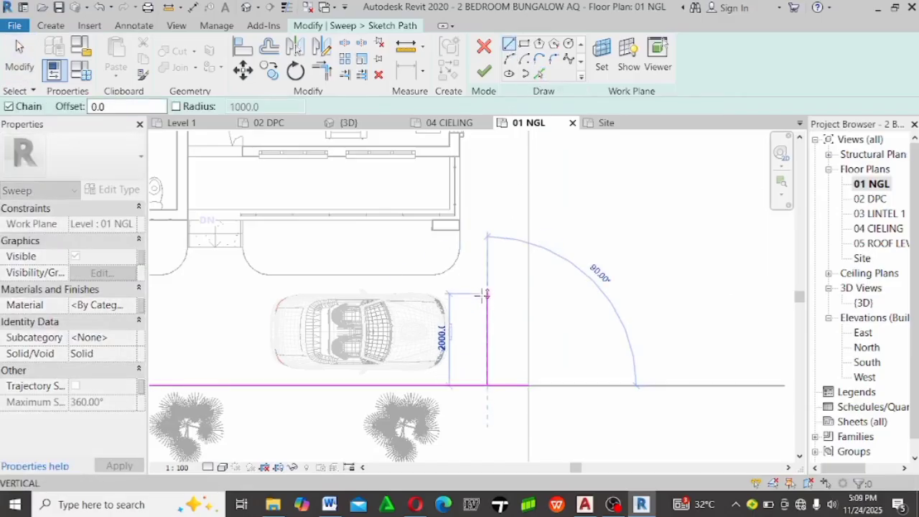
{"action": "left_click", "coordinate": [486, 294]}
{"action": "key", "text": "Escape"}
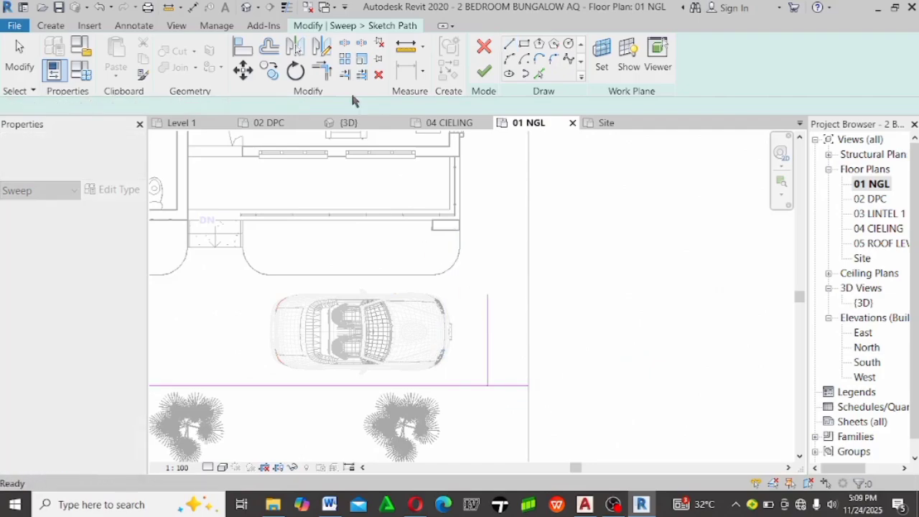
{"action": "key", "text": "Escape"}
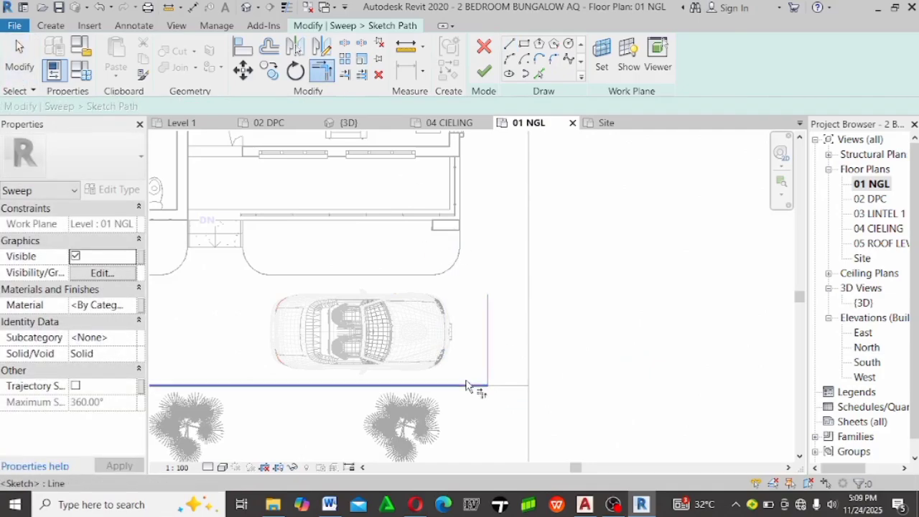
Set the new path line's distance from the plot's east boundary to 600 mm
{"action": "left_click", "coordinate": [488, 349]}
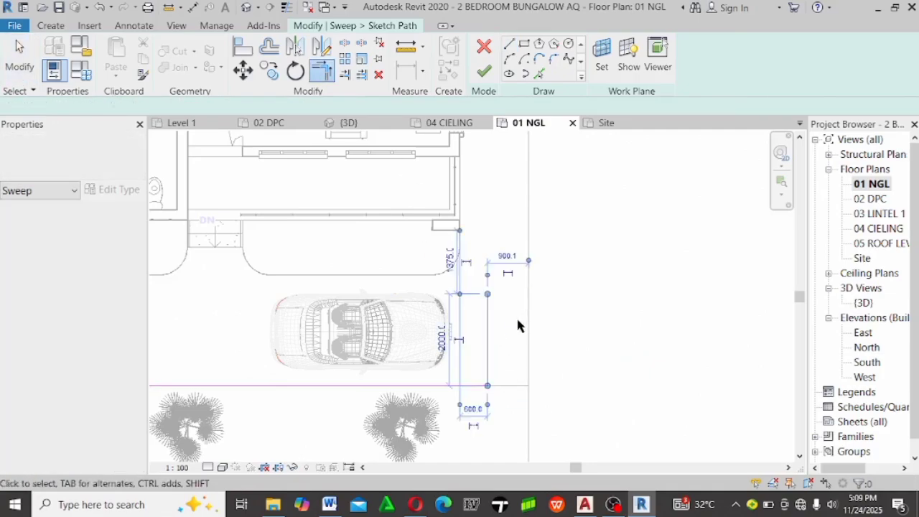
{"action": "left_click", "coordinate": [505, 257]}
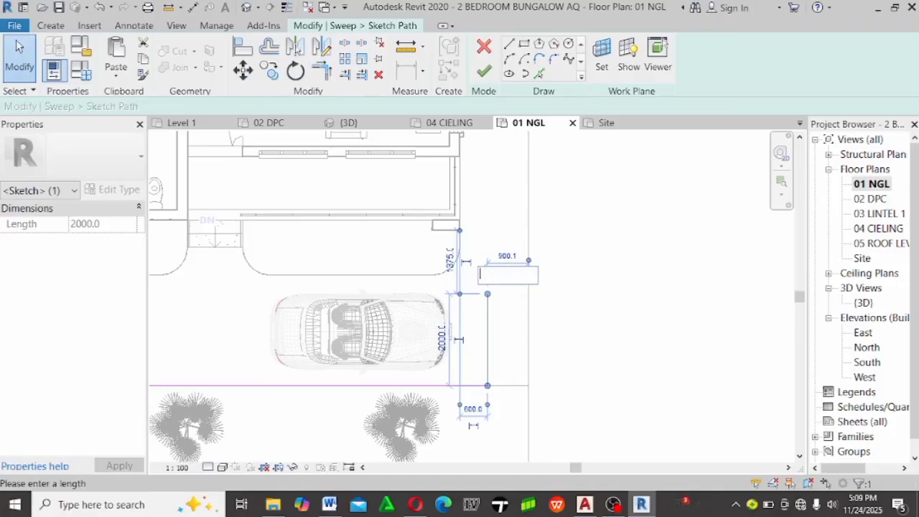
{"action": "type", "text": "600"}
{"action": "key", "text": "Return"}
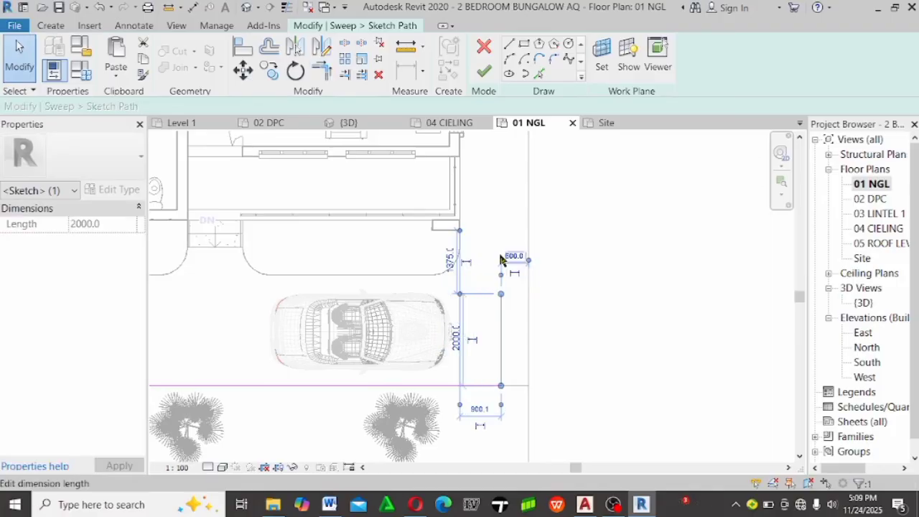
{"action": "left_click", "coordinate": [570, 348]}
{"action": "scroll", "coordinate": [570, 348], "scroll_direction": "down", "scroll_amount": 1}
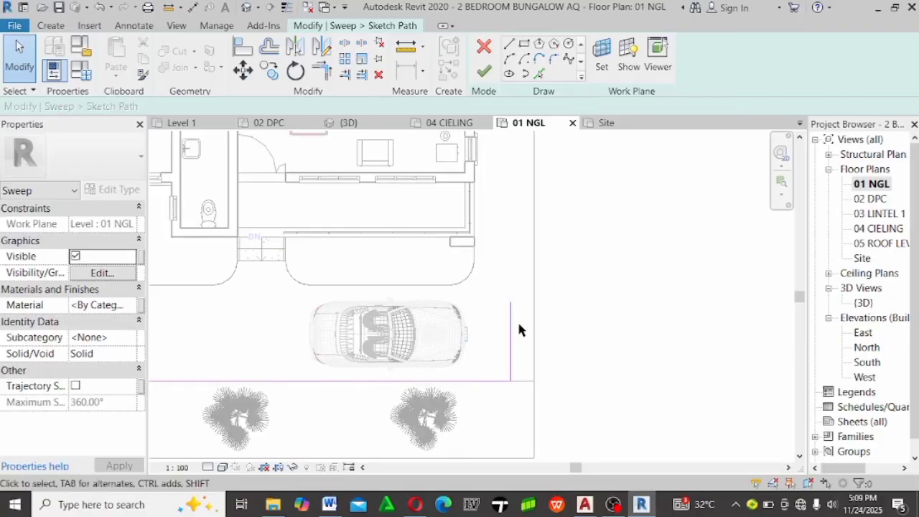
Finish the sweep path and open its profile for sketching in the East elevation
{"action": "scroll", "coordinate": [720, 370], "scroll_direction": "down", "scroll_amount": 1}
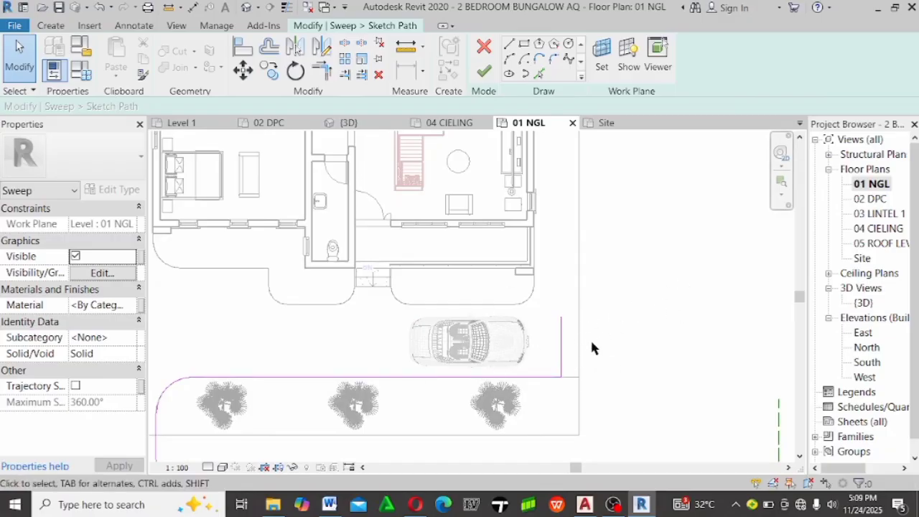
{"action": "scroll", "coordinate": [625, 325], "scroll_direction": "down", "scroll_amount": 1}
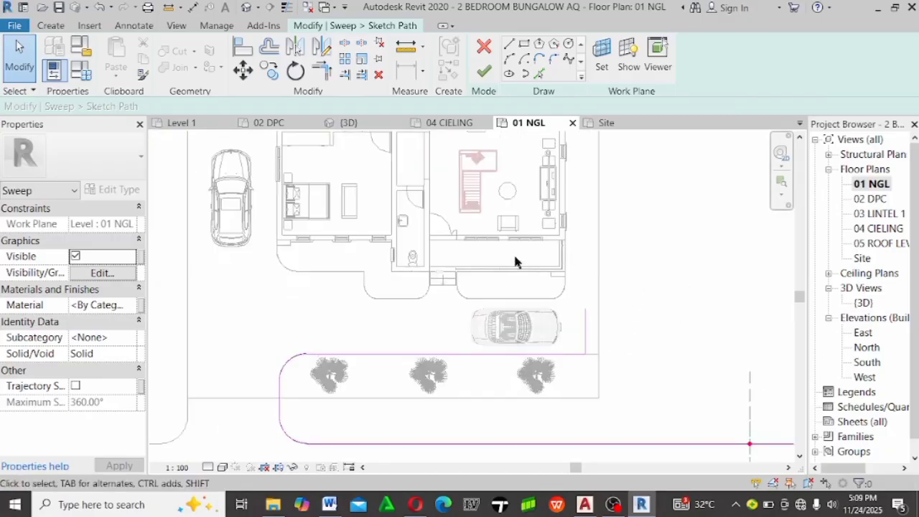
{"action": "left_click", "coordinate": [483, 74]}
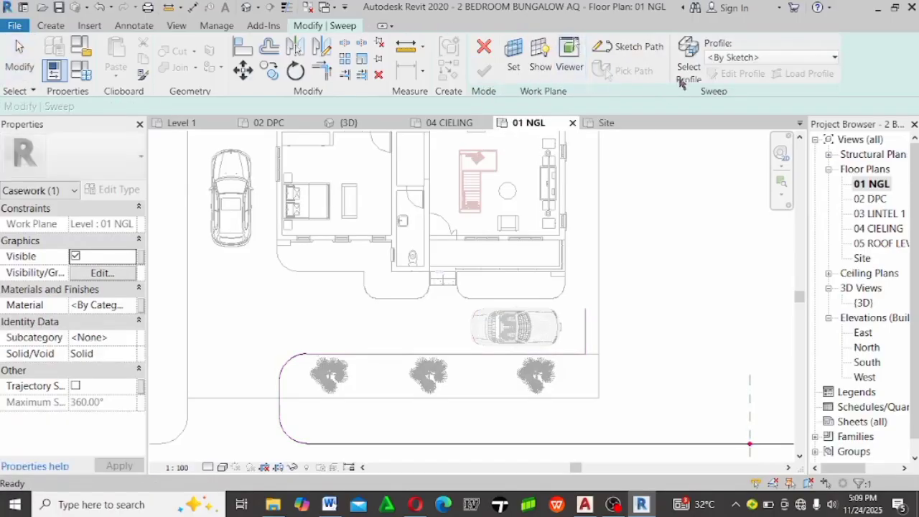
{"action": "left_click", "coordinate": [714, 76]}
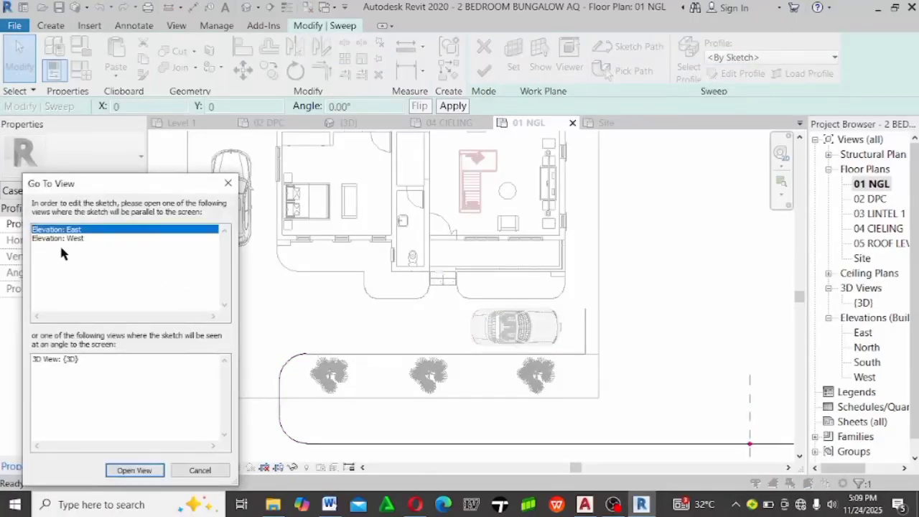
{"action": "left_click", "coordinate": [135, 470]}
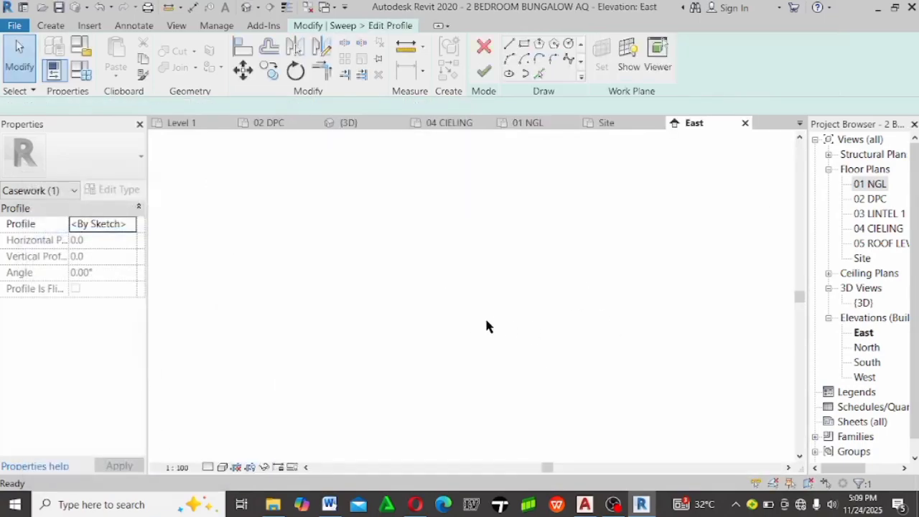
Draw the kerb profile's 150 mm vertical back edge upward from the path's reference point
{"action": "scroll", "coordinate": [278, 327], "scroll_direction": "up", "scroll_amount": 5}
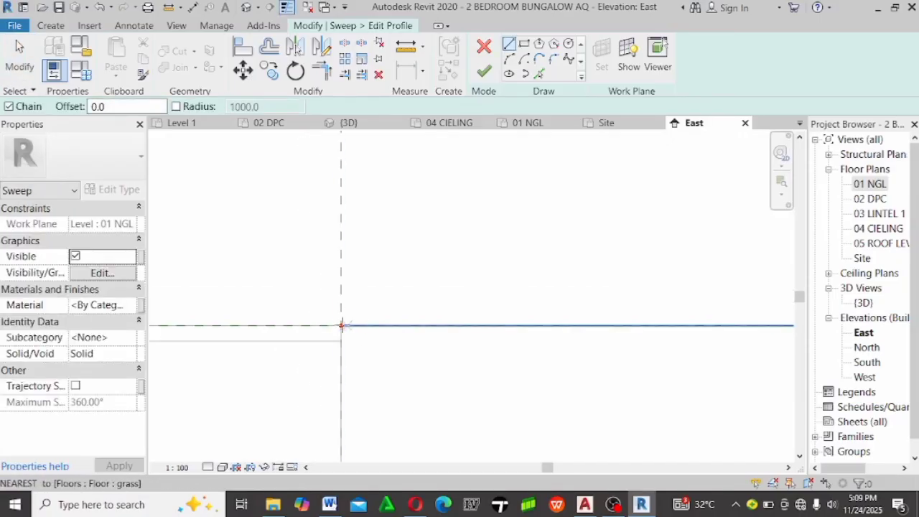
{"action": "left_click", "coordinate": [341, 325]}
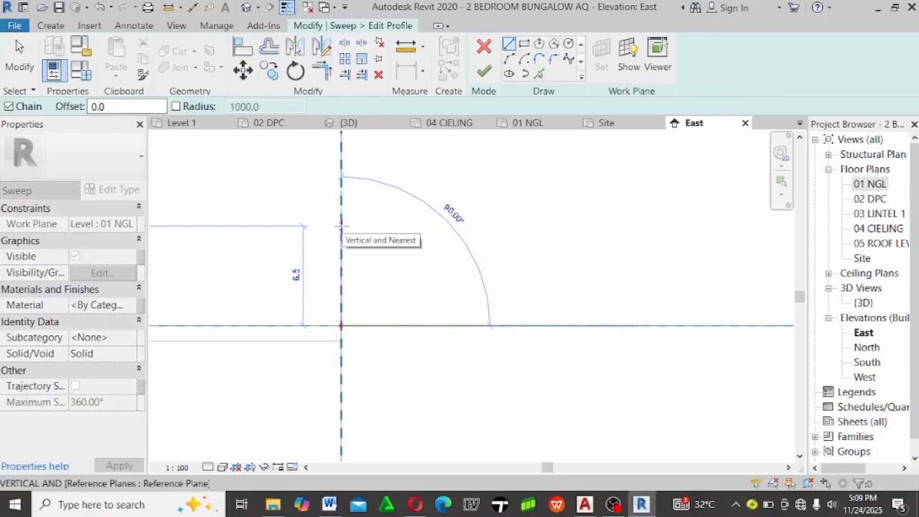
{"action": "type", "text": "1"}
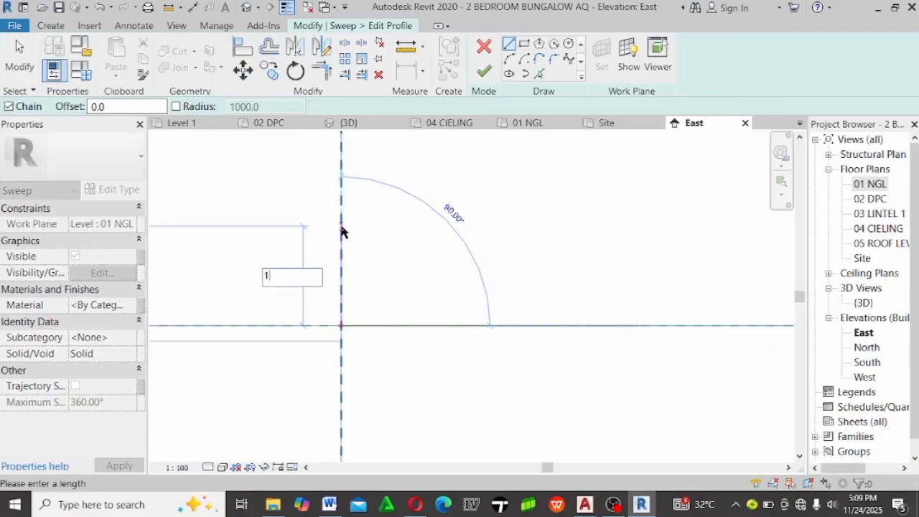
{"action": "type", "text": "50"}
{"action": "key", "text": "Return"}
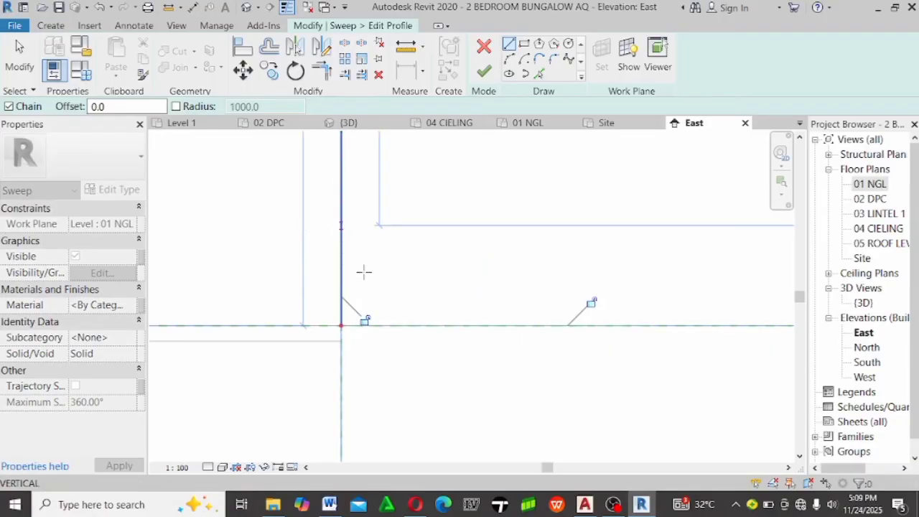
Draw the profile's 130 mm base line horizontally from the foot of the back edge, away from the grass
{"action": "scroll", "coordinate": [363, 271], "scroll_direction": "up", "scroll_amount": 5}
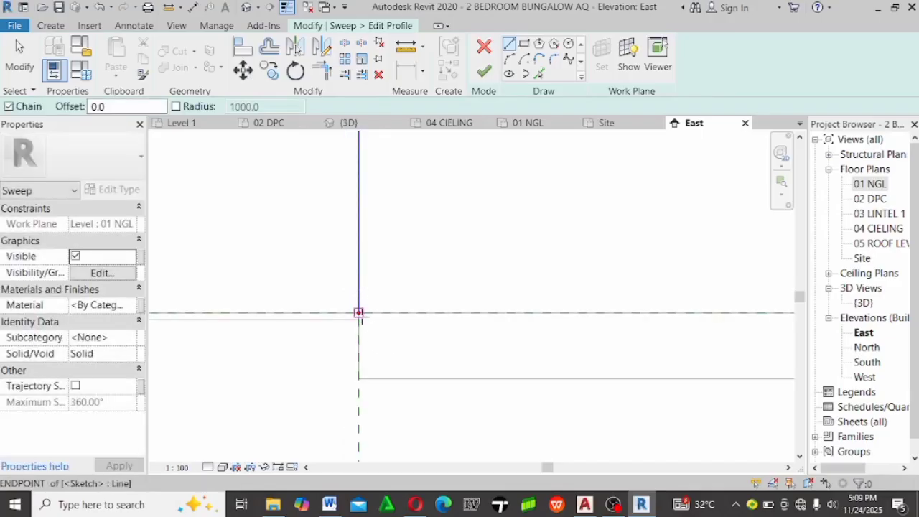
{"action": "left_click", "coordinate": [359, 311]}
{"action": "scroll", "coordinate": [390, 369], "scroll_direction": "down", "scroll_amount": 2}
{"action": "scroll", "coordinate": [323, 366], "scroll_direction": "down", "scroll_amount": 2}
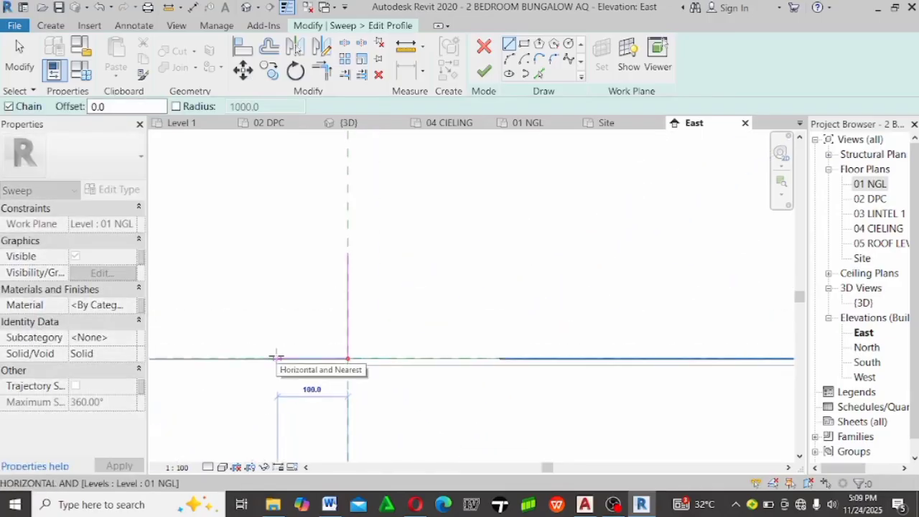
{"action": "type", "text": "13"}
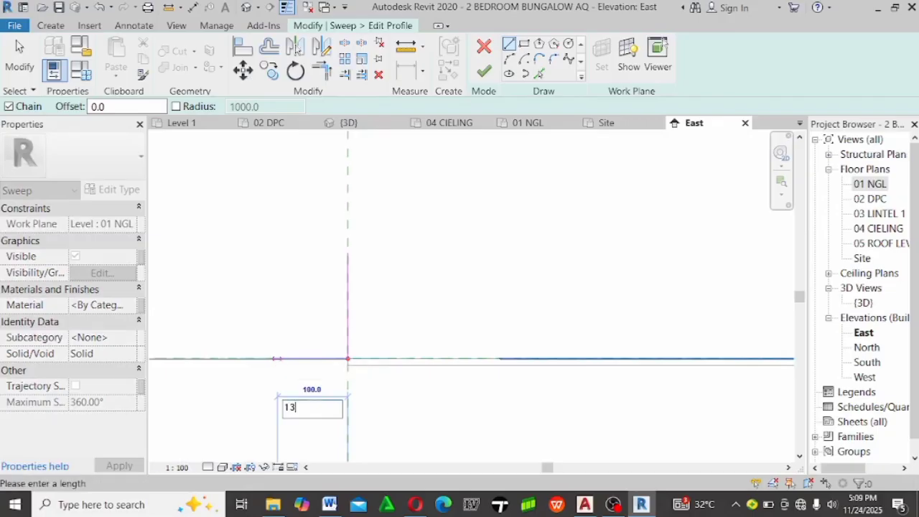
{"action": "type", "text": "0"}
{"action": "key", "text": "Return"}
{"action": "scroll", "coordinate": [402, 367], "scroll_direction": "down", "scroll_amount": 2}
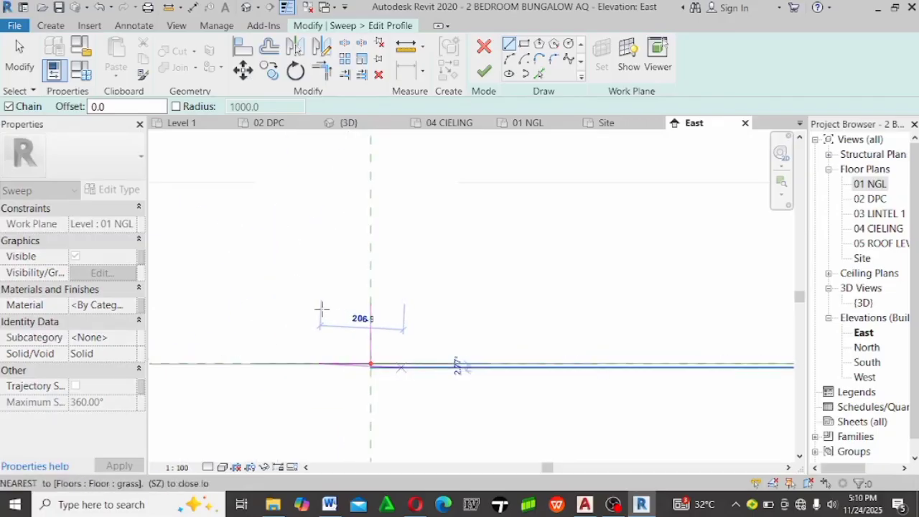
Close the profile with an outer side 55 mm high, two sloping bevel lines and a horizontal top about 39 mm wide
{"action": "scroll", "coordinate": [302, 300], "scroll_direction": "up", "scroll_amount": 2}
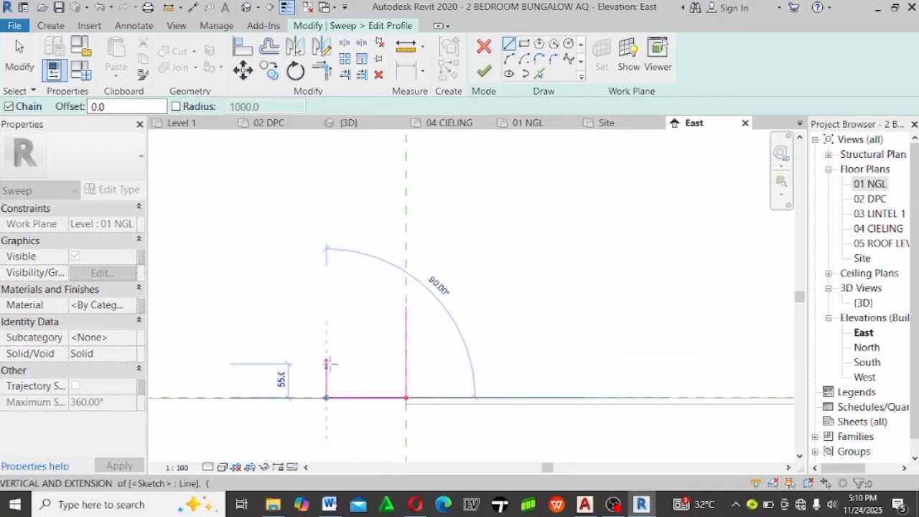
{"action": "scroll", "coordinate": [326, 363], "scroll_direction": "up", "scroll_amount": 1}
{"action": "left_click", "coordinate": [326, 364]}
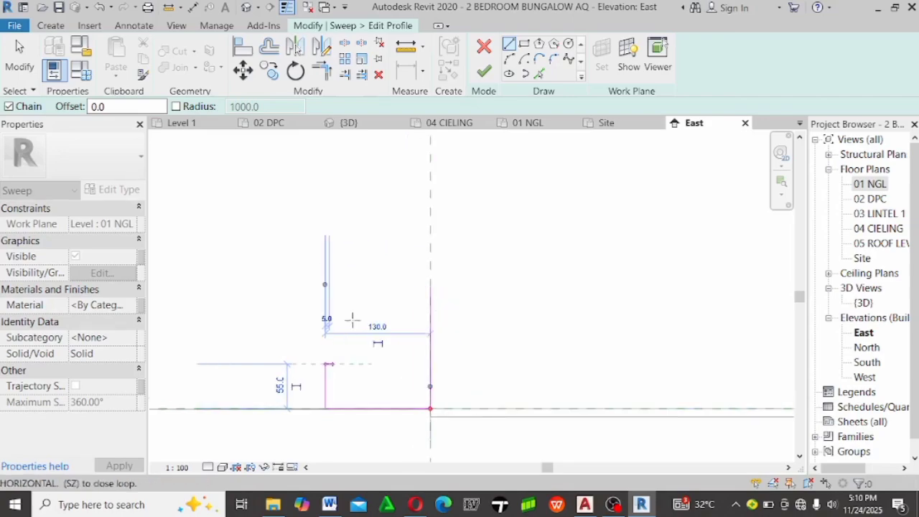
{"action": "left_click", "coordinate": [378, 302]}
{"action": "scroll", "coordinate": [378, 302], "scroll_direction": "up", "scroll_amount": 1}
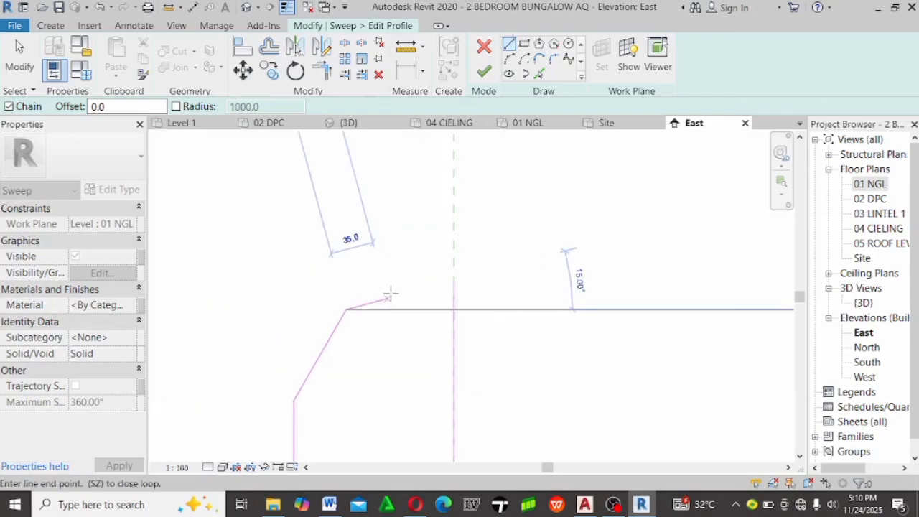
{"action": "left_click", "coordinate": [406, 283]}
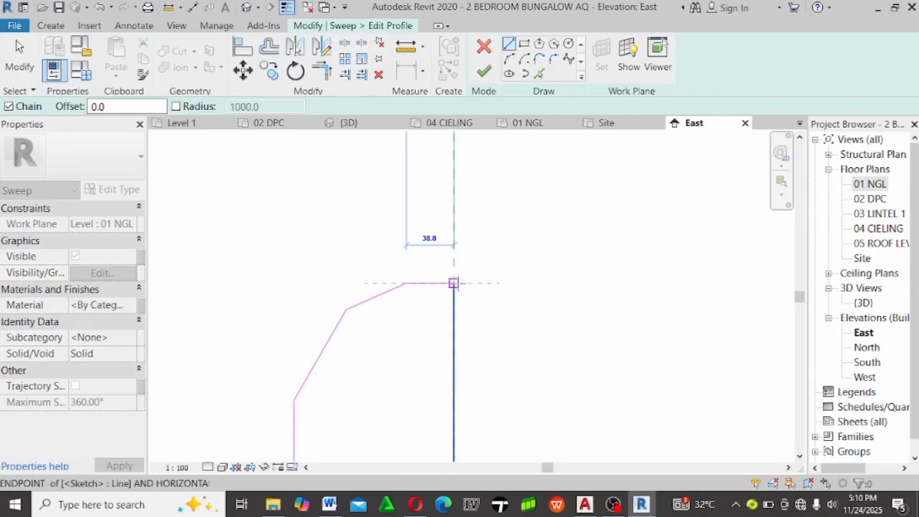
{"action": "left_click", "coordinate": [453, 283]}
{"action": "scroll", "coordinate": [455, 229], "scroll_direction": "down", "scroll_amount": 2}
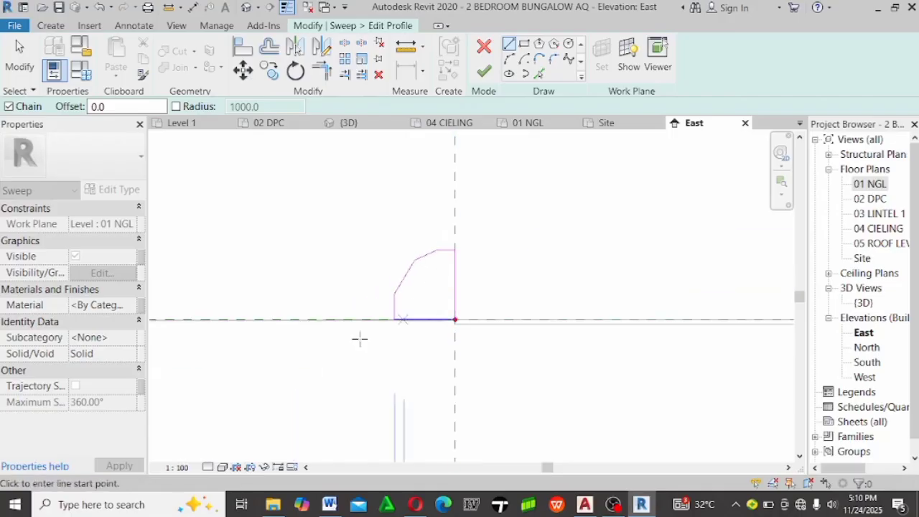
Assign the KERB material to the sweep and finish the profile sketch
{"action": "left_click", "coordinate": [135, 305]}
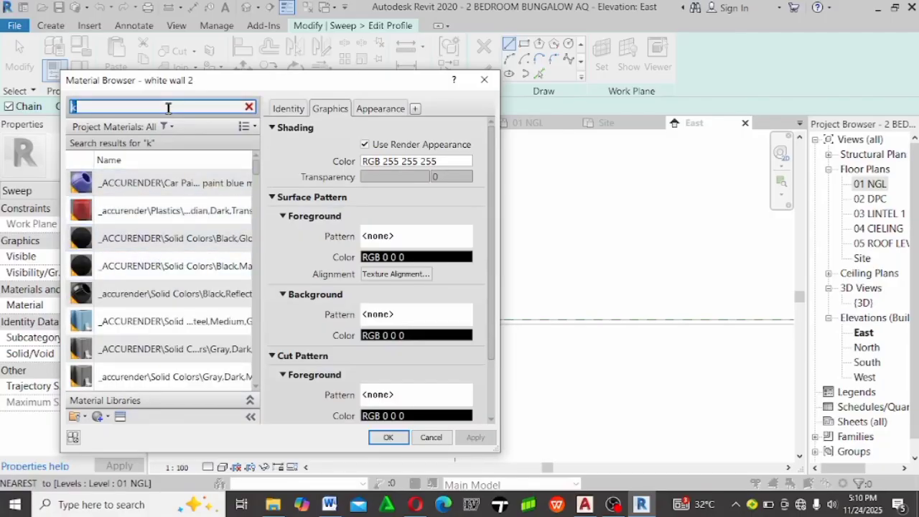
{"action": "key", "text": "BackSpace"}
{"action": "left_click", "coordinate": [180, 245]}
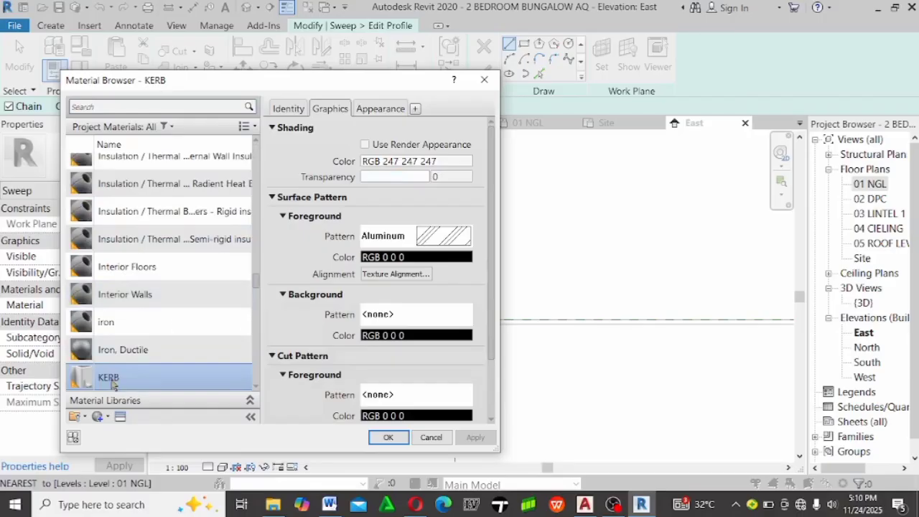
{"action": "double_click", "coordinate": [111, 380]}
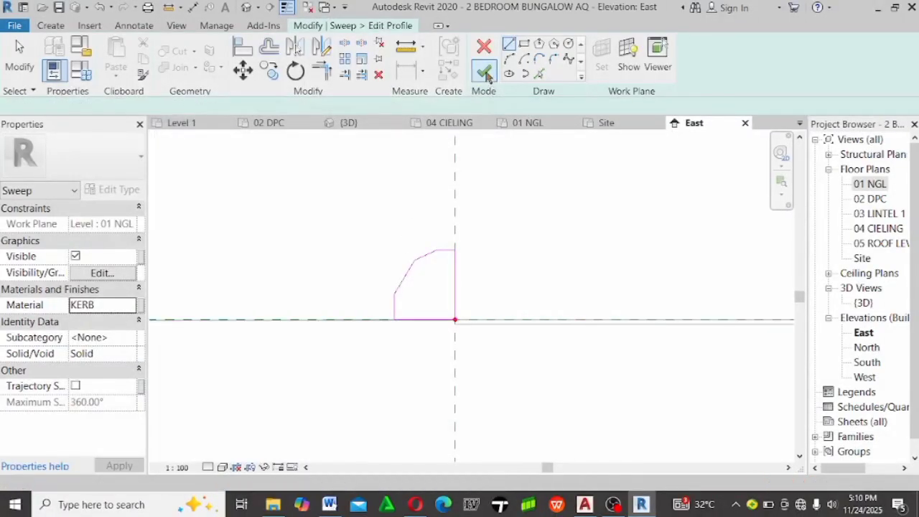
{"action": "left_click", "coordinate": [484, 70]}
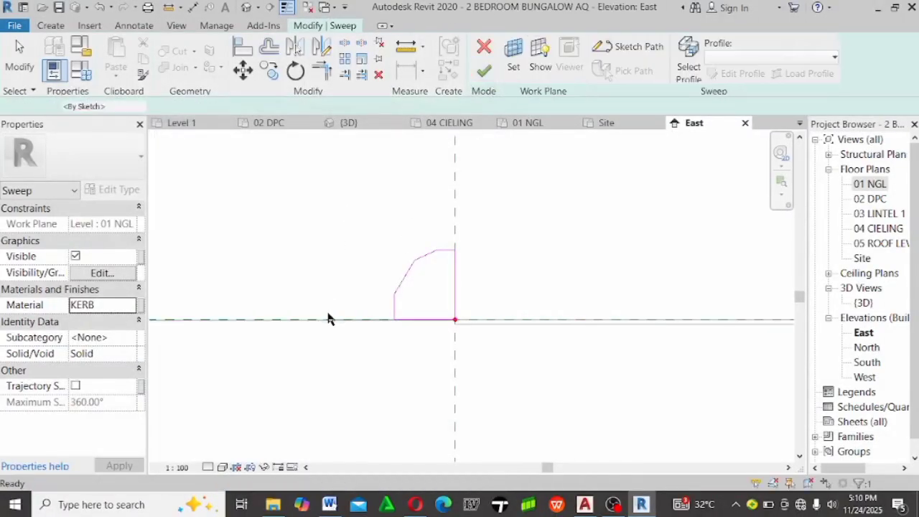
Finish the kerb sweep and open the 01 NGL floor plan
{"action": "left_click", "coordinate": [484, 72]}
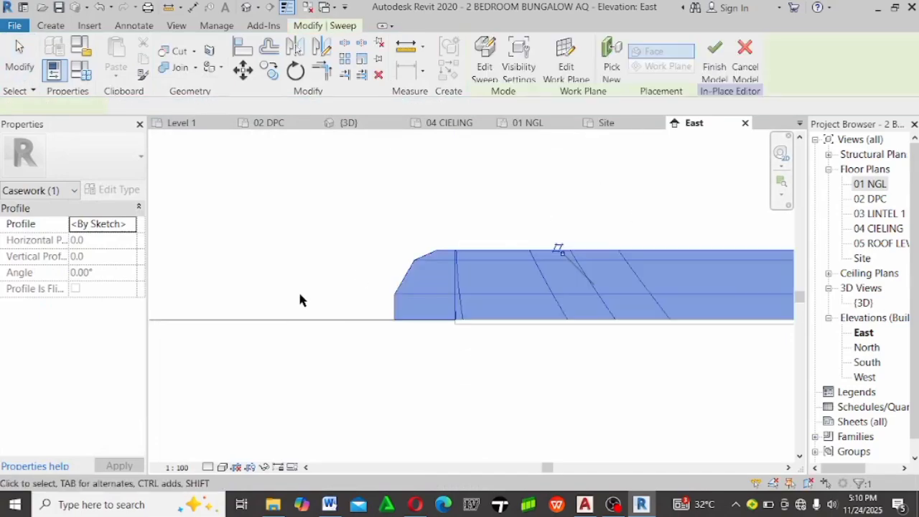
{"action": "double_click", "coordinate": [867, 183]}
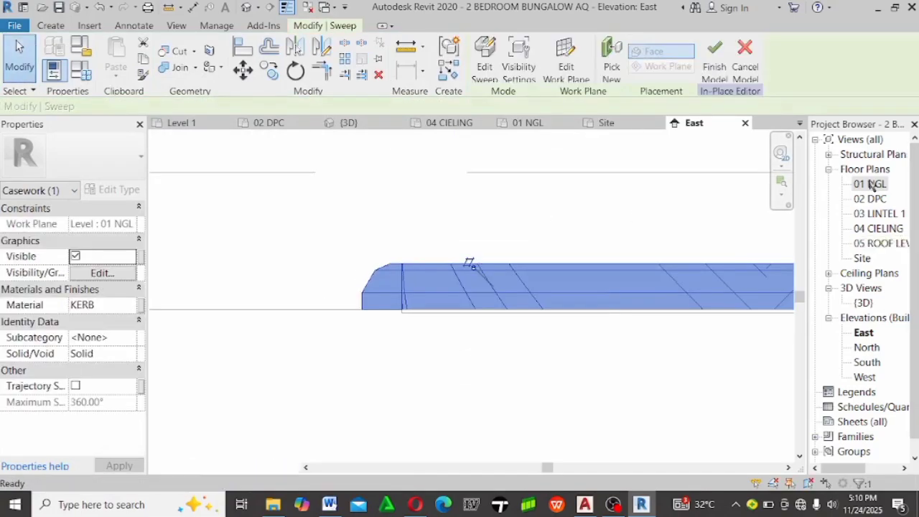
{"action": "left_click", "coordinate": [607, 392]}
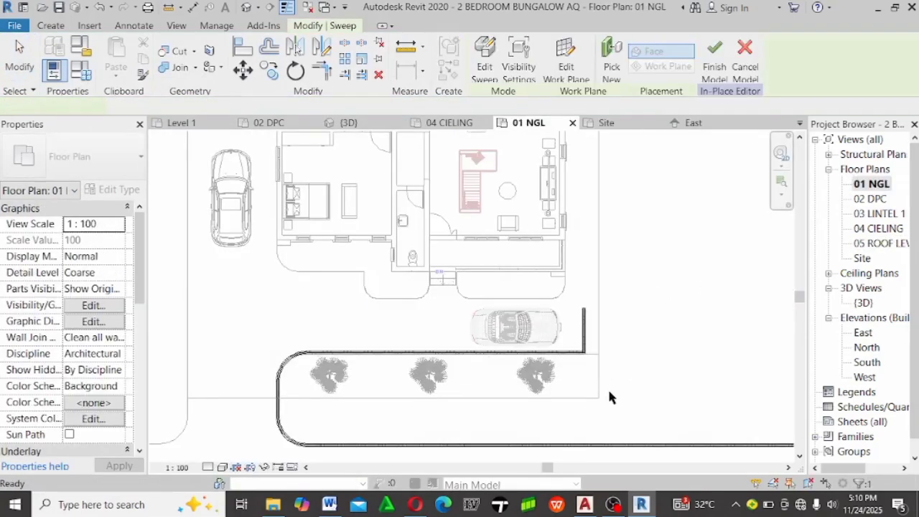
Copy the kerb sweep about 9.8 m across the entrance, toward the grass on its other side
{"action": "scroll", "coordinate": [474, 342], "scroll_direction": "down", "scroll_amount": 3}
{"action": "scroll", "coordinate": [362, 233], "scroll_direction": "up", "scroll_amount": 1}
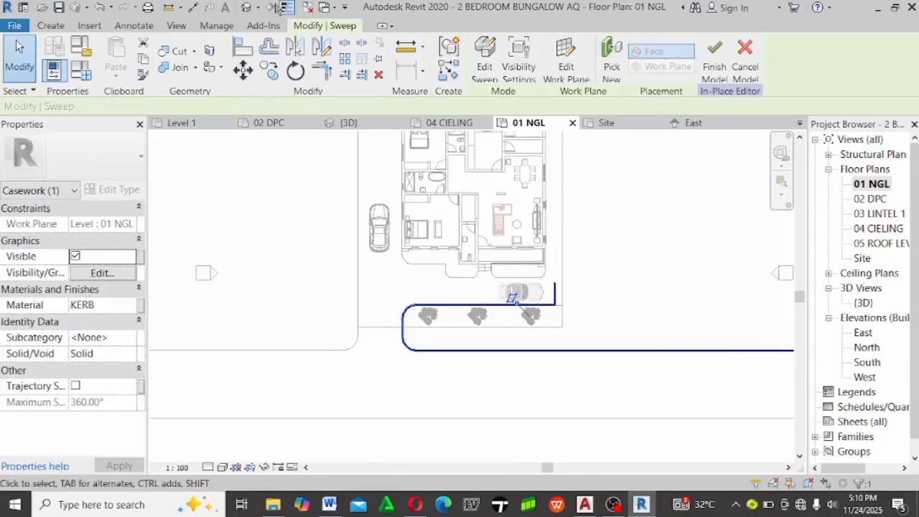
{"action": "left_click", "coordinate": [270, 72]}
{"action": "left_click", "coordinate": [422, 339]}
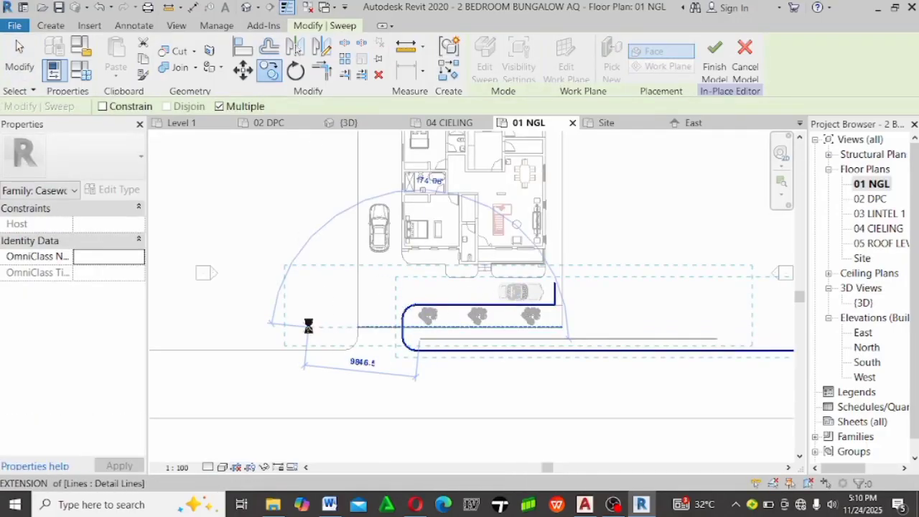
{"action": "key", "text": "Escape"}
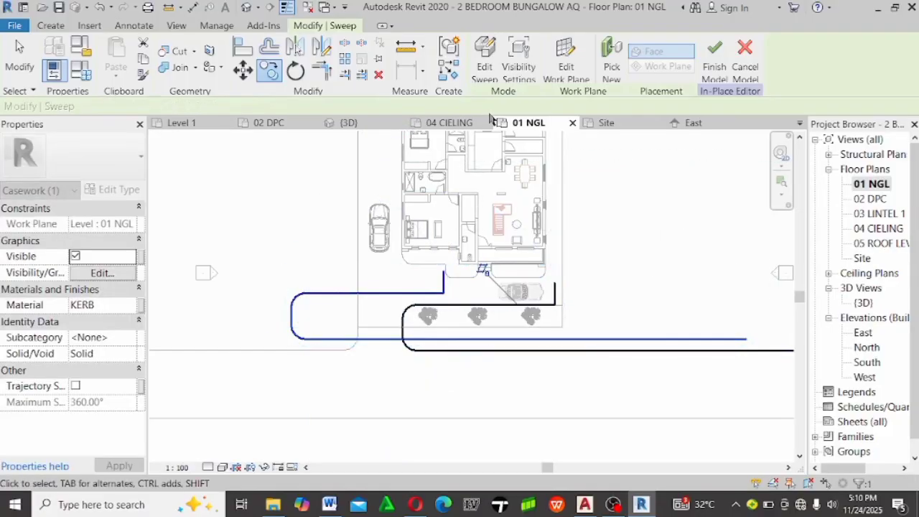
Open the copied sweep's path for editing and delete all of its existing path lines
{"action": "left_click", "coordinate": [494, 64]}
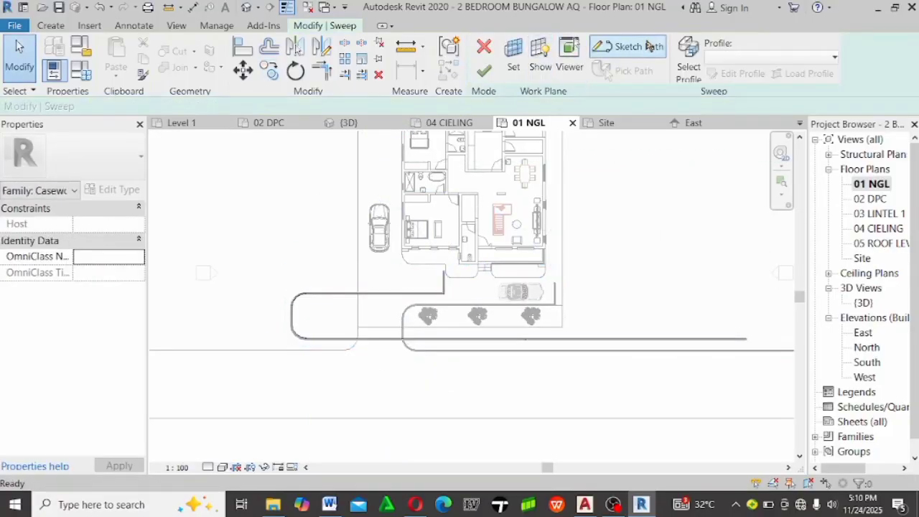
{"action": "left_click", "coordinate": [622, 45]}
{"action": "scroll", "coordinate": [477, 228], "scroll_direction": "down", "scroll_amount": 2}
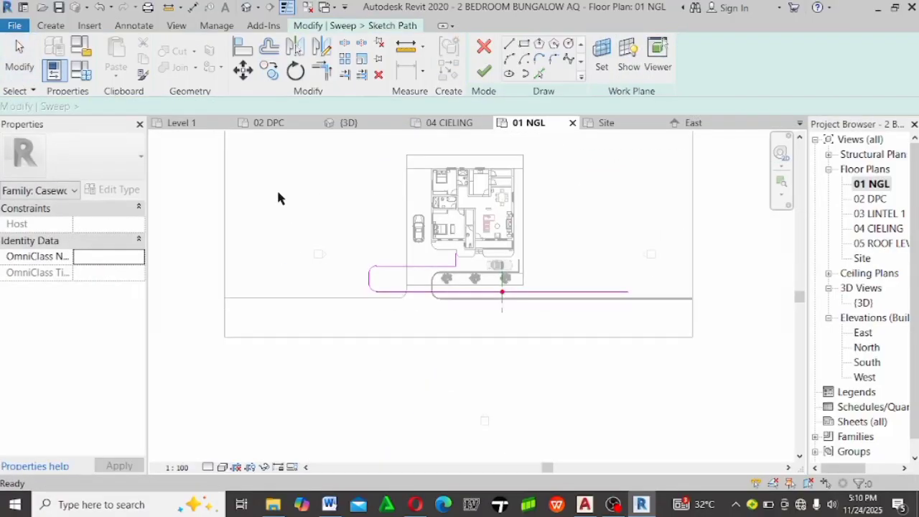
{"action": "left_click_drag", "start_coordinate": [277, 181], "coordinate": [707, 357]}
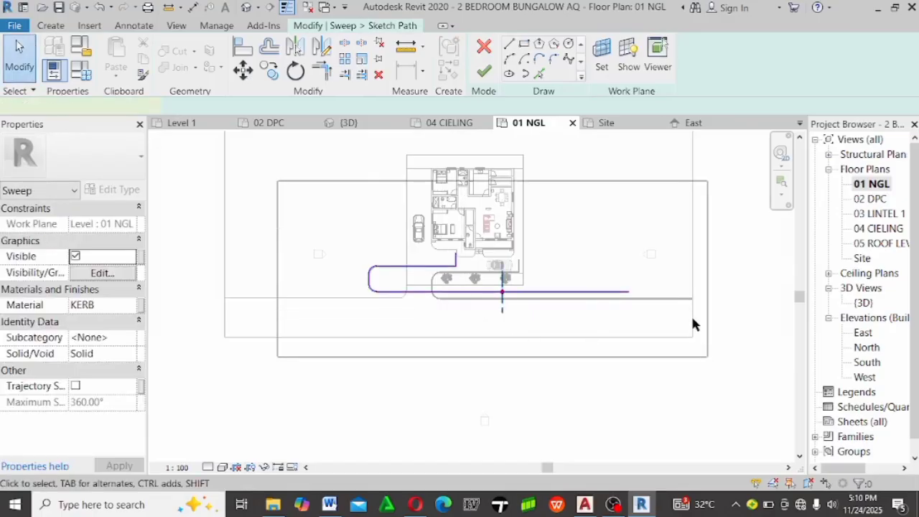
{"action": "key", "text": "Delete"}
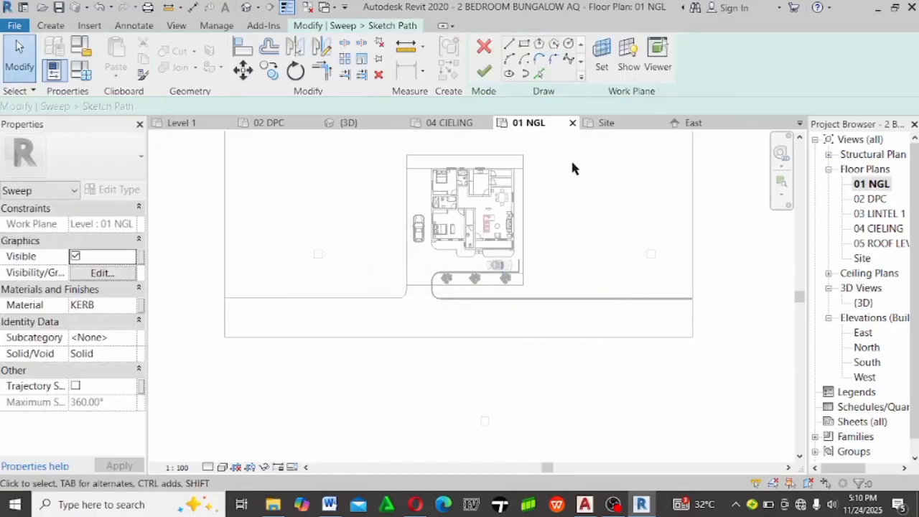
Pick the roadside edge of the grass beside the entrance and its rounded corner as the new sweep path
{"action": "left_click", "coordinate": [538, 73]}
{"action": "left_click", "coordinate": [302, 299]}
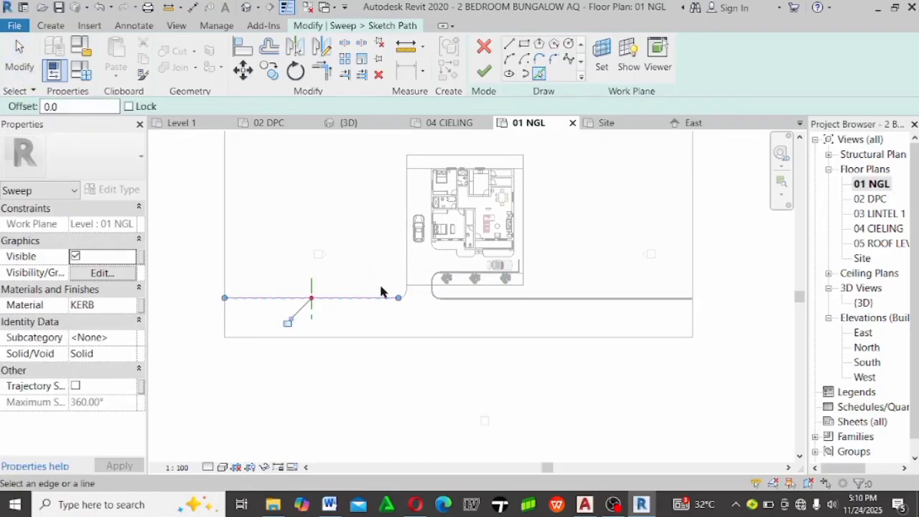
{"action": "scroll", "coordinate": [402, 294], "scroll_direction": "up", "scroll_amount": 3}
{"action": "left_click", "coordinate": [431, 307]}
{"action": "scroll", "coordinate": [434, 298], "scroll_direction": "up", "scroll_amount": 4}
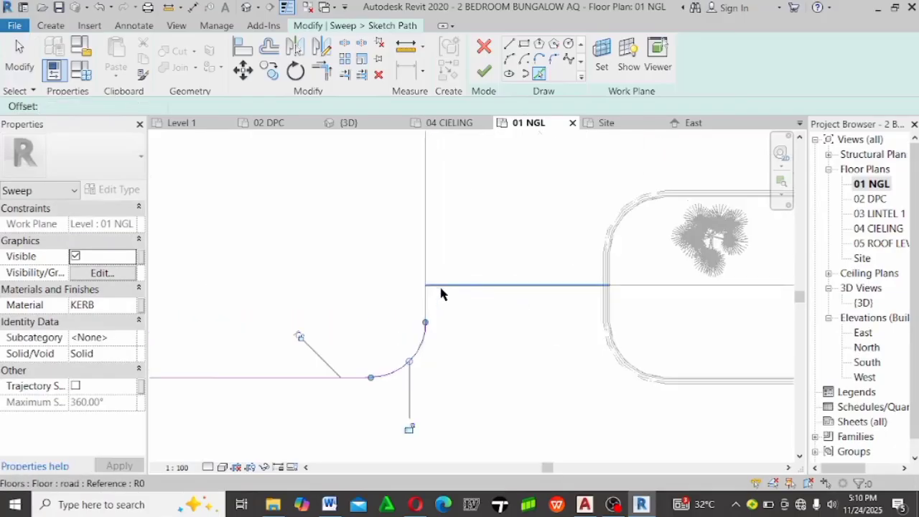
{"action": "left_click", "coordinate": [419, 318]}
{"action": "key", "text": "Escape"}
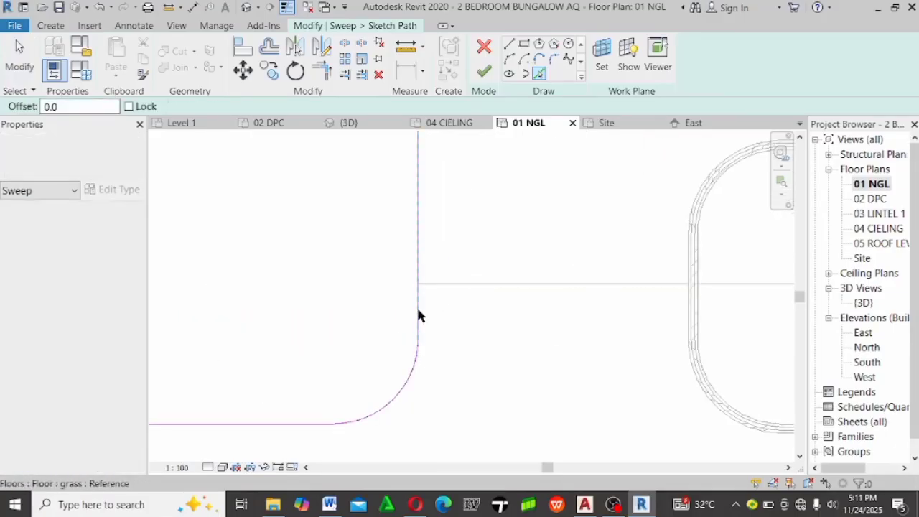
{"action": "key", "text": "Escape"}
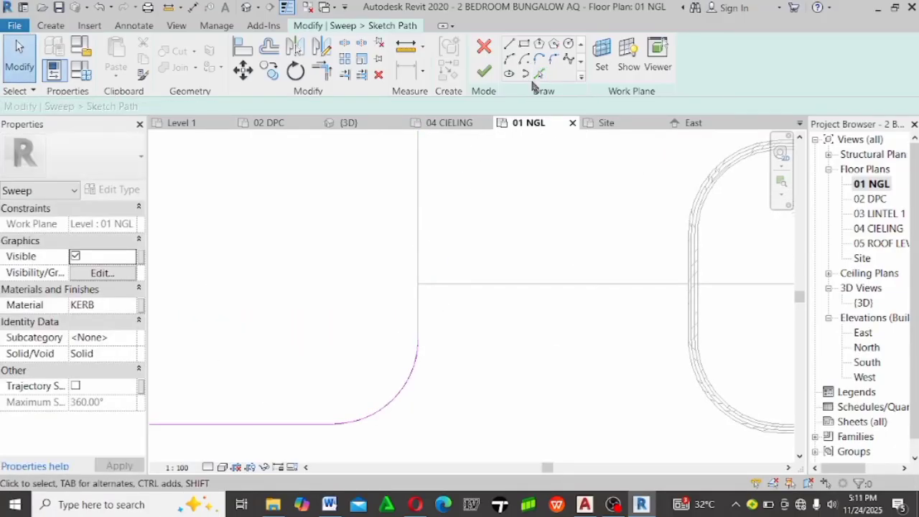
Extend the path with a straight line from the corner arc to the road's boundary, and finish the path and sweep
{"action": "left_click", "coordinate": [507, 46]}
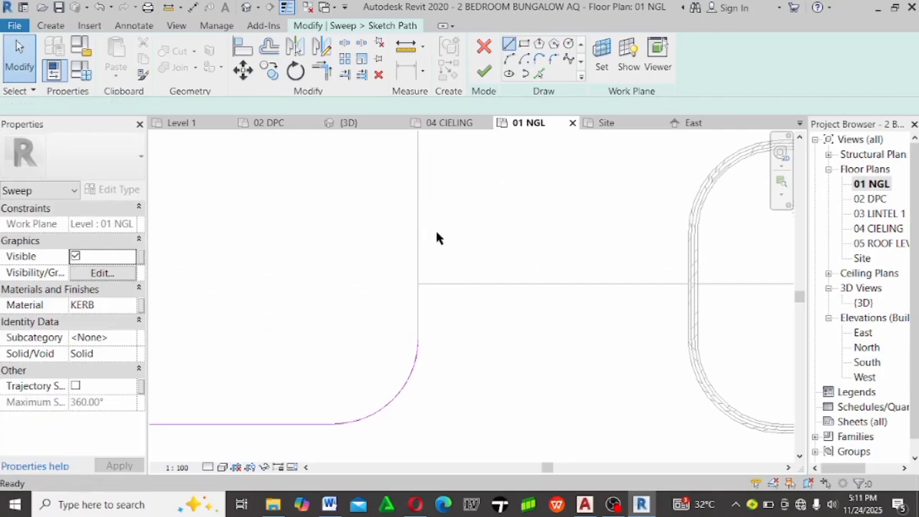
{"action": "left_click", "coordinate": [419, 284]}
{"action": "key", "text": "Escape"}
{"action": "scroll", "coordinate": [402, 327], "scroll_direction": "down", "scroll_amount": 5}
{"action": "key", "text": "Escape"}
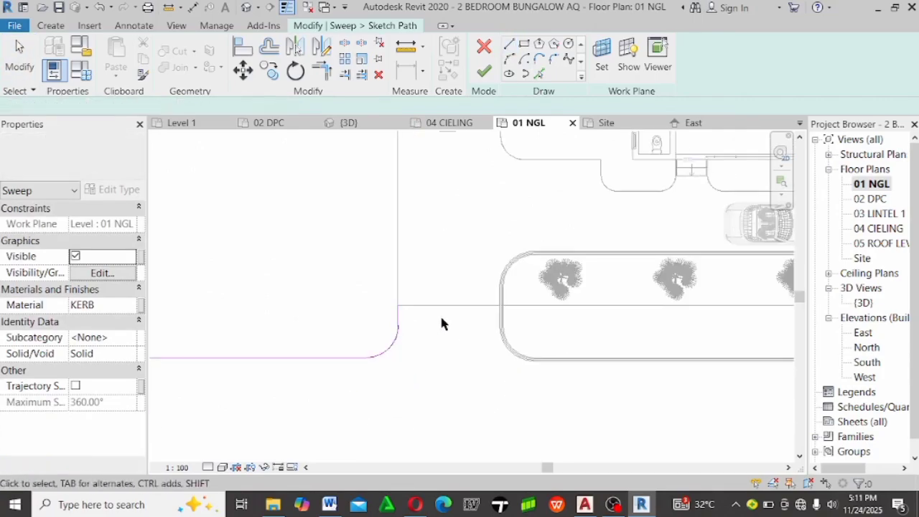
{"action": "left_click", "coordinate": [483, 70]}
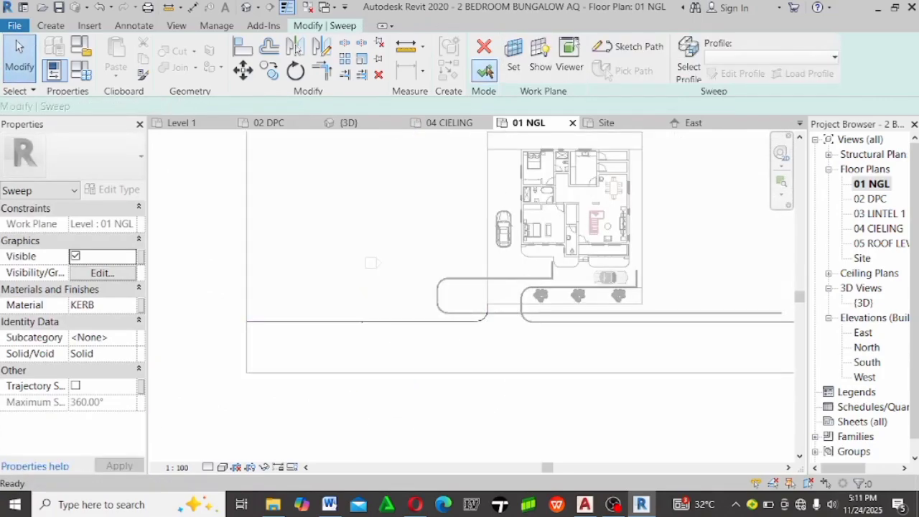
{"action": "left_click", "coordinate": [485, 71]}
Copy the new roadside kerb sweep up toward the car parked beside the house
{"action": "scroll", "coordinate": [516, 291], "scroll_direction": "up", "scroll_amount": 5}
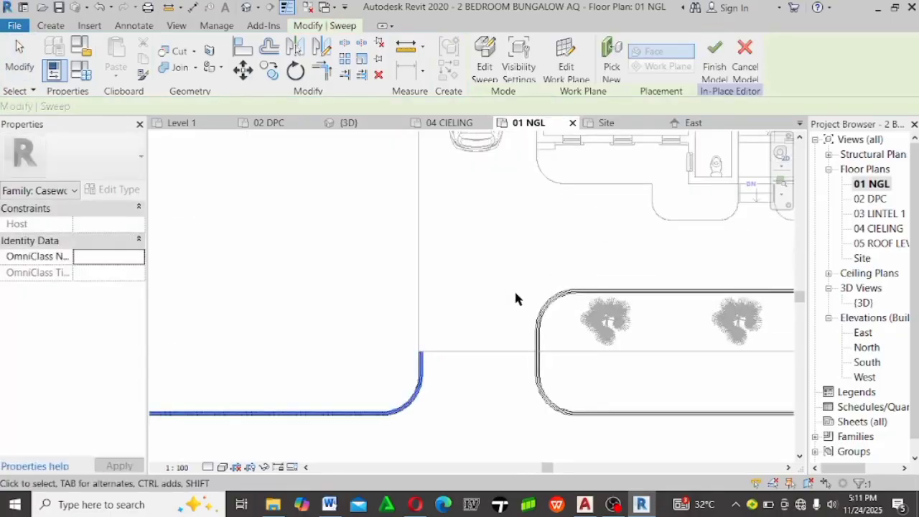
{"action": "left_click", "coordinate": [424, 351]}
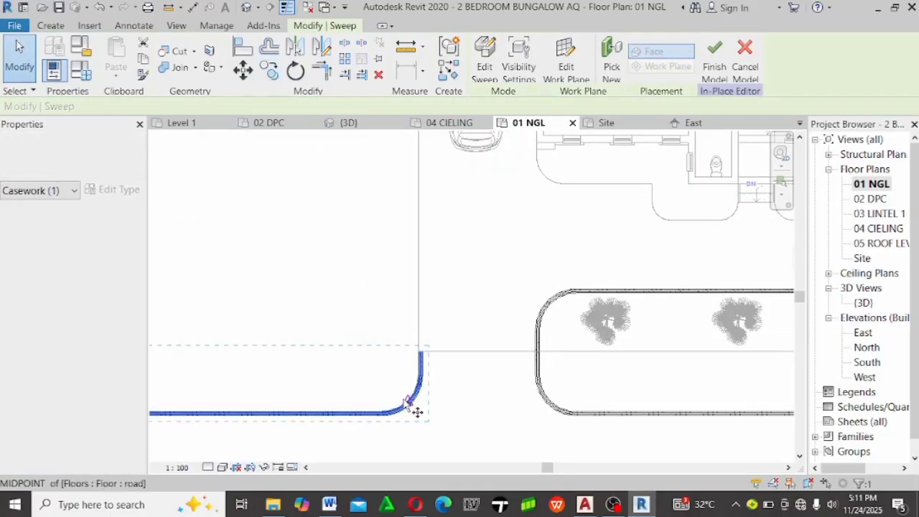
{"action": "key", "text": "c"}
{"action": "key", "text": "o"}
{"action": "left_click", "coordinate": [419, 351]}
{"action": "scroll", "coordinate": [422, 362], "scroll_direction": "down", "scroll_amount": 3}
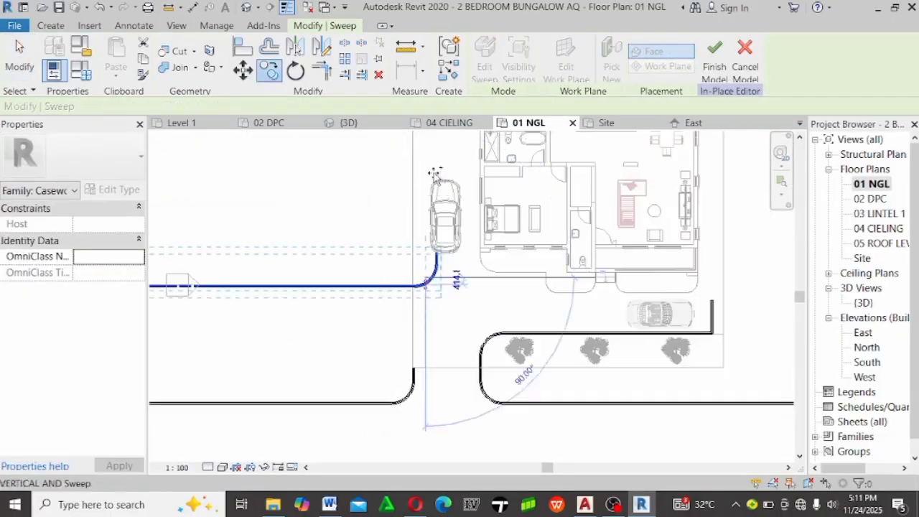
{"action": "key", "text": "Escape"}
Open the path of the kerb copy near the parked car and delete its lines
{"action": "left_click", "coordinate": [485, 59]}
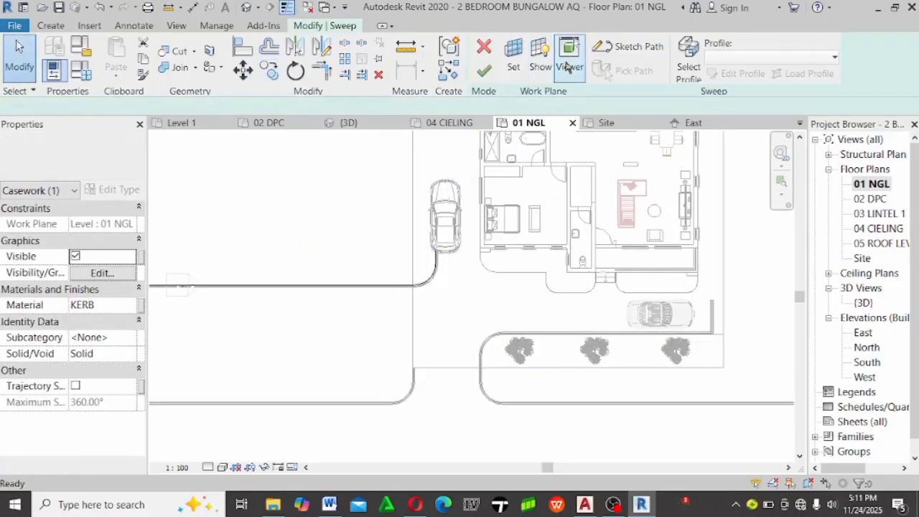
{"action": "scroll", "coordinate": [700, 209], "scroll_direction": "down", "scroll_amount": 3}
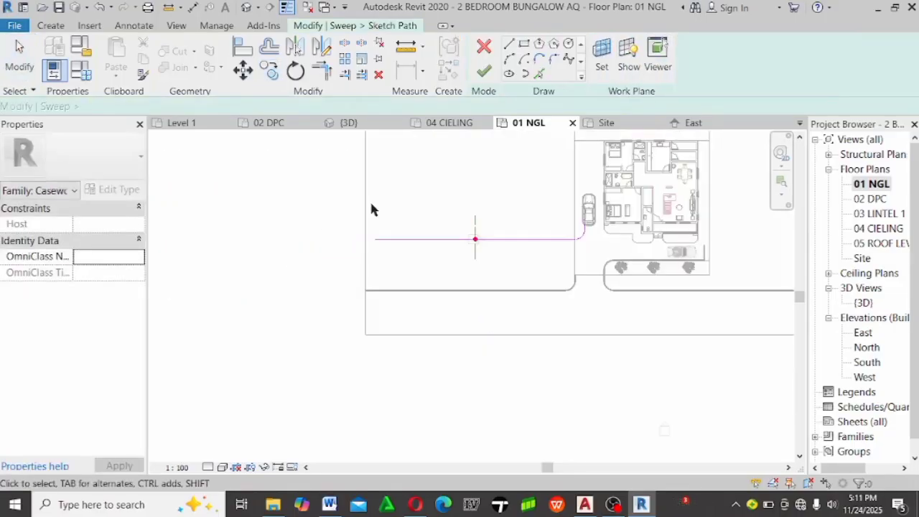
{"action": "left_click_drag", "start_coordinate": [268, 166], "coordinate": [757, 299]}
Pick the rounded corner of the outline in front of the bedroom as the start of the new kerb path
{"action": "scroll", "coordinate": [720, 193], "scroll_direction": "up", "scroll_amount": 5}
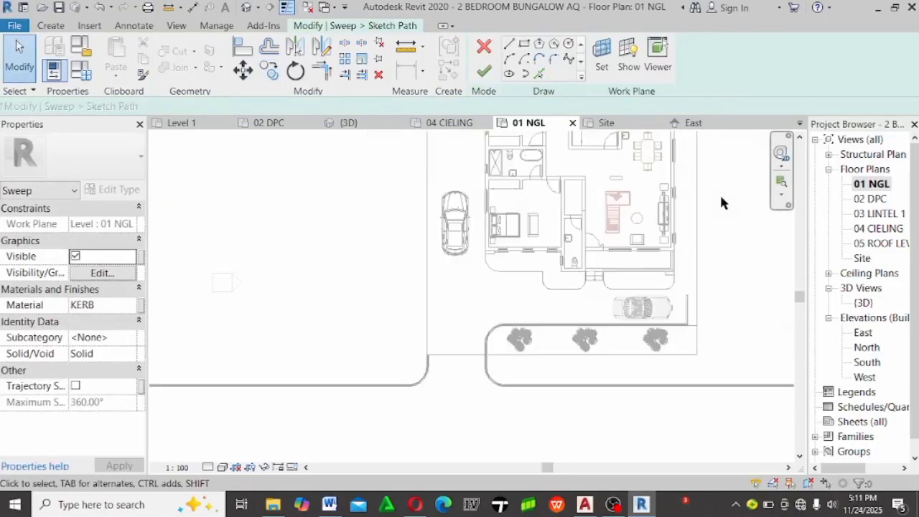
{"action": "left_click", "coordinate": [538, 75]}
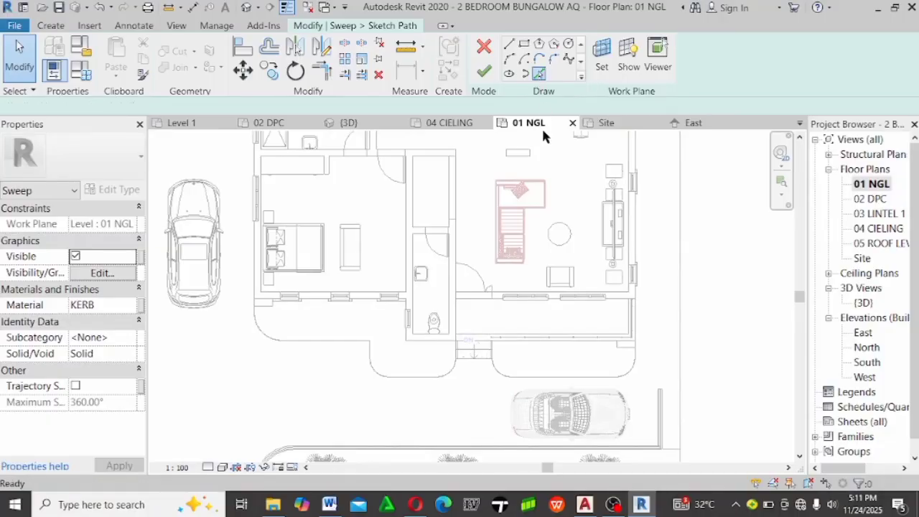
{"action": "scroll", "coordinate": [249, 308], "scroll_direction": "up", "scroll_amount": 3}
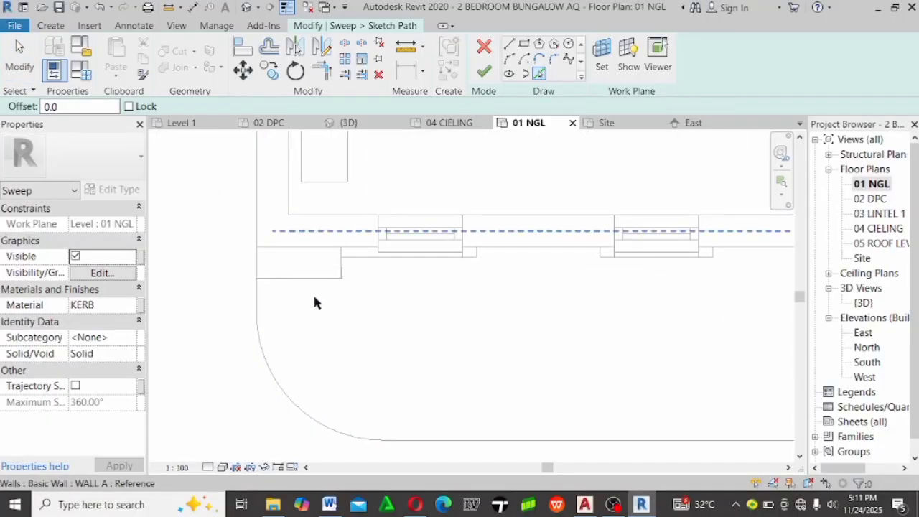
{"action": "left_click", "coordinate": [268, 364]}
{"action": "scroll", "coordinate": [297, 315], "scroll_direction": "down", "scroll_amount": 1}
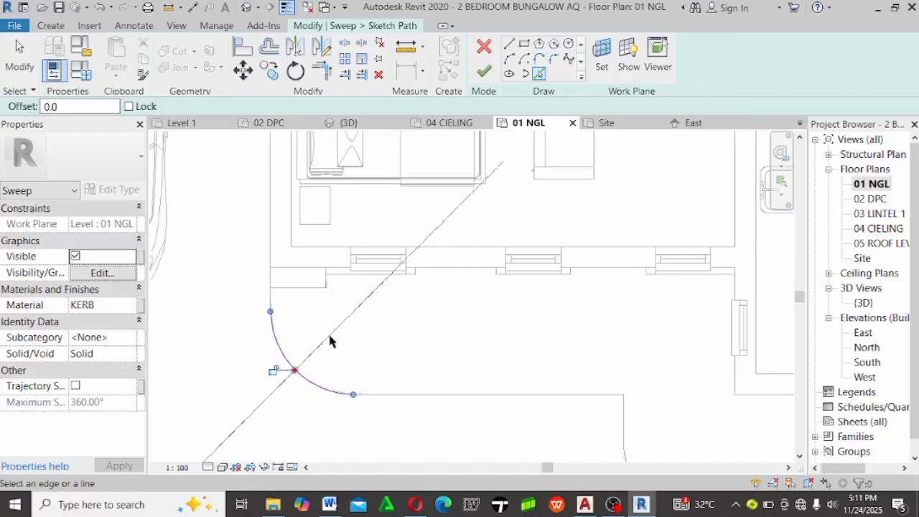
Add the grass edges from the curved corner to the arc beside the entrance steps to the sweep path, skipping the inner step-back arc
{"action": "left_click", "coordinate": [383, 394]}
{"action": "left_click", "coordinate": [626, 426]}
{"action": "scroll", "coordinate": [493, 338], "scroll_direction": "down", "scroll_amount": 2}
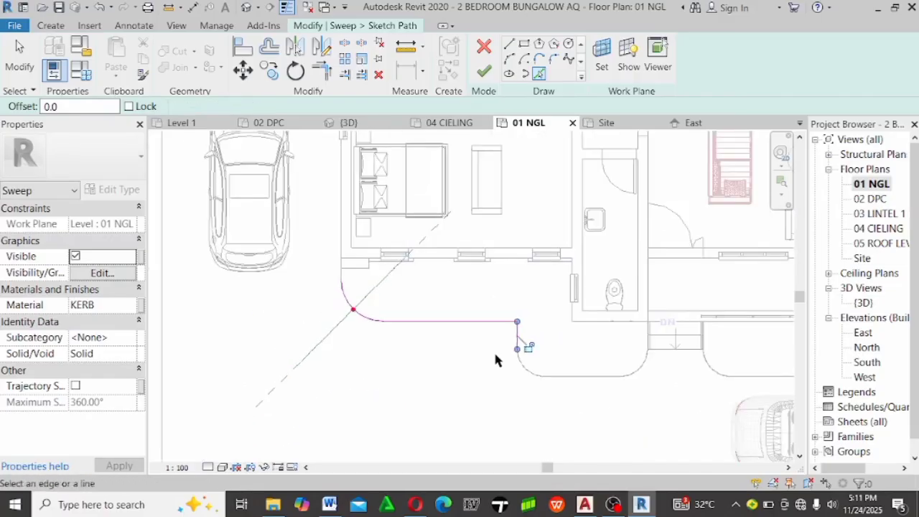
{"action": "scroll", "coordinate": [606, 390], "scroll_direction": "up", "scroll_amount": 1}
{"action": "left_click", "coordinate": [610, 393]}
{"action": "scroll", "coordinate": [555, 385], "scroll_direction": "up", "scroll_amount": 2}
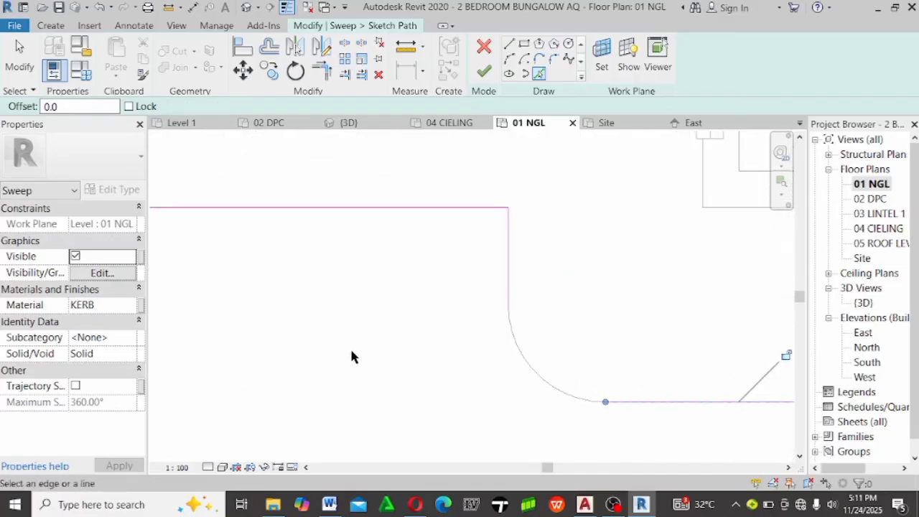
{"action": "scroll", "coordinate": [351, 355], "scroll_direction": "down", "scroll_amount": 1}
{"action": "left_click", "coordinate": [447, 388]}
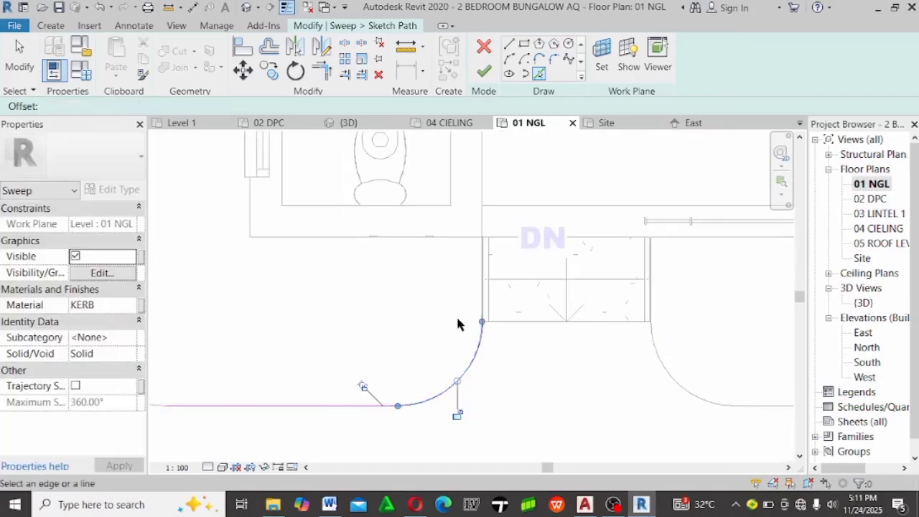
Draw a straight path line joining the first corner arc's upper end to the building's outer wall corner
{"action": "scroll", "coordinate": [483, 322], "scroll_direction": "down", "scroll_amount": 2}
{"action": "scroll", "coordinate": [488, 244], "scroll_direction": "up", "scroll_amount": 1}
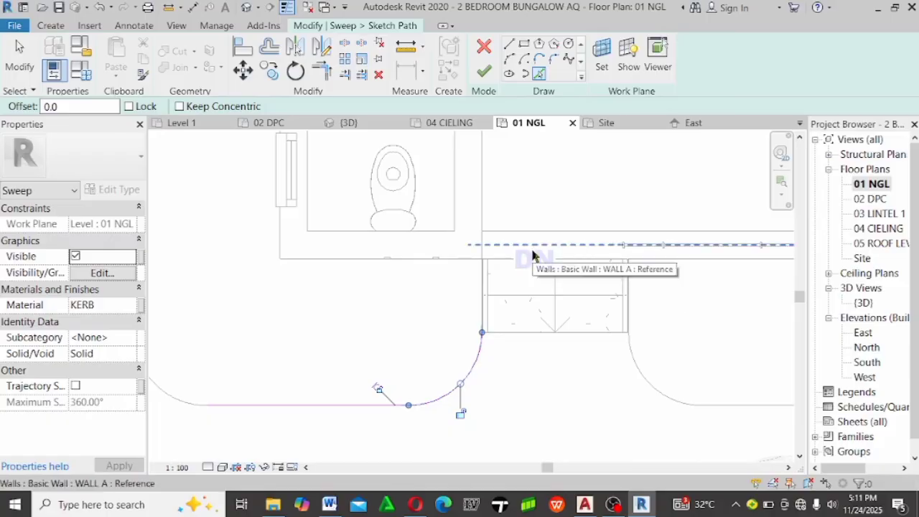
{"action": "scroll", "coordinate": [533, 255], "scroll_direction": "down", "scroll_amount": 1}
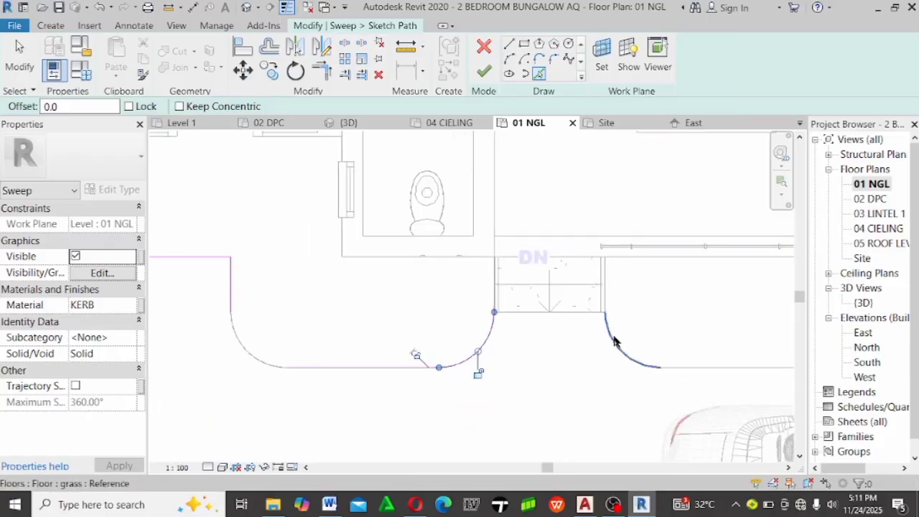
{"action": "scroll", "coordinate": [636, 317], "scroll_direction": "down", "scroll_amount": 5}
{"action": "scroll", "coordinate": [521, 289], "scroll_direction": "up", "scroll_amount": 3}
{"action": "scroll", "coordinate": [648, 305], "scroll_direction": "down", "scroll_amount": 4}
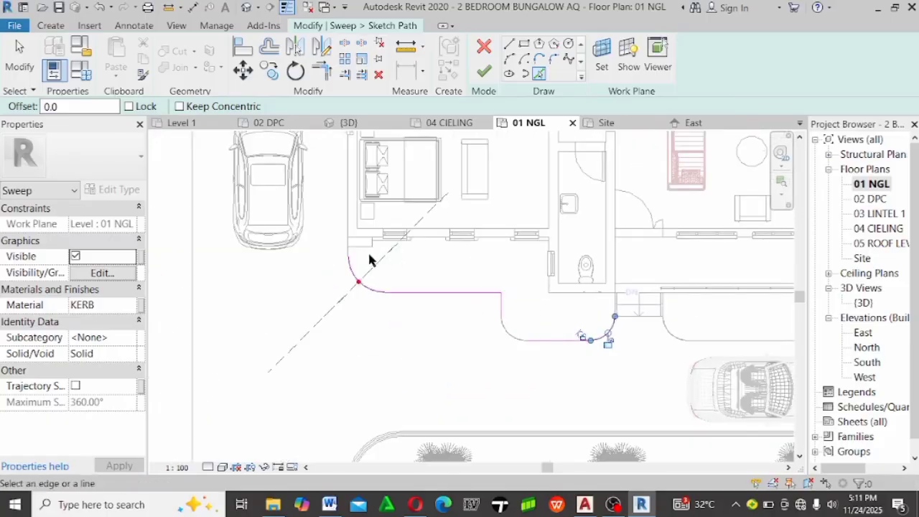
{"action": "scroll", "coordinate": [366, 249], "scroll_direction": "up", "scroll_amount": 8}
{"action": "key", "text": "Escape"}
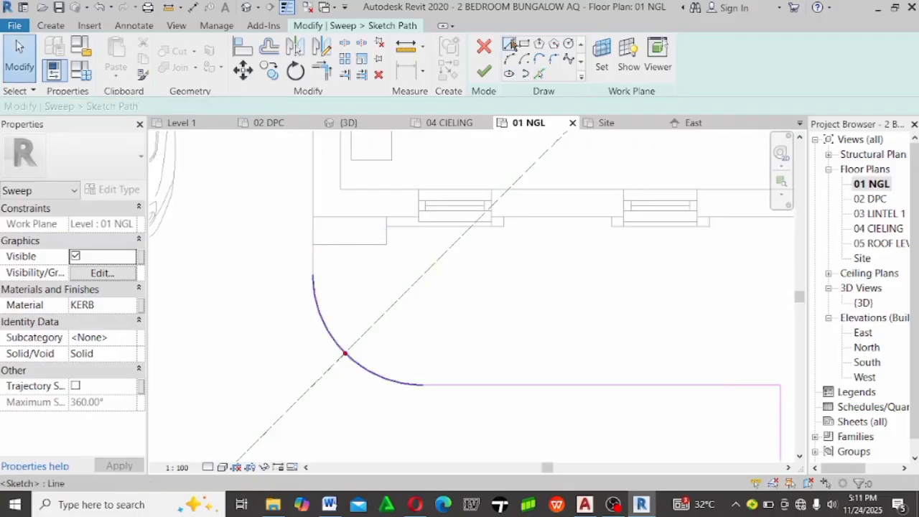
{"action": "key", "text": "l"}
{"action": "key", "text": "i"}
{"action": "left_click", "coordinate": [313, 217]}
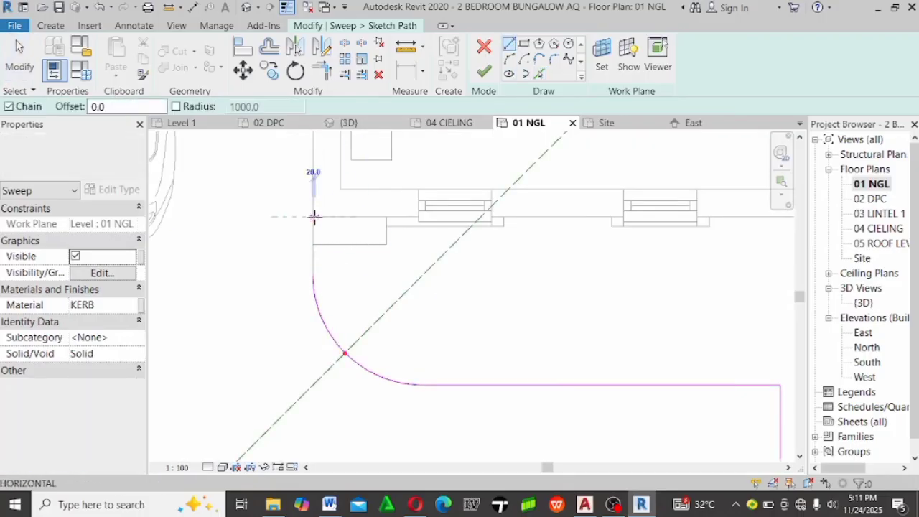
{"action": "key", "text": "Escape"}
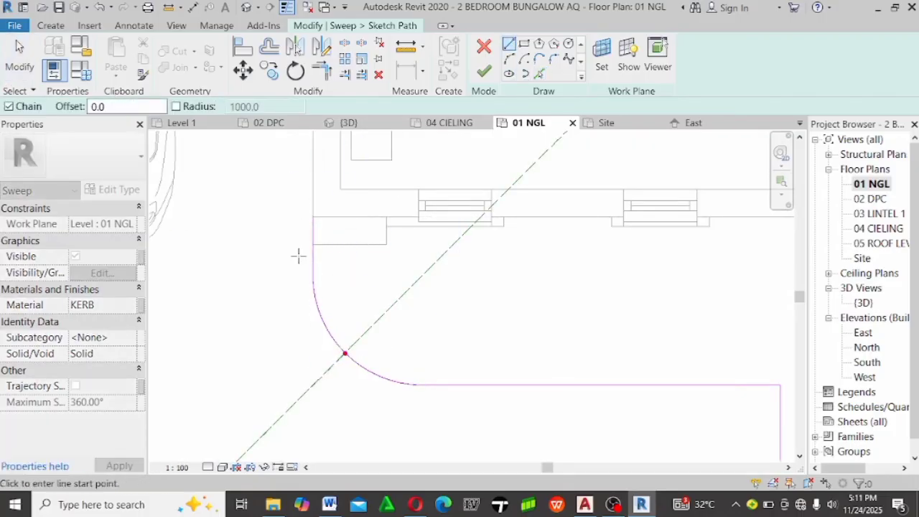
{"action": "scroll", "coordinate": [297, 256], "scroll_direction": "down", "scroll_amount": 3}
{"action": "key", "text": "Escape"}
Add the missing arc to the sweep path between the short vertical edge and the lower horizontal edge
{"action": "scroll", "coordinate": [481, 323], "scroll_direction": "up", "scroll_amount": 6}
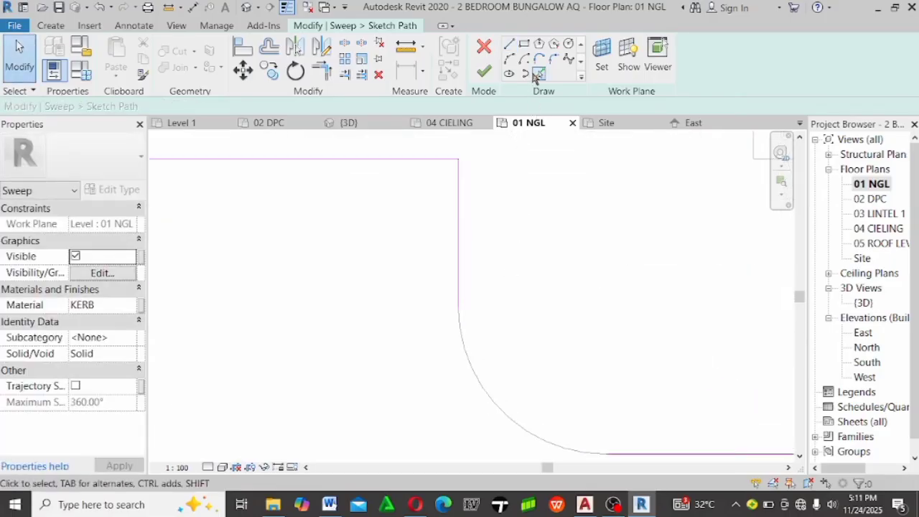
{"action": "left_click", "coordinate": [538, 74]}
{"action": "left_click", "coordinate": [471, 369]}
{"action": "scroll", "coordinate": [362, 263], "scroll_direction": "up", "scroll_amount": 1}
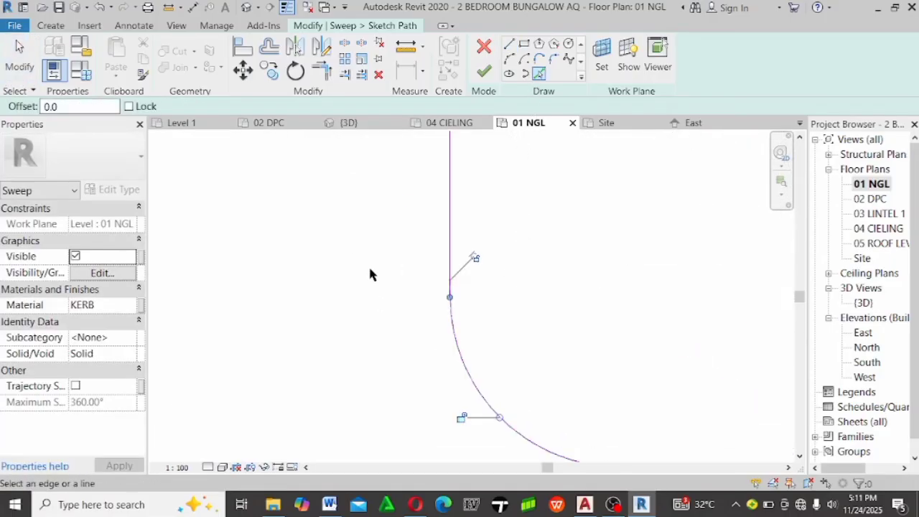
Turn off the Thin Lines display in the floor plan
{"action": "key", "text": "t"}
{"action": "key", "text": "l"}
{"action": "scroll", "coordinate": [435, 290], "scroll_direction": "down", "scroll_amount": 2}
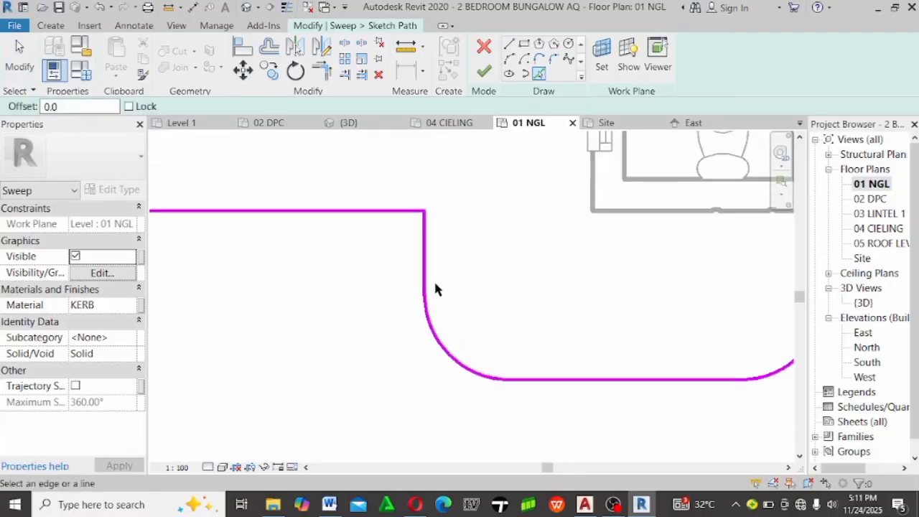
Finish the sketched path and complete the kerb sweep along the grass edge
{"action": "scroll", "coordinate": [435, 290], "scroll_direction": "up", "scroll_amount": 2}
{"action": "scroll", "coordinate": [437, 287], "scroll_direction": "down", "scroll_amount": 4}
{"action": "scroll", "coordinate": [489, 291], "scroll_direction": "up", "scroll_amount": 3}
{"action": "scroll", "coordinate": [605, 294], "scroll_direction": "down", "scroll_amount": 1}
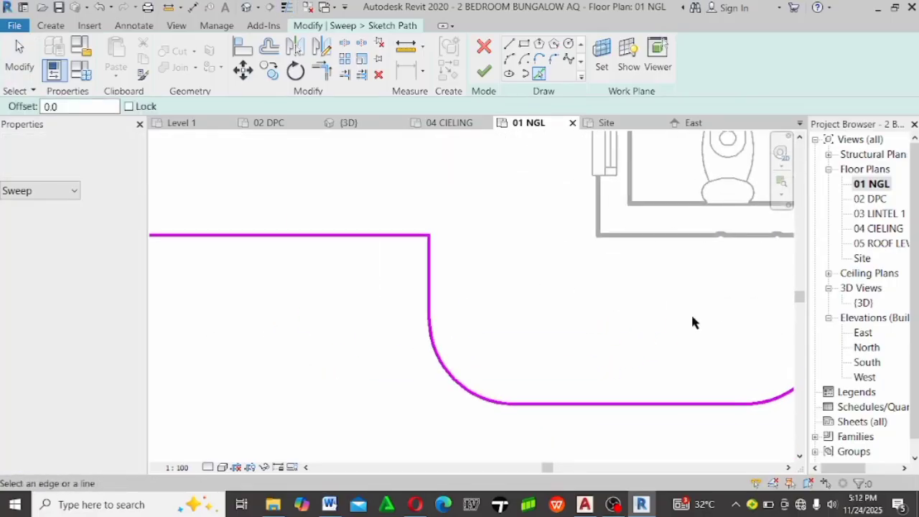
{"action": "scroll", "coordinate": [691, 322], "scroll_direction": "down", "scroll_amount": 3}
{"action": "scroll", "coordinate": [539, 263], "scroll_direction": "up", "scroll_amount": 4}
{"action": "middle_click_drag", "start_coordinate": [539, 263], "coordinate": [381, 383]}
{"action": "scroll", "coordinate": [359, 309], "scroll_direction": "down", "scroll_amount": 1}
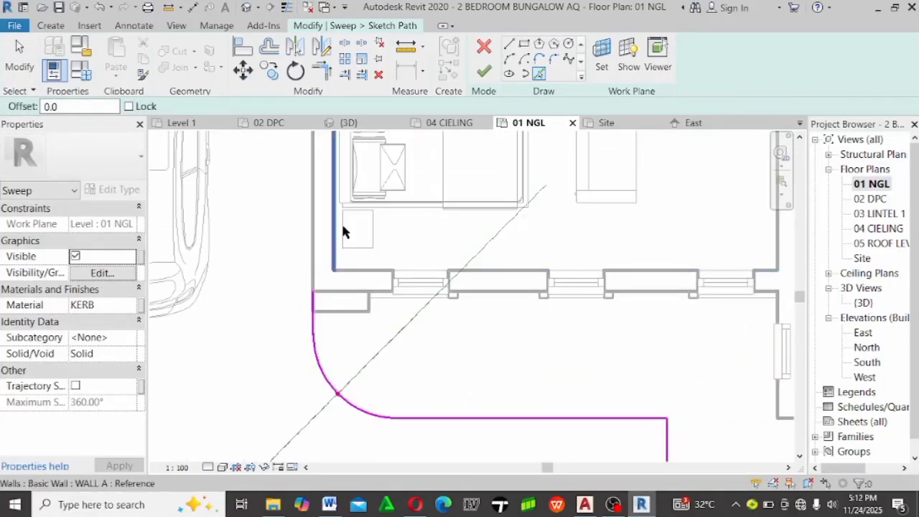
{"action": "left_click", "coordinate": [483, 71]}
{"action": "left_click", "coordinate": [483, 68]}
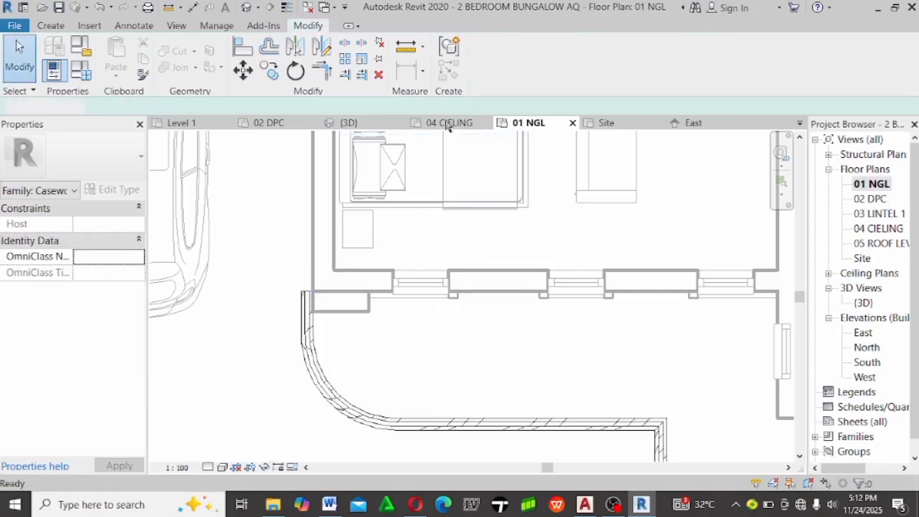
Dissociate the new kerb sweep from its work plane
{"action": "scroll", "coordinate": [301, 309], "scroll_direction": "down", "scroll_amount": 2}
{"action": "middle_click_drag", "start_coordinate": [301, 308], "coordinate": [395, 297]}
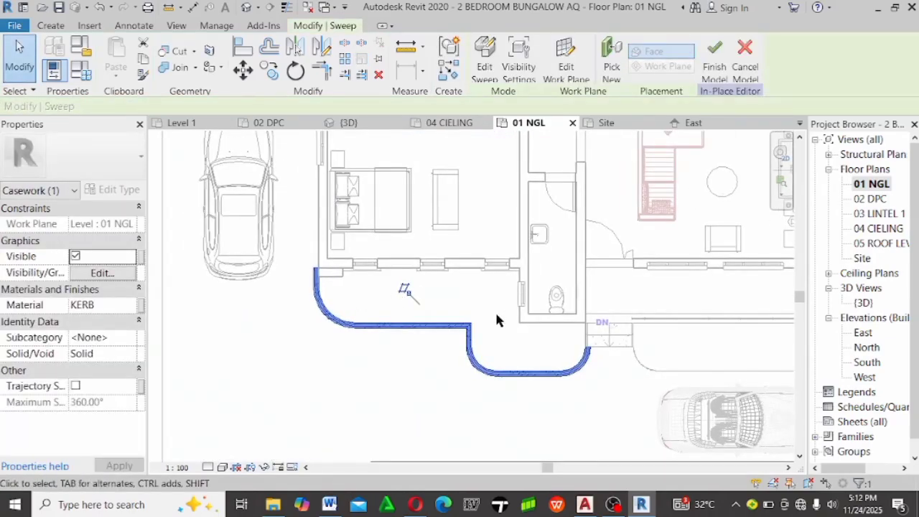
{"action": "scroll", "coordinate": [449, 312], "scroll_direction": "up", "scroll_amount": 3}
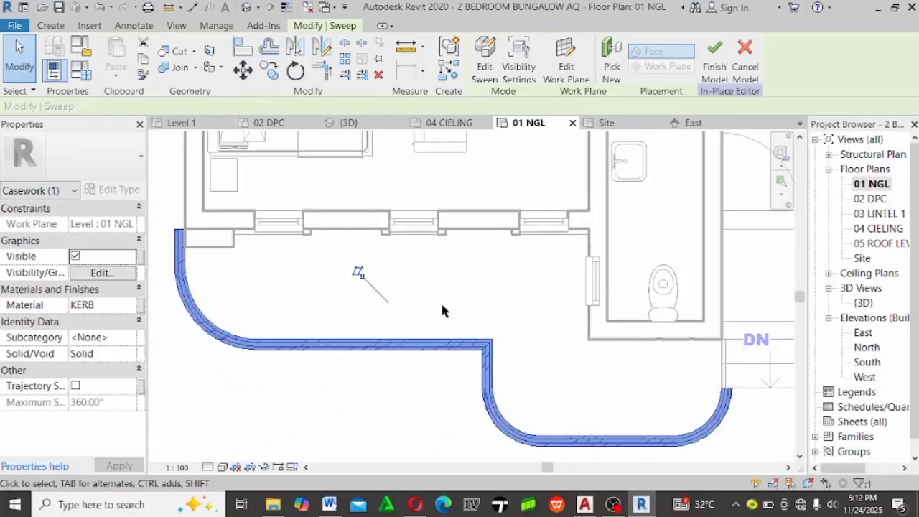
{"action": "left_click", "coordinate": [358, 272]}
{"action": "left_click", "coordinate": [503, 298]}
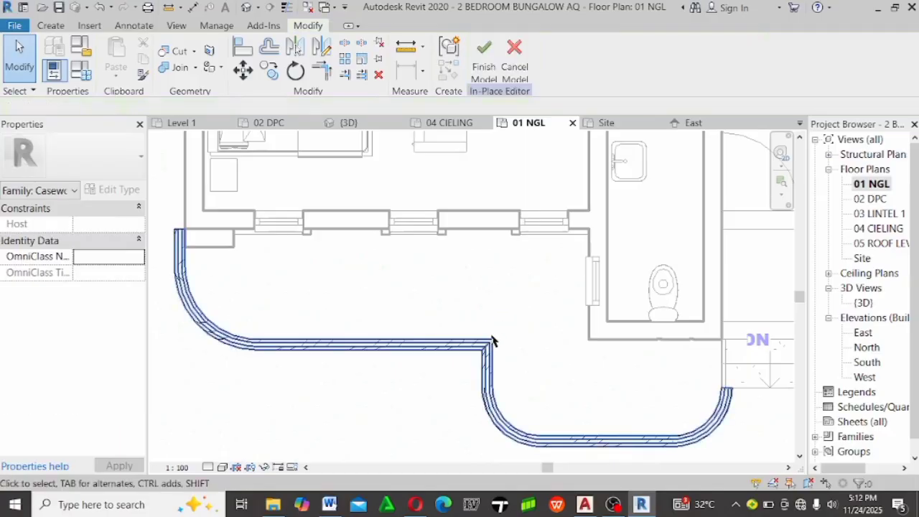
{"action": "left_click", "coordinate": [487, 343]}
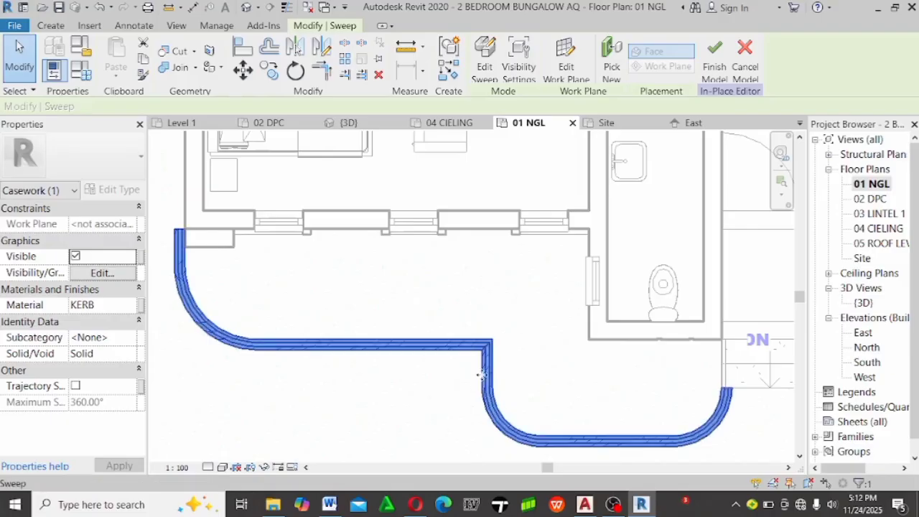
{"action": "left_click", "coordinate": [326, 276]}
Reopen the kerb sweep for editing and enter its path sketch
{"action": "scroll", "coordinate": [318, 262], "scroll_direction": "down", "scroll_amount": 3}
{"action": "scroll", "coordinate": [368, 285], "scroll_direction": "up", "scroll_amount": 3}
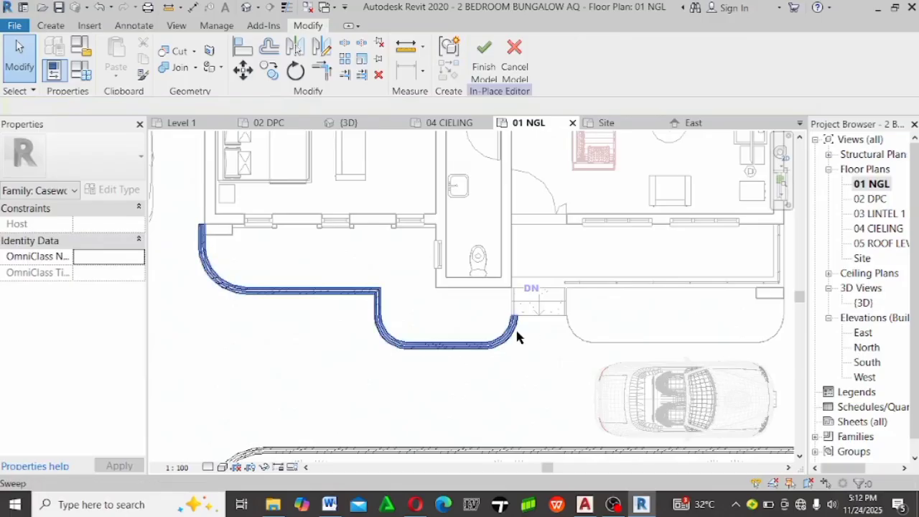
{"action": "left_click", "coordinate": [518, 307]}
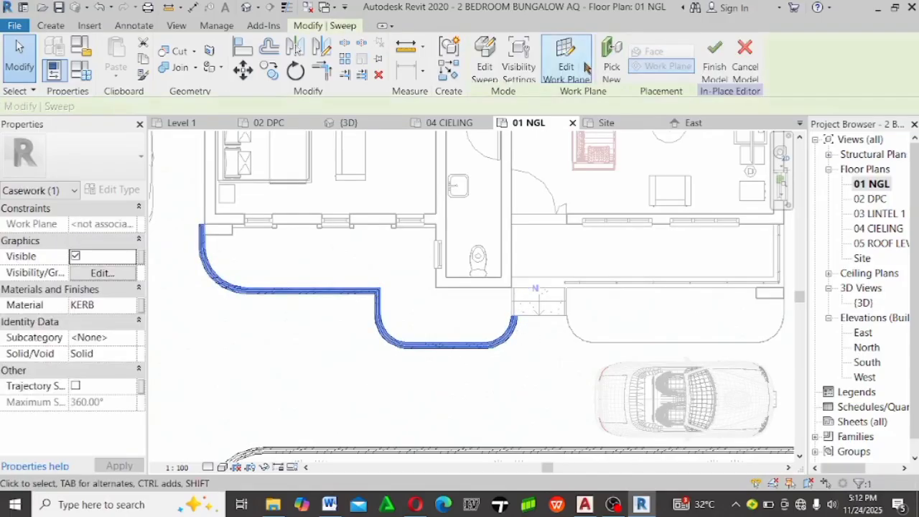
{"action": "left_click", "coordinate": [487, 60]}
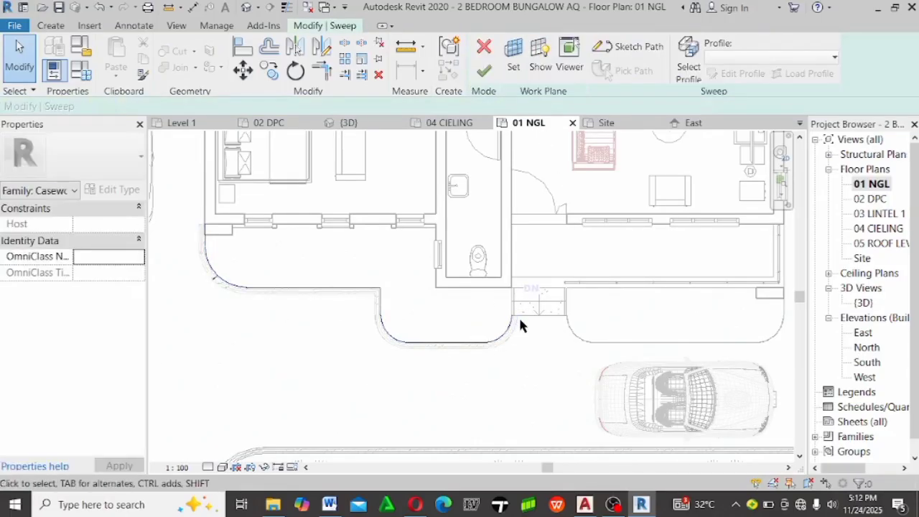
{"action": "scroll", "coordinate": [520, 319], "scroll_direction": "up", "scroll_amount": 2}
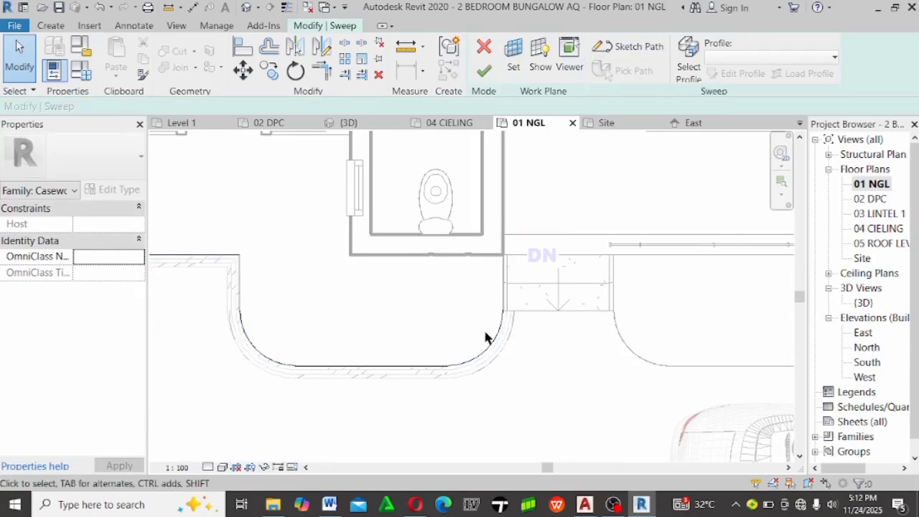
{"action": "left_click", "coordinate": [437, 368]}
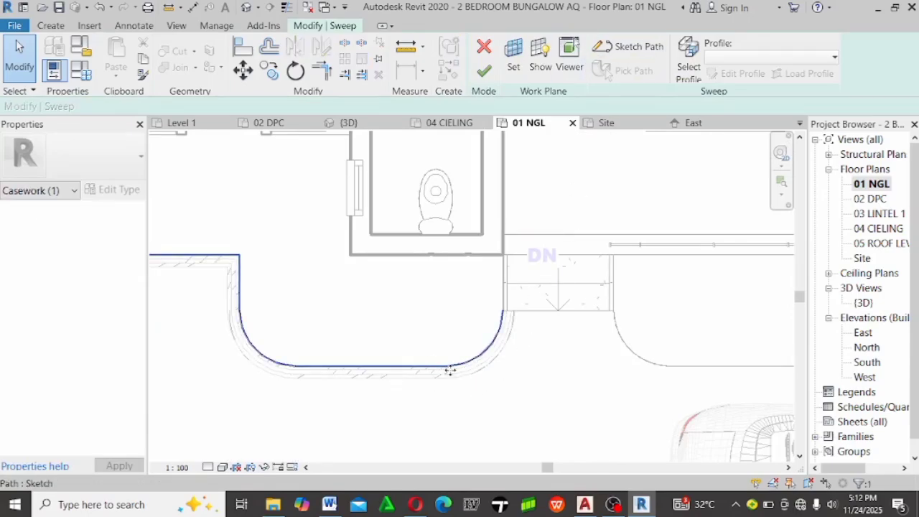
{"action": "left_click", "coordinate": [616, 54]}
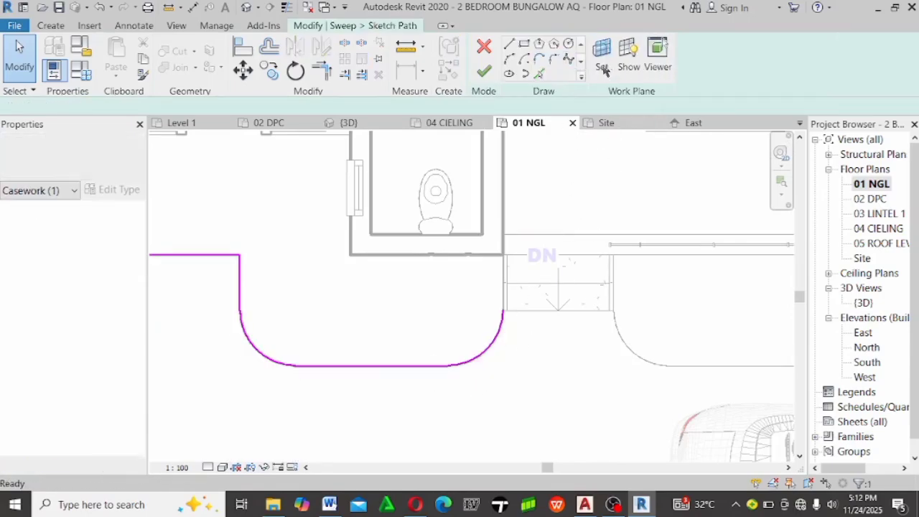
Offset the entire sweep path chain inward by a numerical 150, without keeping a copy
{"action": "left_click", "coordinate": [269, 48]}
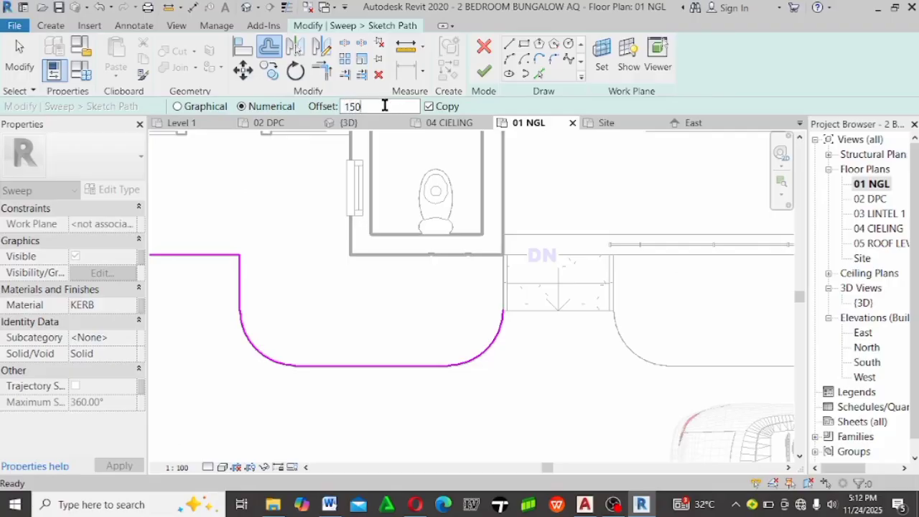
{"action": "left_click", "coordinate": [444, 107]}
{"action": "left_click", "coordinate": [502, 332]}
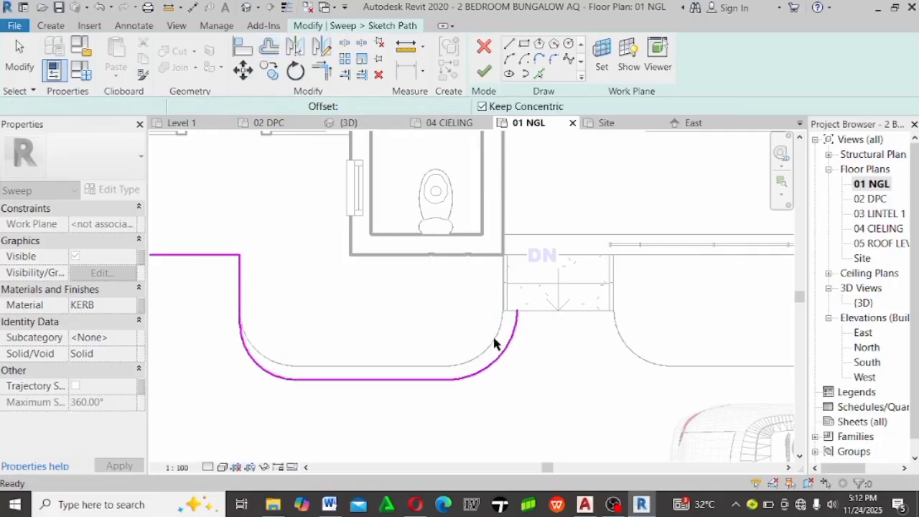
{"action": "left_click", "coordinate": [494, 342]}
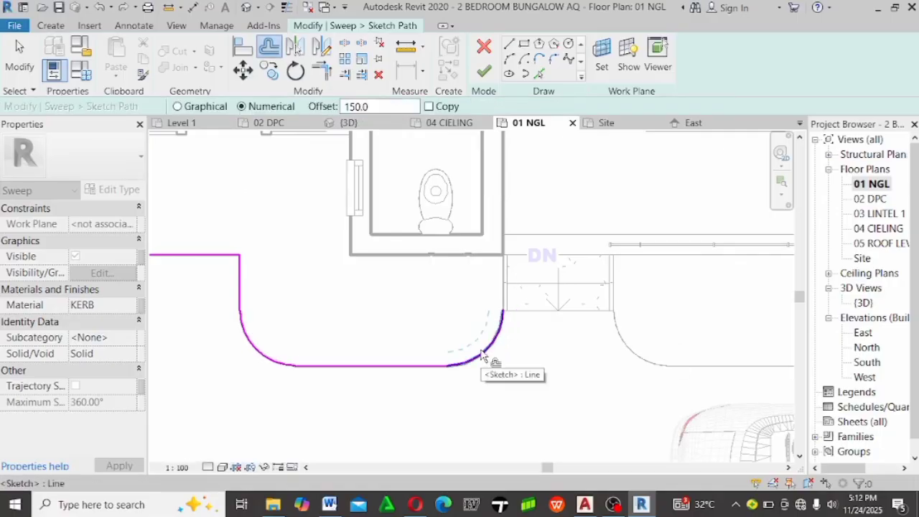
{"action": "key", "text": "Tab"}
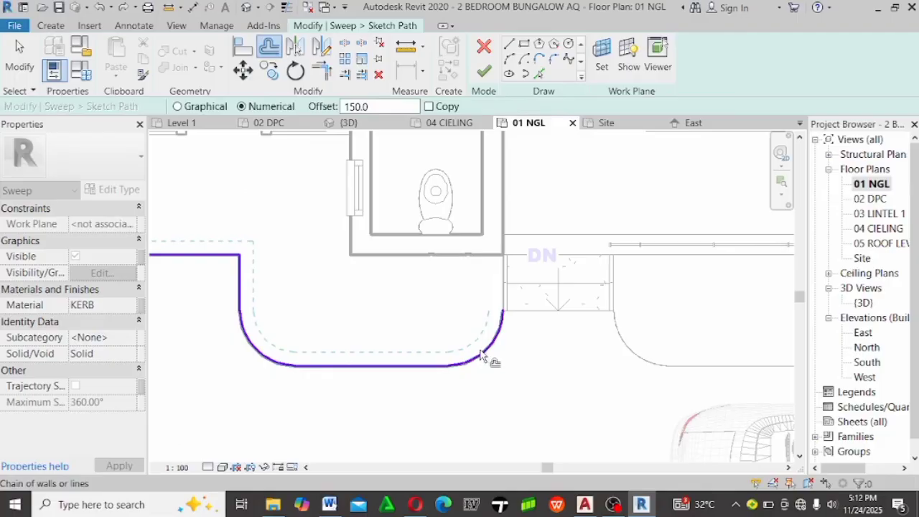
{"action": "left_click", "coordinate": [480, 354]}
{"action": "scroll", "coordinate": [287, 280], "scroll_direction": "down", "scroll_amount": 2}
{"action": "scroll", "coordinate": [208, 266], "scroll_direction": "up", "scroll_amount": 2}
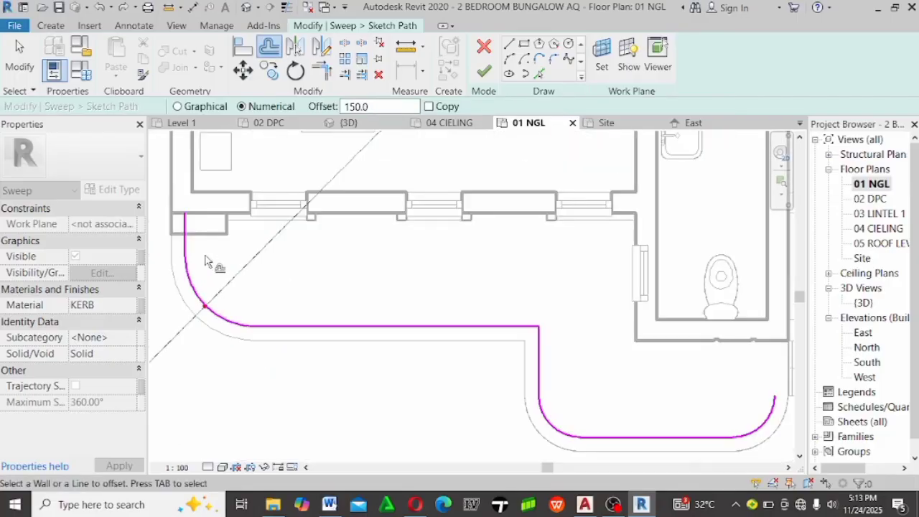
Finish the edited path and apply the change to the kerb sweep
{"action": "left_click", "coordinate": [483, 71]}
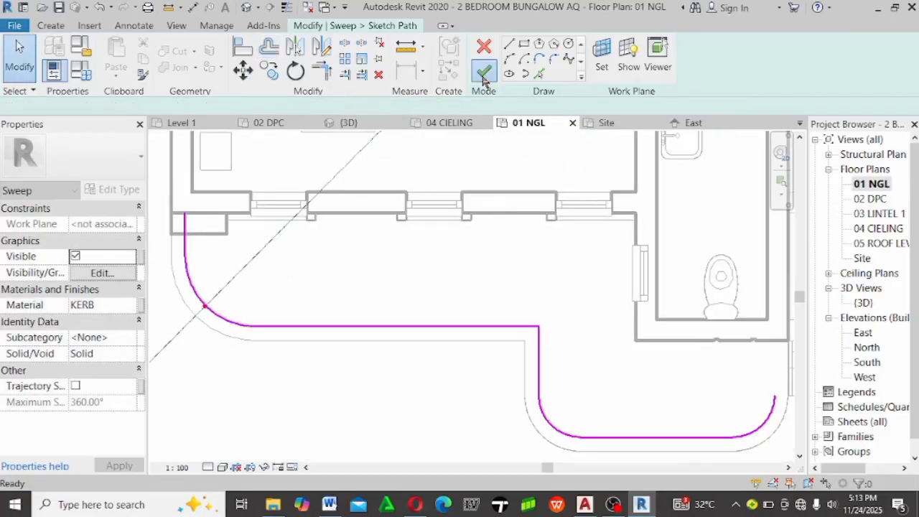
{"action": "left_click", "coordinate": [484, 77]}
{"action": "scroll", "coordinate": [279, 284], "scroll_direction": "down", "scroll_amount": 1}
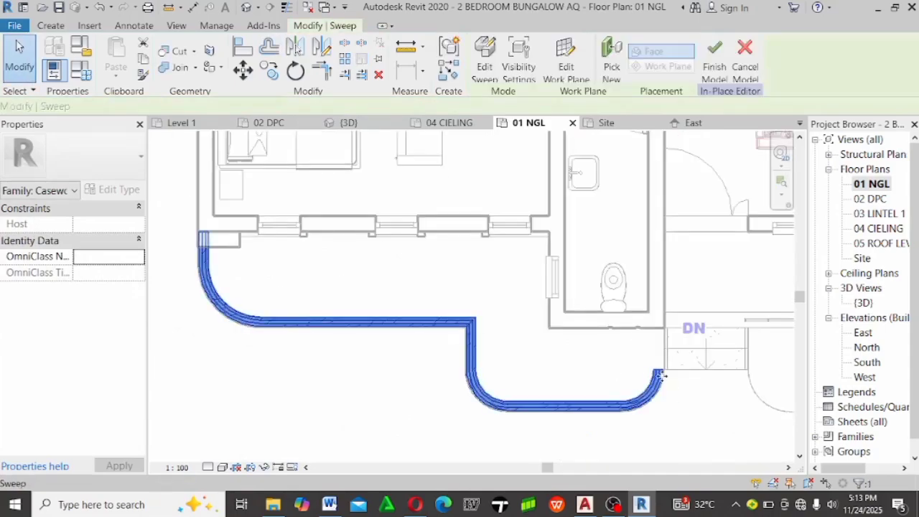
{"action": "scroll", "coordinate": [522, 342], "scroll_direction": "down", "scroll_amount": 1}
{"action": "scroll", "coordinate": [476, 339], "scroll_direction": "up", "scroll_amount": 1}
{"action": "scroll", "coordinate": [517, 328], "scroll_direction": "down", "scroll_amount": 1}
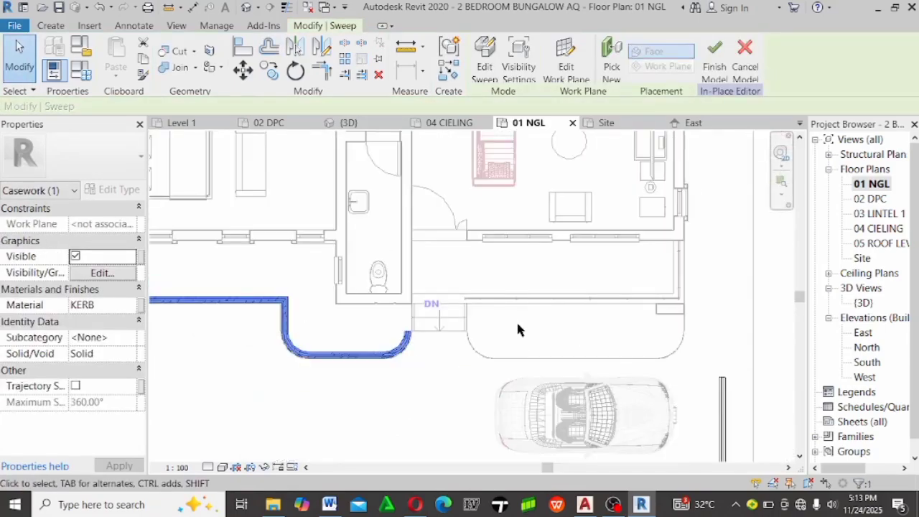
Copy the kerb sweep from the grass area beside the bathroom to the grass area right of the entrance steps
{"action": "scroll", "coordinate": [522, 330], "scroll_direction": "up", "scroll_amount": 1}
{"action": "left_click", "coordinate": [523, 329]}
{"action": "left_click", "coordinate": [350, 346]}
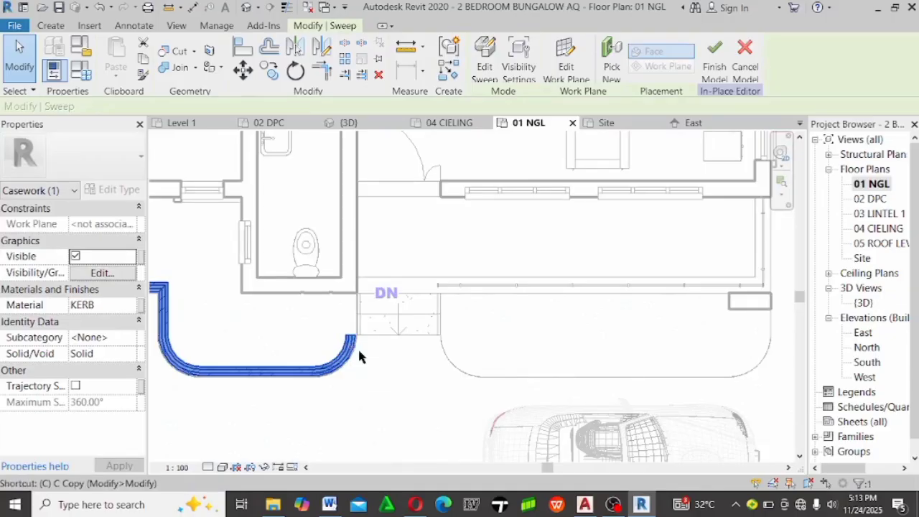
{"action": "left_click", "coordinate": [269, 70]}
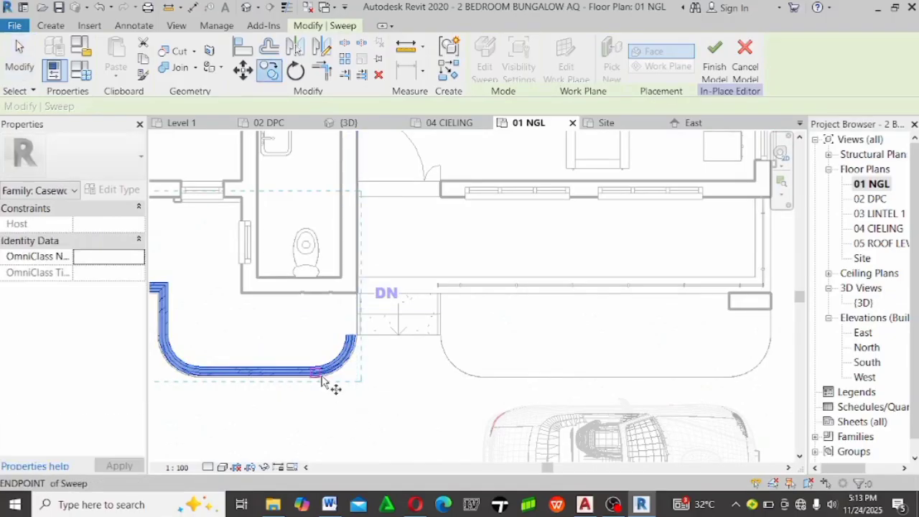
{"action": "left_click", "coordinate": [326, 381]}
{"action": "key", "text": "Escape"}
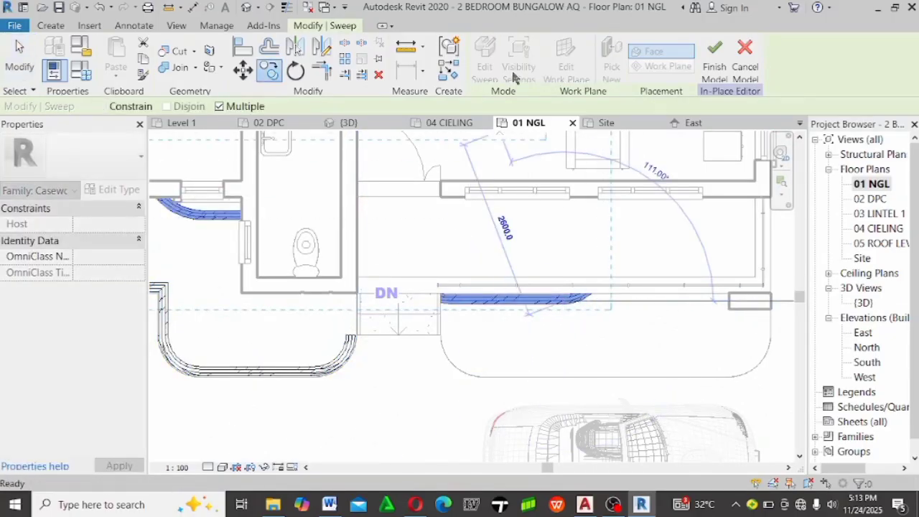
Enter the copied kerb sweep's path sketch and delete all of its inherited path lines
{"action": "left_click", "coordinate": [492, 62]}
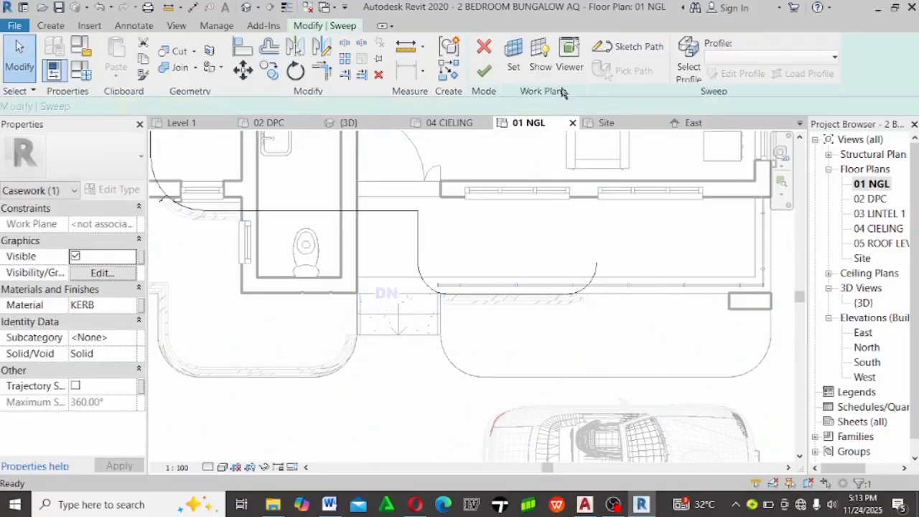
{"action": "scroll", "coordinate": [544, 309], "scroll_direction": "down", "scroll_amount": 4}
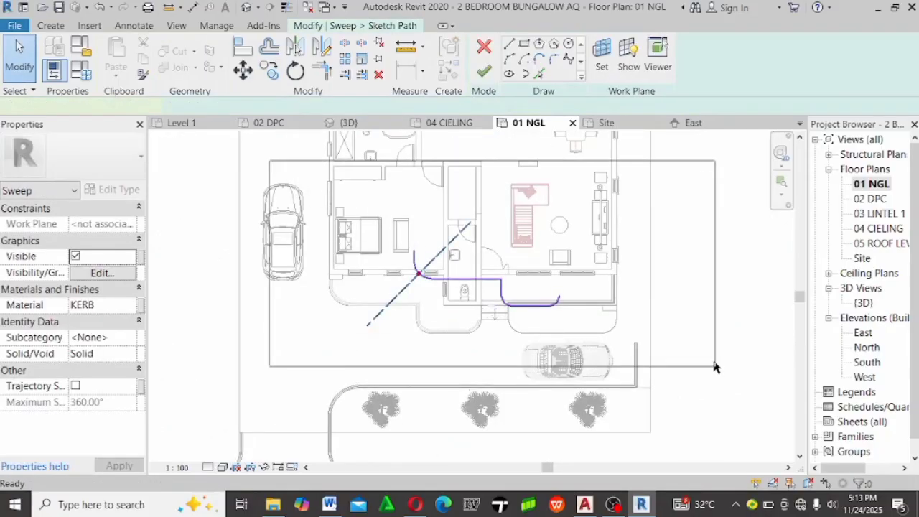
{"action": "scroll", "coordinate": [614, 319], "scroll_direction": "up", "scroll_amount": 2}
{"action": "scroll", "coordinate": [613, 319], "scroll_direction": "up", "scroll_amount": 2}
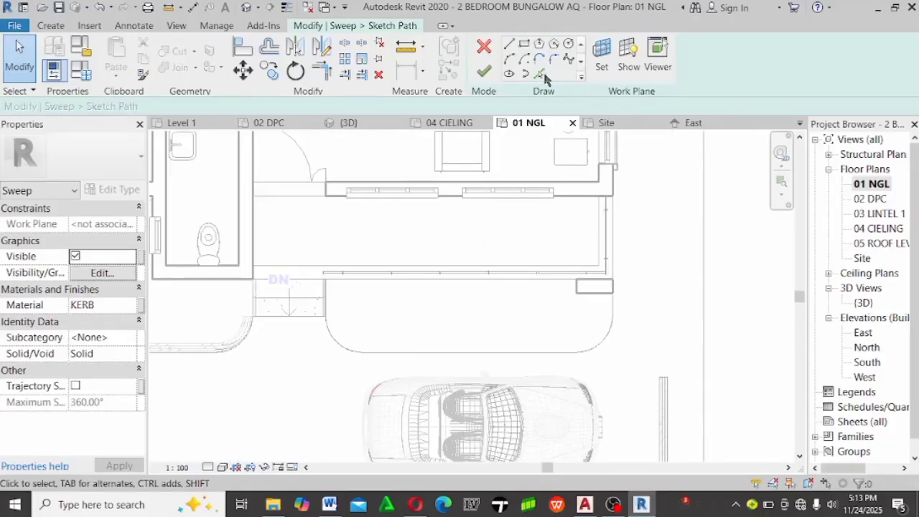
Trace the left corner arc, straight front edge and right corner arc of the right-hand grass area as the new path
{"action": "scroll", "coordinate": [330, 295], "scroll_direction": "up", "scroll_amount": 2}
{"action": "left_click", "coordinate": [329, 370]}
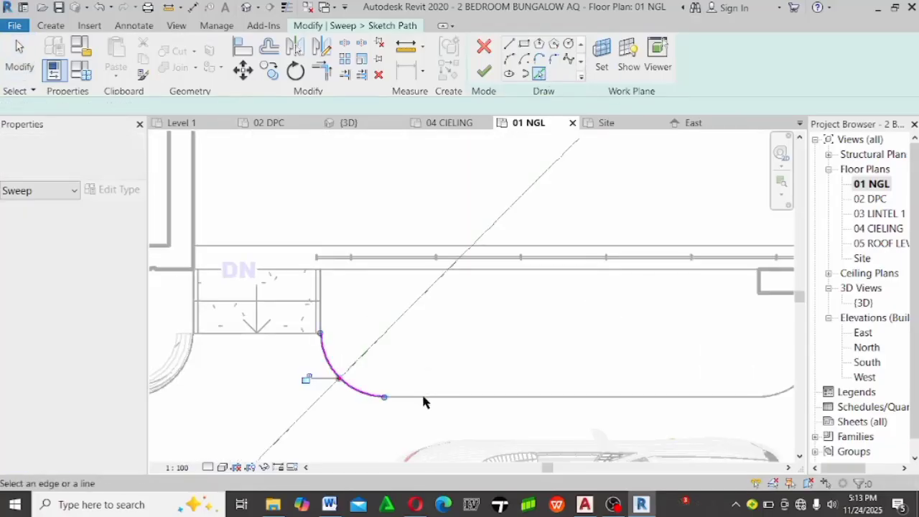
{"action": "left_click", "coordinate": [467, 396]}
{"action": "middle_click_drag", "start_coordinate": [488, 380], "coordinate": [381, 391]}
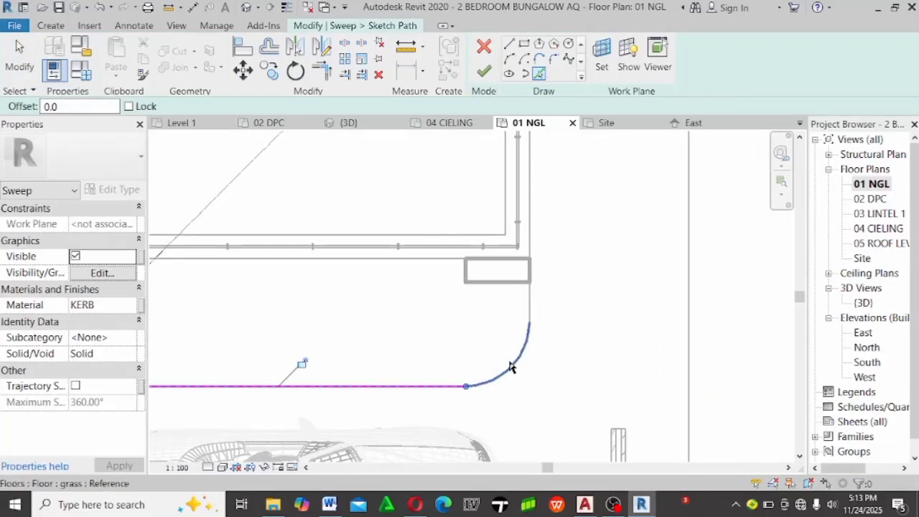
{"action": "left_click", "coordinate": [511, 367]}
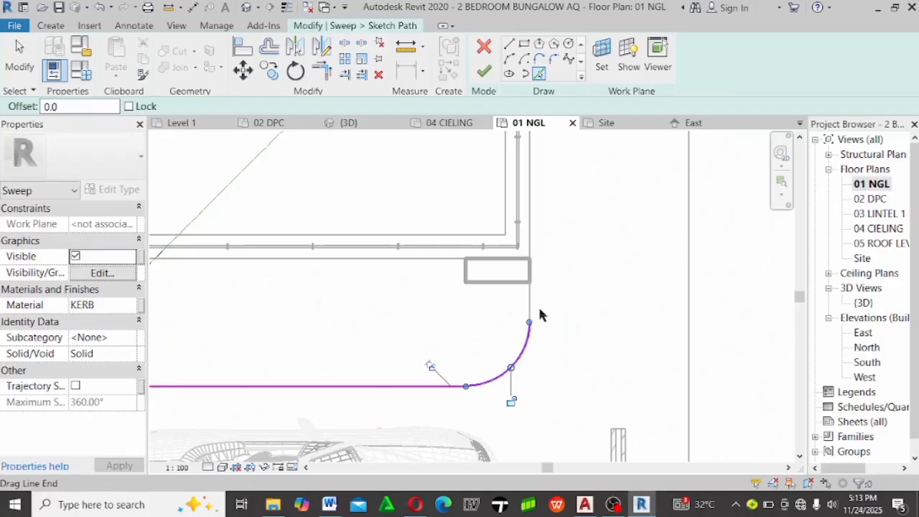
Draw a straight path line from the right arc's end up to the veranda edge, and finish the path
{"action": "left_click", "coordinate": [508, 46]}
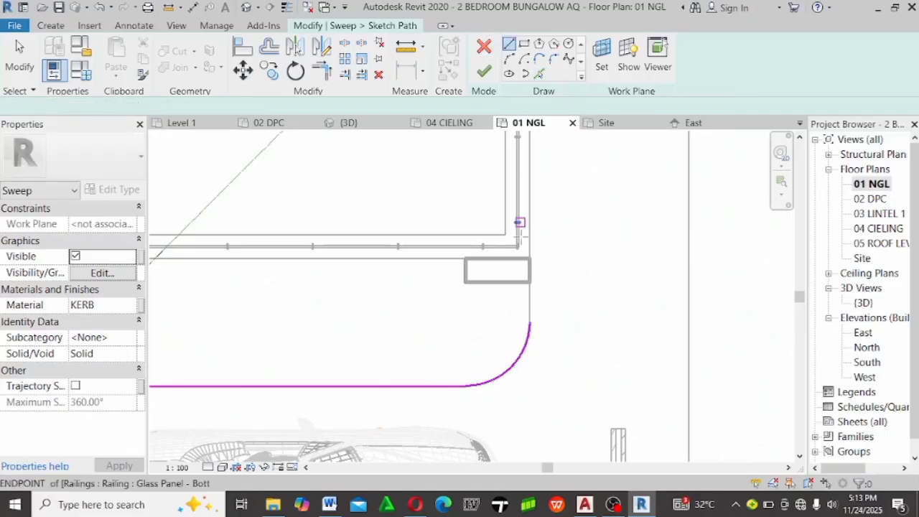
{"action": "left_click", "coordinate": [529, 322]}
{"action": "key", "text": "Escape"}
{"action": "key", "text": "Escape"}
{"action": "scroll", "coordinate": [595, 288], "scroll_direction": "down", "scroll_amount": 2}
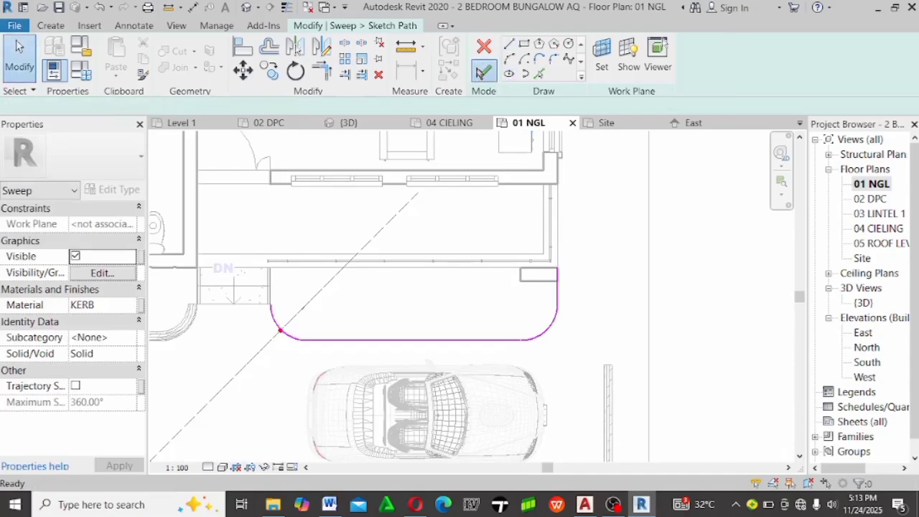
{"action": "left_click", "coordinate": [484, 70]}
{"action": "left_click", "coordinate": [480, 70]}
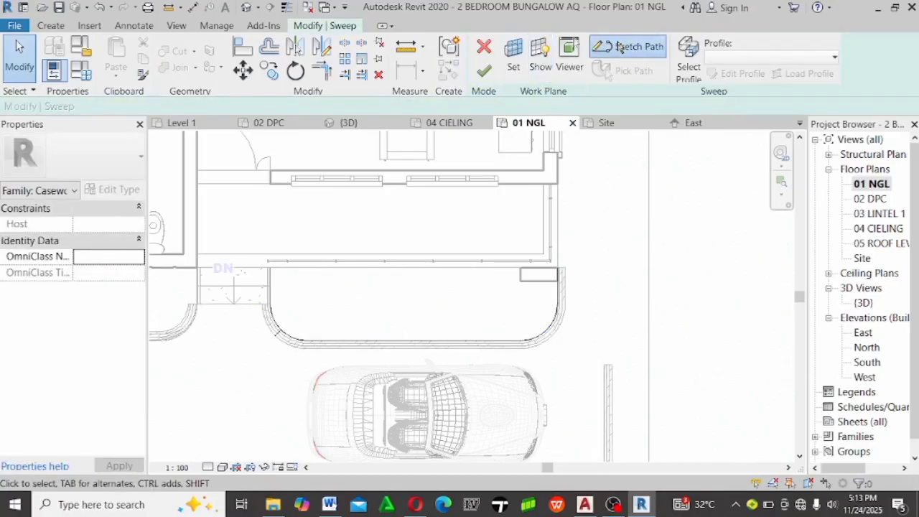
Reopen the right-hand kerb's path sketch and offset the whole chain inward by a numerical 150, without keeping a copy
{"action": "left_click", "coordinate": [598, 54]}
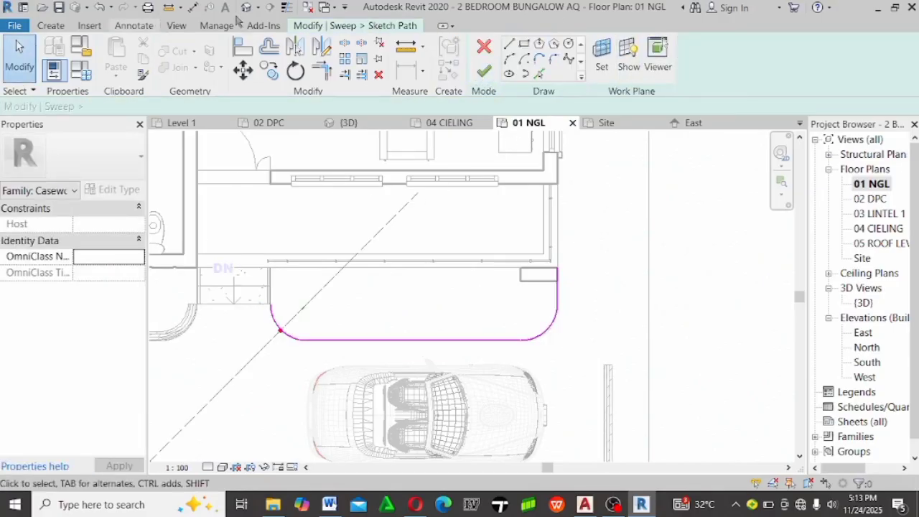
{"action": "left_click", "coordinate": [269, 47]}
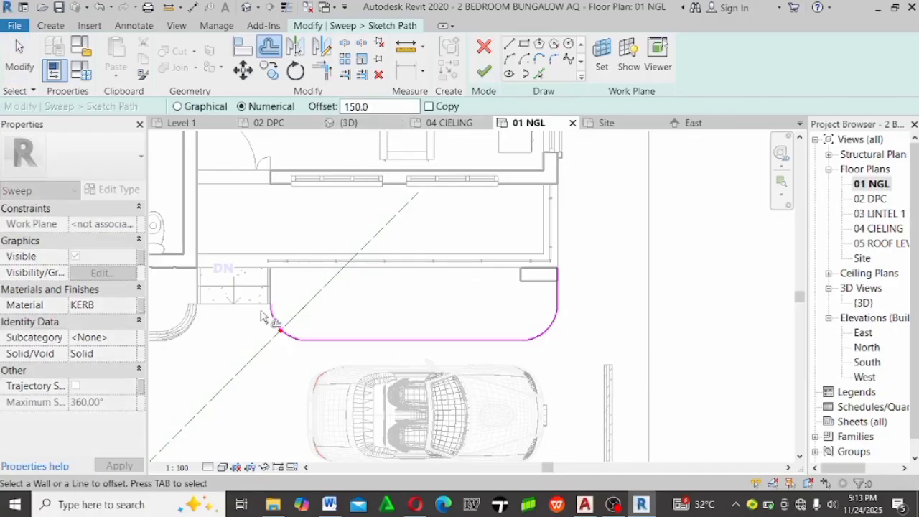
{"action": "scroll", "coordinate": [262, 316], "scroll_direction": "up", "scroll_amount": 3}
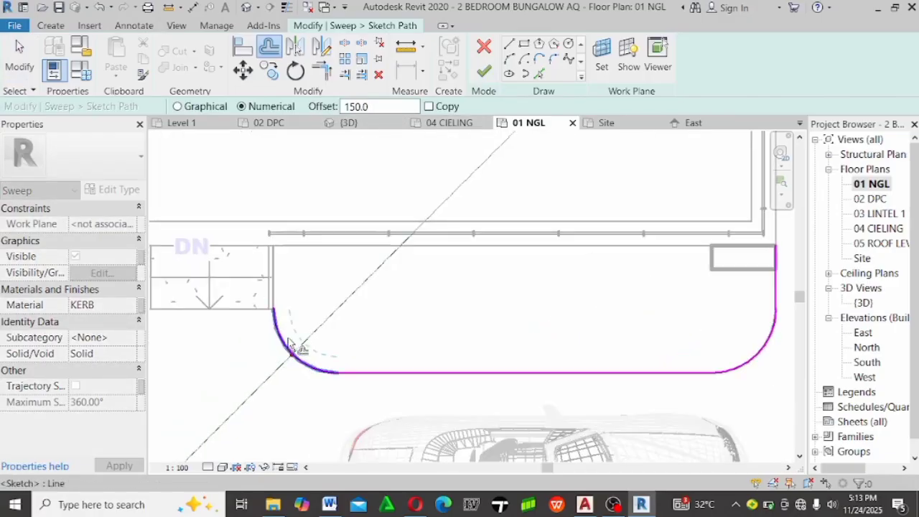
{"action": "key", "text": "Tab"}
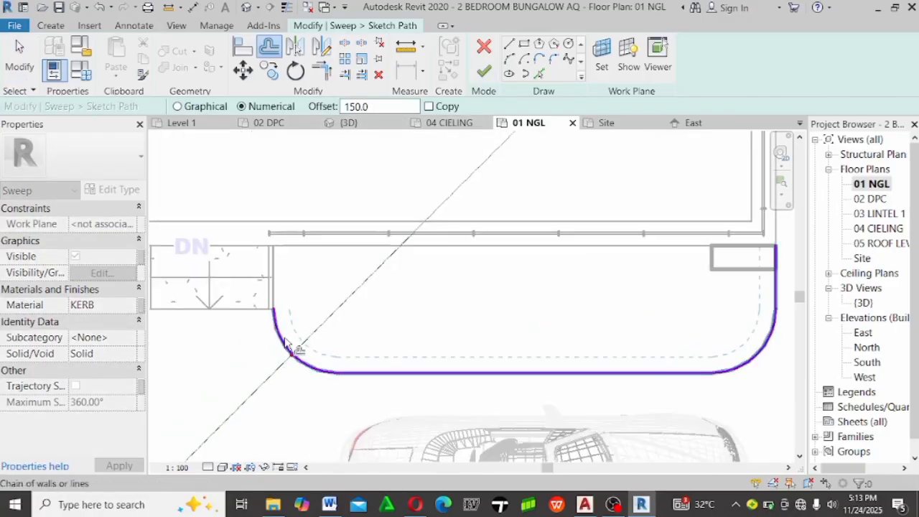
{"action": "left_click", "coordinate": [288, 343]}
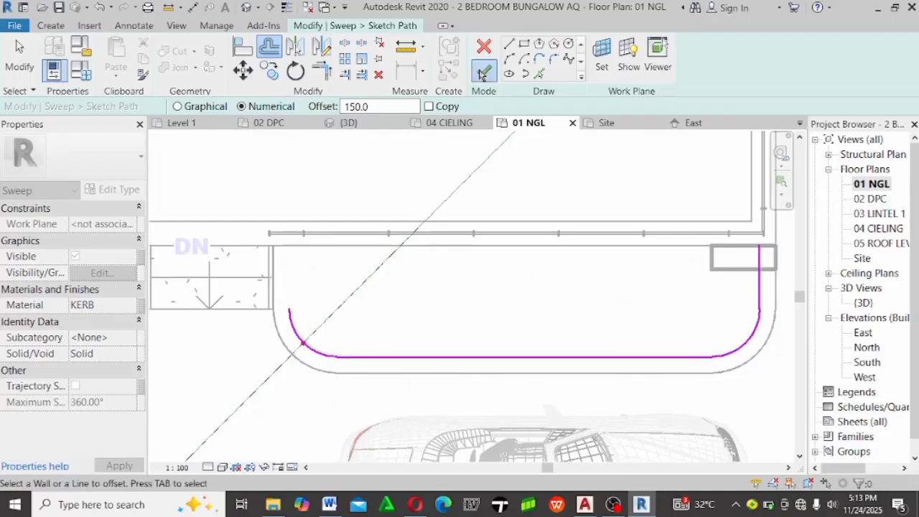
Finish the offset path and the sweep, and complete the in-place kerb model
{"action": "left_click", "coordinate": [481, 74]}
{"action": "left_click", "coordinate": [478, 67]}
{"action": "scroll", "coordinate": [381, 239], "scroll_direction": "down", "scroll_amount": 3}
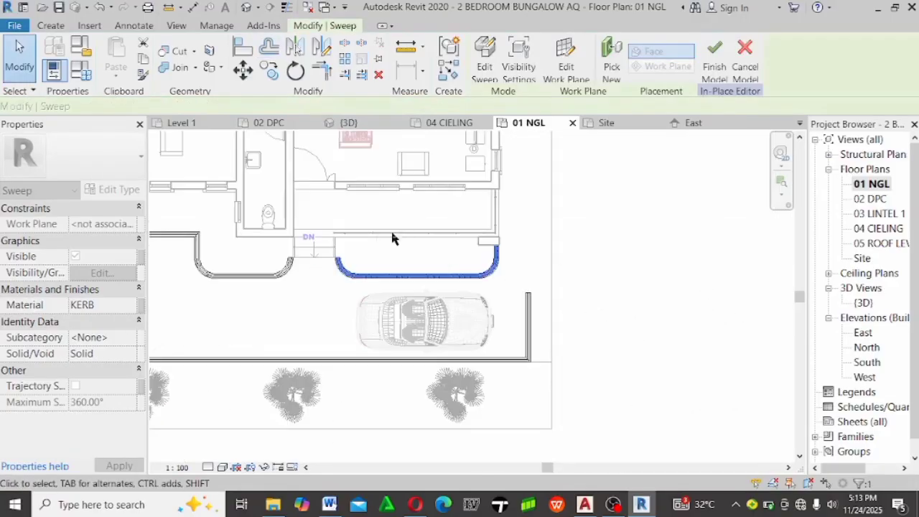
{"action": "scroll", "coordinate": [392, 239], "scroll_direction": "down", "scroll_amount": 1}
{"action": "left_click", "coordinate": [713, 61]}
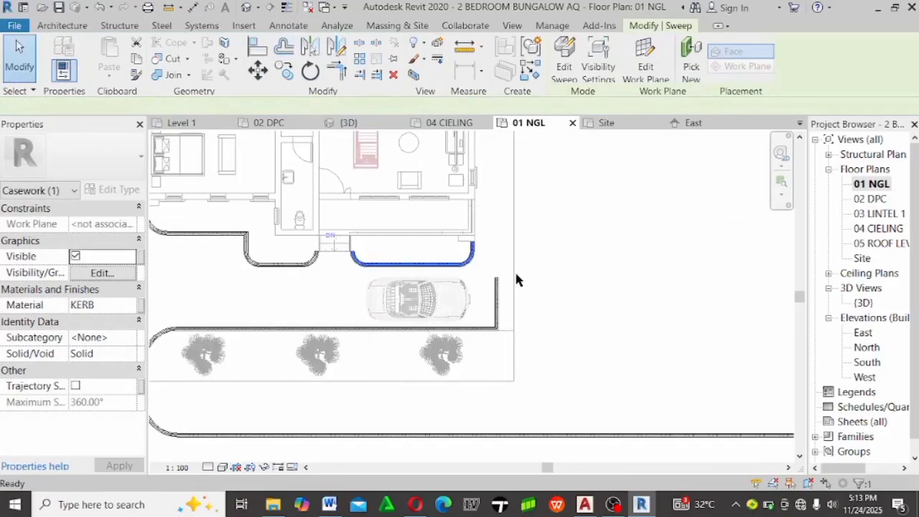
{"action": "scroll", "coordinate": [515, 280], "scroll_direction": "down", "scroll_amount": 4}
{"action": "left_click", "coordinate": [527, 364]}
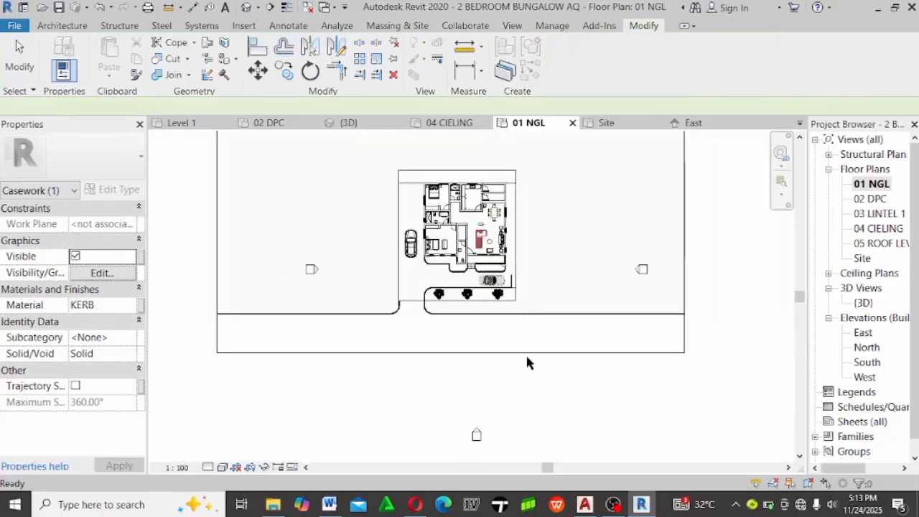
Examine the kerbs along the bungalow's front grass areas and driveway in the 3D view
{"action": "double_click", "coordinate": [863, 303]}
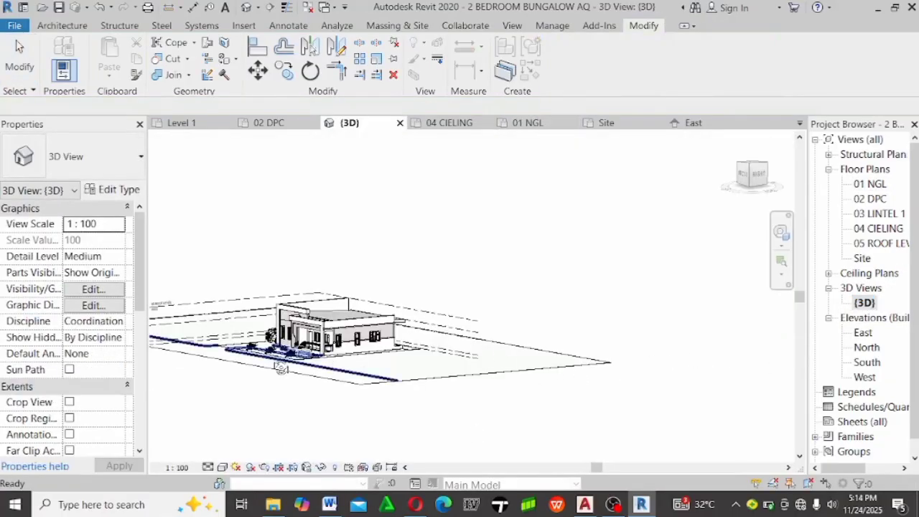
{"action": "middle_click_drag", "start_coordinate": [280, 368], "coordinate": [399, 323], "text": "shift"}
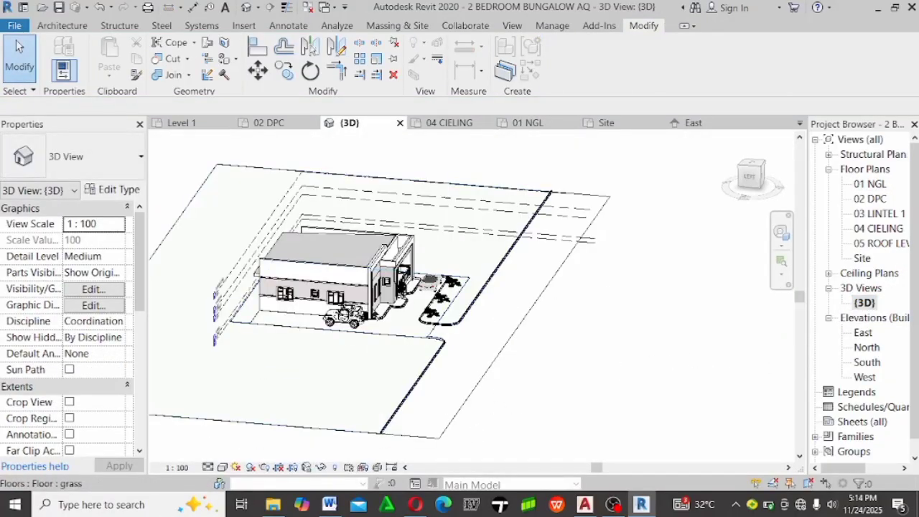
{"action": "scroll", "coordinate": [373, 308], "scroll_direction": "up", "scroll_amount": 3}
{"action": "middle_click_drag", "start_coordinate": [621, 343], "coordinate": [287, 326], "text": "shift"}
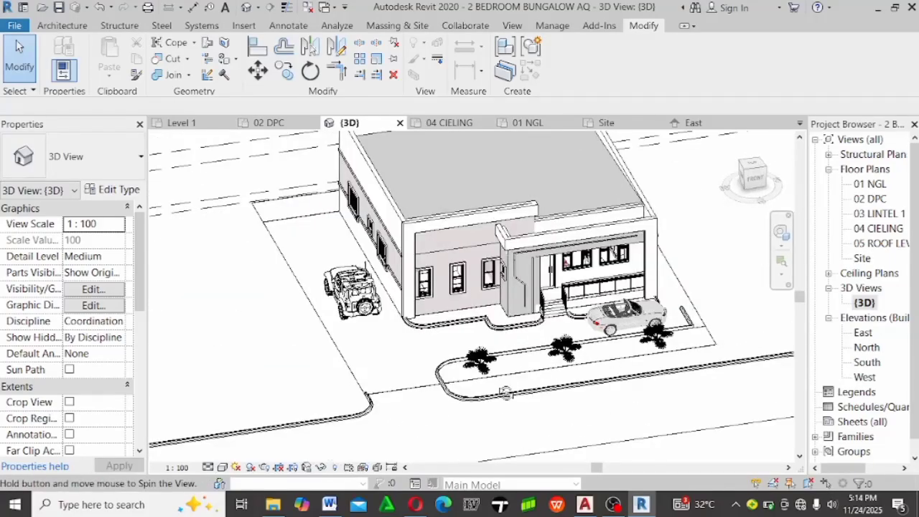
{"action": "scroll", "coordinate": [656, 298], "scroll_direction": "up", "scroll_amount": 3}
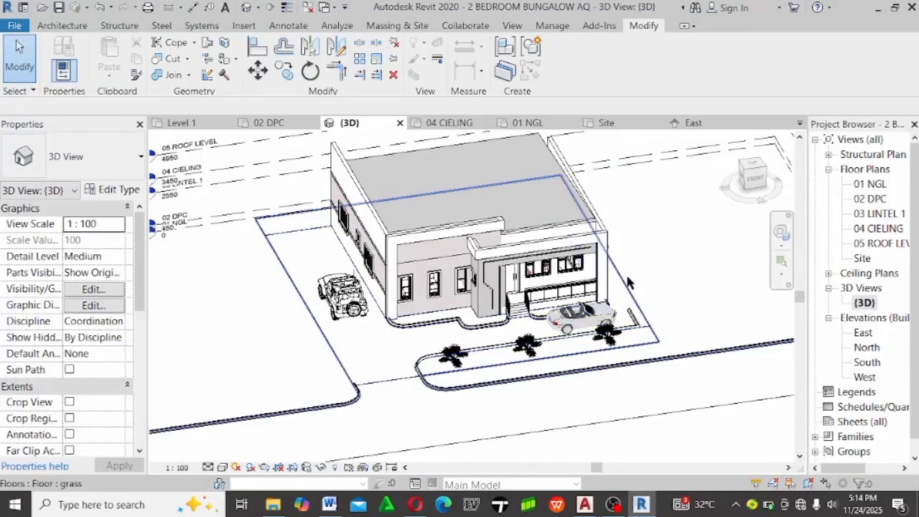
{"action": "scroll", "coordinate": [585, 246], "scroll_direction": "down", "scroll_amount": 3}
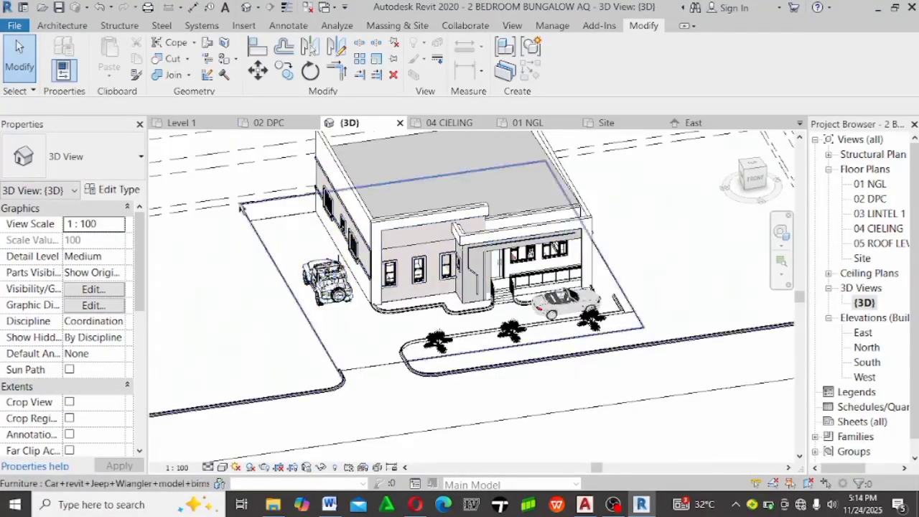
{"action": "scroll", "coordinate": [638, 279], "scroll_direction": "up", "scroll_amount": 1}
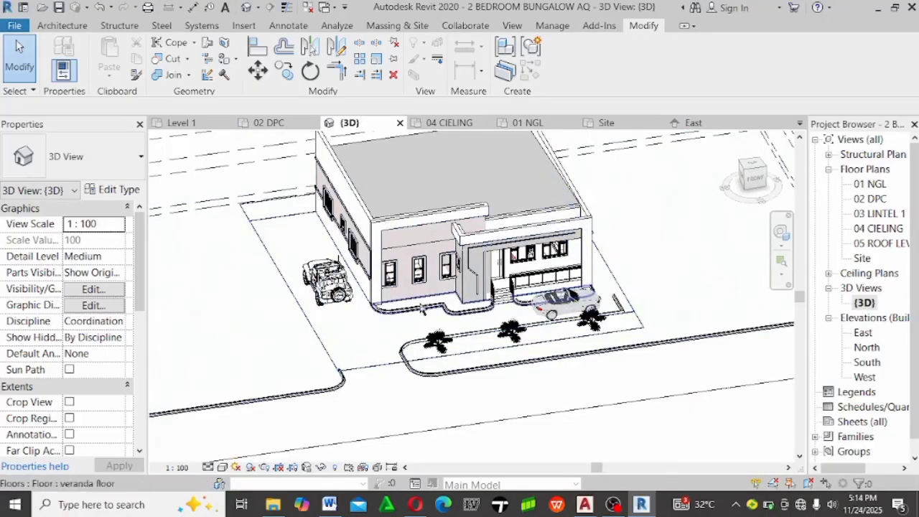
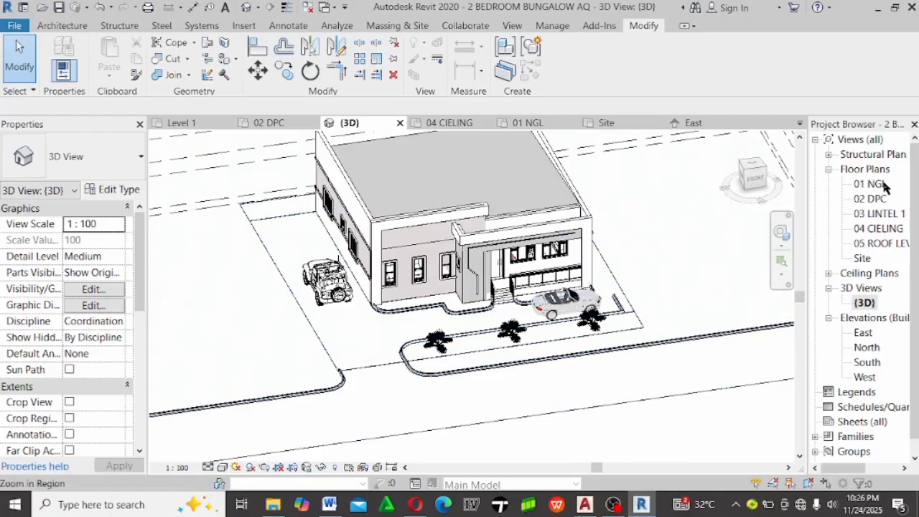
Start a wall from picked lines in the 01 NGL floor plan, using the 150 MM WALL type
{"action": "double_click", "coordinate": [883, 185]}
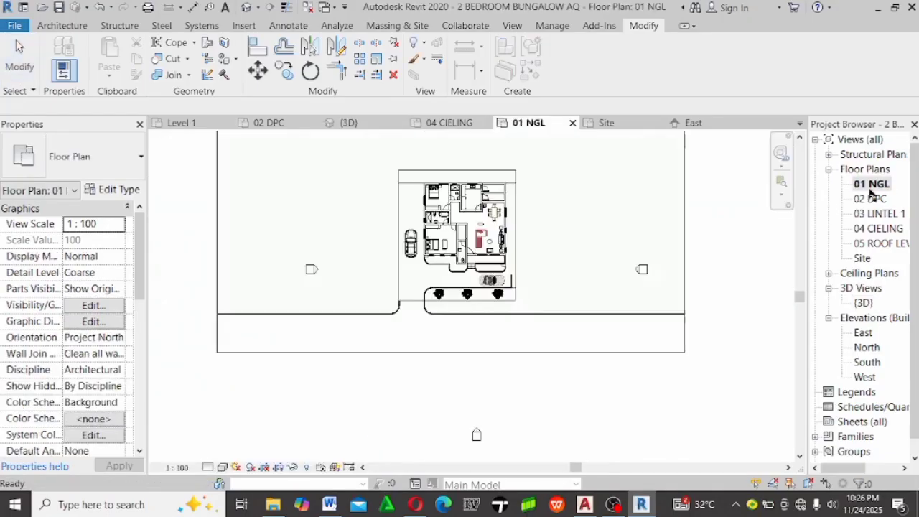
{"action": "left_click", "coordinate": [61, 25]}
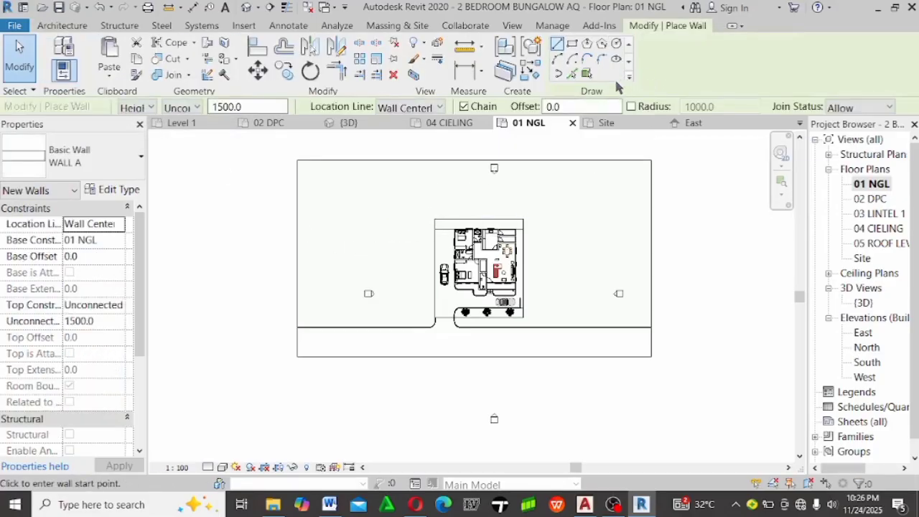
{"action": "left_click", "coordinate": [571, 75]}
{"action": "scroll", "coordinate": [436, 215], "scroll_direction": "up", "scroll_amount": 5}
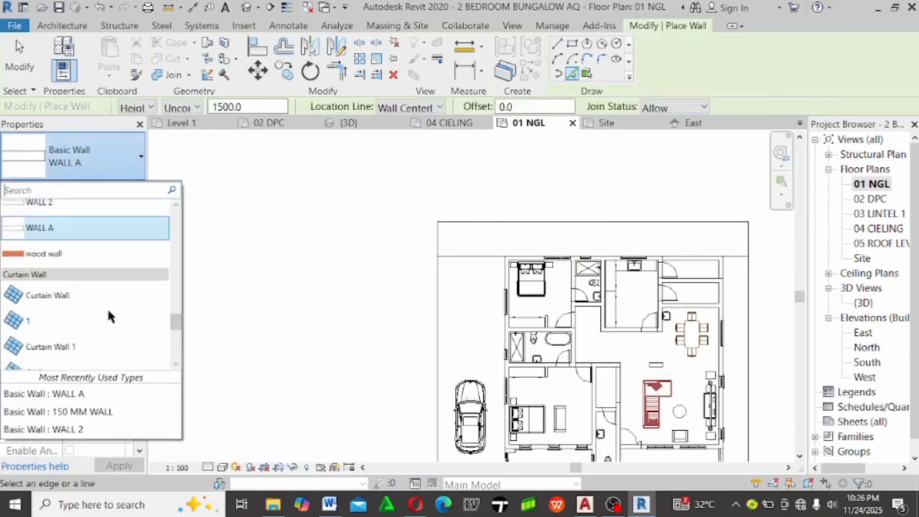
{"action": "left_click", "coordinate": [114, 413]}
Place boundary walls along the rear, left and right edges of the bungalow's plot
{"action": "scroll", "coordinate": [468, 240], "scroll_direction": "up", "scroll_amount": 3}
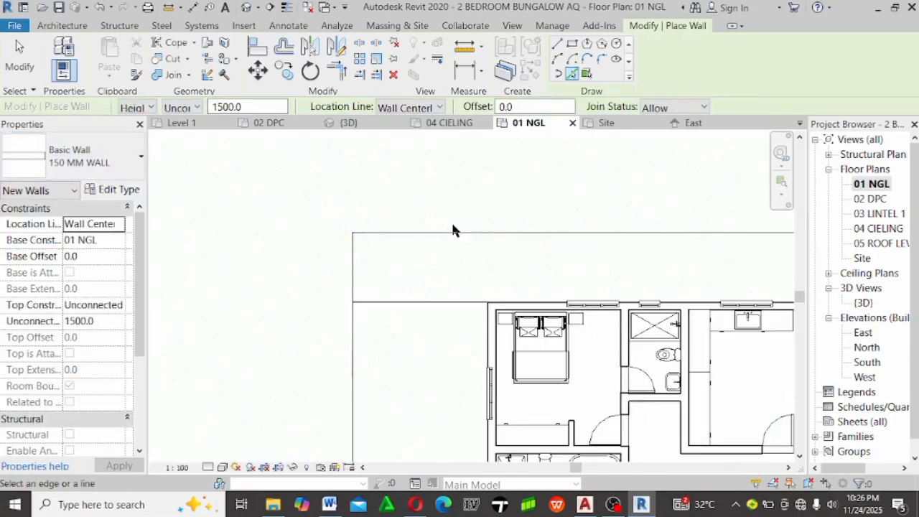
{"action": "left_click", "coordinate": [451, 232]}
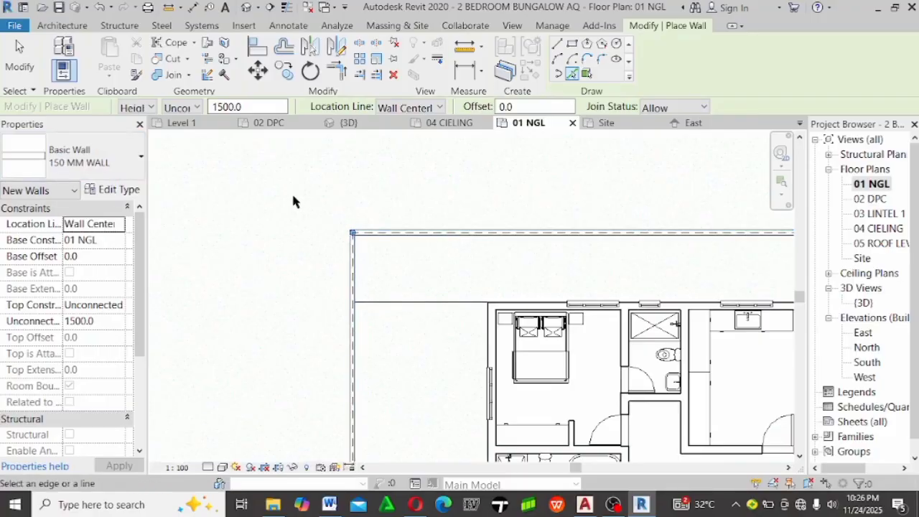
{"action": "scroll", "coordinate": [292, 192], "scroll_direction": "down", "scroll_amount": 3}
{"action": "scroll", "coordinate": [437, 244], "scroll_direction": "up", "scroll_amount": 2}
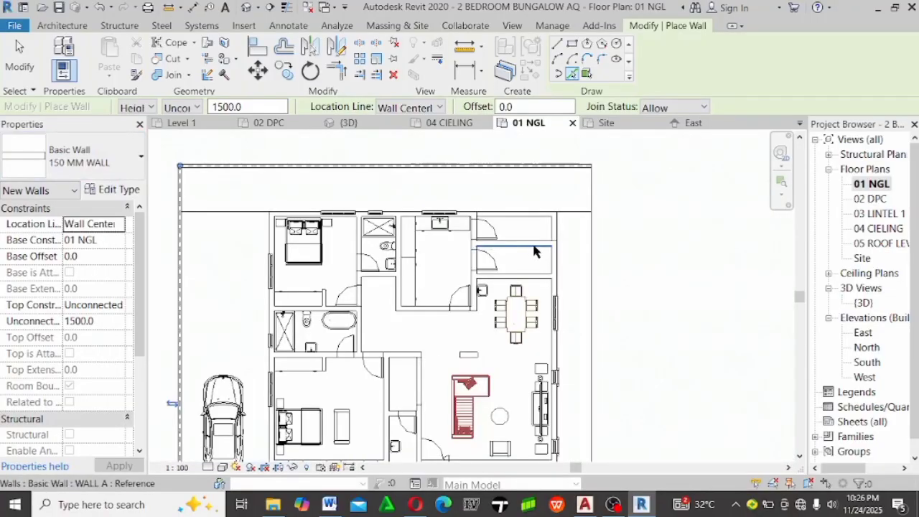
{"action": "left_click", "coordinate": [595, 229]}
{"action": "scroll", "coordinate": [581, 205], "scroll_direction": "down", "scroll_amount": 3}
{"action": "scroll", "coordinate": [532, 298], "scroll_direction": "up", "scroll_amount": 5}
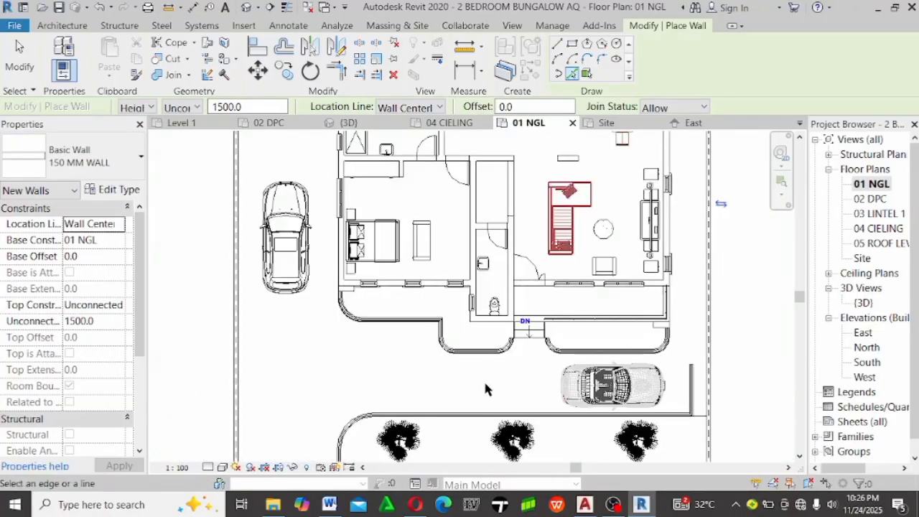
{"action": "scroll", "coordinate": [486, 386], "scroll_direction": "down", "scroll_amount": 3}
{"action": "scroll", "coordinate": [439, 204], "scroll_direction": "up", "scroll_amount": 2}
{"action": "key", "text": "Escape"}
{"action": "key", "text": "Escape"}
{"action": "scroll", "coordinate": [693, 176], "scroll_direction": "up", "scroll_amount": 4}
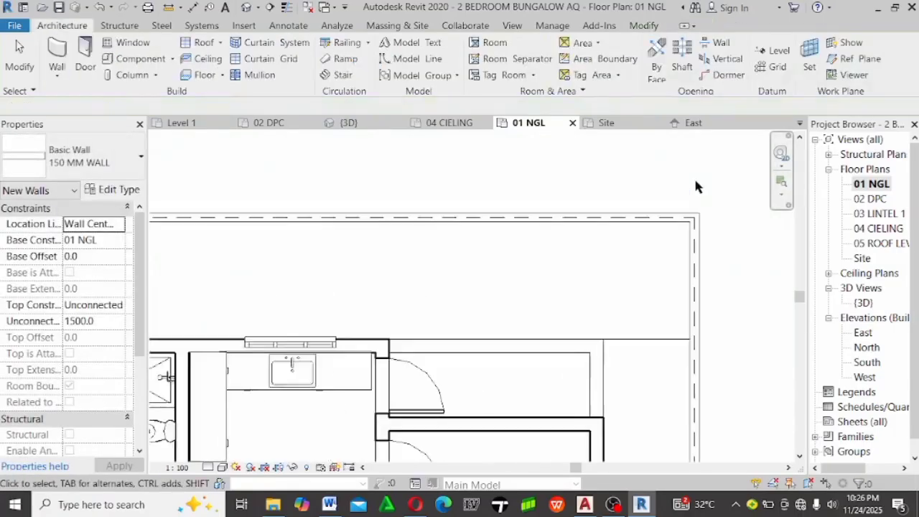
Set the top constraint of the rear, left and right boundary walls to Up to level: 03 LINTEL 1
{"action": "left_click", "coordinate": [705, 247]}
{"action": "scroll", "coordinate": [751, 237], "scroll_direction": "down", "scroll_amount": 3}
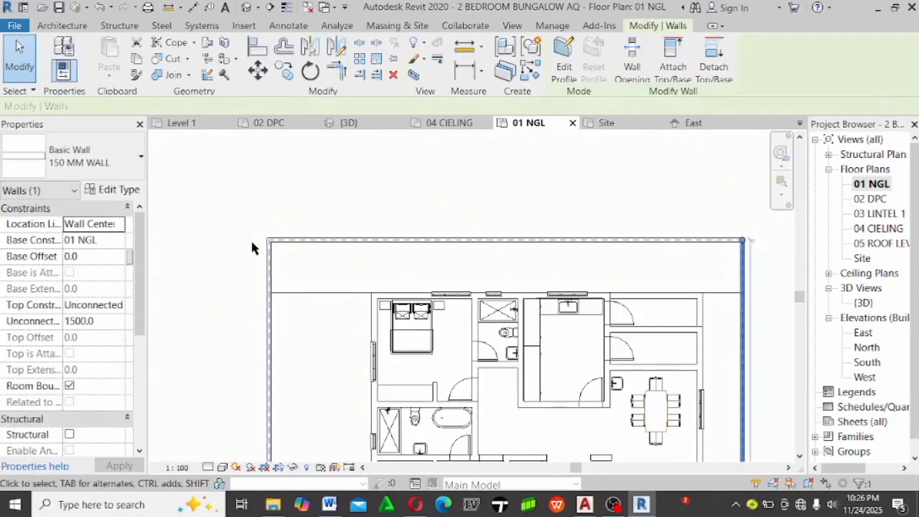
{"action": "scroll", "coordinate": [328, 297], "scroll_direction": "up", "scroll_amount": 5}
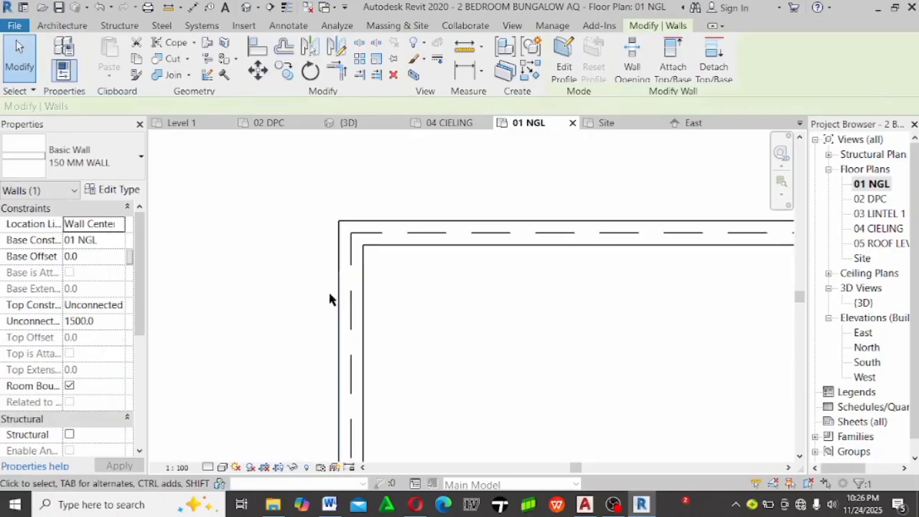
{"action": "left_click", "coordinate": [381, 252], "text": "ctrl"}
{"action": "scroll", "coordinate": [308, 179], "scroll_direction": "down", "scroll_amount": 3}
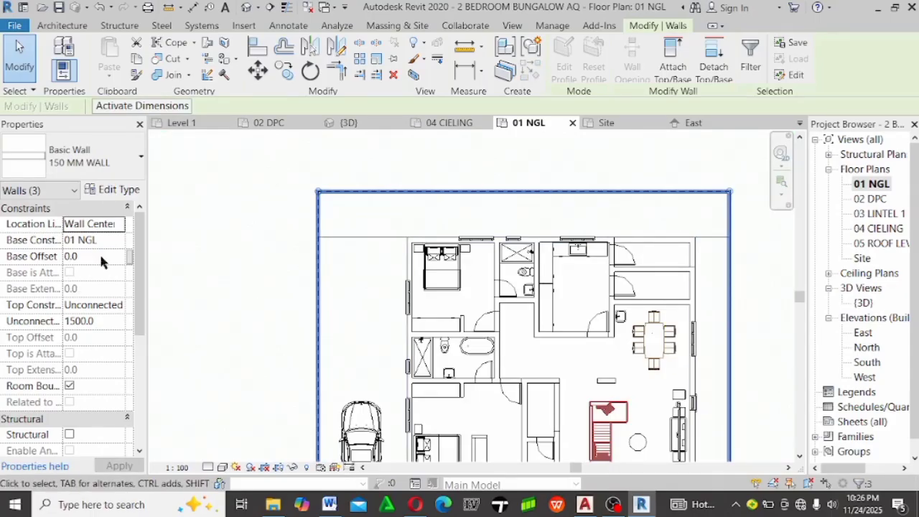
{"action": "left_click", "coordinate": [107, 305]}
{"action": "left_click", "coordinate": [120, 305]}
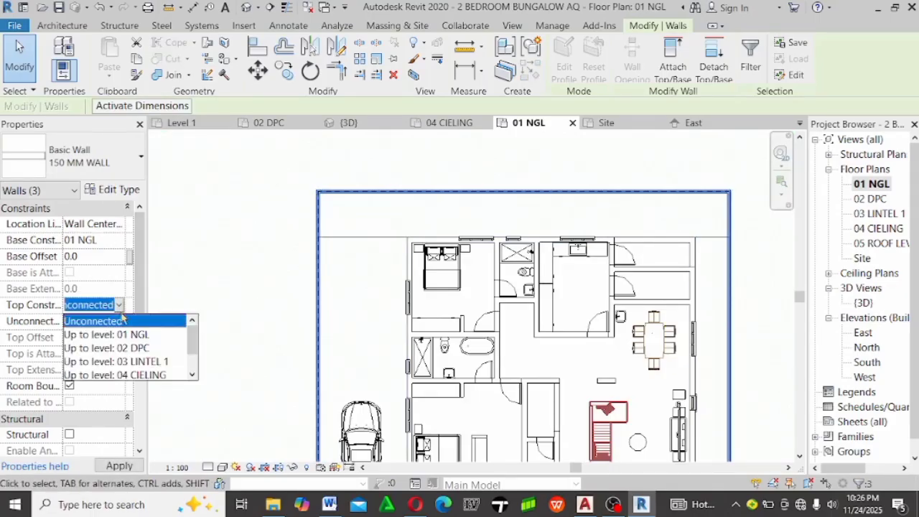
{"action": "left_click", "coordinate": [161, 363]}
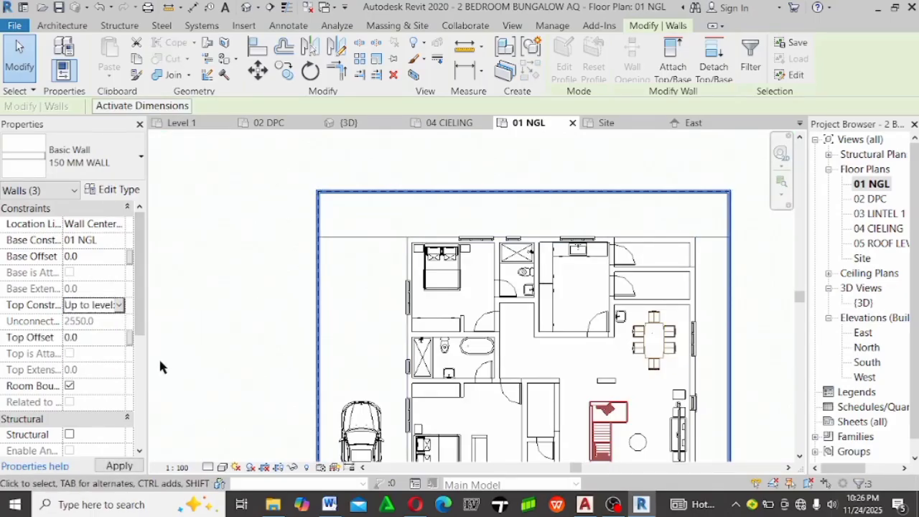
{"action": "left_click", "coordinate": [218, 290]}
Start placing a component in the 01 NGL plan and open the RAC 2009 library's Planting folder to load a family
{"action": "scroll", "coordinate": [237, 280], "scroll_direction": "down", "scroll_amount": 4}
{"action": "scroll", "coordinate": [297, 365], "scroll_direction": "up", "scroll_amount": 6}
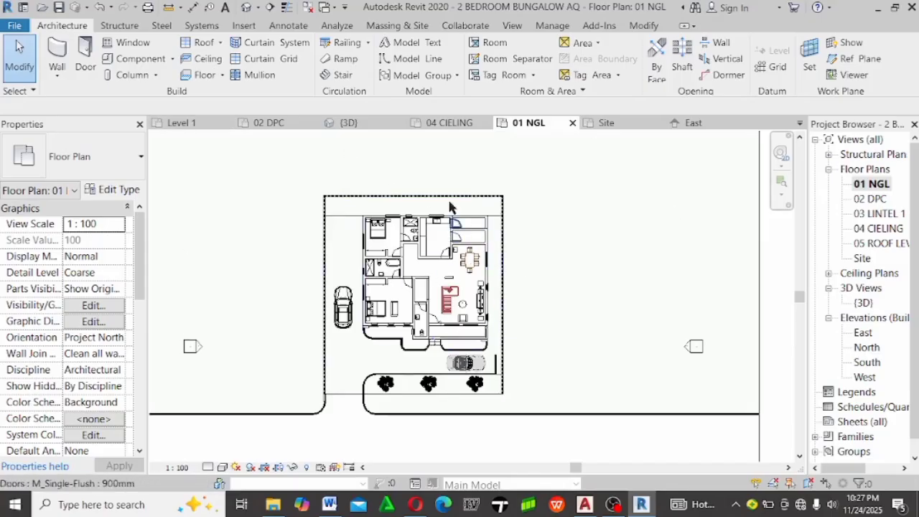
{"action": "left_click", "coordinate": [124, 59]}
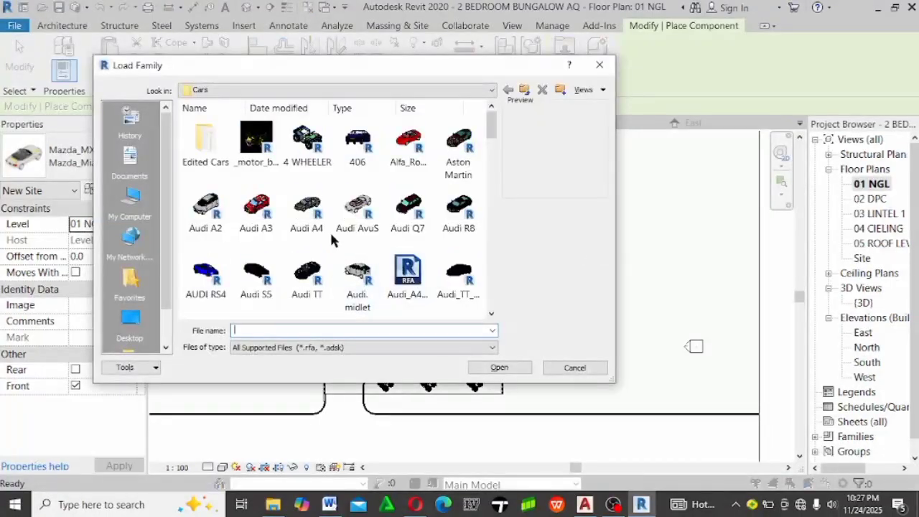
{"action": "left_click", "coordinate": [324, 207]}
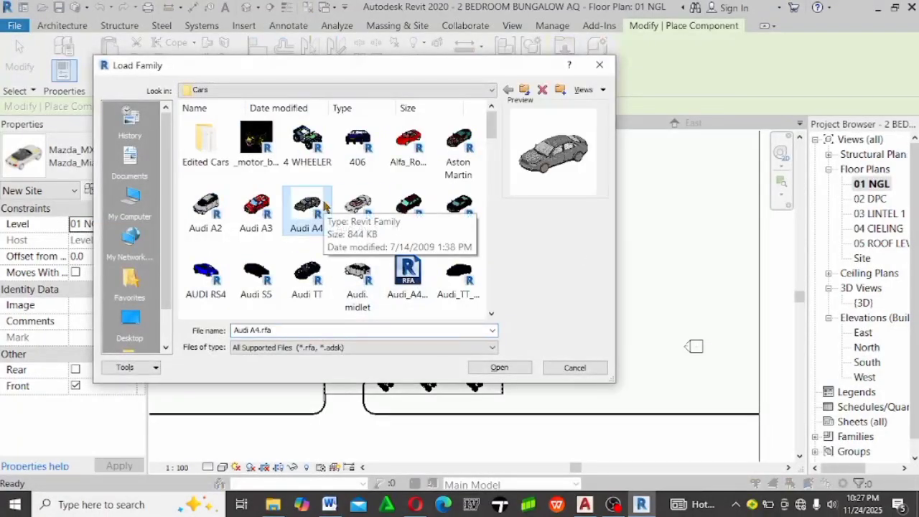
{"action": "key", "text": "BackSpace"}
{"action": "key", "text": "BackSpace"}
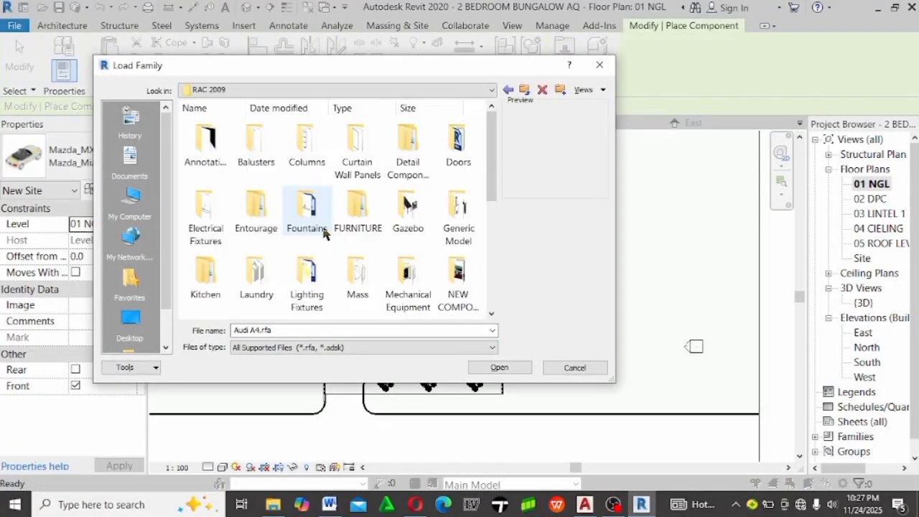
{"action": "left_click", "coordinate": [324, 229]}
{"action": "key", "text": "p"}
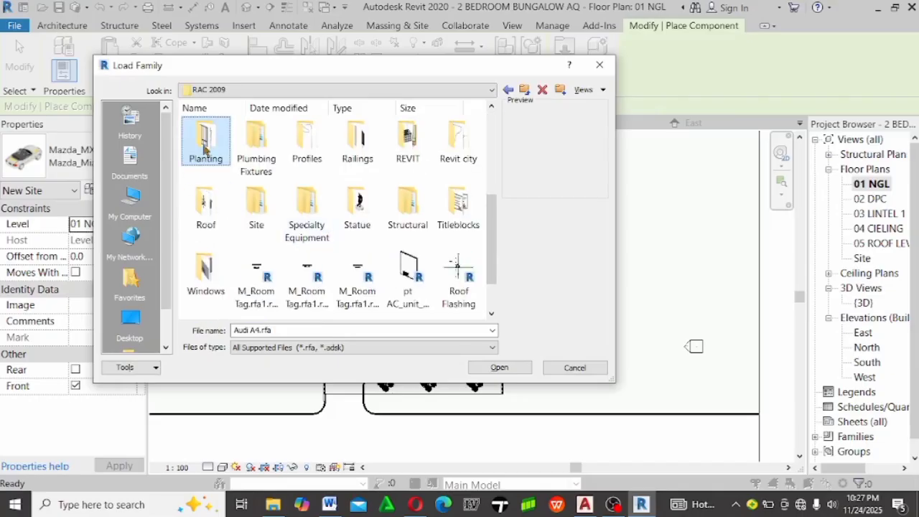
{"action": "double_click", "coordinate": [204, 147]}
Examine the tree and plant families in the Planting folder using enlarged thumbnails
{"action": "scroll", "coordinate": [363, 229], "scroll_direction": "down", "scroll_amount": 10}
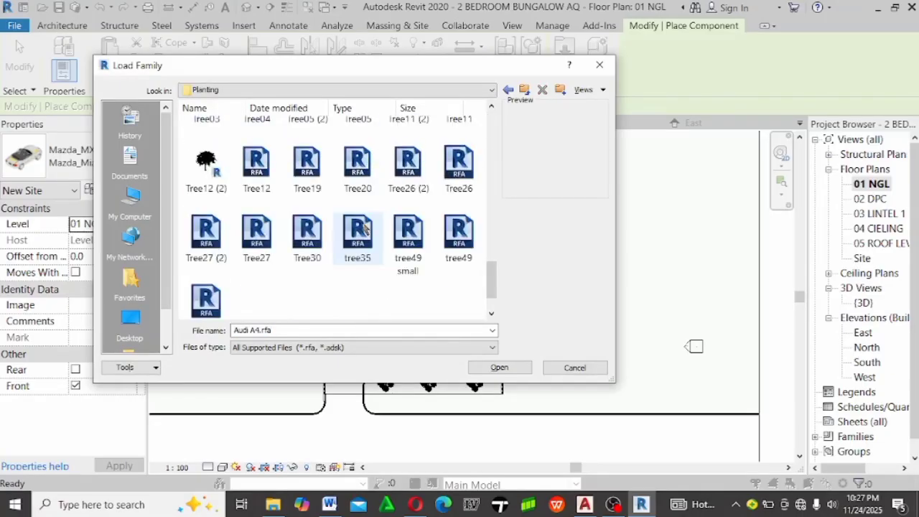
{"action": "scroll", "coordinate": [364, 228], "scroll_direction": "up", "scroll_amount": 3, "text": "ctrl"}
{"action": "scroll", "coordinate": [369, 237], "scroll_direction": "down", "scroll_amount": 10}
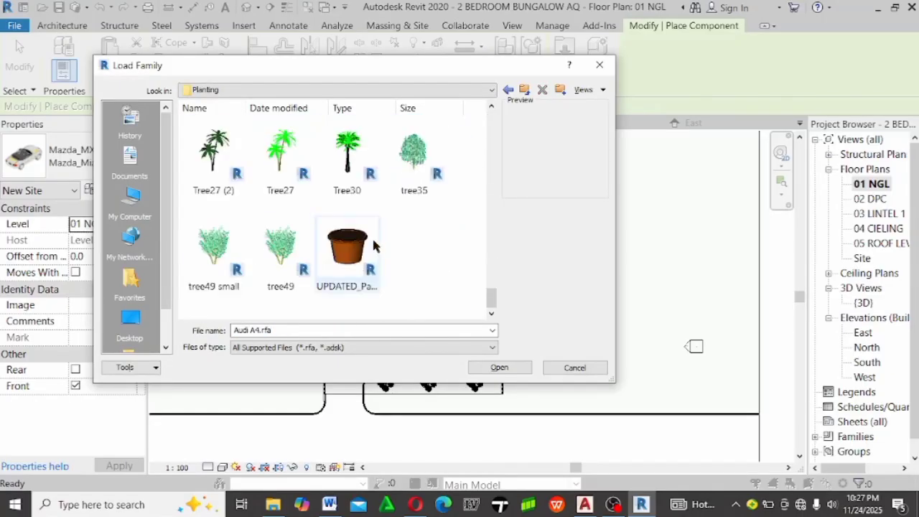
{"action": "scroll", "coordinate": [372, 240], "scroll_direction": "up", "scroll_amount": 10}
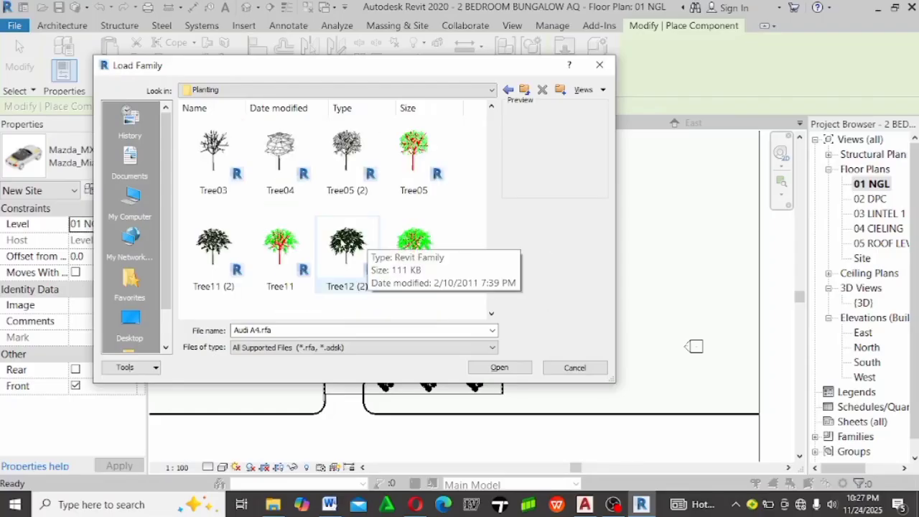
{"action": "left_click", "coordinate": [348, 248]}
{"action": "scroll", "coordinate": [343, 229], "scroll_direction": "down", "scroll_amount": 2}
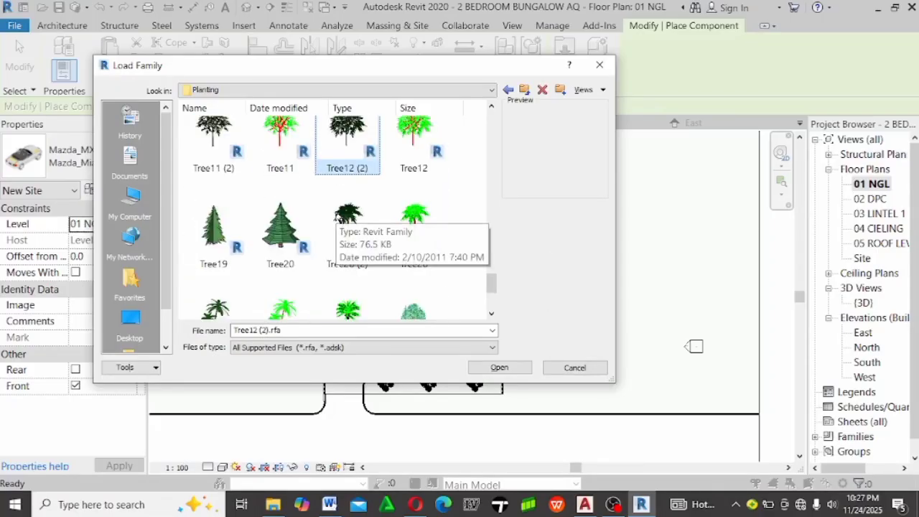
{"action": "scroll", "coordinate": [337, 219], "scroll_direction": "up", "scroll_amount": 2}
{"action": "scroll", "coordinate": [341, 235], "scroll_direction": "up", "scroll_amount": 5}
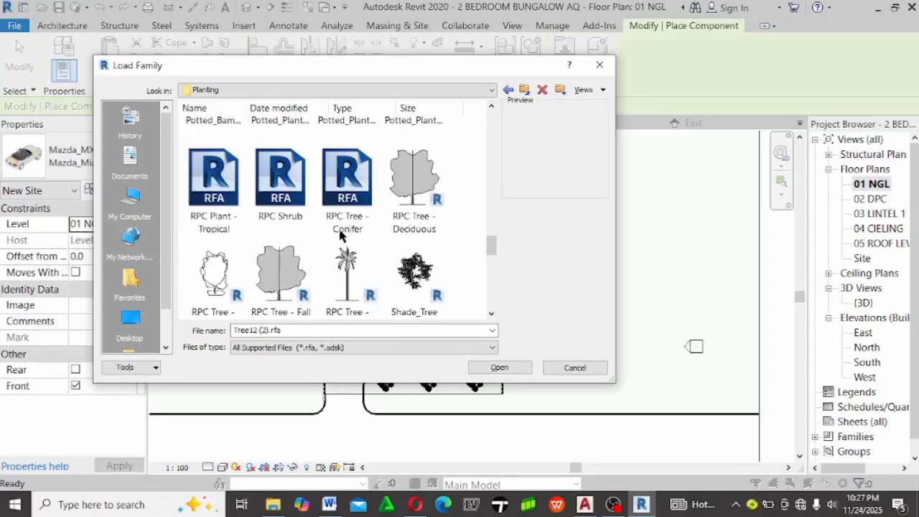
{"action": "scroll", "coordinate": [343, 230], "scroll_direction": "up", "scroll_amount": 3}
{"action": "scroll", "coordinate": [354, 190], "scroll_direction": "up", "scroll_amount": 3}
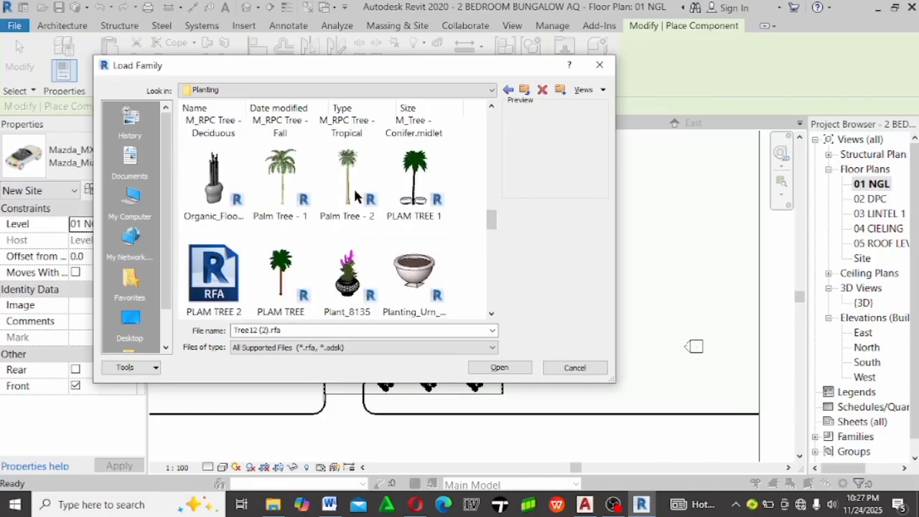
{"action": "scroll", "coordinate": [366, 204], "scroll_direction": "up", "scroll_amount": 3}
{"action": "scroll", "coordinate": [358, 229], "scroll_direction": "down", "scroll_amount": 3}
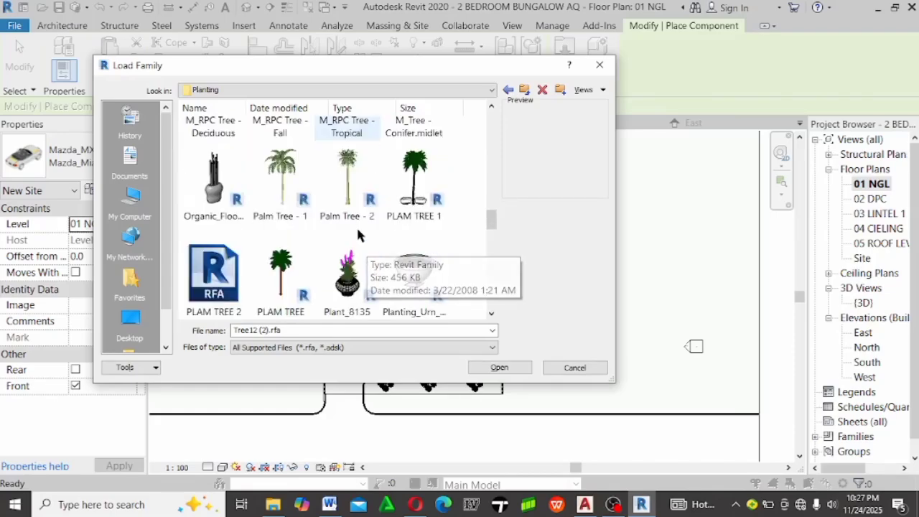
{"action": "scroll", "coordinate": [353, 219], "scroll_direction": "up", "scroll_amount": 5}
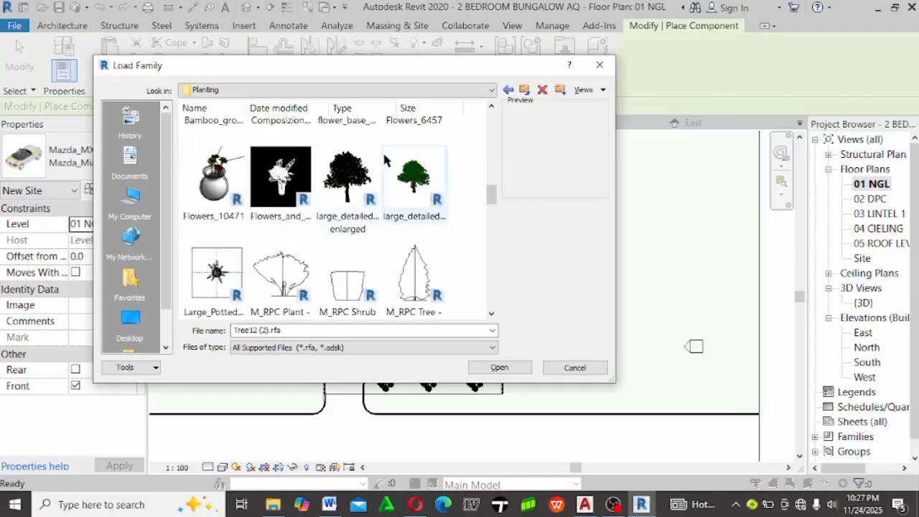
{"action": "scroll", "coordinate": [388, 161], "scroll_direction": "up", "scroll_amount": 3}
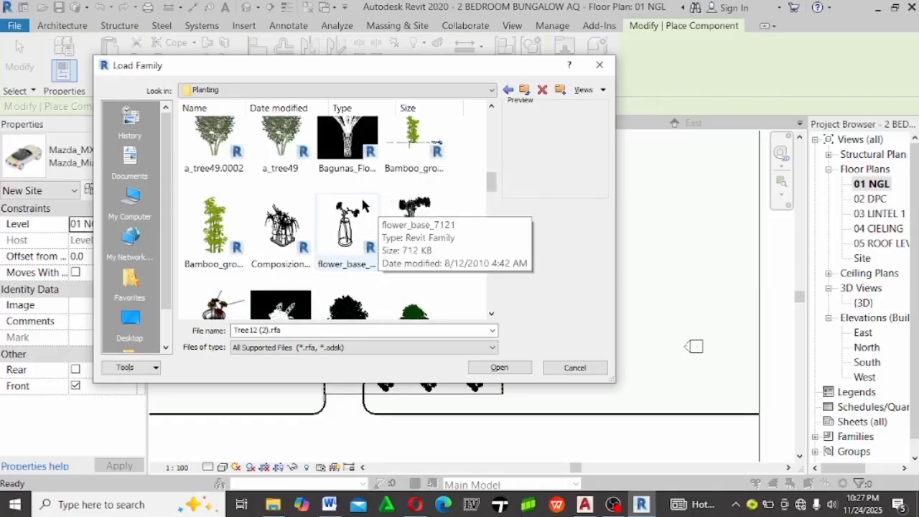
{"action": "scroll", "coordinate": [370, 215], "scroll_direction": "down", "scroll_amount": 3}
{"action": "scroll", "coordinate": [420, 230], "scroll_direction": "up", "scroll_amount": 3}
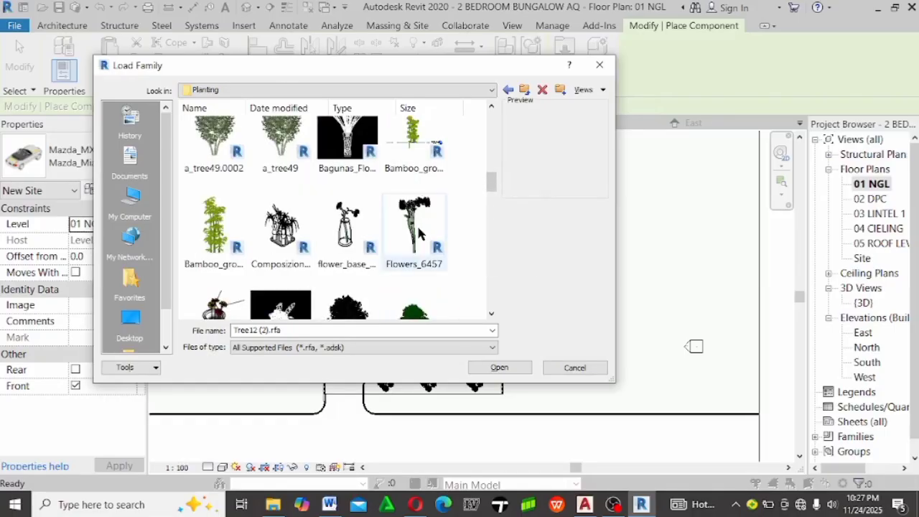
{"action": "scroll", "coordinate": [420, 229], "scroll_direction": "down", "scroll_amount": 3}
Load the large_detailed_tree family and place five trees outside the boundary walls: two on the left, one behind and two on the right
{"action": "left_click", "coordinate": [418, 169]}
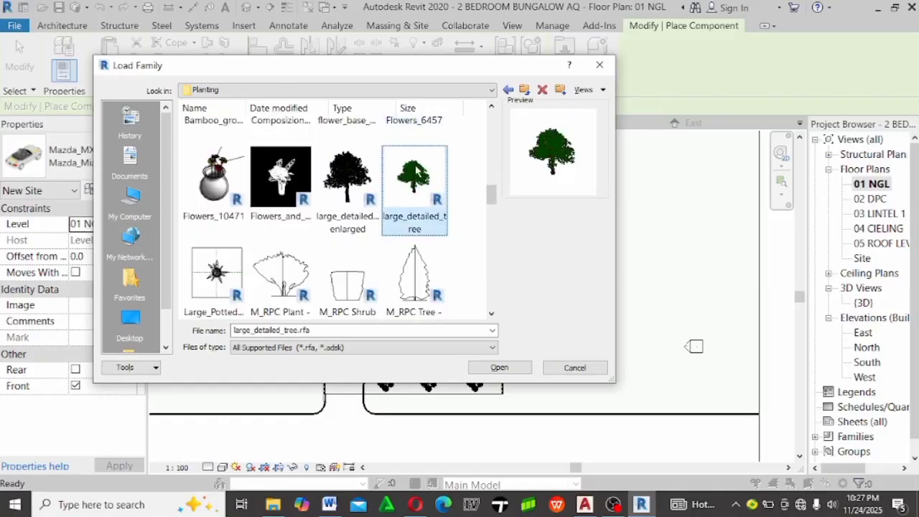
{"action": "double_click", "coordinate": [416, 172]}
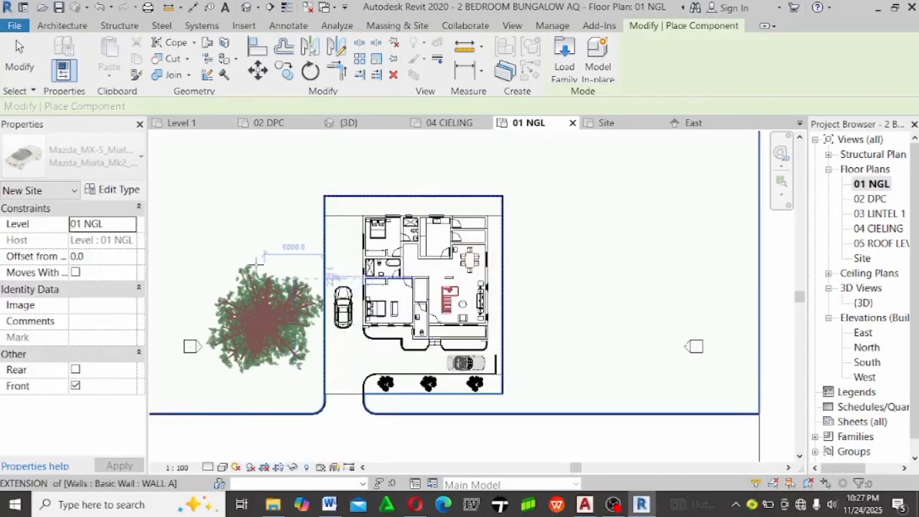
{"action": "left_click", "coordinate": [263, 284]}
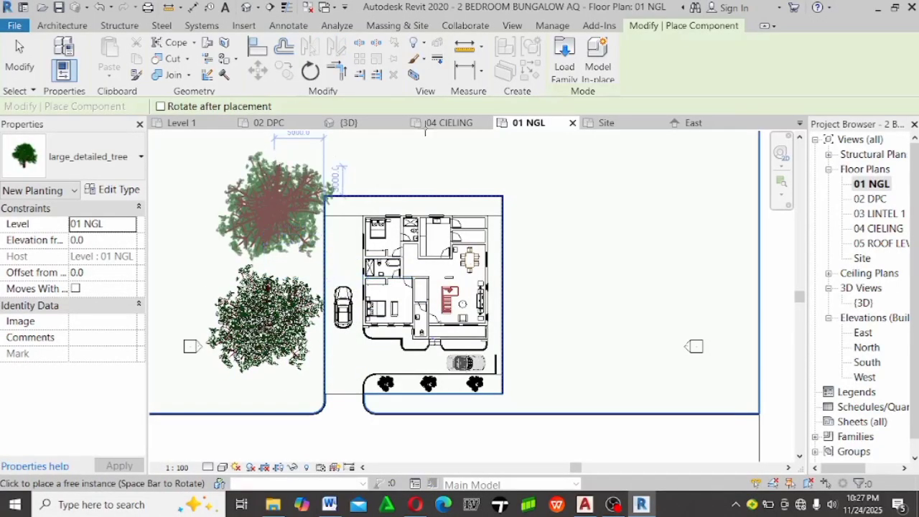
{"action": "left_click", "coordinate": [275, 205]}
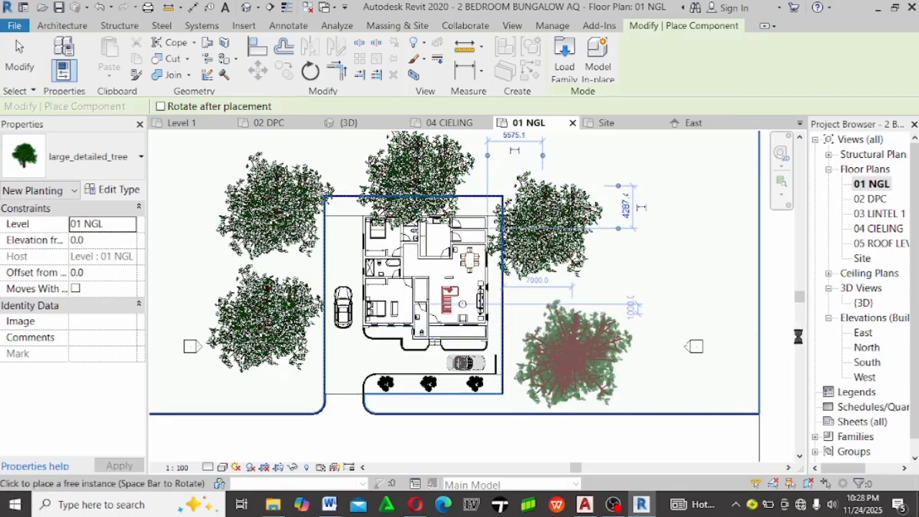
Examine the trees, boundary walls and bungalow from the front and from above in the 3D view
{"action": "double_click", "coordinate": [863, 302]}
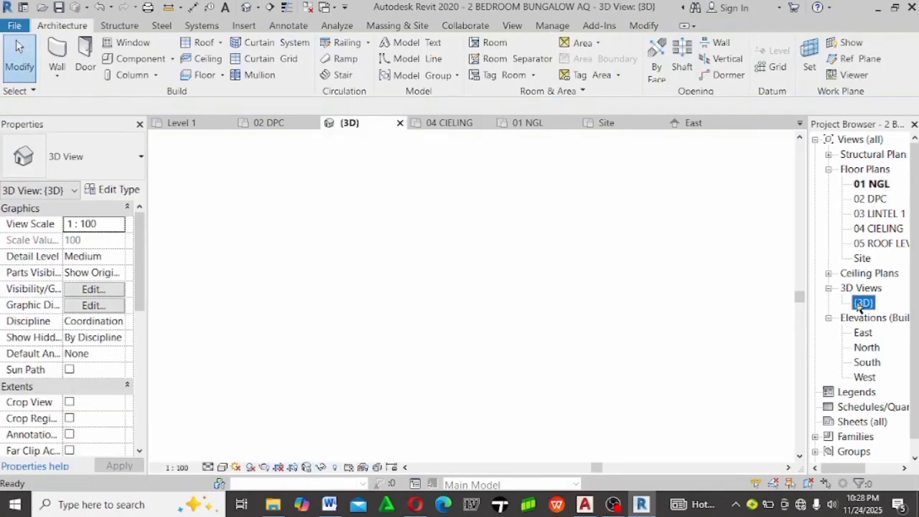
{"action": "scroll", "coordinate": [572, 377], "scroll_direction": "down", "scroll_amount": 6}
{"action": "middle_click_drag", "start_coordinate": [572, 377], "coordinate": [574, 267], "text": "shift"}
{"action": "scroll", "coordinate": [574, 267], "scroll_direction": "up", "scroll_amount": 8}
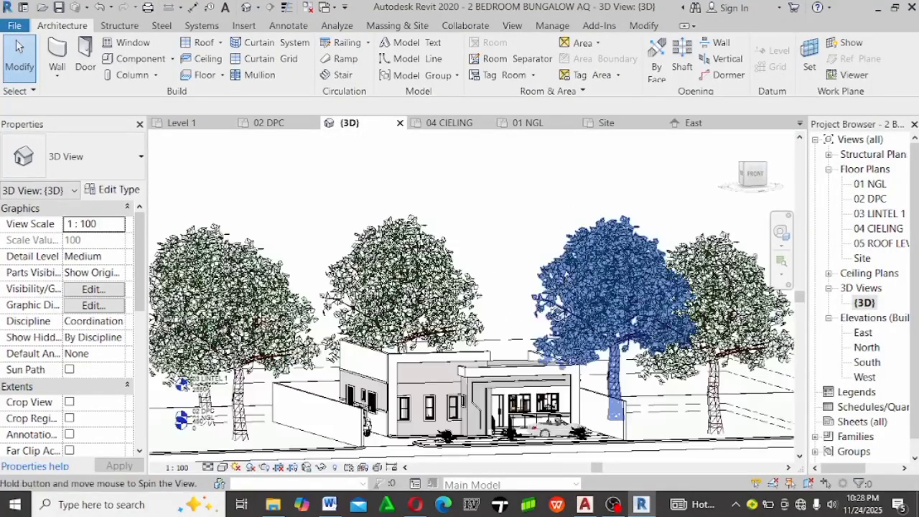
{"action": "middle_click_drag", "start_coordinate": [553, 309], "coordinate": [535, 337], "text": "shift"}
{"action": "scroll", "coordinate": [535, 338], "scroll_direction": "down", "scroll_amount": 4}
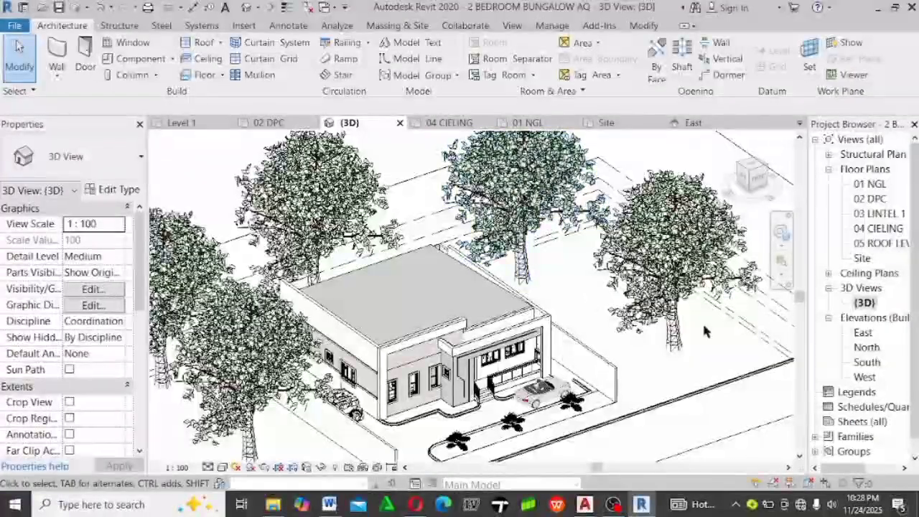
{"action": "middle_click_drag", "start_coordinate": [431, 323], "coordinate": [539, 323]}
Start a perspective camera in the 01 NGL floor plan, with a 600 offset from level 01 NGL
{"action": "double_click", "coordinate": [869, 184]}
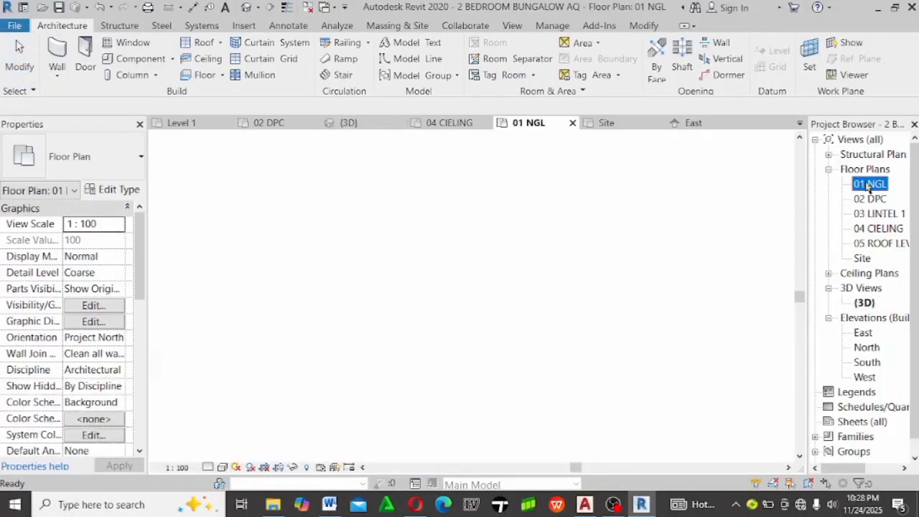
{"action": "scroll", "coordinate": [697, 256], "scroll_direction": "down", "scroll_amount": 1}
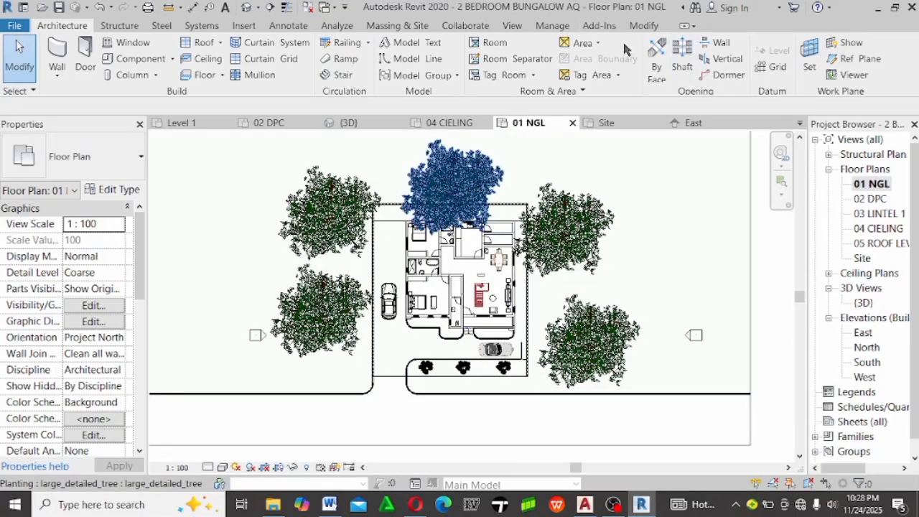
{"action": "left_click", "coordinate": [512, 25]}
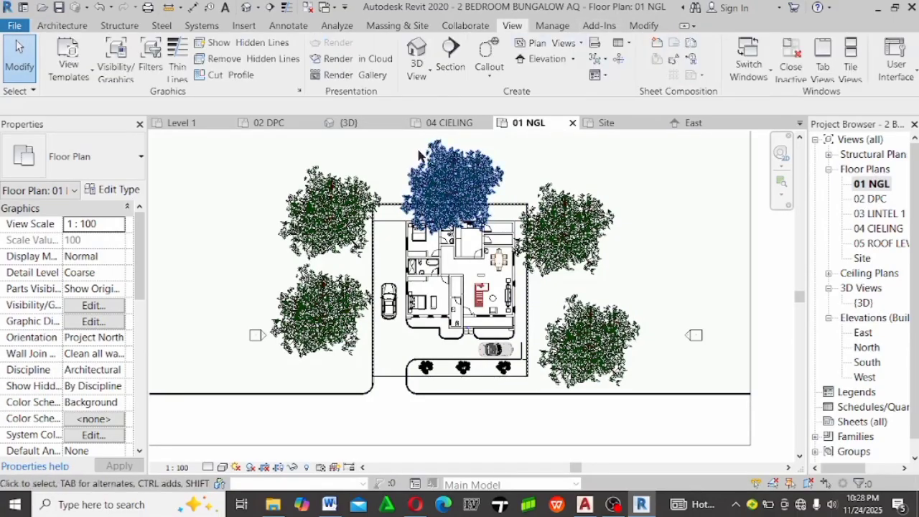
{"action": "left_click", "coordinate": [428, 72]}
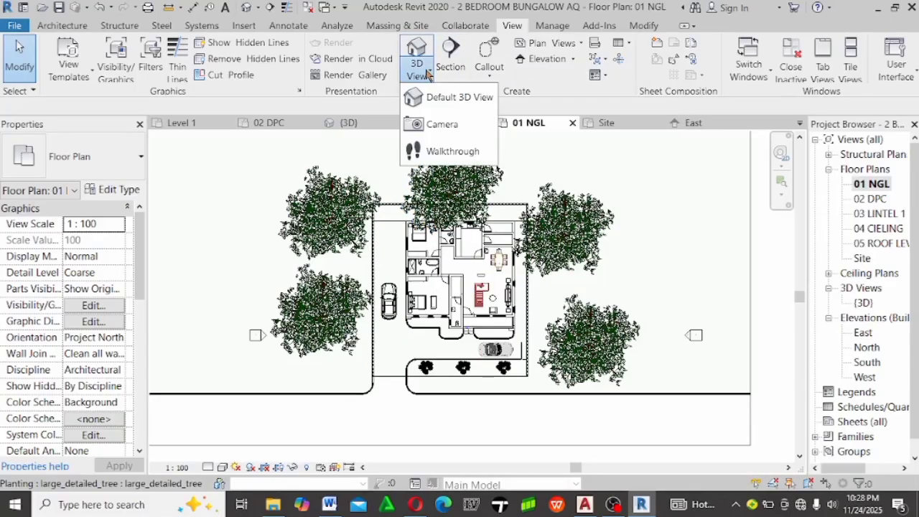
{"action": "left_click", "coordinate": [442, 125]}
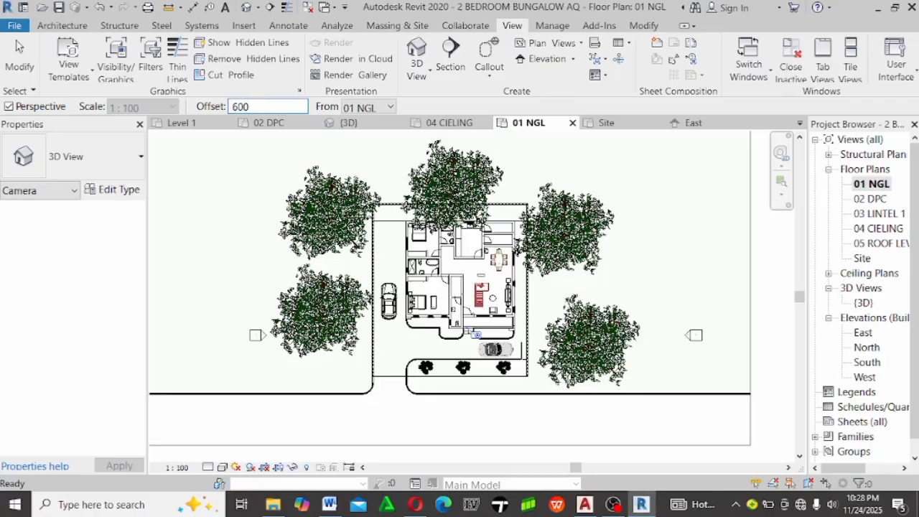
{"action": "left_click", "coordinate": [367, 109]}
{"action": "left_click", "coordinate": [383, 124]}
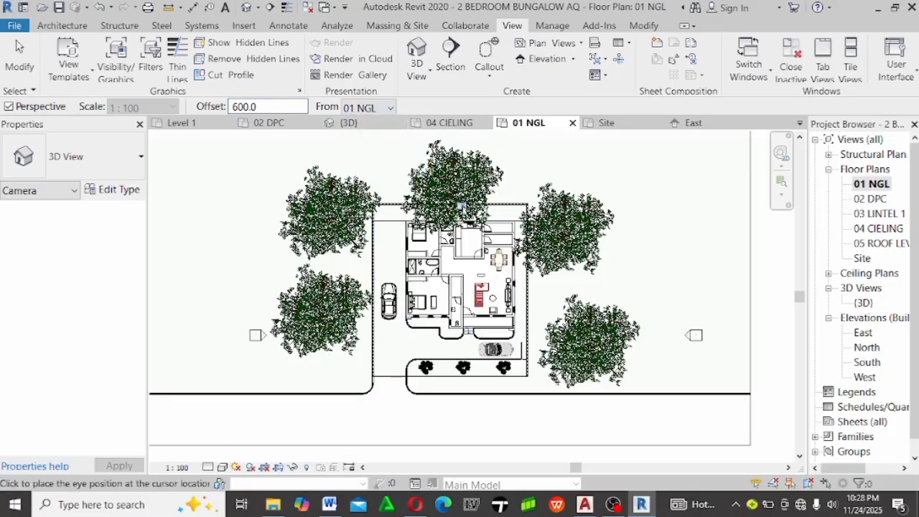
Place the camera's eye beyond the road at the site's front-left, aiming diagonally across the bungalow to a target behind its right side
{"action": "scroll", "coordinate": [375, 371], "scroll_direction": "down", "scroll_amount": 2}
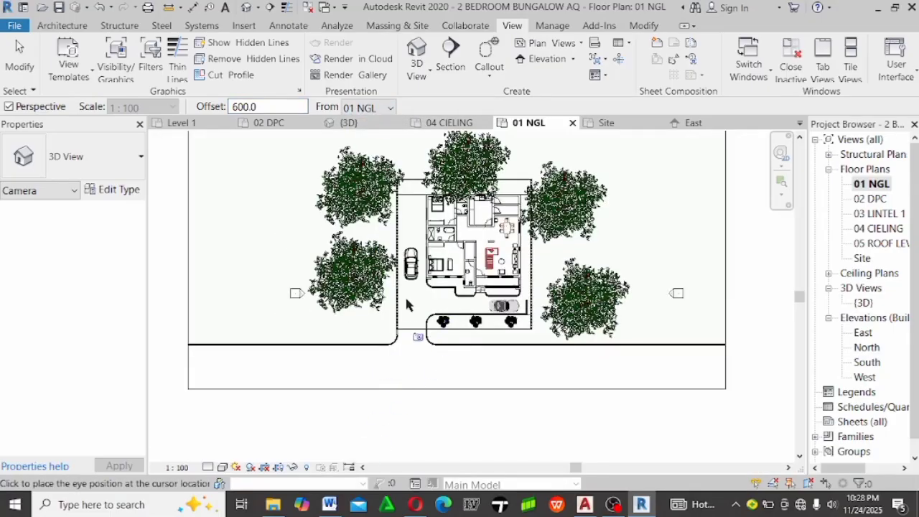
{"action": "scroll", "coordinate": [404, 301], "scroll_direction": "down", "scroll_amount": 1}
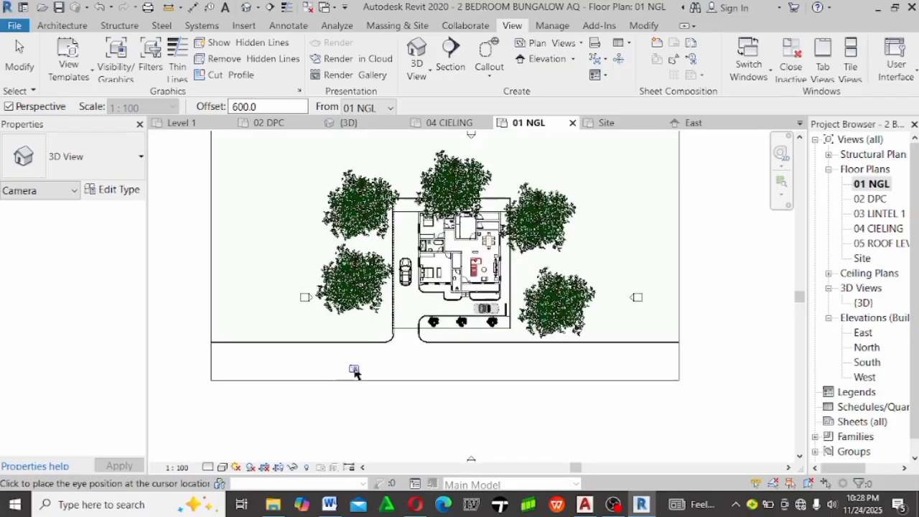
{"action": "scroll", "coordinate": [361, 429], "scroll_direction": "up", "scroll_amount": 1}
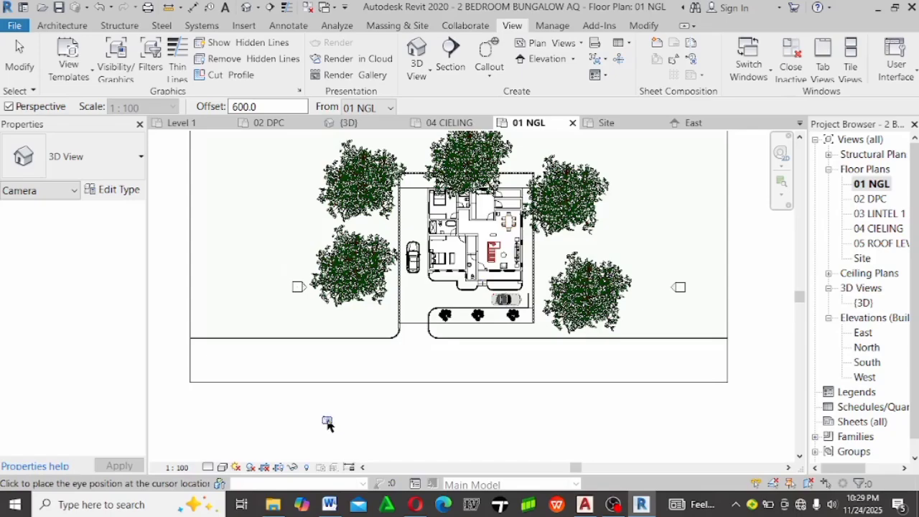
{"action": "left_click", "coordinate": [327, 419]}
{"action": "scroll", "coordinate": [327, 420], "scroll_direction": "down", "scroll_amount": 2}
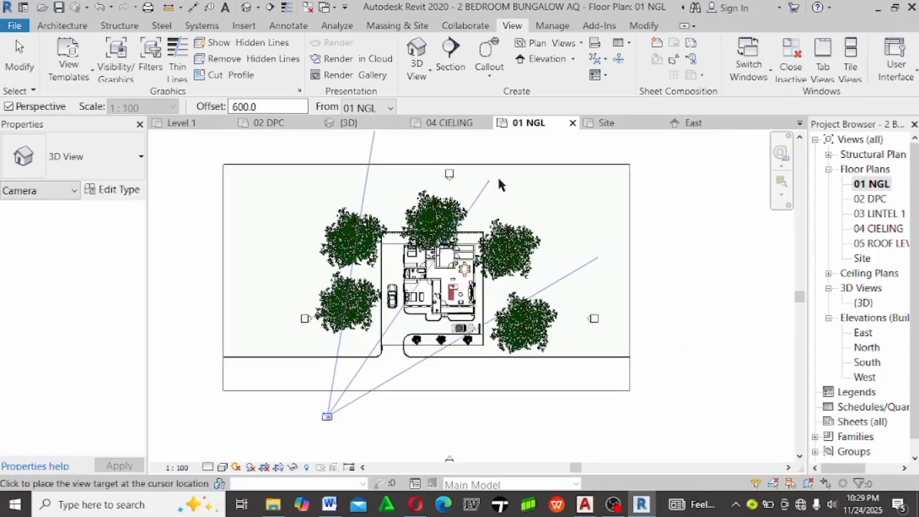
{"action": "left_click", "coordinate": [517, 162]}
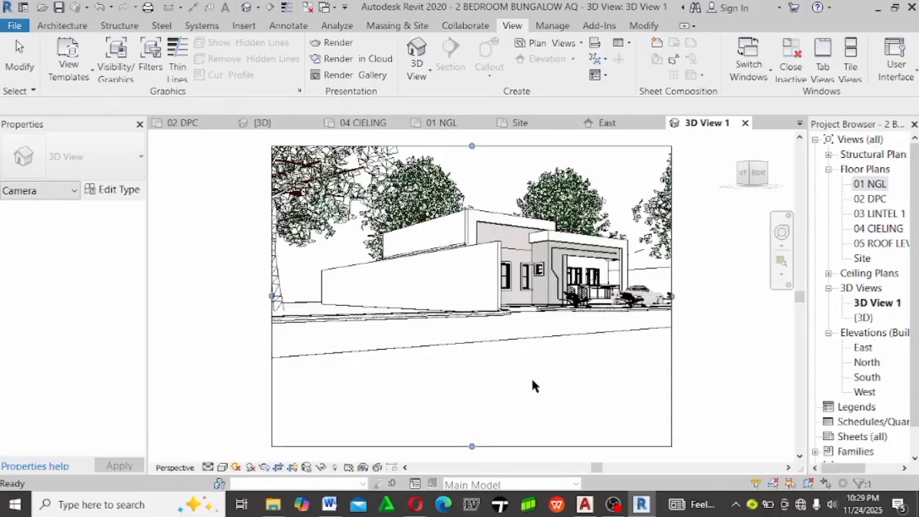
Tighten the camera view's crop region around the bungalow by moving its left edge inward, bottom edge up and top edge slightly down
{"action": "scroll", "coordinate": [625, 330], "scroll_direction": "up", "scroll_amount": 4}
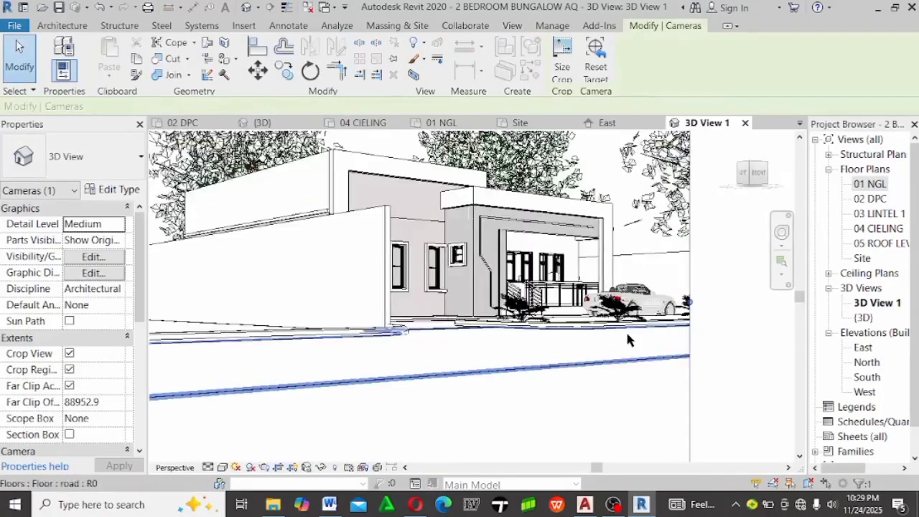
{"action": "scroll", "coordinate": [517, 403], "scroll_direction": "down", "scroll_amount": 4}
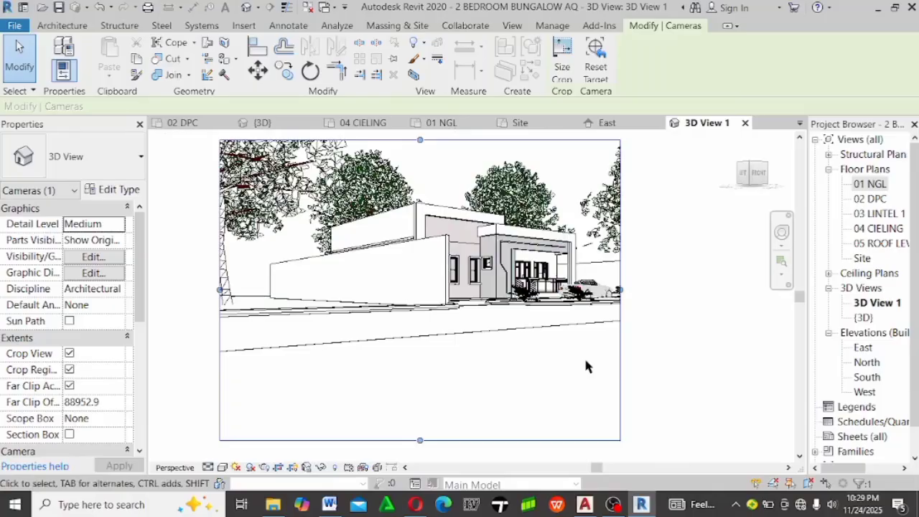
{"action": "scroll", "coordinate": [505, 369], "scroll_direction": "down", "scroll_amount": 2}
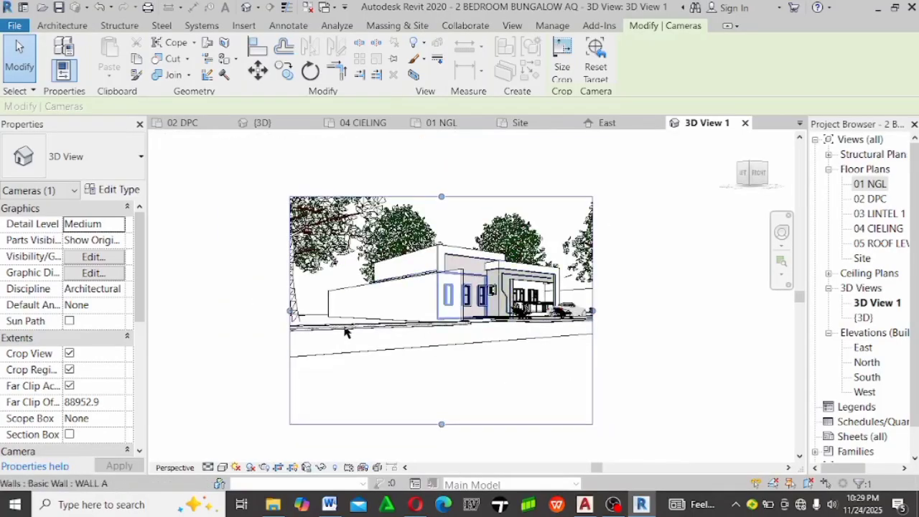
{"action": "left_click", "coordinate": [334, 420]}
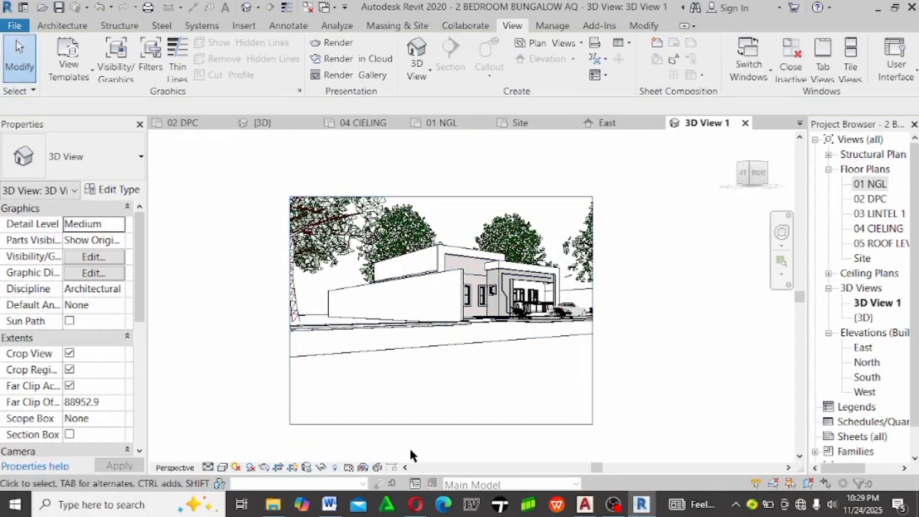
{"action": "left_click", "coordinate": [415, 424]}
{"action": "left_click_drag", "start_coordinate": [290, 313], "coordinate": [356, 310]}
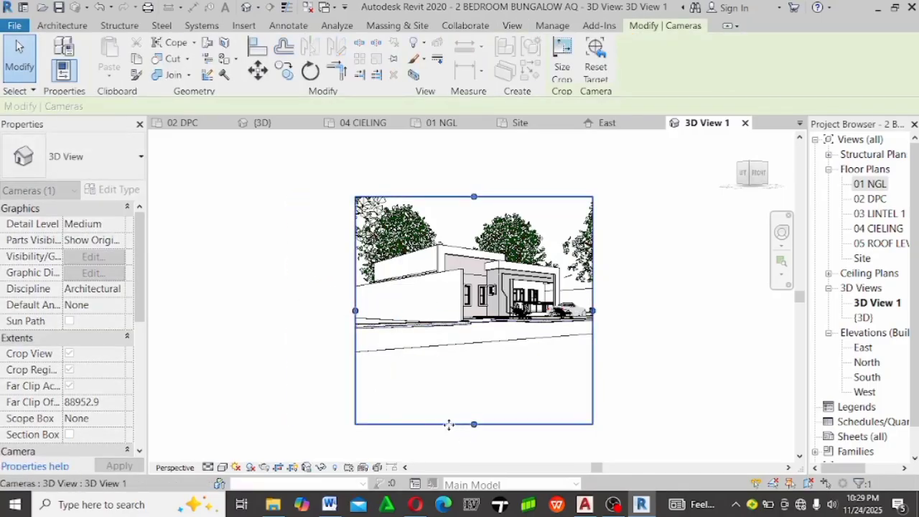
{"action": "left_click_drag", "start_coordinate": [474, 424], "coordinate": [474, 355]}
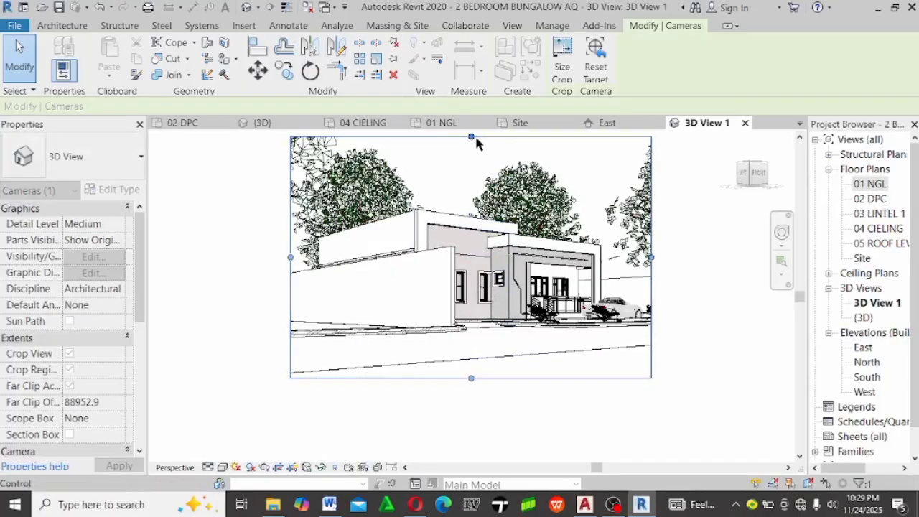
{"action": "left_click_drag", "start_coordinate": [474, 137], "coordinate": [484, 149]}
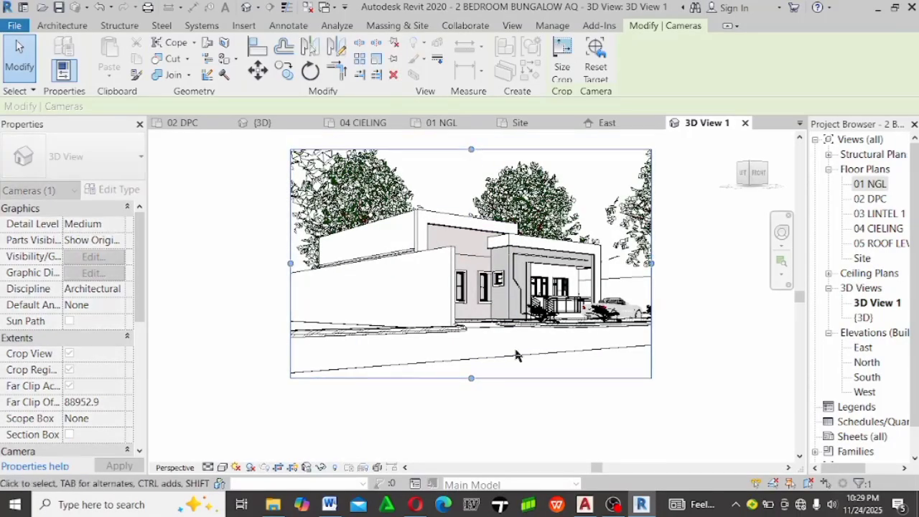
{"action": "left_click_drag", "start_coordinate": [471, 377], "coordinate": [495, 384]}
{"action": "scroll", "coordinate": [473, 340], "scroll_direction": "up", "scroll_amount": 2}
{"action": "left_click", "coordinate": [513, 412]}
{"action": "scroll", "coordinate": [520, 417], "scroll_direction": "down", "scroll_amount": 2}
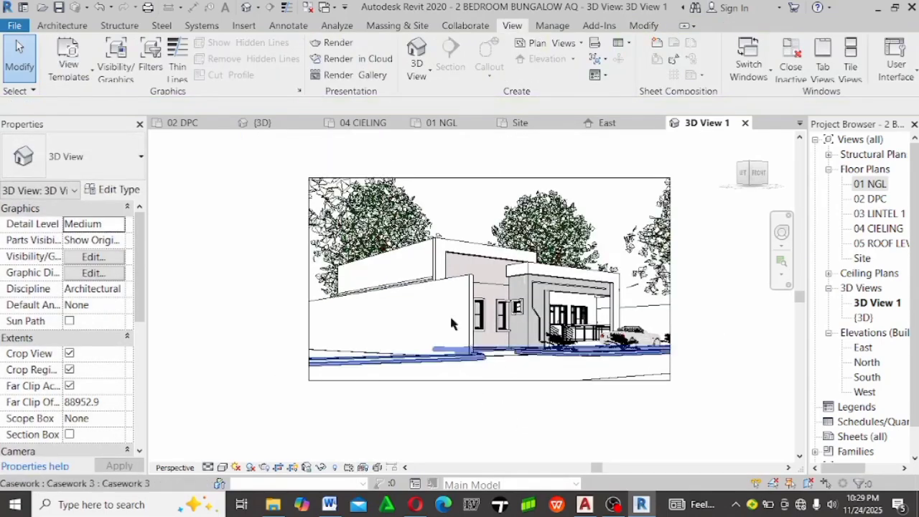
Hide the left 150 MM WALL boundary wall in the camera view as a single element
{"action": "left_click", "coordinate": [429, 290]}
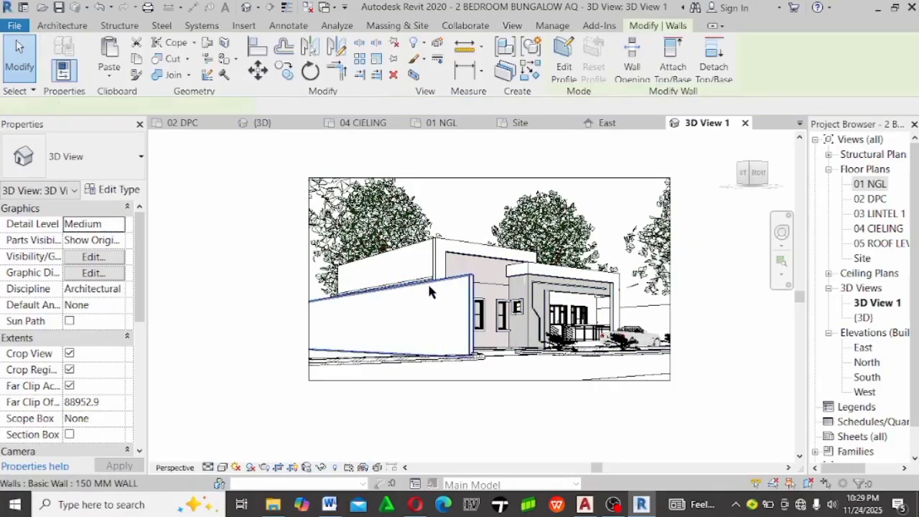
{"action": "right_click", "coordinate": [436, 320]}
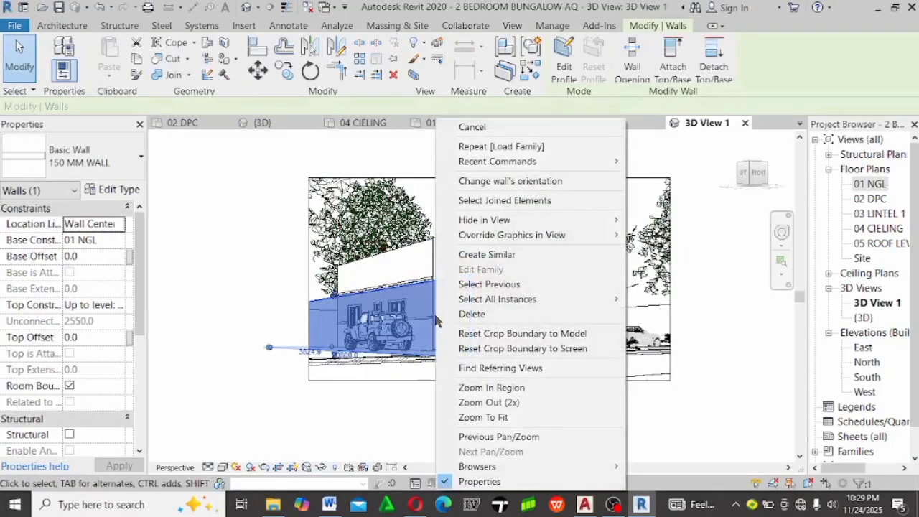
{"action": "left_click", "coordinate": [409, 339]}
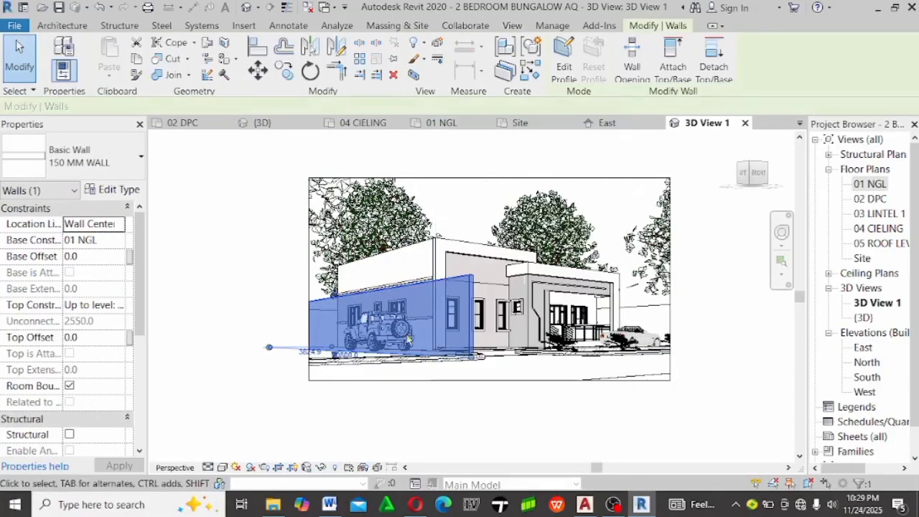
{"action": "right_click", "coordinate": [447, 320]}
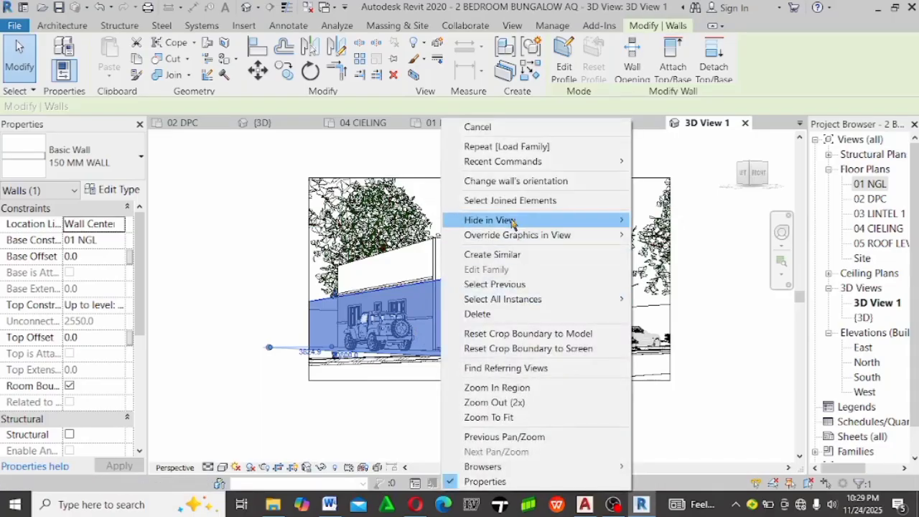
{"action": "mouse_move", "coordinate": [513, 221]}
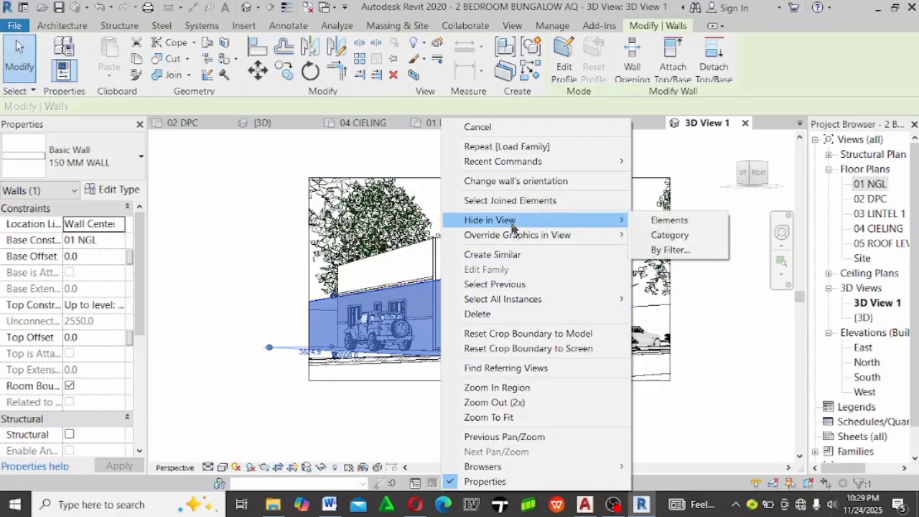
{"action": "left_click", "coordinate": [682, 221]}
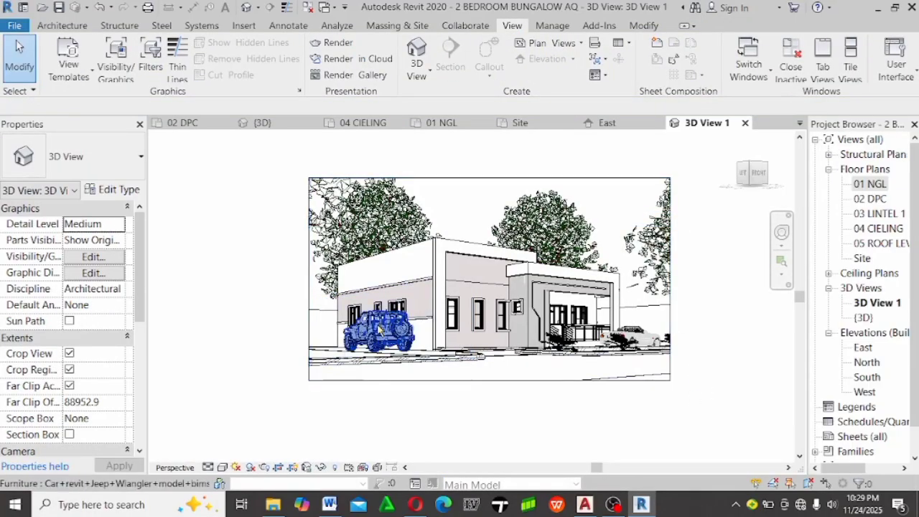
Examine the bungalow's facade, parked vehicles, plants and trees in the perspective camera view
{"action": "scroll", "coordinate": [419, 412], "scroll_direction": "up", "scroll_amount": 3}
{"action": "scroll", "coordinate": [359, 405], "scroll_direction": "down", "scroll_amount": 1}
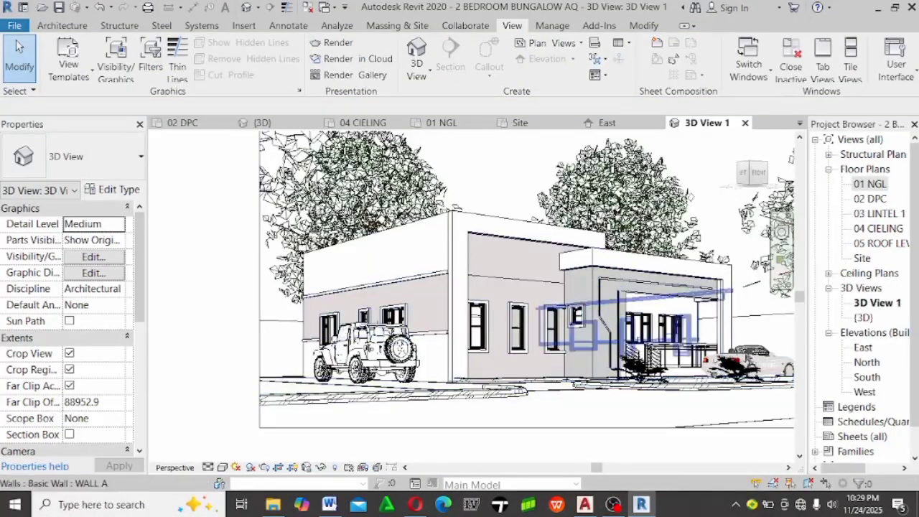
{"action": "scroll", "coordinate": [747, 375], "scroll_direction": "up", "scroll_amount": 3}
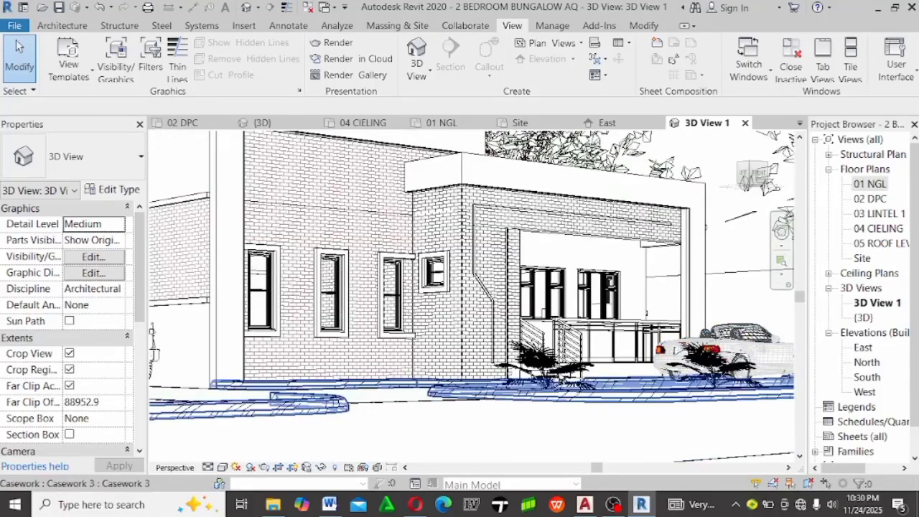
{"action": "scroll", "coordinate": [689, 369], "scroll_direction": "down", "scroll_amount": 5}
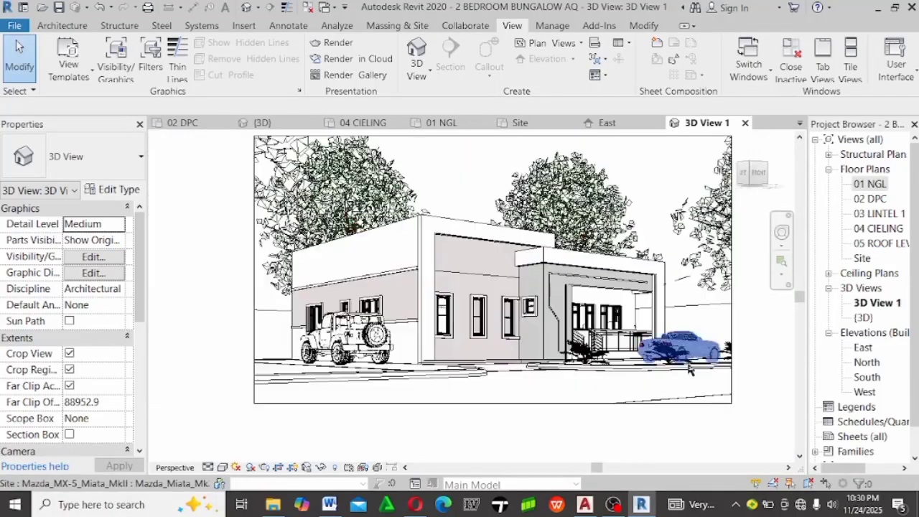
{"action": "scroll", "coordinate": [482, 332], "scroll_direction": "down", "scroll_amount": 1}
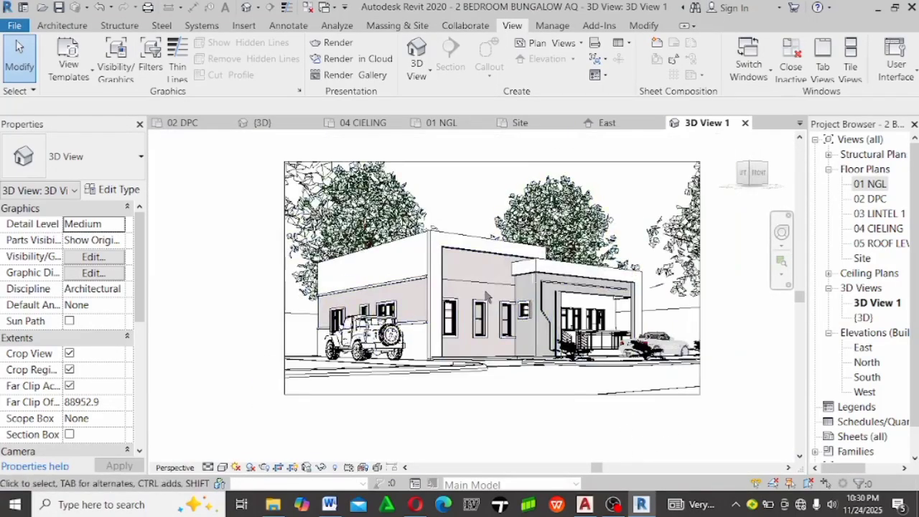
{"action": "scroll", "coordinate": [406, 218], "scroll_direction": "up", "scroll_amount": 4}
{"action": "scroll", "coordinate": [441, 223], "scroll_direction": "down", "scroll_amount": 3}
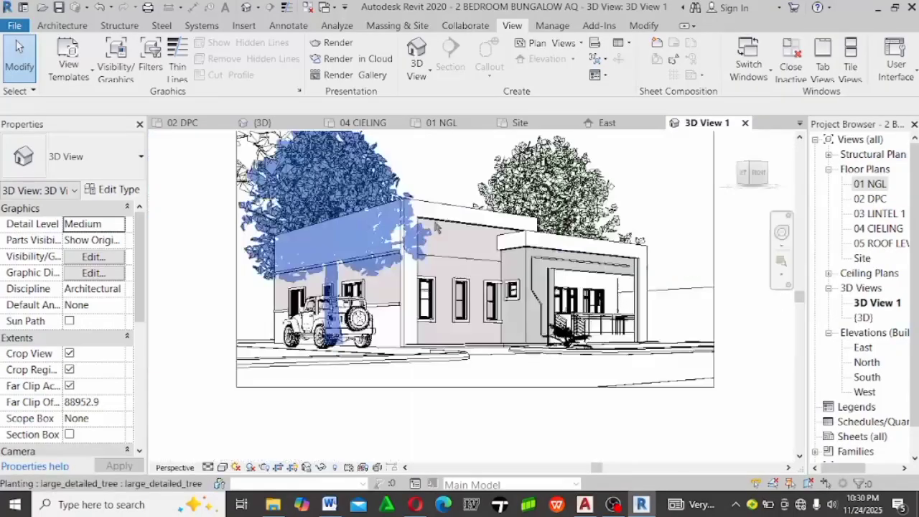
{"action": "scroll", "coordinate": [722, 359], "scroll_direction": "down", "scroll_amount": 2}
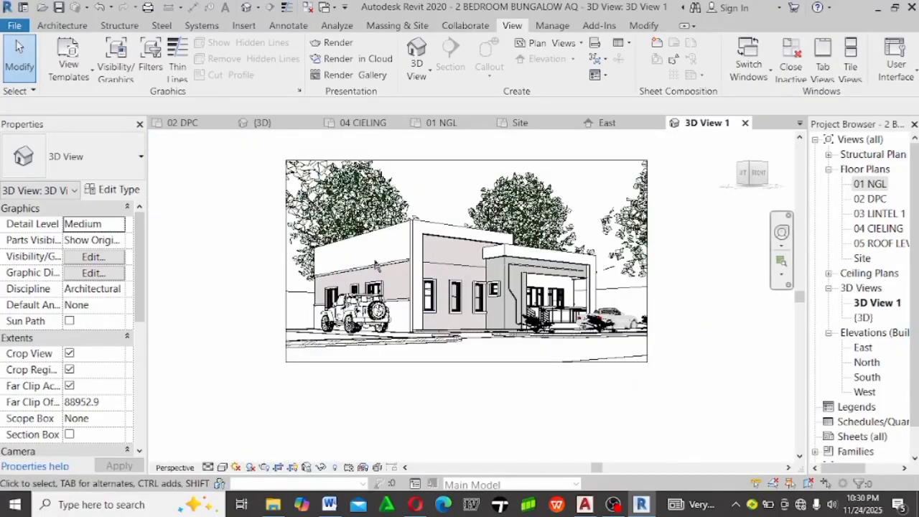
Place a camera in the 01 NGL plan with its eye beyond the road at the site's front-right, aiming diagonally across the bungalow past the site's rear-left
{"action": "left_click", "coordinate": [870, 185]}
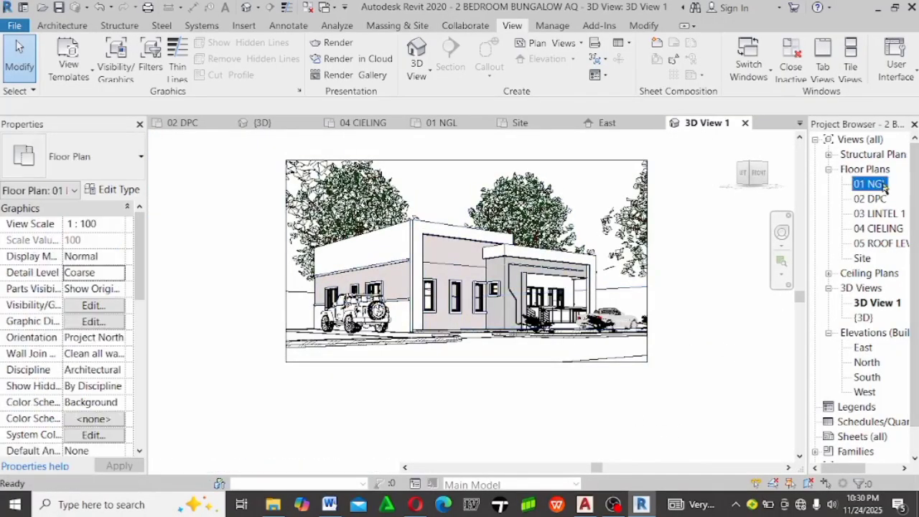
{"action": "left_click", "coordinate": [430, 74]}
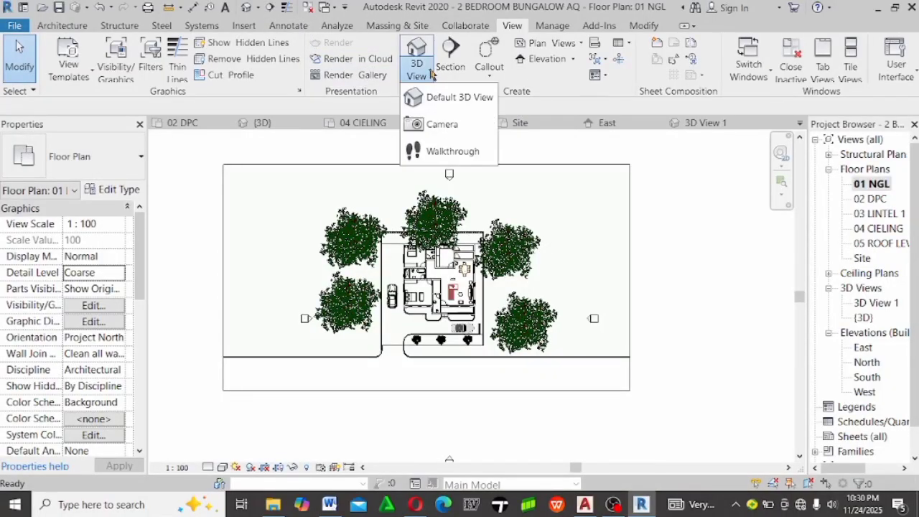
{"action": "left_click", "coordinate": [443, 125]}
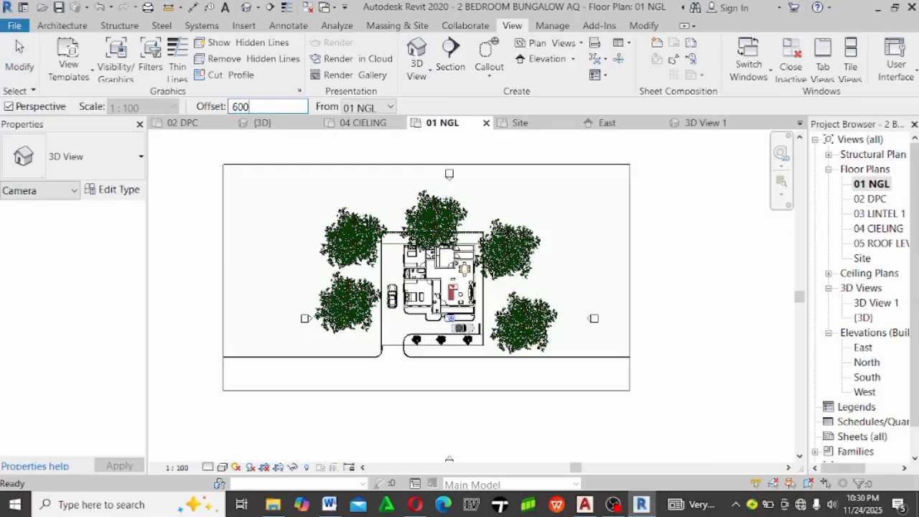
{"action": "left_click", "coordinate": [381, 108]}
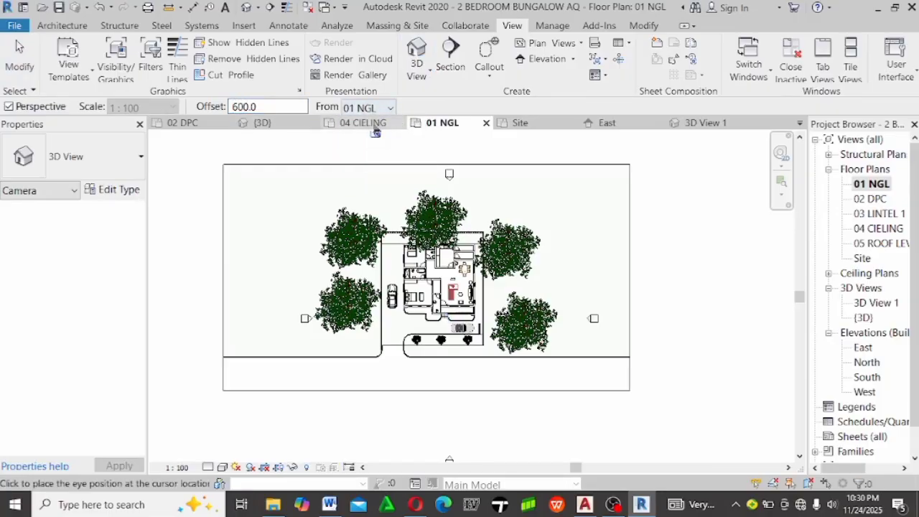
{"action": "scroll", "coordinate": [291, 280], "scroll_direction": "down", "scroll_amount": 2}
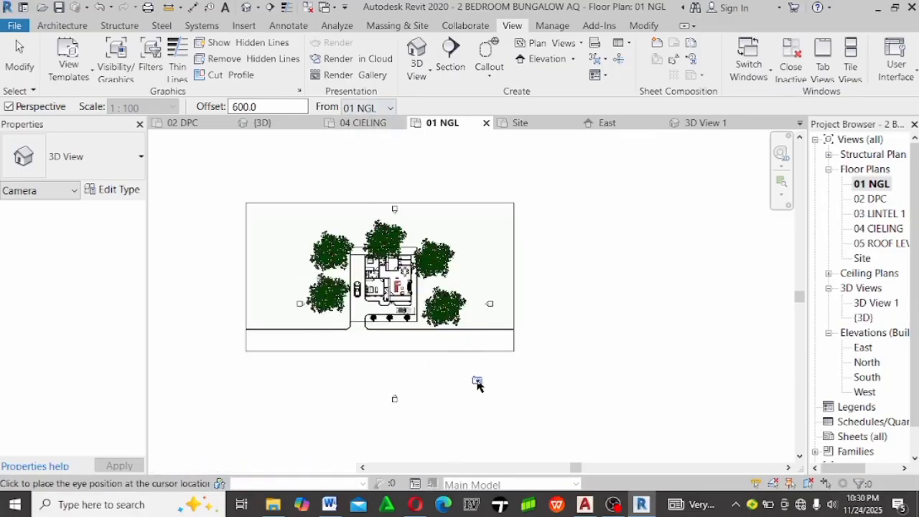
{"action": "left_click", "coordinate": [477, 381]}
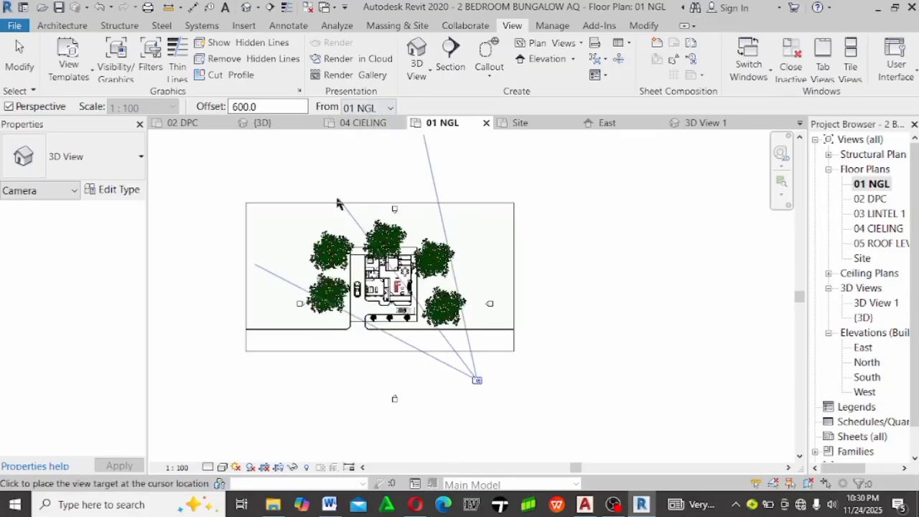
{"action": "left_click", "coordinate": [297, 153]}
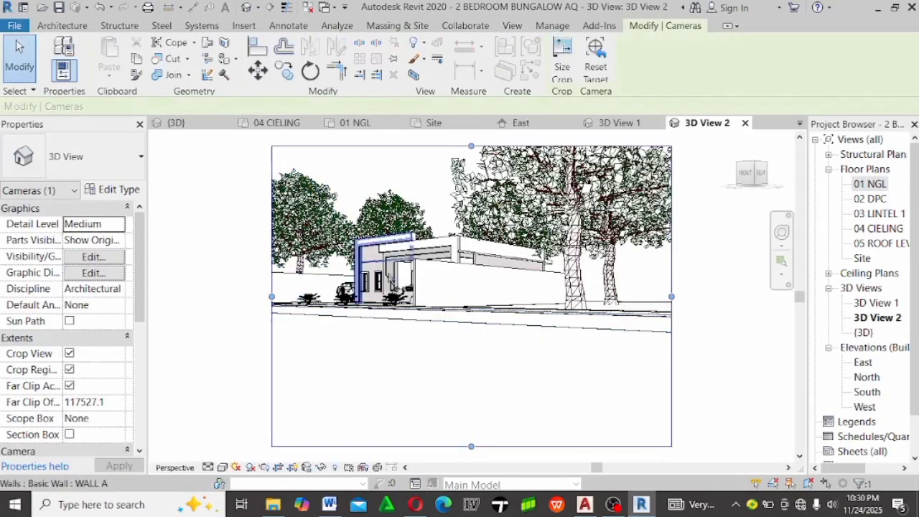
{"action": "scroll", "coordinate": [402, 287], "scroll_direction": "up", "scroll_amount": 3}
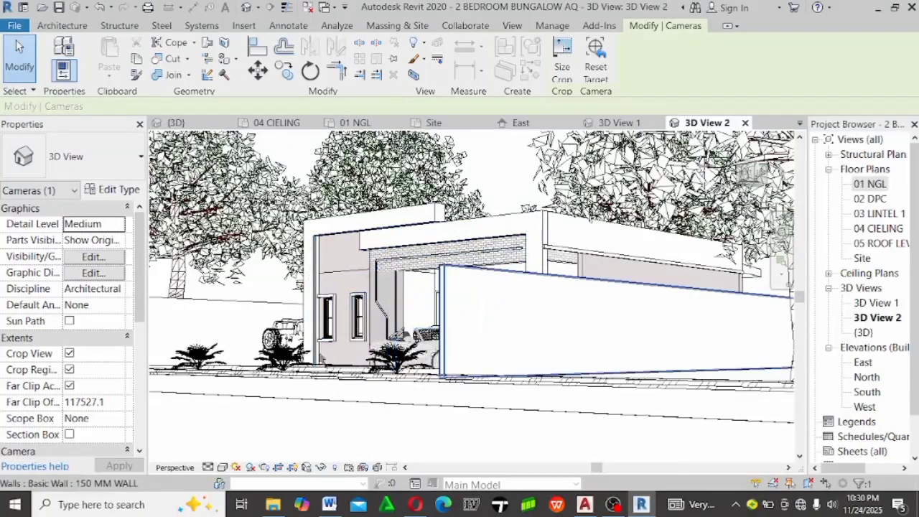
{"action": "scroll", "coordinate": [486, 314], "scroll_direction": "down", "scroll_amount": 3}
Shift the 3D View 2 camera's eye farther from the road and slightly left in the 01 NGL plan, and check the resulting perspective
{"action": "double_click", "coordinate": [871, 184]}
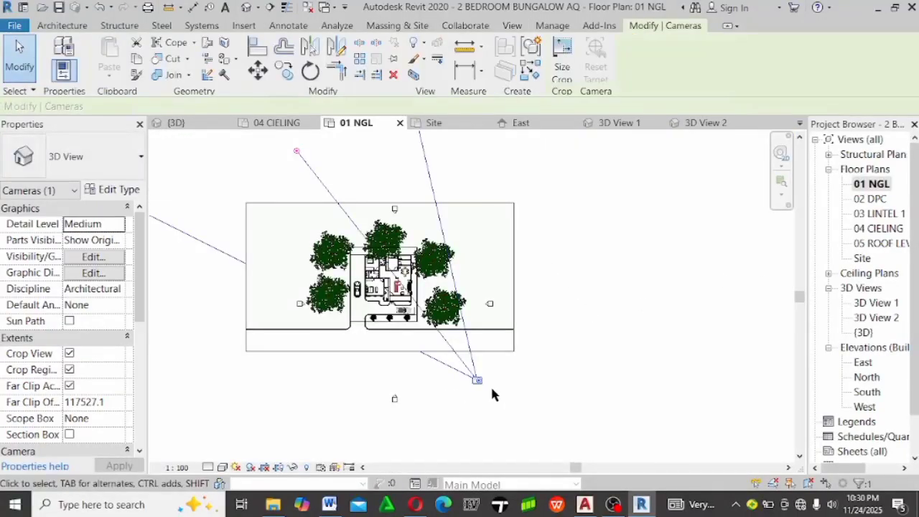
{"action": "left_click_drag", "start_coordinate": [480, 384], "coordinate": [464, 409]}
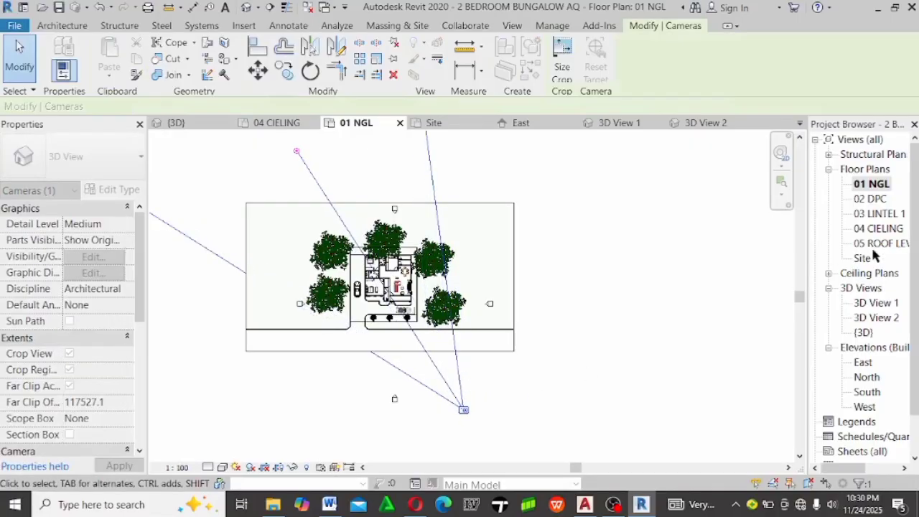
{"action": "double_click", "coordinate": [872, 318]}
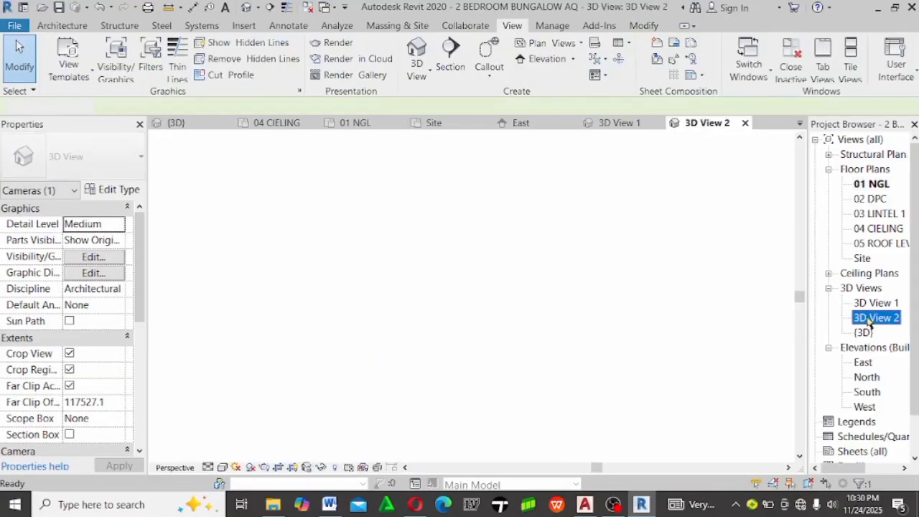
{"action": "scroll", "coordinate": [510, 379], "scroll_direction": "up", "scroll_amount": 2}
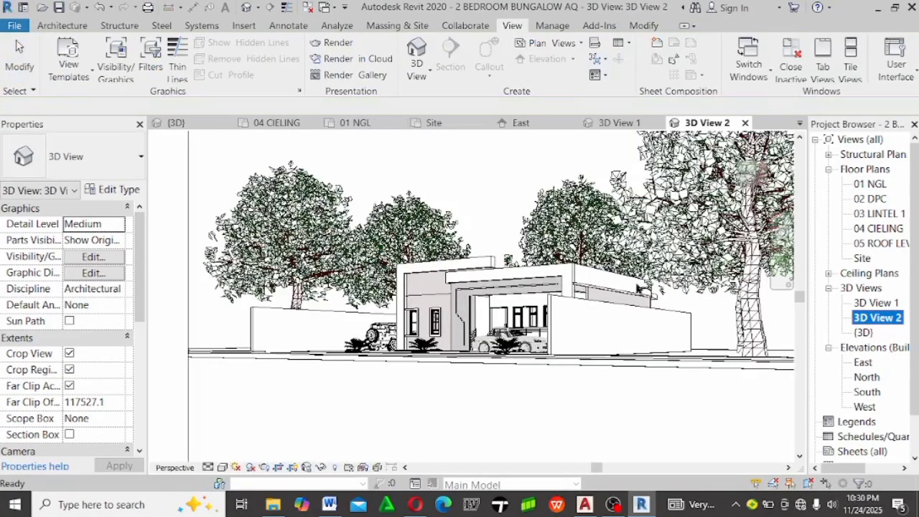
{"action": "scroll", "coordinate": [650, 286], "scroll_direction": "up", "scroll_amount": 1}
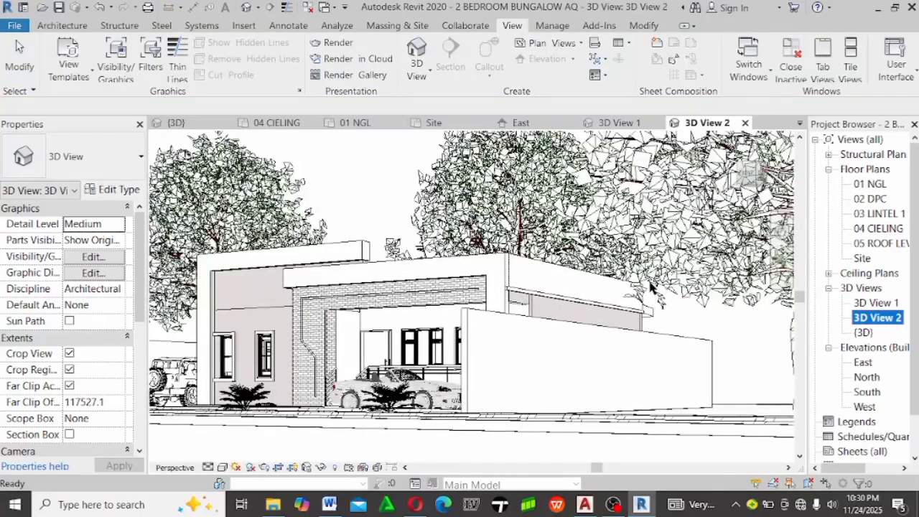
{"action": "scroll", "coordinate": [650, 286], "scroll_direction": "down", "scroll_amount": 3}
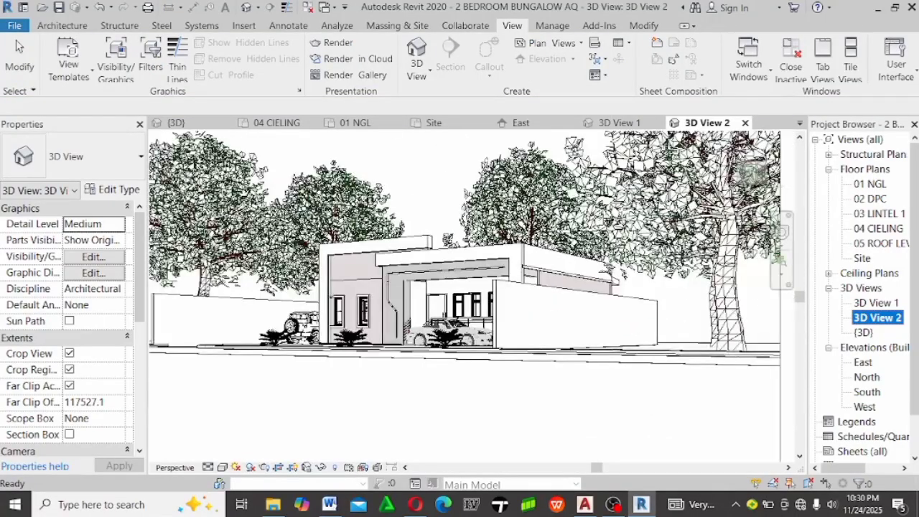
Place another camera in the 01 NGL plan with its eye just beyond the road, right of the bungalow, targeting a point behind the site's rear boundary
{"action": "left_click", "coordinate": [431, 71]}
{"action": "left_click", "coordinate": [865, 185]}
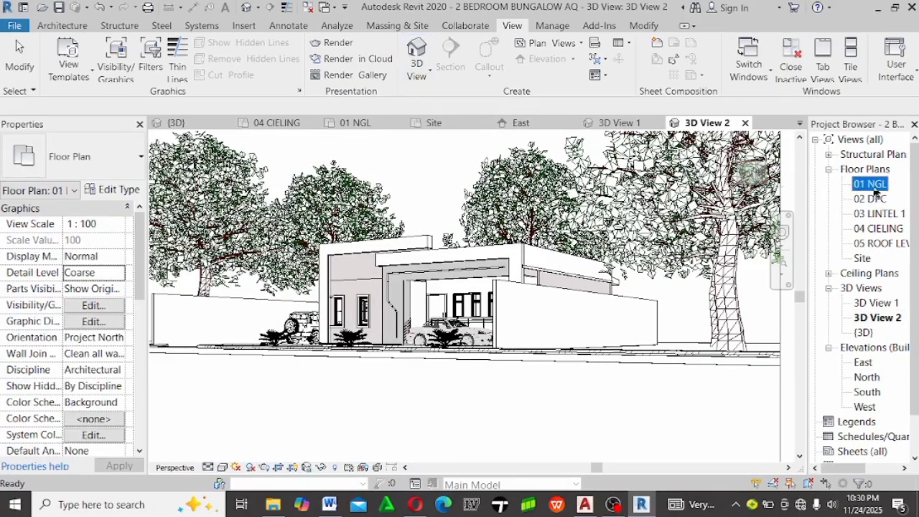
{"action": "double_click", "coordinate": [877, 188]}
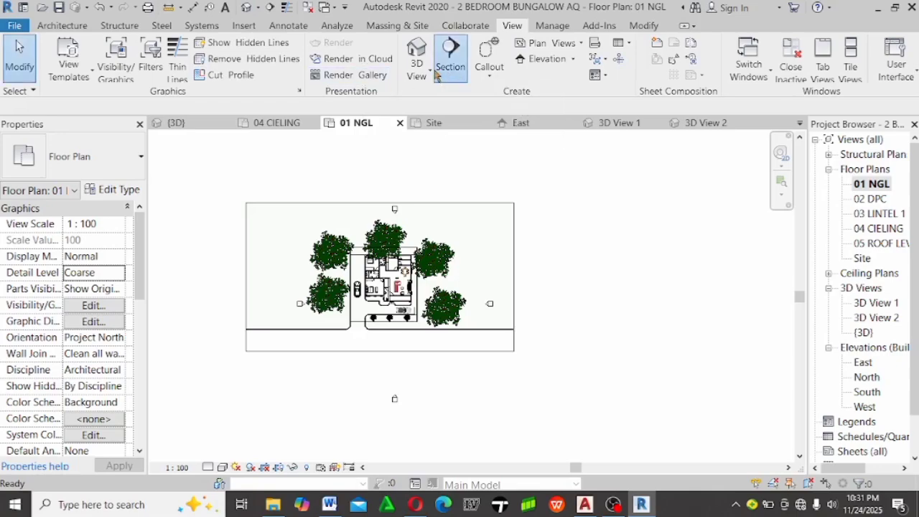
{"action": "left_click", "coordinate": [450, 71]}
{"action": "key", "text": "Escape"}
{"action": "left_click", "coordinate": [416, 72]}
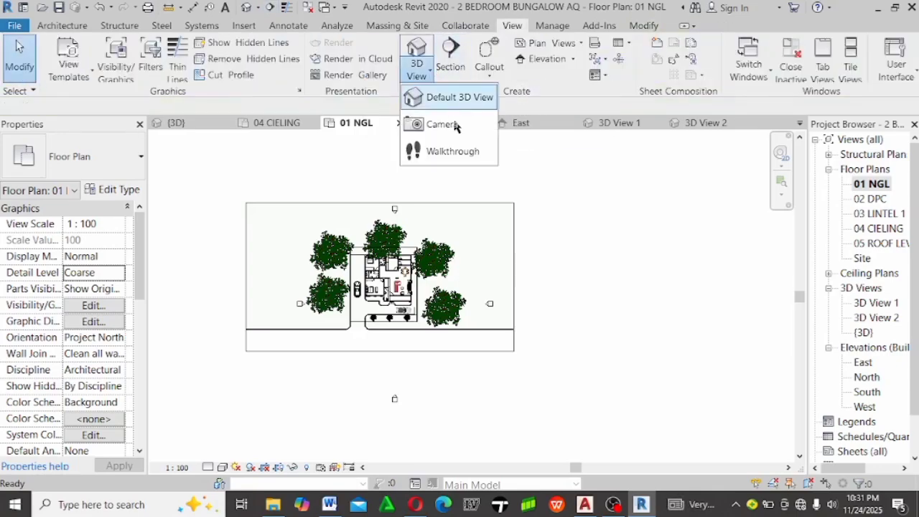
{"action": "left_click", "coordinate": [440, 124]}
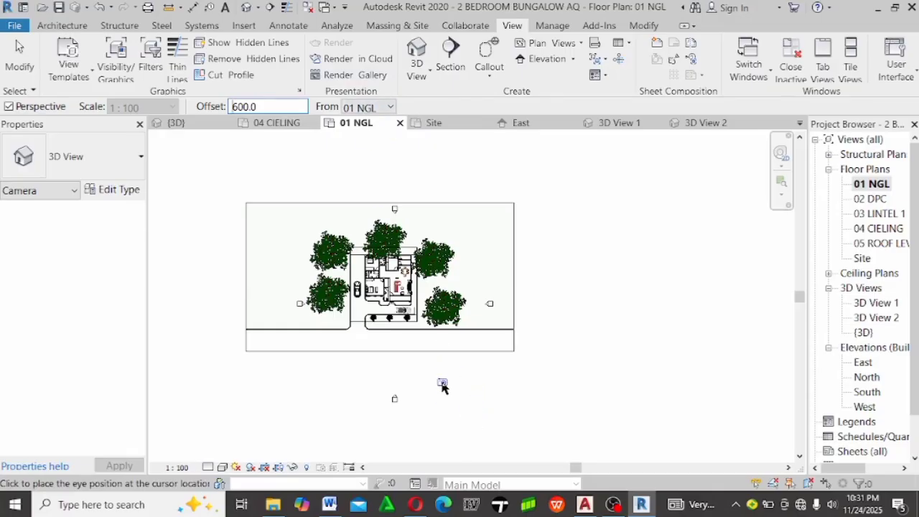
{"action": "left_click", "coordinate": [321, 148]}
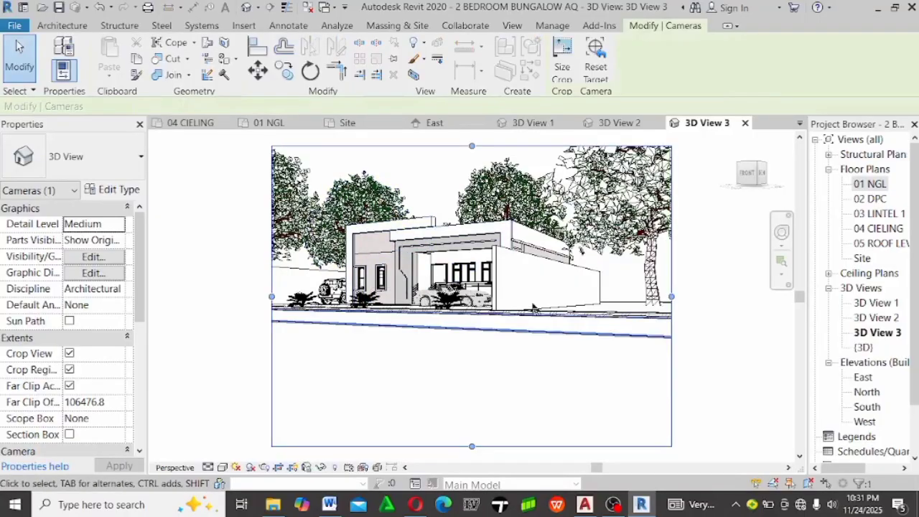
{"action": "scroll", "coordinate": [473, 244], "scroll_direction": "up", "scroll_amount": 3}
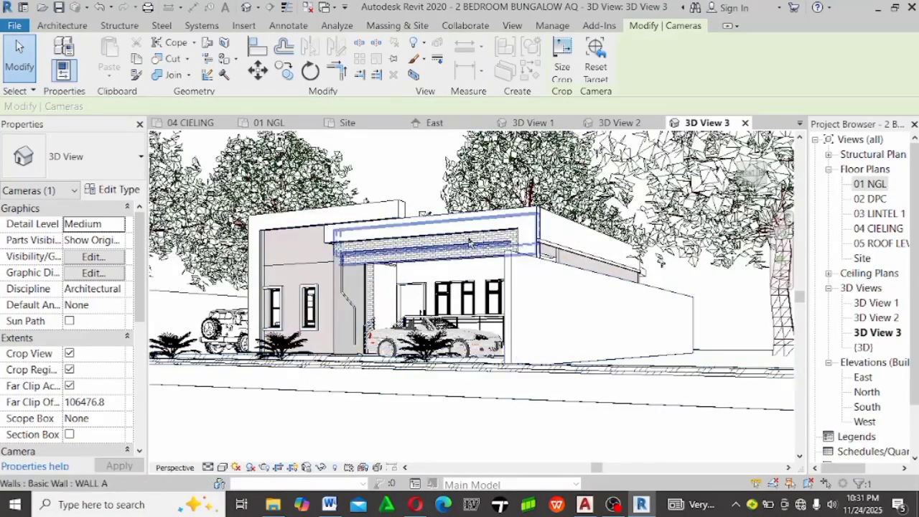
{"action": "scroll", "coordinate": [470, 242], "scroll_direction": "down", "scroll_amount": 3}
Compare 3D View 2 with 3D View 3, and try the 3D View 3 camera's eye well beyond the site's front-right corner
{"action": "left_click", "coordinate": [875, 318]}
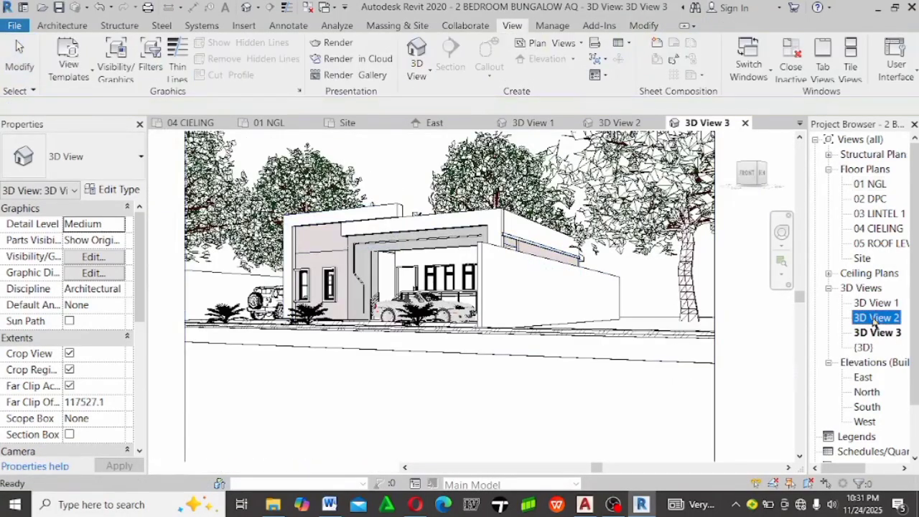
{"action": "double_click", "coordinate": [875, 318]}
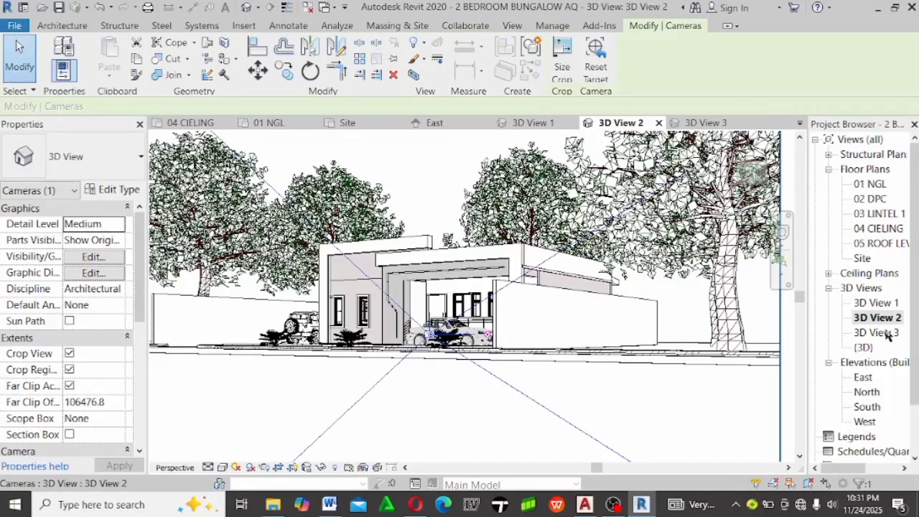
{"action": "double_click", "coordinate": [888, 334]}
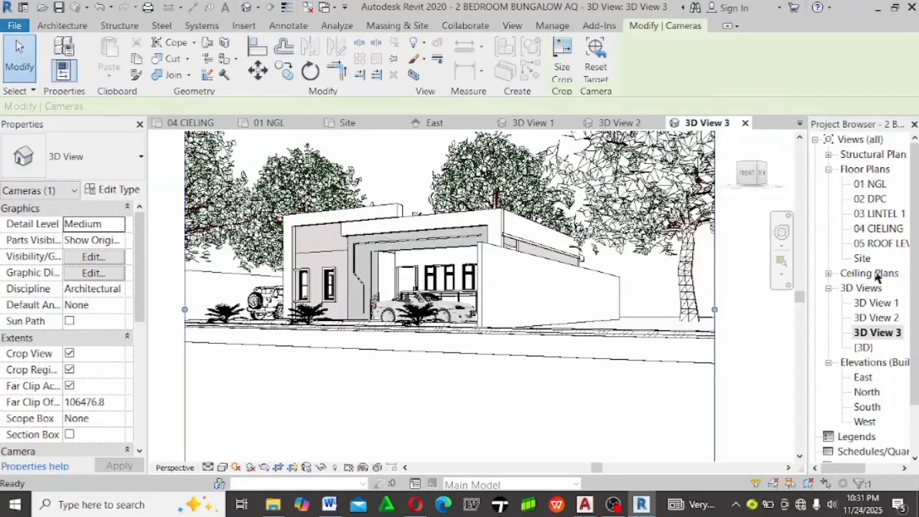
{"action": "double_click", "coordinate": [870, 184]}
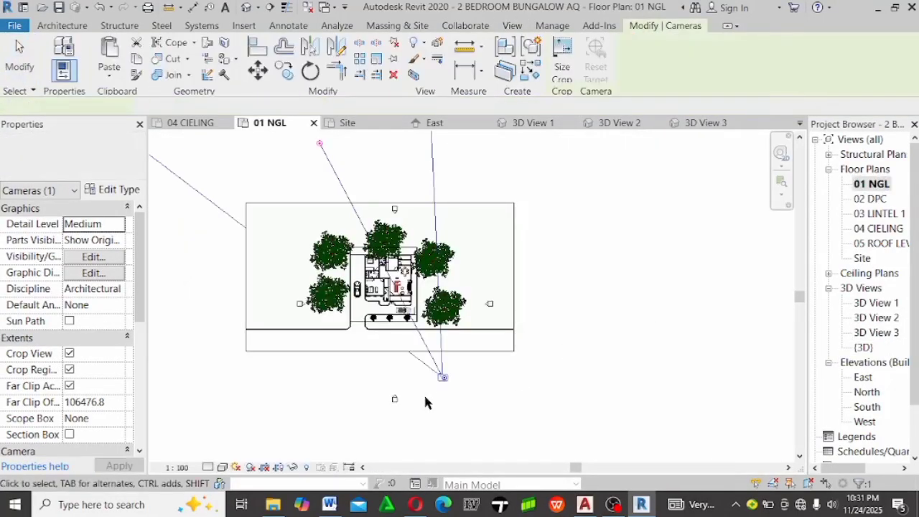
{"action": "left_click_drag", "start_coordinate": [446, 374], "coordinate": [548, 407]}
{"action": "double_click", "coordinate": [876, 332]}
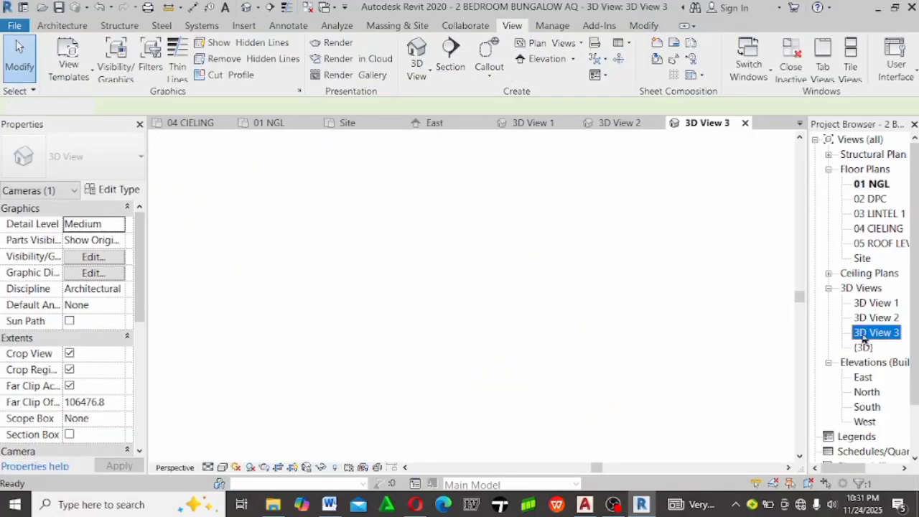
{"action": "scroll", "coordinate": [492, 411], "scroll_direction": "up", "scroll_amount": 4}
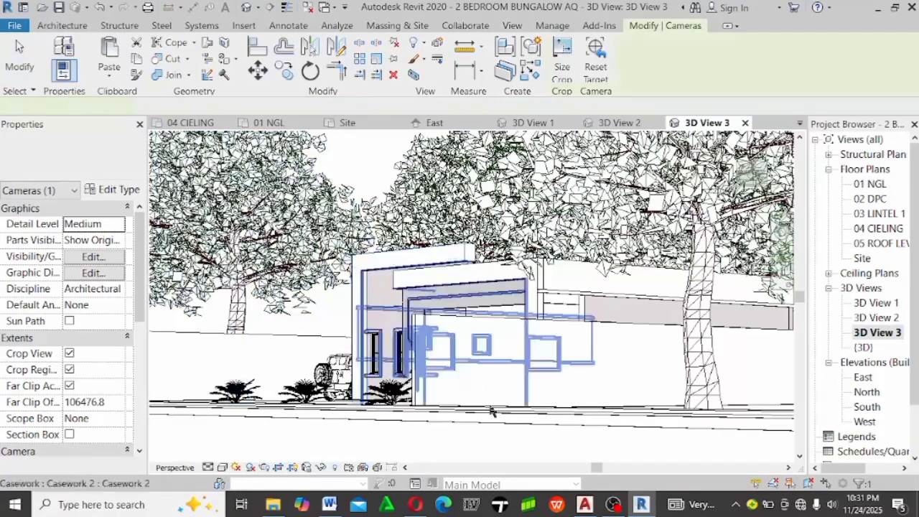
{"action": "scroll", "coordinate": [441, 302], "scroll_direction": "down", "scroll_amount": 5}
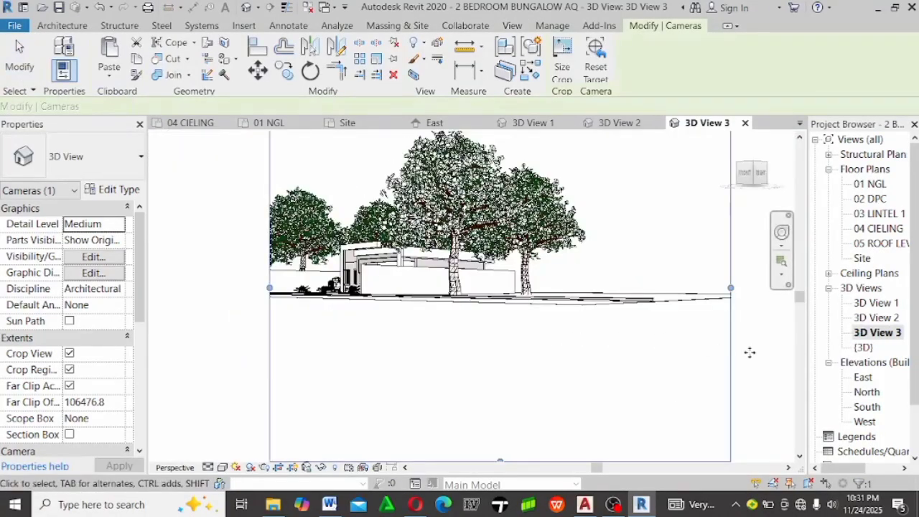
Reposition the 3D View 3 camera's eye farther in front of the road, near the site's right edge, and check its perspective
{"action": "double_click", "coordinate": [871, 184]}
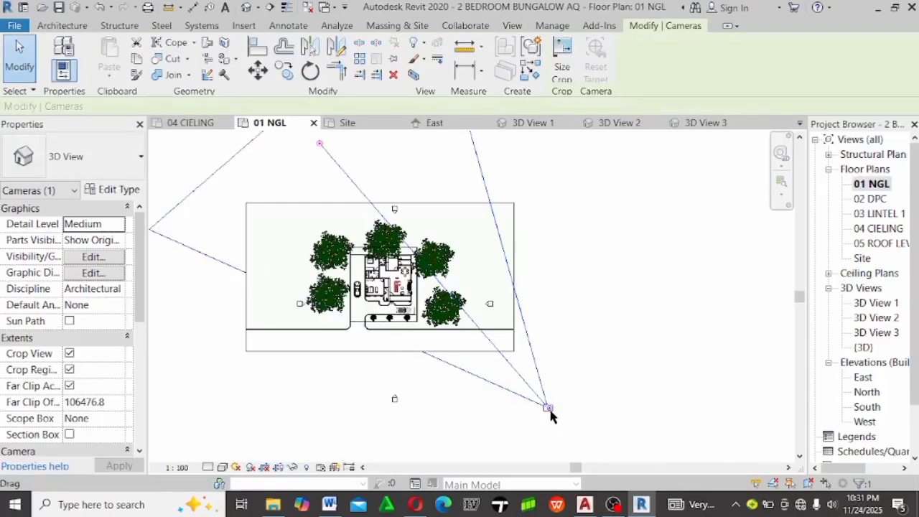
{"action": "left_click_drag", "start_coordinate": [548, 408], "coordinate": [503, 440]}
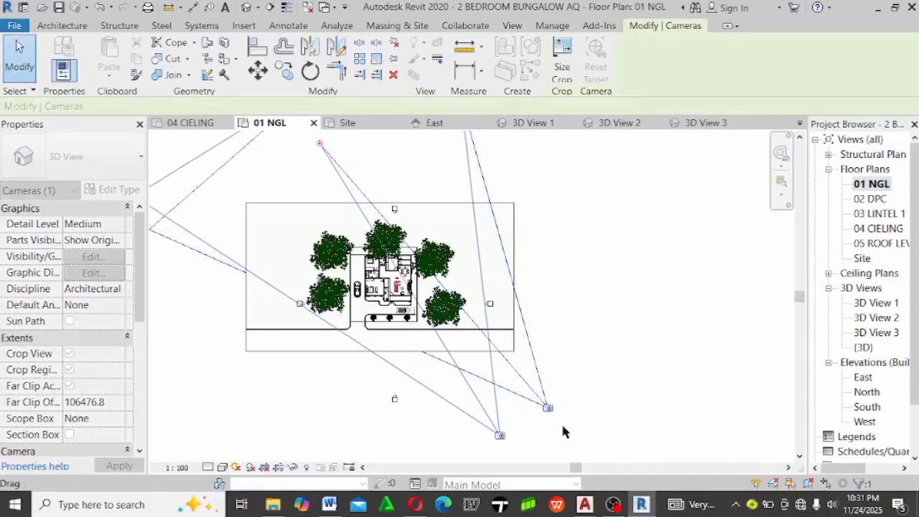
{"action": "double_click", "coordinate": [876, 332]}
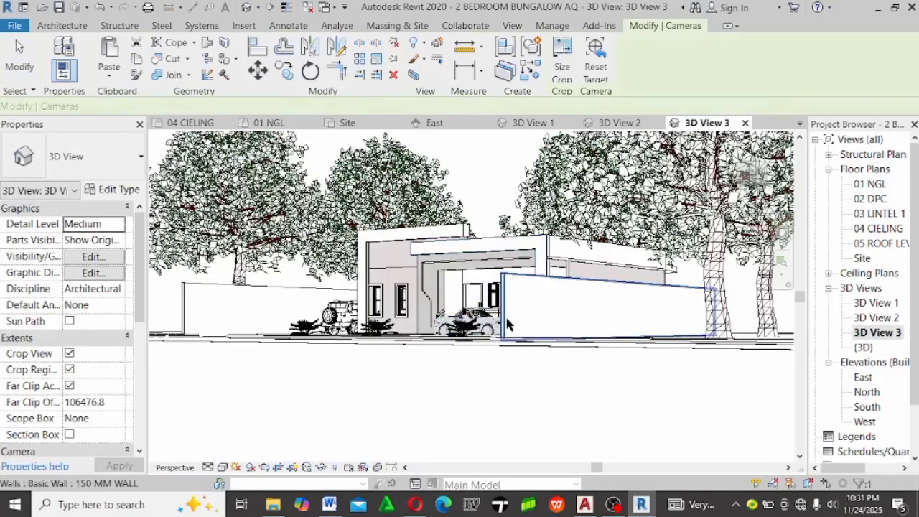
{"action": "scroll", "coordinate": [506, 320], "scroll_direction": "up", "scroll_amount": 2}
{"action": "scroll", "coordinate": [418, 401], "scroll_direction": "down", "scroll_amount": 1}
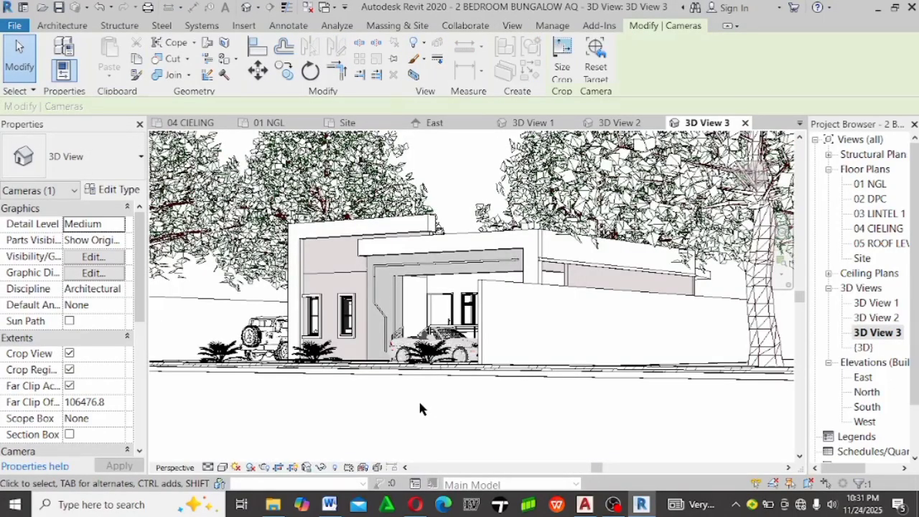
Compare how 3D View 2 and 3D View 3 frame the bungalow's front, the trees and the right boundary wall
{"action": "double_click", "coordinate": [881, 317]}
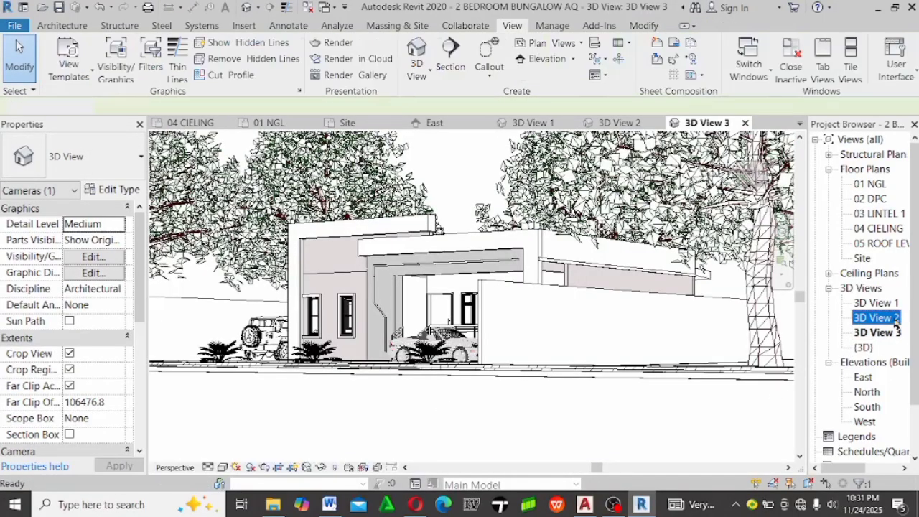
{"action": "scroll", "coordinate": [445, 310], "scroll_direction": "up", "scroll_amount": 2}
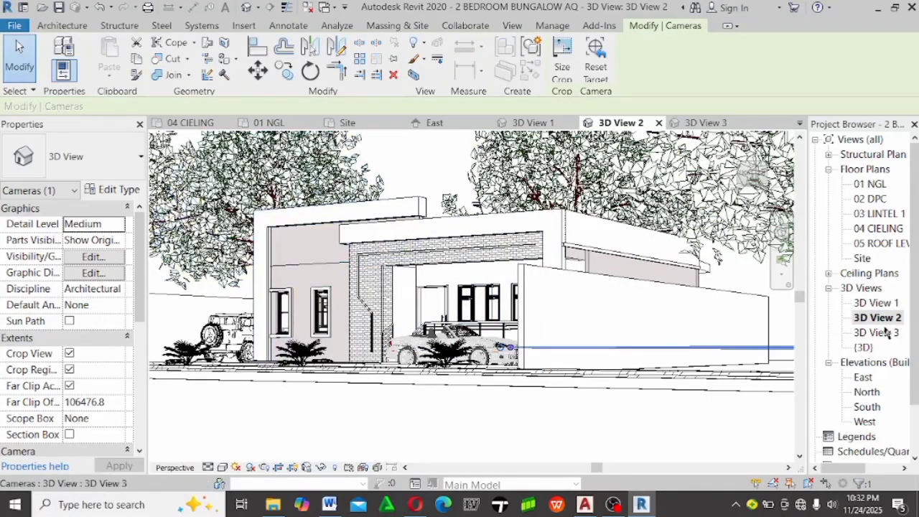
{"action": "key", "text": "Escape"}
{"action": "double_click", "coordinate": [887, 332]}
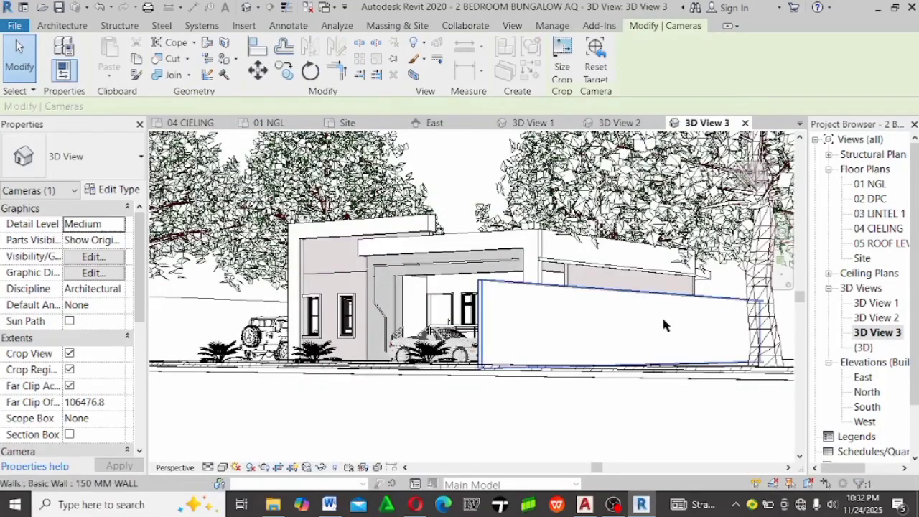
{"action": "scroll", "coordinate": [388, 313], "scroll_direction": "down", "scroll_amount": 5}
{"action": "scroll", "coordinate": [510, 304], "scroll_direction": "up", "scroll_amount": 4}
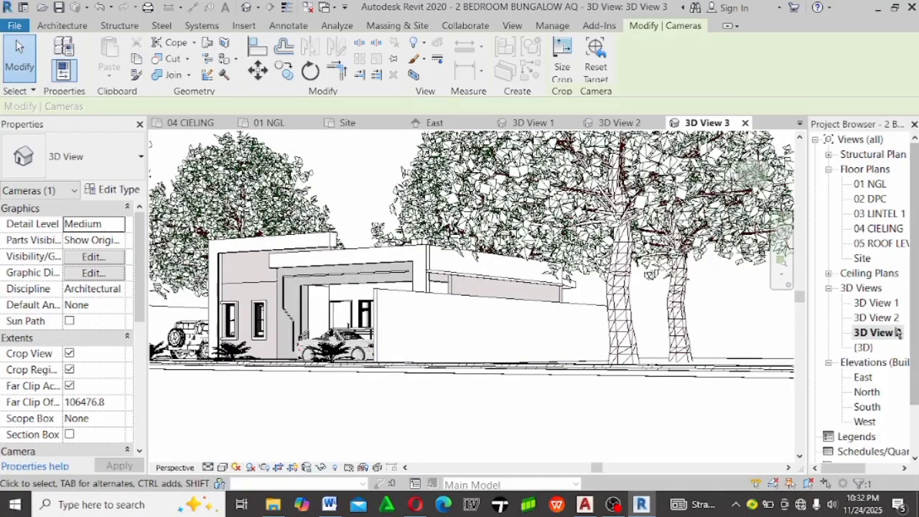
Delete 3D View 3 and raise the lower crop edge of 3D View 2 to just below the road
{"action": "left_click", "coordinate": [892, 338]}
{"action": "key", "text": "Delete"}
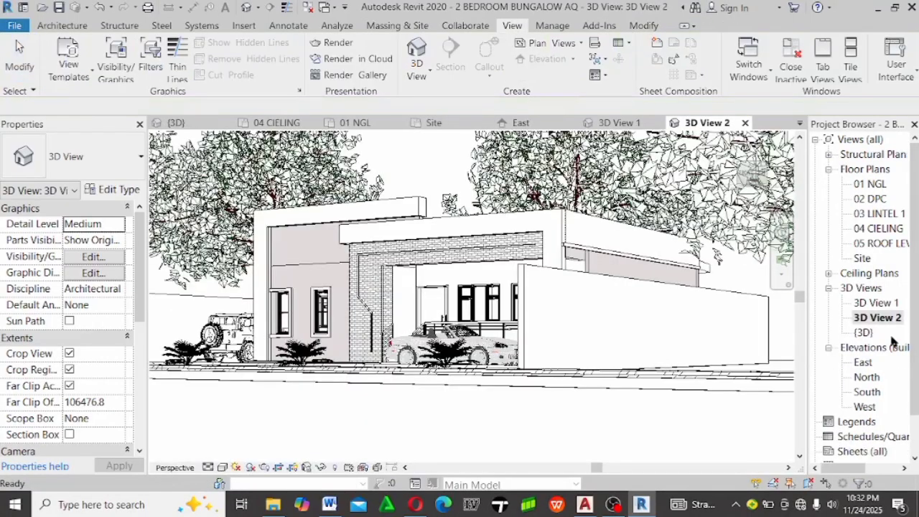
{"action": "scroll", "coordinate": [493, 326], "scroll_direction": "down", "scroll_amount": 4}
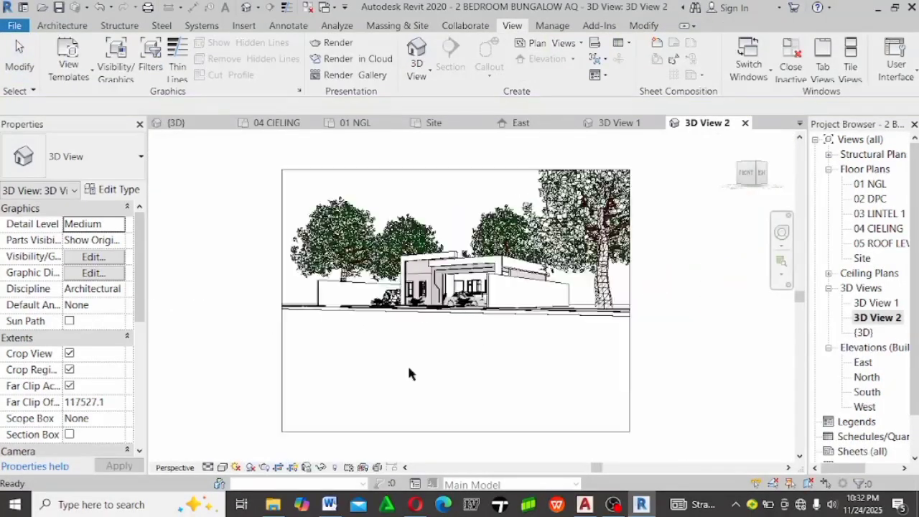
{"action": "left_click", "coordinate": [452, 431]}
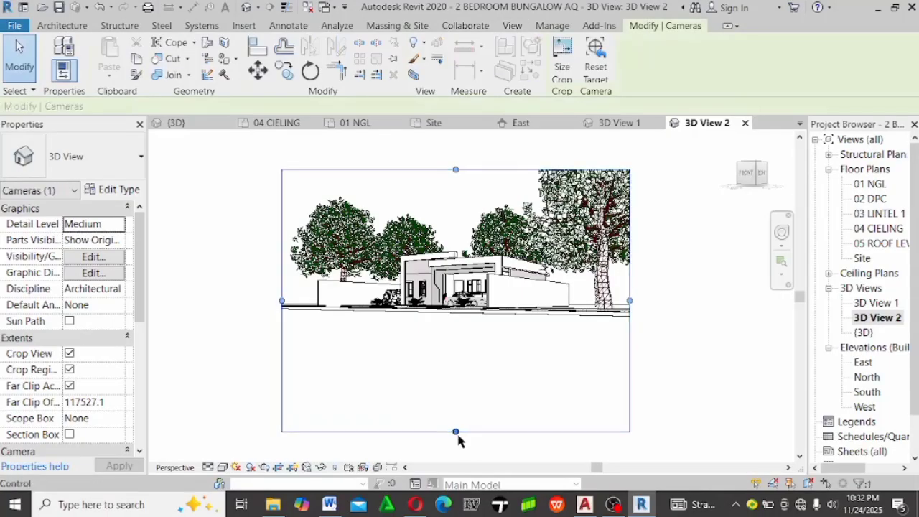
{"action": "left_click_drag", "start_coordinate": [455, 431], "coordinate": [455, 332]}
{"action": "scroll", "coordinate": [237, 250], "scroll_direction": "up", "scroll_amount": 2}
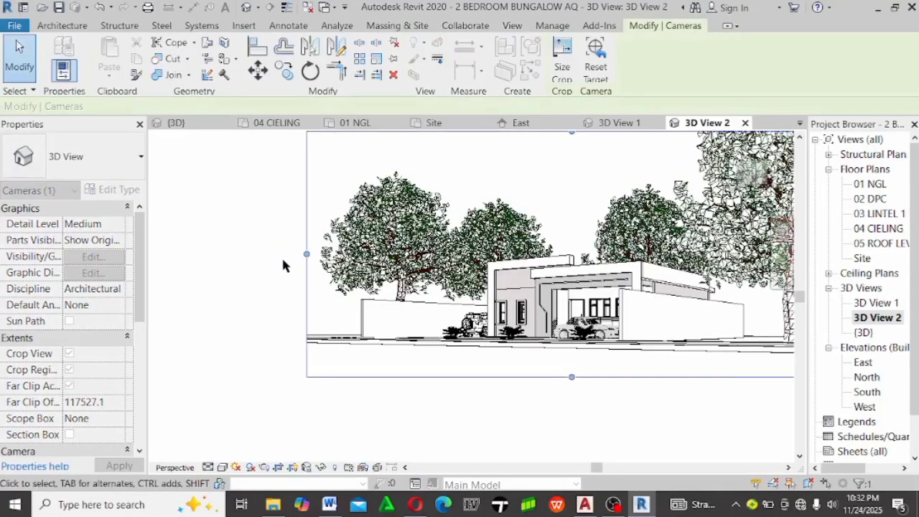
Tighten 3D View 2's crop region around the bungalow from both sides and above, and trim the foreground below the road slightly
{"action": "left_click_drag", "start_coordinate": [307, 254], "coordinate": [432, 253]}
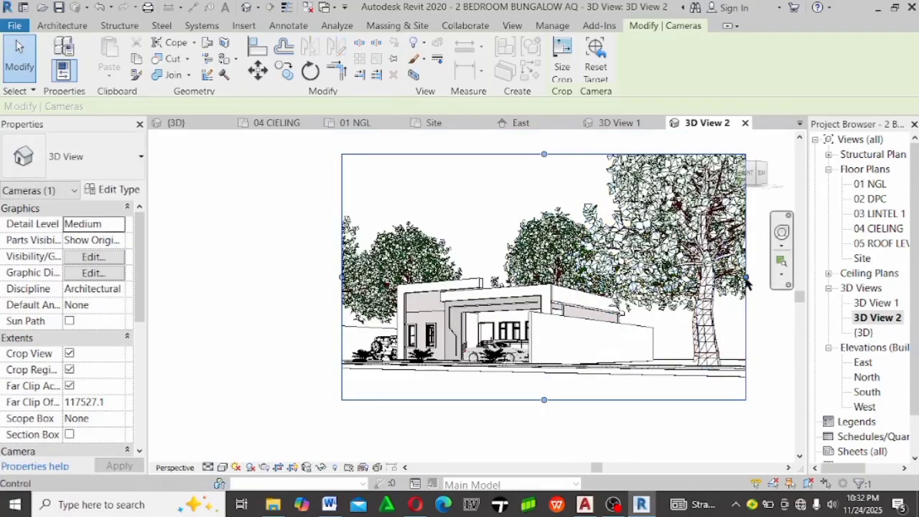
{"action": "left_click_drag", "start_coordinate": [746, 283], "coordinate": [649, 285]}
{"action": "left_click_drag", "start_coordinate": [496, 155], "coordinate": [511, 223]}
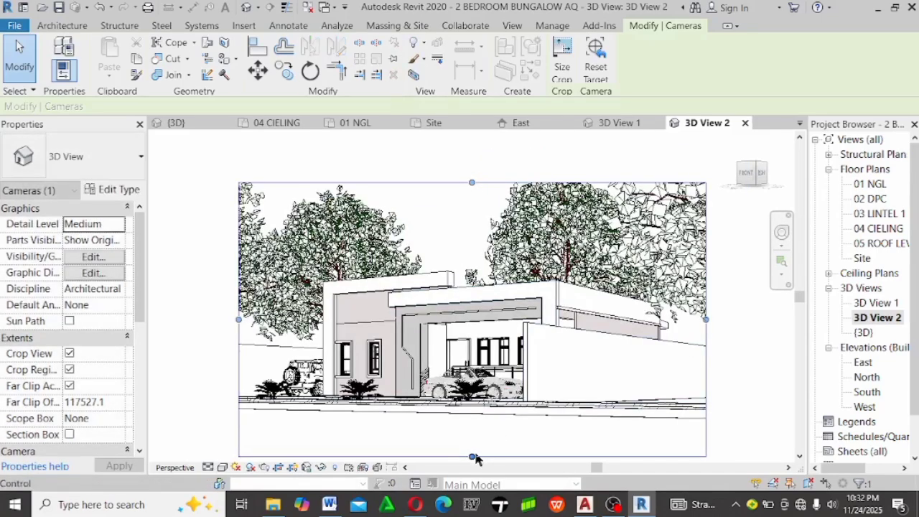
{"action": "left_click_drag", "start_coordinate": [475, 456], "coordinate": [475, 435]}
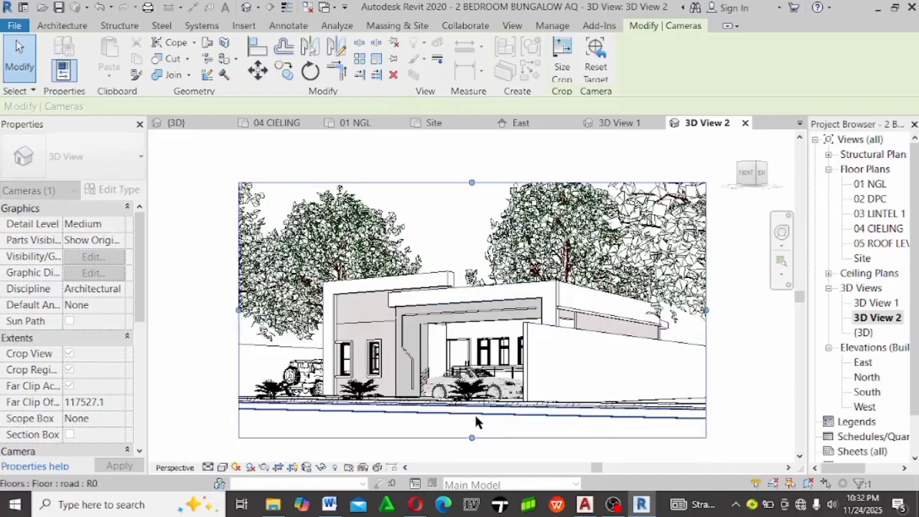
{"action": "key", "text": "Escape"}
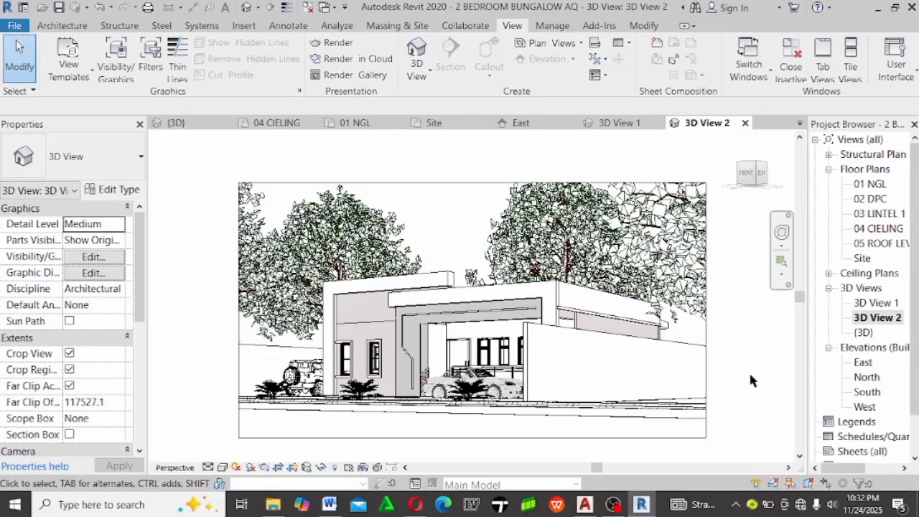
Hide the 150 mm boundary wall in front of the bungalow's right side in 3D View 2 and check the exposed facade
{"action": "left_click", "coordinate": [590, 334]}
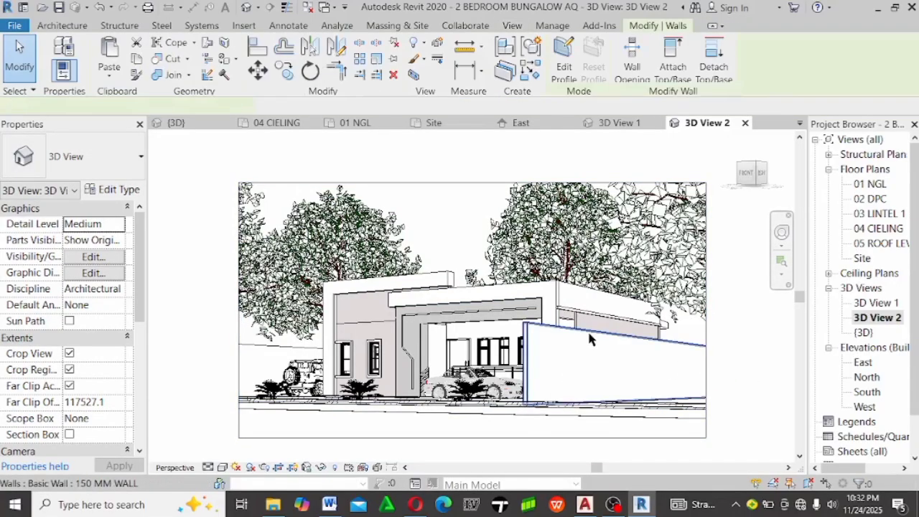
{"action": "right_click", "coordinate": [407, 202]}
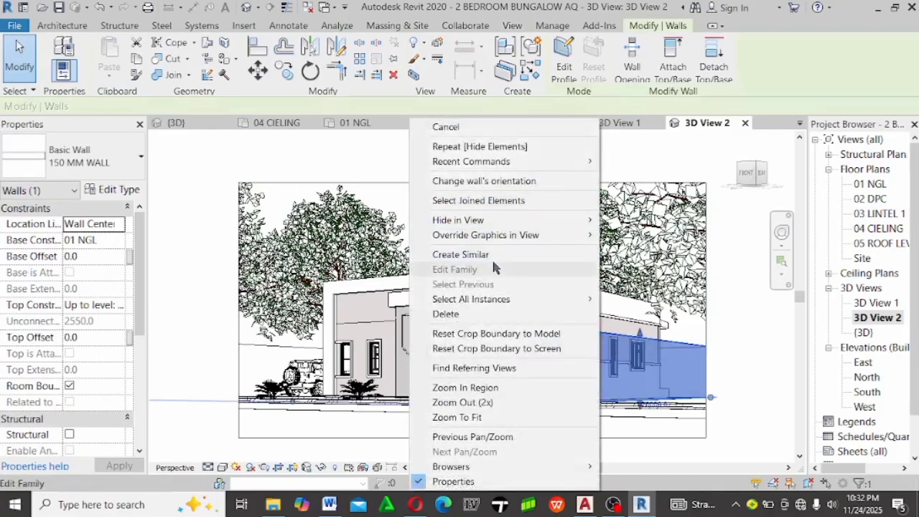
{"action": "mouse_move", "coordinate": [542, 220]}
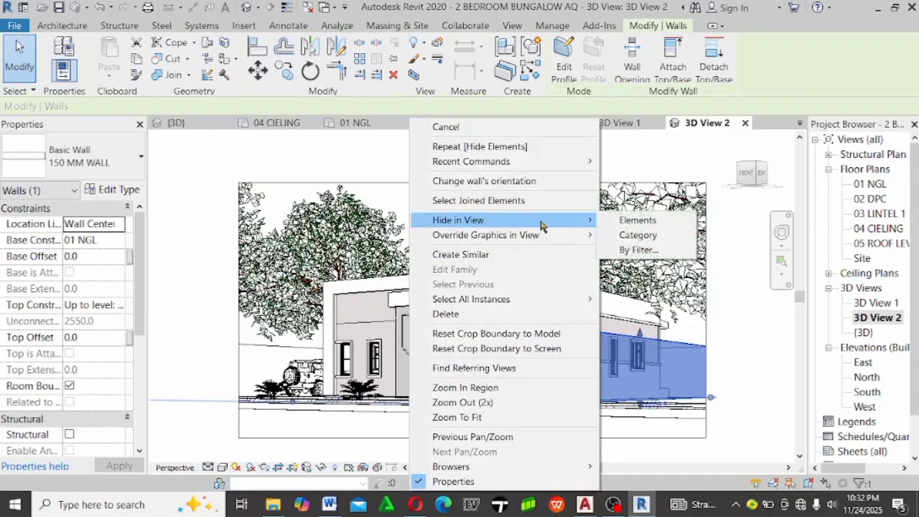
{"action": "left_click", "coordinate": [624, 221]}
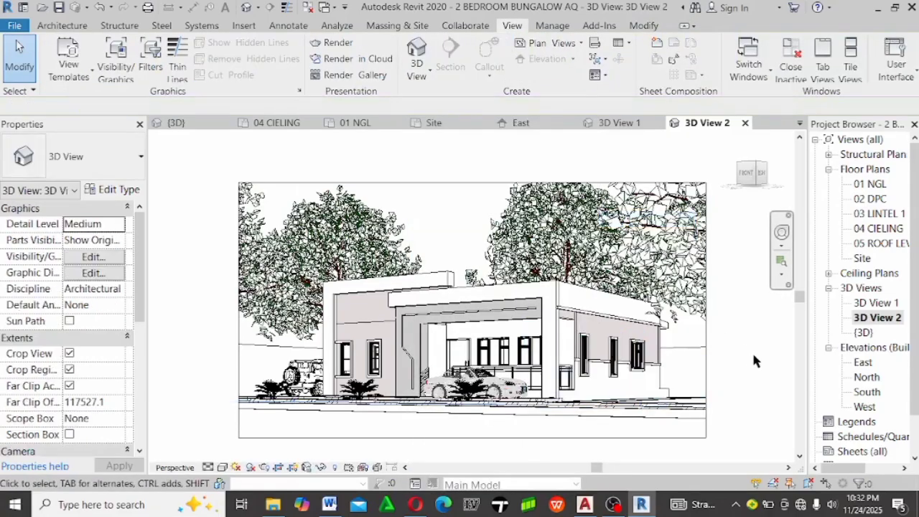
{"action": "scroll", "coordinate": [683, 370], "scroll_direction": "up", "scroll_amount": 5}
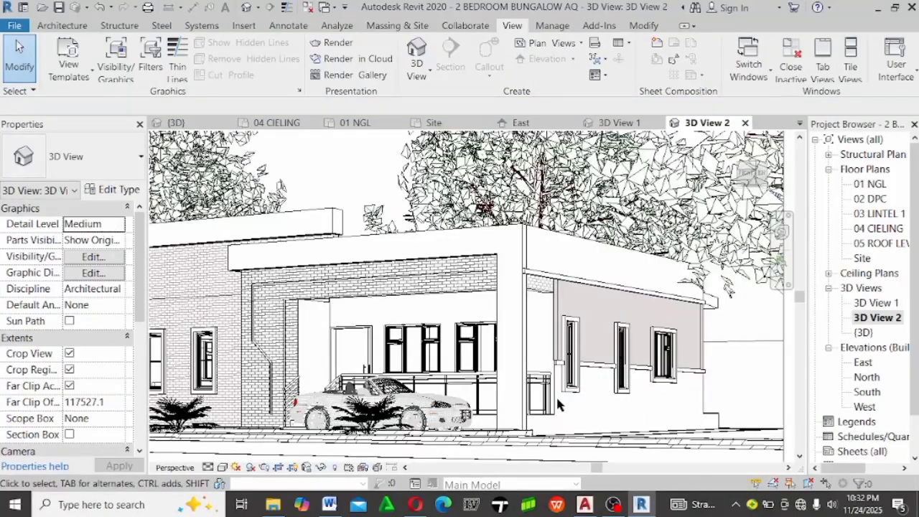
{"action": "scroll", "coordinate": [558, 404], "scroll_direction": "down", "scroll_amount": 3}
{"action": "scroll", "coordinate": [576, 366], "scroll_direction": "up", "scroll_amount": 1}
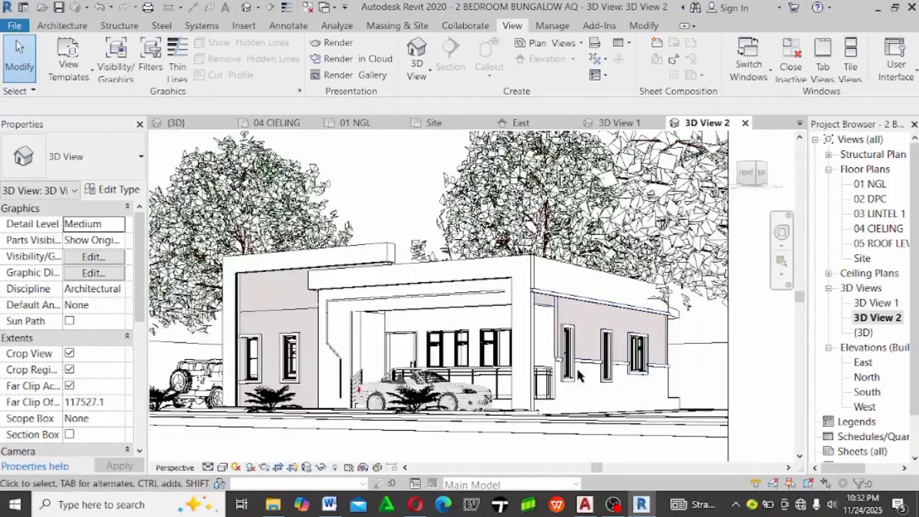
Place a camera in the 01 NGL plan with its eye centred in front of the road, targeting a point straight behind the site
{"action": "double_click", "coordinate": [870, 183]}
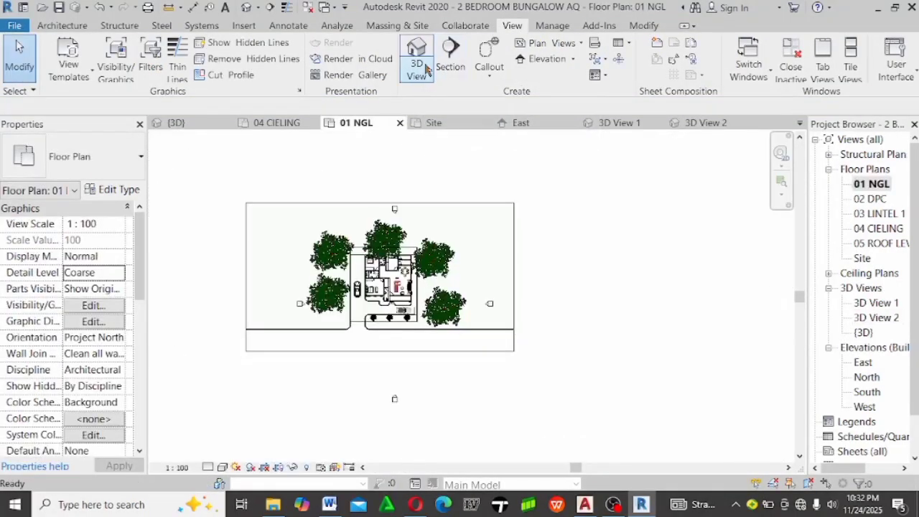
{"action": "left_click", "coordinate": [426, 68]}
{"action": "left_click", "coordinate": [433, 127]}
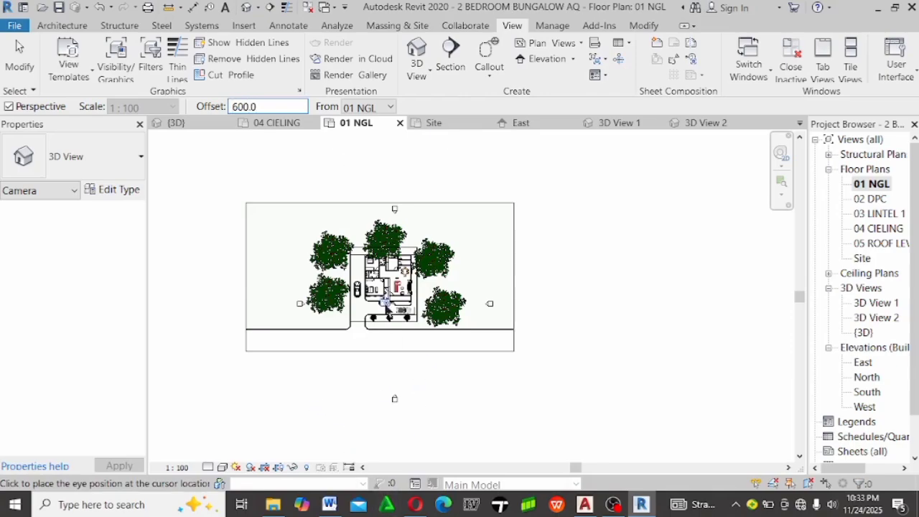
{"action": "scroll", "coordinate": [399, 214], "scroll_direction": "down", "scroll_amount": 2}
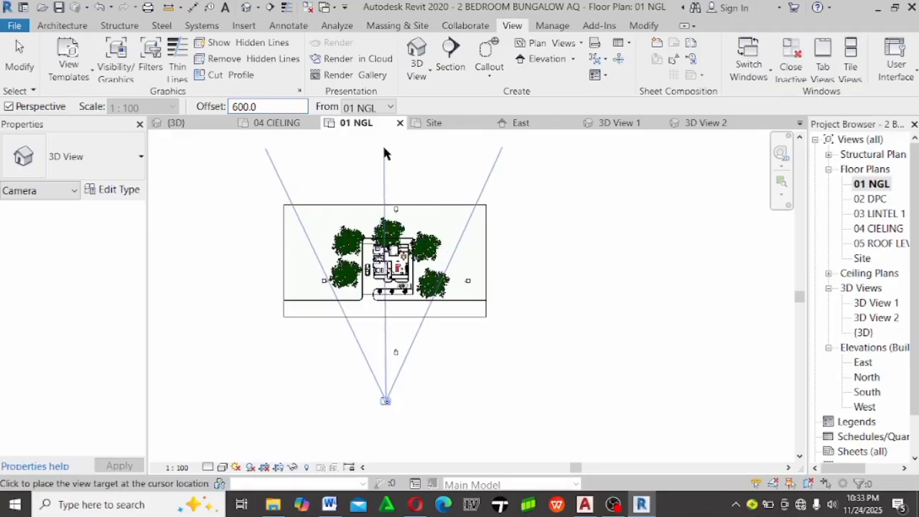
{"action": "left_click", "coordinate": [384, 150]}
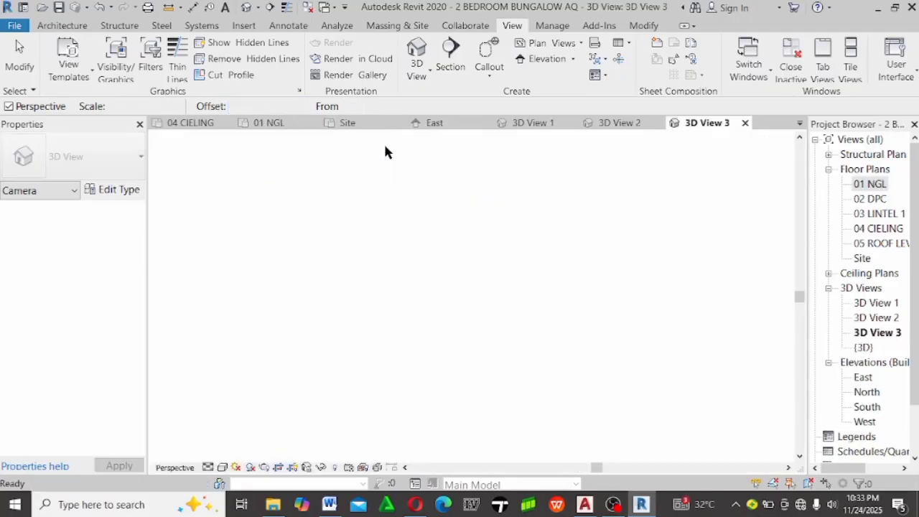
Crop the new front camera view by removing most of the empty foreground and cutting into the outer trees on both sides
{"action": "scroll", "coordinate": [490, 273], "scroll_direction": "up", "scroll_amount": 4}
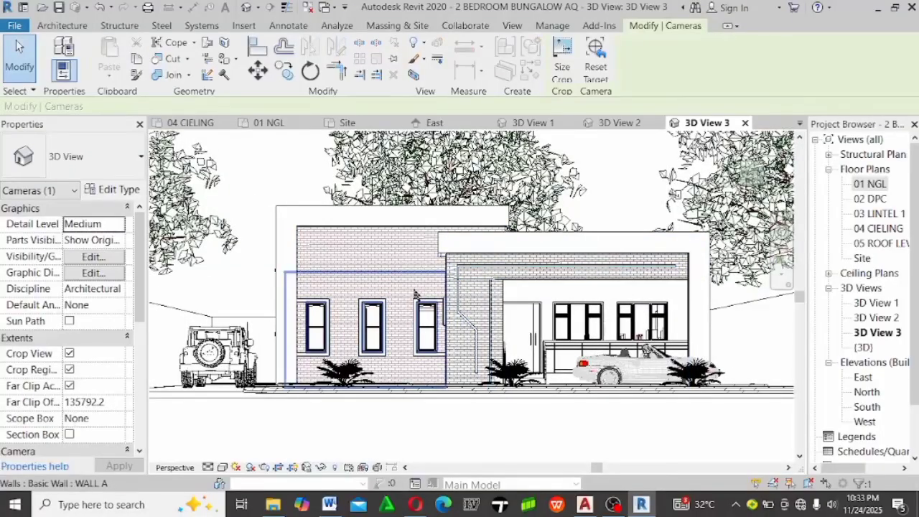
{"action": "scroll", "coordinate": [414, 294], "scroll_direction": "down", "scroll_amount": 4}
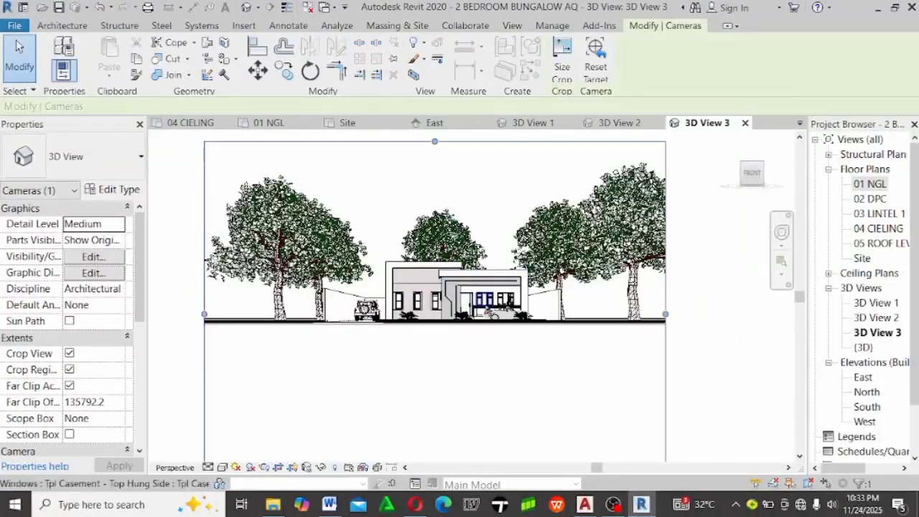
{"action": "scroll", "coordinate": [492, 313], "scroll_direction": "down", "scroll_amount": 2}
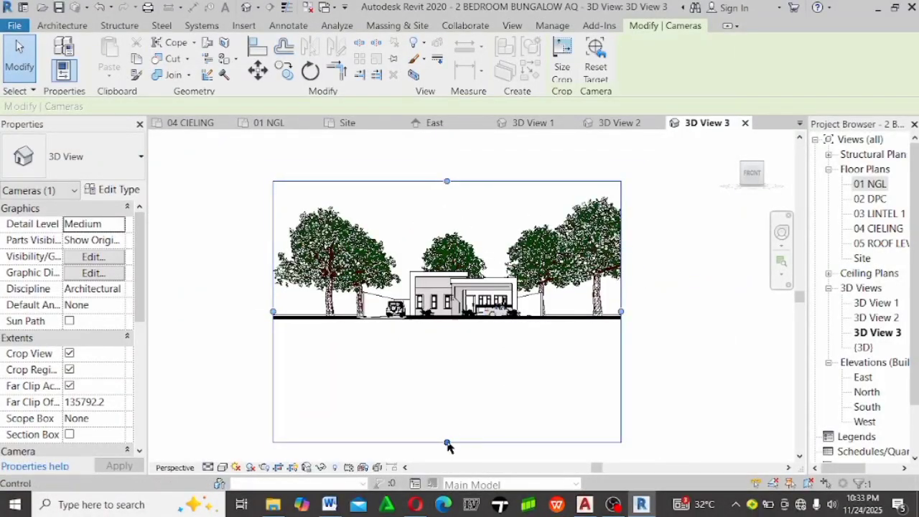
{"action": "left_click_drag", "start_coordinate": [447, 442], "coordinate": [461, 330]}
{"action": "left_click_drag", "start_coordinate": [274, 257], "coordinate": [349, 256]}
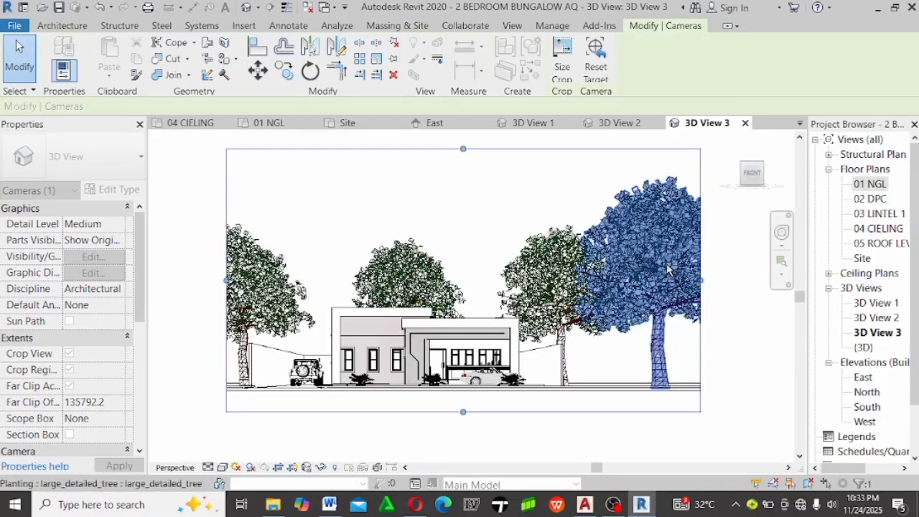
{"action": "left_click_drag", "start_coordinate": [700, 280], "coordinate": [580, 283]}
{"action": "left_click_drag", "start_coordinate": [272, 276], "coordinate": [294, 279]}
{"action": "left_click", "coordinate": [184, 265]}
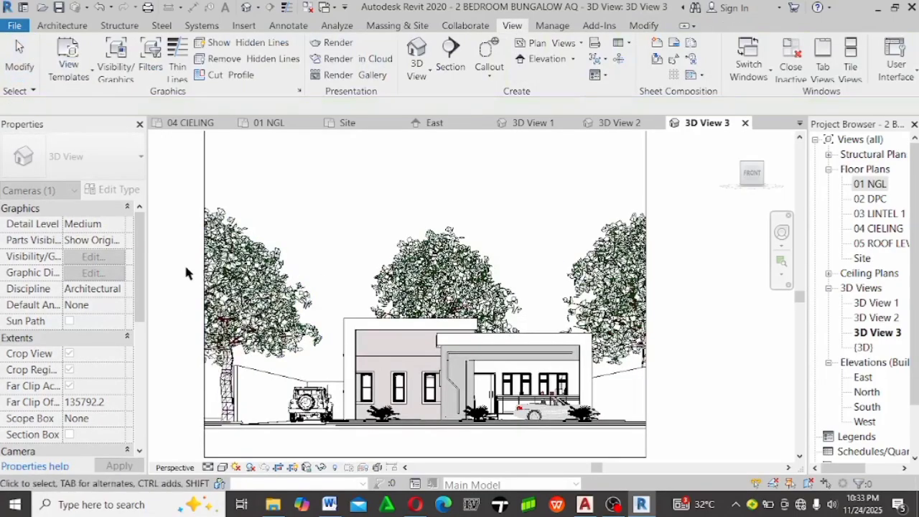
Move the front view's left crop edge in to just beside the jeep, and lower its upper edge towards the treetops
{"action": "left_click", "coordinate": [204, 268]}
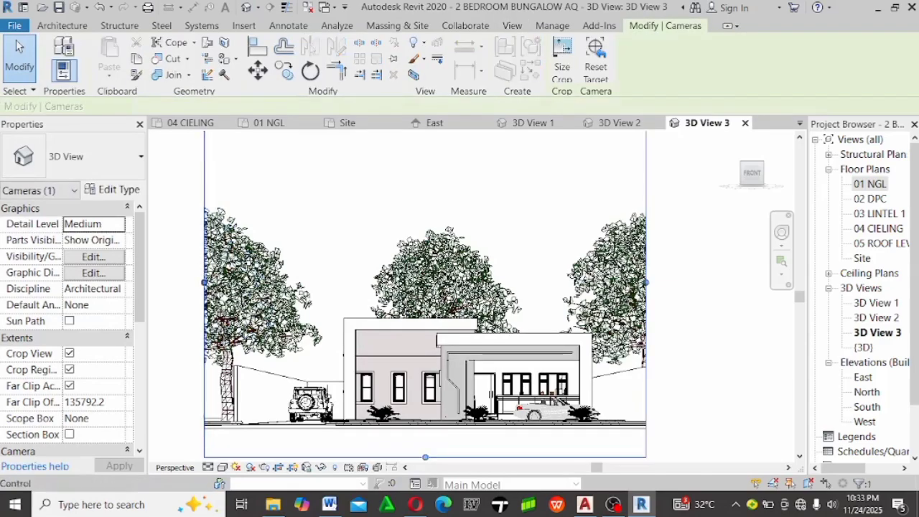
{"action": "left_click_drag", "start_coordinate": [205, 282], "coordinate": [285, 281]}
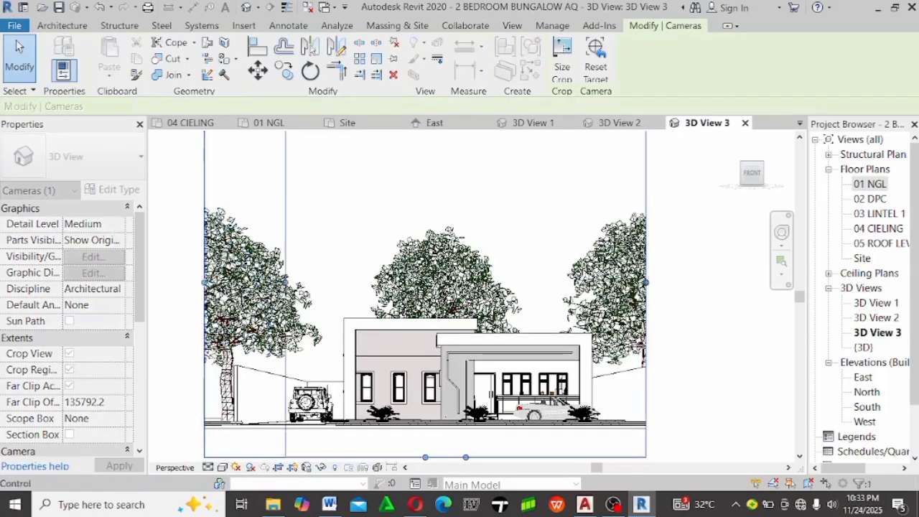
{"action": "left_click_drag", "start_coordinate": [437, 163], "coordinate": [438, 252]}
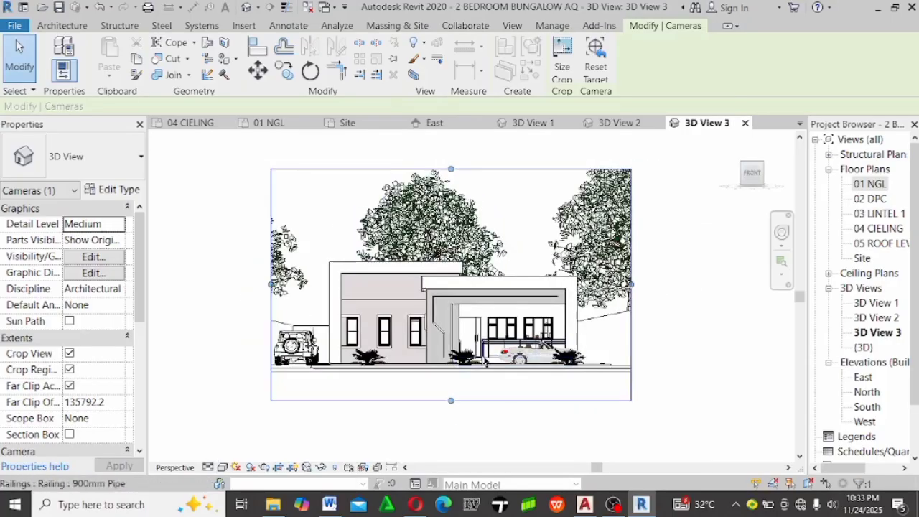
{"action": "scroll", "coordinate": [621, 316], "scroll_direction": "up", "scroll_amount": 2}
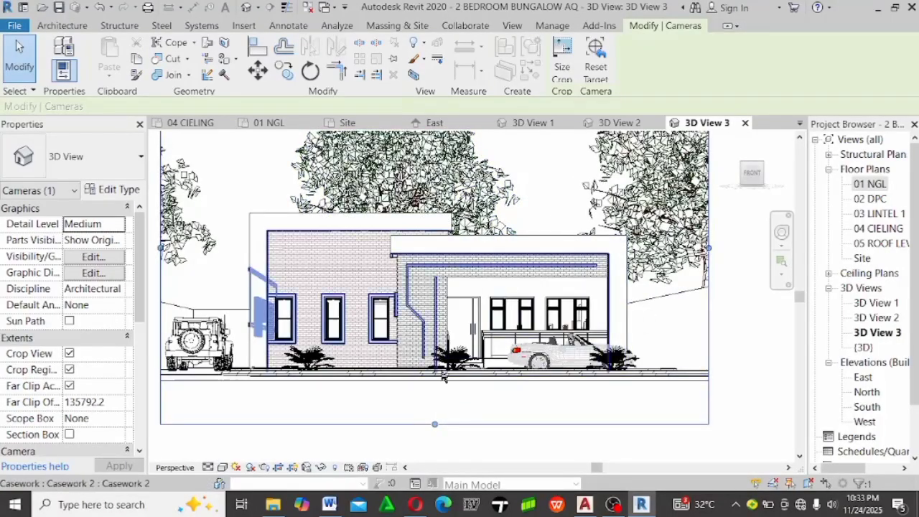
{"action": "mouse_move", "coordinate": [429, 426]}
{"action": "left_mouse_down"}
{"action": "mouse_move", "coordinate": [443, 407]}
{"action": "mouse_move", "coordinate": [446, 424]}
{"action": "left_mouse_up"}
{"action": "scroll", "coordinate": [509, 449], "scroll_direction": "down", "scroll_amount": 1}
{"action": "left_click", "coordinate": [516, 436]}
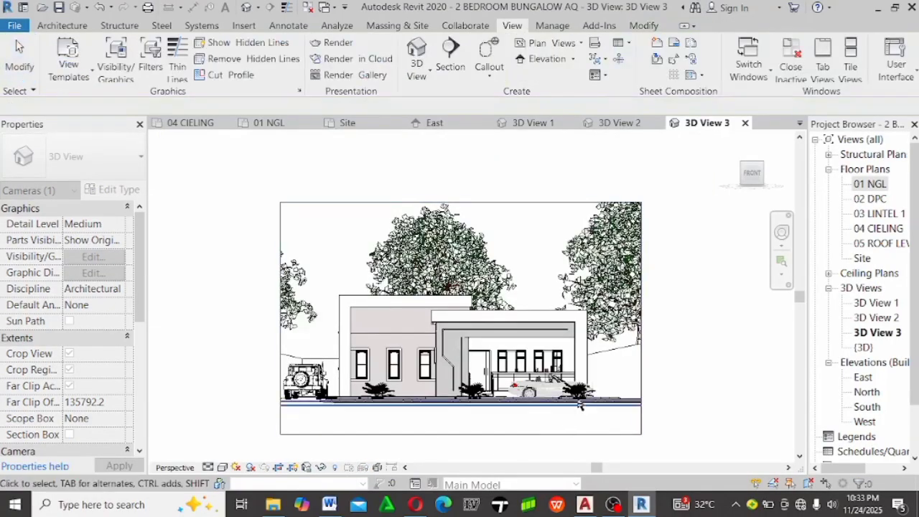
Trim the foreground below the road slightly in 3D View 3 and inspect the framing and details of the bungalow's front
{"action": "left_click", "coordinate": [444, 434]}
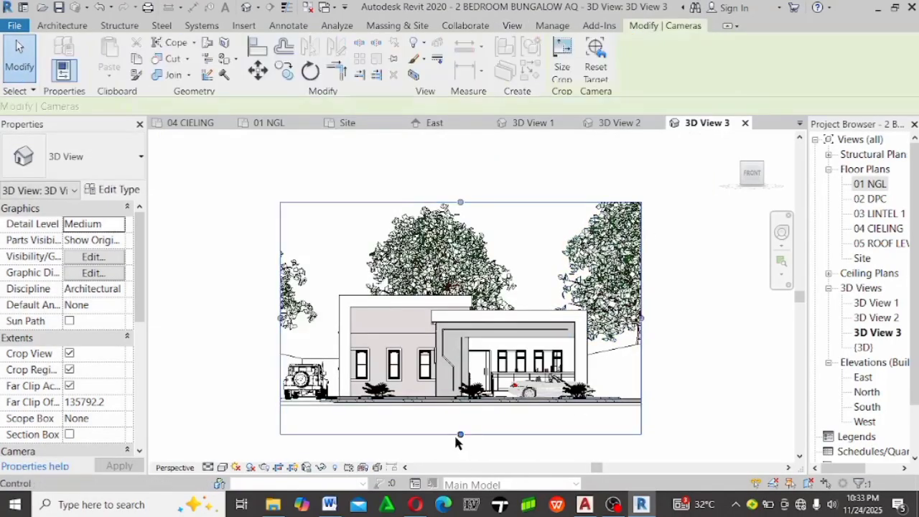
{"action": "left_click_drag", "start_coordinate": [458, 427], "coordinate": [459, 424]}
{"action": "key", "text": "Escape"}
{"action": "scroll", "coordinate": [484, 404], "scroll_direction": "up", "scroll_amount": 1}
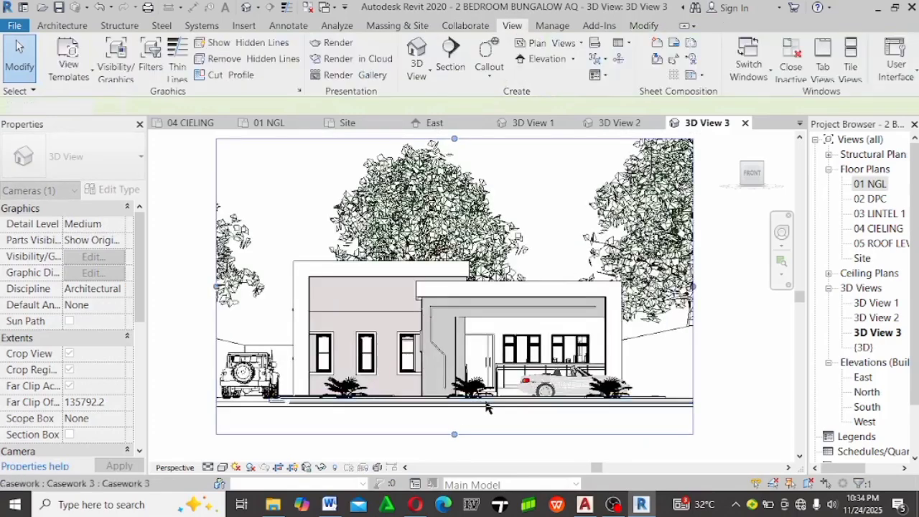
{"action": "scroll", "coordinate": [484, 405], "scroll_direction": "down", "scroll_amount": 1}
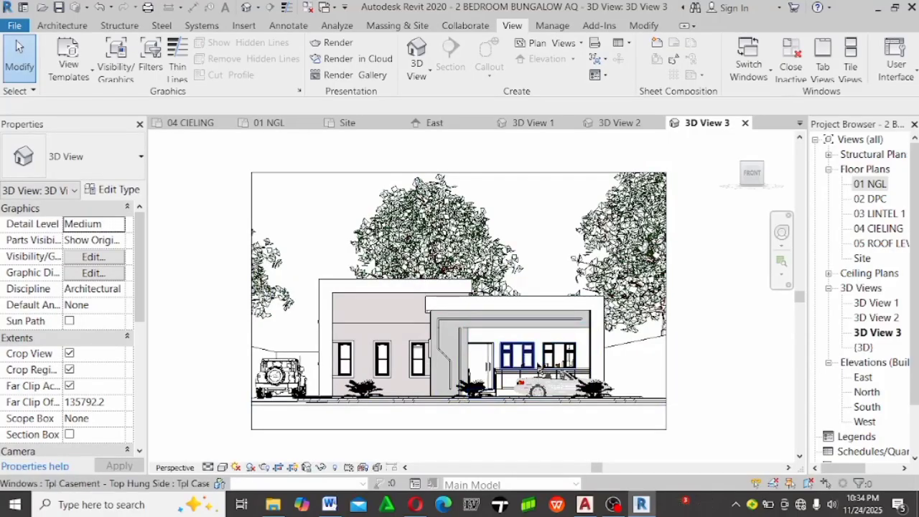
{"action": "scroll", "coordinate": [580, 367], "scroll_direction": "up", "scroll_amount": 1}
{"action": "scroll", "coordinate": [580, 366], "scroll_direction": "up", "scroll_amount": 2}
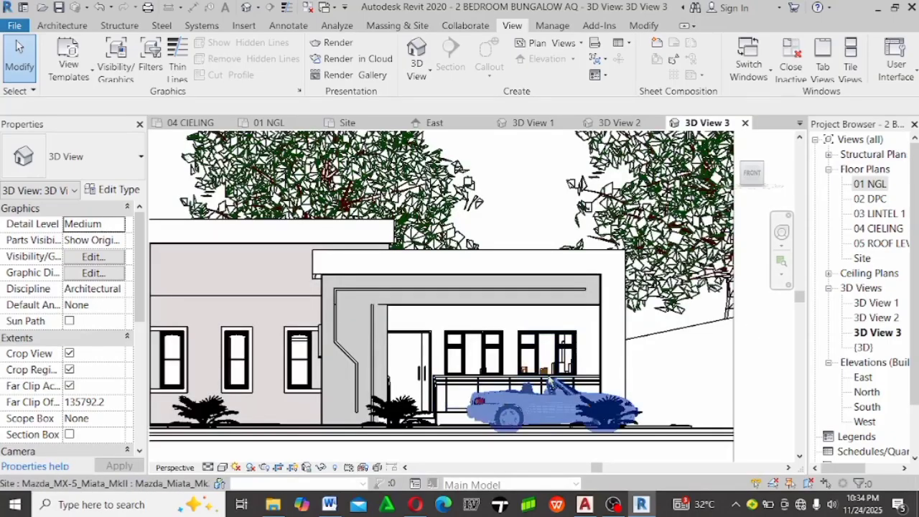
{"action": "scroll", "coordinate": [507, 310], "scroll_direction": "up", "scroll_amount": 2}
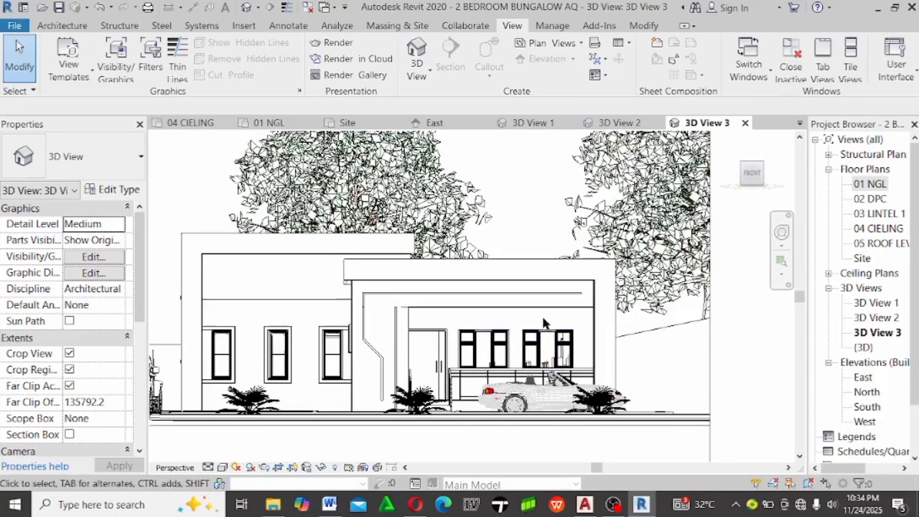
{"action": "scroll", "coordinate": [612, 281], "scroll_direction": "down", "scroll_amount": 3}
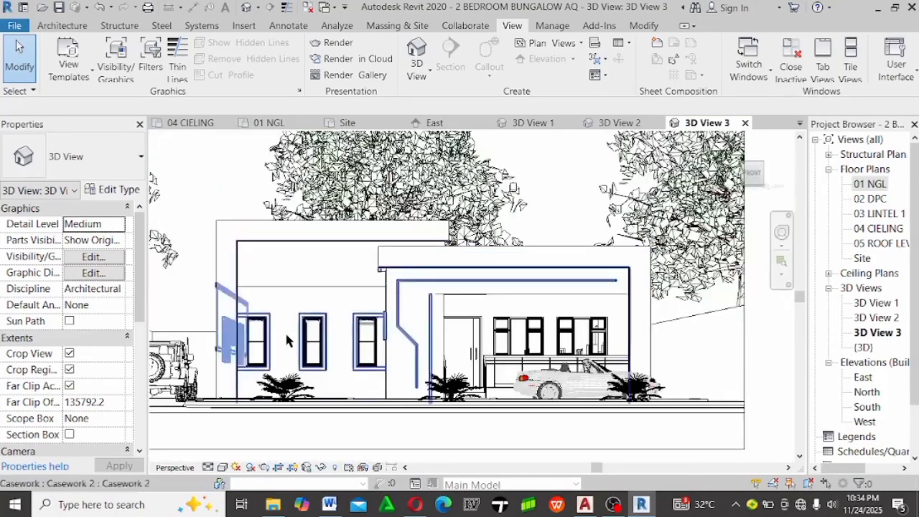
{"action": "scroll", "coordinate": [374, 340], "scroll_direction": "up", "scroll_amount": 5}
{"action": "scroll", "coordinate": [374, 340], "scroll_direction": "down", "scroll_amount": 5}
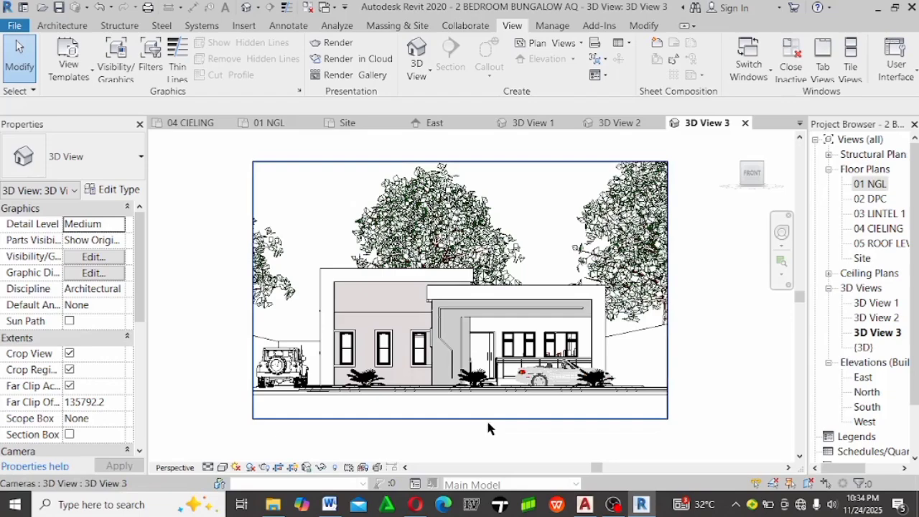
Set 3D View 3's graphic display style to Realistic, with edges hidden and lines smoothed with anti-aliasing
{"action": "key", "text": "g"}
{"action": "key", "text": "d"}
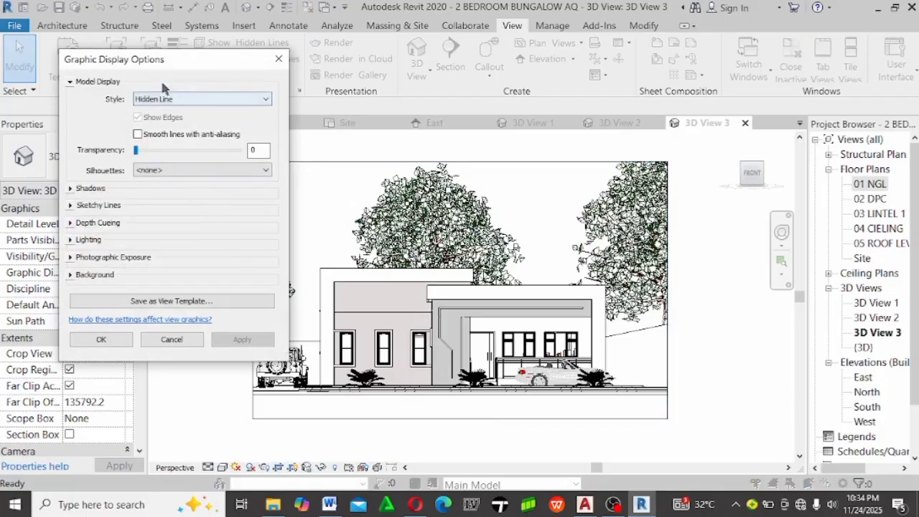
{"action": "left_click_drag", "start_coordinate": [126, 65], "coordinate": [192, 60]}
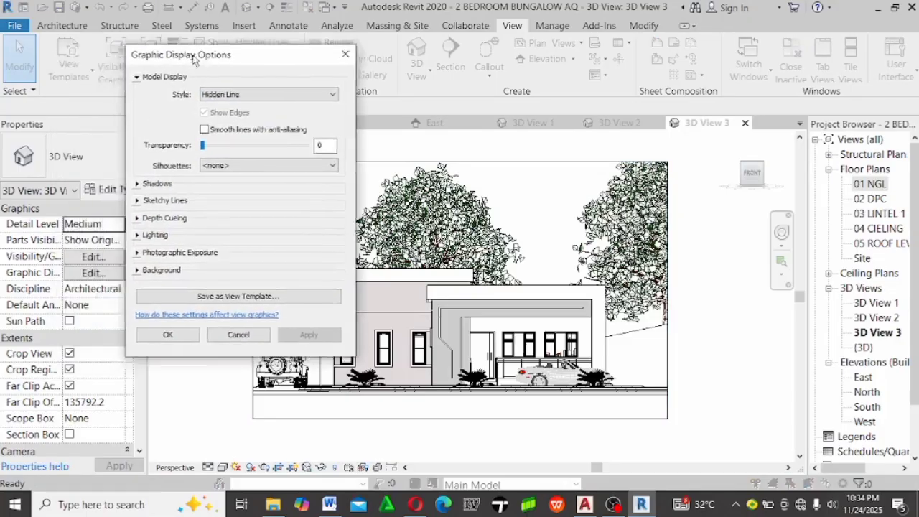
{"action": "left_click", "coordinate": [288, 92]}
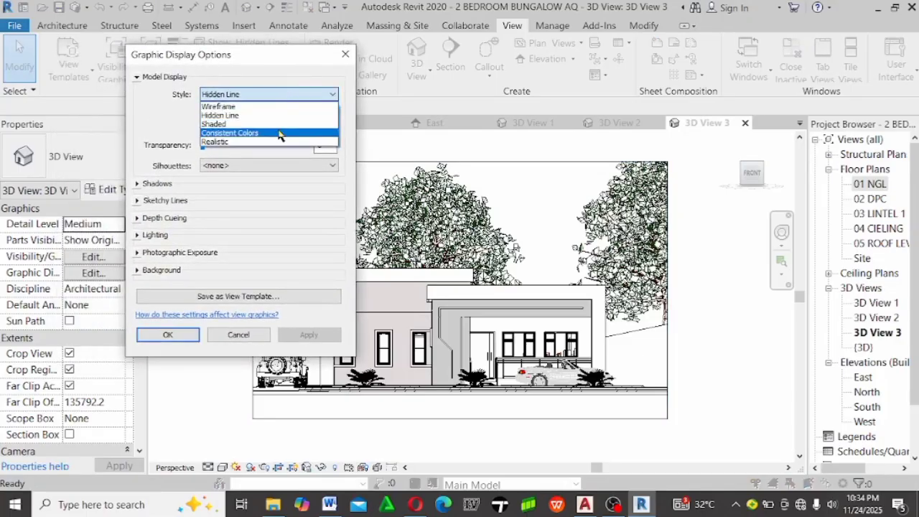
{"action": "left_click", "coordinate": [271, 123]}
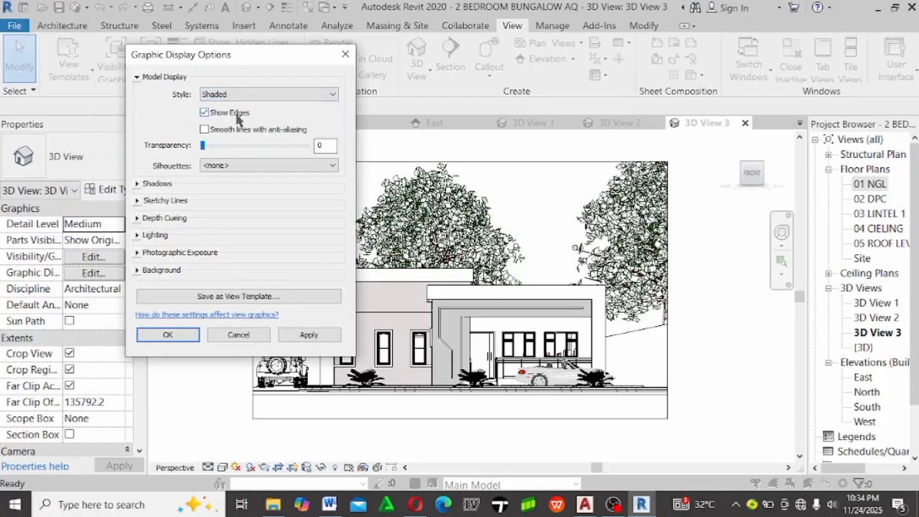
{"action": "left_click", "coordinate": [244, 94]}
{"action": "key", "text": "Escape"}
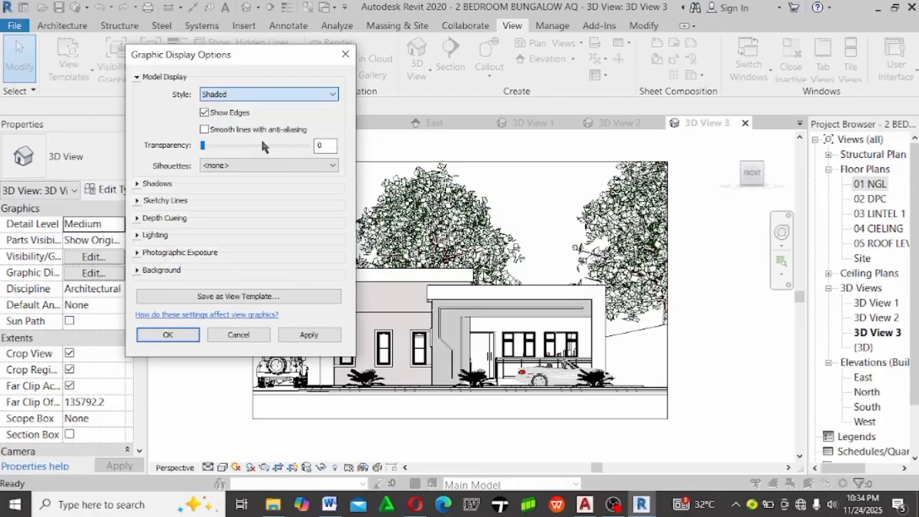
{"action": "key", "text": "Down"}
{"action": "key", "text": "Down"}
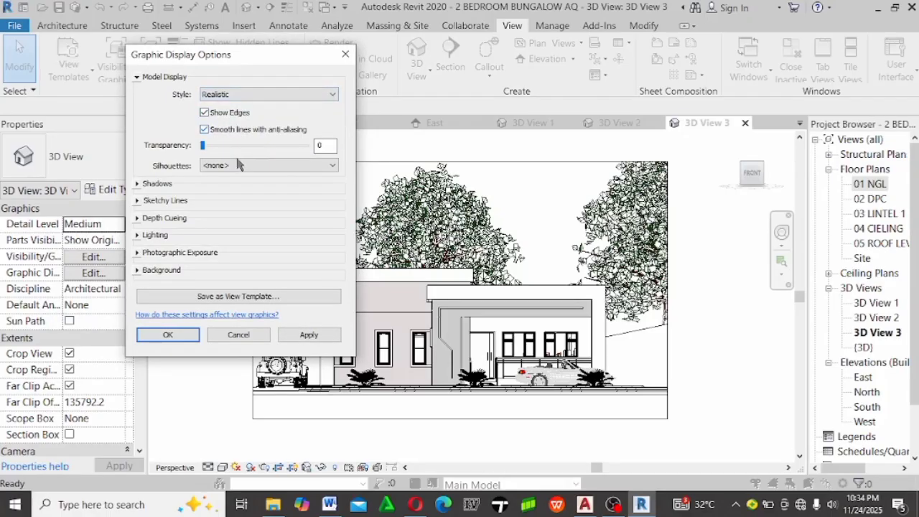
{"action": "left_click", "coordinate": [214, 115]}
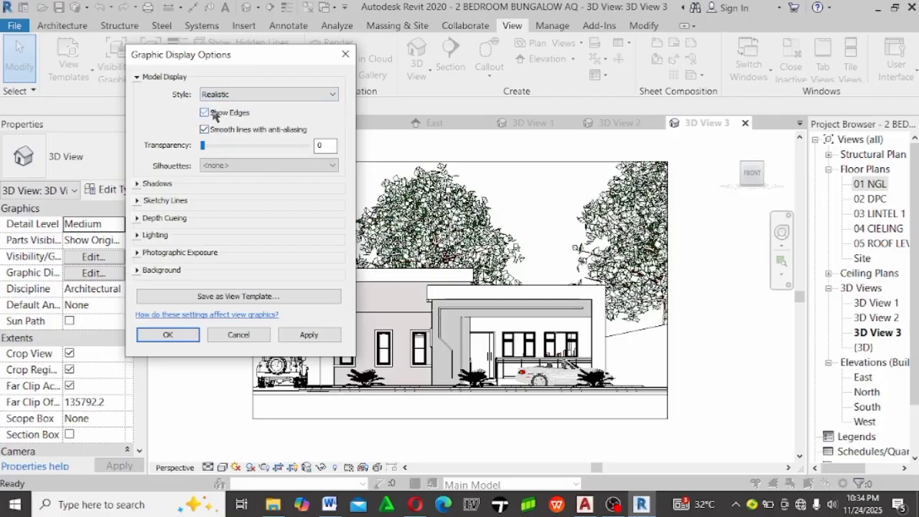
{"action": "left_click", "coordinate": [213, 114]}
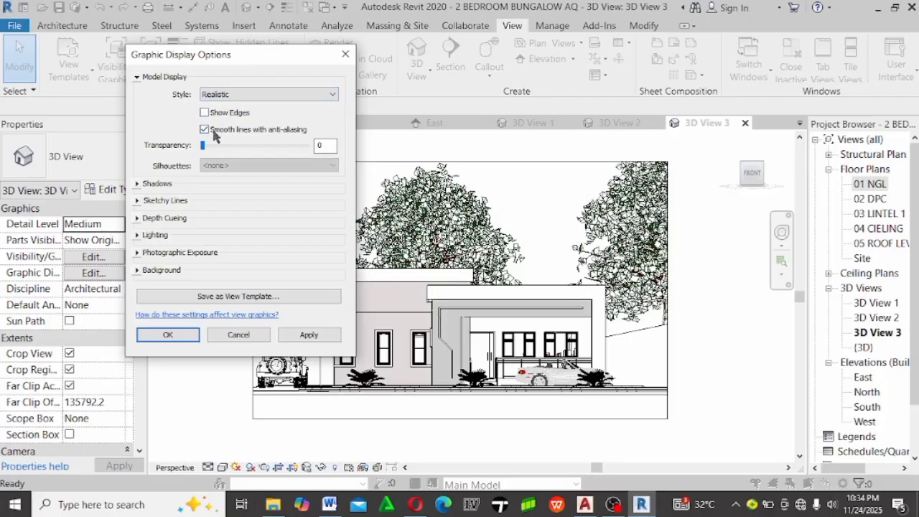
Enable both cast shadows and ambient shadows in the view's graphic display options
{"action": "left_click", "coordinate": [139, 184]}
{"action": "left_click", "coordinate": [241, 215]}
{"action": "left_click", "coordinate": [219, 194]}
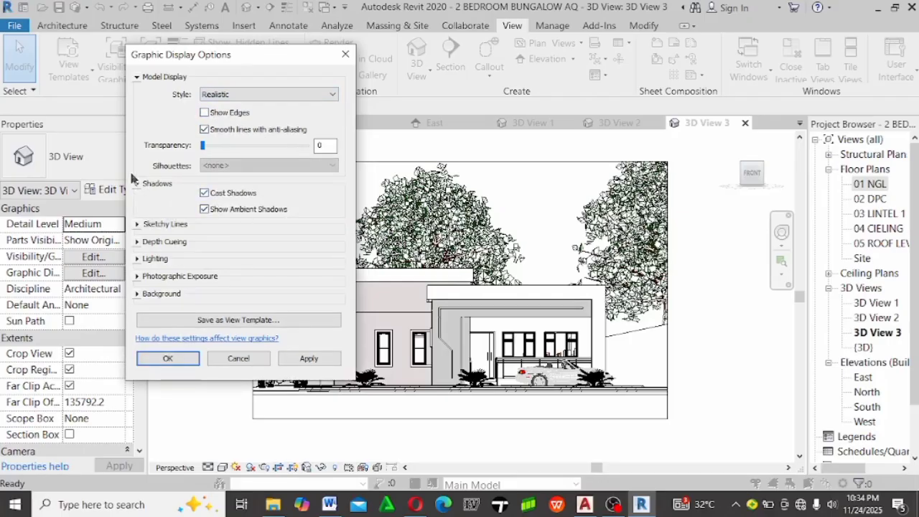
{"action": "left_click", "coordinate": [137, 184]}
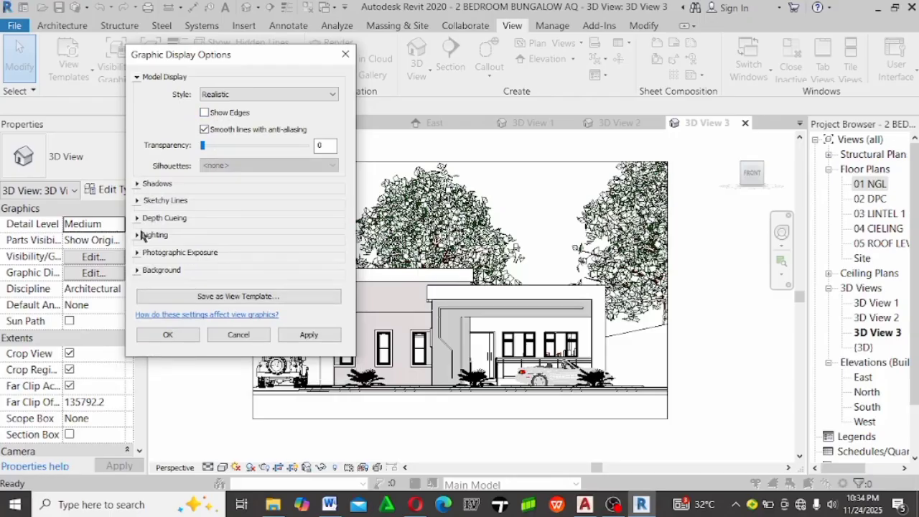
Adjust the view's lighting to sun 90, ambient light 60 and shadows 30
{"action": "left_click", "coordinate": [137, 235]}
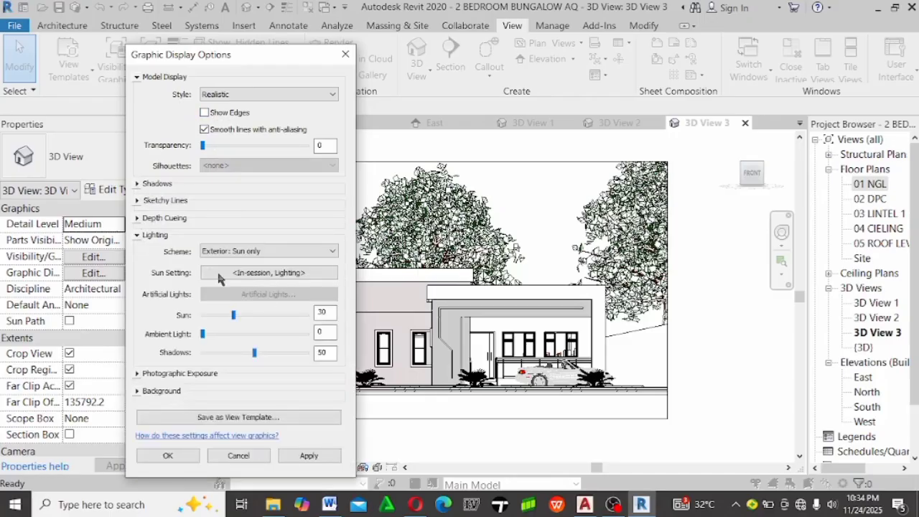
{"action": "left_click", "coordinate": [284, 315]}
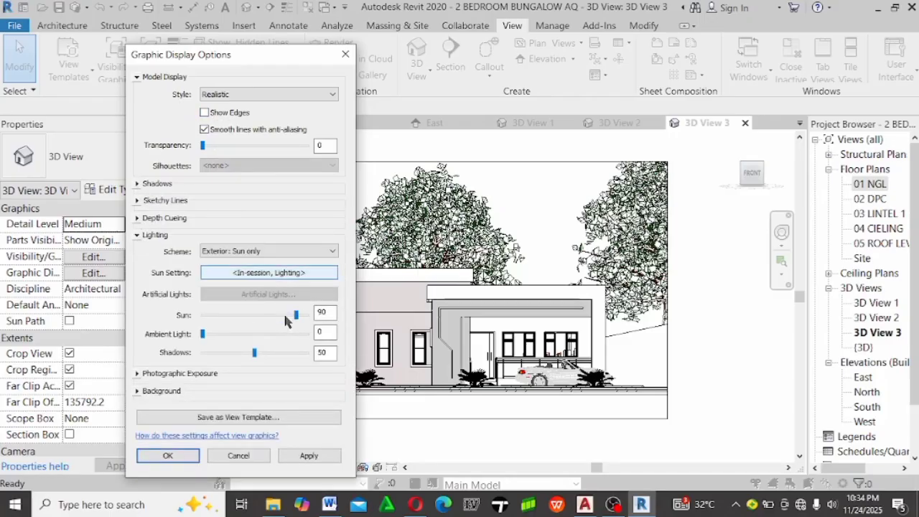
{"action": "left_click", "coordinate": [272, 333]}
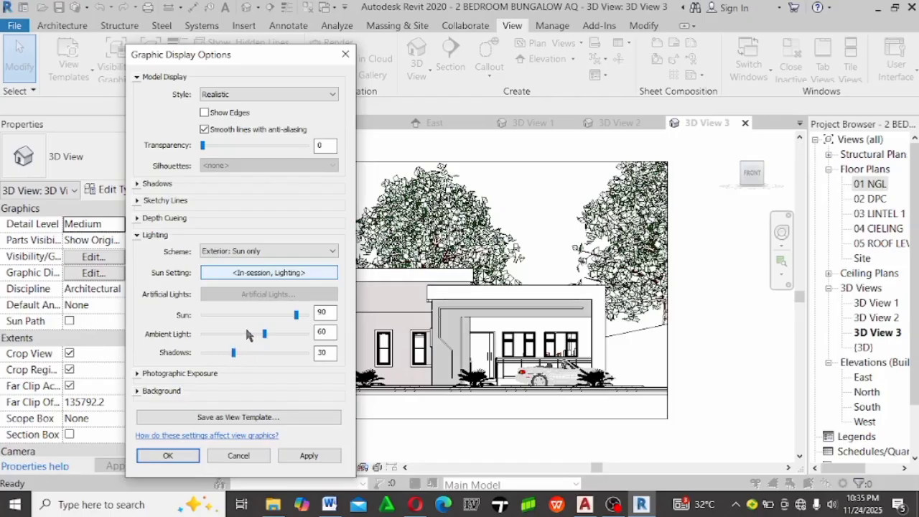
Give the view a gradient background with a darker sky color of RGB 159-189-188, and apply the display settings
{"action": "left_click", "coordinate": [138, 392]}
{"action": "left_click", "coordinate": [259, 411]}
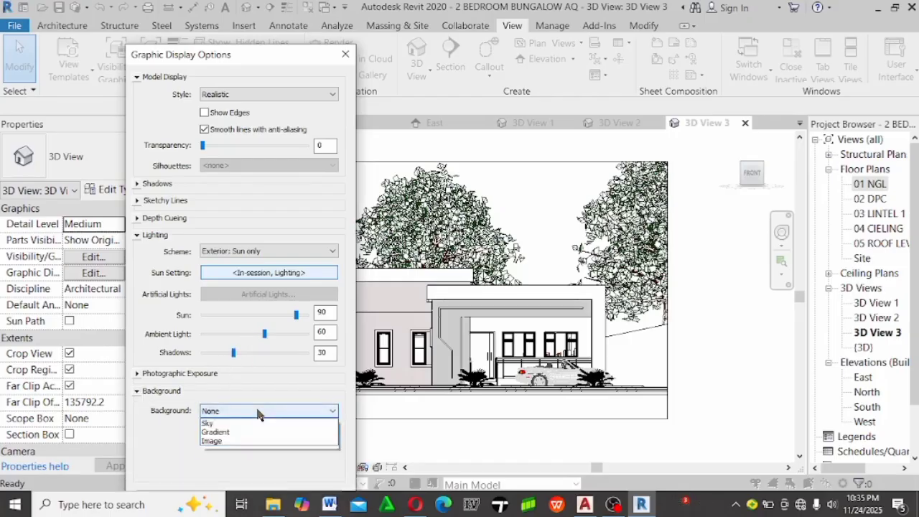
{"action": "left_click", "coordinate": [251, 443]}
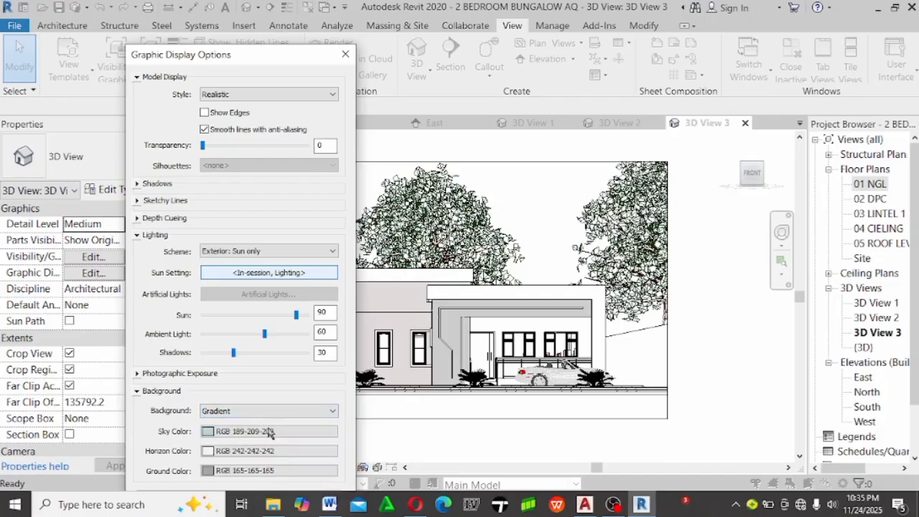
{"action": "left_click", "coordinate": [267, 431]}
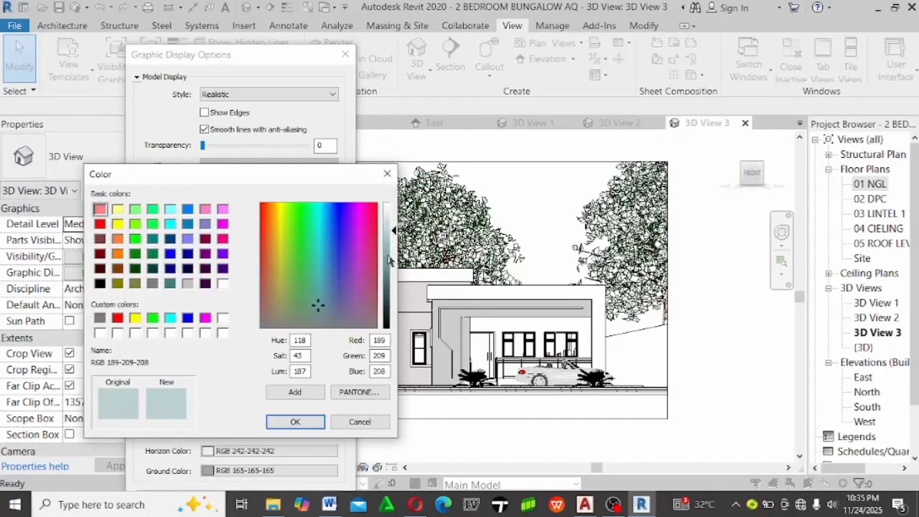
{"action": "left_click_drag", "start_coordinate": [394, 236], "coordinate": [393, 247]}
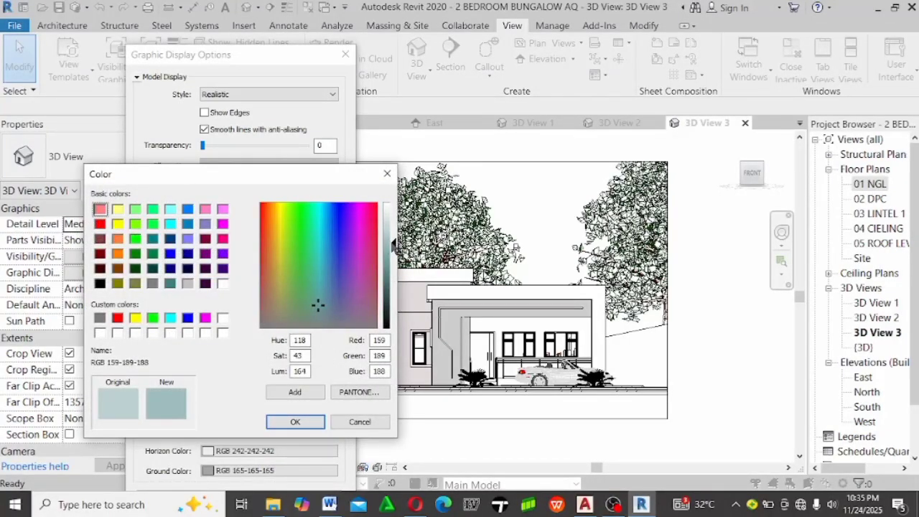
{"action": "left_click", "coordinate": [295, 422]}
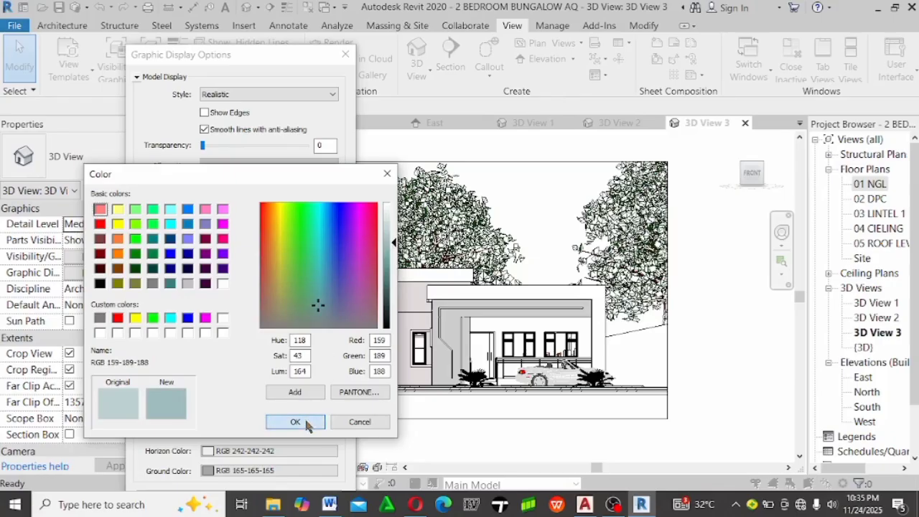
{"action": "left_click", "coordinate": [137, 391]}
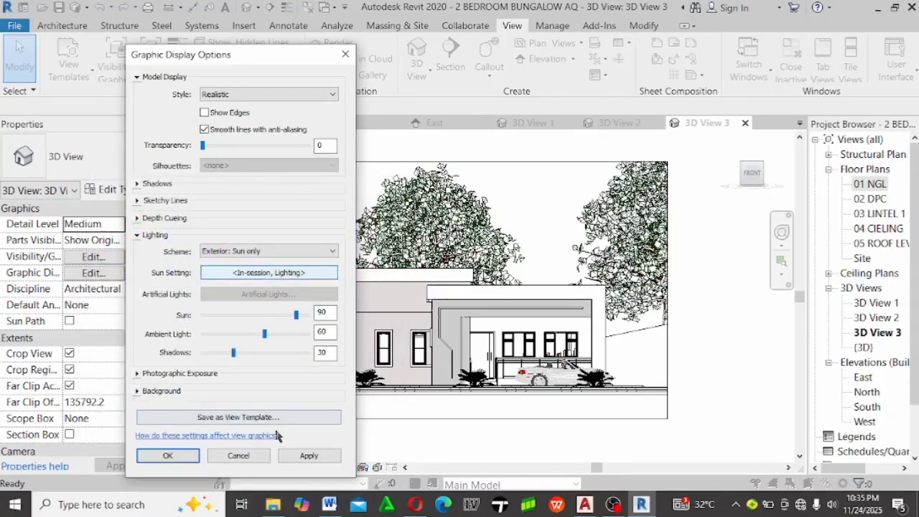
{"action": "left_click", "coordinate": [321, 458]}
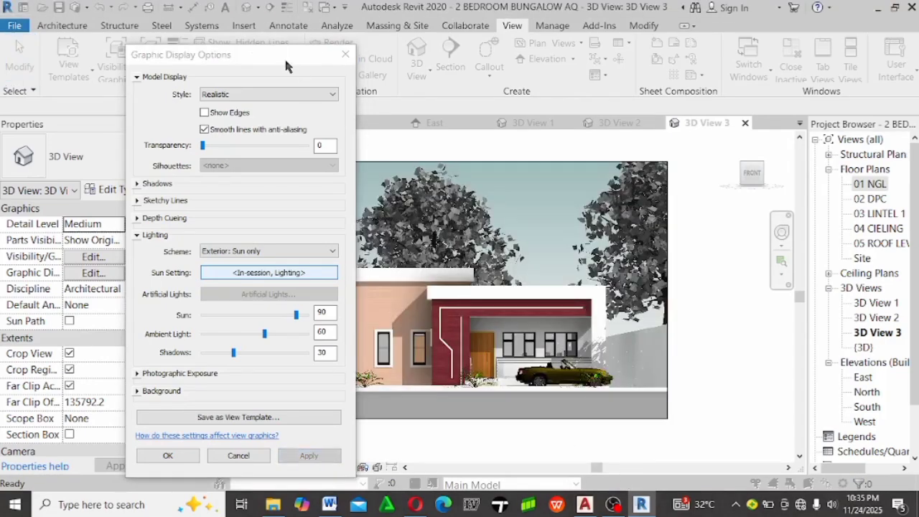
Reduce the ambient light to 40 and the sun intensity to 70, applying each change to the view
{"action": "left_click_drag", "start_coordinate": [284, 56], "coordinate": [150, 53]}
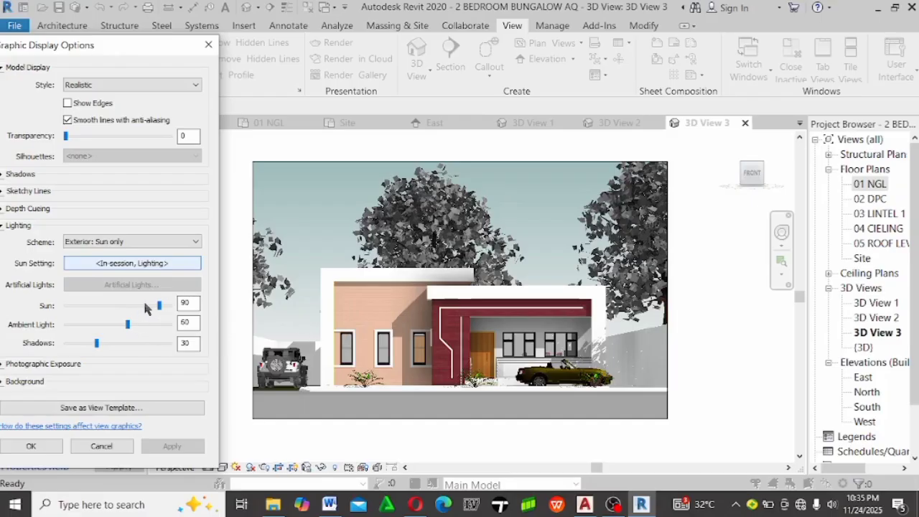
{"action": "left_click", "coordinate": [120, 324]}
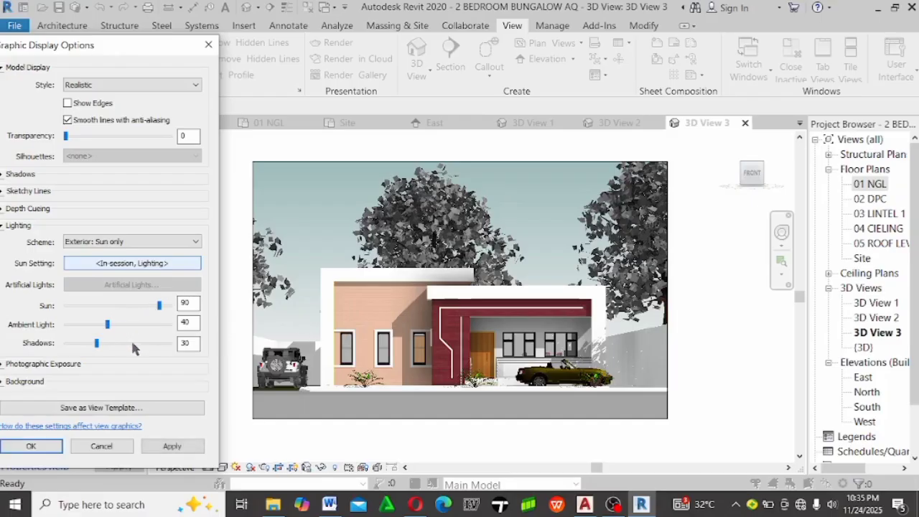
{"action": "left_click", "coordinate": [172, 446]}
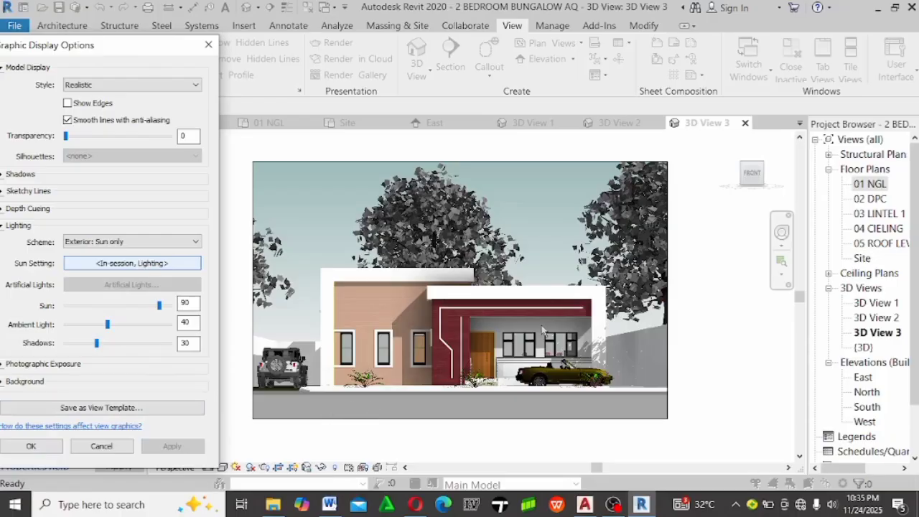
{"action": "left_click", "coordinate": [151, 305]}
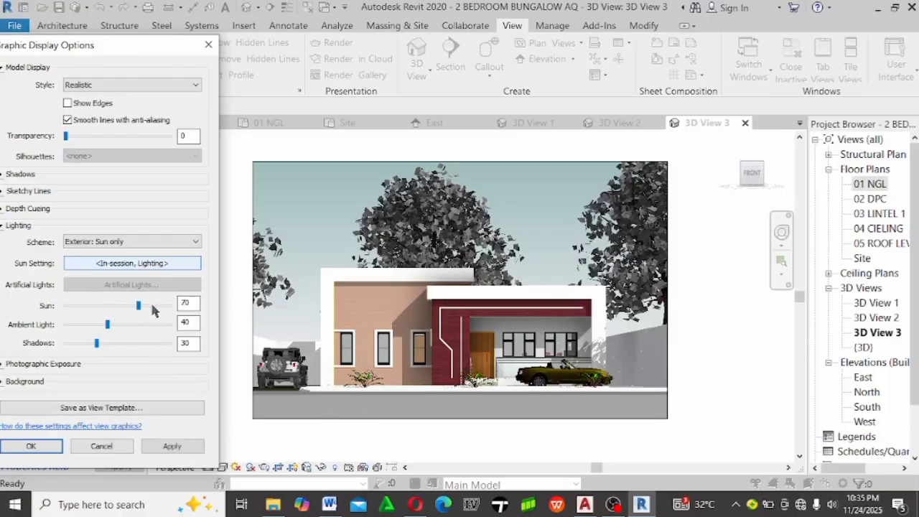
{"action": "left_click", "coordinate": [187, 448]}
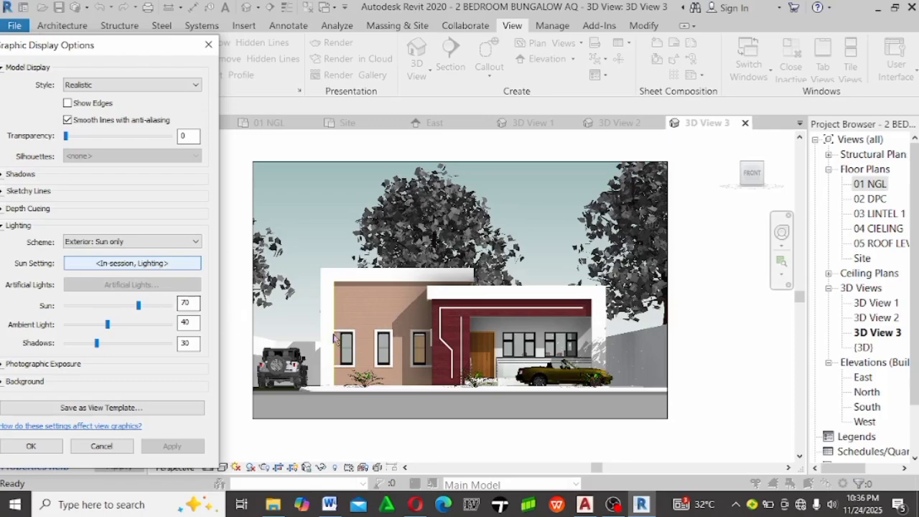
Switch the view's sun settings to a Still solar study and apply the Fall Equinox preset
{"action": "left_click", "coordinate": [172, 264]}
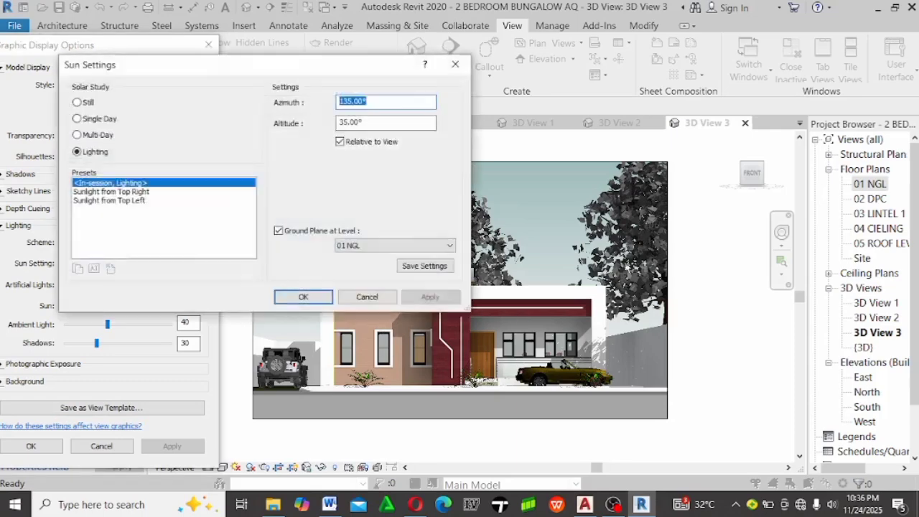
{"action": "left_click_drag", "start_coordinate": [342, 72], "coordinate": [596, 63]}
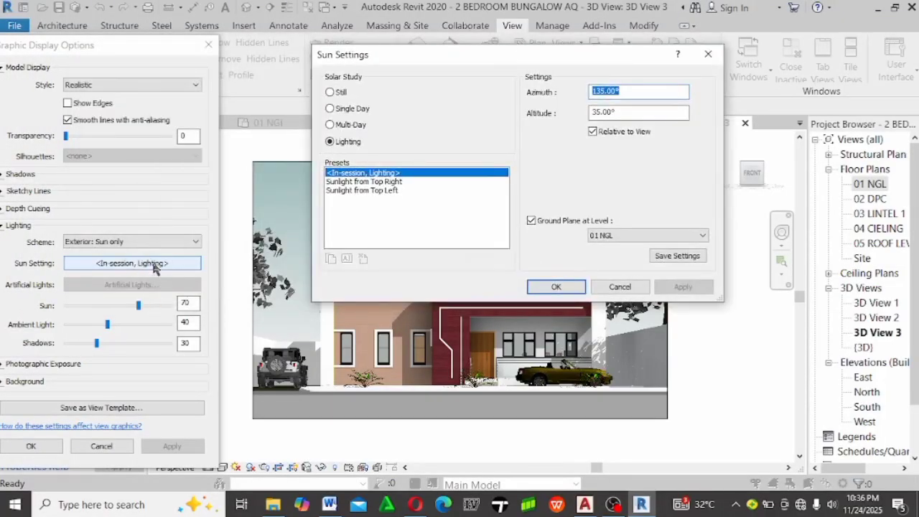
{"action": "left_click_drag", "start_coordinate": [478, 64], "coordinate": [253, 49]}
{"action": "left_click", "coordinate": [131, 76]}
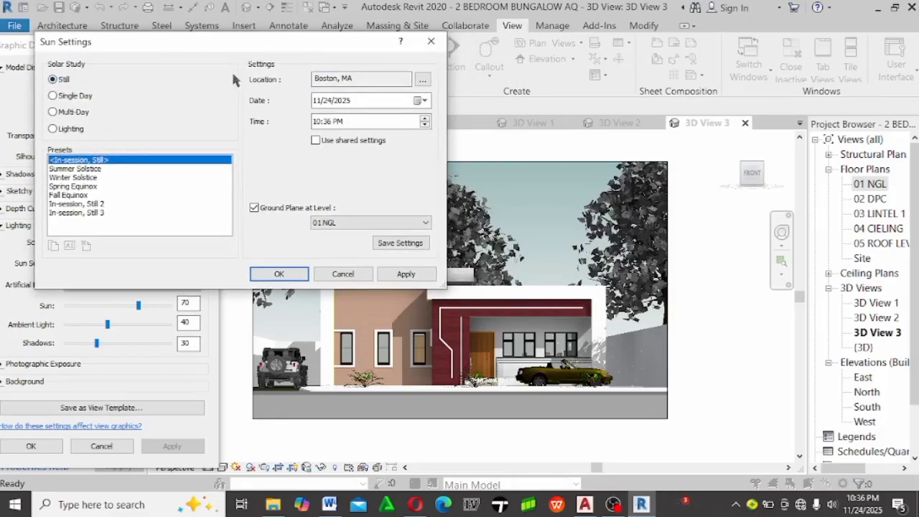
{"action": "left_click", "coordinate": [72, 196]}
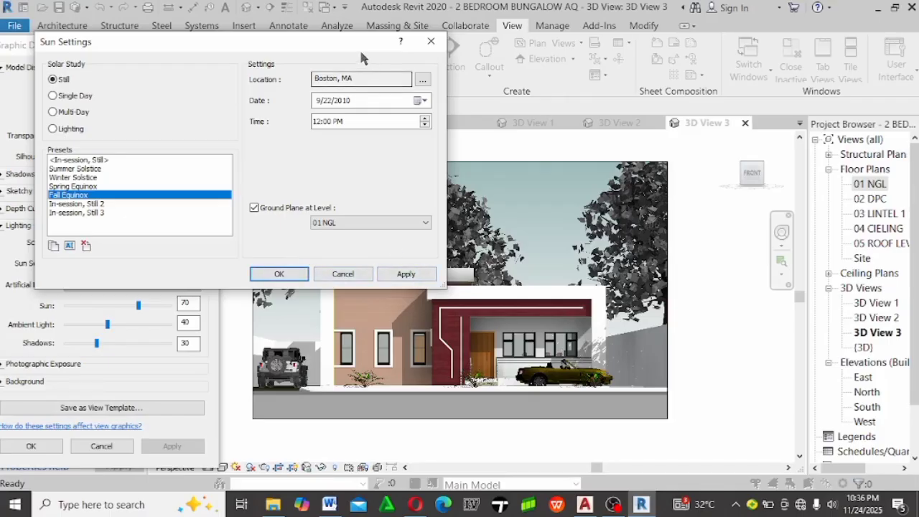
{"action": "left_click_drag", "start_coordinate": [265, 45], "coordinate": [231, 41]}
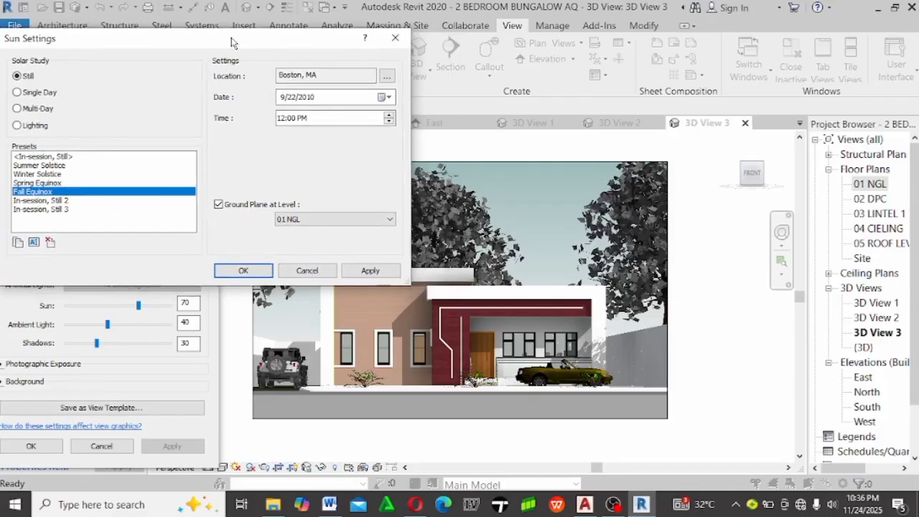
{"action": "left_click", "coordinate": [370, 271]}
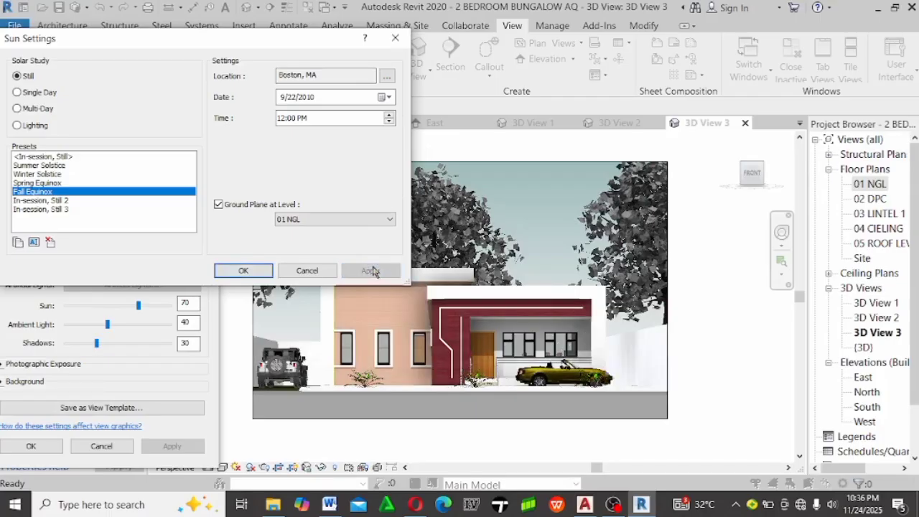
Try the In-session, Still 2 sun preset by applying it to the view
{"action": "left_click", "coordinate": [60, 201]}
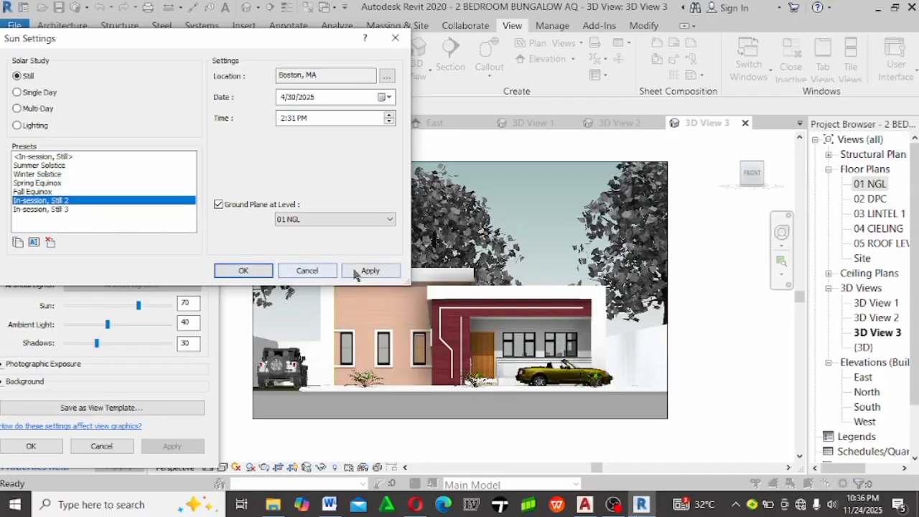
{"action": "left_click", "coordinate": [362, 271]}
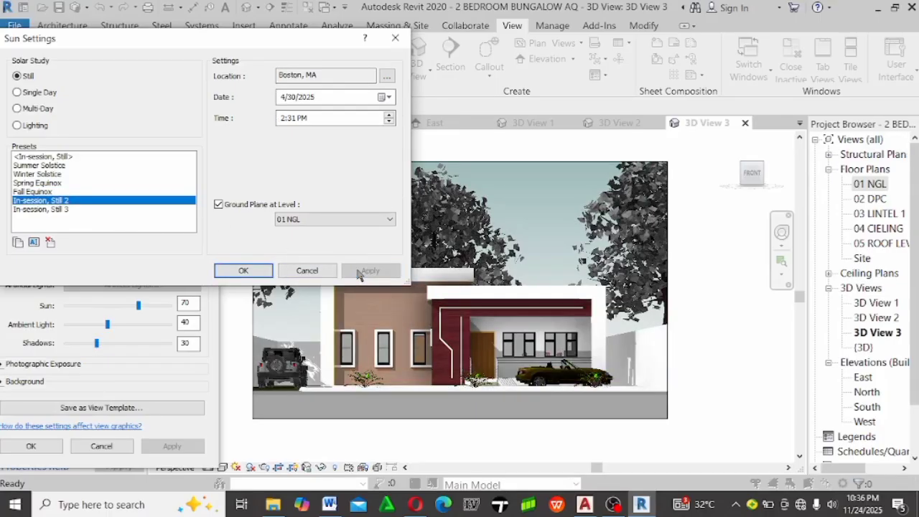
{"action": "mouse_move", "coordinate": [339, 36]}
{"action": "left_mouse_down"}
{"action": "mouse_move", "coordinate": [119, 59]}
{"action": "mouse_move", "coordinate": [299, 27]}
{"action": "mouse_move", "coordinate": [337, 30]}
{"action": "left_mouse_up"}
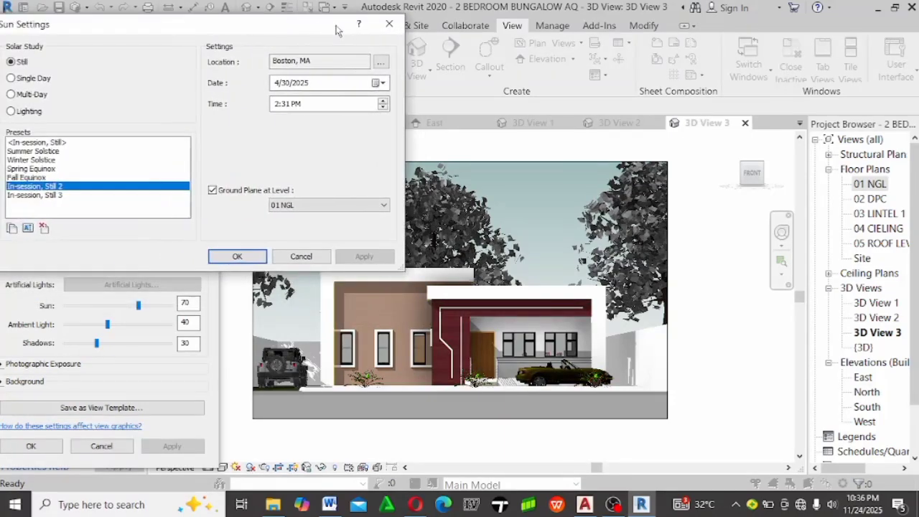
Try the In-session, Still 3 sun preset on the view for comparison
{"action": "left_click", "coordinate": [45, 195]}
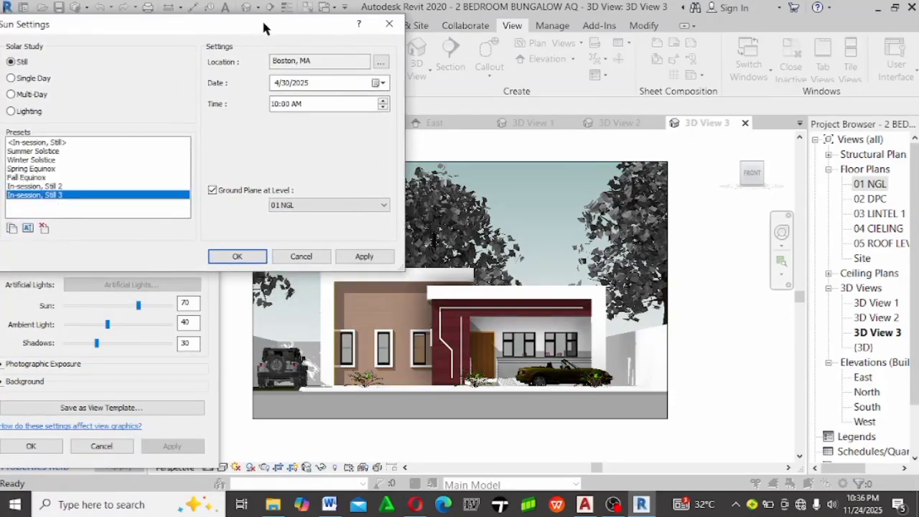
{"action": "left_click_drag", "start_coordinate": [264, 26], "coordinate": [155, 27]}
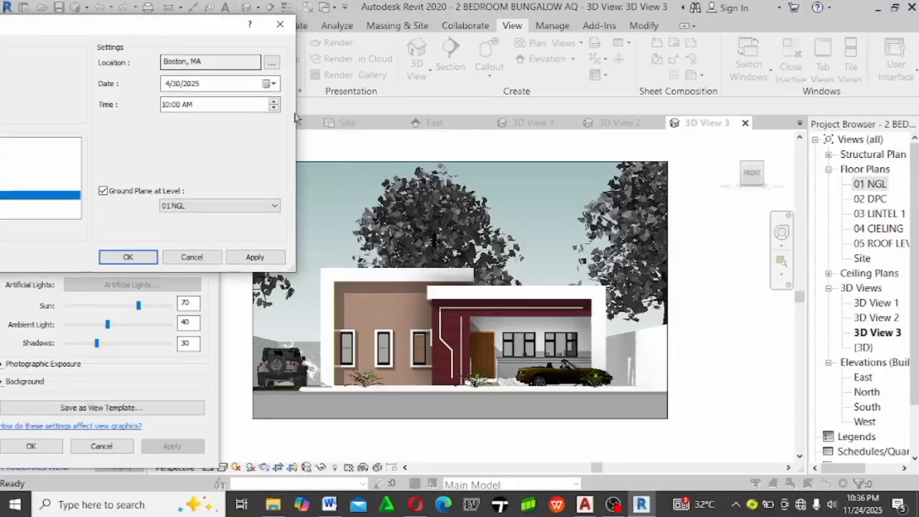
{"action": "left_click", "coordinate": [256, 257]}
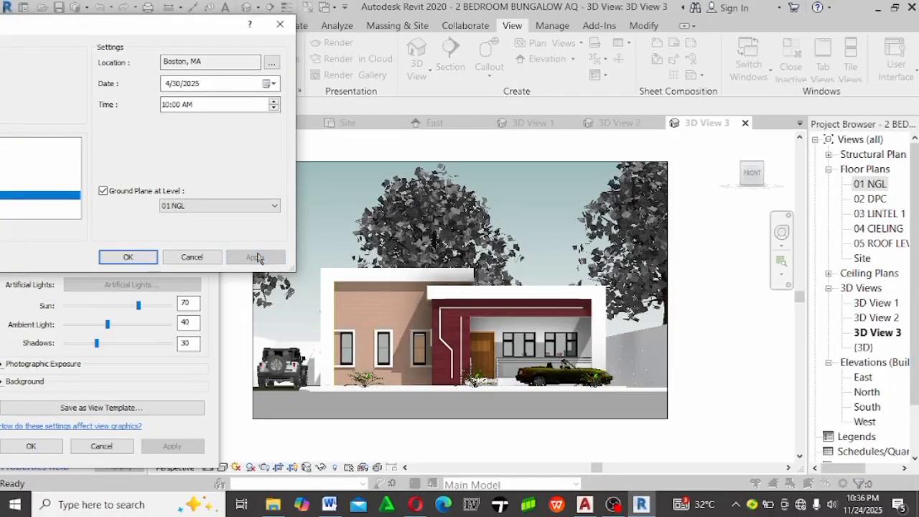
{"action": "left_click_drag", "start_coordinate": [201, 29], "coordinate": [329, 33]}
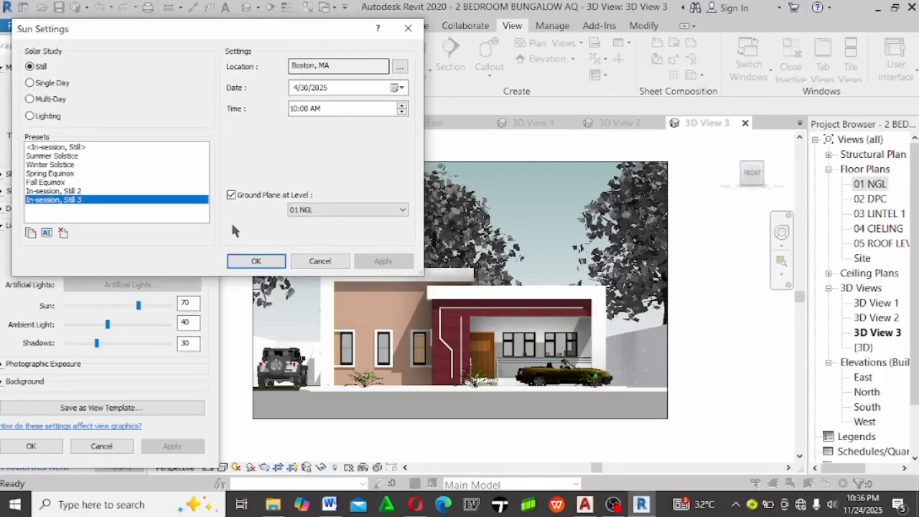
Return the sun setting to the In-session, Still 2 preset and accept the view's graphic display options
{"action": "left_click", "coordinate": [45, 192]}
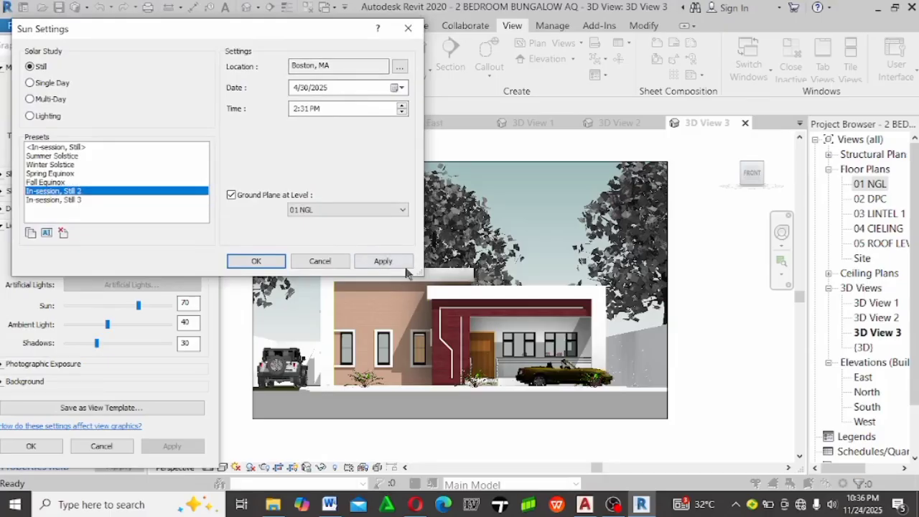
{"action": "left_click_drag", "start_coordinate": [347, 28], "coordinate": [95, 44]}
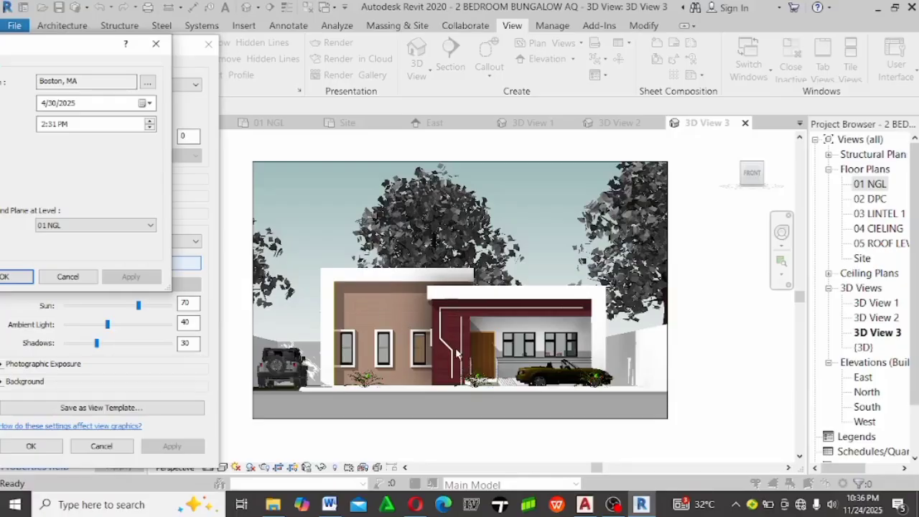
{"action": "left_click_drag", "start_coordinate": [94, 48], "coordinate": [145, 40]}
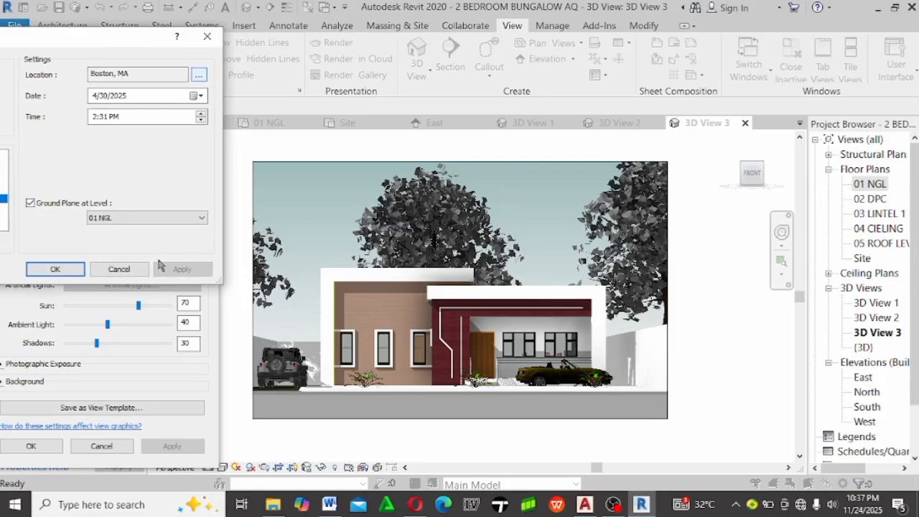
{"action": "left_click", "coordinate": [124, 269]}
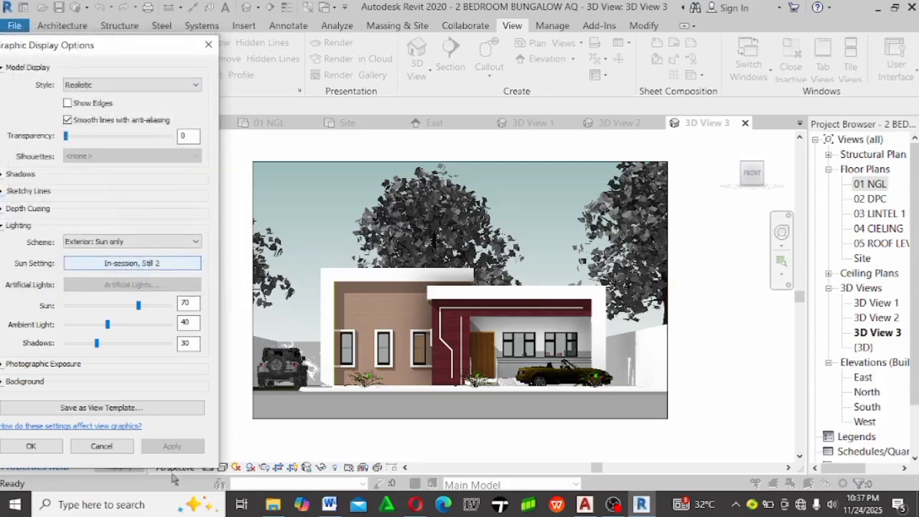
{"action": "left_click", "coordinate": [31, 446]}
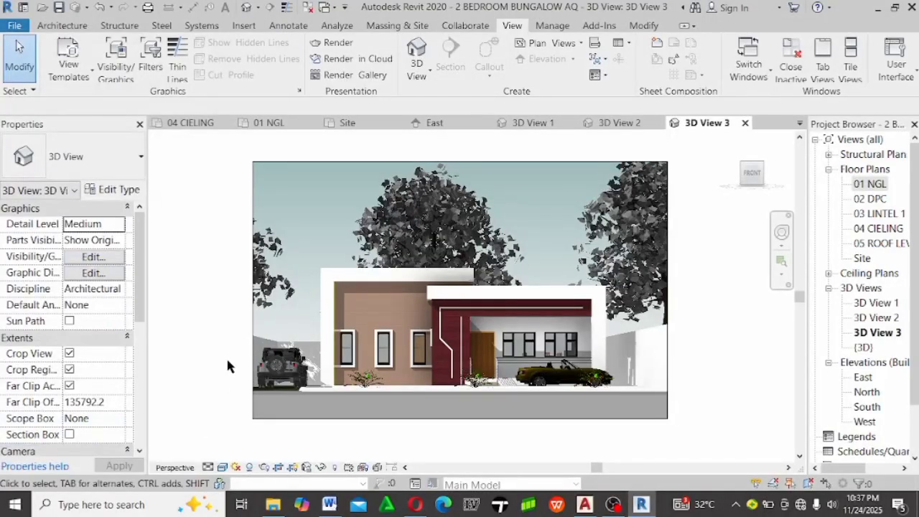
Try the Lighting solar study with the In-session, Lighting preset as the view's sun setting
{"action": "key", "text": "g"}
{"action": "key", "text": "d"}
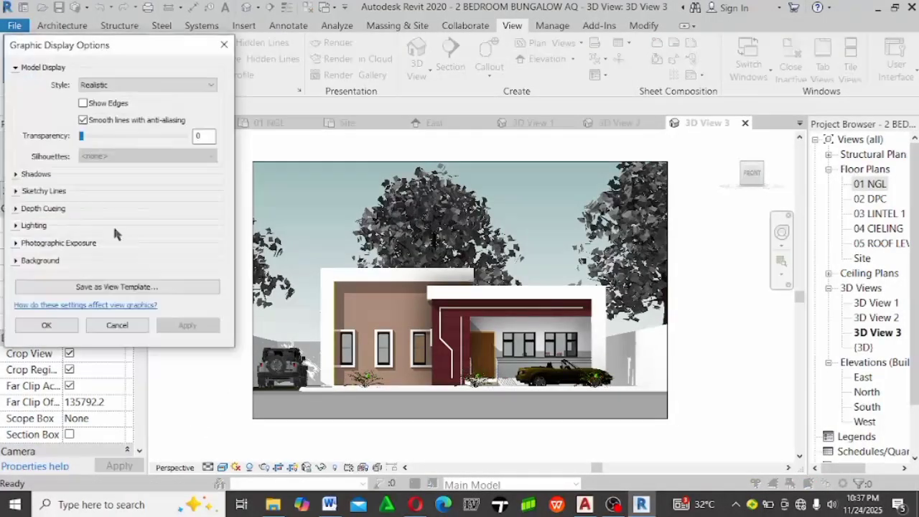
{"action": "left_click", "coordinate": [15, 225]}
{"action": "left_click", "coordinate": [132, 264]}
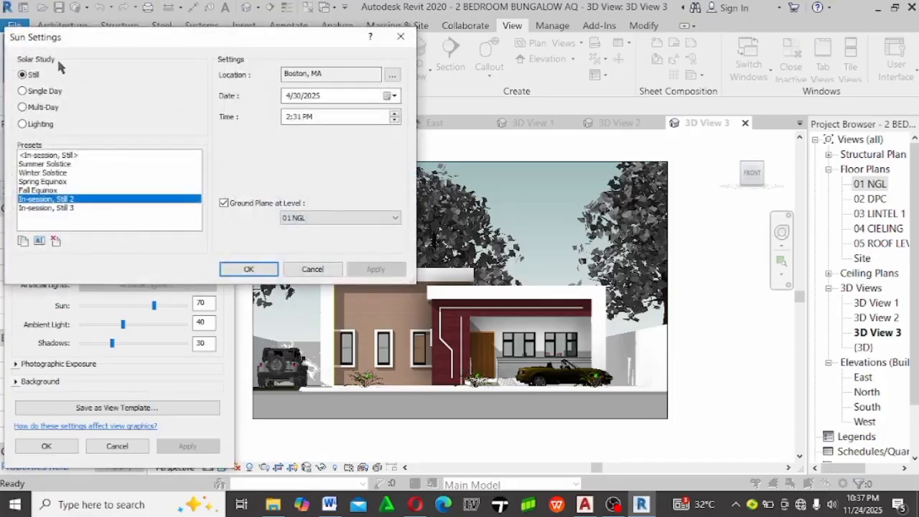
{"action": "left_click", "coordinate": [43, 125]}
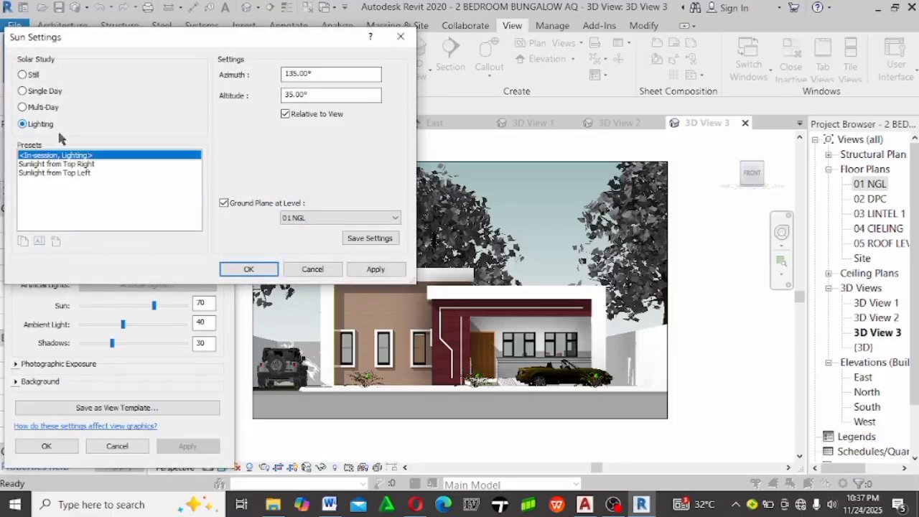
{"action": "left_click", "coordinate": [366, 270]}
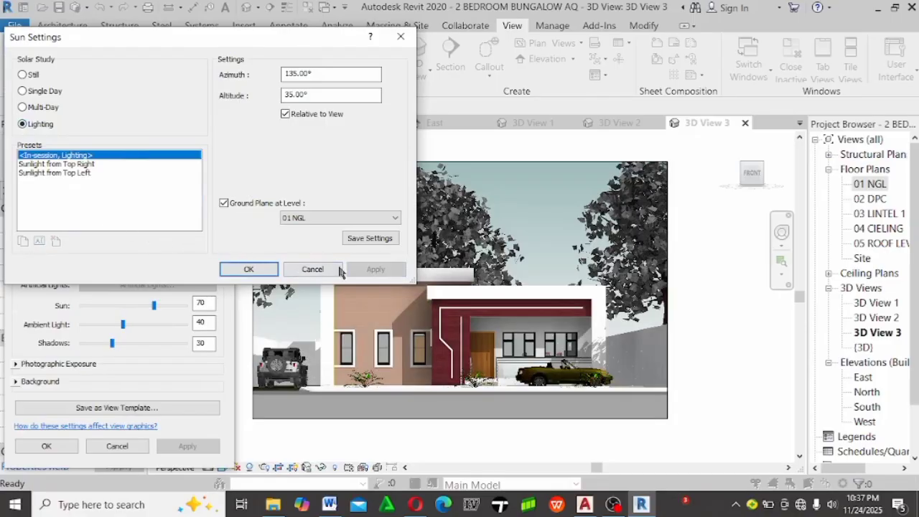
{"action": "left_click", "coordinate": [66, 165]}
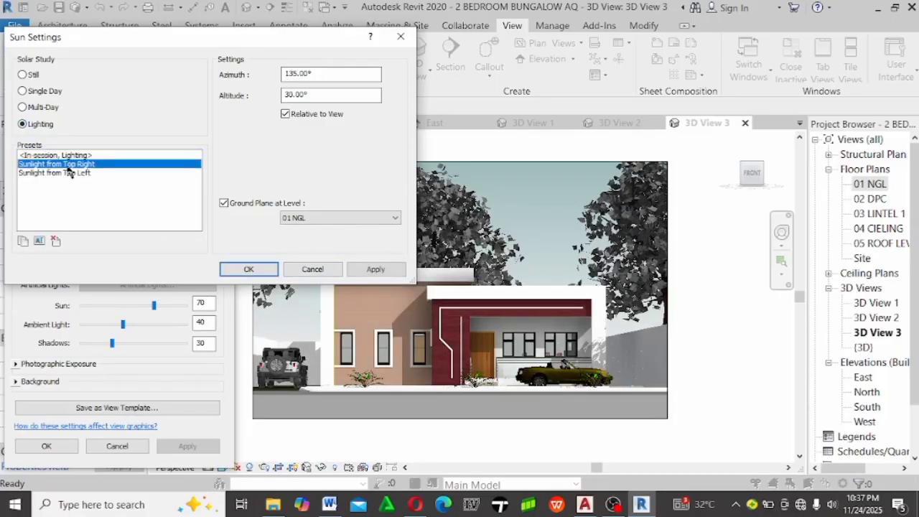
{"action": "left_click", "coordinate": [63, 156]}
{"action": "left_click", "coordinate": [372, 277]}
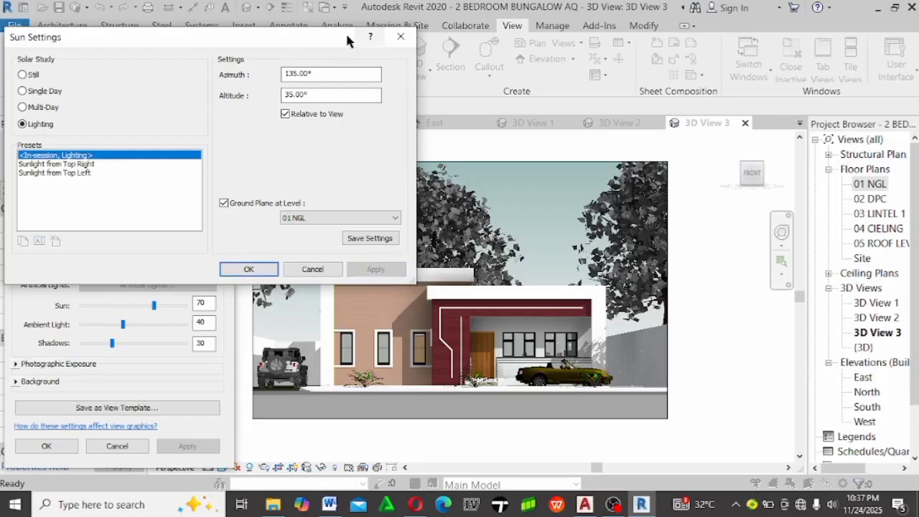
Switch the sun settings back to a Still solar study with the In-session, Still 2 preset and accept them
{"action": "left_click_drag", "start_coordinate": [347, 40], "coordinate": [365, 75]}
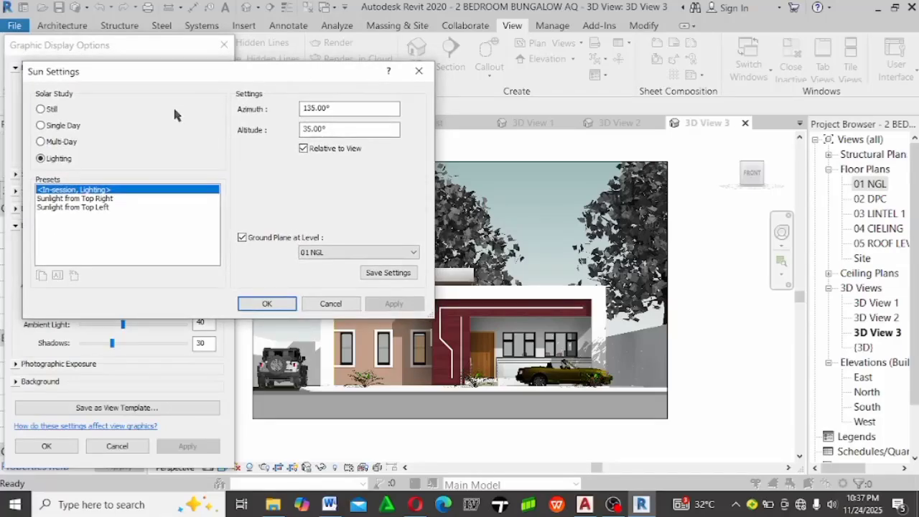
{"action": "left_click", "coordinate": [55, 109]}
{"action": "left_click", "coordinate": [81, 233]}
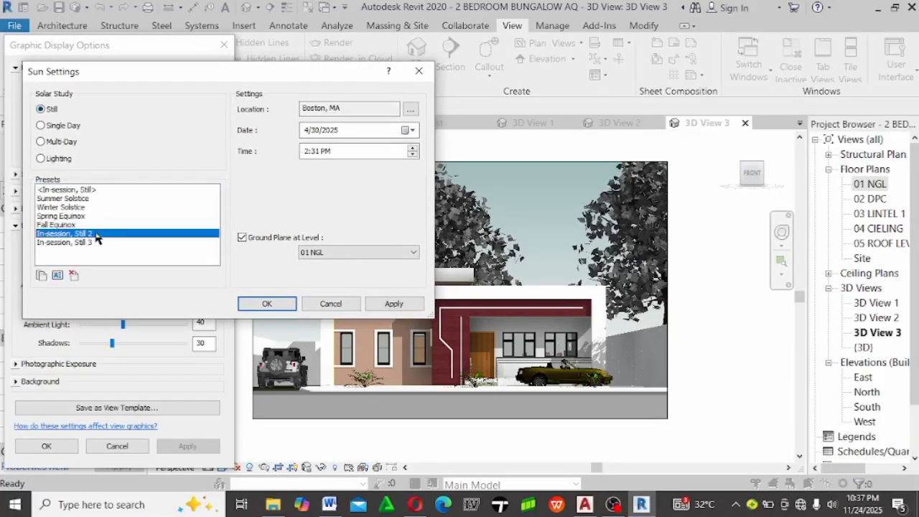
{"action": "left_click", "coordinate": [403, 307]}
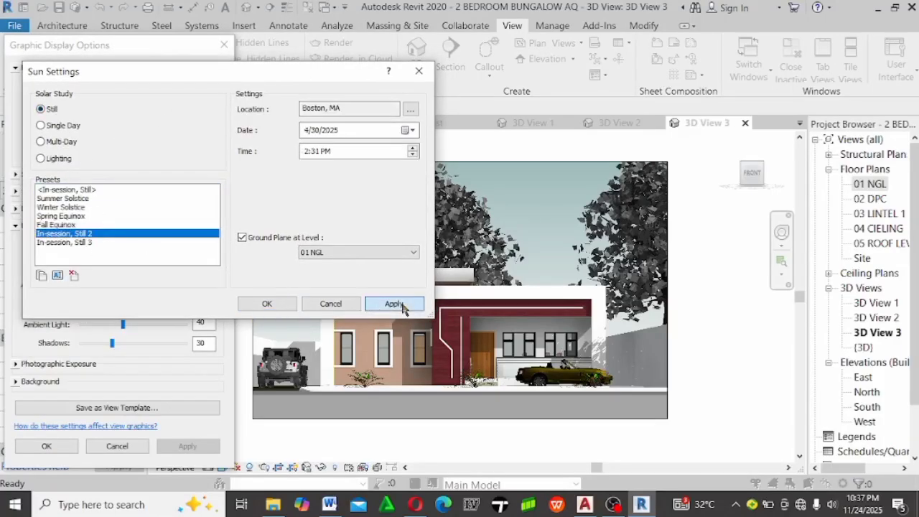
{"action": "left_click_drag", "start_coordinate": [325, 72], "coordinate": [161, 49]}
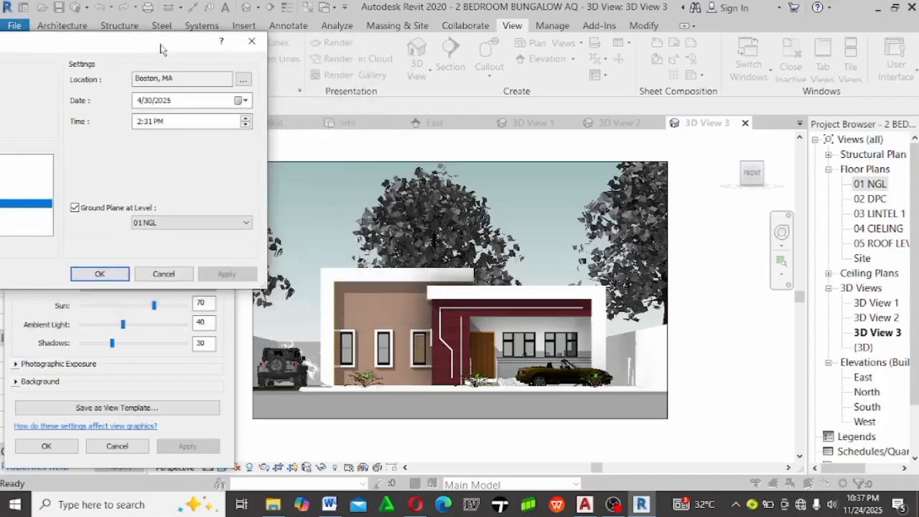
{"action": "left_click", "coordinate": [100, 274]}
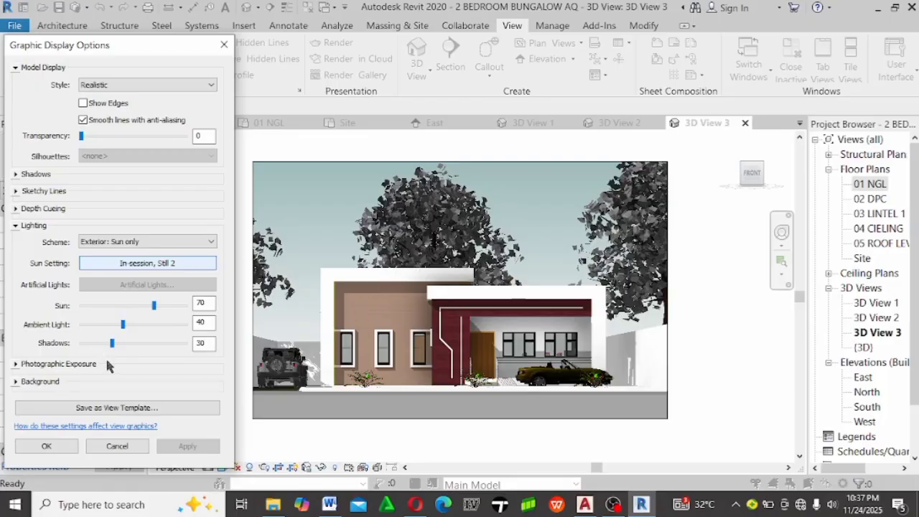
Set the view's shadow intensity to 35, accept the display options, and check the front facade
{"action": "double_click", "coordinate": [210, 343]}
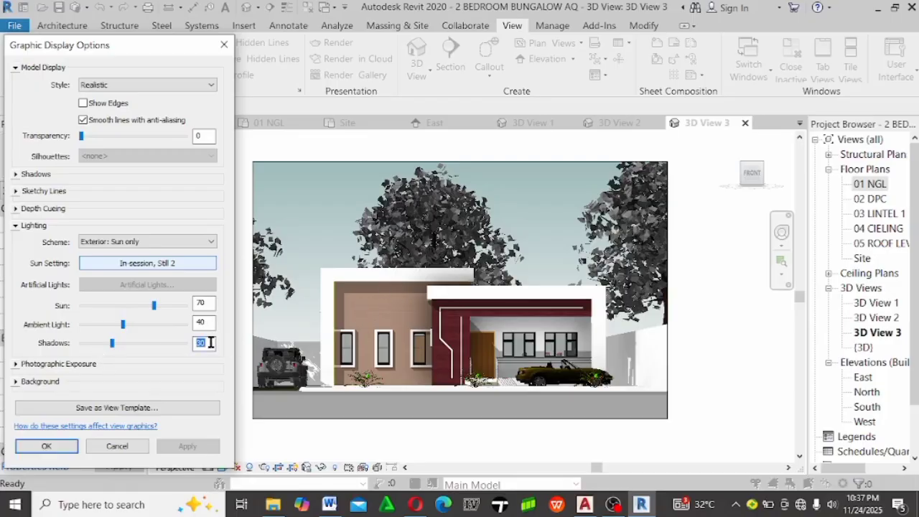
{"action": "type", "text": "35"}
{"action": "left_click", "coordinate": [207, 322]}
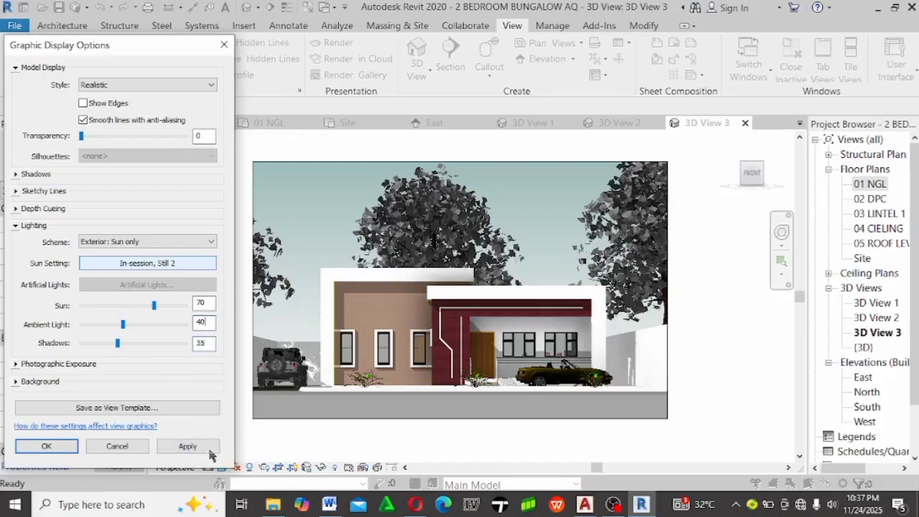
{"action": "left_click", "coordinate": [200, 450]}
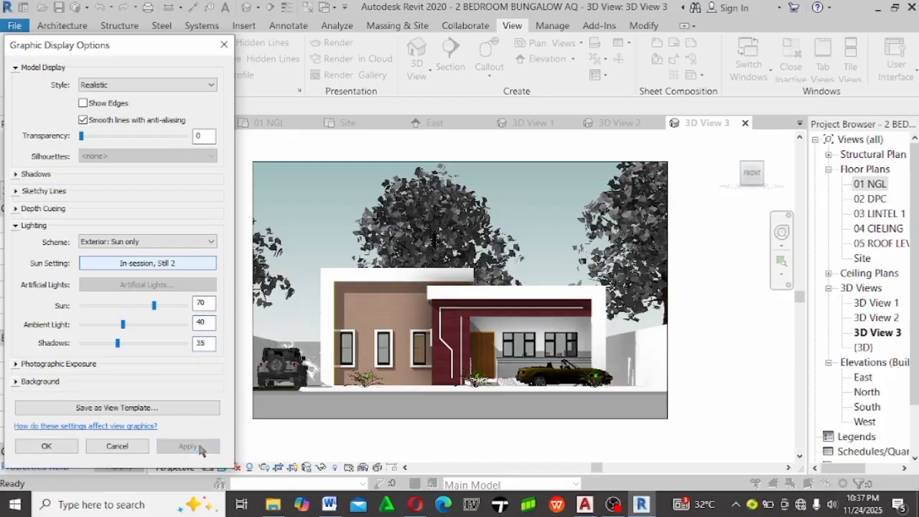
{"action": "left_click", "coordinate": [50, 446]}
{"action": "scroll", "coordinate": [433, 369], "scroll_direction": "up", "scroll_amount": 3}
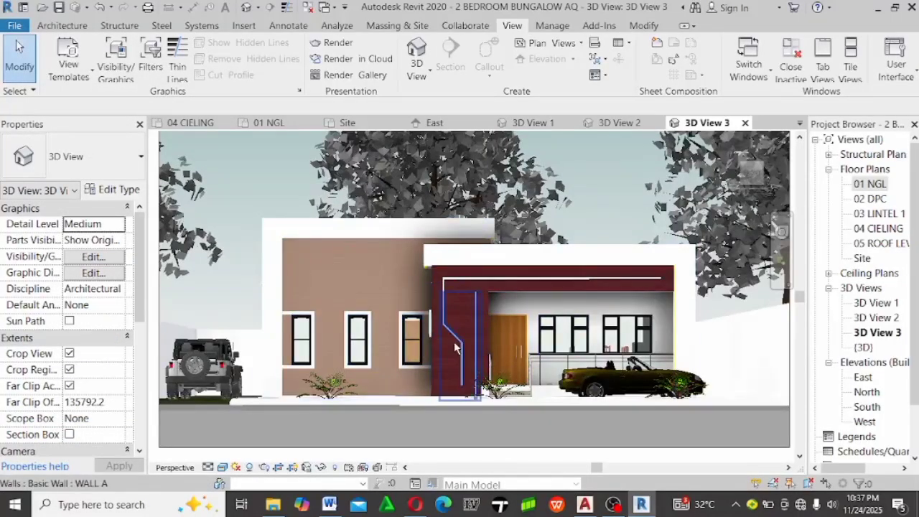
{"action": "scroll", "coordinate": [273, 300], "scroll_direction": "down", "scroll_amount": 1}
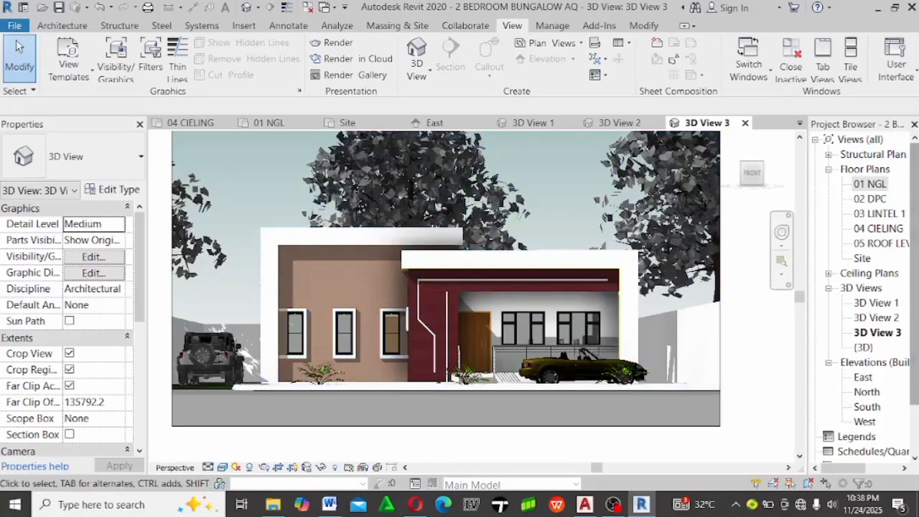
Open 3D View 2 and set its display style to Realistic with edges hidden and anti-aliased smooth lines on
{"action": "double_click", "coordinate": [877, 318]}
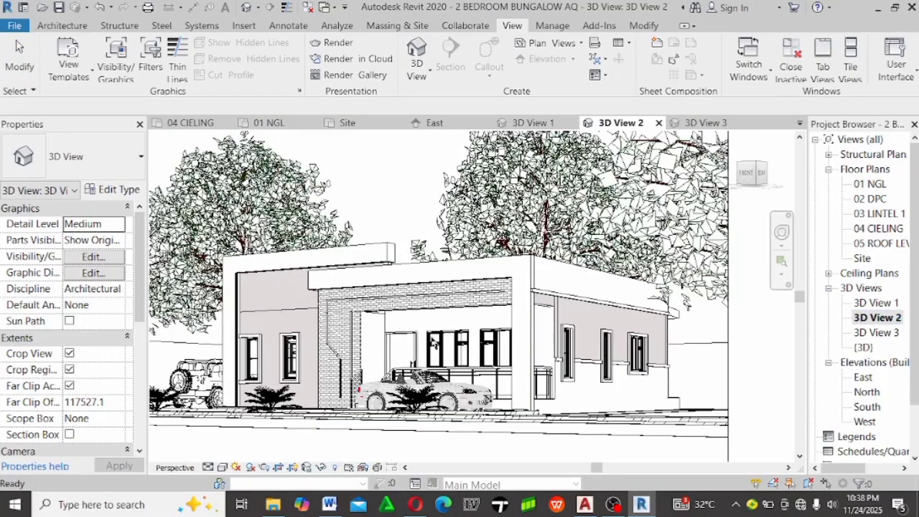
{"action": "scroll", "coordinate": [434, 344], "scroll_direction": "down", "scroll_amount": 2}
{"action": "key", "text": "d"}
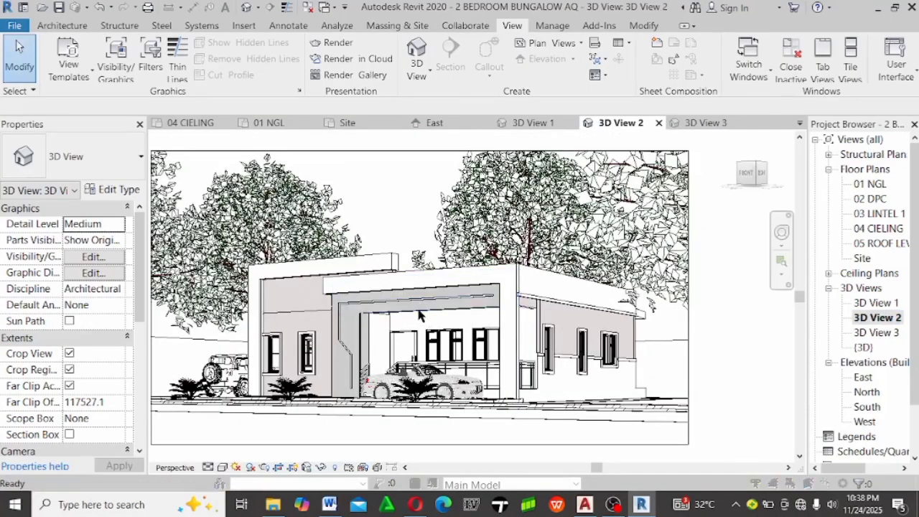
{"action": "left_click", "coordinate": [156, 86]}
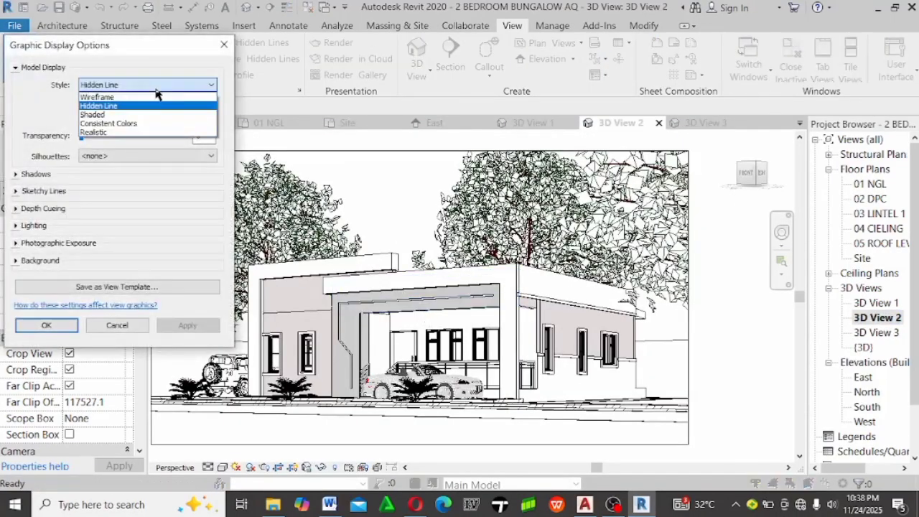
{"action": "left_click", "coordinate": [159, 132]}
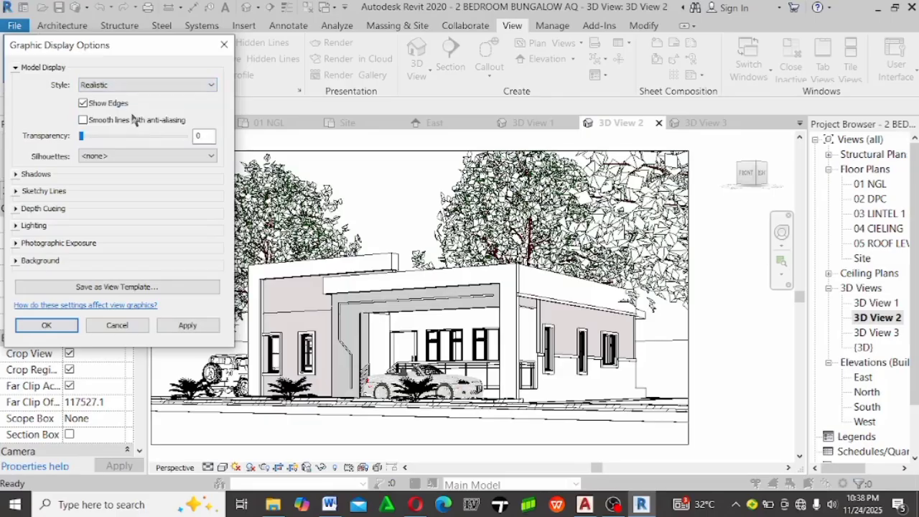
{"action": "left_click", "coordinate": [107, 104]}
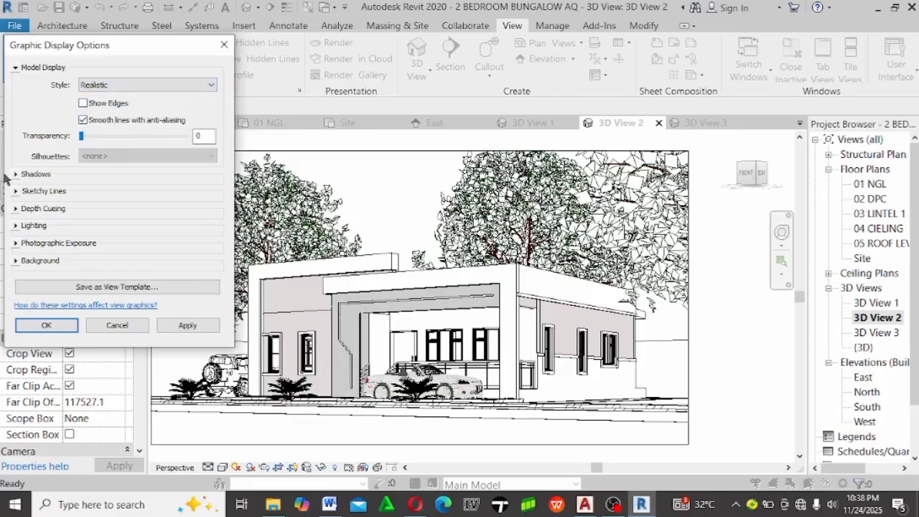
{"action": "left_click", "coordinate": [95, 121]}
Set the view's lighting intensities to 90 for sun, 60 for ambient light and 30 for shadows
{"action": "left_click", "coordinate": [15, 175]}
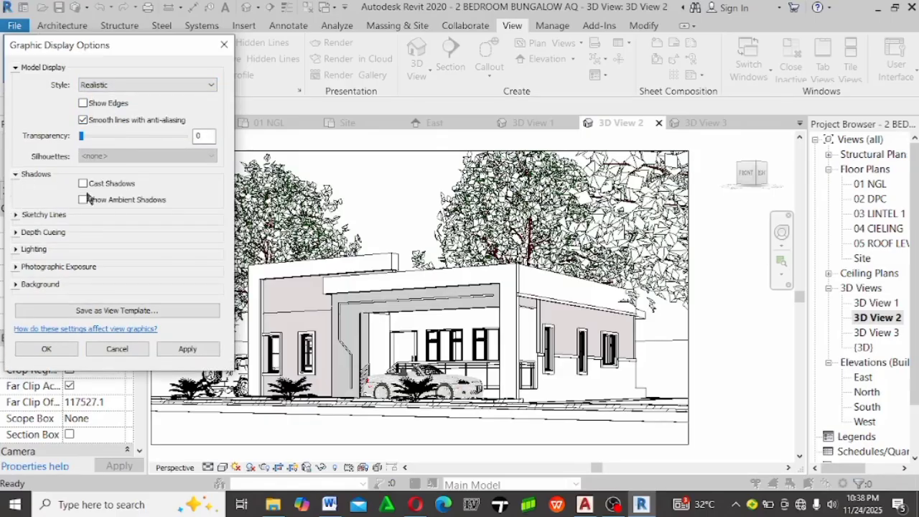
{"action": "left_click", "coordinate": [16, 175]}
{"action": "left_click", "coordinate": [24, 226]}
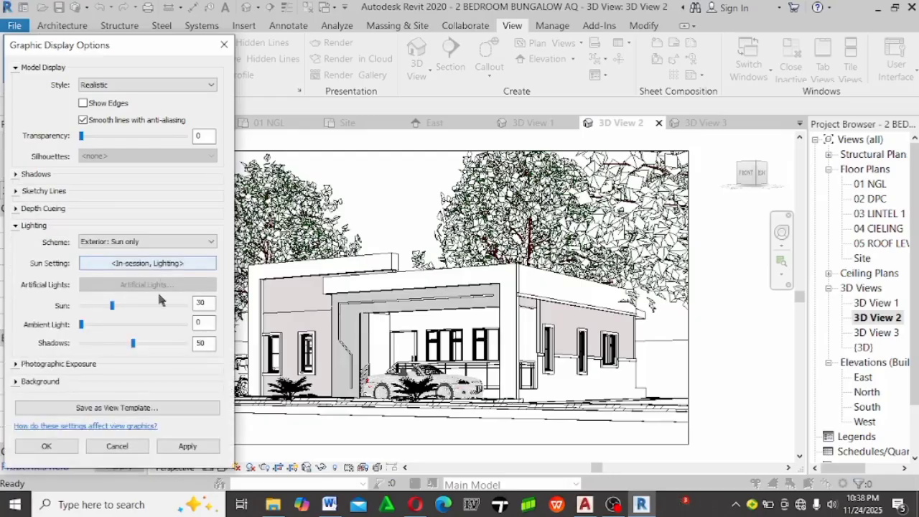
{"action": "left_click", "coordinate": [167, 306]}
{"action": "left_click", "coordinate": [166, 305]}
{"action": "left_click", "coordinate": [160, 325]}
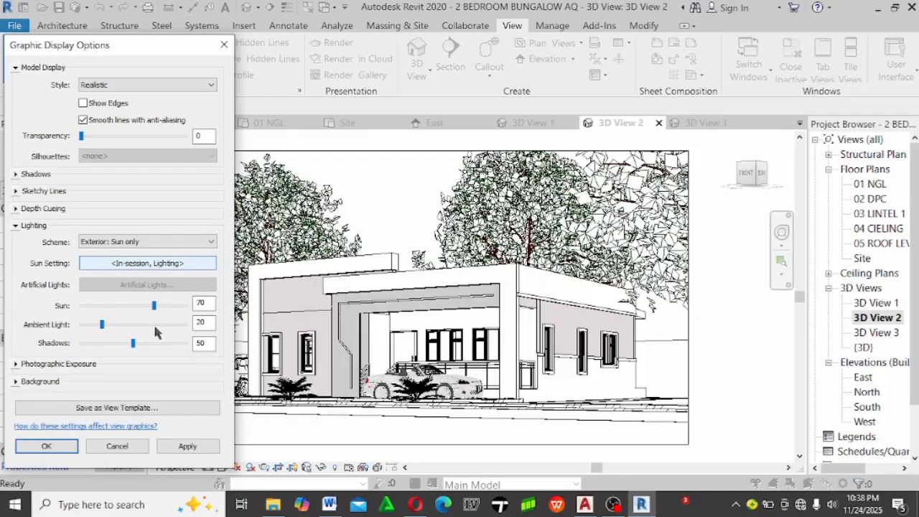
{"action": "left_click", "coordinate": [120, 344]}
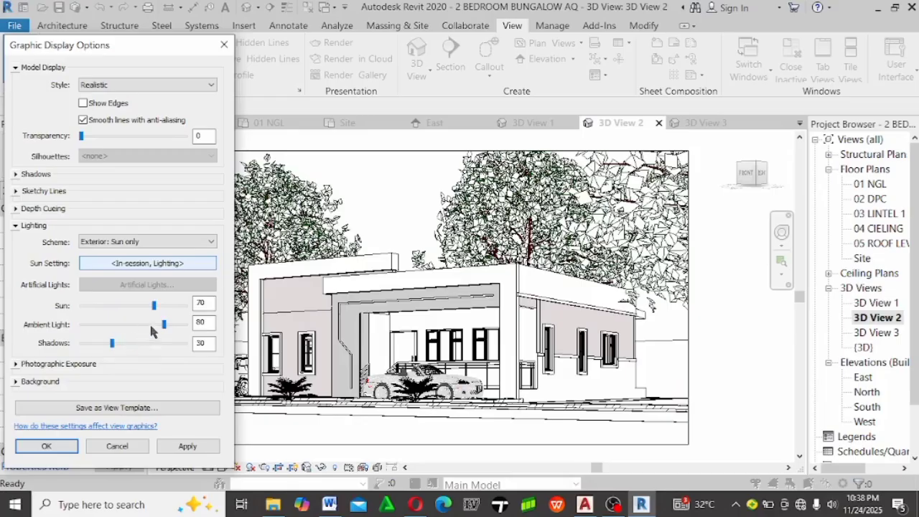
{"action": "left_click", "coordinate": [153, 327]}
{"action": "left_click", "coordinate": [170, 305]}
Give the view a gradient background with sky color RGB 173-199-198, apply the display options and check the front facade
{"action": "left_click", "coordinate": [18, 382]}
{"action": "left_click", "coordinate": [149, 402]}
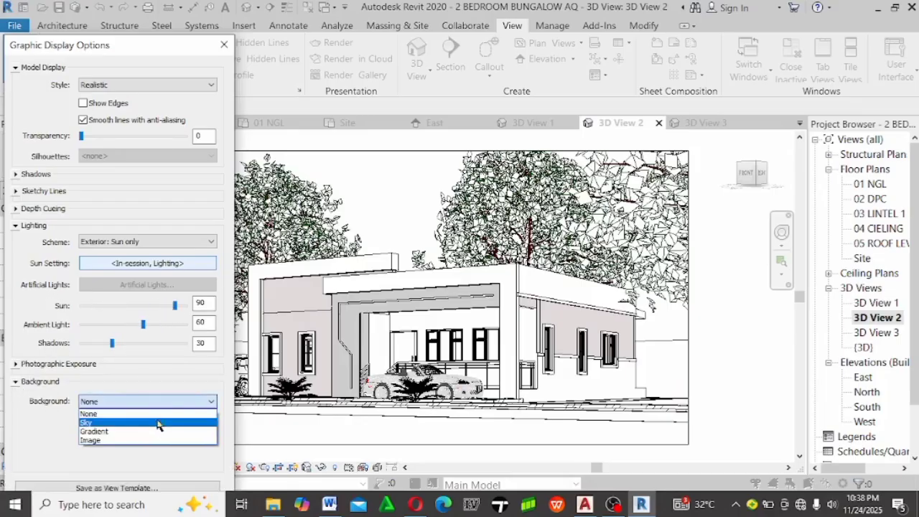
{"action": "left_click", "coordinate": [156, 431]}
{"action": "left_click", "coordinate": [143, 420]}
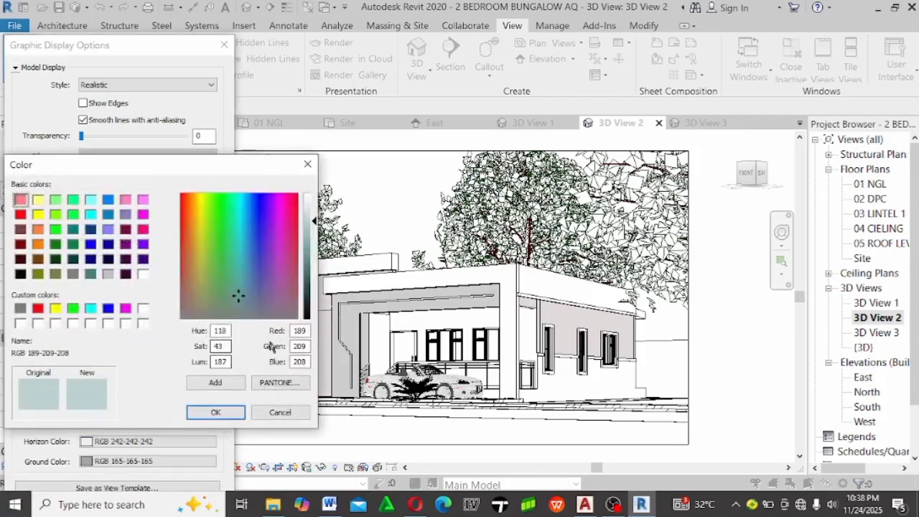
{"action": "left_click_drag", "start_coordinate": [309, 249], "coordinate": [312, 227]}
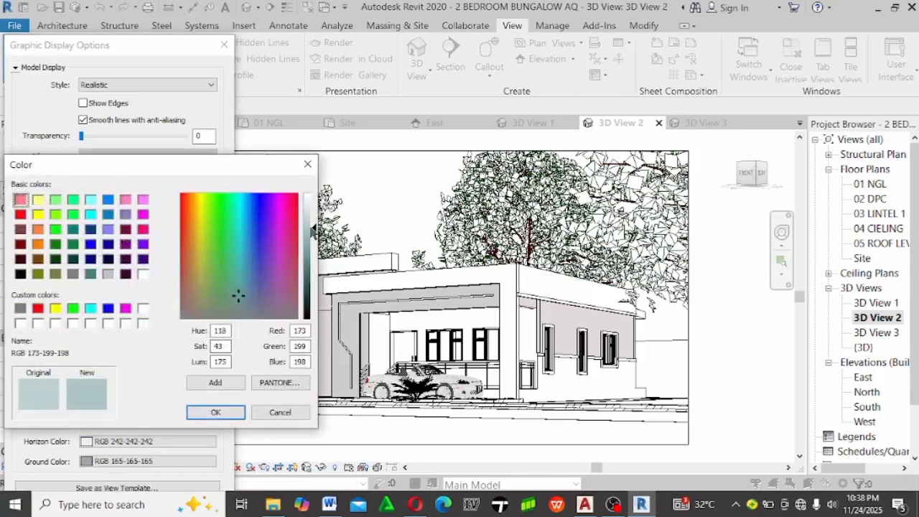
{"action": "left_click", "coordinate": [224, 412]}
{"action": "left_click", "coordinate": [15, 381]}
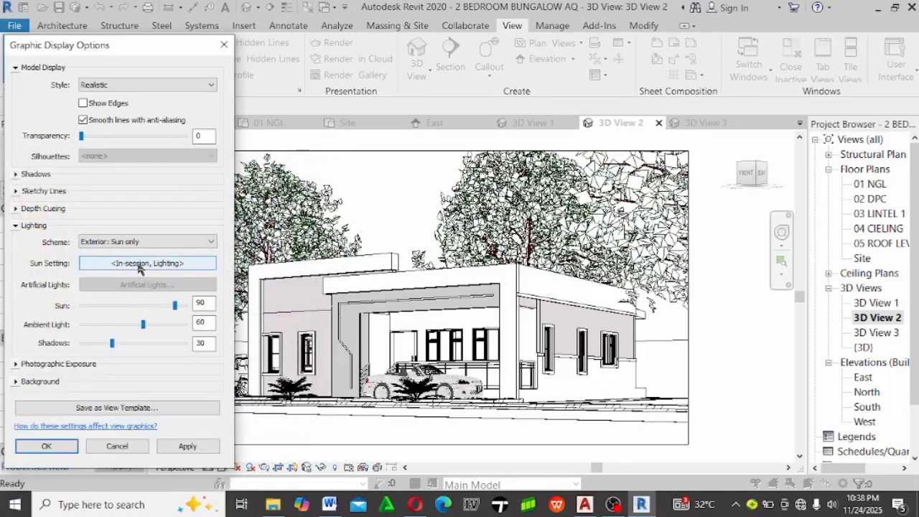
{"action": "left_click", "coordinate": [188, 447]}
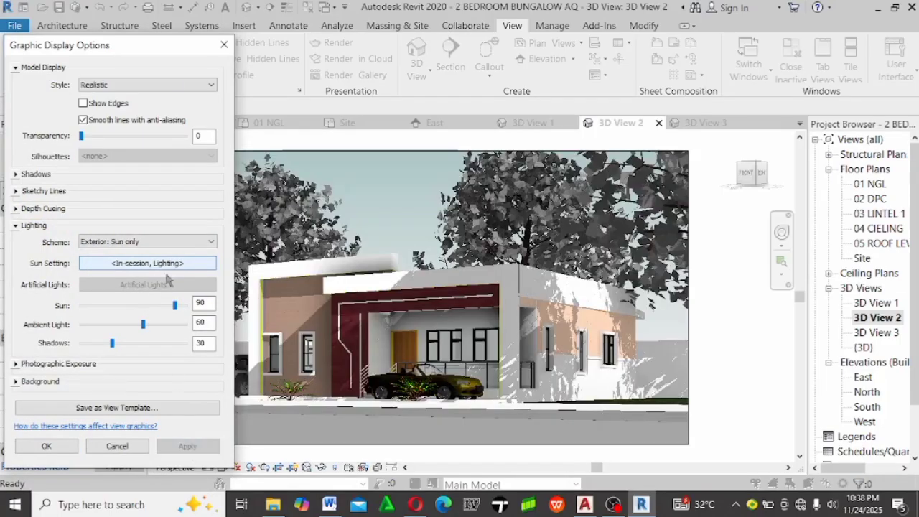
{"action": "left_click_drag", "start_coordinate": [164, 58], "coordinate": [22, 98]}
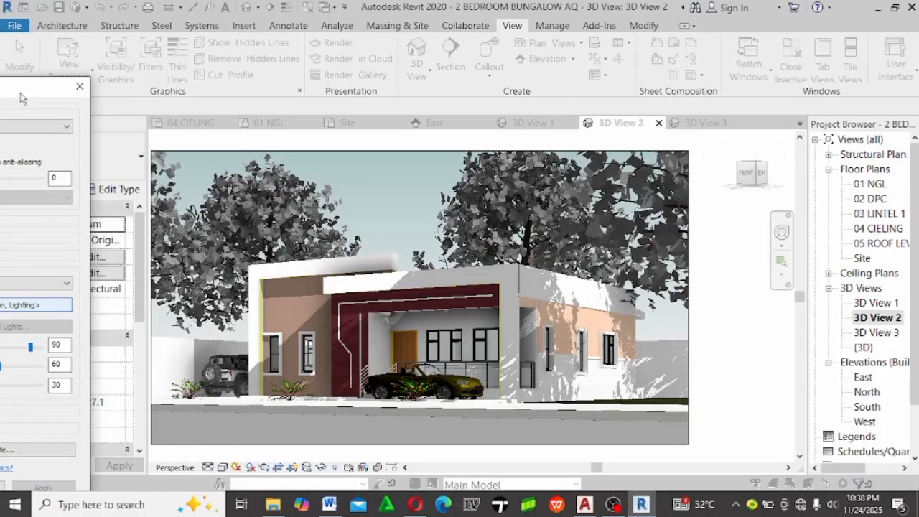
{"action": "left_click_drag", "start_coordinate": [22, 98], "coordinate": [124, 73]}
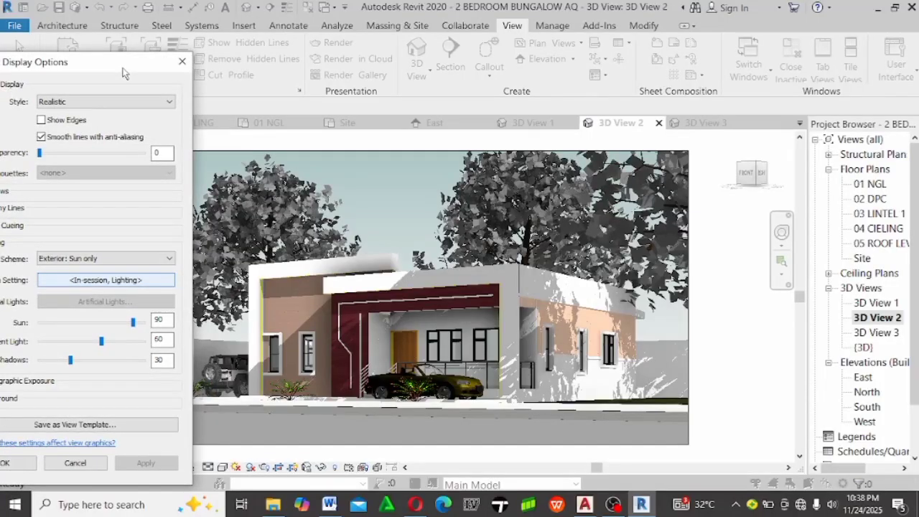
{"action": "left_click_drag", "start_coordinate": [122, 72], "coordinate": [191, 53]}
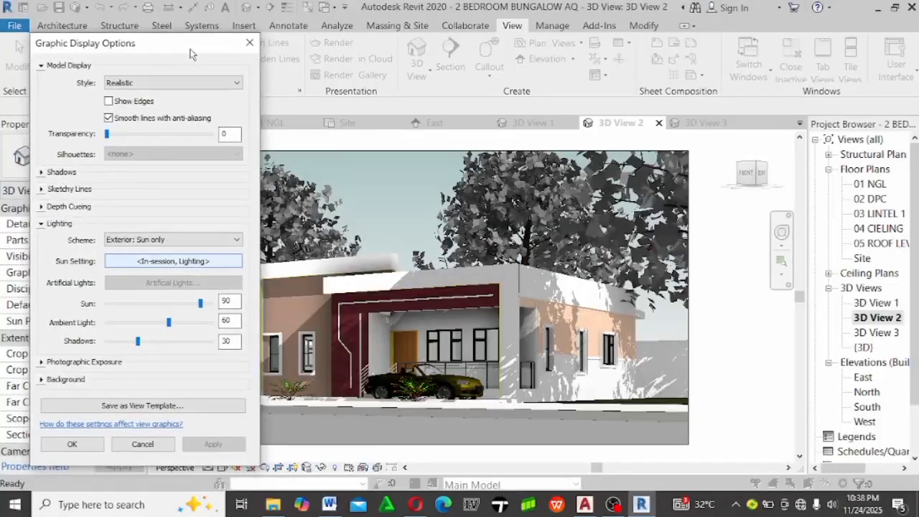
Switch the view's sun settings to a Still solar study and apply the Fall Equinox preset
{"action": "left_click", "coordinate": [164, 261]}
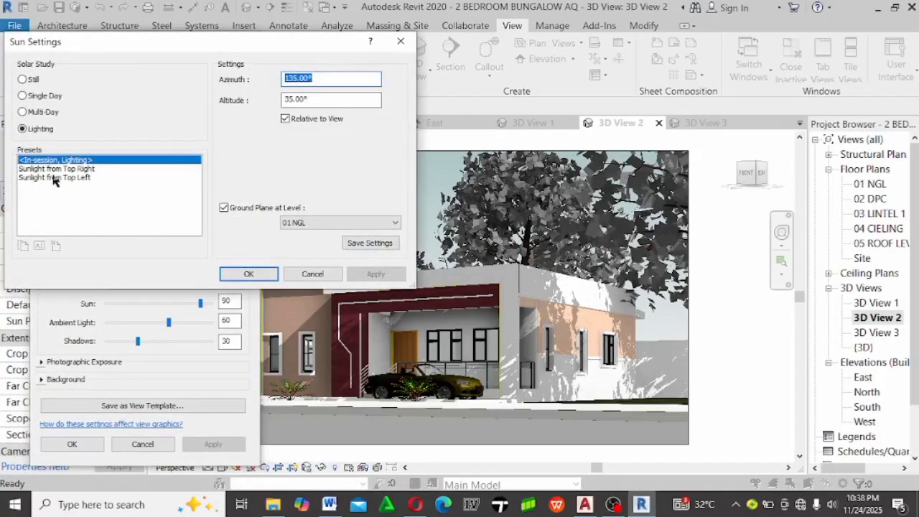
{"action": "left_click", "coordinate": [22, 79]}
{"action": "left_click", "coordinate": [44, 195]}
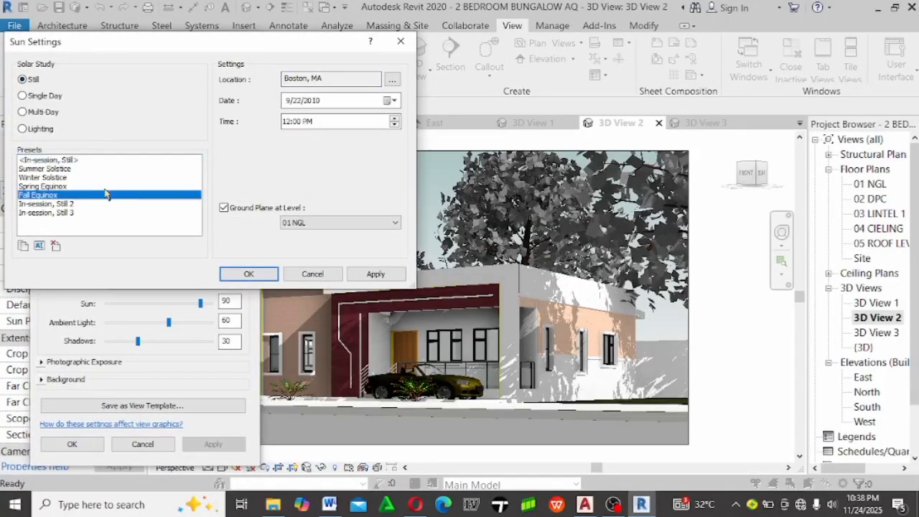
{"action": "left_click", "coordinate": [385, 274]}
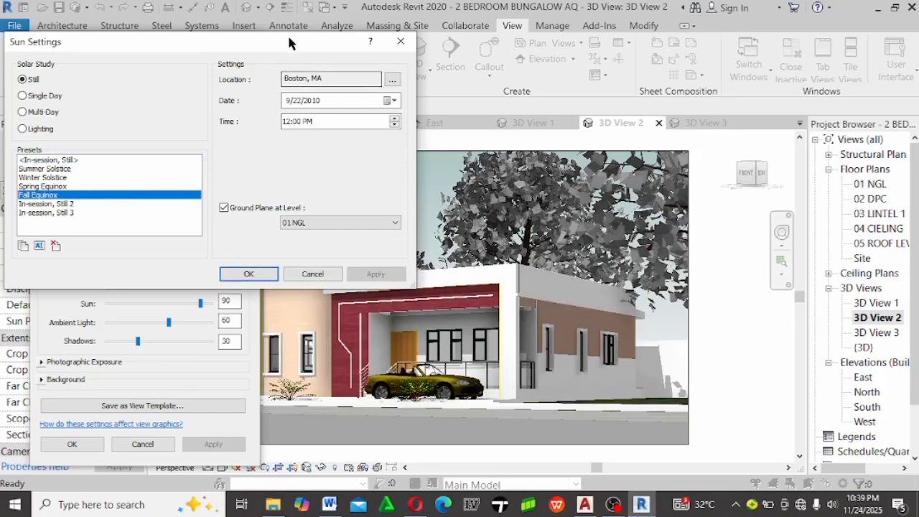
Try the In-session, Still 2 preset on the view, accept In-session, Still 3 instead, and check the facade
{"action": "mouse_move", "coordinate": [286, 38]}
{"action": "left_mouse_down"}
{"action": "mouse_move", "coordinate": [49, 38]}
{"action": "mouse_move", "coordinate": [33, 48]}
{"action": "mouse_move", "coordinate": [275, 4]}
{"action": "mouse_move", "coordinate": [280, 32]}
{"action": "left_mouse_up"}
{"action": "left_click", "coordinate": [71, 193]}
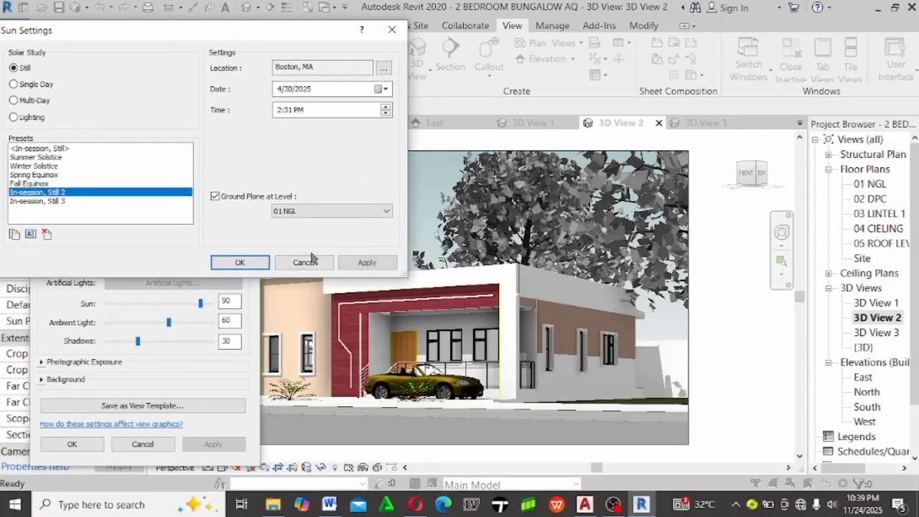
{"action": "left_click", "coordinate": [366, 263]}
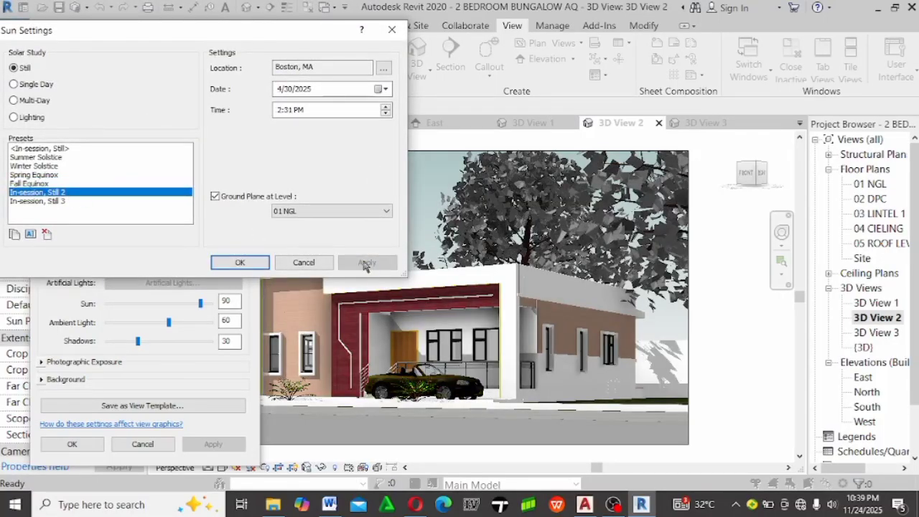
{"action": "left_click", "coordinate": [53, 202]}
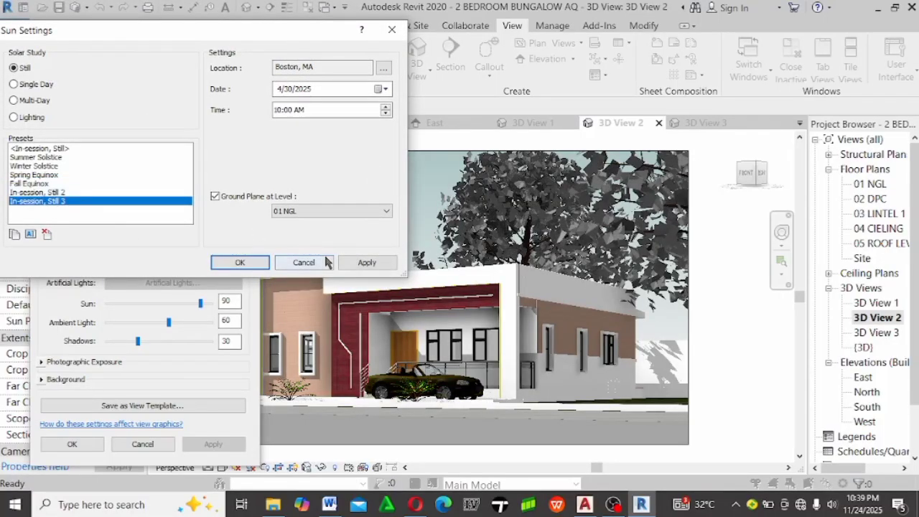
{"action": "left_click", "coordinate": [378, 267]}
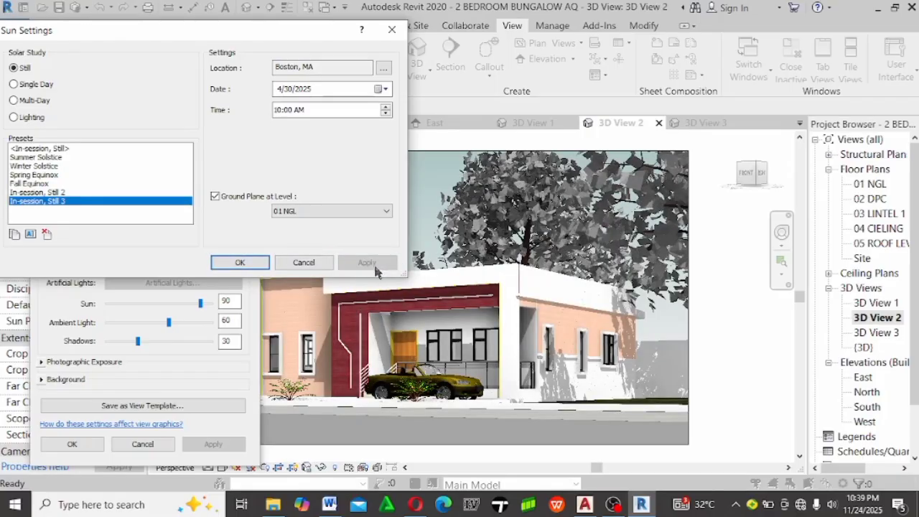
{"action": "left_click", "coordinate": [248, 262]}
{"action": "left_click_drag", "start_coordinate": [181, 41], "coordinate": [126, 23]}
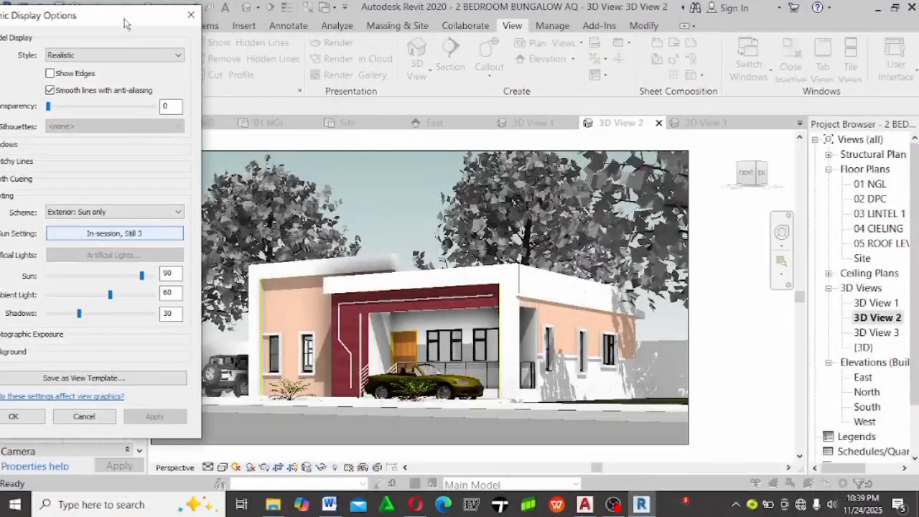
{"action": "left_click_drag", "start_coordinate": [123, 24], "coordinate": [171, 17]}
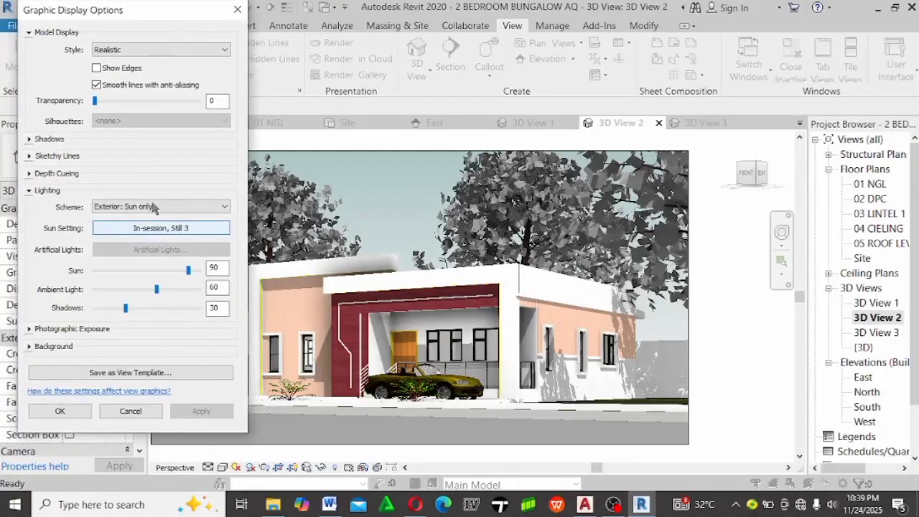
Compare the In-session, Still 2 and In-session, Still 3 sun presets on the view and accept In-session, Still 2
{"action": "left_click", "coordinate": [174, 229]}
{"action": "left_click", "coordinate": [61, 193]}
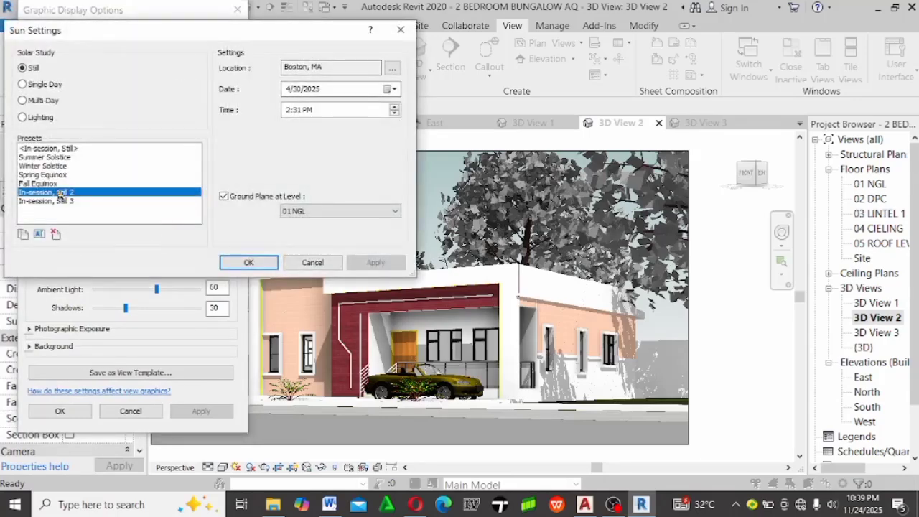
{"action": "left_click", "coordinate": [379, 263]}
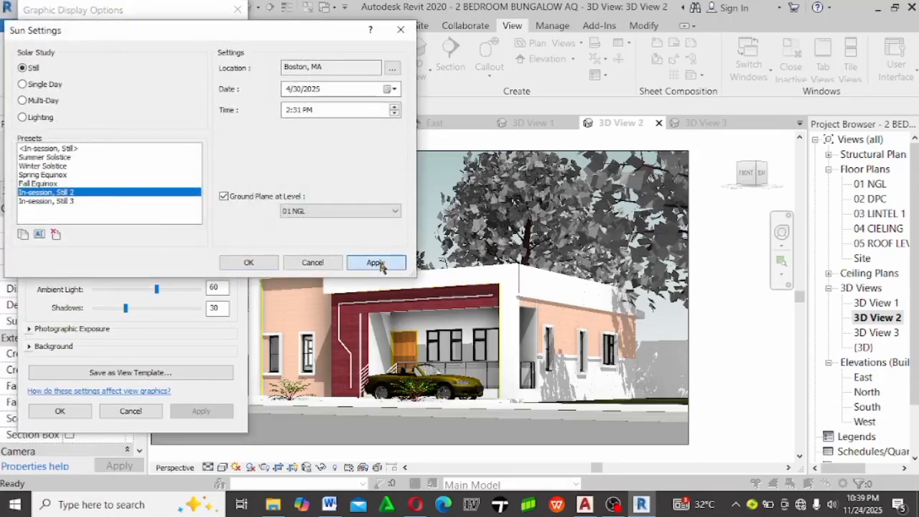
{"action": "left_click_drag", "start_coordinate": [318, 30], "coordinate": [286, 20]}
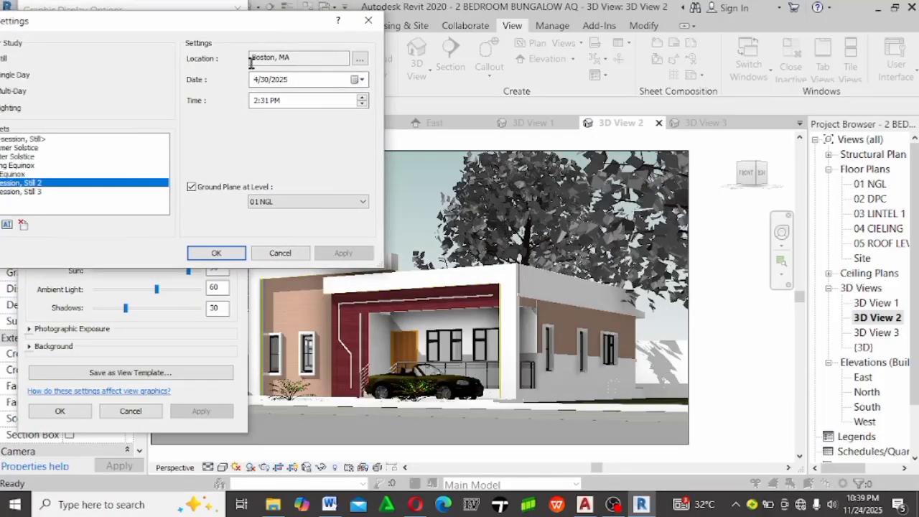
{"action": "left_click", "coordinate": [29, 191]}
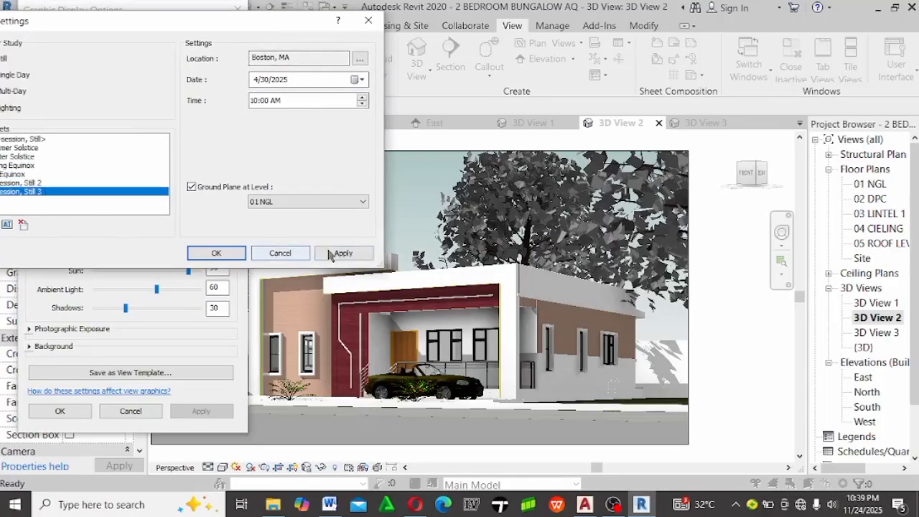
{"action": "left_click", "coordinate": [336, 251]}
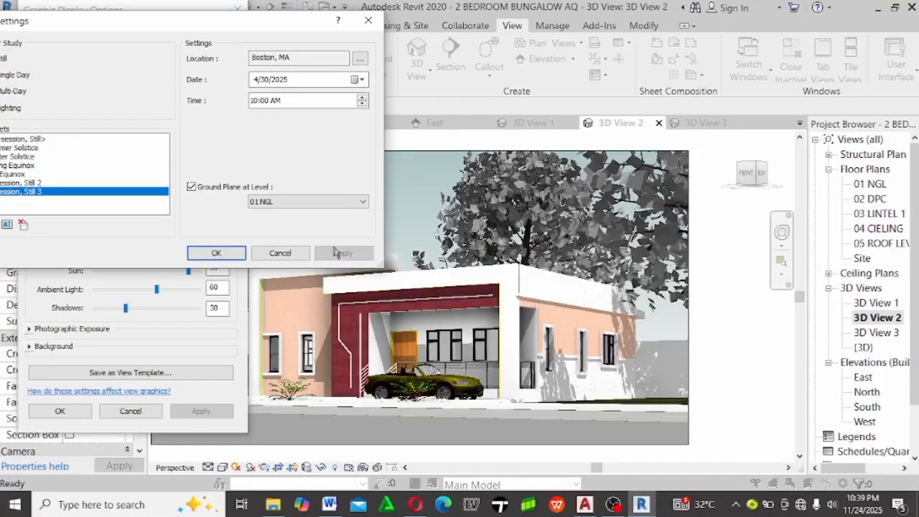
{"action": "left_click", "coordinate": [50, 185]}
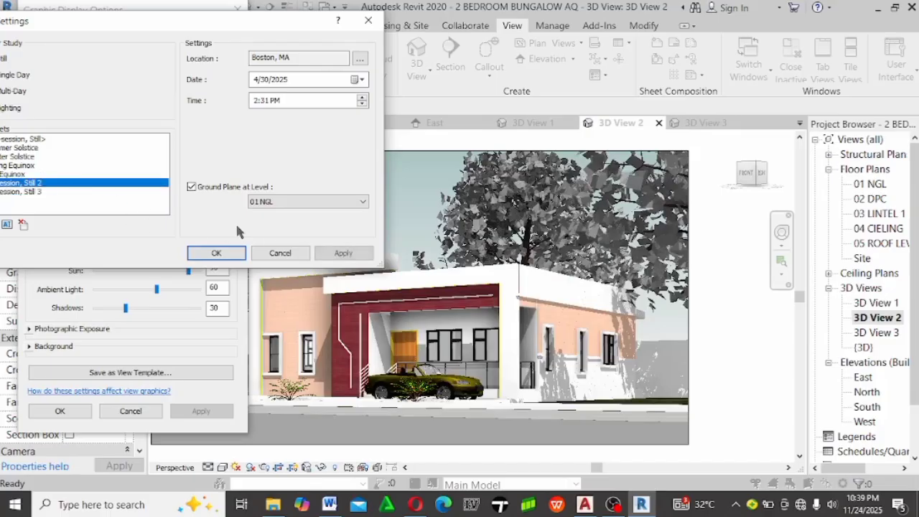
{"action": "left_click", "coordinate": [358, 255]}
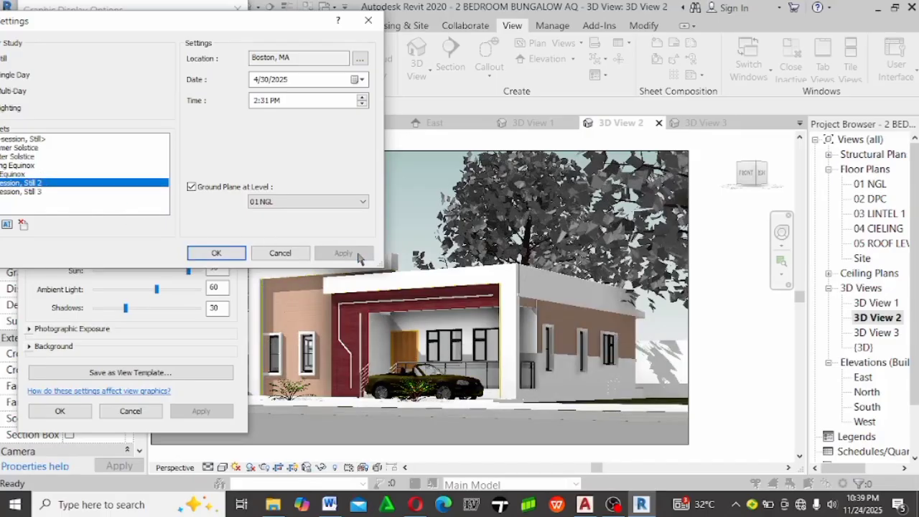
{"action": "left_click", "coordinate": [216, 253]}
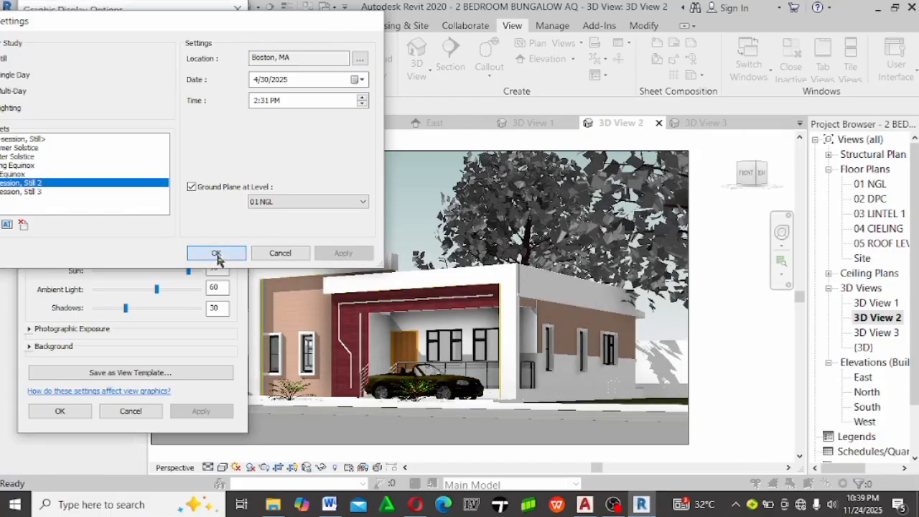
Try an ambient light intensity of 80 on the view and return it to 60
{"action": "left_click", "coordinate": [165, 288]}
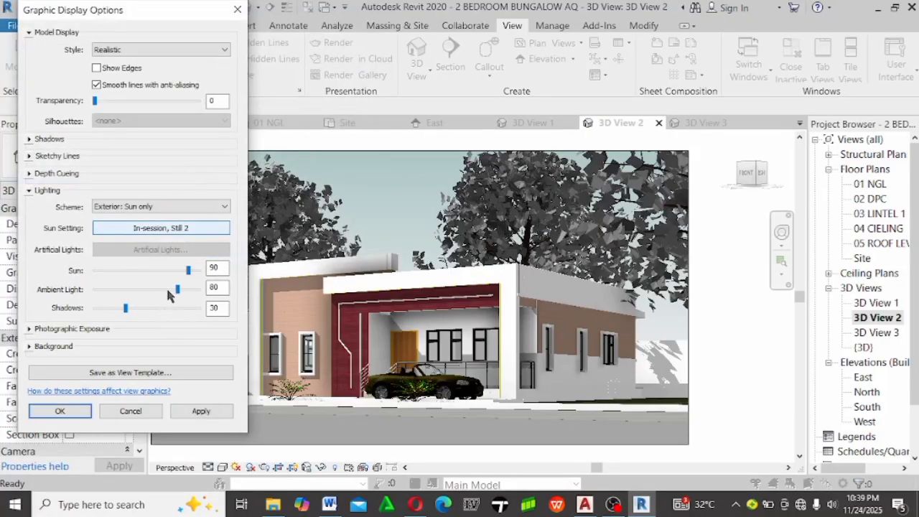
{"action": "left_click", "coordinate": [202, 413]}
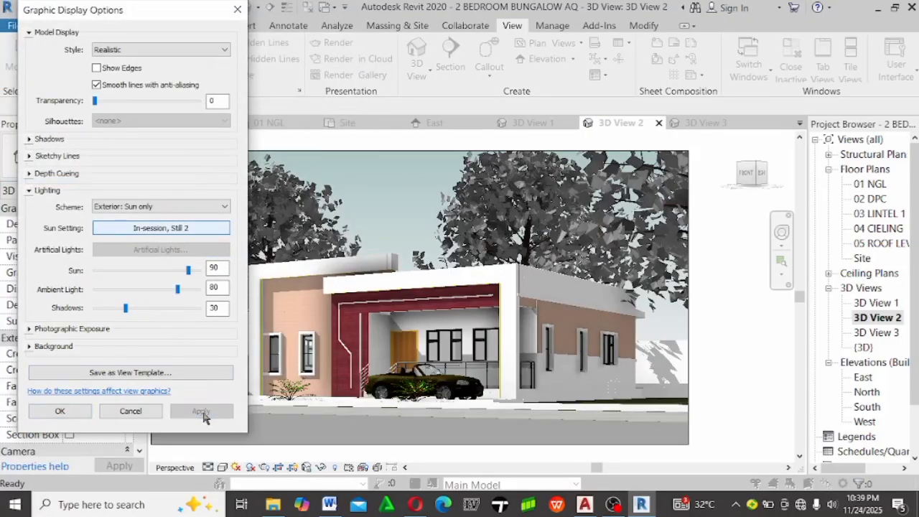
{"action": "left_click", "coordinate": [173, 288]}
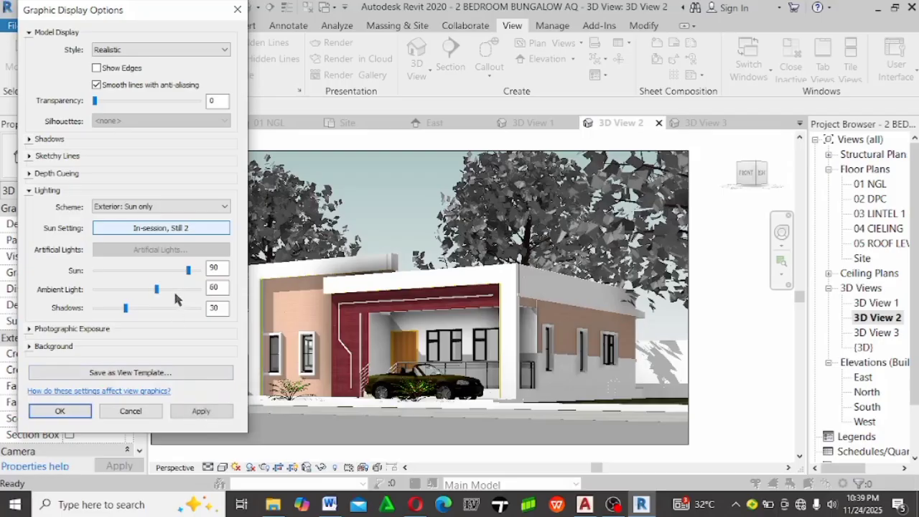
Set the view's shadow intensity to 35 and apply the display options
{"action": "double_click", "coordinate": [221, 308]}
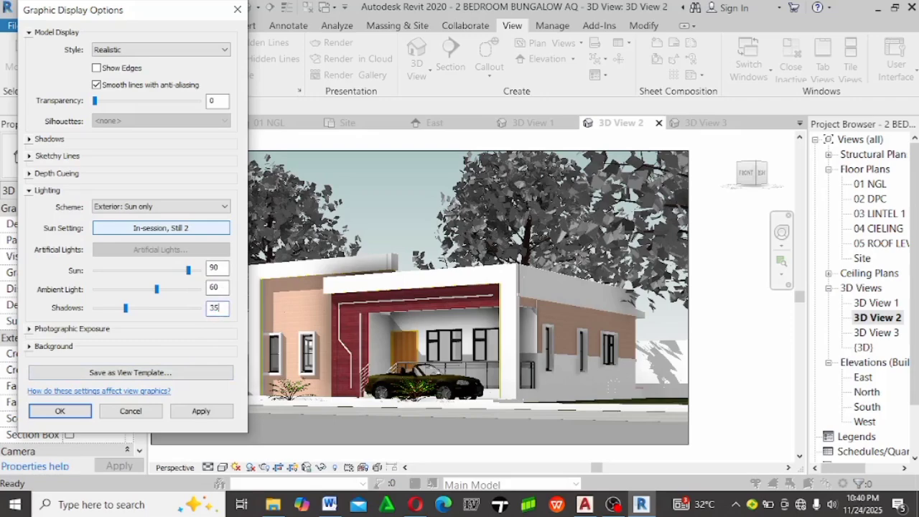
{"action": "type", "text": "35"}
{"action": "left_click", "coordinate": [215, 287]}
{"action": "left_click", "coordinate": [210, 413]}
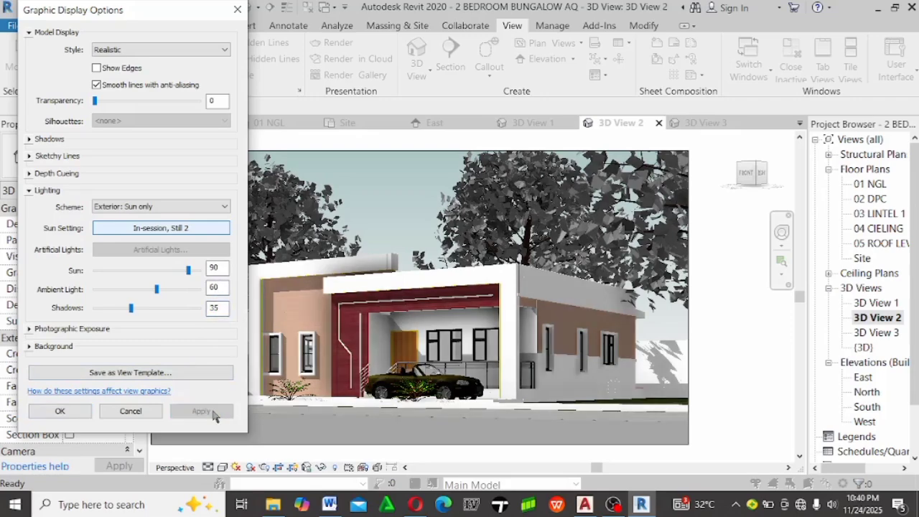
Try the in-session Lighting, Sunlight from Top Right and Sunlight from Top Left presets of the Lighting solar study on the view
{"action": "left_click", "coordinate": [176, 227]}
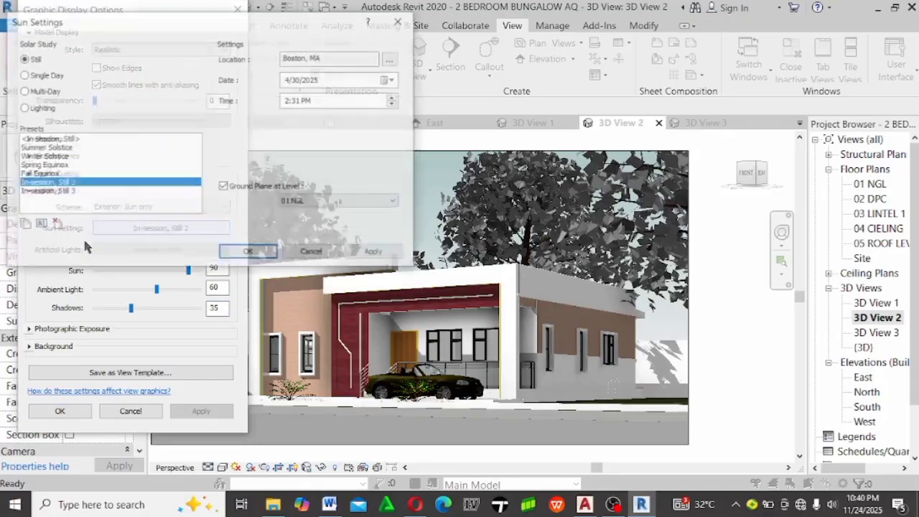
{"action": "left_click", "coordinate": [47, 105]}
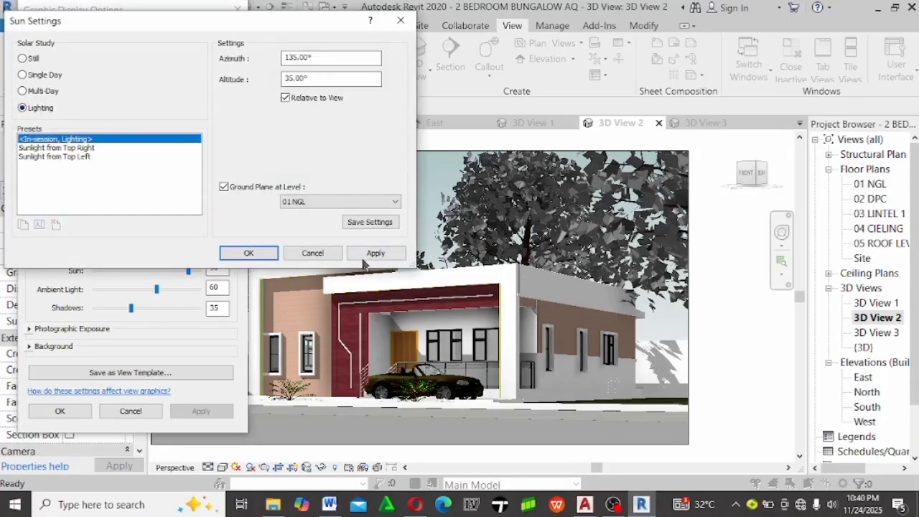
{"action": "left_click", "coordinate": [363, 260]}
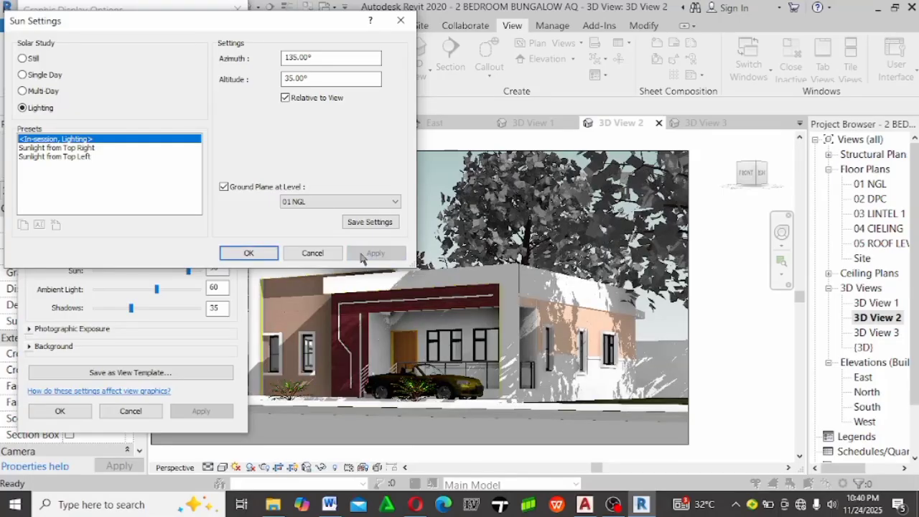
{"action": "left_click", "coordinate": [56, 147]}
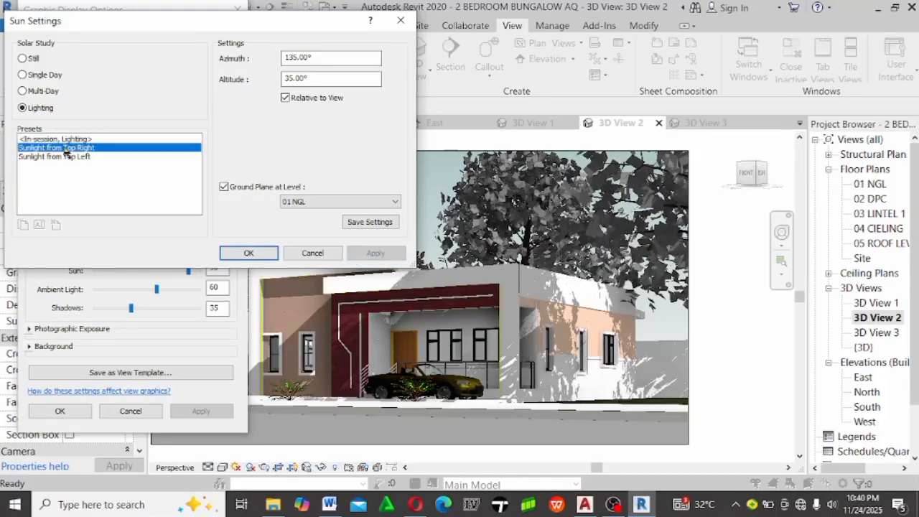
{"action": "left_click", "coordinate": [372, 254]}
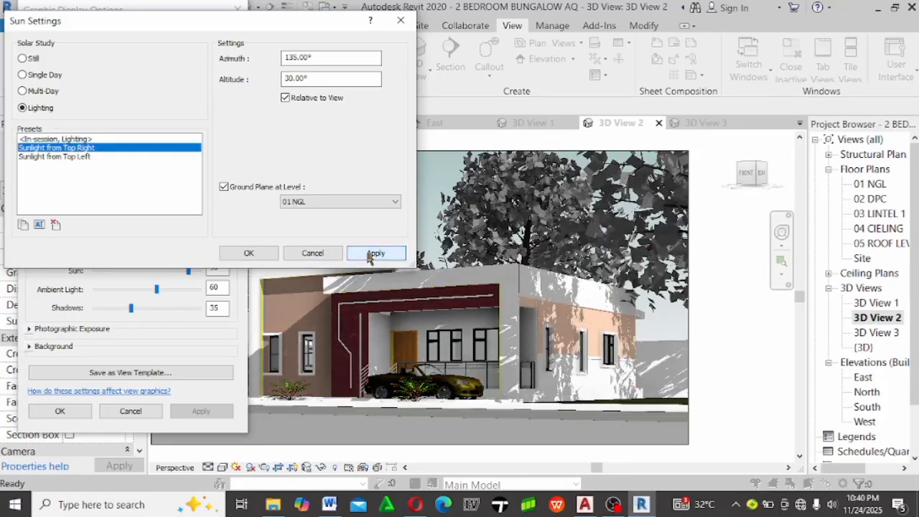
{"action": "left_click", "coordinate": [90, 156]}
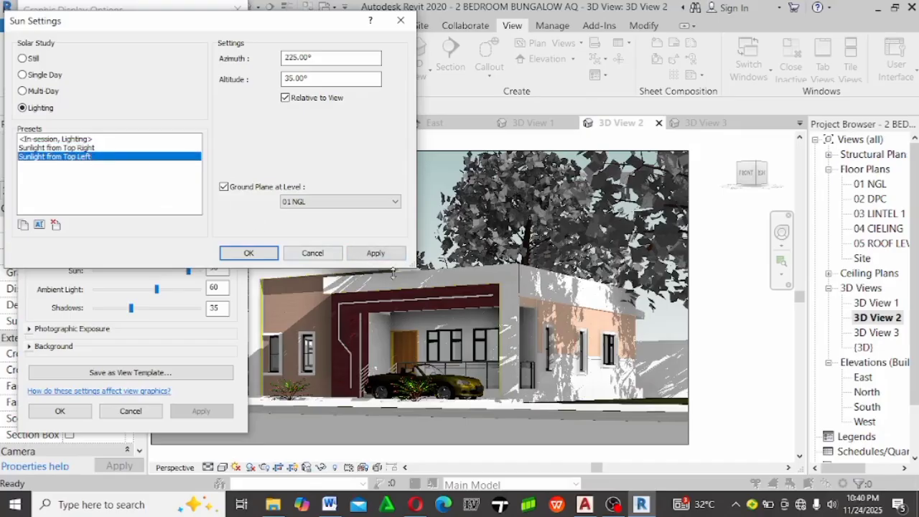
{"action": "left_click", "coordinate": [374, 254]}
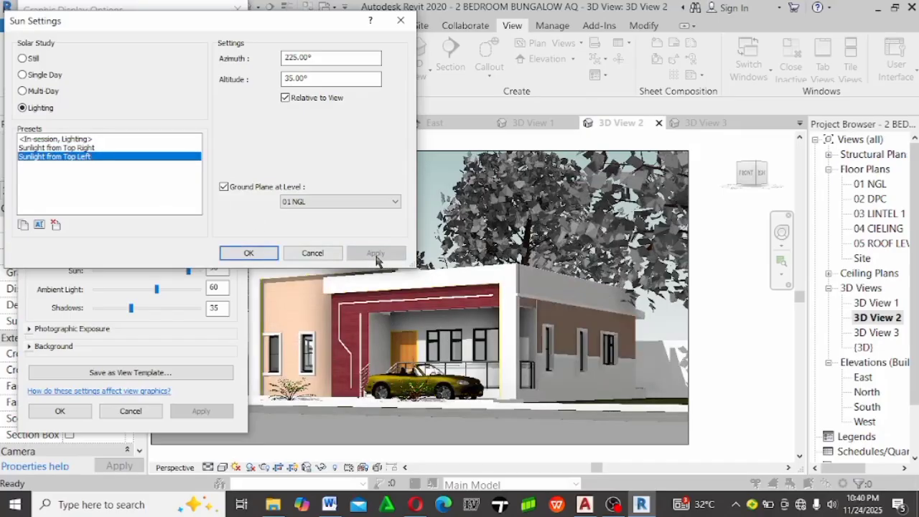
Switch the solar study back to Still and try the Fall Equinox preset on the view
{"action": "left_click_drag", "start_coordinate": [34, 94], "coordinate": [364, 66]}
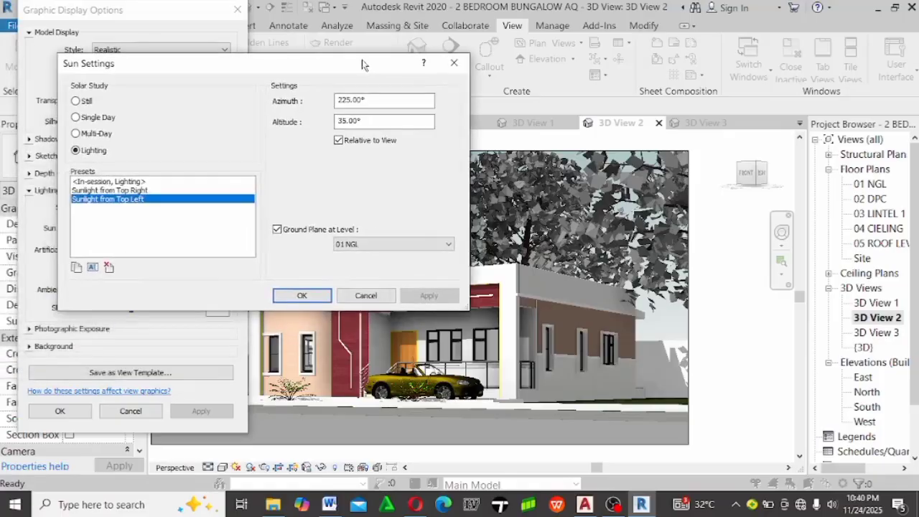
{"action": "left_click", "coordinate": [80, 102]}
{"action": "left_click", "coordinate": [108, 216]}
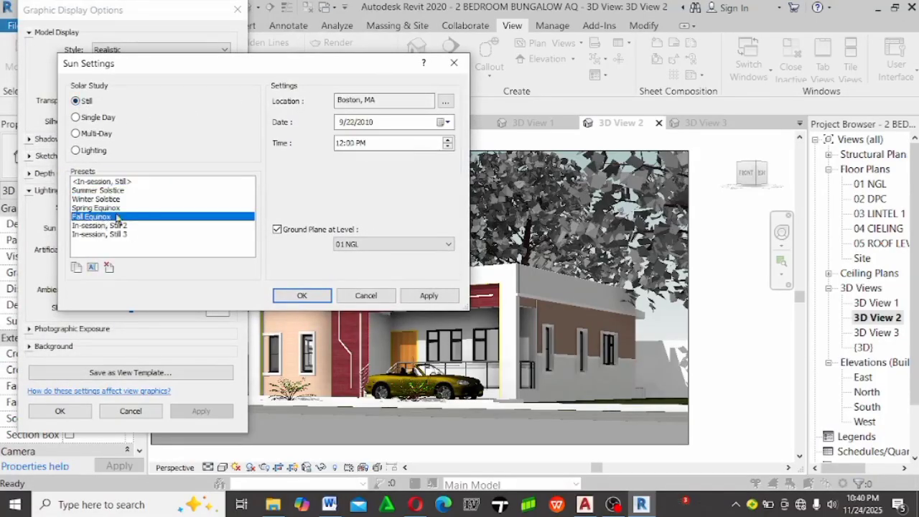
{"action": "left_click_drag", "start_coordinate": [250, 66], "coordinate": [145, 17]}
{"action": "left_click", "coordinate": [332, 250]}
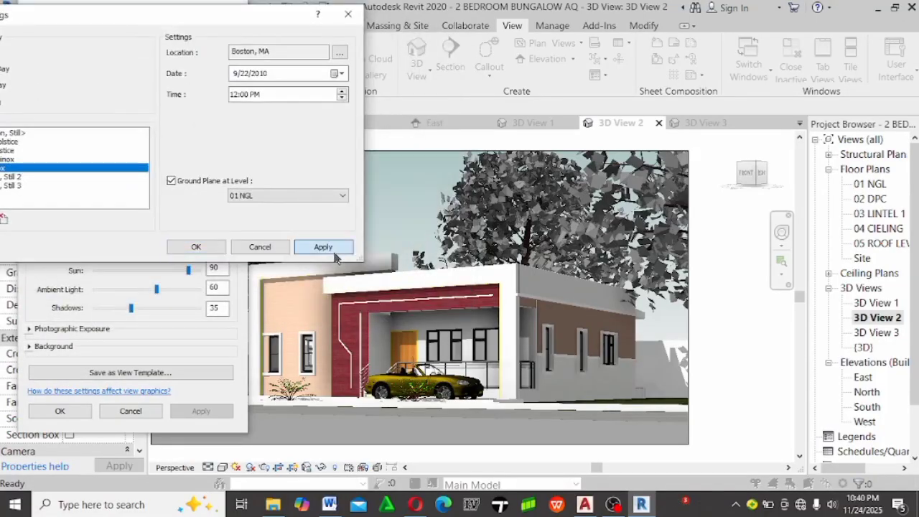
{"action": "left_click_drag", "start_coordinate": [200, 22], "coordinate": [286, 24]}
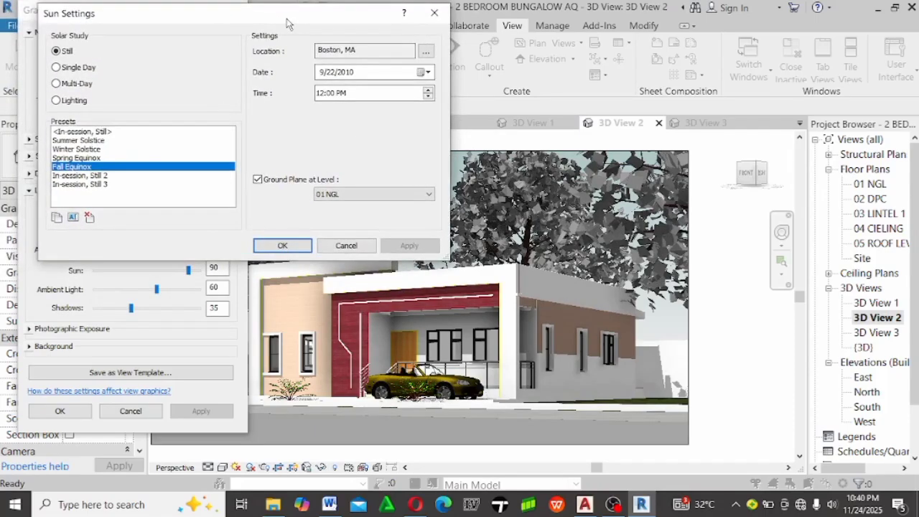
Compare the In-session, Still 2 and In-session, Still 3 sun presets on the view and accept In-session, Still 3
{"action": "left_click", "coordinate": [93, 177]}
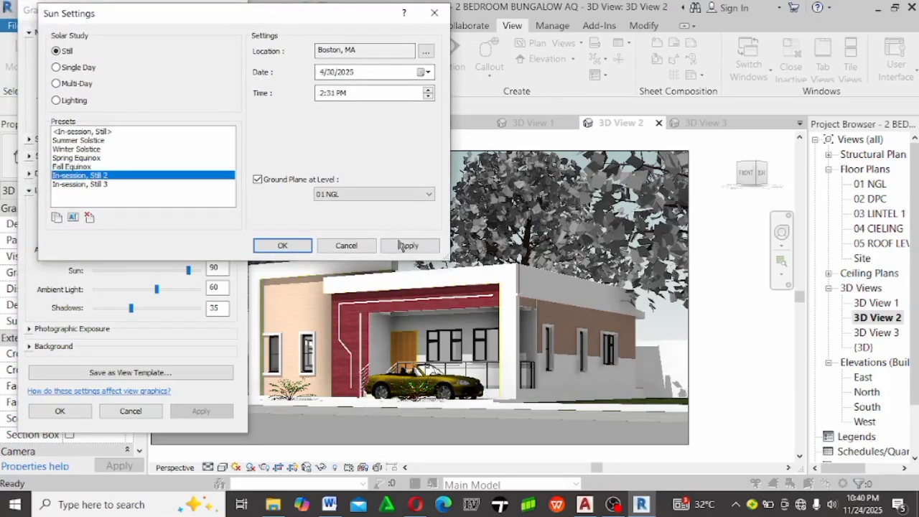
{"action": "left_click", "coordinate": [409, 246]}
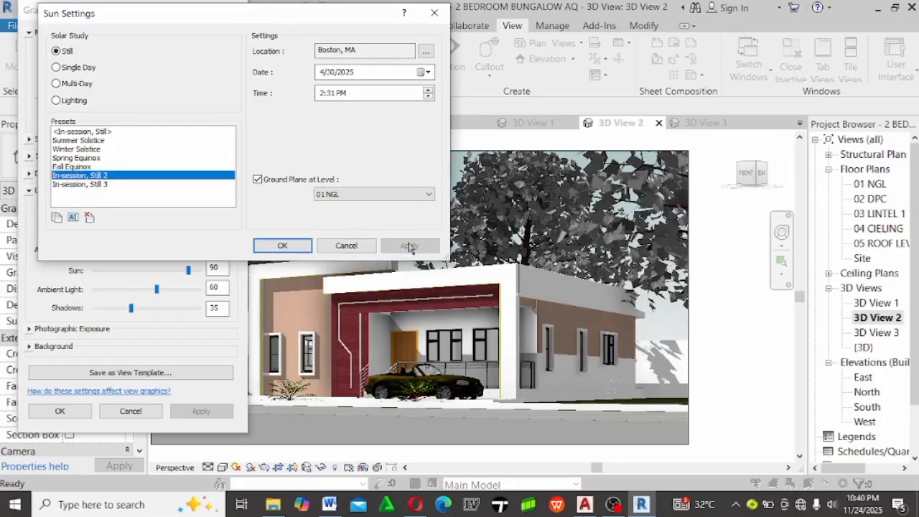
{"action": "left_click", "coordinate": [135, 184]}
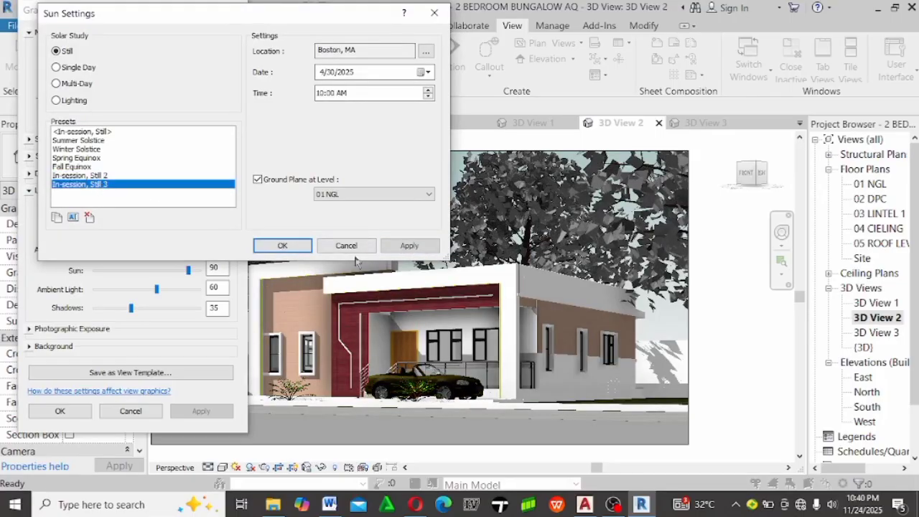
{"action": "left_click", "coordinate": [410, 246]}
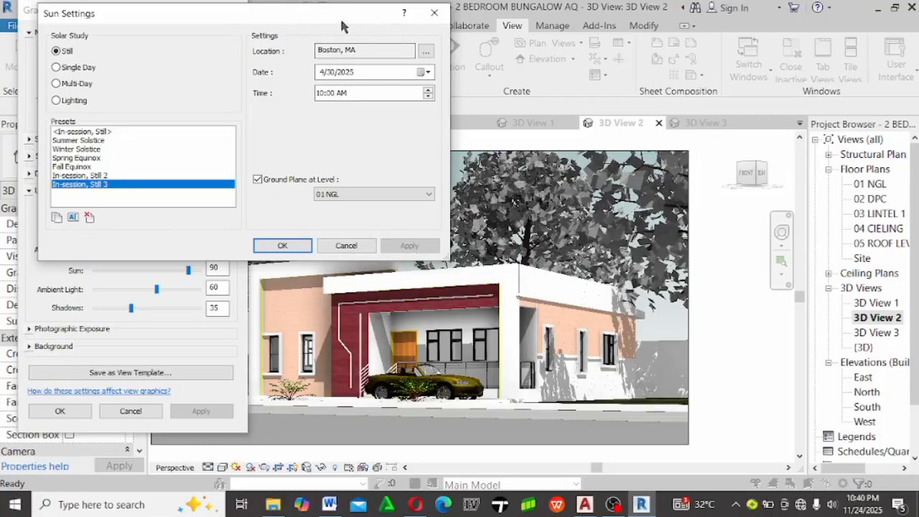
{"action": "left_click_drag", "start_coordinate": [341, 25], "coordinate": [299, 35]}
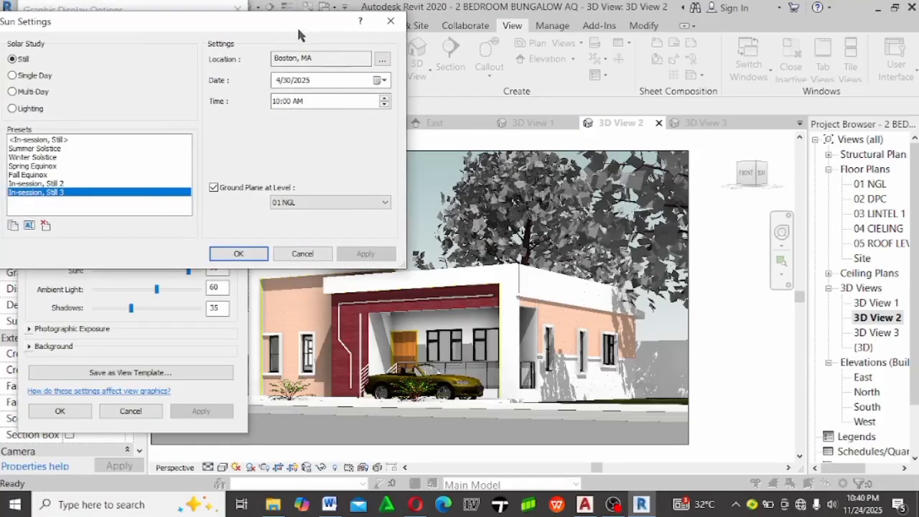
{"action": "left_click", "coordinate": [56, 184]}
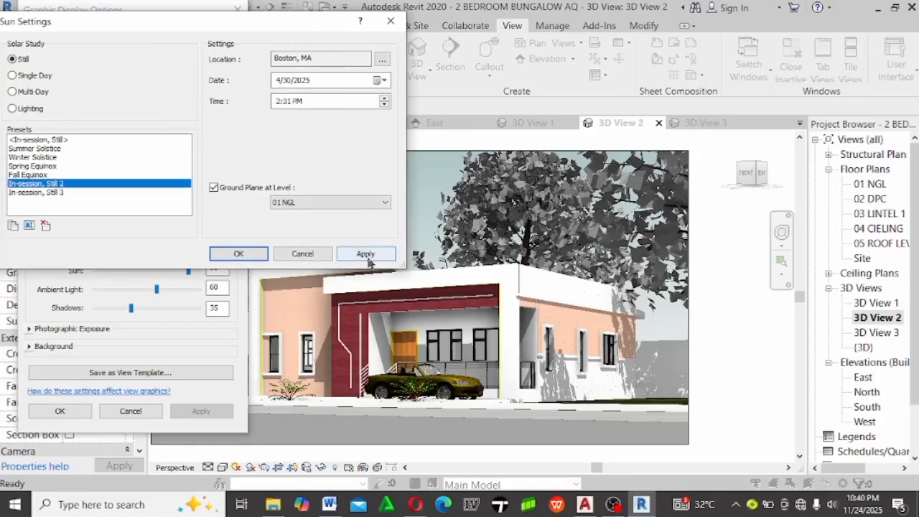
{"action": "left_click", "coordinate": [368, 260]}
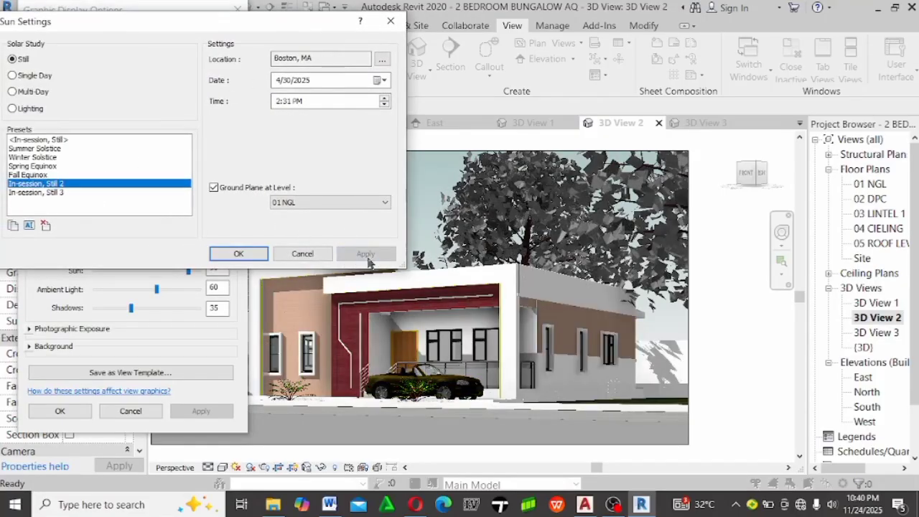
{"action": "left_click", "coordinate": [53, 192]}
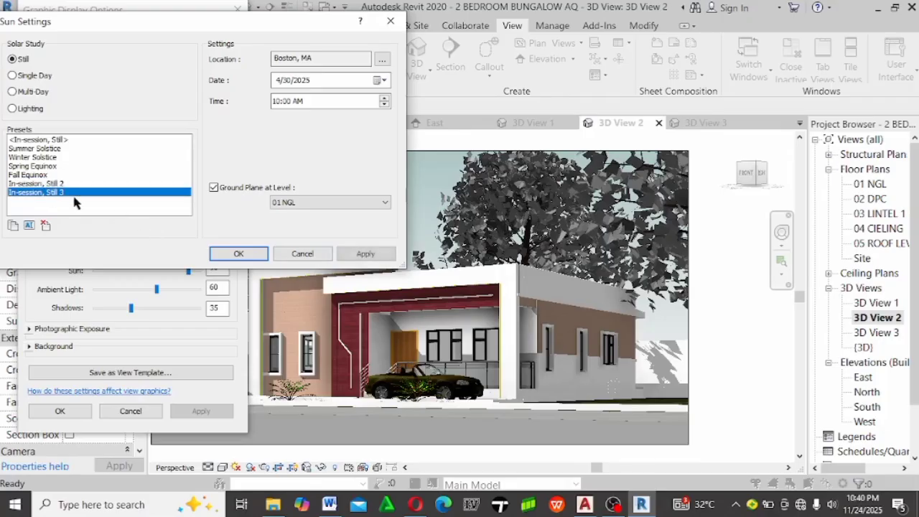
{"action": "left_click", "coordinate": [375, 256]}
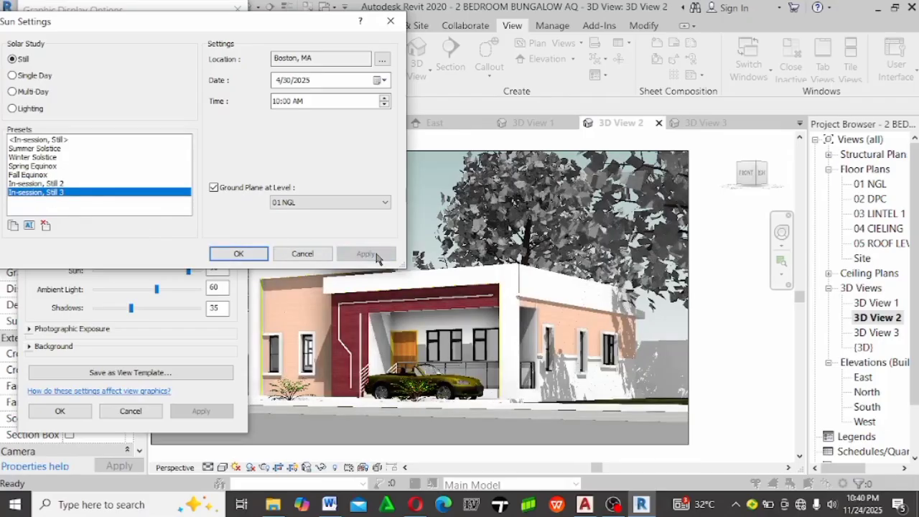
{"action": "left_click_drag", "start_coordinate": [281, 22], "coordinate": [242, 17]}
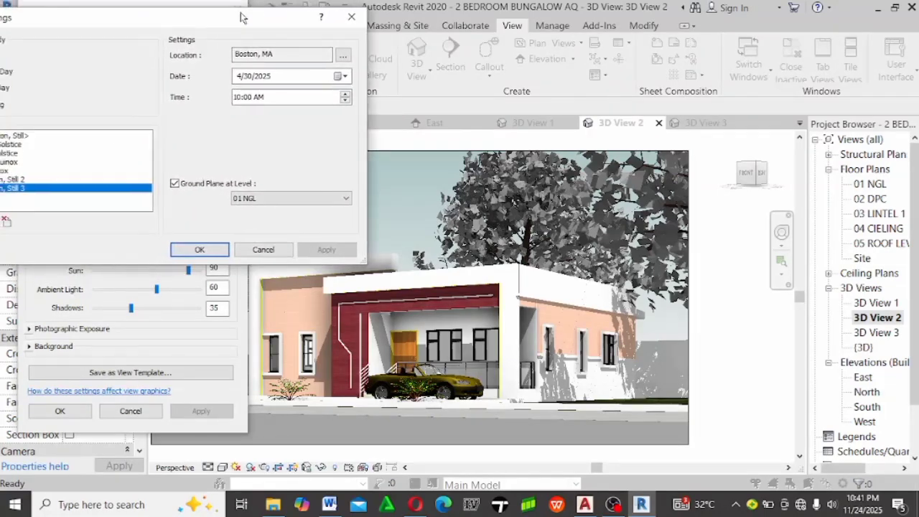
{"action": "left_click", "coordinate": [189, 251]}
Try a sun intensity of 70 and an ambient light intensity of 40 on the view
{"action": "left_click", "coordinate": [179, 269]}
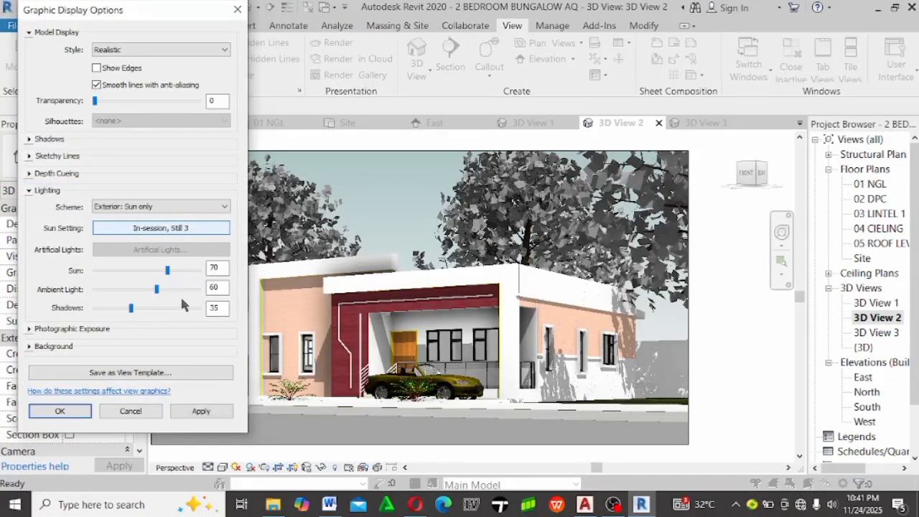
{"action": "left_click", "coordinate": [153, 291]}
{"action": "left_click", "coordinate": [210, 414]}
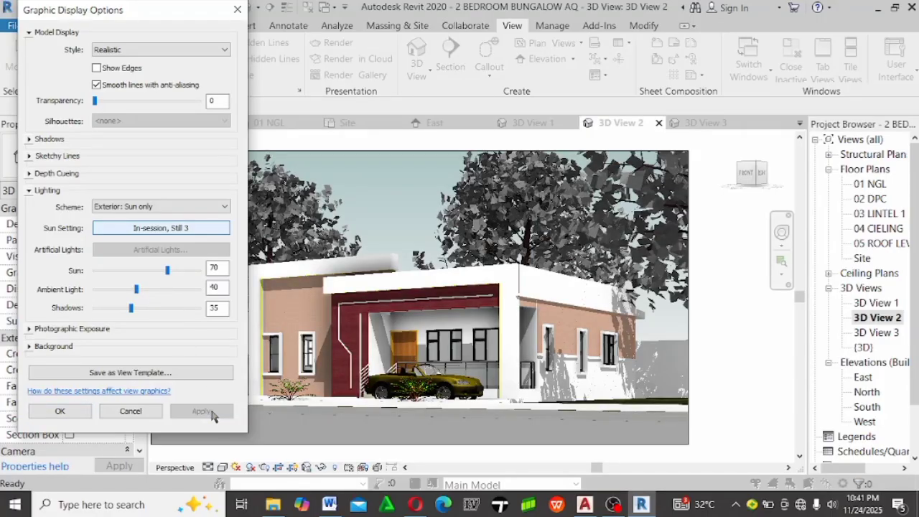
Set the view's sun setting to the In-session, Still 2 preset and accept it
{"action": "left_click", "coordinate": [151, 229]}
{"action": "left_click", "coordinate": [58, 181]}
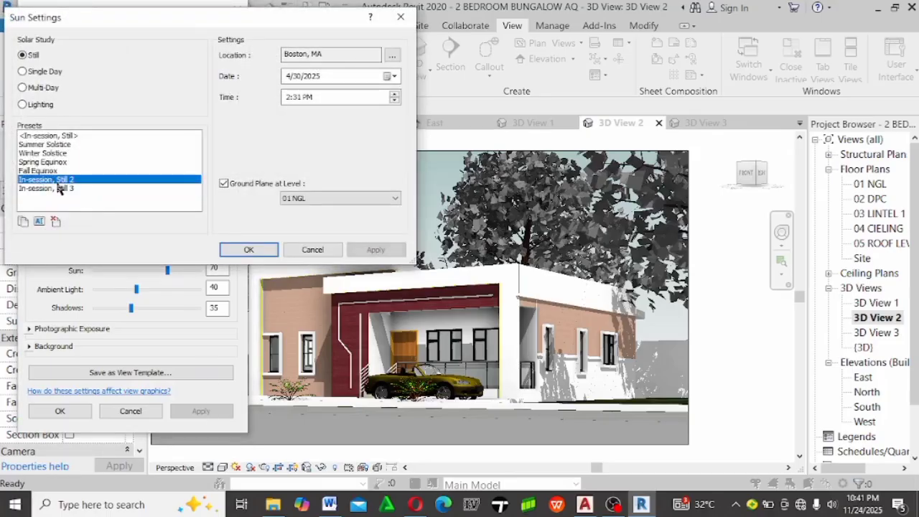
{"action": "left_click", "coordinate": [376, 250]}
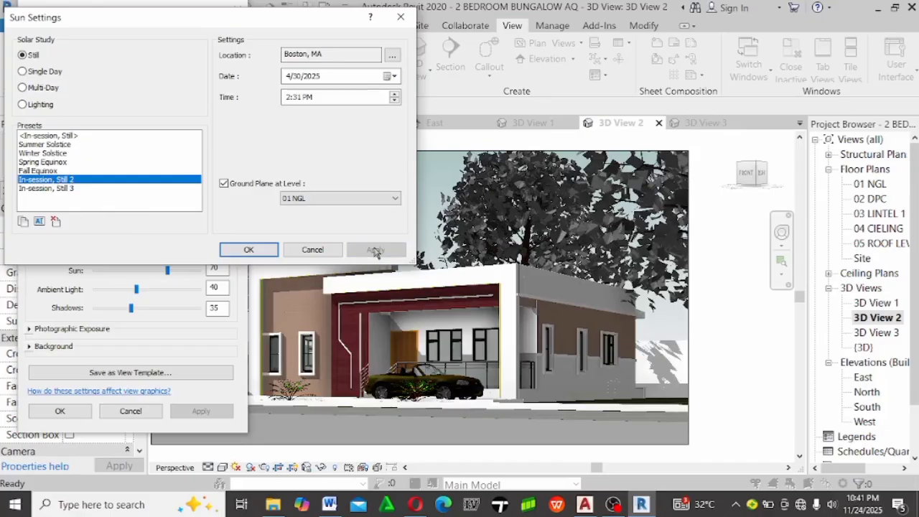
{"action": "left_click", "coordinate": [244, 251]}
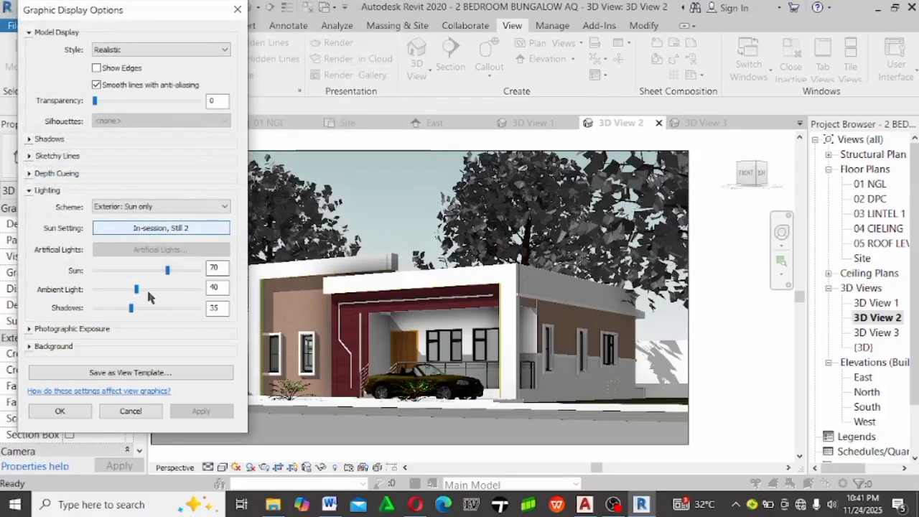
Set the ambient light intensity to 60 and the sun intensity to 90, and accept the graphic display options
{"action": "left_click", "coordinate": [147, 288]}
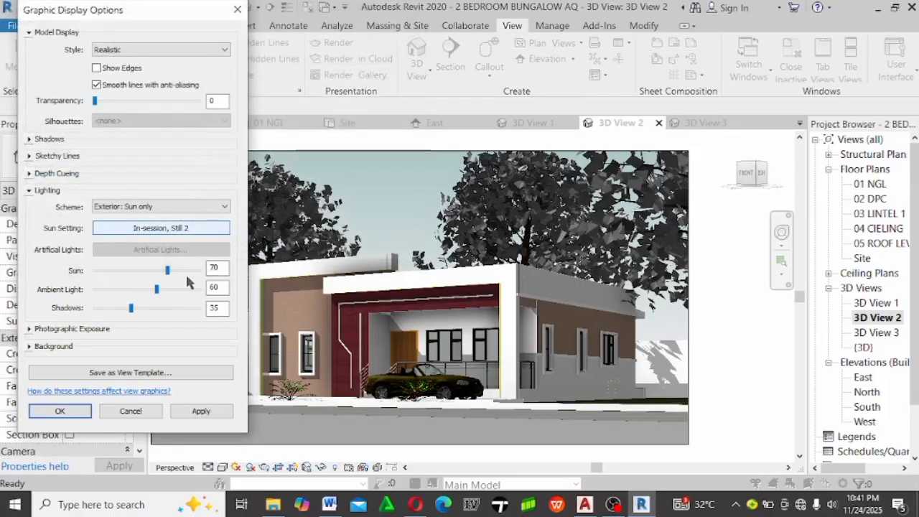
{"action": "left_click", "coordinate": [201, 411]}
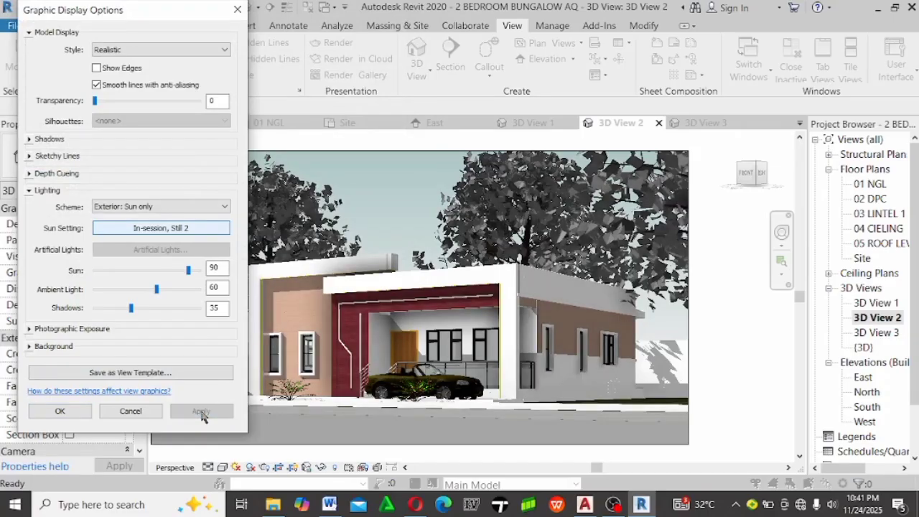
{"action": "left_click", "coordinate": [69, 417]}
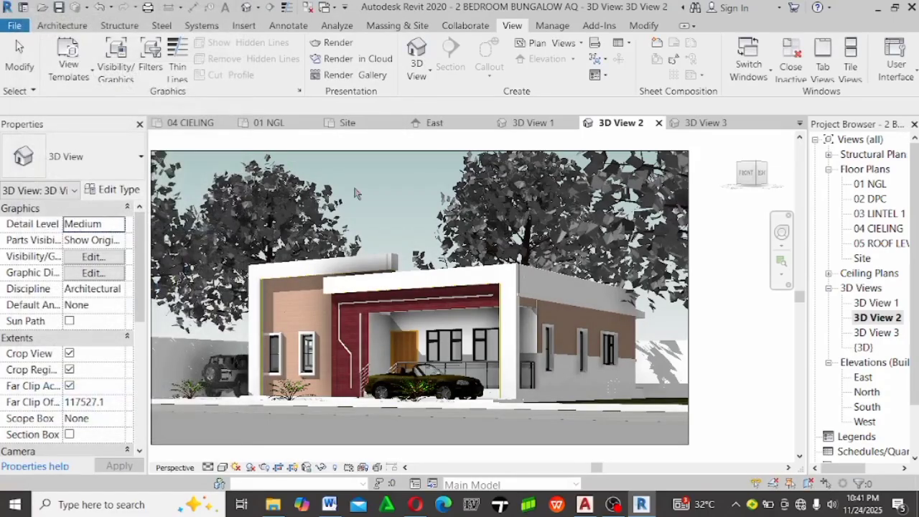
Inspect the lit front facade in 3D View 2, including the windows, jeep and plants up close
{"action": "scroll", "coordinate": [426, 163], "scroll_direction": "down", "scroll_amount": 3}
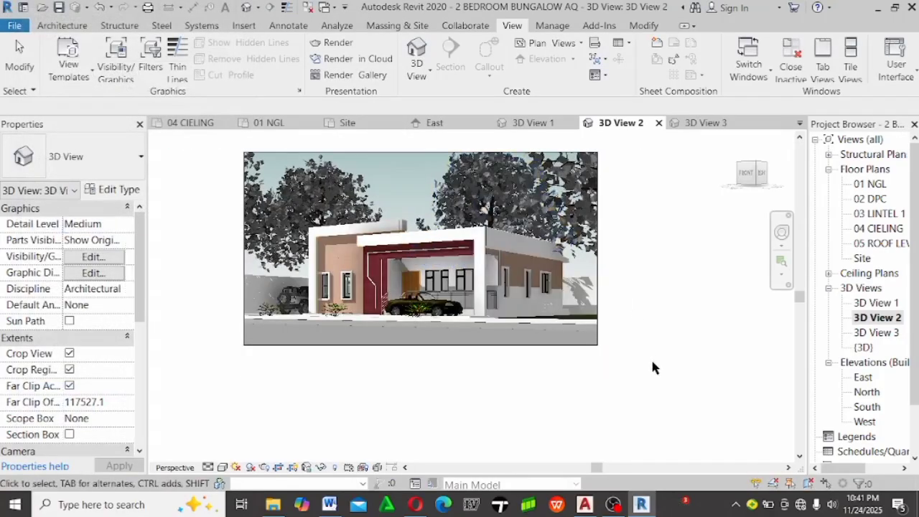
{"action": "left_click", "coordinate": [388, 214]}
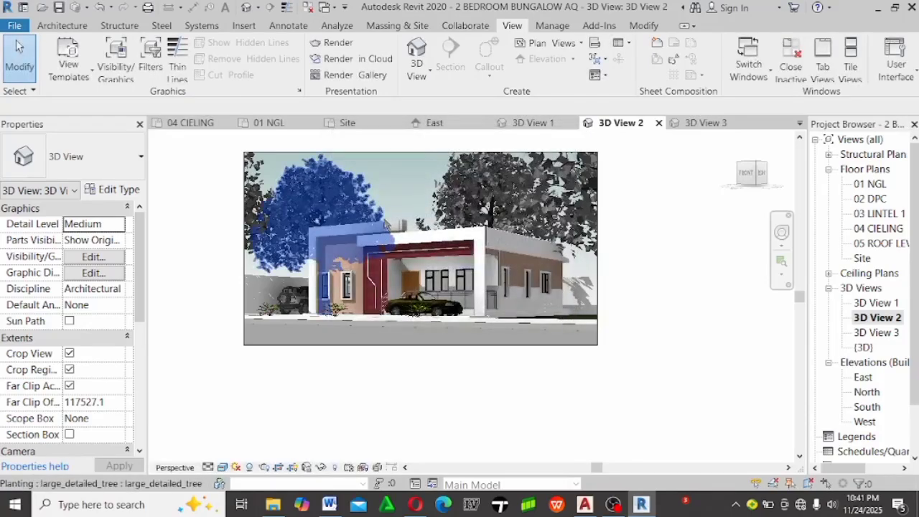
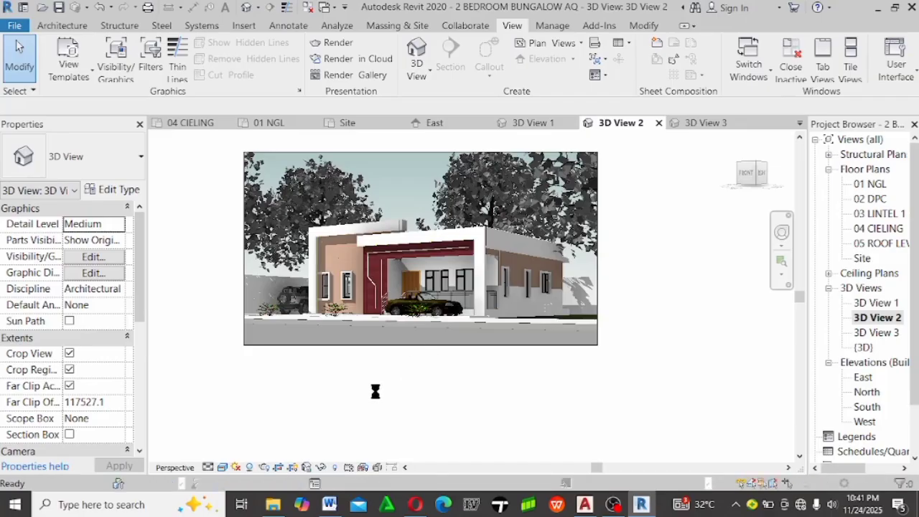
{"action": "scroll", "coordinate": [274, 298], "scroll_direction": "up", "scroll_amount": 2}
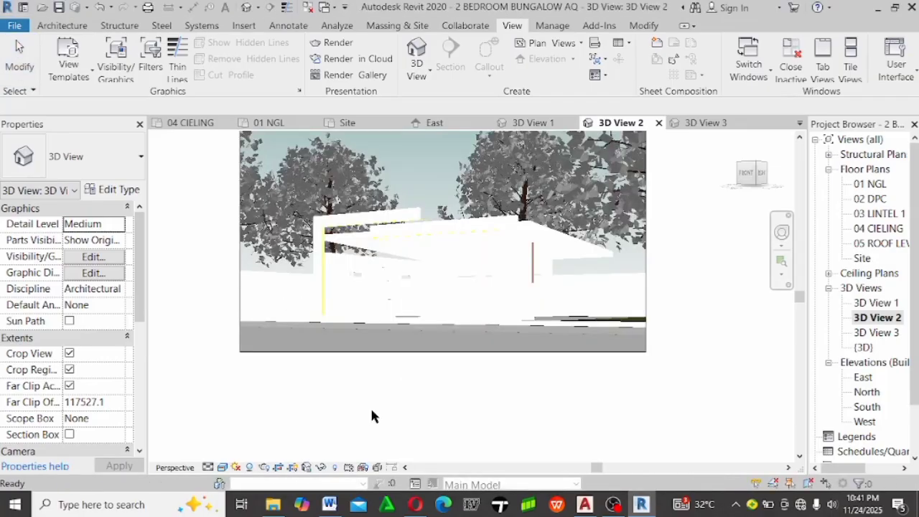
{"action": "scroll", "coordinate": [280, 328], "scroll_direction": "up", "scroll_amount": 2}
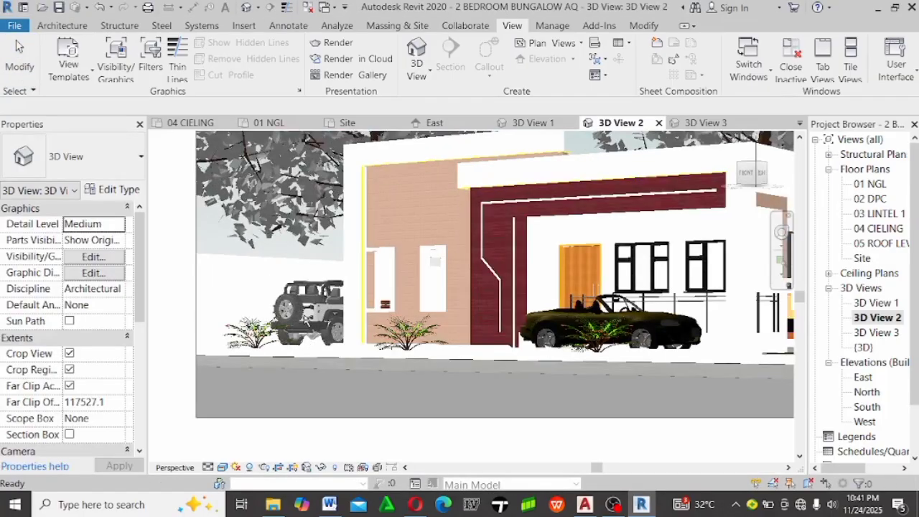
{"action": "scroll", "coordinate": [303, 306], "scroll_direction": "up", "scroll_amount": 2}
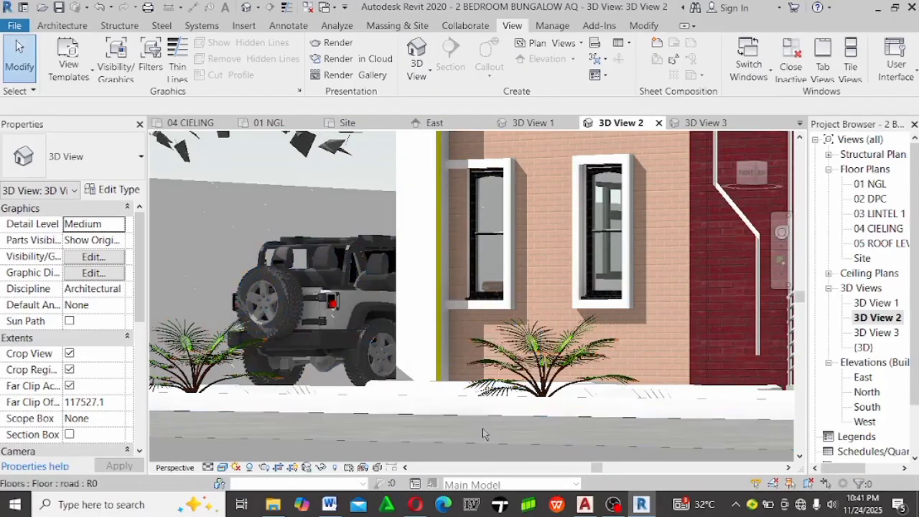
{"action": "scroll", "coordinate": [303, 301], "scroll_direction": "up", "scroll_amount": 3}
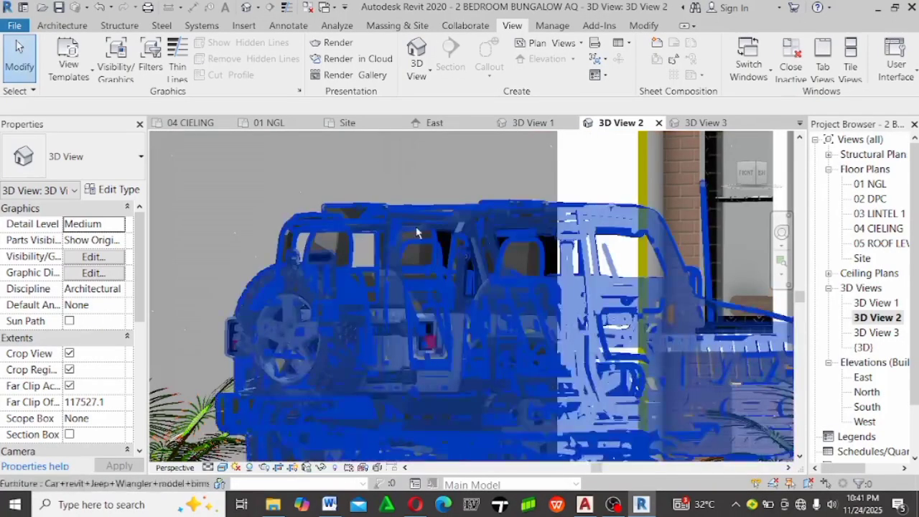
{"action": "scroll", "coordinate": [188, 209], "scroll_direction": "down", "scroll_amount": 6}
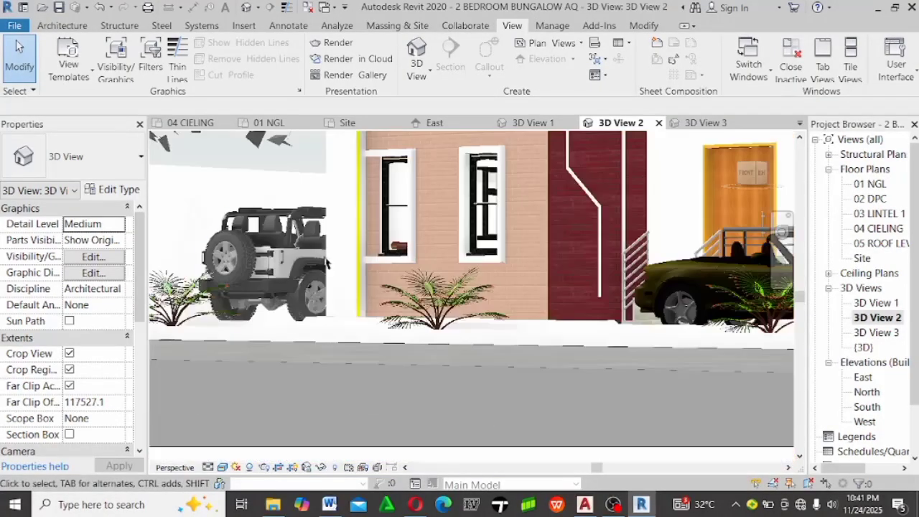
{"action": "scroll", "coordinate": [319, 308], "scroll_direction": "down", "scroll_amount": 3}
Open 3D View 1 and set its graphic display to the Realistic style with smooth anti-aliased lines
{"action": "double_click", "coordinate": [886, 303]}
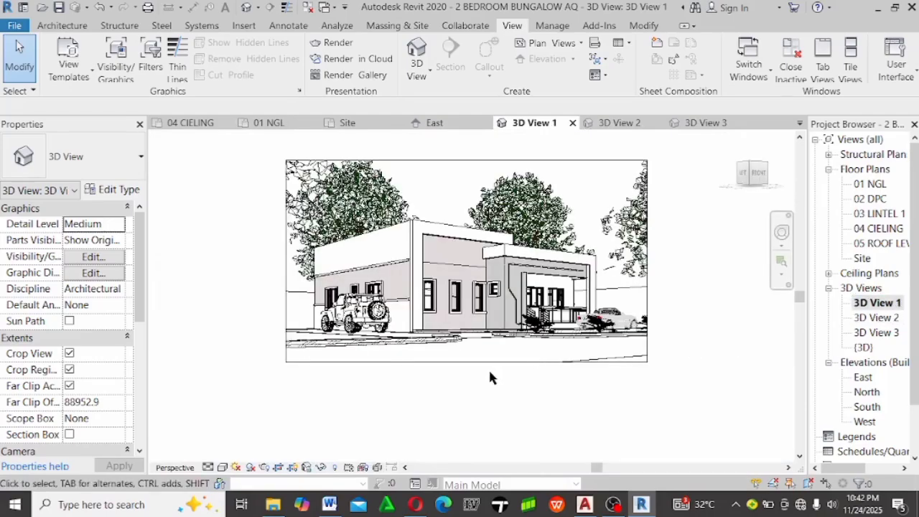
{"action": "key", "text": "g"}
{"action": "key", "text": "d"}
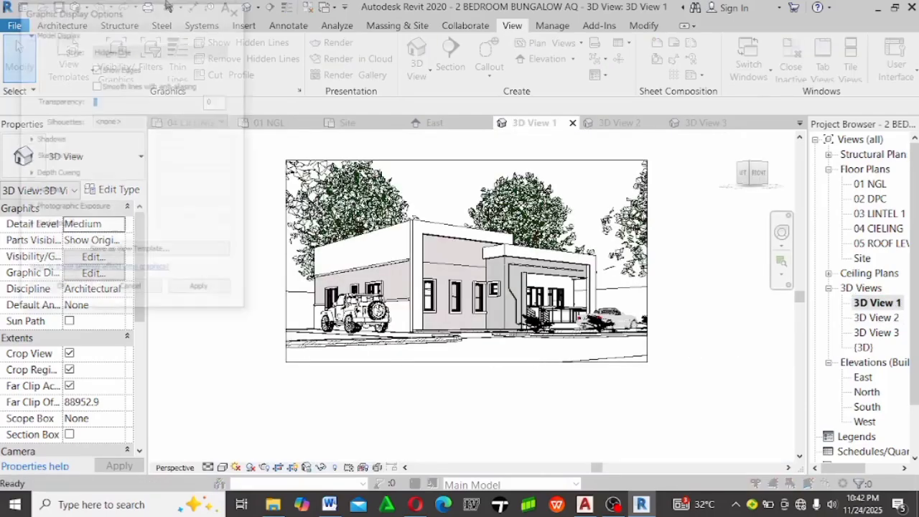
{"action": "left_click", "coordinate": [183, 48]}
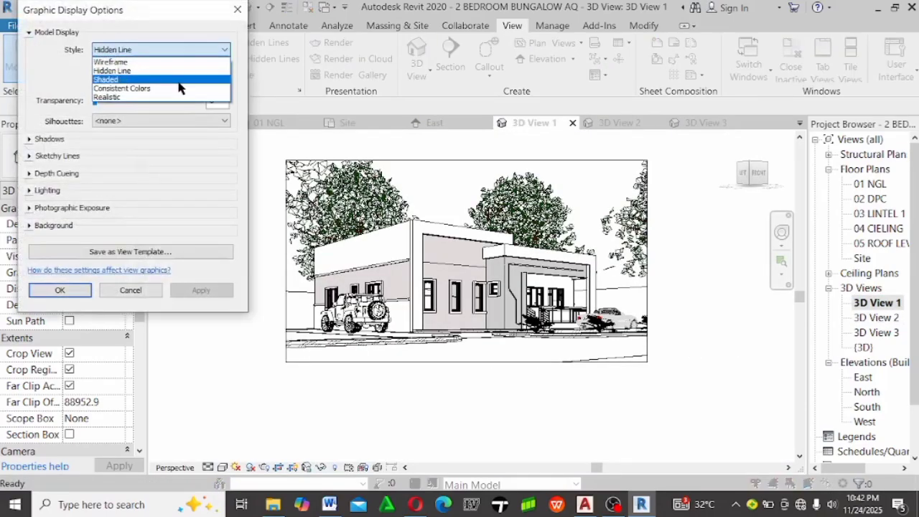
{"action": "left_click", "coordinate": [180, 84]}
{"action": "left_click", "coordinate": [151, 86]}
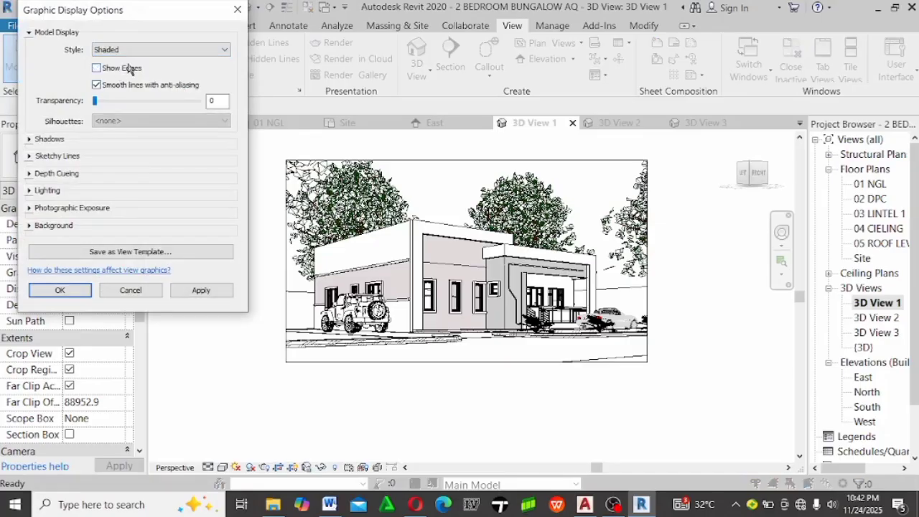
{"action": "left_click", "coordinate": [133, 50]}
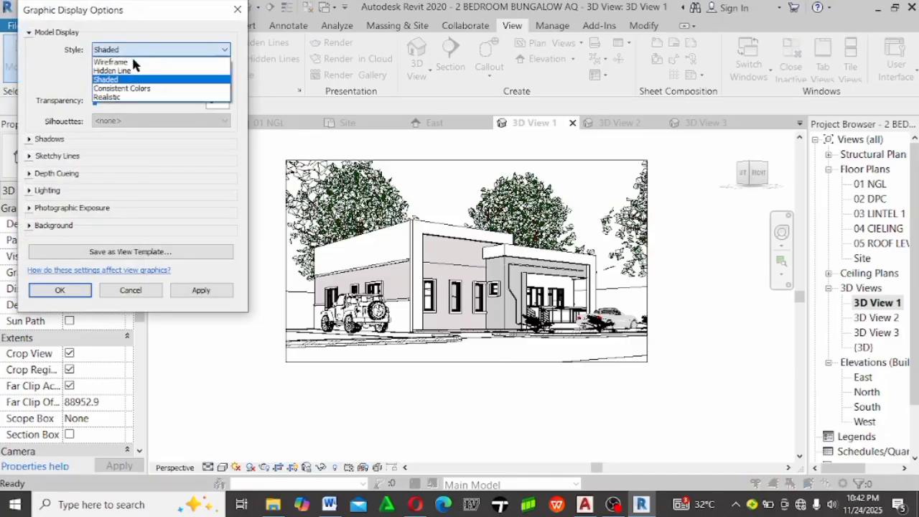
{"action": "left_click", "coordinate": [109, 97]}
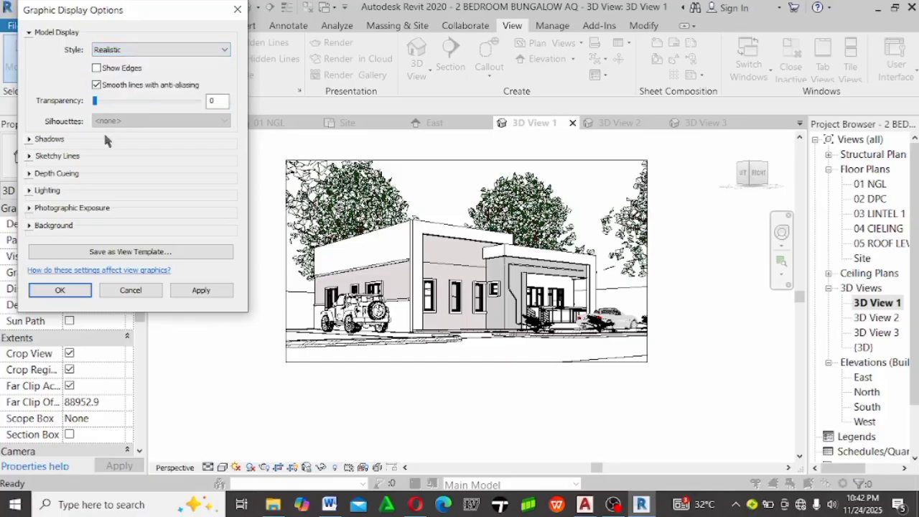
Set the view's lighting intensities to 90 for sun, 80 for ambient light and 30 for shadows
{"action": "left_click", "coordinate": [29, 140]}
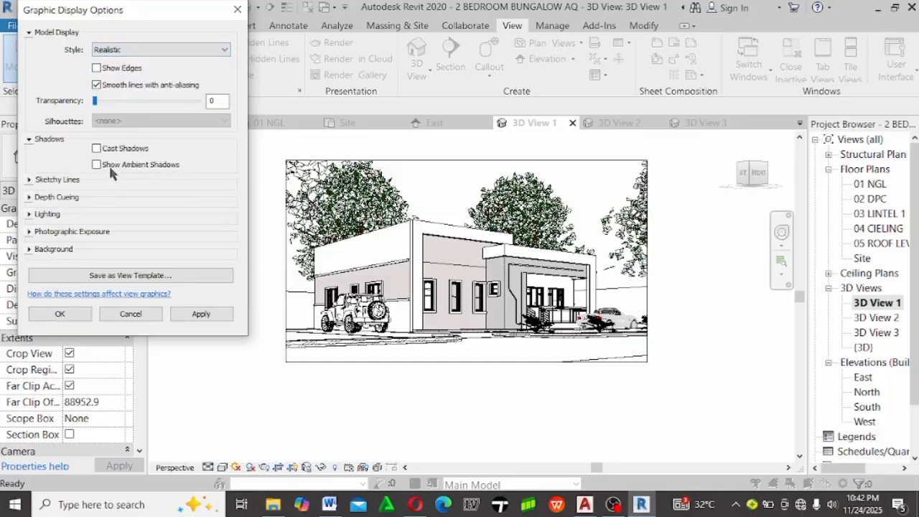
{"action": "left_click", "coordinate": [30, 140]}
{"action": "left_click", "coordinate": [30, 191]}
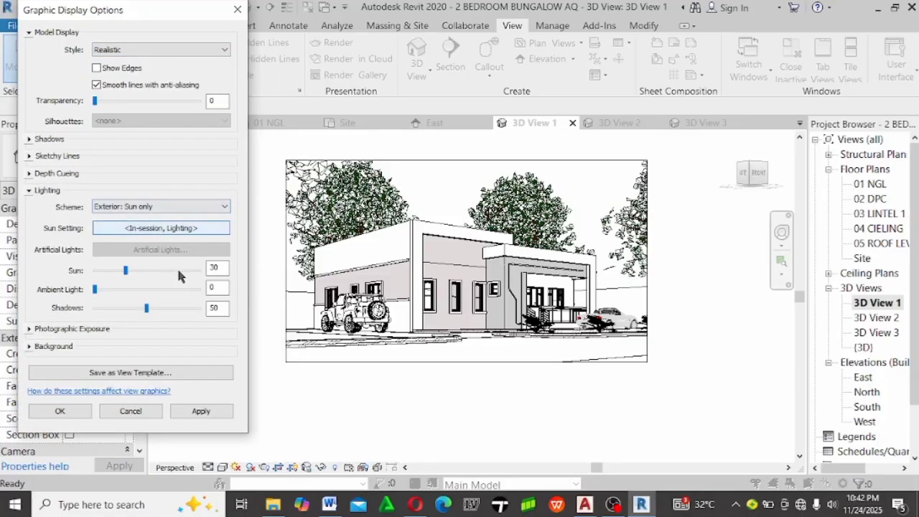
{"action": "left_click", "coordinate": [174, 293]}
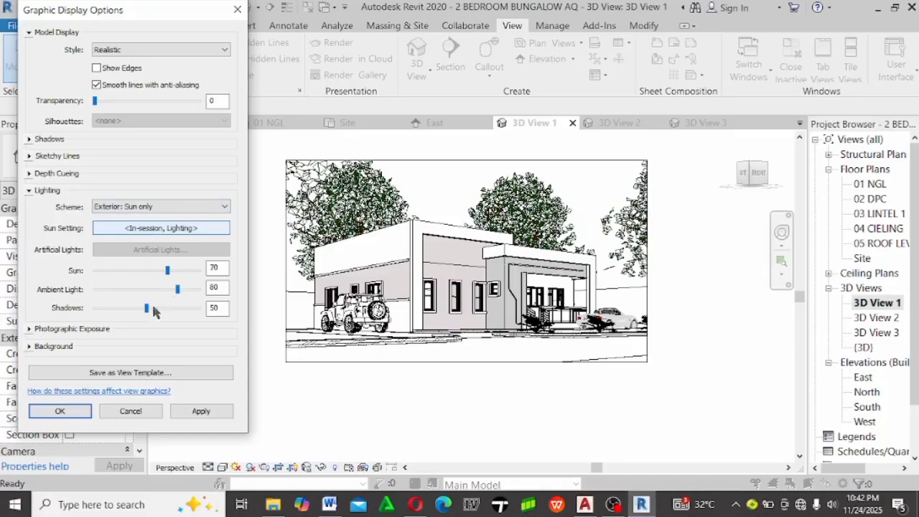
{"action": "left_click", "coordinate": [125, 308]}
{"action": "left_click", "coordinate": [188, 271]}
Give the view a gradient background with the sky colour darkened to RGB 173-199-198
{"action": "left_click", "coordinate": [39, 348]}
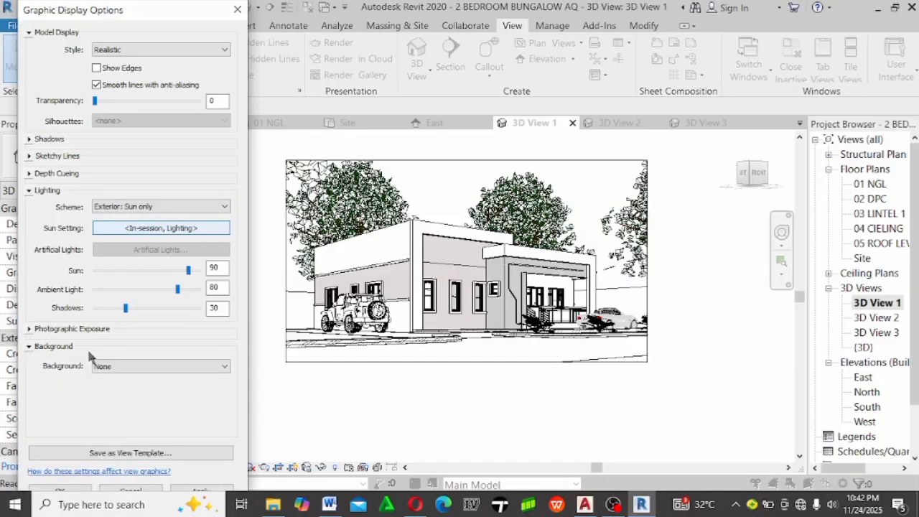
{"action": "left_click", "coordinate": [138, 368]}
{"action": "left_click", "coordinate": [134, 385]}
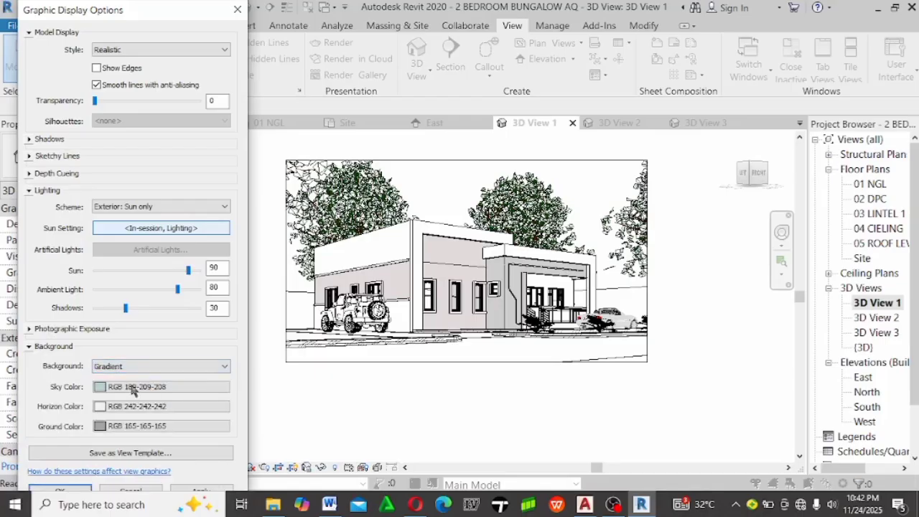
{"action": "left_click", "coordinate": [132, 390]}
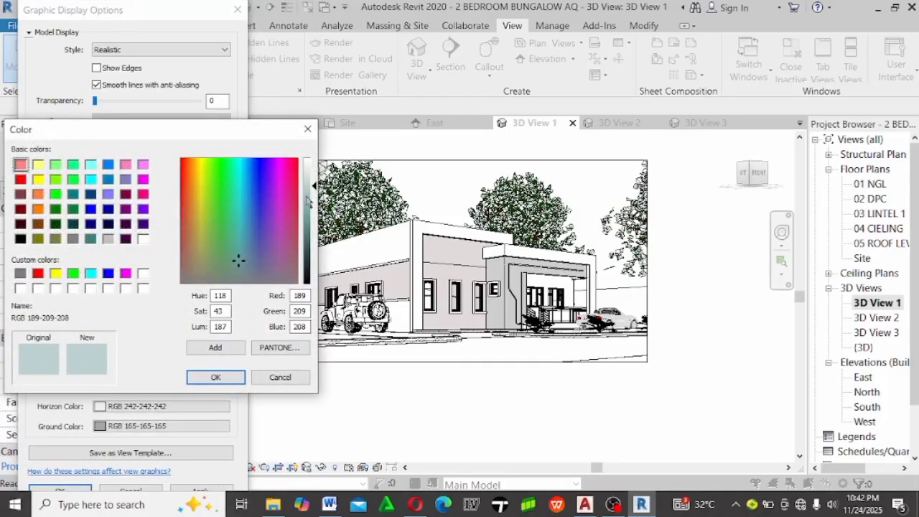
{"action": "left_click_drag", "start_coordinate": [313, 181], "coordinate": [313, 194]}
{"action": "left_click", "coordinate": [227, 377]}
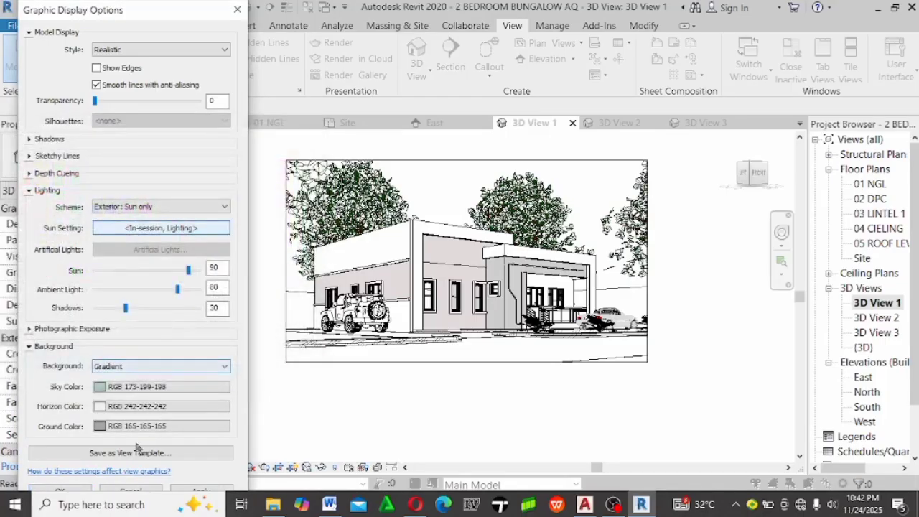
Apply the display options to the view, then lower the ambient light intensity to 60 and apply it
{"action": "left_click", "coordinate": [30, 346]}
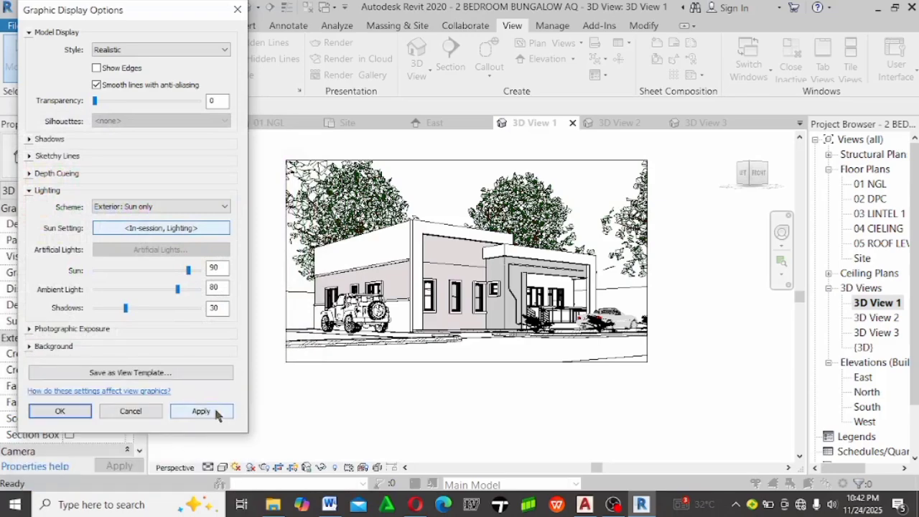
{"action": "left_click", "coordinate": [211, 411]}
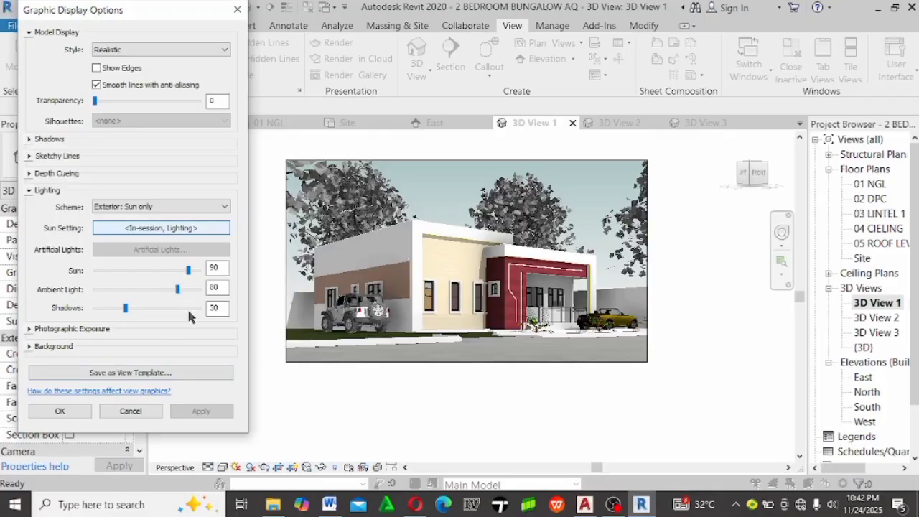
{"action": "left_click", "coordinate": [164, 289]}
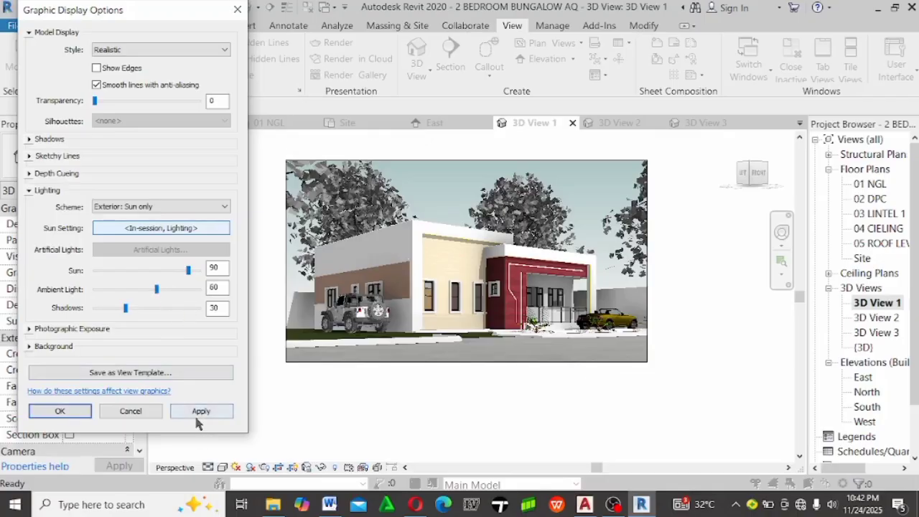
{"action": "left_click", "coordinate": [194, 413]}
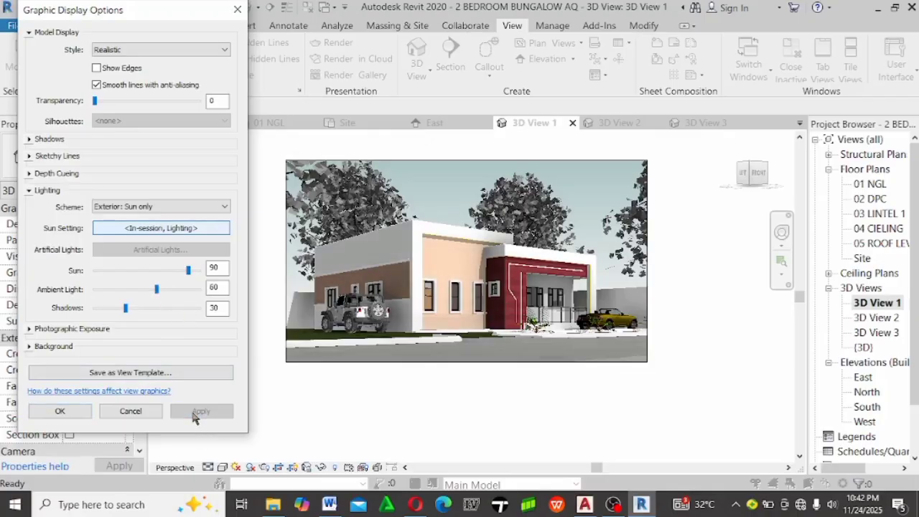
Try the Sunlight from Top Right lighting preset on the view and compare it with the In-session, Lighting preset
{"action": "left_click", "coordinate": [164, 230]}
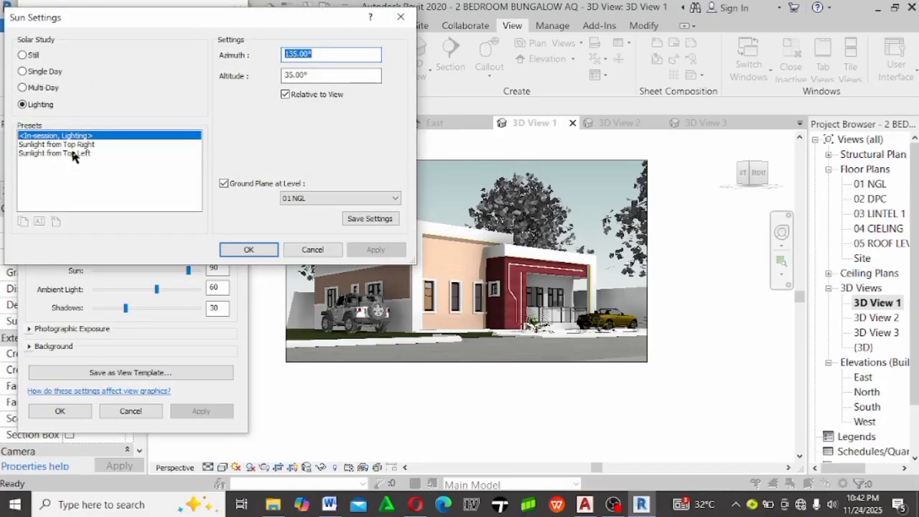
{"action": "left_click", "coordinate": [72, 145]}
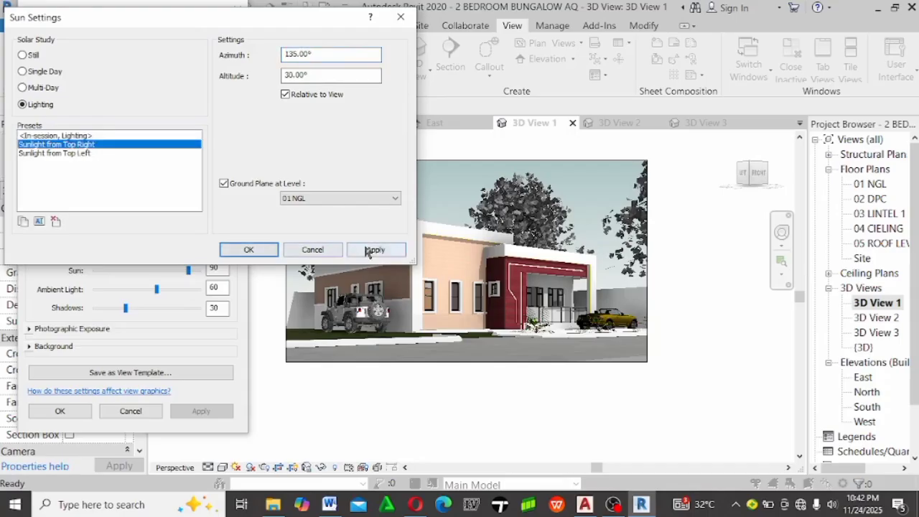
{"action": "left_click", "coordinate": [368, 250]}
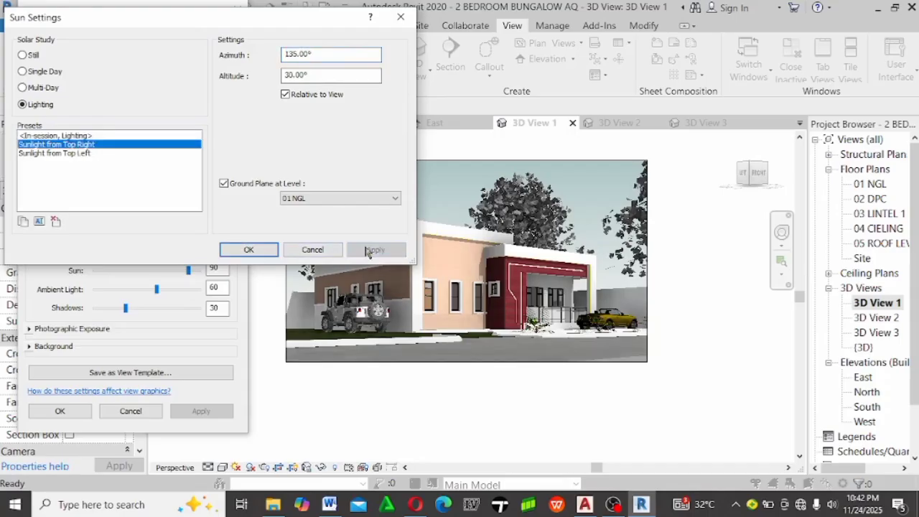
{"action": "left_click", "coordinate": [56, 135]}
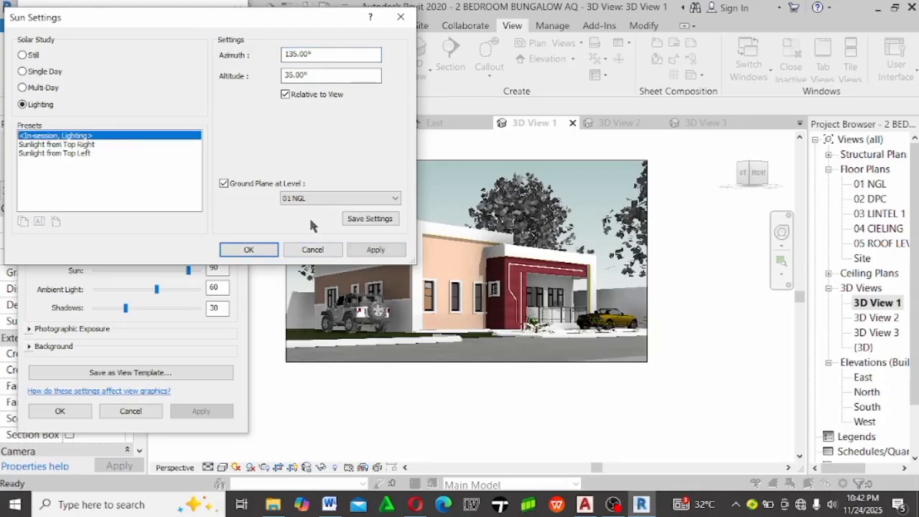
{"action": "left_click", "coordinate": [352, 252]}
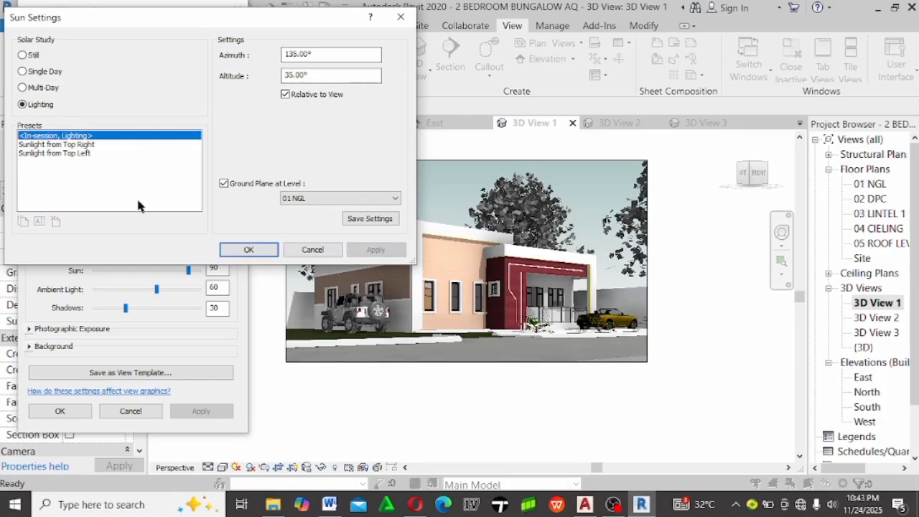
{"action": "left_click", "coordinate": [81, 145]}
{"action": "left_click", "coordinate": [372, 250]}
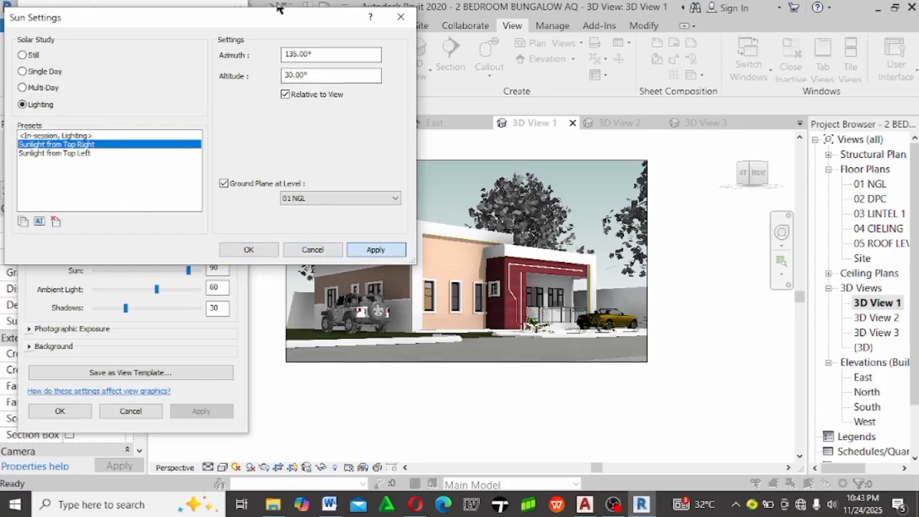
{"action": "mouse_move", "coordinate": [291, 22]}
{"action": "left_mouse_down"}
{"action": "mouse_move", "coordinate": [117, 118]}
{"action": "mouse_move", "coordinate": [269, 104]}
{"action": "left_mouse_up"}
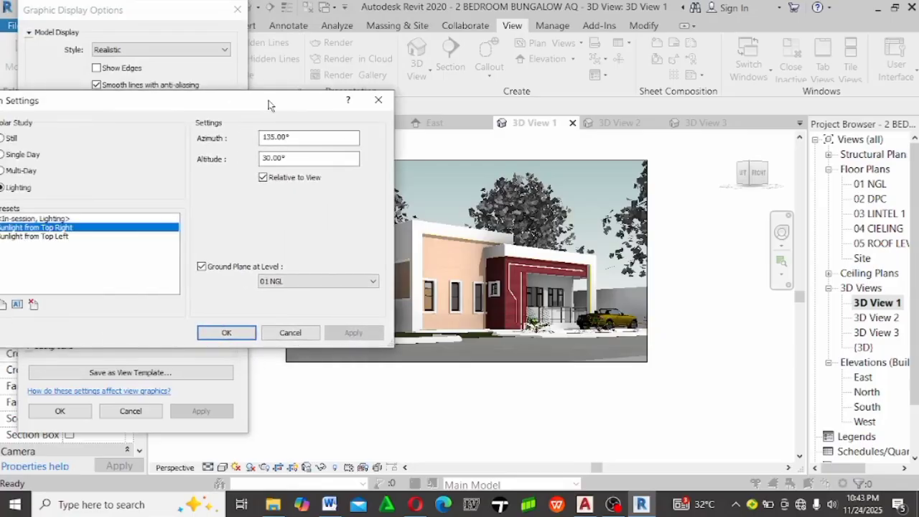
{"action": "left_click_drag", "start_coordinate": [208, 107], "coordinate": [258, 98]}
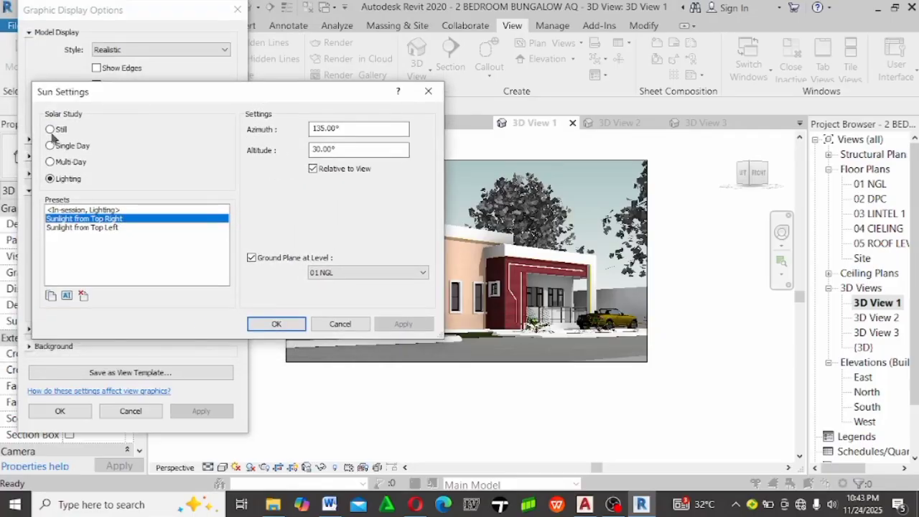
Switch the sun's solar study to Still and try the Fall Equinox preset on the view
{"action": "left_click", "coordinate": [49, 130]}
{"action": "left_click", "coordinate": [66, 245]}
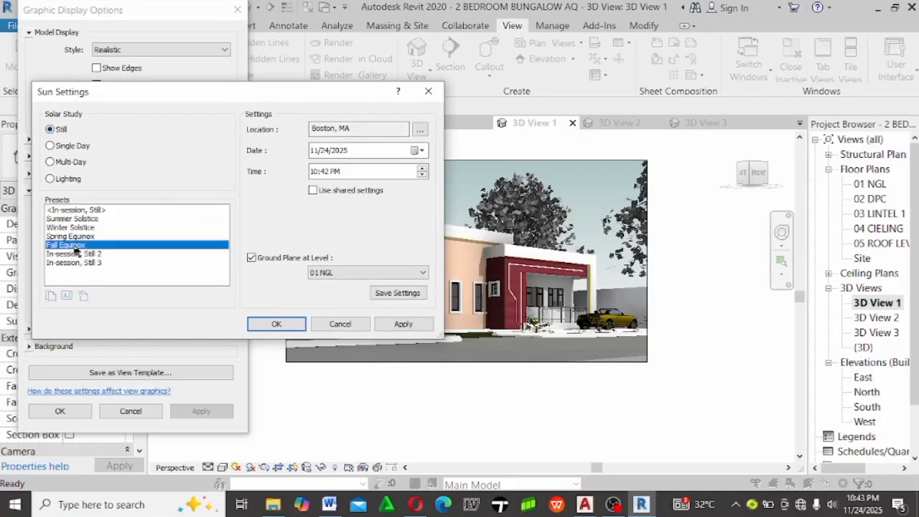
{"action": "left_click", "coordinate": [403, 324]}
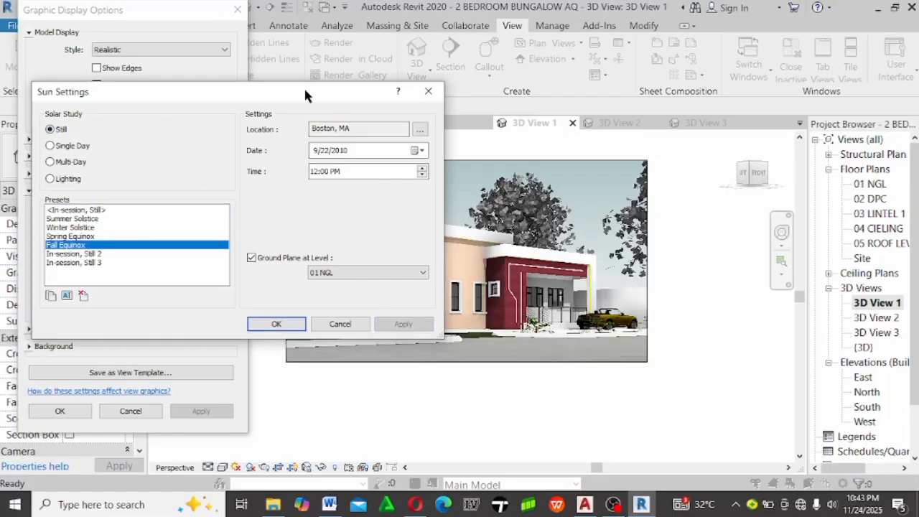
{"action": "left_click_drag", "start_coordinate": [305, 93], "coordinate": [276, 41]}
Try the In-session, Still 2 sun preset and check the shadows it casts on the bungalow
{"action": "left_click", "coordinate": [68, 196]}
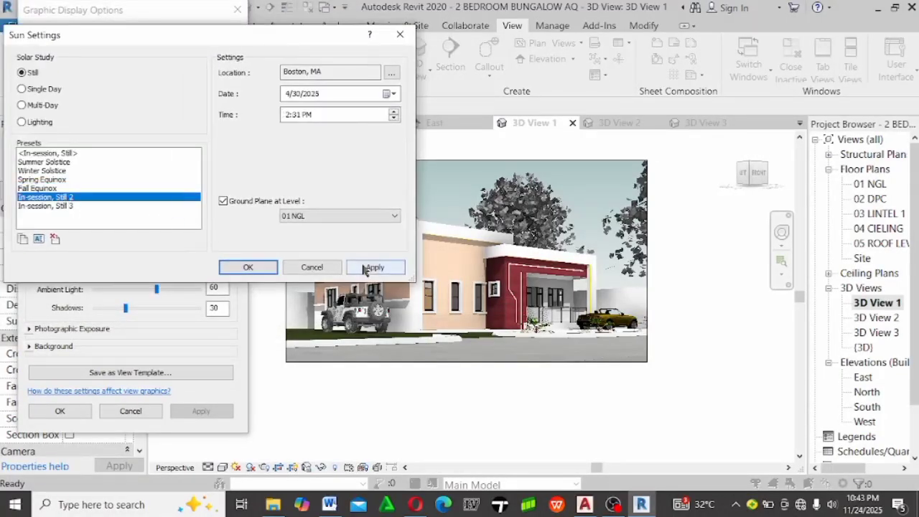
{"action": "left_click", "coordinate": [368, 267]}
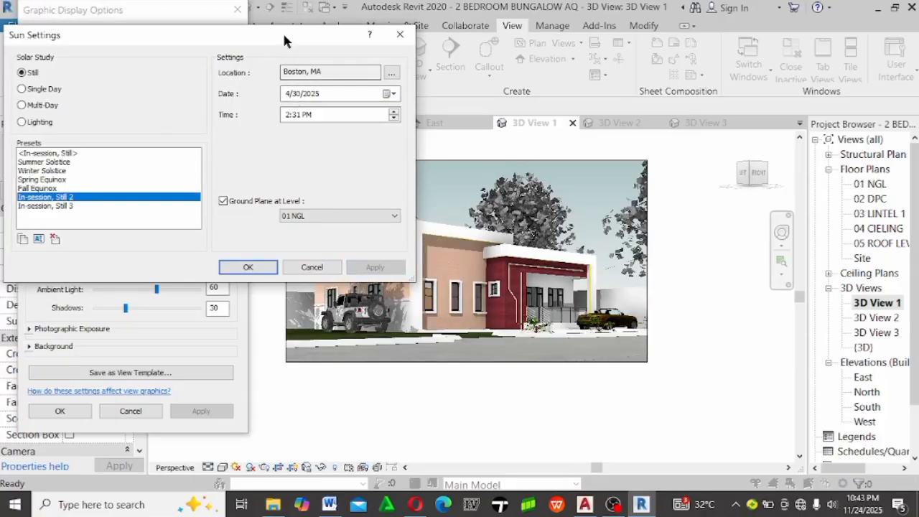
{"action": "left_click_drag", "start_coordinate": [282, 32], "coordinate": [85, 30]}
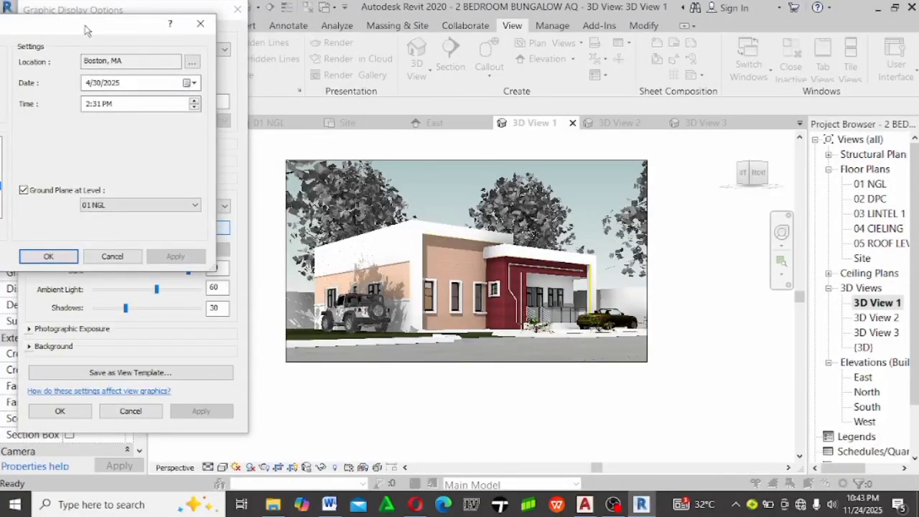
{"action": "left_click_drag", "start_coordinate": [85, 30], "coordinate": [249, 27]}
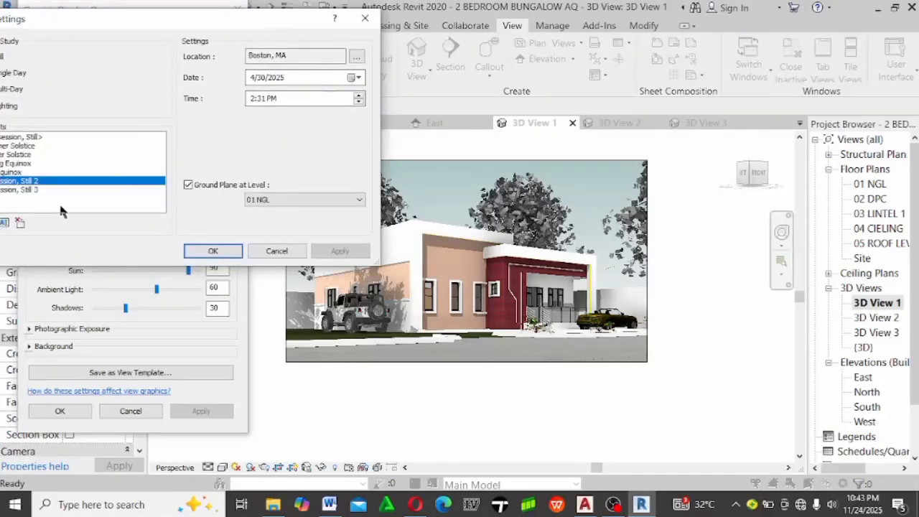
Apply the In-session, Still 3 sun preset, dated 4/30/2025 at 10:00 AM, and check the bungalow's lighting
{"action": "left_click", "coordinate": [19, 190]}
{"action": "left_click", "coordinate": [341, 253]}
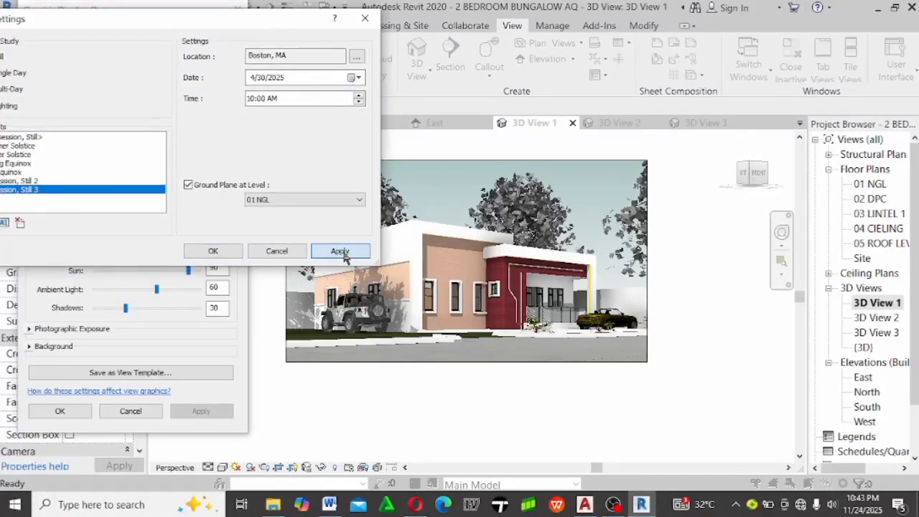
{"action": "left_click_drag", "start_coordinate": [287, 25], "coordinate": [100, 19]}
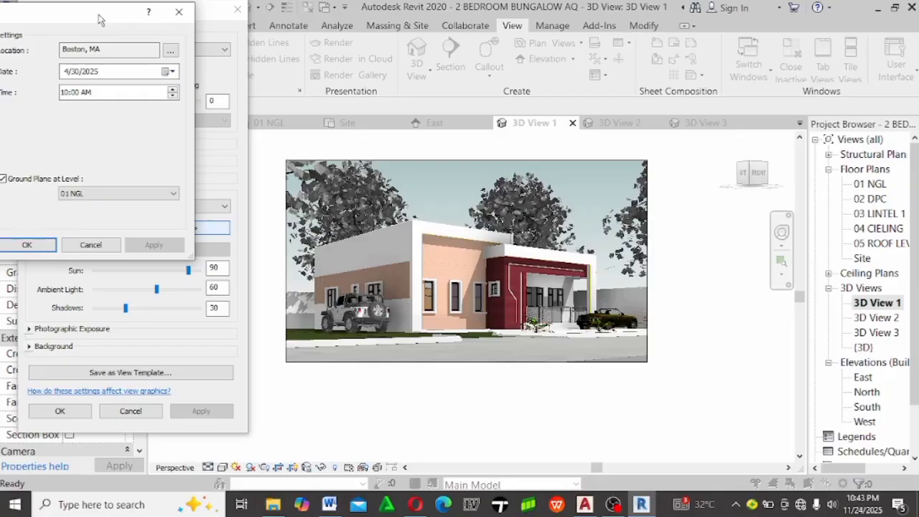
Try the In-session, Still 2 sun preset, dated 4/30/2025 at 2:31 PM, on 3D View 1
{"action": "left_click_drag", "start_coordinate": [100, 20], "coordinate": [326, 19]}
{"action": "left_click_drag", "start_coordinate": [217, 23], "coordinate": [369, 30]}
{"action": "left_click", "coordinate": [93, 185]}
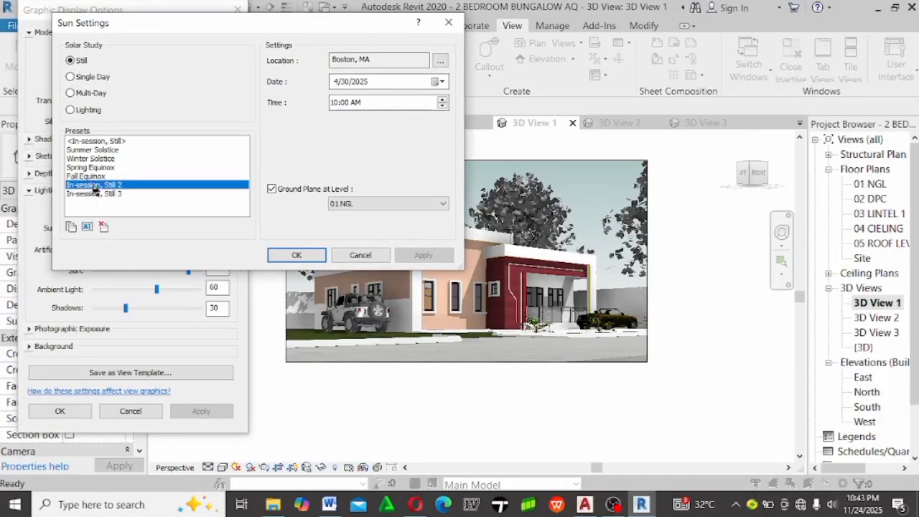
{"action": "left_click_drag", "start_coordinate": [291, 32], "coordinate": [114, 29]}
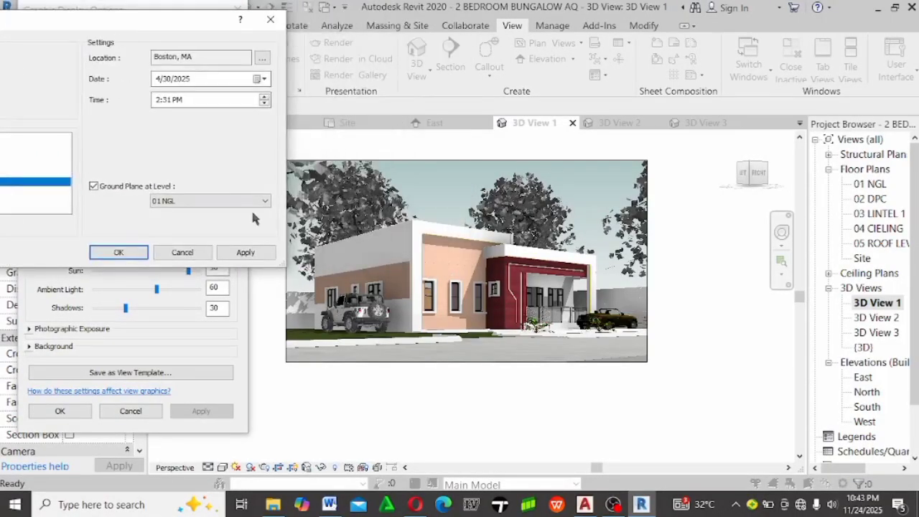
{"action": "left_click", "coordinate": [247, 253]}
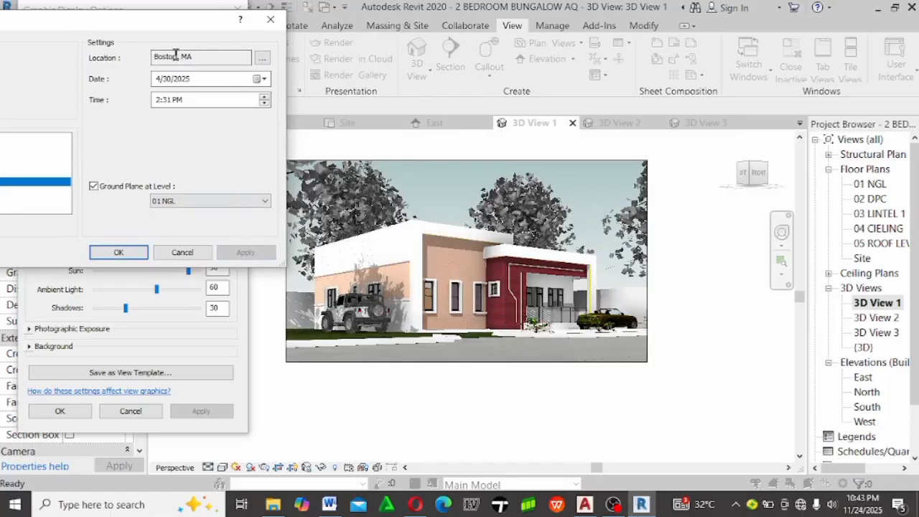
Switch the solar study to Lighting and apply the Sunlight from Top Right preset to 3D View 1
{"action": "left_click_drag", "start_coordinate": [160, 22], "coordinate": [349, 22]}
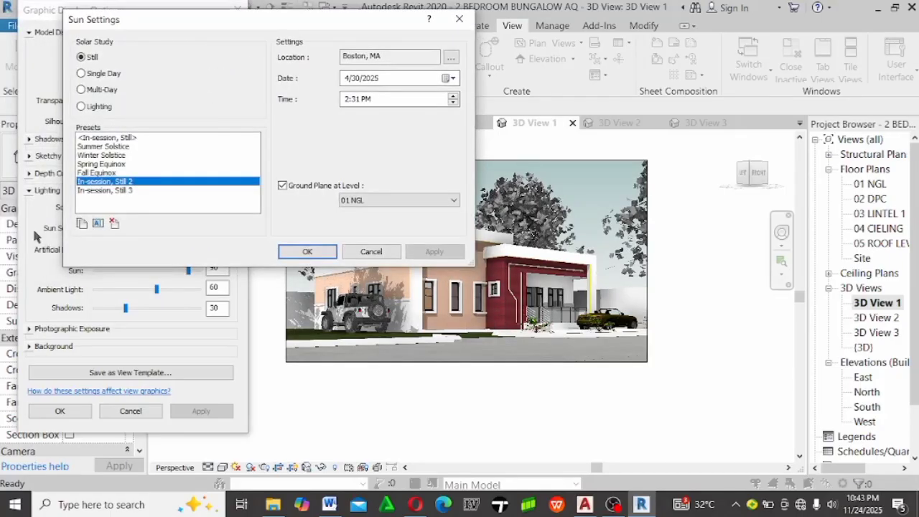
{"action": "left_click", "coordinate": [100, 173]}
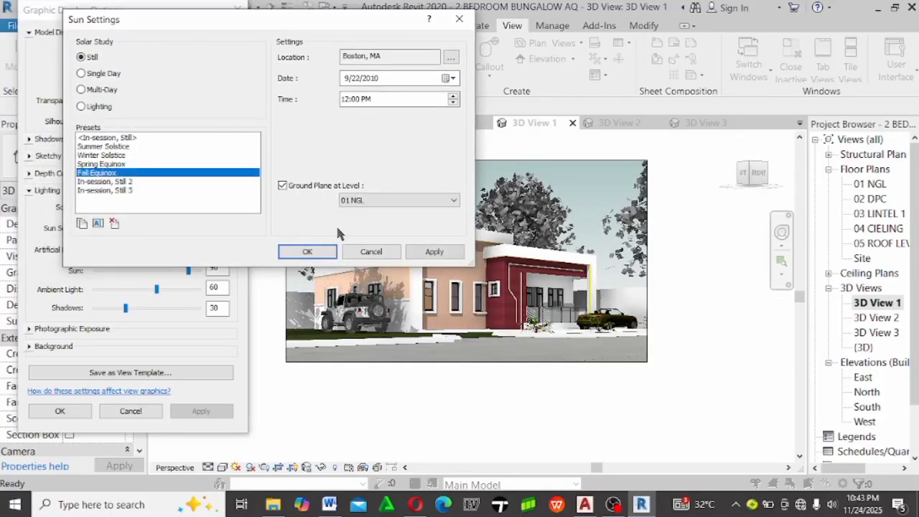
{"action": "left_click", "coordinate": [82, 107]}
{"action": "left_click", "coordinate": [123, 147]}
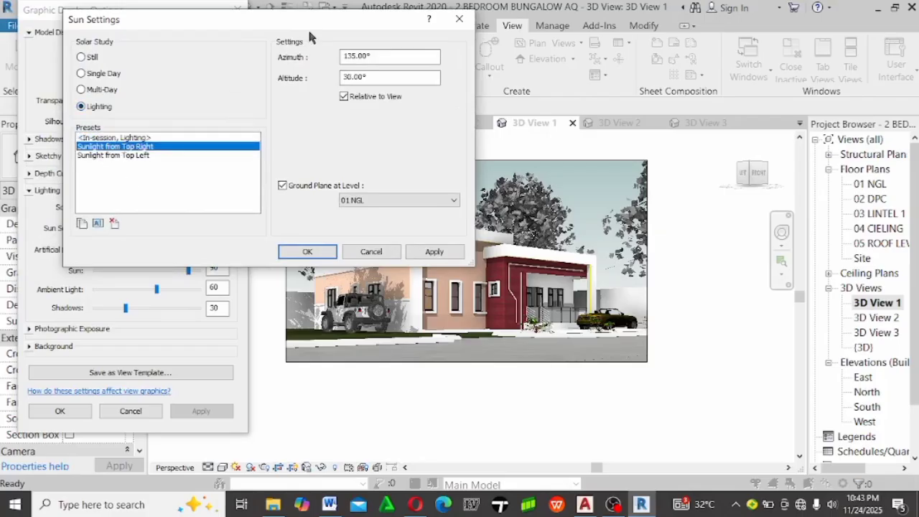
{"action": "left_click_drag", "start_coordinate": [307, 27], "coordinate": [72, 38]}
{"action": "left_click", "coordinate": [199, 263]}
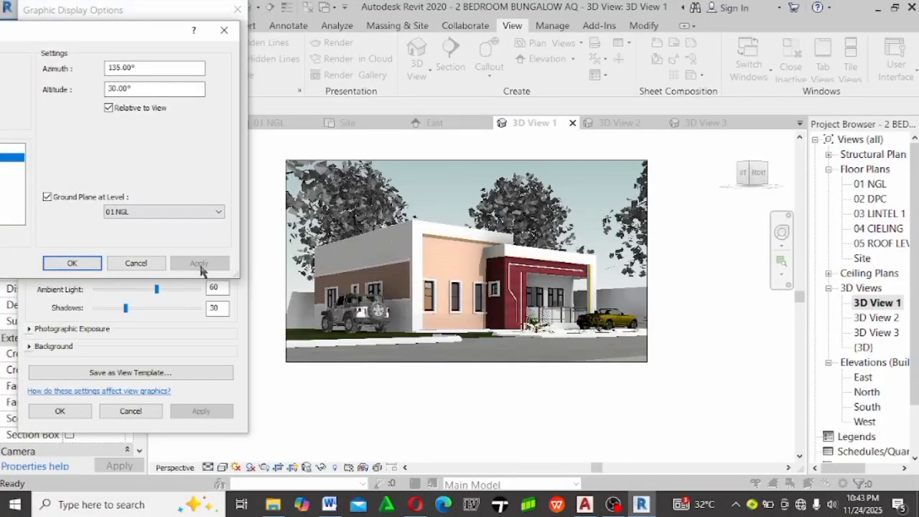
{"action": "left_click", "coordinate": [72, 263]}
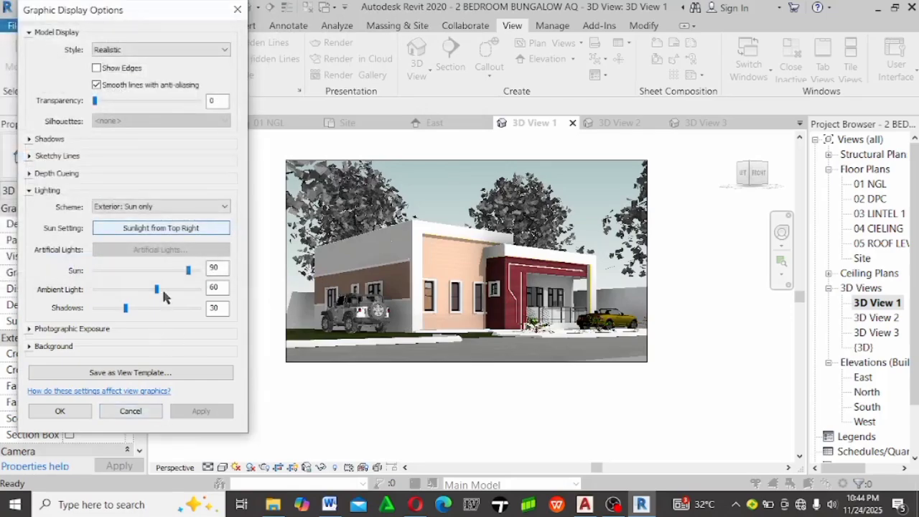
Try an ambient light of 80 for the view, settle on 70 and accept the graphic display options
{"action": "left_click_drag", "start_coordinate": [163, 290], "coordinate": [185, 290]}
{"action": "left_click", "coordinate": [201, 412]}
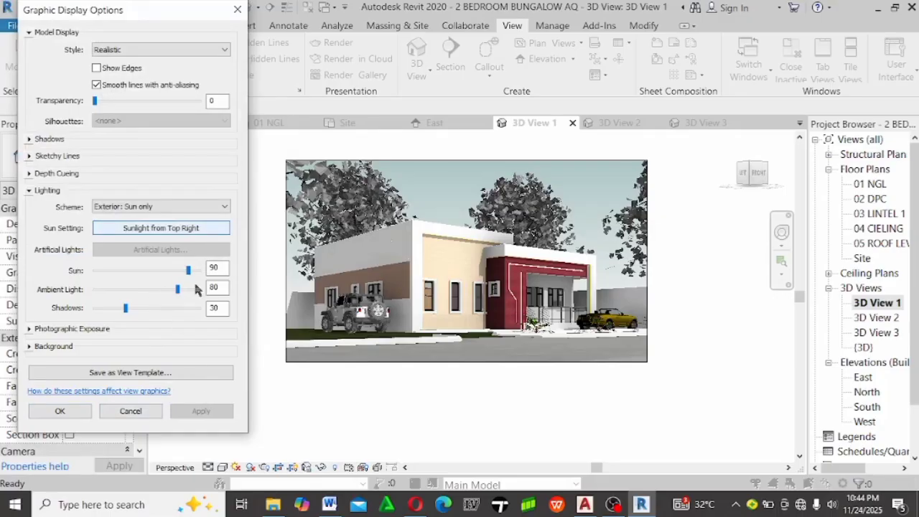
{"action": "double_click", "coordinate": [218, 286]}
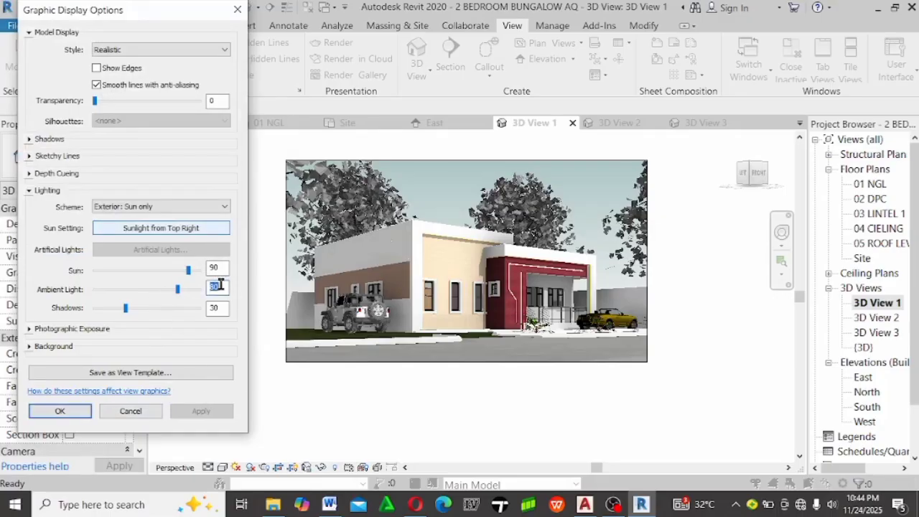
{"action": "type", "text": "7"}
{"action": "left_click", "coordinate": [192, 416]}
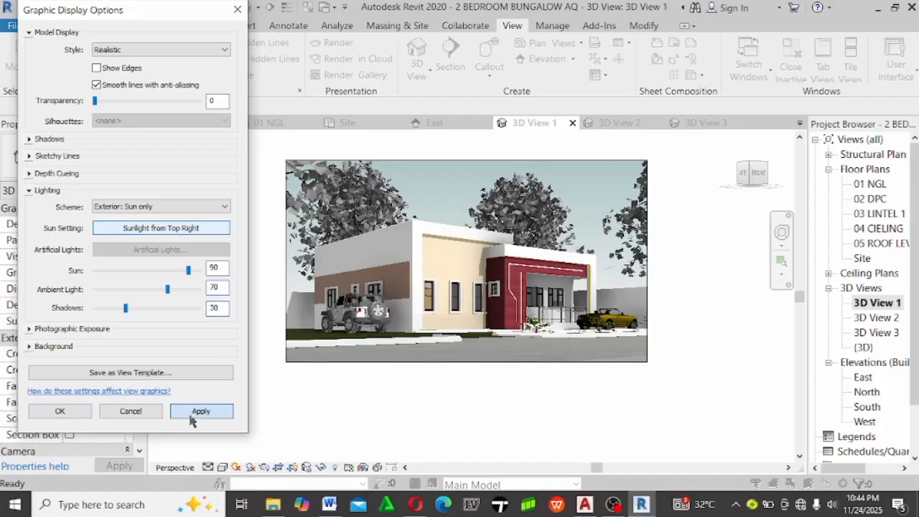
{"action": "left_click", "coordinate": [192, 416]}
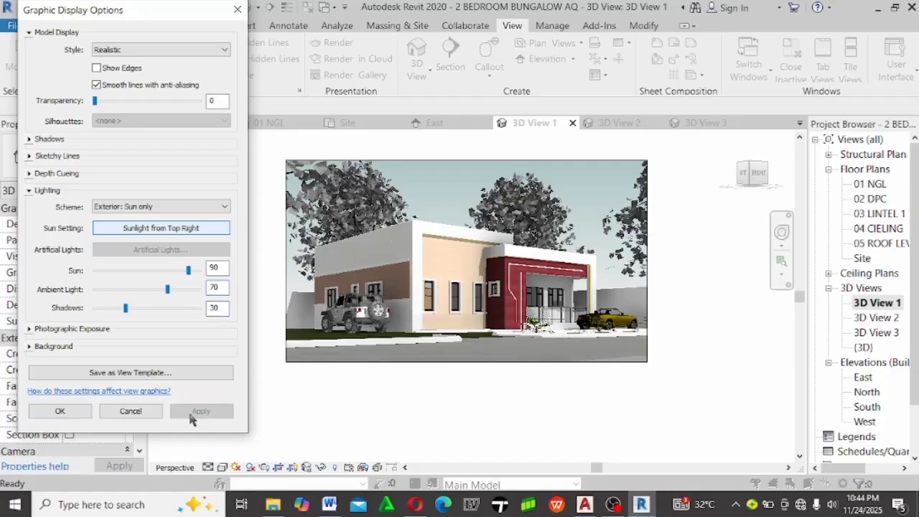
{"action": "left_click", "coordinate": [59, 413]}
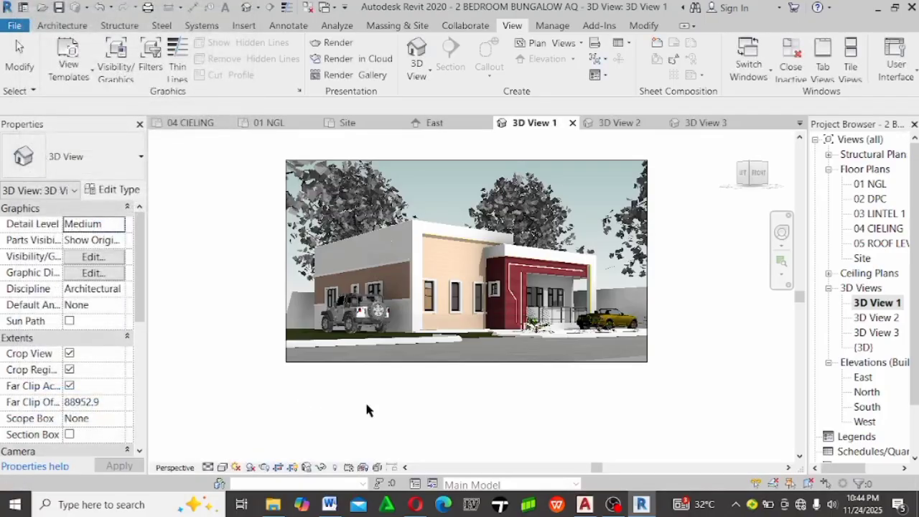
Examine the lighting and shadows on the bungalow's facade, parapet and parked cars in 3D View 1
{"action": "scroll", "coordinate": [482, 347], "scroll_direction": "up", "scroll_amount": 5}
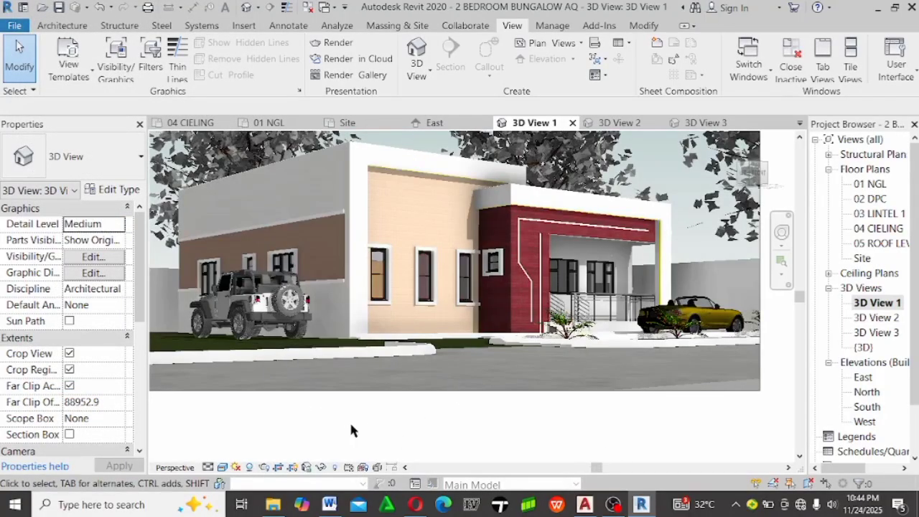
{"action": "scroll", "coordinate": [347, 426], "scroll_direction": "down", "scroll_amount": 2}
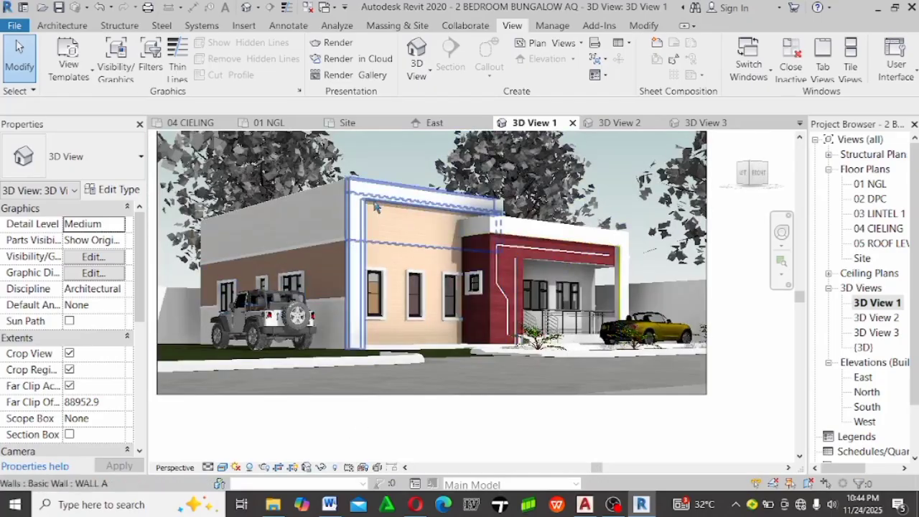
{"action": "scroll", "coordinate": [562, 294], "scroll_direction": "up", "scroll_amount": 4}
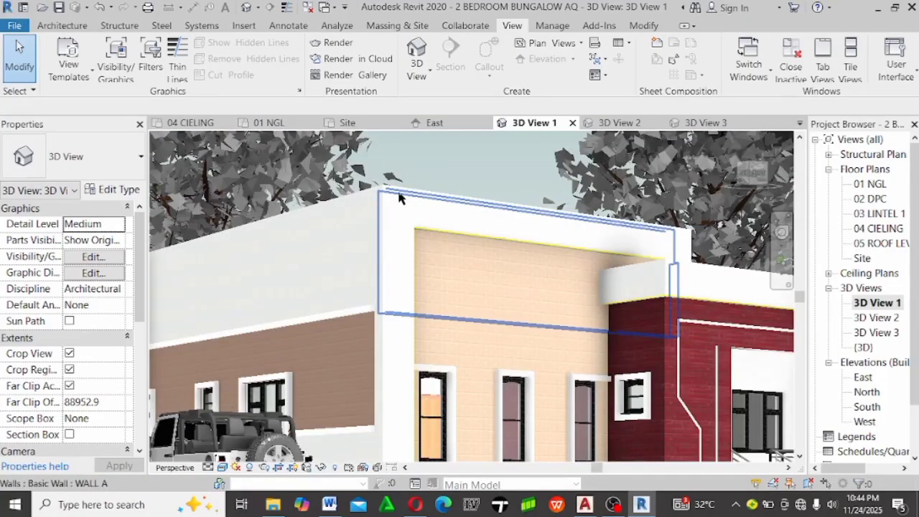
{"action": "scroll", "coordinate": [399, 198], "scroll_direction": "up", "scroll_amount": 2}
{"action": "scroll", "coordinate": [362, 250], "scroll_direction": "down", "scroll_amount": 7}
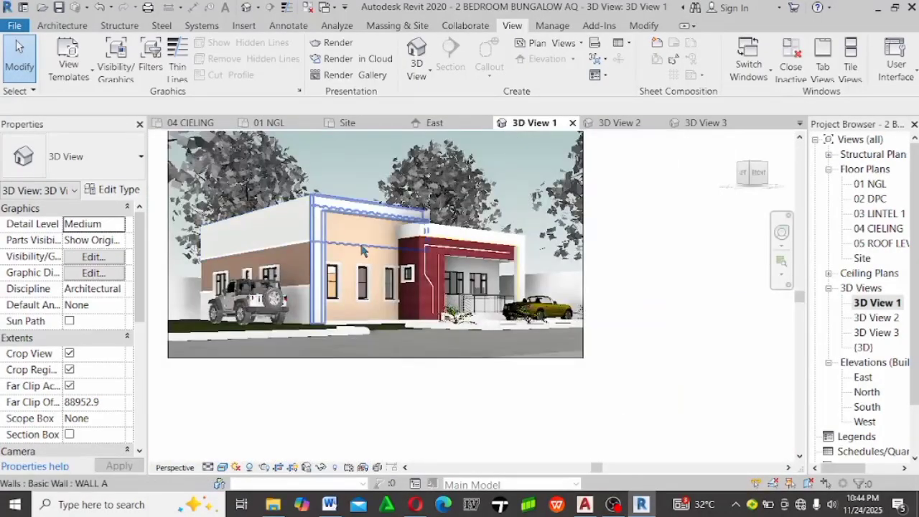
{"action": "scroll", "coordinate": [362, 250], "scroll_direction": "up", "scroll_amount": 1}
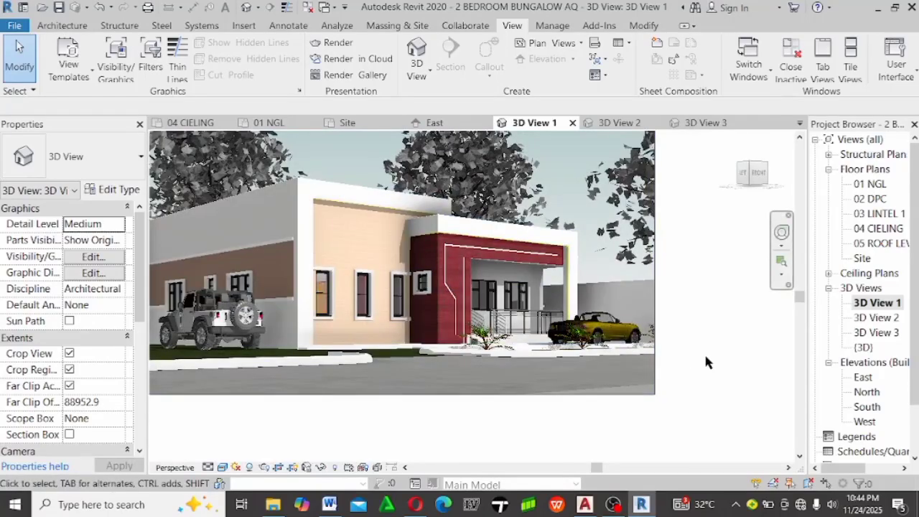
{"action": "middle_click_drag", "start_coordinate": [725, 376], "coordinate": [779, 412]}
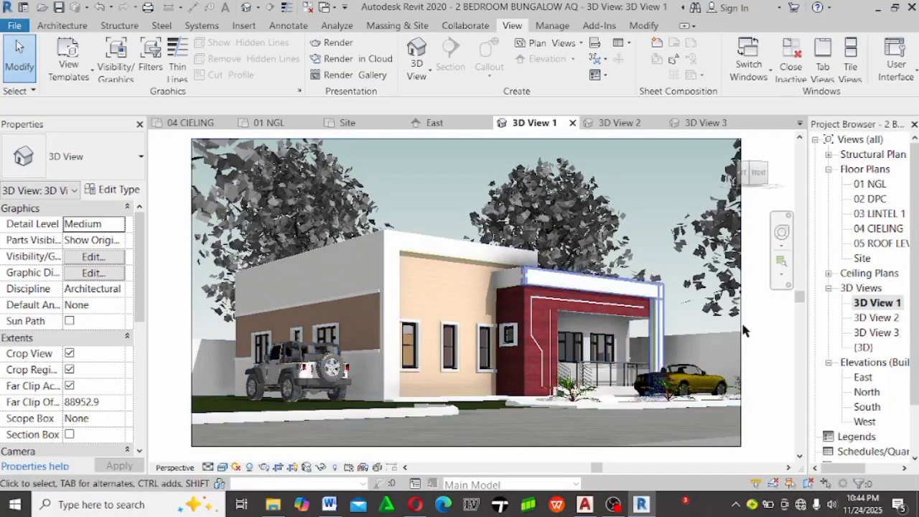
Open 3D View 2 and examine the porch, entrance, parked car and shadows up close and as a whole
{"action": "double_click", "coordinate": [883, 324]}
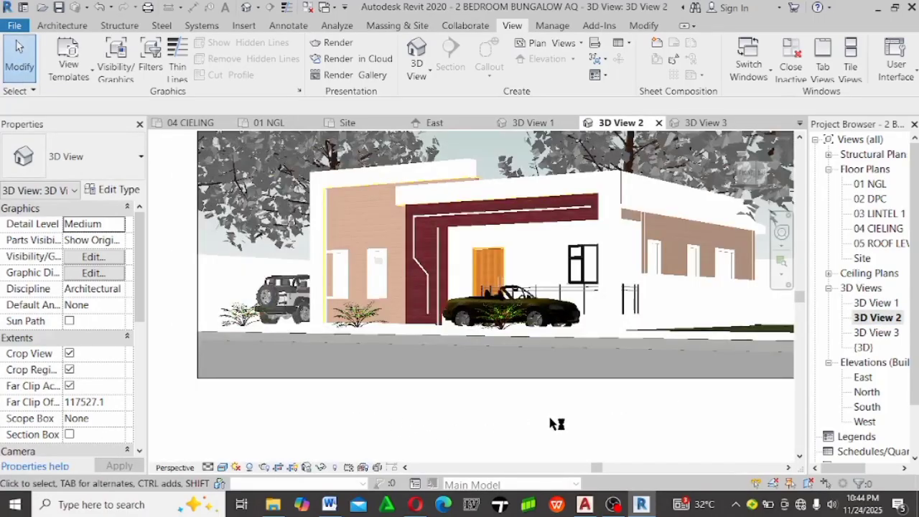
{"action": "middle_click_drag", "start_coordinate": [548, 423], "coordinate": [462, 426]}
{"action": "scroll", "coordinate": [462, 425], "scroll_direction": "down", "scroll_amount": 2}
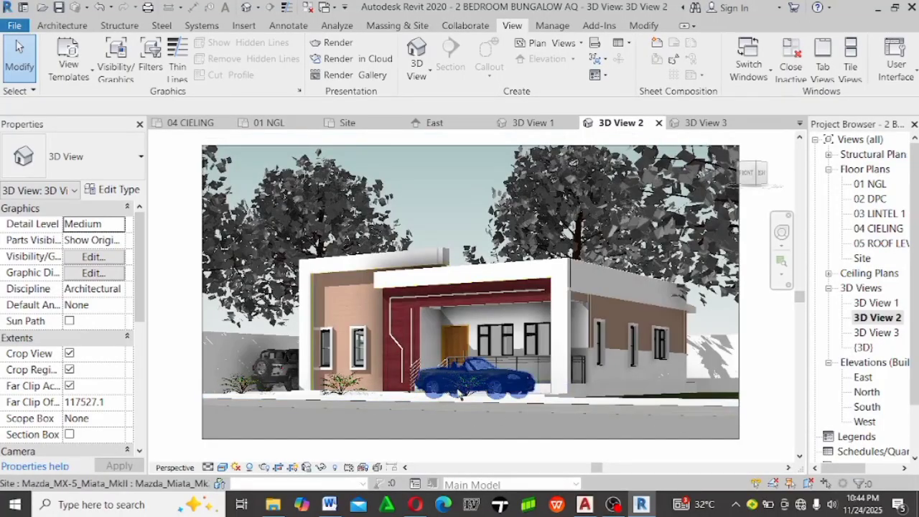
{"action": "scroll", "coordinate": [459, 393], "scroll_direction": "up", "scroll_amount": 5}
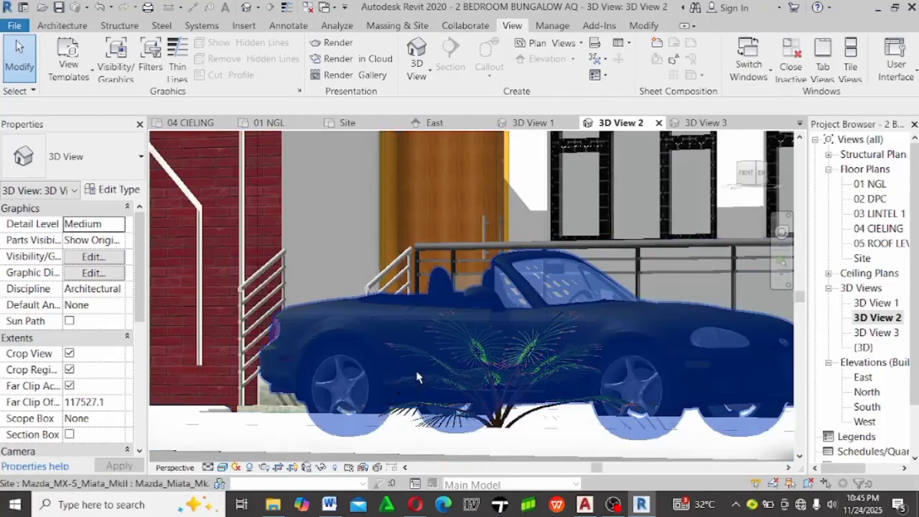
{"action": "scroll", "coordinate": [417, 377], "scroll_direction": "down", "scroll_amount": 6}
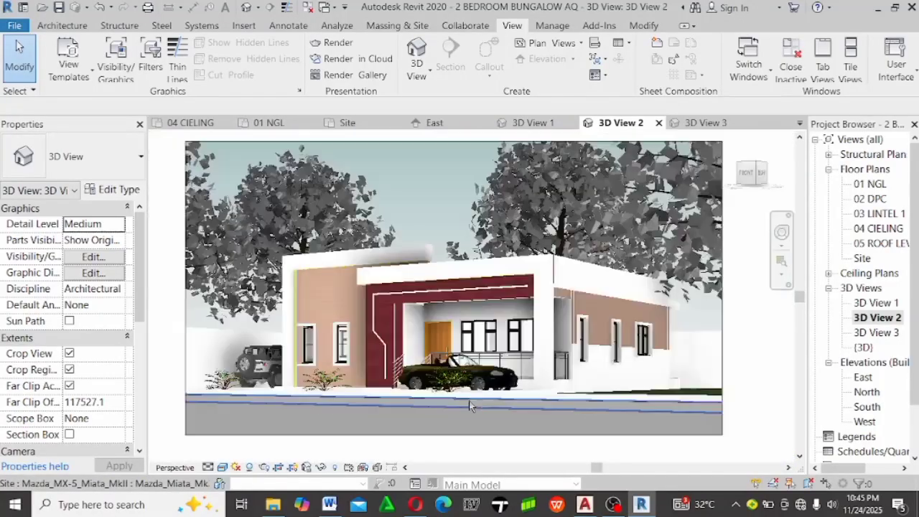
{"action": "scroll", "coordinate": [517, 402], "scroll_direction": "down", "scroll_amount": 2}
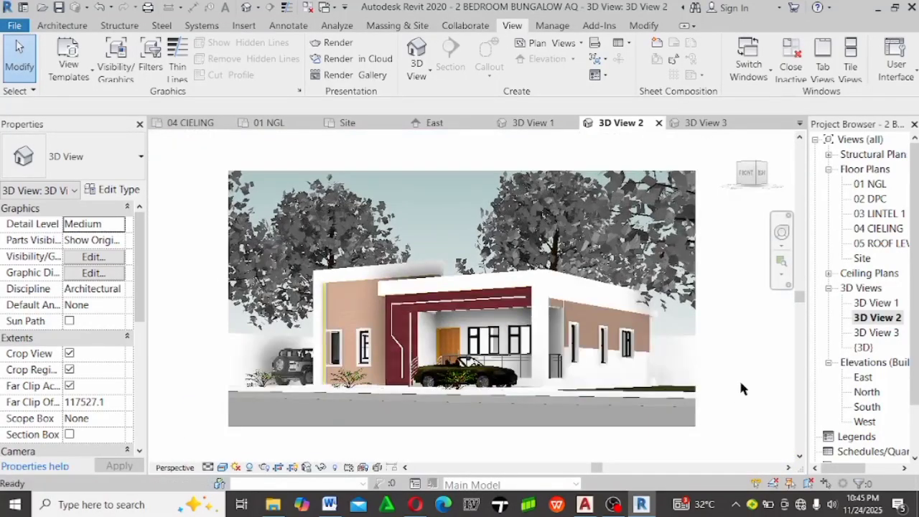
{"action": "scroll", "coordinate": [741, 387], "scroll_direction": "up", "scroll_amount": 1}
{"action": "middle_click_drag", "start_coordinate": [741, 388], "coordinate": [791, 404]}
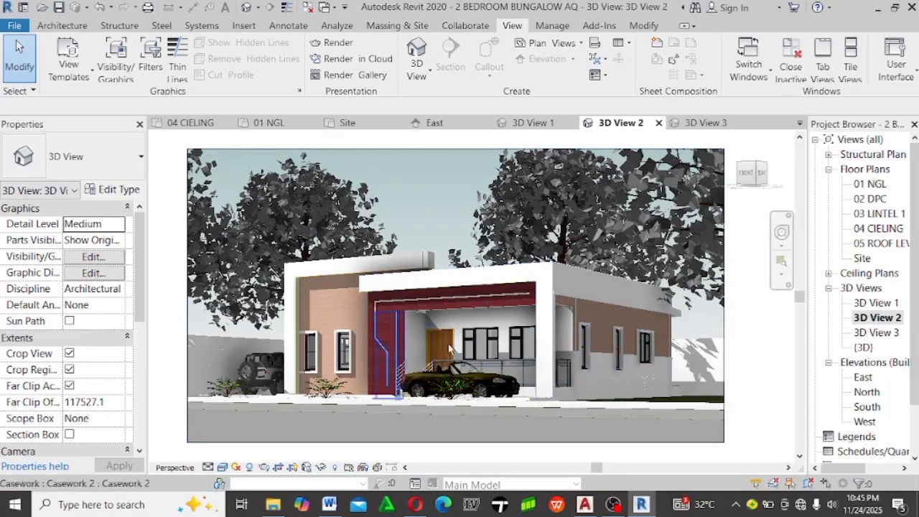
Open 3D View 3 and examine the bungalow's front facade with the whole camera frame in view
{"action": "double_click", "coordinate": [880, 334]}
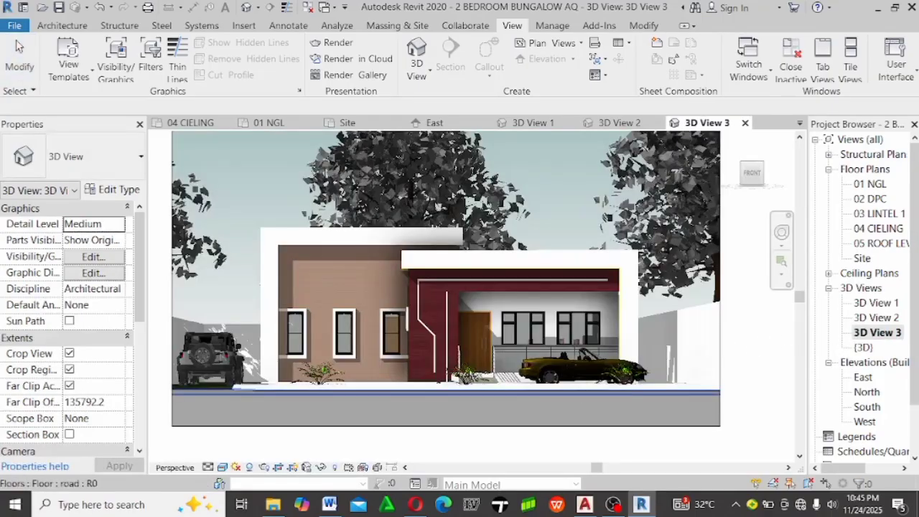
{"action": "scroll", "coordinate": [394, 352], "scroll_direction": "down", "scroll_amount": 3}
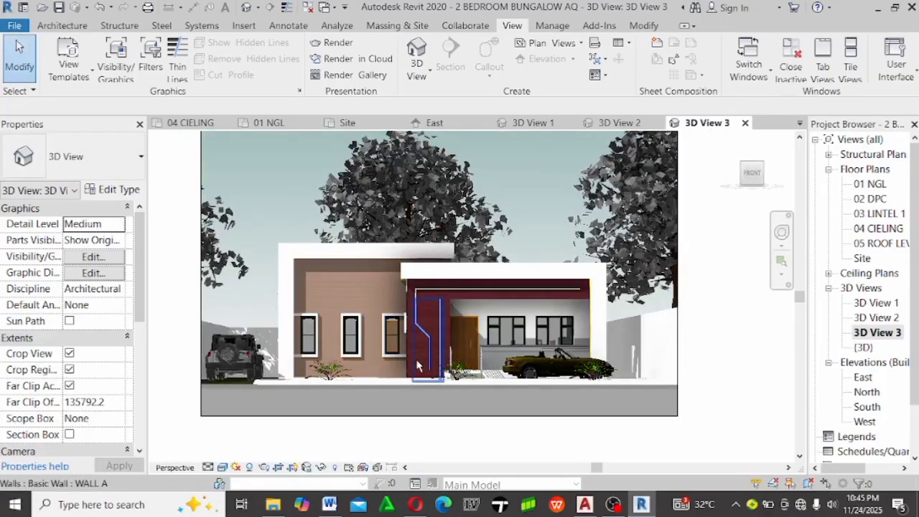
{"action": "middle_click_drag", "start_coordinate": [431, 383], "coordinate": [427, 382]}
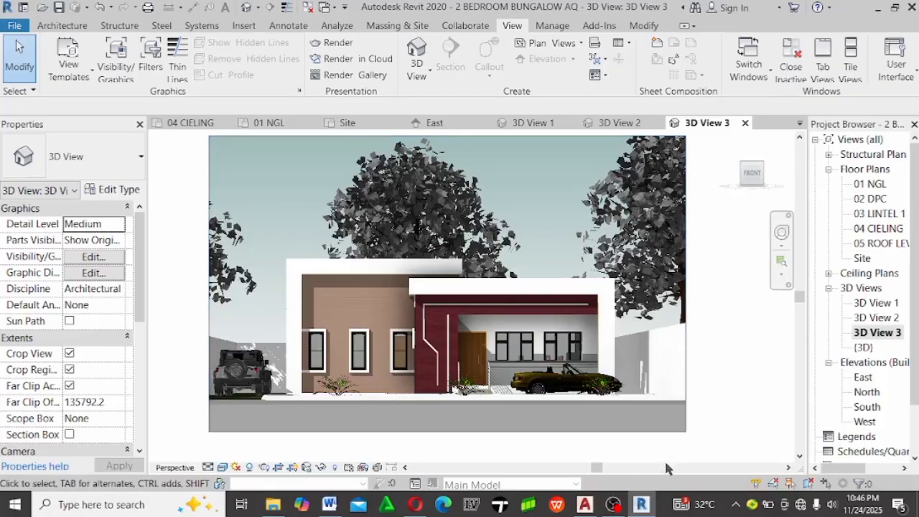
{"action": "left_click", "coordinate": [615, 505]}
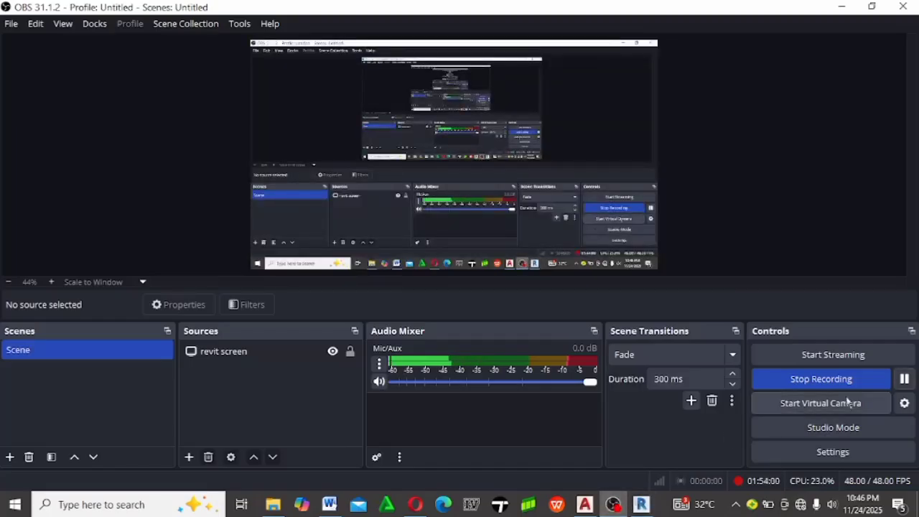